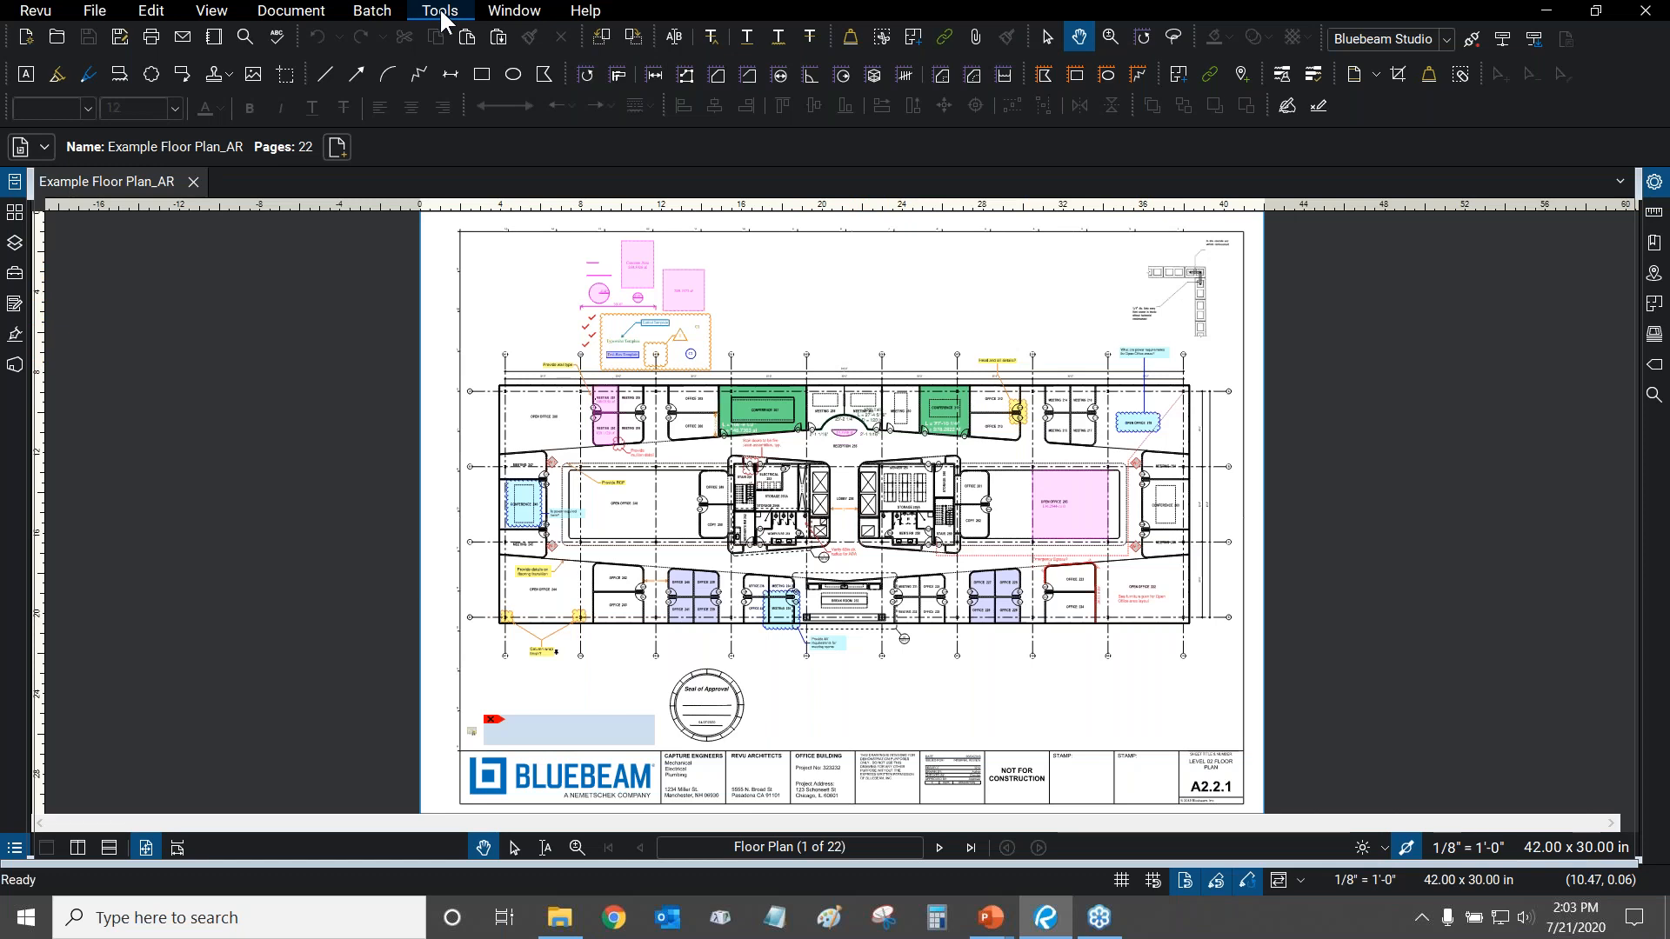
Start calibrating the floor plan and pick the grid line 06 end of the 30'-0" dimension as the first point.
mouse_move(460, 85)
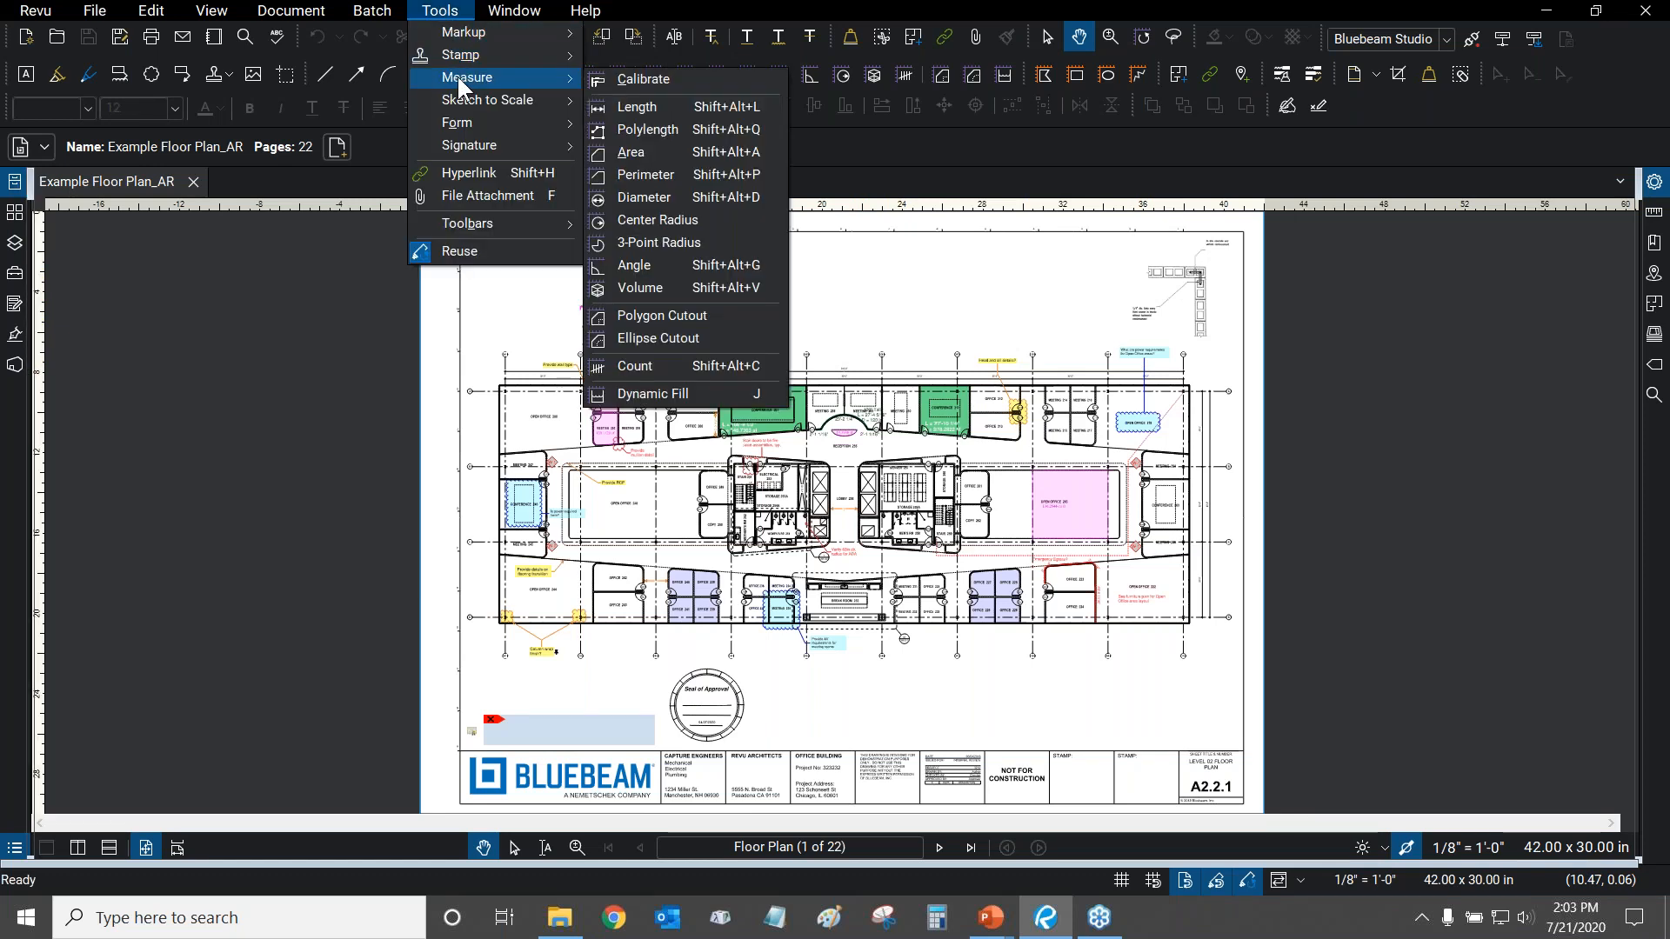
left_click(682, 78)
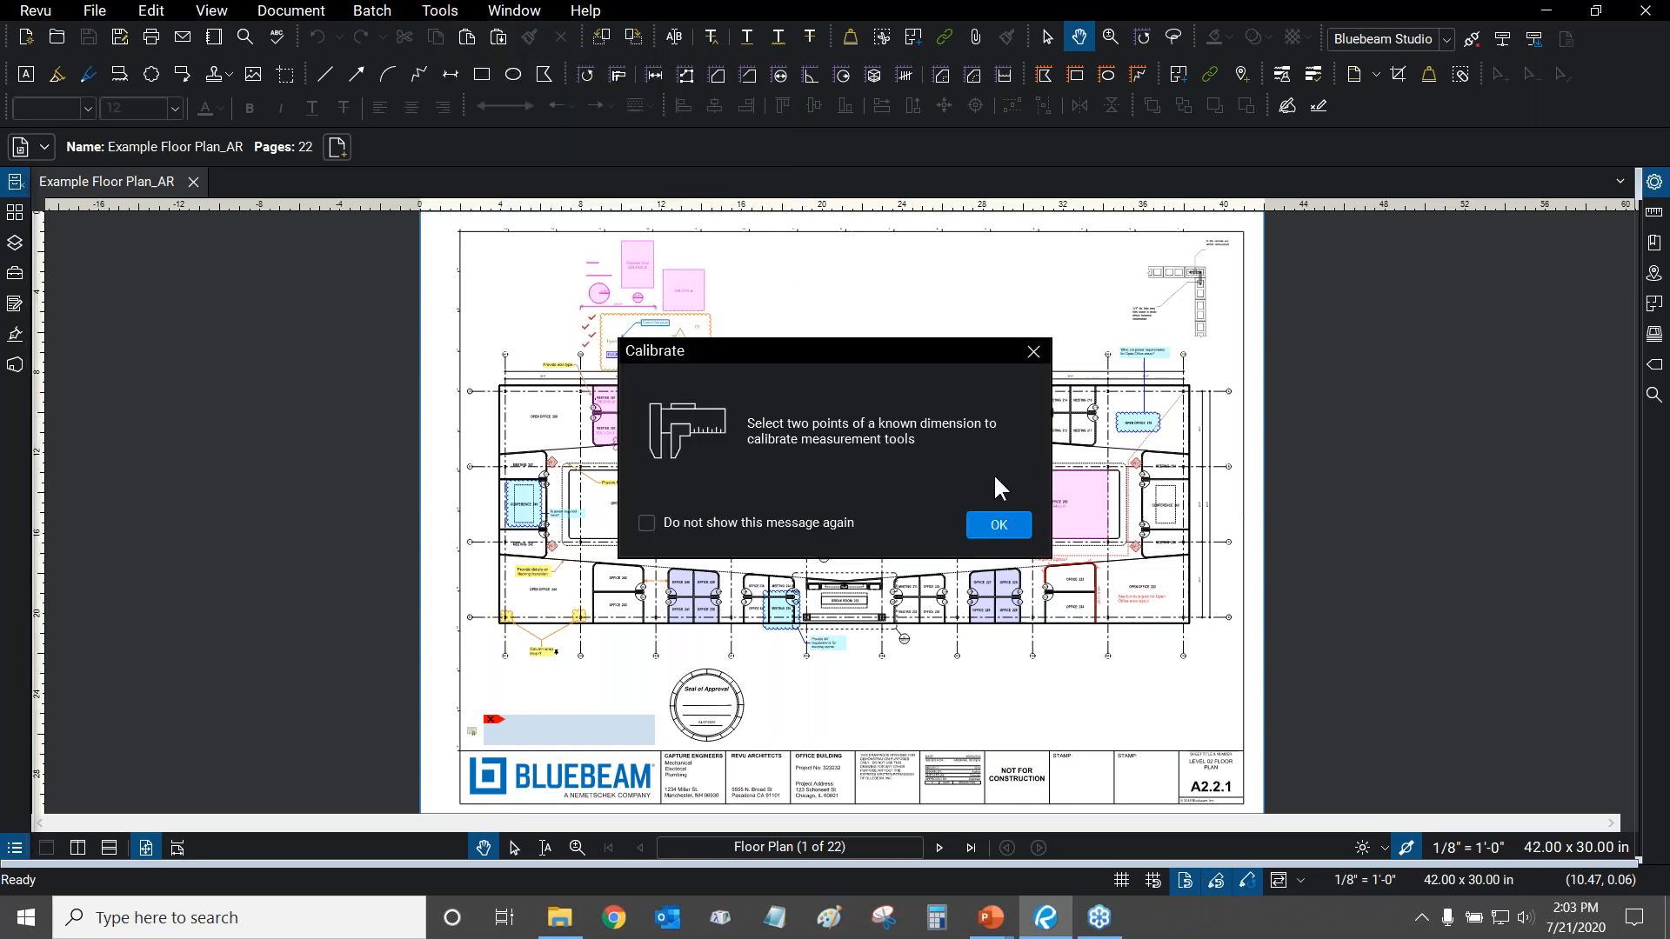
left_click(986, 525)
scroll(793, 348, "up", 4)
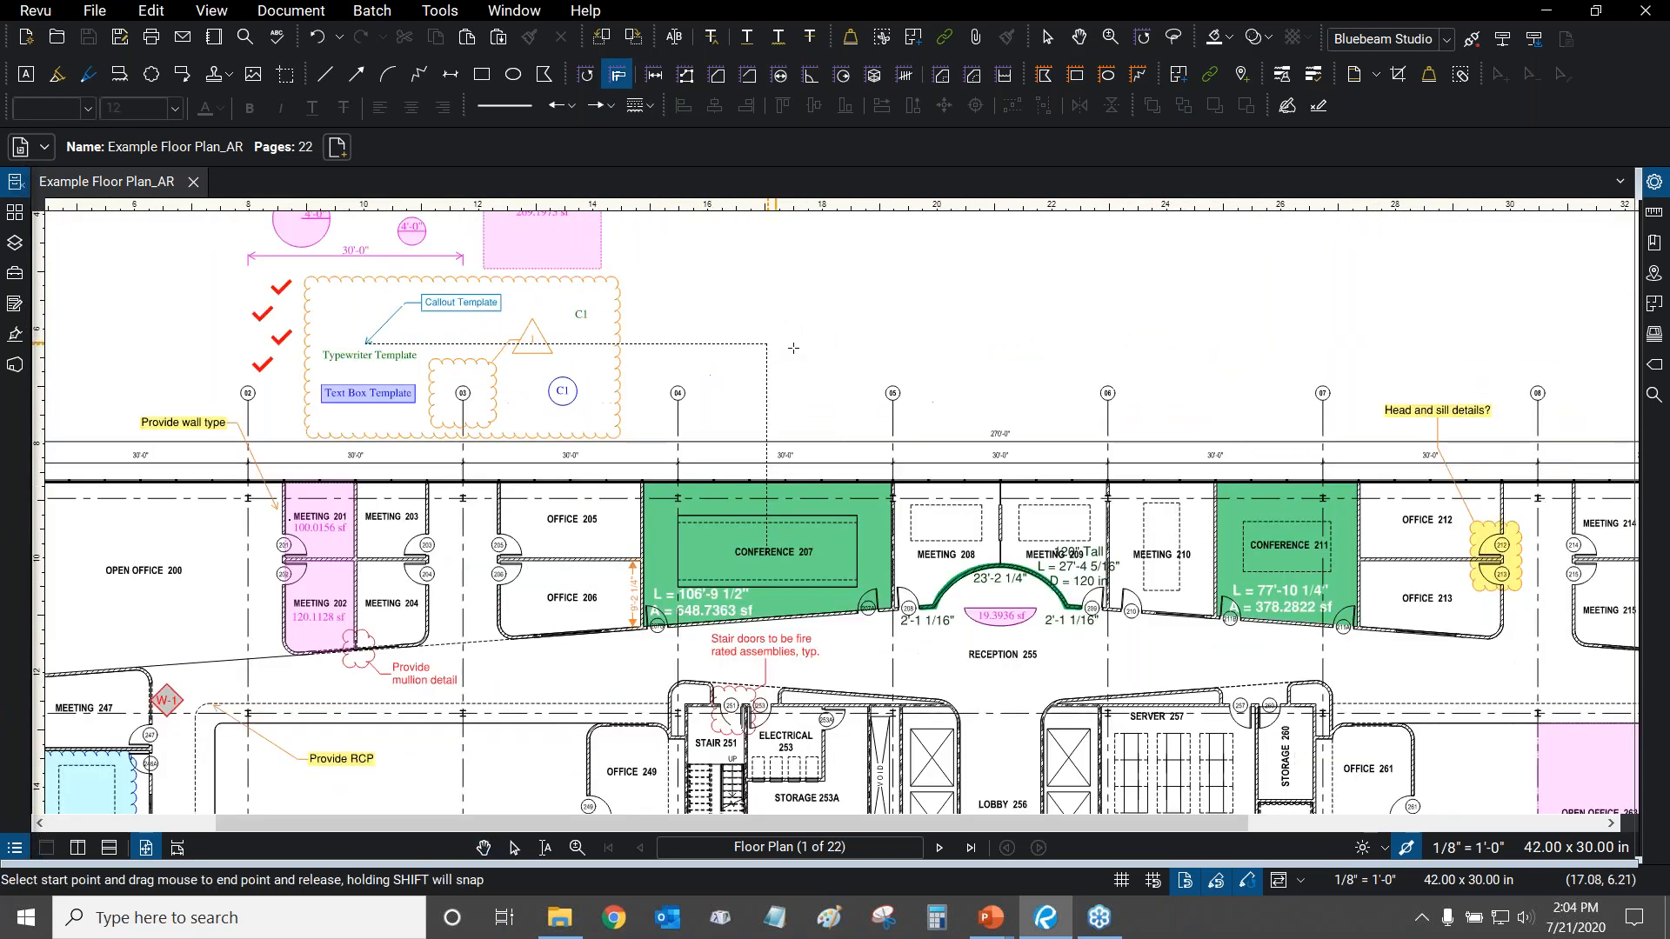
left_click_drag(1076, 369, 718, 387)
left_click_drag(605, 393, 695, 361)
scroll(993, 408, "up", 2)
scroll(997, 398, "up", 1)
left_click_drag(998, 397, 943, 404)
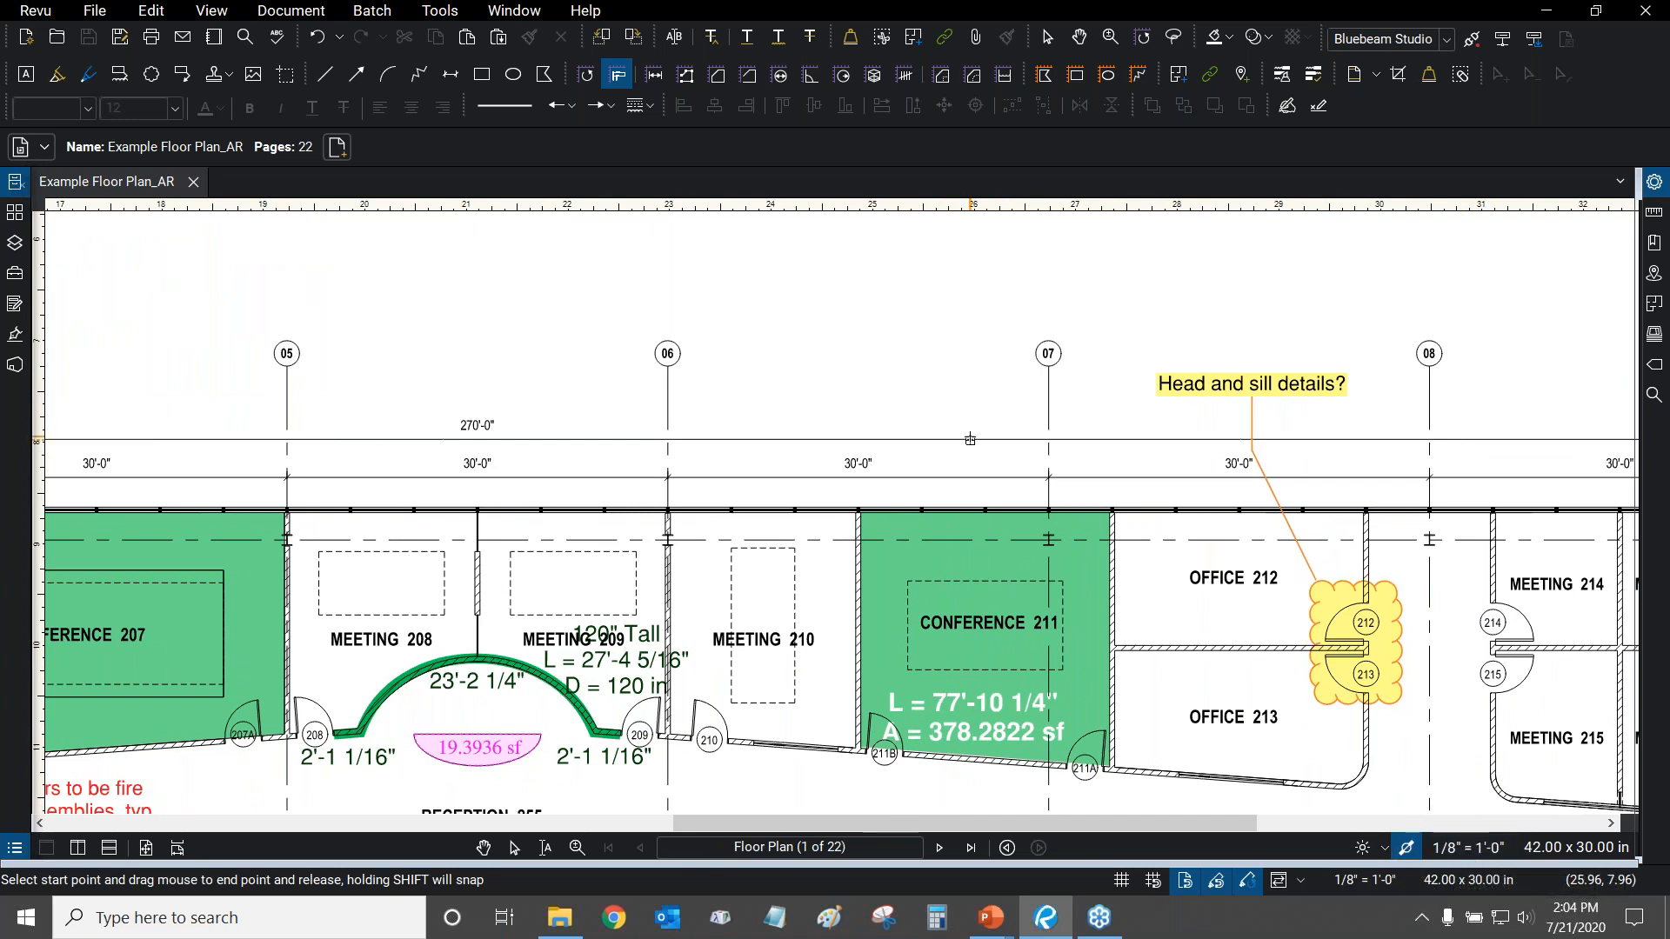
left_click_drag(827, 394, 899, 433)
scroll(816, 392, "up", 3)
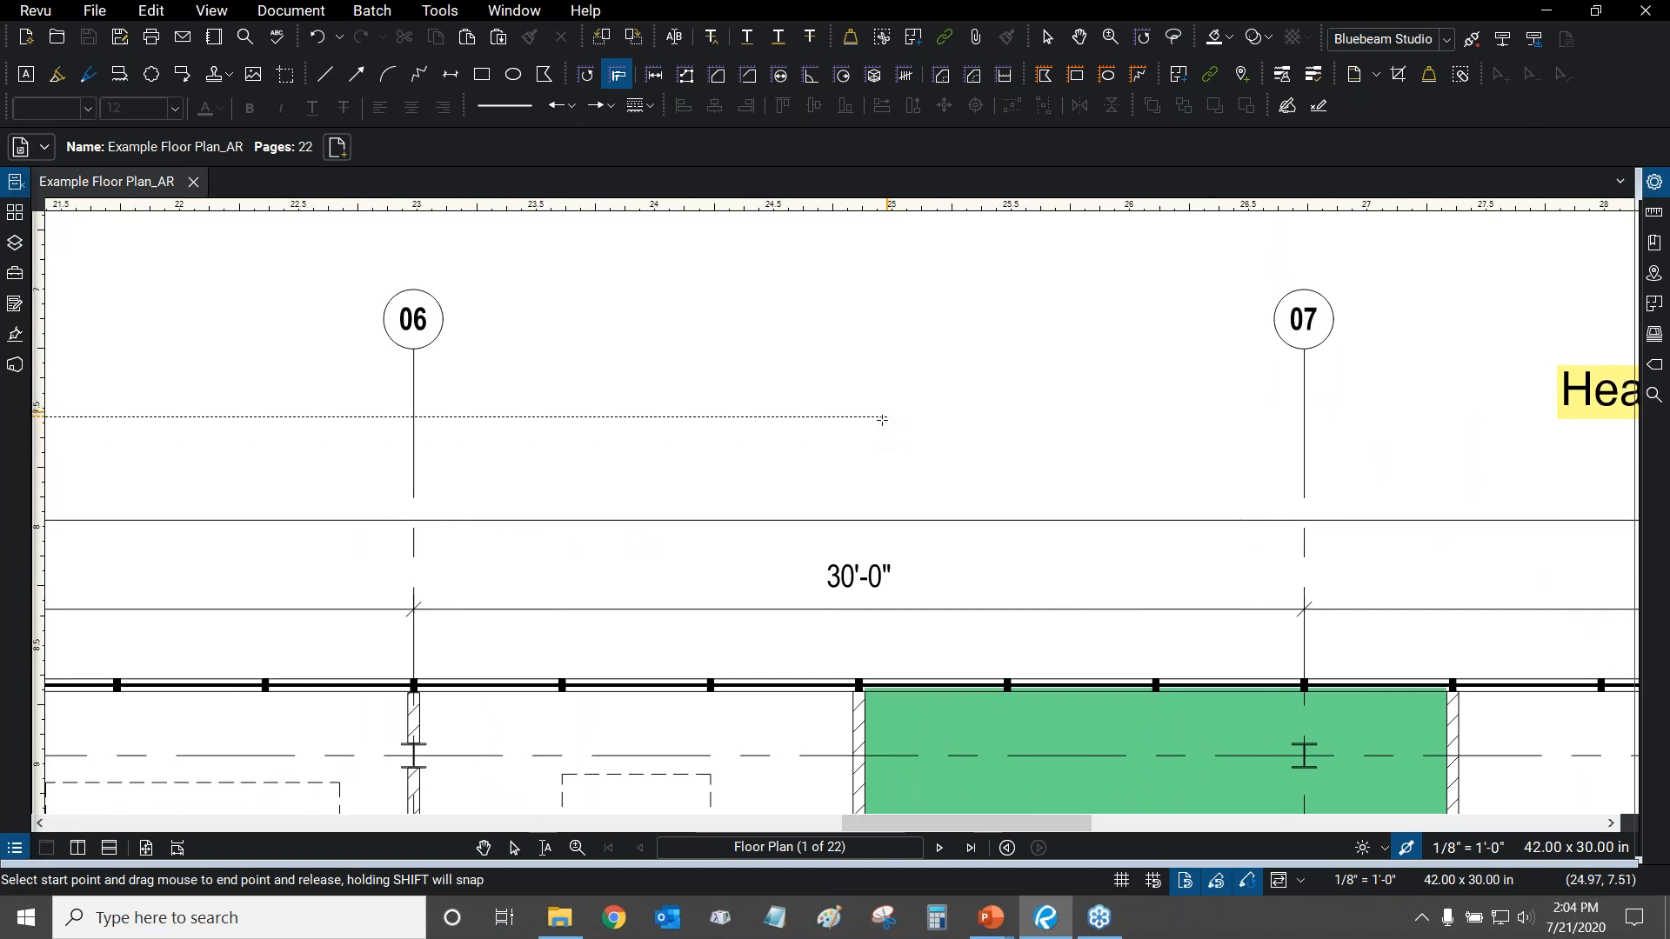
scroll(397, 621, "up", 3)
scroll(389, 615, "up", 1)
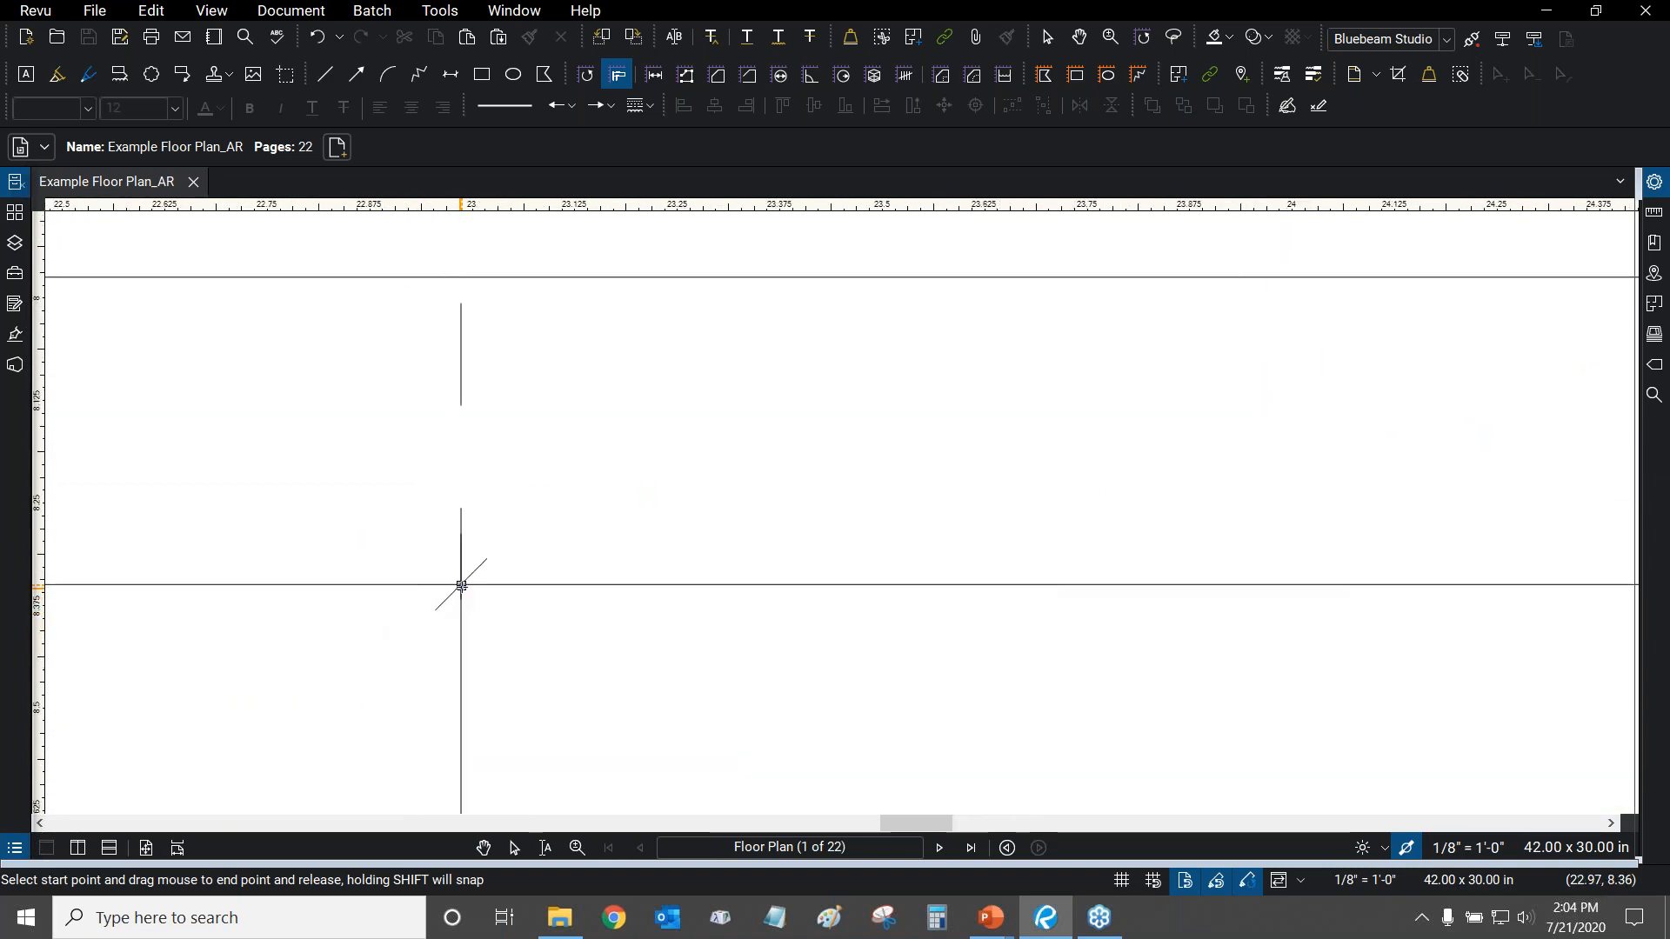
left_click(462, 585)
Pick the grid line 07 end of the same dimension as the second point and set the distance to 30'.
scroll(461, 585, "down", 3)
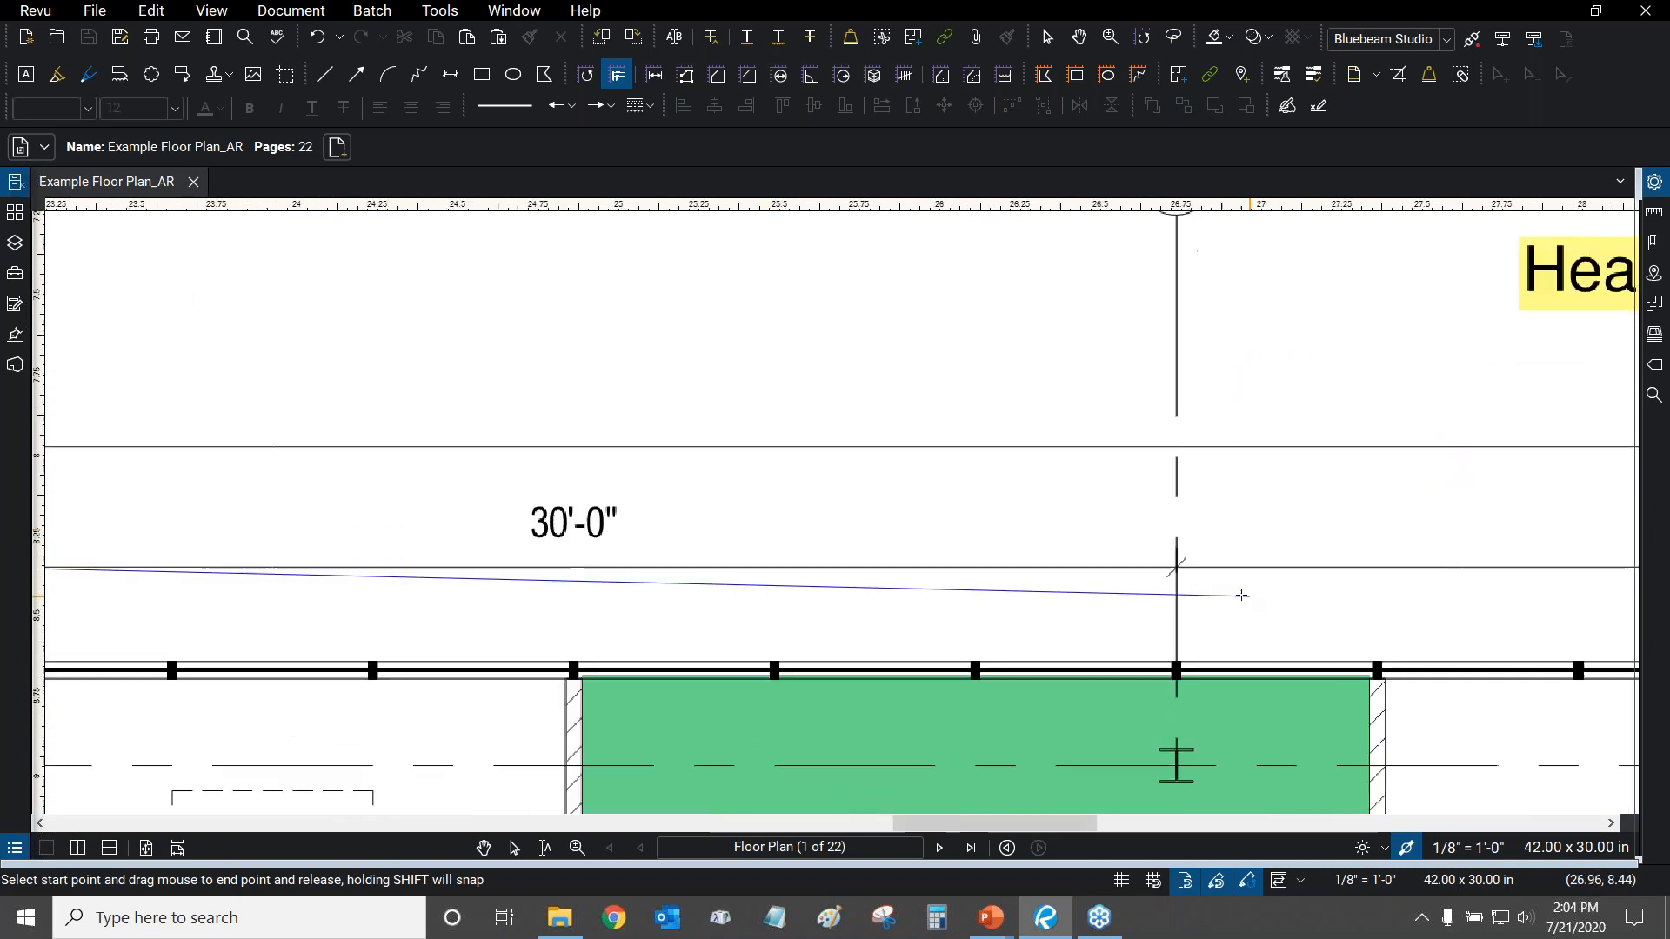
scroll(1187, 579, "up", 3)
left_click(1148, 558)
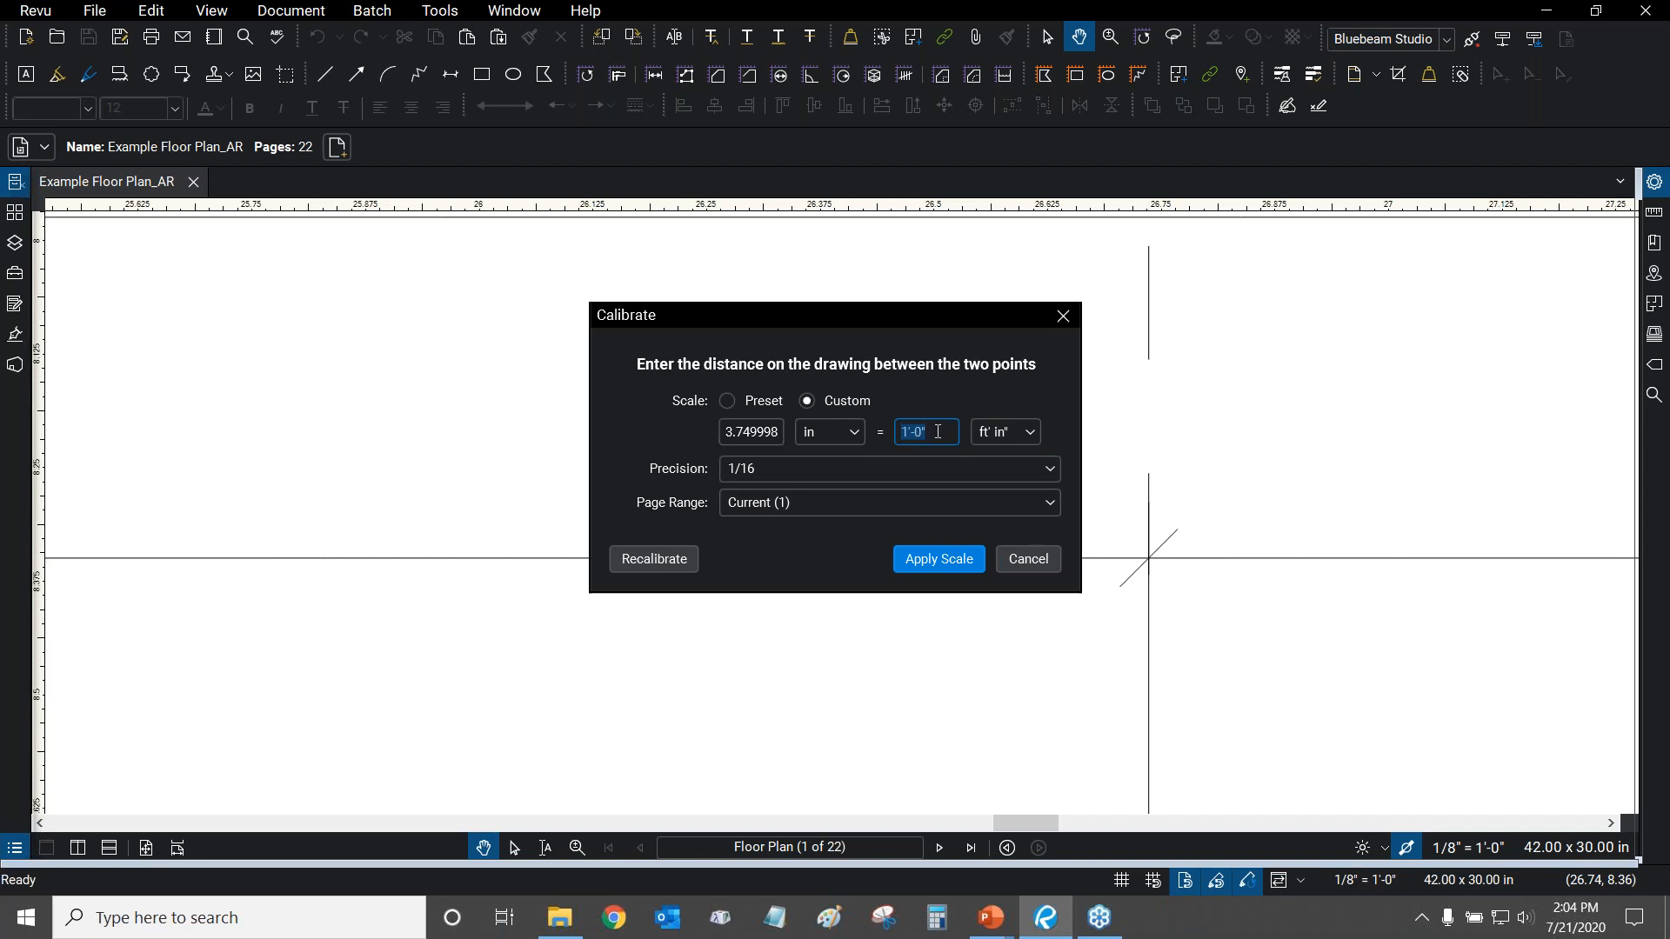
type("30")
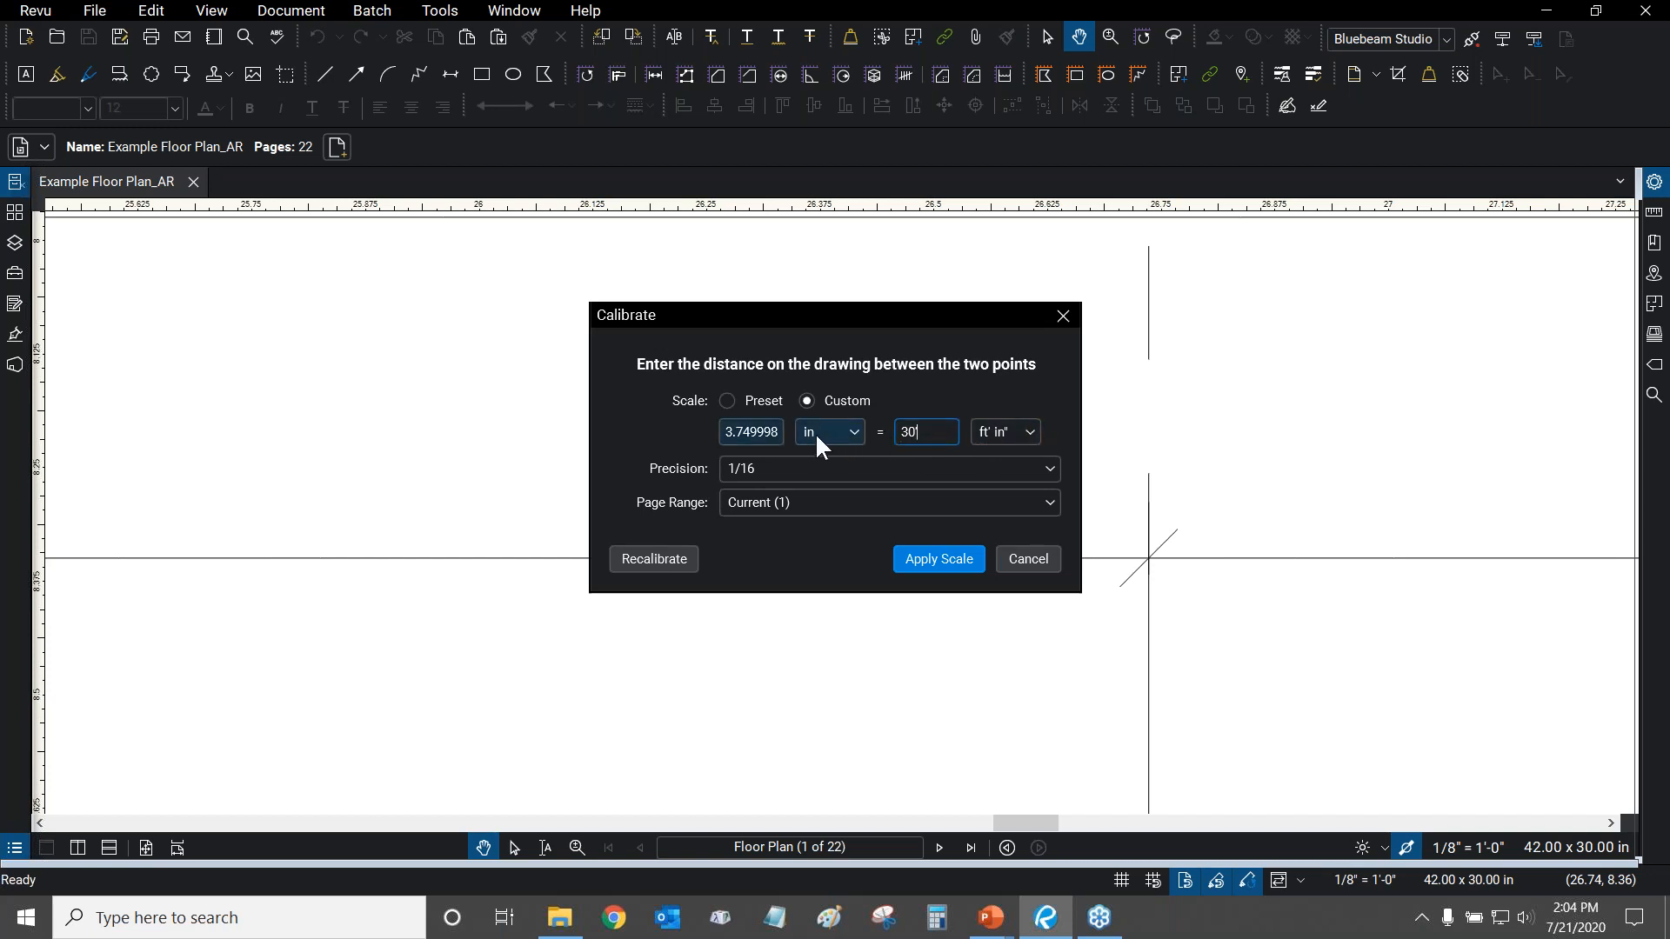
Set the calibration scale to the preset 1/8" = 1'-0", checking its custom equivalent.
left_click(725, 399)
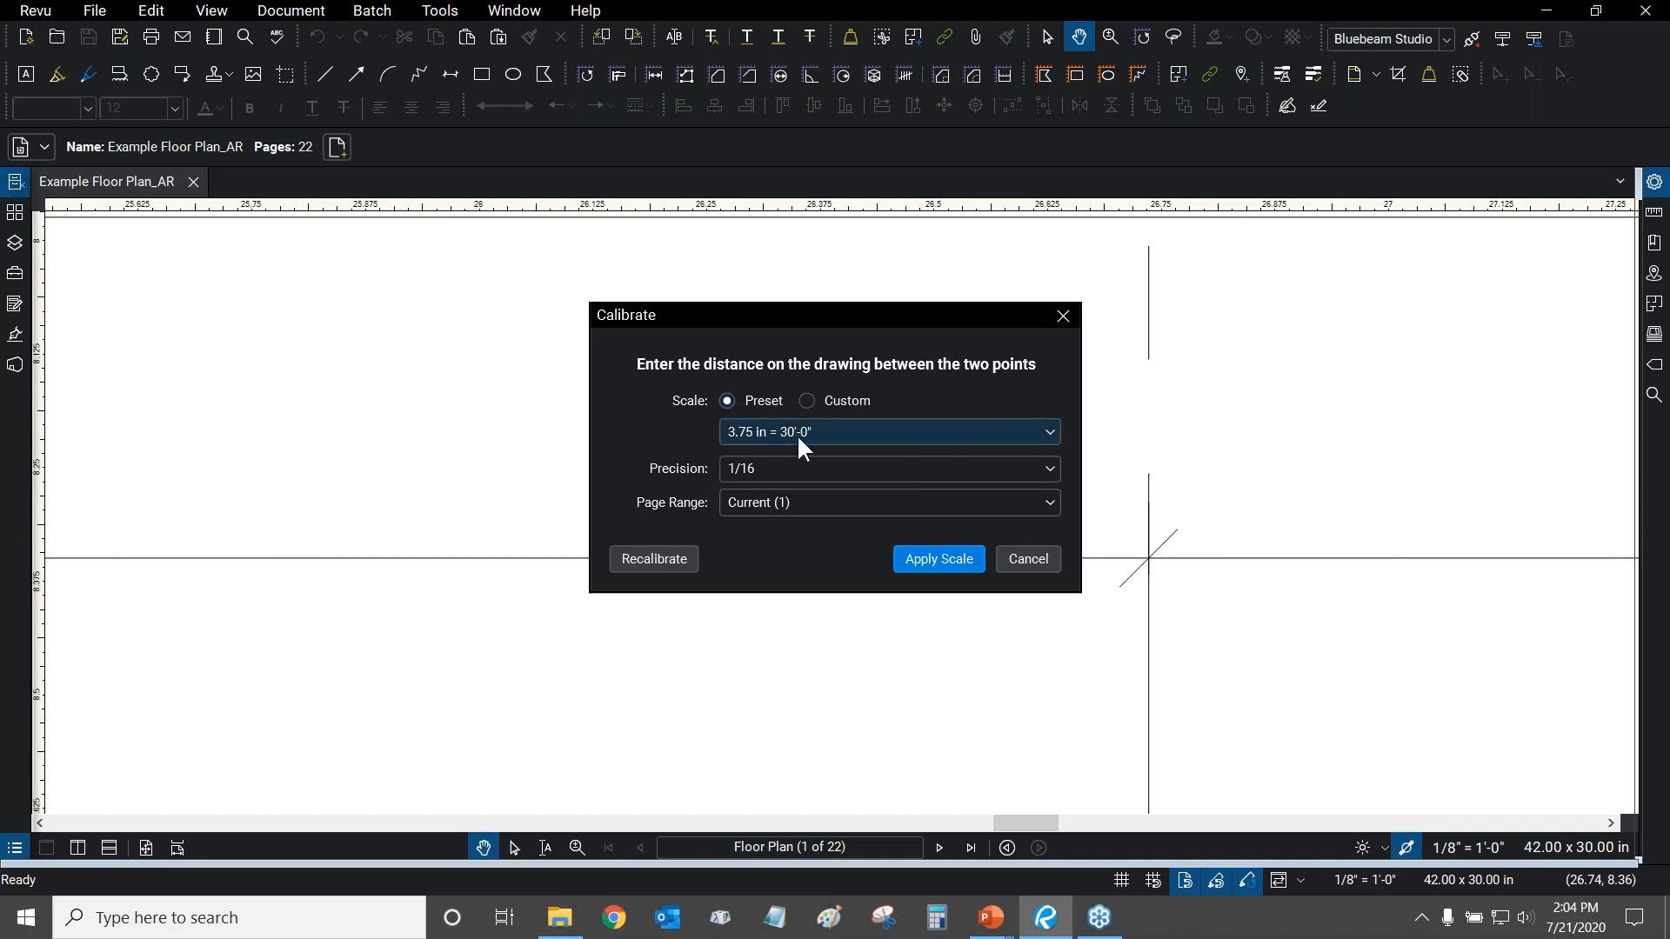
left_click(841, 432)
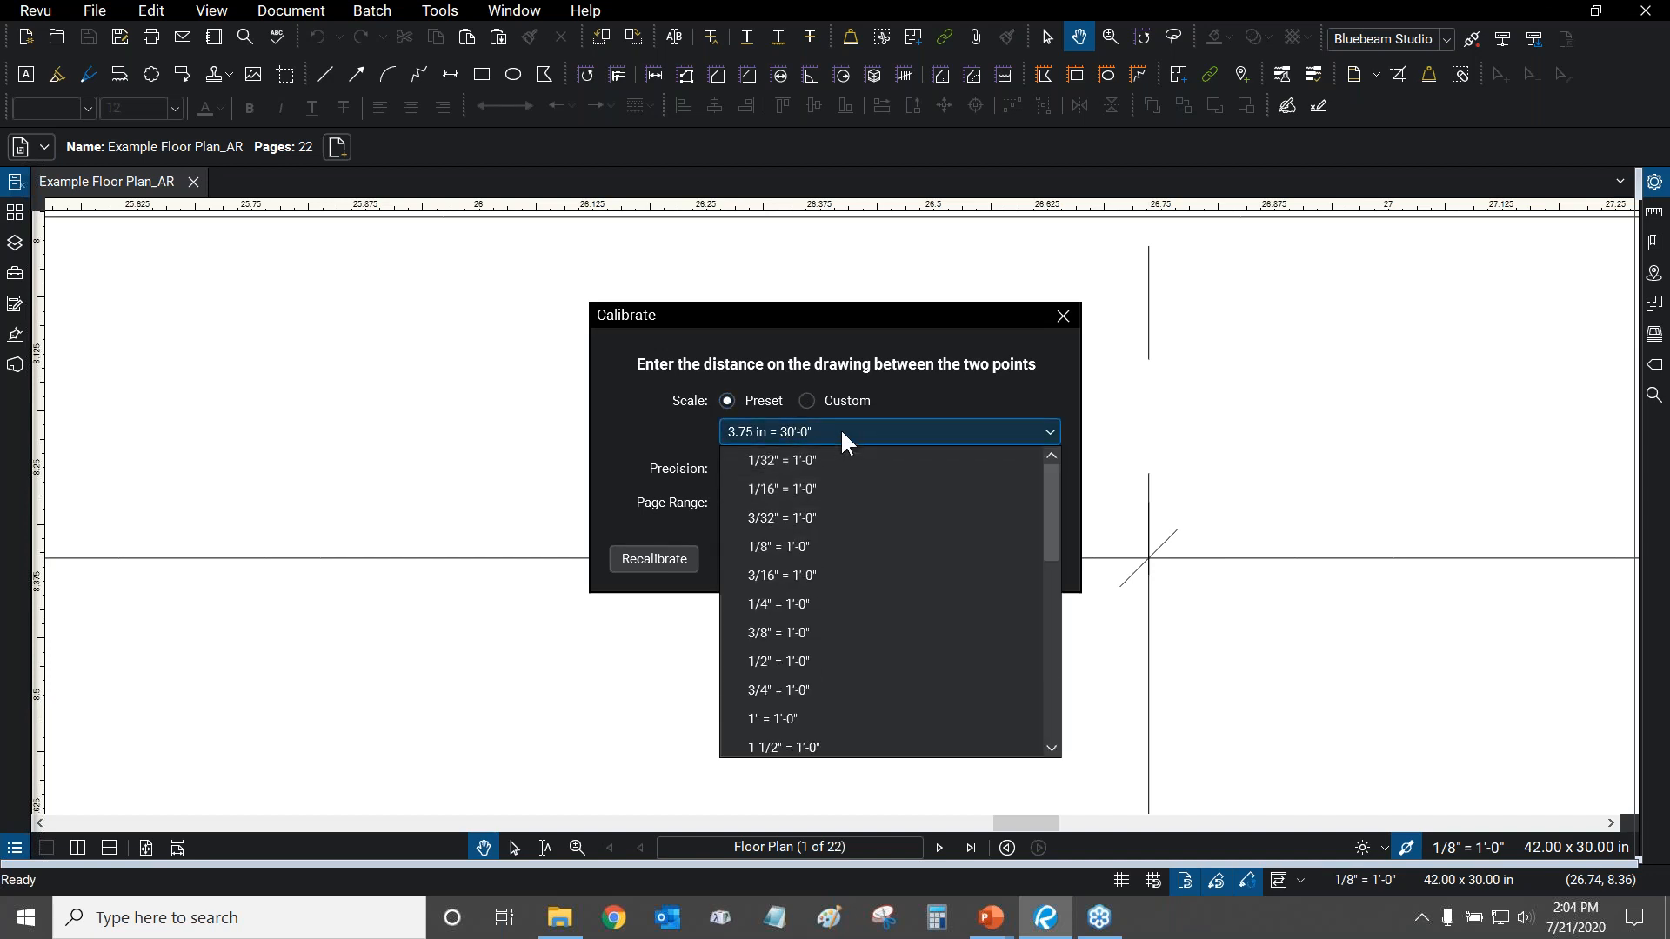
left_click(804, 548)
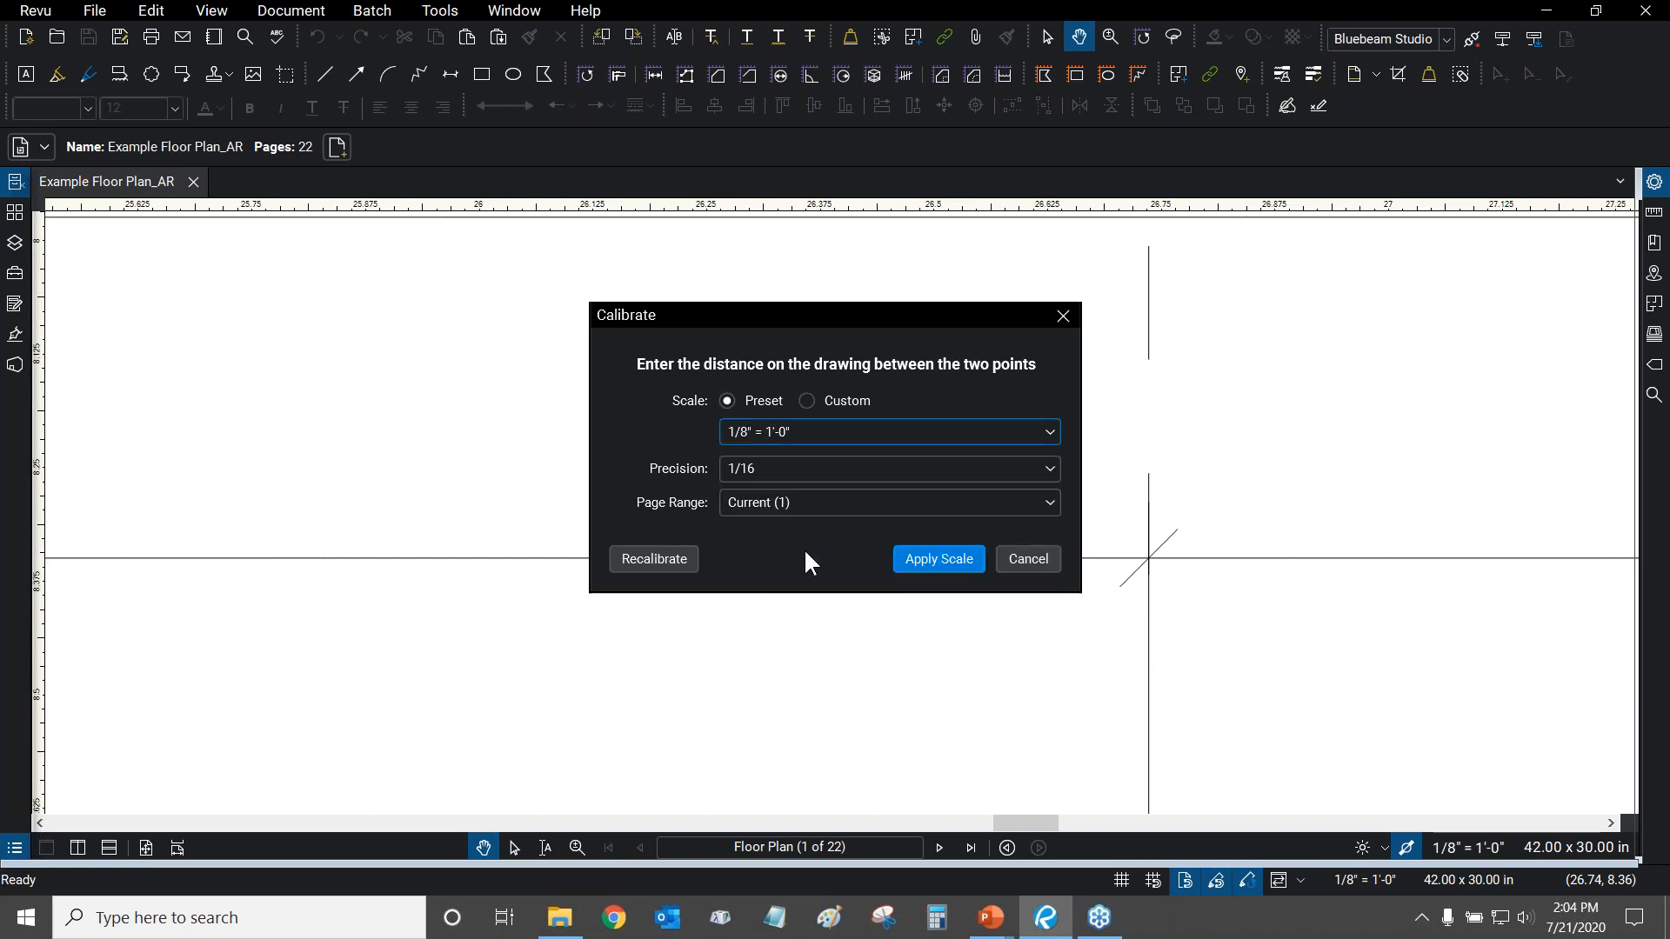
left_click(807, 400)
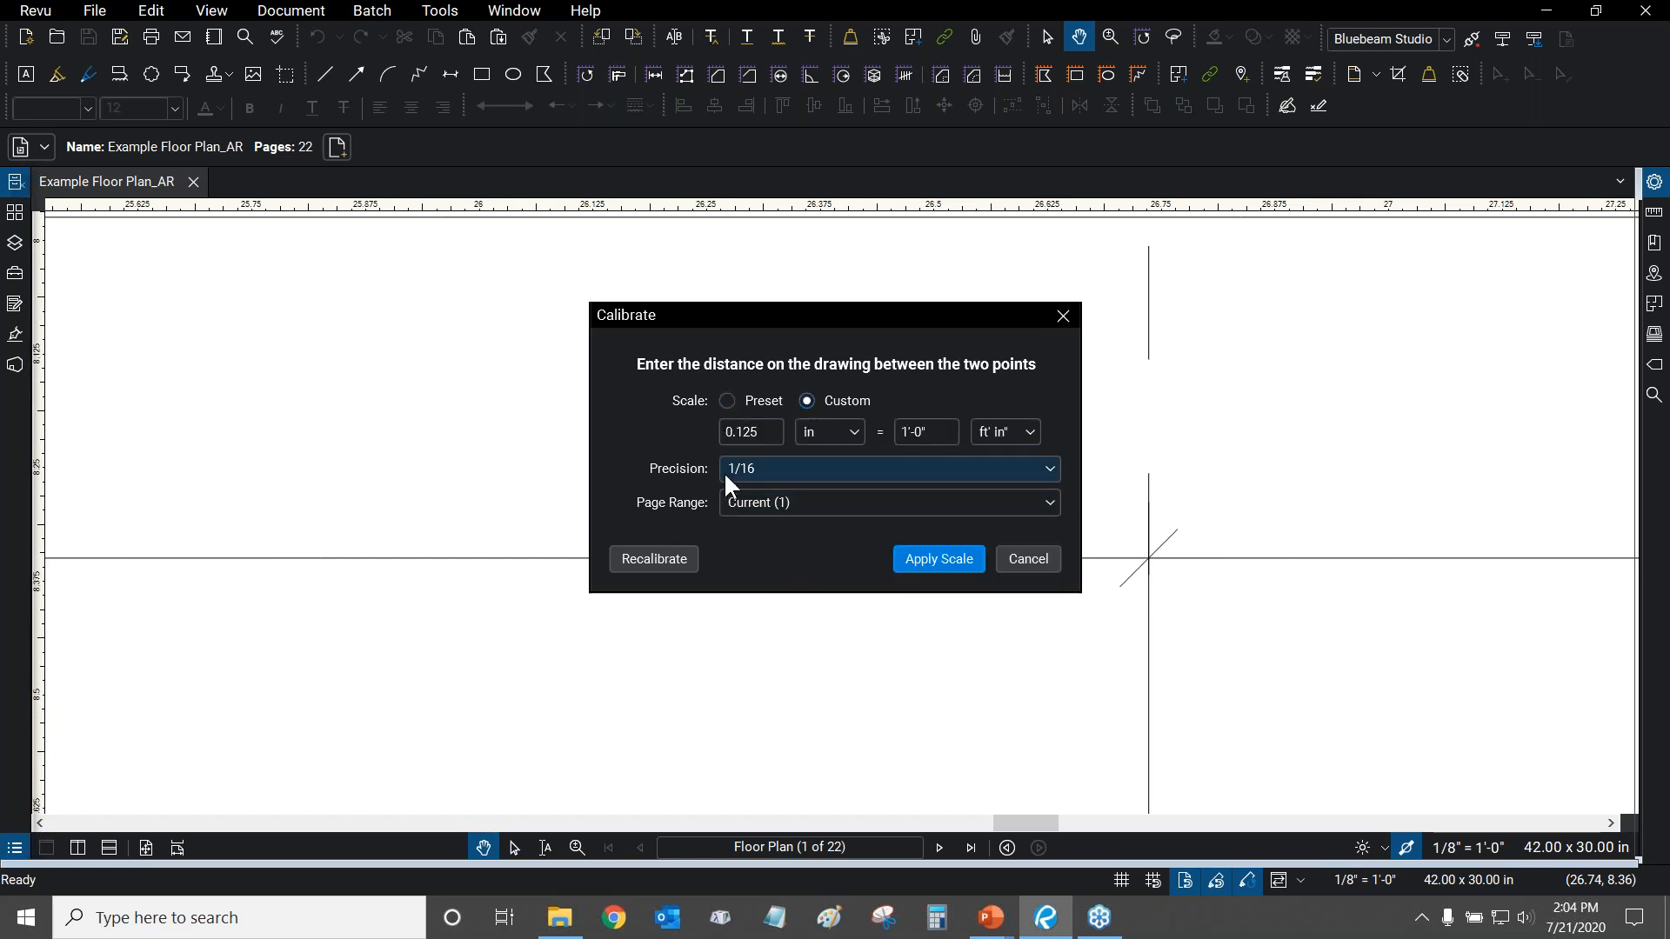
left_click(731, 400)
Review the calibration's precision and page range options, and cancel the calibration without applying a scale.
left_click(764, 479)
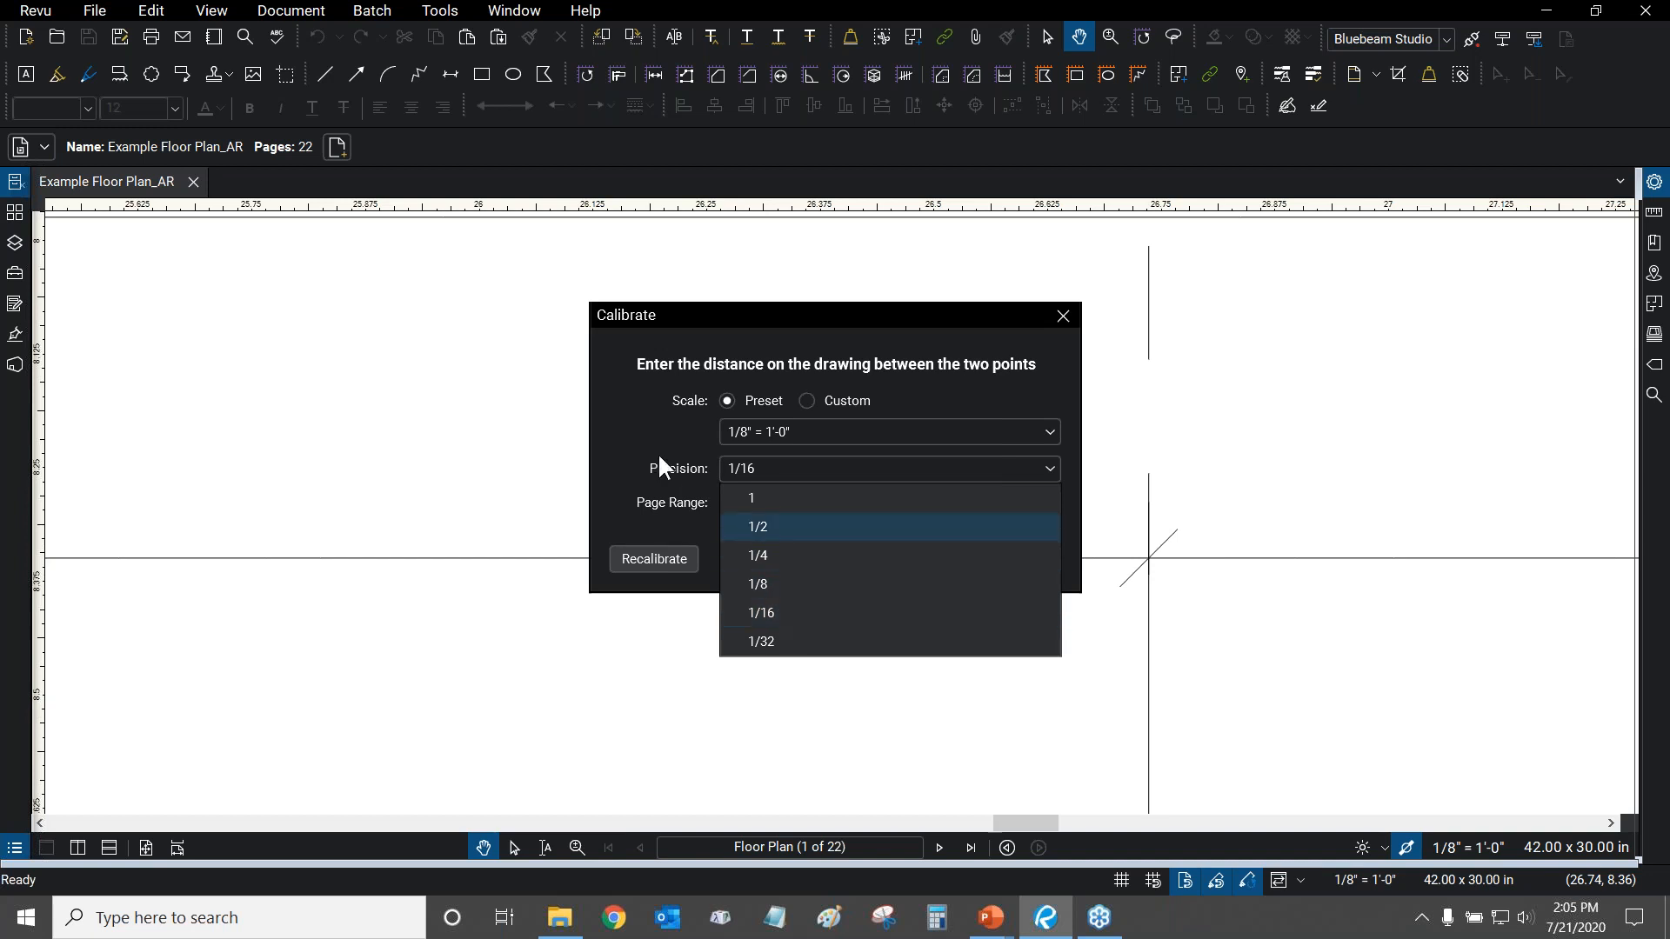
left_click(610, 412)
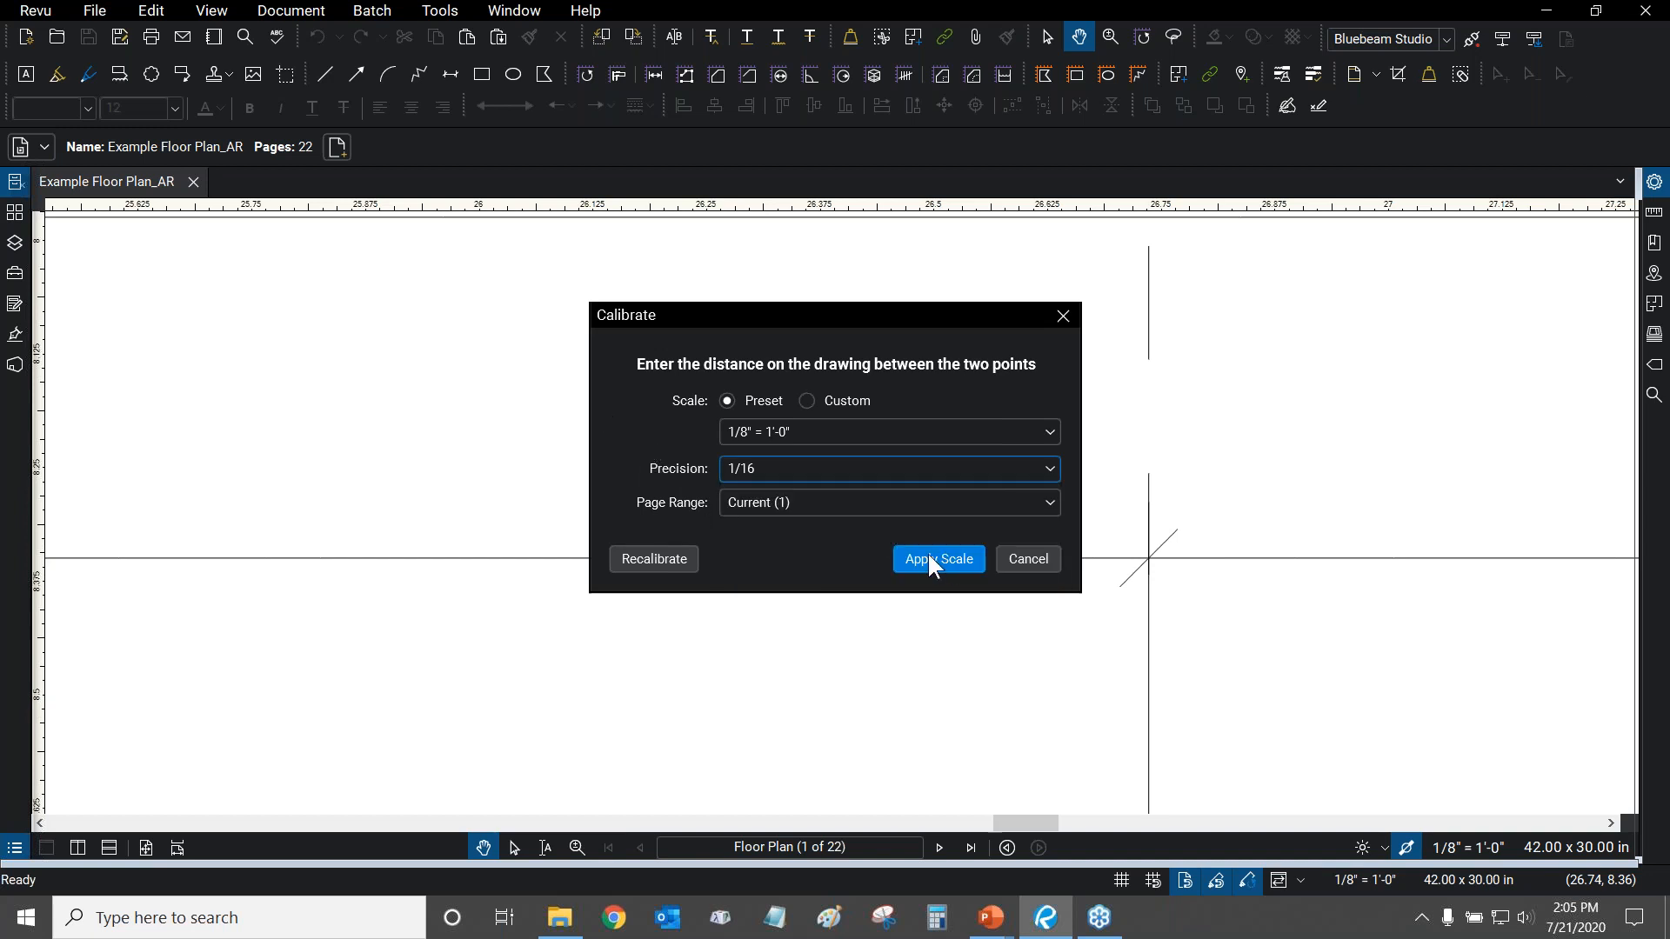
left_click(817, 504)
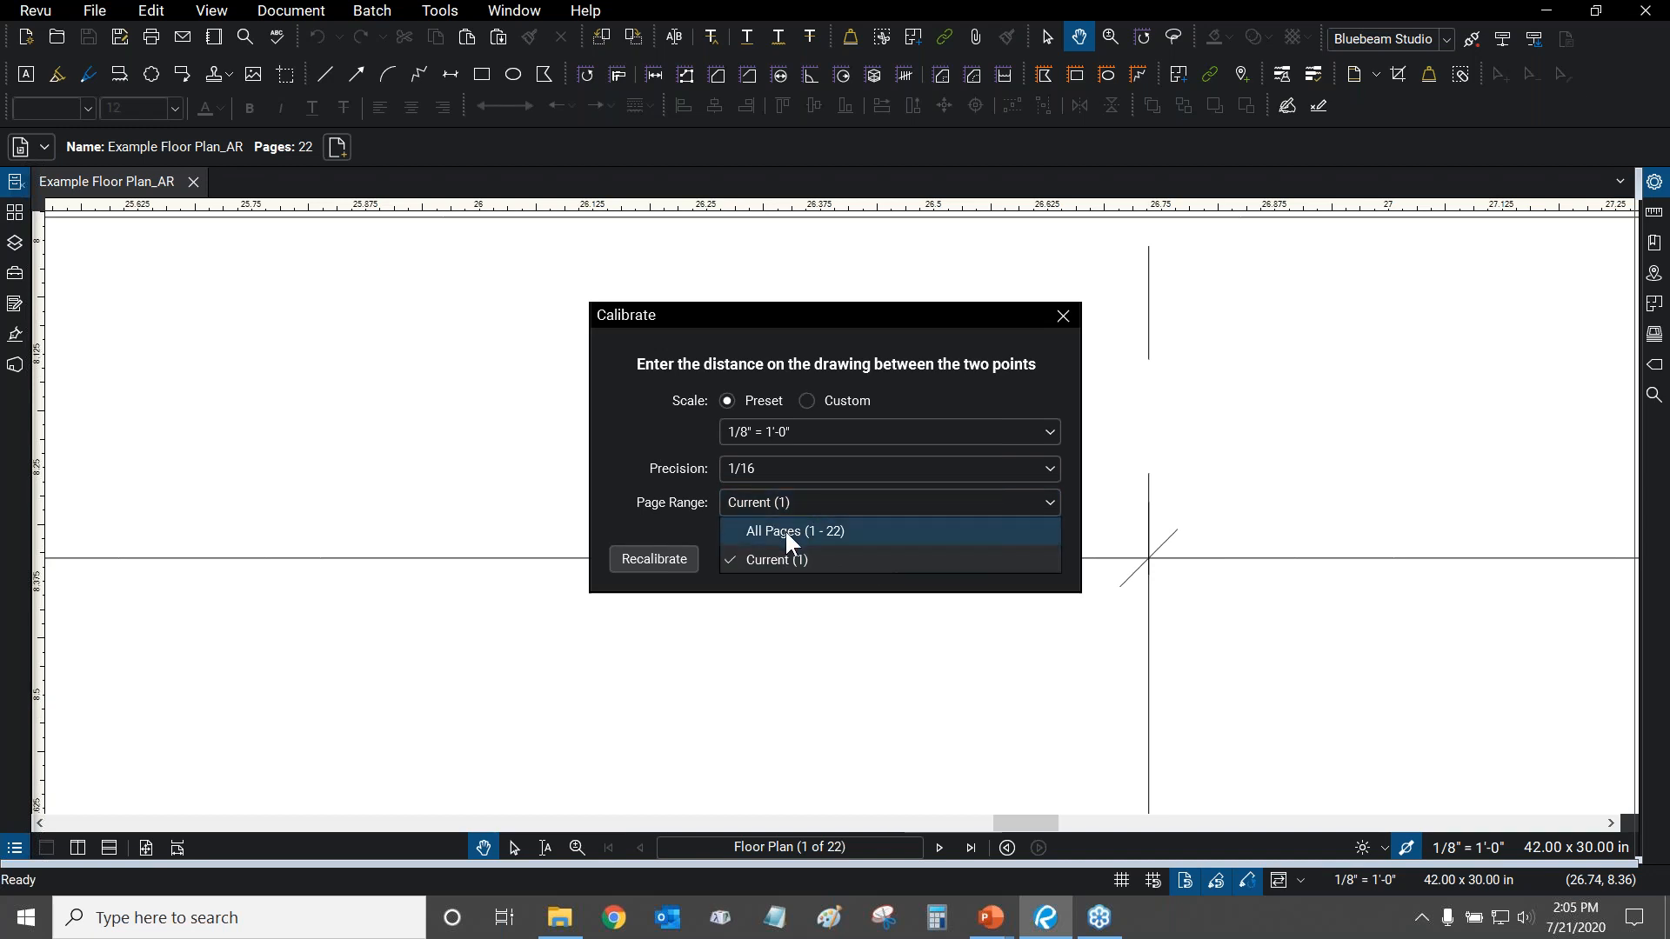
left_click(641, 439)
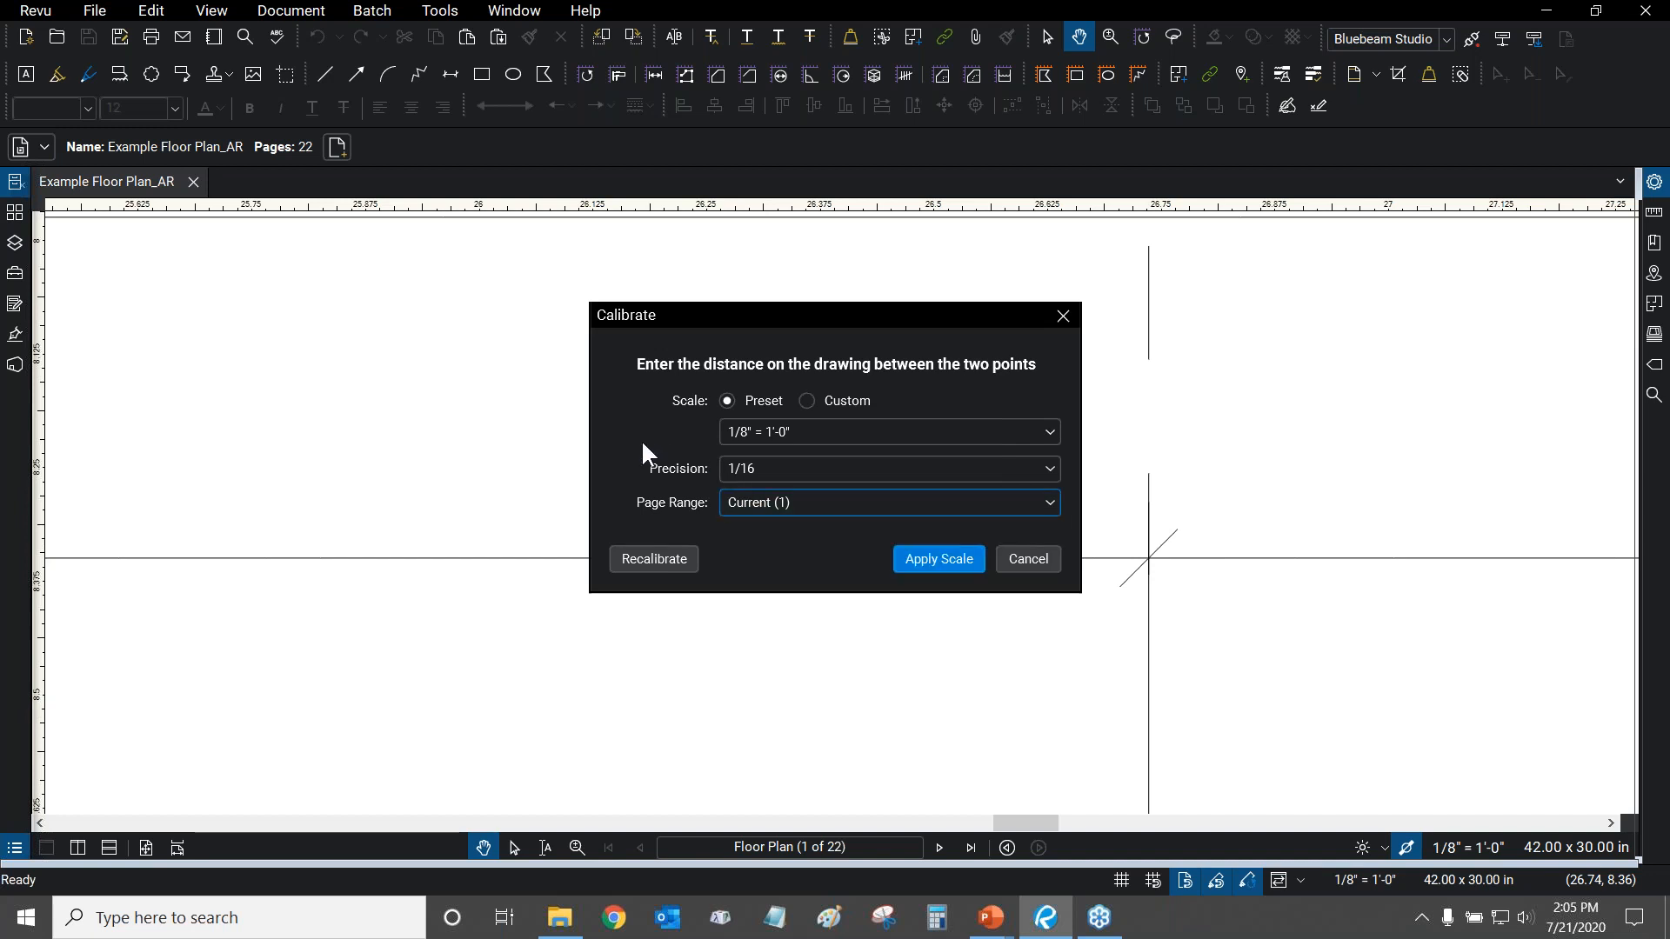
left_click(1028, 556)
scroll(1030, 546, "down", 4)
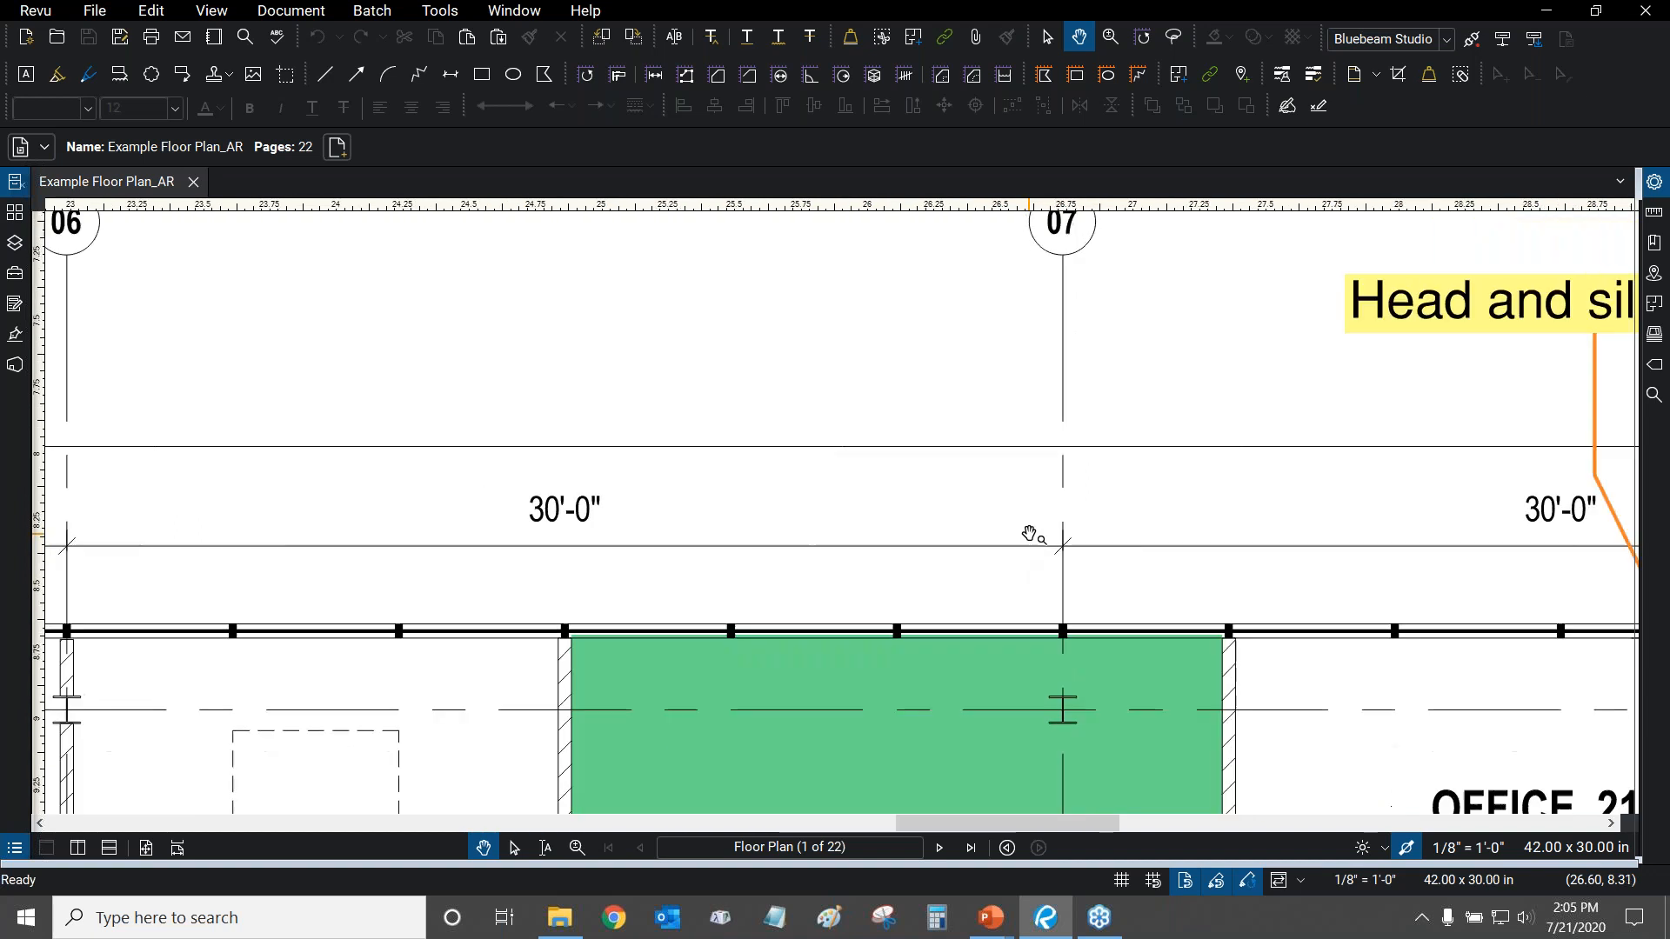
scroll(905, 556, "down", 3)
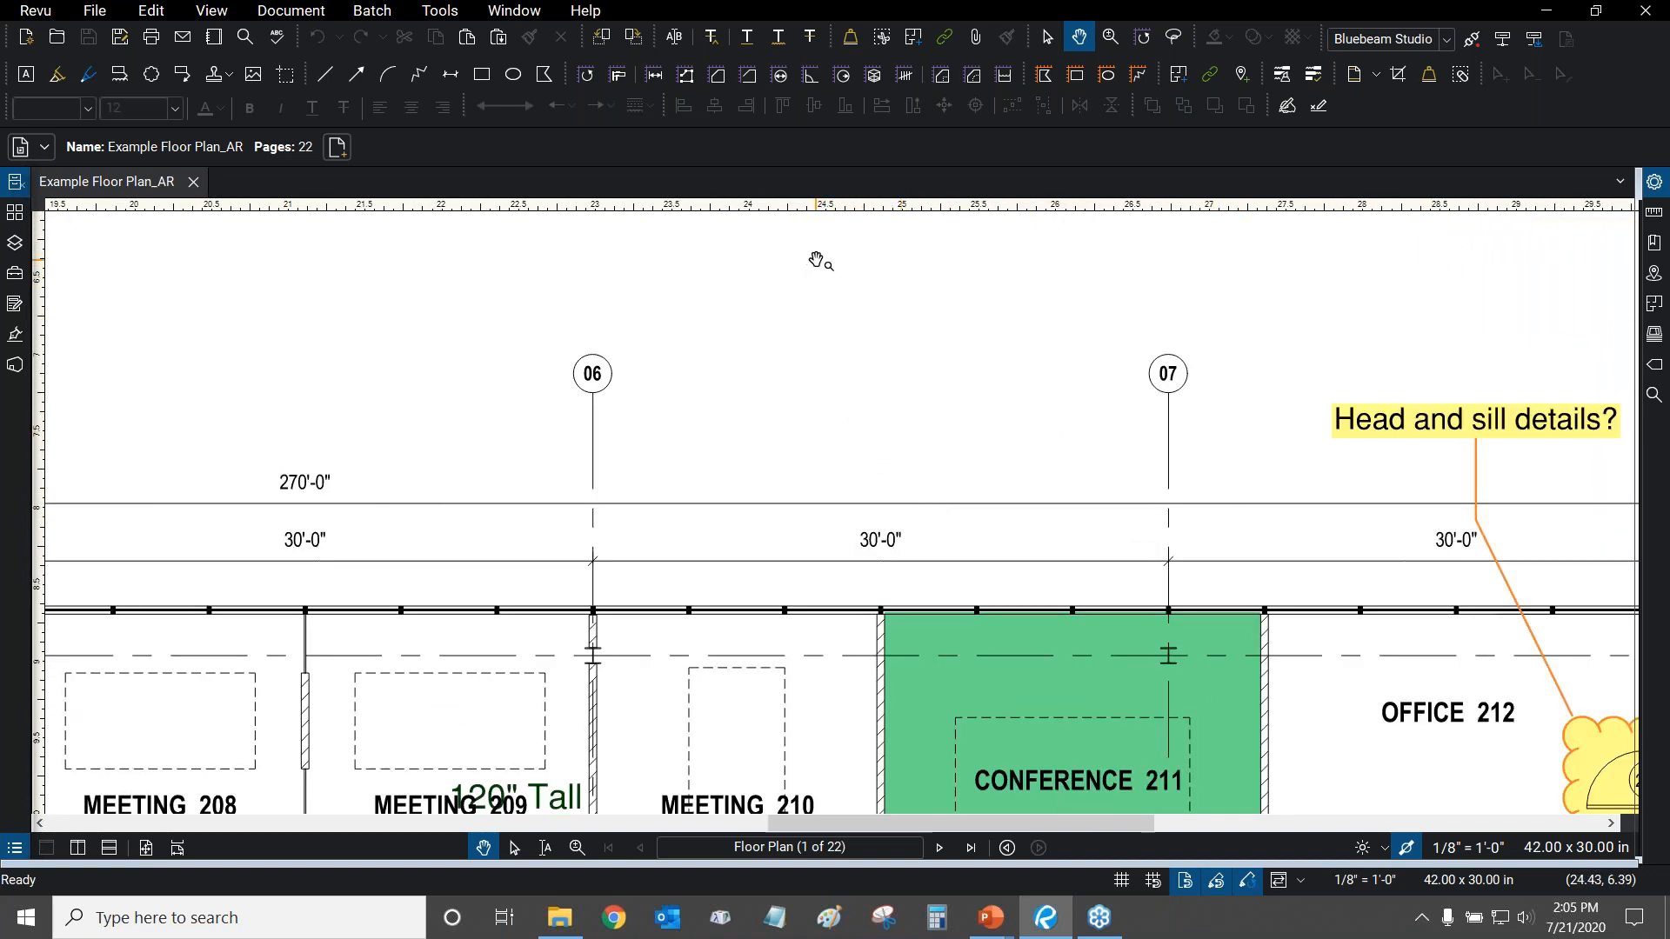
left_click(440, 11)
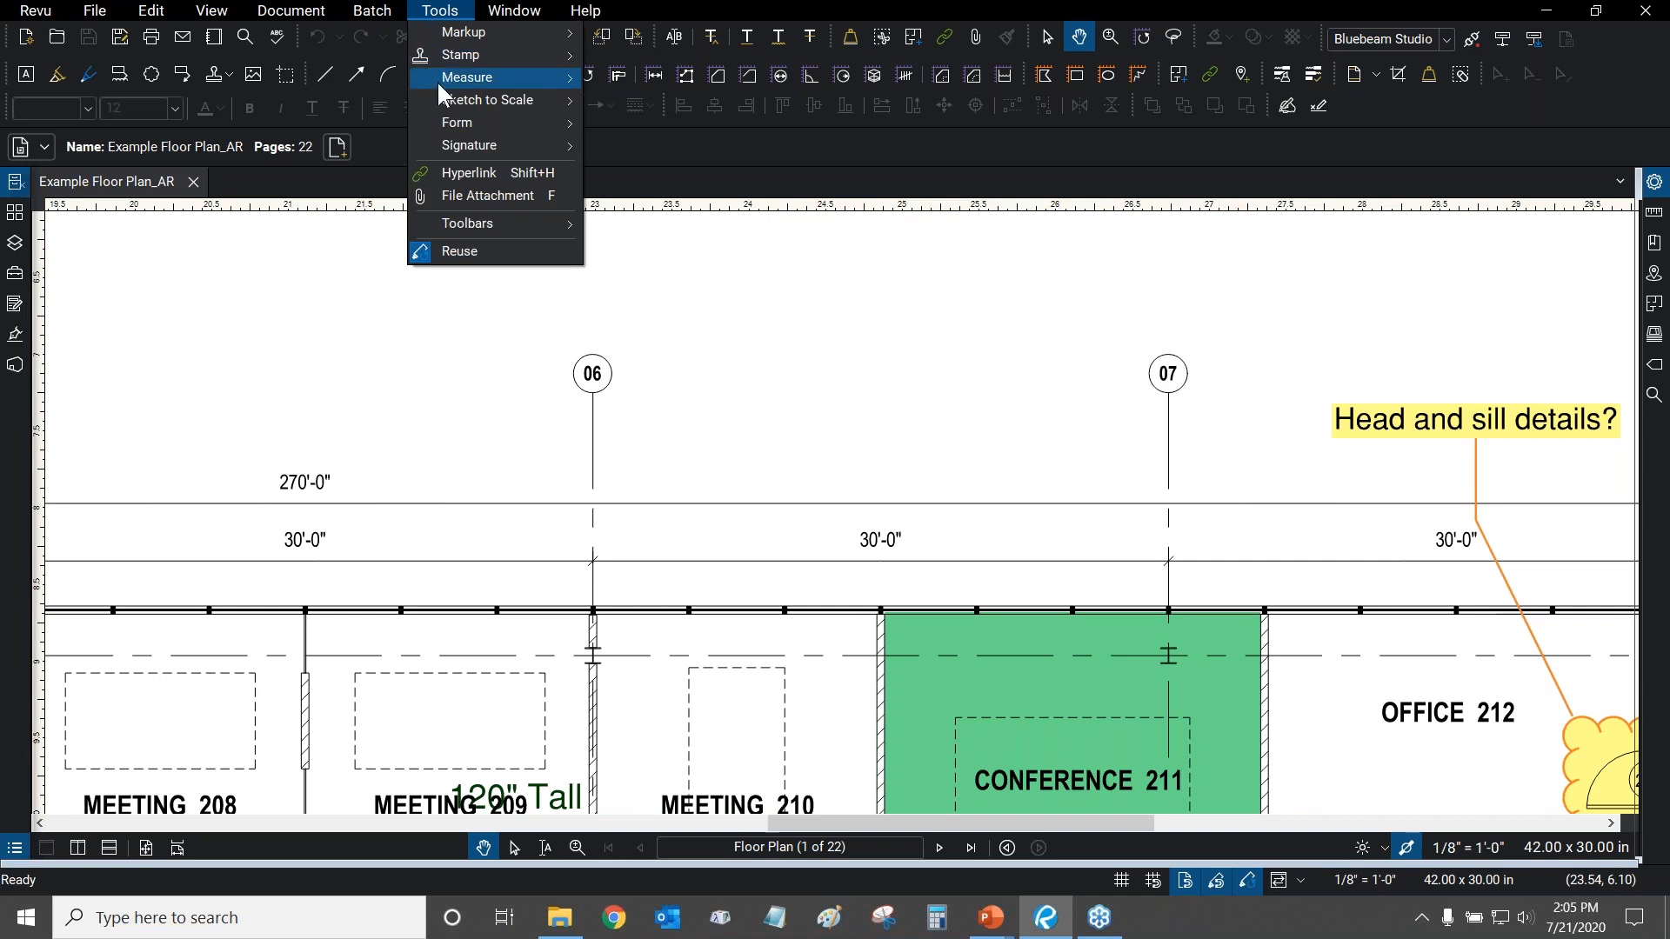
mouse_move(437, 80)
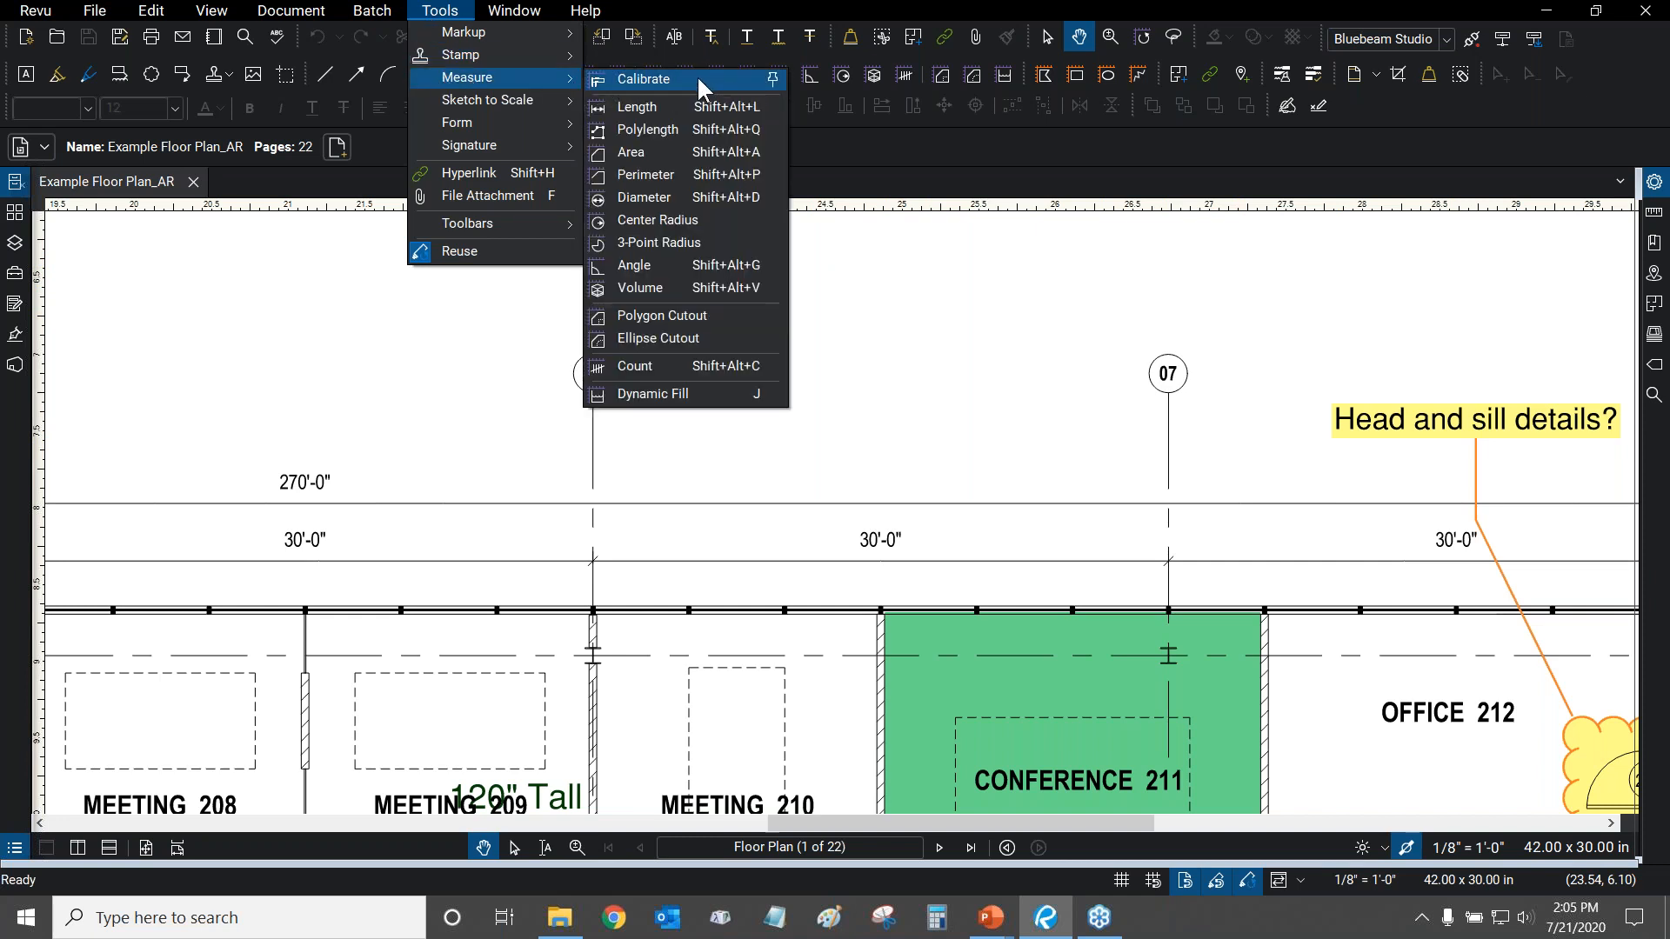
left_click(681, 16)
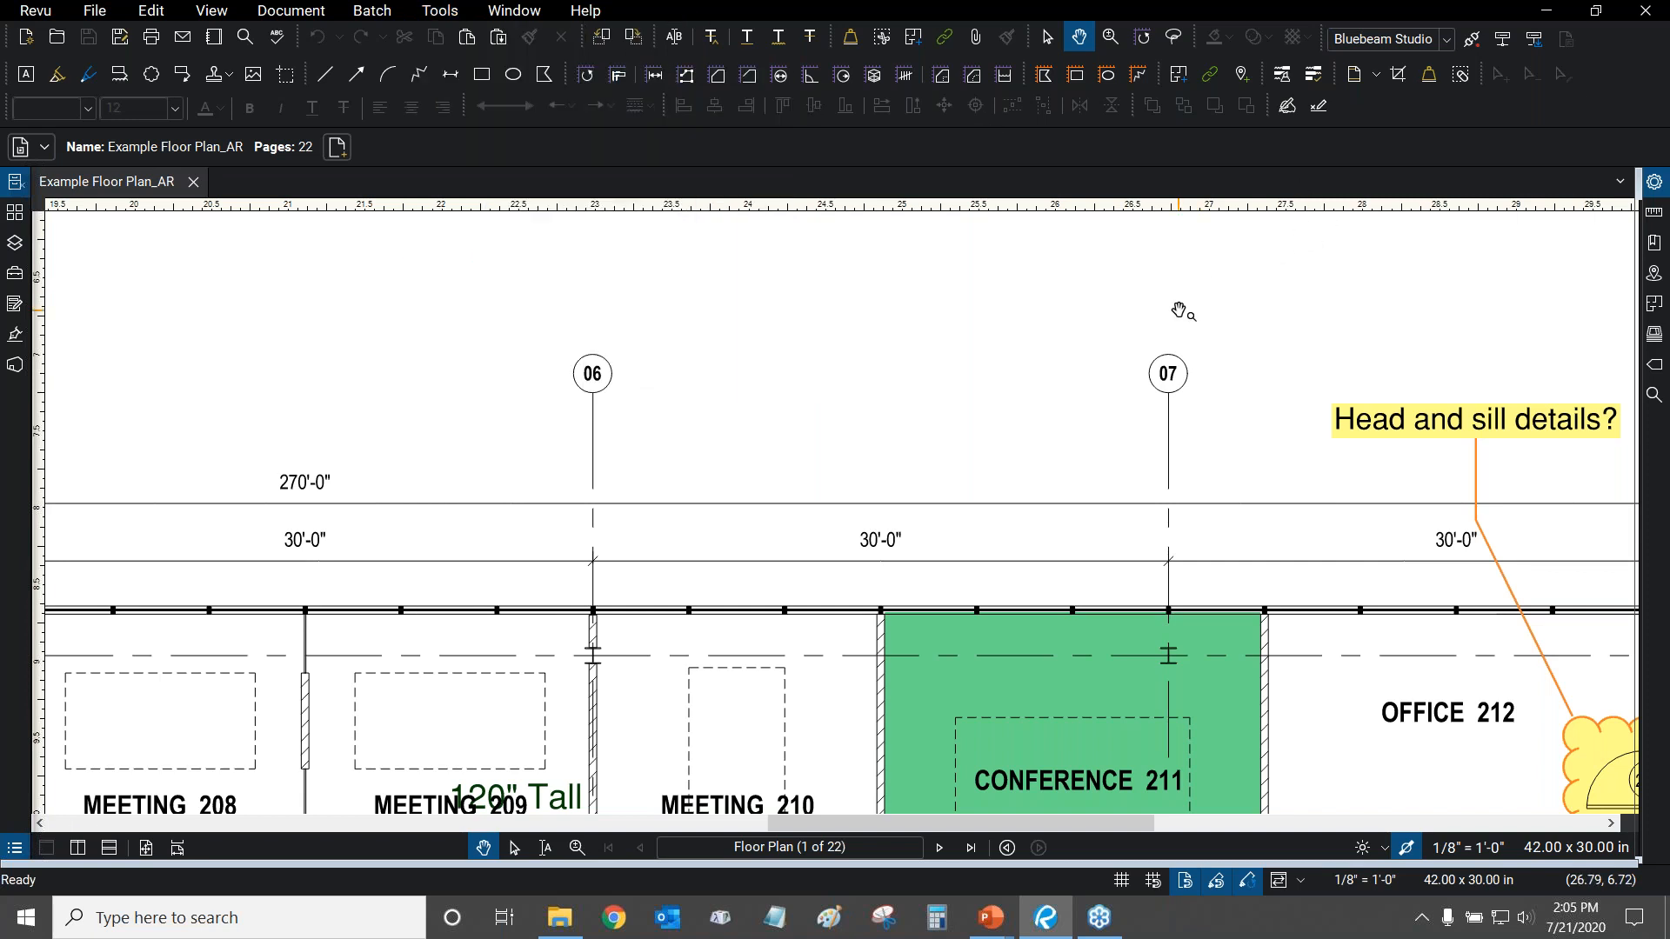
Show the measurement settings and review the preset and custom page scale options, keeping the preset mode.
left_click(1654, 228)
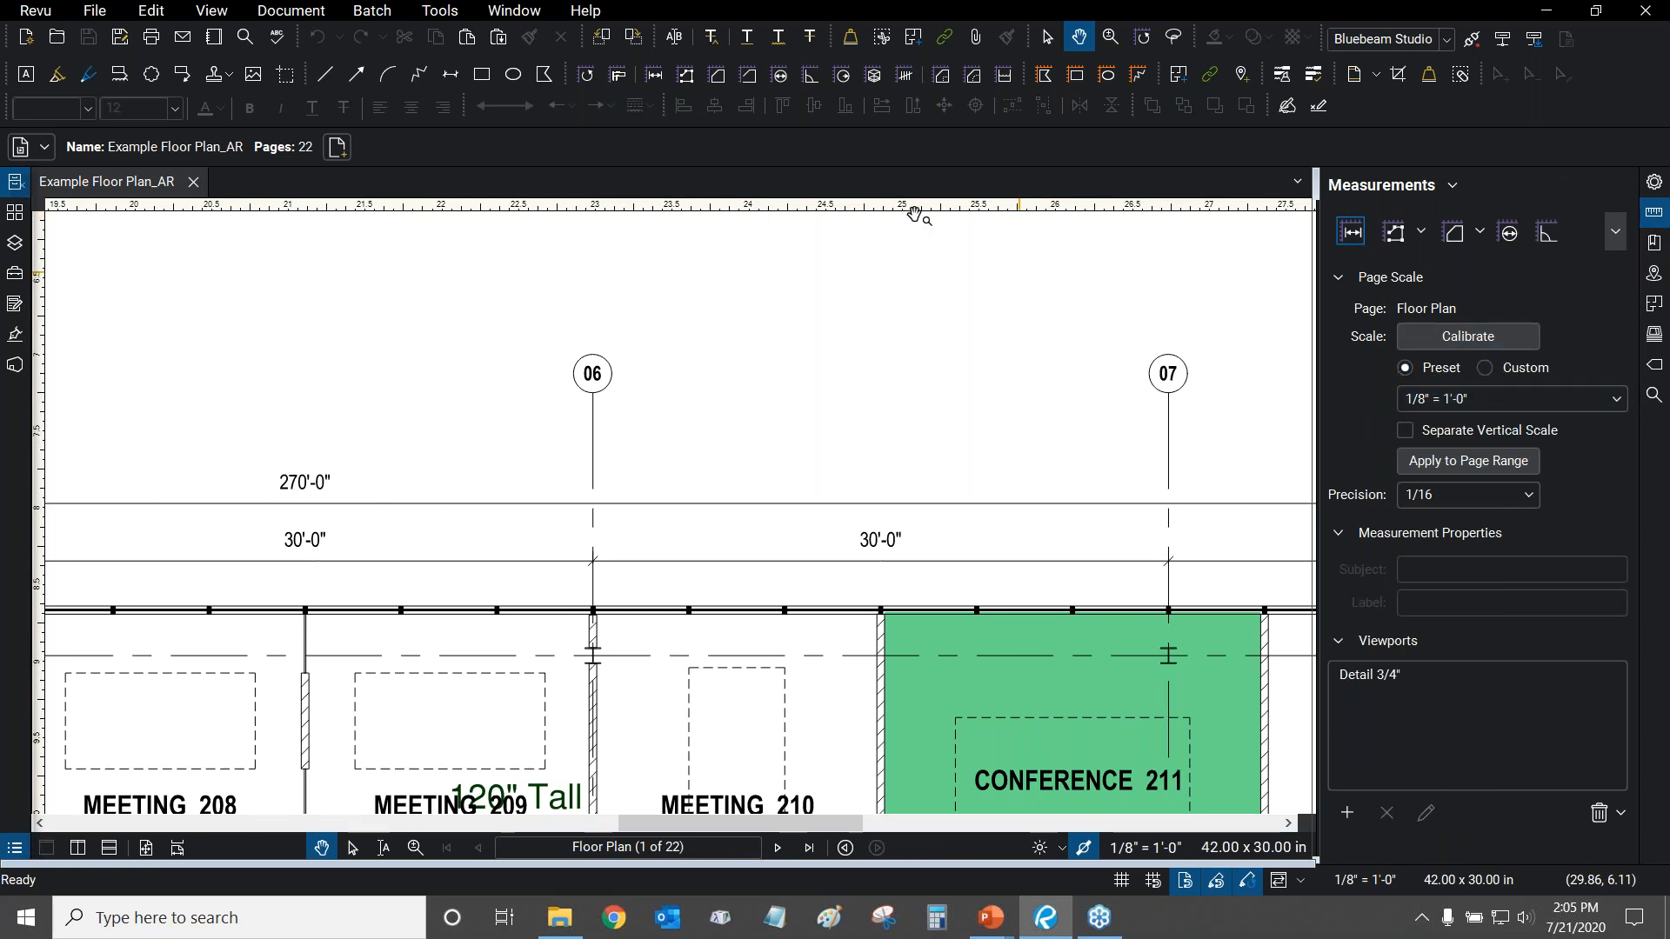
left_click(1472, 397)
left_click_drag(1611, 473, 1604, 430)
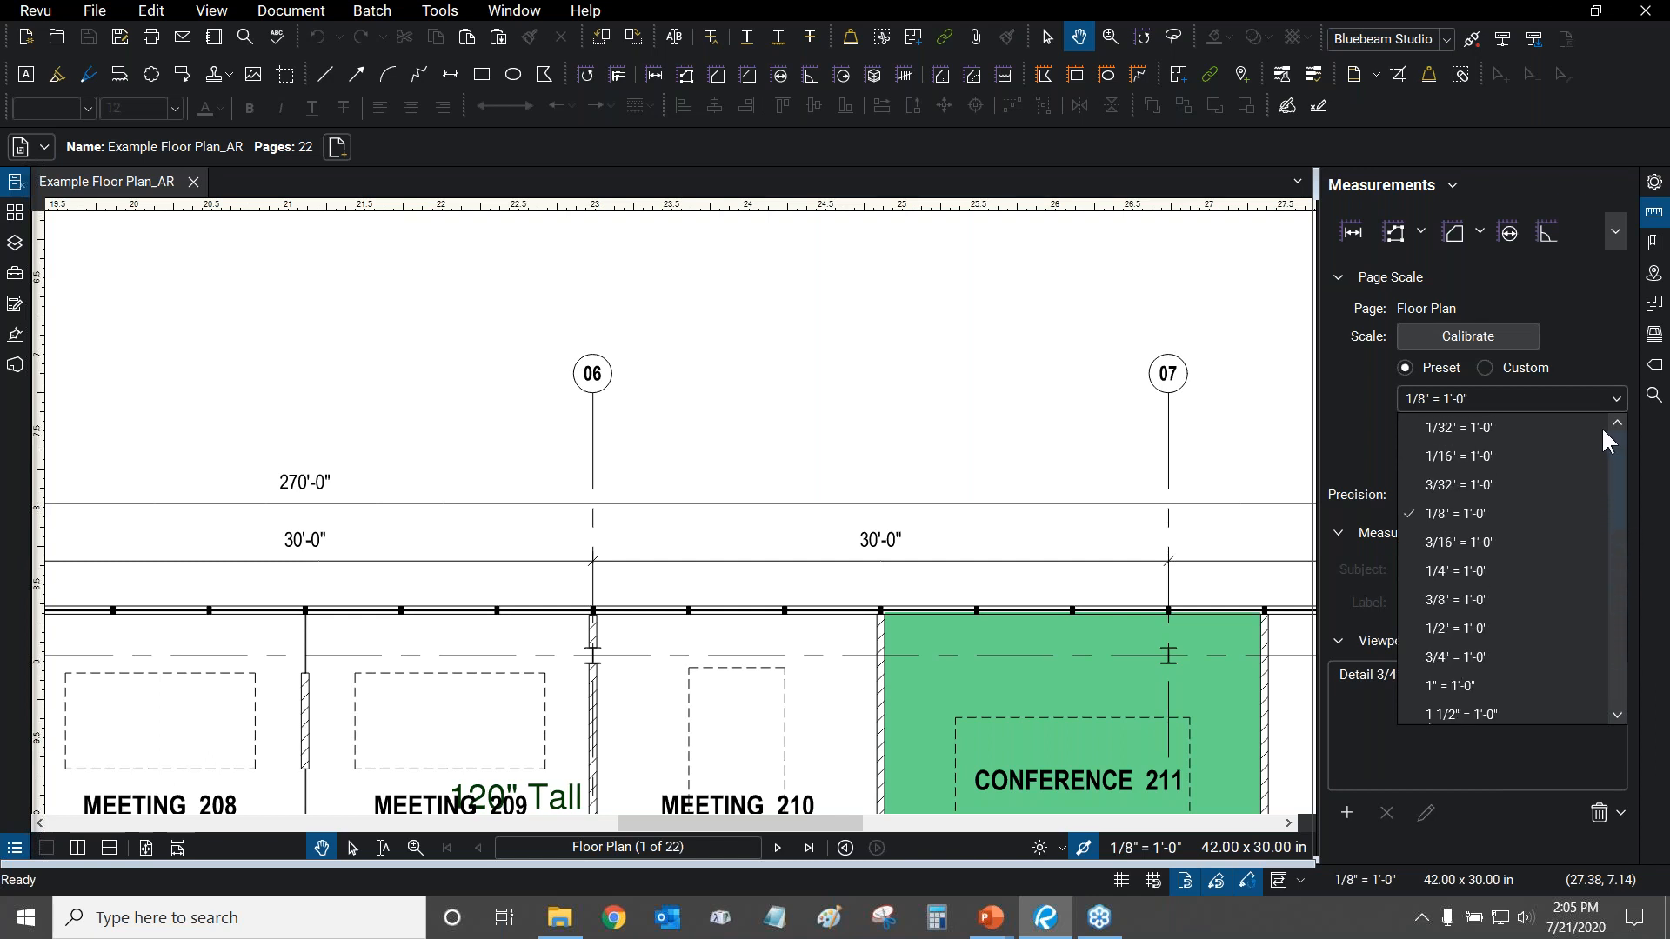
left_click(1599, 316)
left_click(1486, 368)
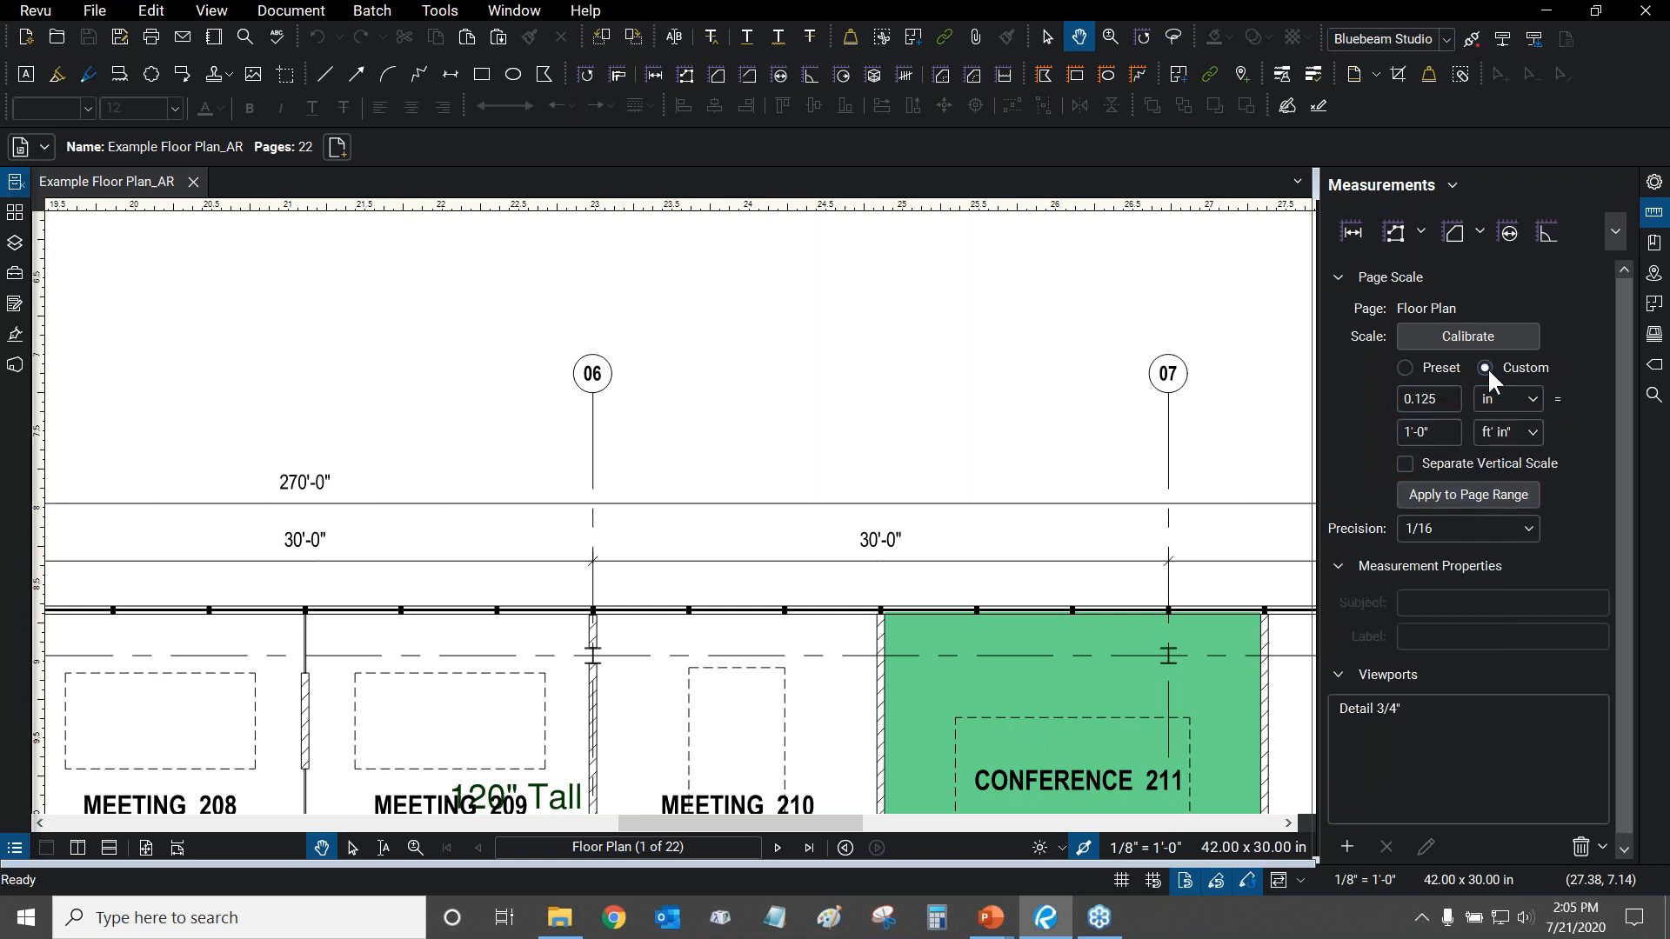
left_click(1405, 368)
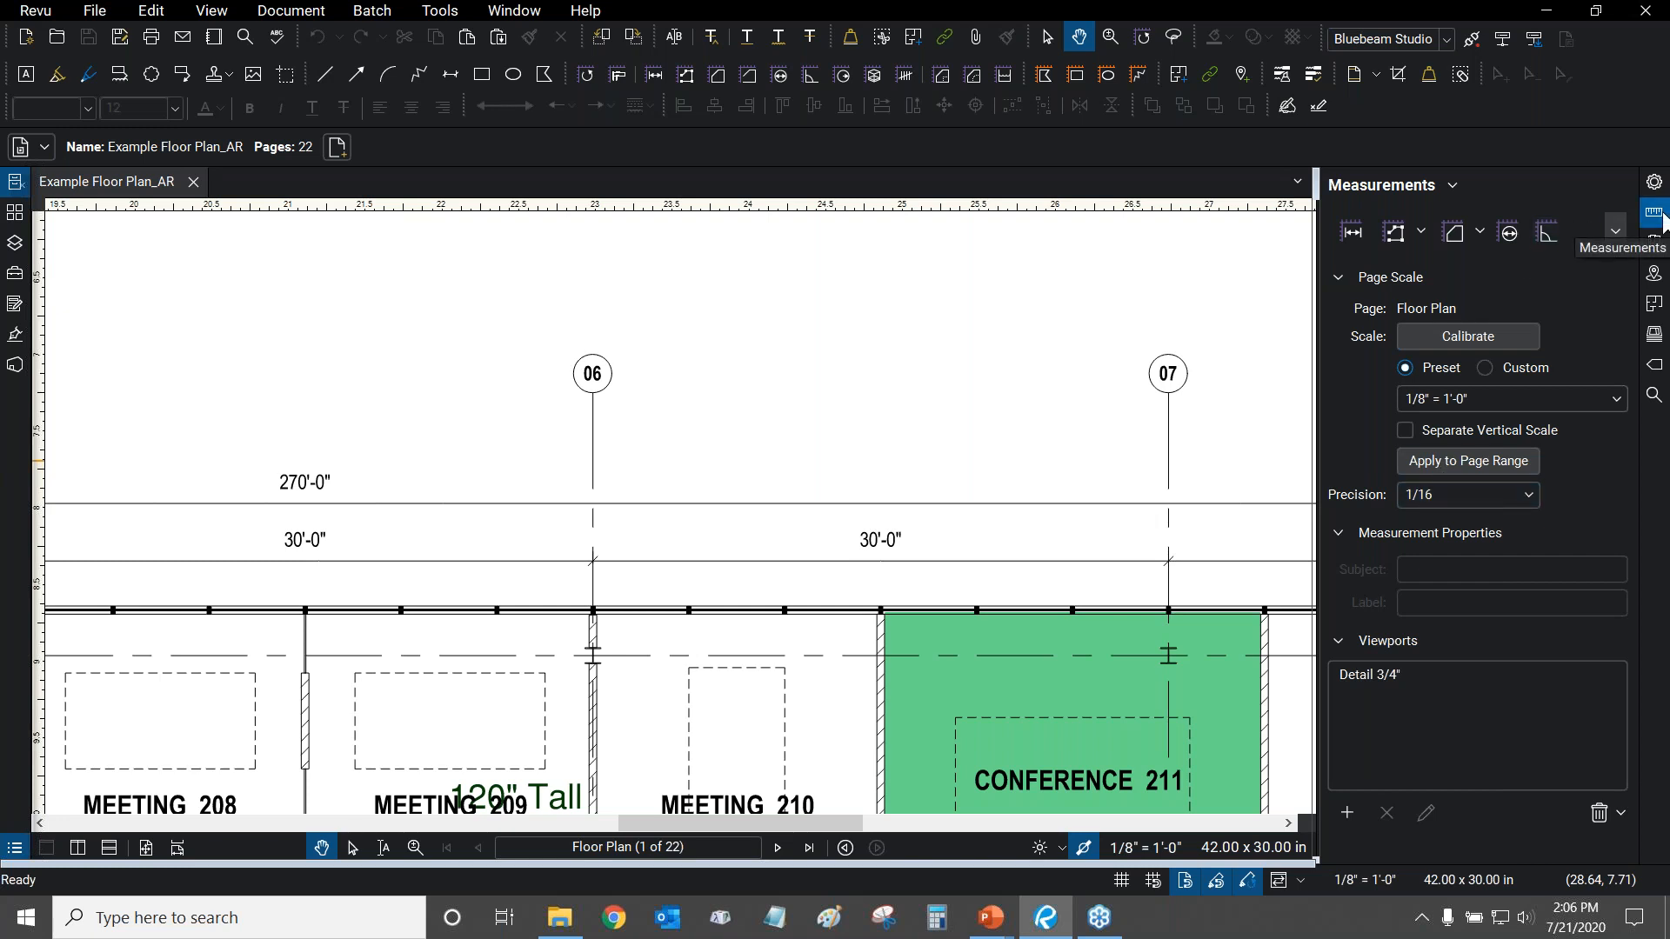
Fit the whole floor plan page in view.
left_click(1398, 666)
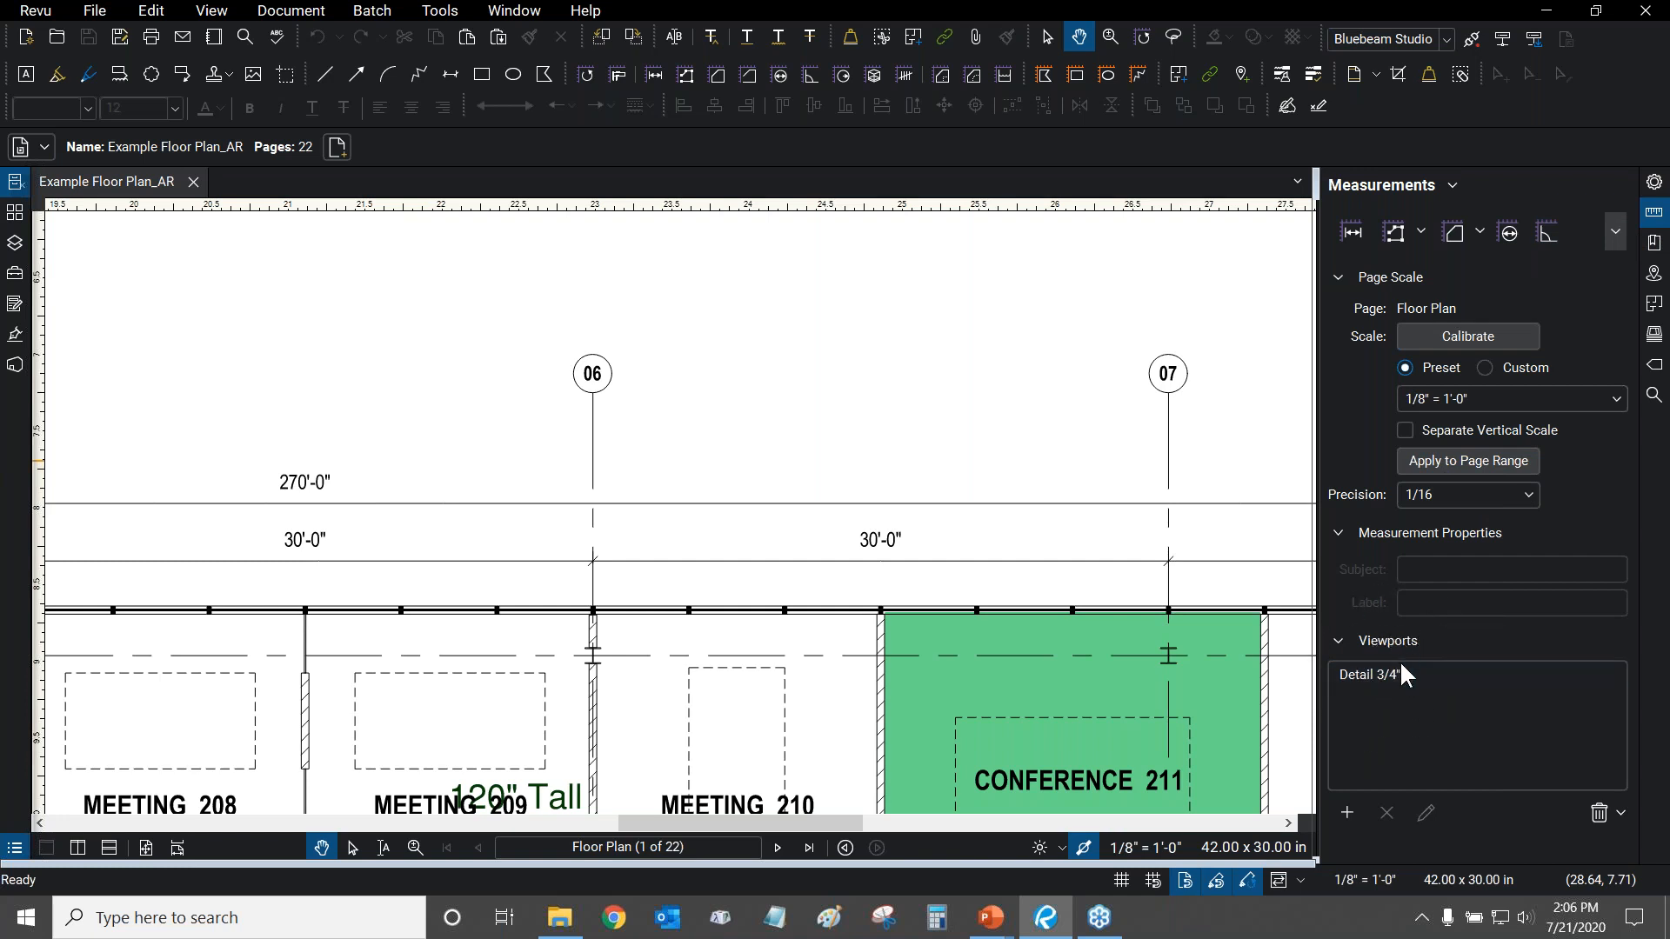
scroll(870, 400, "right", 2)
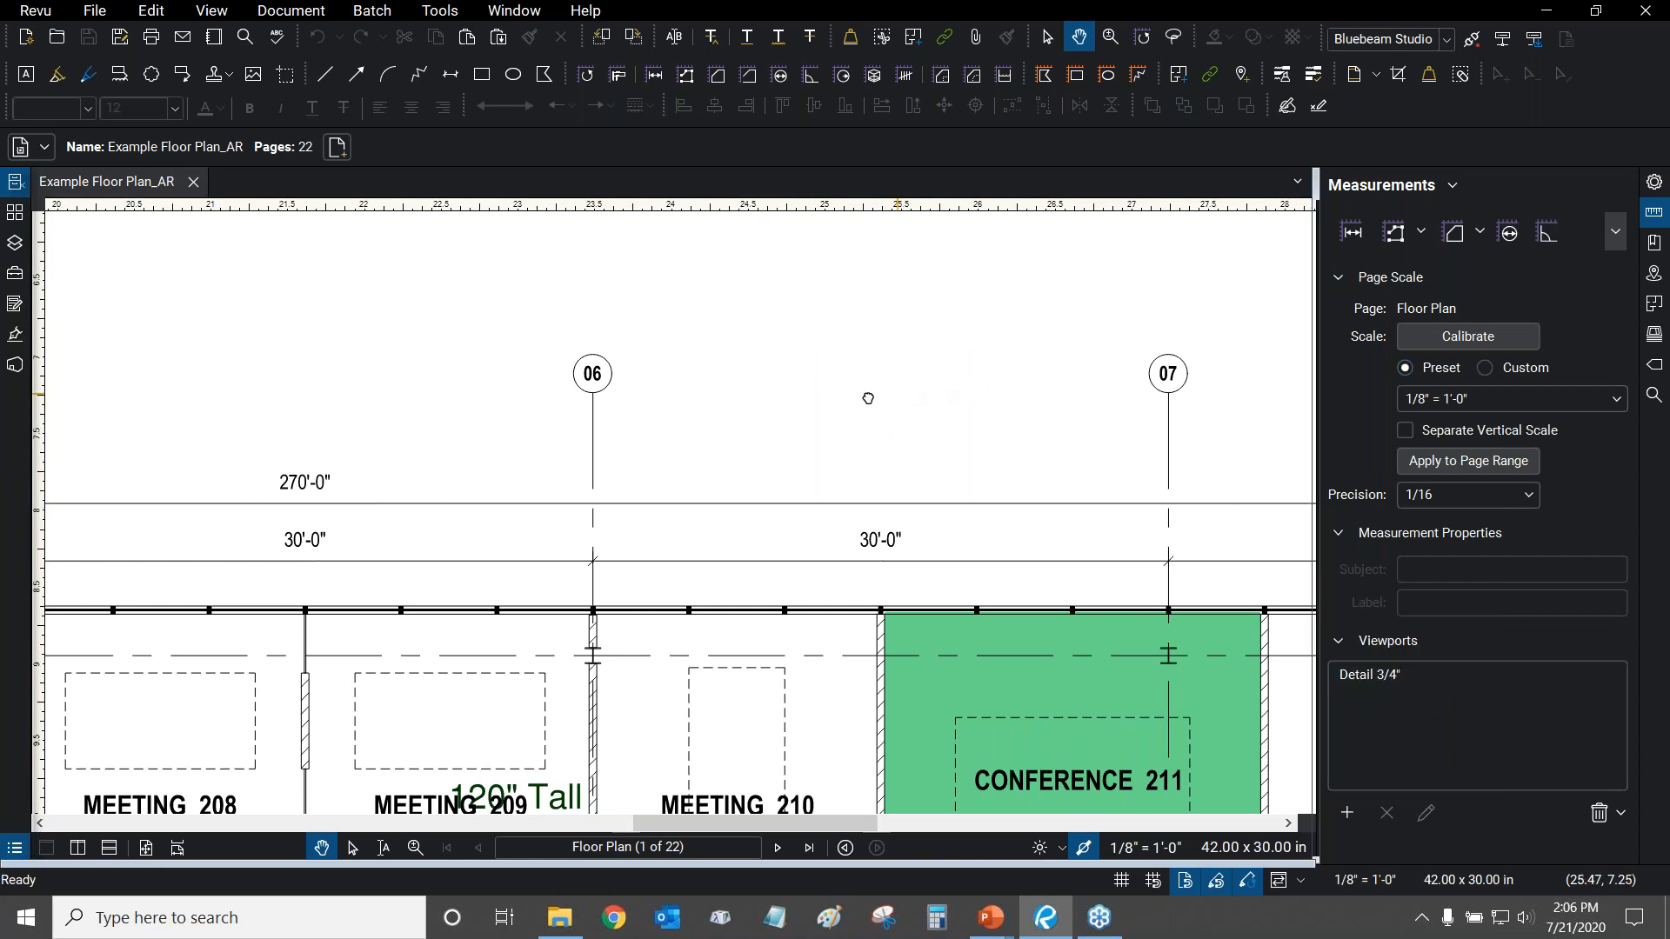
scroll(844, 409, "up", 5)
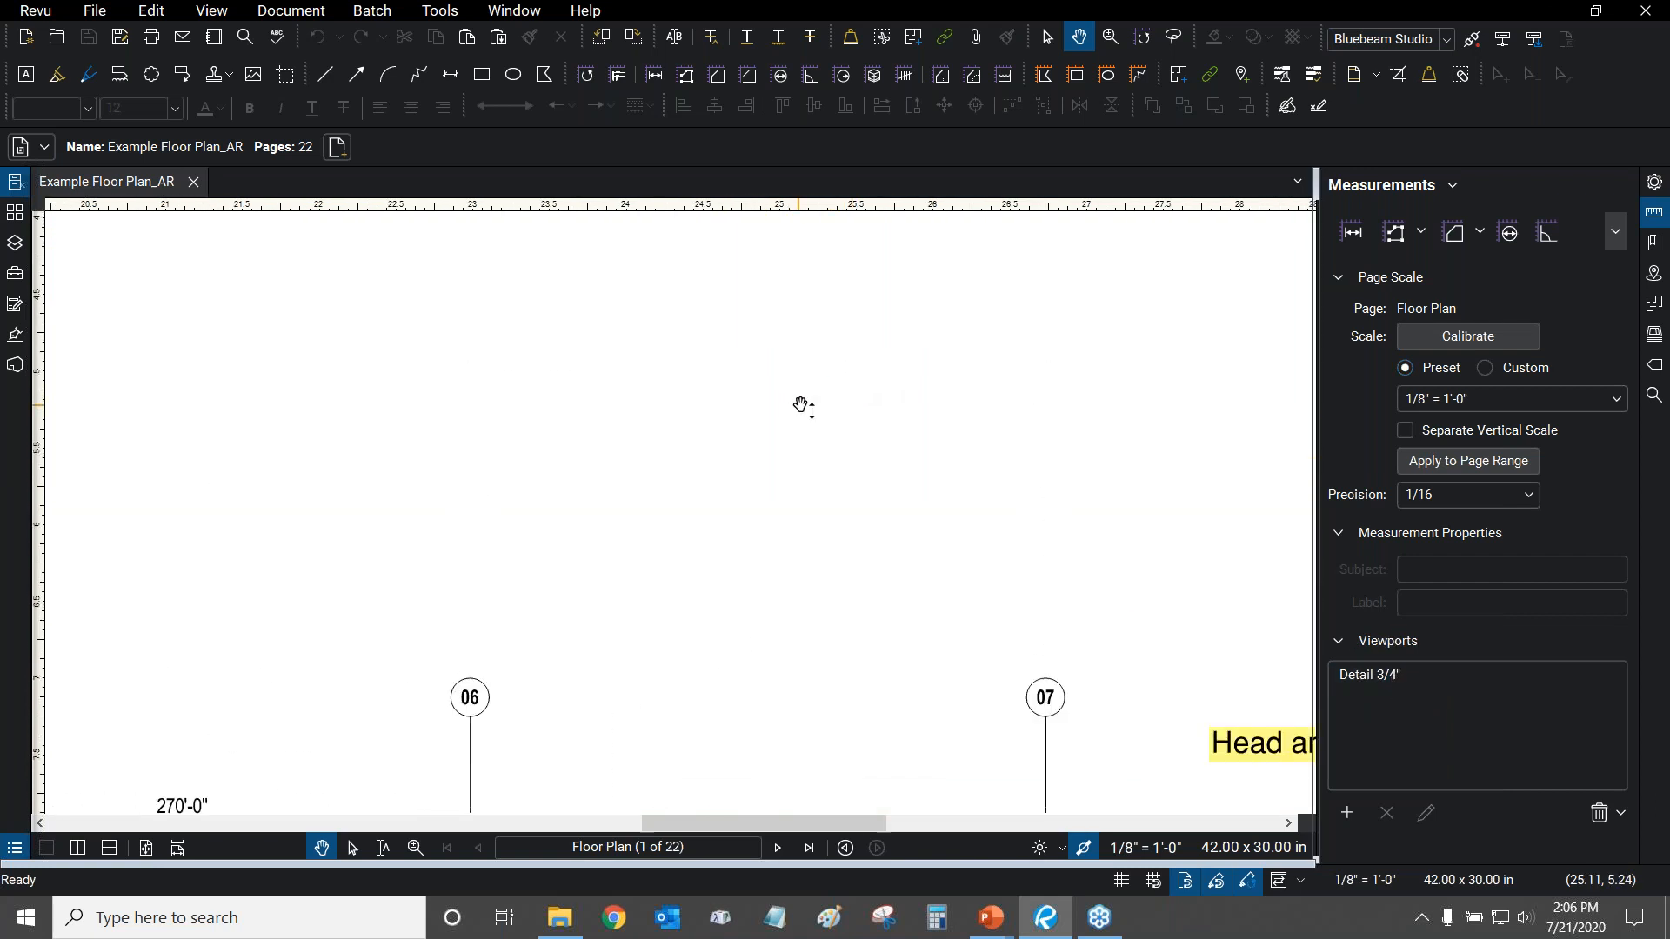
scroll(792, 402, "down", 4)
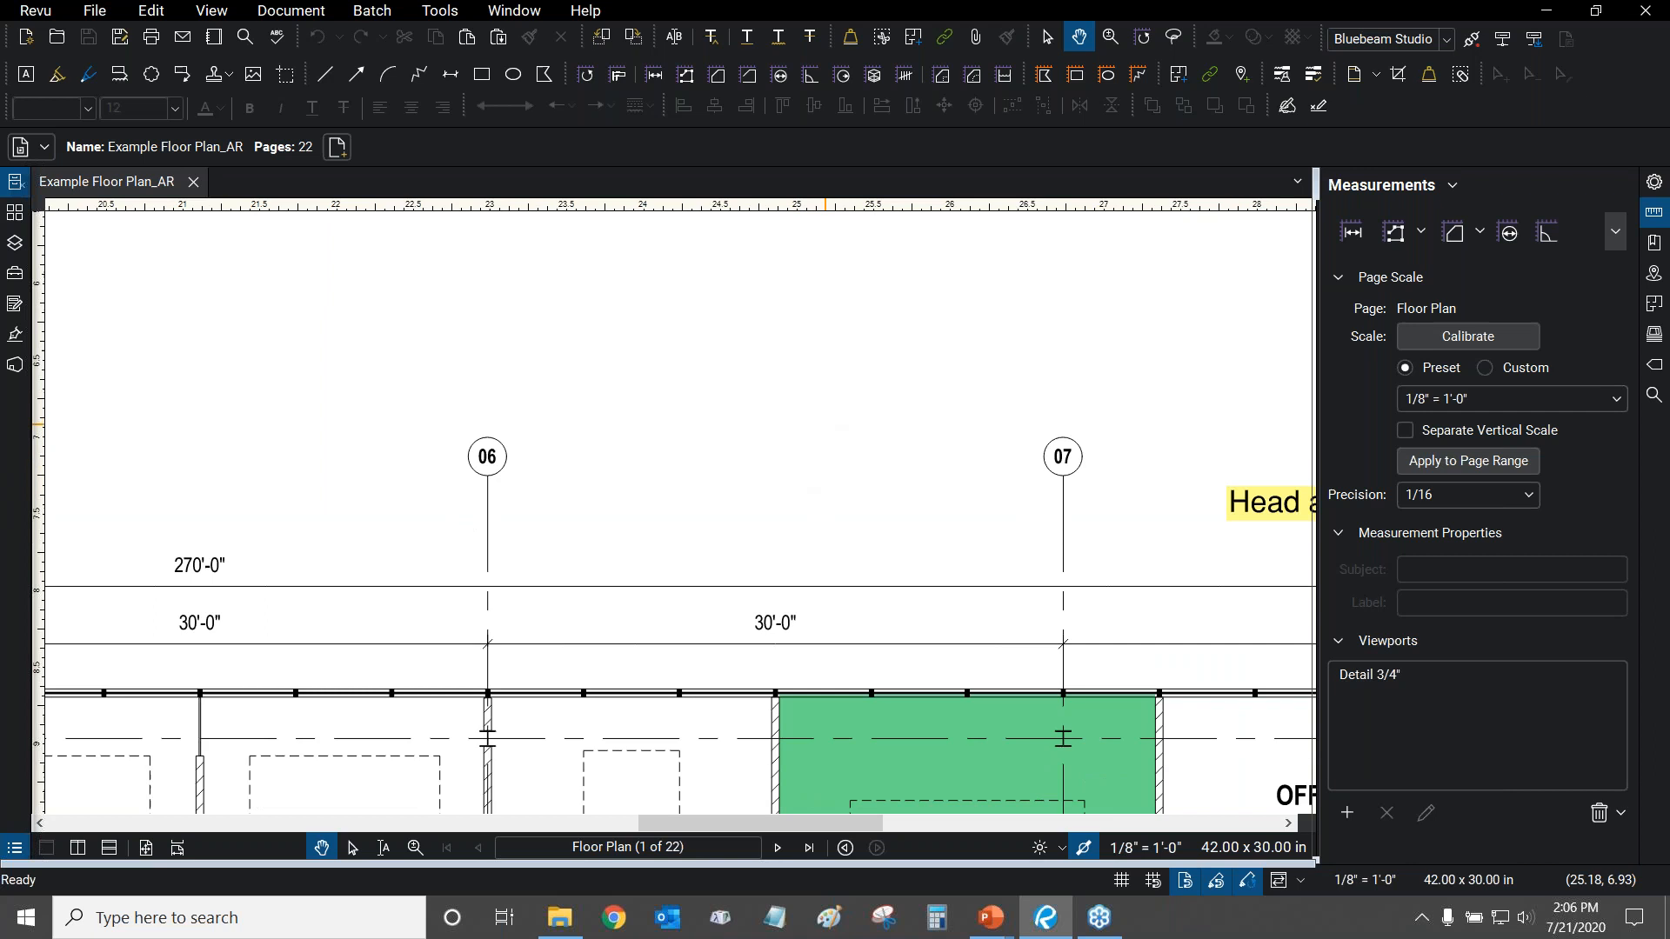
key("ctrl+0")
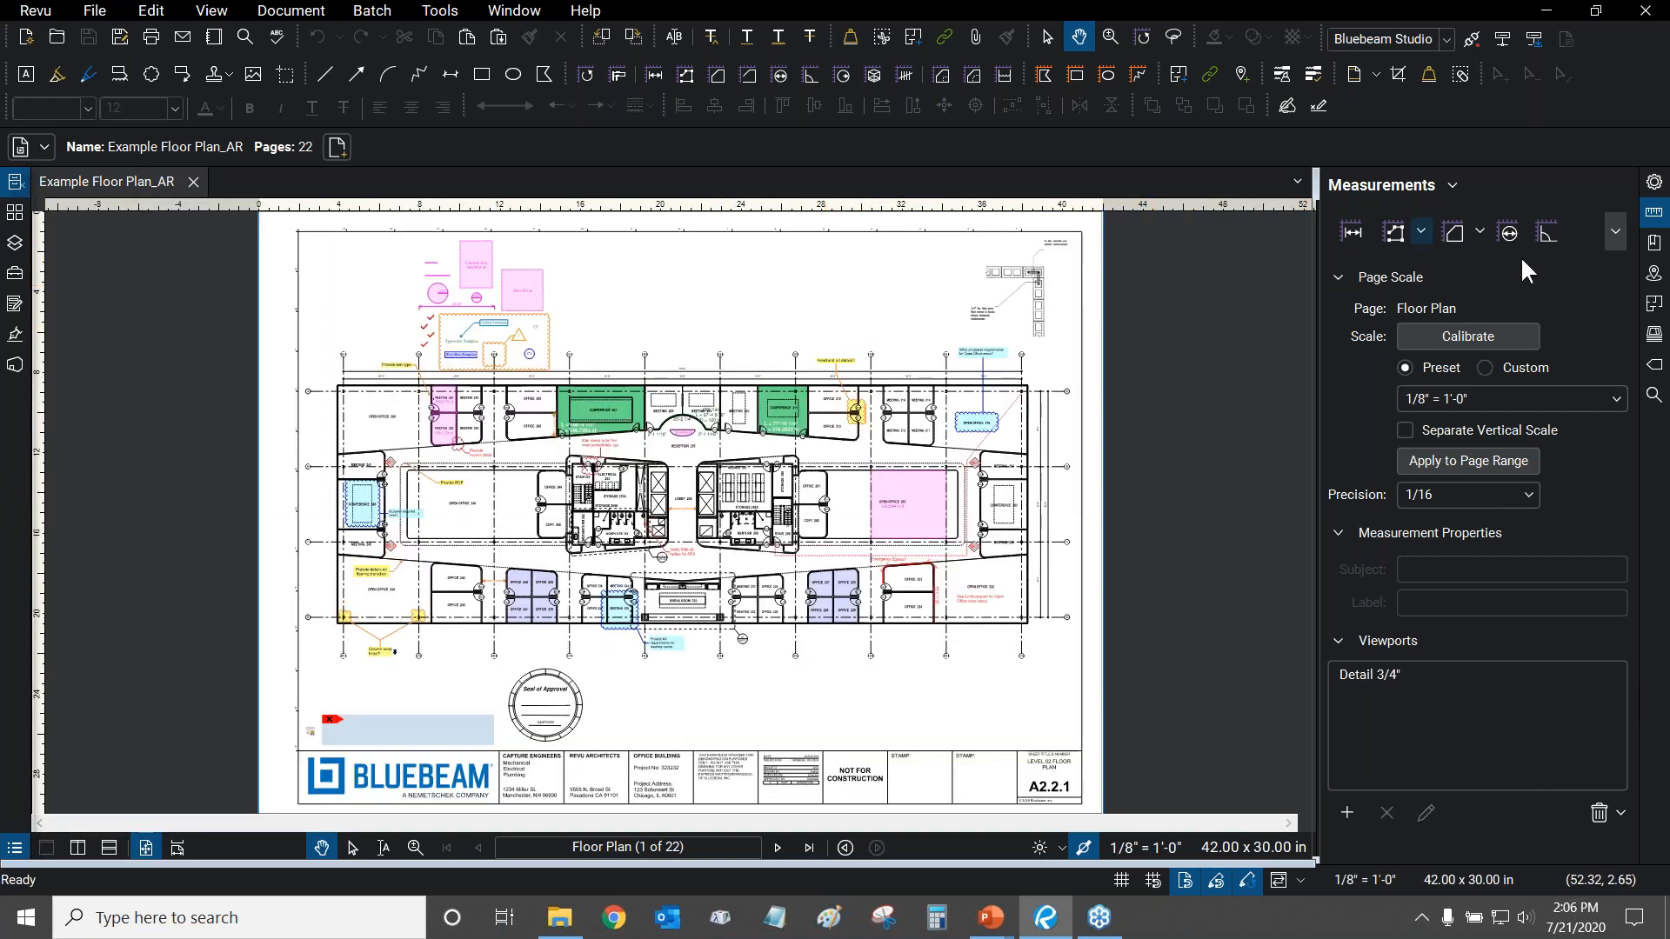
Review the available measurement tools and make the measurement settings area slightly narrower.
left_click(440, 11)
mouse_move(465, 79)
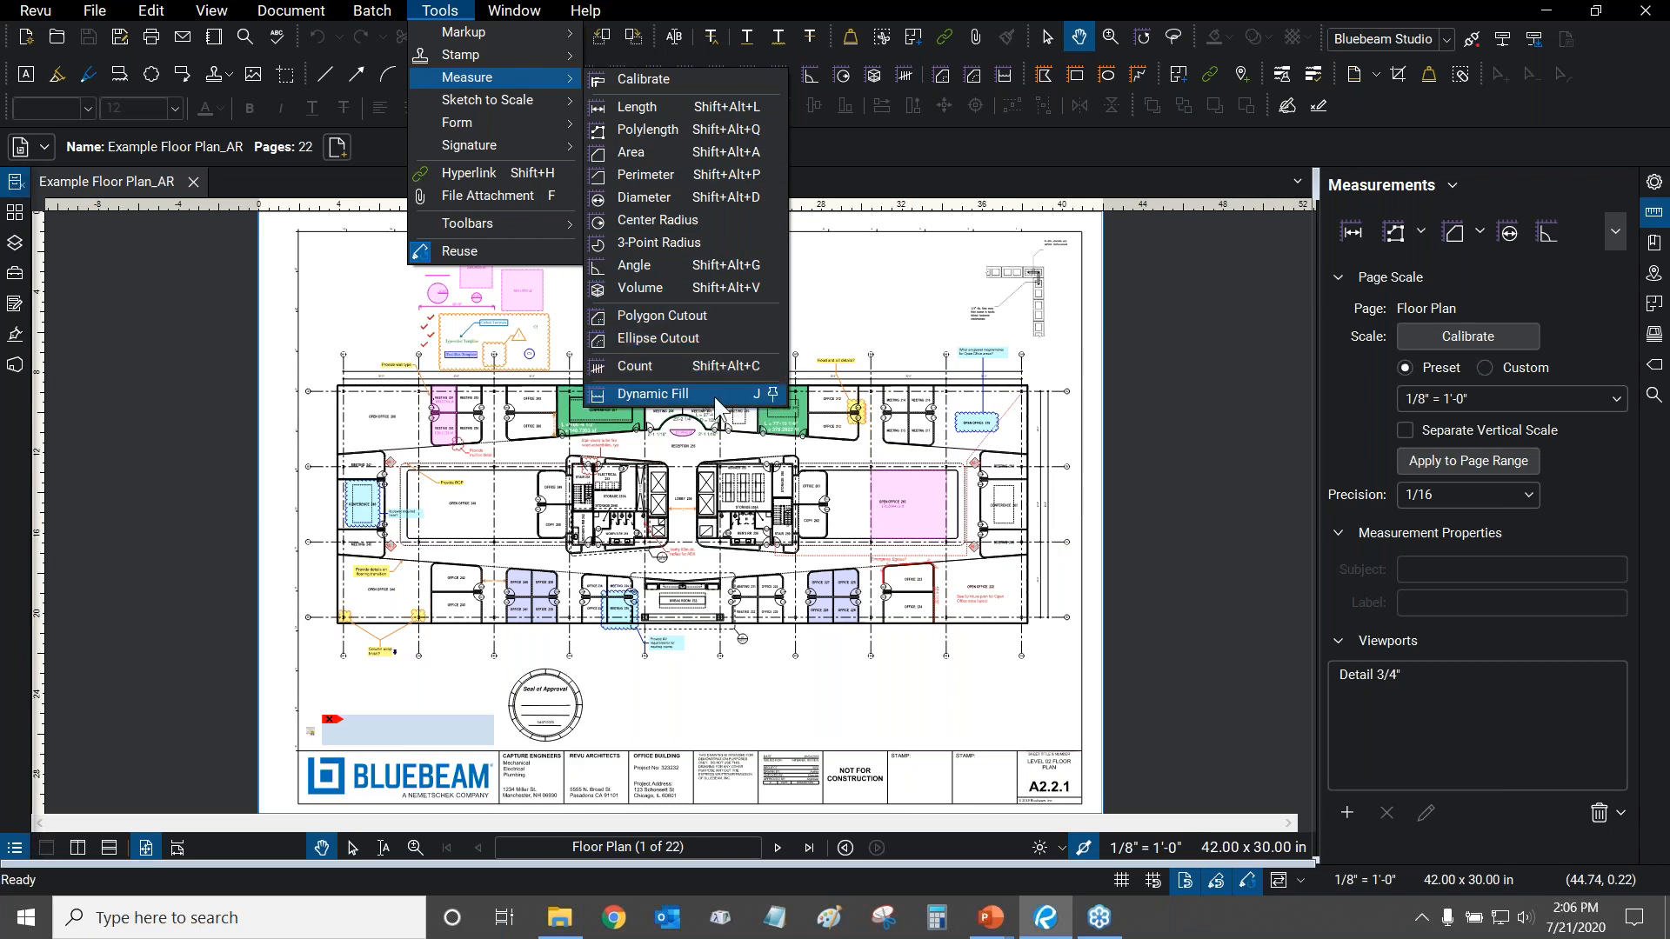
left_click(665, 11)
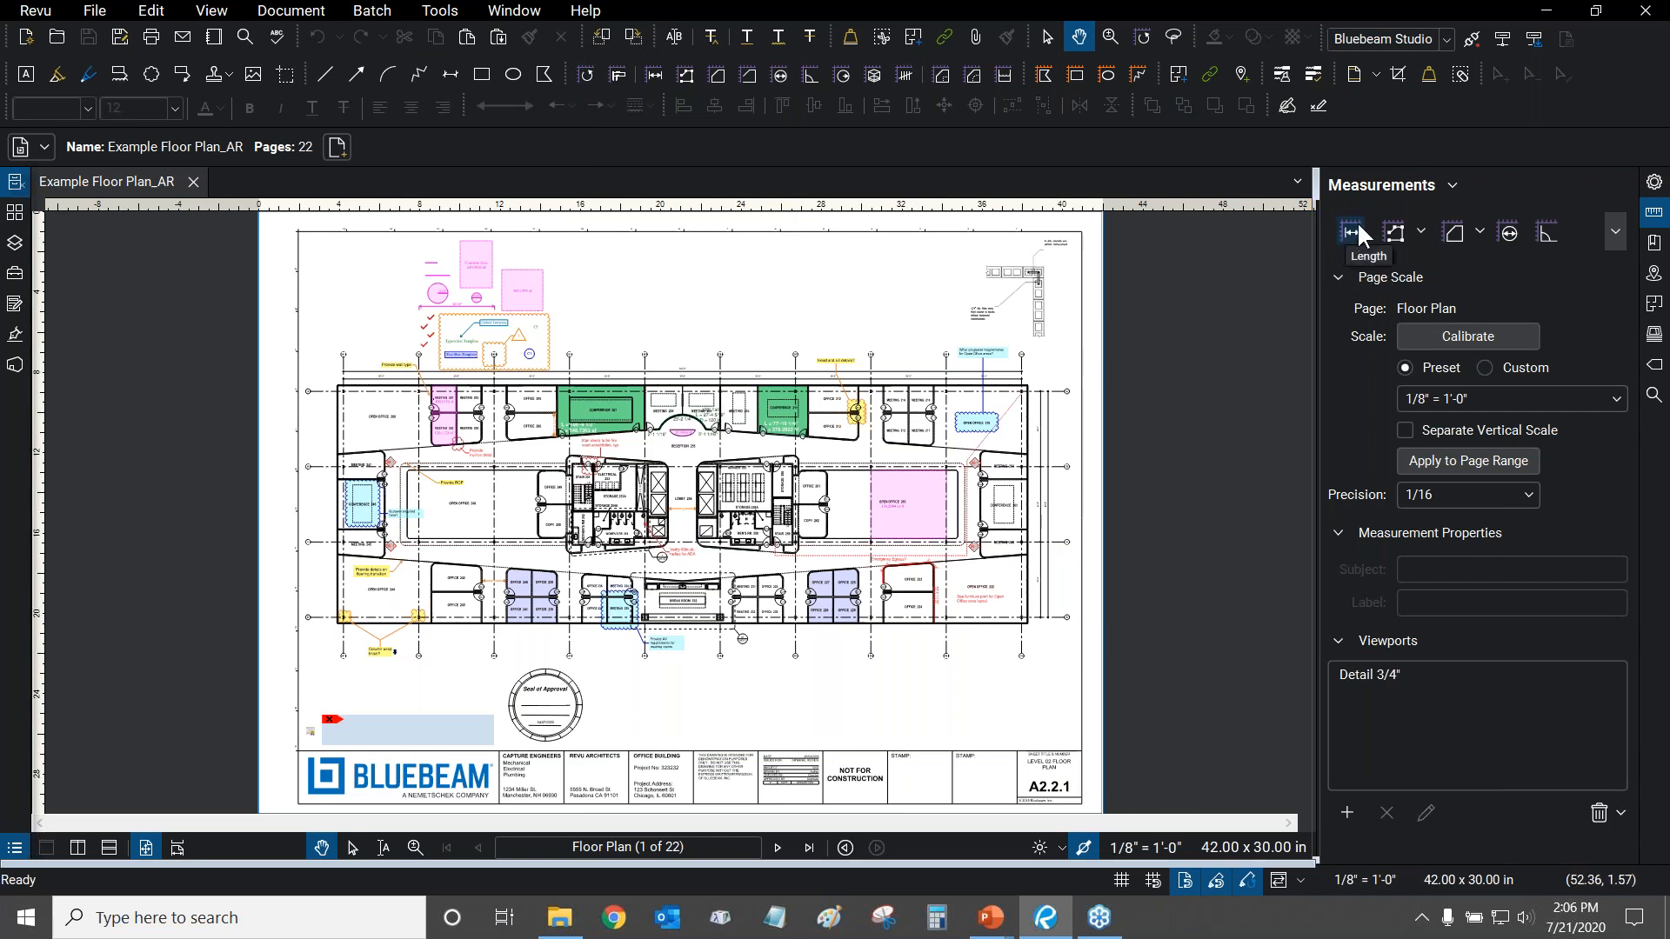
left_click(1615, 235)
left_click_drag(1321, 368, 1252, 360)
left_click_drag(1242, 362, 1349, 359)
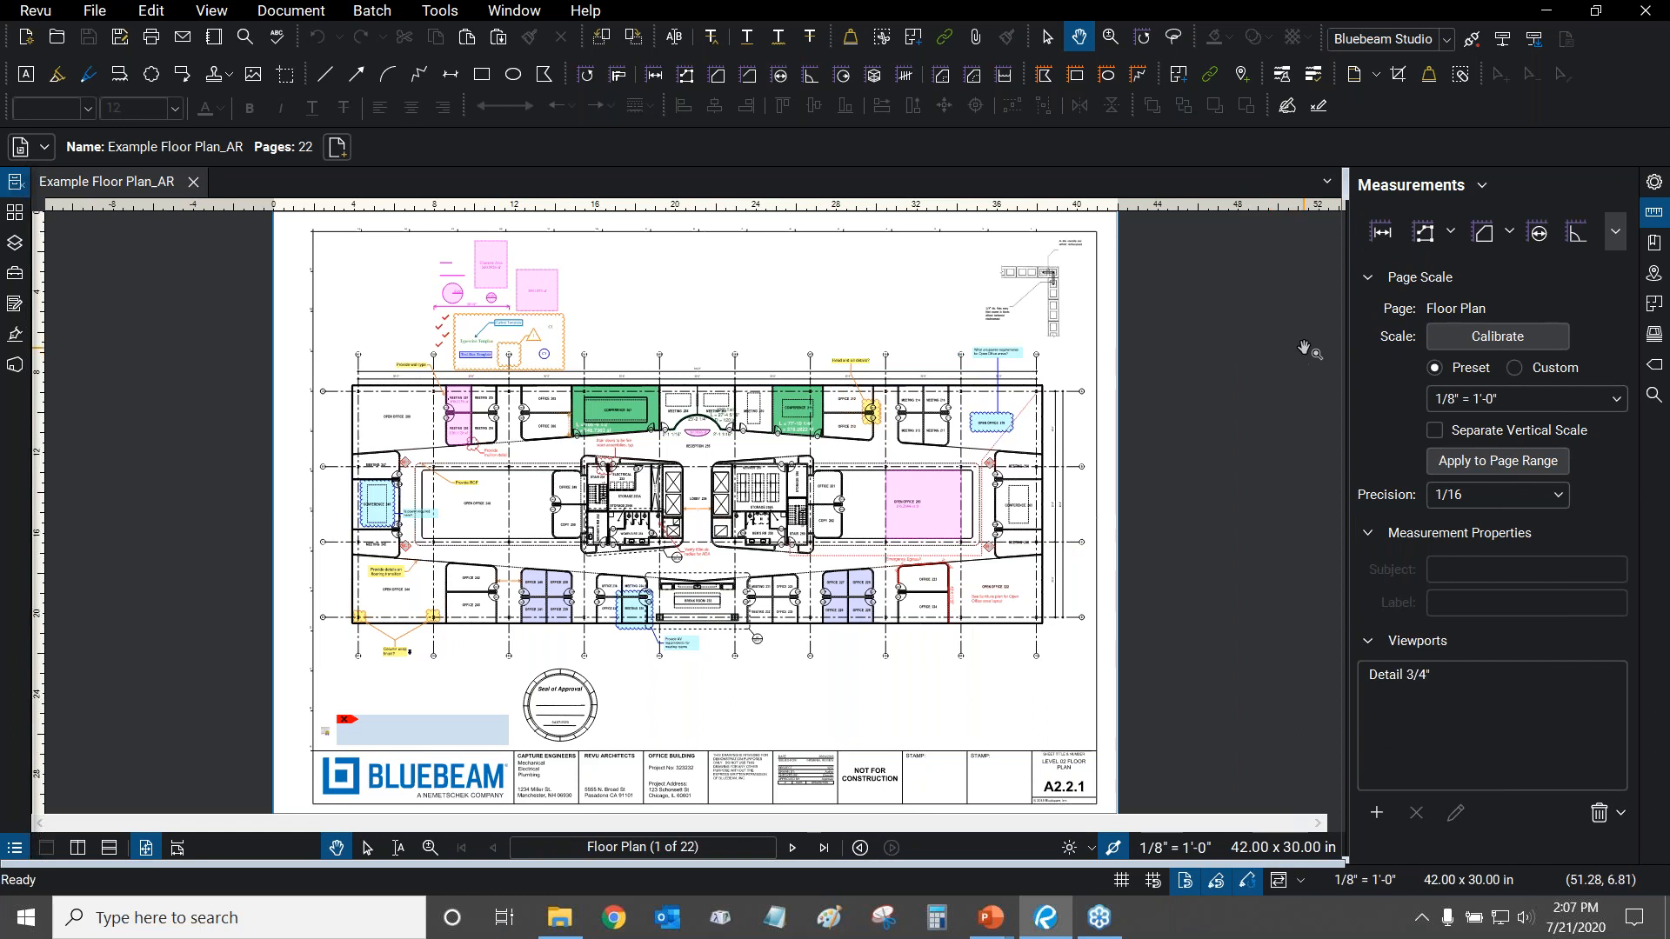
Measure the length of the bay between grid lines 04 and 05 along the dimension line above Conference 207.
left_click(439, 10)
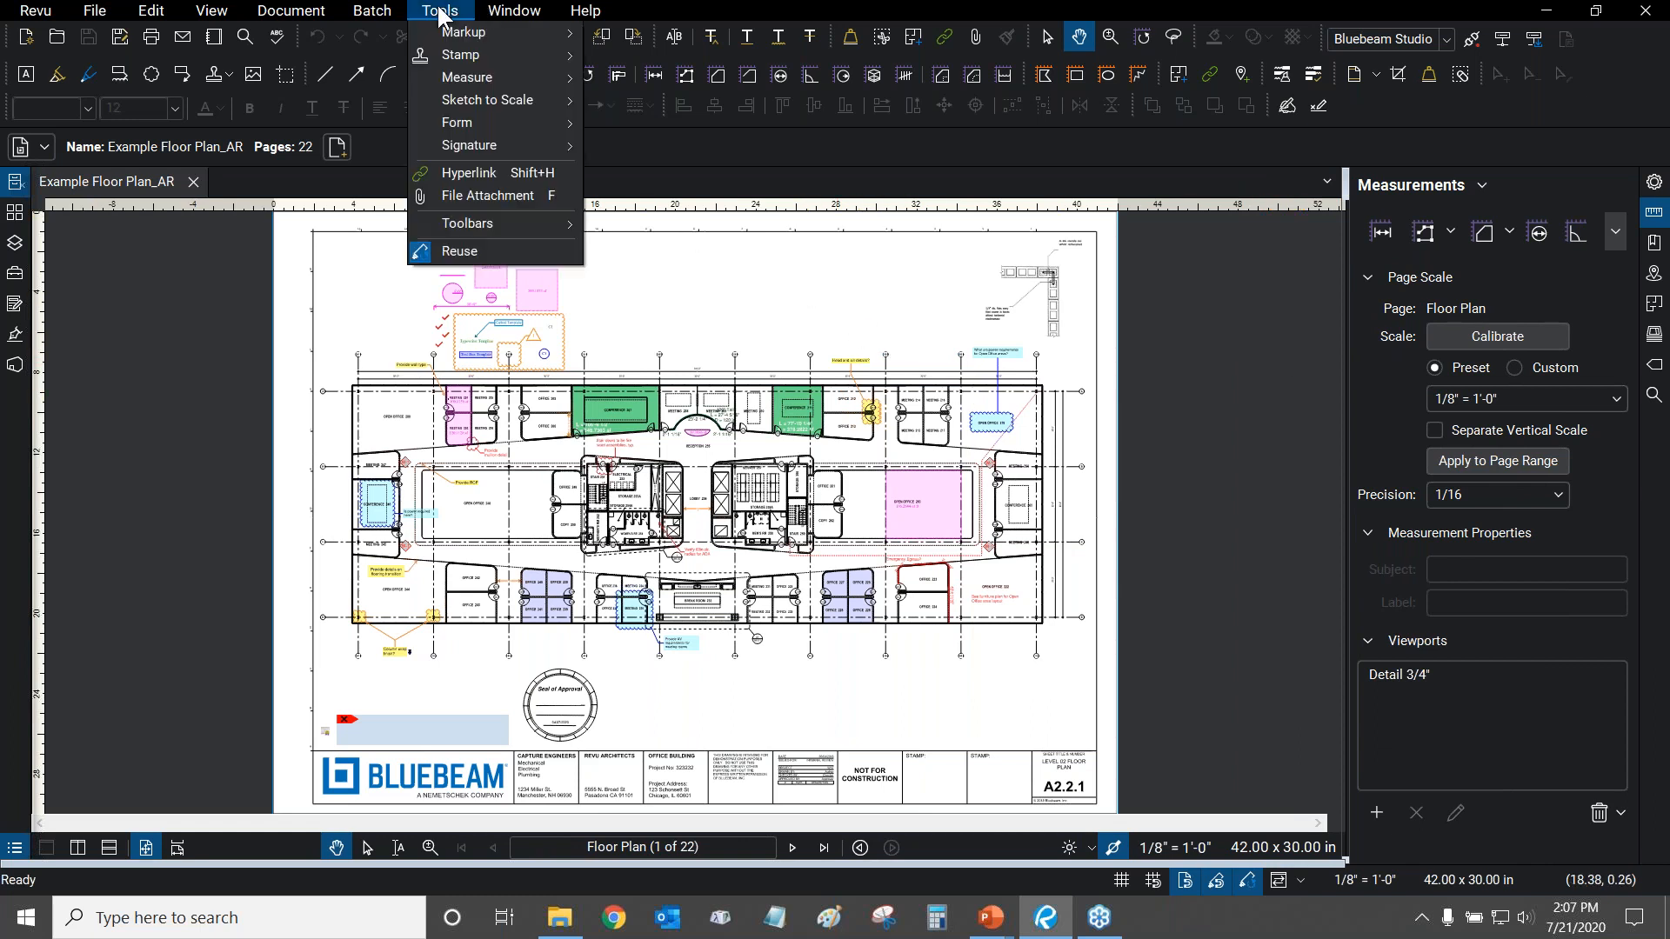
mouse_move(513, 77)
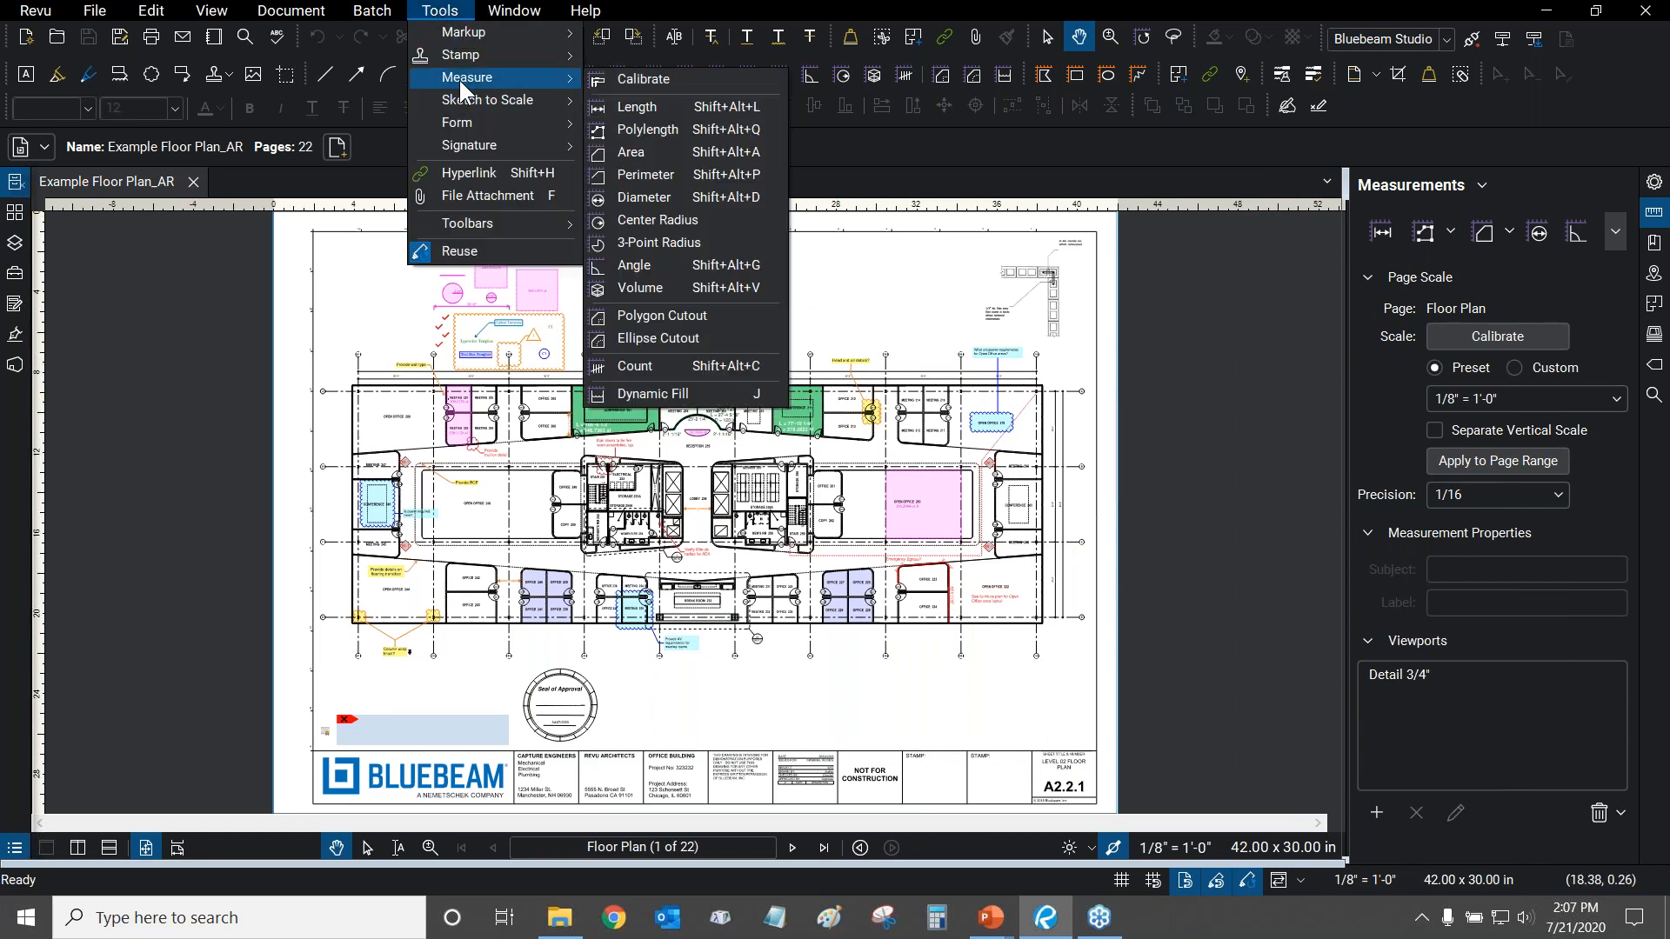
left_click(665, 106)
left_click_drag(685, 278, 732, 289)
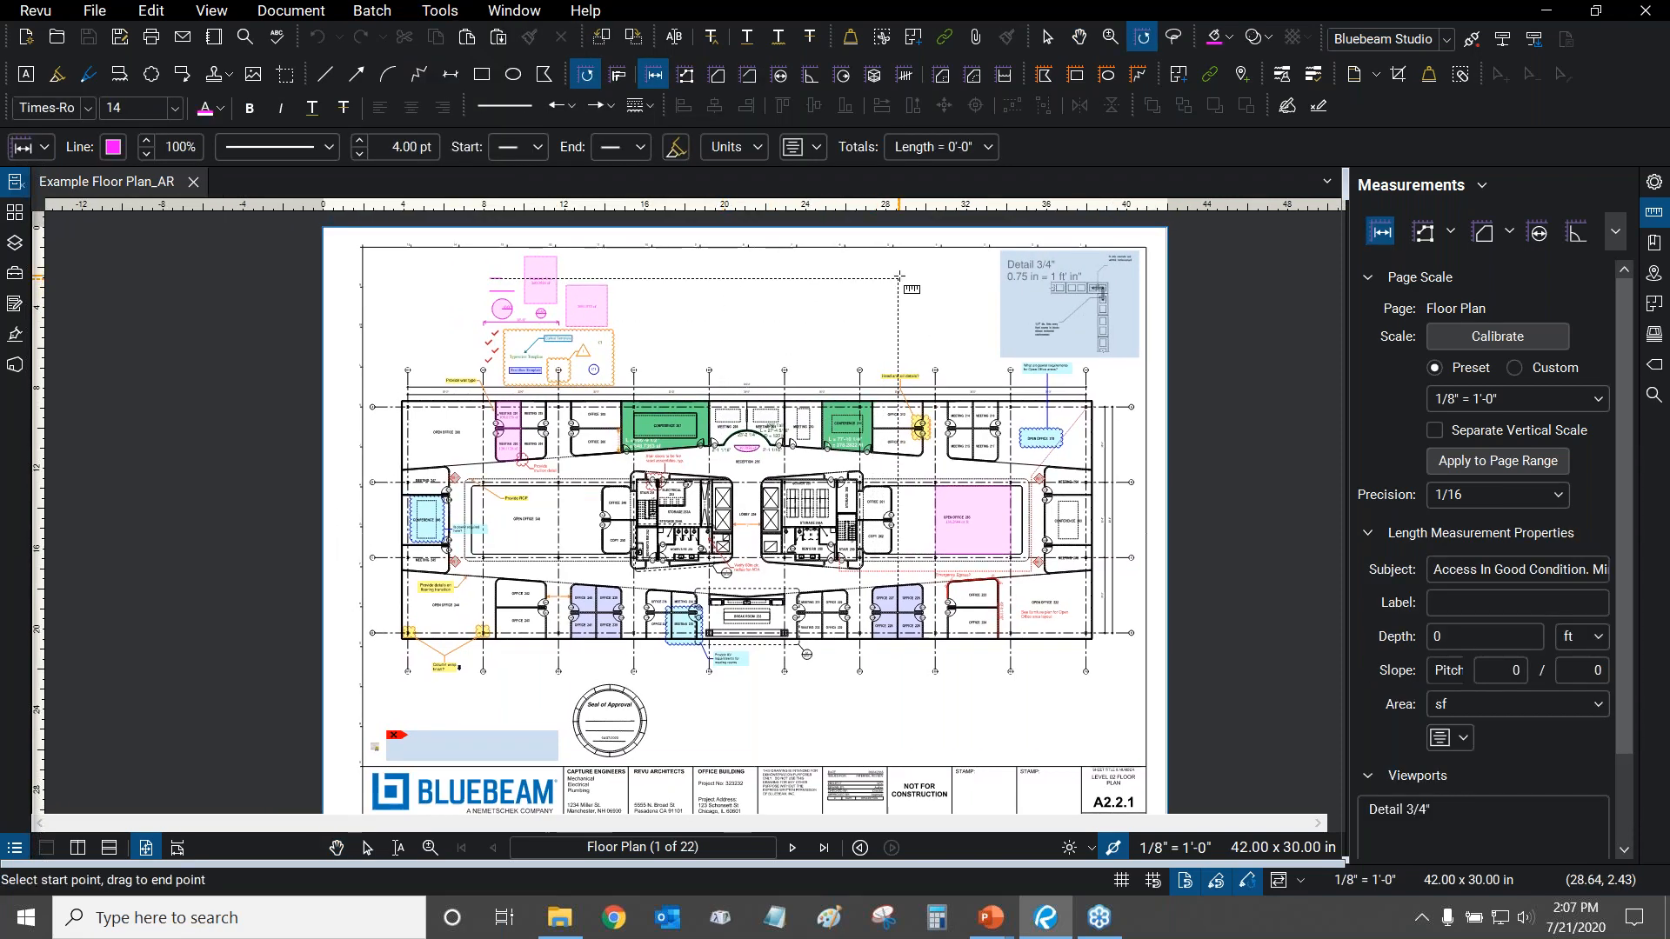
scroll(899, 277, "up", 2)
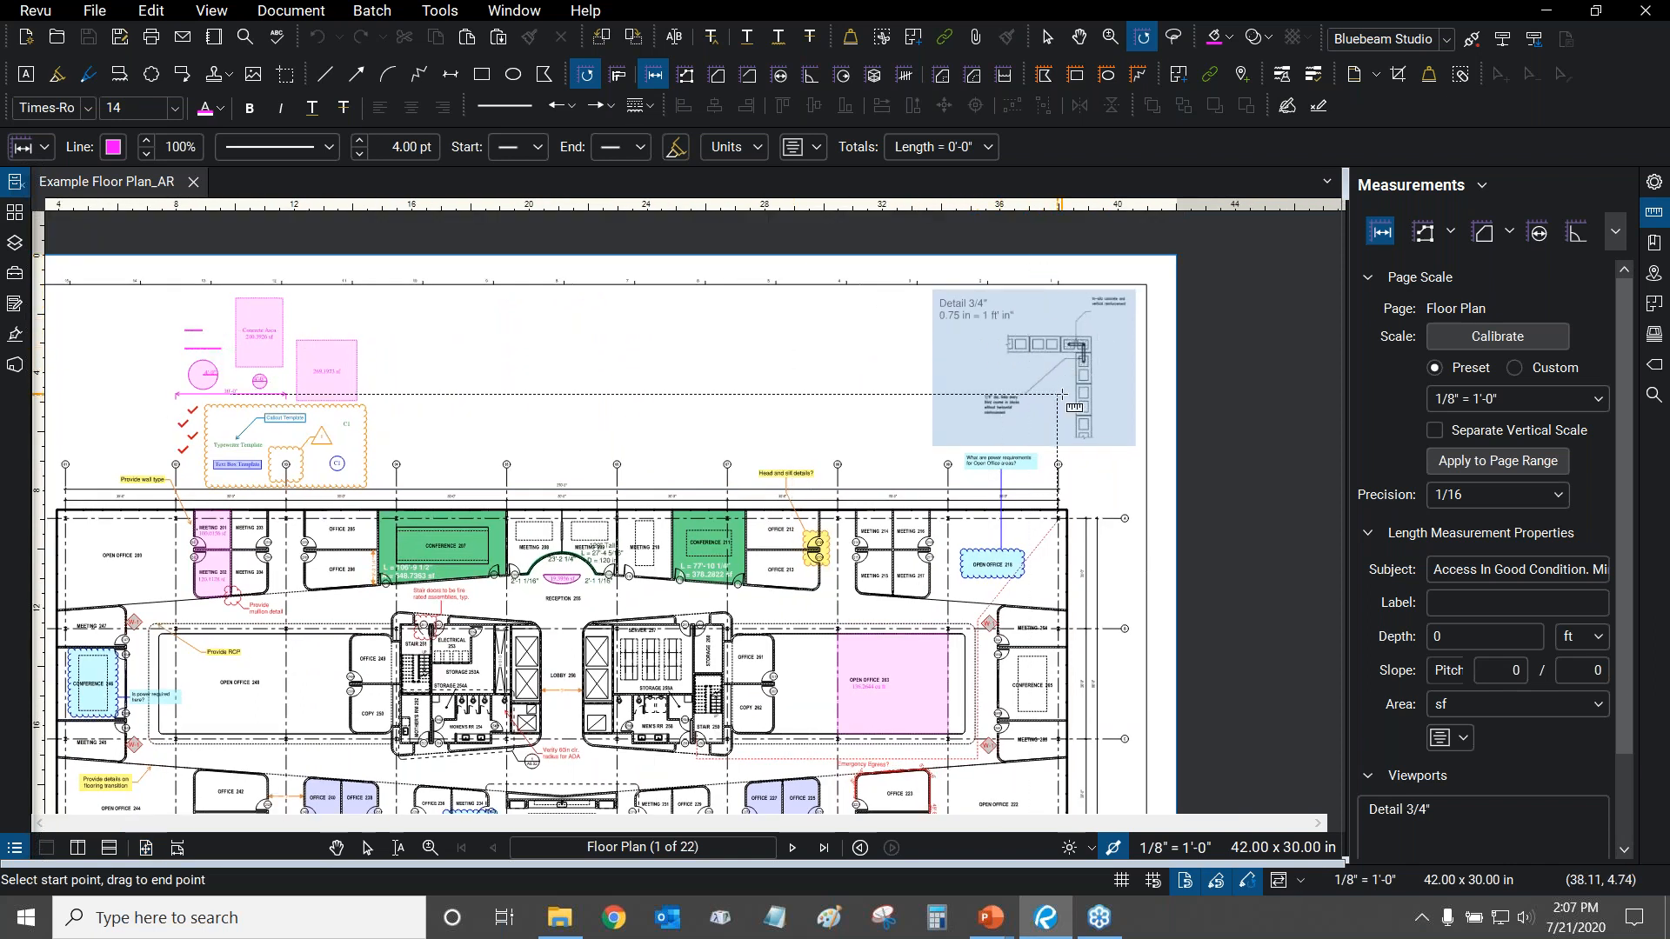
left_click_drag(808, 388, 759, 403)
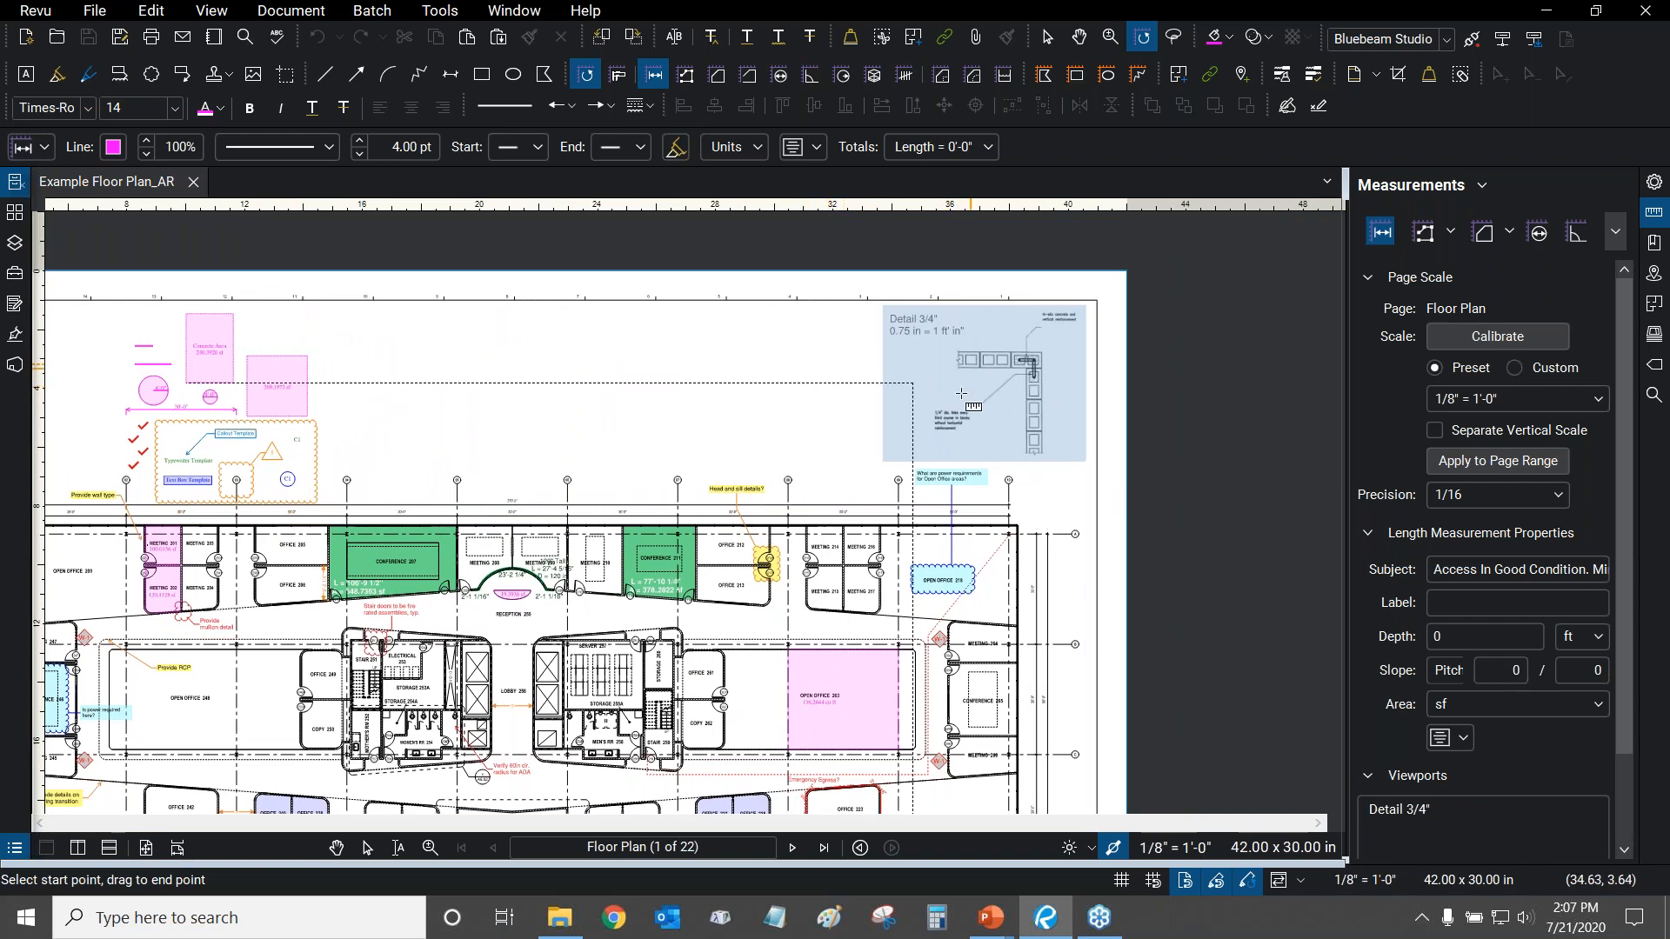
left_click_drag(704, 365, 954, 347)
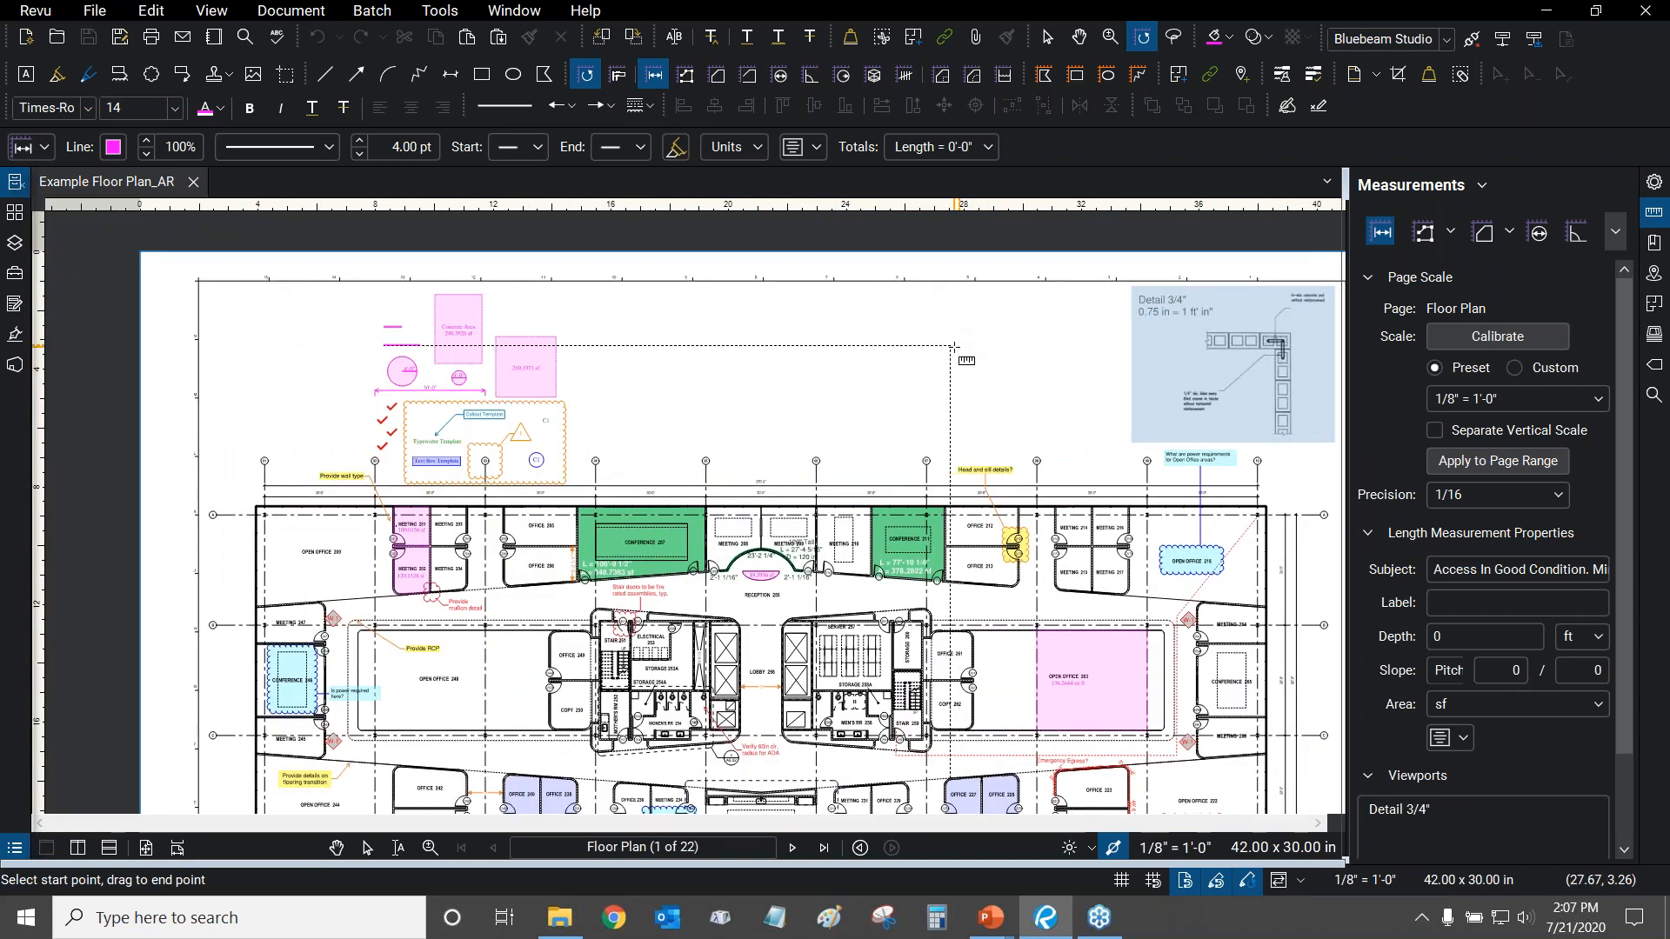
scroll(704, 452, "up", 5)
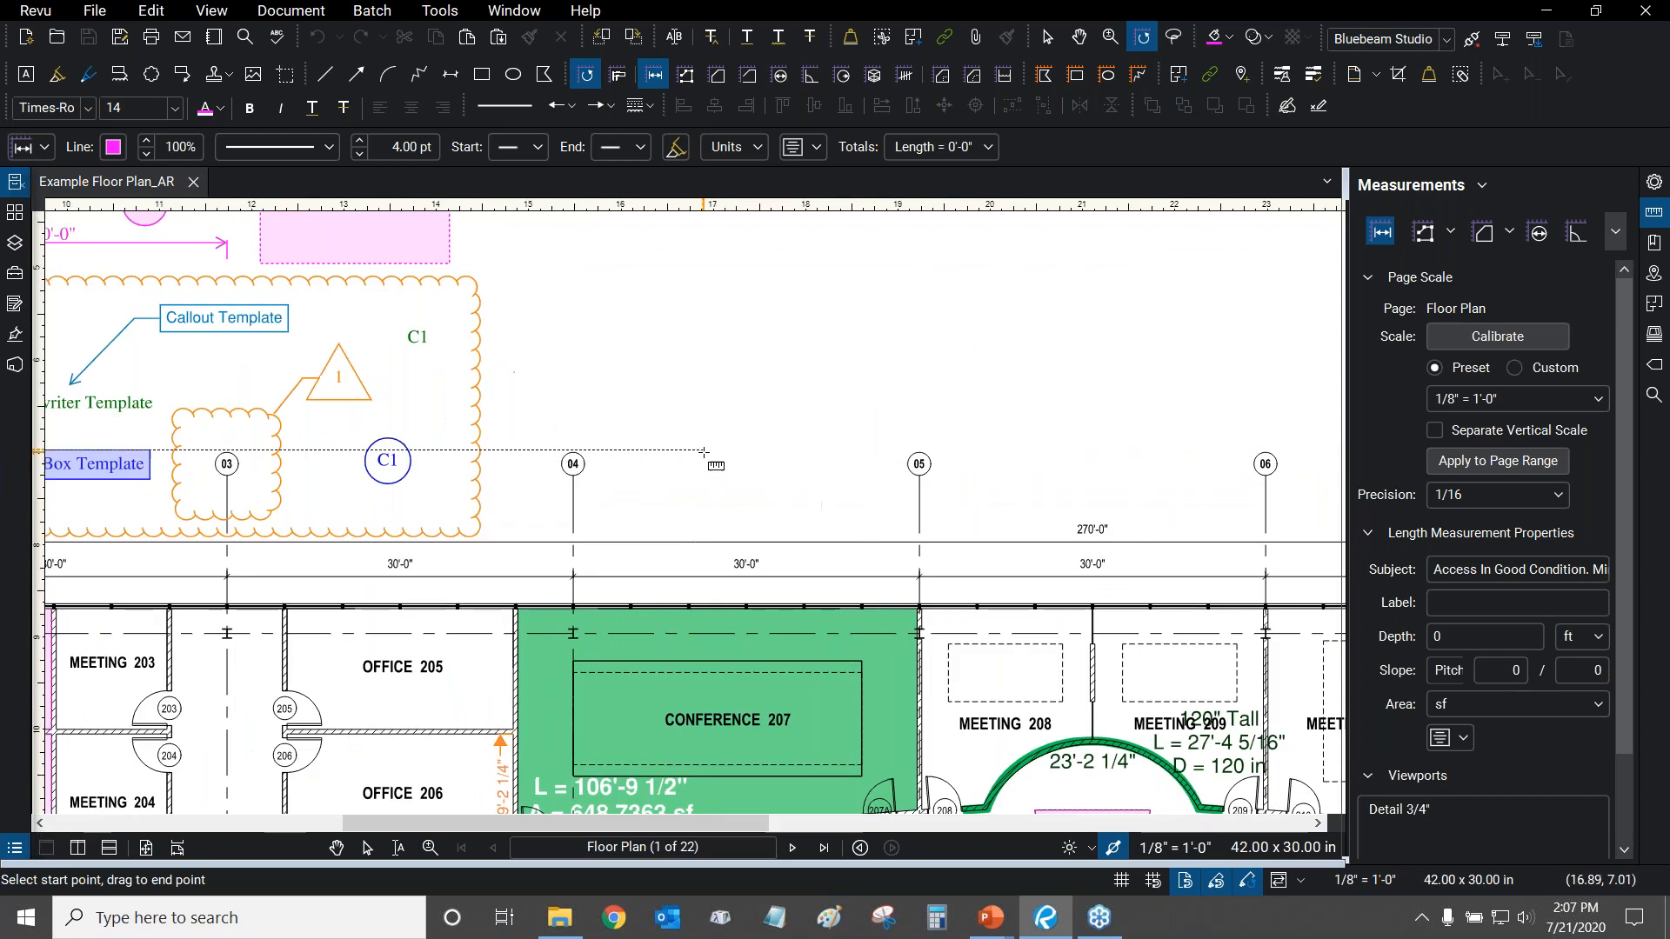
scroll(709, 459, "up", 3)
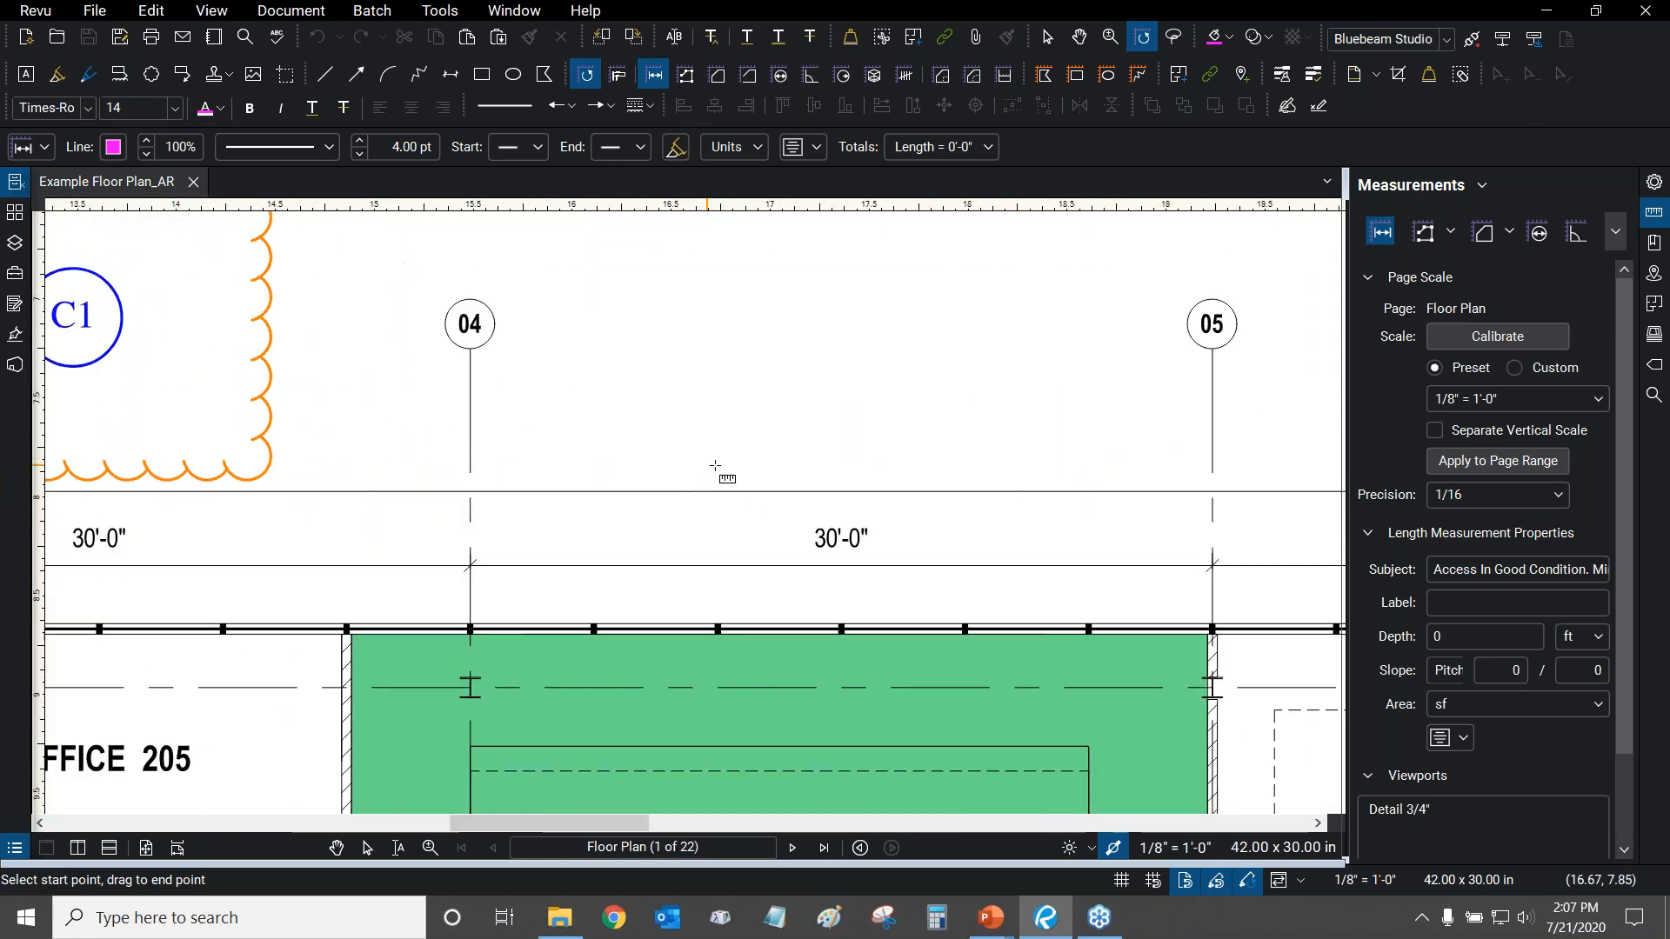
scroll(471, 566, "up", 2)
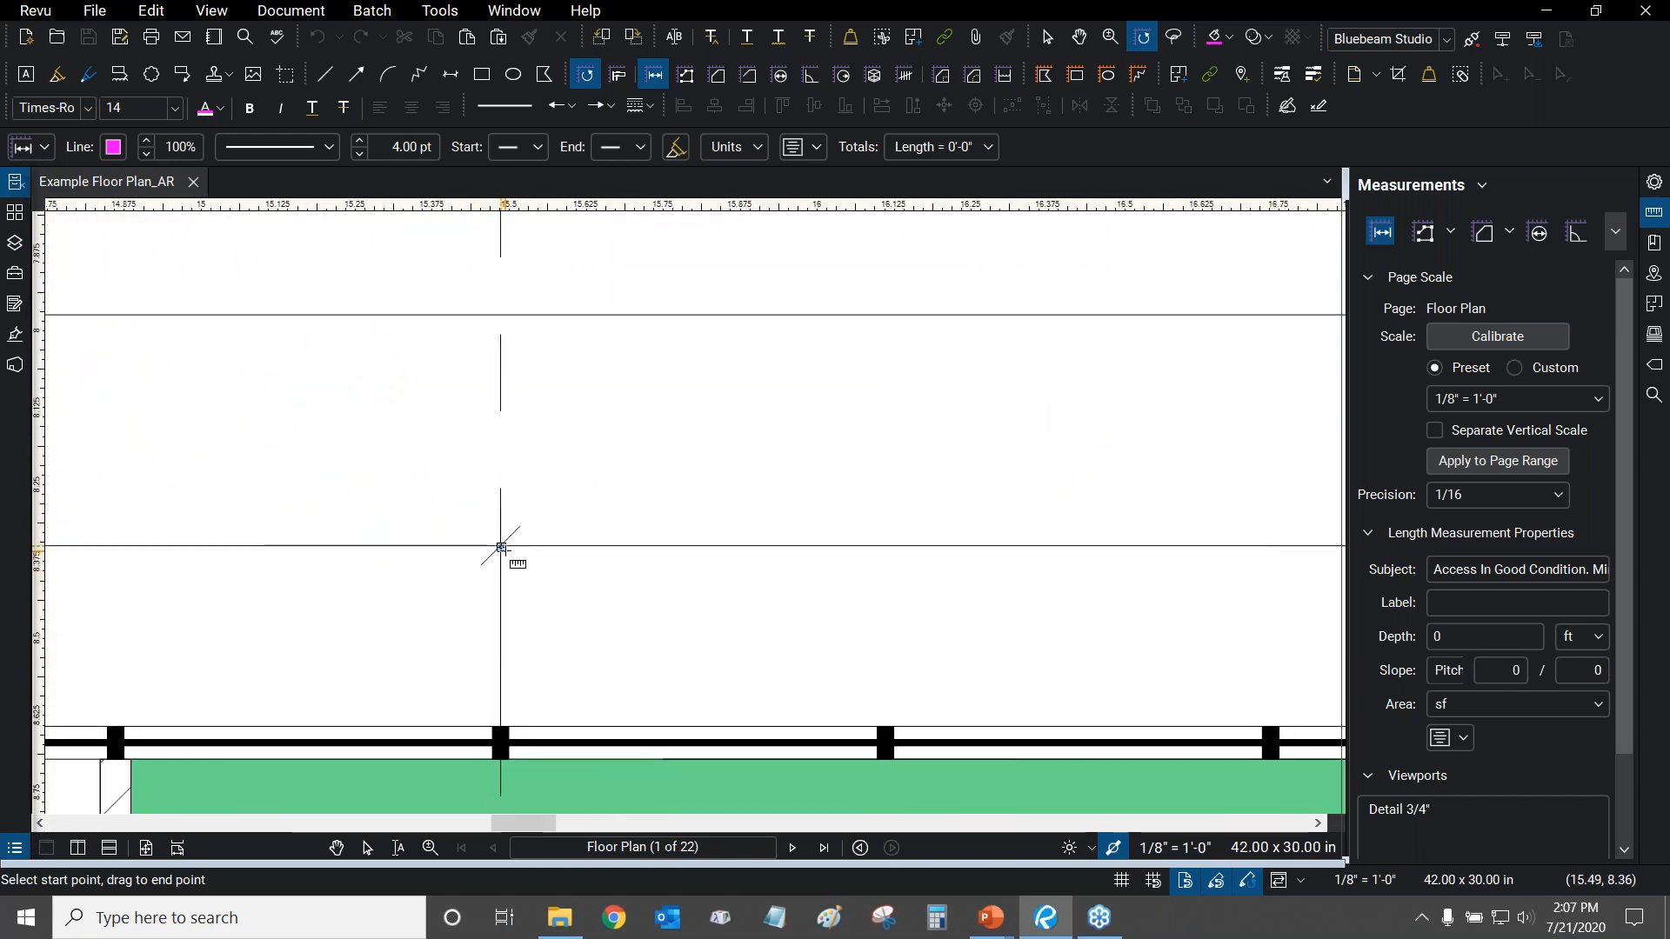
scroll(503, 549, "down", 2)
left_click(503, 549)
scroll(1210, 544, "up", 3)
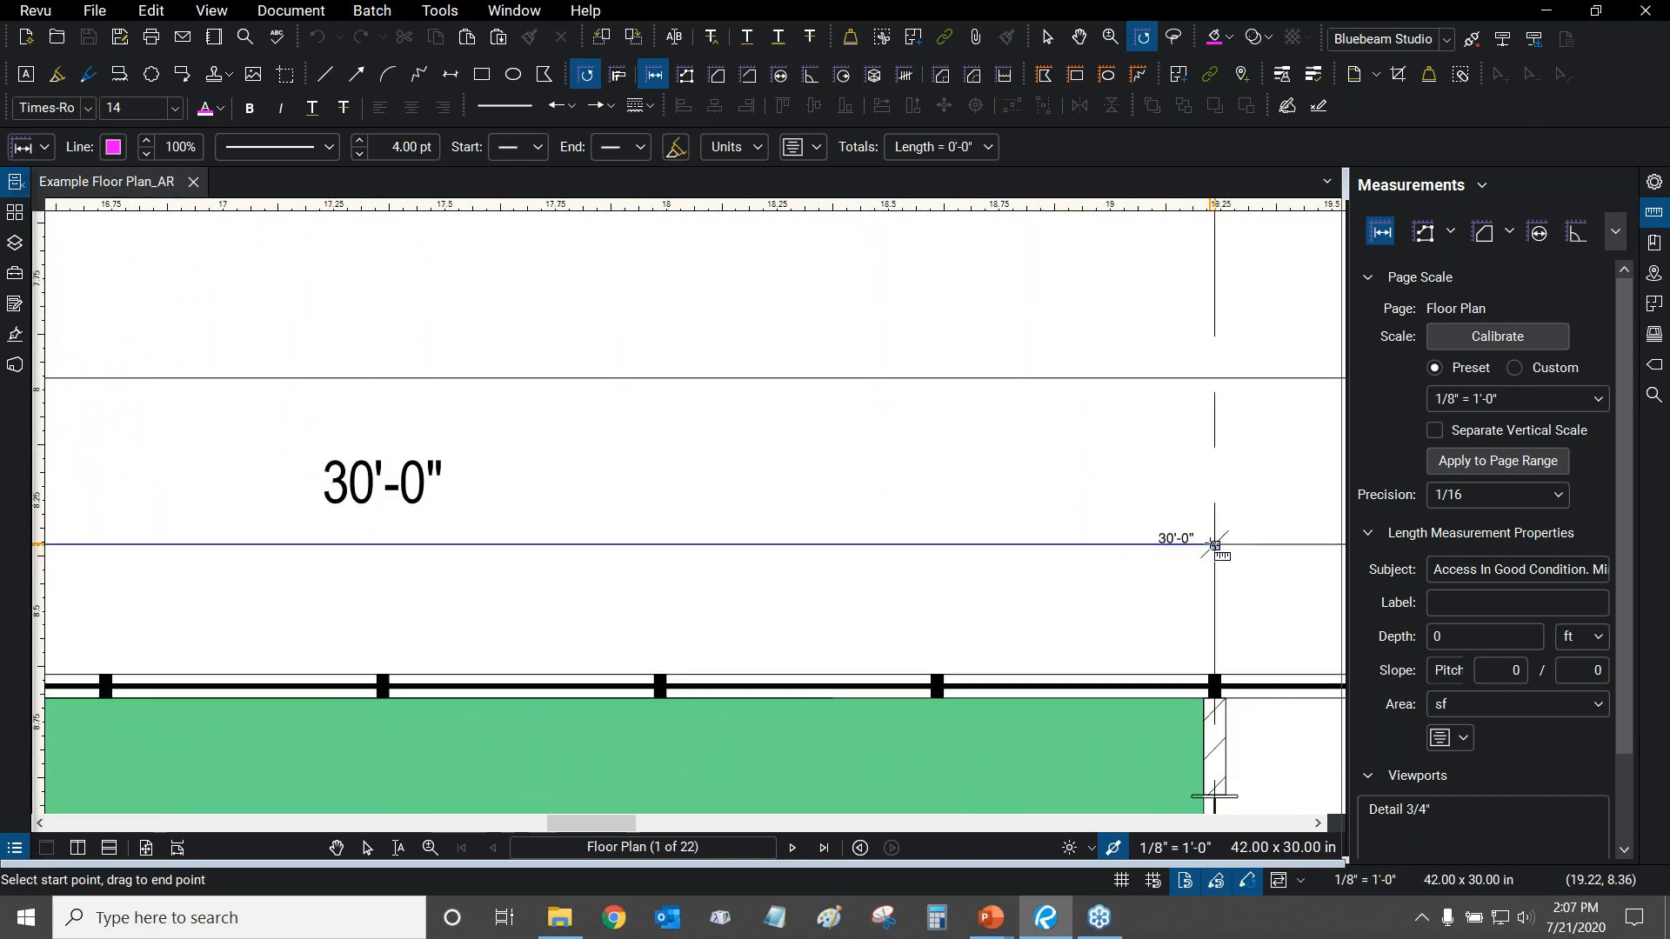
left_click(1215, 545)
scroll(1049, 495, "down", 3)
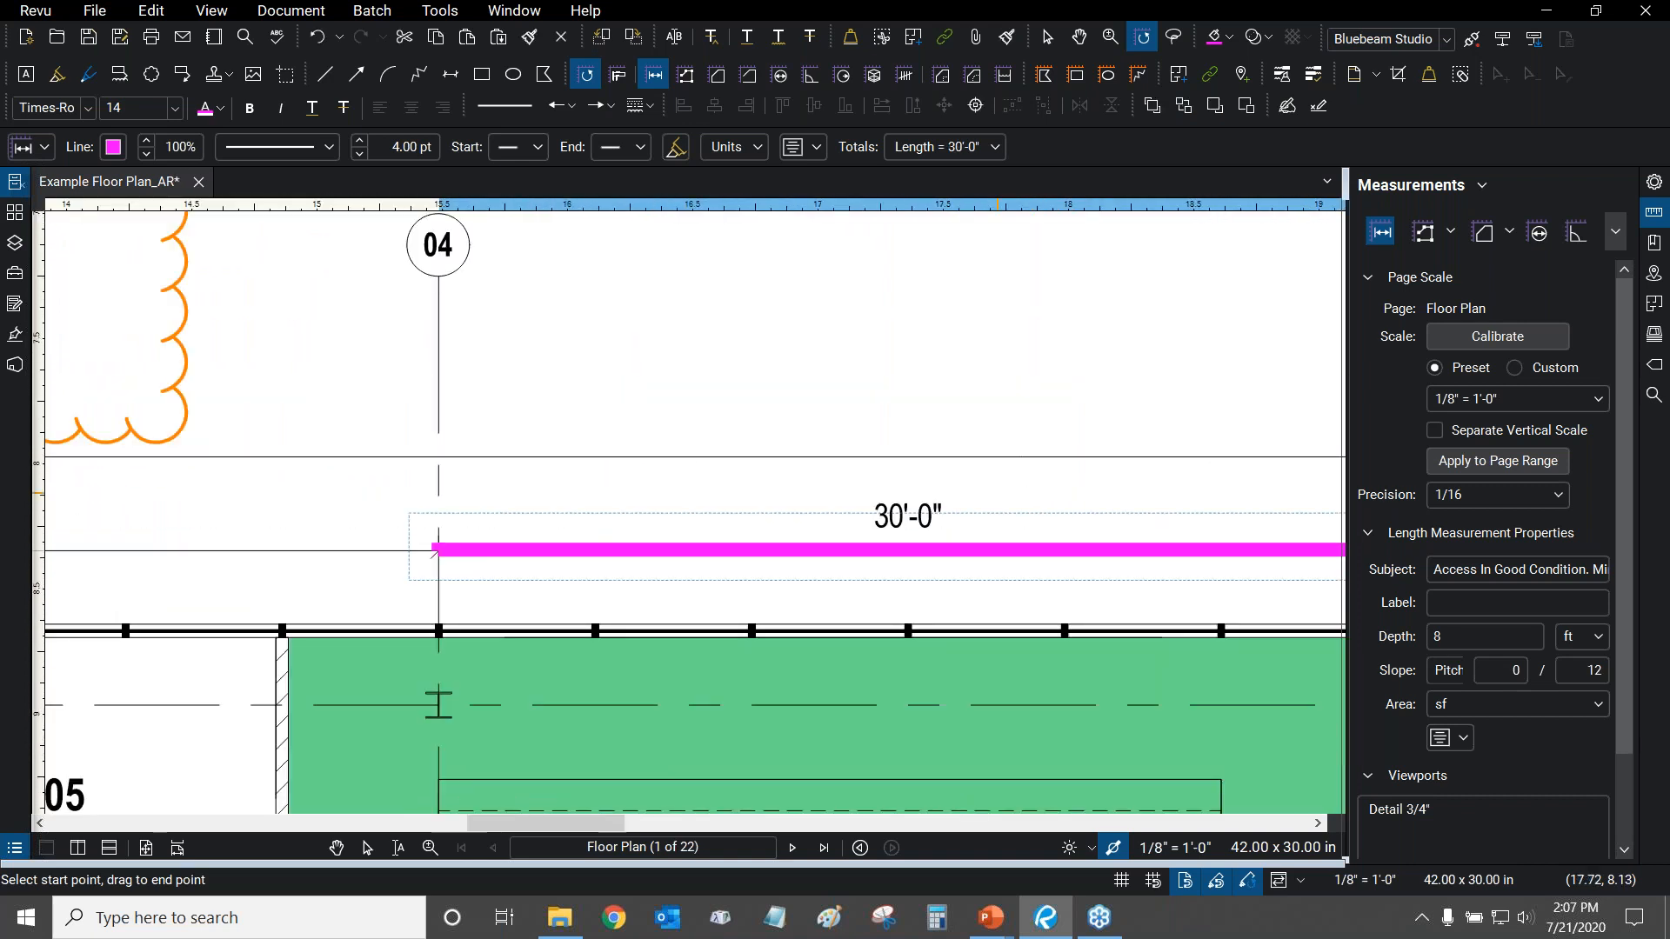
scroll(845, 484, "up", 1)
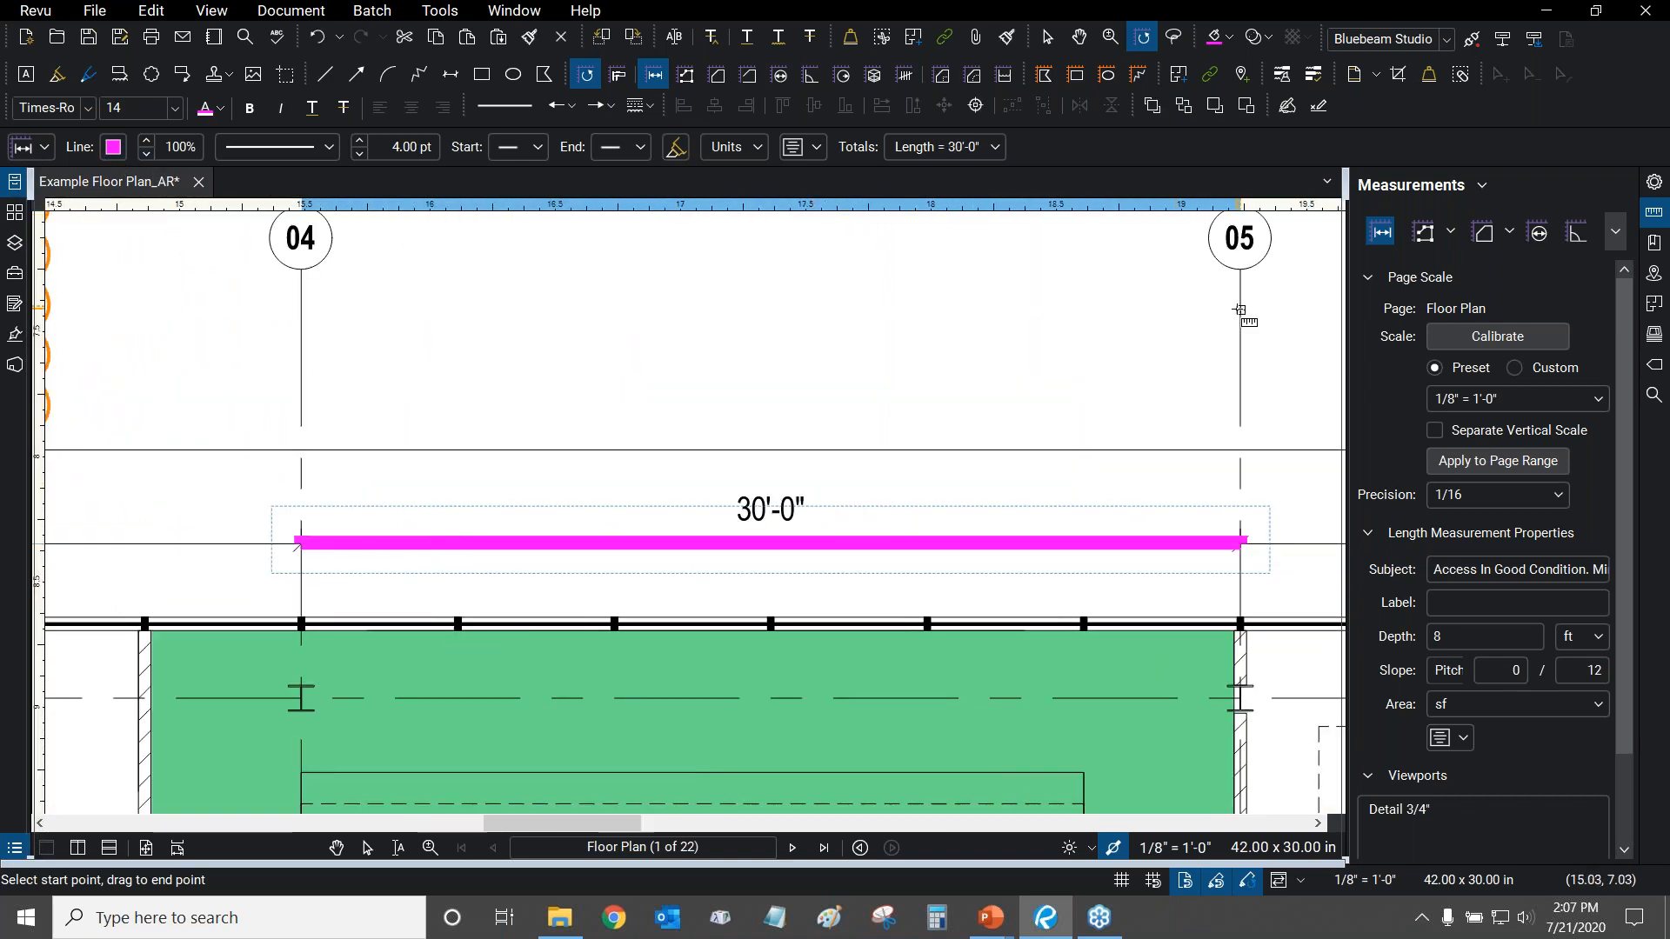
left_click_drag(922, 450, 879, 491)
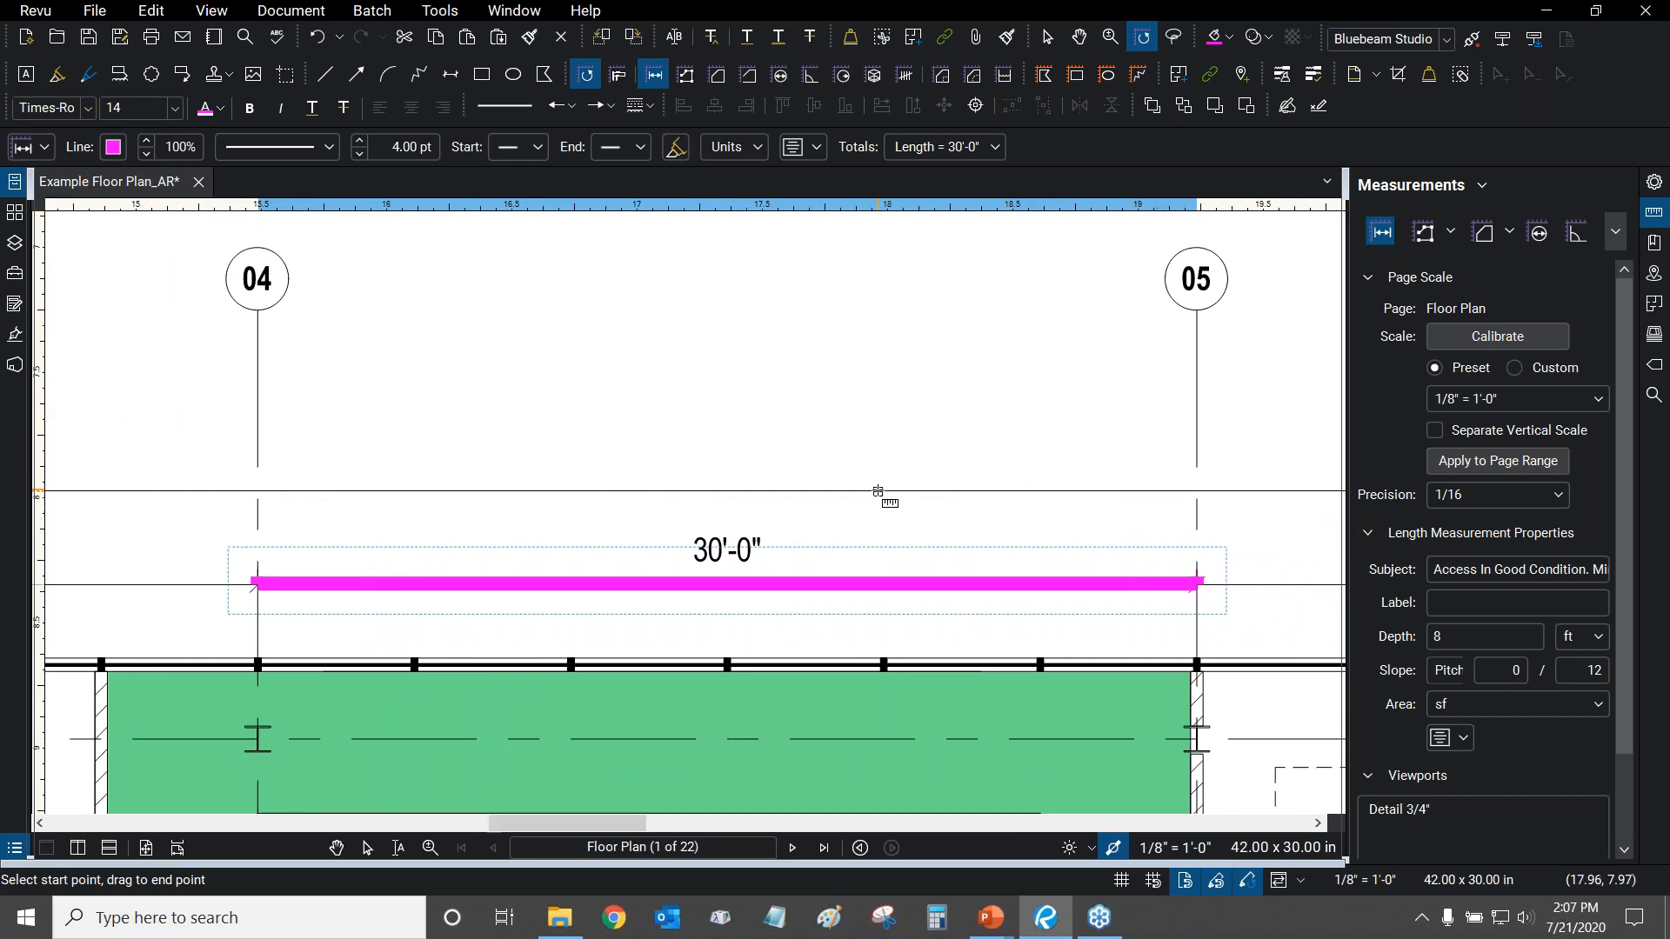
Open the length measurement's properties, turn its caption on and off again, and leave the Length tool.
left_click(1654, 182)
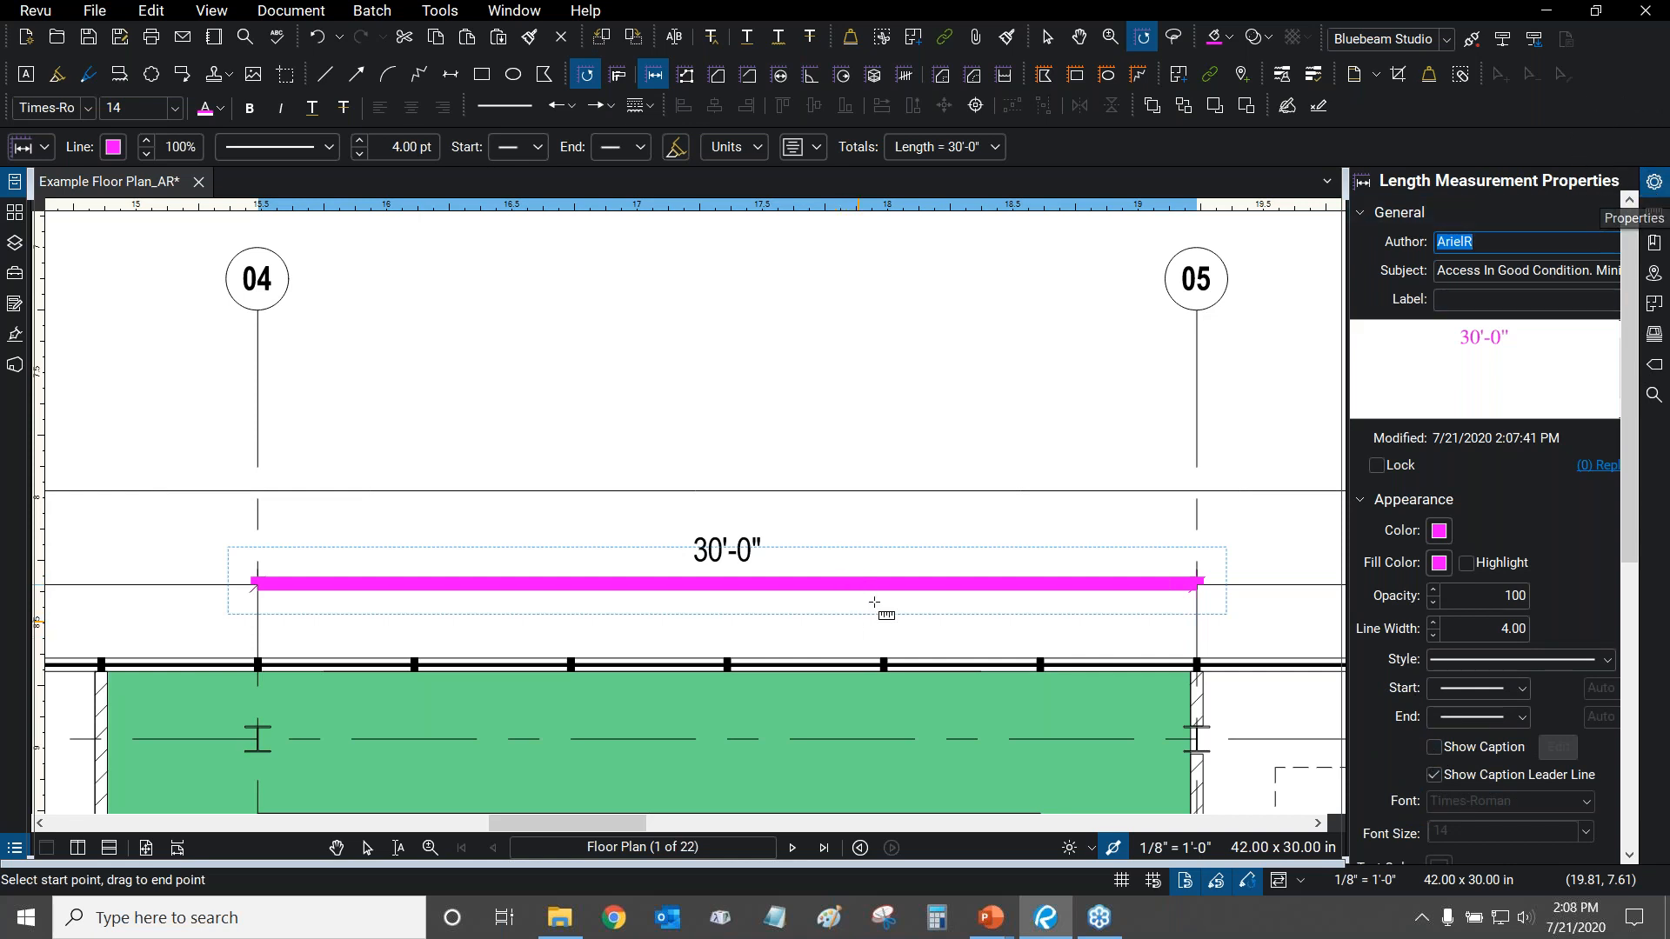
left_click(1434, 747)
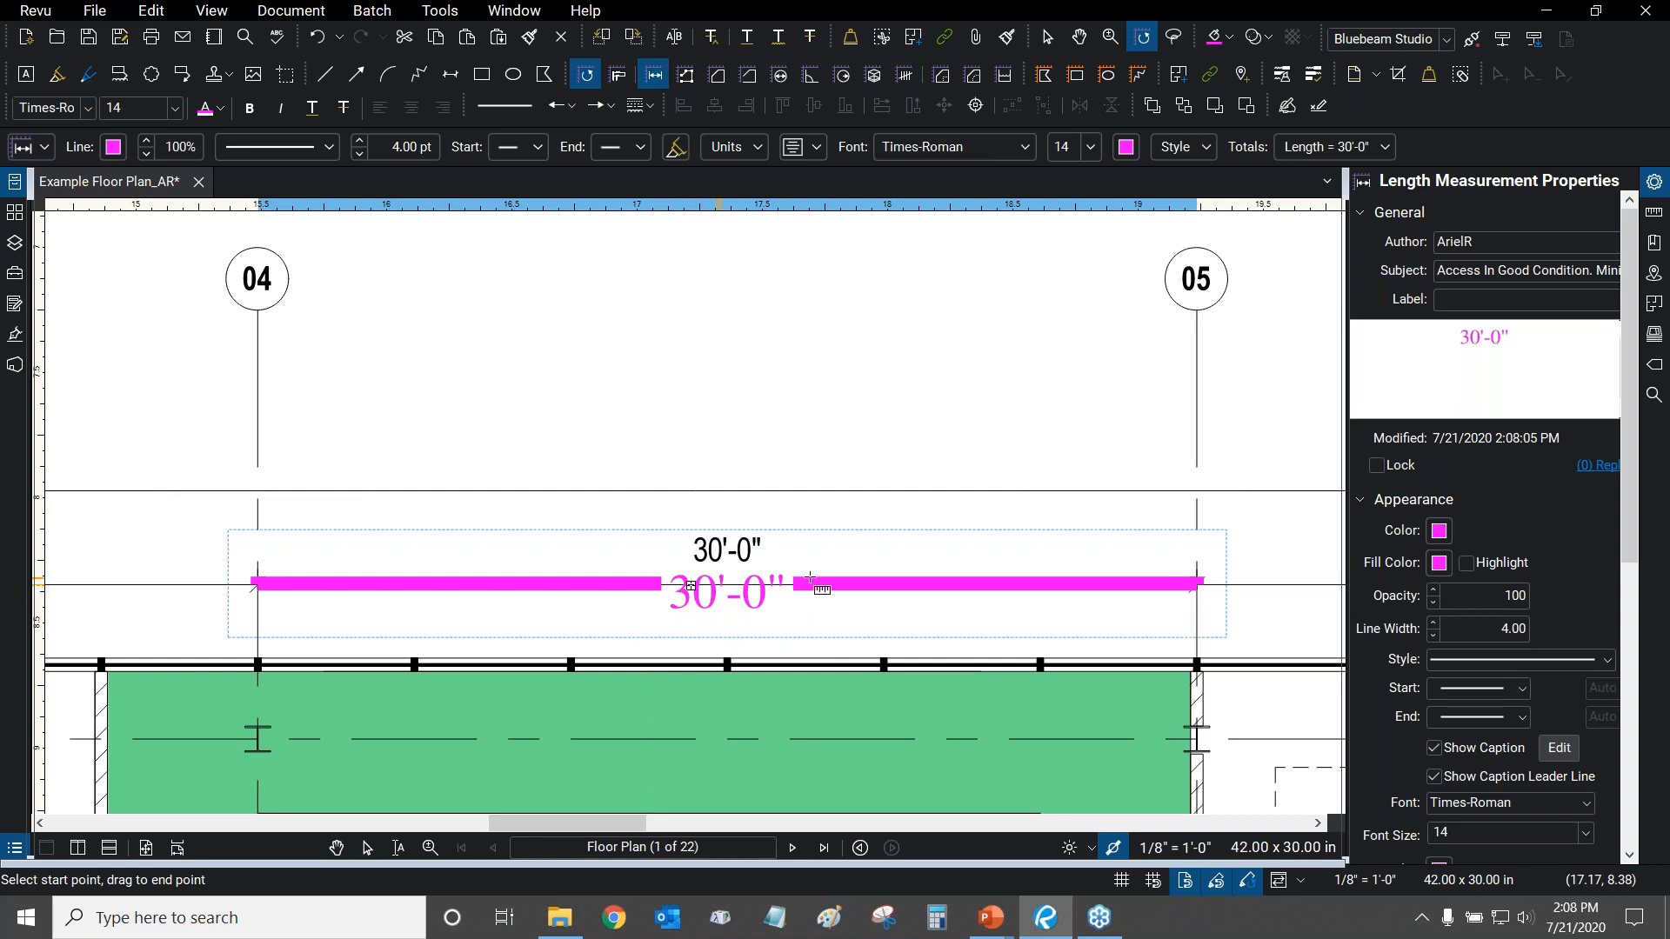
left_click(1433, 748)
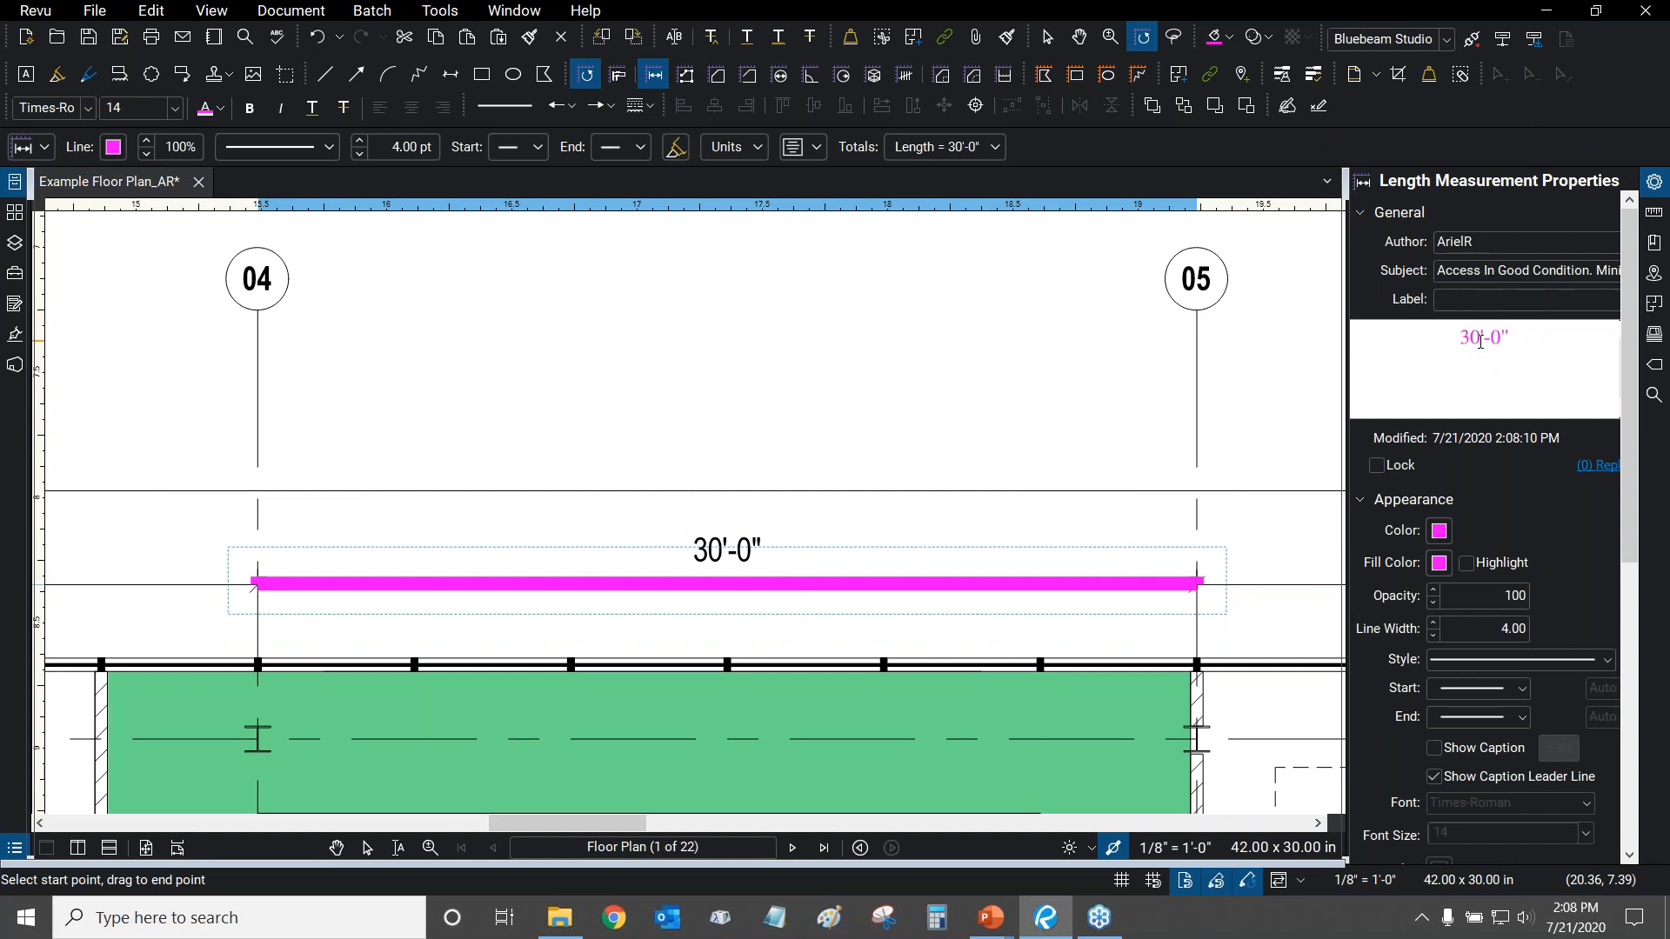
left_click_drag(885, 407, 905, 383)
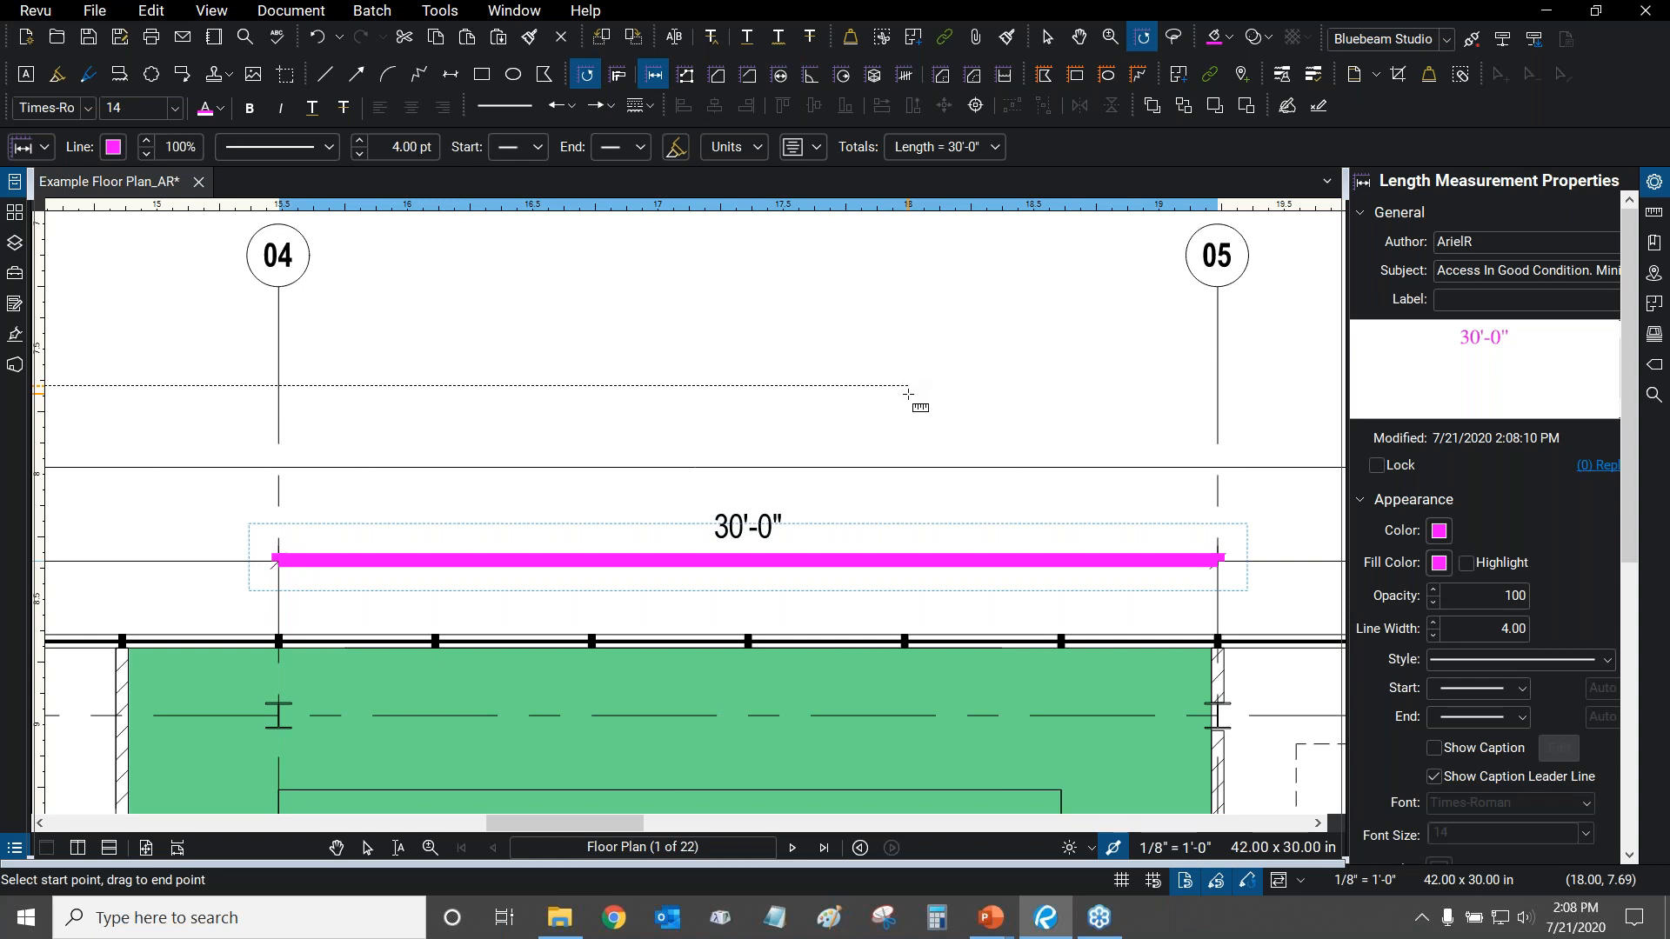
key("Escape")
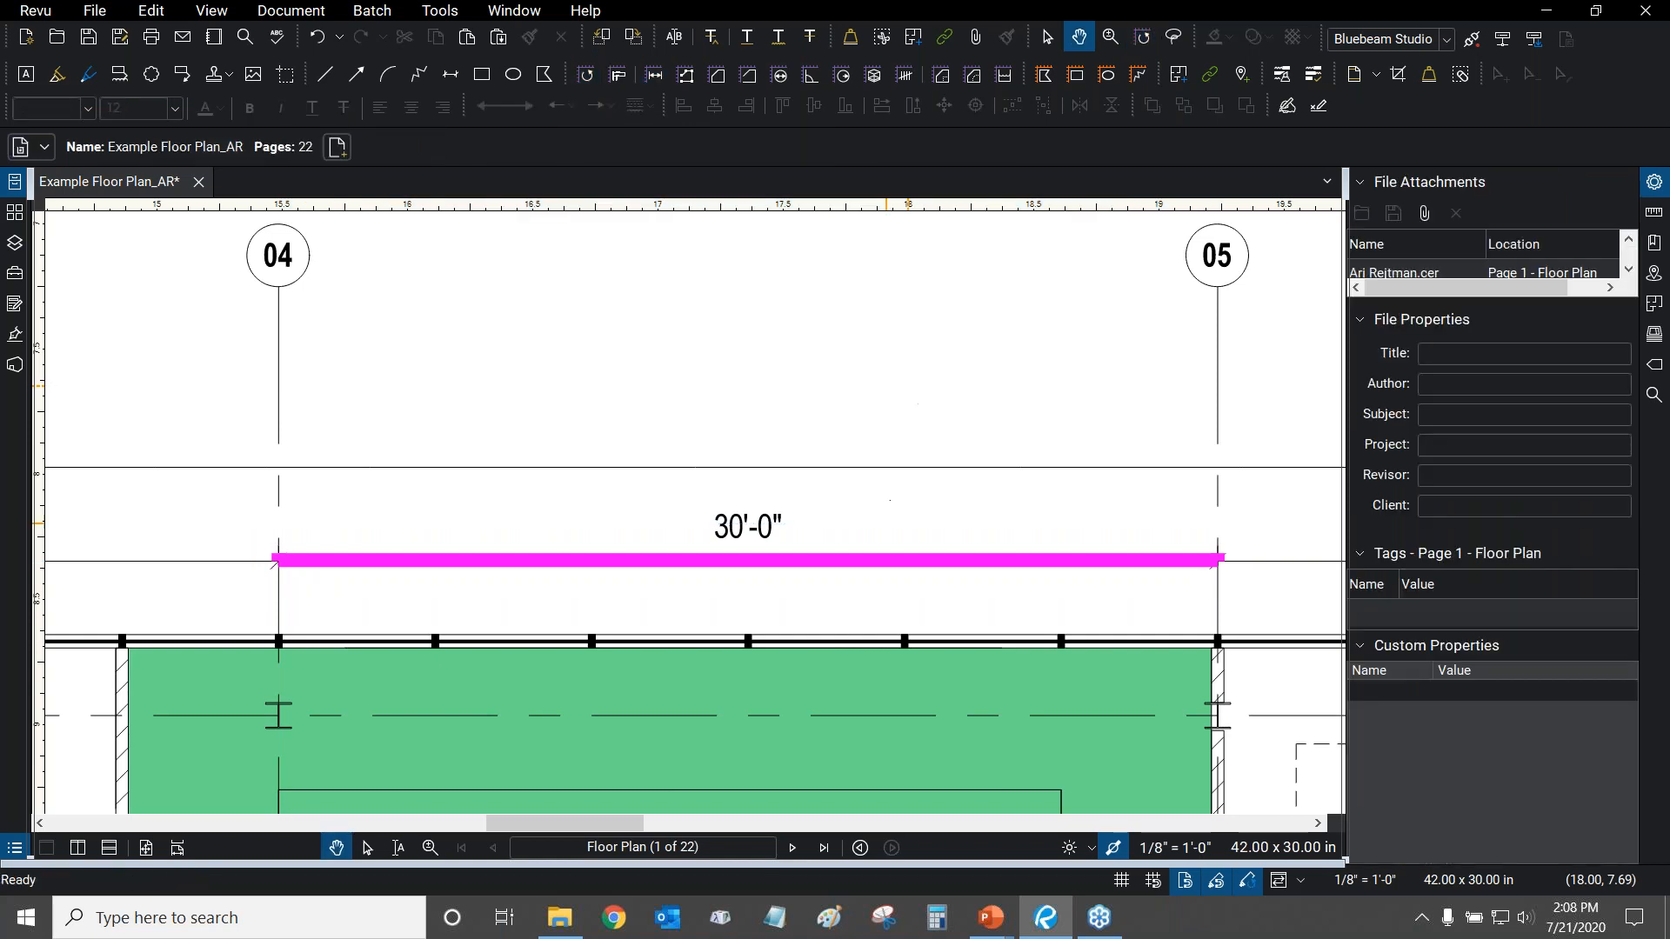
Select the magenta length measurement and show its entry in the Markups List.
left_click(868, 562)
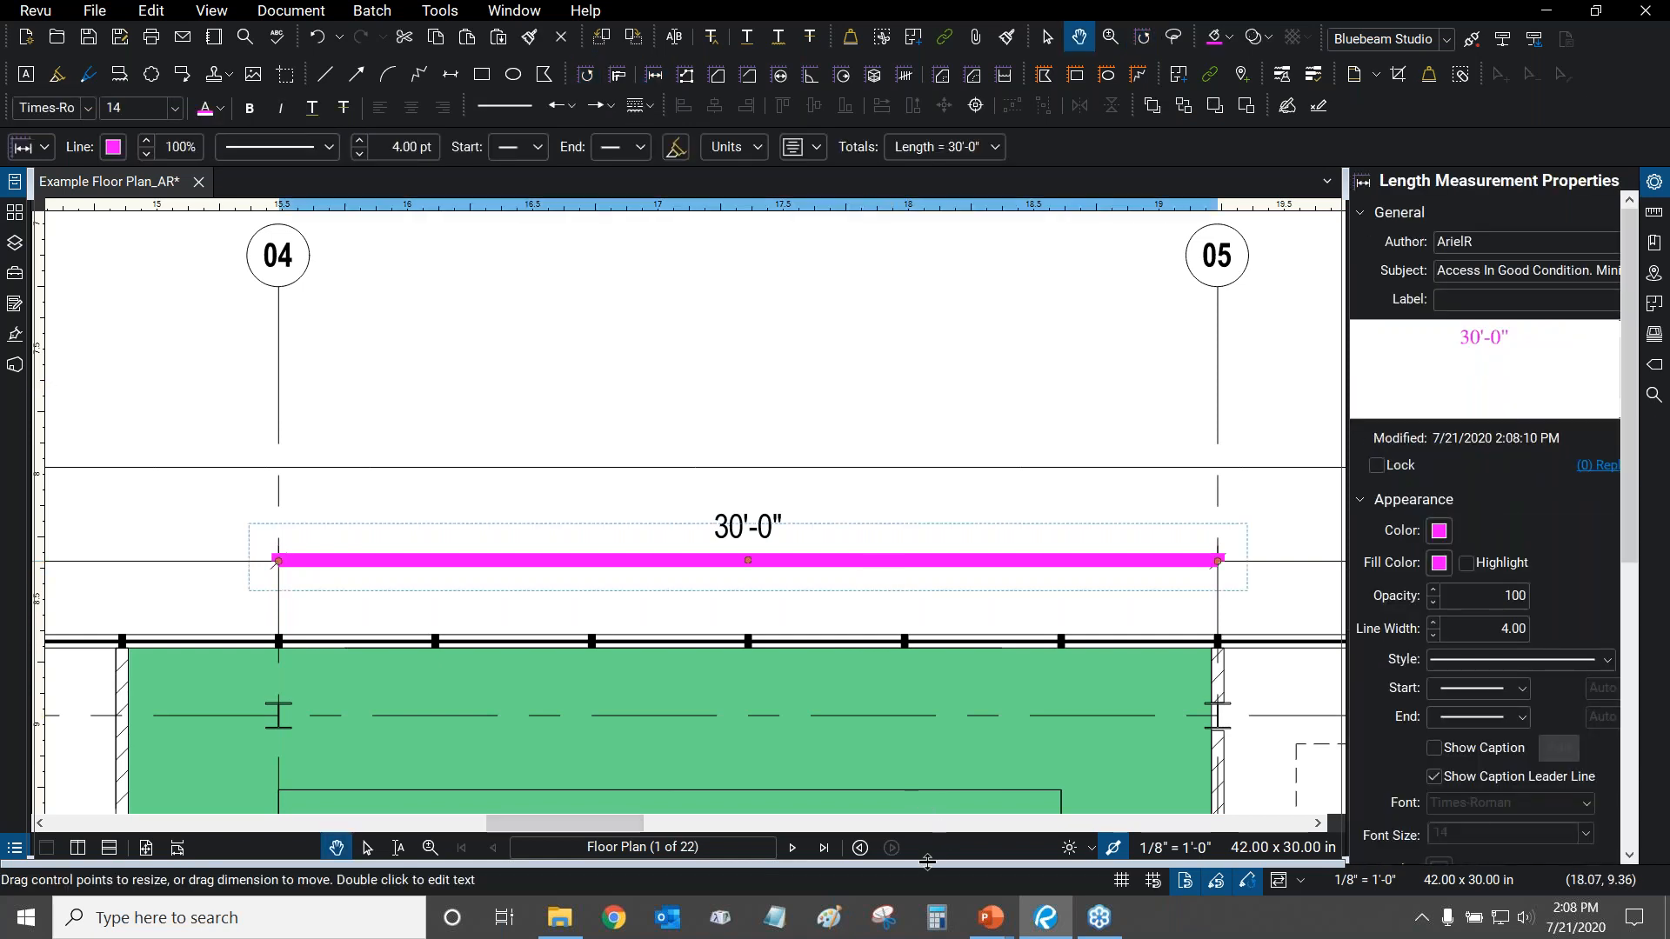
left_click(927, 862)
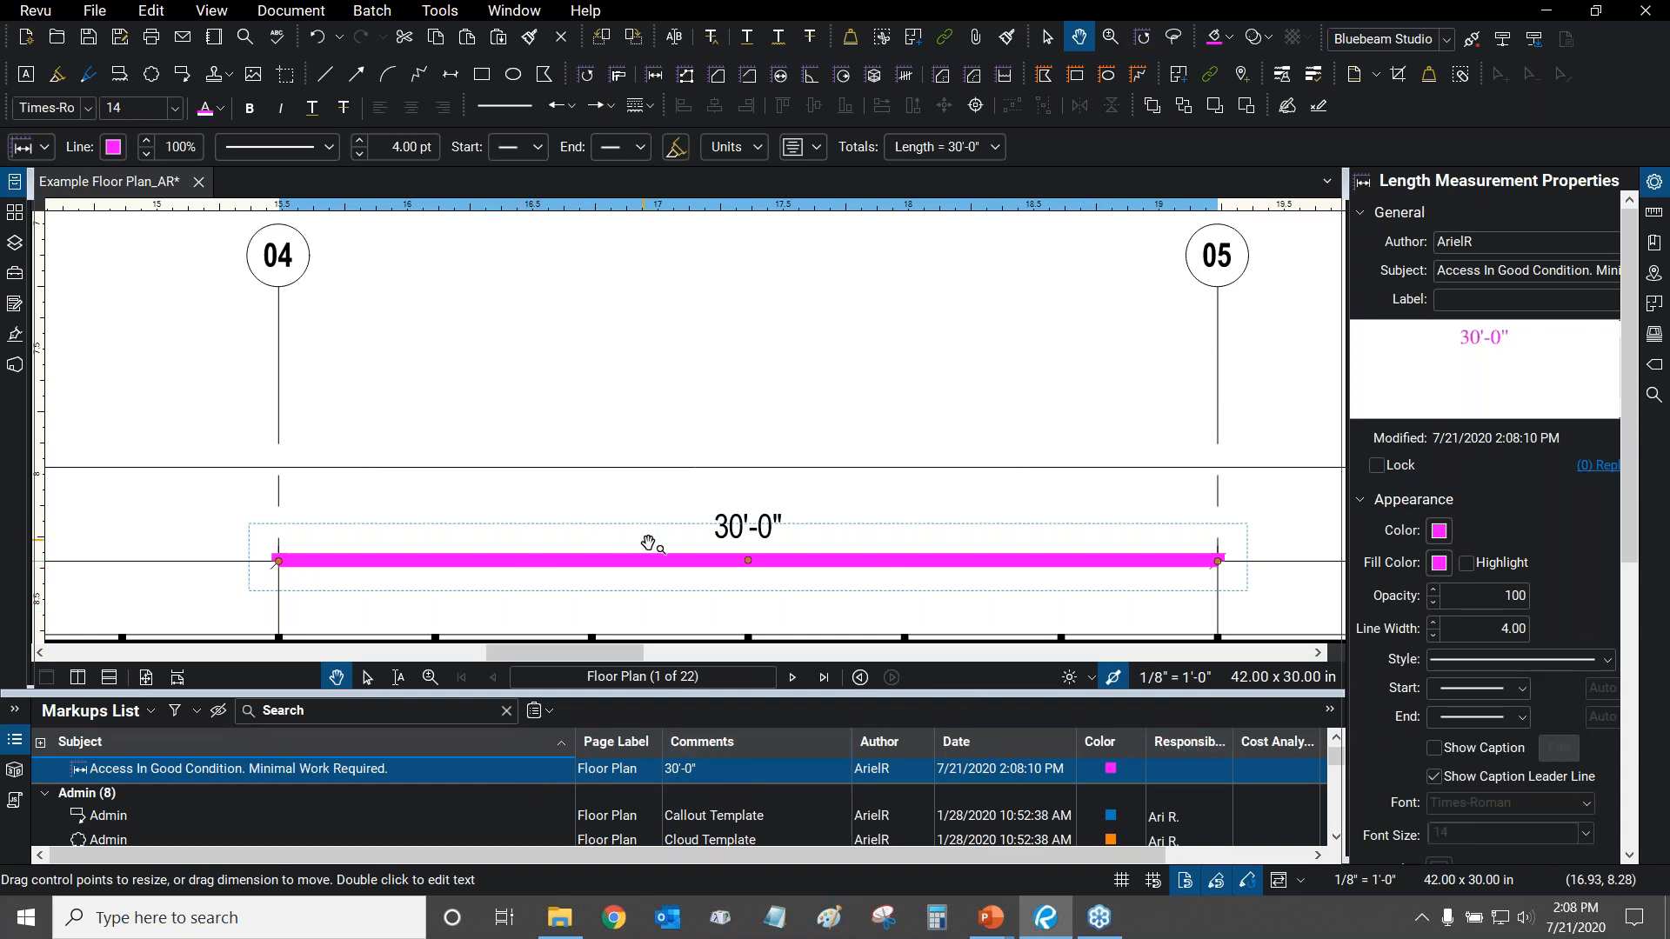
left_click_drag(683, 460, 699, 471)
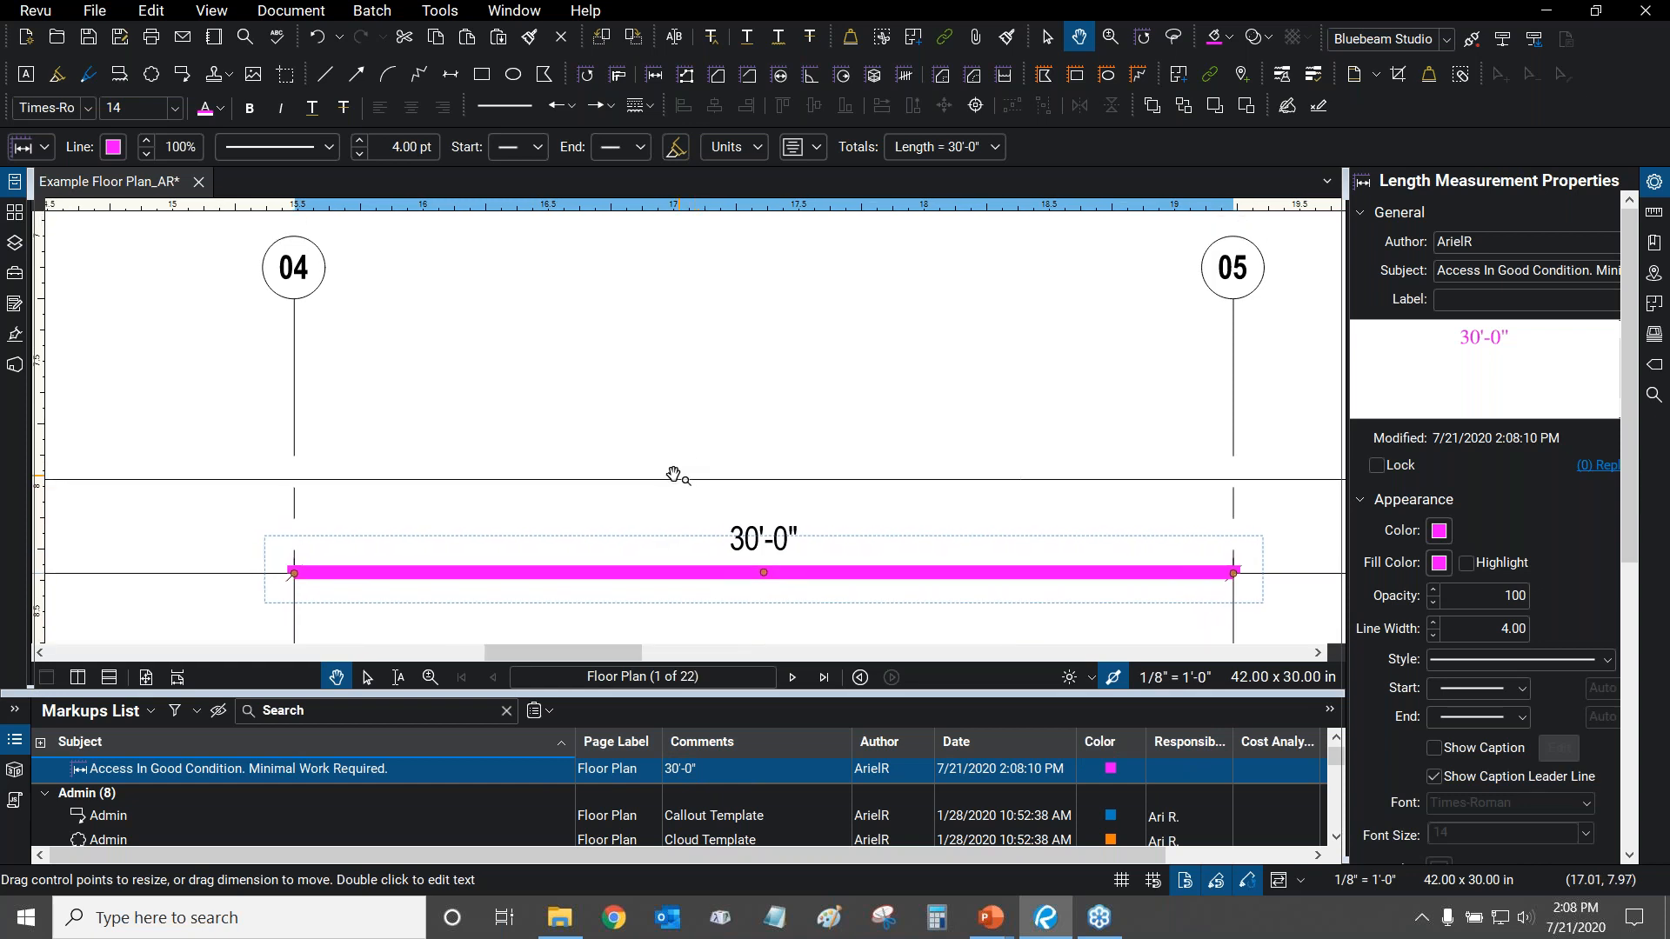
Open the Tool Chest to show the AR Tools set beside the length measurement.
left_click(14, 275)
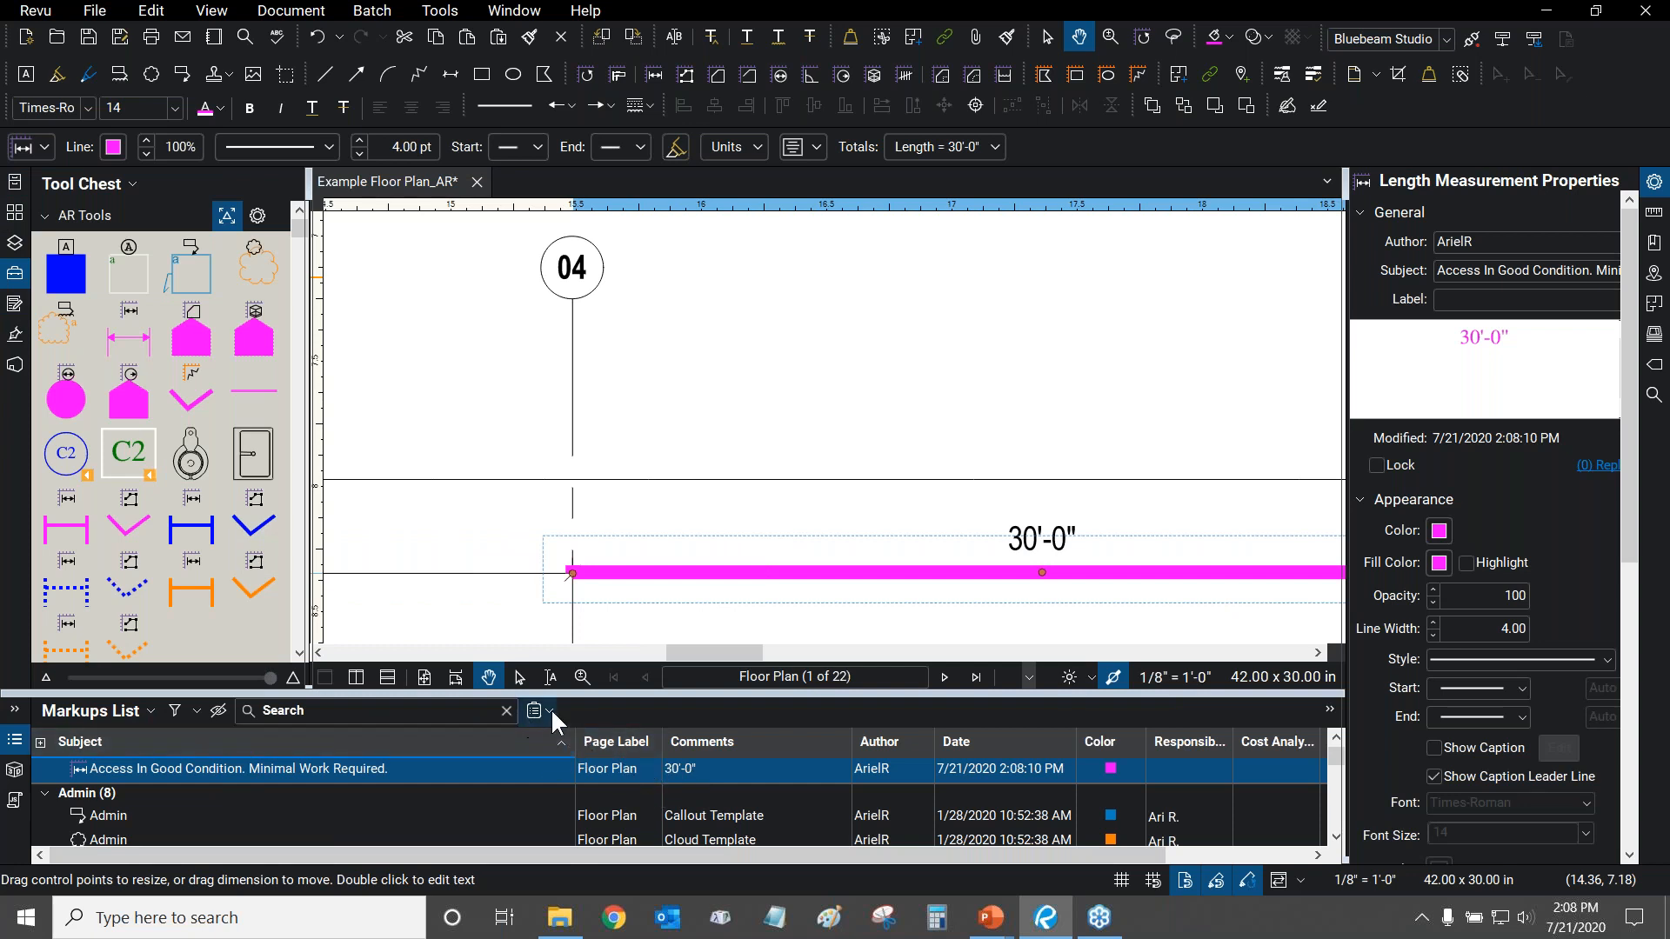
left_click_drag(925, 421, 850, 419)
scroll(821, 429, "down", 2)
scroll(850, 421, "up", 1)
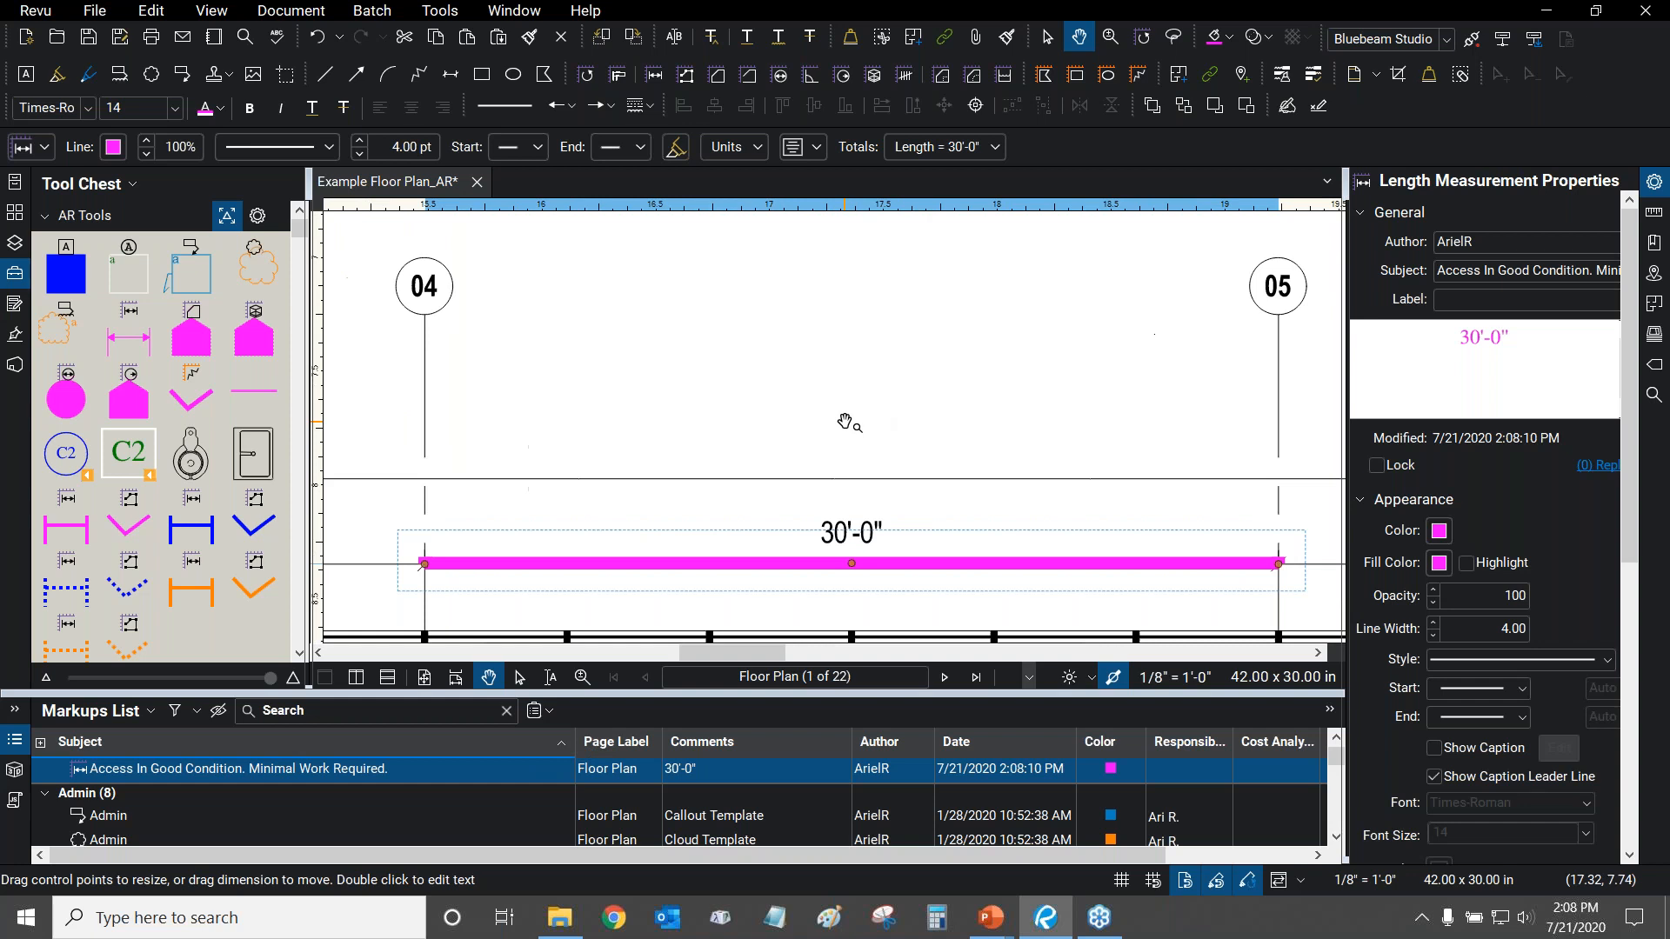
scroll(850, 421, "down", 1)
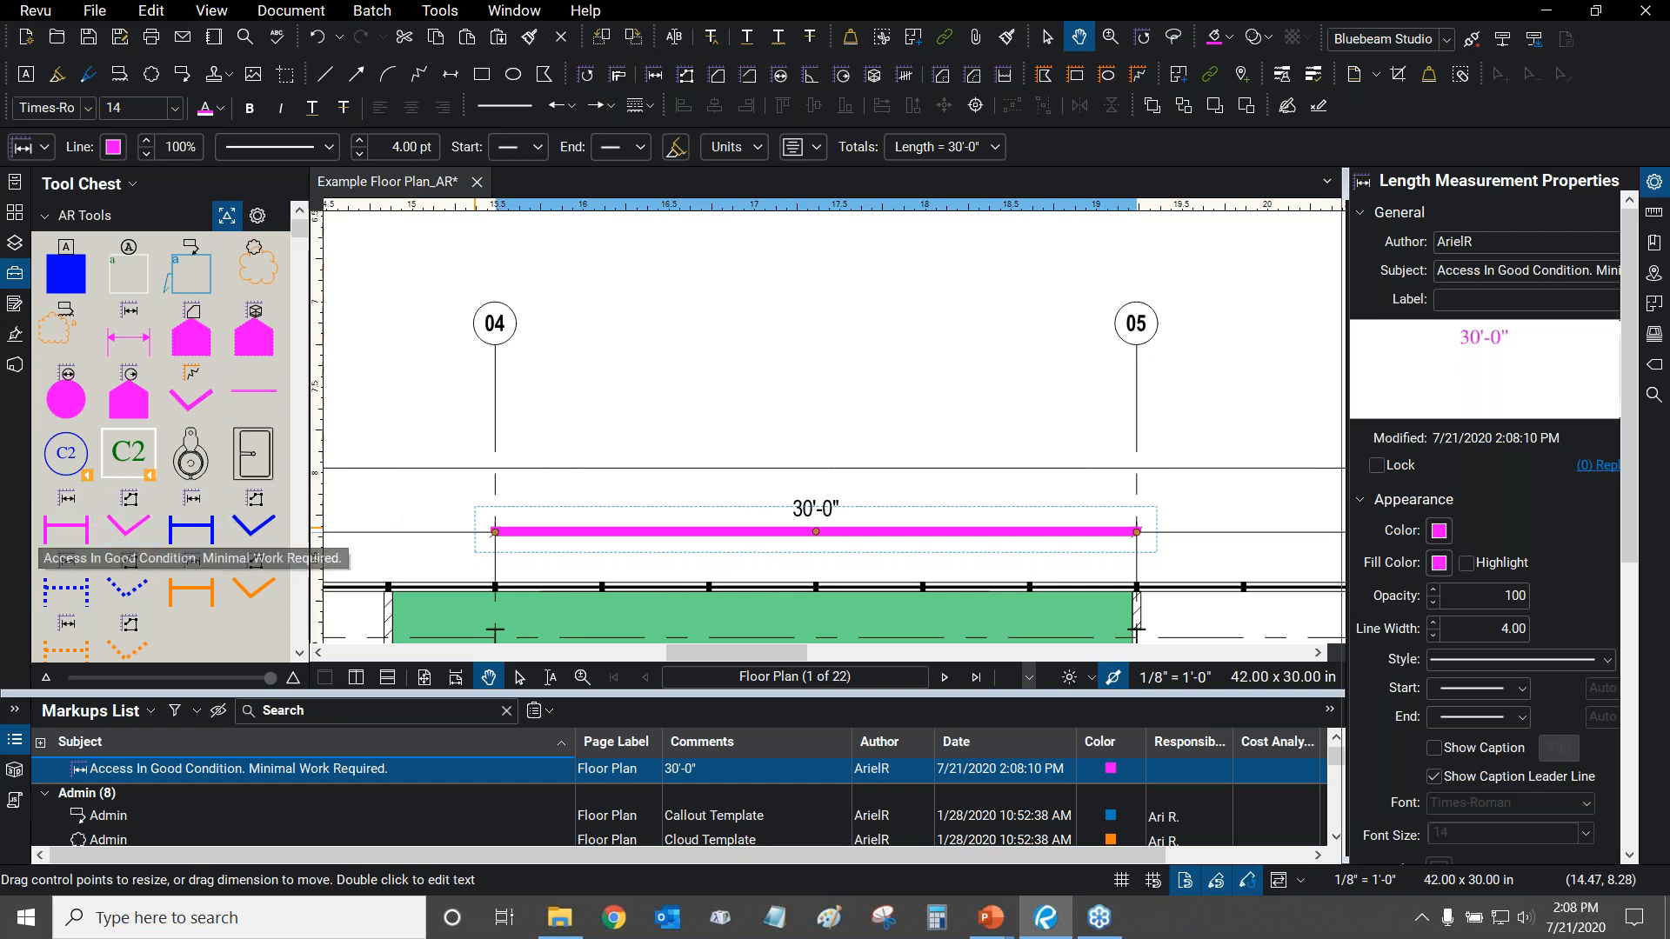
Review the tool sets offered for adding the length measurement to the Tool Chest, without adding it.
right_click(694, 537)
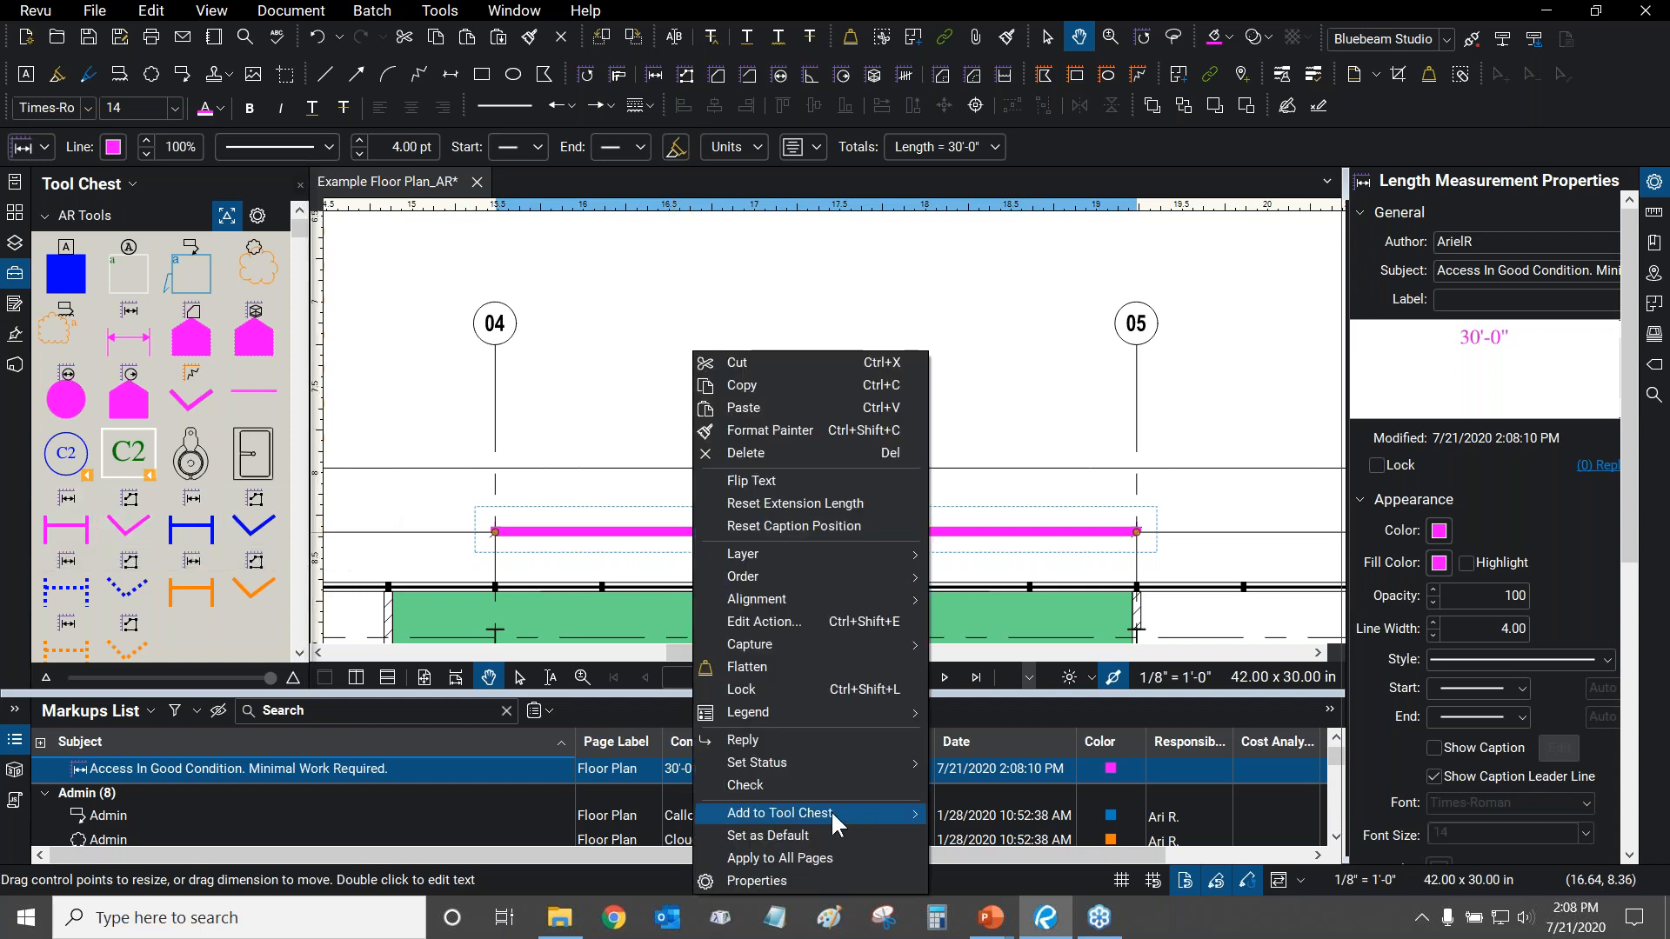
mouse_move(830, 810)
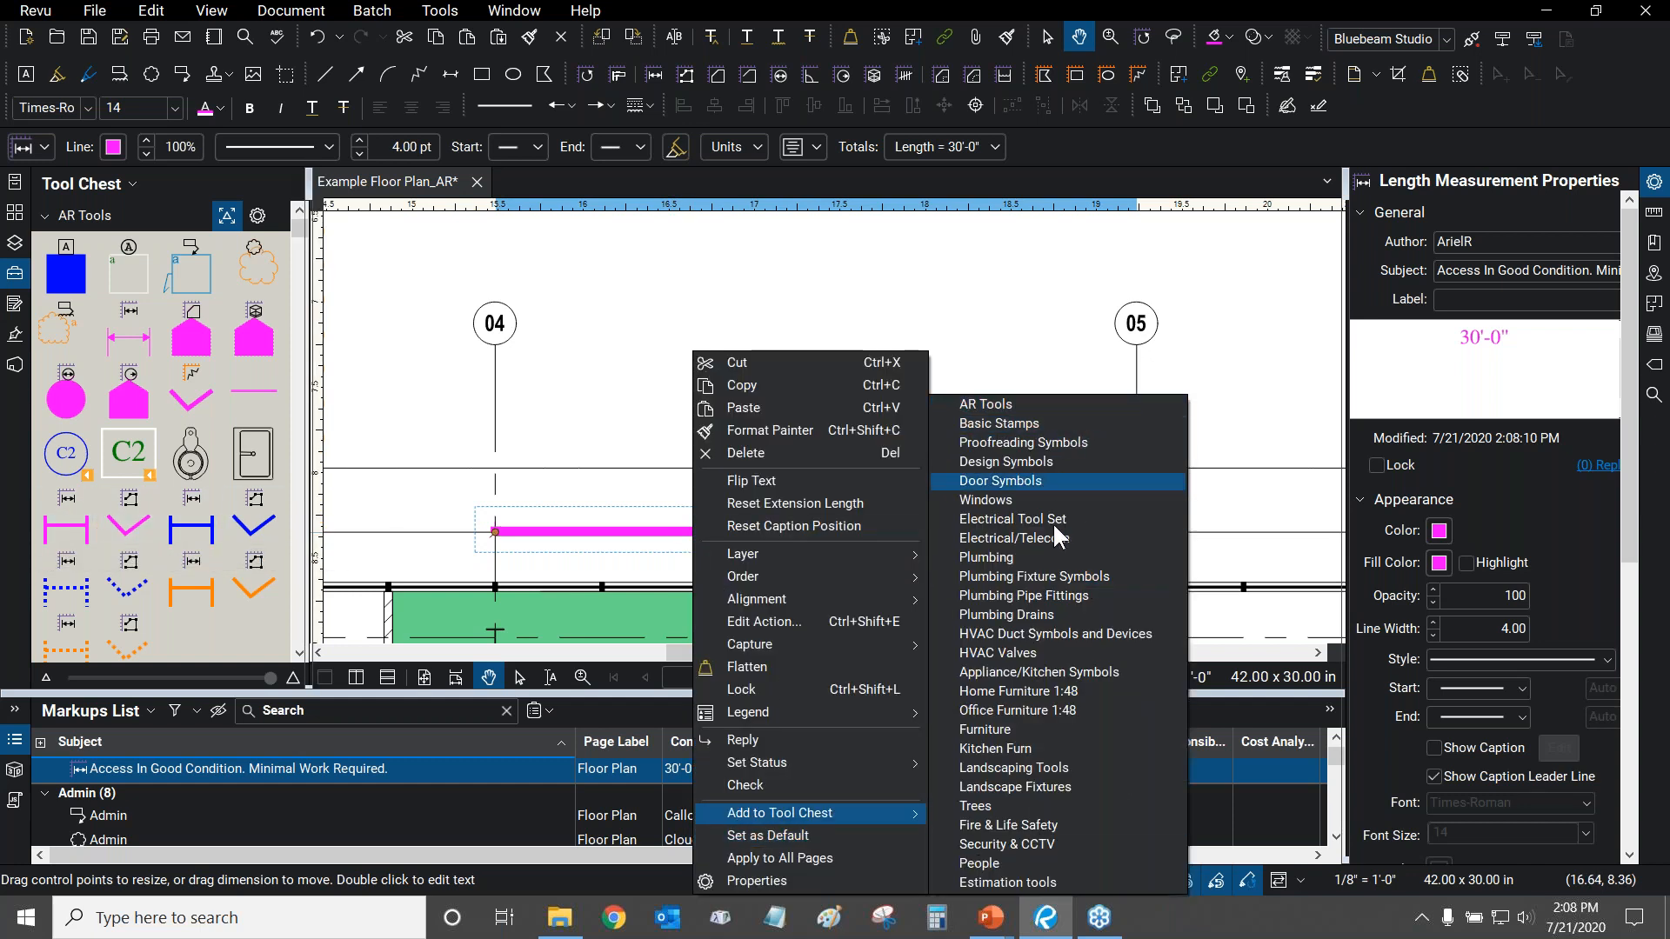
left_click(921, 4)
scroll(798, 373, "up", 1)
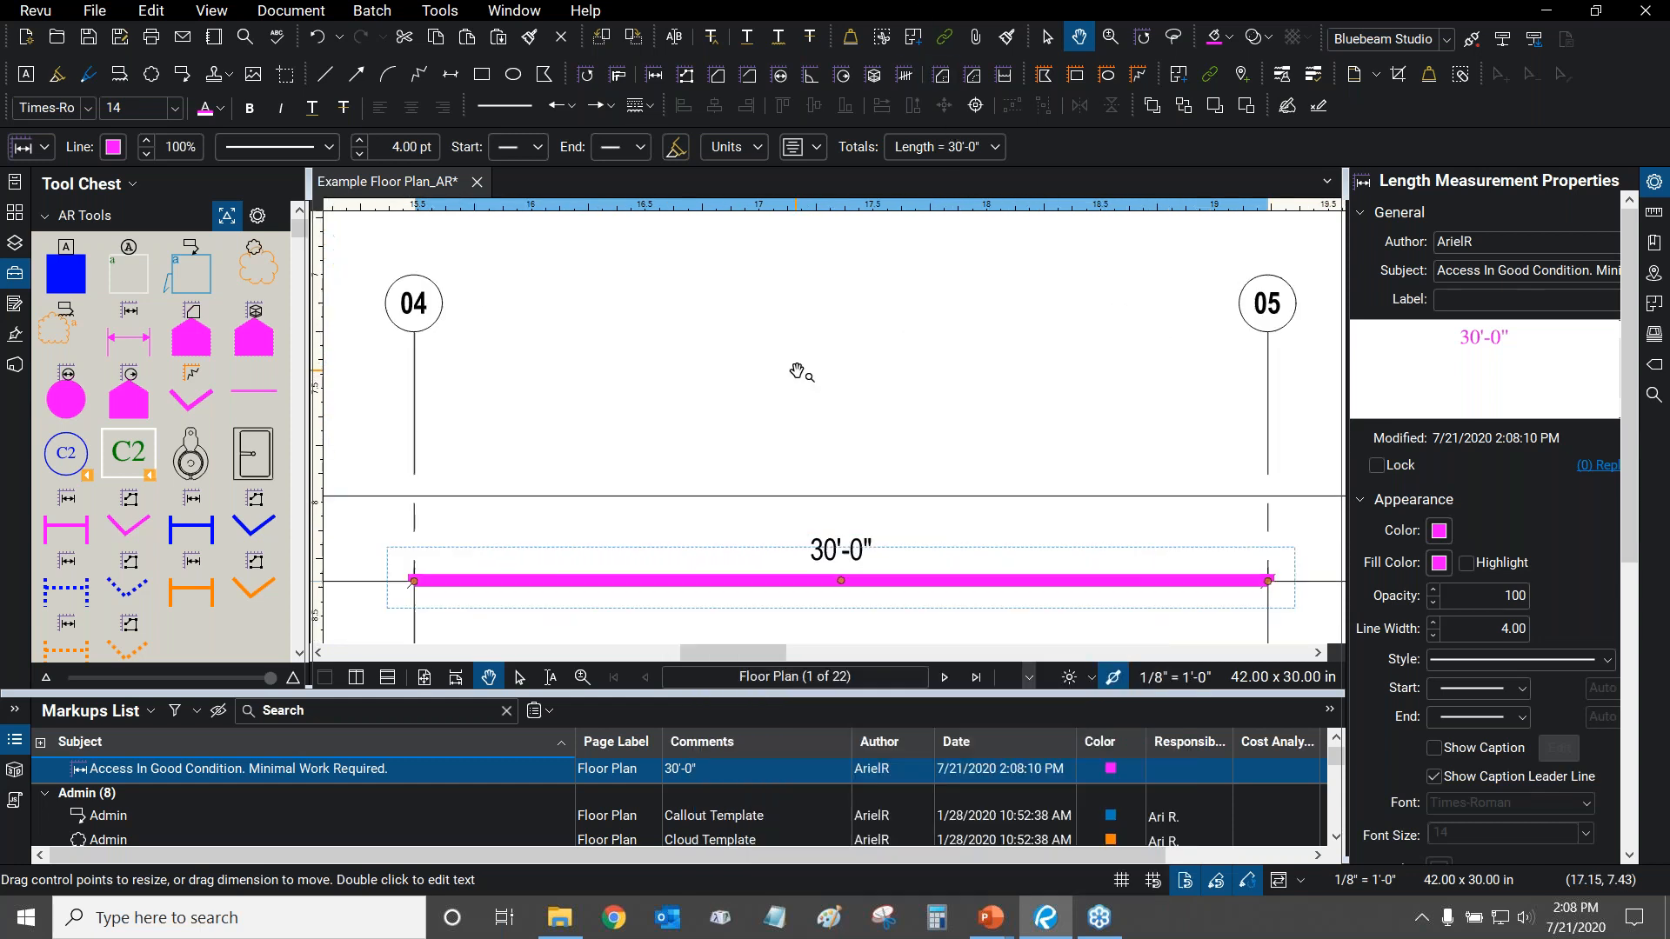
scroll(797, 373, "down", 1)
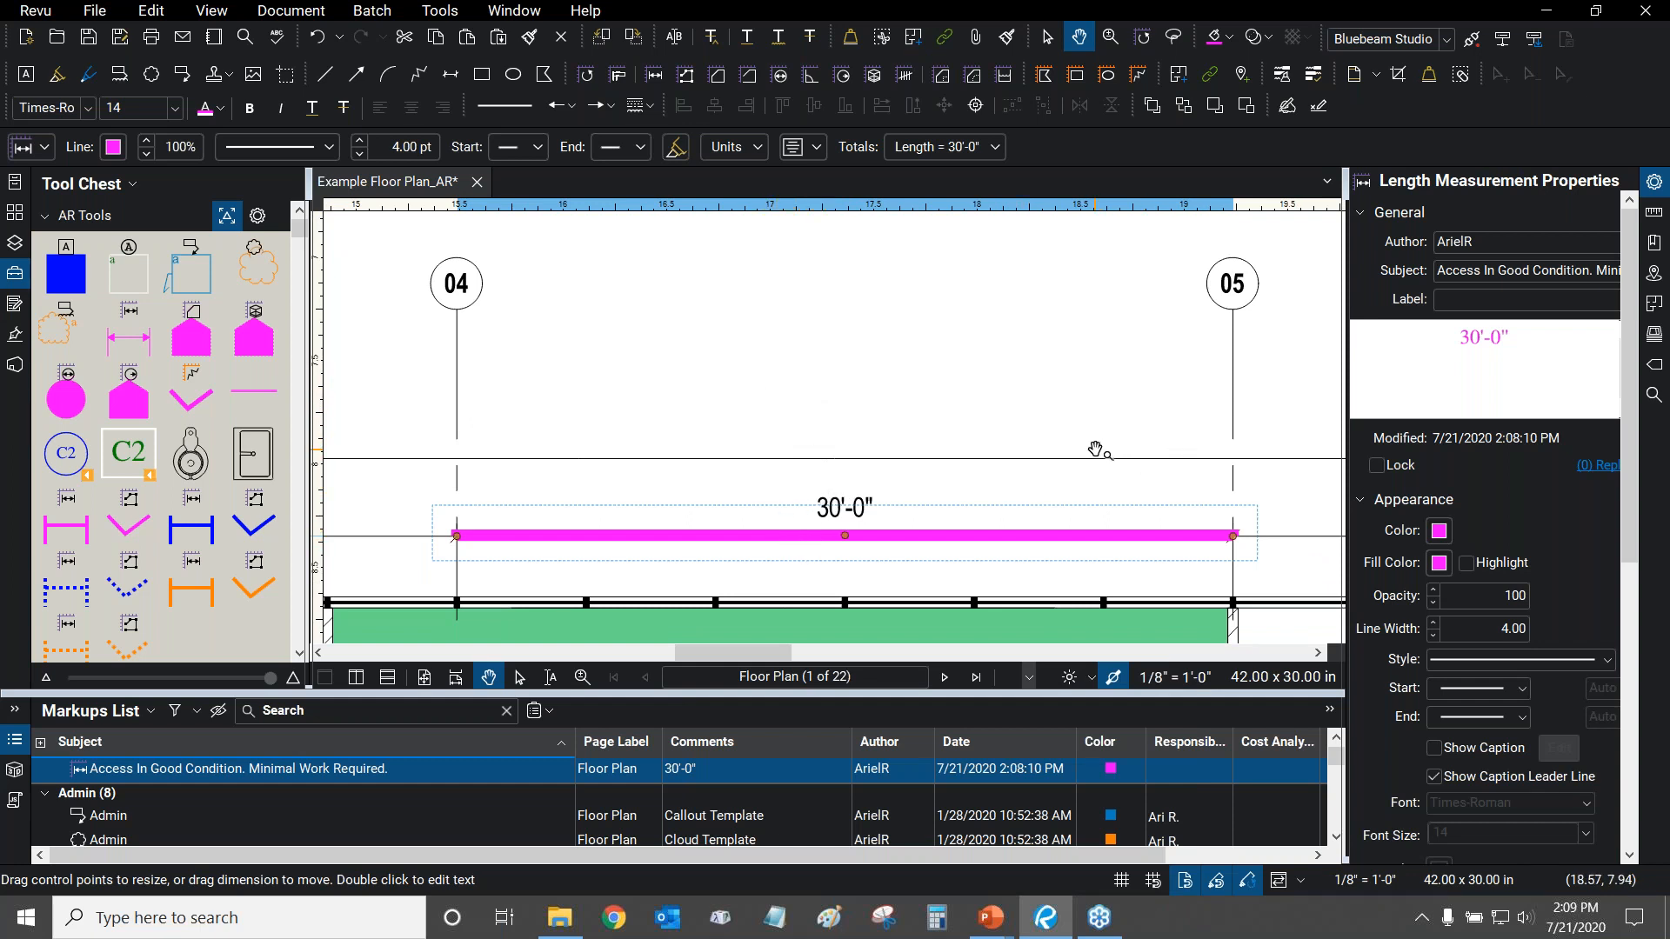
Delete the magenta length measurement between grid lines 04 and 05.
left_click(759, 395)
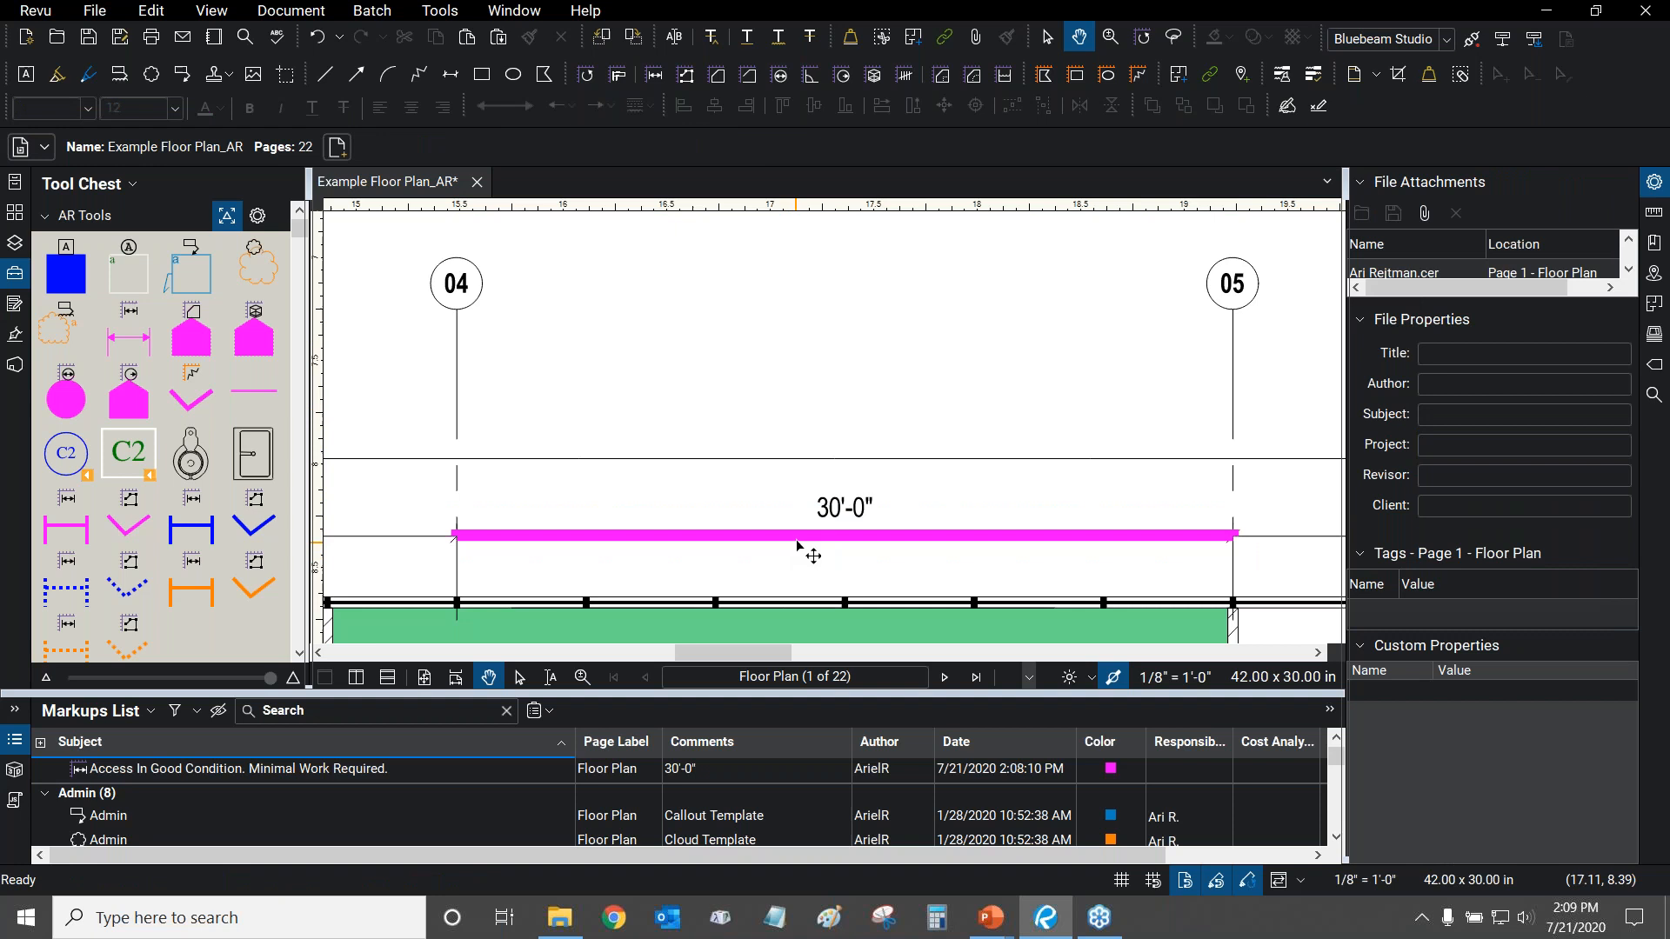
left_click(798, 543)
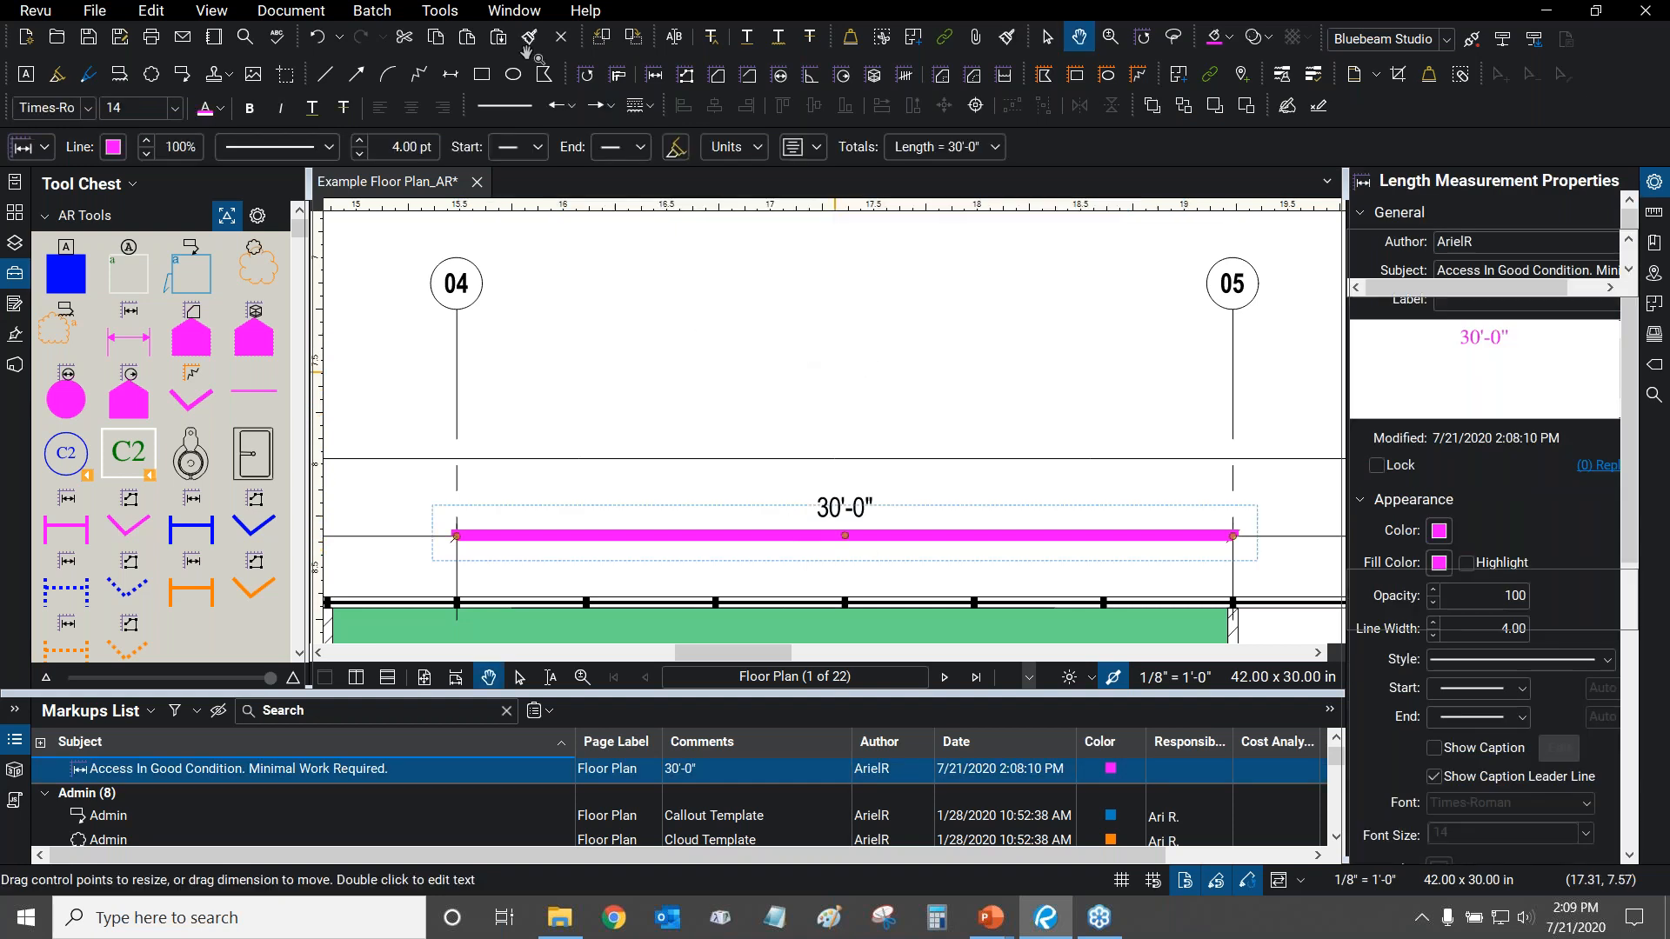
key("Delete")
left_click(446, 12)
mouse_move(470, 33)
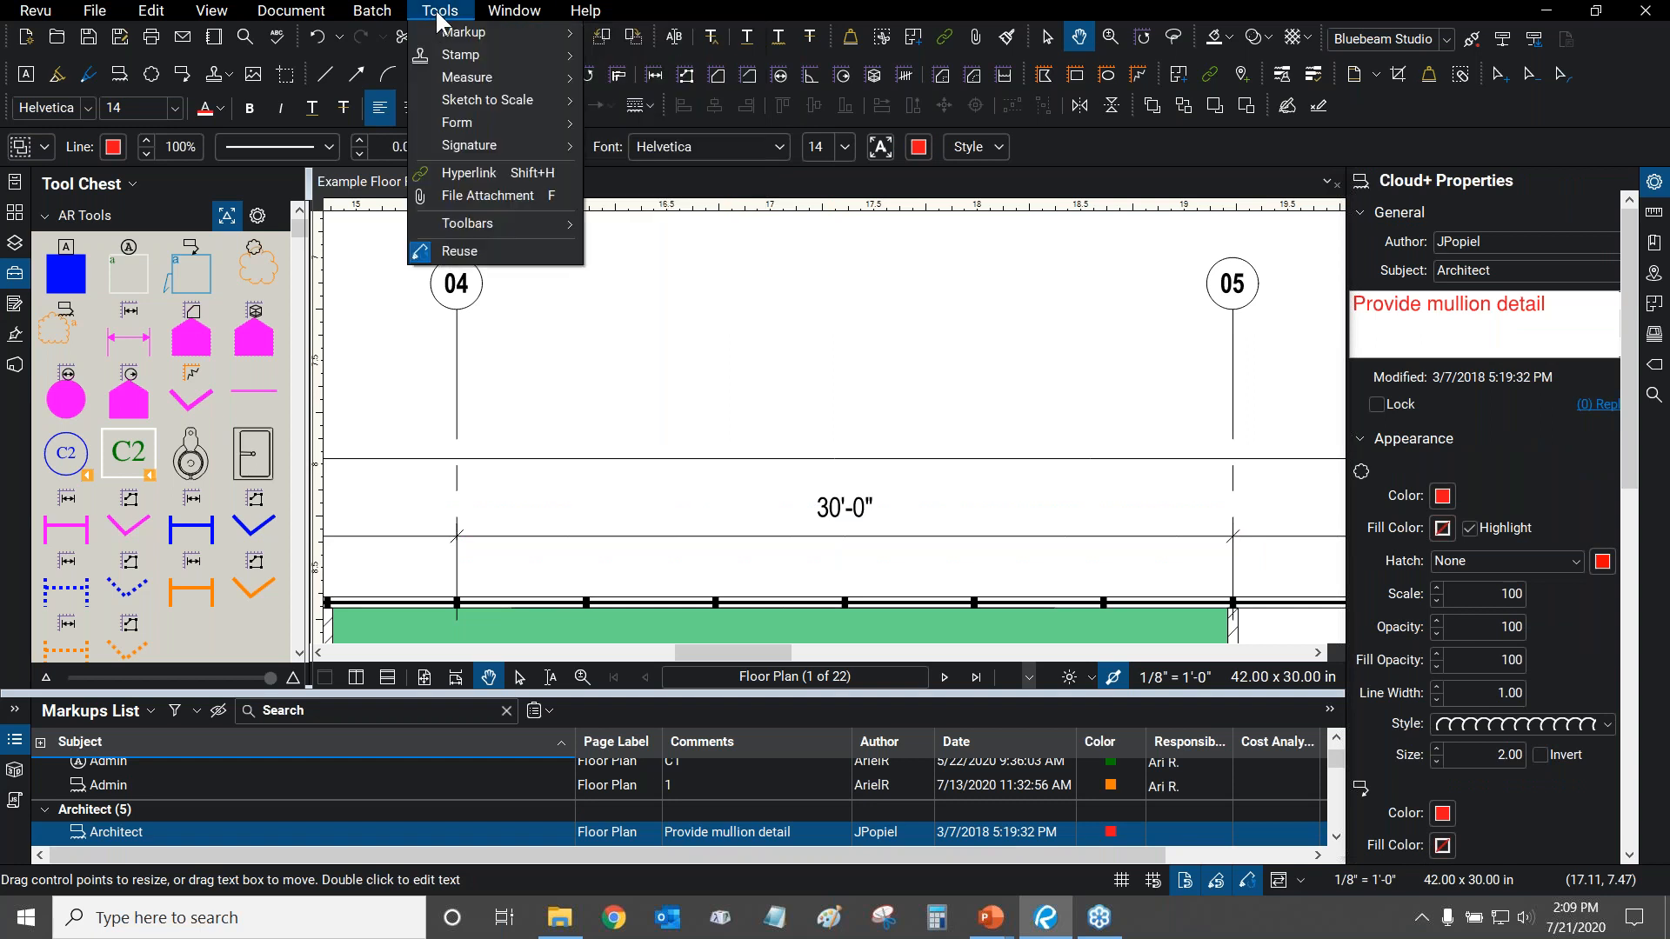
left_click(444, 11)
left_click(445, 10)
mouse_move(474, 78)
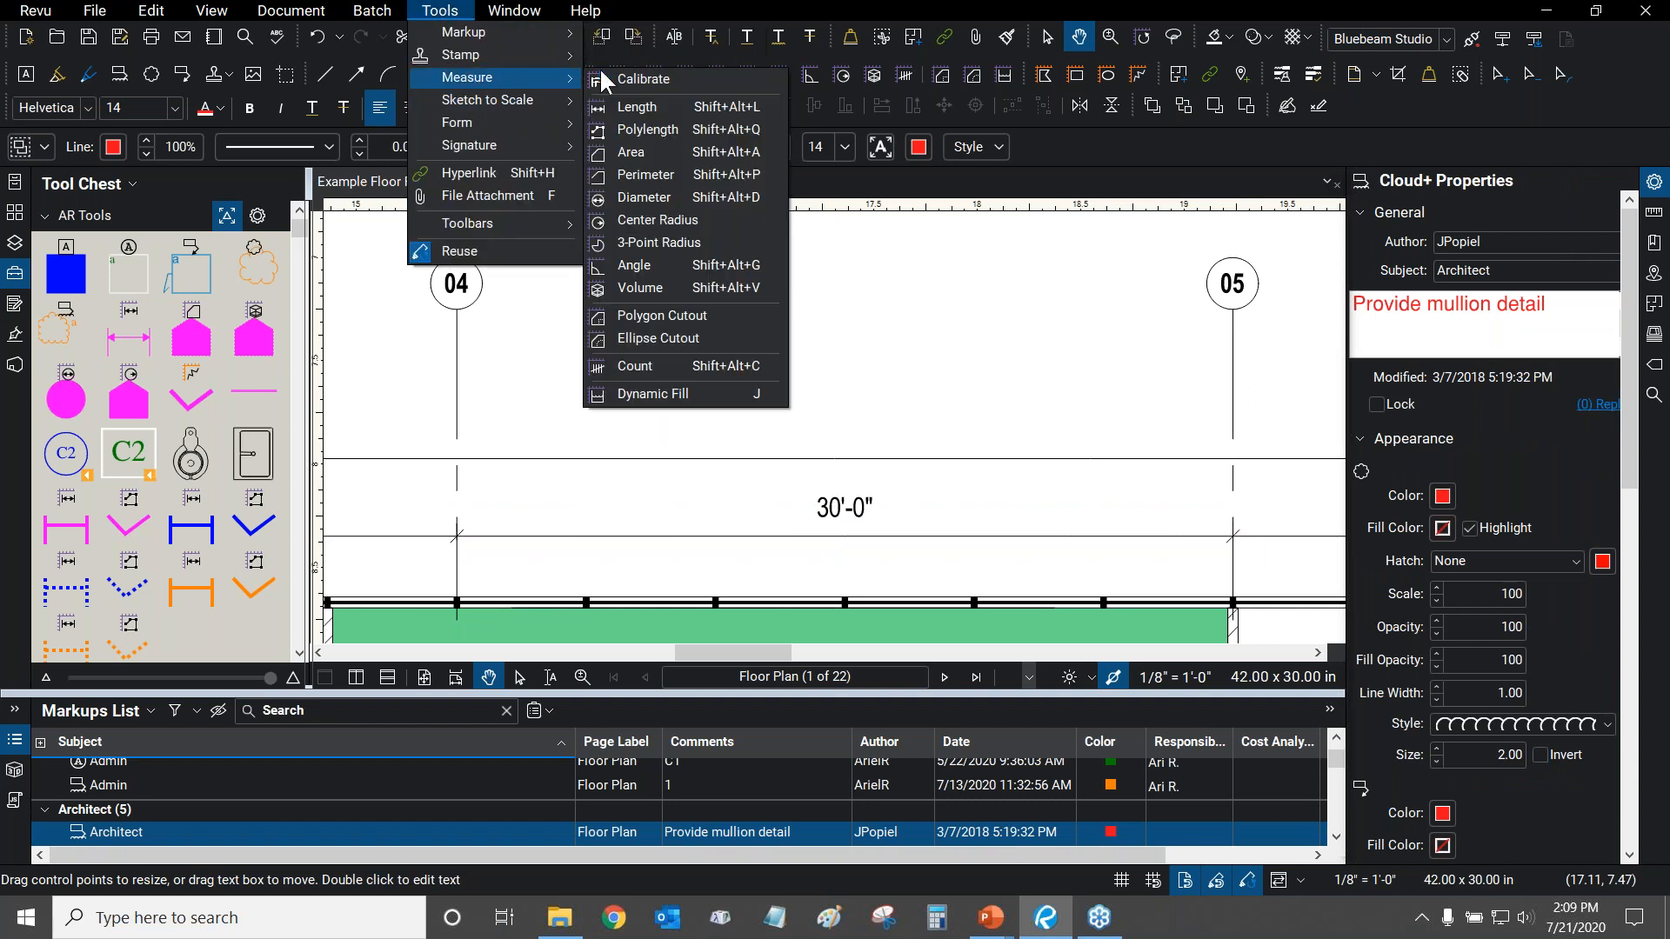
left_click(650, 108)
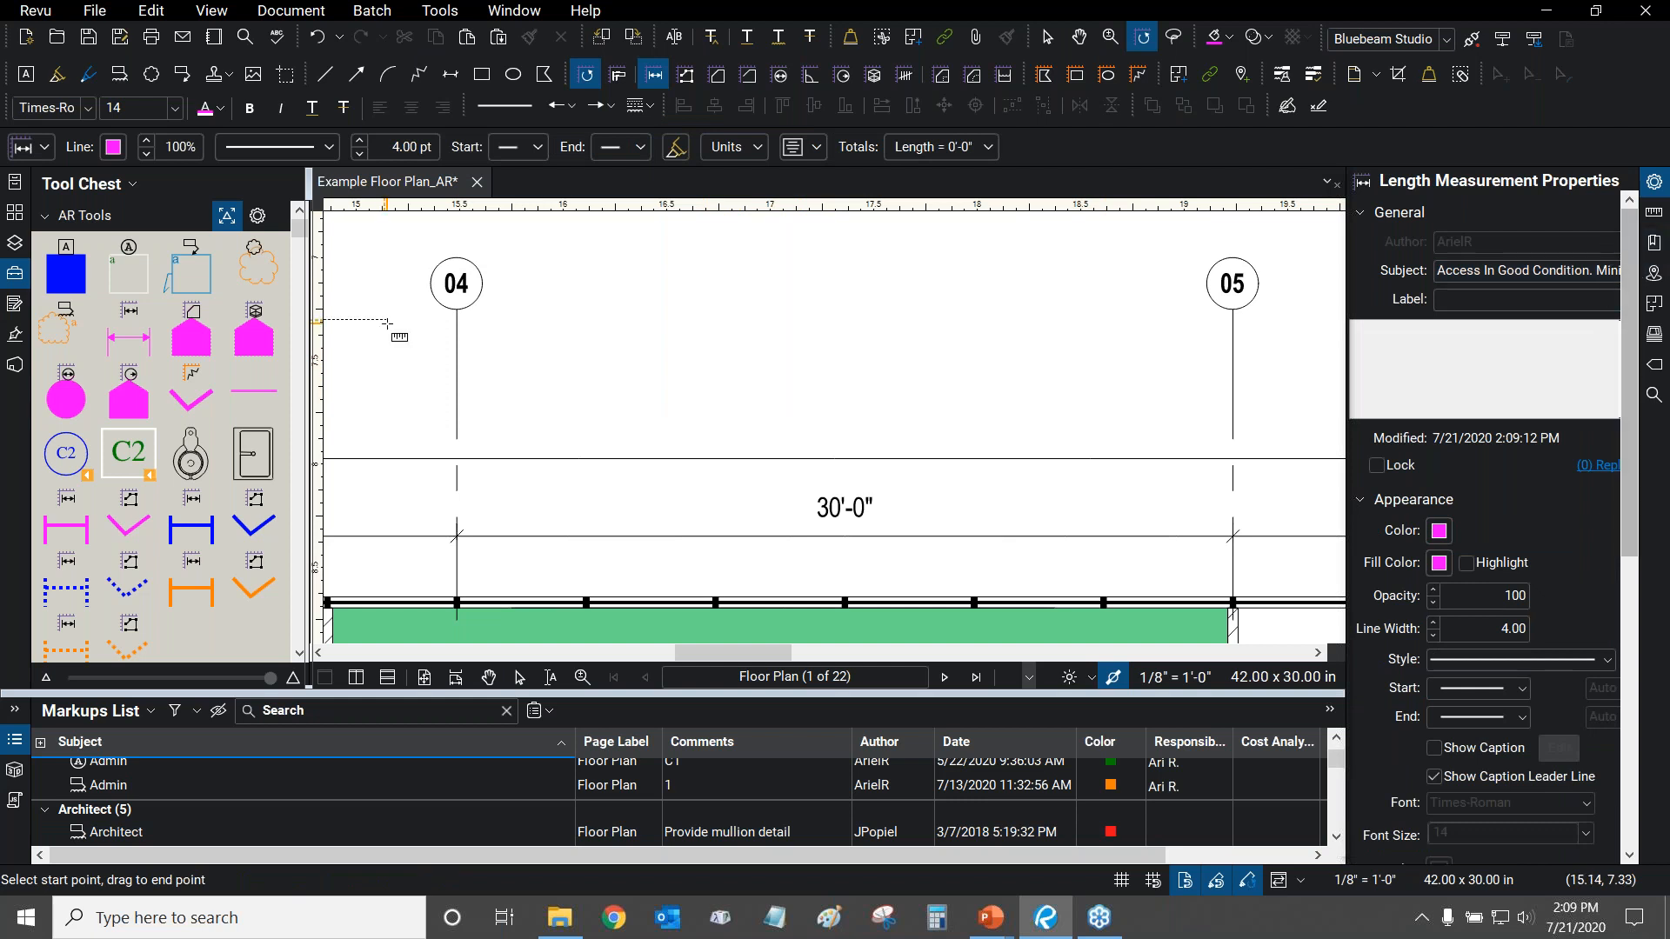
Measure the length between grid lines 04 and 05 with the magenta double-arrow length tool from the AR Tools set.
left_click(129, 331)
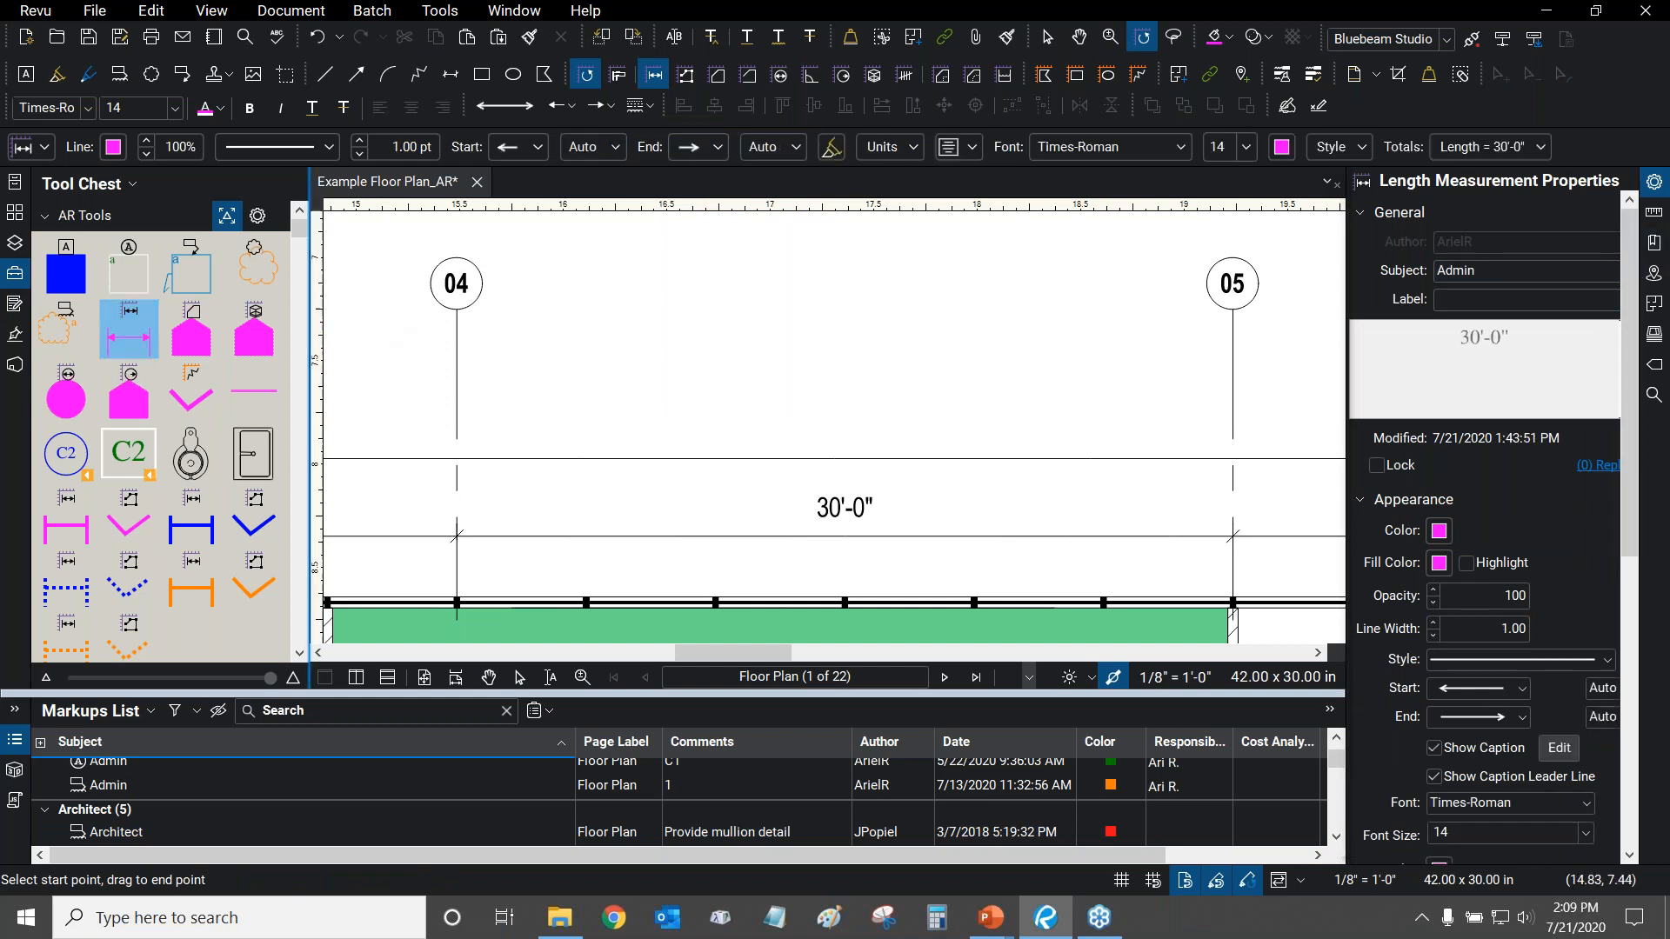
scroll(458, 535, "up", 2)
left_click(464, 537)
scroll(464, 538, "down", 3)
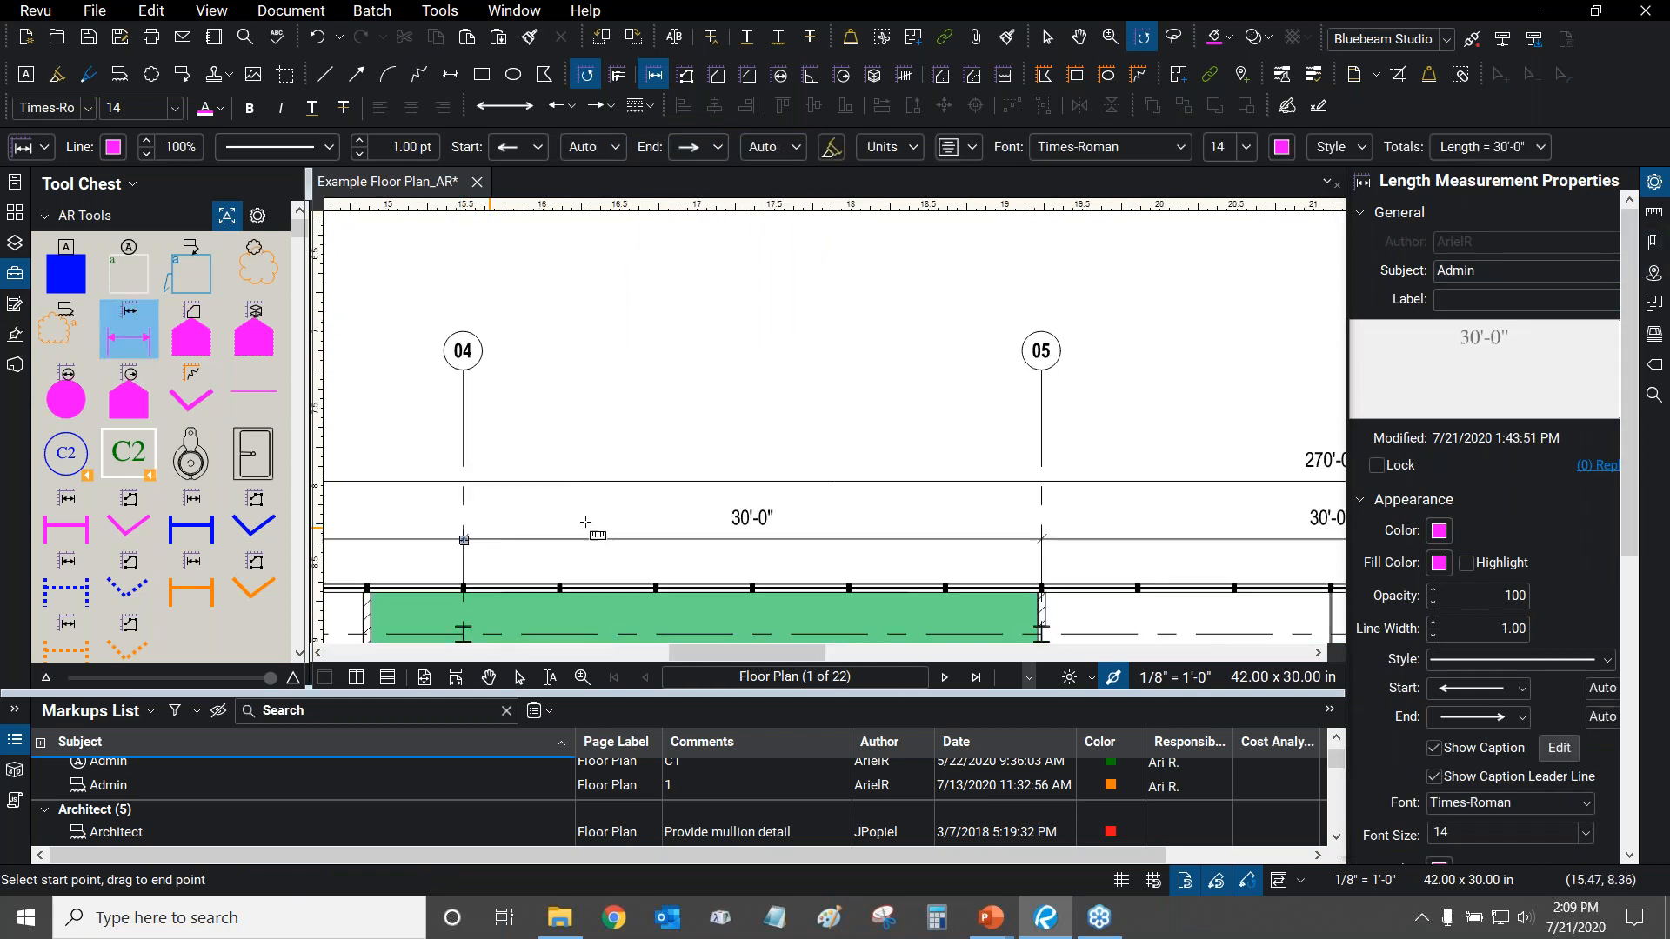
scroll(981, 541, "up", 3)
left_click(1056, 522)
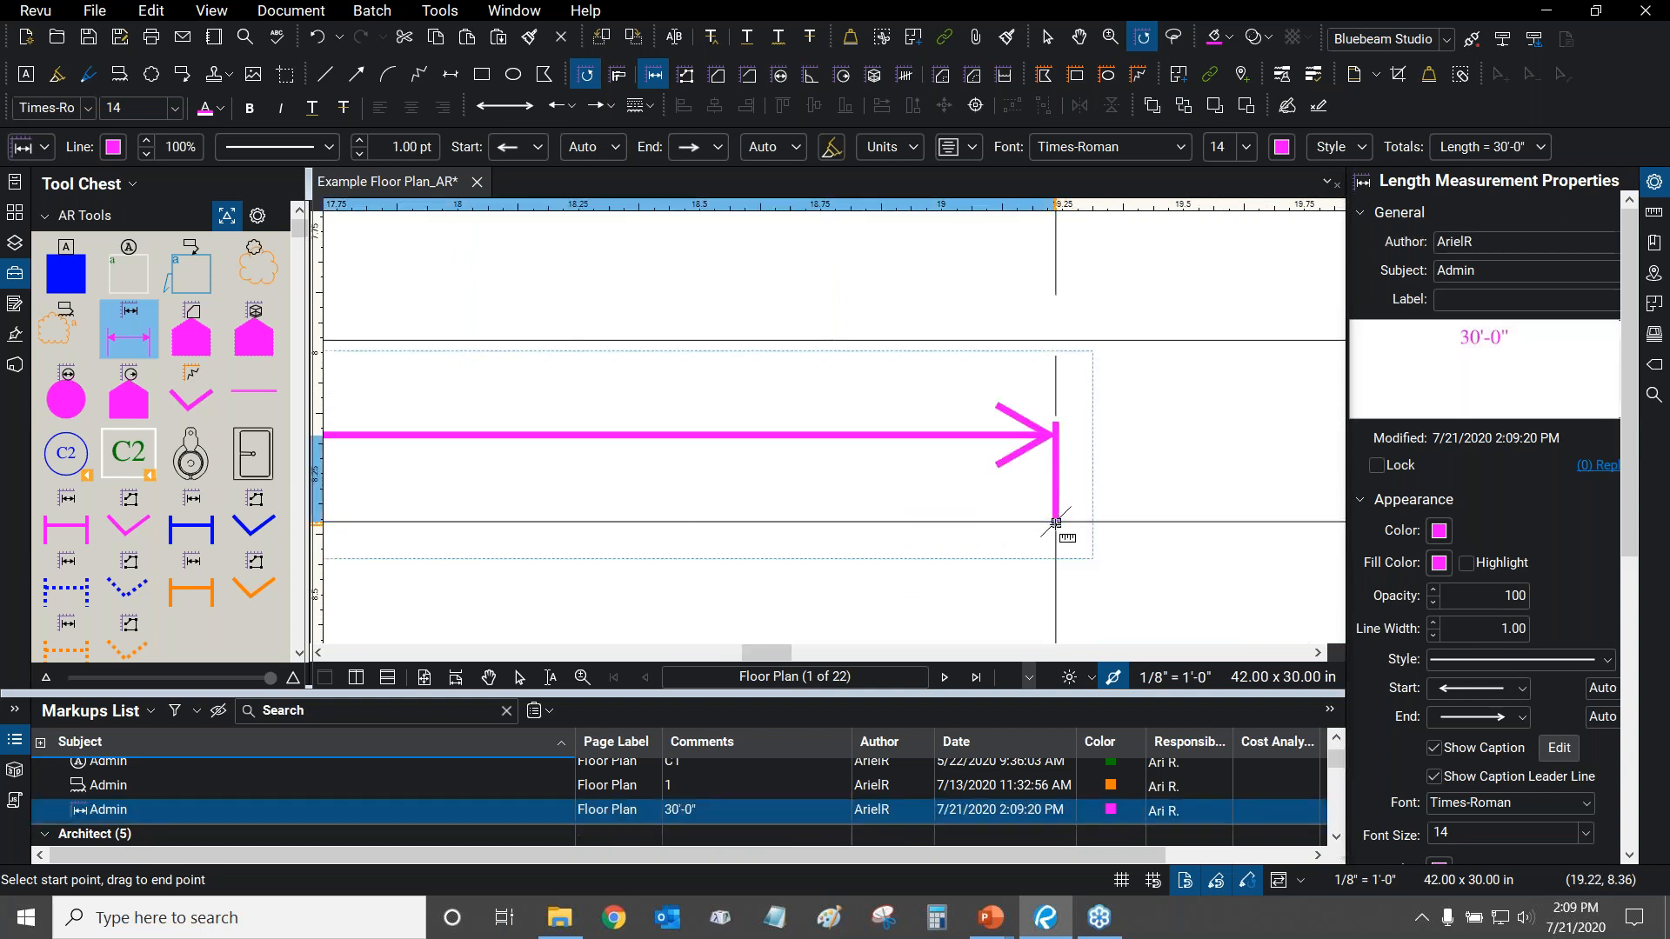
scroll(835, 444, "down", 3)
key("Escape")
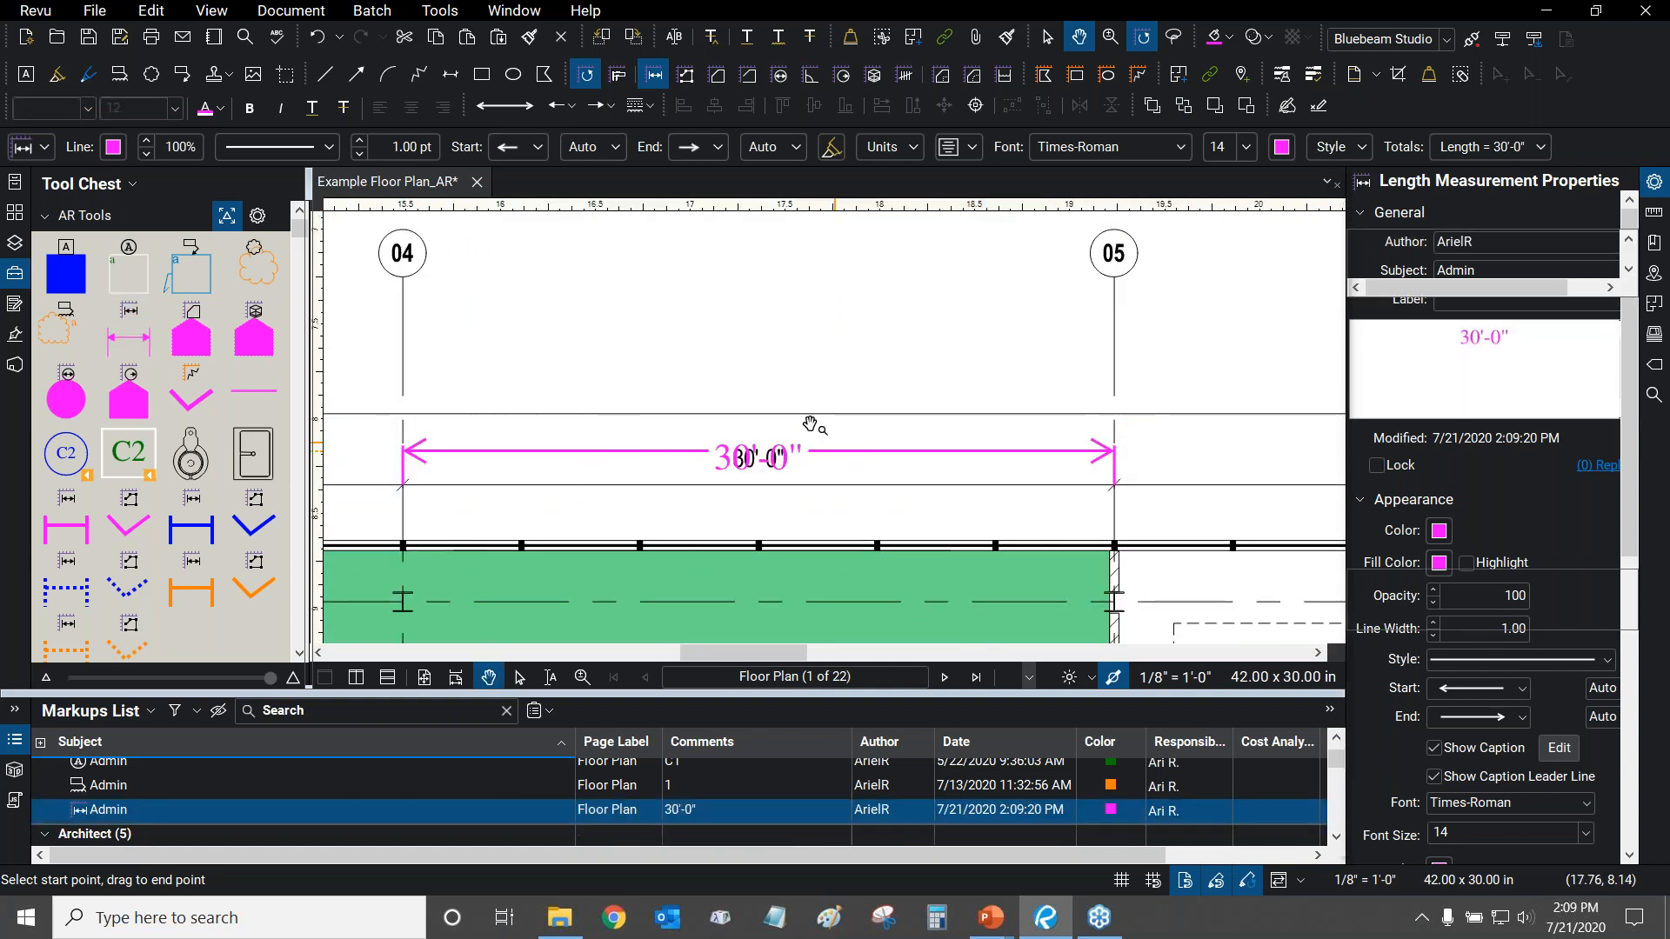
left_click_drag(777, 388, 863, 435)
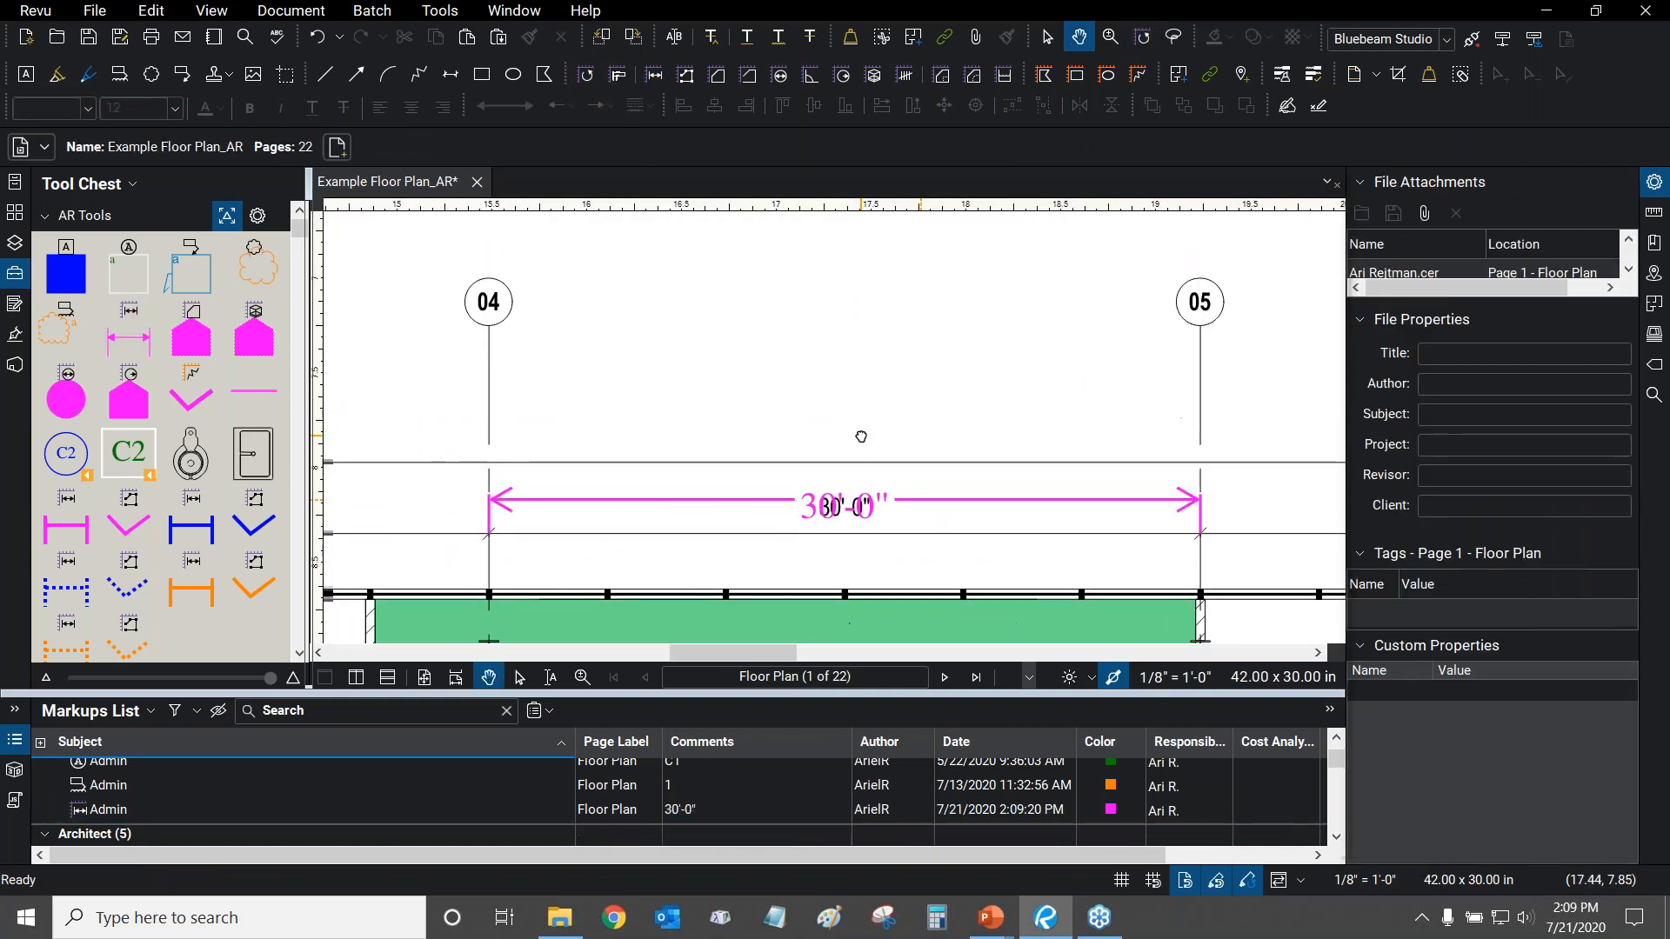
Select the new length measurement and set its line color to orange.
left_click(753, 502)
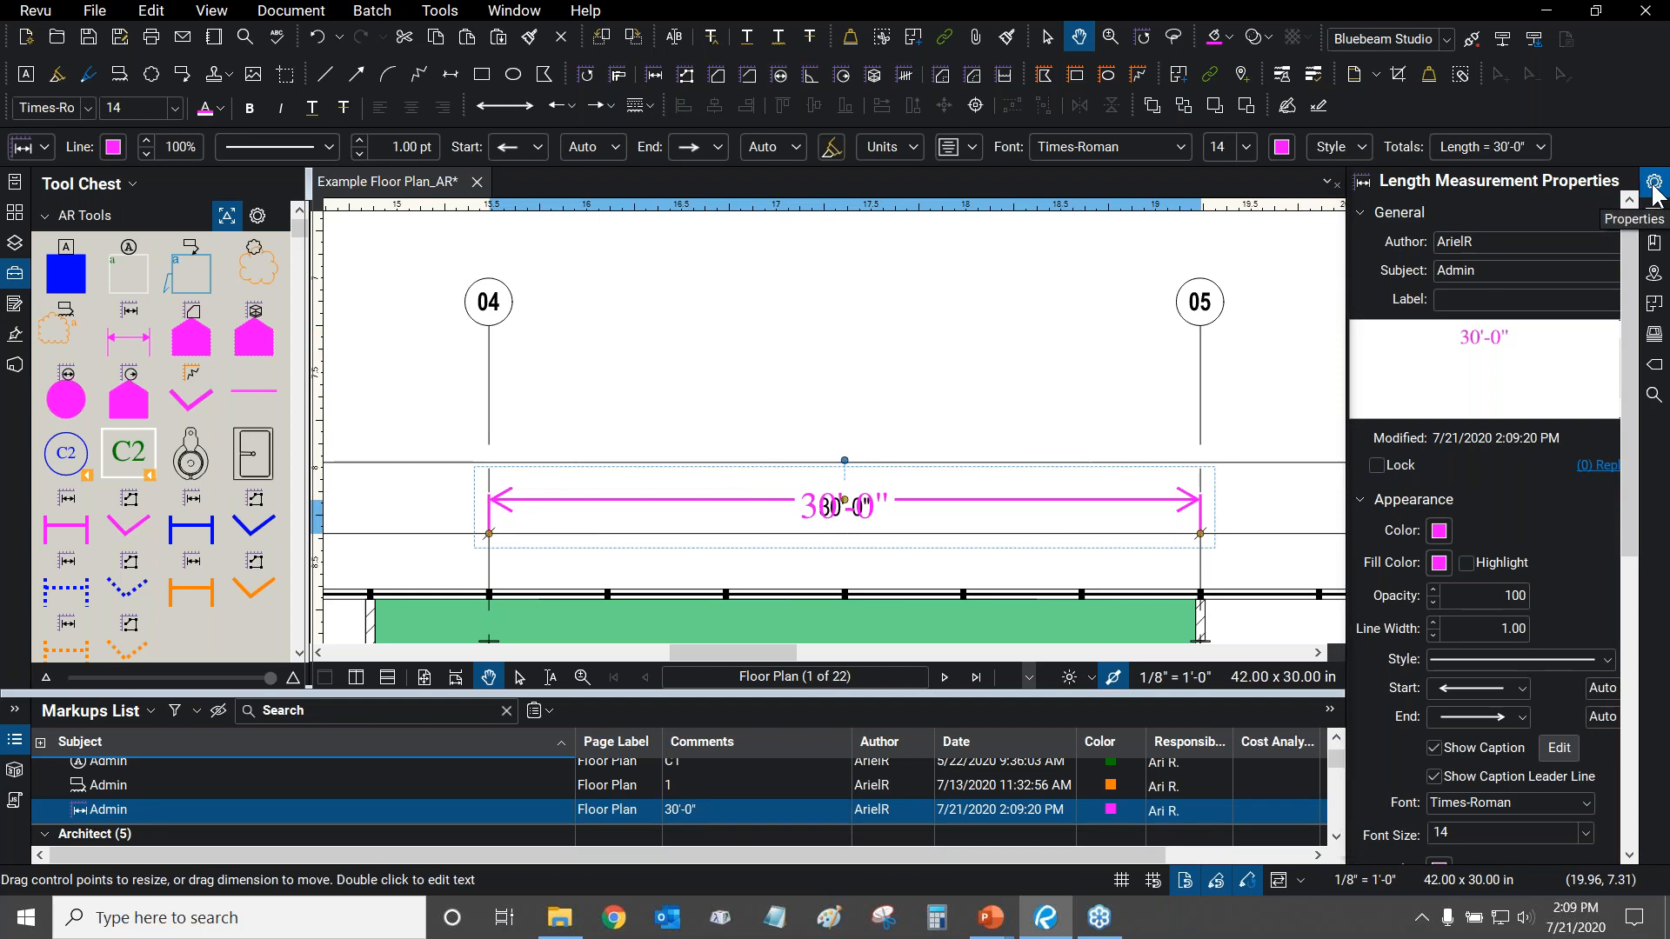
left_click_drag(1634, 278, 1628, 383)
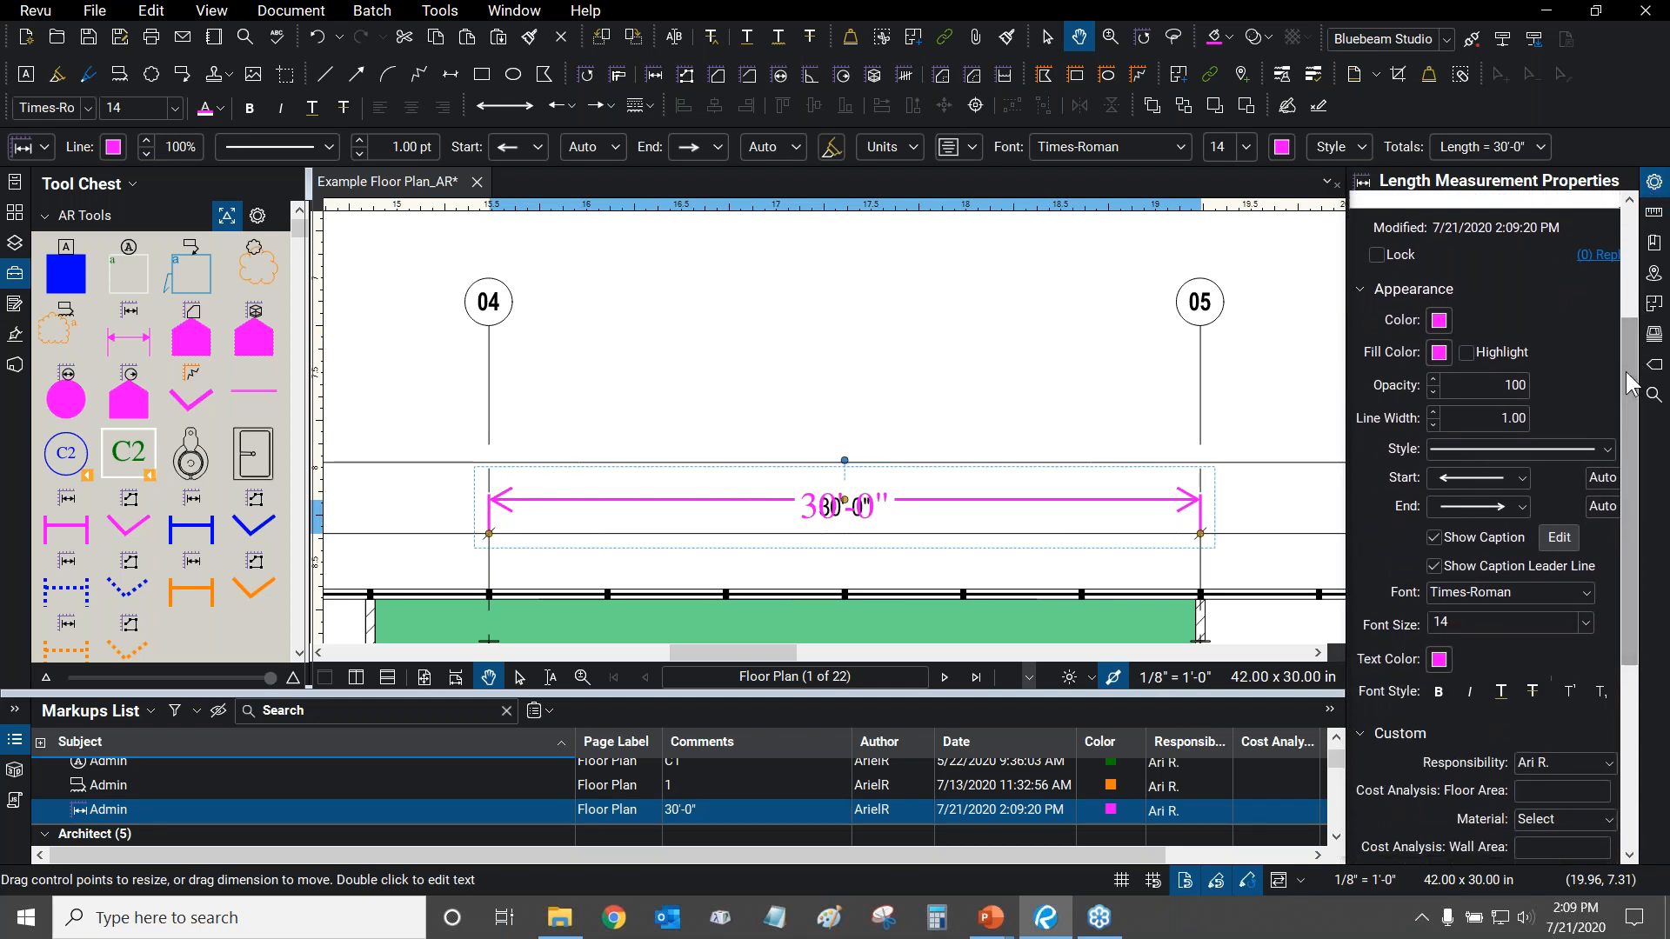
left_click(1439, 321)
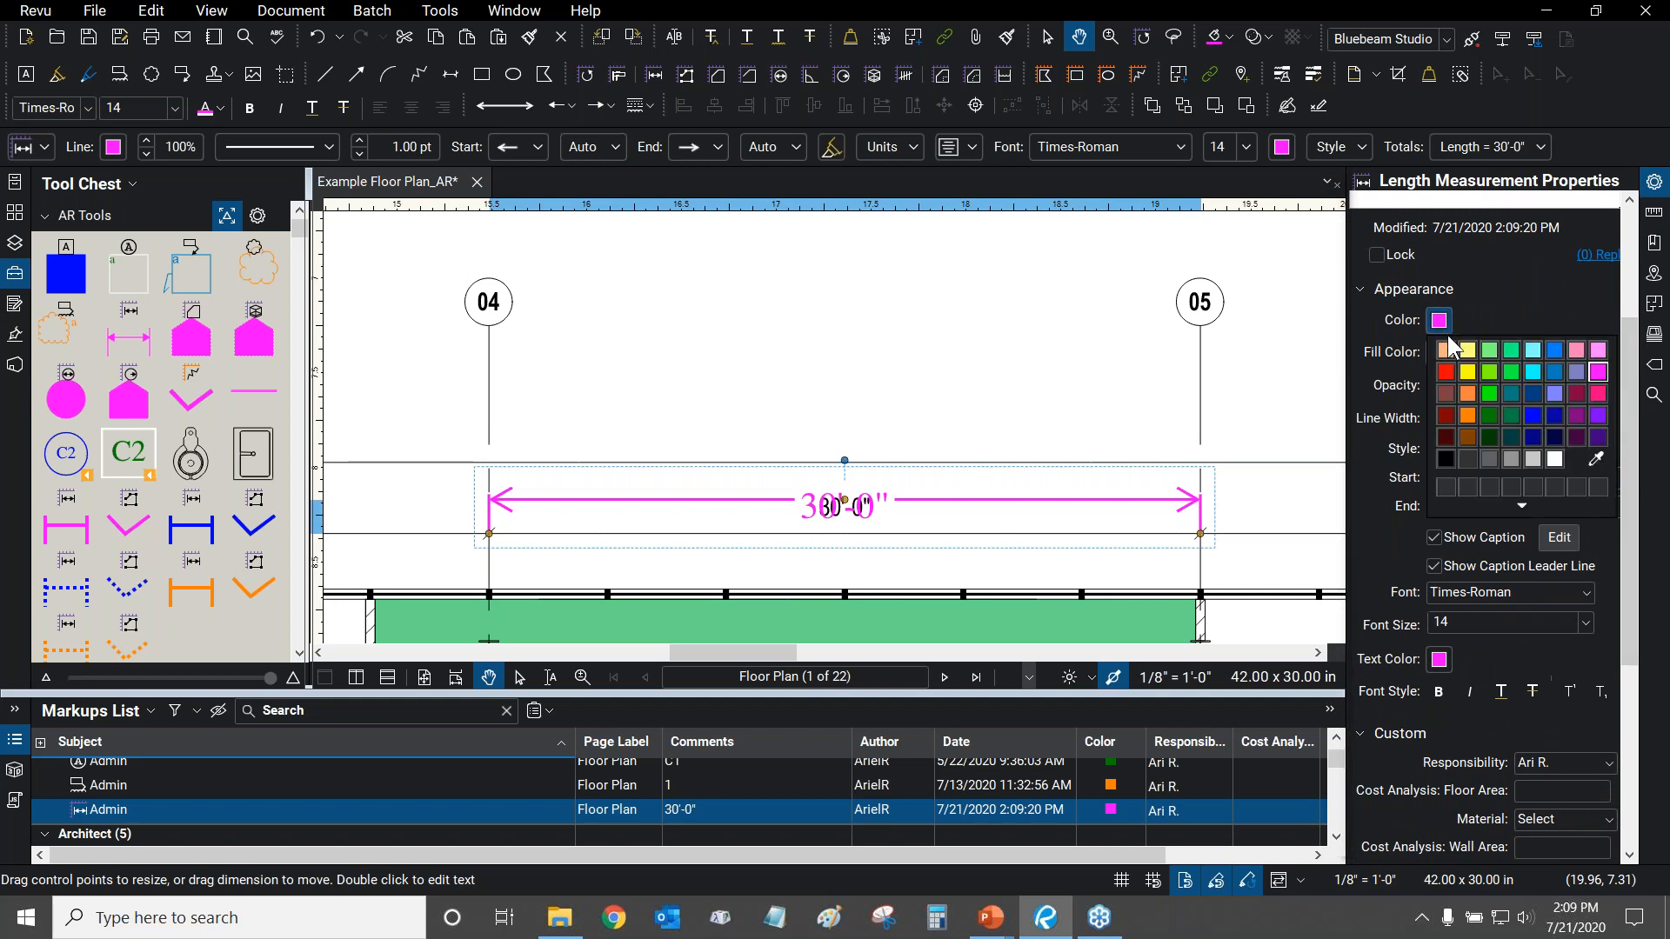
left_click(1467, 393)
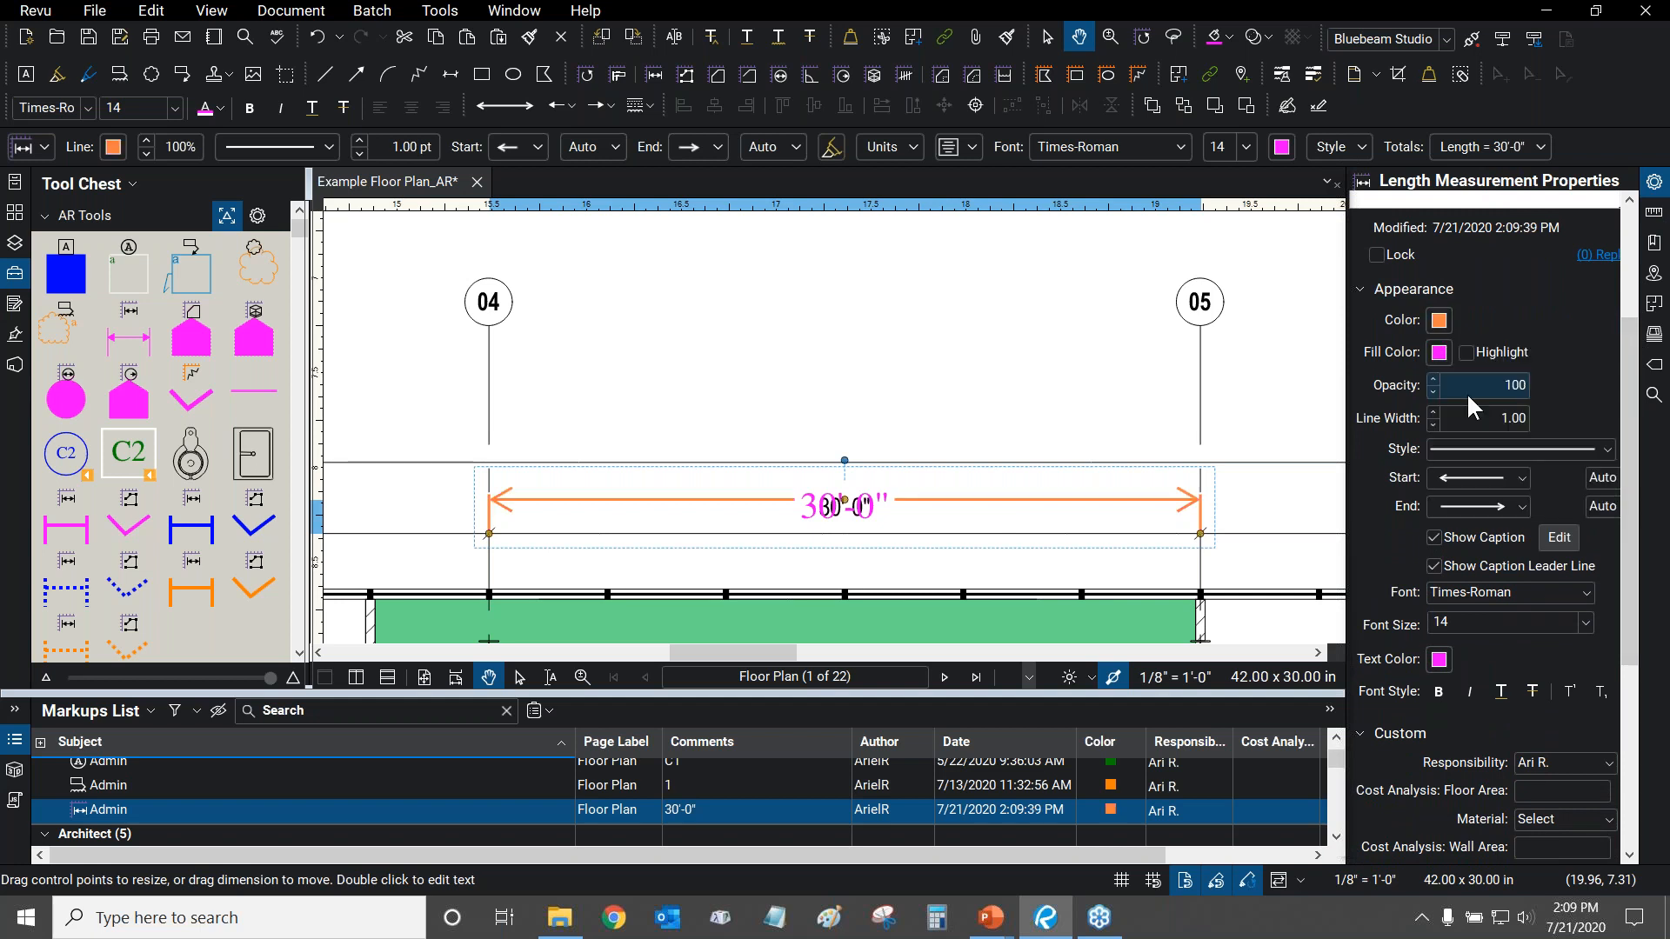
Try green and orange as the length measurement's fill color.
left_click(1440, 353)
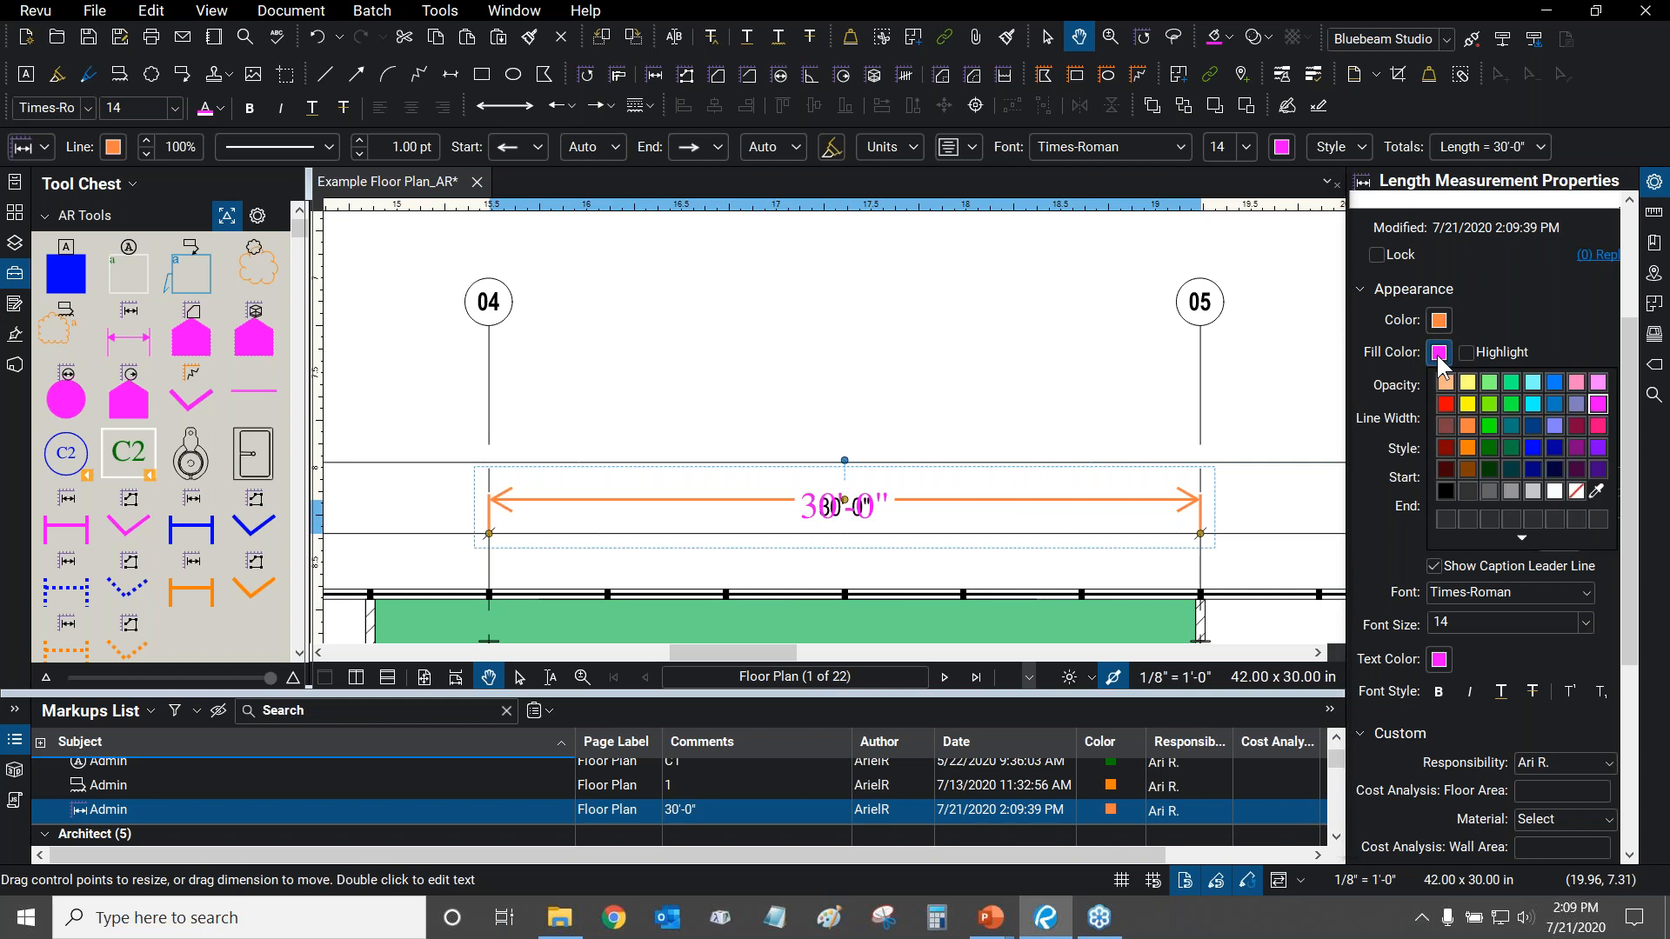
left_click(1489, 431)
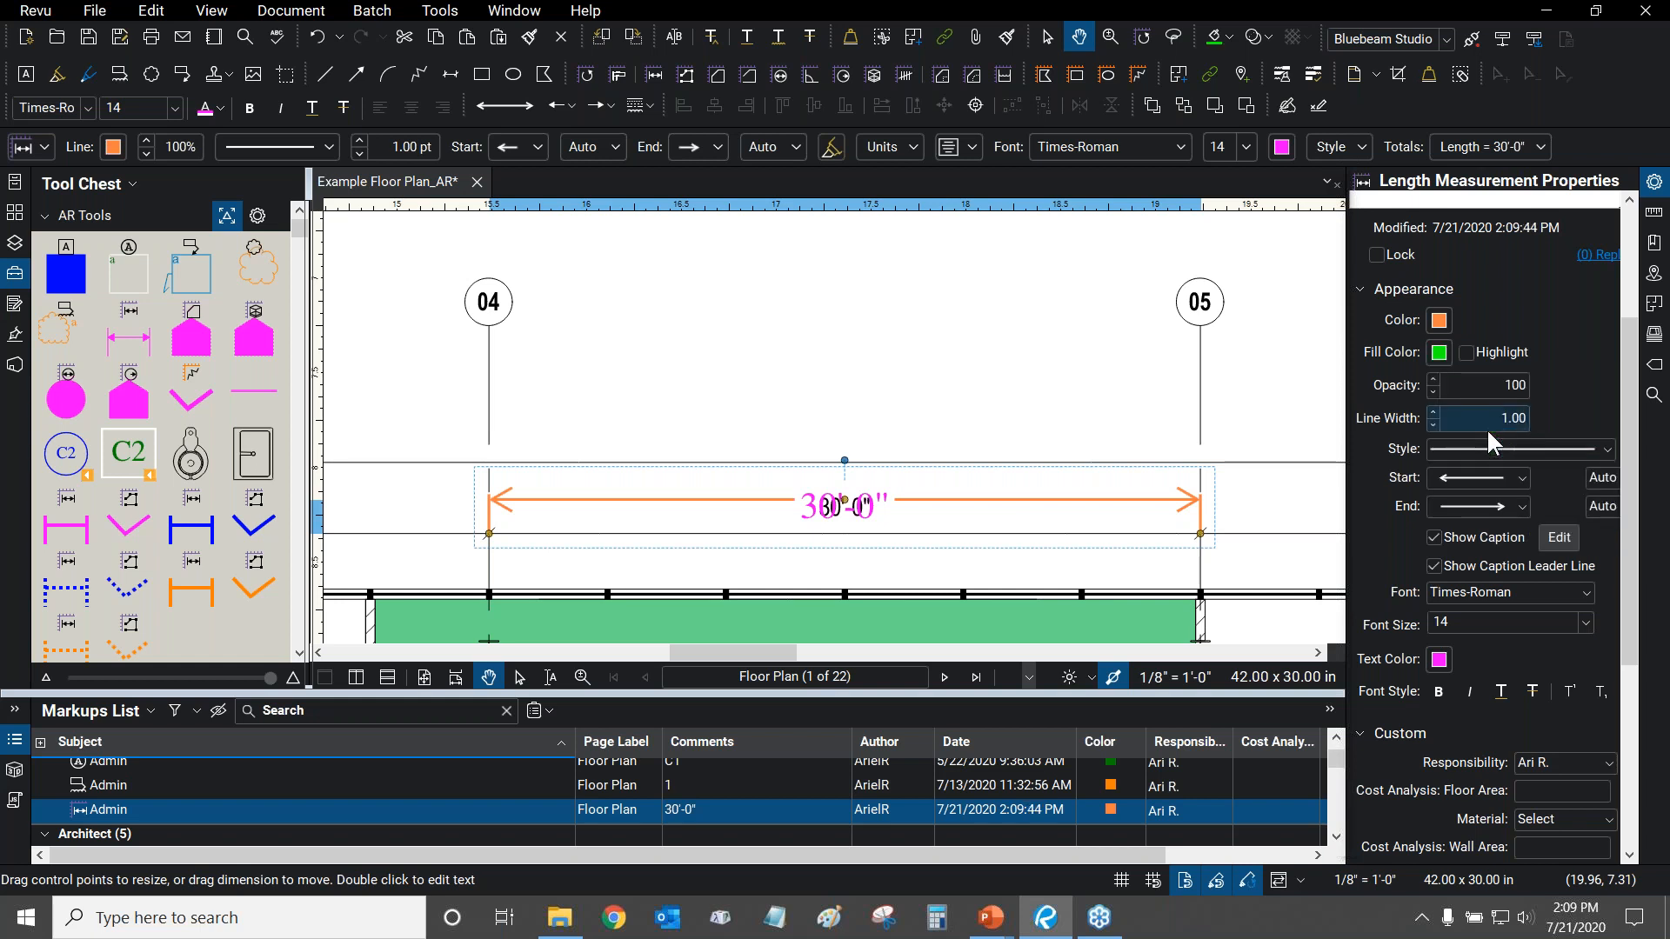
left_click(1440, 353)
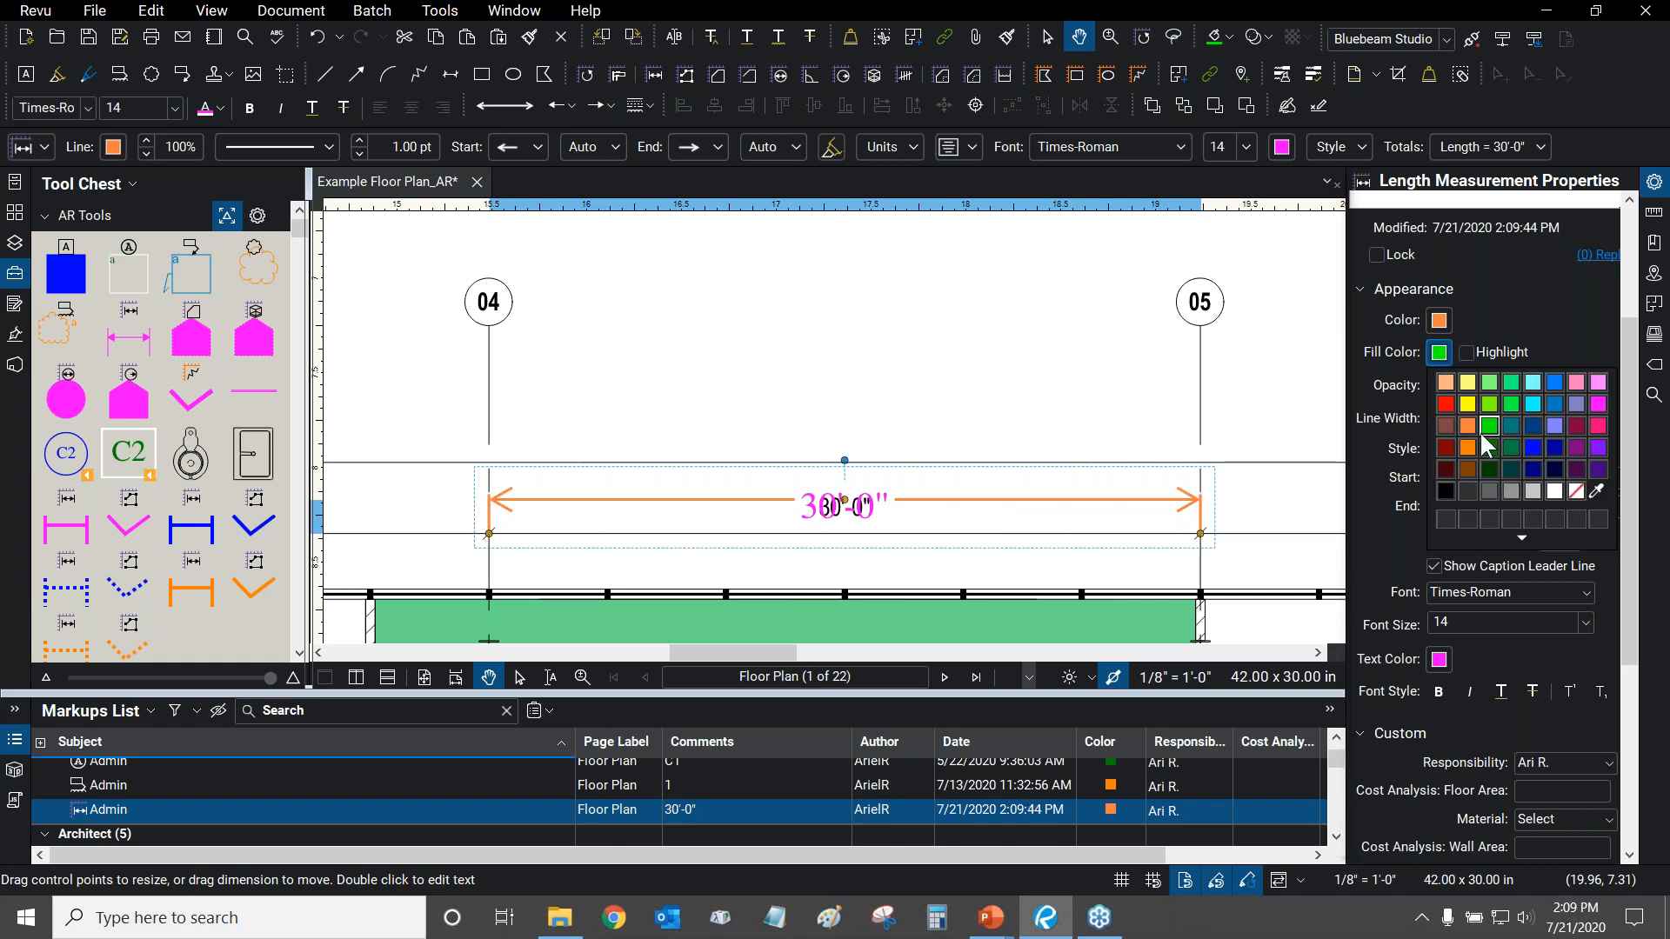
left_click(1471, 446)
scroll(913, 503, "up", 3)
scroll(914, 502, "down", 1)
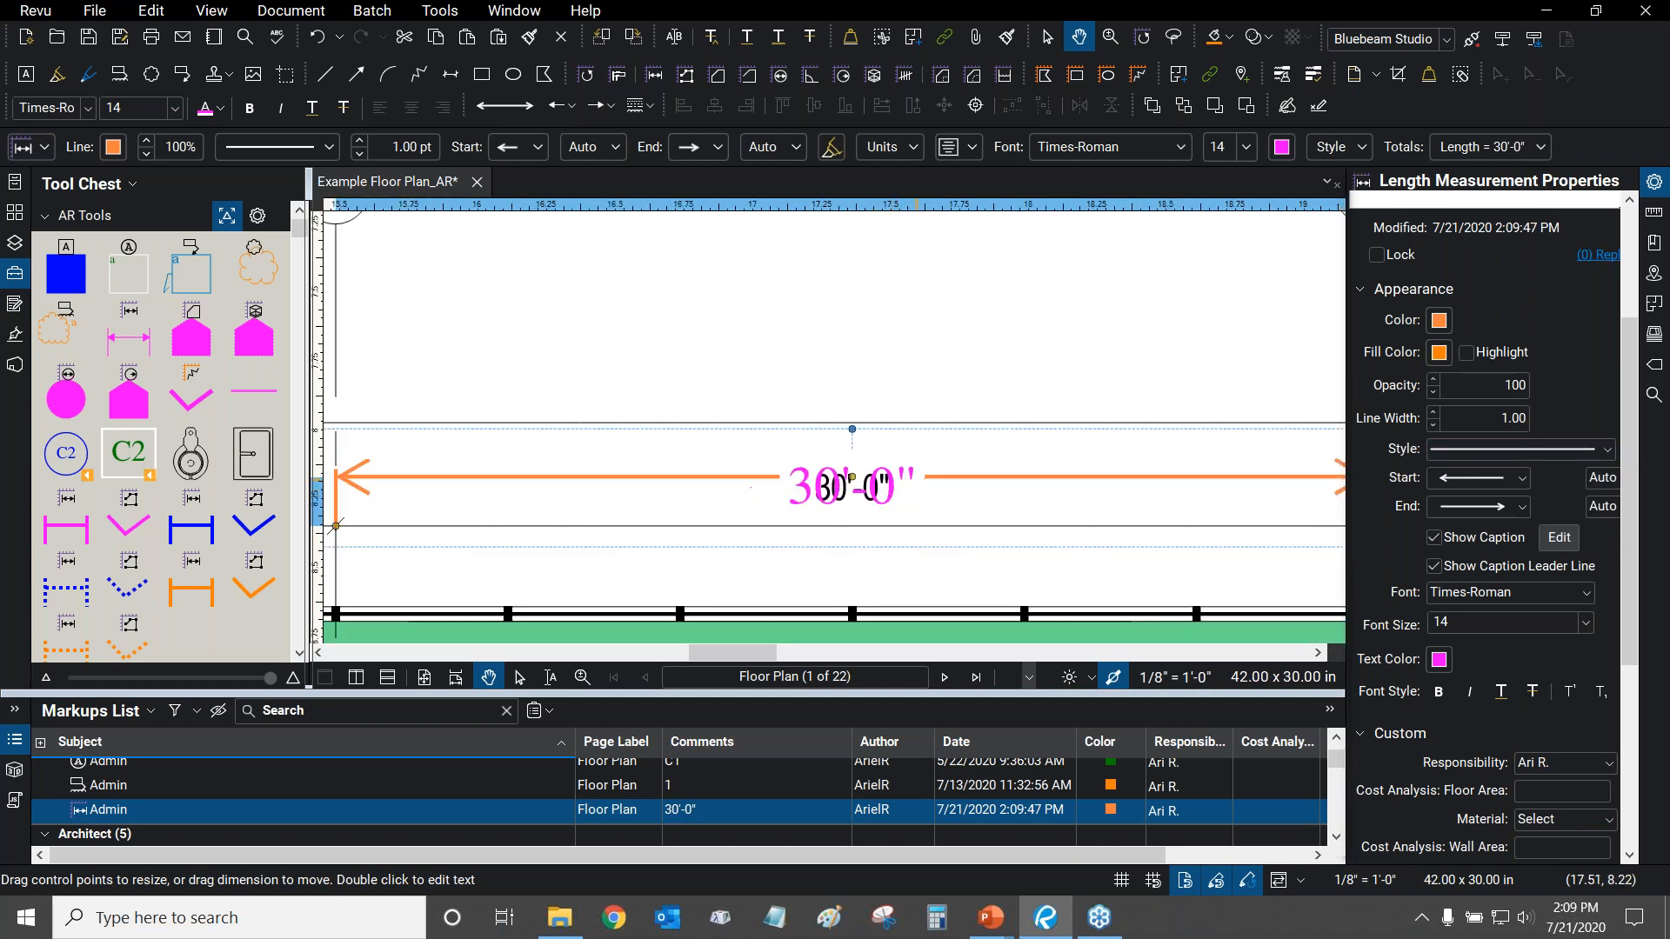
left_click(1441, 353)
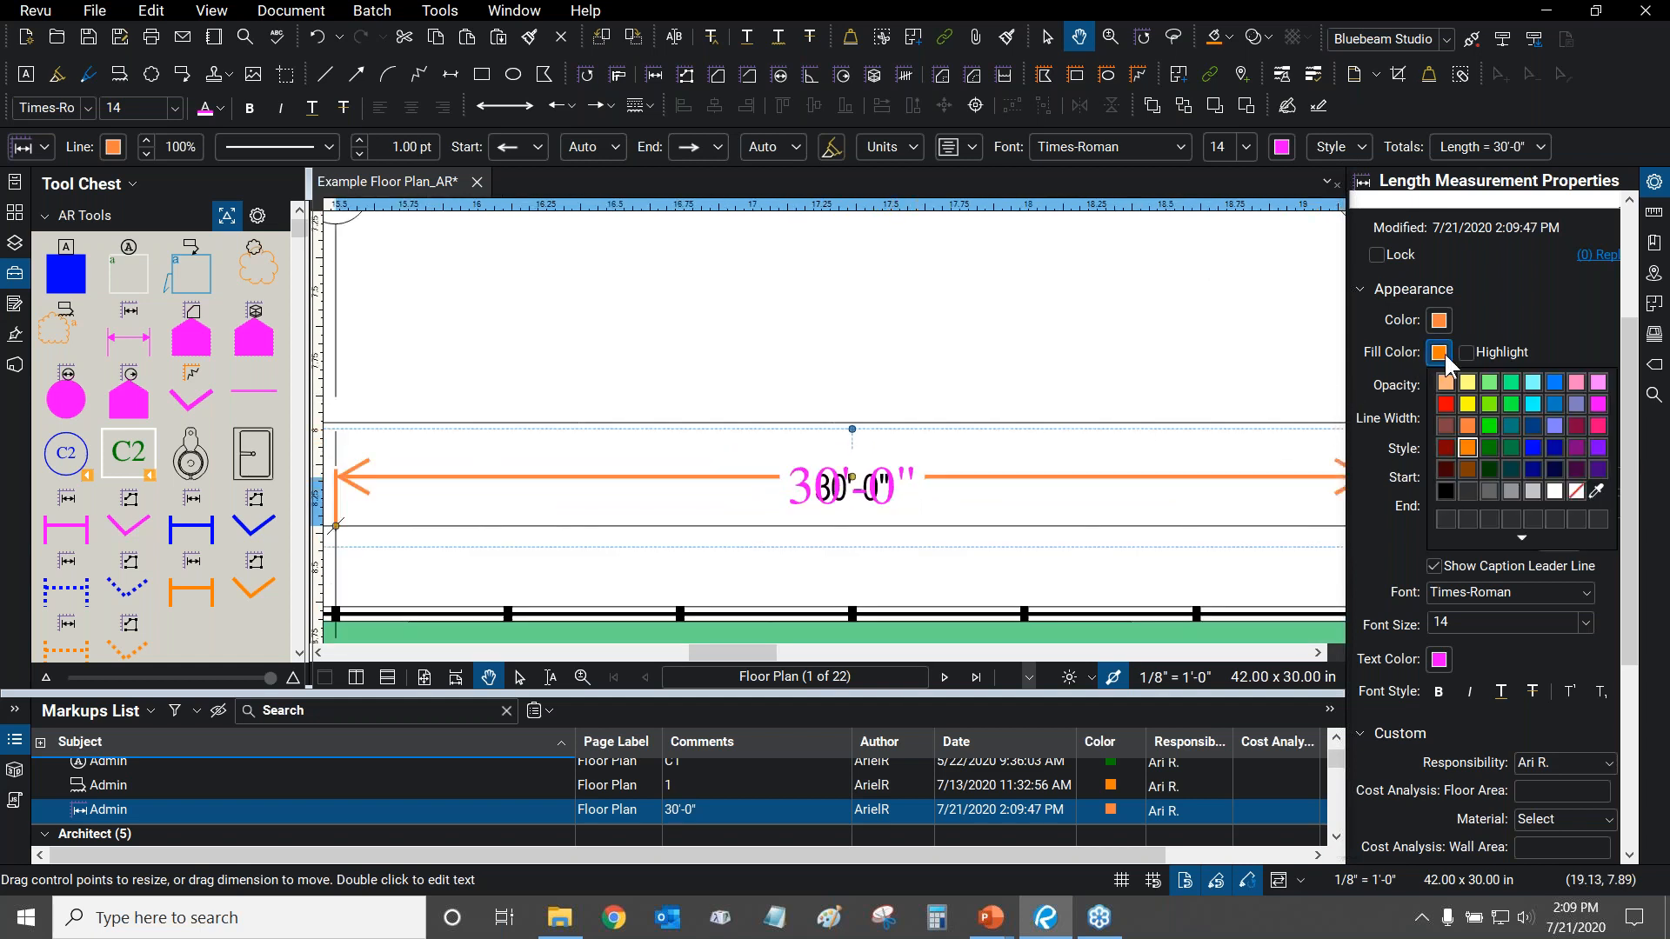
left_click(1468, 449)
Set the length measurement's text color to orange.
left_click(1440, 661)
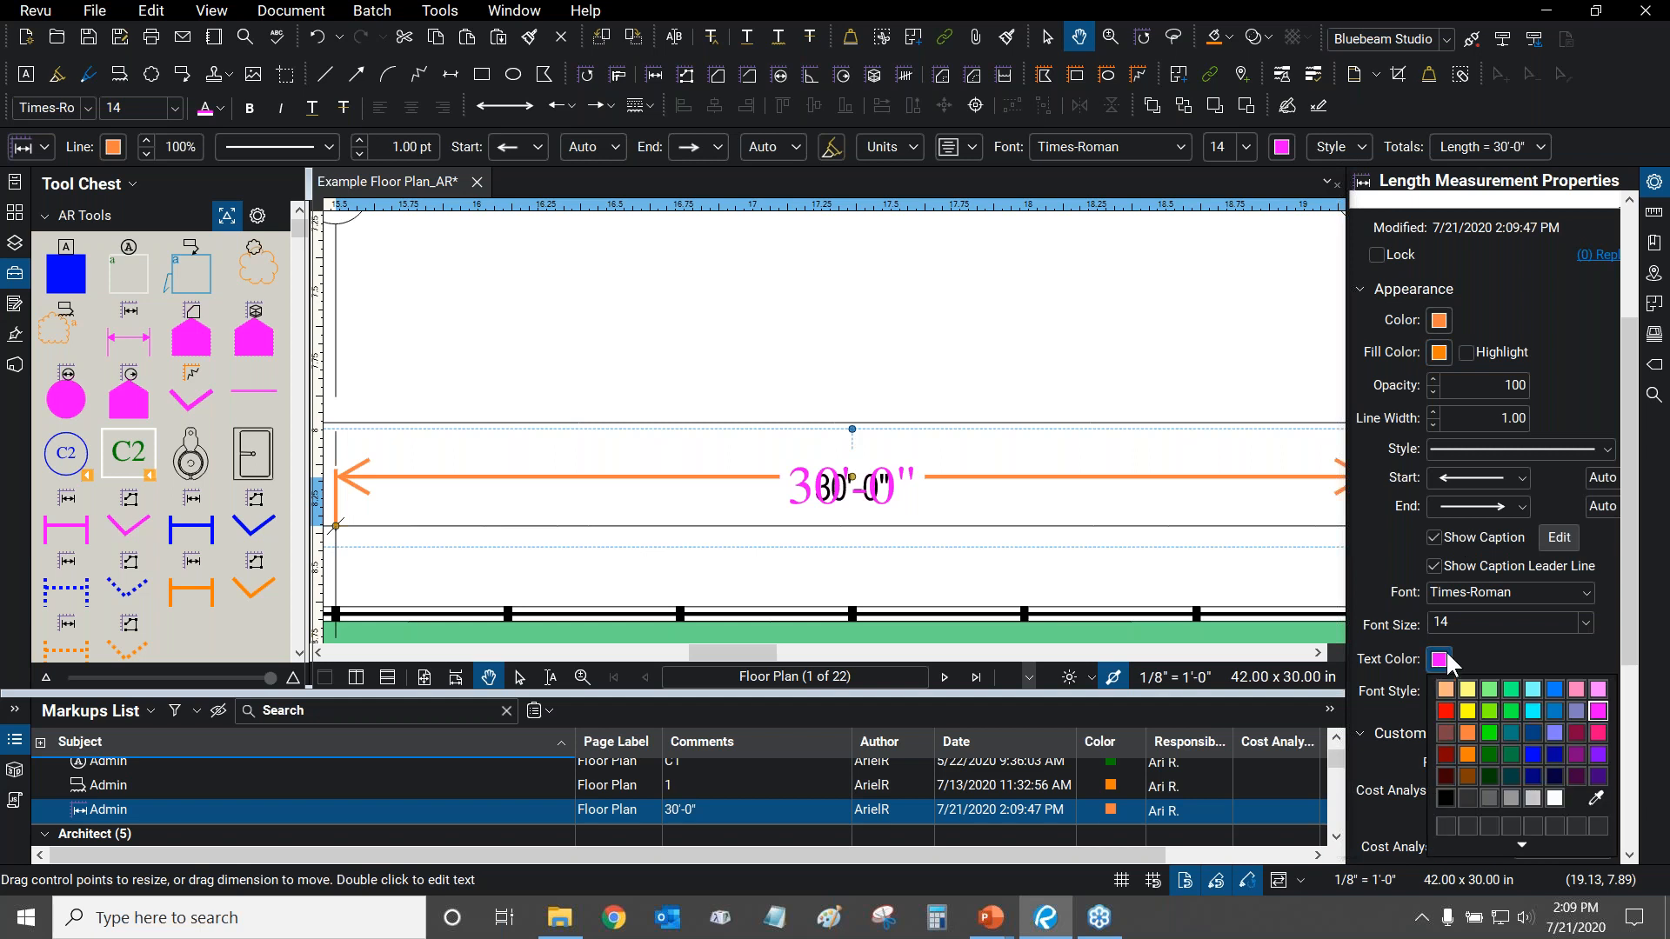
left_click(1466, 754)
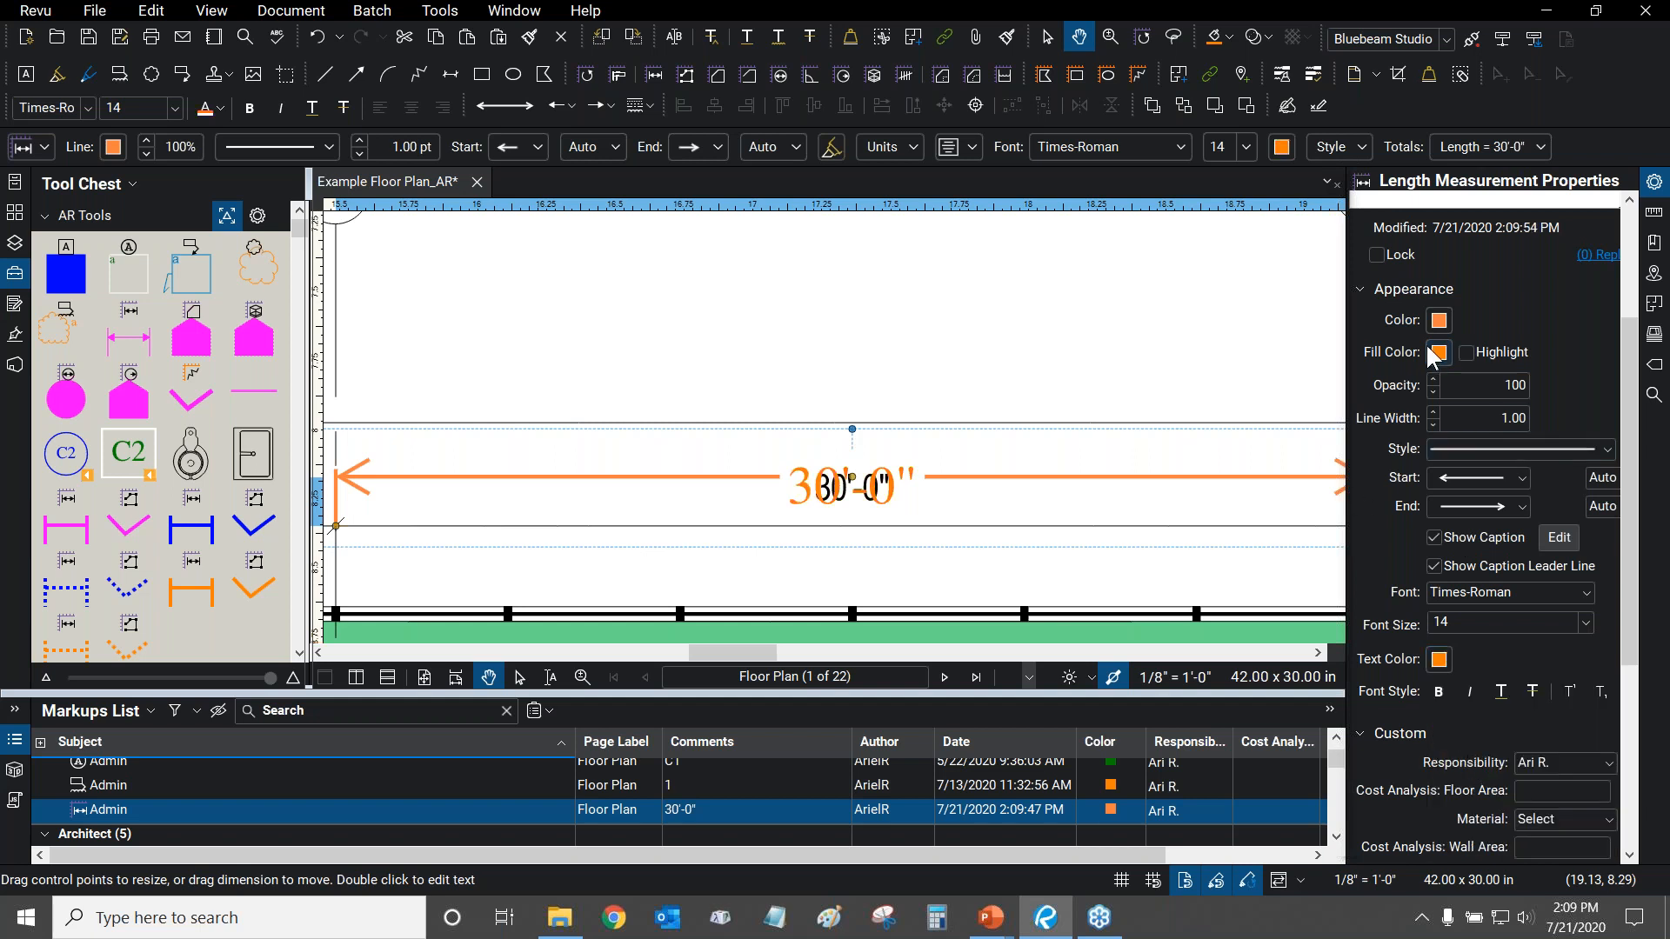
left_click(1439, 662)
left_click(1009, 312)
Undo the text, fill and line color changes on the length measurement.
left_click(157, 10)
left_click(163, 28)
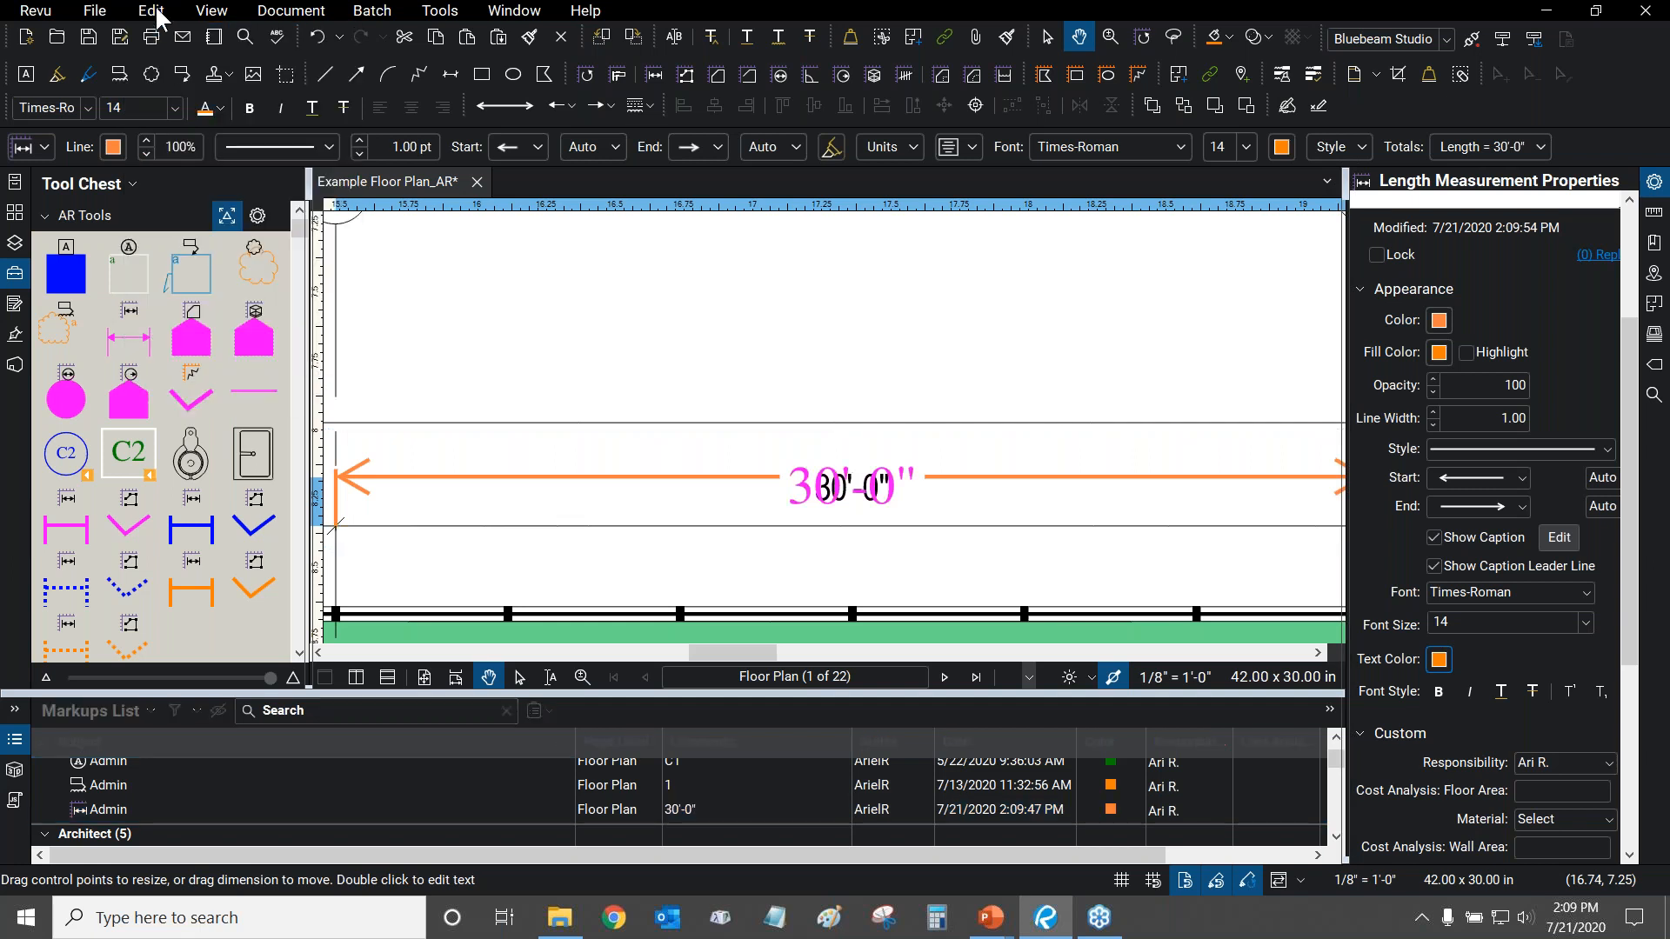
left_click(155, 9)
left_click(160, 28)
left_click(153, 10)
left_click(171, 33)
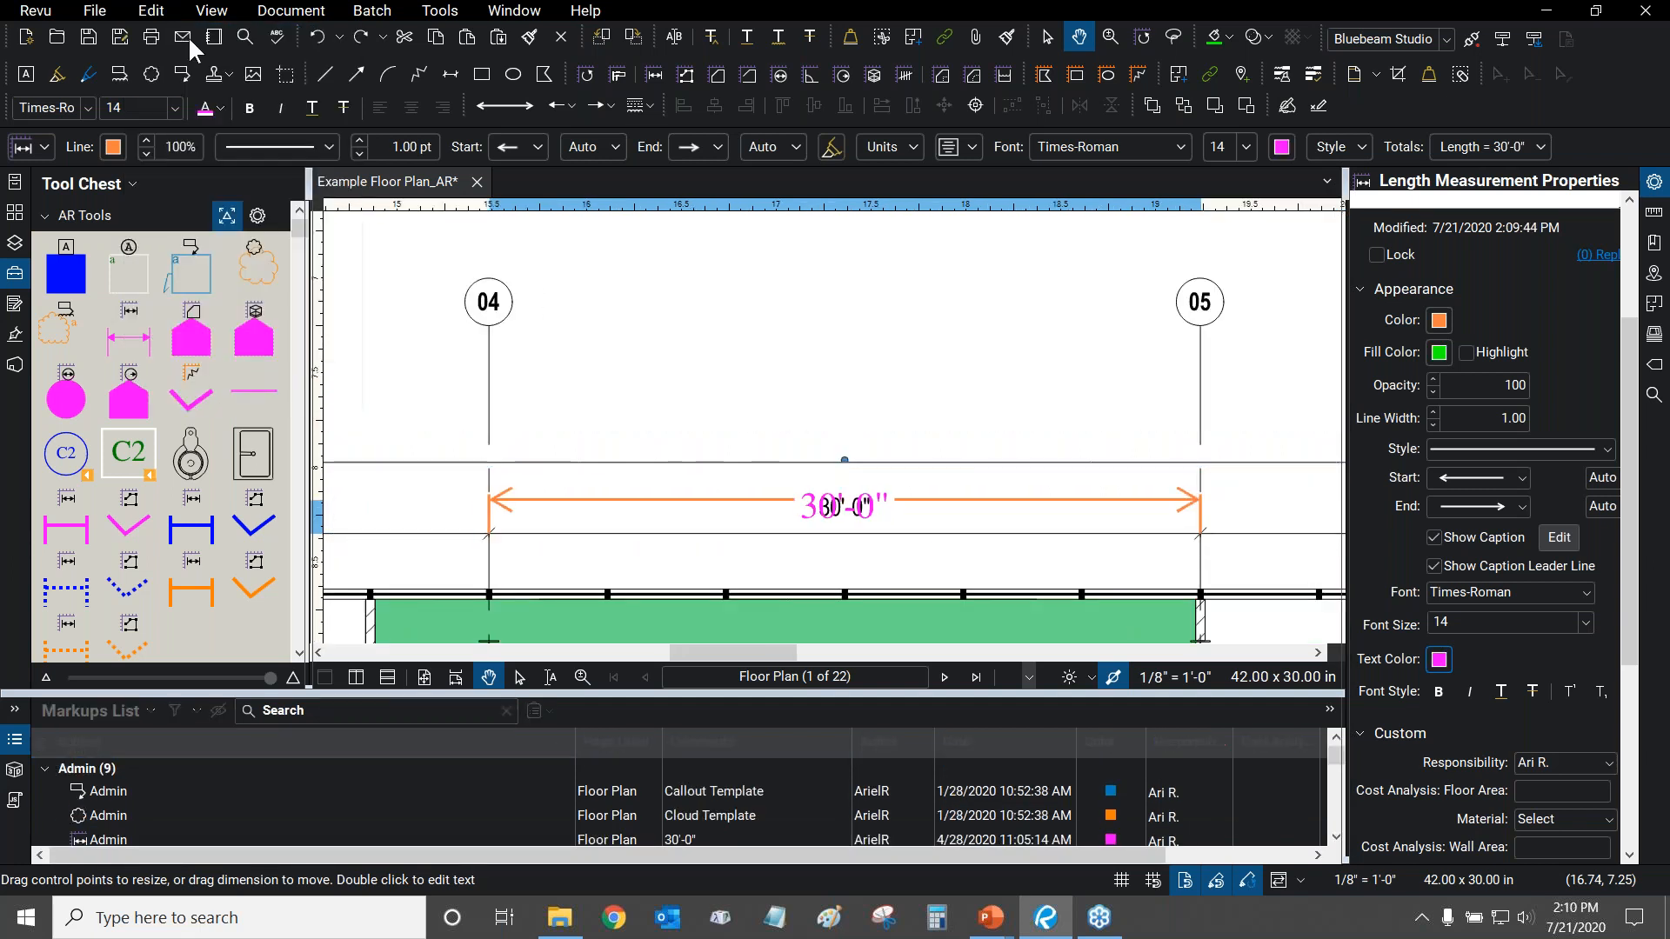
left_click(149, 9)
left_click(176, 35)
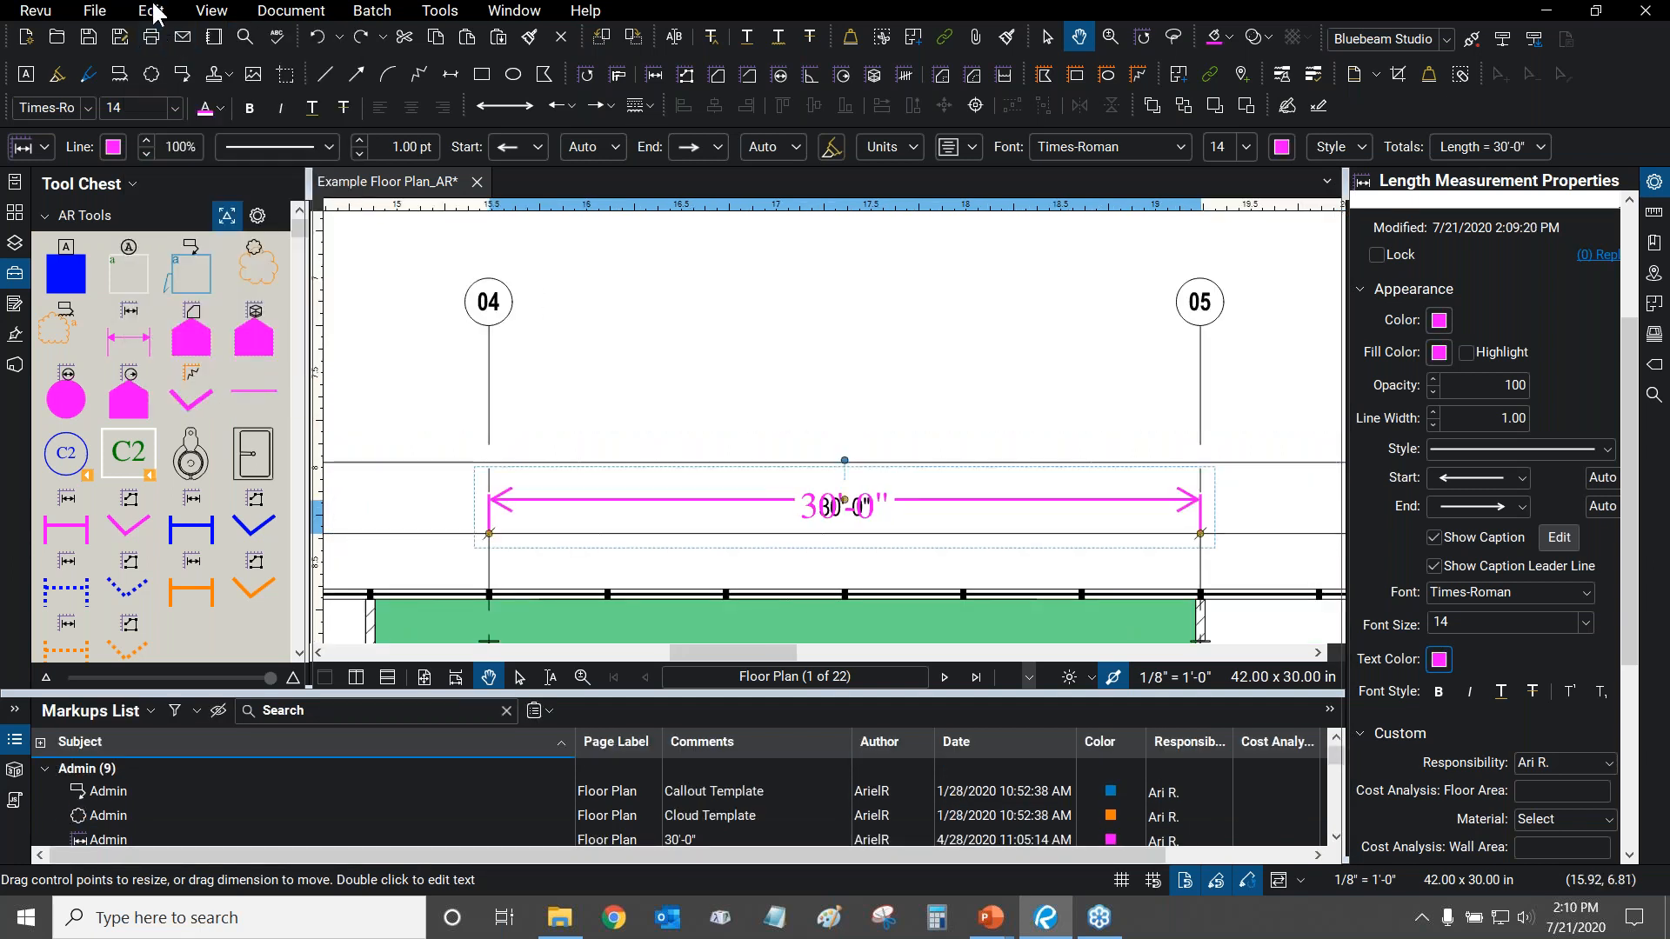
Raise the measurement's dimension line above the plan's printed dimension, keeping its endpoints on grid lines 04 and 05.
left_click(786, 384)
left_click(753, 504)
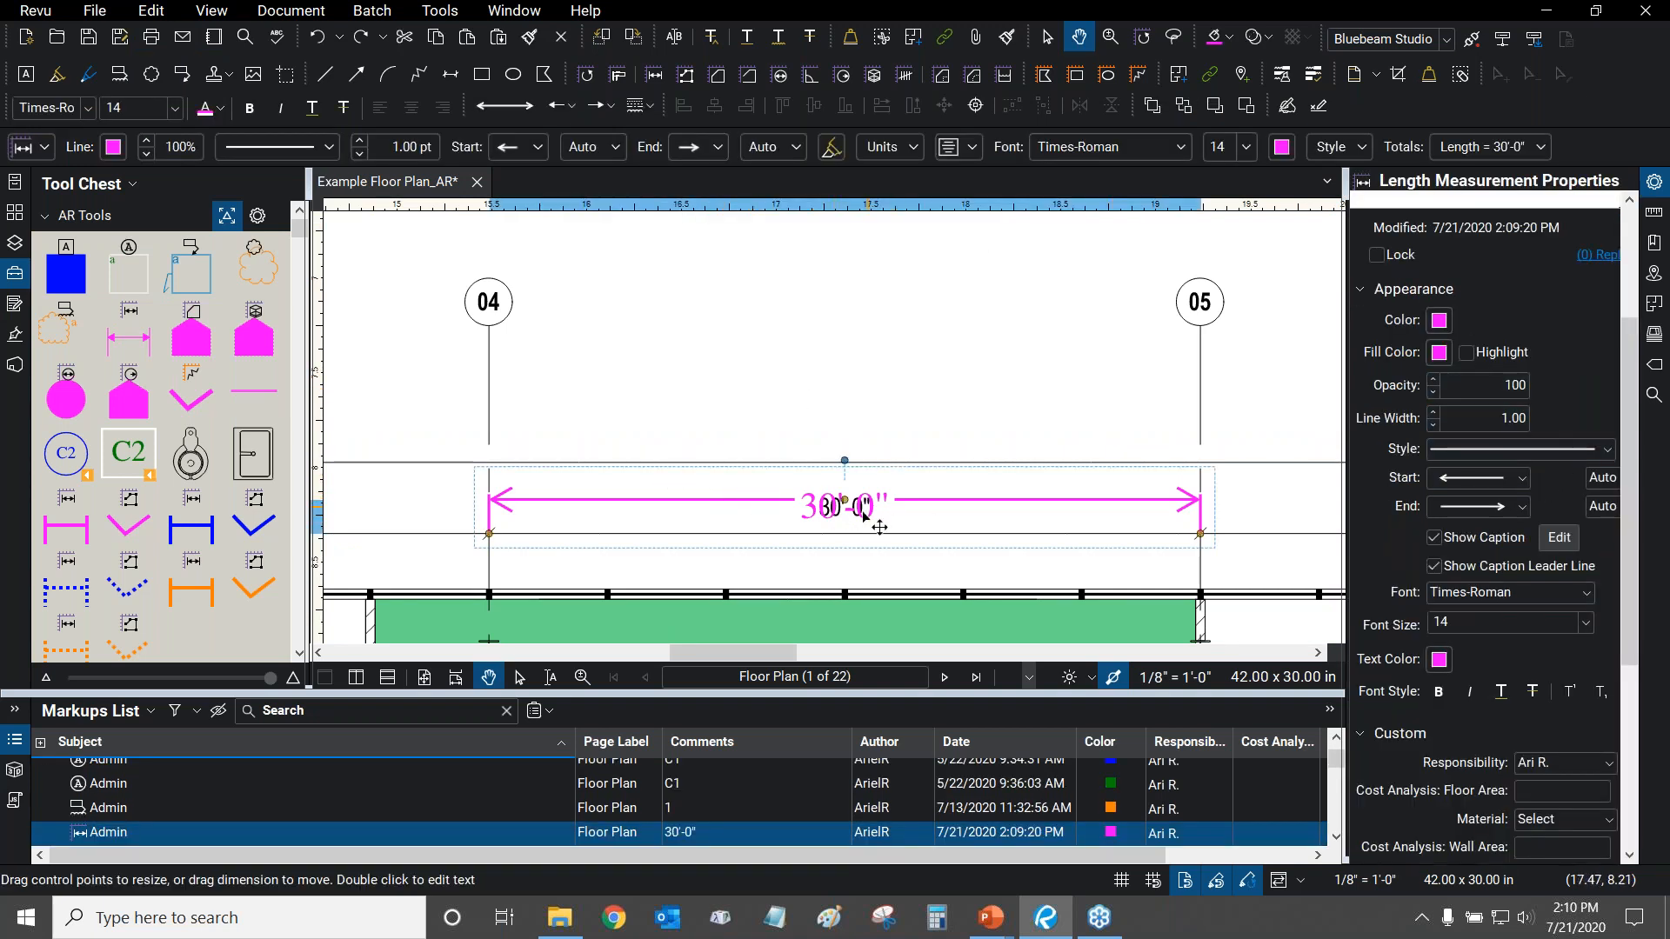
scroll(865, 516, "up", 3)
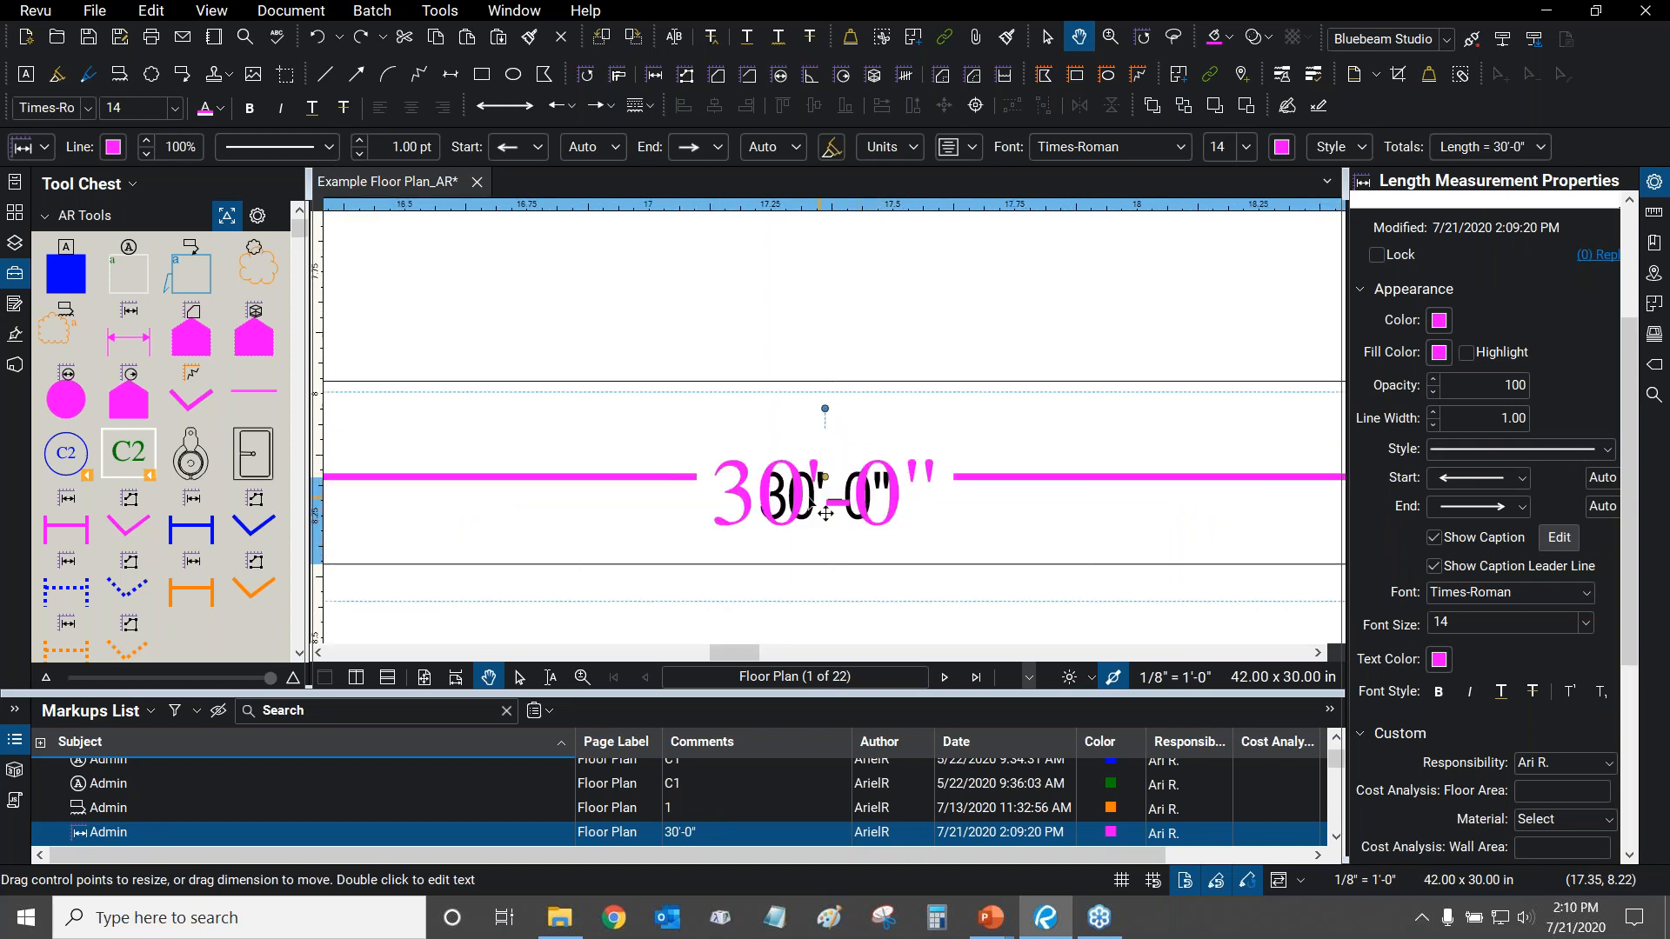
scroll(818, 503, "down", 3)
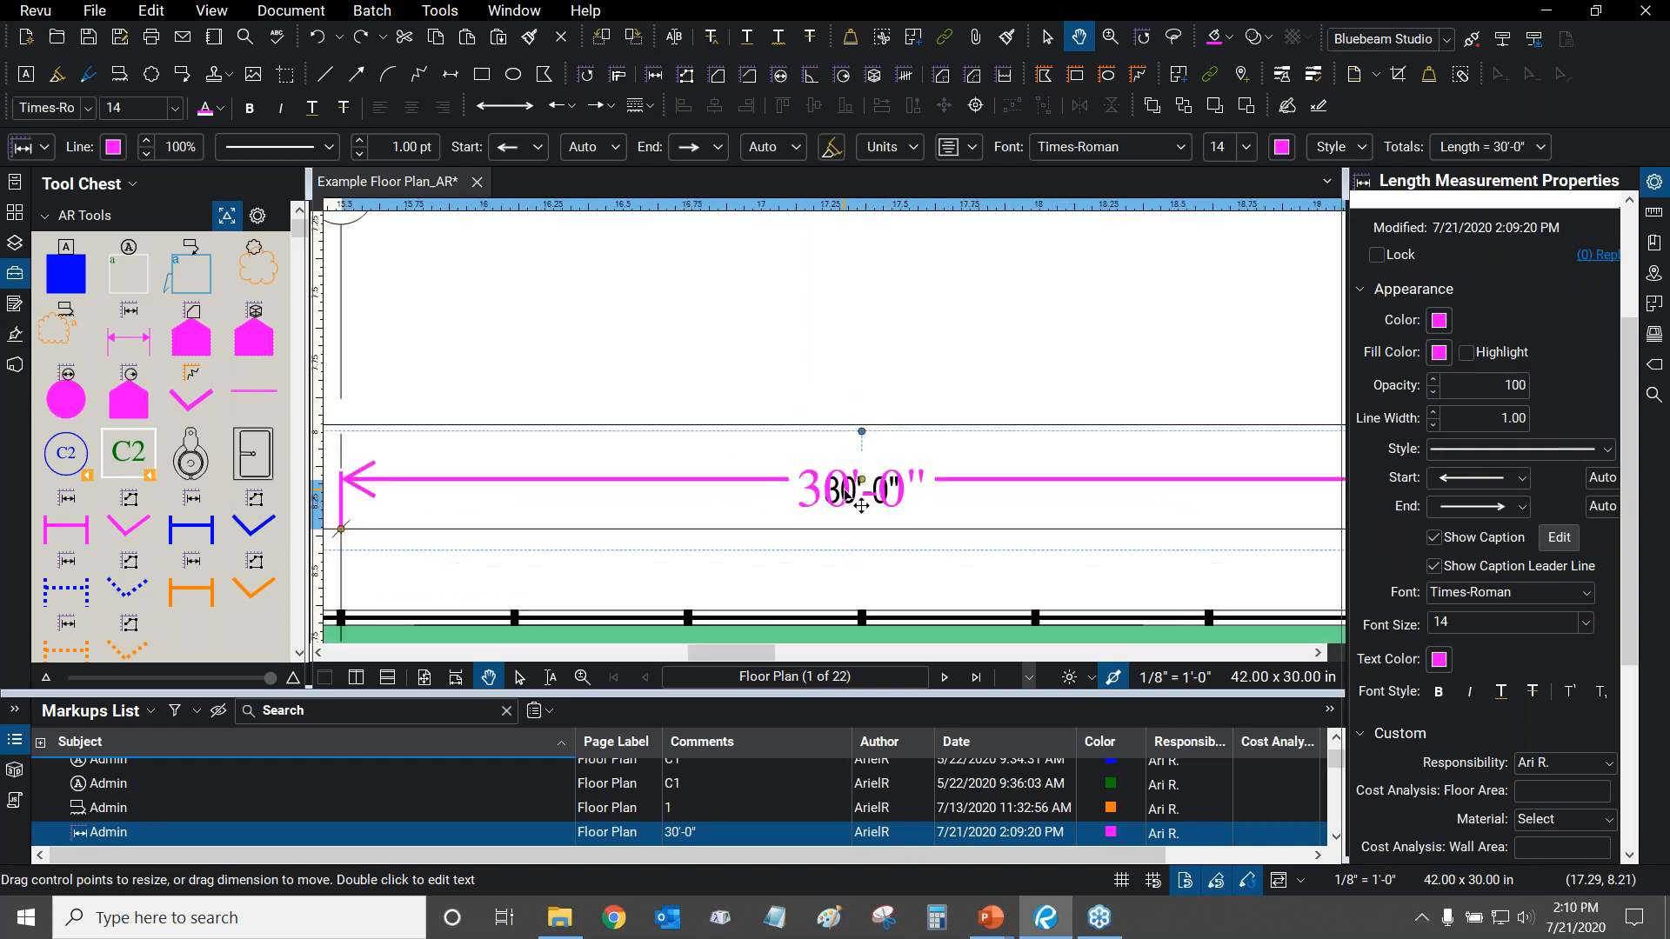
scroll(856, 501, "down", 1)
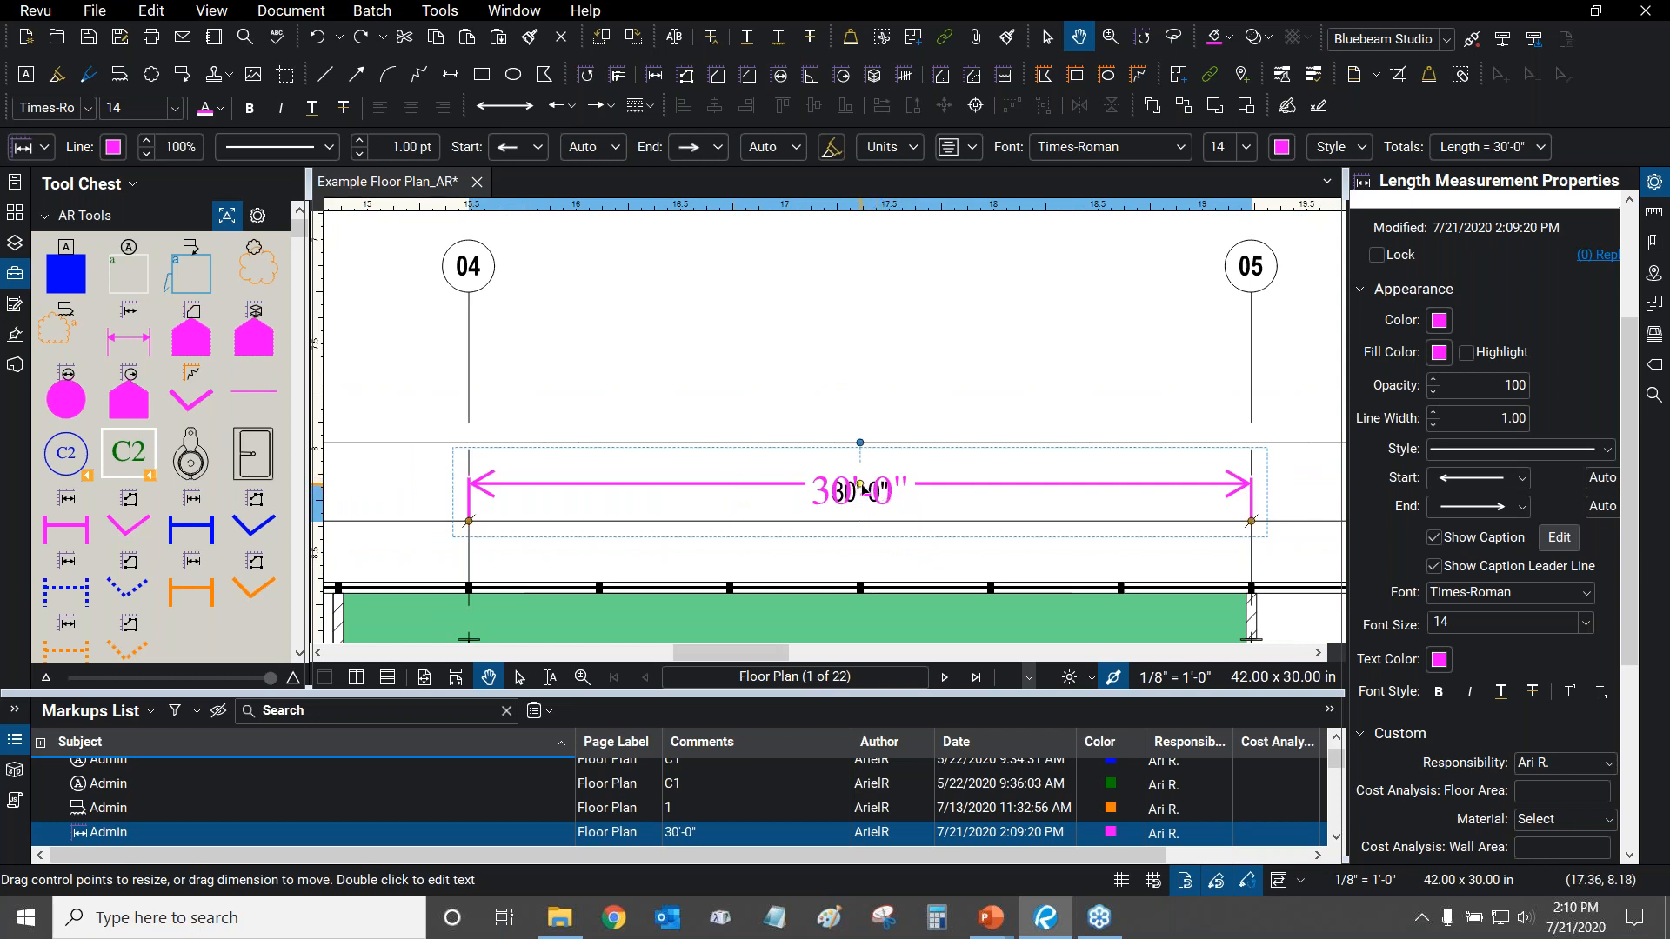
left_click_drag(861, 488, 868, 358)
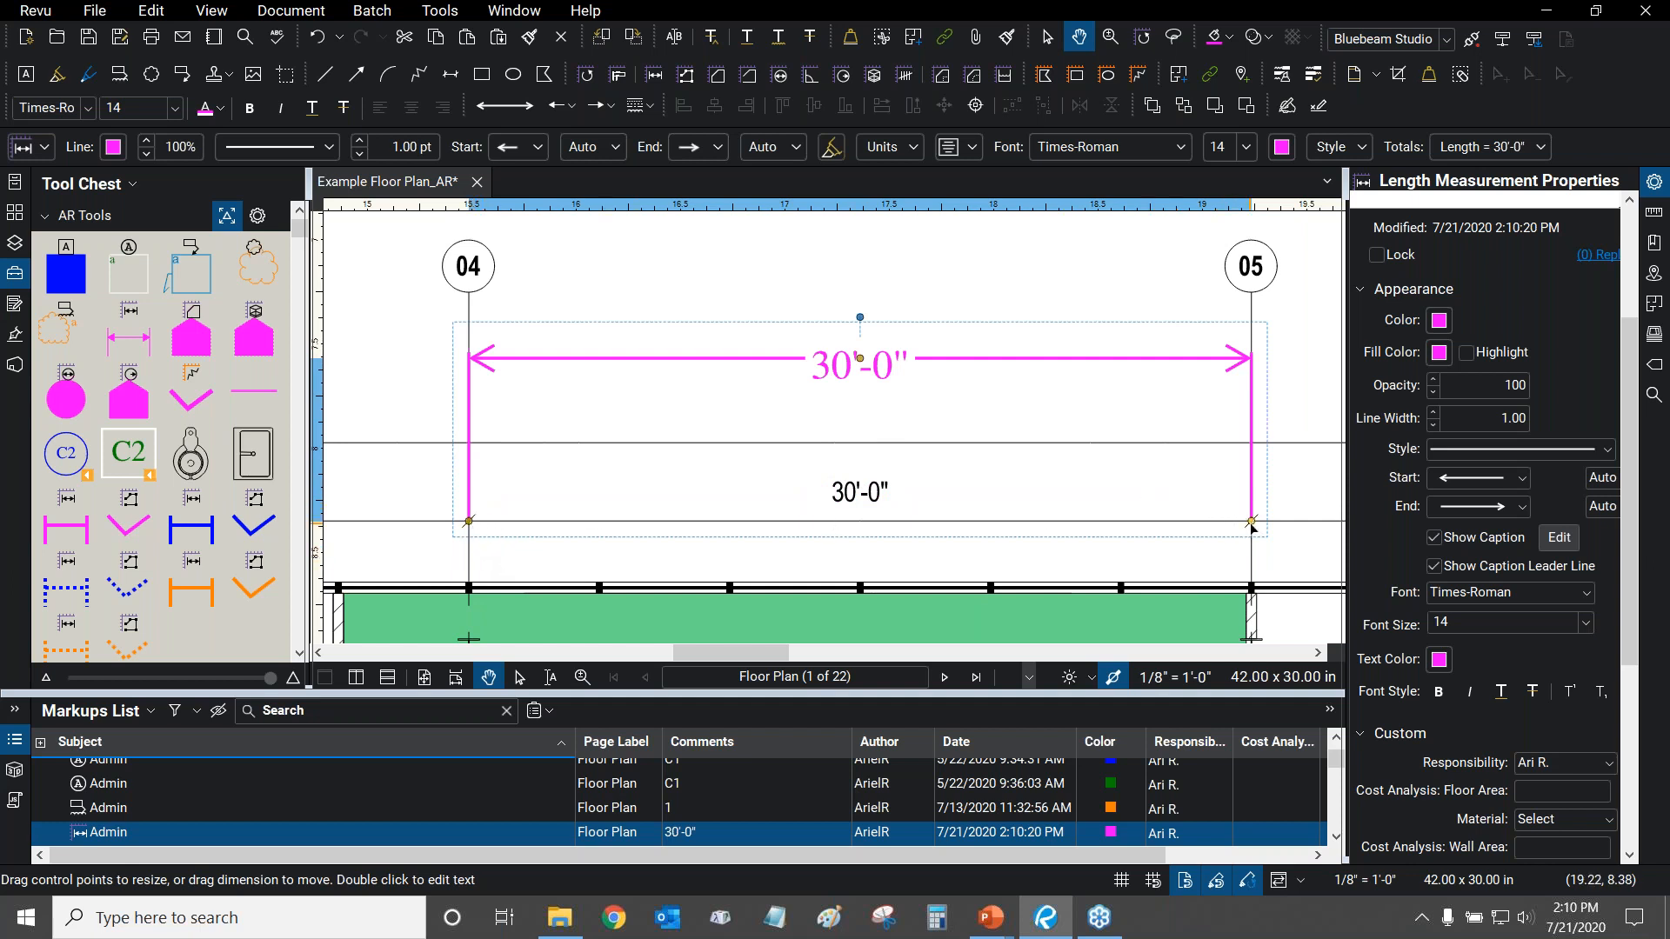
left_click_drag(921, 368, 882, 404)
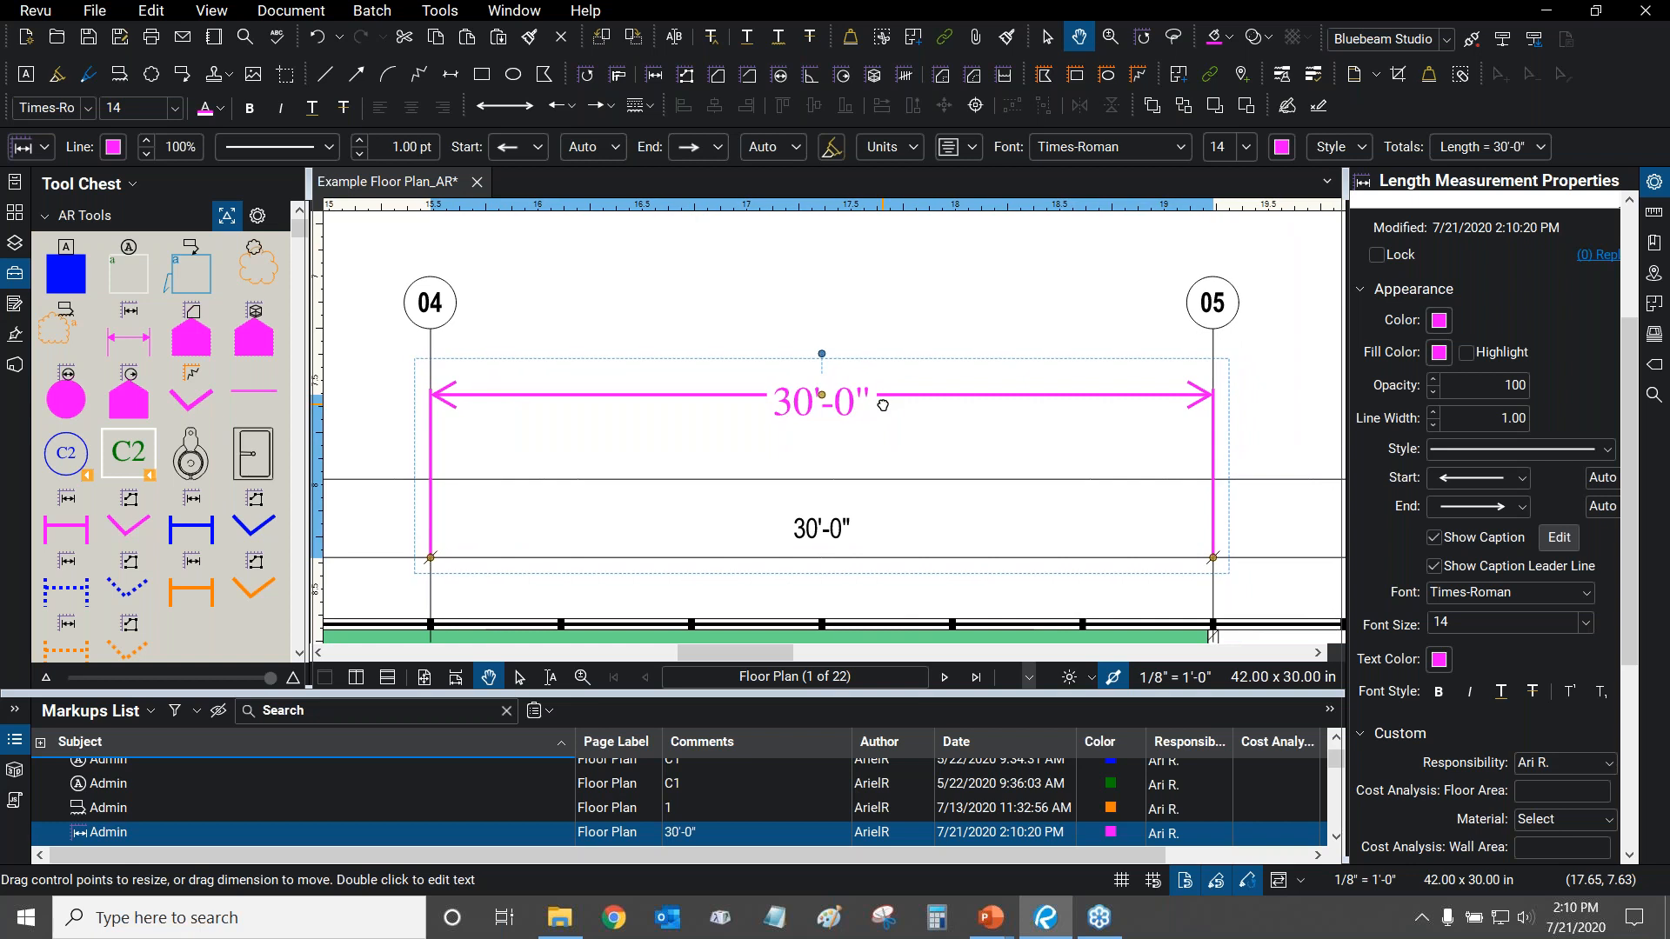
Undo the raising of the measurement's dimension line.
left_click(199, 10)
mouse_move(152, 11)
left_click(169, 33)
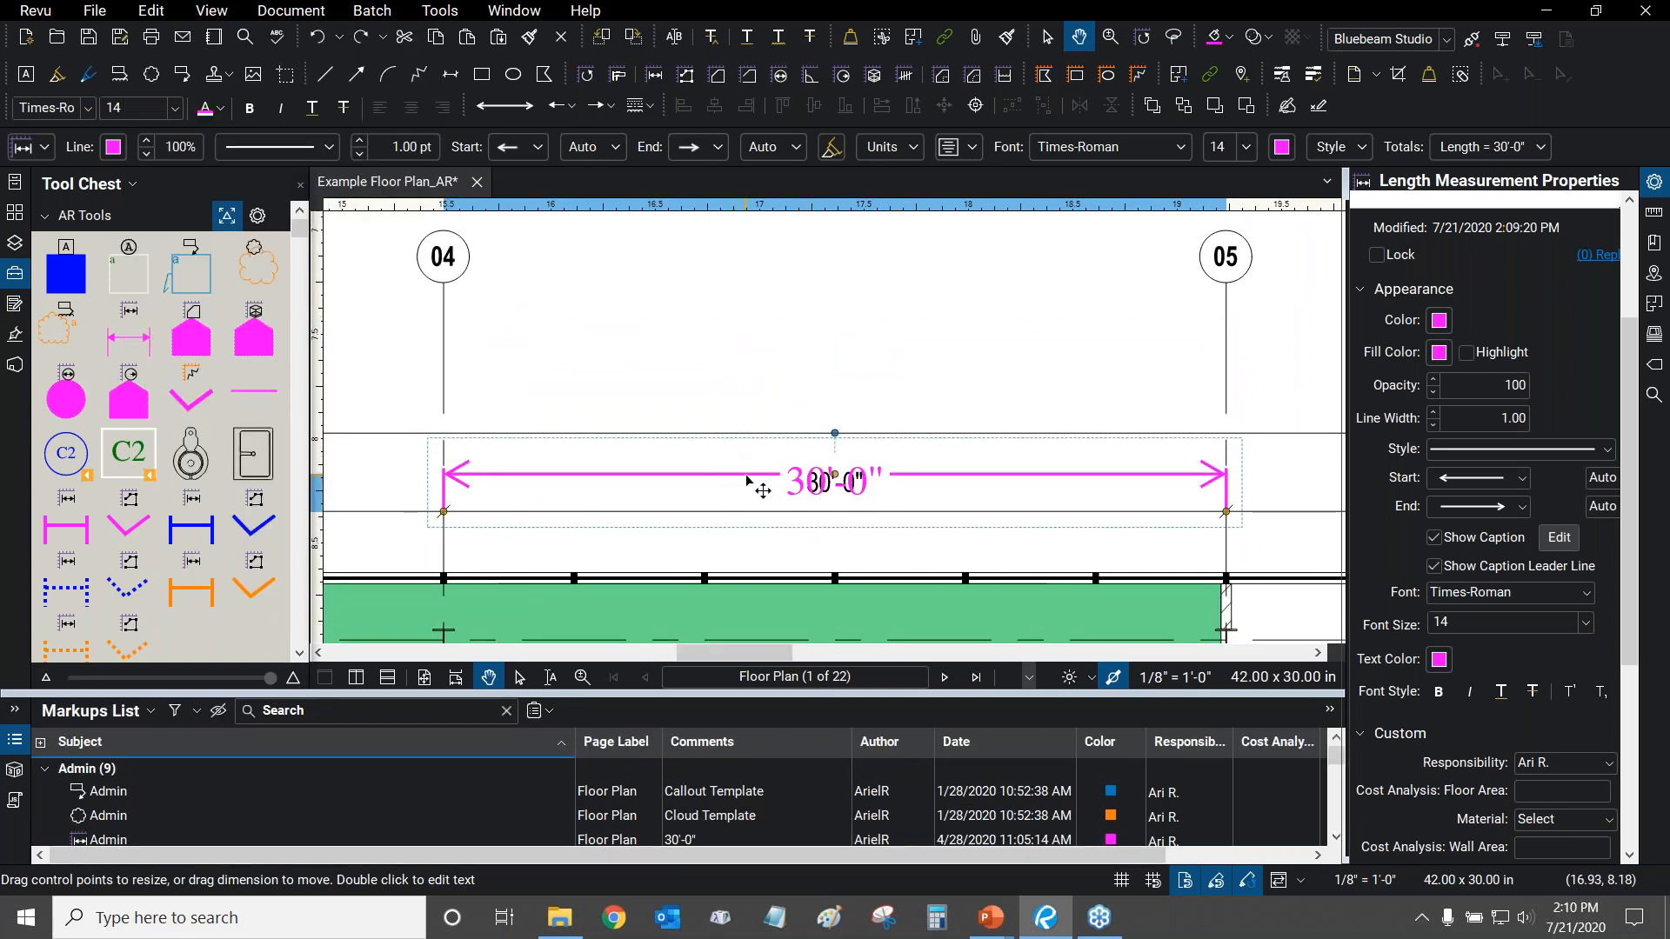
Move the whole length measurement up, clear of the plan's printed dimension between grid lines 04 and 05, and deselect it.
left_click_drag(747, 479, 742, 347)
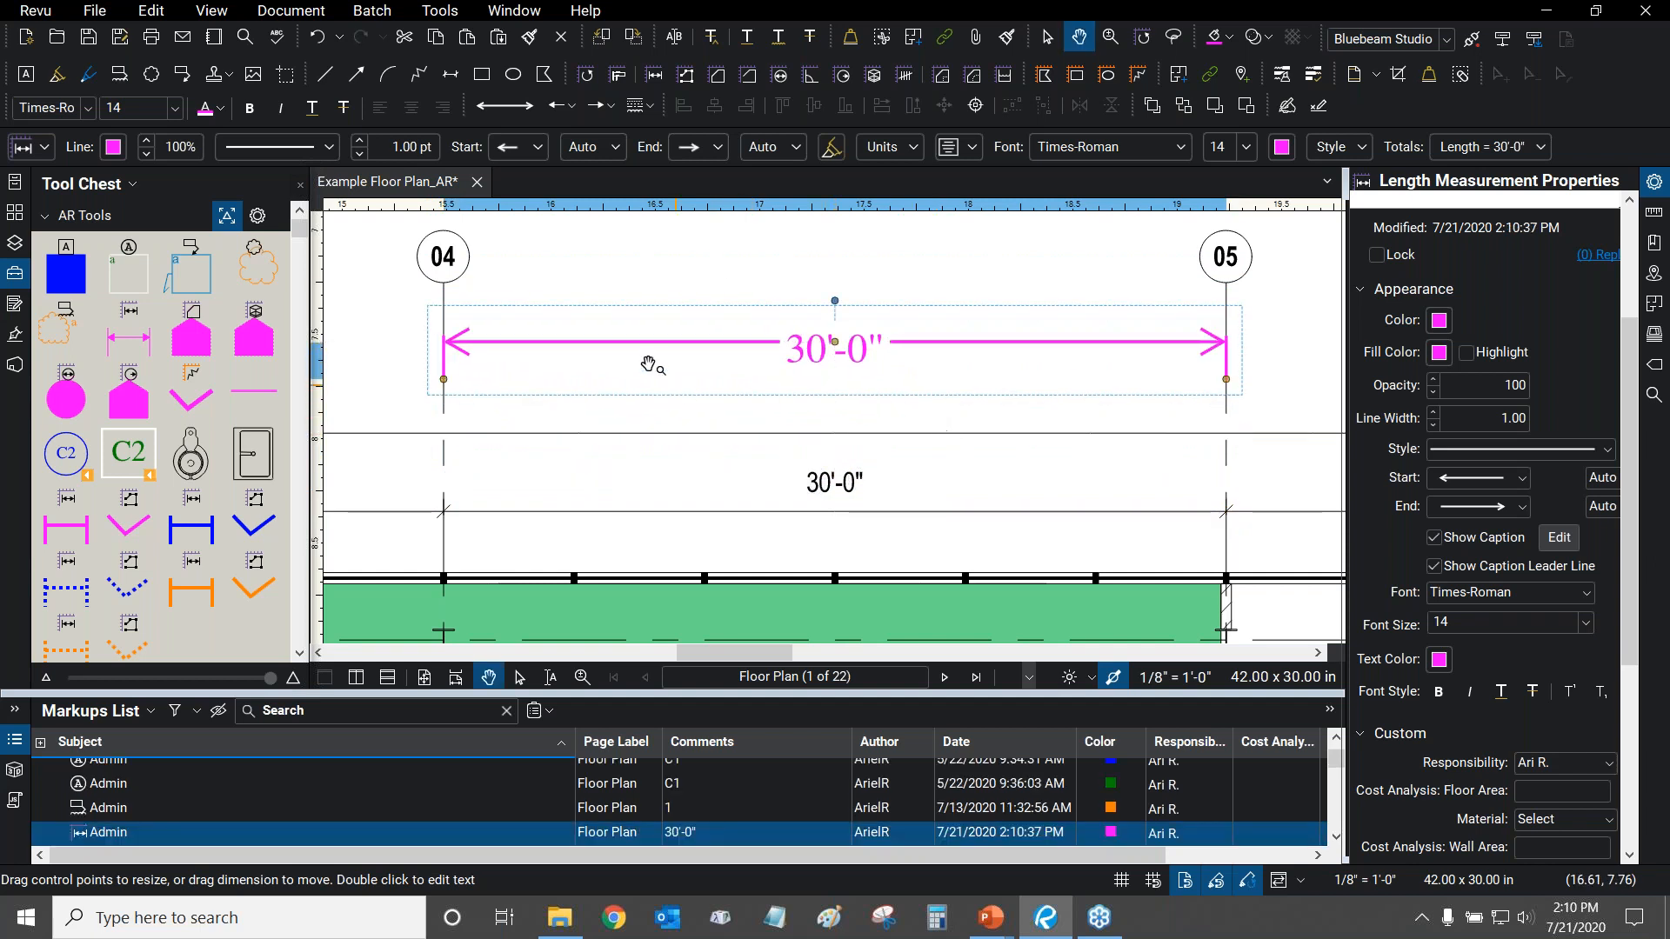
key("Escape")
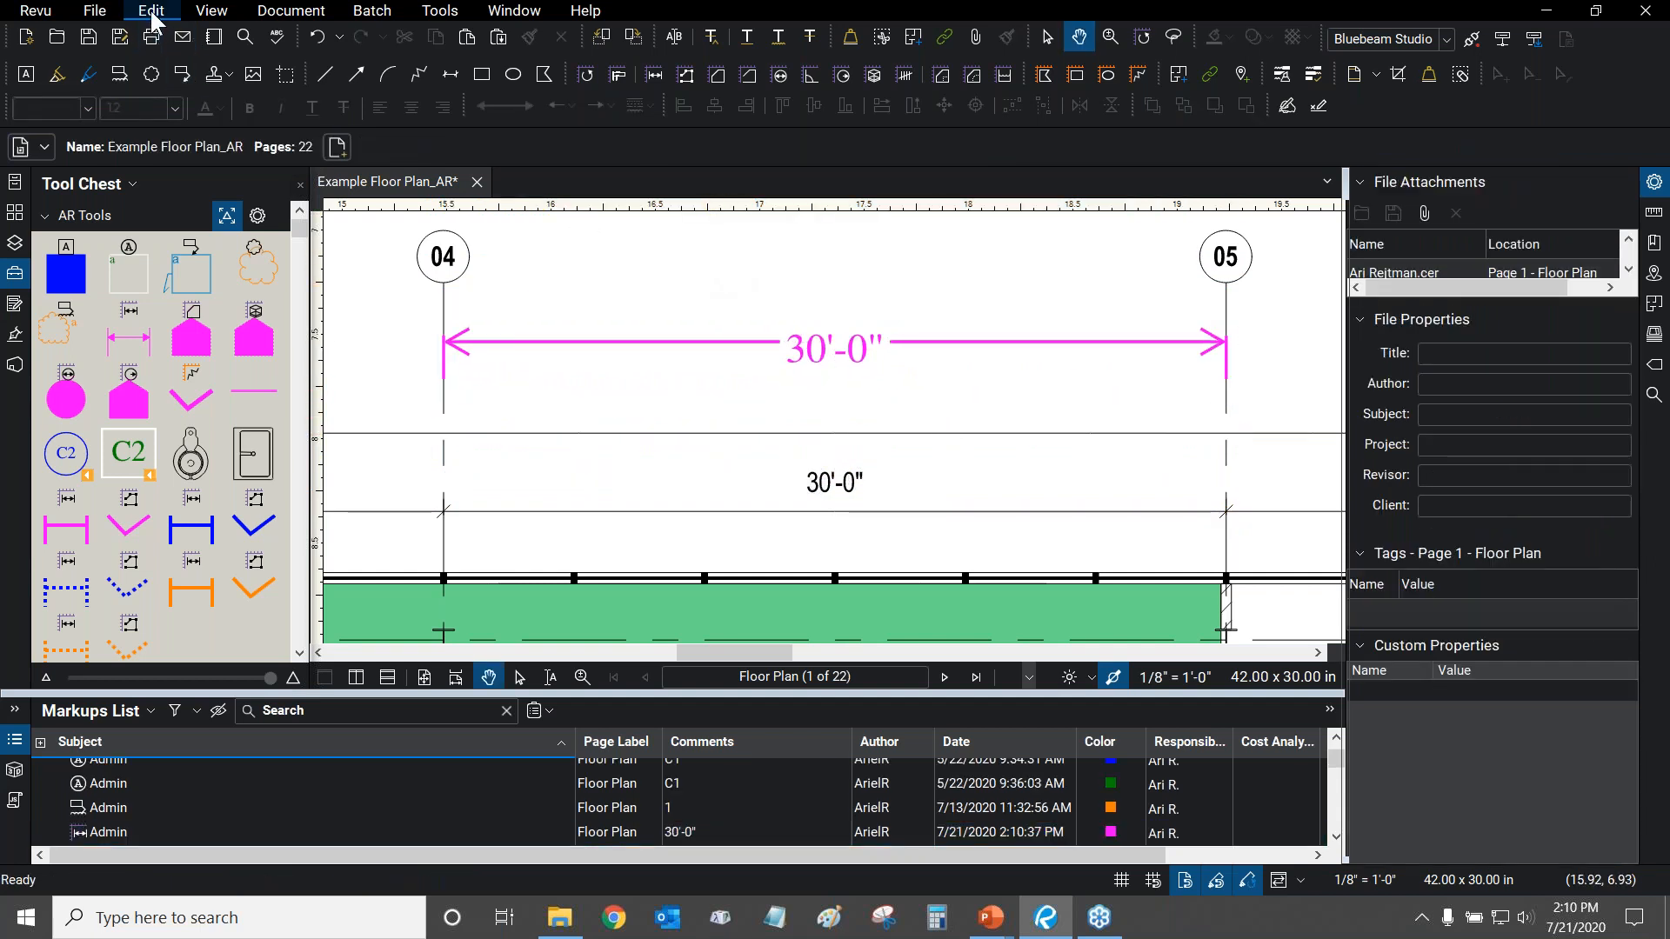
left_click(151, 13)
left_click(787, 322)
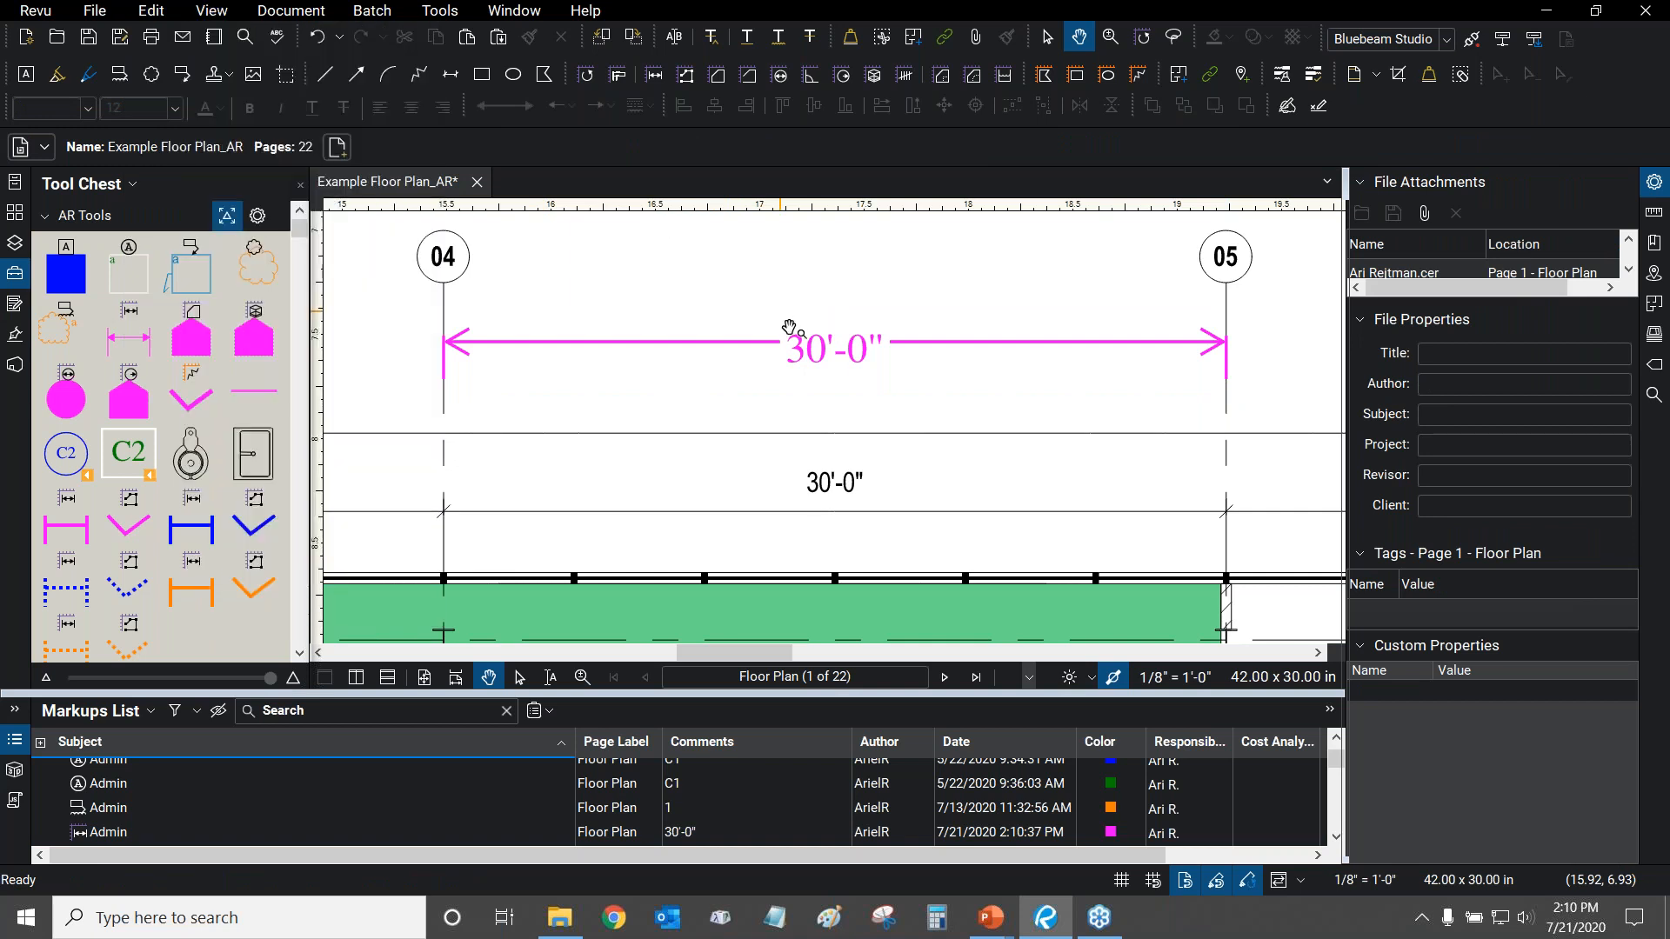
left_click_drag(825, 365, 830, 399)
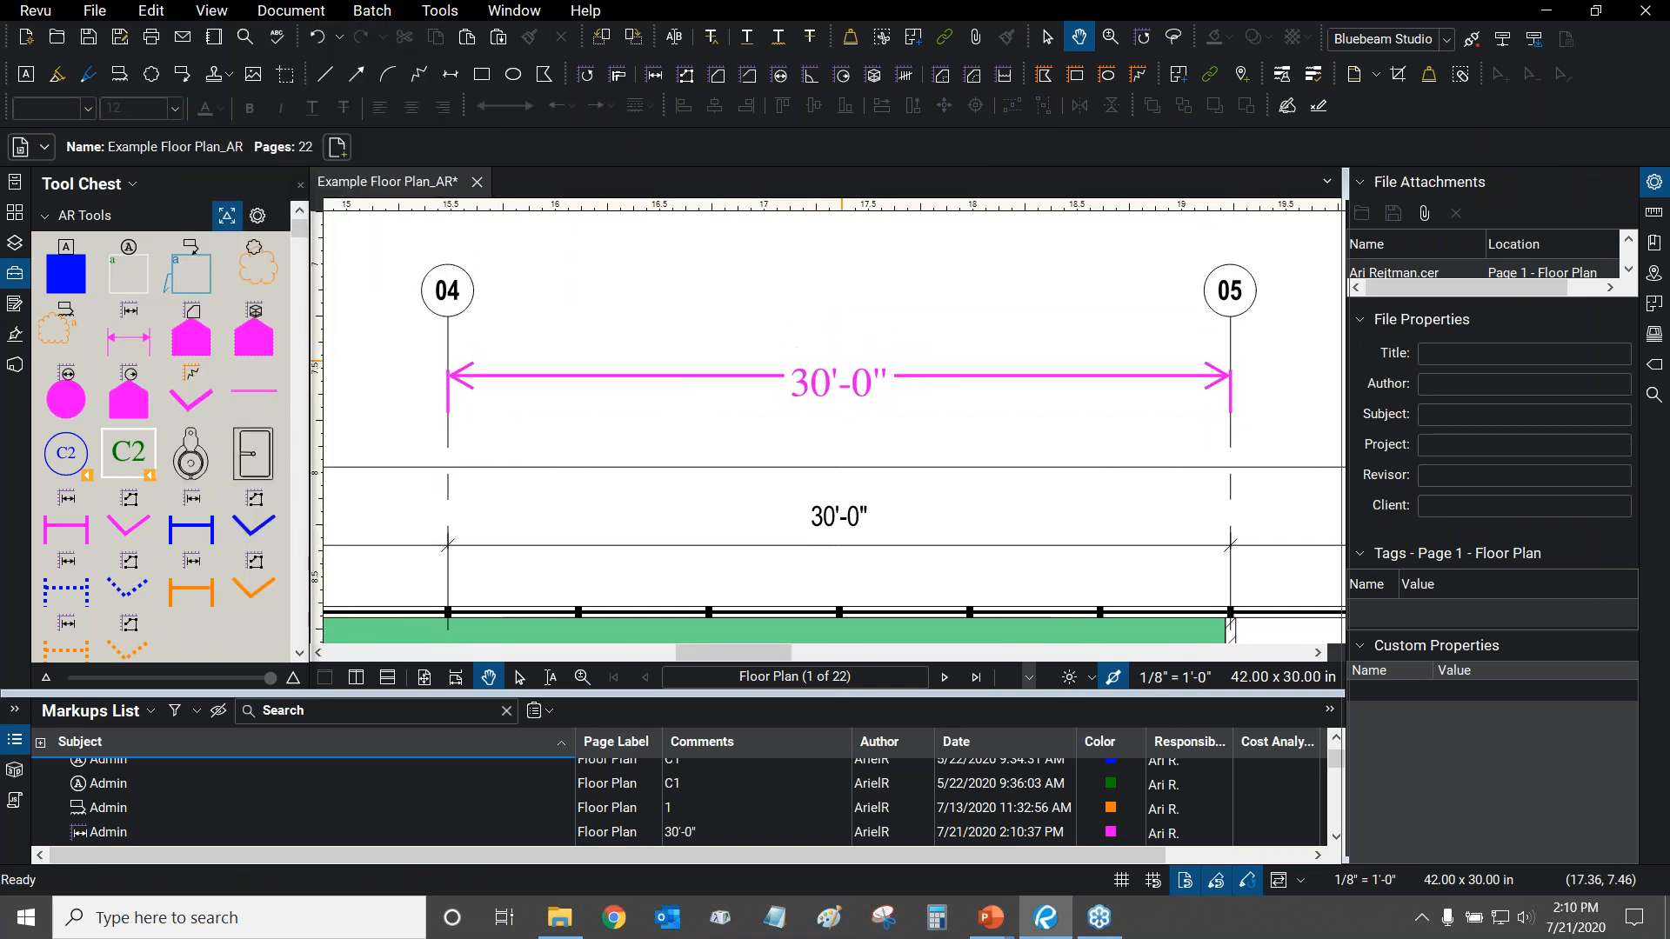
Move the length measurement's caption just above its dimension line and turn off Show Caption Leader Line.
left_click(824, 398)
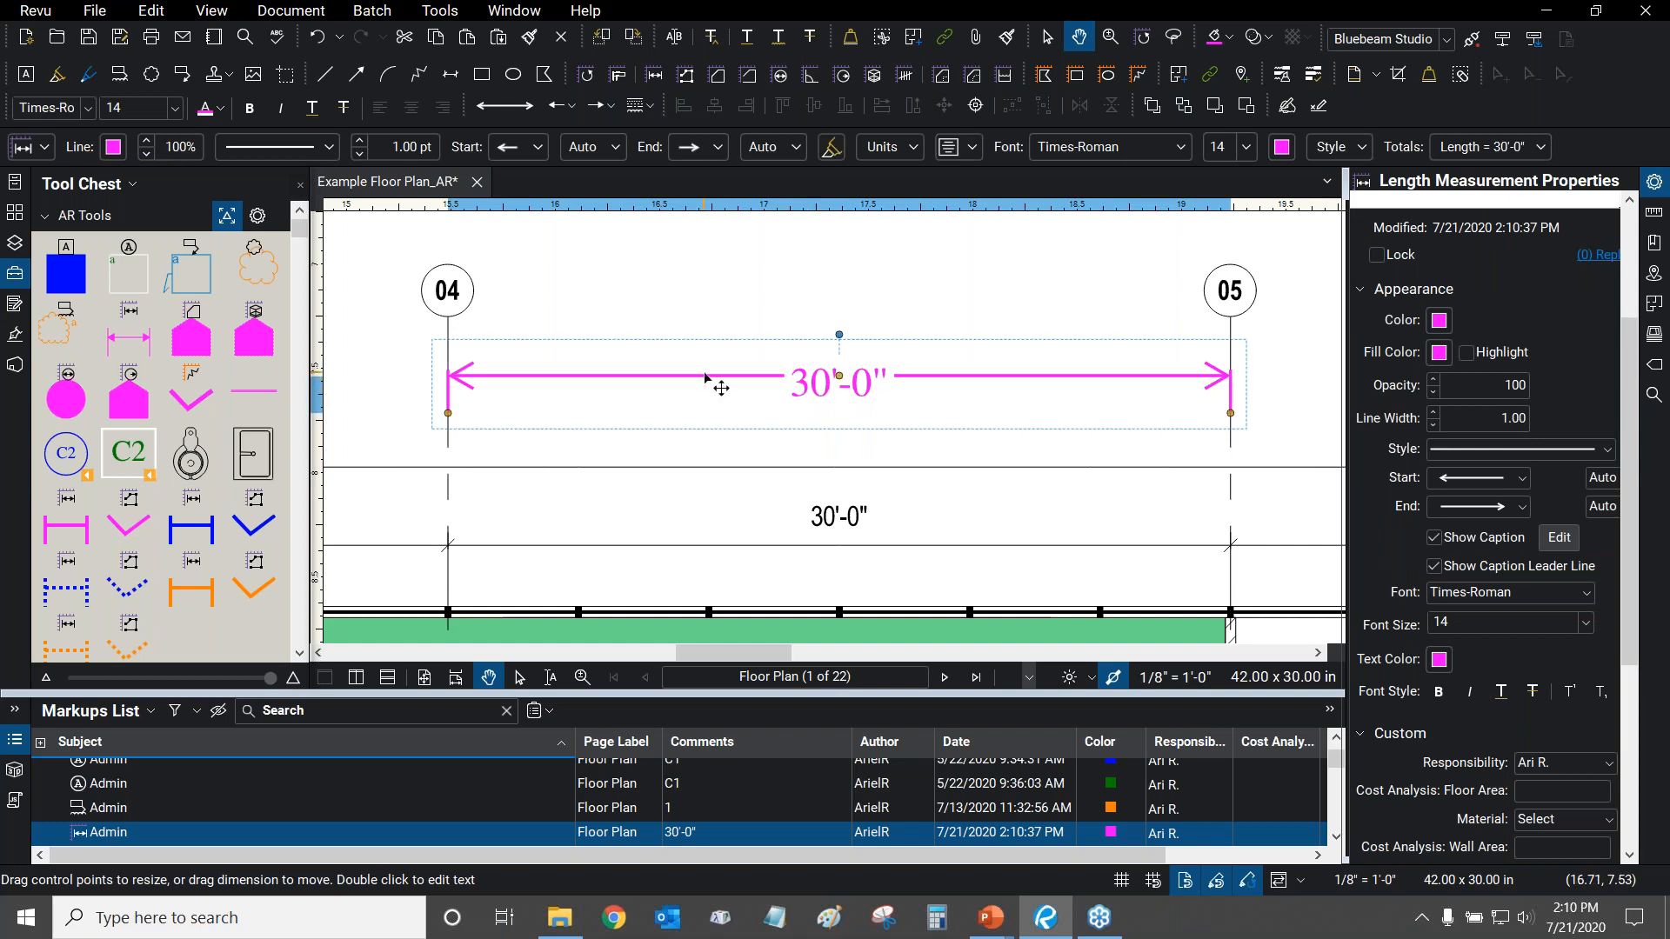
mouse_move(814, 393)
left_mouse_down()
mouse_move(833, 356)
mouse_move(904, 348)
left_mouse_up()
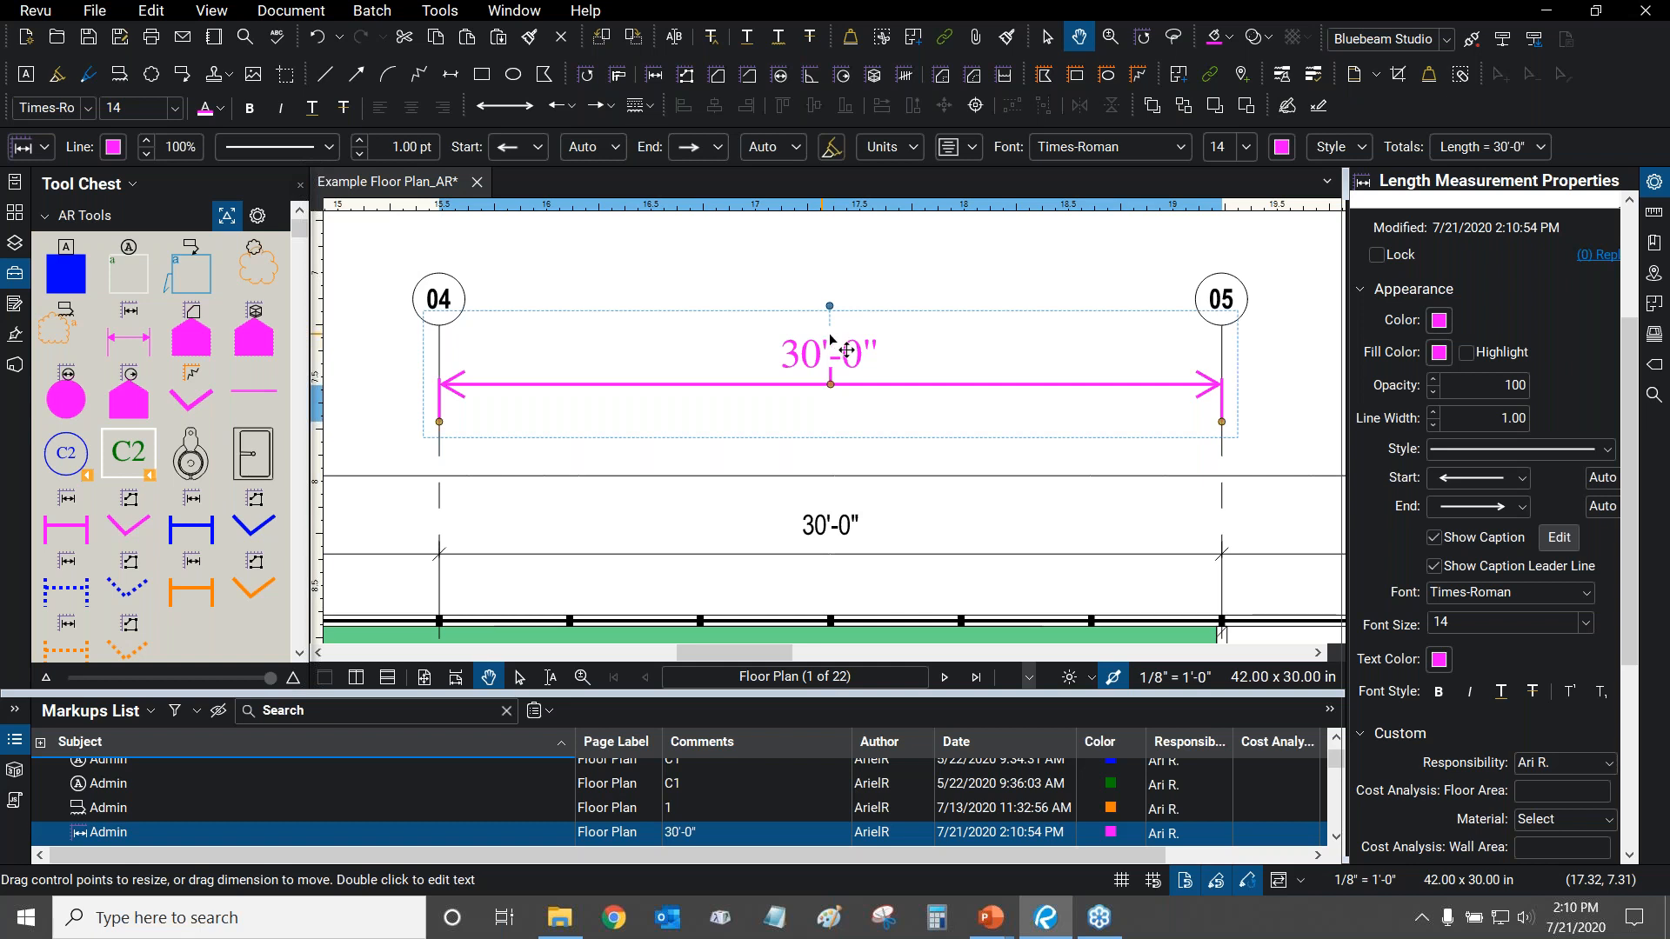
mouse_move(824, 374)
left_mouse_down()
mouse_move(810, 319)
mouse_move(722, 321)
mouse_move(924, 304)
mouse_move(815, 337)
mouse_move(805, 367)
left_mouse_up()
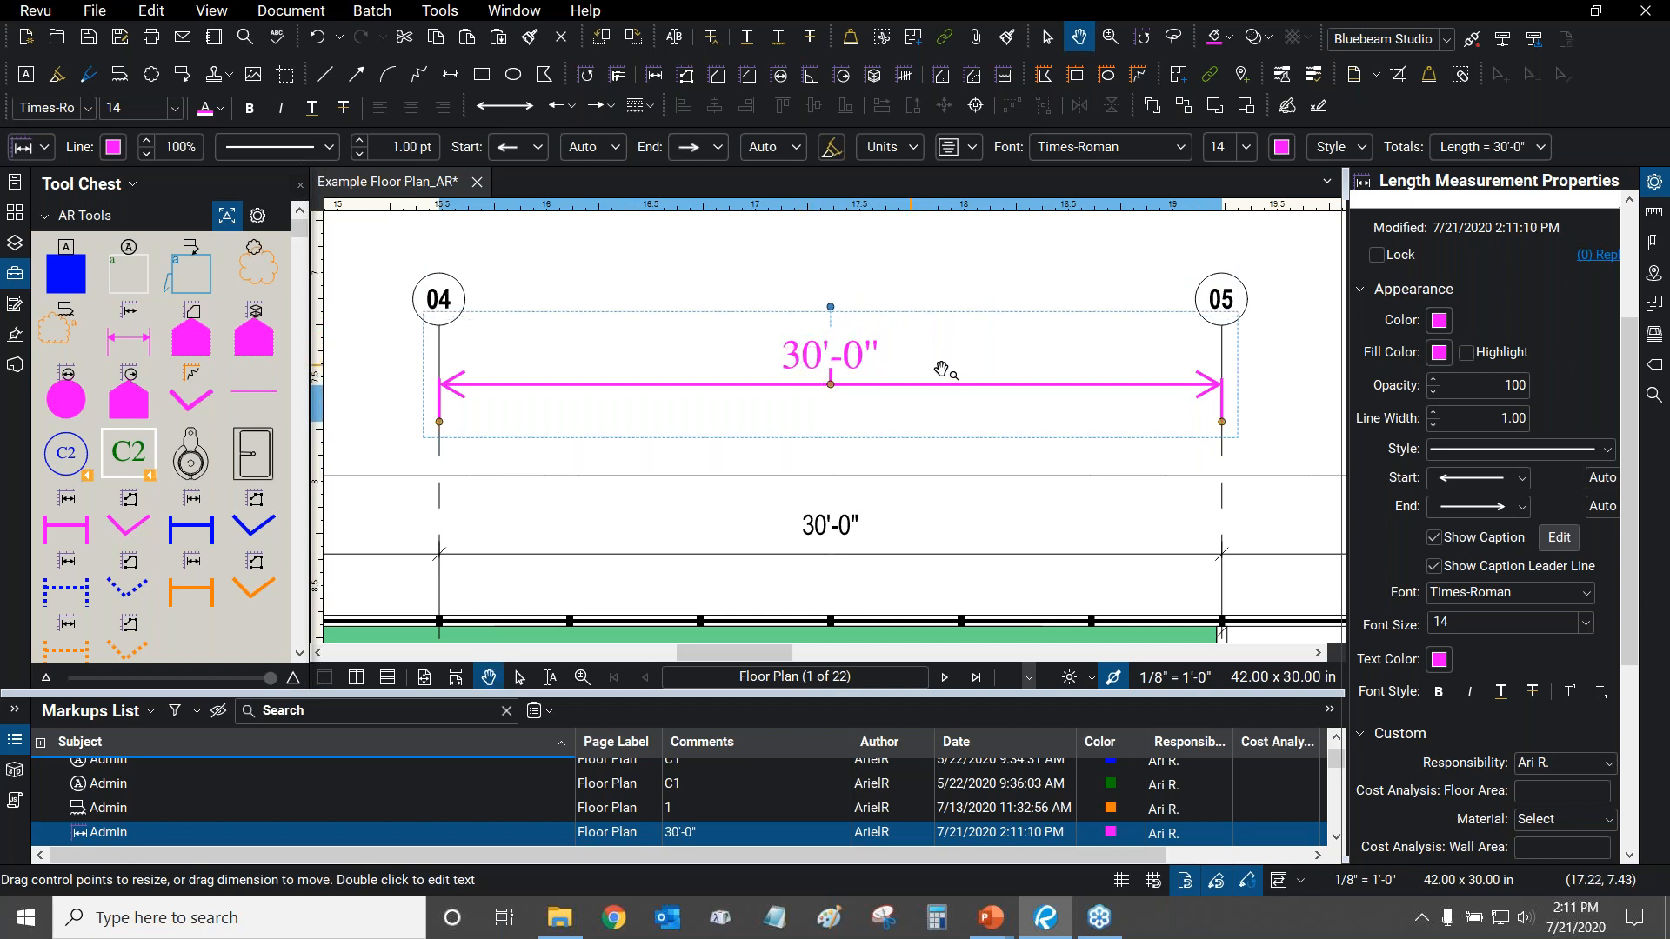
scroll(870, 322, "up", 2)
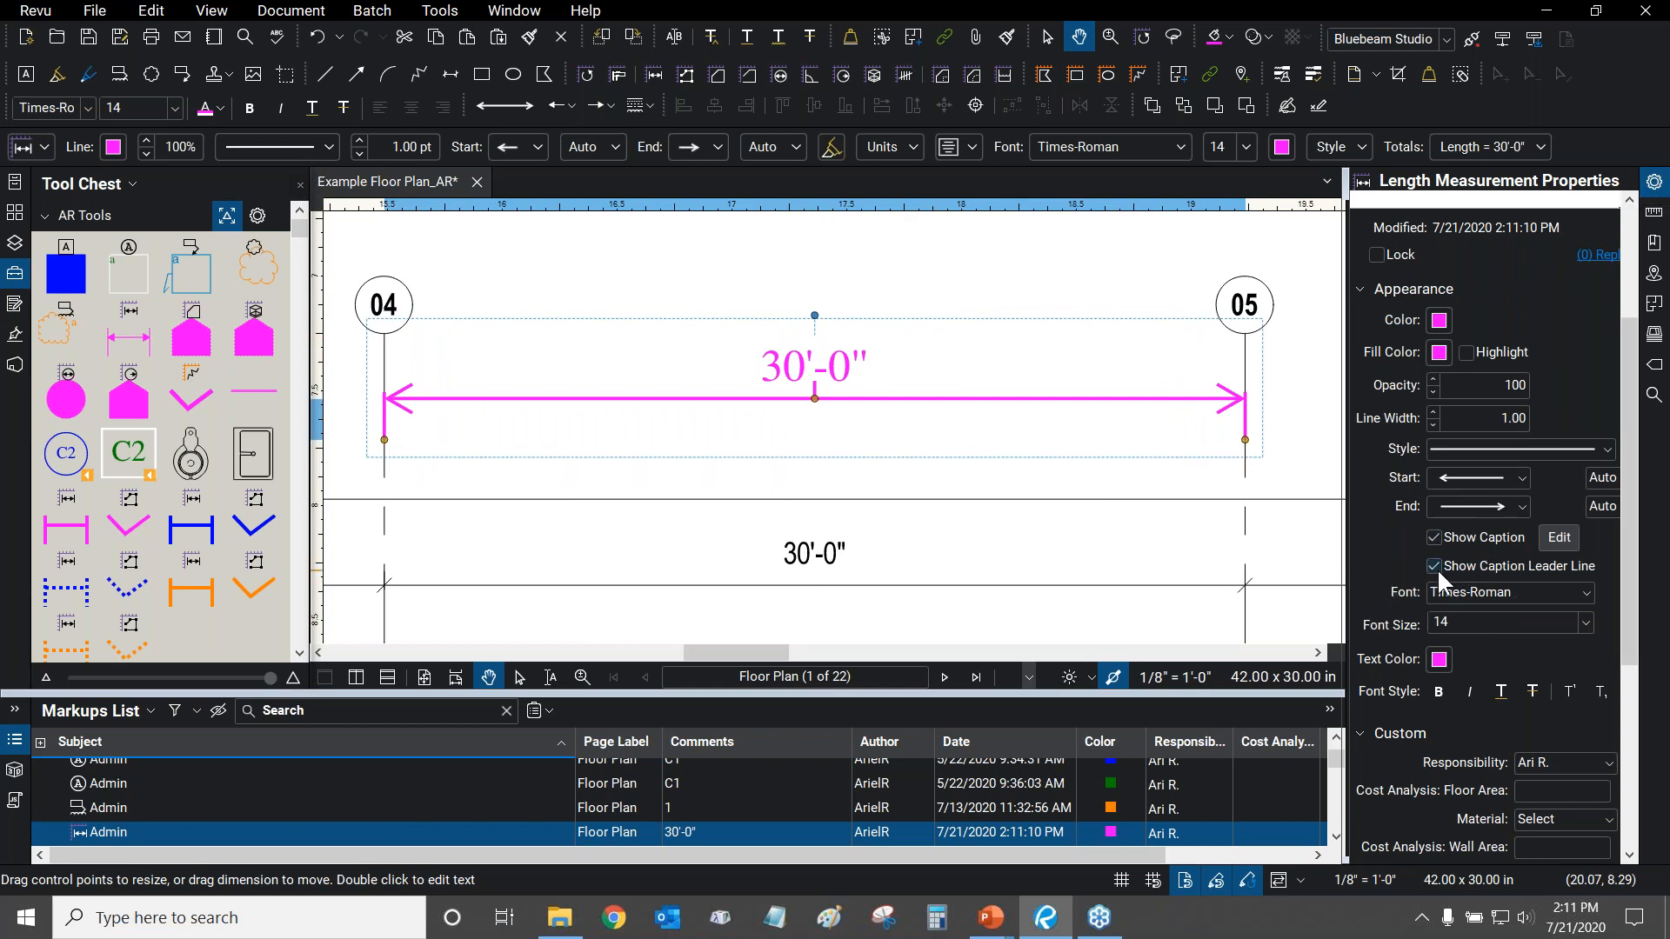
left_click_drag(793, 373, 794, 383)
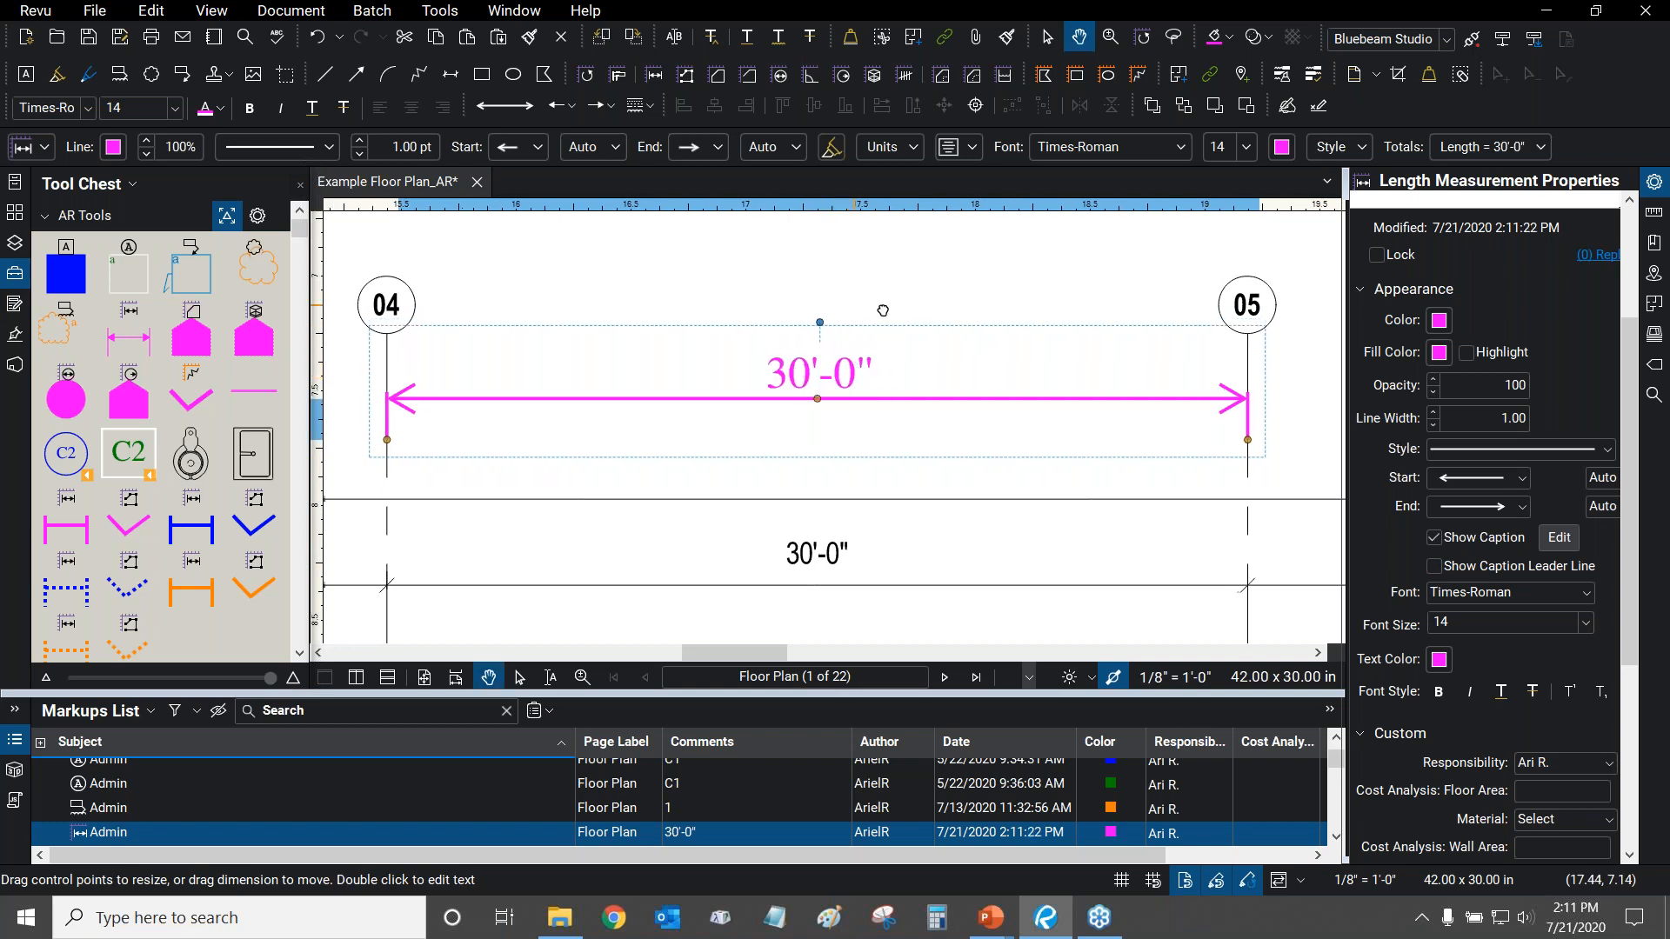
Reduce the opacity of the length measurement between grid lines 04 and 05 to 40.
left_click_drag(825, 306, 848, 316)
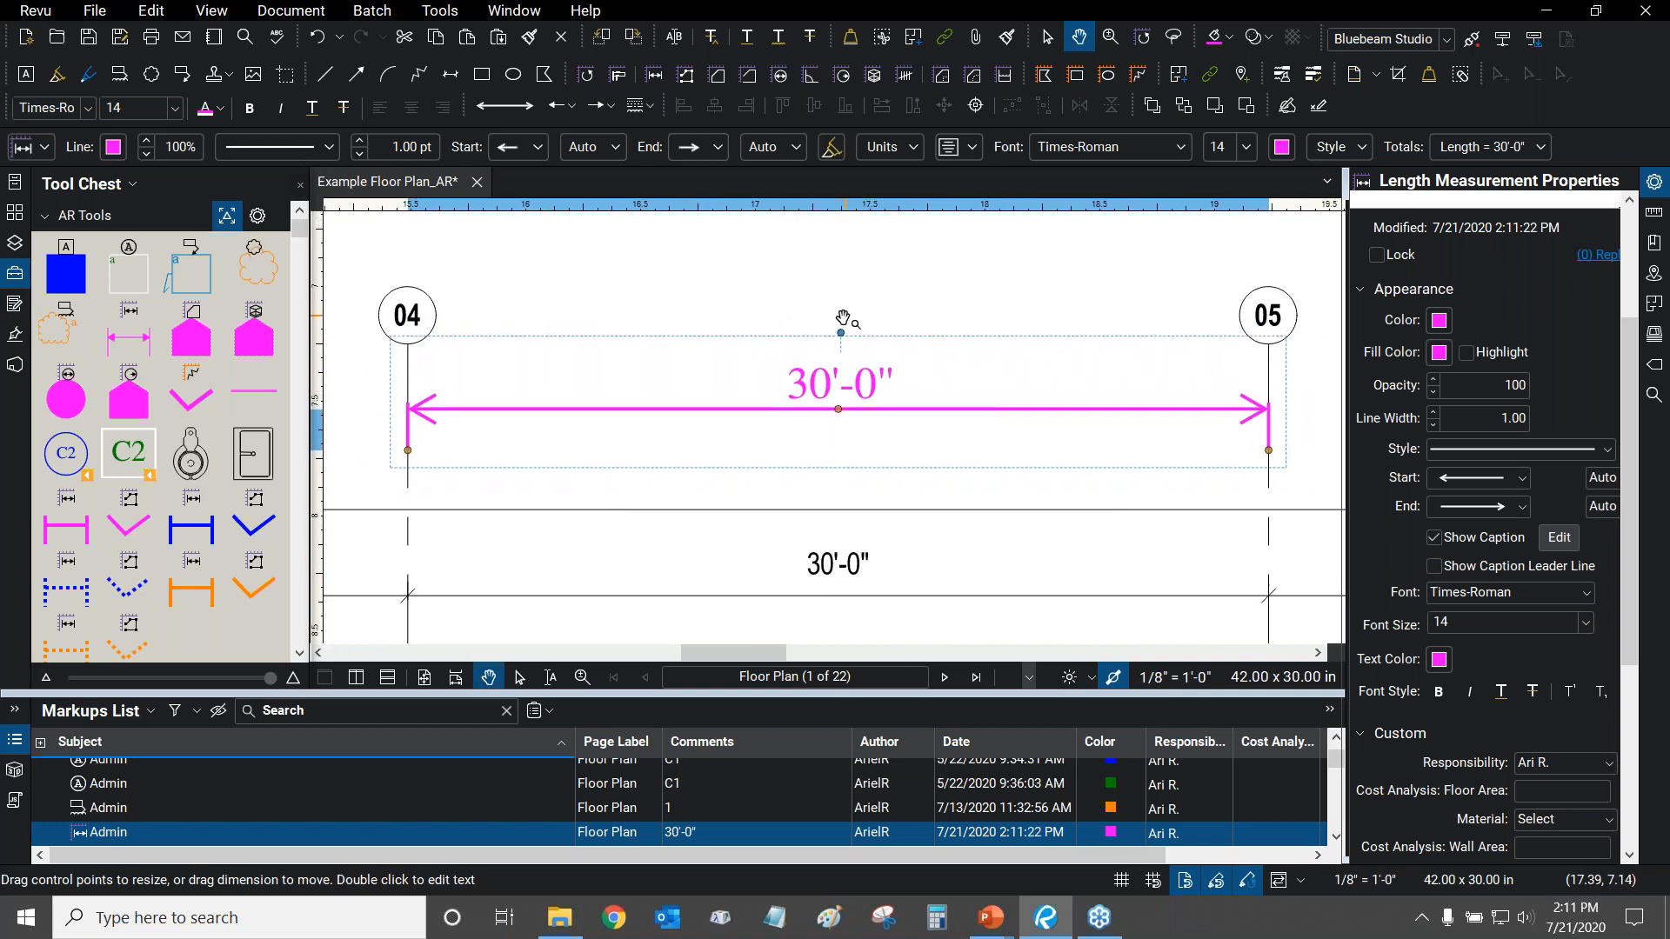
left_click_drag(853, 299, 836, 298)
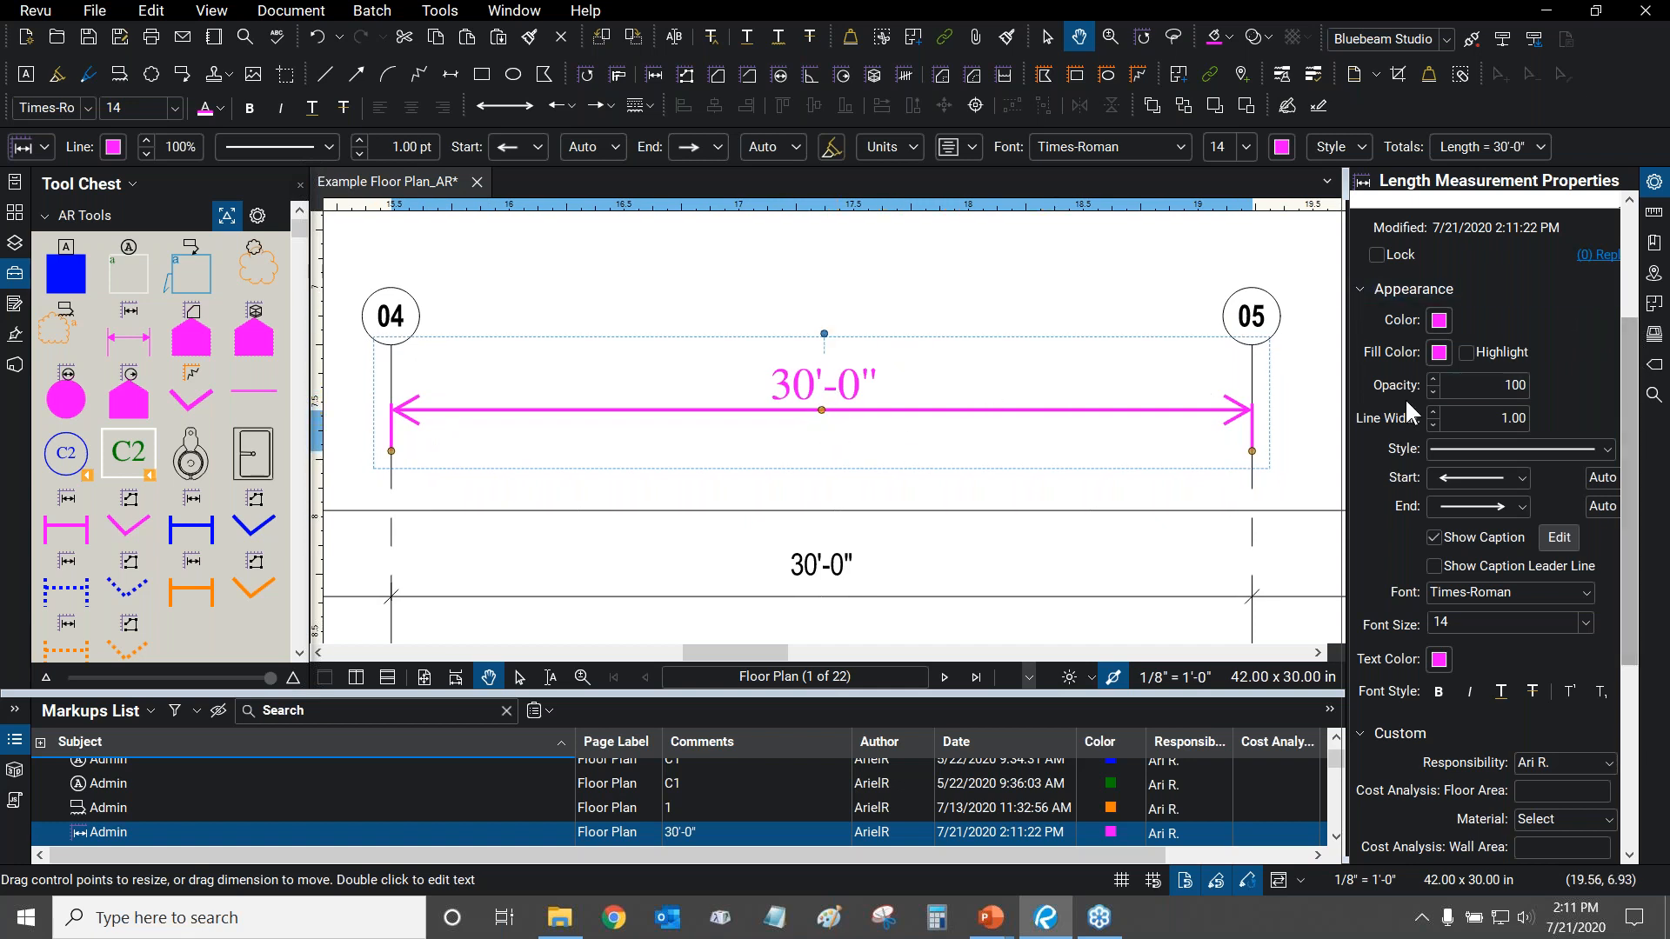
left_click(1427, 389)
left_click(1432, 394)
left_click(1433, 393)
left_click(1432, 394)
left_click(1432, 394)
left_click(1432, 393)
left_click(1433, 393)
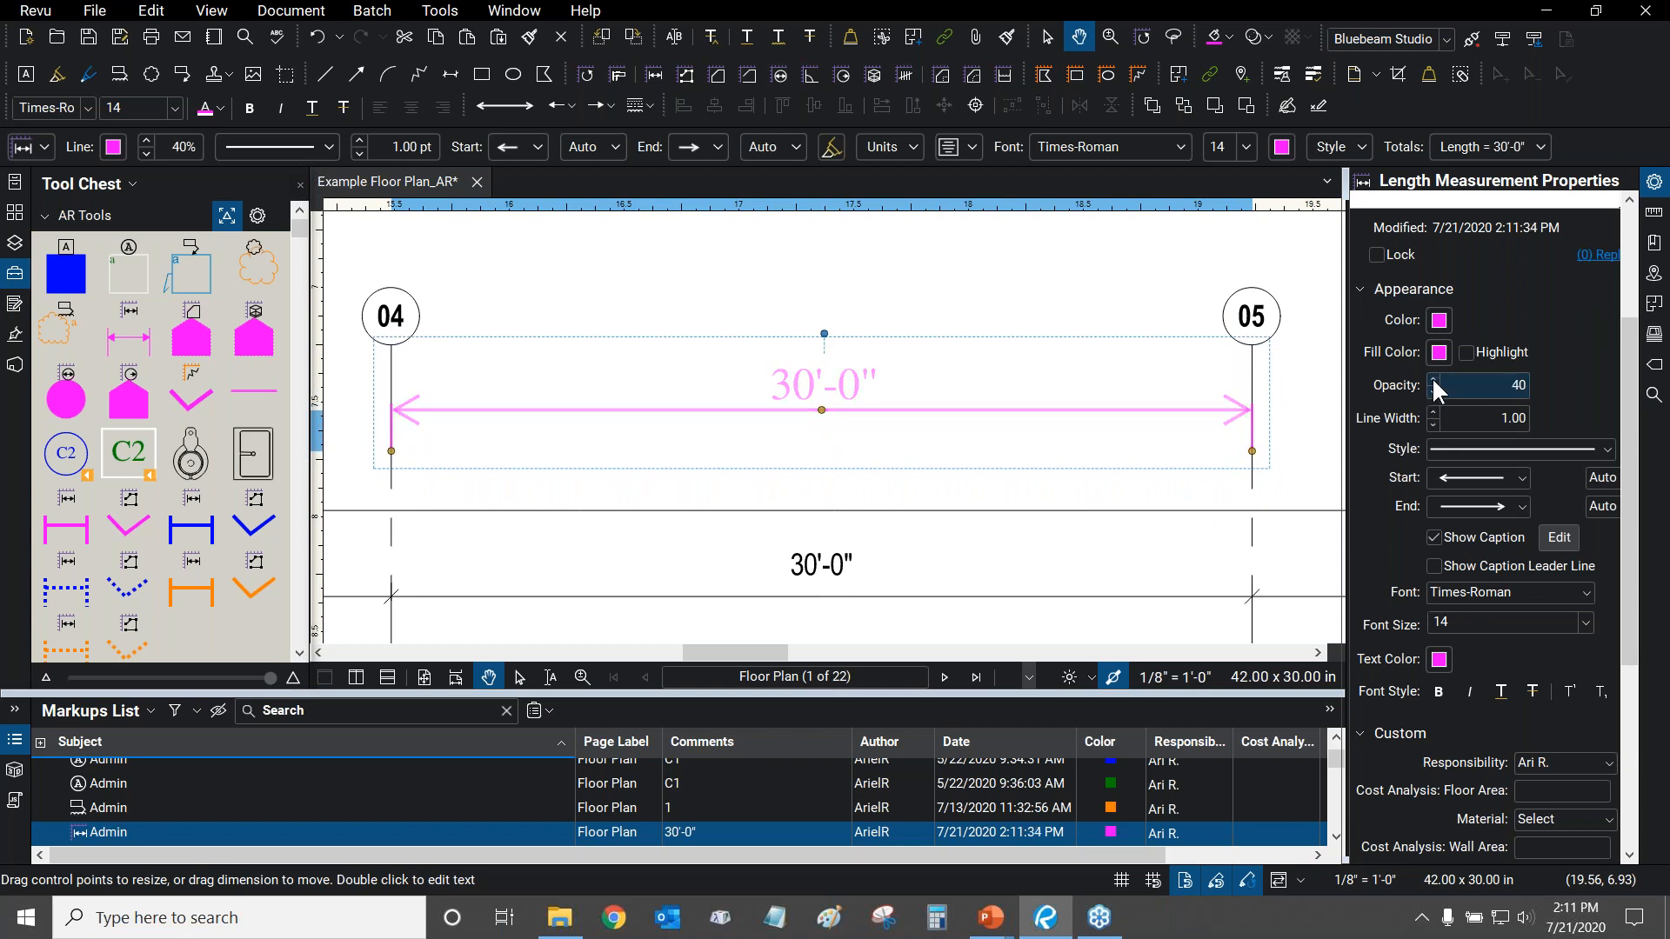
Raise the length measurement's opacity back to 100.
left_click(1432, 379)
left_click(1433, 379)
left_click(1433, 379)
left_click(1433, 379)
left_click(1432, 379)
left_click(1432, 380)
Try a line width of 3.00 on the measurement, return it to 1.00, and keep the Solid line style.
left_click(1431, 412)
left_click(1432, 412)
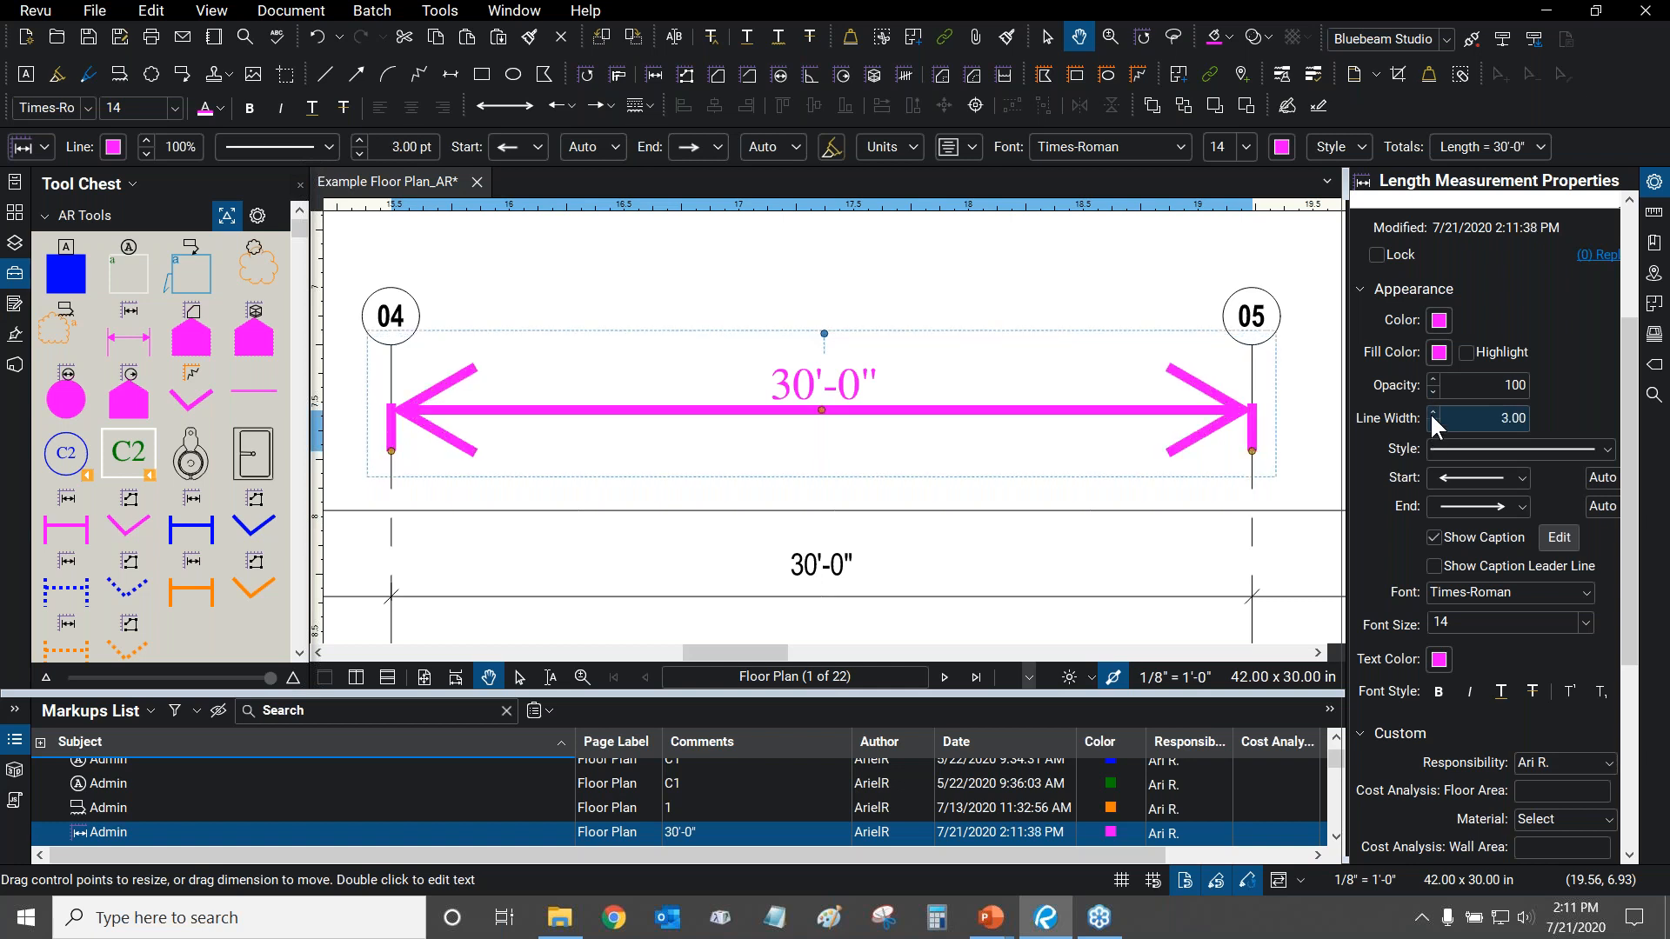
left_click(1432, 424)
left_click(1432, 424)
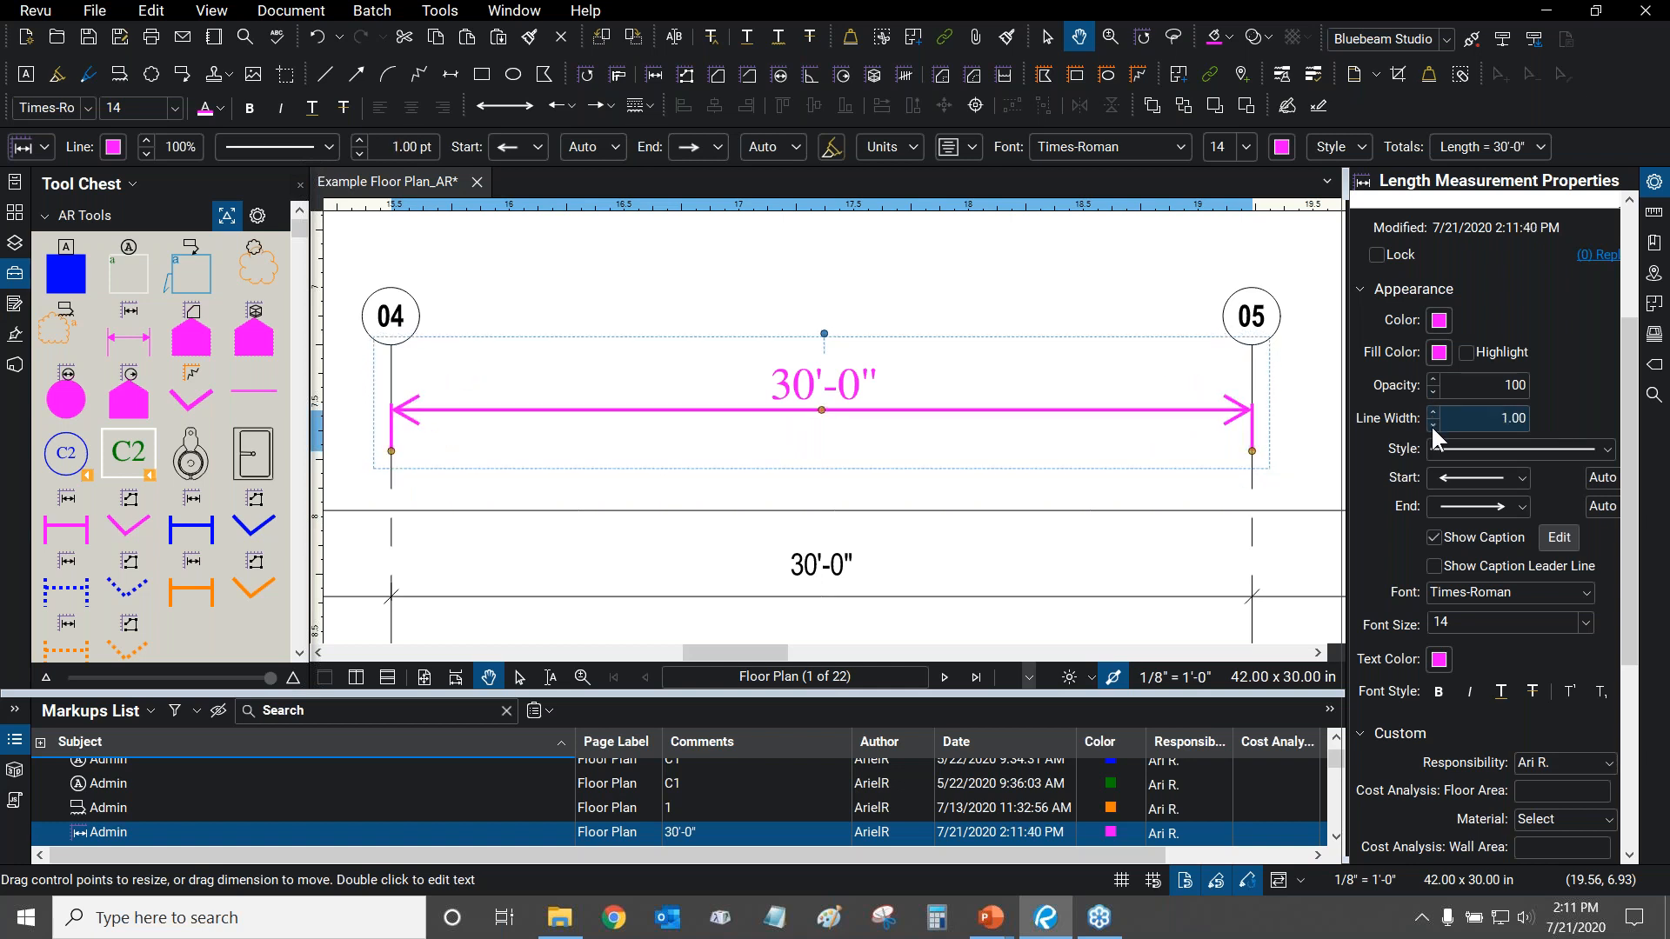
left_click(1510, 448)
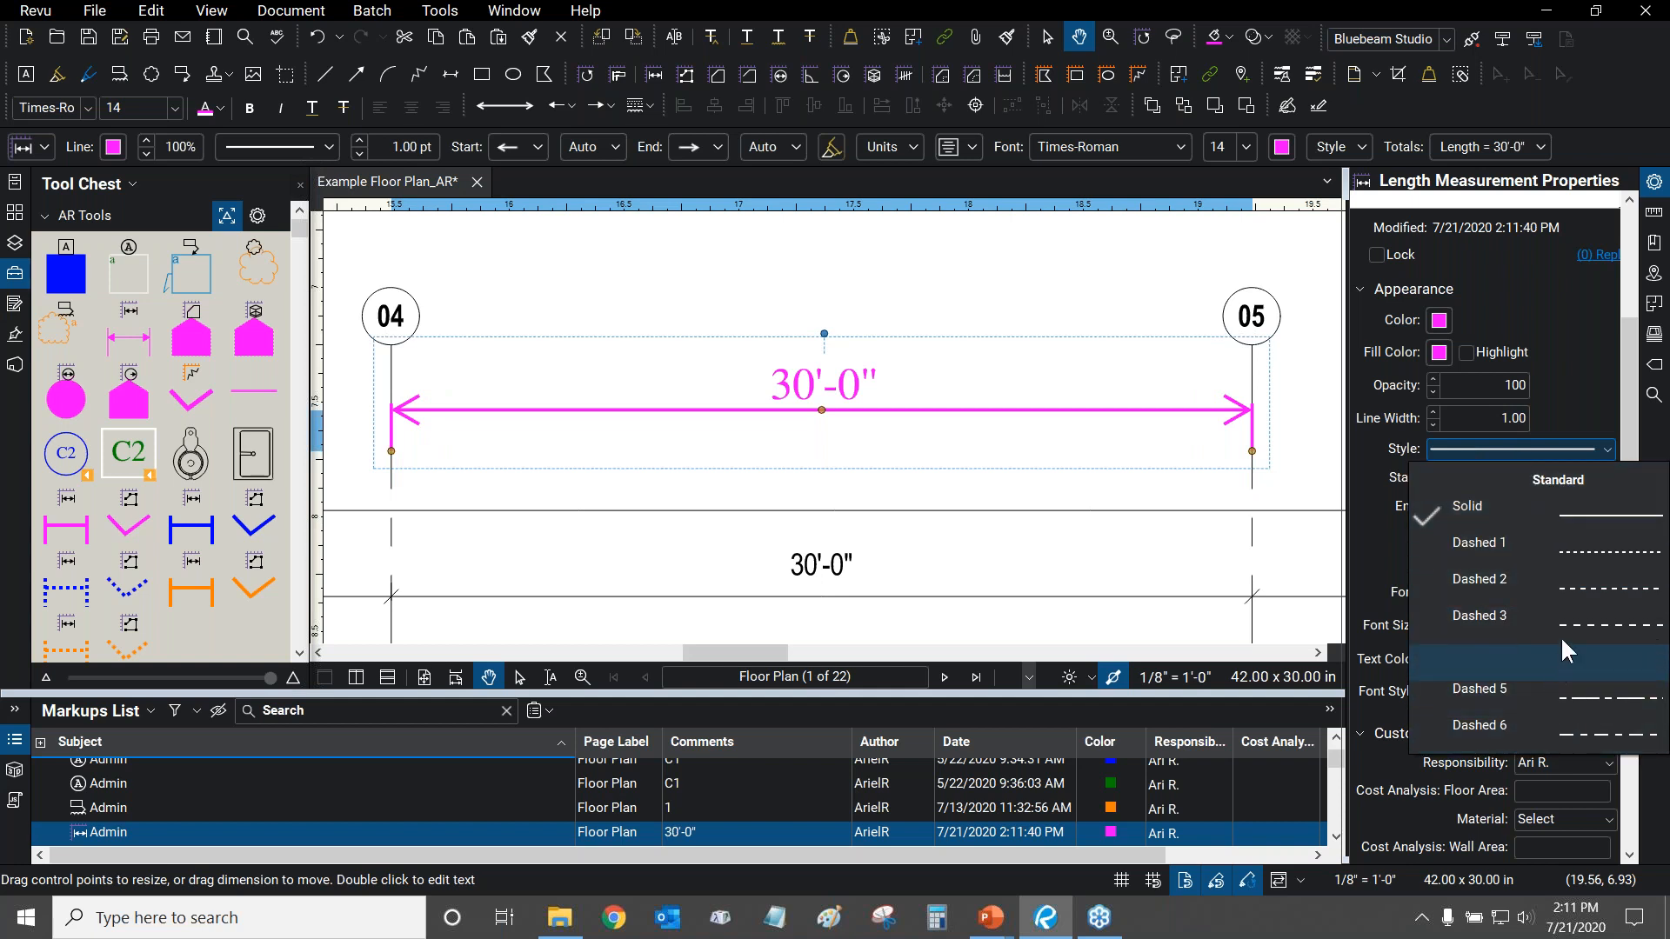
left_click(1483, 505)
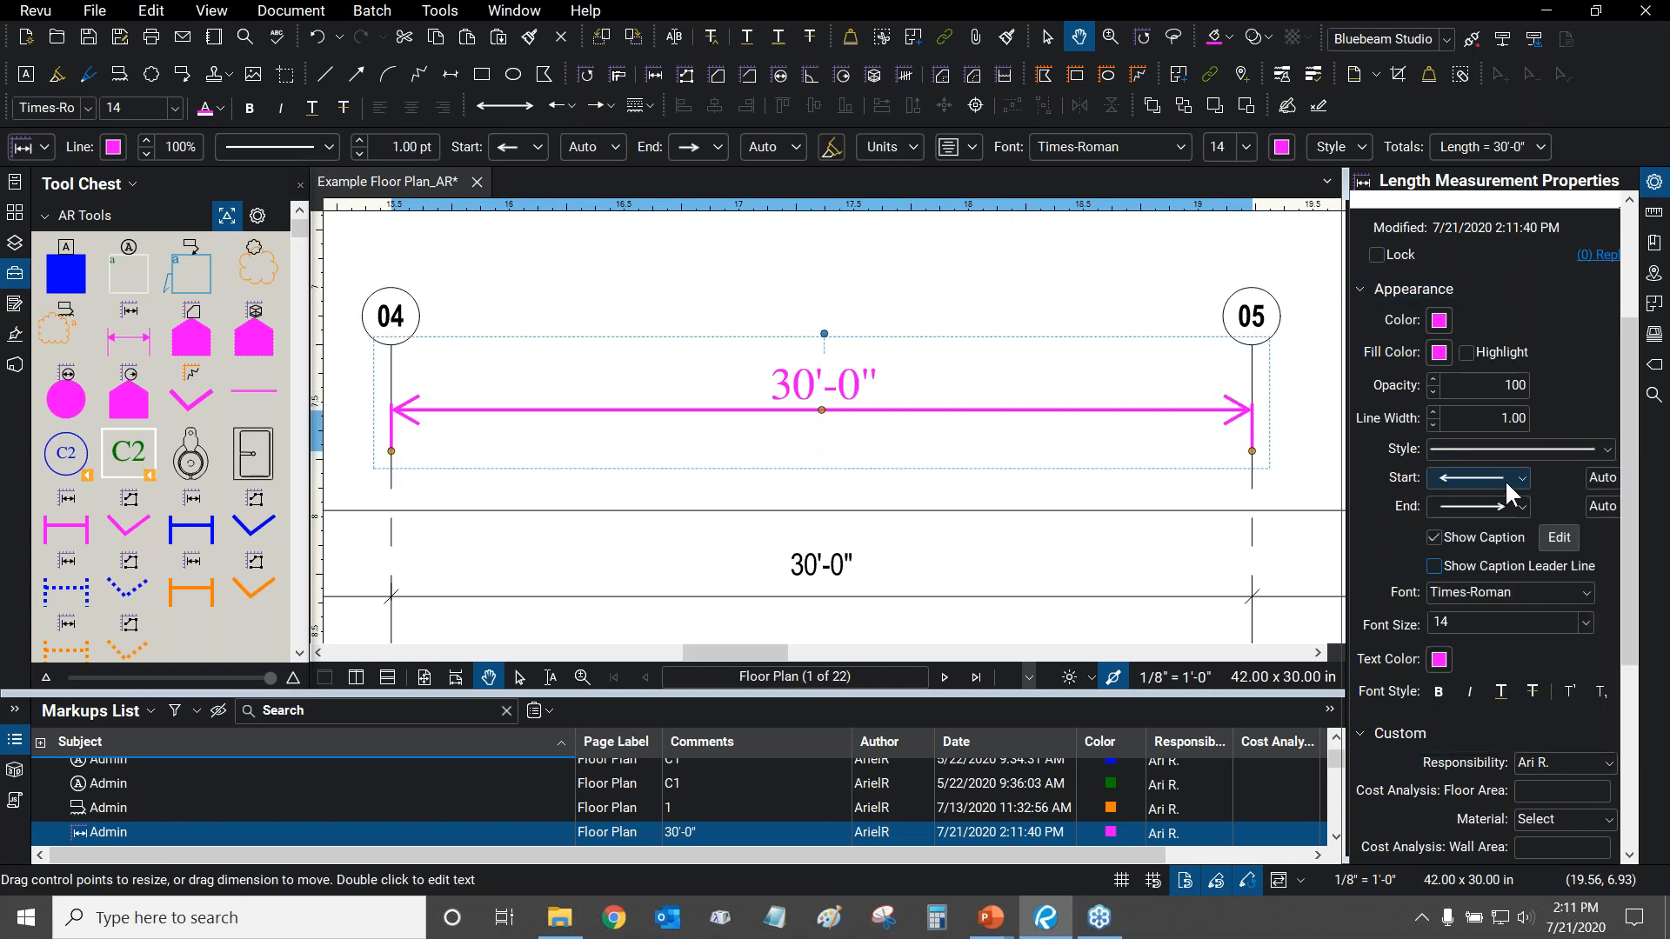
Change the measurement's start line ending to the reversed open arrowhead.
left_click(1510, 491)
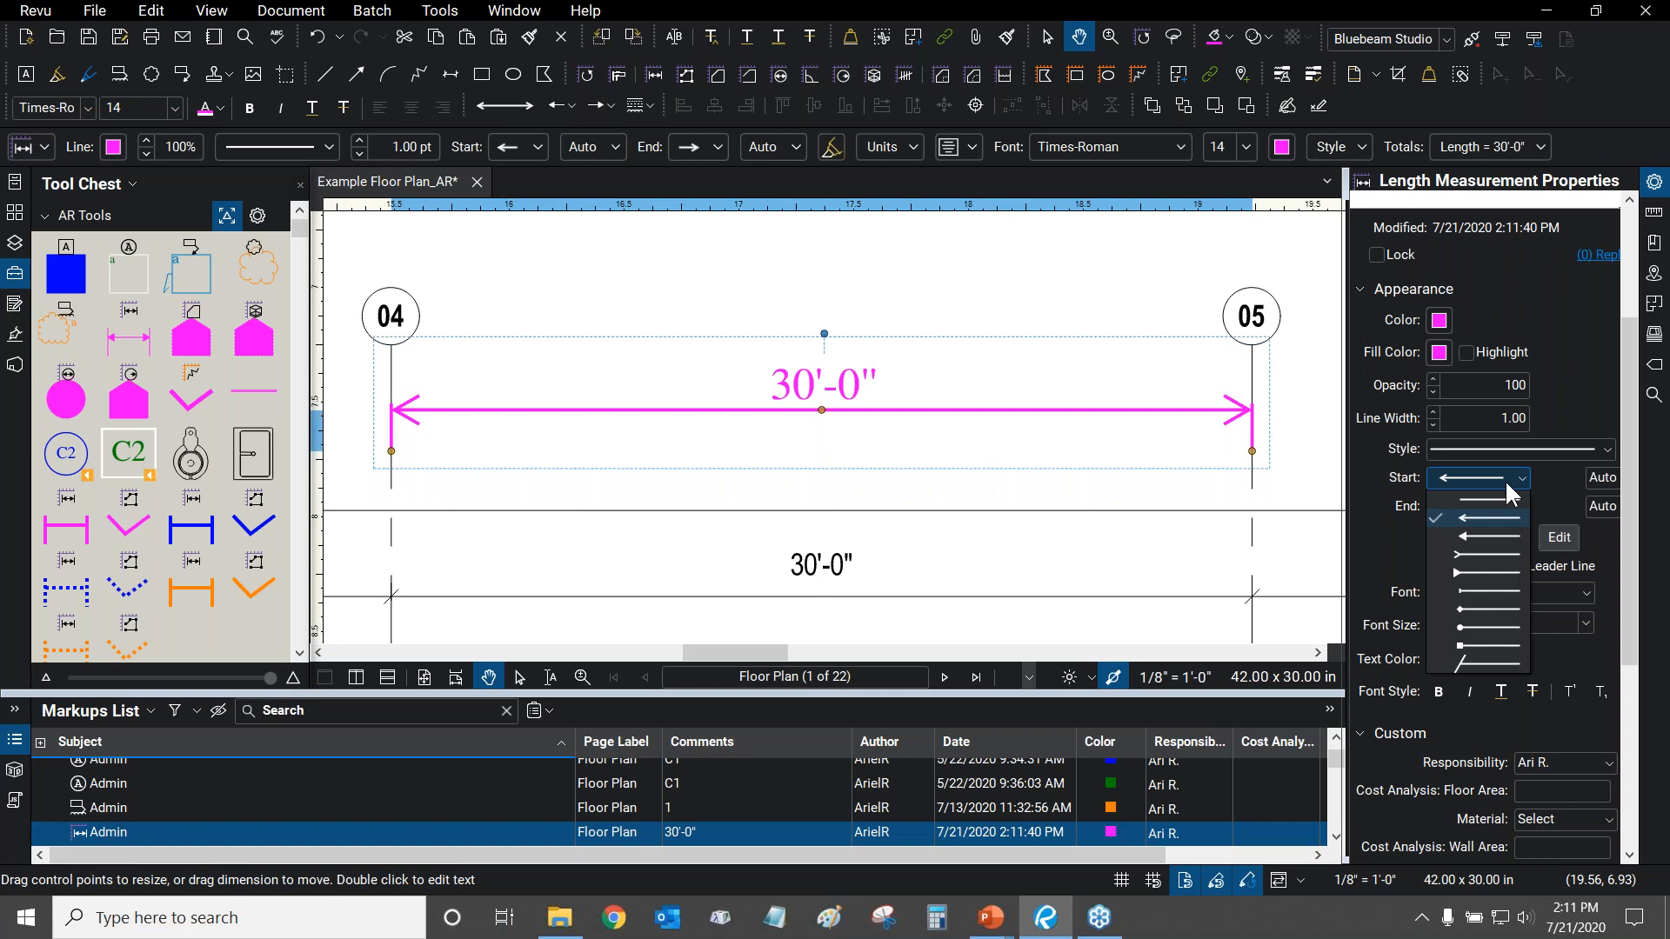
left_click(1475, 553)
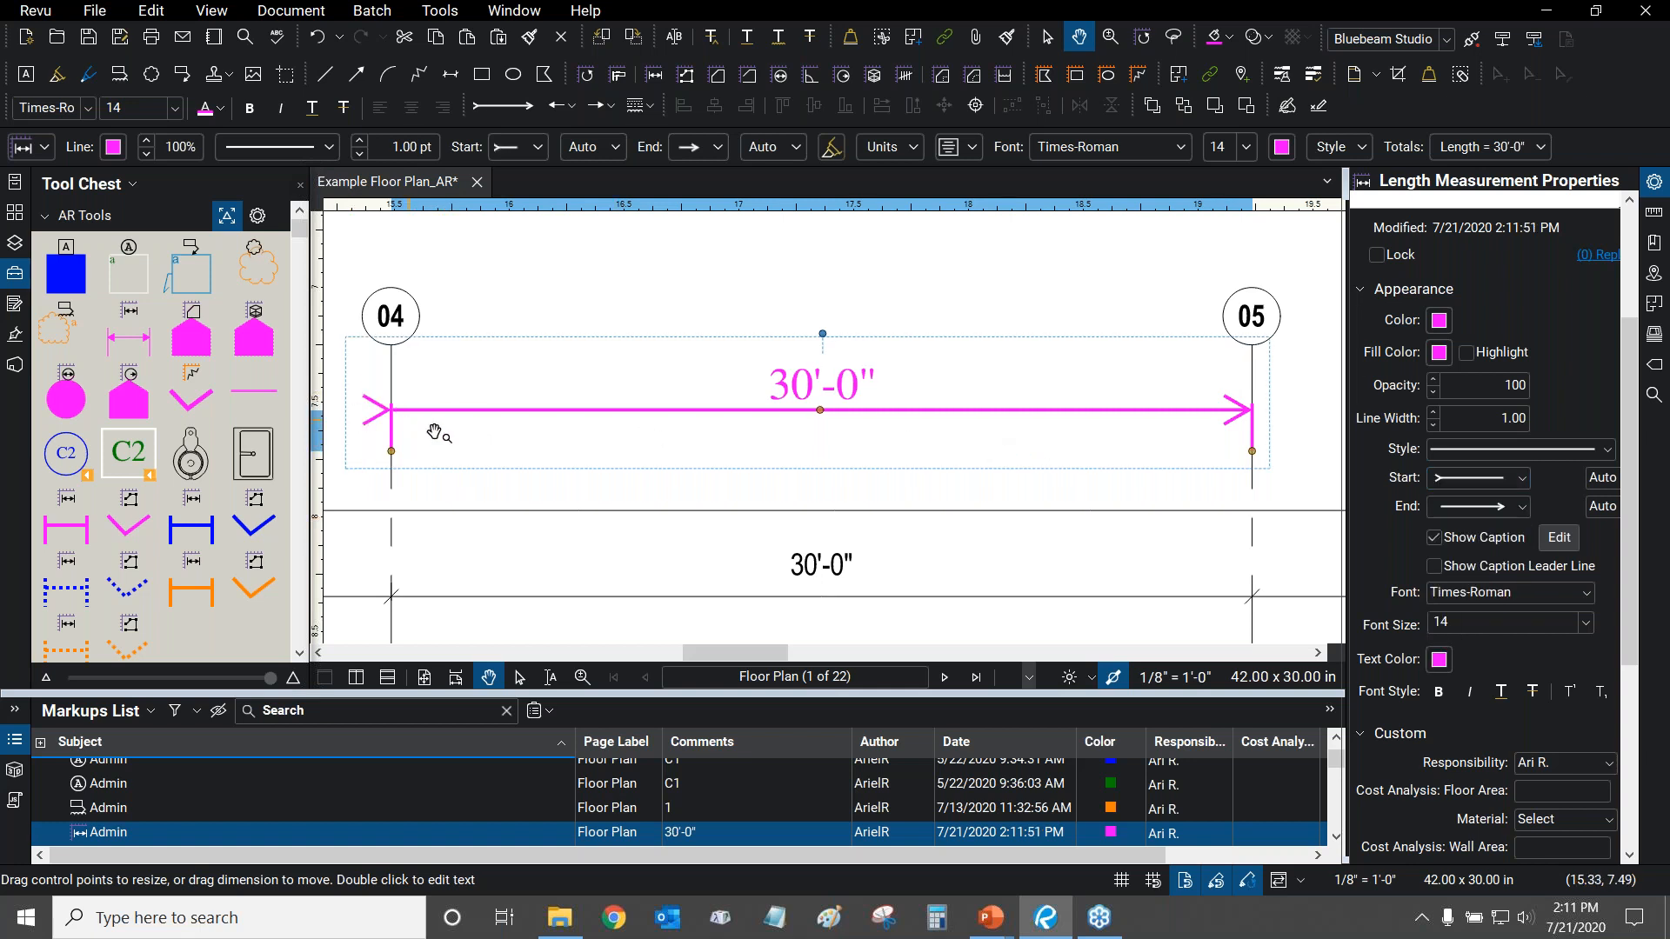
left_click_drag(934, 287, 935, 300)
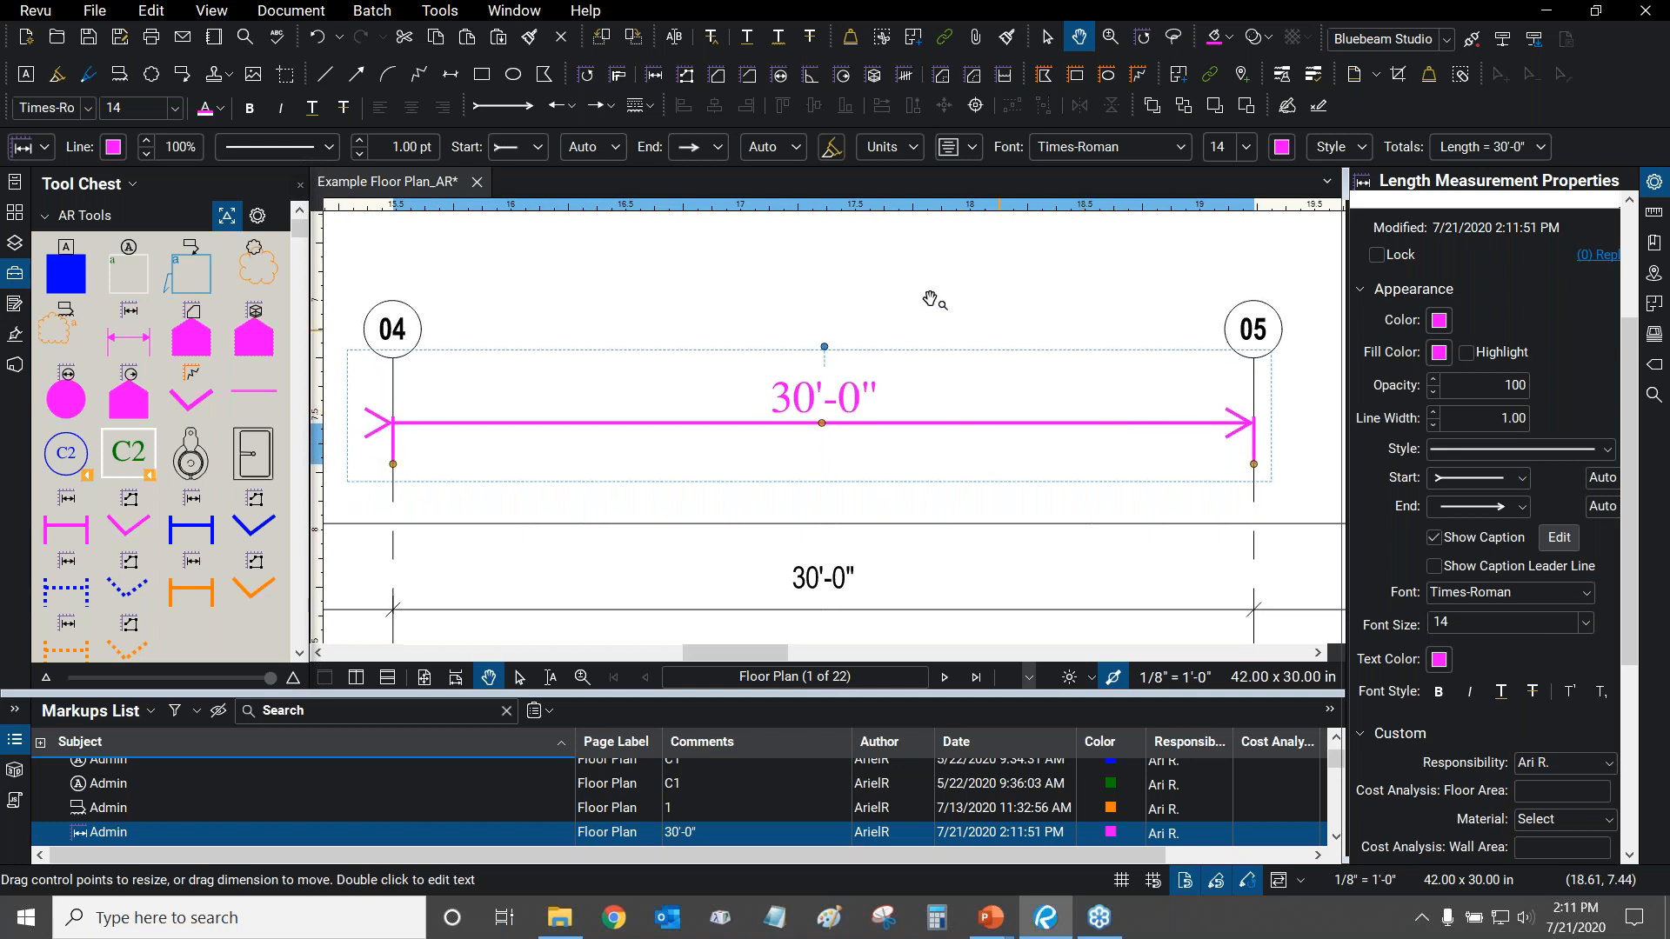
left_click(1142, 426)
scroll(570, 396, "down", 1)
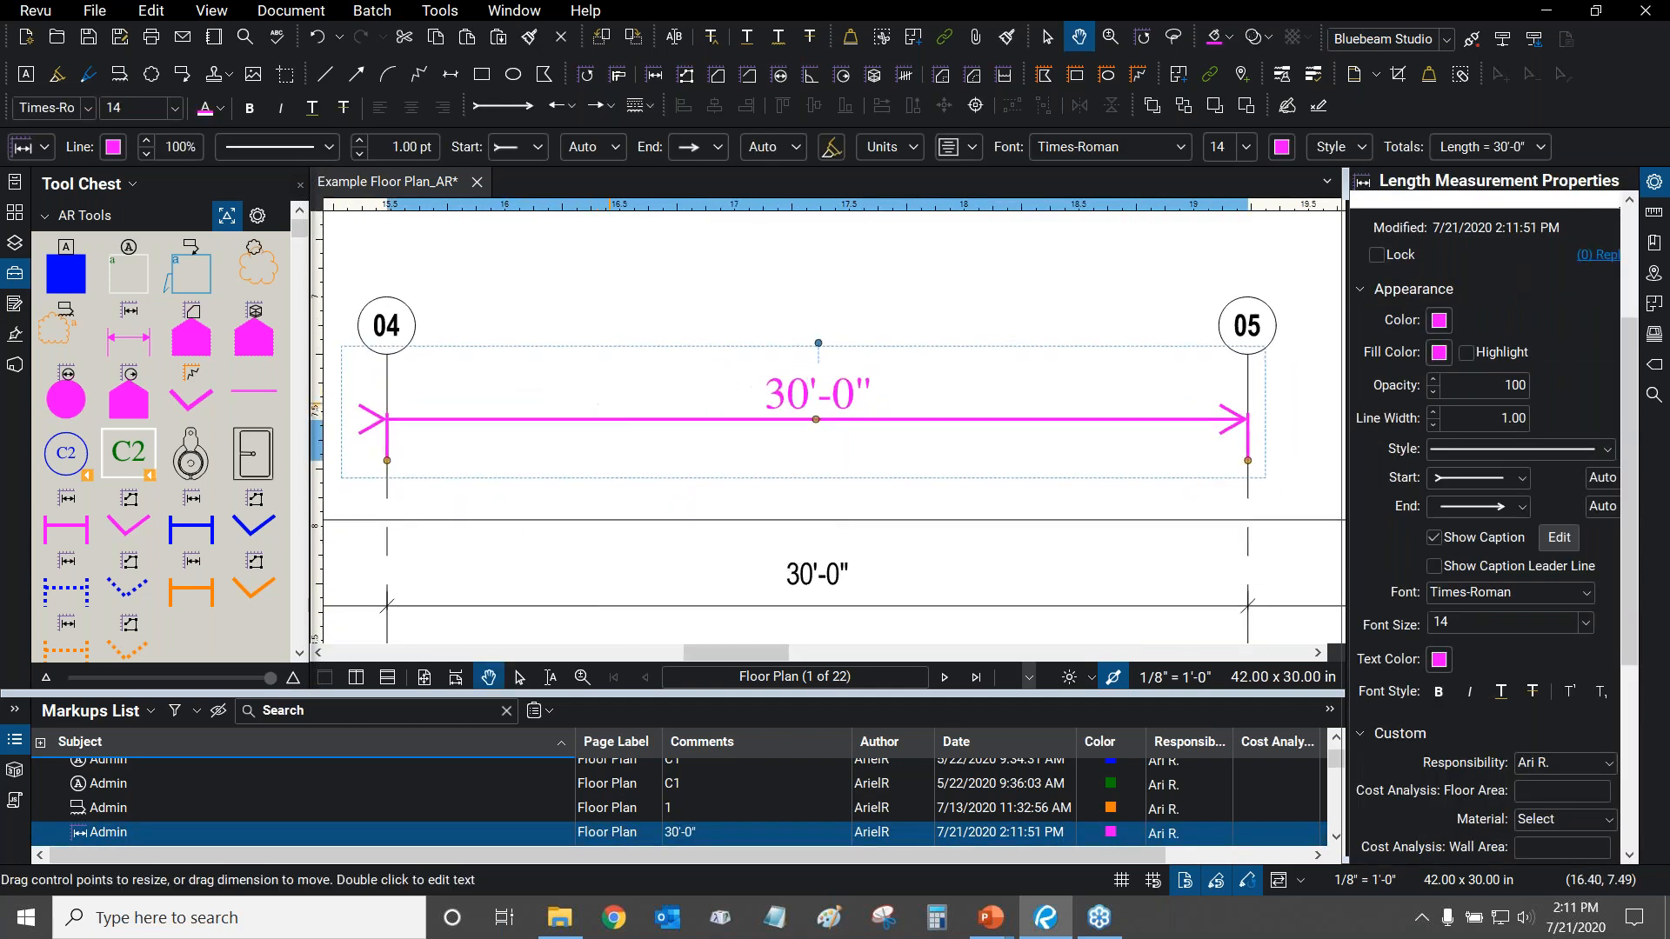
Set both the start and end line endings of the measurement to slashes and deselect it.
scroll(609, 405, "up", 1)
left_click(1478, 480)
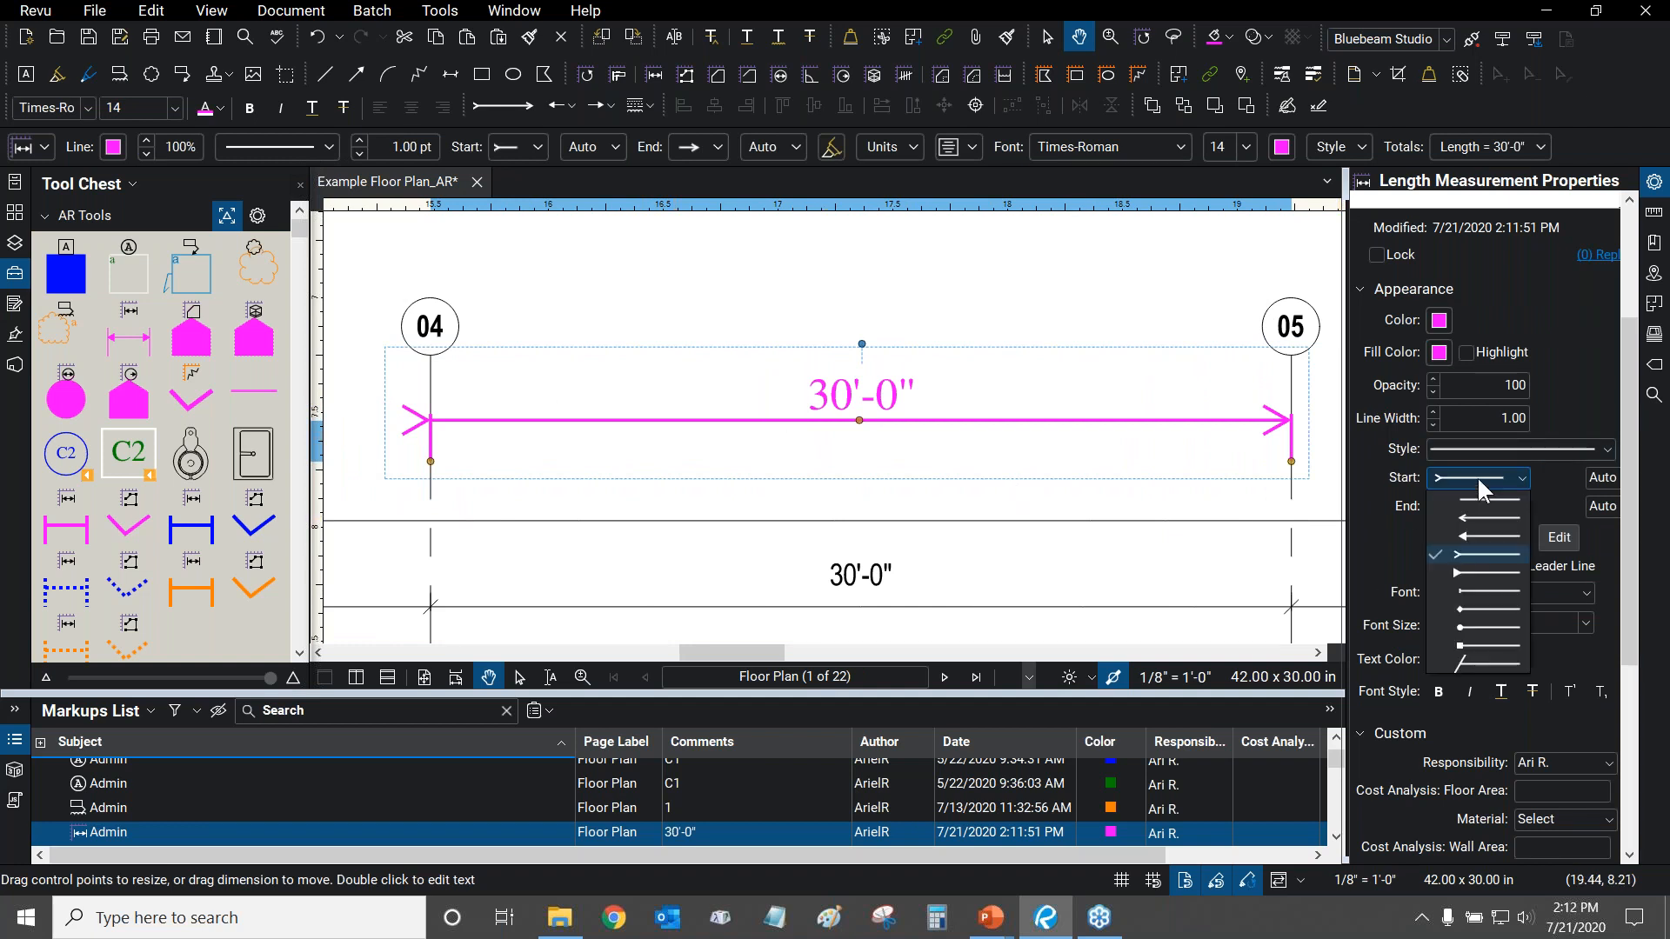
left_click(1470, 663)
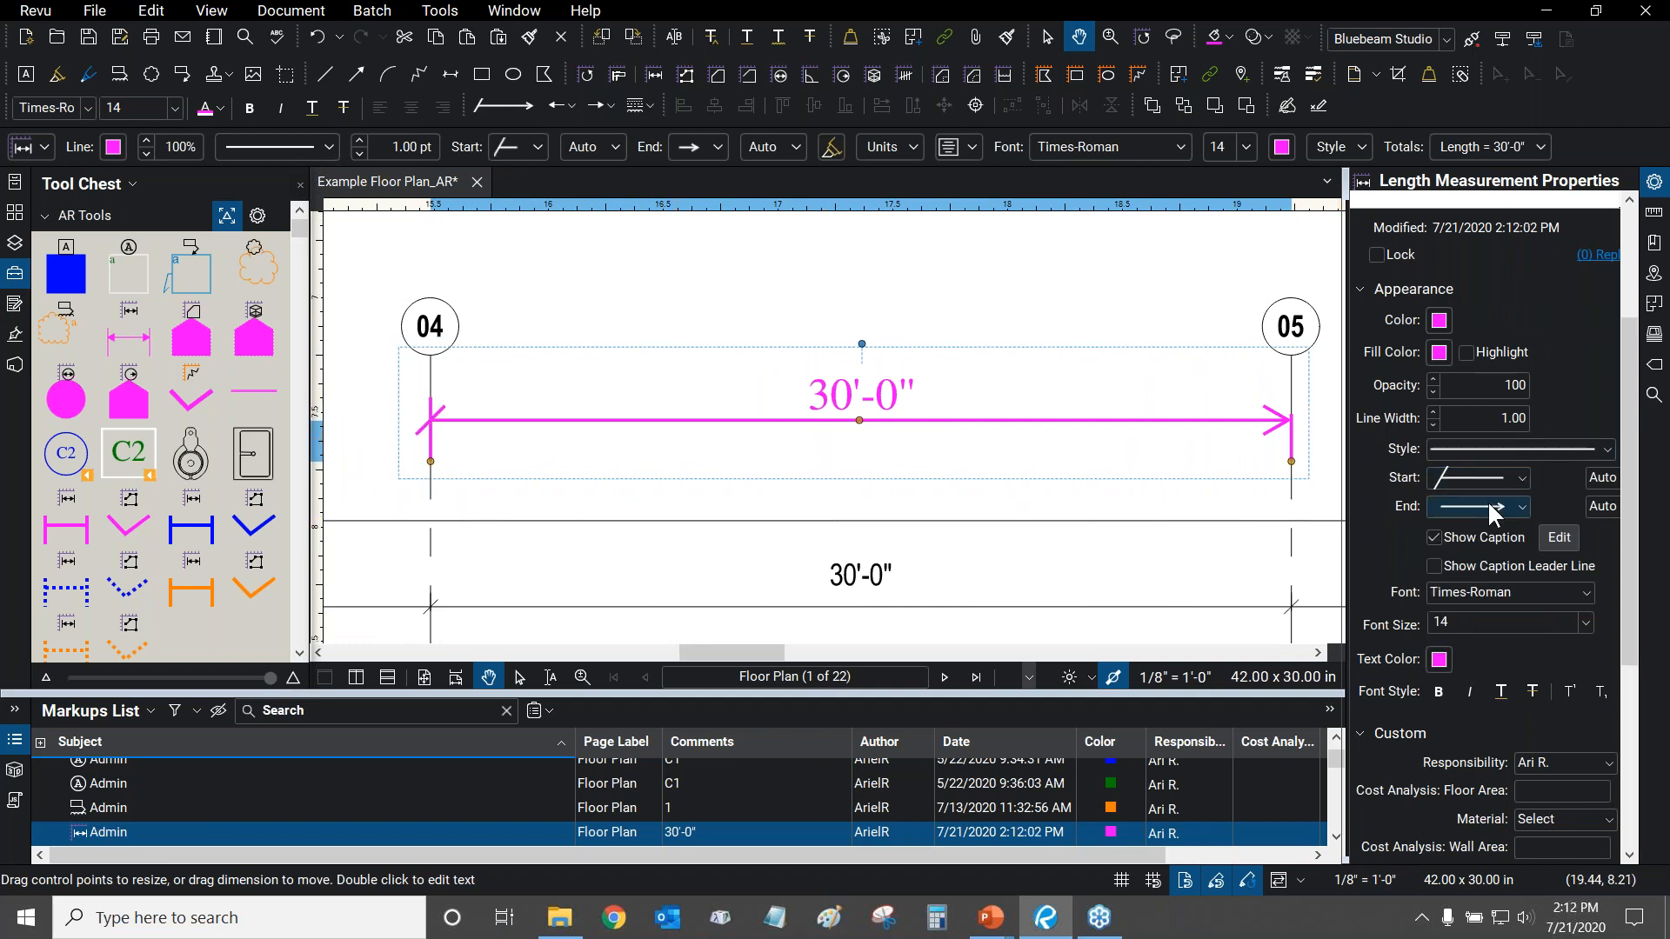
left_click(1488, 504)
left_click(1496, 691)
left_click_drag(1023, 467, 914, 448)
scroll(906, 451, "up", 1)
scroll(906, 452, "down", 1)
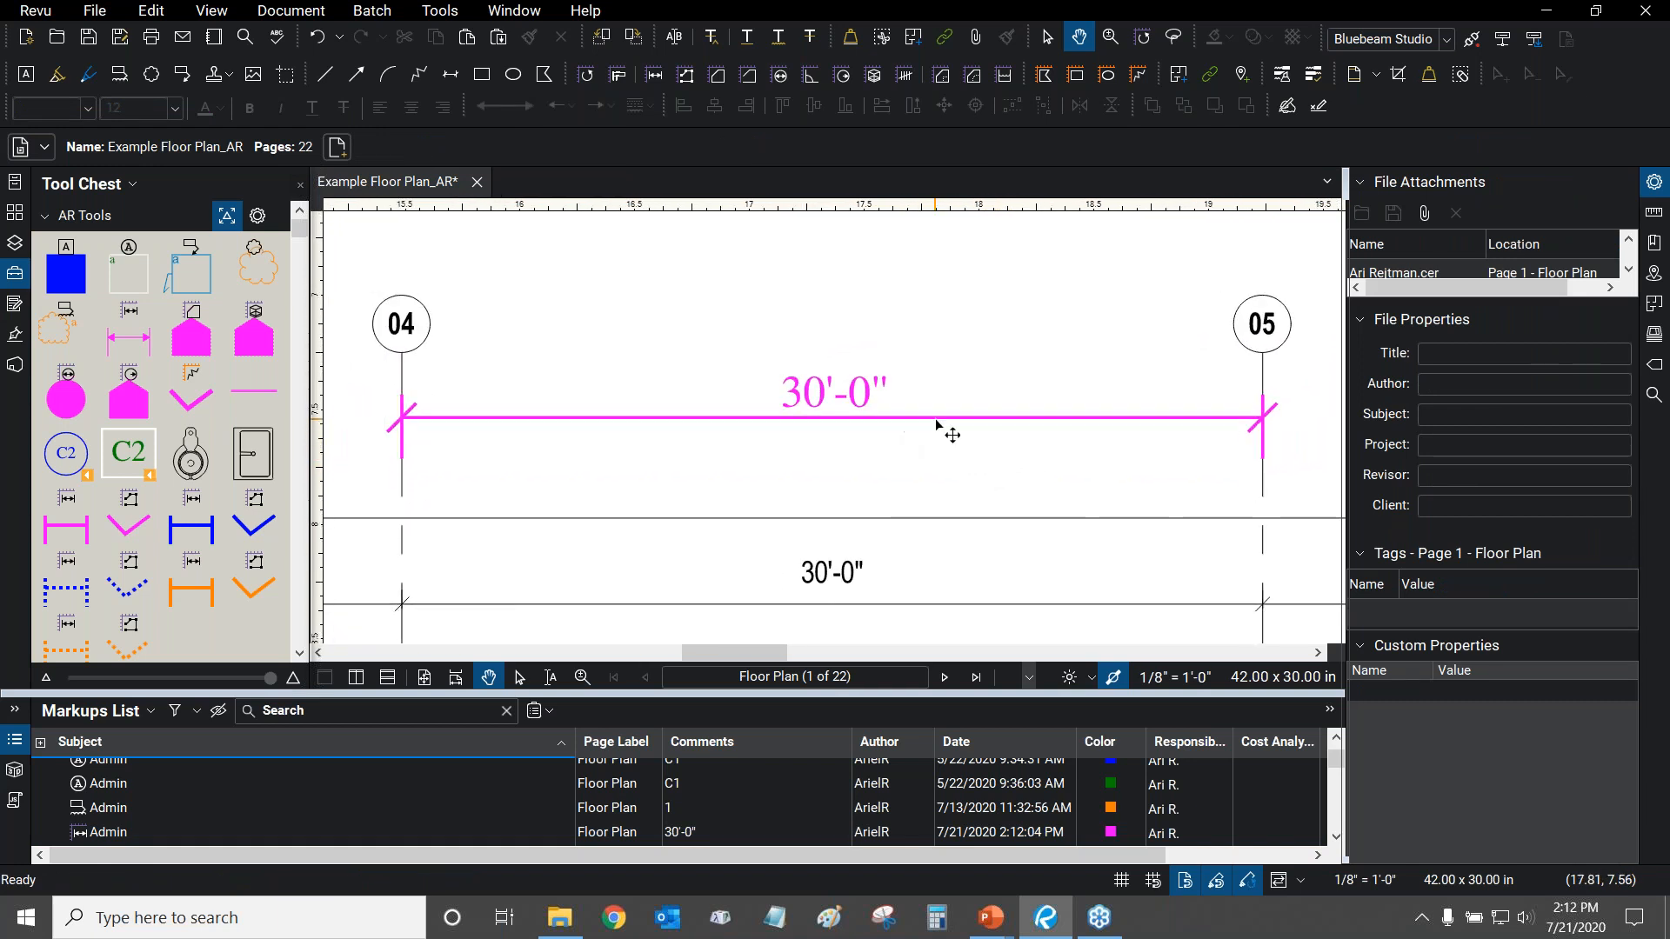
Reselect the measurement and give it an open arrowhead at the start and a filled arrowhead at the end.
left_click(952, 435)
left_click(1459, 475)
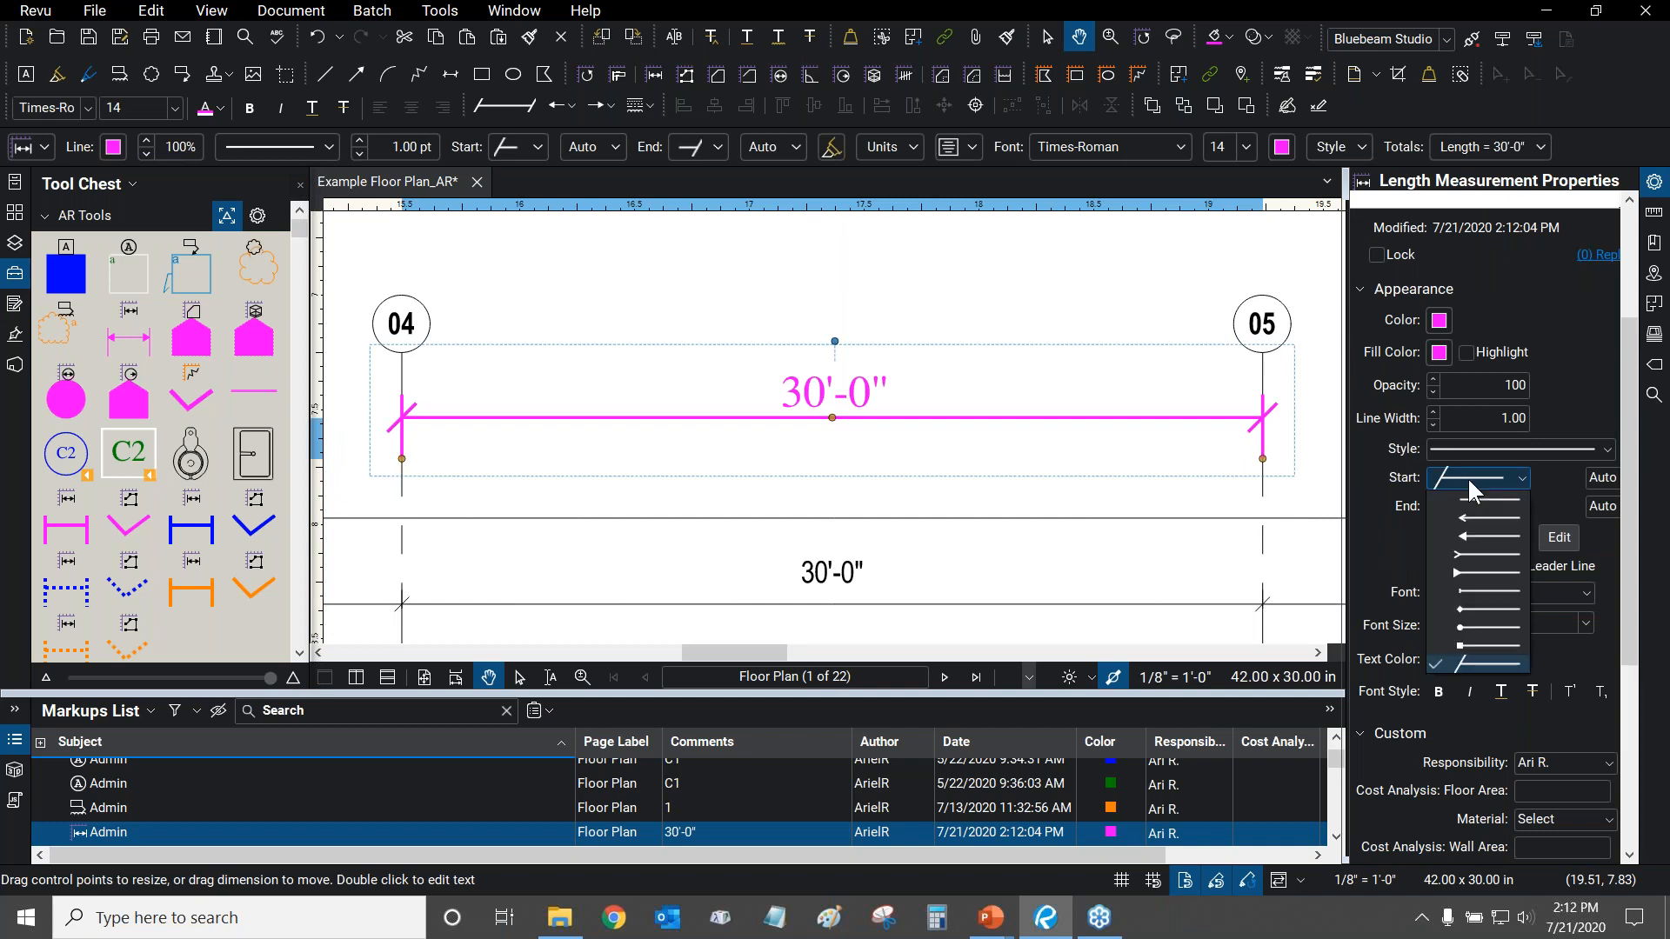
left_click(1481, 515)
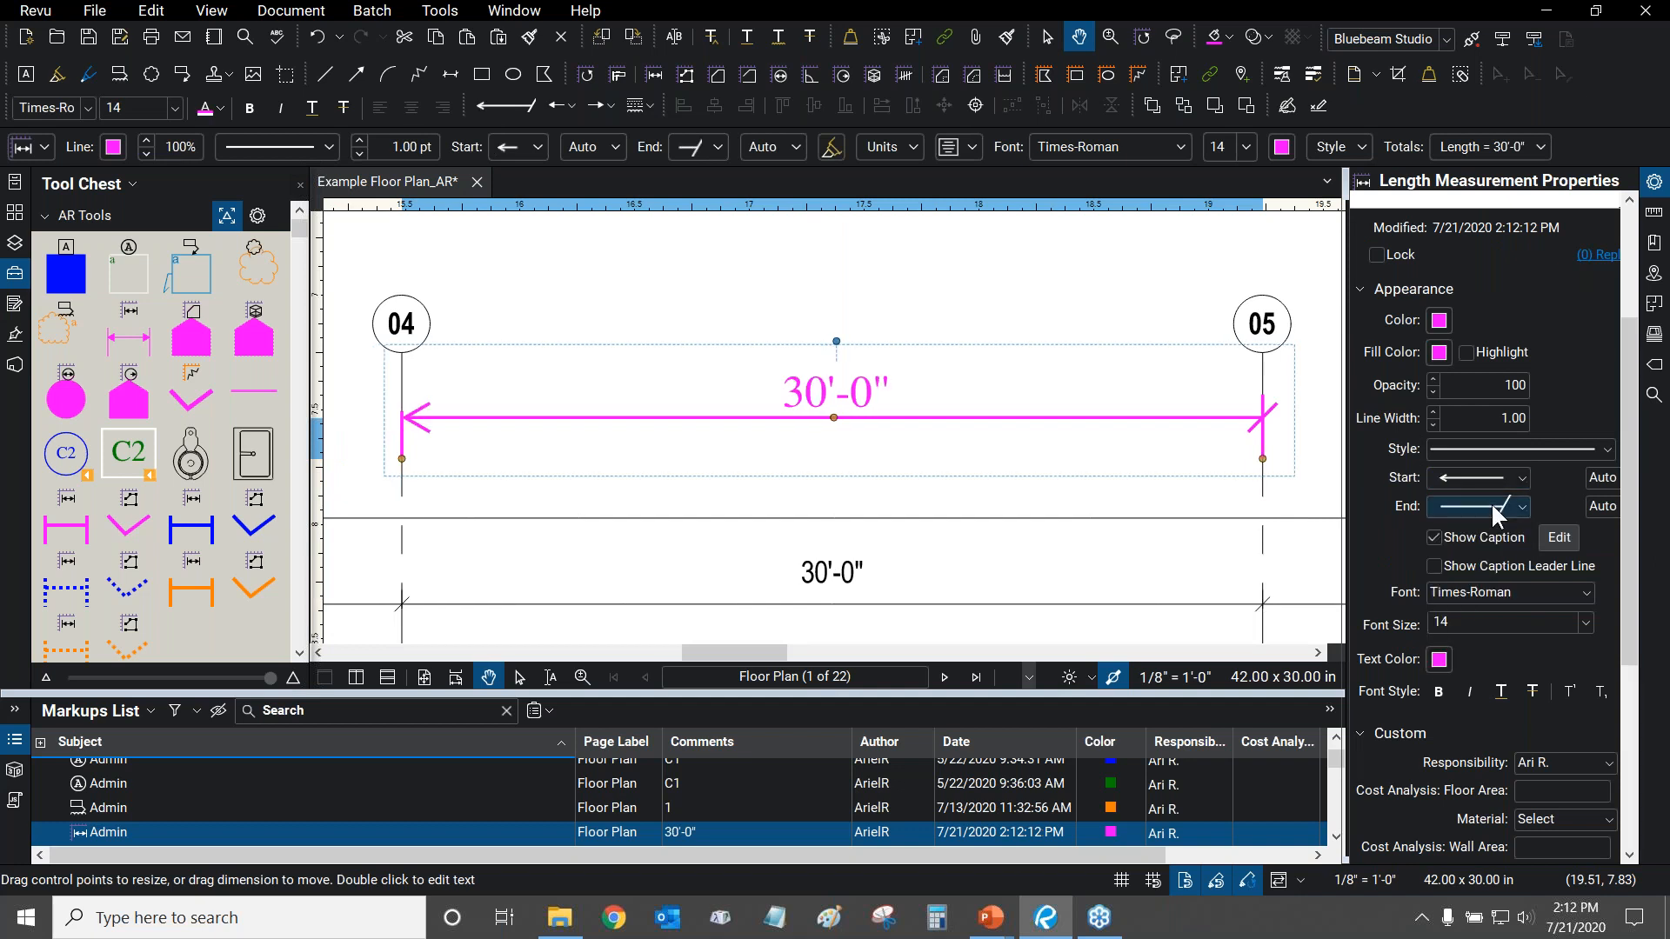
left_click(1491, 503)
left_click(1489, 565)
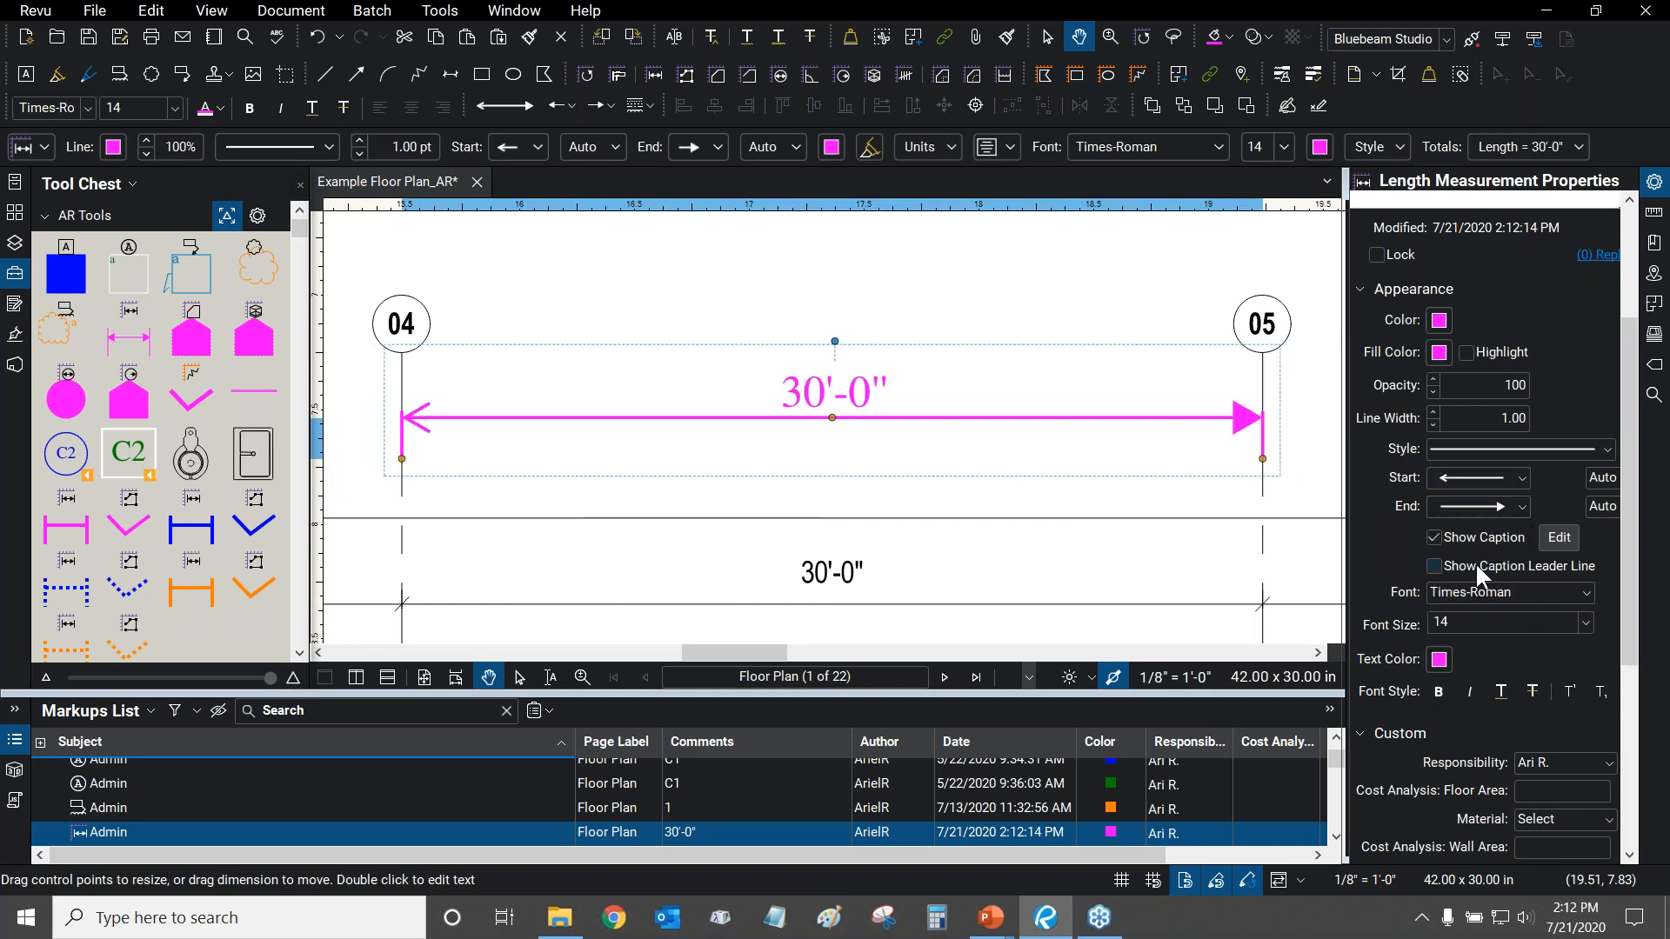
Change the measurement's end line ending to an open arrowhead matching the start.
scroll(1235, 427, "up", 1)
scroll(1252, 407, "down", 1)
scroll(1204, 421, "up", 3)
left_click_drag(1181, 406, 1190, 420)
left_click(1514, 509)
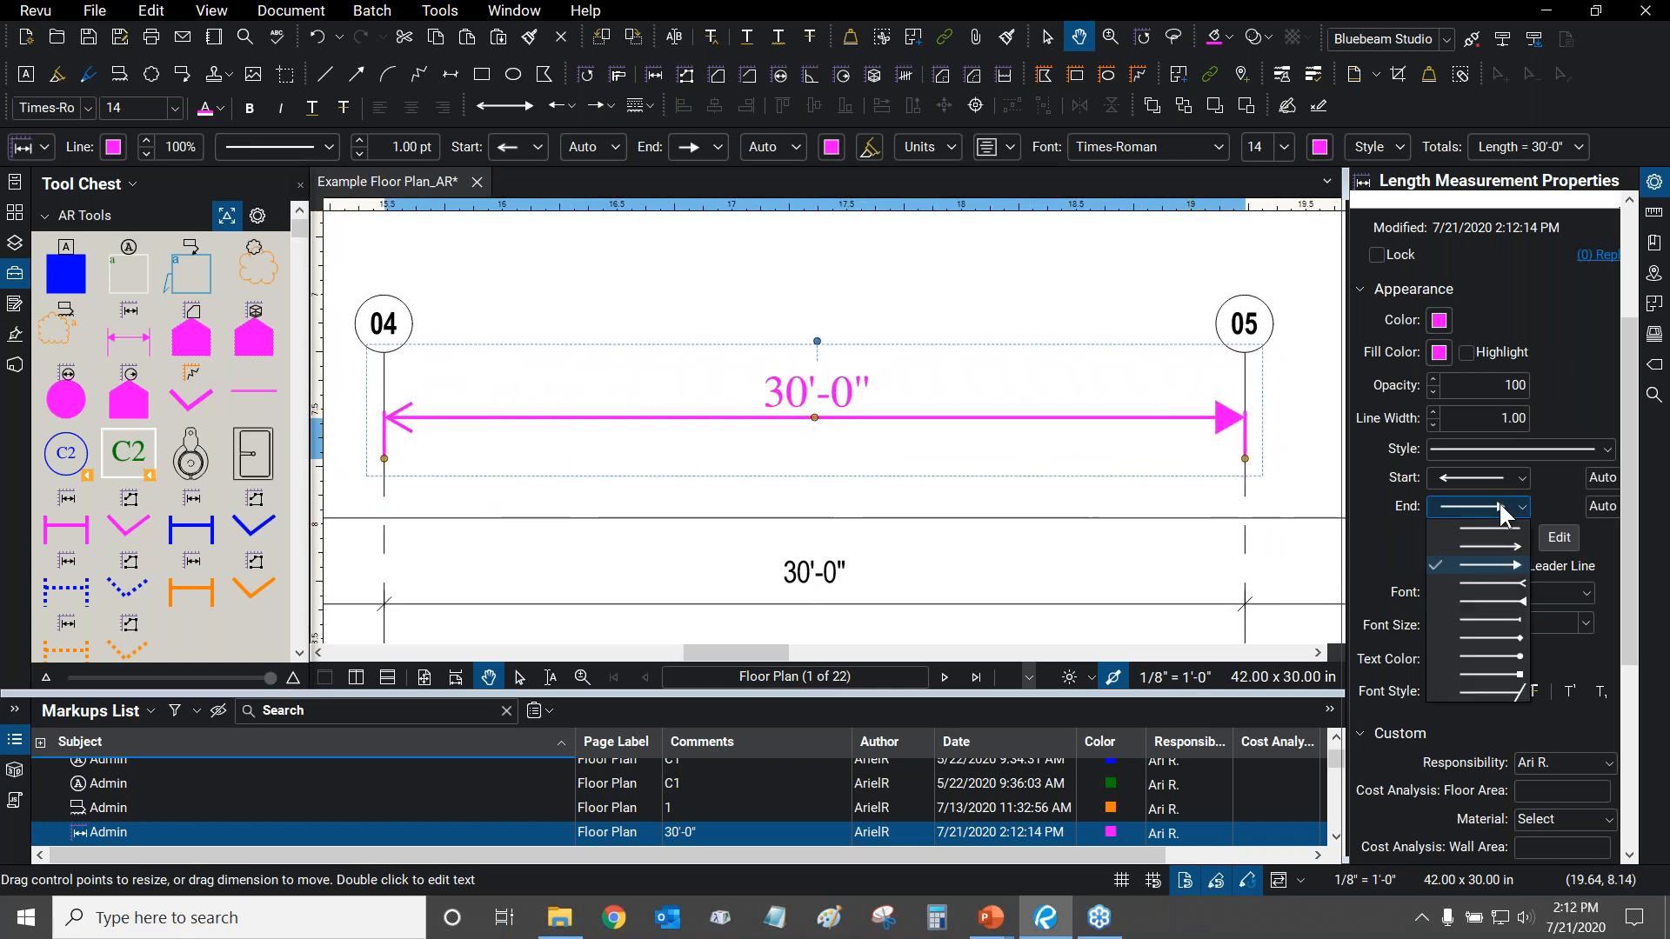
left_click(1505, 557)
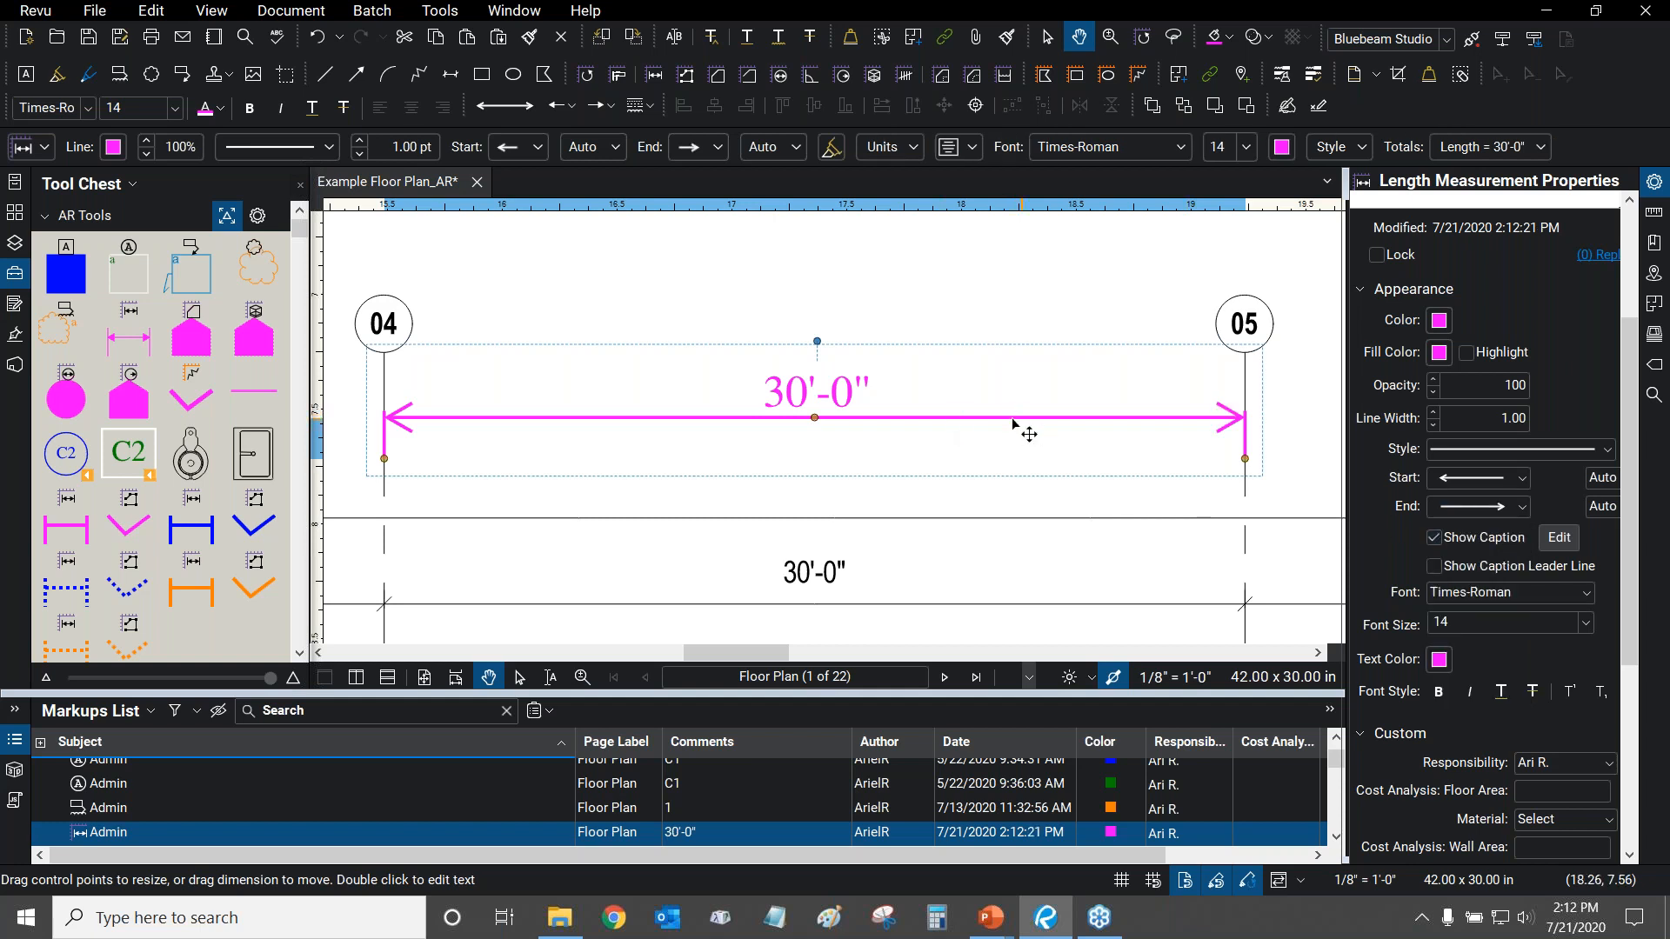
Examine the fonts and font sizes available for the measurement's caption.
left_click_drag(816, 320, 824, 316)
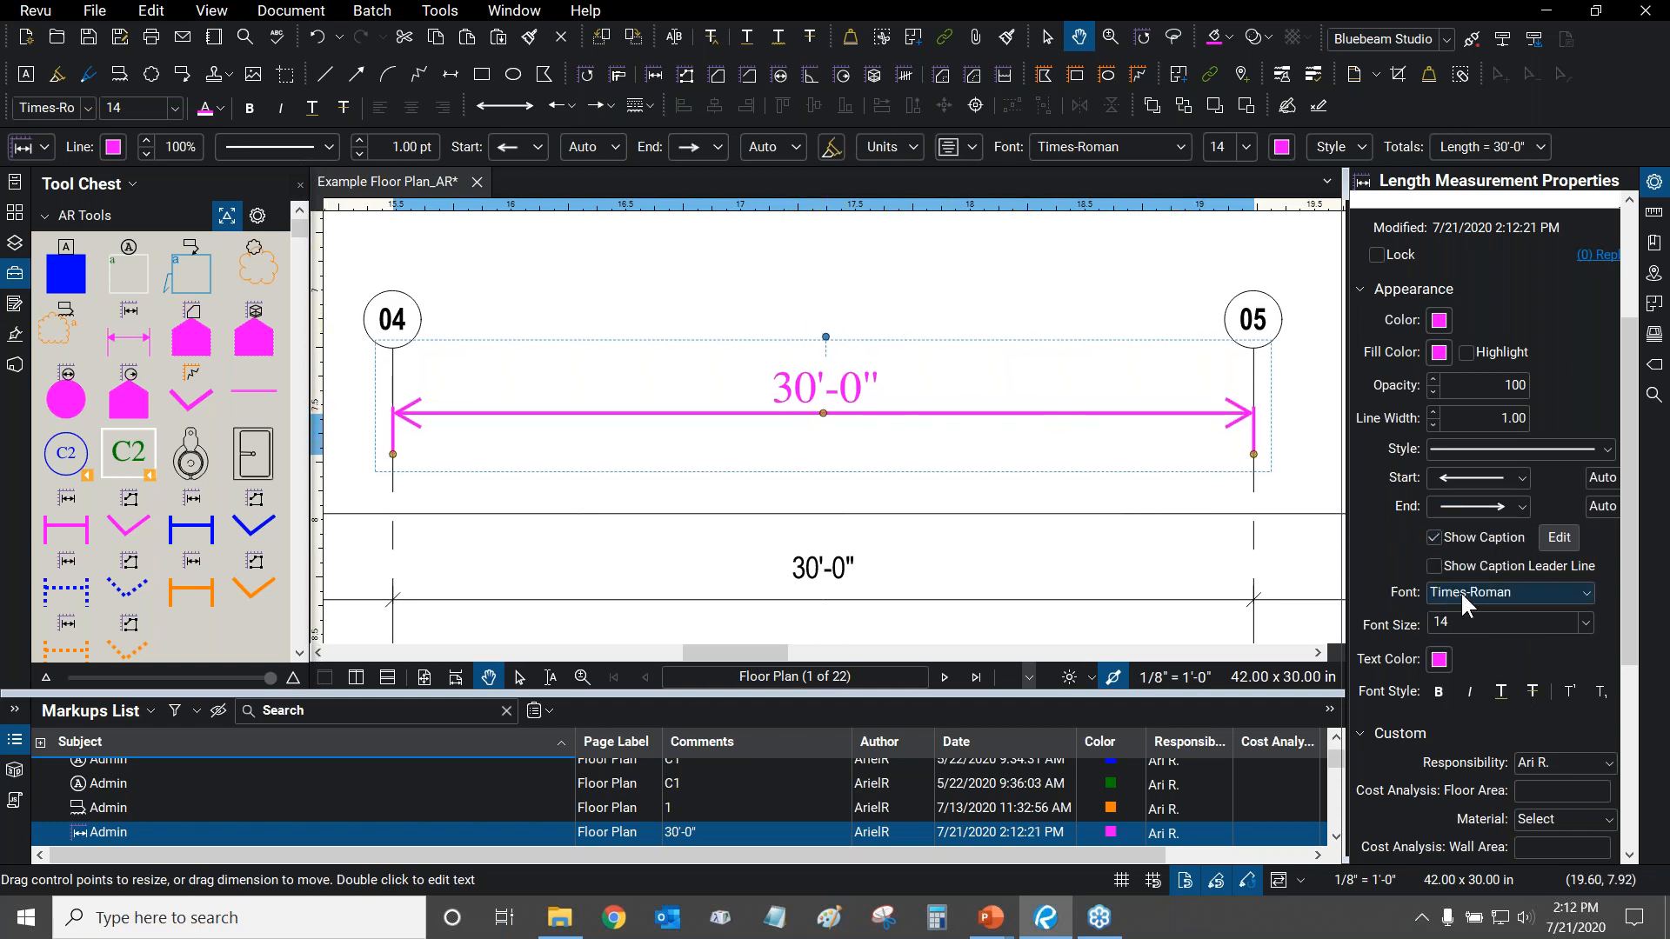
left_click(1582, 592)
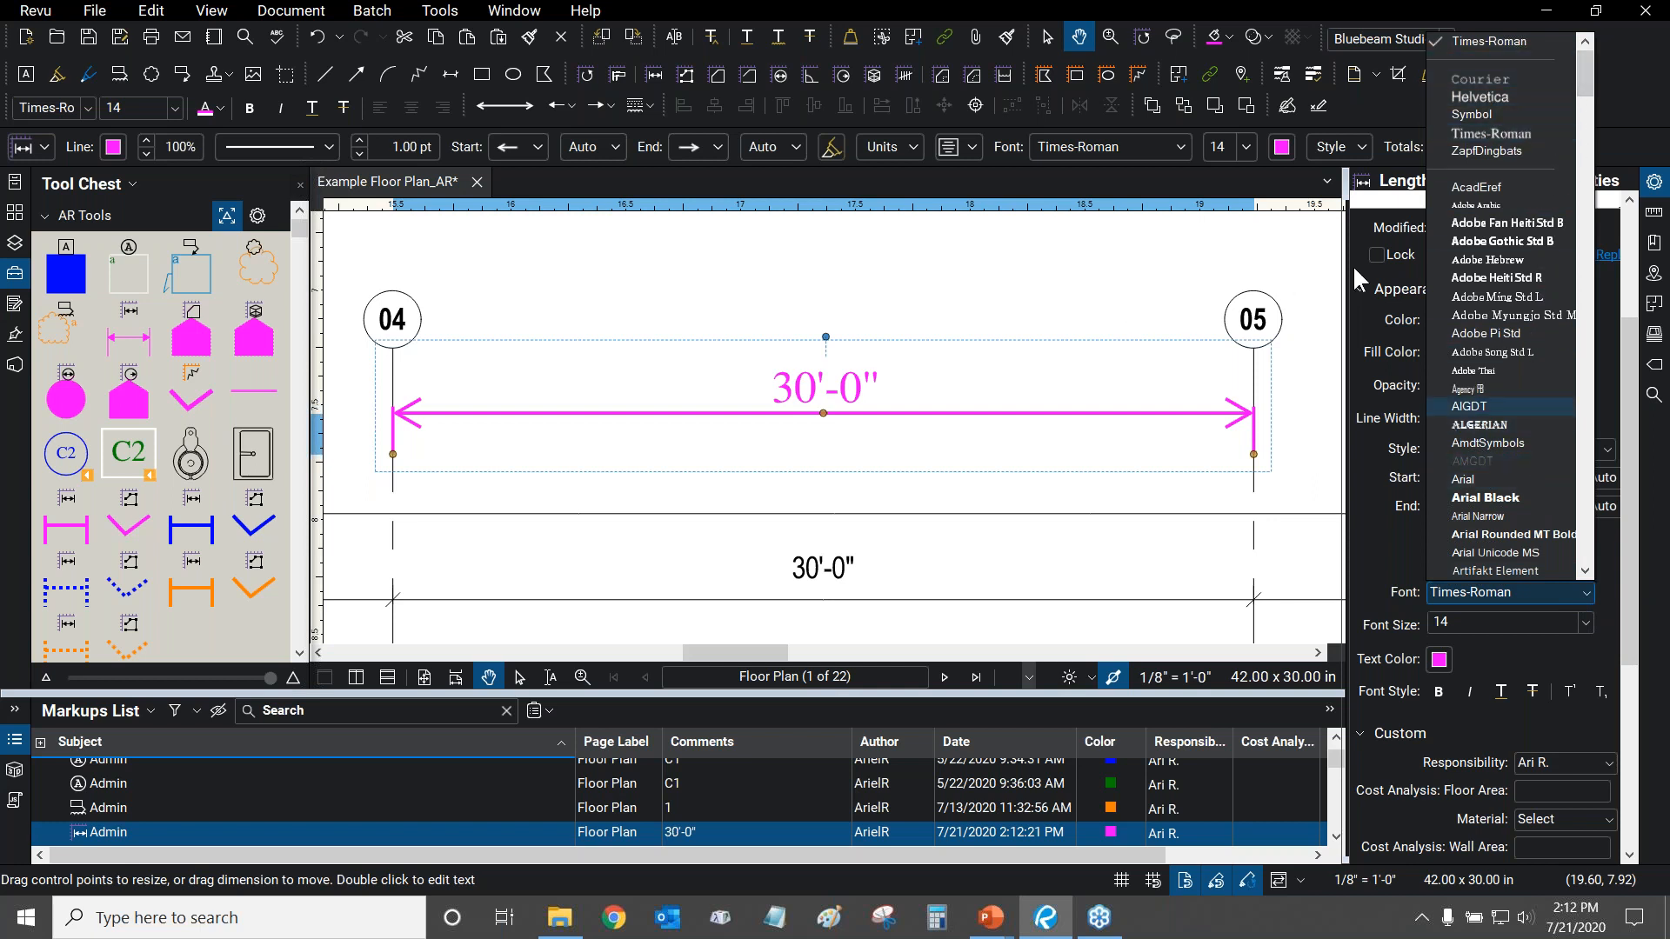
left_click(1359, 218)
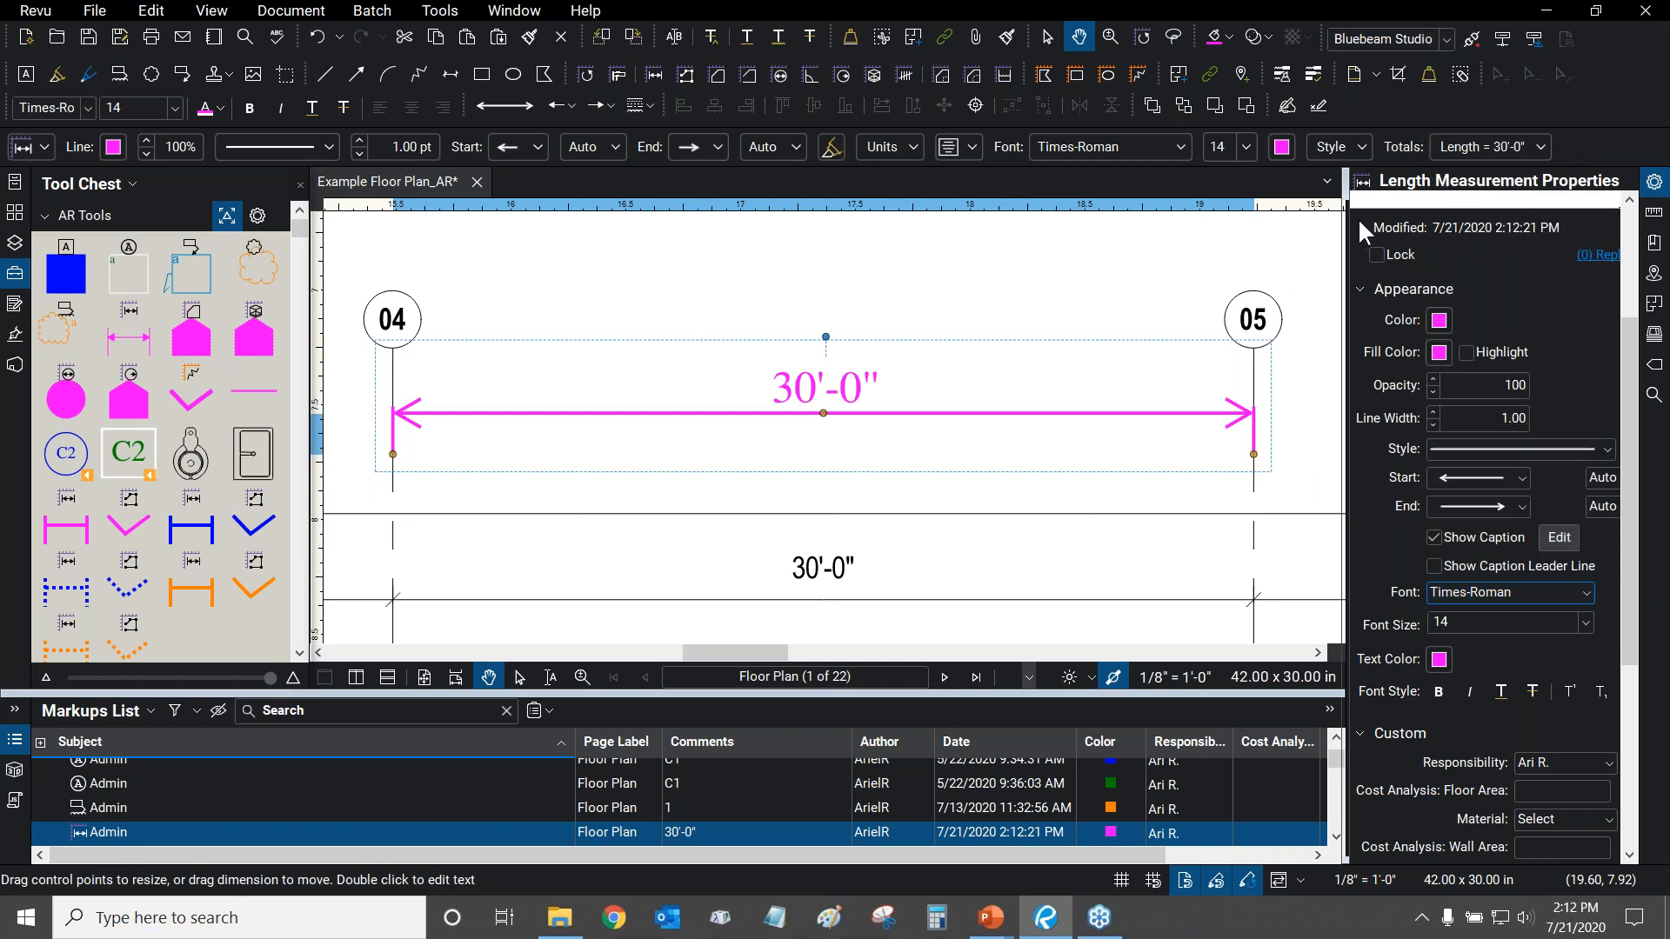
left_click(1581, 622)
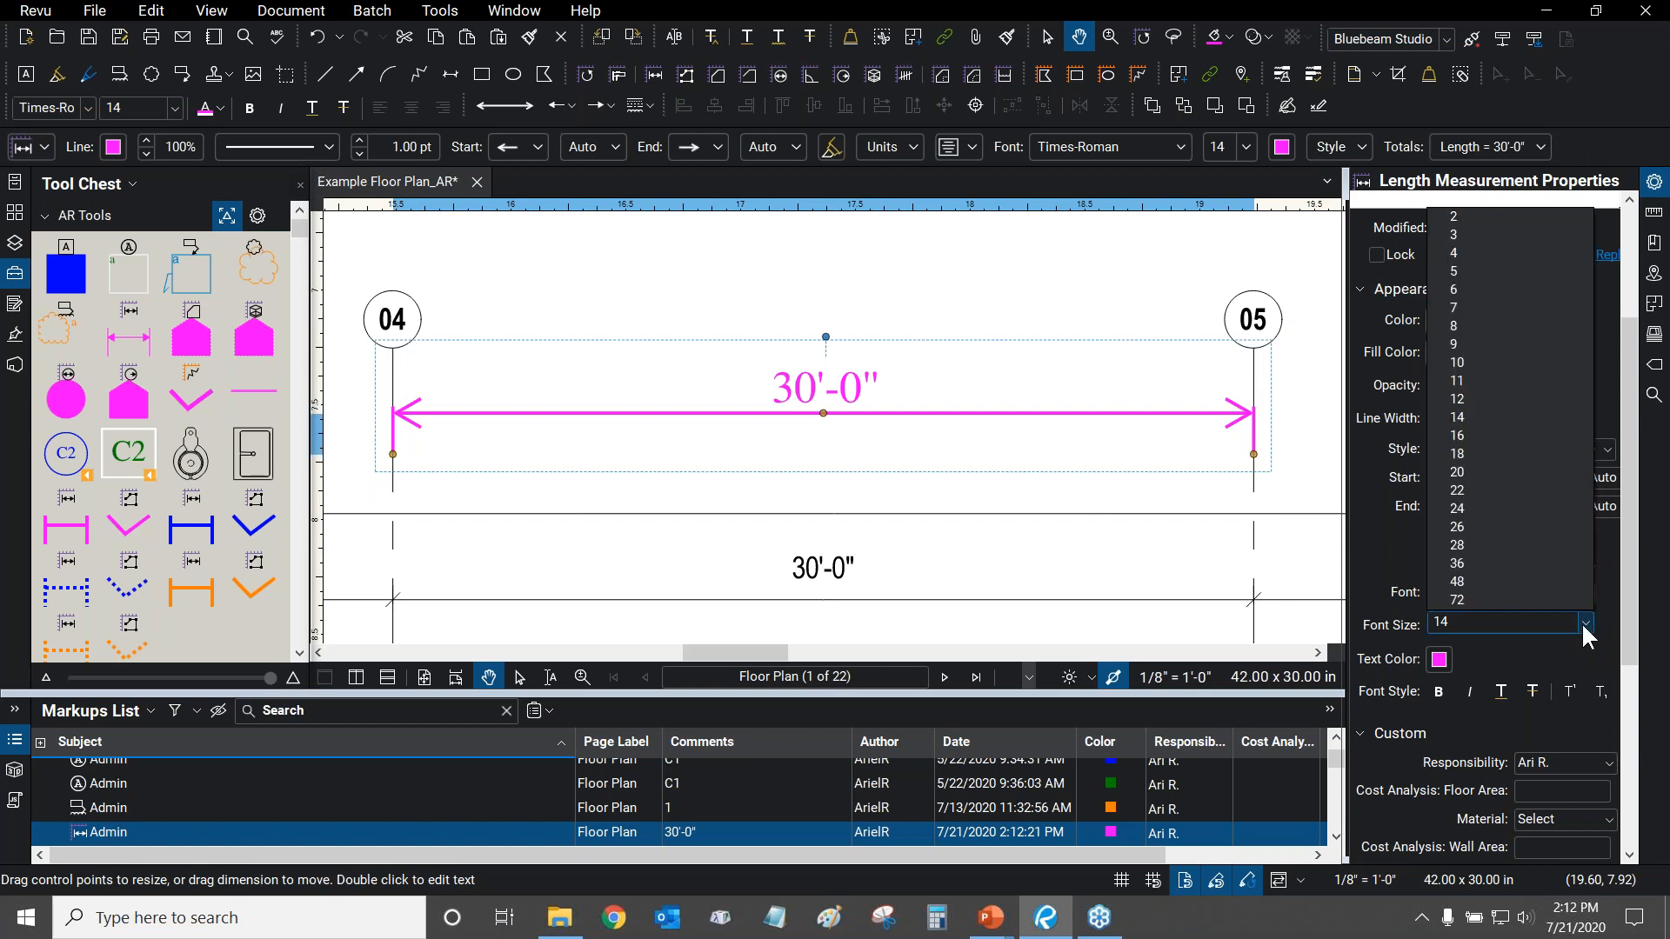
left_click(1581, 624)
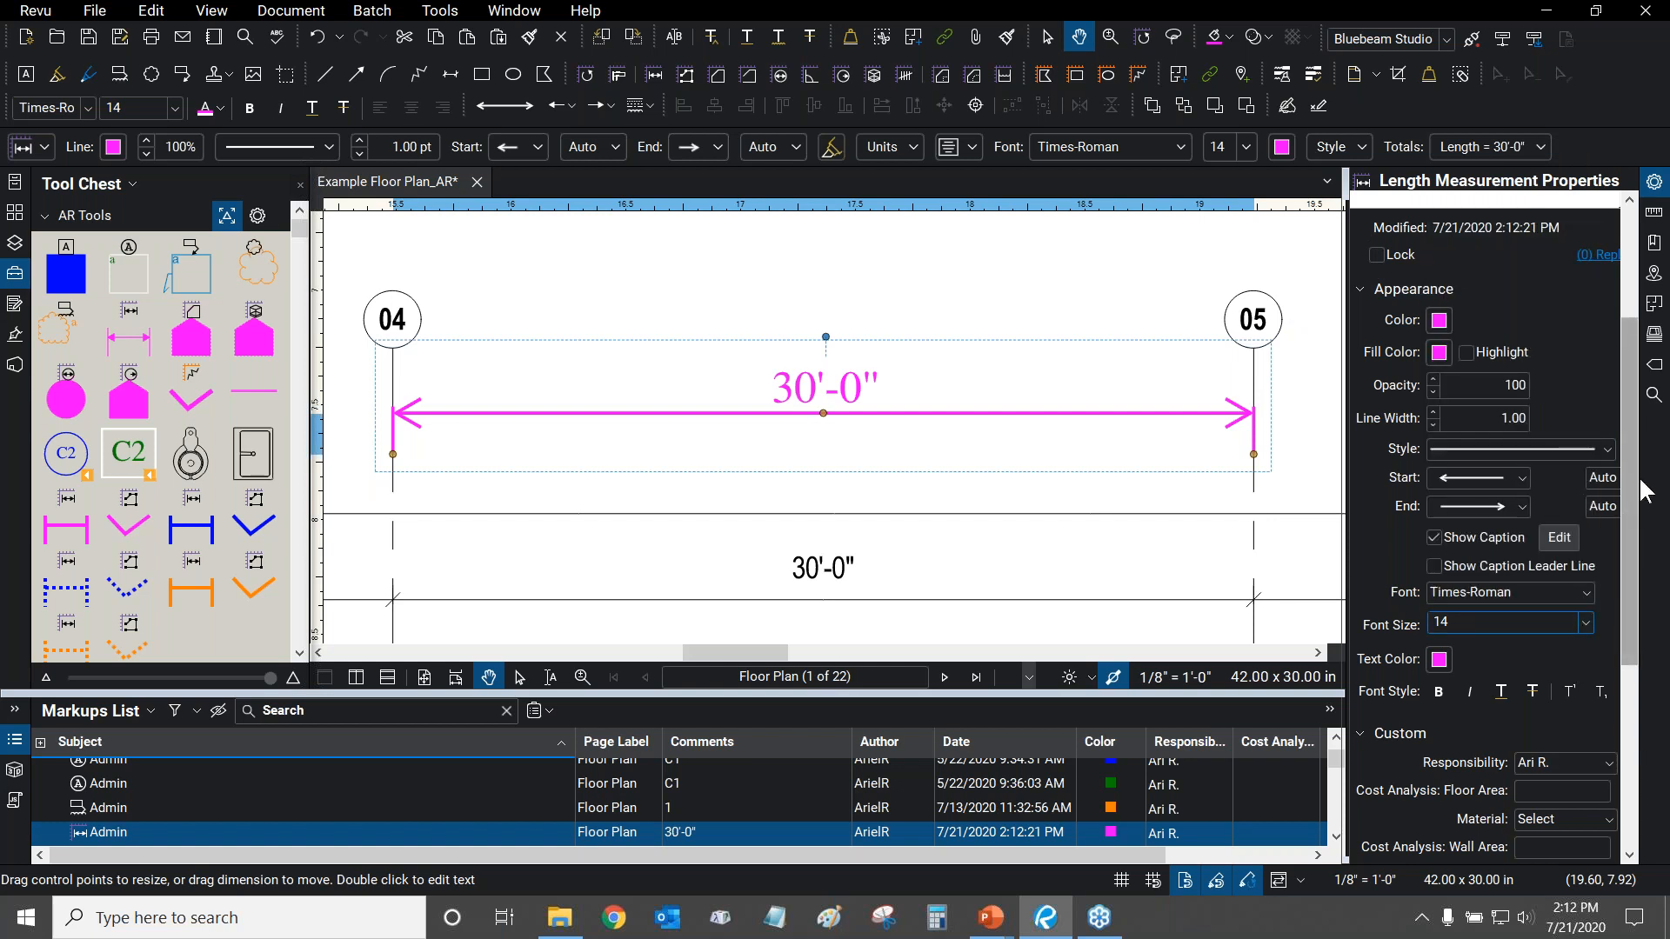
Toggle bold, italic and underline on and off for the measurement's caption text.
scroll(1522, 487, "down", 3)
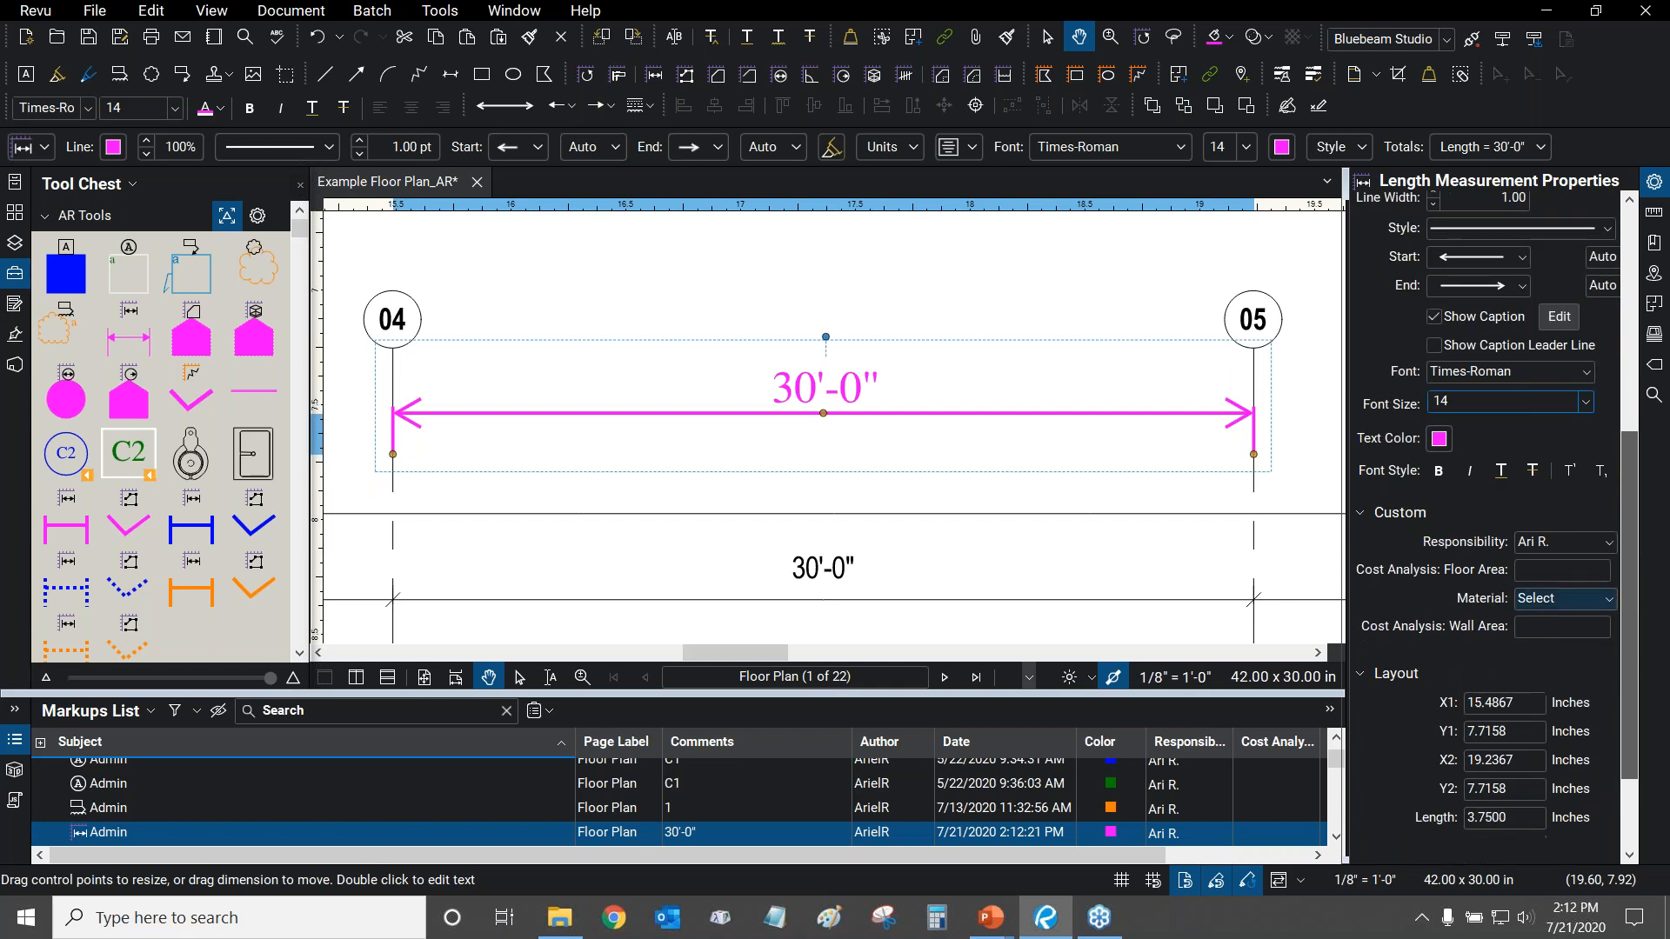
left_click(1438, 472)
left_click(1438, 473)
left_click(1469, 470)
left_click(1469, 471)
left_click(1500, 472)
left_click(1500, 472)
left_click_drag(1632, 492, 1629, 573)
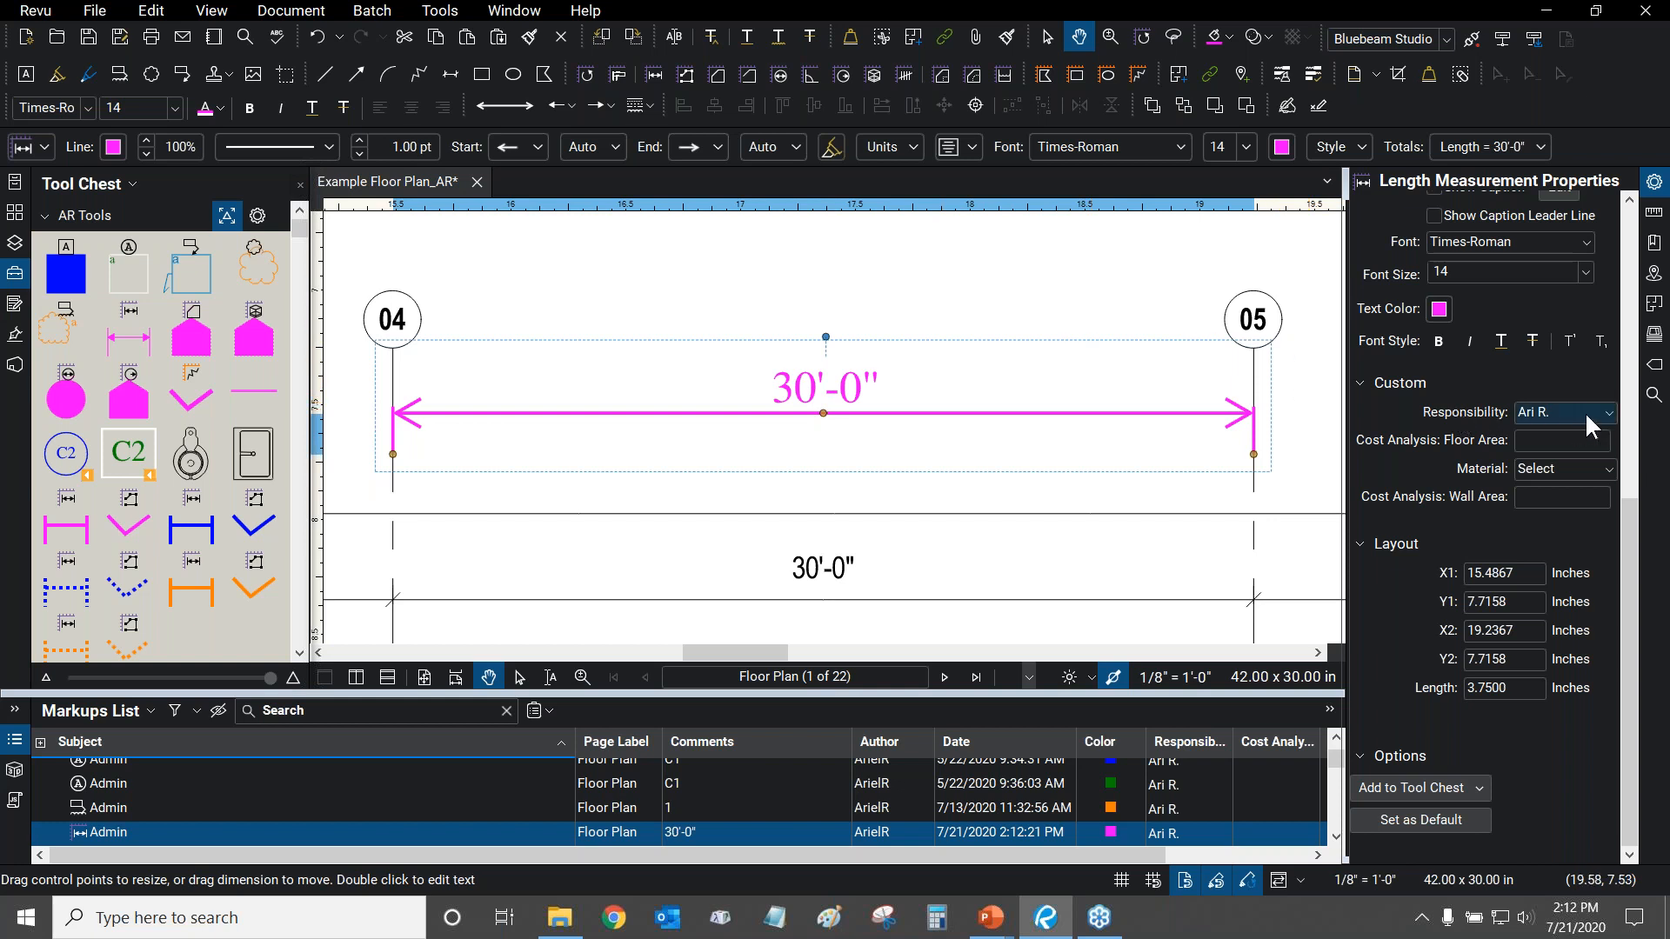
Select the orange vertical length measurement in Office 206 to inspect its properties.
left_click(1543, 441)
scroll(788, 420, "down", 3)
left_click(709, 348)
left_click_drag(665, 428, 942, 233)
scroll(772, 474, "up", 3)
scroll(862, 433, "up", 2)
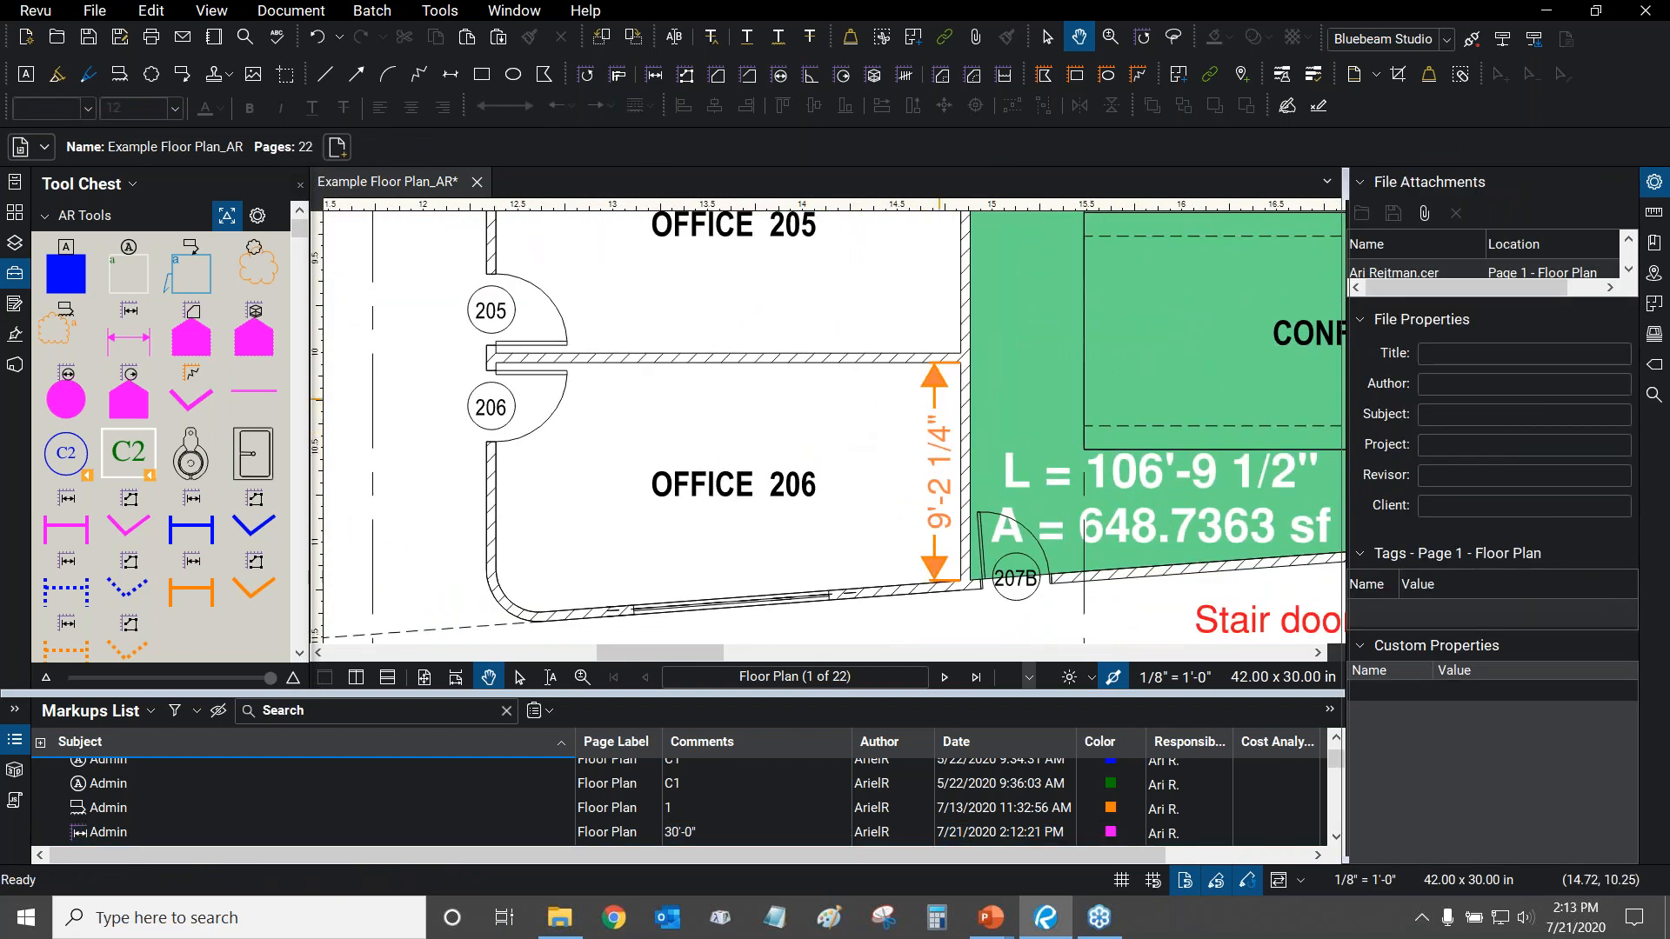
left_click(951, 418)
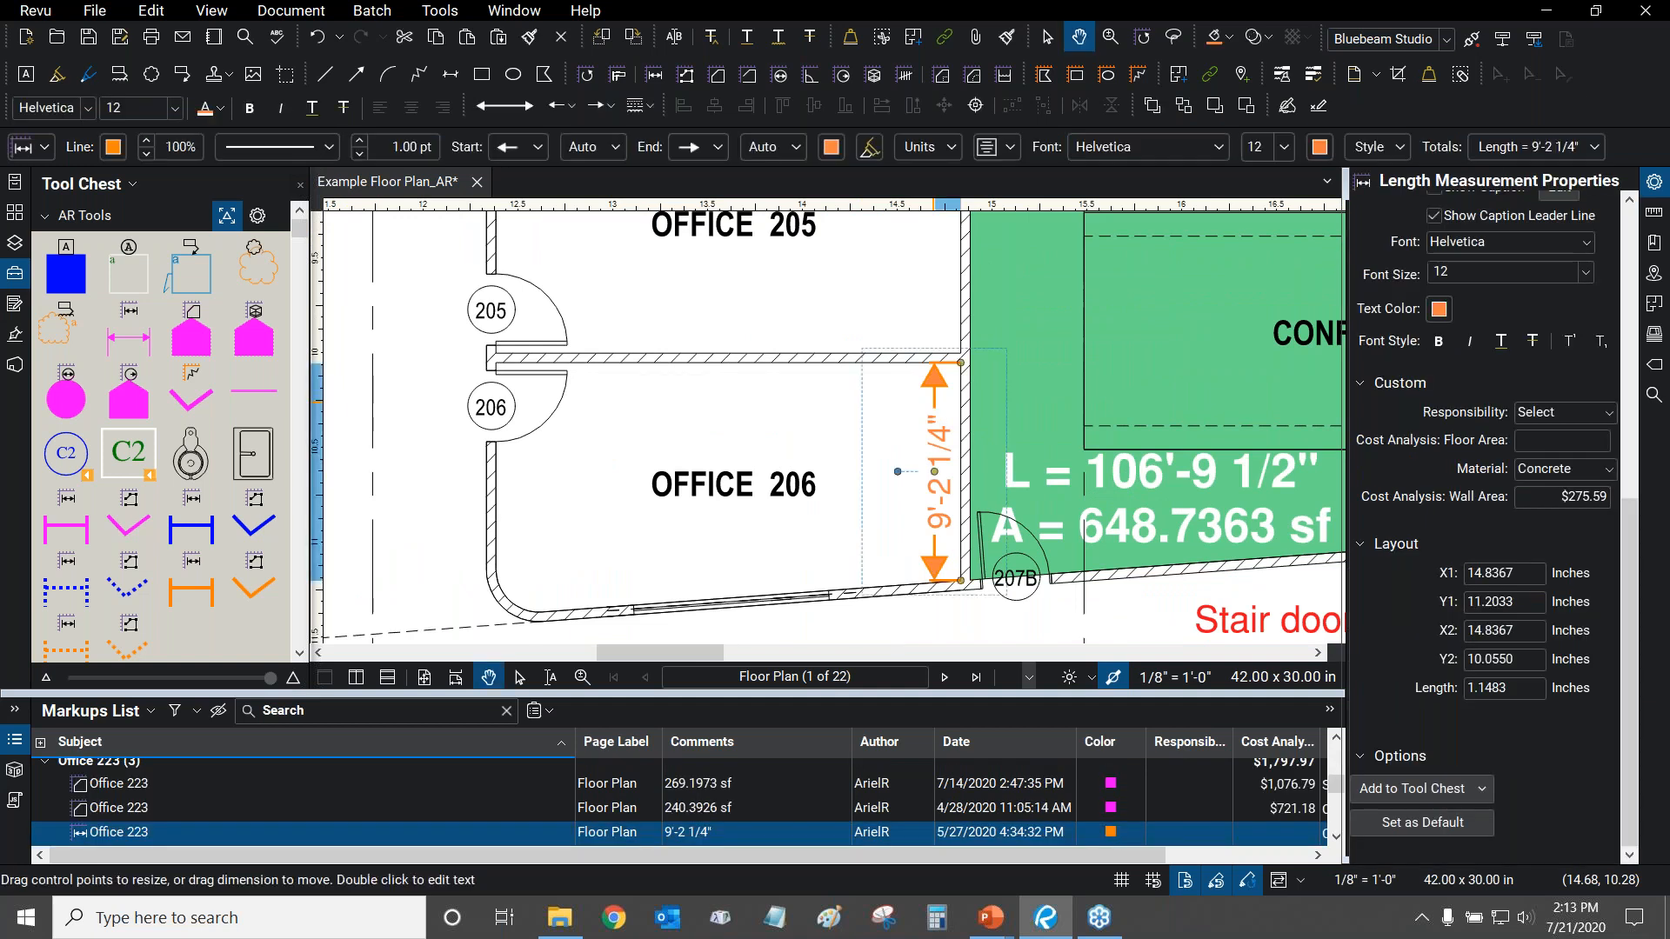
left_click_drag(829, 429, 760, 399)
scroll(720, 365, "up", 2)
scroll(766, 394, "down", 2)
scroll(791, 384, "up", 1)
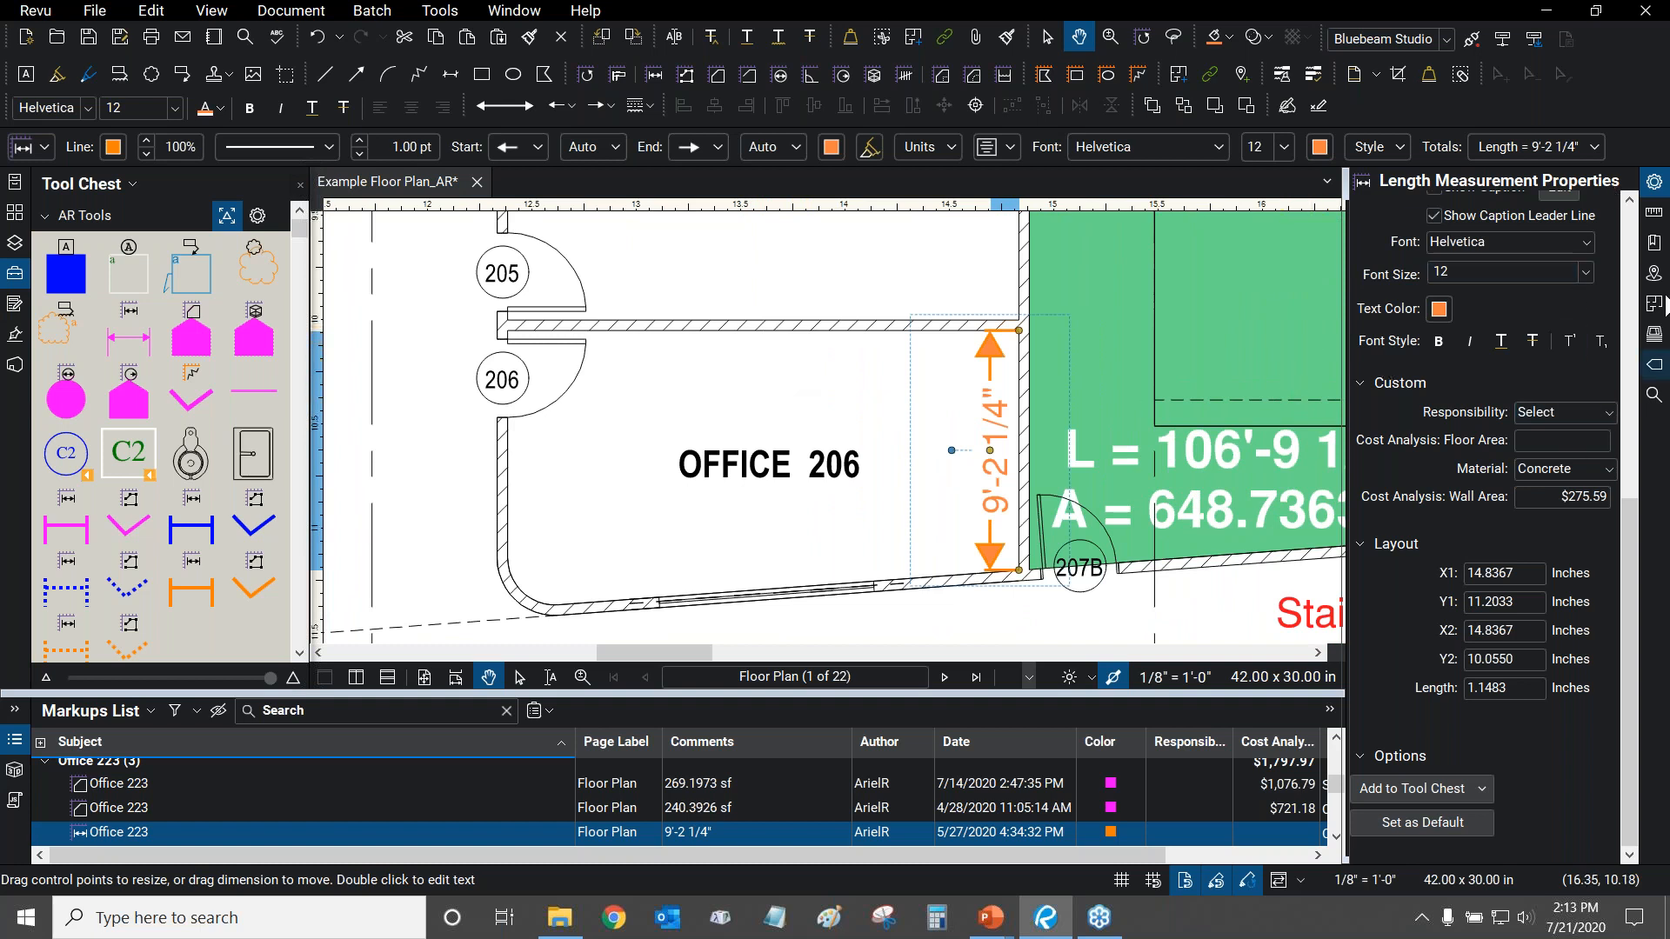
Examine the Office 206 measurement's depth setting, its Material choices and its wall area cost field.
left_click(1656, 212)
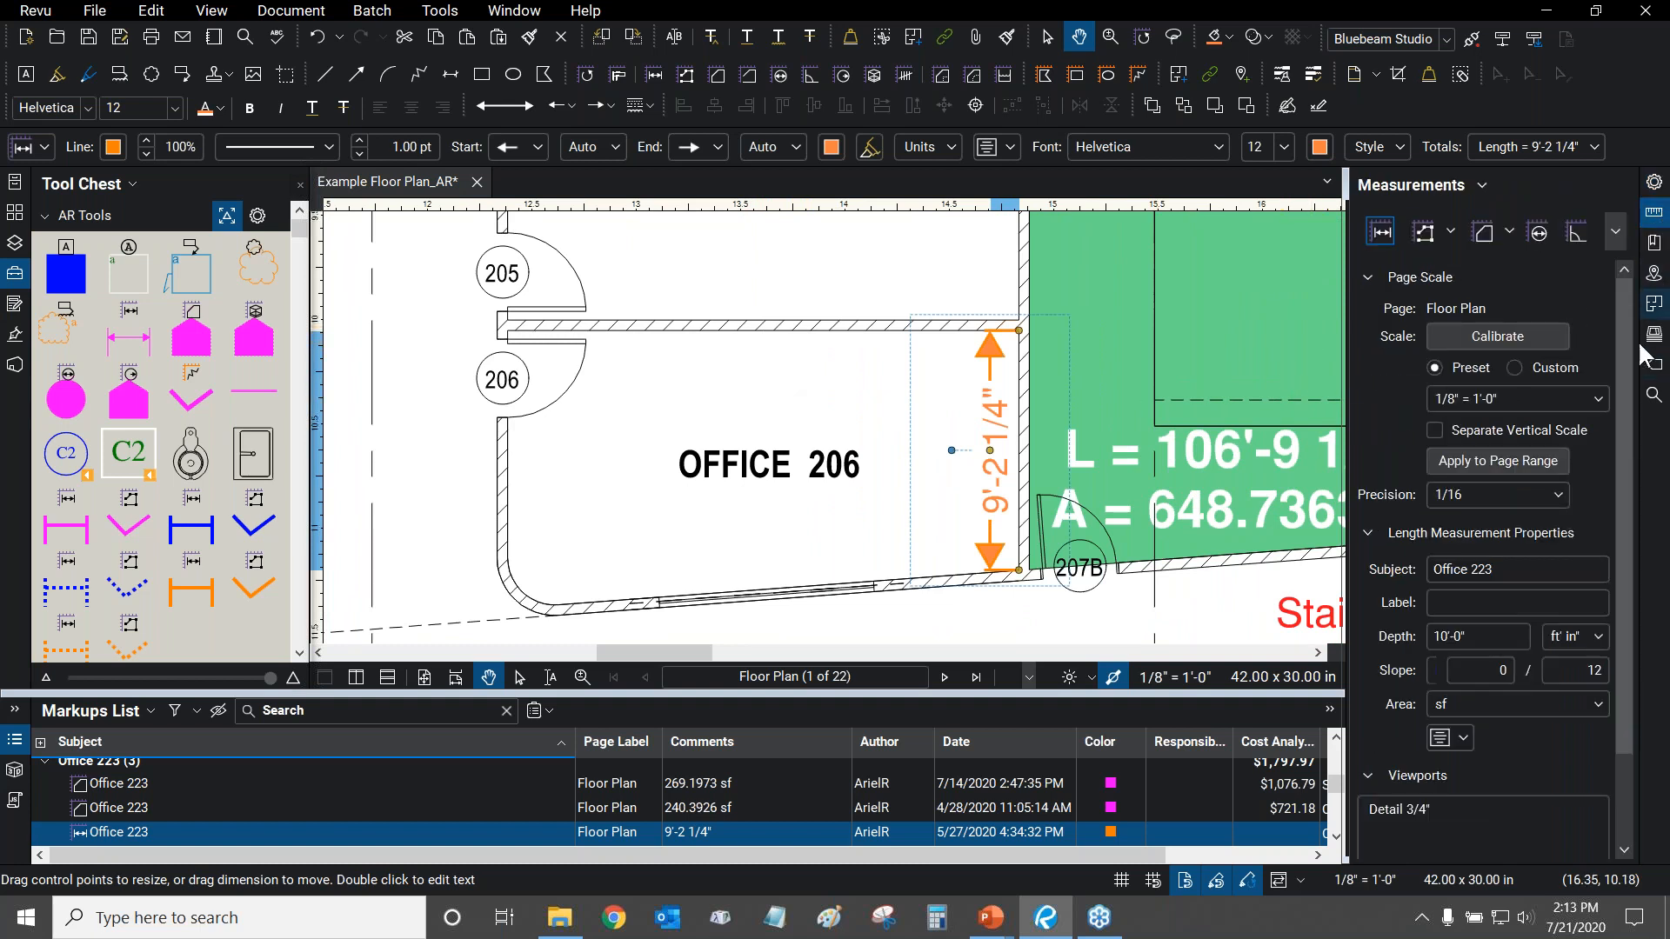
left_click_drag(1625, 330, 1606, 401)
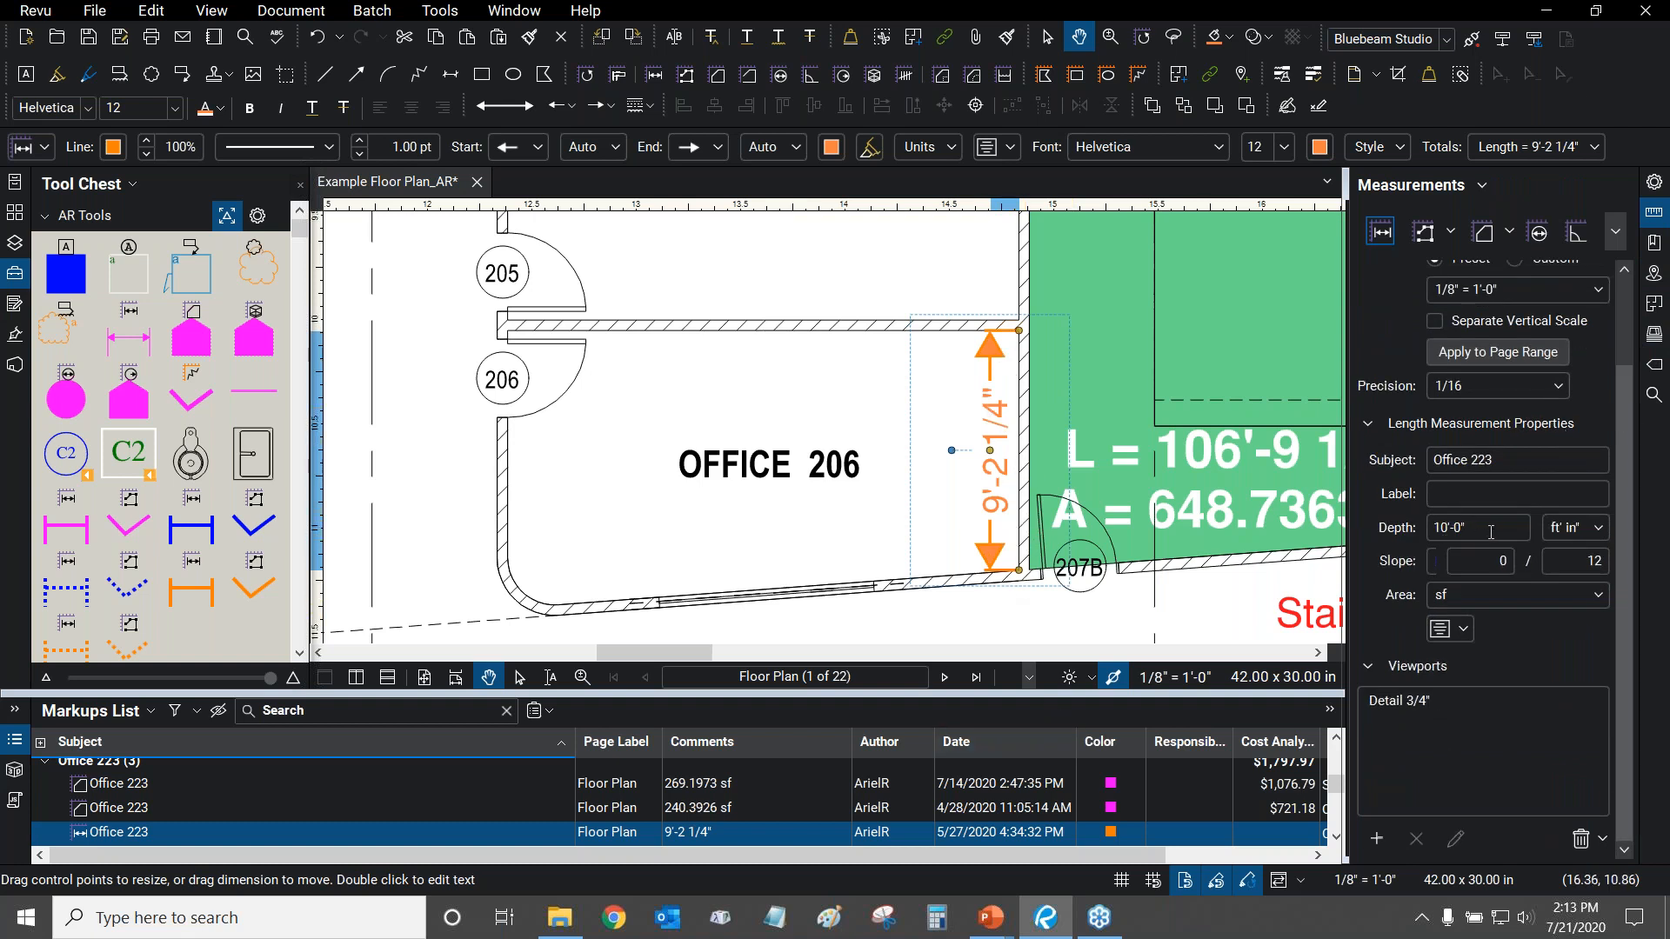
left_click(1655, 182)
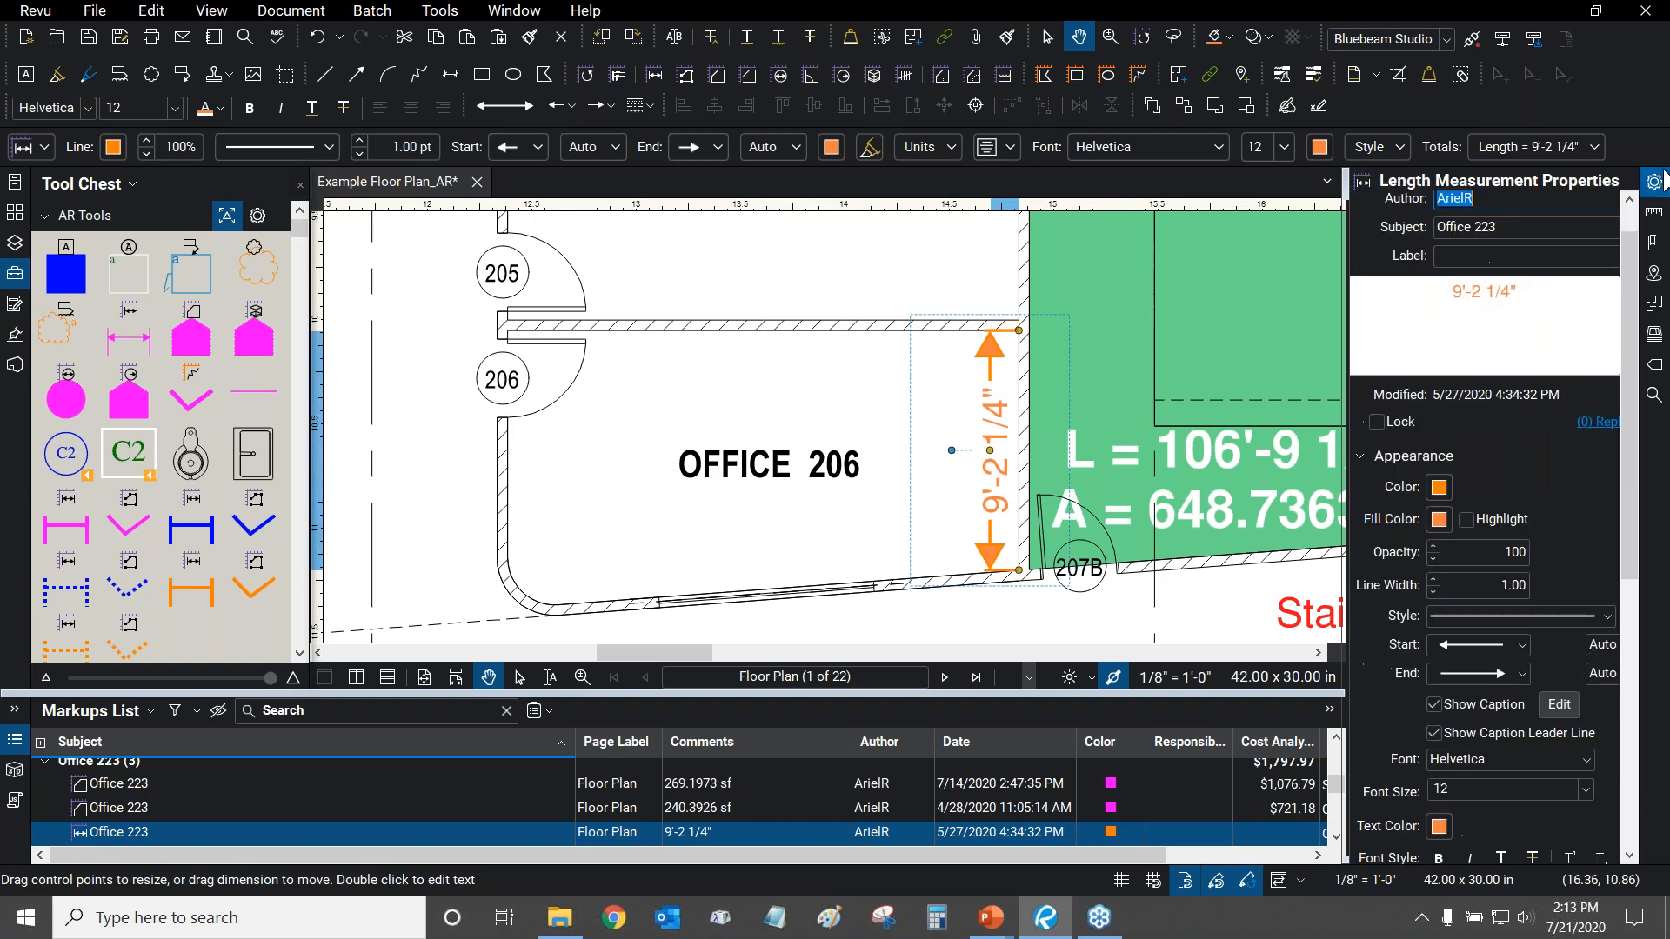
left_click_drag(1631, 330, 1628, 600)
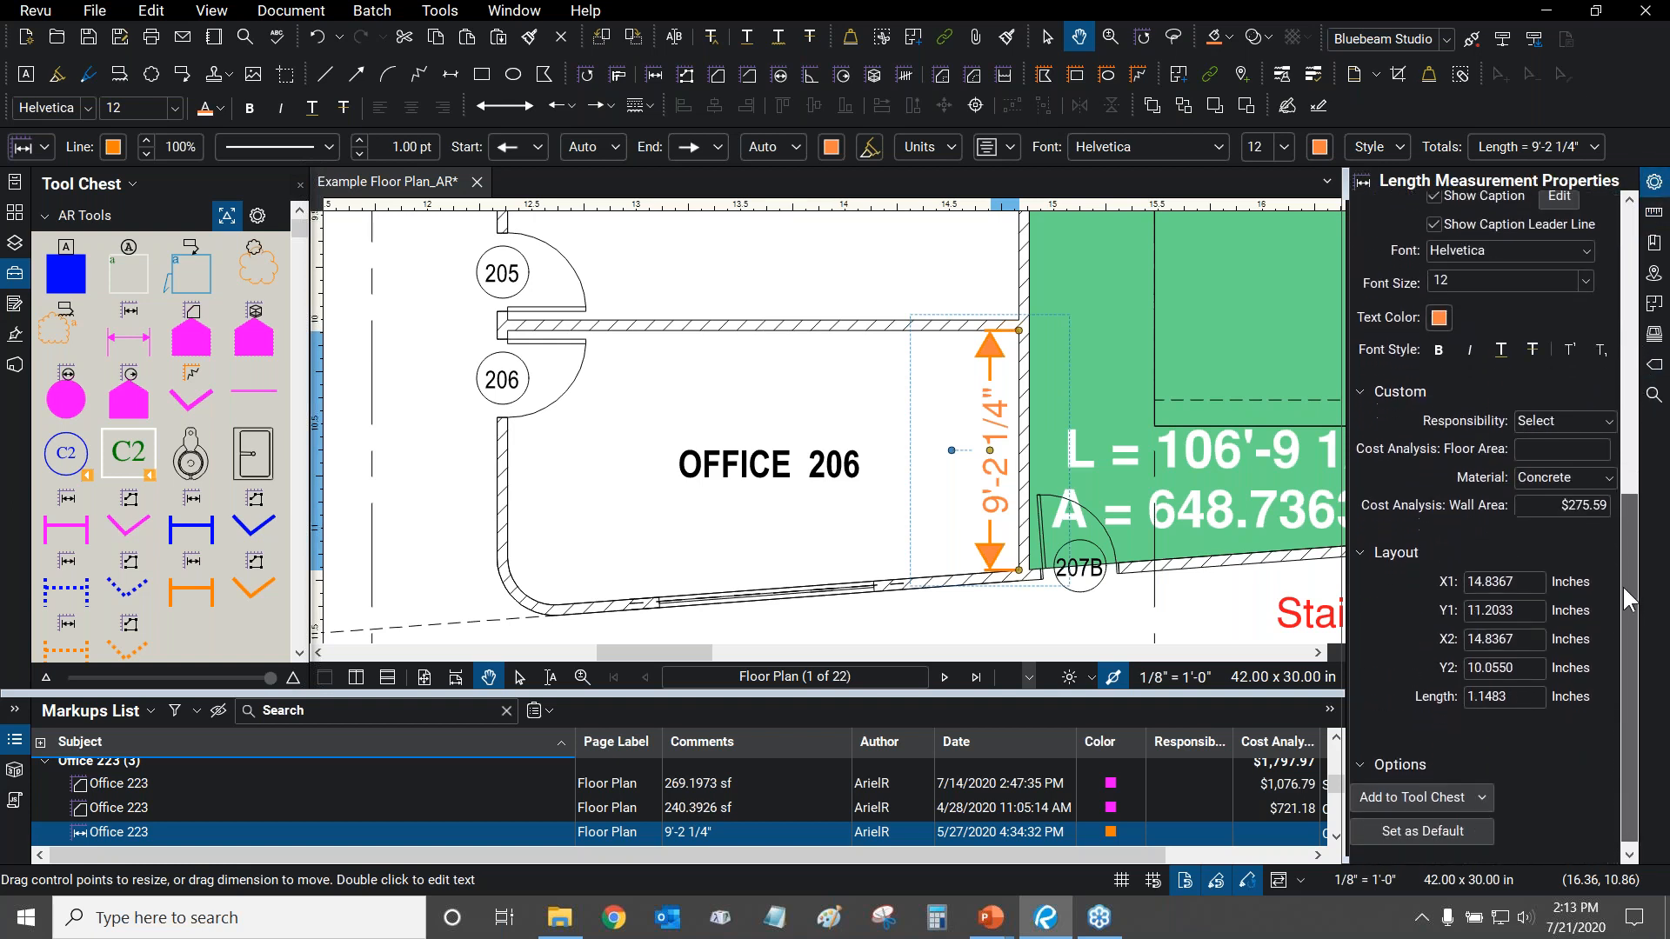
left_click(1576, 473)
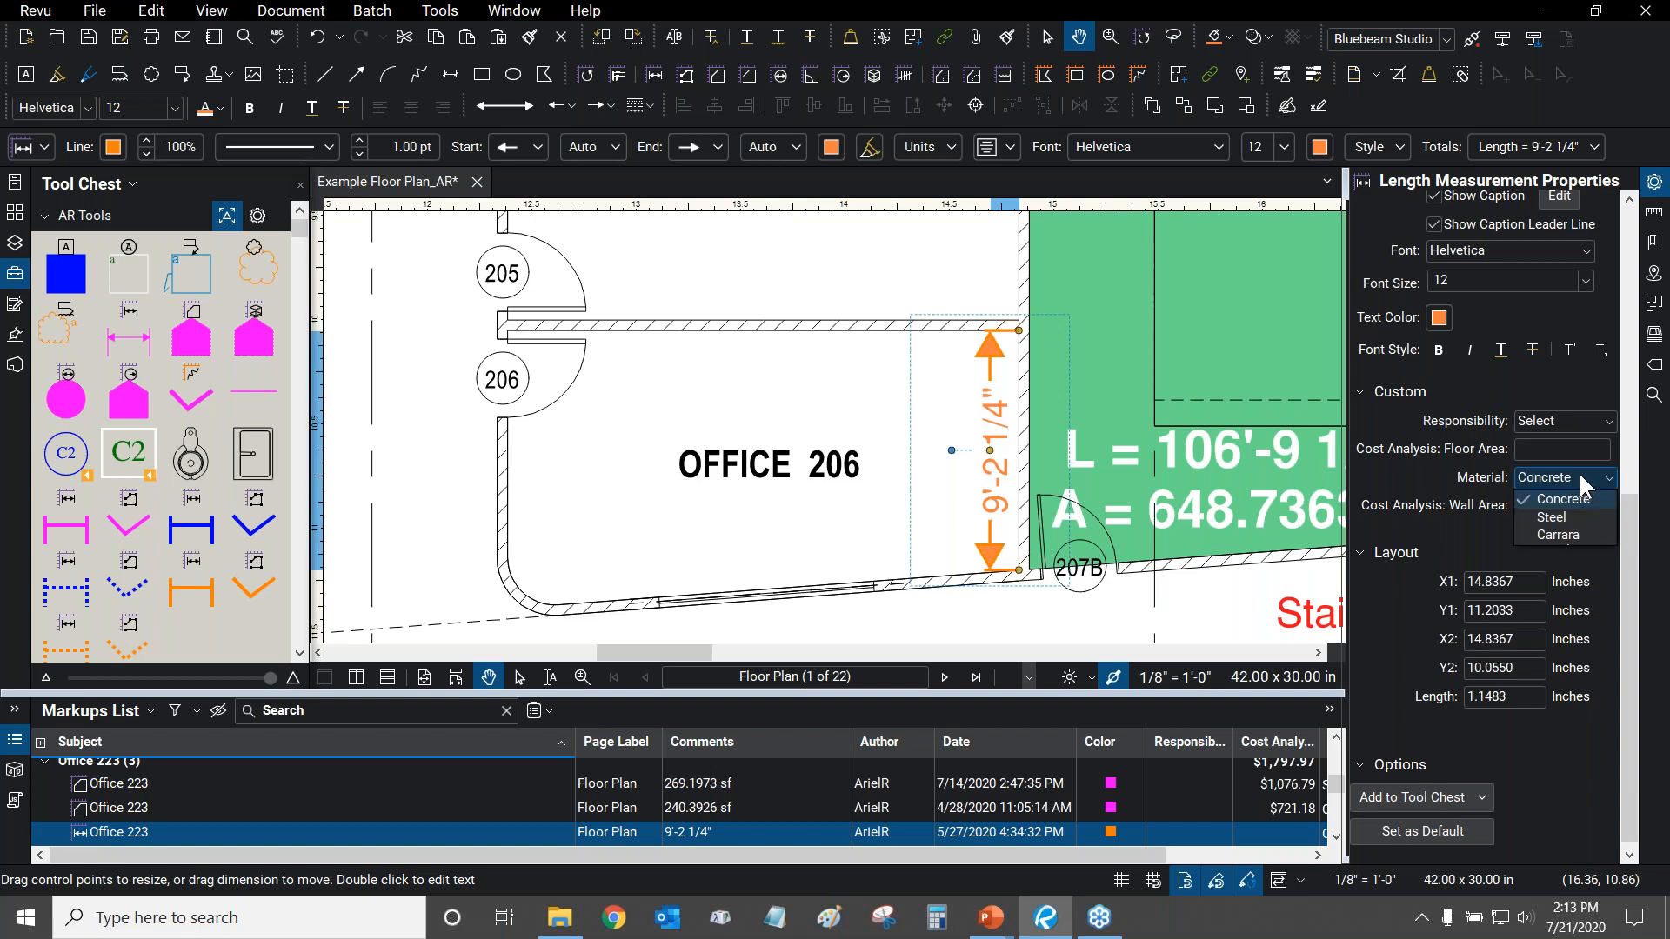
left_click(1391, 477)
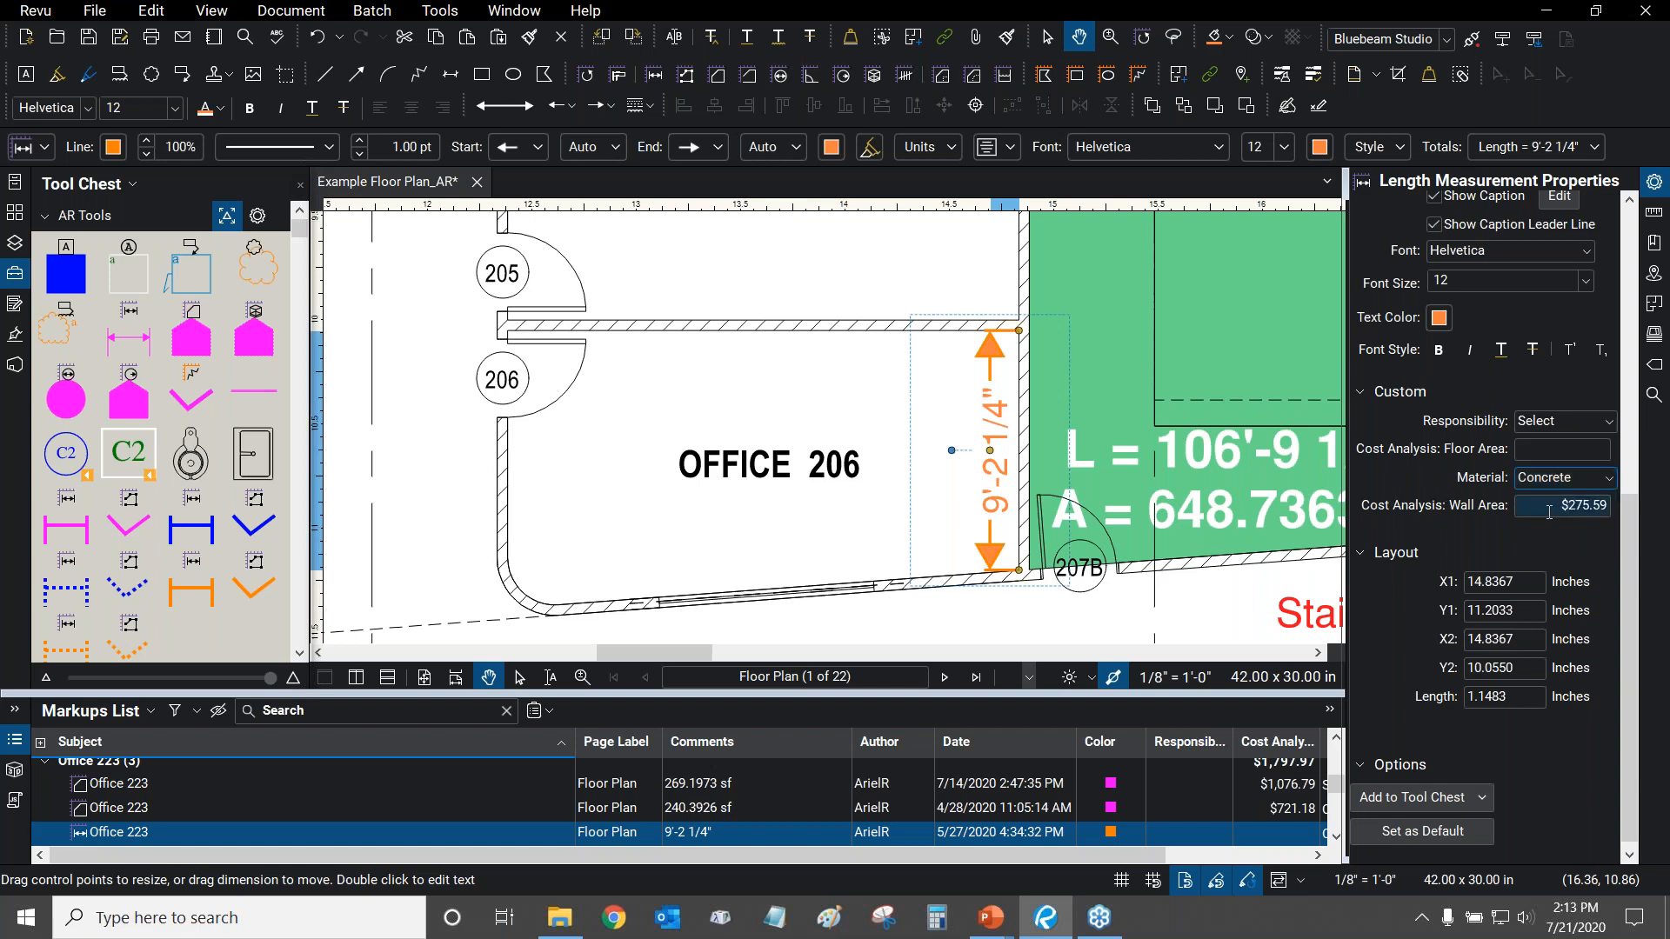
Try Steel as the Office 206 measurement's Material to compare wall area costs, and set it back to Concrete.
left_click(1566, 482)
left_click(1567, 479)
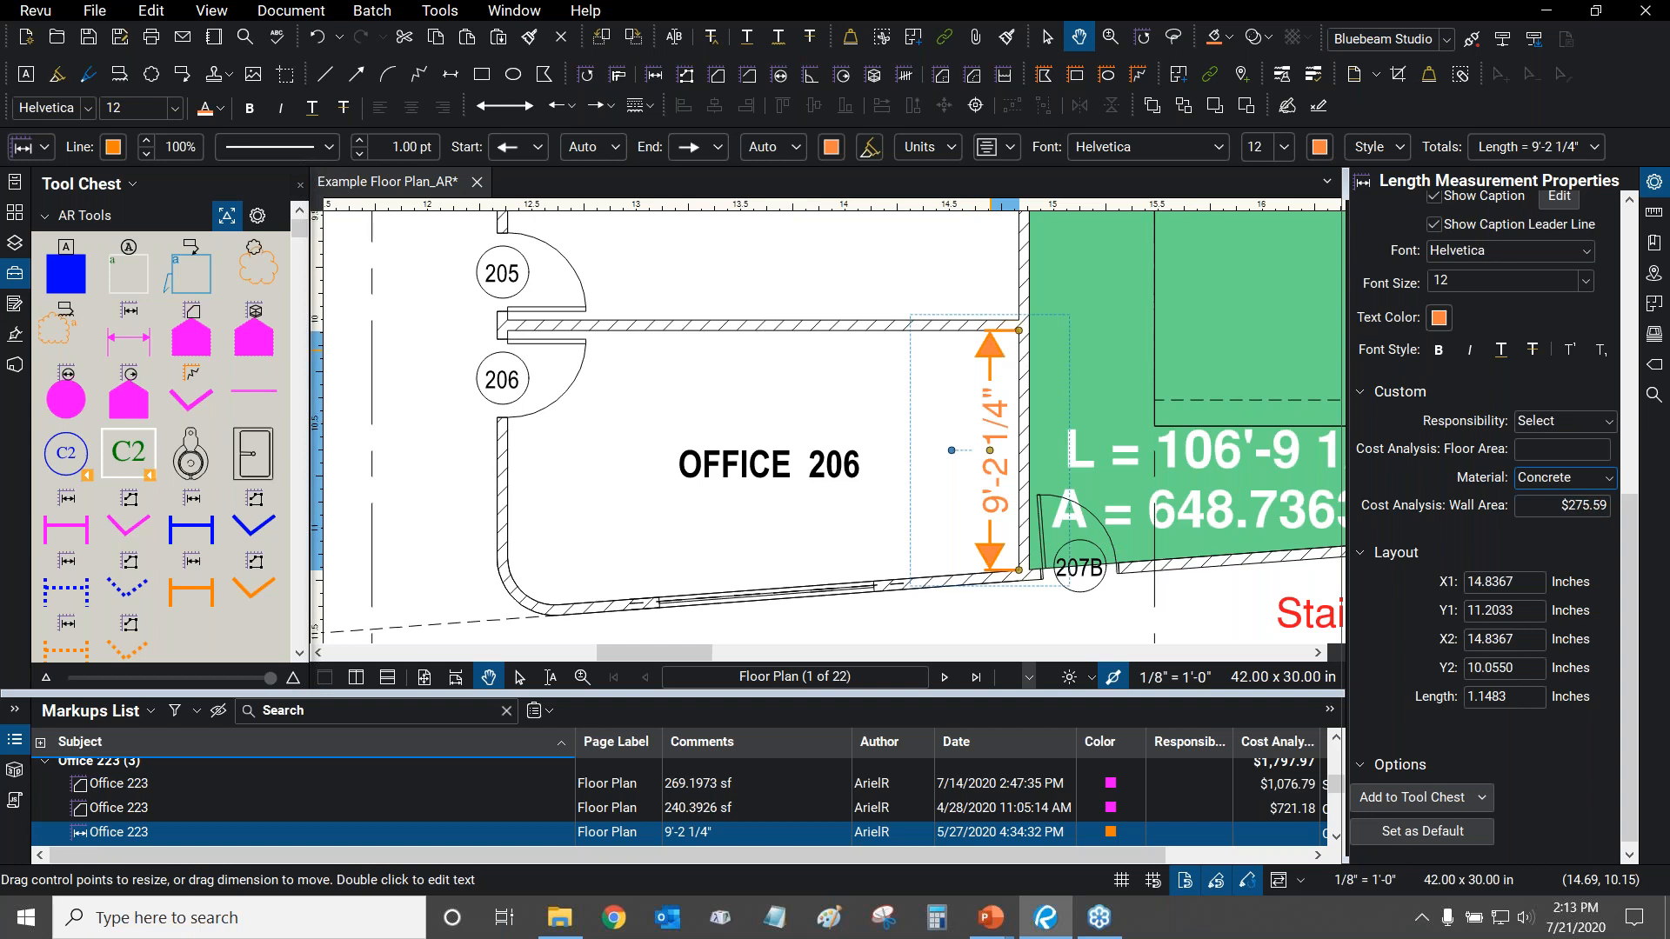
left_click(1552, 478)
left_click(1568, 516)
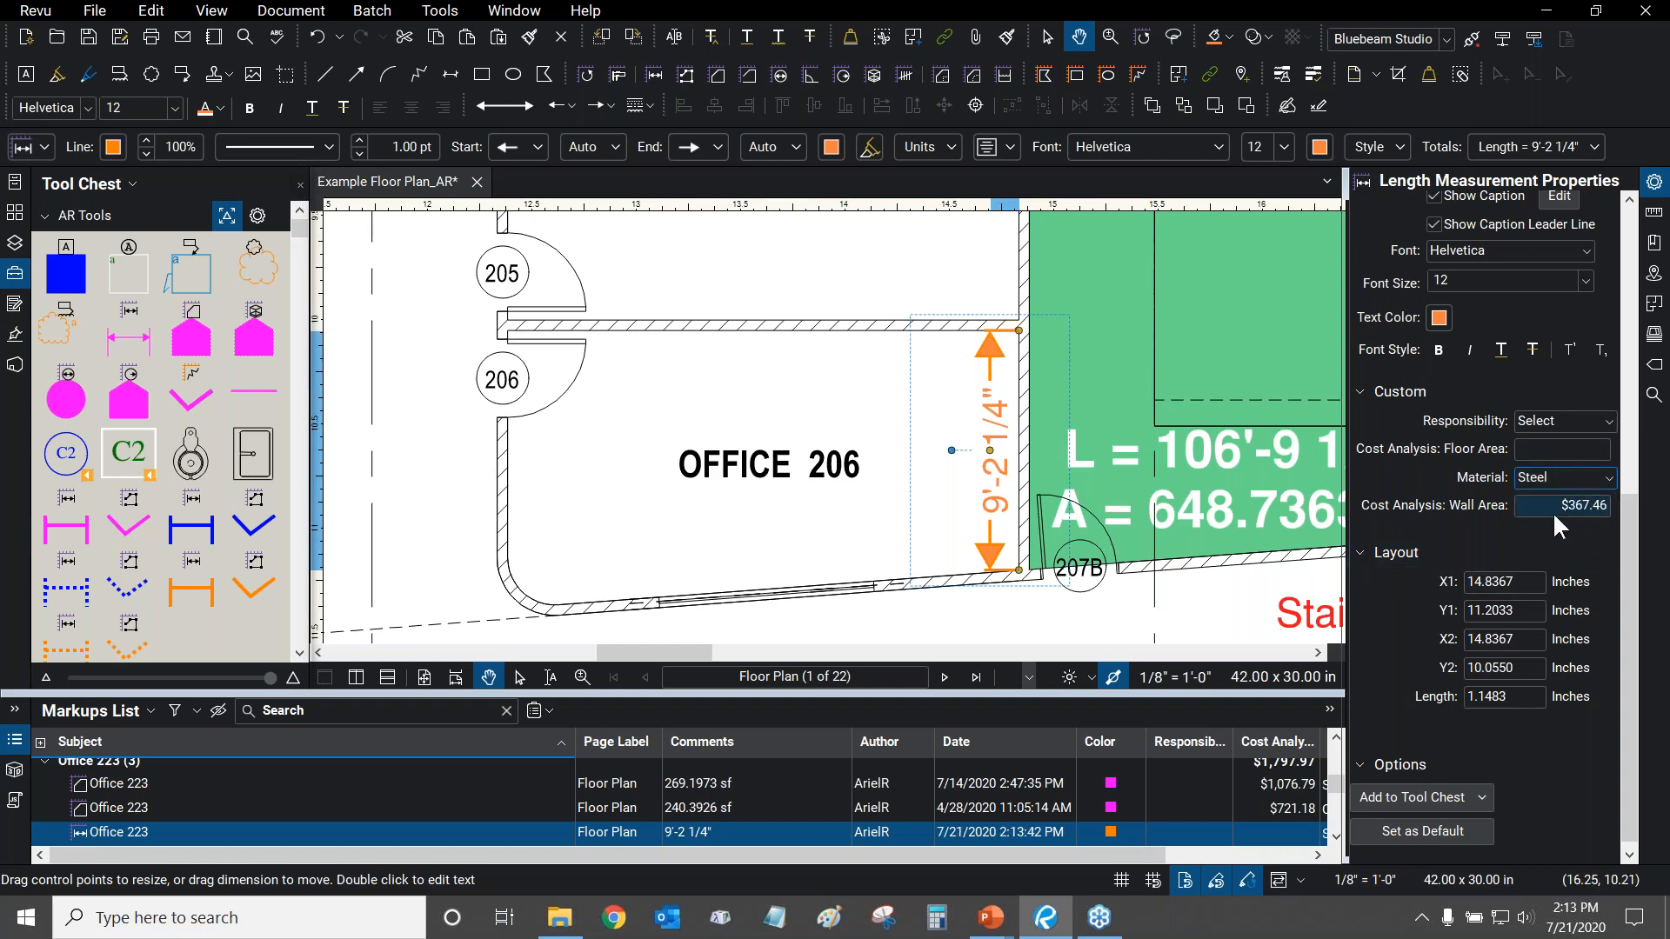
left_click(1564, 478)
left_click(1561, 534)
left_click(1568, 477)
left_click(1563, 499)
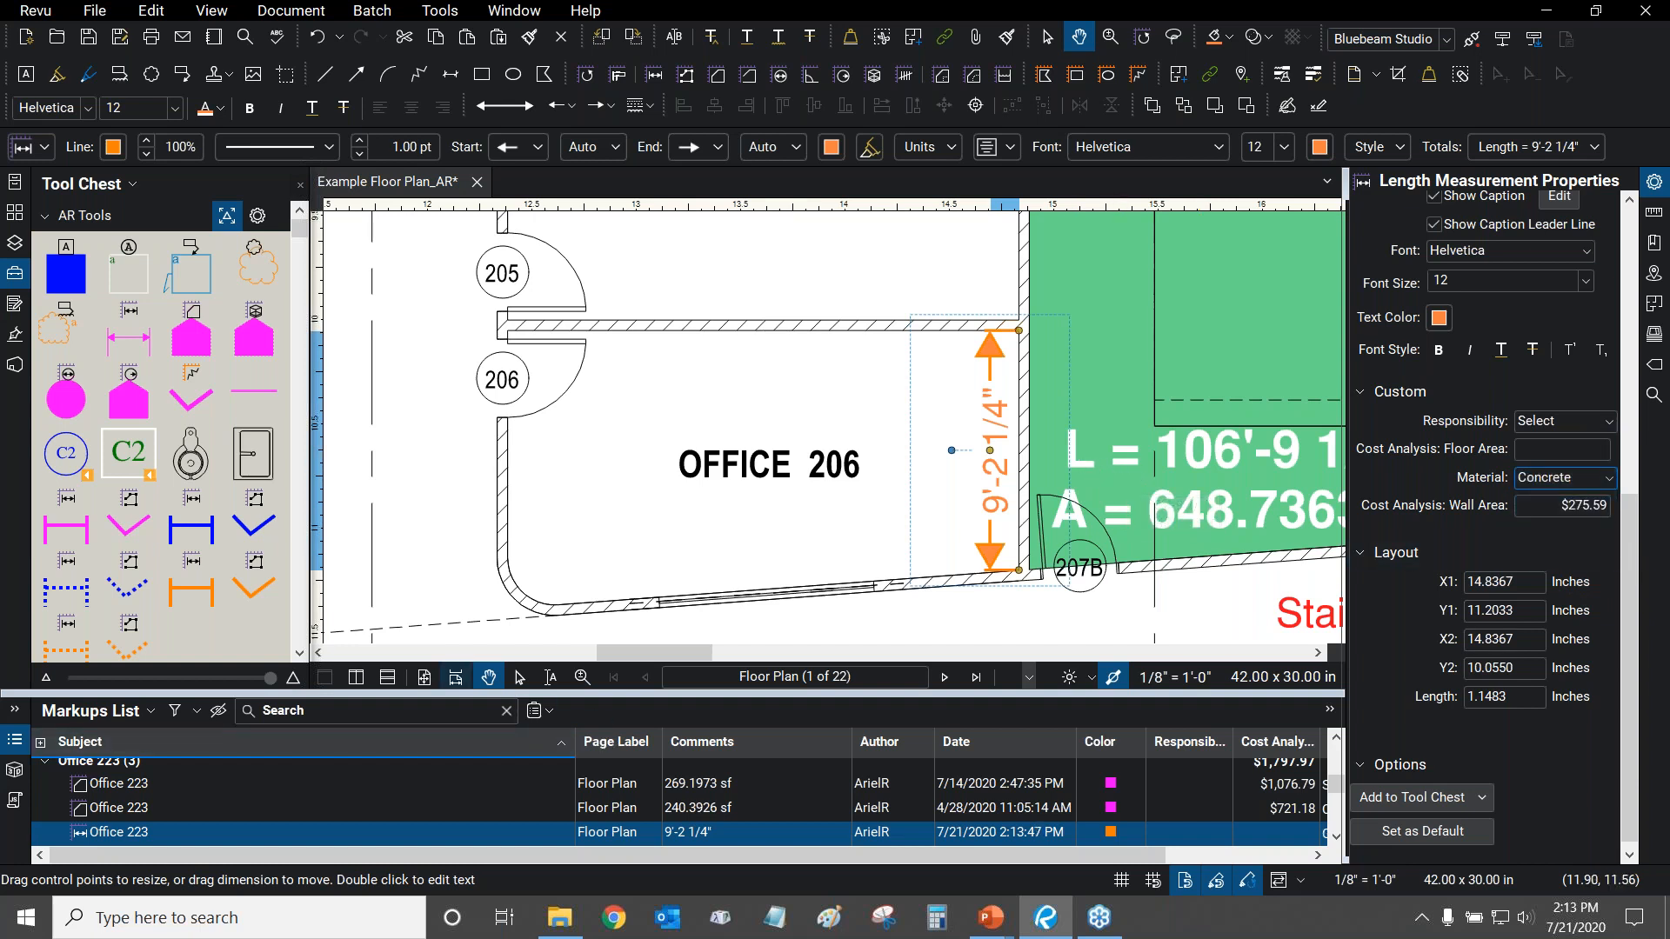
Collapse the Markups List and deselect the Office 206 length measurement.
double_click(584, 693)
left_click_drag(884, 592, 891, 622)
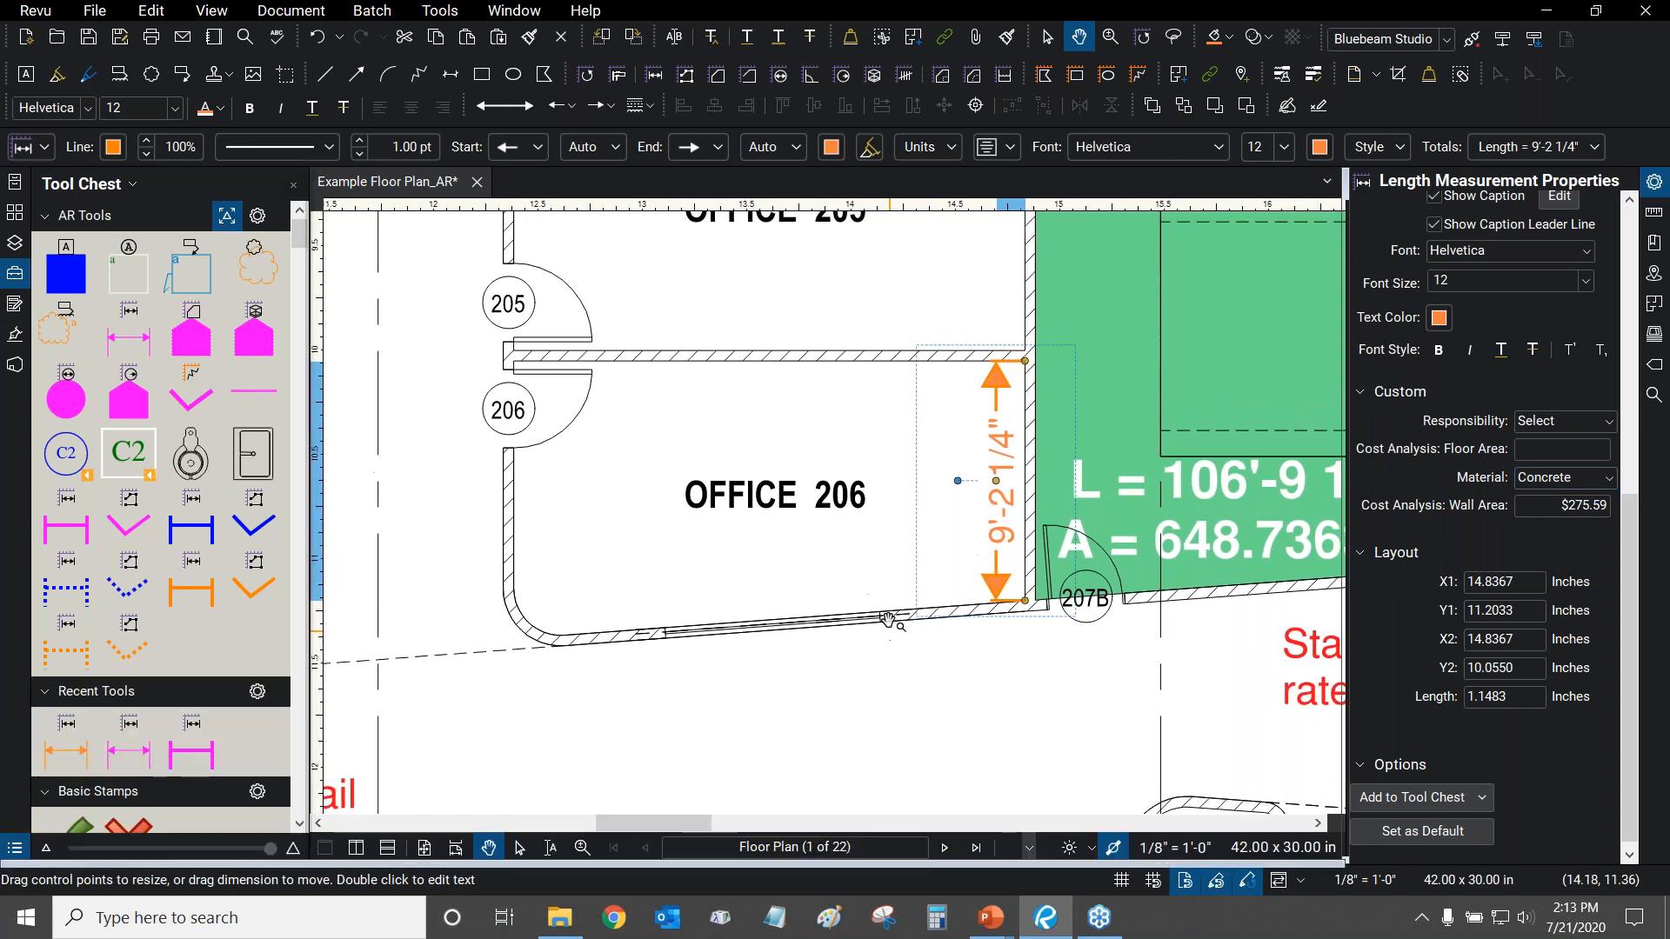
left_click(994, 304)
left_click_drag(992, 301, 557, 730)
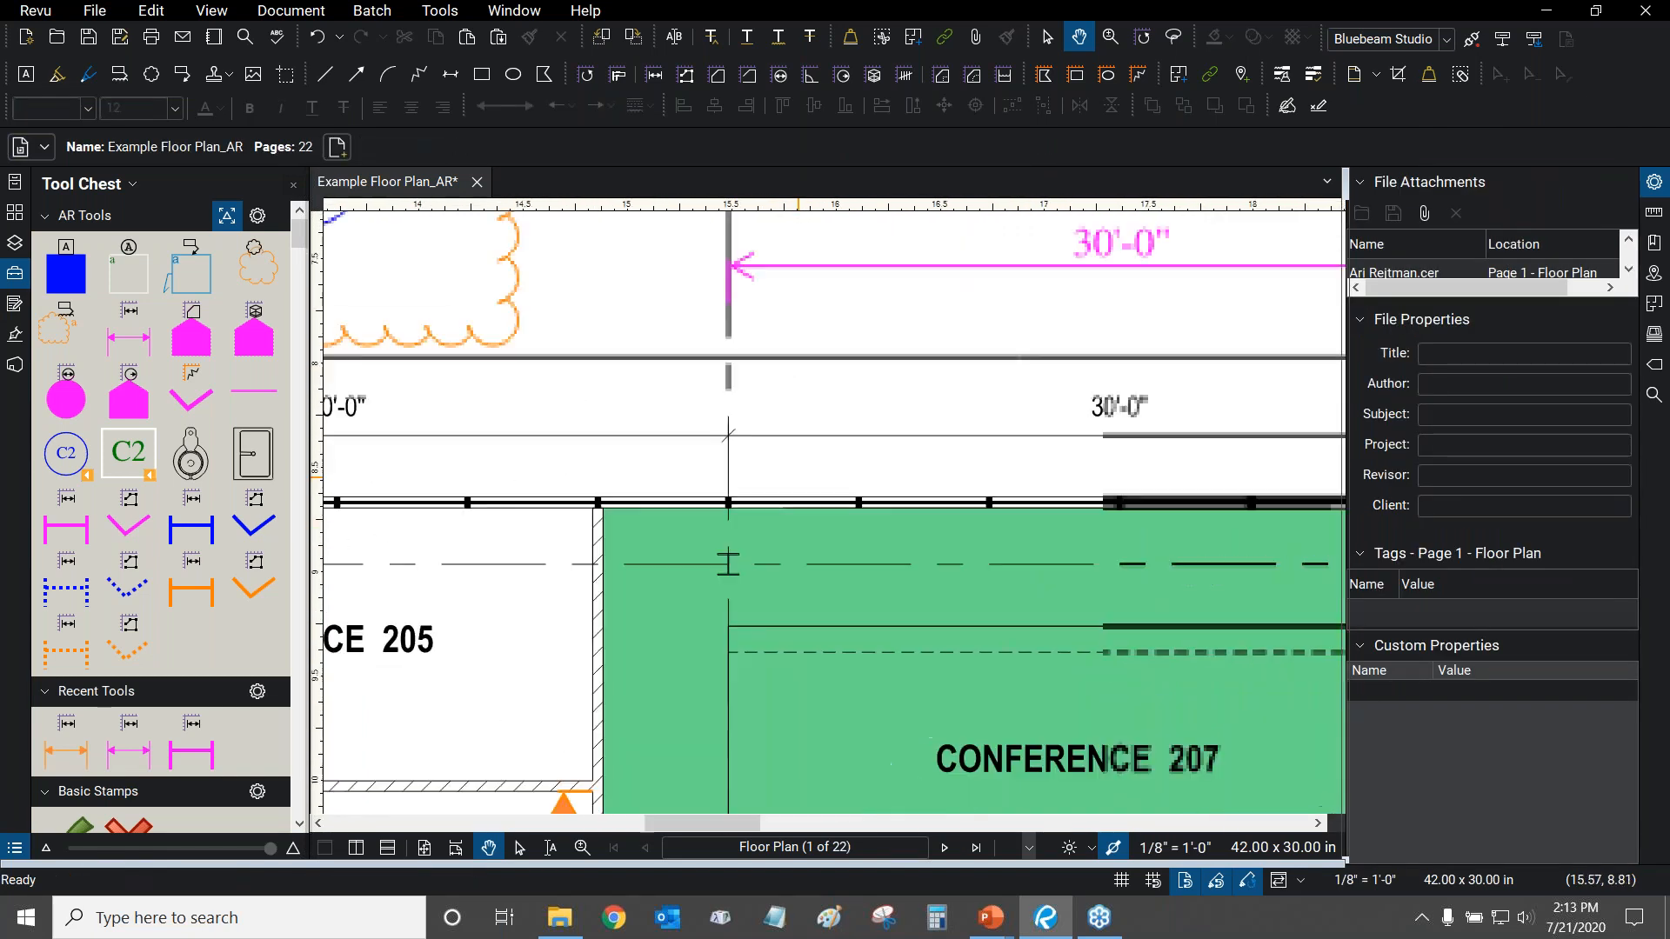
left_click_drag(1108, 265, 961, 381)
left_click(962, 365)
mouse_move(1110, 302)
left_mouse_down()
mouse_move(981, 359)
mouse_move(956, 401)
left_mouse_up()
scroll(931, 383, "up", 1)
left_click(910, 377)
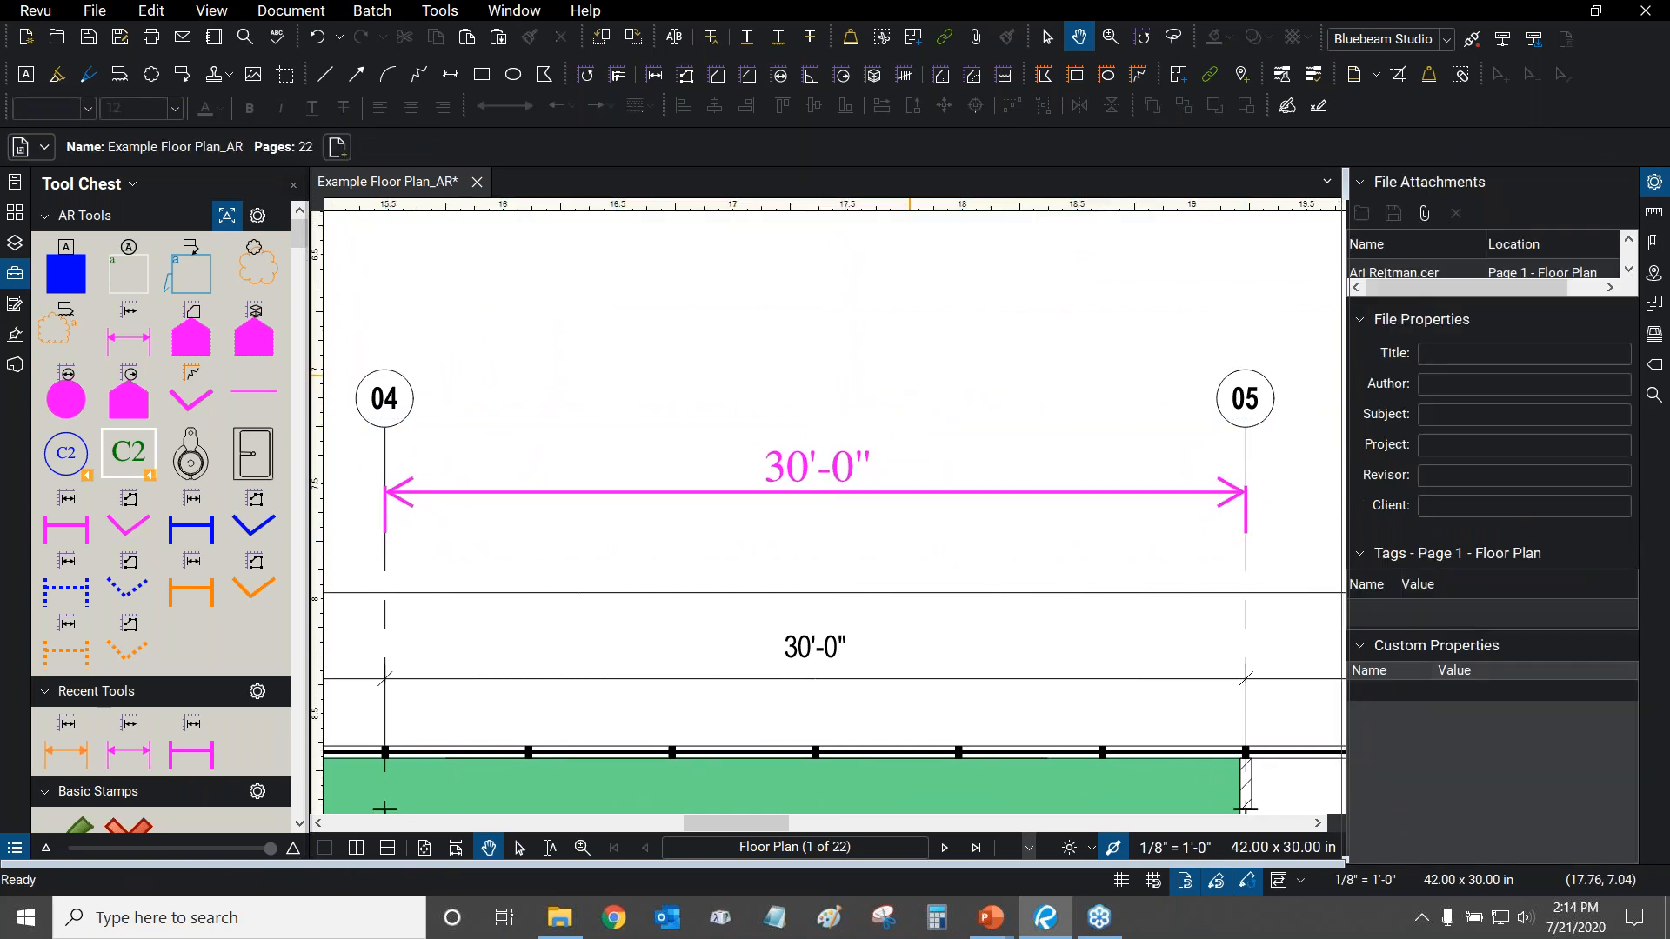
Draw an open three-segment Polylength measurement about 28 feet long in the blank area above grid bubbles 04 and 05.
left_click(432, 13)
left_click(432, 12)
left_click(433, 12)
mouse_move(477, 80)
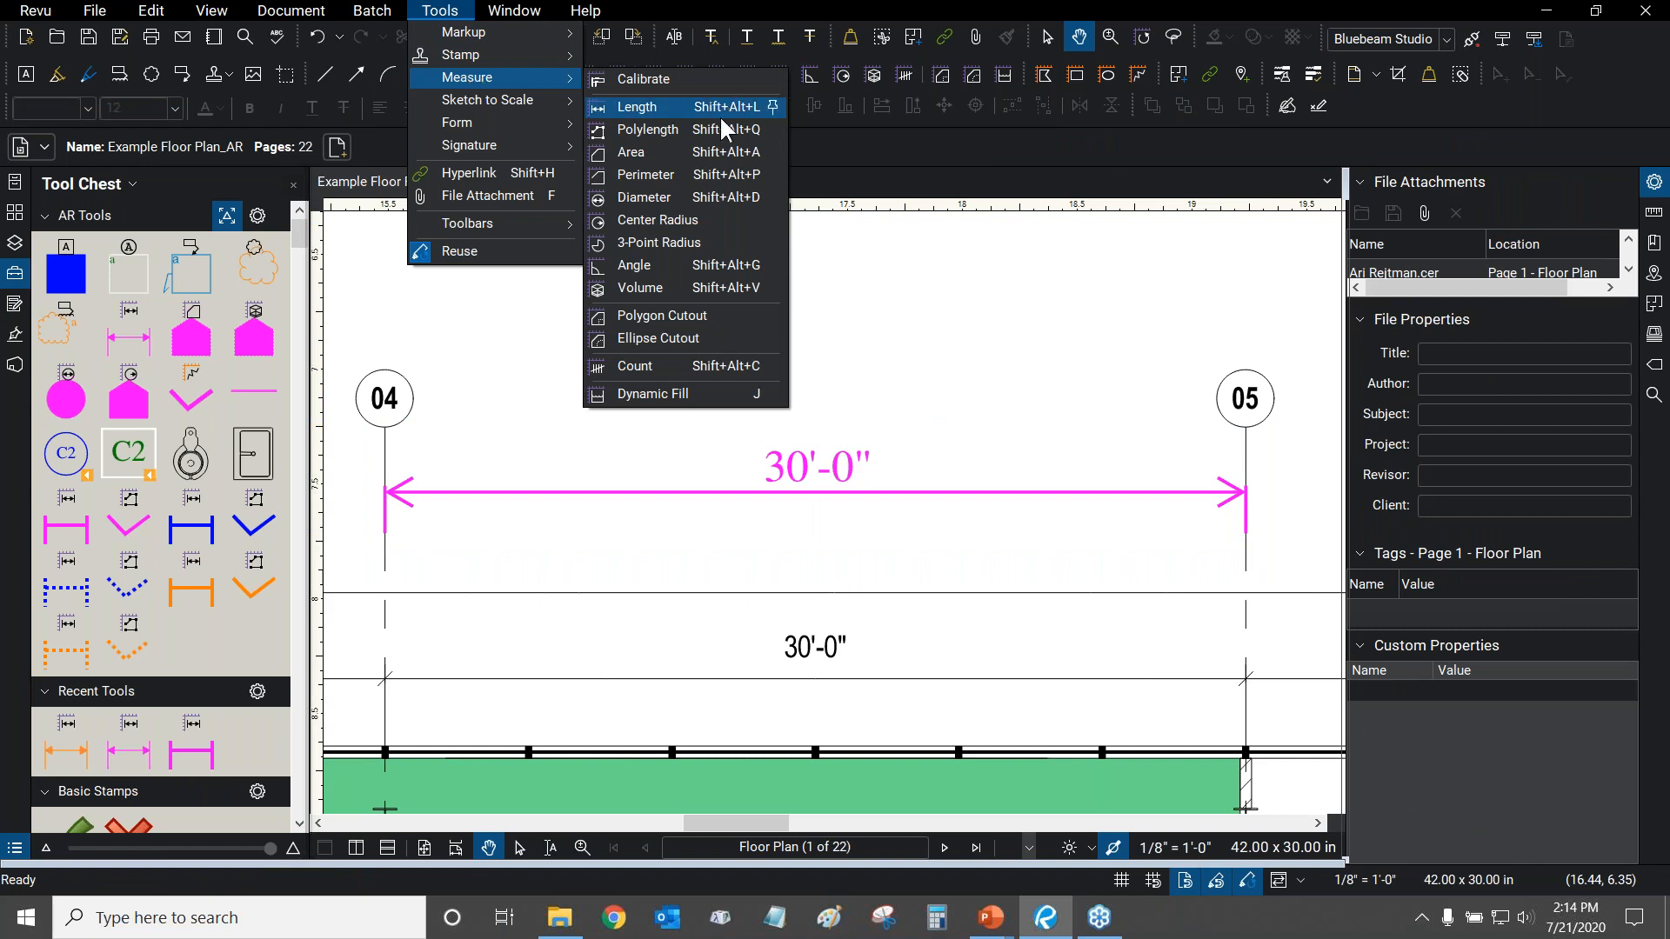
left_click(636, 129)
scroll(777, 432, "down", 3)
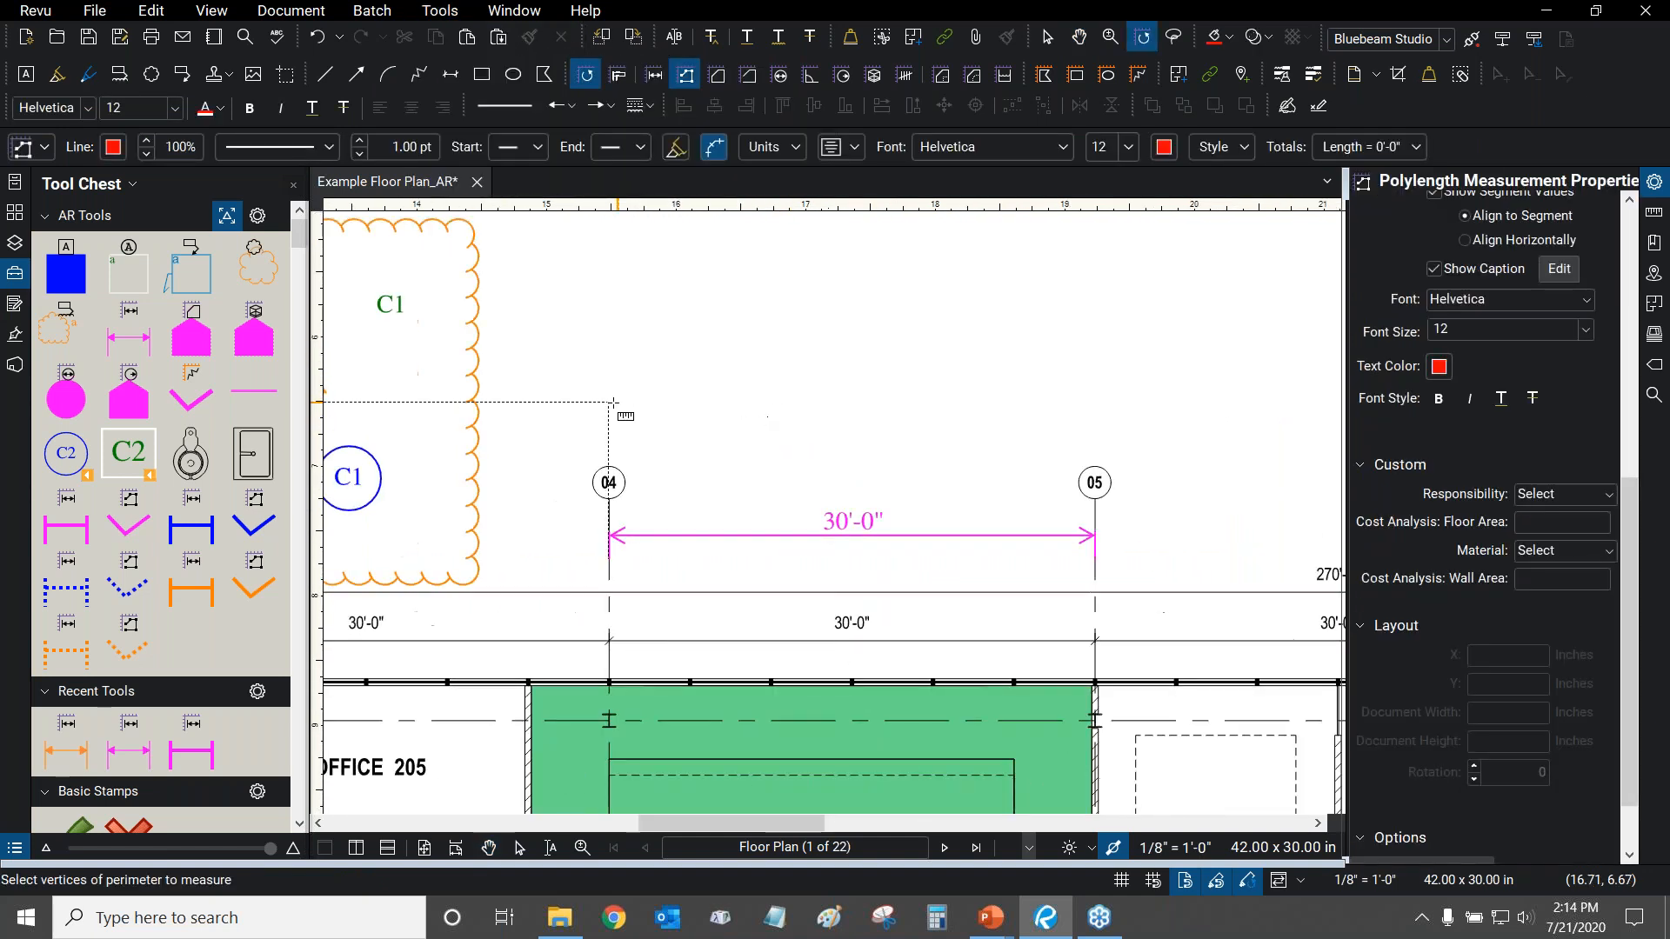
scroll(631, 414, "up", 1)
left_click(638, 458)
left_click(740, 284)
left_click(865, 350)
left_click(866, 459)
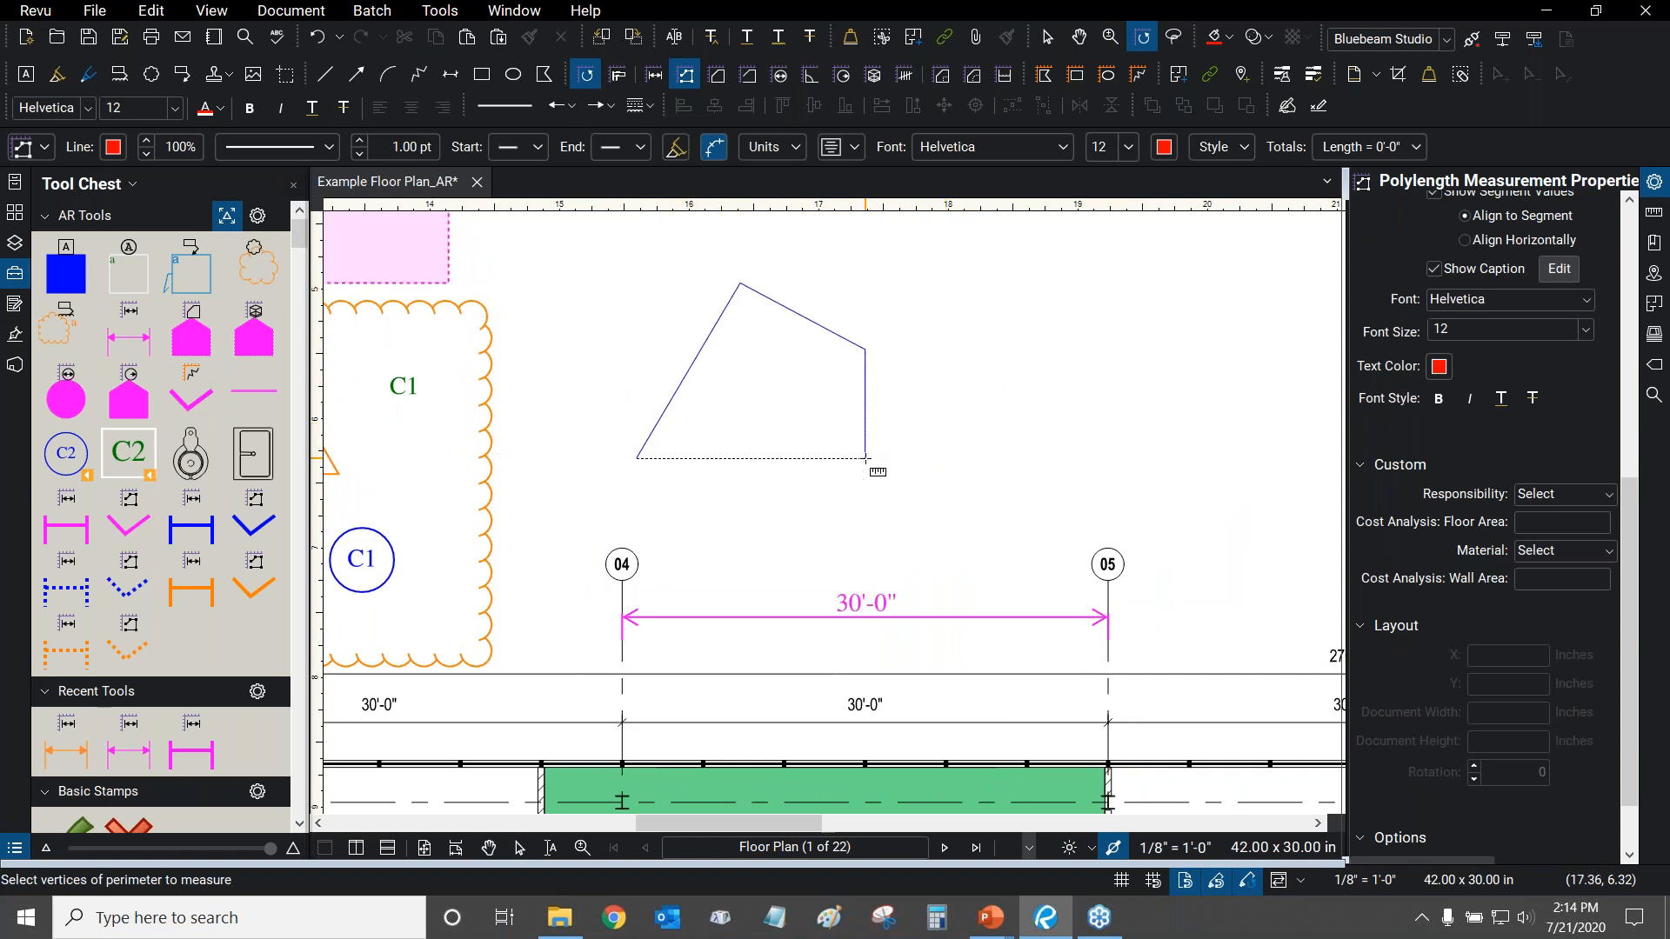
left_click(866, 459)
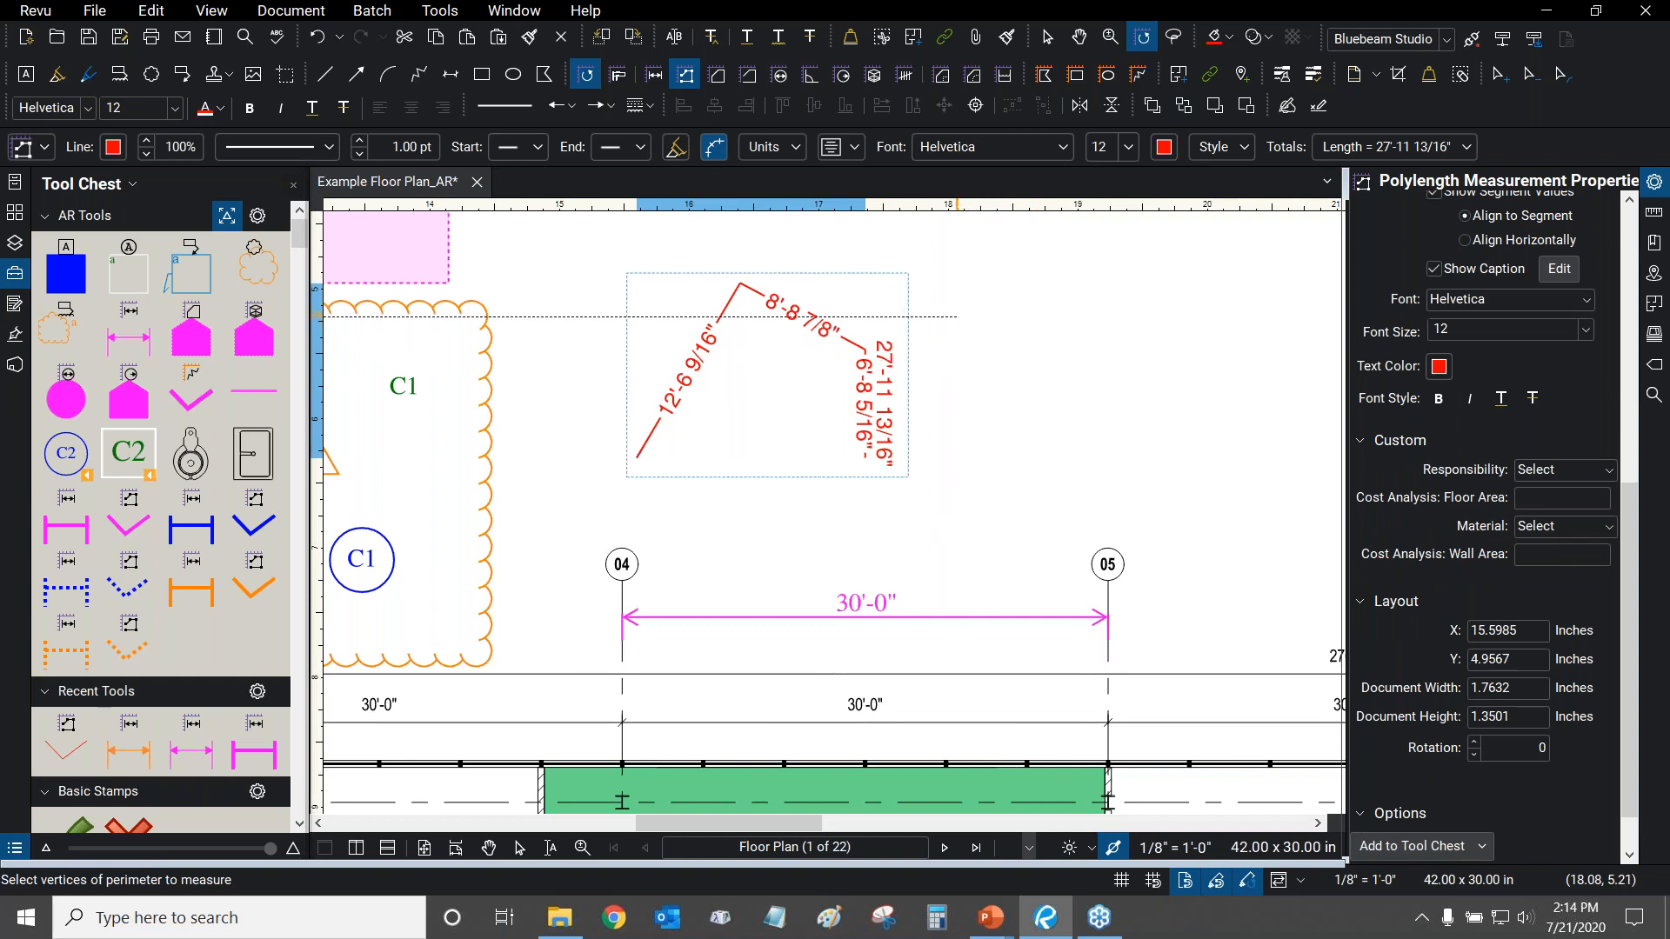
key("Escape")
Hide the caption and the segment values of the red polylength measurement.
left_click(839, 339)
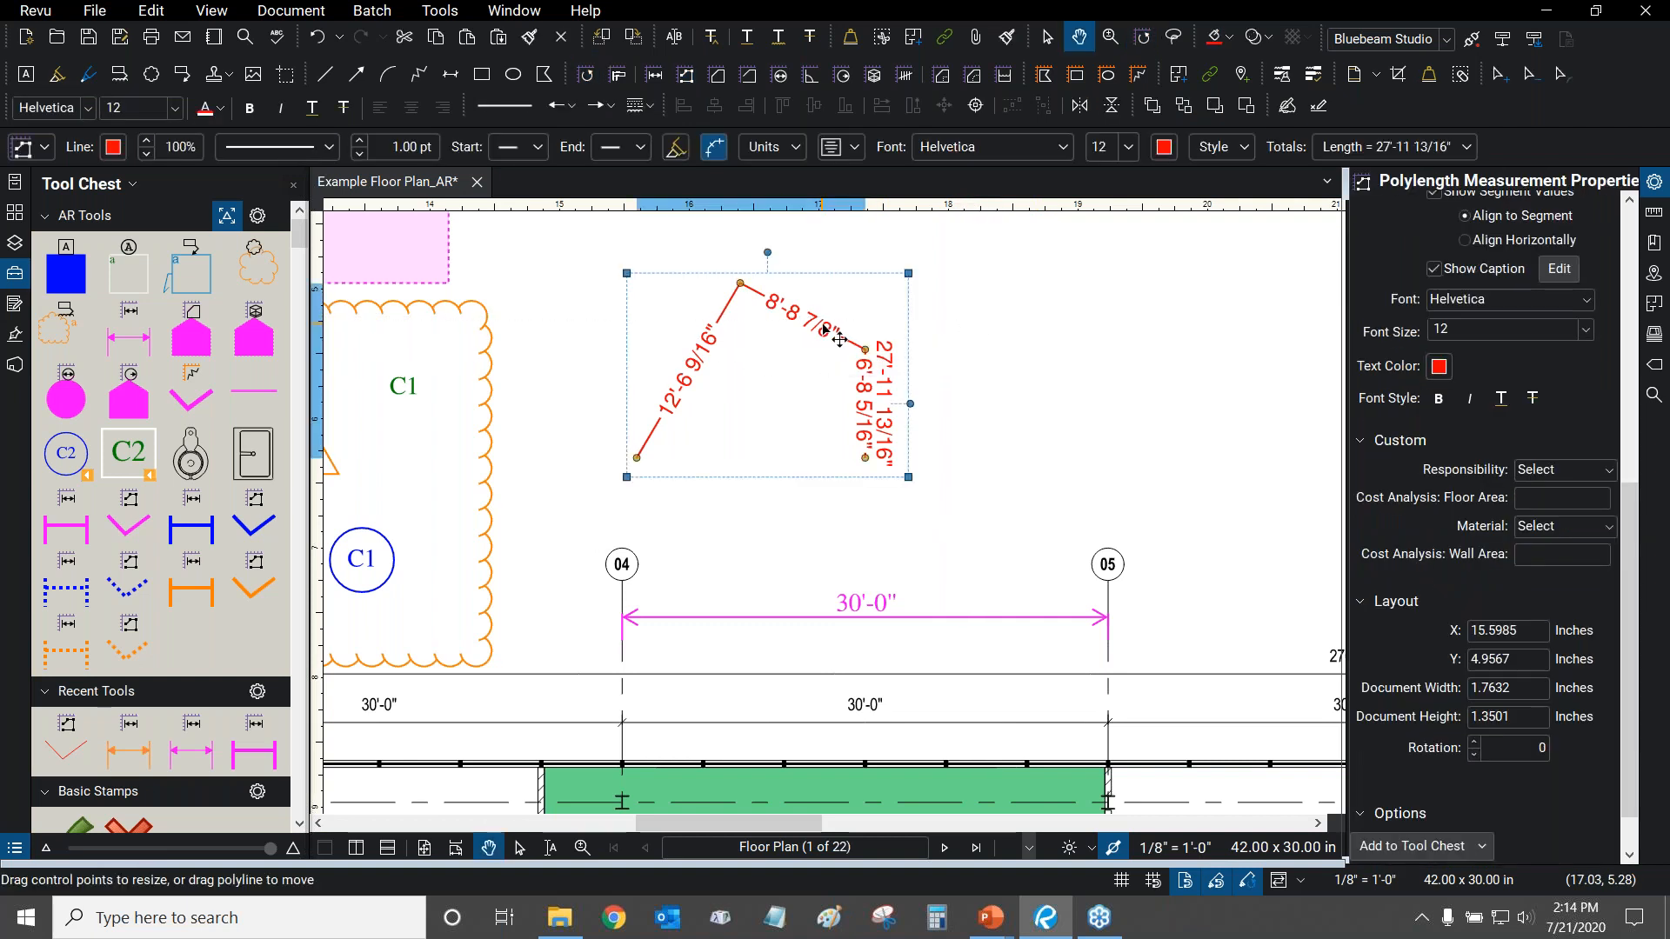
scroll(1564, 445, "up", 5)
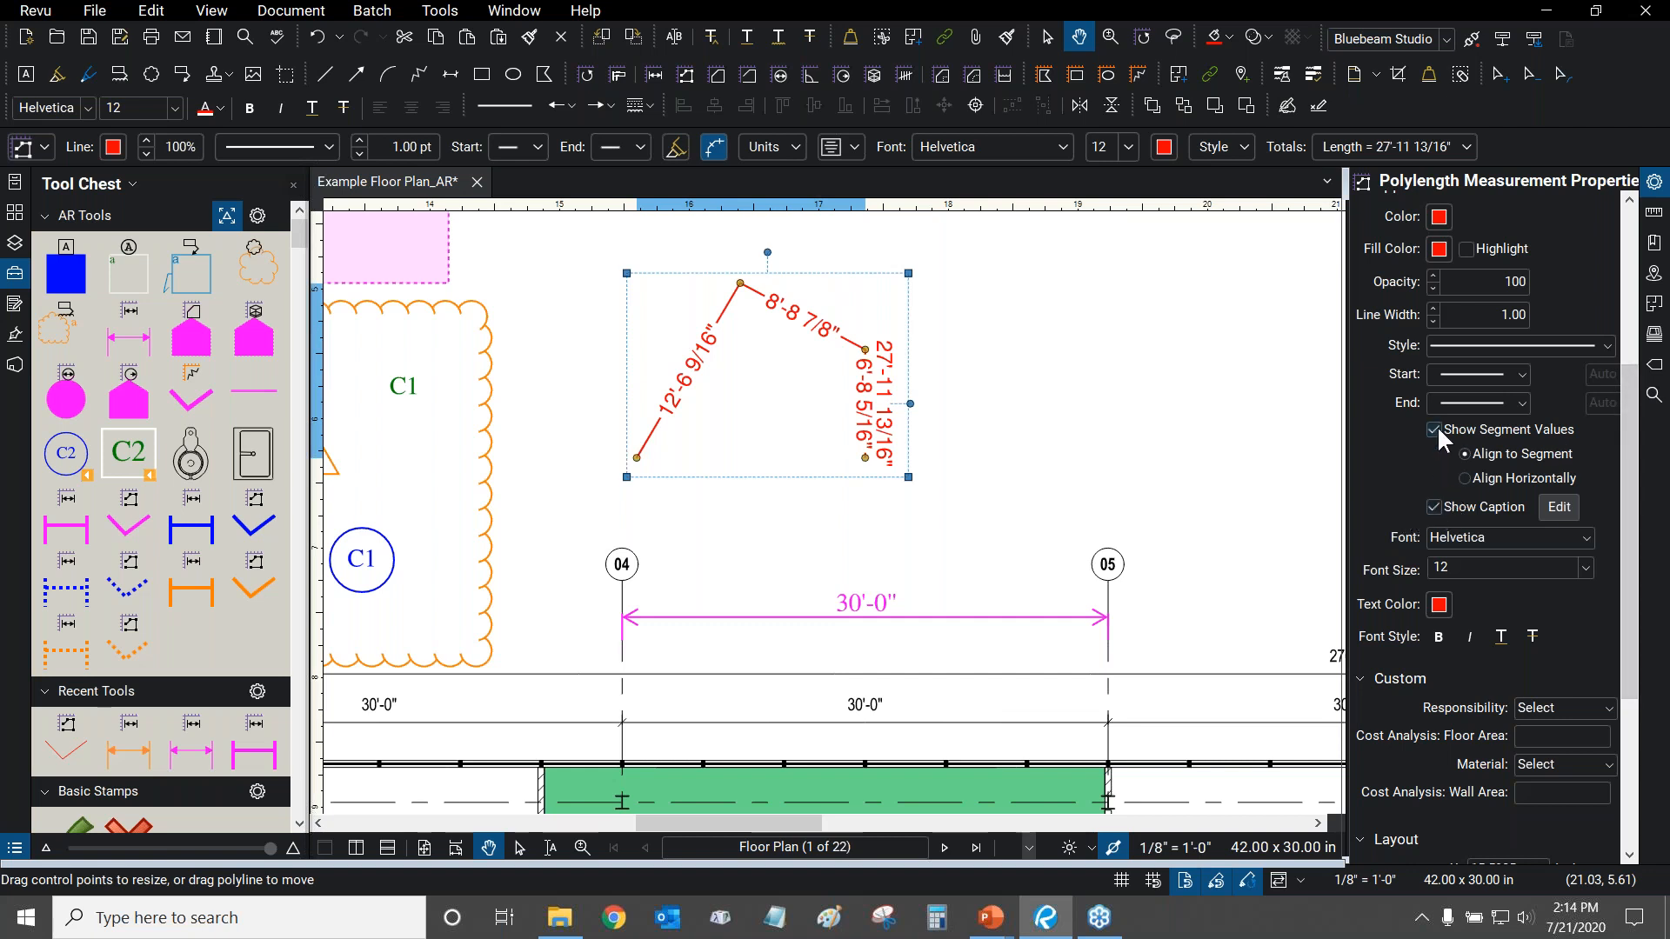
left_click(1440, 508)
left_click(1441, 508)
left_click(1435, 507)
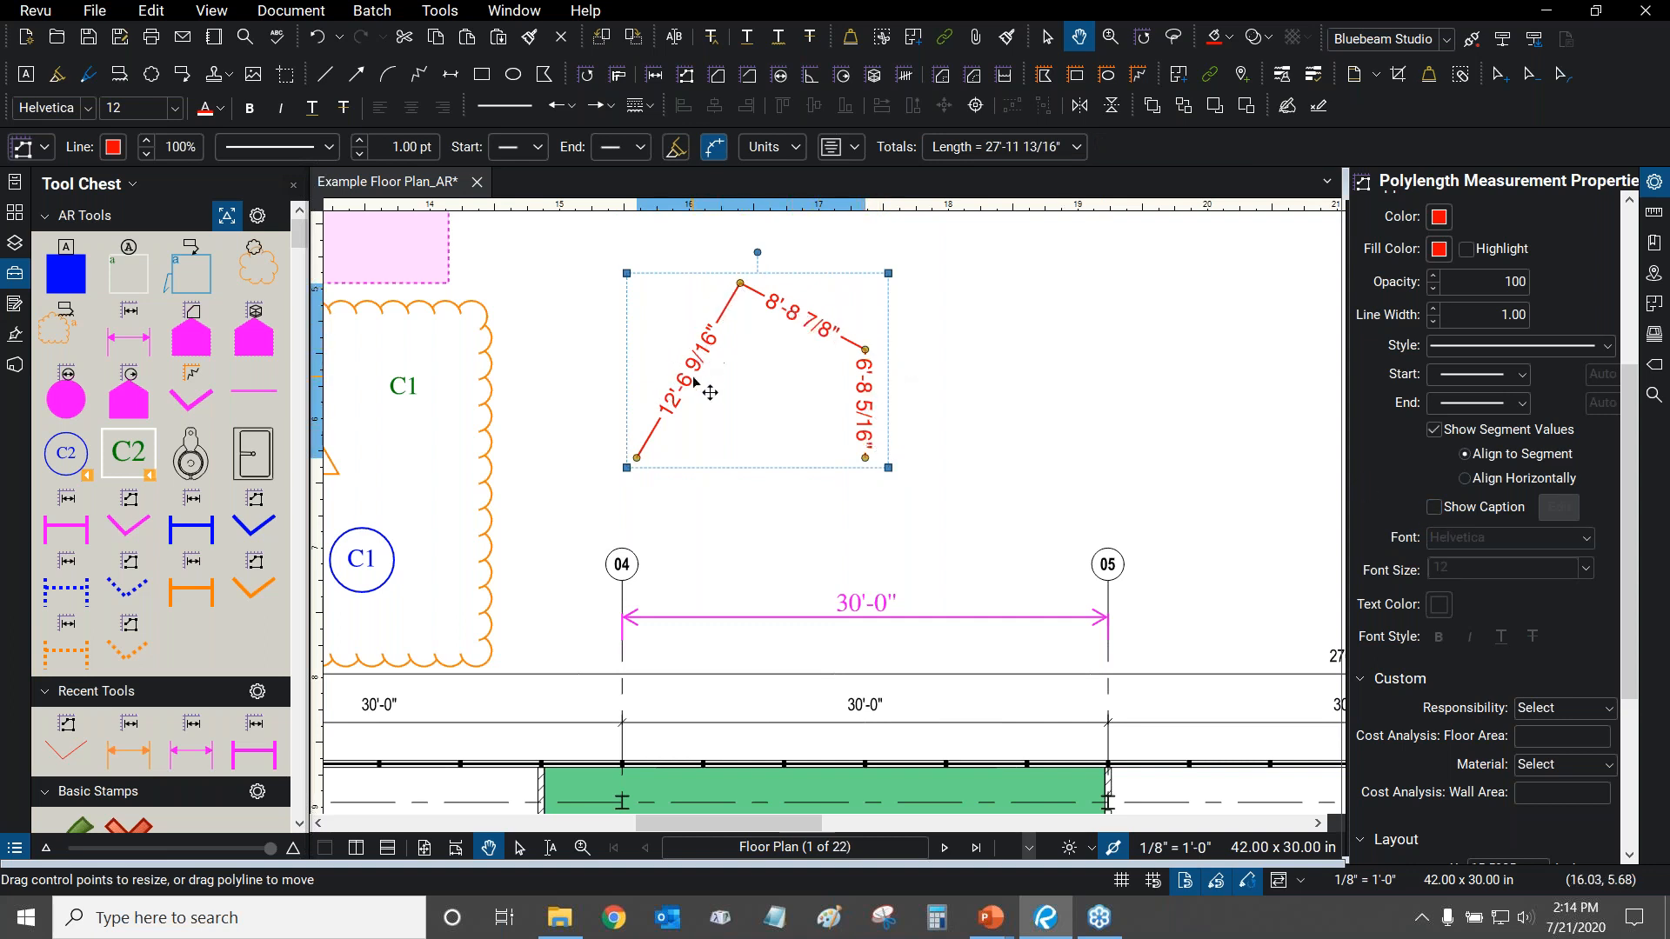
left_click(1432, 429)
left_click(807, 304)
scroll(808, 304, "up", 2)
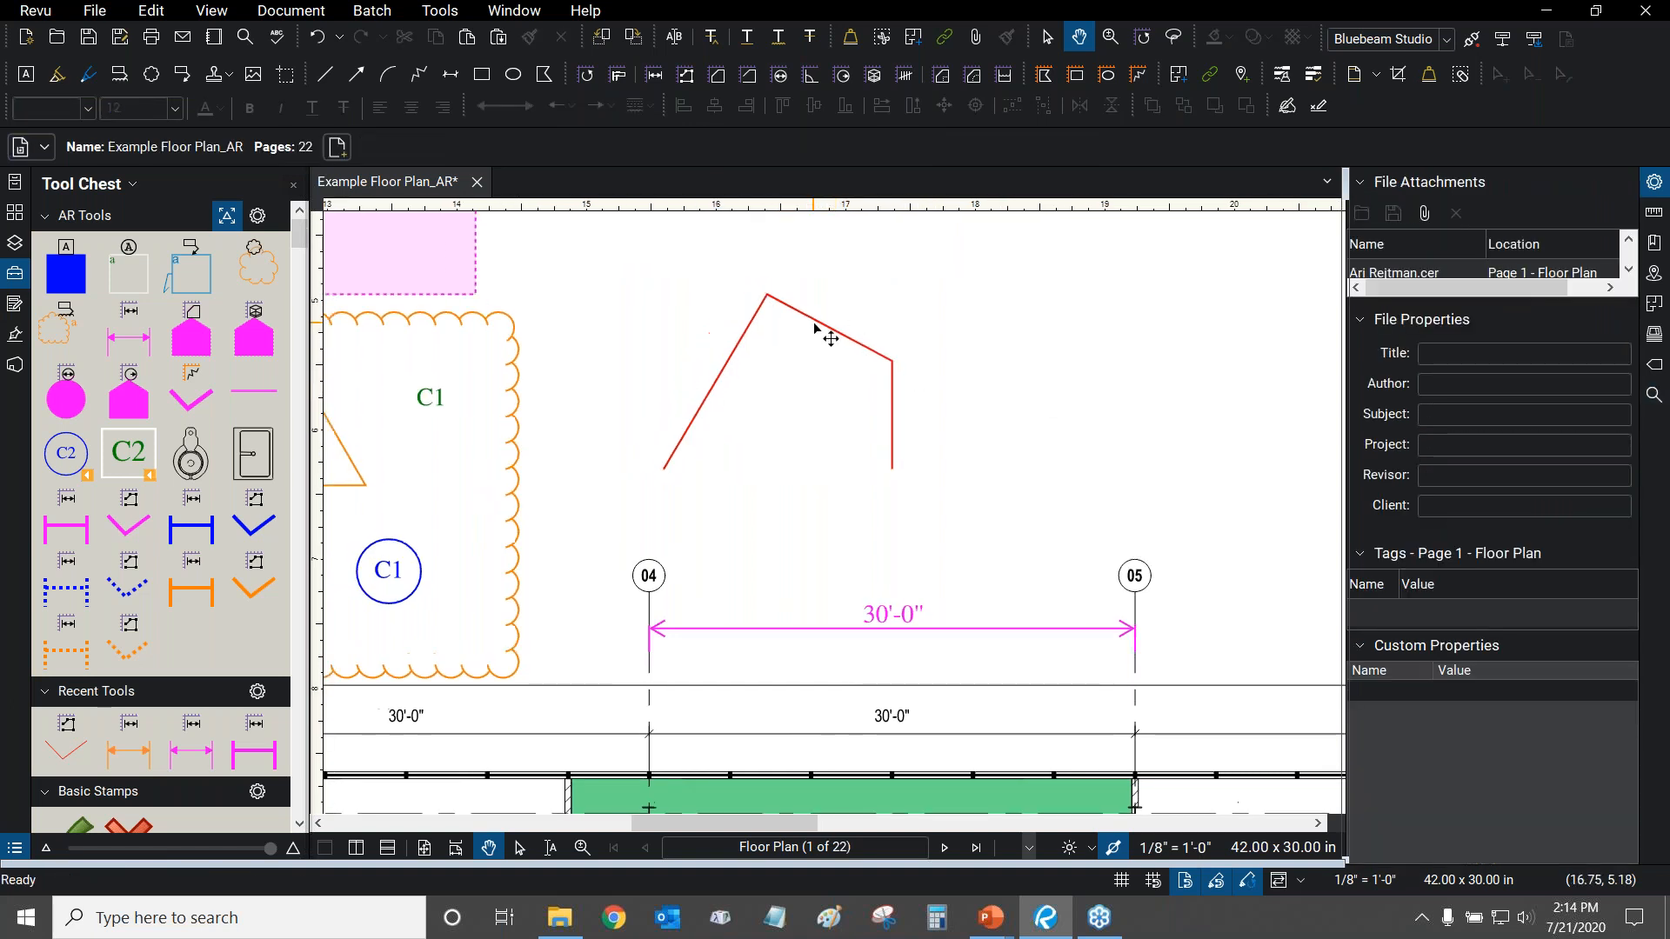
Show the Markups List and examine the polylength measurement's total length in its entry, tooltip and properties.
left_click(826, 326)
left_click_drag(1640, 548, 1628, 391)
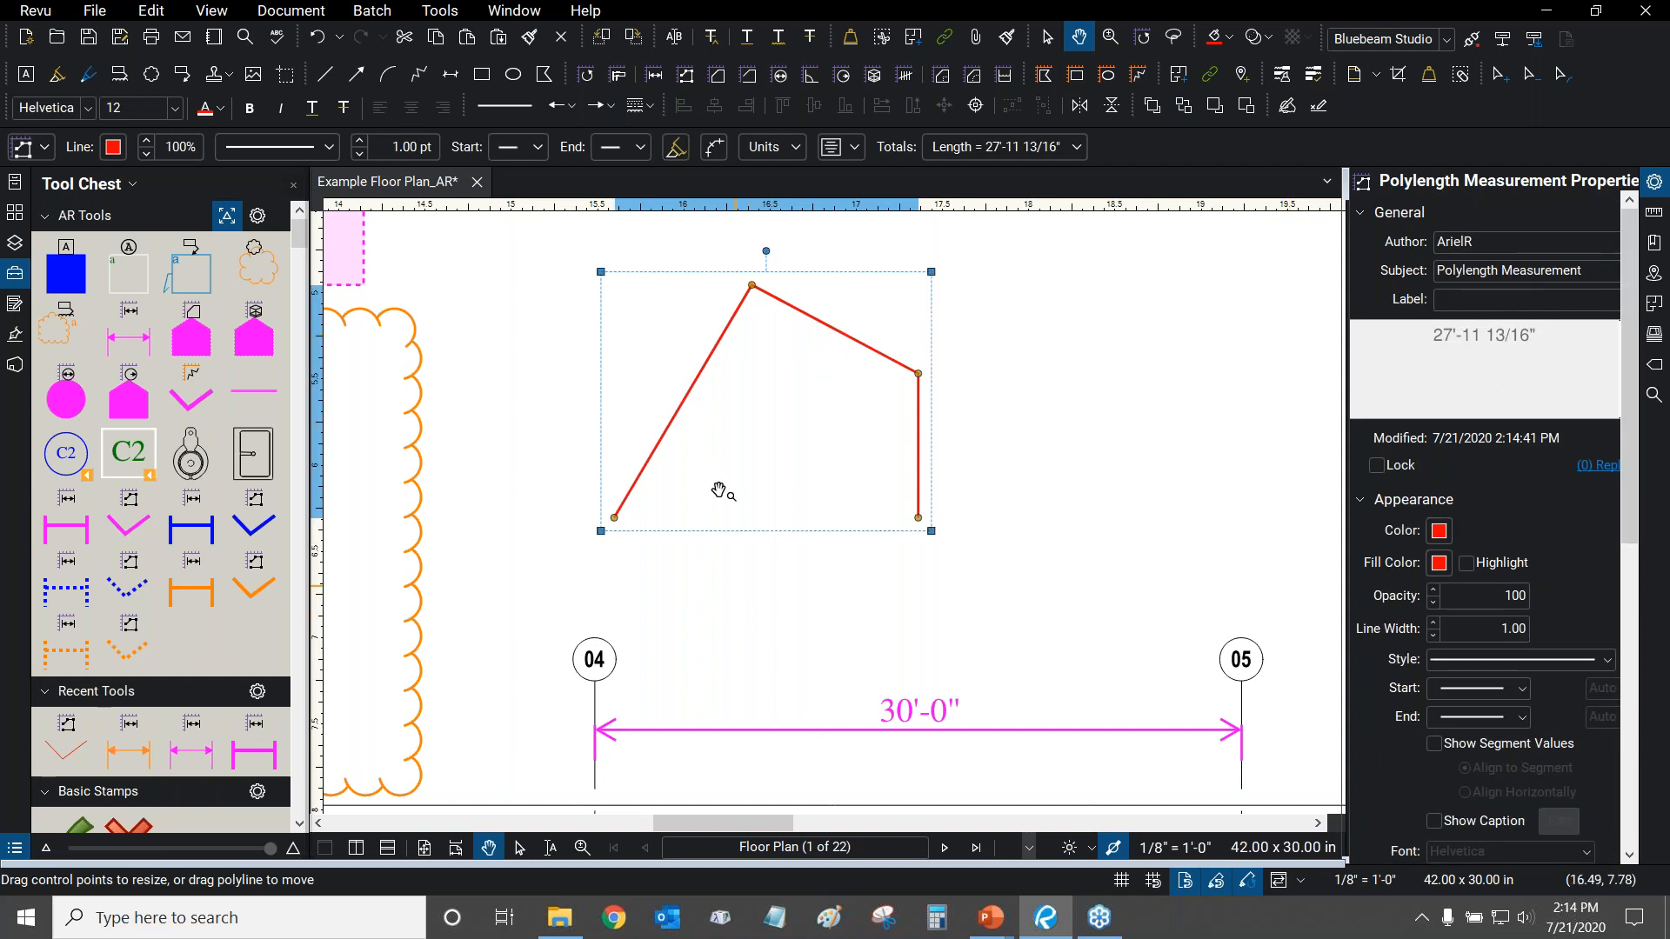
double_click(822, 864)
left_click(1028, 545)
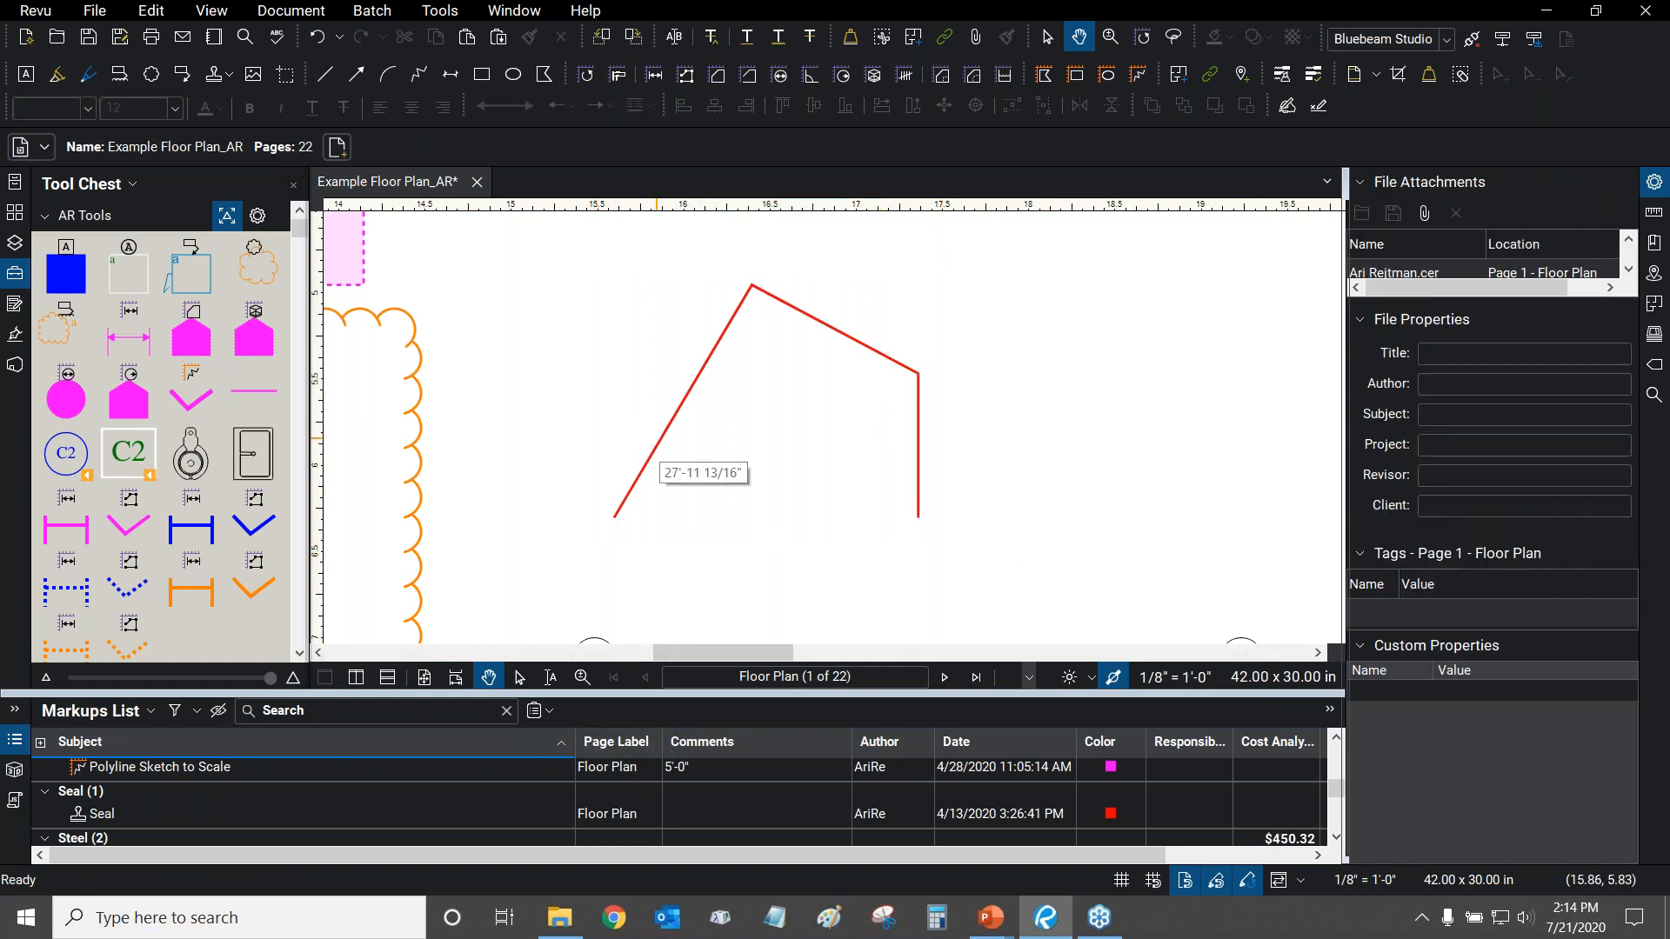
left_click(664, 442)
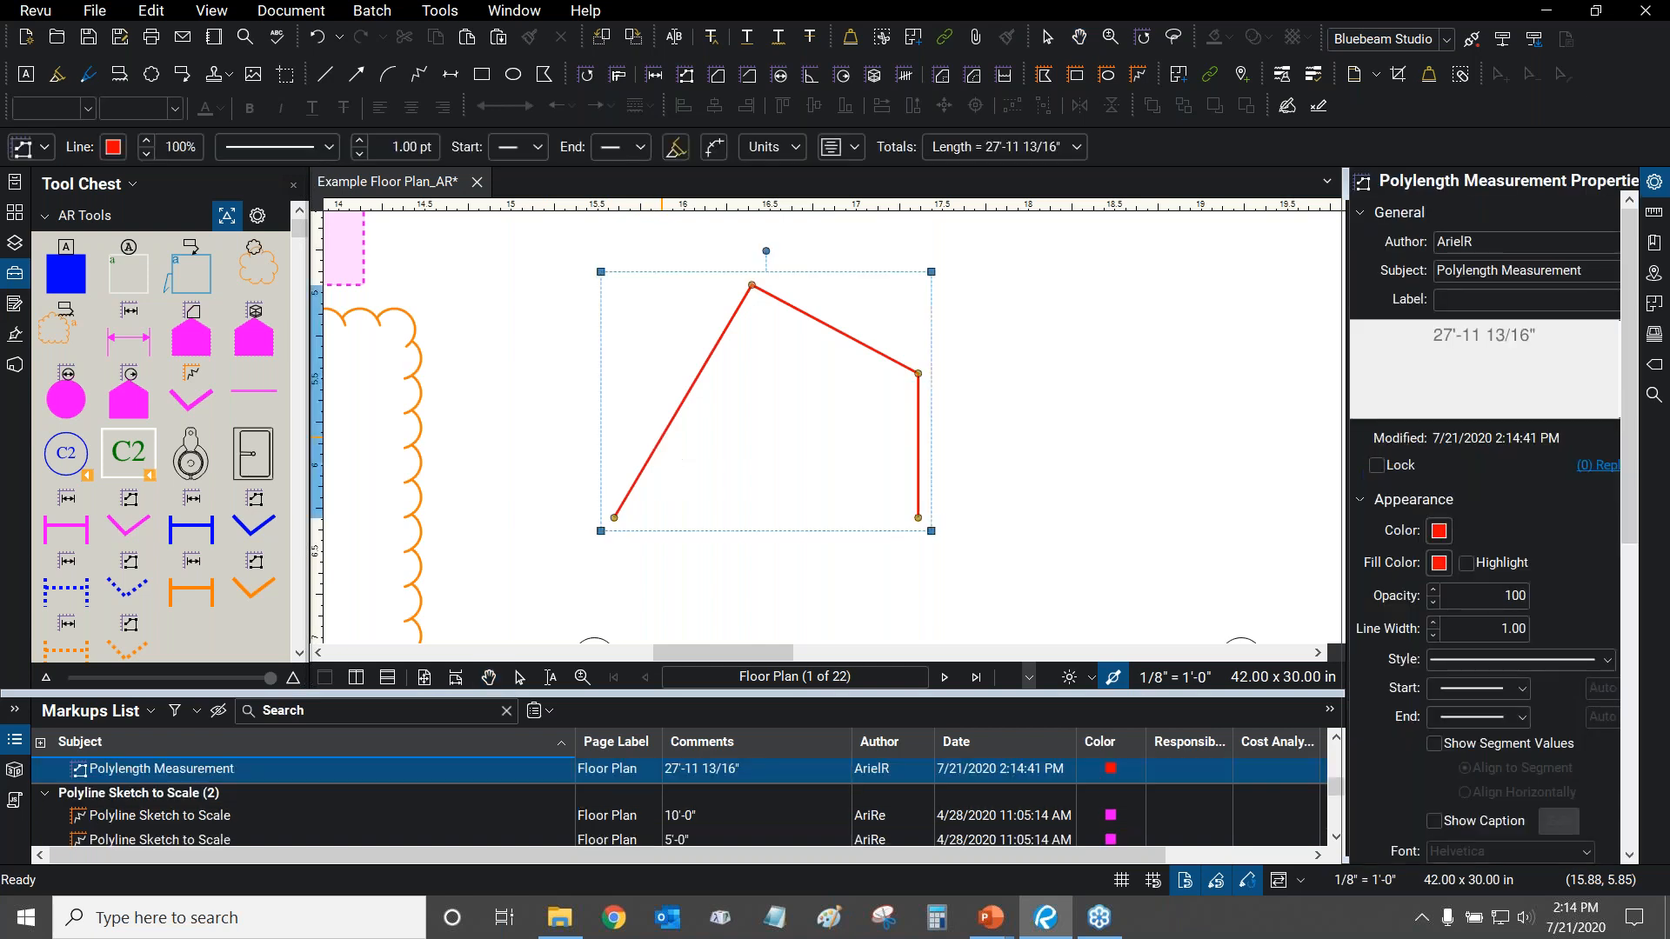
left_click(491, 571)
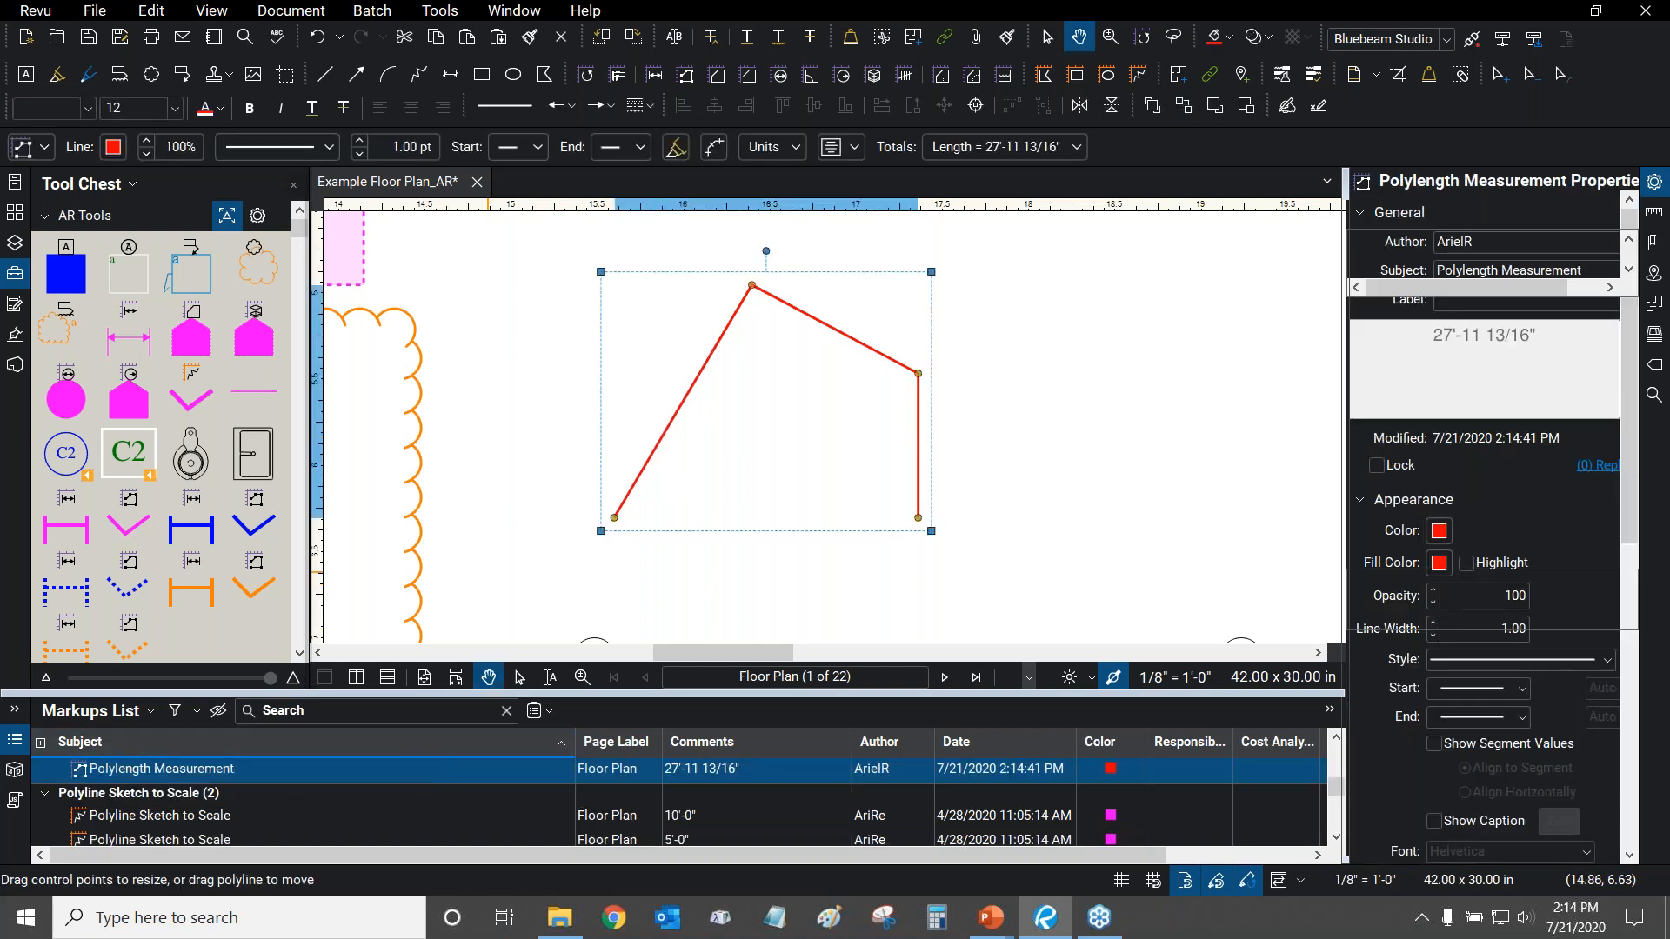
double_click(608, 693)
left_click(662, 455)
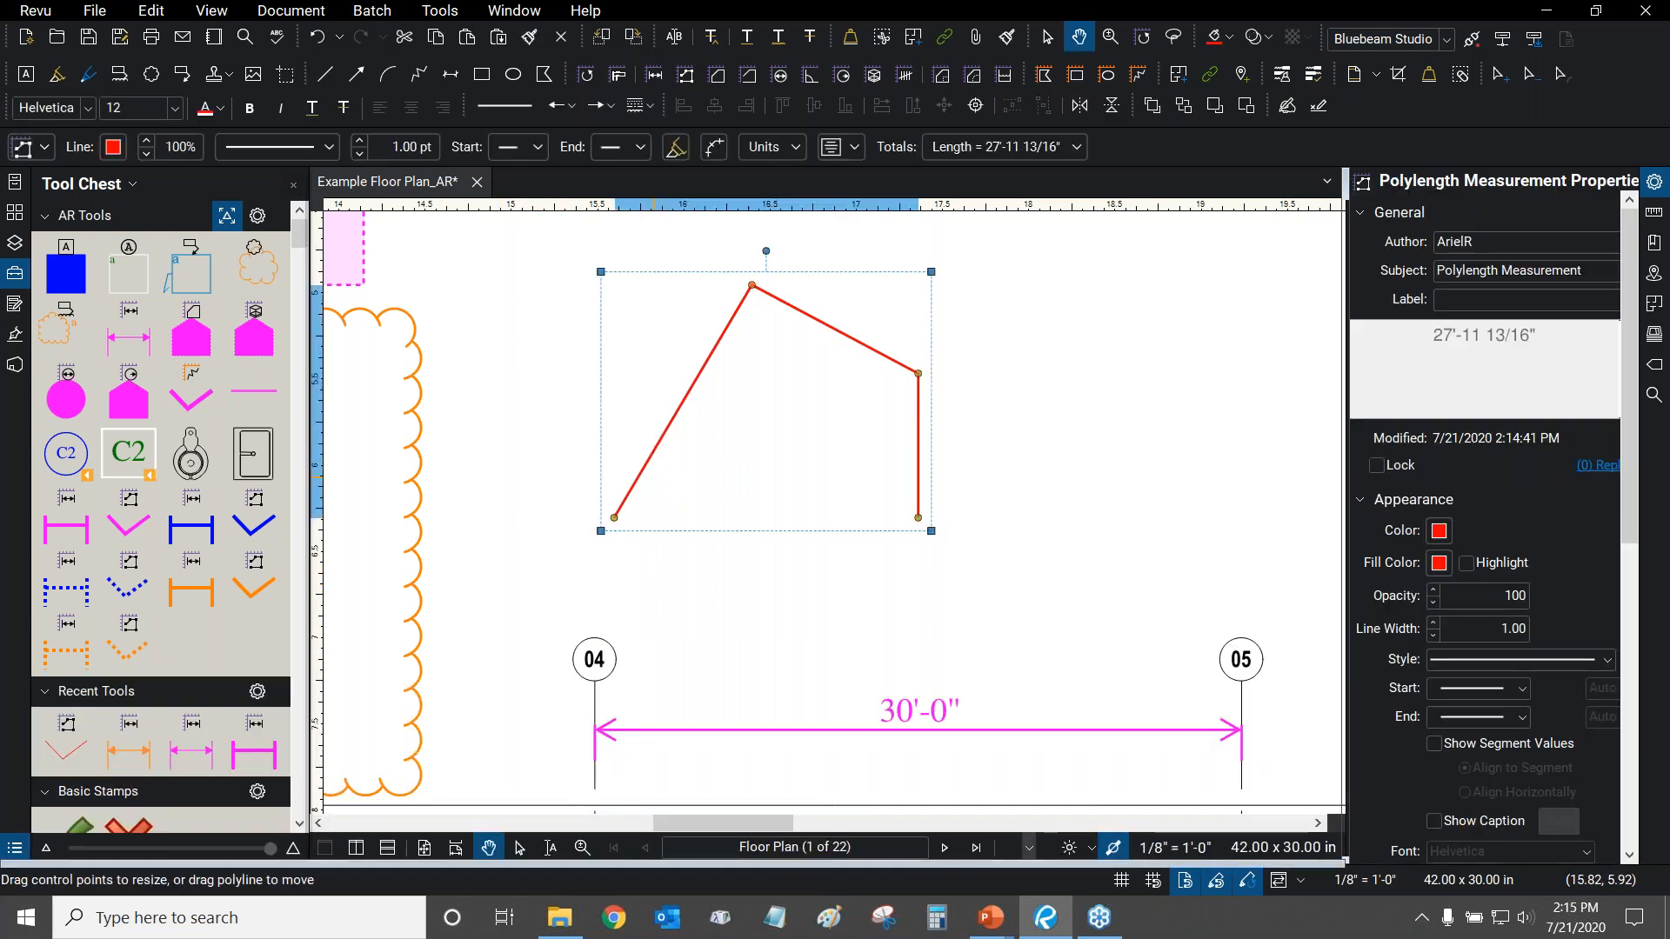
double_click(628, 864)
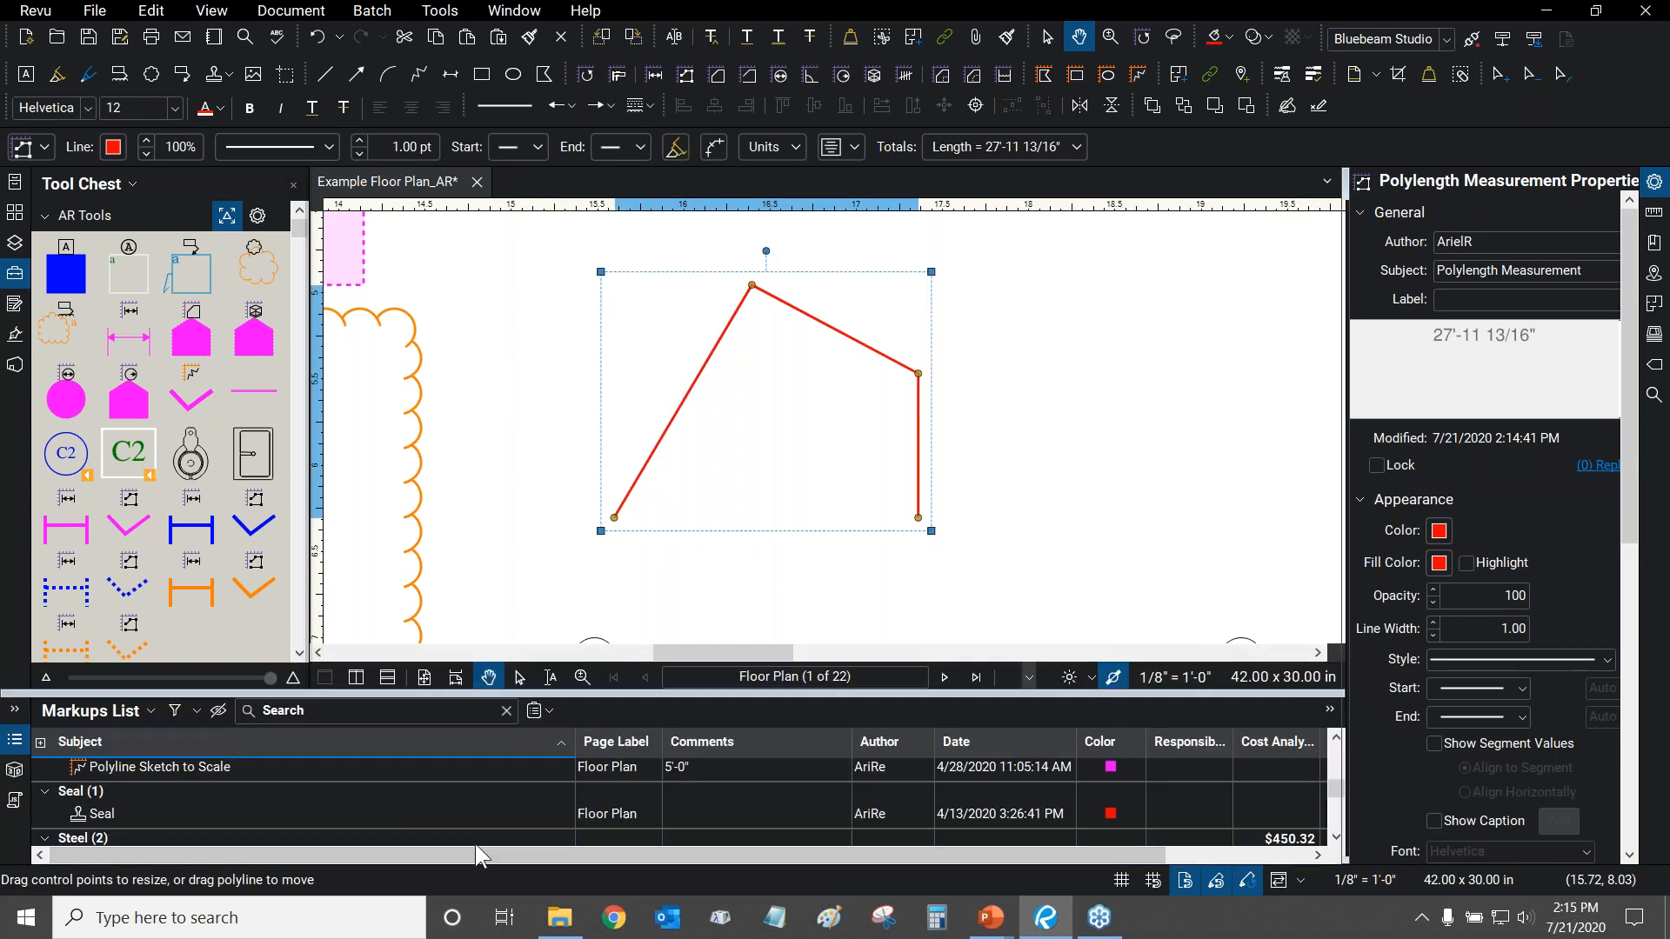
left_click(693, 447)
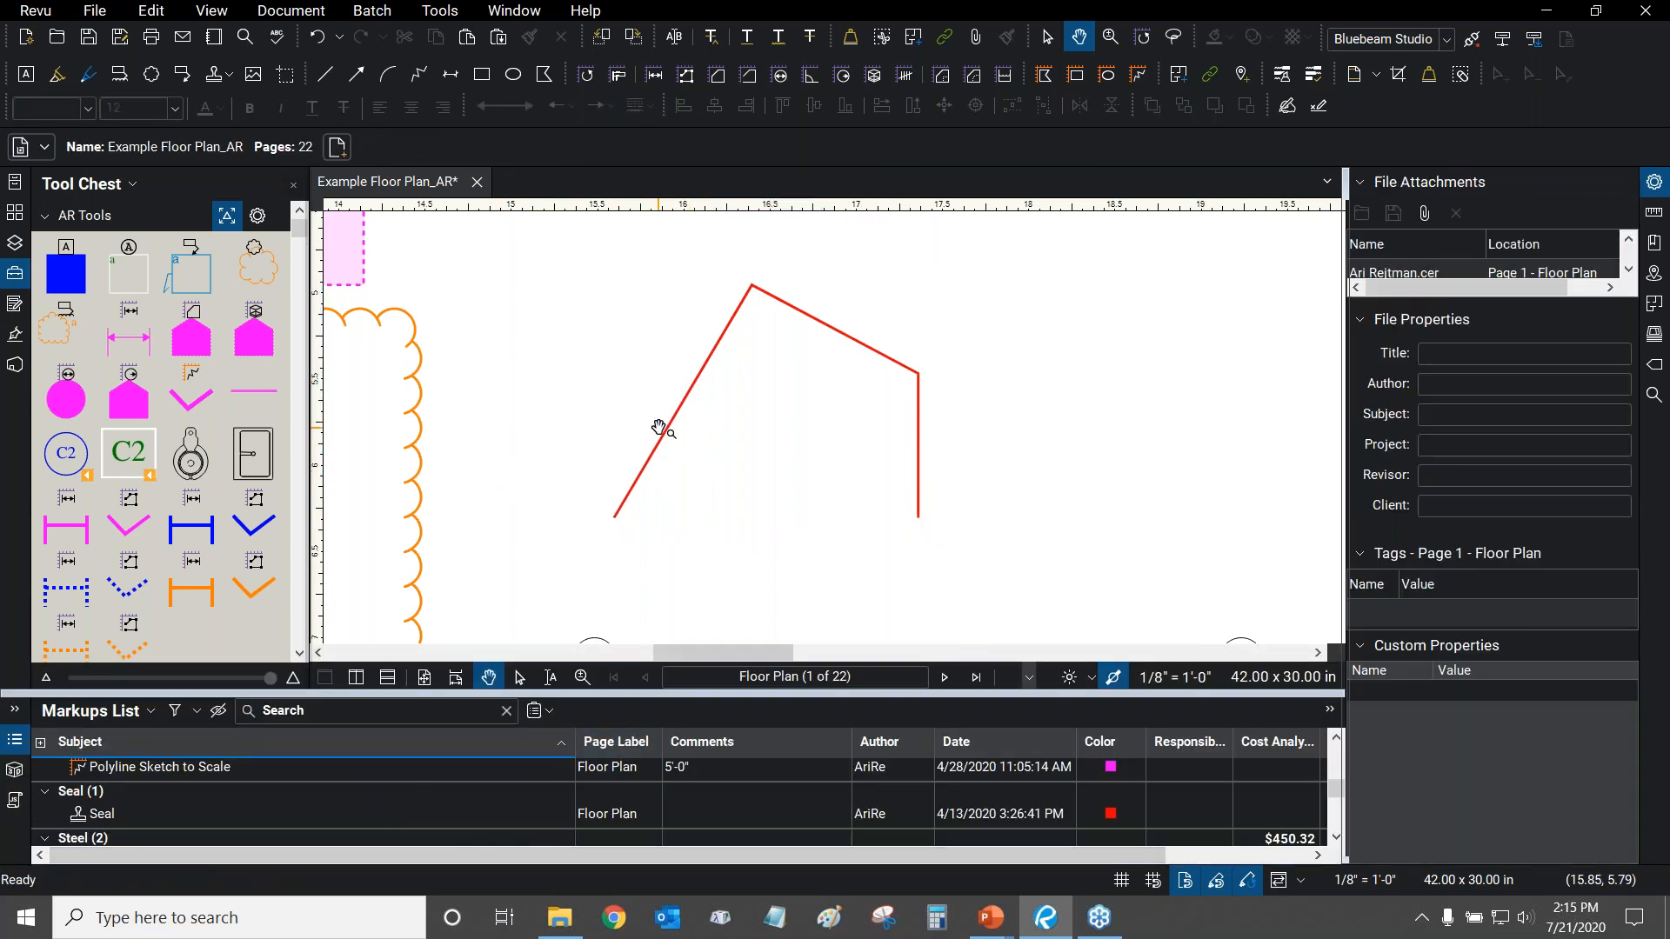
left_click(667, 425)
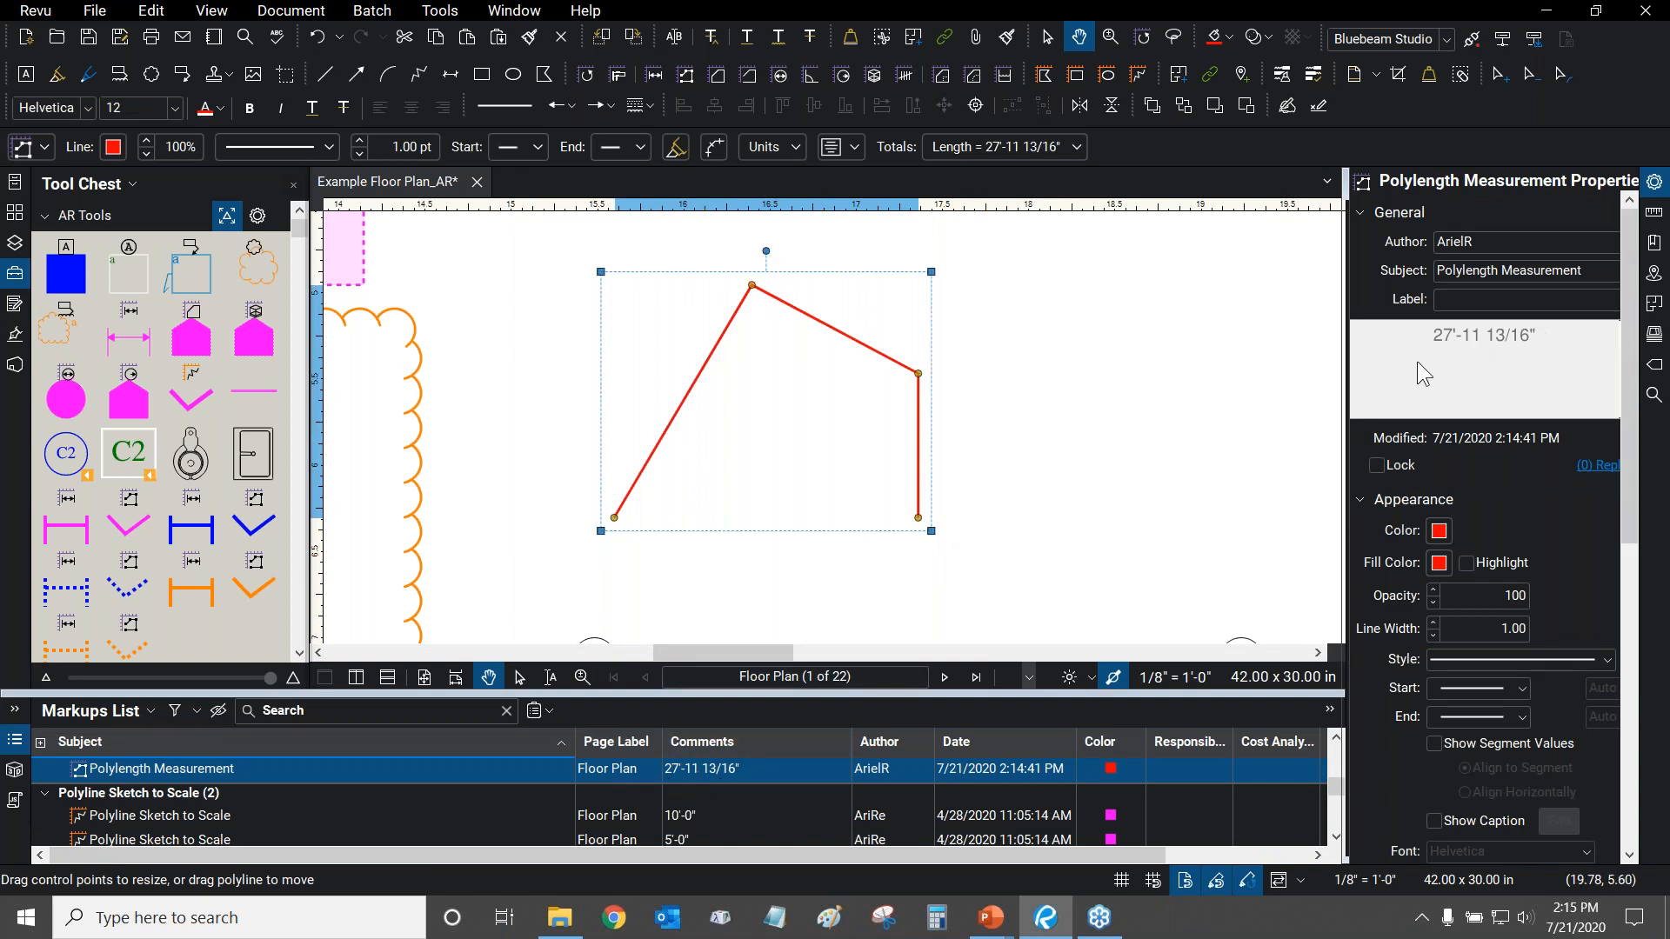
Show the segment values and the caption on the polylength measurement again.
left_click_drag(1146, 449, 1113, 432)
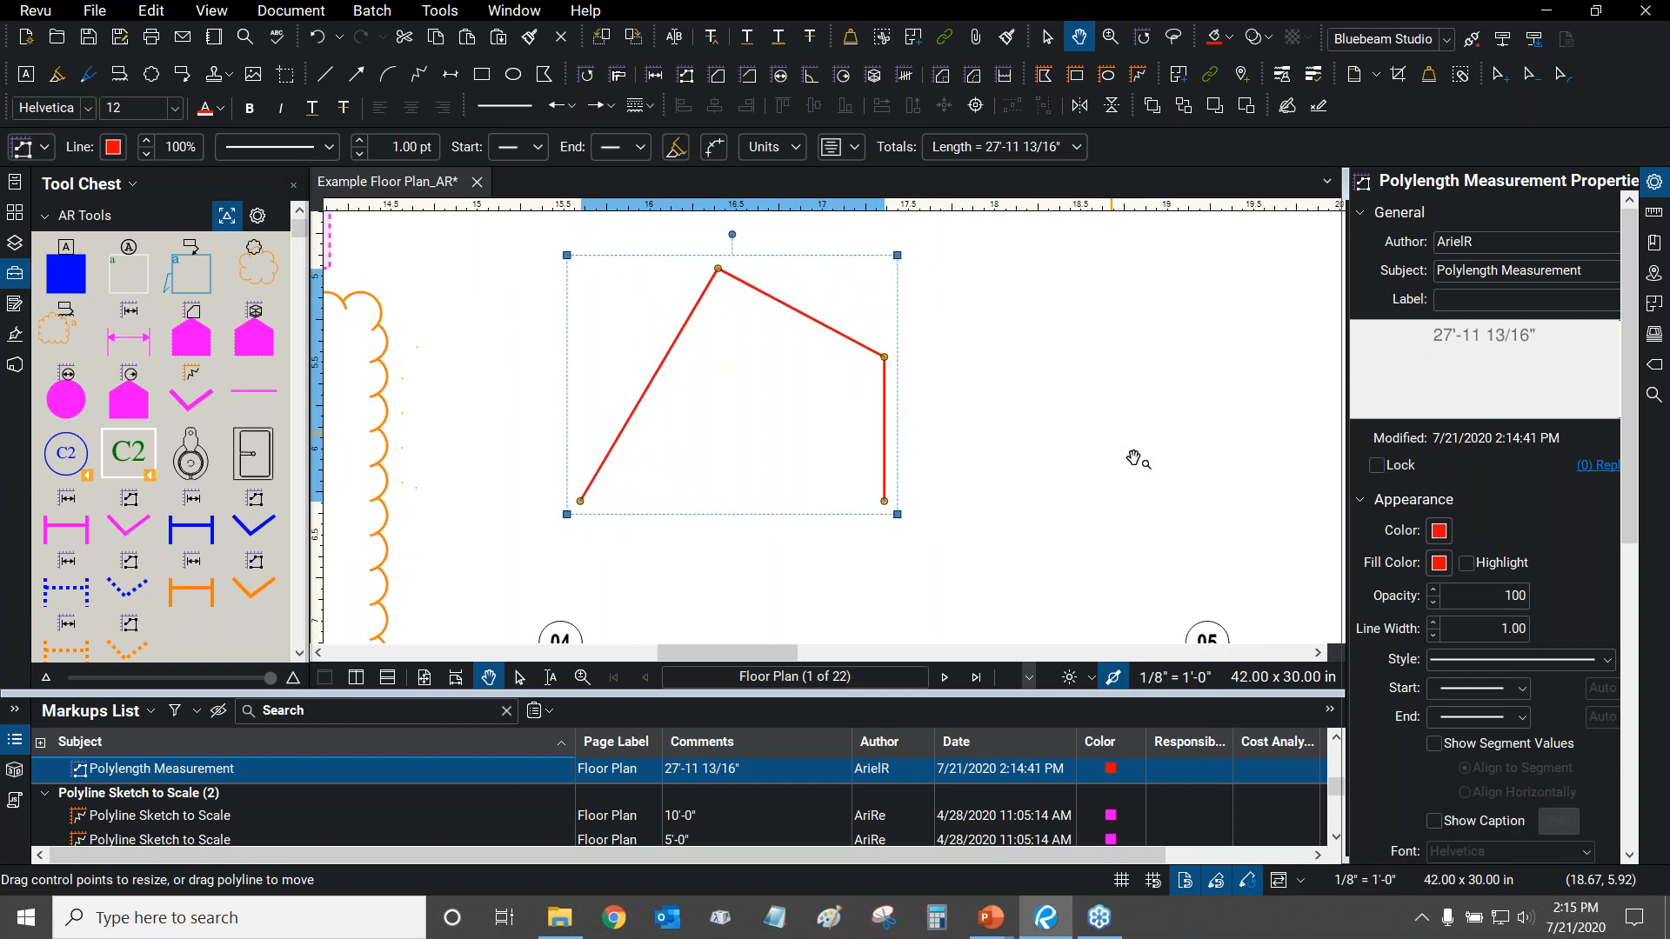
left_click(1434, 744)
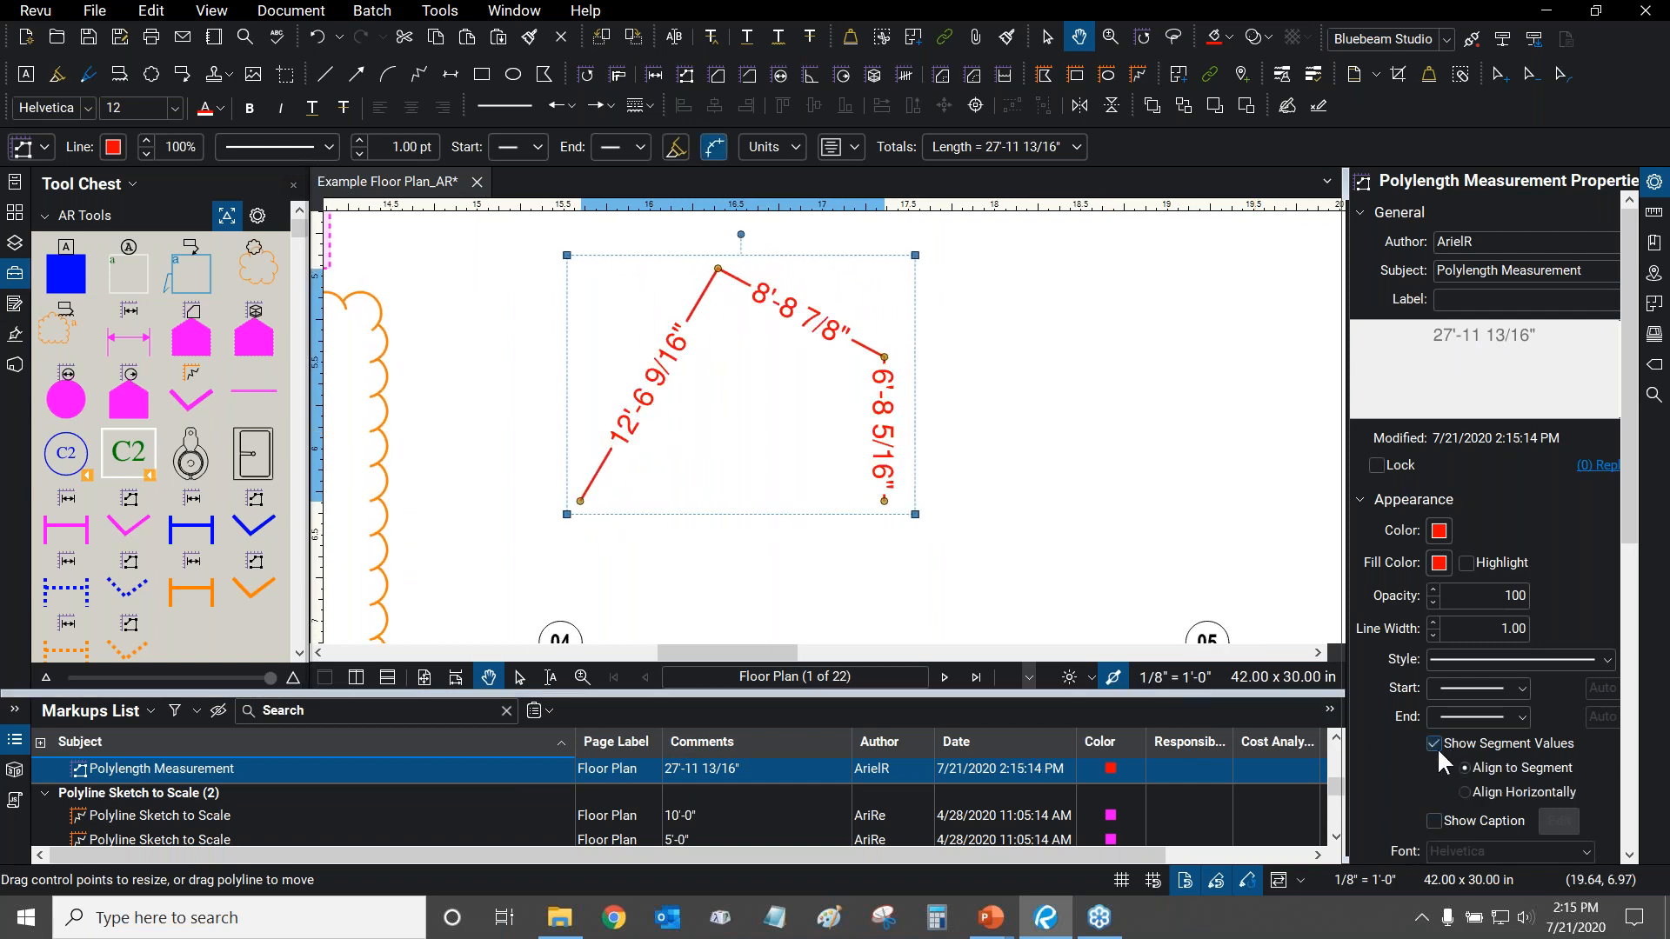
left_click(1443, 822)
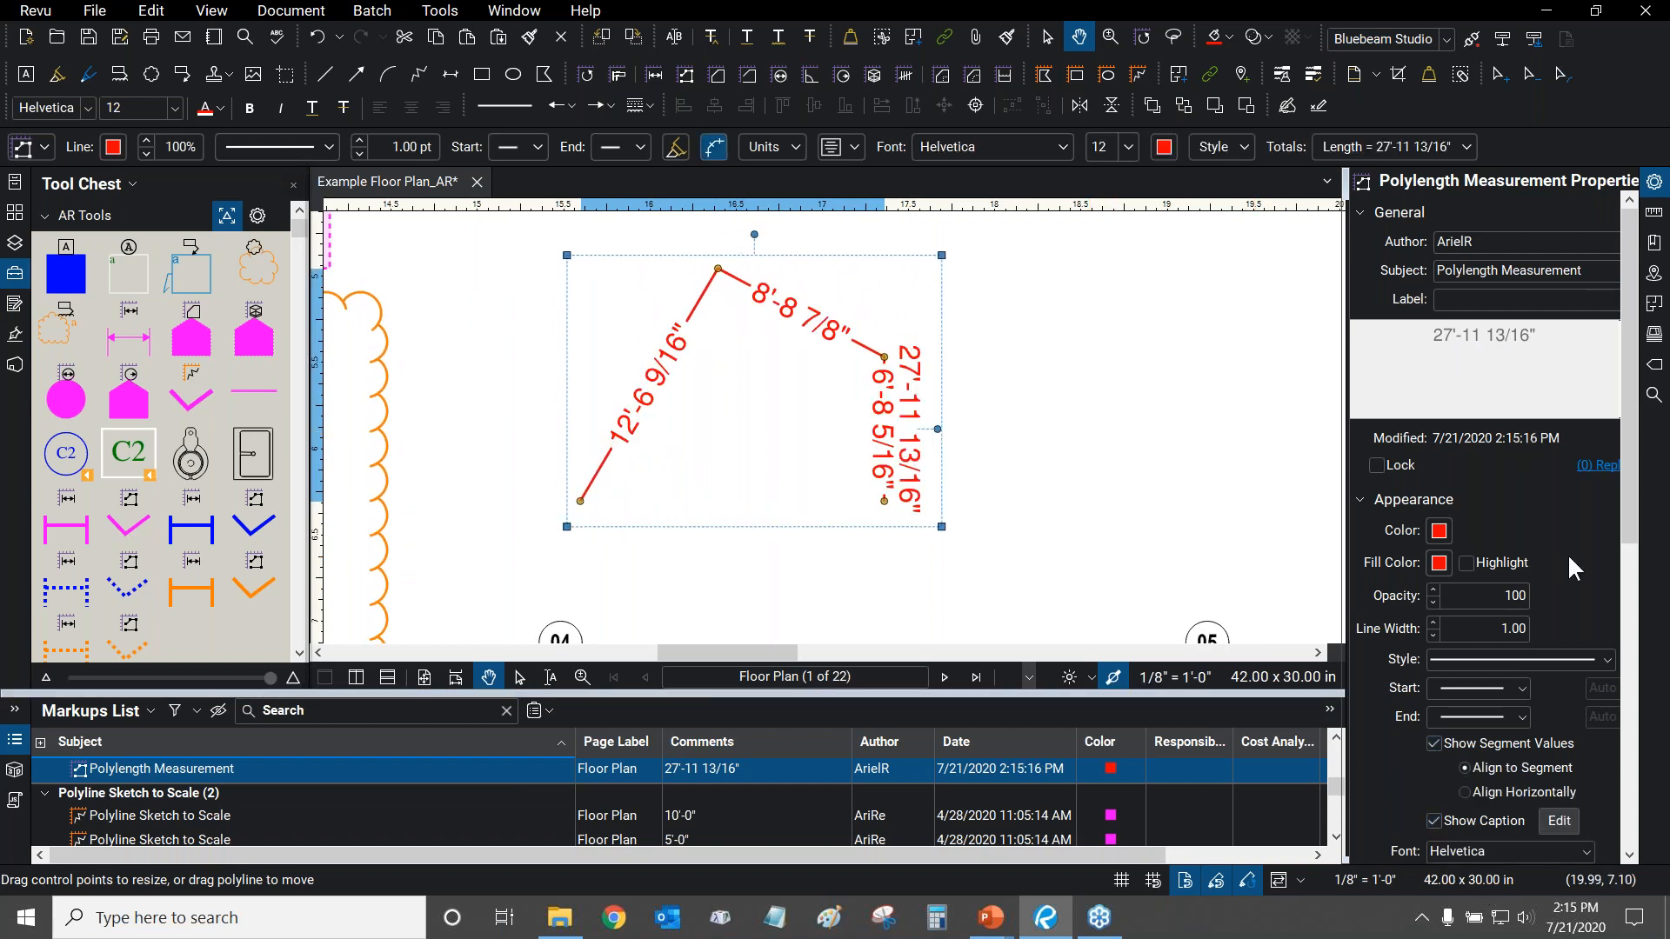
Examine the polylength measurement's Appearance, Custom and Layout properties, and deselect it.
scroll(1618, 522, "down", 3)
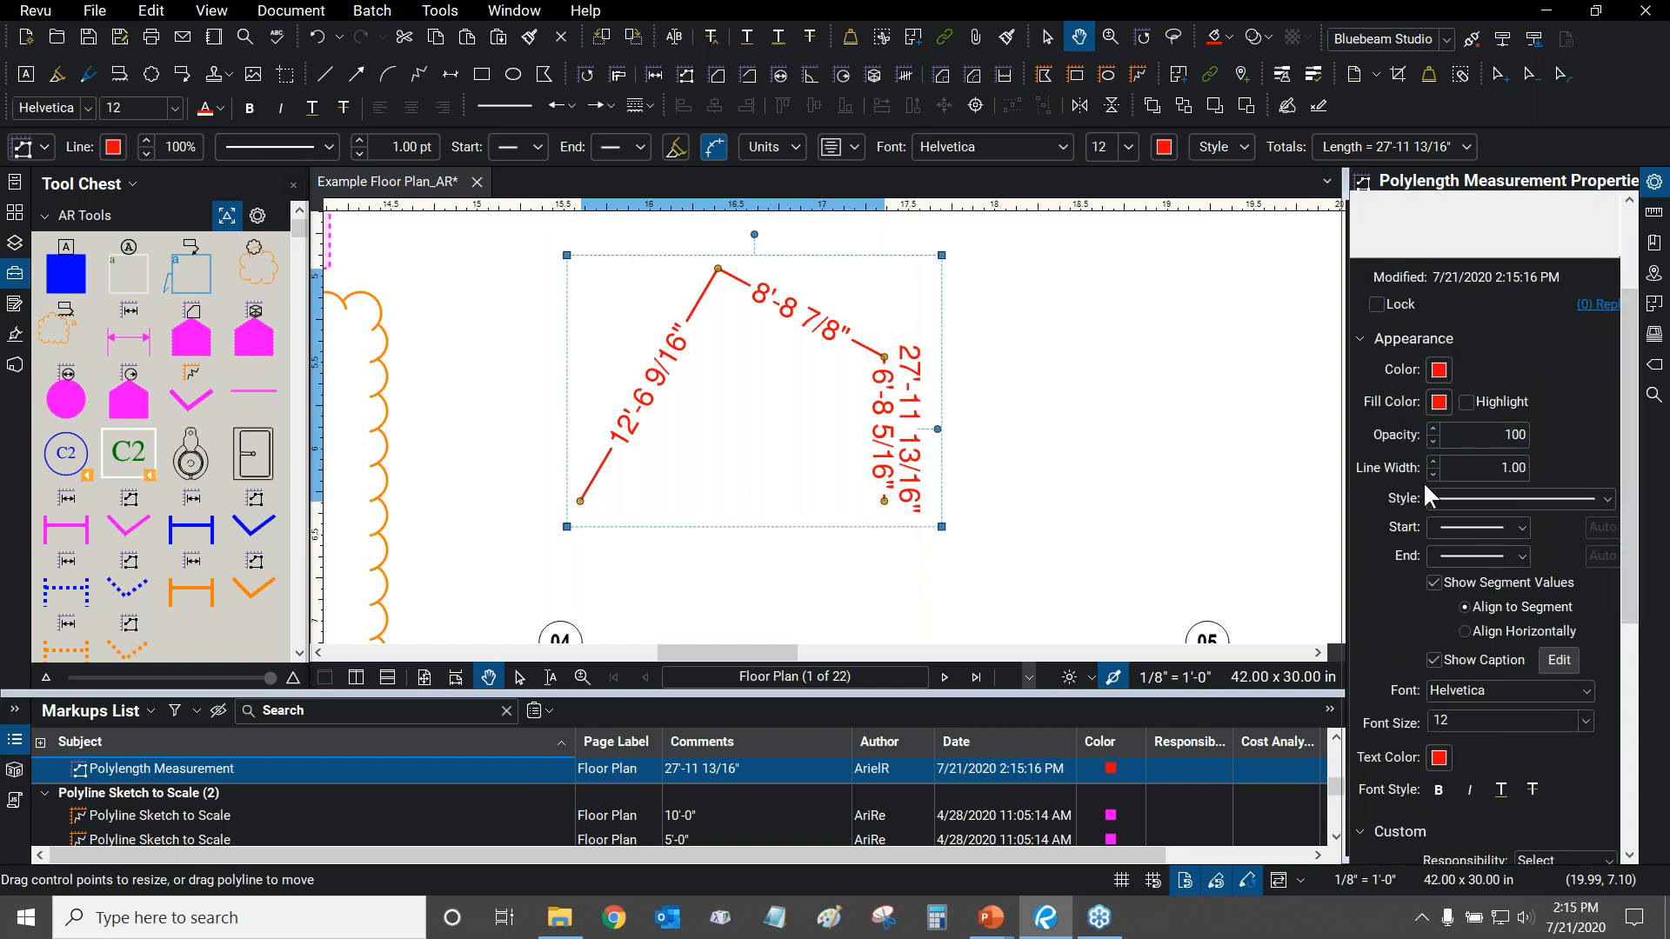
scroll(1631, 483, "down", 3)
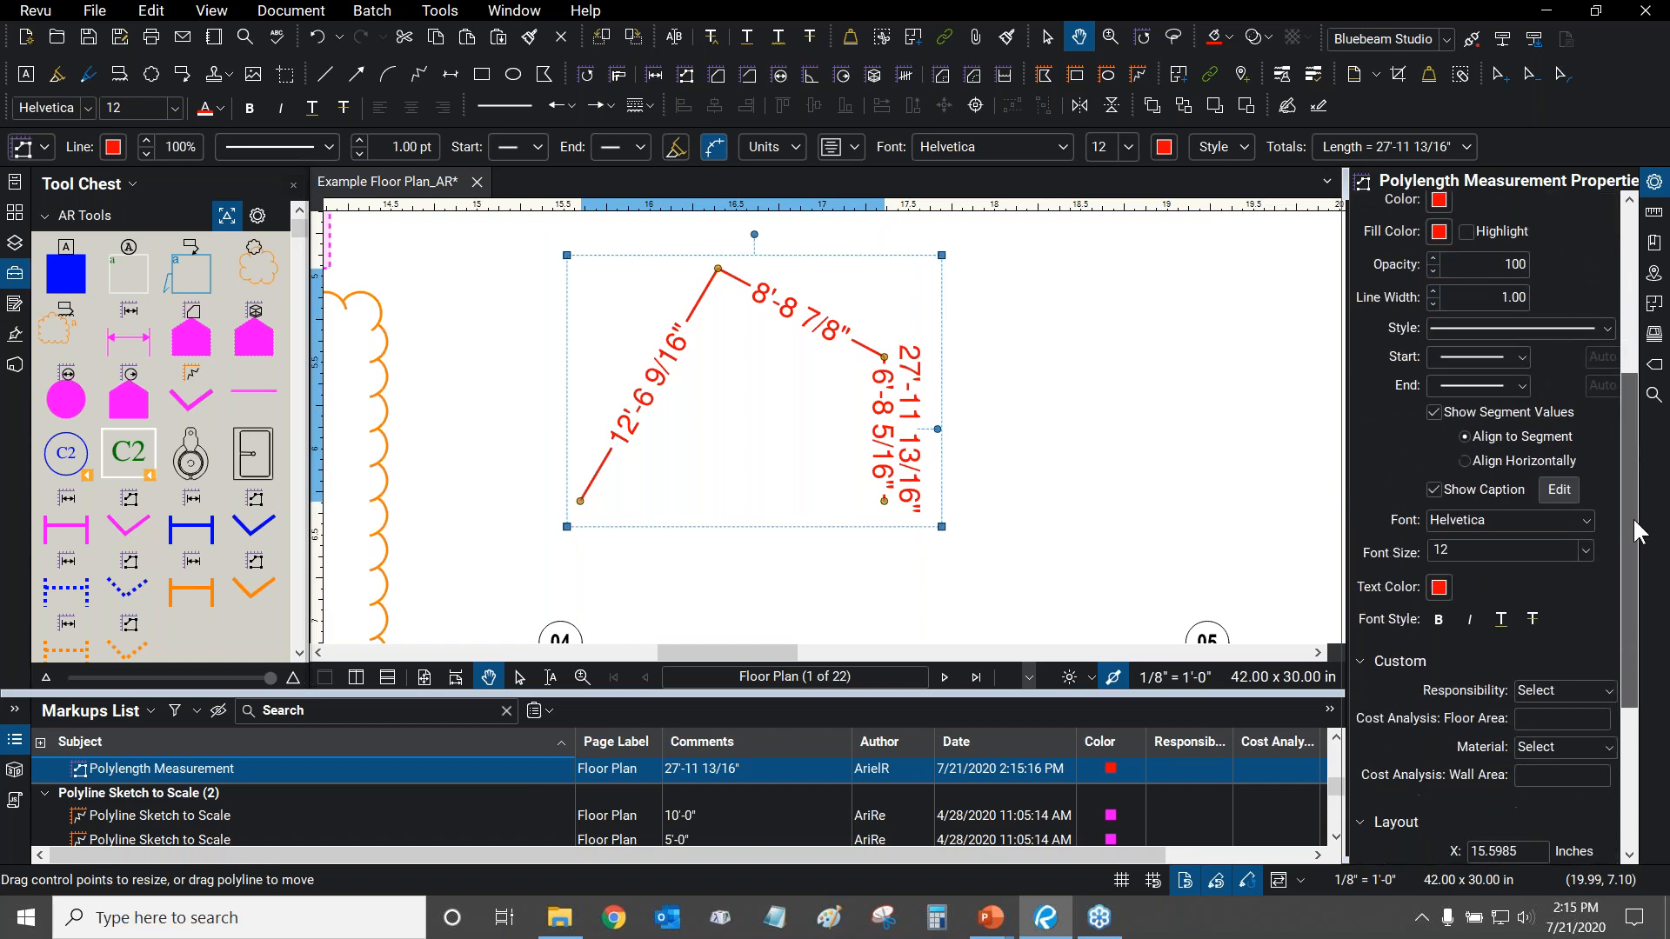
scroll(1631, 483, "down", 3)
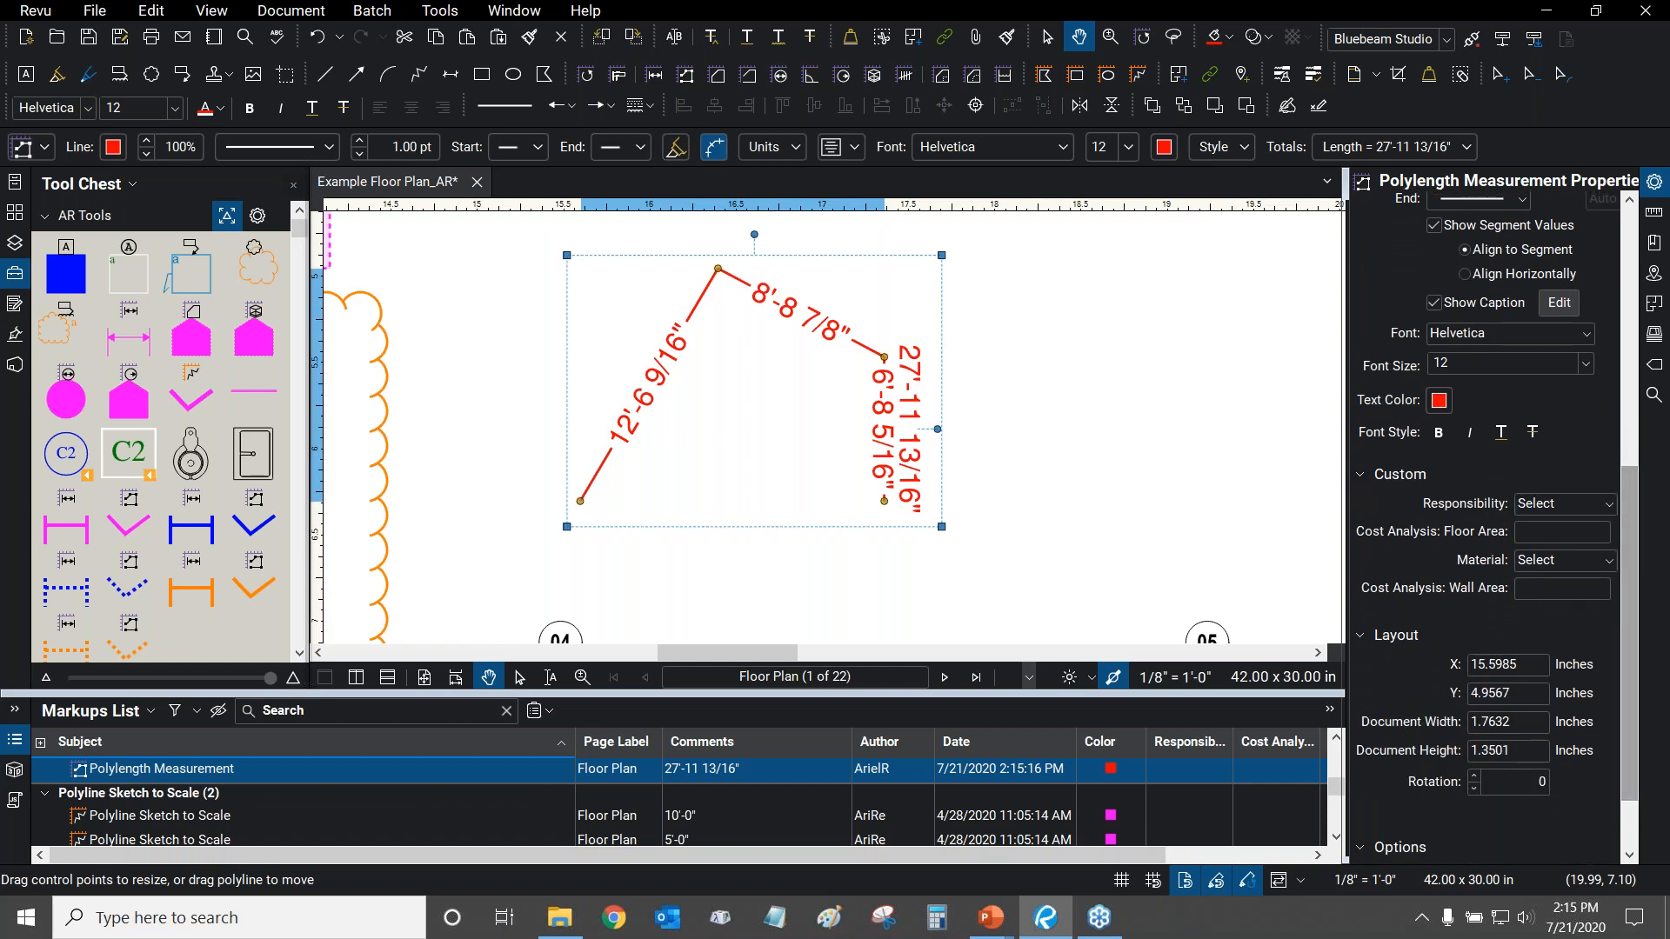
scroll(1631, 478, "up", 1)
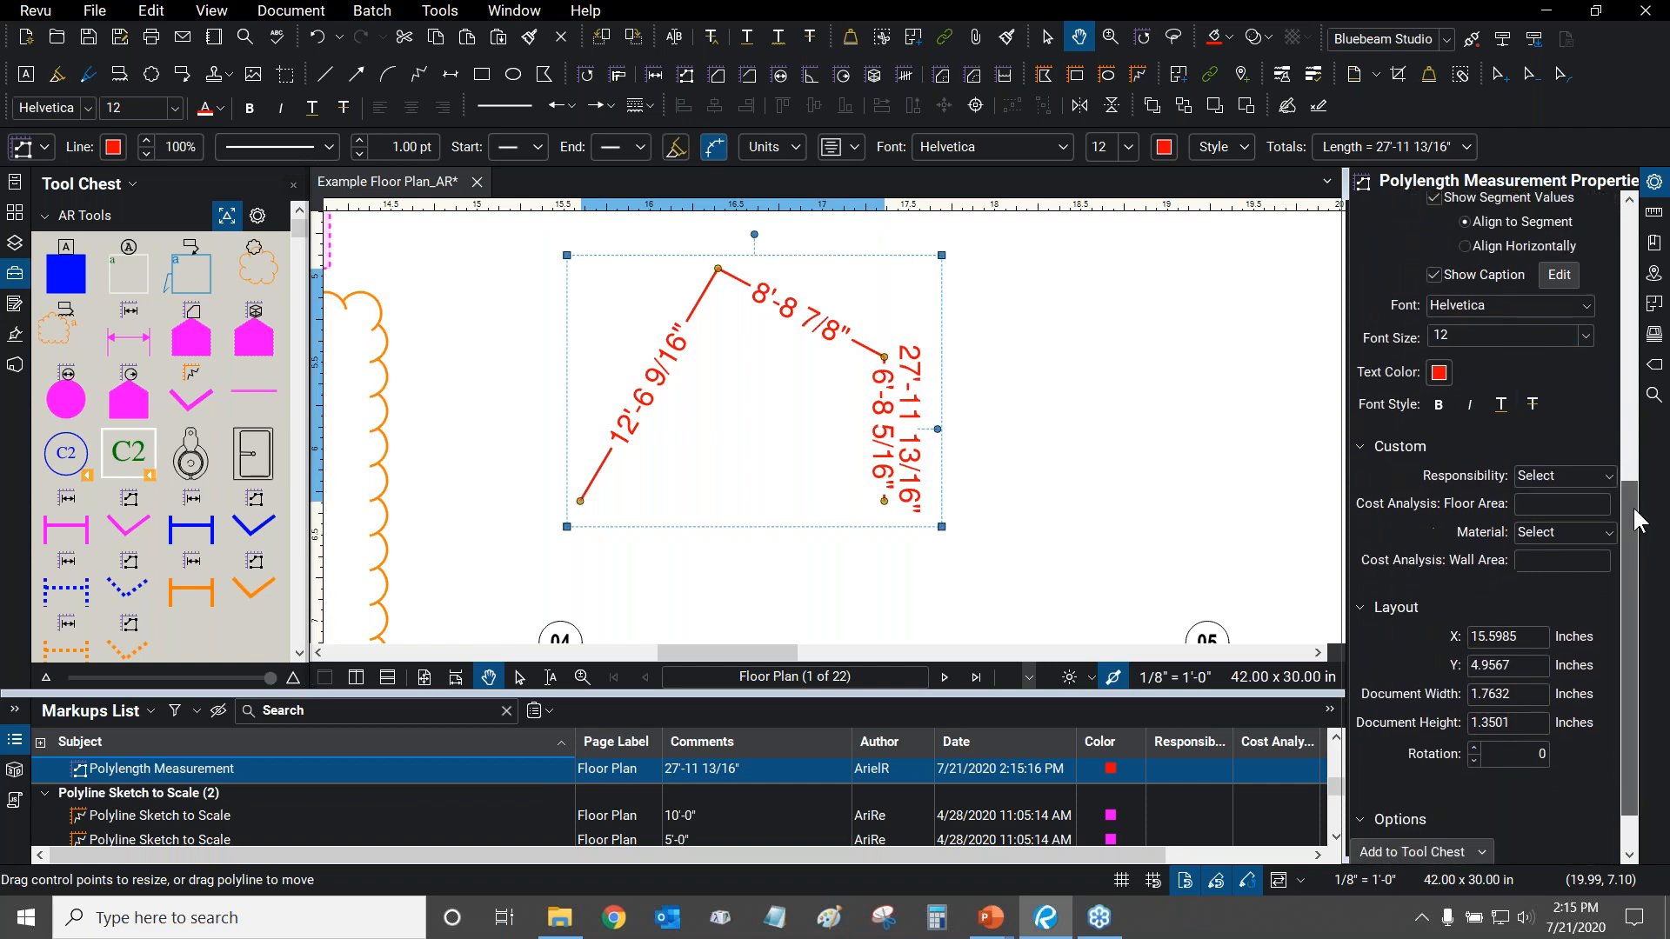
scroll(1647, 487, "up", 2)
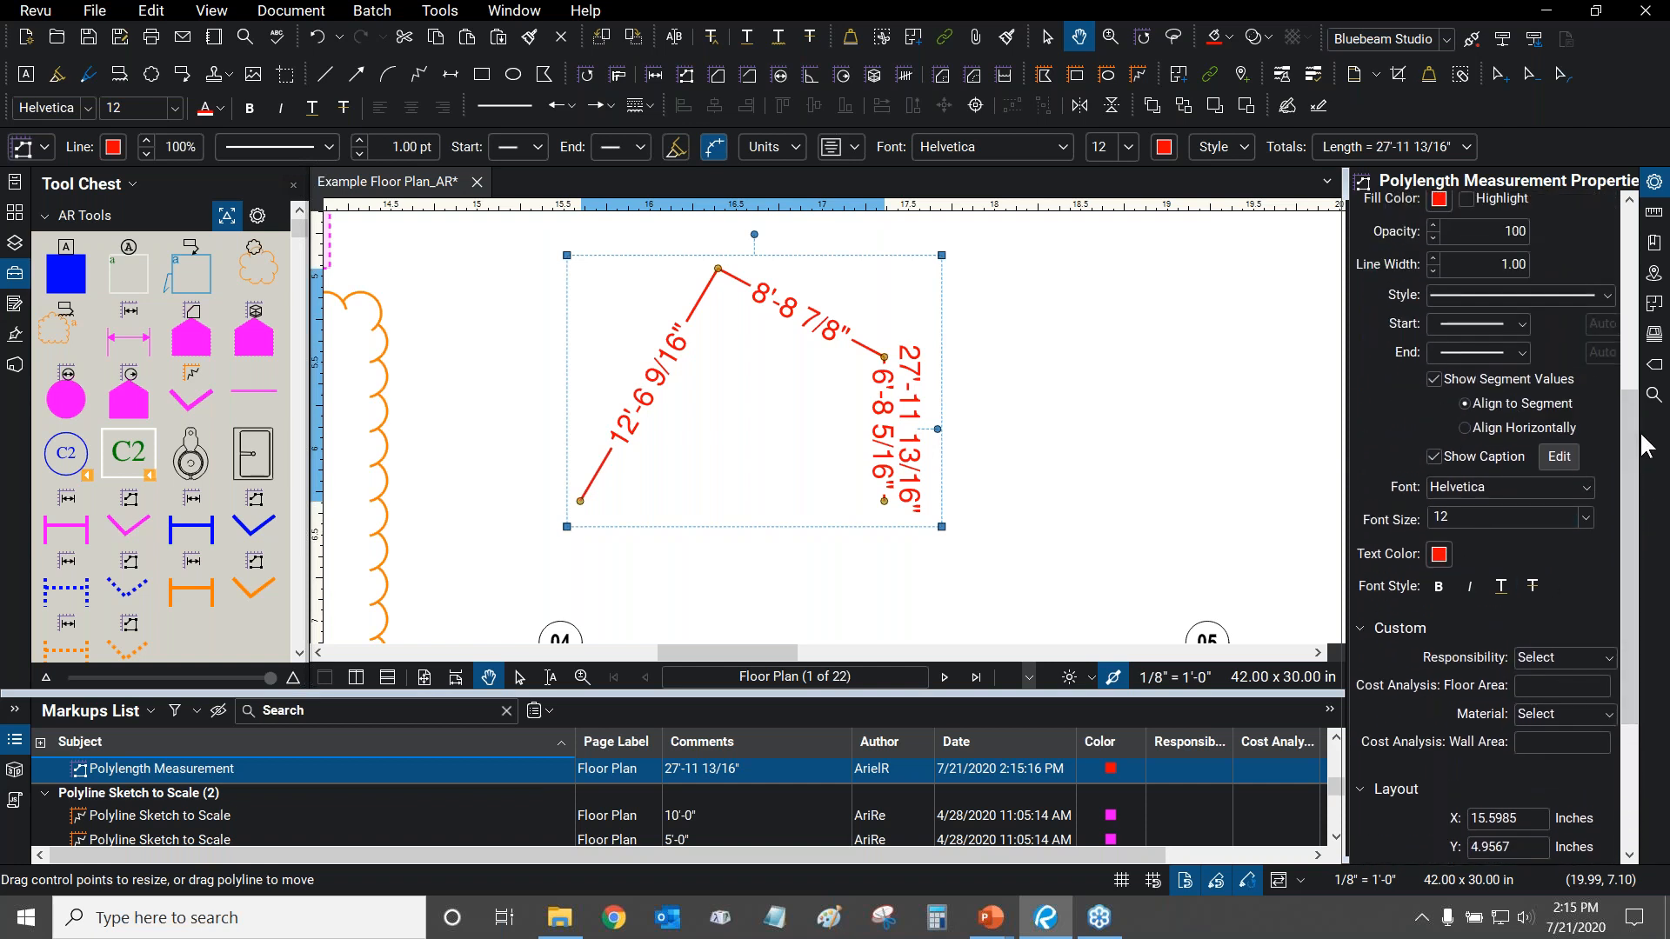
scroll(900, 398, "down", 1)
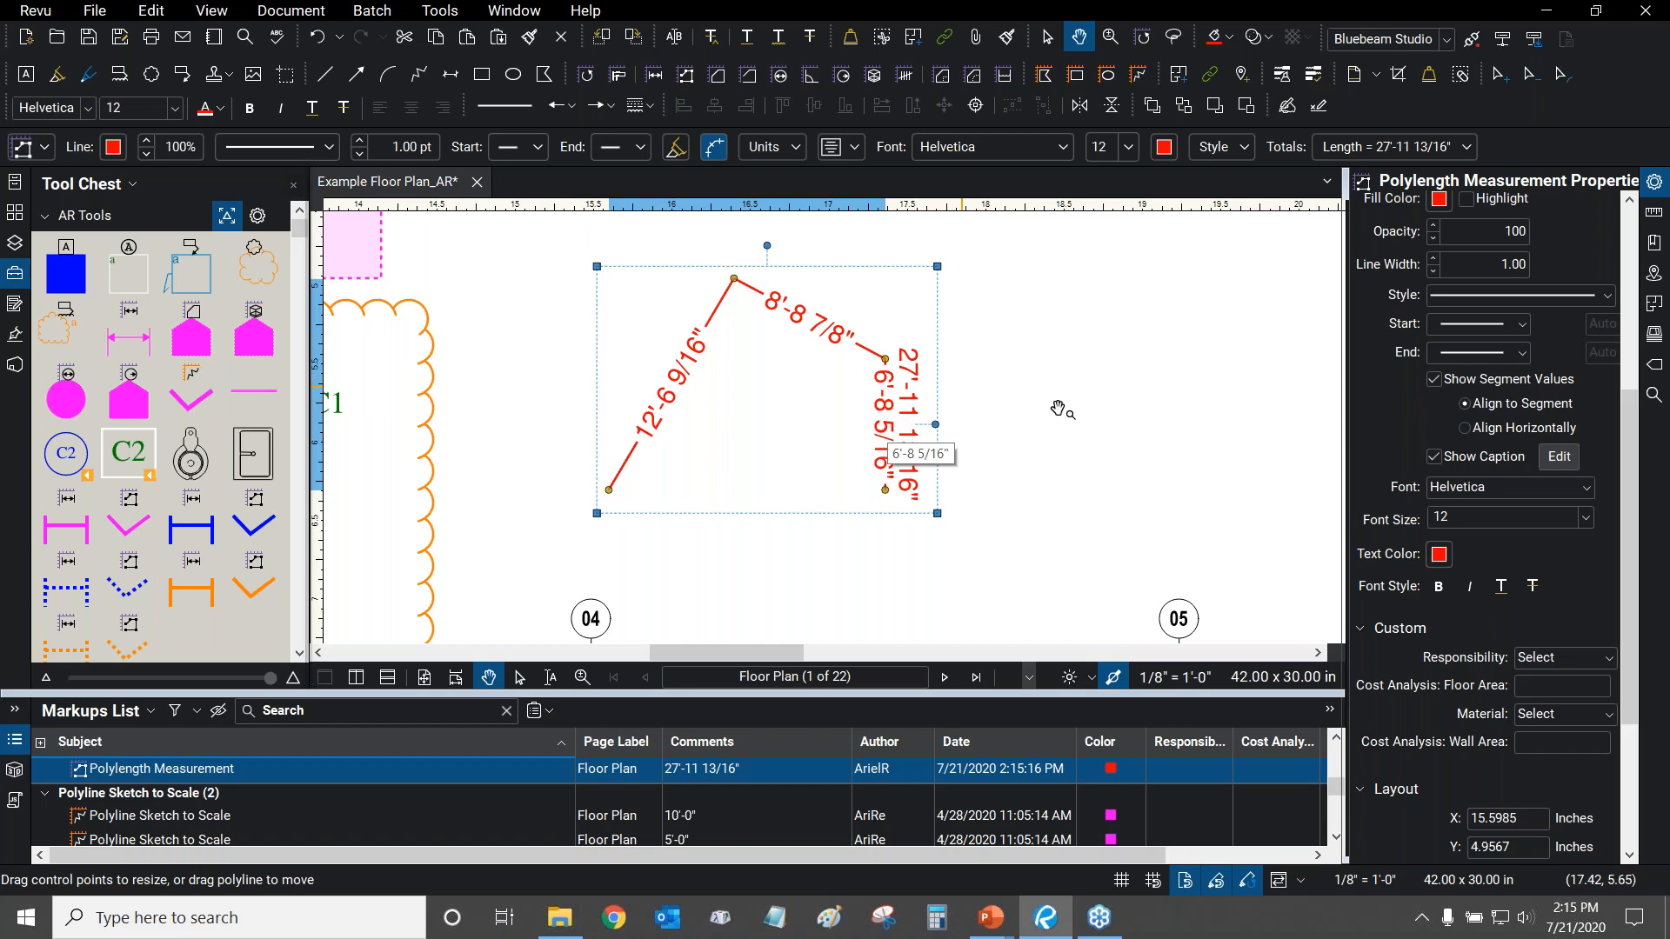
scroll(1522, 435, "down", 2)
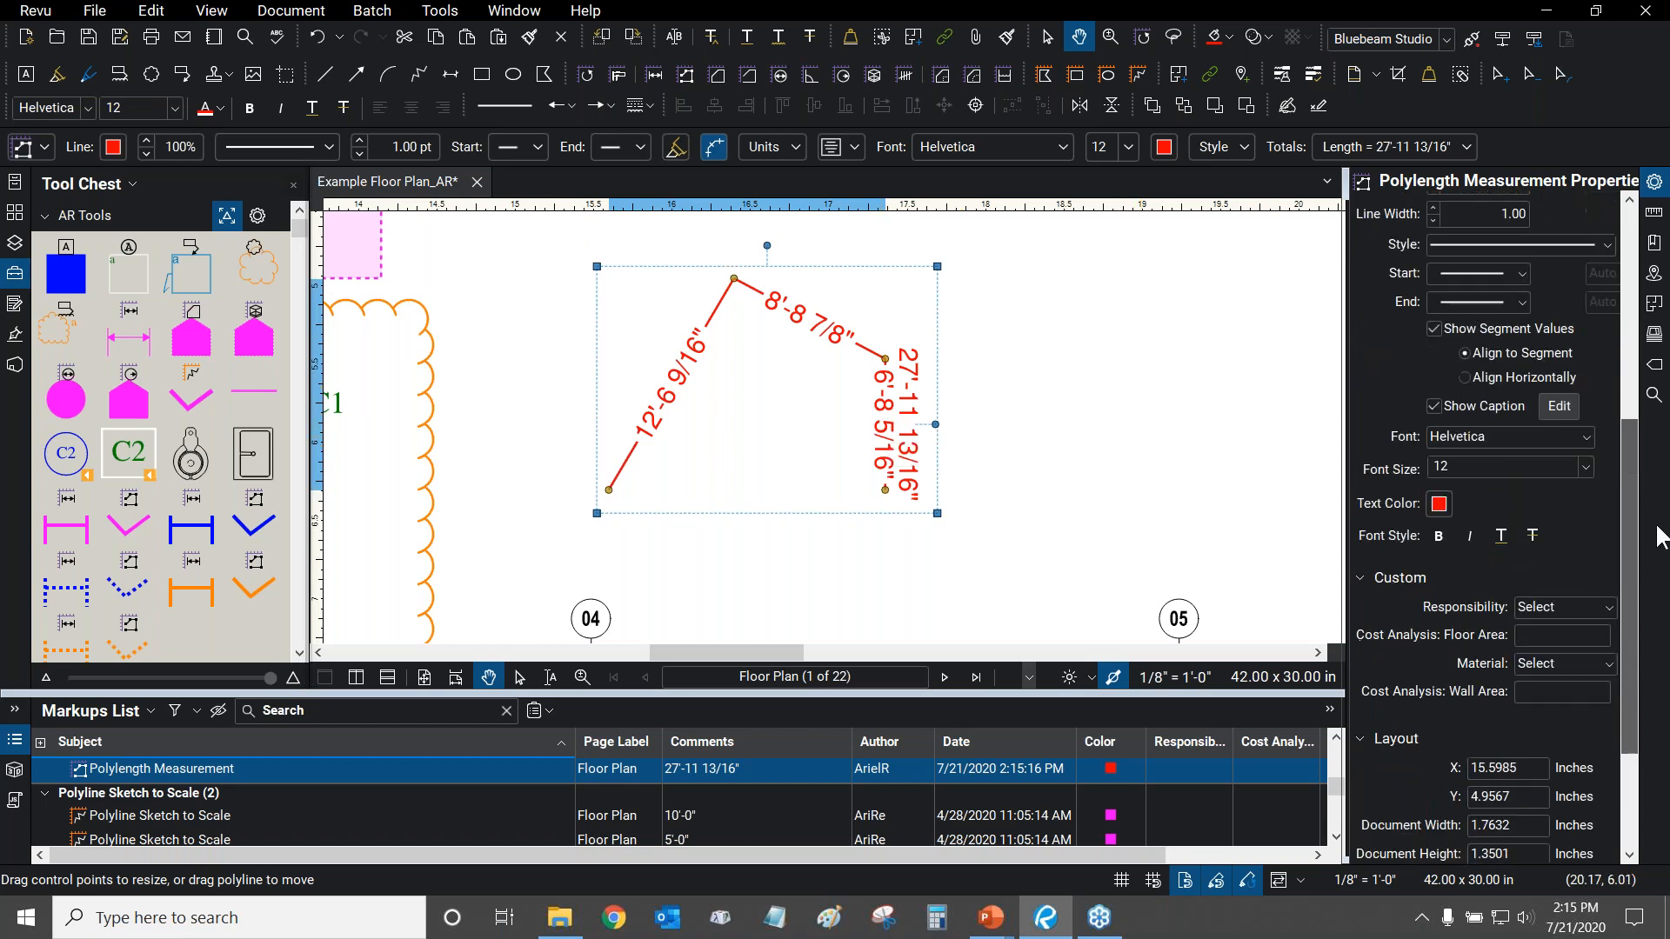
scroll(1522, 435, "up", 2)
left_click(979, 347)
Draw a six-sided area measurement of about 654 sf in the blank space beside the red polylength measurement.
scroll(976, 346, "down", 3)
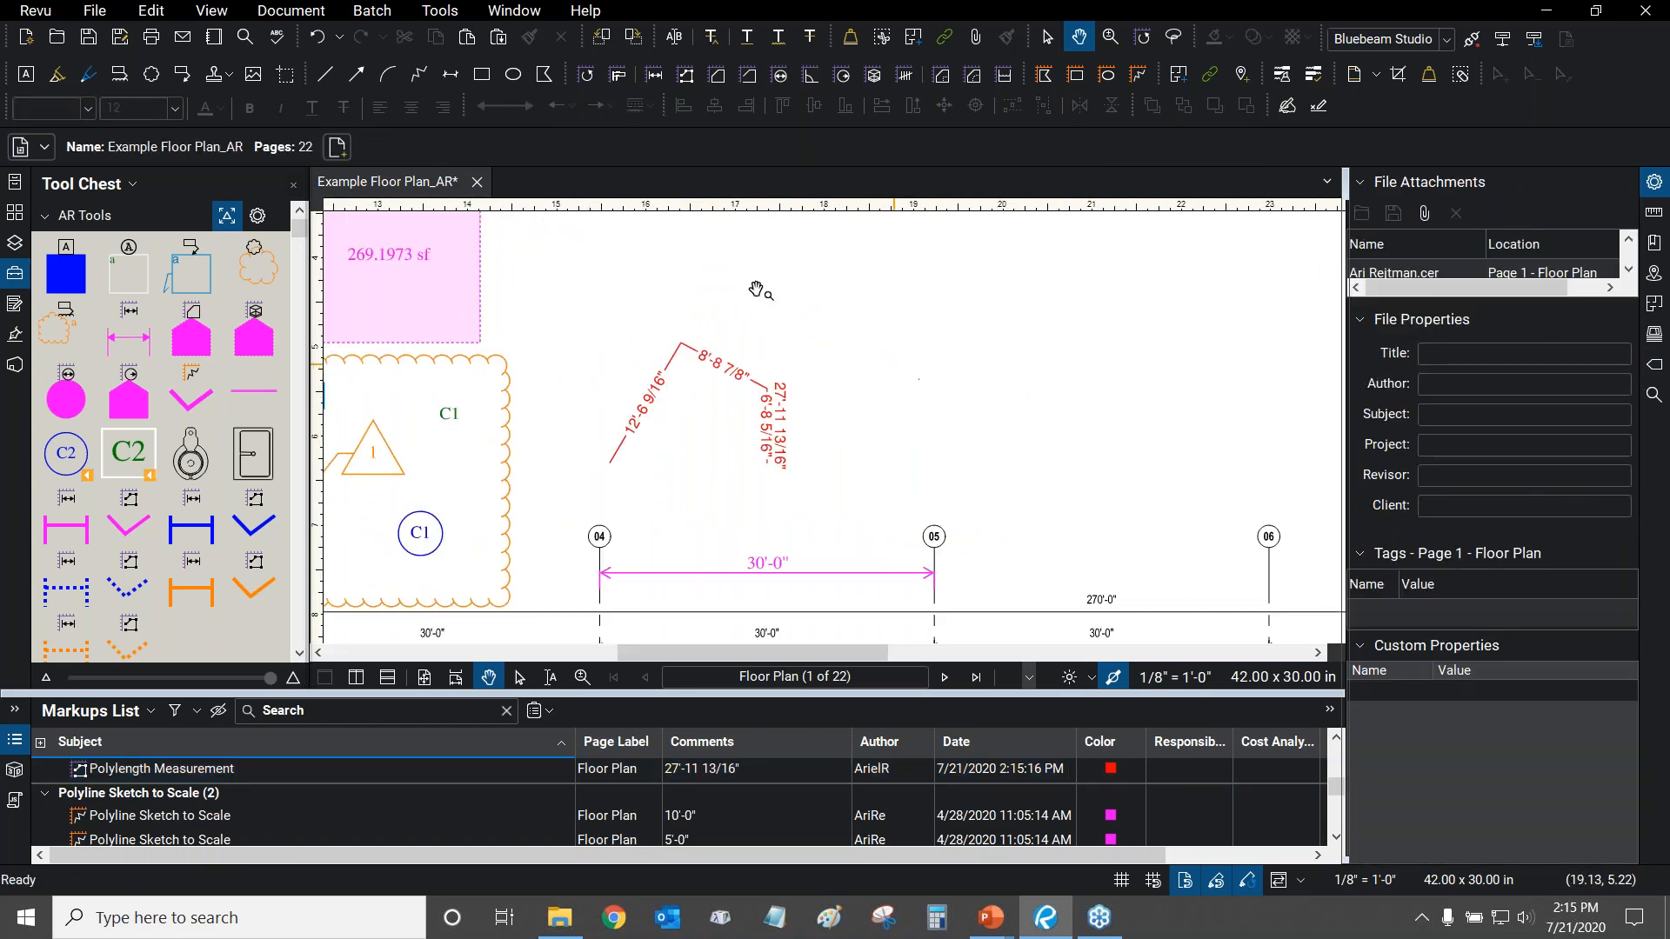
left_click(439, 10)
mouse_move(453, 78)
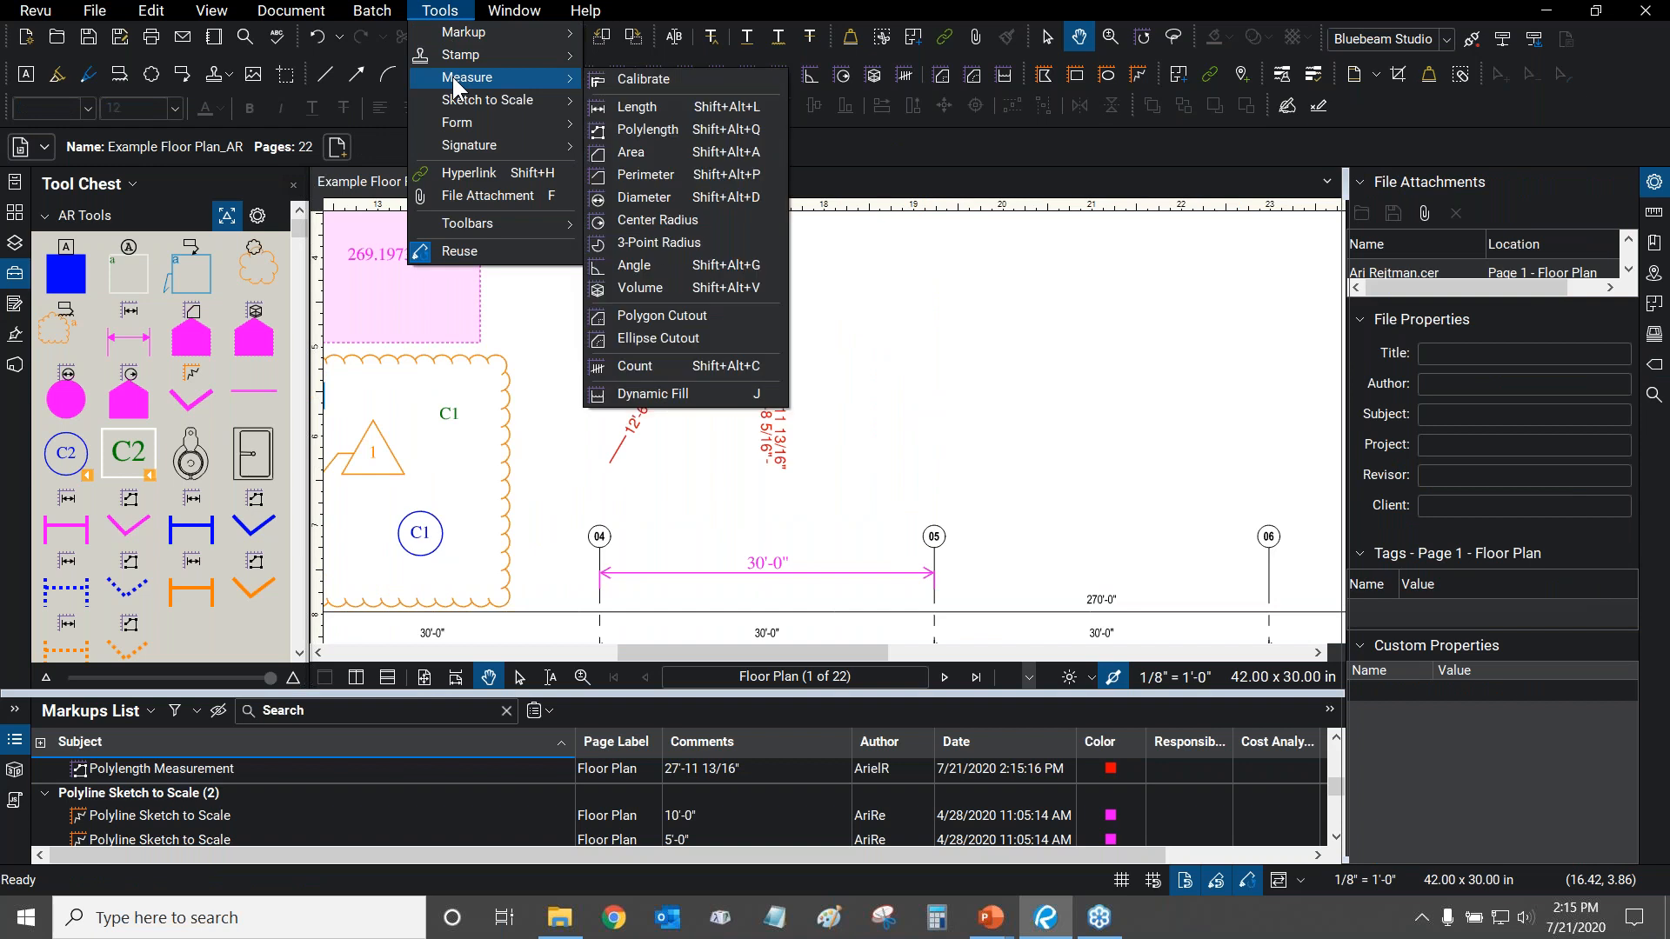
left_click(655, 157)
left_click_drag(895, 295, 772, 414)
left_click(758, 346)
left_click(916, 257)
left_click(1146, 330)
left_click(1133, 501)
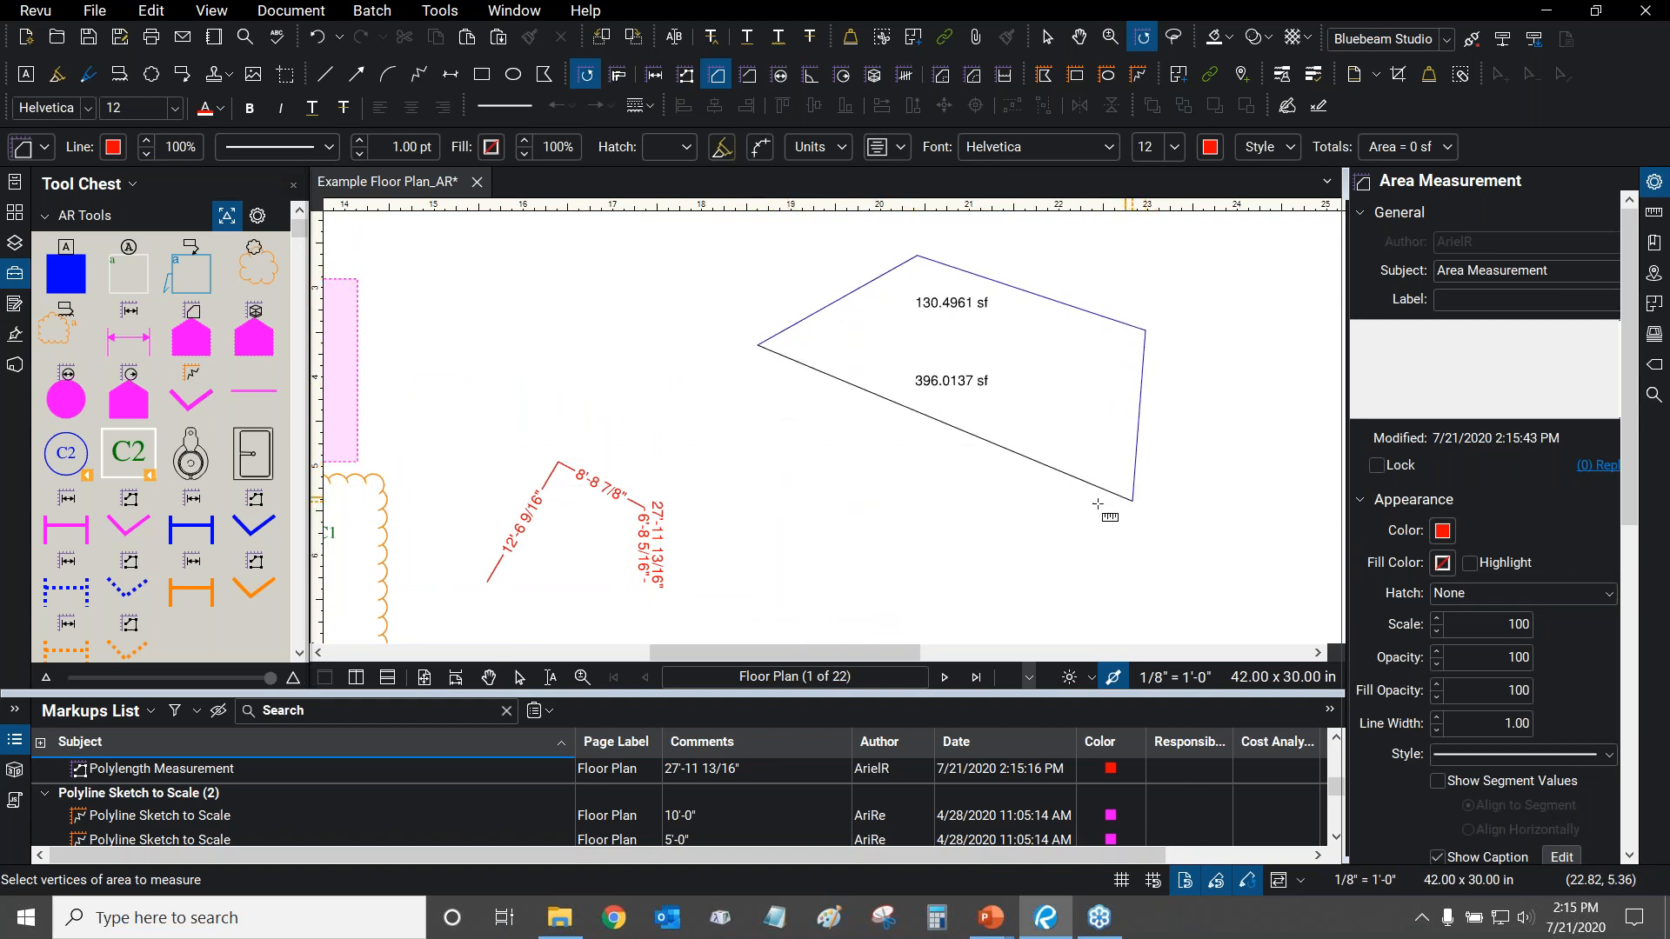
left_click(916, 548)
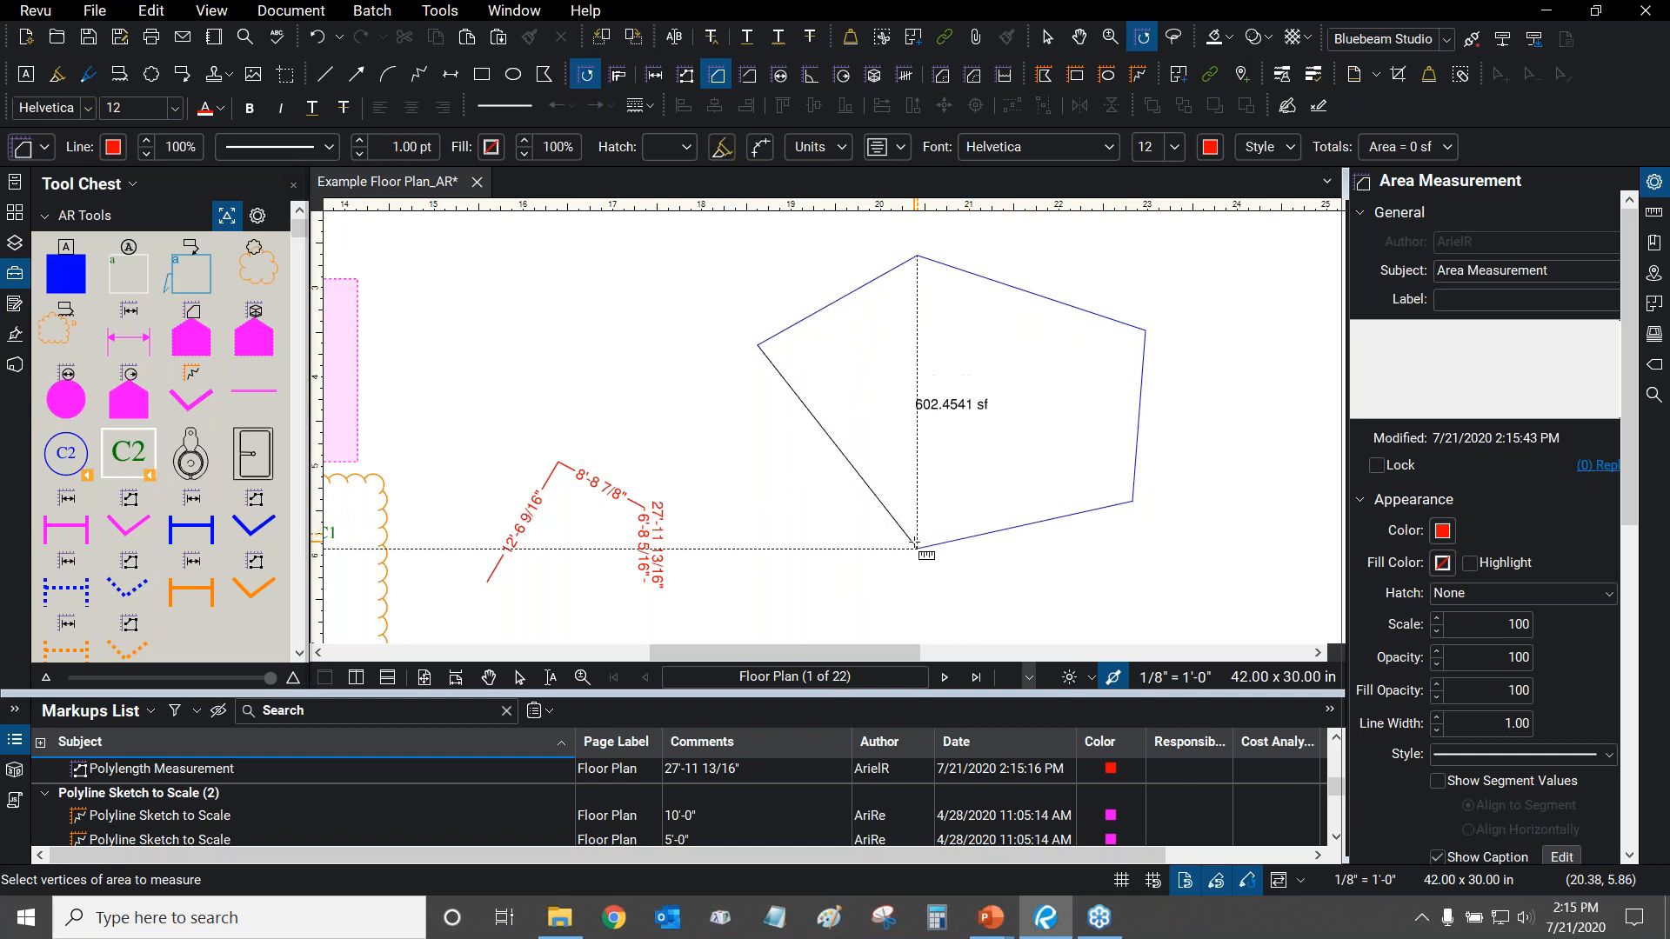
left_click(786, 466)
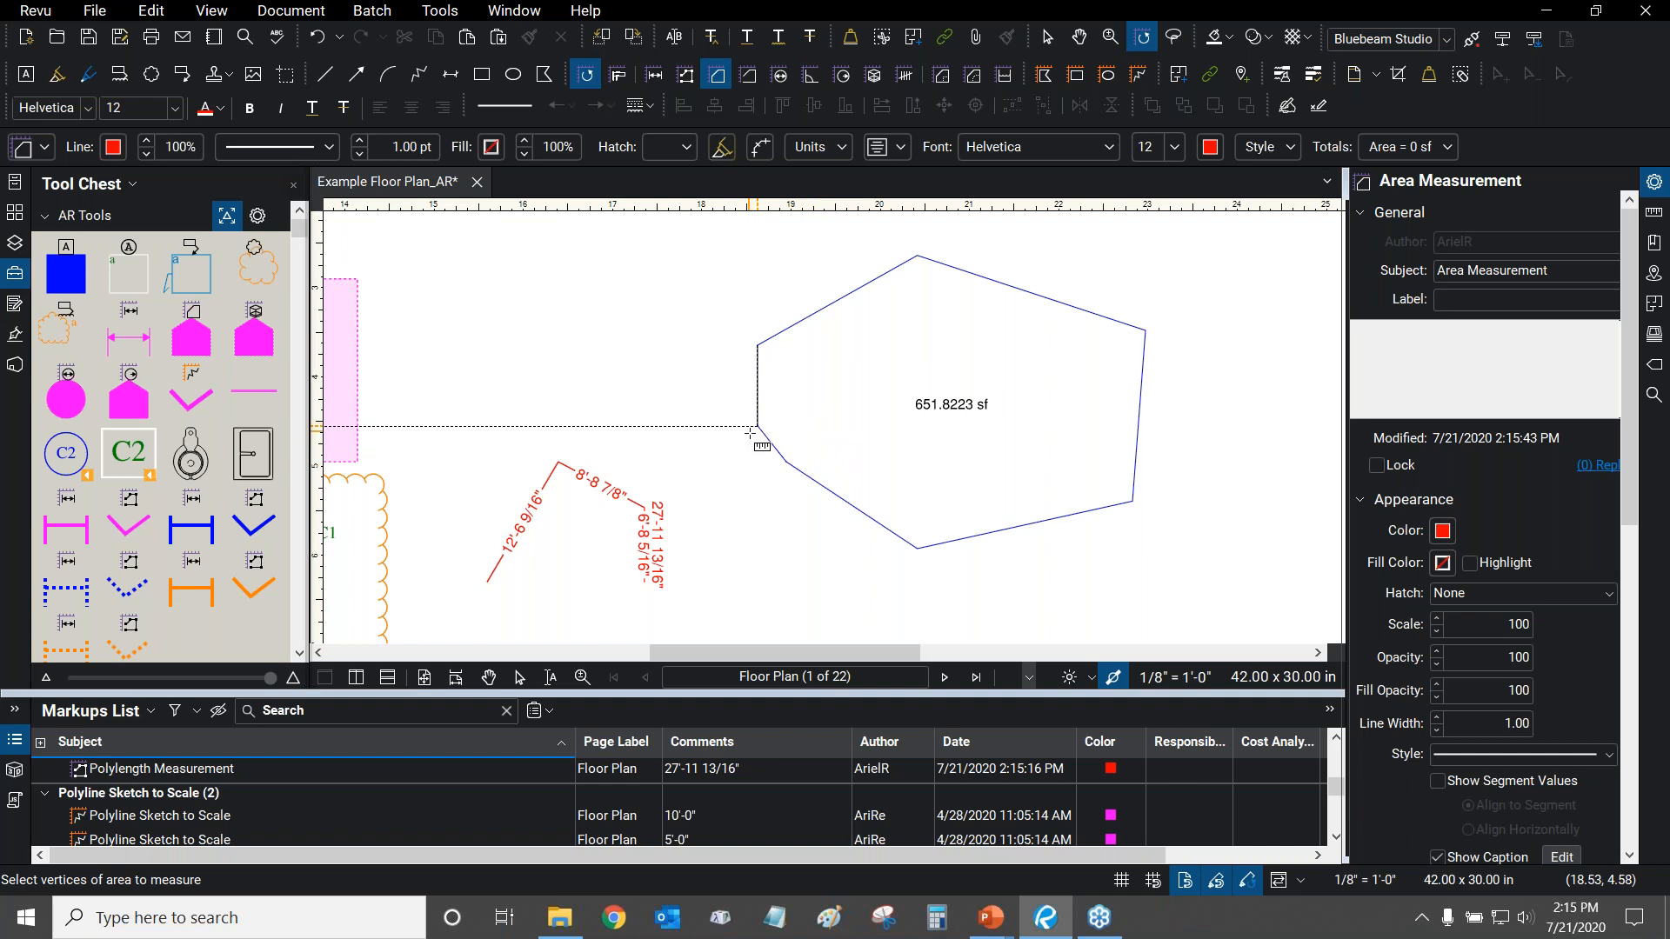
scroll(766, 435, "up", 3)
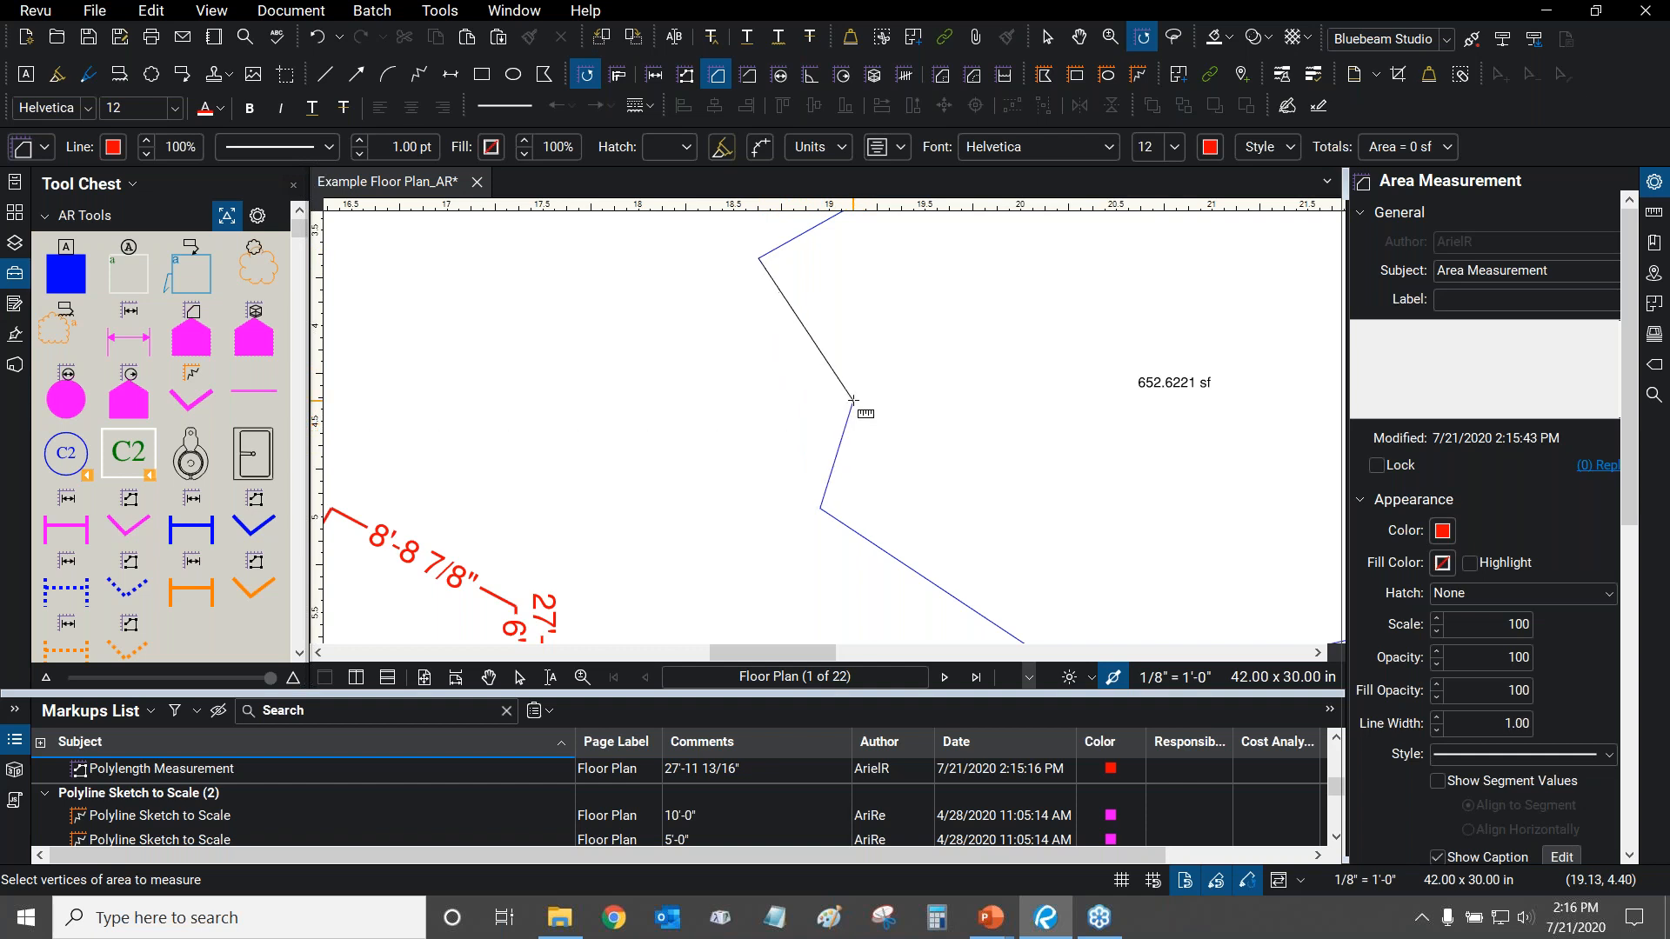
key("Return")
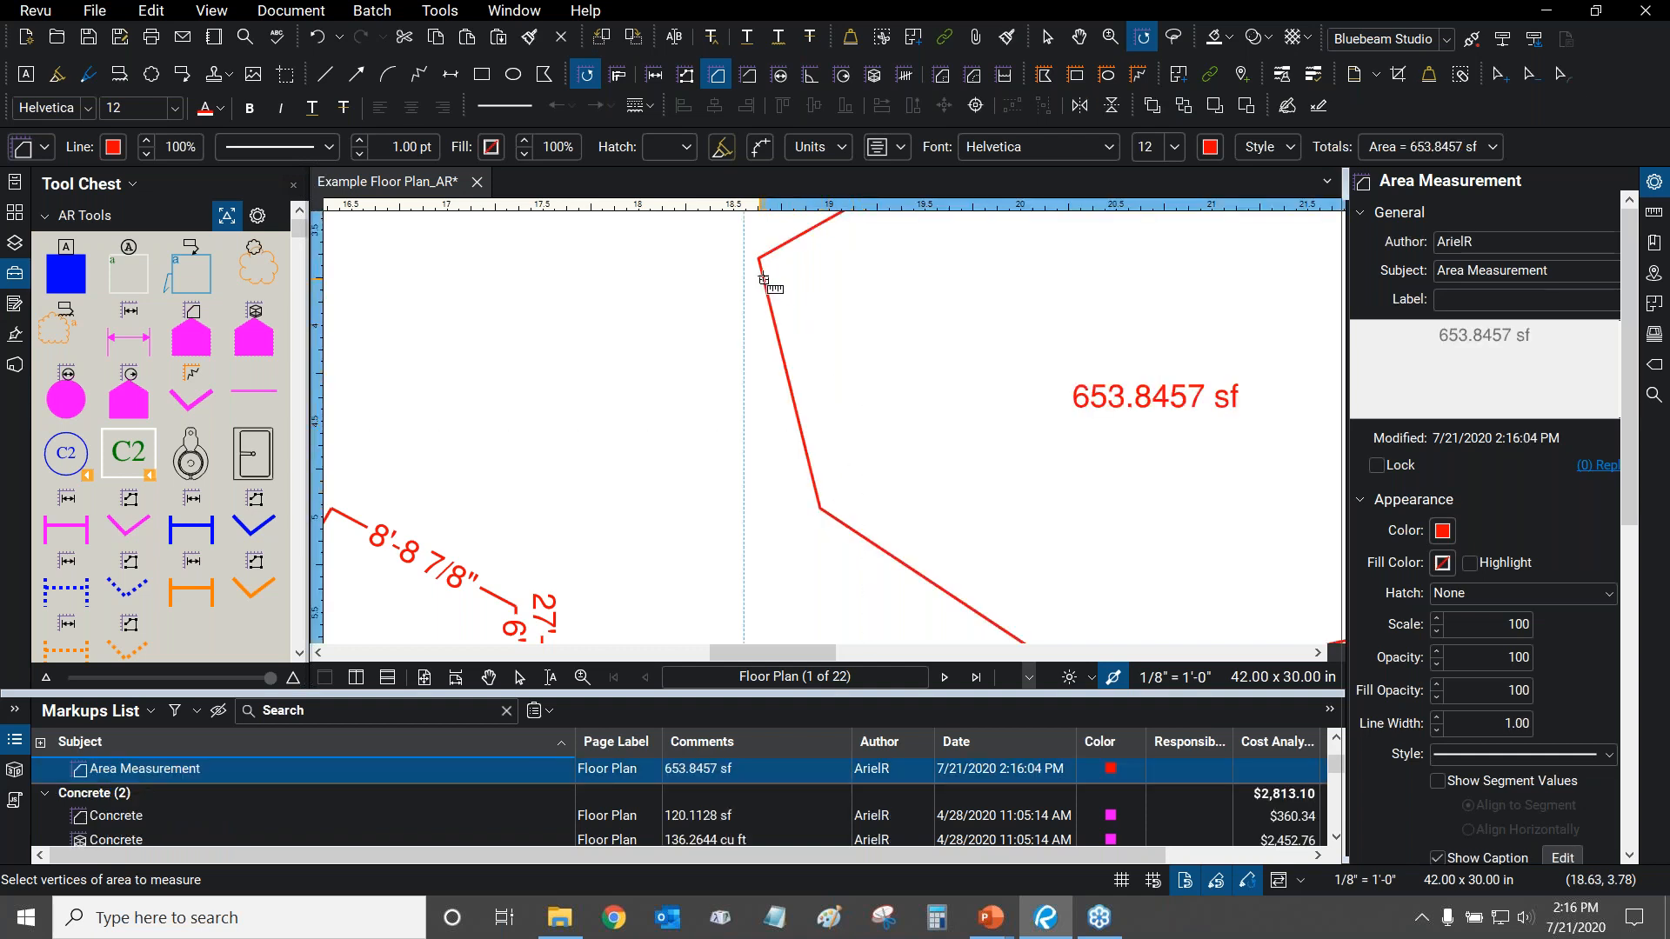
scroll(797, 361, "down", 3)
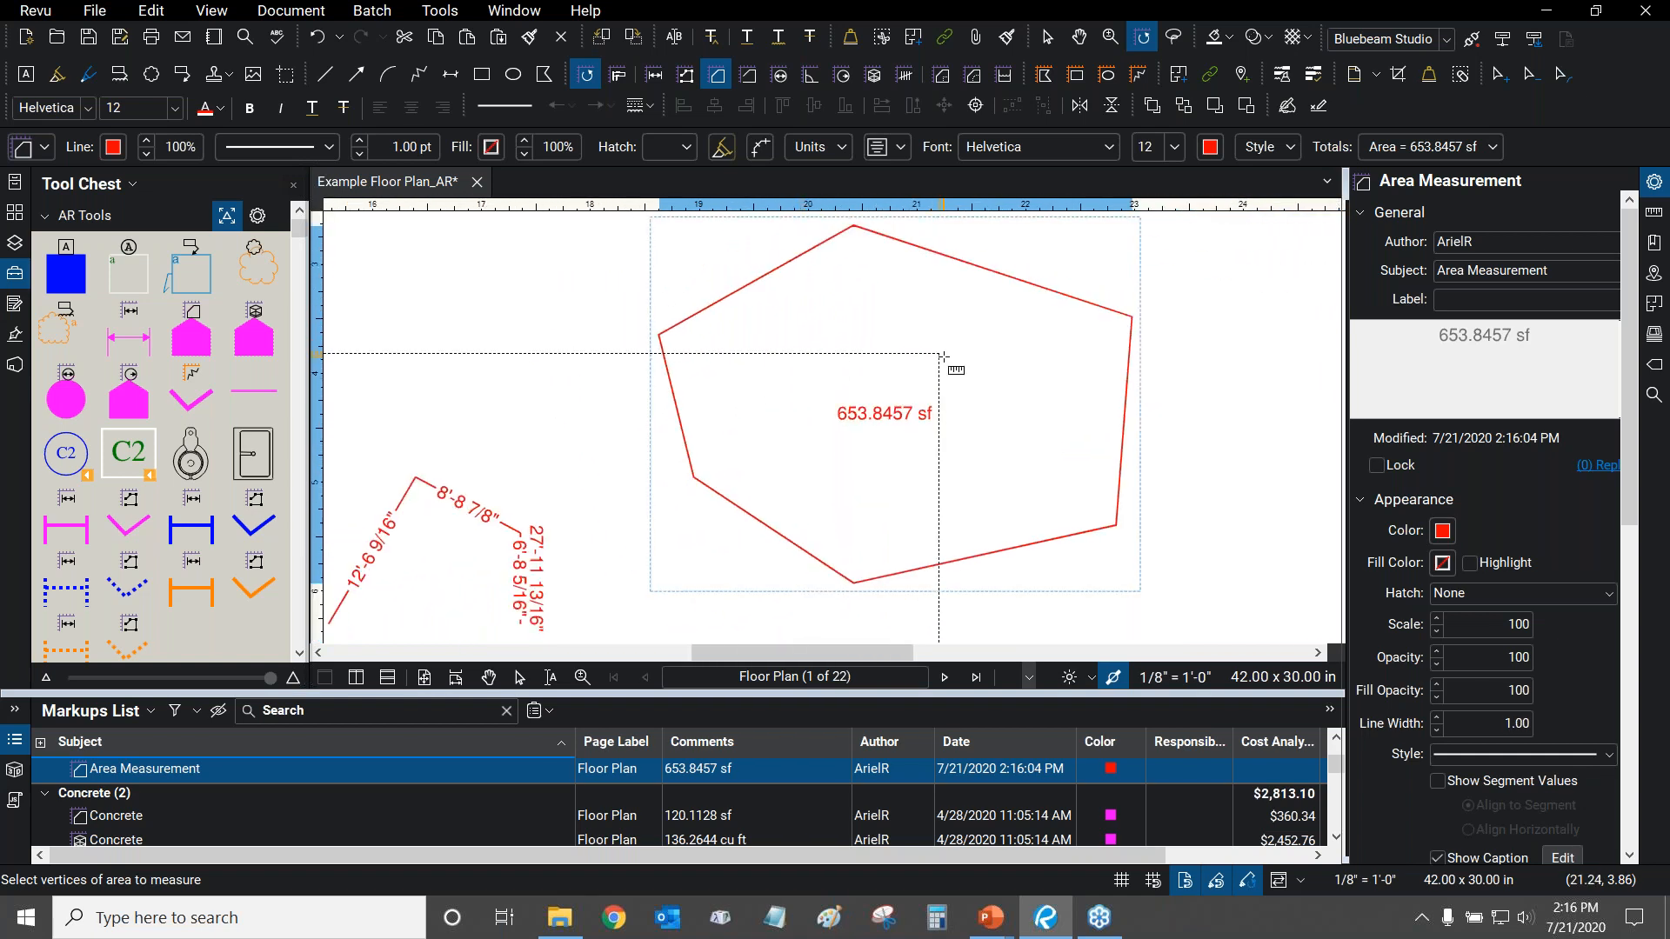
Delete the six-sided area measurement from the blank space of the floor plan.
key("Escape")
scroll(900, 376, "down", 2)
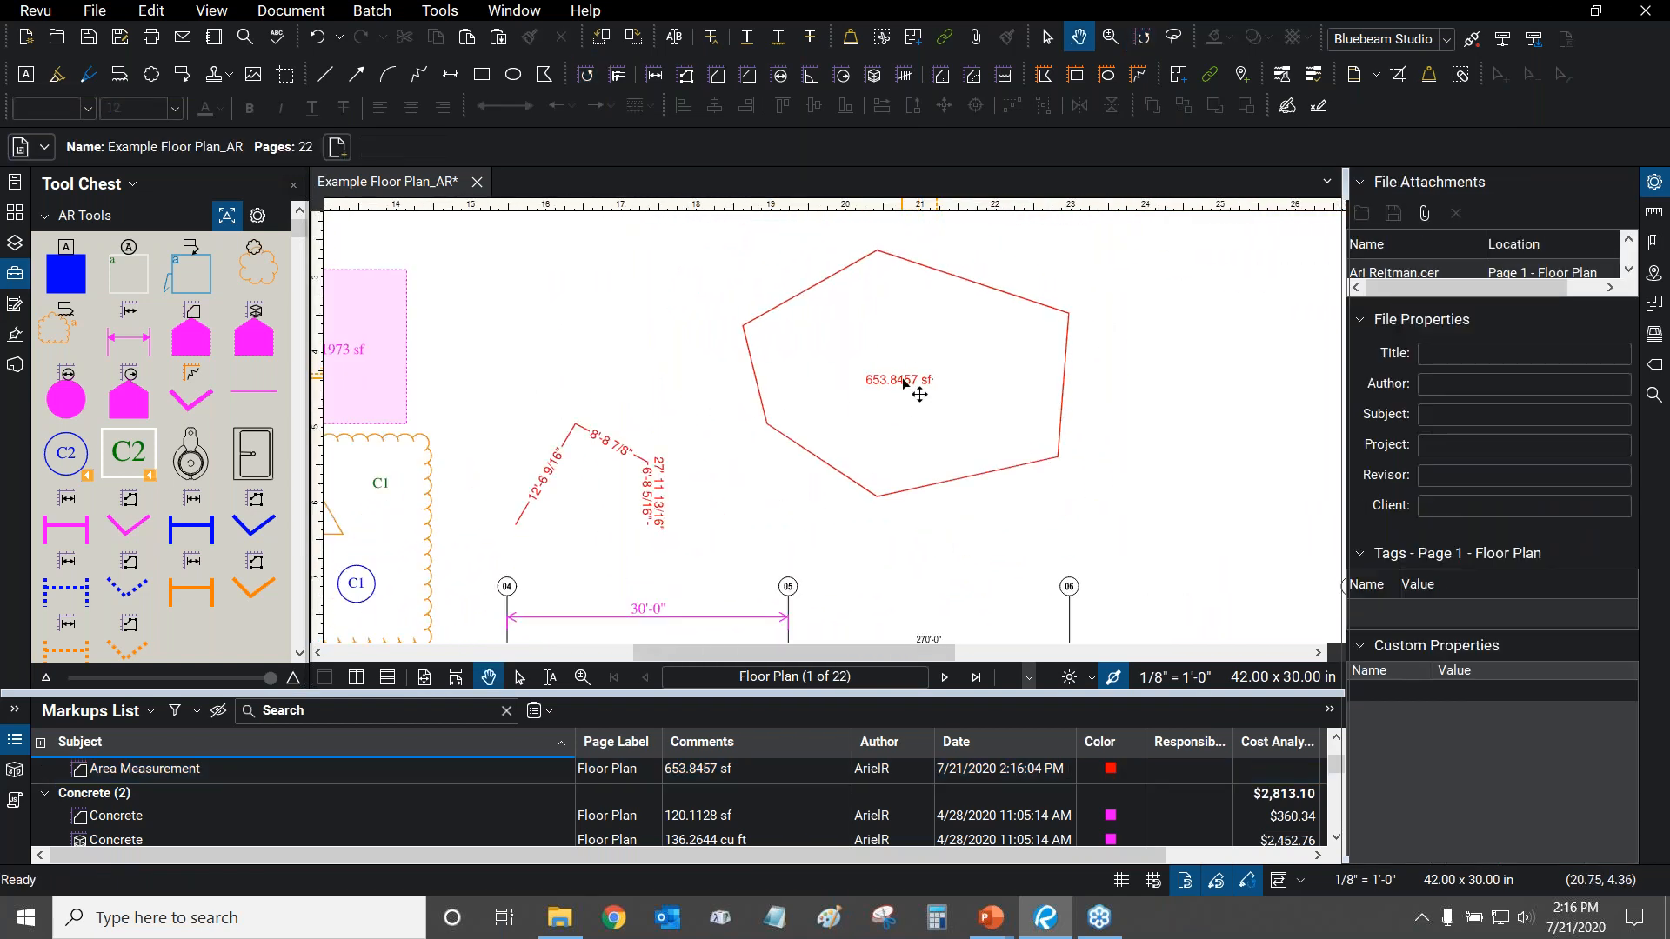
left_click(905, 383)
key("Delete")
key("Escape")
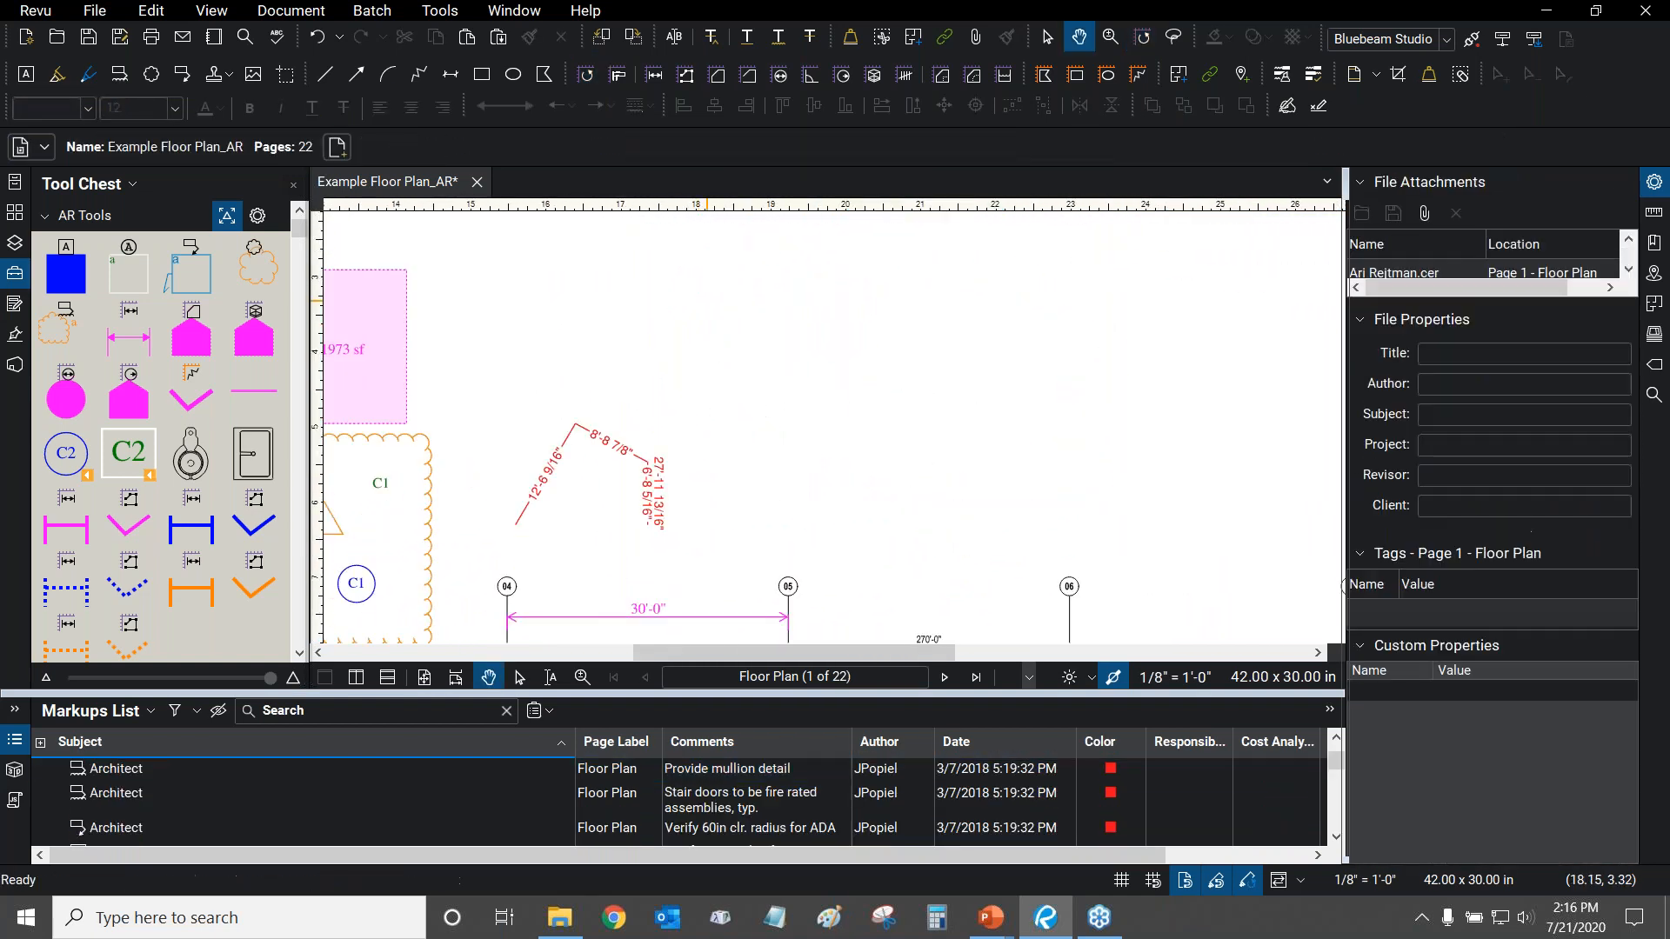
left_click_drag(699, 297, 739, 308)
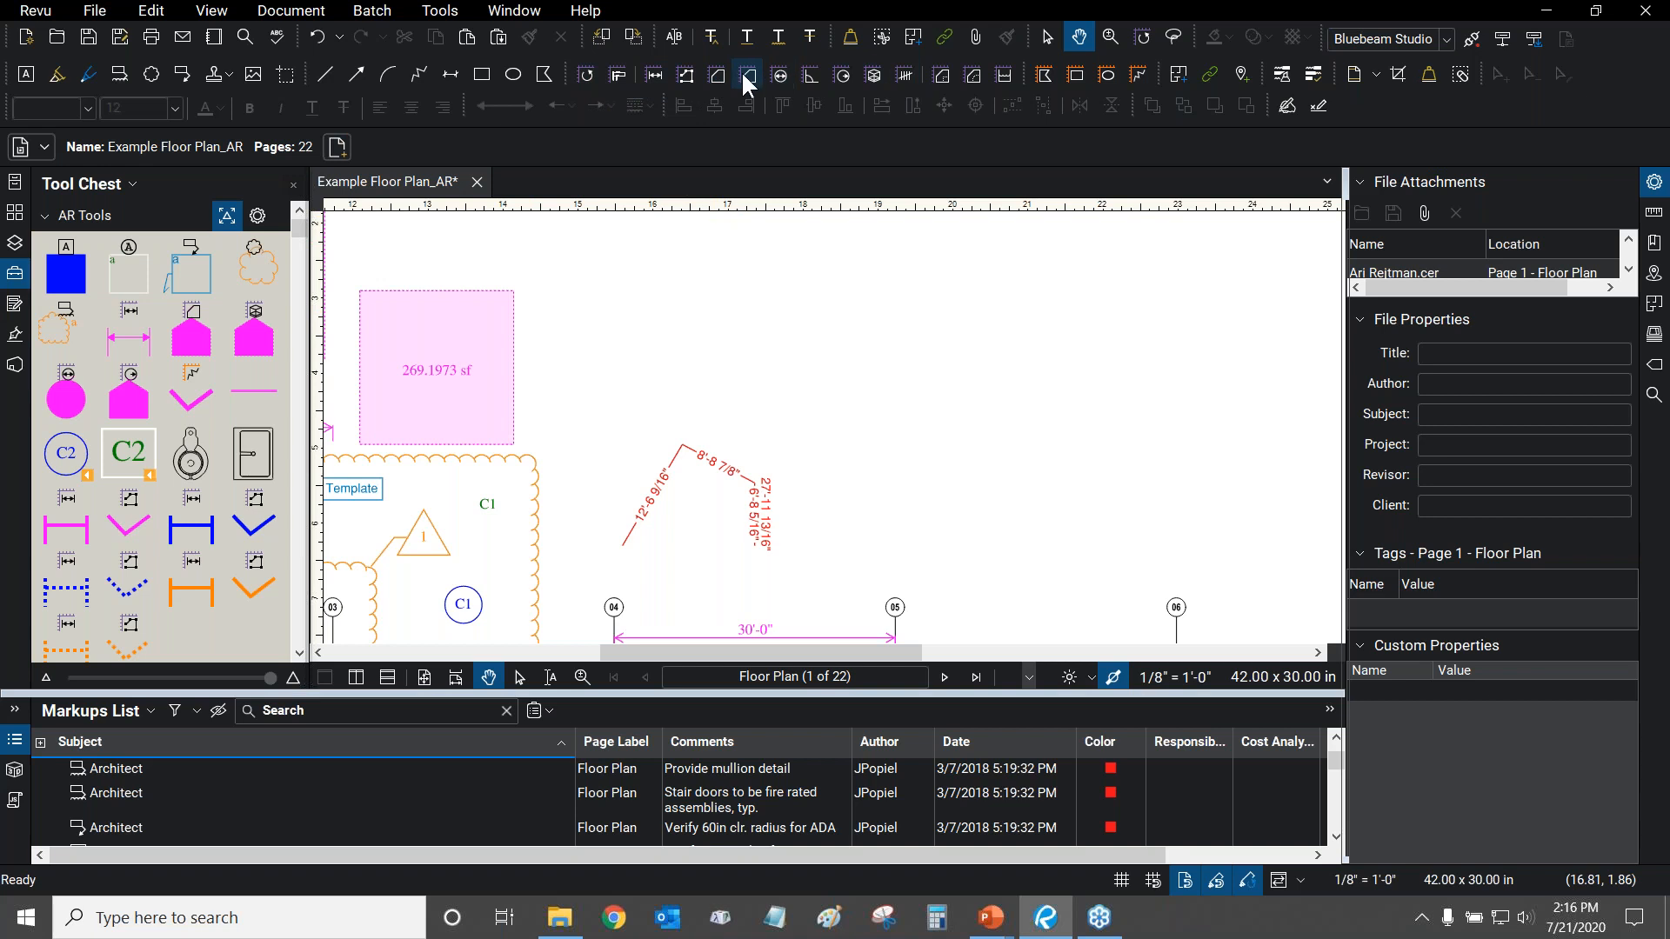
left_click(439, 10)
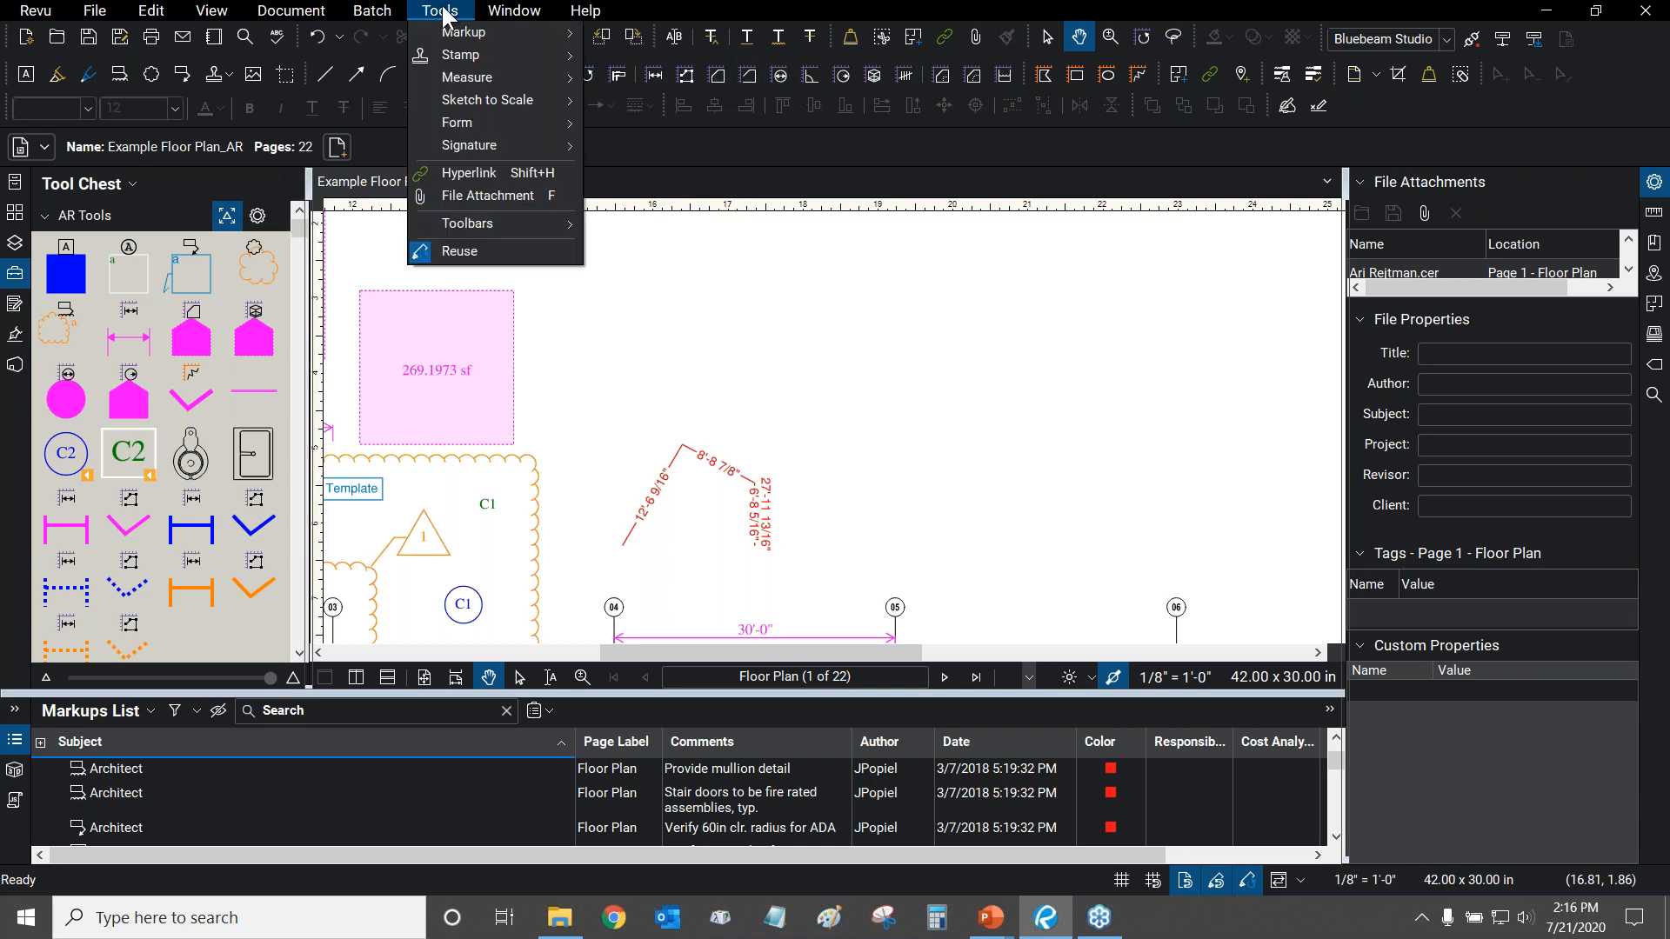
mouse_move(466, 77)
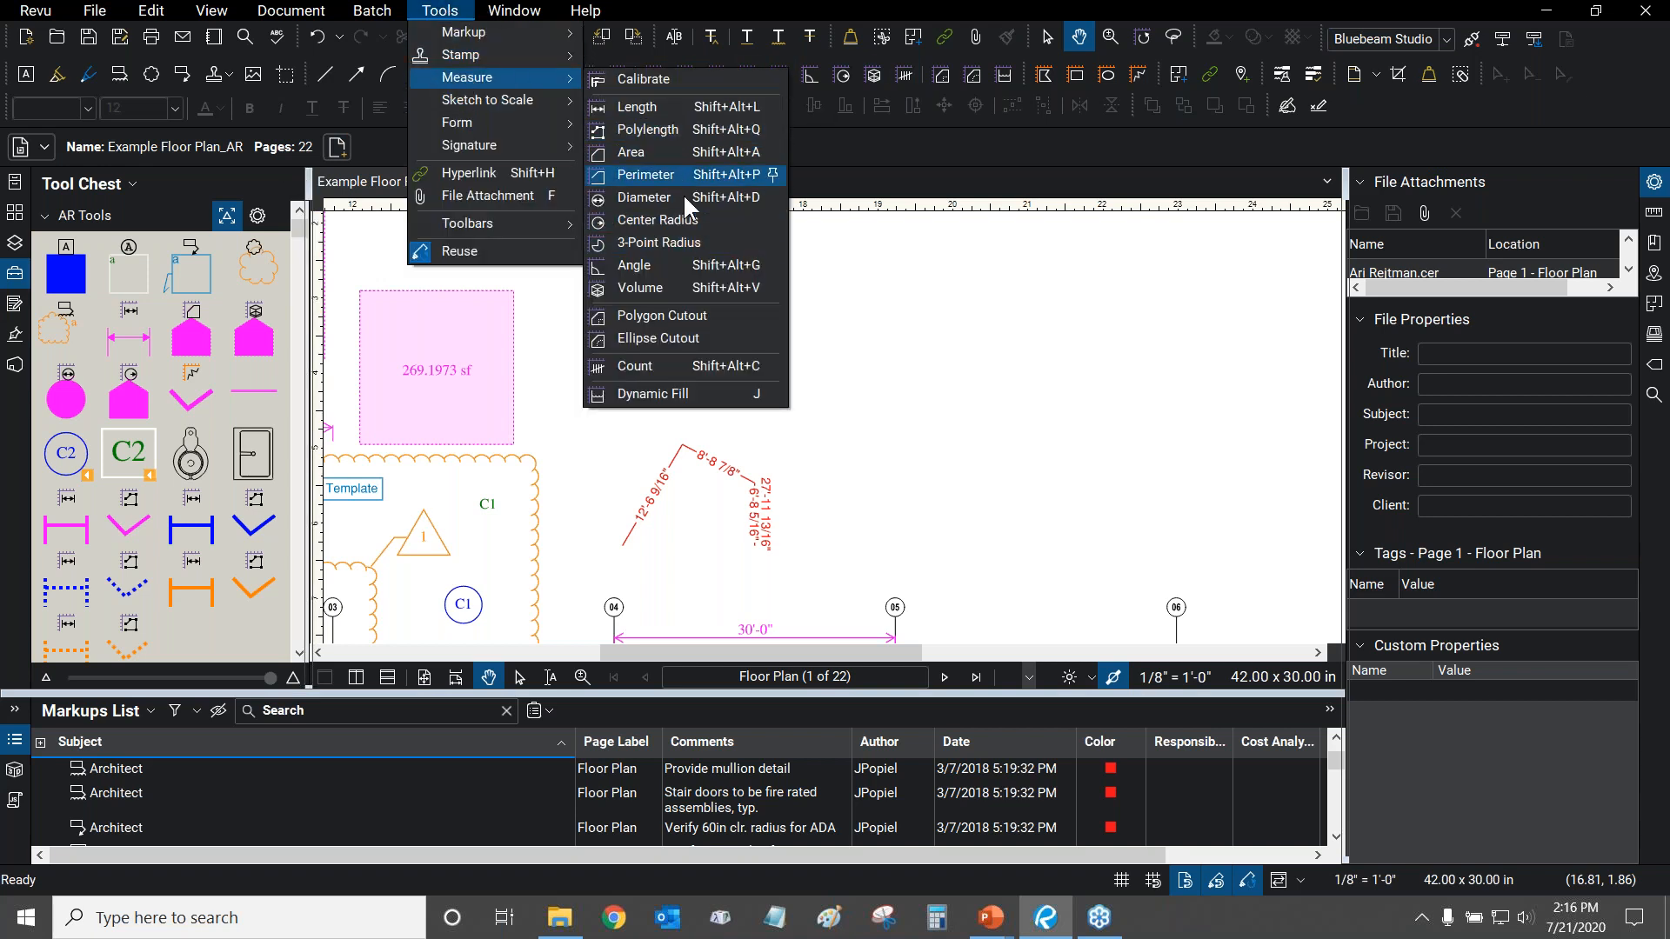
left_click(689, 7)
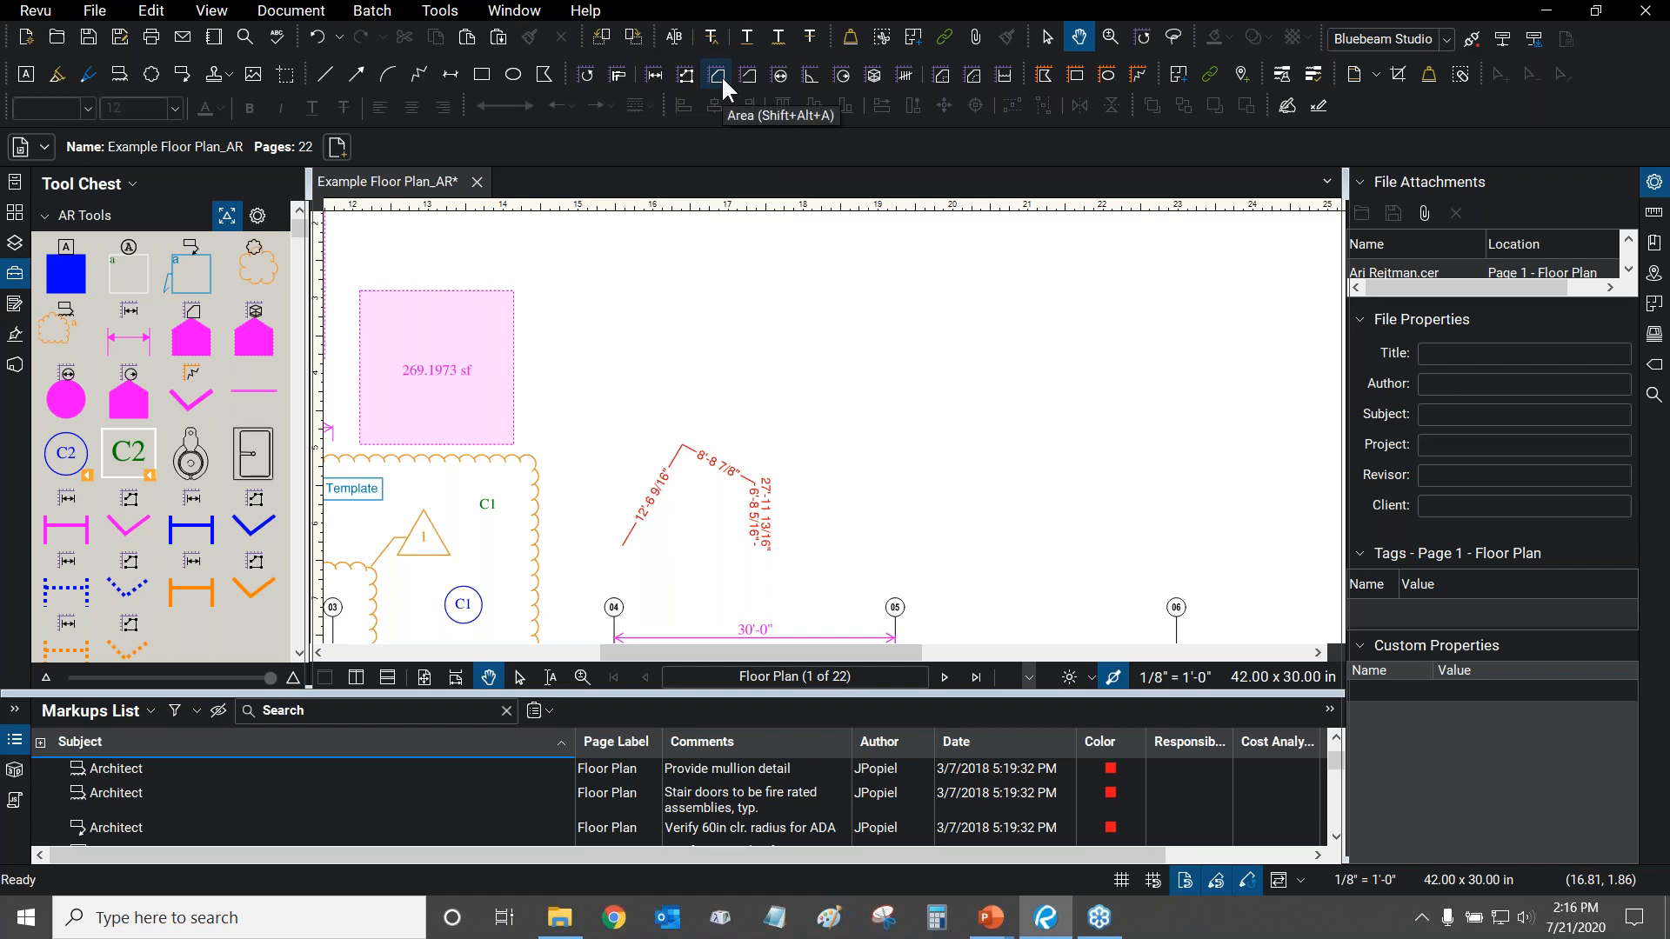
Measure the floor area of Meeting 214 with a rectangular area measurement along its inner wall faces.
left_click(722, 75)
scroll(970, 346, "down", 5)
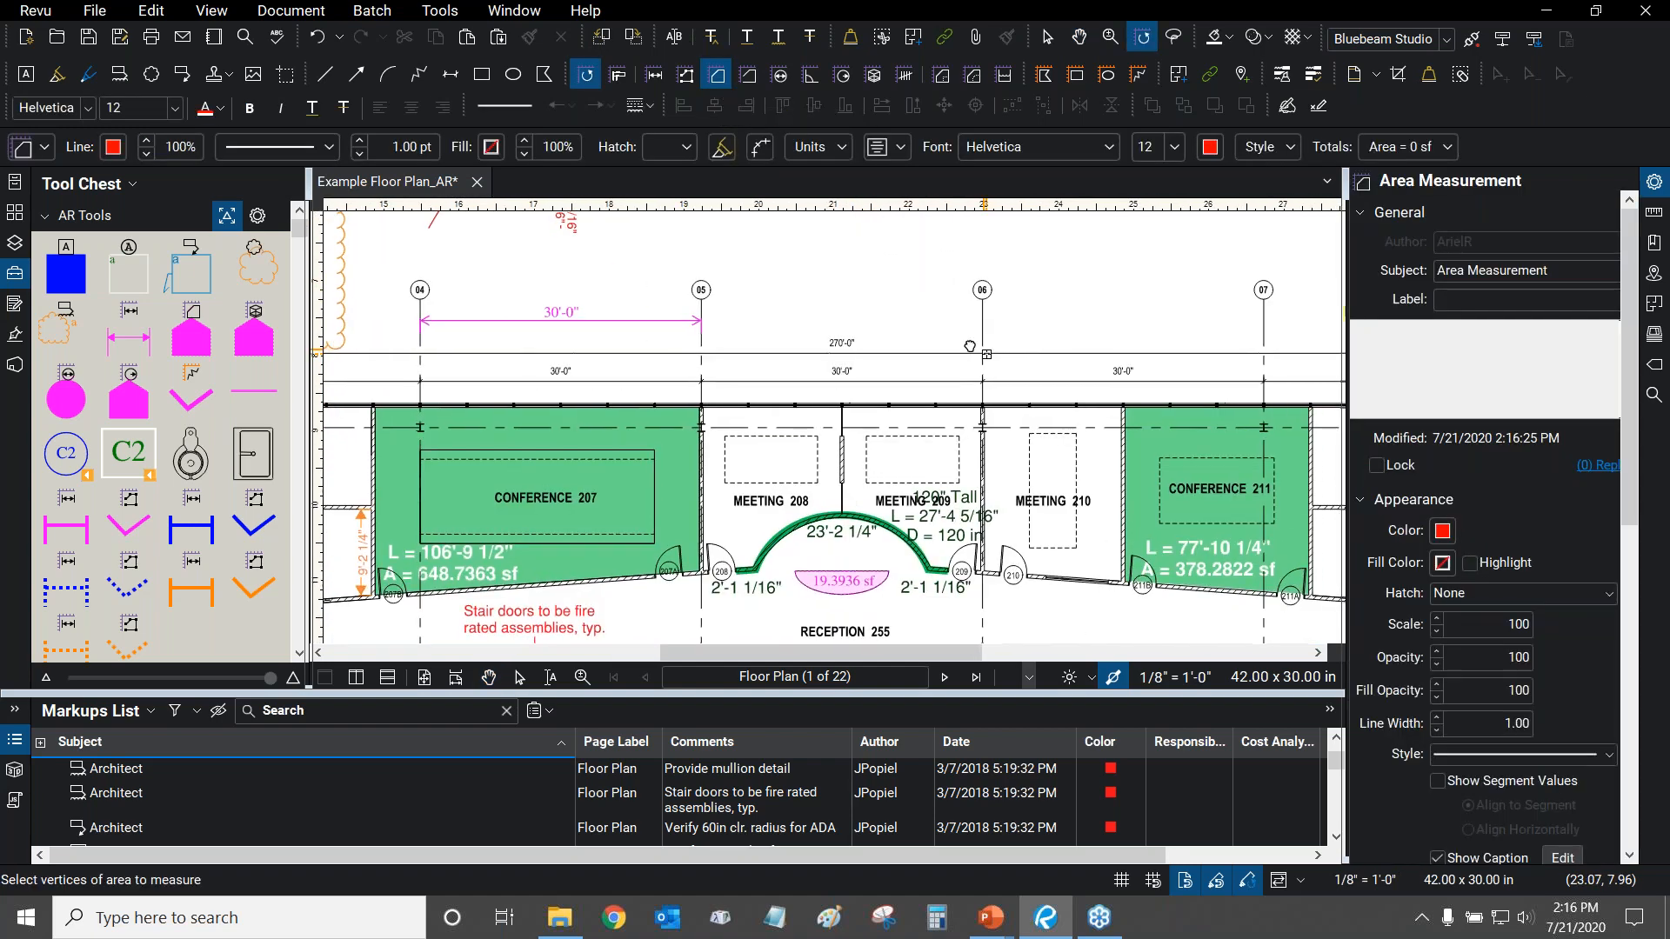
left_click_drag(970, 346, 628, 229)
left_click_drag(1002, 309, 570, 317)
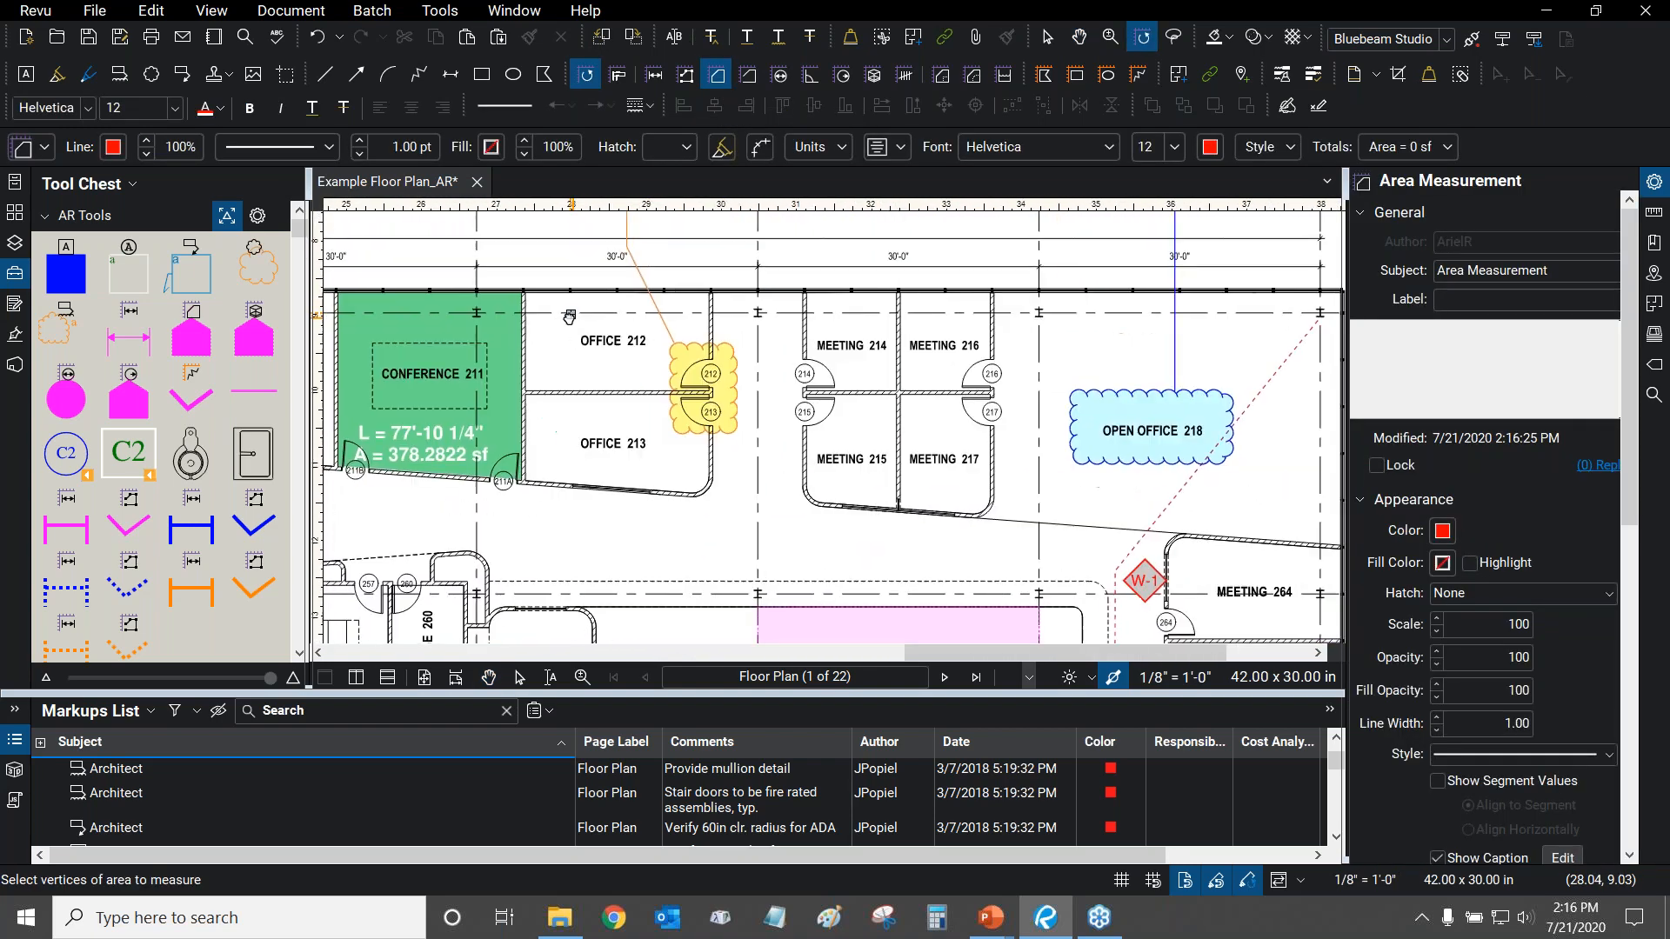
scroll(870, 305, "up", 6)
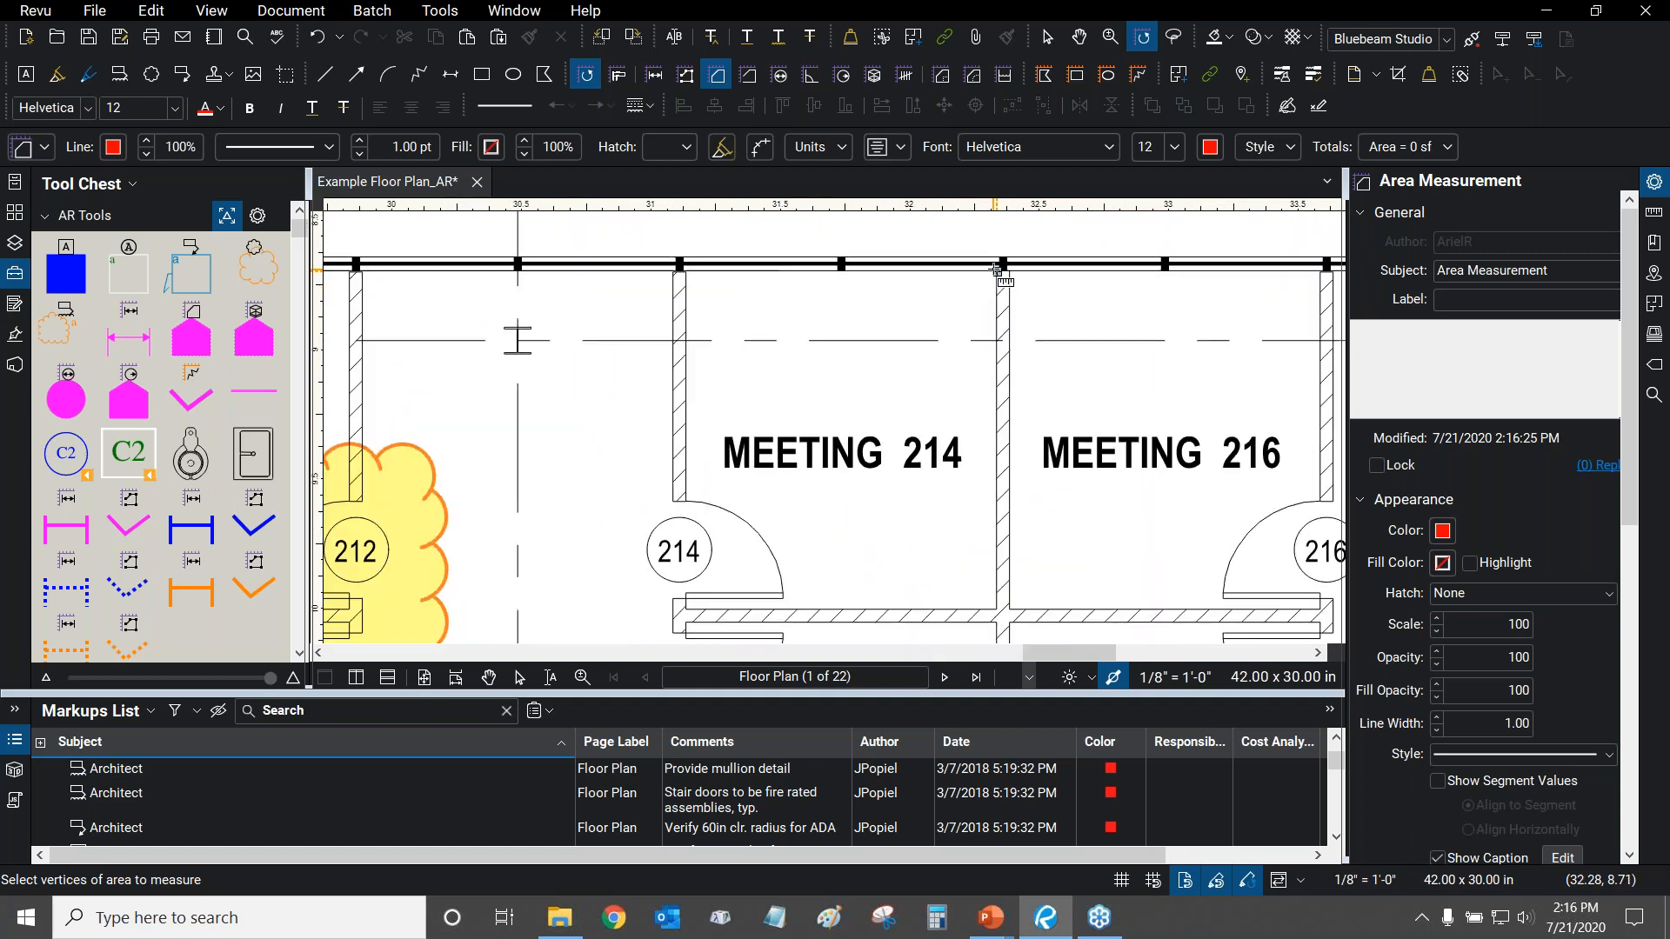
scroll(998, 270, "up", 6)
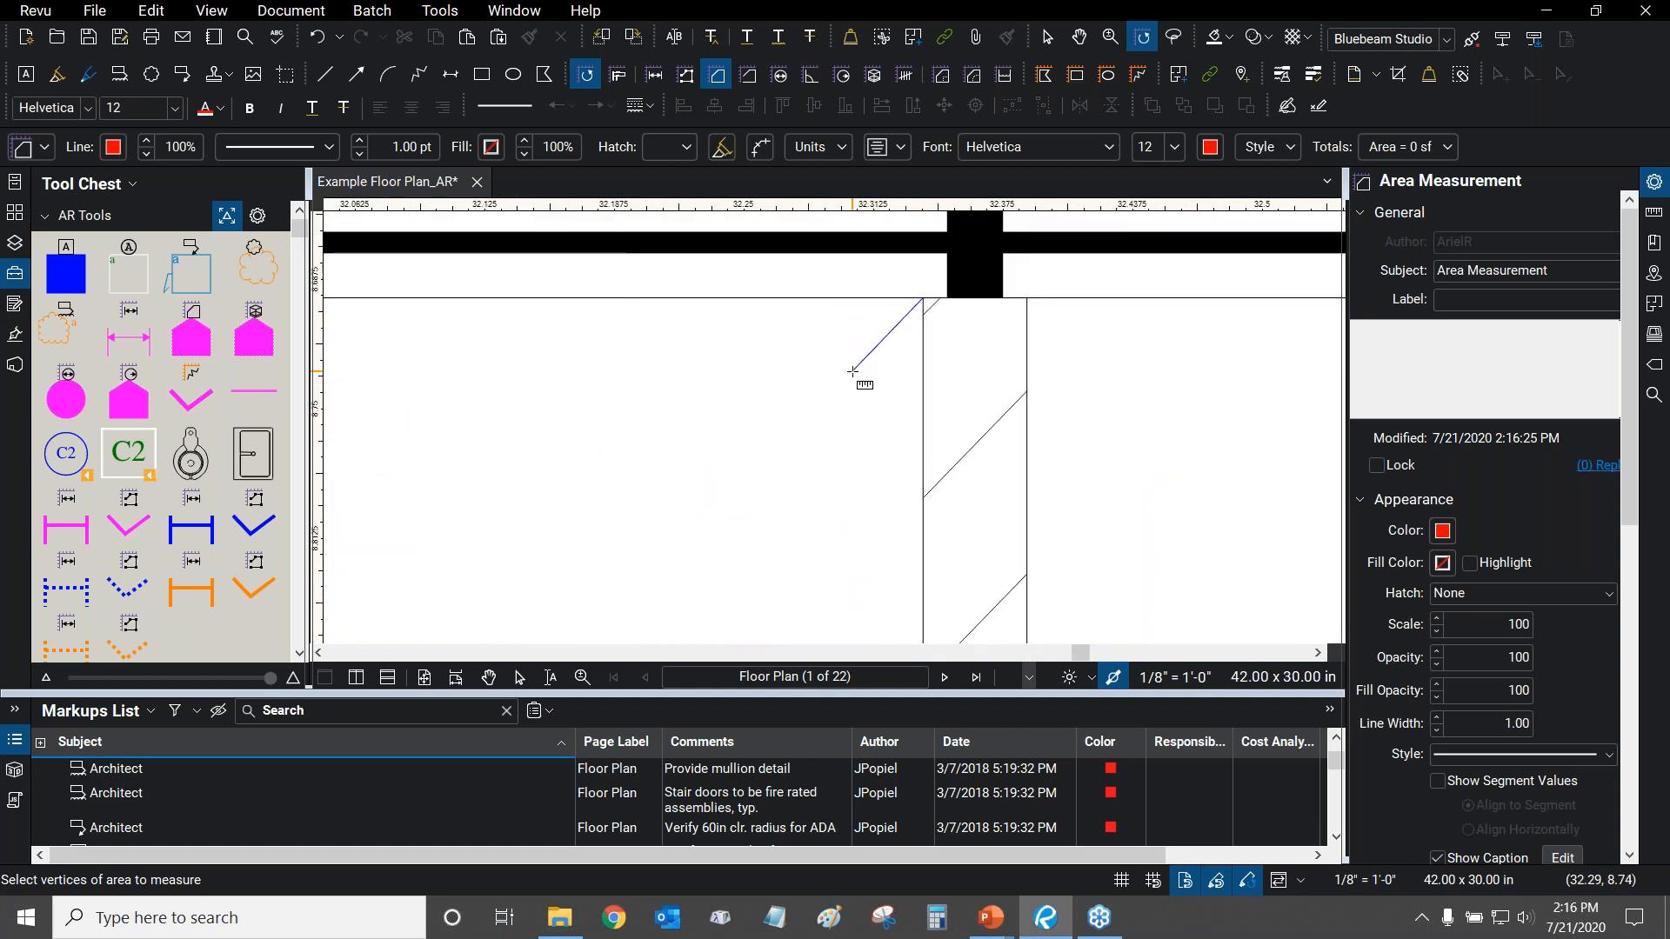
key("Escape")
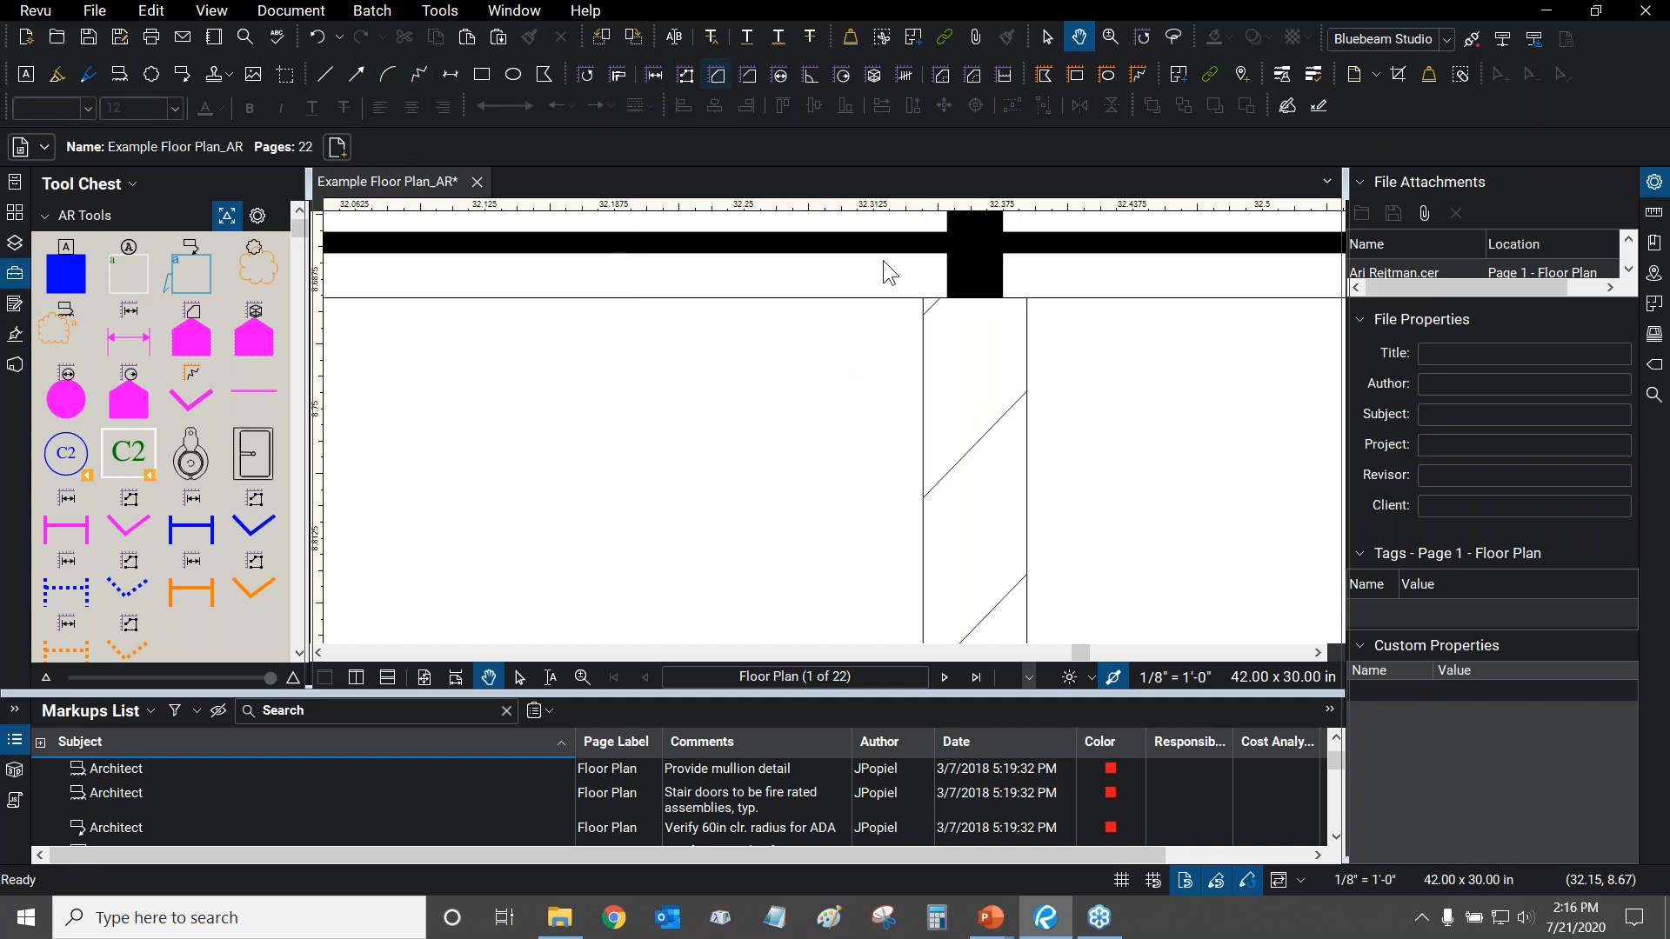
key("shift+alt+a")
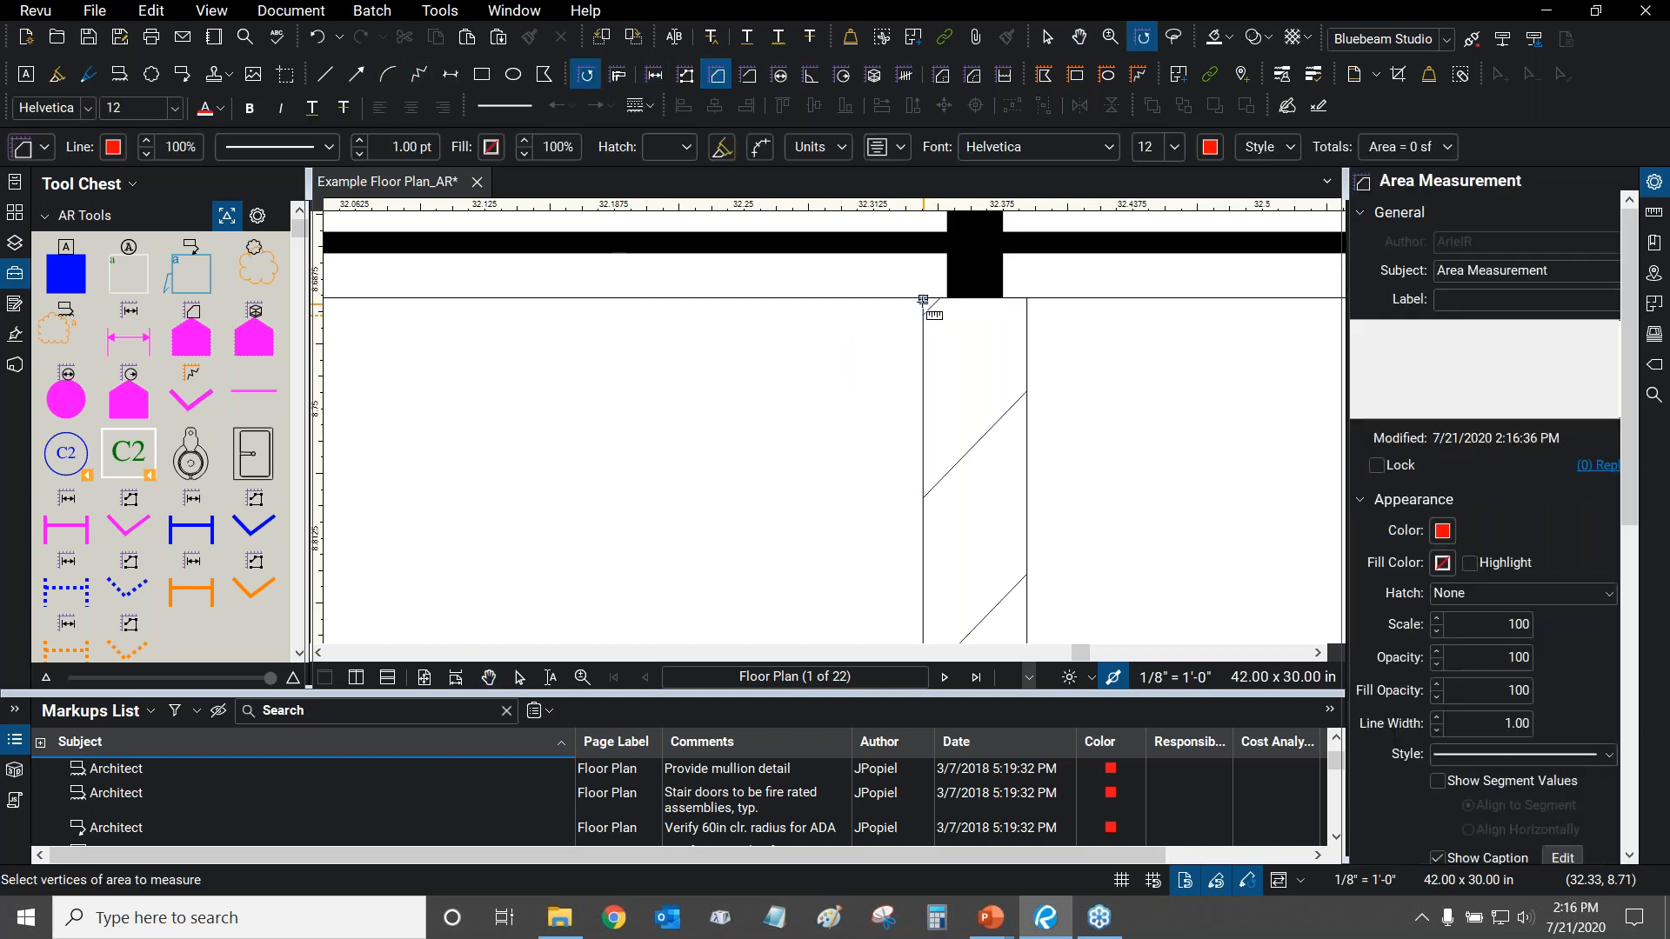
left_click(923, 300)
scroll(924, 300, "down", 5)
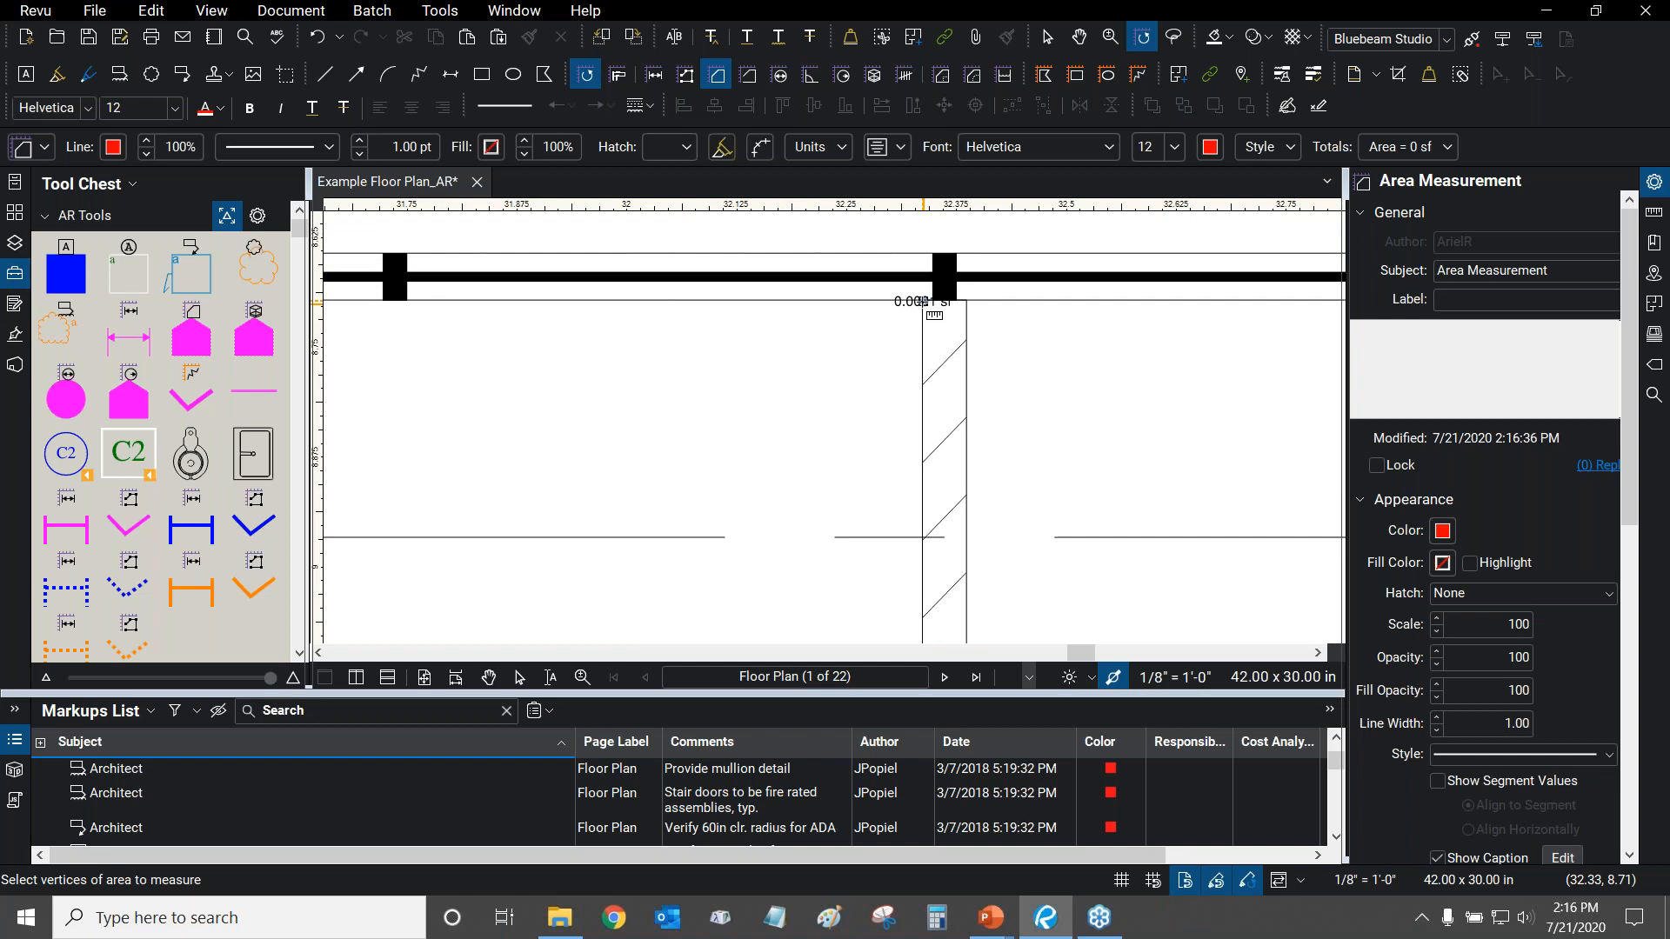
scroll(929, 300, "down", 3)
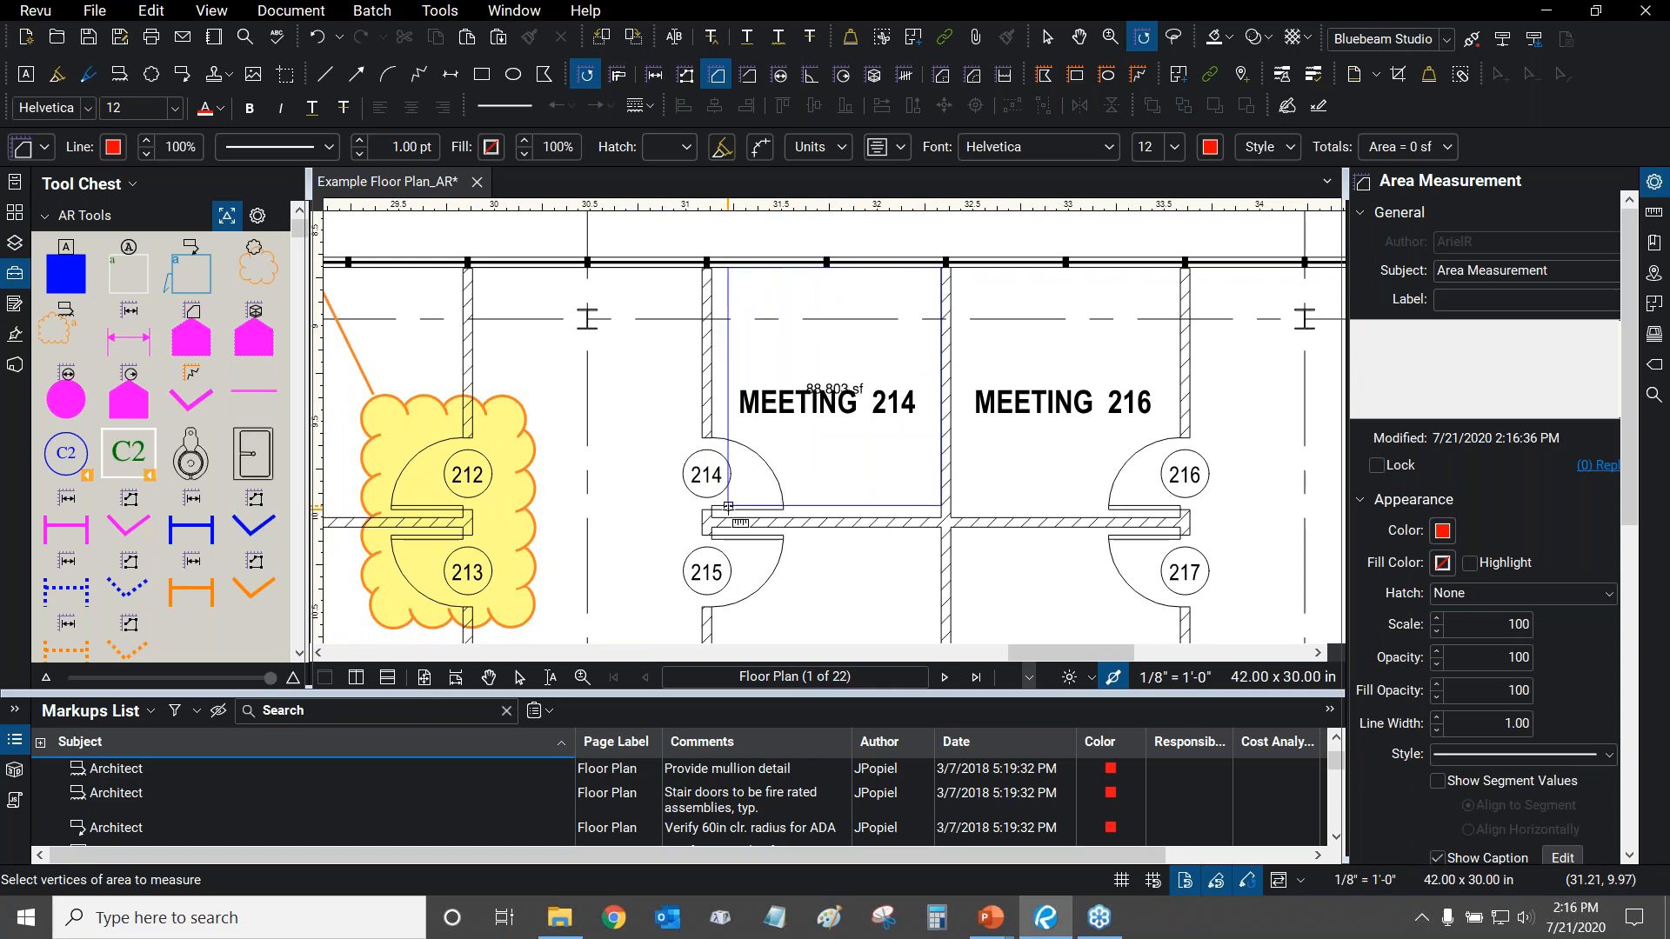
scroll(740, 507, "up", 10)
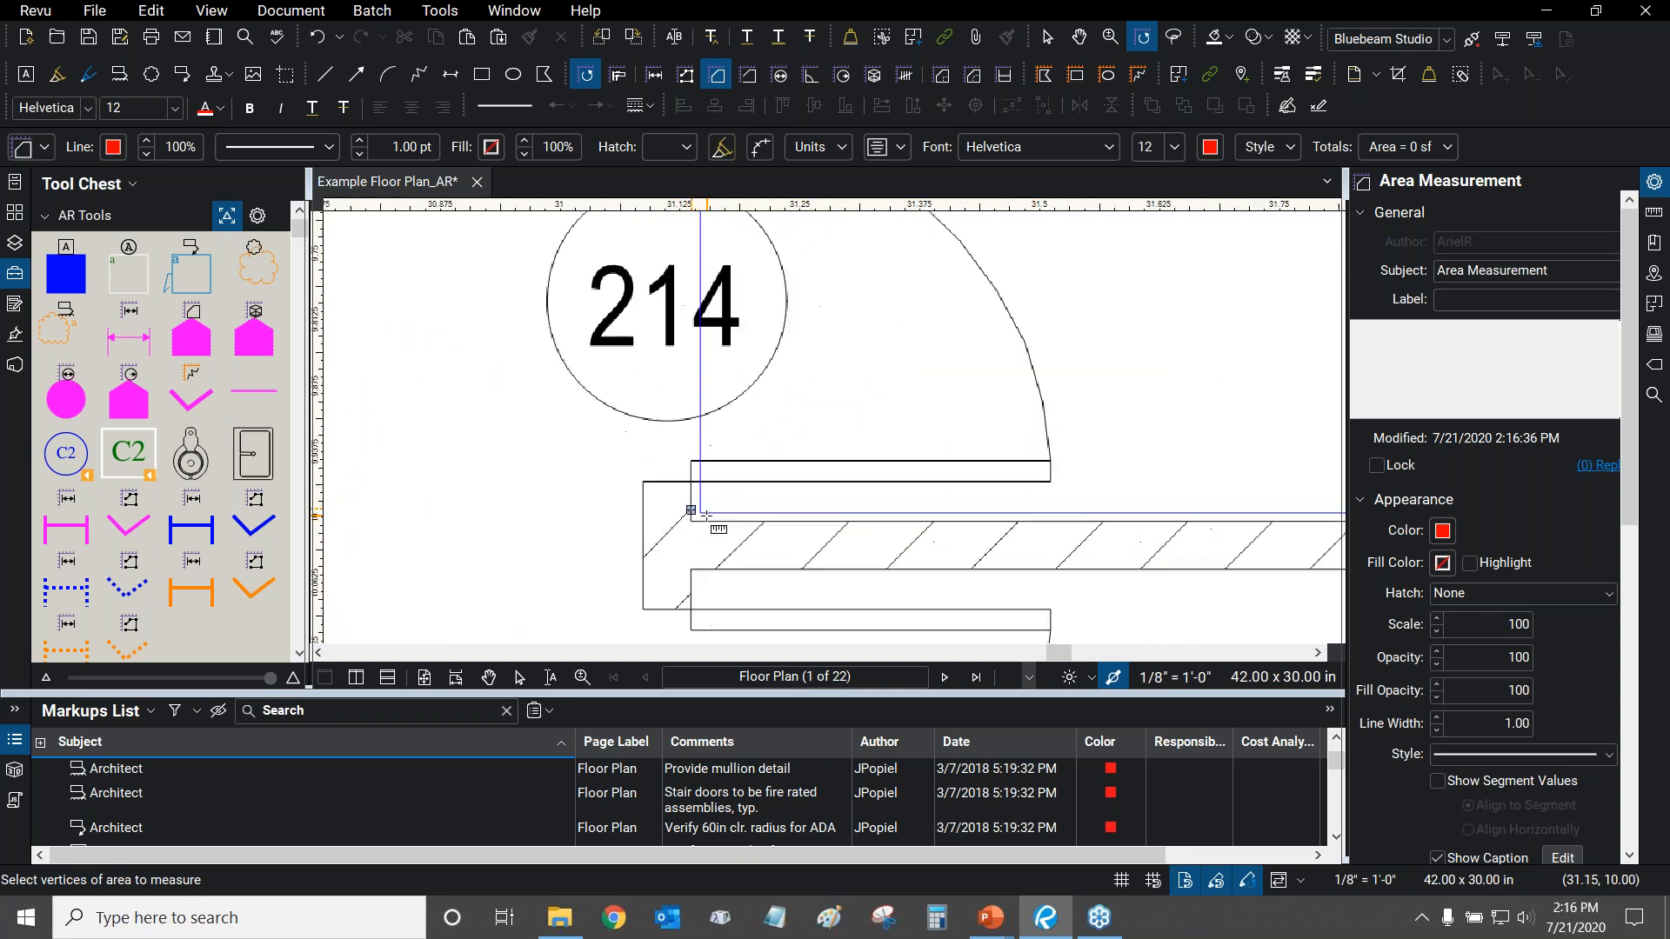
left_click(663, 533)
scroll(663, 532, "down", 8)
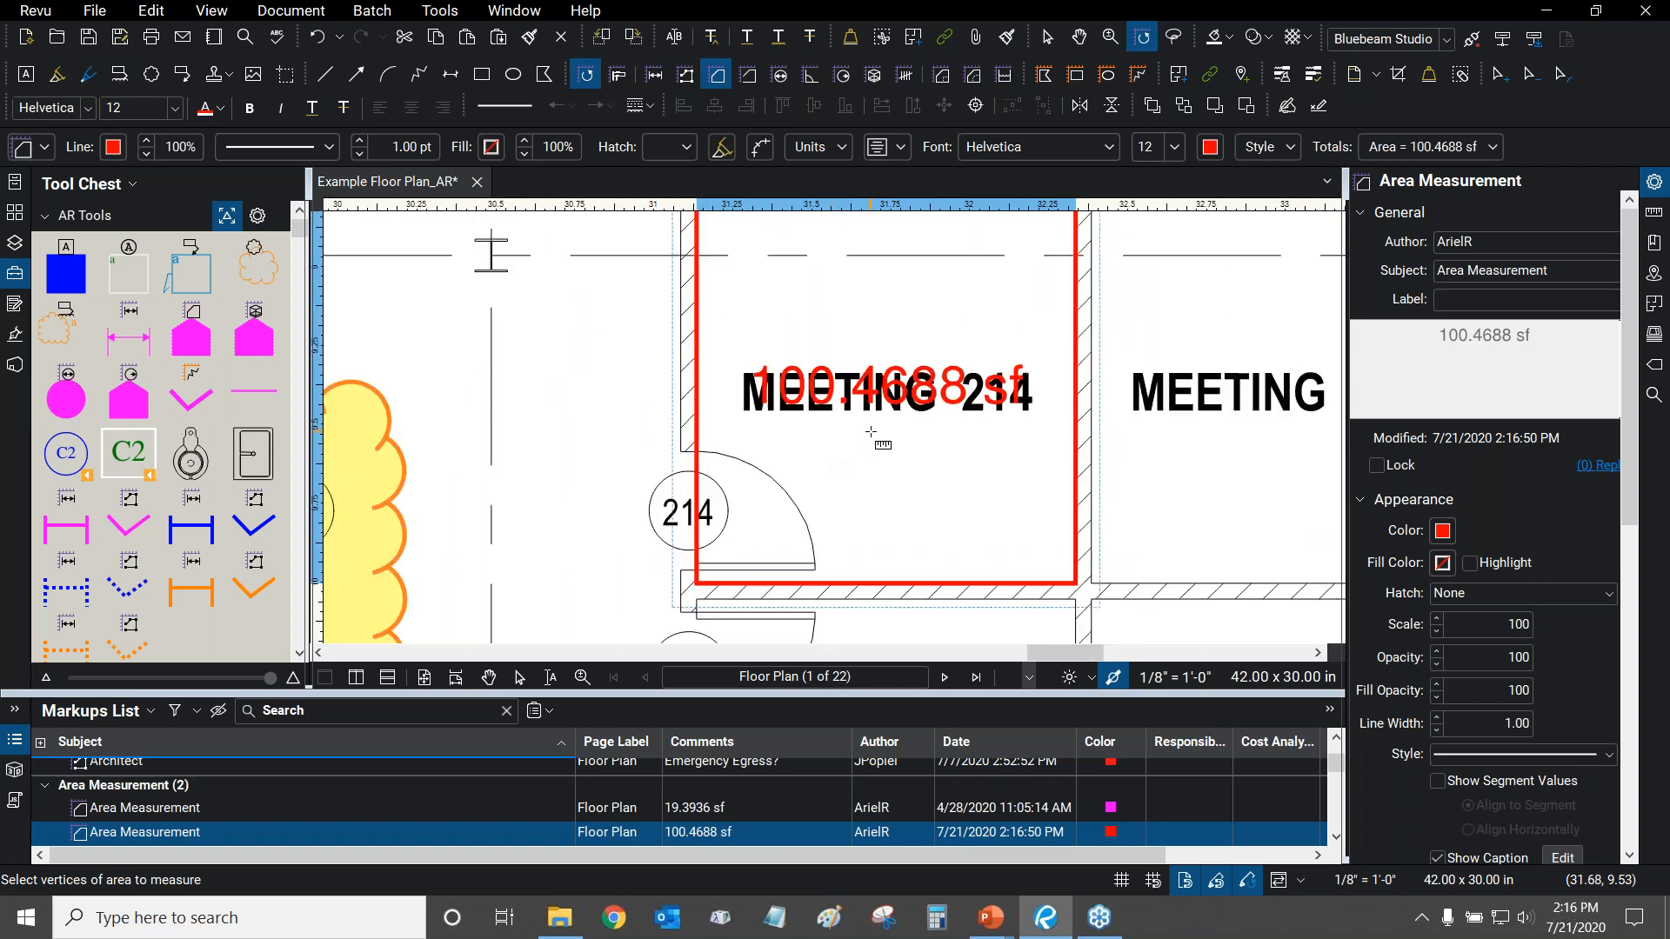
Move the Meeting 214 area measurement's caption above the room name, and undo the move.
key("Escape")
left_click(885, 389)
left_click_drag(892, 388, 884, 326)
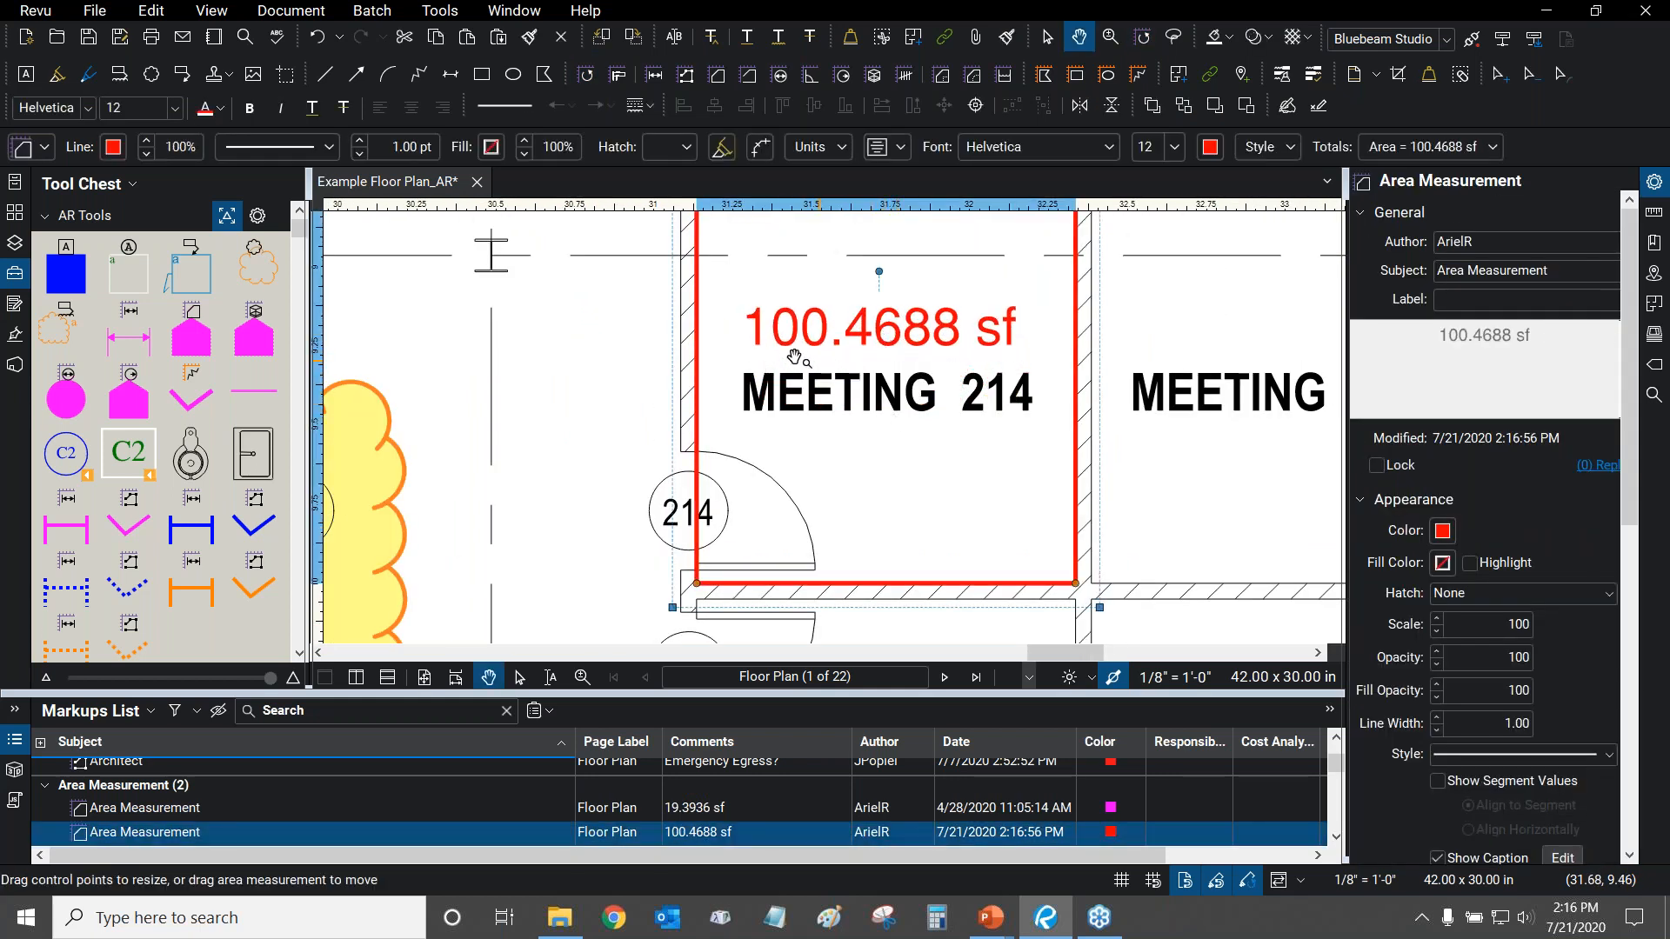
left_click_drag(957, 248, 925, 290)
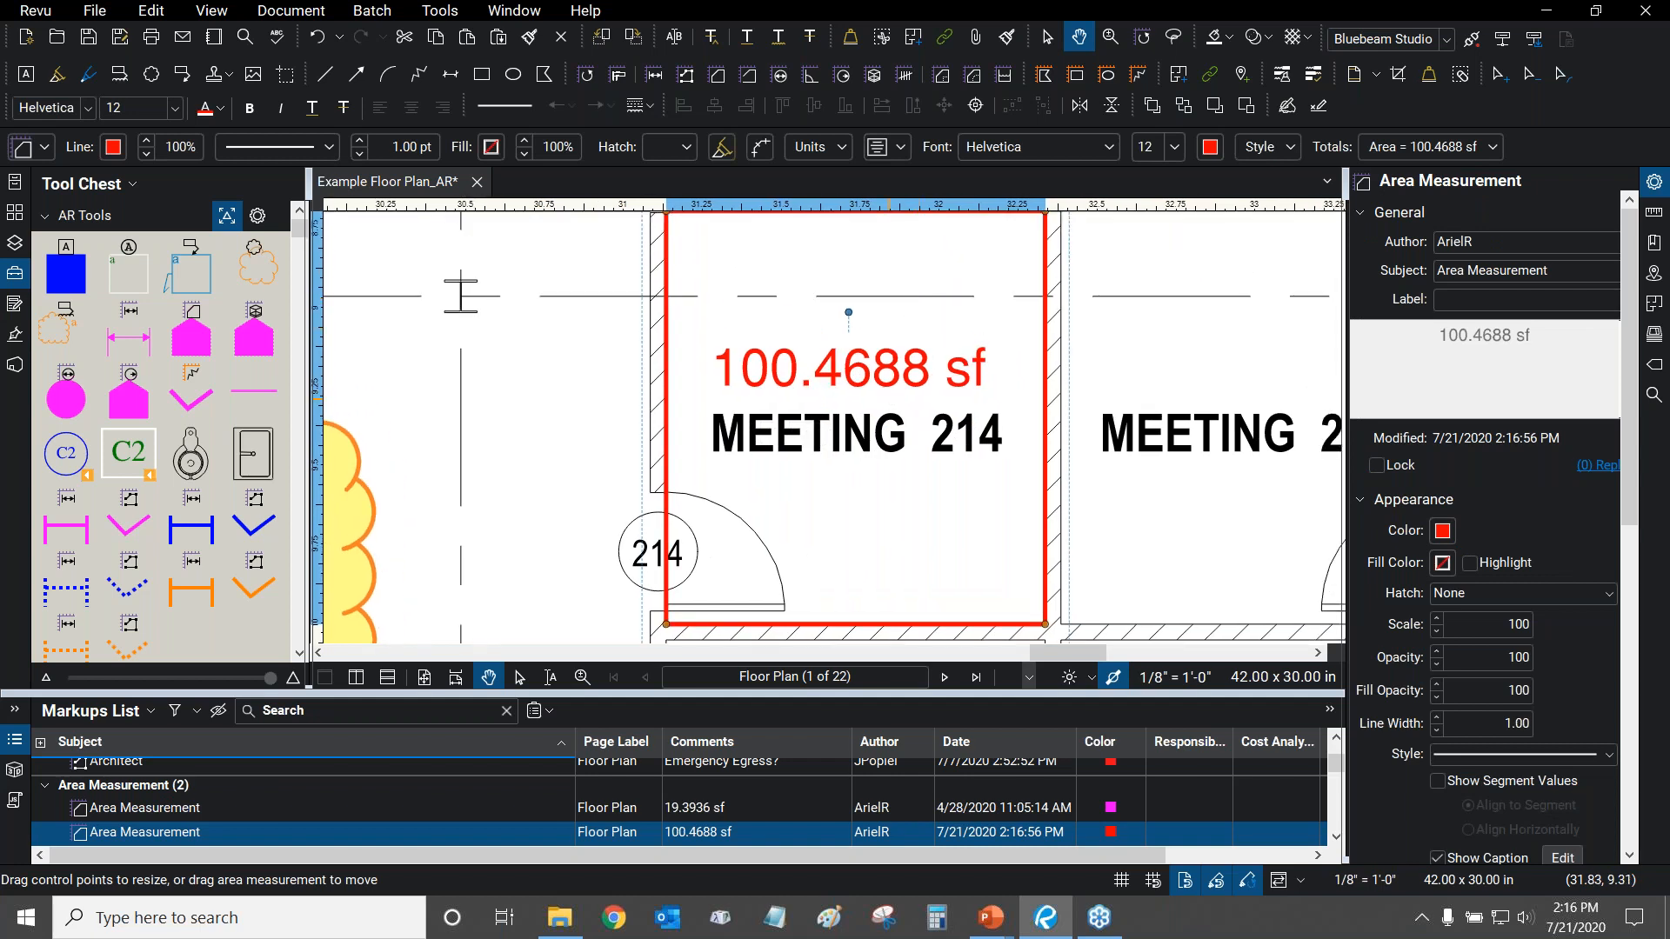
left_click(151, 11)
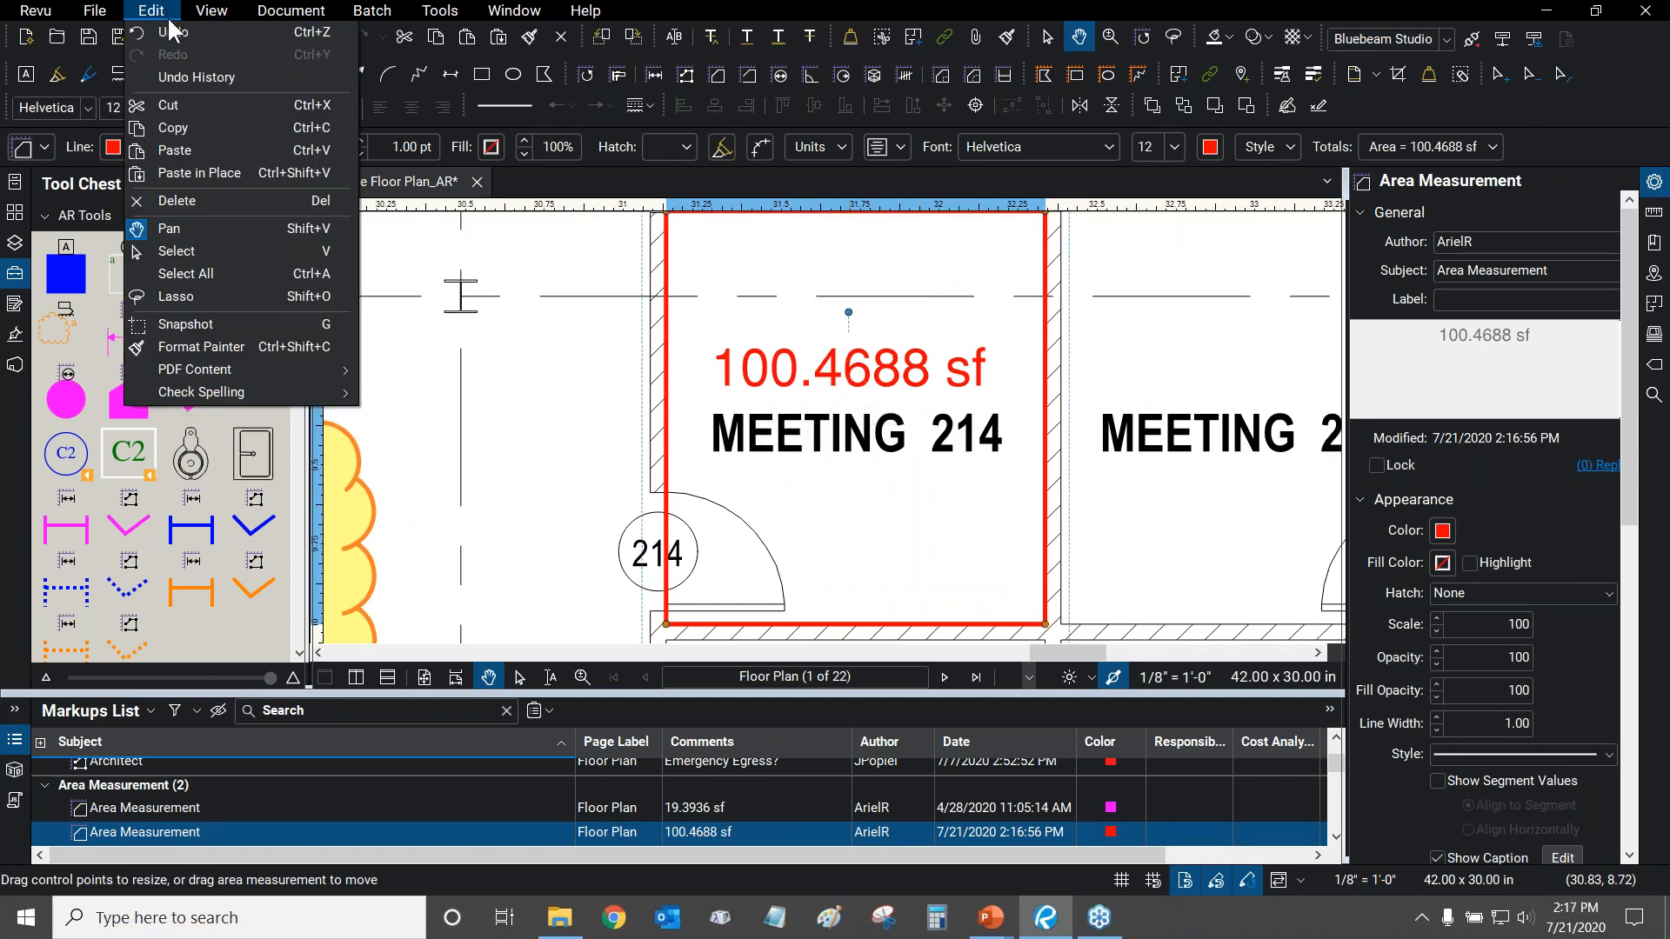
left_click(167, 36)
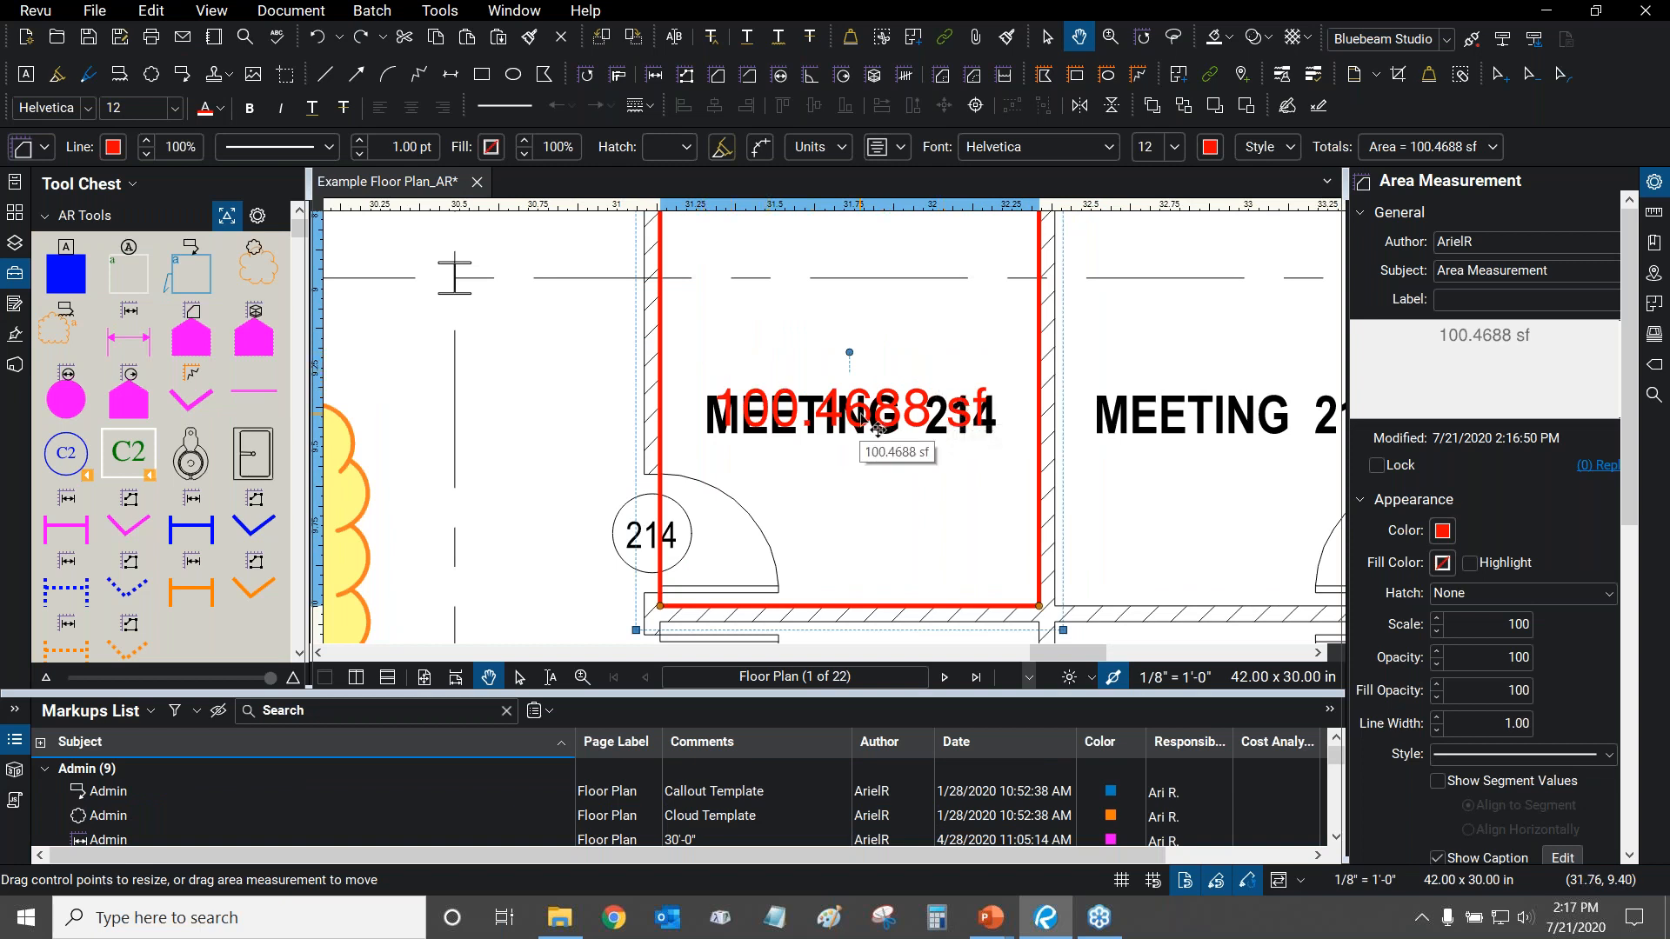
Reposition the area caption just above the MEETING 214 label so the two texts no longer overlap.
left_click_drag(855, 414, 853, 360)
left_click_drag(853, 364, 853, 364)
left_click_drag(915, 445, 894, 482)
scroll(768, 305, "down", 1)
Shift the whole Meeting 214 area measurement towards Meeting 216, undo the shift and deselect the measurement.
mouse_move(763, 324)
left_mouse_down()
mouse_move(805, 346)
mouse_move(905, 334)
left_mouse_up()
left_click_drag(1104, 343, 1079, 384)
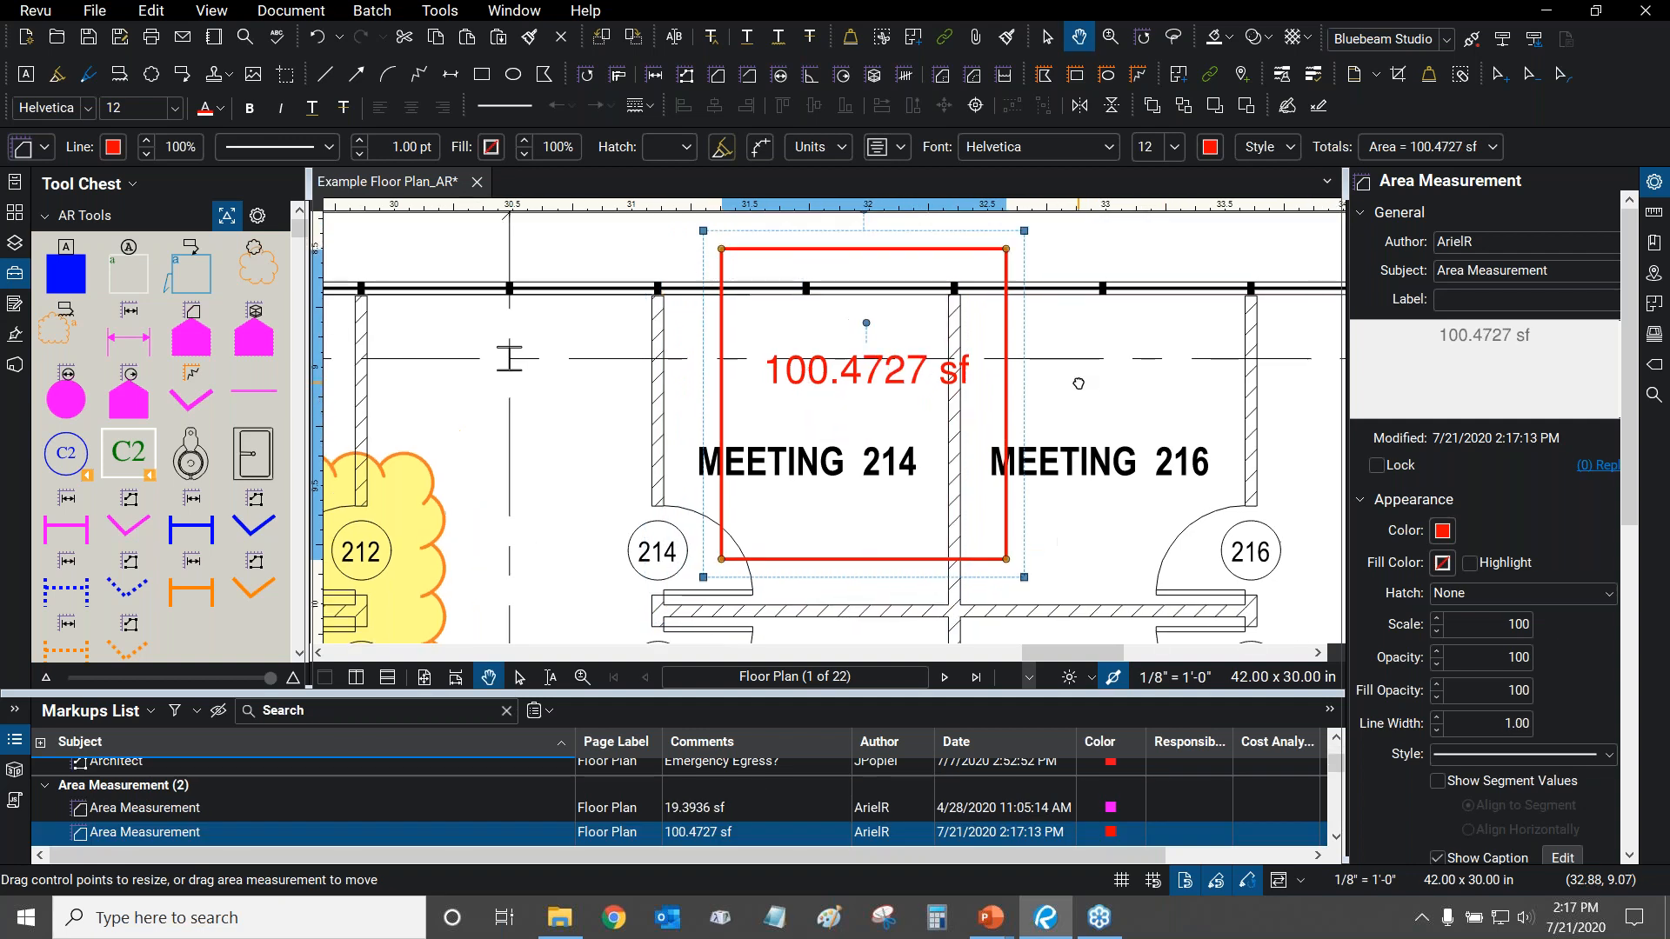
left_click(150, 10)
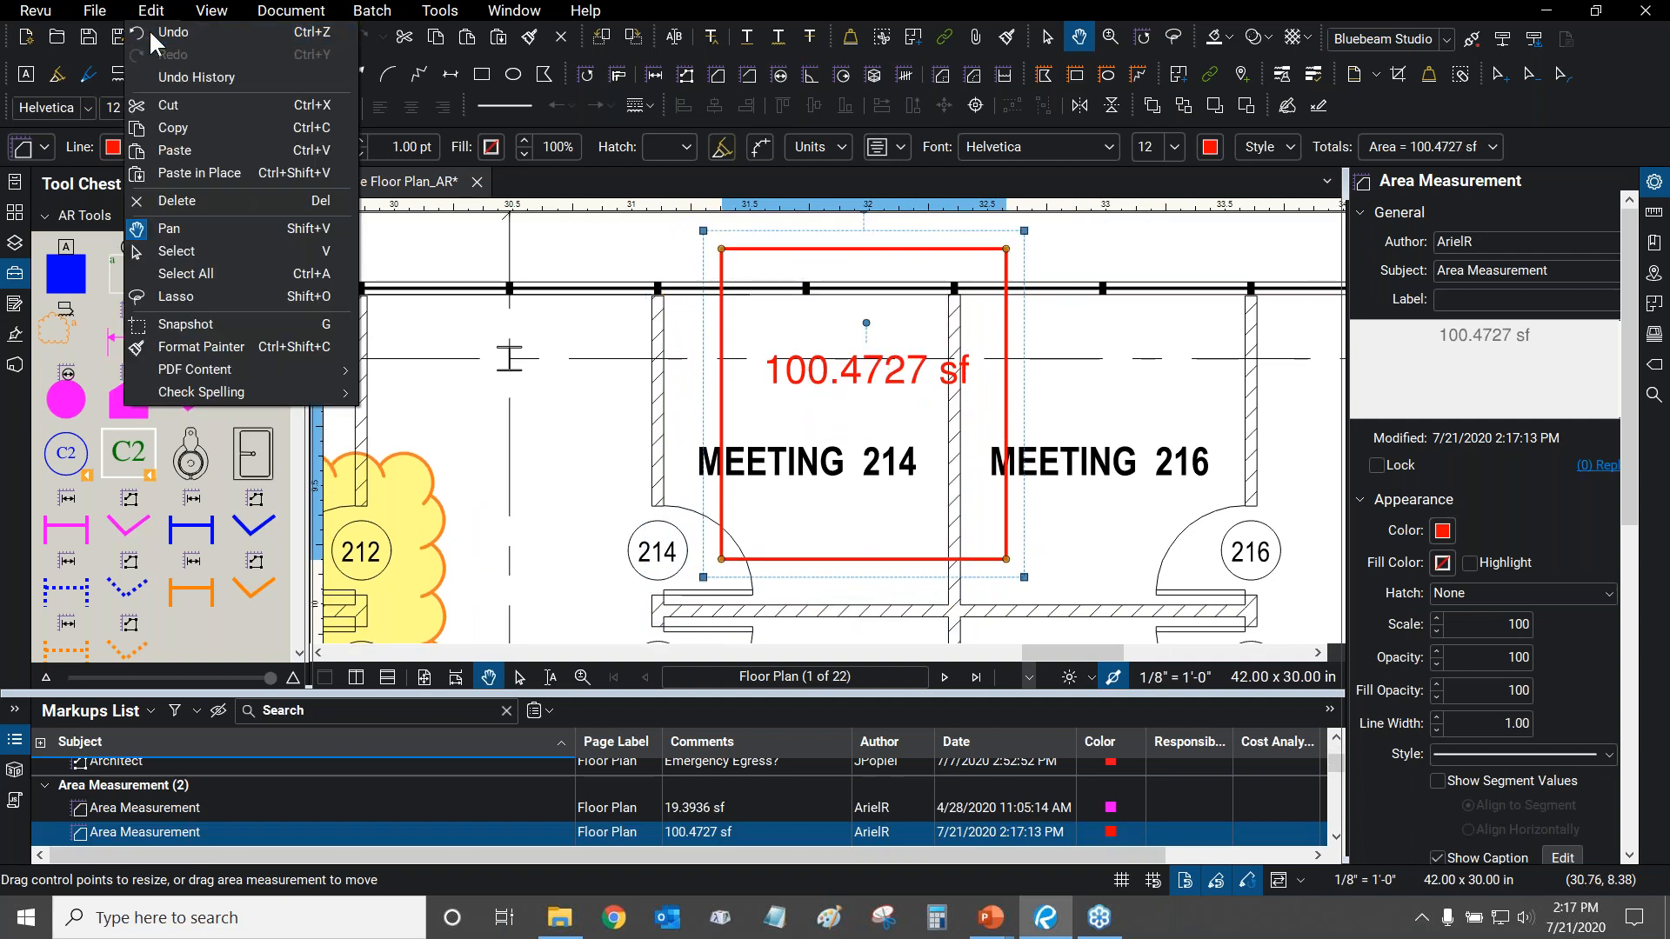
left_click(149, 31)
left_click(588, 357)
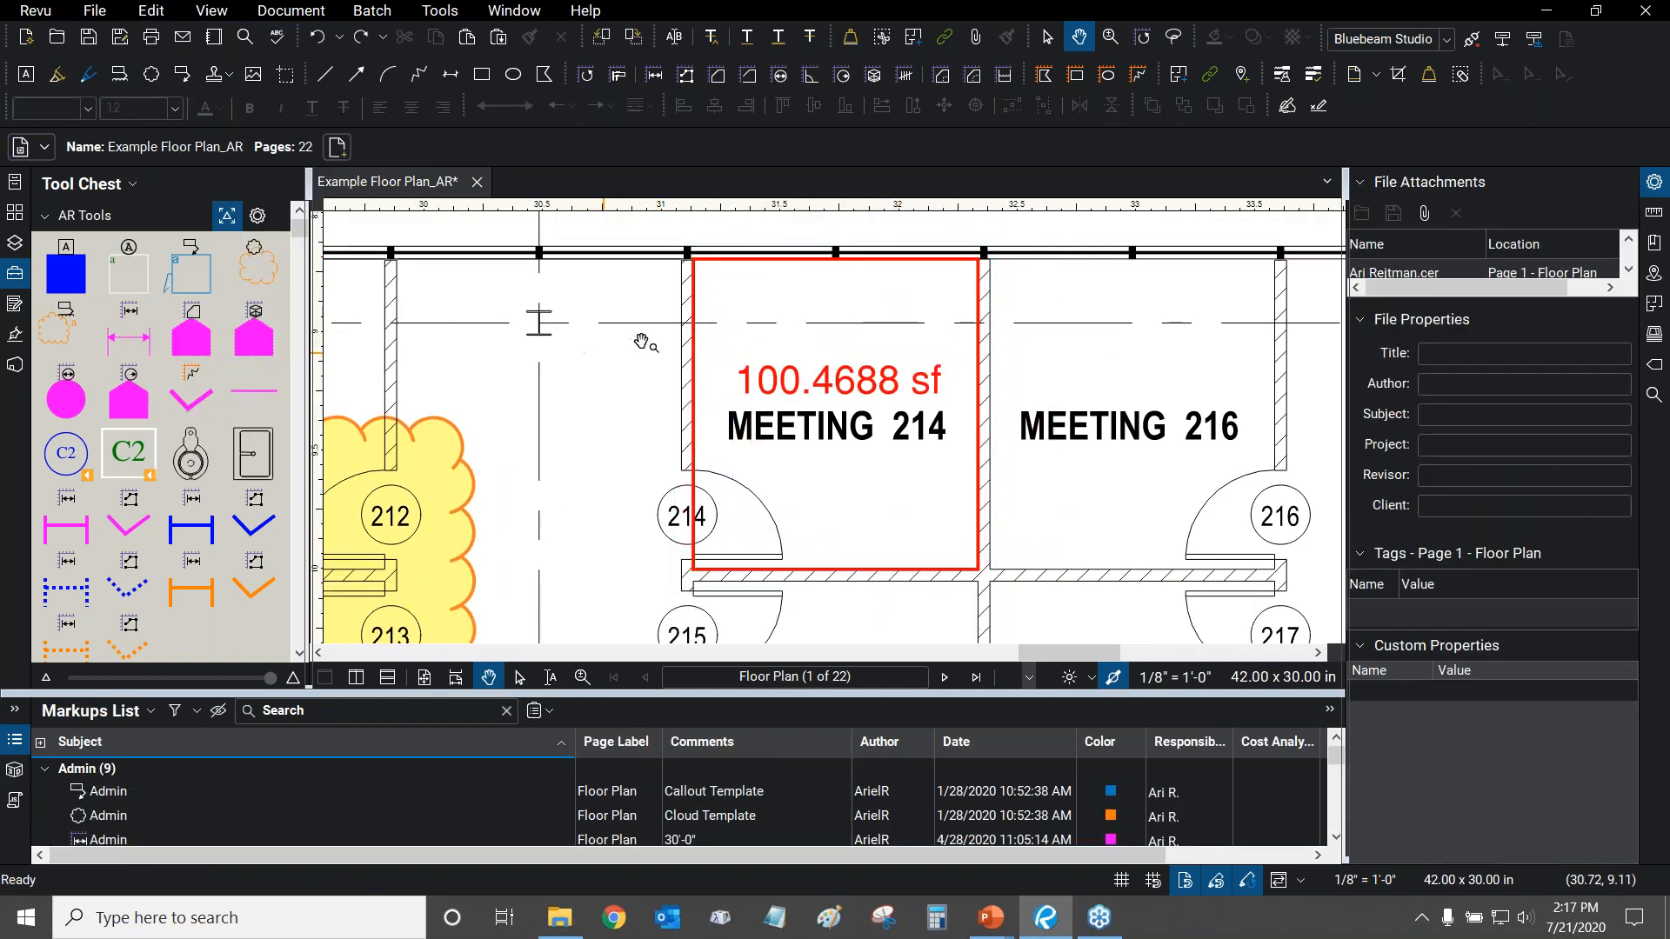
Select the Meeting 214 area measurement and examine its Appearance properties.
scroll(679, 388, "down", 3)
left_click_drag(624, 366, 951, 426)
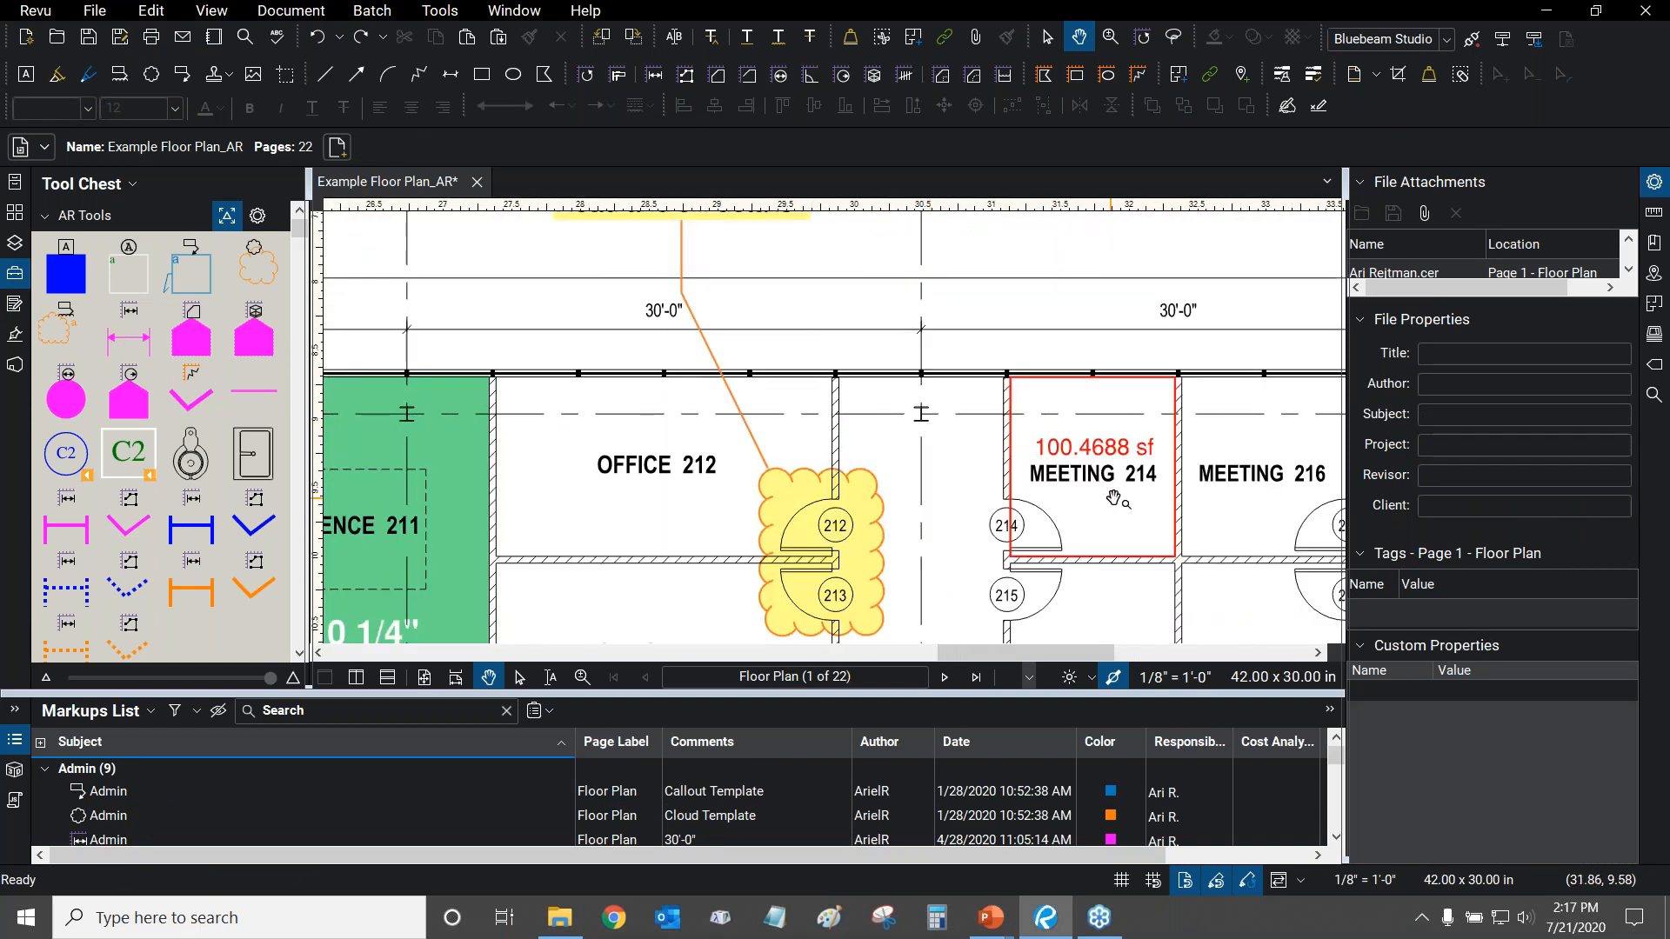
left_click(1107, 454)
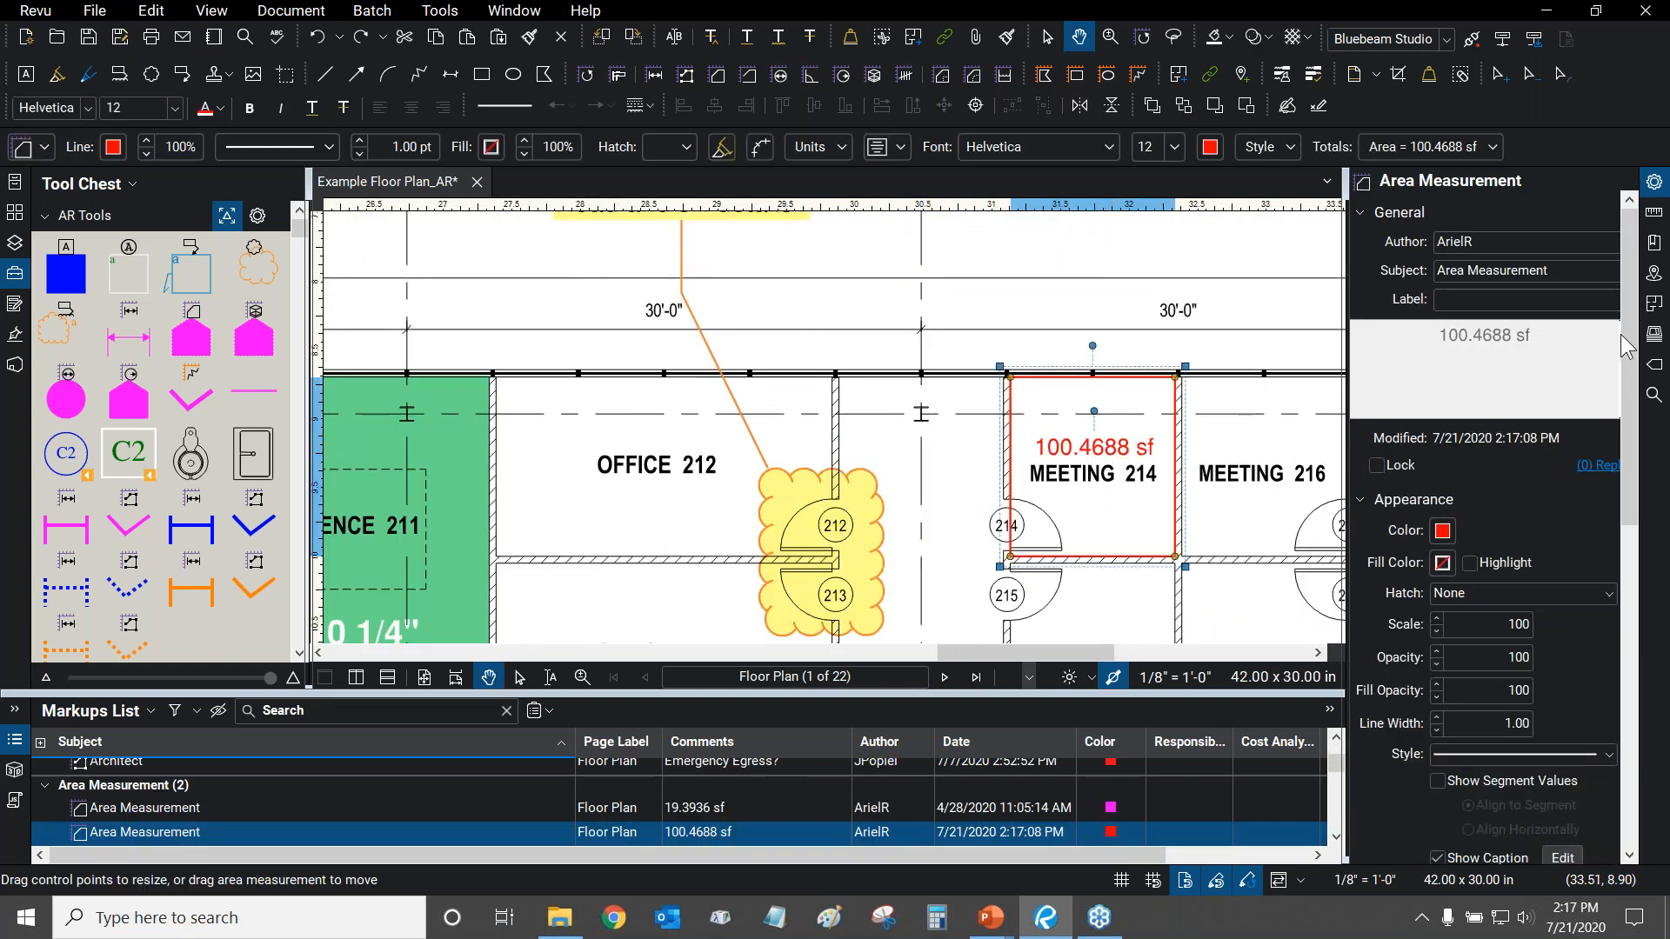
scroll(1484, 428, "down", 5)
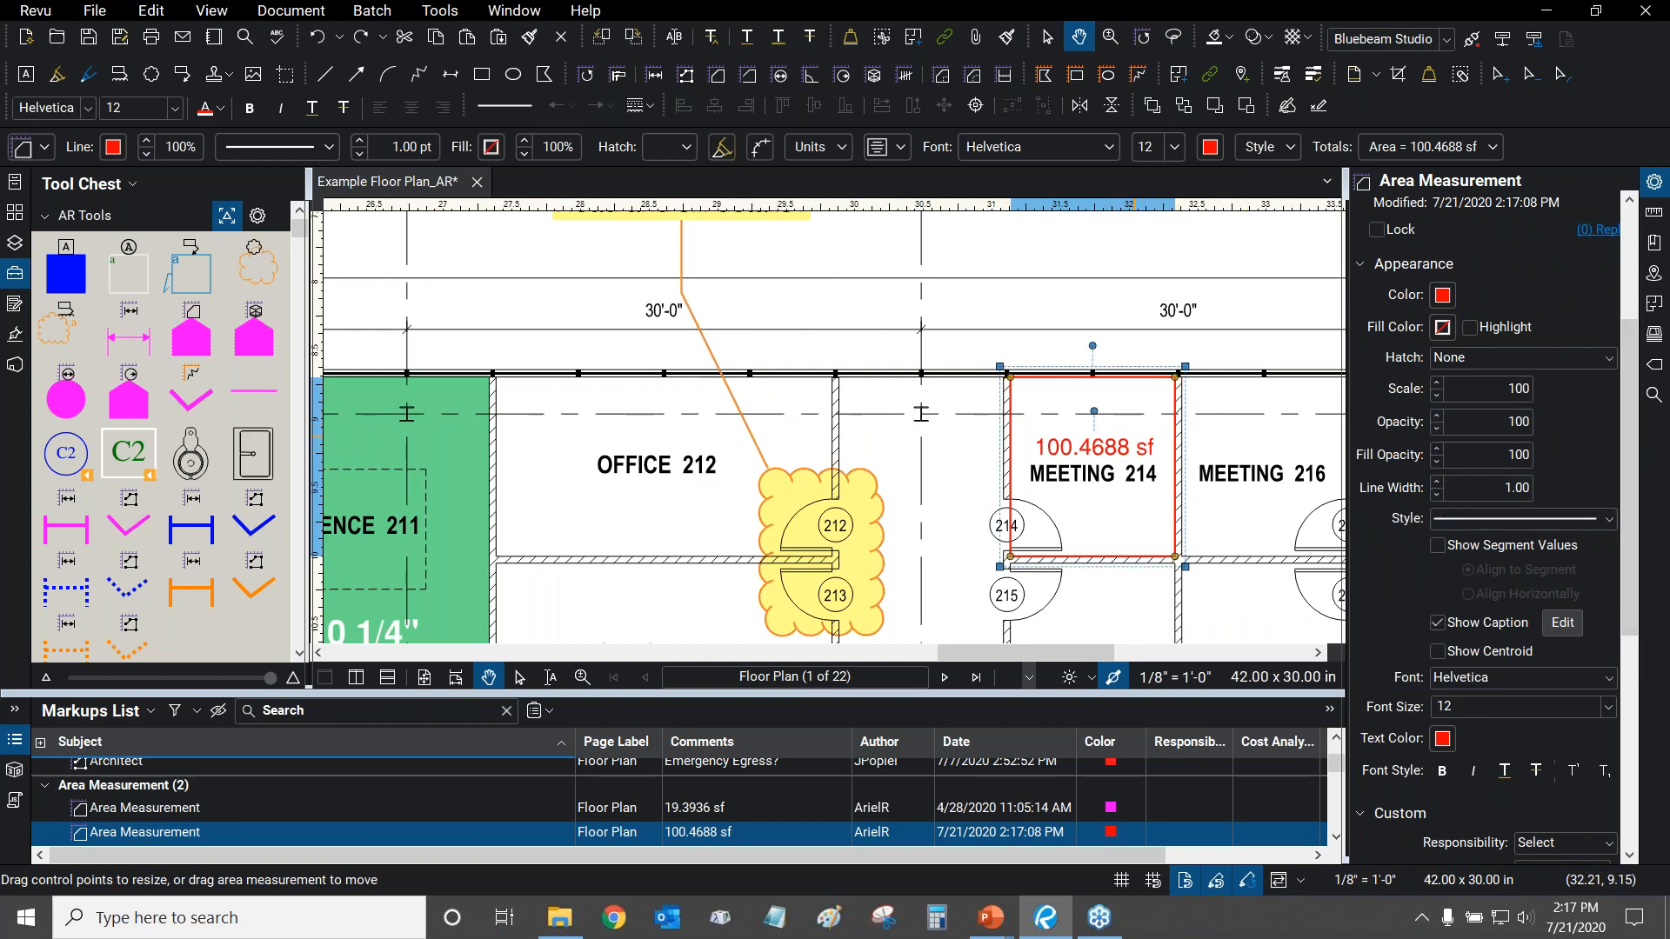
left_click_drag(1141, 461, 972, 440)
scroll(972, 439, "up", 1)
scroll(976, 444, "up", 2)
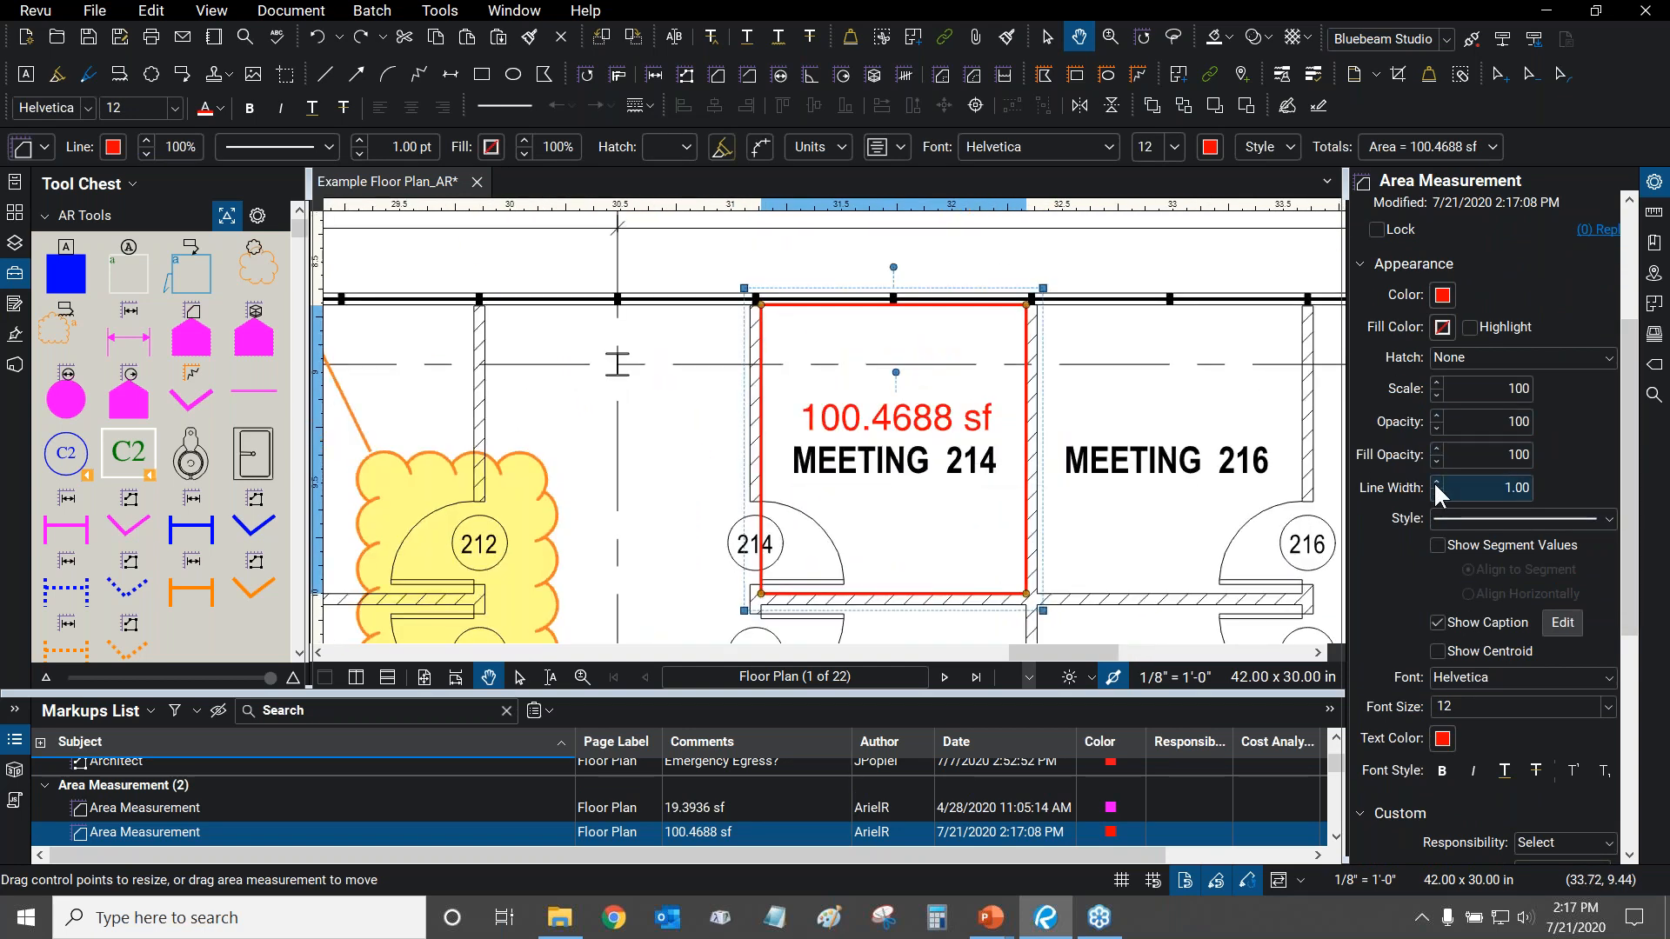
Set the Meeting 214 area measurement's fill color to orange.
left_click(1443, 327)
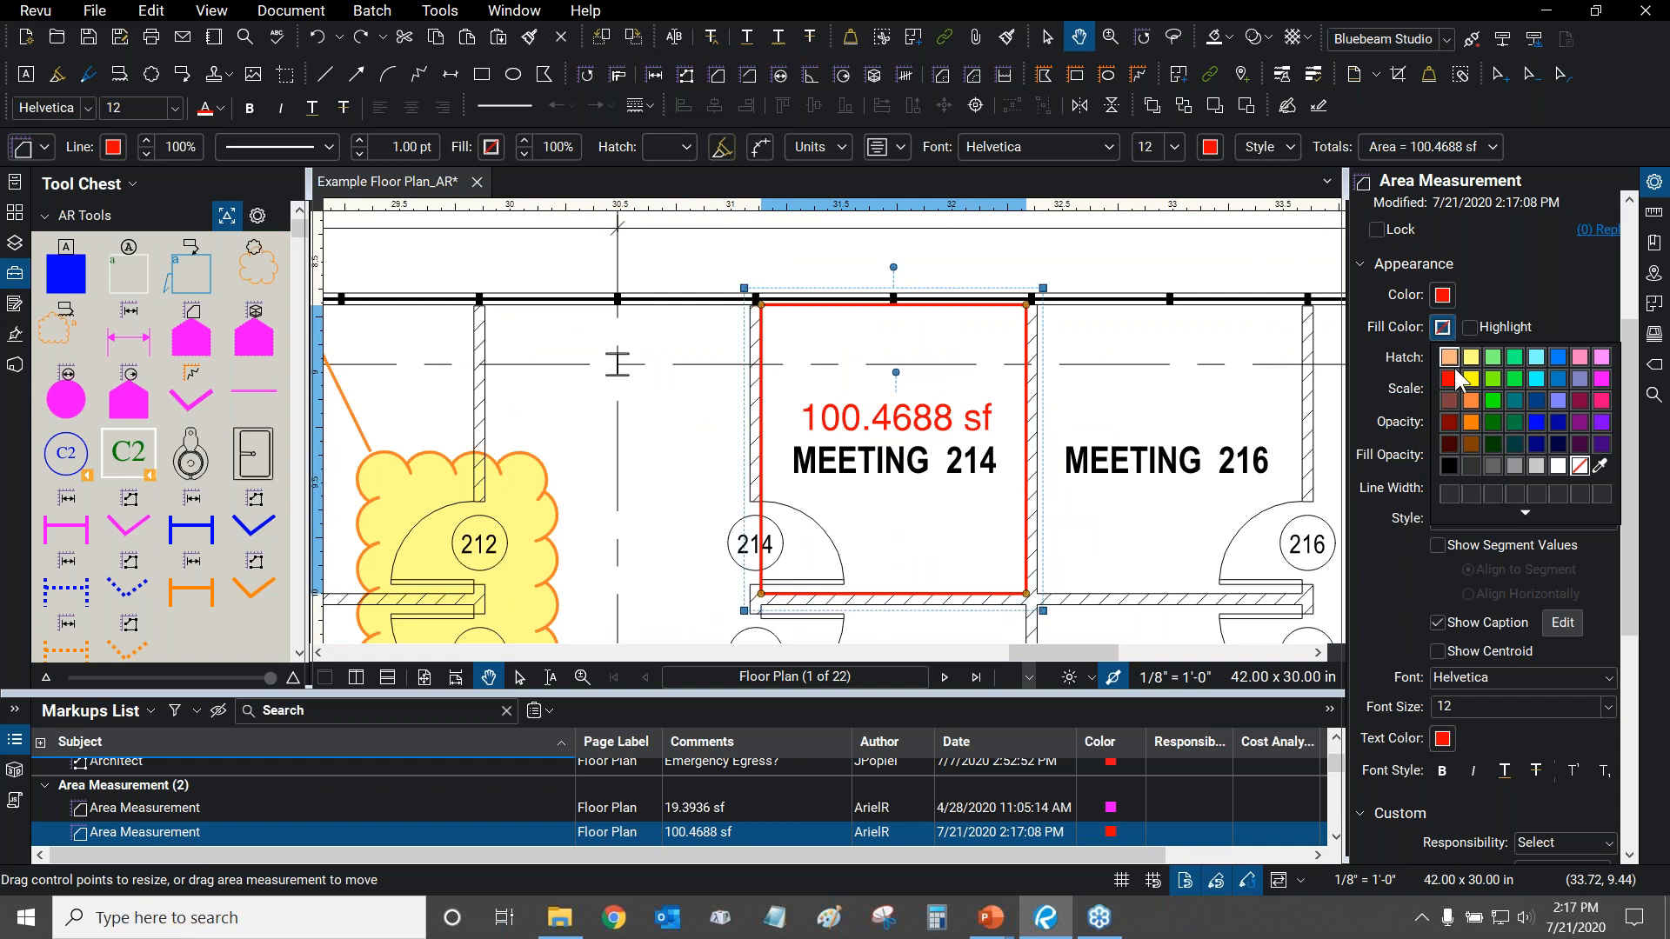
left_click(1473, 423)
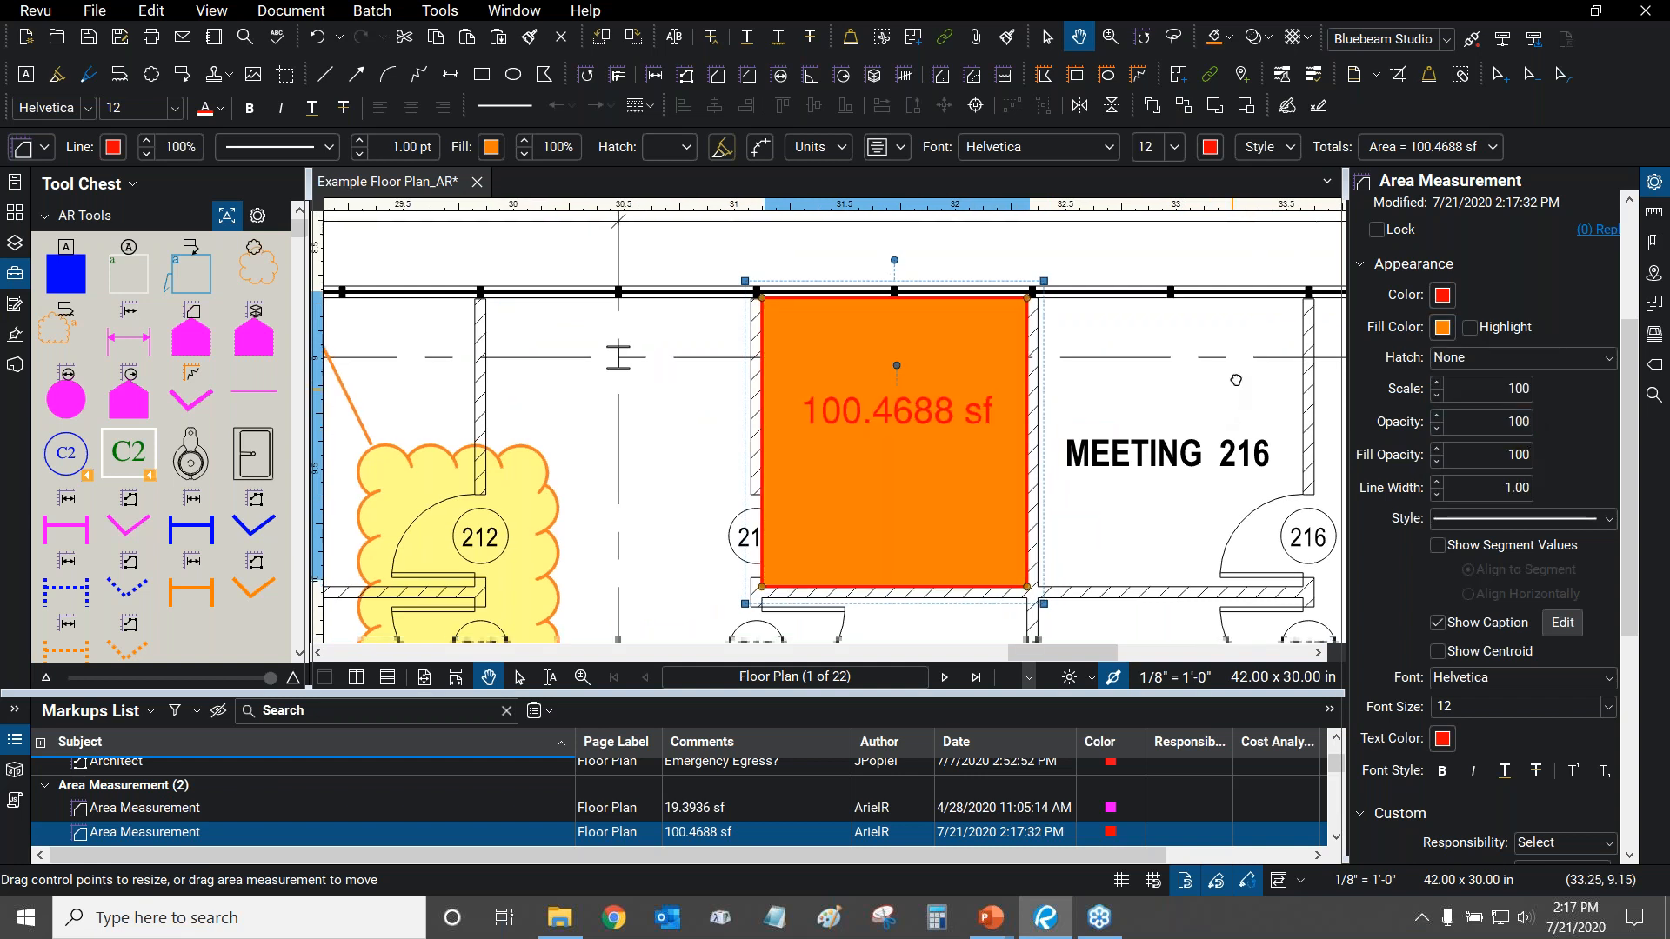
left_click_drag(1236, 380, 1246, 351)
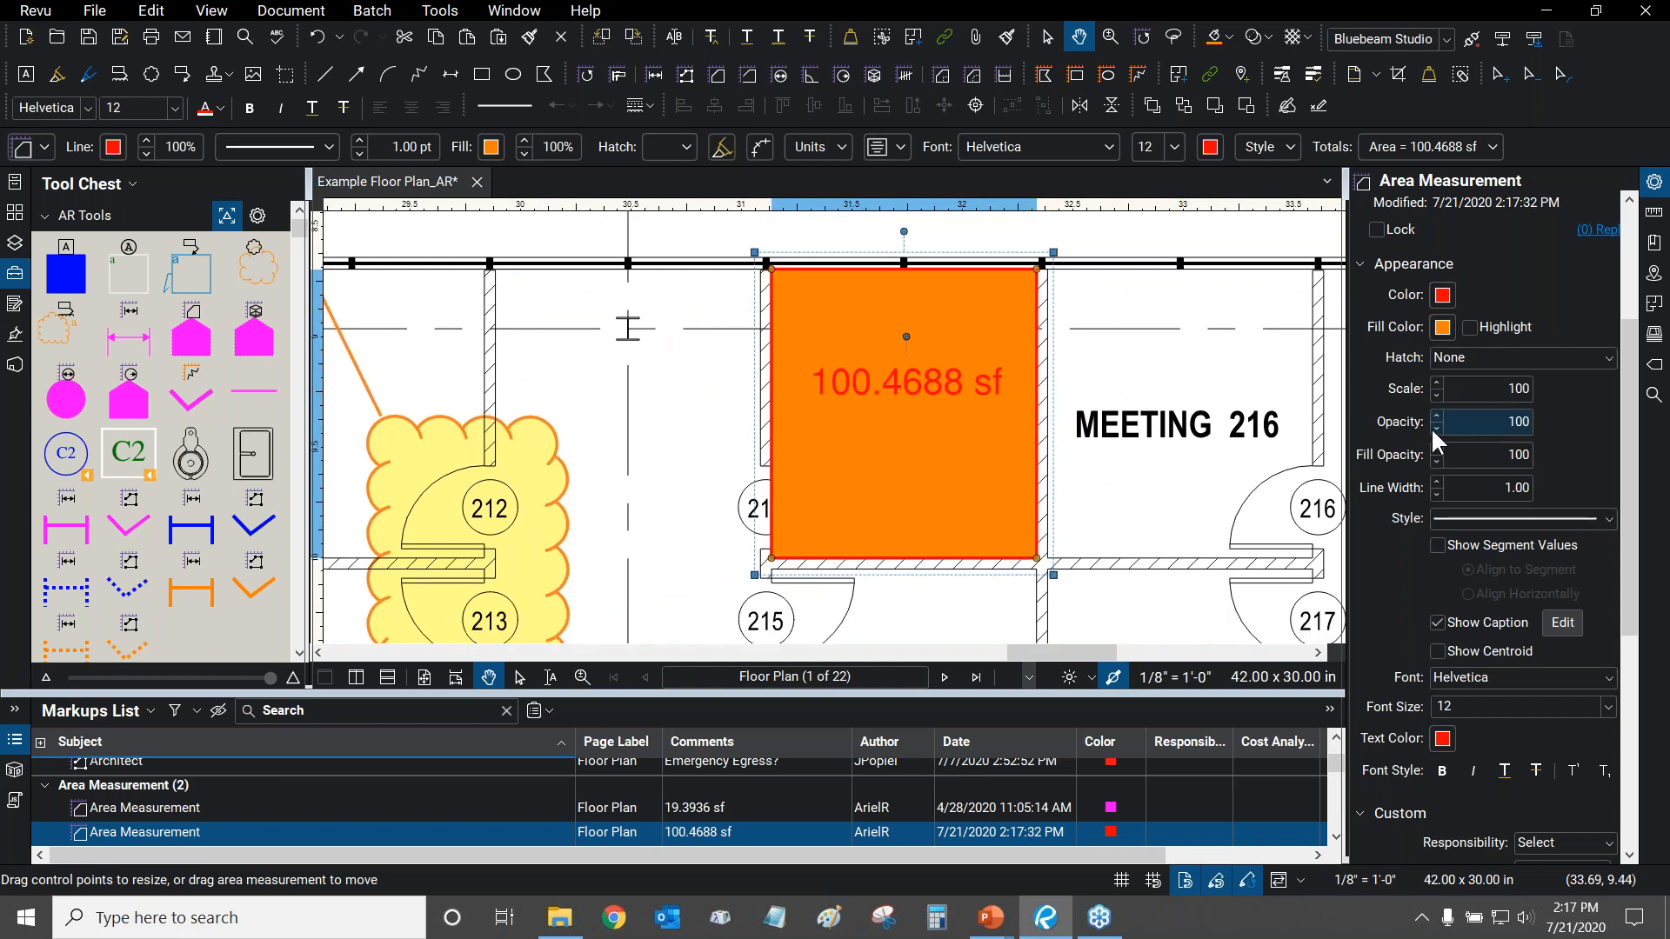
Lower the Meeting 214 area measurement's fill opacity to 30 so the room name shows through.
left_click(1434, 461)
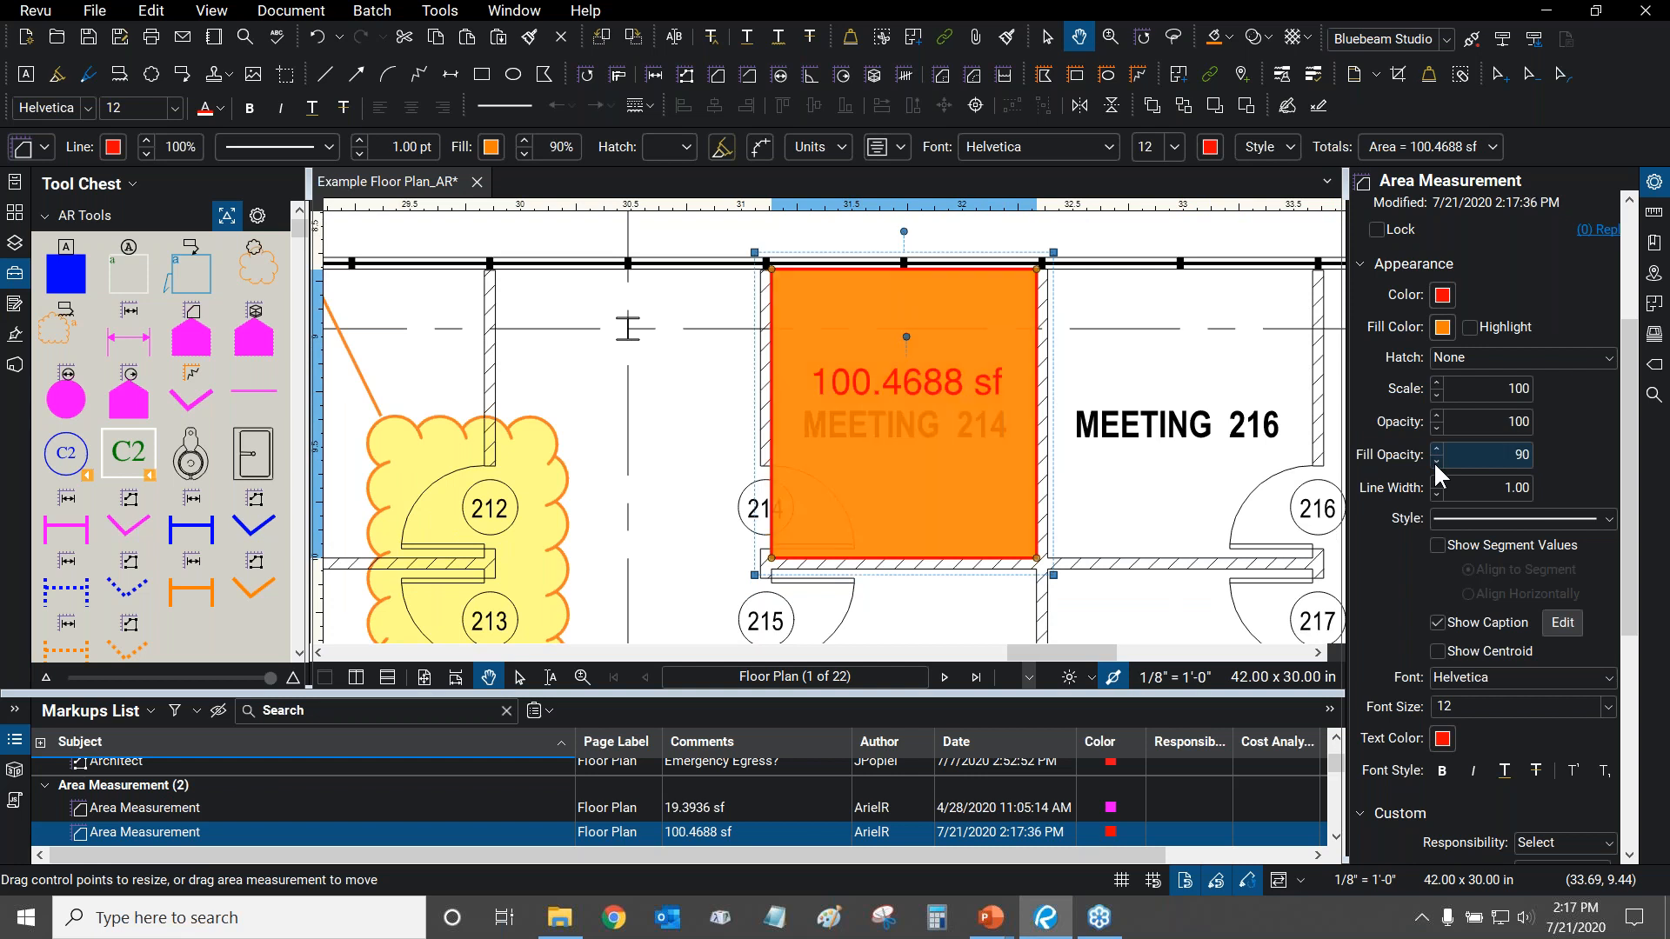
left_click(1436, 463)
left_click(1435, 463)
left_click(1436, 463)
left_click(1435, 463)
left_click(1435, 463)
left_click(1435, 463)
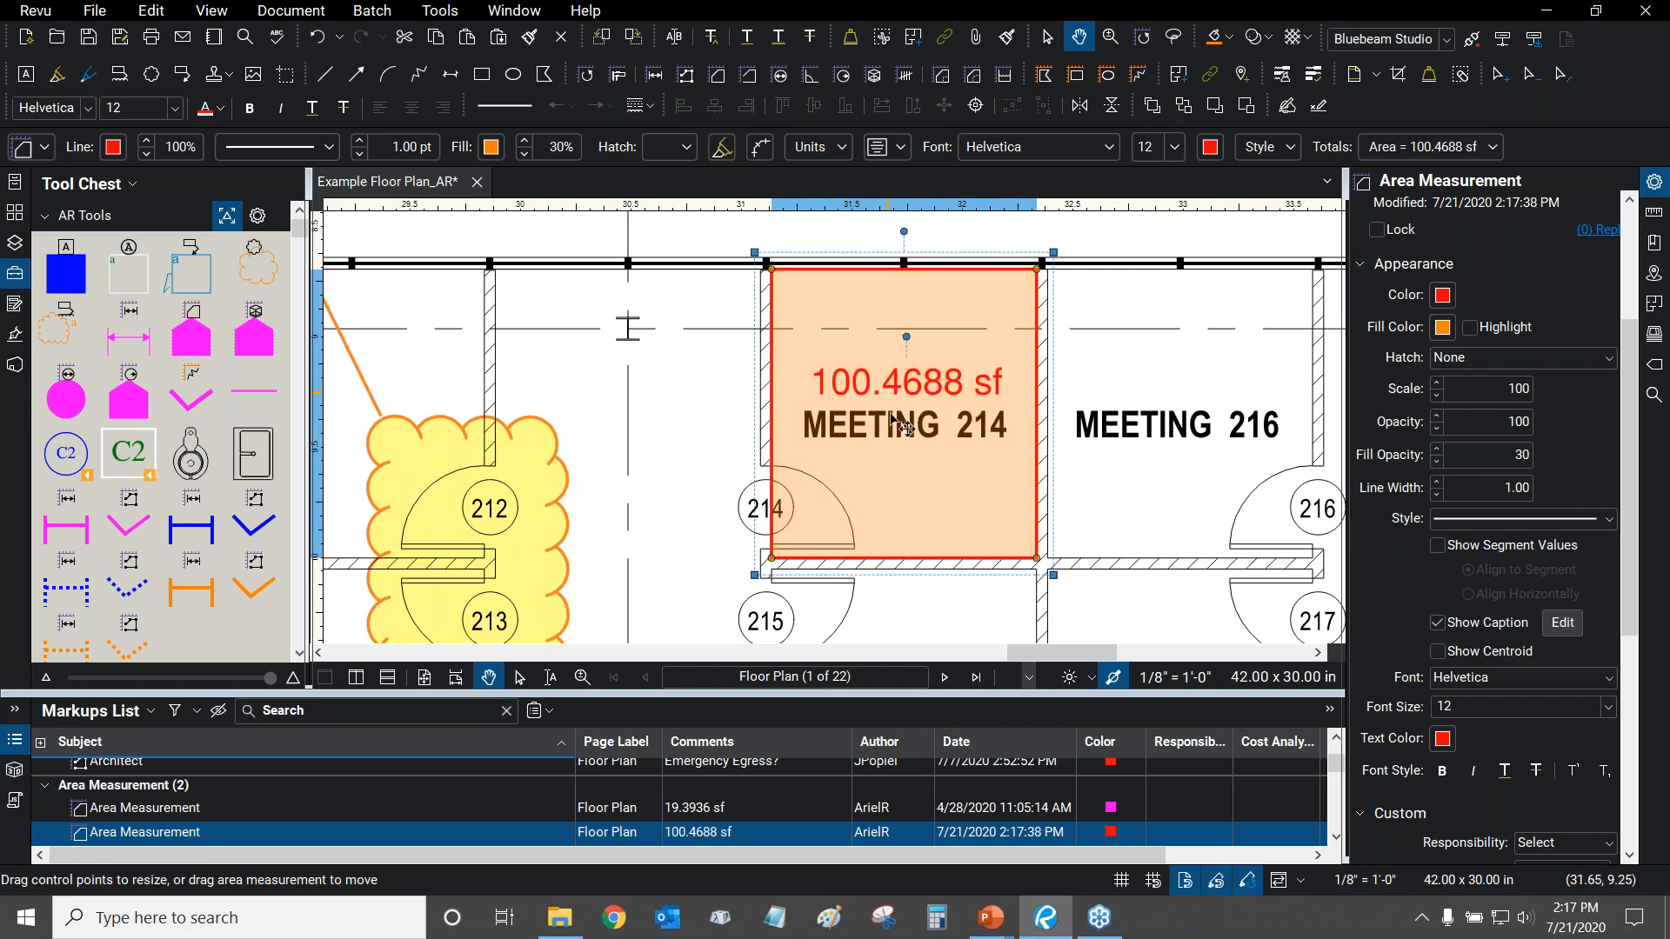
left_click(1436, 461)
left_click(1436, 447)
Change the Meeting 214 area measurement's outline style to Dashed 3.
scroll(772, 514, "up", 2)
left_click_drag(1026, 463, 900, 496)
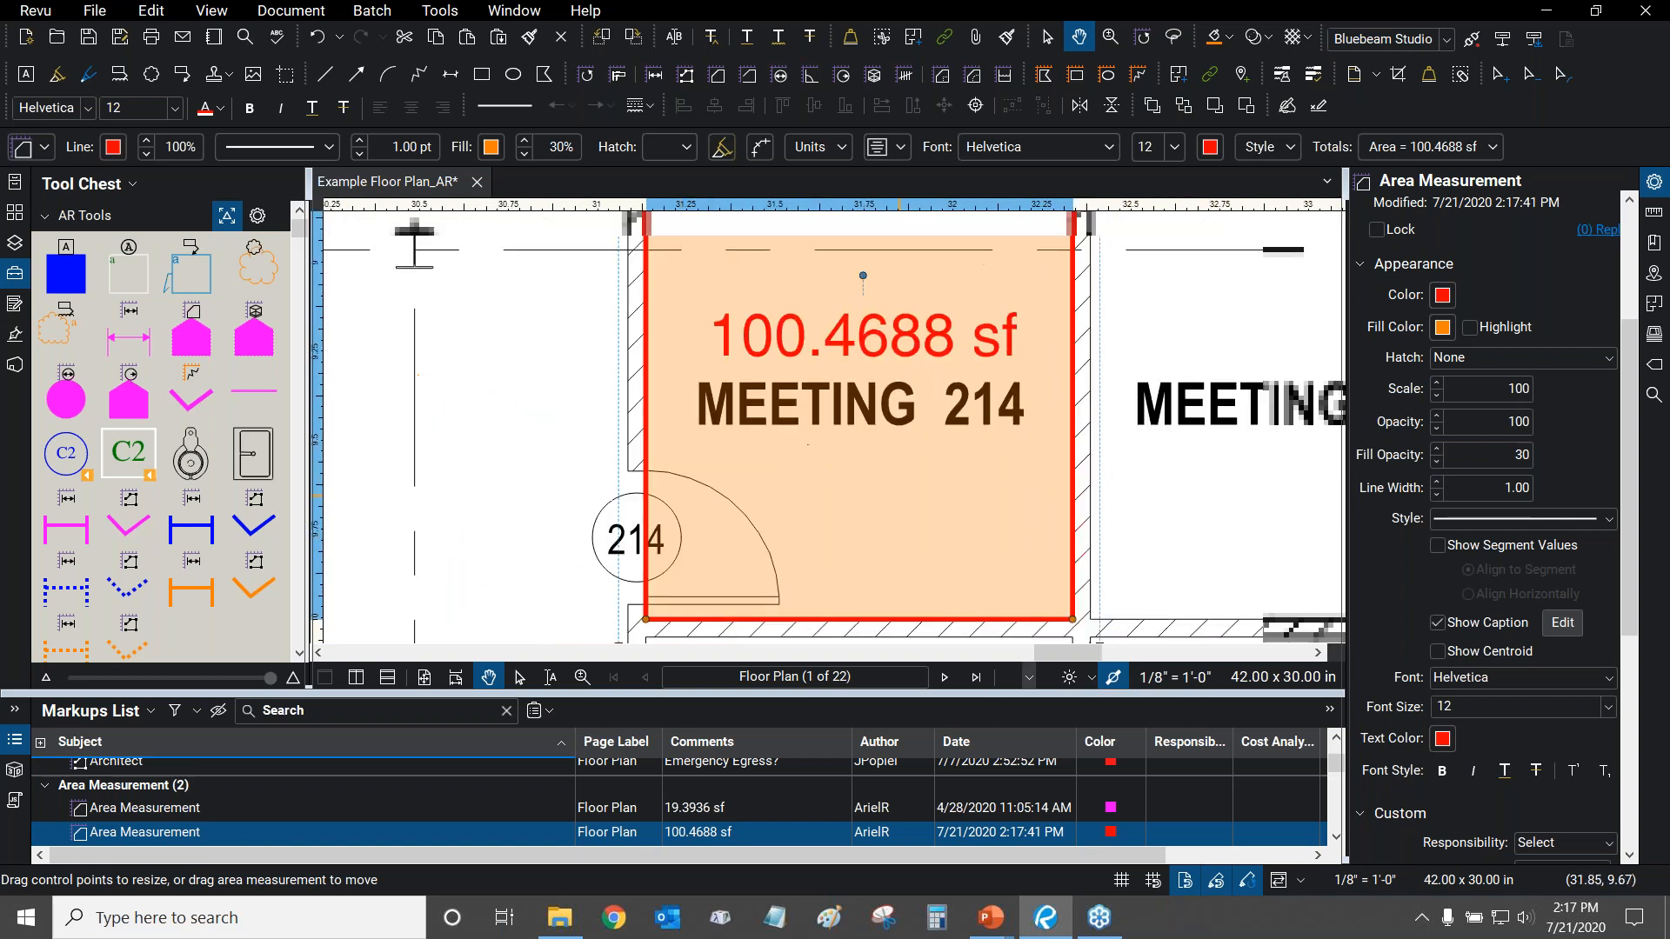
scroll(983, 489, "down", 2)
left_click(1479, 520)
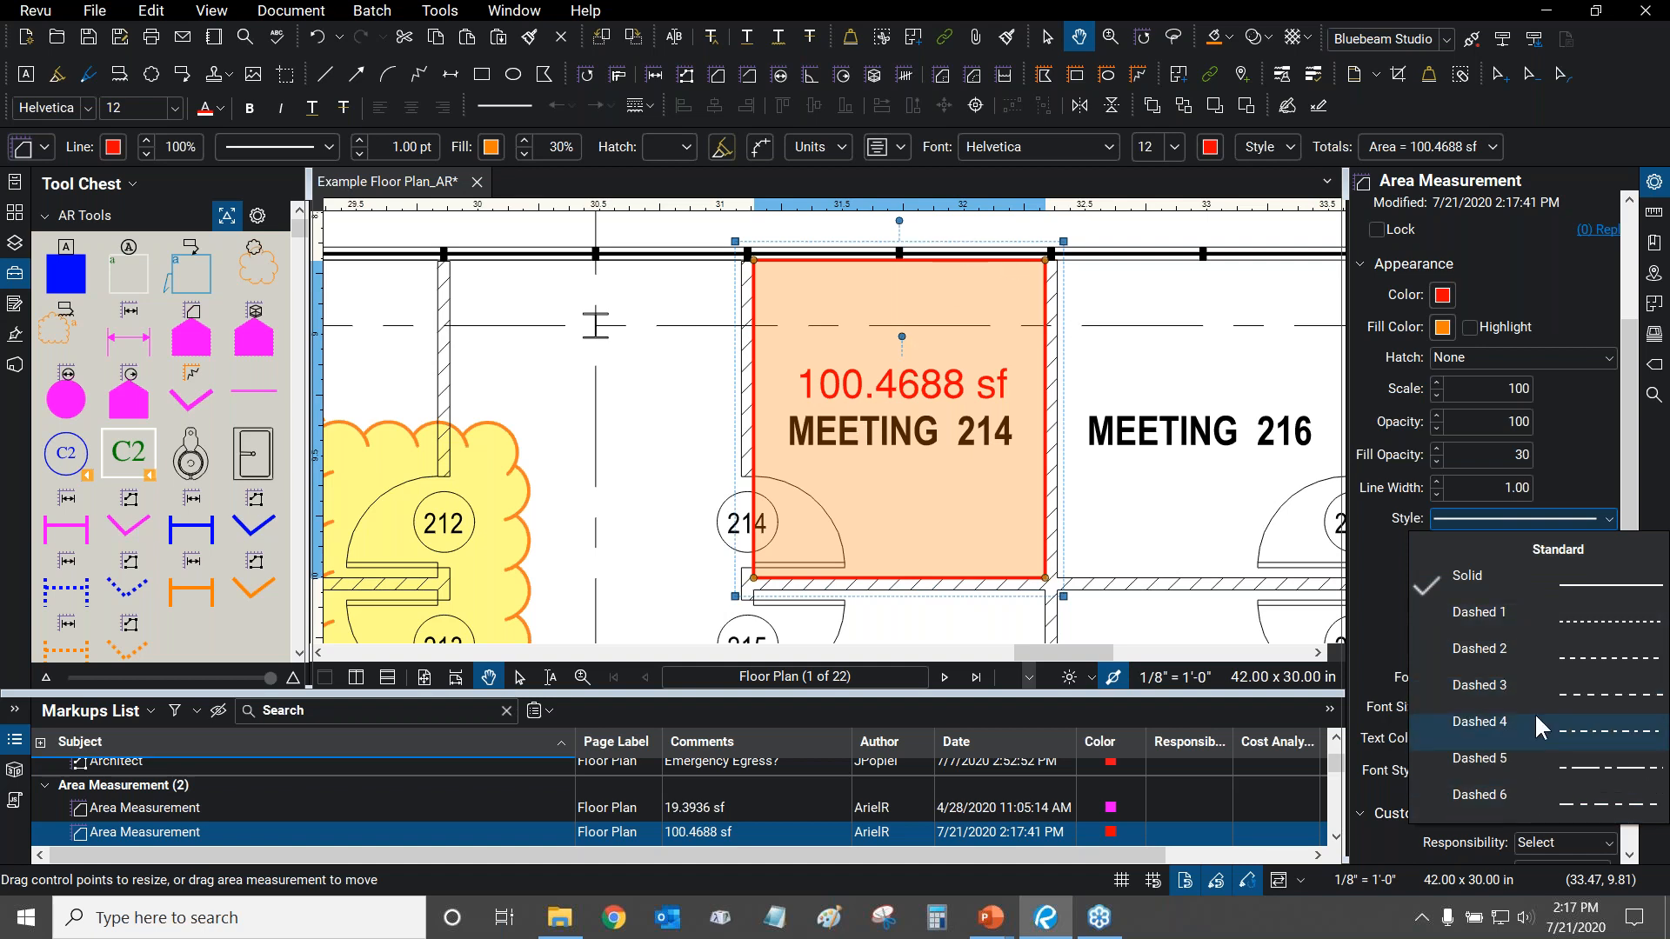
left_click(1521, 692)
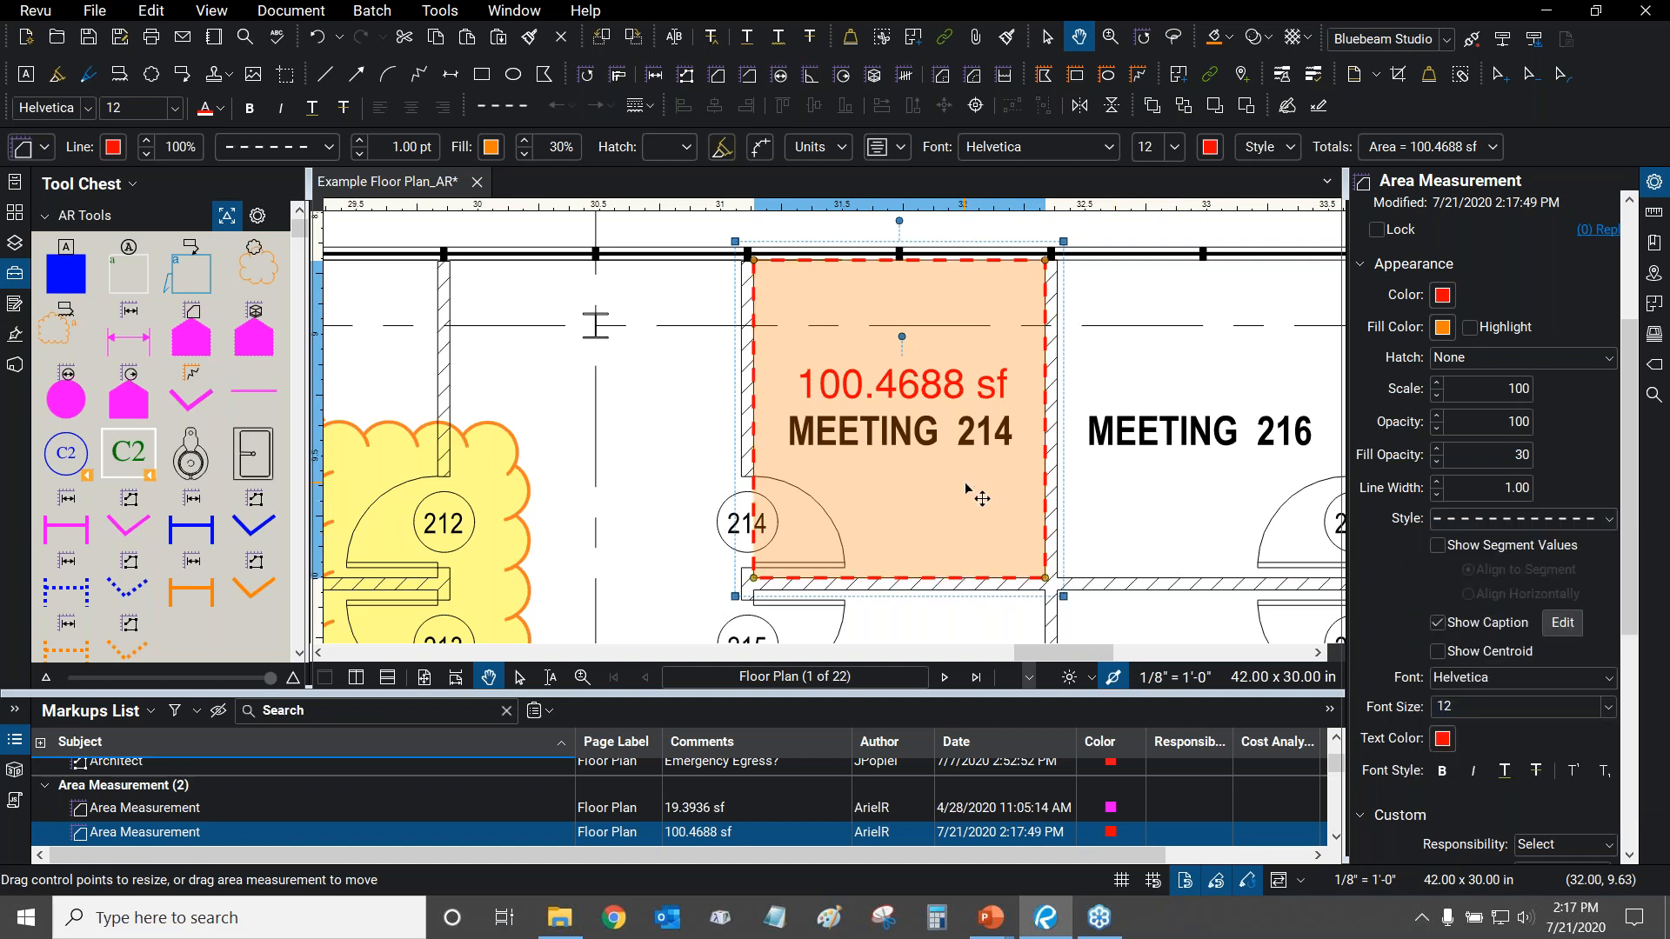
Delete the Meeting 214 area measurement.
key("Delete")
Select the square magenta area measurement beside the Concrete Area sample, examine its fill opacity and other appearance properties, and deselect it.
left_click_drag(635, 355, 1021, 464)
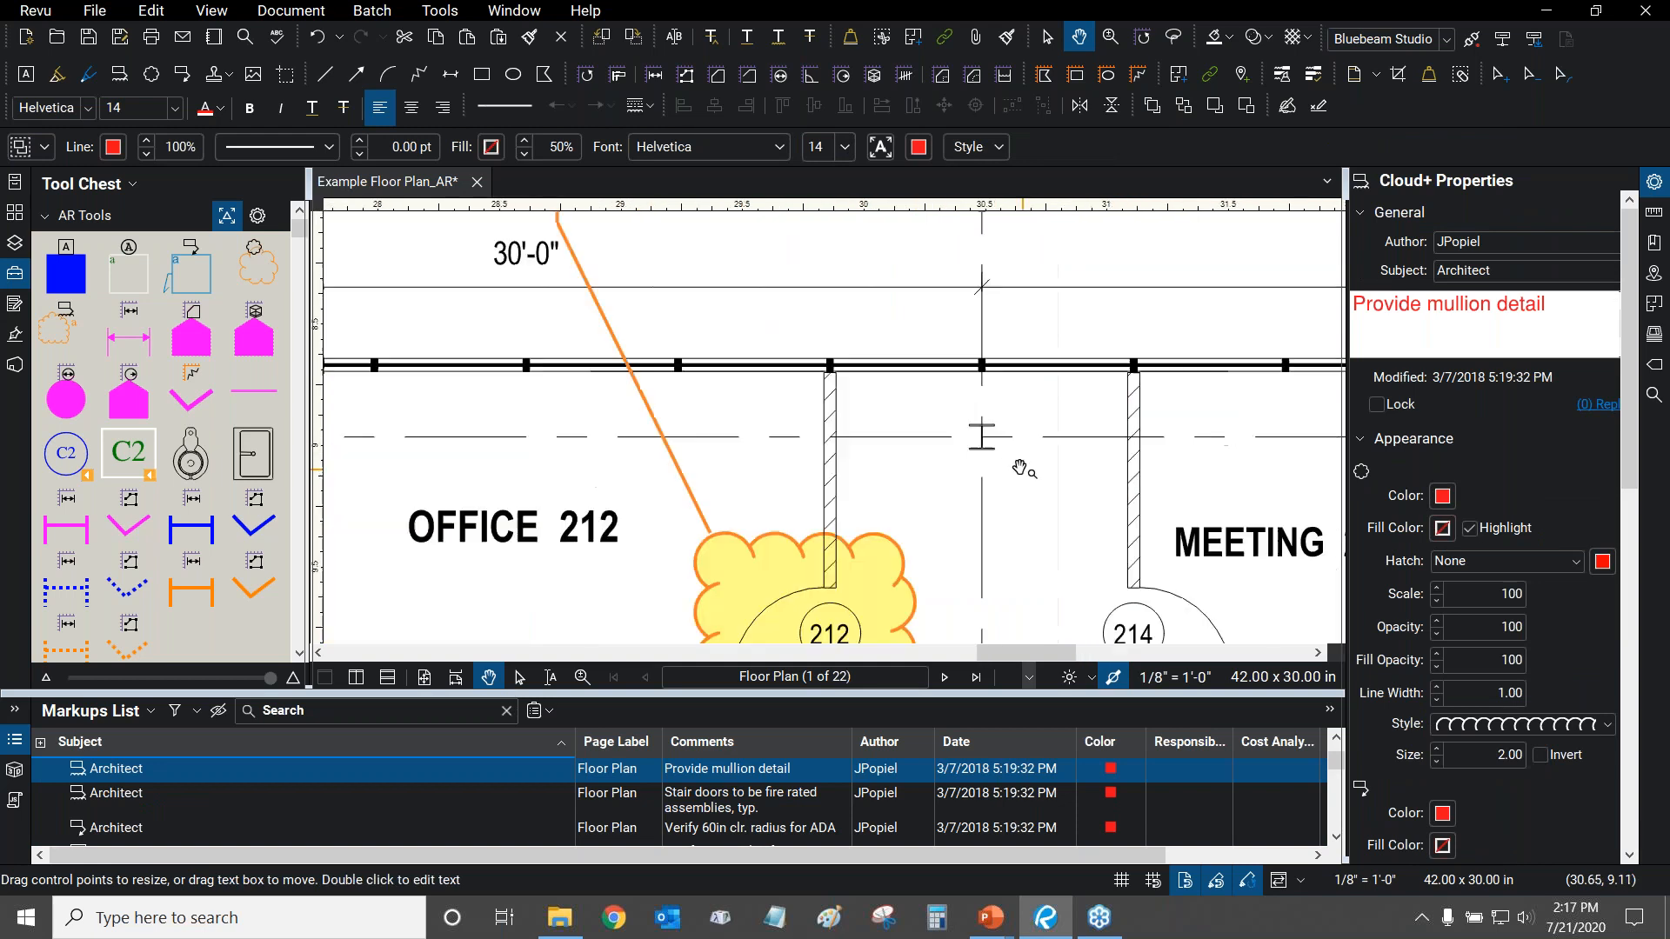
scroll(984, 443, "down", 6)
left_click_drag(733, 323, 1187, 504)
left_click_drag(366, 279, 928, 394)
scroll(846, 413, "up", 3)
scroll(848, 418, "up", 3)
scroll(881, 388, "down", 1)
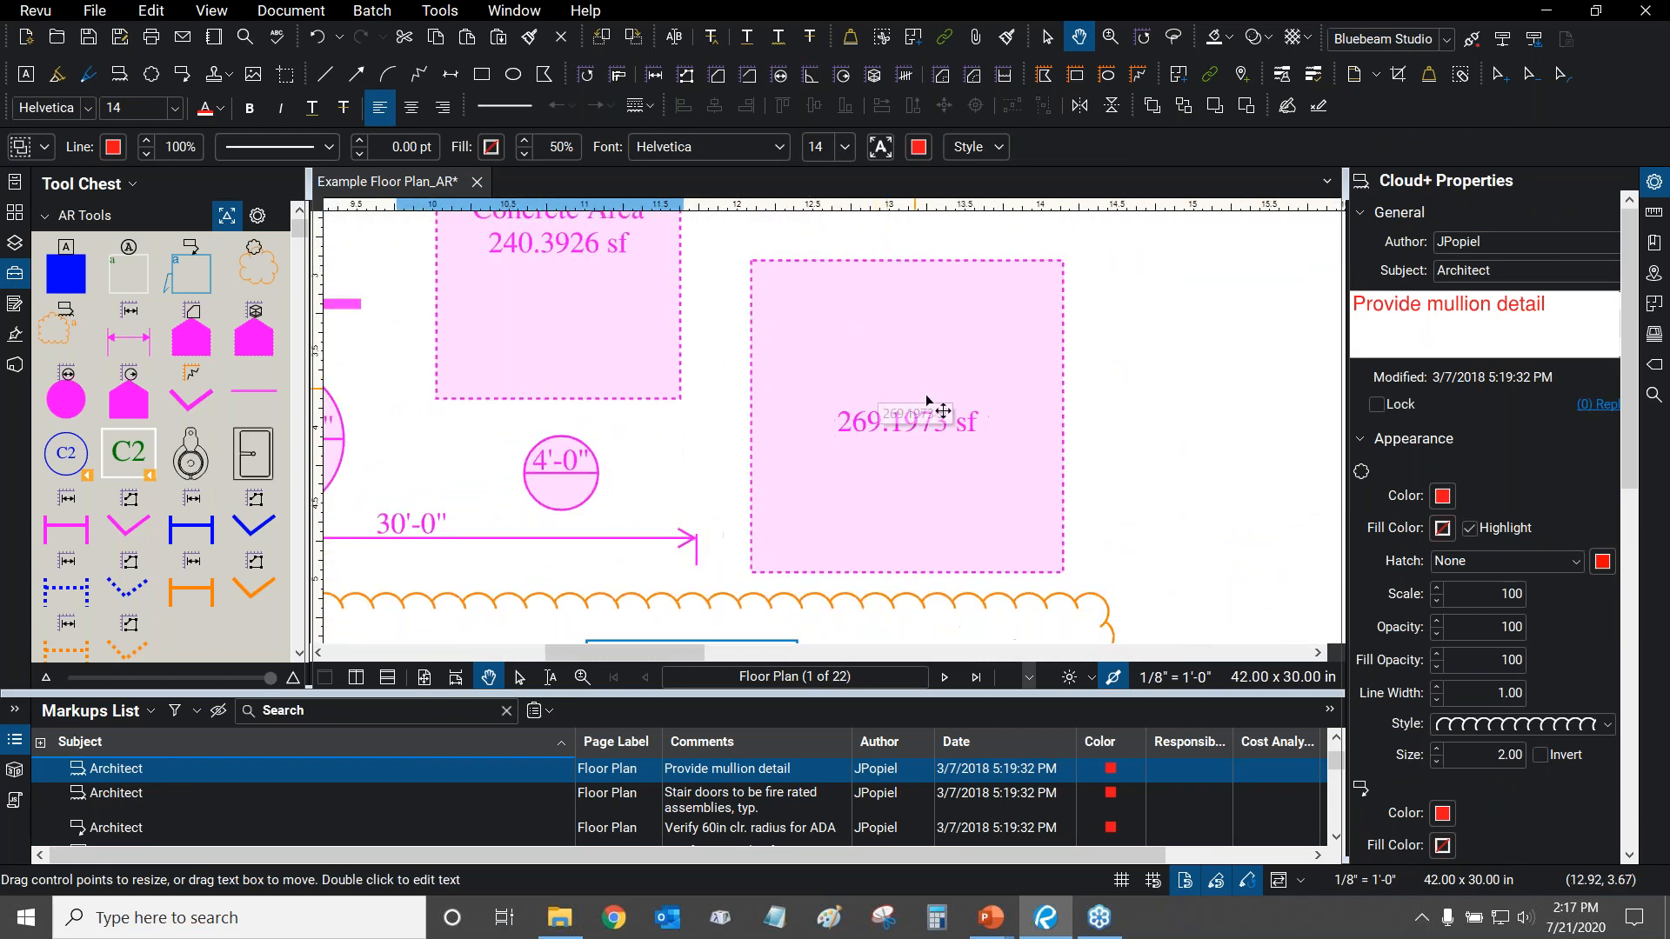
left_click(867, 389)
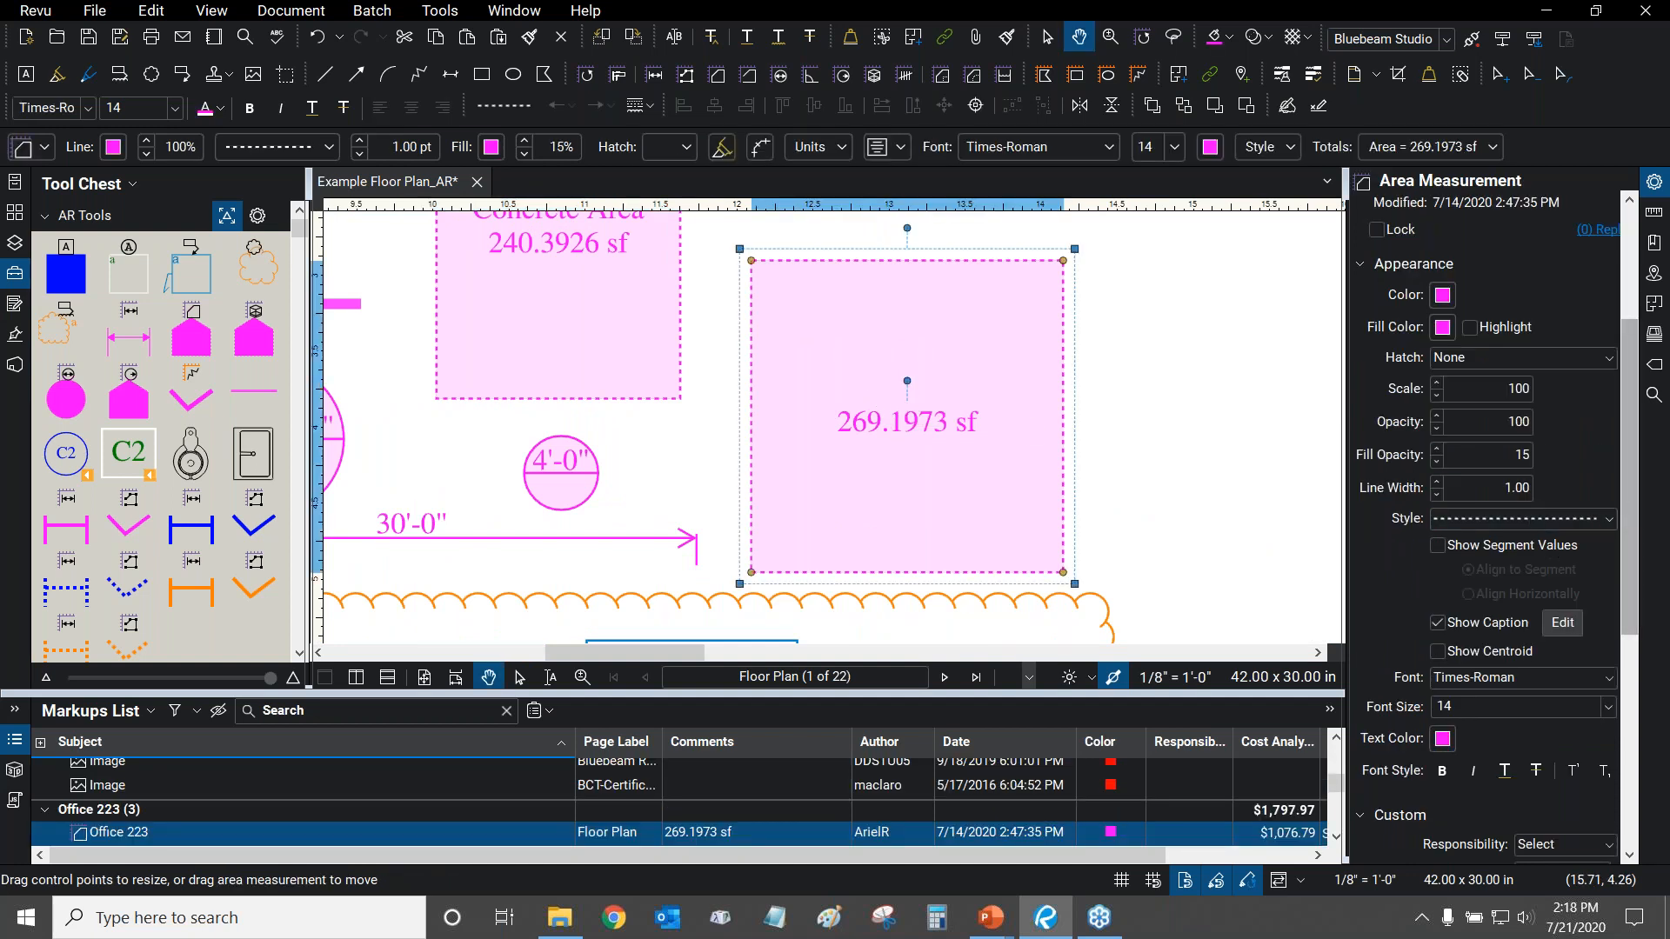
double_click(1522, 456)
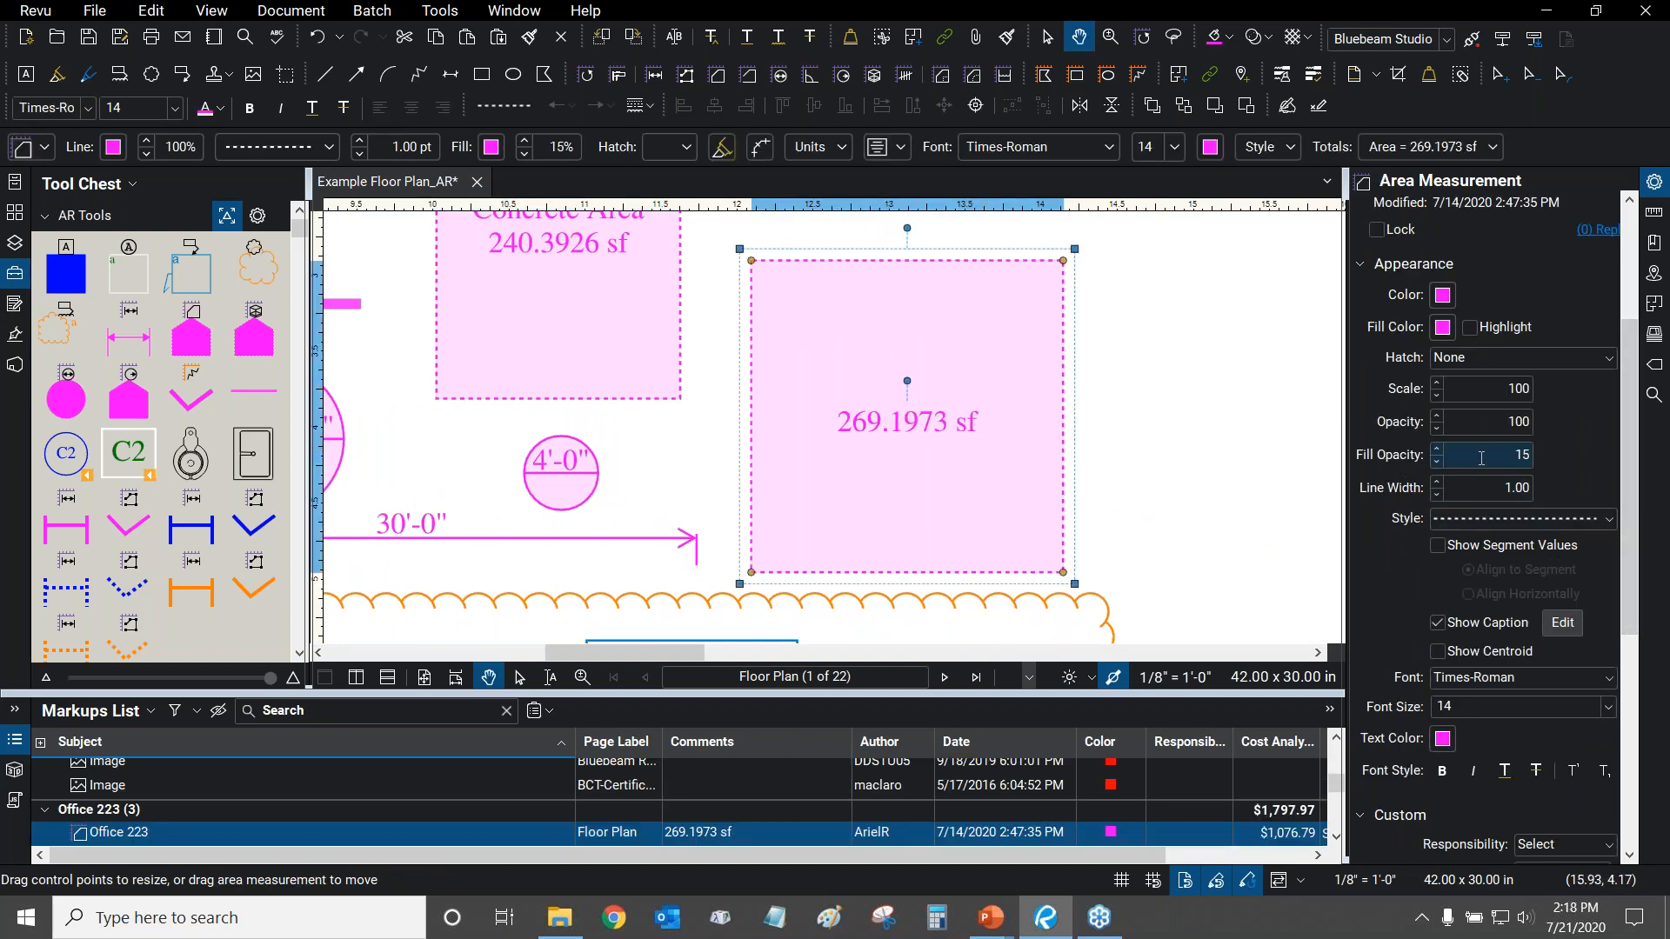
left_click(1219, 410)
Look through the available measurement tools and inspect the sample radius and diameter measurements beside the Concrete Area rectangle.
scroll(951, 442, "down", 2)
scroll(948, 442, "down", 1)
left_click(440, 11)
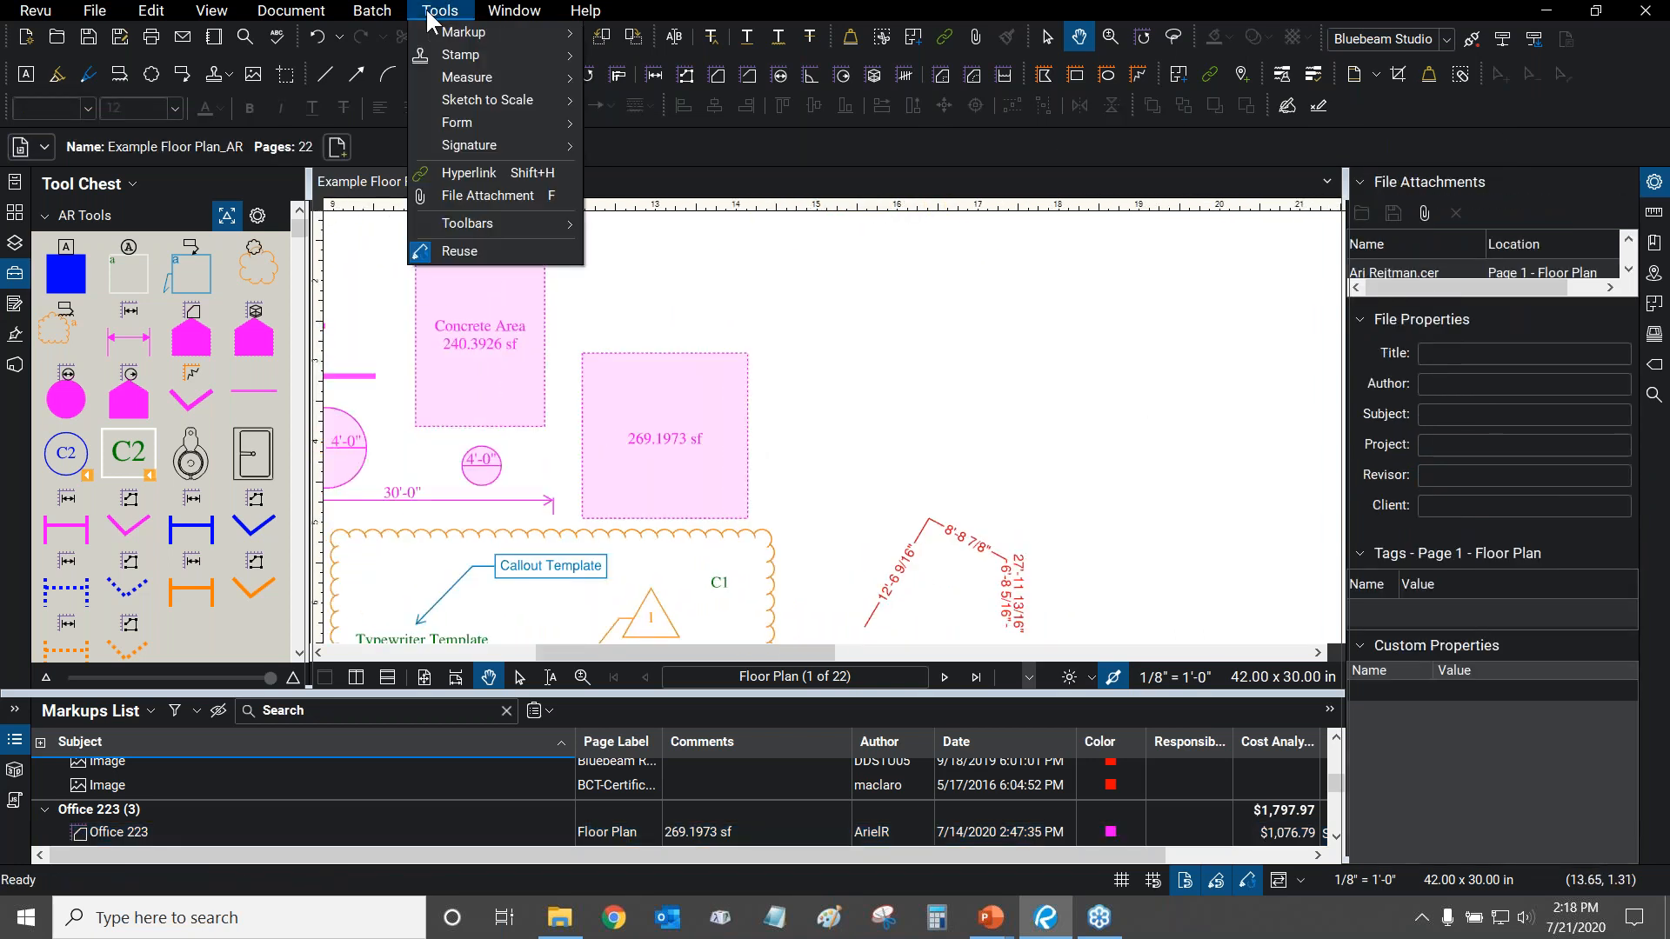
mouse_move(449, 76)
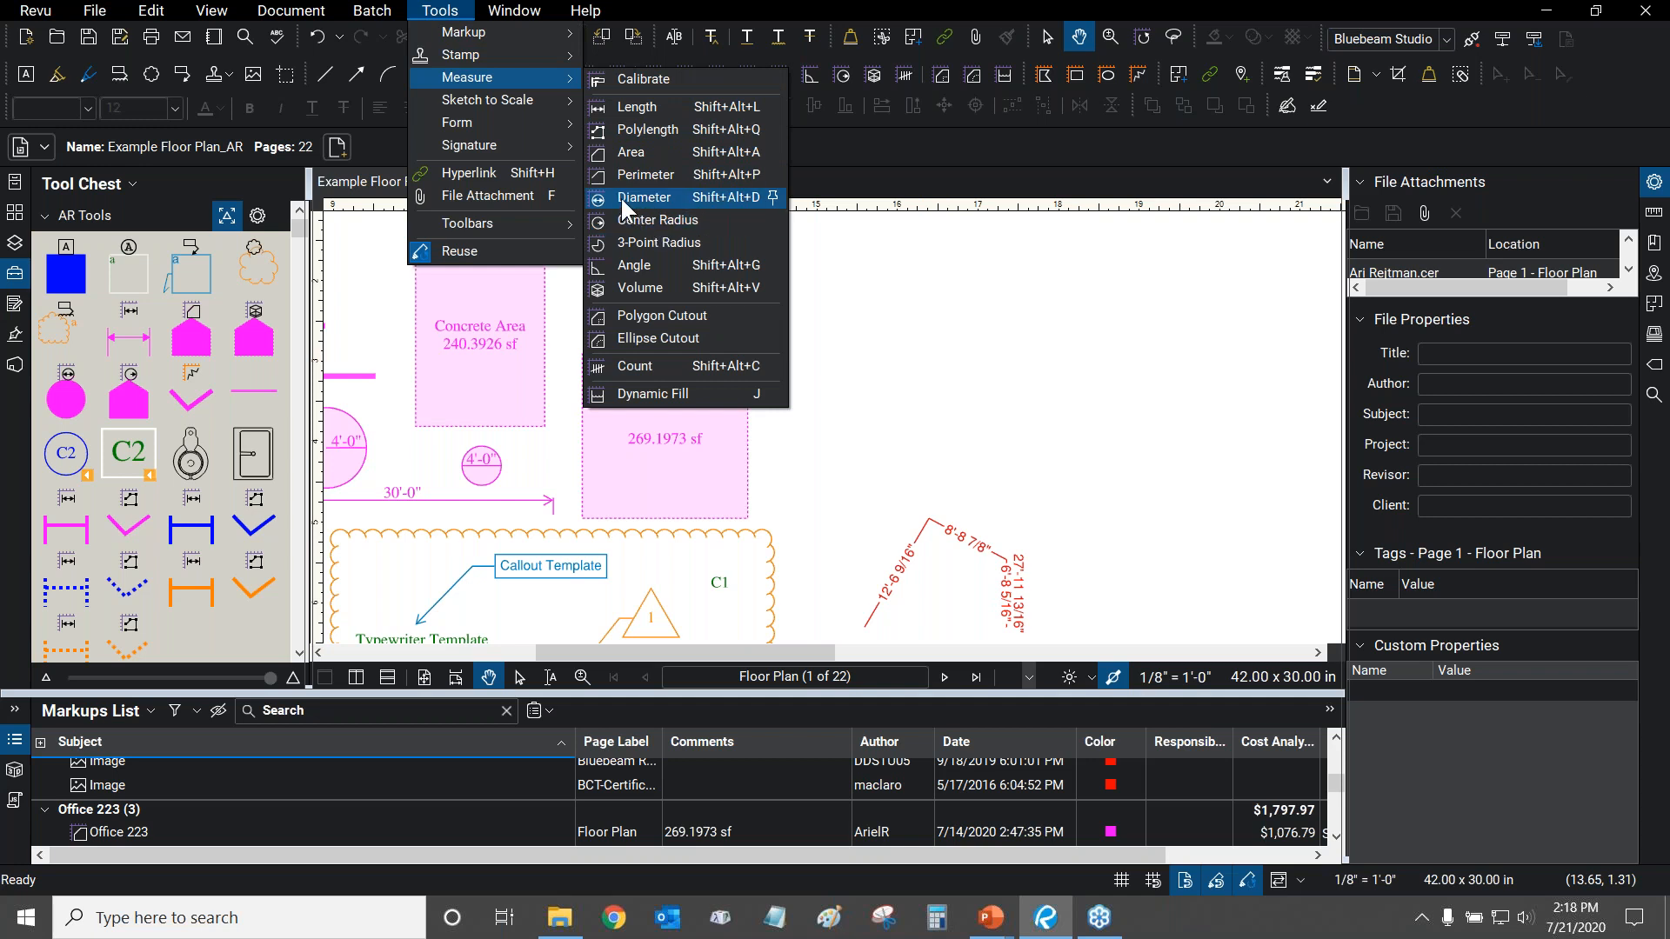
scroll(932, 268, "up", 4)
scroll(923, 402, "up", 2)
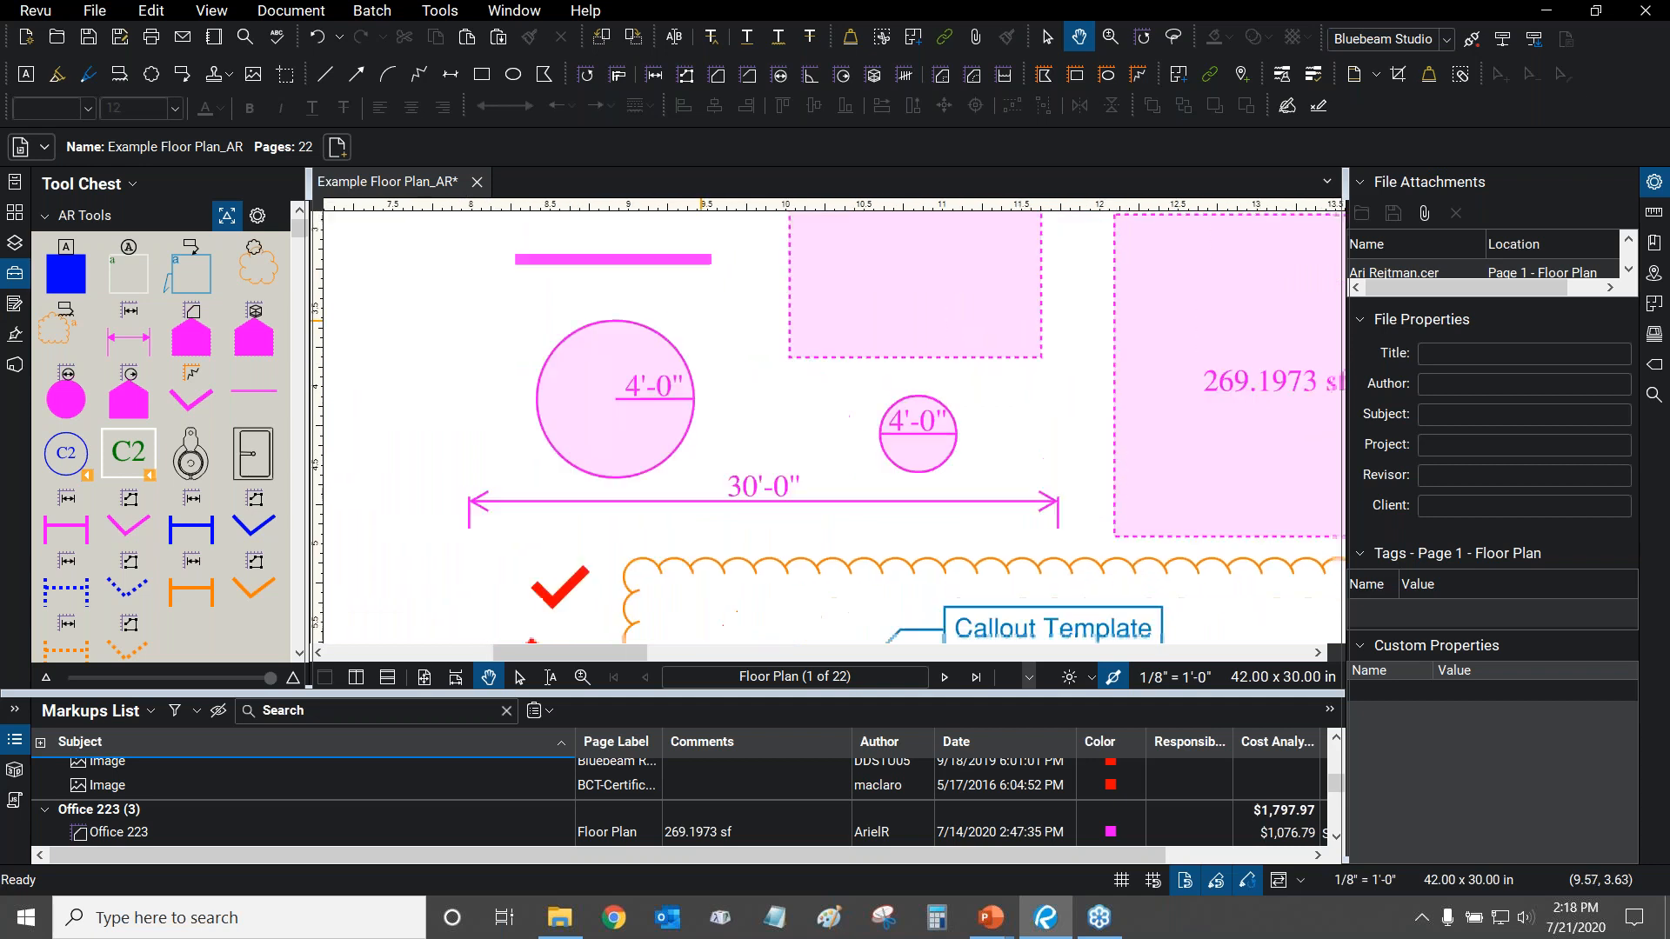
left_click(647, 386)
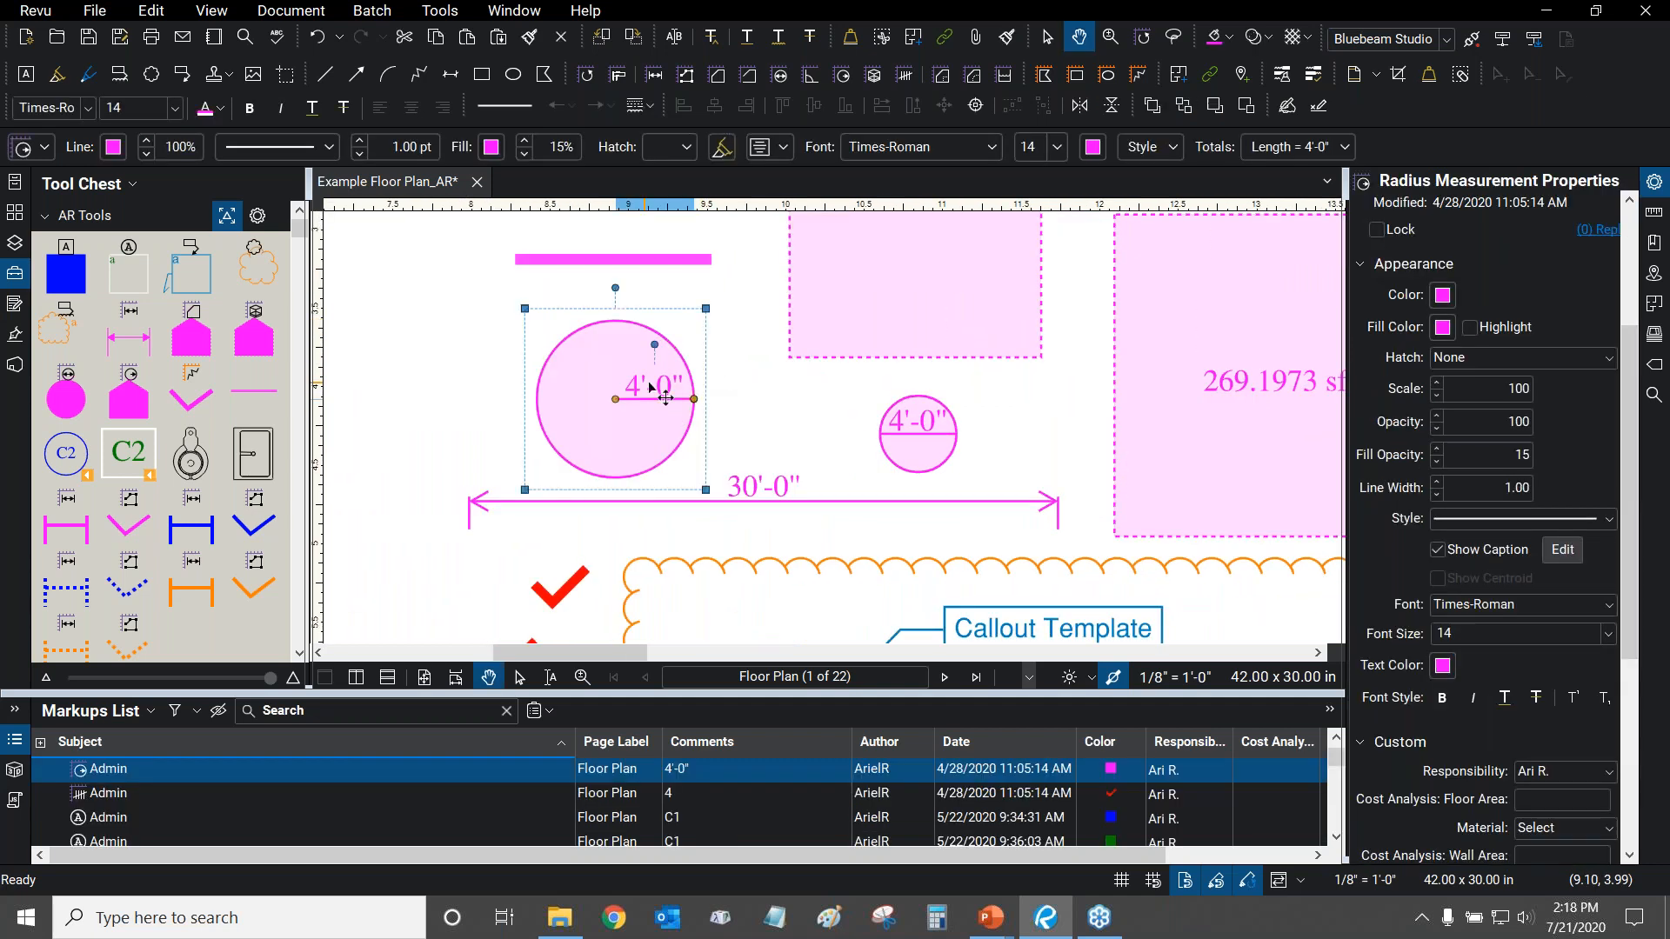
left_click(895, 430)
left_click(787, 402)
scroll(797, 395, "down", 5)
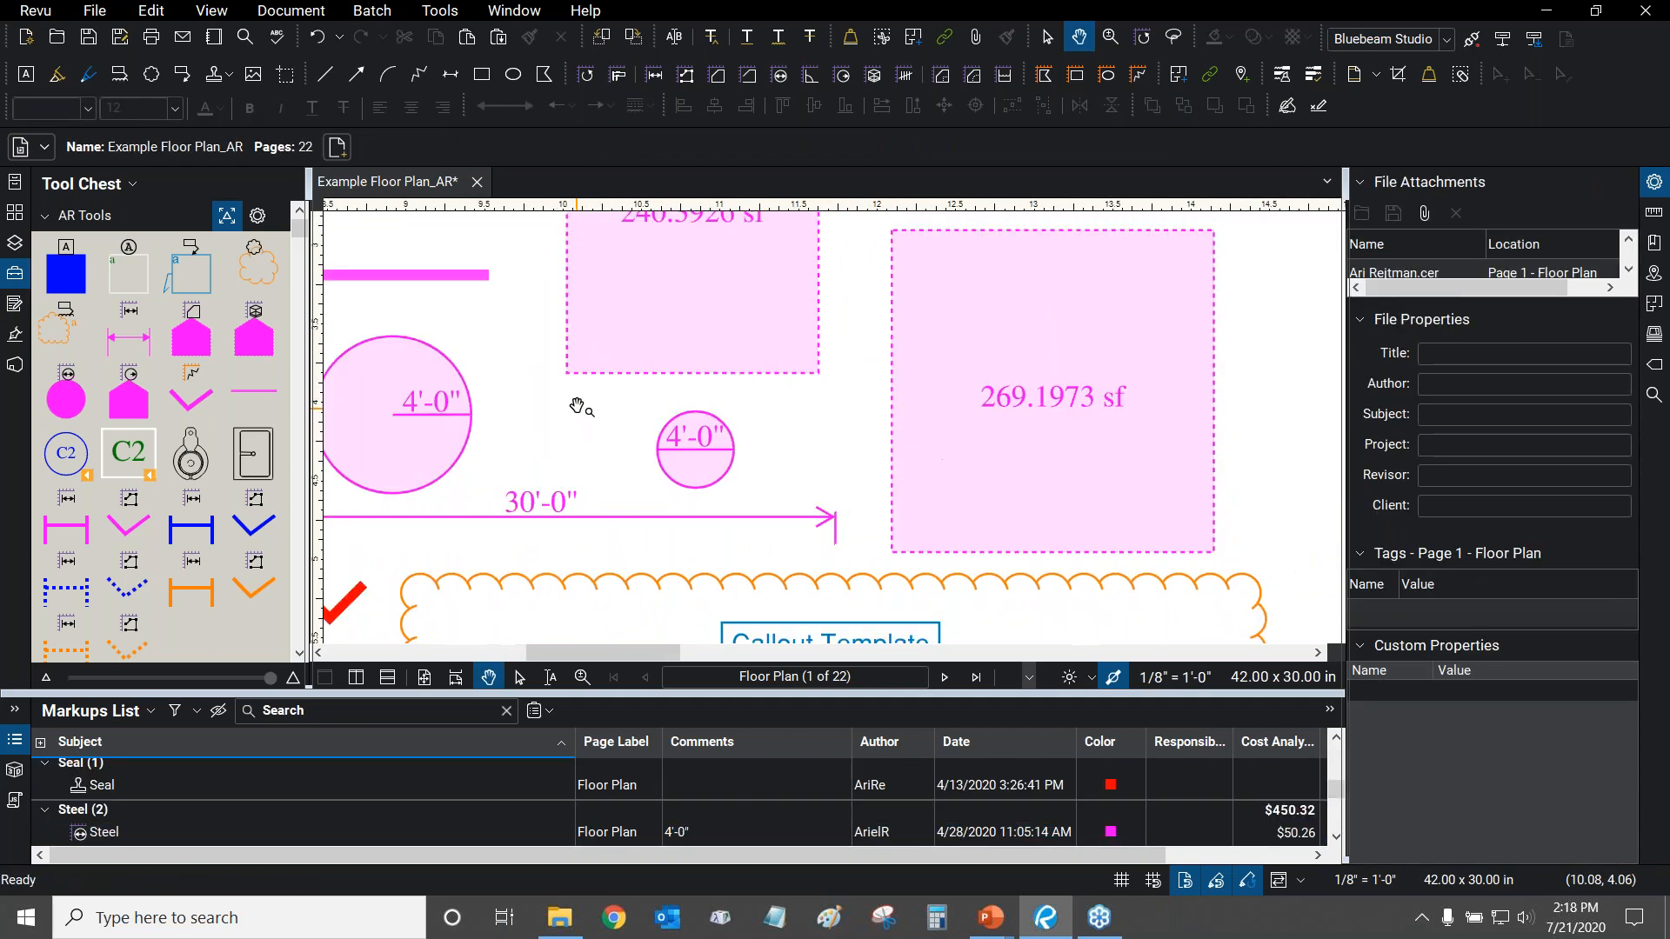
scroll(1007, 398, "down", 3)
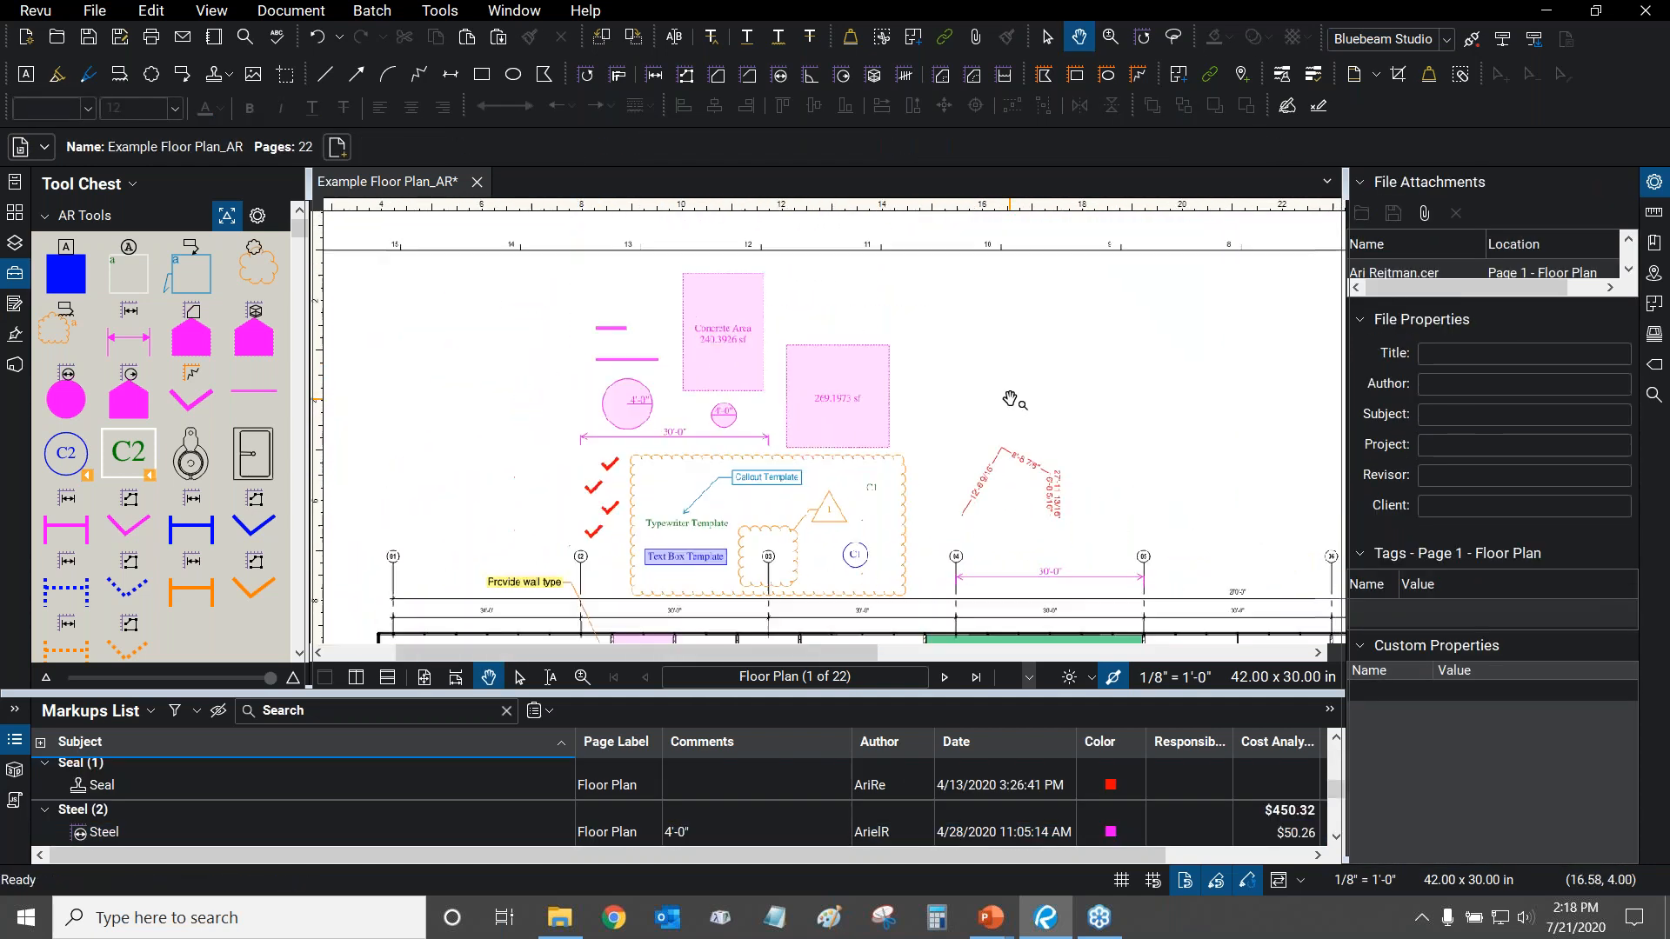
Draw a rectangular Volume measurement about 38 ft by 22.5 ft in the blank space above the floor plan and select it.
left_click(439, 11)
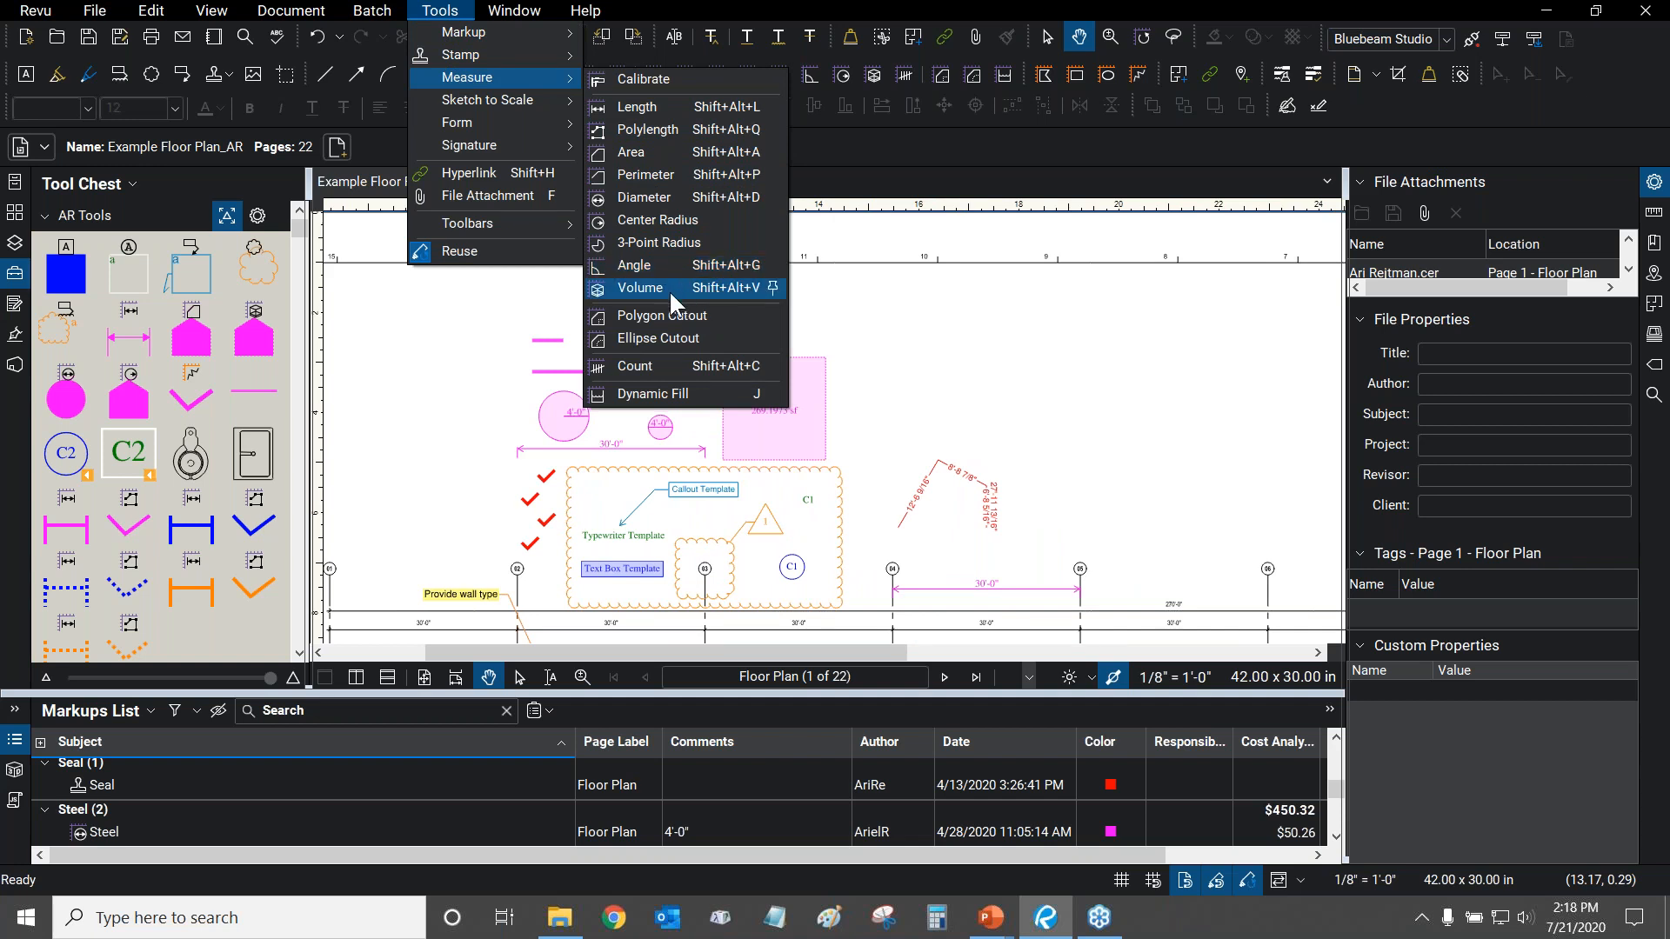
left_click(670, 294)
scroll(611, 313, "right", 5)
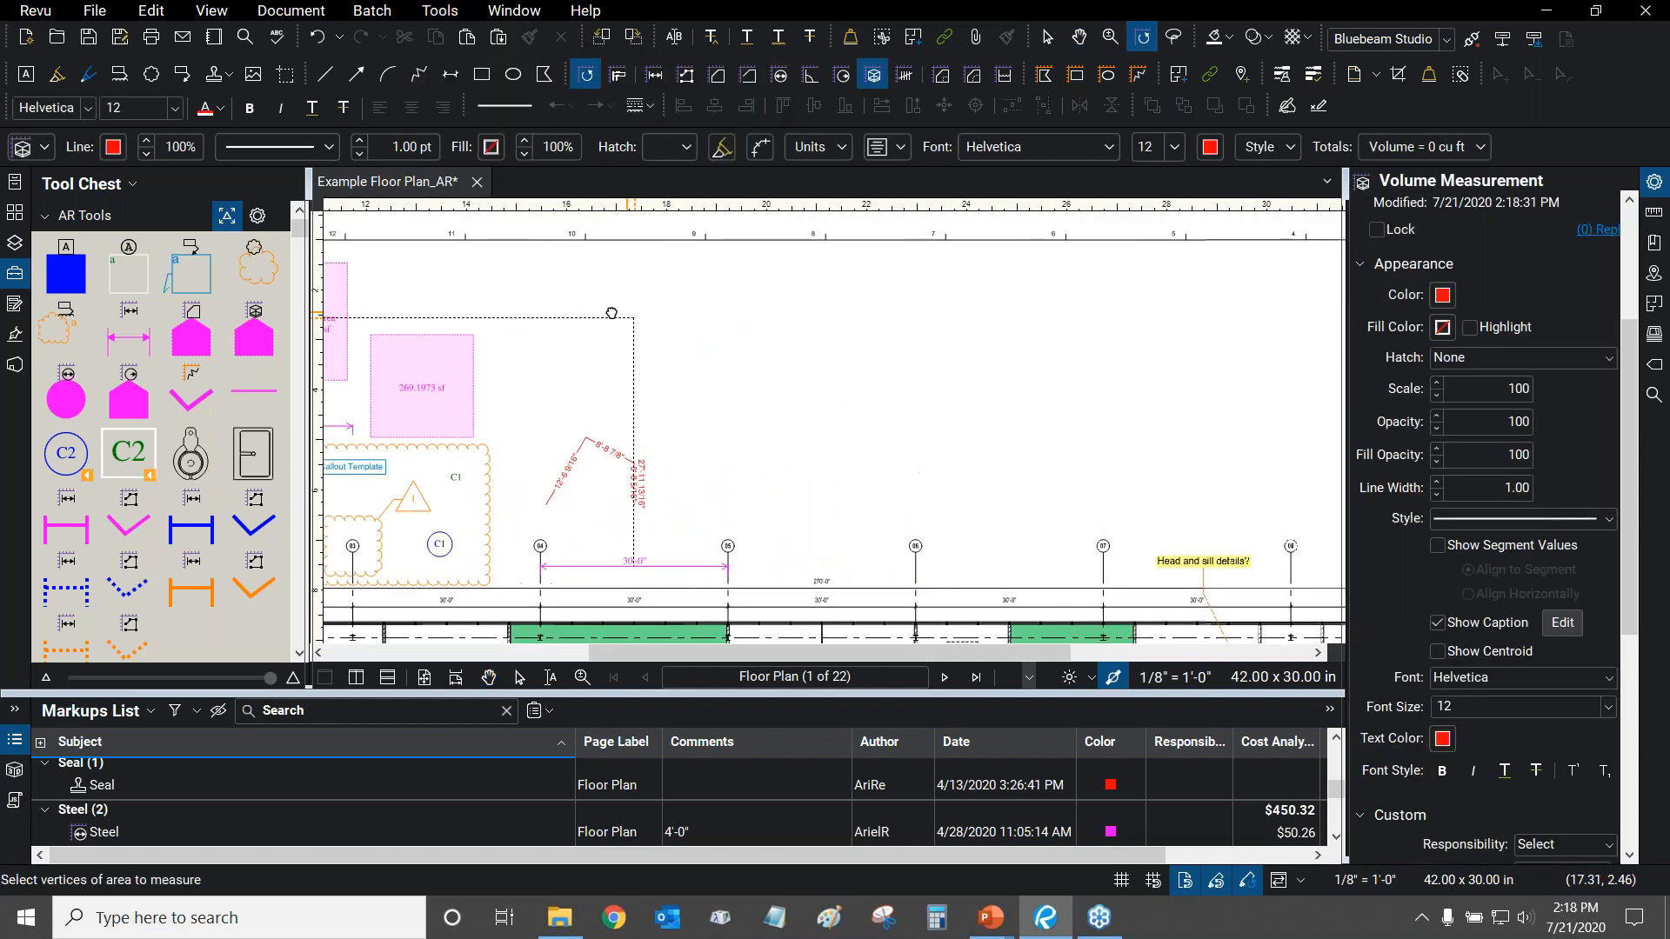
left_click_drag(612, 313, 585, 314)
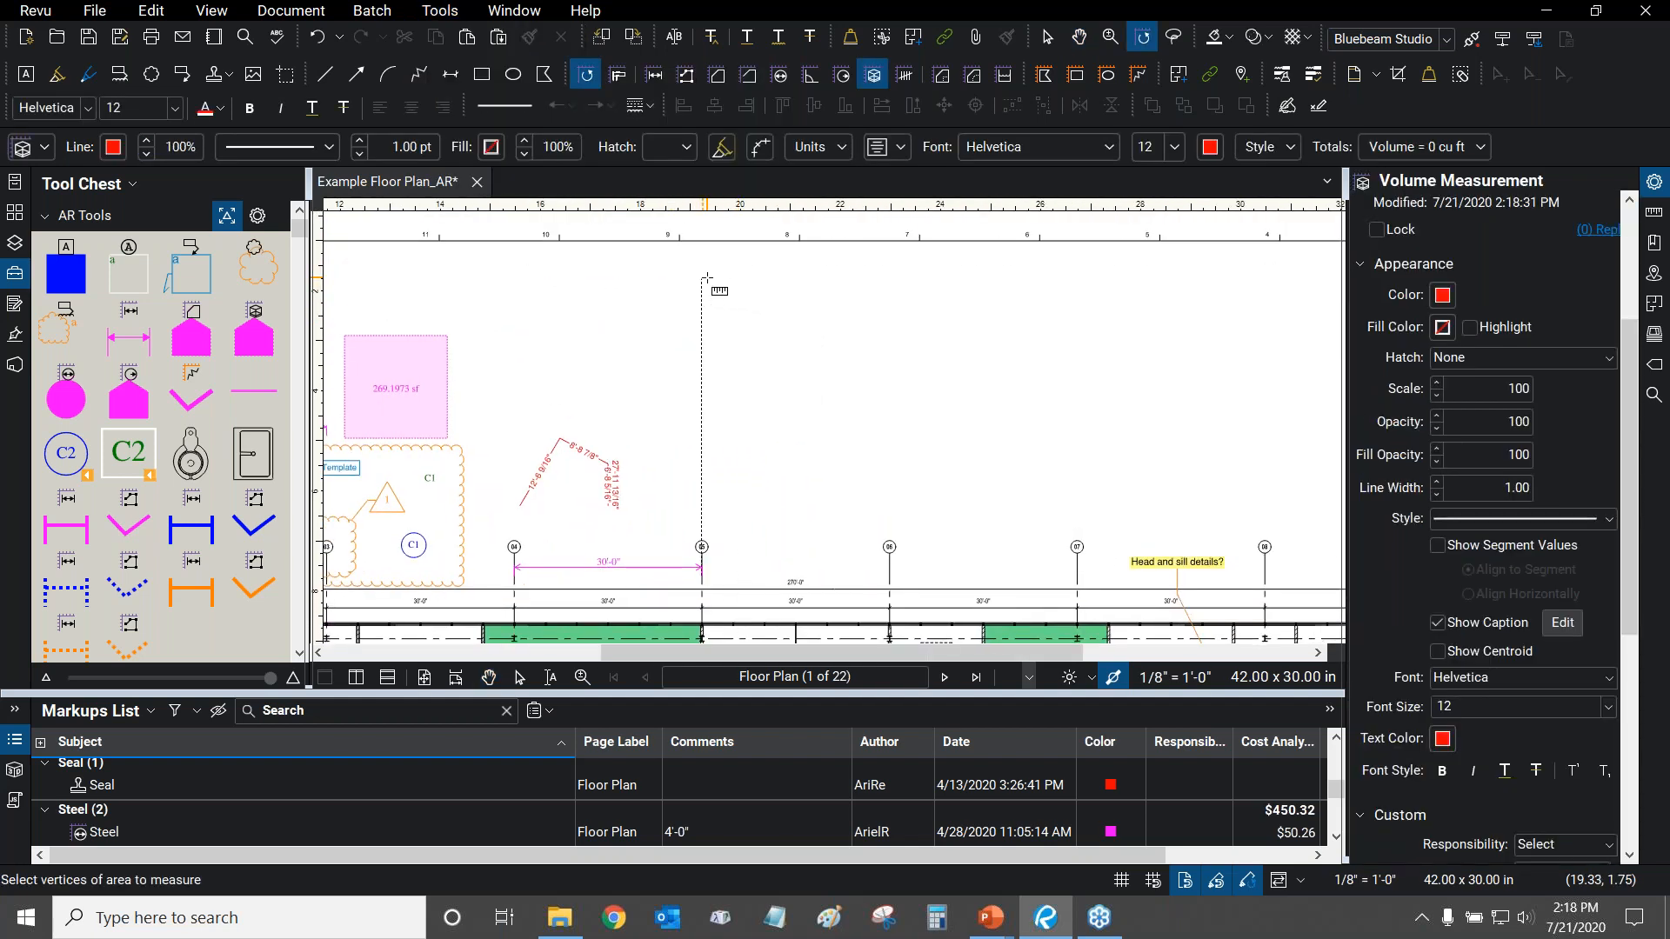
left_click_drag(702, 277, 941, 419)
scroll(833, 337, "up", 4)
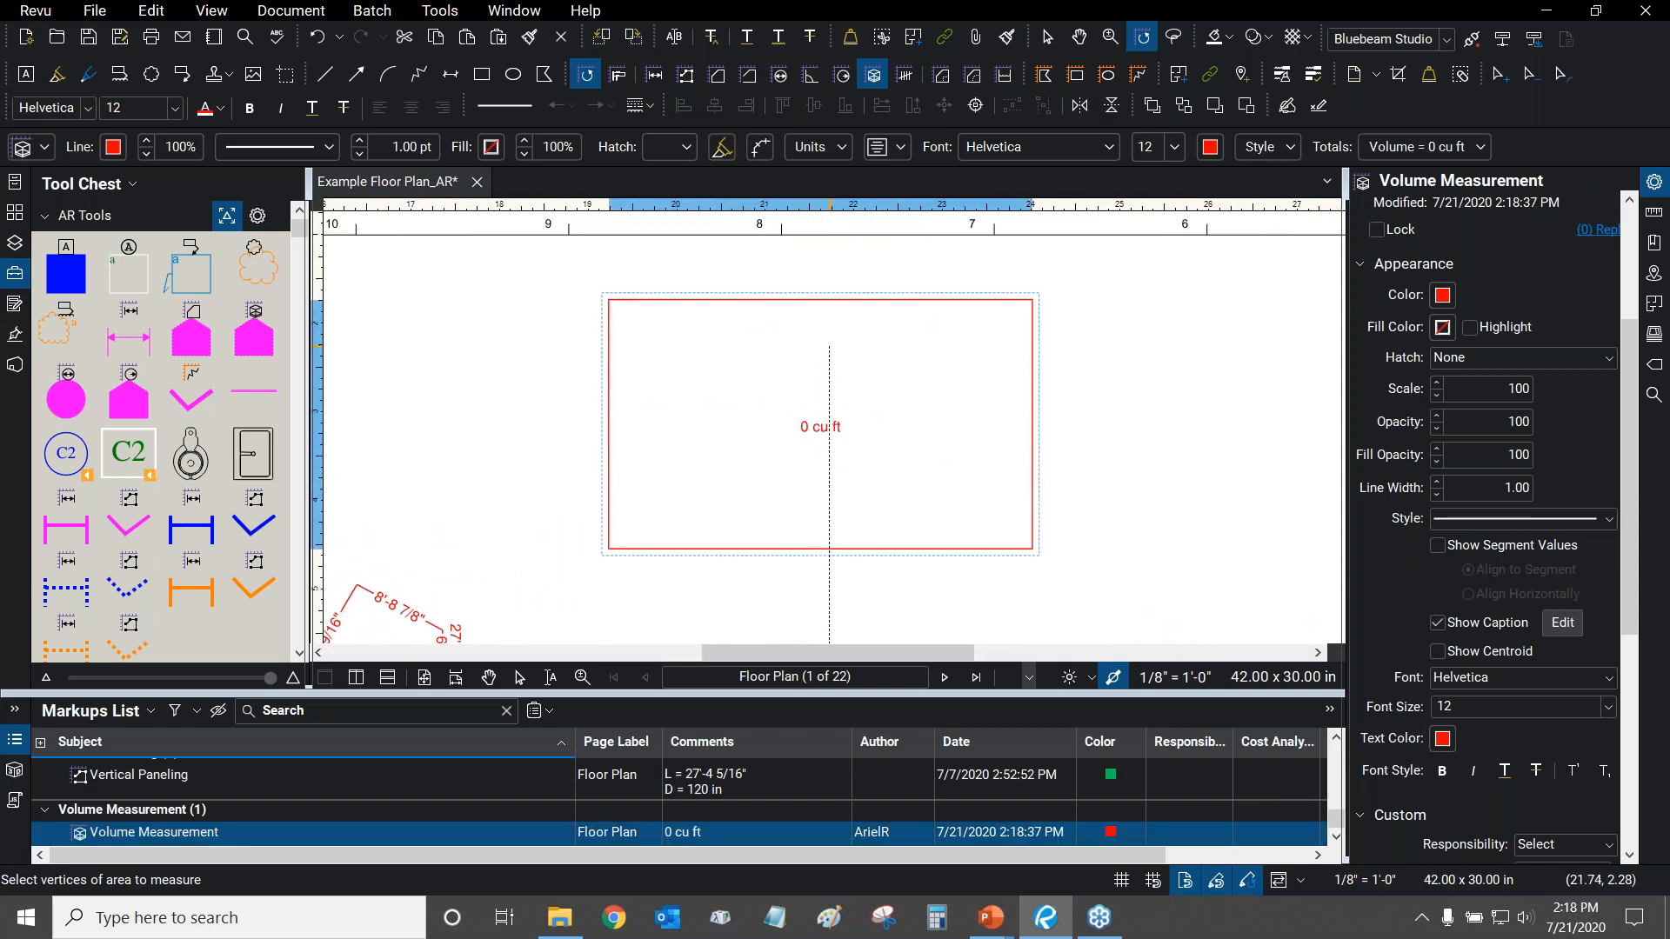
key("Escape")
left_click(834, 446)
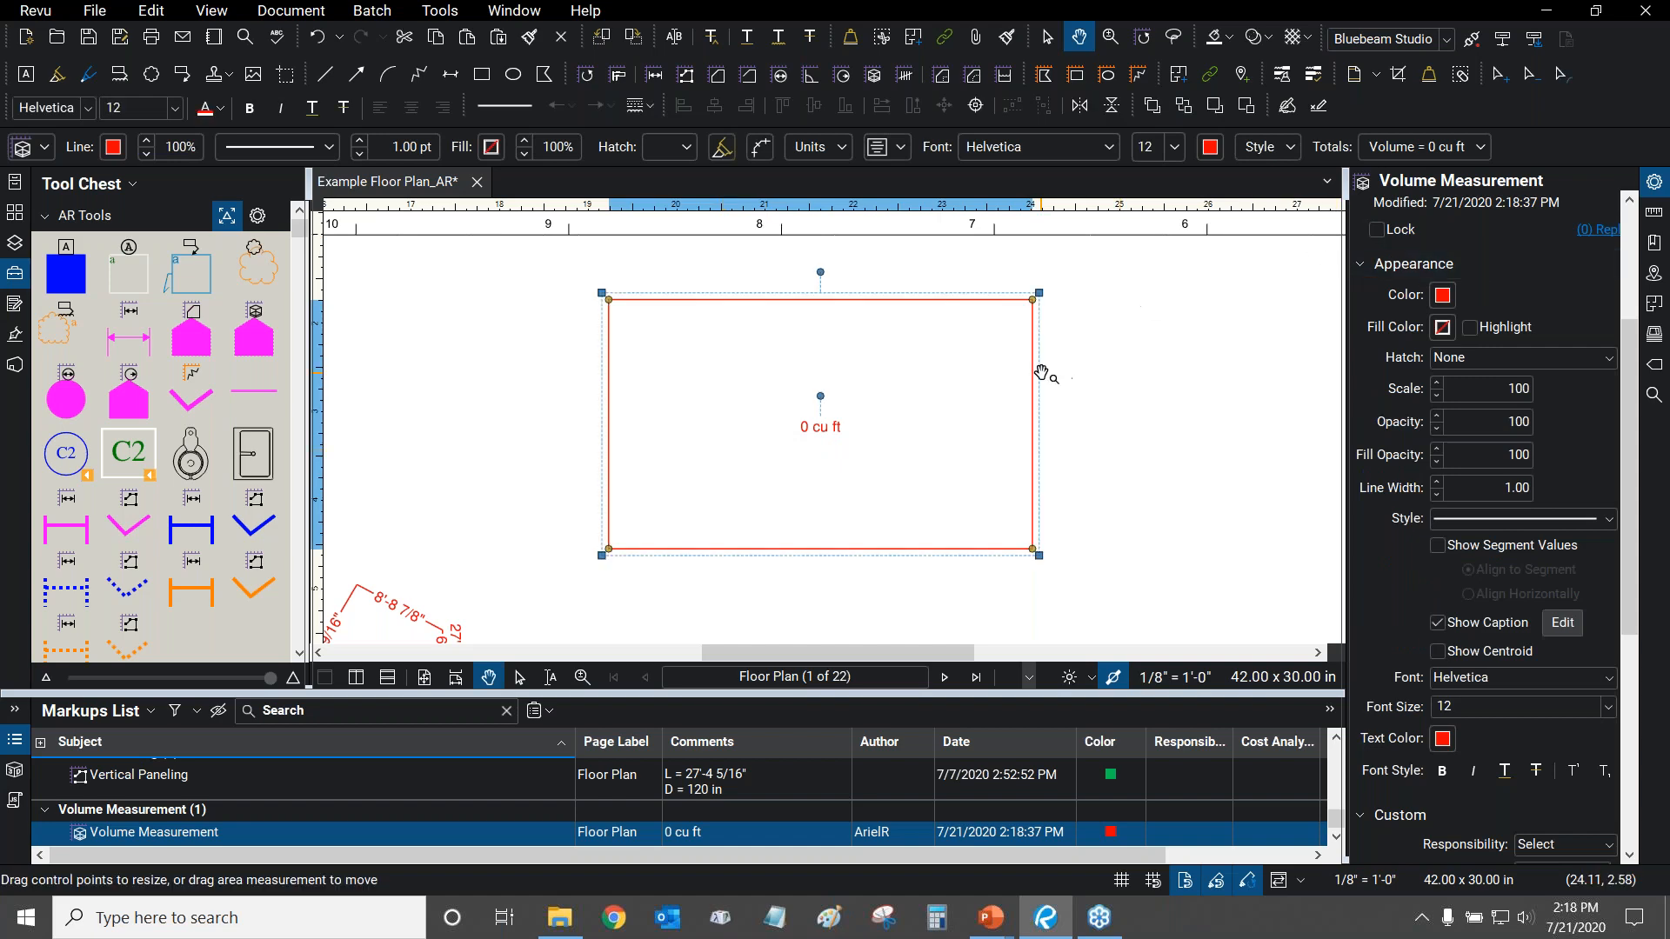
Set the volume measurement's depth to 5'-0" and examine its caption.
scroll(1047, 374, "down", 3)
scroll(783, 285, "up", 4)
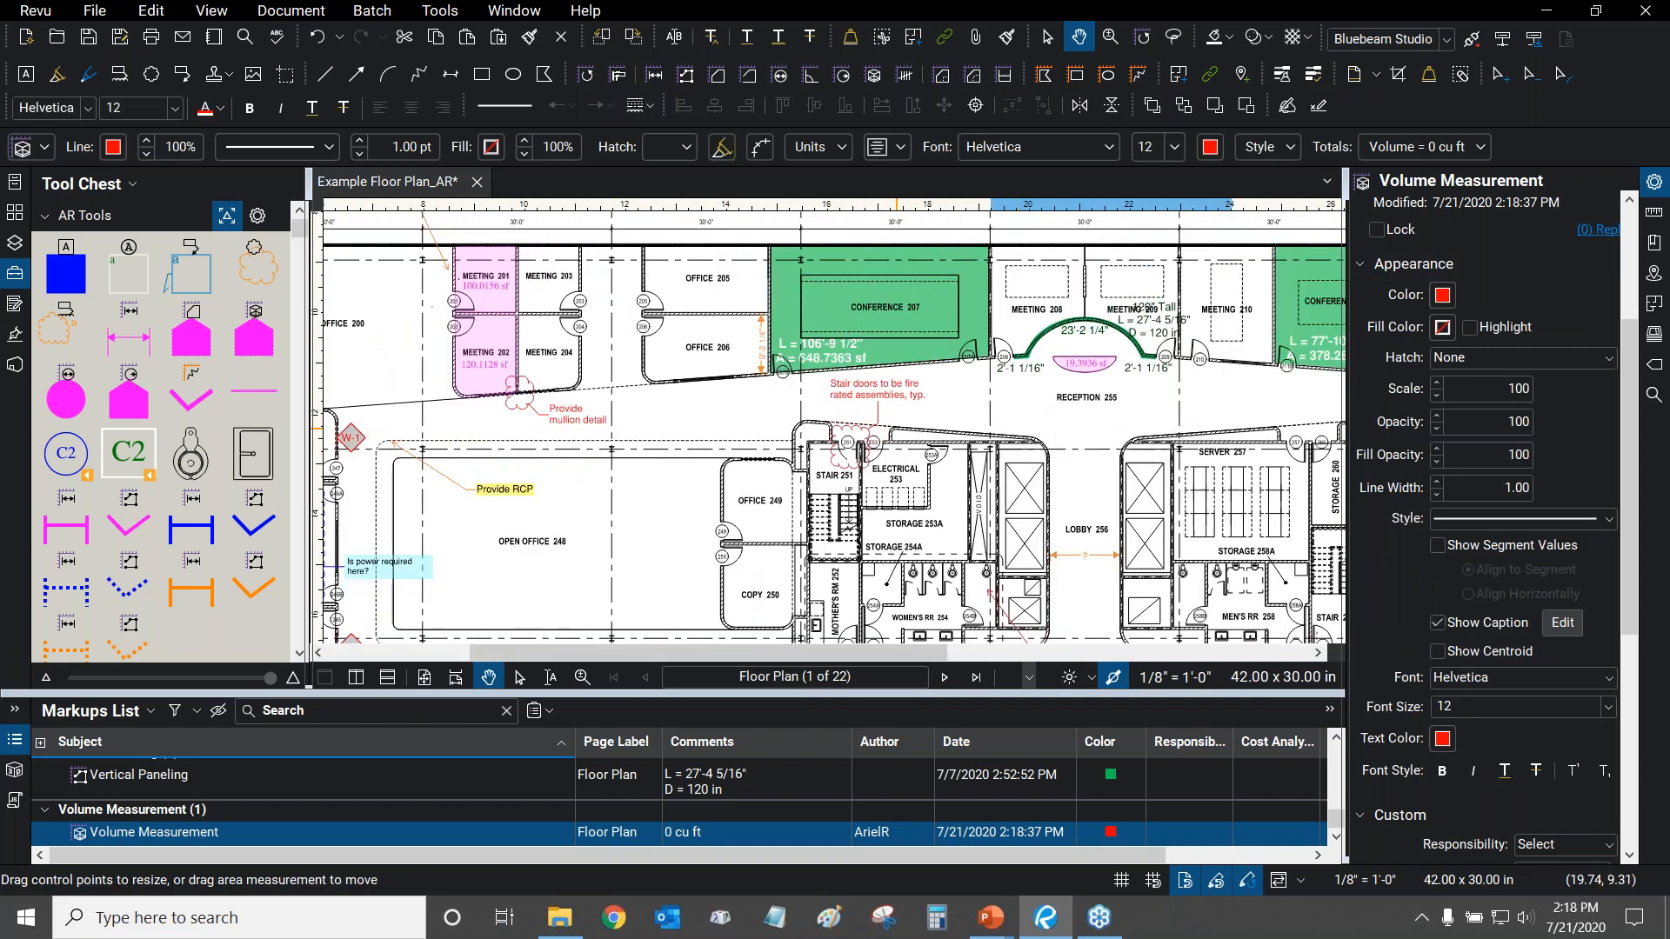
scroll(767, 331, "down", 4)
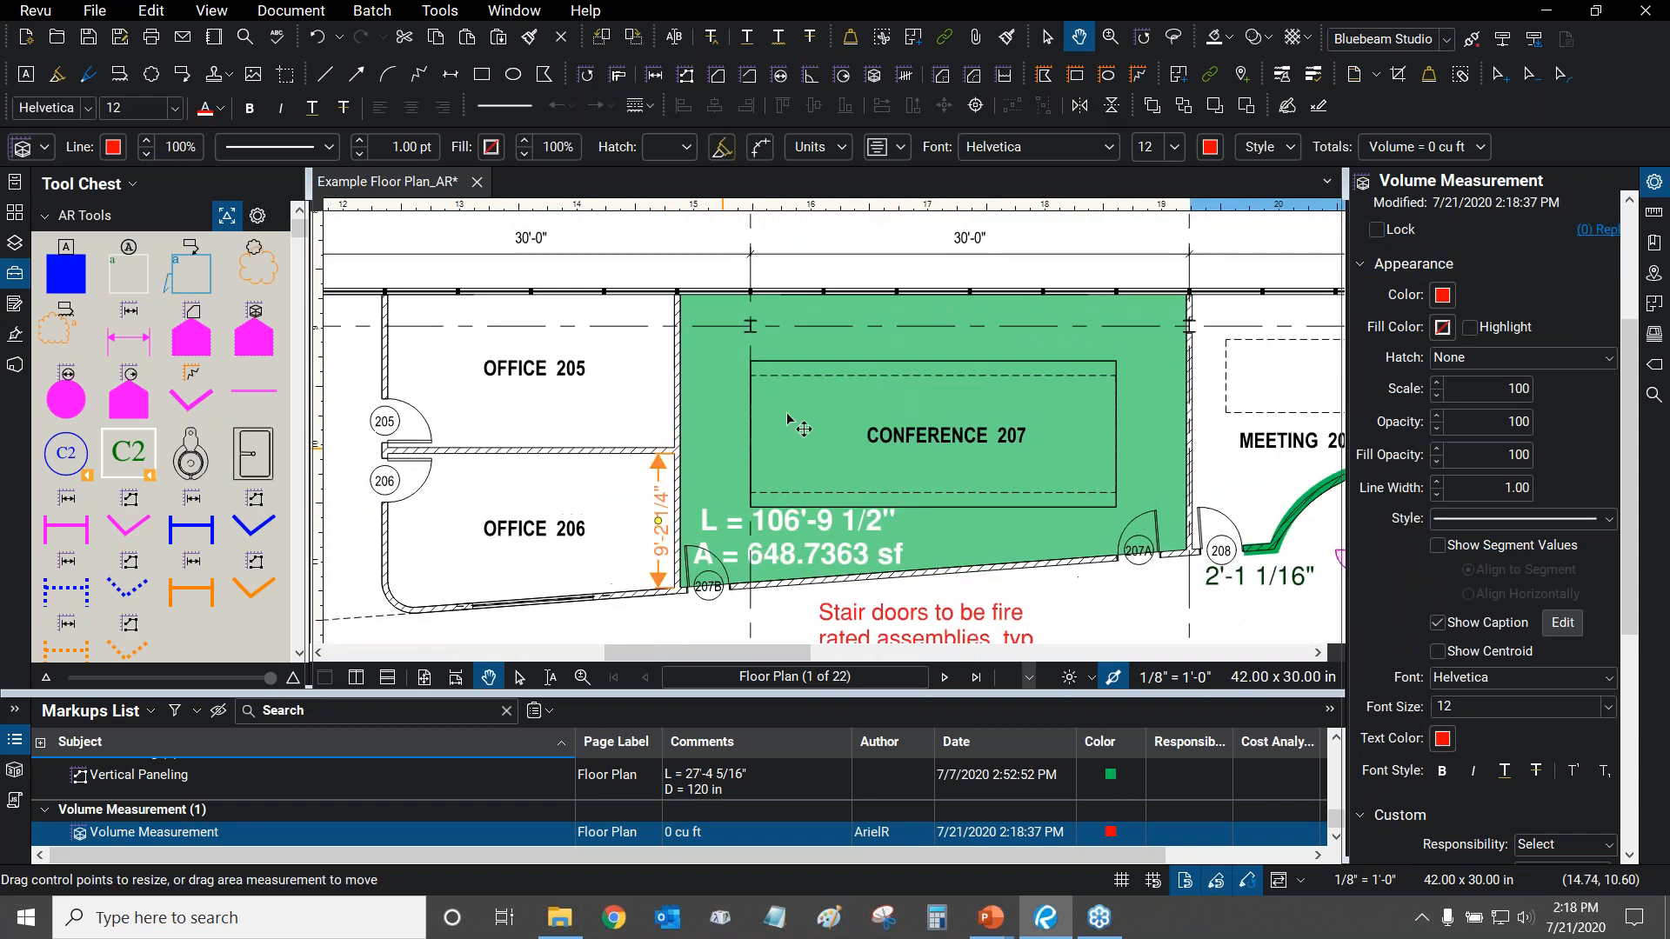
scroll(1014, 296, "up", 5)
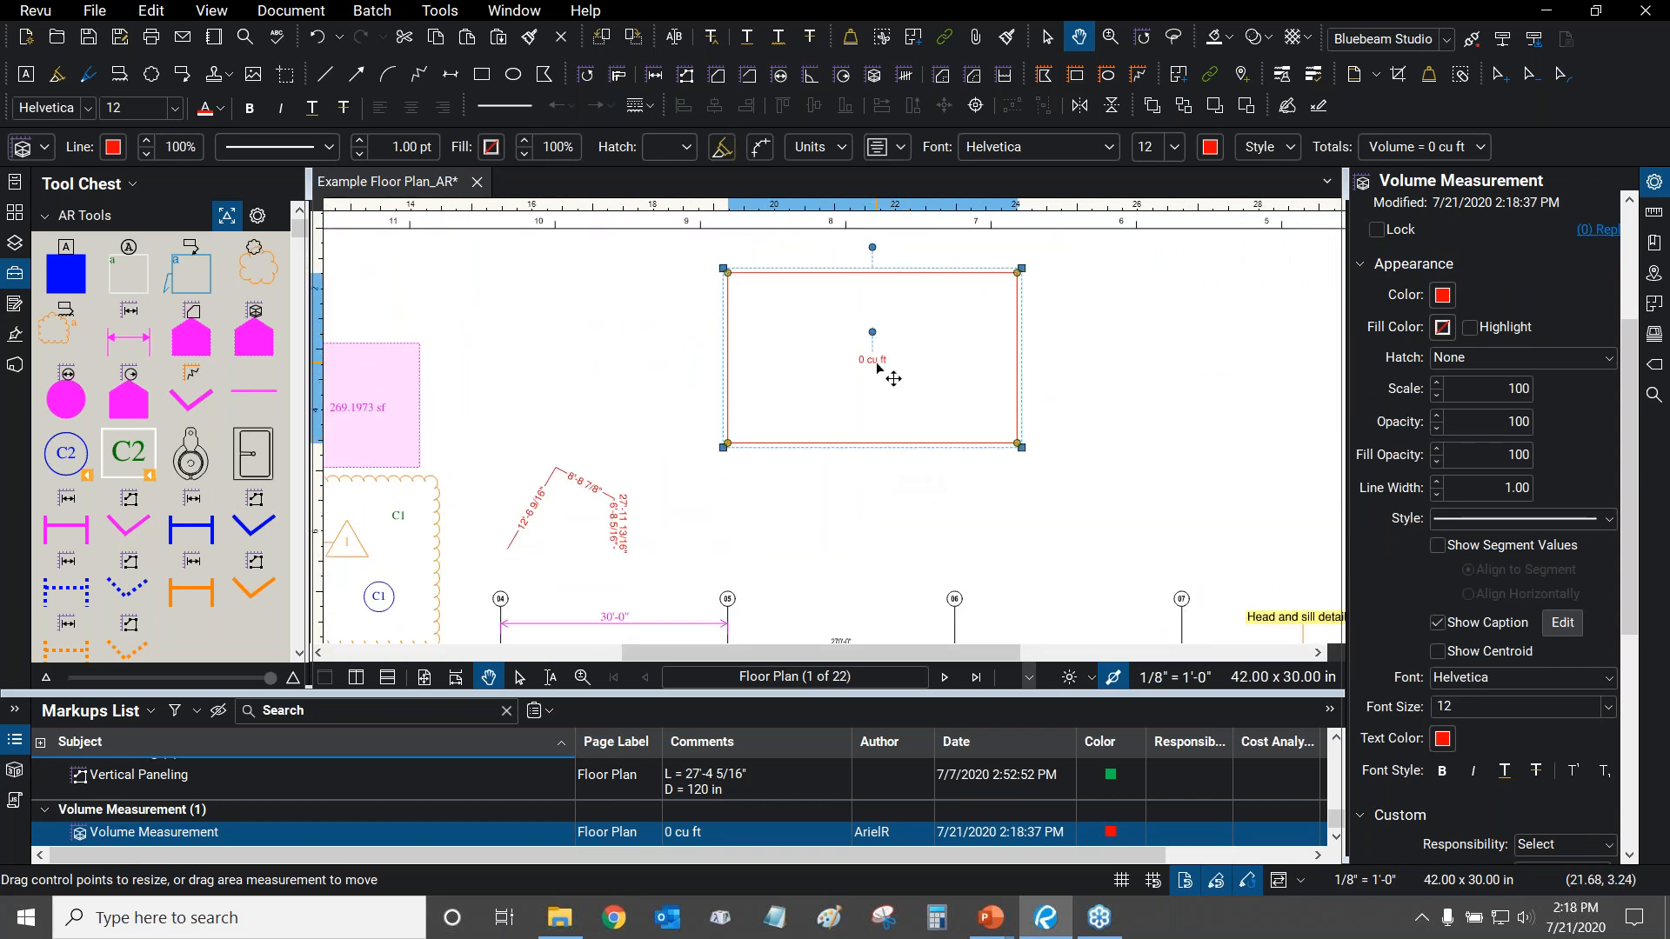
left_click(1654, 217)
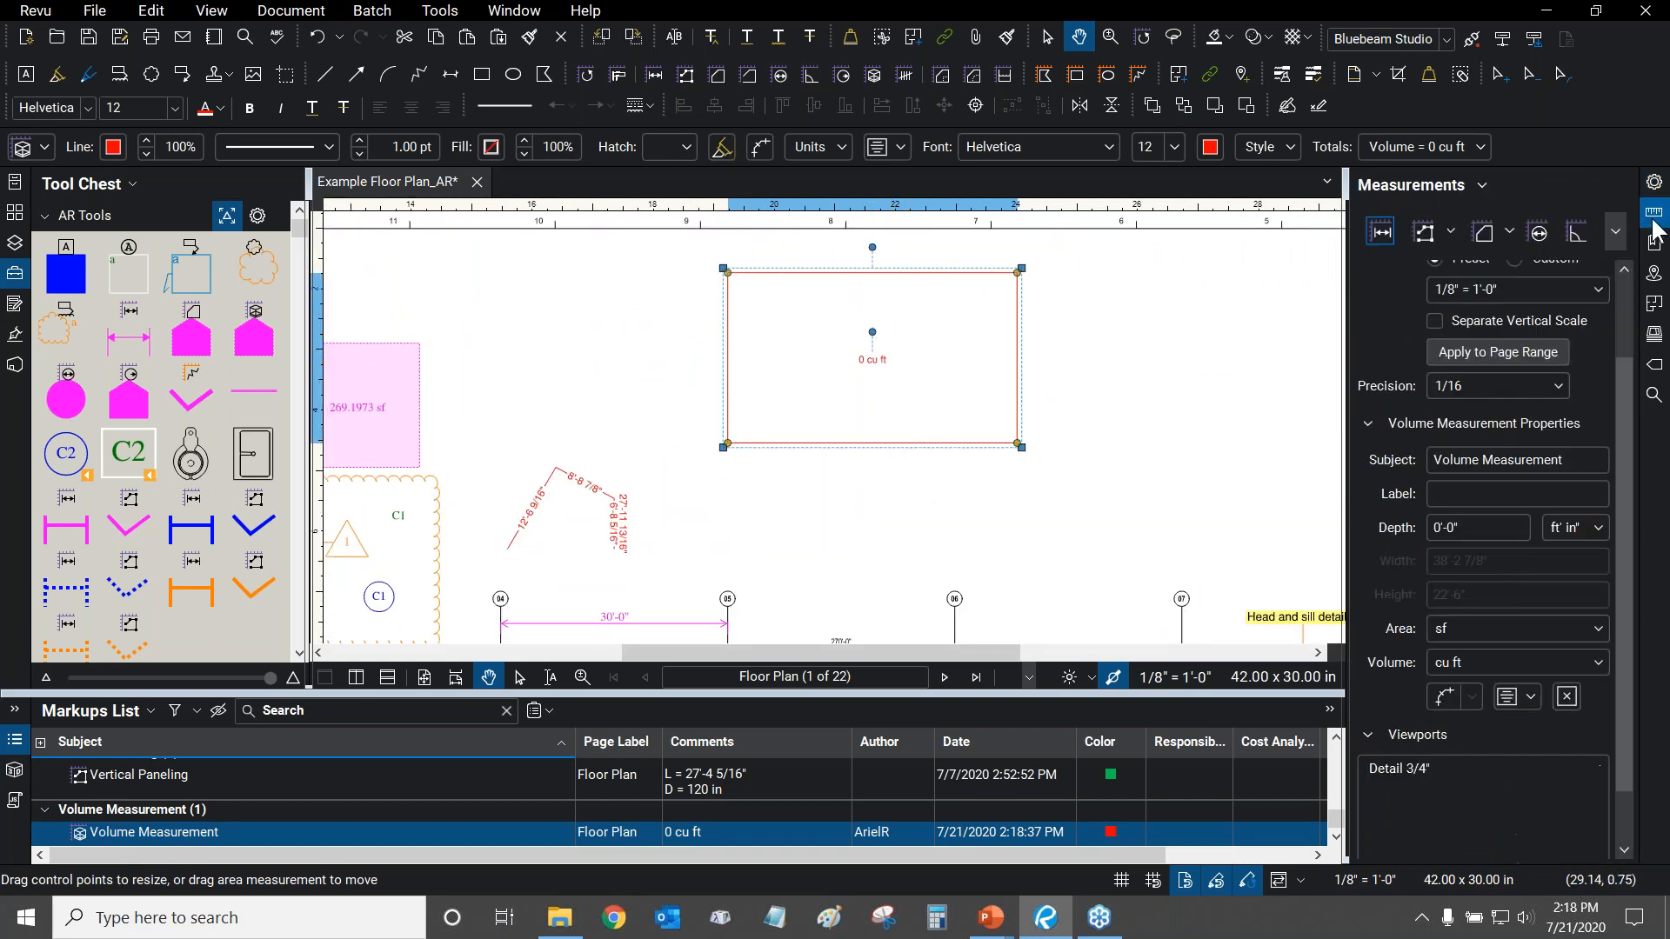
left_click(1489, 530)
type("5'")
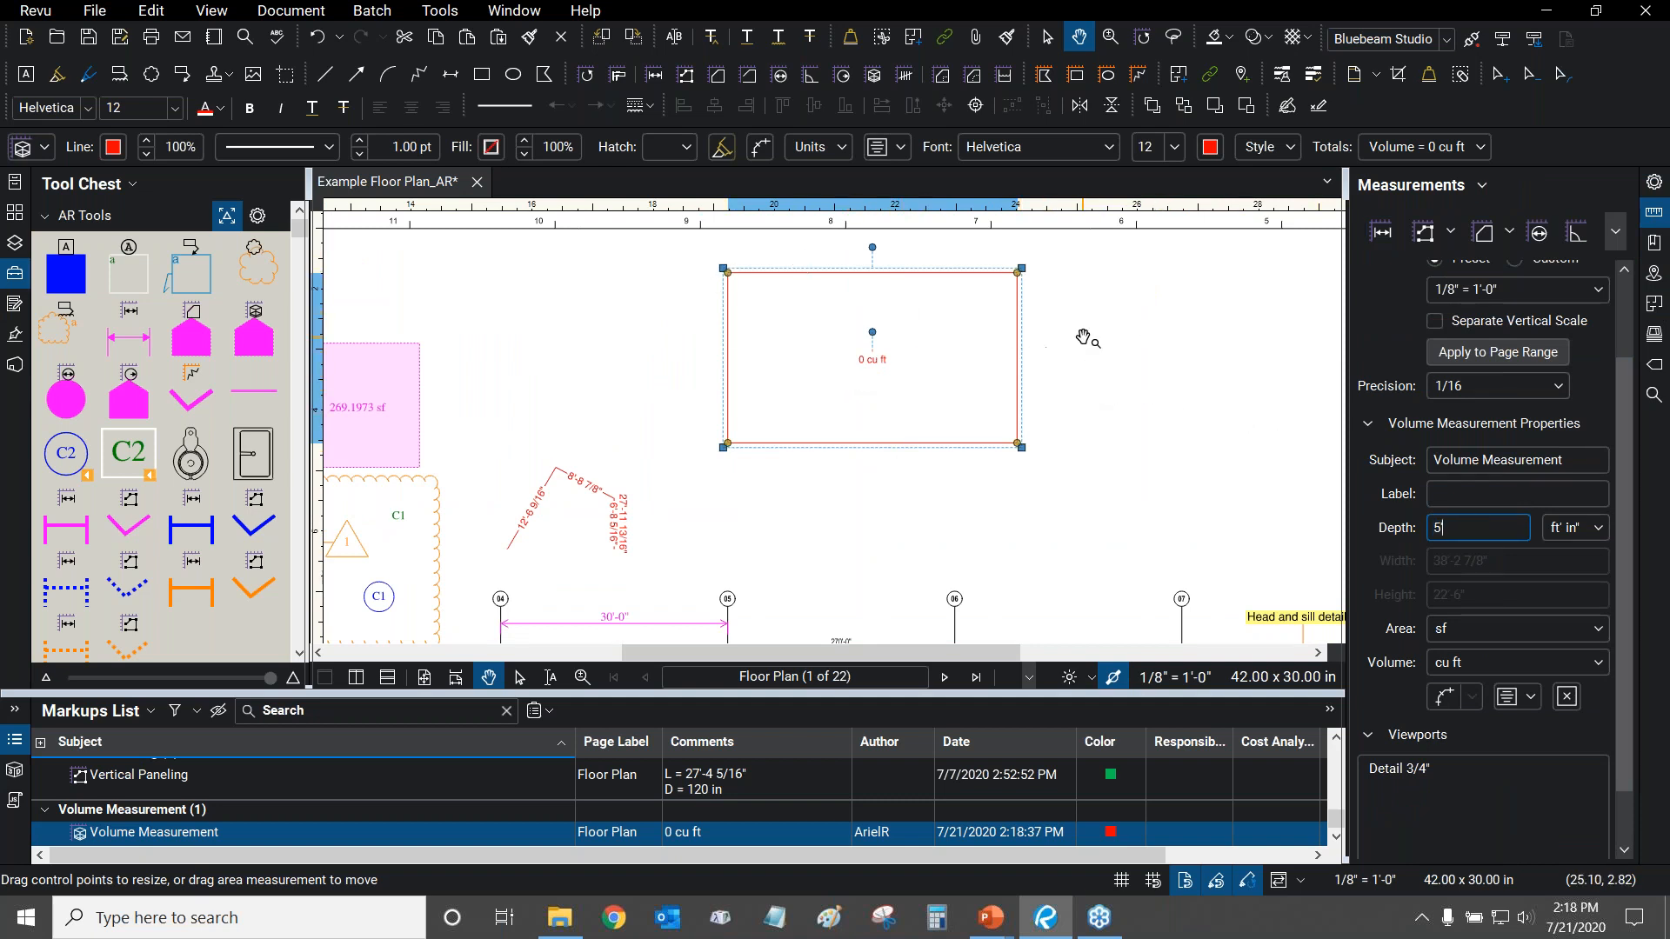
key("Return")
left_click_drag(1083, 339, 999, 384)
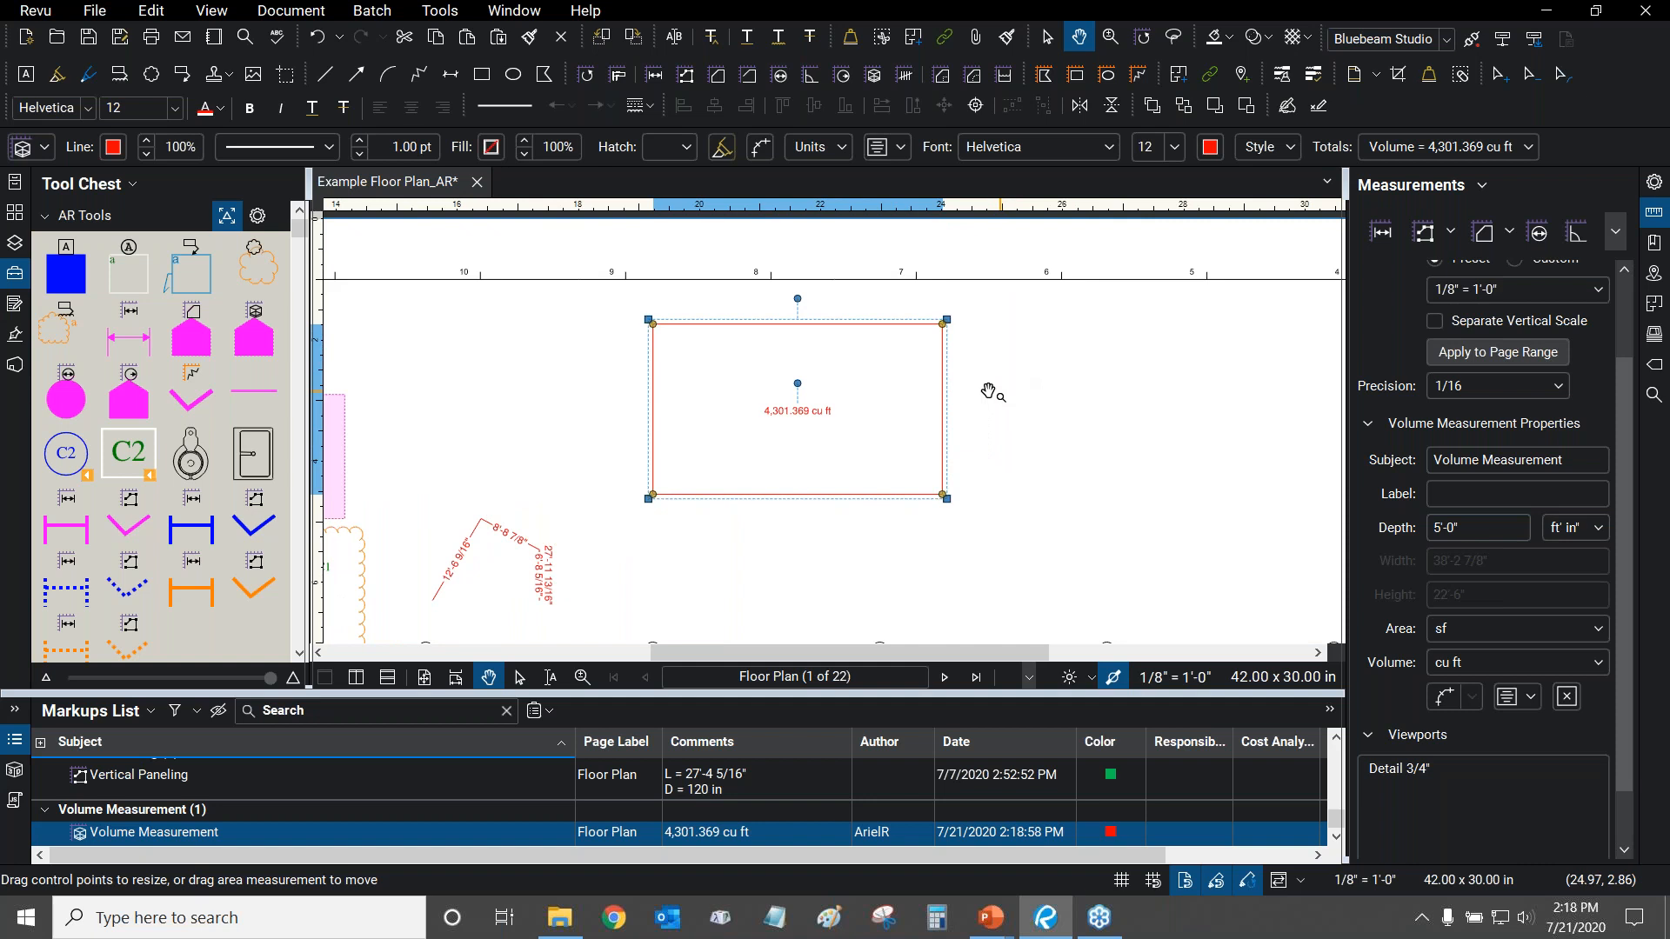
scroll(767, 400, "up", 3)
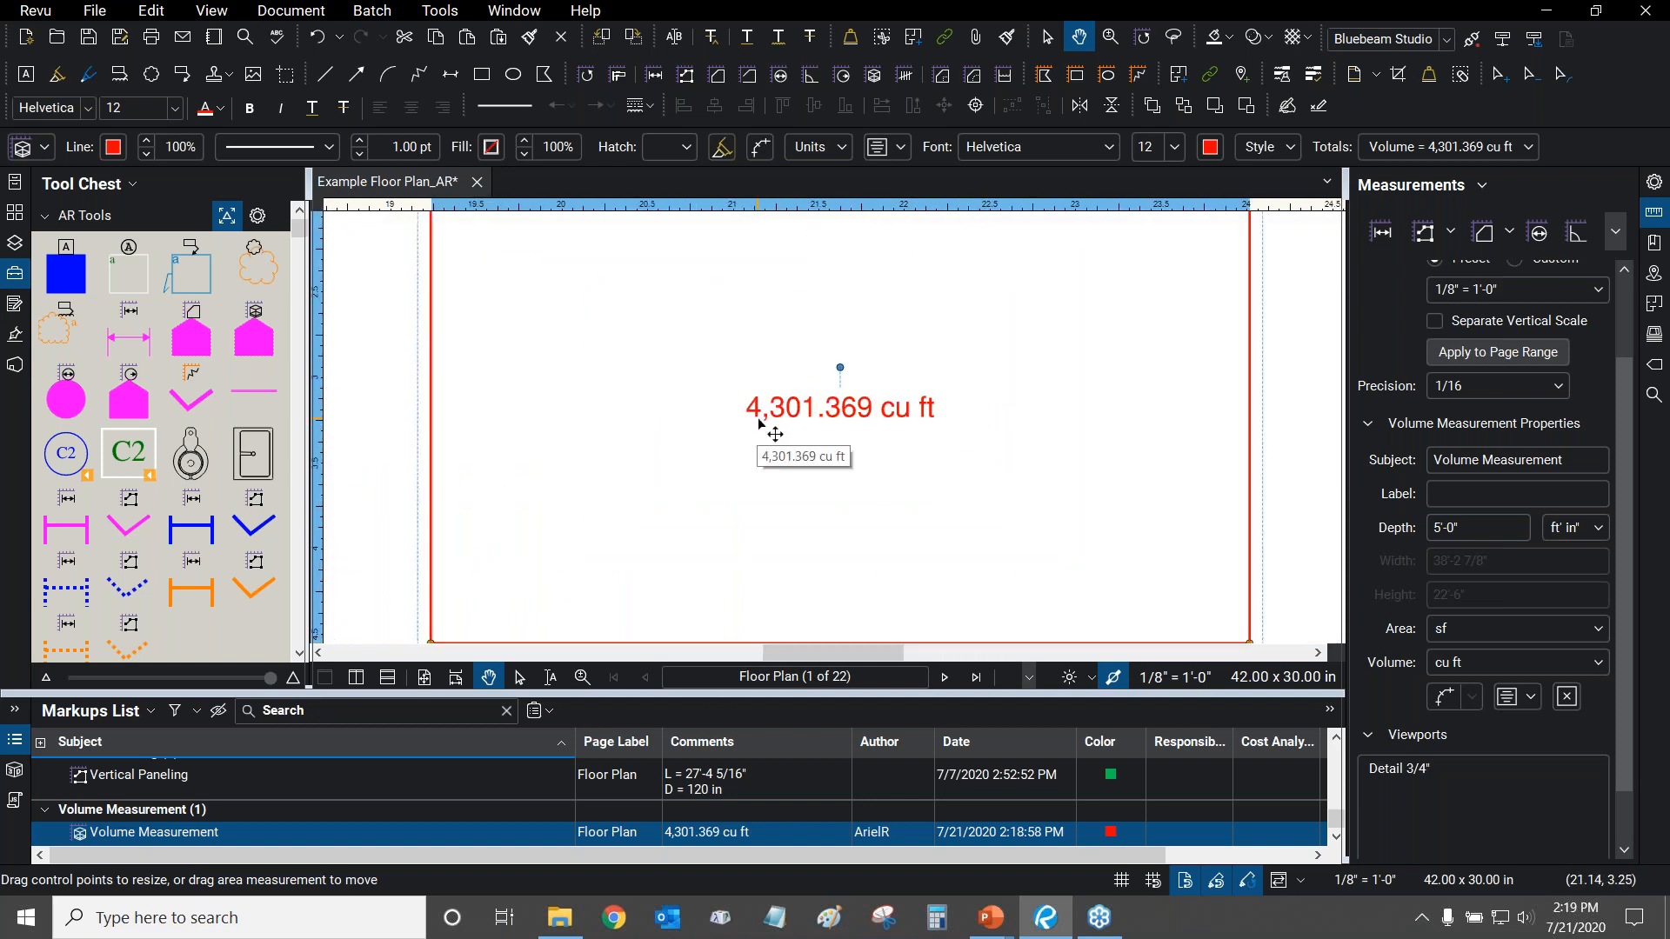
Delete the volume measurement from the blank space above the floor plan.
scroll(974, 446, "down", 2)
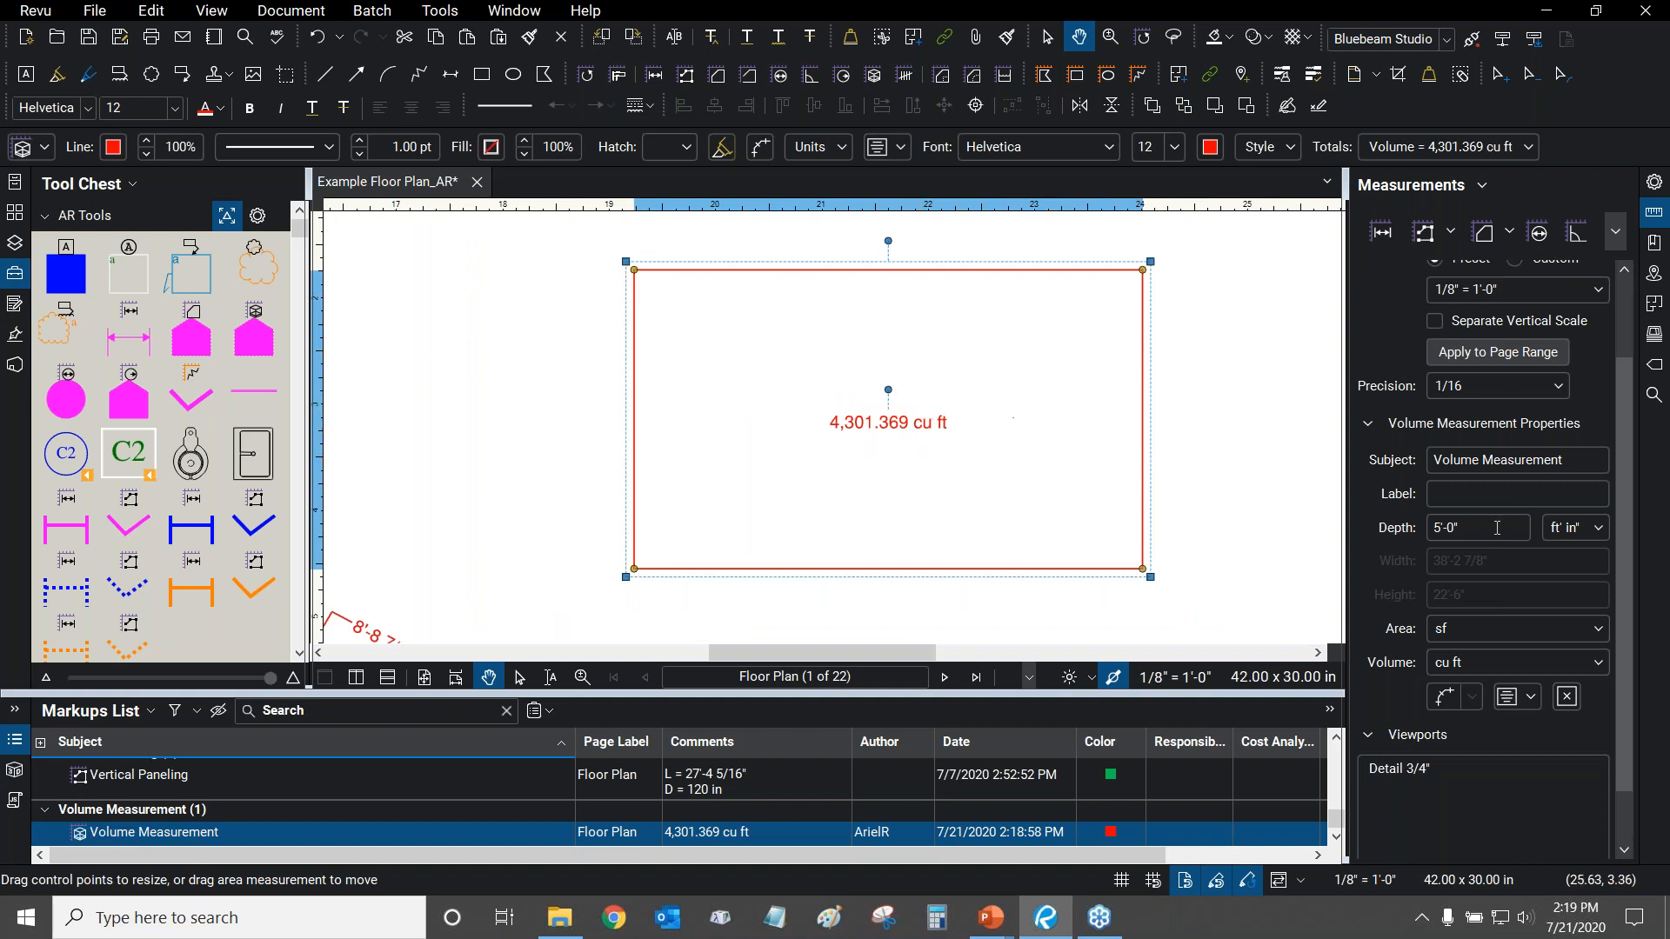
scroll(1036, 418, "down", 3)
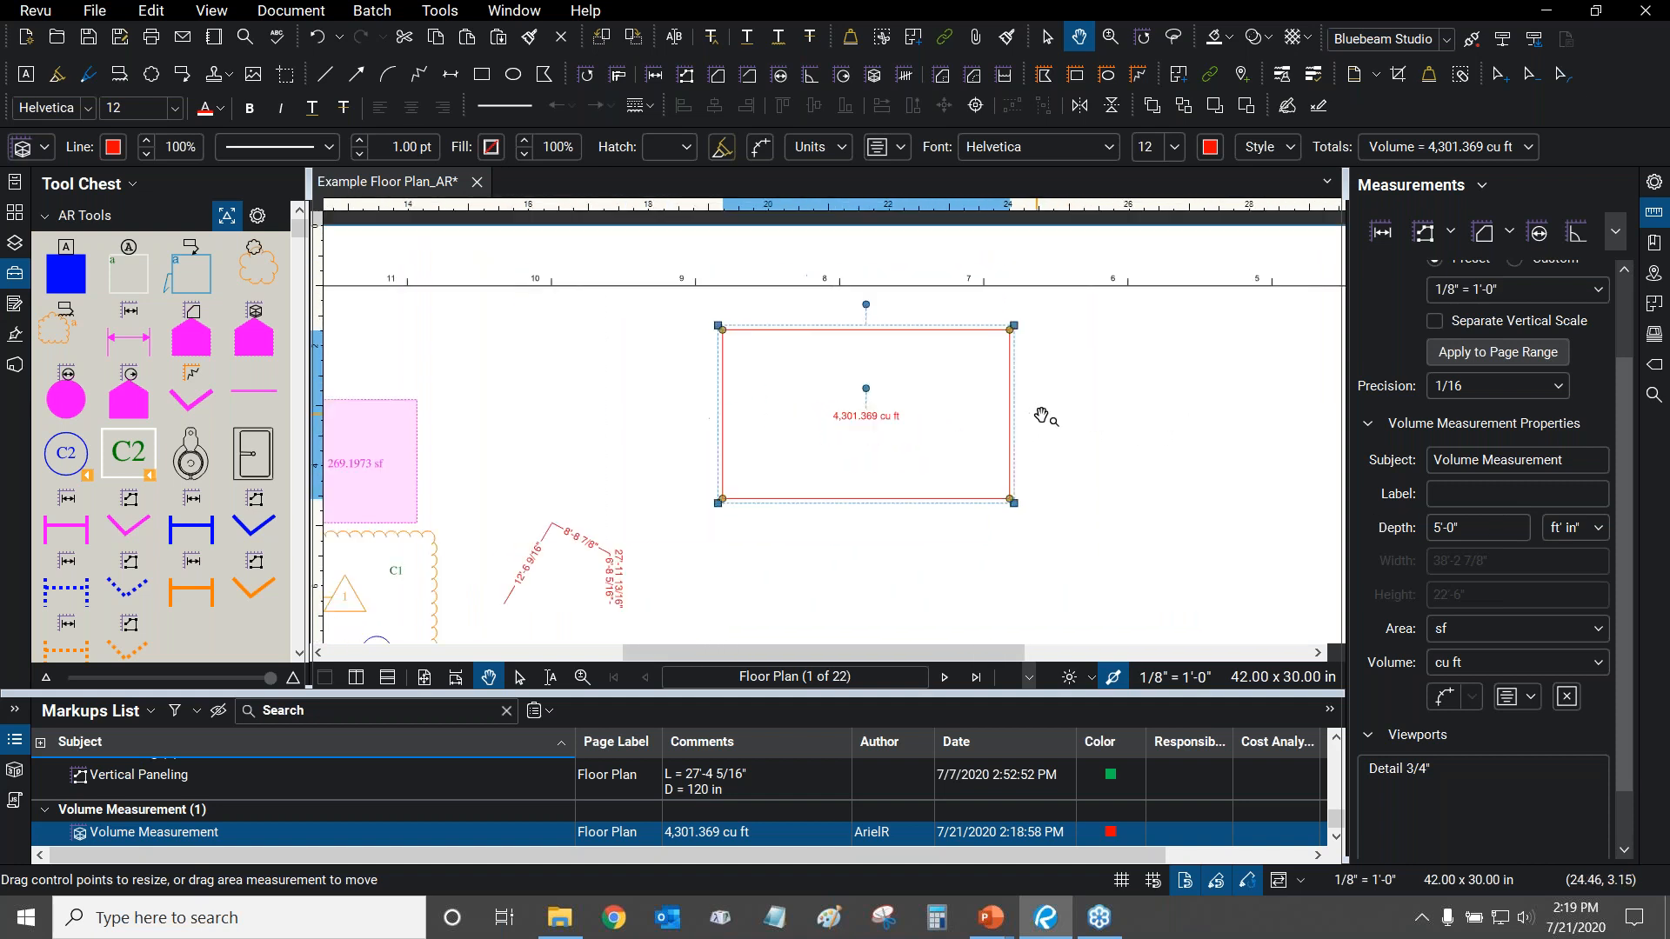
left_click(1059, 421)
left_click(886, 430)
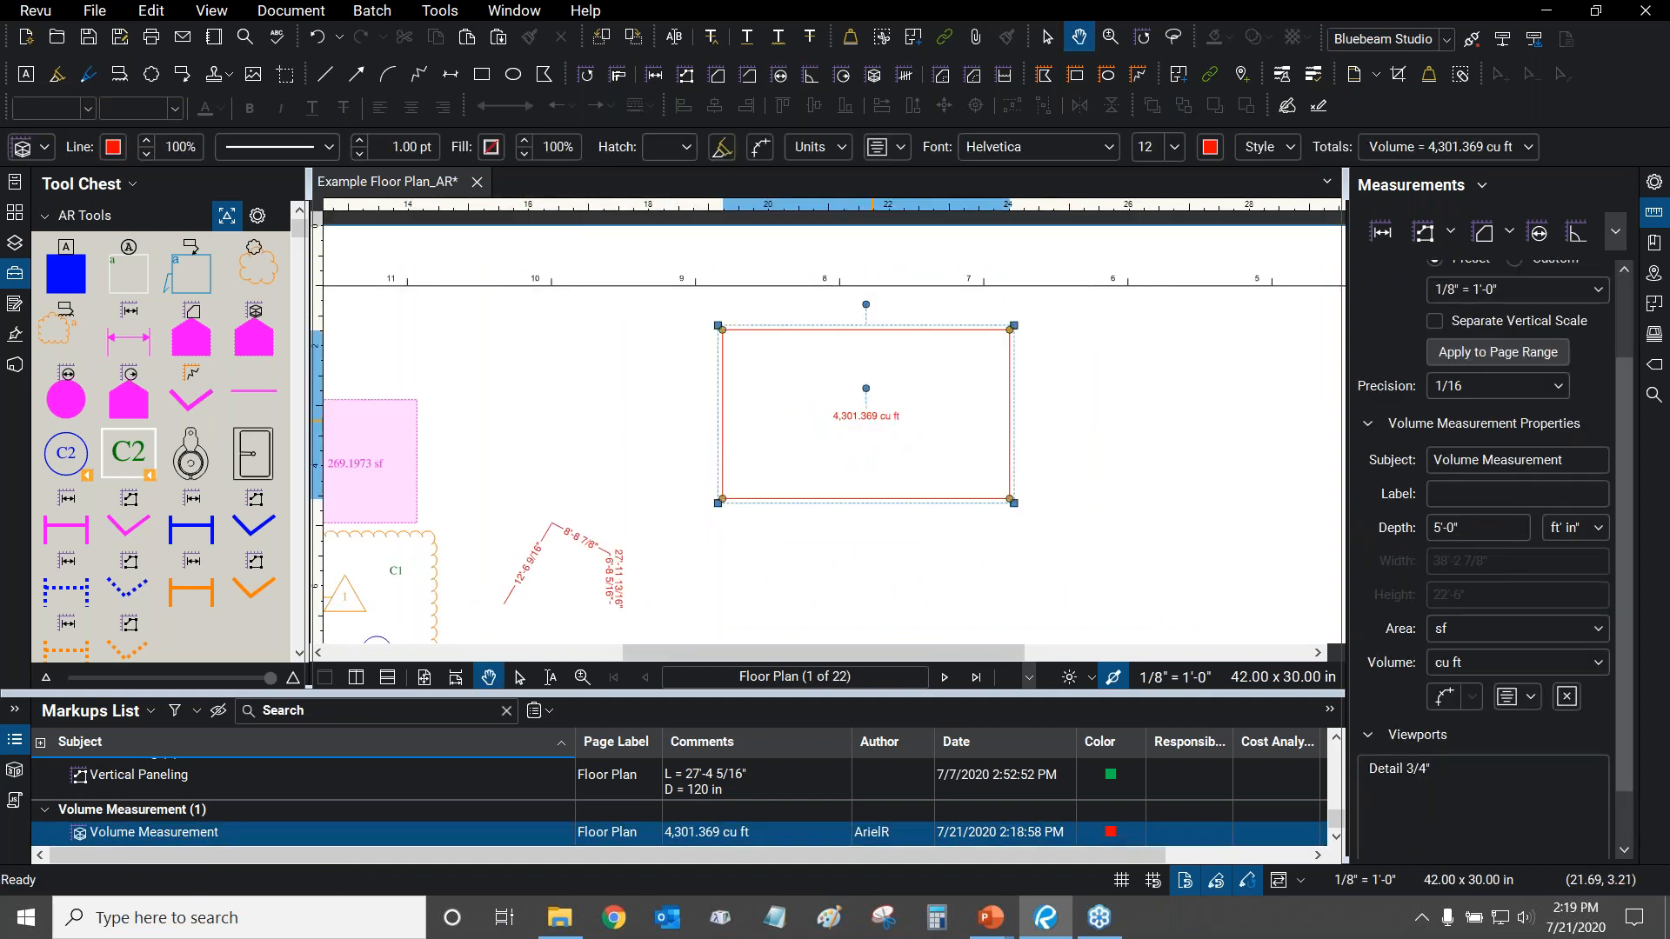
key("Delete")
left_click_drag(644, 370, 838, 296)
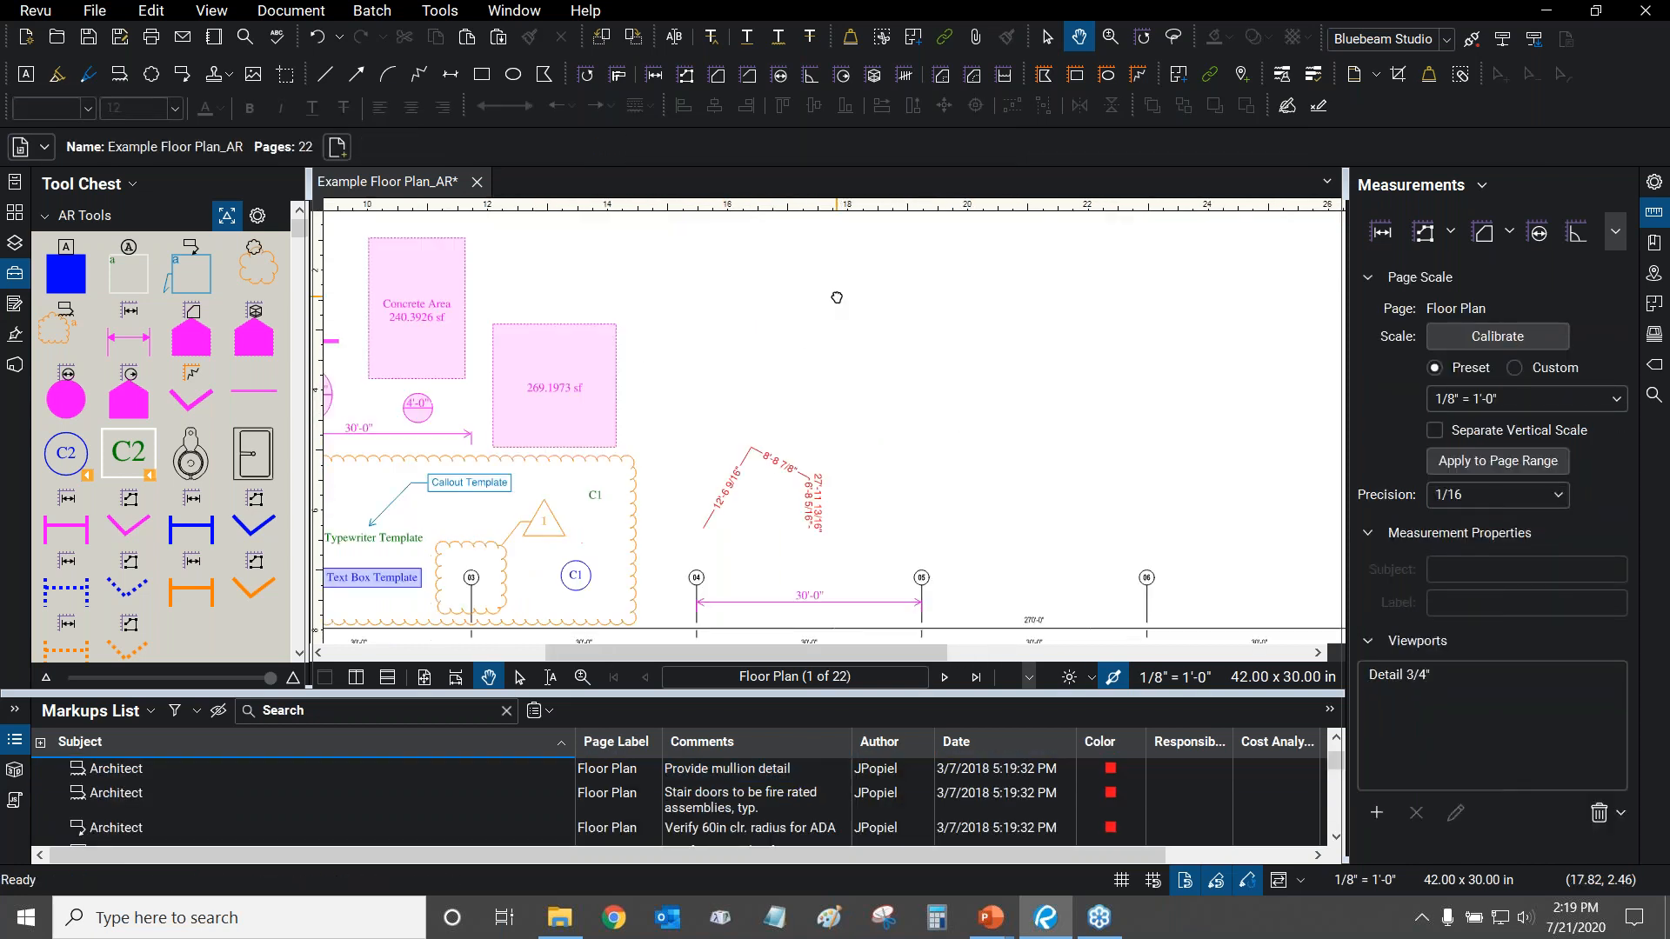
scroll(779, 340, "down", 2)
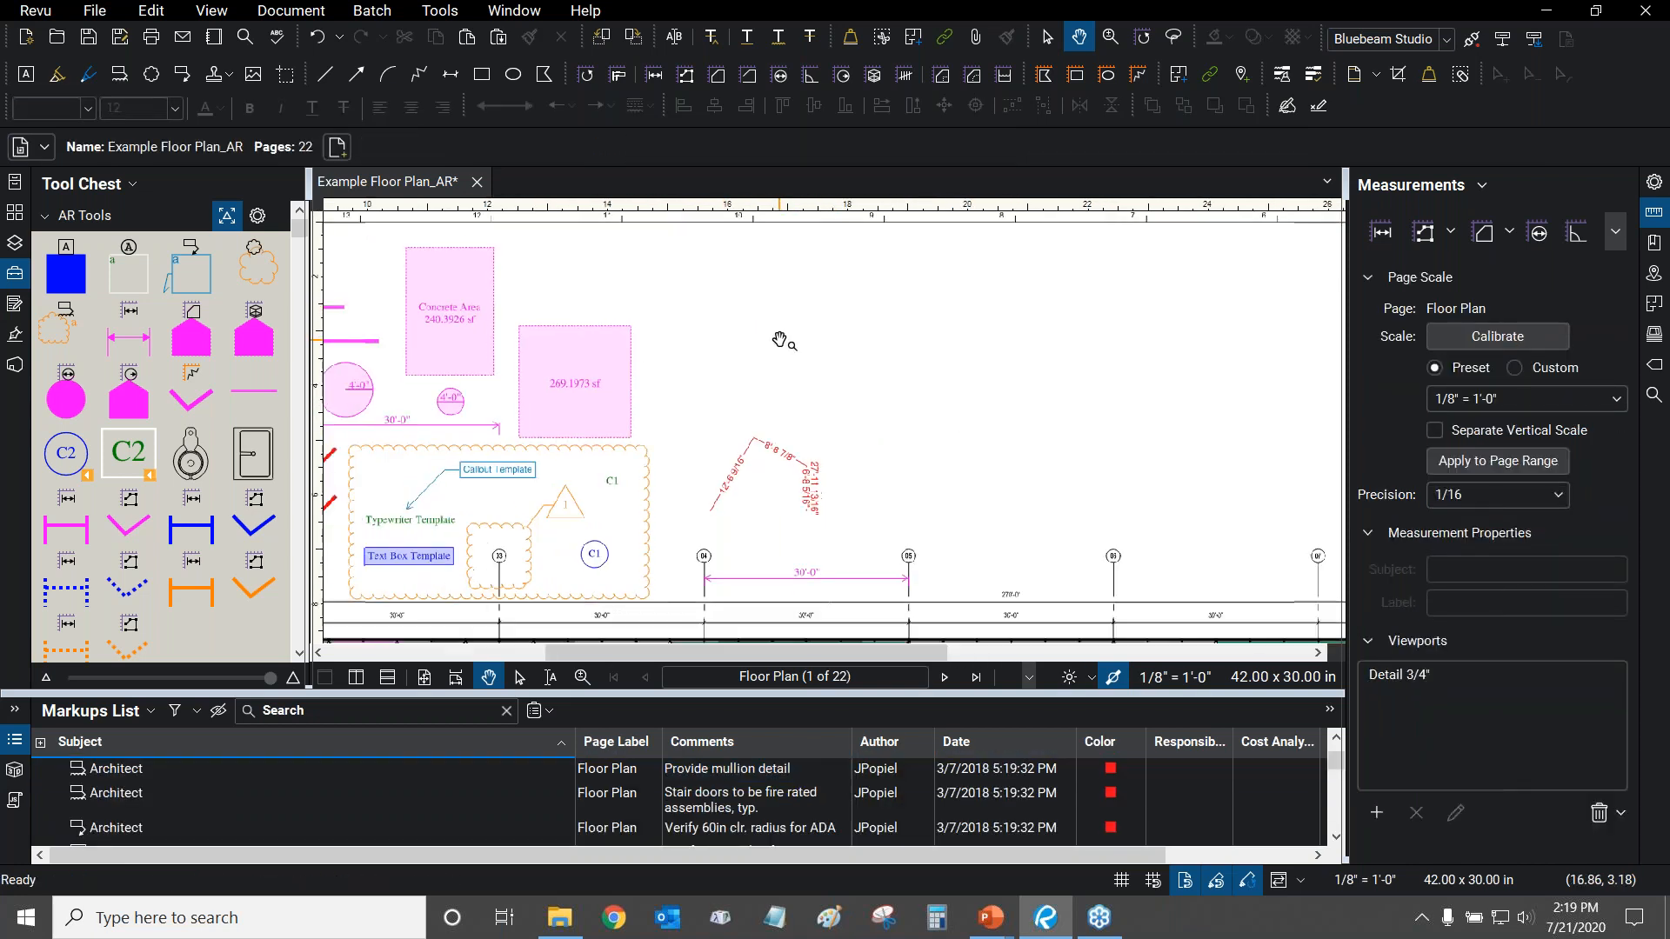
Use the Count measurement tool to mark doors 209, 210 and 211B beside Reception 255, and end the count.
left_click(442, 9)
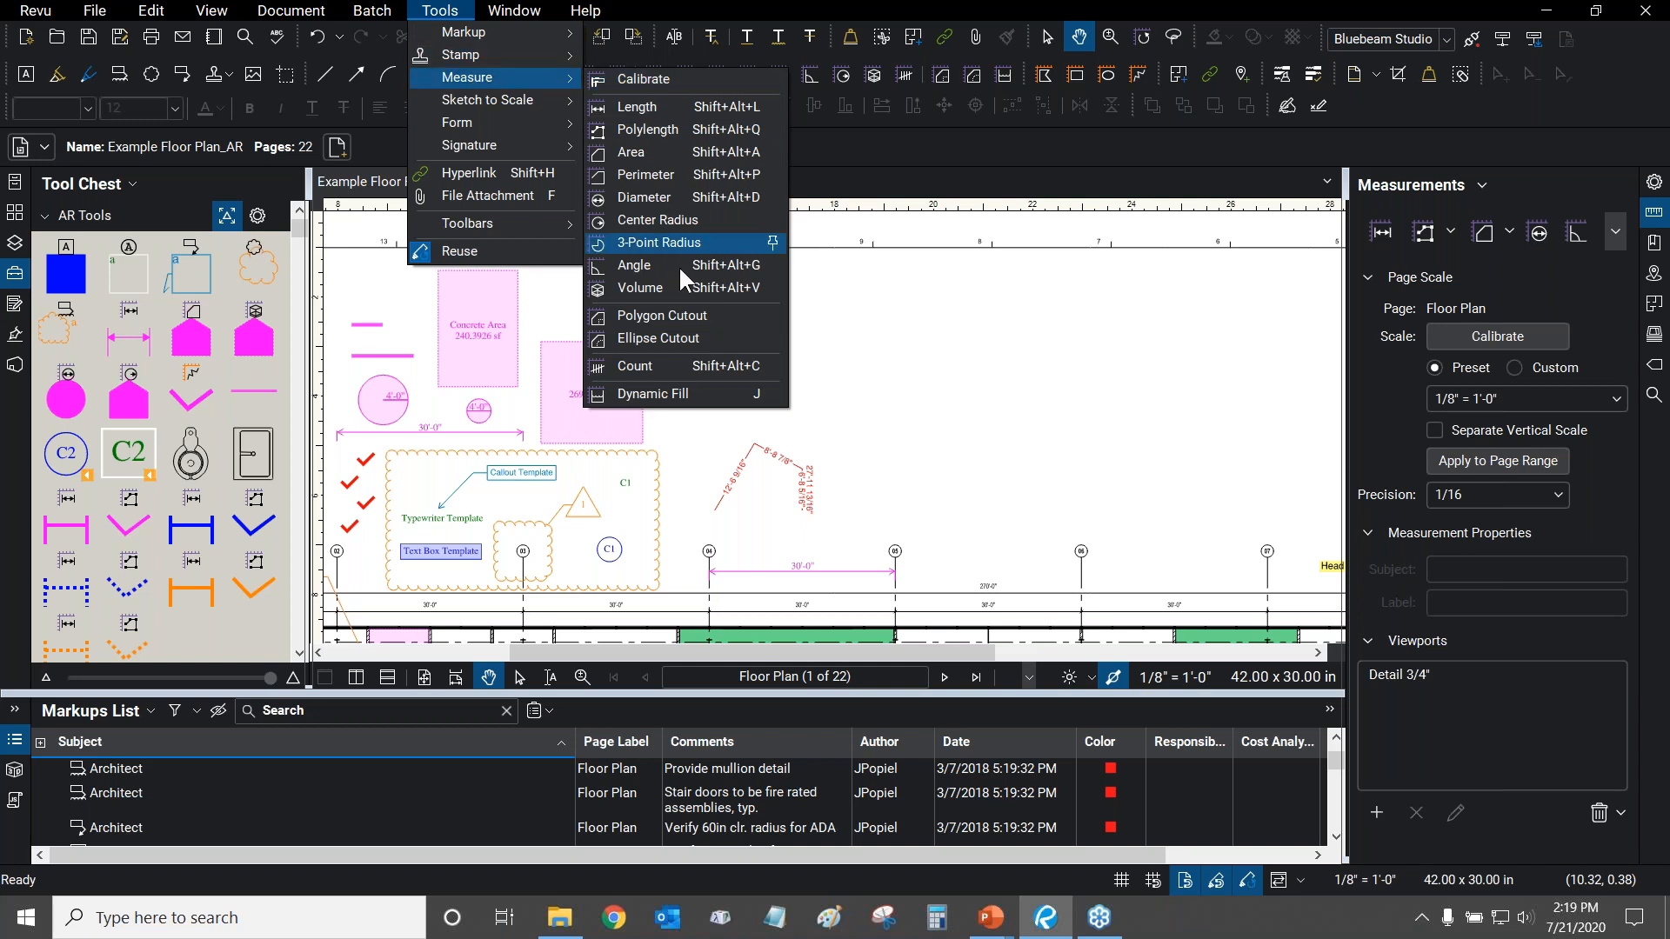
left_click(656, 365)
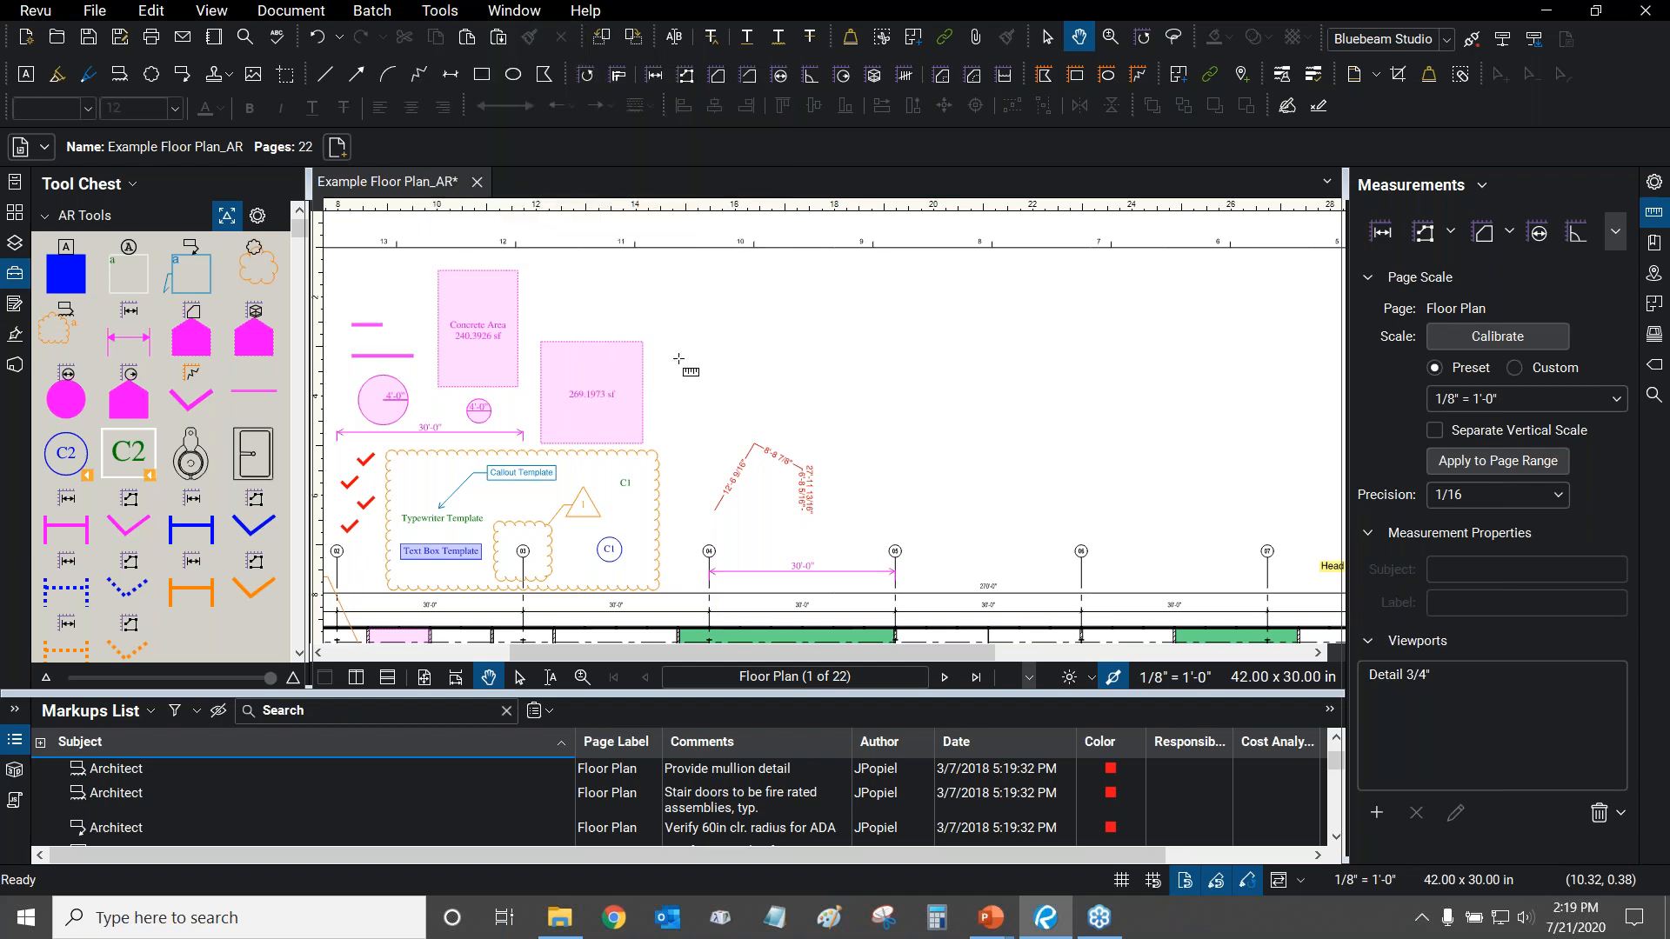
scroll(826, 426, "down", 4)
scroll(861, 450, "up", 5)
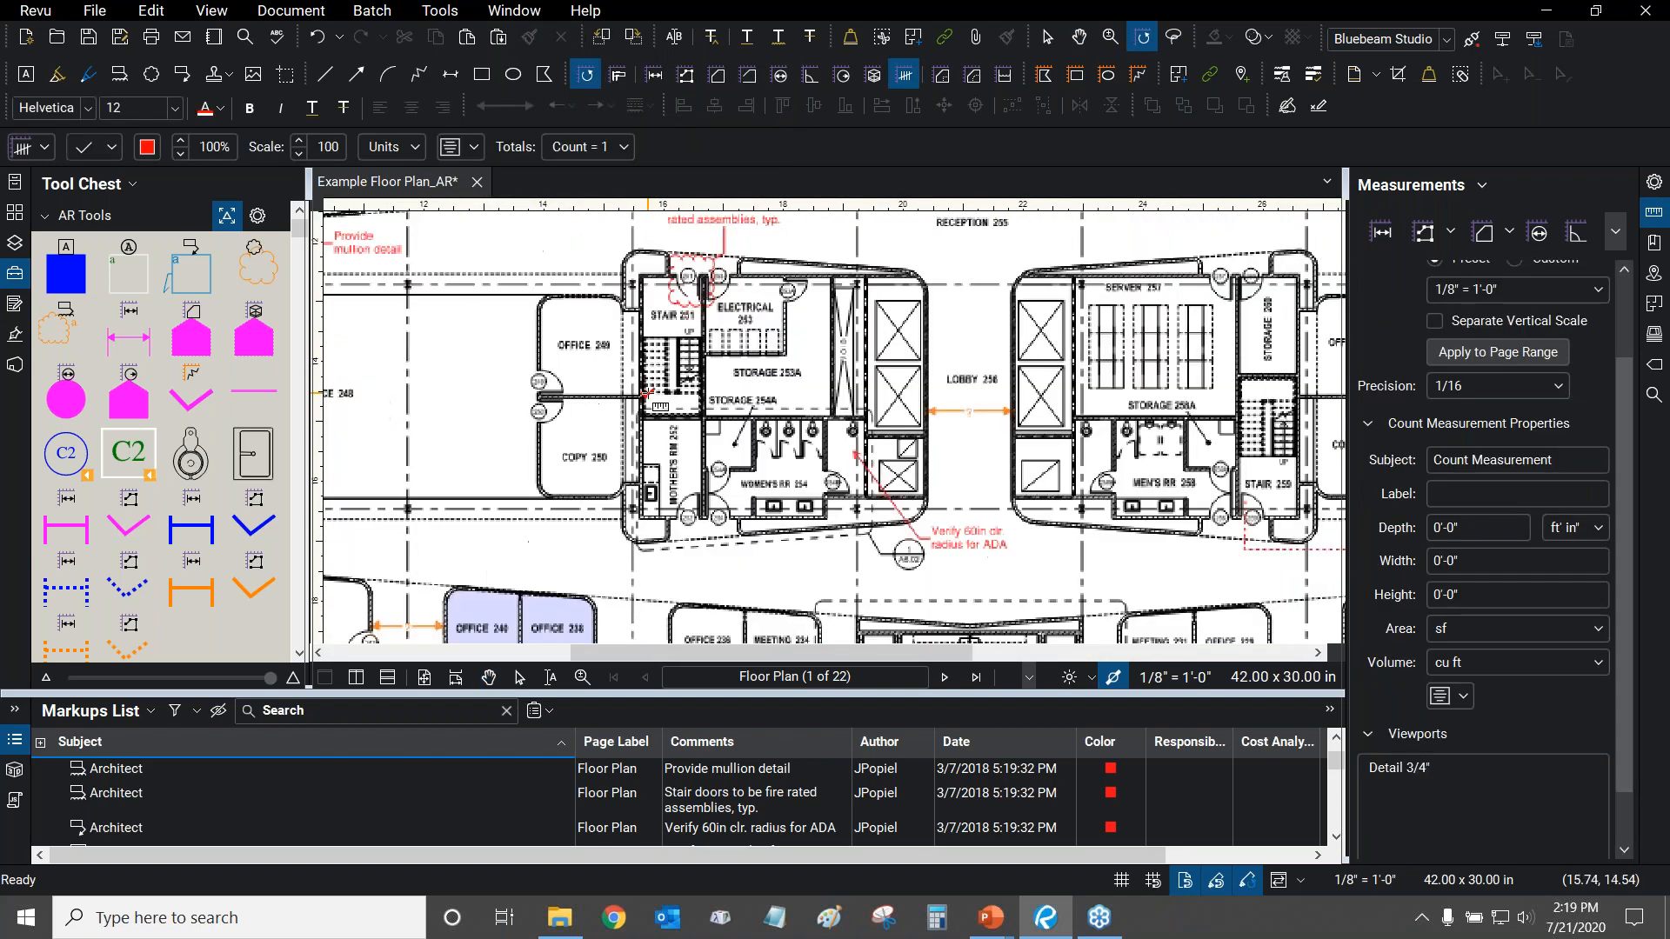
scroll(1006, 405, "up", 4)
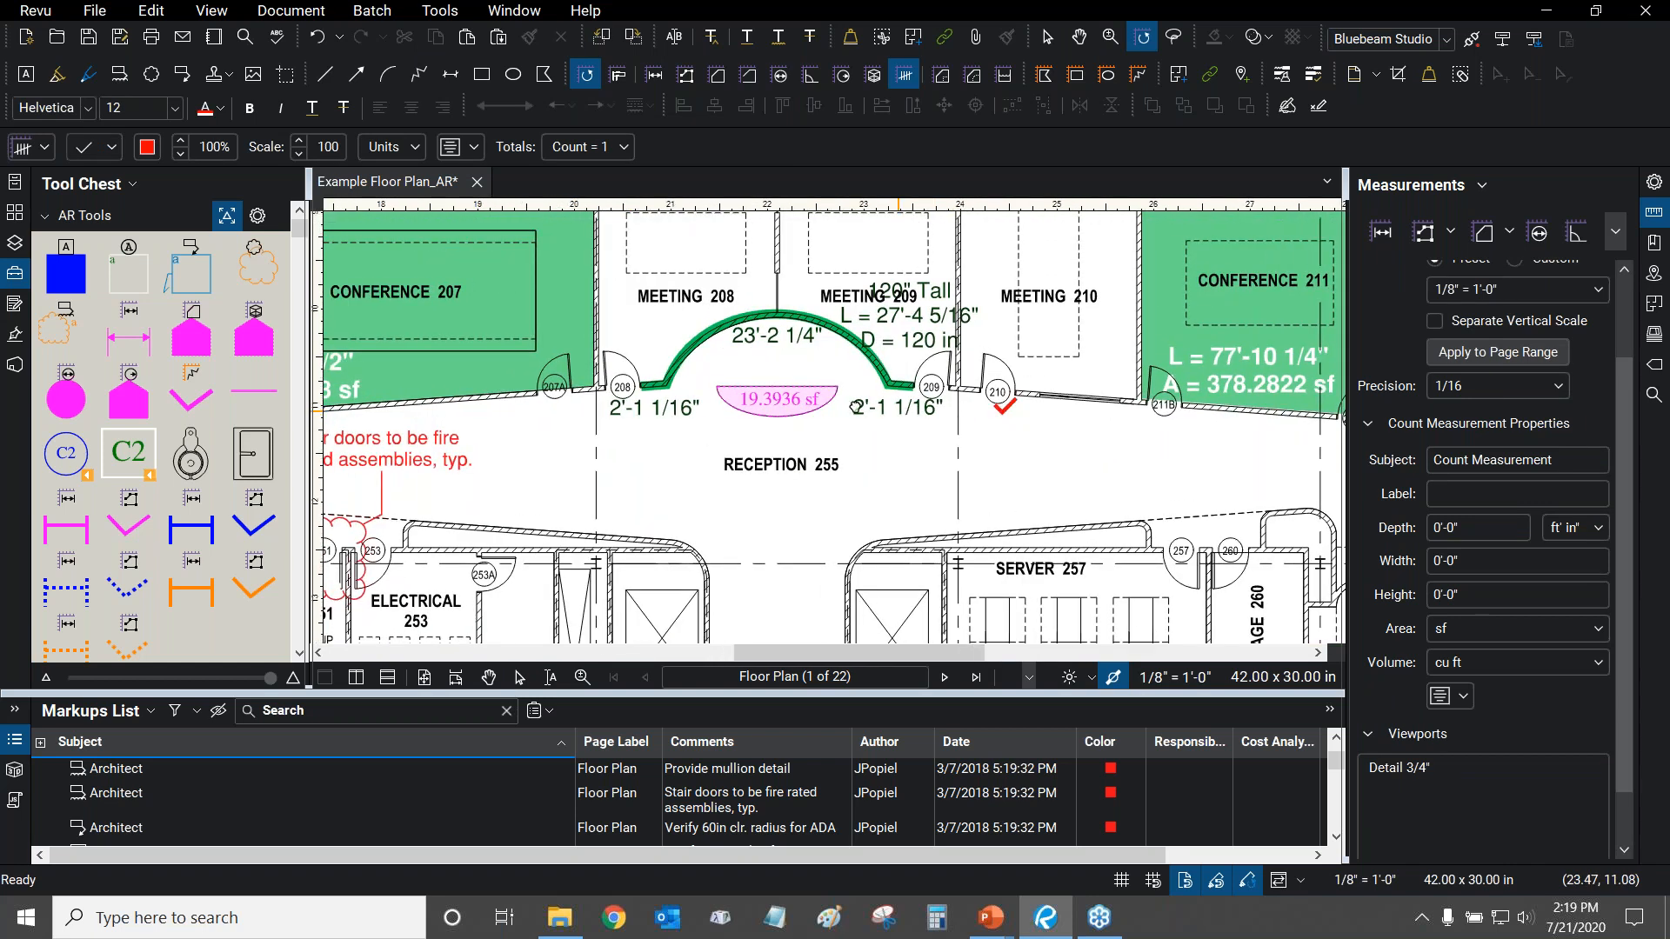
scroll(1006, 405, "up", 4)
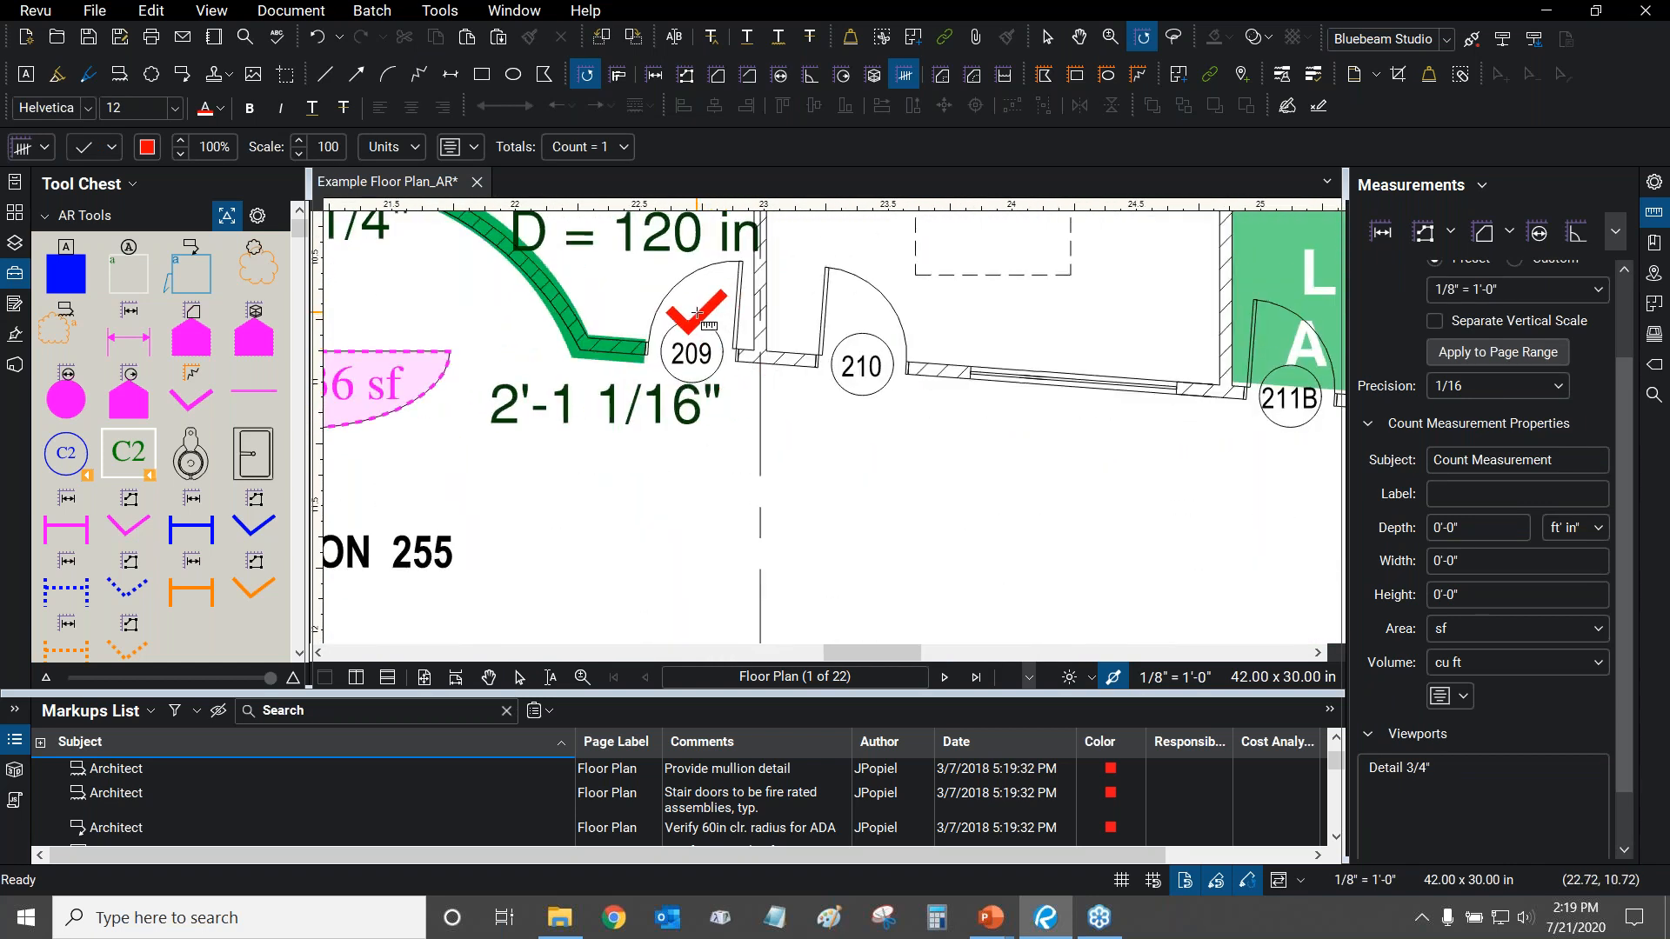
left_click(698, 314)
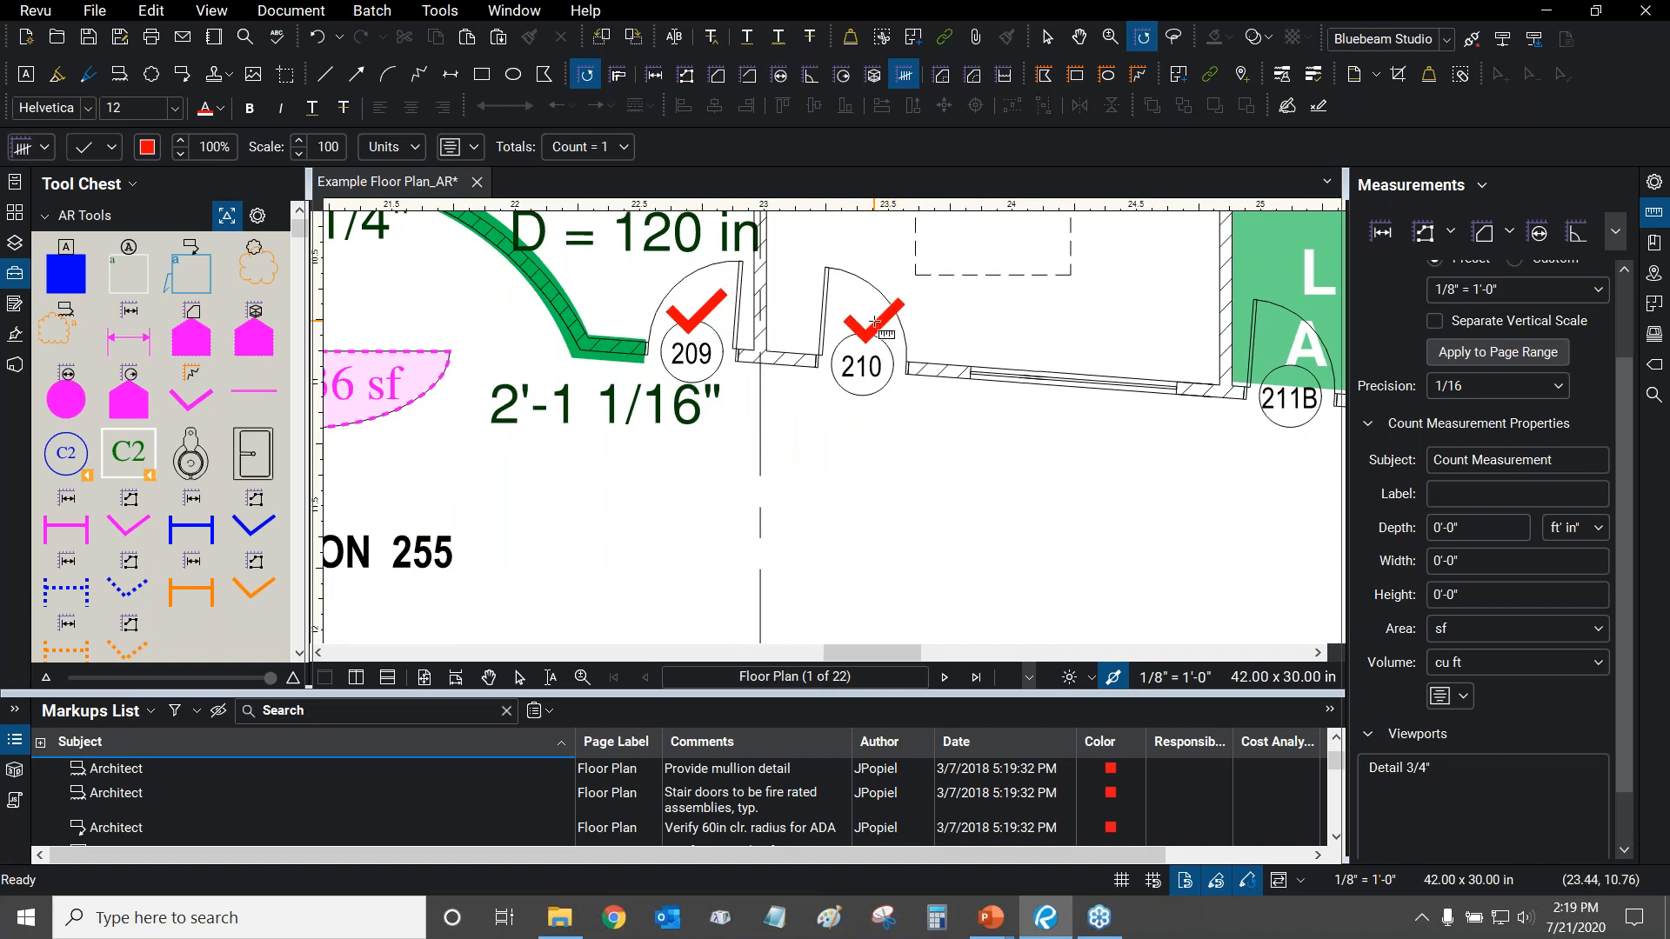
left_click(875, 325)
left_click_drag(1016, 306, 769, 336)
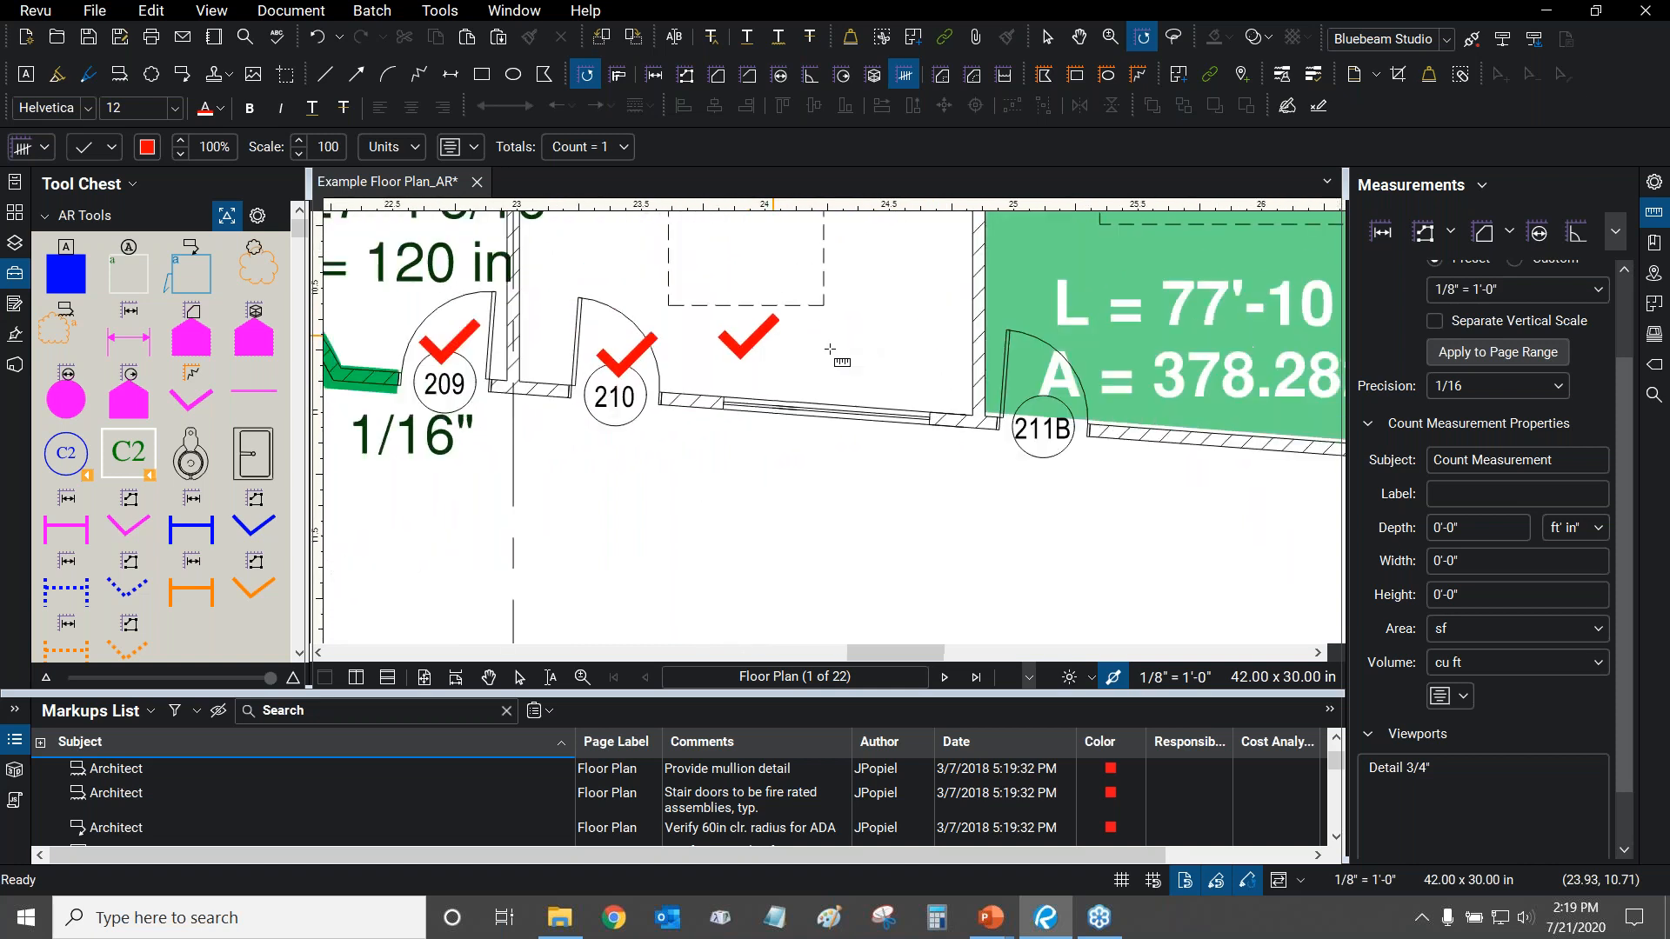
left_click(1047, 465)
scroll(957, 450, "down", 2)
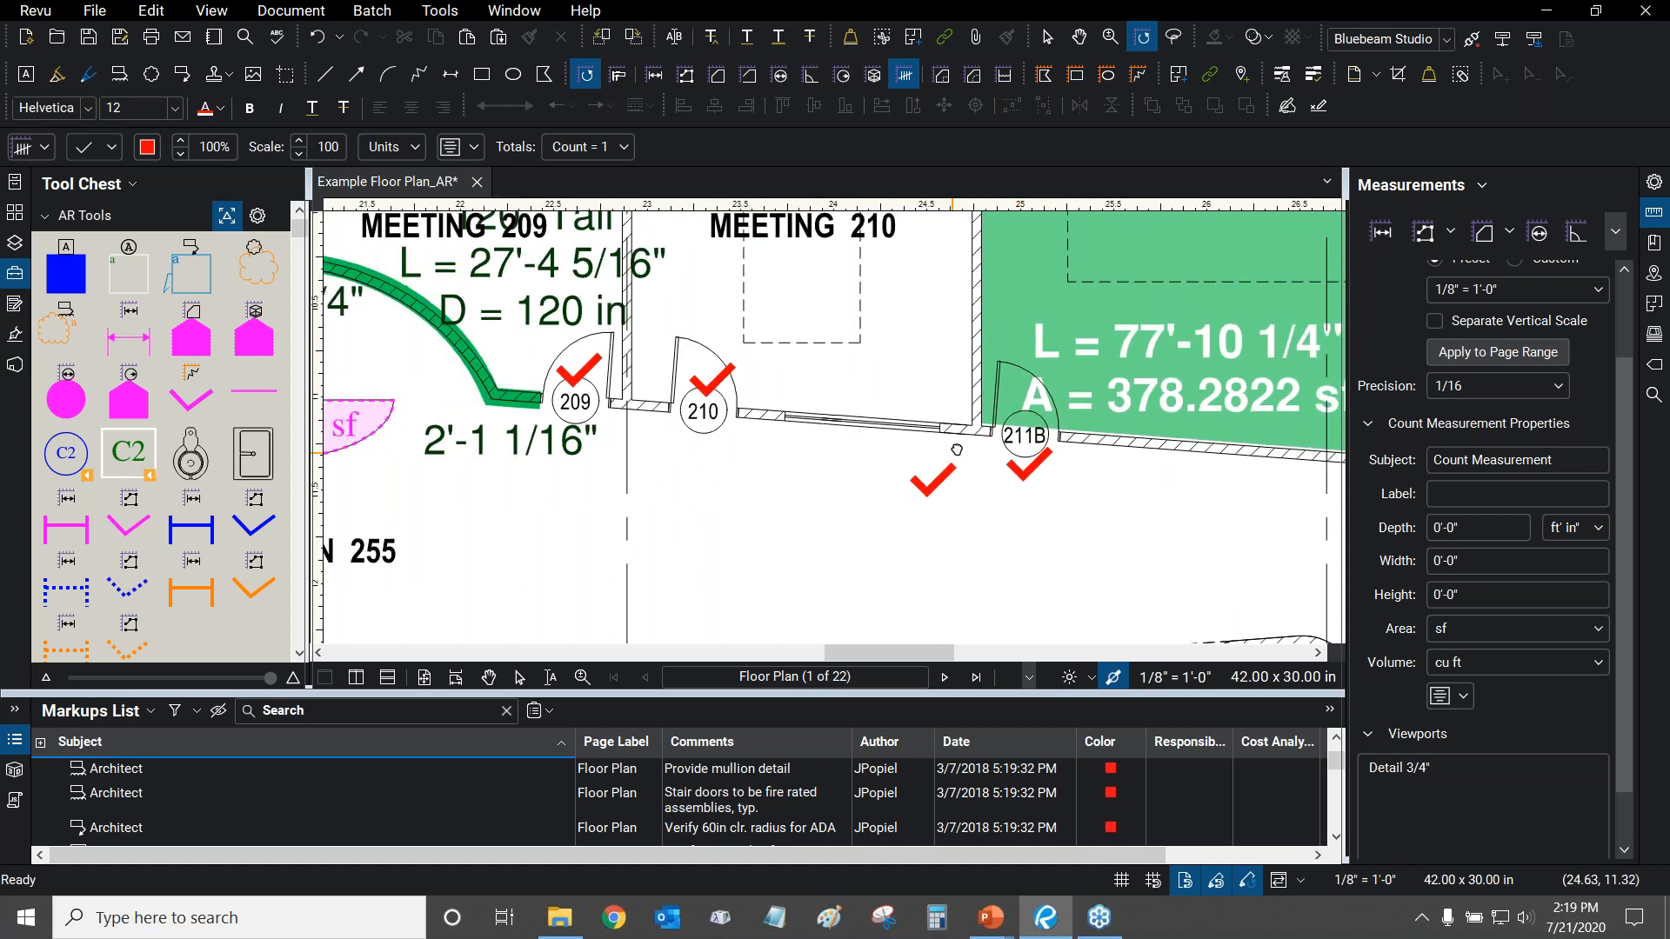
left_click_drag(933, 480, 957, 448)
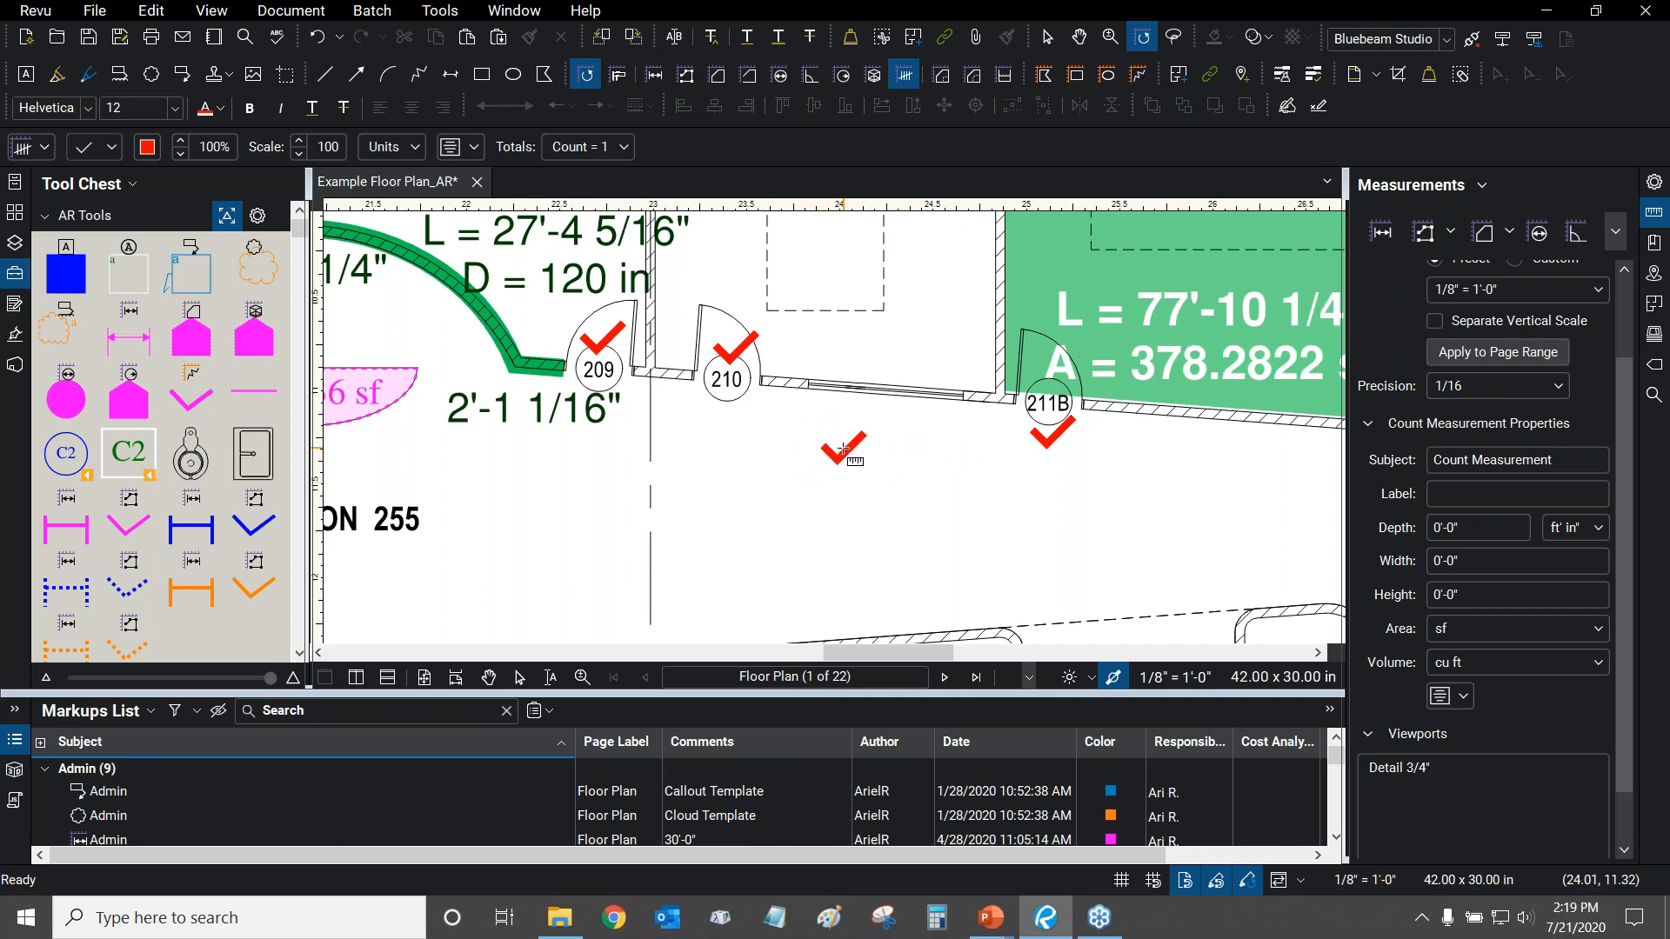
key("Escape")
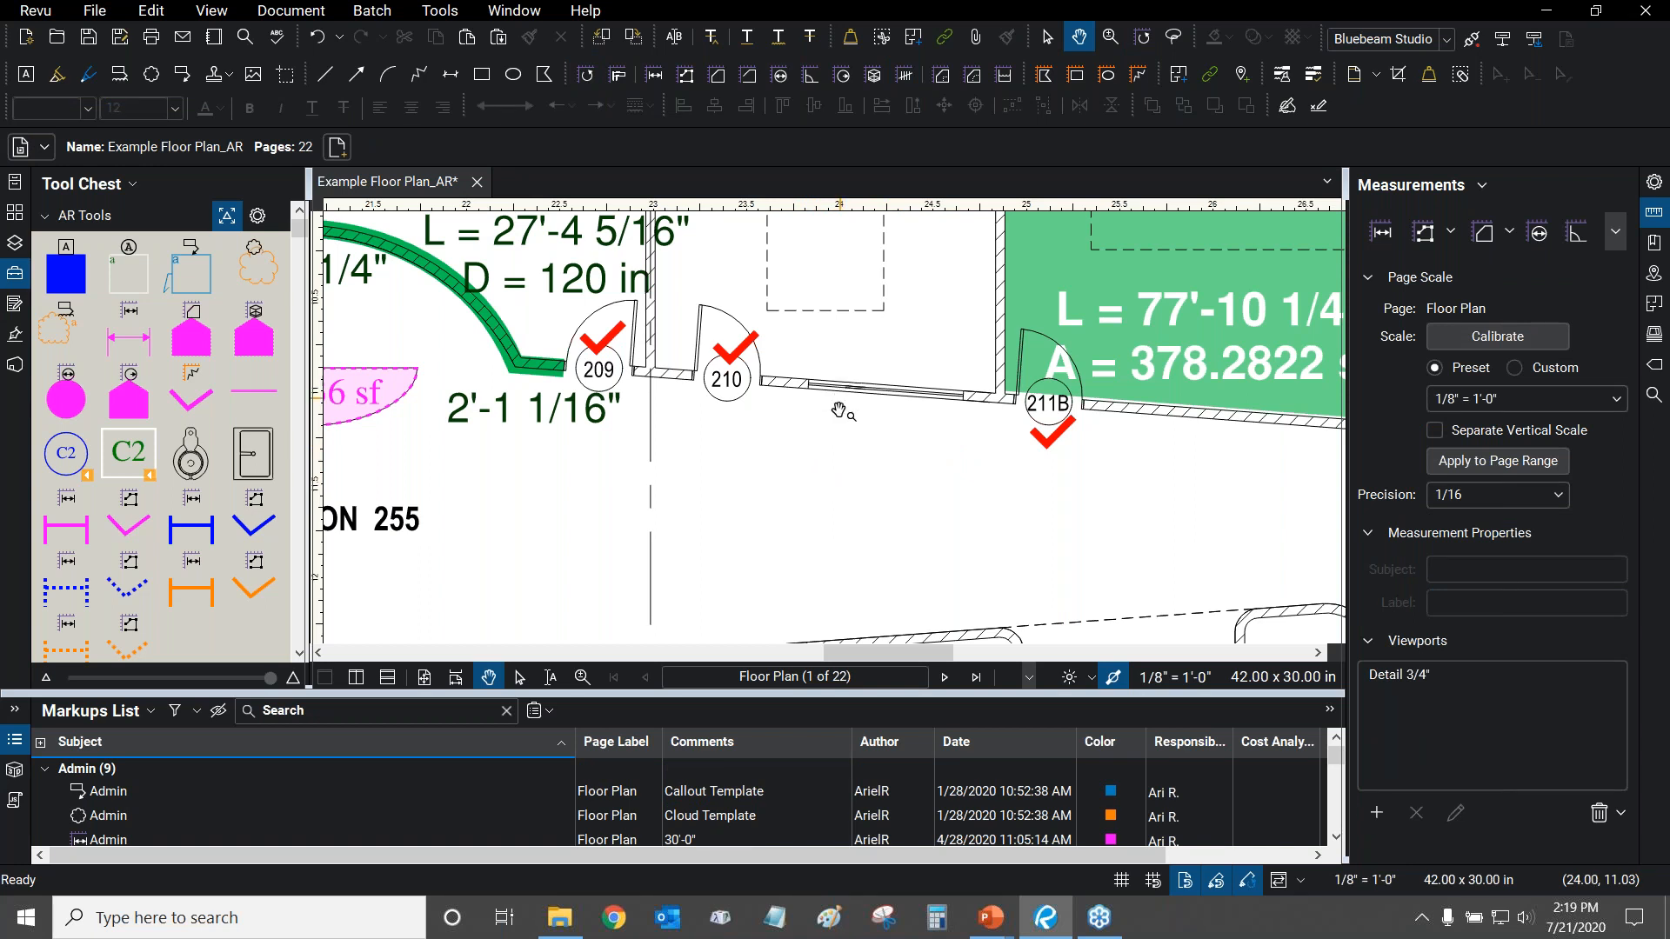
Select the door count measurement and examine its check marks and its entry in the markups list.
scroll(790, 409, "up", 2)
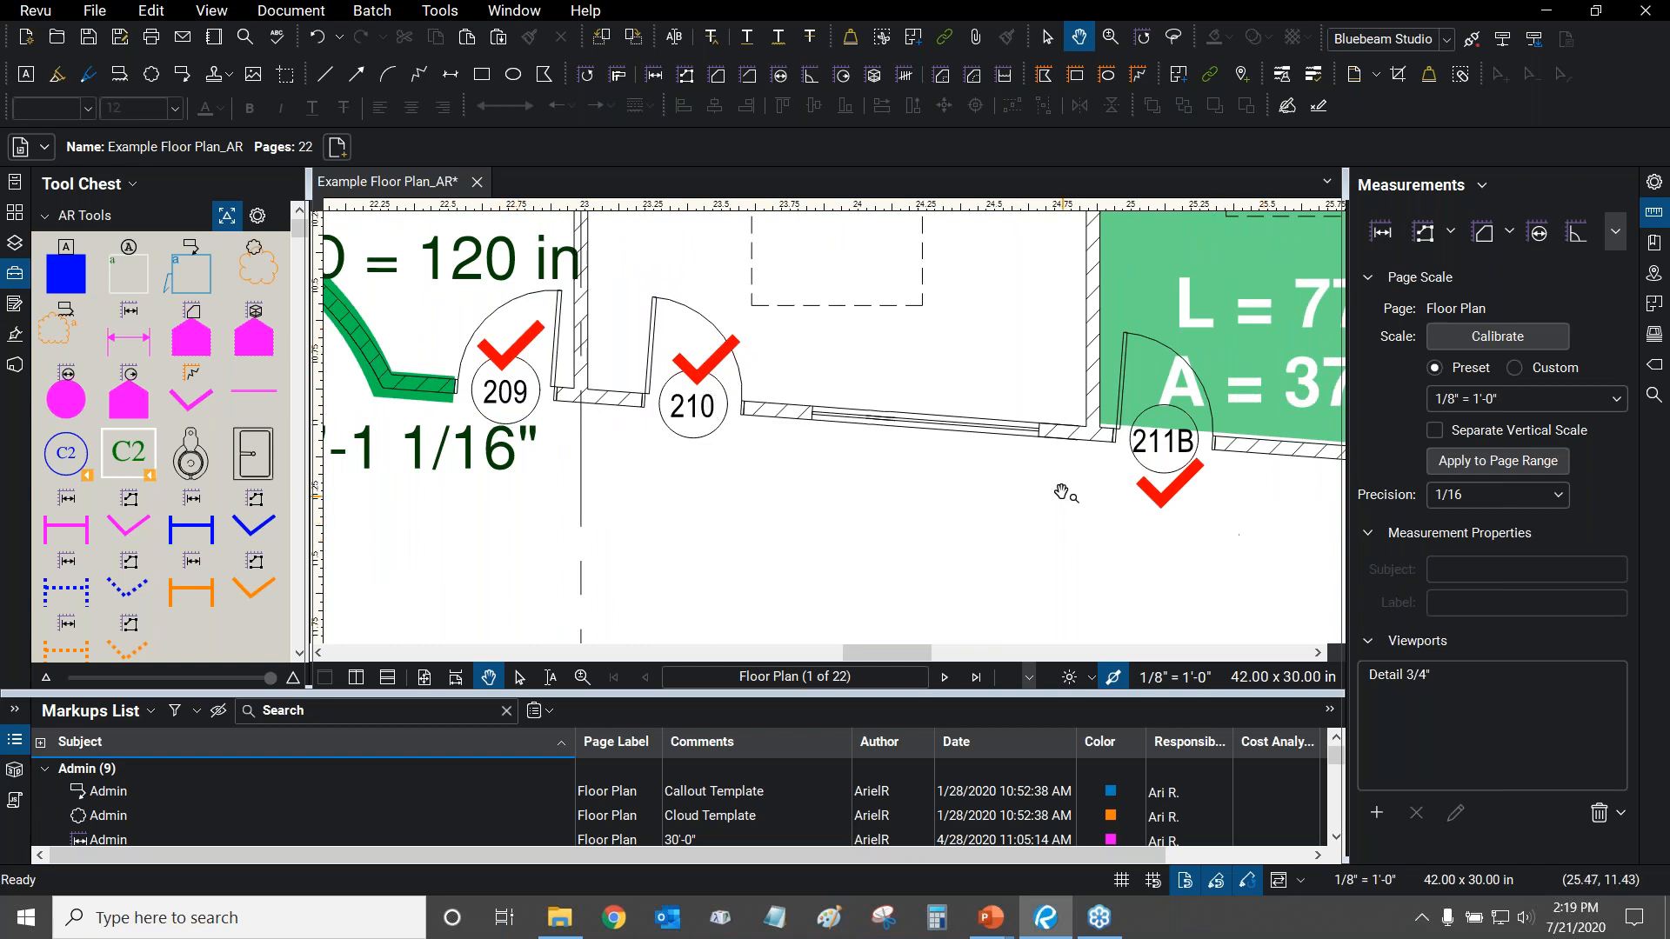
left_click(715, 365)
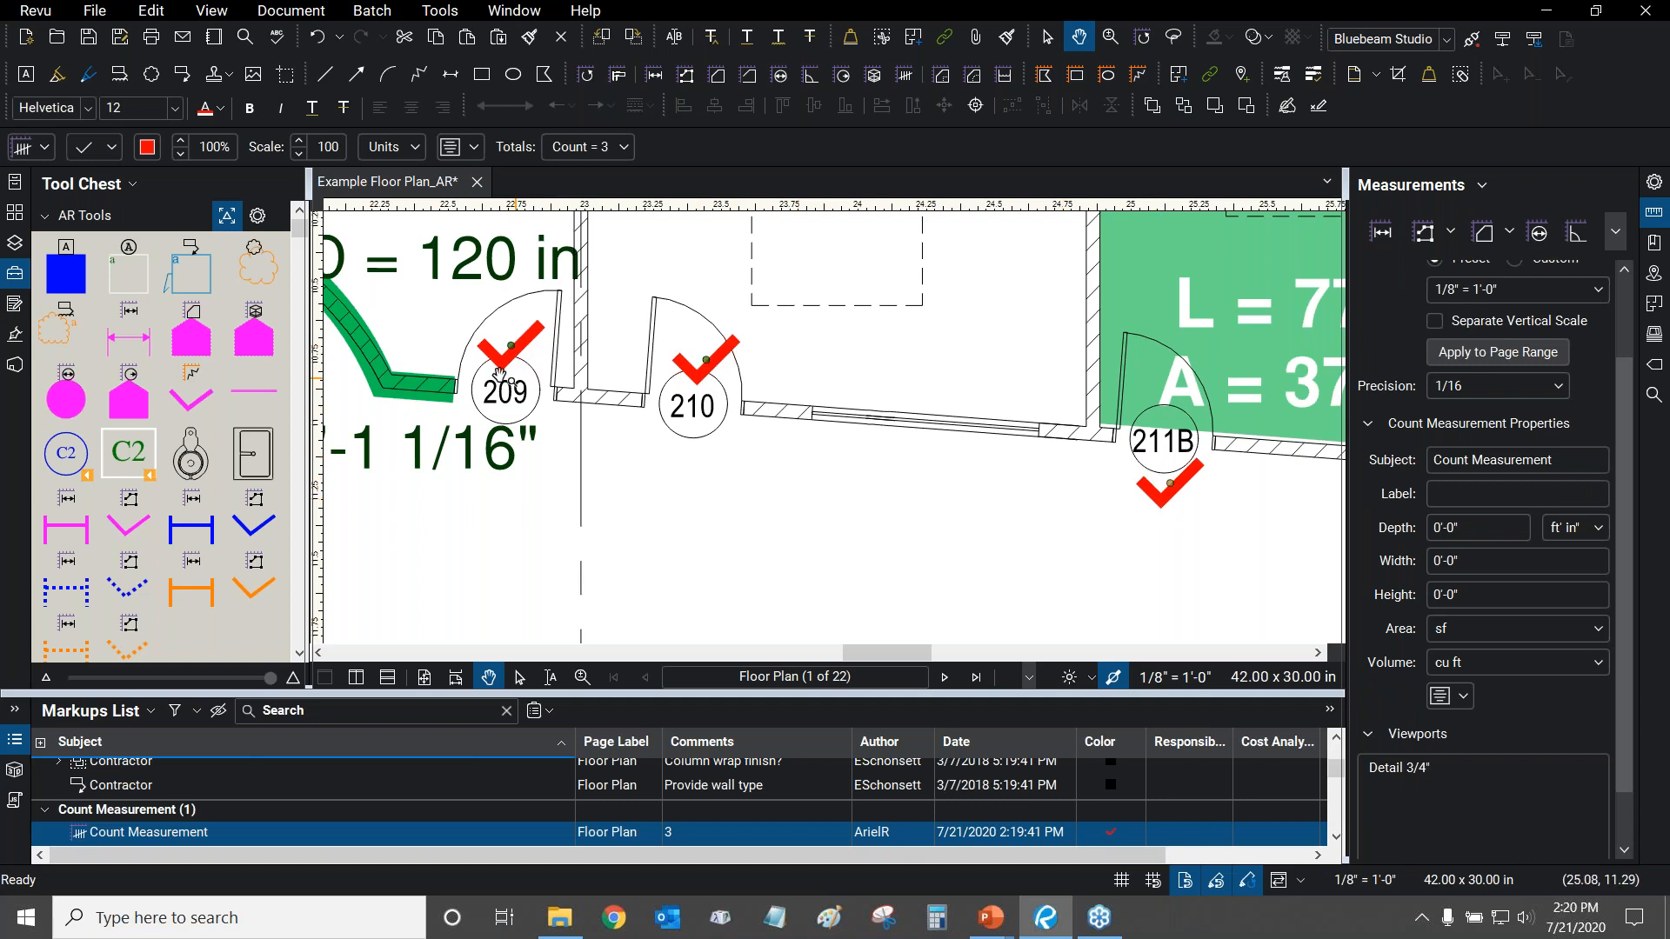
scroll(513, 358, "up", 3)
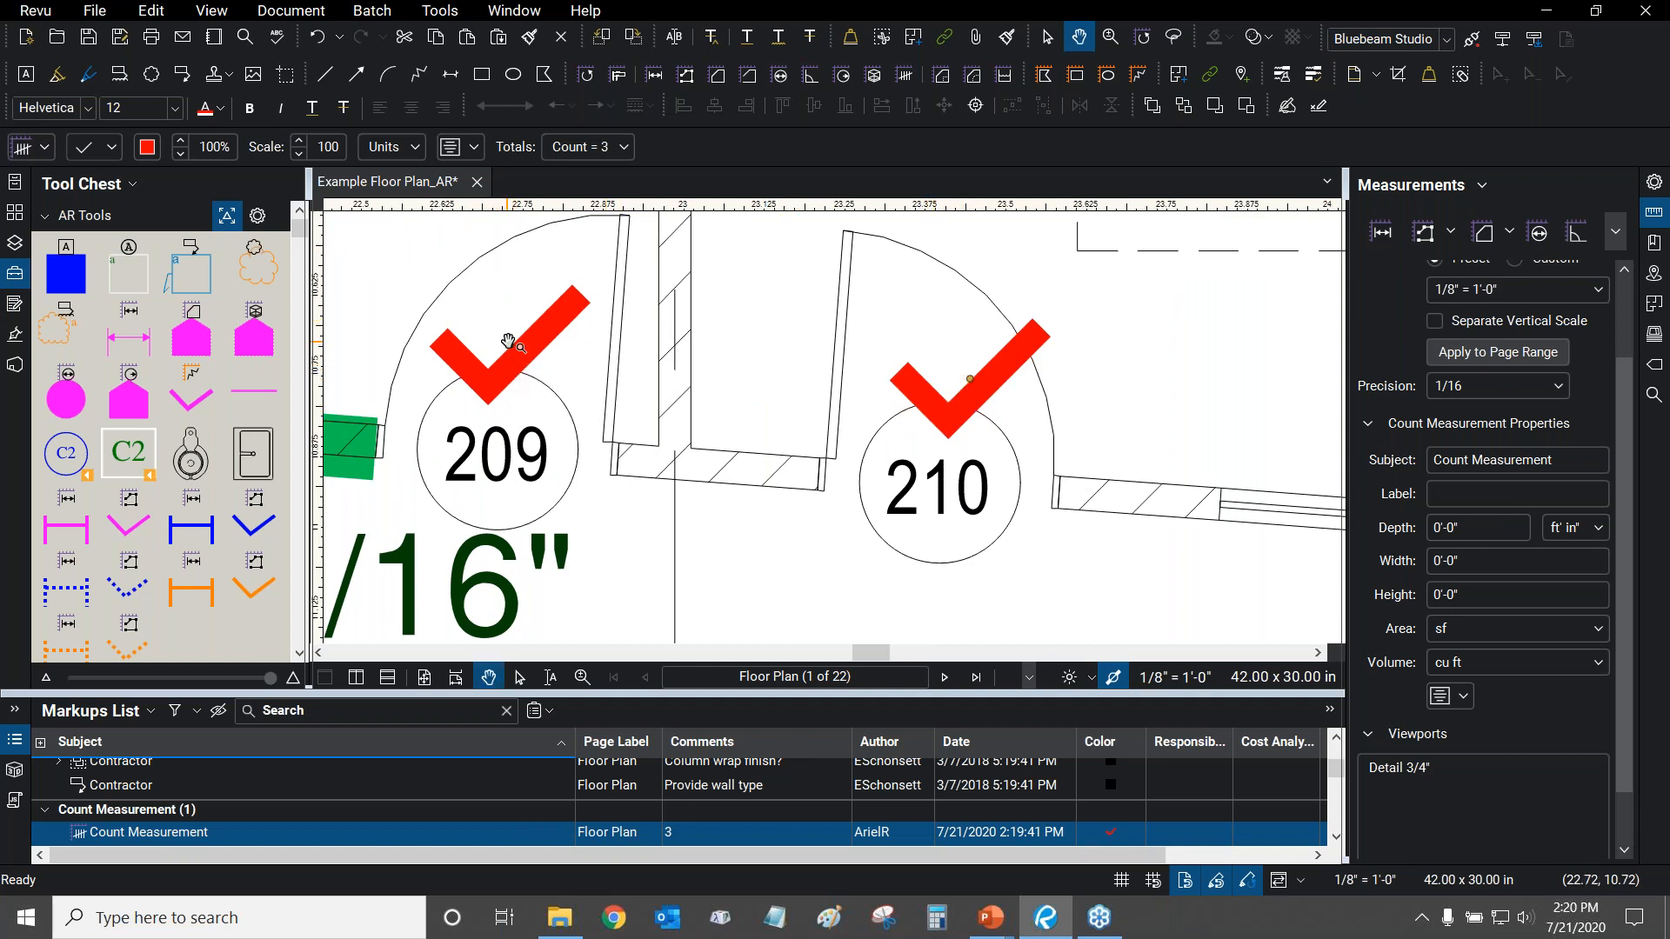
scroll(527, 356, "down", 3)
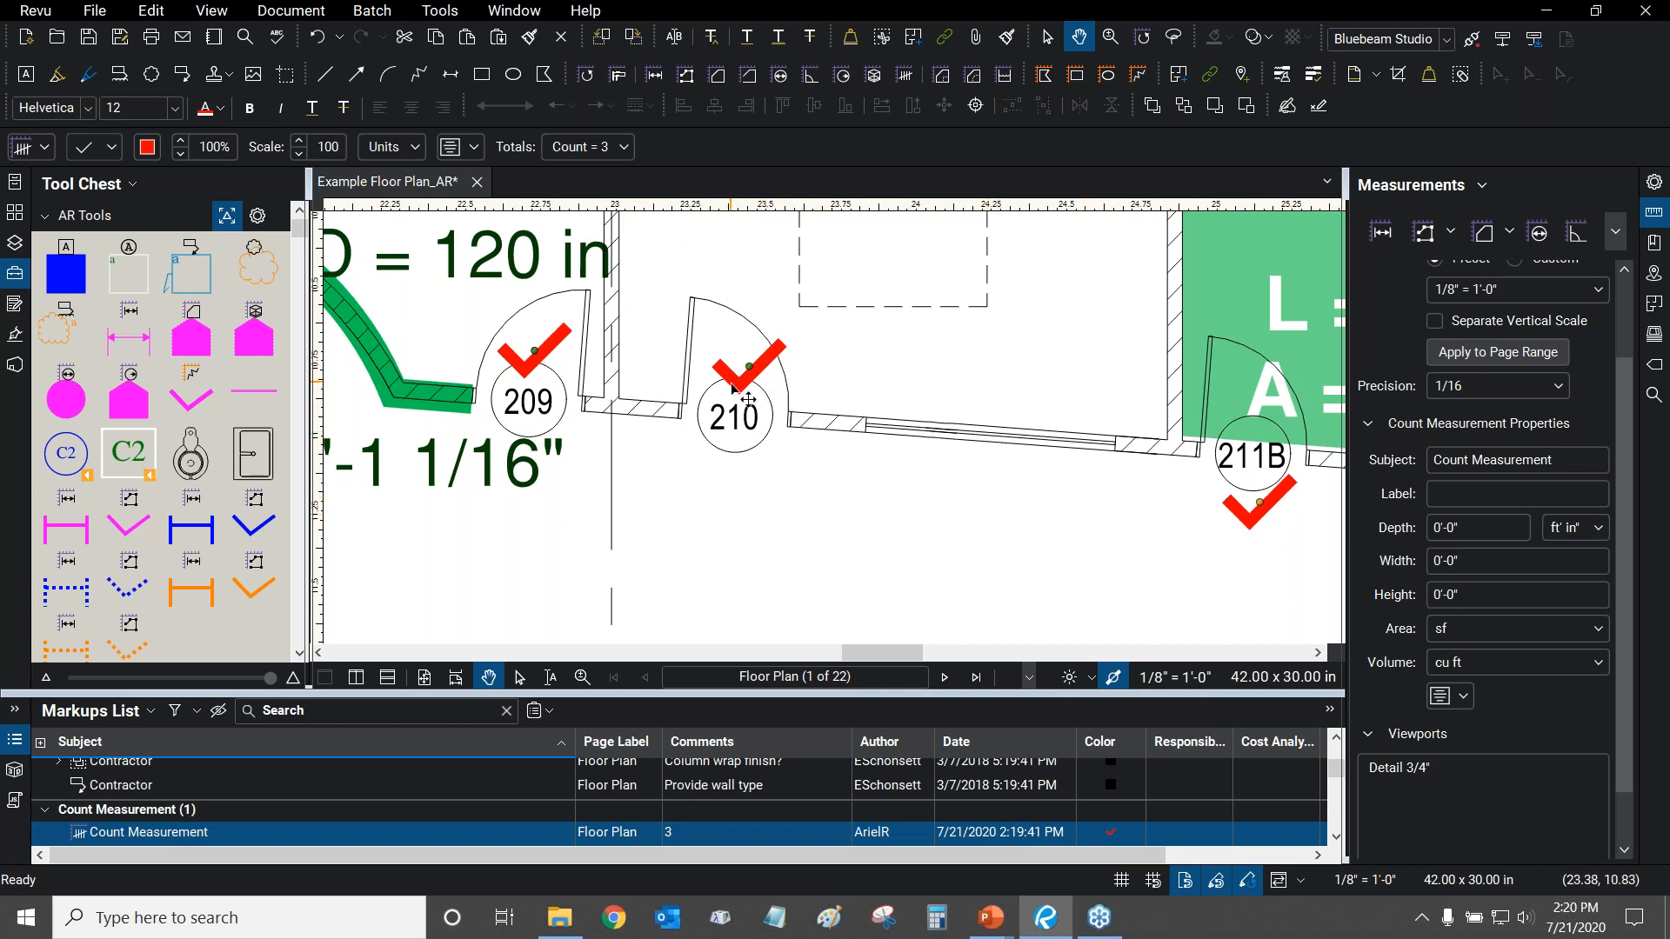
left_click_drag(753, 384, 797, 405)
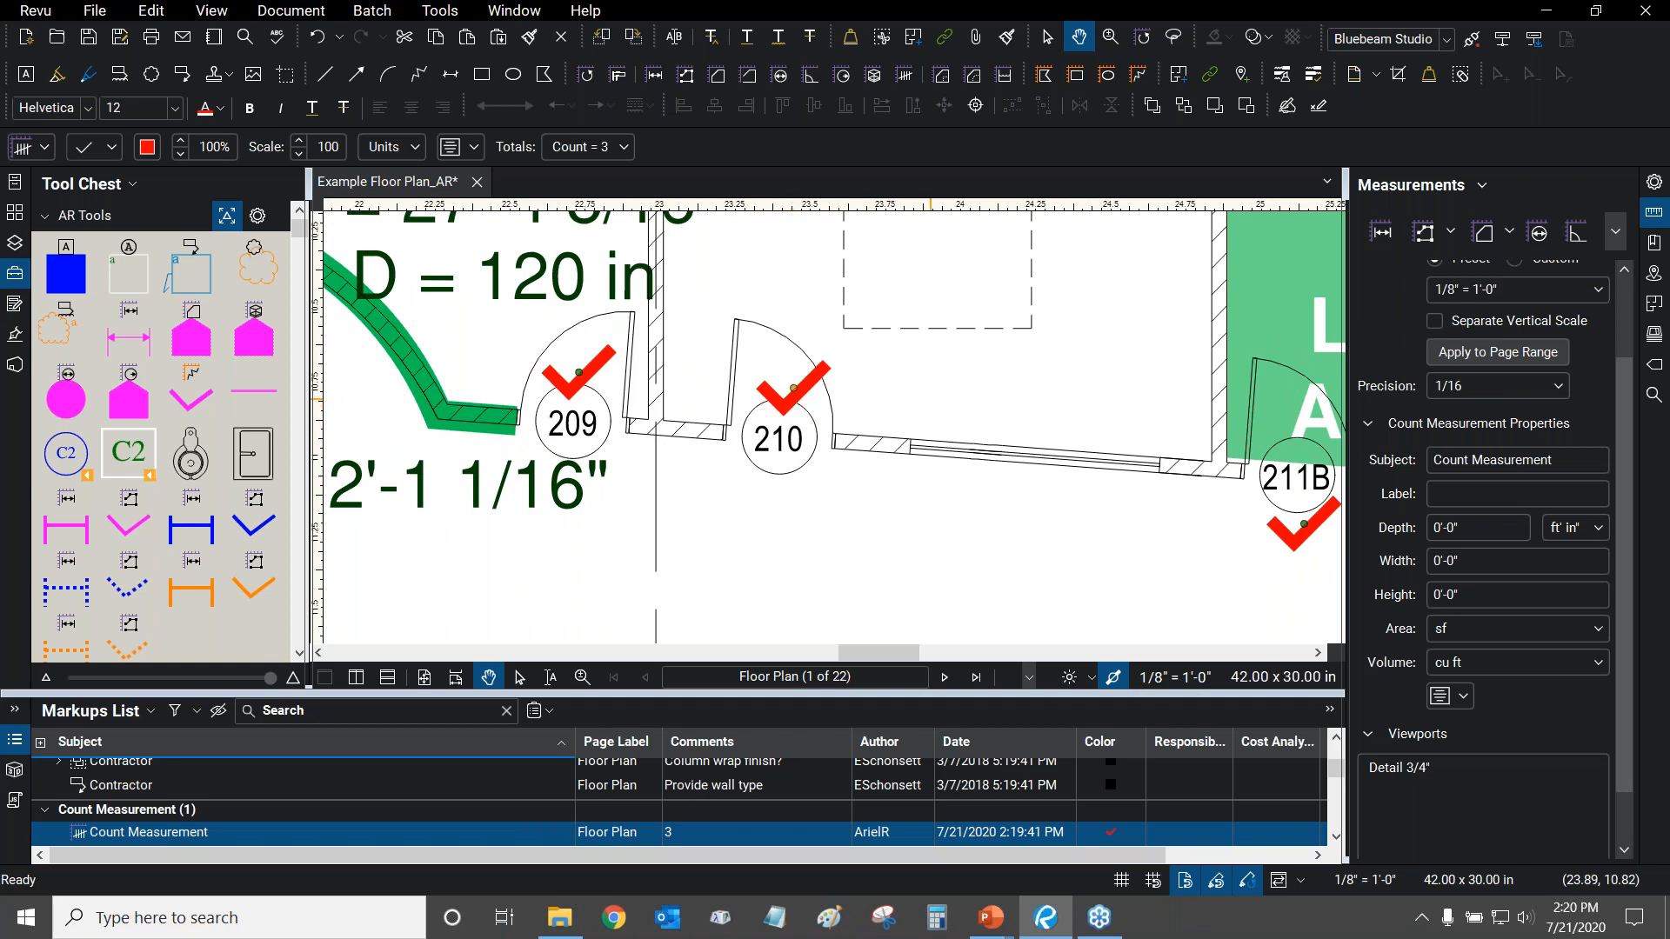
scroll(872, 394, "down", 2)
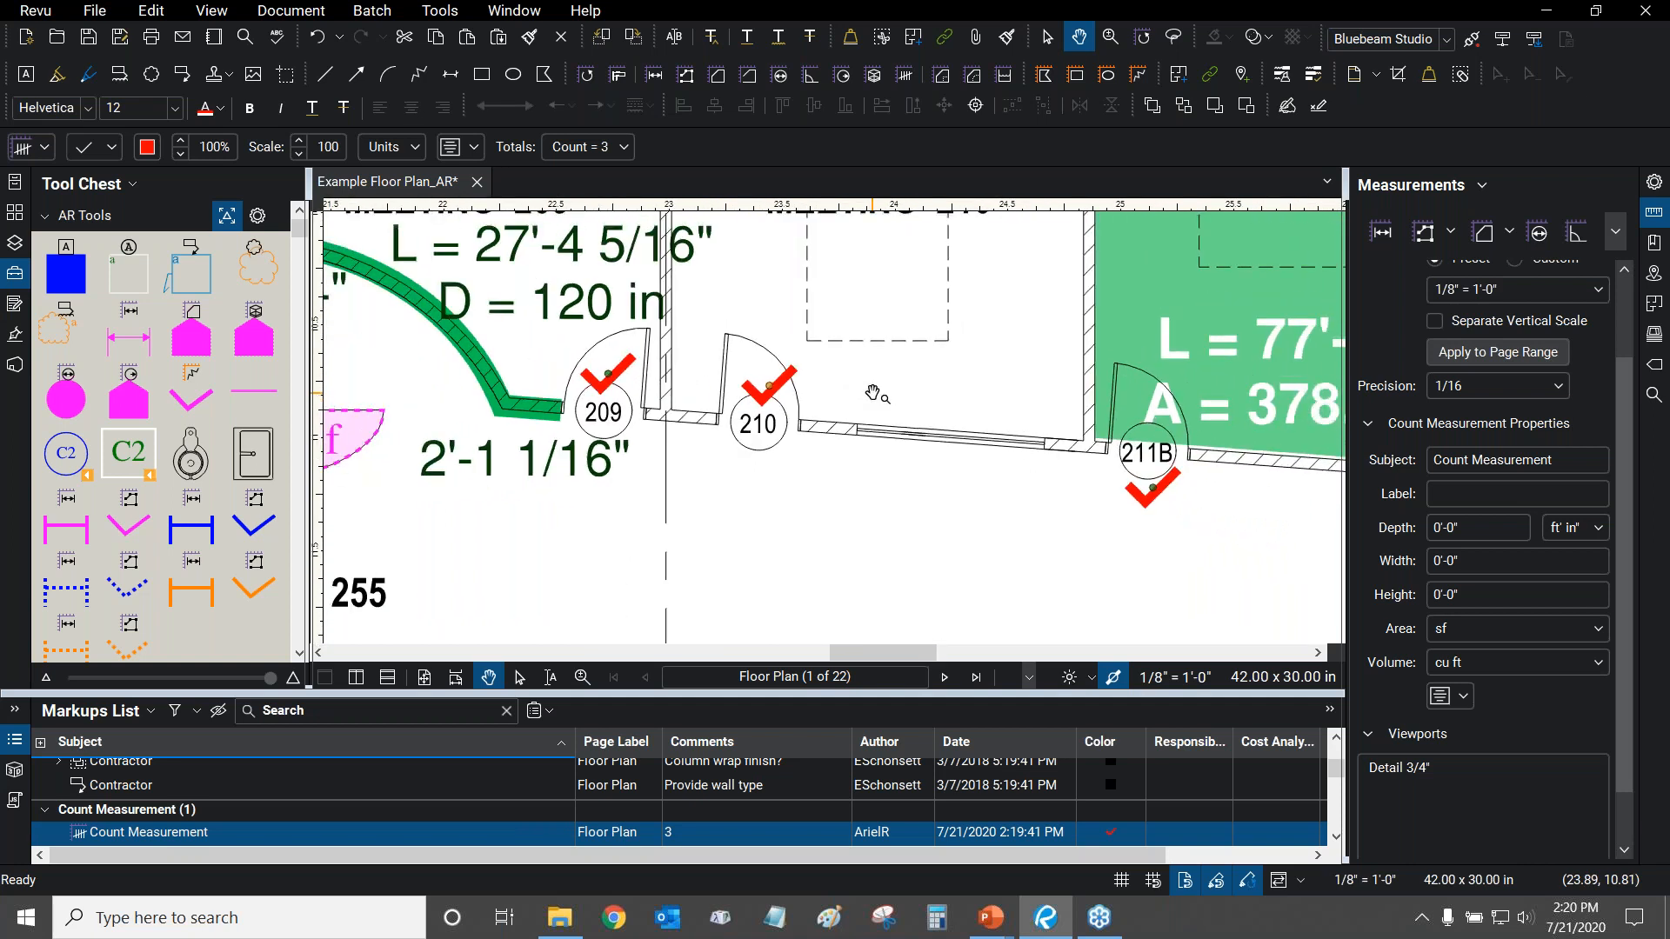
Resume the existing door count, add a mark at door 208, and end the count.
right_click(768, 405)
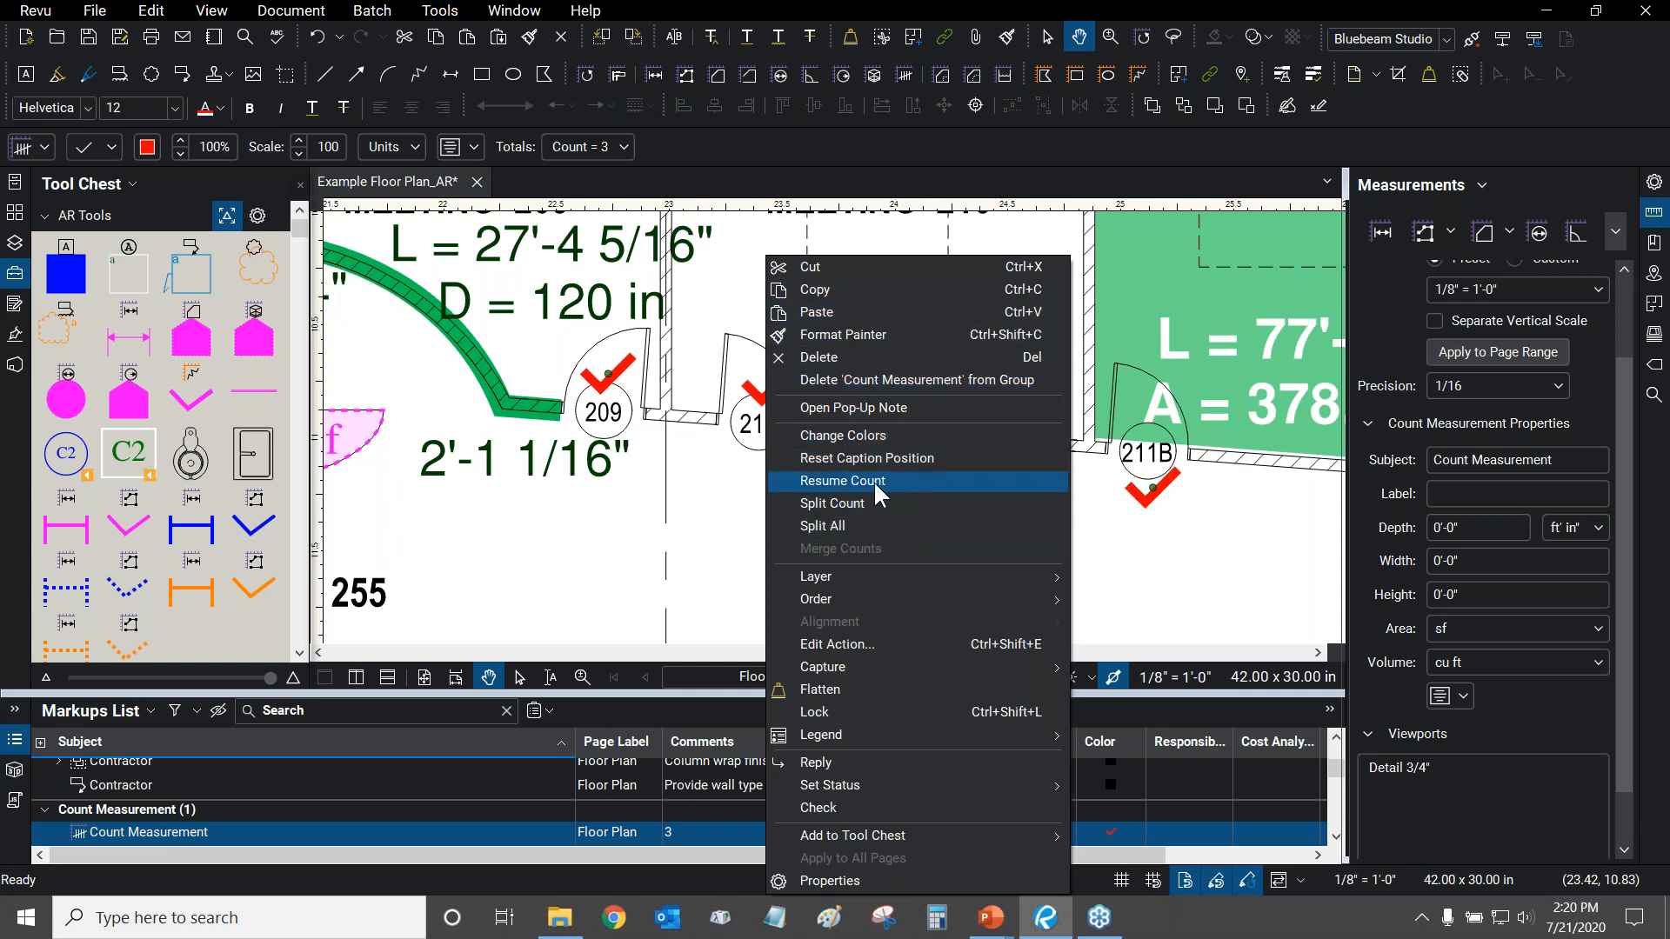
left_click(874, 480)
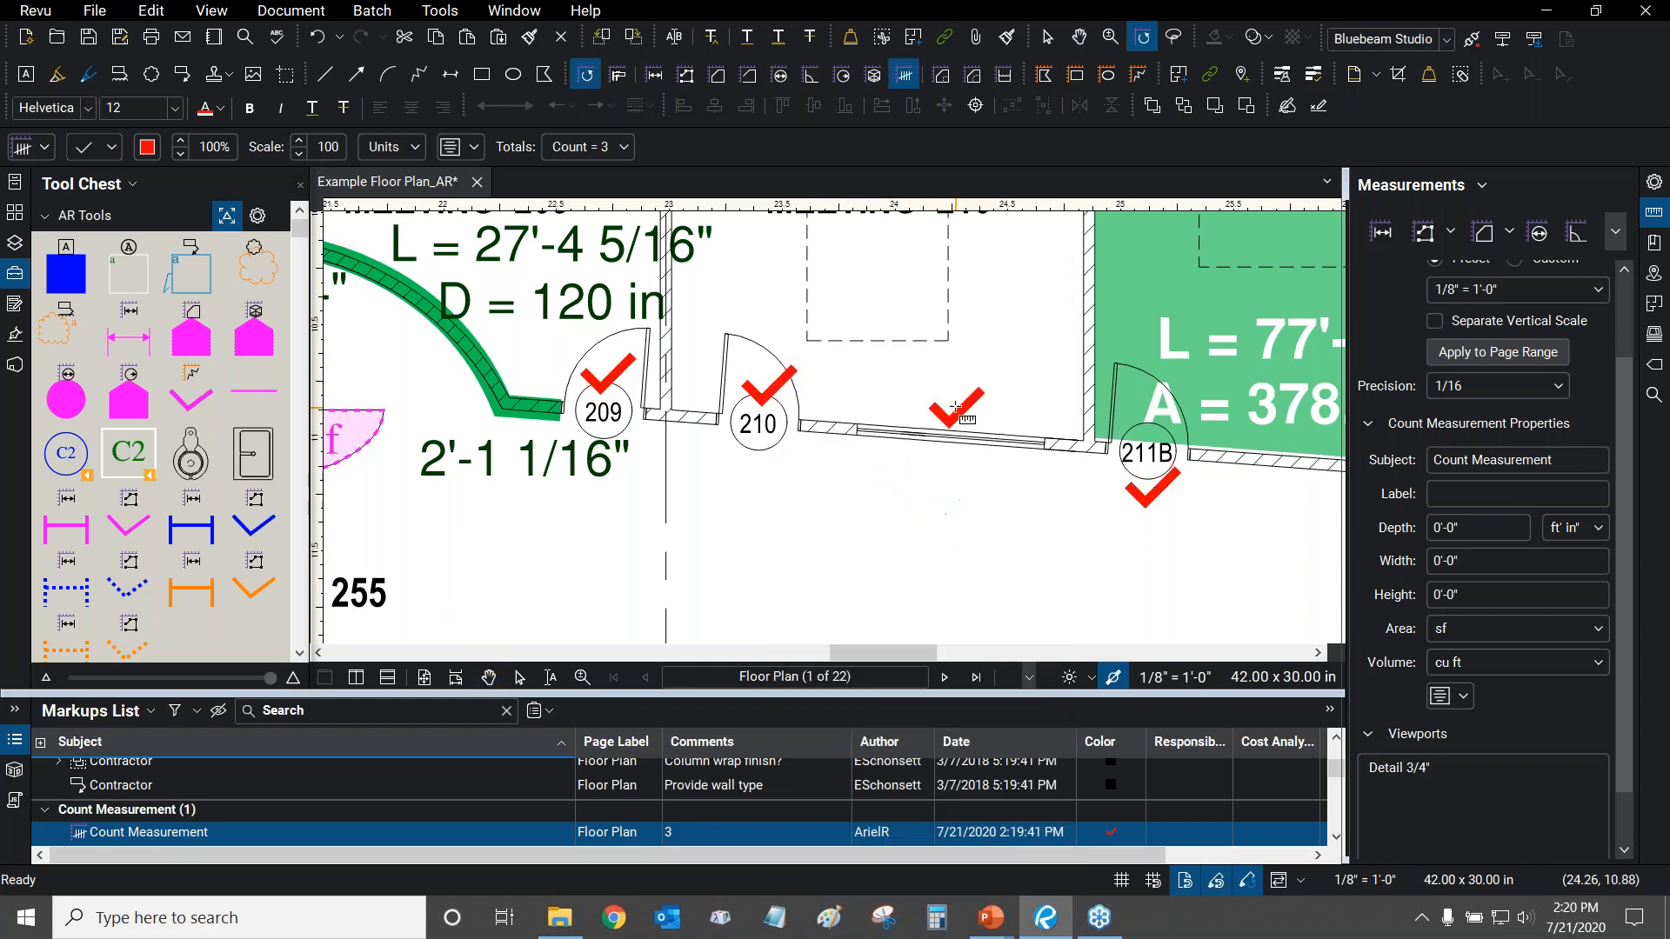
left_click_drag(883, 431, 1040, 426)
scroll(1041, 427, "down", 4)
left_click_drag(460, 379, 659, 367)
scroll(658, 367, "up", 3)
scroll(659, 367, "up", 1)
left_click(518, 375)
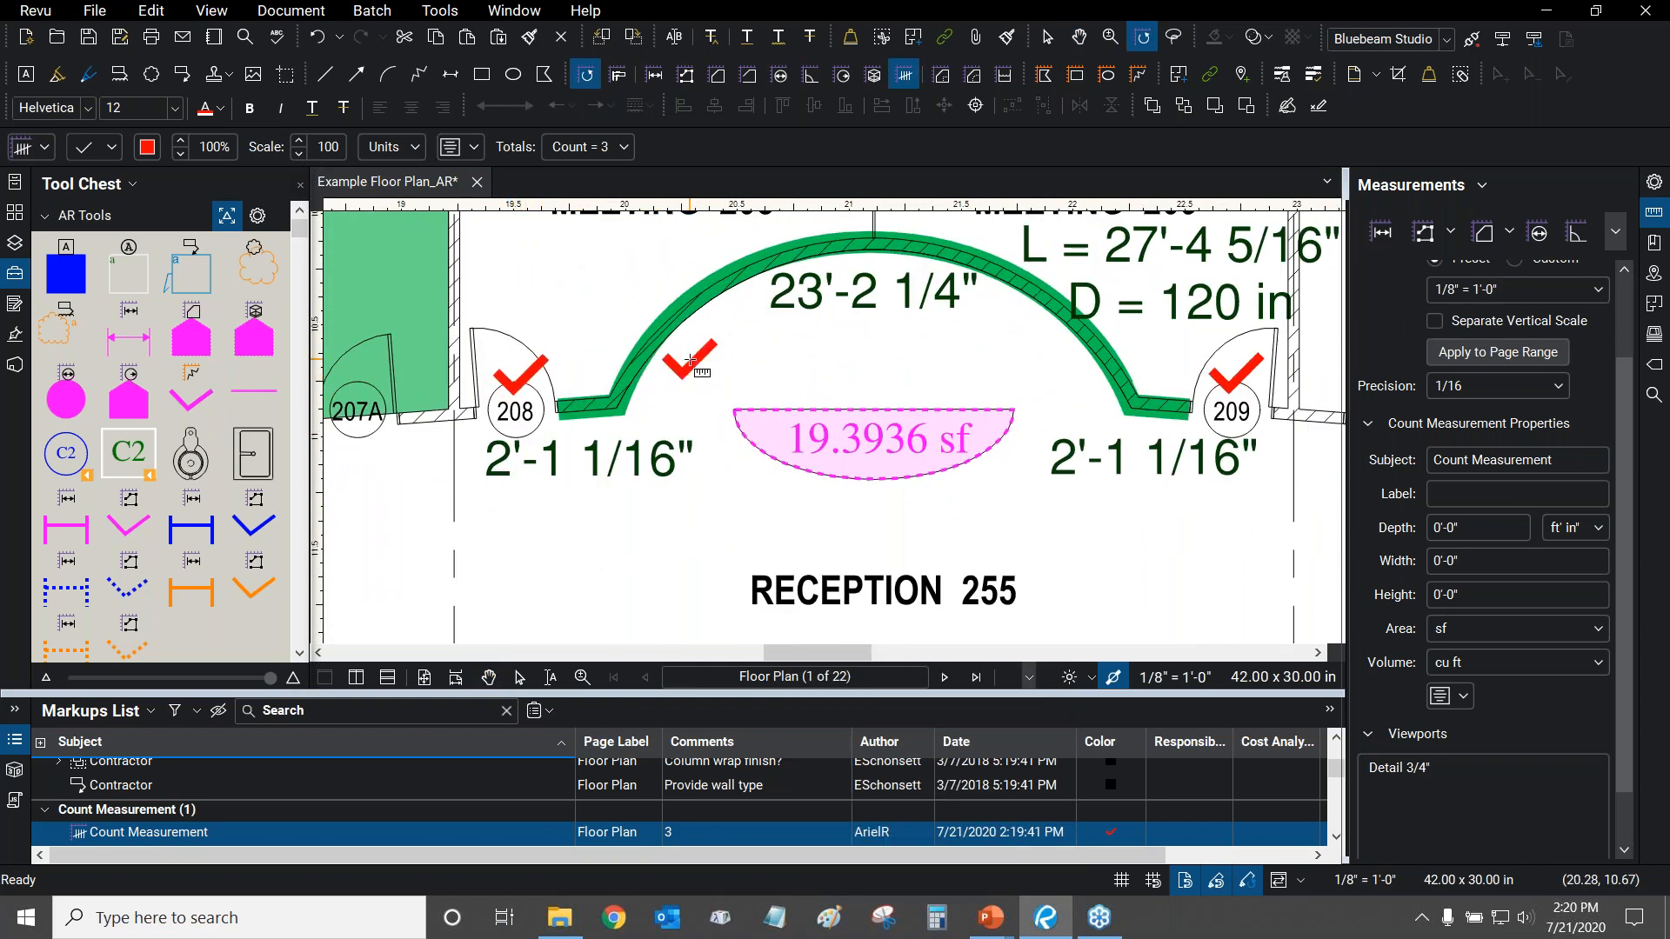
scroll(691, 362, "down", 4)
left_click_drag(854, 401, 693, 428)
scroll(718, 421, "down", 1)
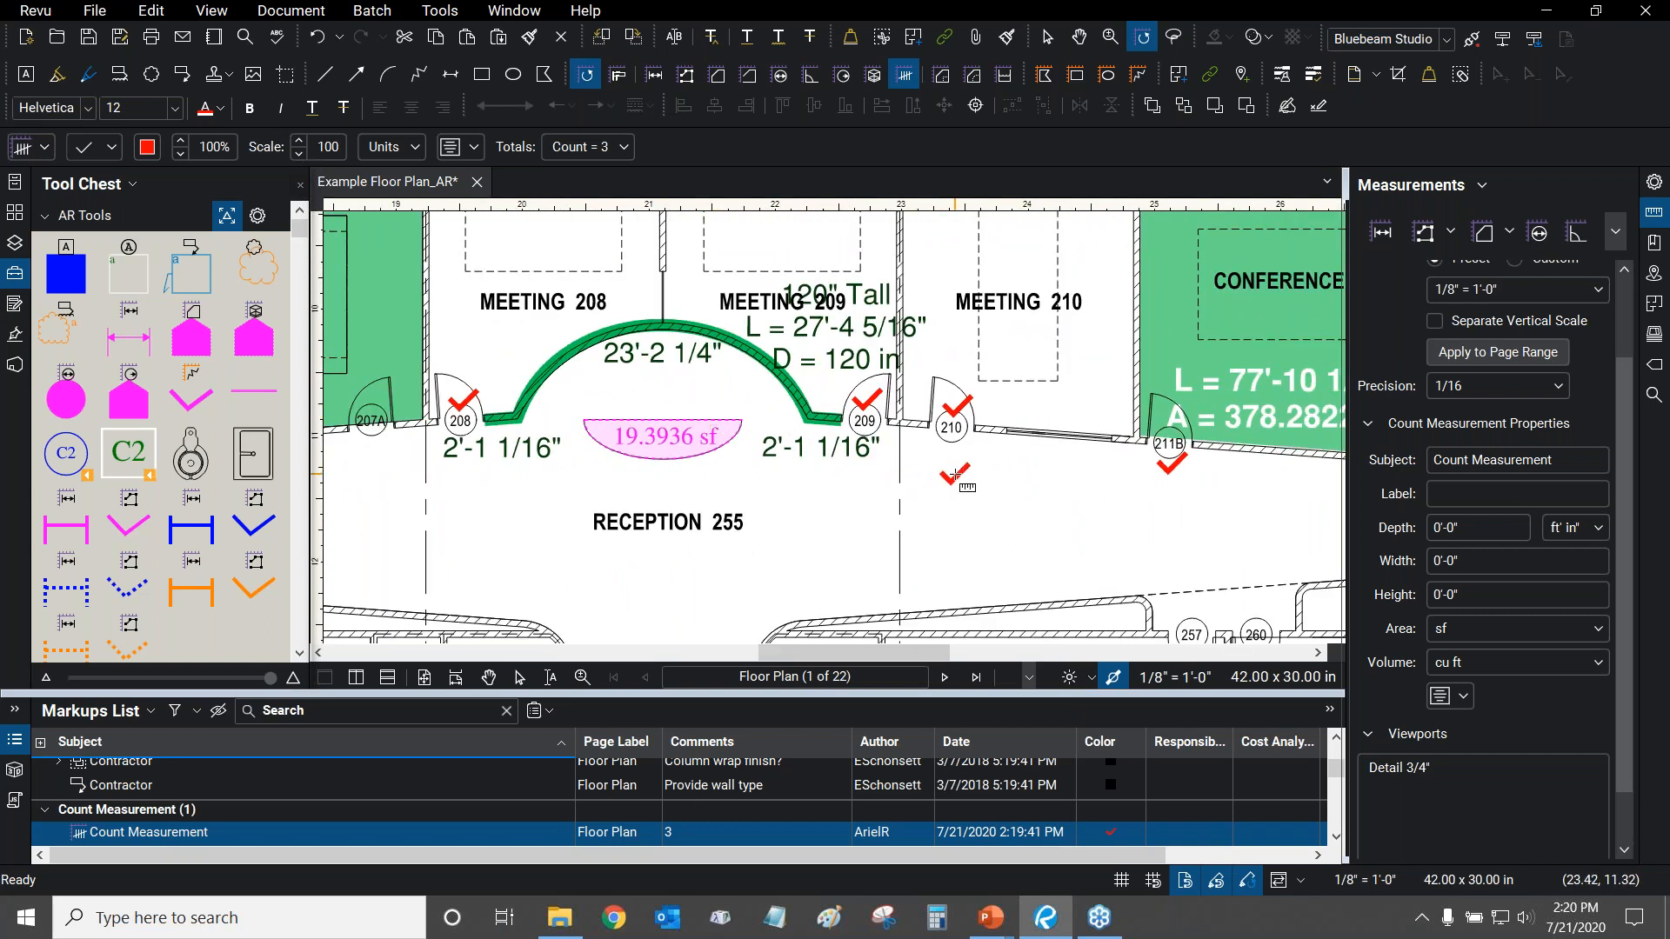
key("Escape")
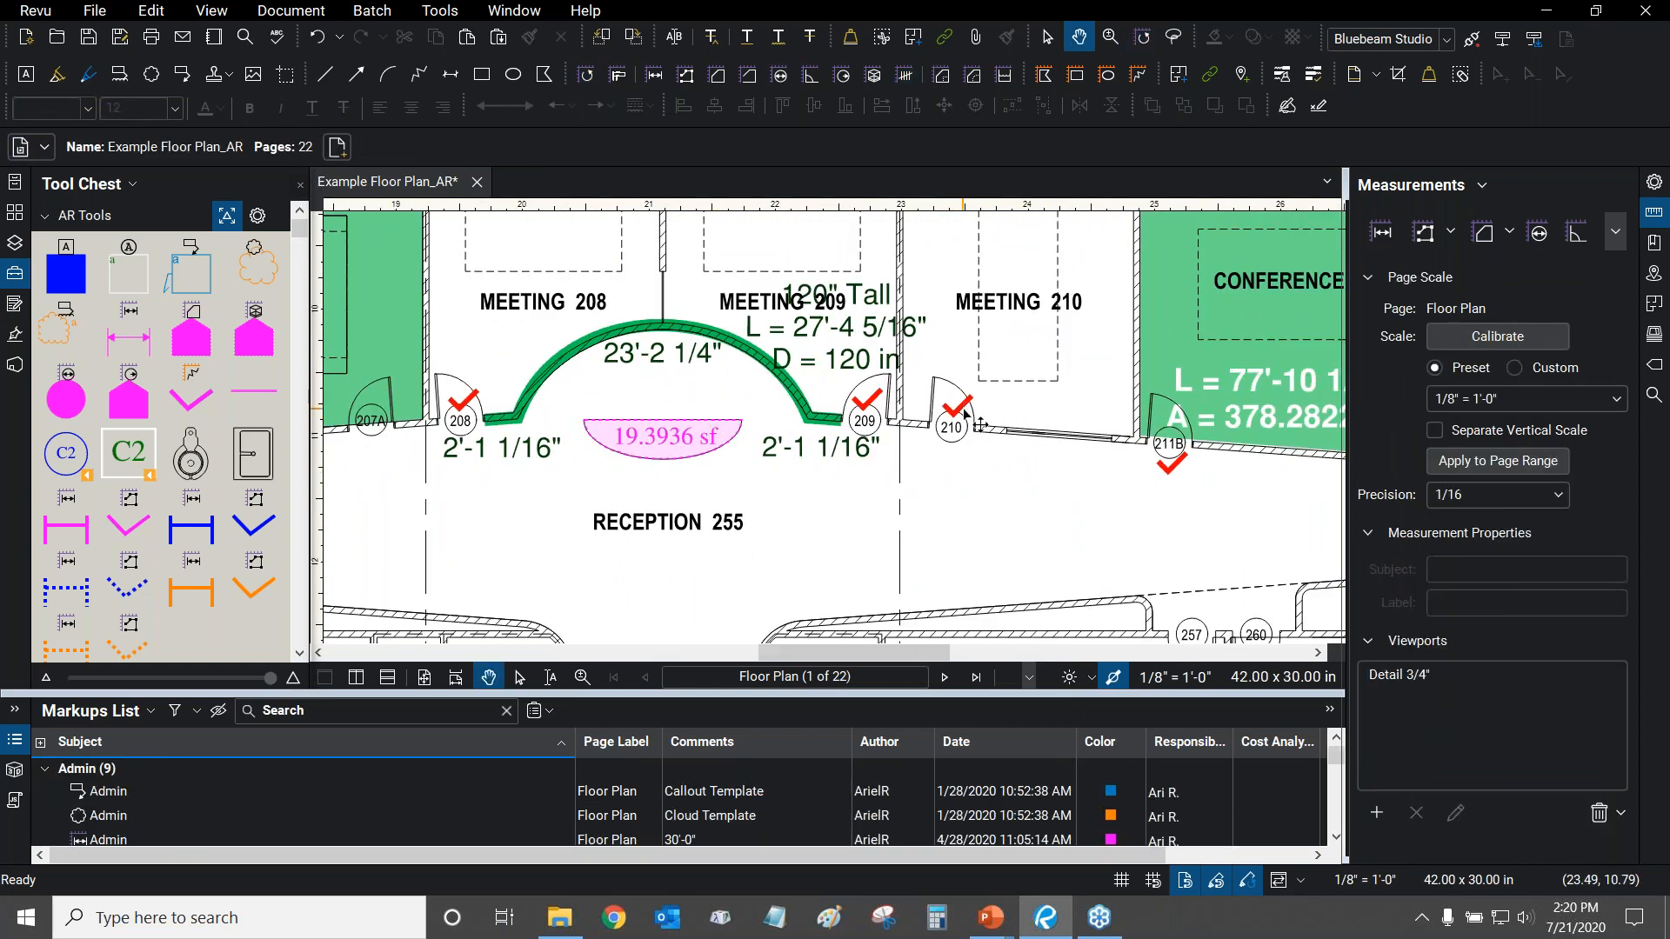
Select the door count measurement, inspect its marks, and delete the entire count.
left_click(966, 415)
scroll(451, 396, "up", 3)
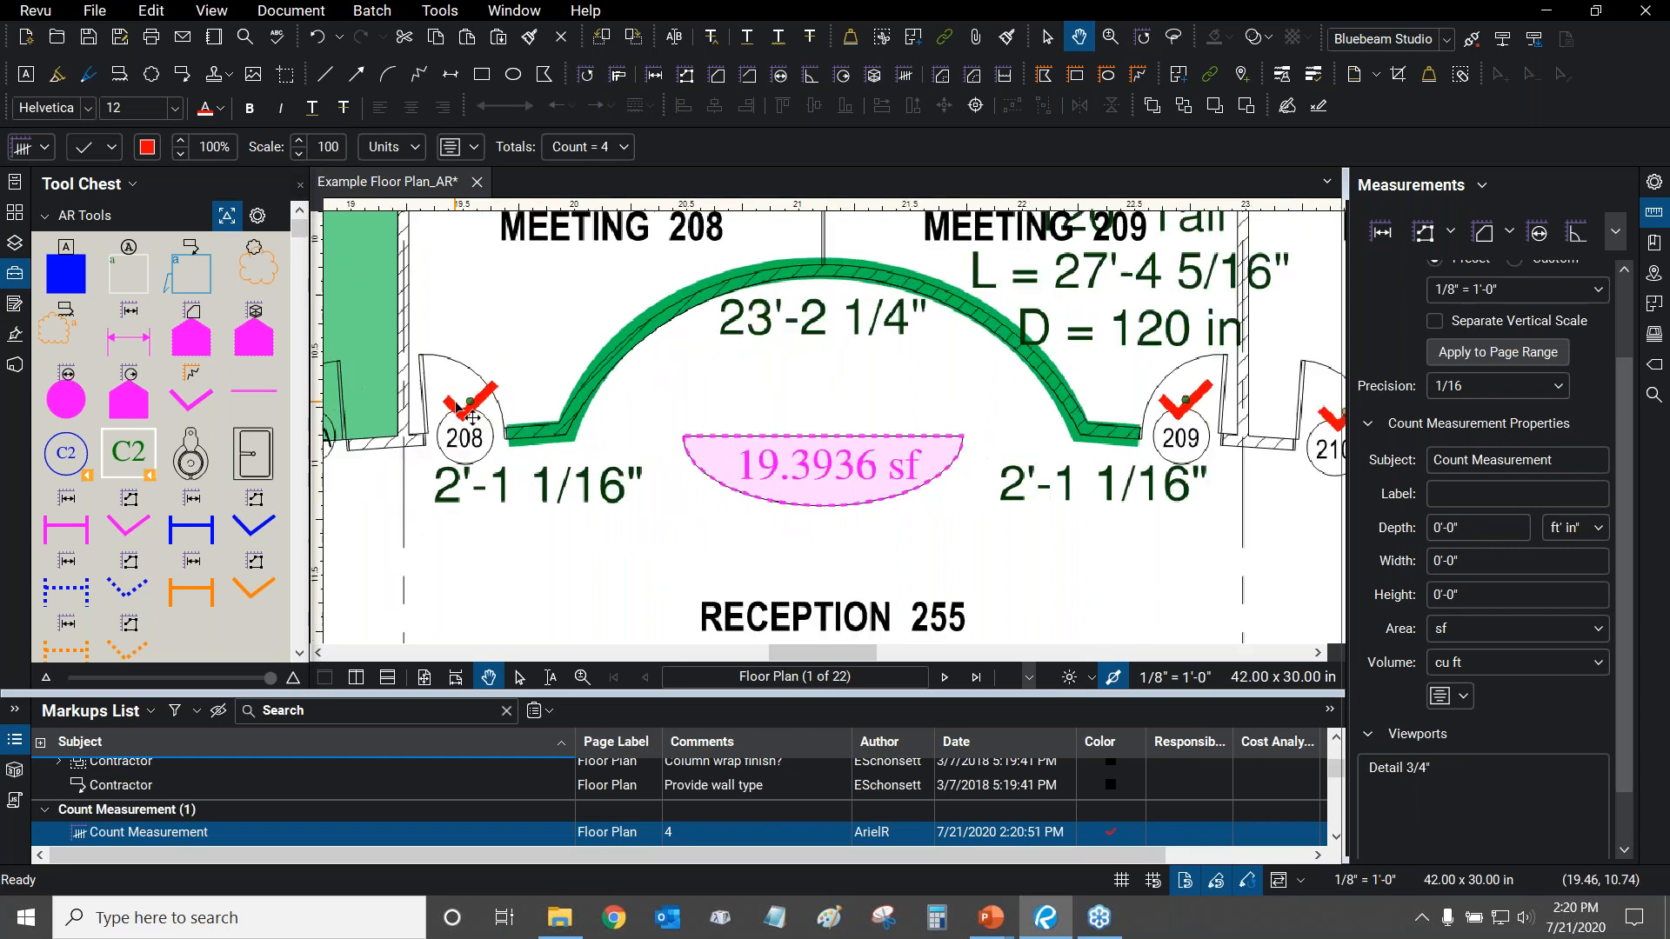
scroll(510, 405, "down", 1)
scroll(949, 500, "down", 1)
key("Delete")
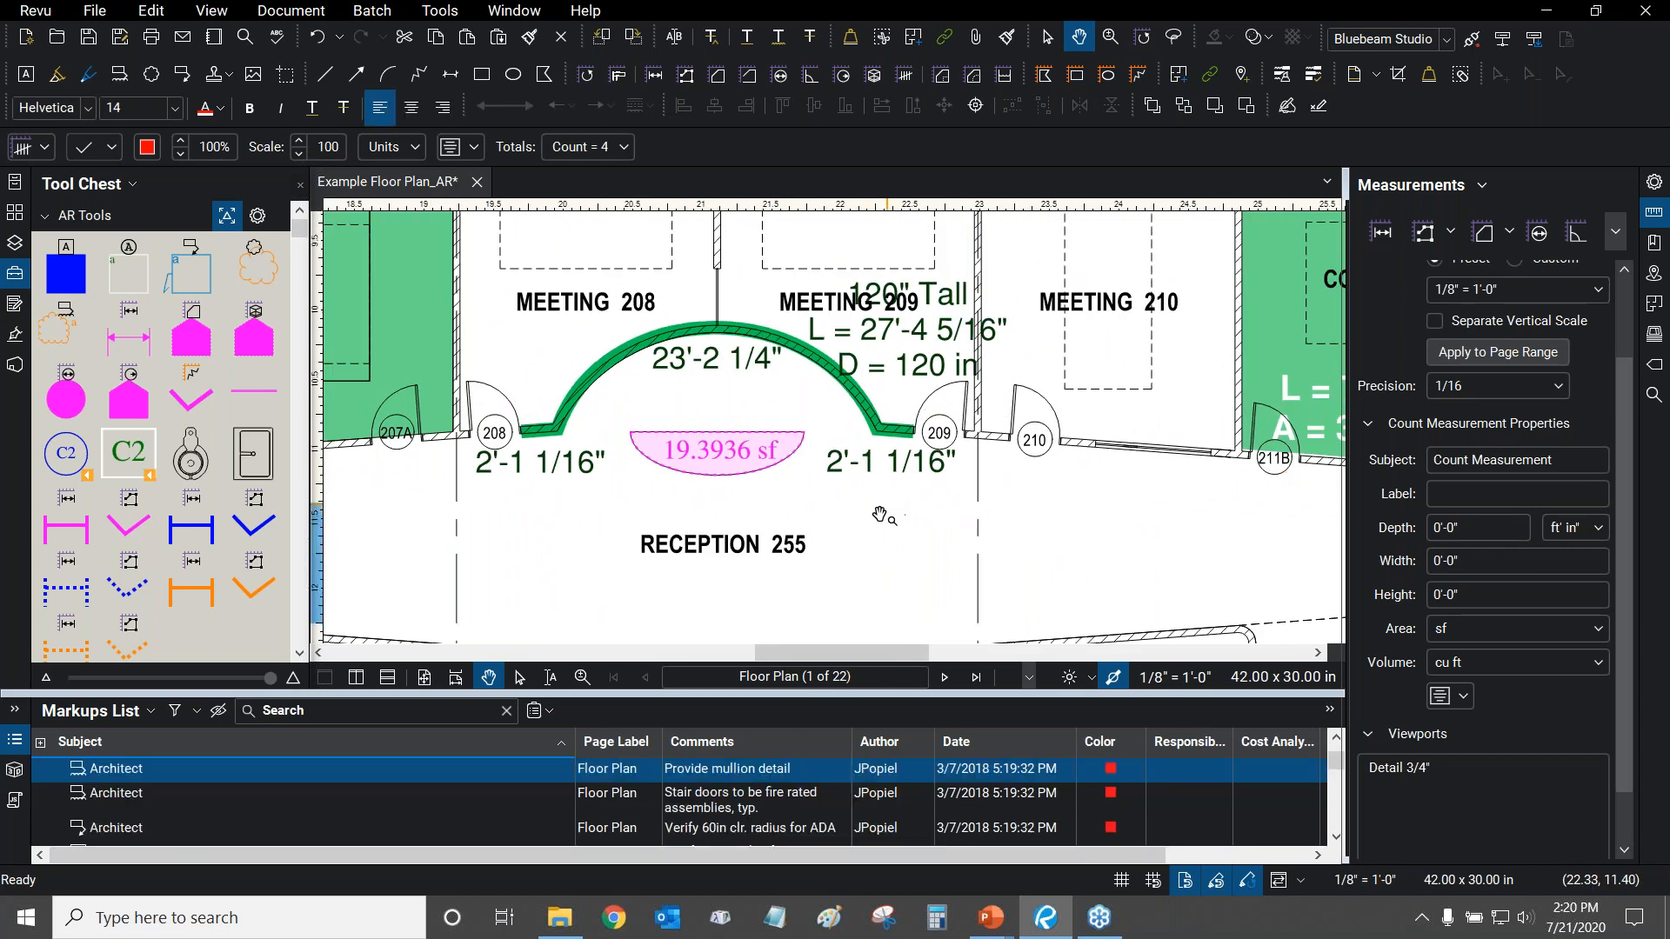
Undo the deletion of the door count measurement.
left_click(154, 11)
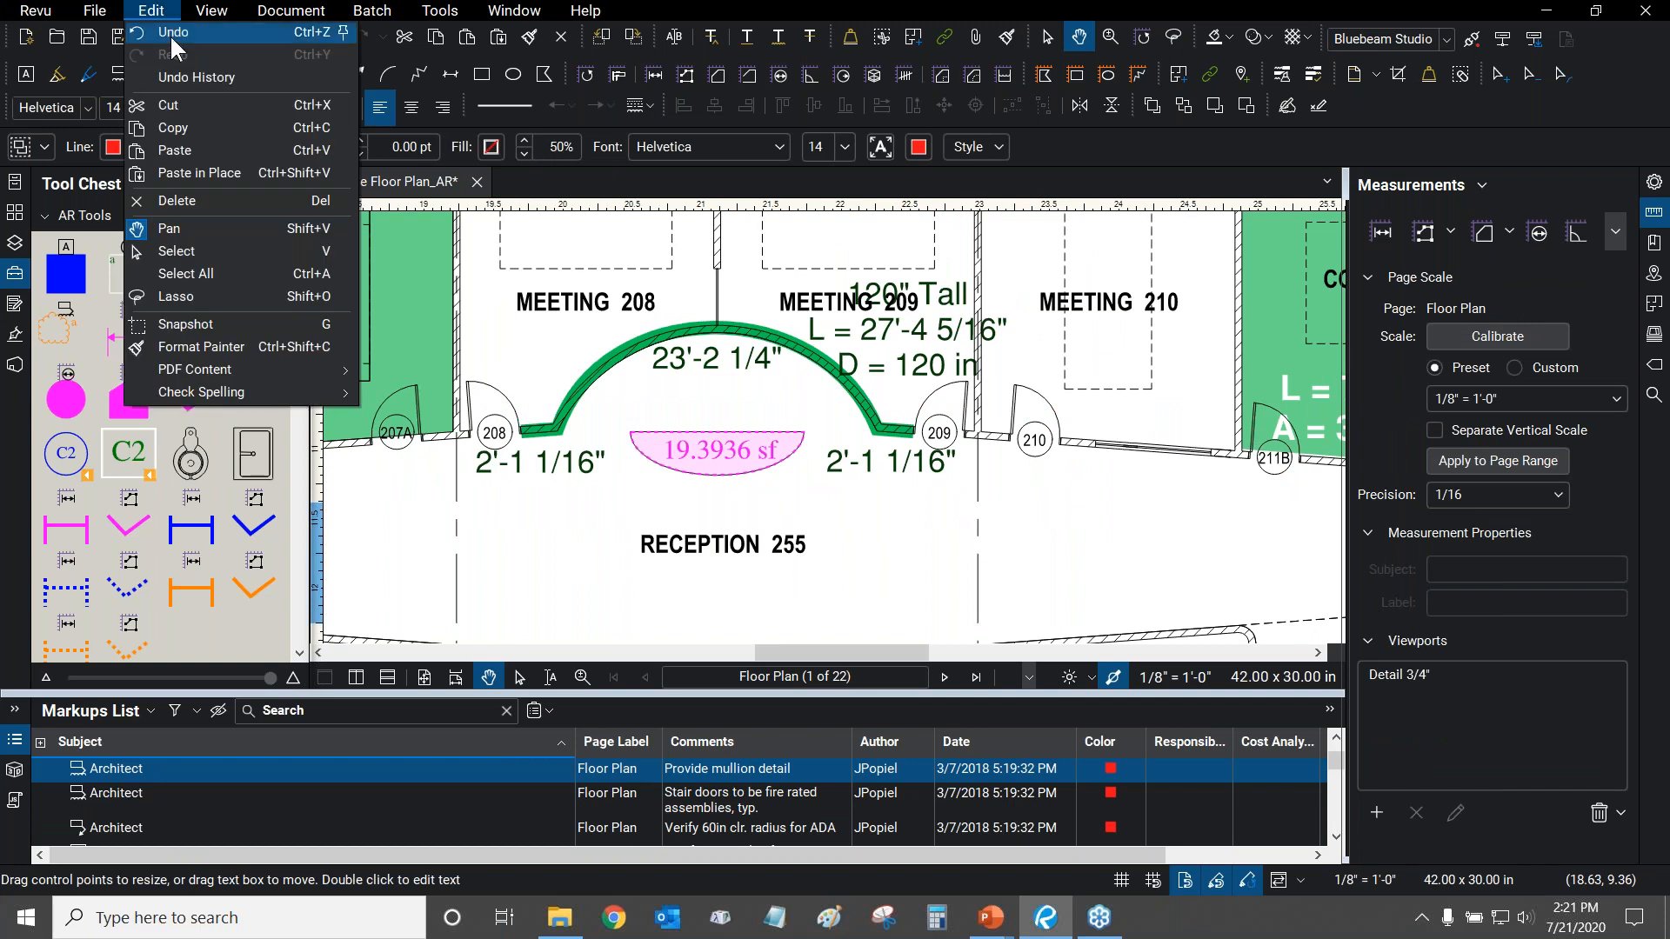
left_click(171, 33)
left_click(574, 529)
left_click_drag(692, 402, 659, 391)
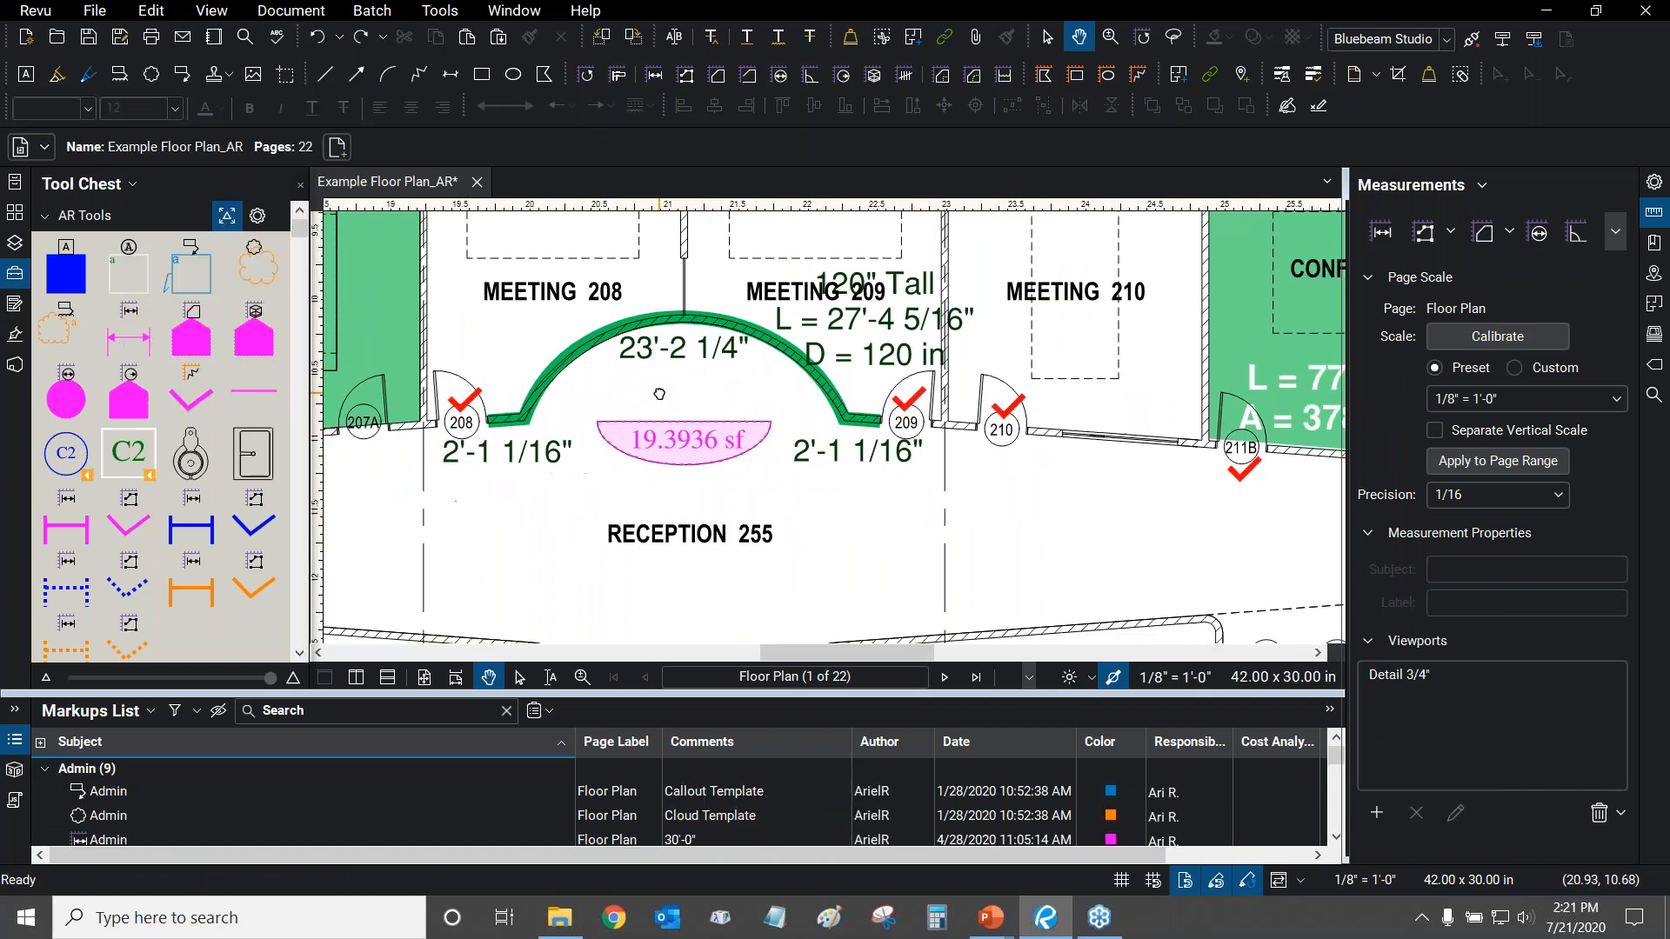
Apply Split All to the door count to break it into individual count measurements.
left_click(483, 418)
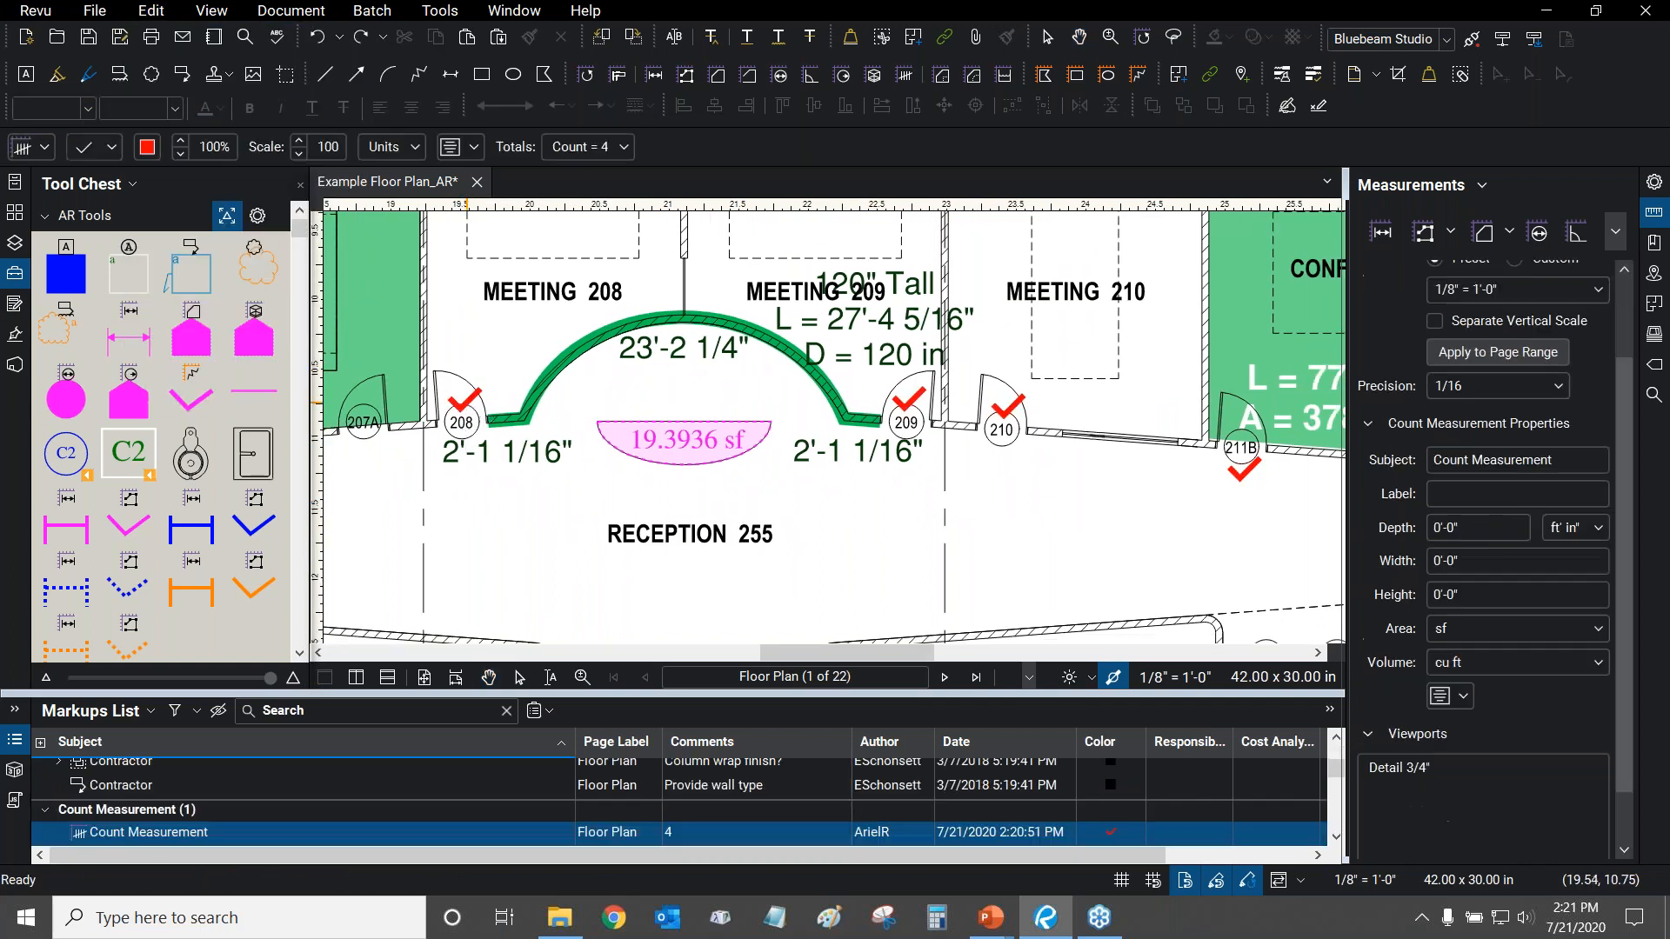
scroll(498, 407, "up", 2)
right_click(481, 396)
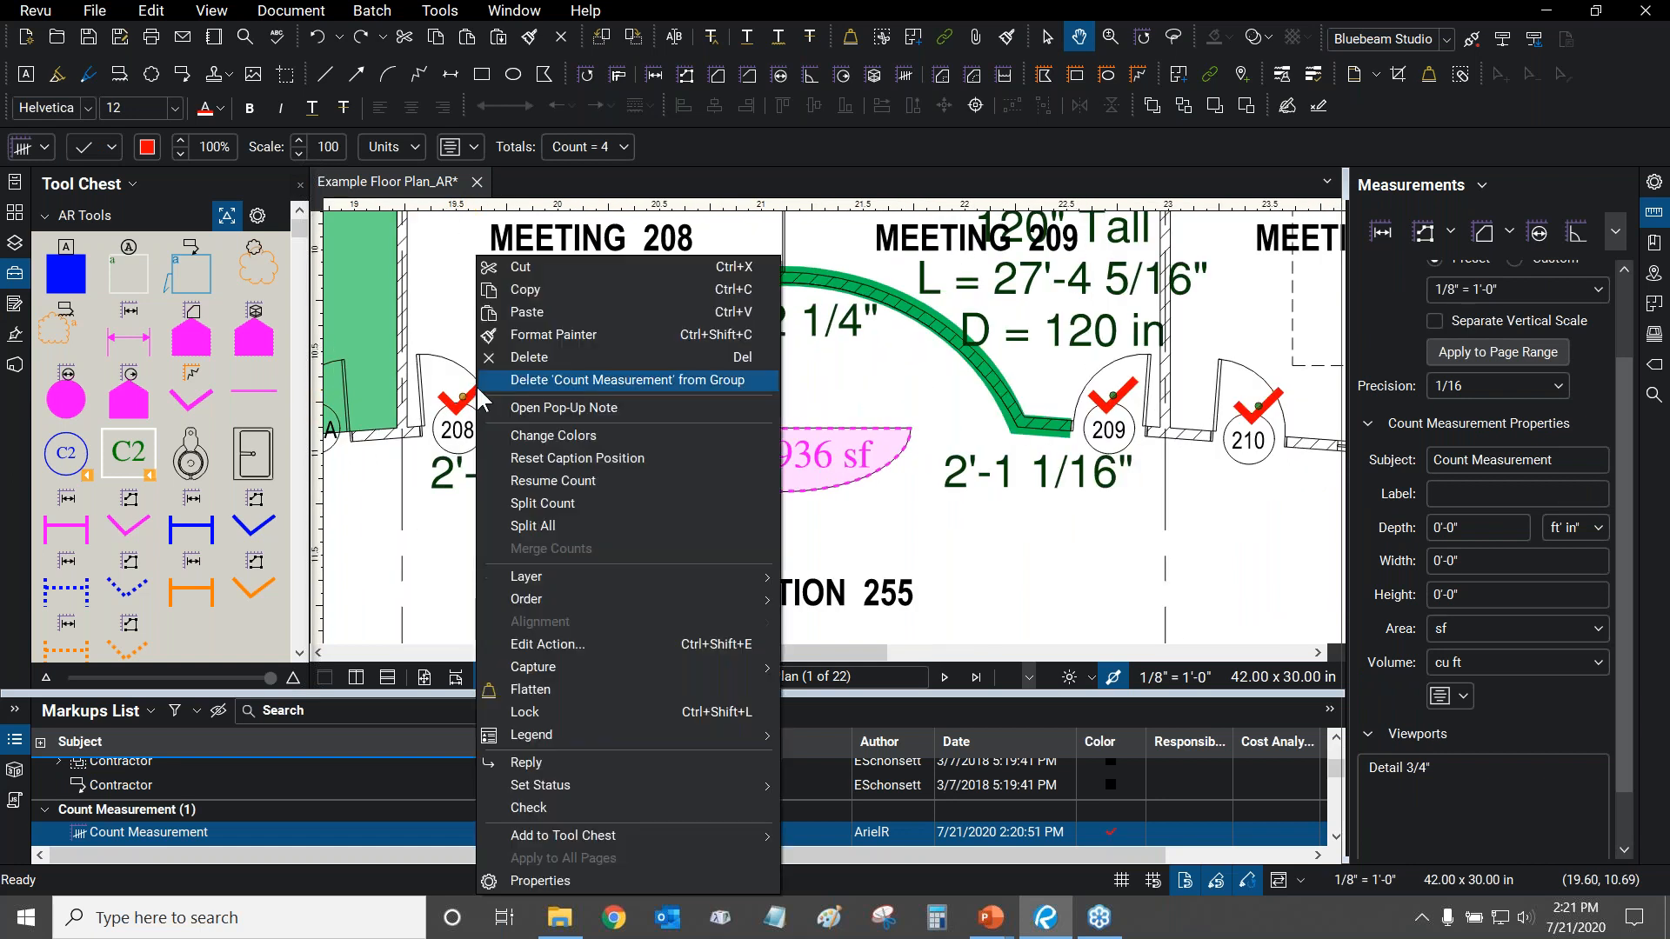
left_click(585, 526)
left_click_drag(944, 418, 795, 425)
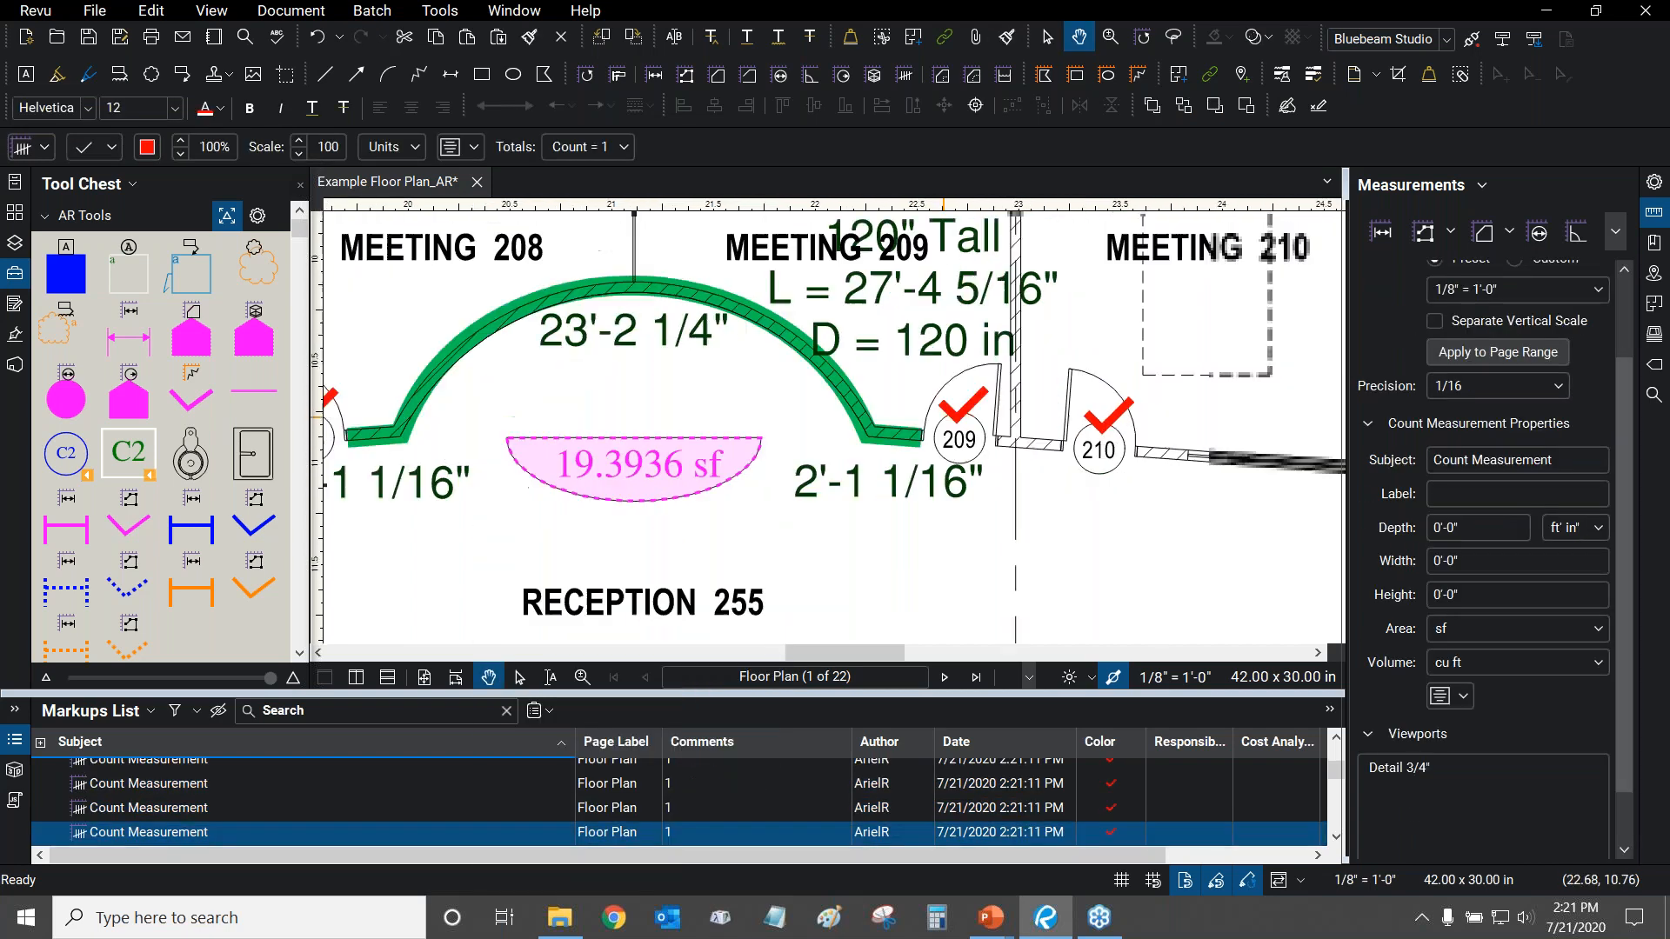
Inspect the individual counts at doors 209 and 210, and undo the Split All operation.
left_click(963, 403)
left_click(1108, 414)
scroll(1111, 424, "down", 1)
mouse_move(1160, 471)
left_mouse_down()
mouse_move(950, 471)
mouse_move(1109, 494)
left_mouse_up()
left_click(1158, 474)
left_click(955, 493)
left_click(151, 12)
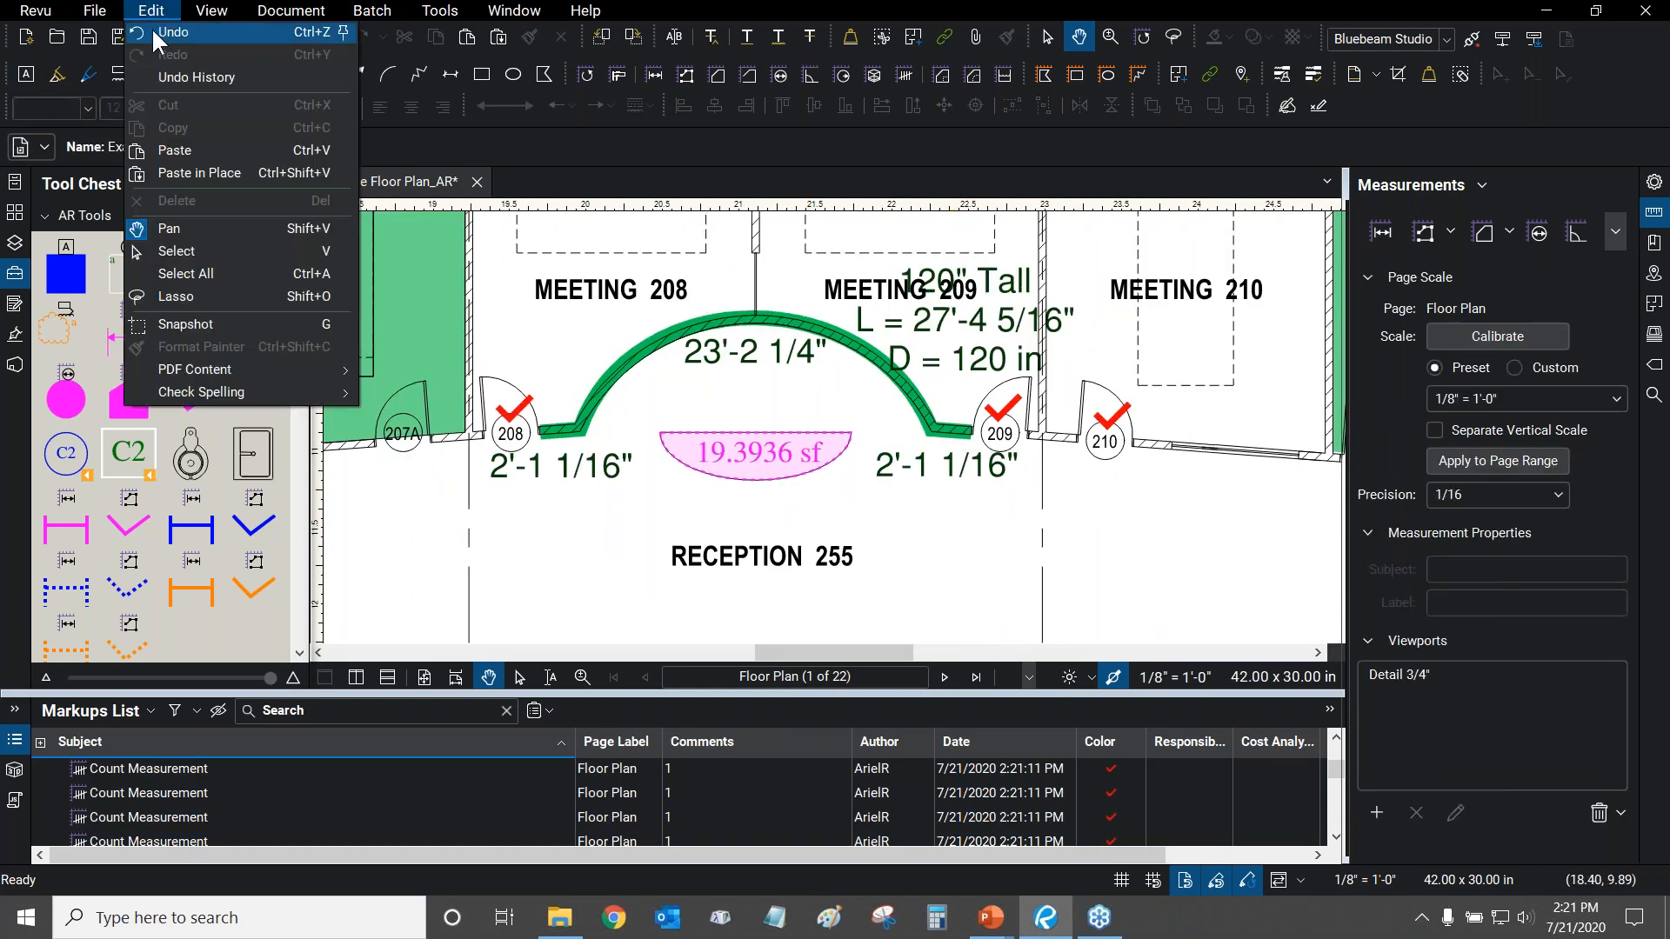
left_click(151, 30)
Split the door 208 mark off the door count into a separate count measurement.
scroll(670, 439, "up", 1)
left_click(465, 406)
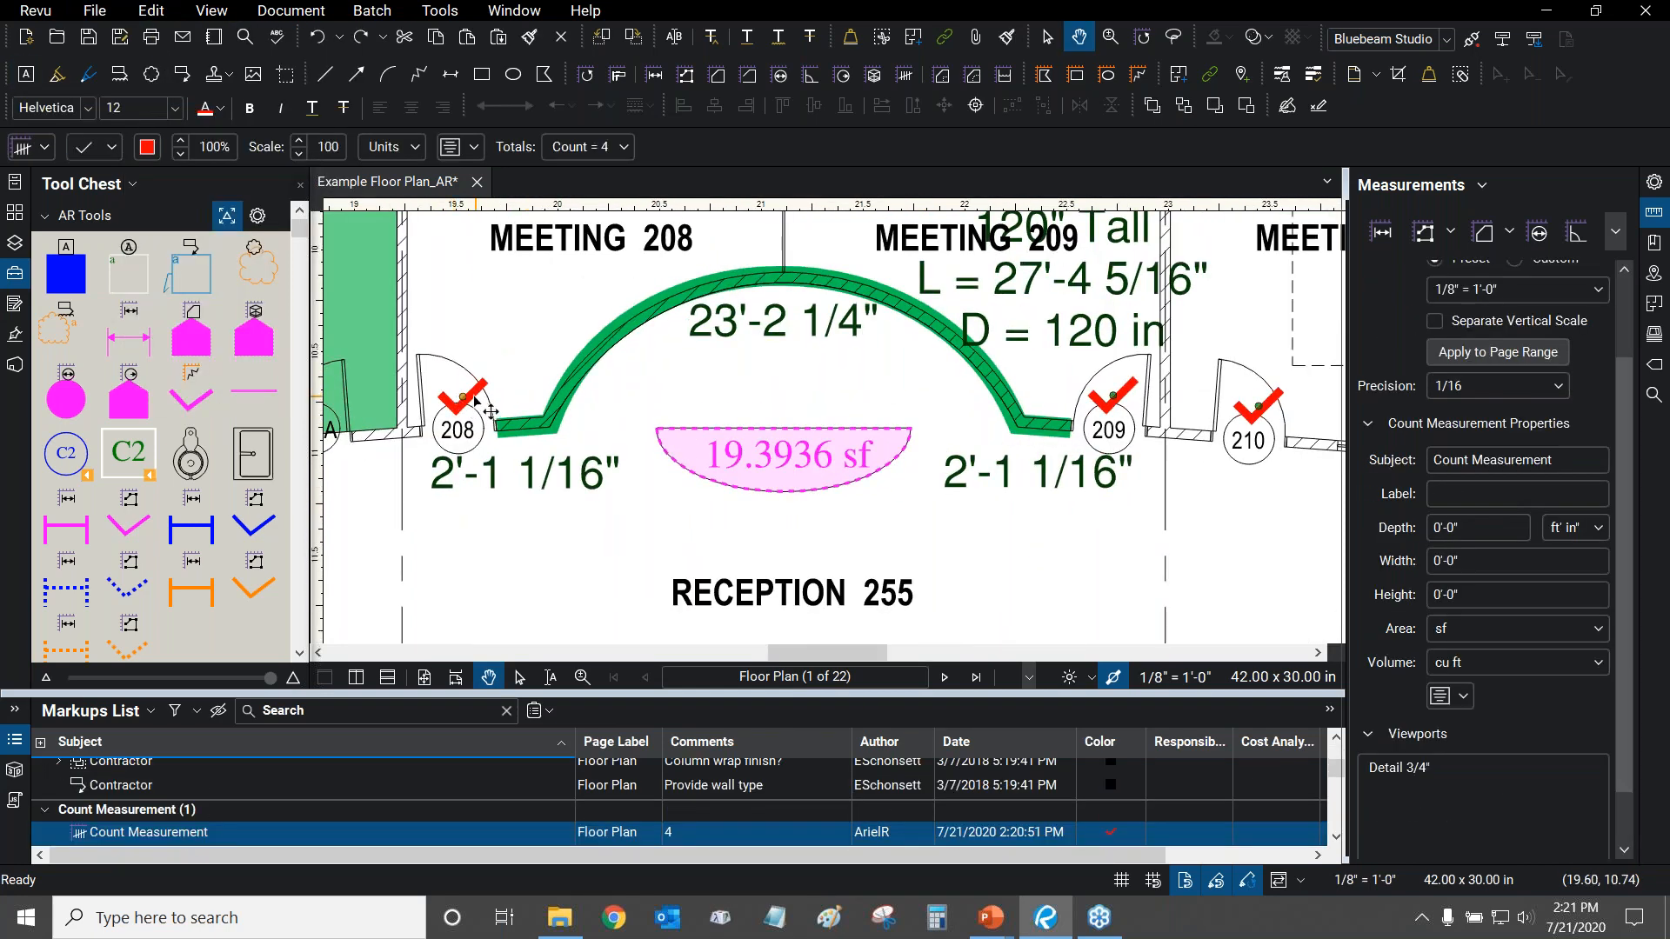
right_click(481, 407)
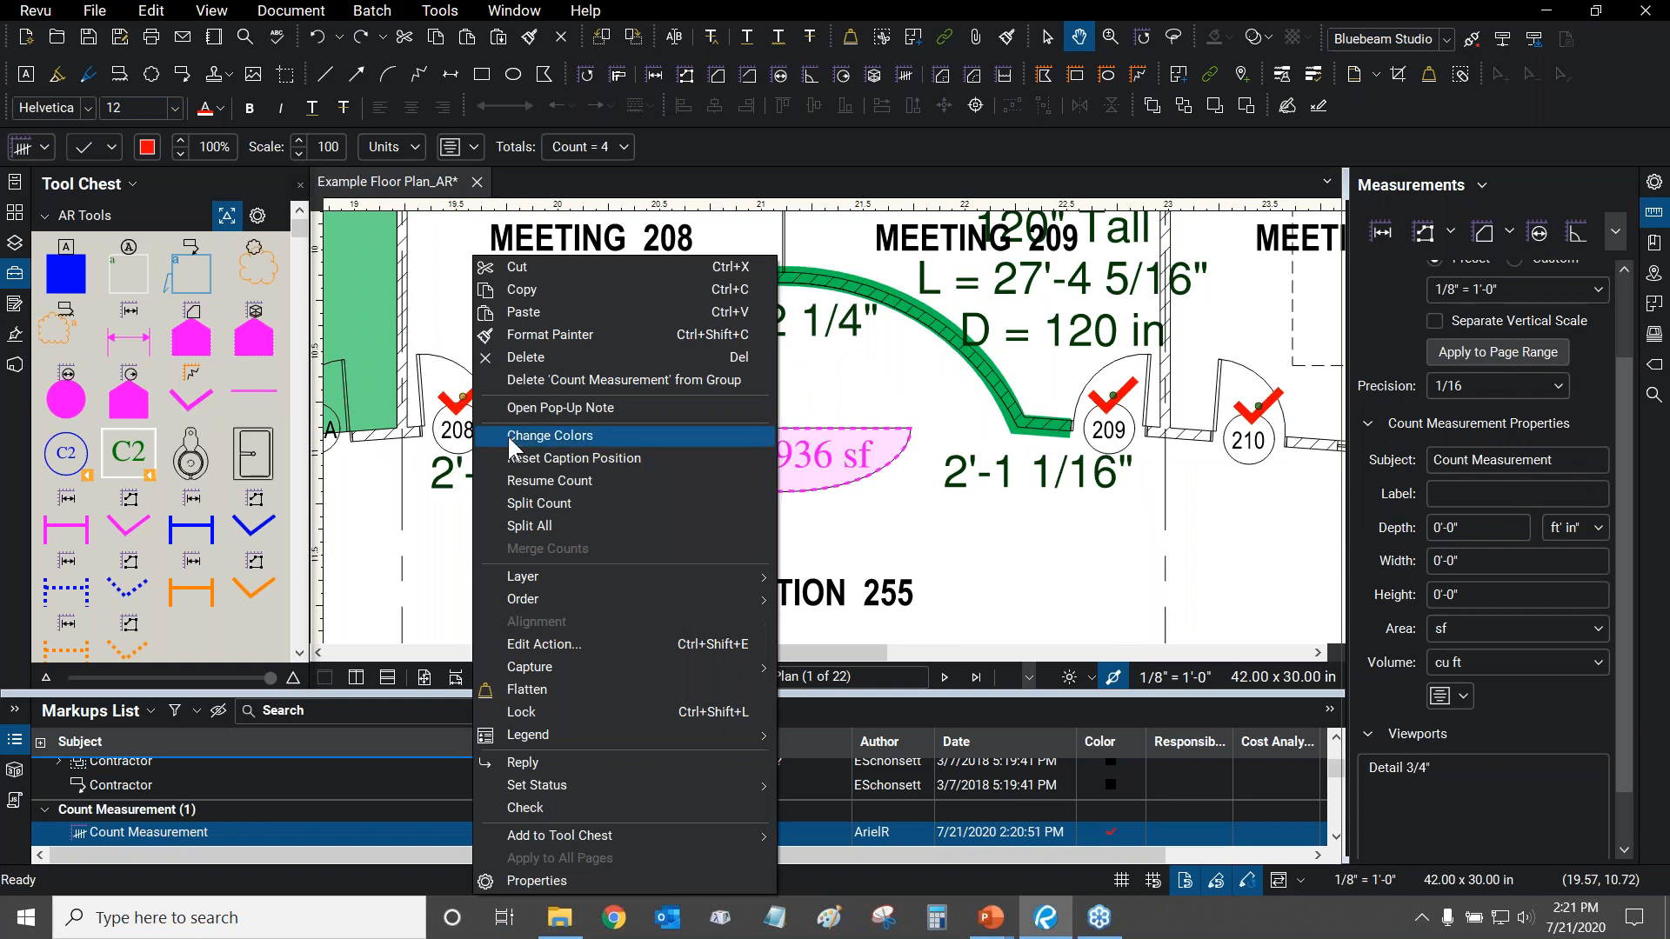
left_click(570, 506)
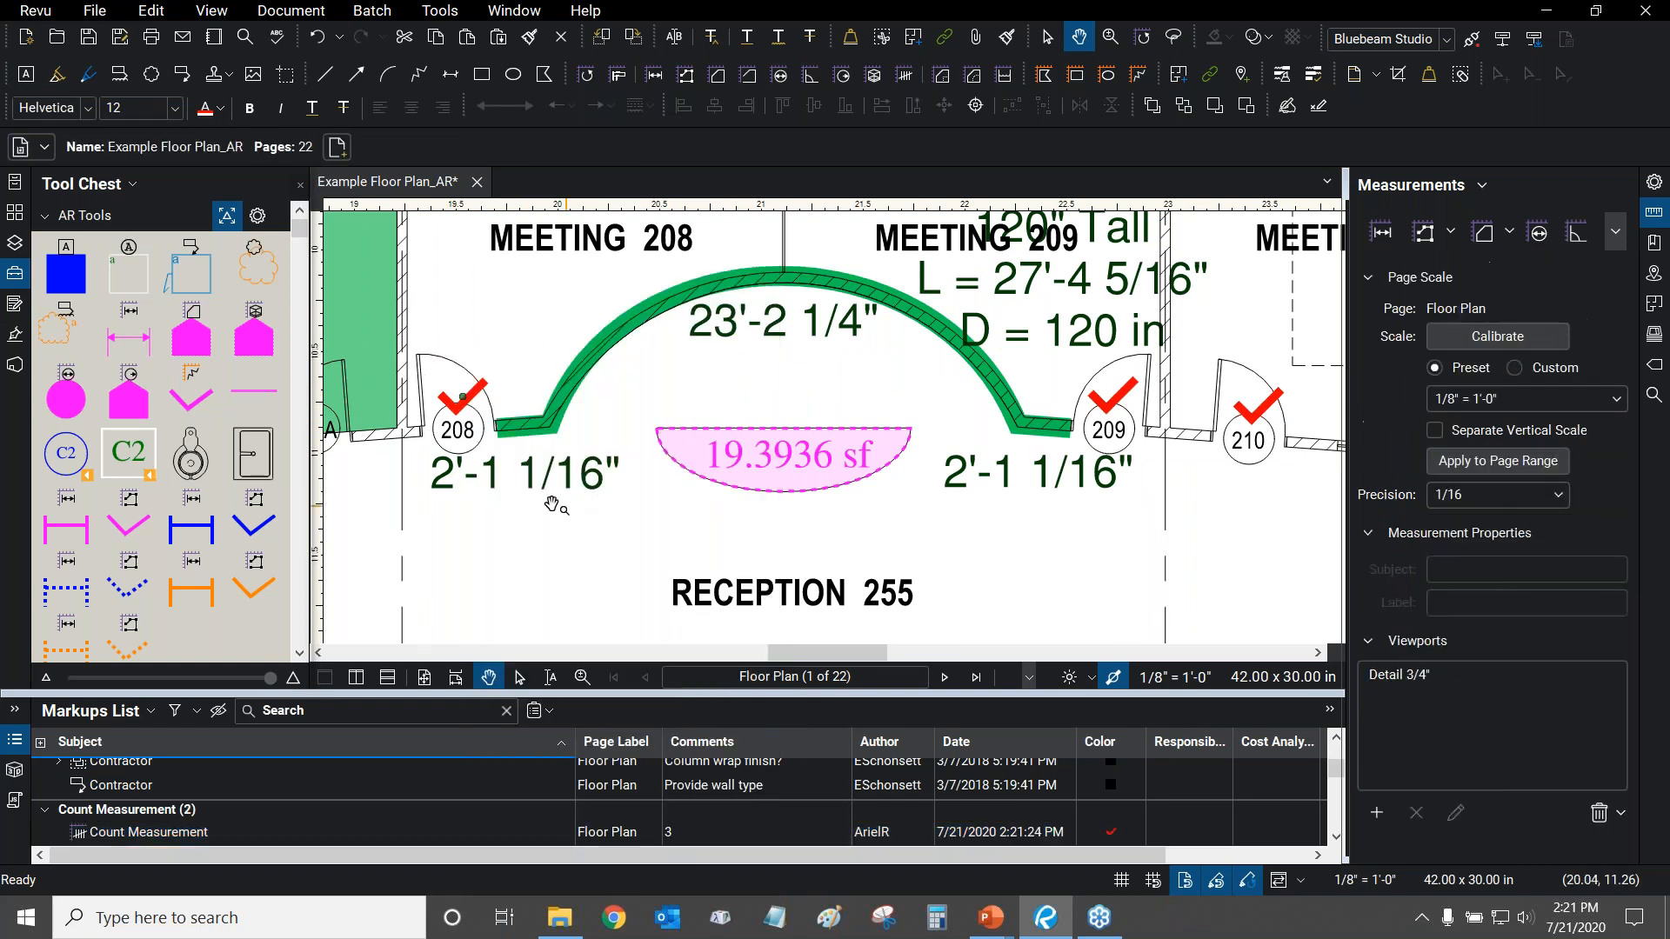
Compare the separate count at door 208 with the remaining count at doors 209, 210 and 211B.
left_click(470, 400)
left_click_drag(1175, 376, 734, 332)
left_click(833, 367)
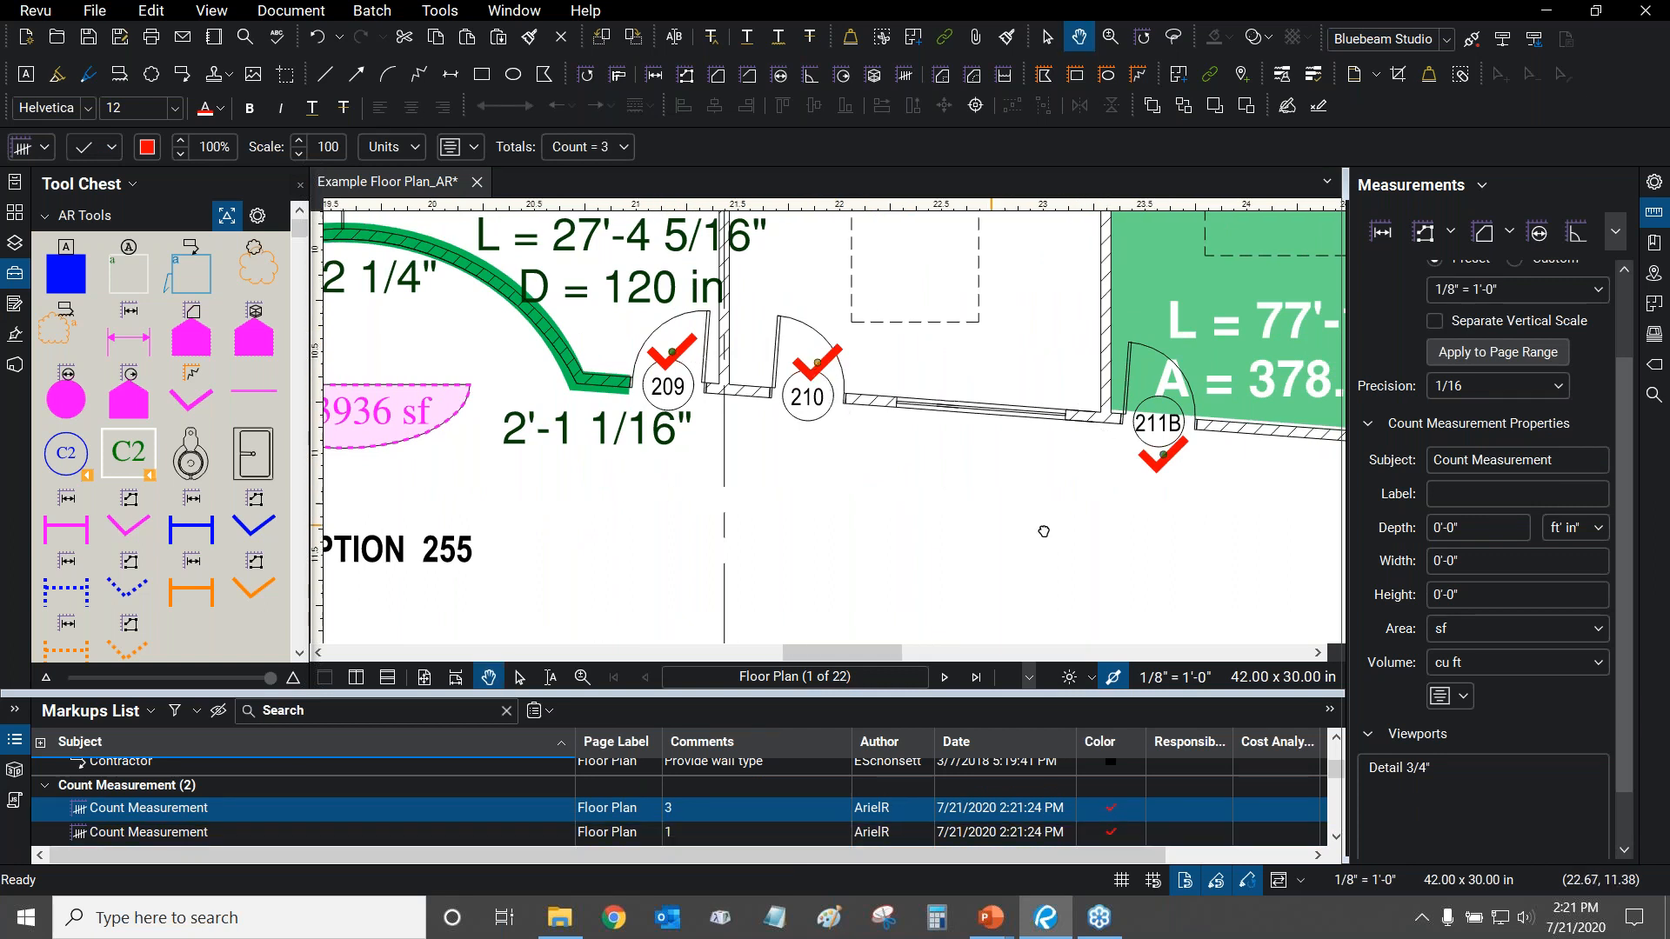
left_click_drag(678, 452, 1075, 496)
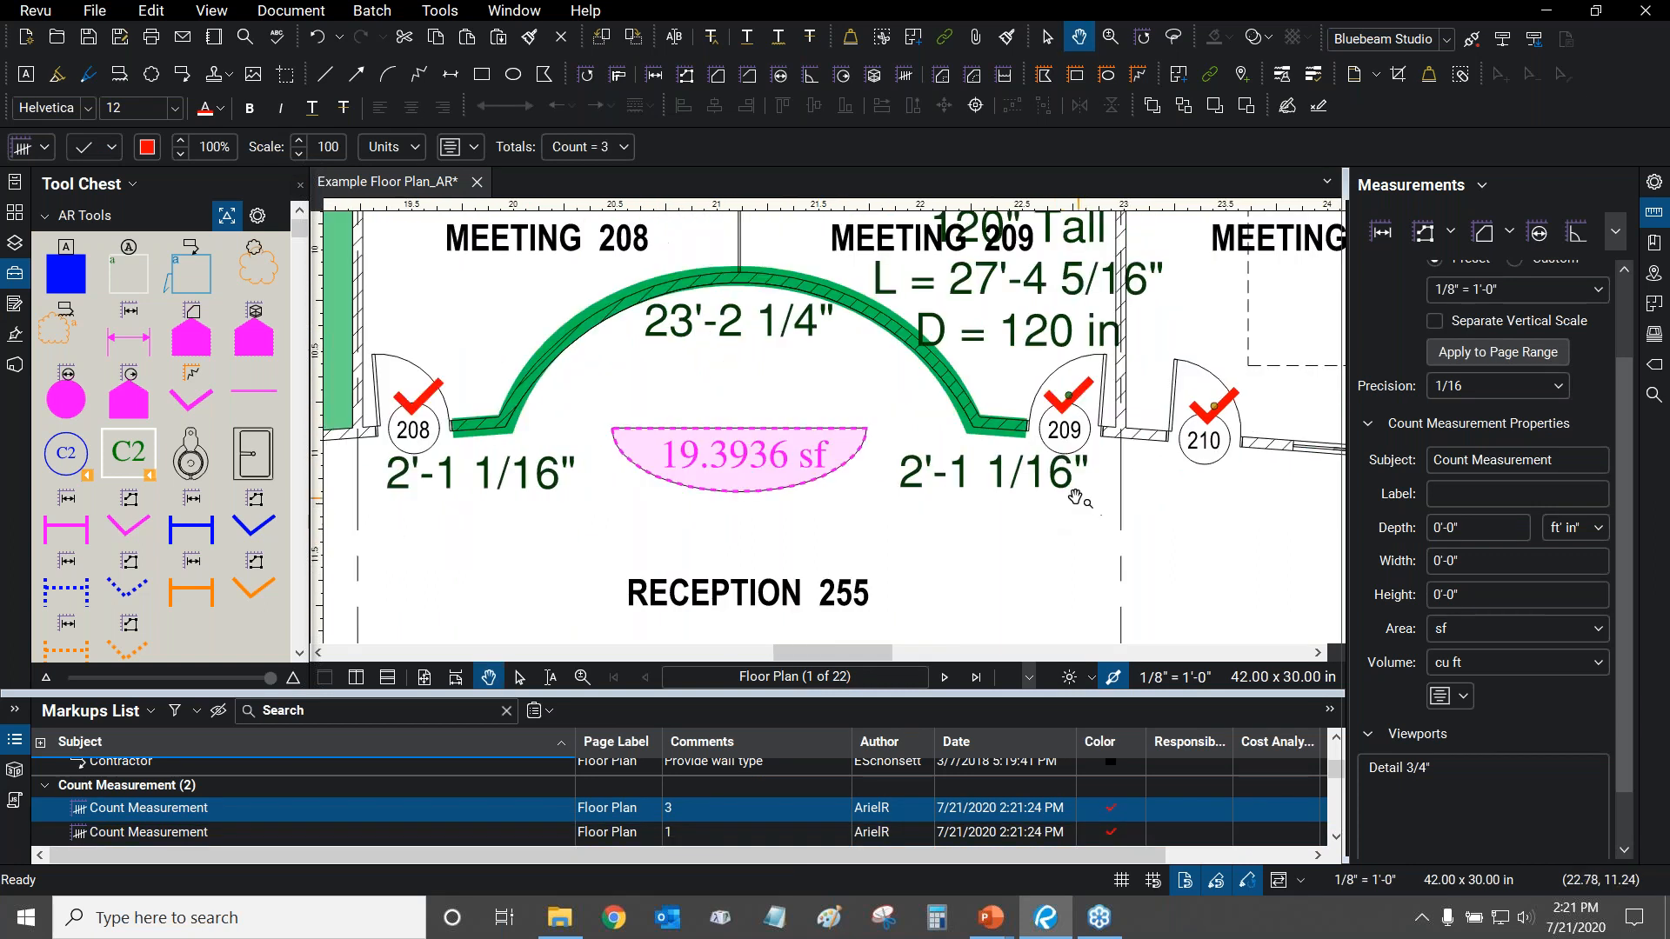
left_click(163, 30)
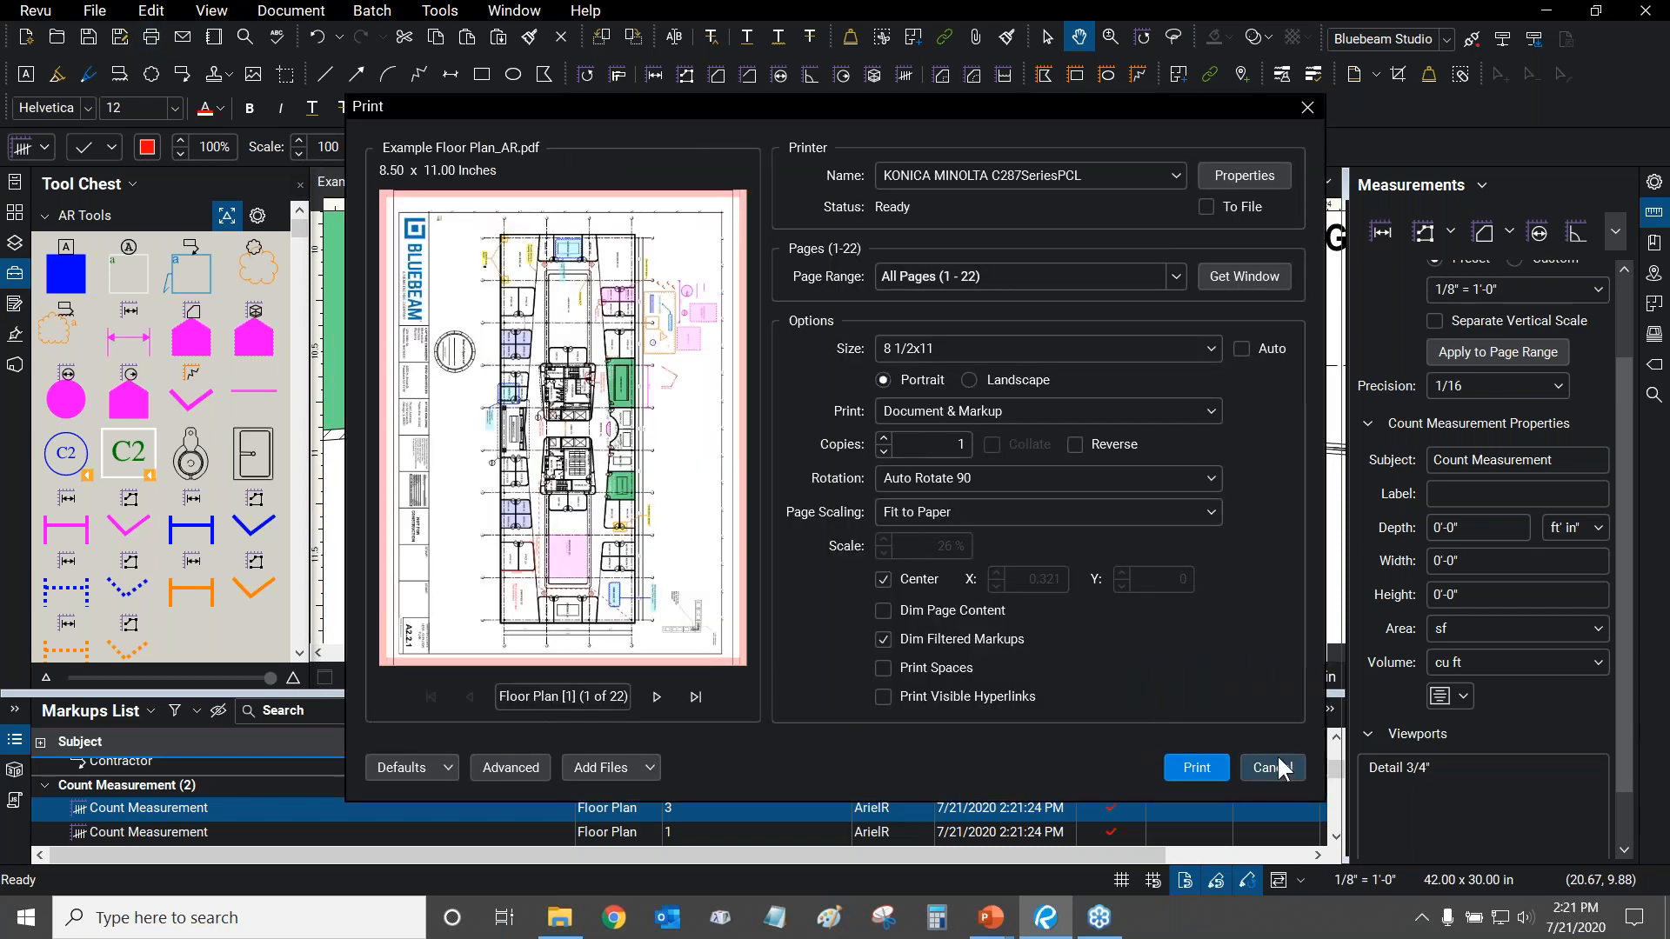
Close the print dialog without printing and undo the door 208 split from the door count.
left_click(1264, 759)
left_click(151, 10)
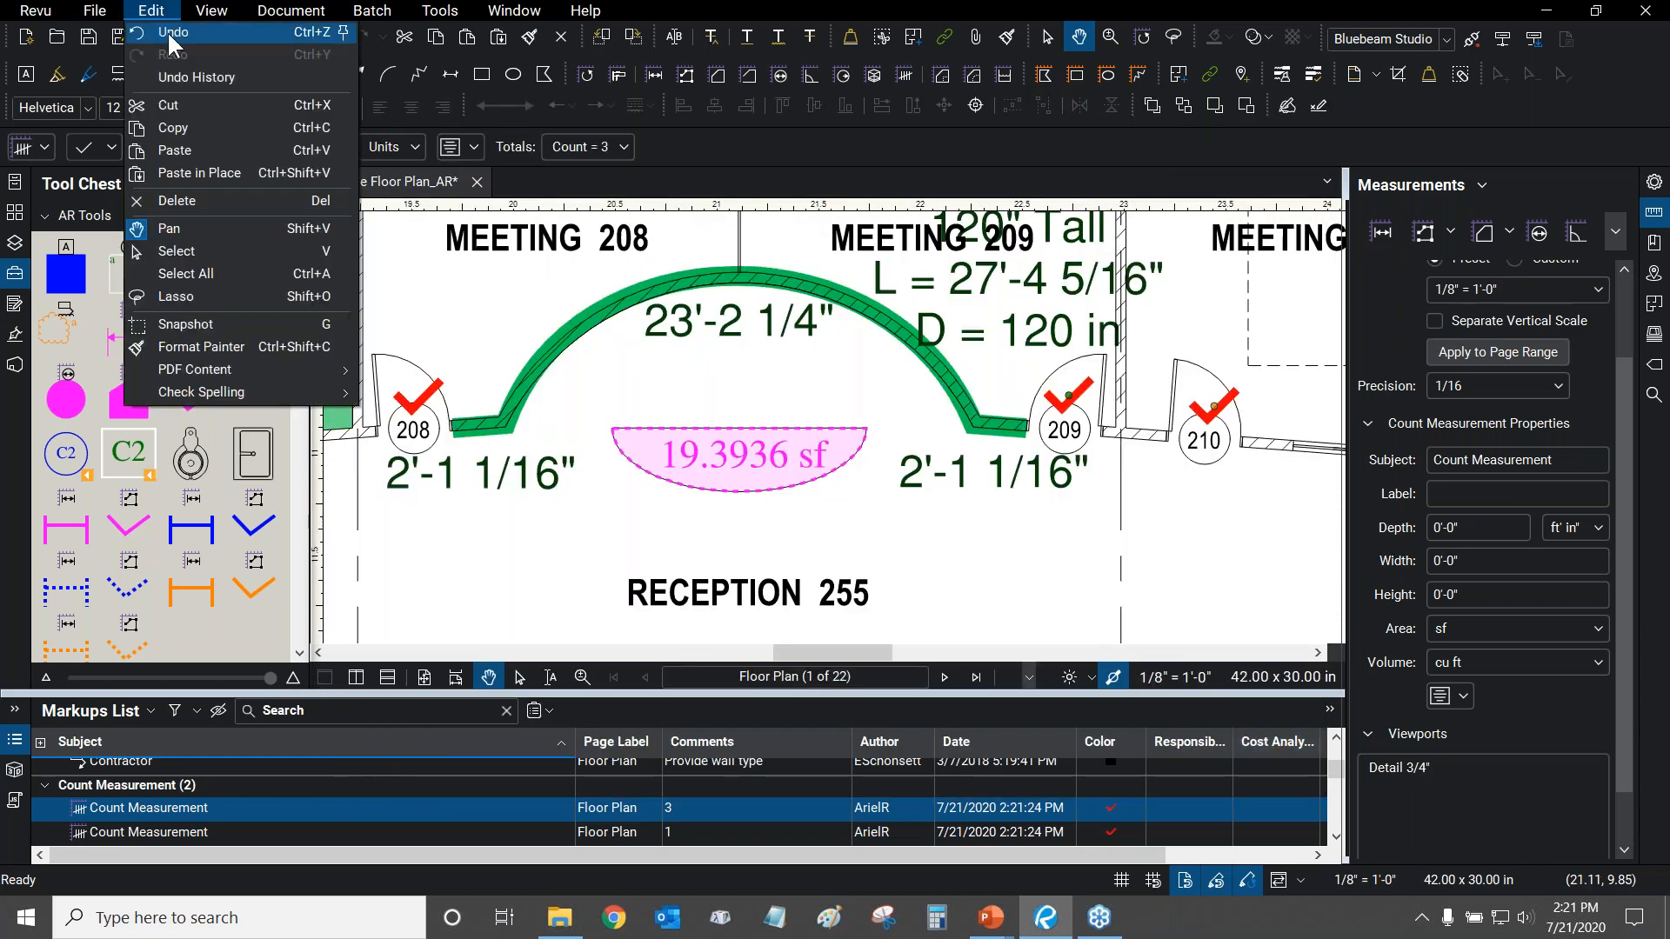
left_click(171, 38)
Split the door 210 mark off the door count into a separate count measurement.
left_click_drag(1277, 576, 955, 504)
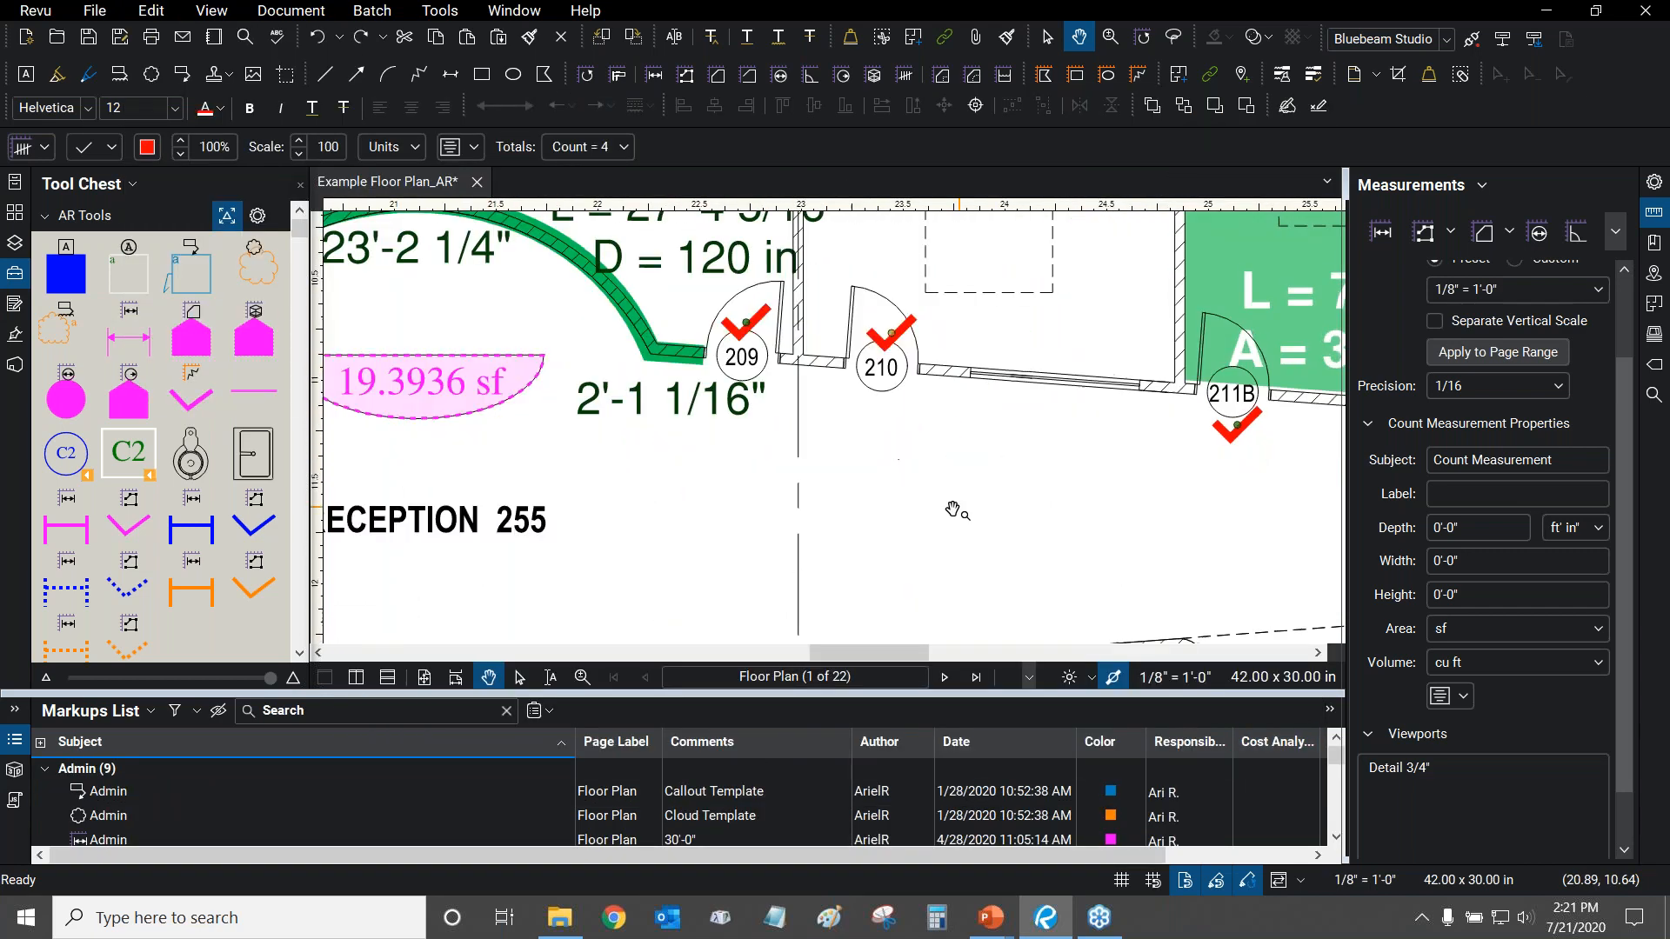
left_click(902, 333)
left_click_drag(903, 333, 869, 351)
right_click(869, 352)
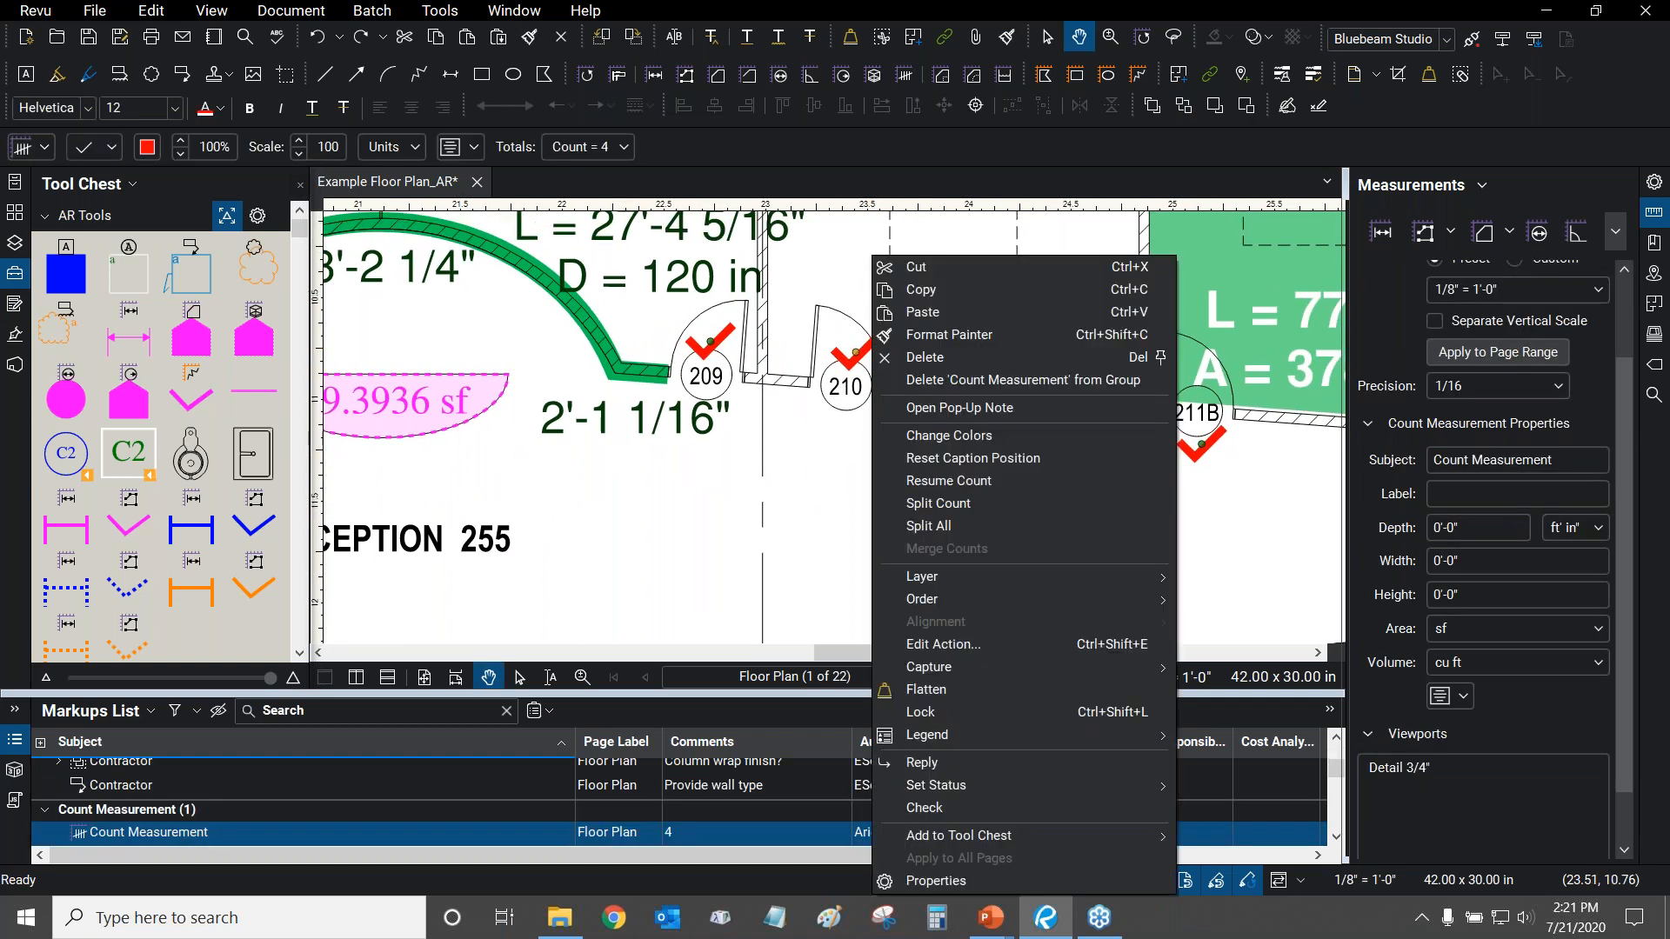
left_click(970, 503)
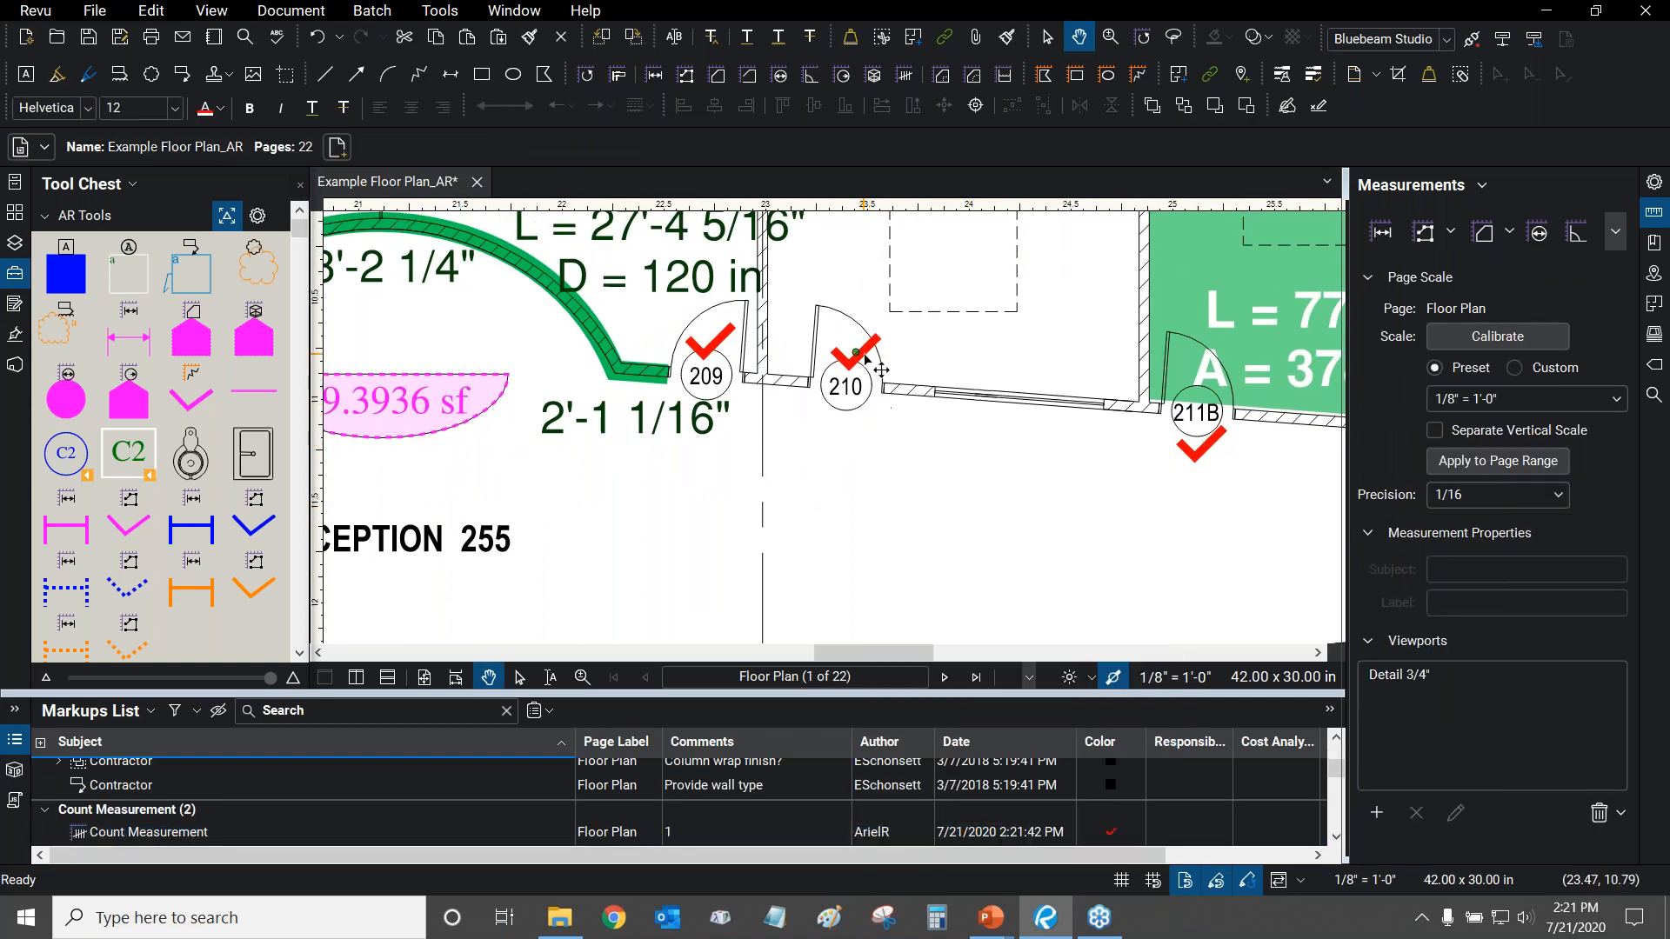
Inspect the remaining count at doors 208, 209 and 211B, and undo the door 210 split.
left_click(1204, 454)
scroll(957, 433, "down", 5)
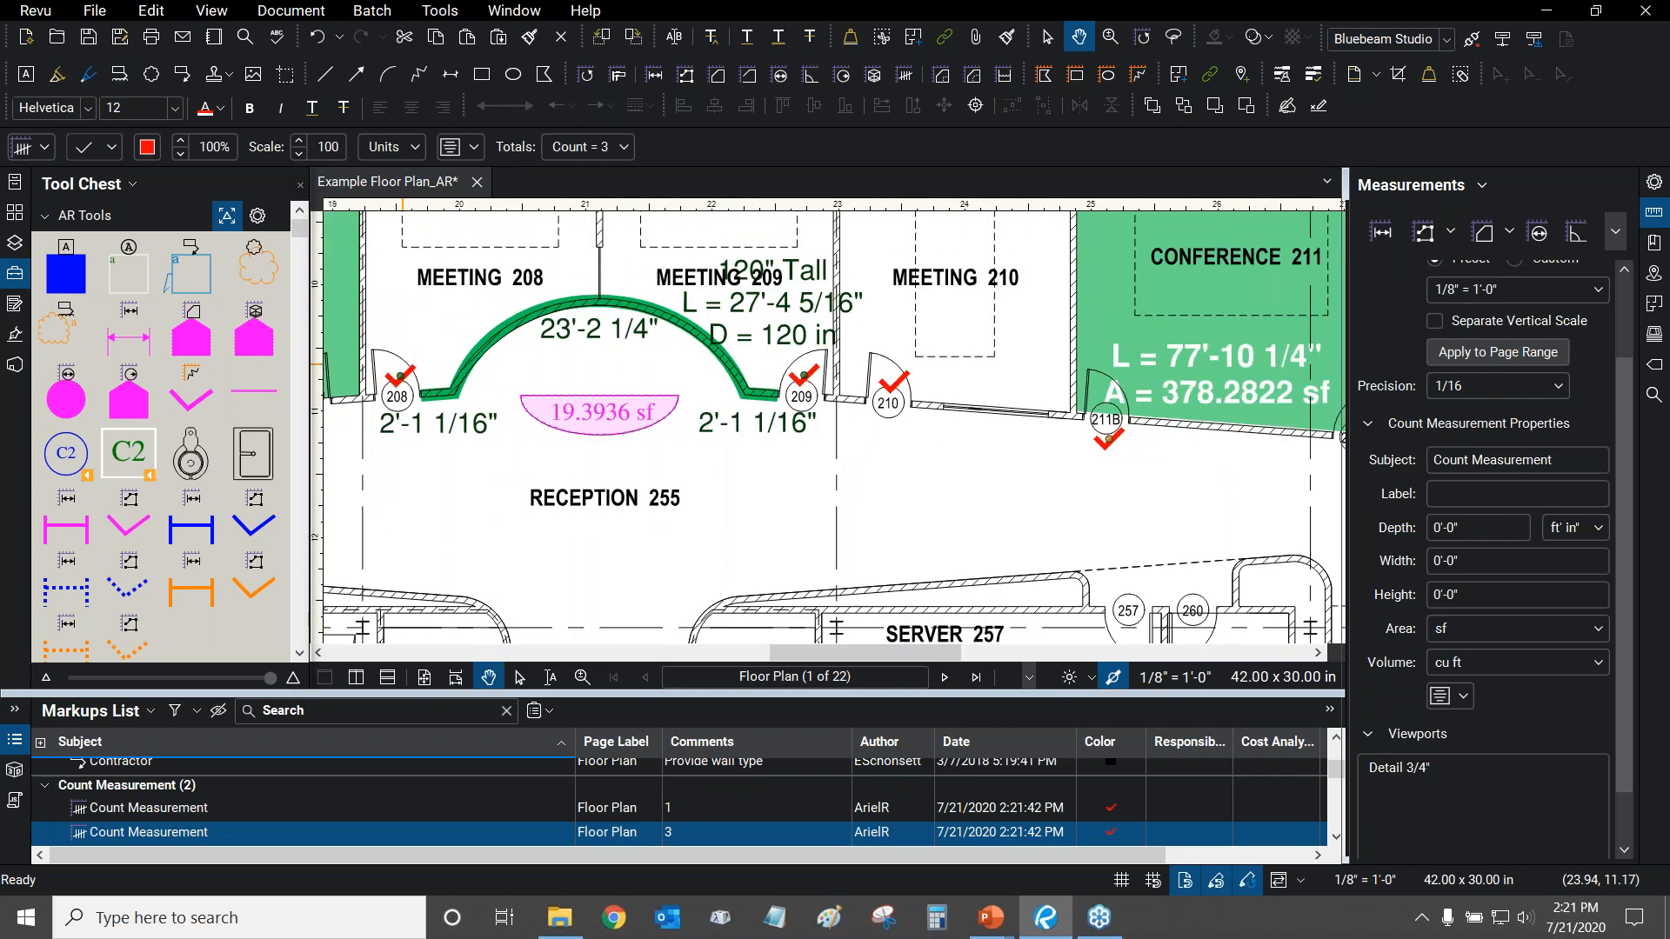
scroll(915, 446, "up", 3)
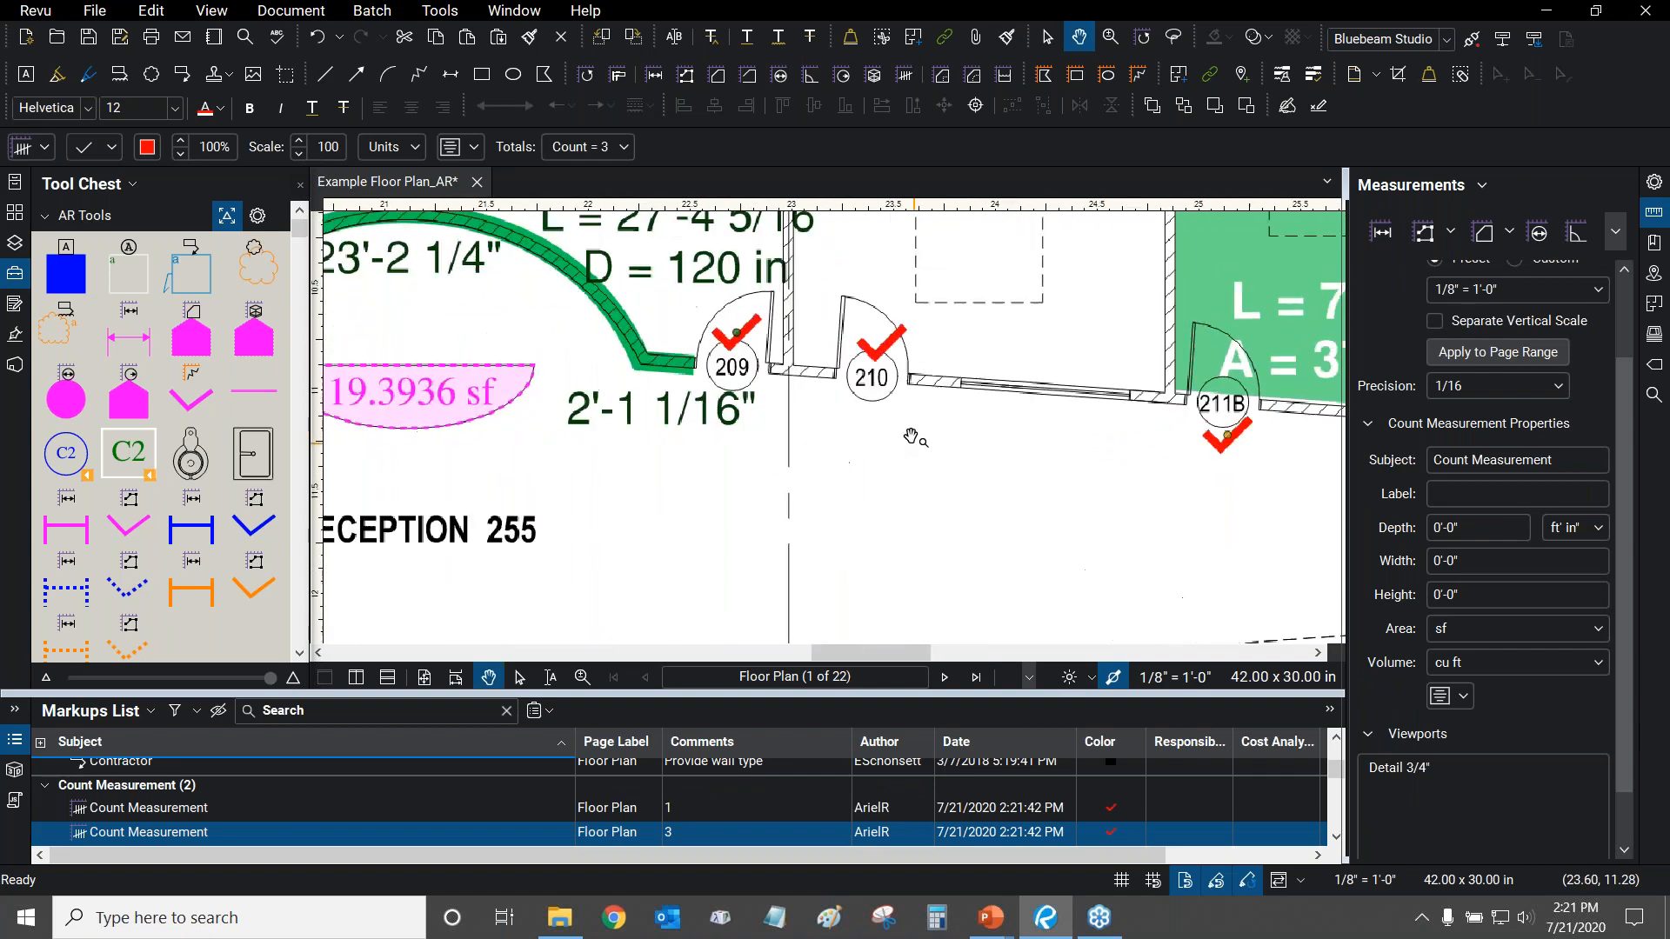
left_click(152, 12)
left_click(165, 32)
Reset the caption position of the door count.
left_click(885, 361)
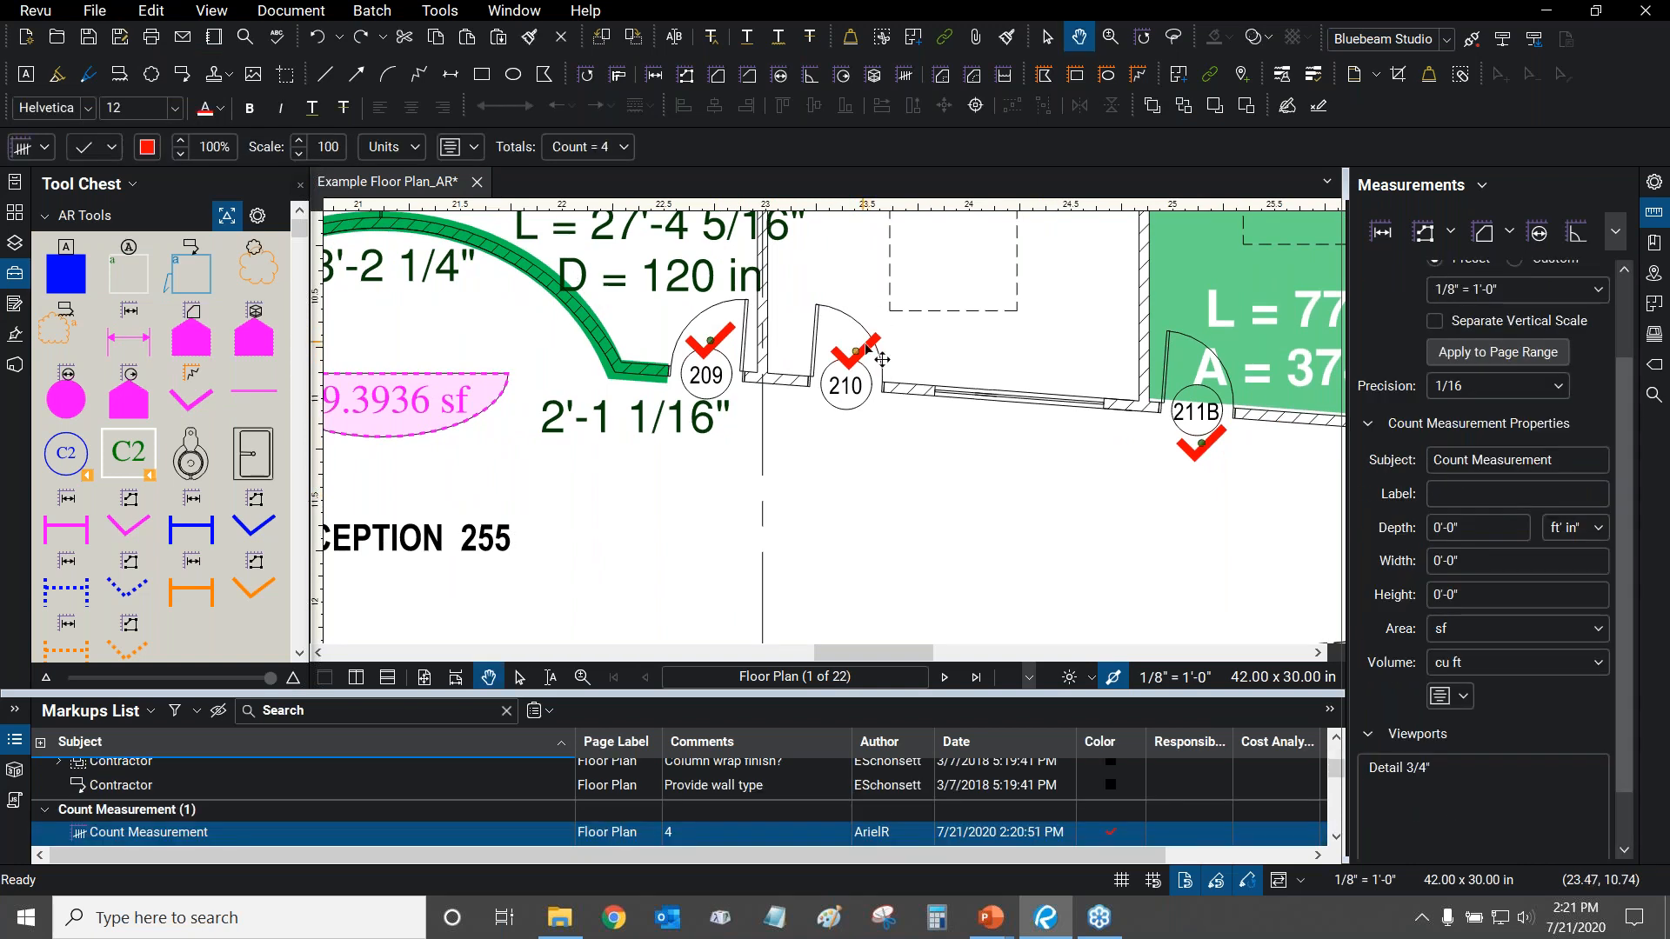
right_click(868, 355)
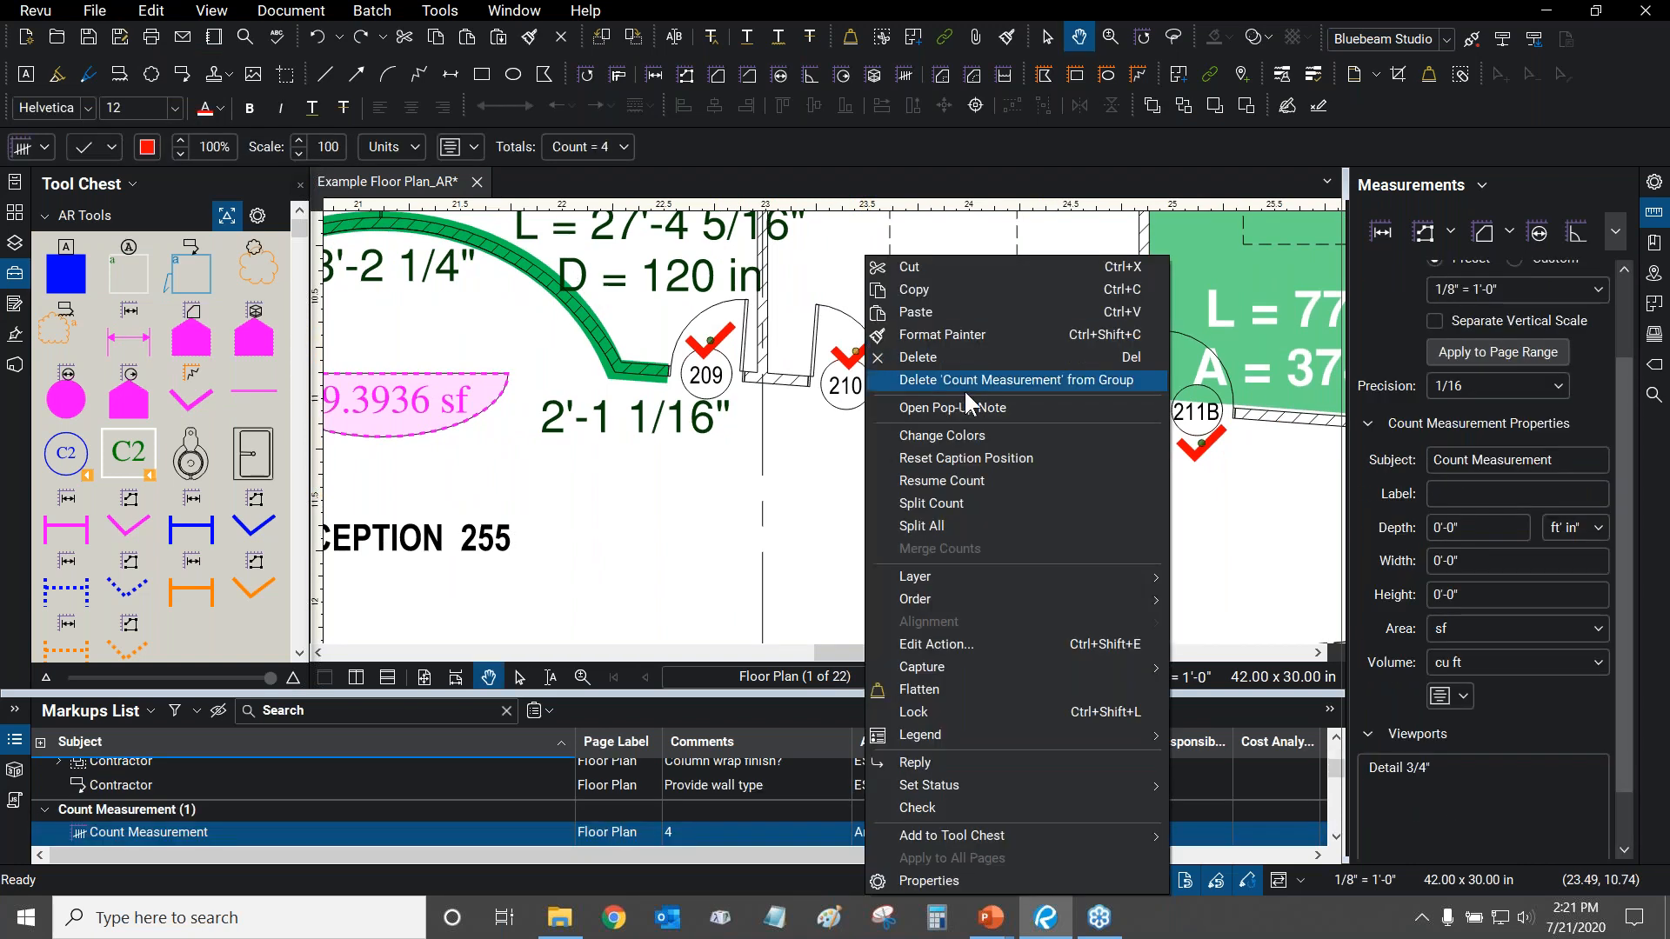
left_click(979, 462)
left_click_drag(921, 391, 1014, 401)
scroll(1013, 401, "down", 2)
scroll(967, 357, "up", 3)
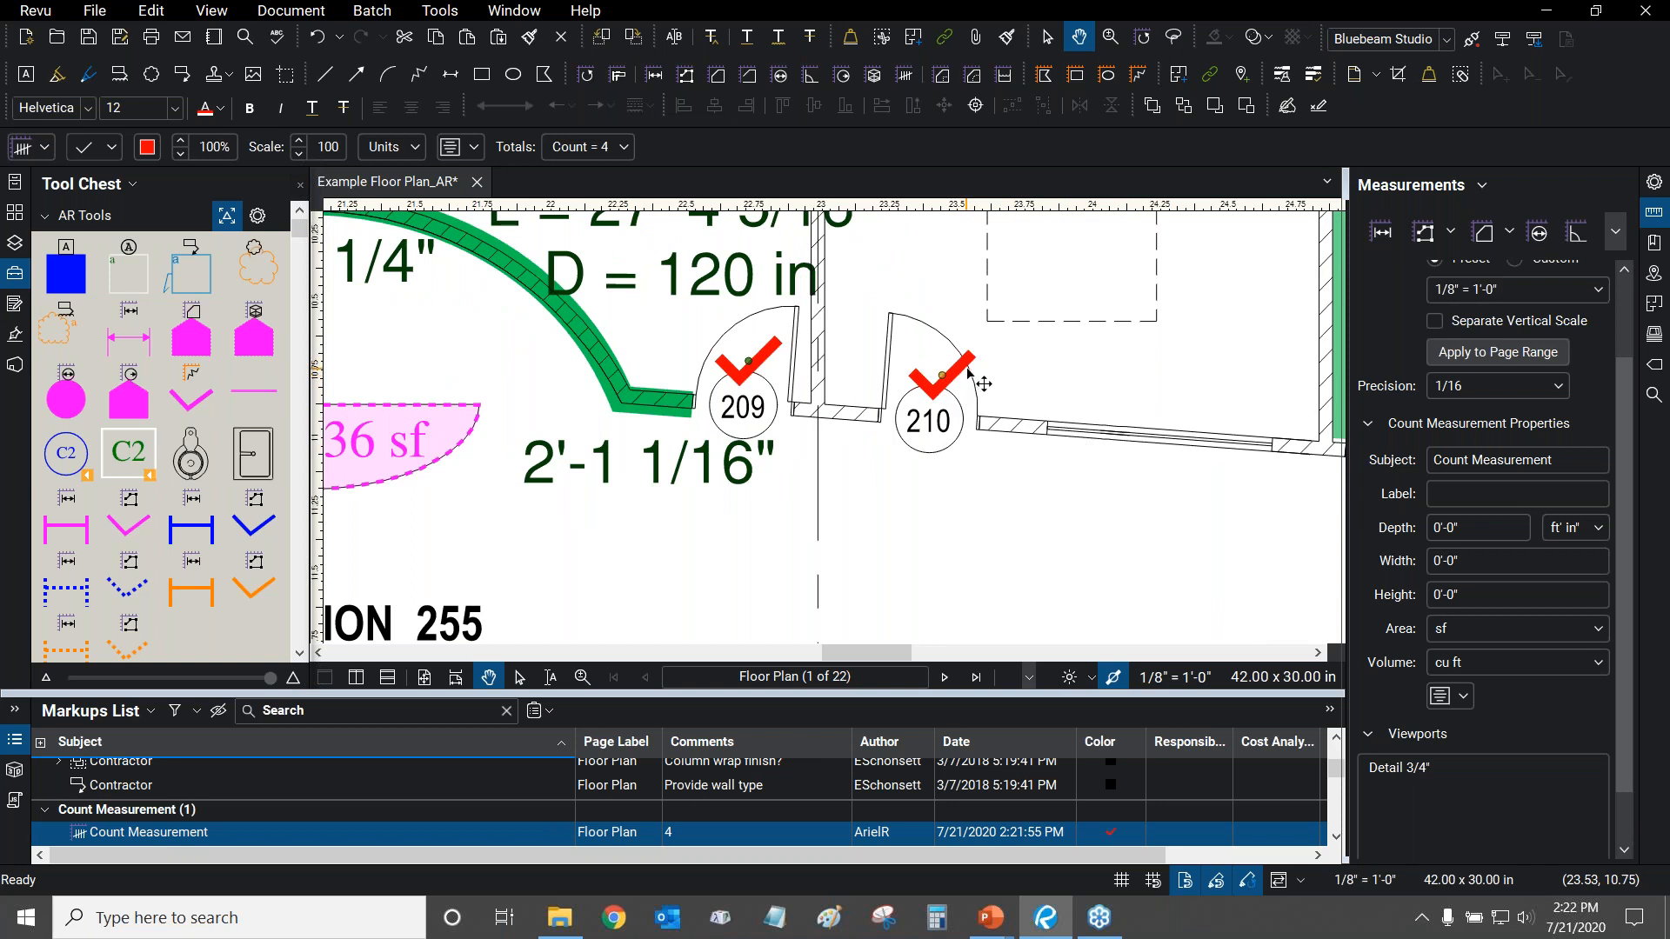
right_click(968, 369)
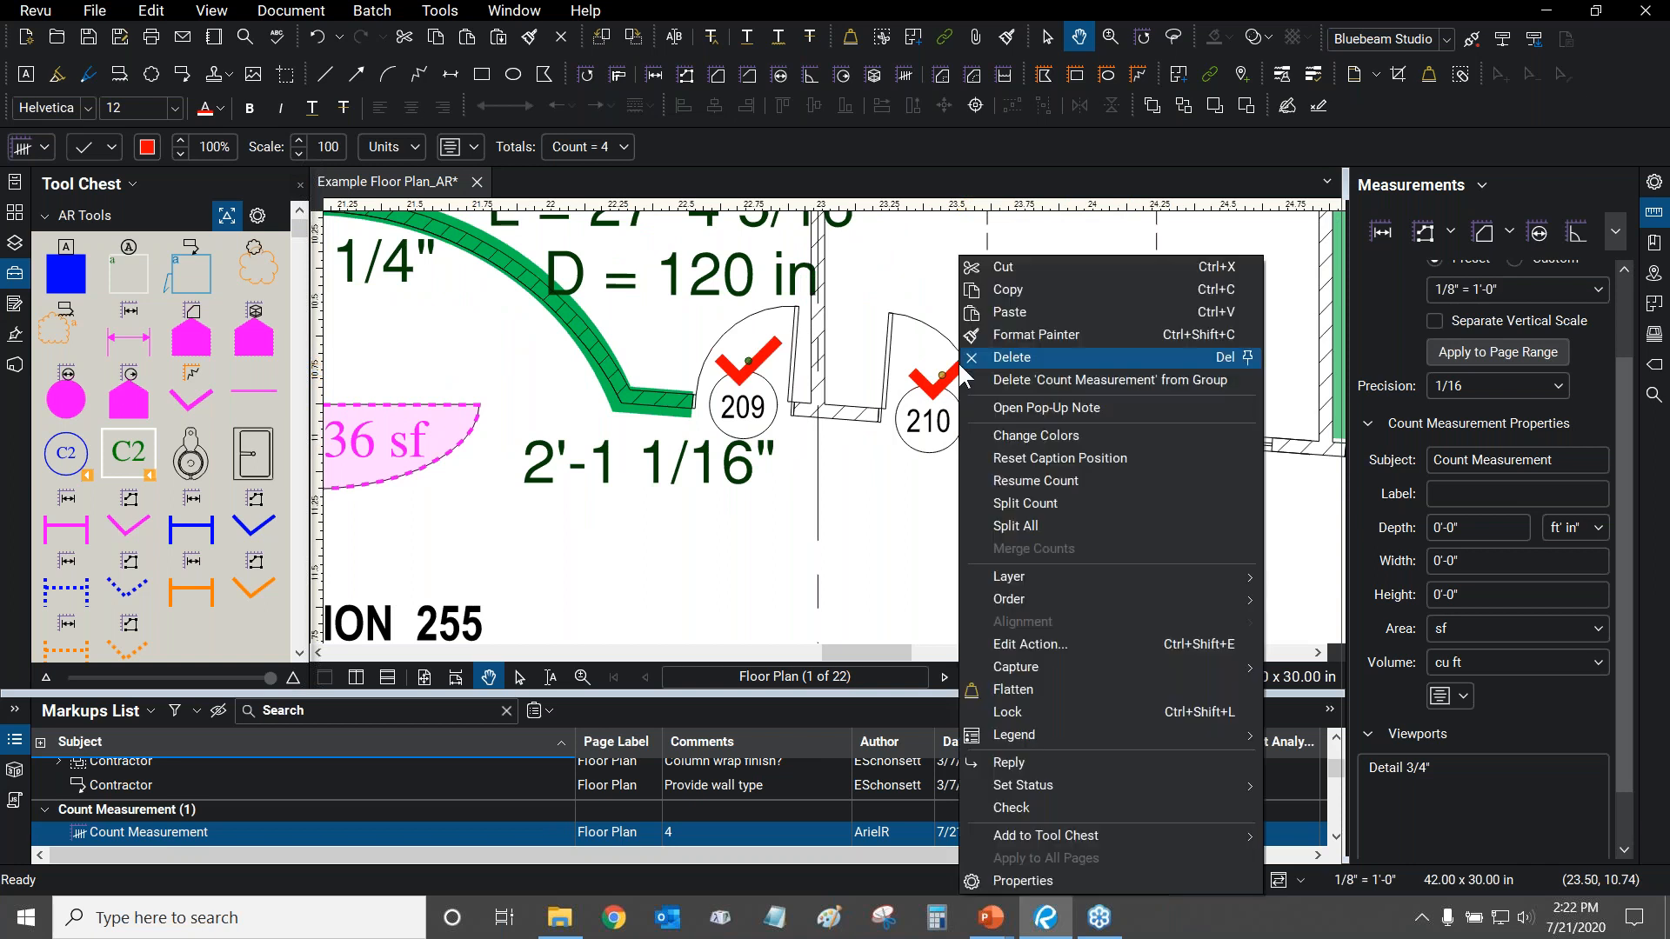
left_click(1035, 17)
left_click_drag(1632, 537, 1641, 451)
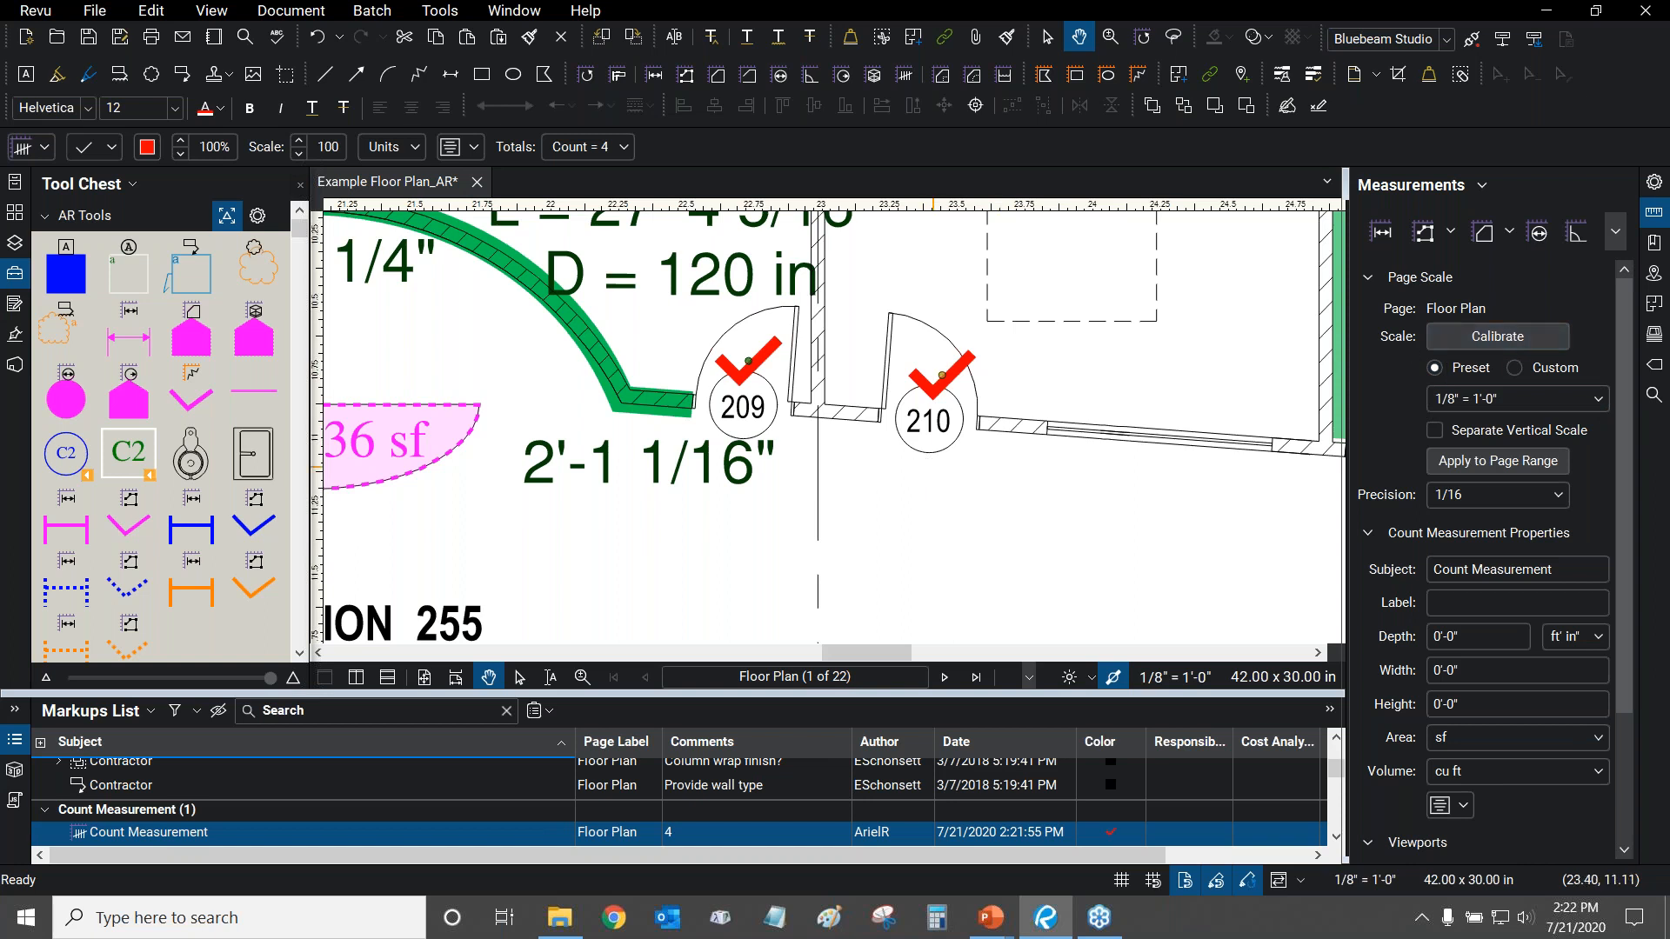
left_click_drag(940, 468, 970, 437)
left_click(964, 481)
left_click_drag(857, 461, 1070, 476)
scroll(1070, 479, "down", 3)
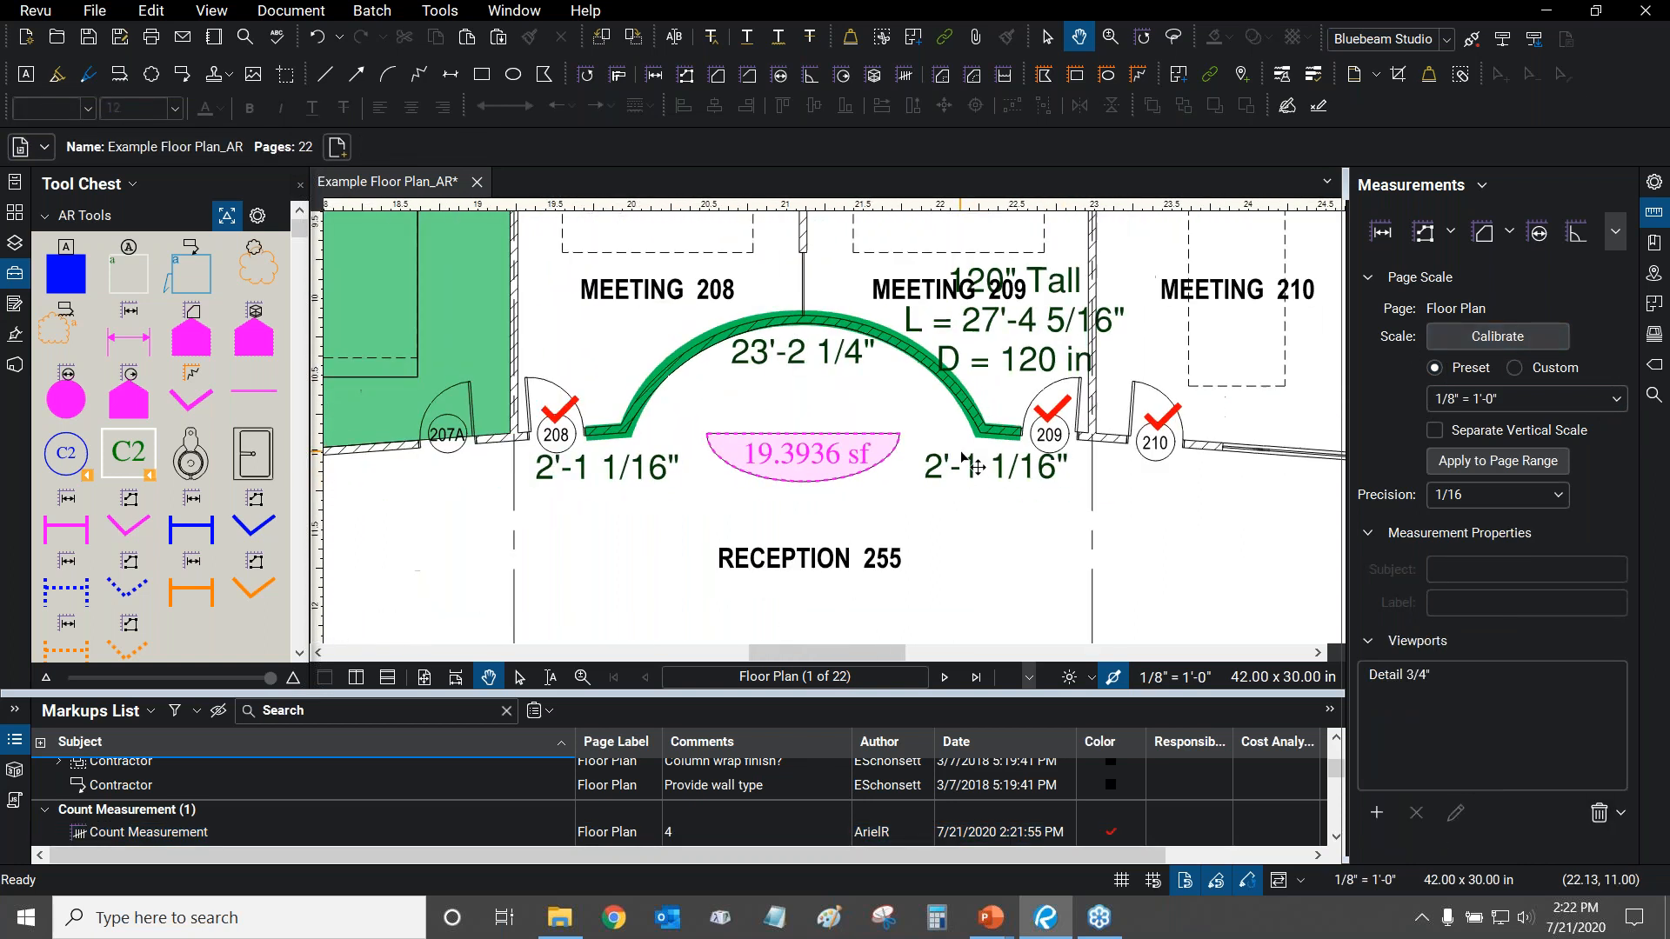
Open the door count's properties and change its symbol from a checkmark to a triangle.
left_click(557, 420)
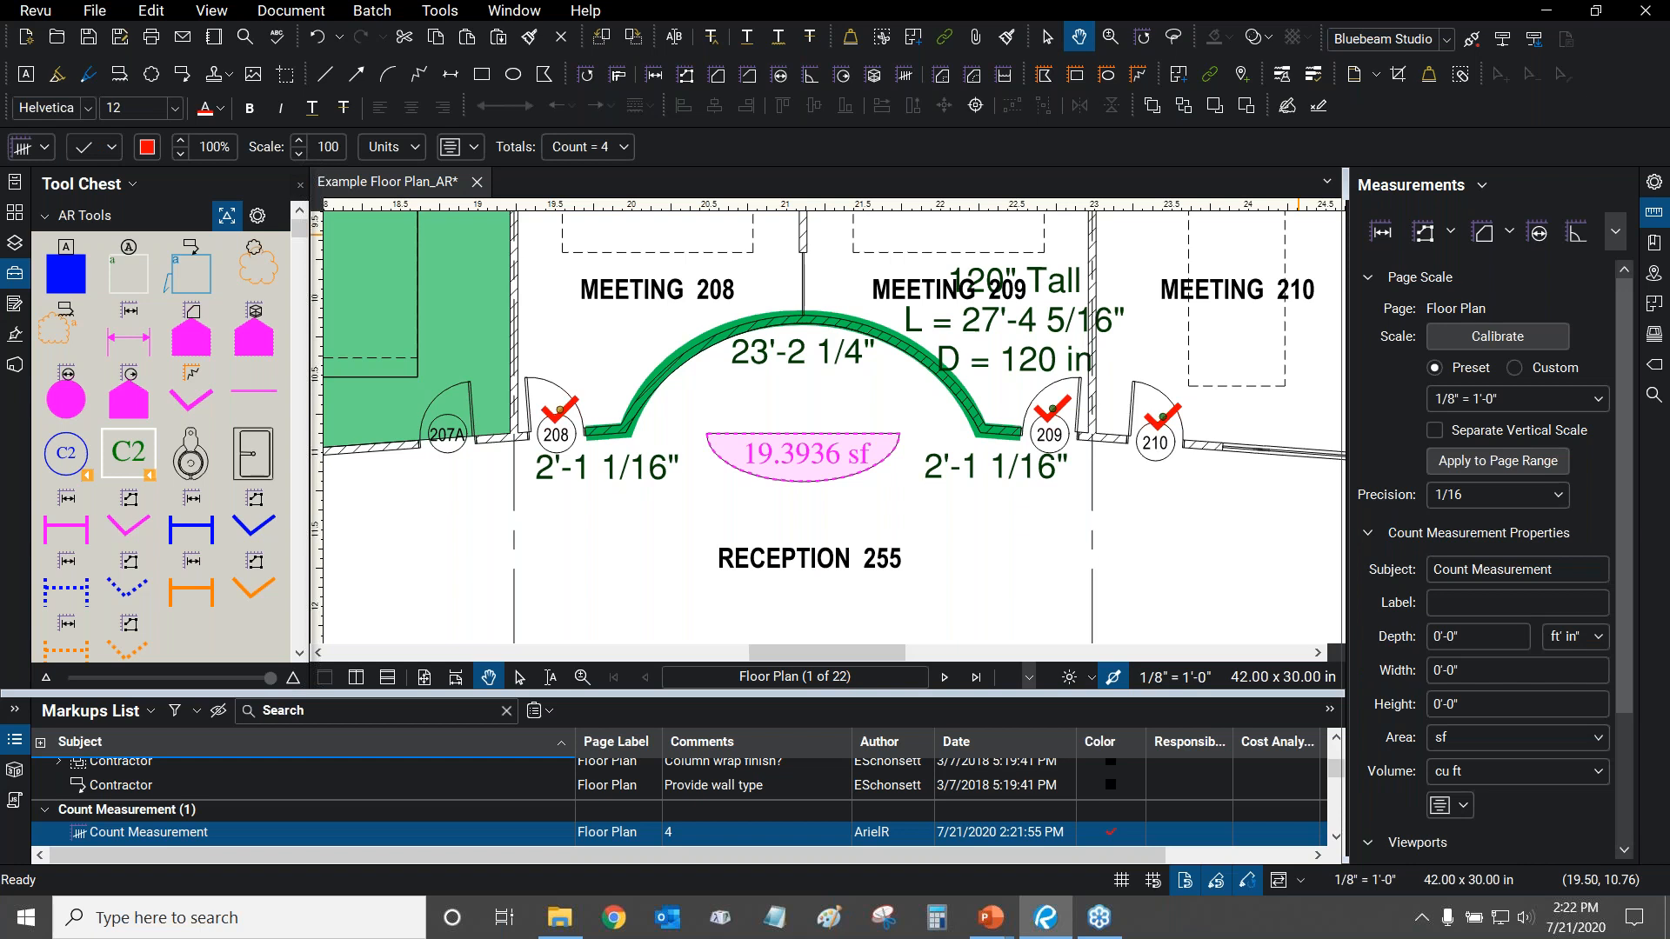
left_click(1655, 185)
scroll(1639, 408, "down", 3)
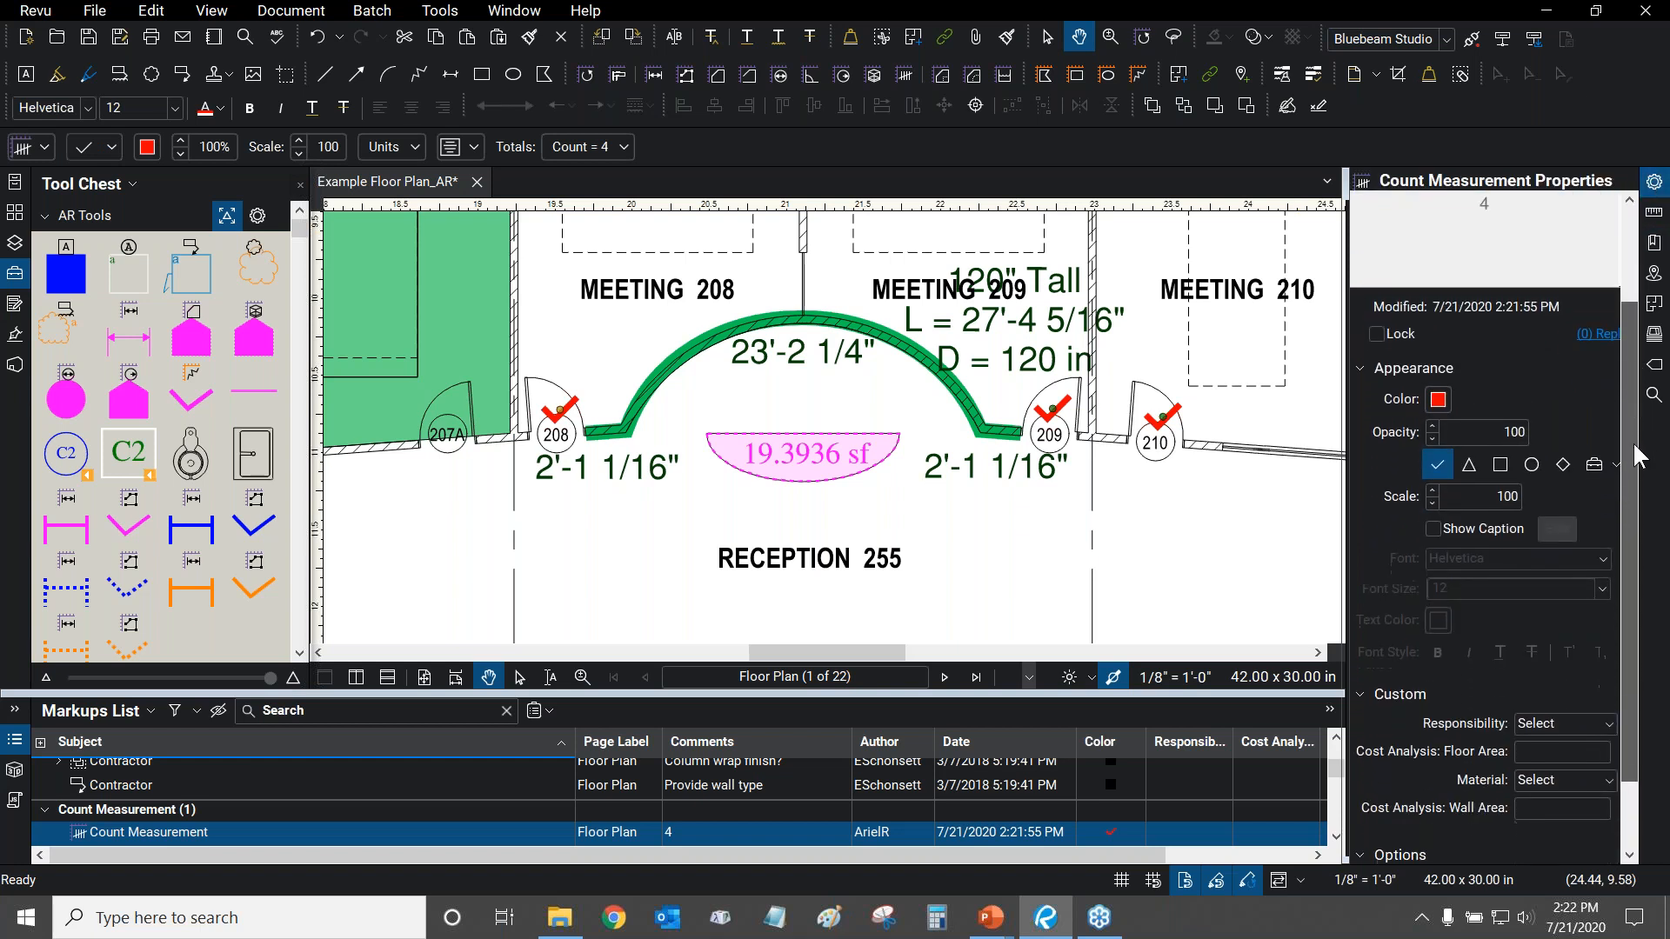
scroll(1639, 456, "down", 1)
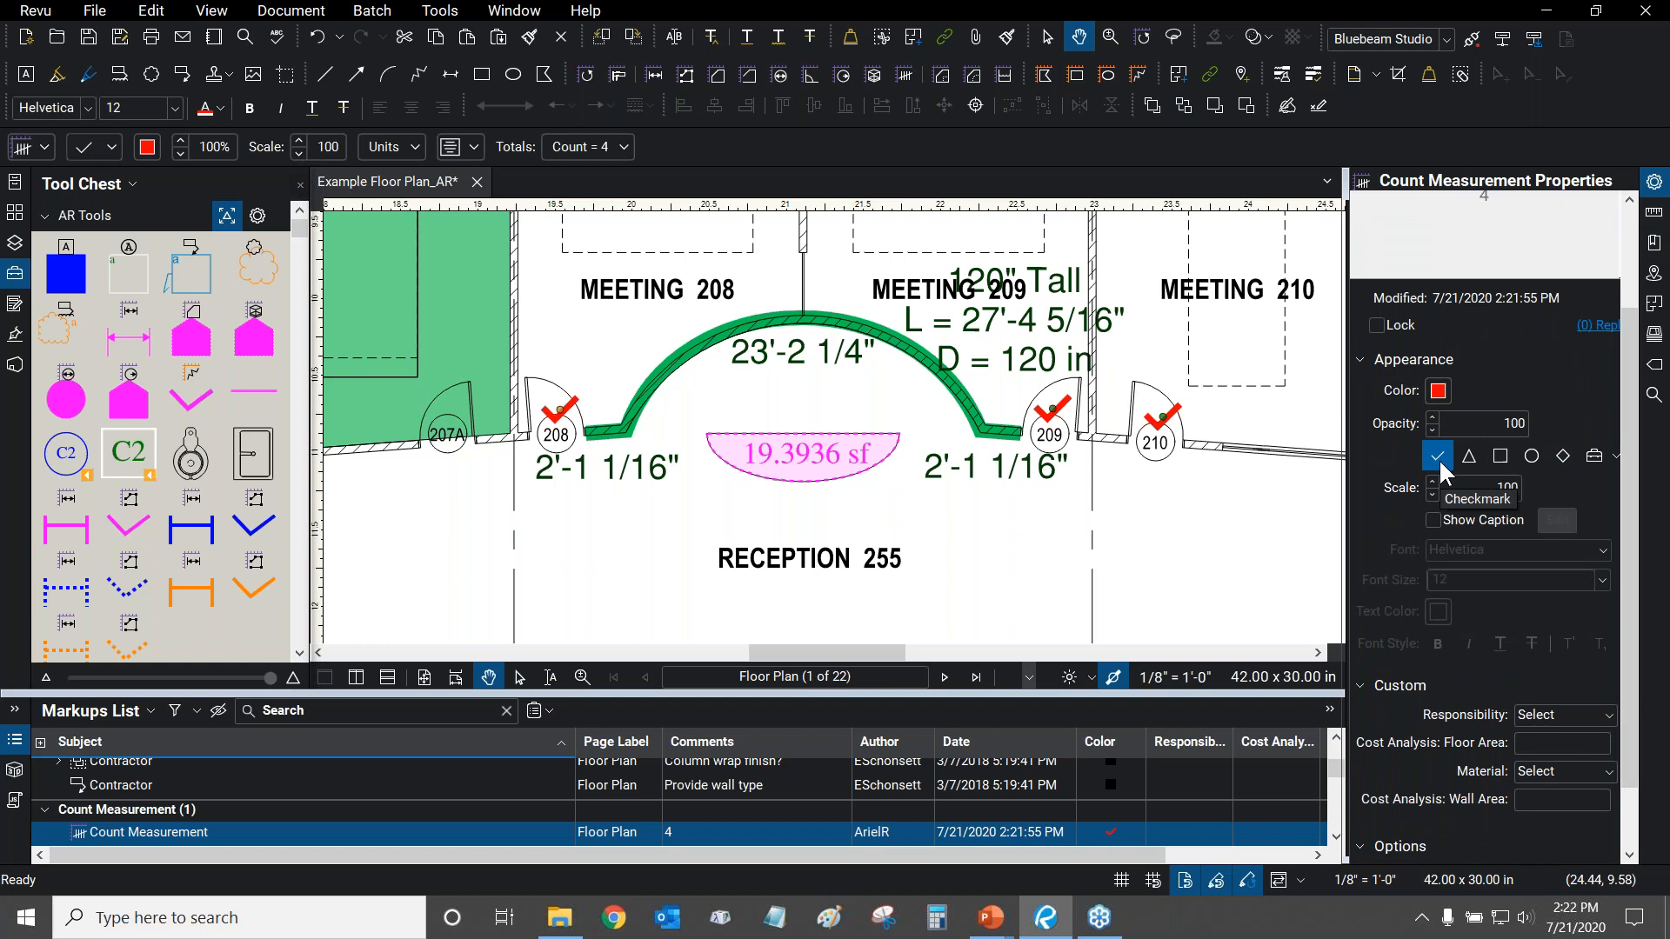
left_click_drag(1310, 517, 1128, 511)
scroll(1129, 511, "down", 1)
scroll(1128, 512, "down", 1)
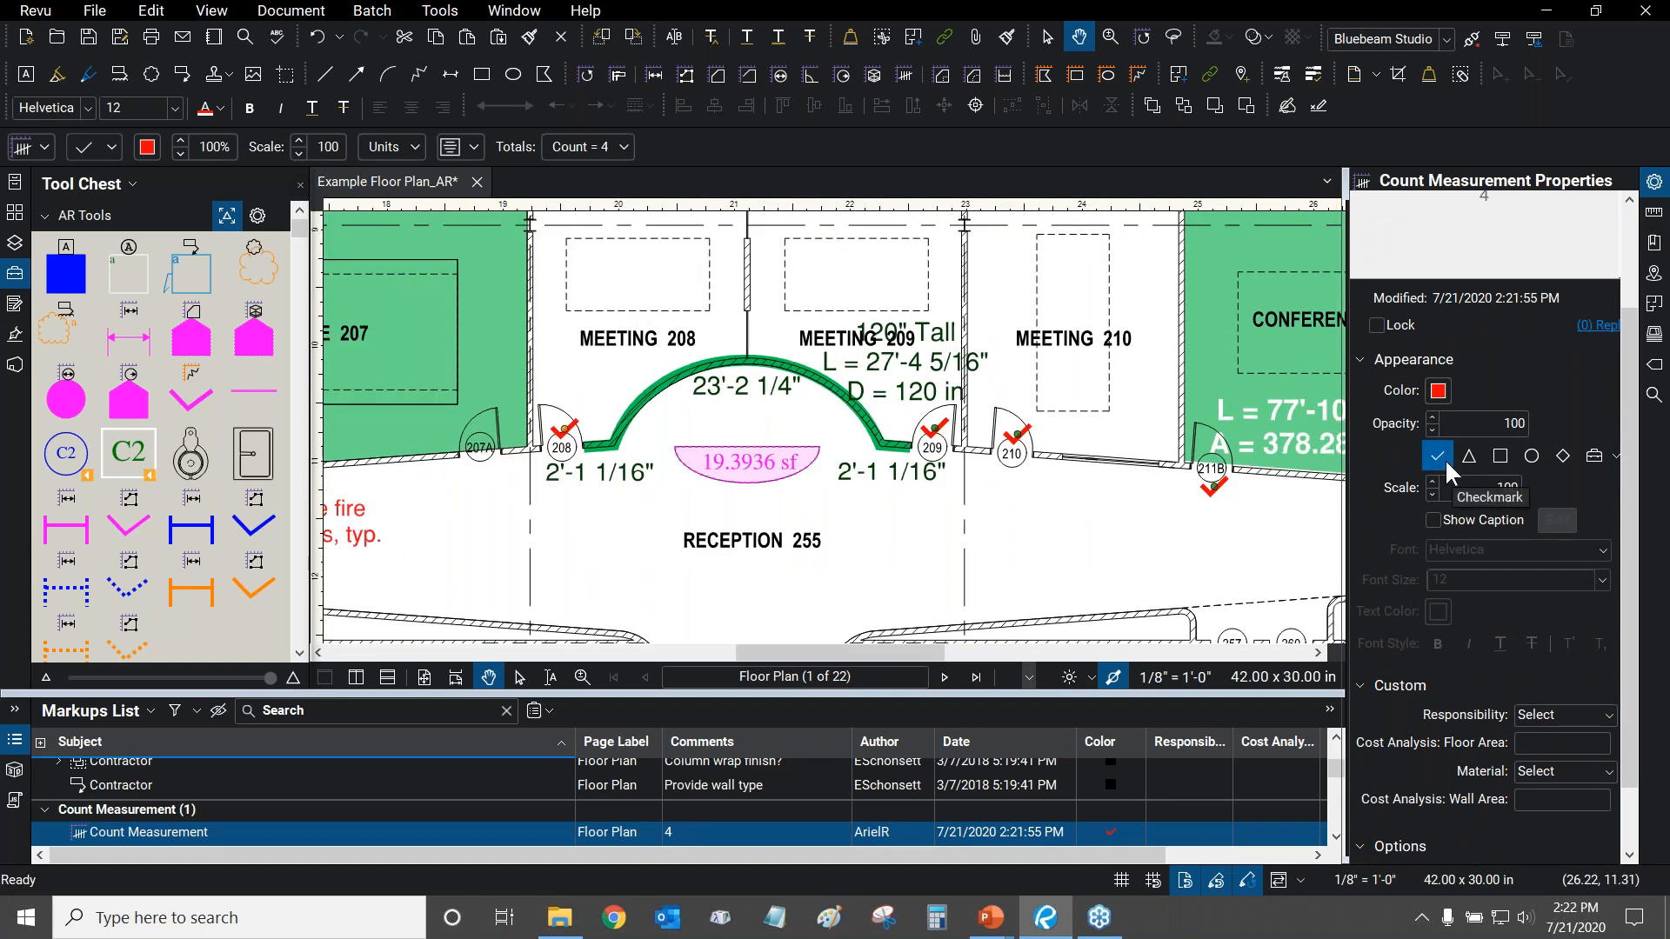
left_click(1468, 461)
Lower the opacity of the door count's triangle symbols to 50.
left_click(1432, 429)
left_click(1434, 429)
left_click(1434, 429)
left_click(1433, 429)
left_click(1433, 428)
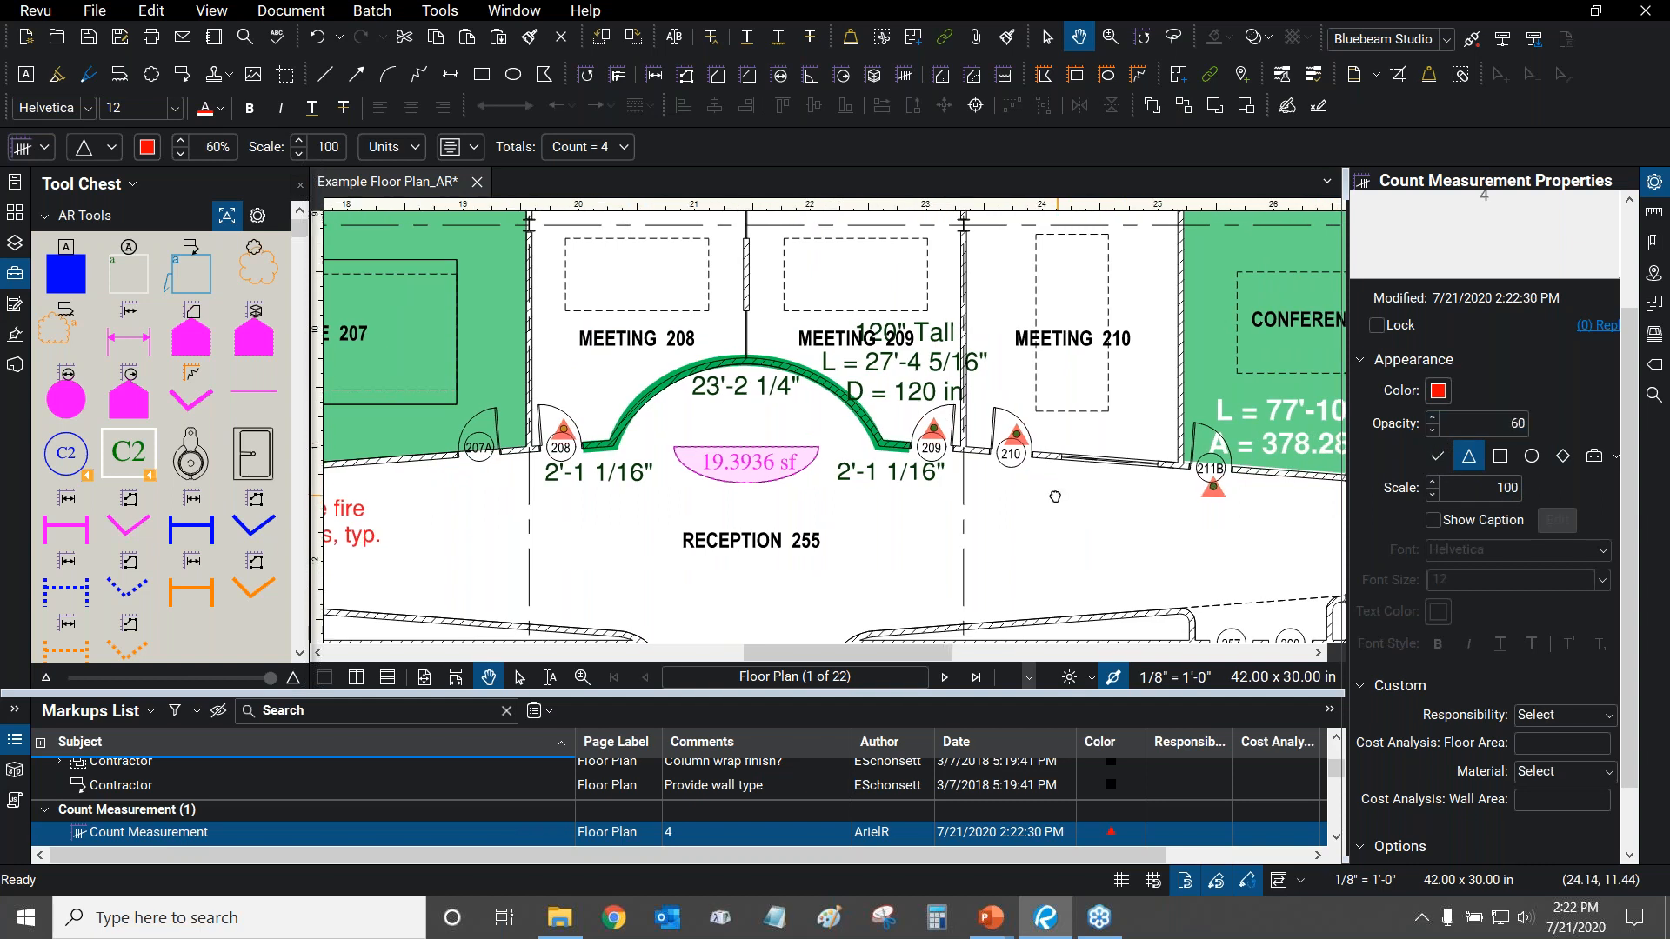
scroll(1055, 490, "up", 1)
left_click(1432, 429)
left_click_drag(980, 466, 1029, 445)
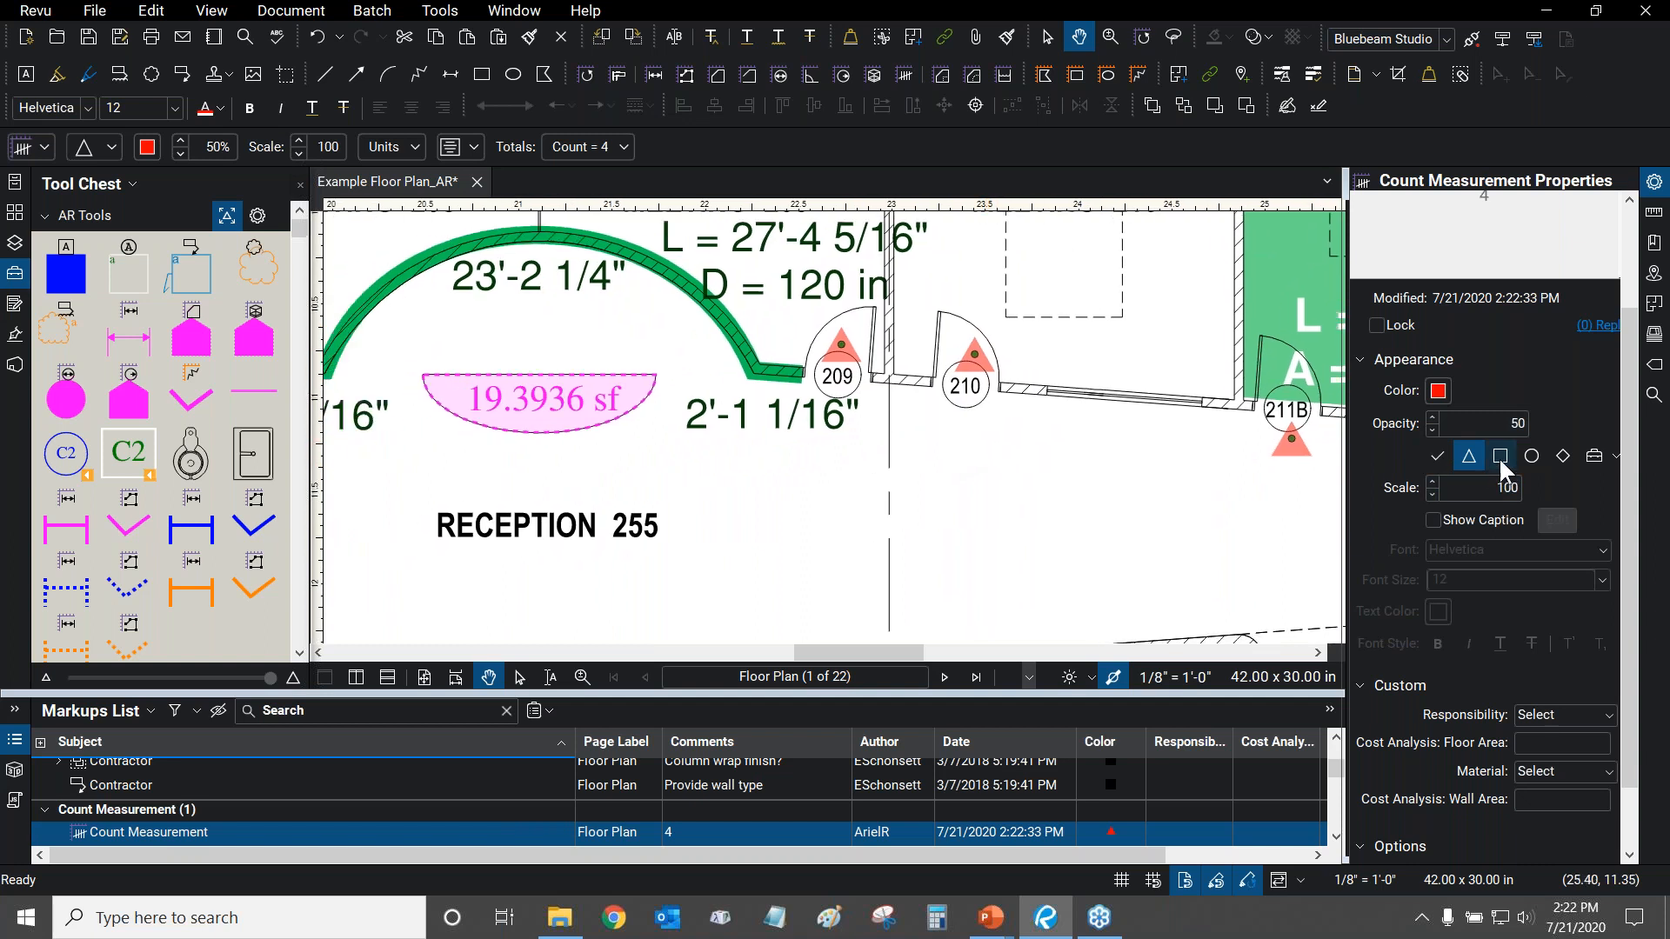
Review the built-in symbol set for the door count without choosing another symbol.
left_click(1611, 461)
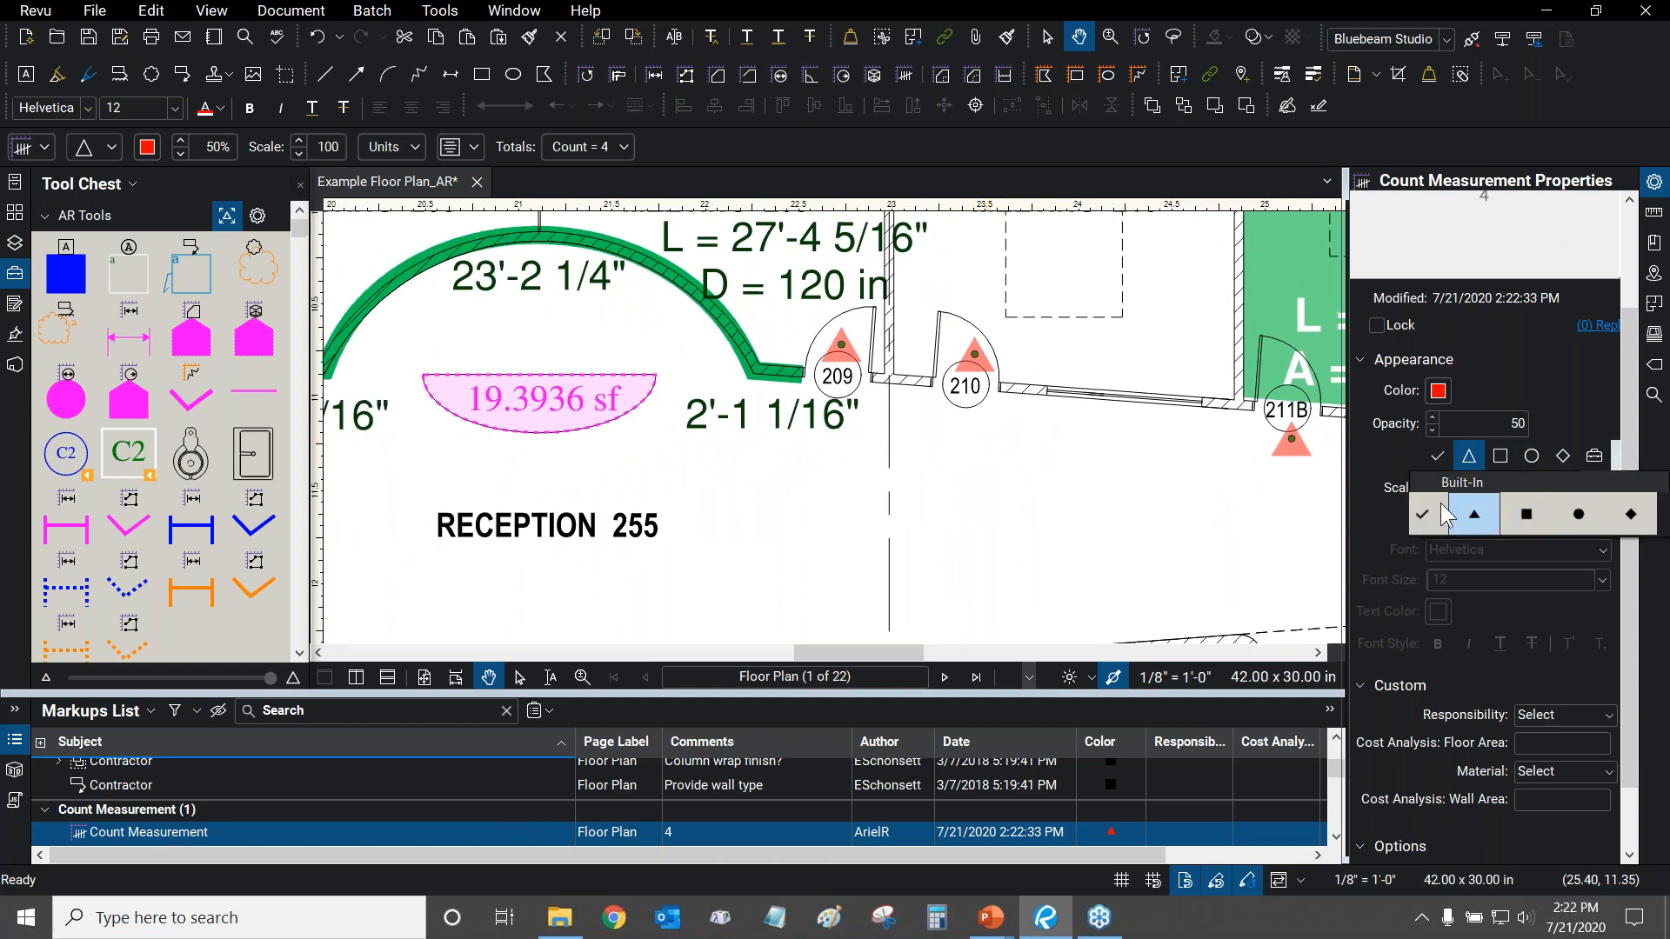
left_click(1574, 416)
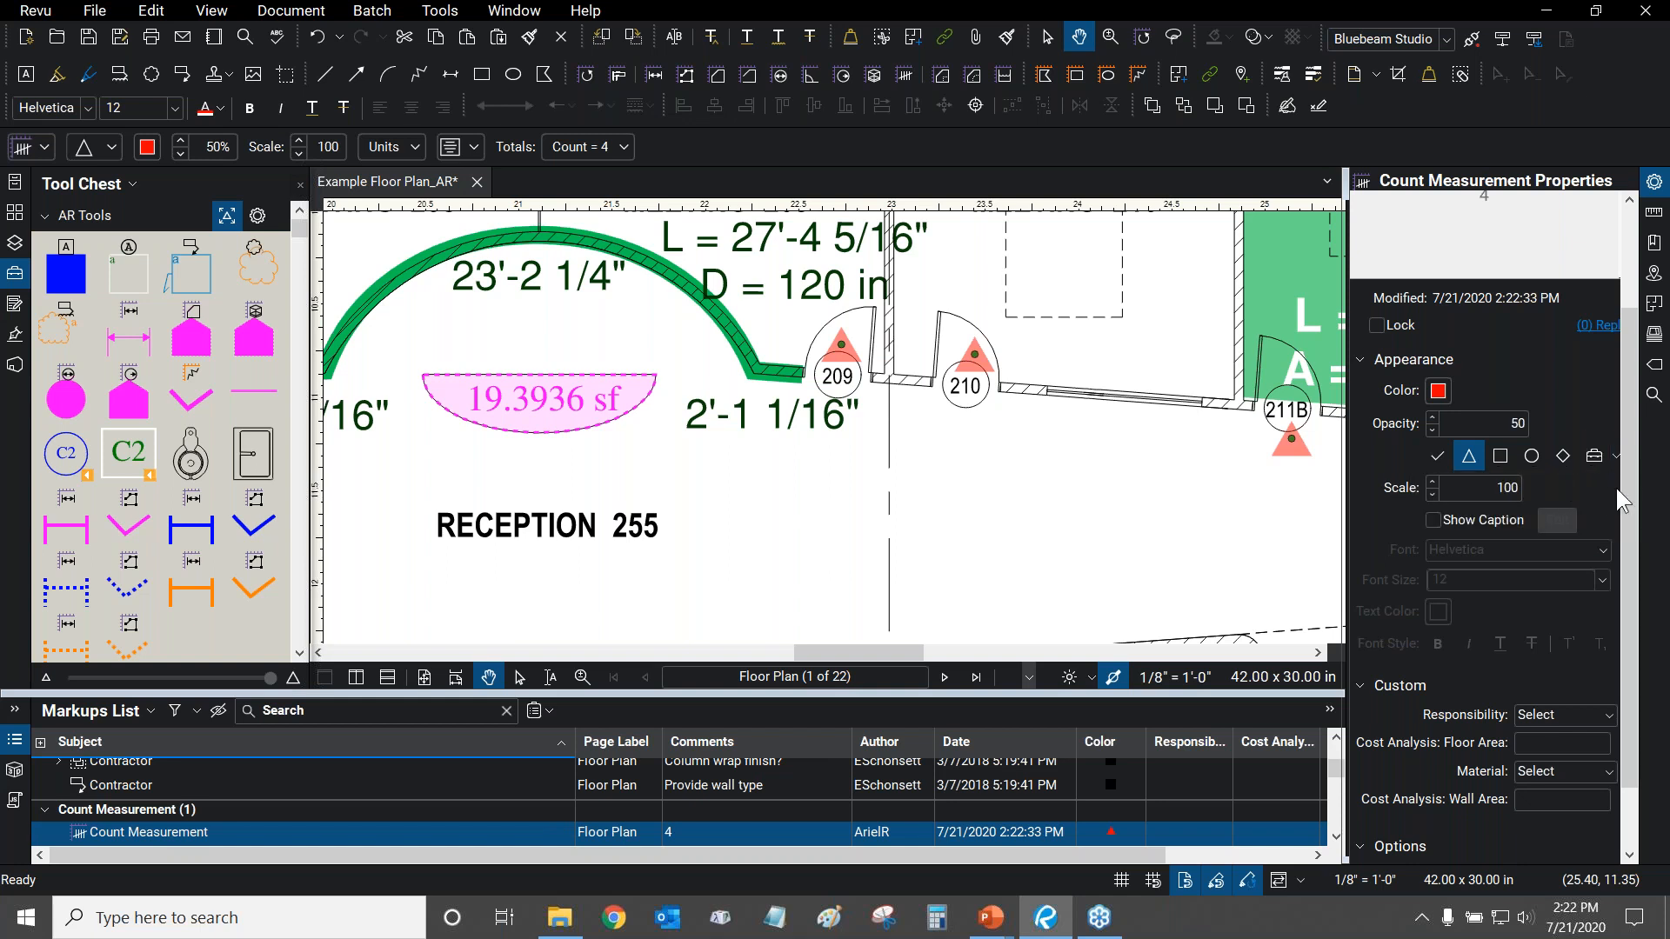
left_click(952, 495)
Delete the door count from doors 208, 209, 210 and 211B.
left_click_drag(950, 474, 986, 470)
scroll(1038, 464, "down", 3)
left_click(961, 384)
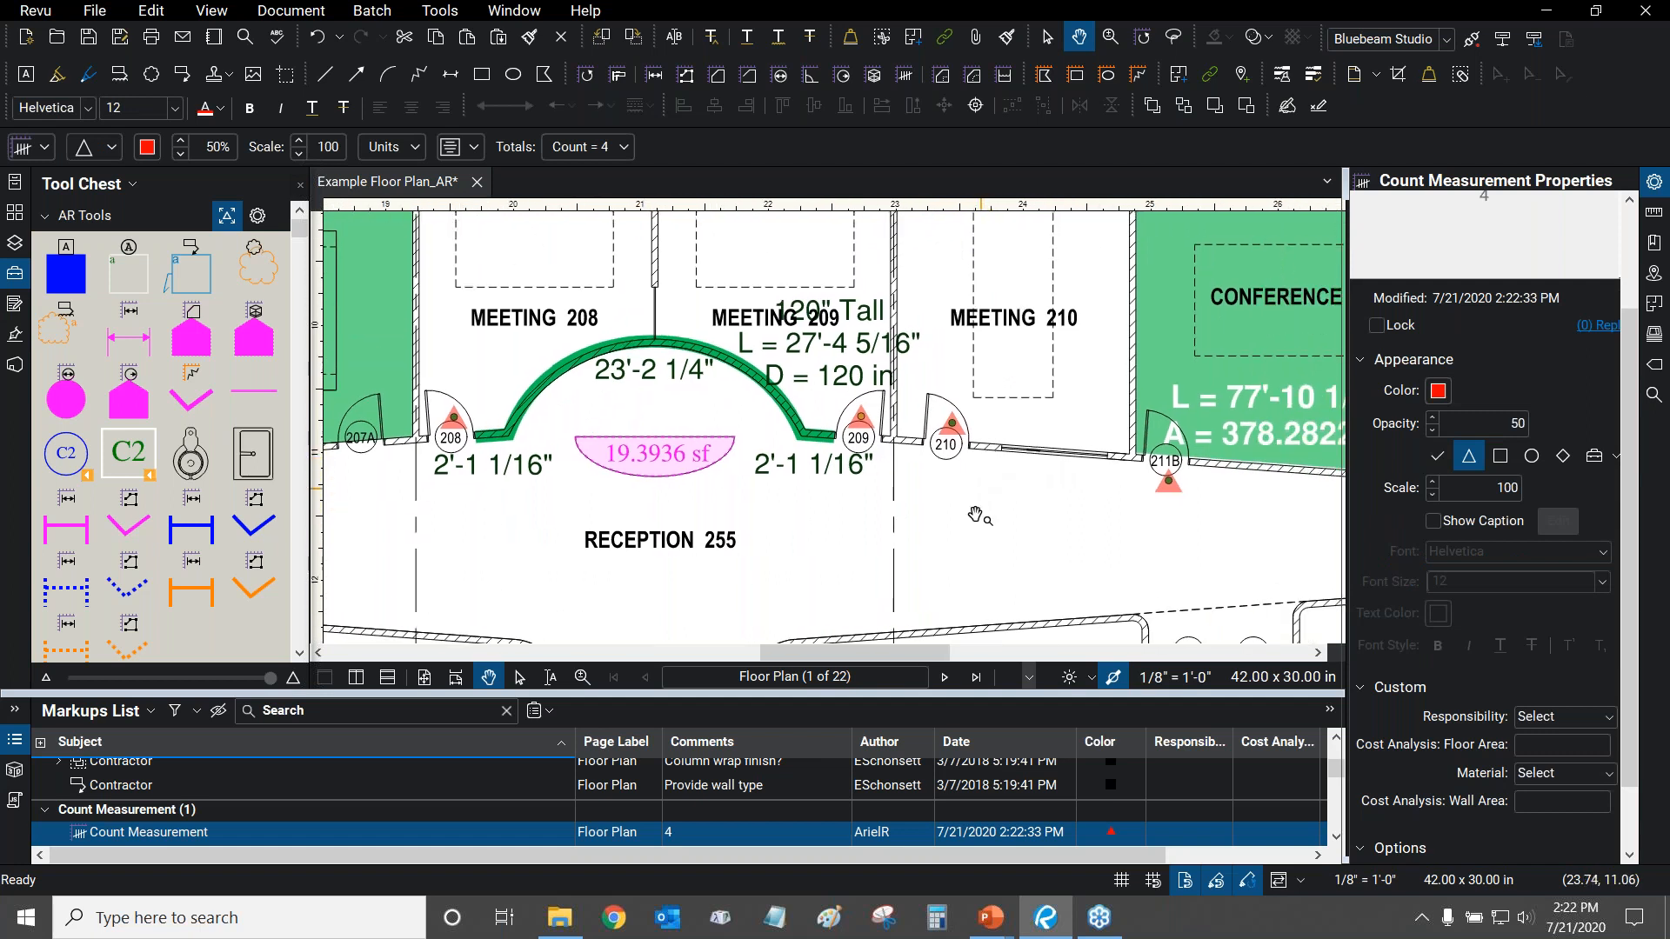
key("Delete")
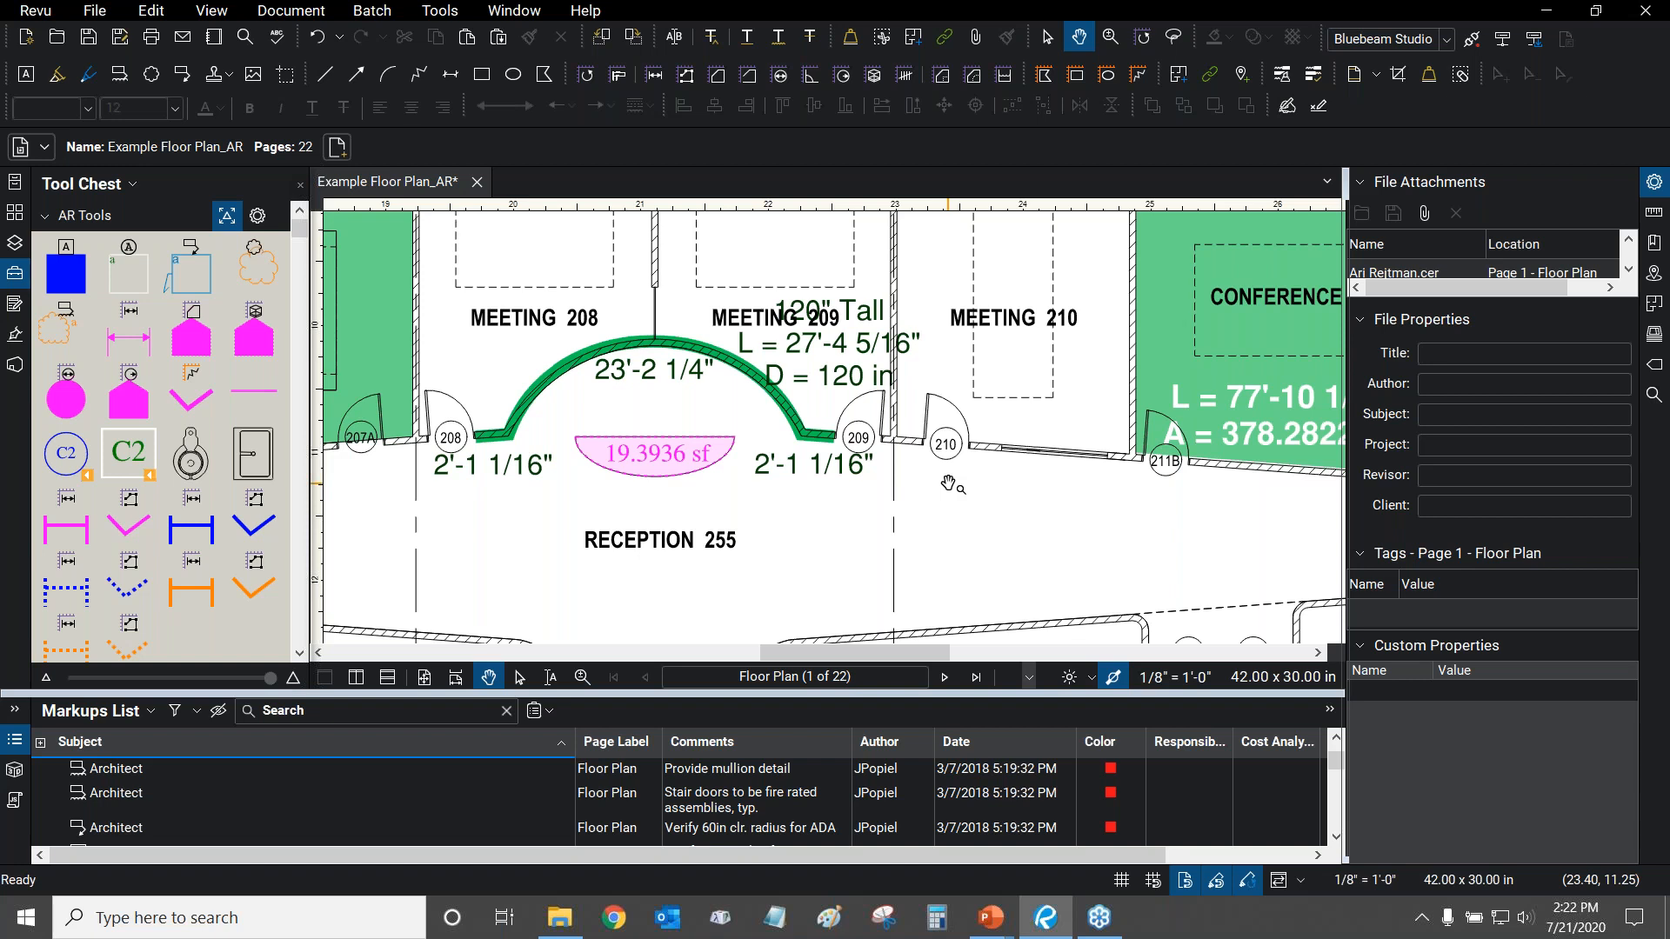
Look over the available measurement tools, and check the Webinar Overview slide in PowerPoint before returning to the floor plan.
left_click_drag(757, 413, 782, 421)
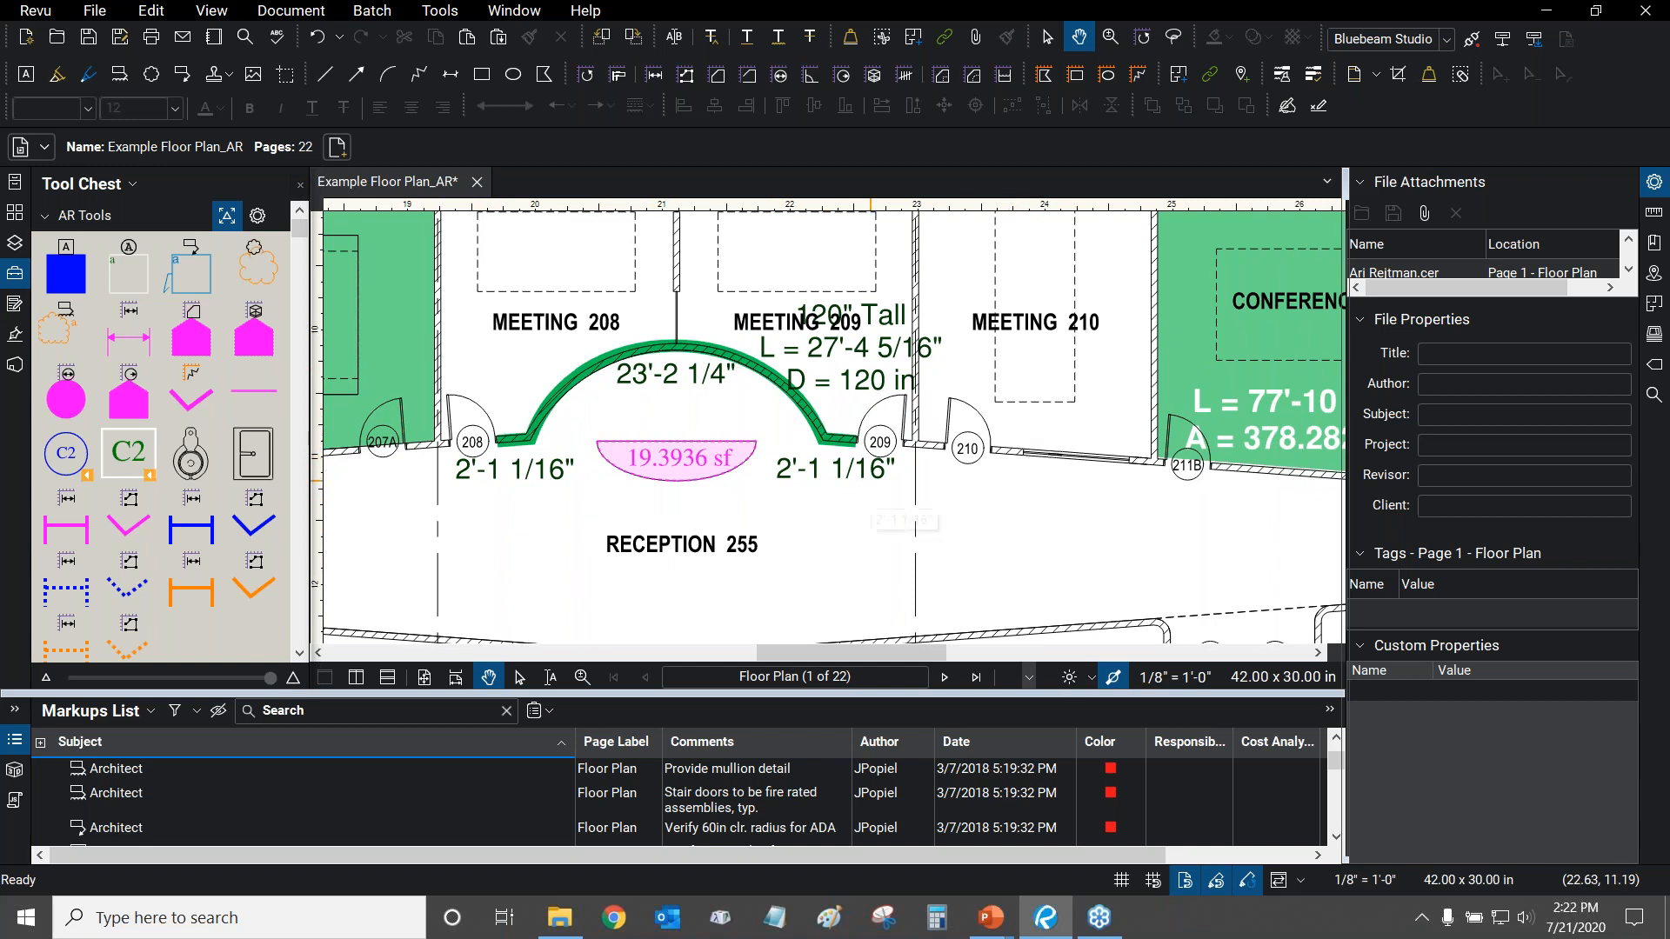
left_click(463, 11)
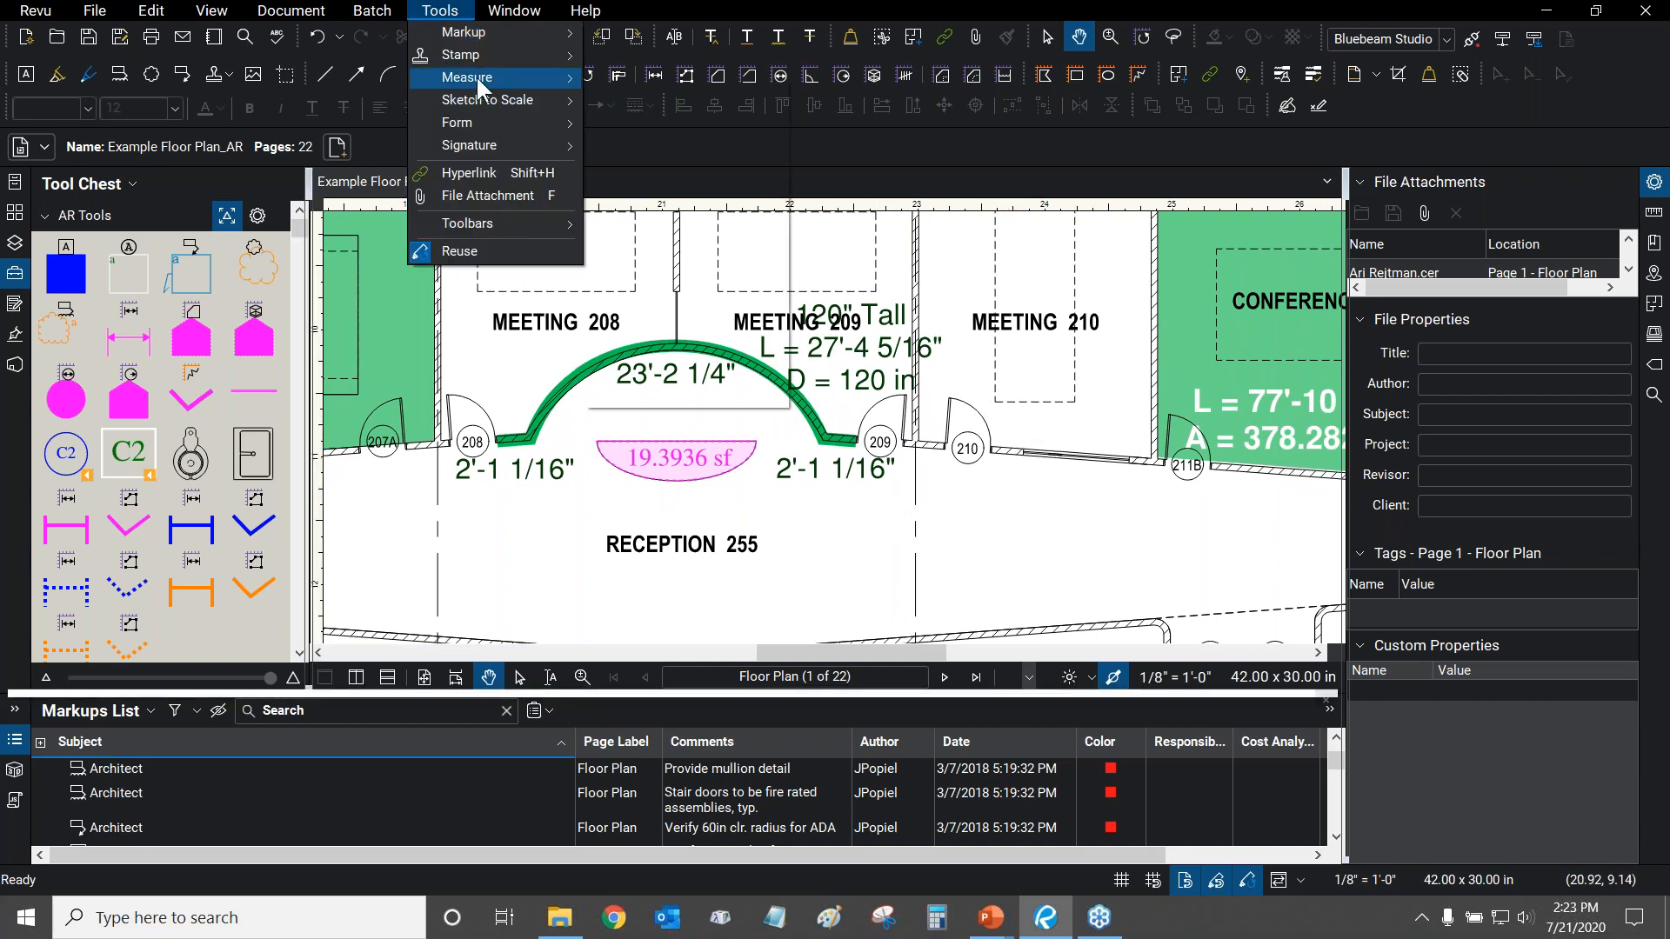
mouse_move(476, 76)
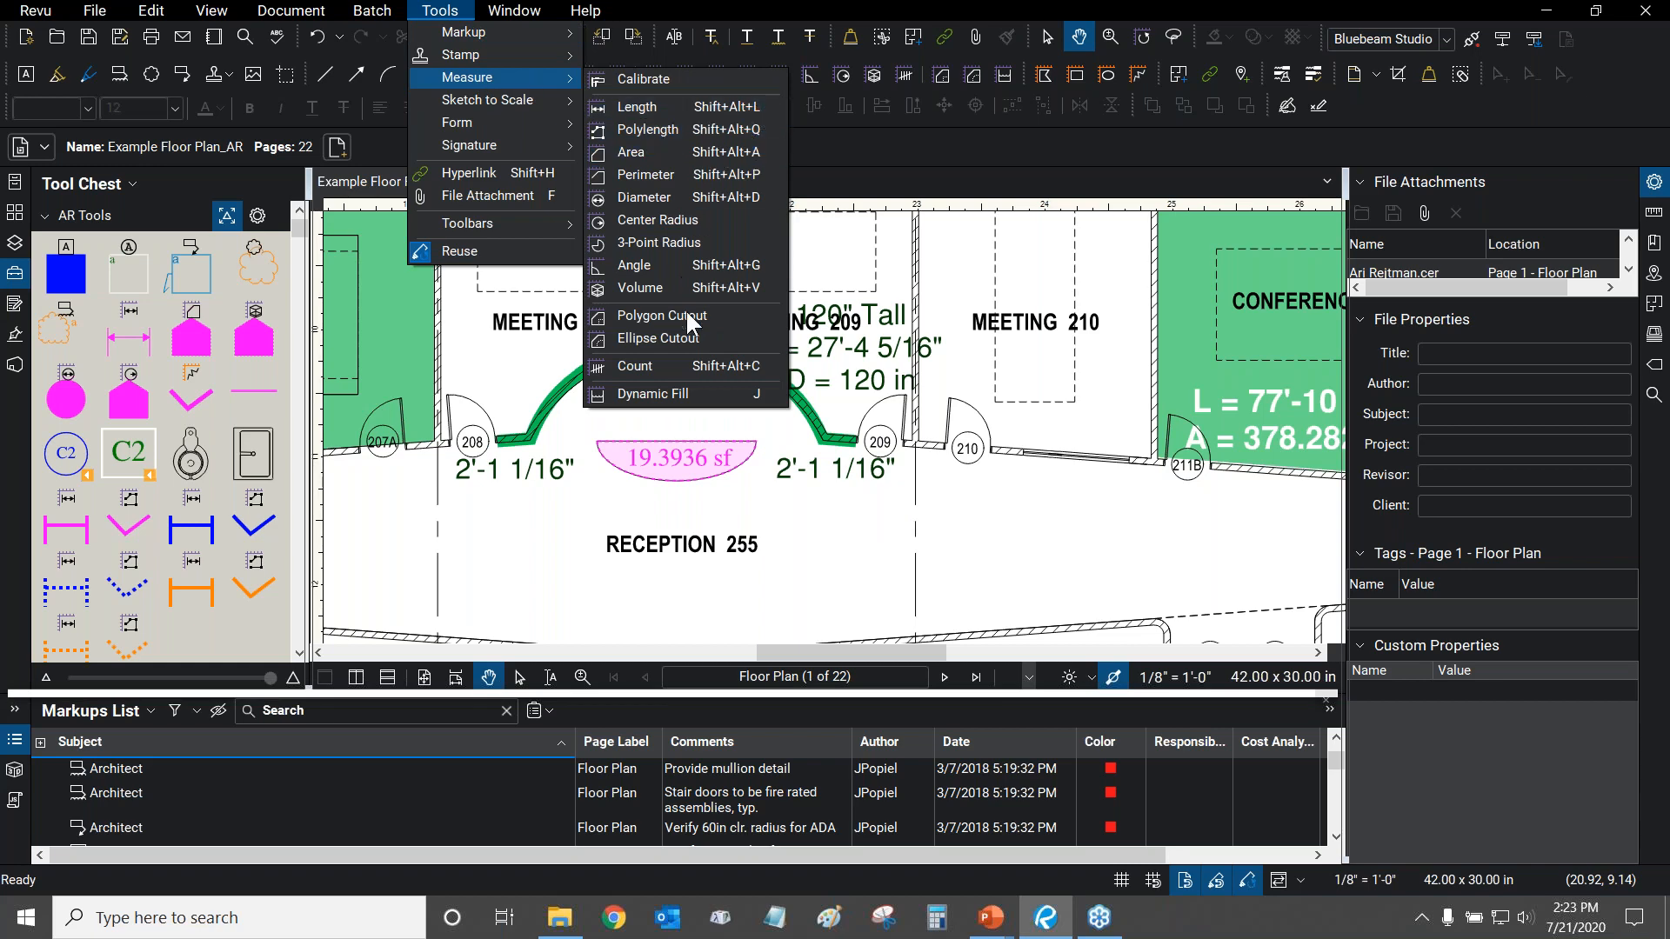
left_click(686, 13)
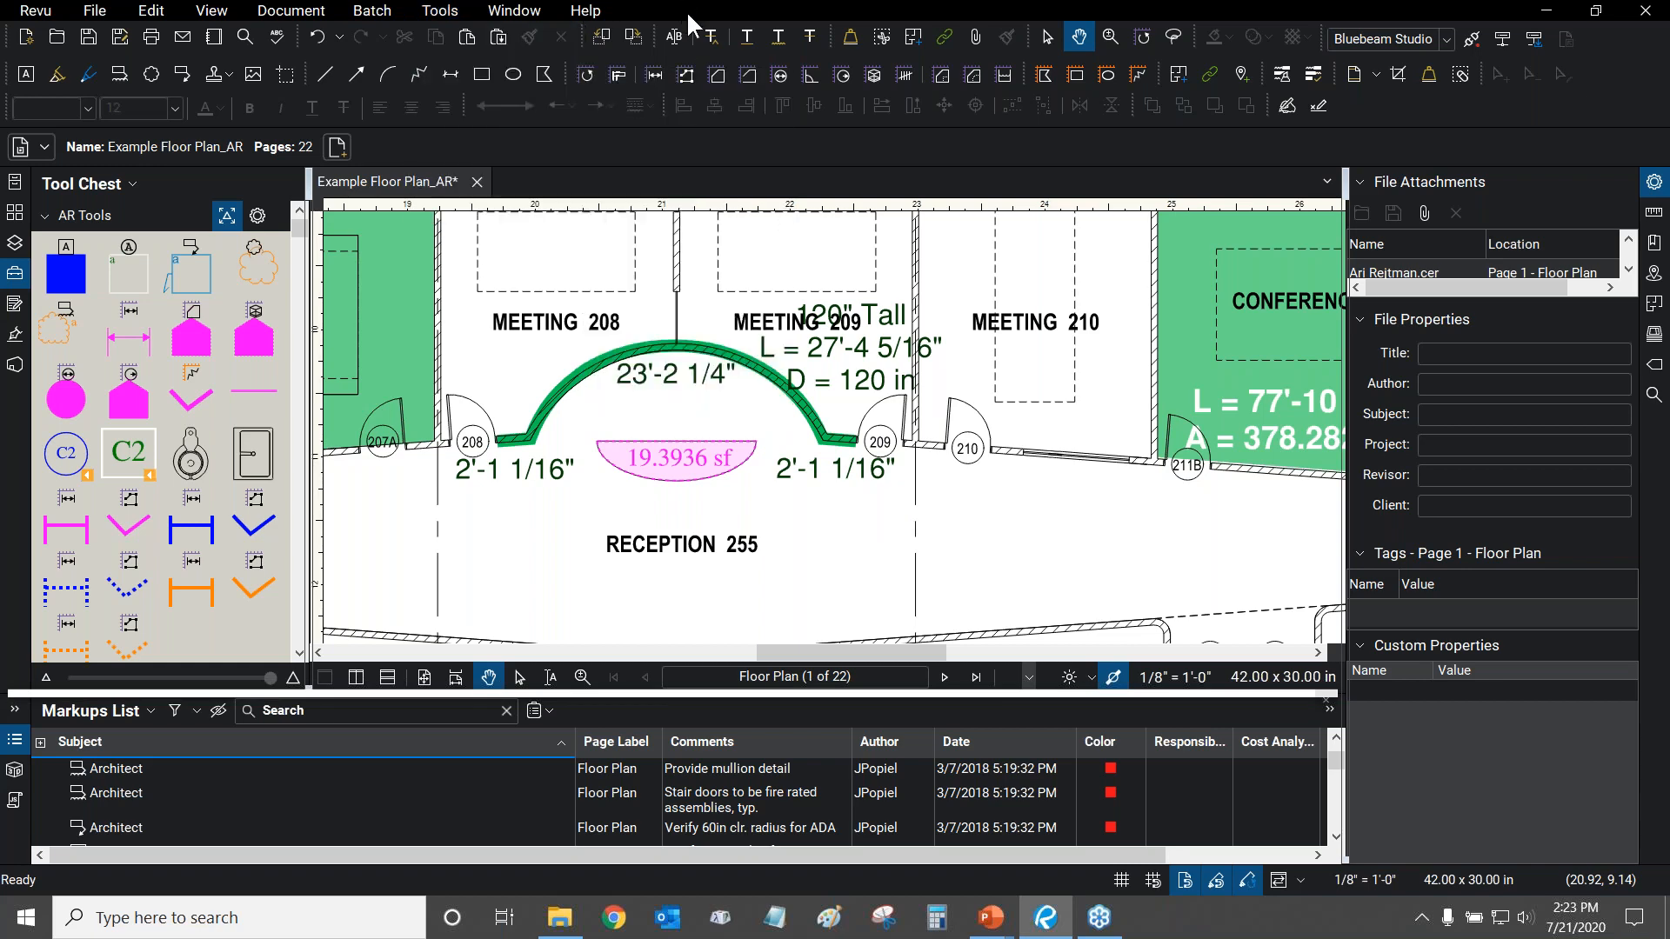
key("alt+Tab")
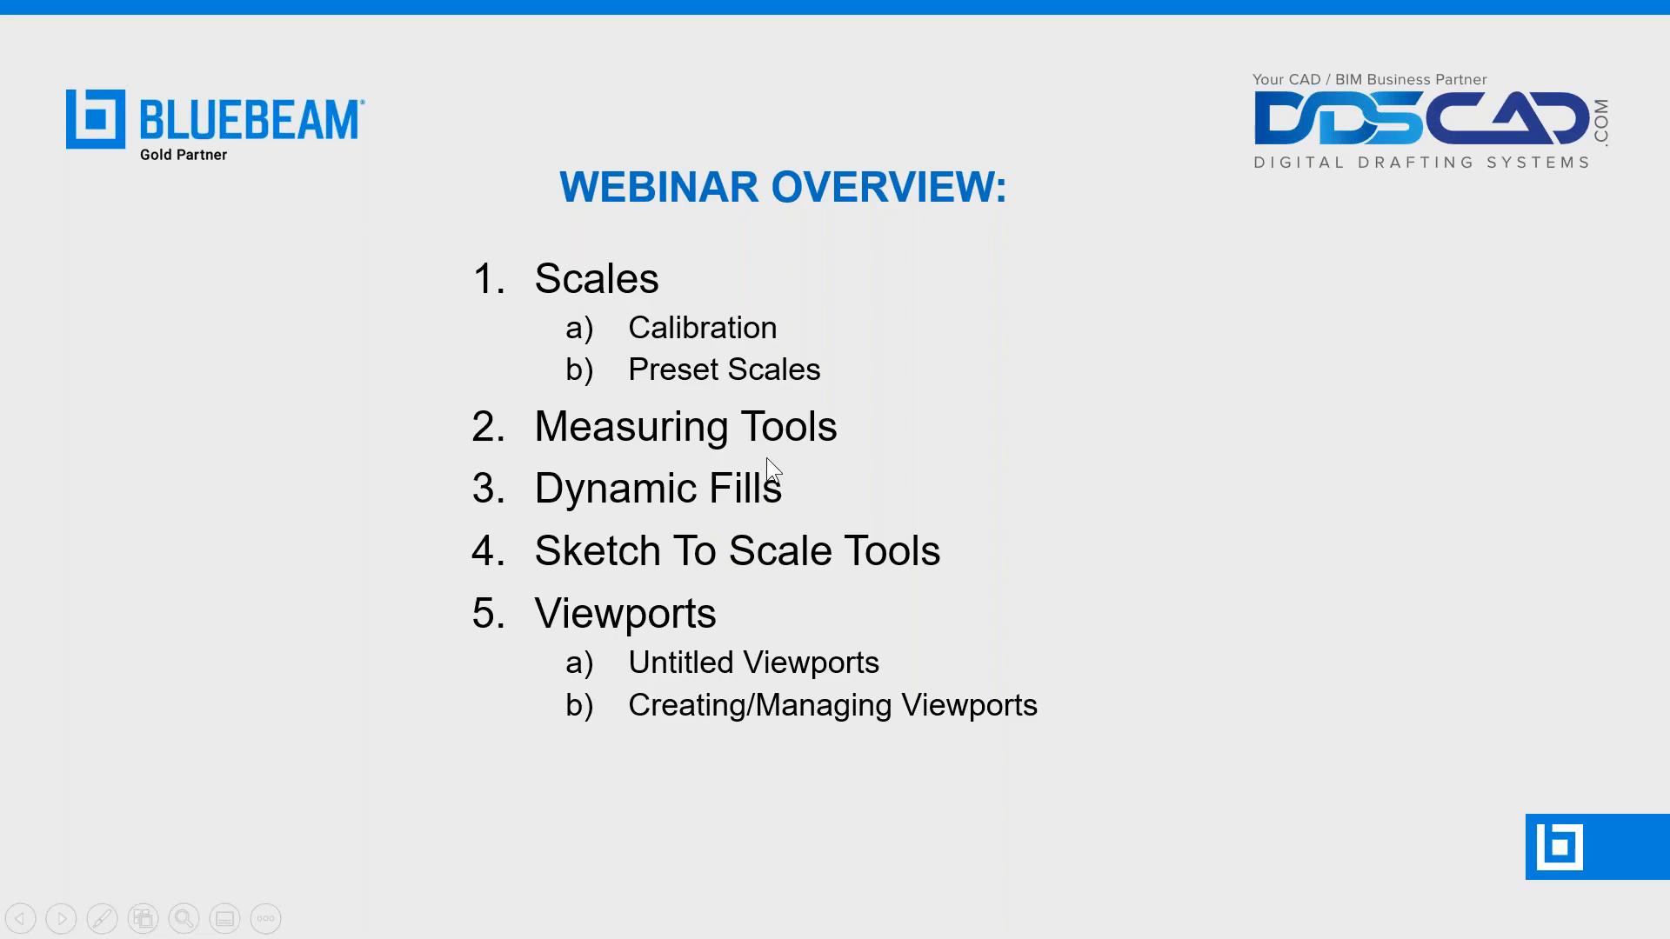
key("alt+Tab")
Show the floor plan around Women's RR 254 and Lobby 256, and open the document search in text mode.
scroll(852, 498, "down", 2)
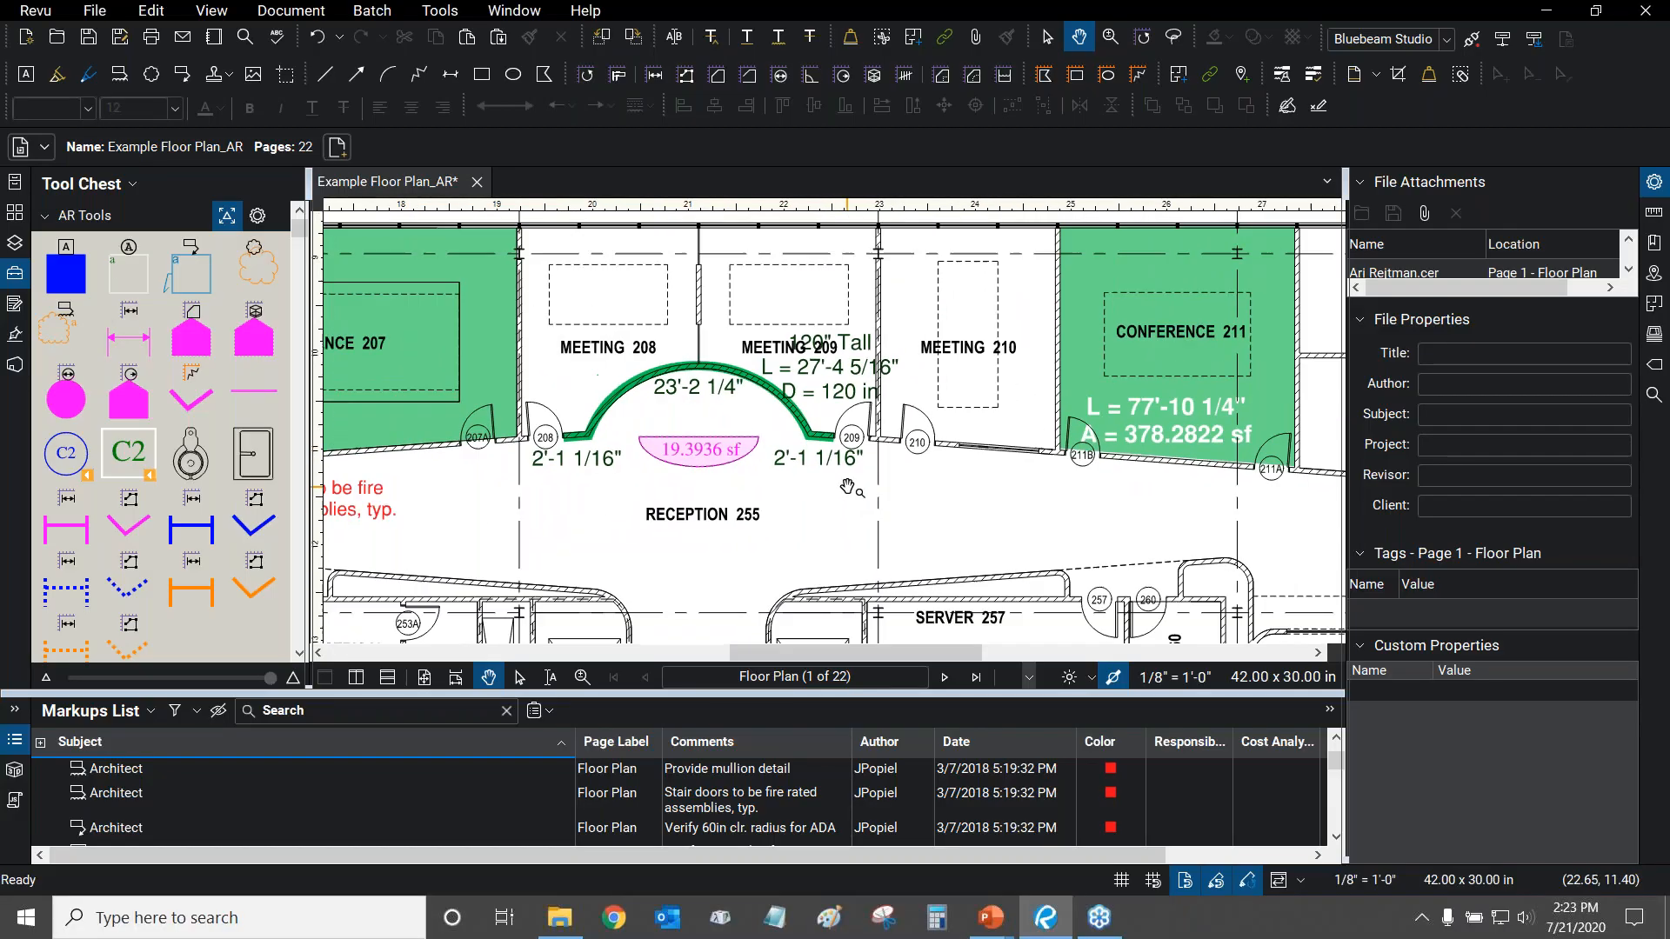
left_click_drag(1028, 473, 951, 278)
scroll(850, 407, "down", 2)
left_click_drag(734, 498, 844, 453)
scroll(760, 489, "up", 2)
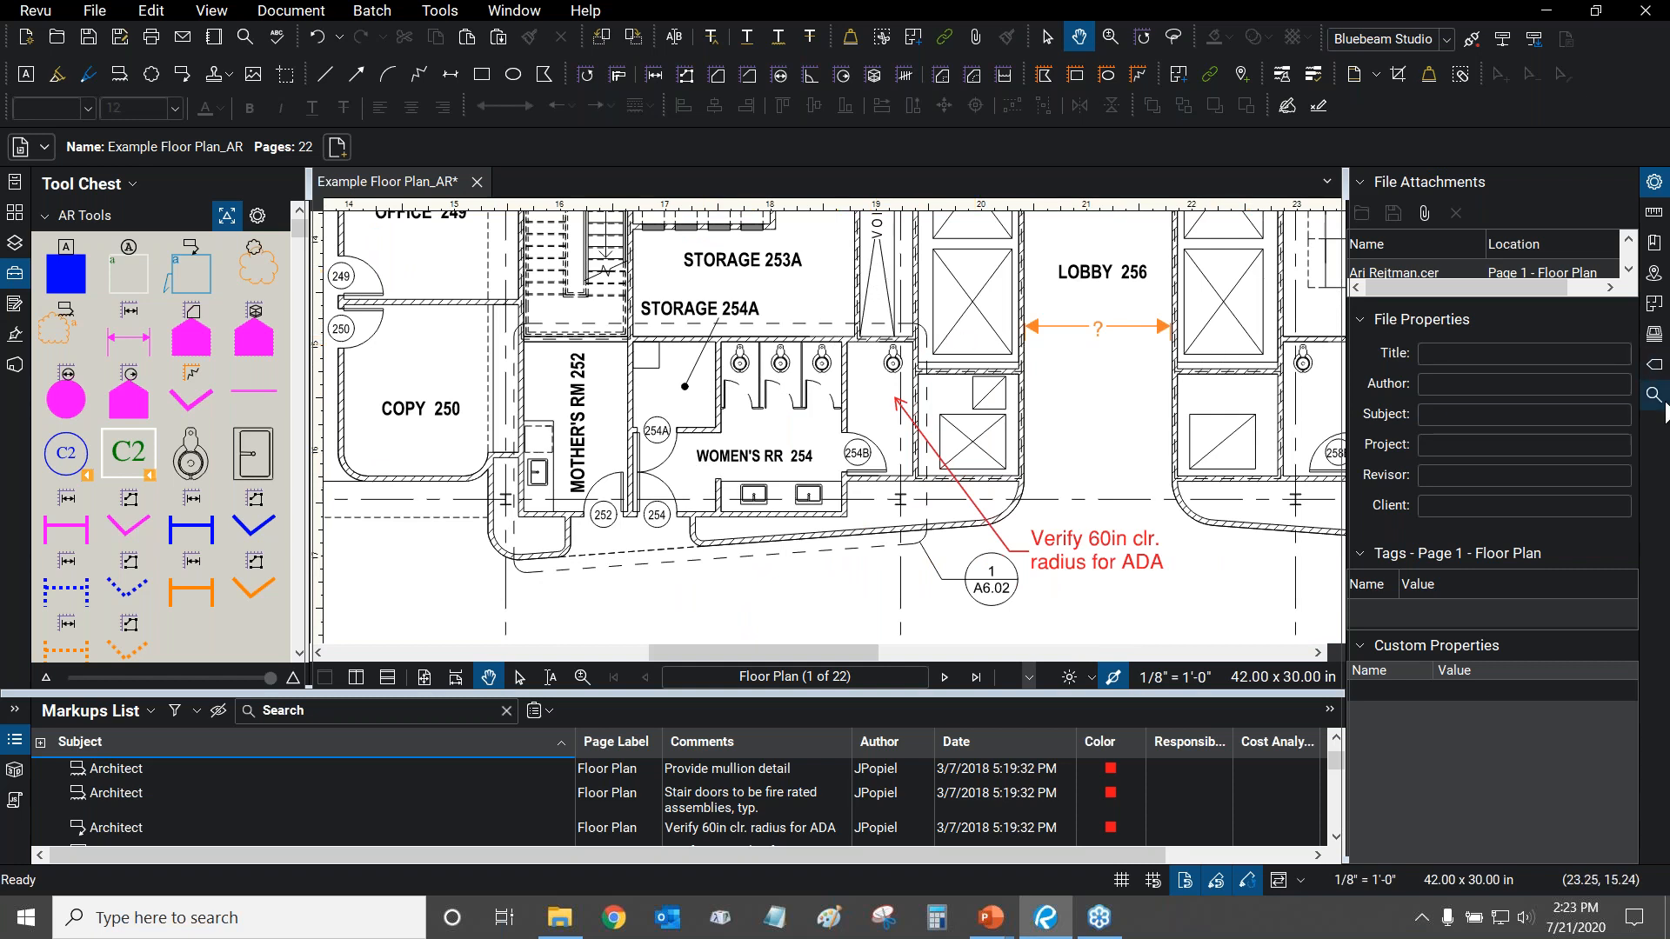
left_click(1653, 396)
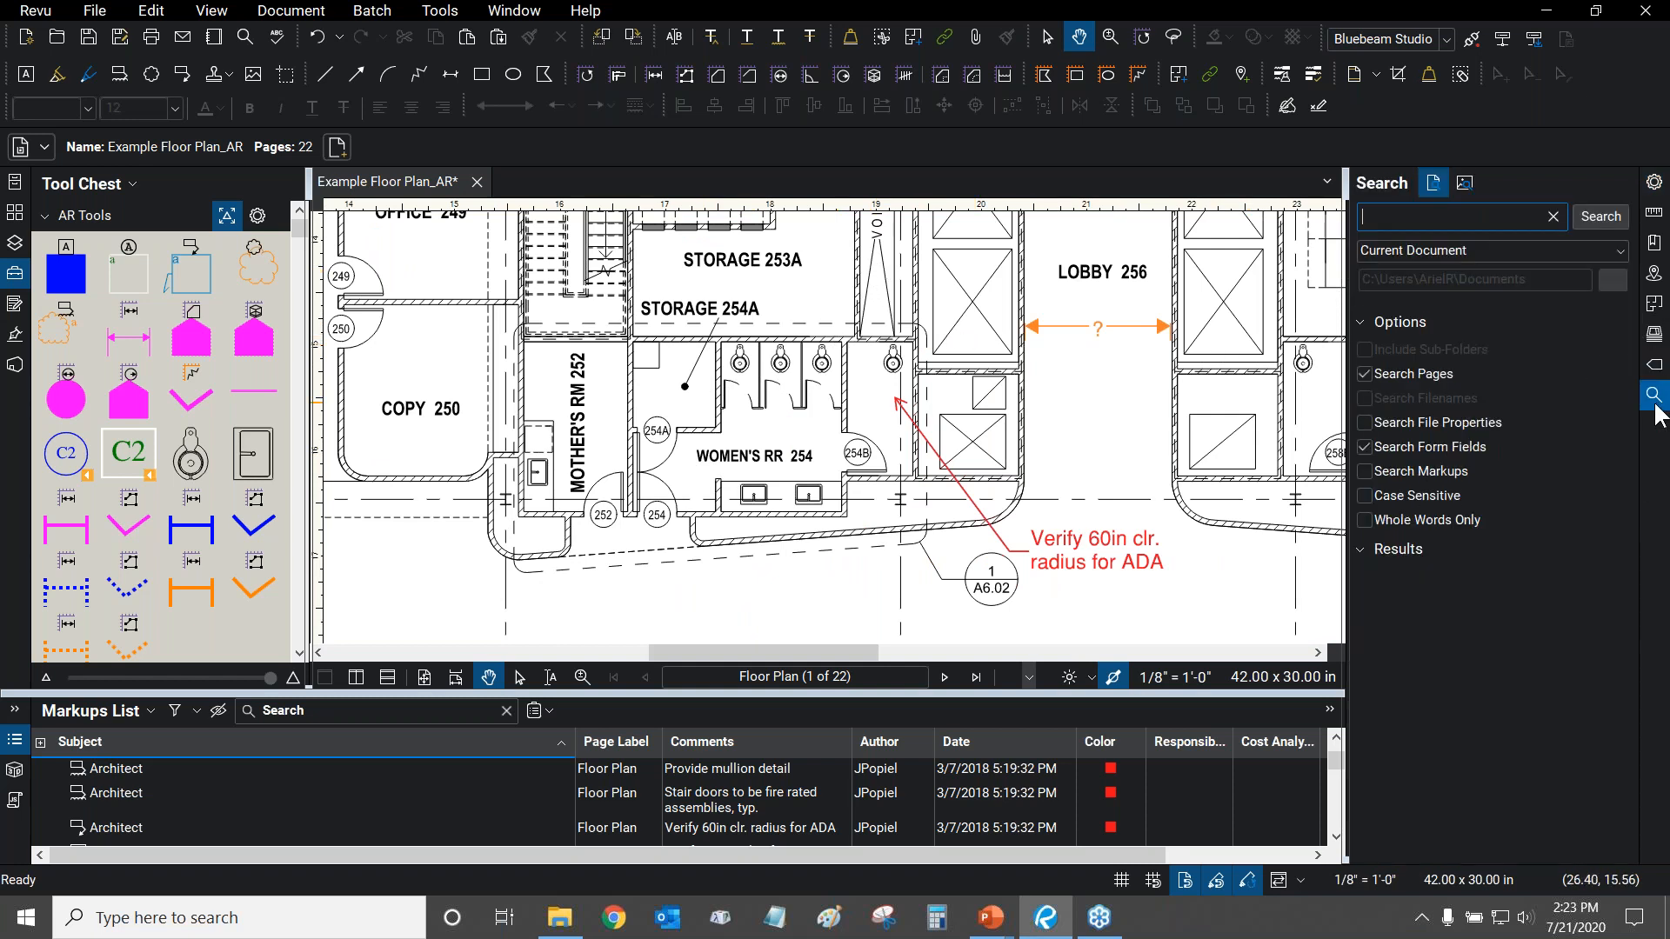
left_click(1433, 183)
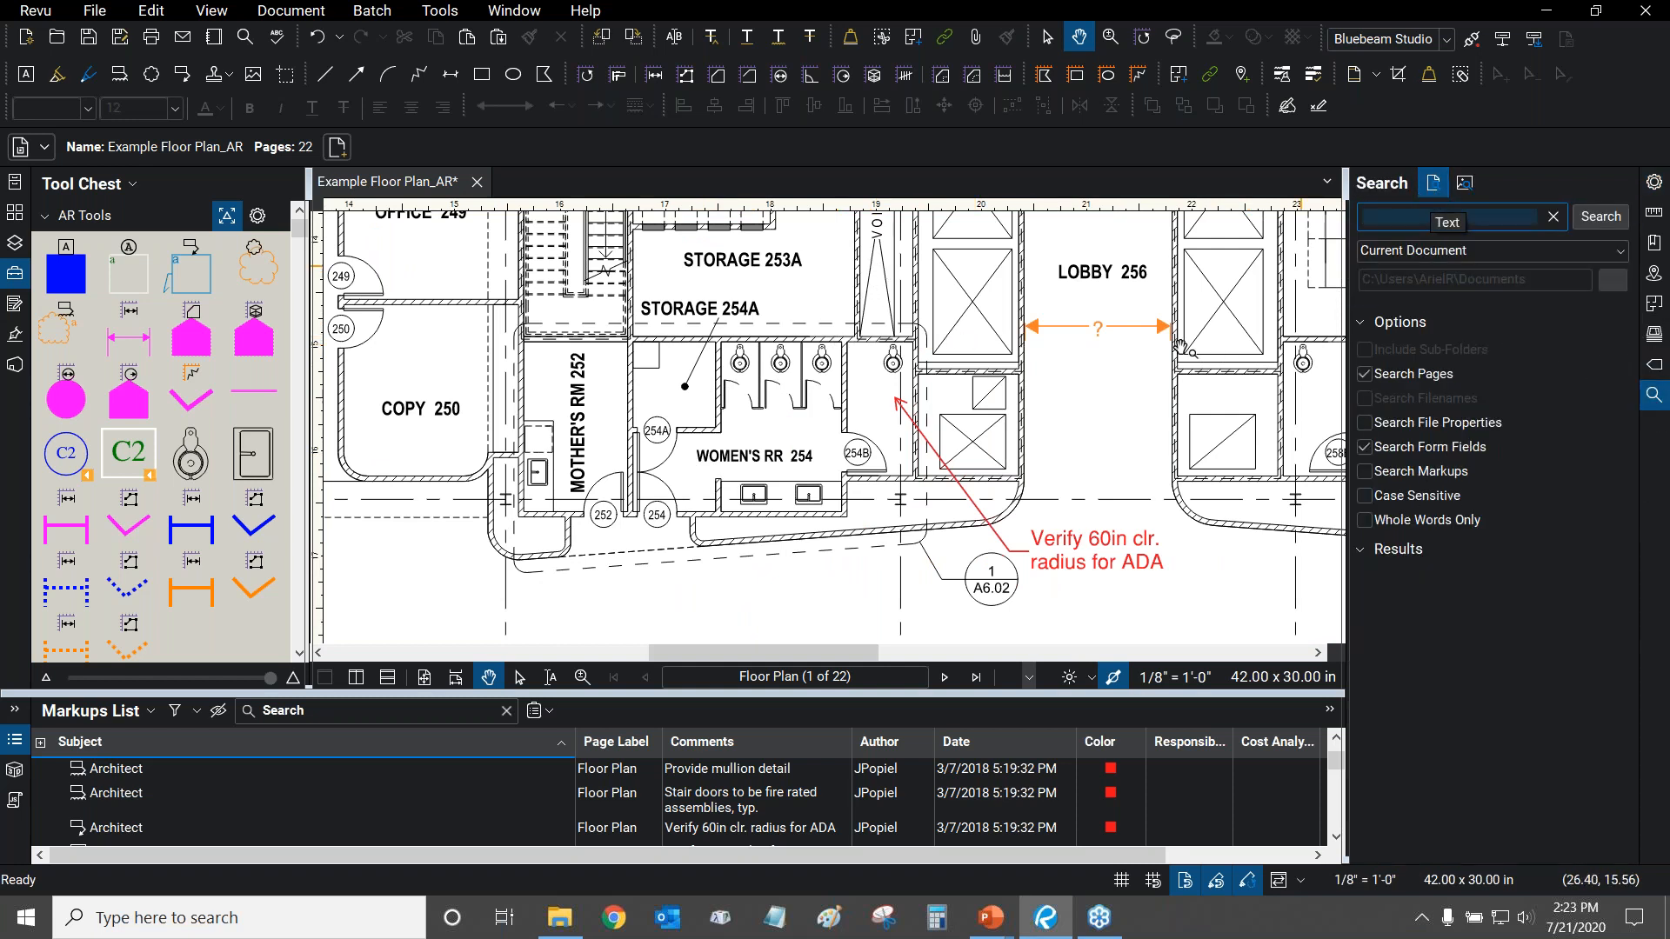
Search the pages of the current document for the text "Storage".
scroll(1172, 373, "up", 3)
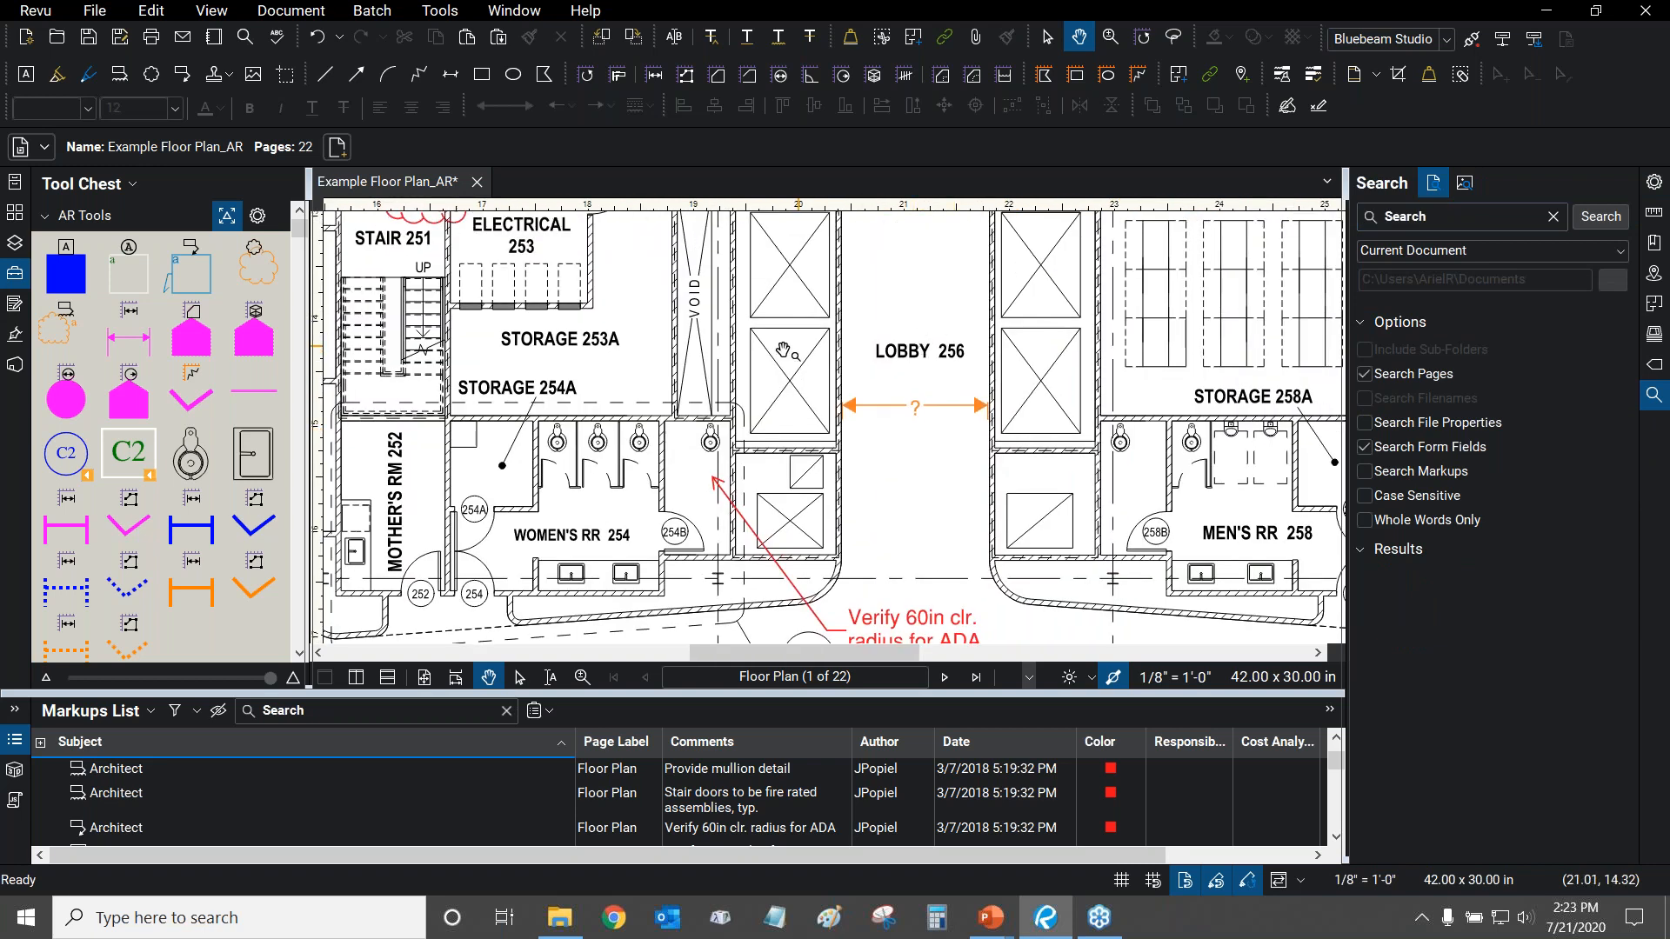
left_click_drag(1073, 379, 692, 424)
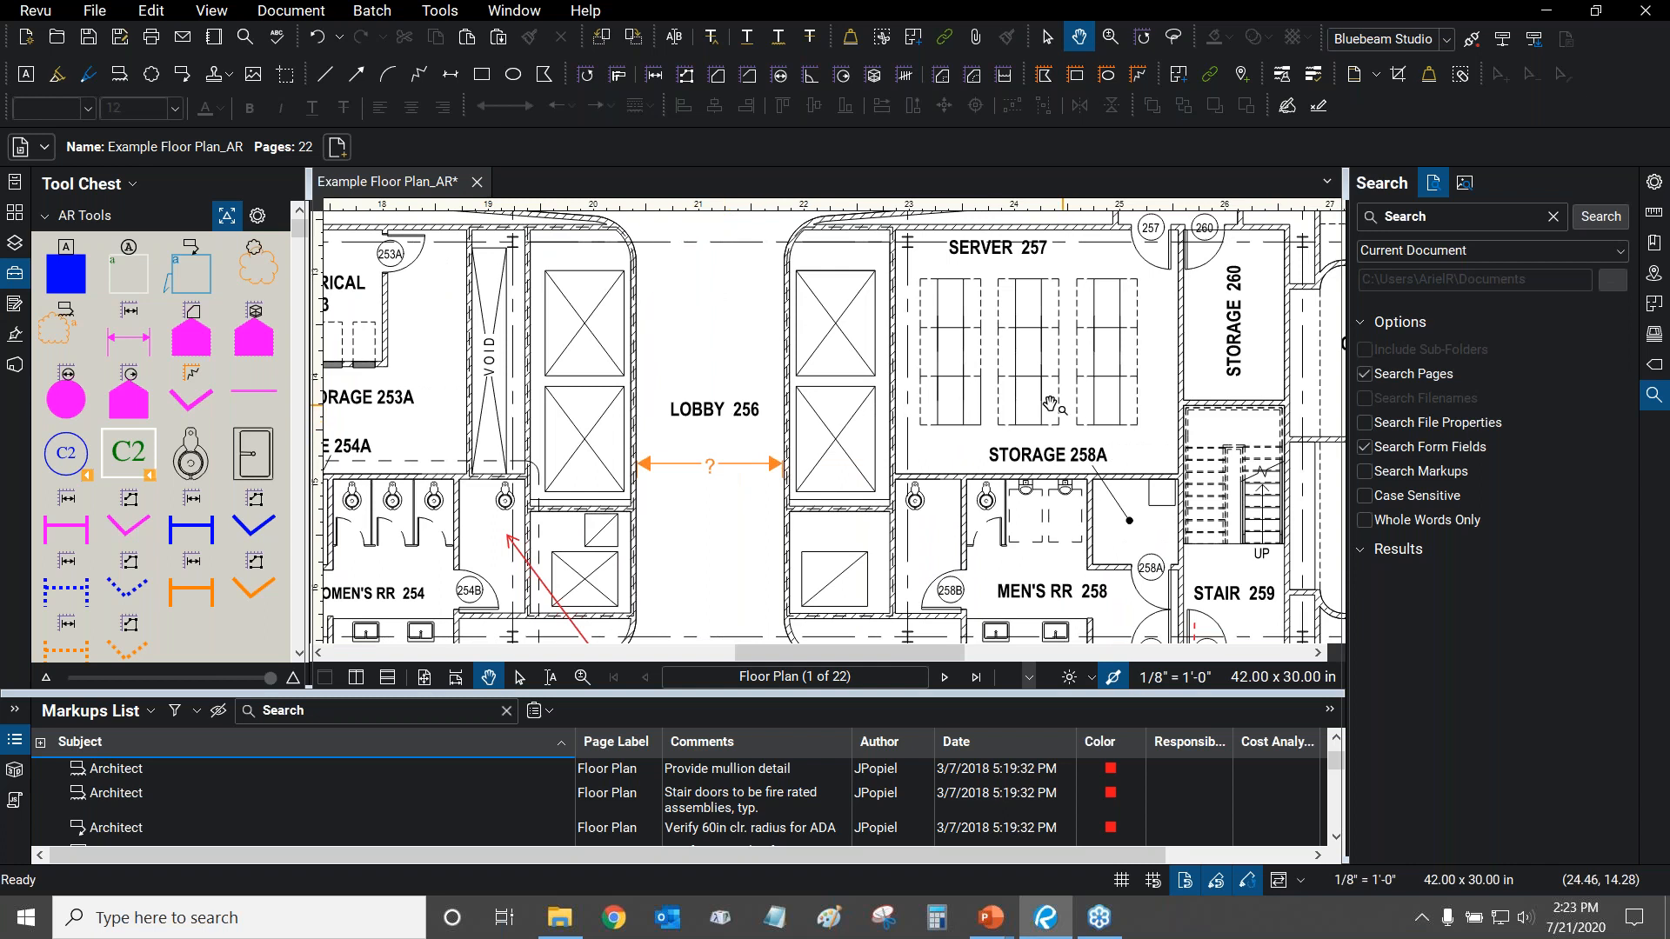
left_click_drag(793, 402, 957, 378)
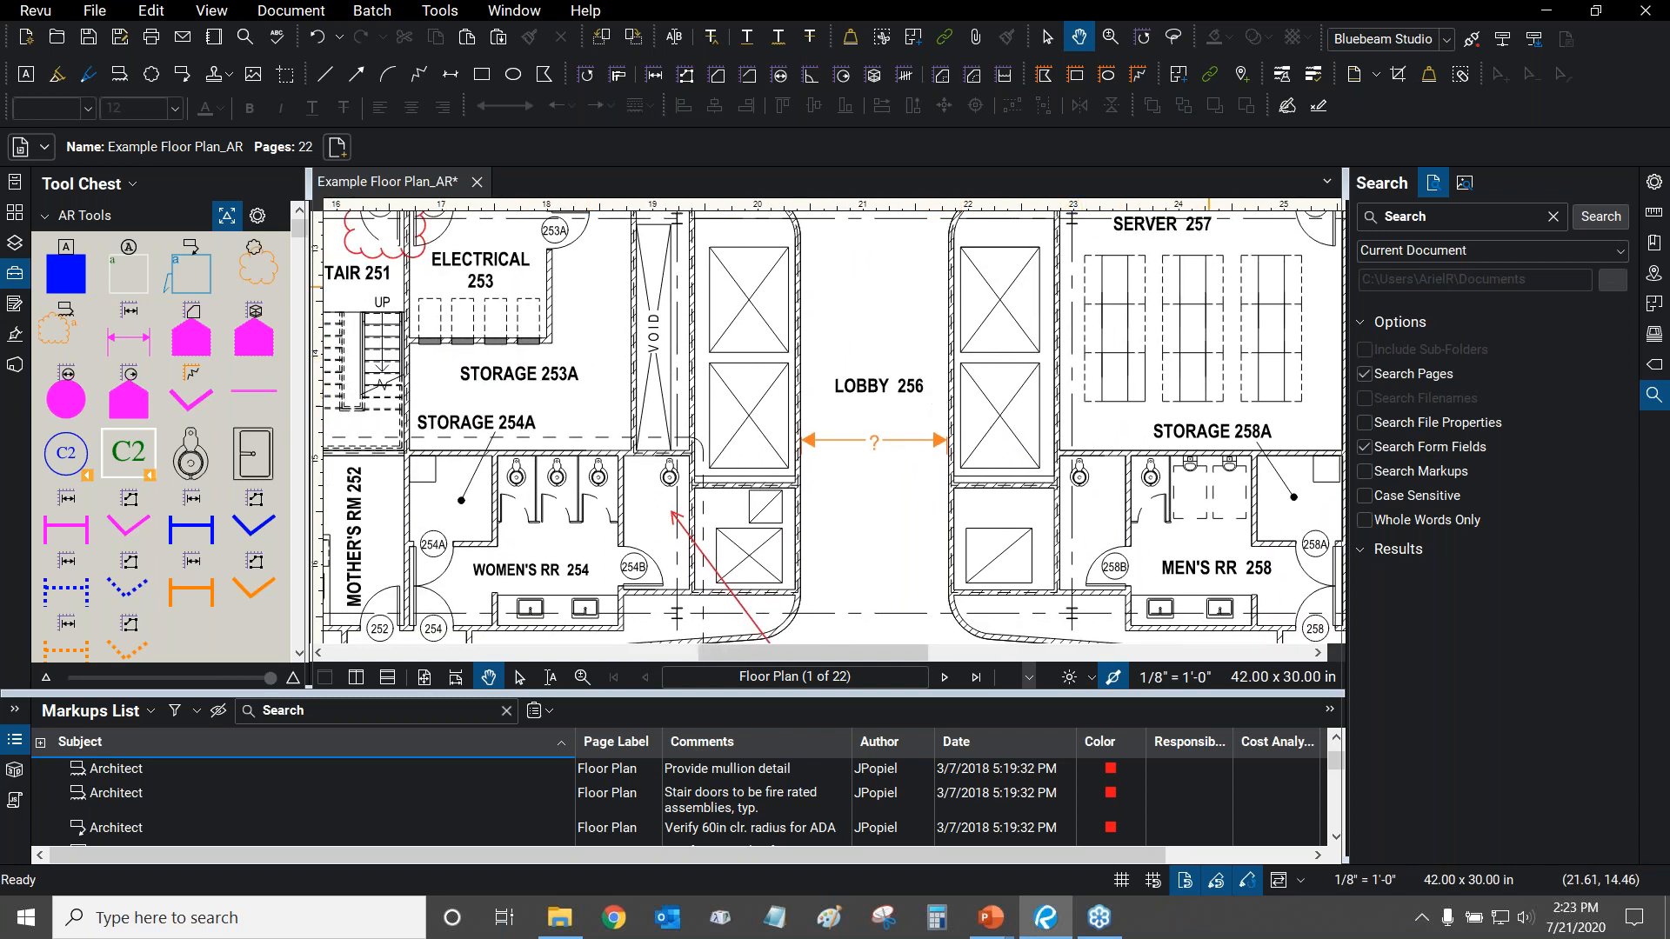
left_click(1470, 219)
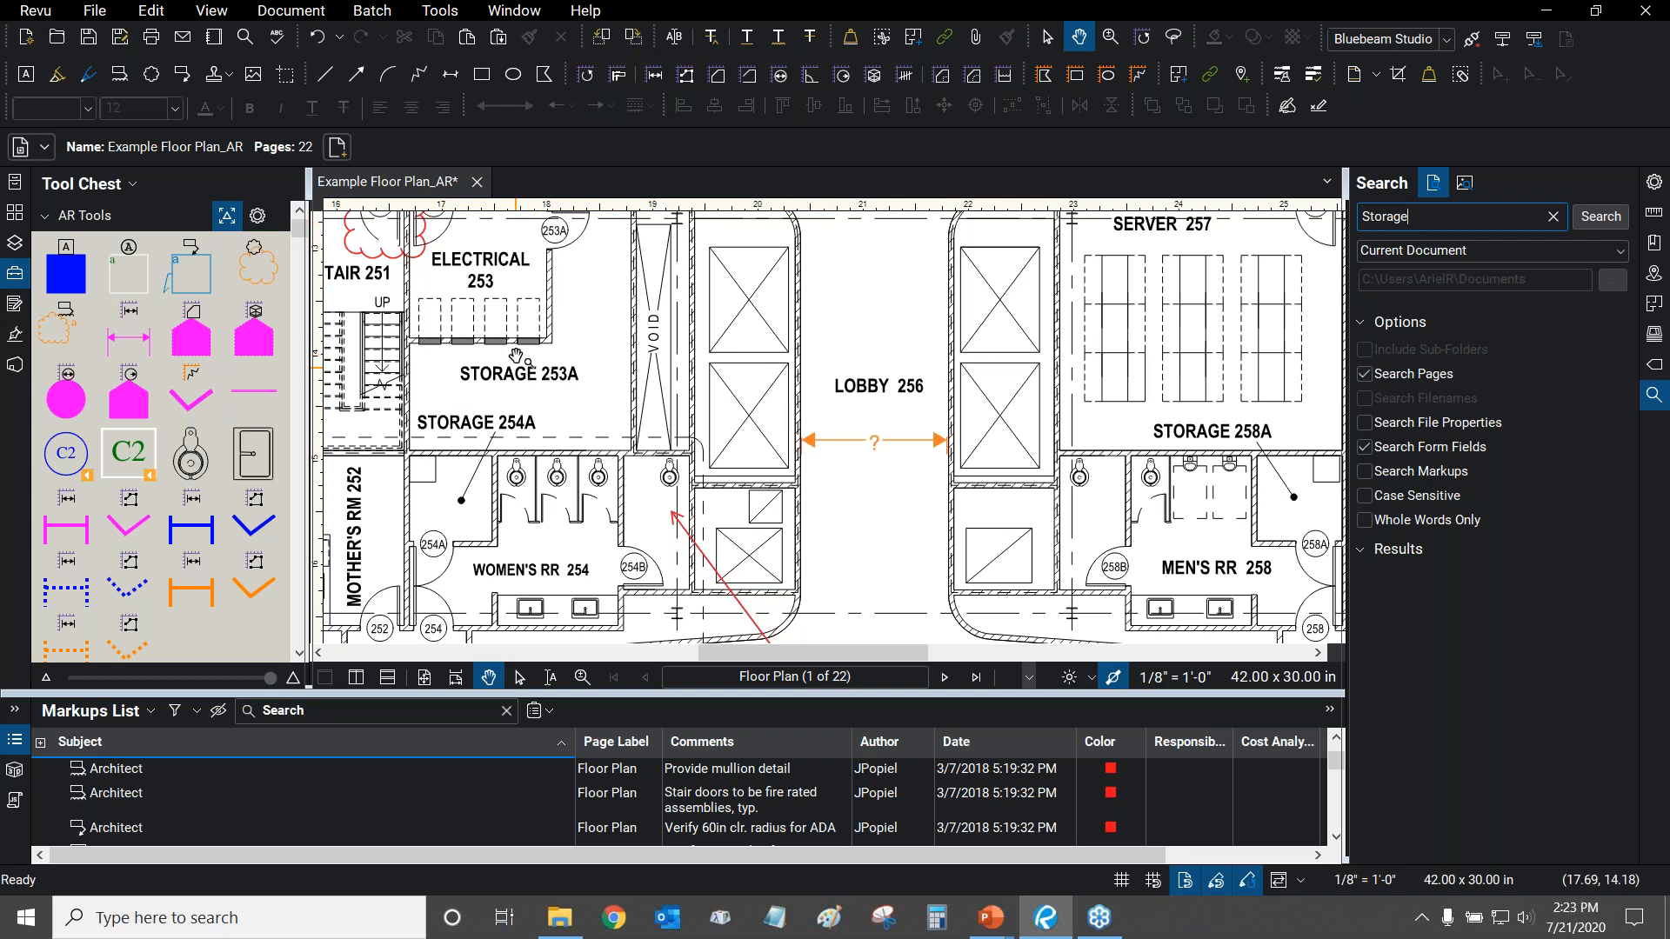
left_click(1600, 215)
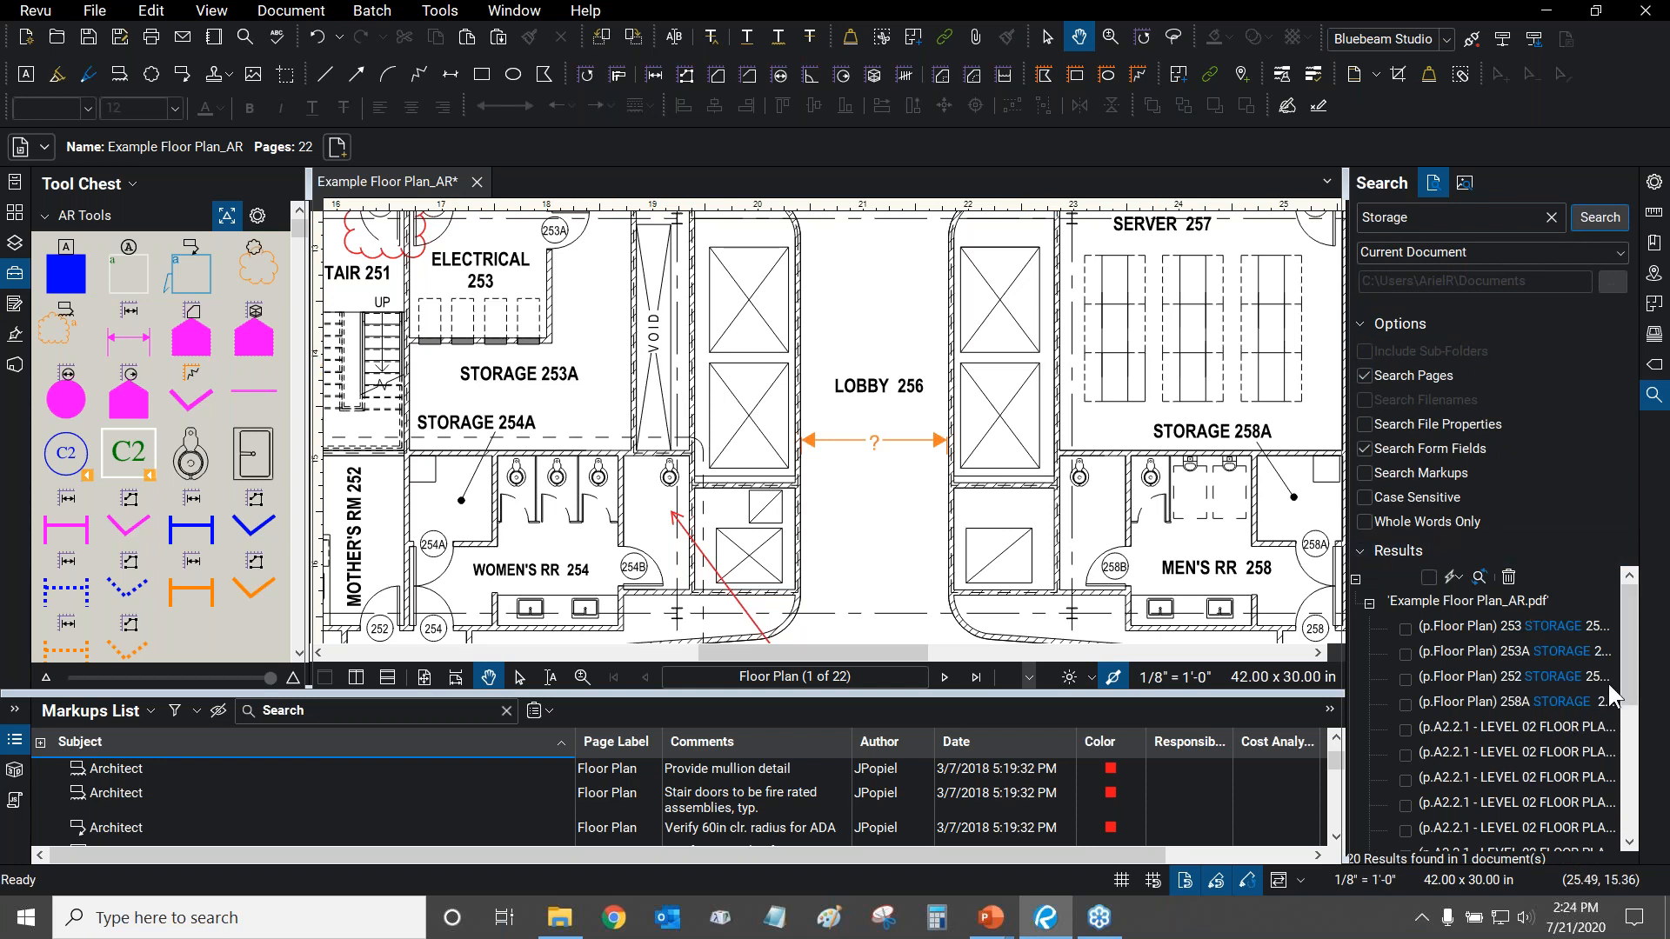
mouse_move(1628, 634)
left_mouse_down()
mouse_move(1620, 770)
mouse_move(1633, 691)
mouse_move(1616, 610)
left_mouse_up()
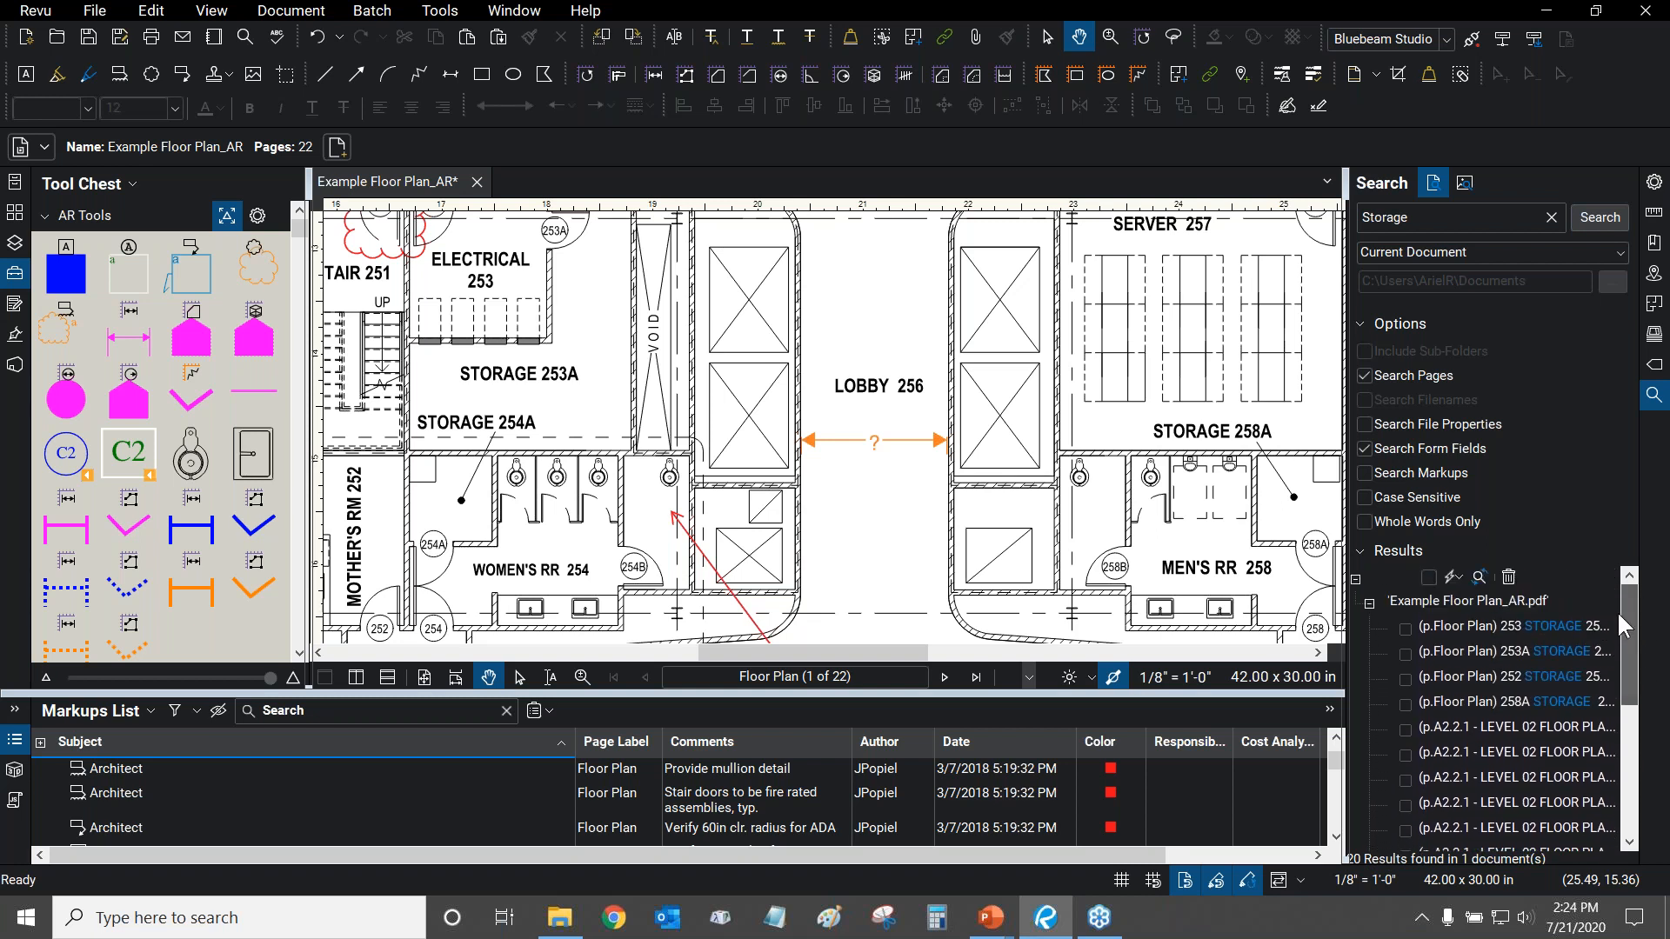
Open the first Floor Plan result for Storage and view its highlighted room label on the drawing.
left_click(1543, 624)
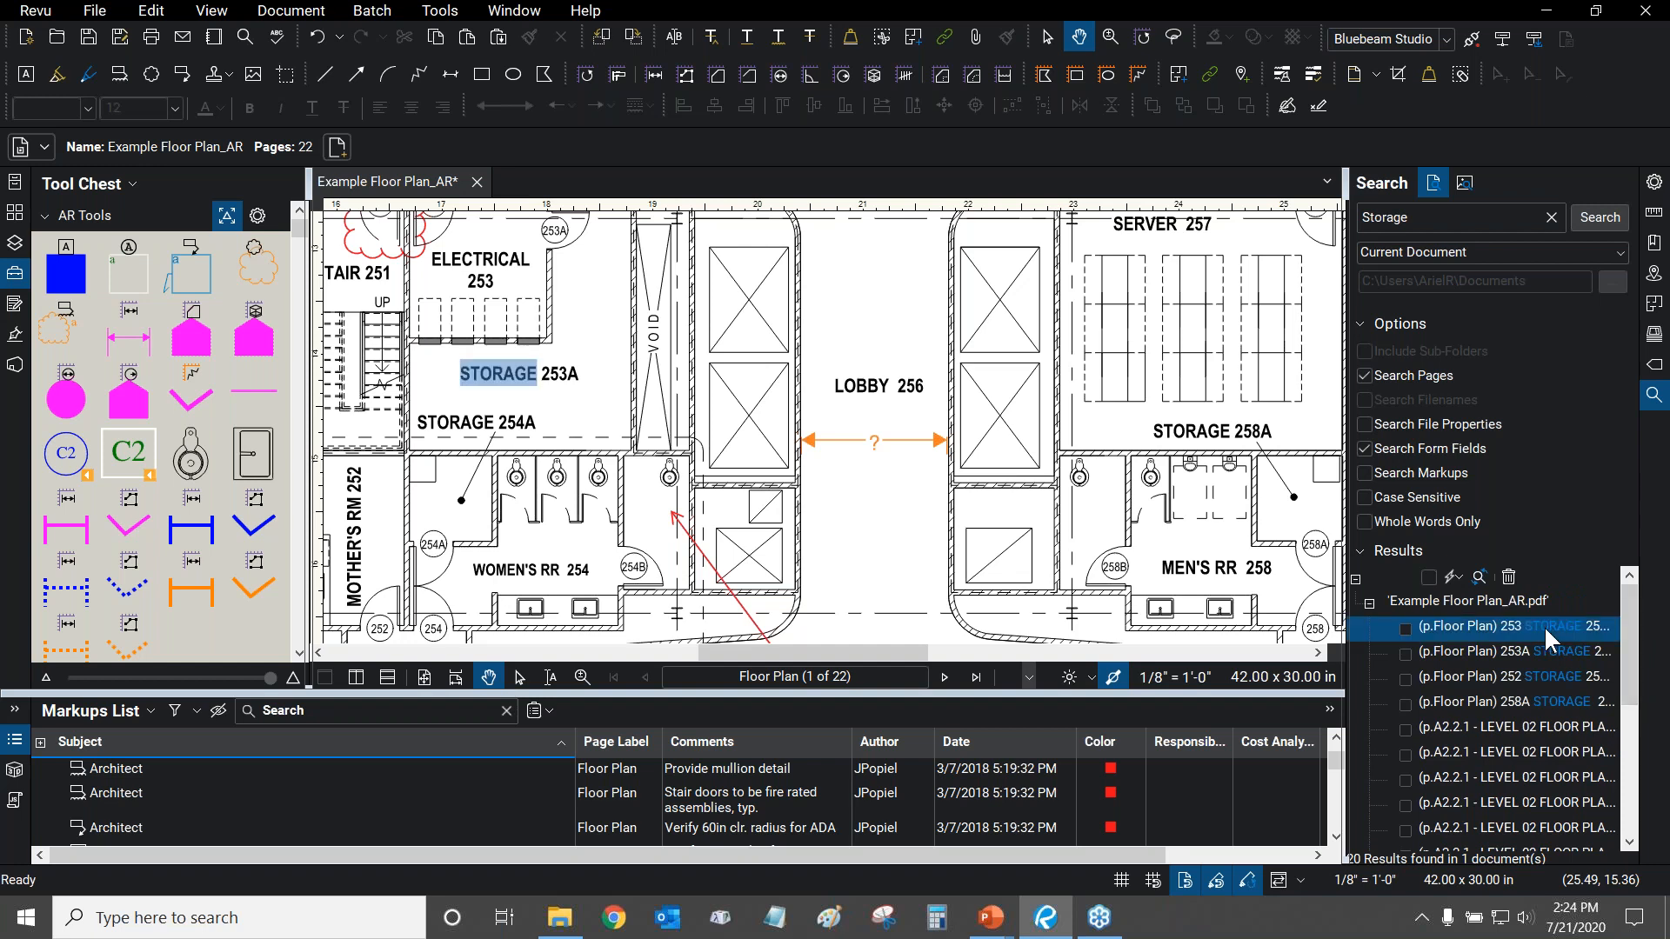
scroll(489, 413, "down", 5)
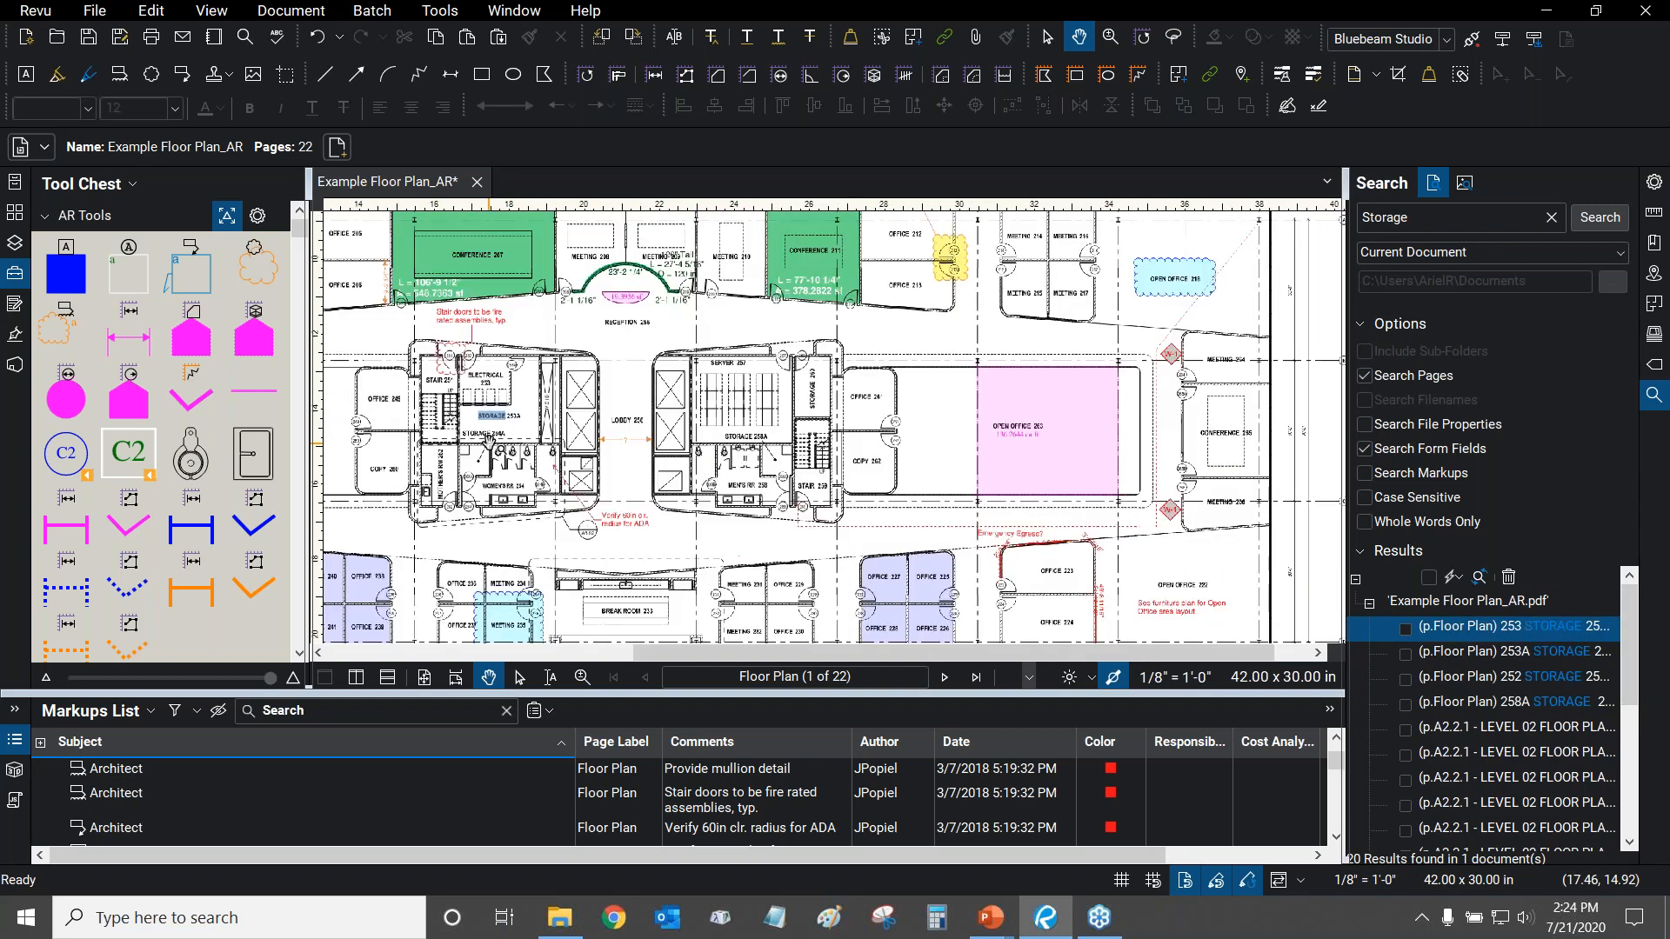
scroll(809, 504, "up", 6)
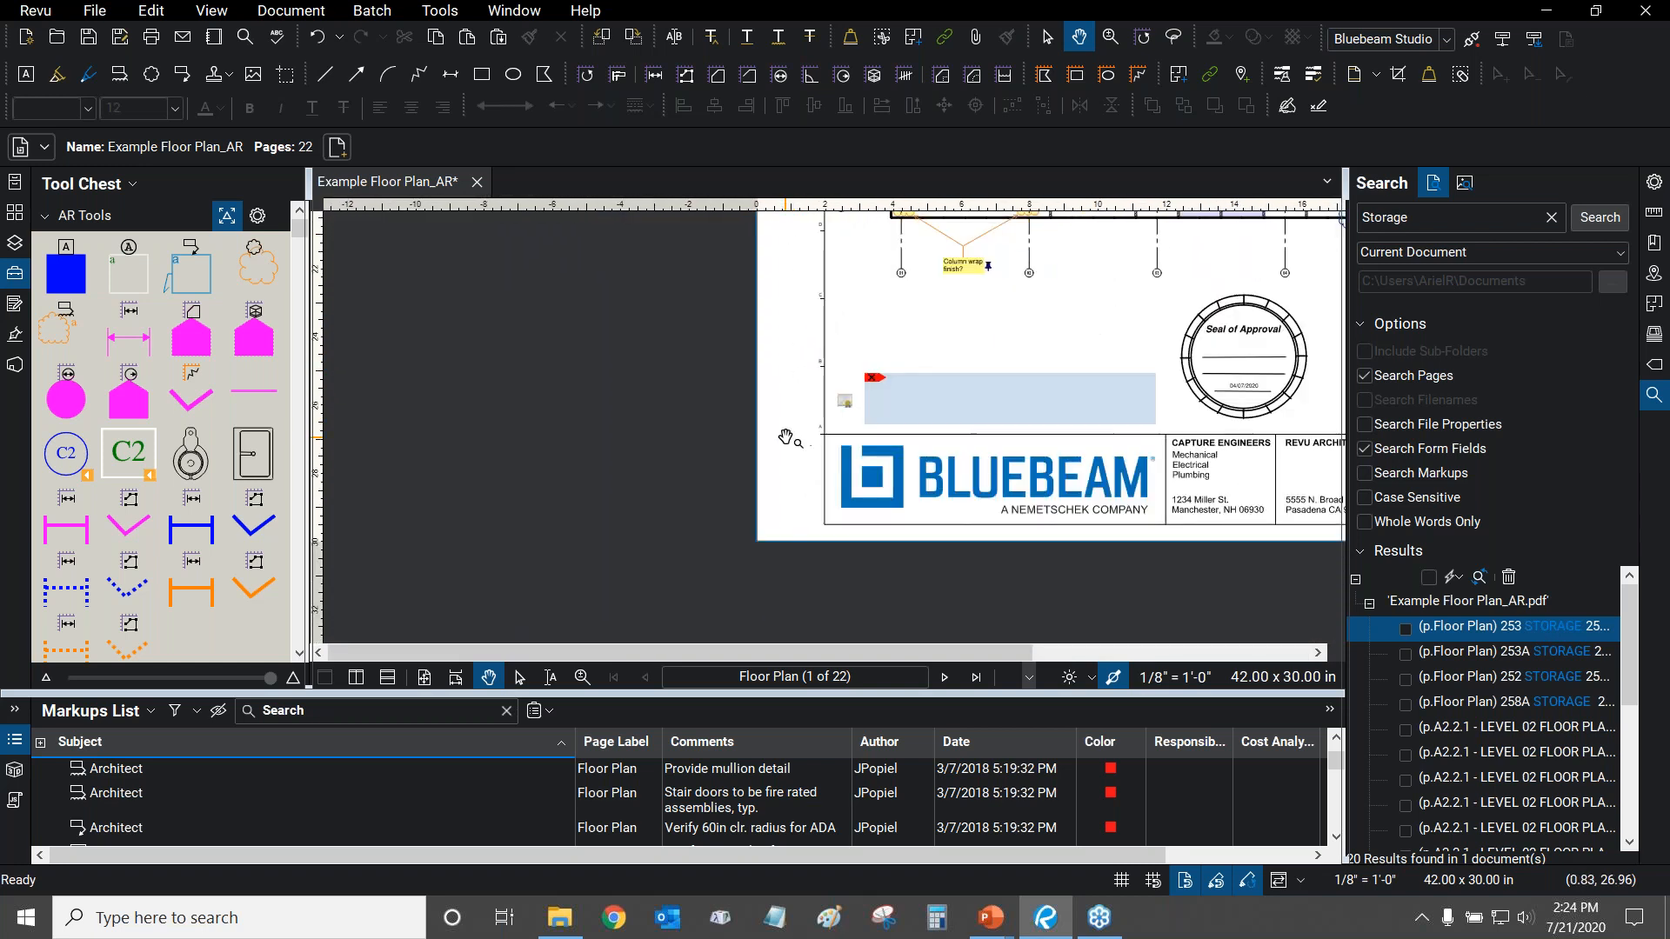
scroll(809, 504, "up", 2)
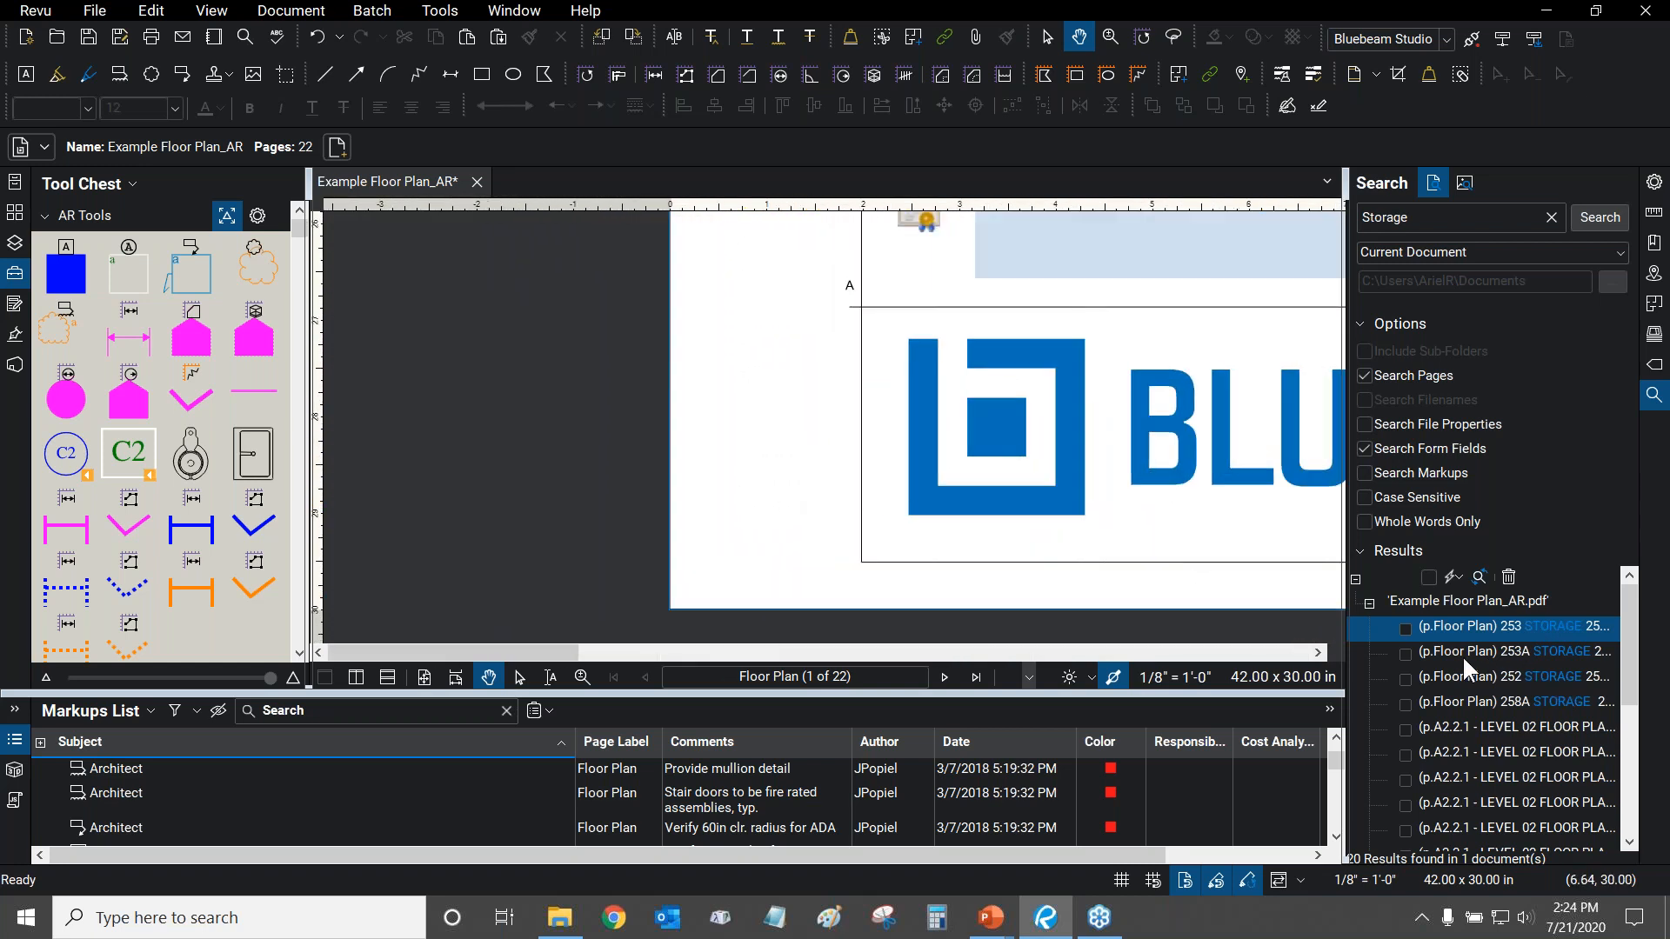
scroll(870, 491, "up", 2)
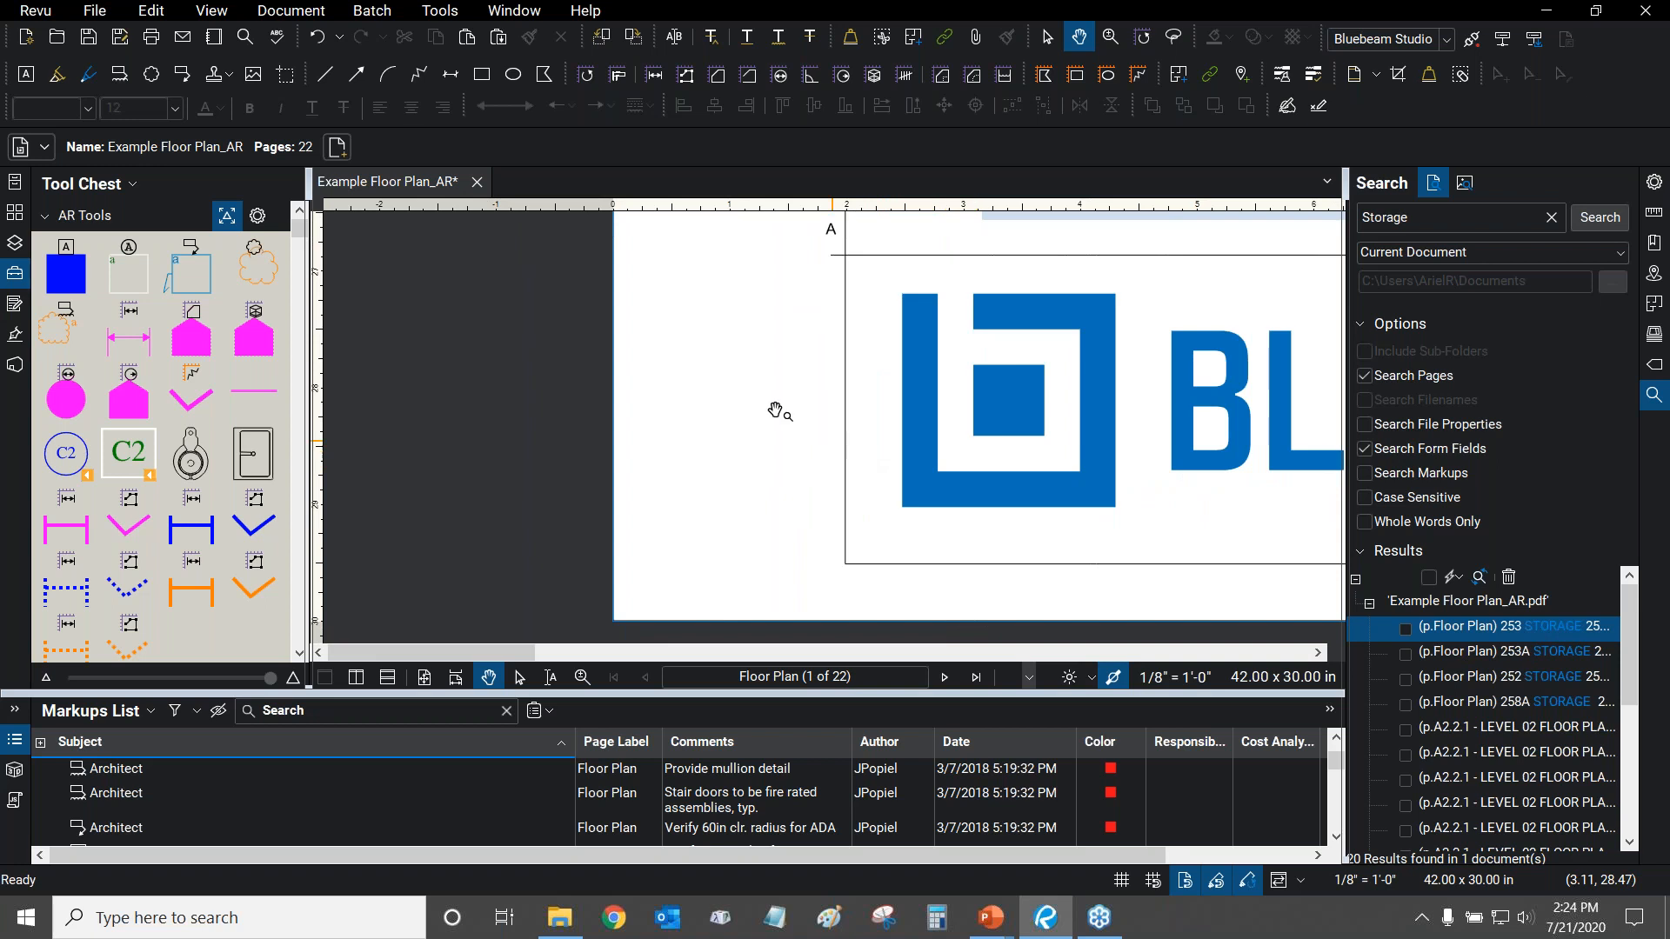
scroll(757, 430, "down", 2)
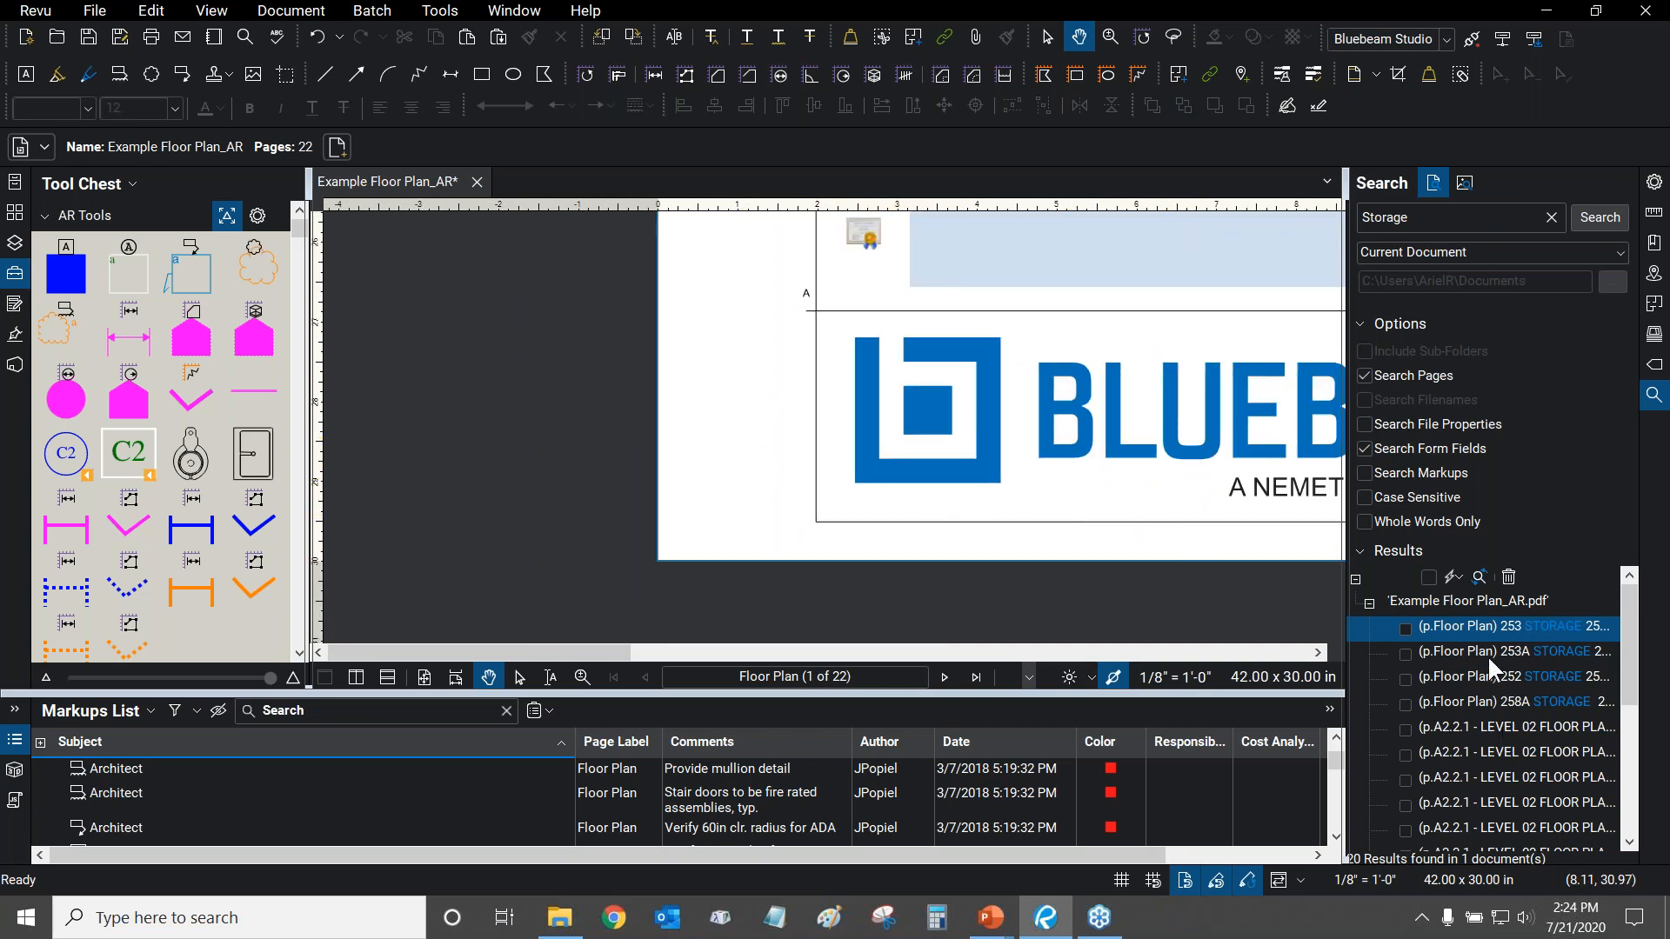
Go through the remaining three Floor Plan results to locate Storage 254A, 258A and 260 on the drawing.
left_click(1514, 650)
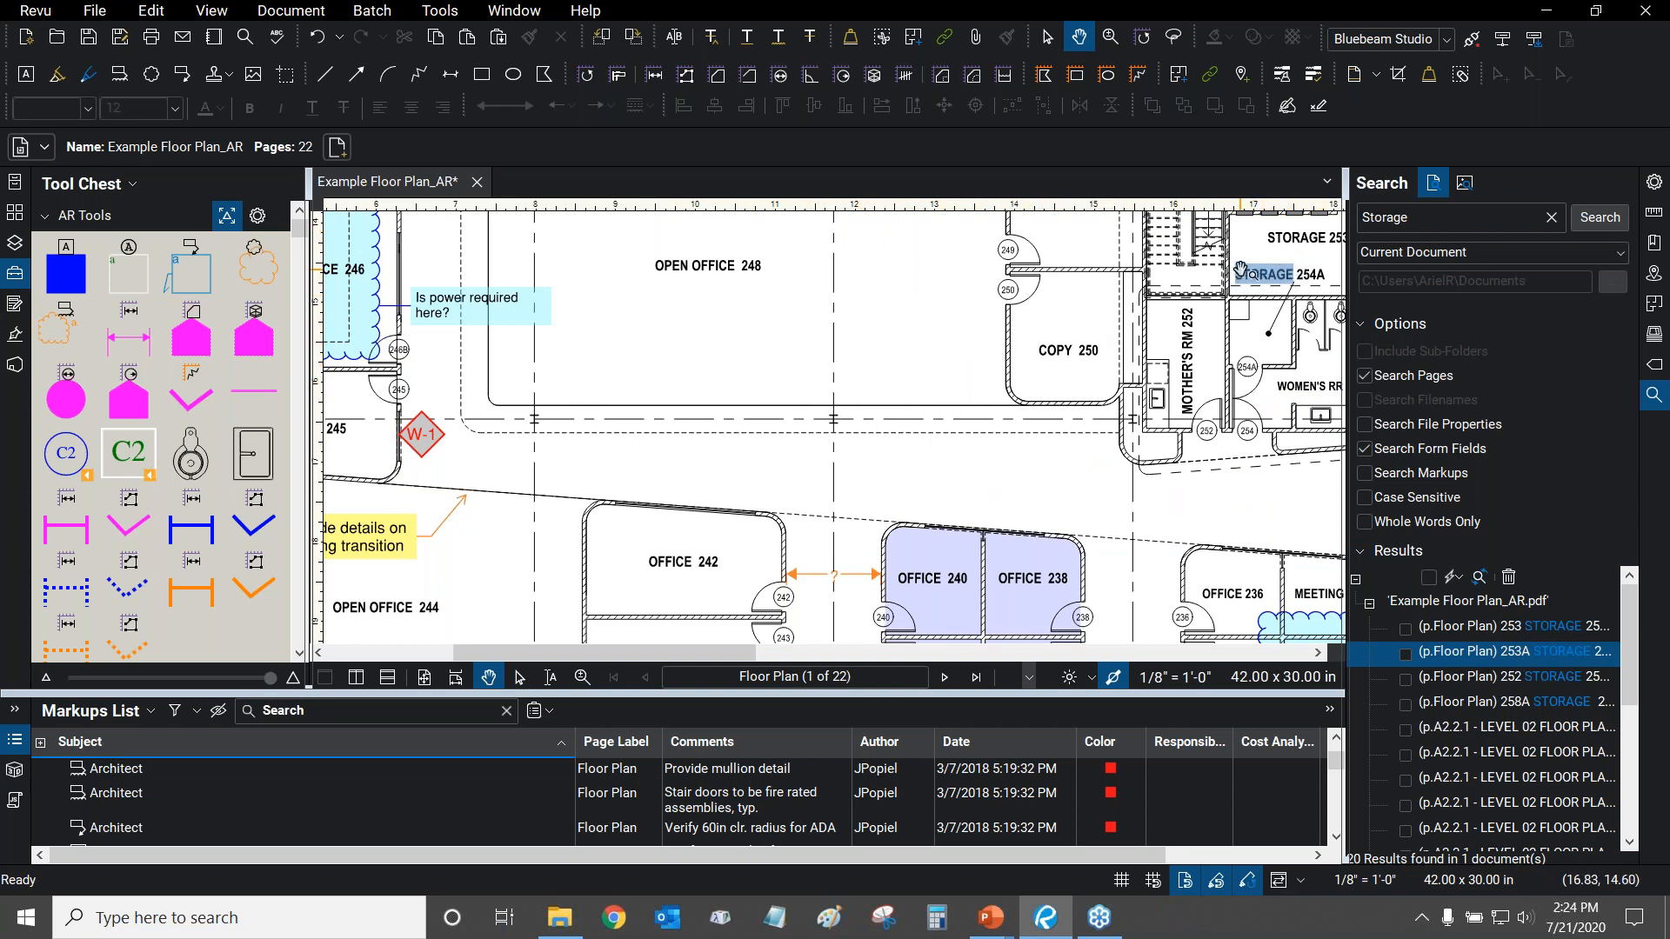
left_click_drag(1296, 294, 761, 431)
scroll(717, 424, "up", 4)
scroll(786, 409, "down", 3)
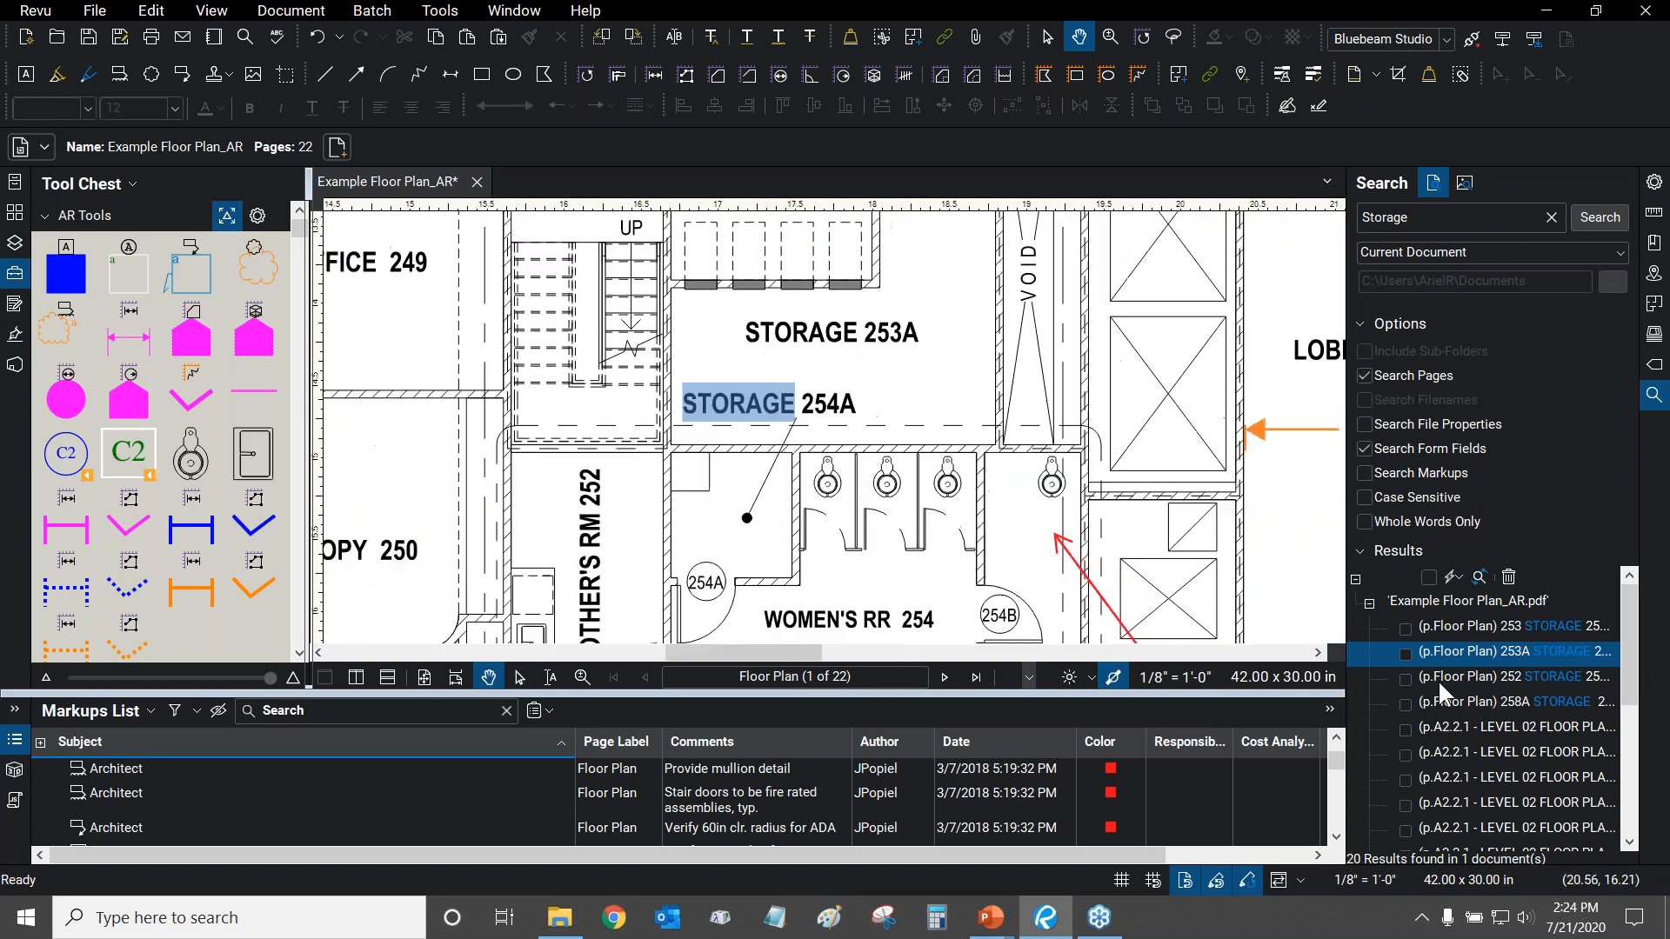
left_click(1469, 679)
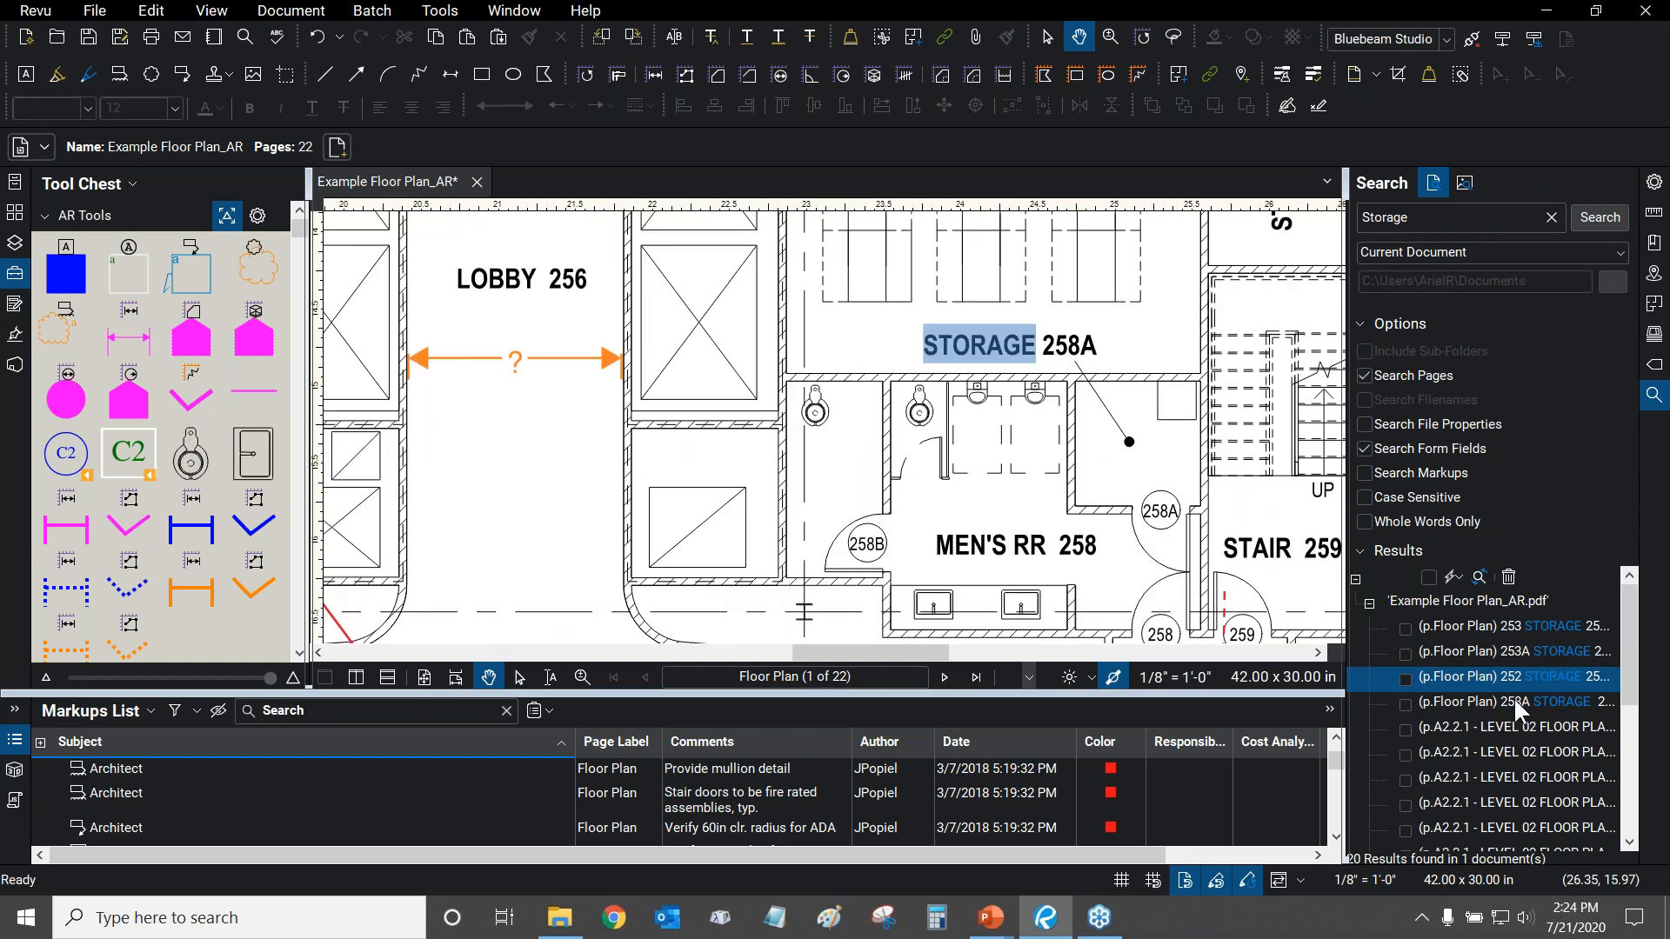
left_click(1514, 701)
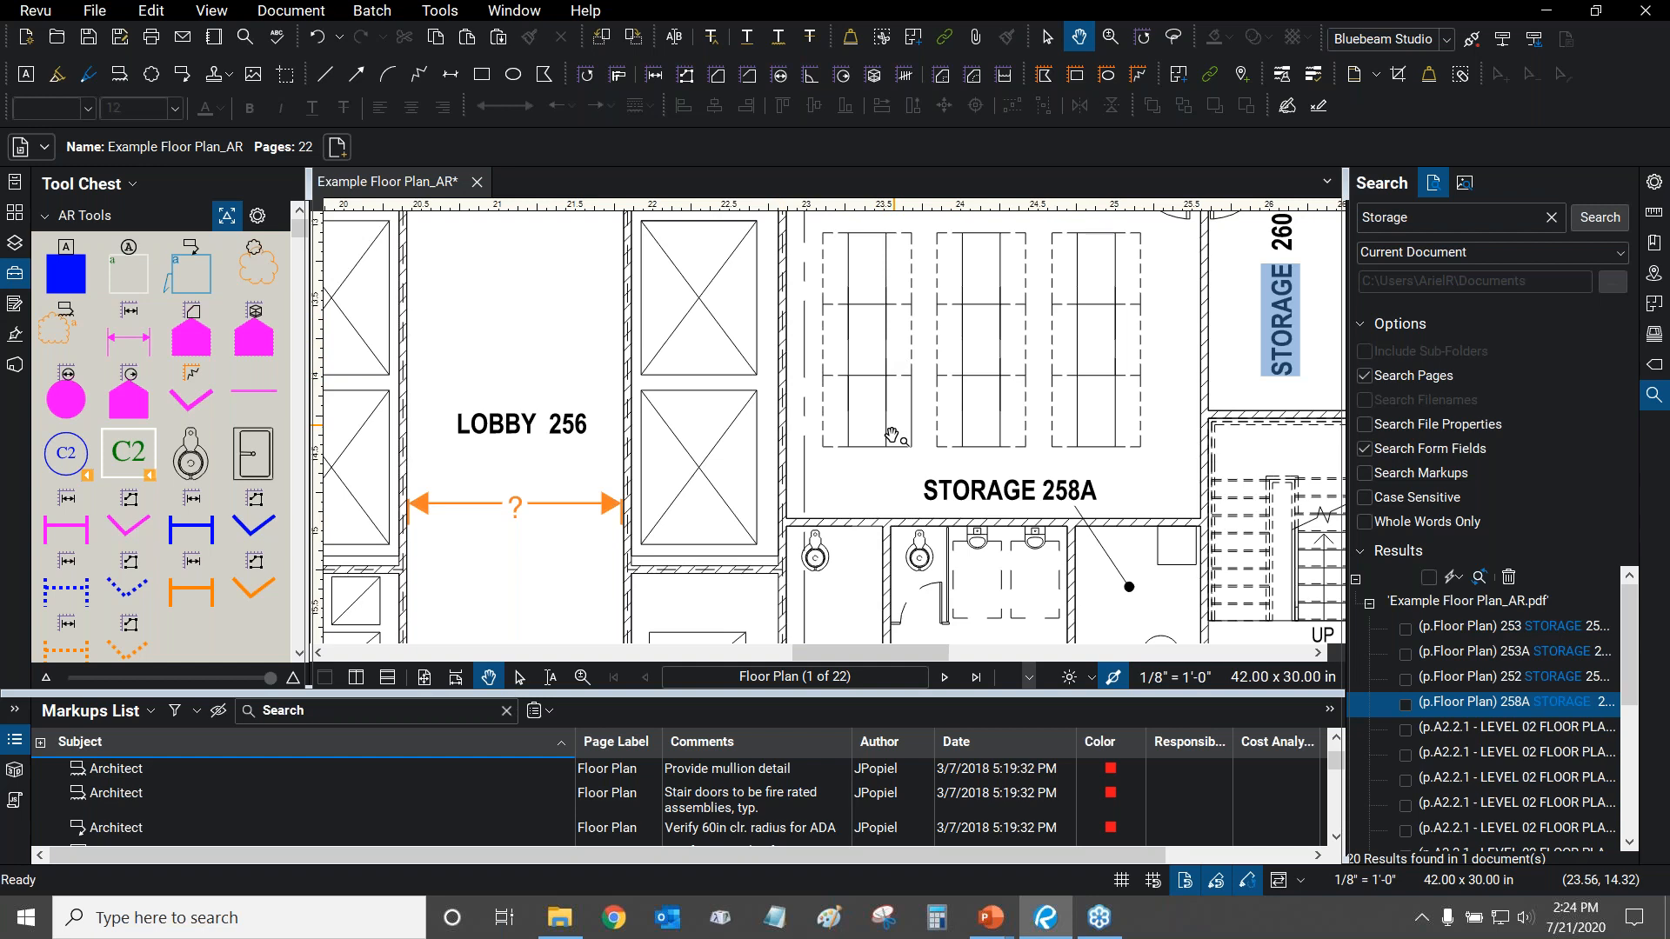
left_click_drag(1069, 452, 935, 410)
scroll(936, 411, "down", 3)
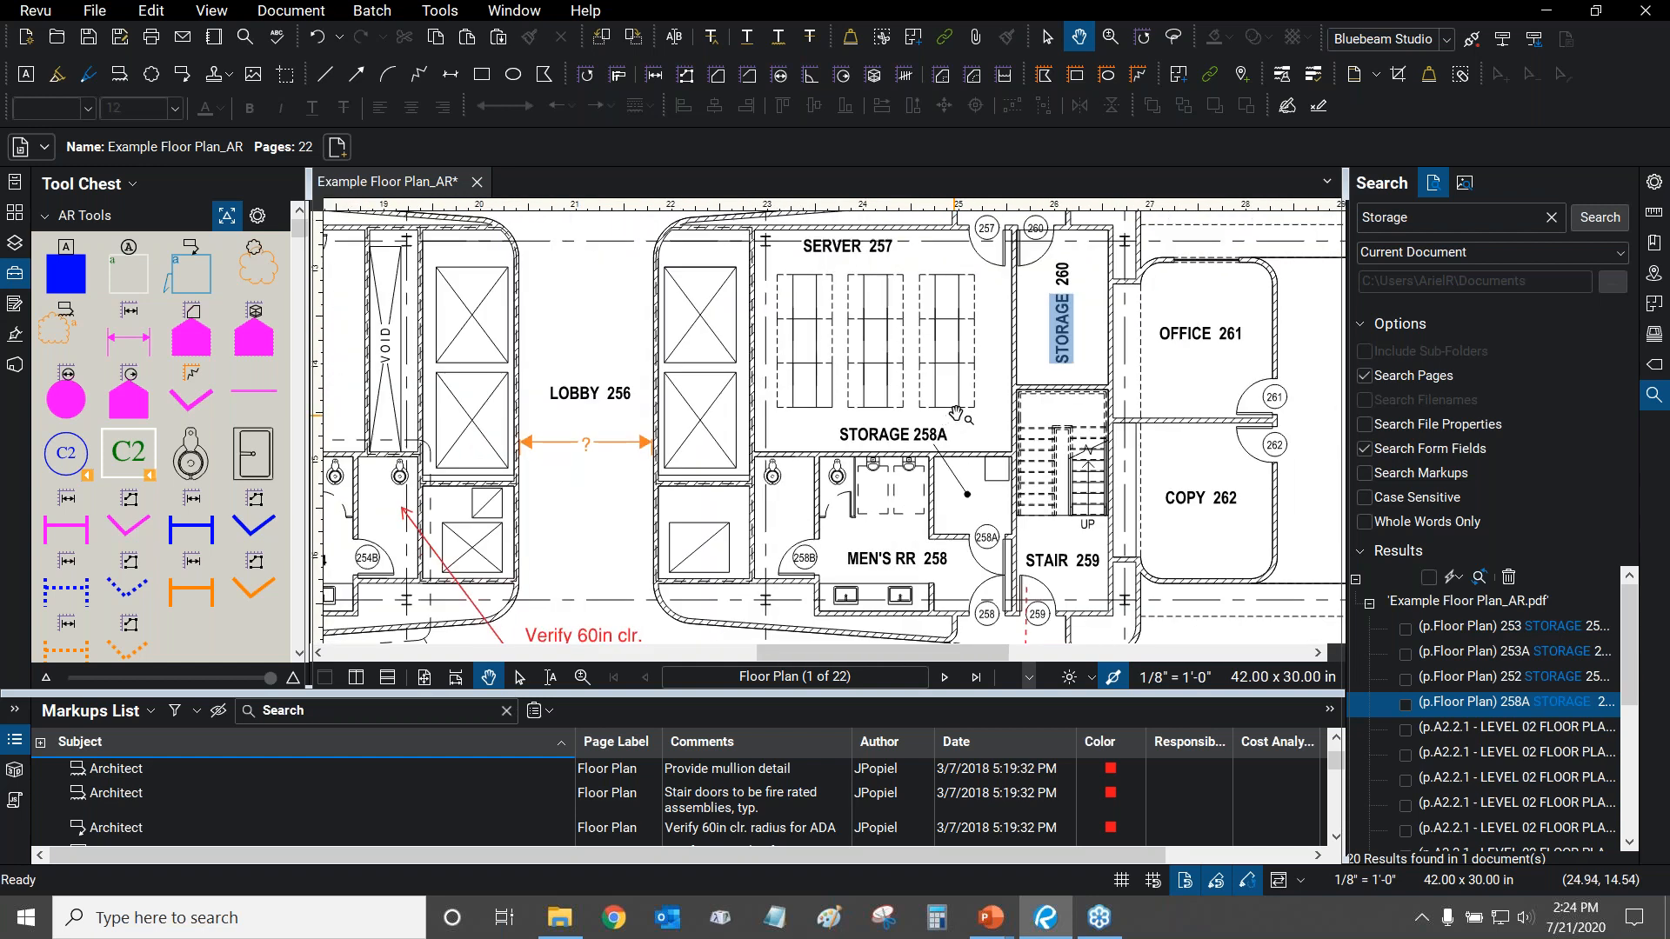
scroll(957, 417, "up", 2)
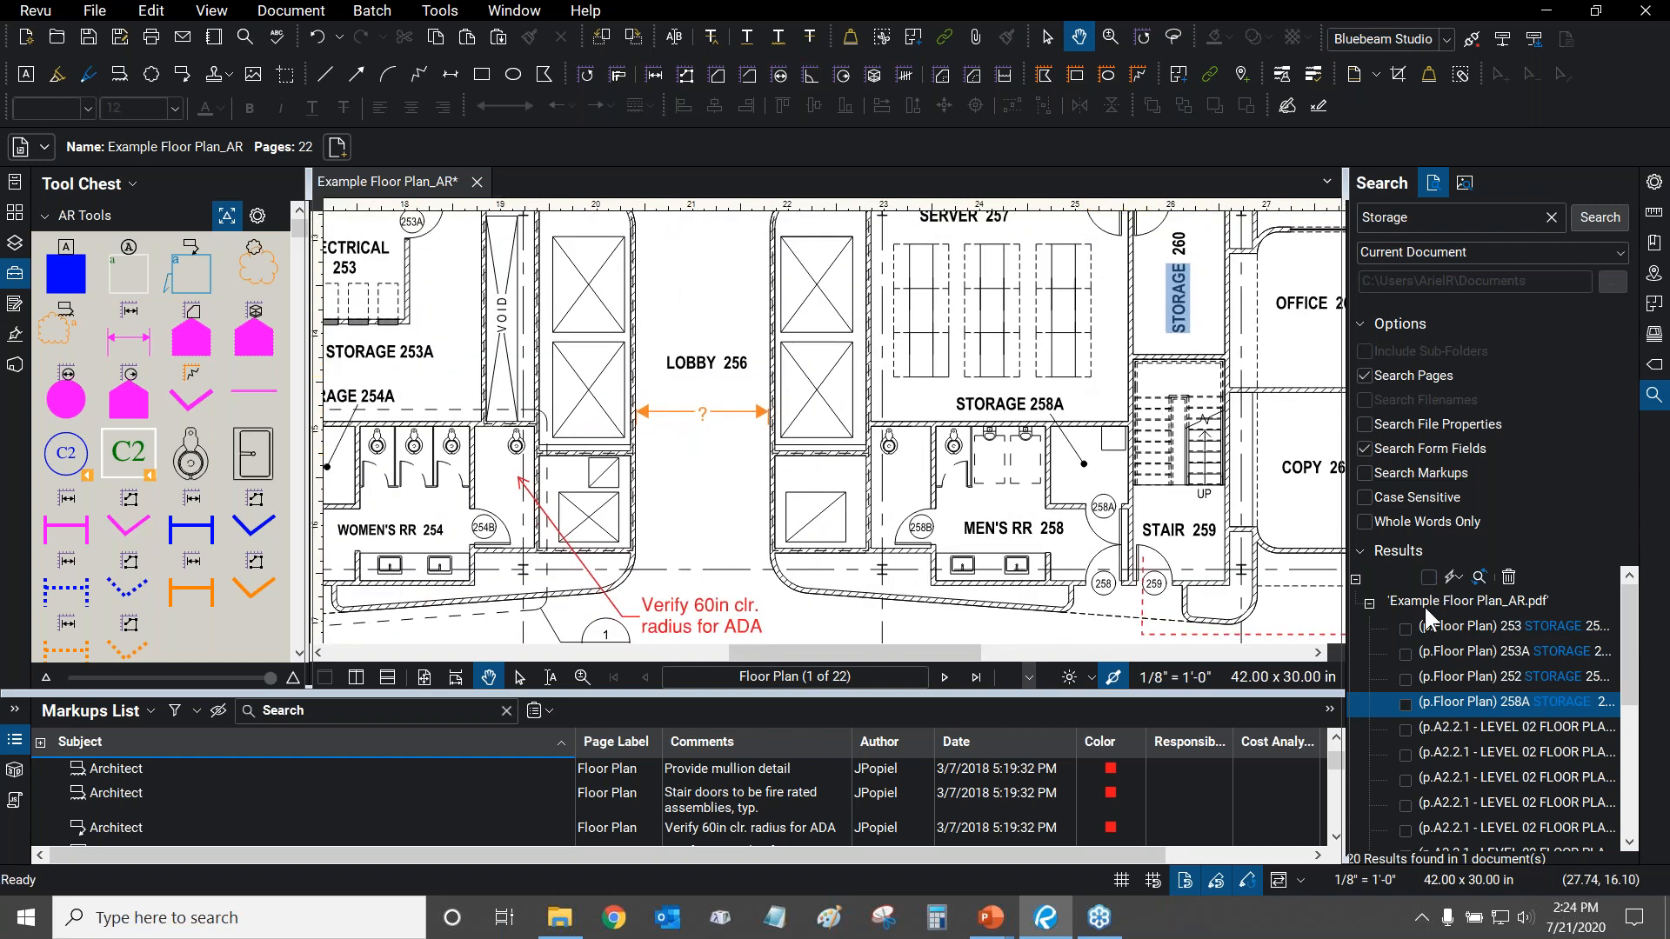
Check the four Floor Plan results for Storage and apply a built-in checkmark count measurement to them.
left_click(1406, 629)
left_click(1406, 652)
left_click(1405, 677)
left_click(1405, 704)
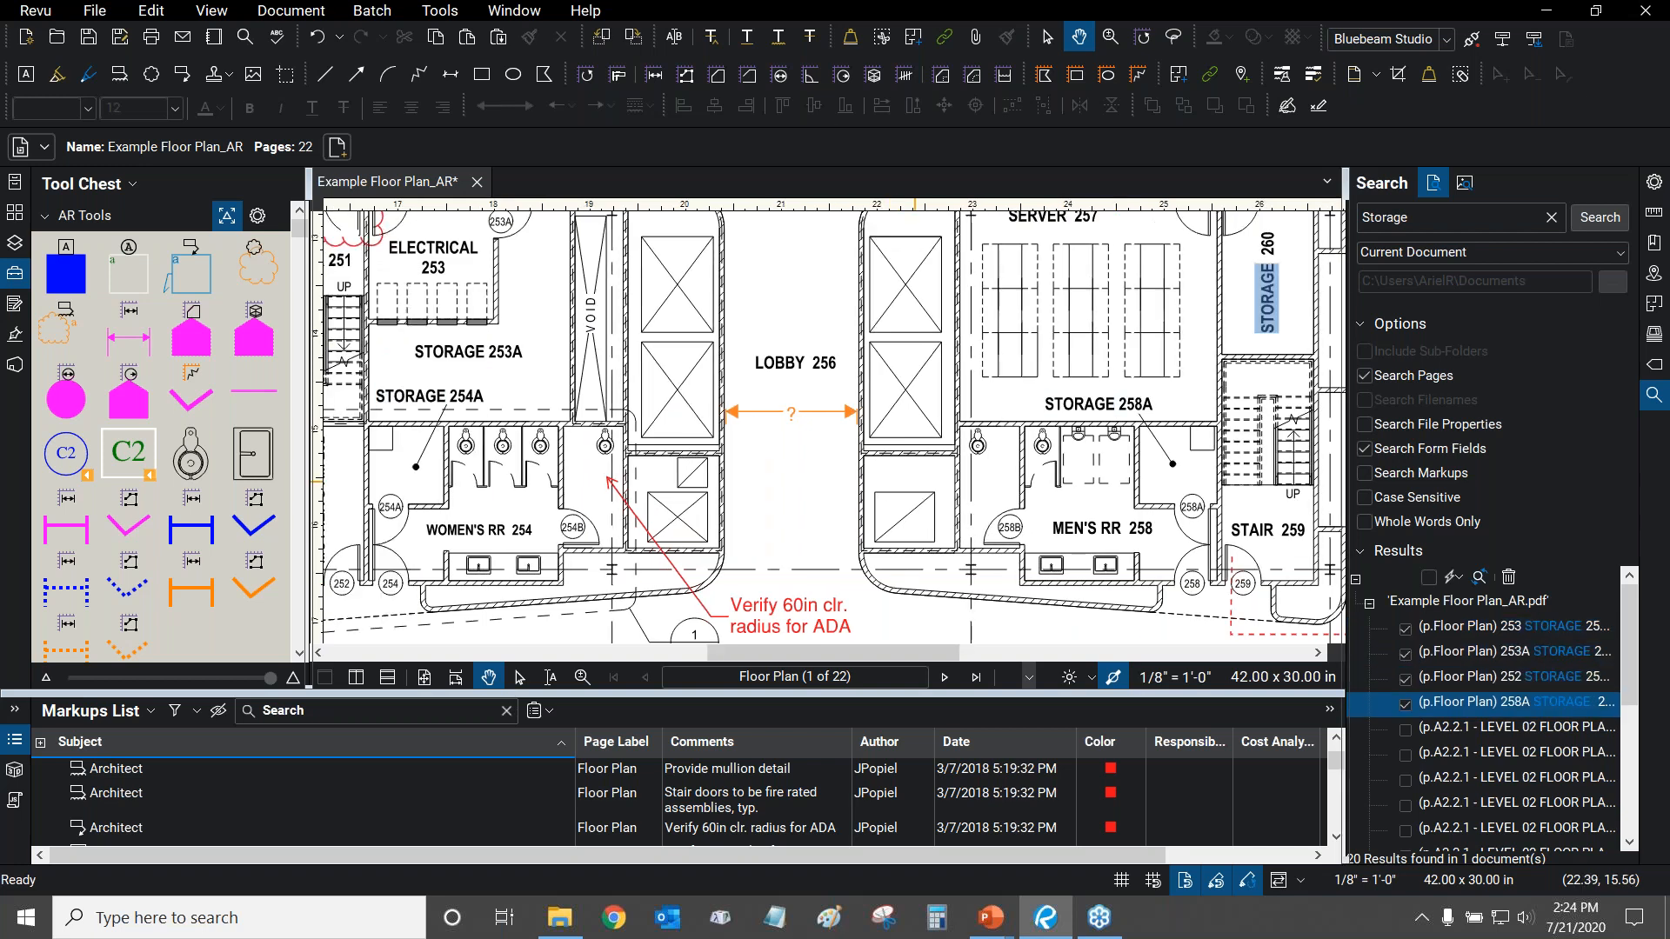
scroll(942, 485, "down", 1)
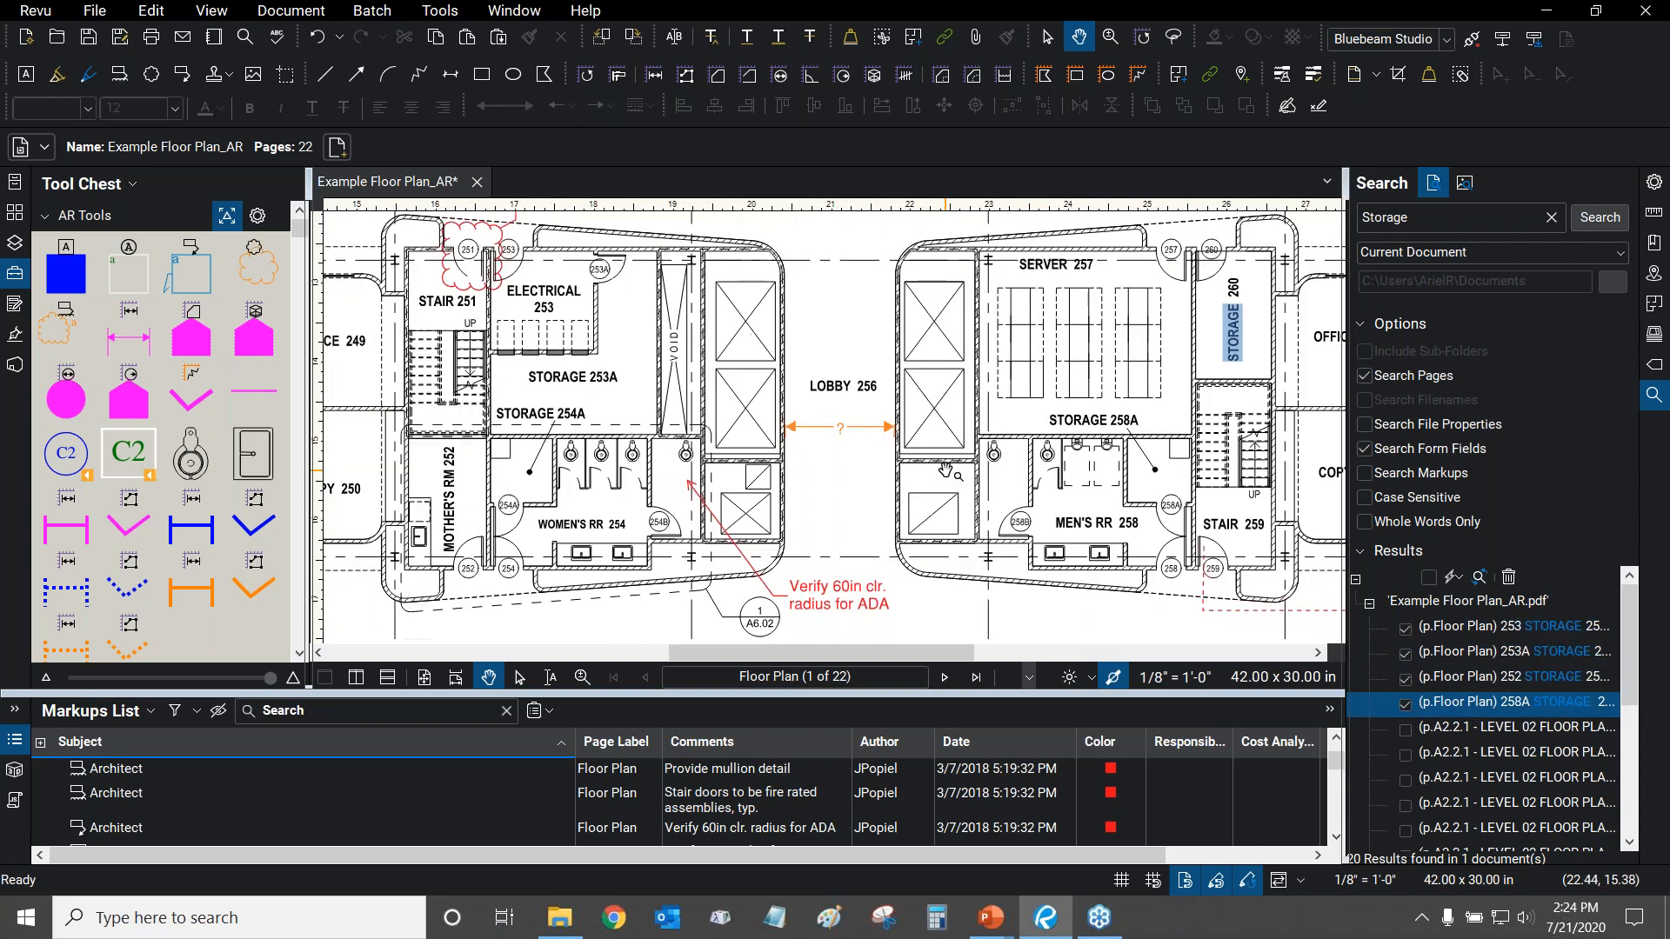
left_click(1452, 578)
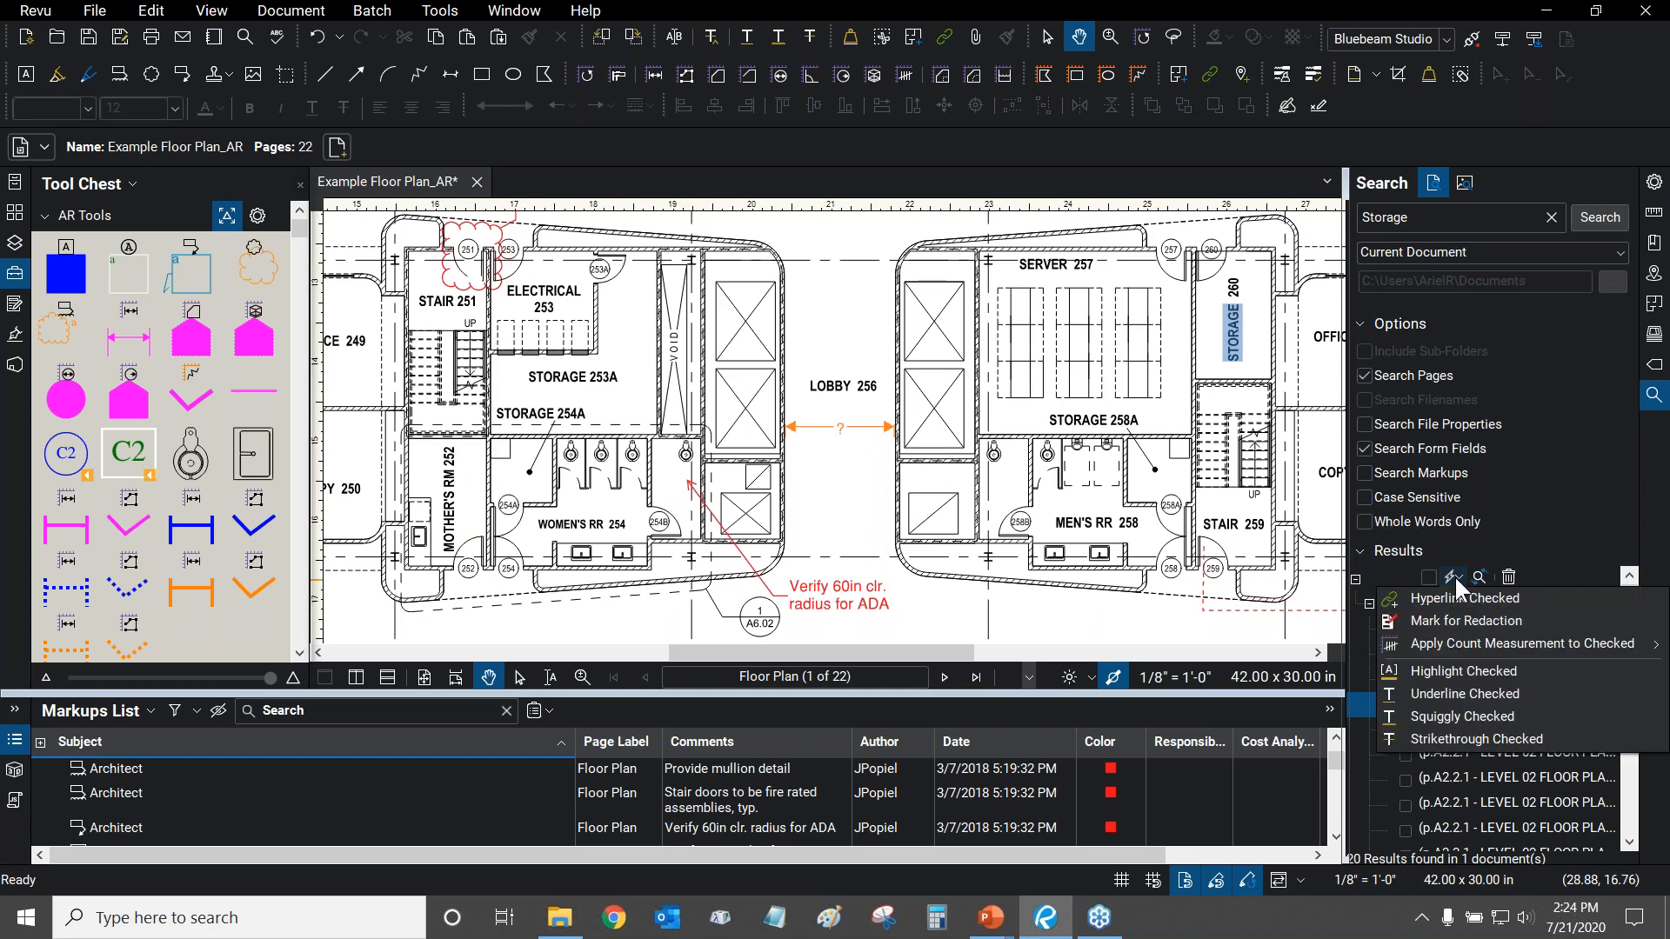
mouse_move(1465, 642)
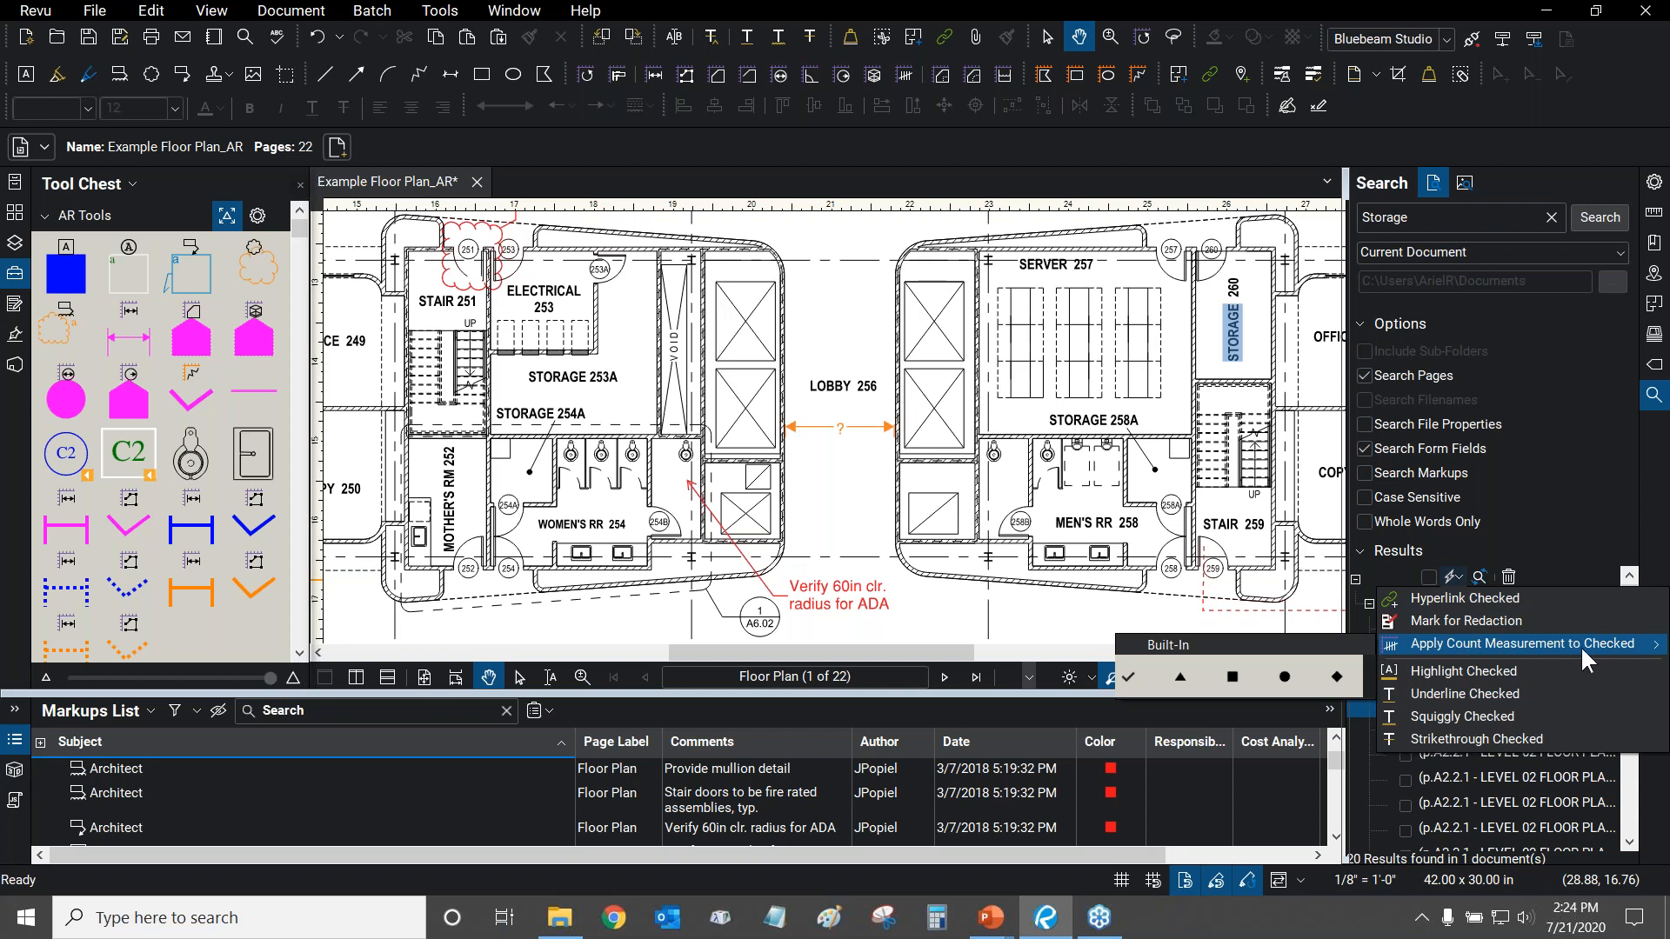
left_click(1131, 679)
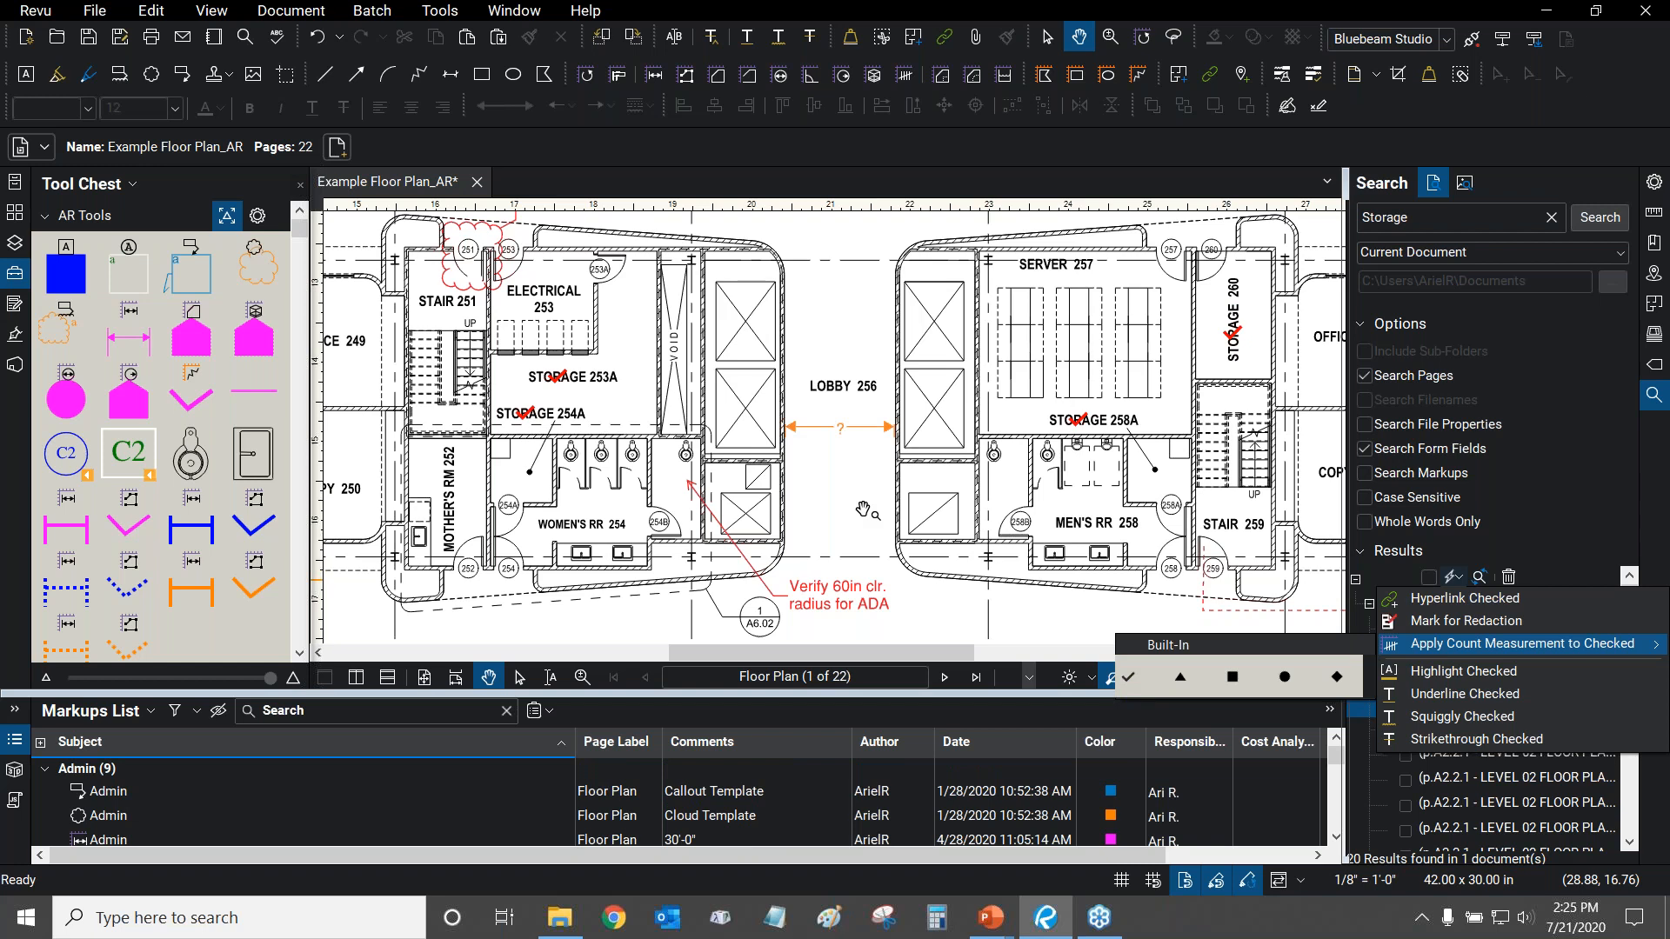
scroll(535, 422, "up", 3)
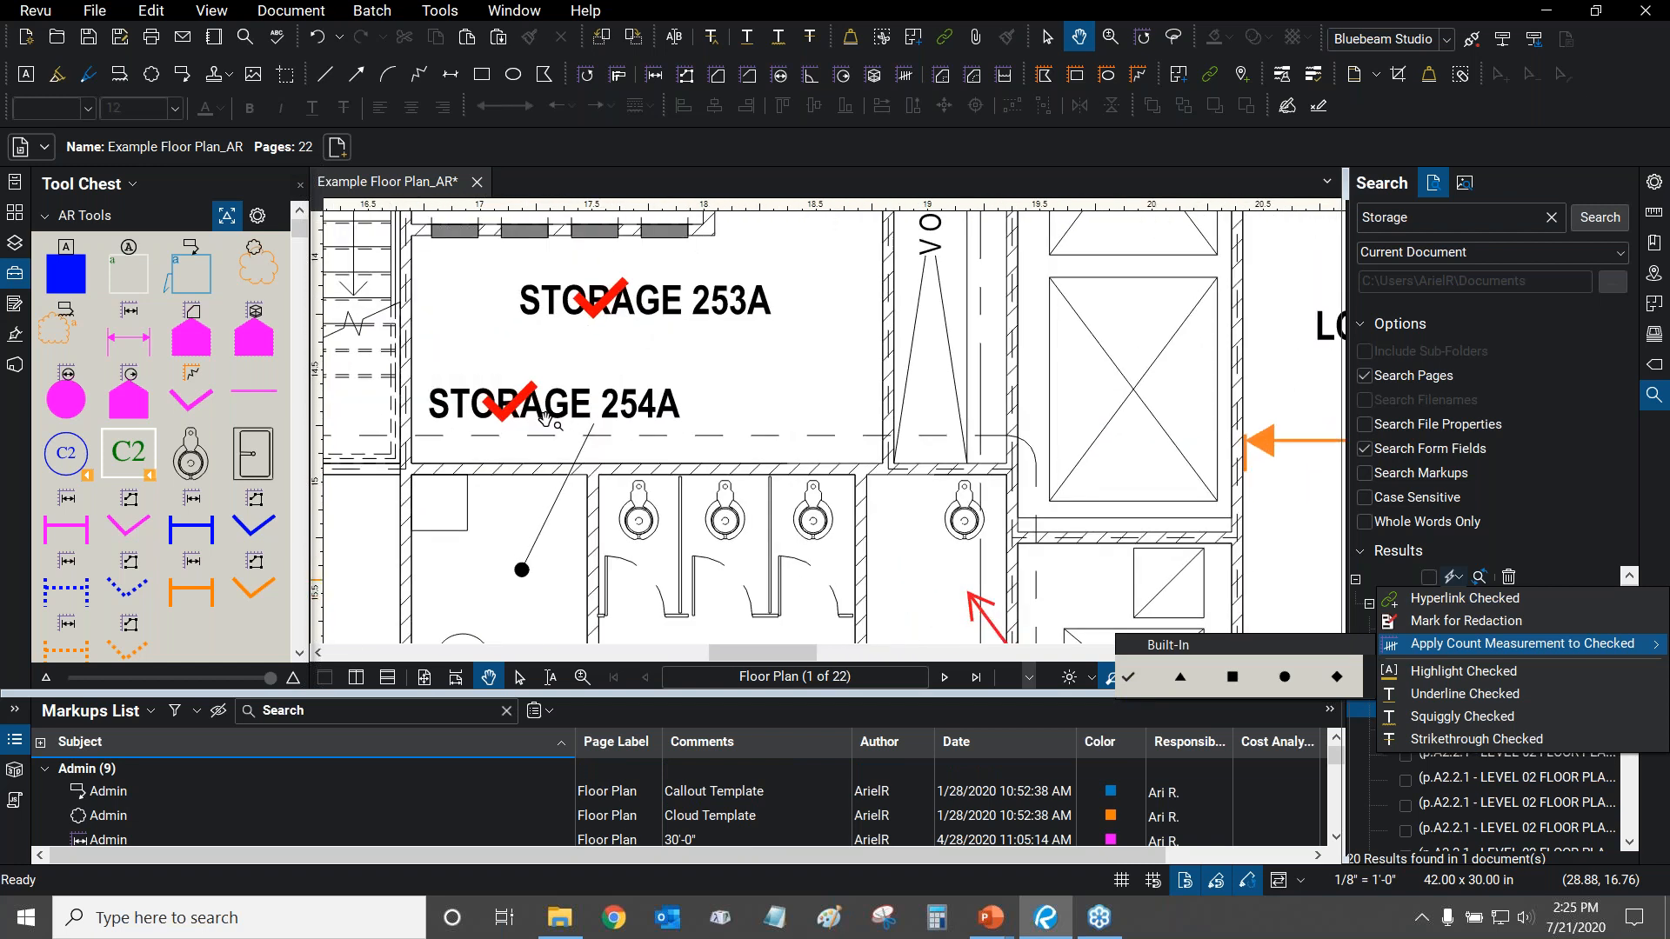
scroll(555, 416, "down", 2)
mouse_move(951, 369)
left_mouse_down()
mouse_move(680, 390)
mouse_move(932, 357)
left_mouse_up()
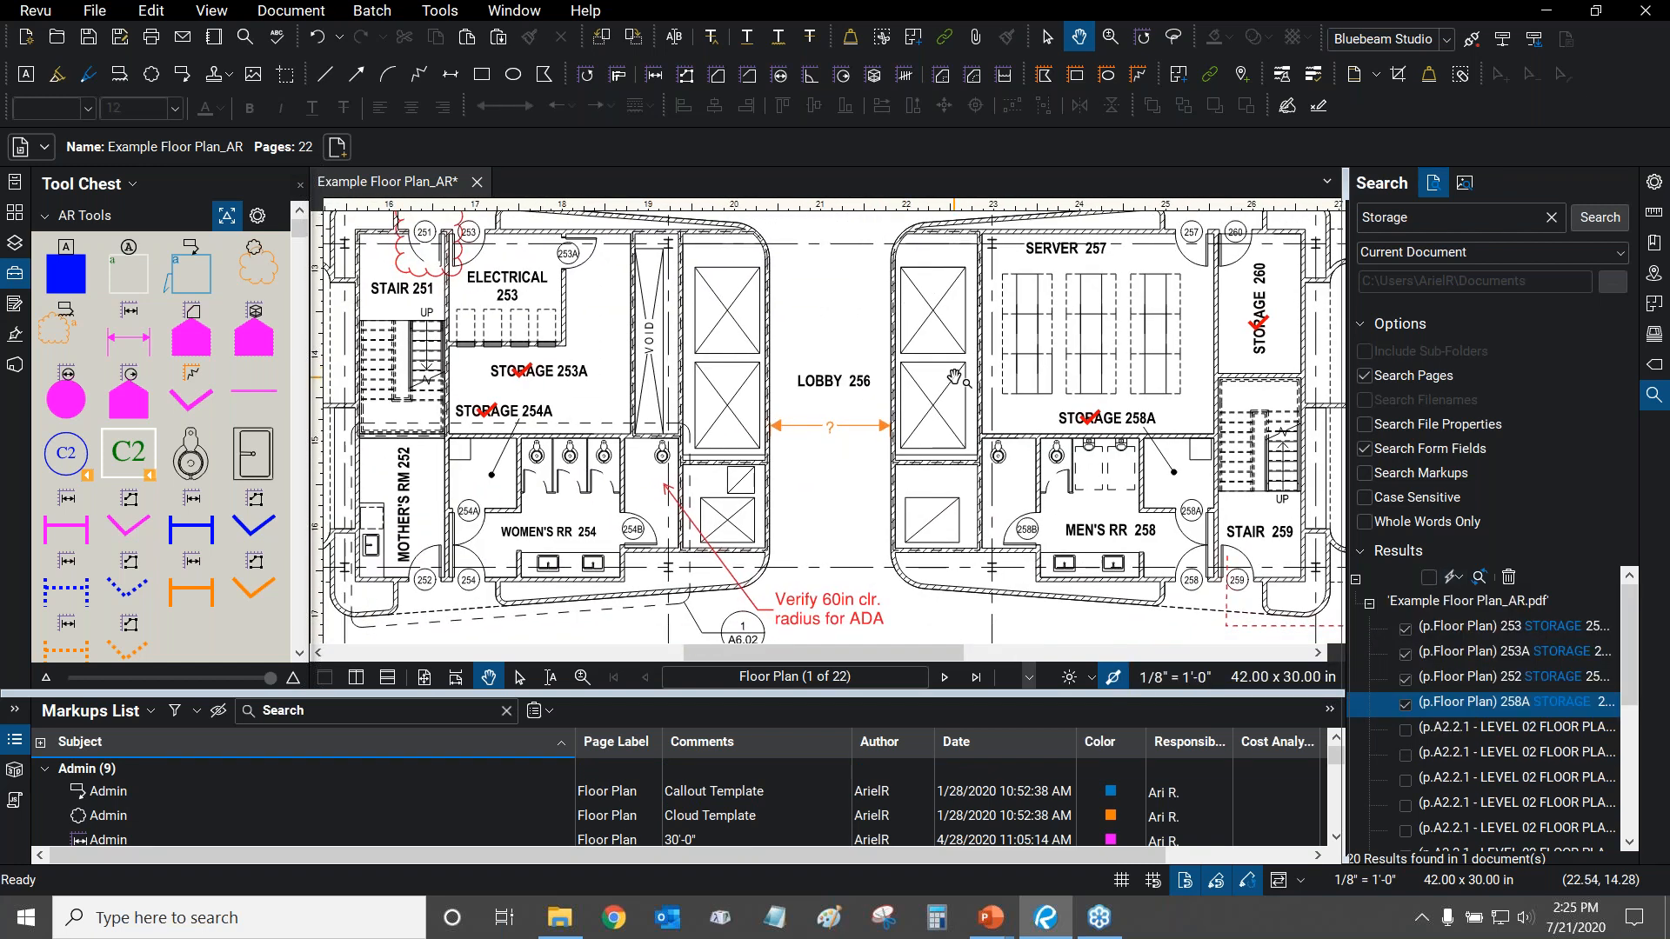
Highlight the four checked Storage results on the floor plan.
left_click(1453, 576)
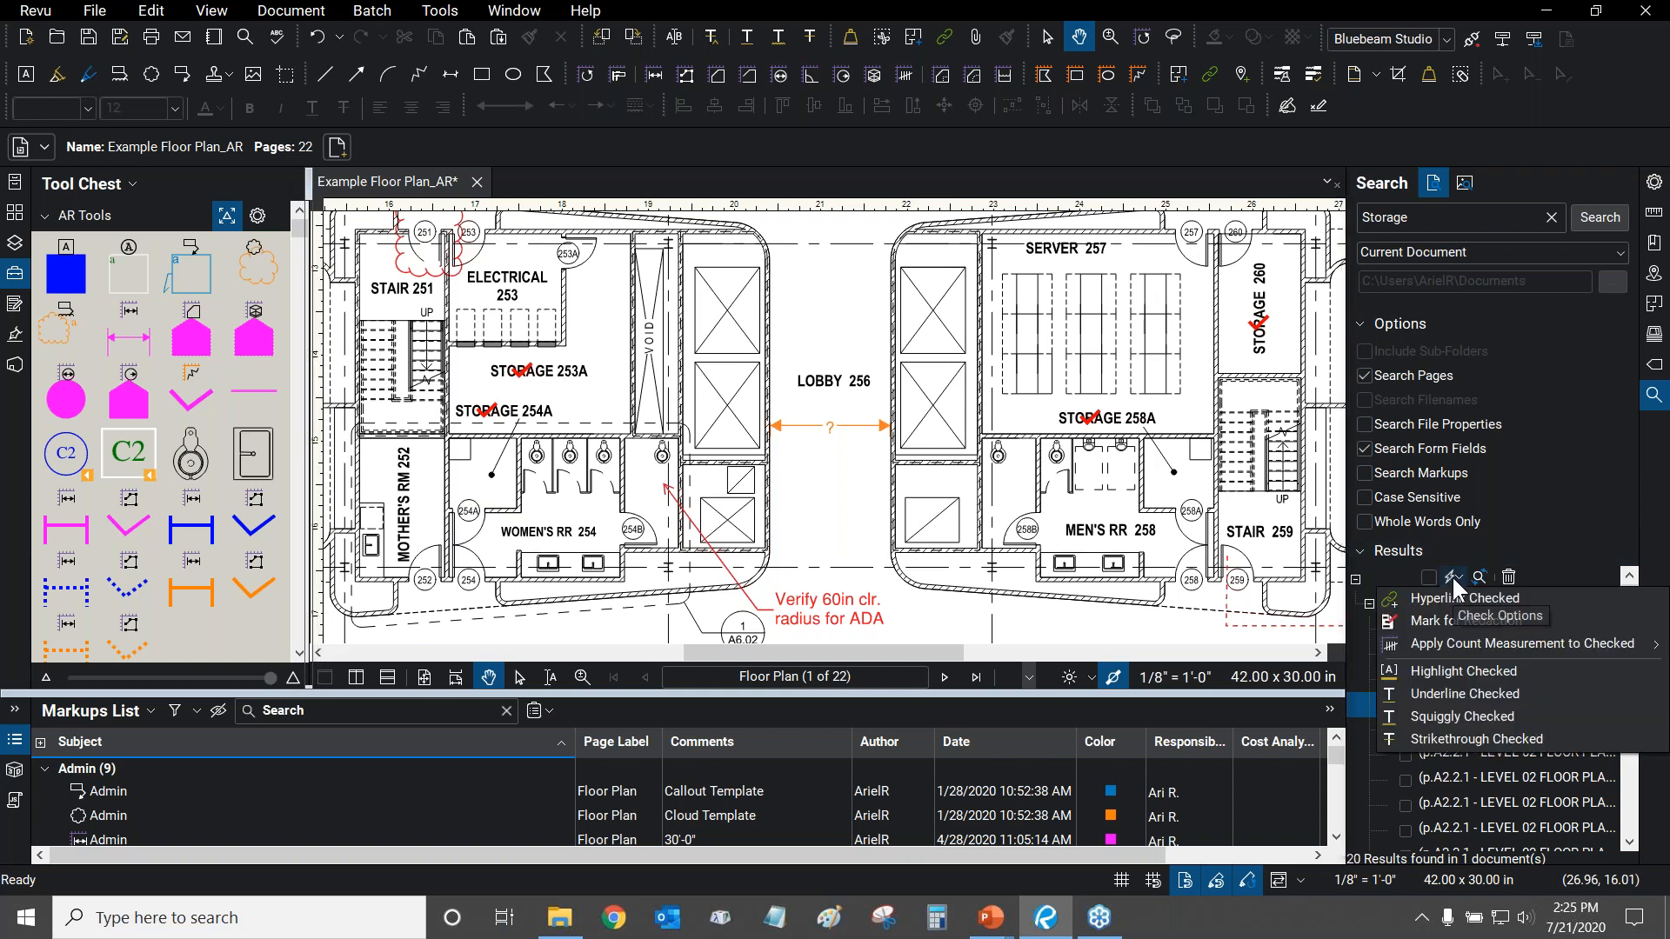
left_click(1452, 672)
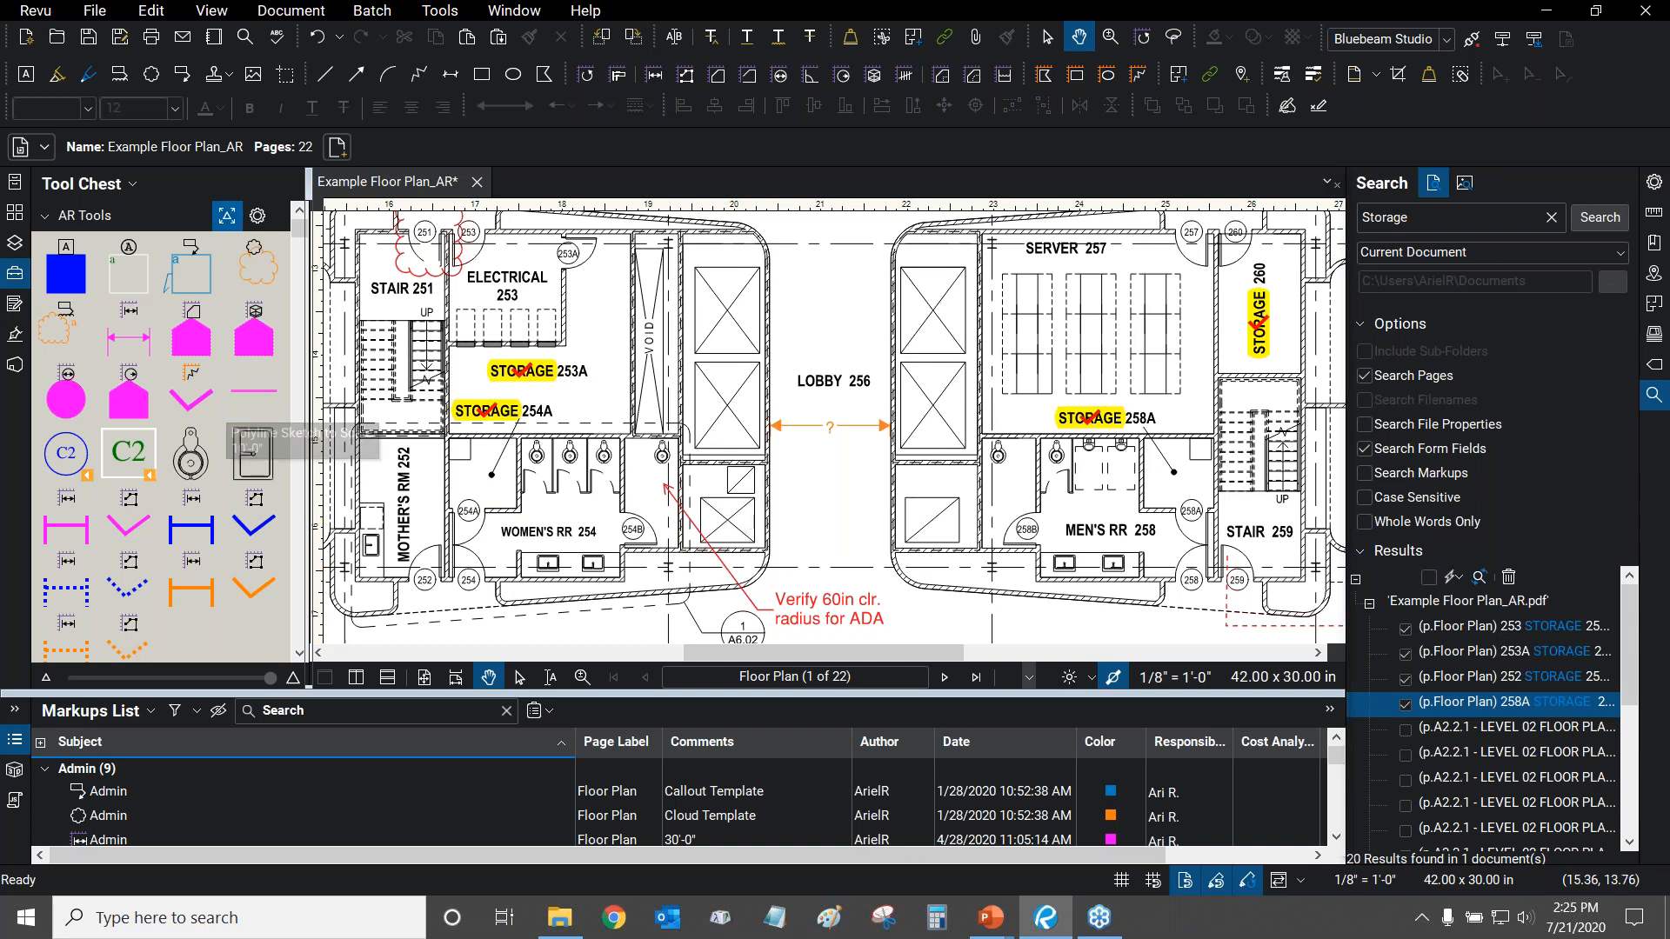
Undo the highlights and the checkmark count on the Storage labels.
left_click(153, 10)
left_click(170, 33)
left_click(153, 9)
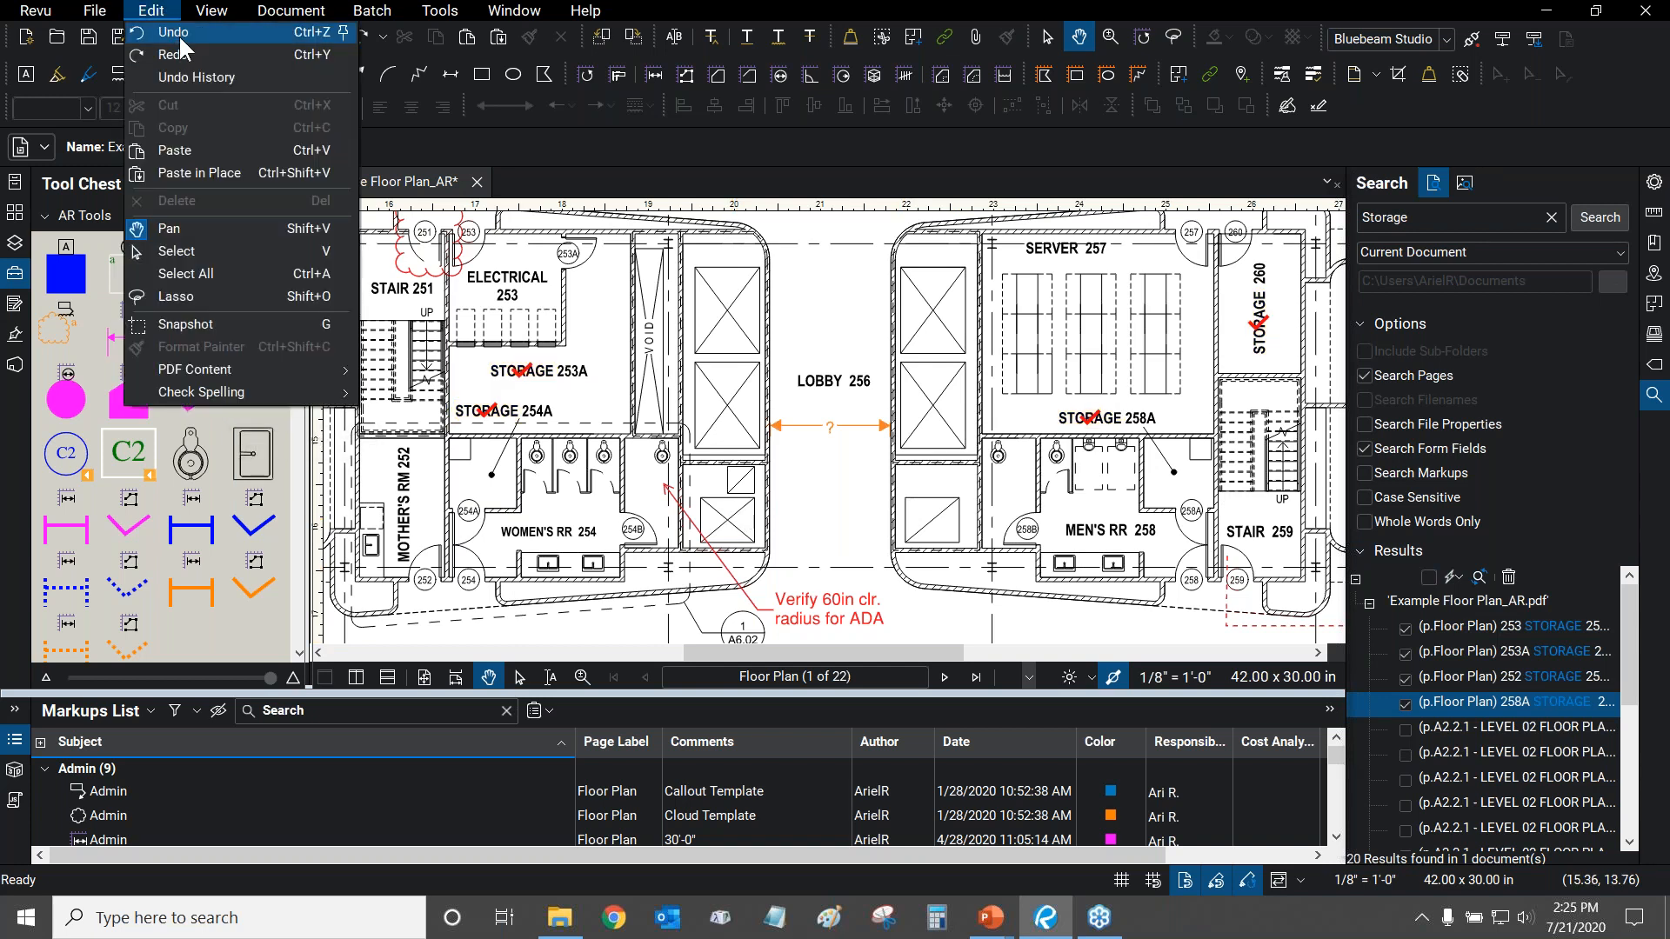
left_click(183, 33)
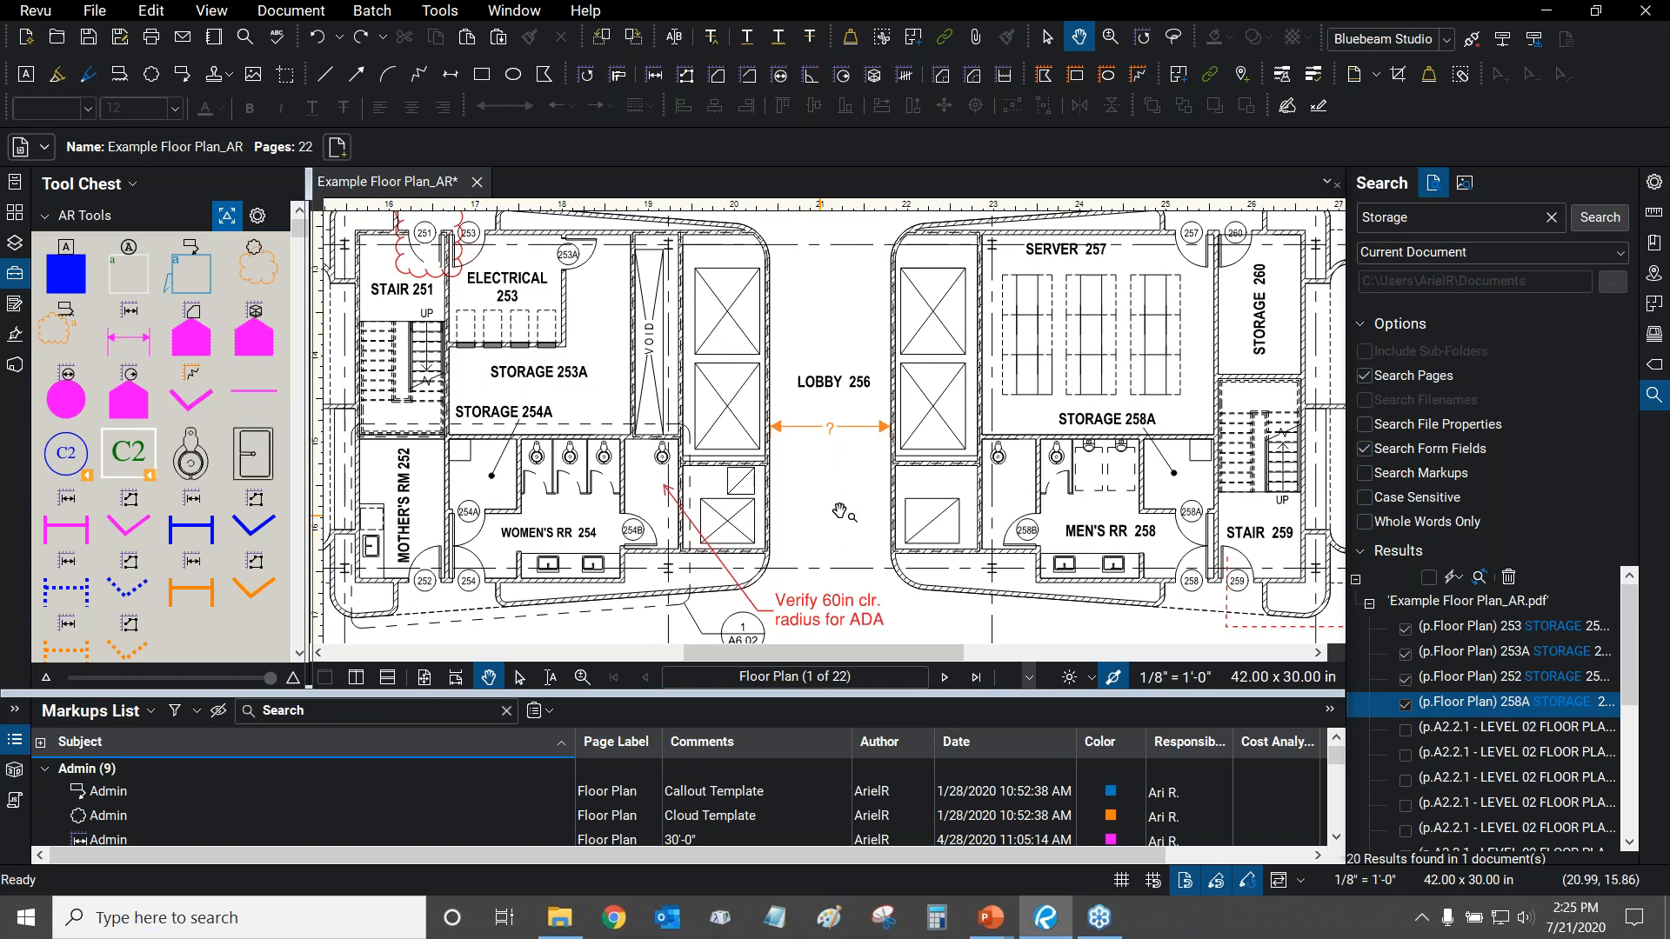
Switch the search to visual mode and capture a rectangle around the left urinal in Men's RR 258 as the search symbol.
left_click(1465, 180)
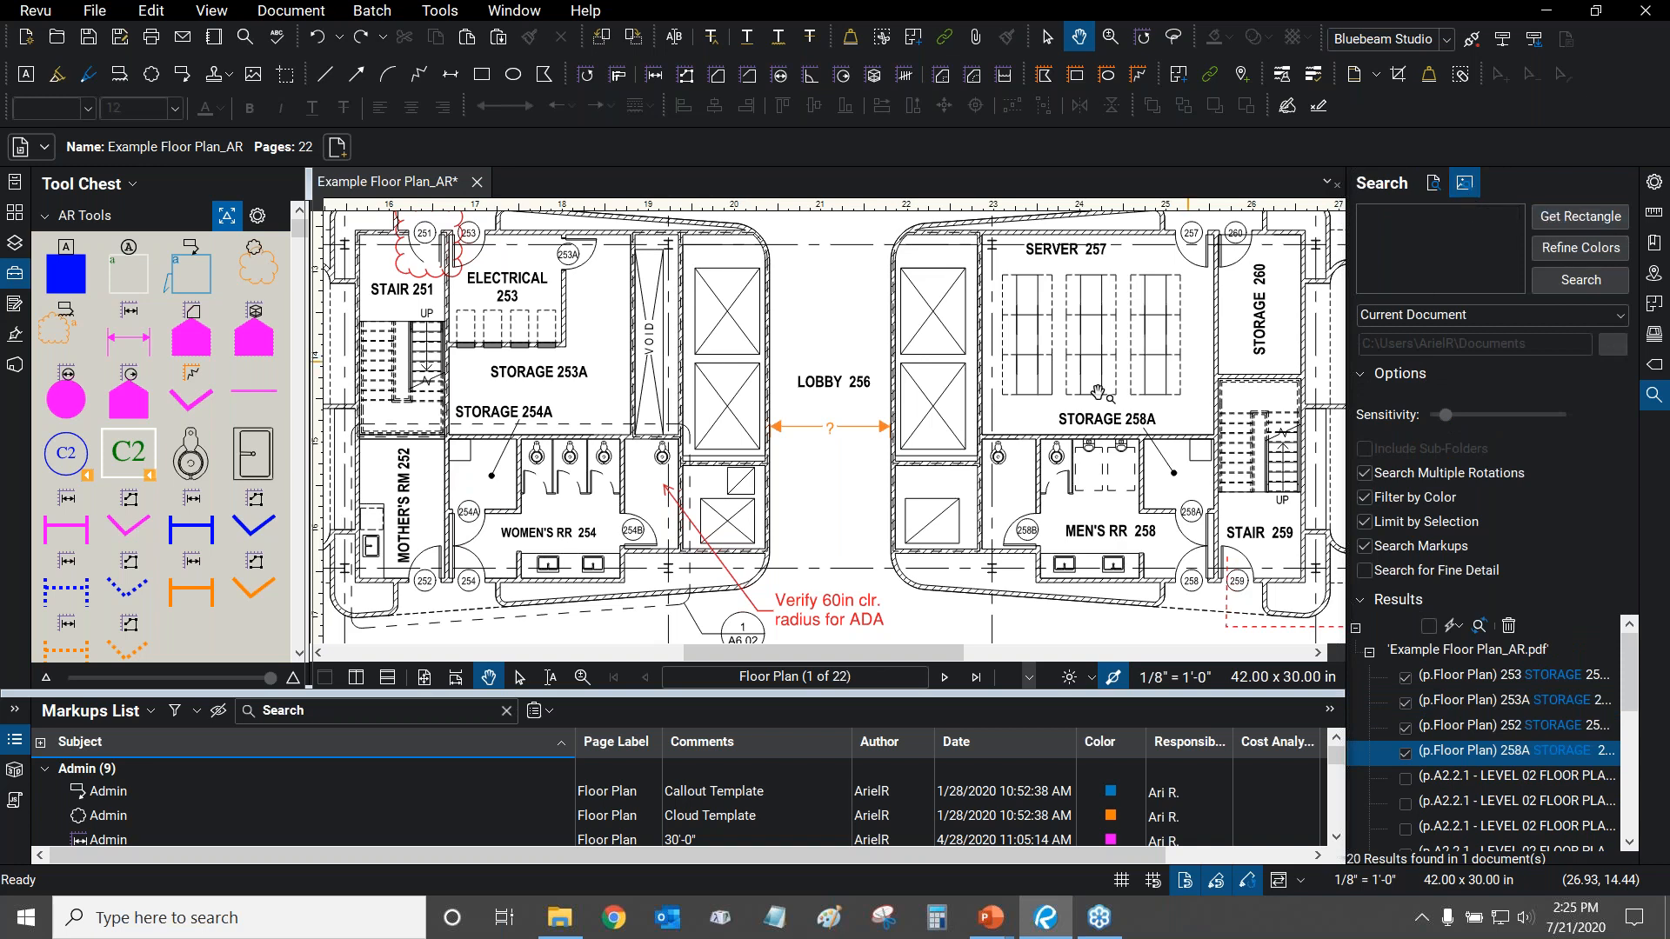
scroll(1081, 487, "up", 4)
left_click(1546, 218)
scroll(937, 429, "up", 5)
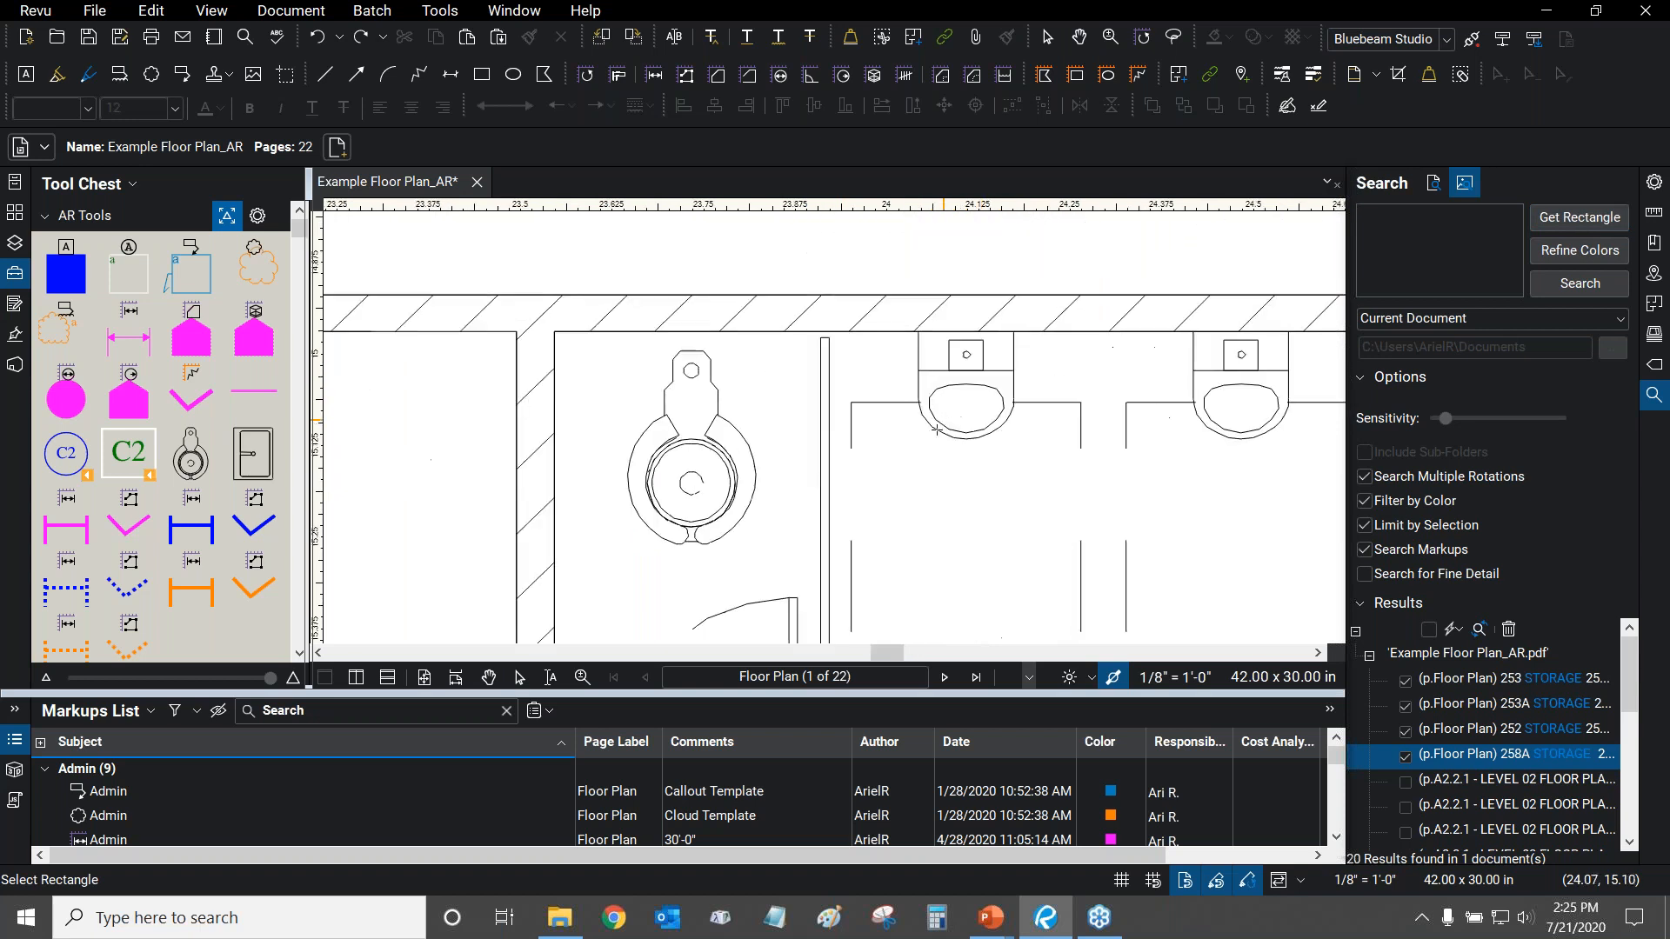
left_click_drag(907, 314, 1040, 461)
scroll(1103, 491, "down", 4)
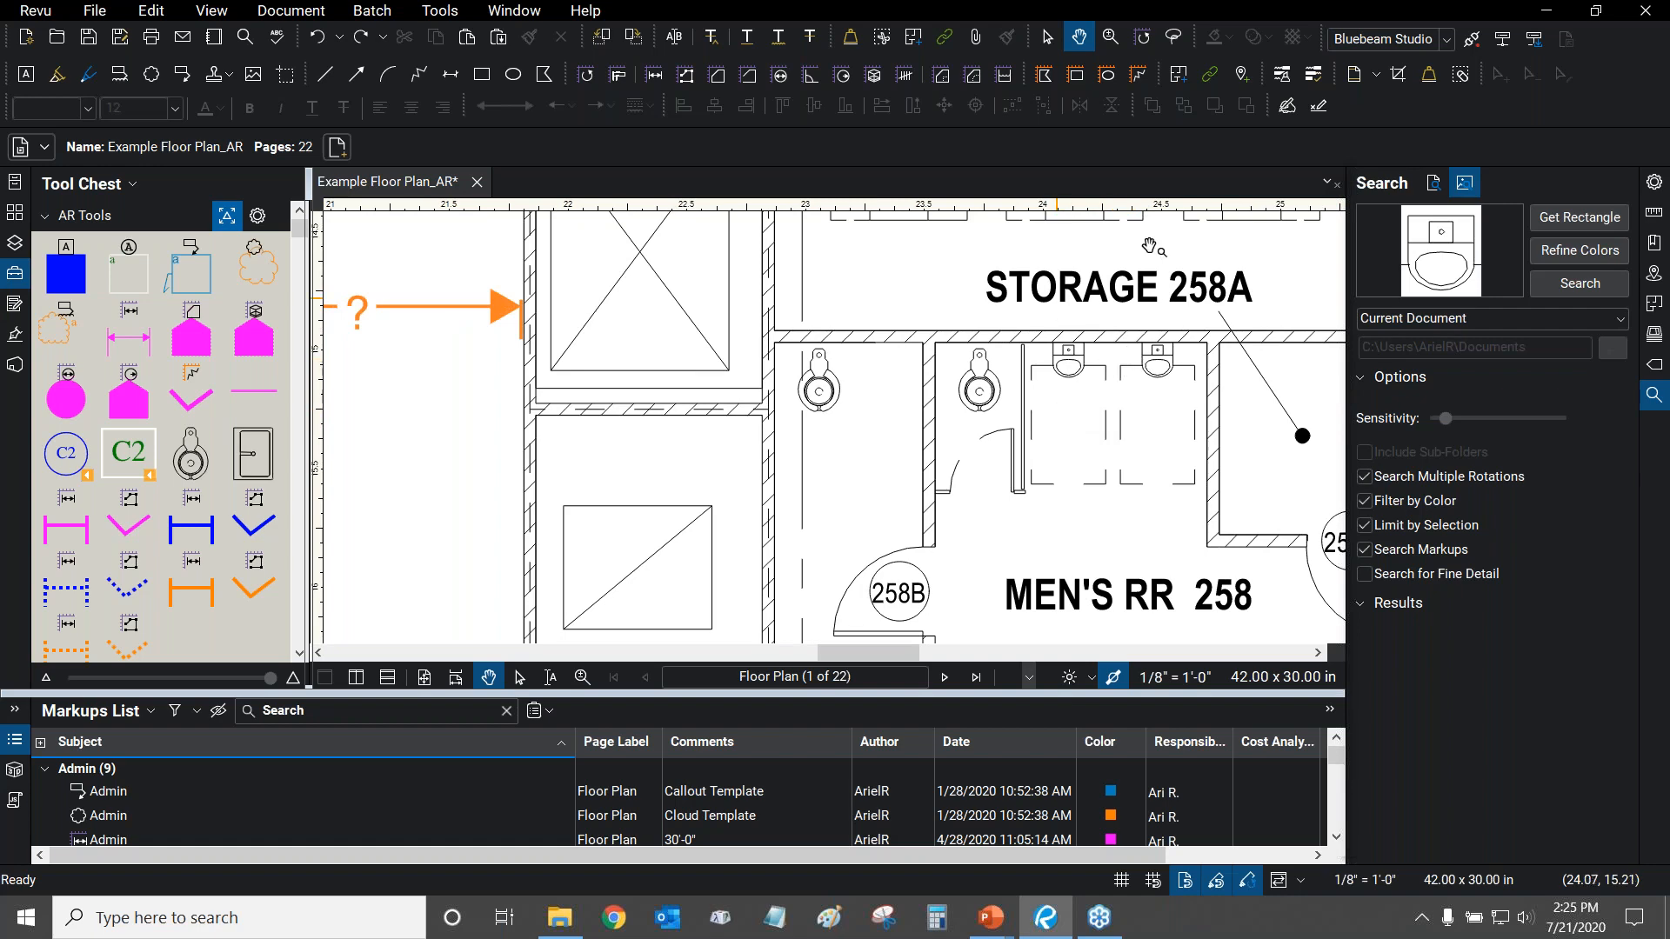
Try a higher visual search sensitivity, and return it to its original low setting.
scroll(1035, 406, "down", 2)
left_click_drag(886, 432, 1050, 418)
scroll(1050, 418, "down", 1)
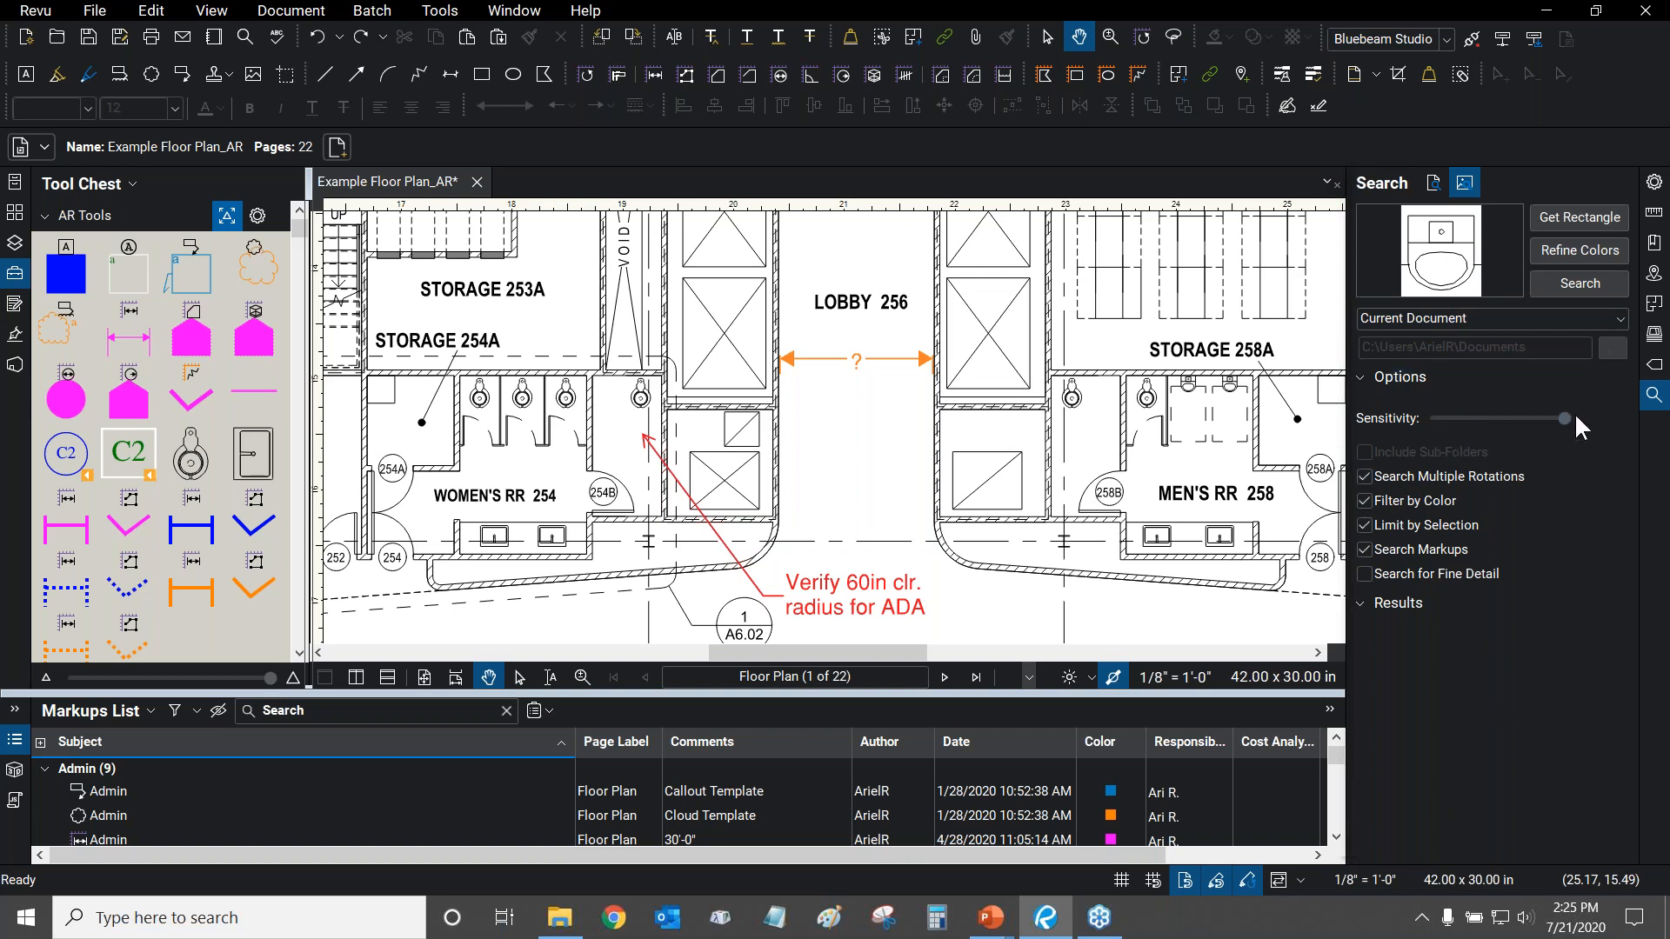
left_click_drag(1434, 421, 1447, 421)
left_click_drag(1042, 405, 964, 410)
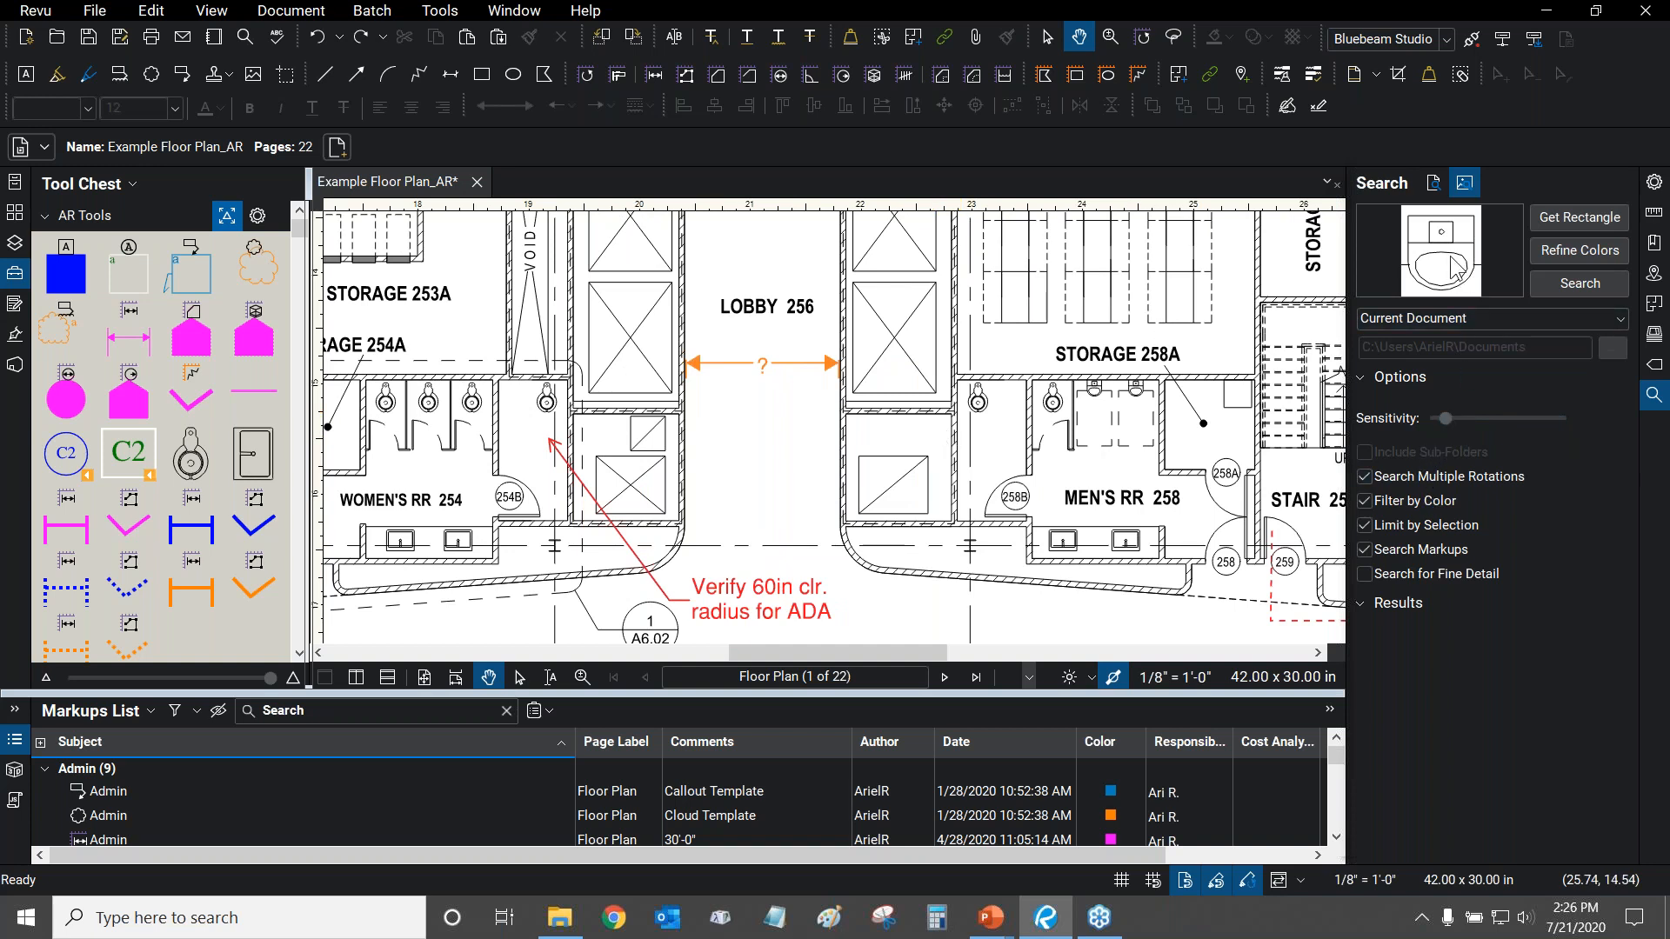
left_click_drag(956, 479, 973, 502)
scroll(973, 502, "down", 3)
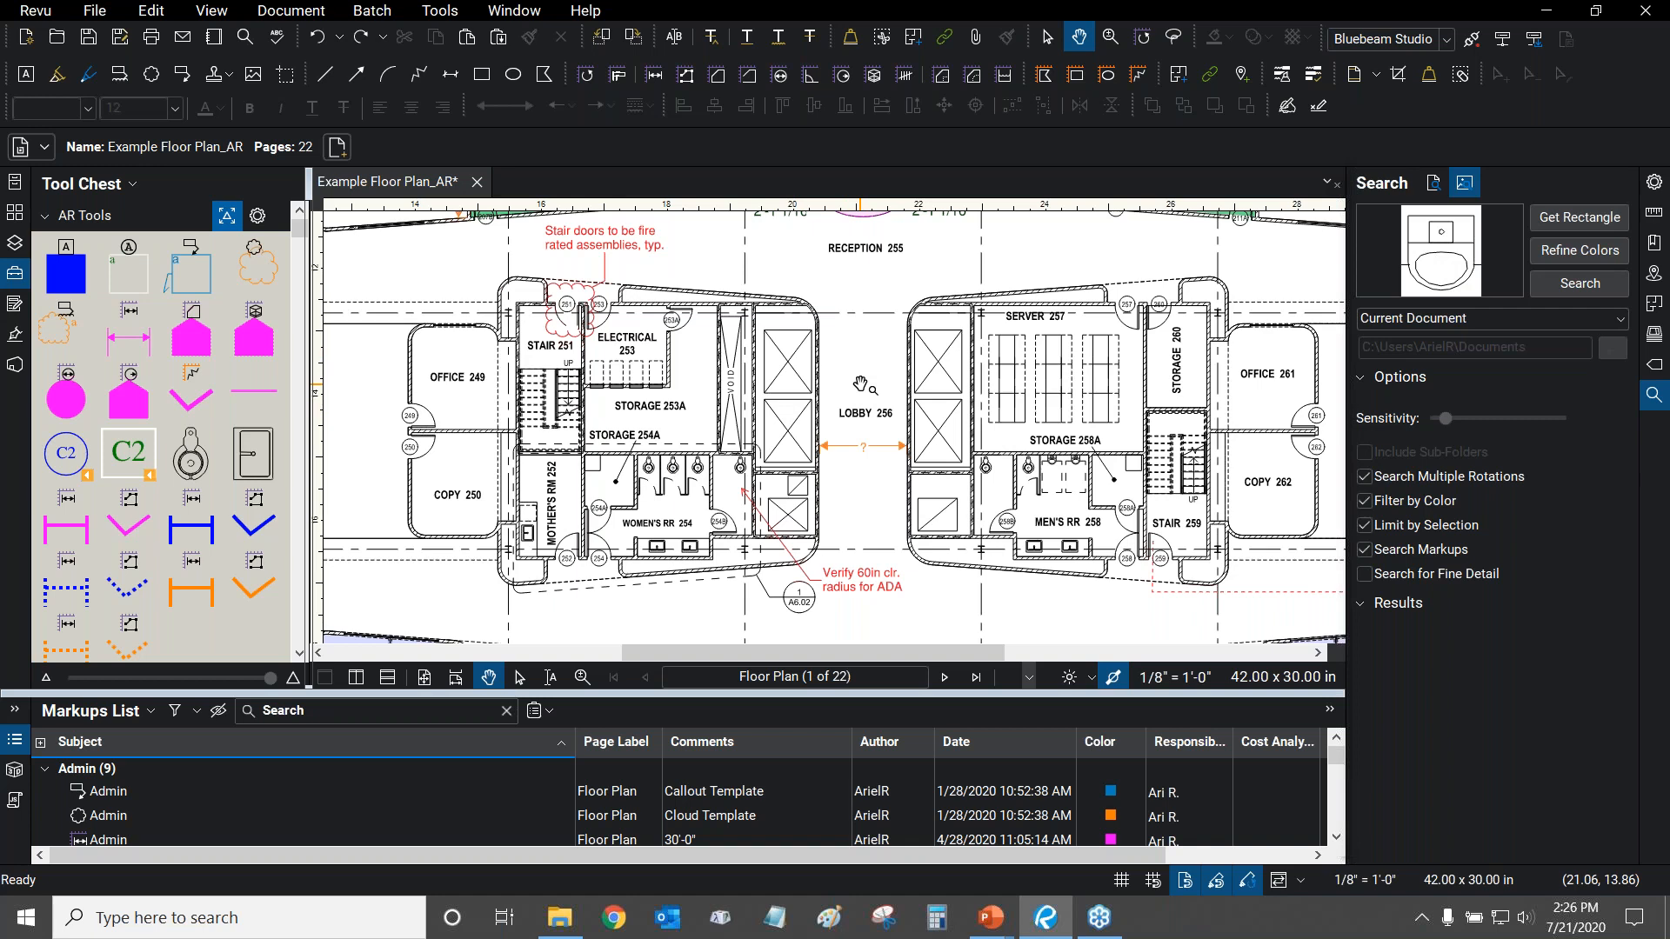
Delete the red polylength measurement drawn above the floor plan.
scroll(862, 386, "down", 3)
scroll(783, 287, "up", 2)
left_click(773, 309)
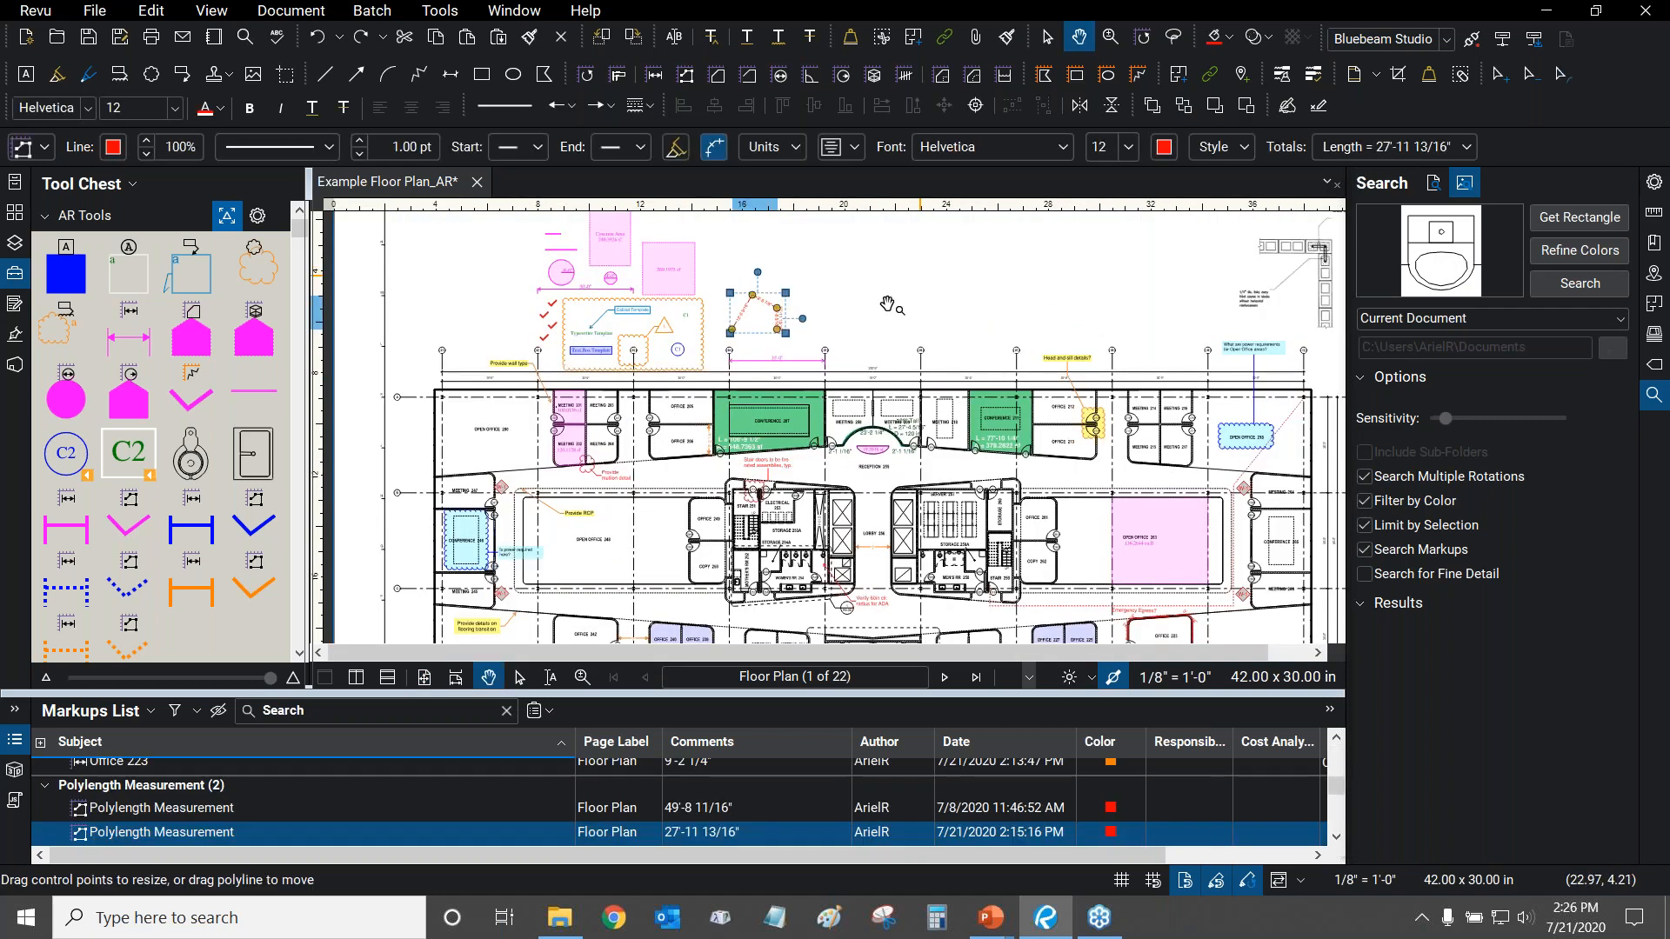
key("Delete")
key("Escape")
Delete the magenta length measurement above Conference 207 and clear the remaining markup selection.
scroll(783, 348, "up", 3)
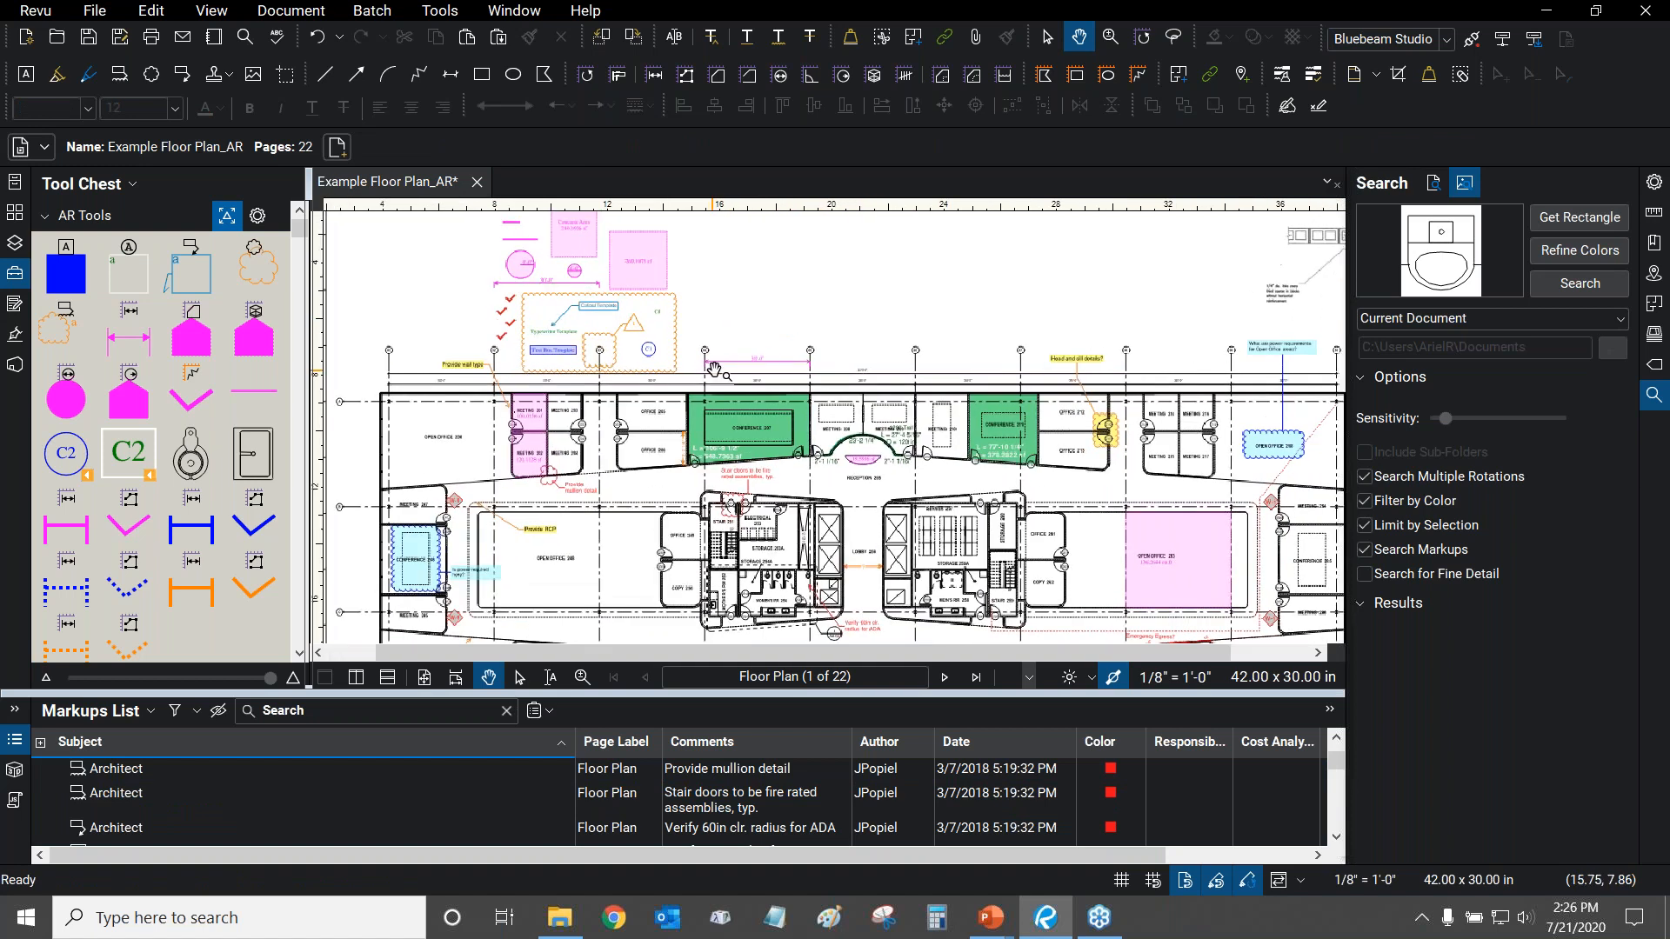
left_click(739, 359)
left_click_drag(763, 320, 907, 302)
key("Delete")
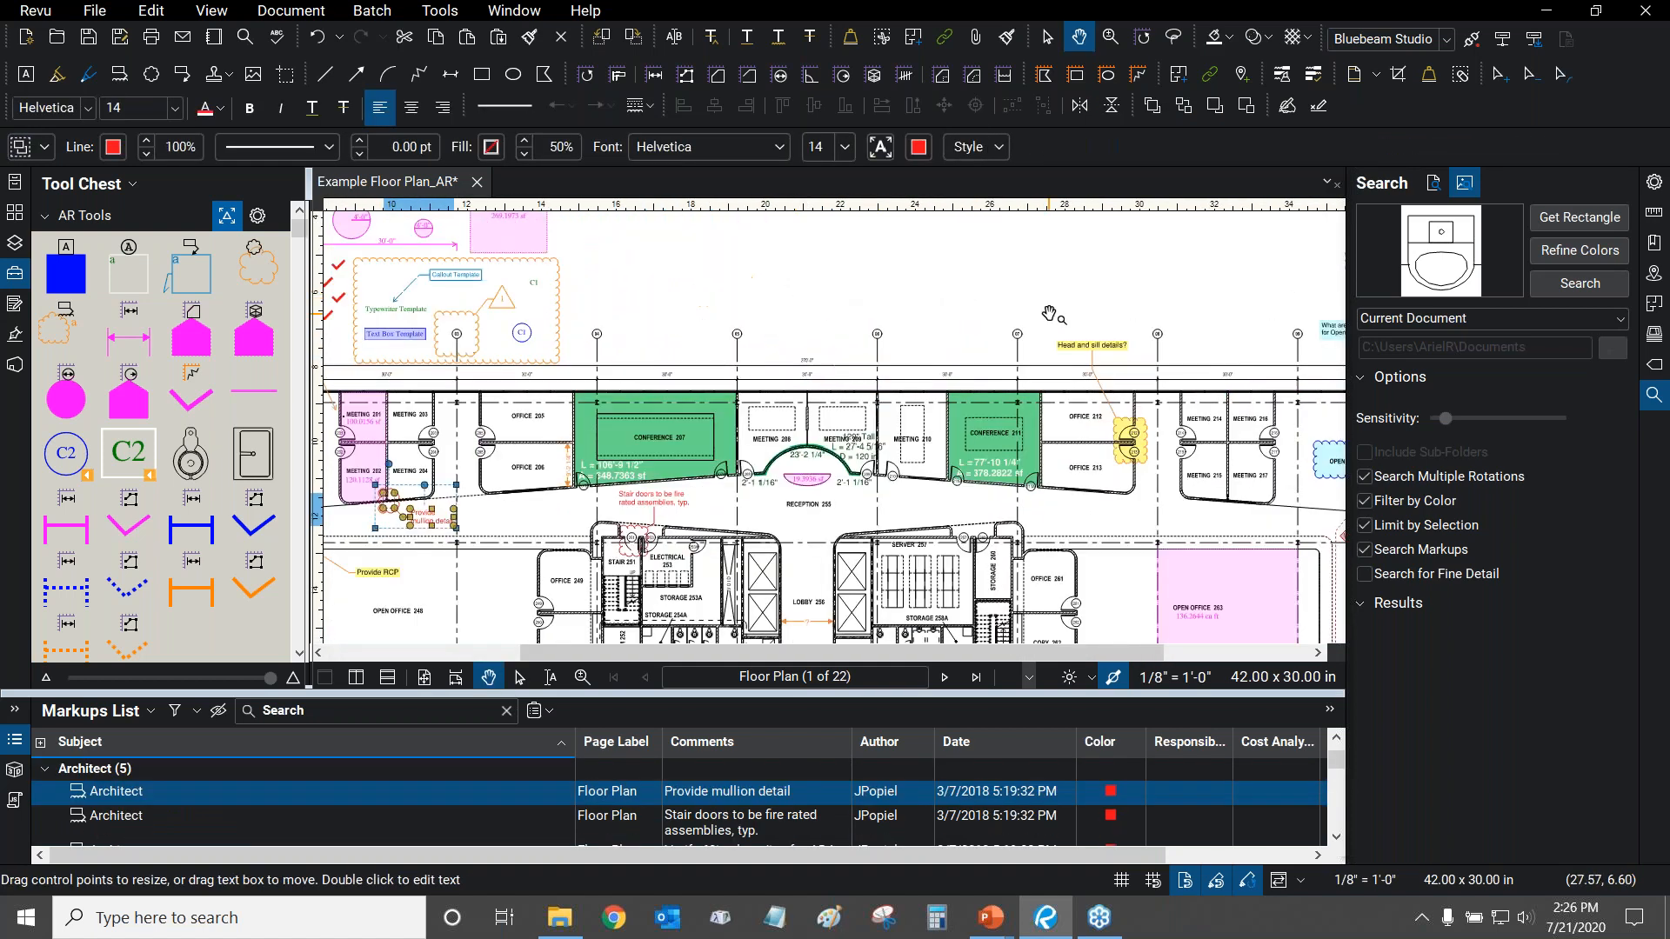
scroll(787, 448, "up", 2)
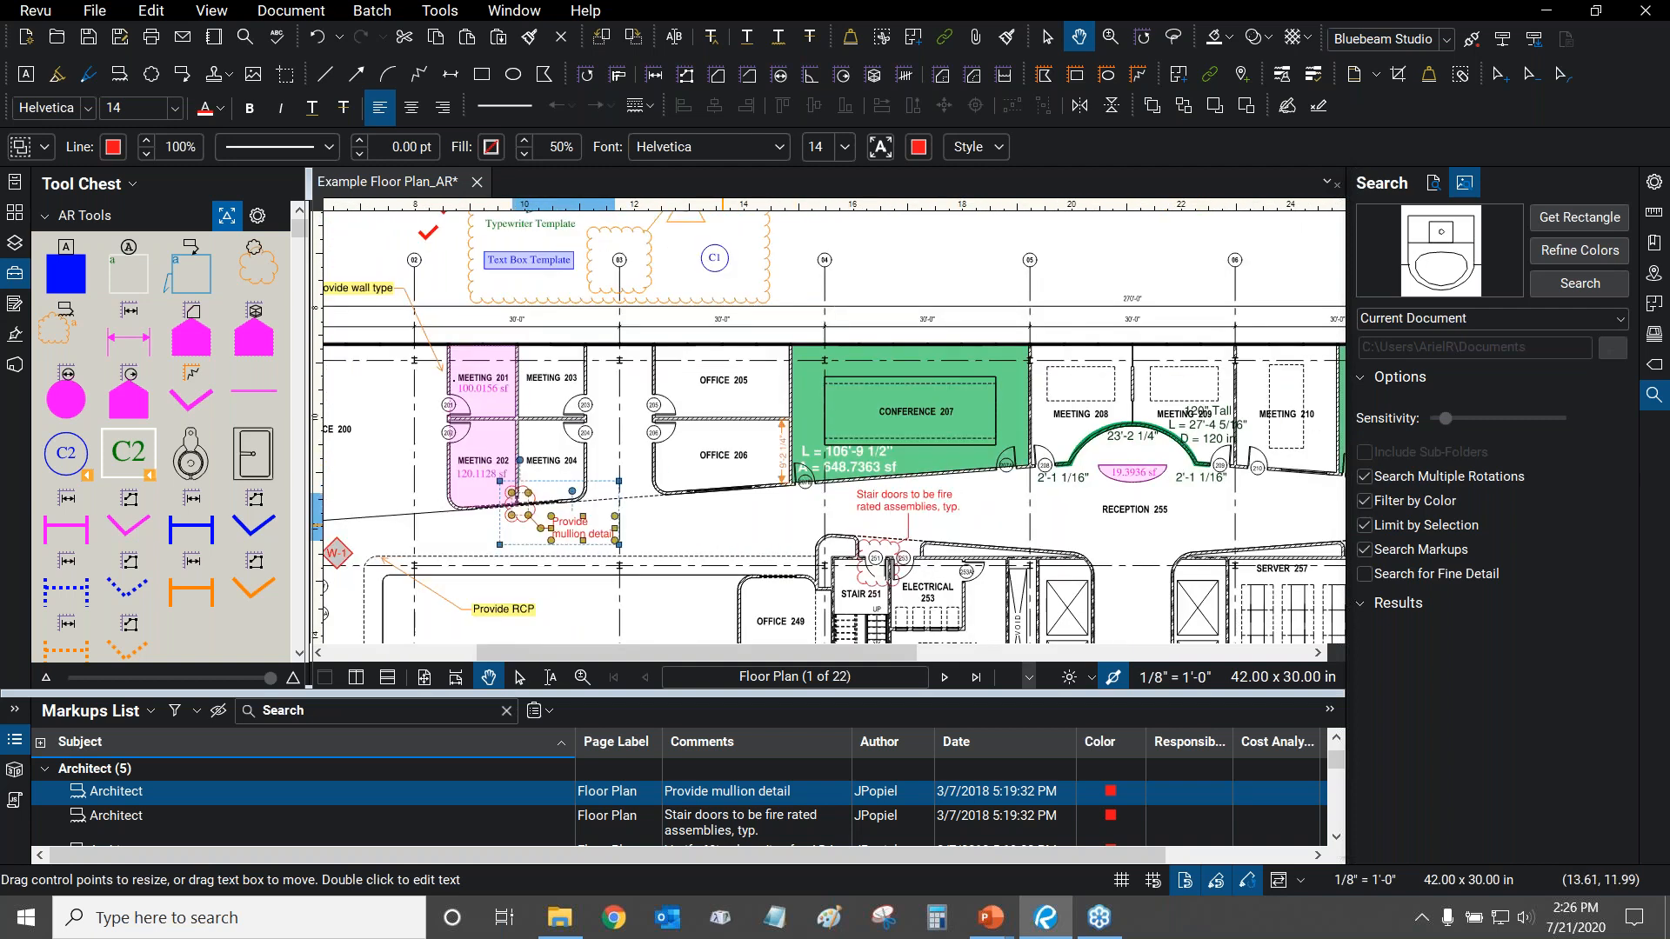
left_click(780, 505)
Look over the rooms along the floor plan's upper side, from Reception 255 to Meeting 217 and back to Office 213.
left_click_drag(1067, 466, 951, 415)
scroll(749, 399, "up", 2)
left_click_drag(749, 400, 844, 404)
scroll(817, 401, "down", 4)
left_click_drag(1090, 406, 763, 412)
scroll(1057, 435, "up", 2)
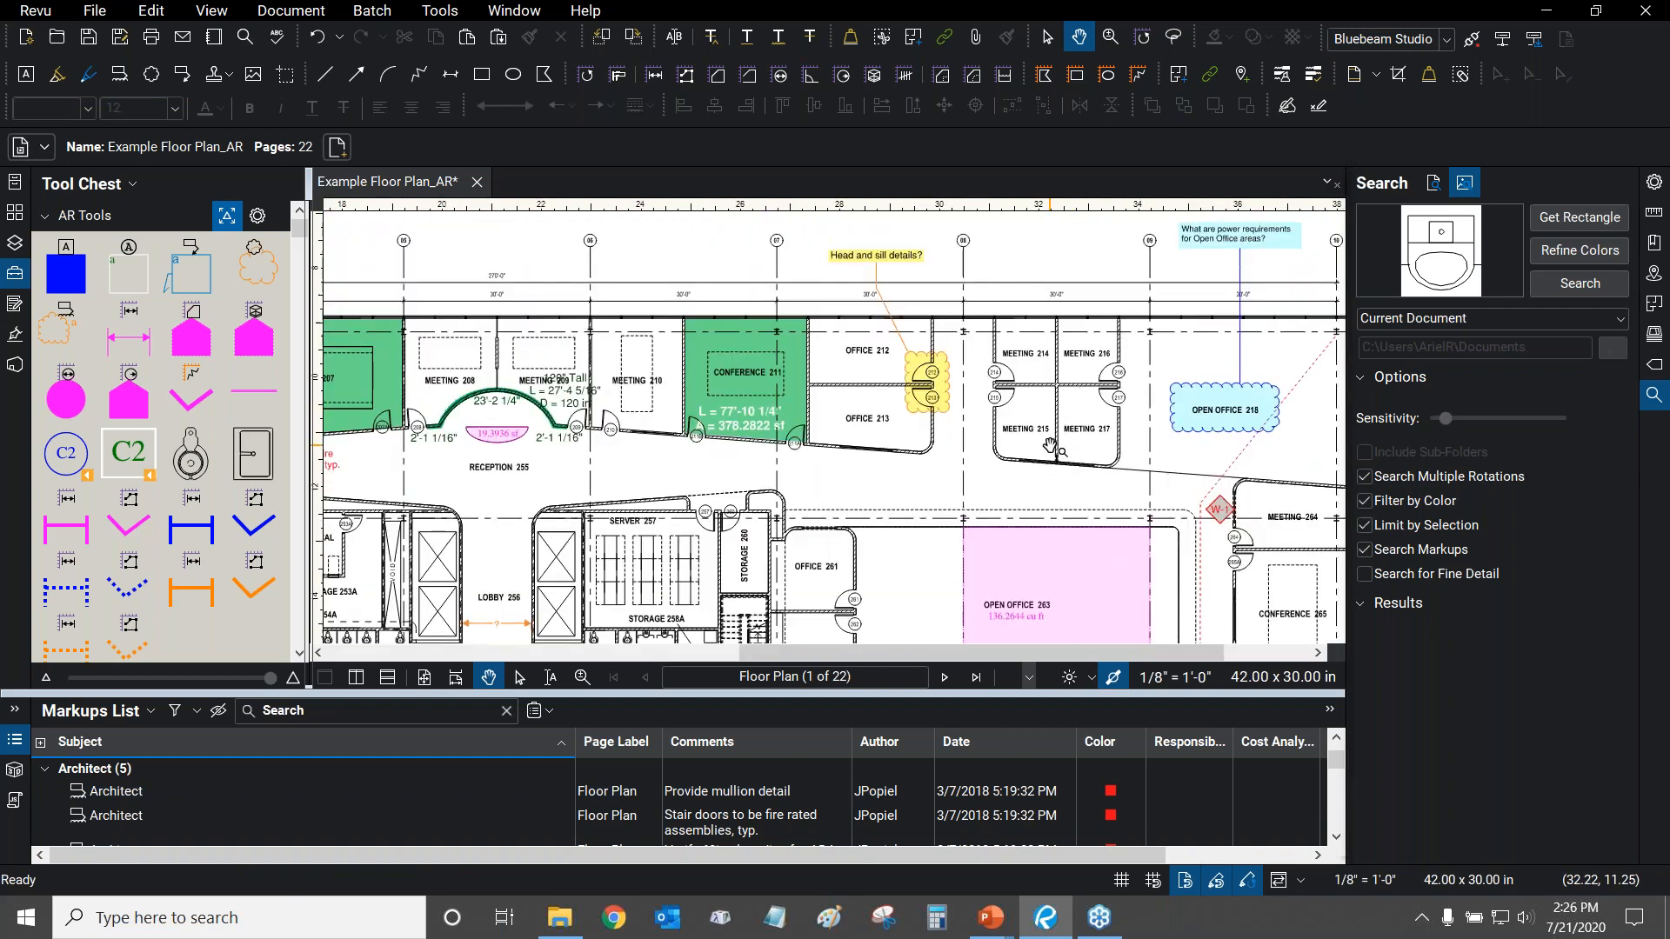
left_click_drag(1114, 445, 940, 447)
scroll(945, 424, "up", 2)
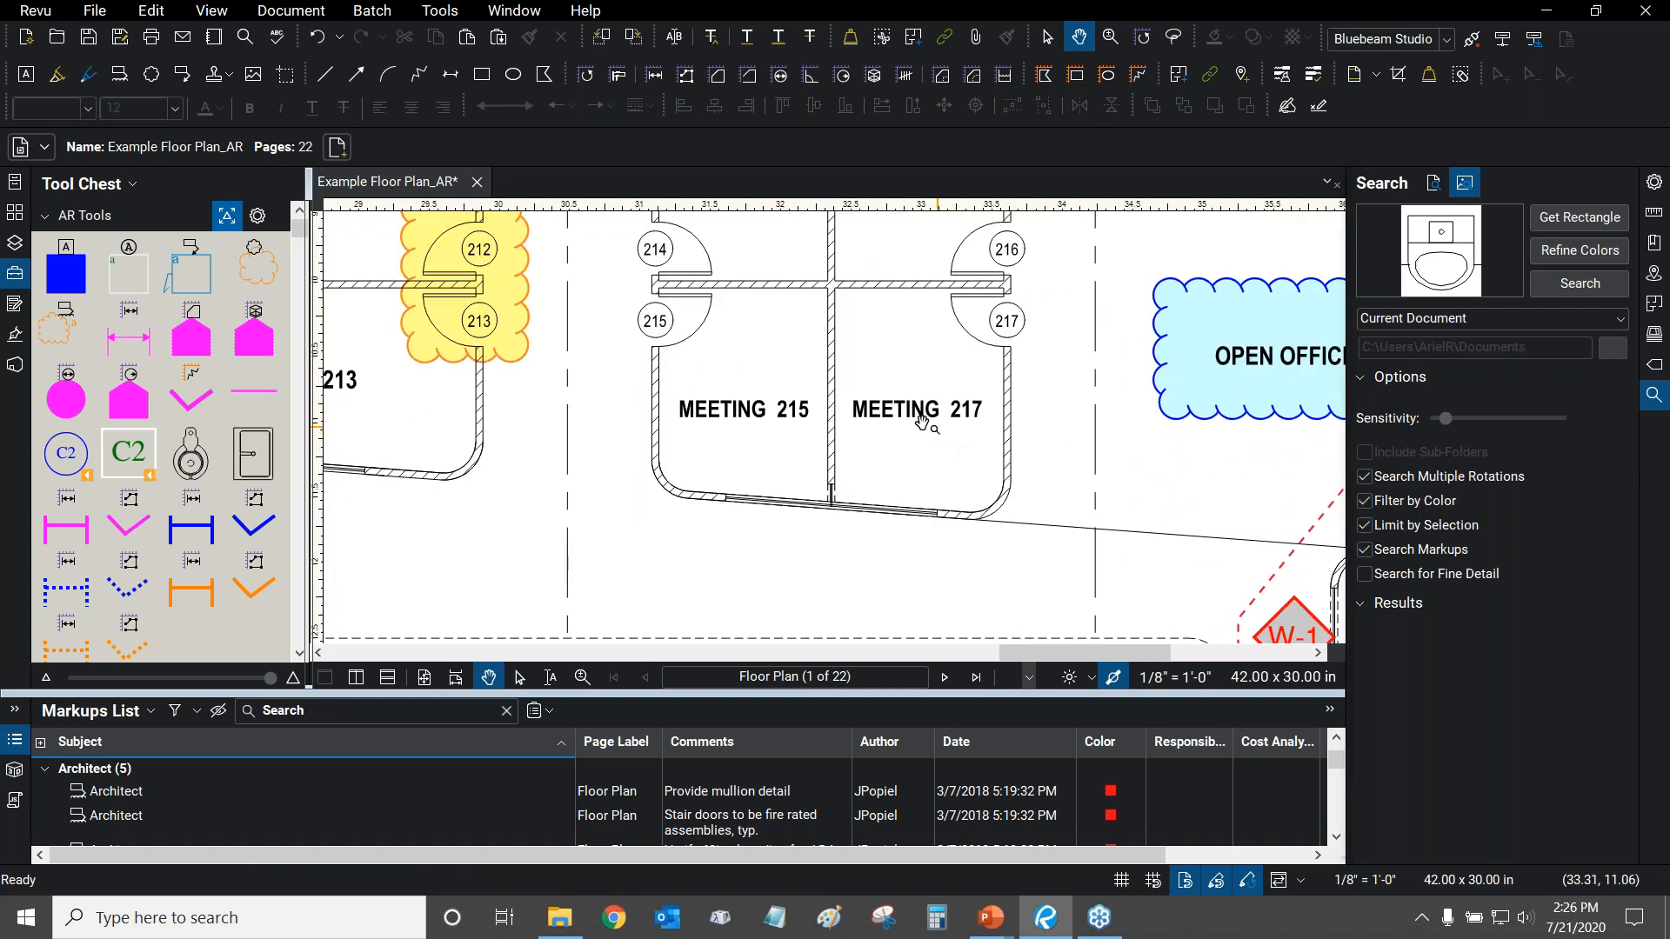
scroll(837, 409, "up", 1)
scroll(835, 442, "up", 4)
left_click_drag(605, 353, 850, 391)
scroll(848, 390, "down", 5)
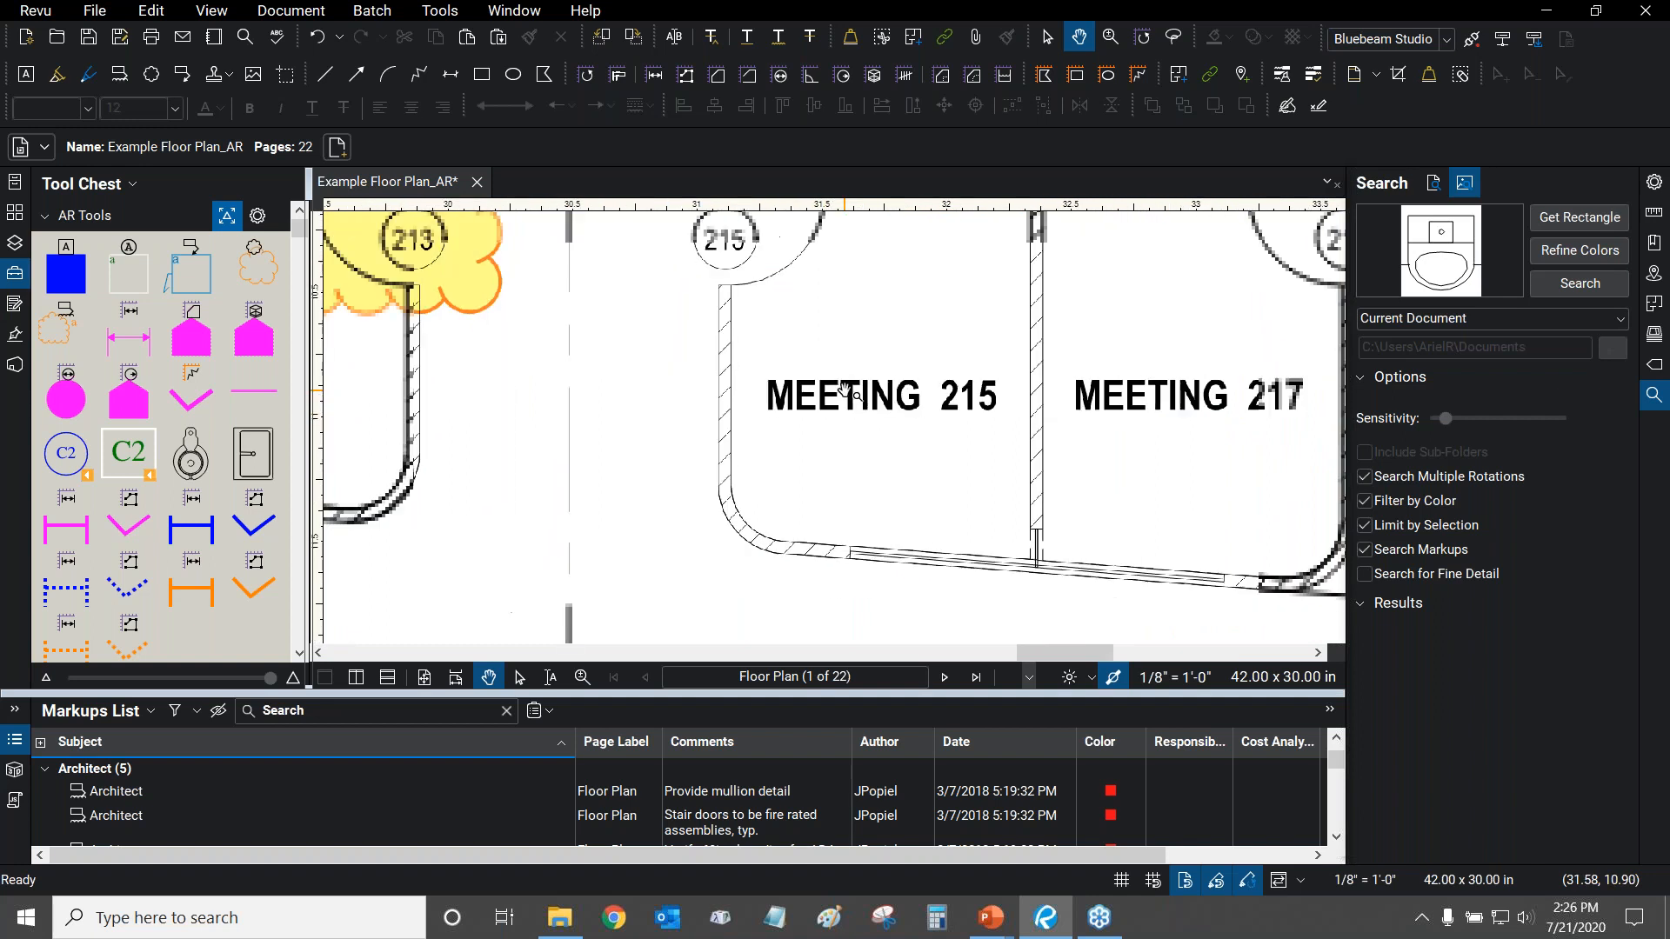
left_click_drag(503, 347, 890, 401)
left_click_drag(661, 378, 711, 374)
scroll(719, 376, "up", 1)
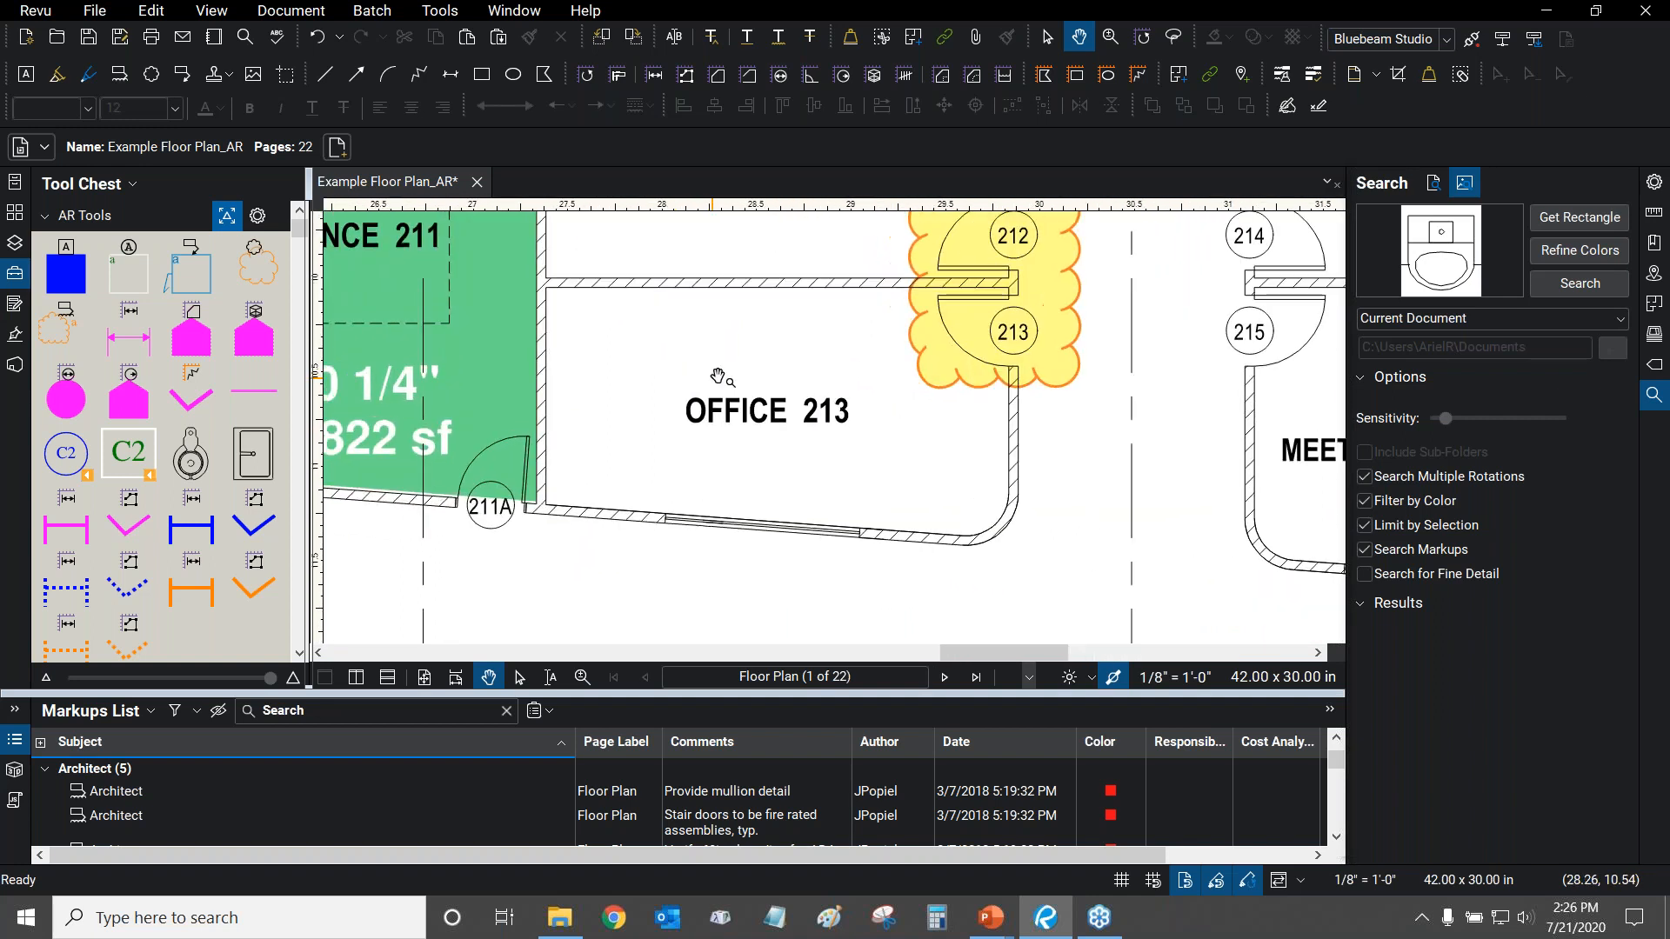
Select the yellow cloud callout around doors 212 and 213.
left_click_drag(1039, 318, 1087, 380)
left_click(1103, 390)
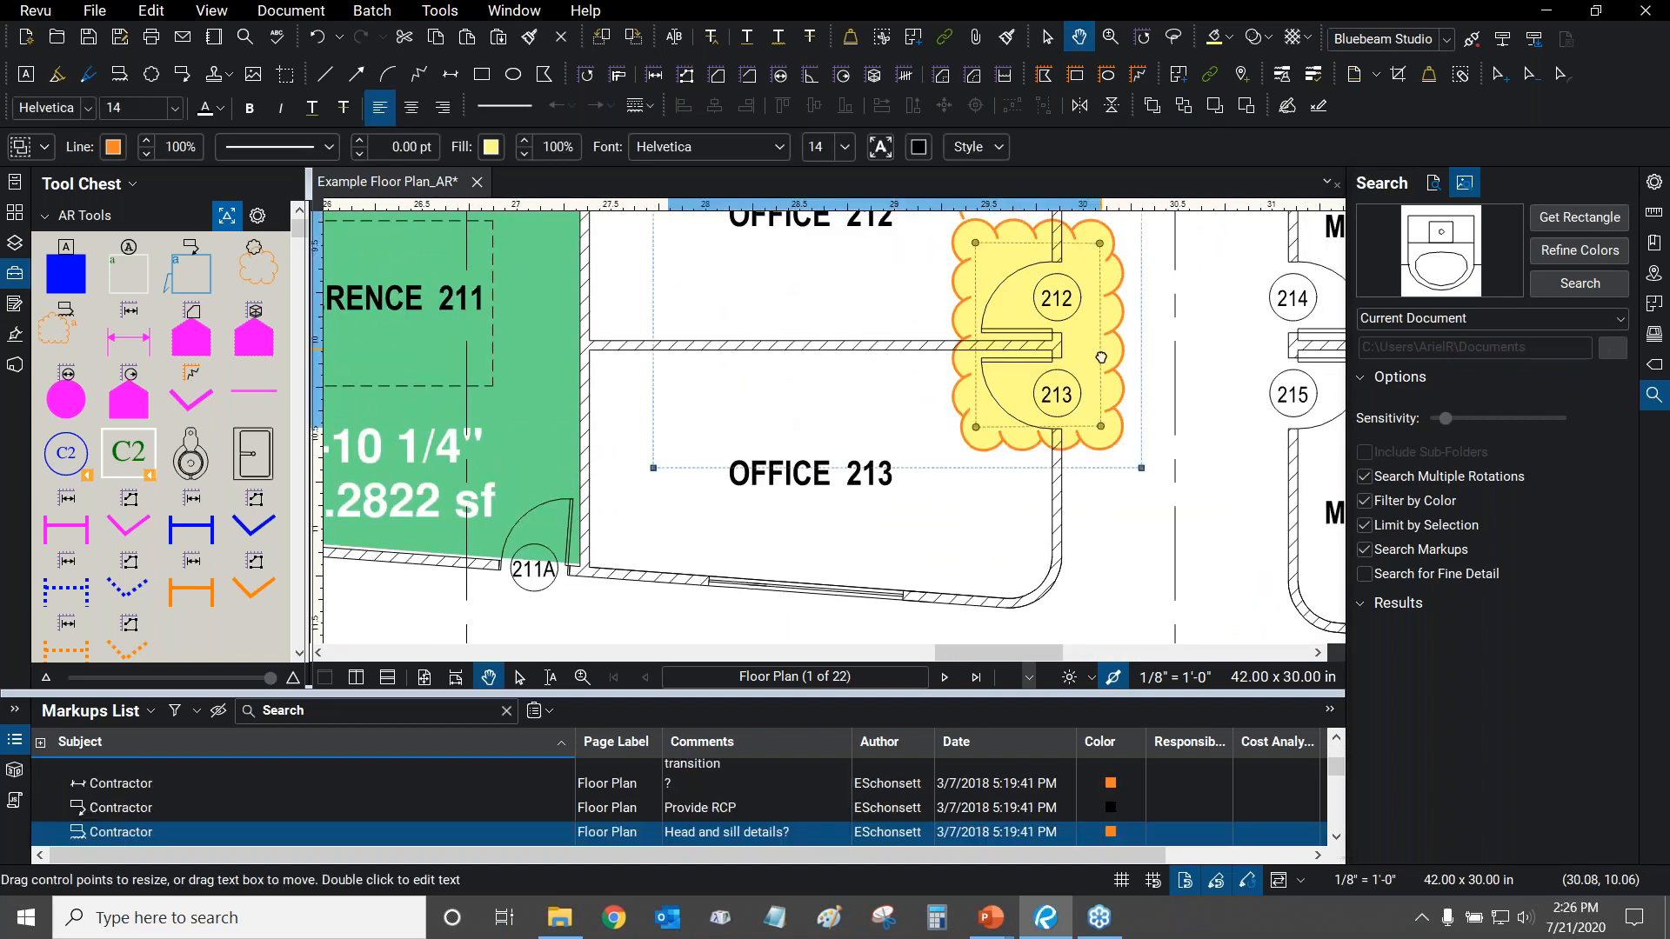
scroll(1104, 396, "up", 1)
scroll(1115, 407, "down", 2)
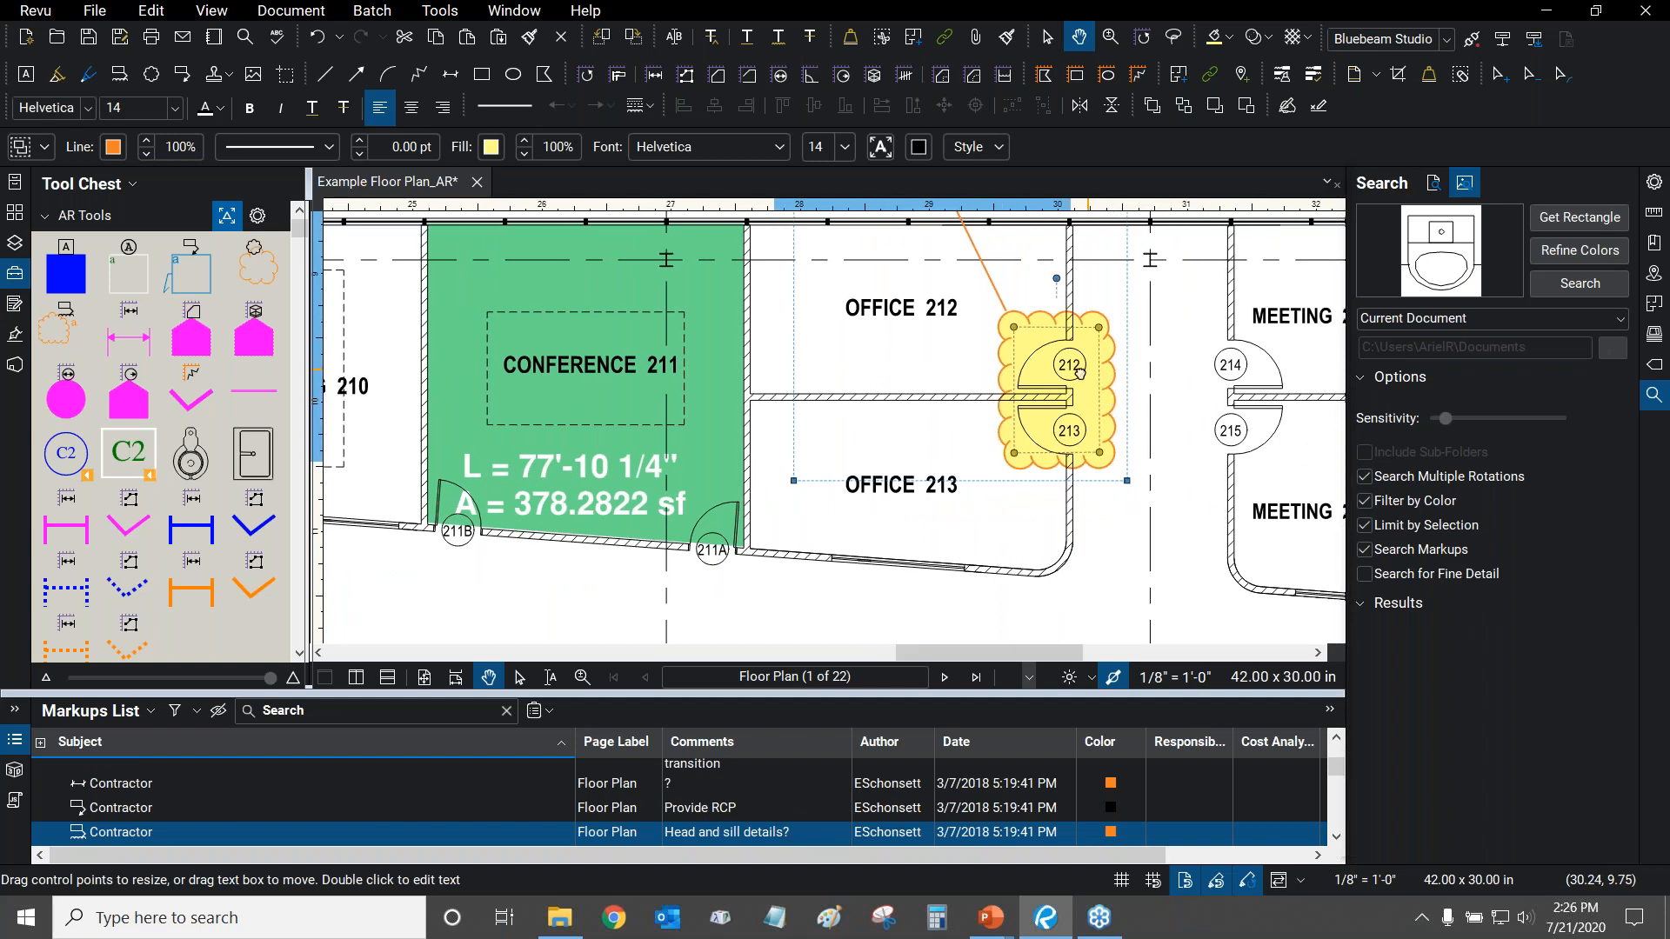
left_click_drag(1114, 399, 1086, 411)
scroll(1133, 381, "down", 1)
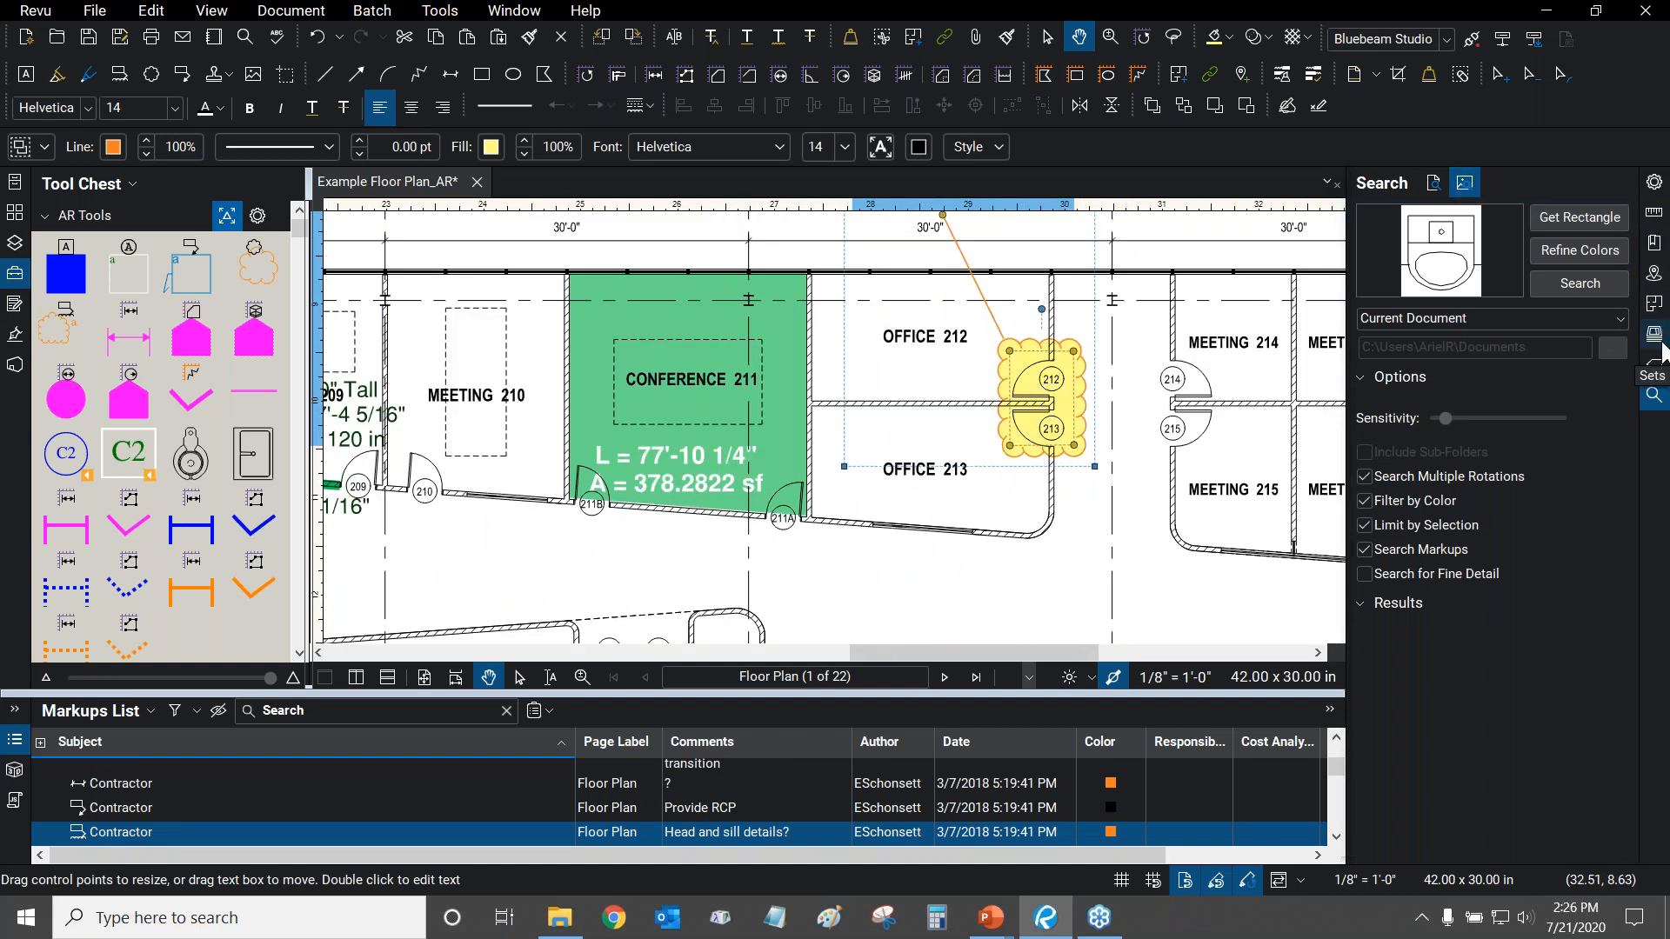
Show the document's layers and add a Layer column to the Markups List, wide enough for its full text.
left_click(14, 247)
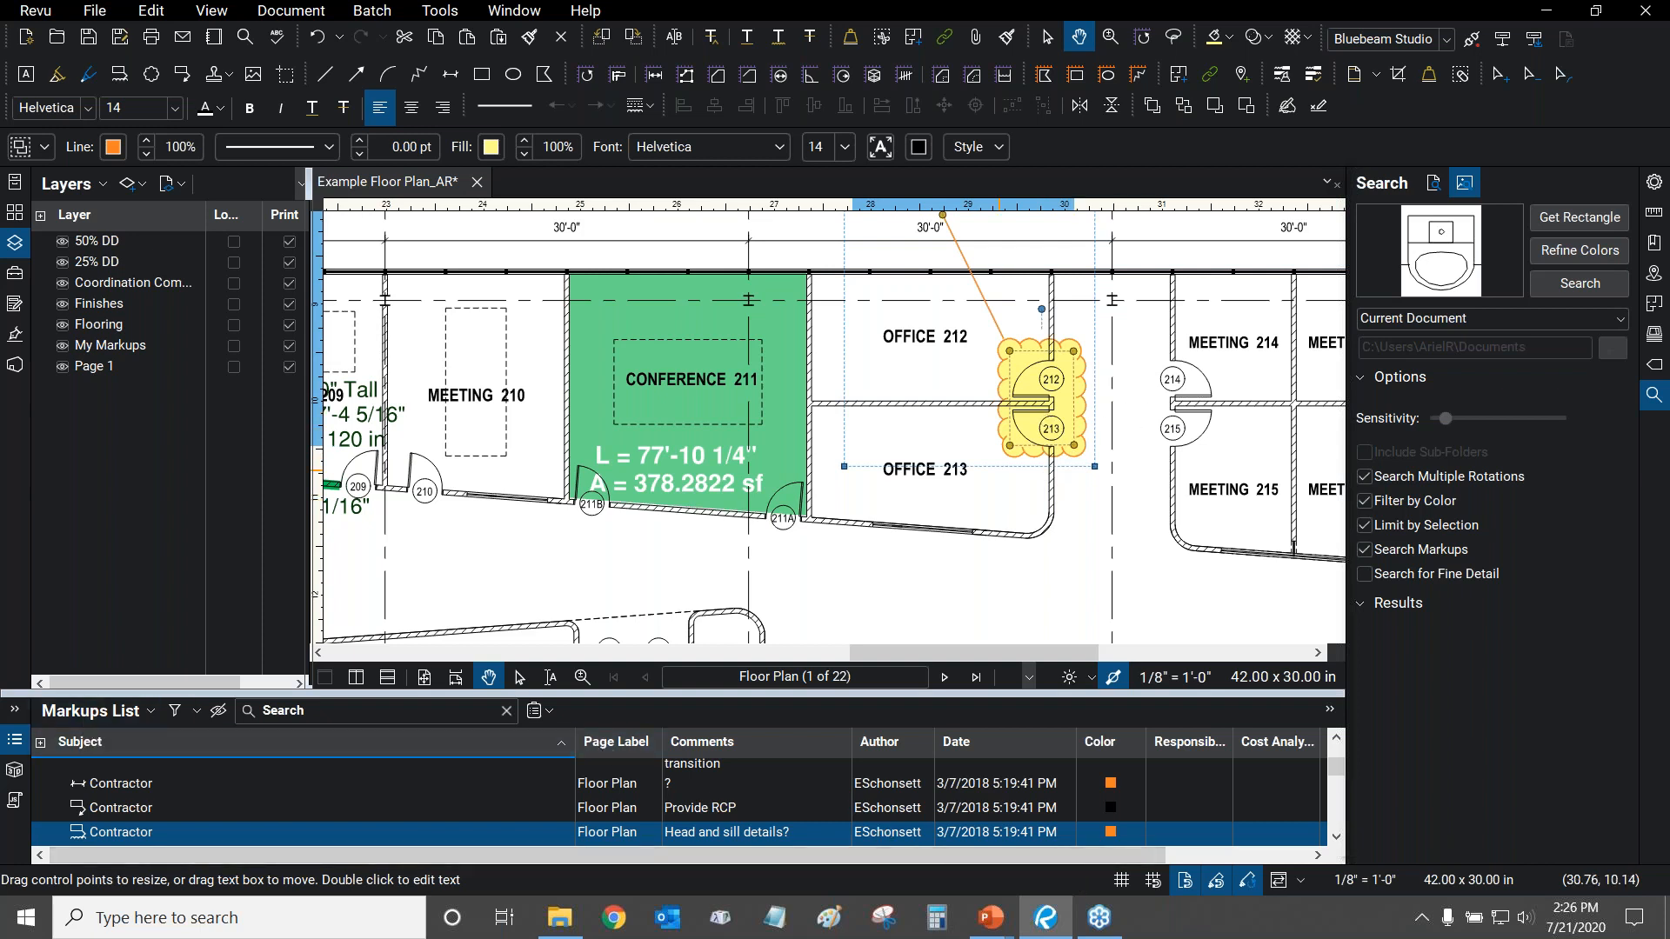
left_click(120, 711)
mouse_move(96, 737)
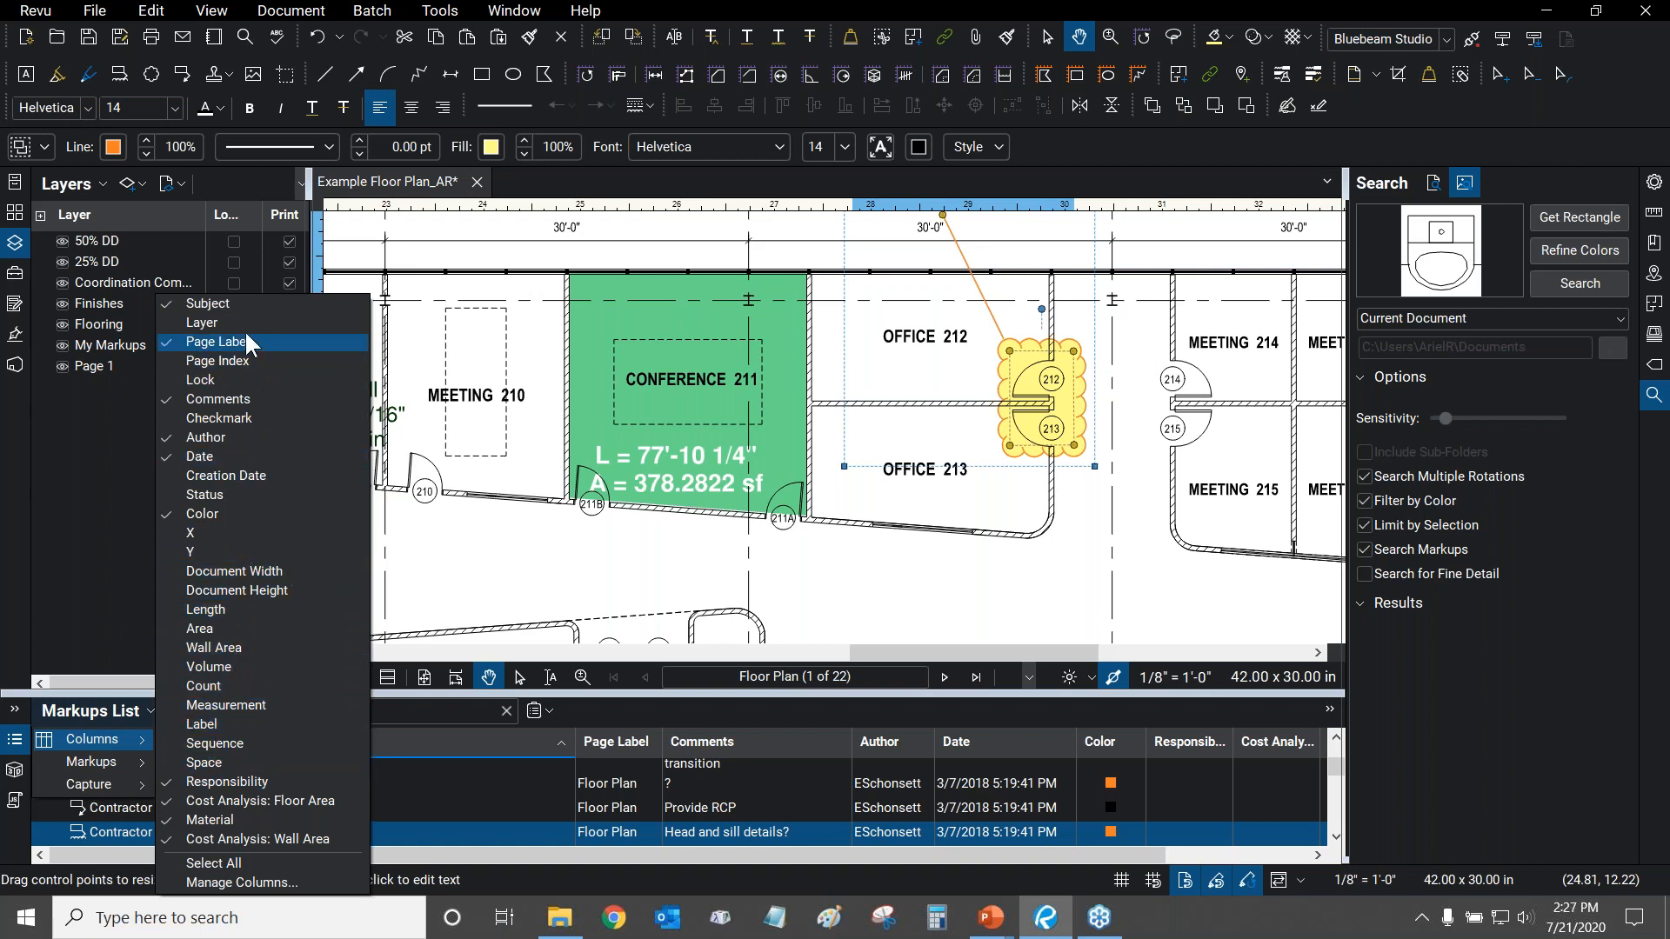
left_click(230, 322)
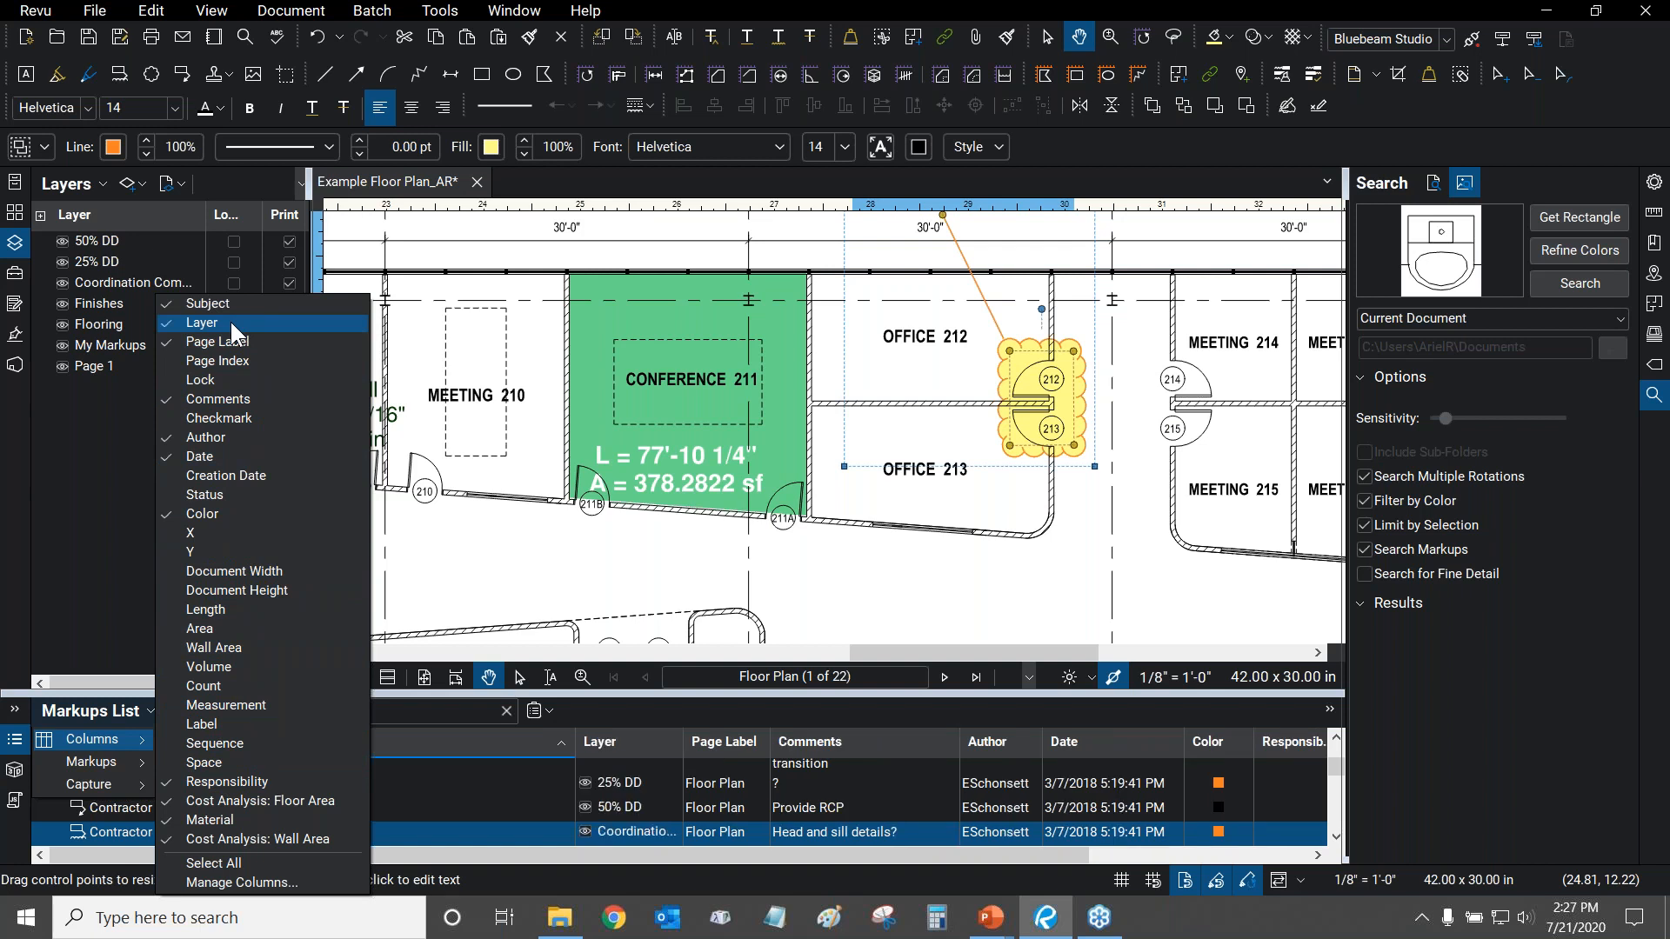
left_click(1037, 585)
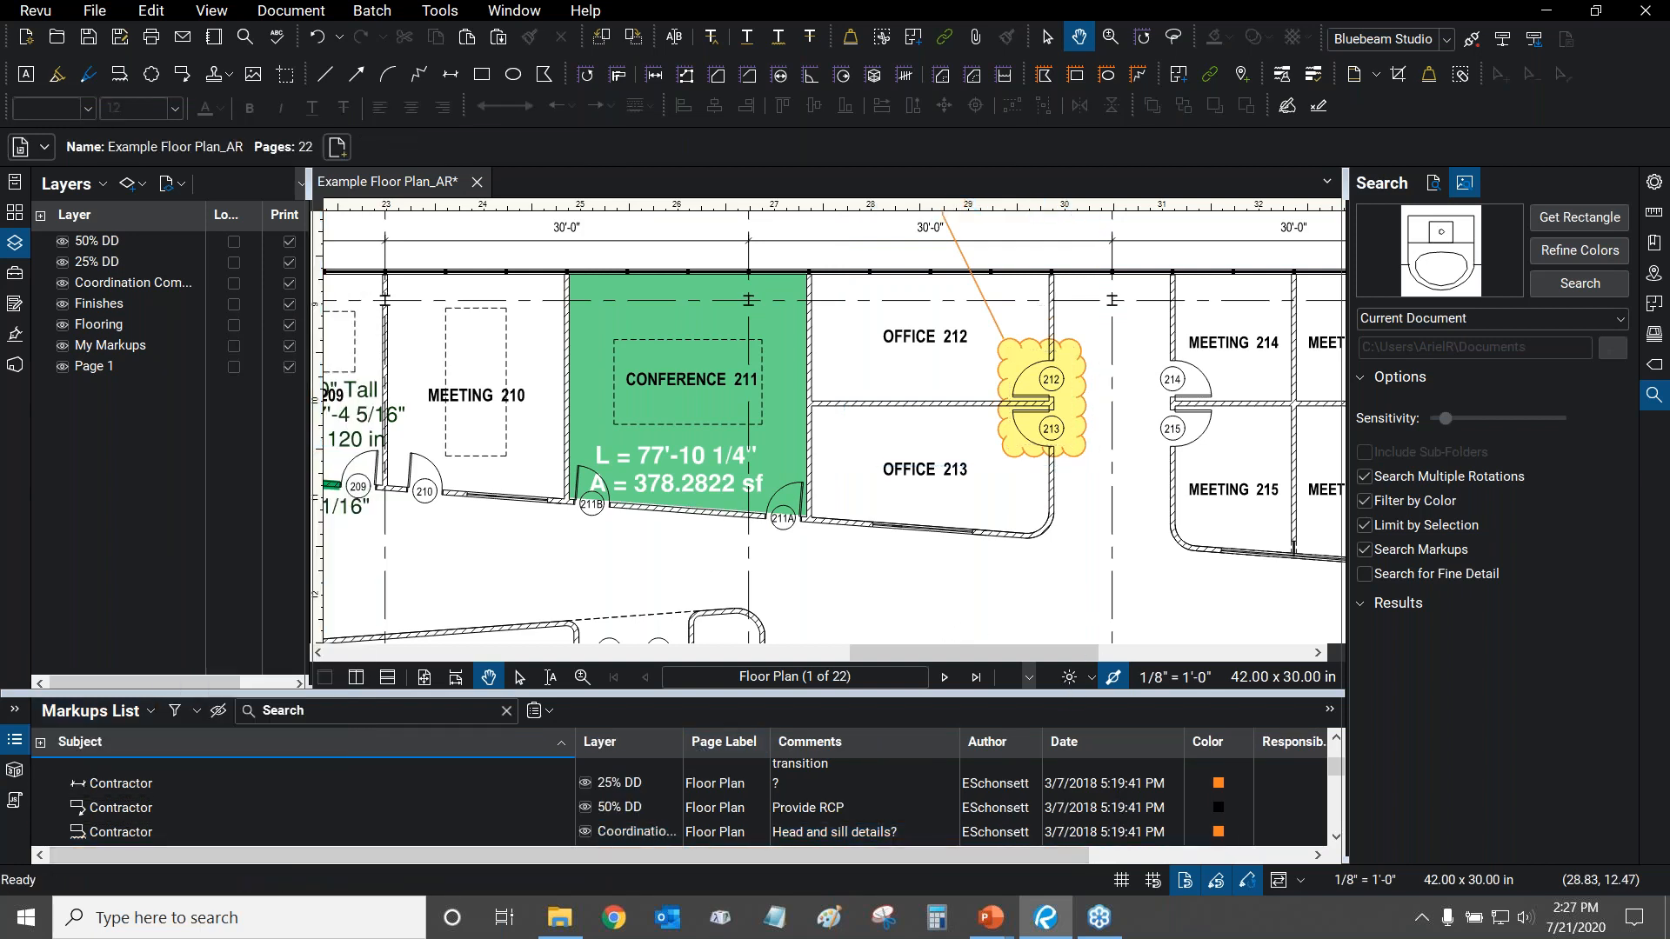
double_click(683, 741)
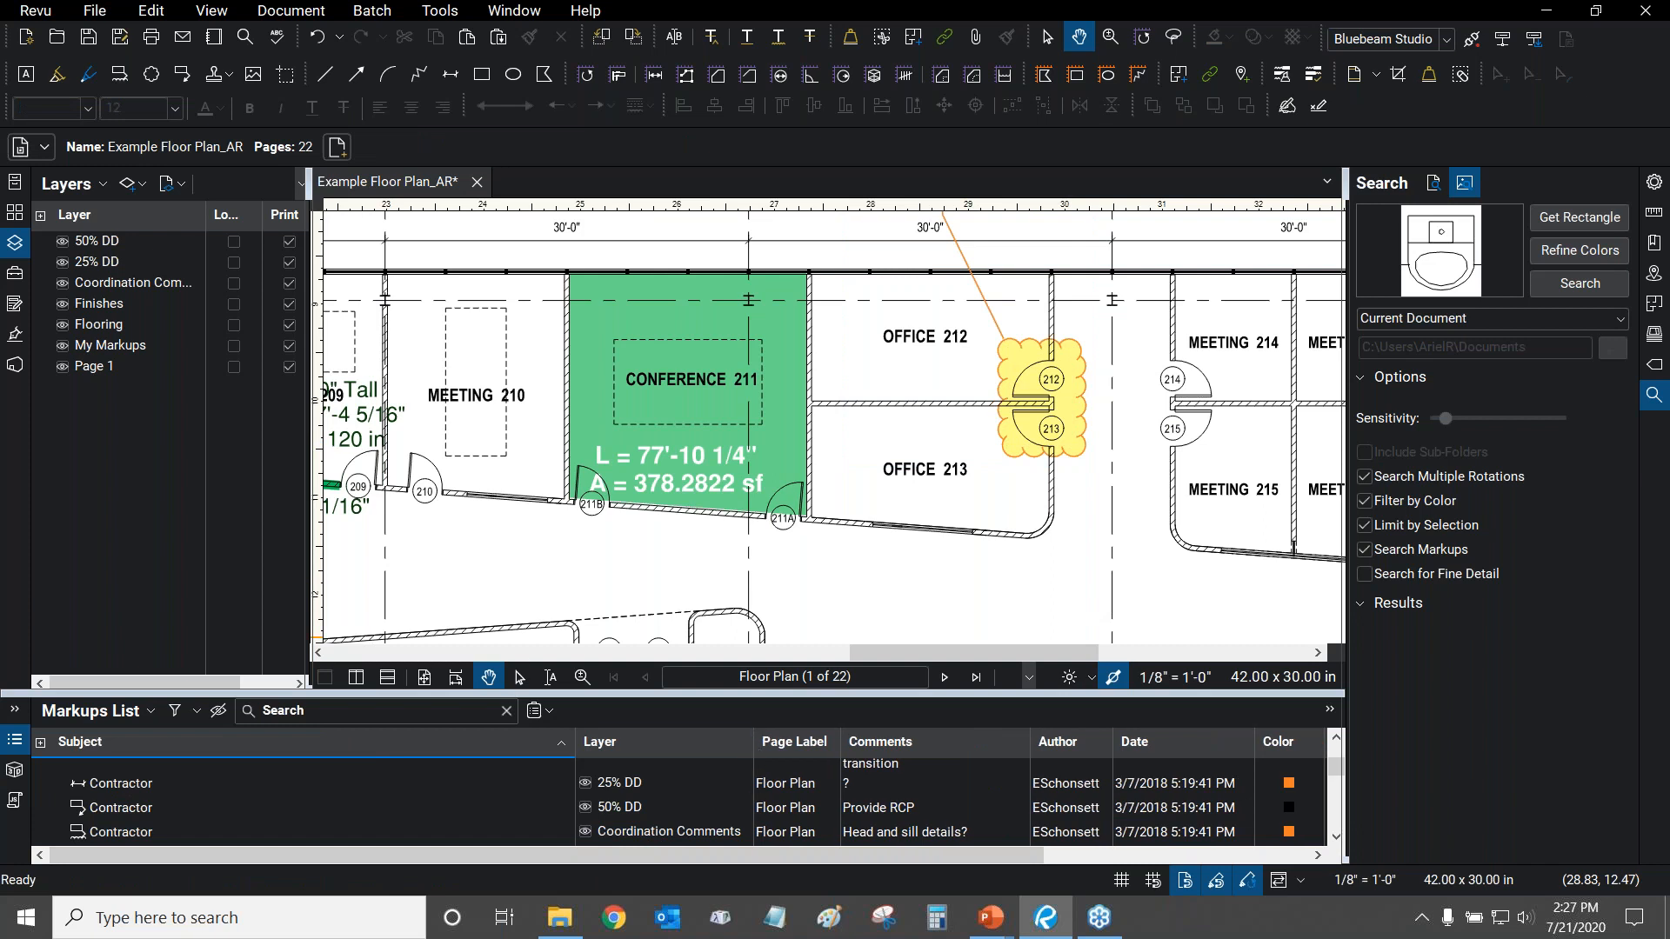
Hide the Coordination Comments layer and show it again, twice.
left_click(62, 283)
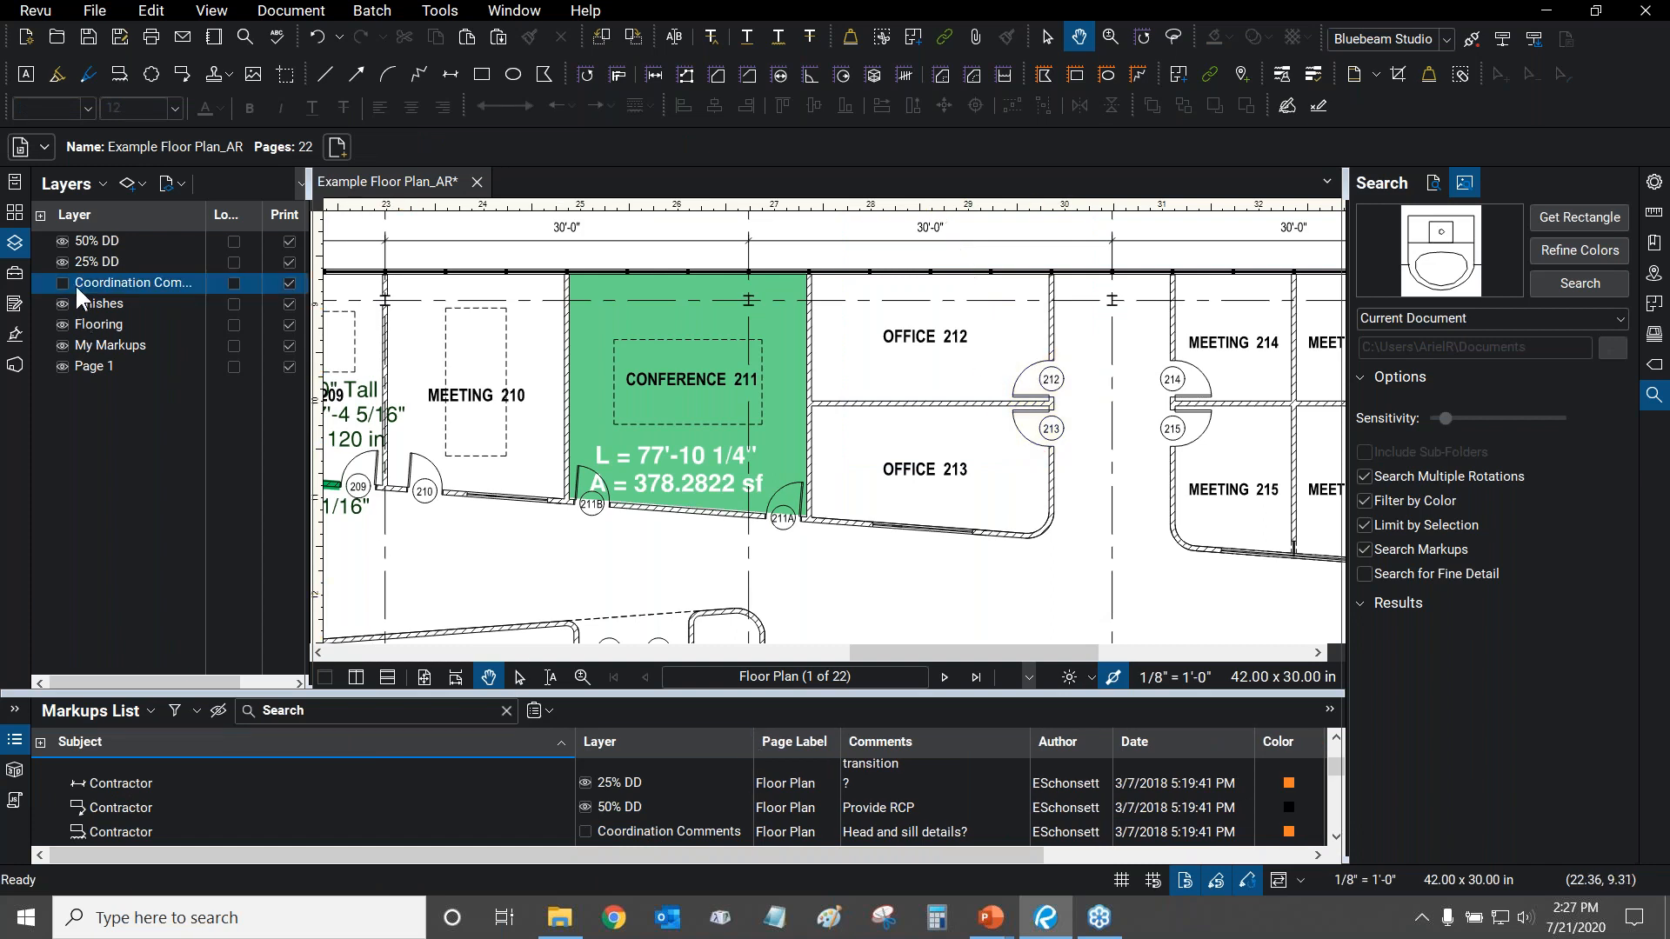
left_click(63, 283)
left_click(63, 283)
left_click(63, 283)
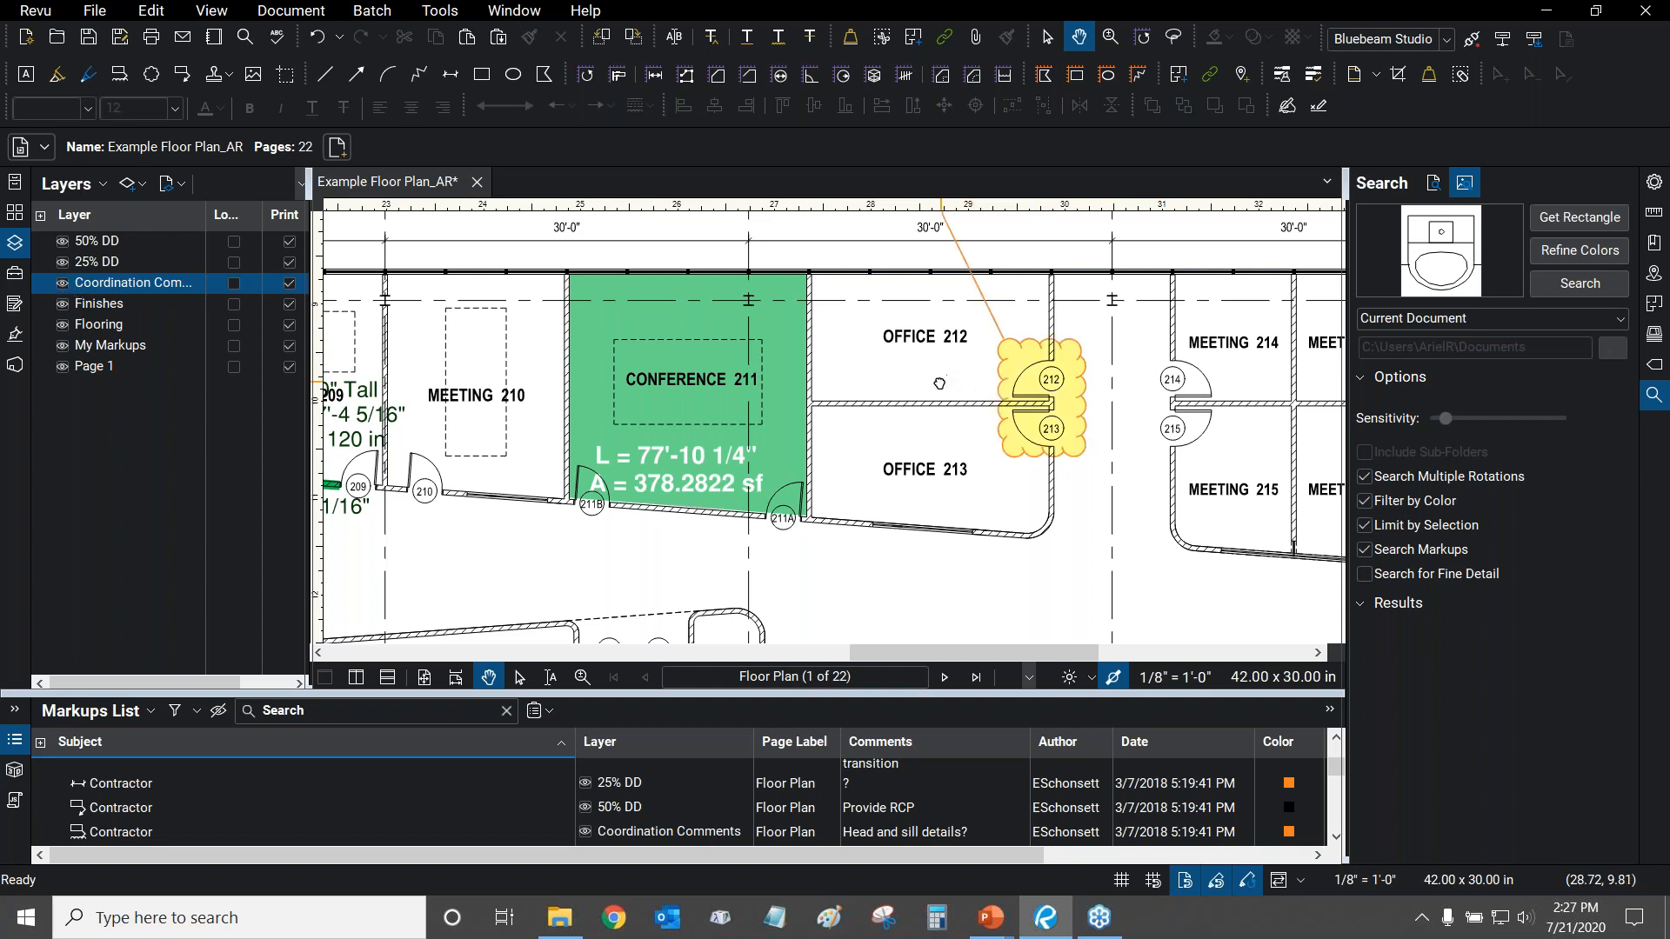
Review the layer assignment choices for the green Conference 211 area measurement without changing its layer.
left_click_drag(941, 381, 880, 332)
left_click_drag(640, 355, 626, 382)
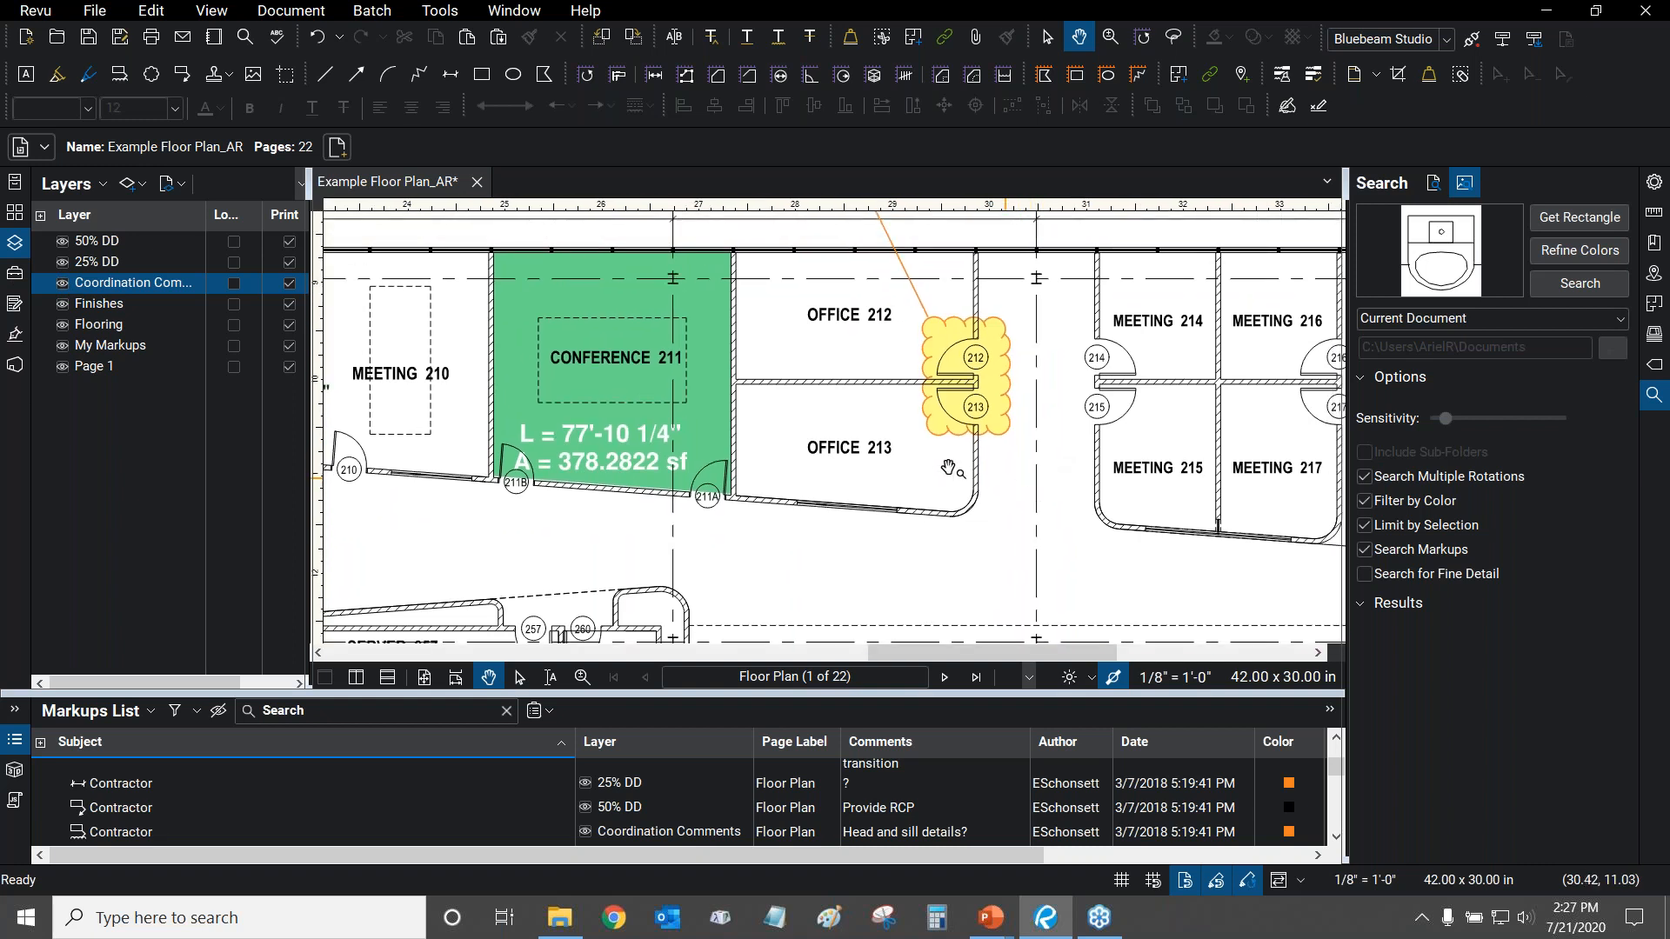
left_click(617, 376)
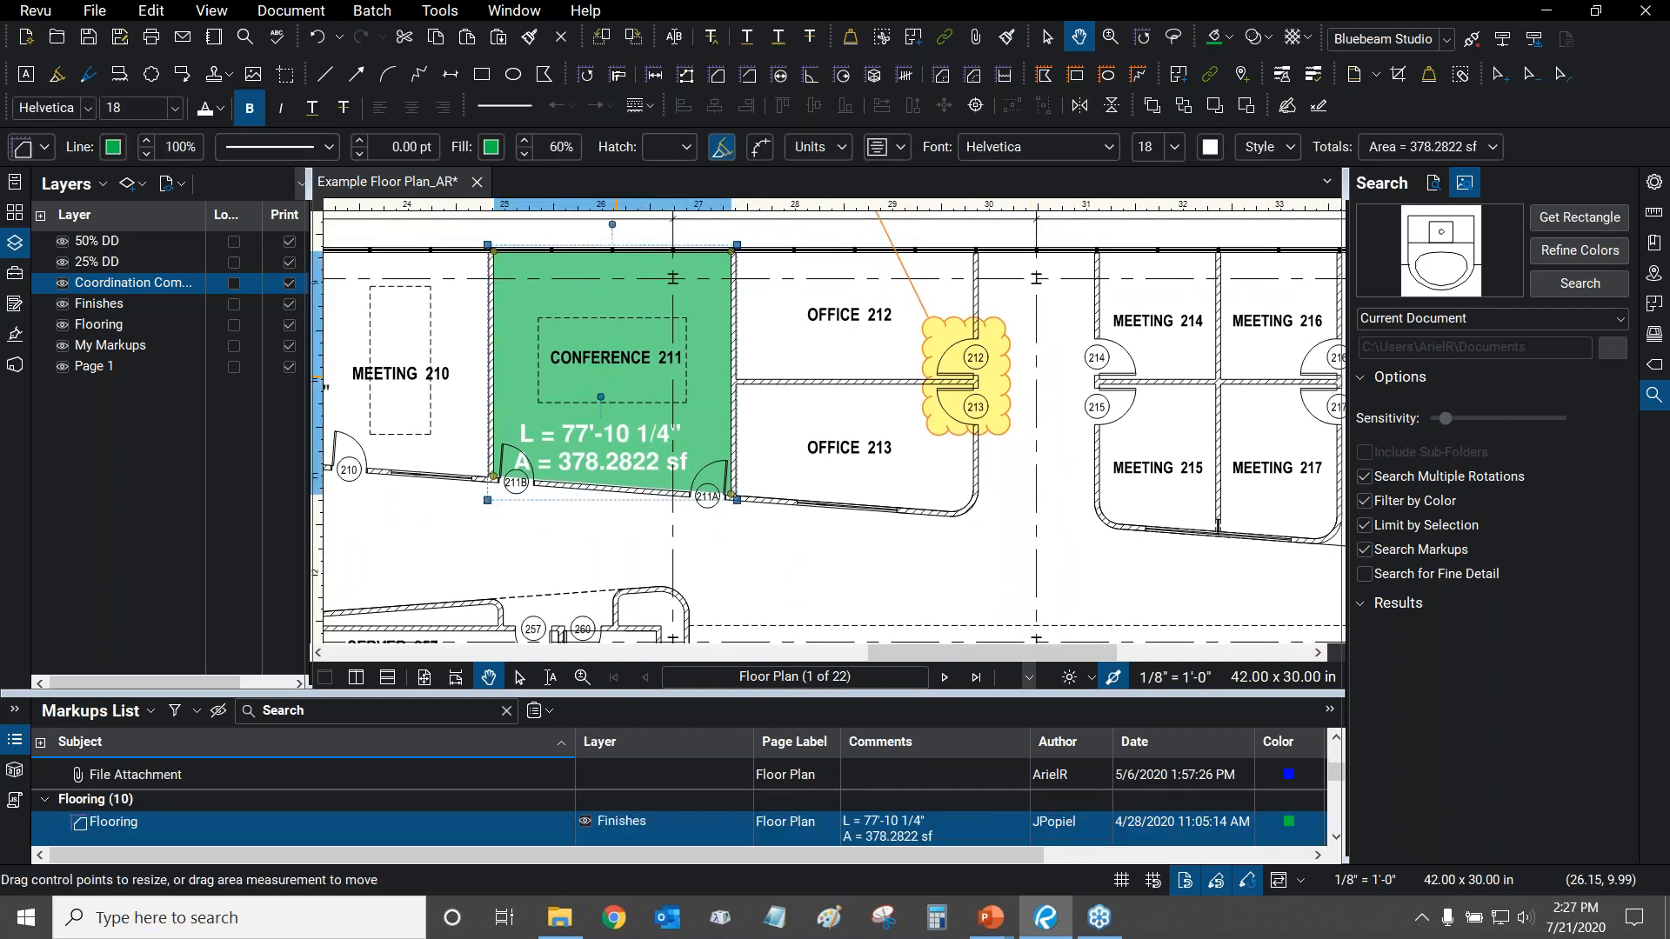
right_click(618, 376)
mouse_move(695, 552)
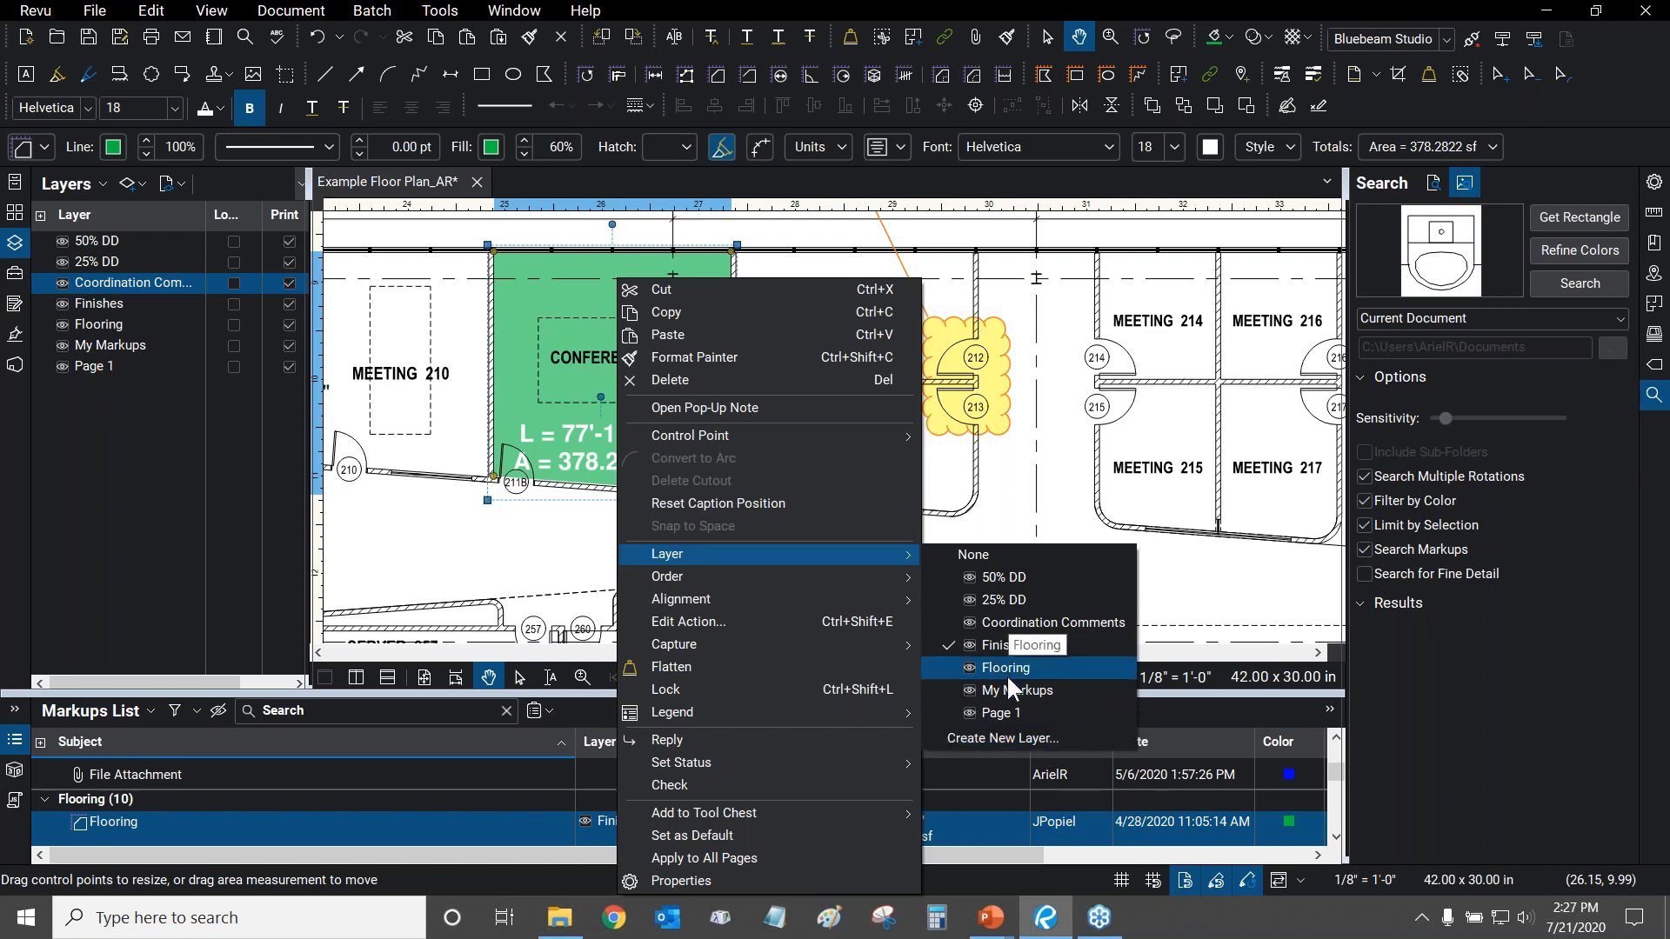
left_click(1017, 444)
Hide the My Markups layer and show it again.
scroll(1017, 443, "down", 6)
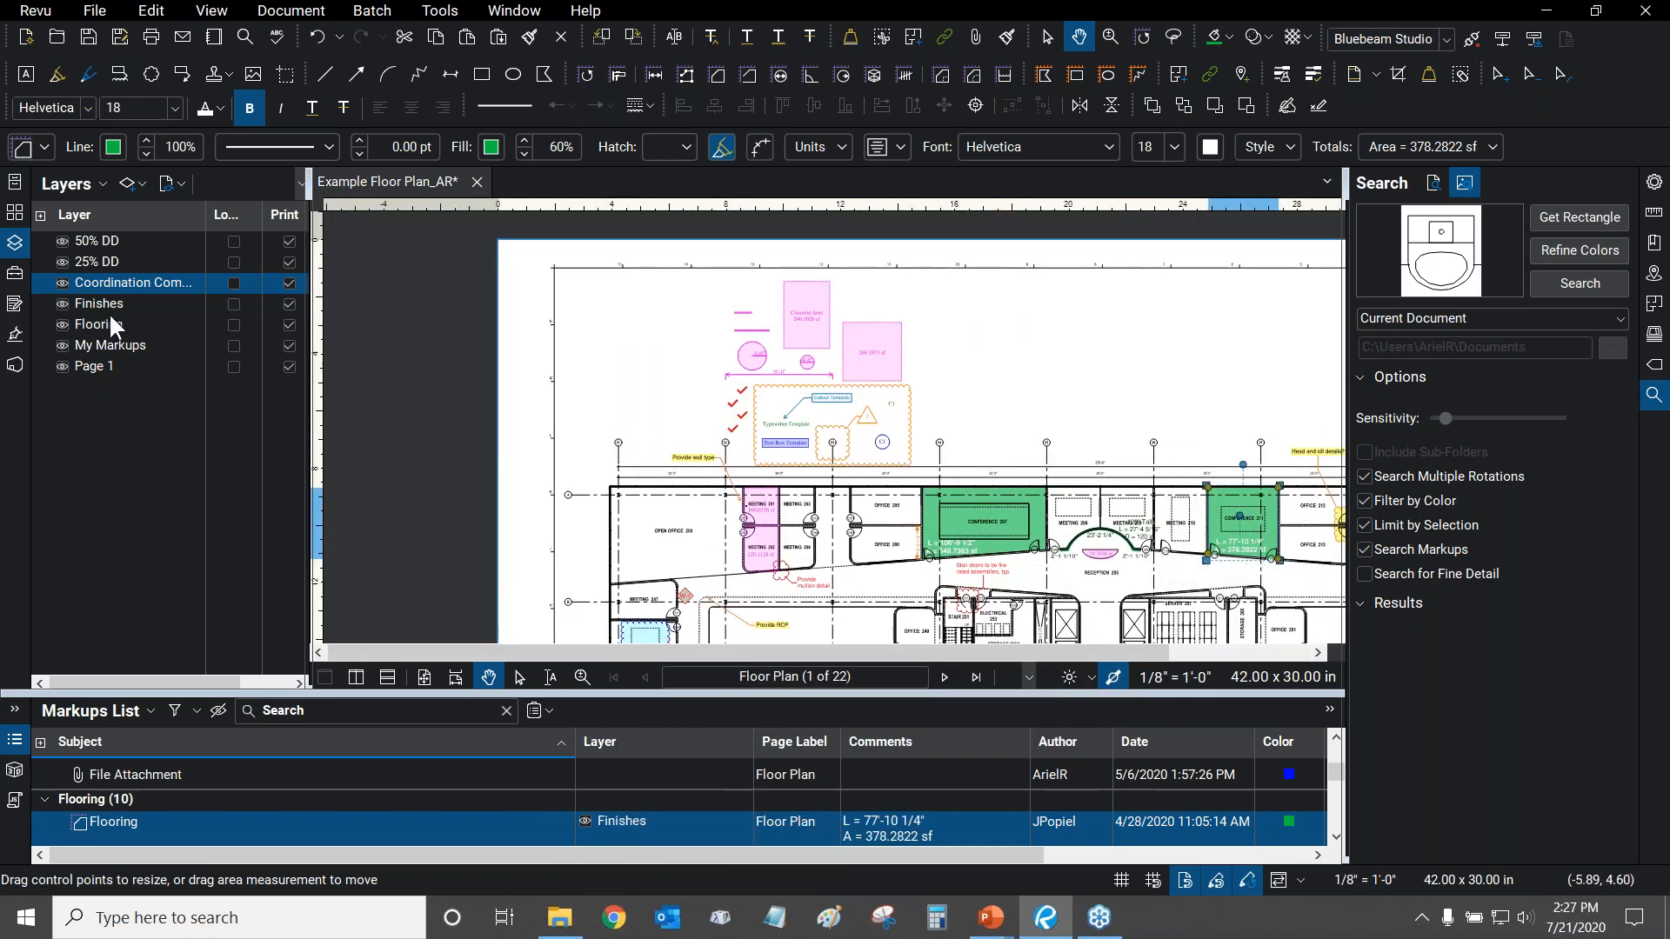
left_click(61, 345)
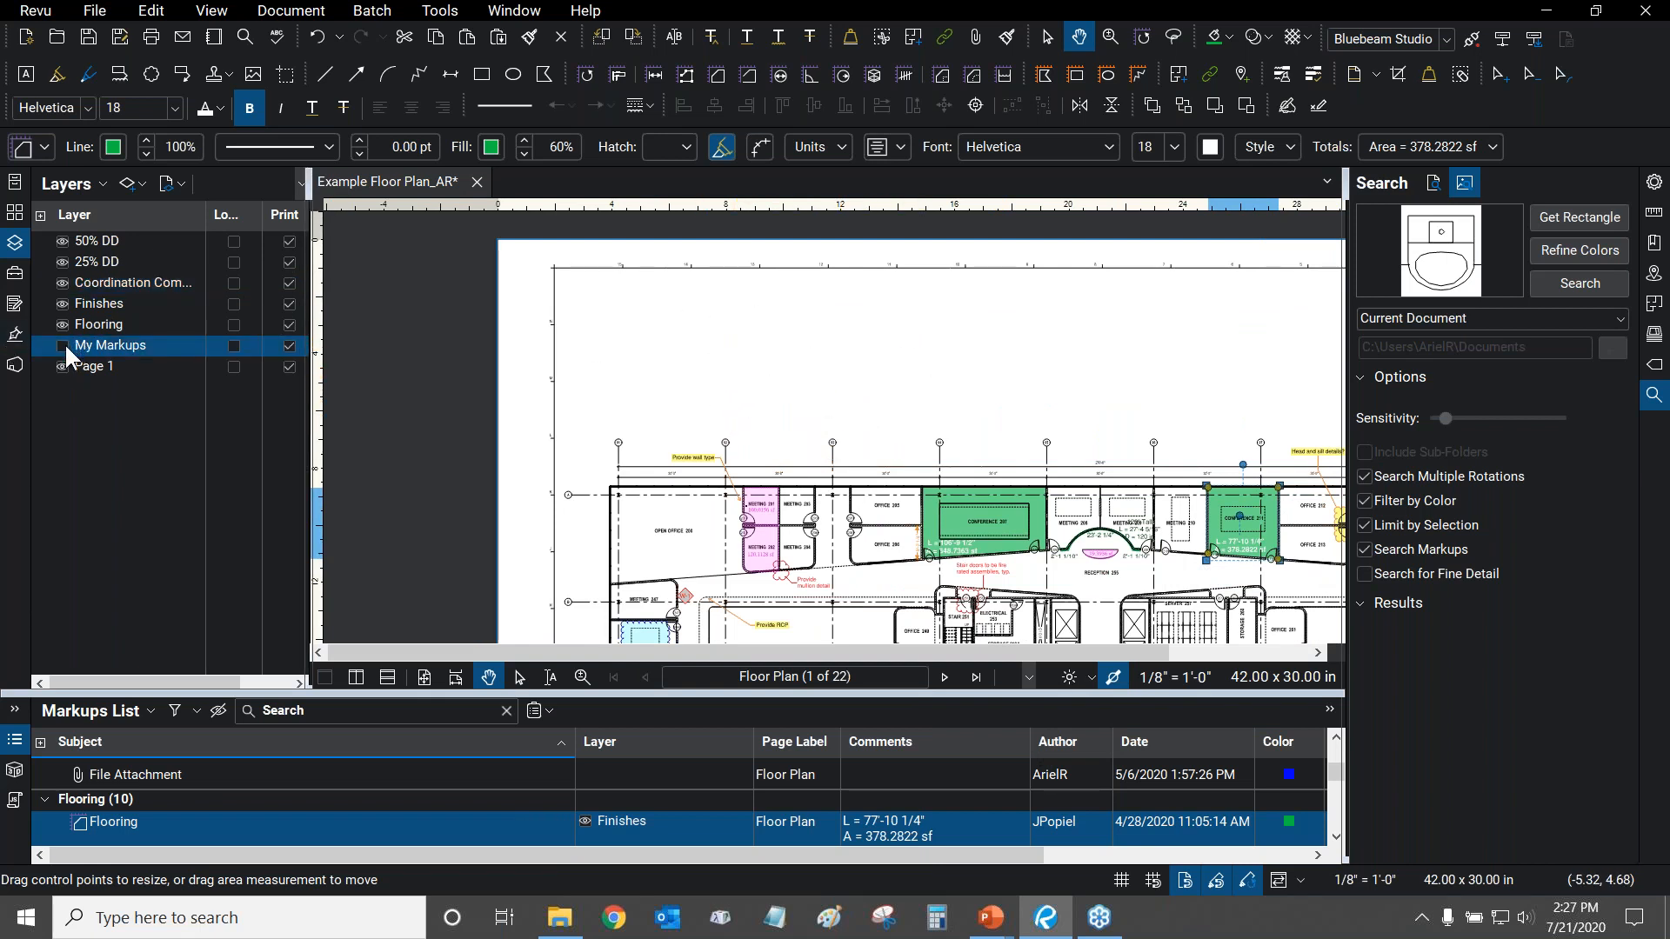
left_click(65, 345)
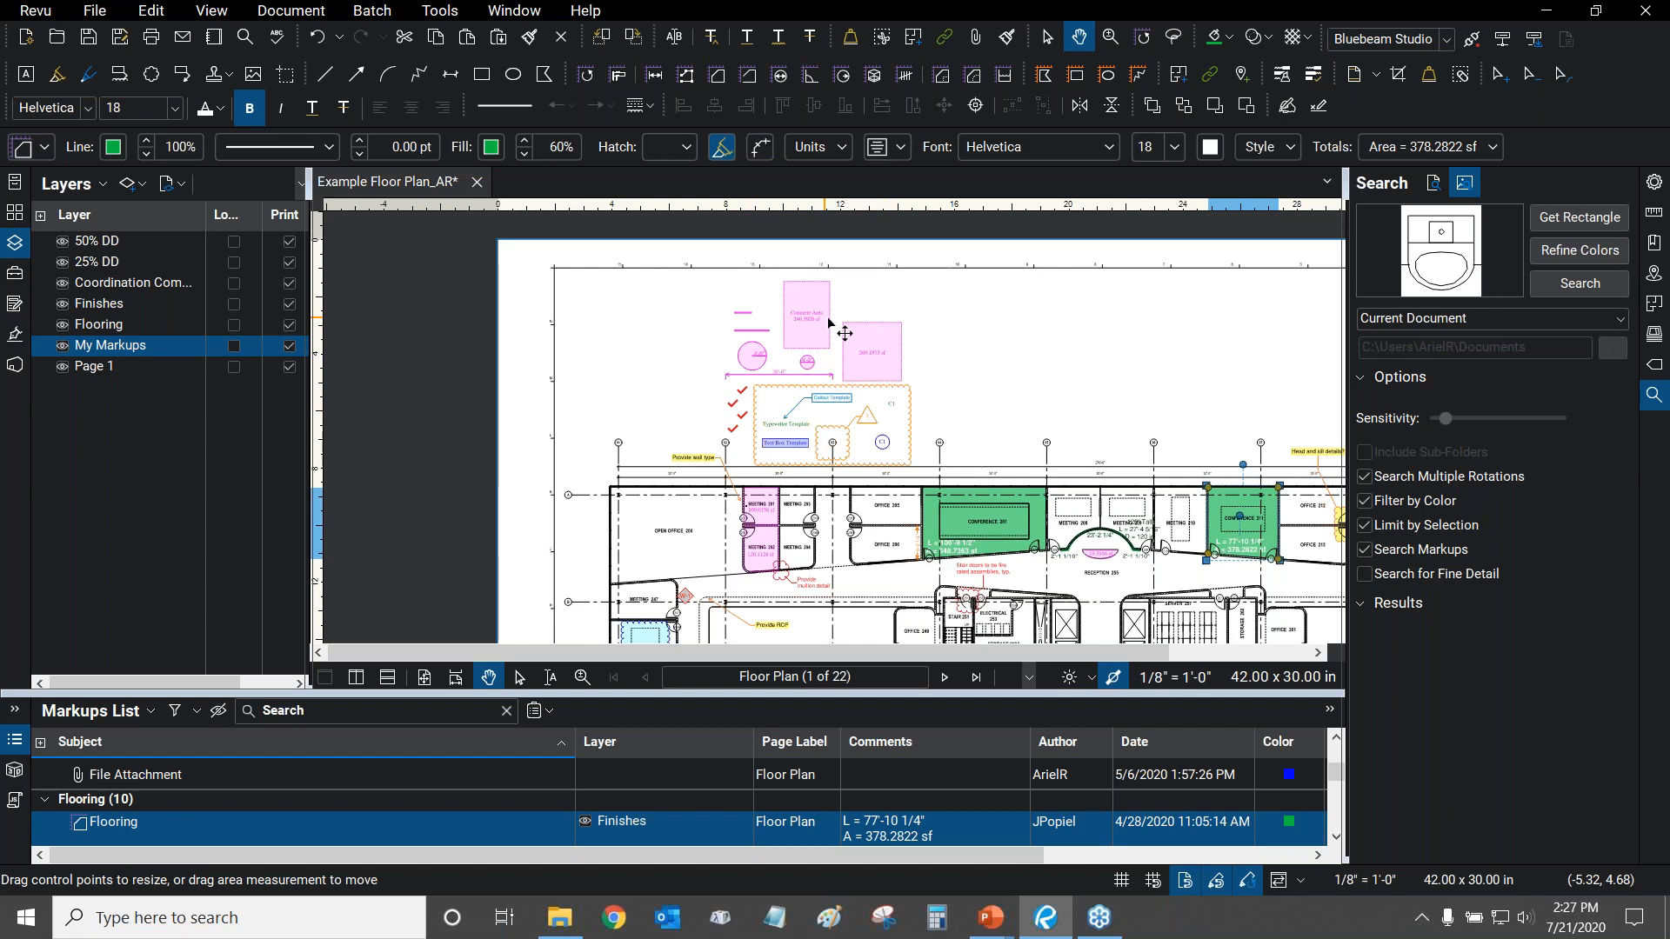
Hide the Coordination Comments layer and deselect the Conference 211 area measurement.
left_click_drag(1103, 439, 615, 311)
scroll(835, 404, "up", 1)
scroll(836, 403, "up", 5)
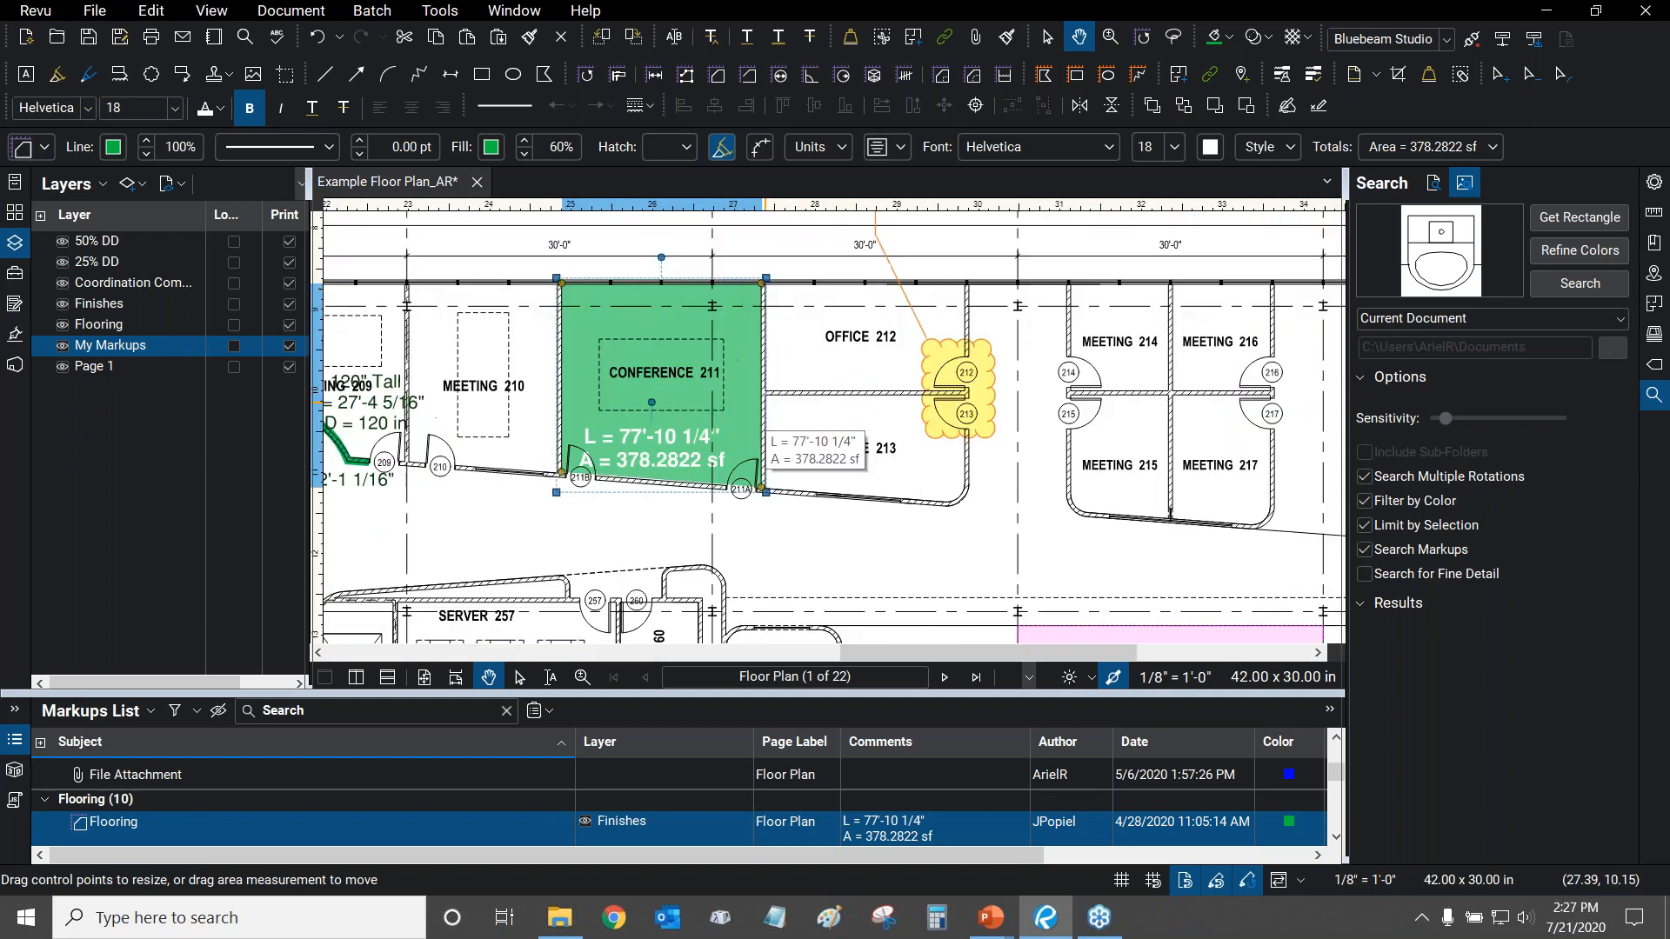
left_click(62, 282)
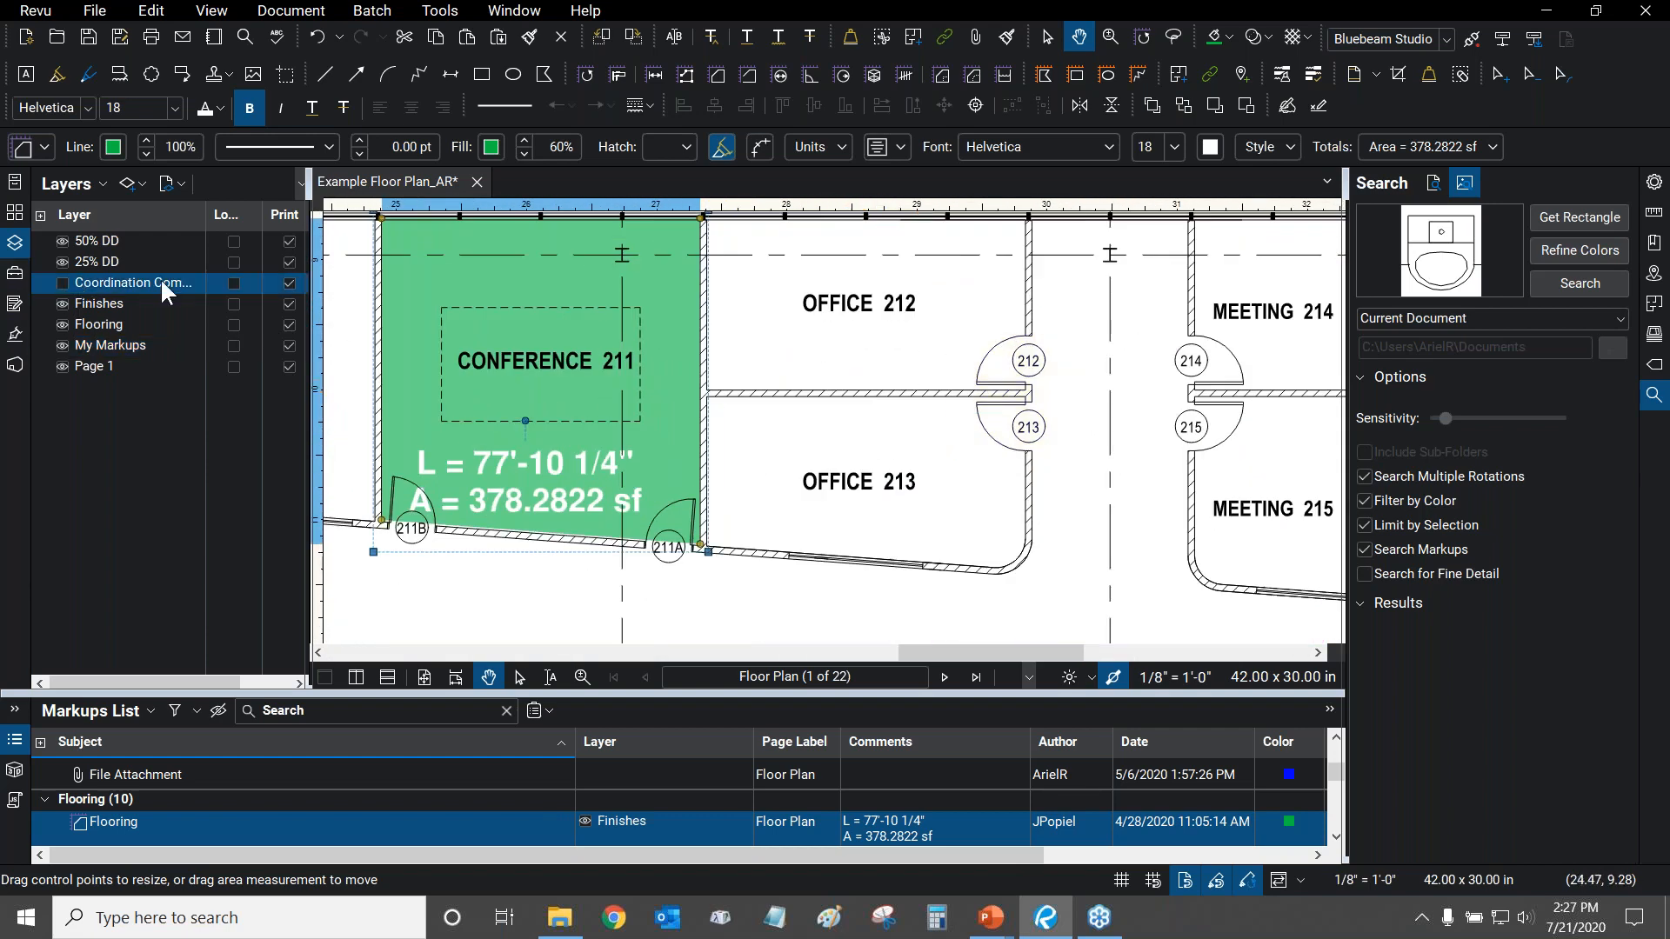
scroll(809, 461, "up", 2)
left_click(718, 440)
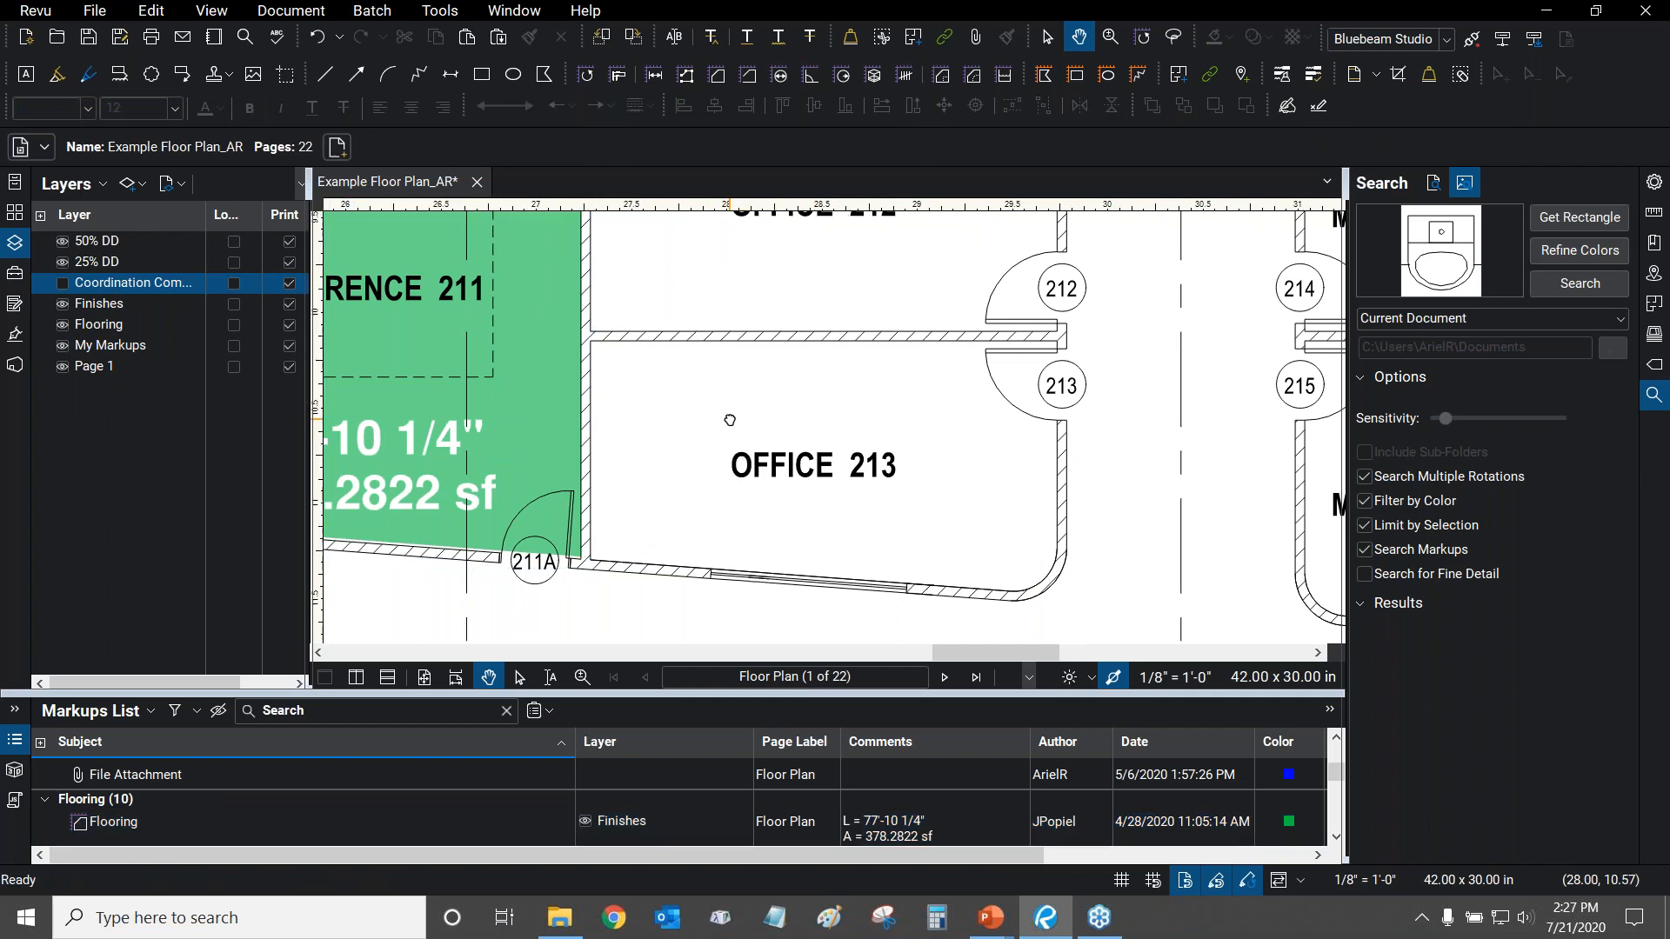
Start the Dynamic Fill measurement tool with Office 213 in view.
left_click_drag(718, 439, 738, 400)
left_click(424, 15)
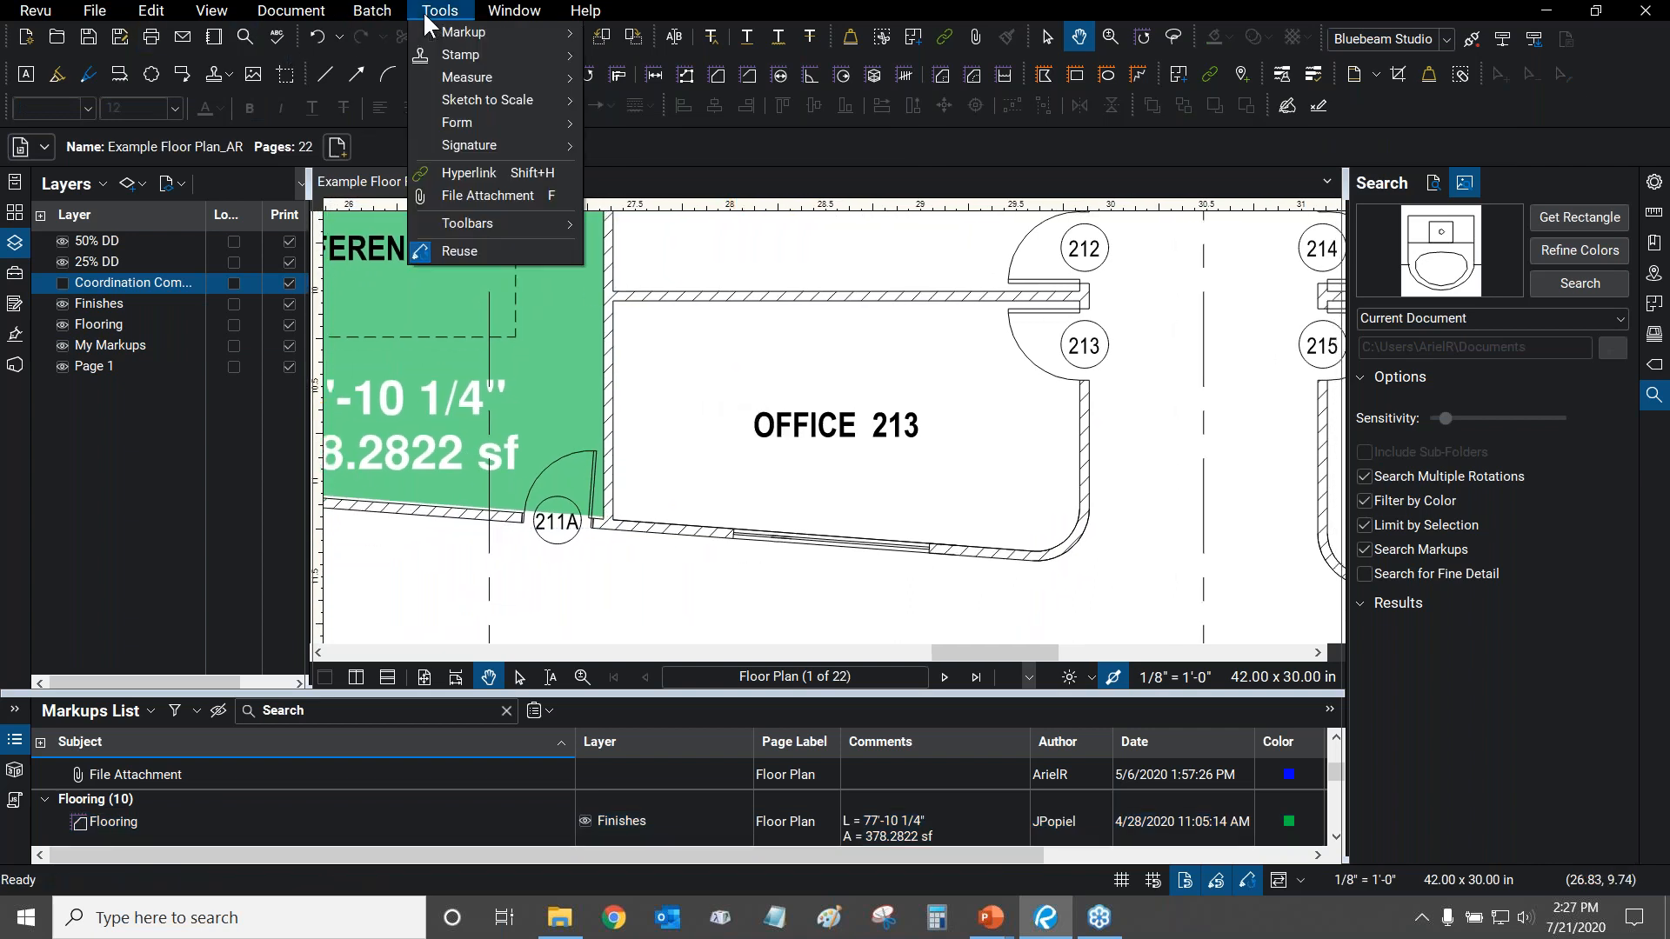
mouse_move(461, 78)
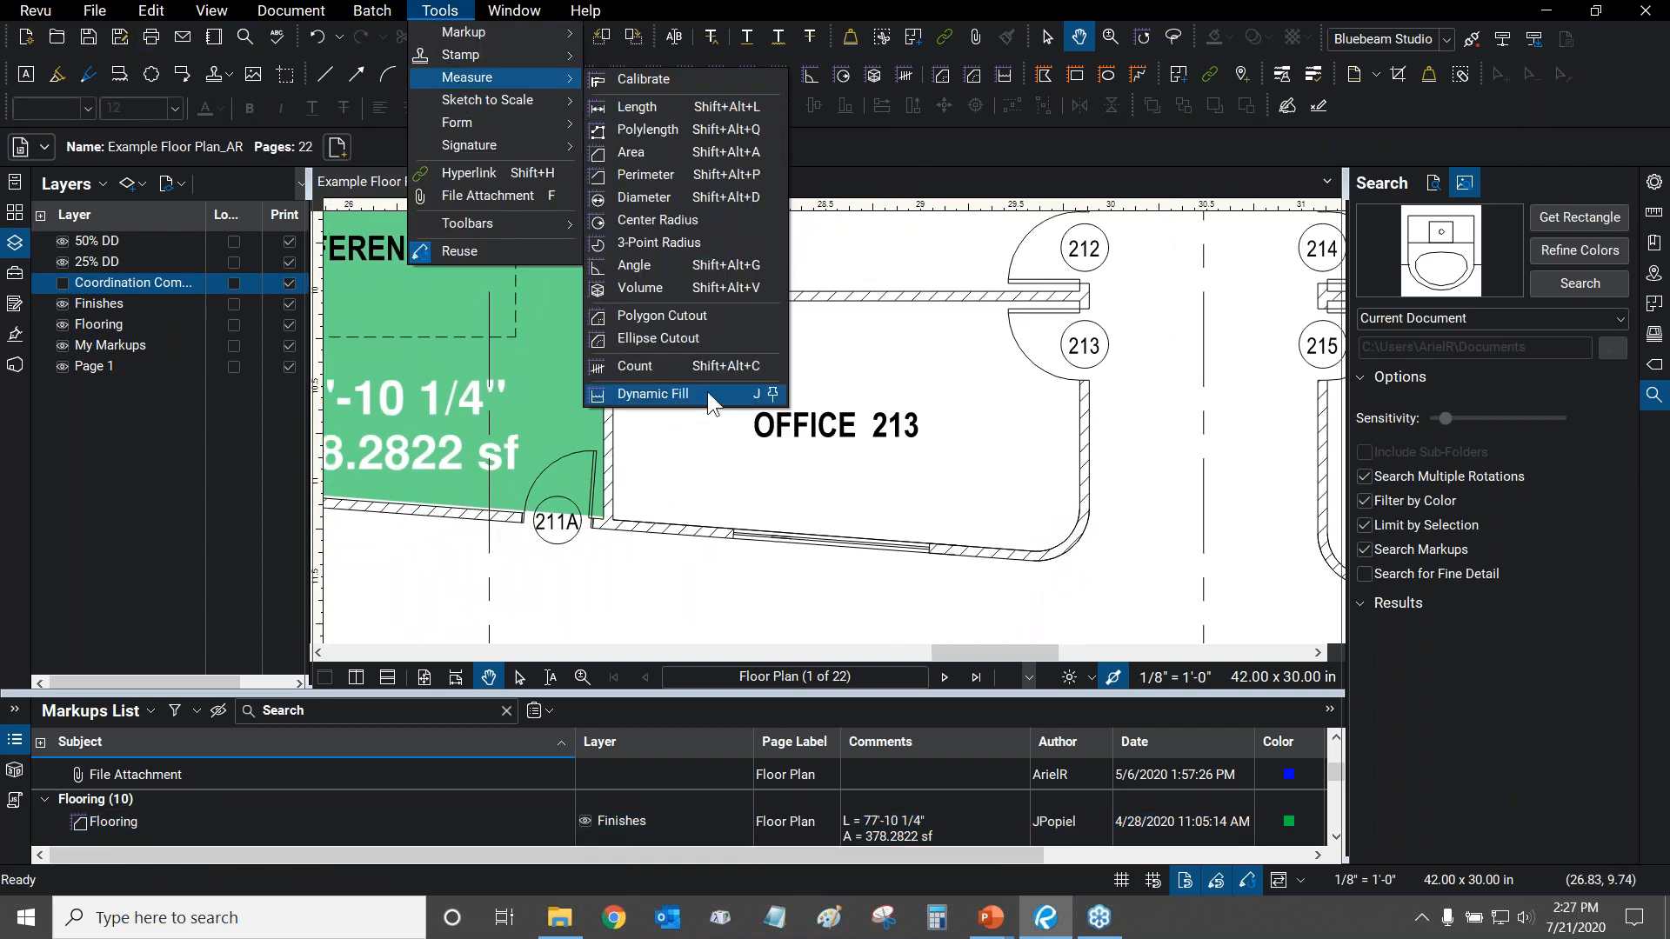
left_click(653, 394)
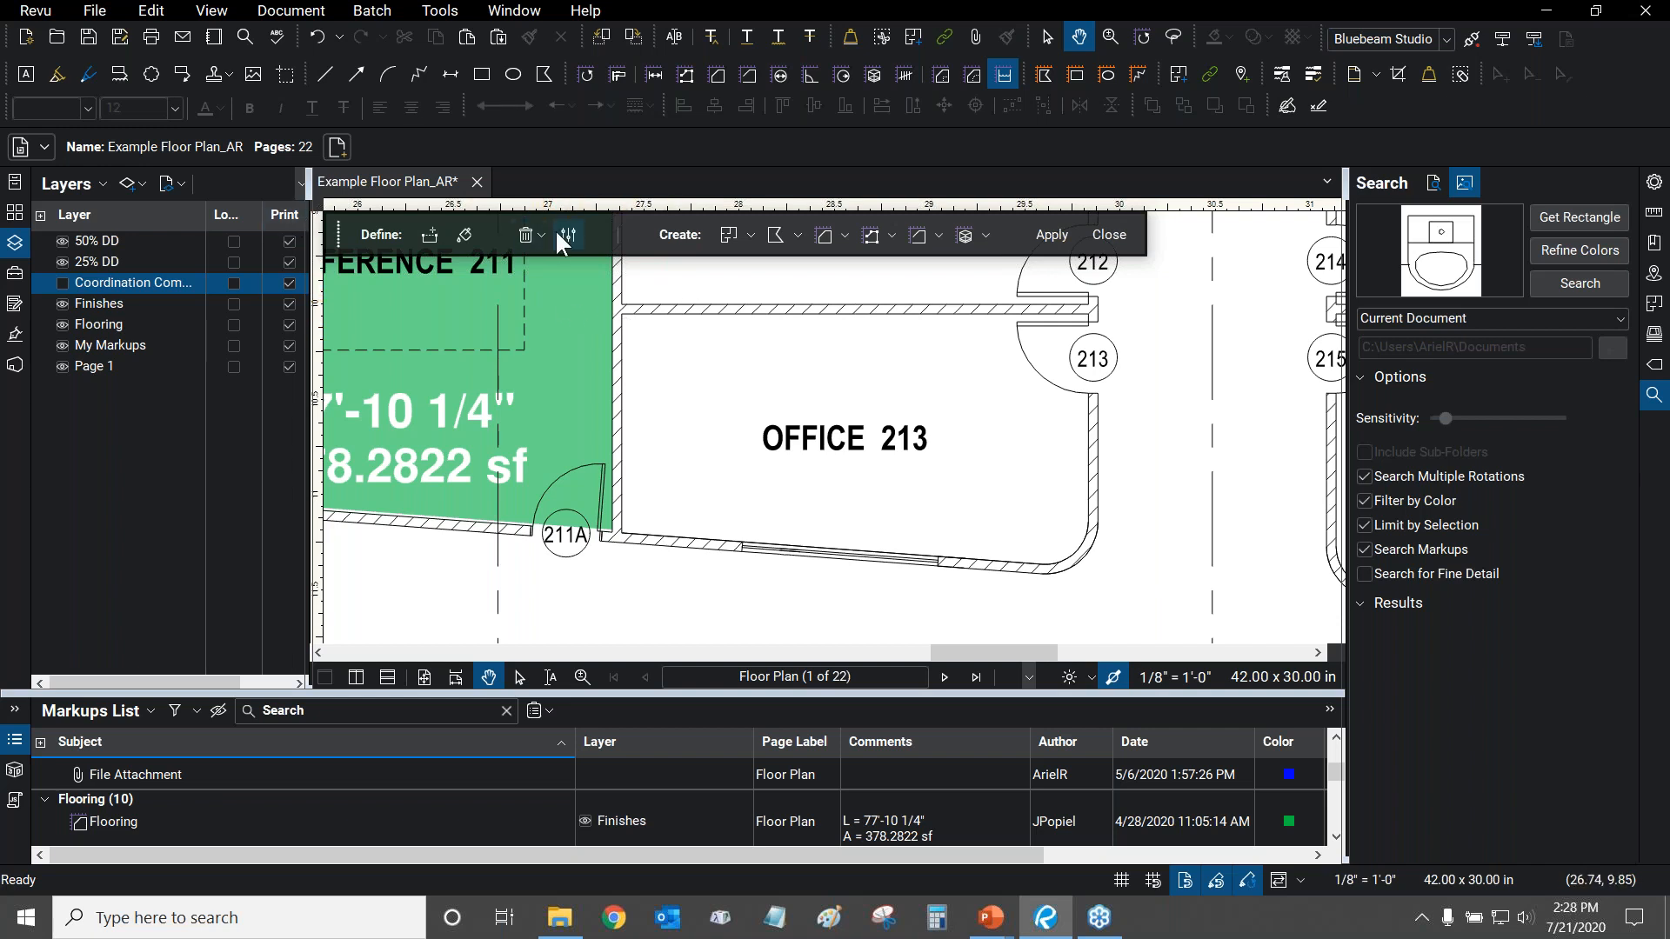
In the measurement preferences, review the Dynamic Fill Input resolution choices, keep 400 dpi, and turn off Momentarily Hide Markups.
left_click(39, 12)
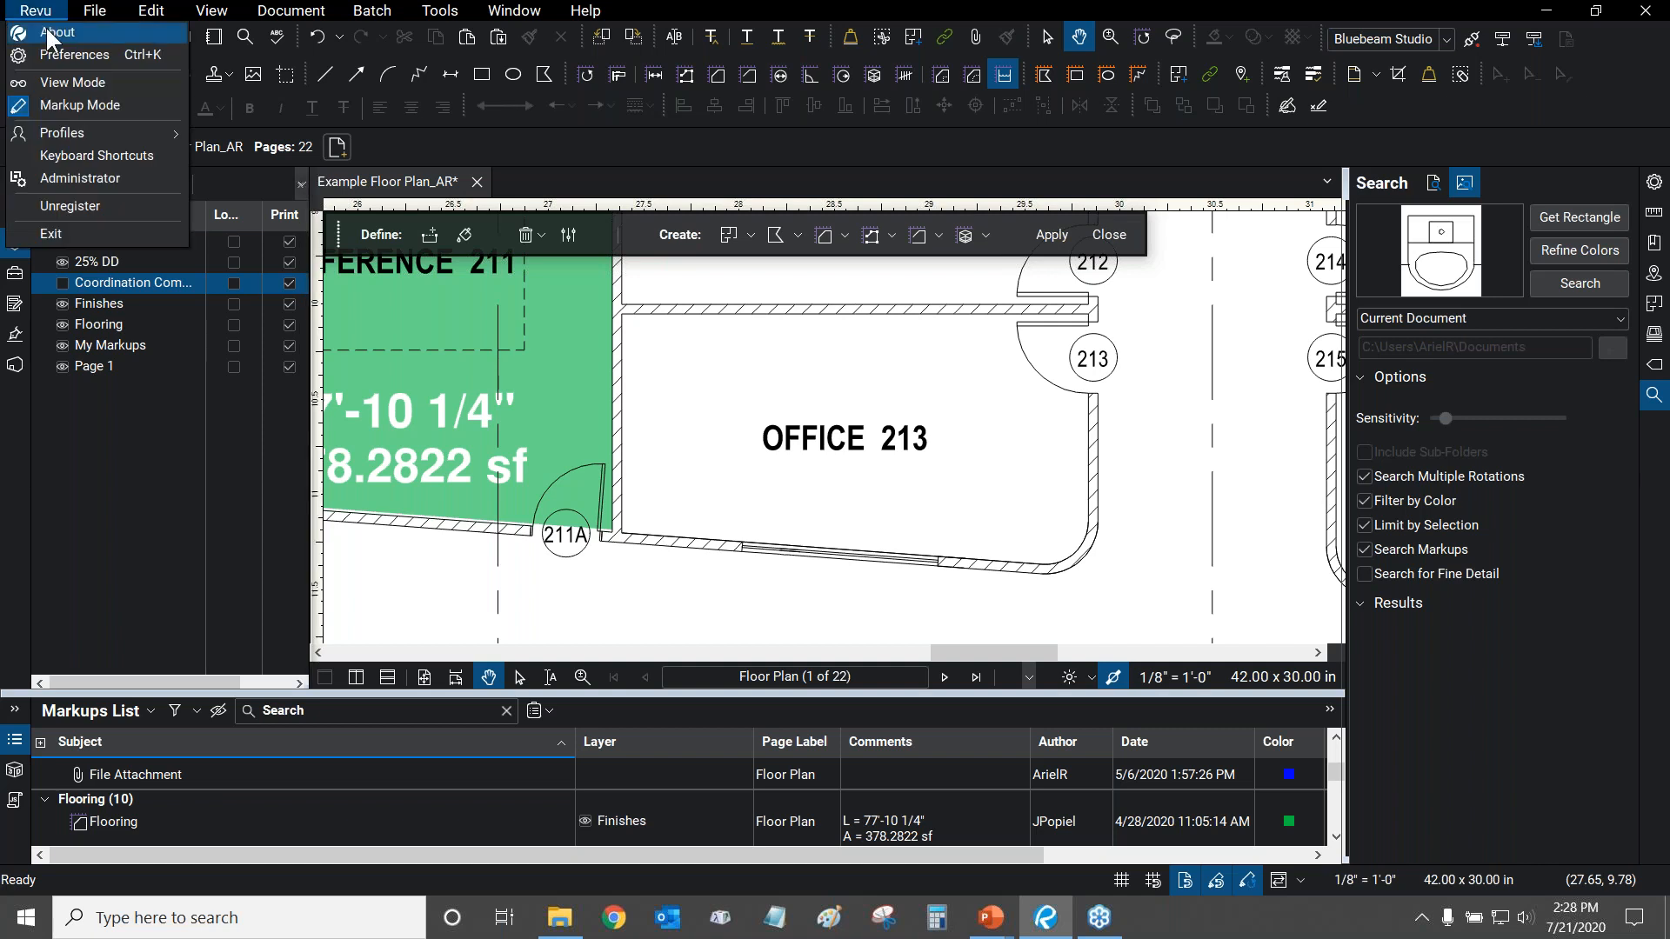
left_click(65, 52)
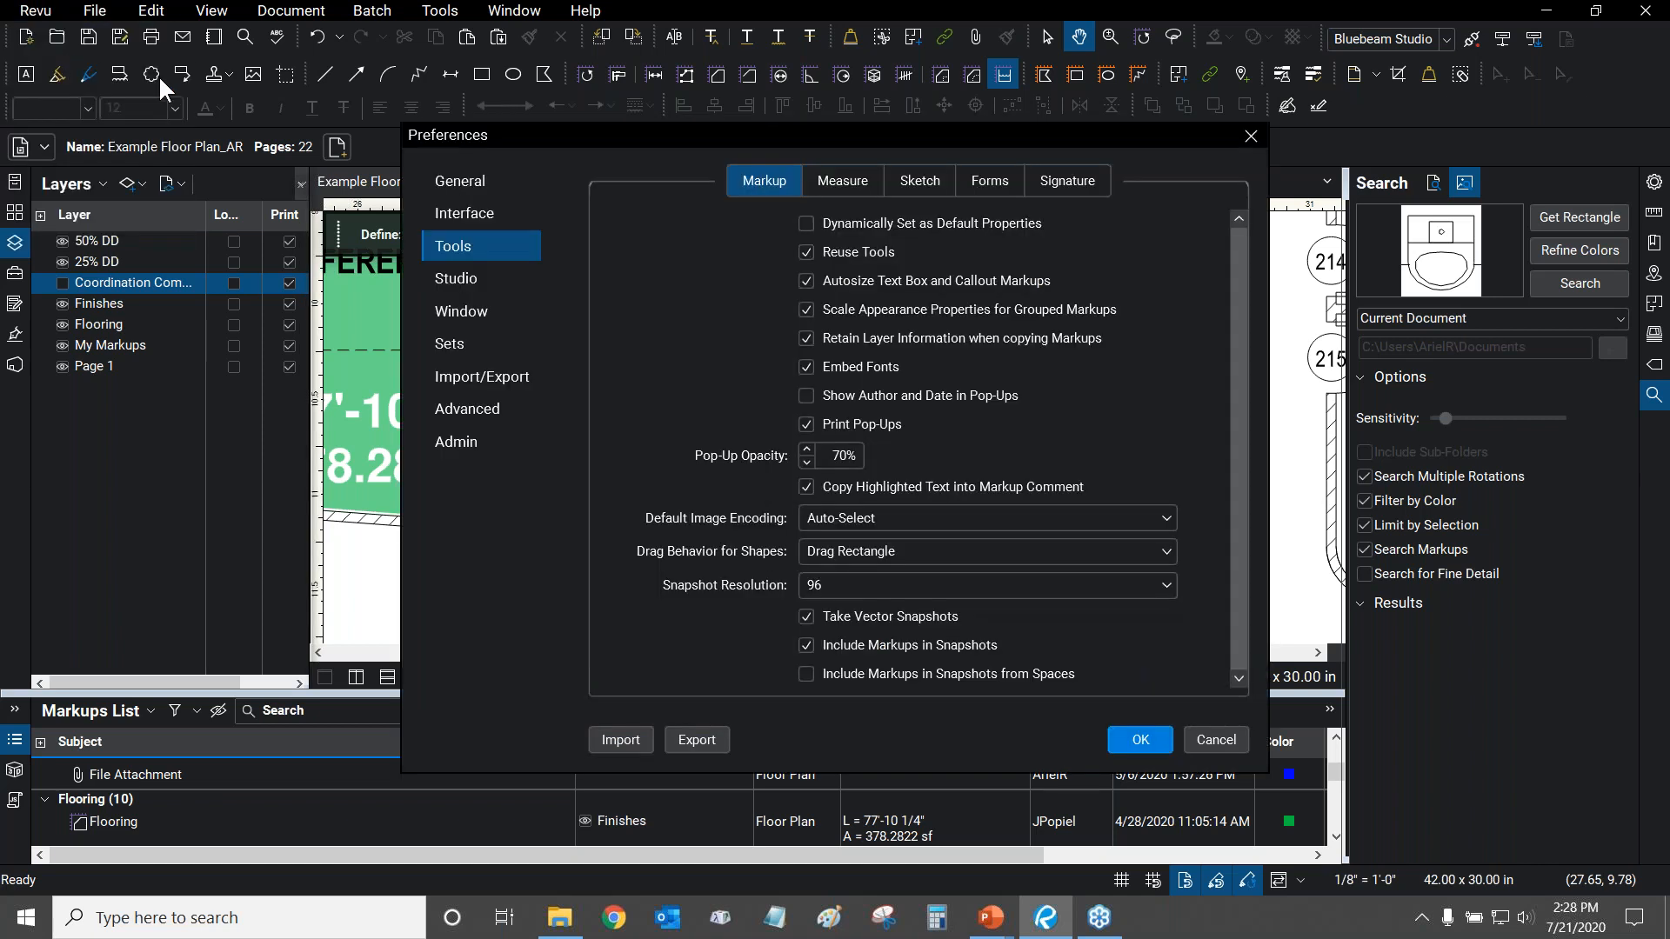
left_click(852, 187)
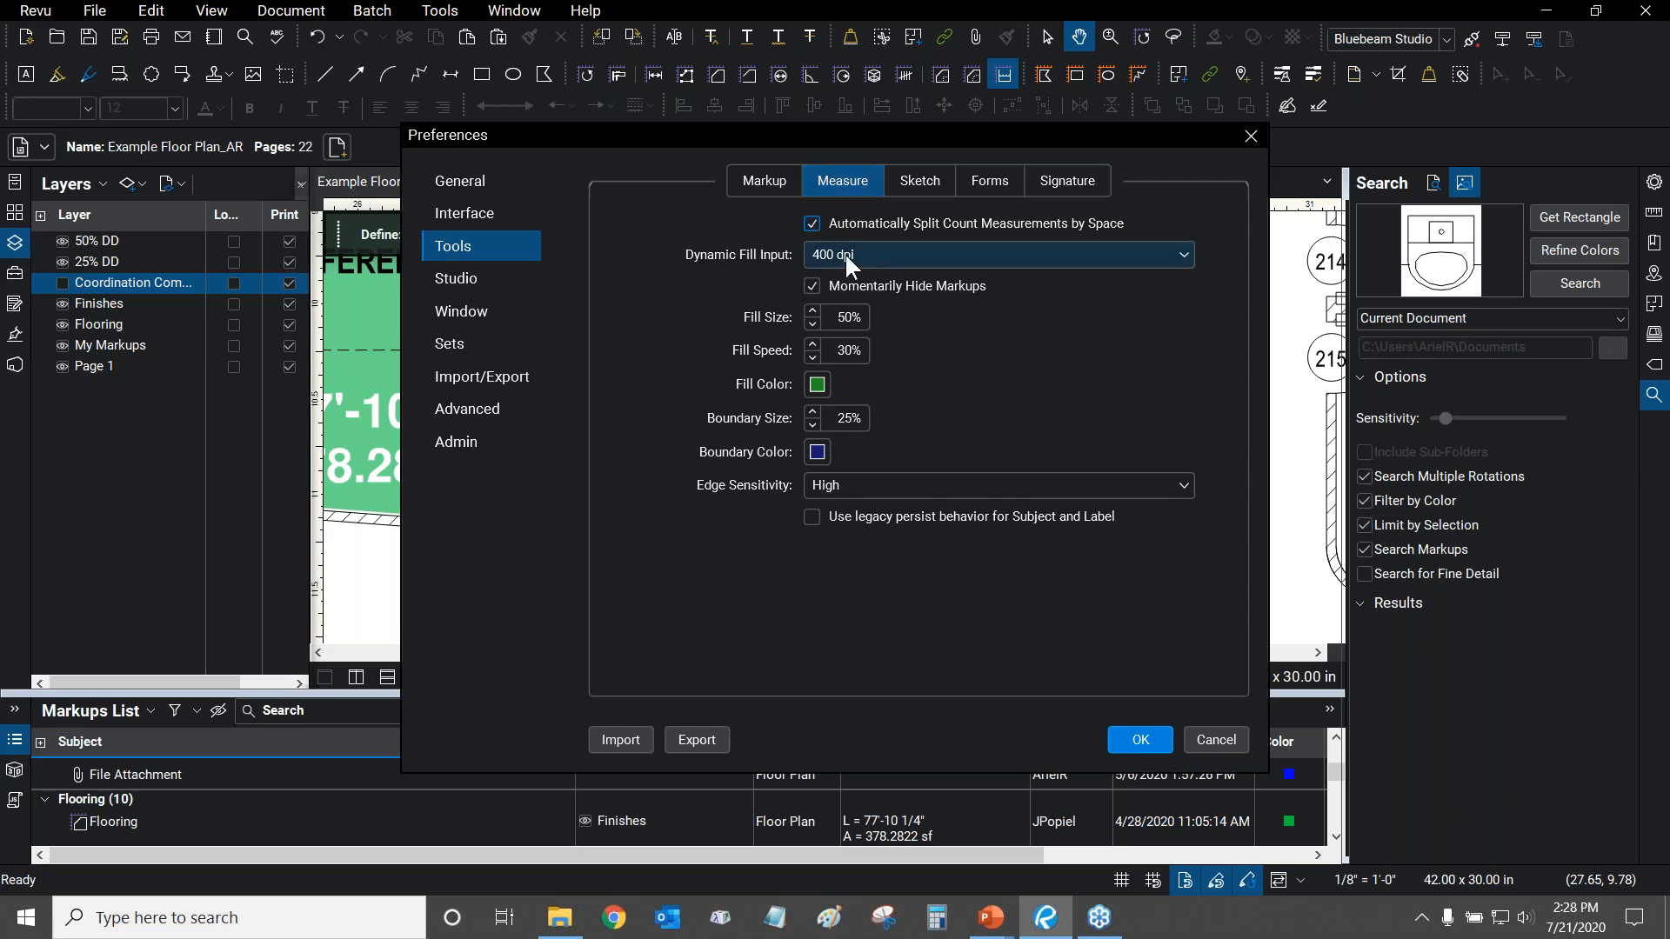
left_click(933, 254)
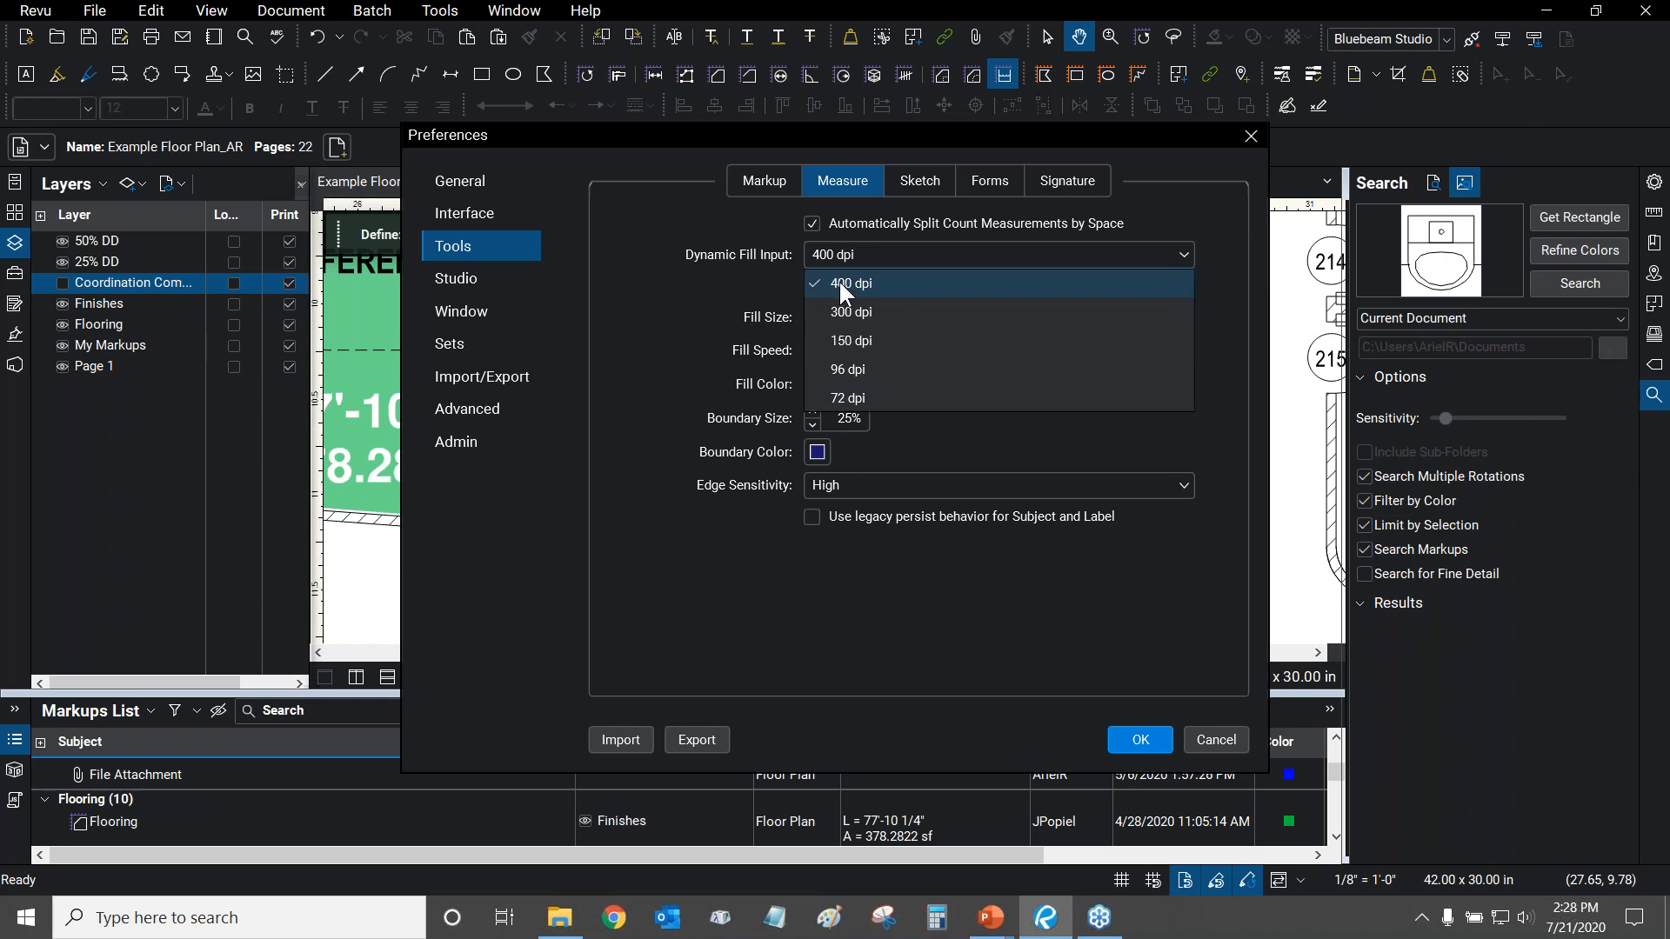
left_click(767, 276)
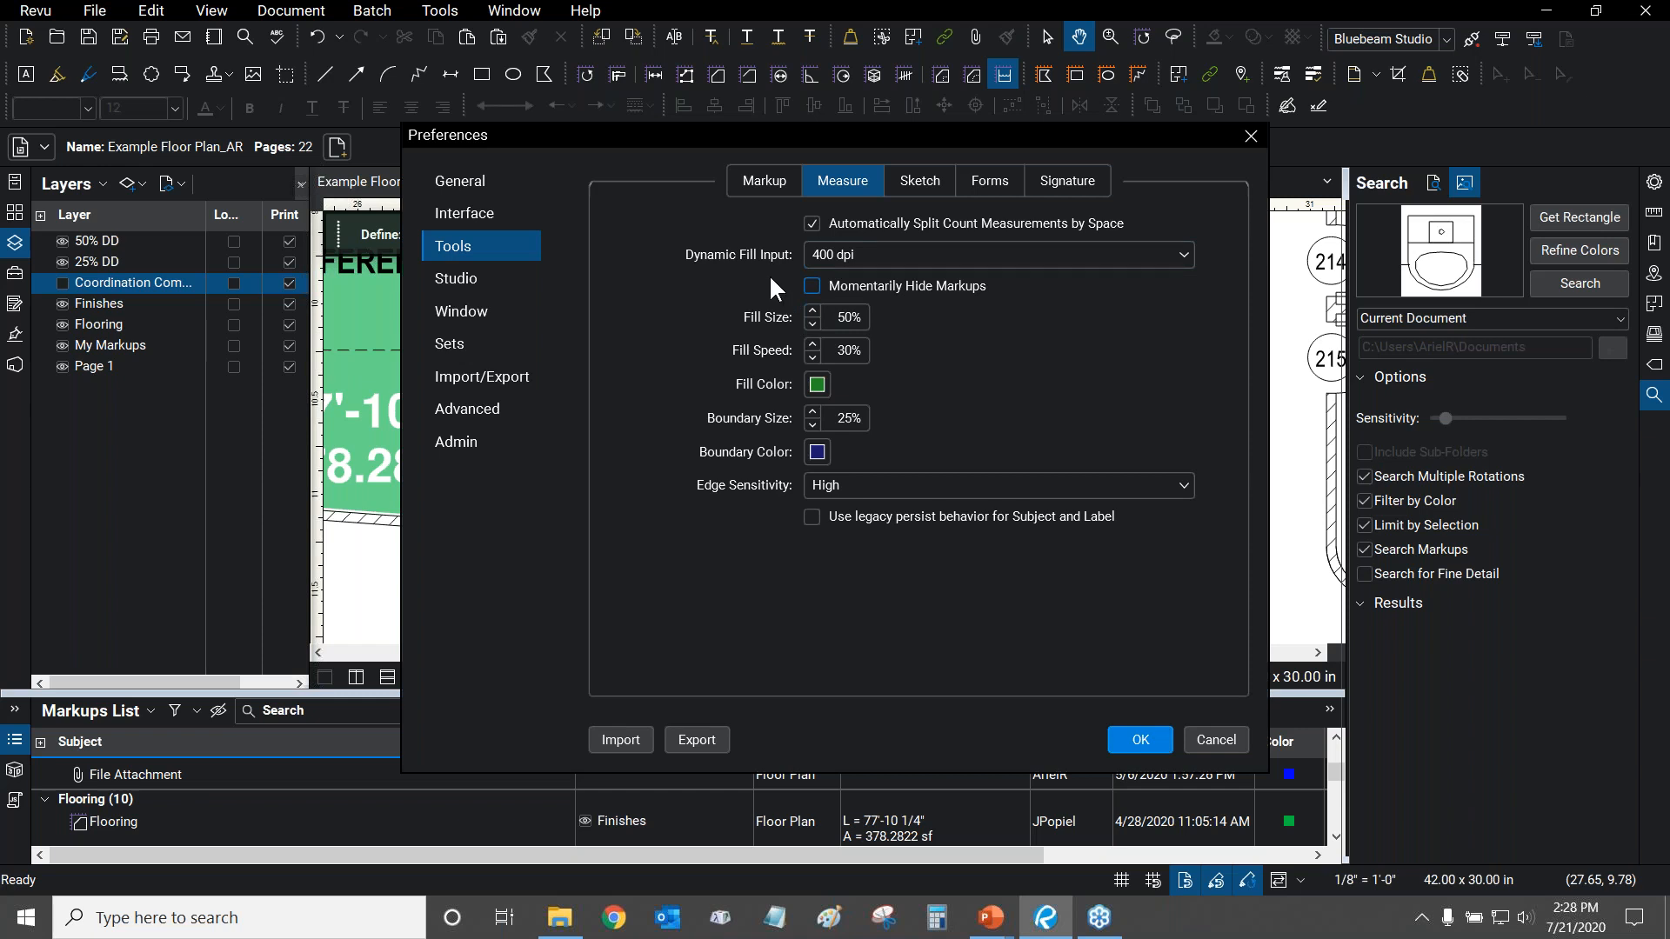
left_click(812, 322)
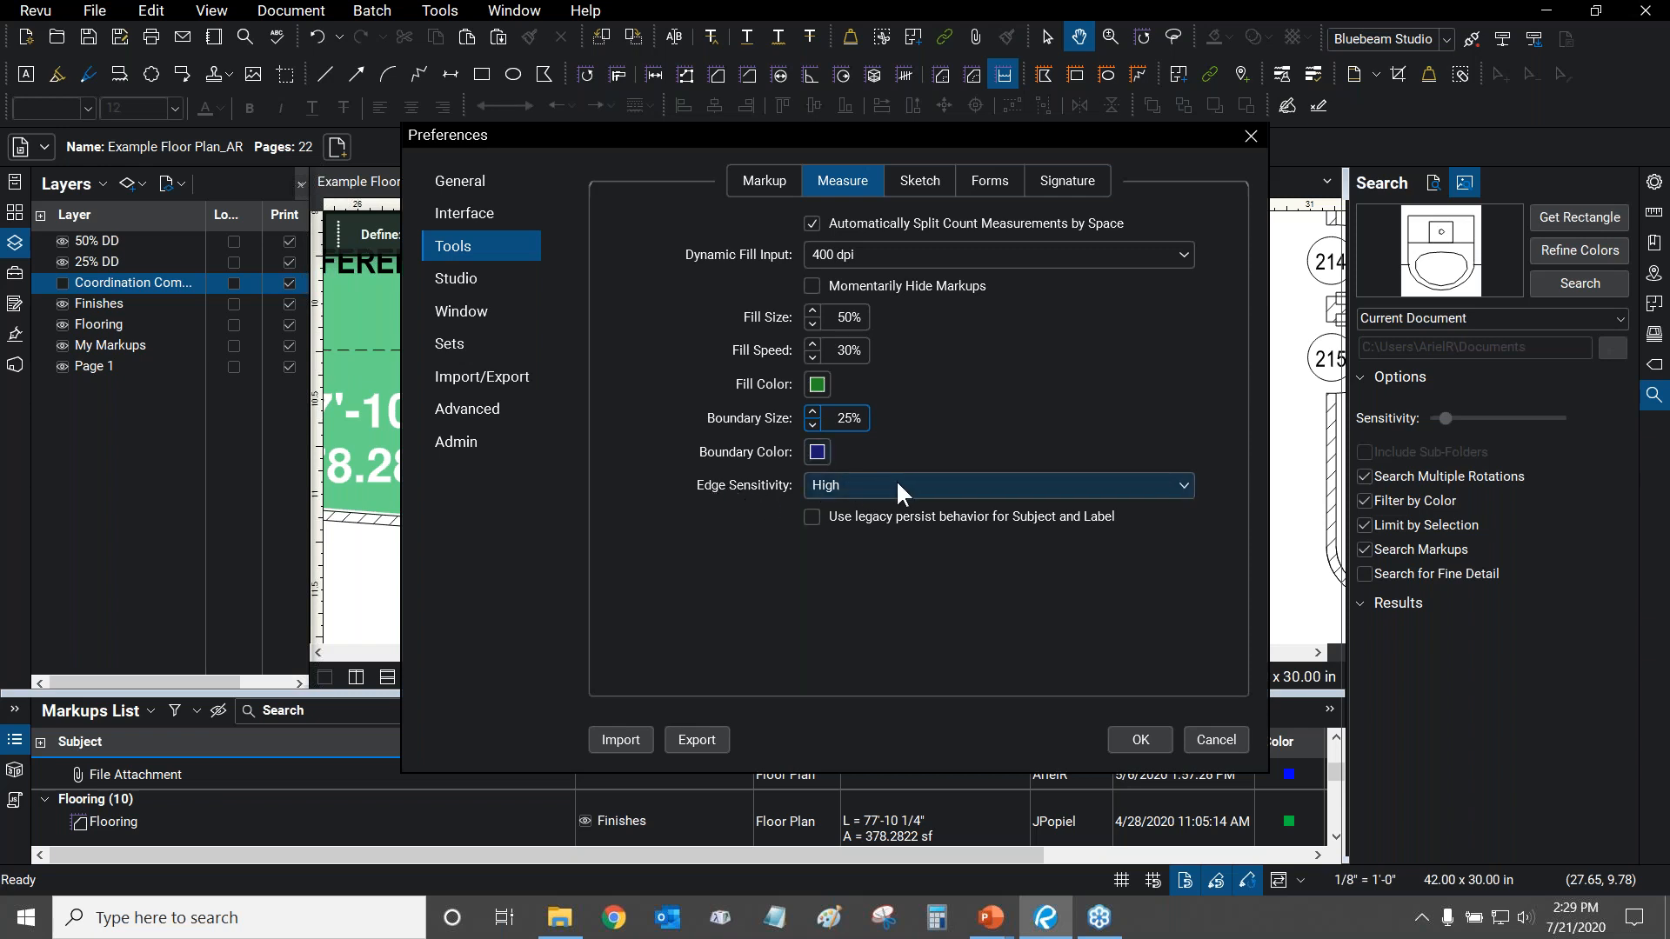
Review the Edge Sensitivity choices, keep High, and save the measurement preferences.
left_click(853, 481)
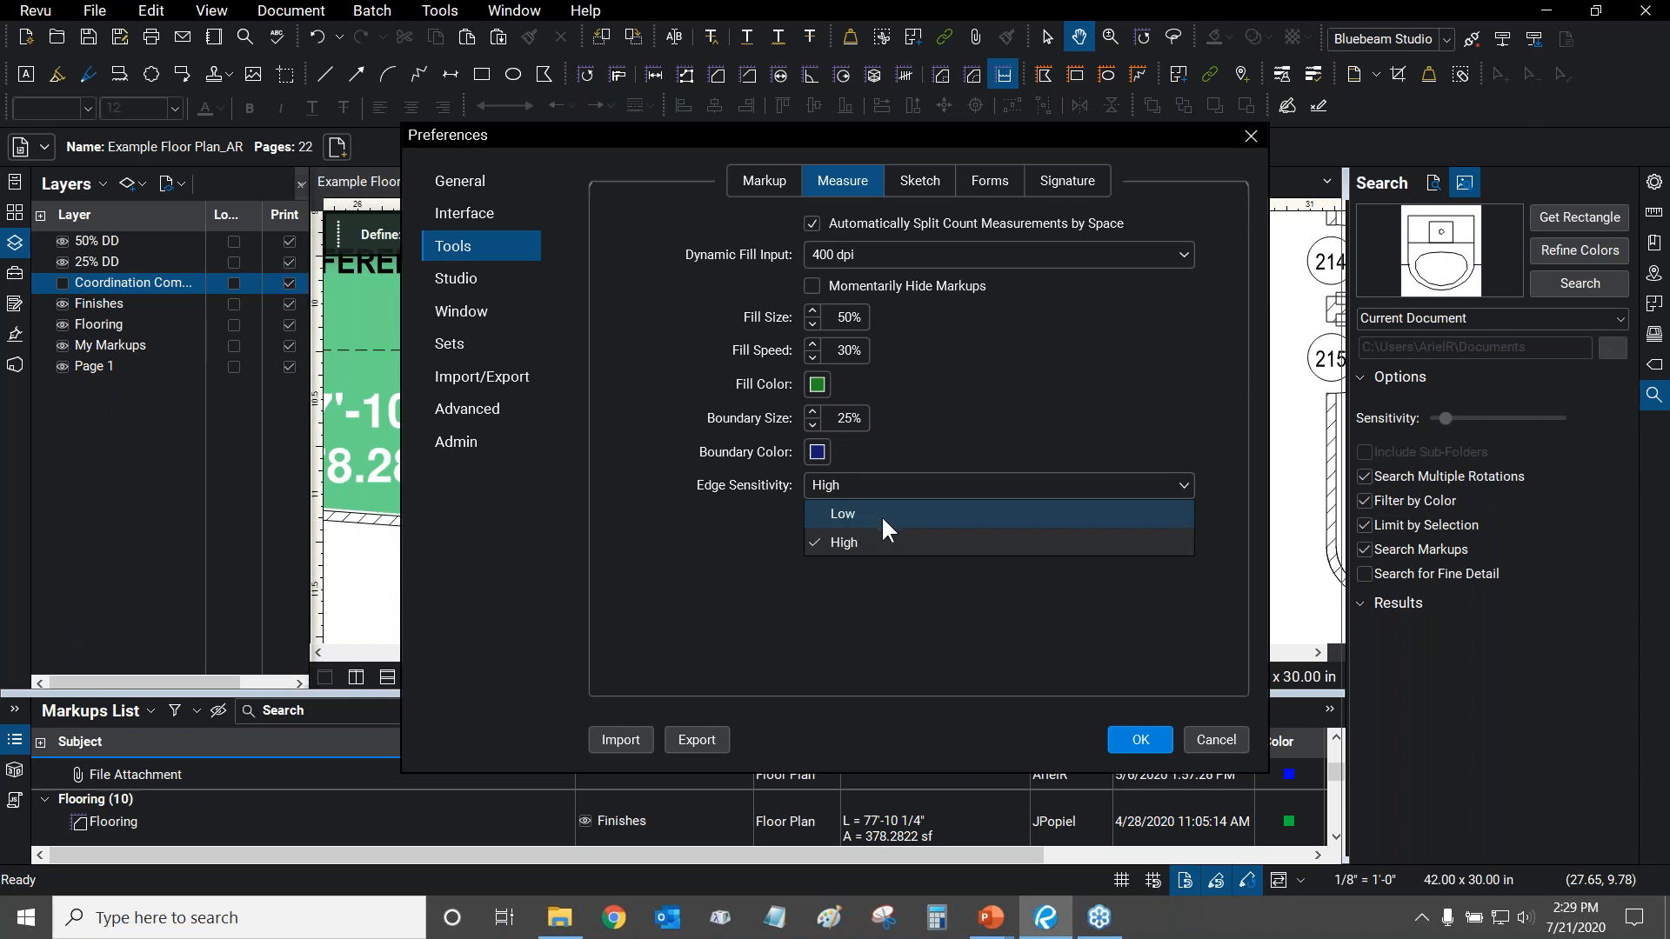
left_click(701, 520)
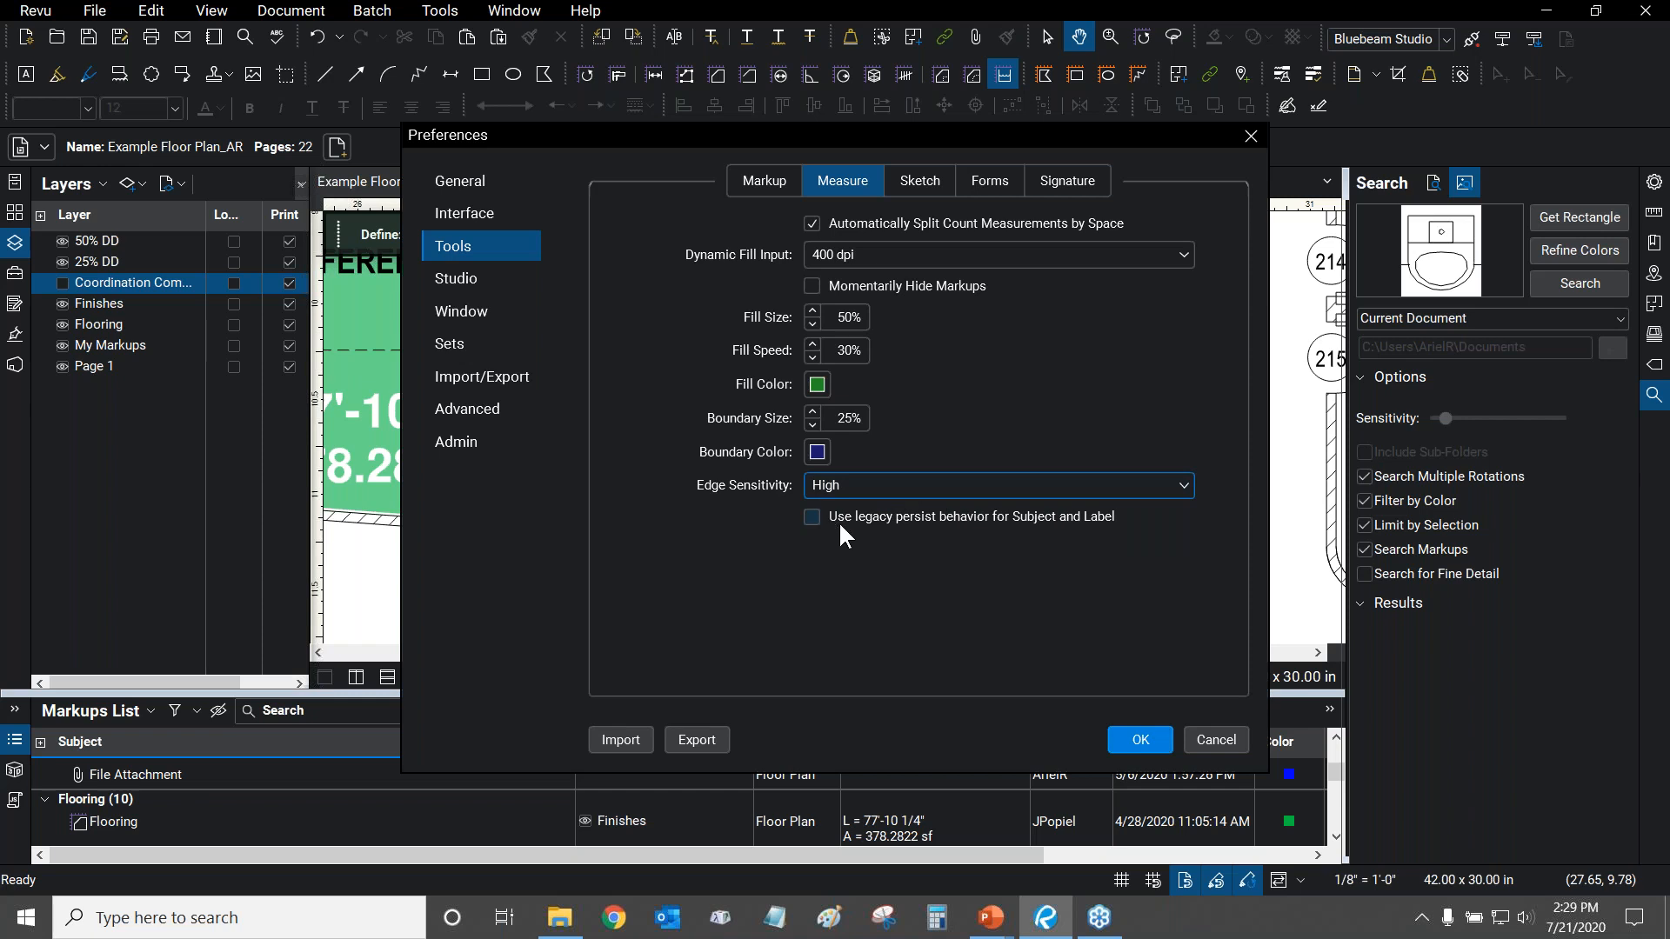
left_click(1141, 740)
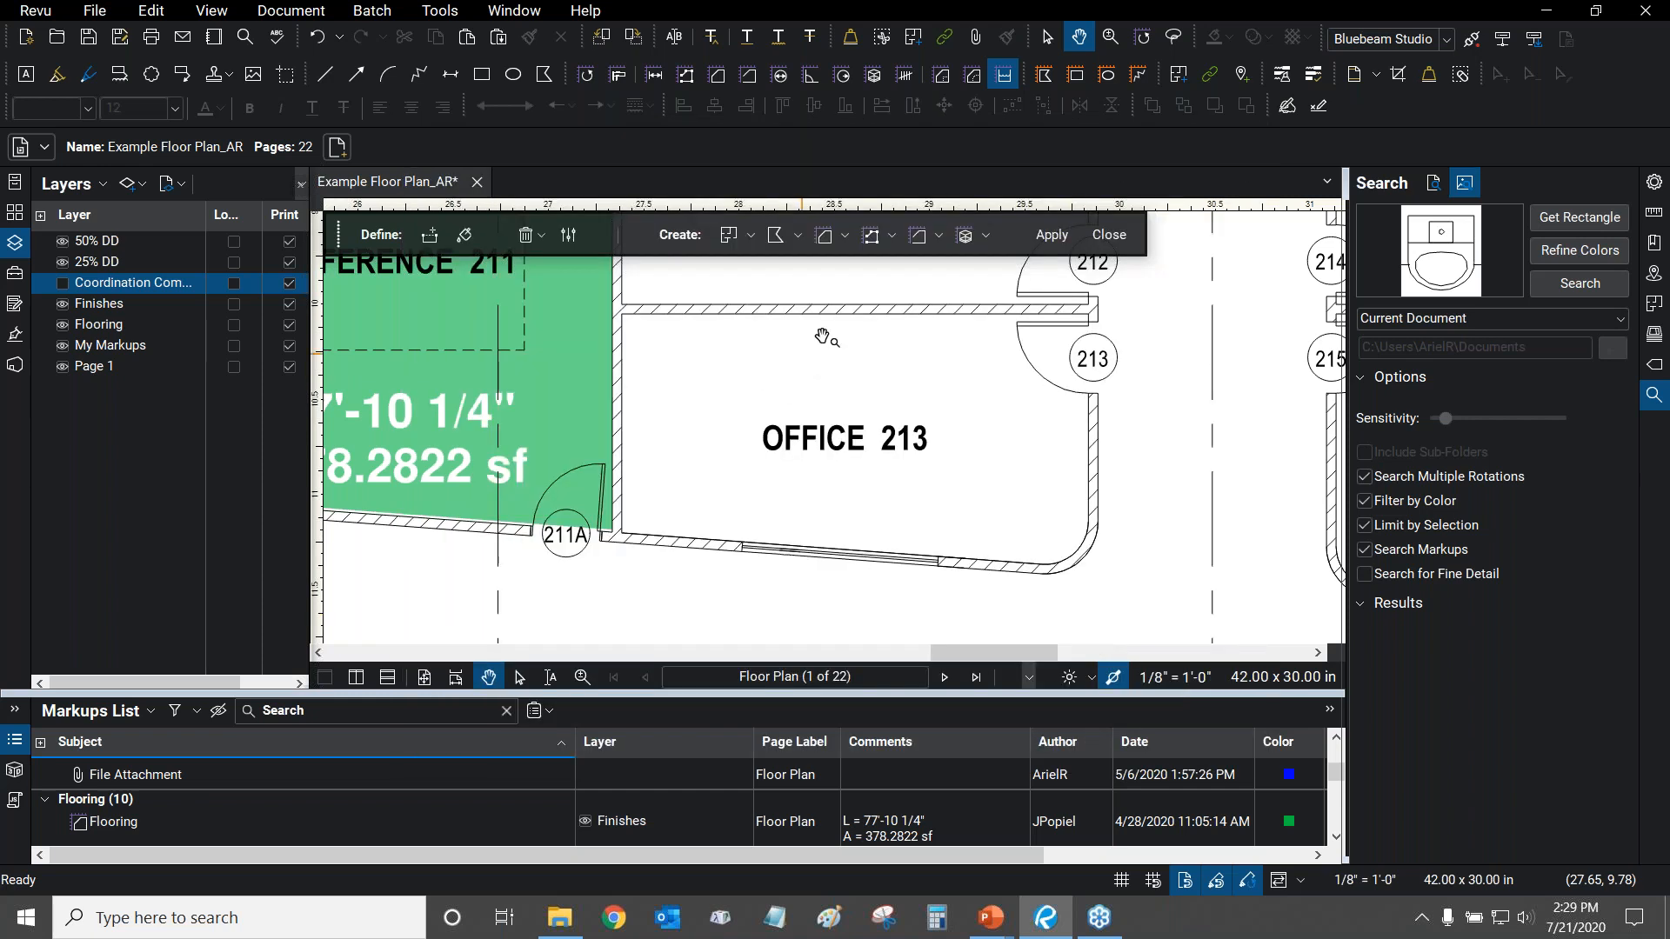
Examine the Dynamic Fill tool's boundary size, fill size, fill speed and edge sensitivity settings with Office 213 in view.
mouse_move(838, 418)
left_mouse_down()
mouse_move(821, 376)
mouse_move(829, 406)
left_mouse_up()
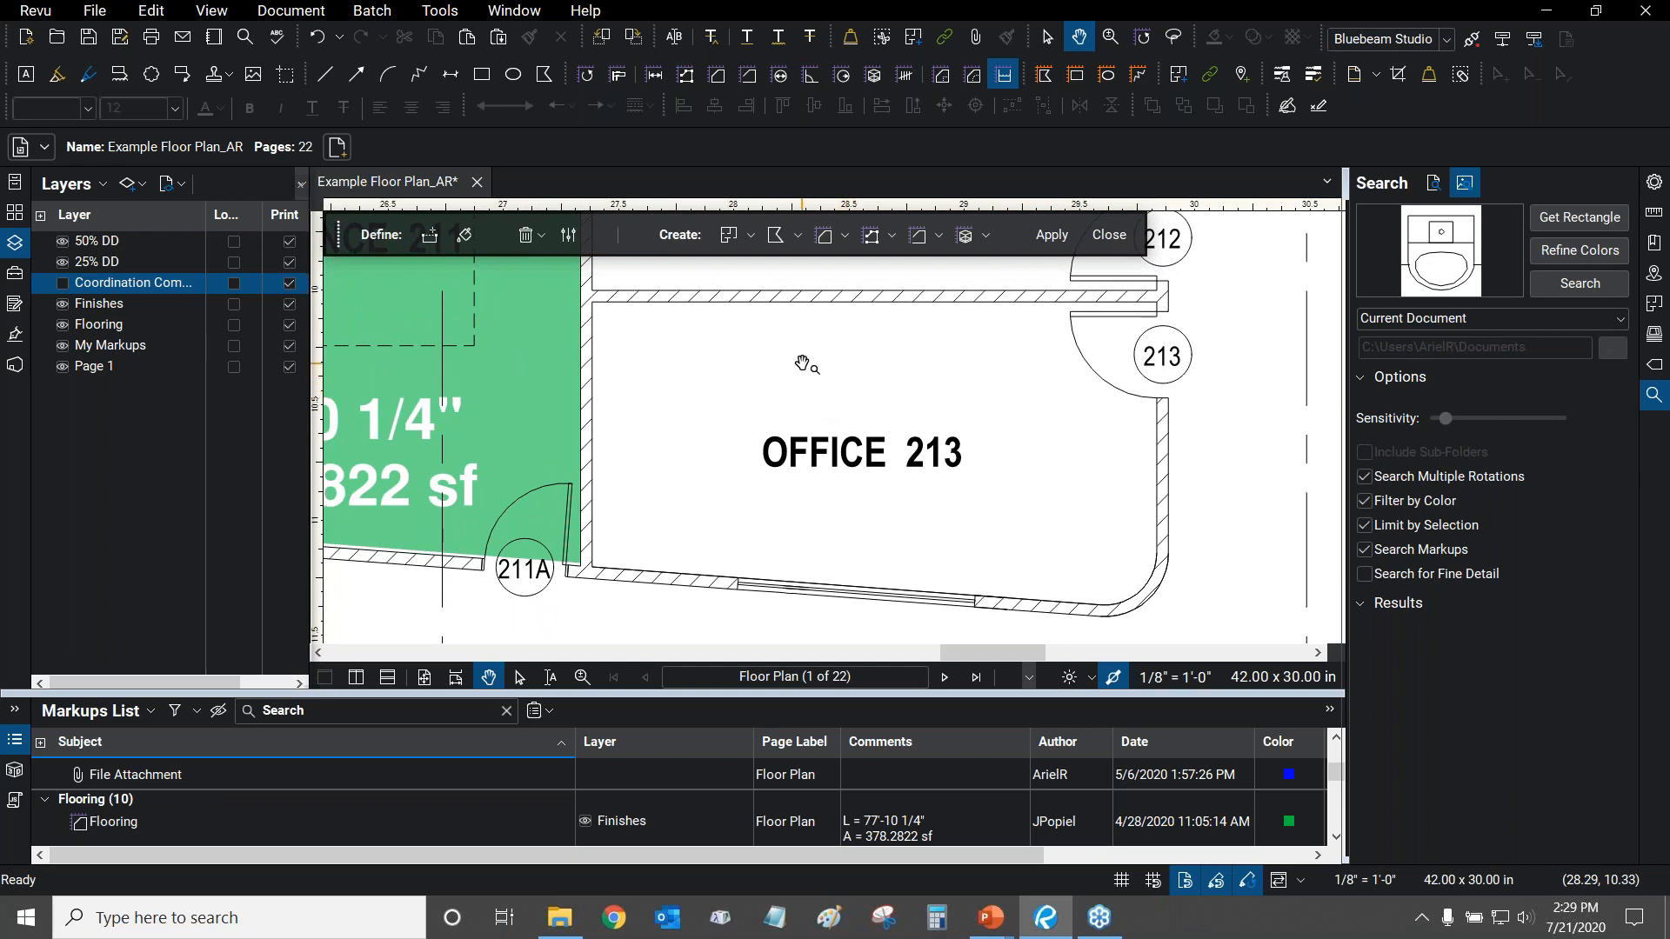
left_click(569, 235)
left_click(572, 243)
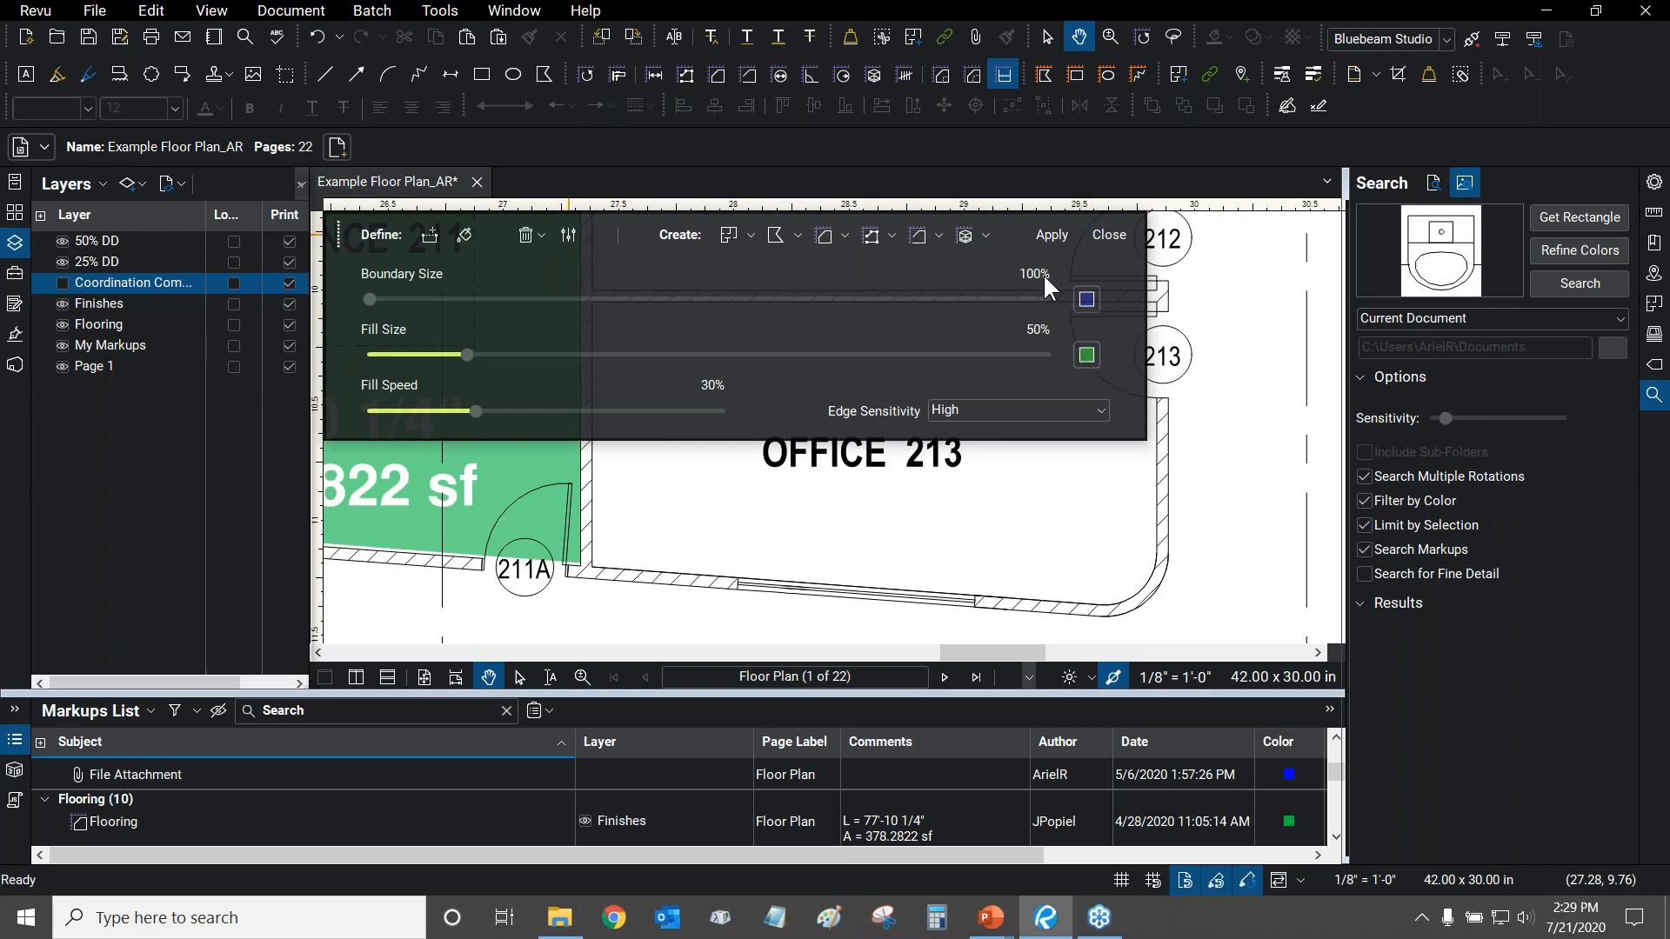
left_click_drag(370, 300, 373, 297)
left_click(570, 234)
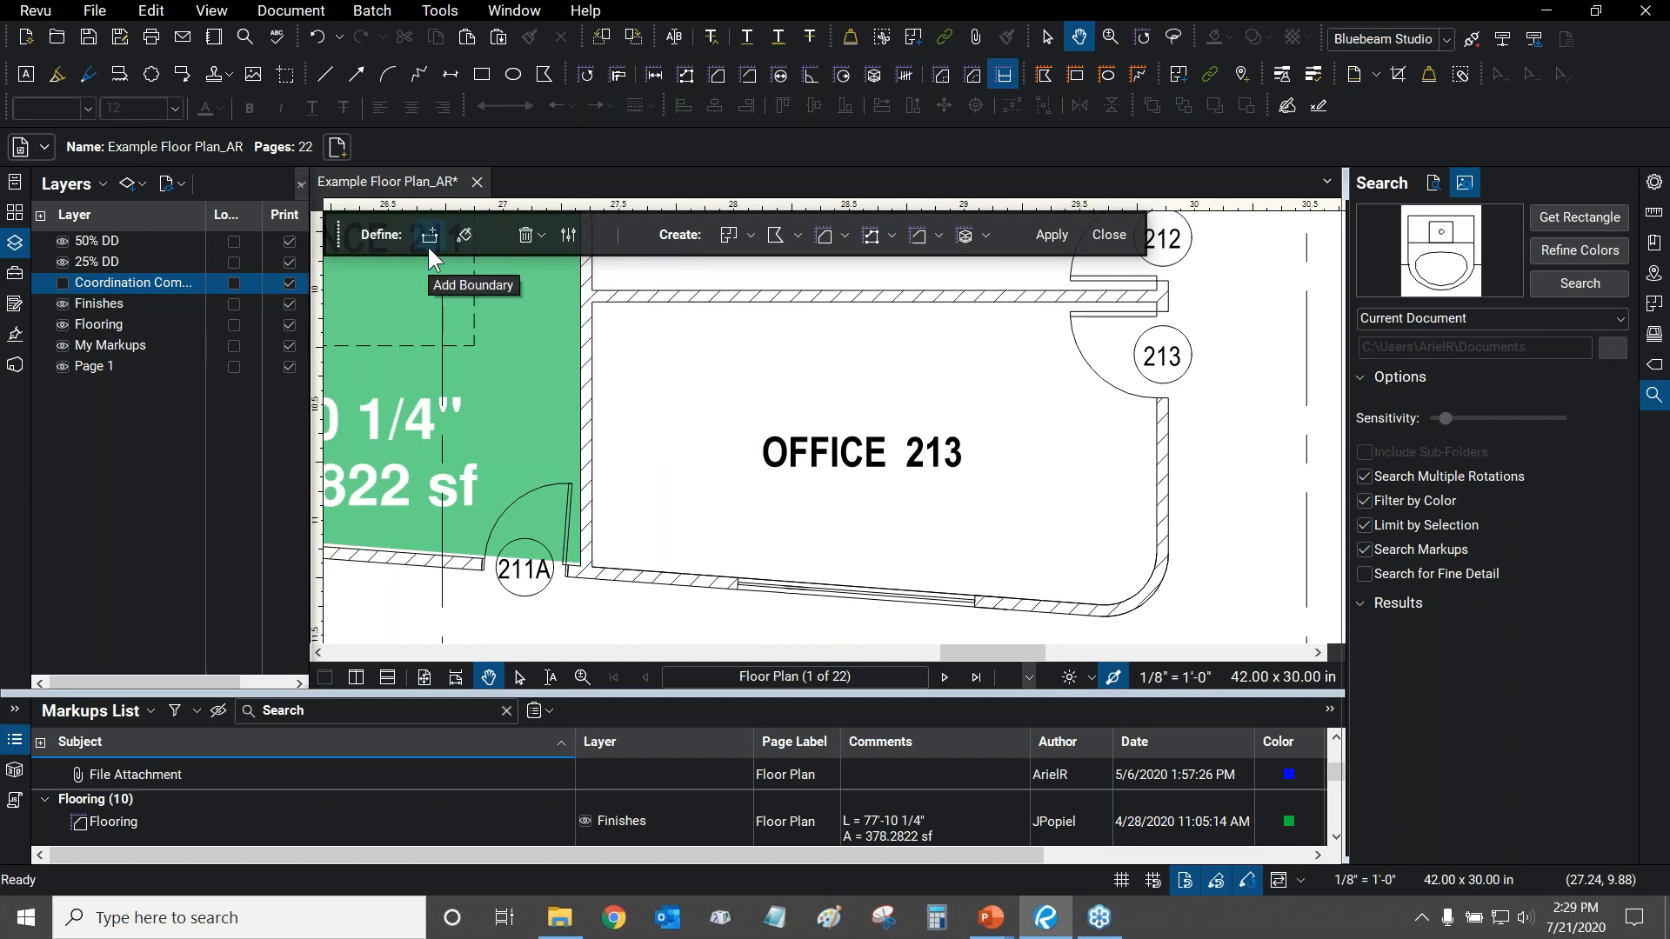
Fill the Office 213 area with the dynamic fill without closing off its doorway.
left_click(463, 237)
mouse_move(918, 412)
left_mouse_down()
mouse_move(884, 391)
mouse_move(891, 410)
left_mouse_up()
scroll(891, 411, "down", 1)
left_click(850, 421)
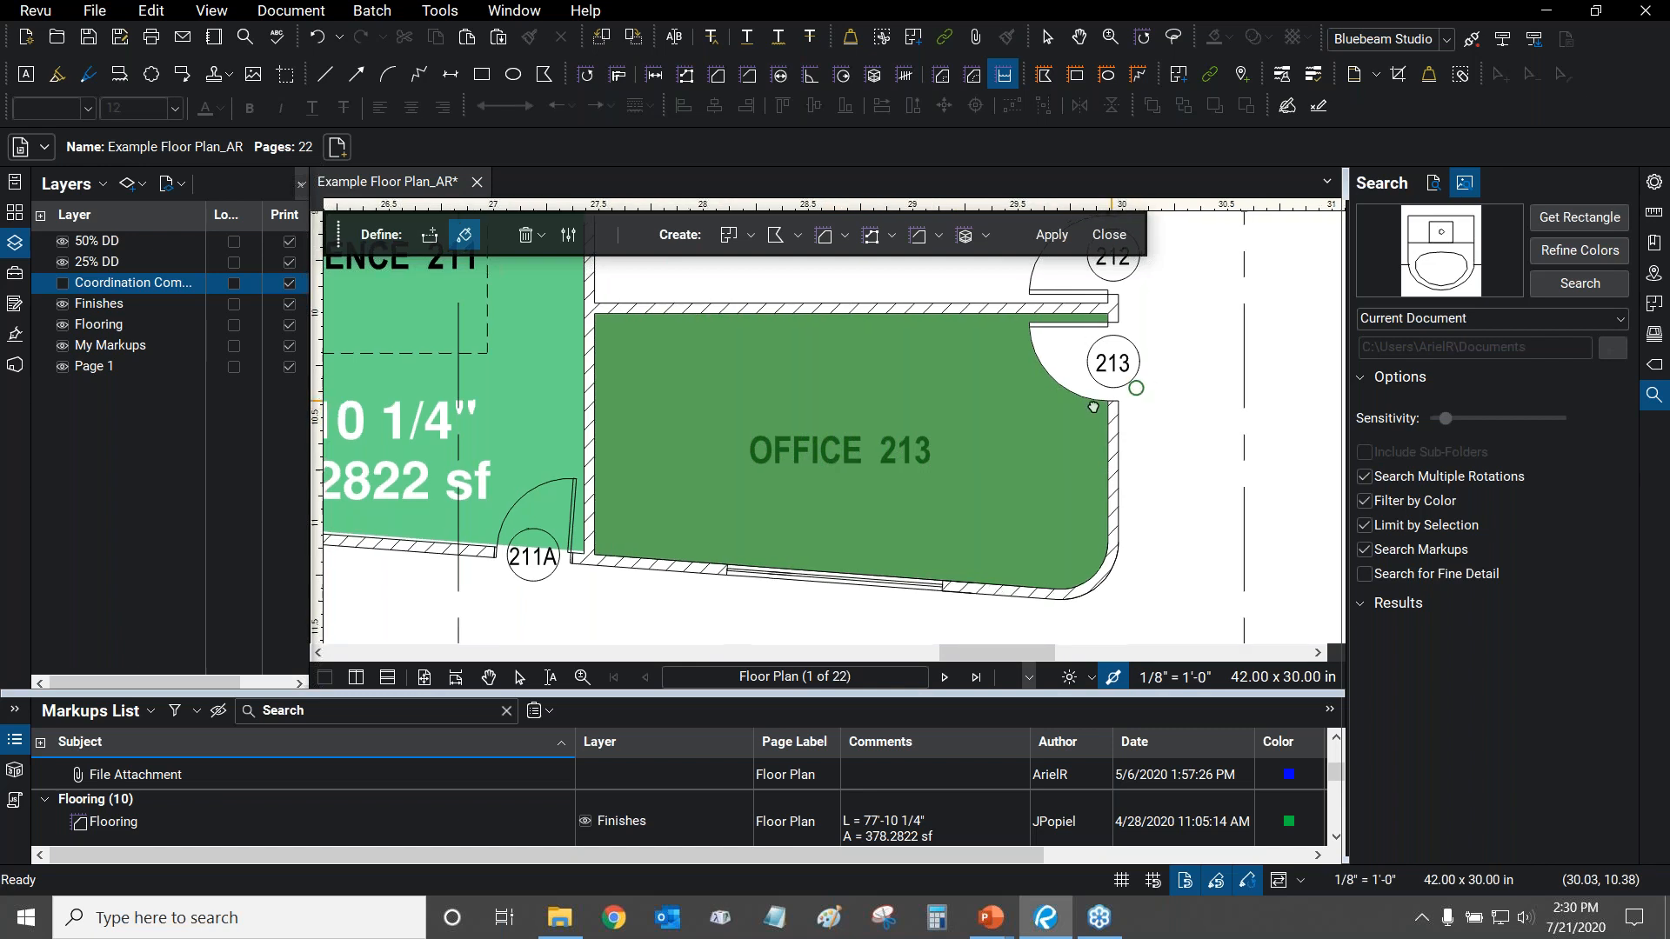
Try filling the door 213 tag circle with the dynamic fill, and clear all fills and boundaries.
scroll(1137, 387, "up", 3)
scroll(860, 404, "up", 1)
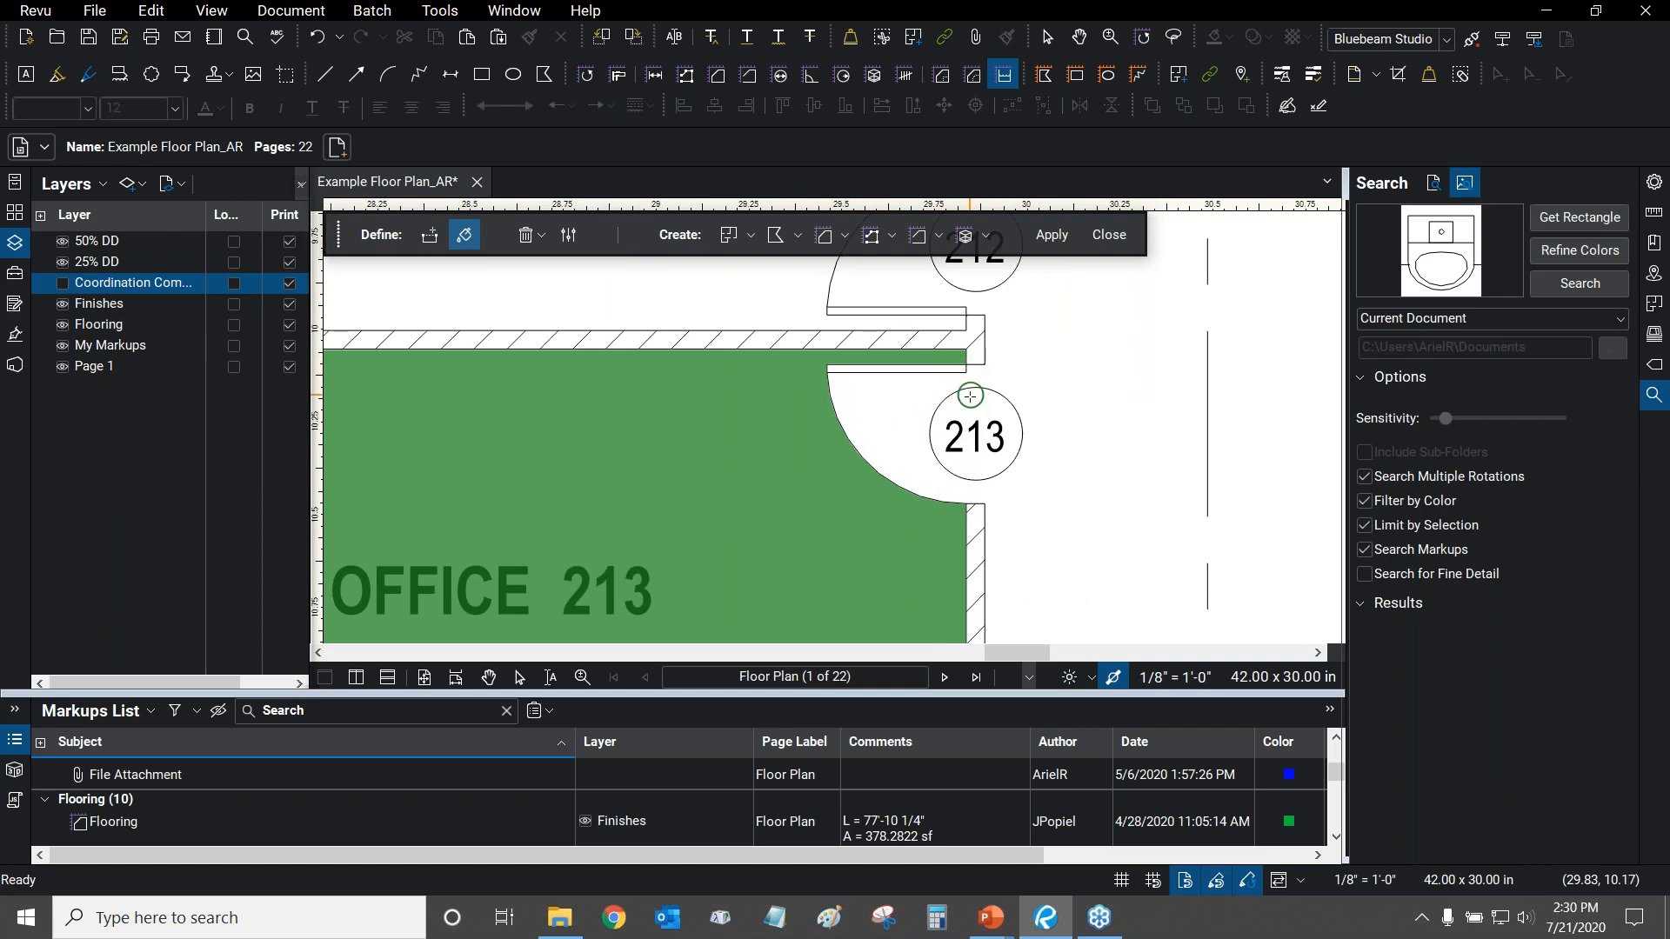
scroll(976, 367, "up", 1)
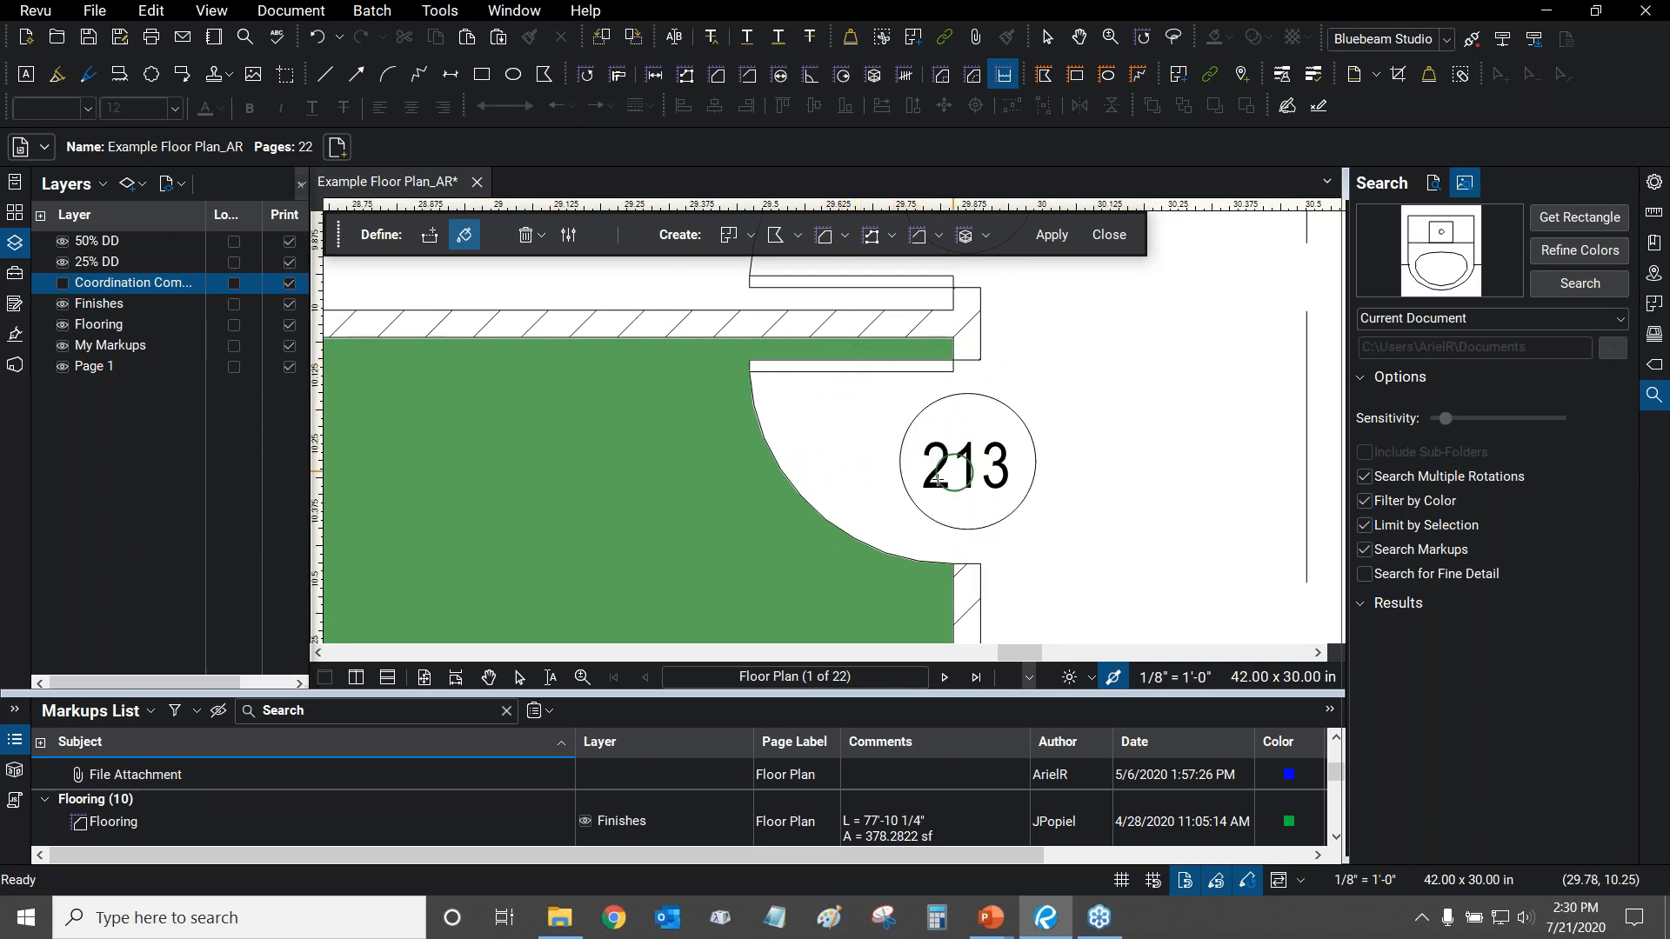
scroll(922, 461, "up", 1)
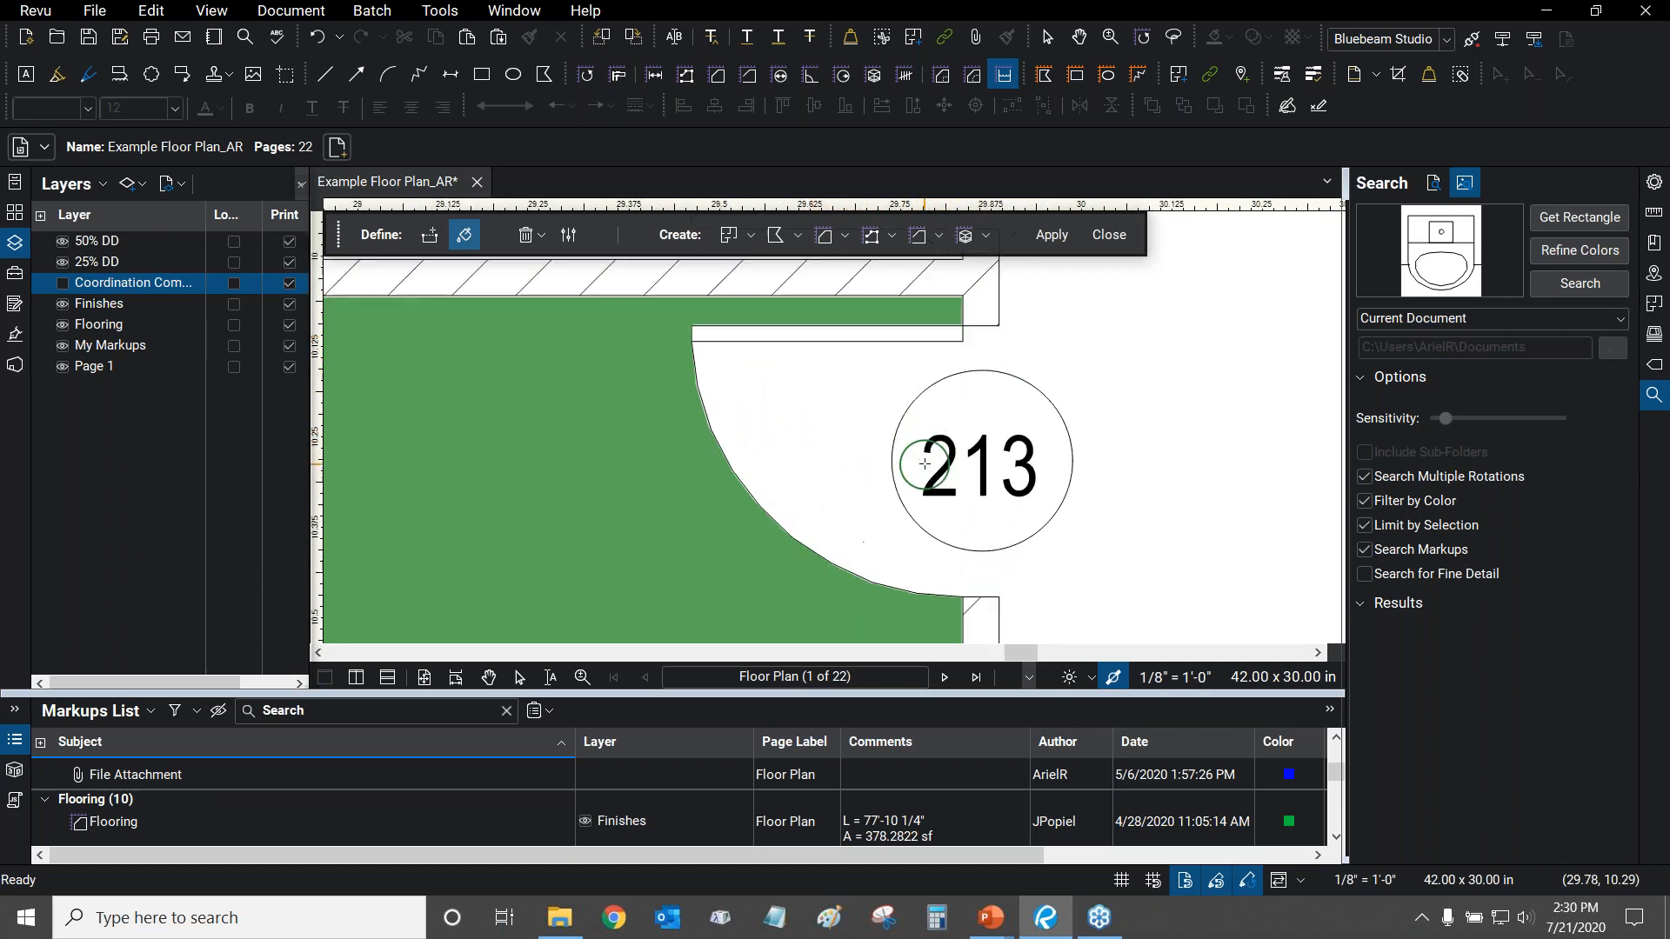
left_click(989, 462)
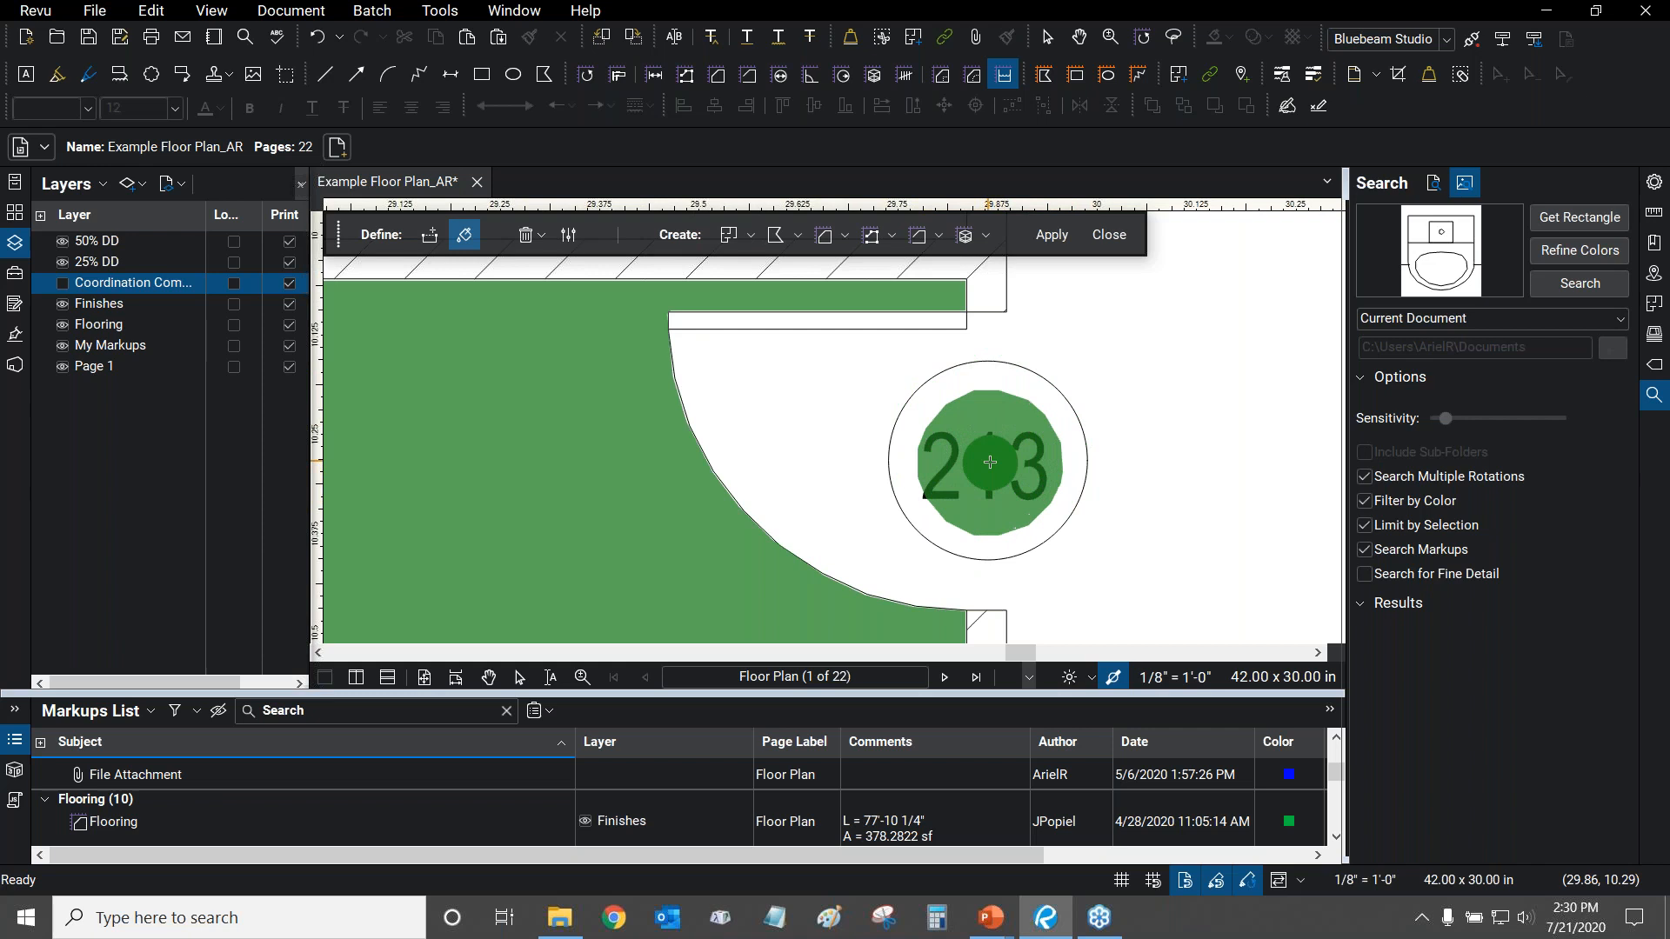
scroll(990, 462, "down", 3)
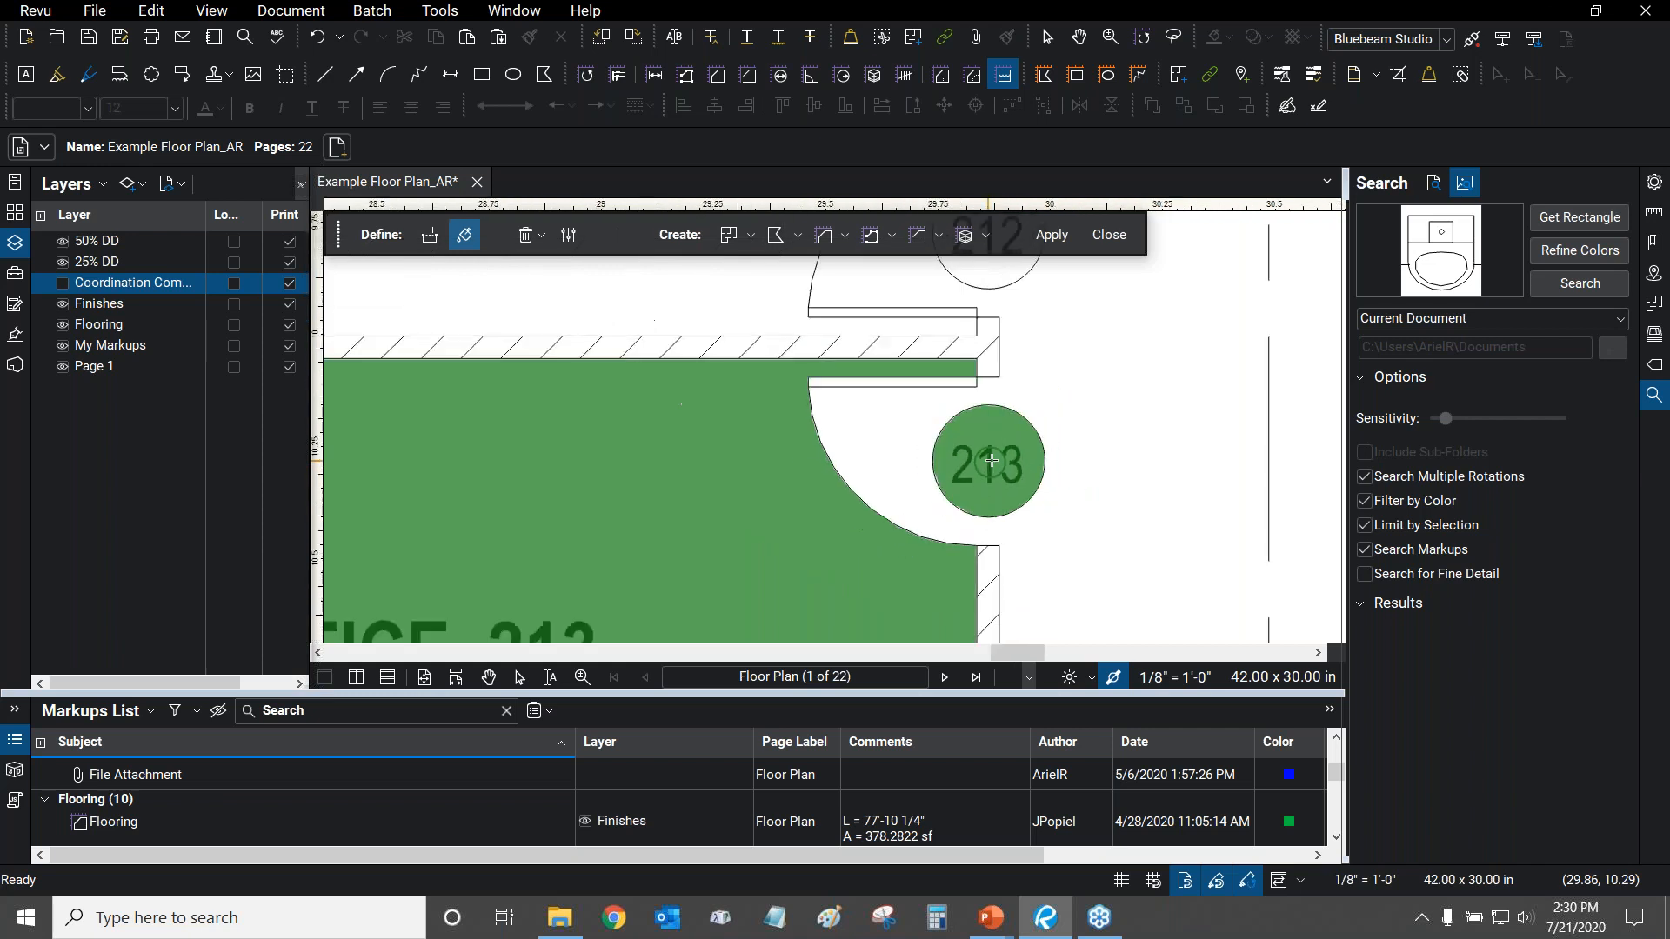
scroll(873, 440, "down", 1)
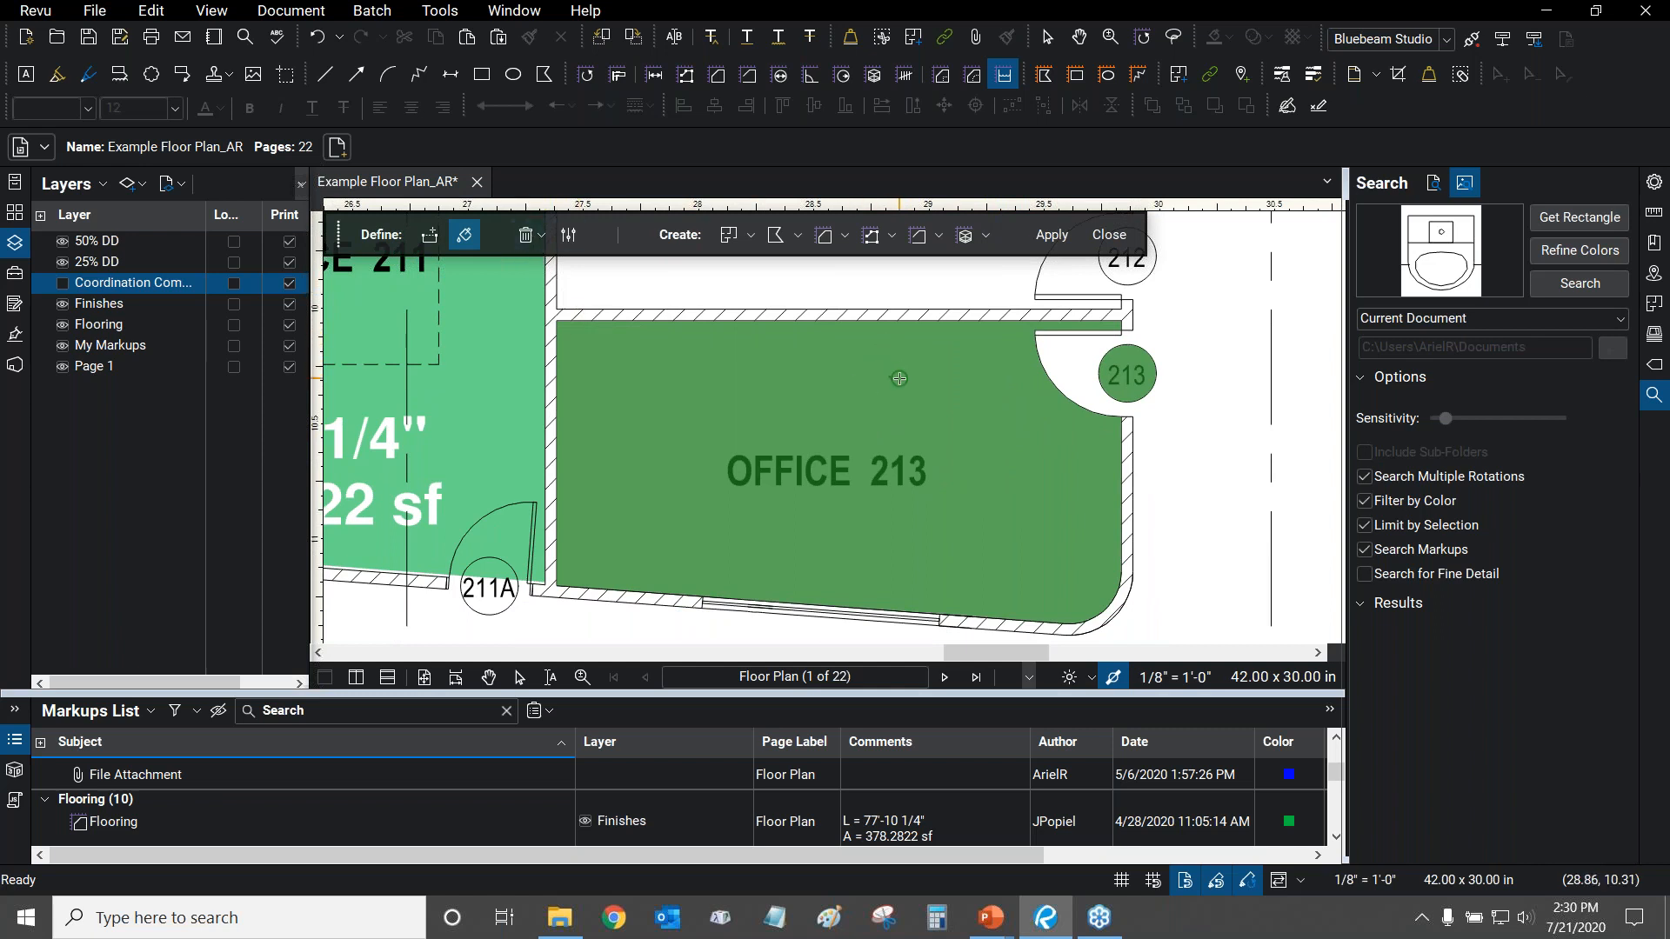
left_click(540, 242)
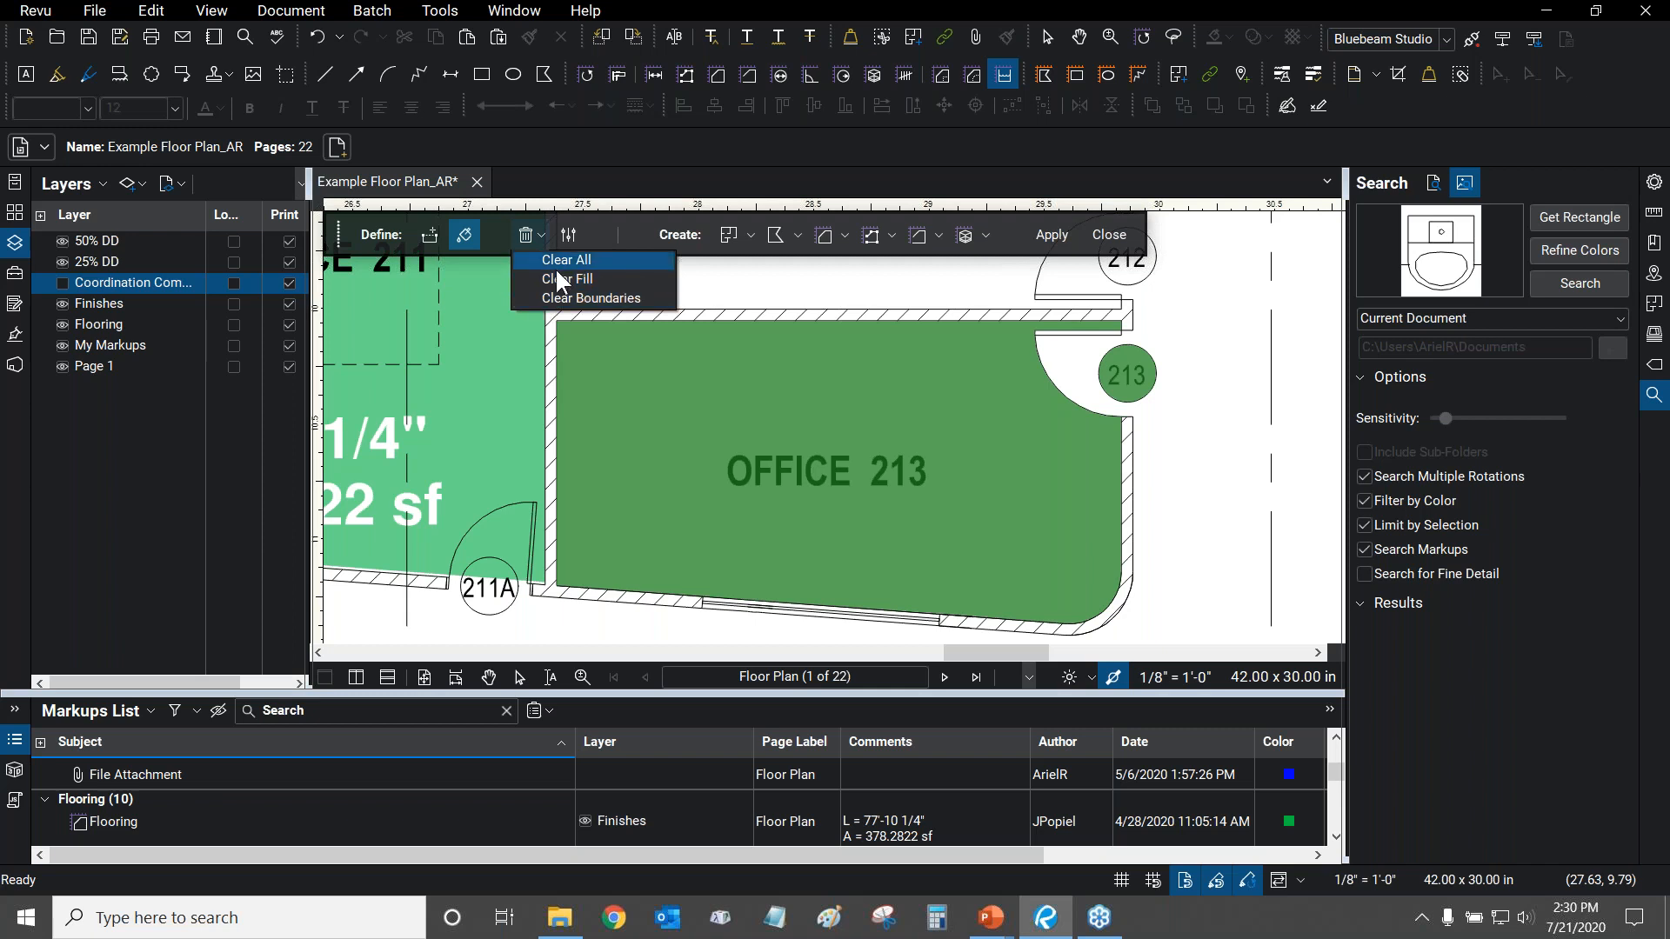
left_click(557, 264)
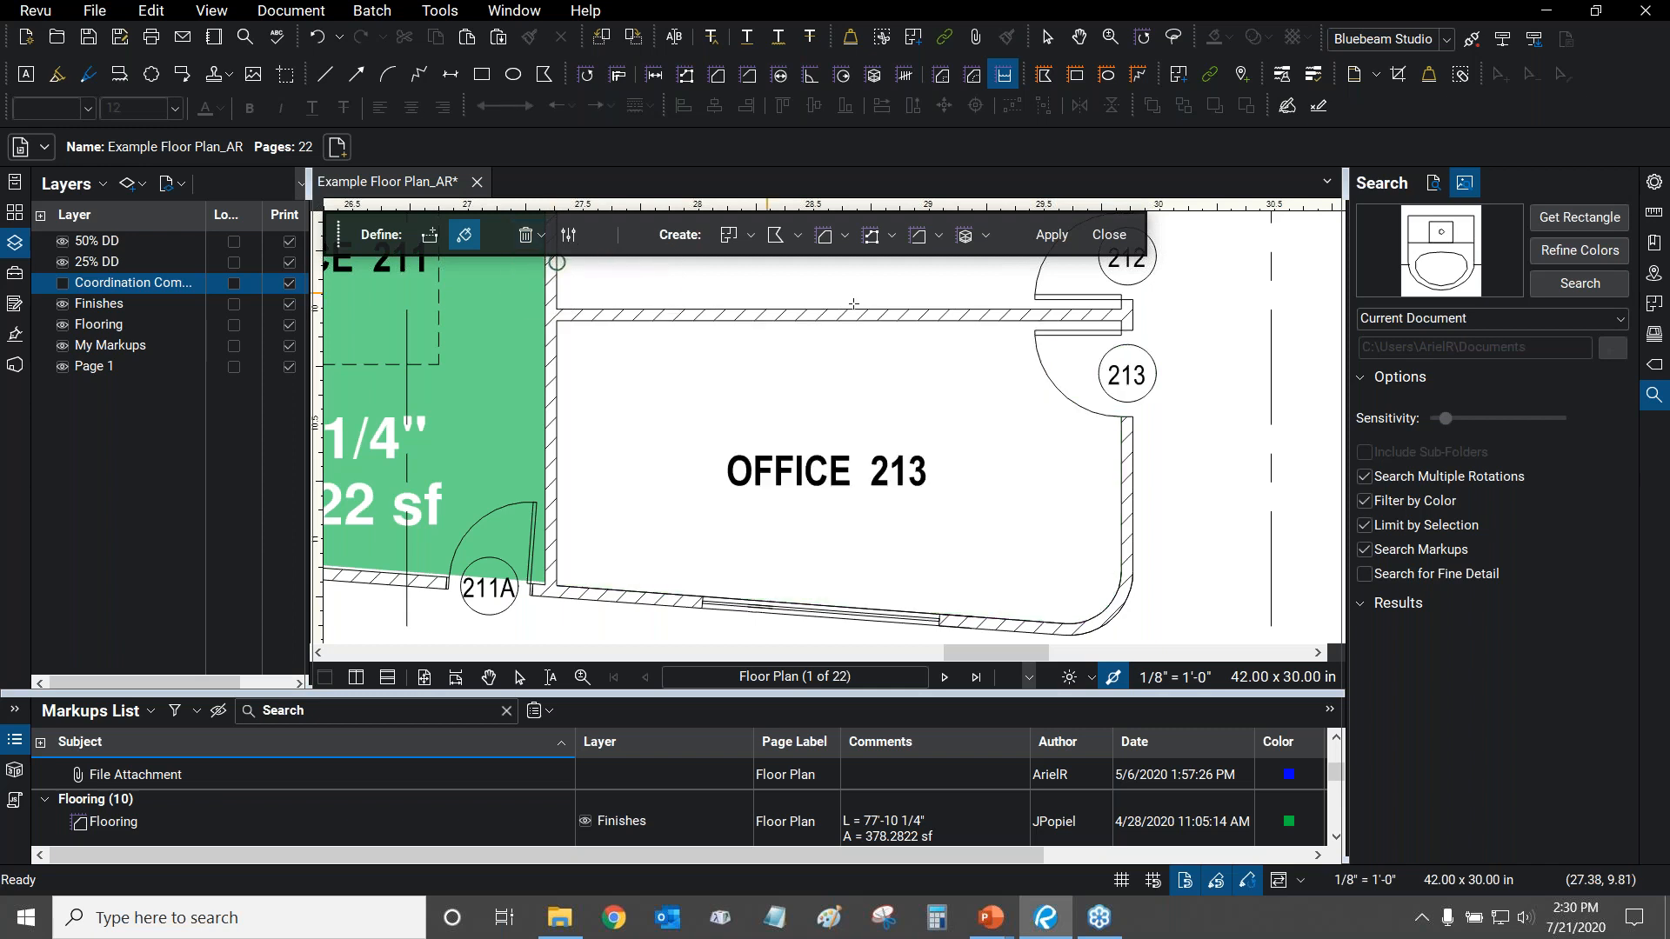
Start a dynamic fill boundary in the wall end above the door 213 opening.
left_click(436, 233)
key("ctrl")
left_click_drag(1247, 341, 1060, 343)
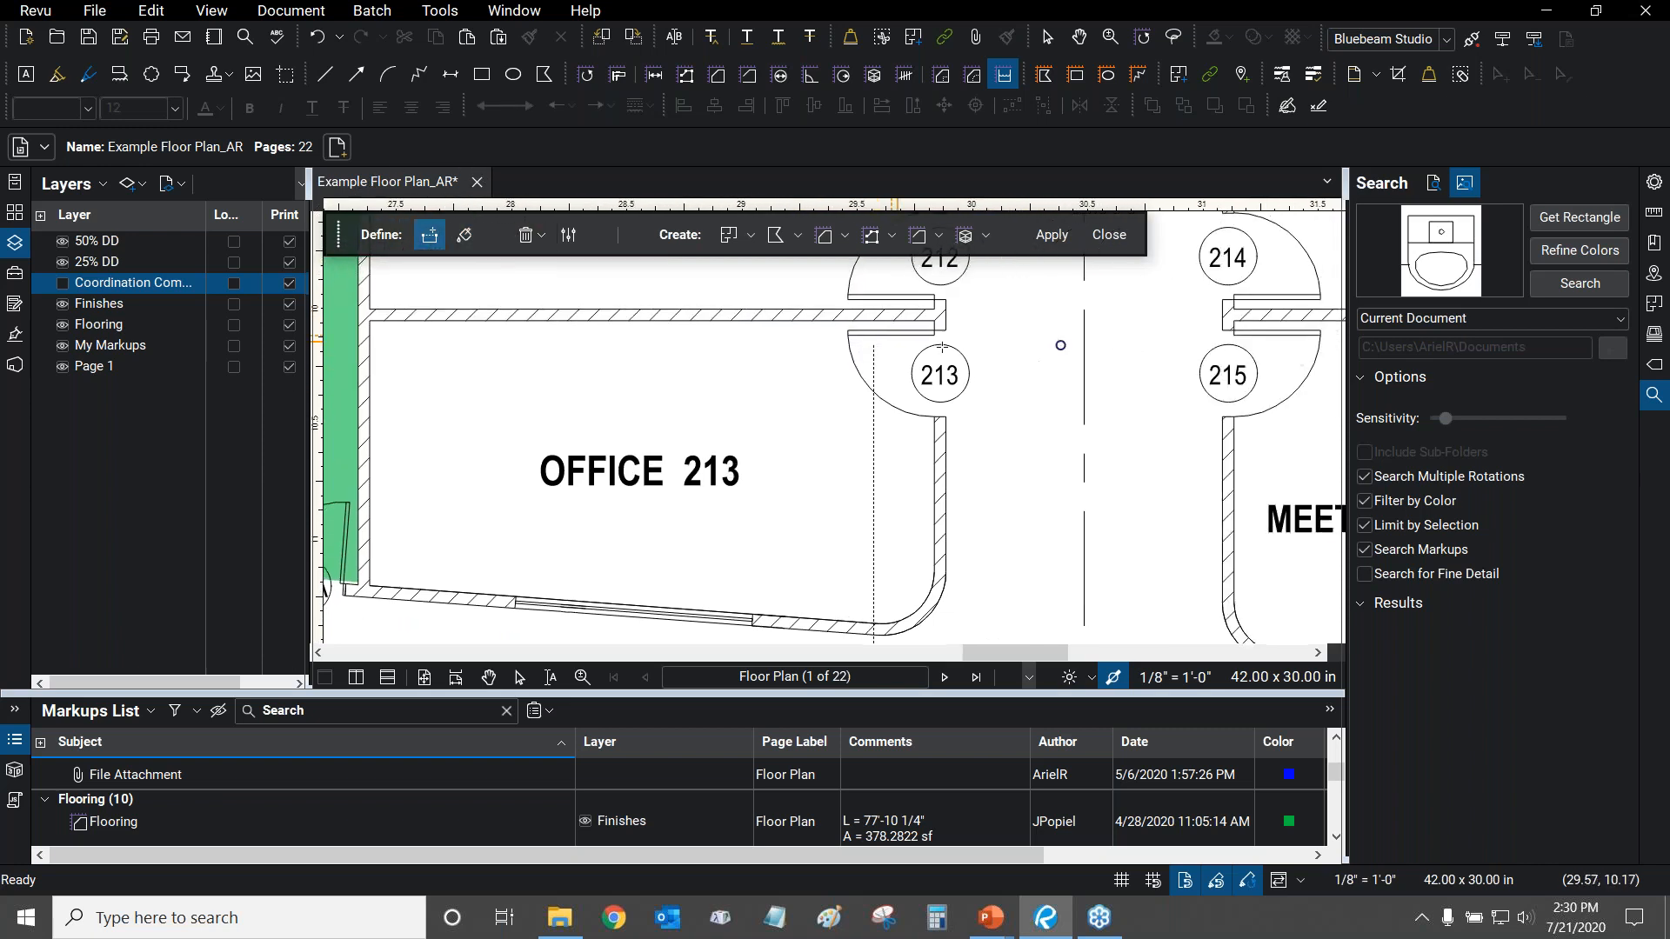
scroll(978, 339, "up", 2)
scroll(965, 336, "up", 1)
scroll(904, 333, "up", 2)
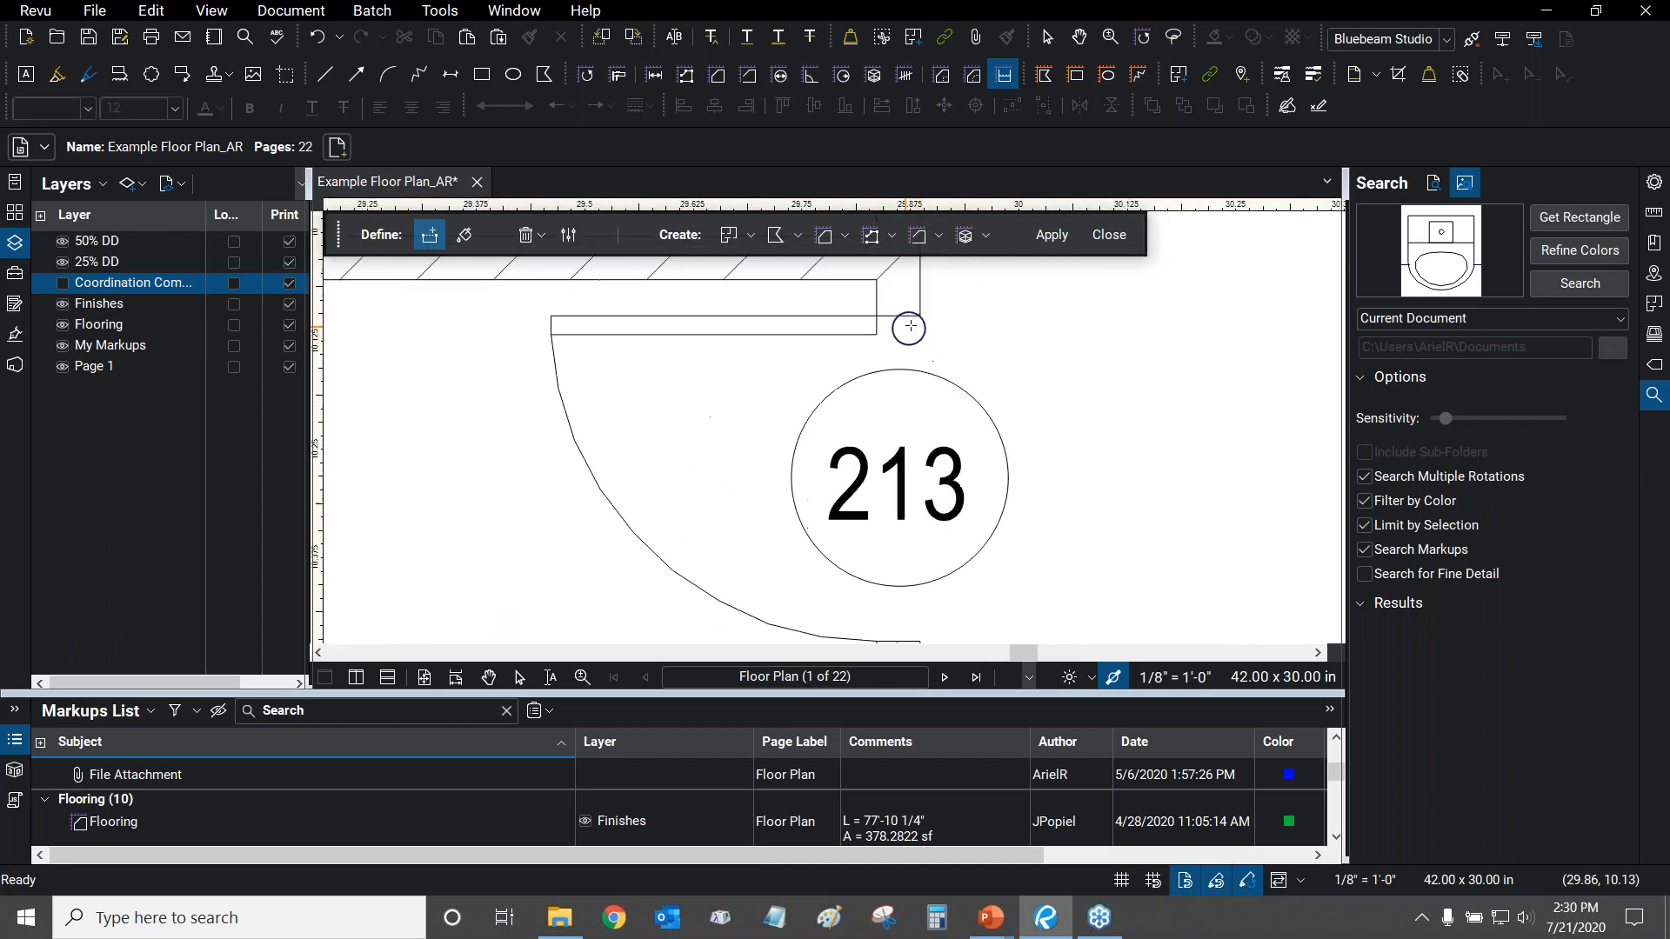
scroll(898, 337, "down", 1)
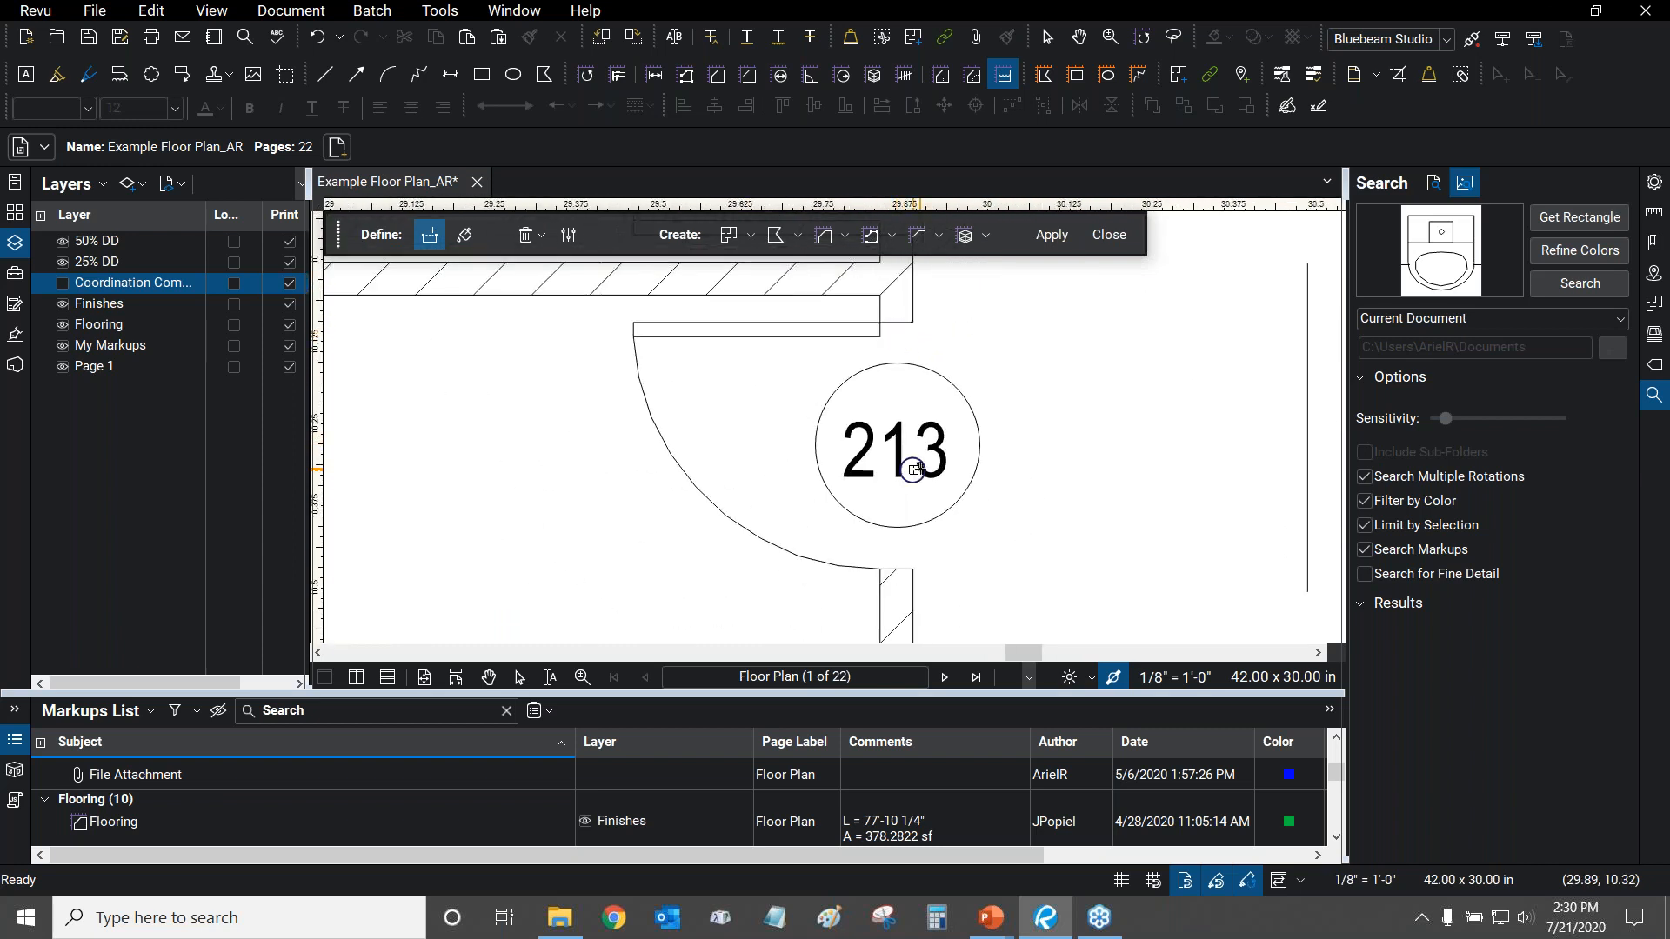
scroll(896, 310, "up", 2)
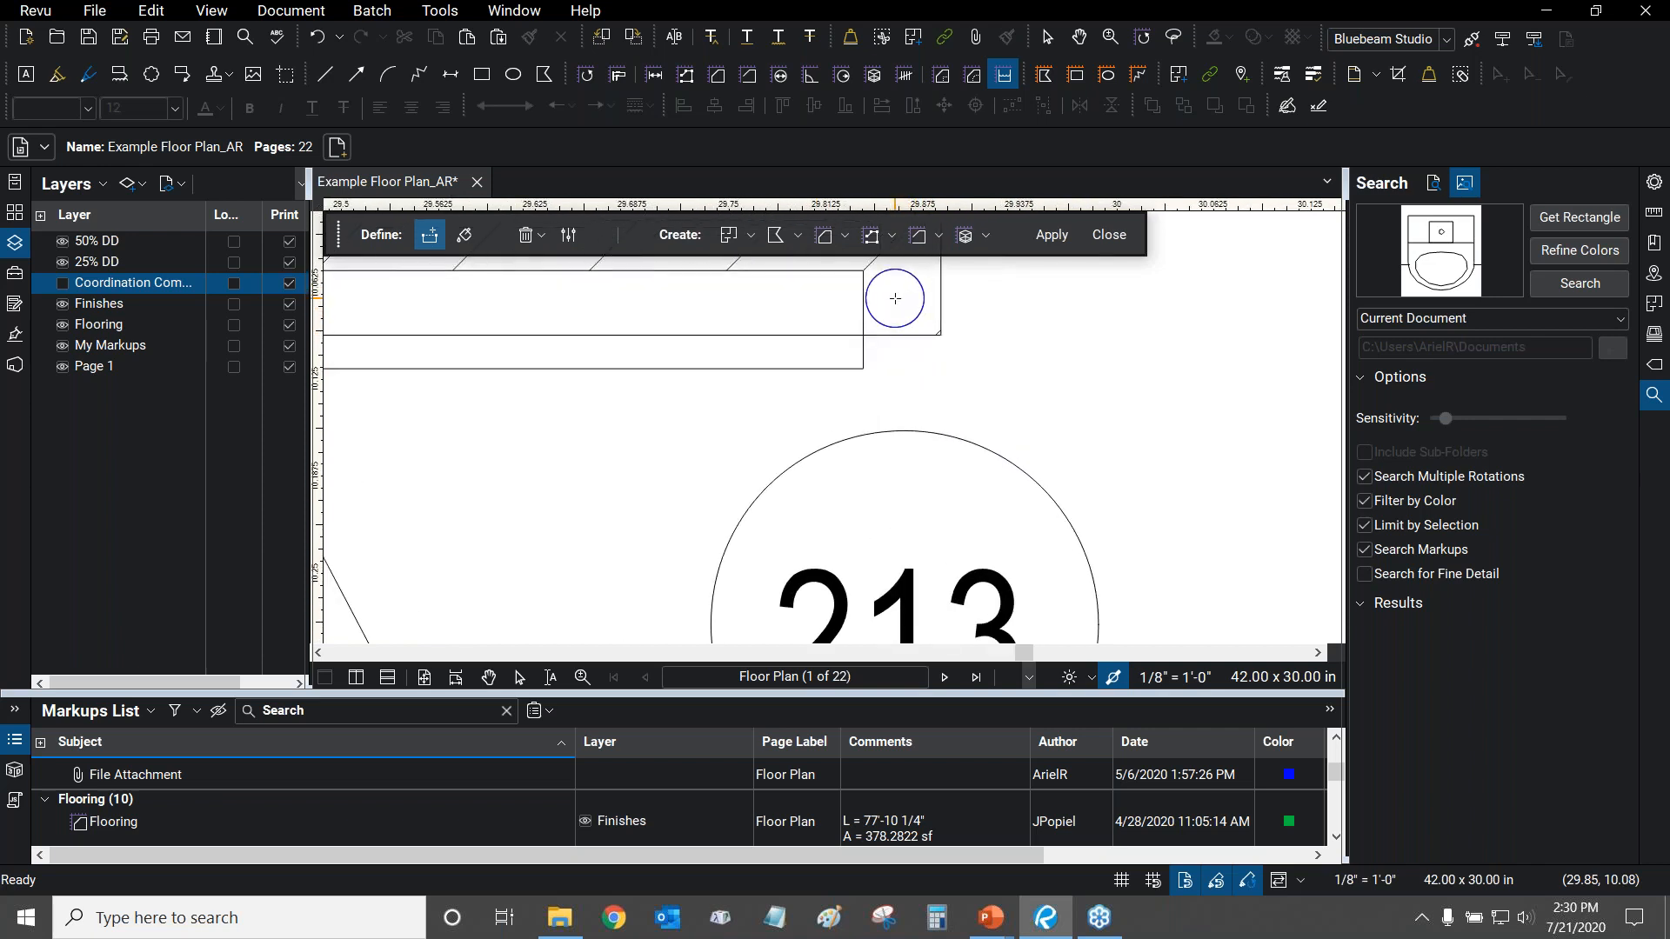
scroll(895, 298, "down", 3)
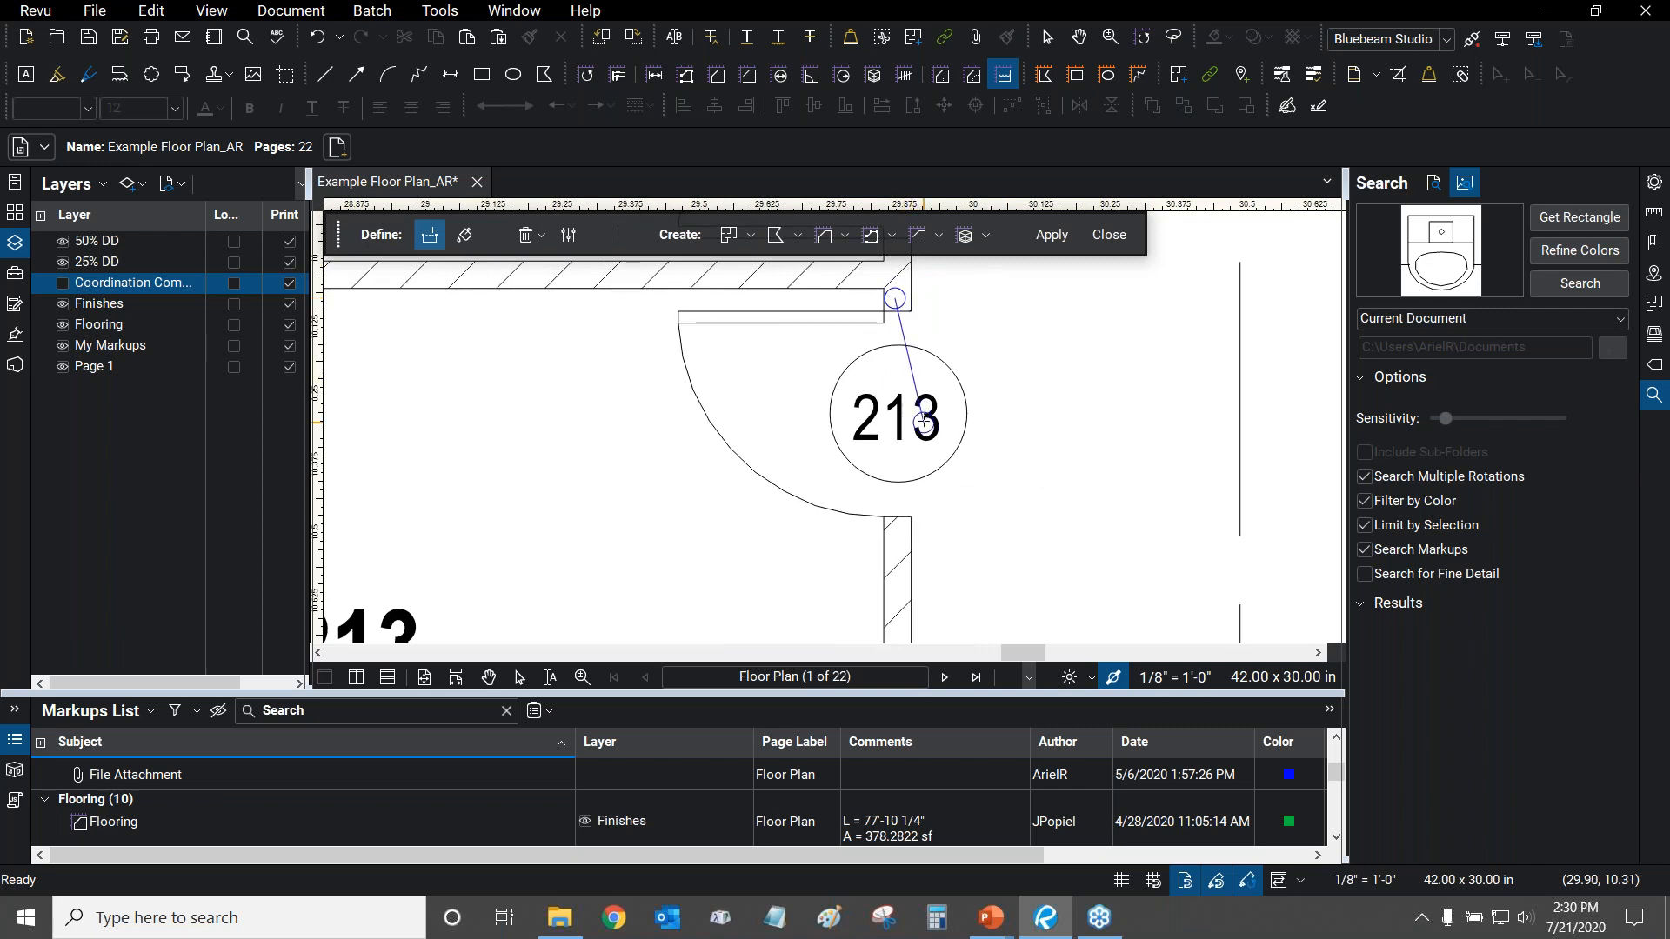
End the boundary straight below in the opposite wall end, closing off the door 213 opening.
left_click(845, 525)
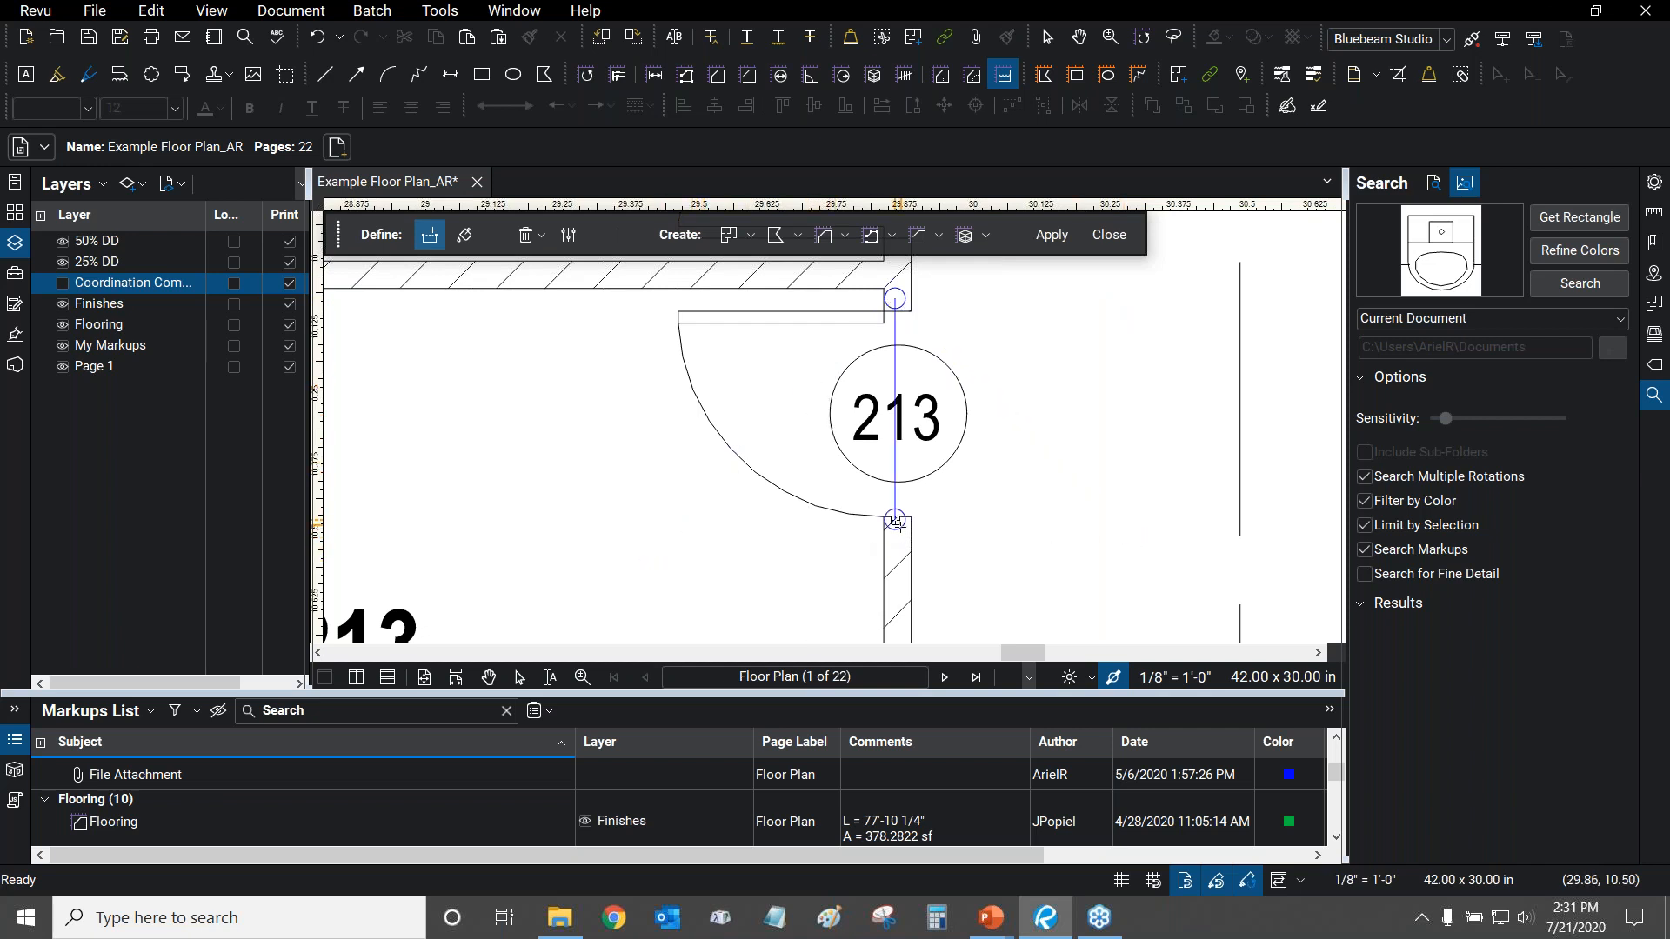
scroll(895, 533, "up", 3)
scroll(895, 533, "up", 1)
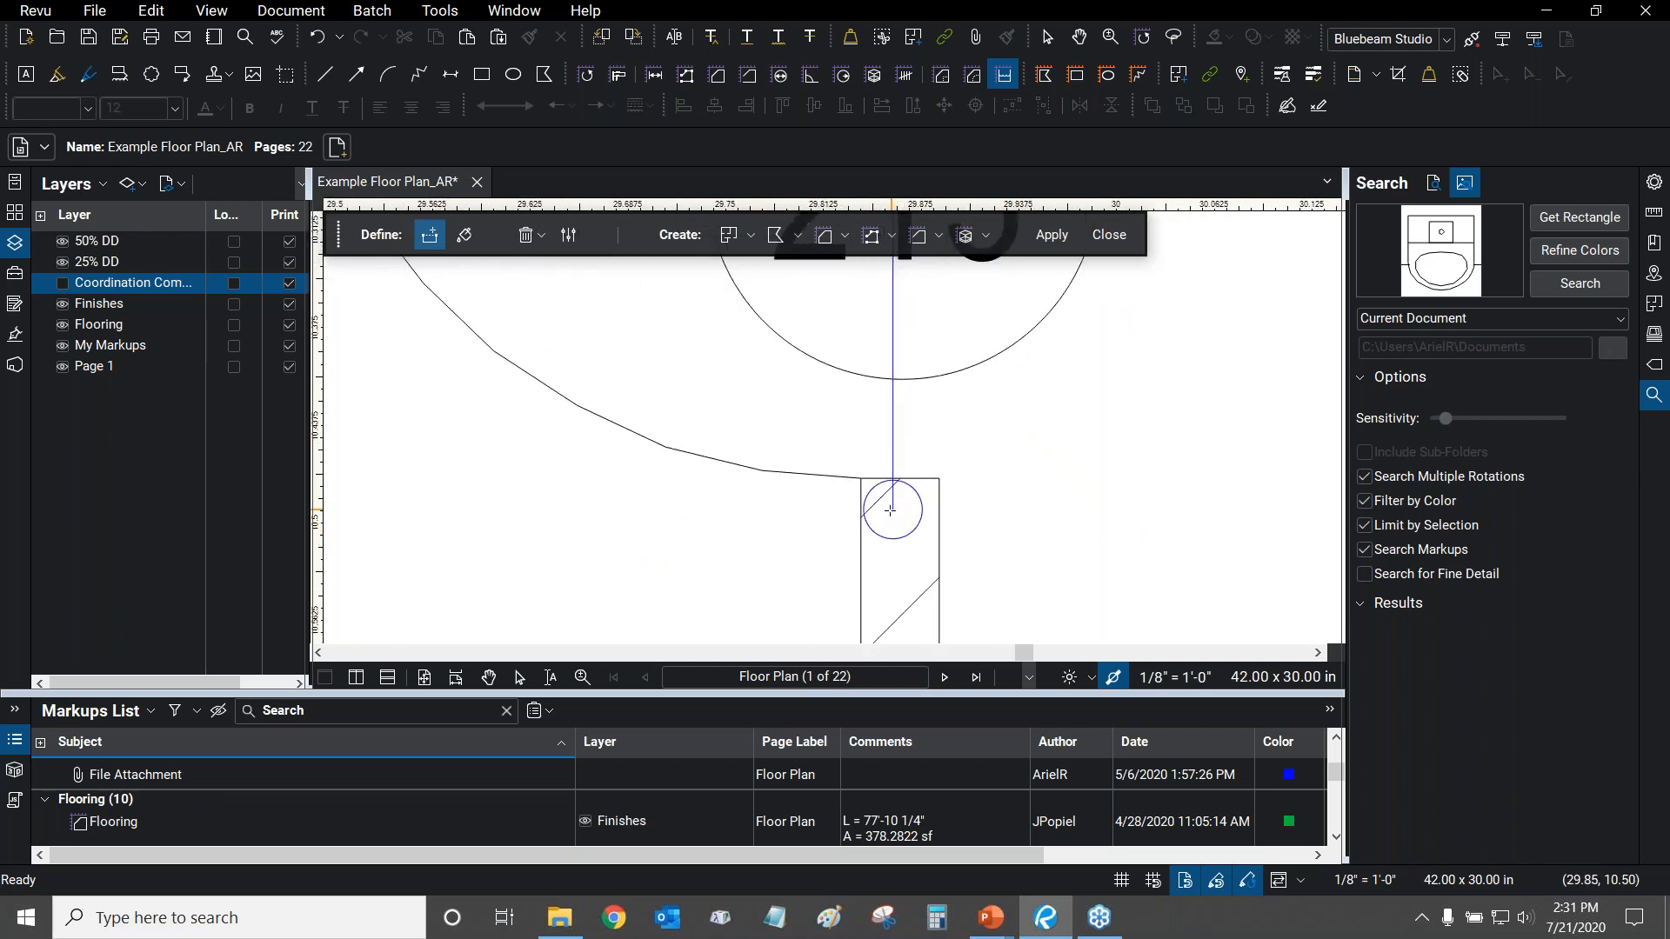
left_click(893, 510)
left_click_drag(1047, 403, 1024, 464)
scroll(859, 547, "up", 3)
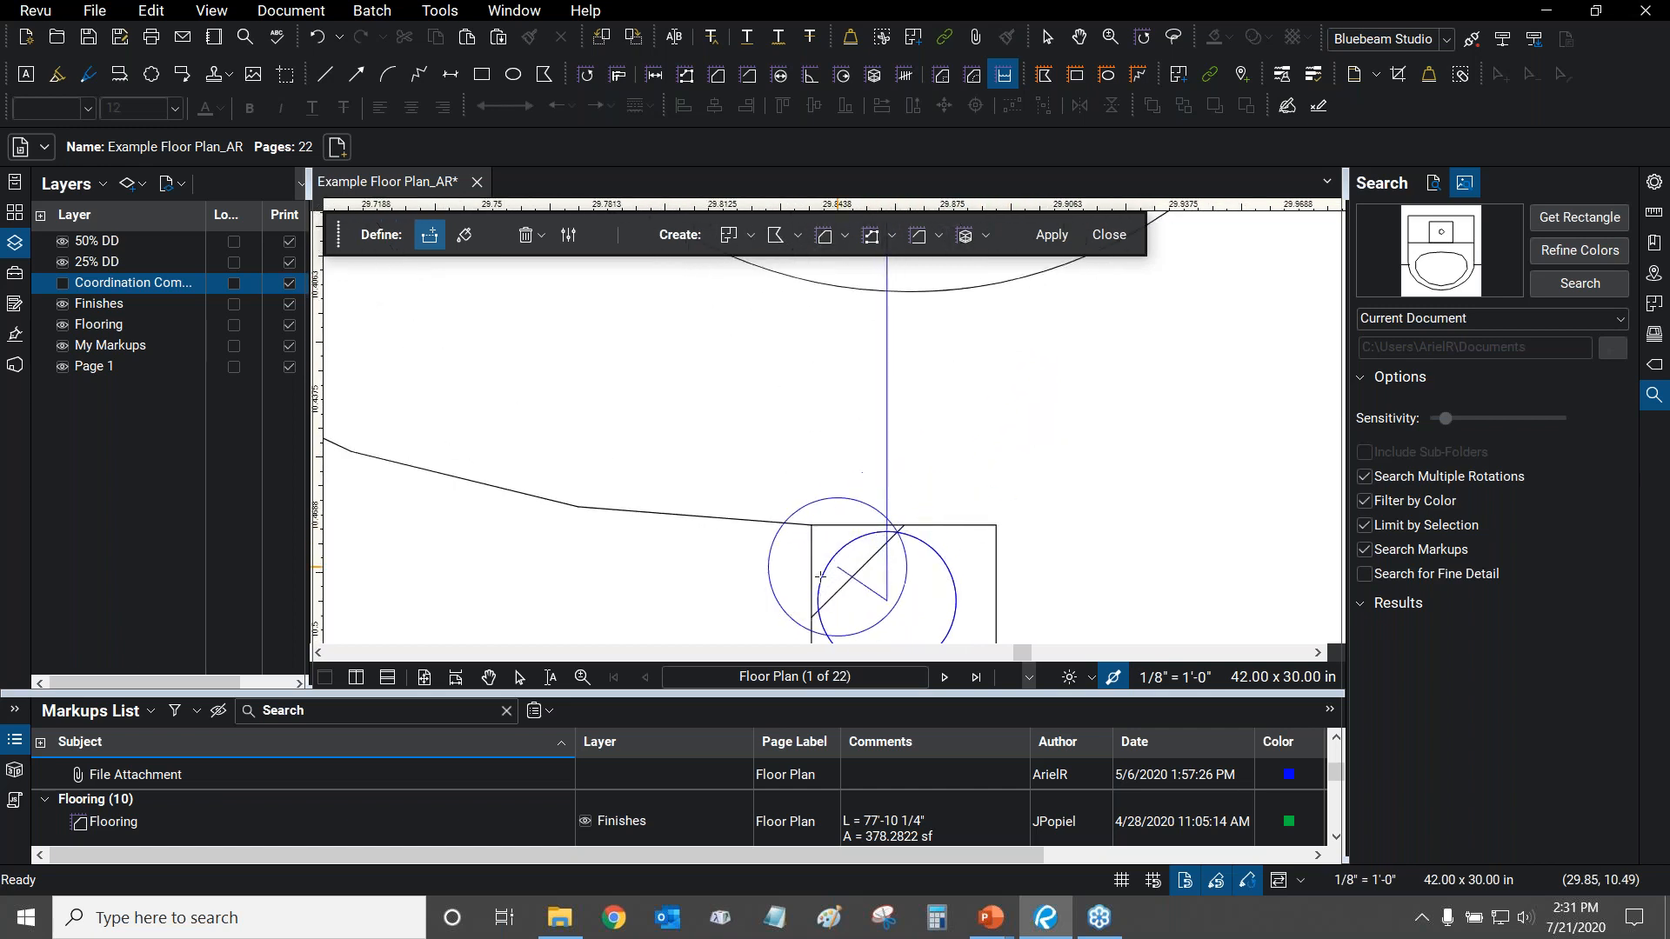
scroll(813, 590, "down", 5)
scroll(787, 470, "down", 1)
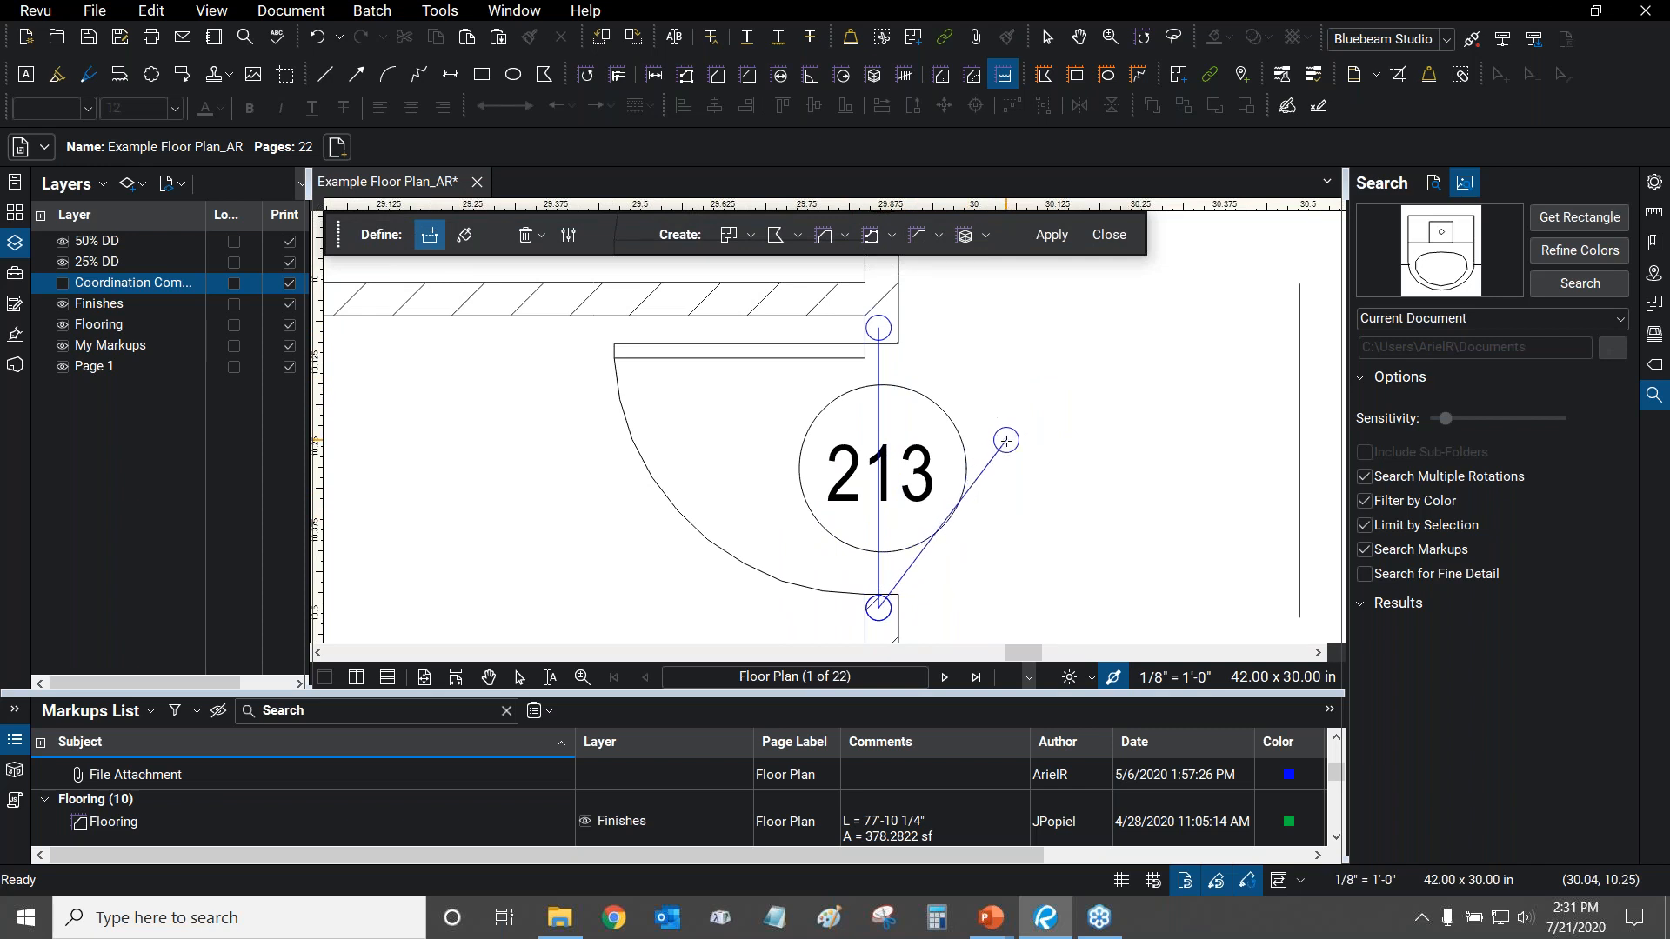
key("Return")
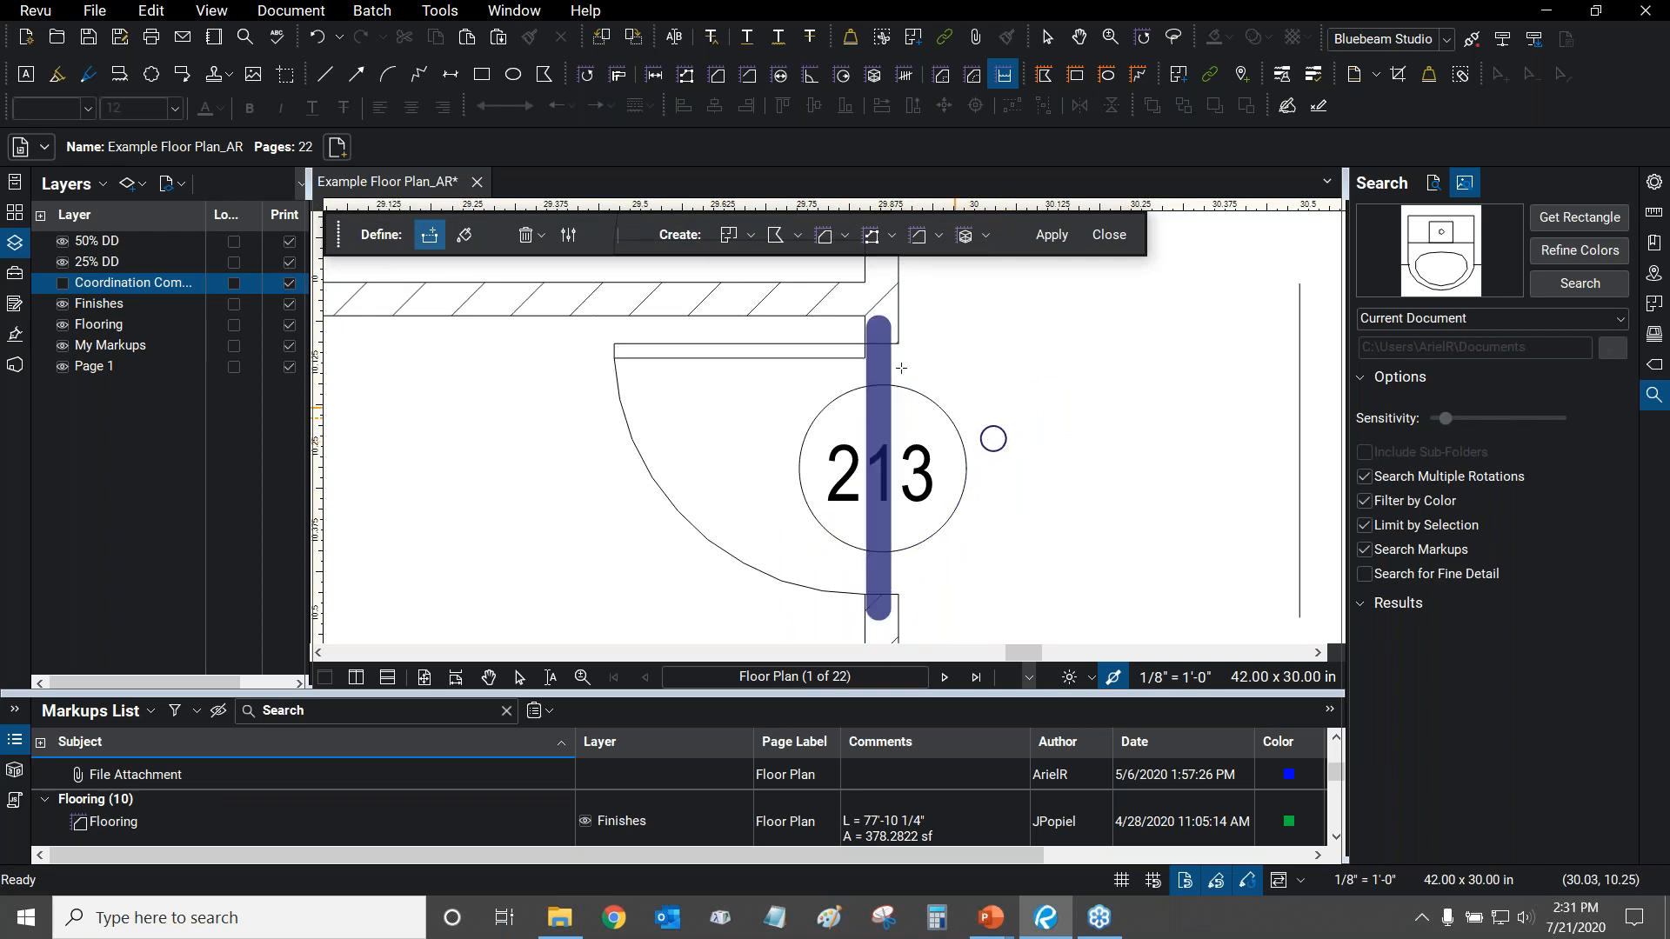
key("Escape")
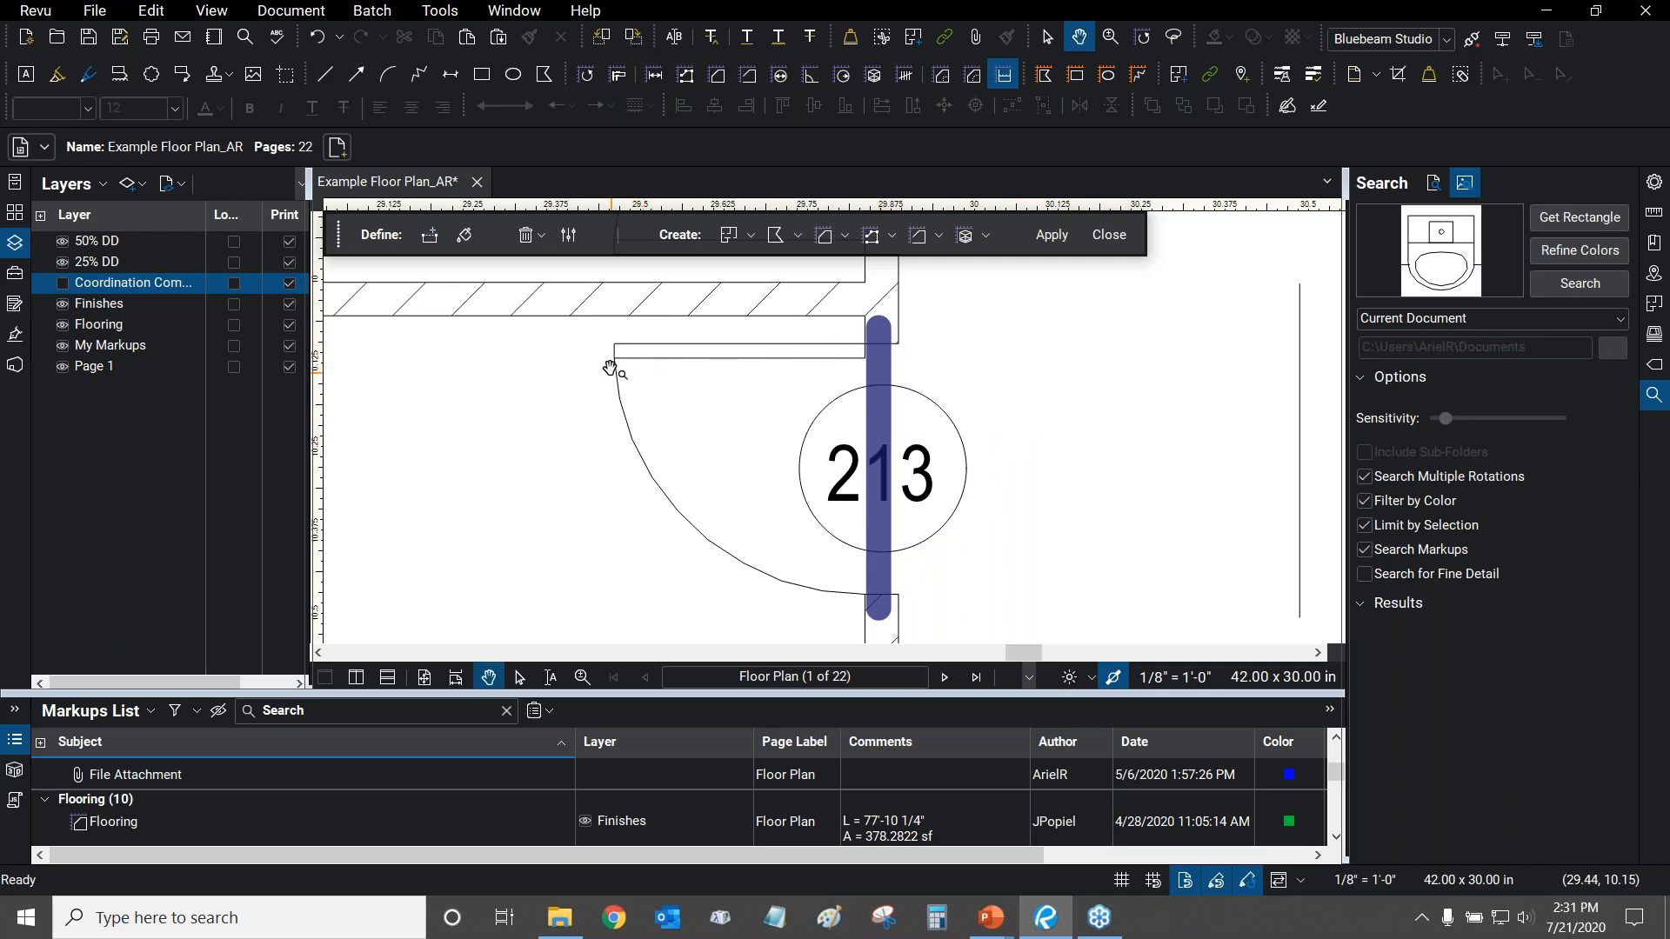
Fill the whole Office 213 floor area up to the doorway boundary with the dynamic fill.
scroll(823, 287, "down", 3)
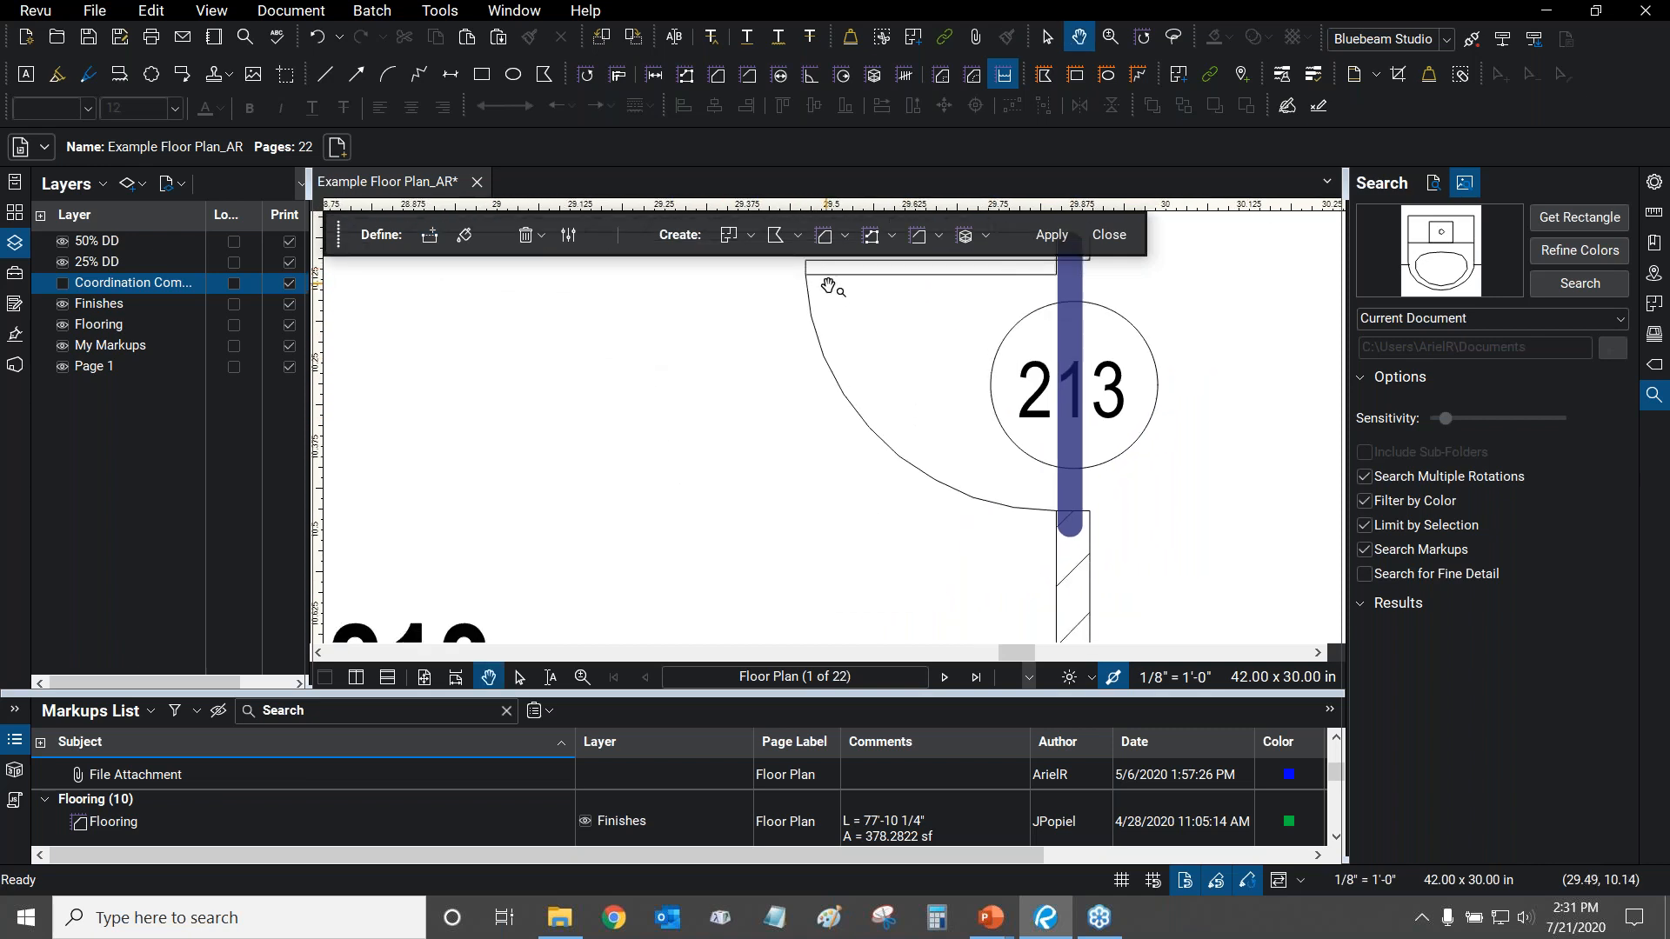
left_click(466, 235)
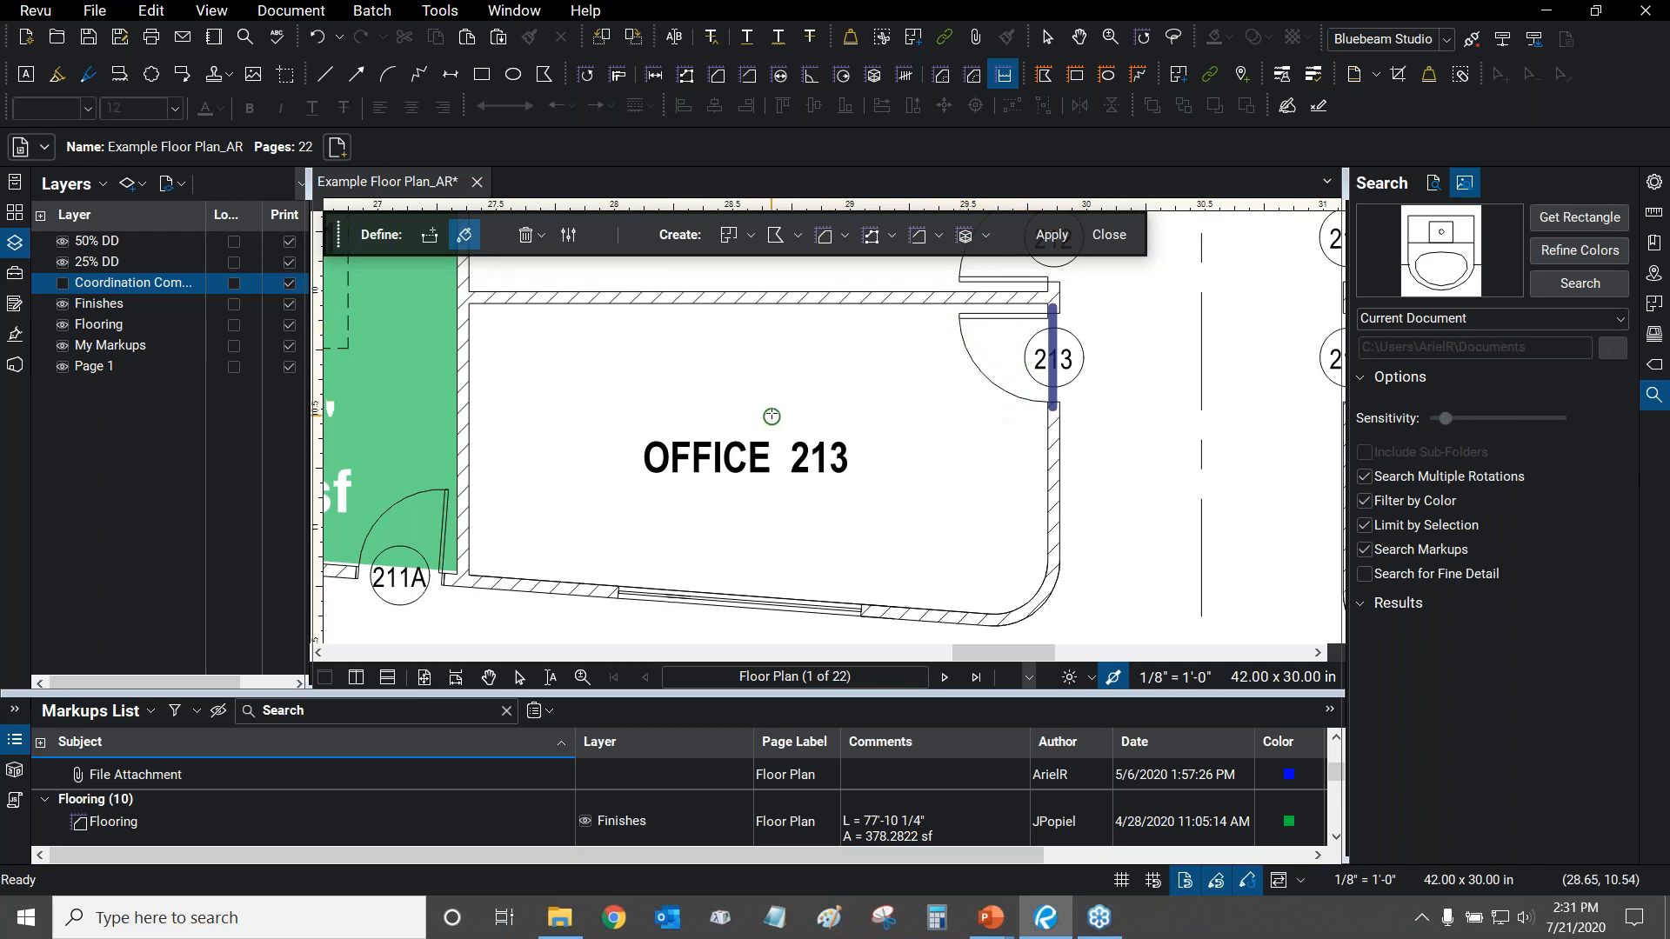
mouse_move(770, 406)
left_mouse_down()
mouse_move(1009, 365)
mouse_move(1018, 339)
mouse_move(727, 415)
left_mouse_up()
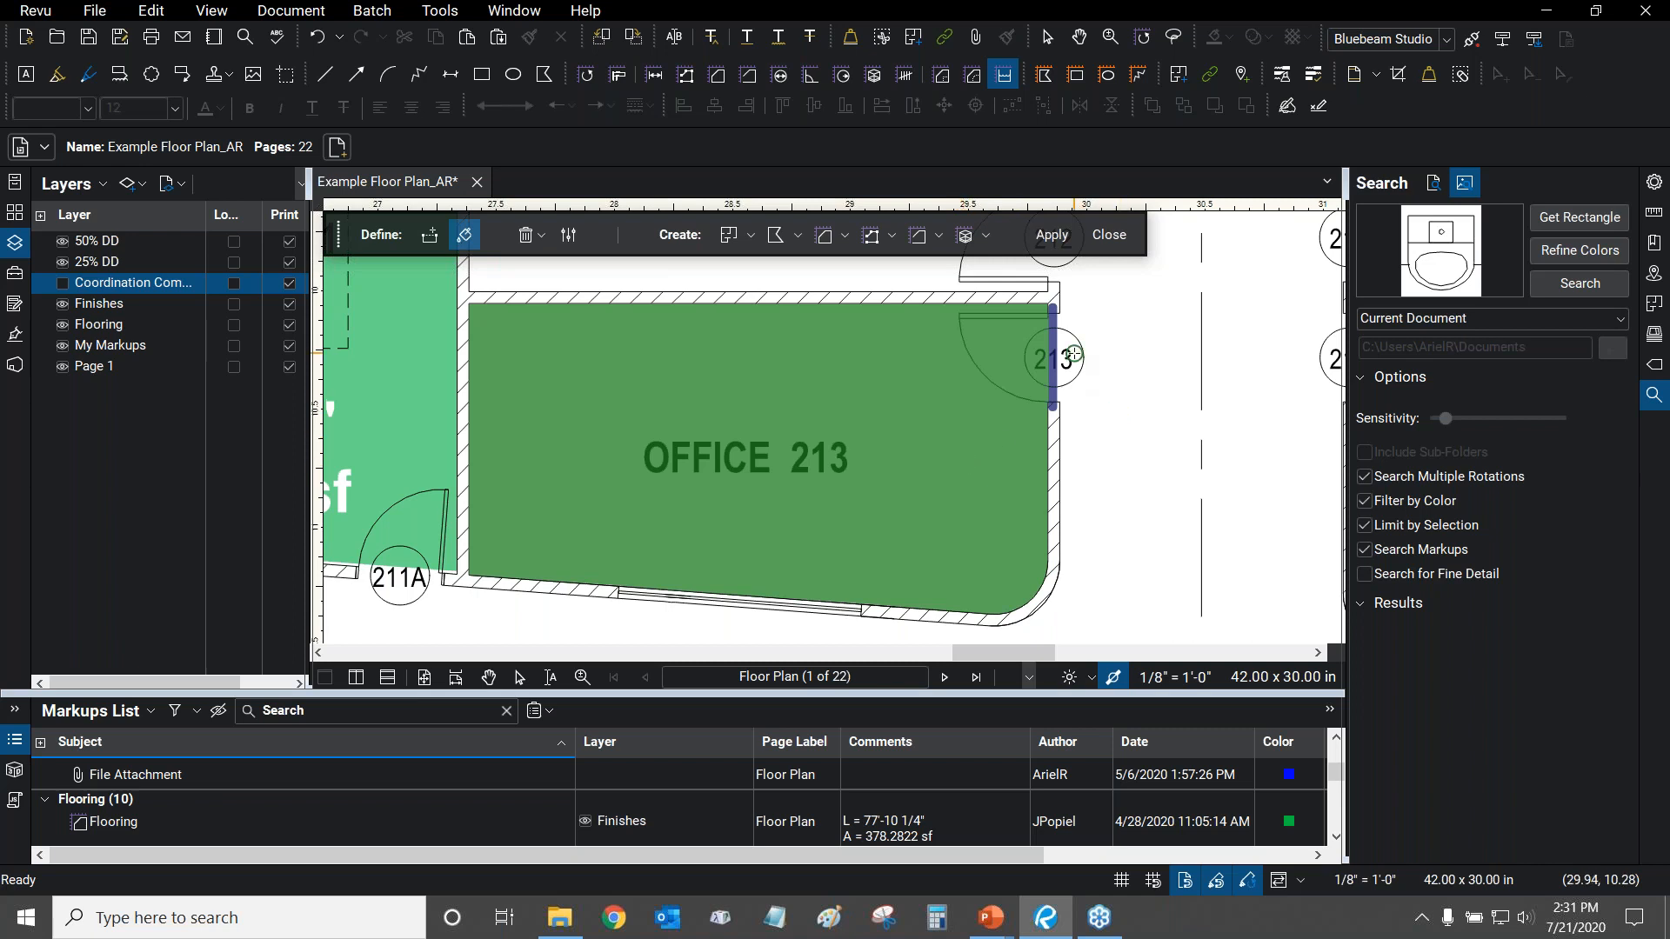
Inspect up close how the fill meets the walls and the boundary at the door 213 opening.
scroll(1074, 357, "up", 3)
scroll(1072, 354, "down", 4)
scroll(1050, 302, "up", 3)
scroll(1050, 302, "up", 6)
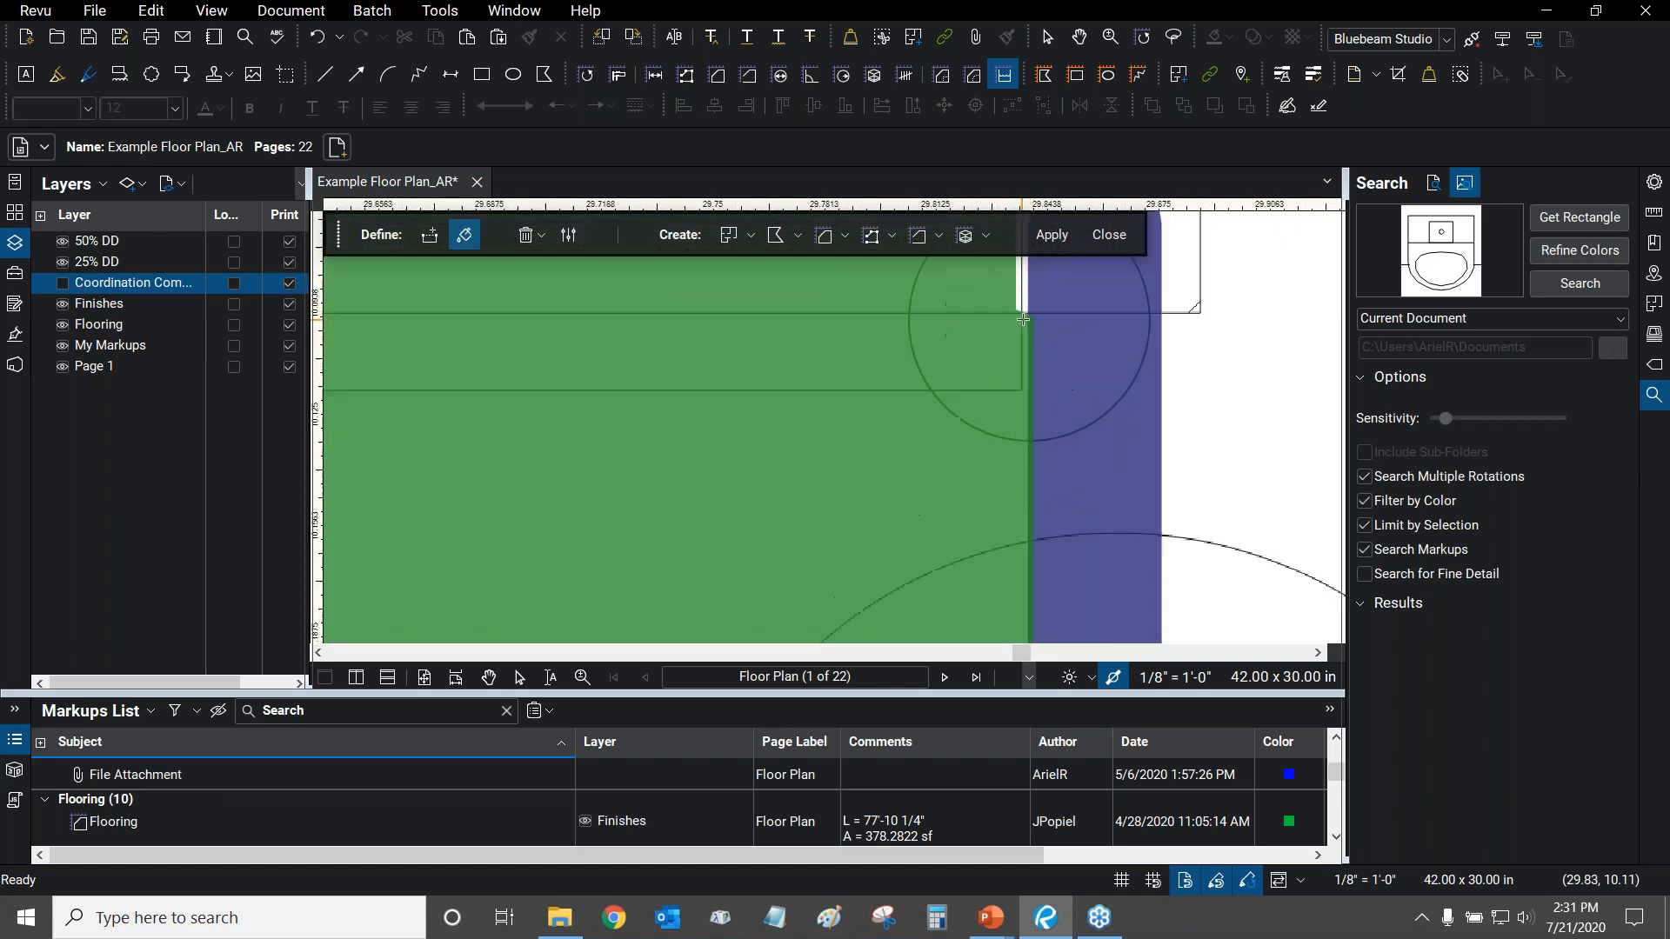
scroll(1015, 313, "down", 8)
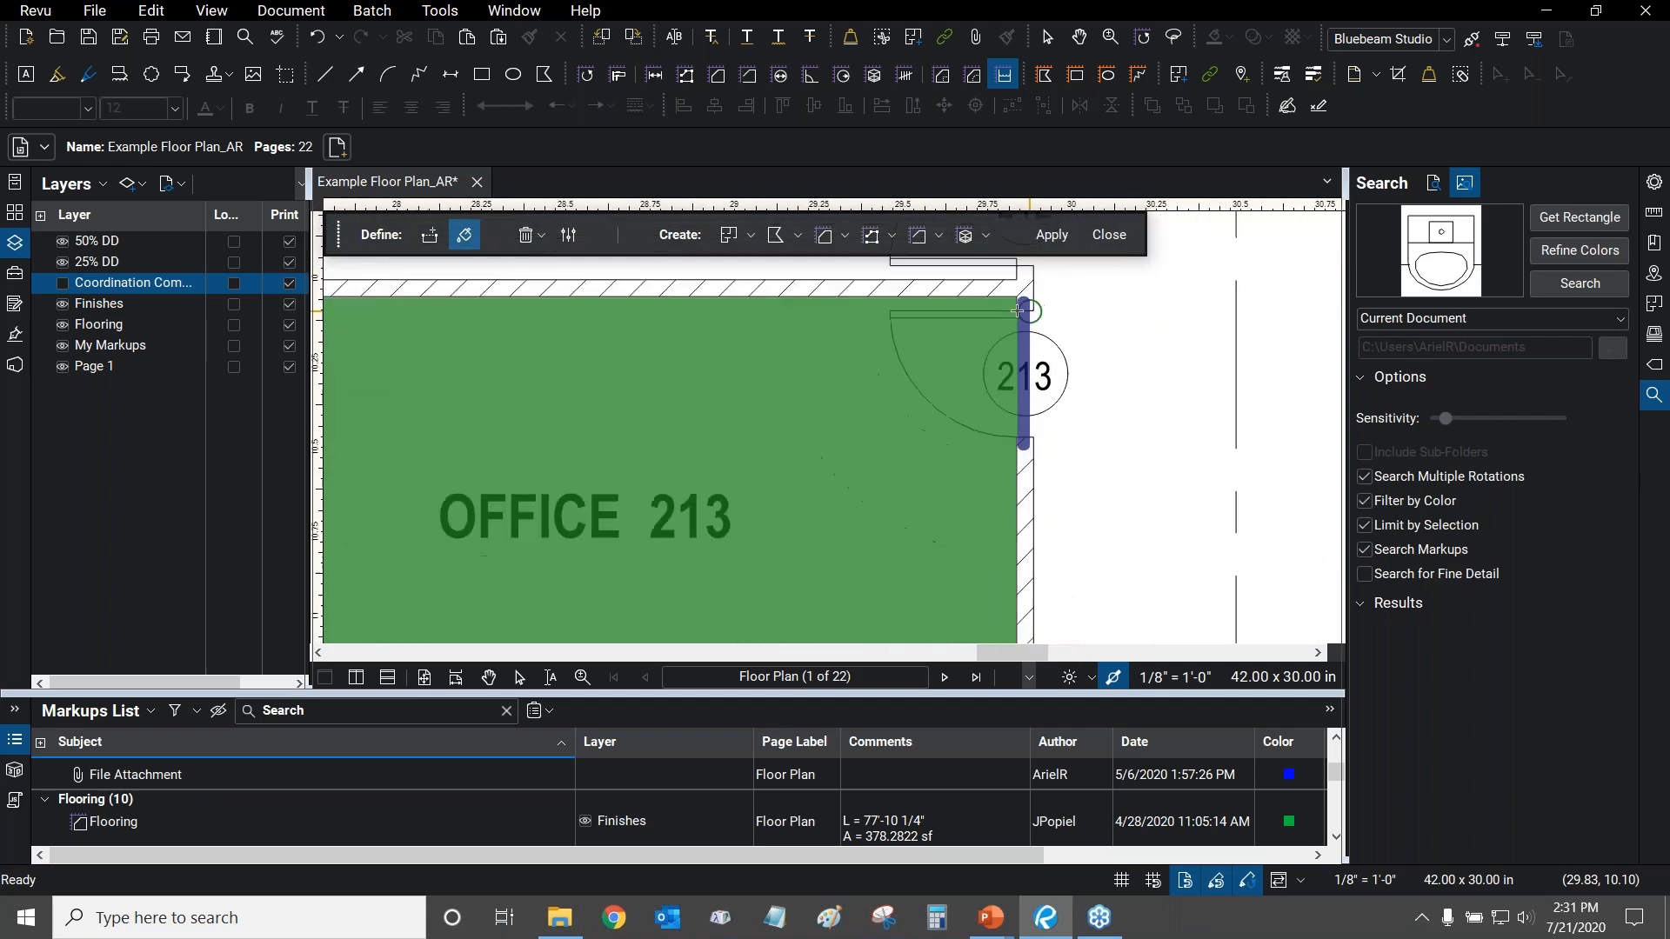
scroll(904, 359, "up", 1)
scroll(873, 366, "up", 2)
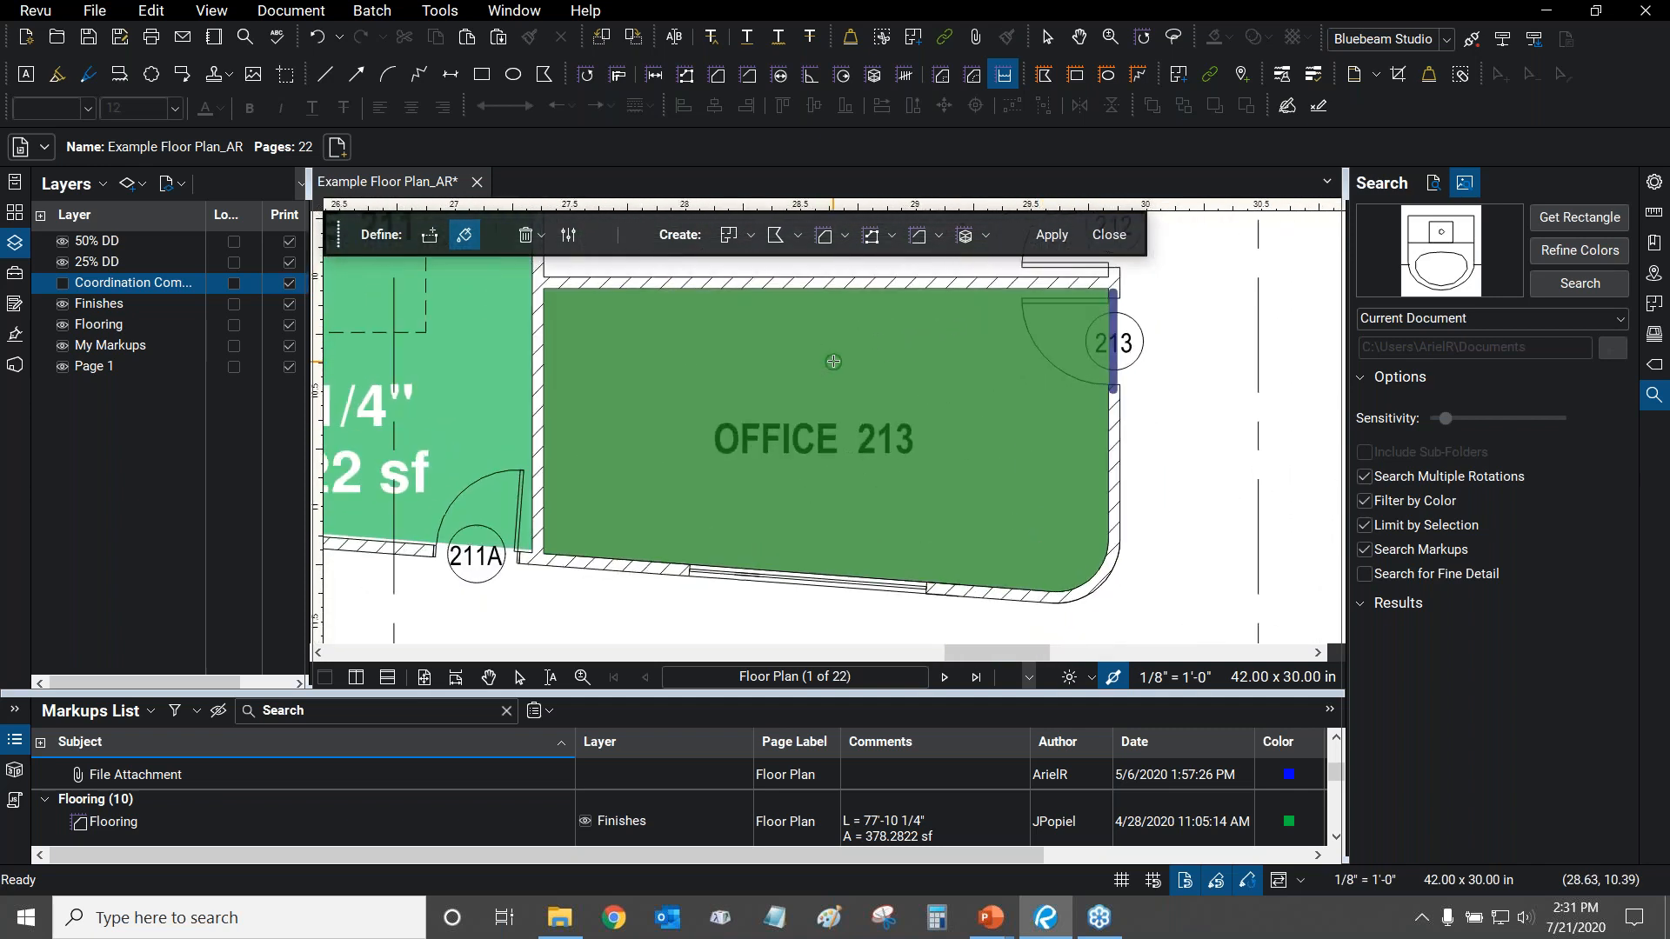
scroll(1111, 328, "up", 4)
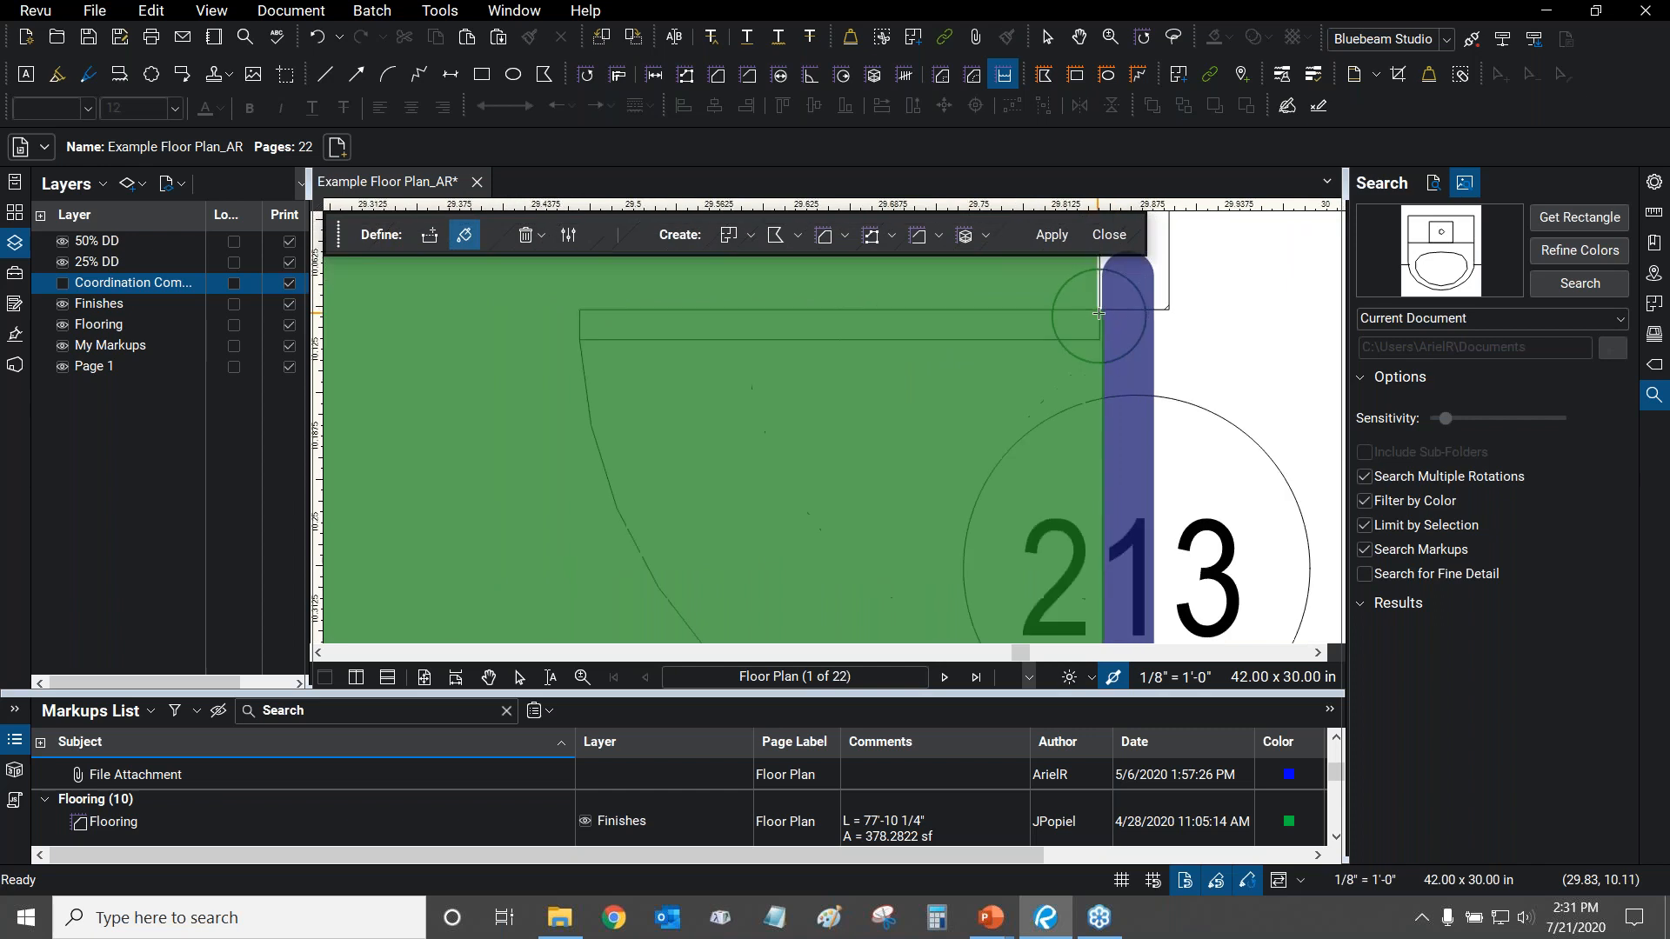
scroll(1103, 313, "down", 2)
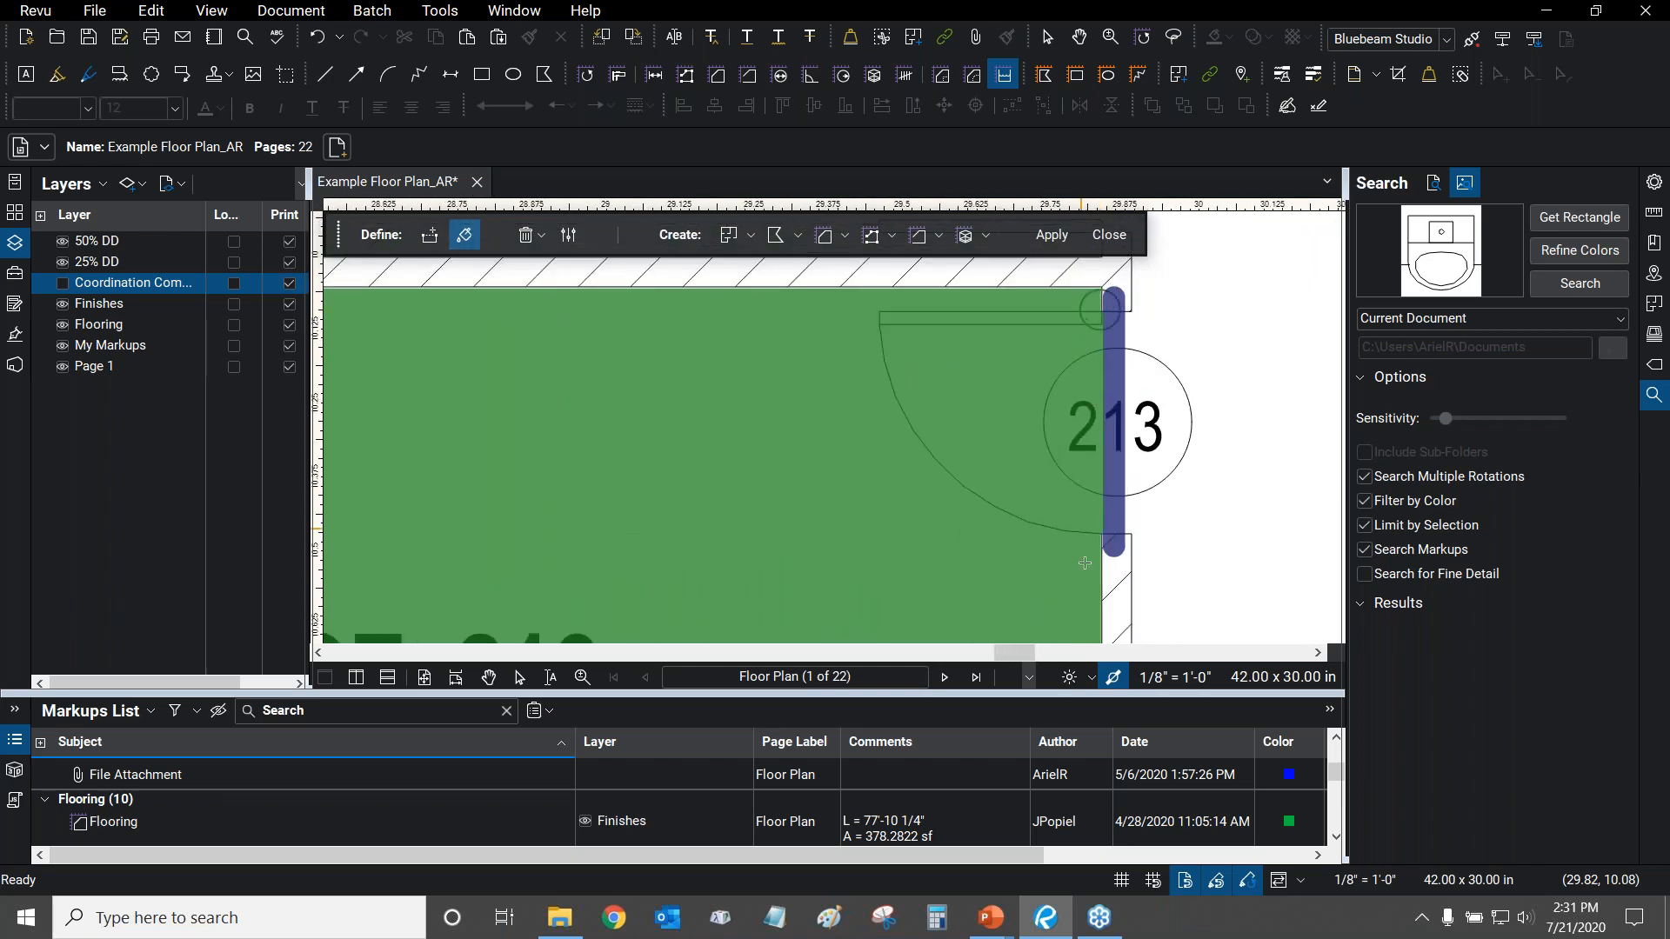
scroll(1091, 581, "down", 1)
mouse_move(894, 519)
left_mouse_down()
mouse_move(973, 403)
mouse_move(948, 385)
left_mouse_up()
scroll(970, 402, "down", 2)
scroll(946, 387, "up", 1)
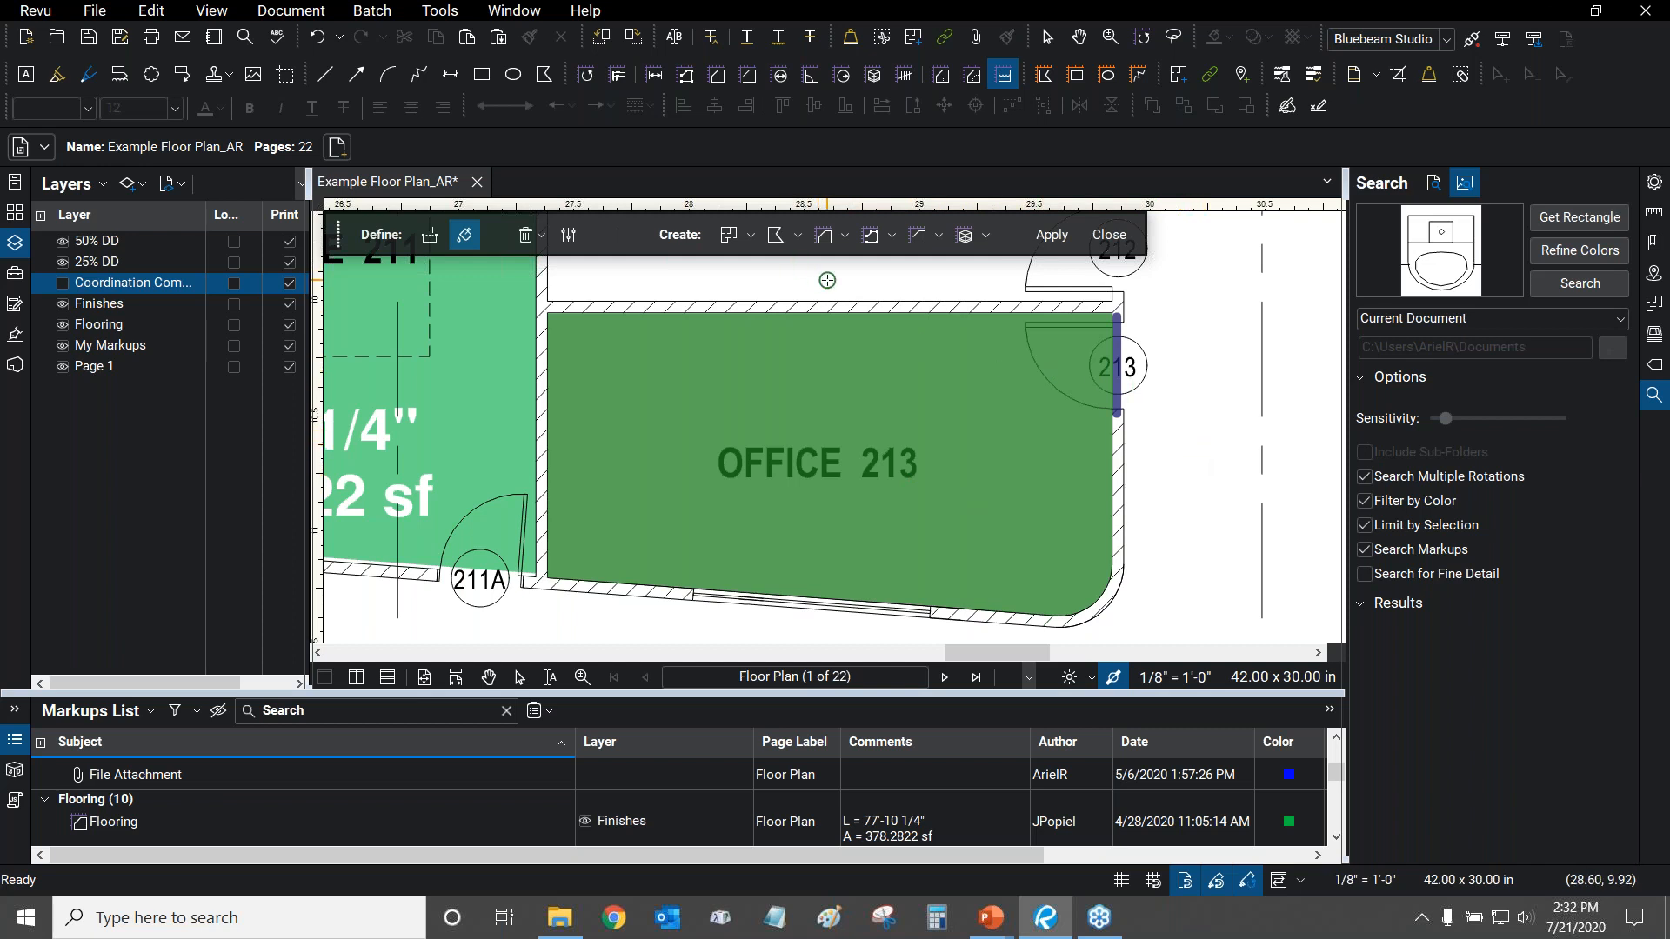
left_click_drag(834, 285, 841, 277)
Review the tool choices for creating spaces, polygon markups and area measurements from the Office 213 fill.
left_click(675, 241)
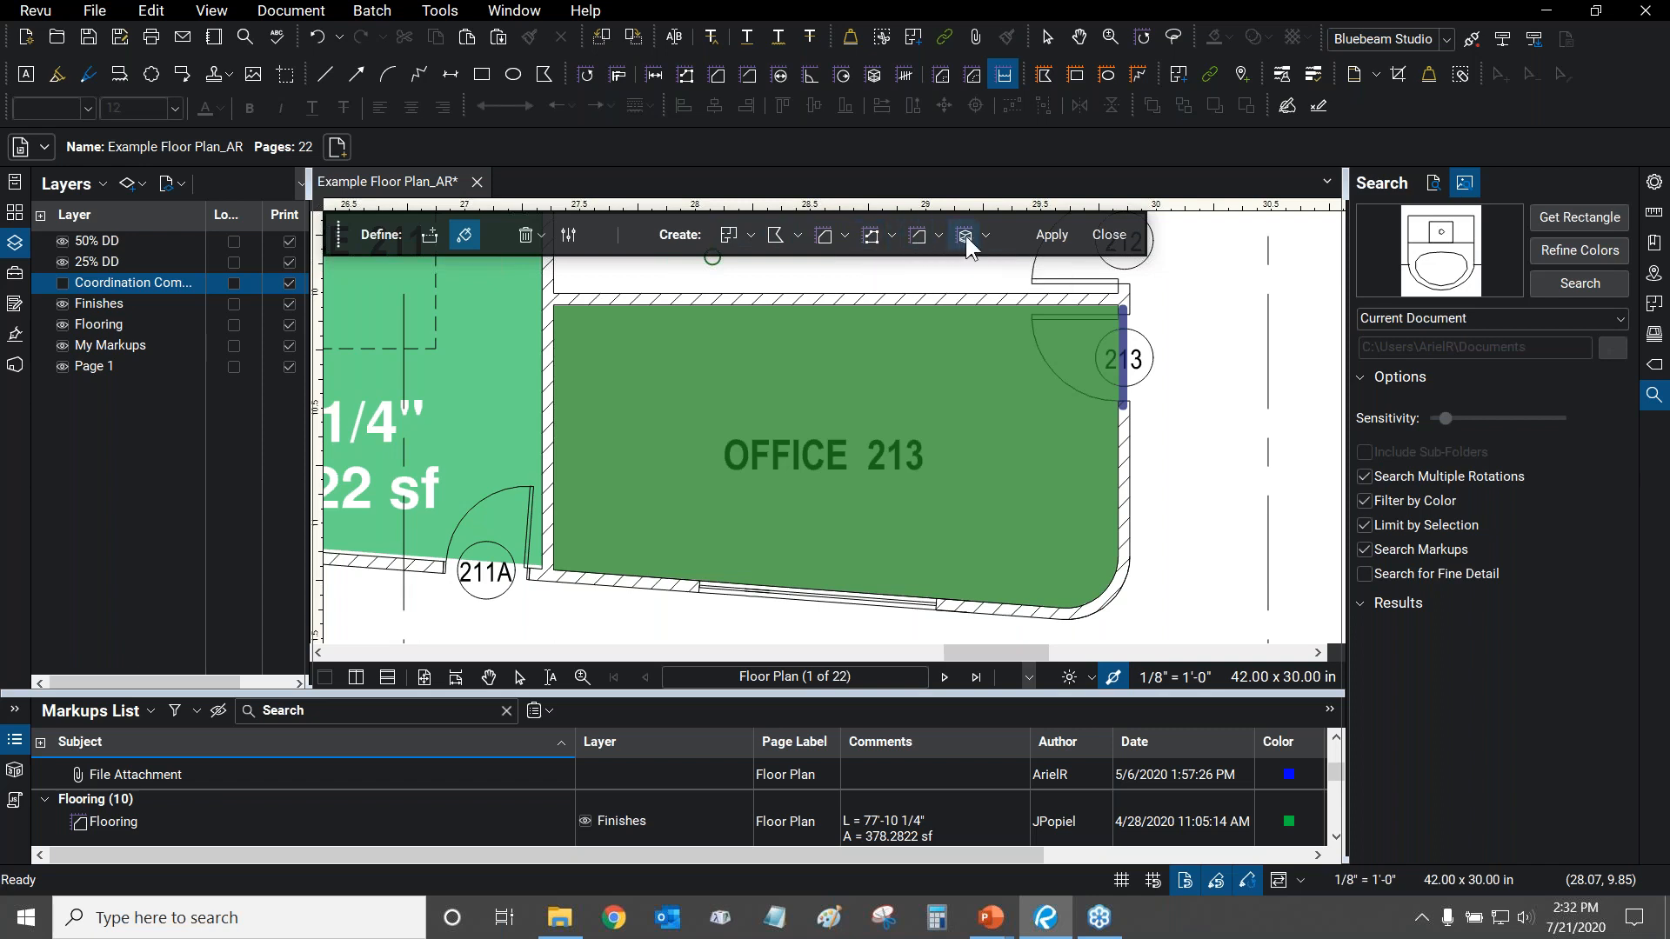
left_click(751, 235)
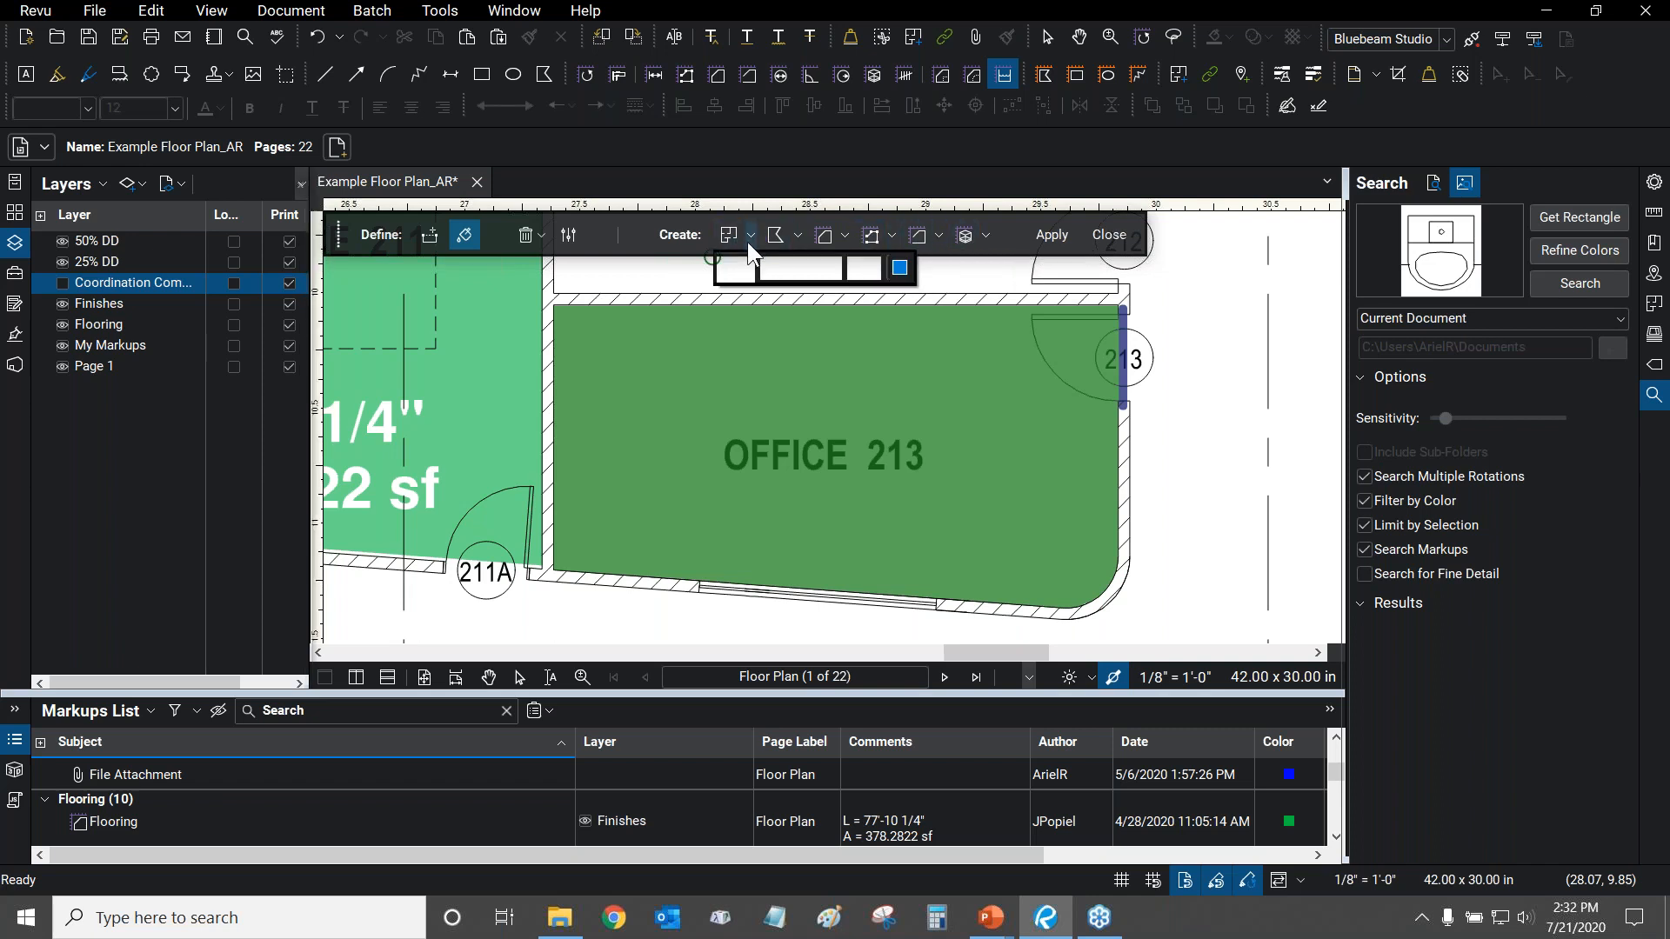
left_click(798, 235)
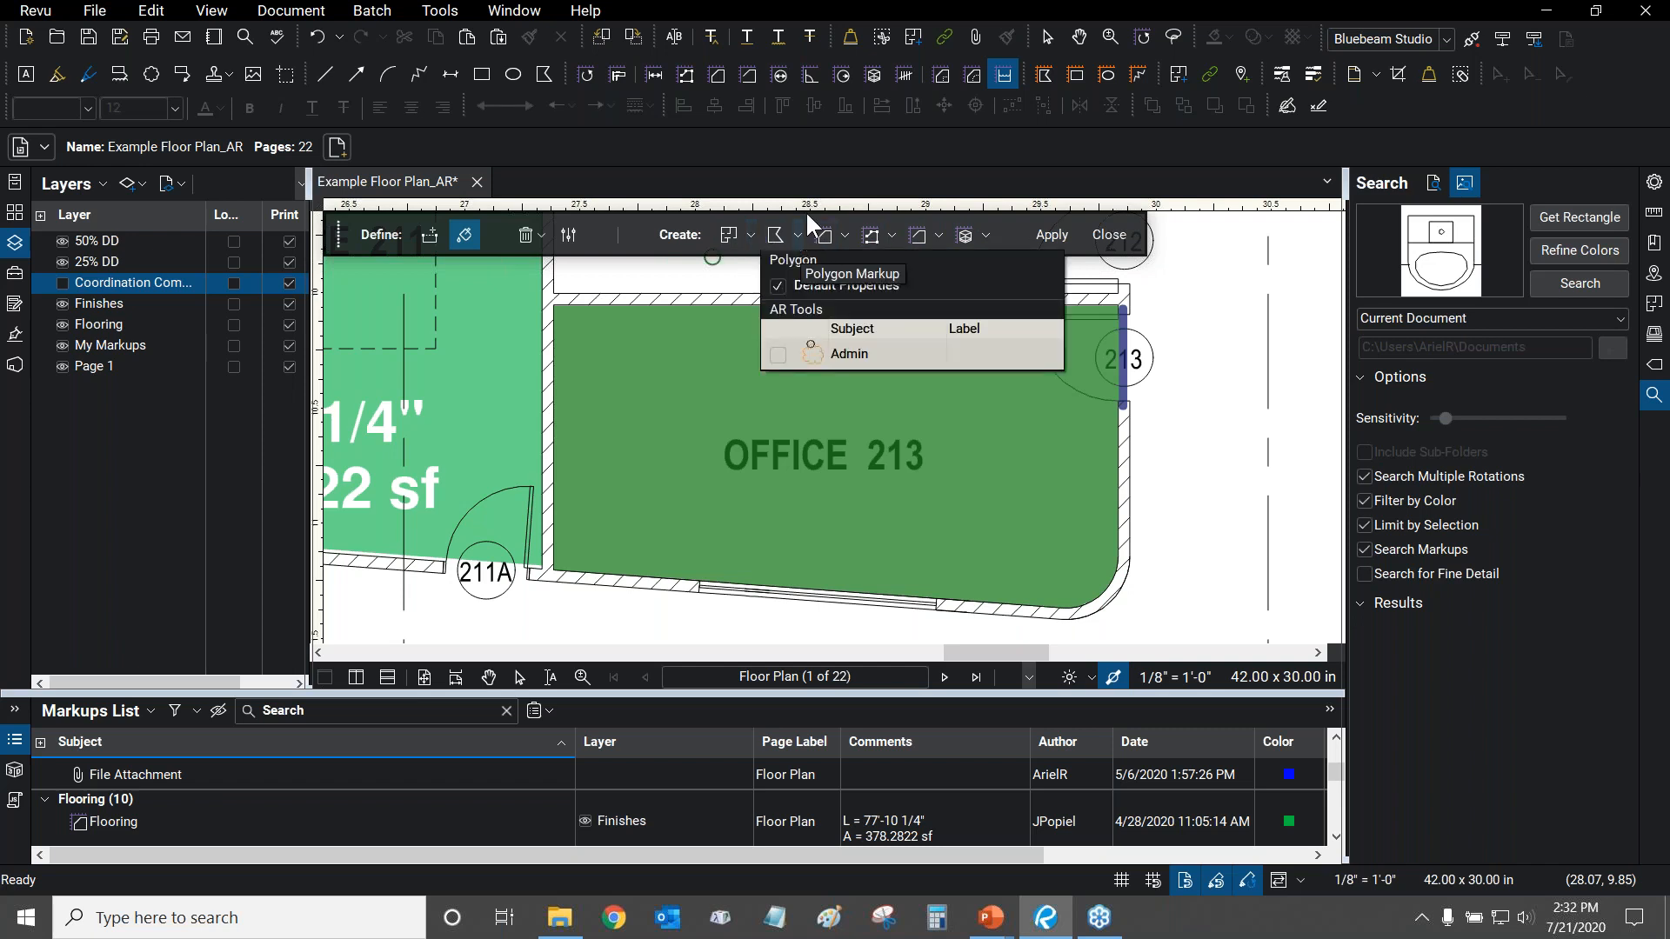
left_click(752, 228)
left_click(841, 230)
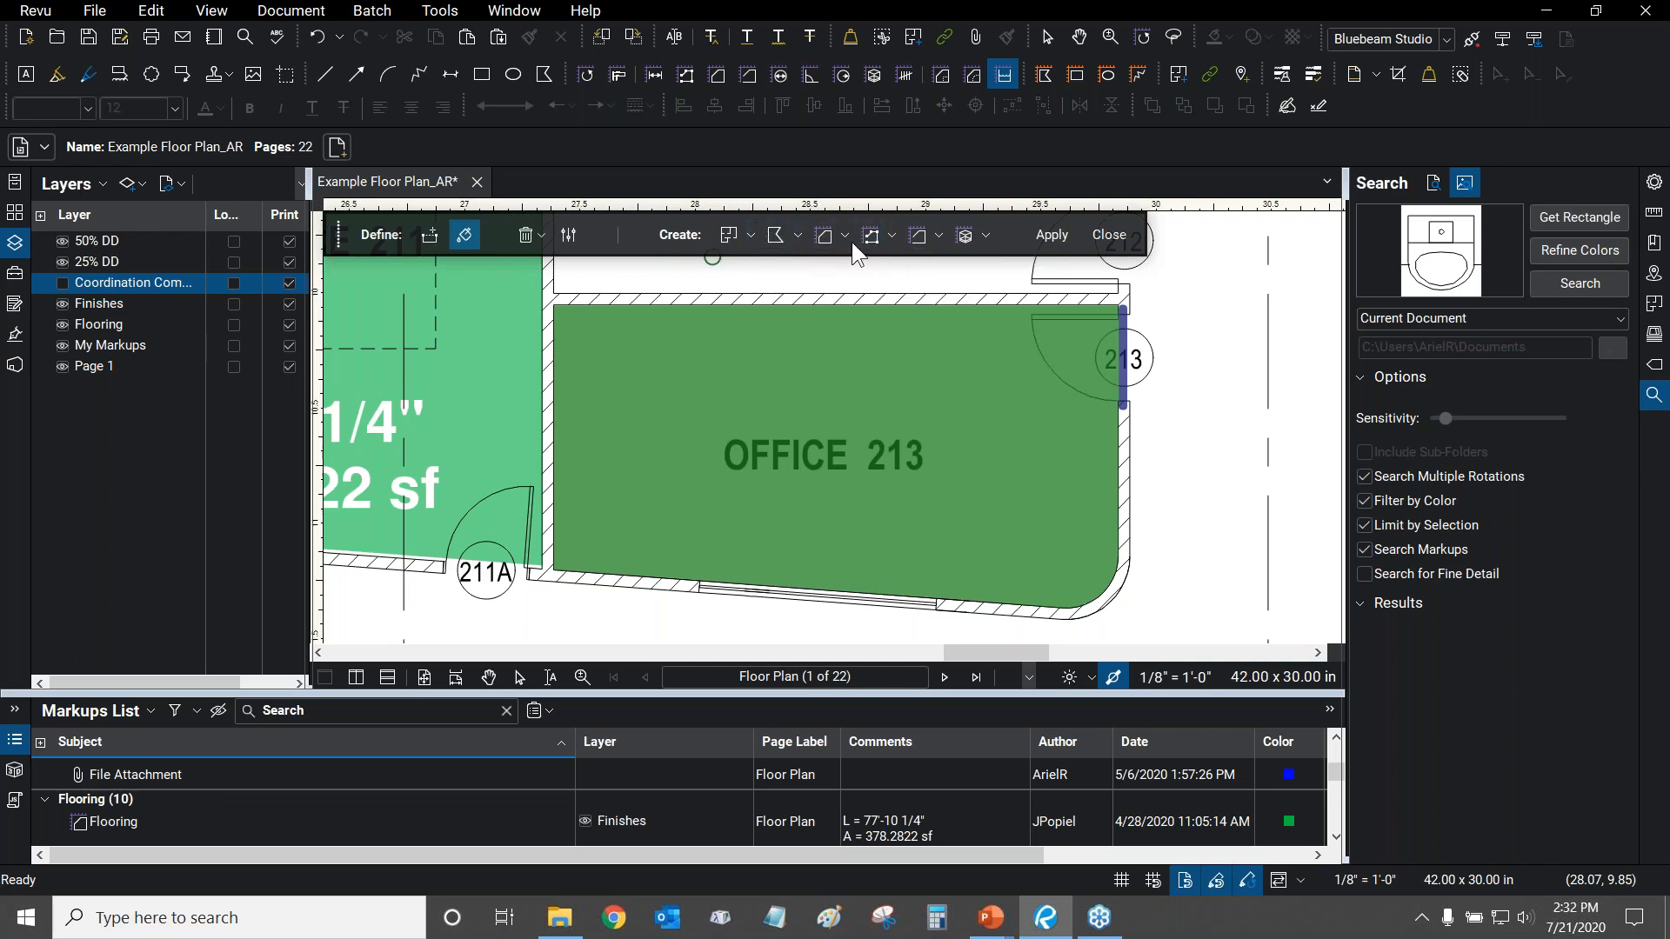
left_click(847, 240)
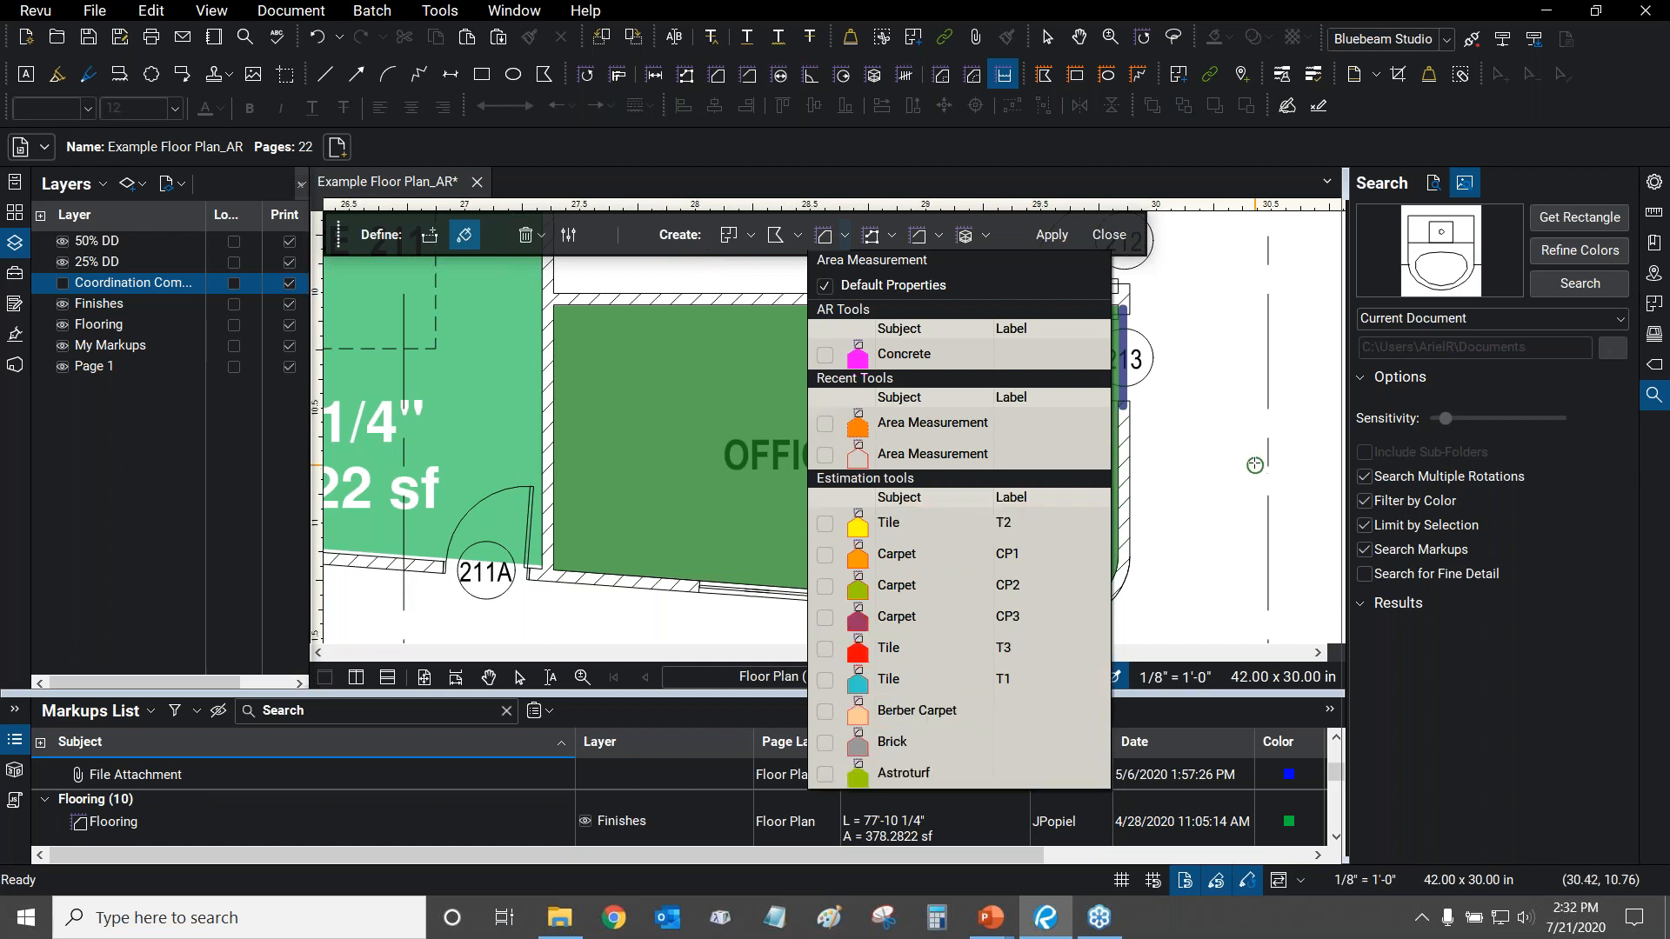
left_click(960, 247)
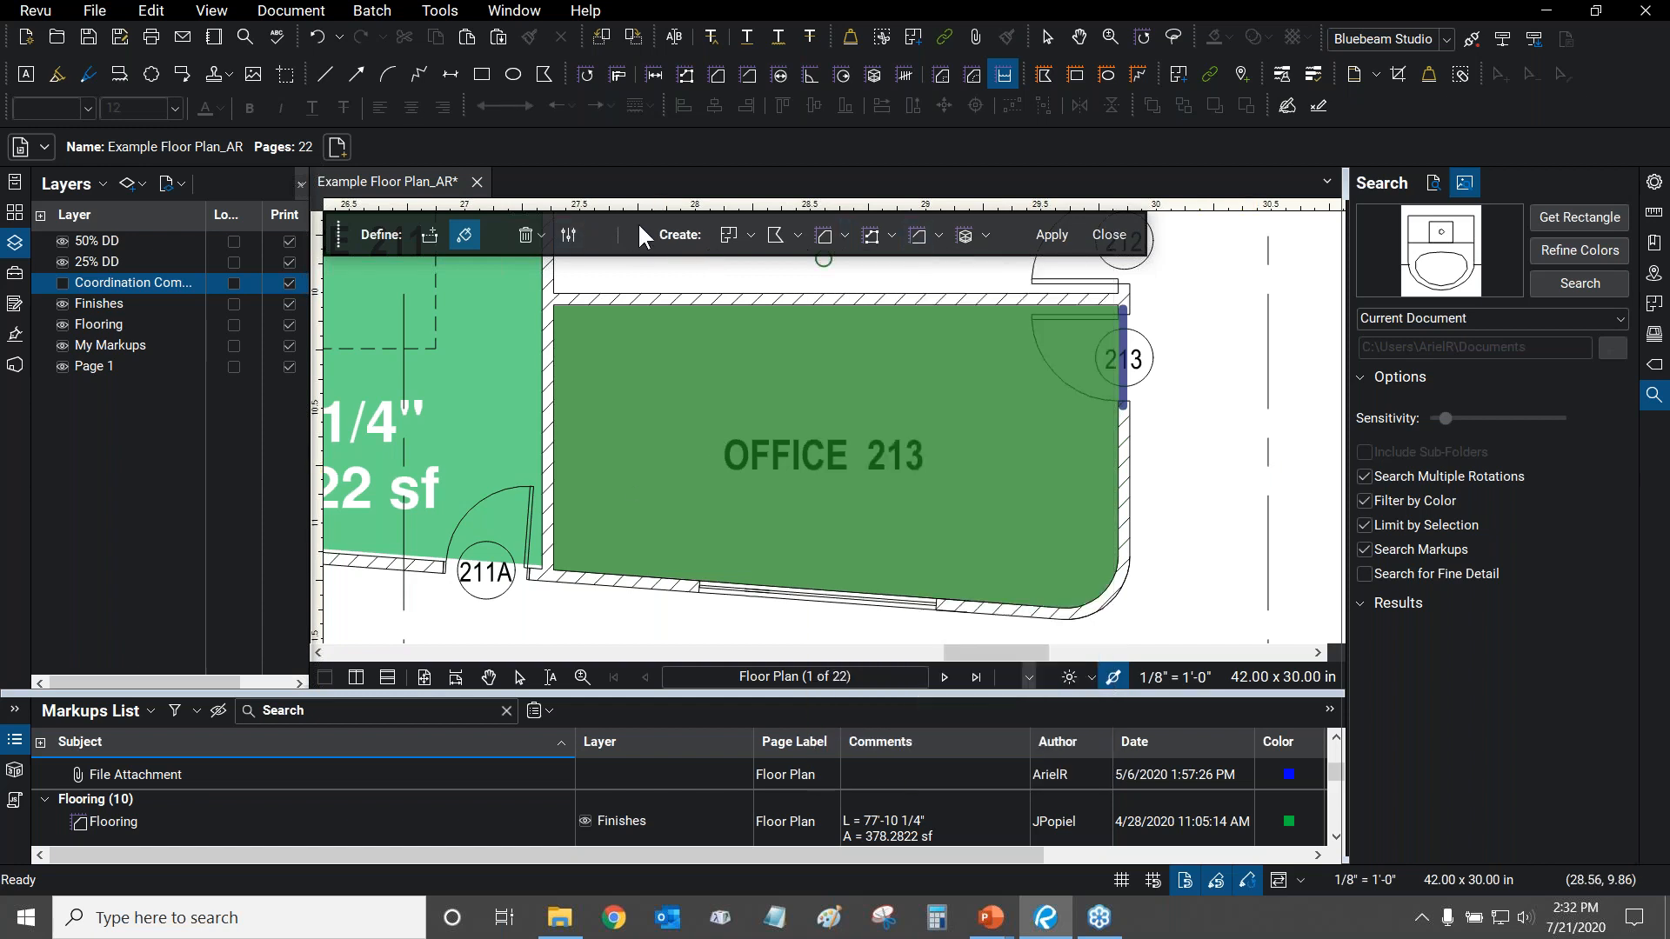
Choose the area measurement as an output to create from the Office 213 fill.
left_click(892, 237)
left_click(894, 233)
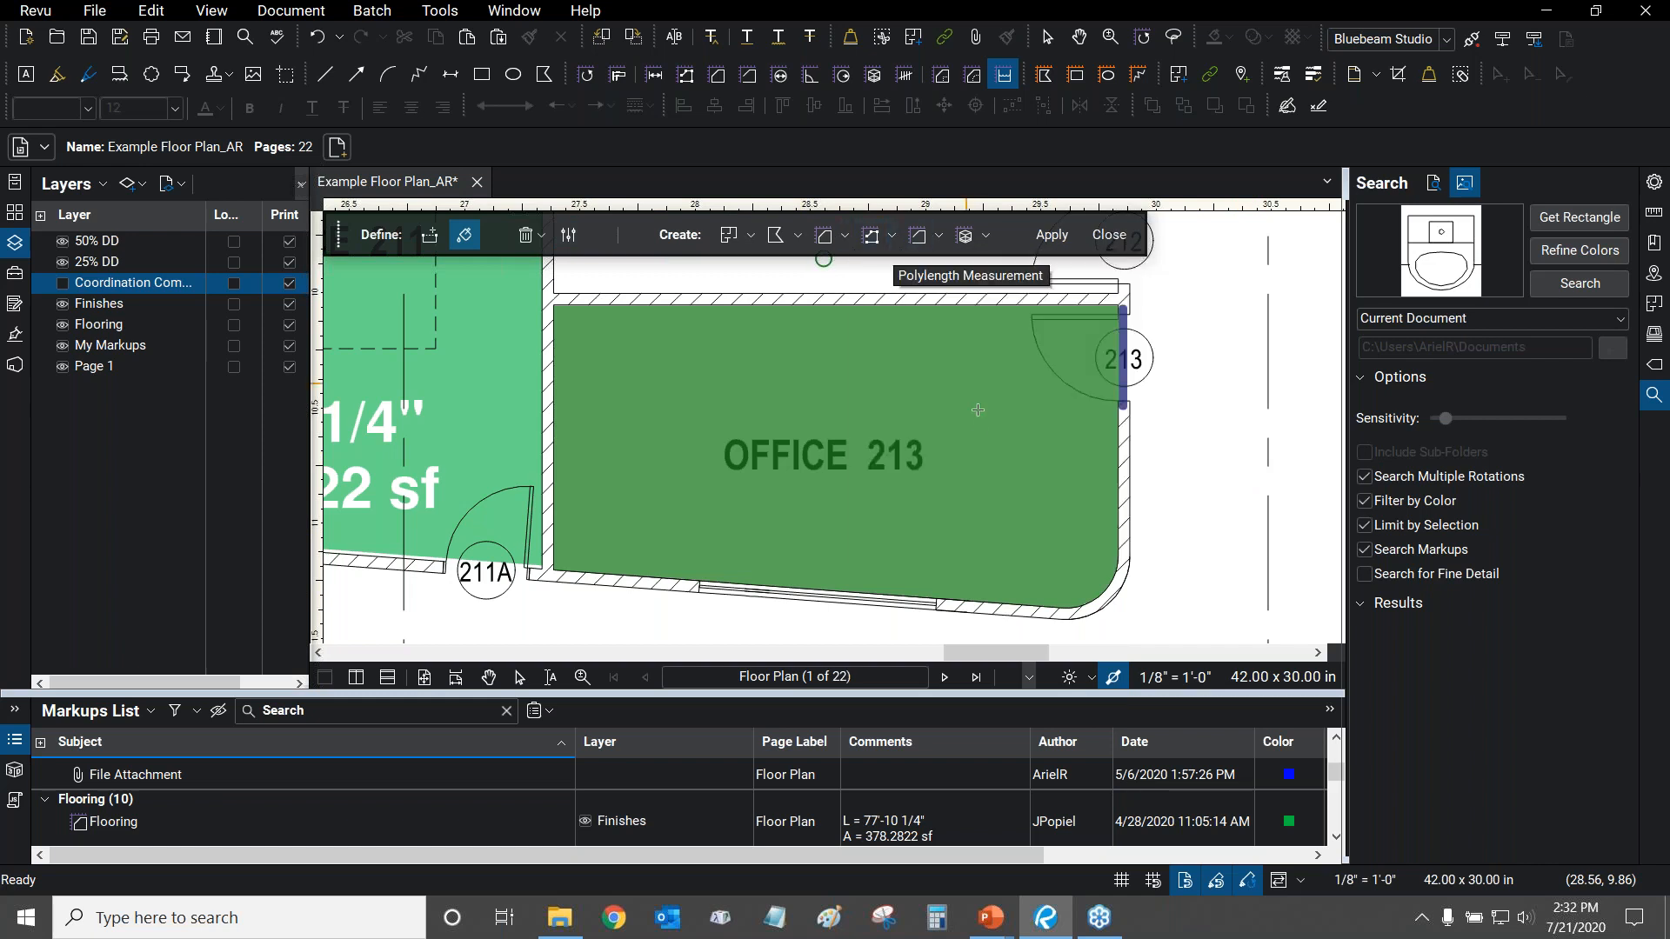
left_click(890, 234)
left_click(891, 232)
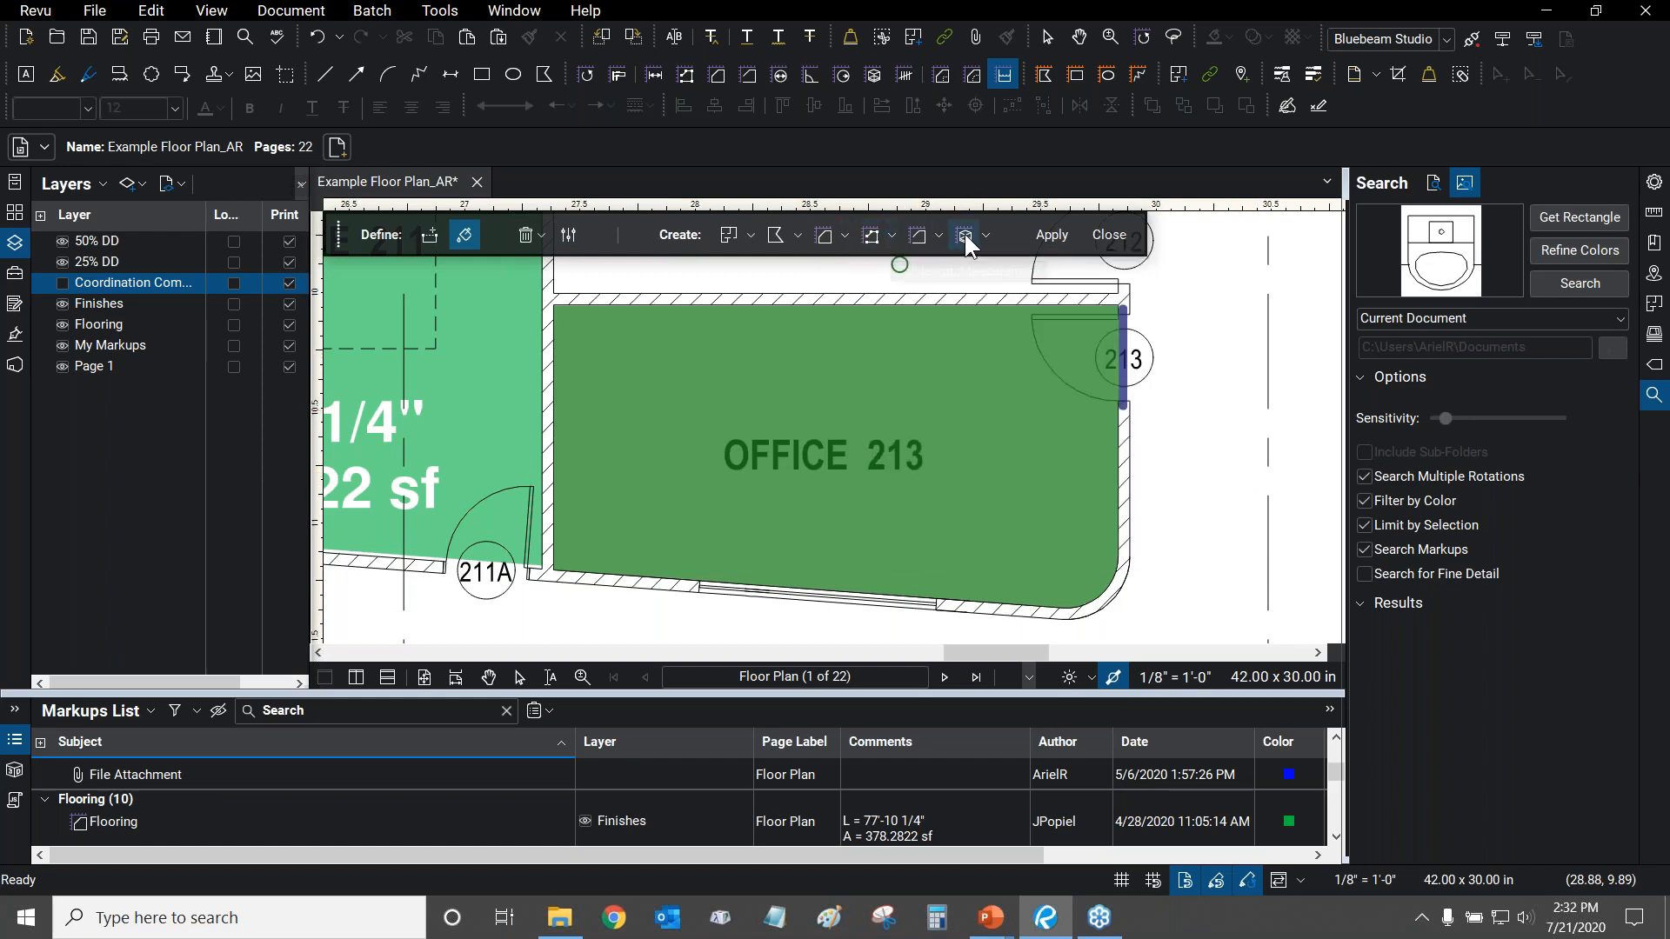
left_click(826, 237)
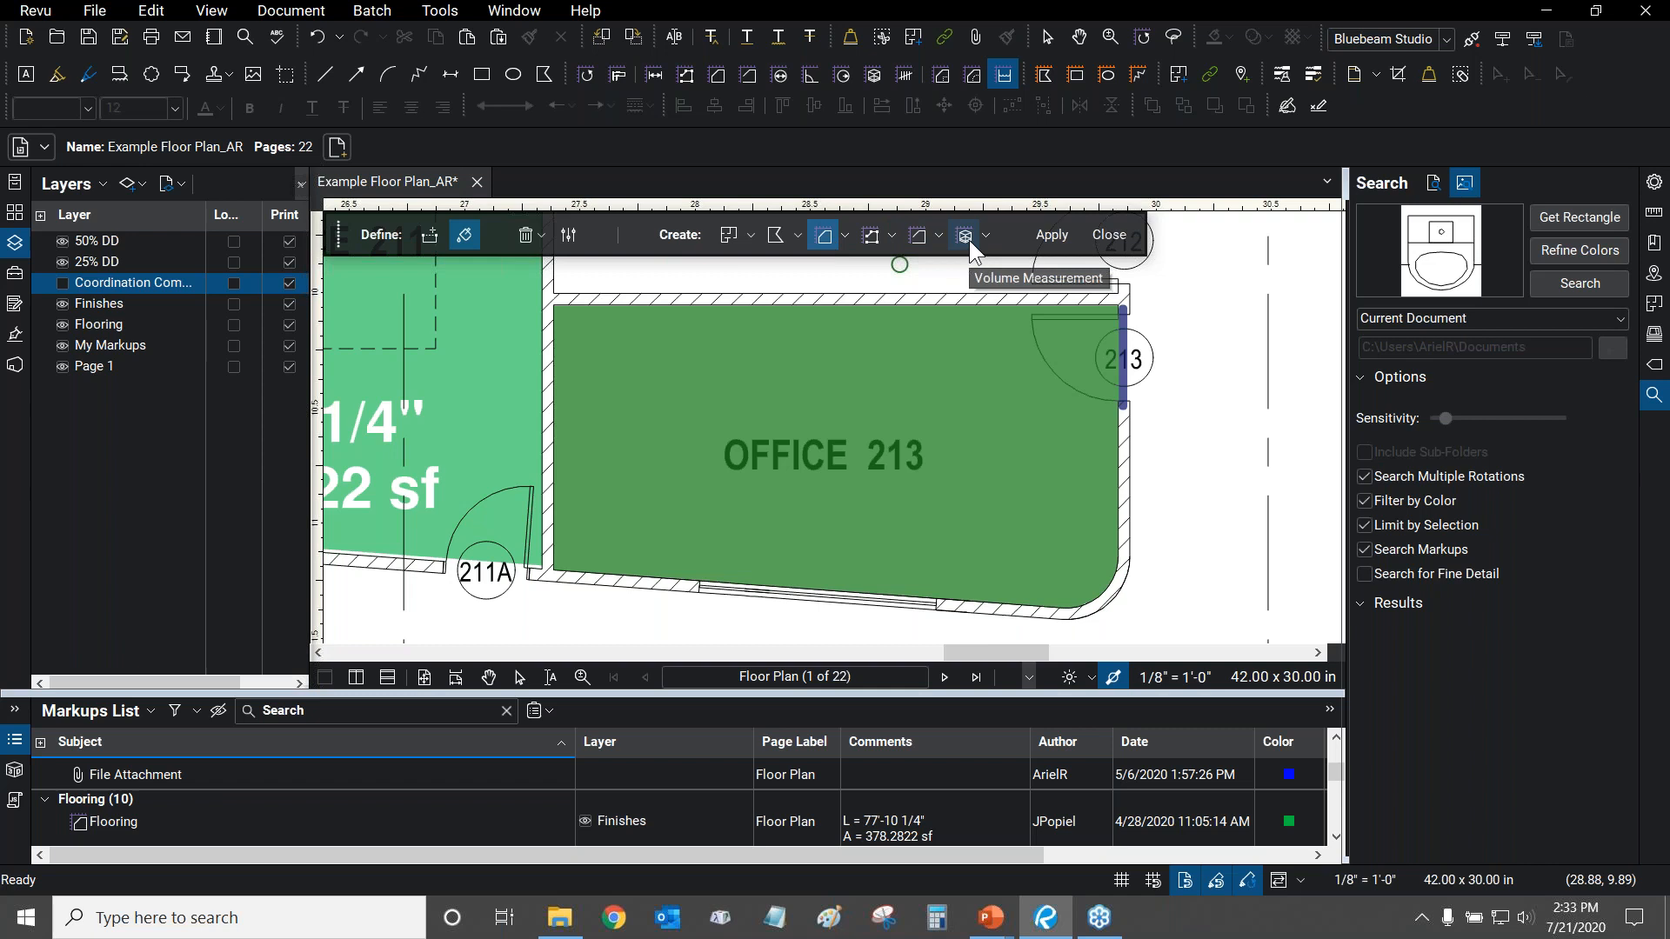
Try adding the space, polygon, polylength, perimeter and volume outputs alongside the area measurement, and clear them again.
left_click(965, 235)
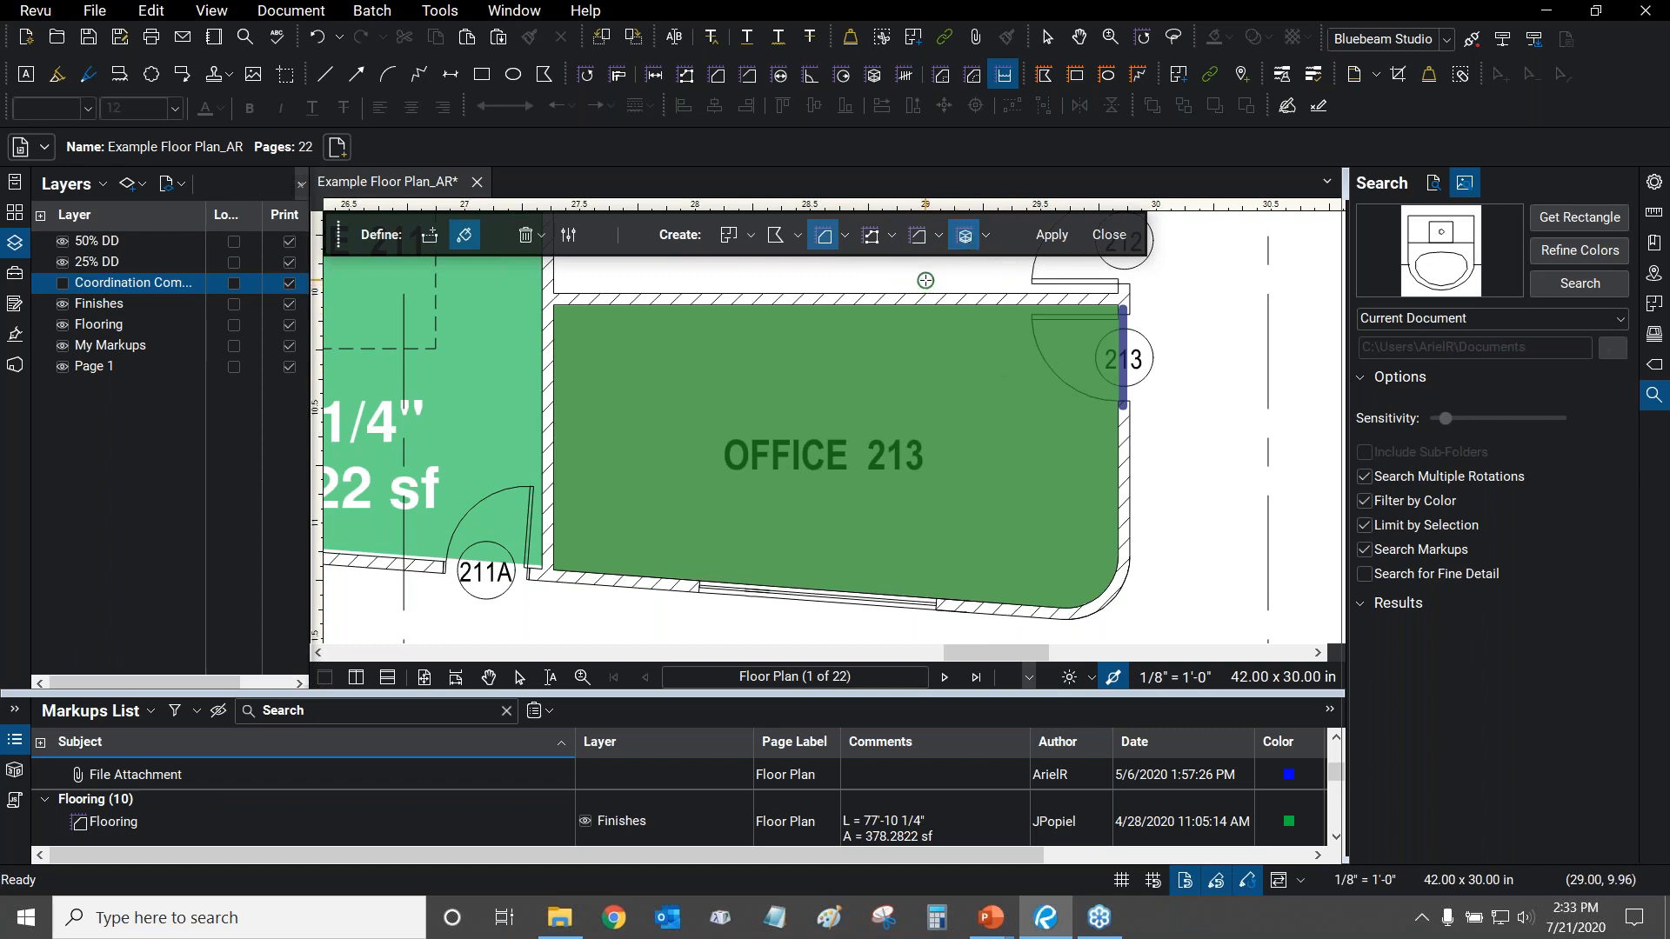
left_click(918, 235)
left_click(776, 235)
left_click(729, 235)
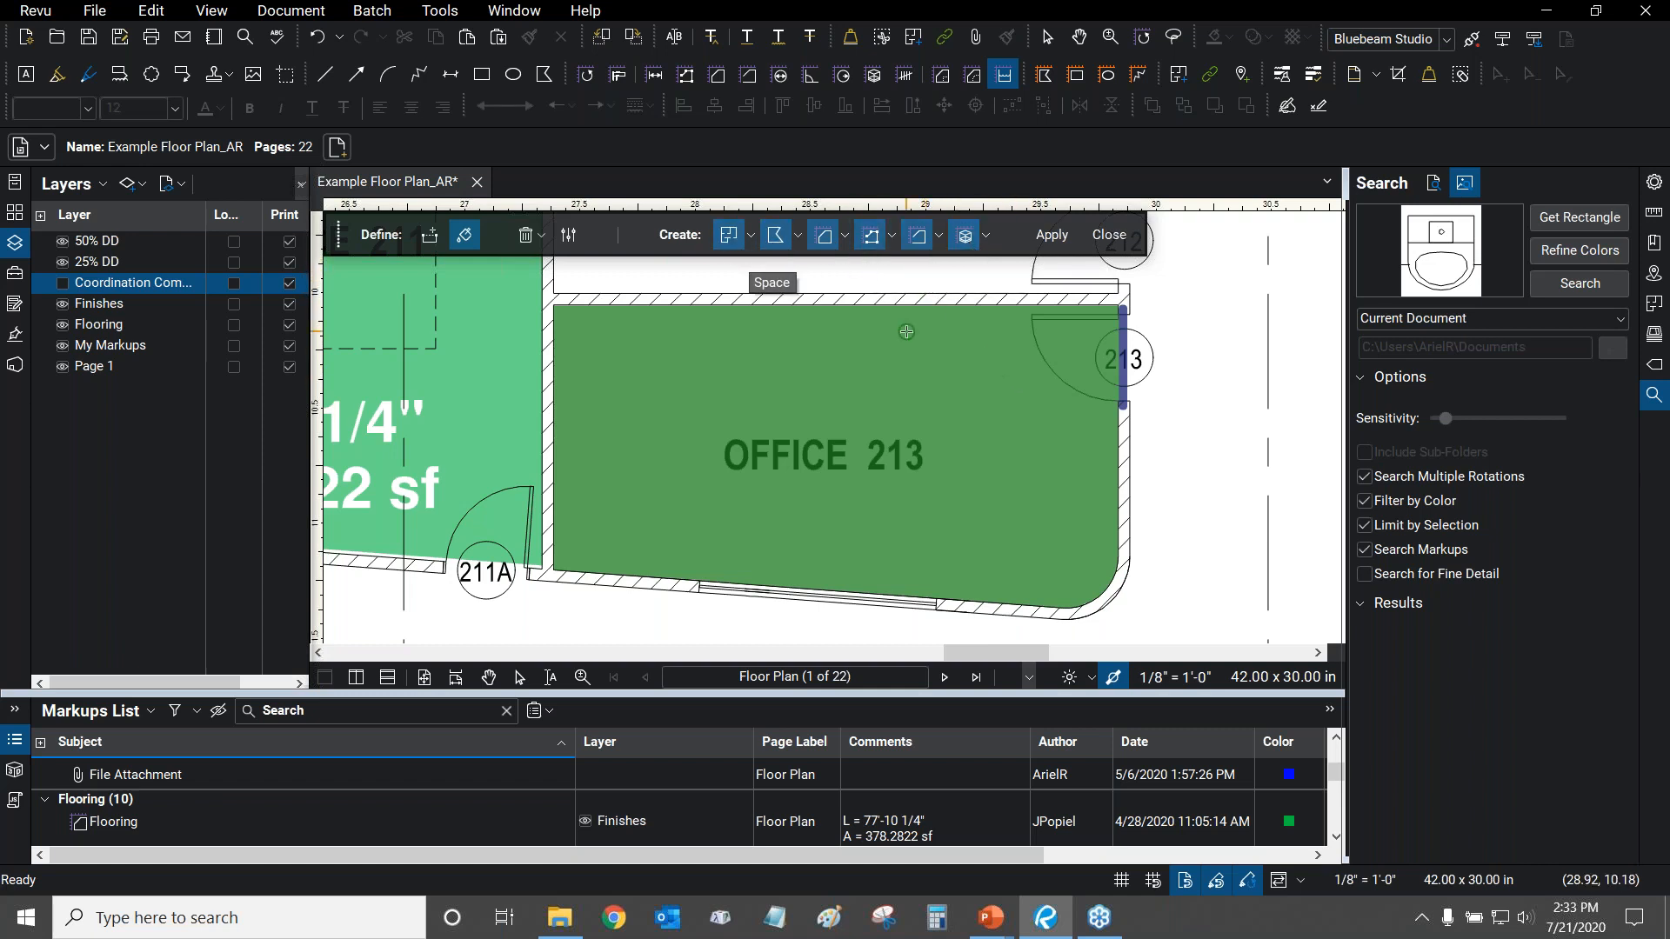
left_click(727, 233)
left_click(880, 236)
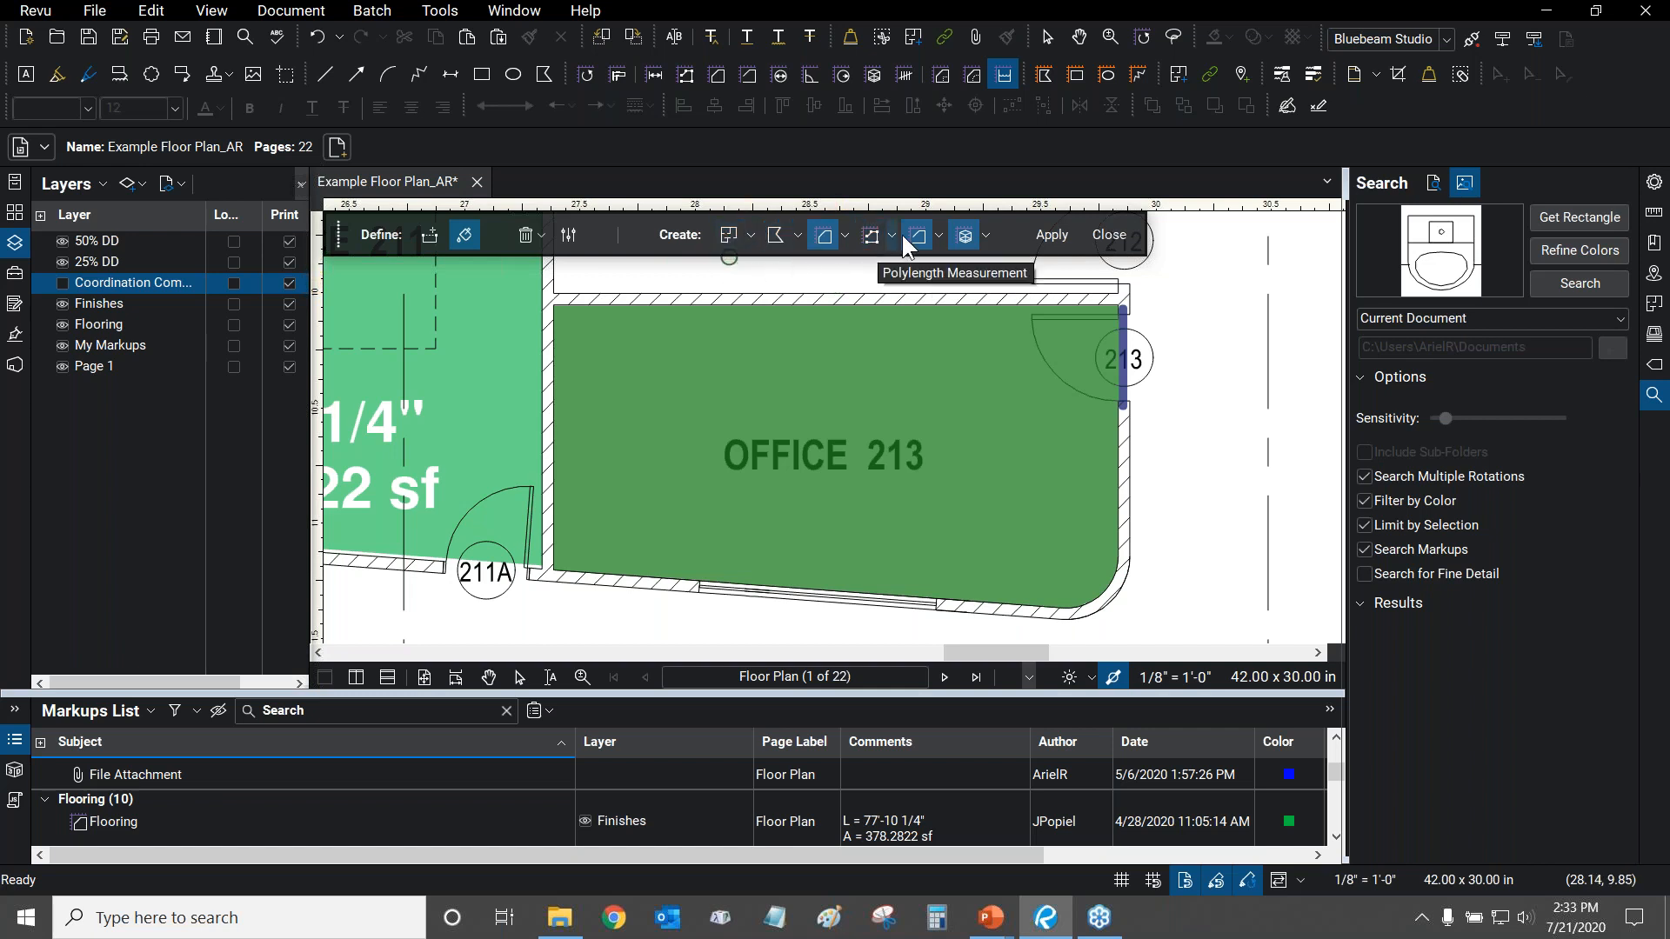
left_click(921, 229)
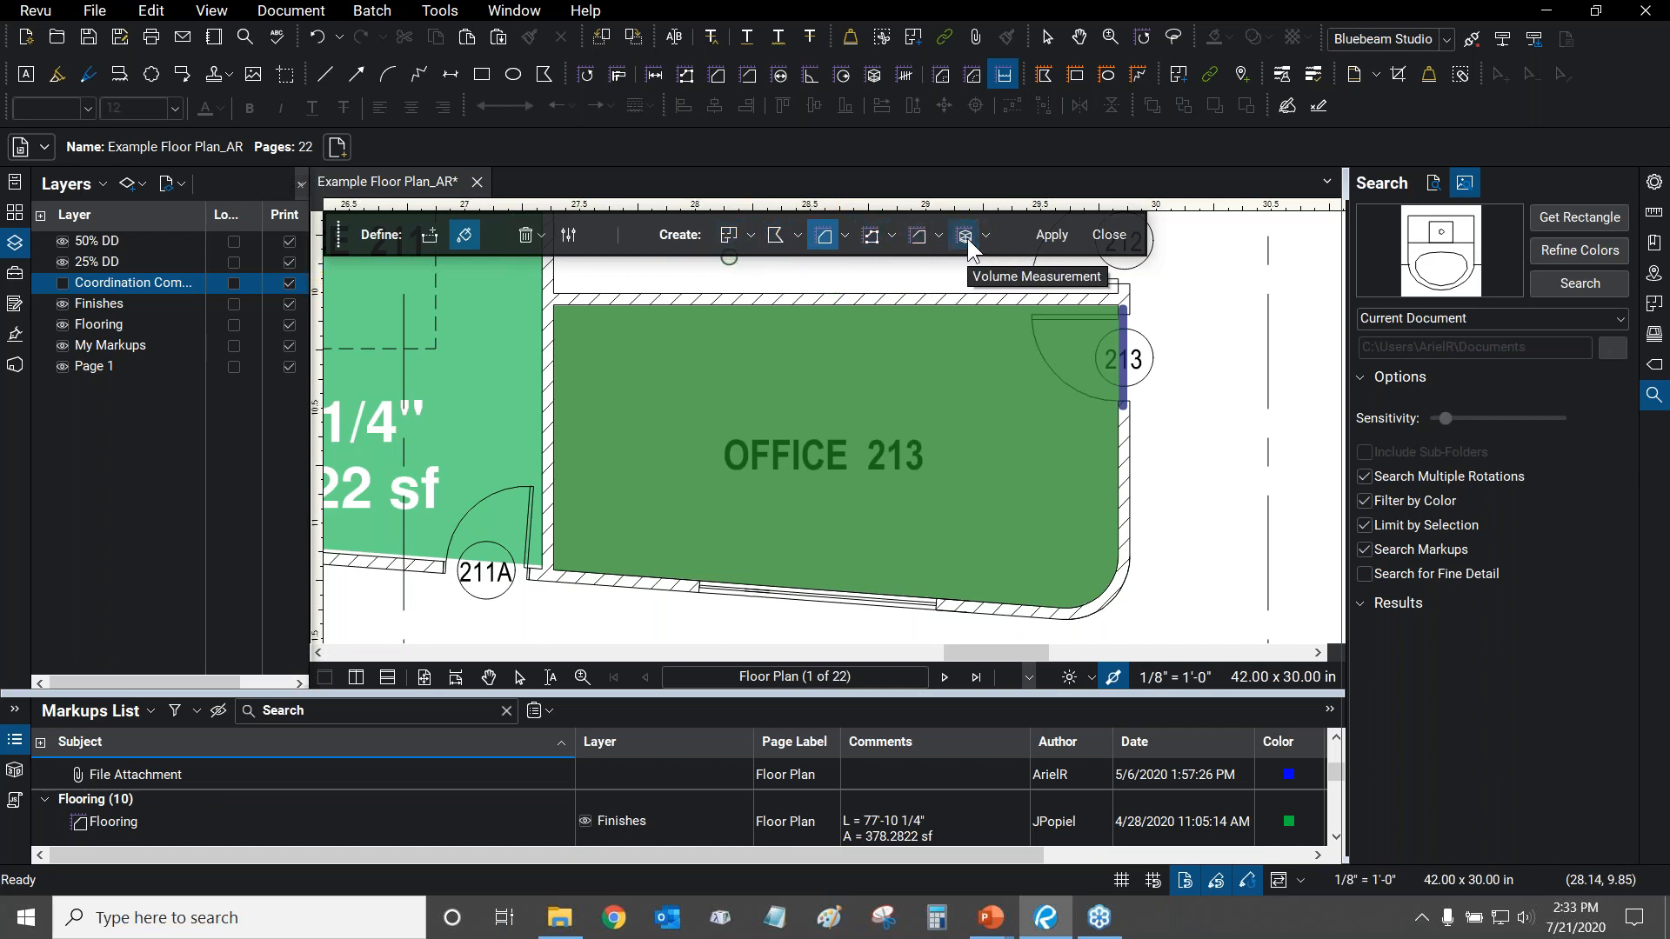
left_click(967, 239)
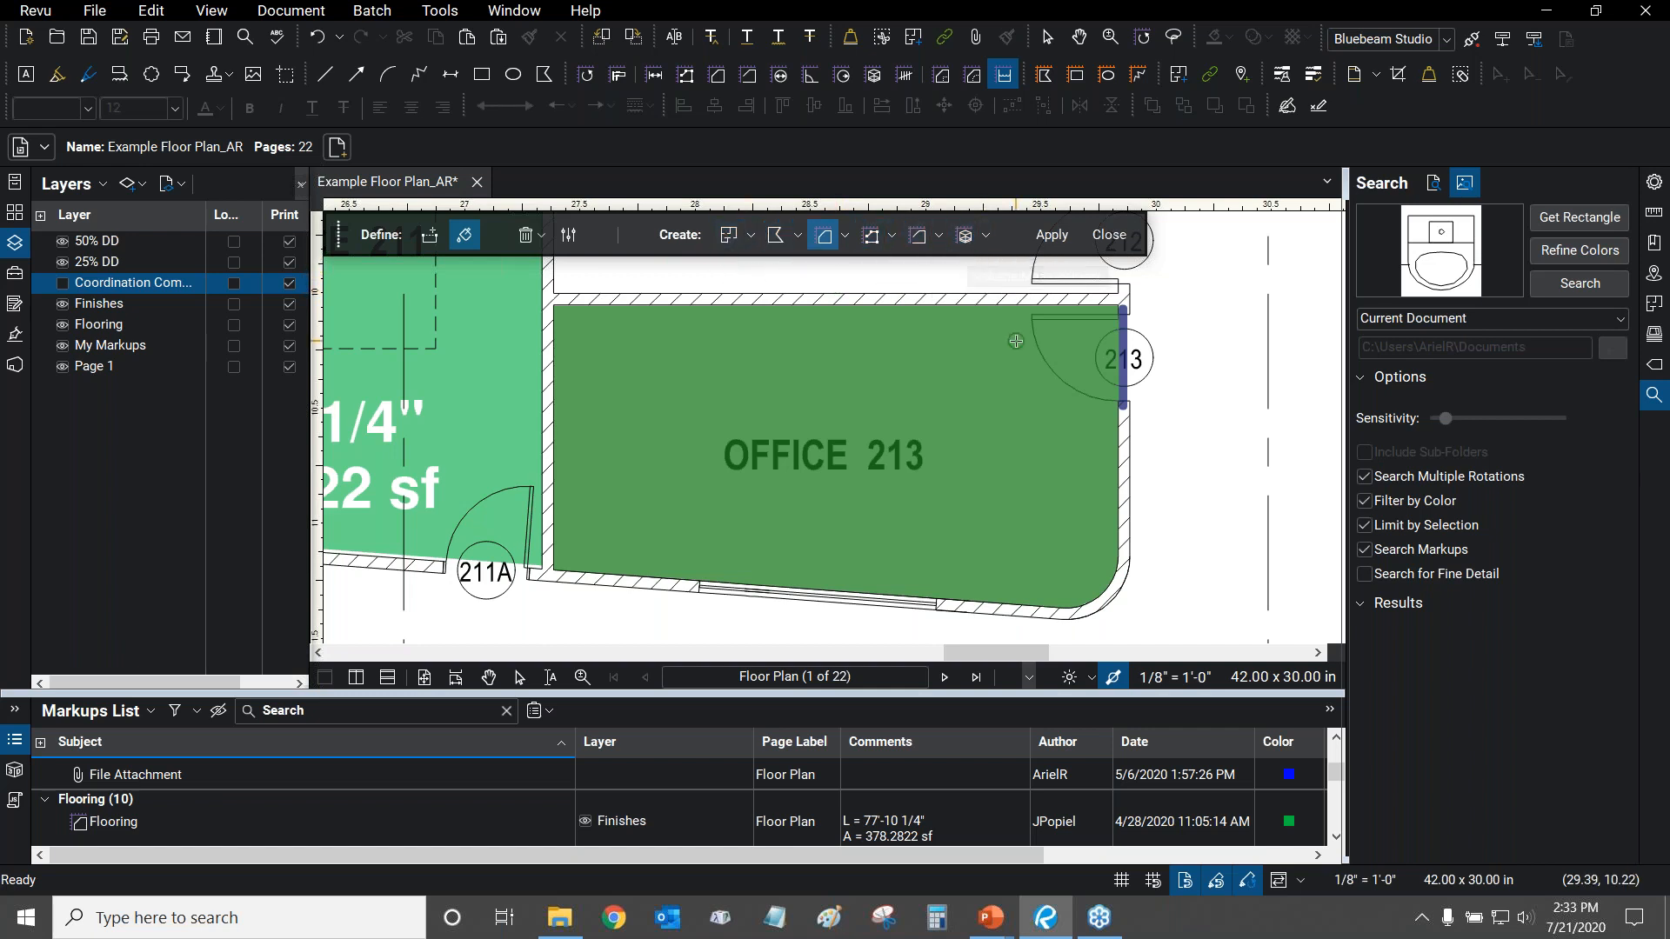
Apply the fill to create the Office 213 area measurement and place its label just beneath the room name.
left_click(1053, 235)
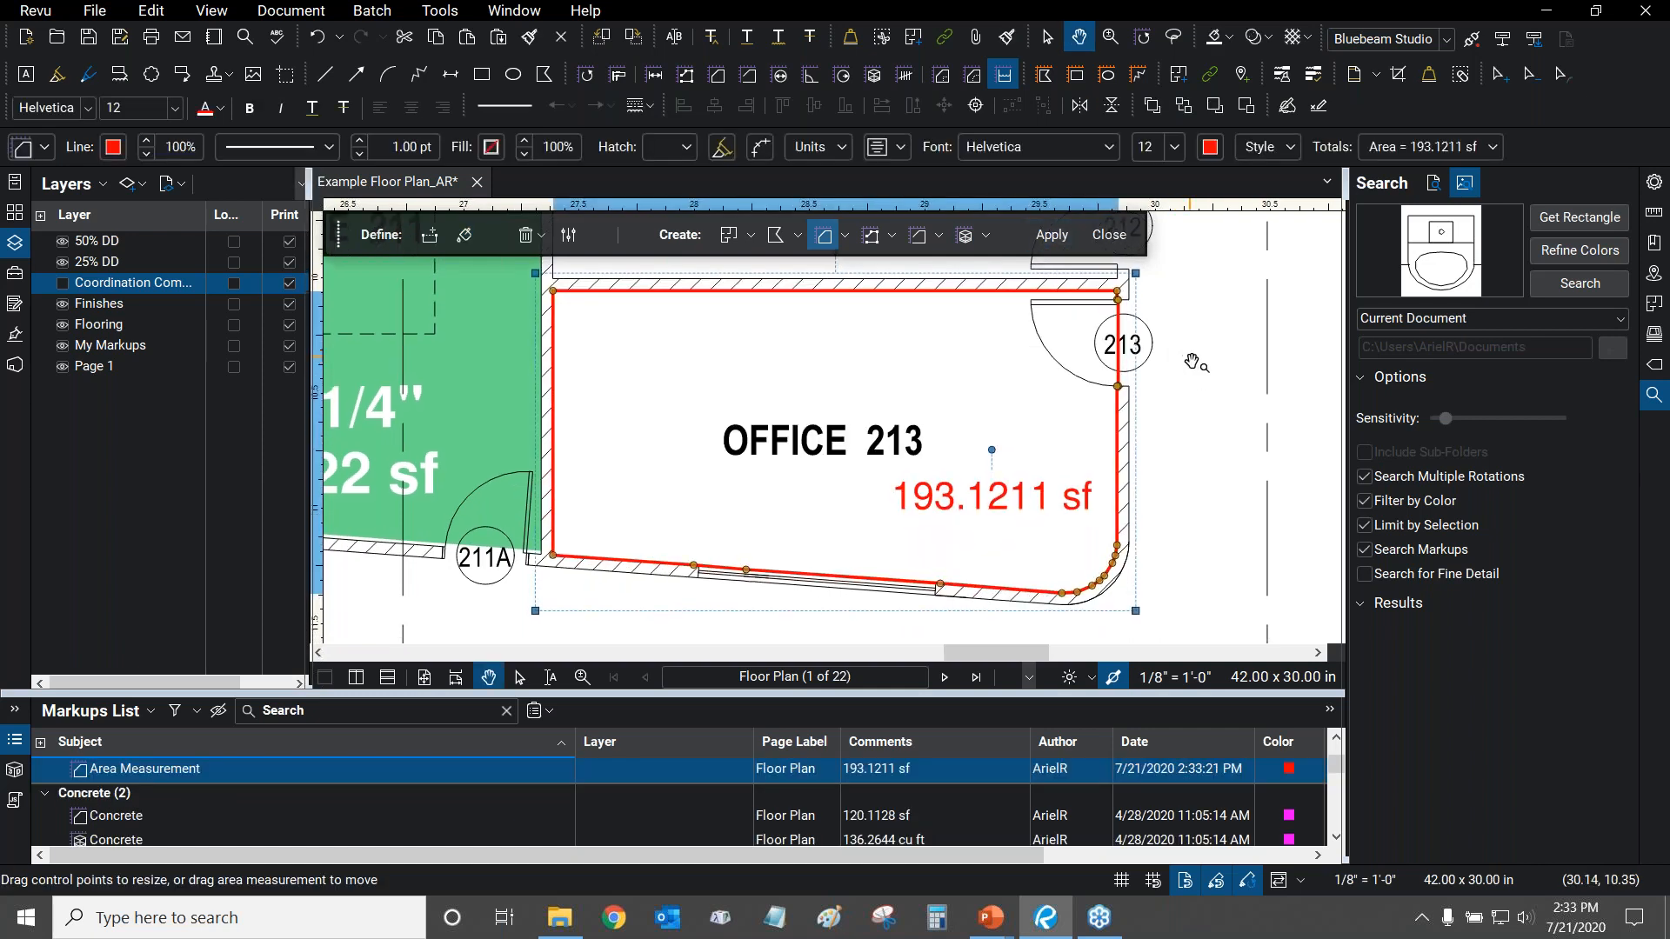
left_click_drag(1000, 503, 829, 489)
left_click_drag(1183, 436, 1179, 445)
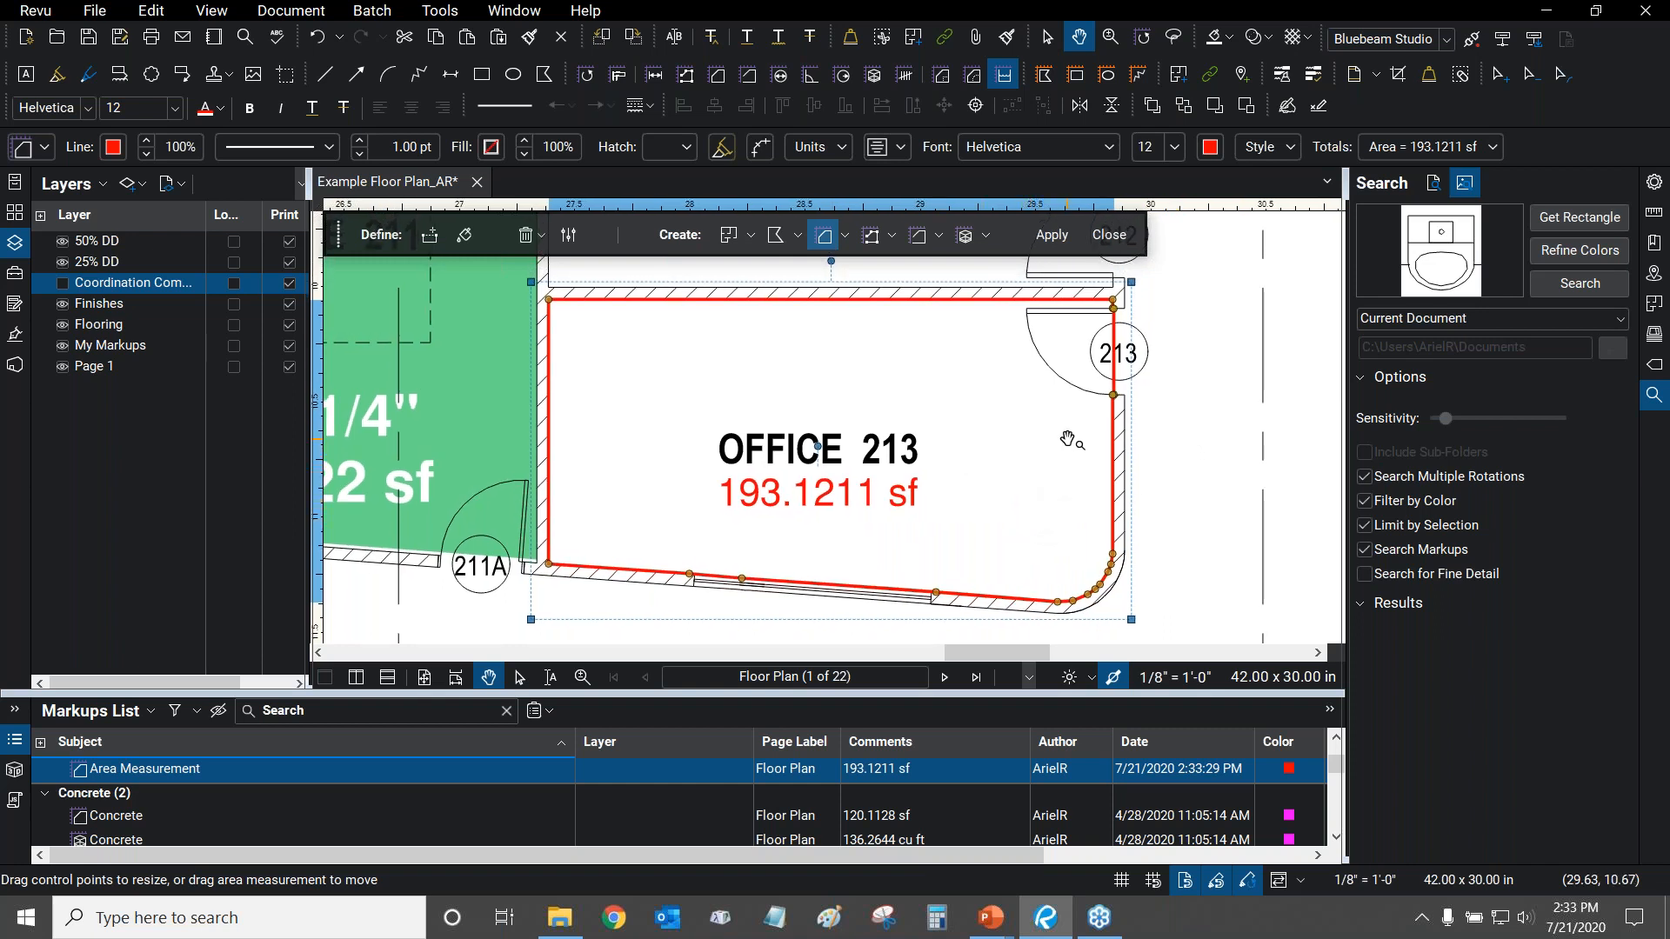
Examine the area outline up close where it meets the door 213 jambs for misaligned control points.
scroll(1171, 329, "up", 4)
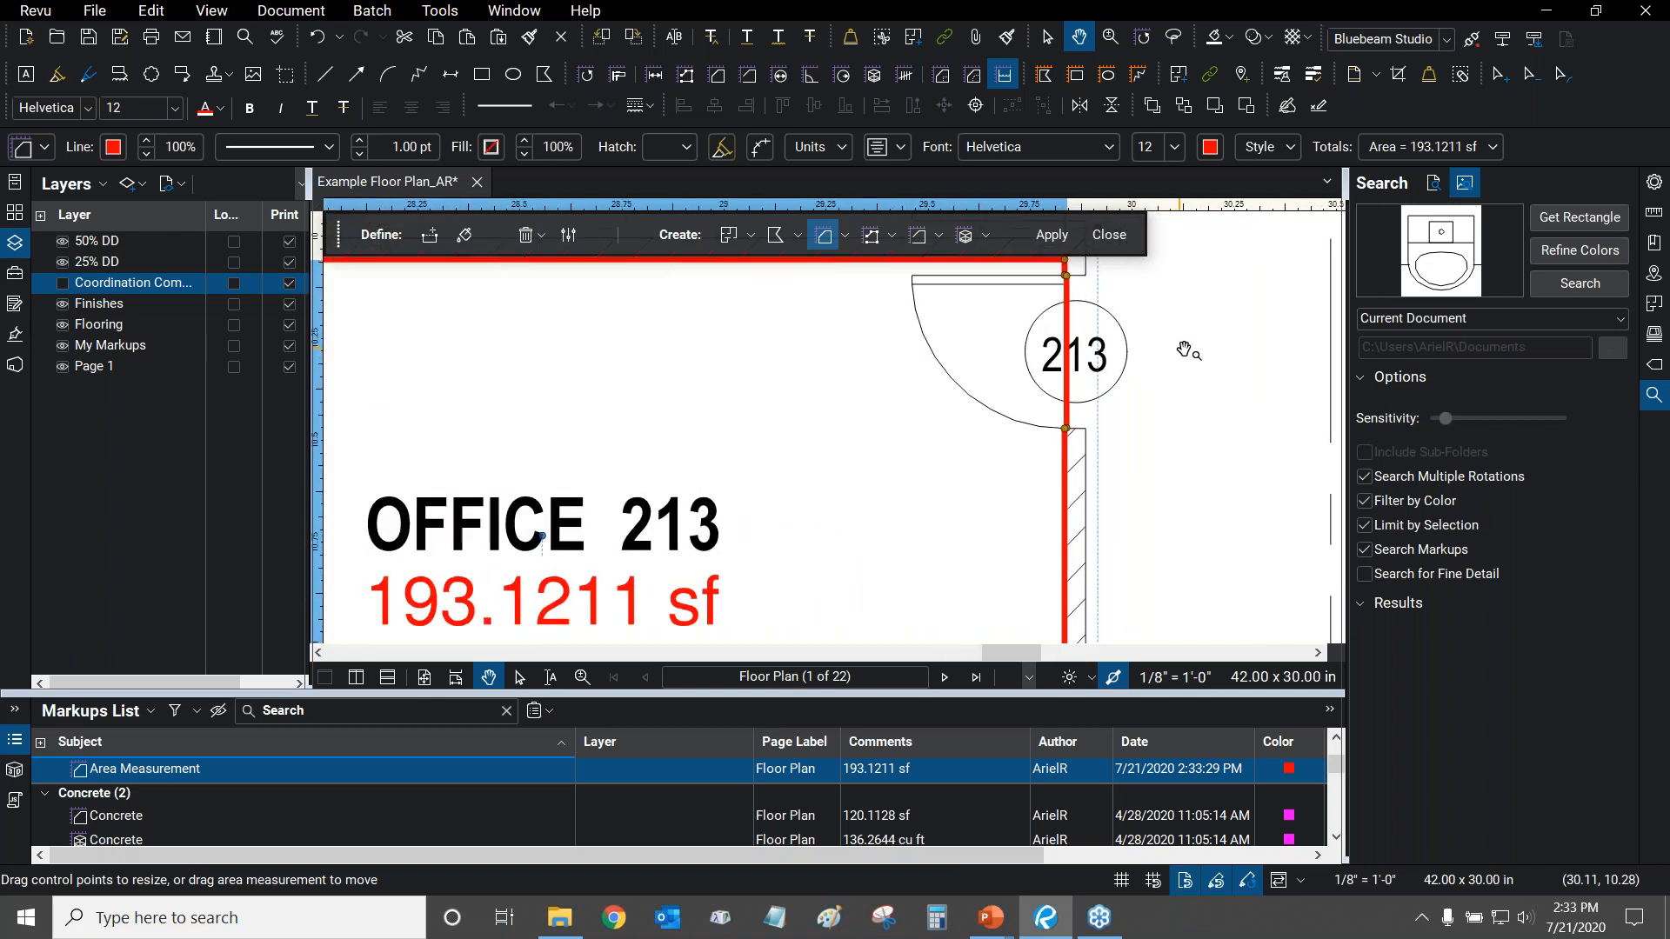
scroll(976, 323, "up", 5)
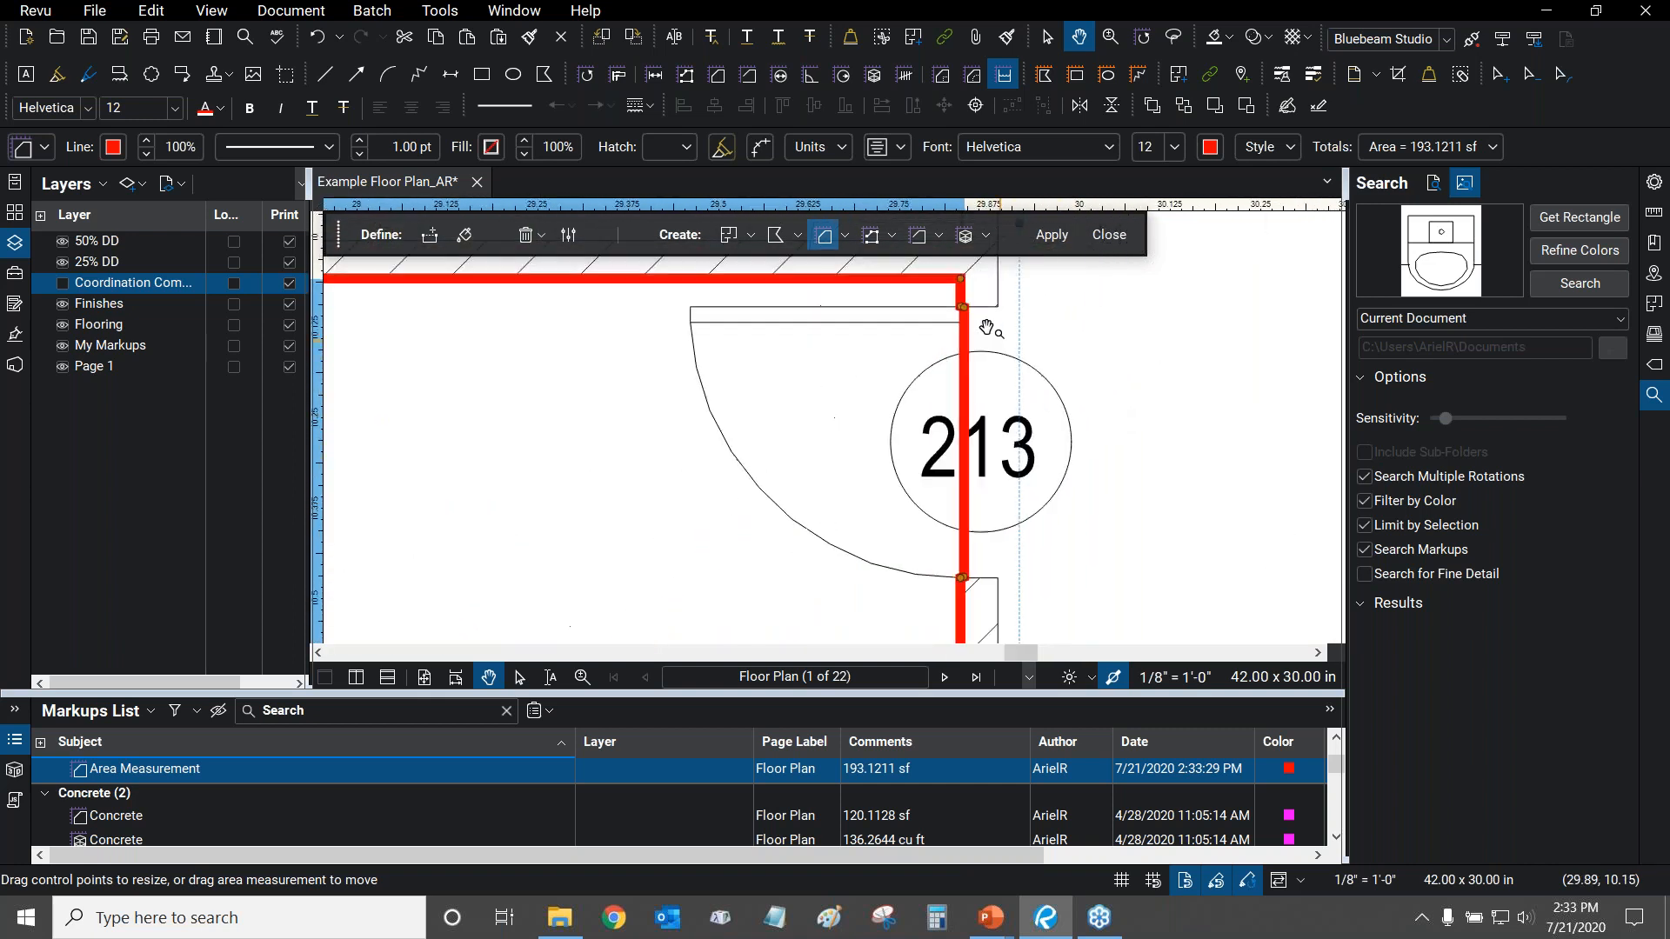
scroll(983, 323, "down", 3)
scroll(983, 324, "up", 4)
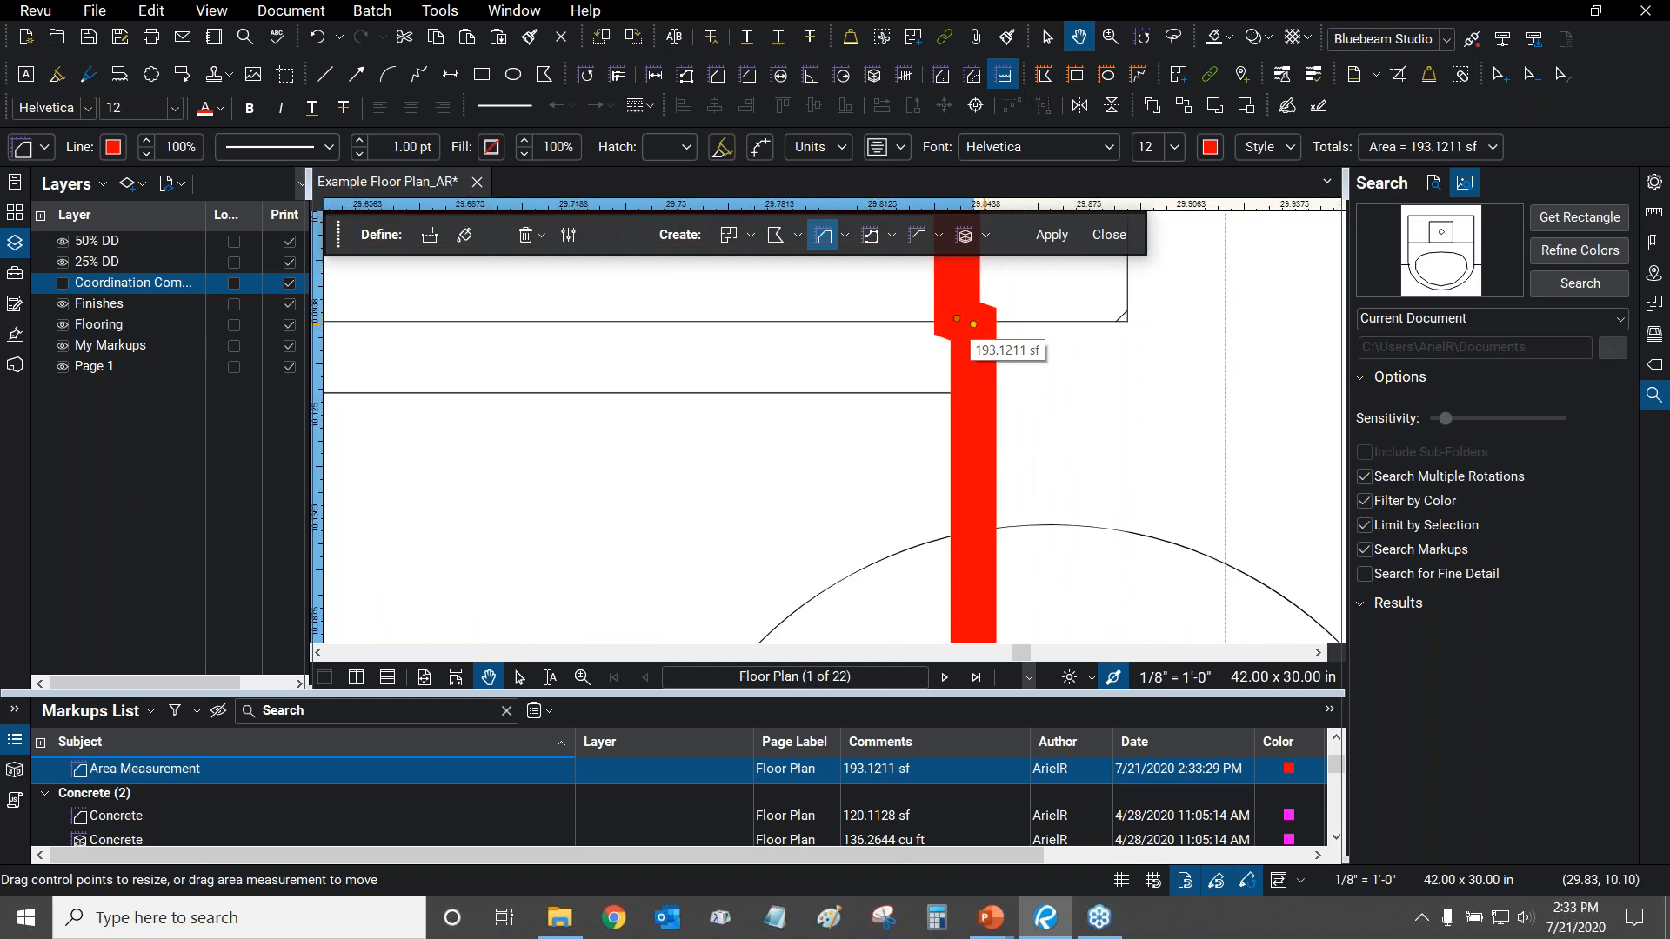
scroll(974, 327, "down", 3)
scroll(976, 330, "down", 3)
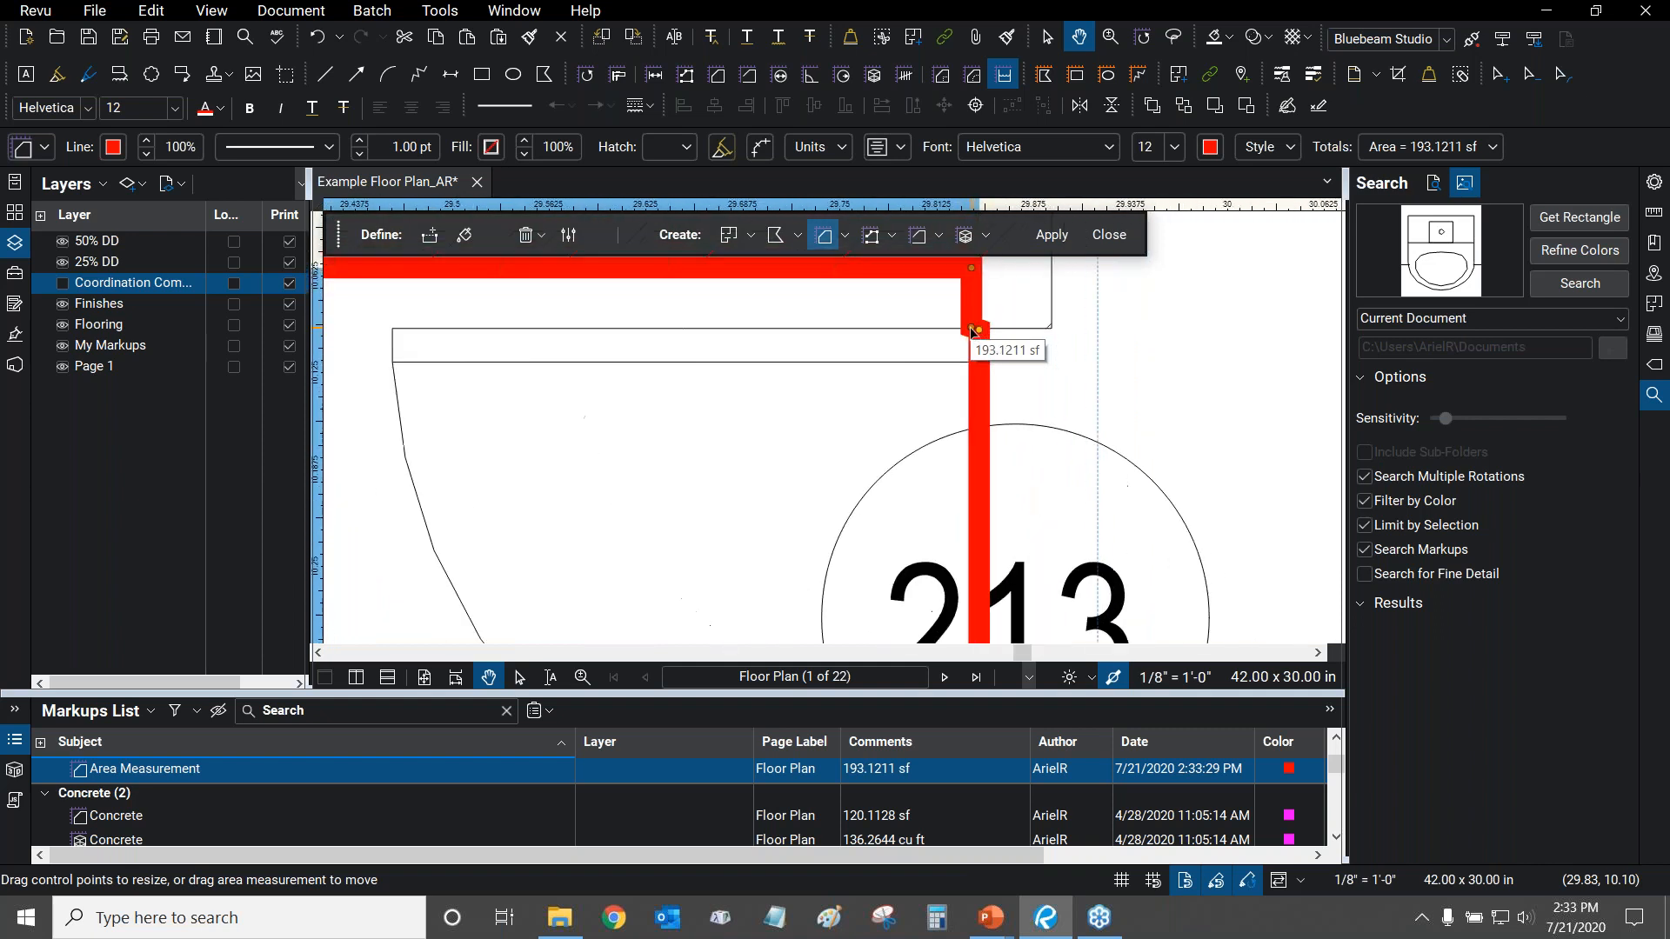
left_click_drag(998, 461, 1023, 469)
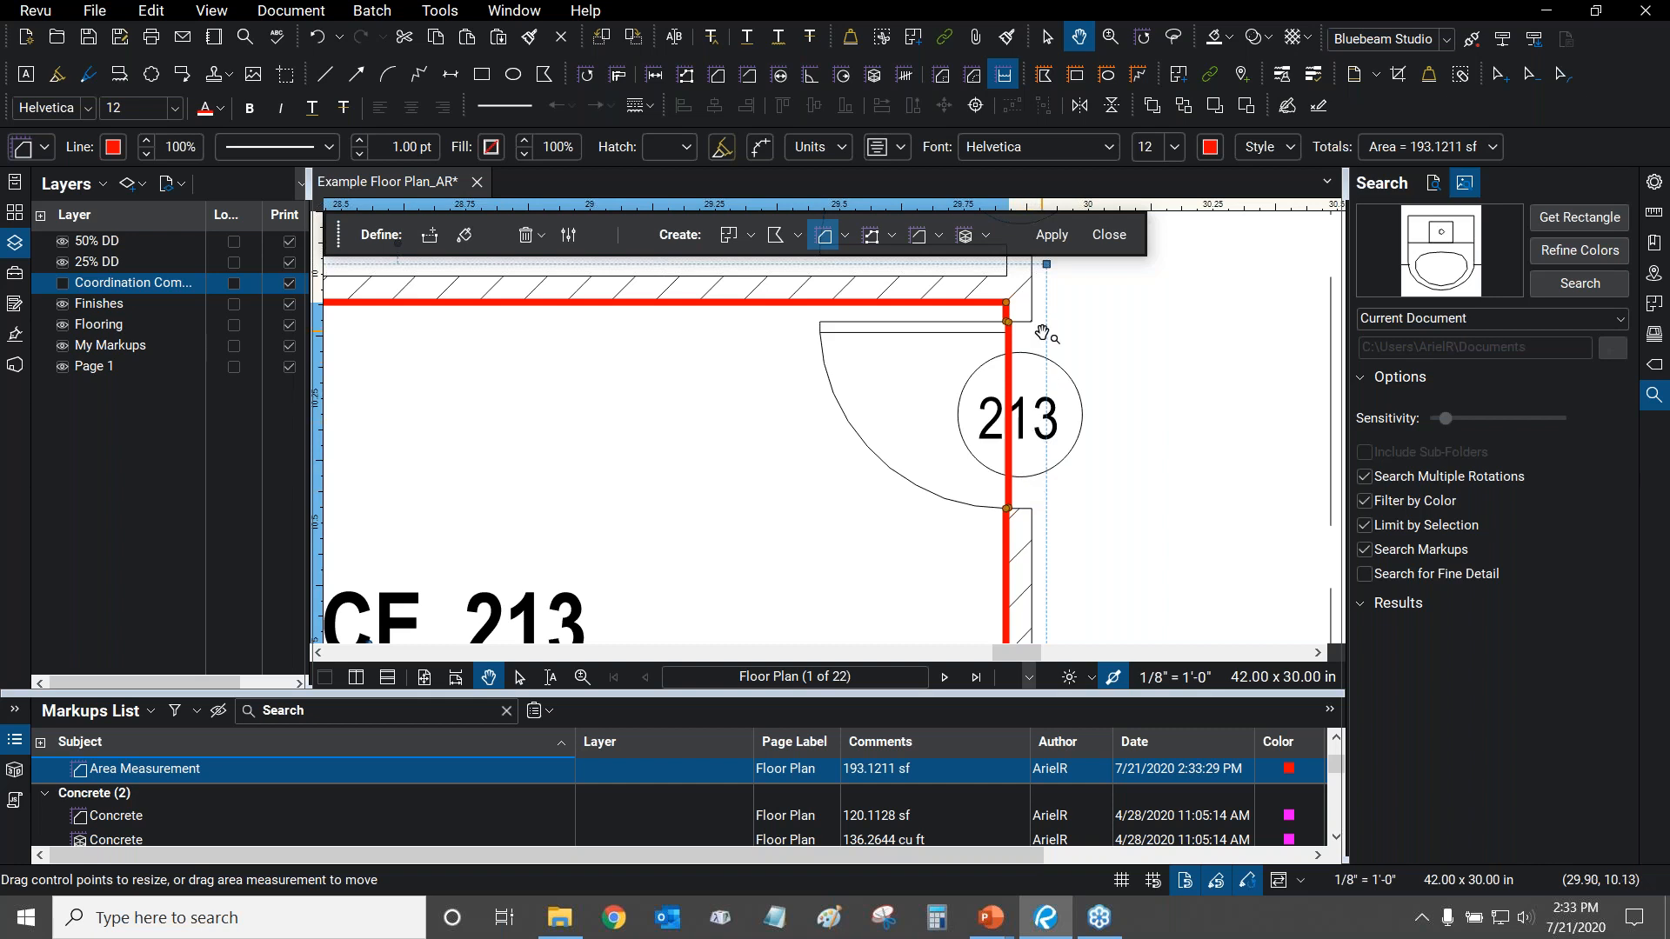
Add a control point to the area outline just below the upper jamb of door 213.
scroll(1035, 331, "up", 2)
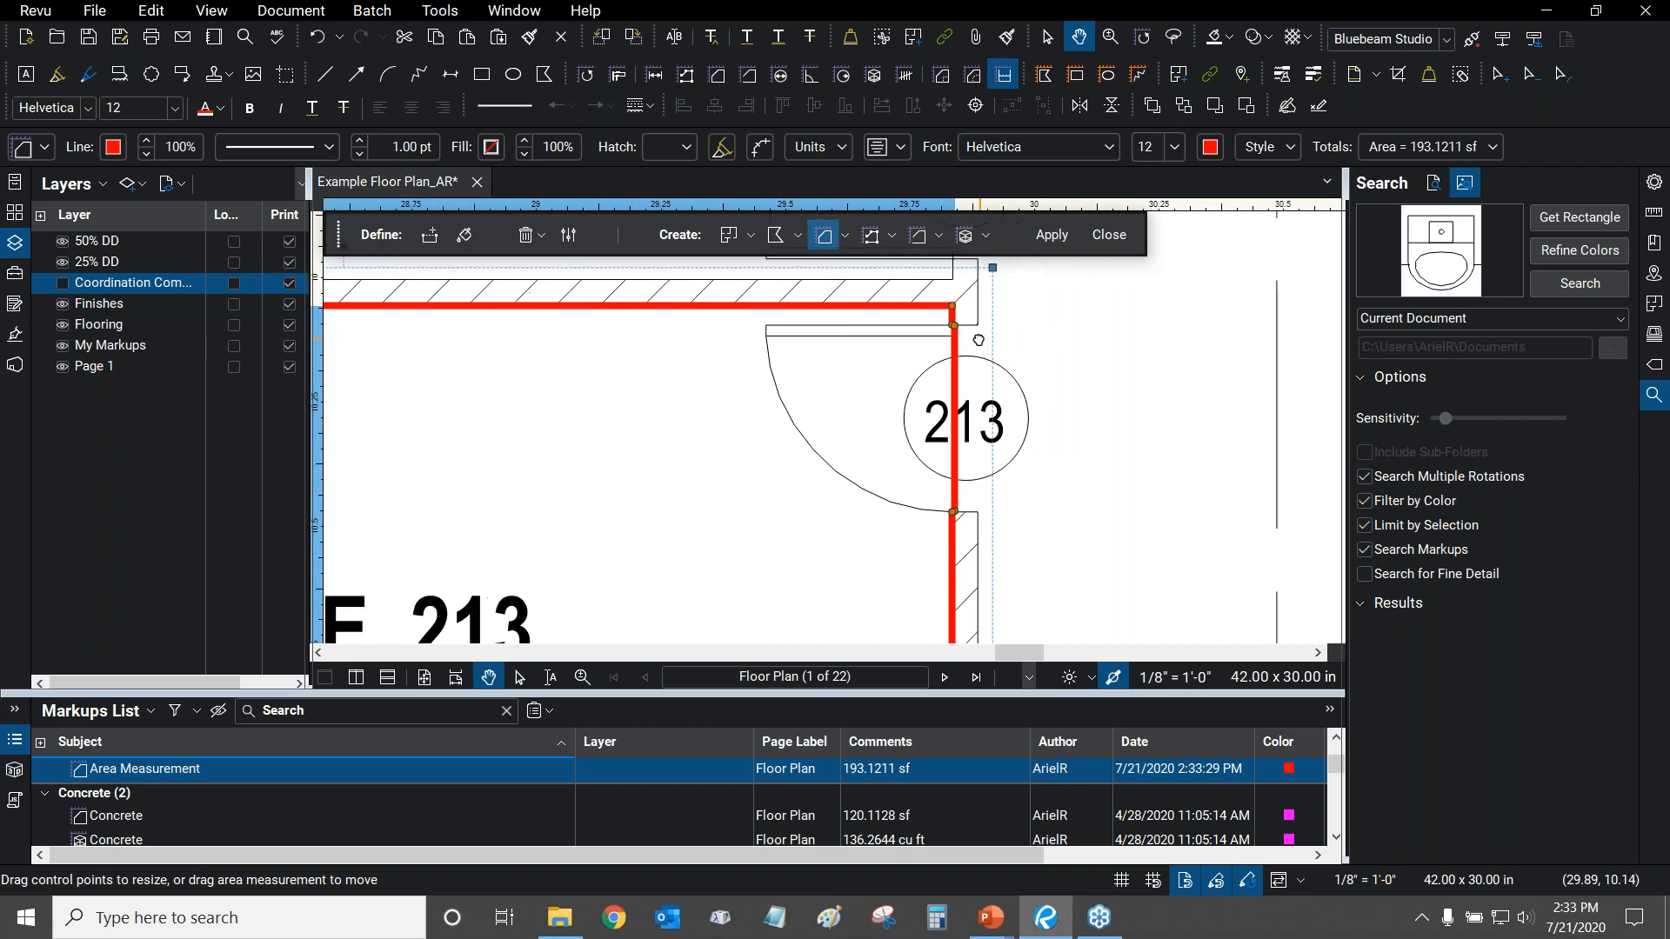
scroll(1007, 324, "up", 3)
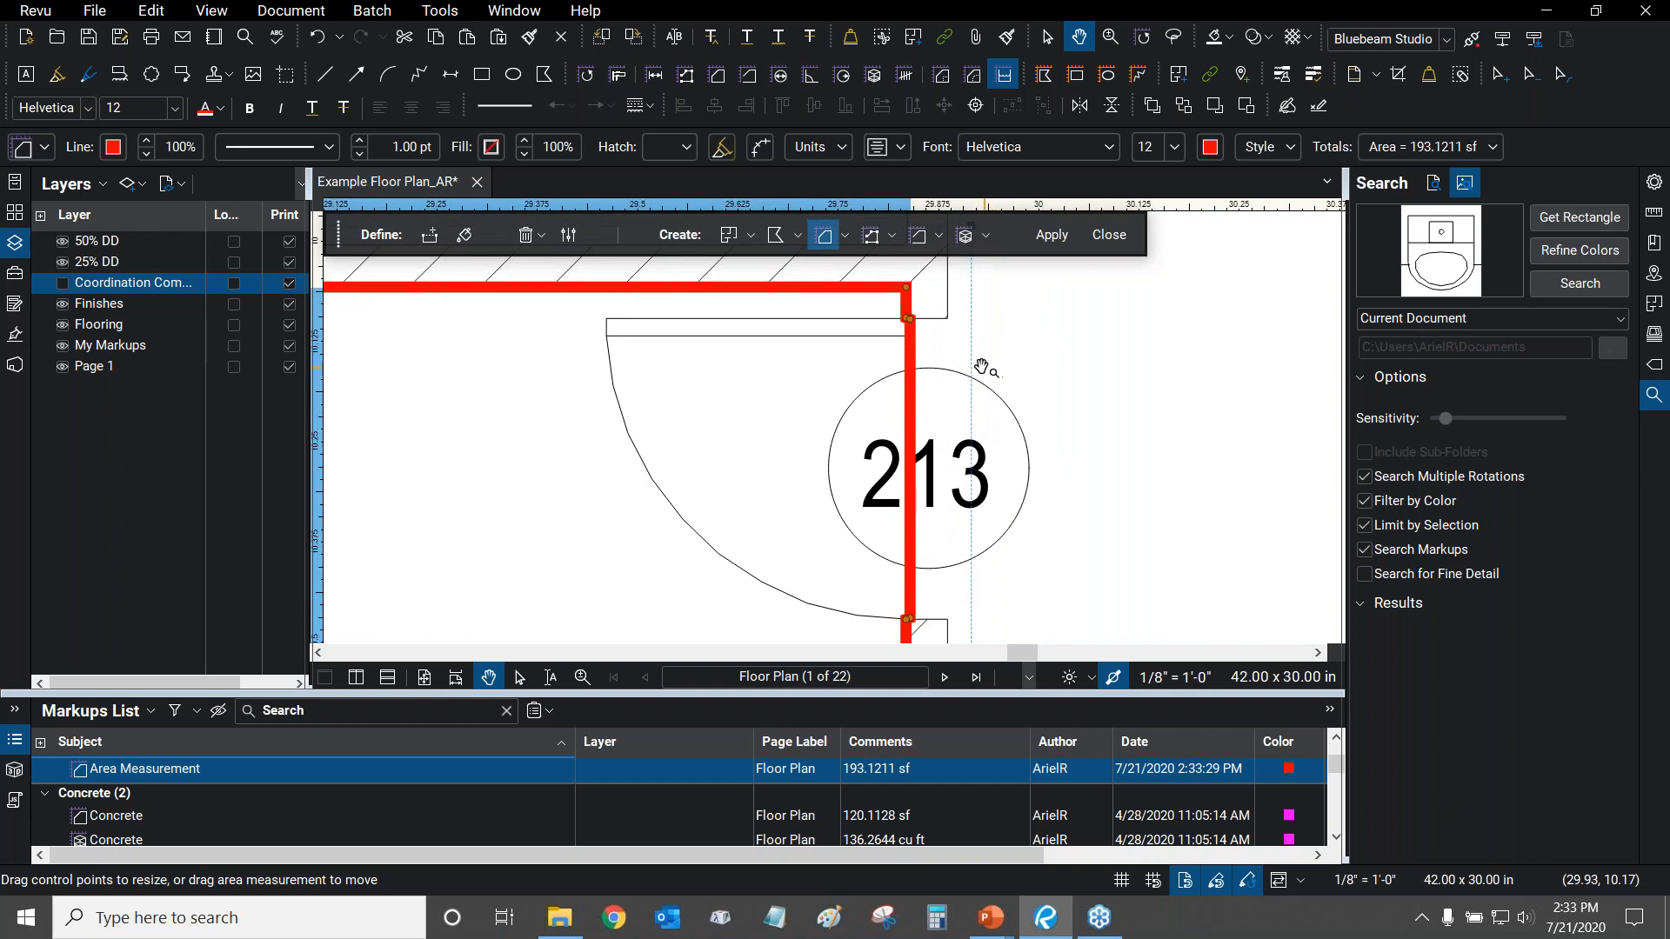
left_click_drag(881, 335, 899, 337)
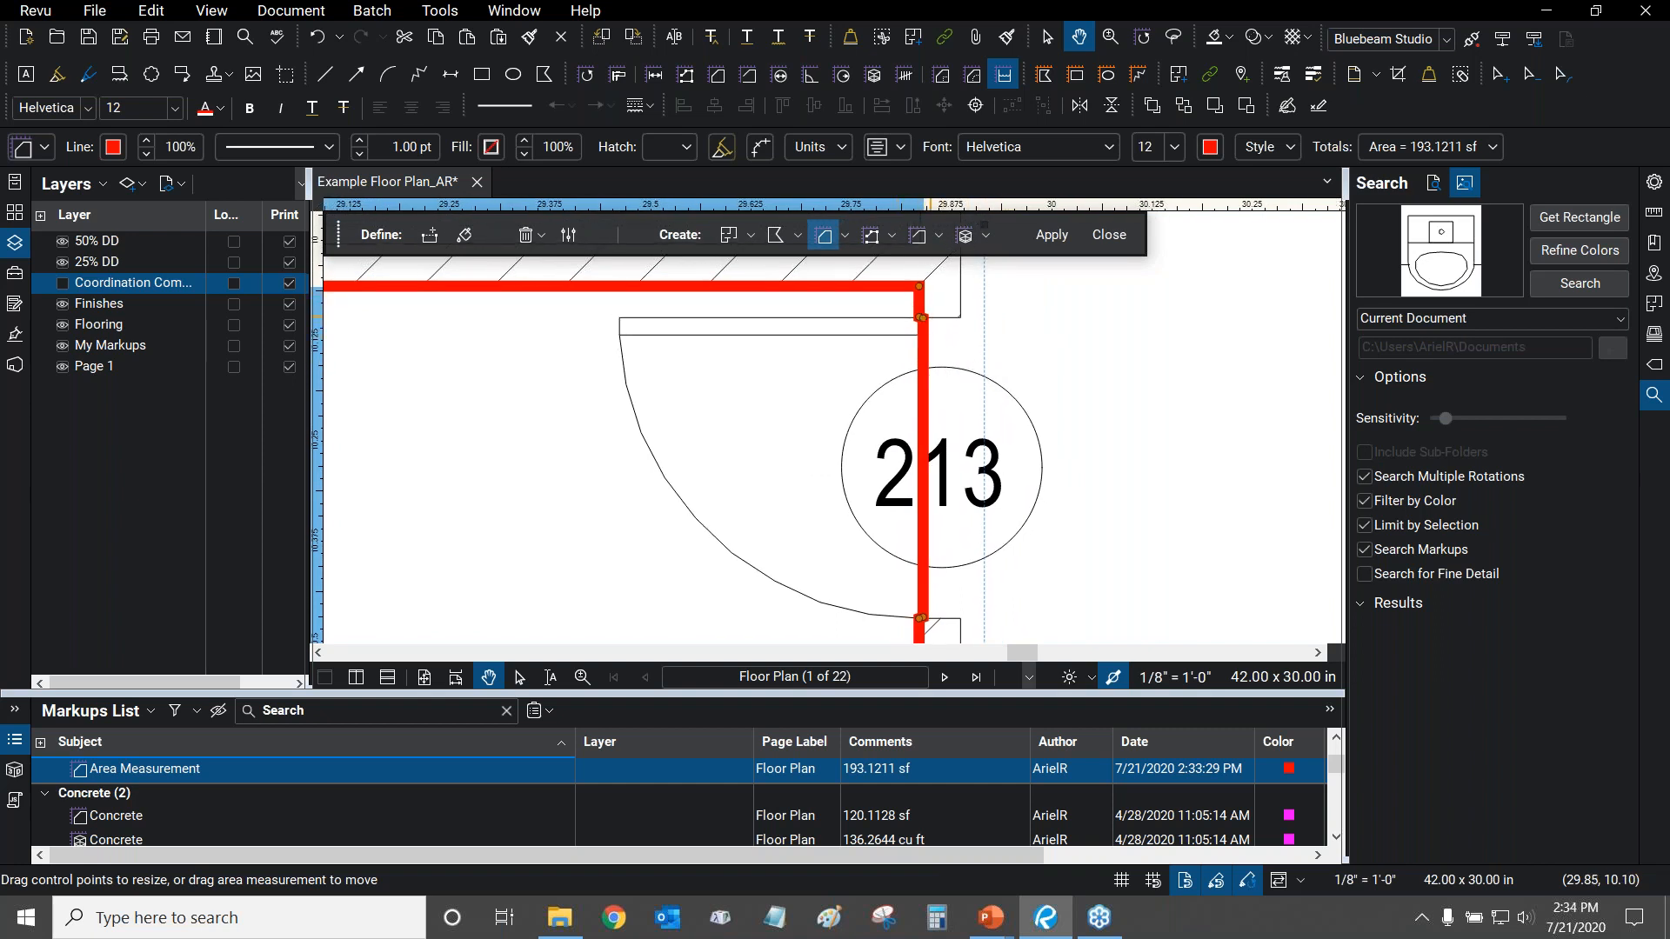
scroll(935, 356, "up", 3)
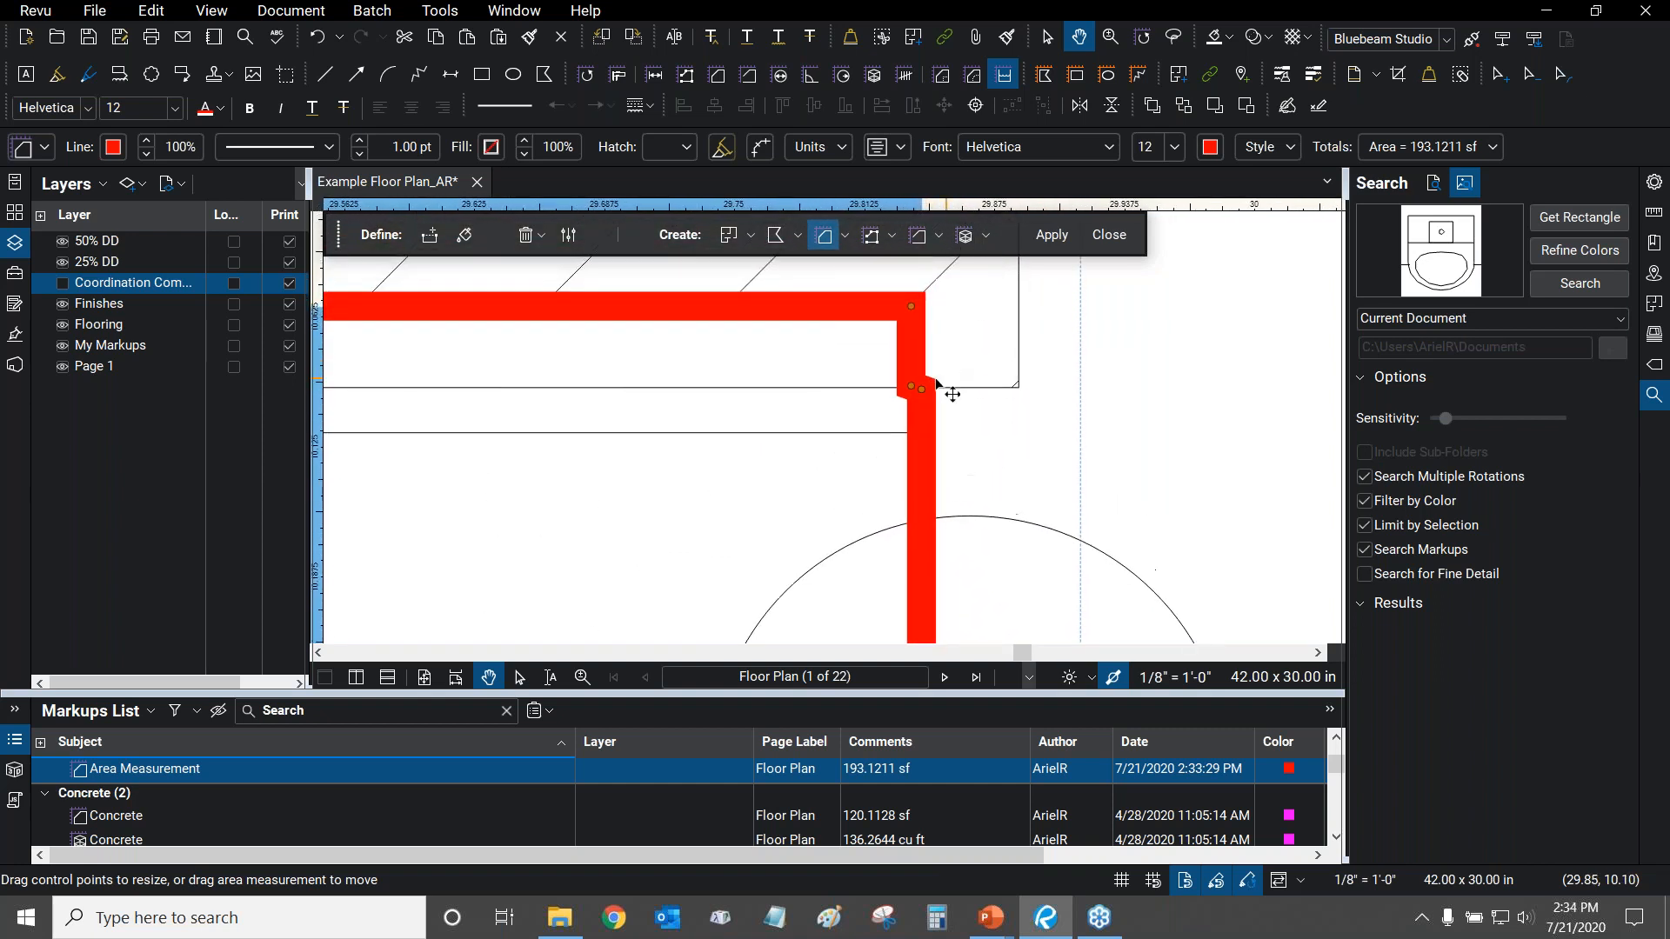
scroll(935, 380, "up", 2)
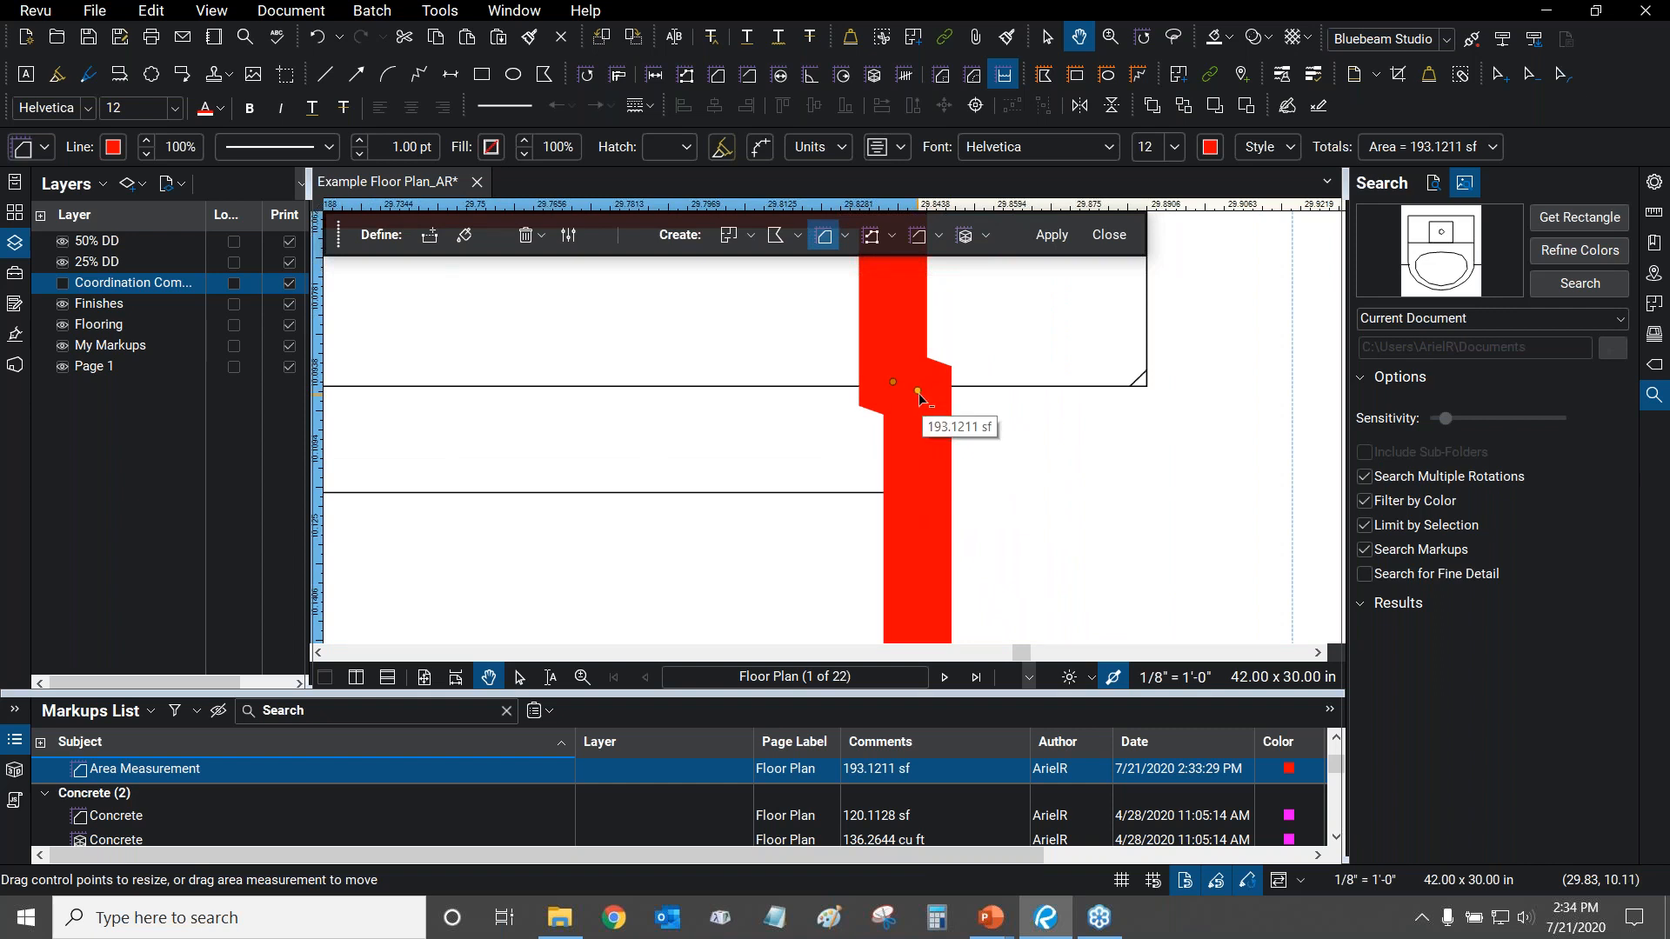
left_click(920, 483, "ctrl")
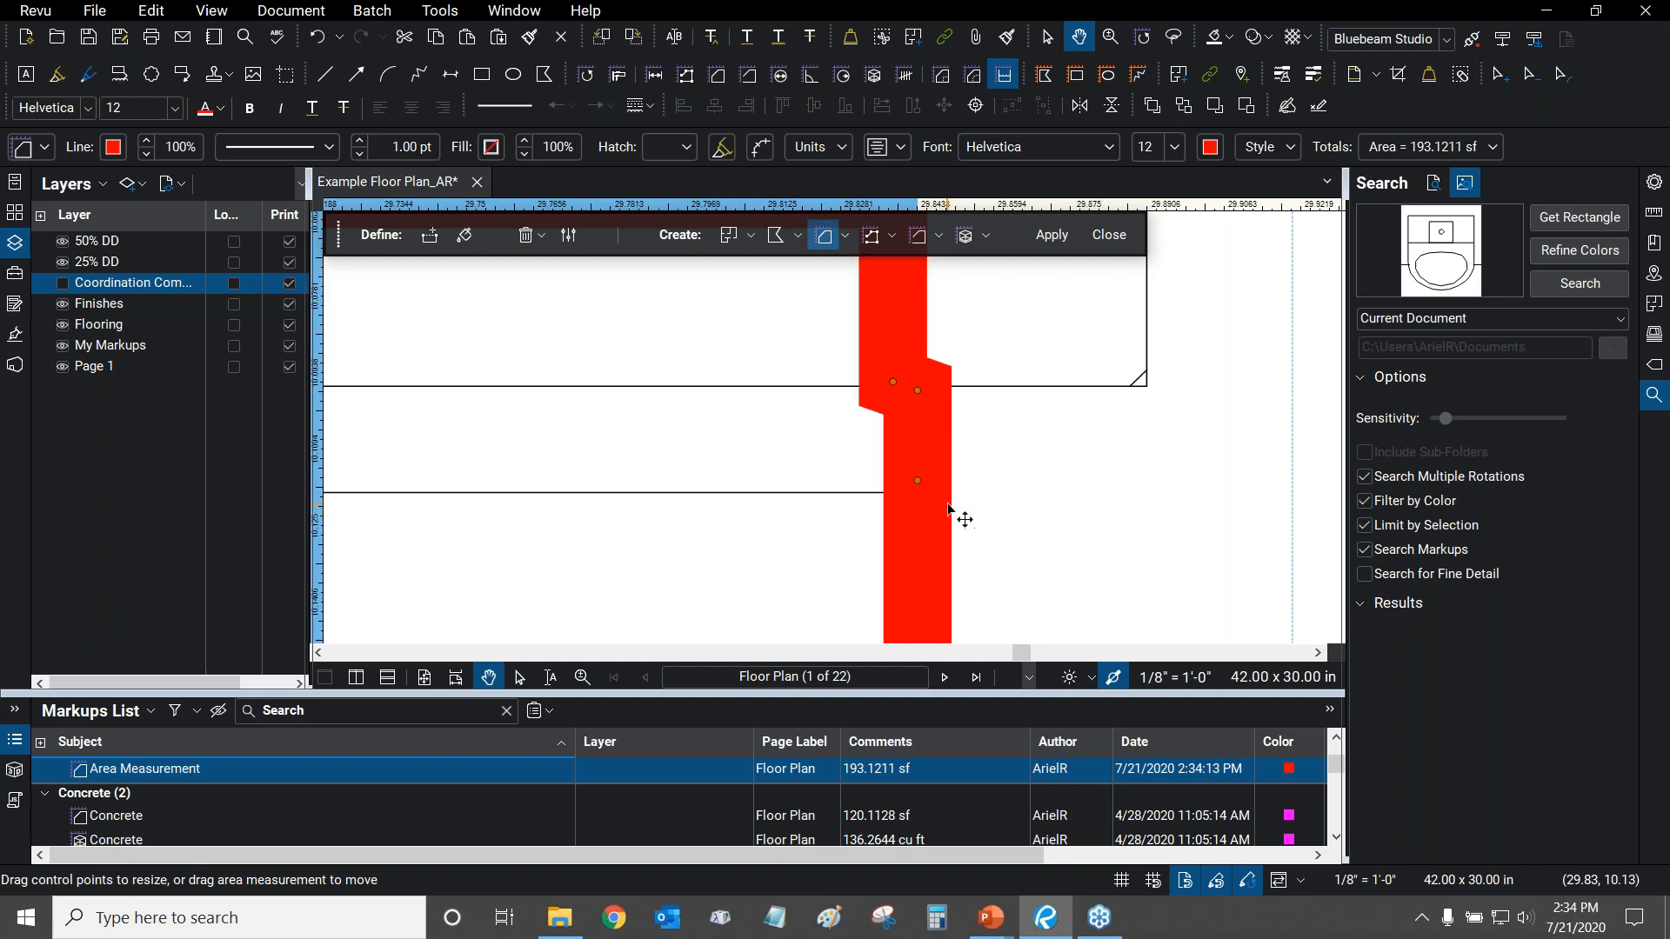
Remove the surplus control points from the area outline along the door 213 opening, including those at both jambs.
left_click_drag(917, 391, 915, 301)
scroll(916, 482, "down", 3)
scroll(929, 407, "up", 1)
scroll(915, 304, "down", 3)
left_click_drag(931, 581, 947, 414)
scroll(939, 443, "up", 3)
left_click_drag(922, 494, 909, 496)
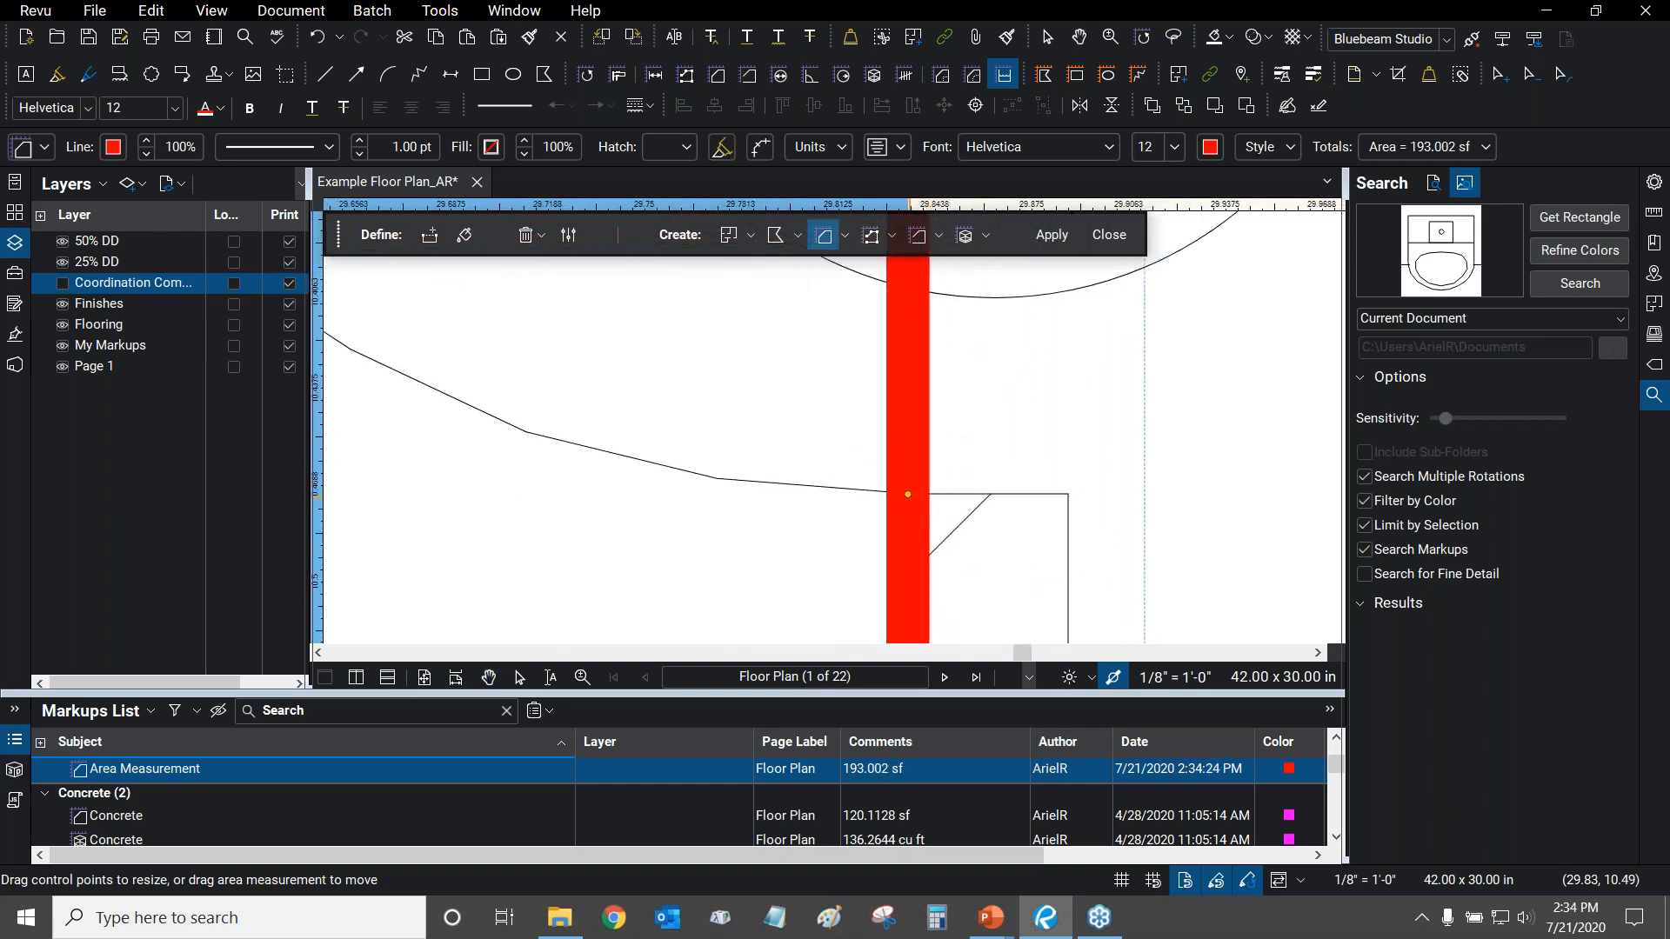
scroll(910, 470, "down", 5)
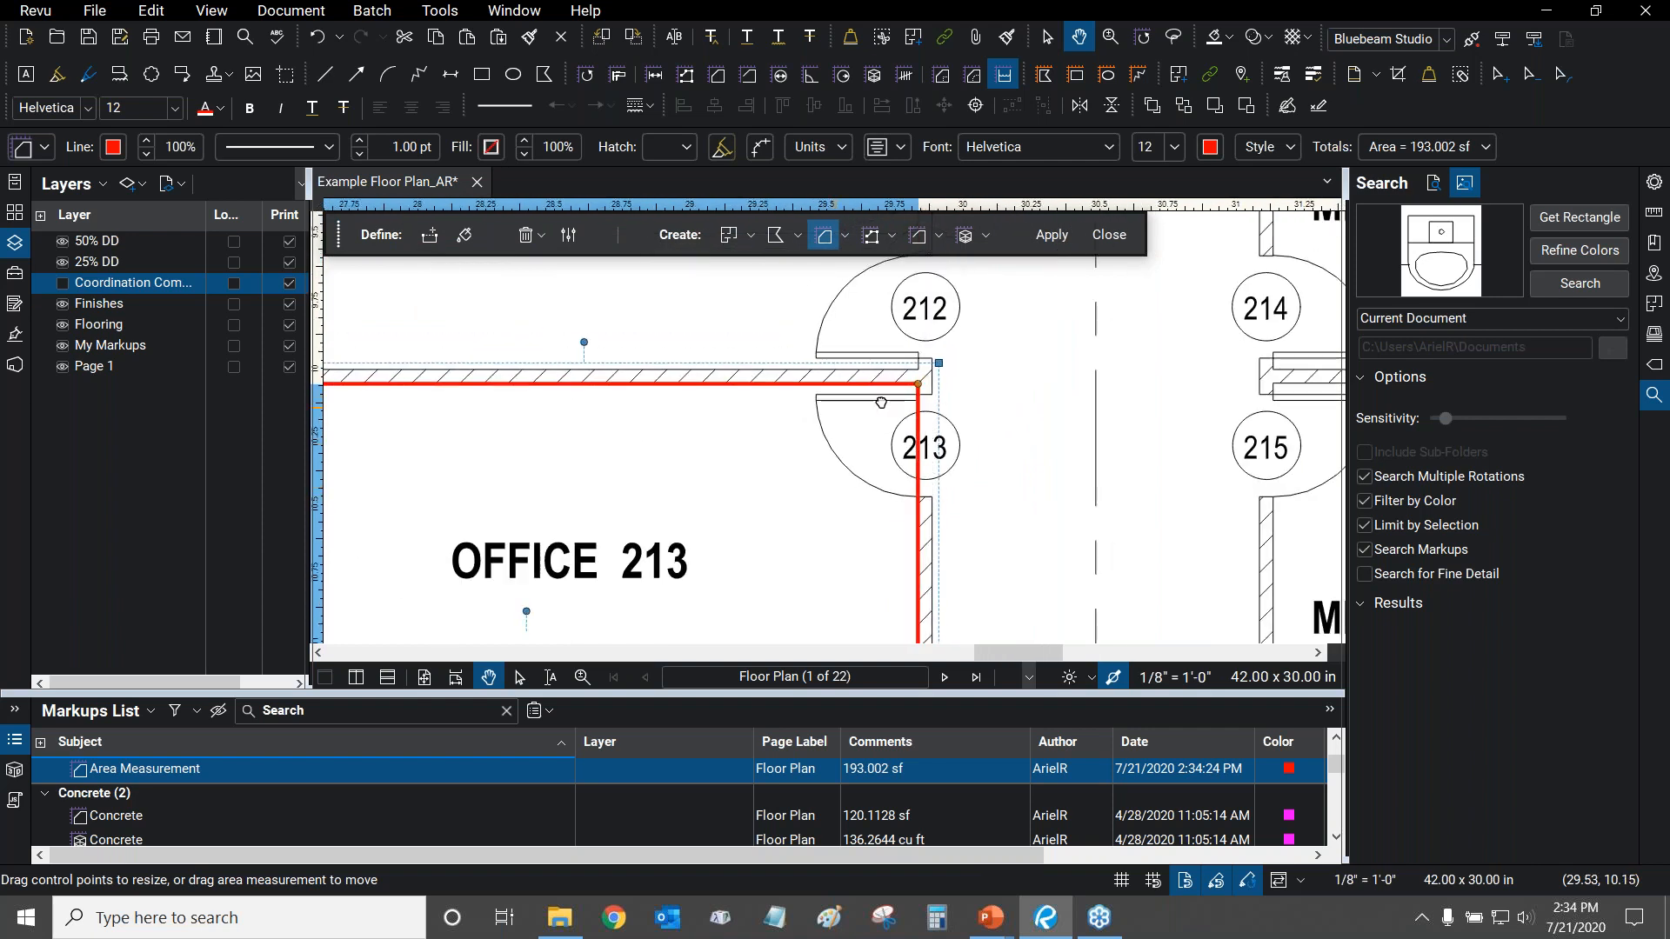
Remove the surplus control points from the area outline along the sloped window wall of Office 213.
left_click_drag(822, 403, 1140, 399)
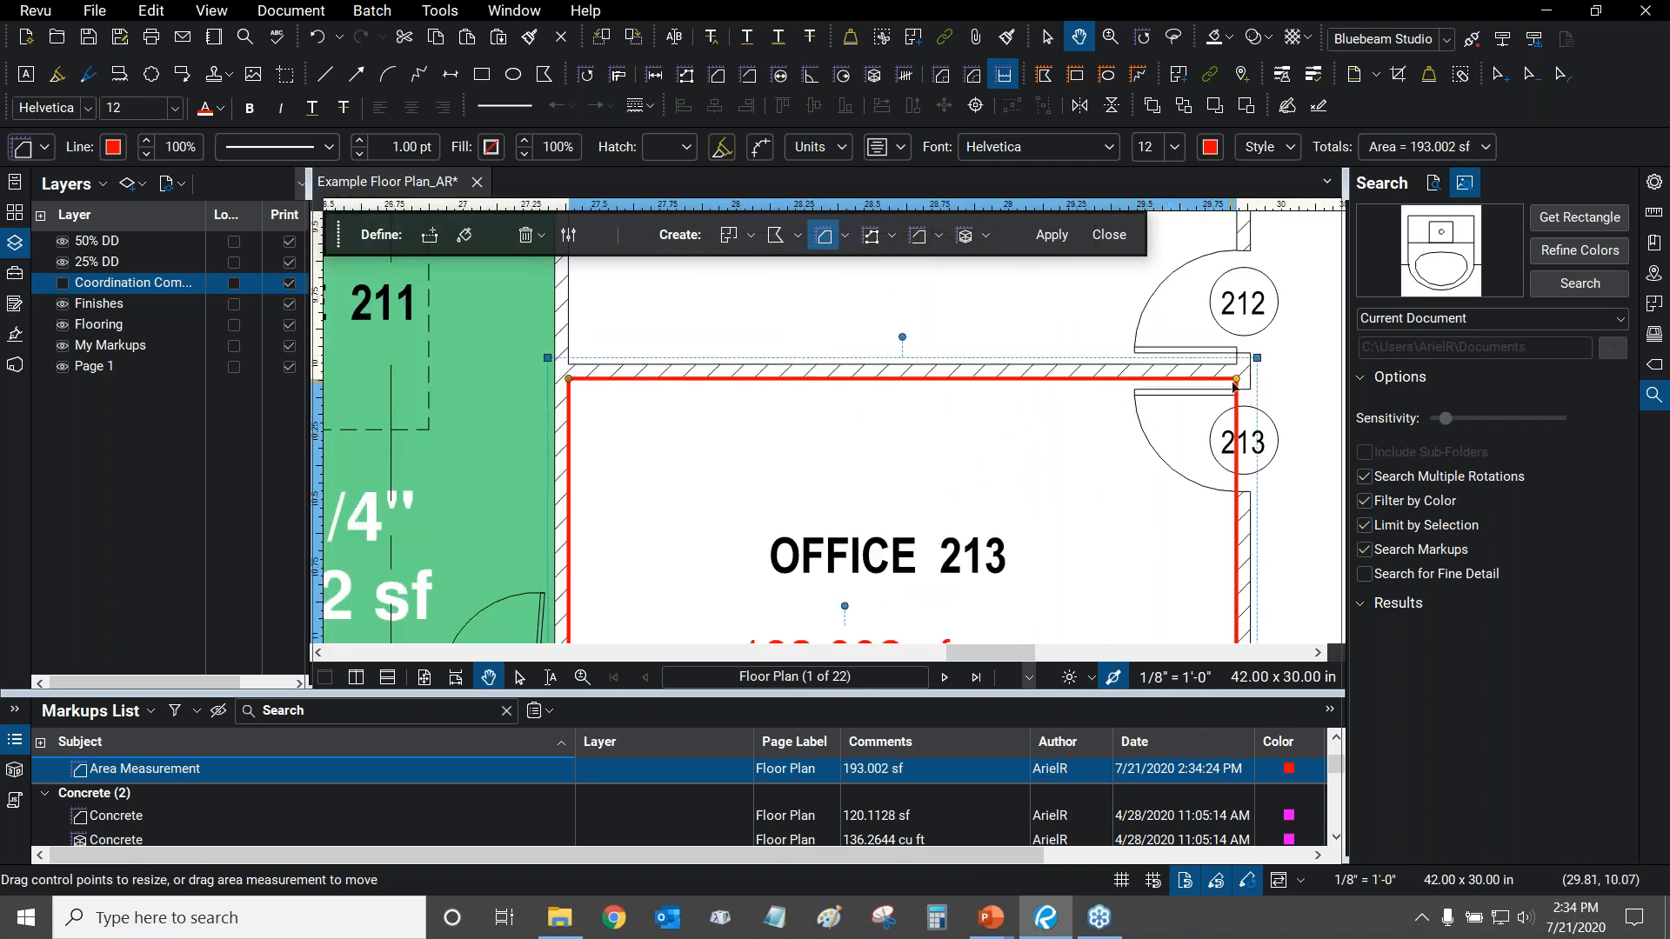
left_click_drag(672, 449, 747, 195)
scroll(992, 444, "up", 5)
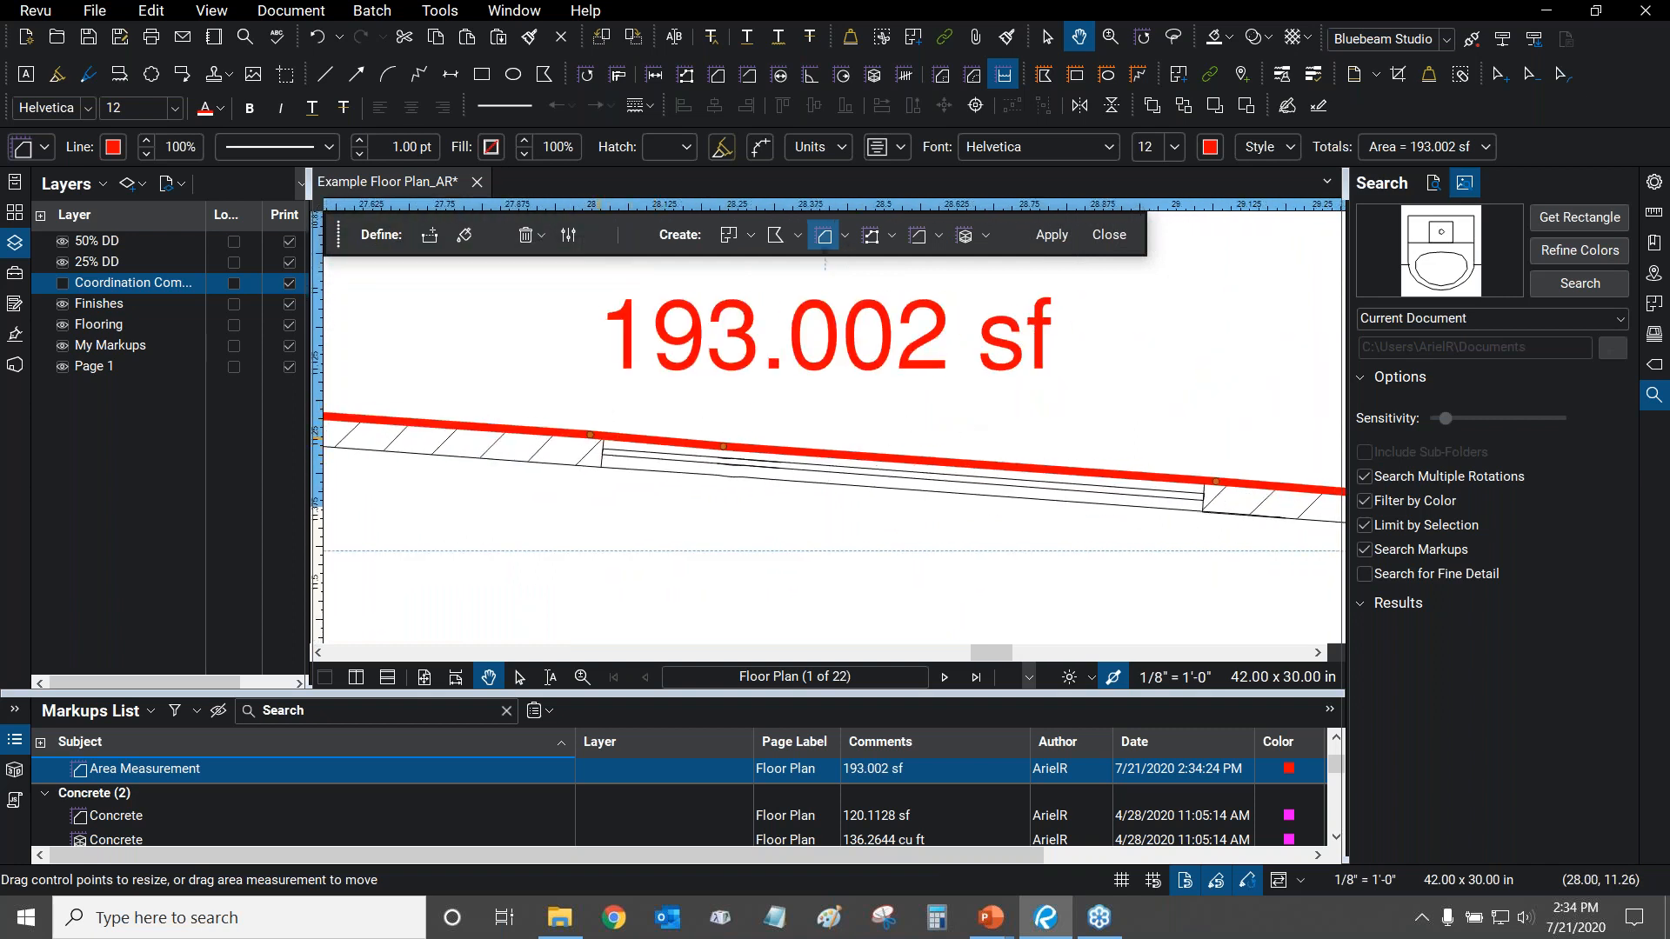
scroll(592, 433, "up", 2)
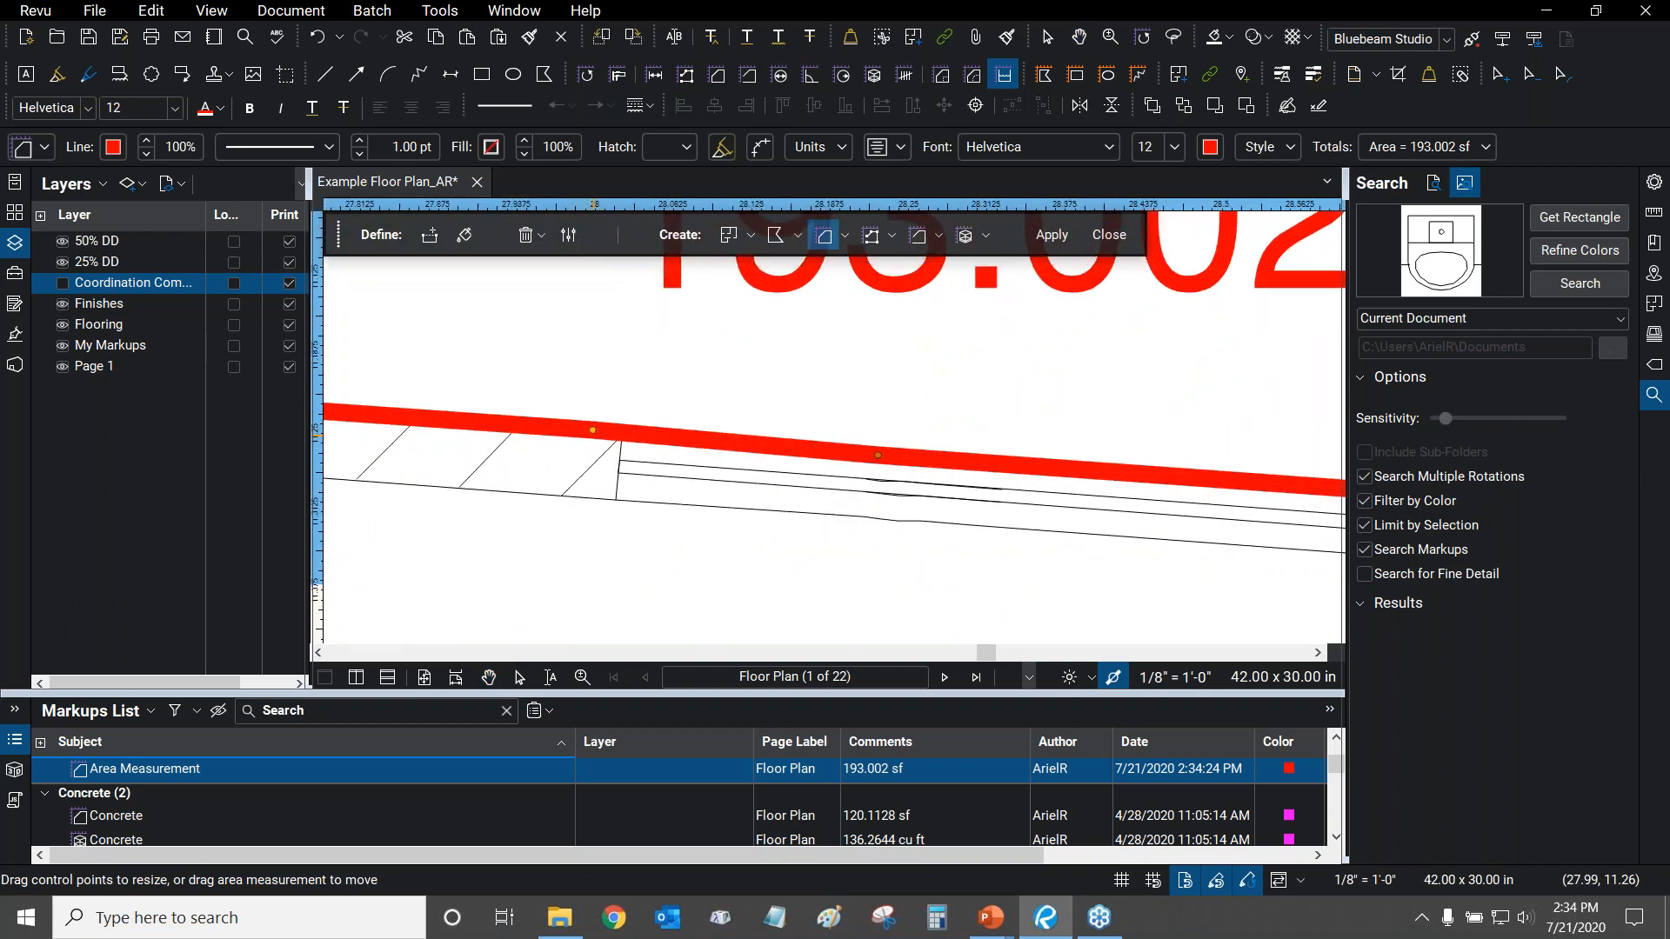
left_click_drag(593, 431, 877, 462)
scroll(1026, 380, "down", 3)
left_click_drag(1148, 376, 692, 386)
scroll(1035, 452, "up", 2)
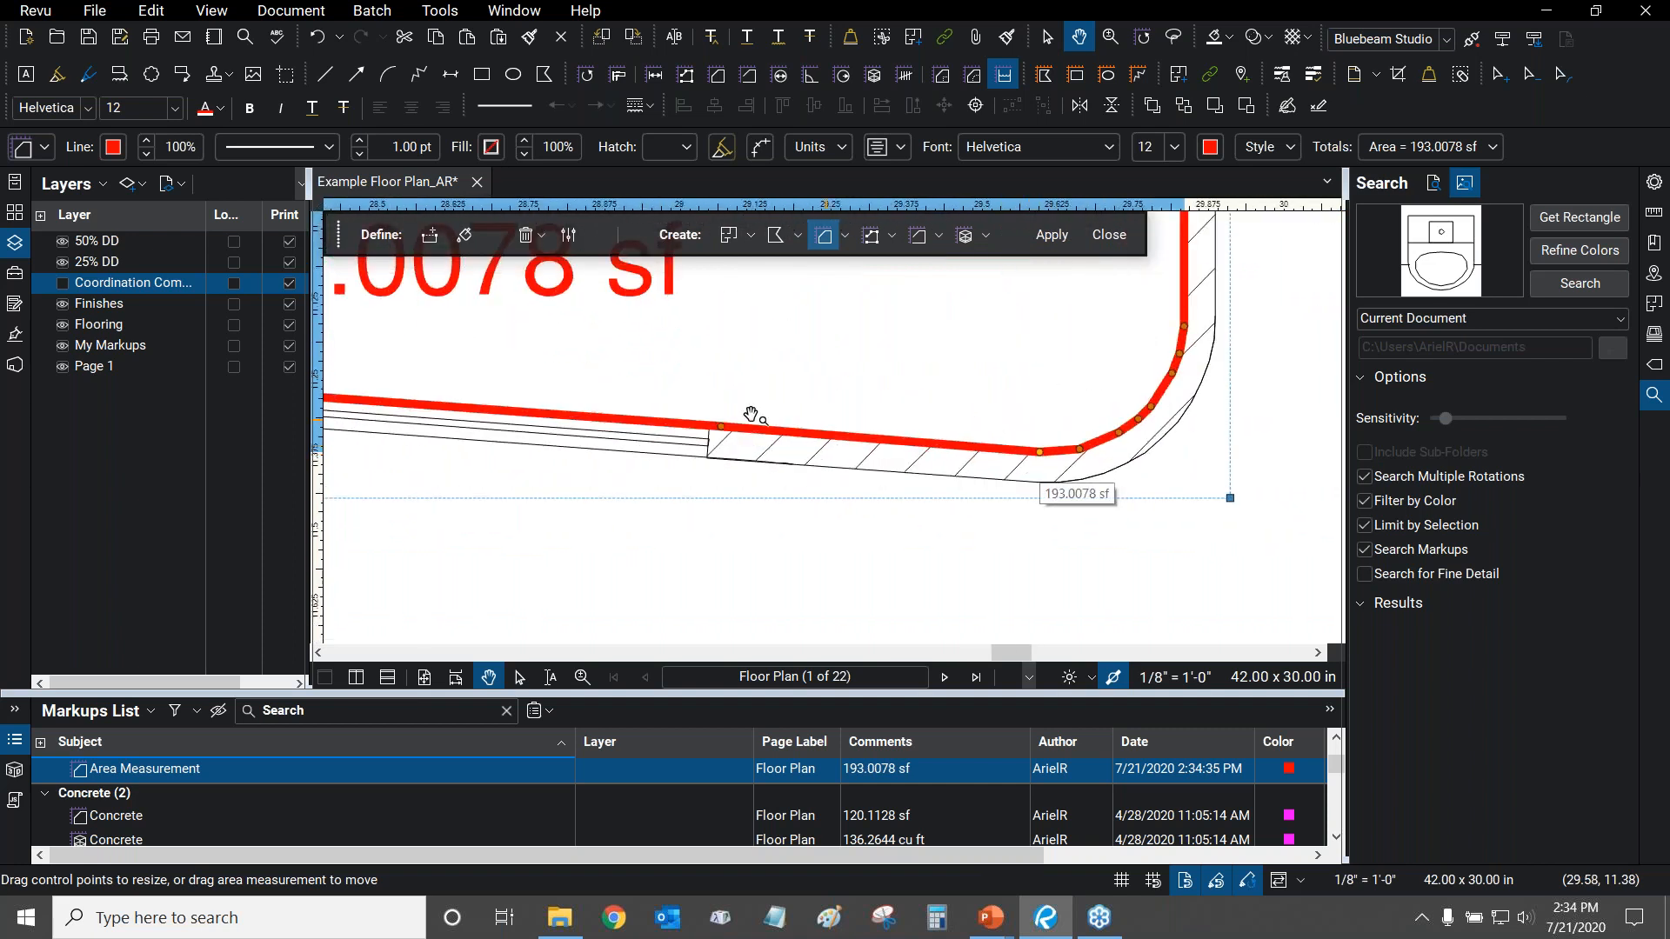
left_click(721, 428, "shift")
Reposition two control points on the rounded corner of Office 213 to make the area outline follow the wall's curve more evenly.
left_click_drag(1008, 386, 778, 418)
scroll(835, 457, "up", 2)
scroll(789, 489, "up", 2)
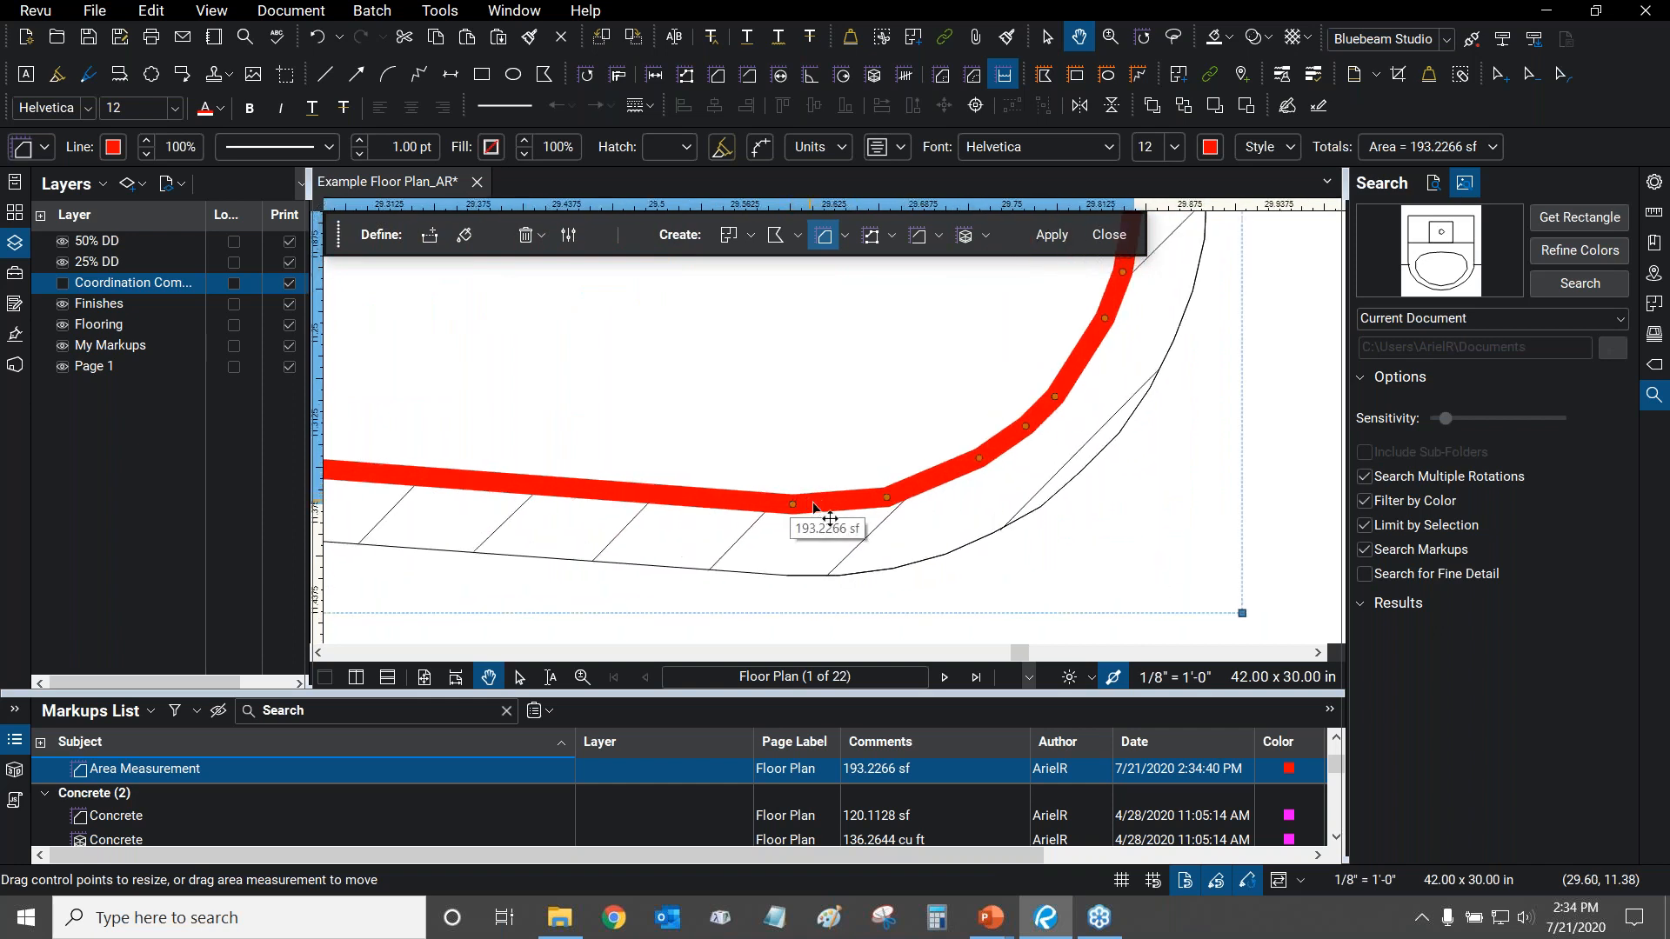
left_click_drag(1107, 380, 1088, 464)
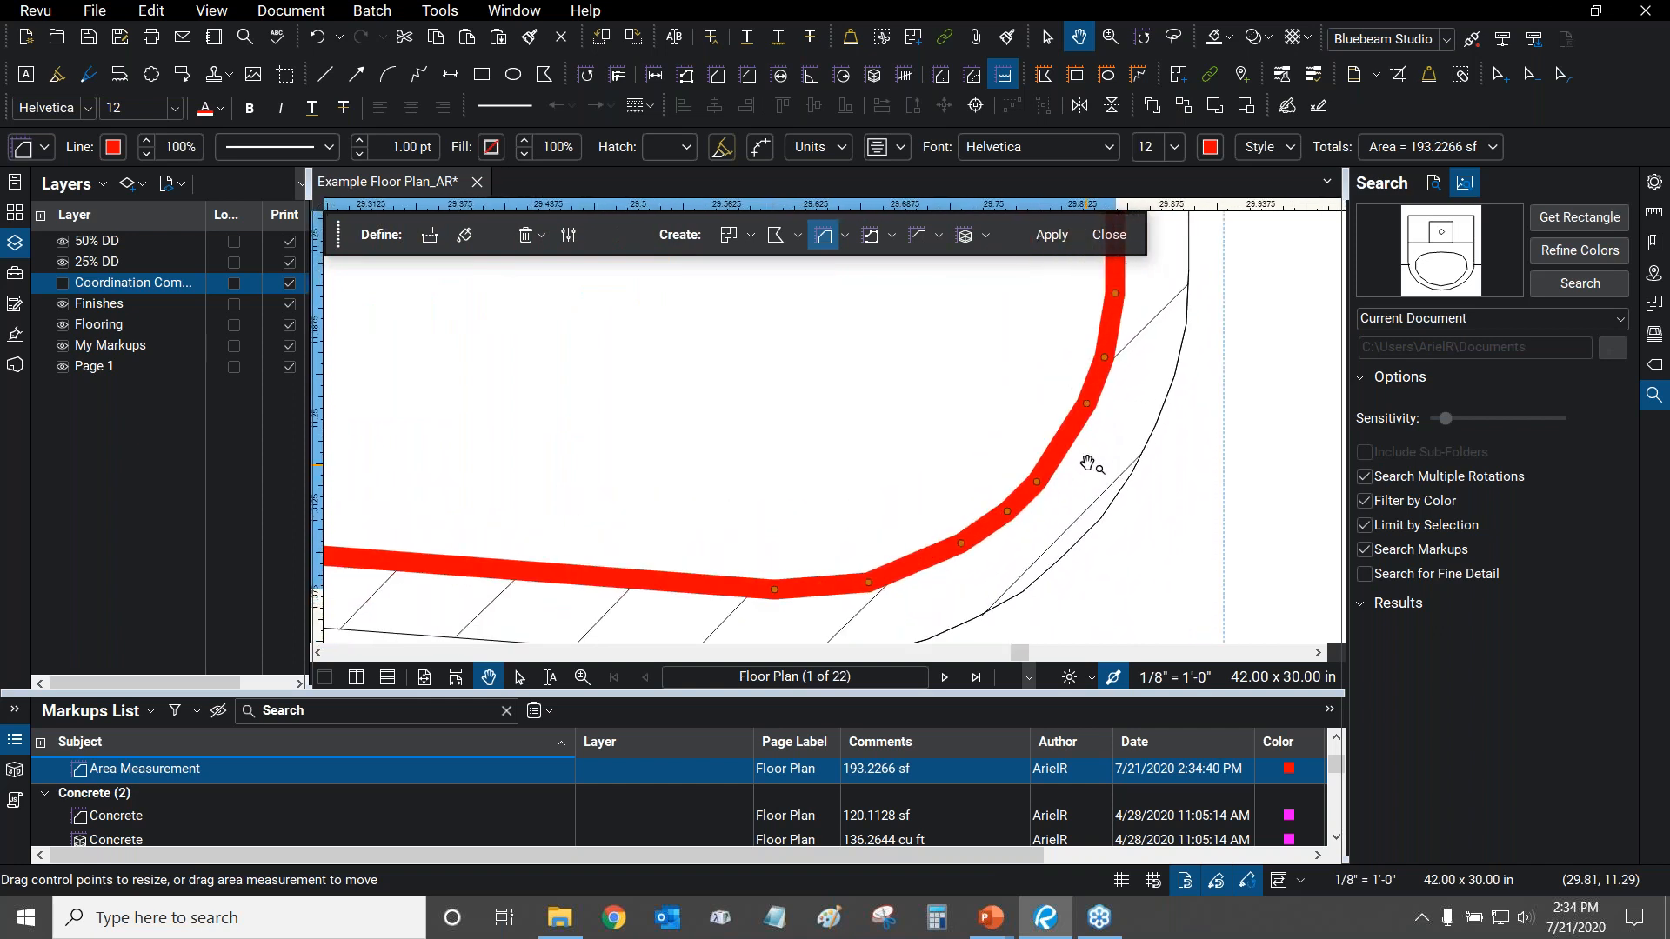
left_click(1040, 487)
left_click_drag(1054, 461, 1053, 460)
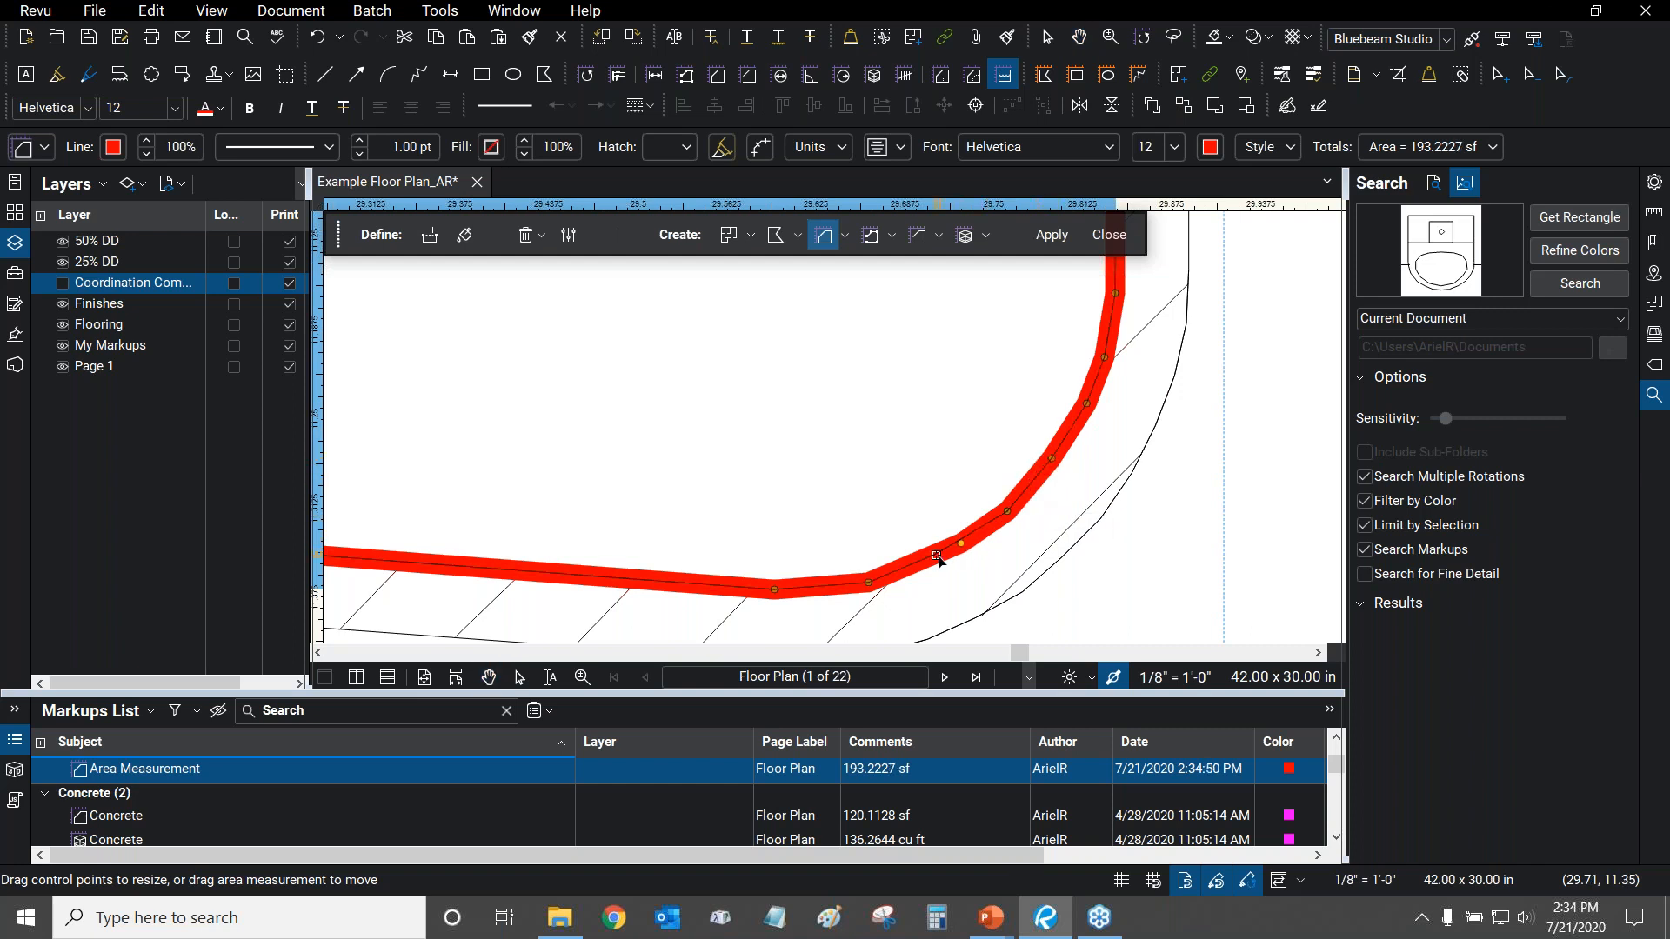
left_click_drag(942, 557, 942, 555)
left_click_drag(950, 460, 928, 508)
scroll(929, 508, "down", 2)
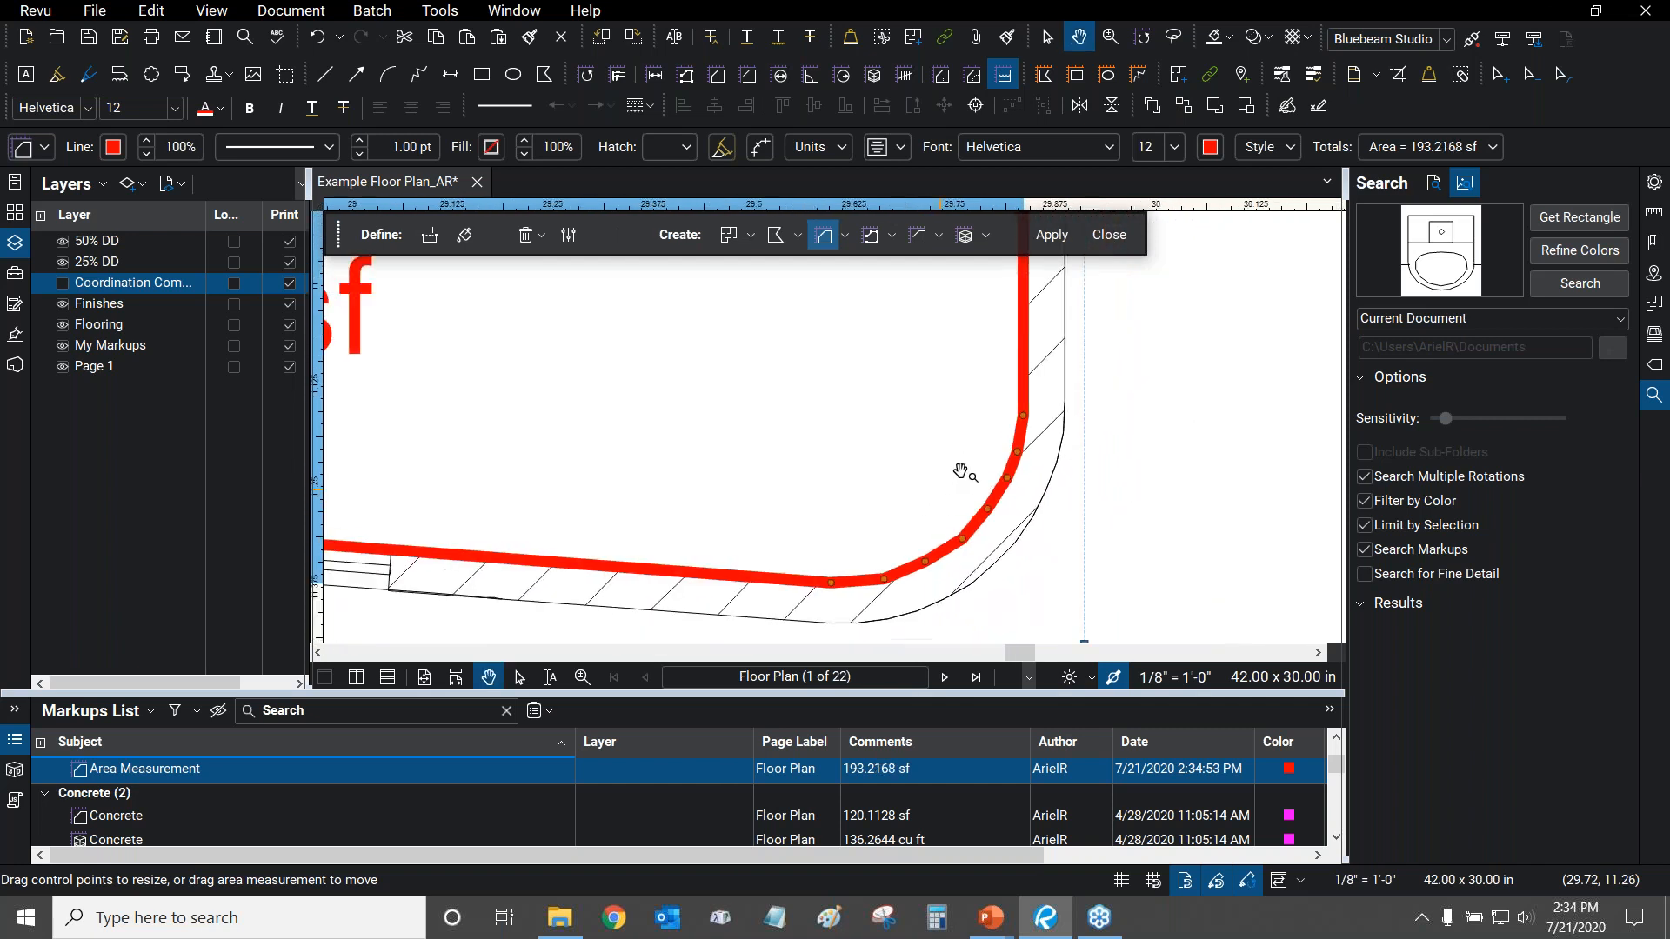
Reselect the Office 213 area measurement and move its label directly beneath the room name.
left_click(837, 489)
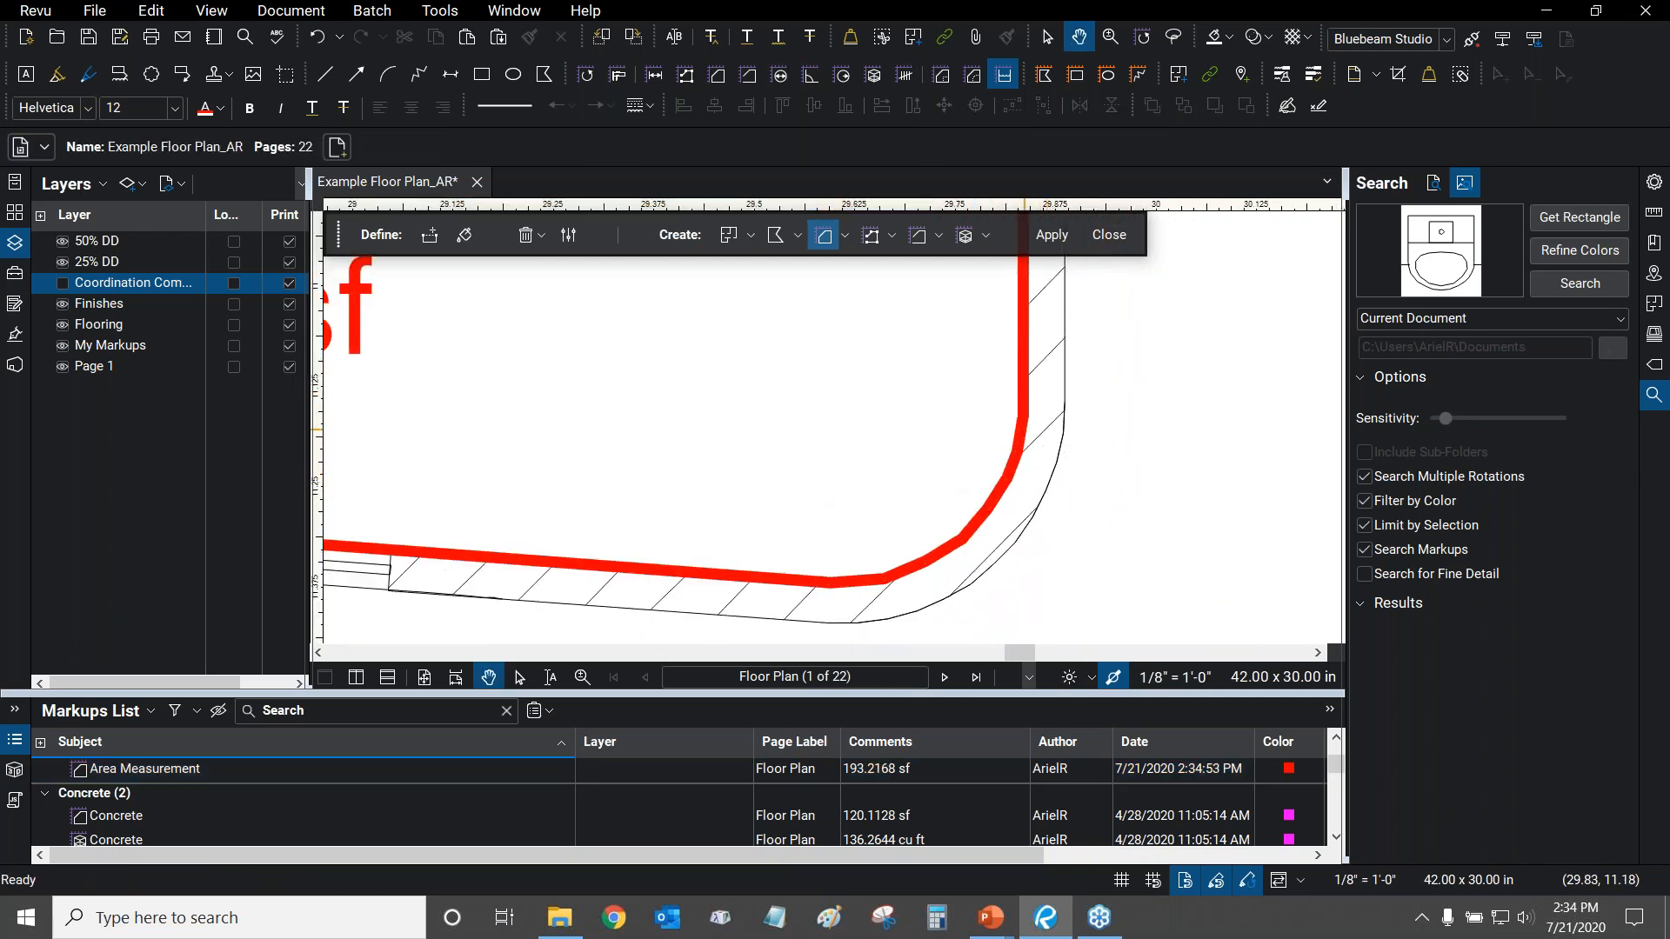
left_click(1019, 486)
scroll(982, 496, "down", 4)
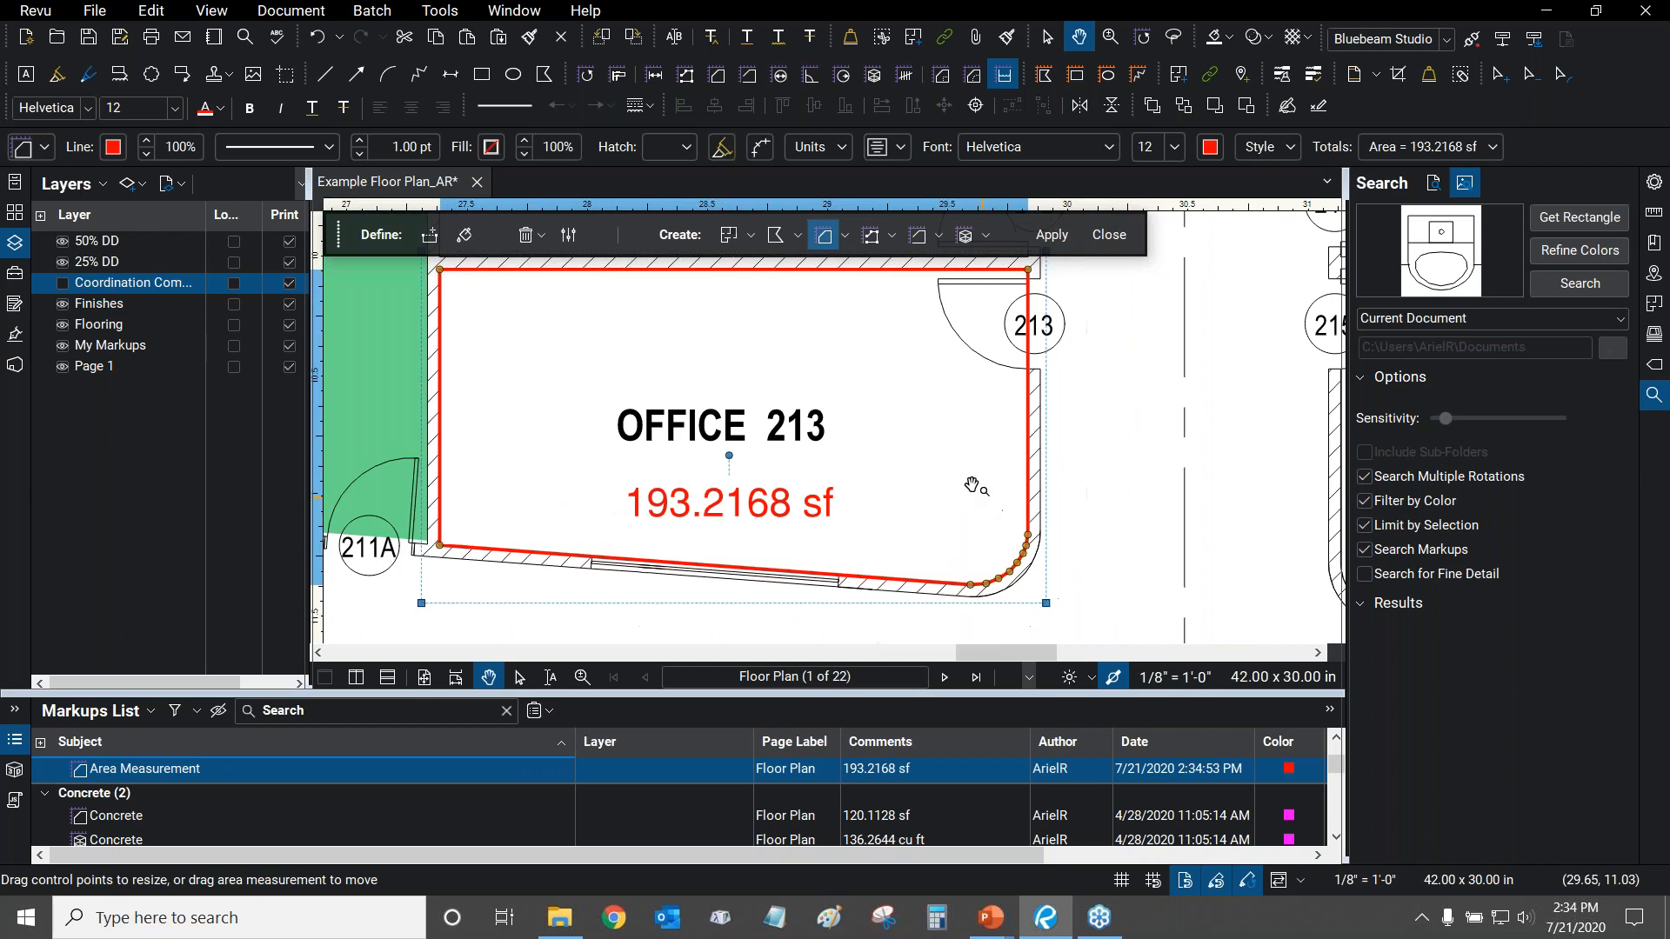
left_click_drag(1024, 469, 1062, 470)
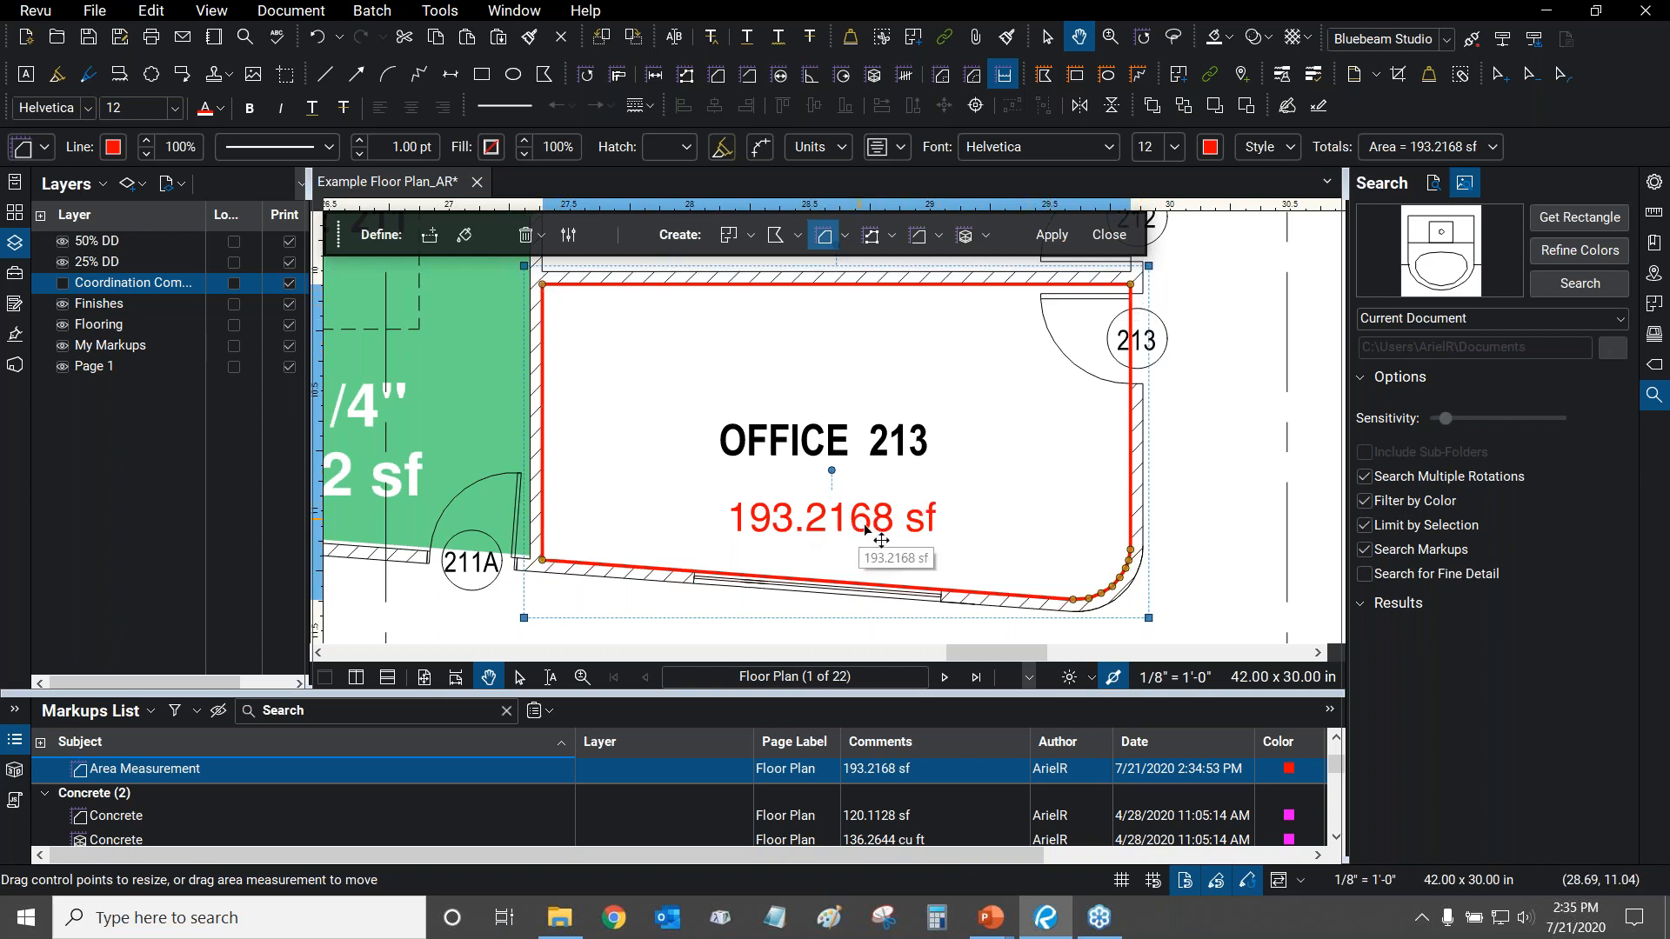
left_click_drag(868, 526, 857, 497)
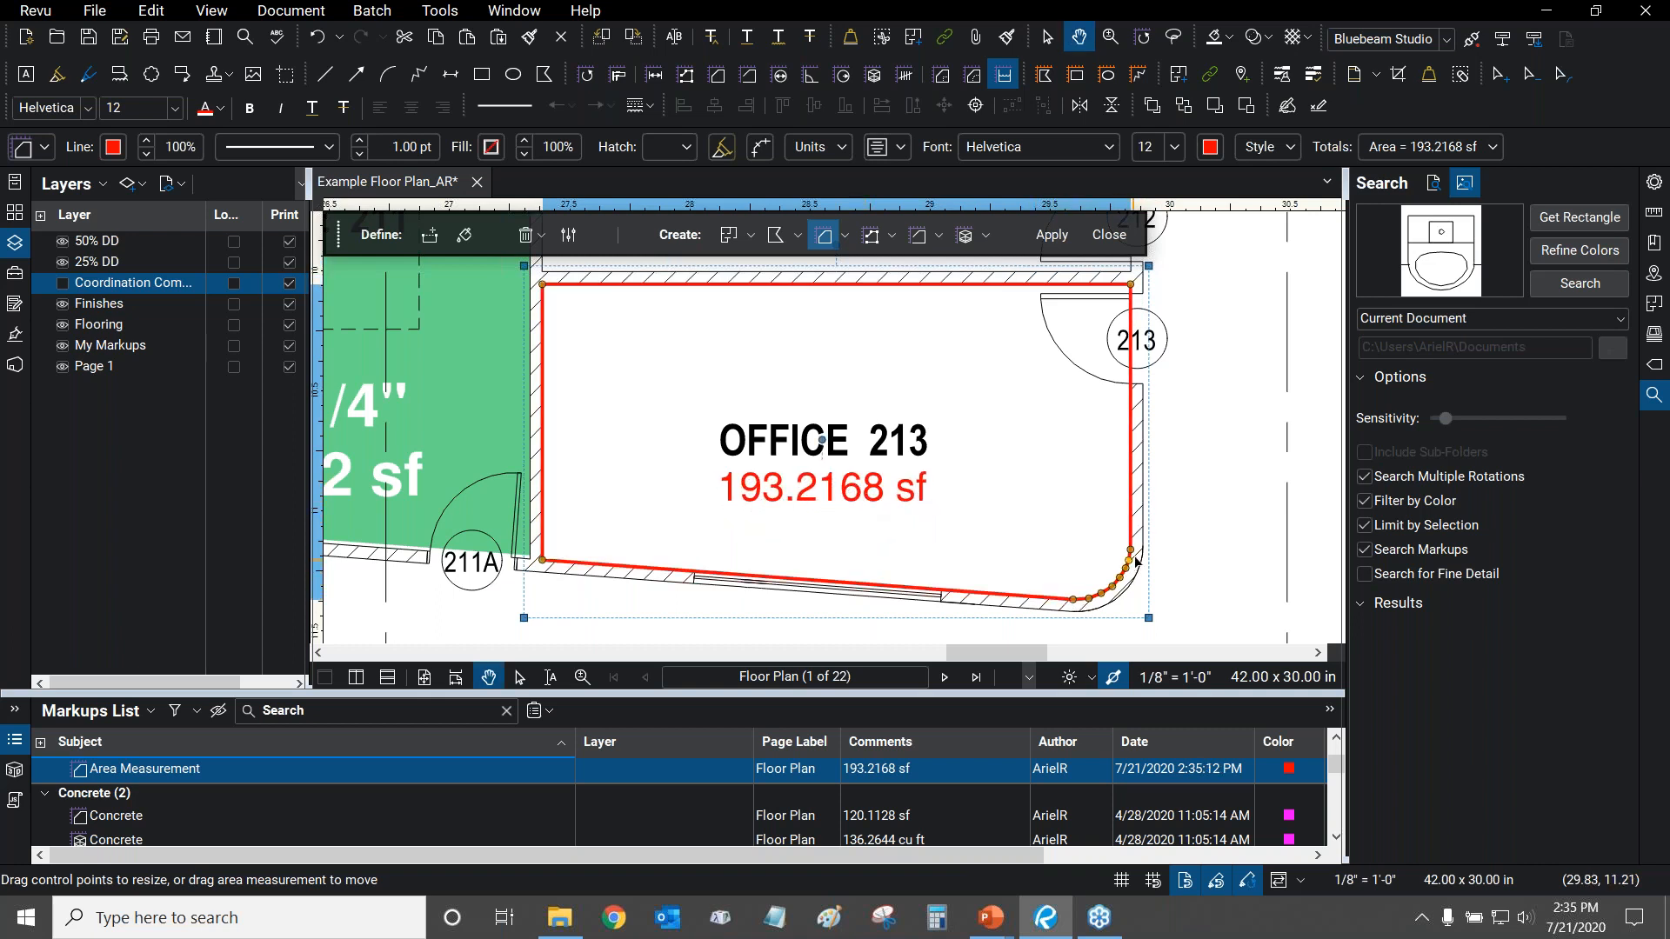
Remove the corner control point beside door 213 from the Office 213 area outline, and undo that removal.
left_click(1131, 285, "ctrl")
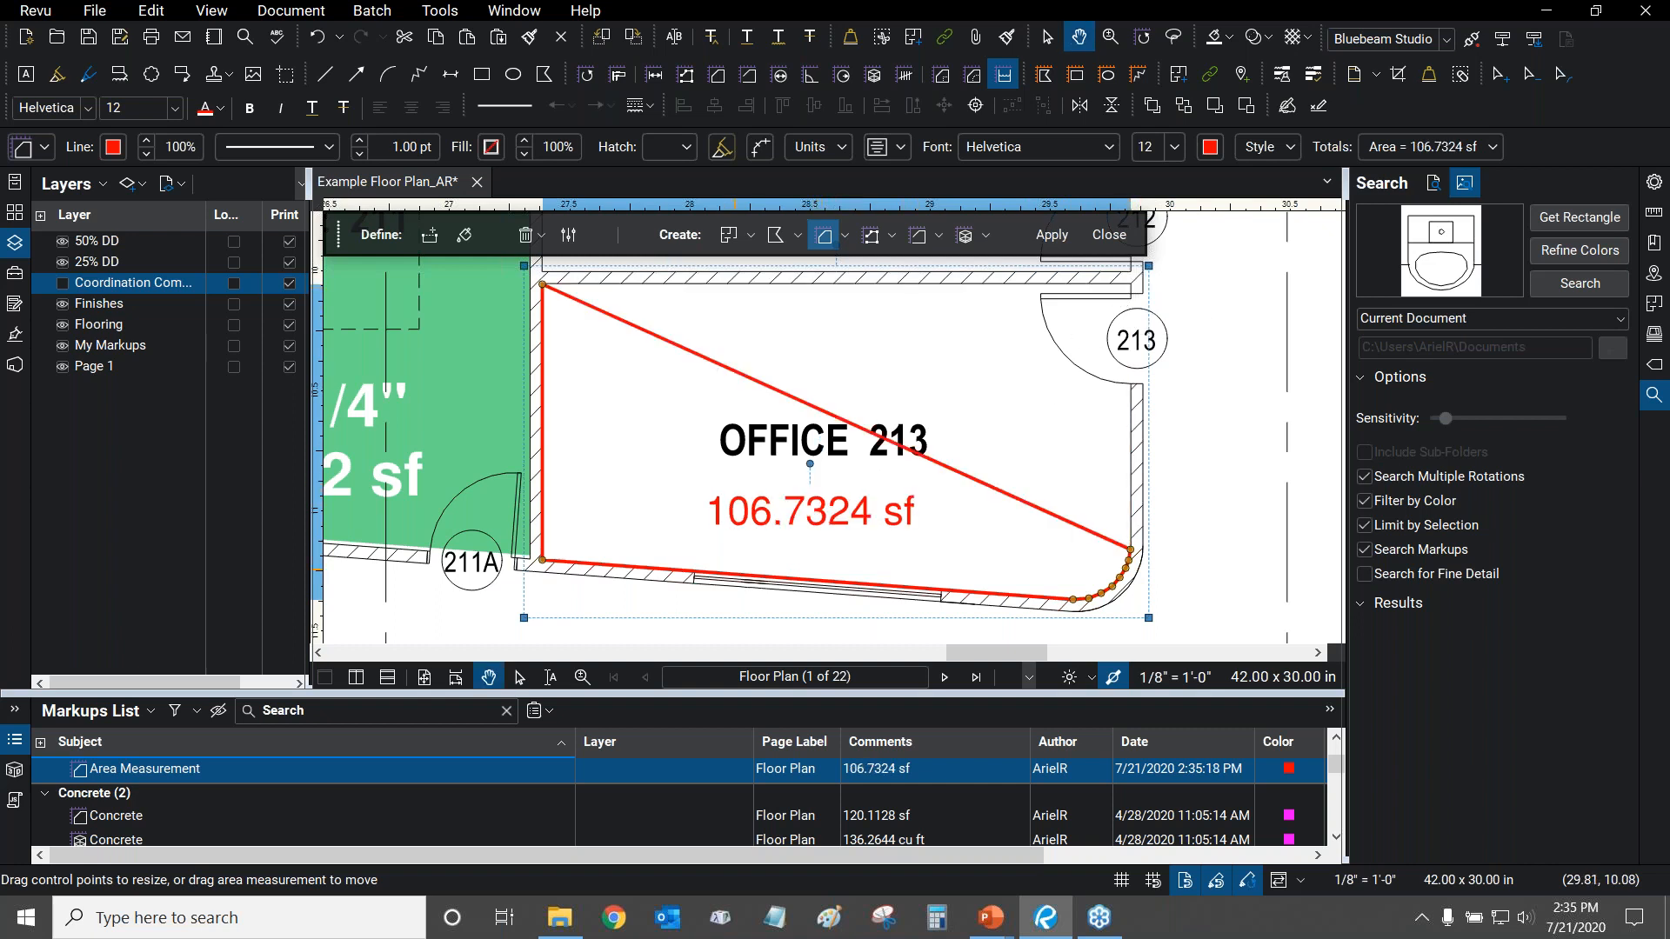
left_click(152, 11)
left_click(179, 33)
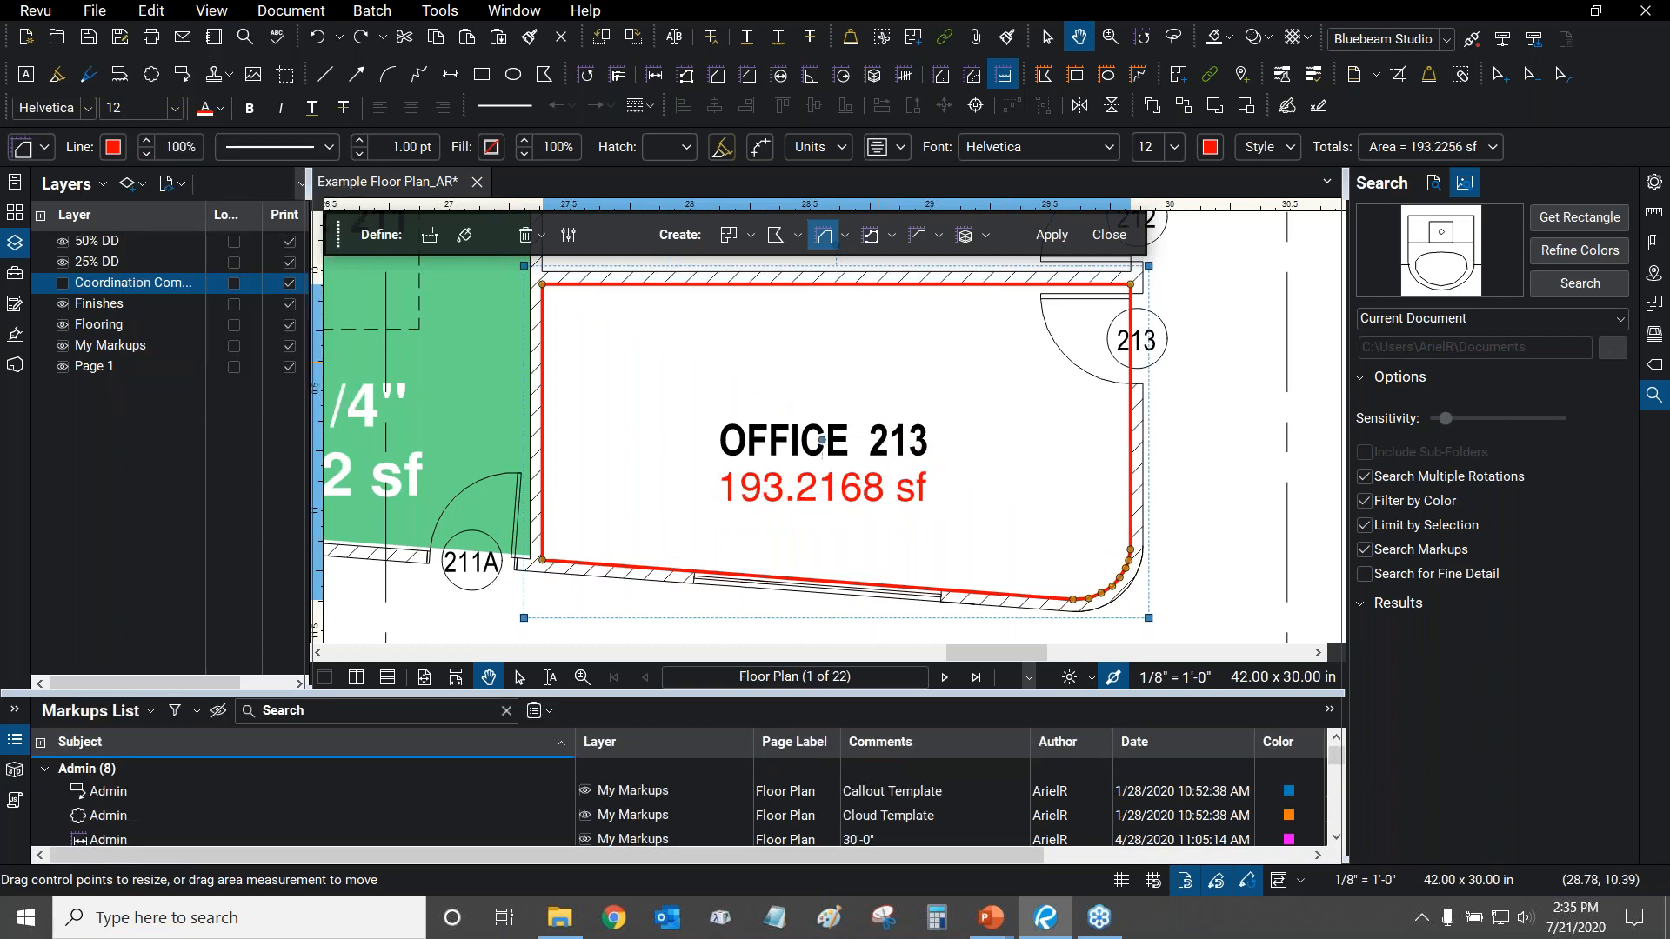
left_click(870, 505)
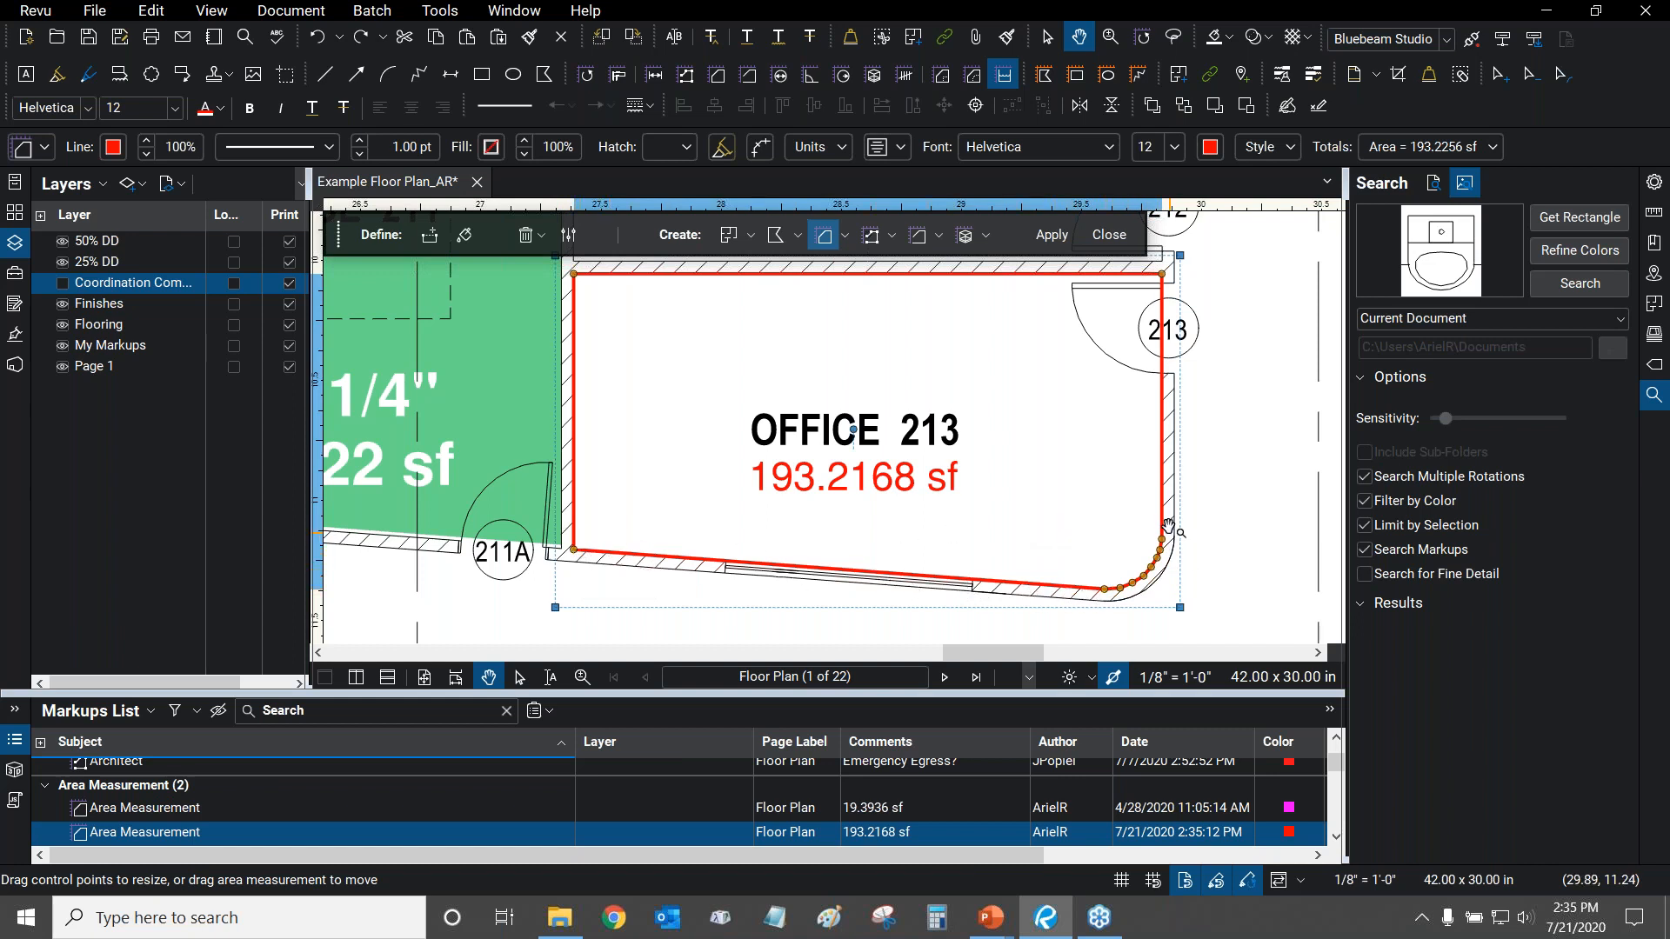
Draw a Dynamic Fill boundary across the door 215 opening, from one wall end to the other.
left_click_drag(1083, 487, 1057, 514)
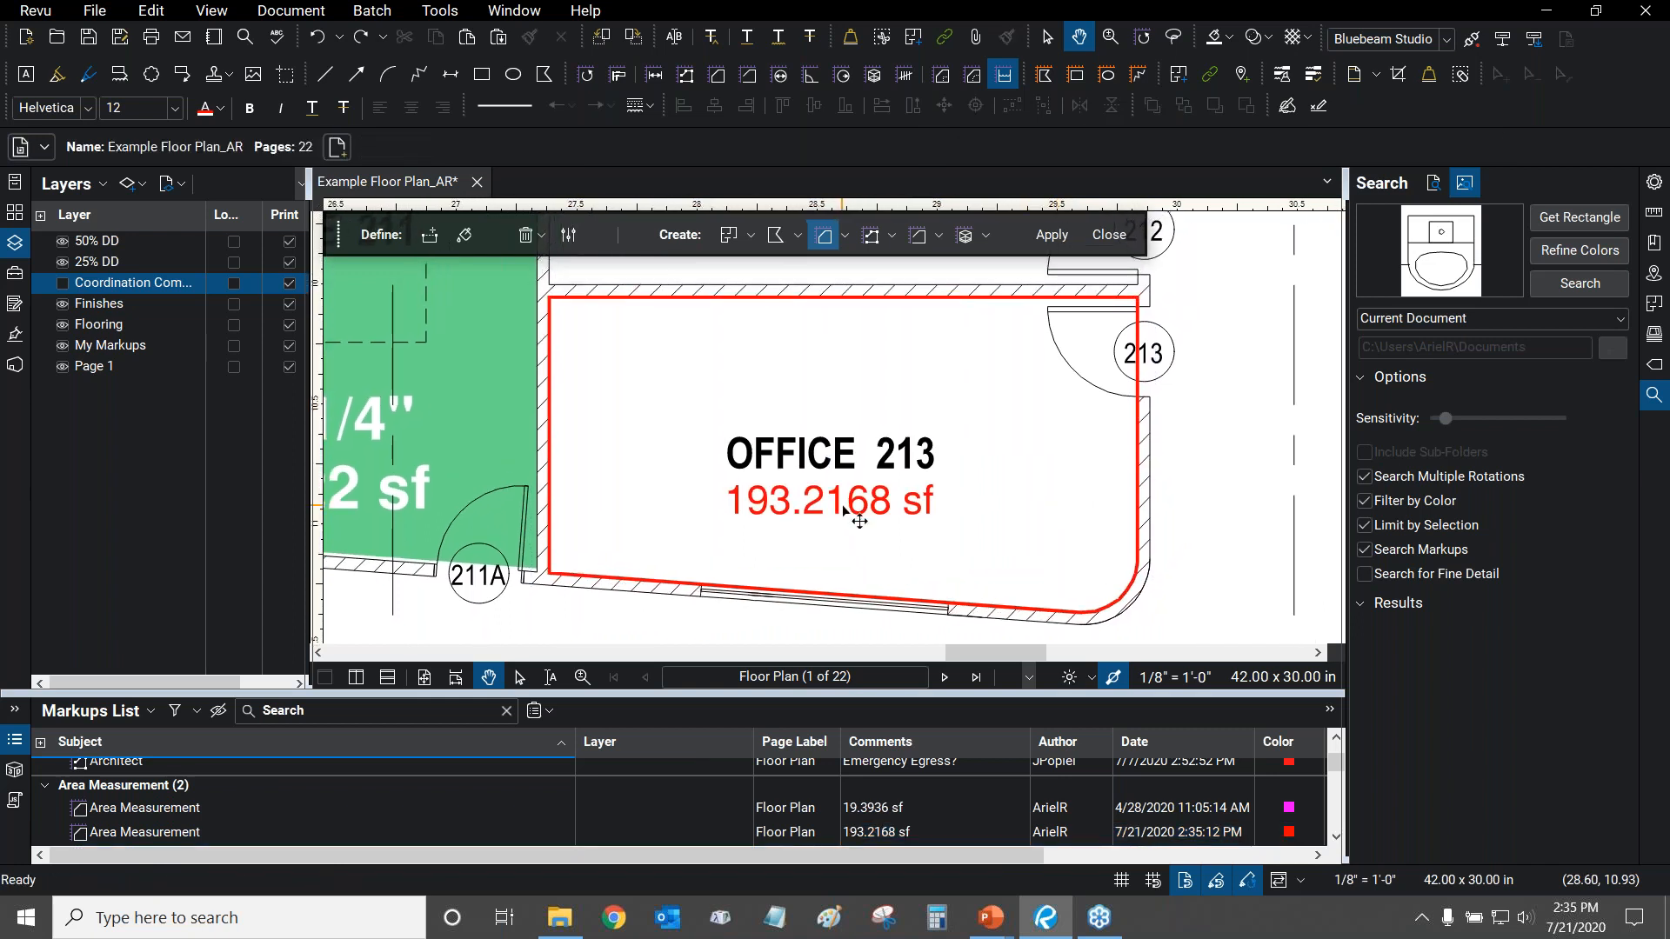
scroll(652, 469, "down", 2)
left_click_drag(1243, 464, 889, 407)
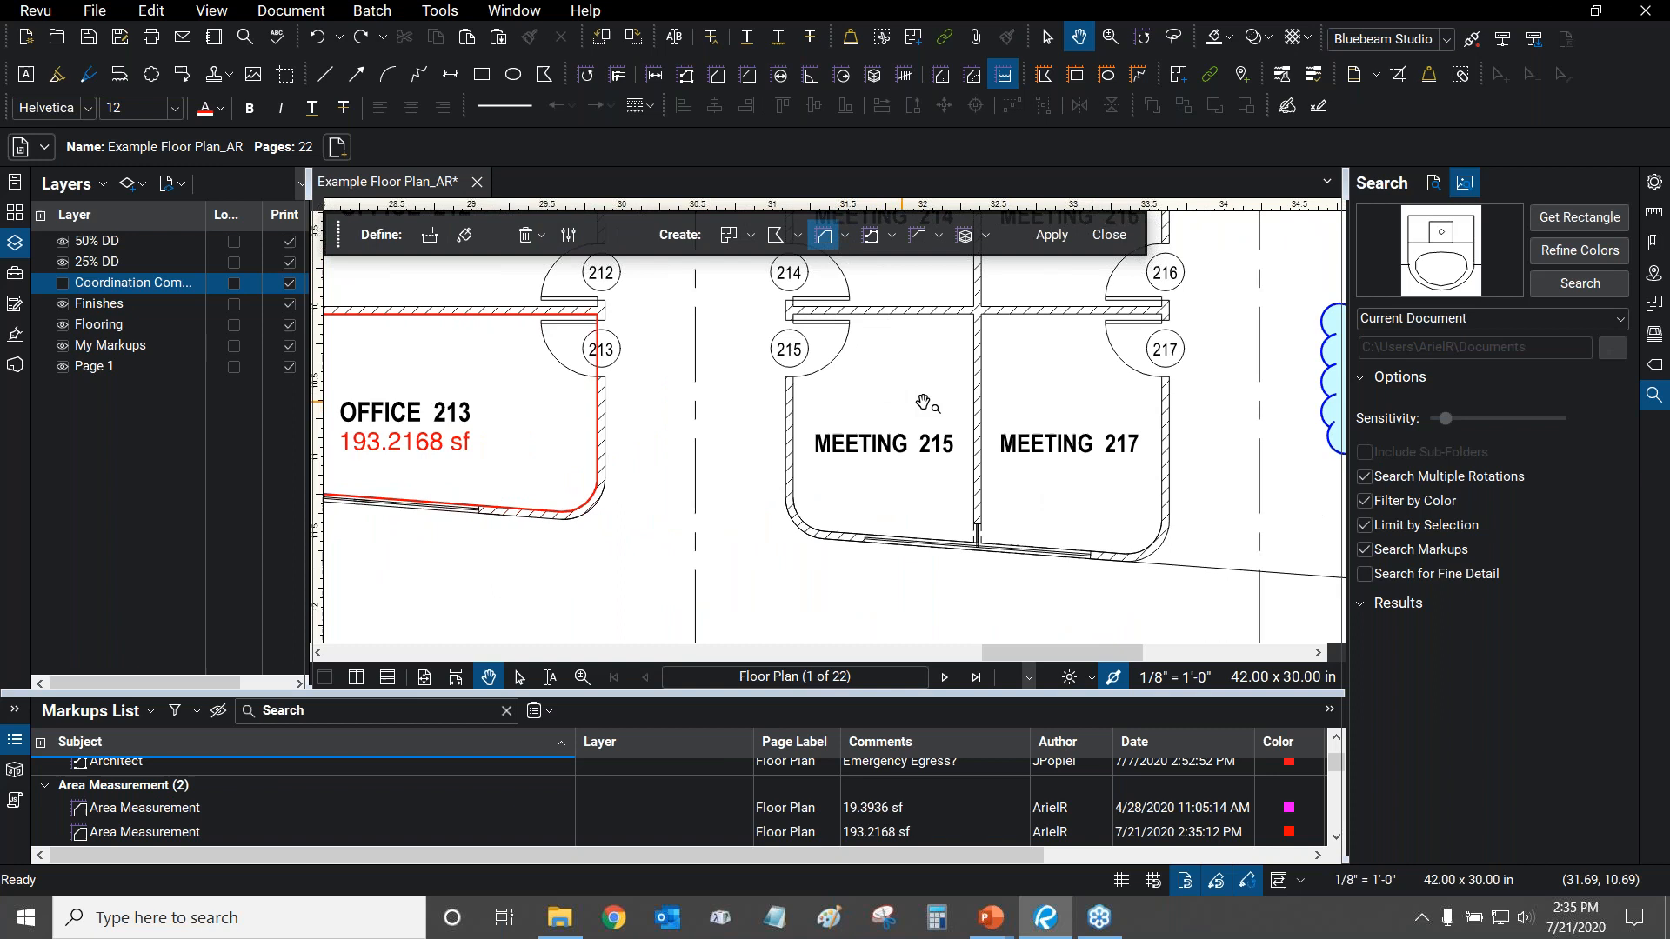
scroll(924, 403, "up", 2)
left_click(430, 235)
scroll(737, 352, "down", 1)
scroll(738, 352, "up", 6)
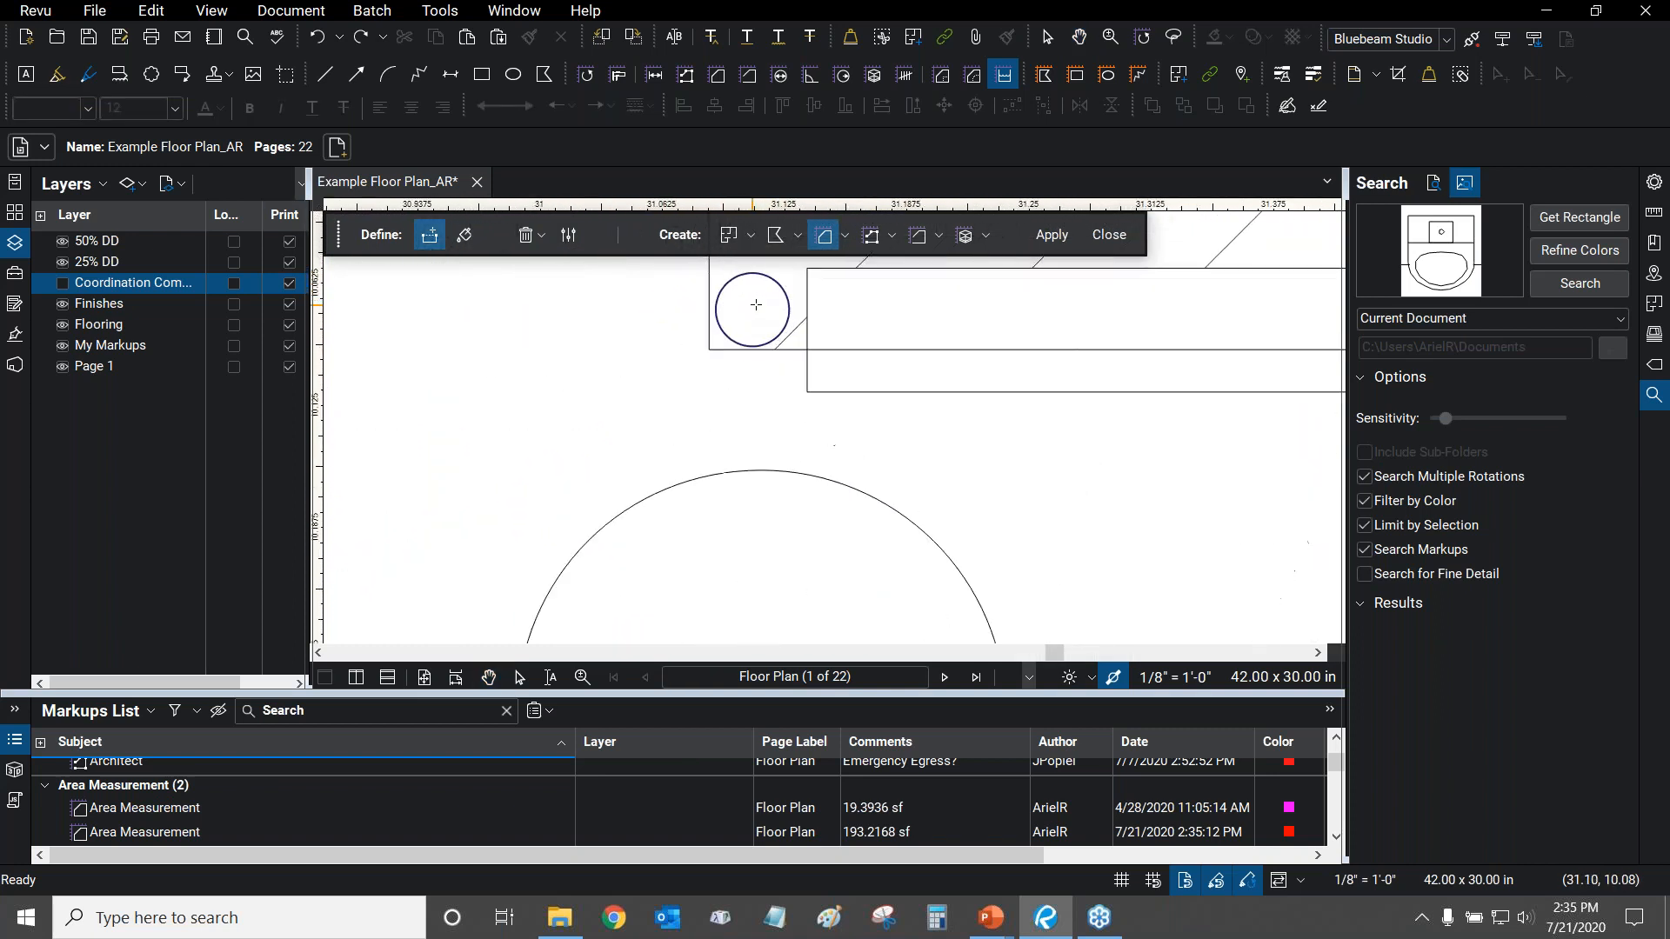
scroll(756, 305, "down", 3)
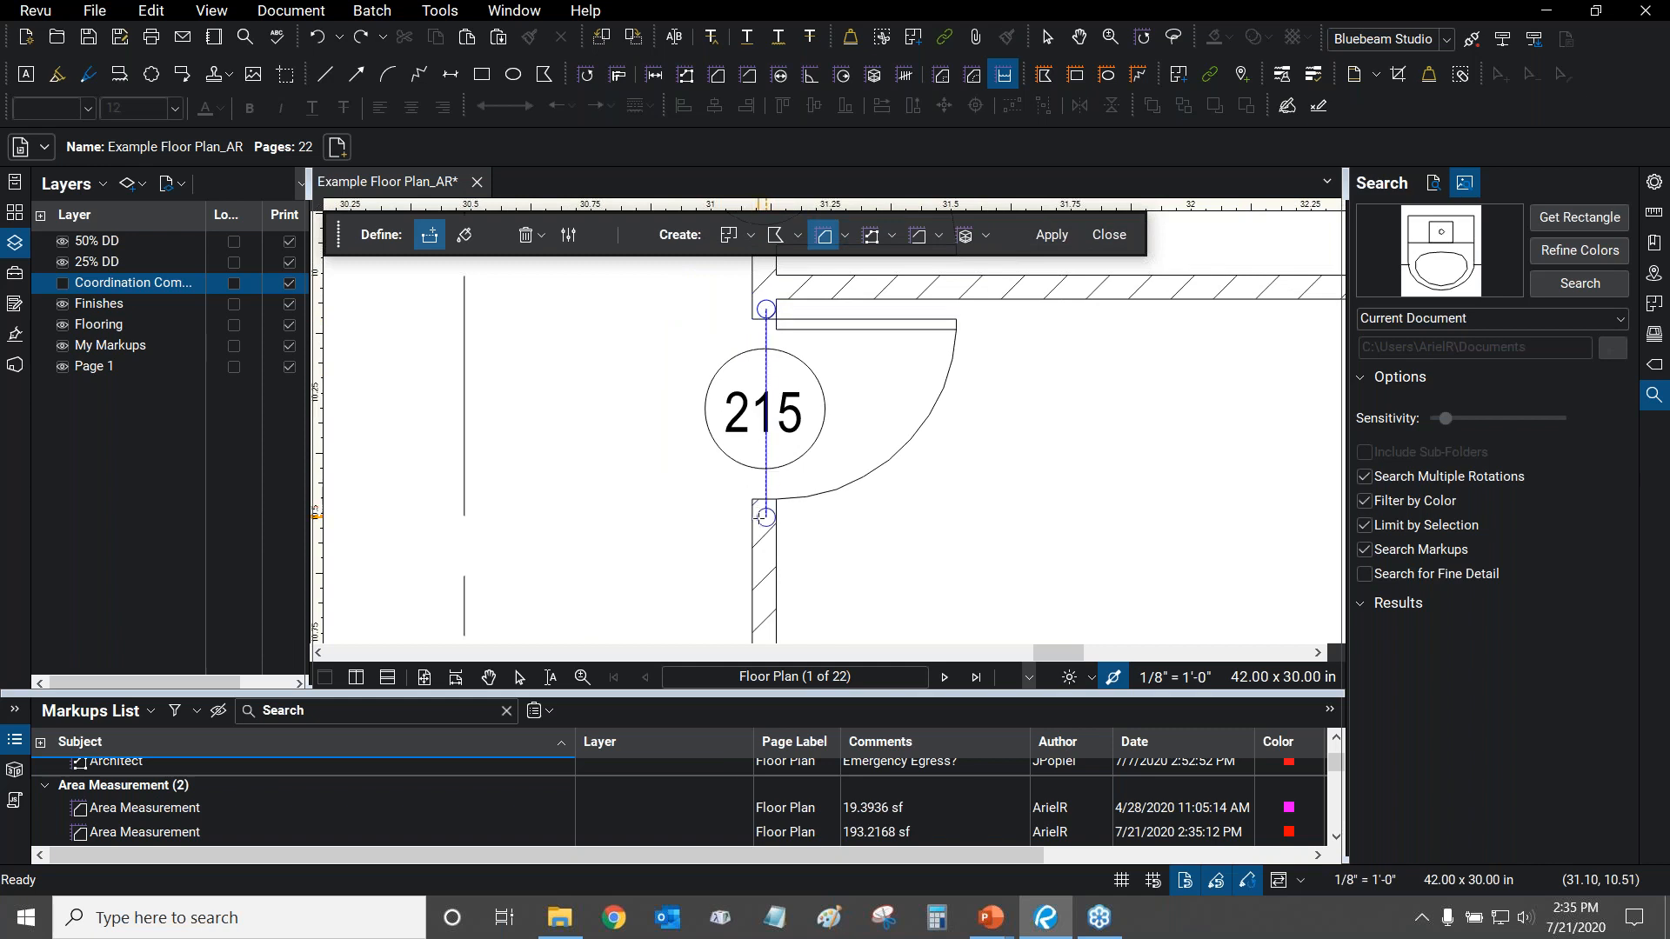
scroll(765, 517, "up", 2)
left_click(771, 505)
key("Return")
scroll(634, 384, "down", 2)
left_click_drag(899, 293, 850, 380)
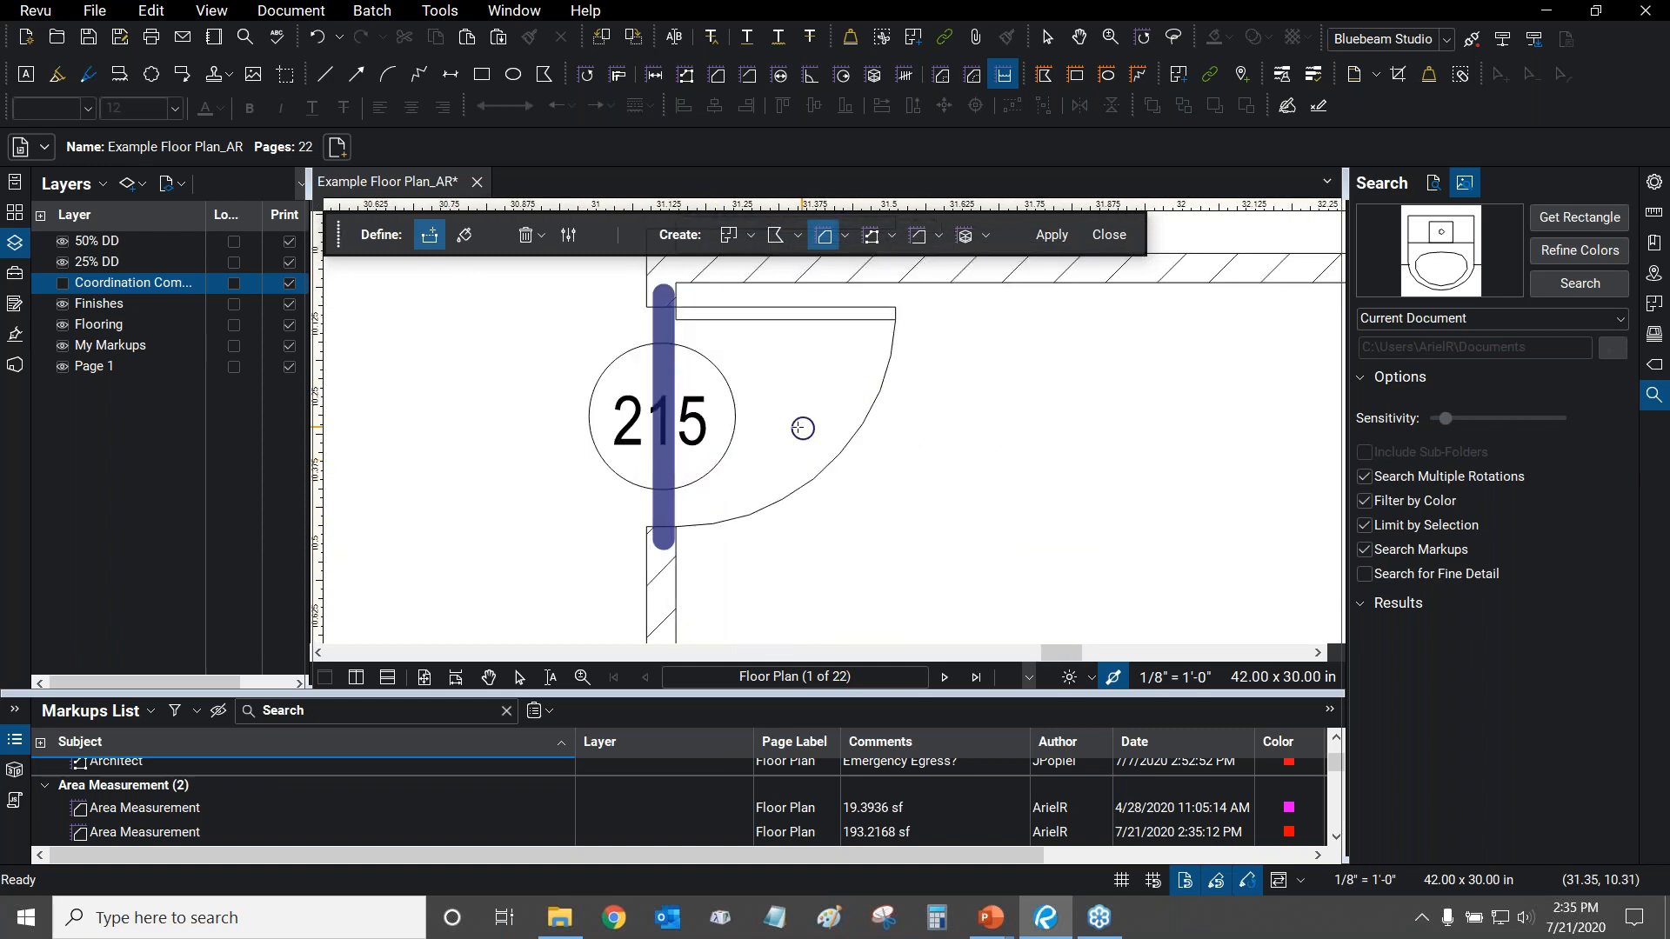
Fill Meeting 215 with Dynamic Fill up to its walls and create an area measurement from the filled region.
scroll(597, 317, "down", 1)
left_click(464, 234)
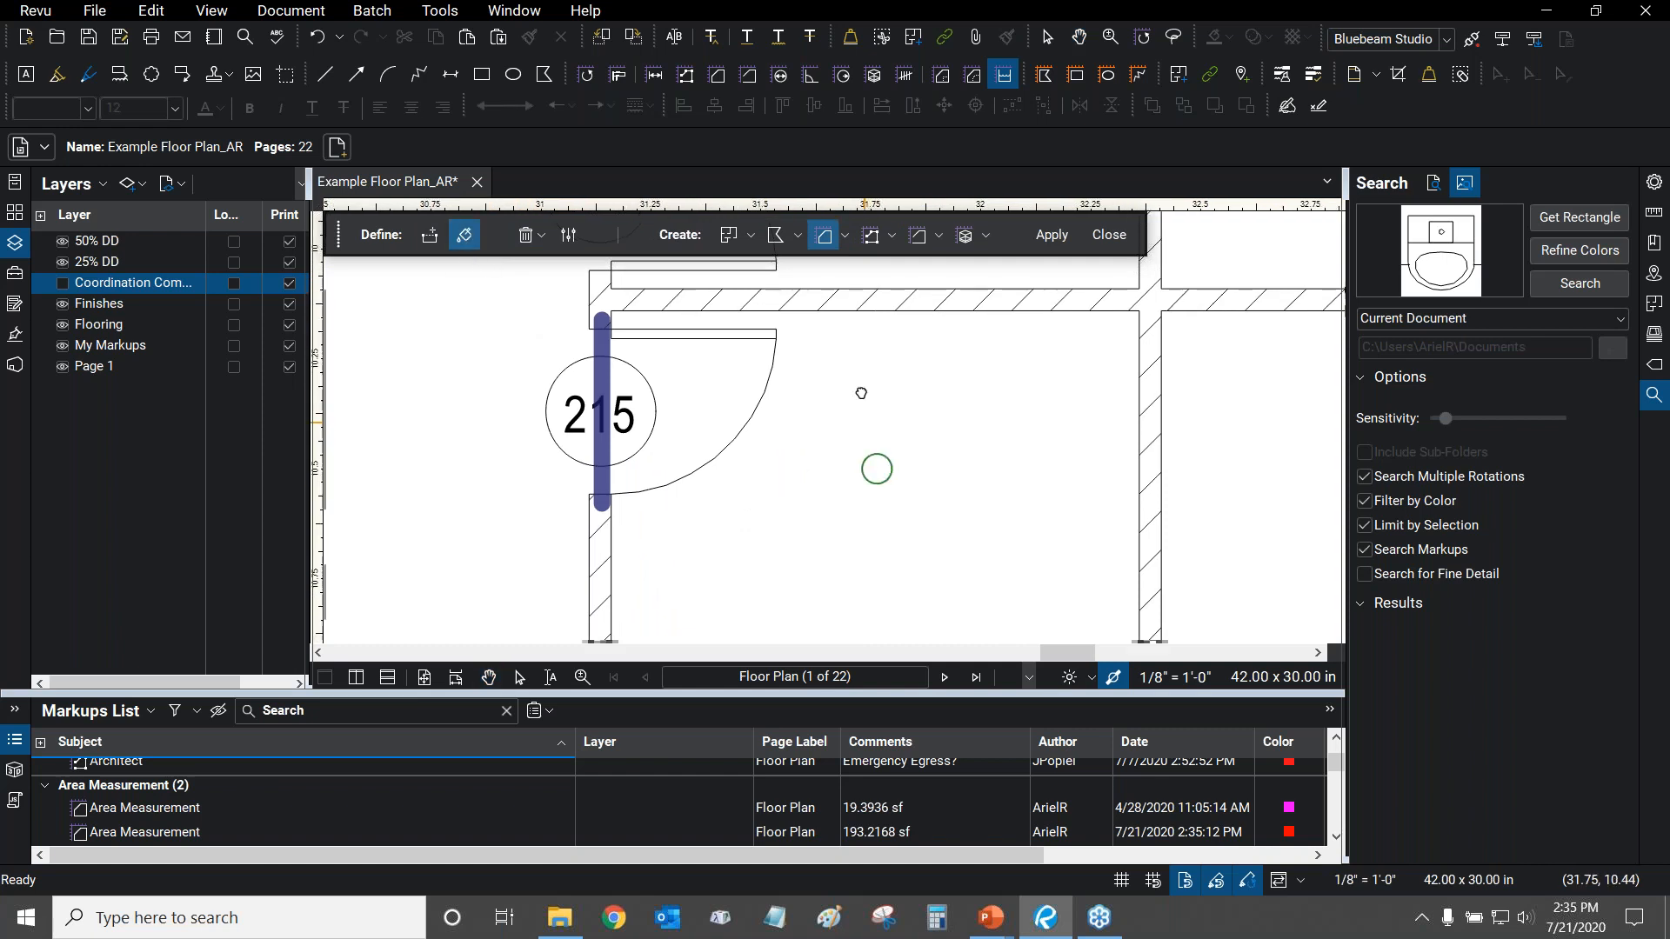
scroll(862, 393, "down", 2)
mouse_move(778, 387)
left_mouse_down()
mouse_move(724, 360)
mouse_move(879, 466)
left_mouse_up()
scroll(880, 465, "down", 1)
scroll(880, 465, "up", 3)
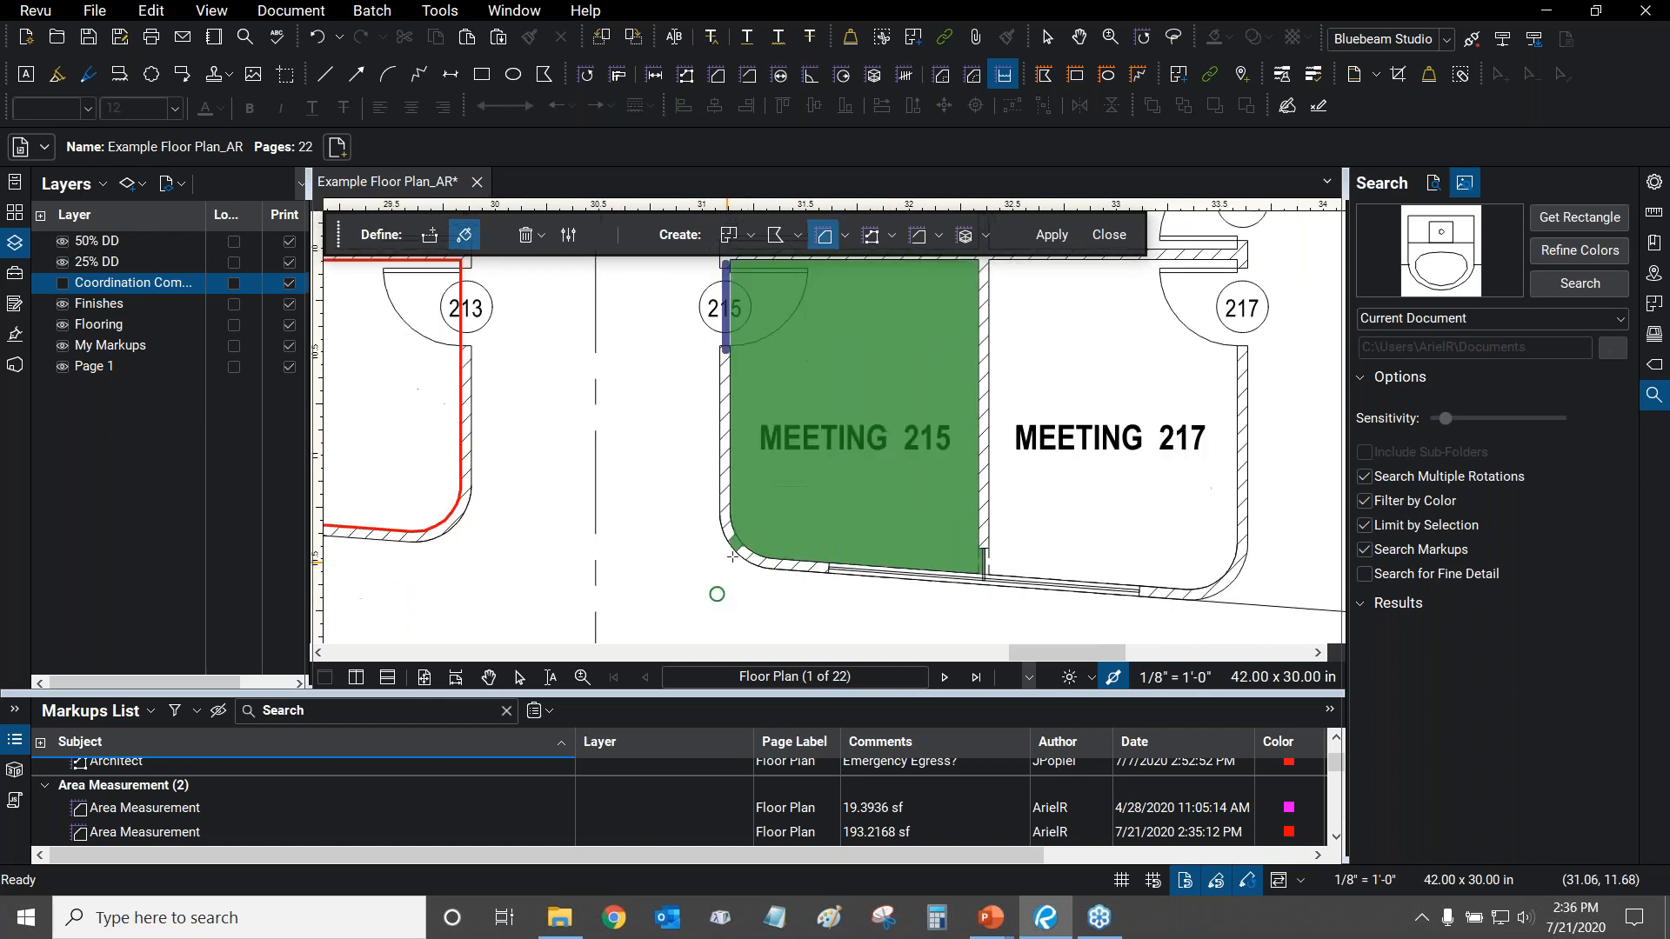
scroll(891, 415, "down", 2)
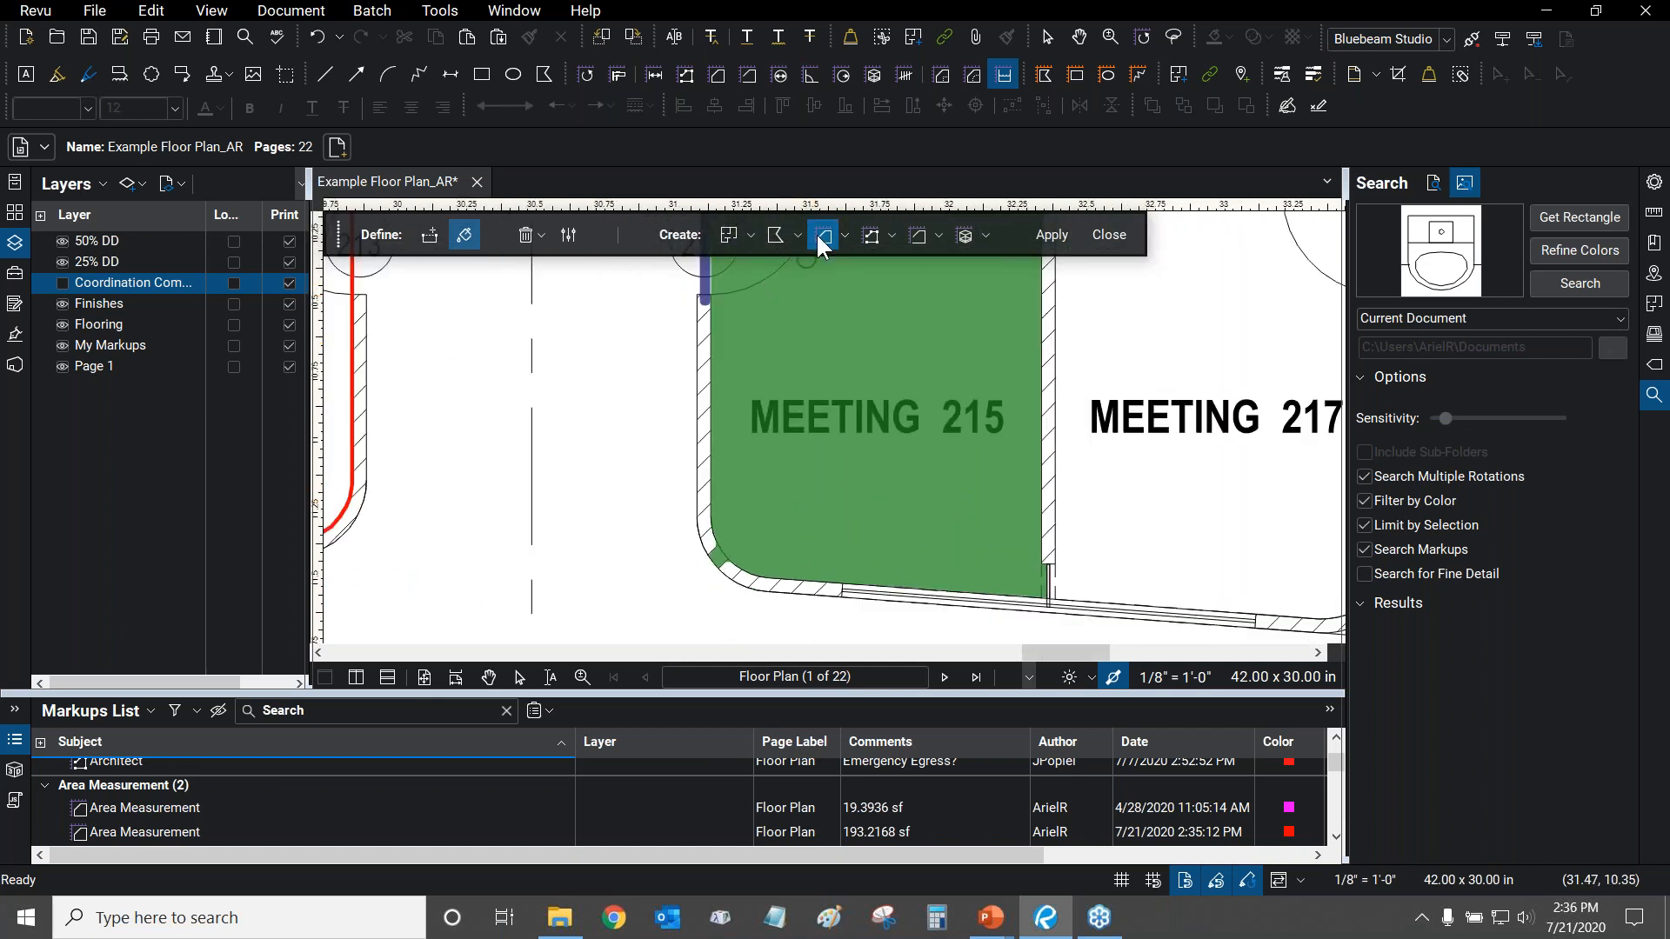
scroll(886, 441, "down", 1)
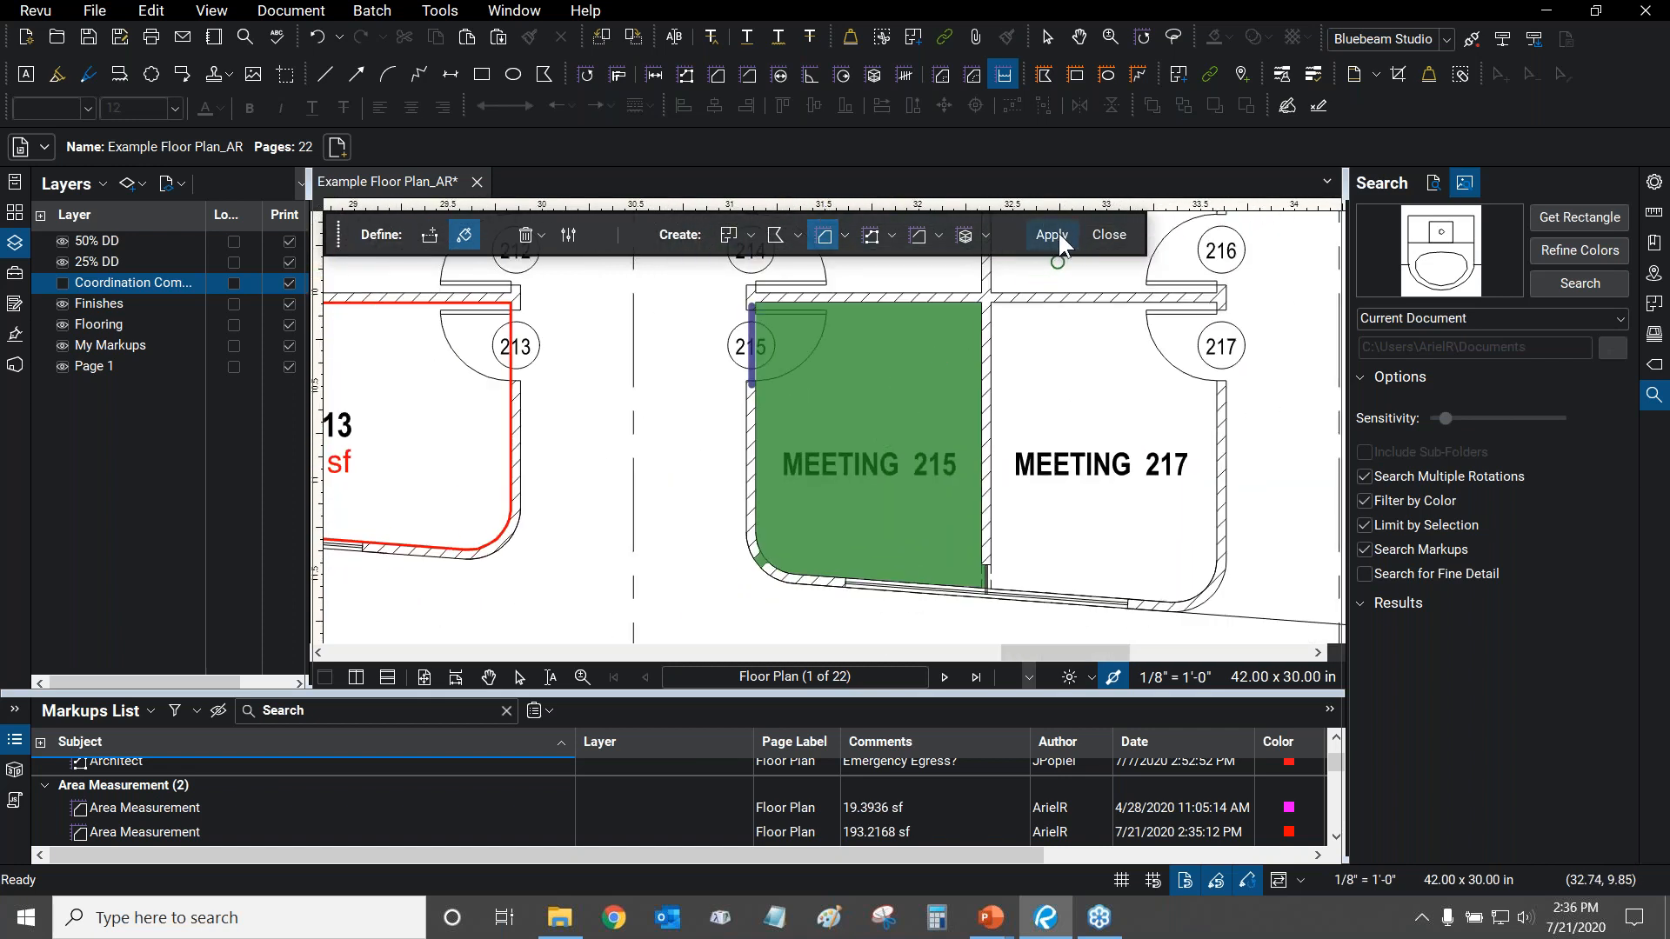
left_click(1056, 235)
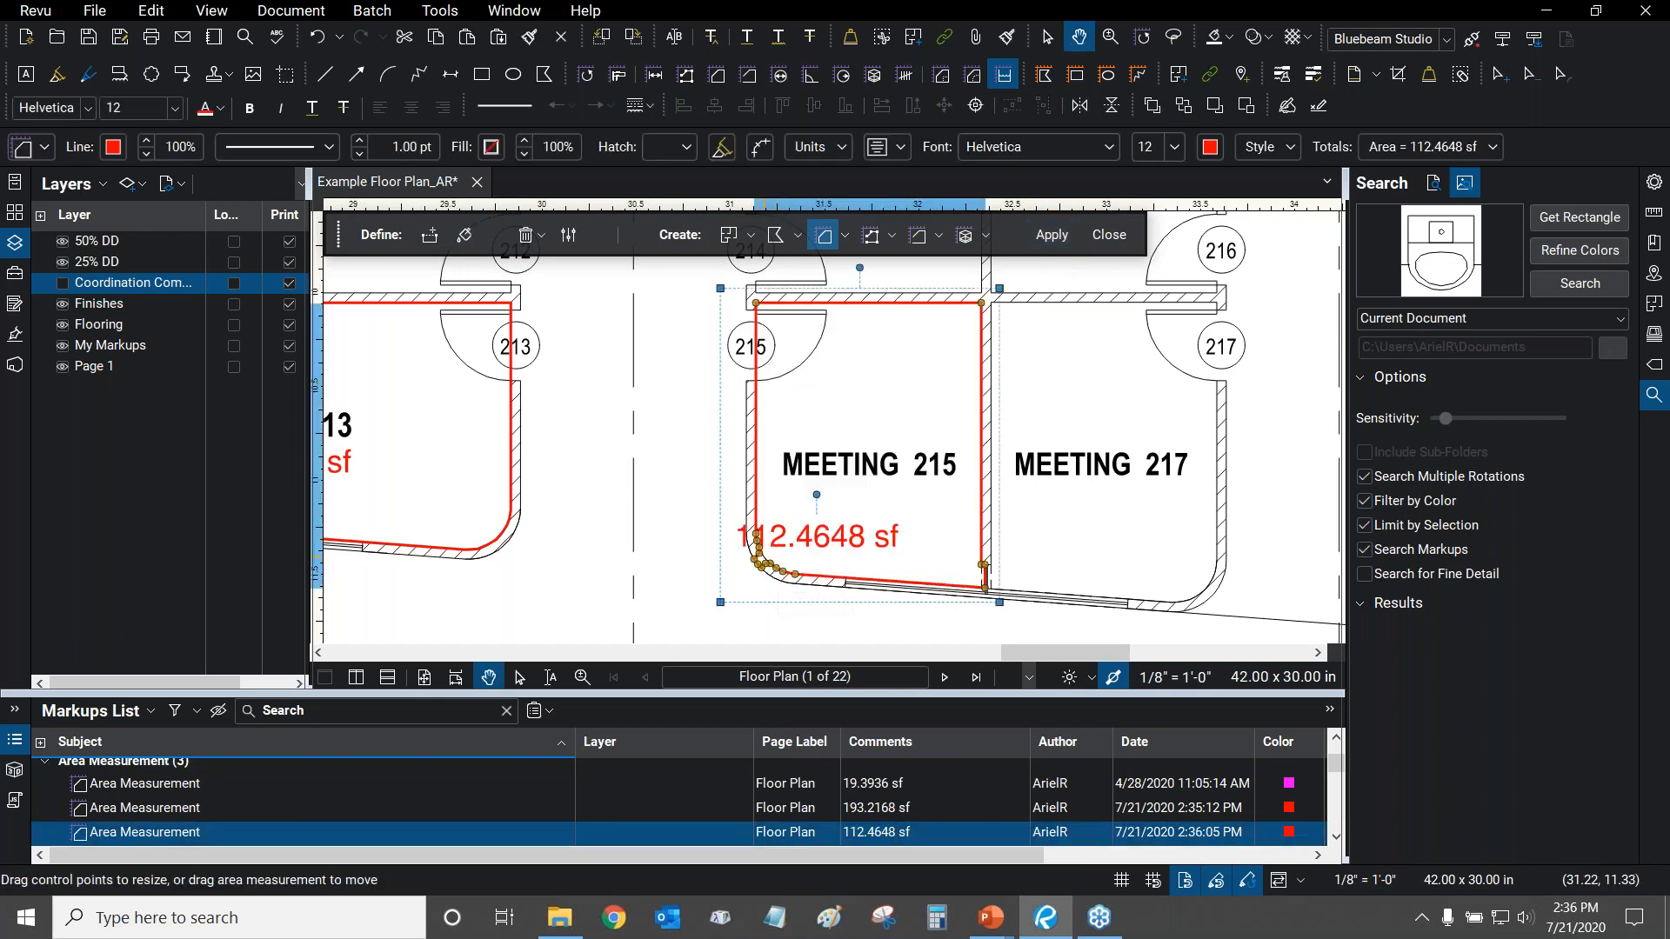
Remove the surplus control points at Meeting 215's rounded corner and add one so the area outline follows the wall's curve.
scroll(979, 561, "up", 5)
scroll(720, 437, "down", 5)
scroll(765, 461, "up", 6)
left_click_drag(766, 474, 785, 505)
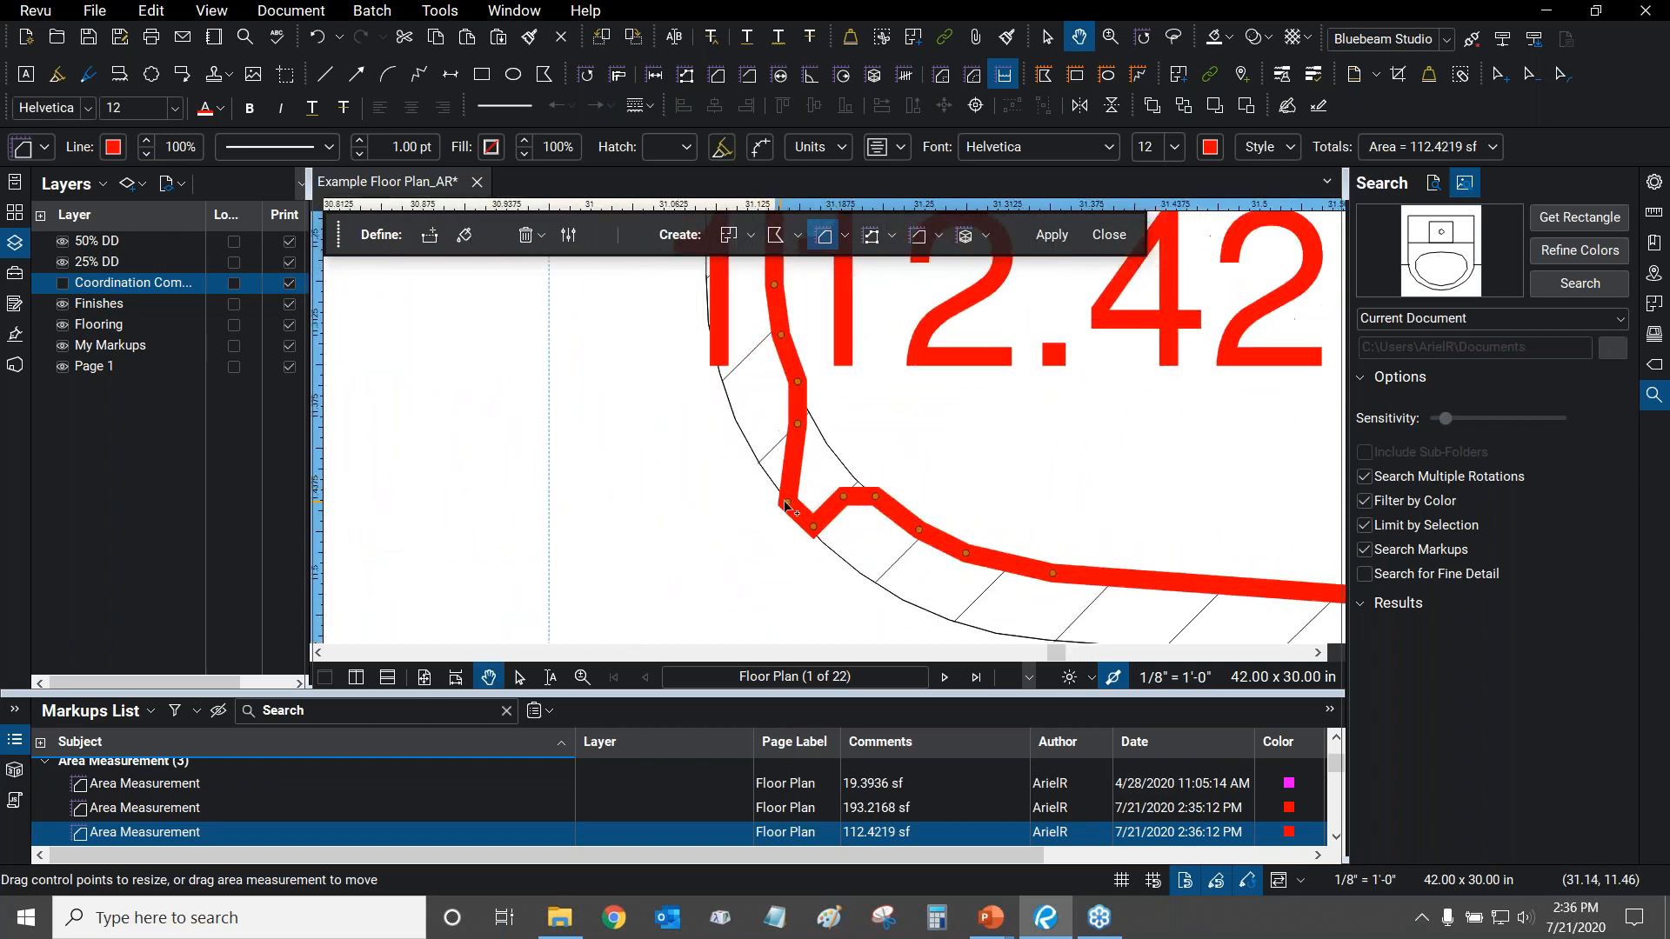
left_click(788, 505, "shift")
left_click(815, 528, "shift")
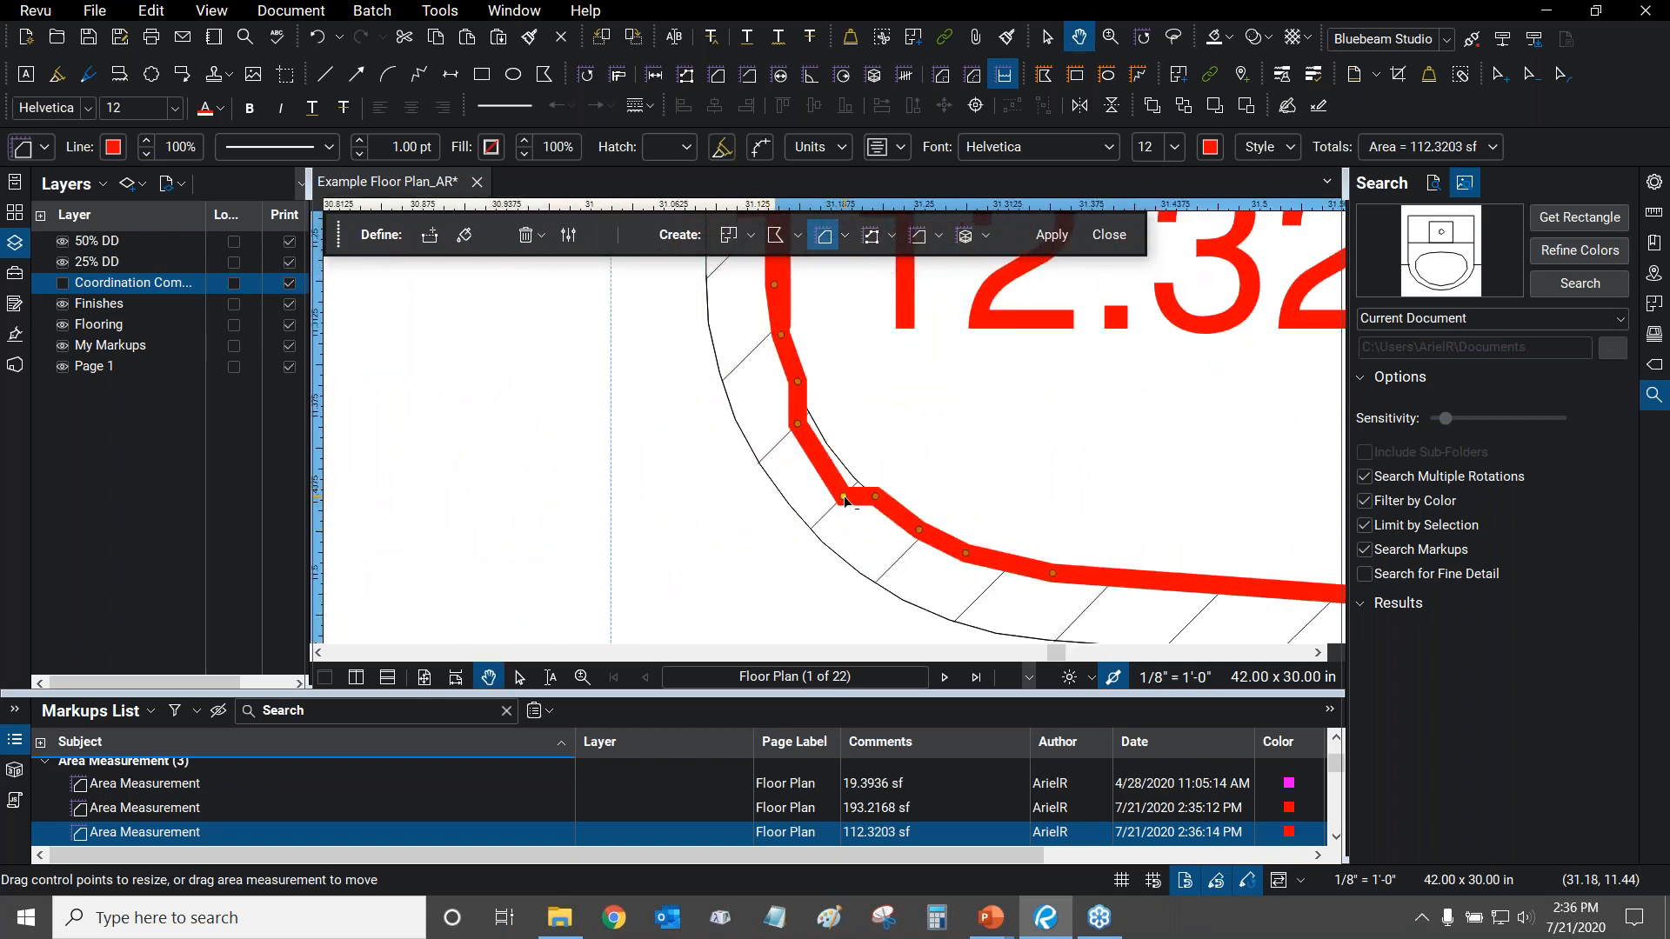
left_click(844, 499, "shift")
left_click(798, 426, "shift")
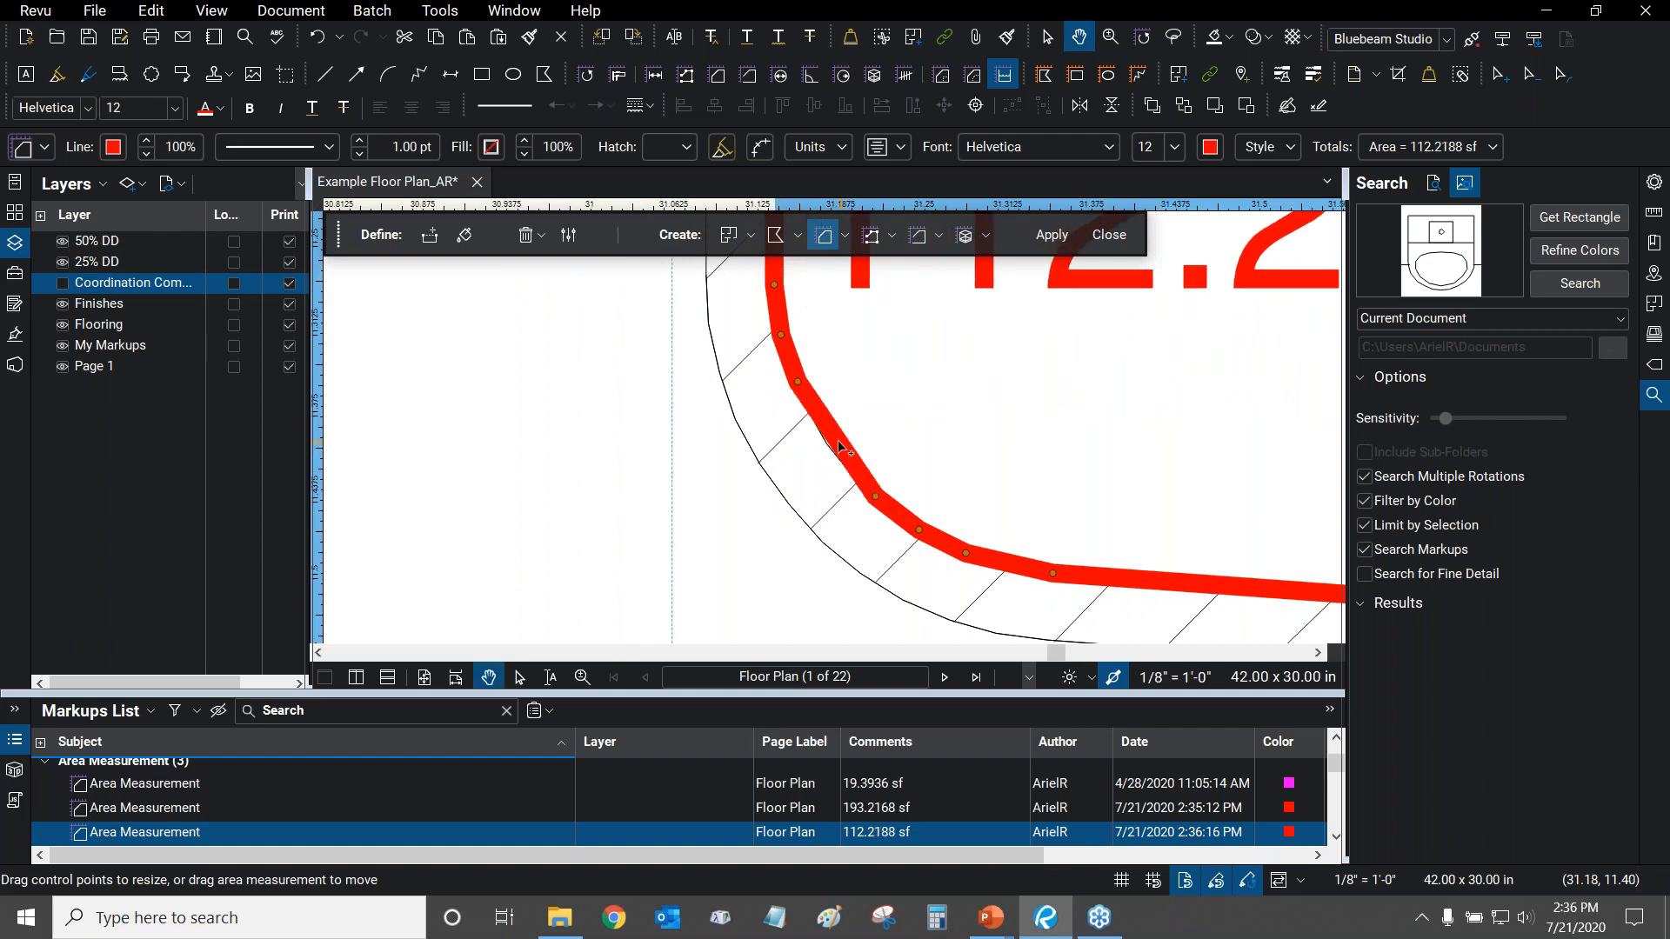
left_click(837, 442, "shift")
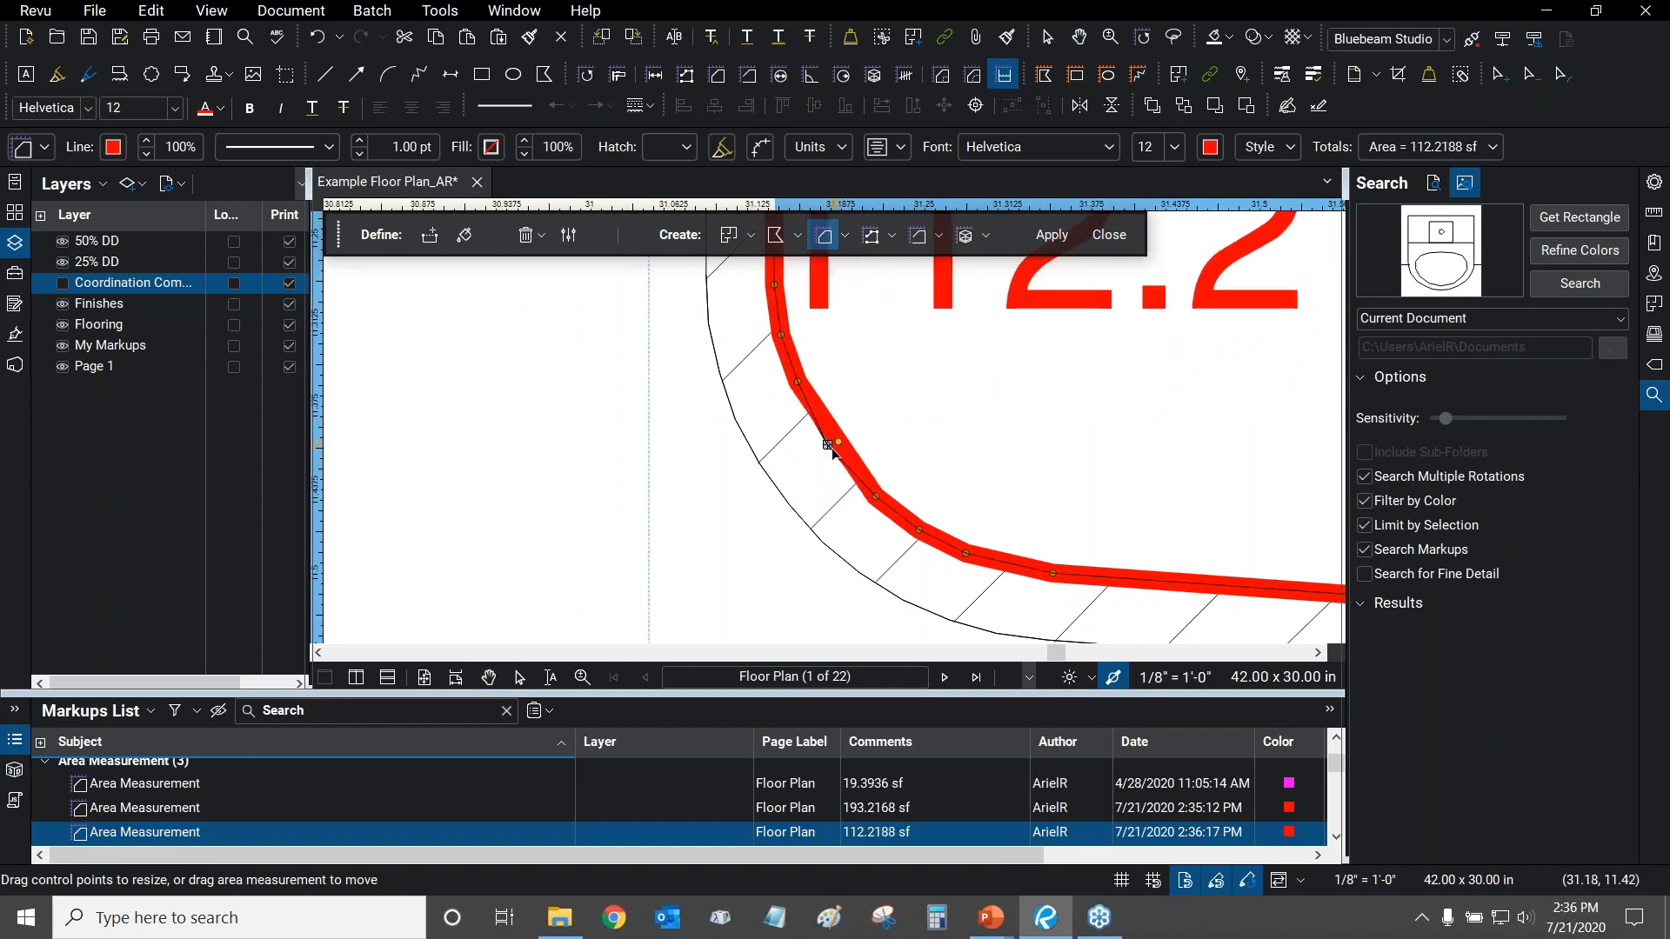
Move the Meeting 215 area measurement's label directly beneath the room name.
scroll(831, 448, "down", 5)
left_click_drag(762, 472, 806, 436)
scroll(807, 430, "down", 3)
mouse_move(813, 375)
left_mouse_down()
mouse_move(866, 415)
mouse_move(1040, 432)
left_mouse_up()
scroll(868, 410, "up", 2)
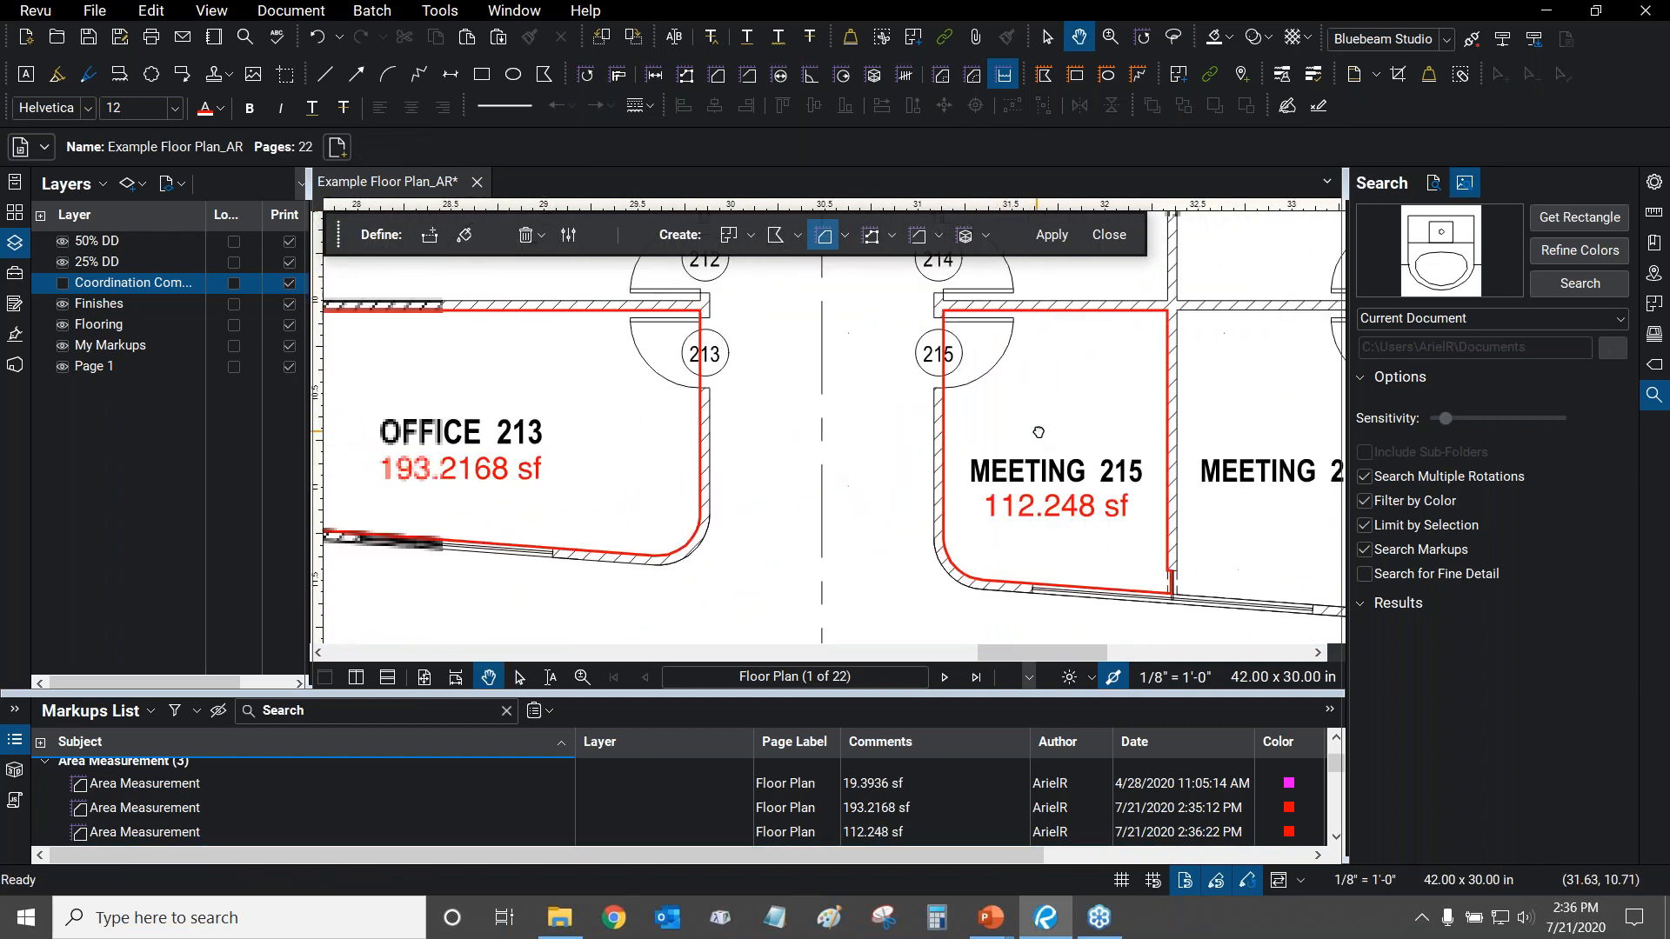
Switch to the PowerPoint slide show to check the webinar overview, and return to the floor plan in Bluebeam Revu.
scroll(1042, 432, "down", 2)
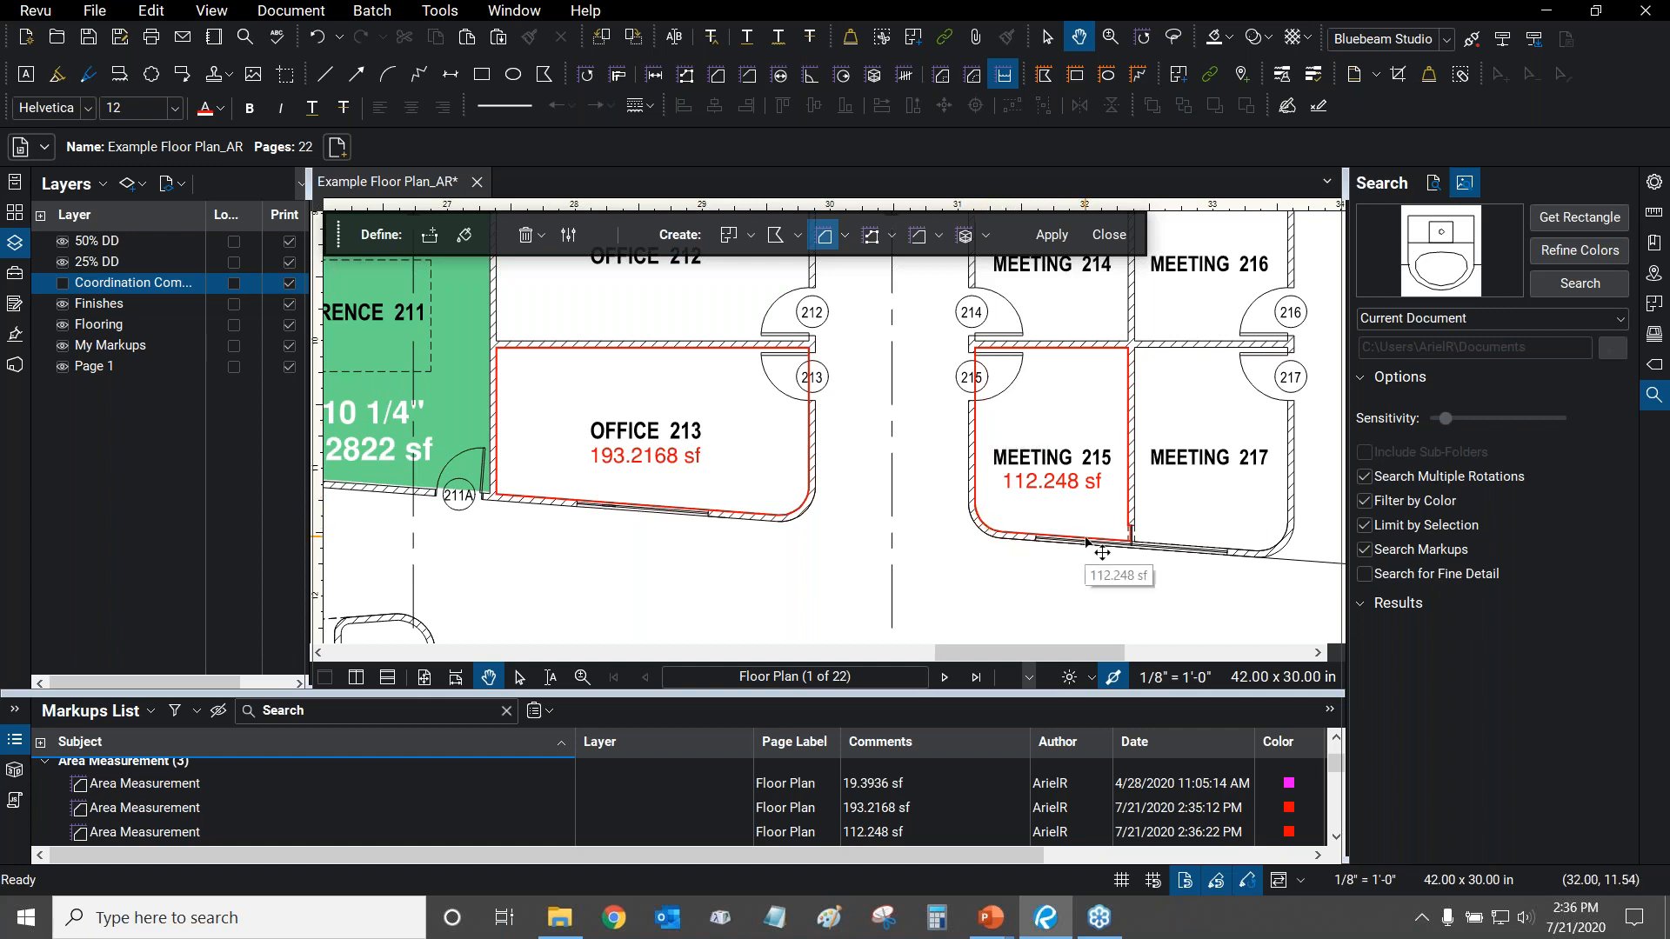
mouse_move(935, 484)
left_mouse_down()
mouse_move(966, 494)
mouse_move(932, 470)
left_mouse_up()
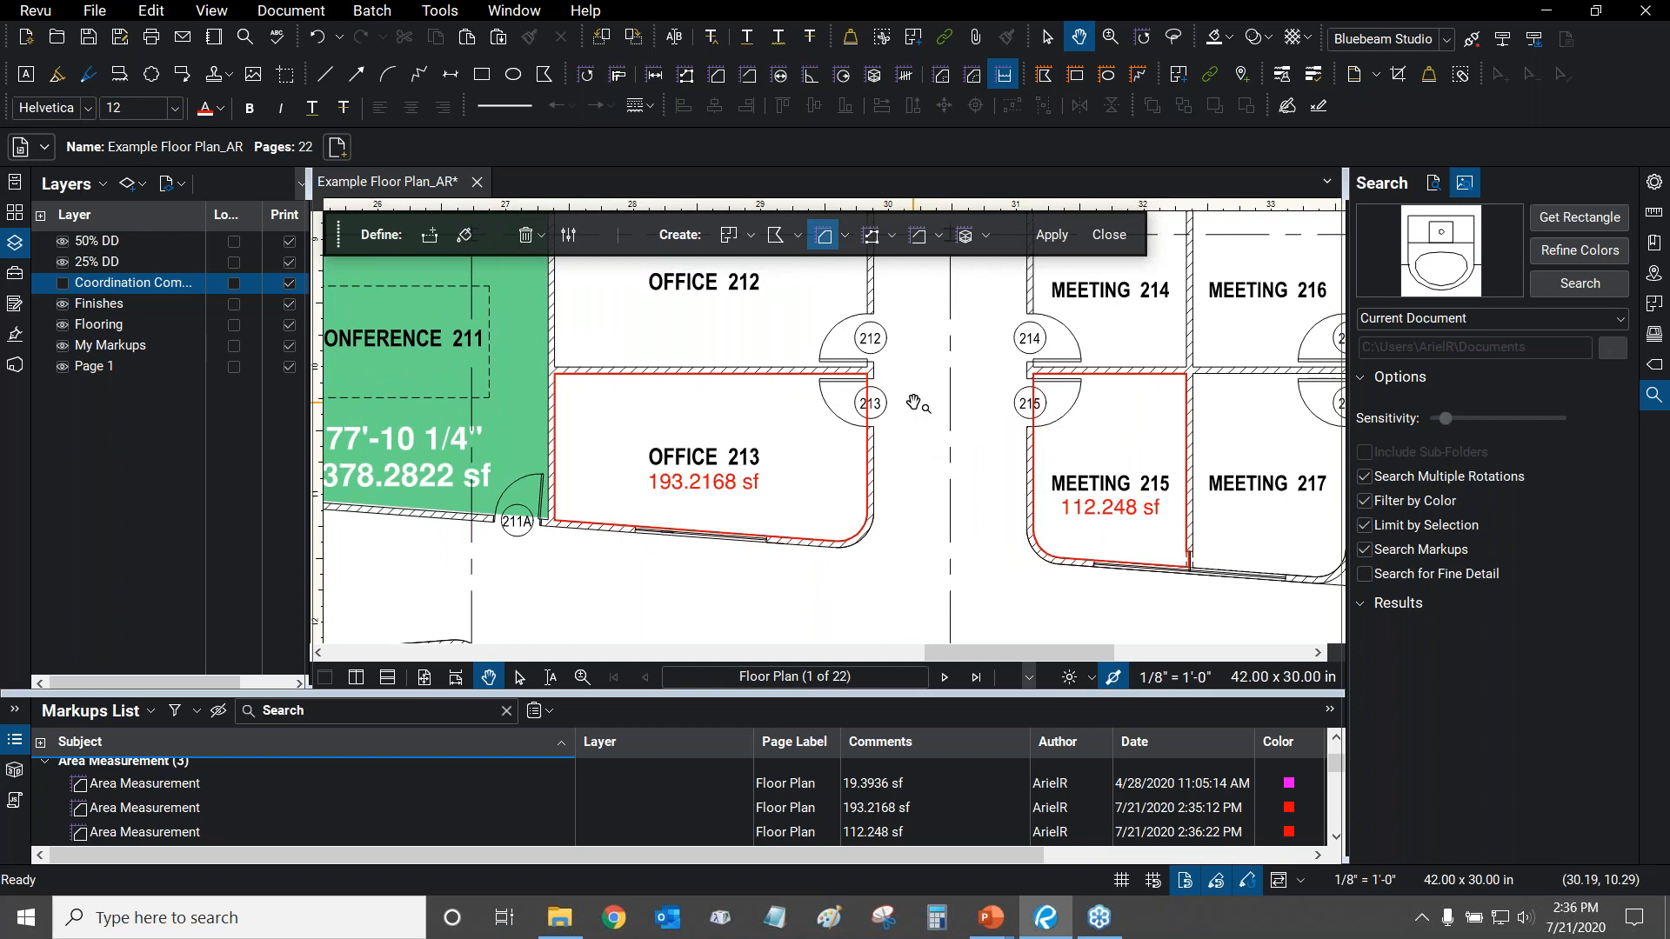
key("ctrl+0")
key("alt+Tab")
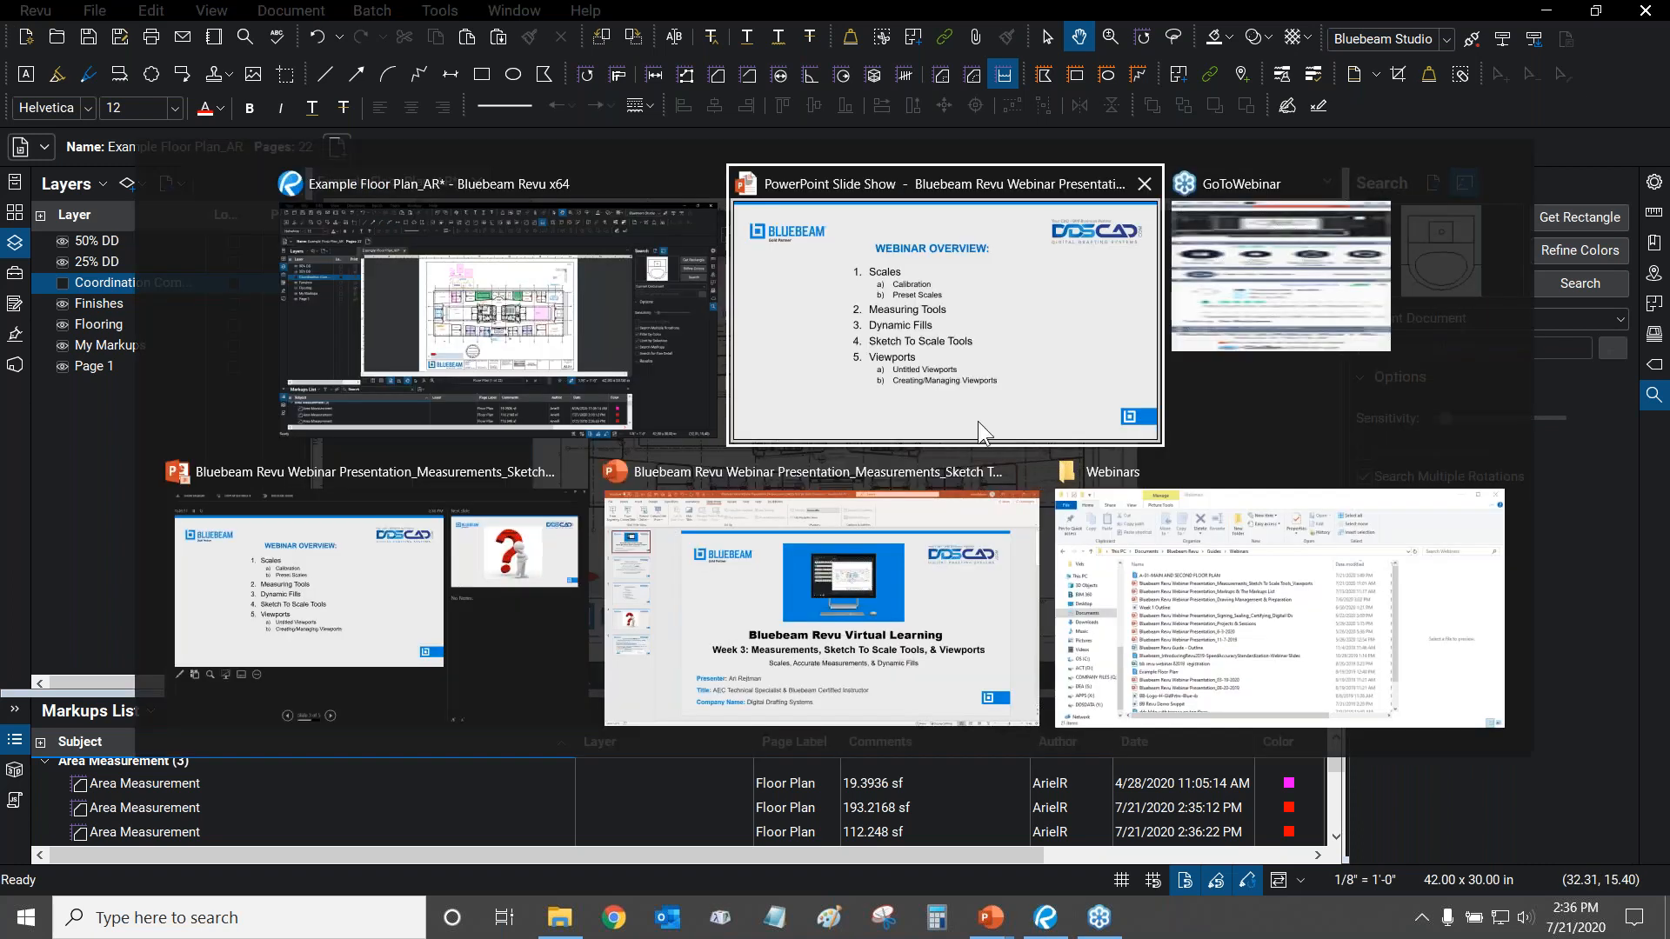
left_click(973, 416)
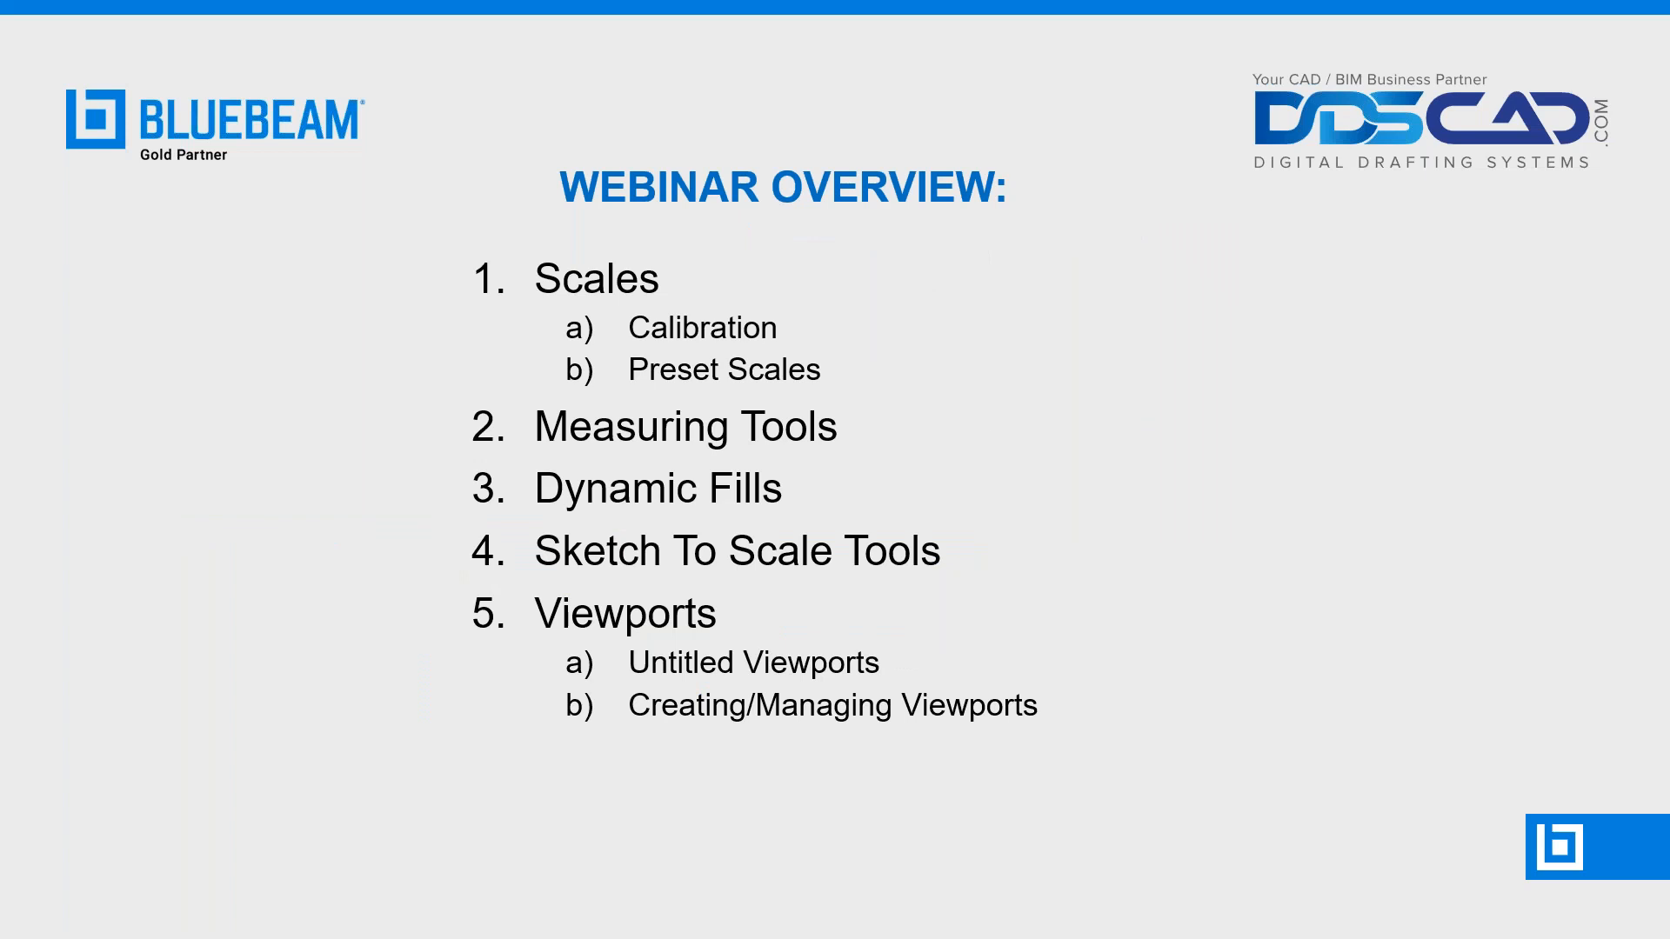
key("alt+Tab")
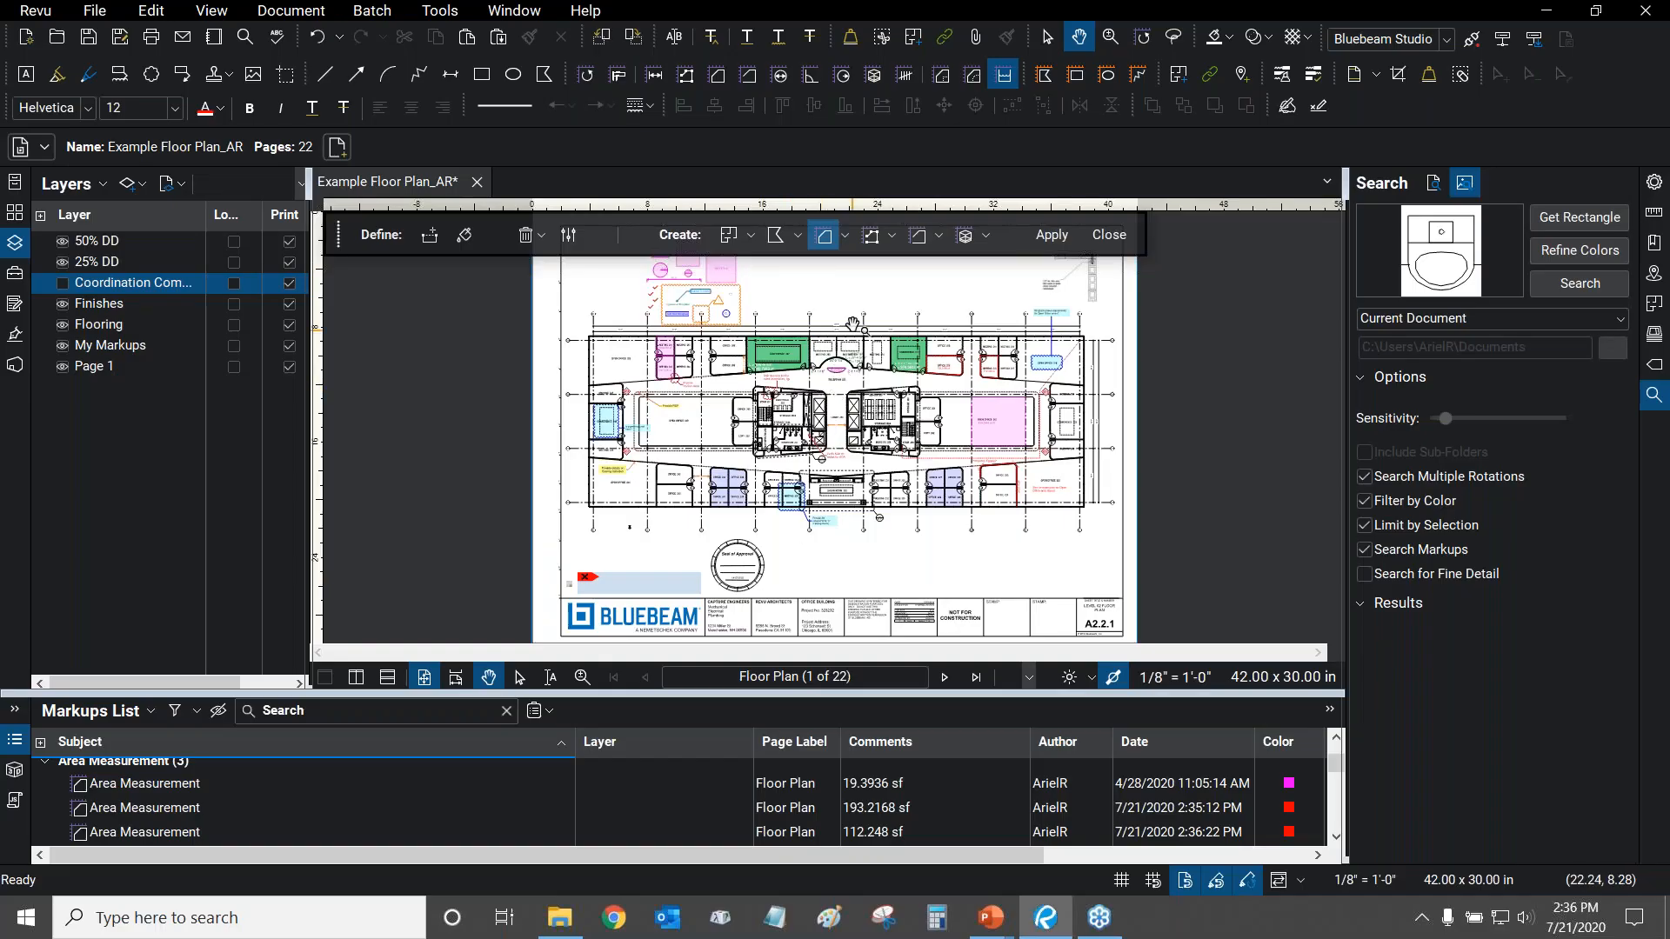
Close Dynamic Fill and collapse the Markups List, Layers and Search panels to enlarge the drawing area.
left_click(1105, 237)
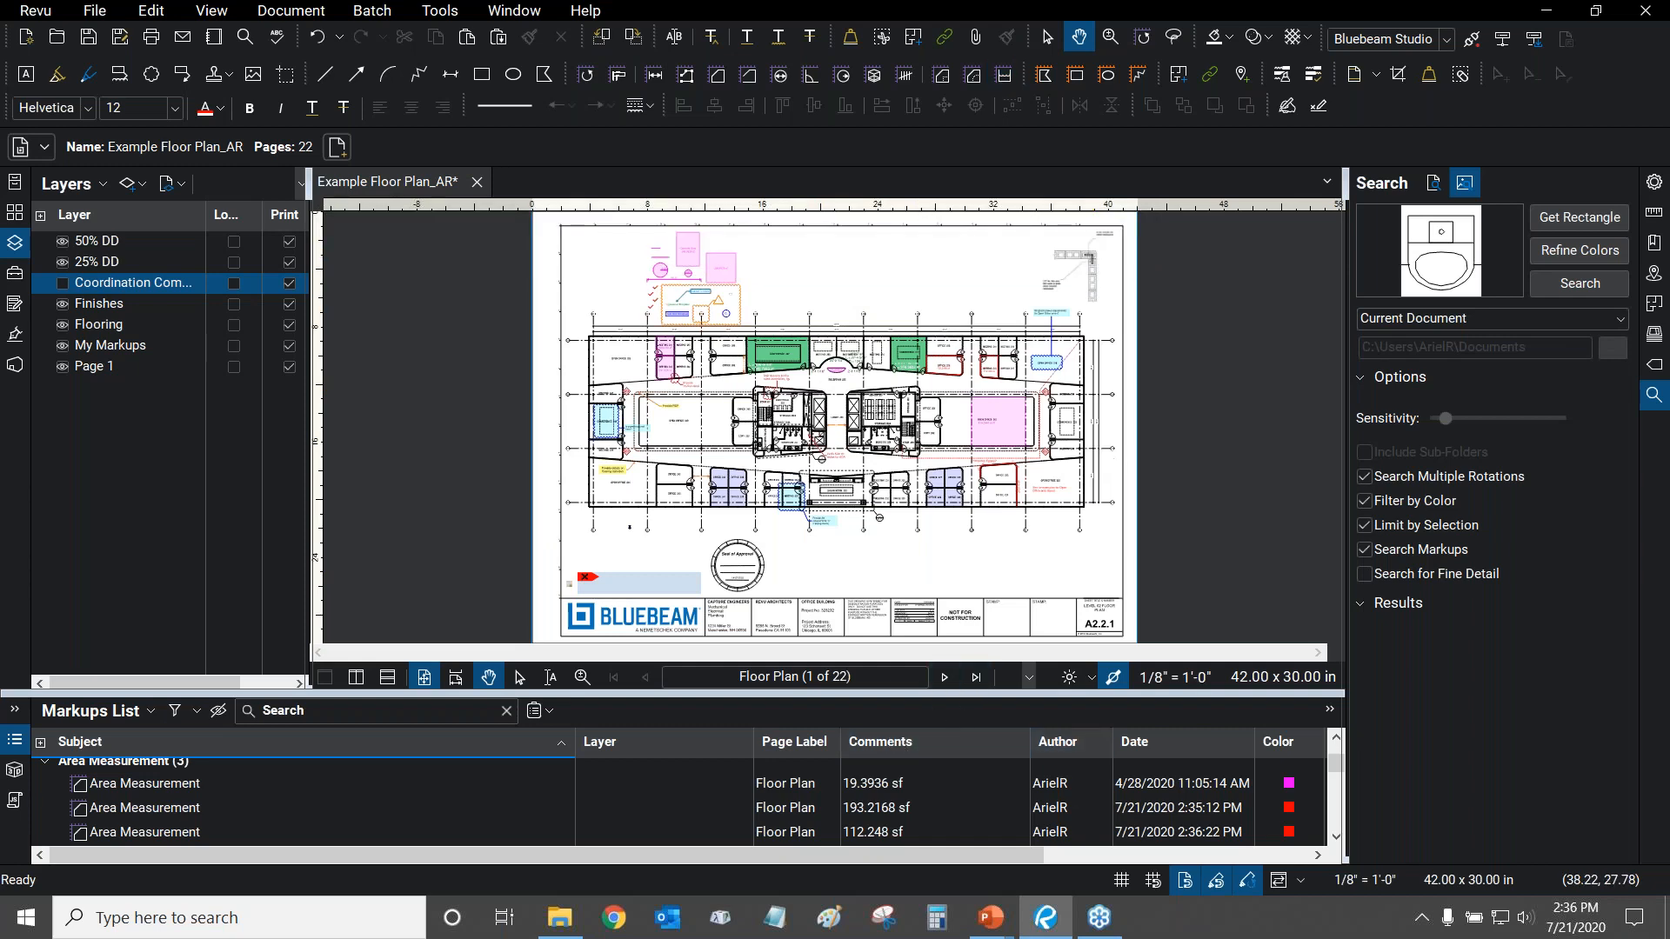
double_click(949, 693)
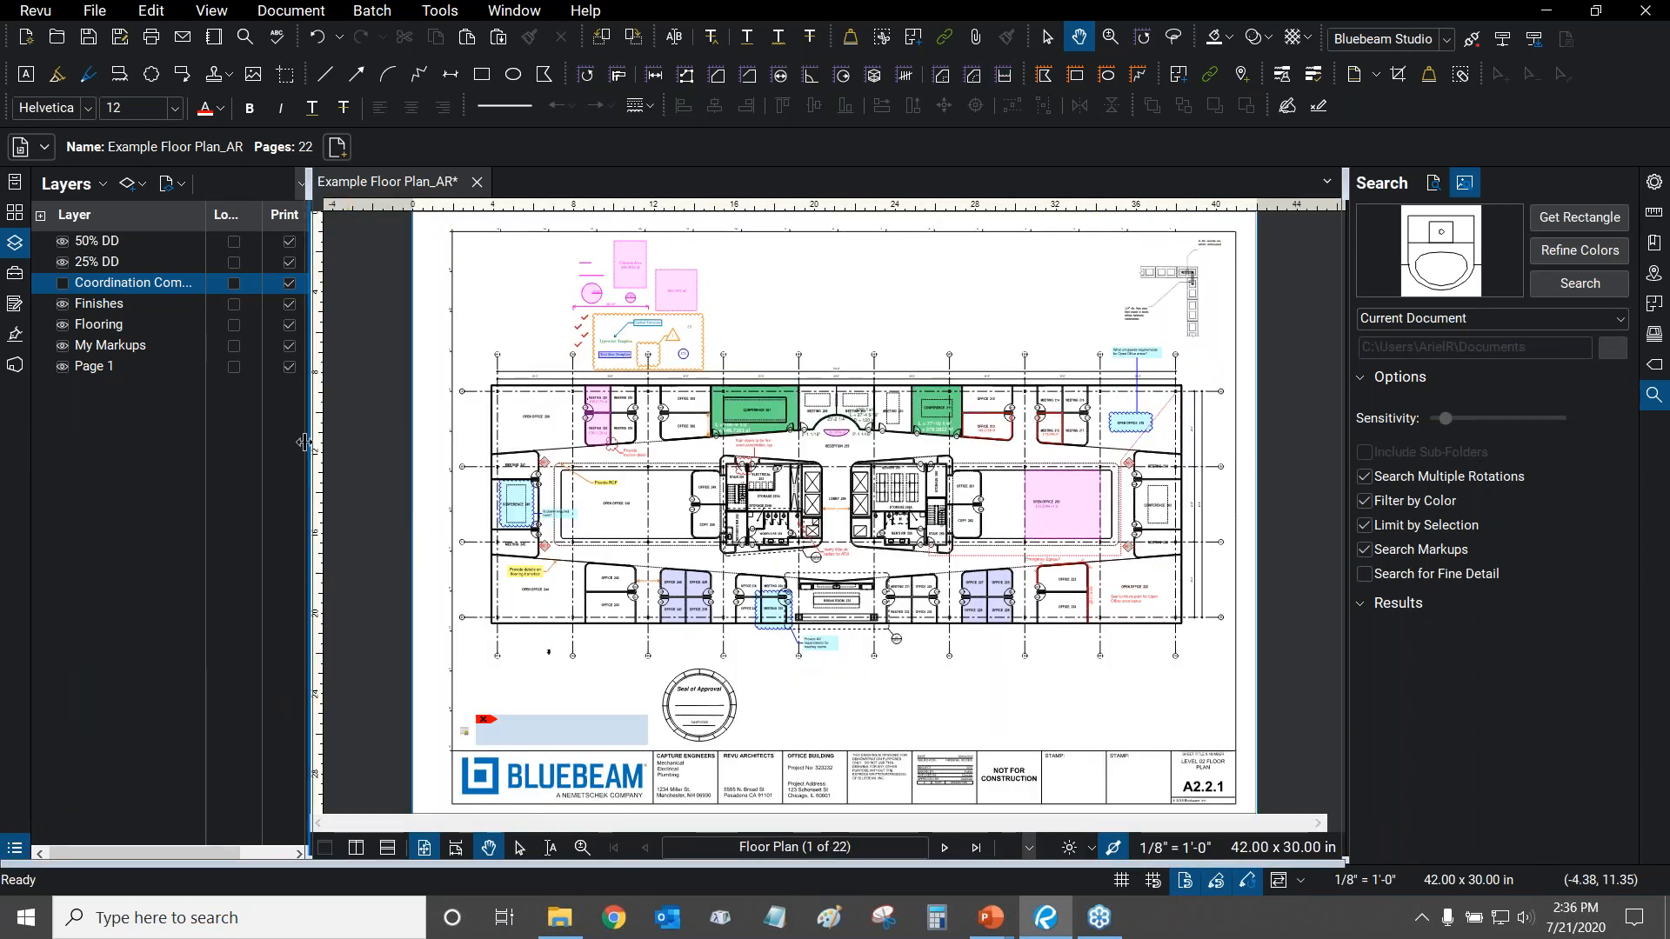
double_click(304, 442)
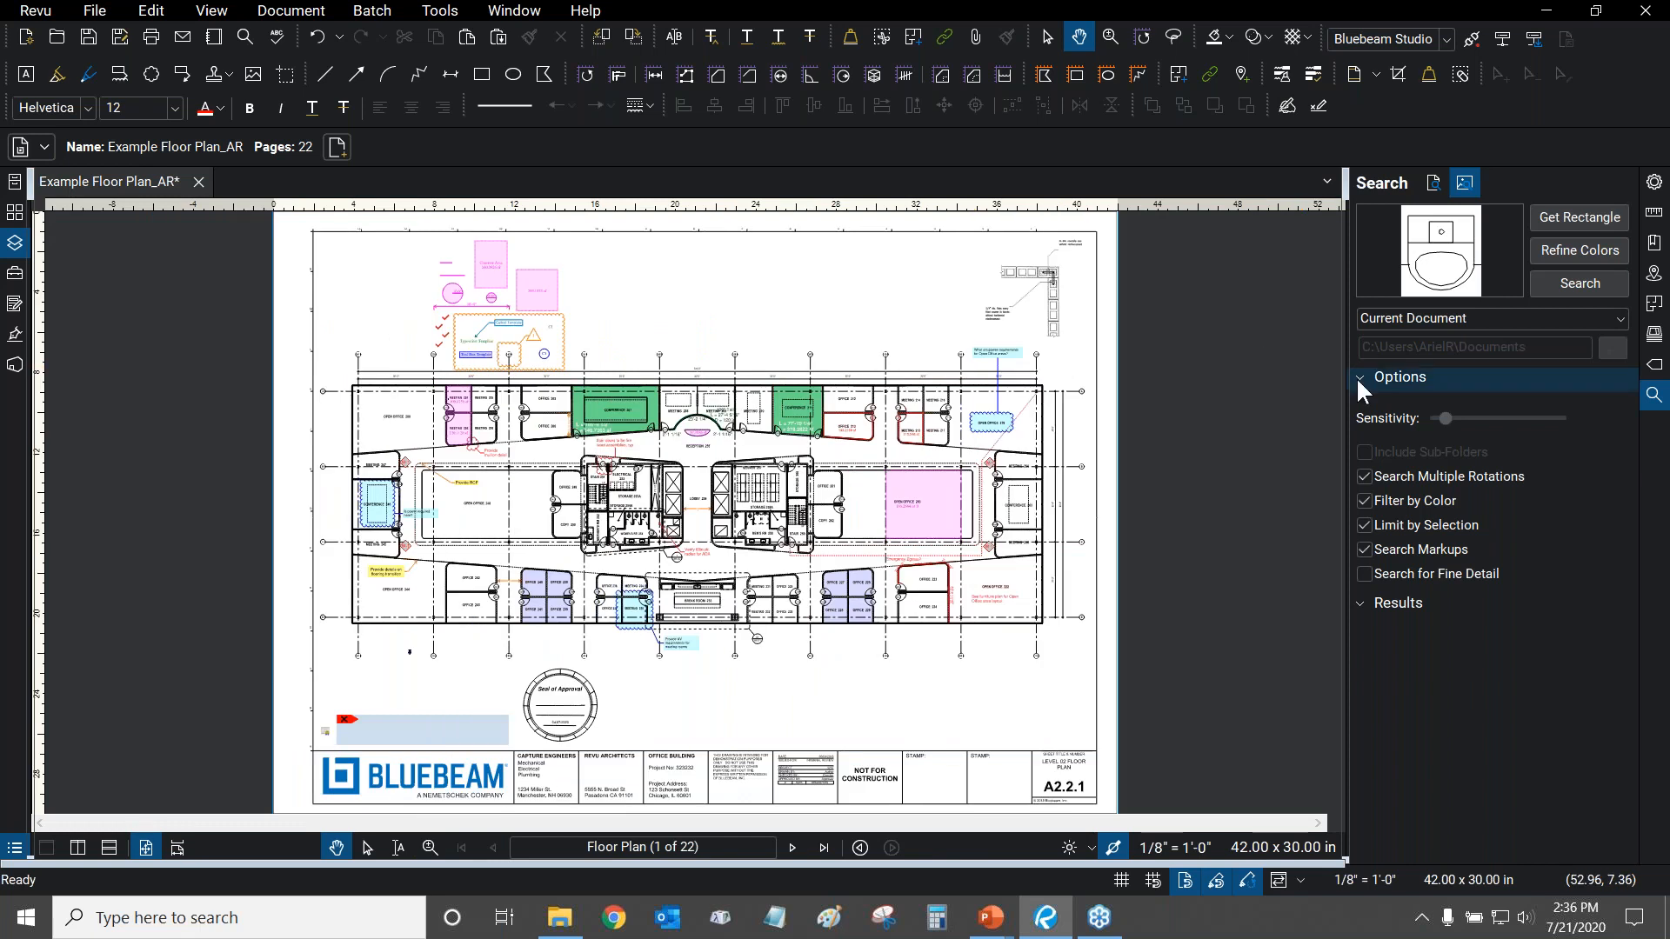
double_click(1349, 380)
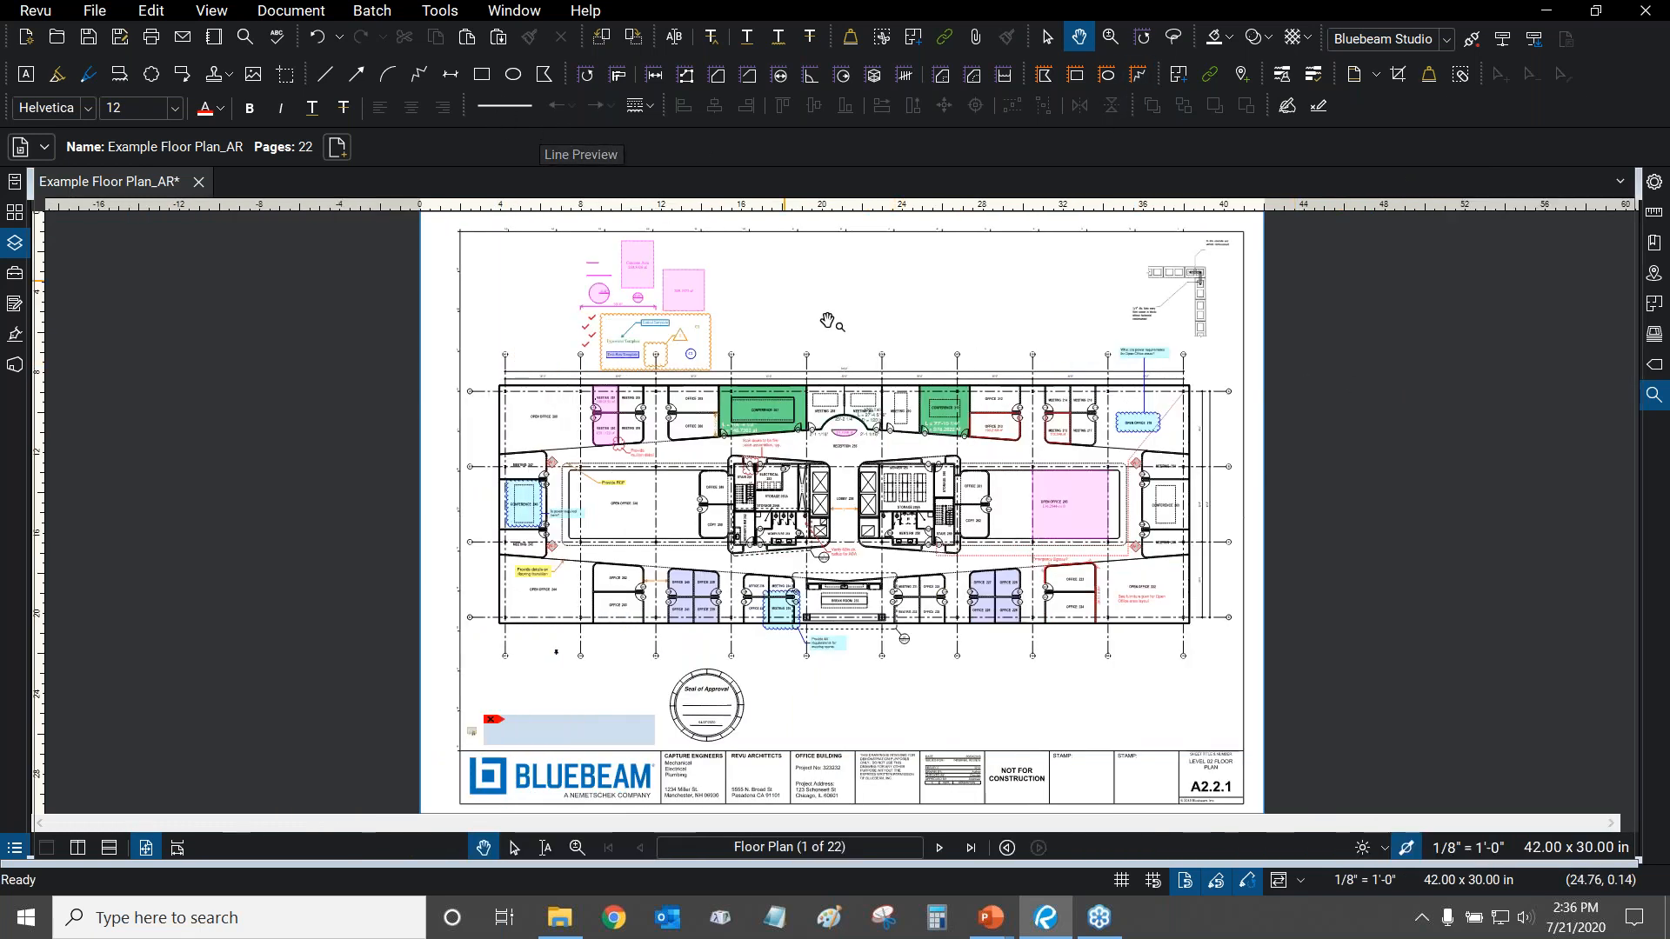
left_click(440, 11)
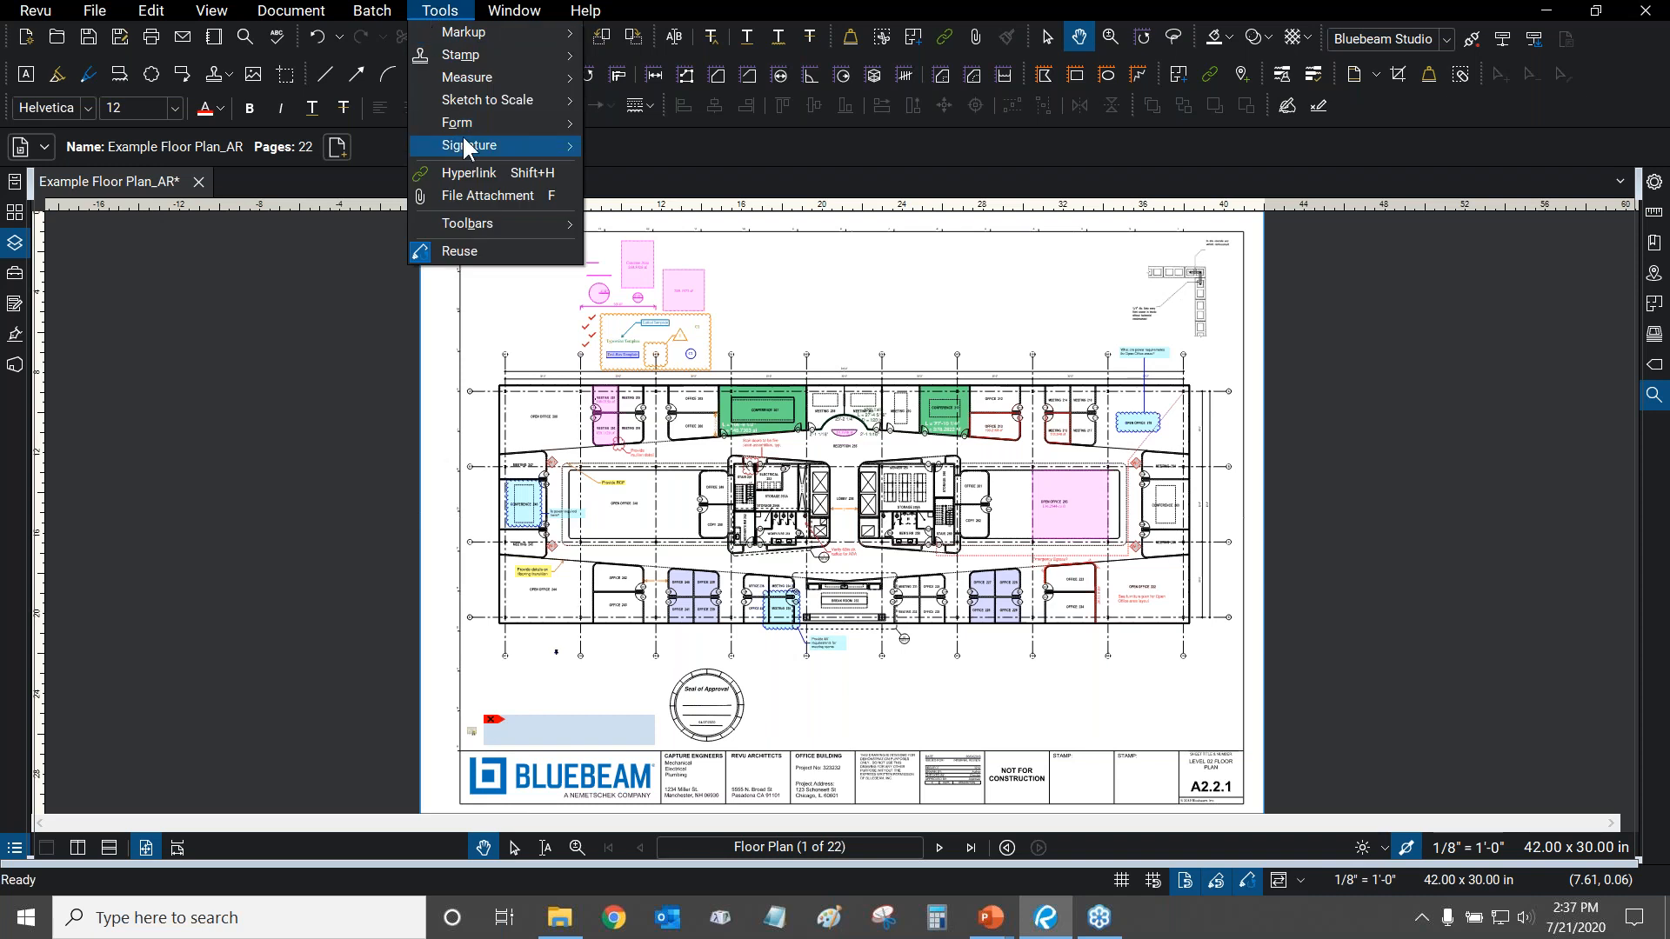
mouse_move(462, 103)
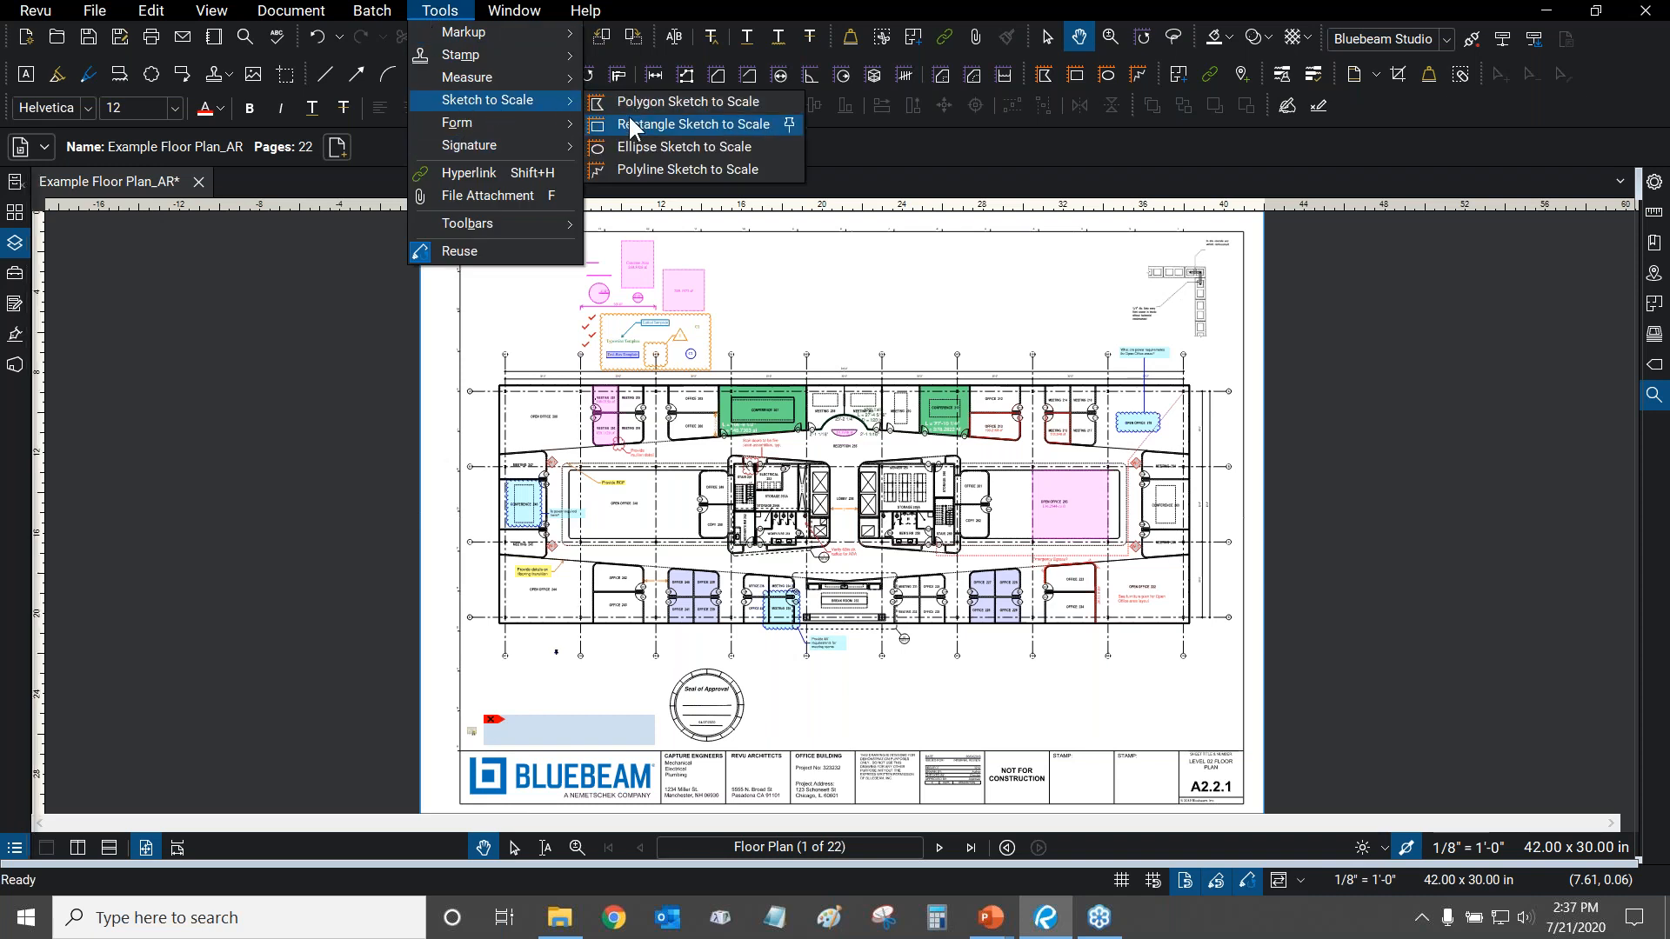
left_click(702, 12)
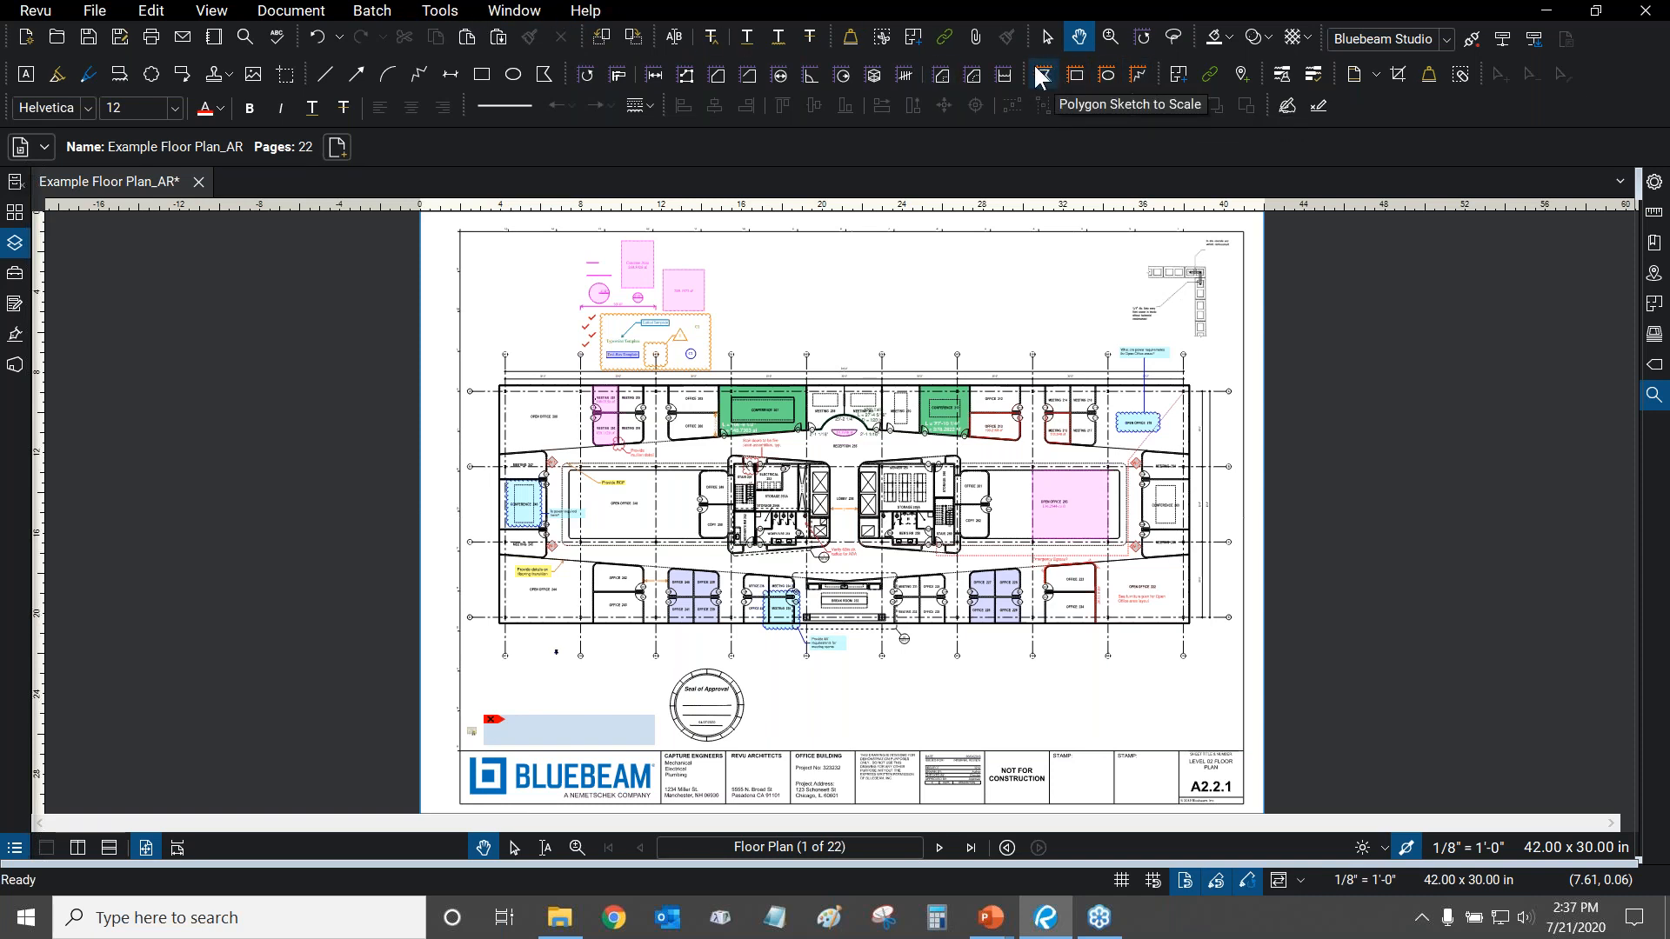
Start a Polygon Sketch to Scale in the blank space above the floor plan and turn off snapping to markups.
left_click(439, 10)
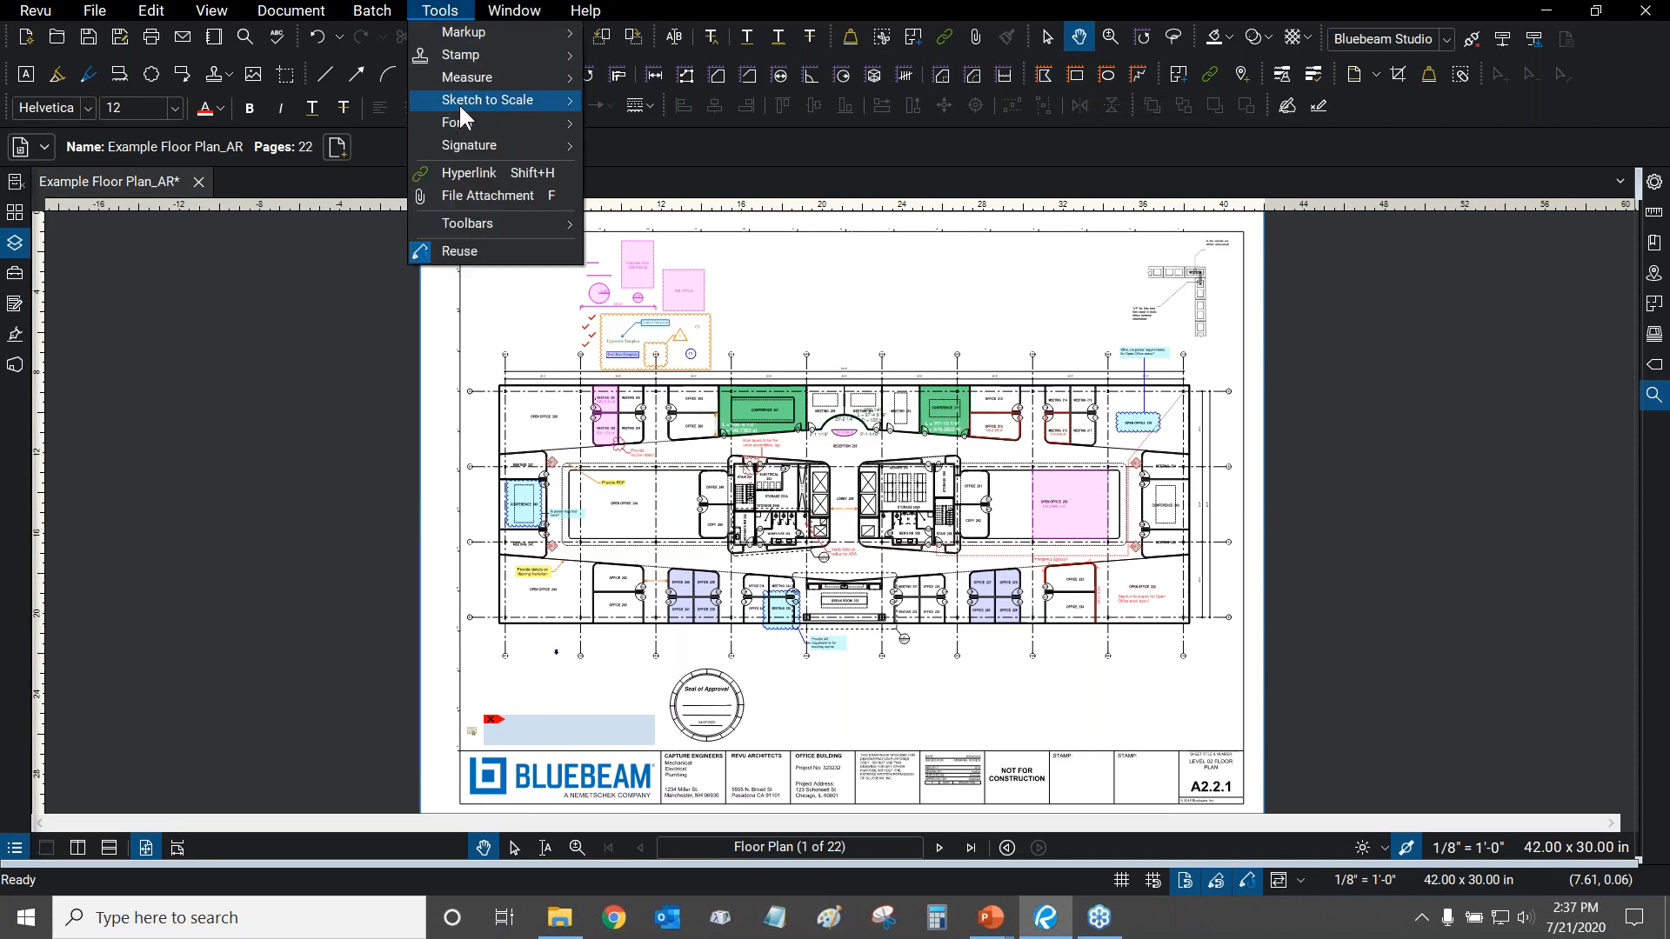
mouse_move(460, 106)
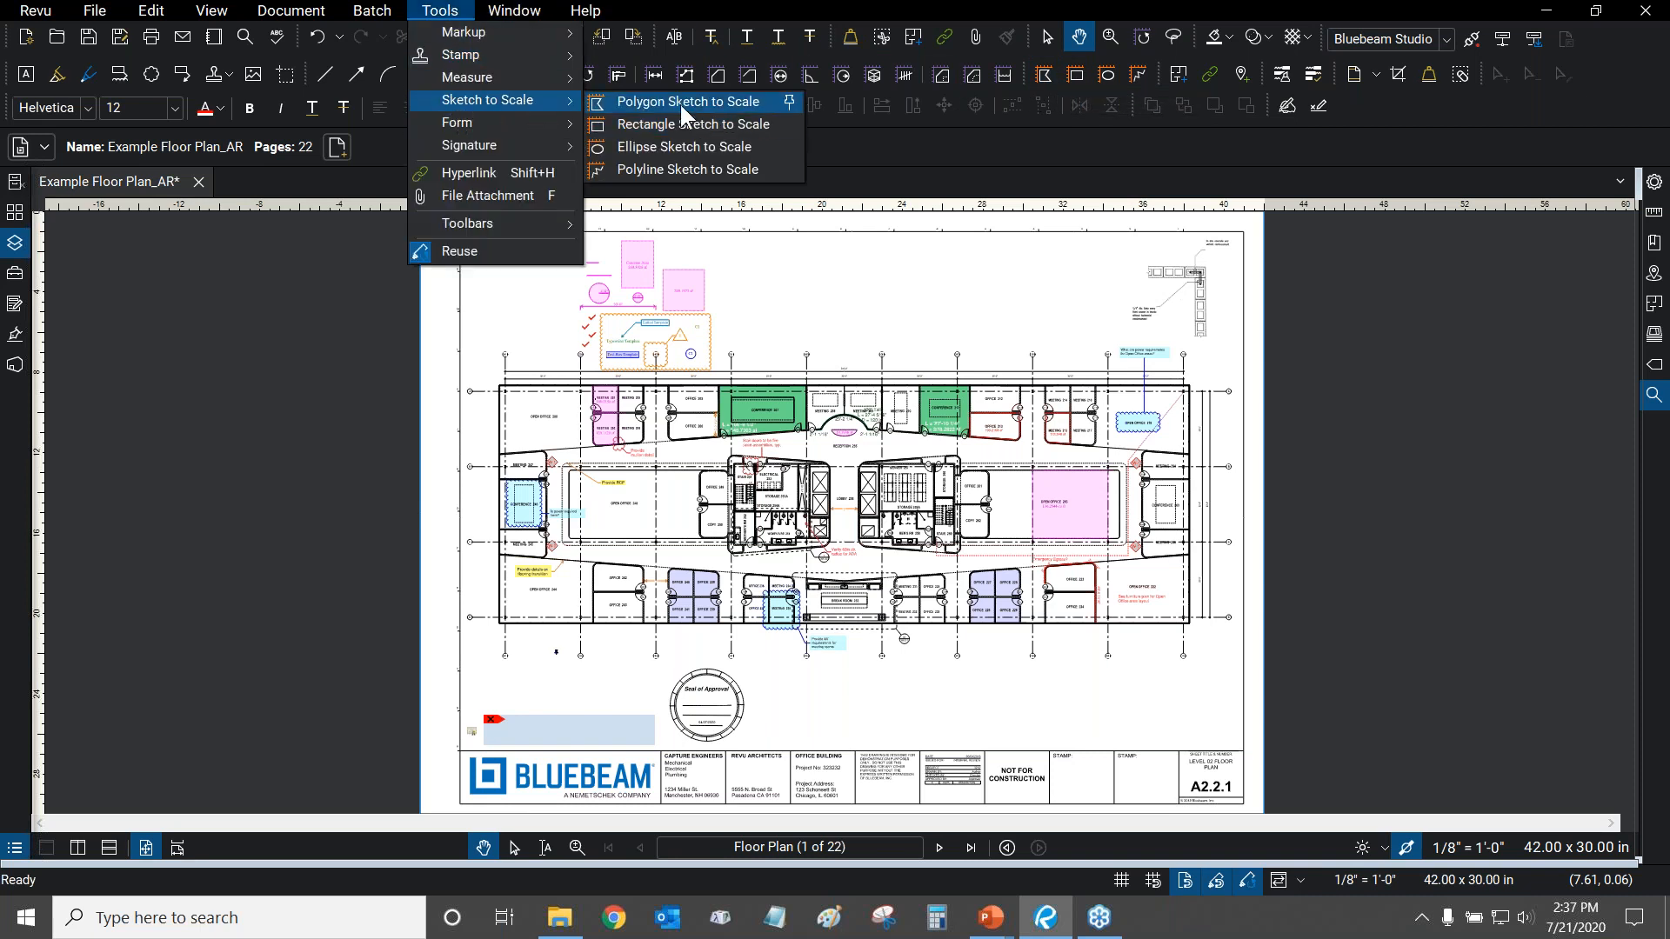
mouse_move(510, 75)
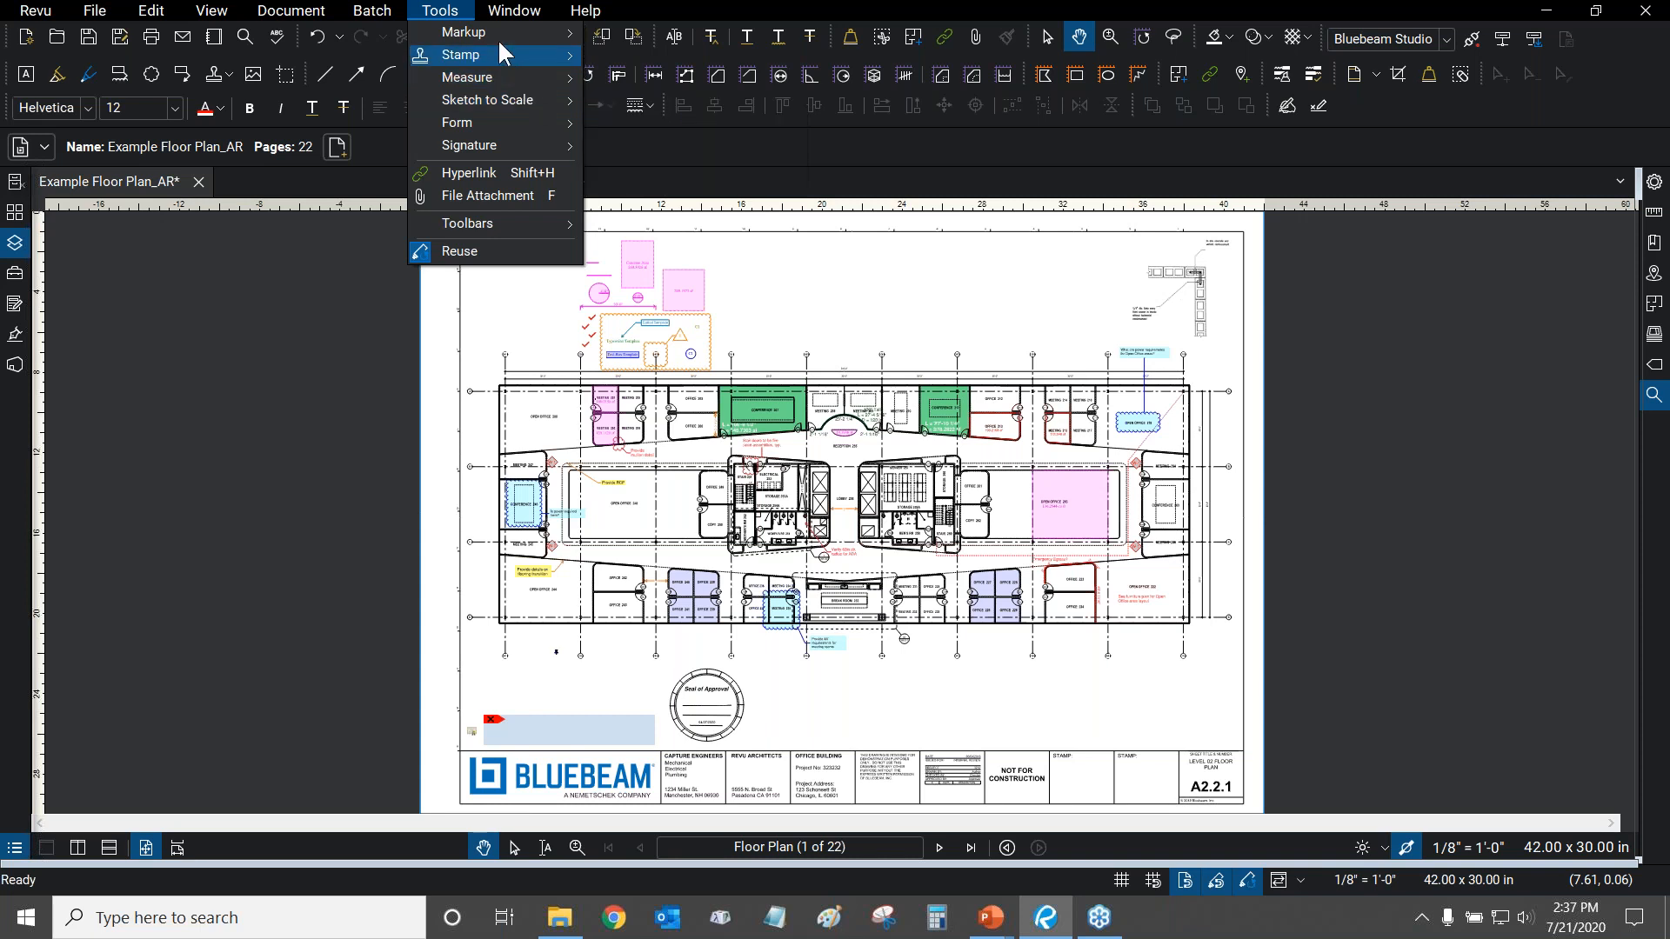
mouse_move(498, 35)
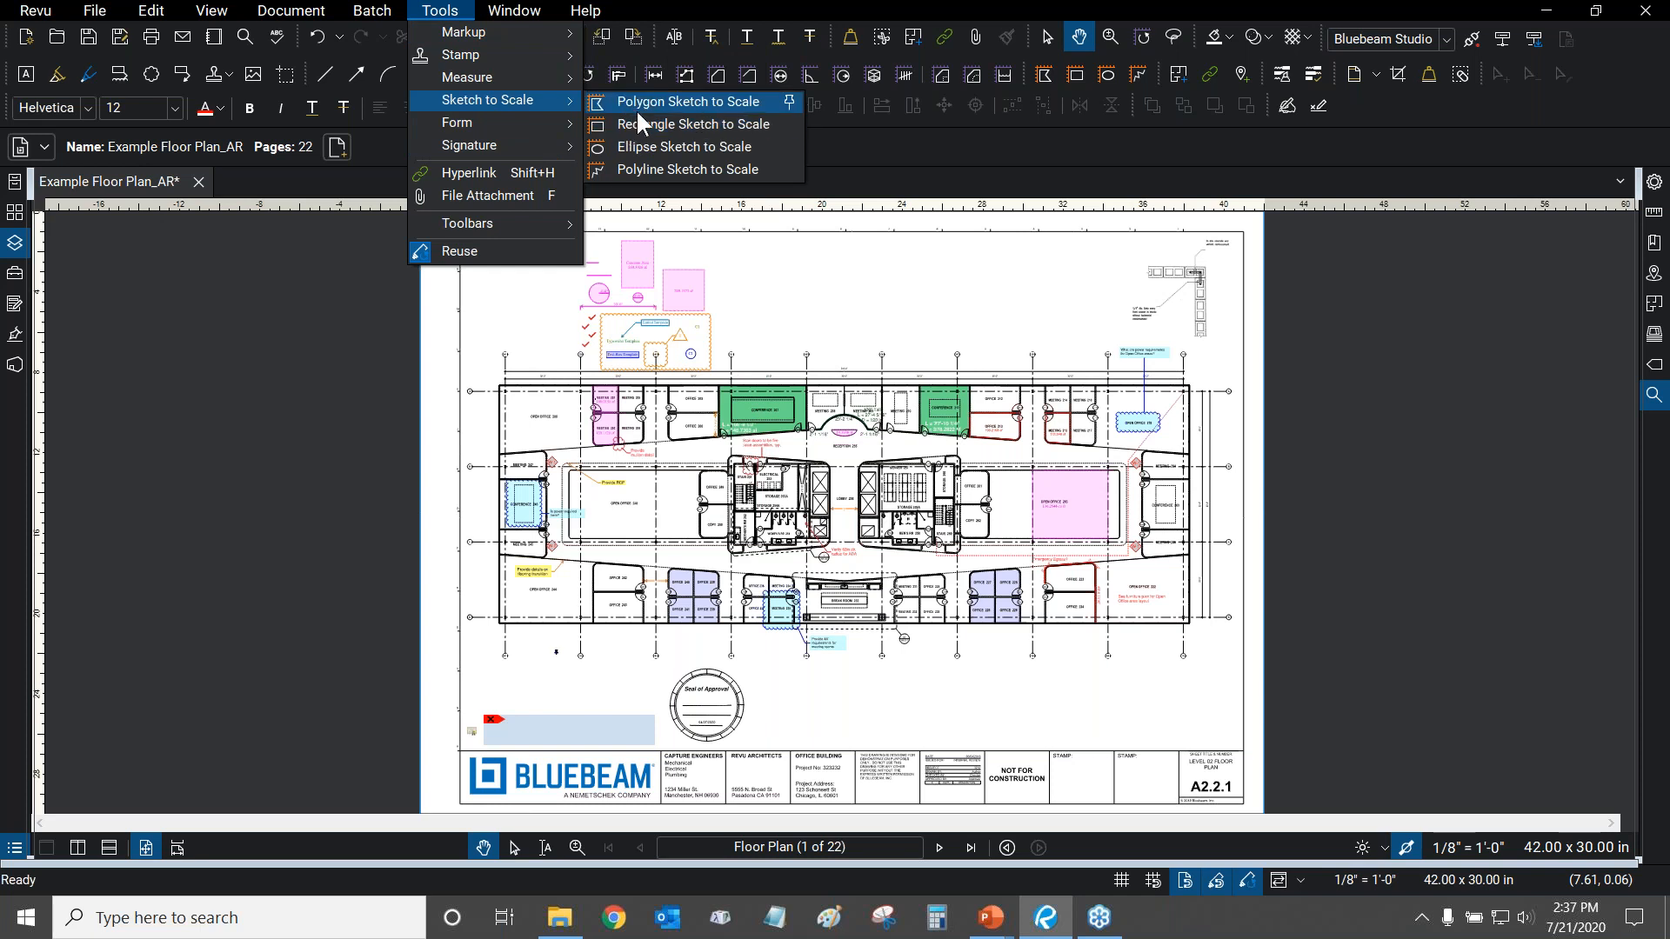
left_click(638, 106)
left_click_drag(784, 271, 787, 342)
scroll(788, 342, "up", 2)
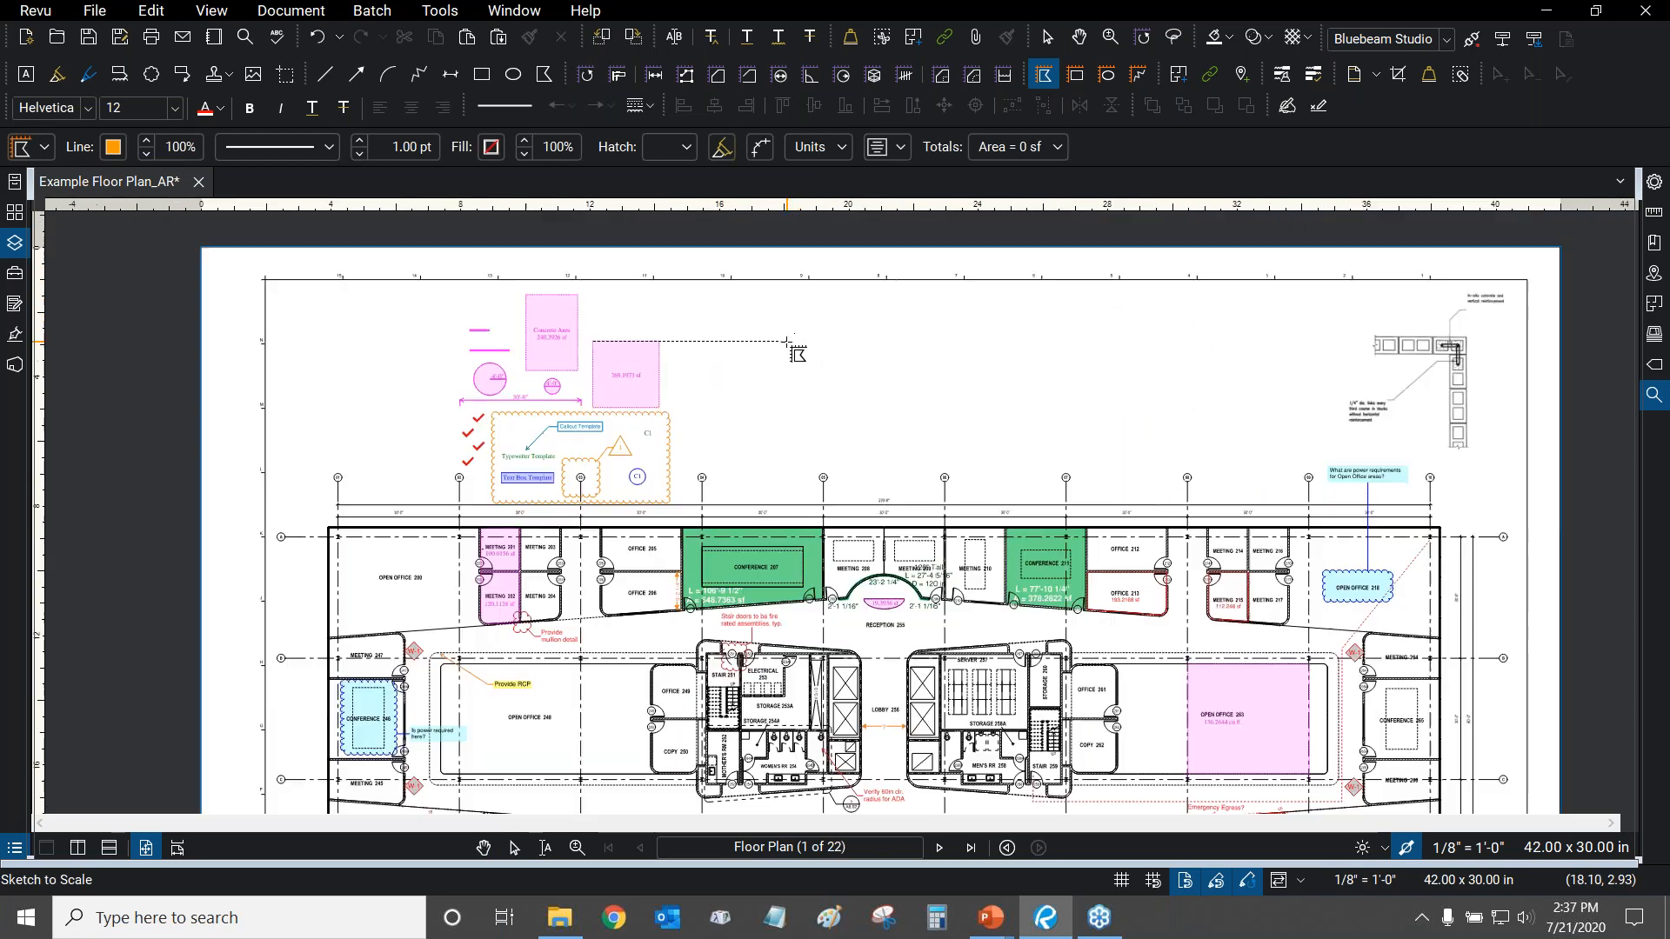
scroll(787, 342, "up", 2)
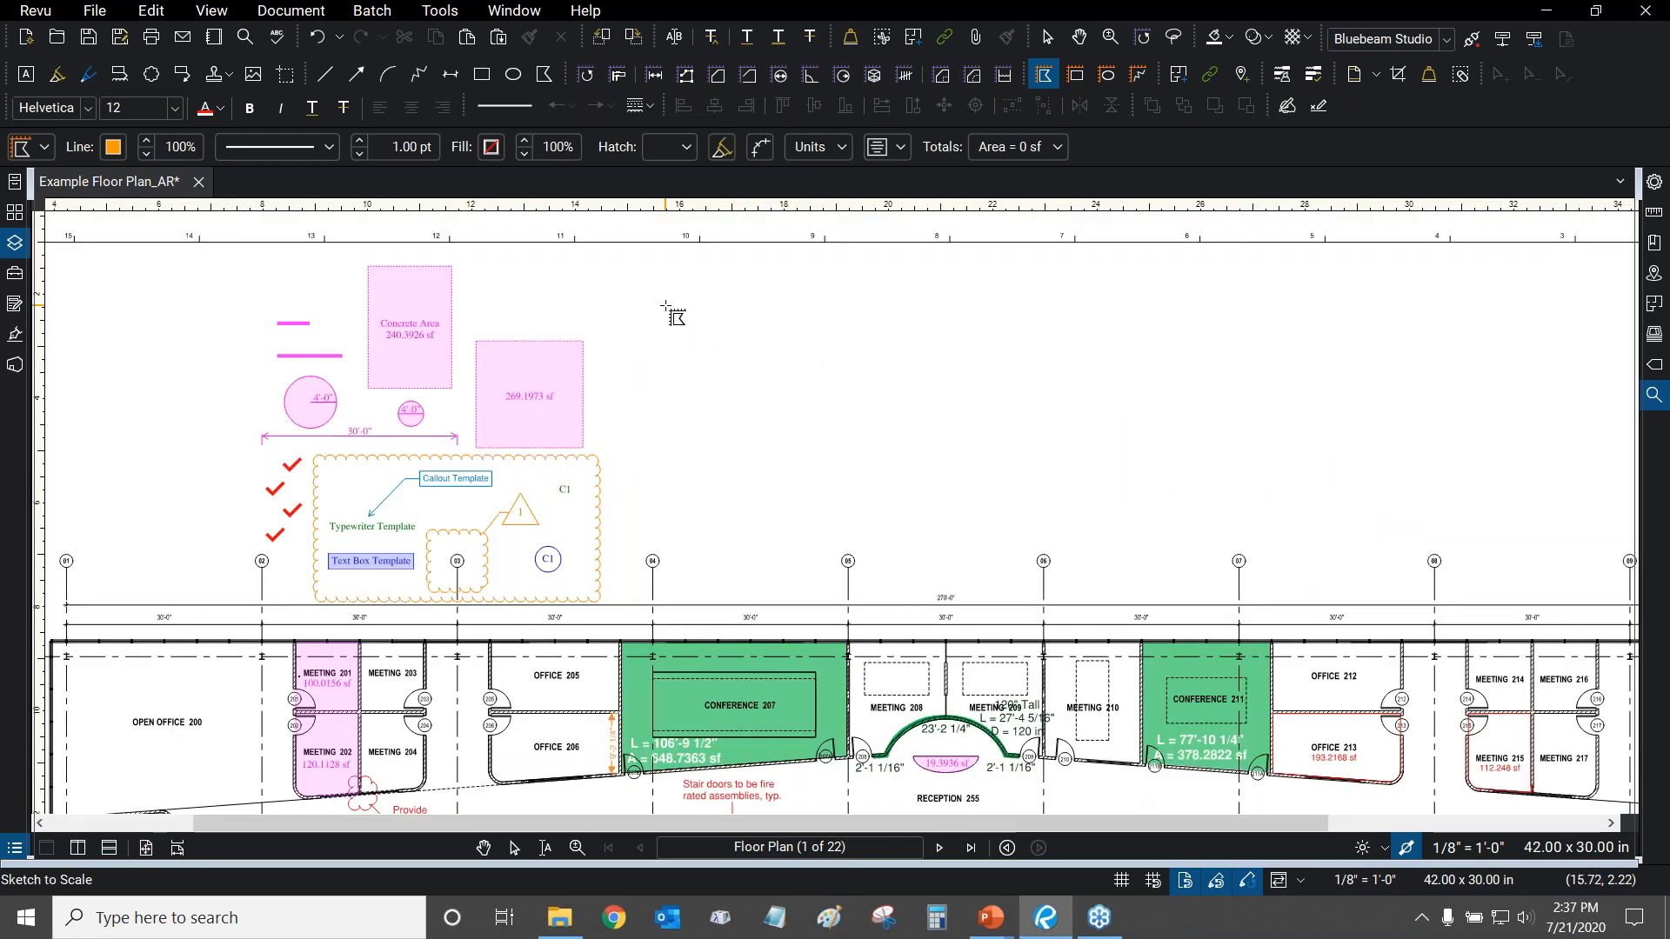
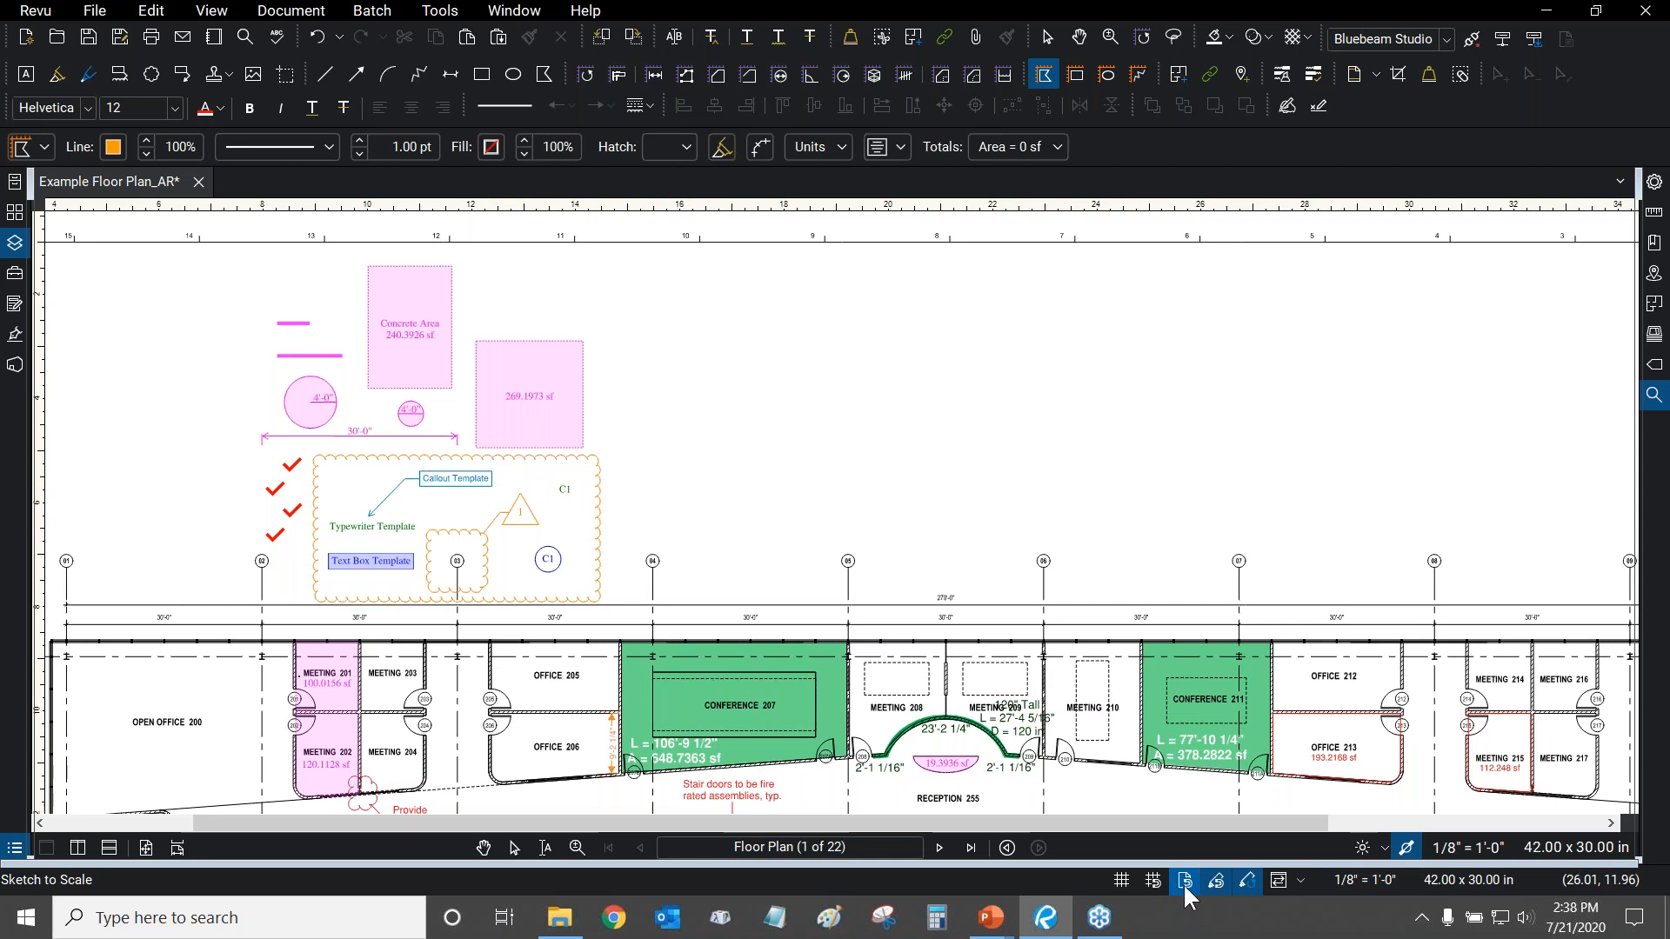
left_click(1217, 884)
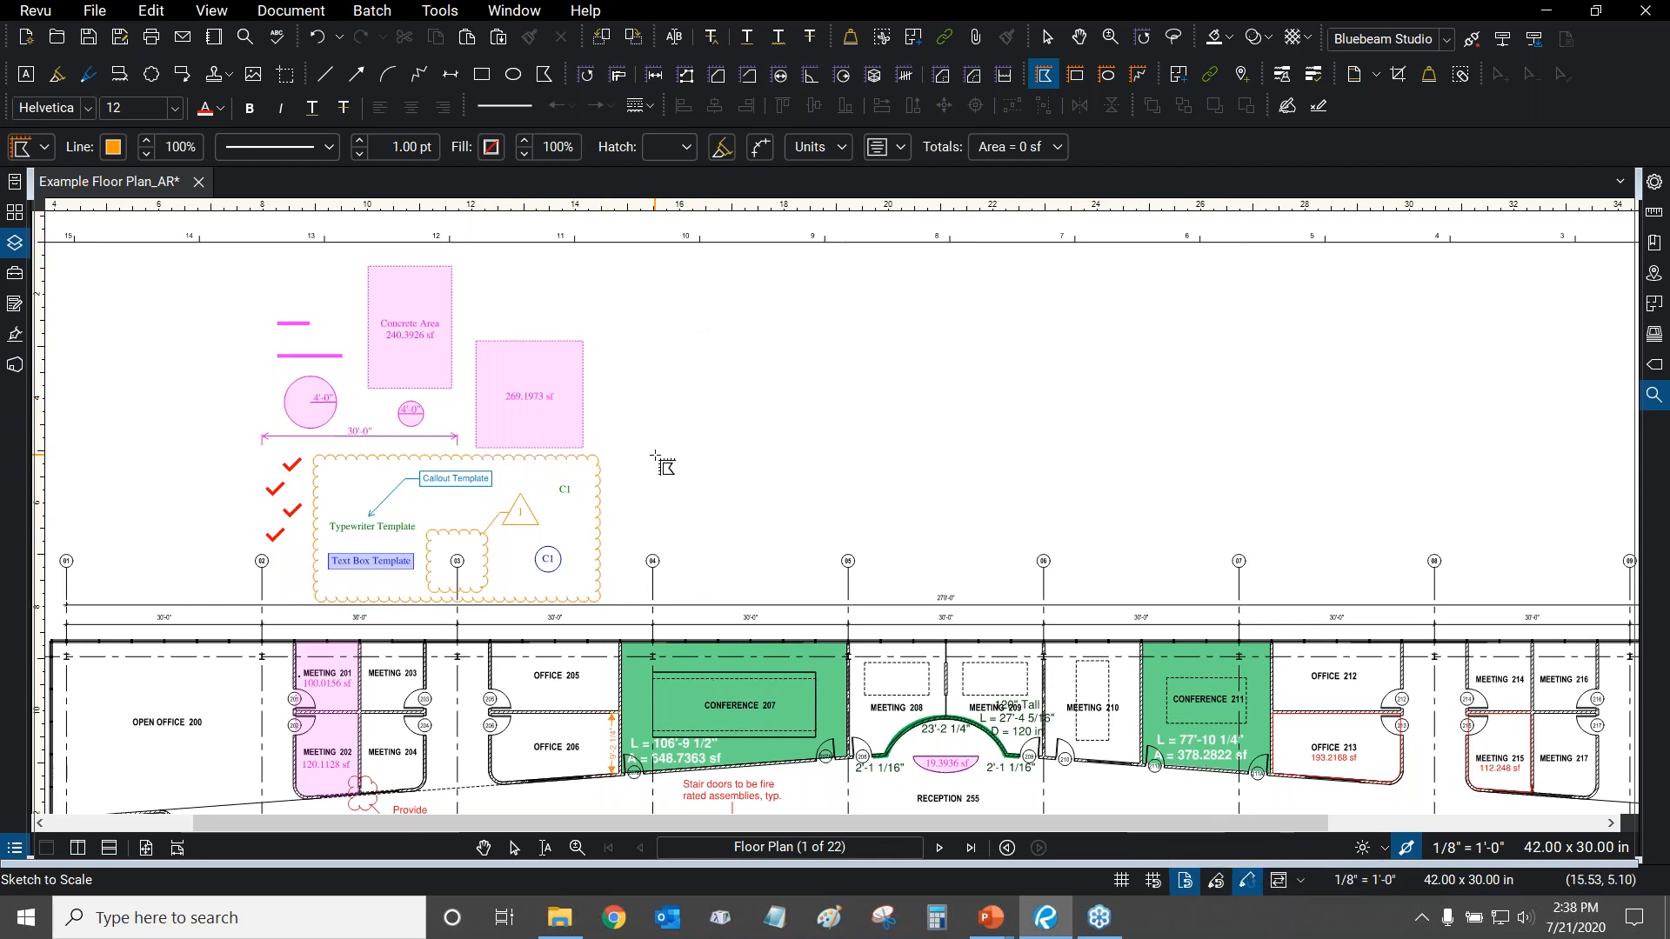
left_click_drag(692, 311, 721, 343)
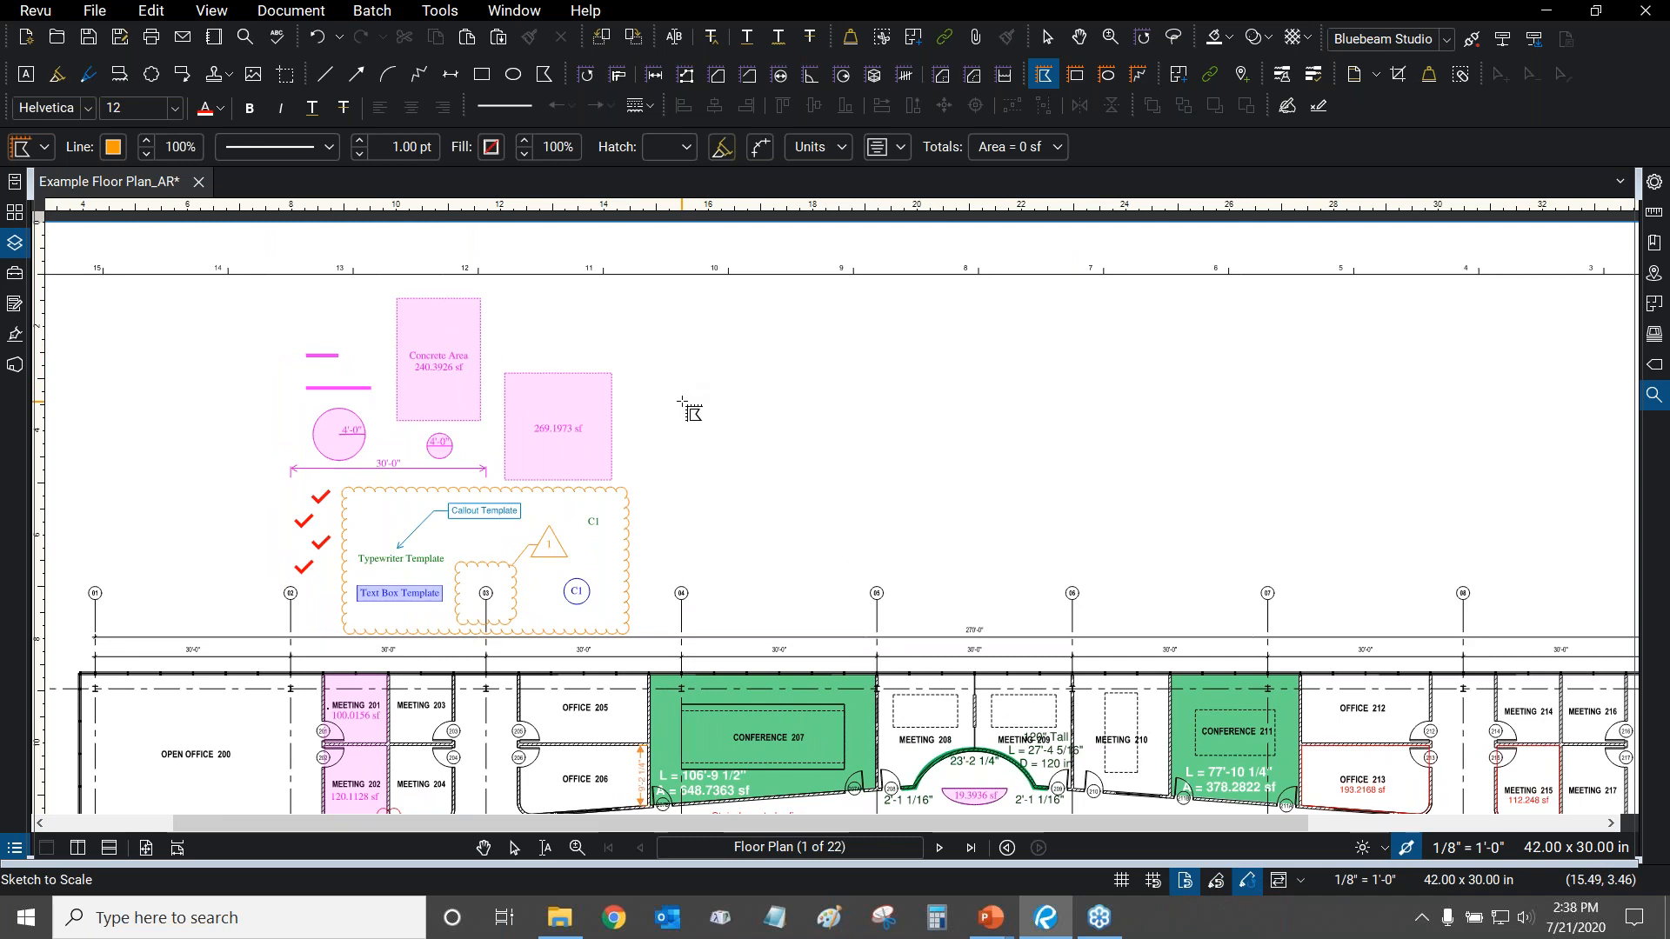
left_click(682, 402)
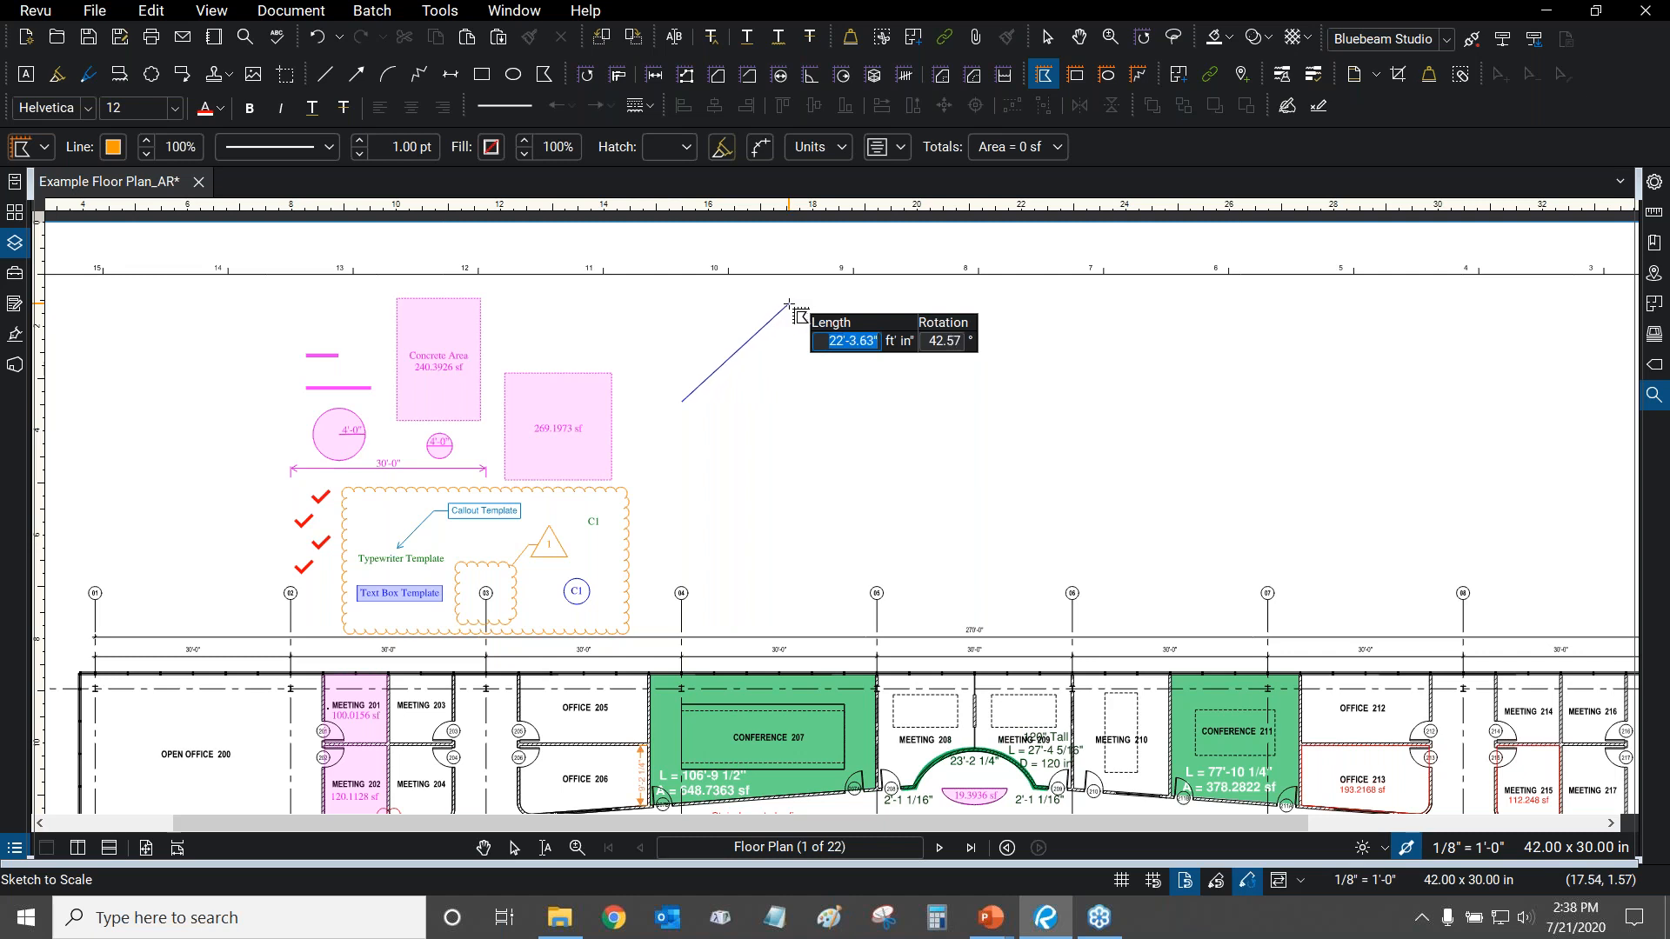
type("20")
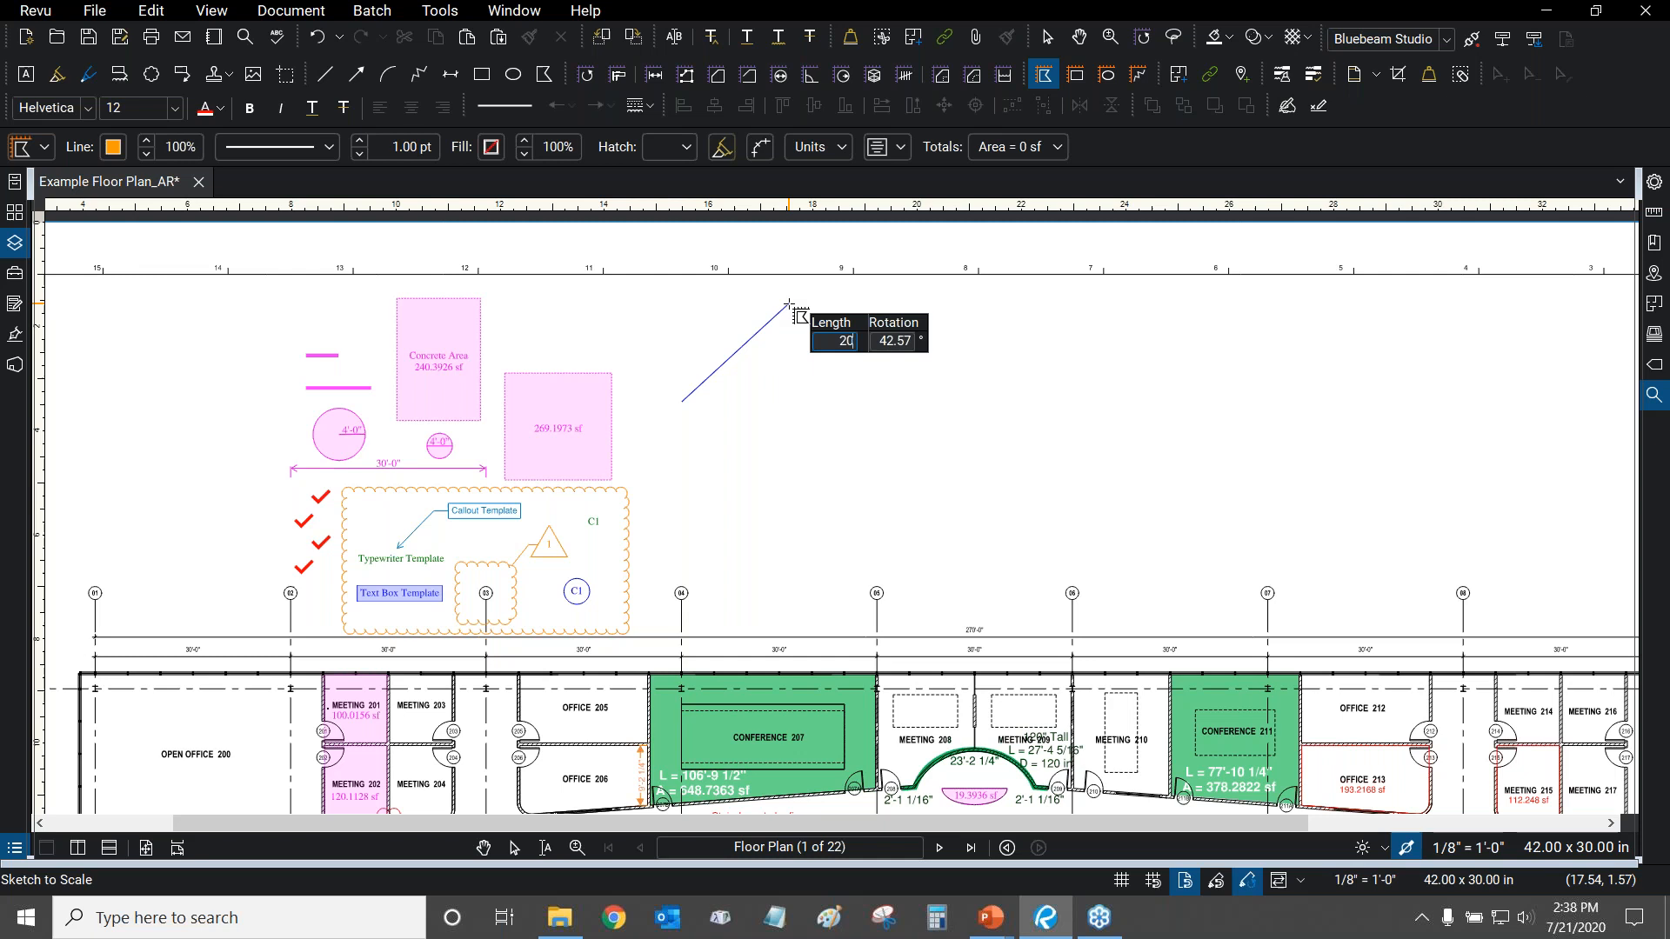
type("'")
key("Tab")
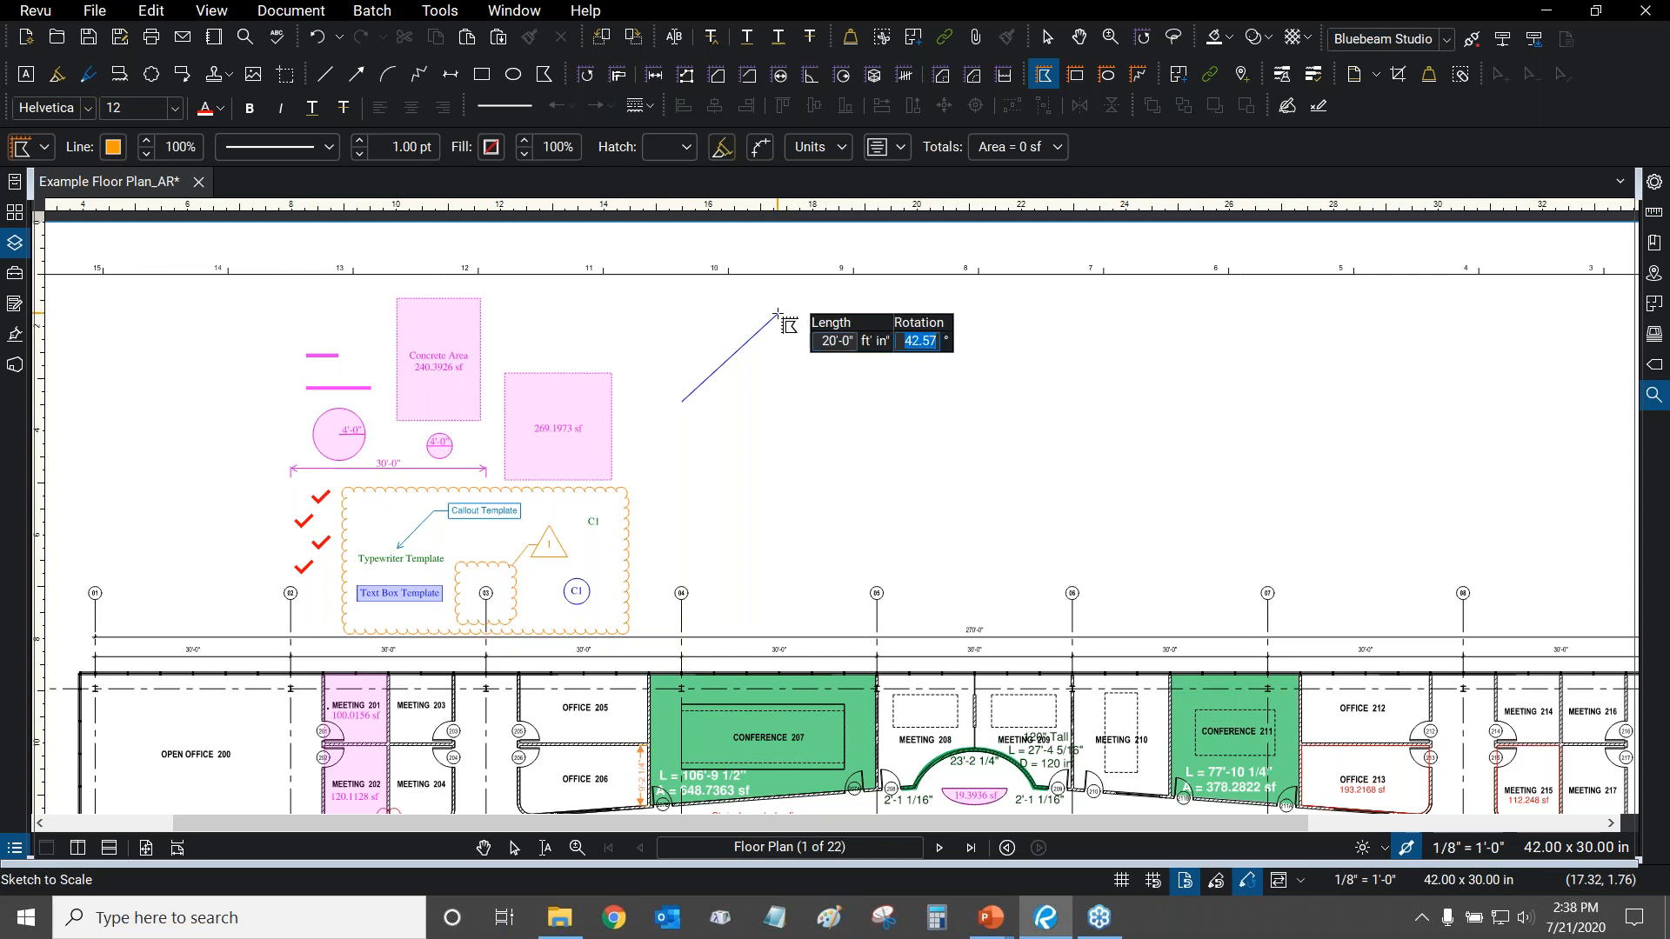
type("45")
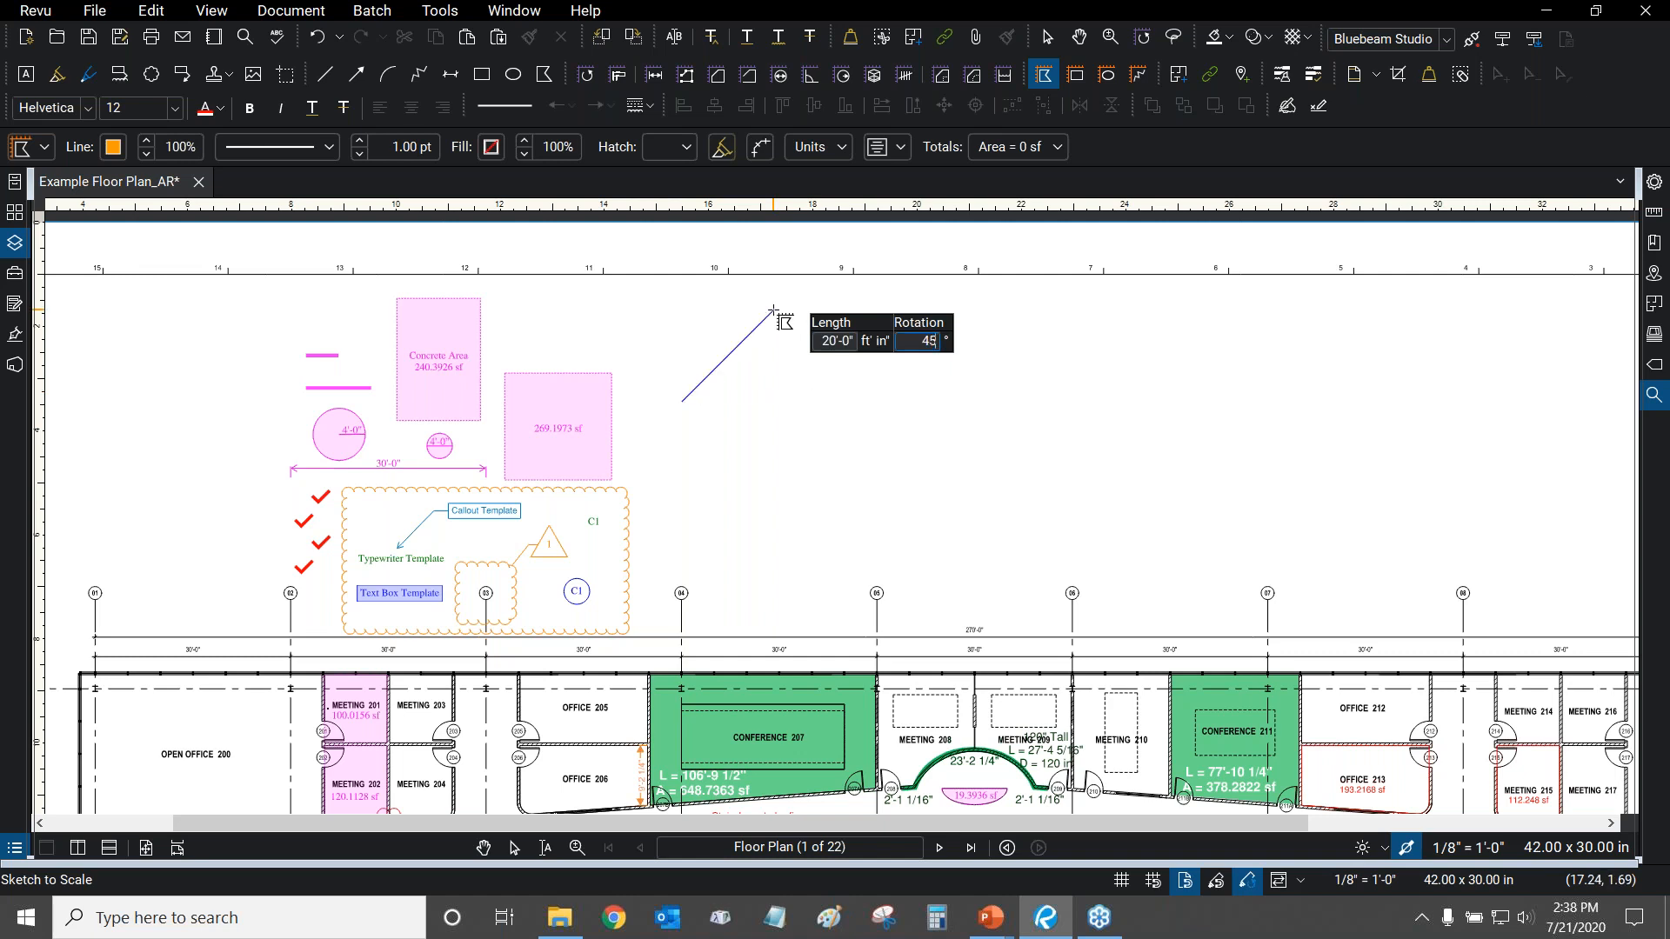
key("Return")
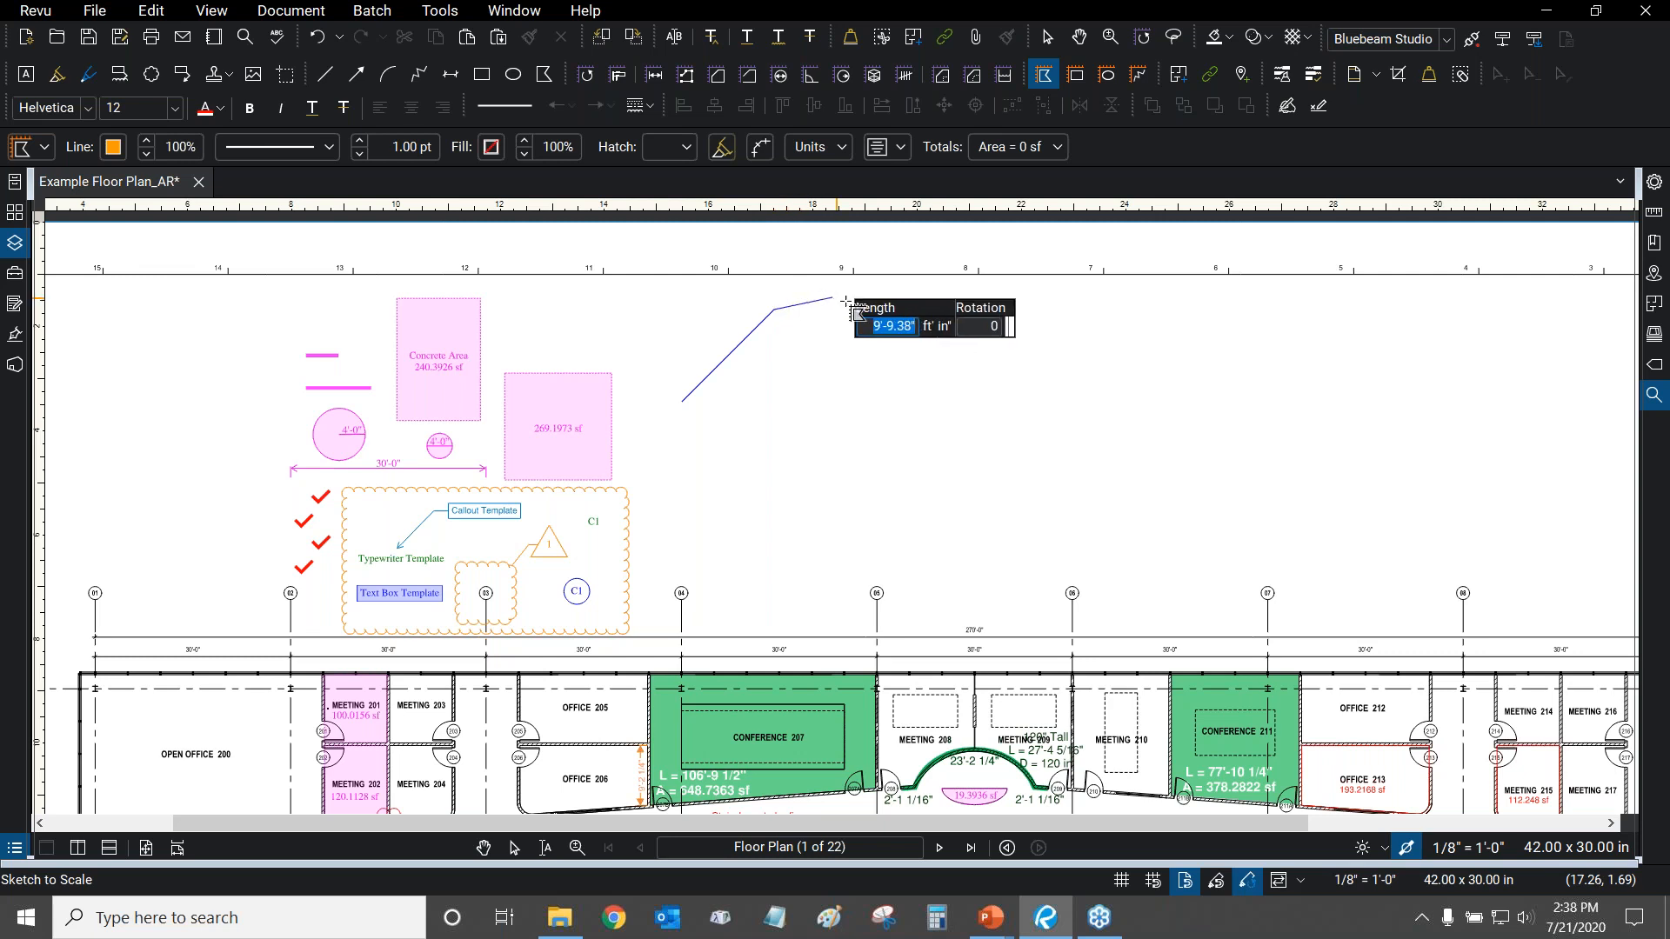
left_click(997, 405)
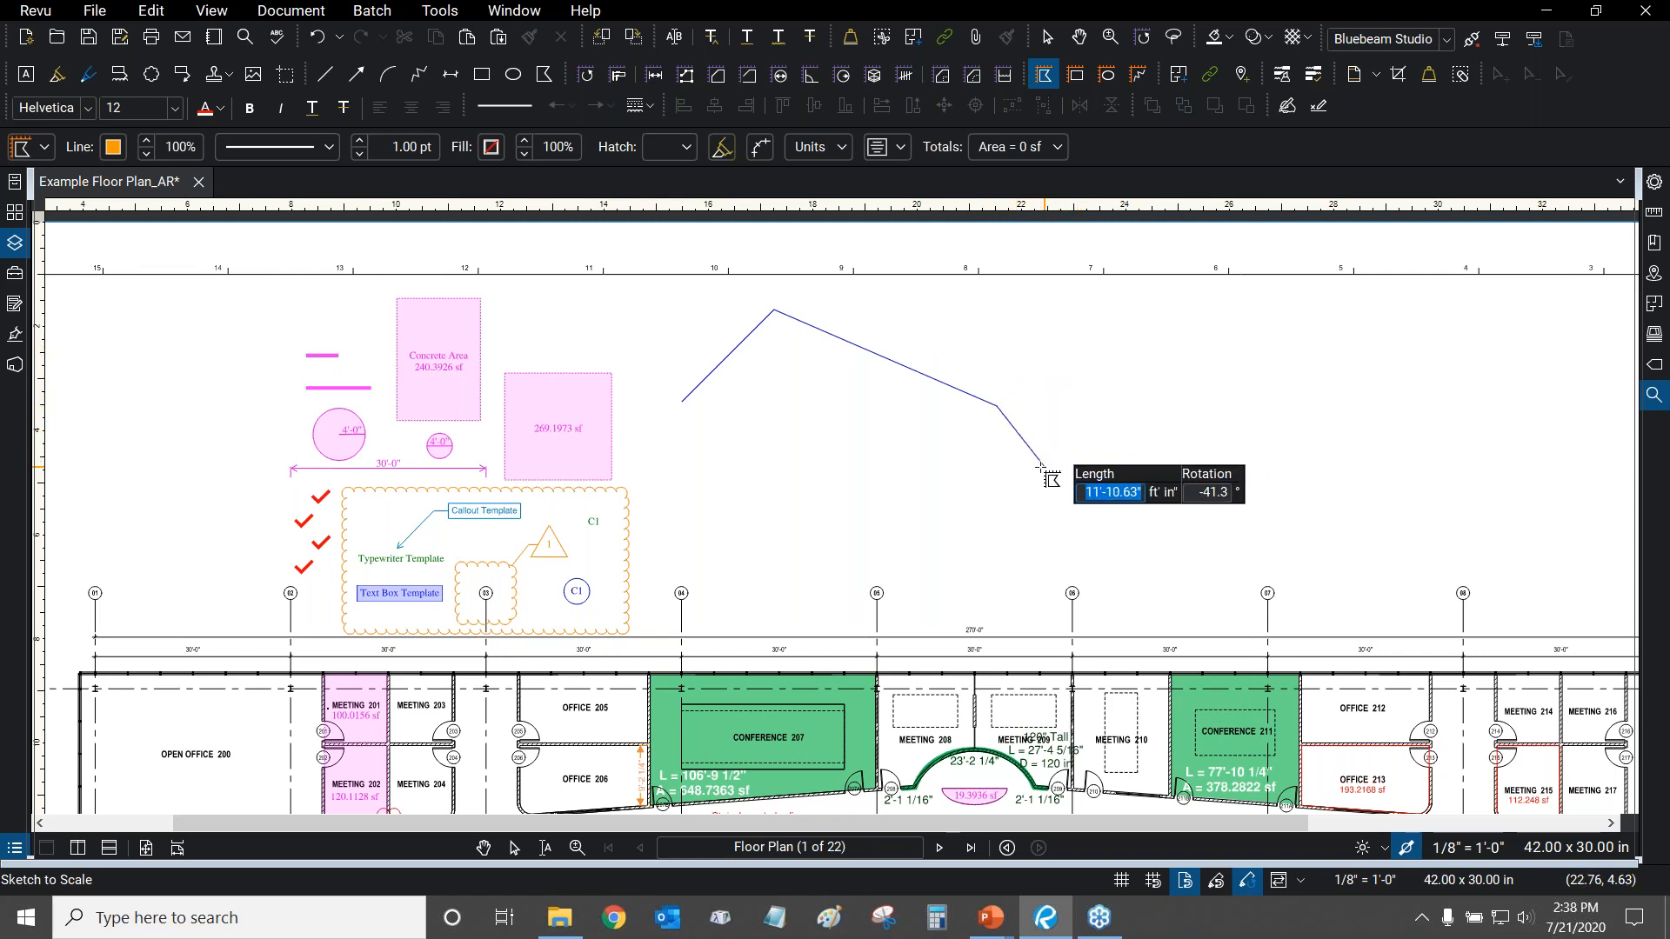
left_click(808, 506)
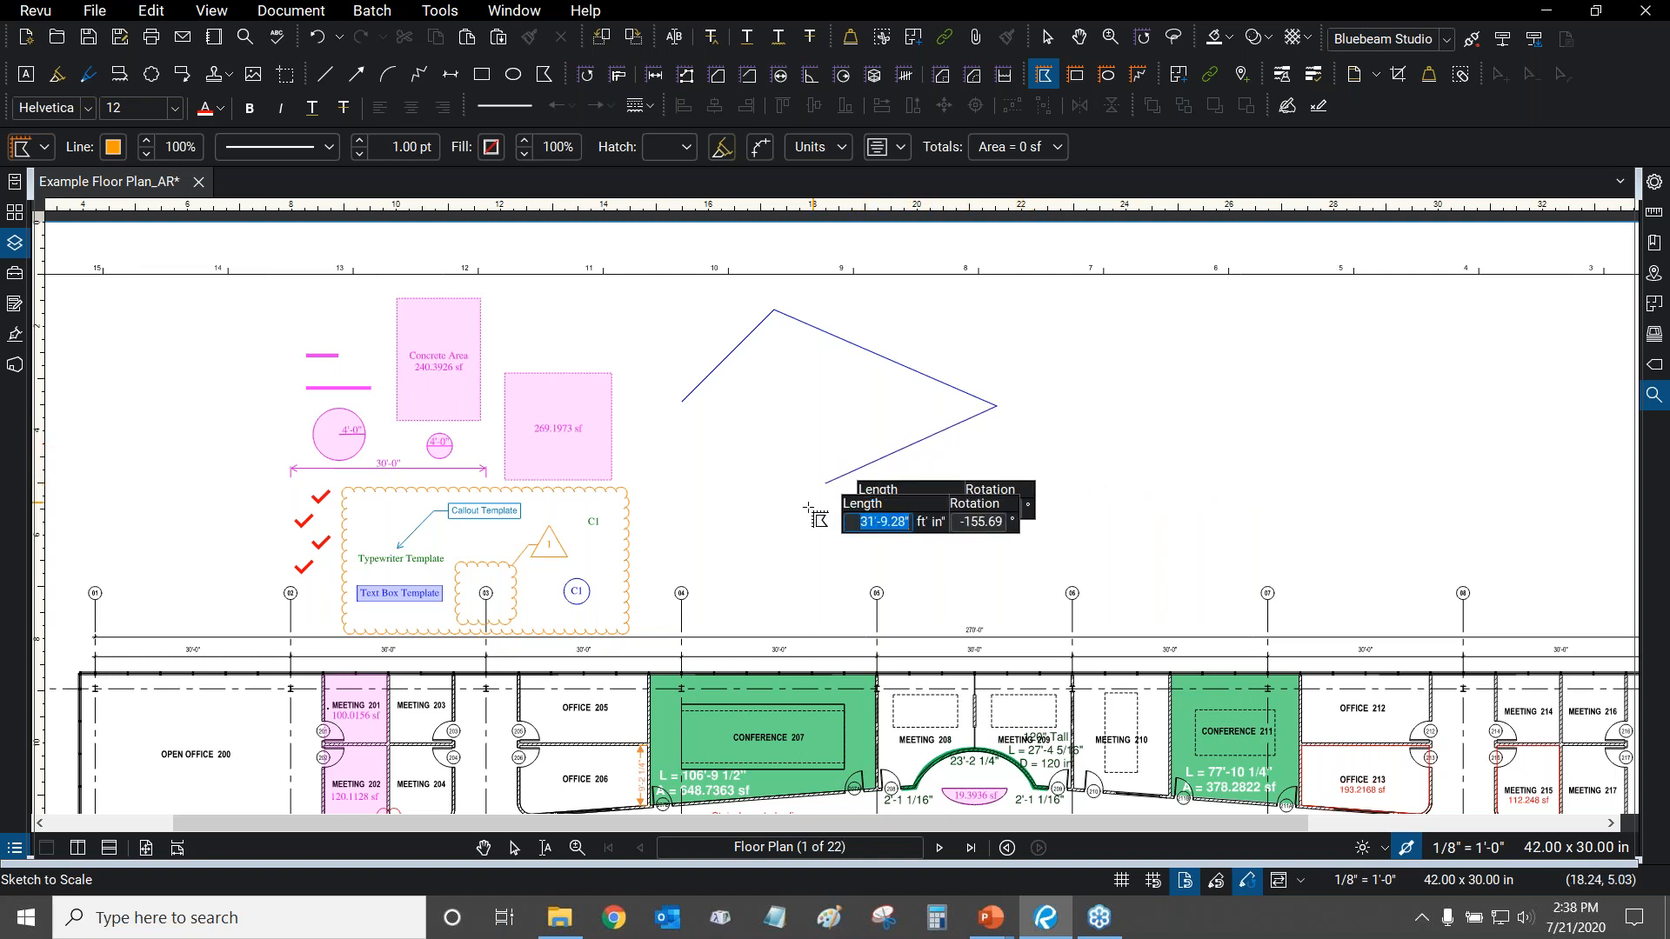
left_click(715, 461)
left_click(735, 532)
left_click(921, 519)
left_click(819, 573)
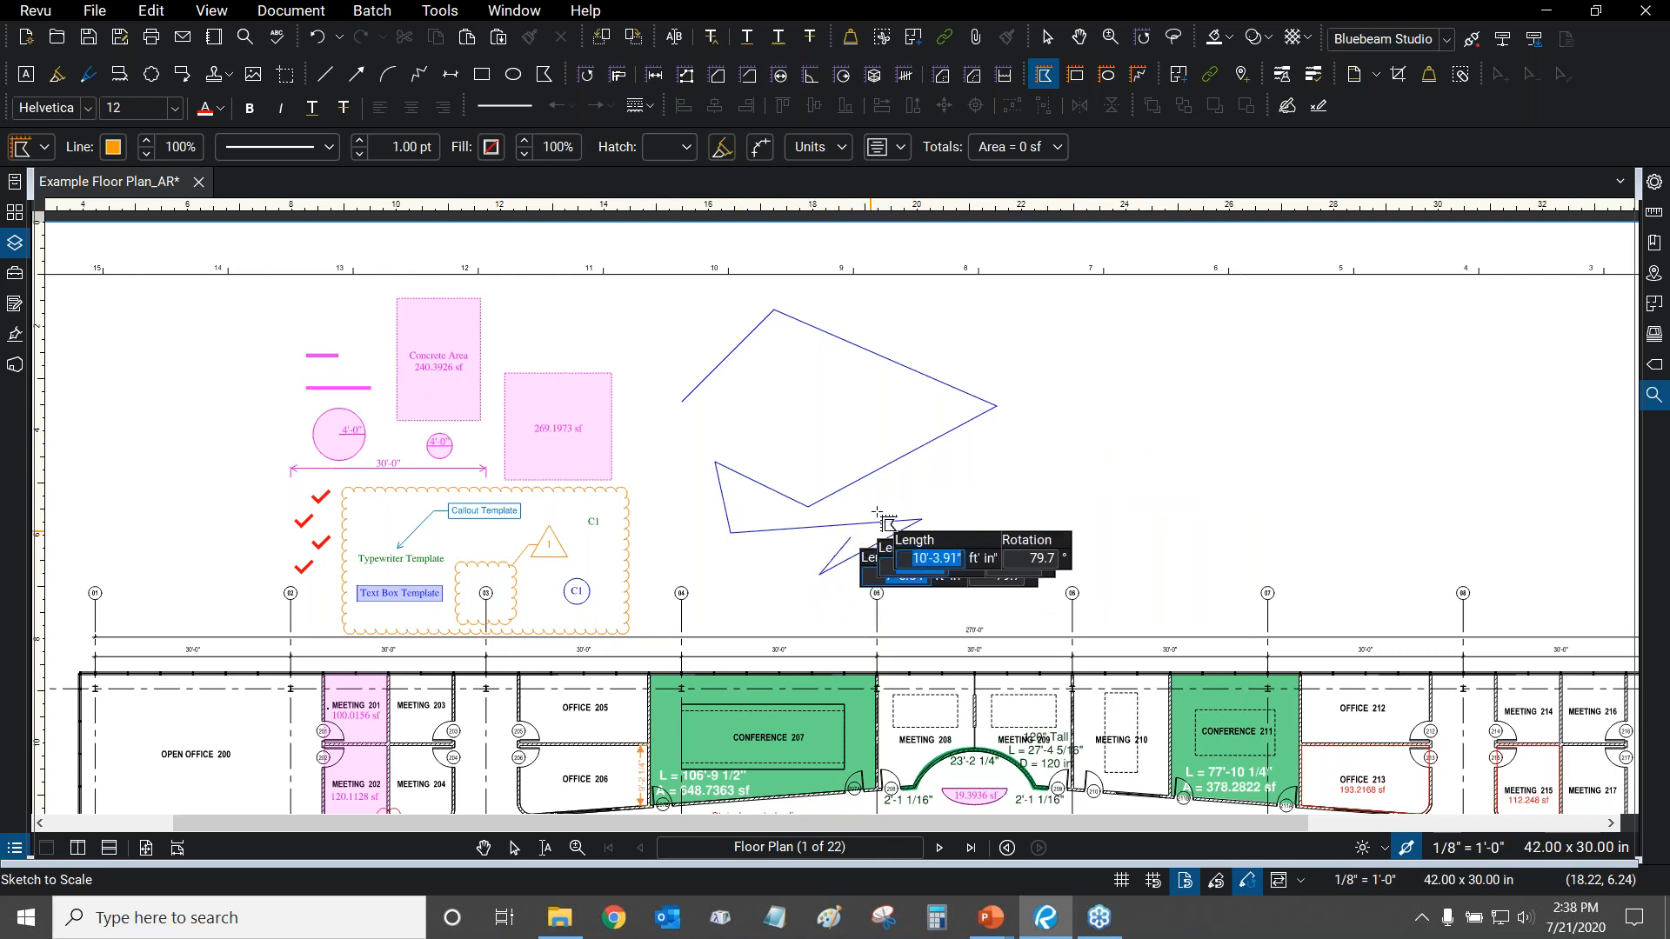
key("Escape")
Begin a Polygon Sketch to Scale beside the 269.1973 sf area with a first side 20' long at 45° rotation.
left_click(440, 11)
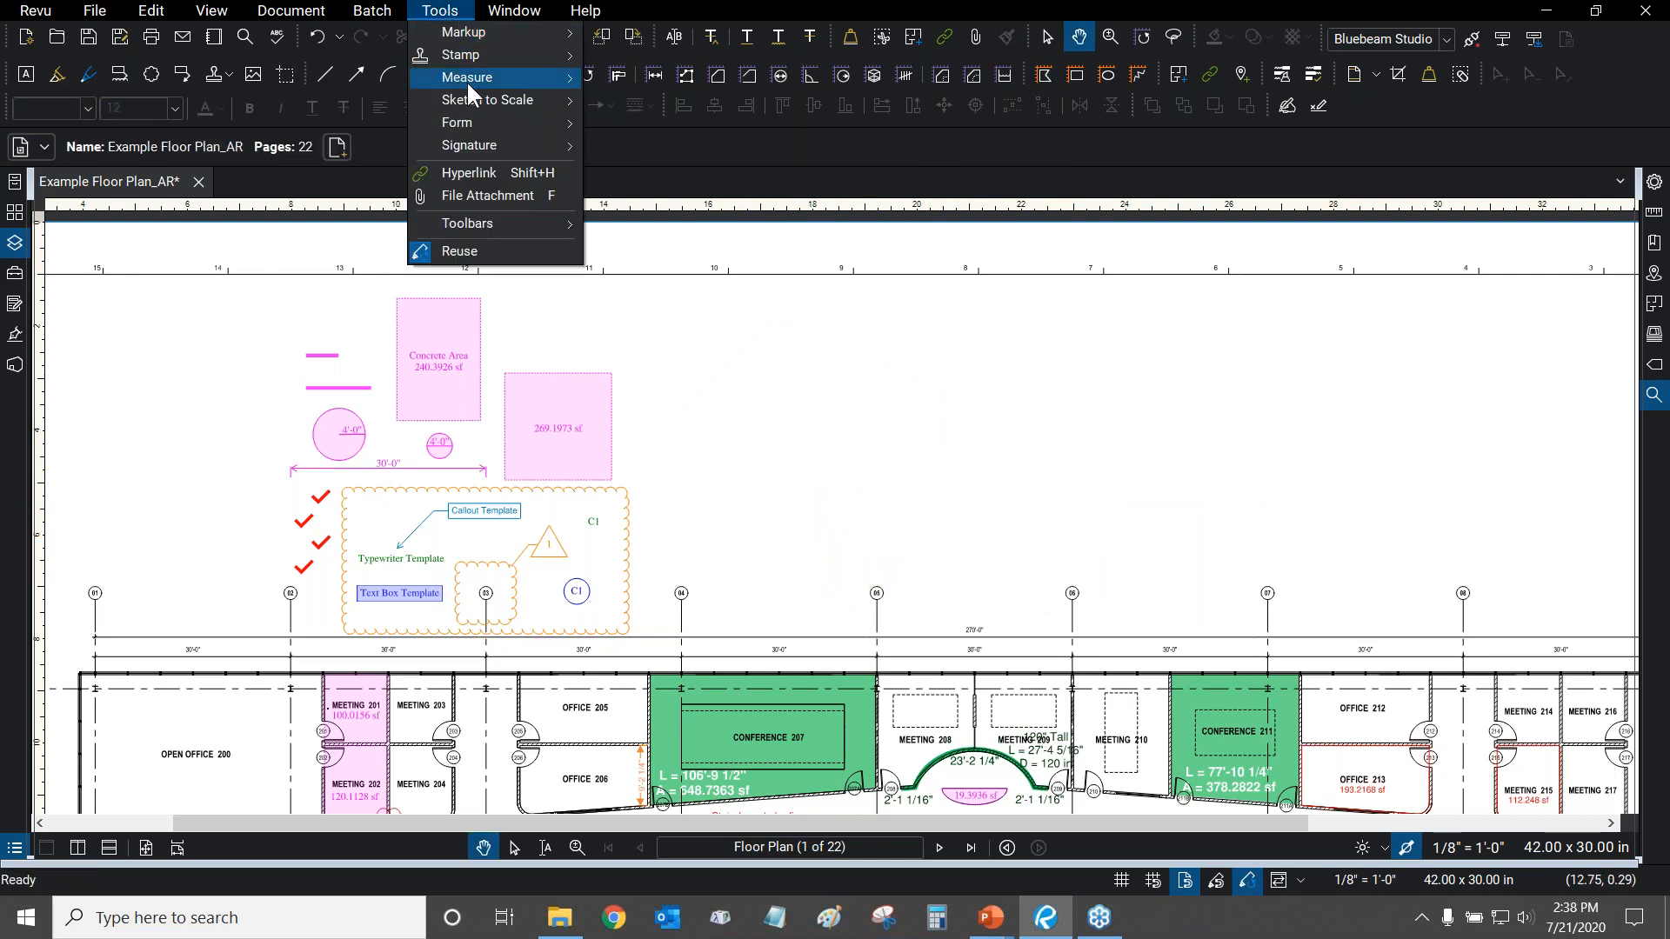
mouse_move(480, 99)
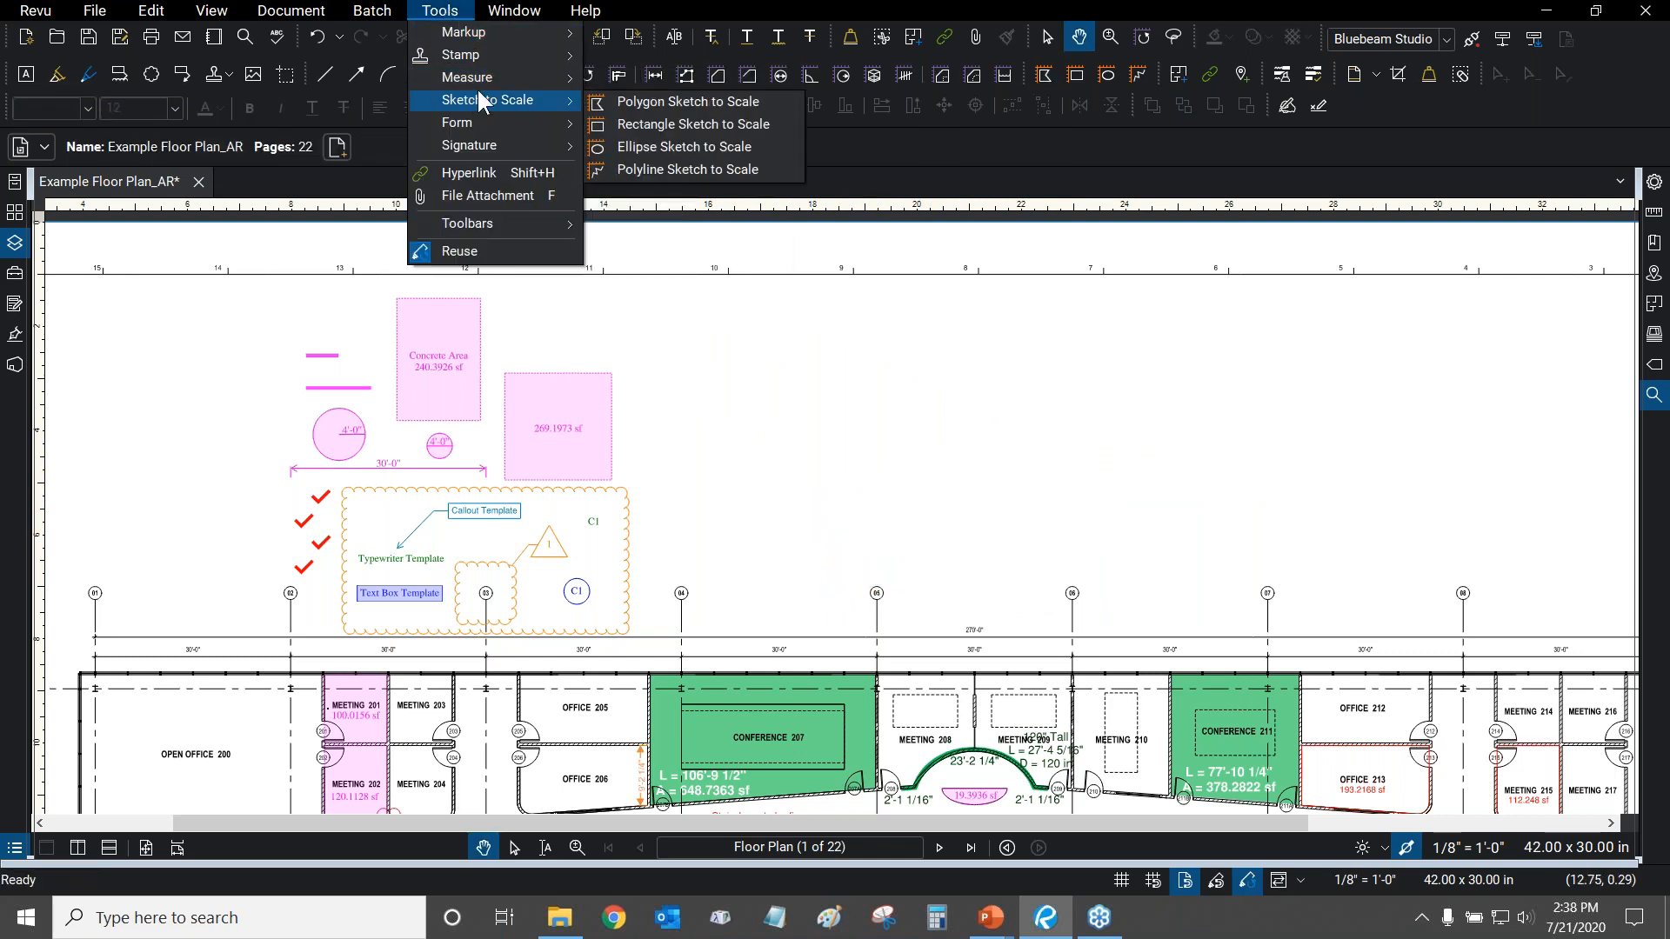
left_click(644, 102)
left_click(721, 424)
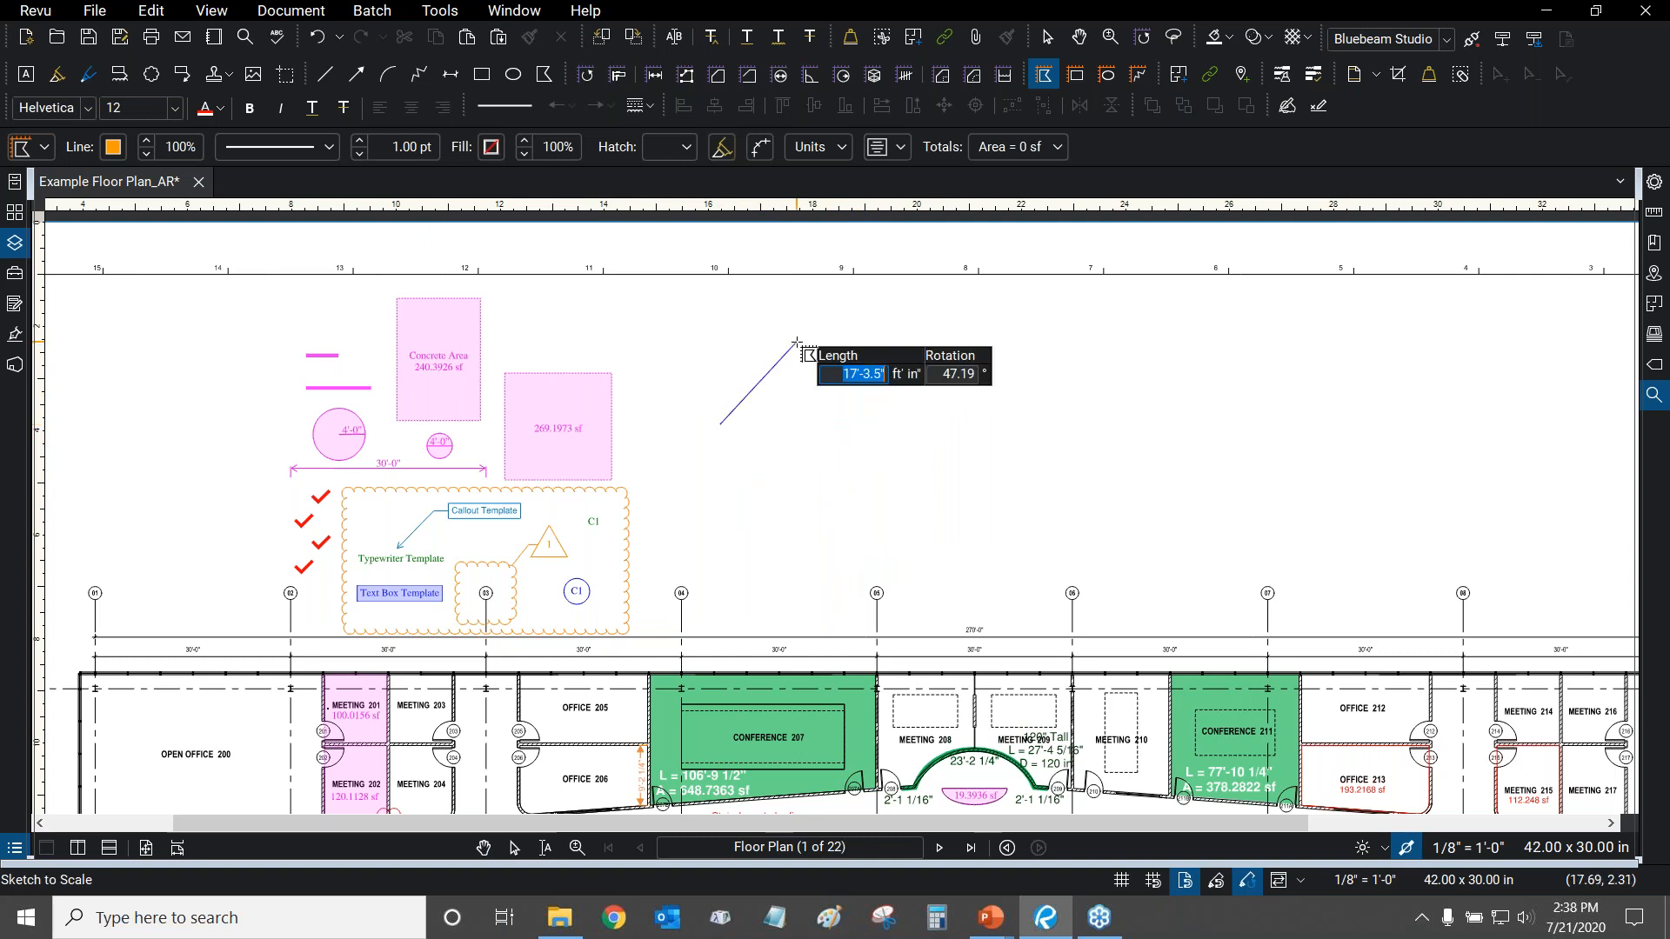
type("20")
key("Tab")
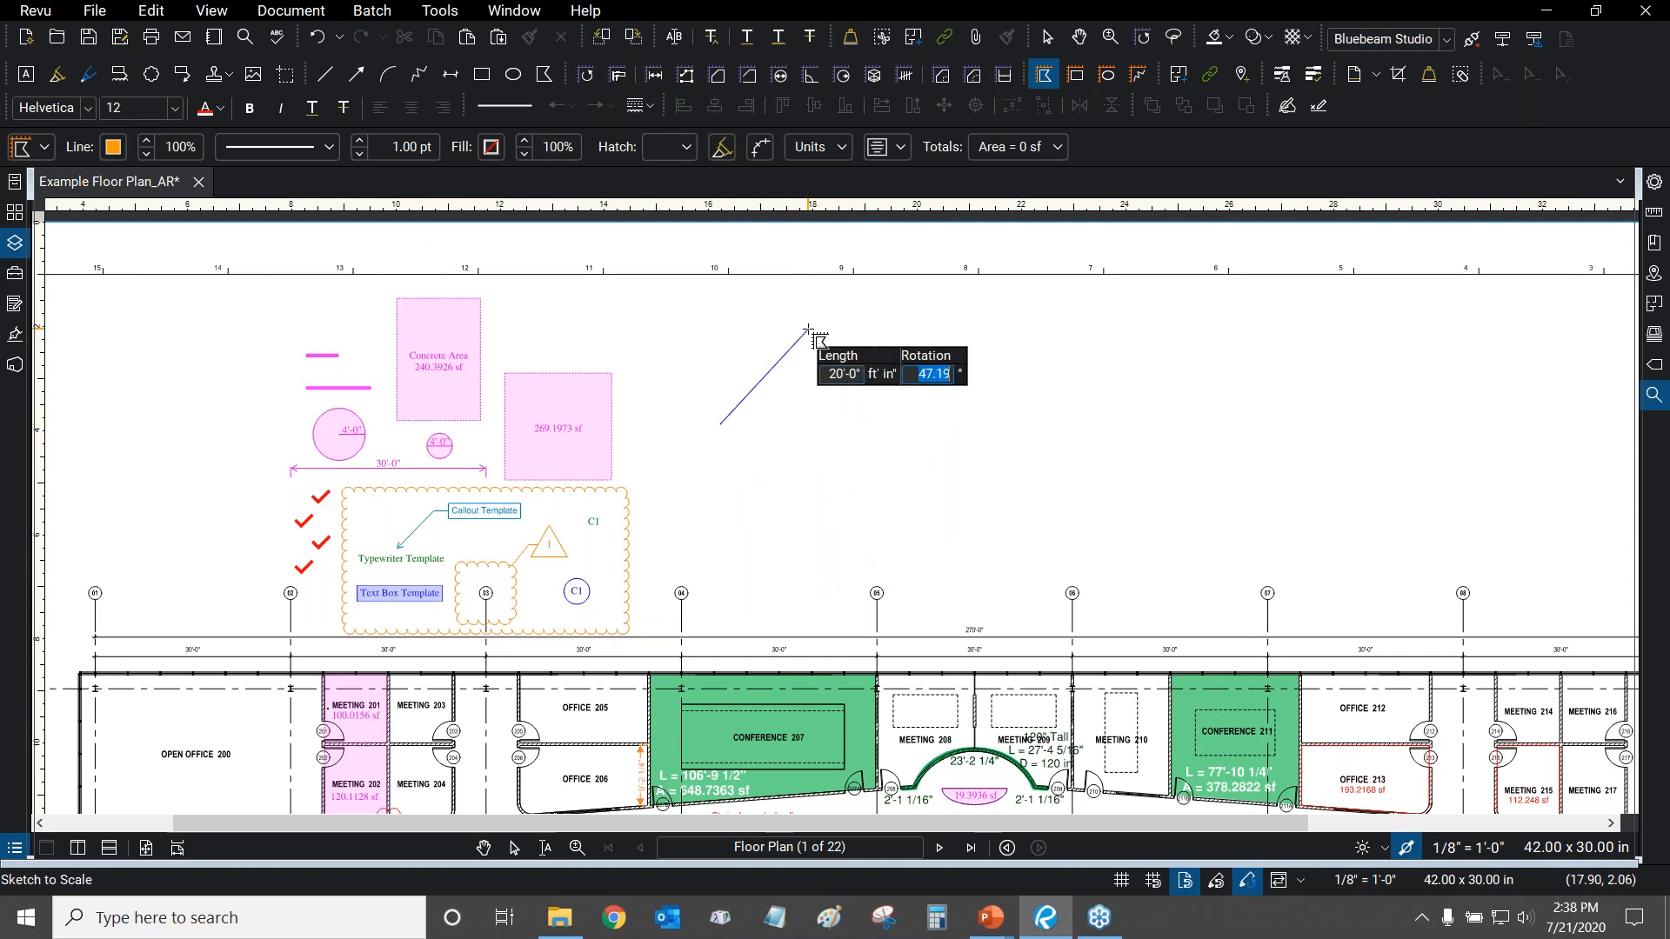
type("45")
key("Return")
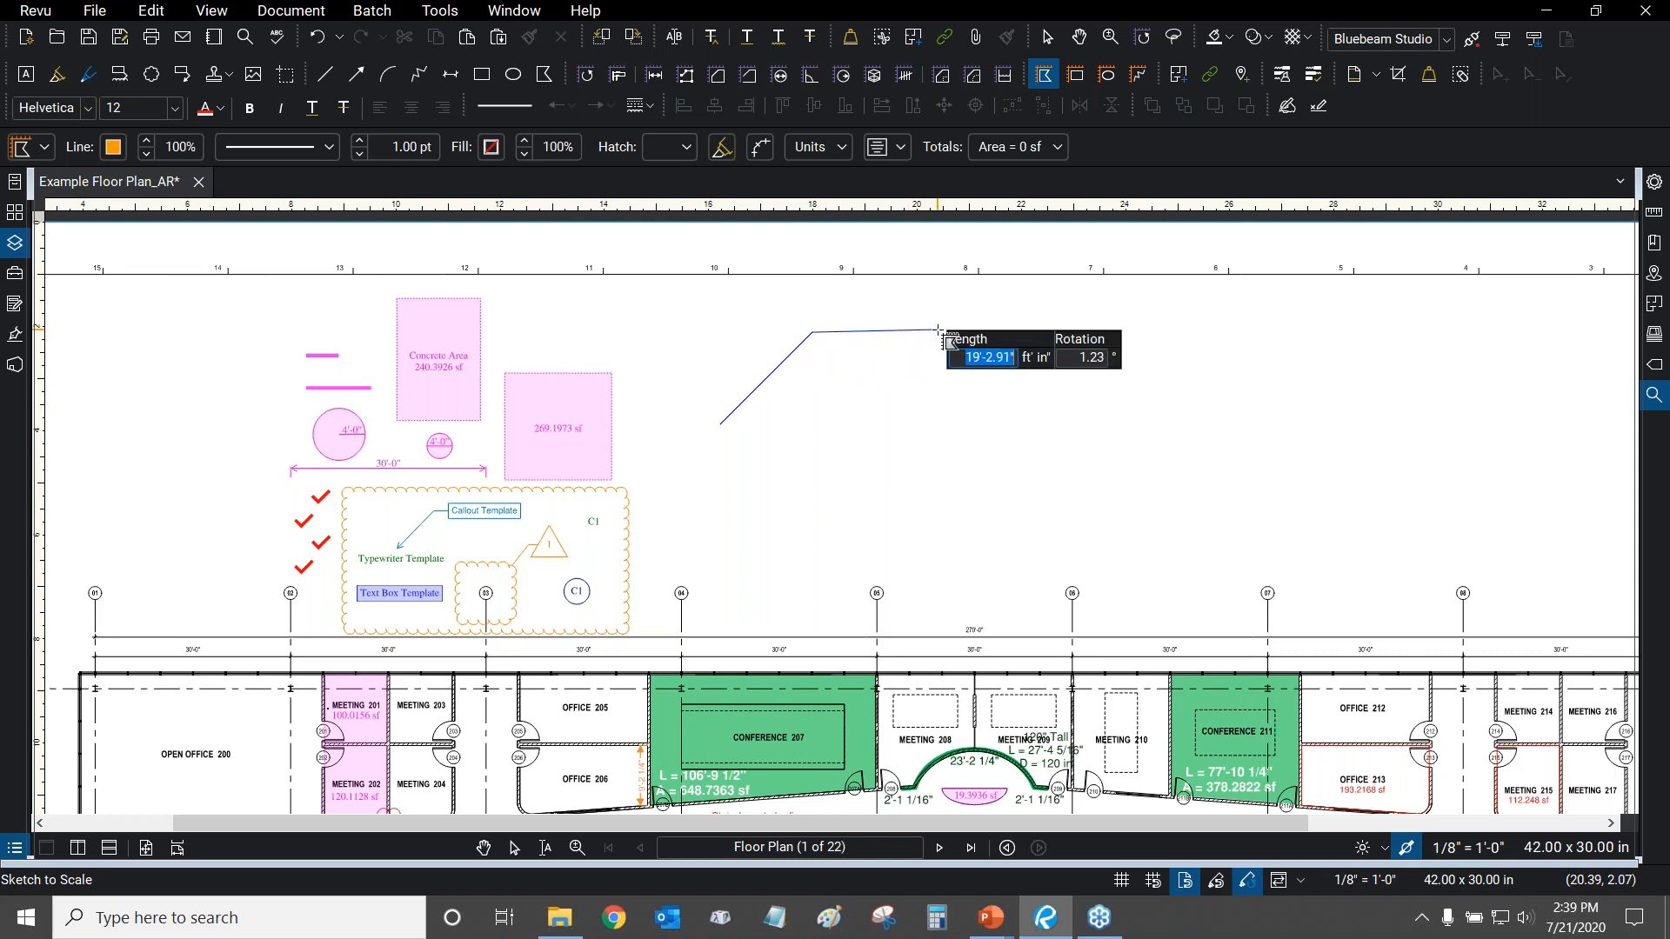
Add the polygon's second side with a length of 10' and a rotation of 0°.
type("10")
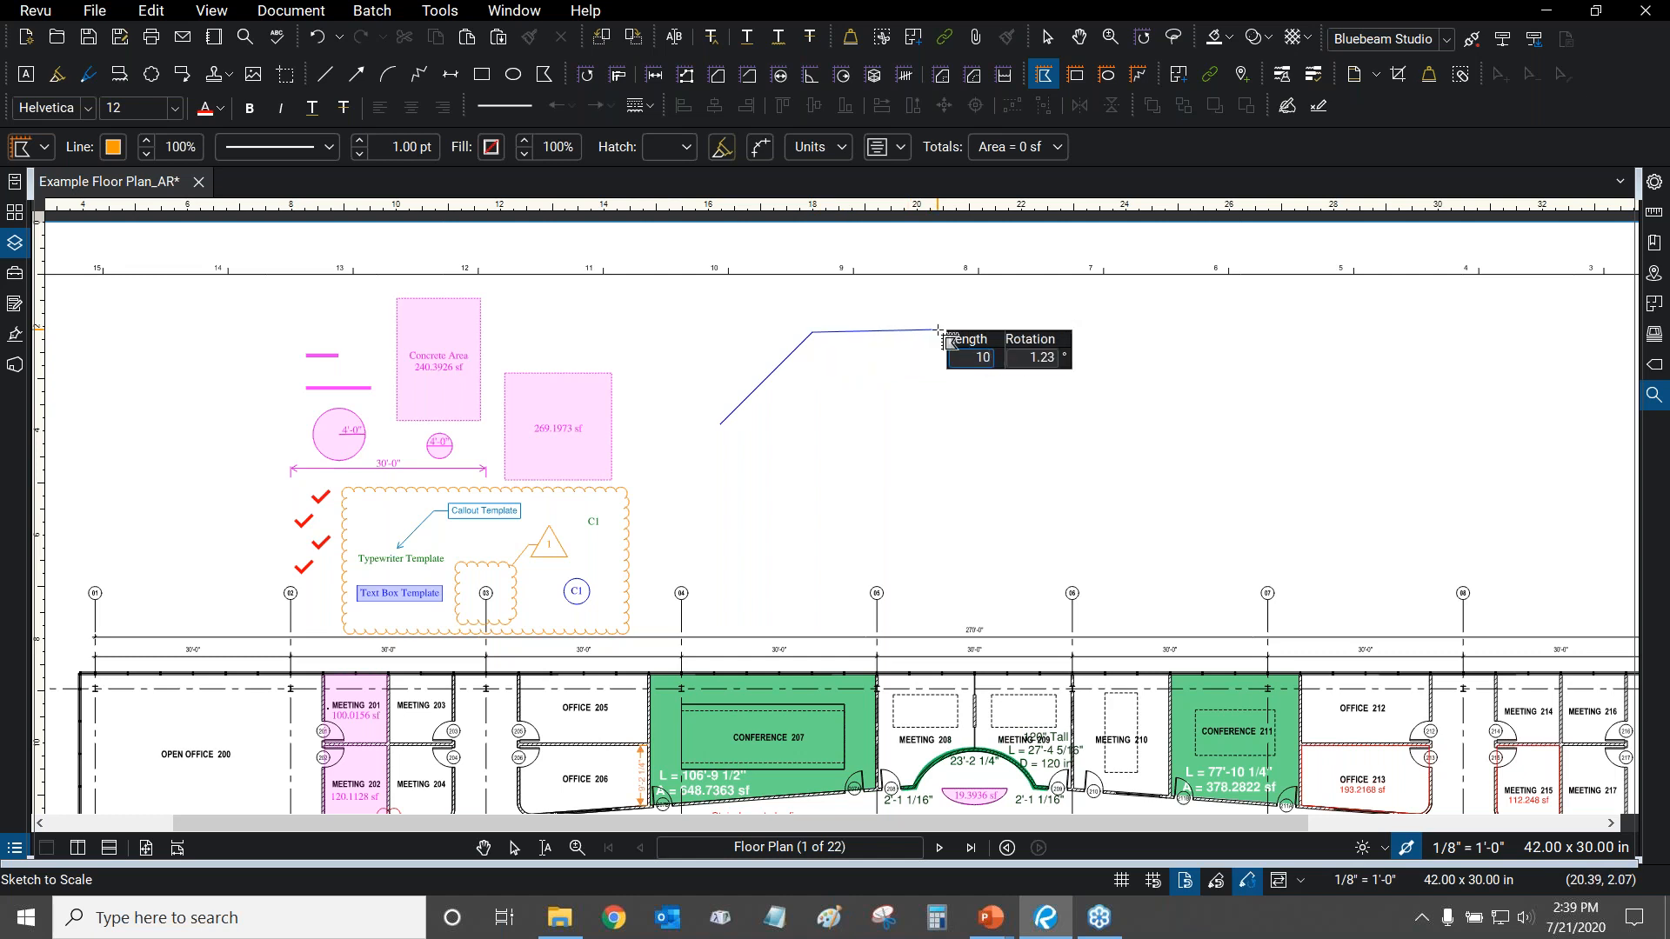
key("Tab")
type("0")
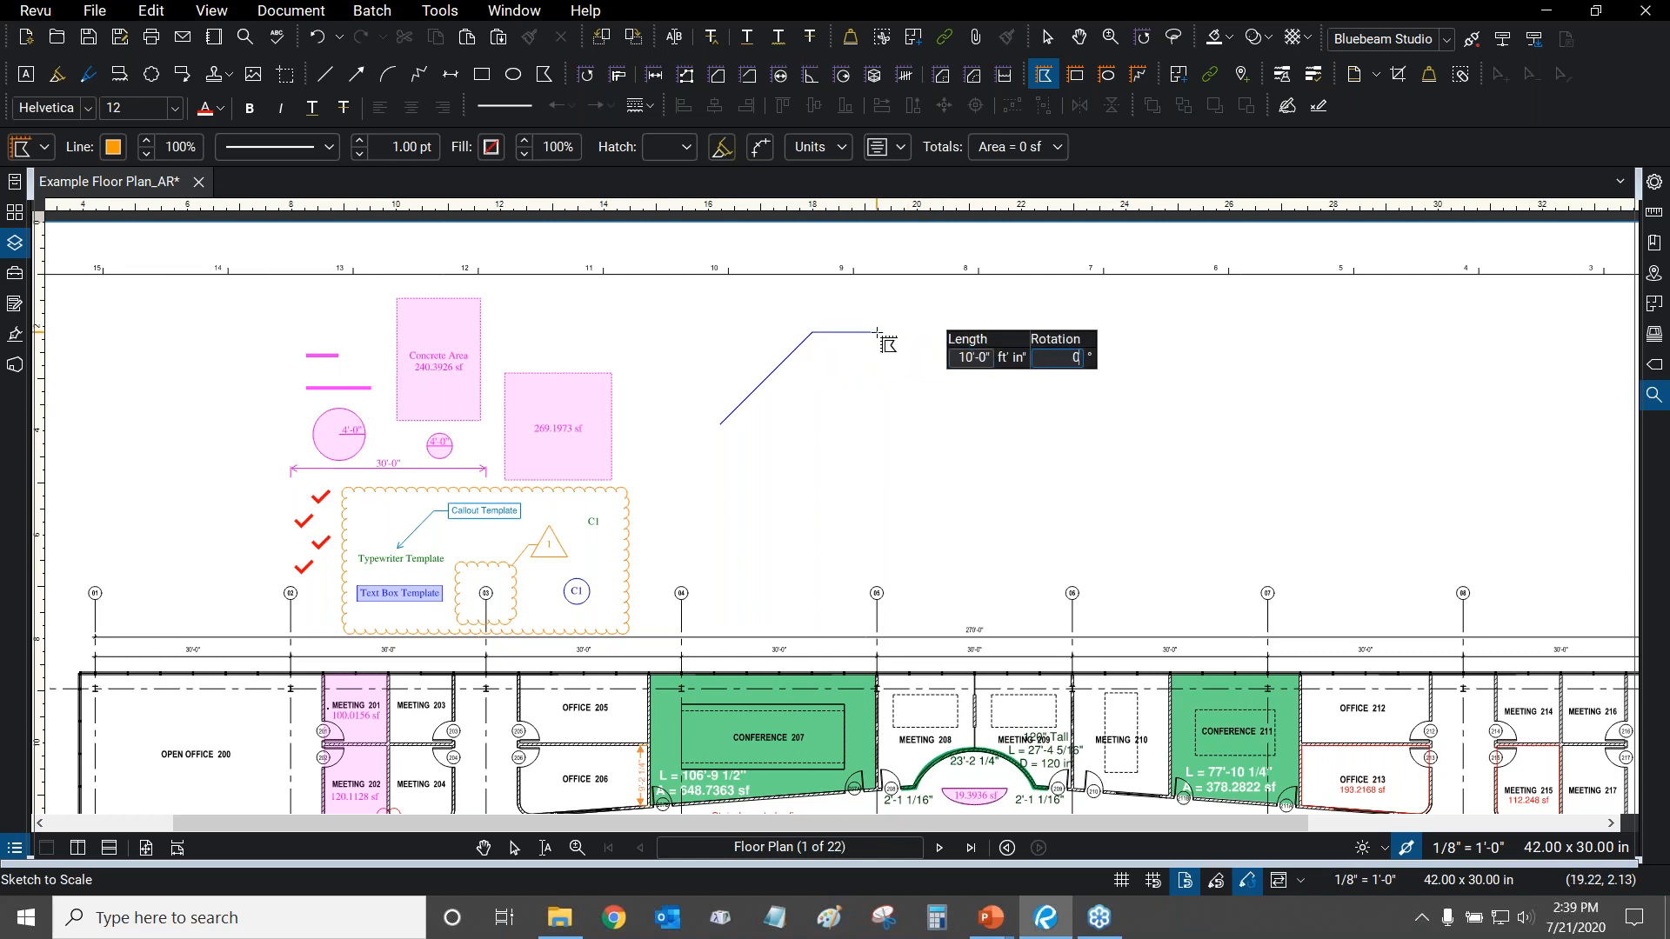
key("Return")
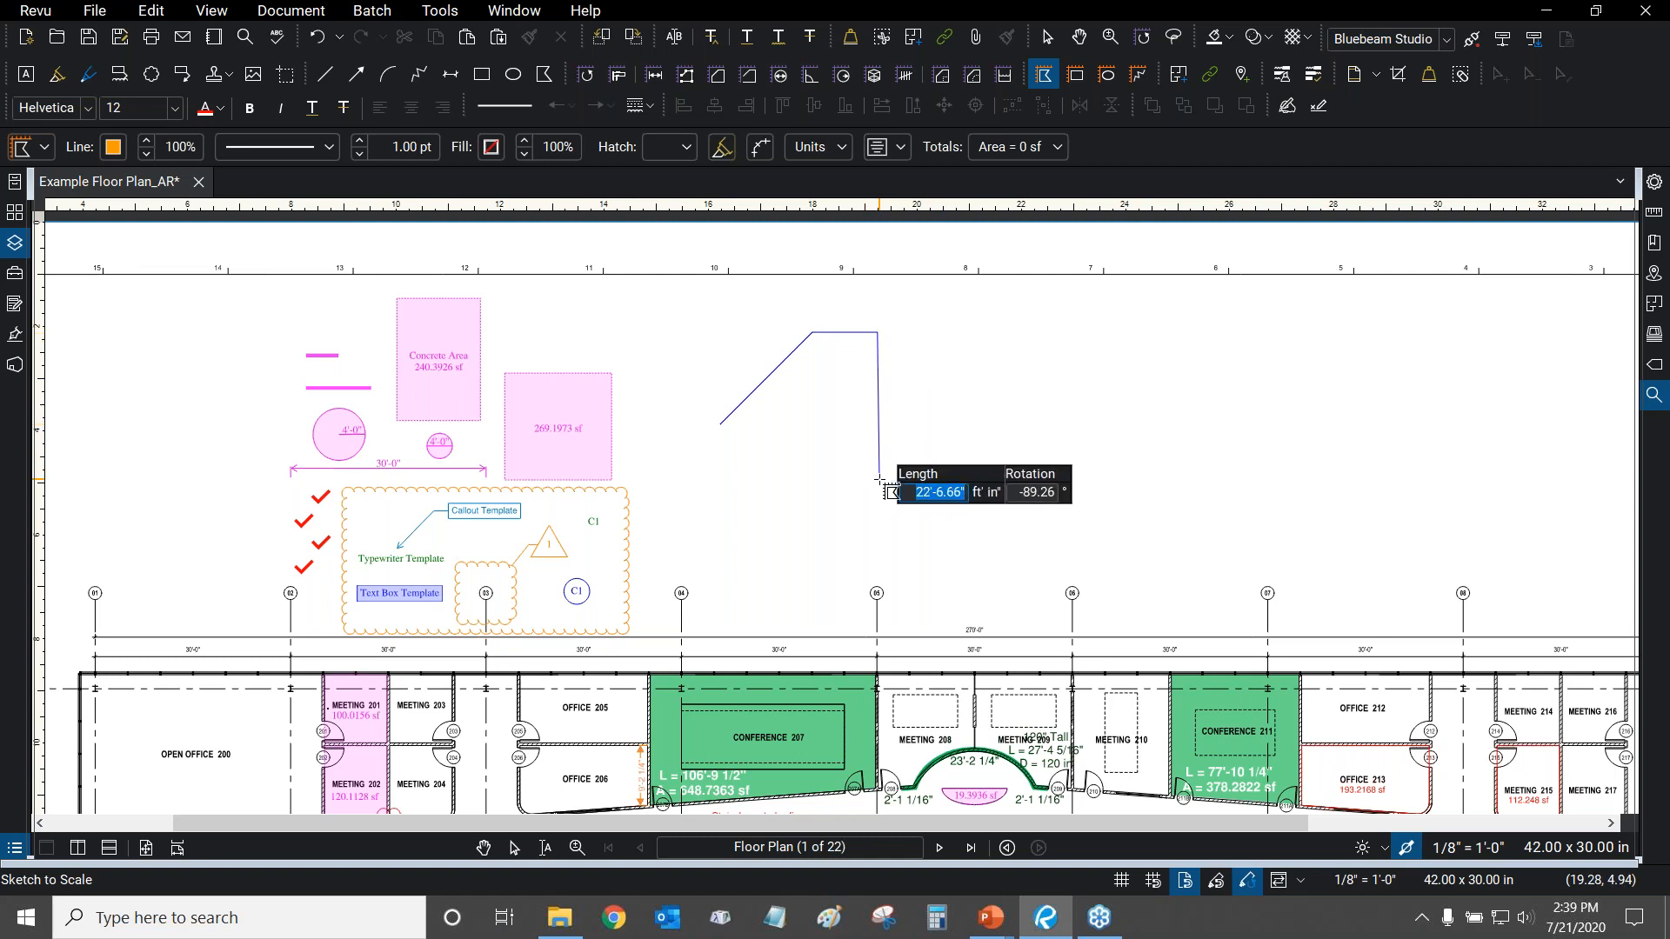
Add a third side about 20'-2.5" long at -90° rotation and close the polygon at its starting point.
type("1")
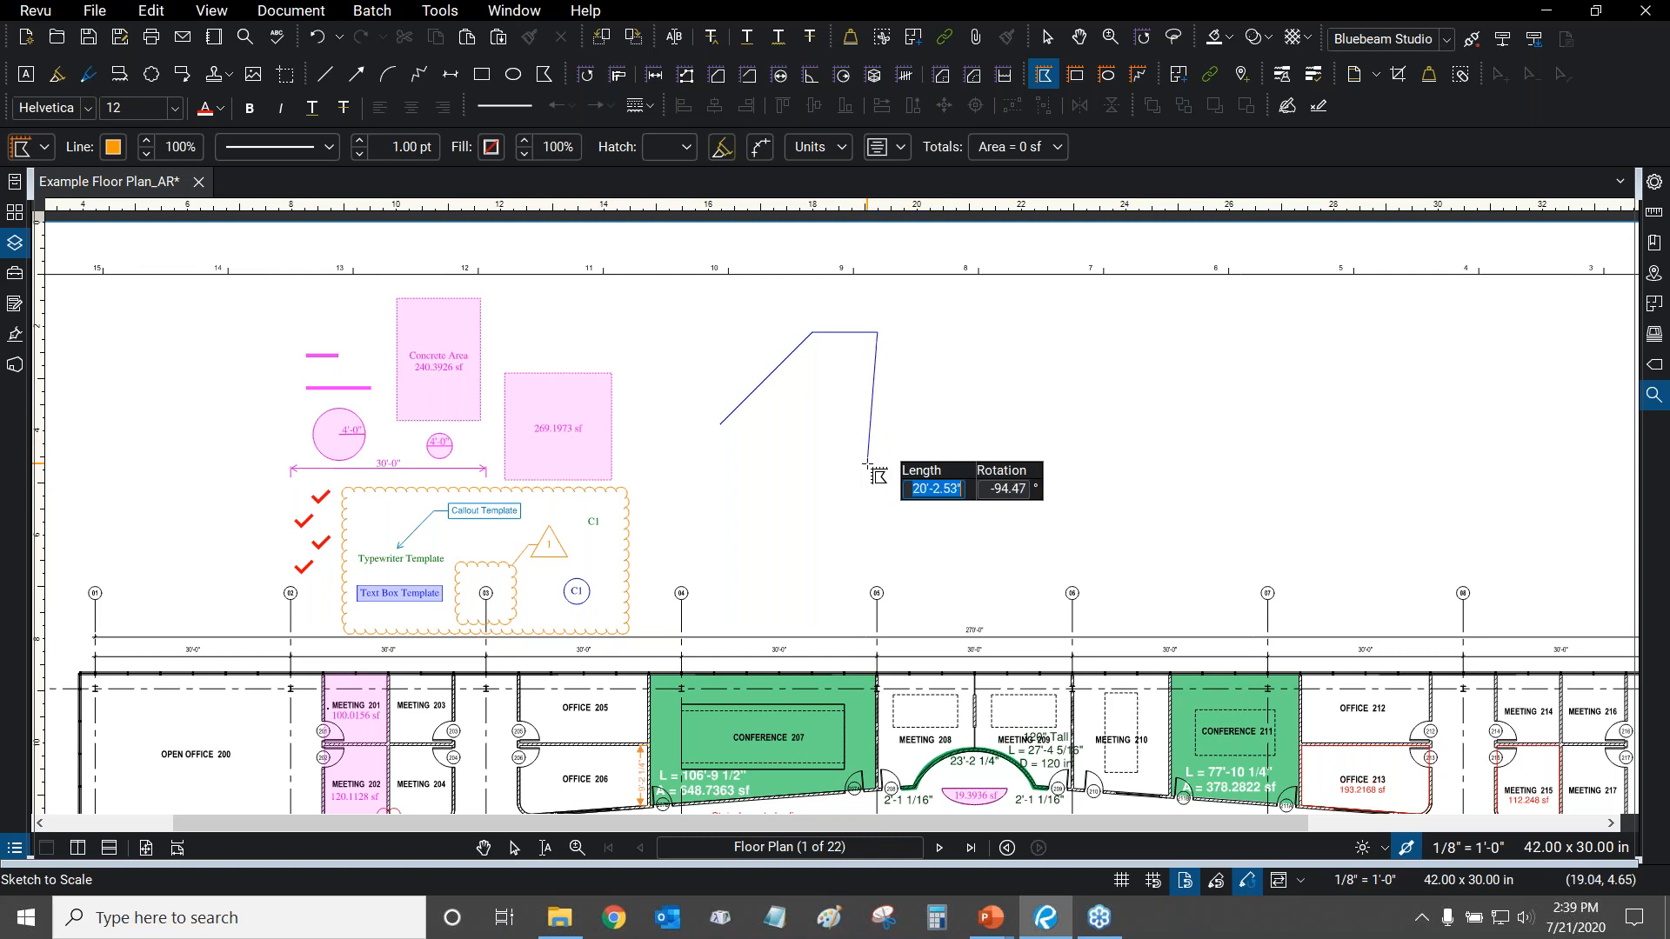
key("Tab")
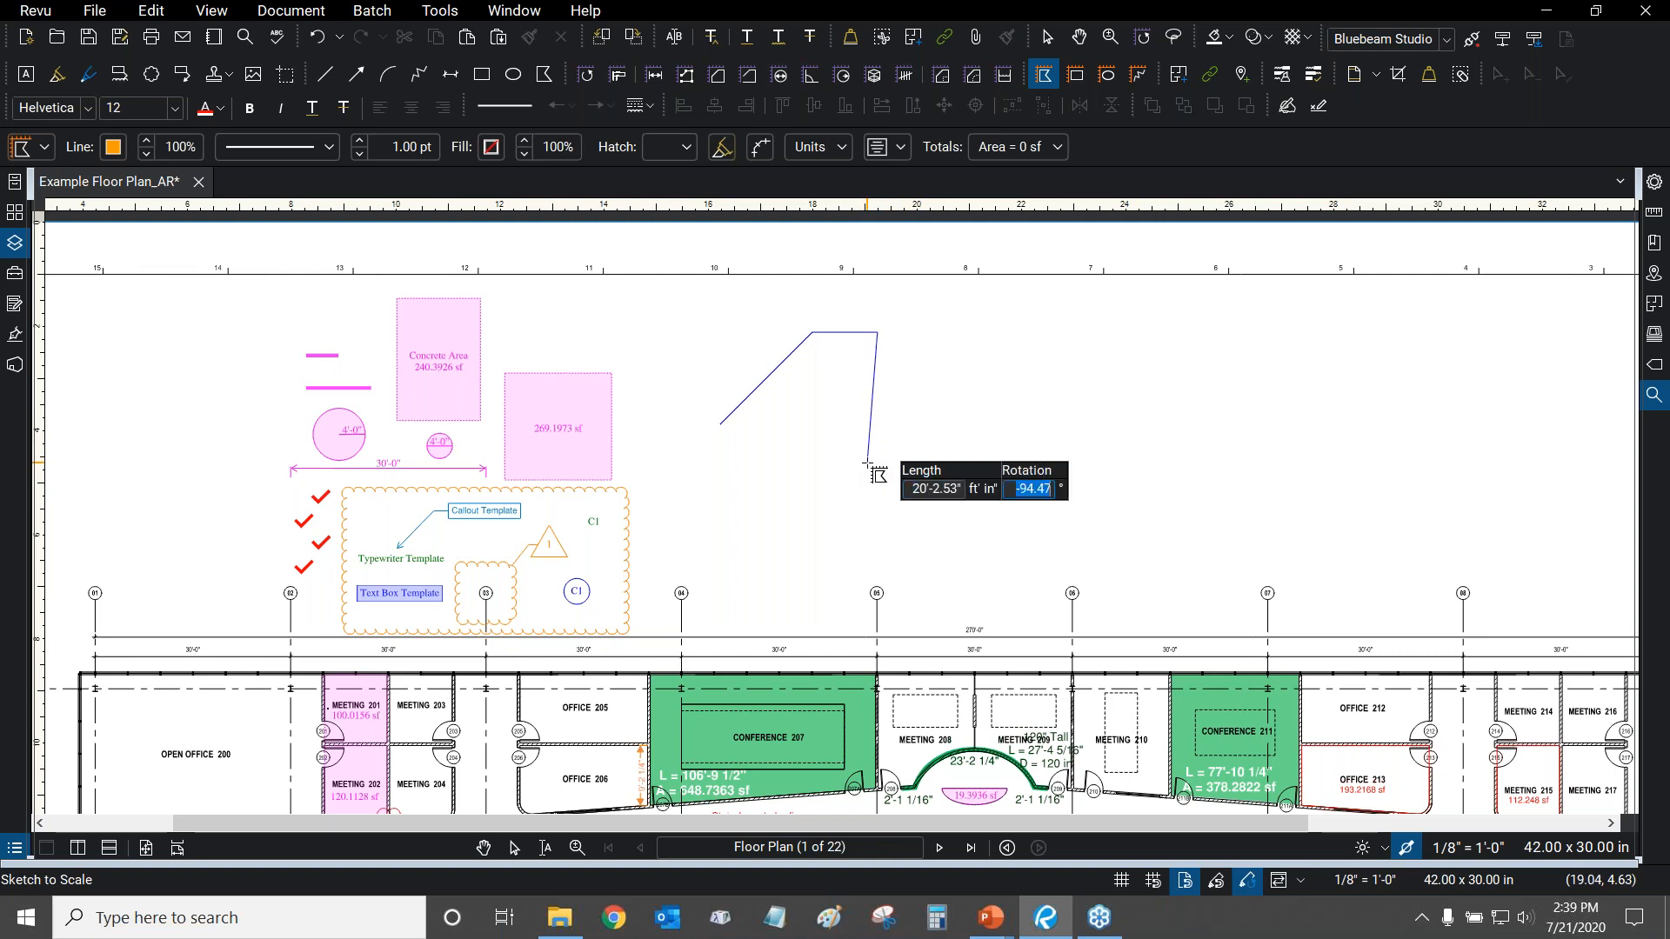
type("-")
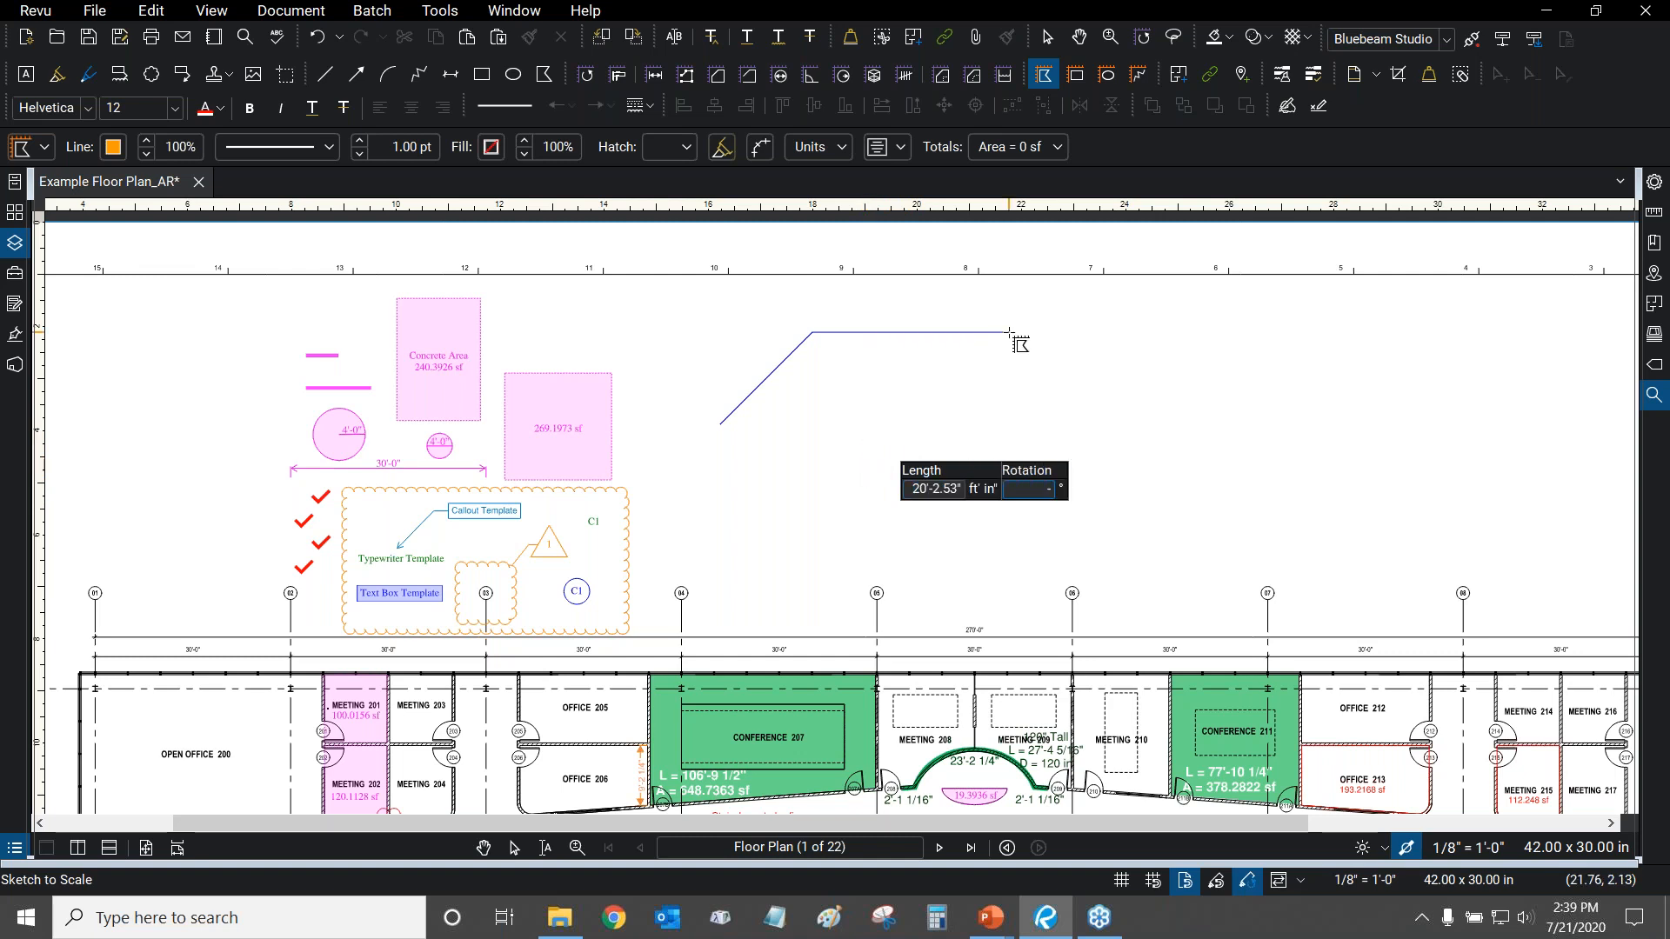
type("90")
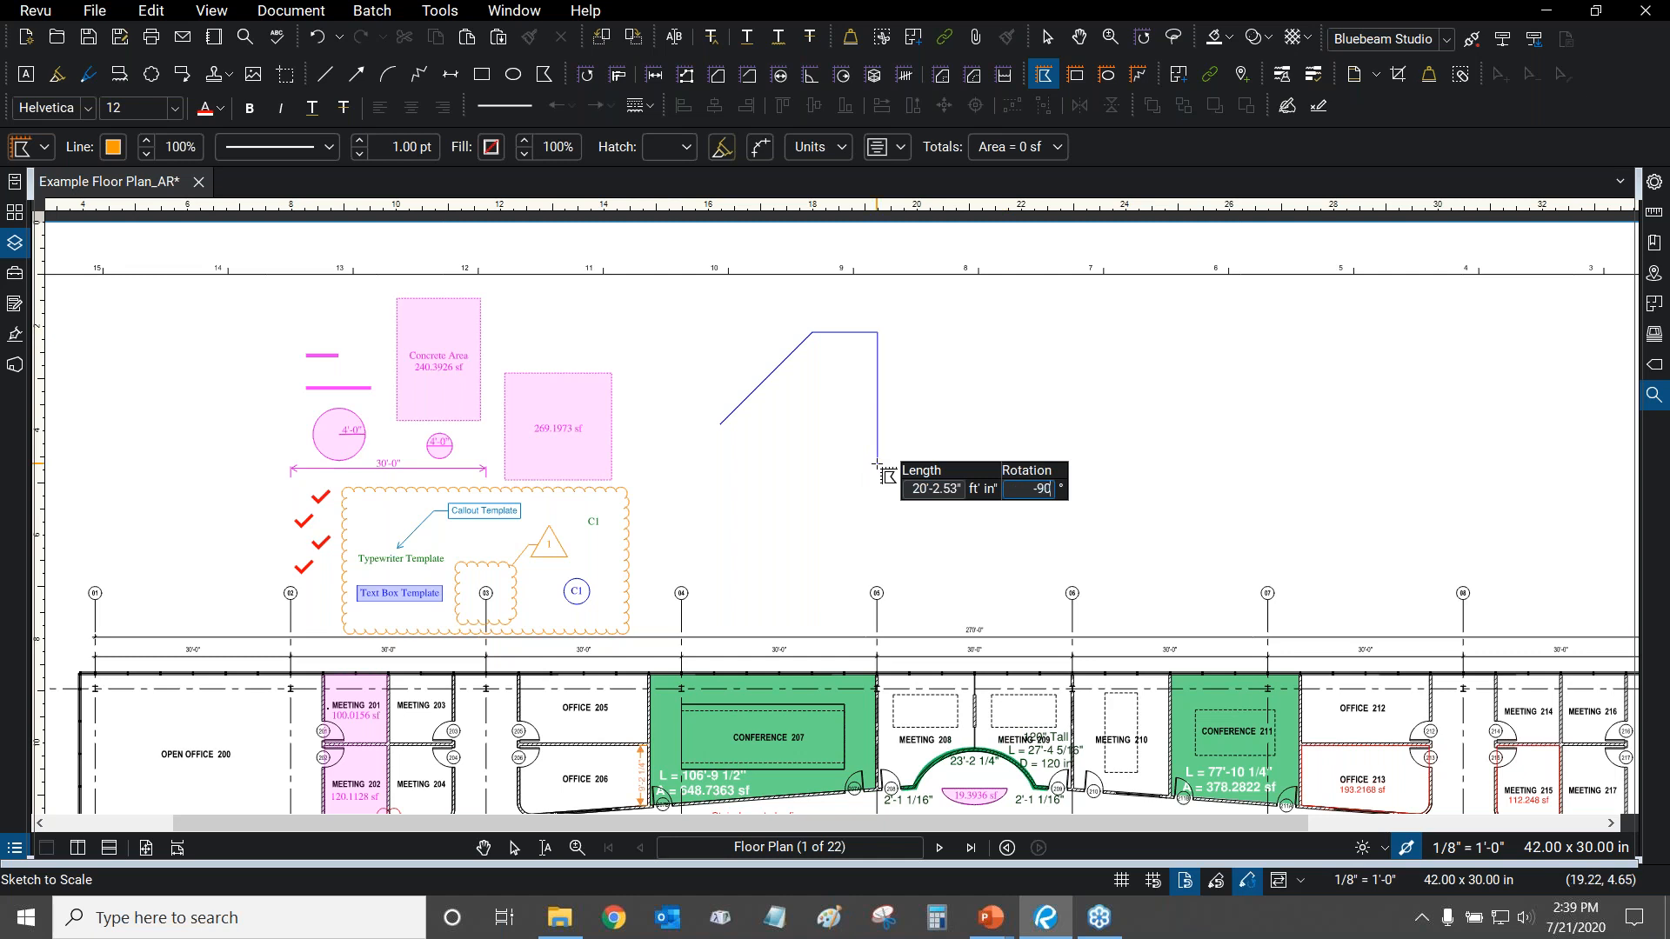
key("Return")
left_click(720, 425)
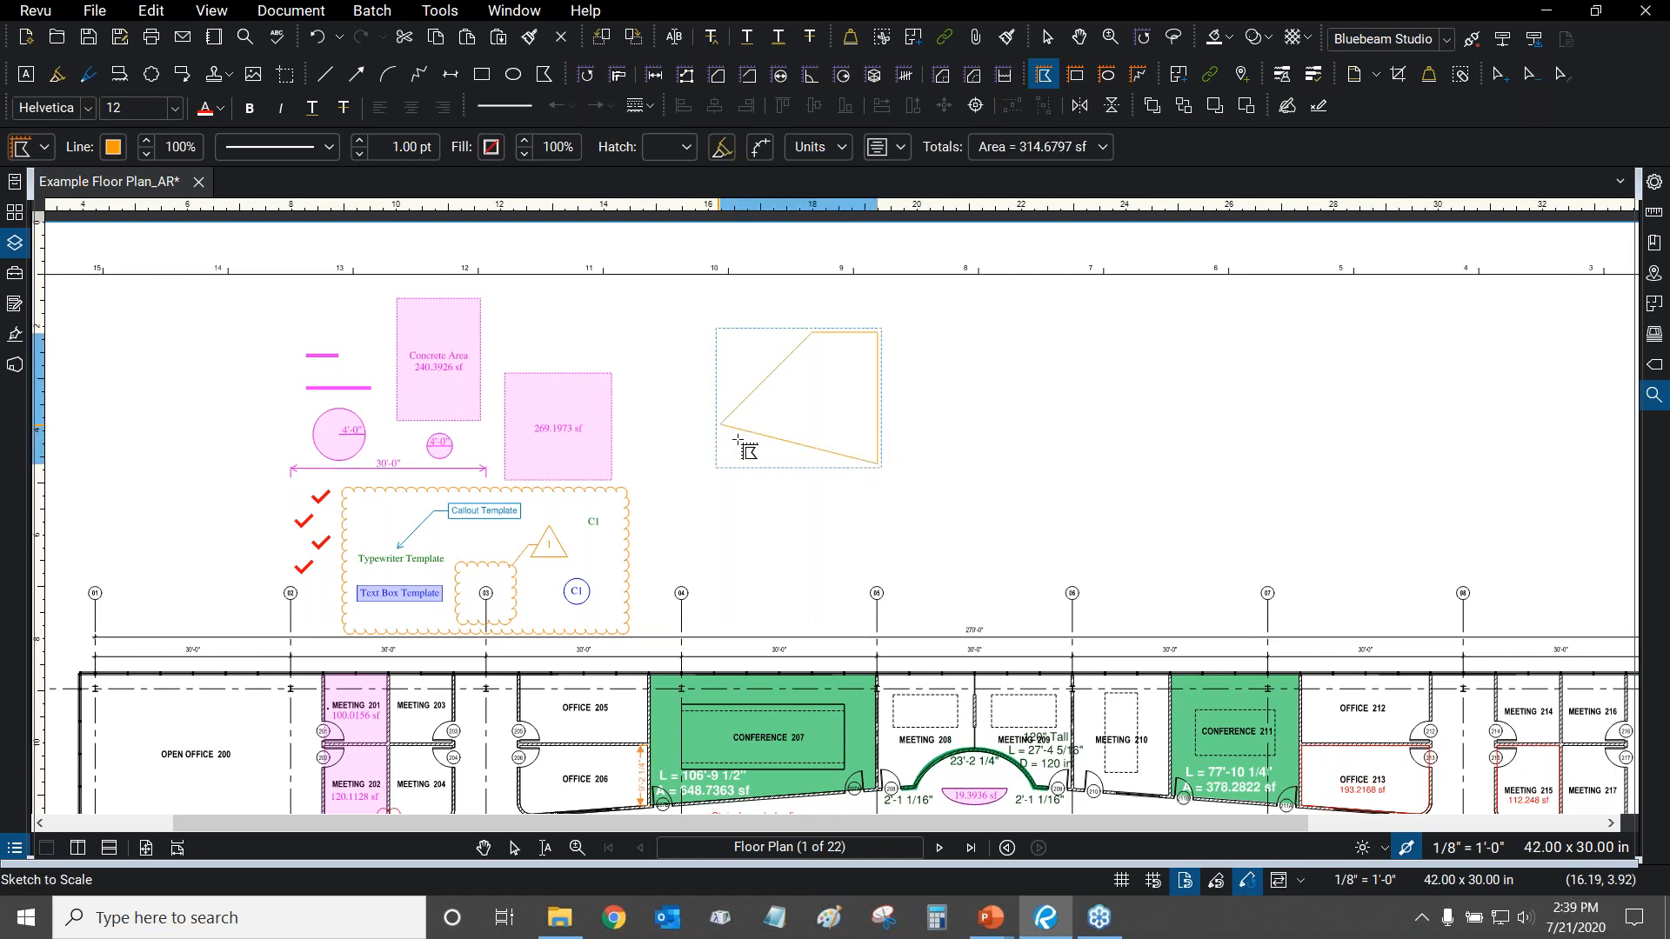
Select the orange polygon, show its properties and apply the Brick hatch pattern.
scroll(900, 387, "up", 2)
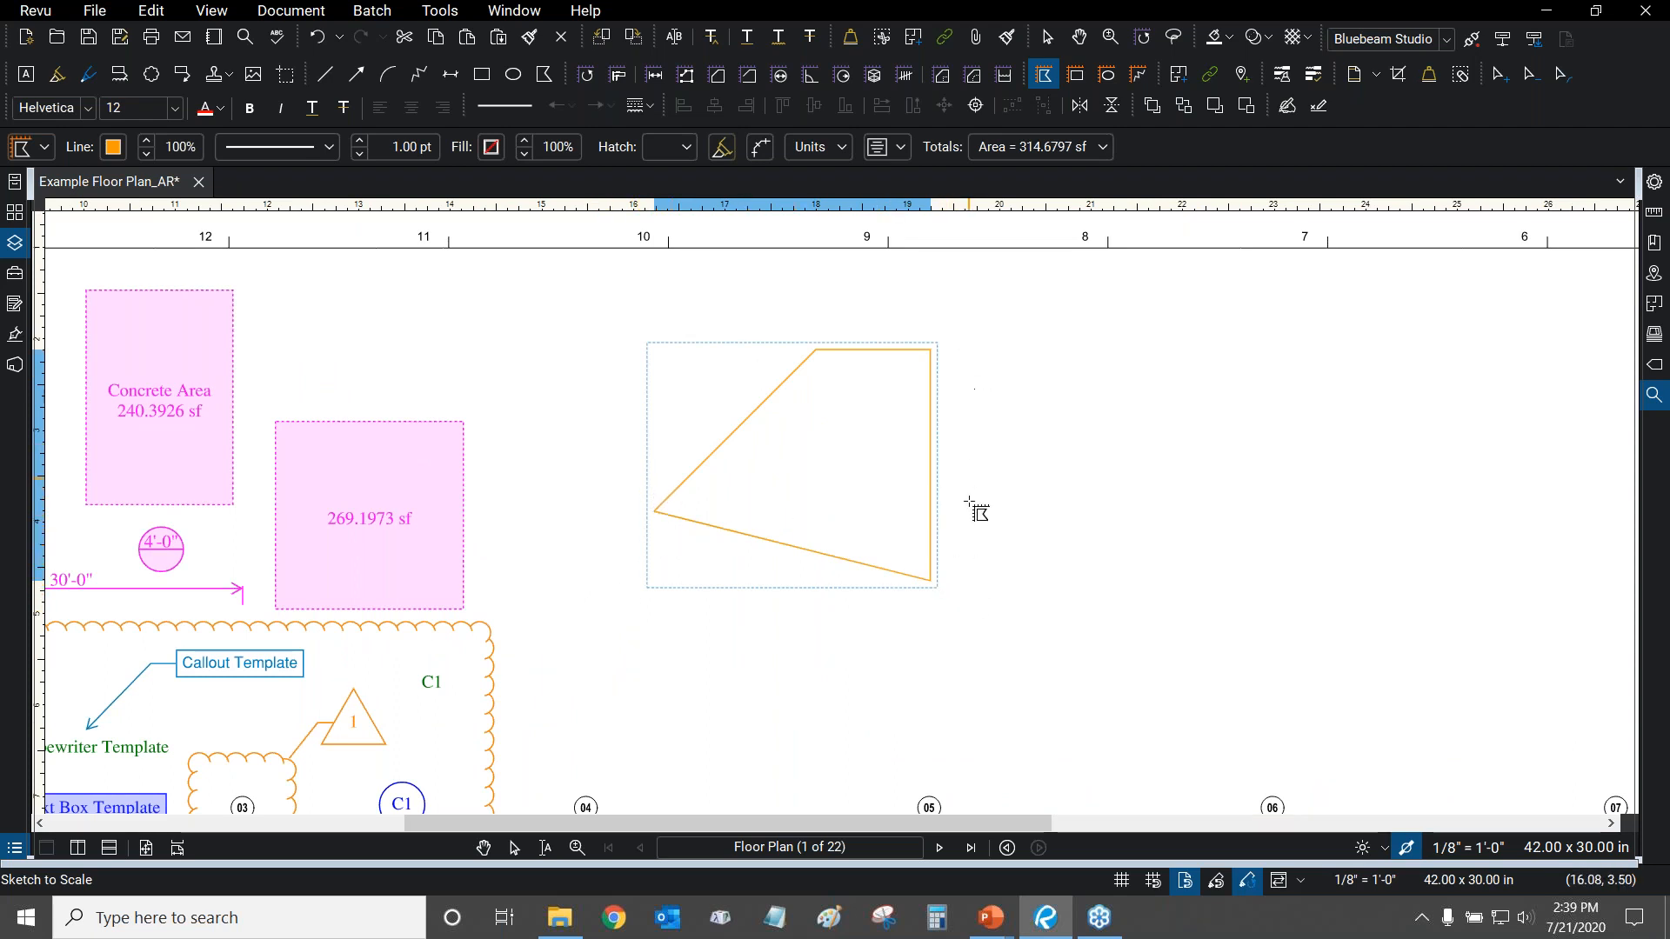
key("Escape")
left_click(779, 391)
left_click_drag(777, 397, 799, 381)
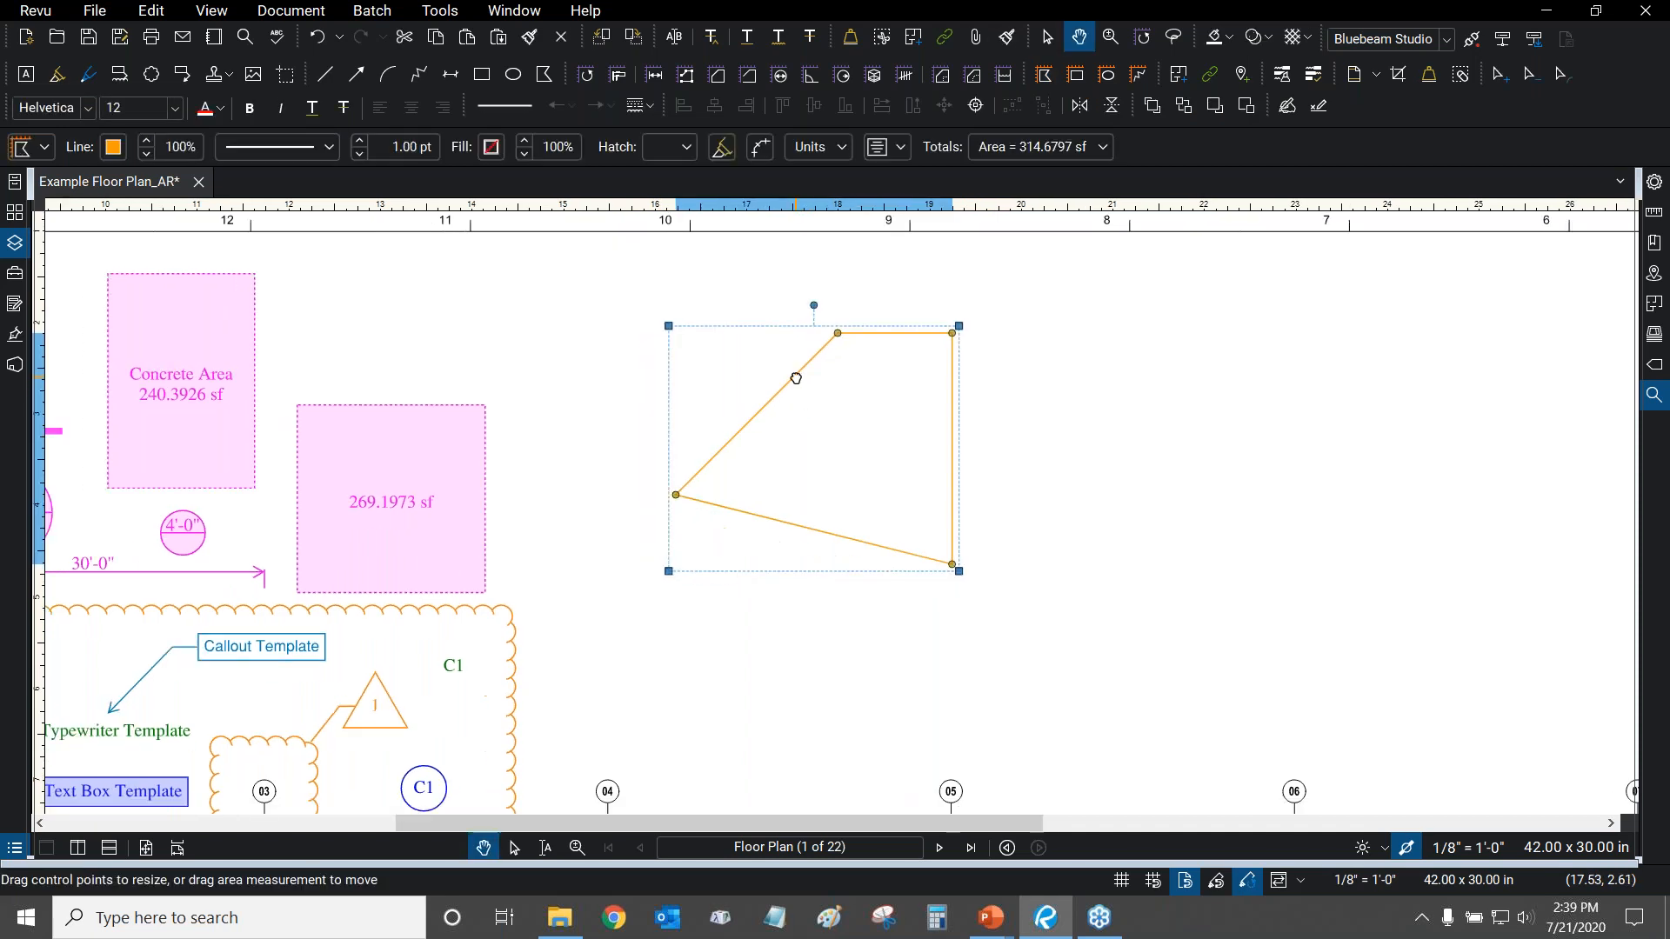
left_click(1653, 184)
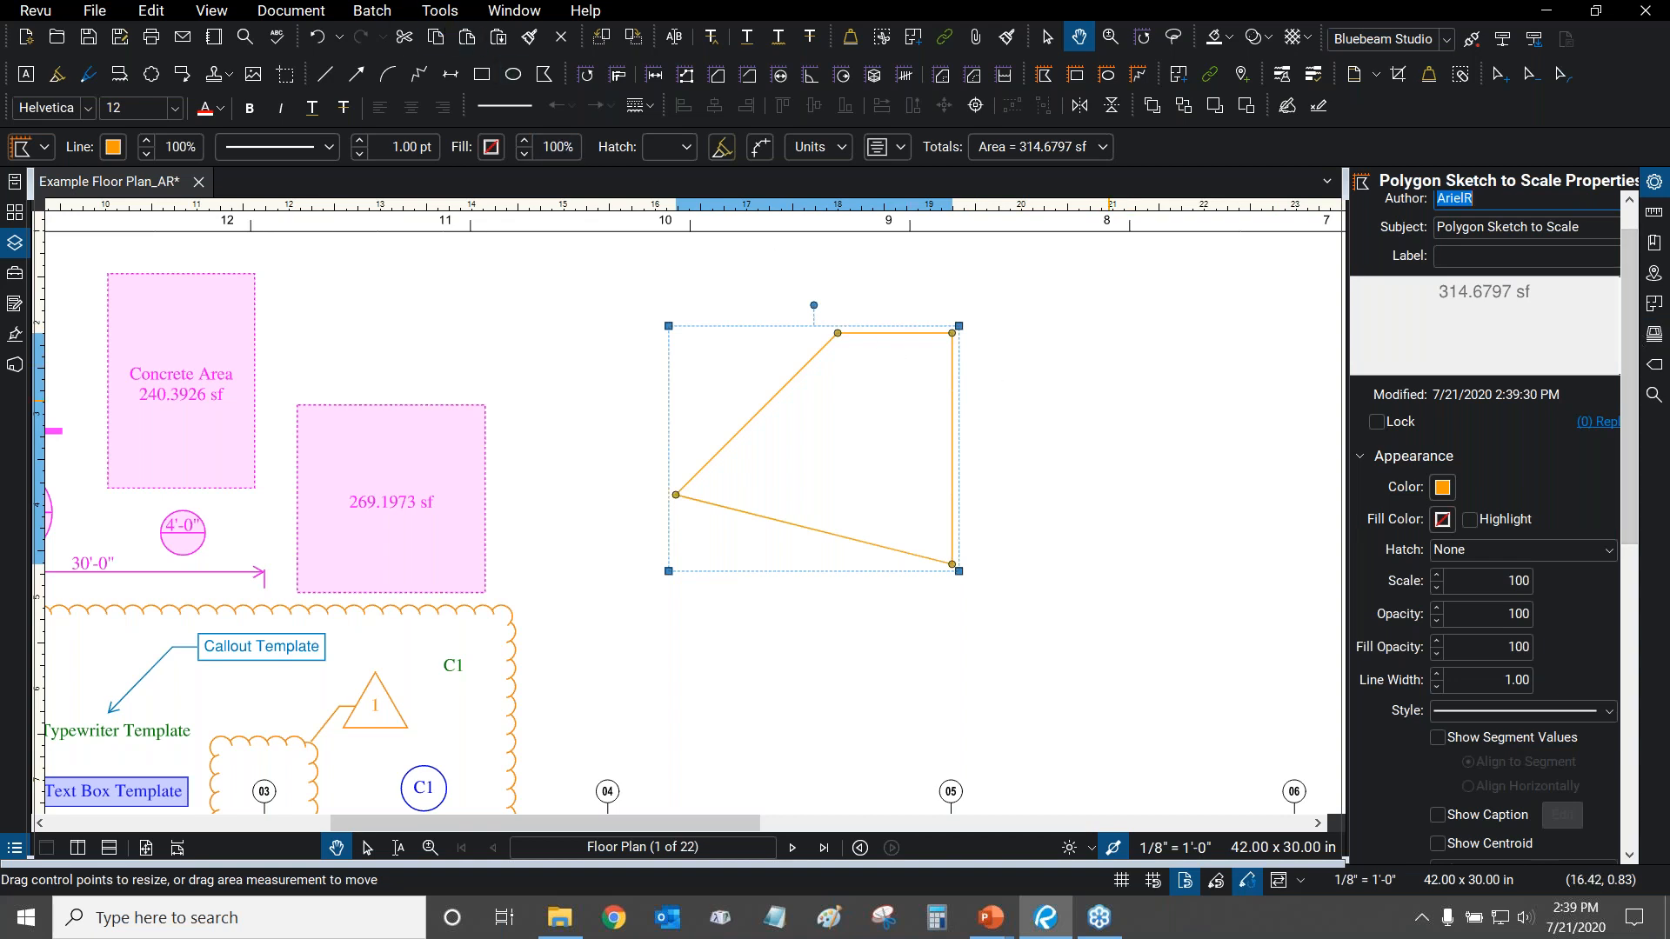
left_click_drag(1635, 444, 1632, 518)
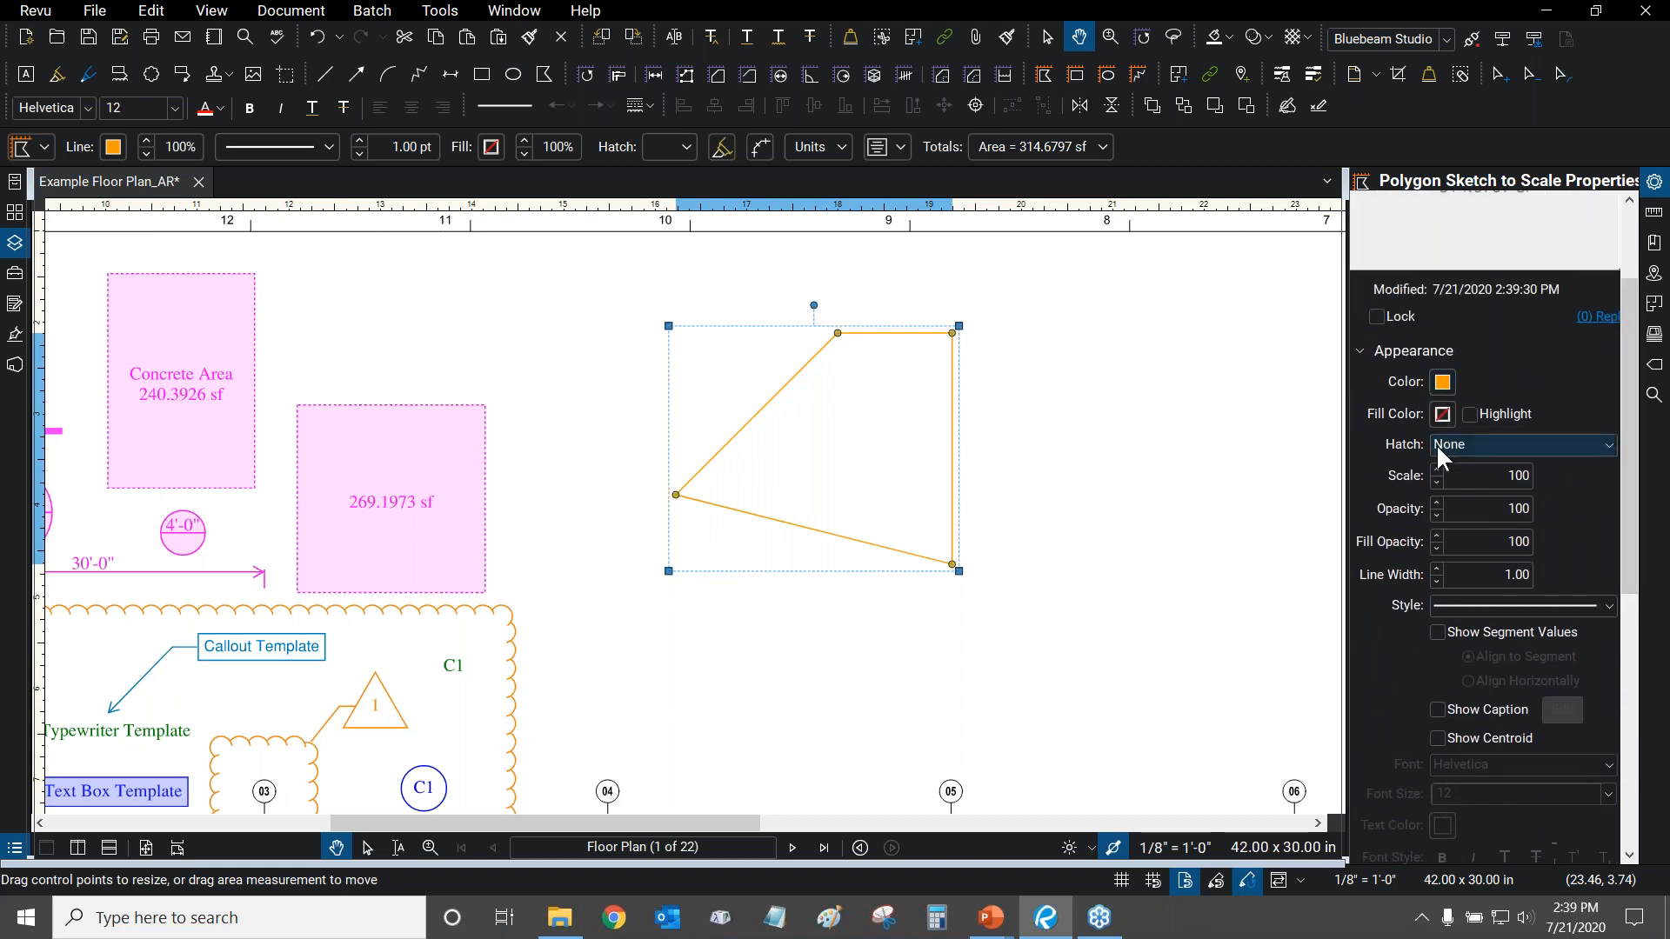
left_click(1459, 446)
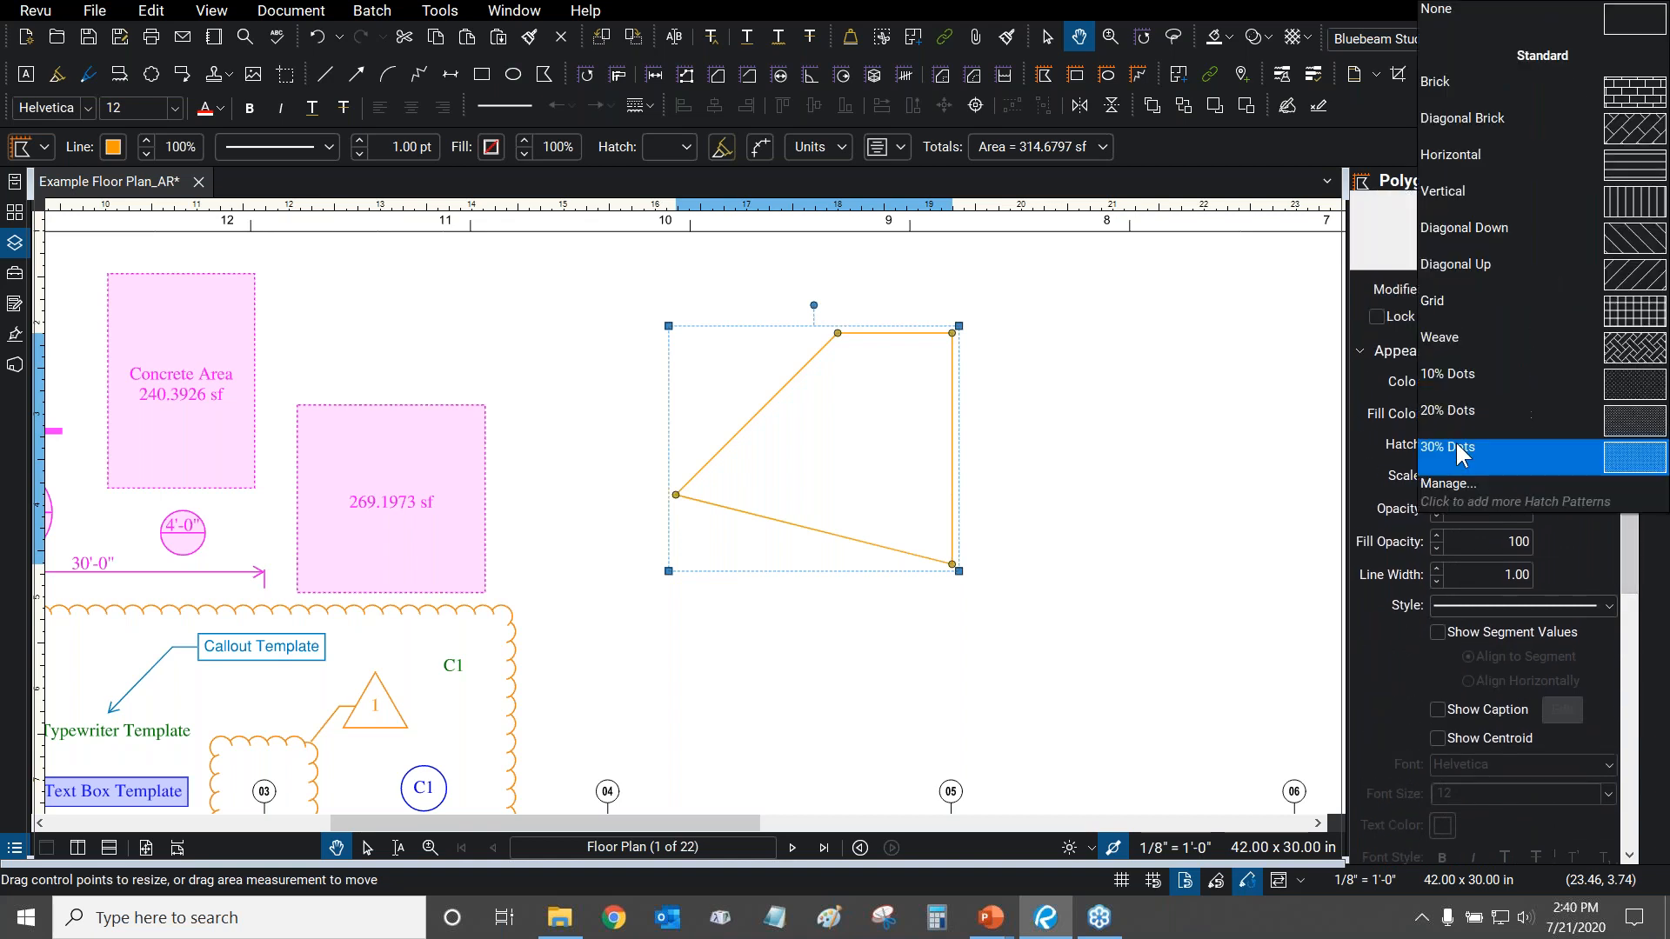
left_click(1484, 93)
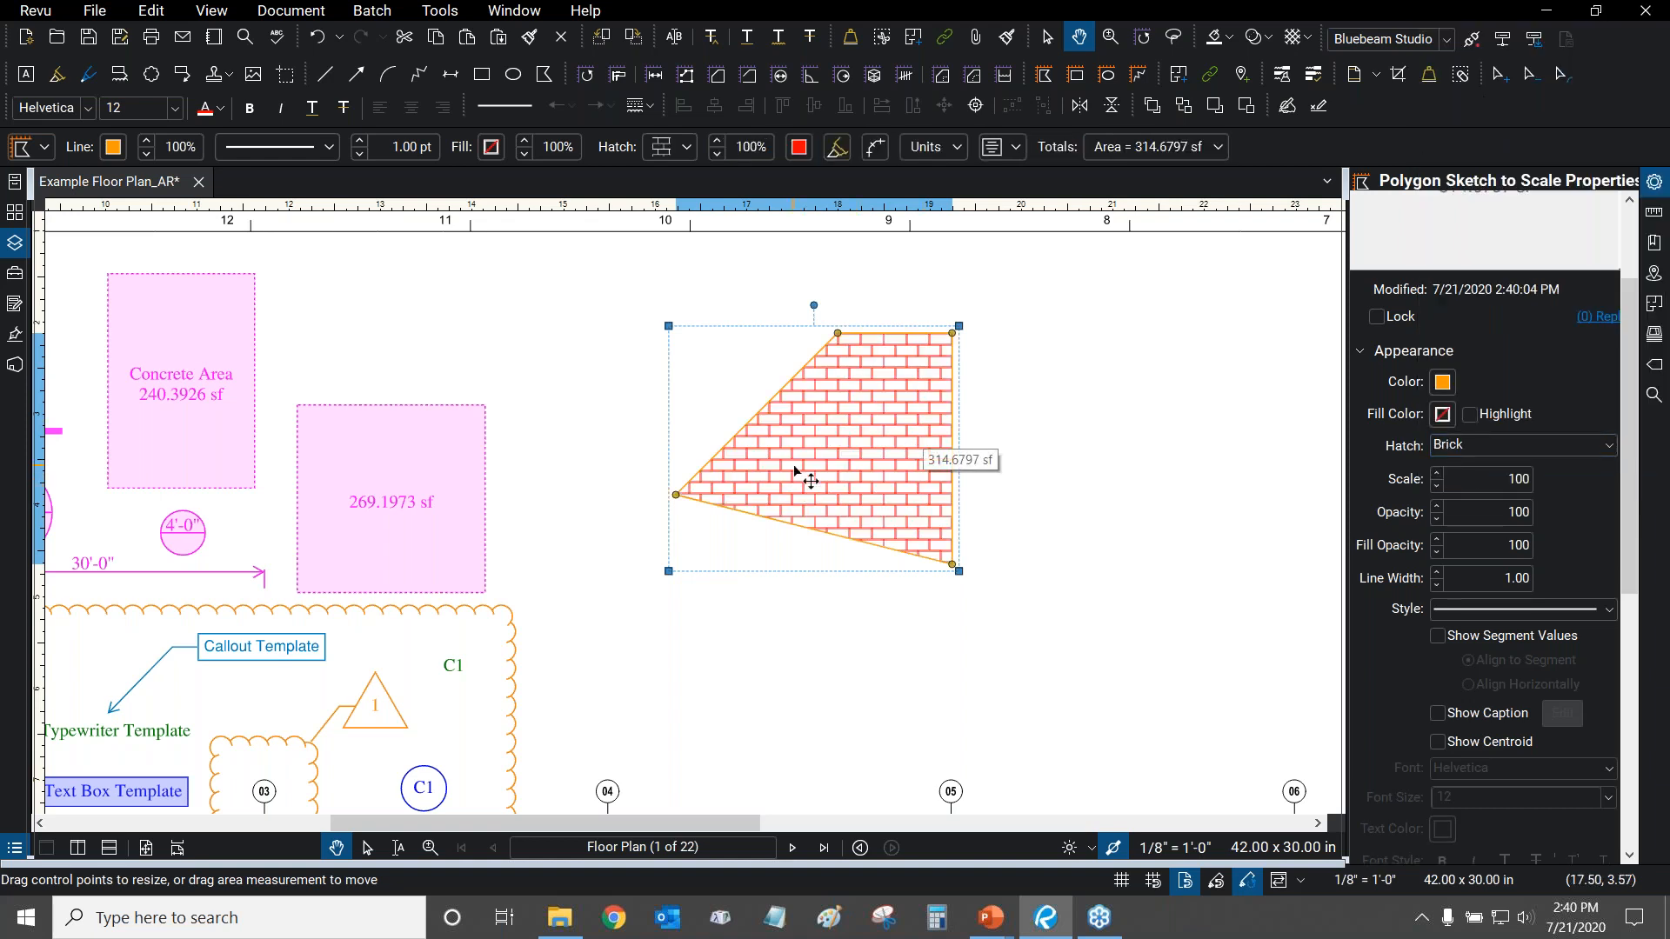
Show the brick-hatched polygon's segment values and its area caption.
scroll(793, 464, "up", 2)
left_click_drag(1130, 430, 1094, 434)
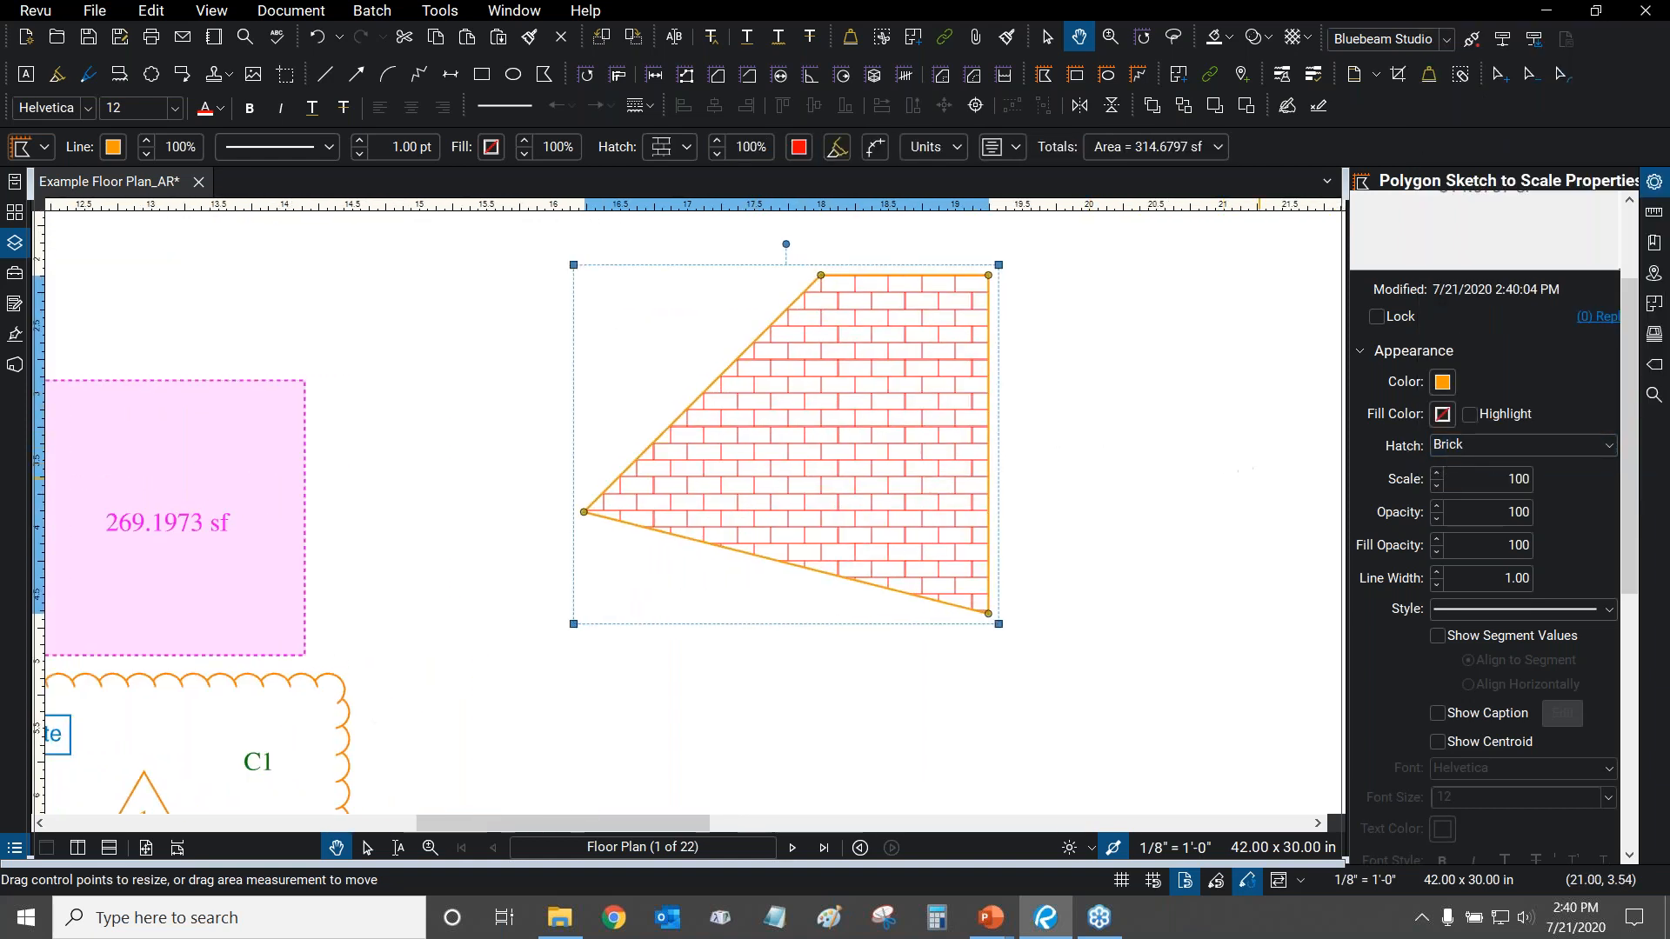
left_click(1442, 635)
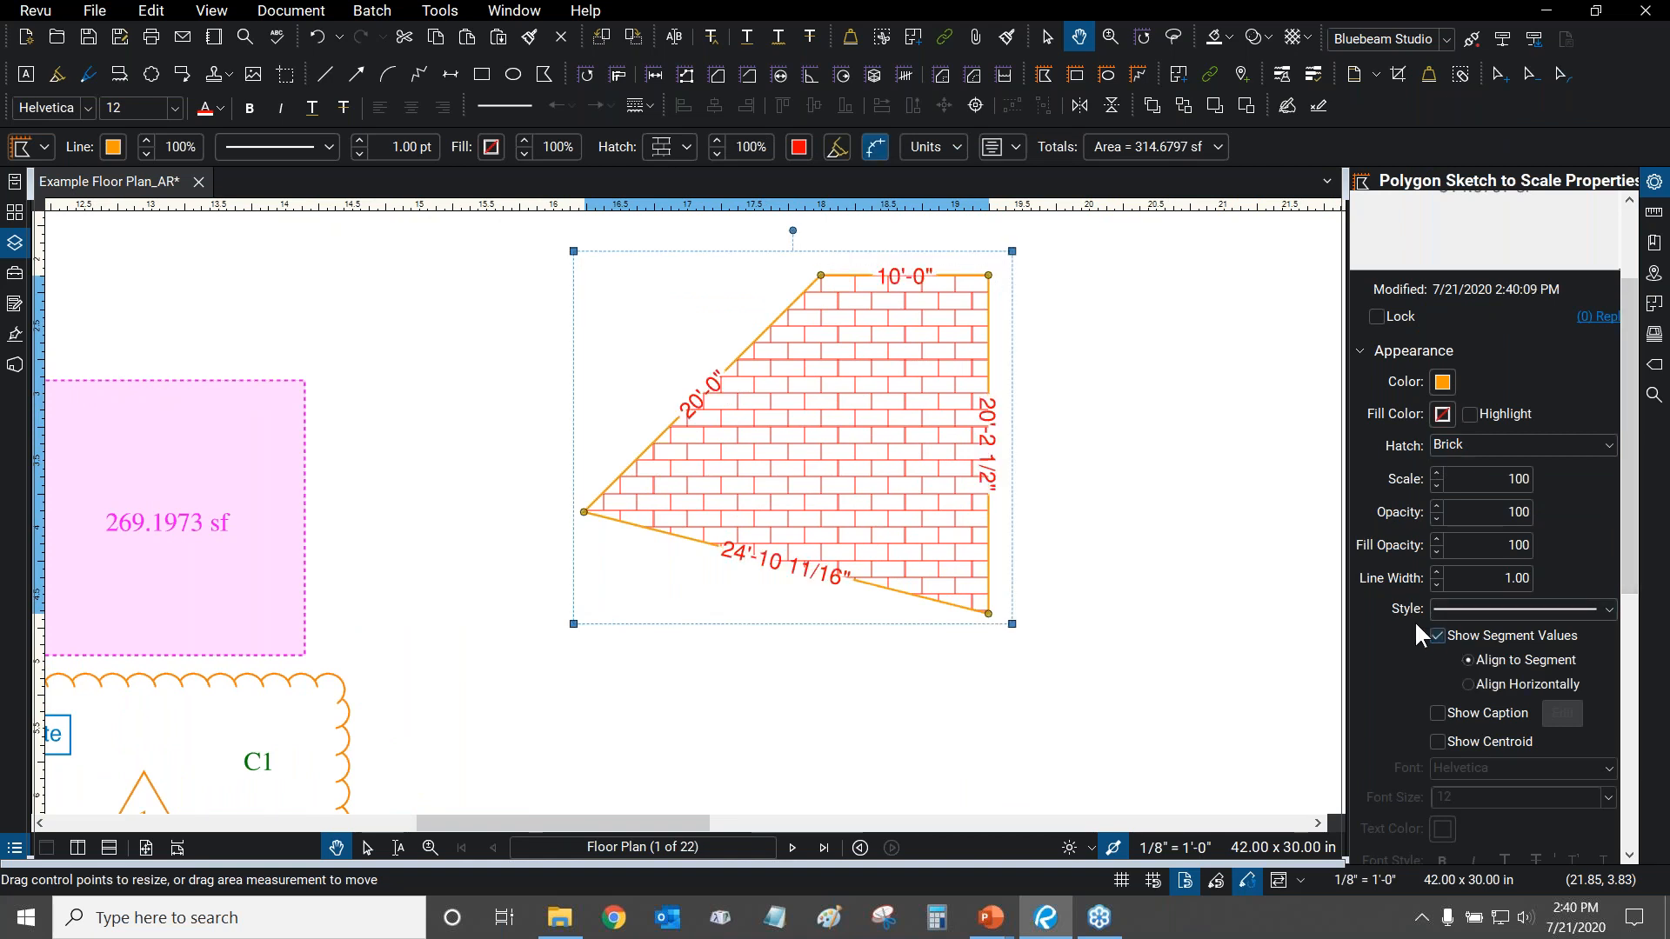
left_click(1470, 713)
scroll(913, 429, "up", 2)
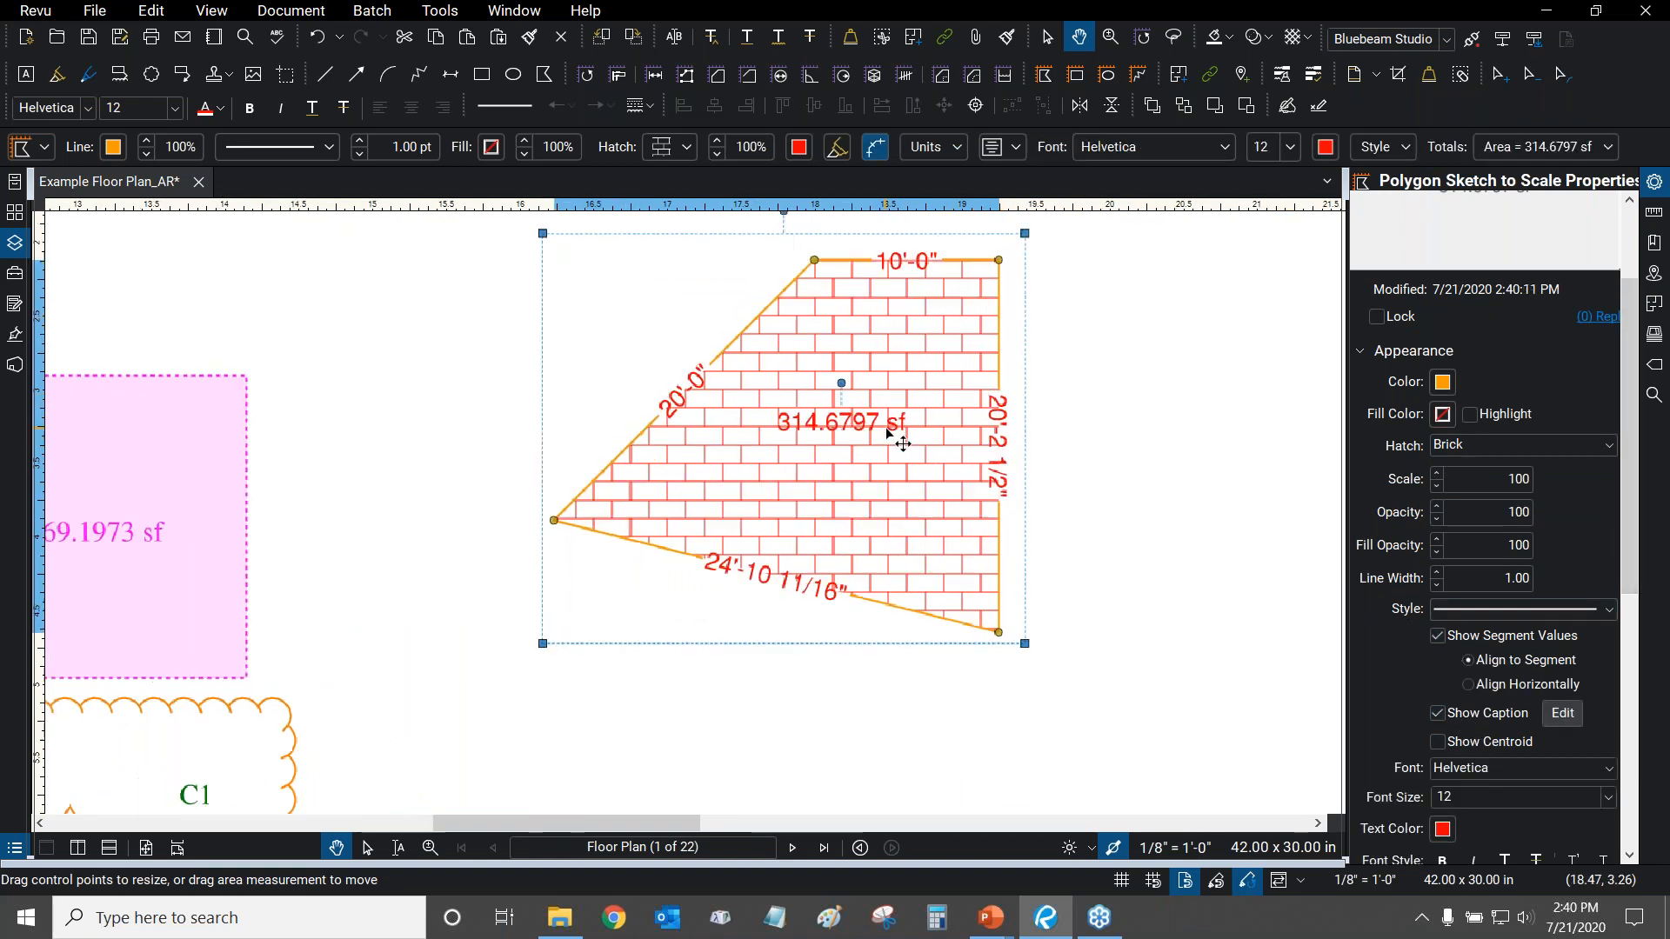
Hide the polygon's area caption, show its centroid and inspect the centroid mark up close.
left_click(1443, 712)
scroll(835, 452, "up", 6)
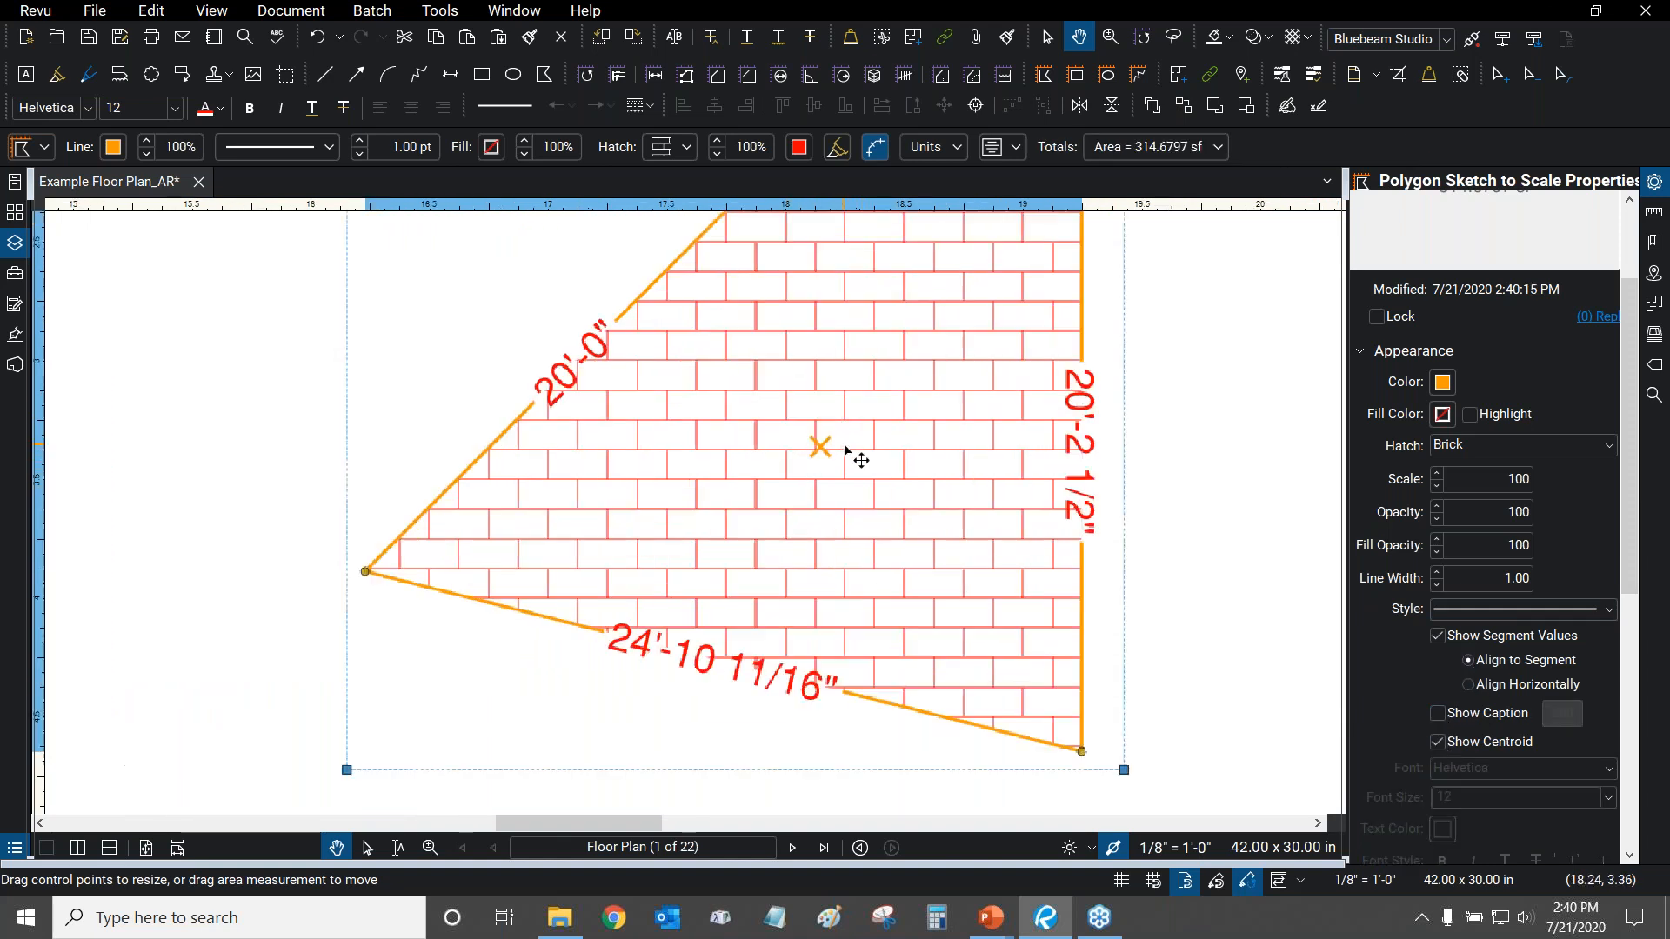
scroll(833, 449, "down", 5)
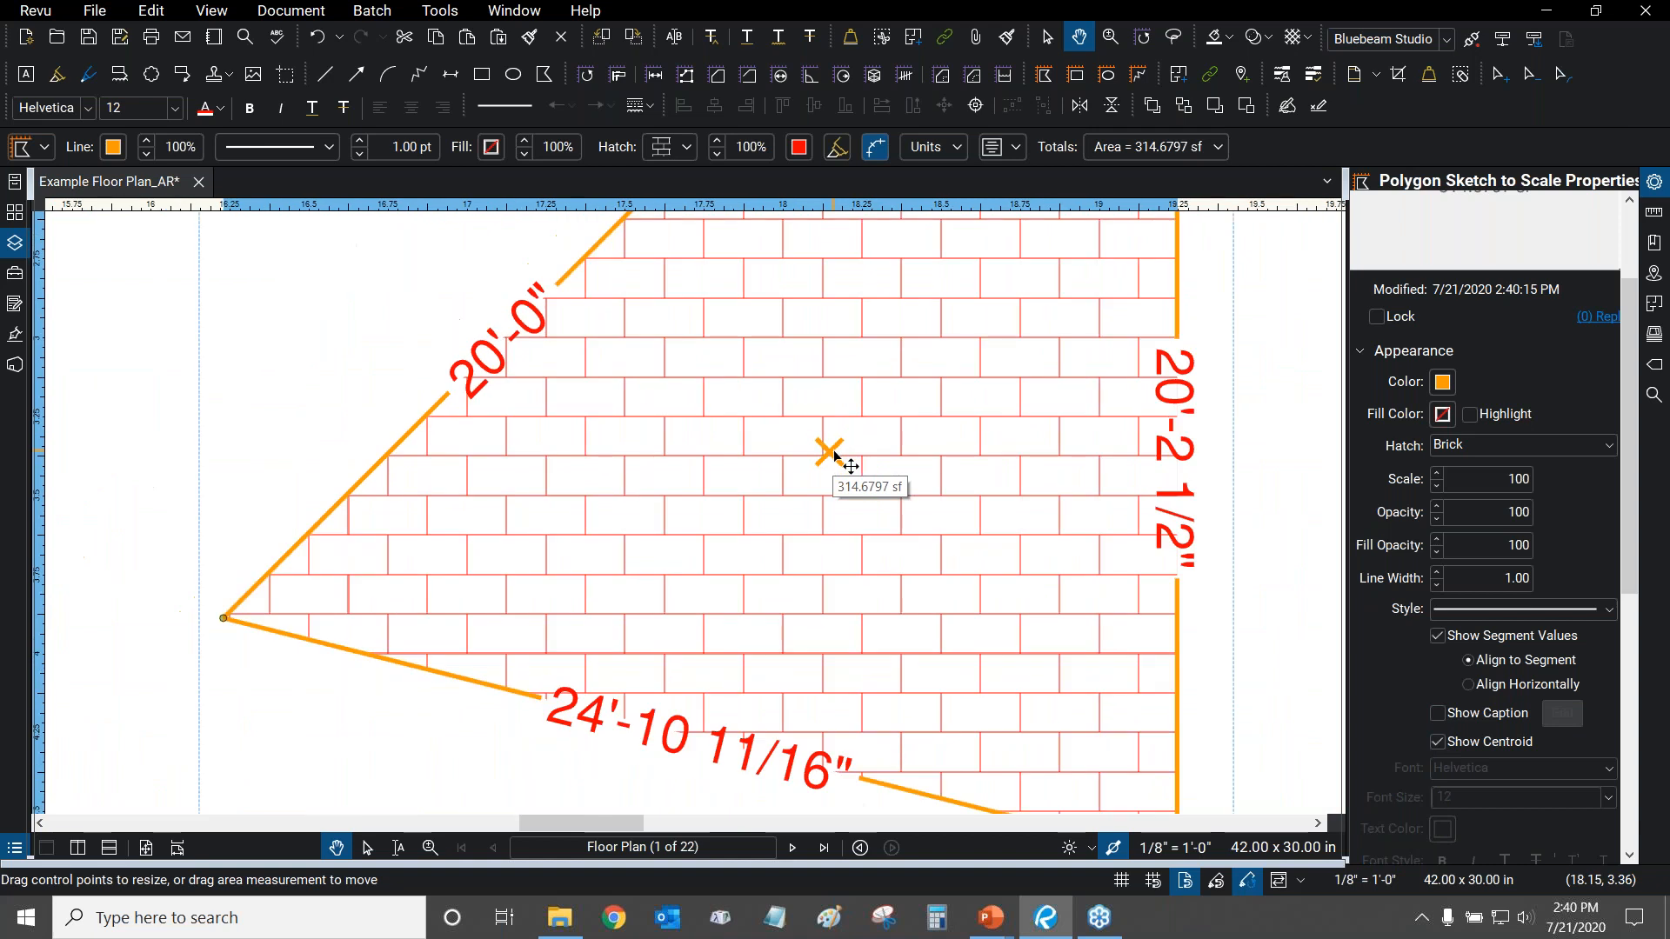
scroll(830, 481, "down", 1)
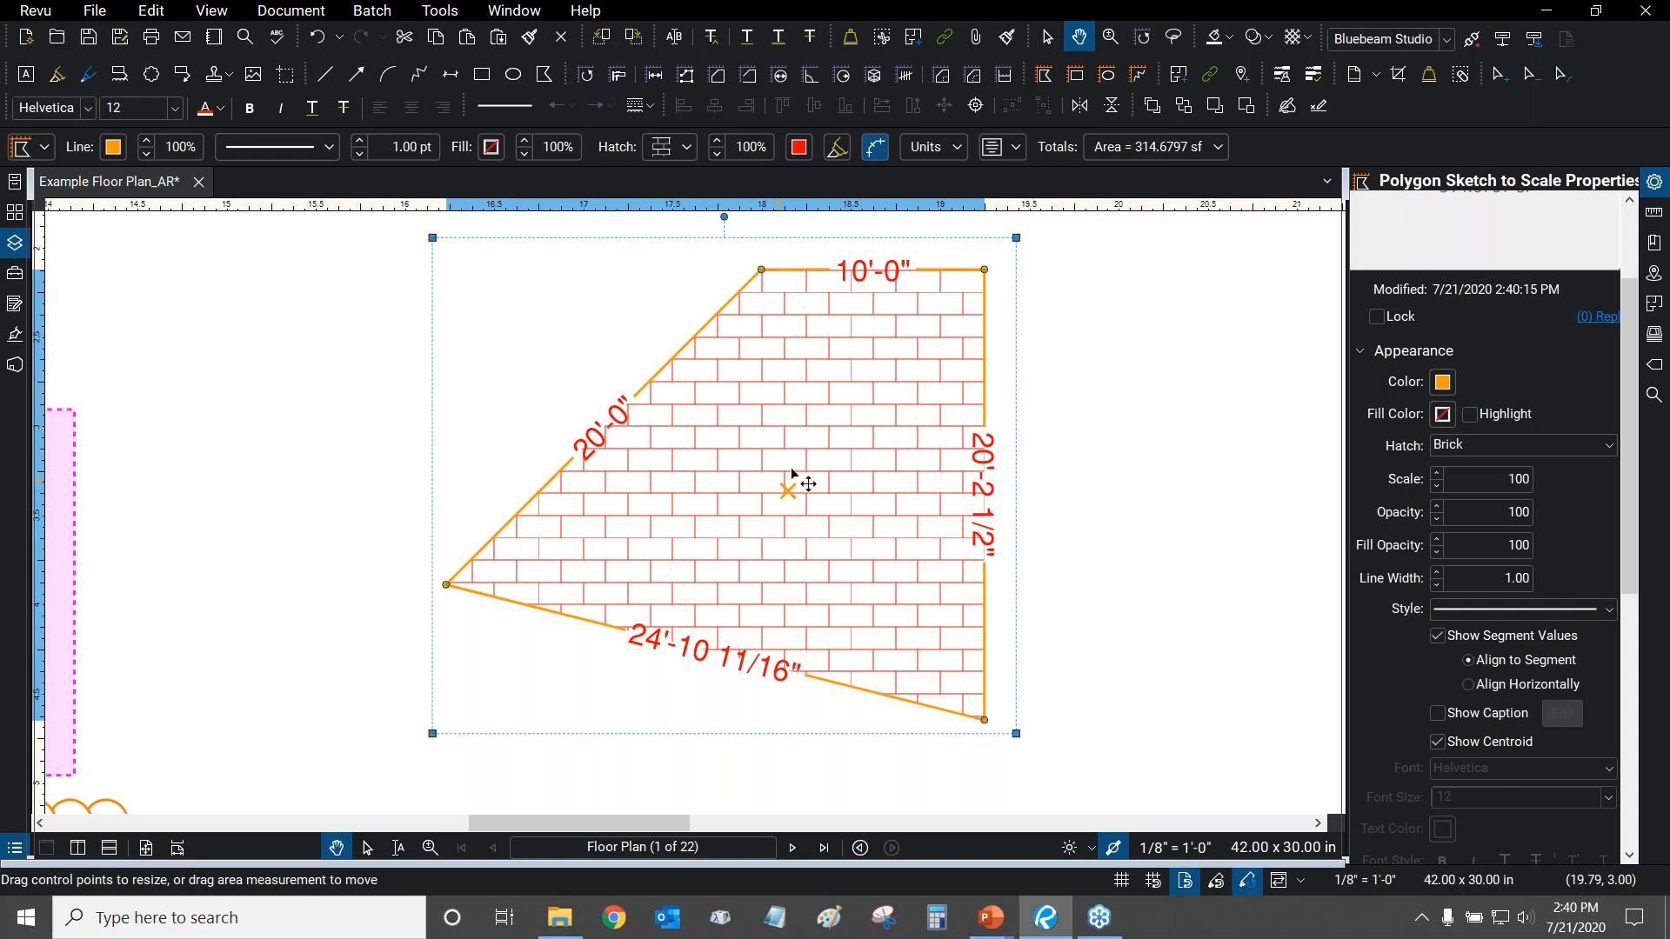
scroll(792, 474, "up", 3)
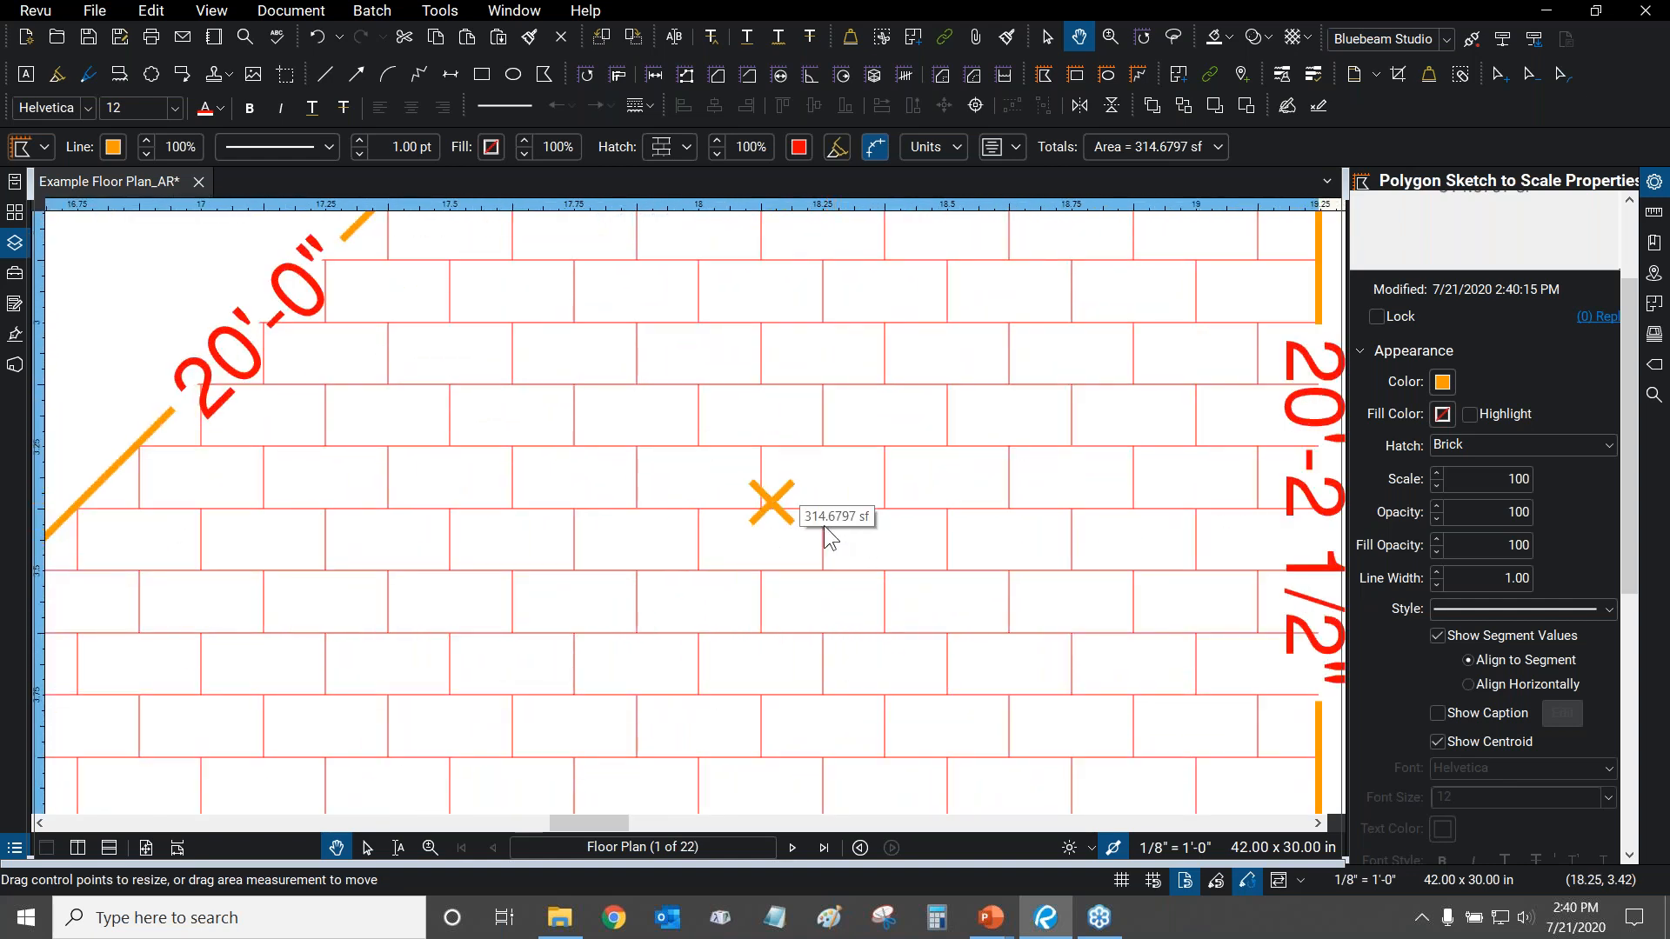
scroll(722, 466, "down", 5)
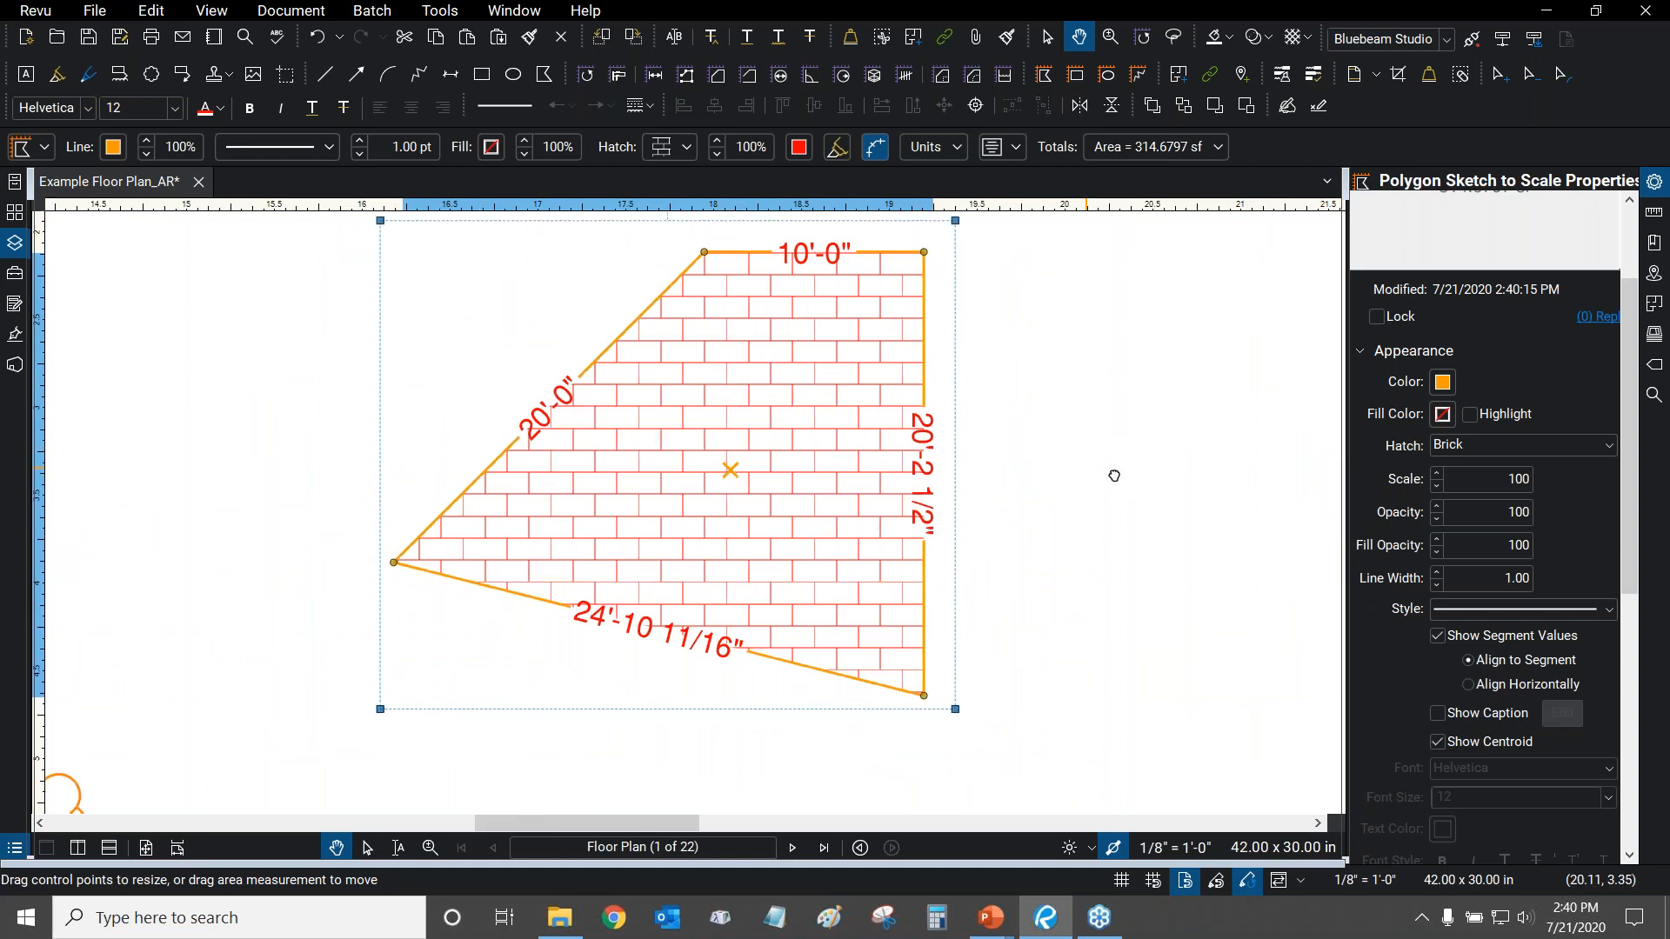
left_click_drag(1068, 472, 1114, 485)
Turn on snapping to markups and draw a line from the polygon's centroid to its upper-right corner.
left_click(1216, 881)
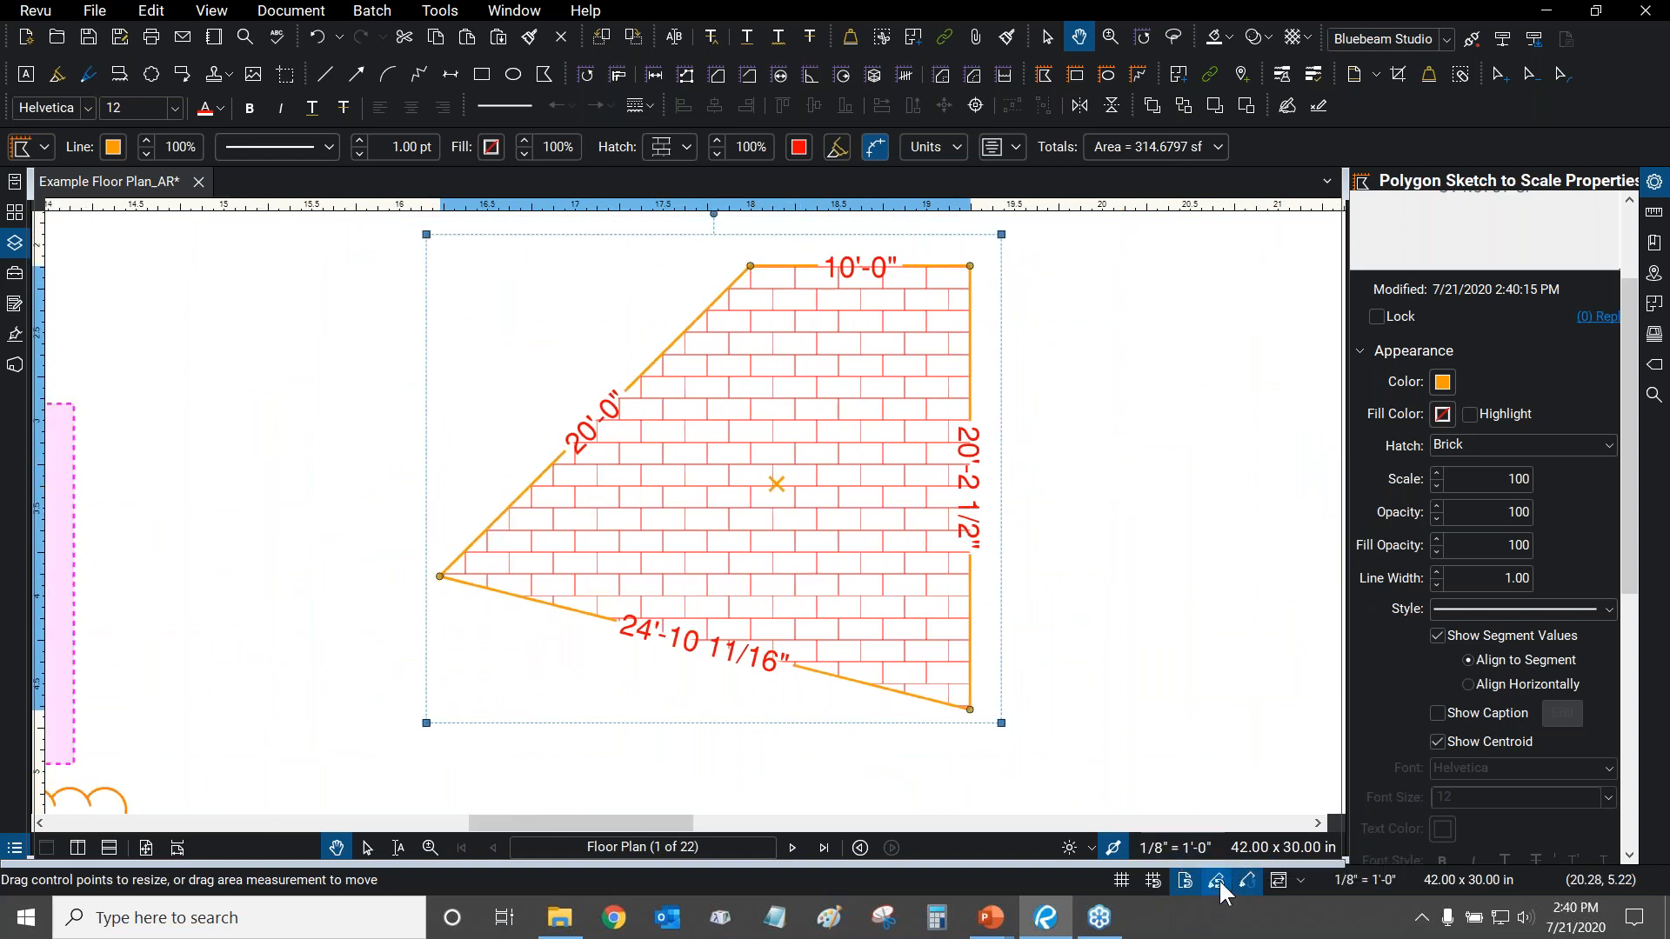
left_click(324, 74)
scroll(792, 473, "up", 3)
scroll(794, 472, "up", 5)
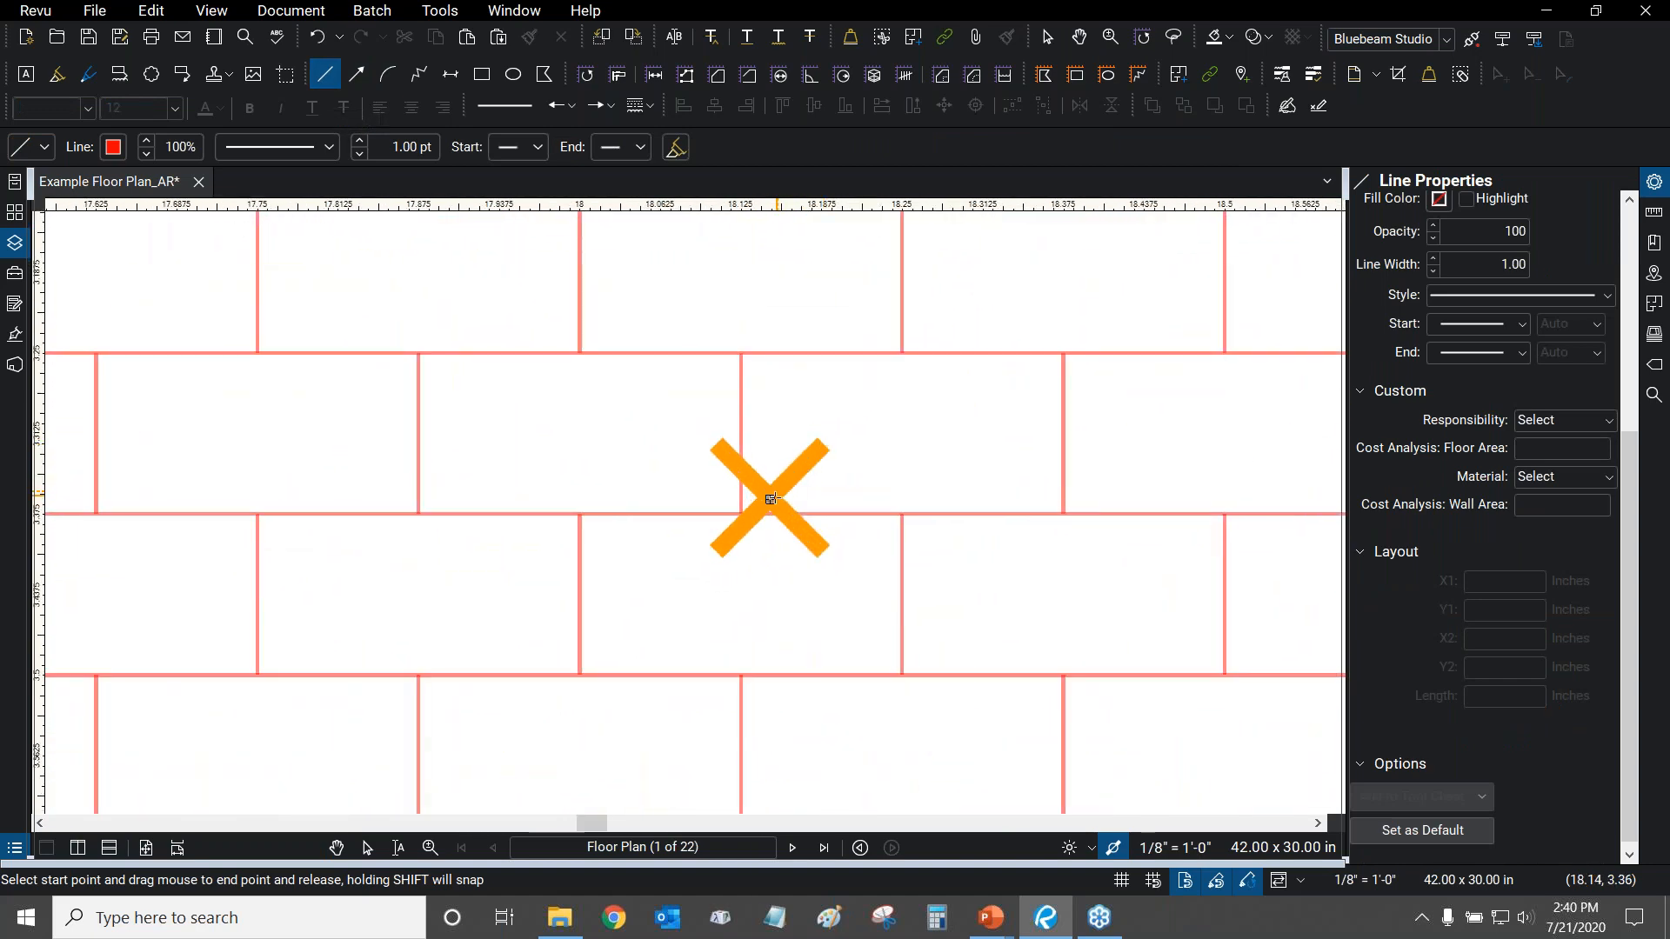
scroll(771, 499, "down", 9)
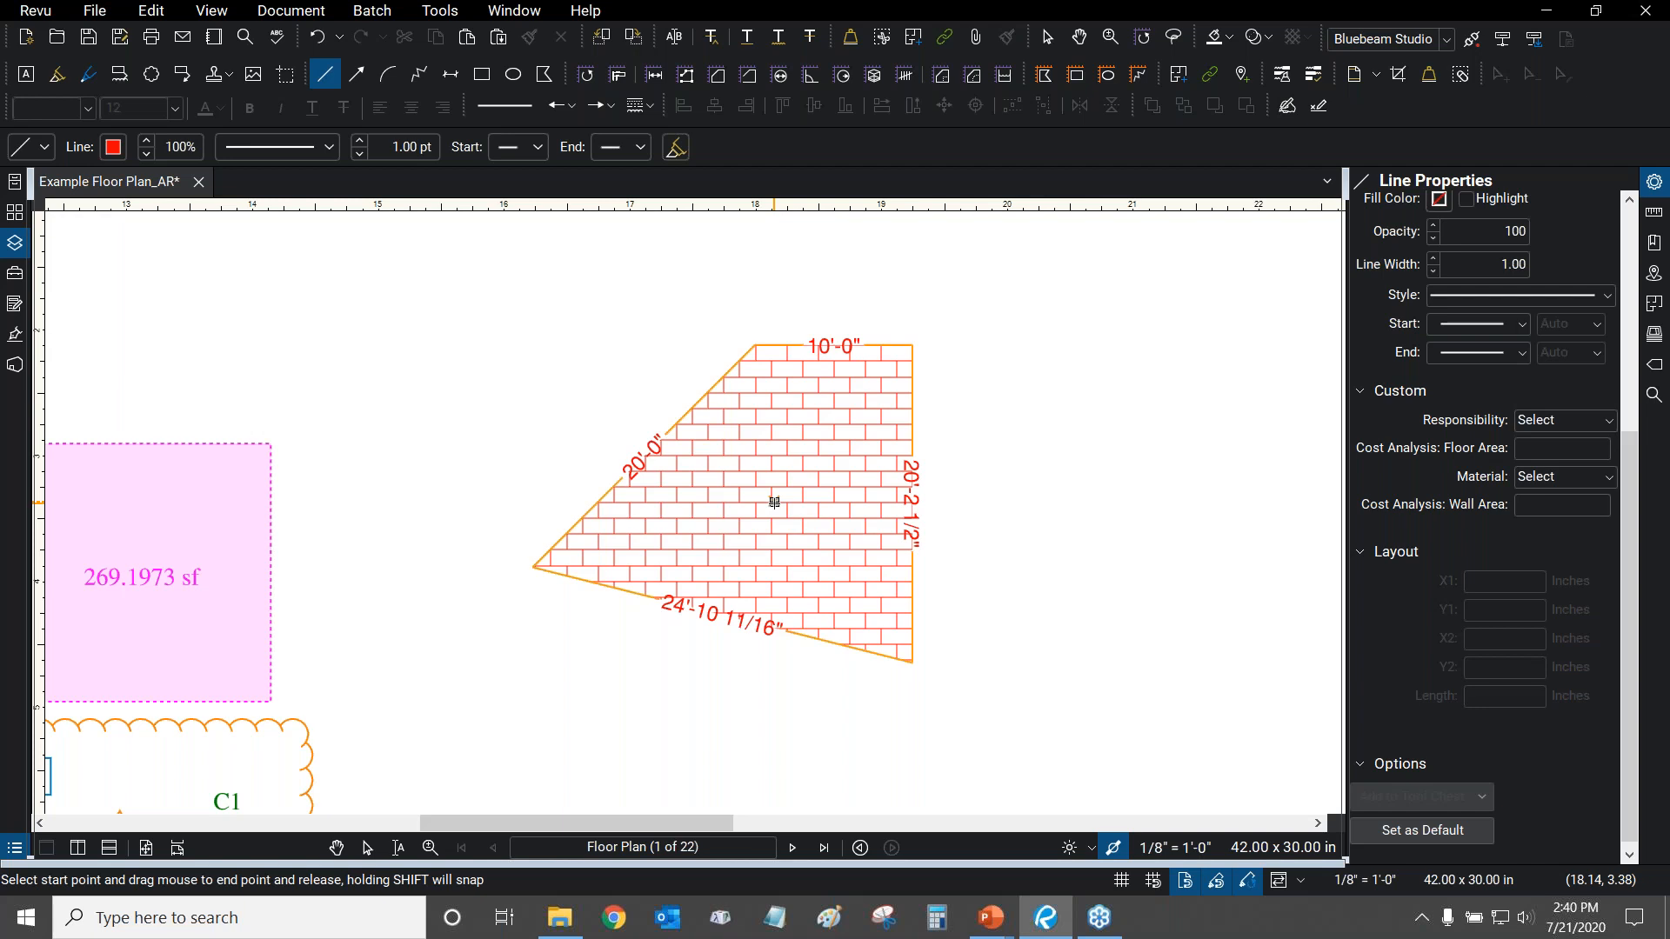
left_click_drag(774, 502, 913, 345)
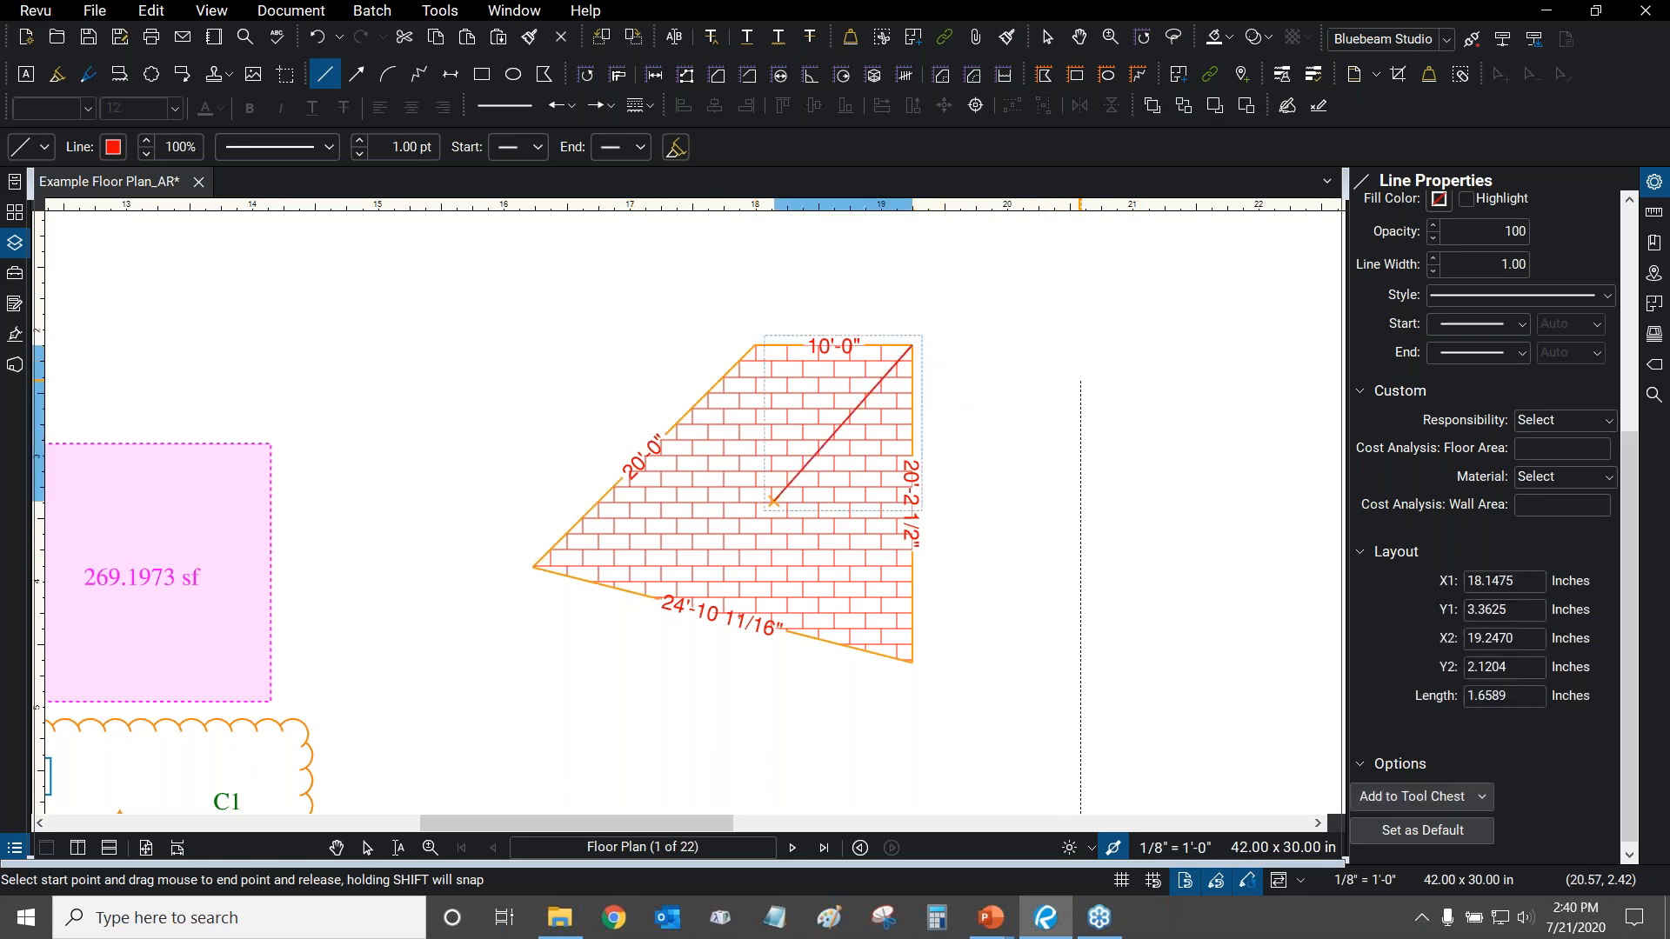
Select the red line running from the polygon's centroid to its corner, inspect it and delete it.
key("Escape")
scroll(834, 430, "up", 5)
left_click(841, 437)
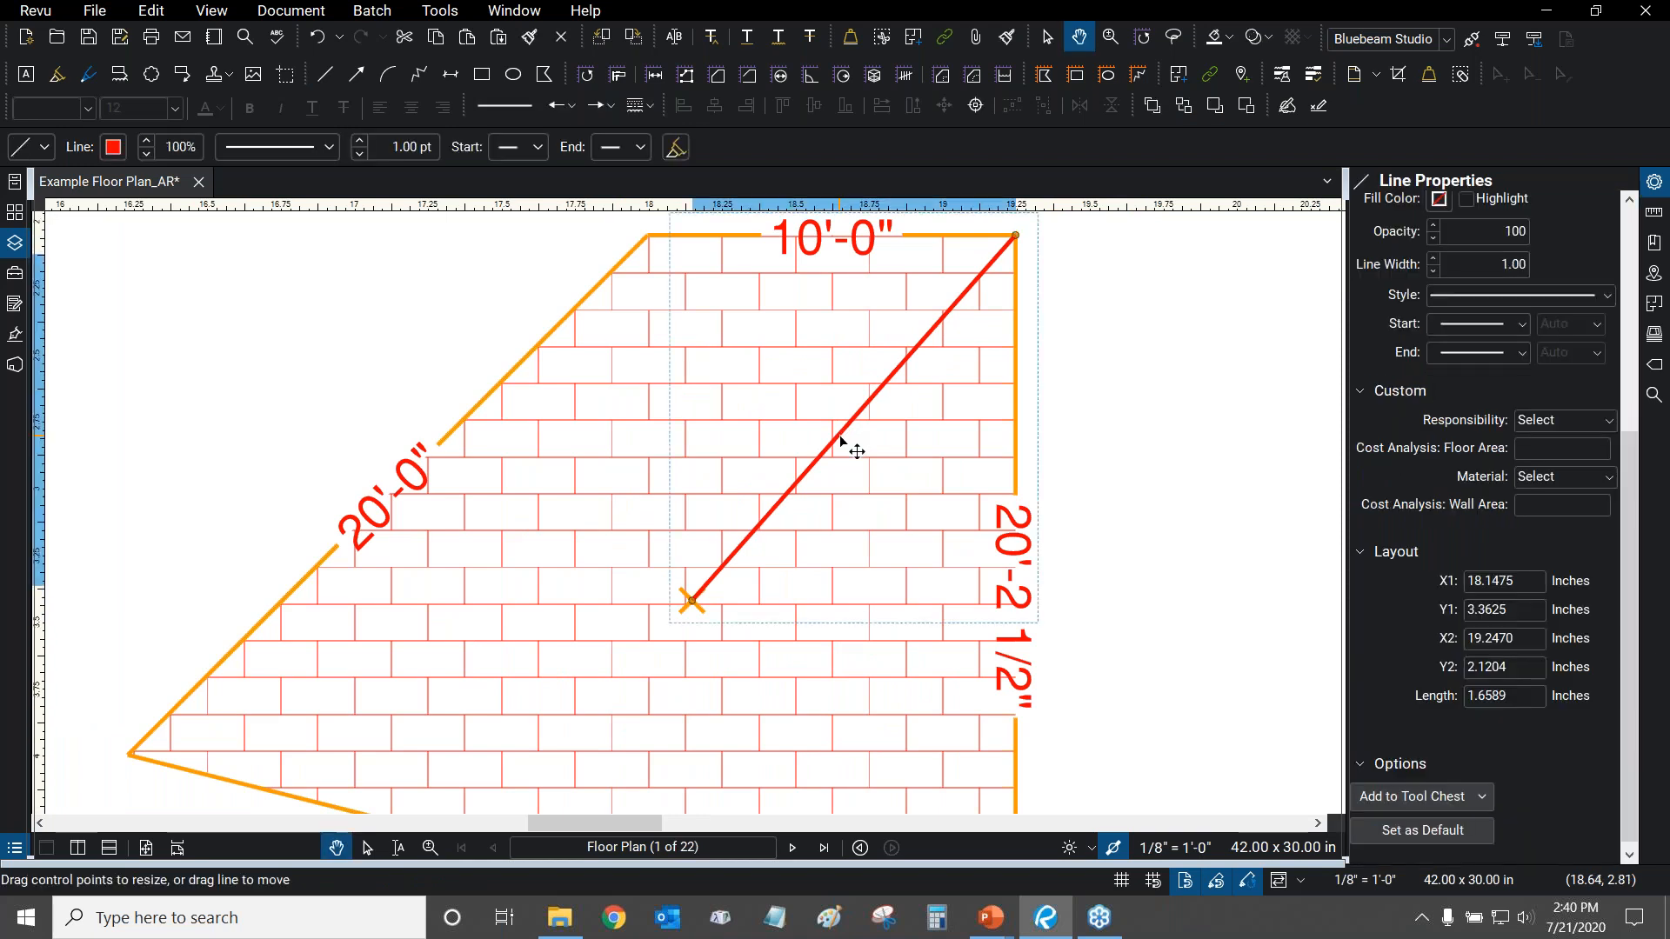
scroll(840, 437, "down", 3)
left_click_drag(1067, 425, 1058, 390)
key("Delete")
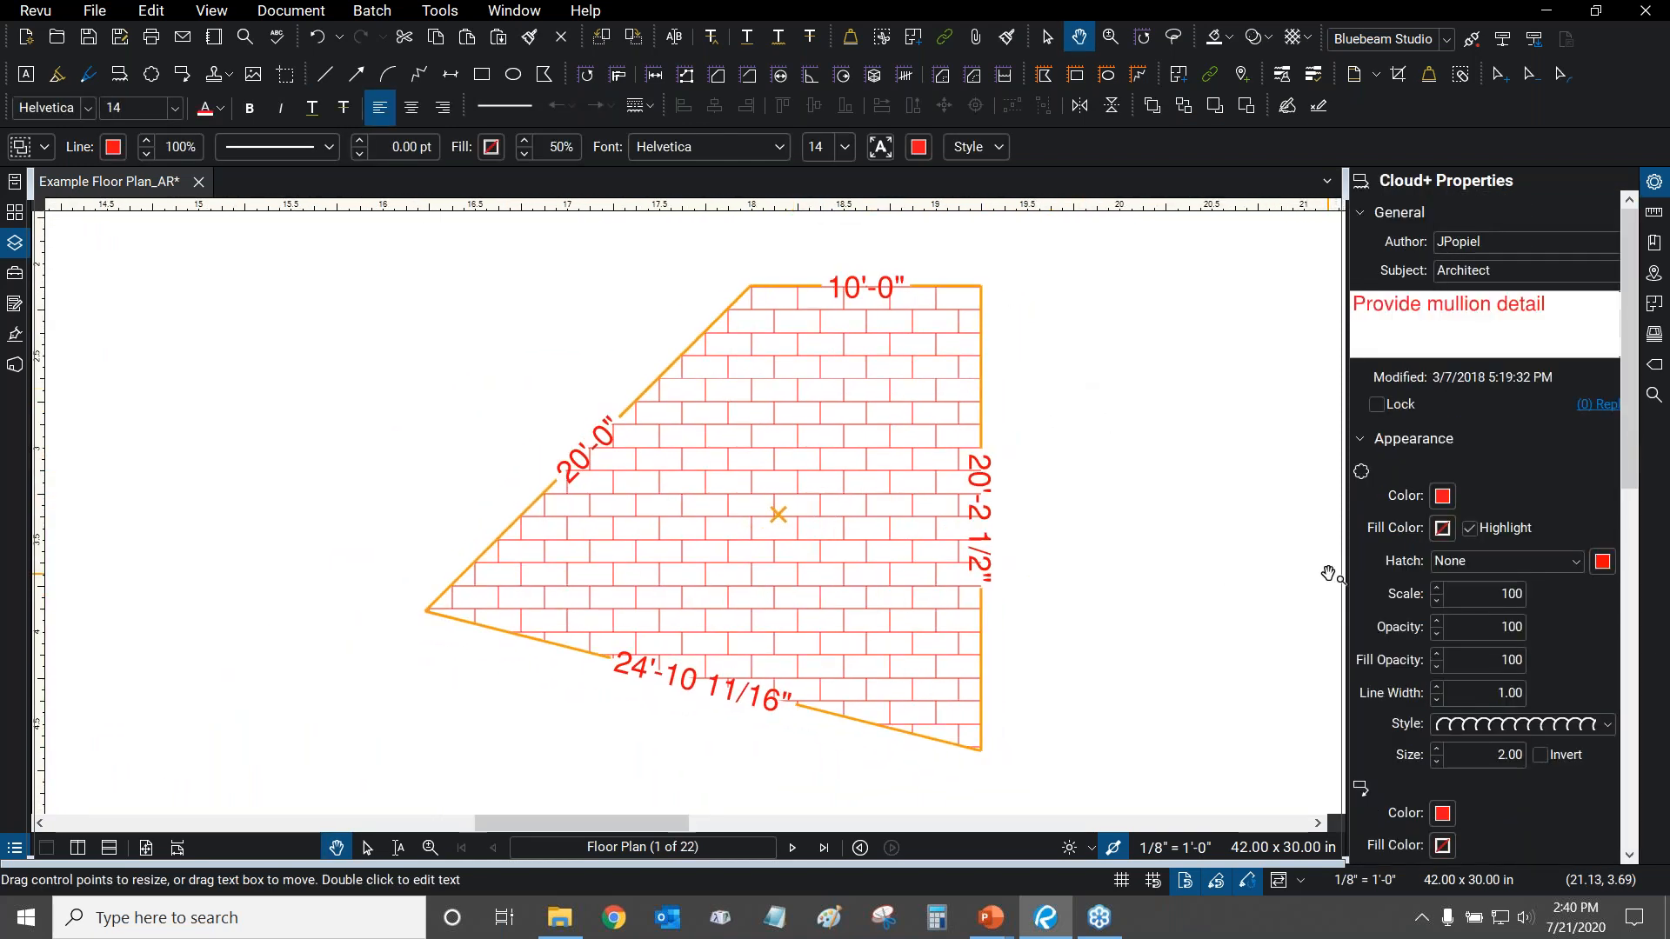
Hide the polygon's segment values and centroid, then delete the polygon.
left_click(889, 508)
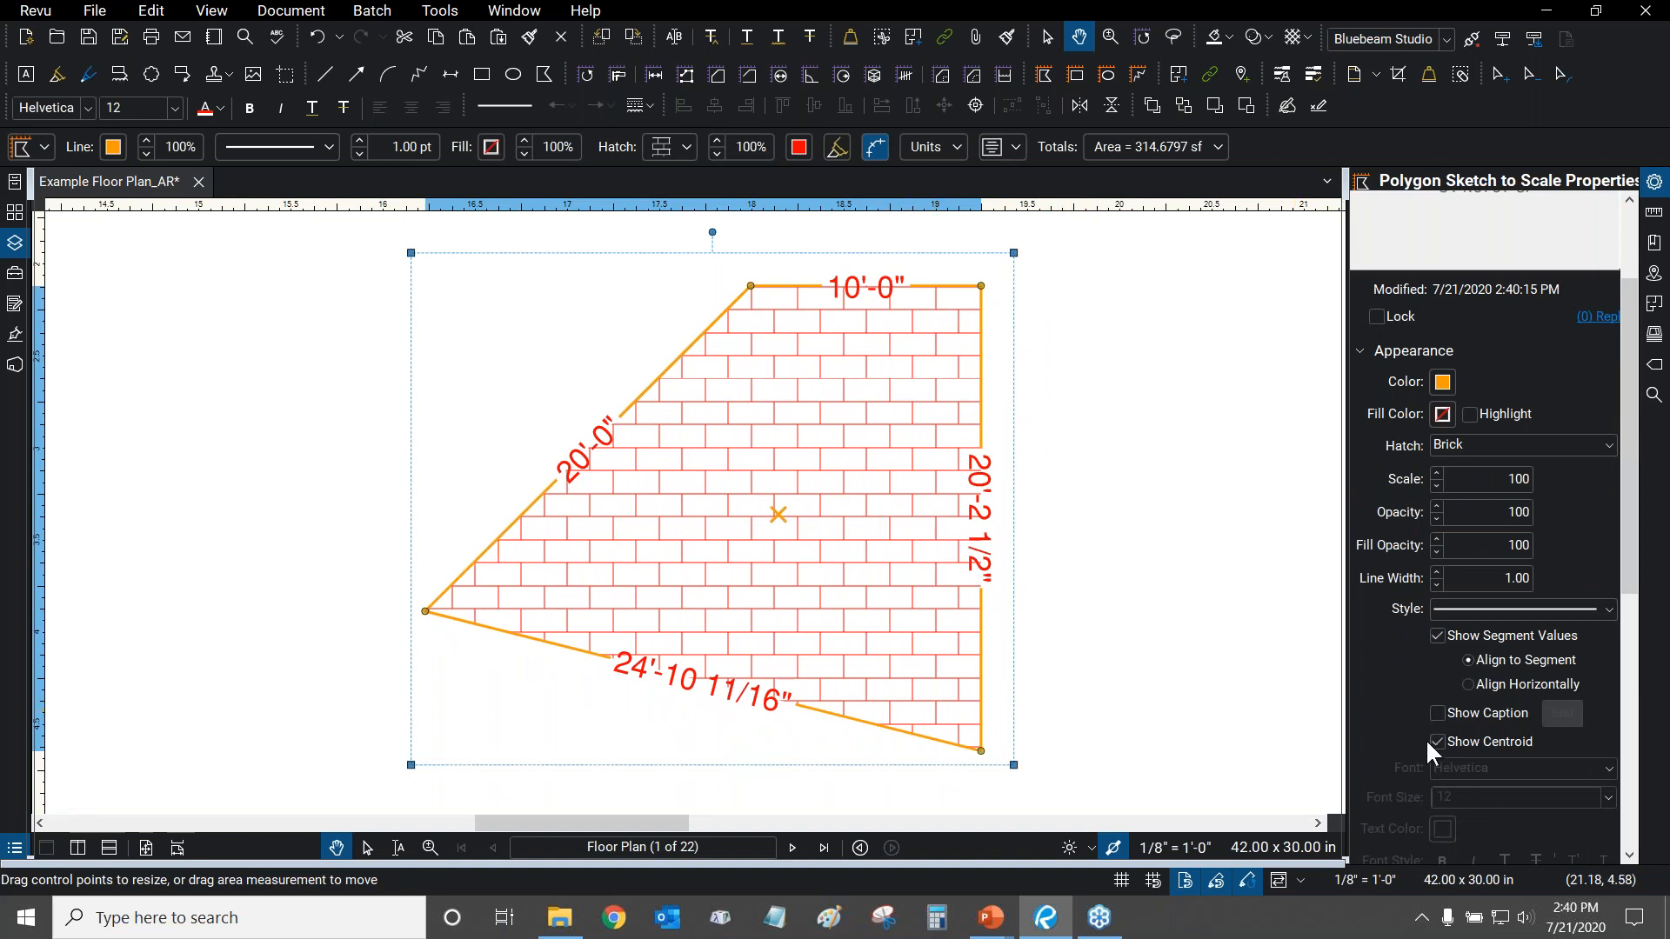
left_click(1439, 635)
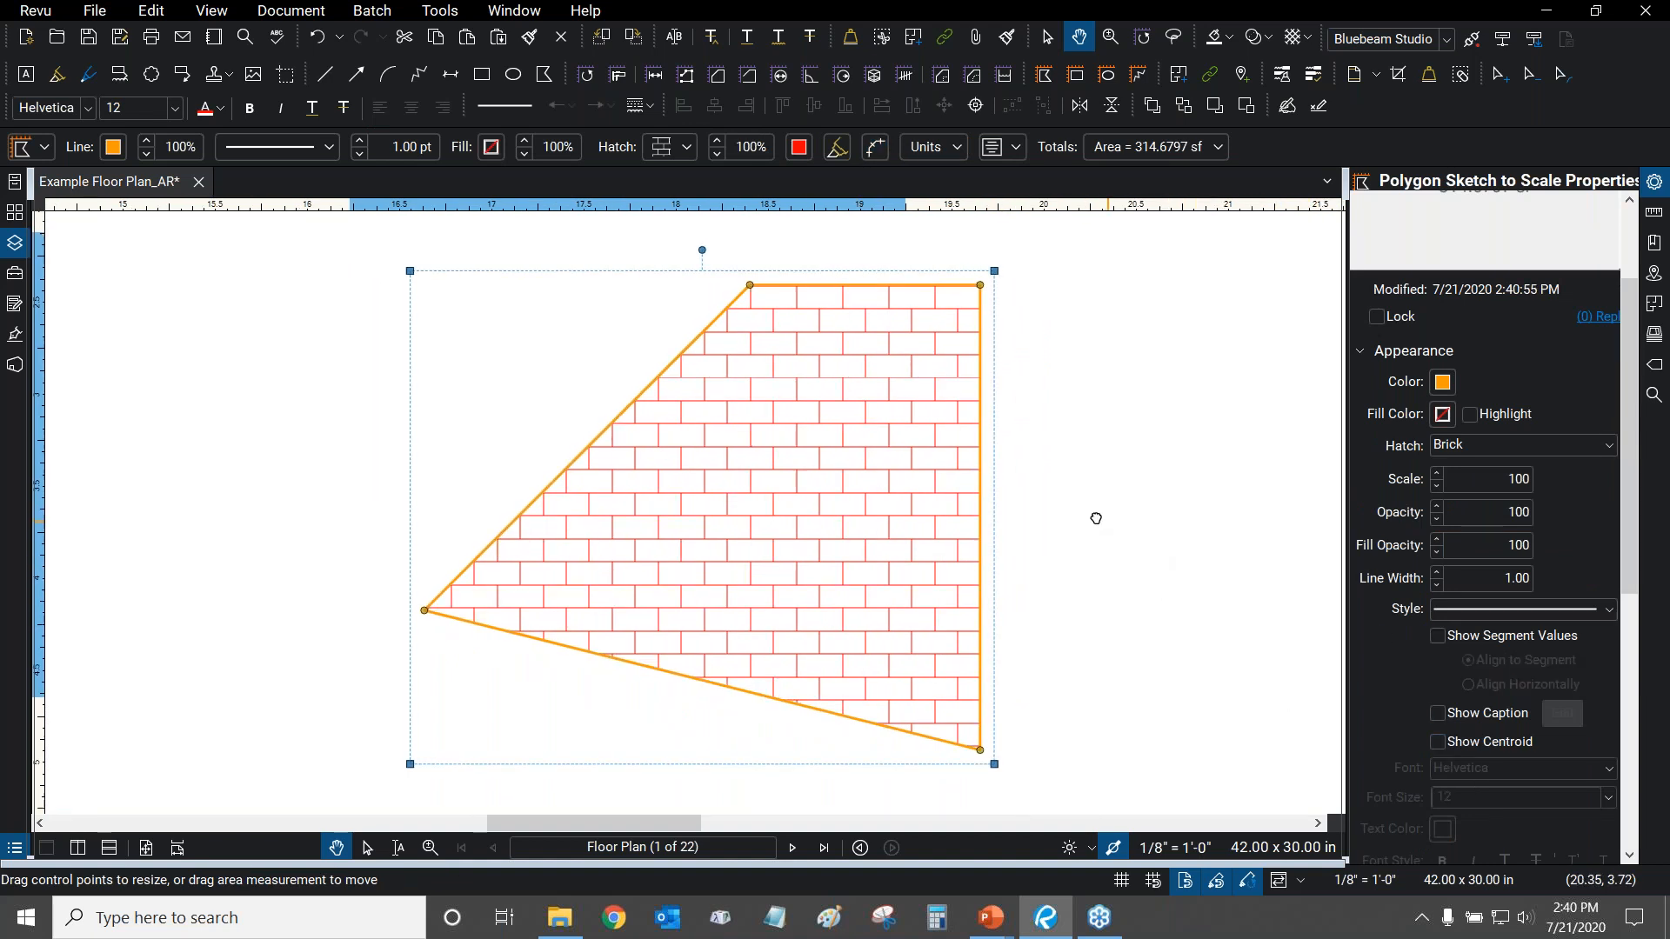
left_click_drag(1627, 519, 1626, 631)
scroll(1606, 438, "up", 5)
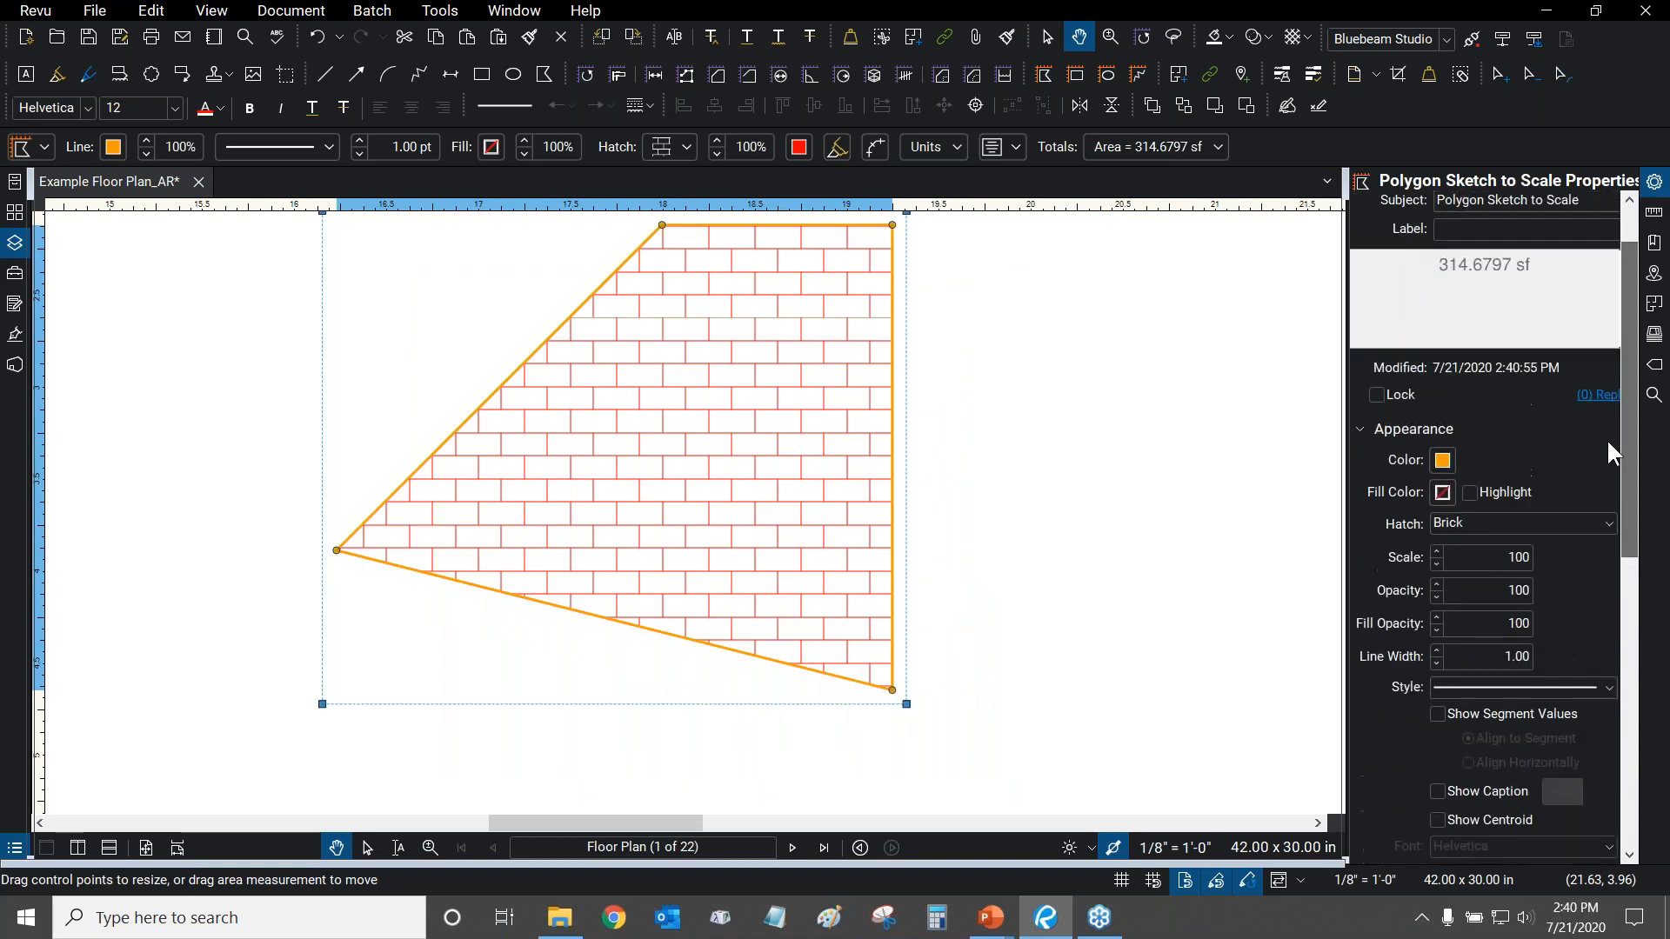
scroll(1122, 486, "down", 2)
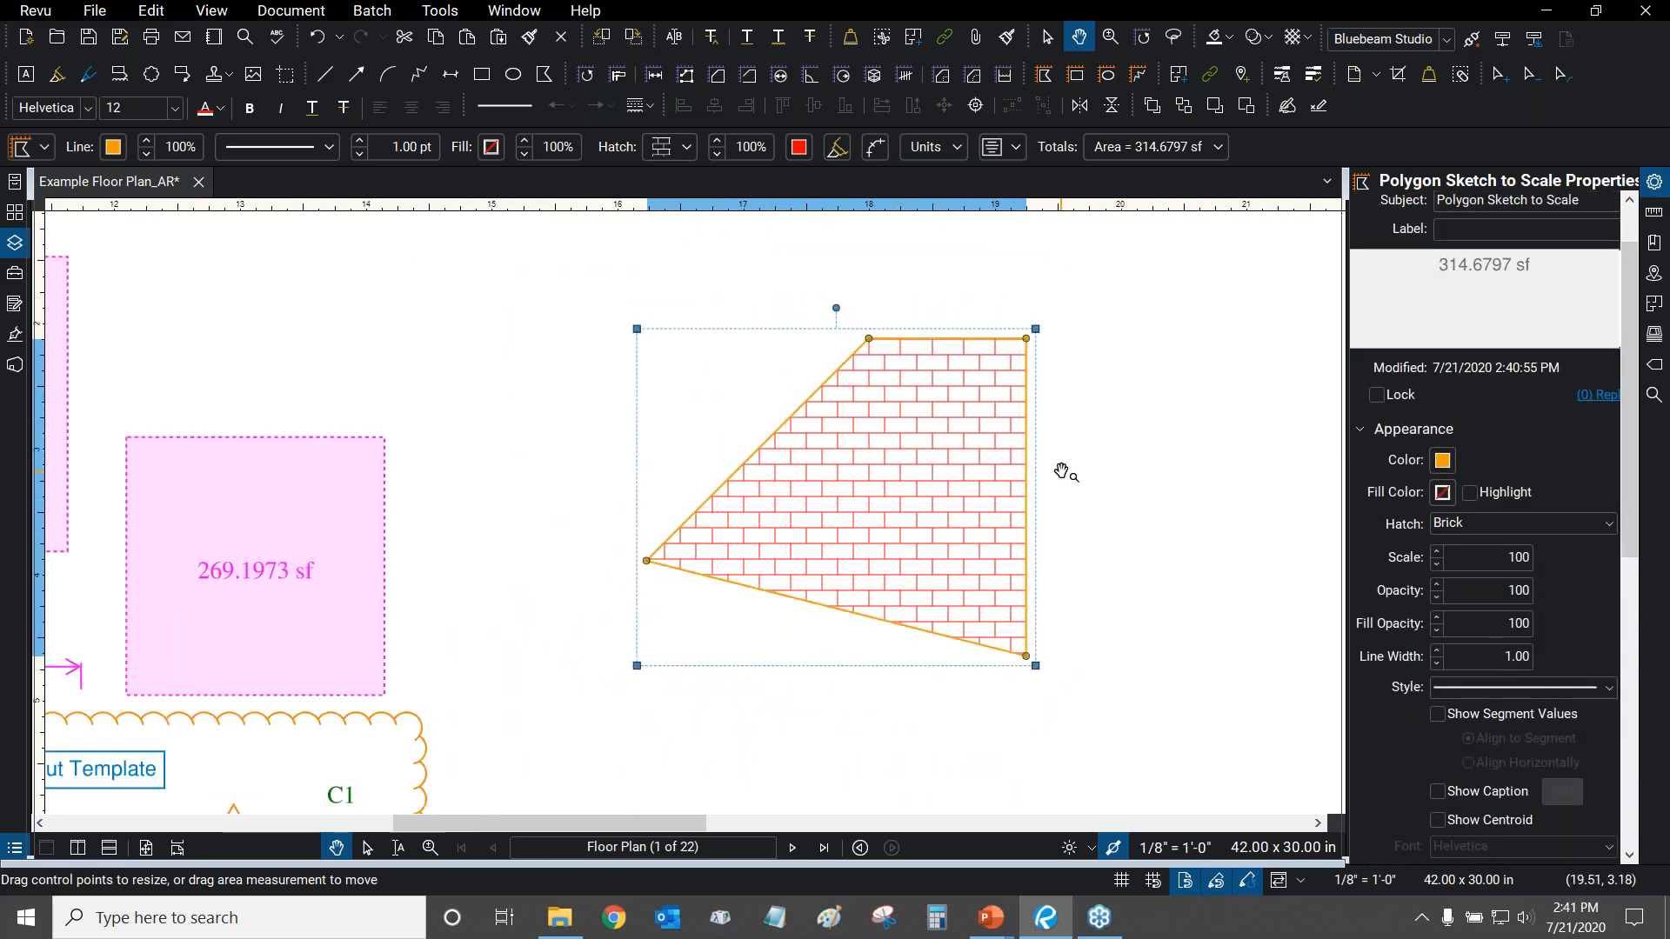
key("Delete")
Draw a Rectangle Sketch to Scale beside the 269.1973 sf area, 10' wide and 15' high, rotated 45°.
left_click(439, 10)
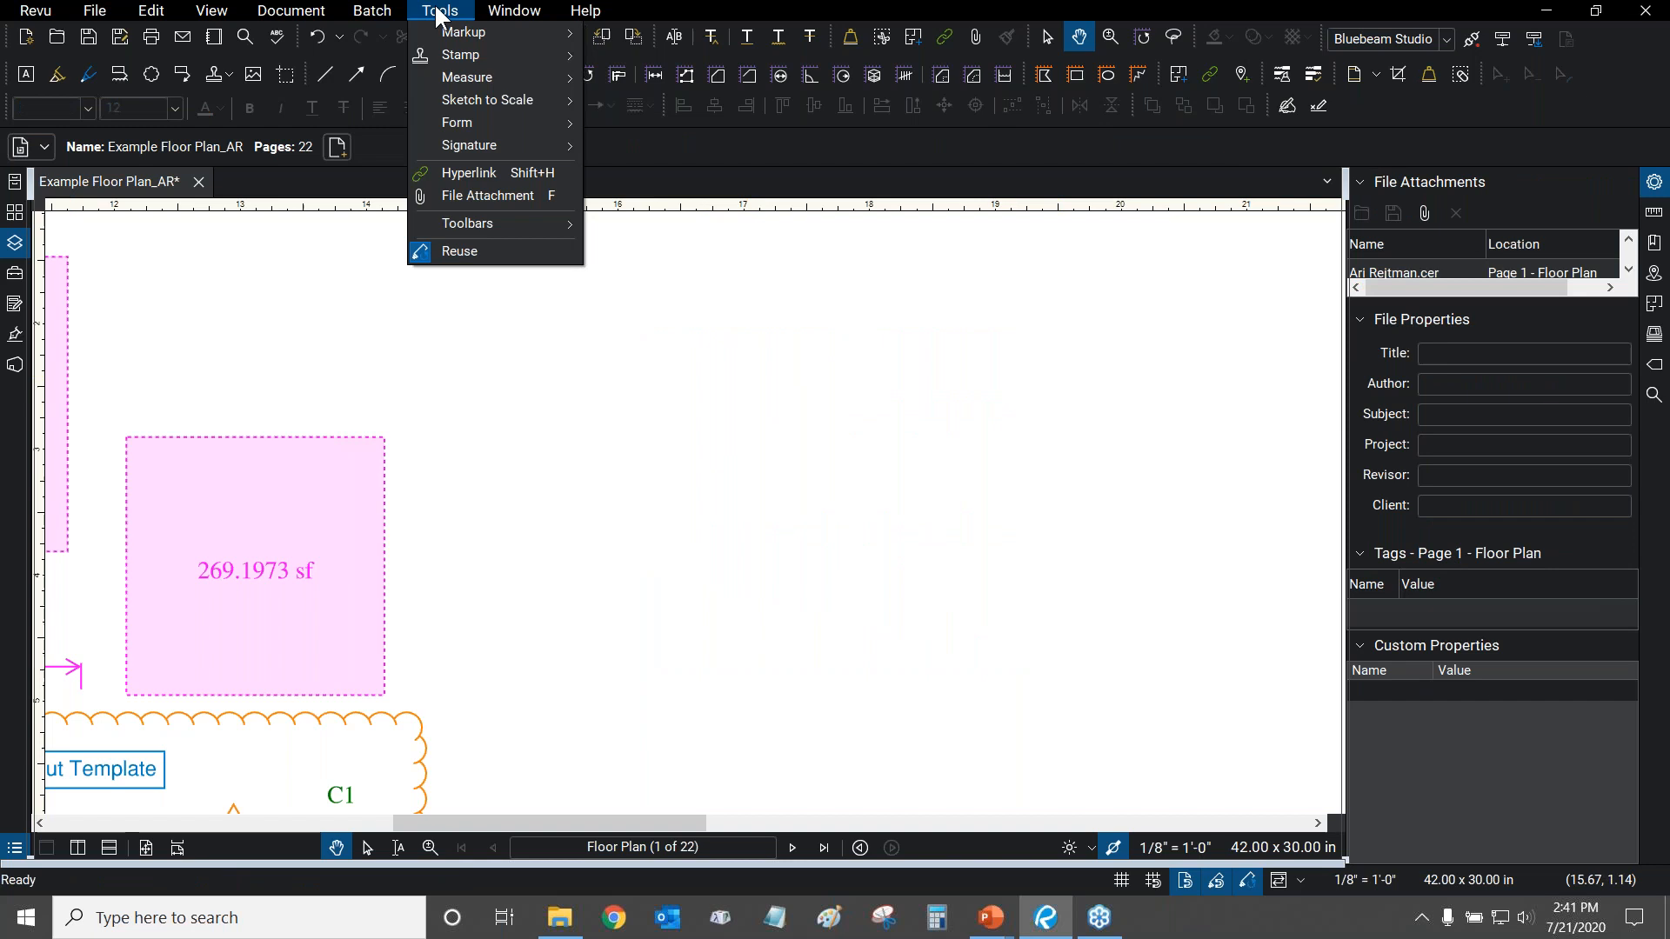
mouse_move(483, 100)
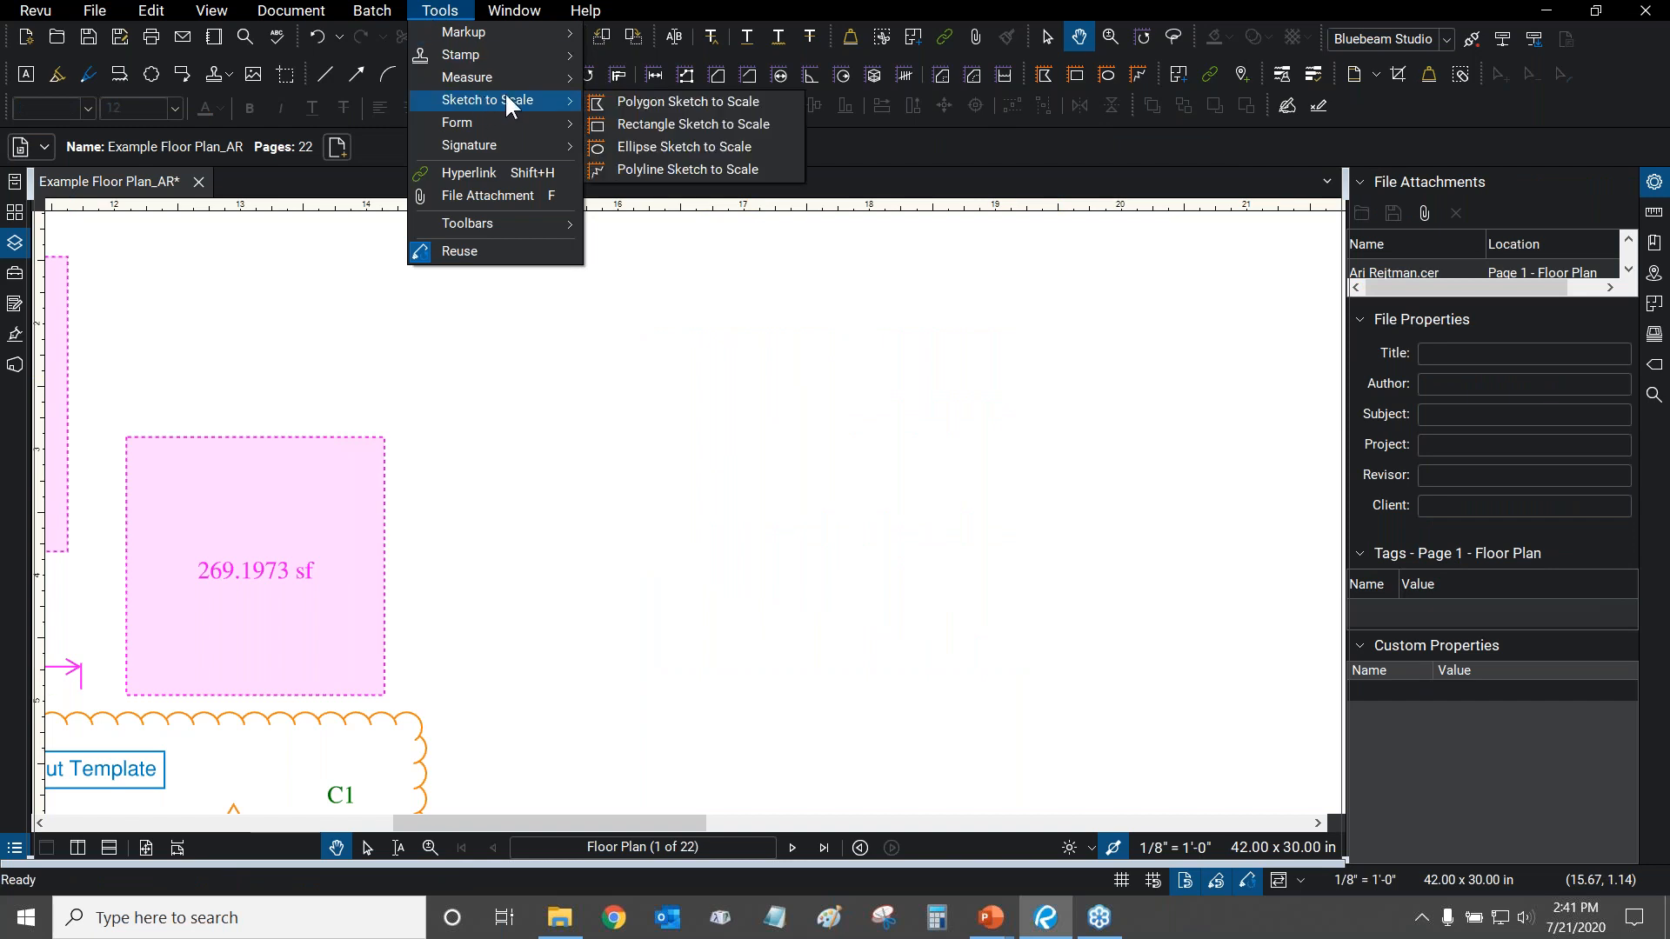
left_click(675, 124)
left_click(640, 331)
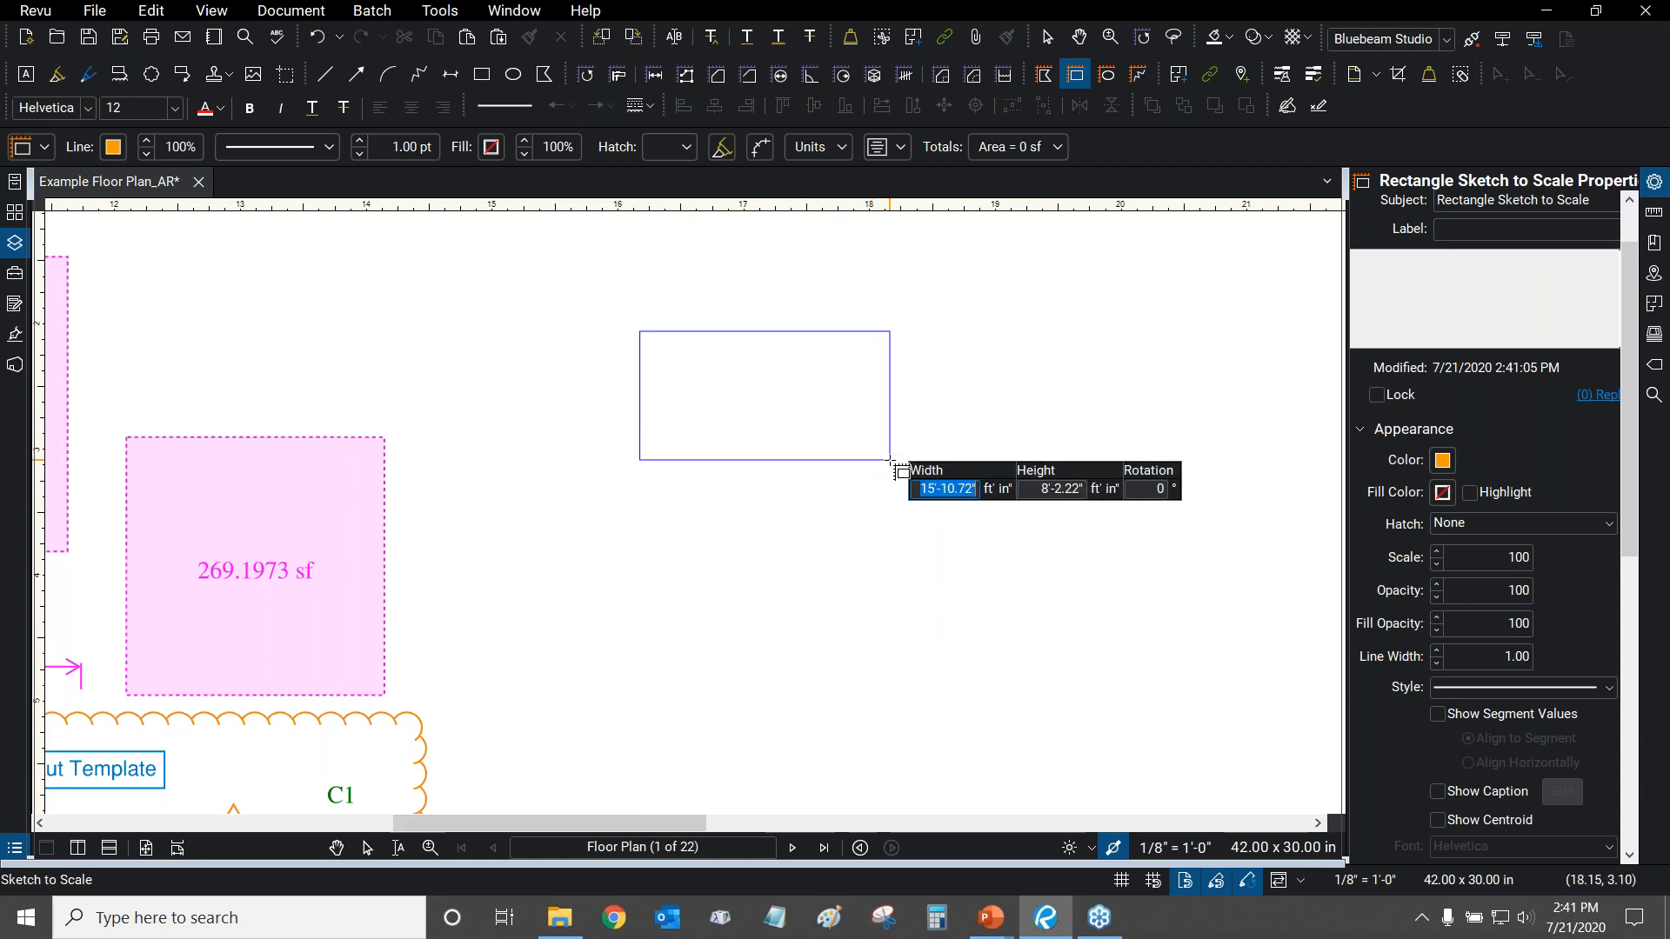
type("10")
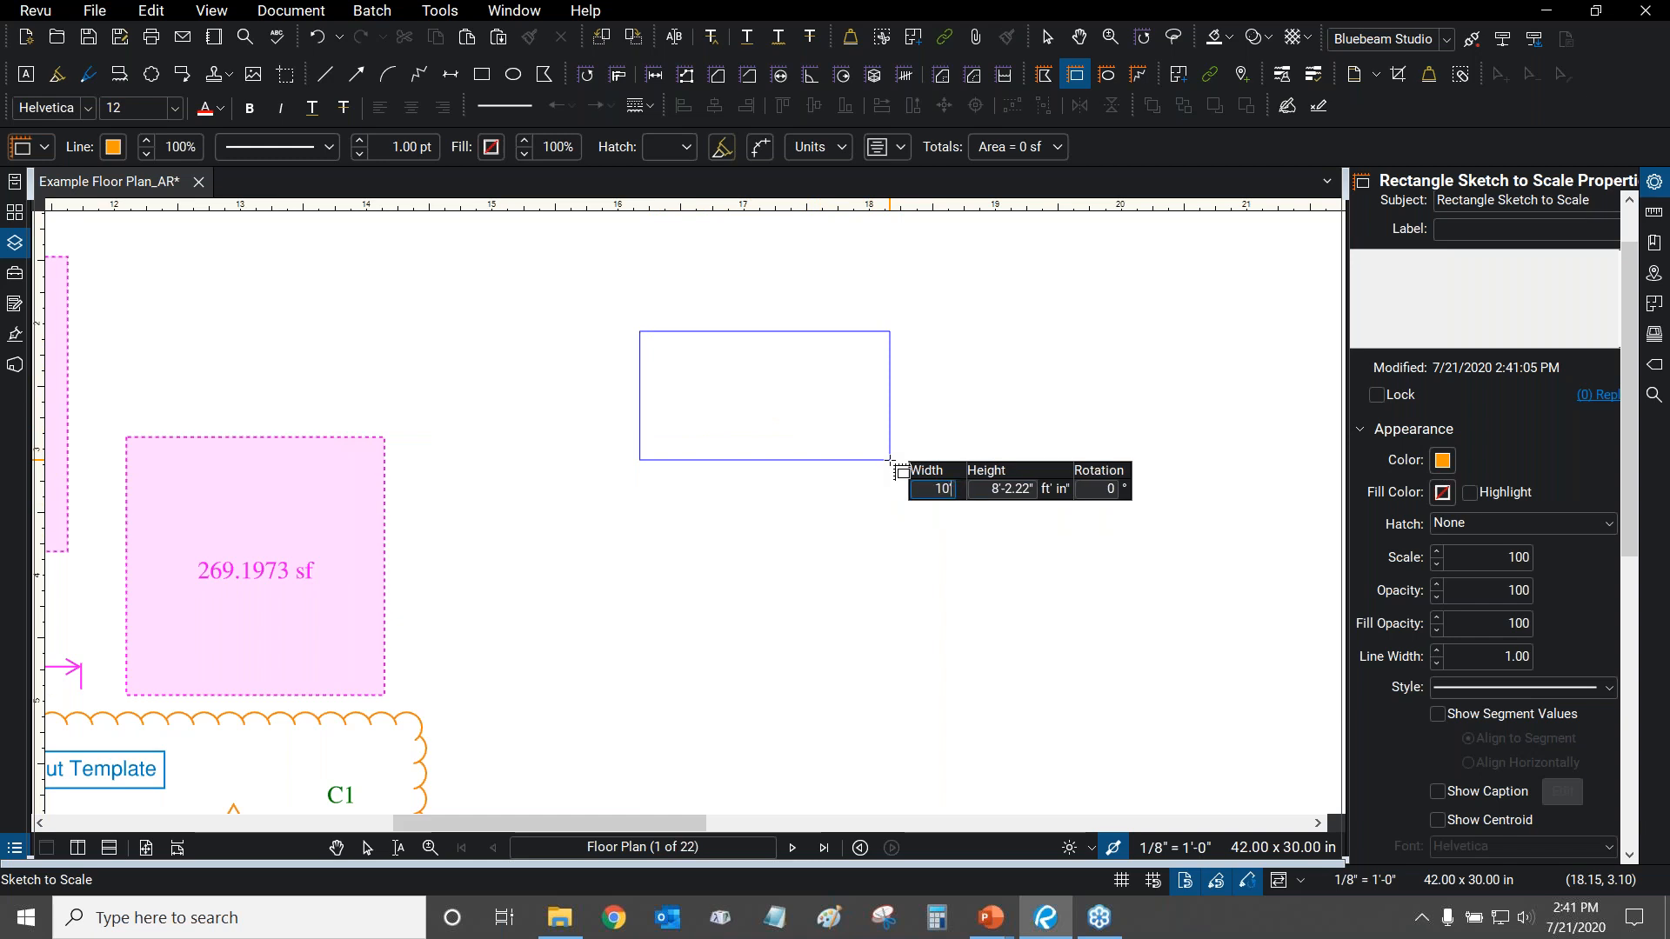
key("Tab")
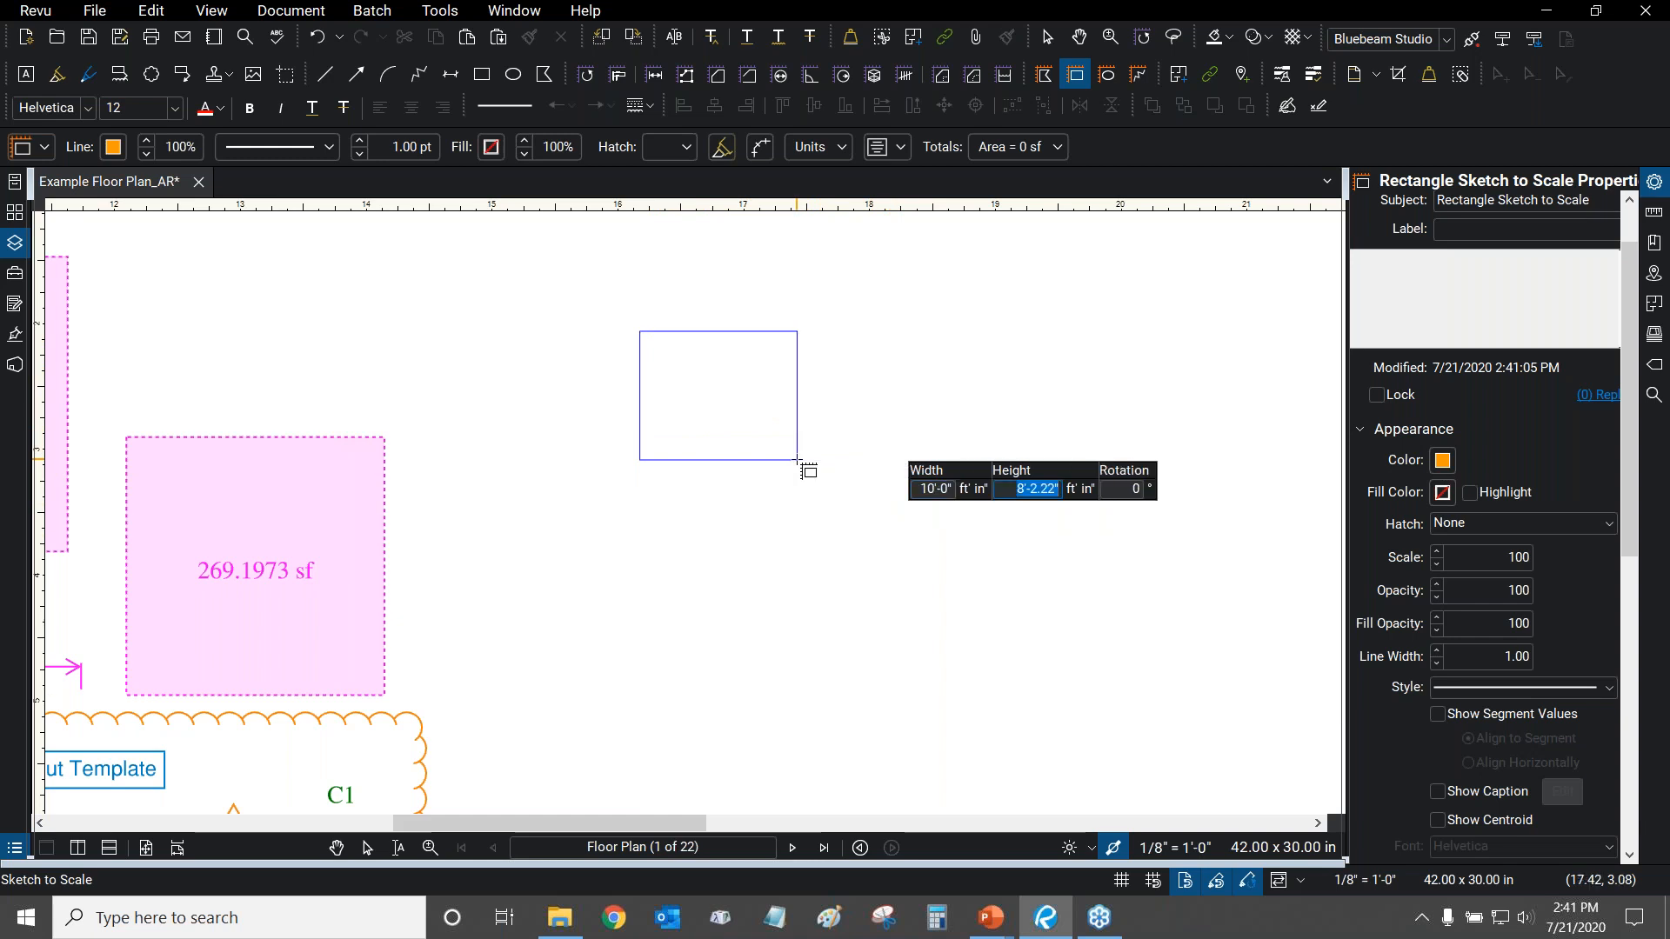
type("15")
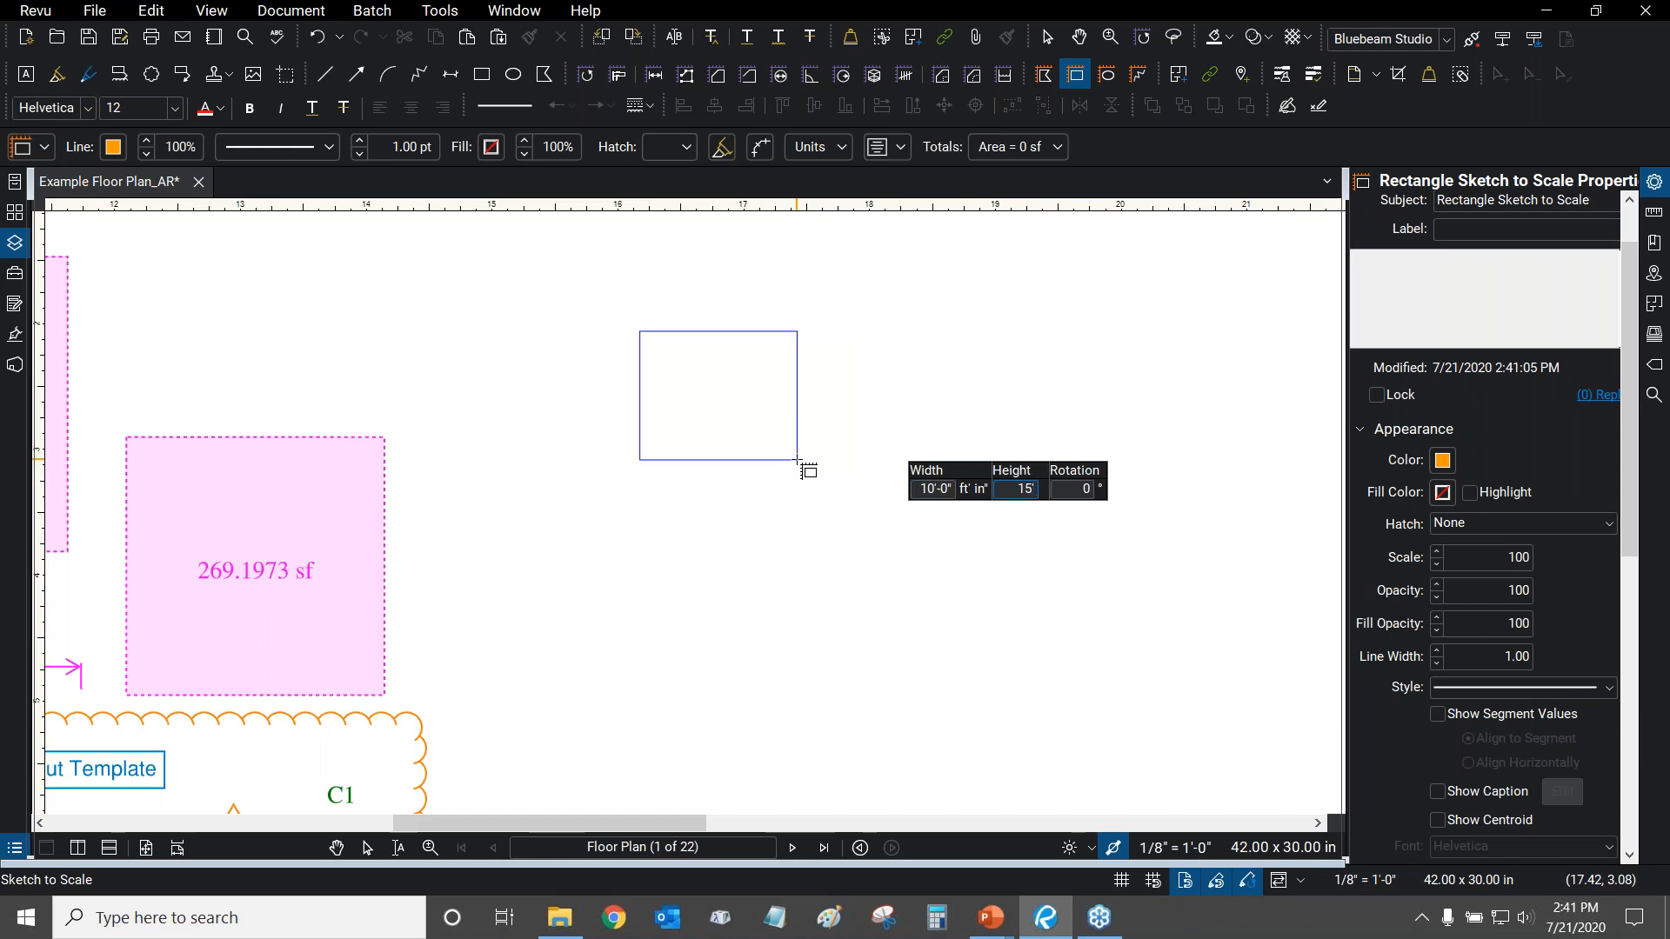
key("Tab")
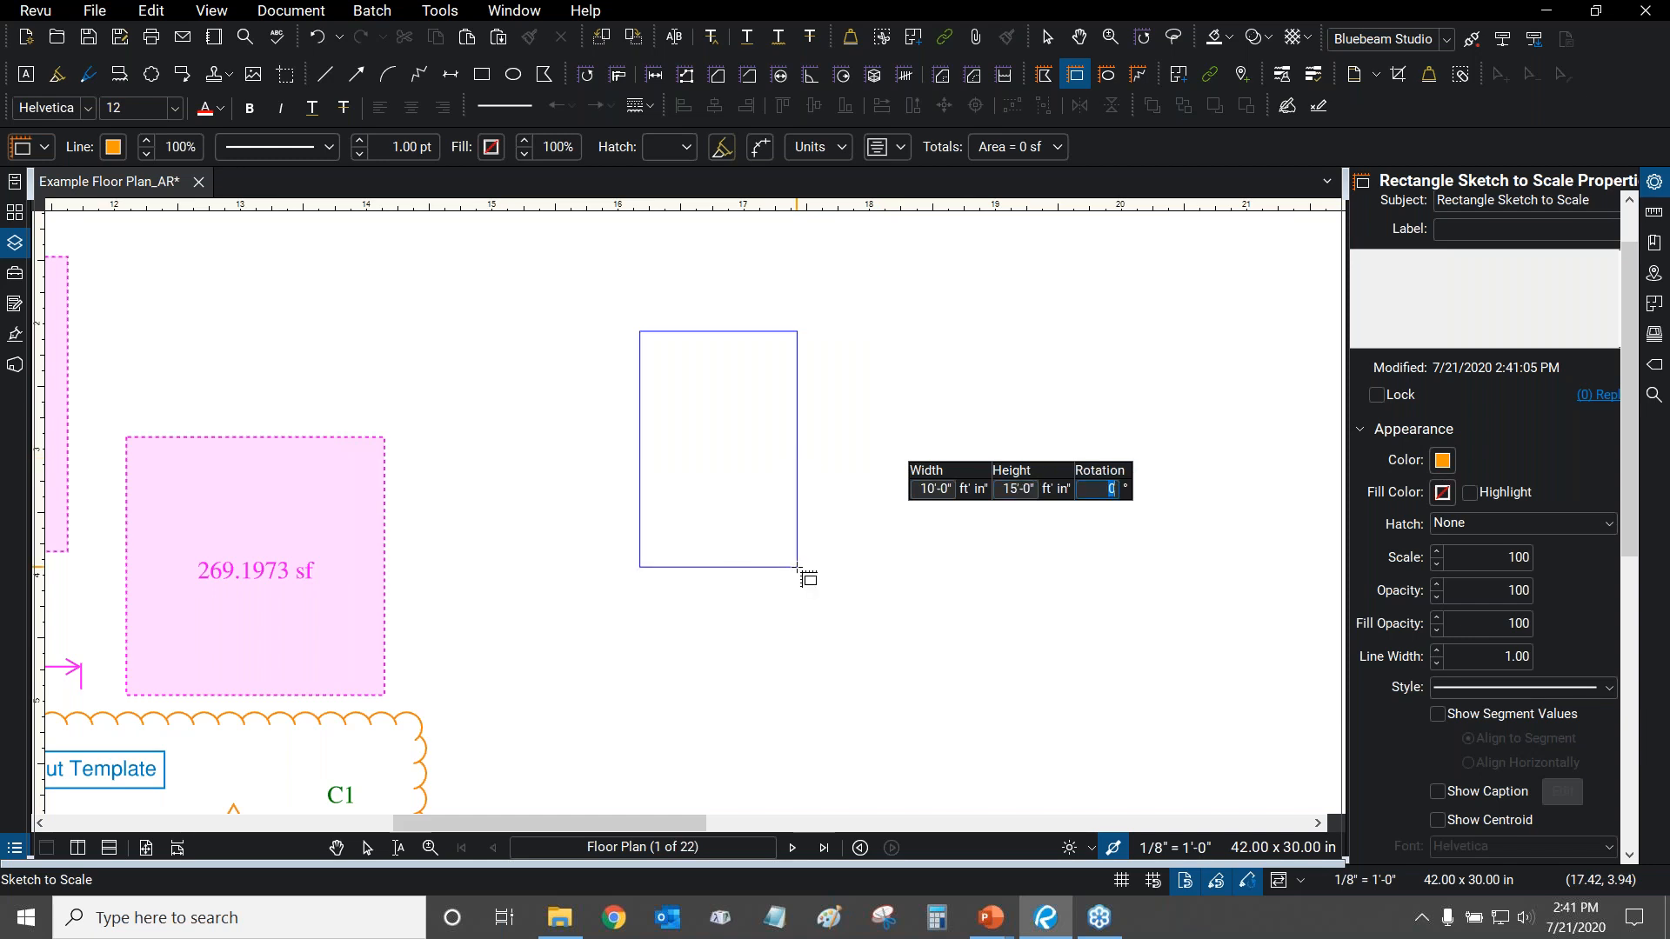
type("45")
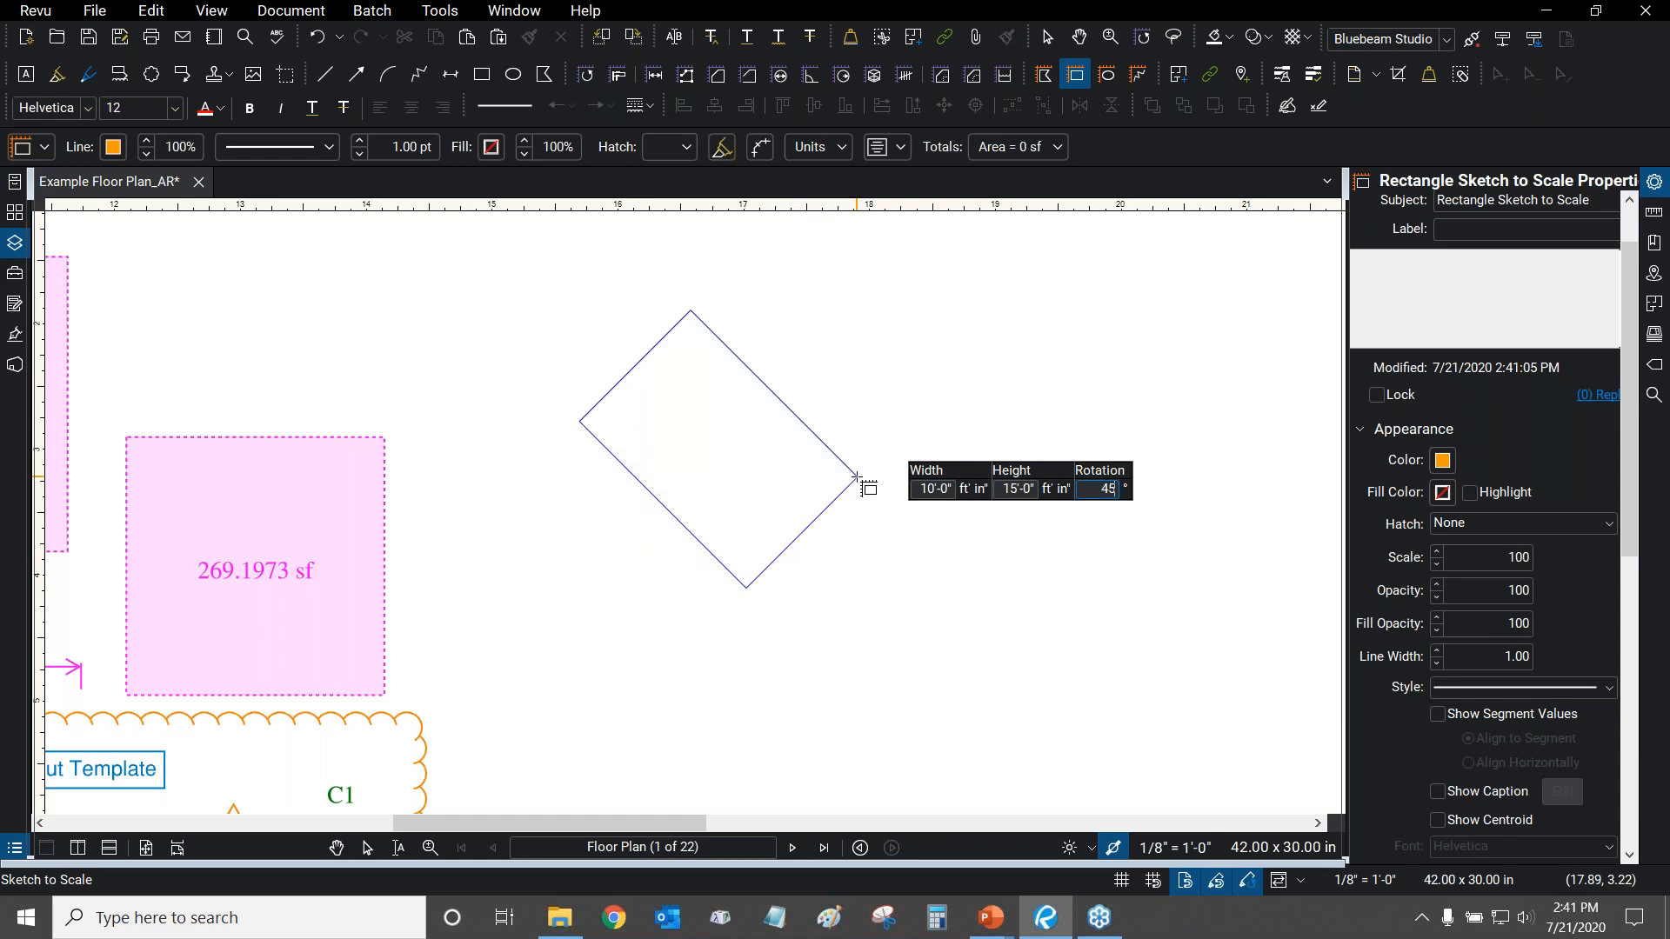
key("Return")
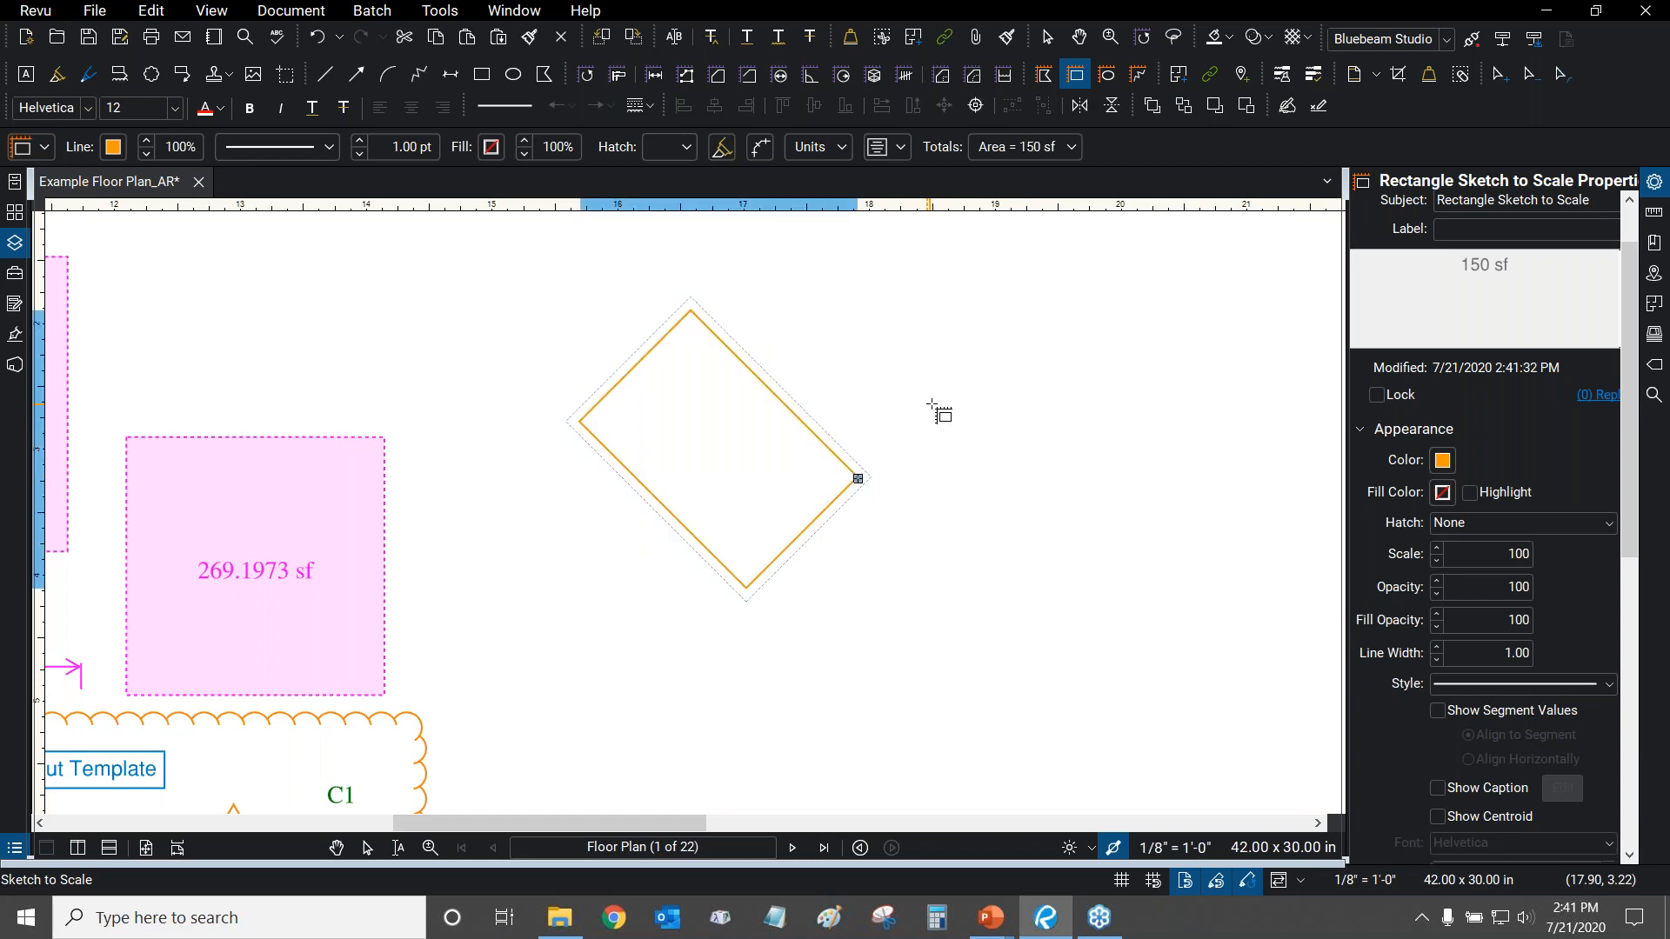
Exit the rectangle sketch tool and delete the rotated rectangle.
key("Escape")
left_click_drag(884, 422, 943, 423)
left_click(866, 426)
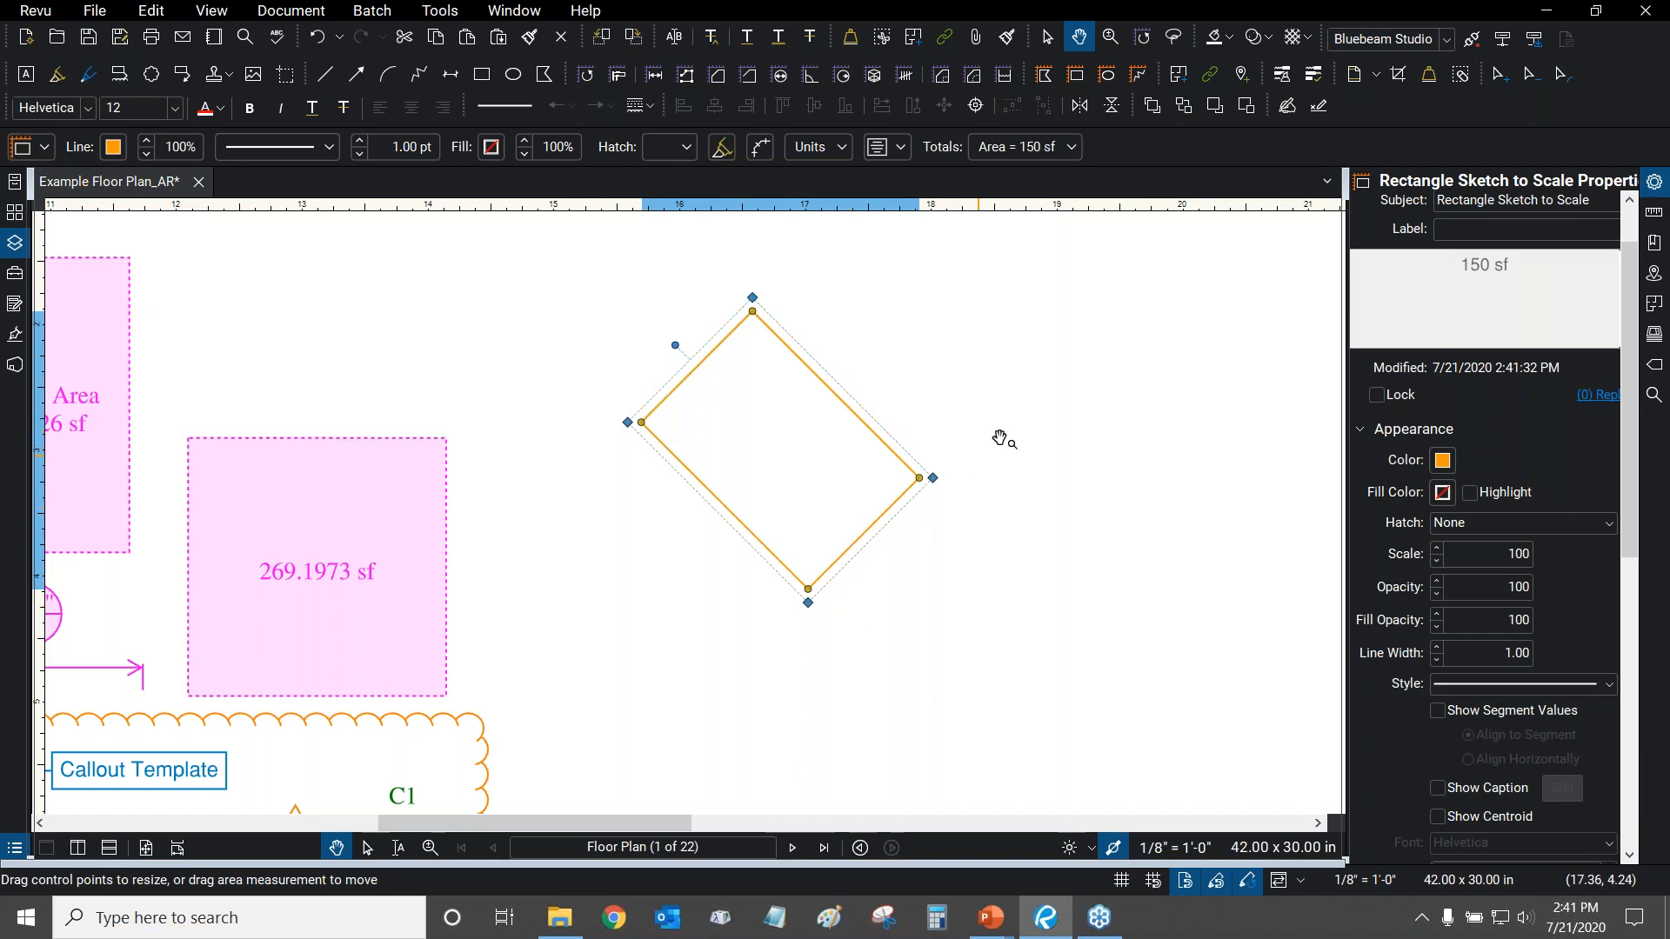
left_click_drag(986, 460, 960, 488)
key("Delete")
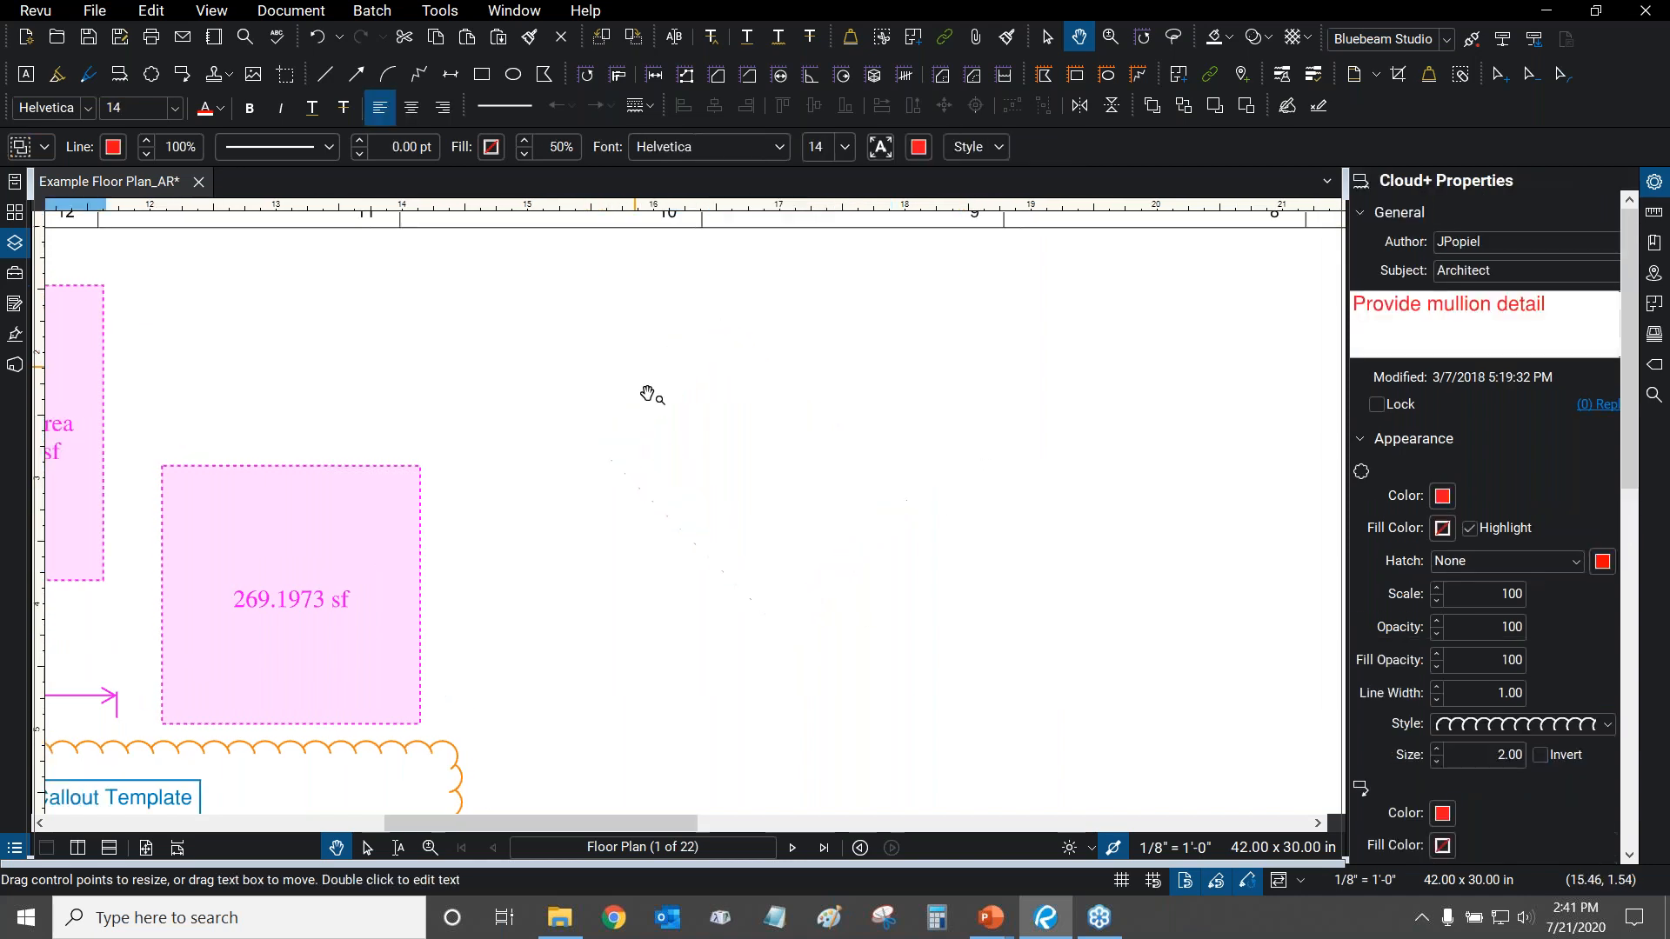
Draw a circle with a 5' radius using Ellipse Sketch to Scale in the blank space beside the 269.1973 sf area.
left_click(439, 10)
mouse_move(487, 113)
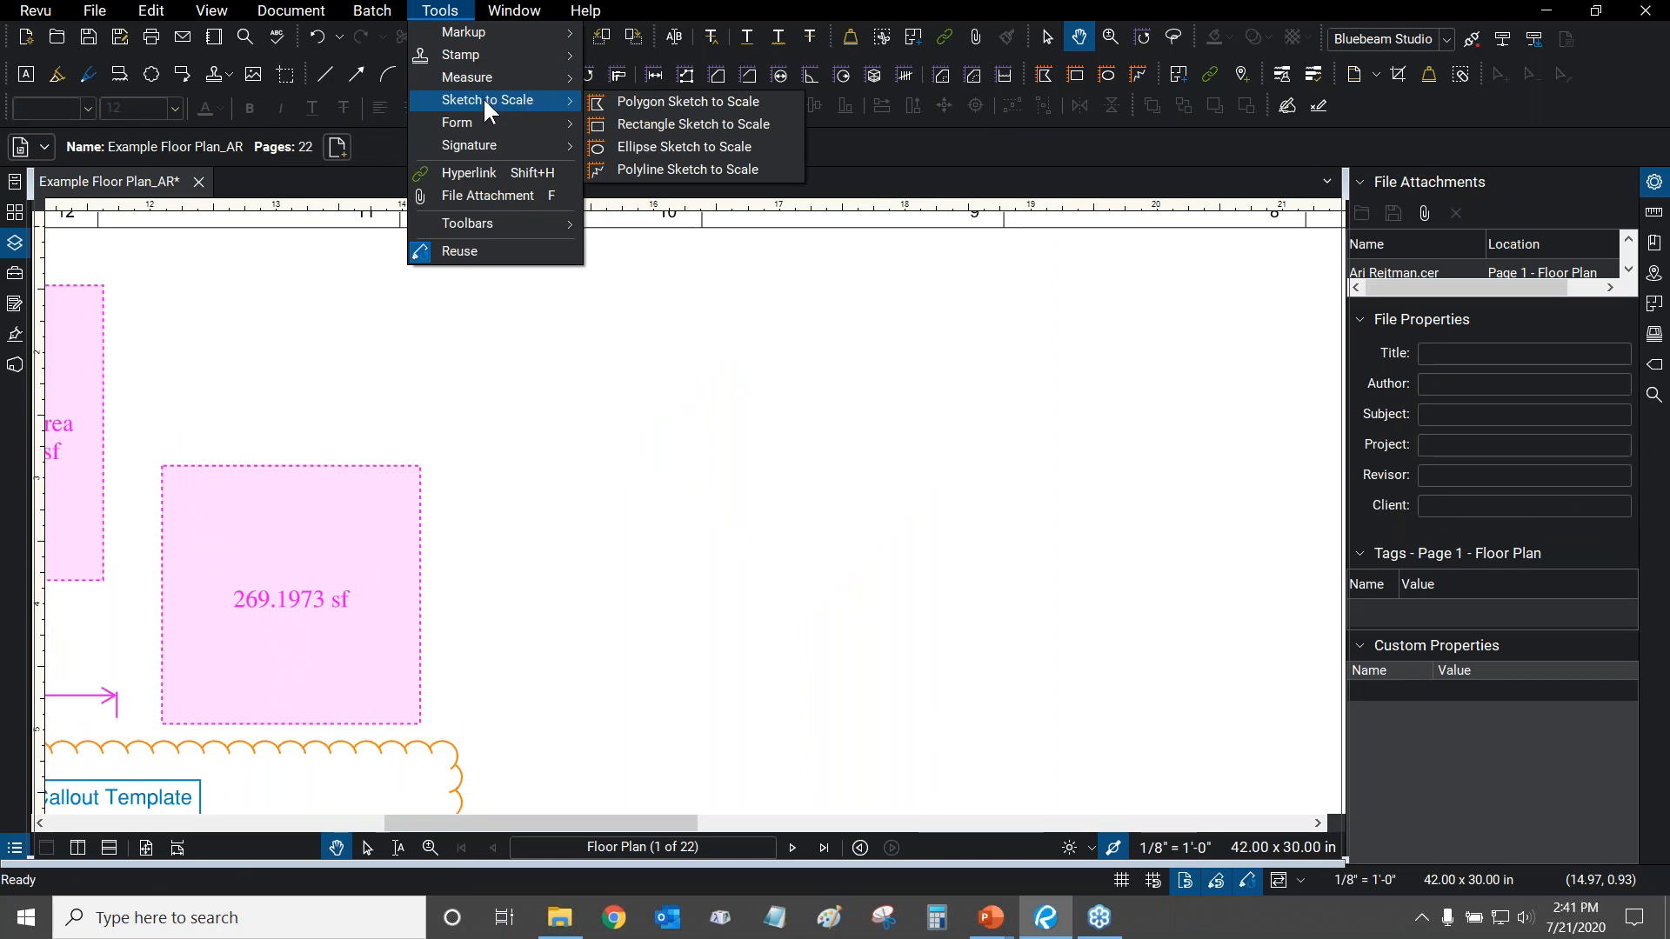
left_click(702, 152)
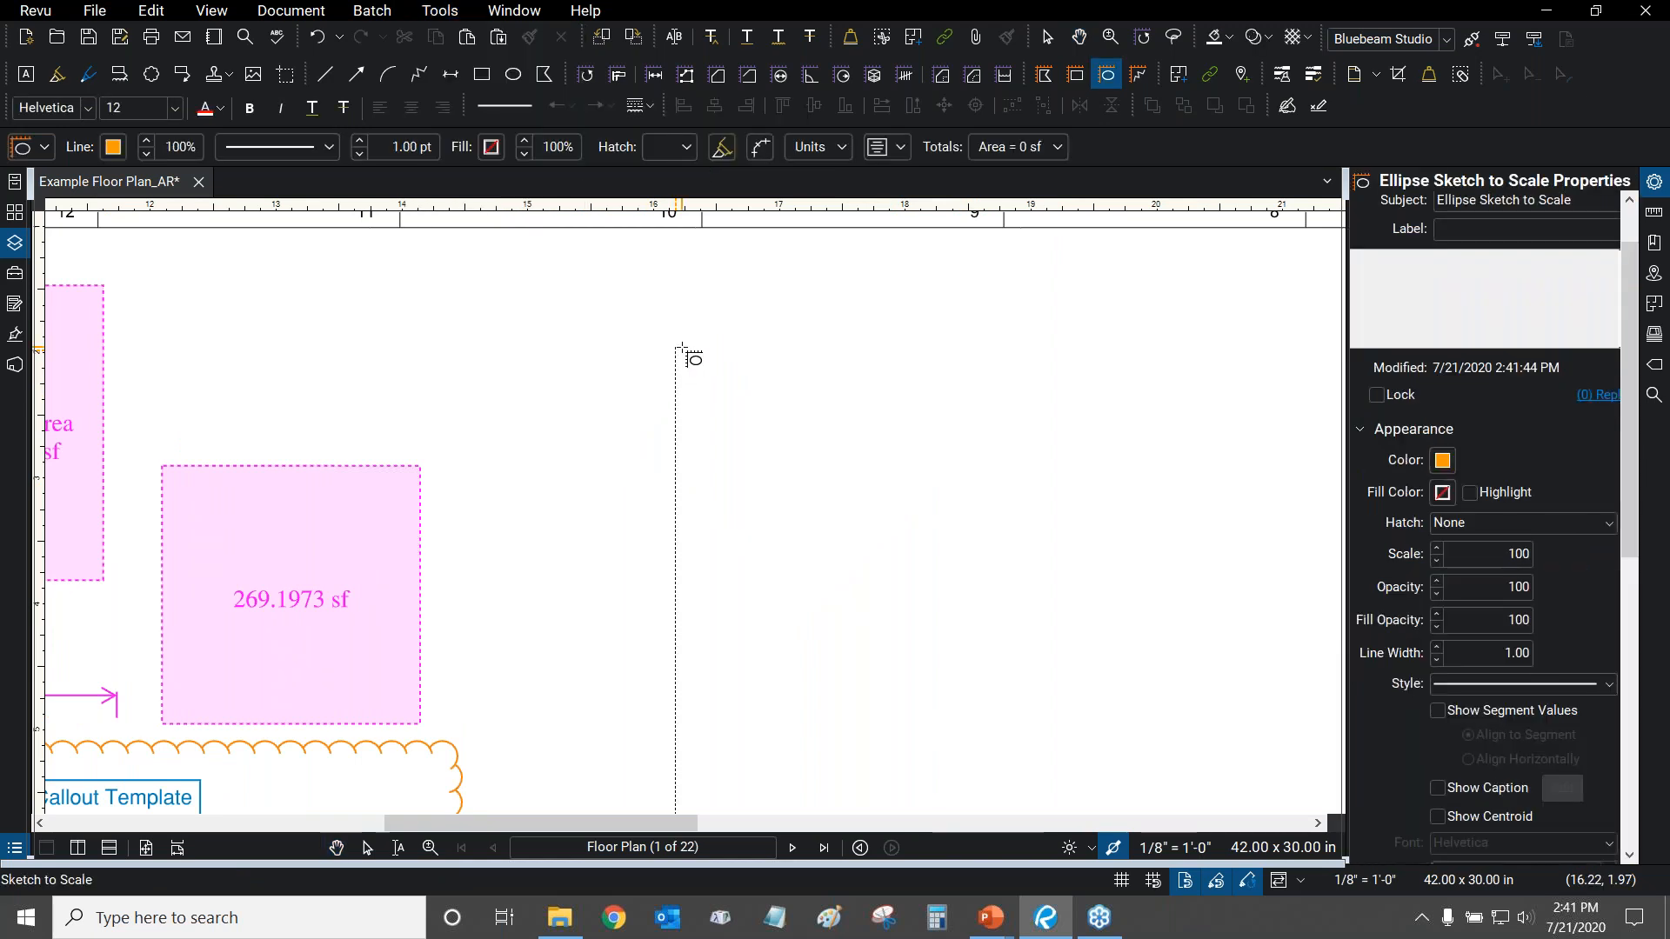
scroll(643, 339, "down", 1)
left_click(617, 329)
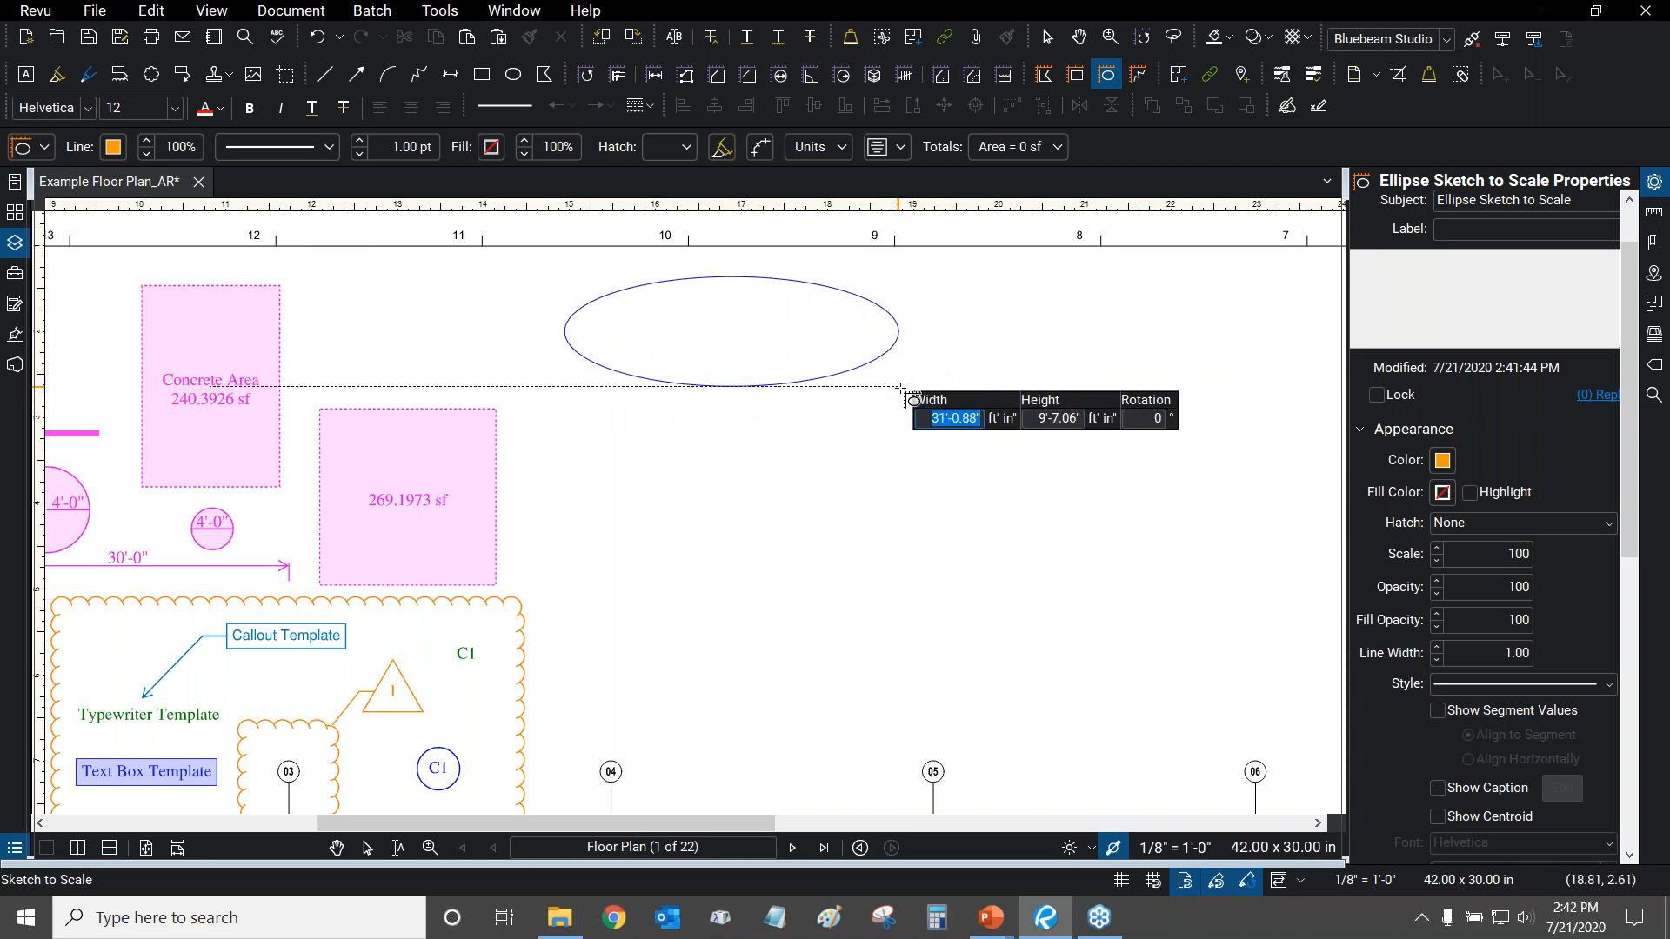
key("shift")
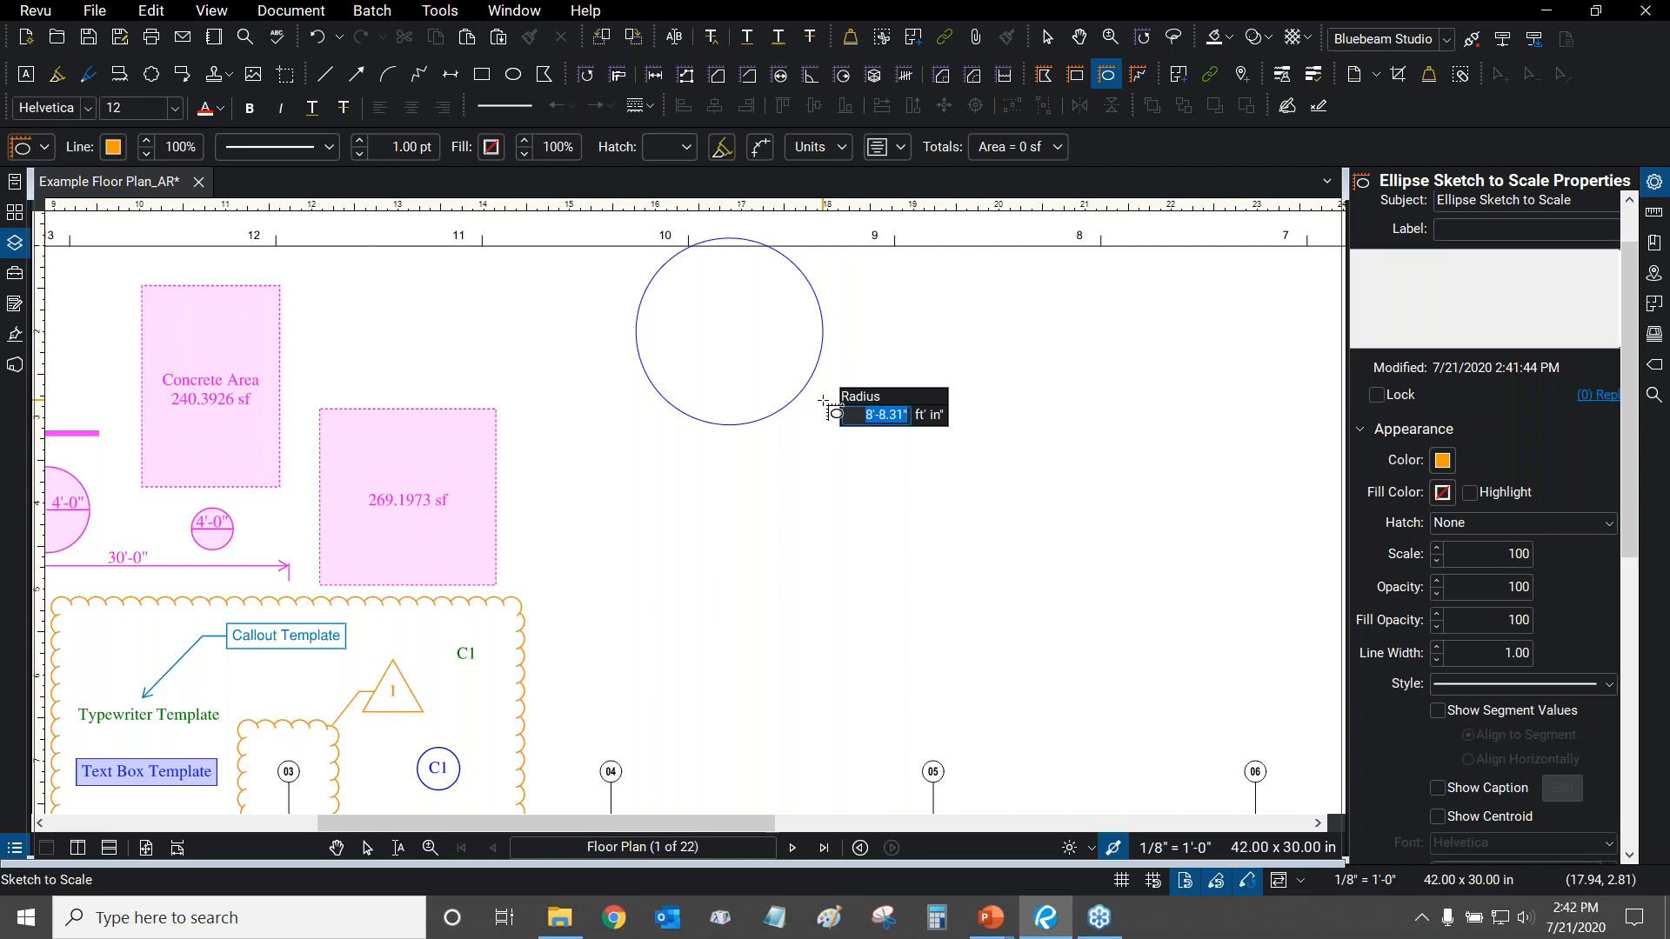
type("5")
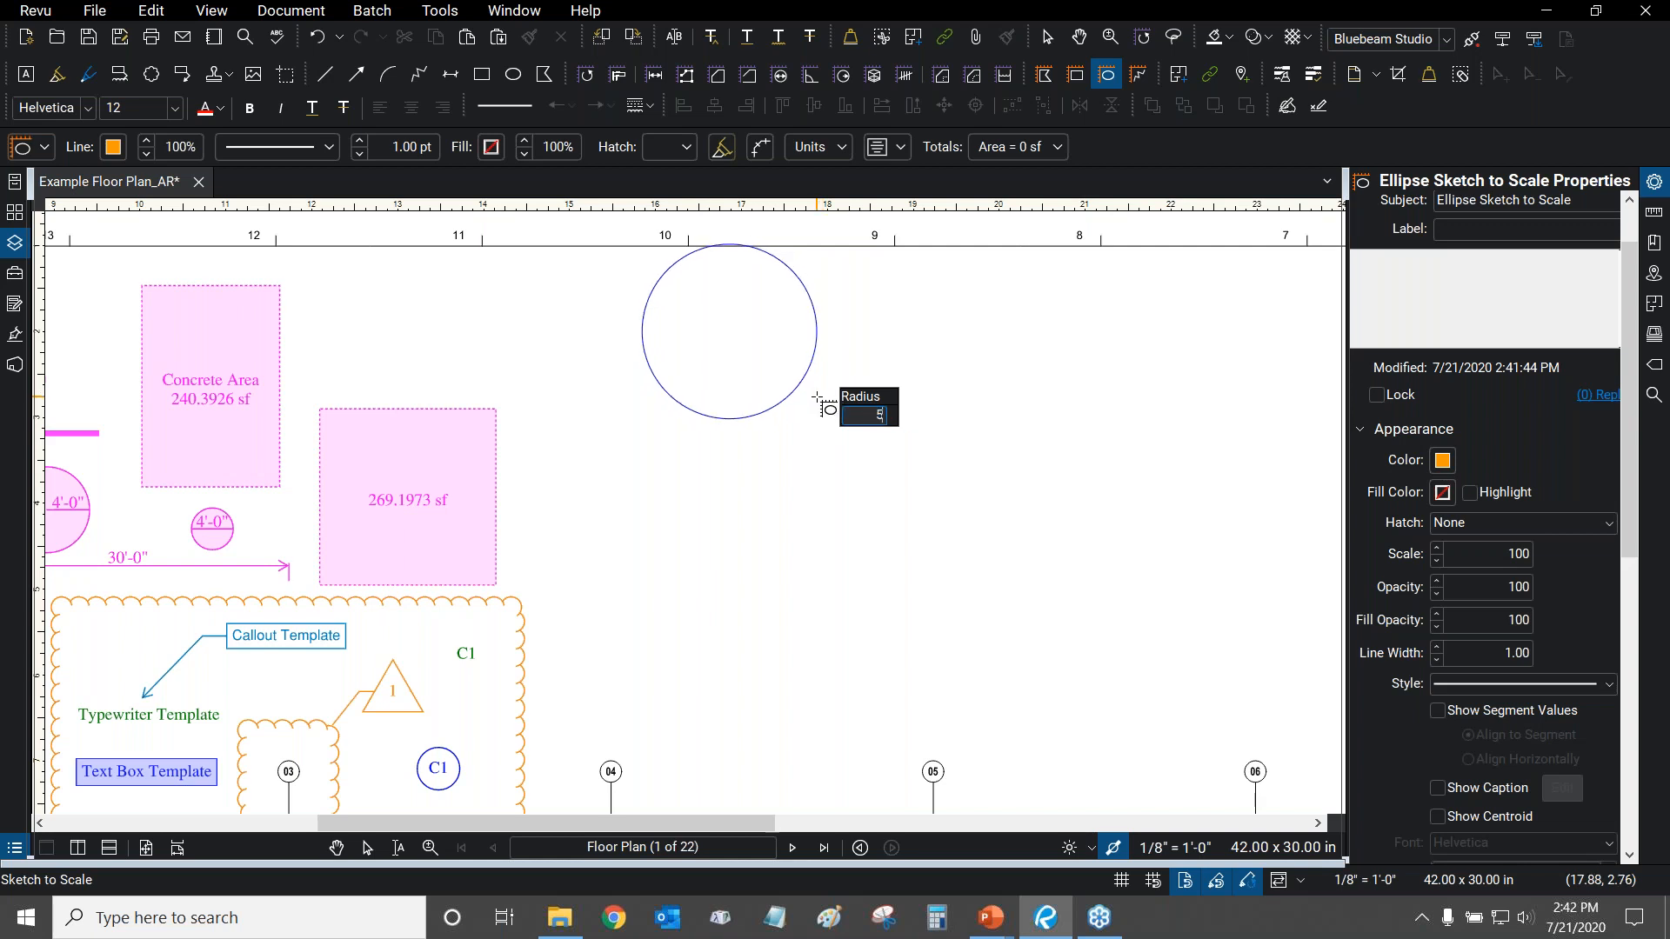
key("Return")
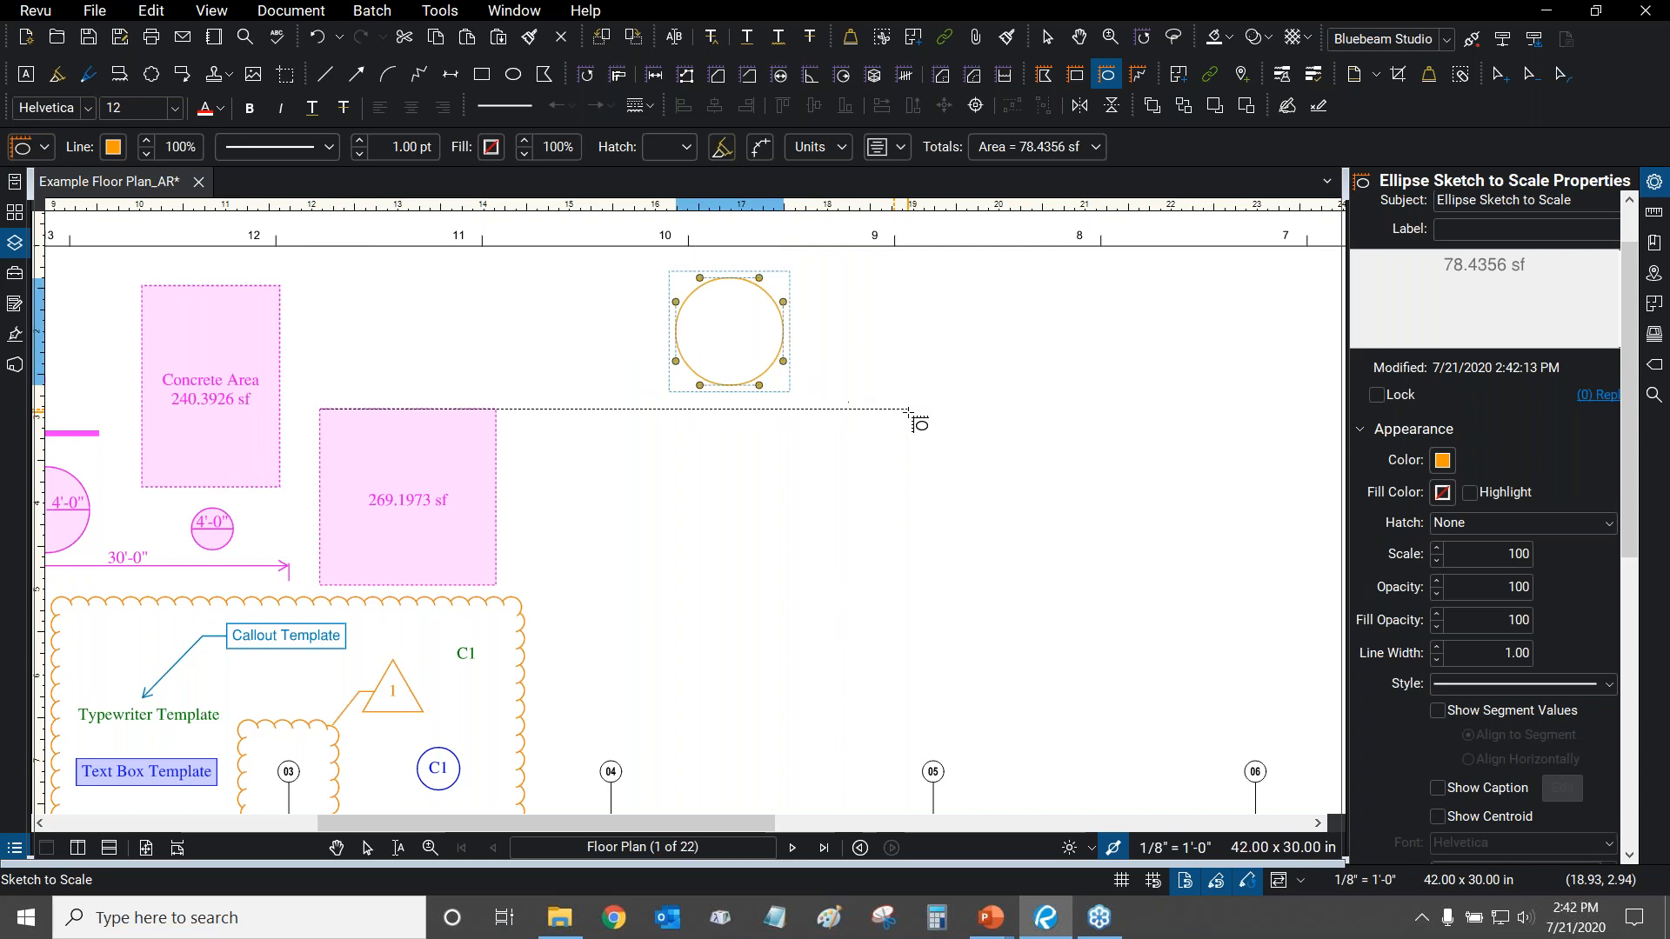
Draw an Ellipse Sketch to Scale below the circle, 10' wide and 5' high, rotated 30°.
left_click(838, 434)
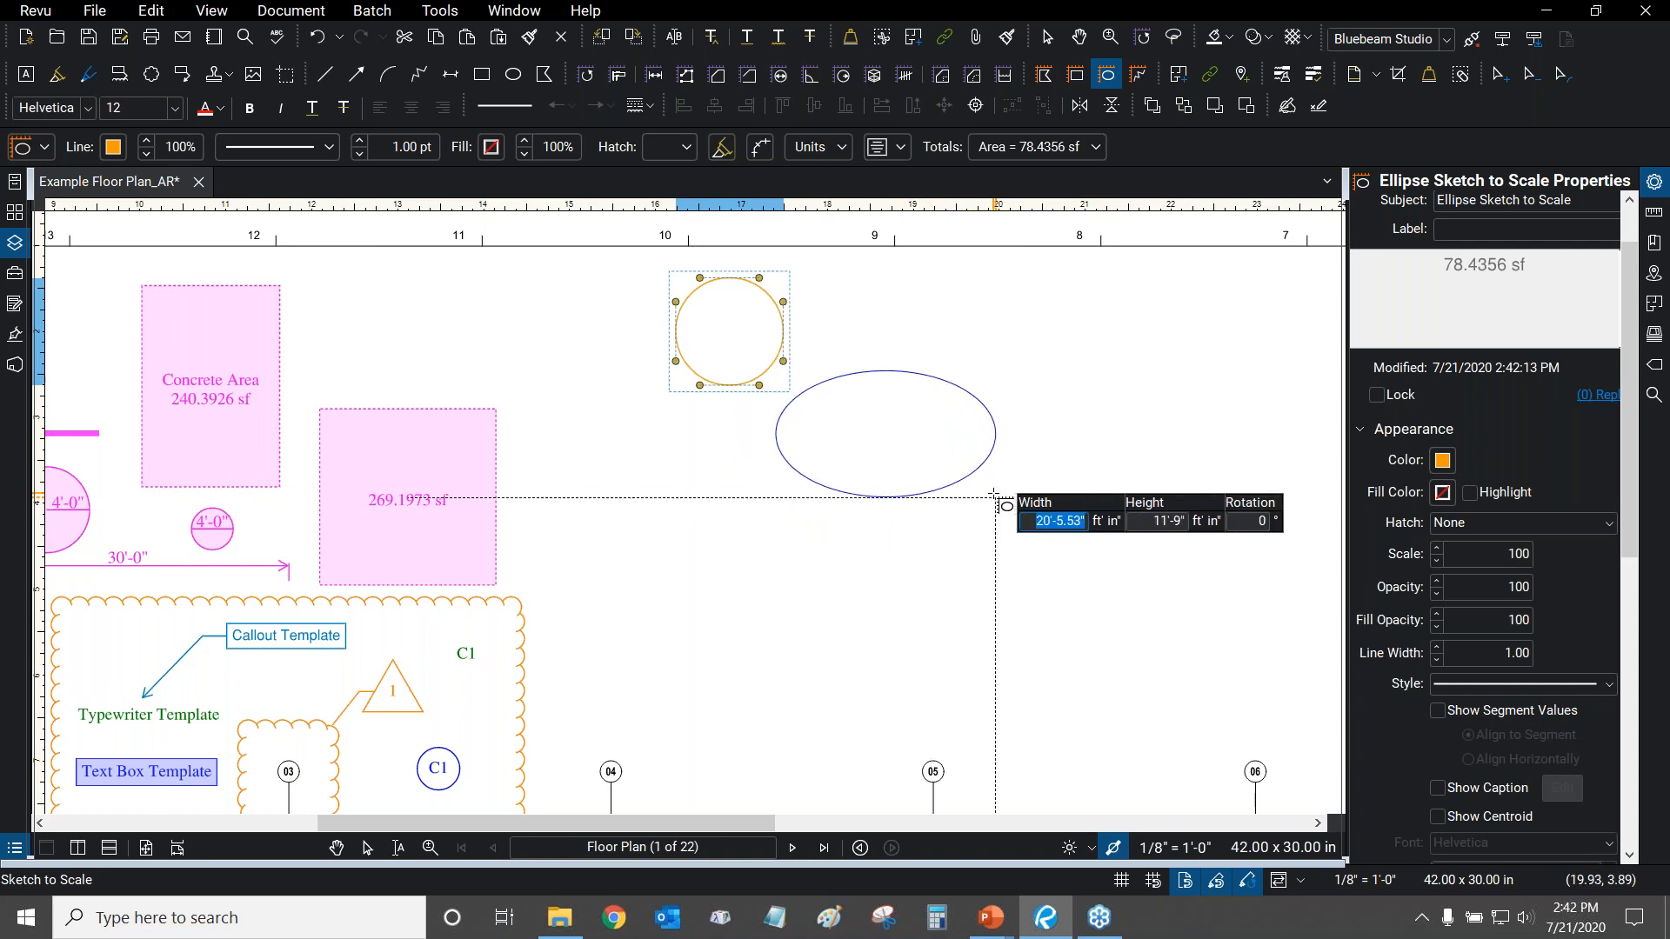
type("10")
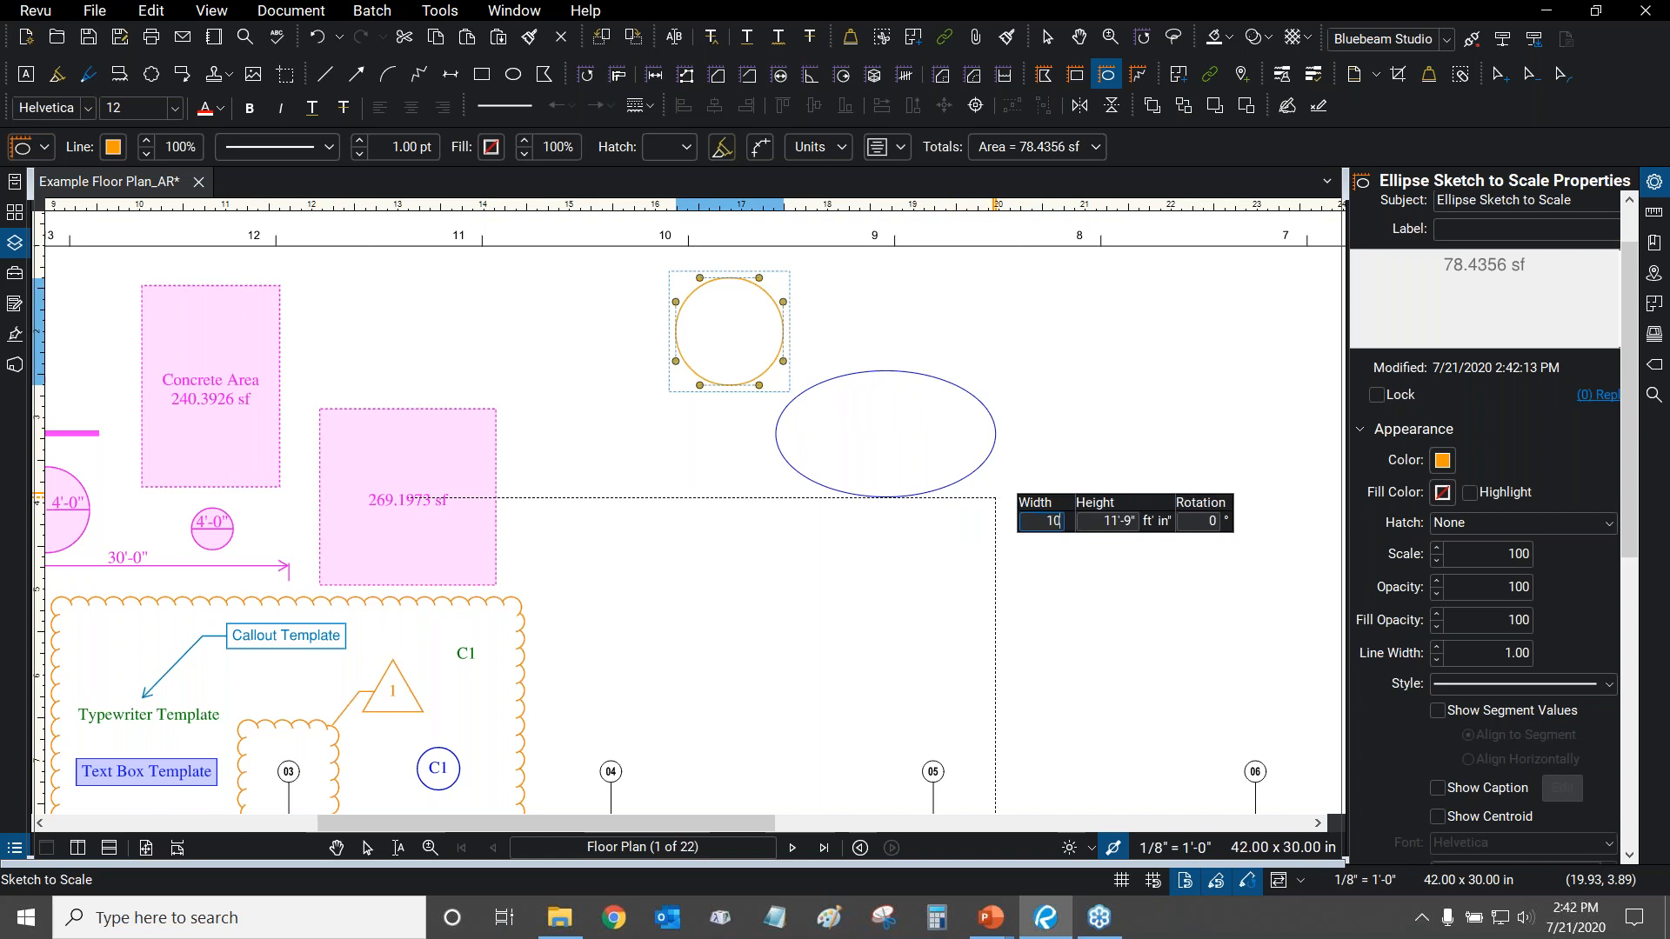
key("Tab")
type("5")
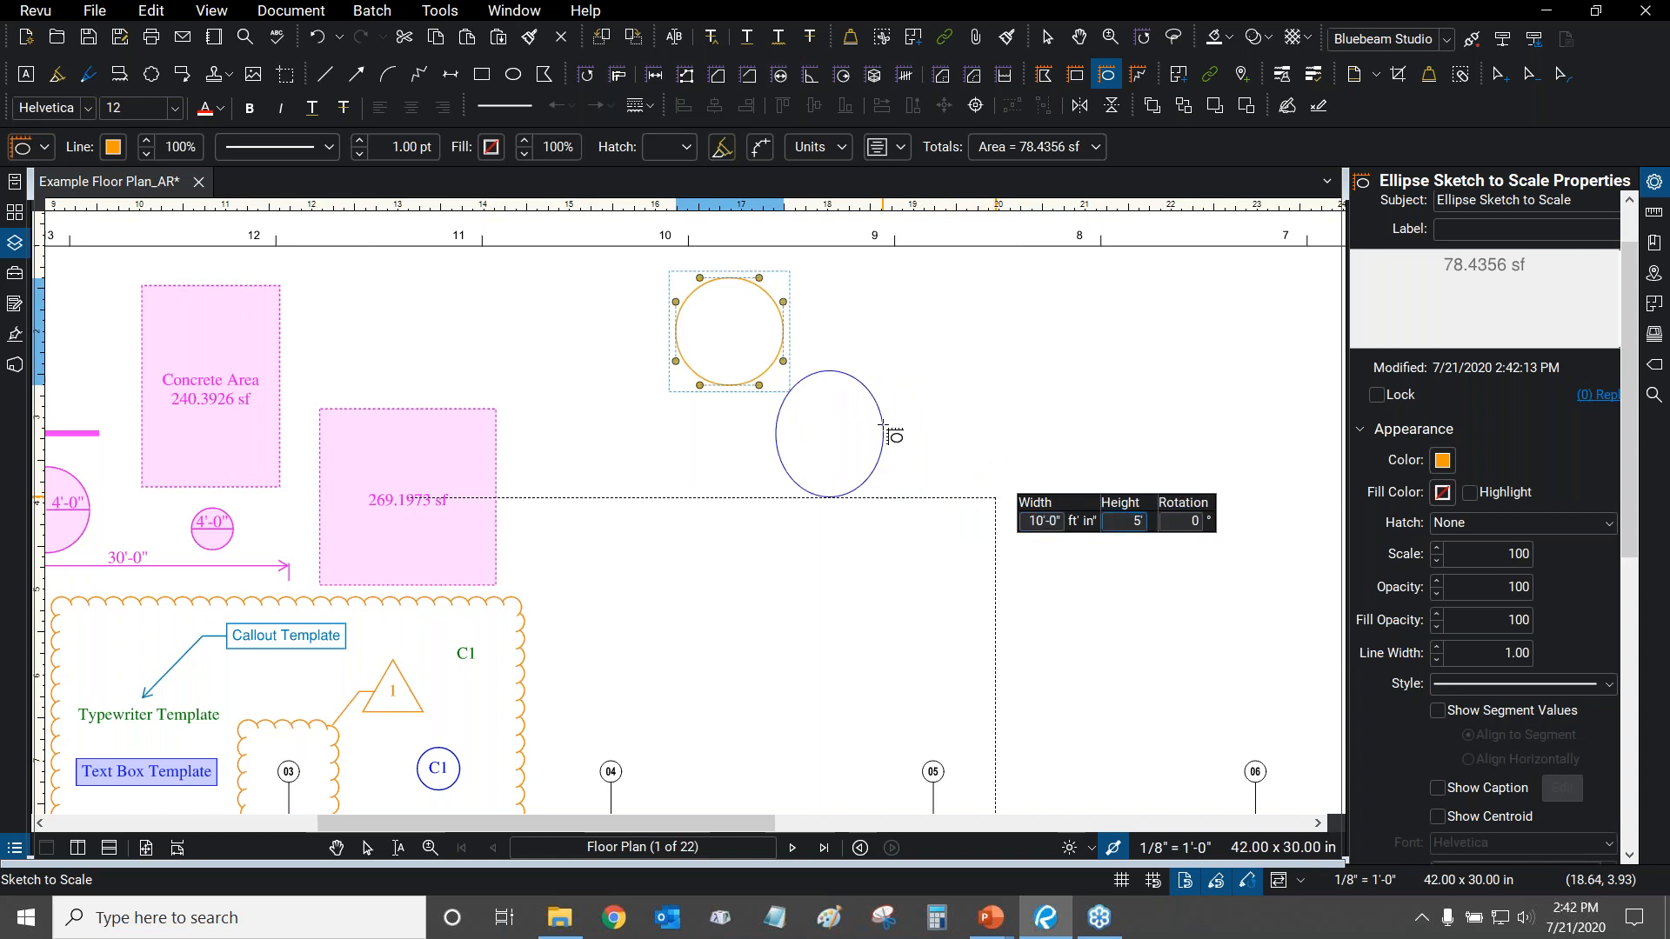
key("Tab")
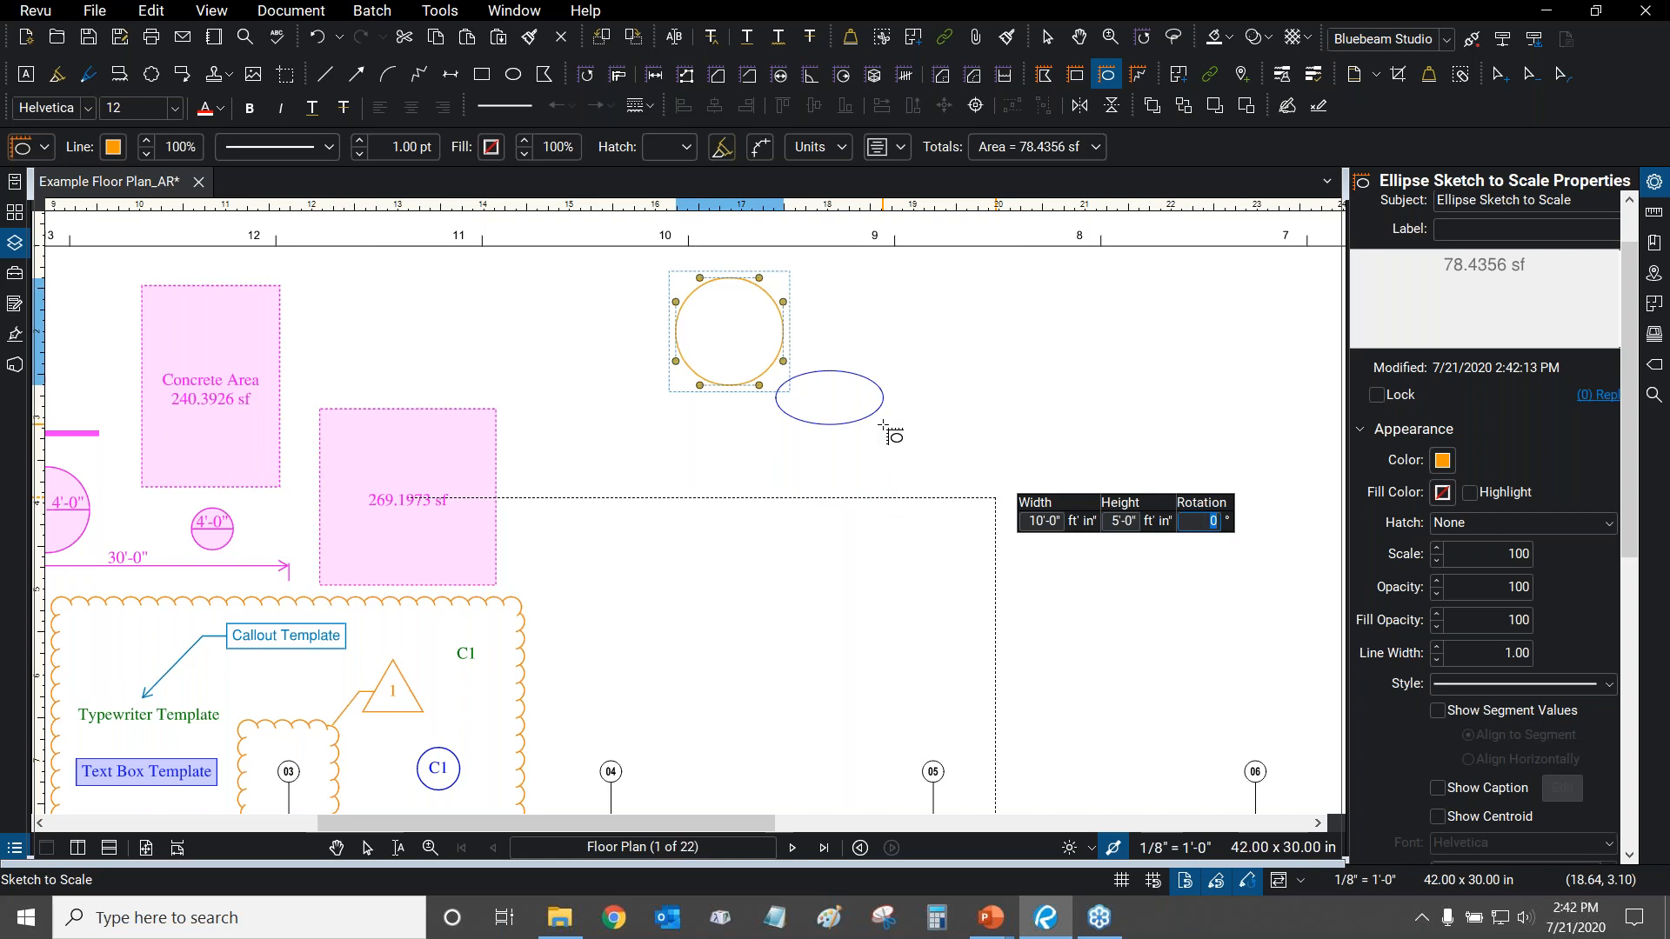
type("30")
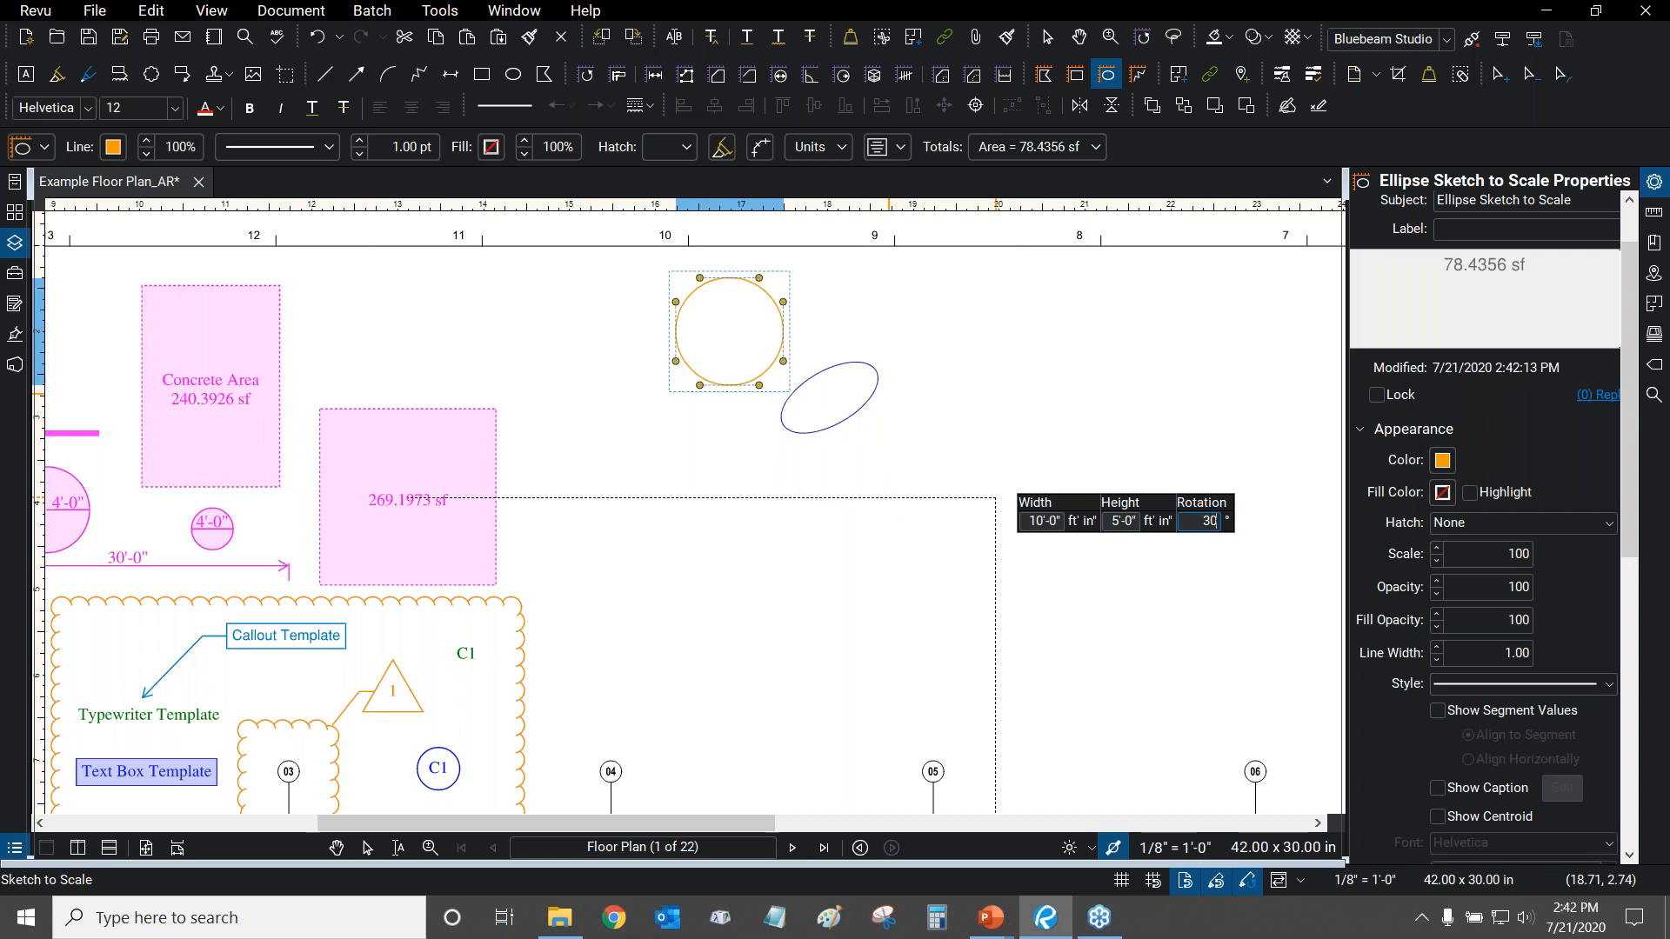
key("Return")
scroll(853, 374, "up", 3)
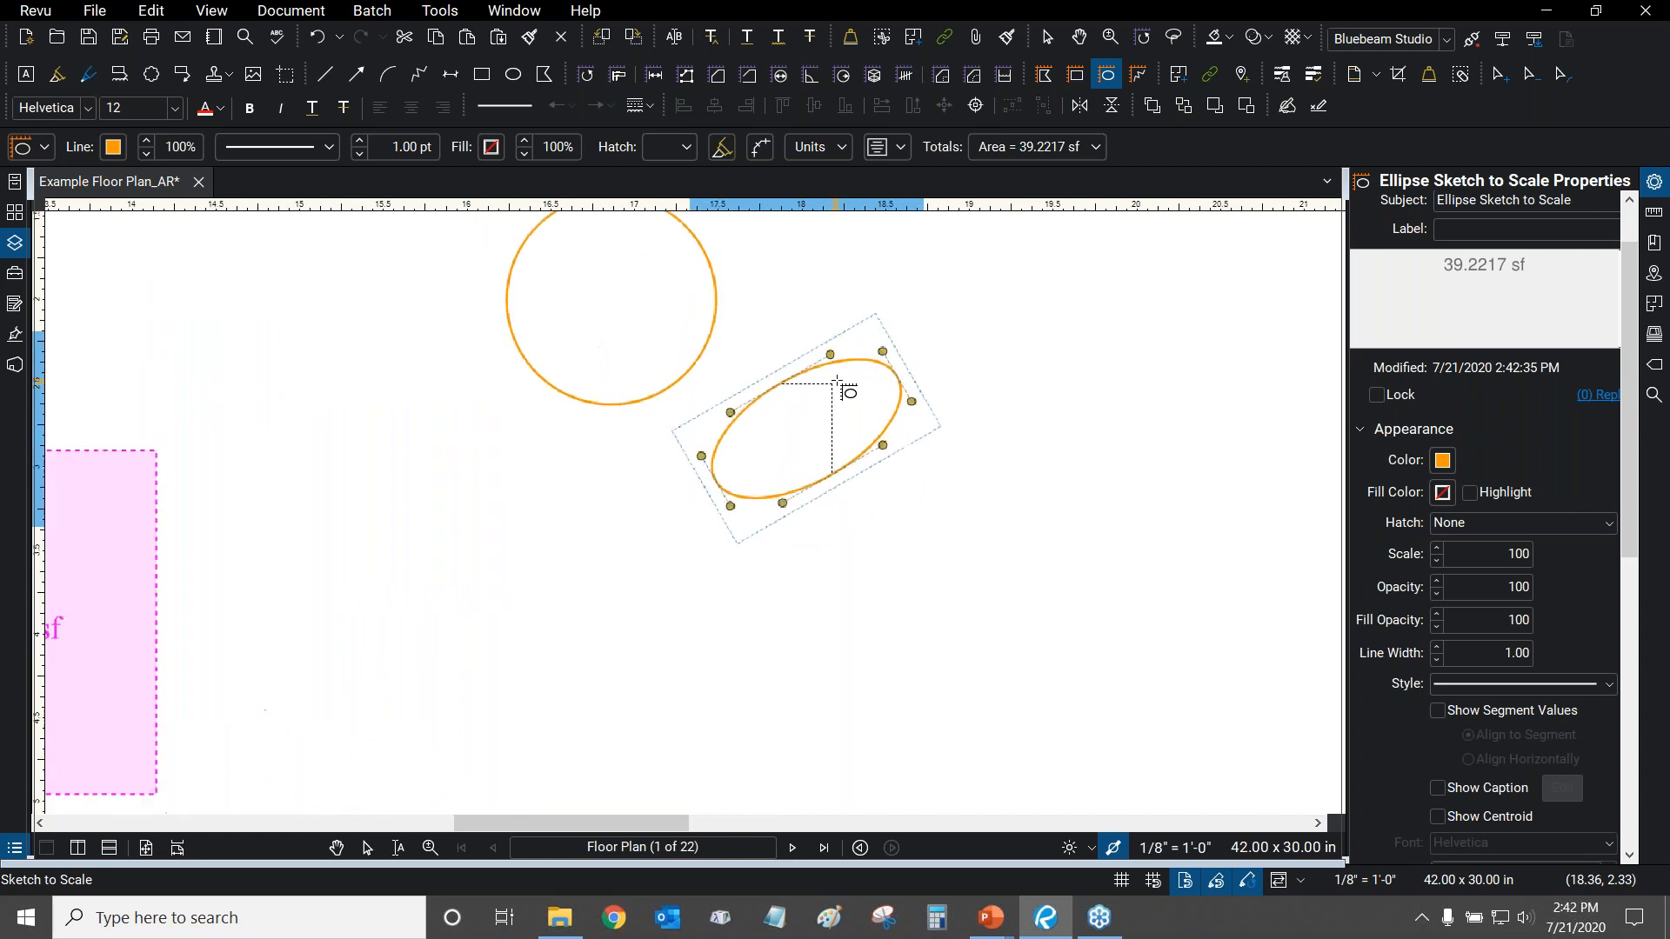
Exit the ellipse sketch tool and delete both the circle and the rotated ellipse.
key("Escape")
scroll(781, 384, "up", 1)
left_click(766, 395)
left_click_drag(768, 366, 815, 446)
scroll(837, 474, "down", 1)
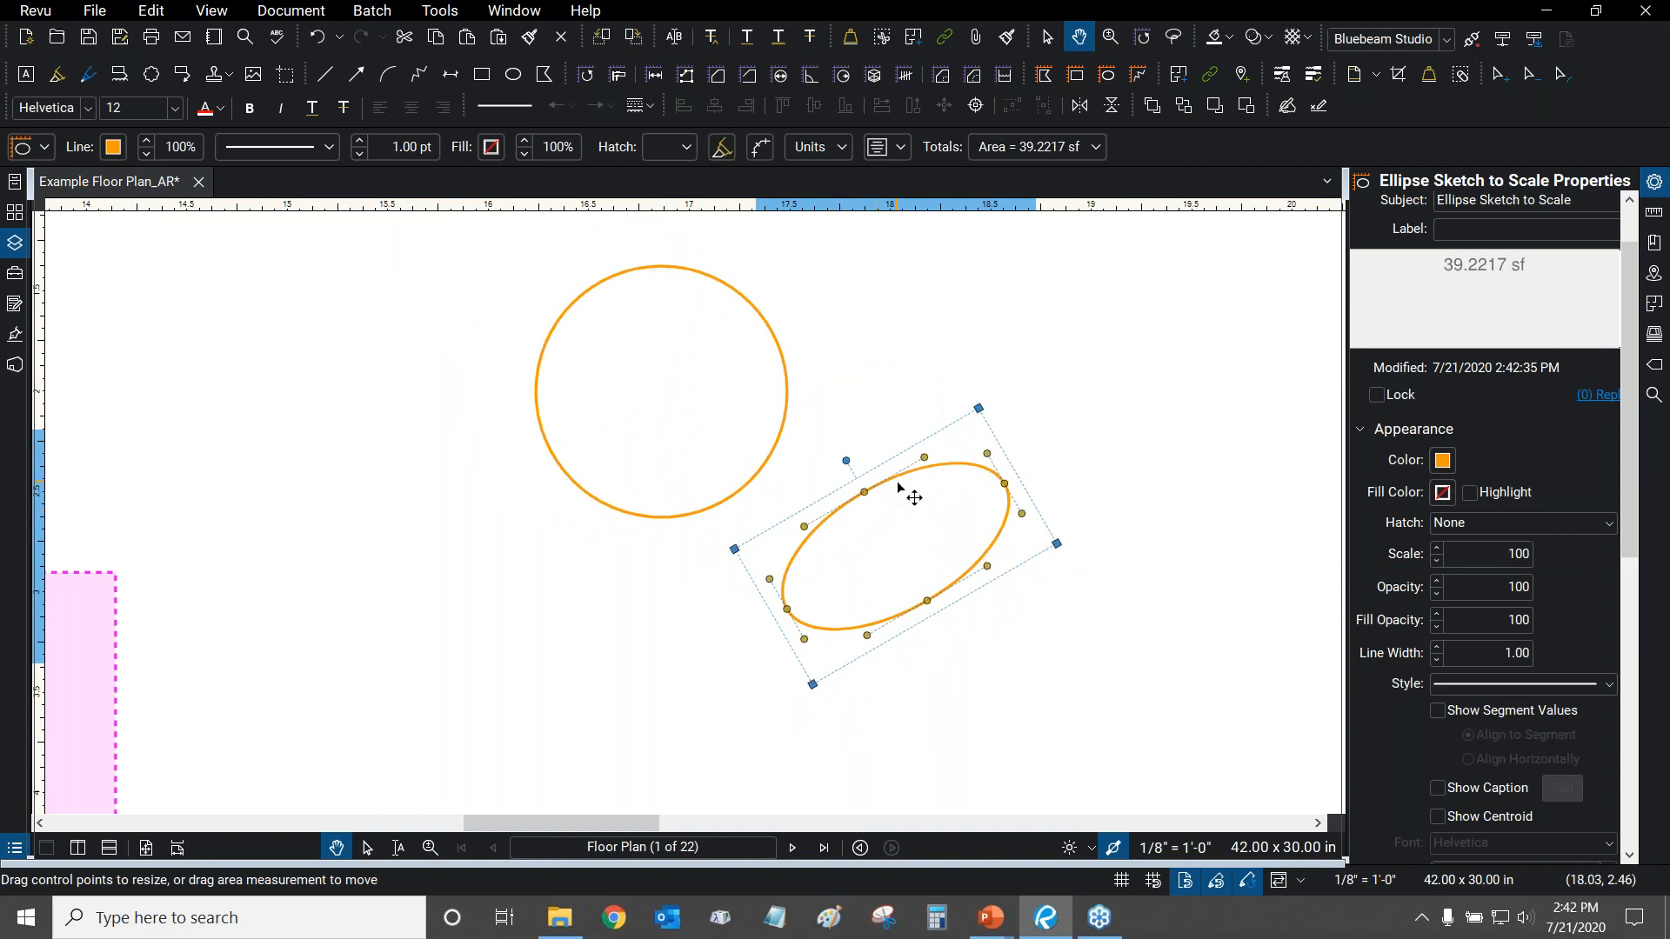
key("Delete")
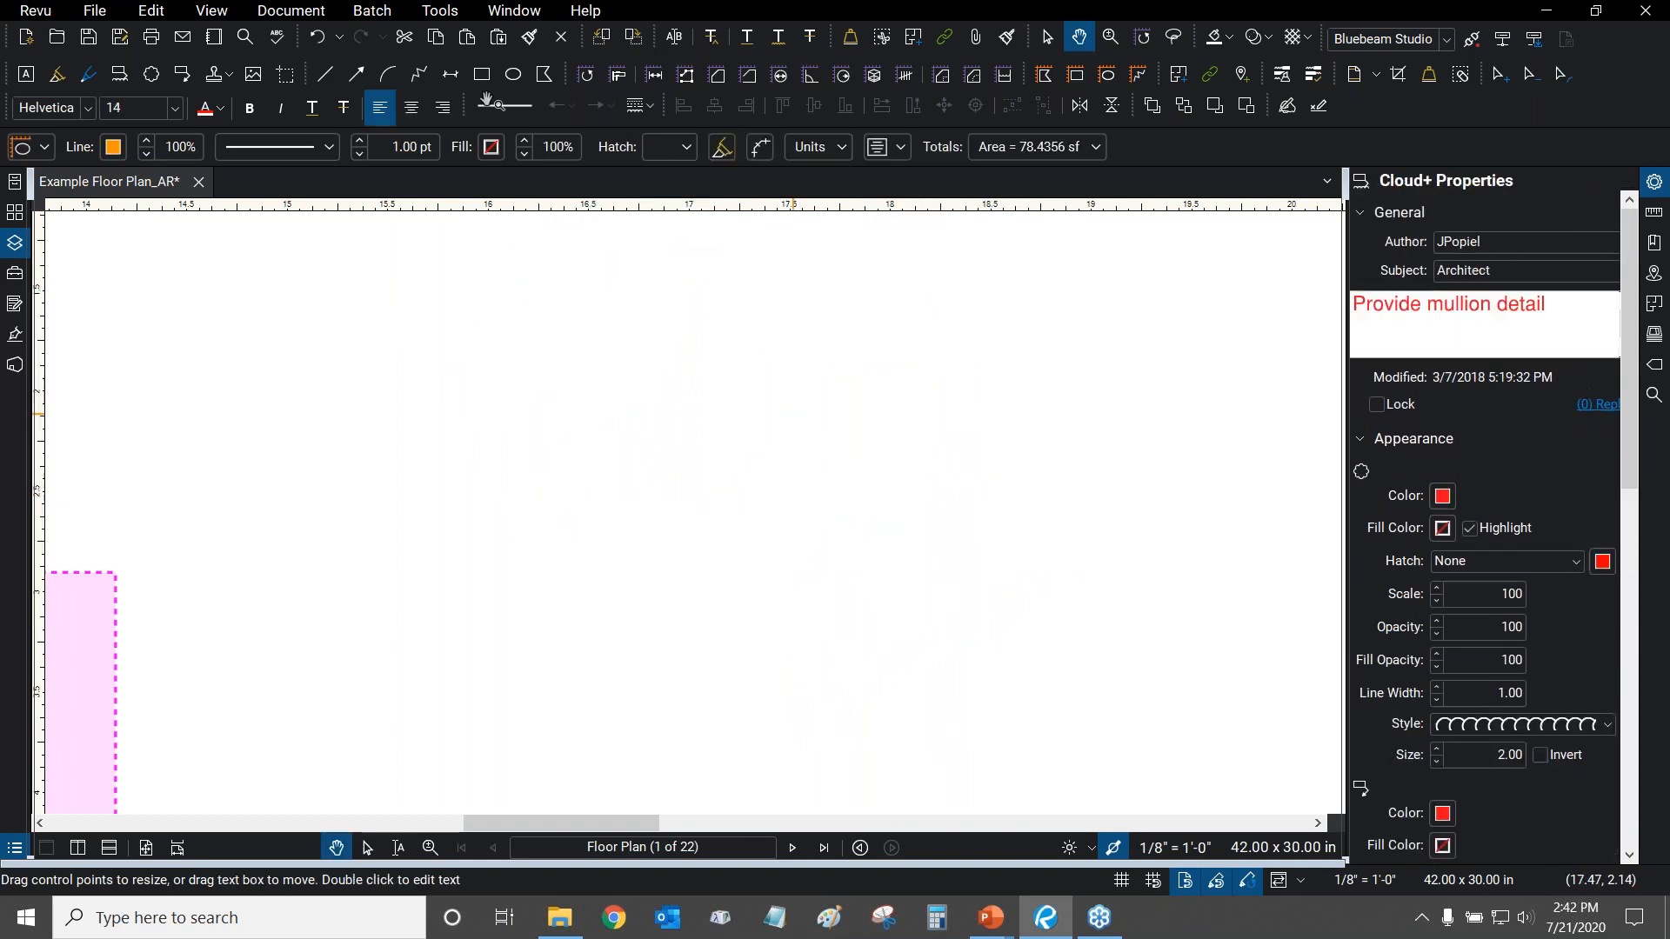
Start a Polyline Sketch to Scale beside the 269.1973 sf area with a 5' first segment at -45°.
left_click(438, 12)
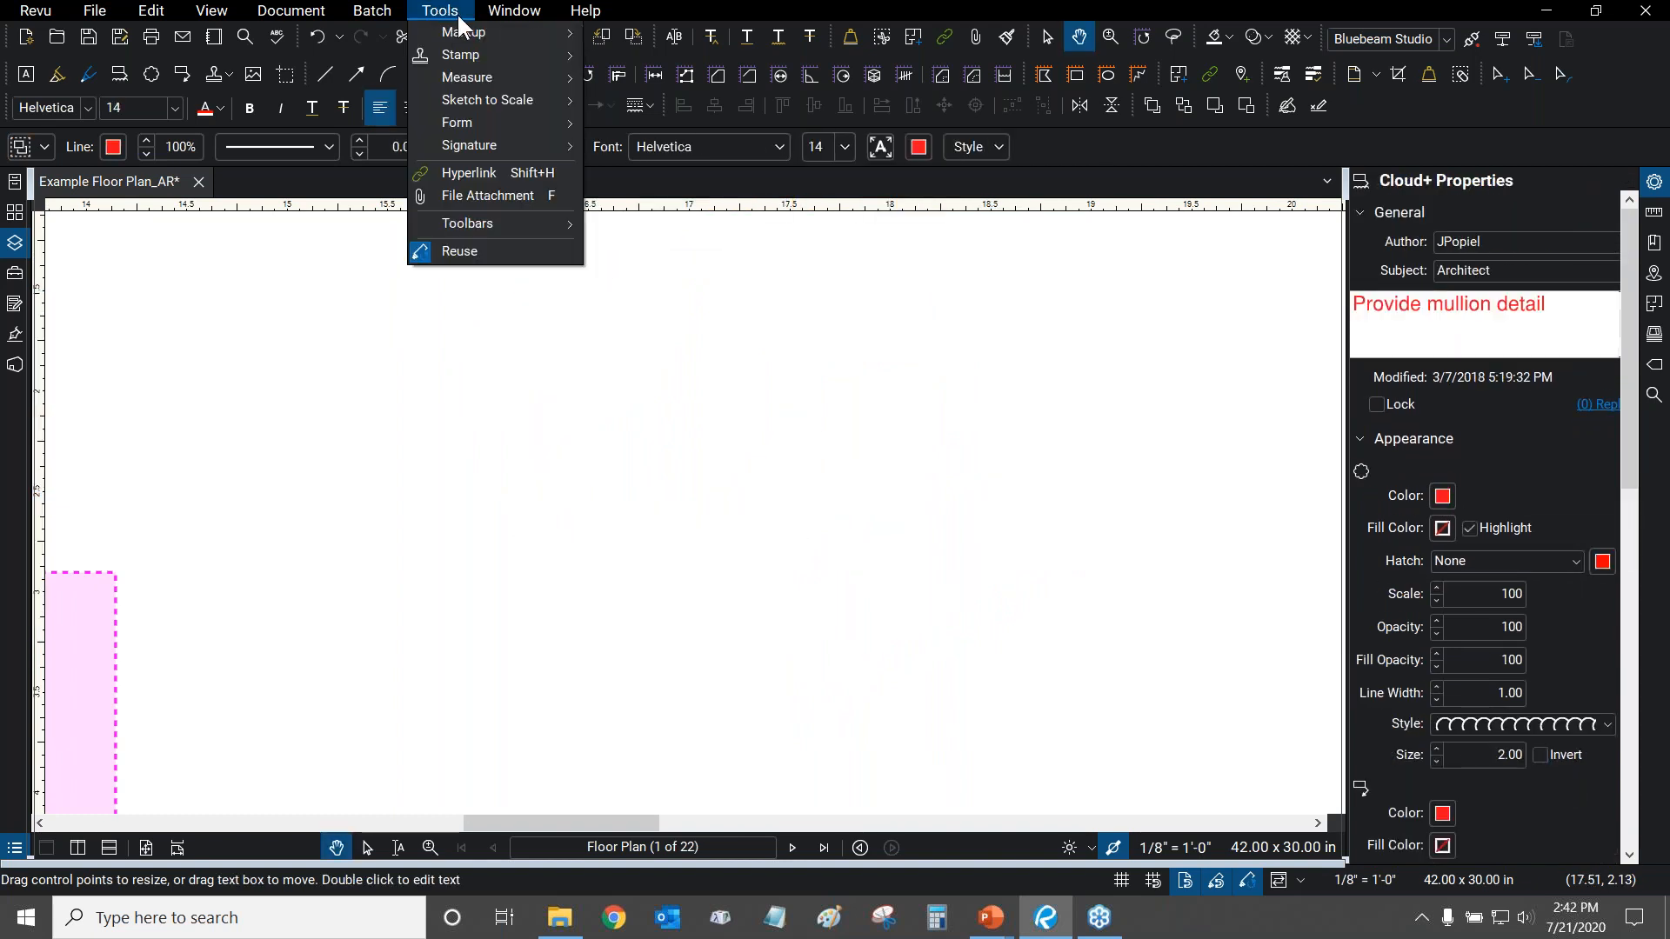
mouse_move(478, 101)
left_click(669, 170)
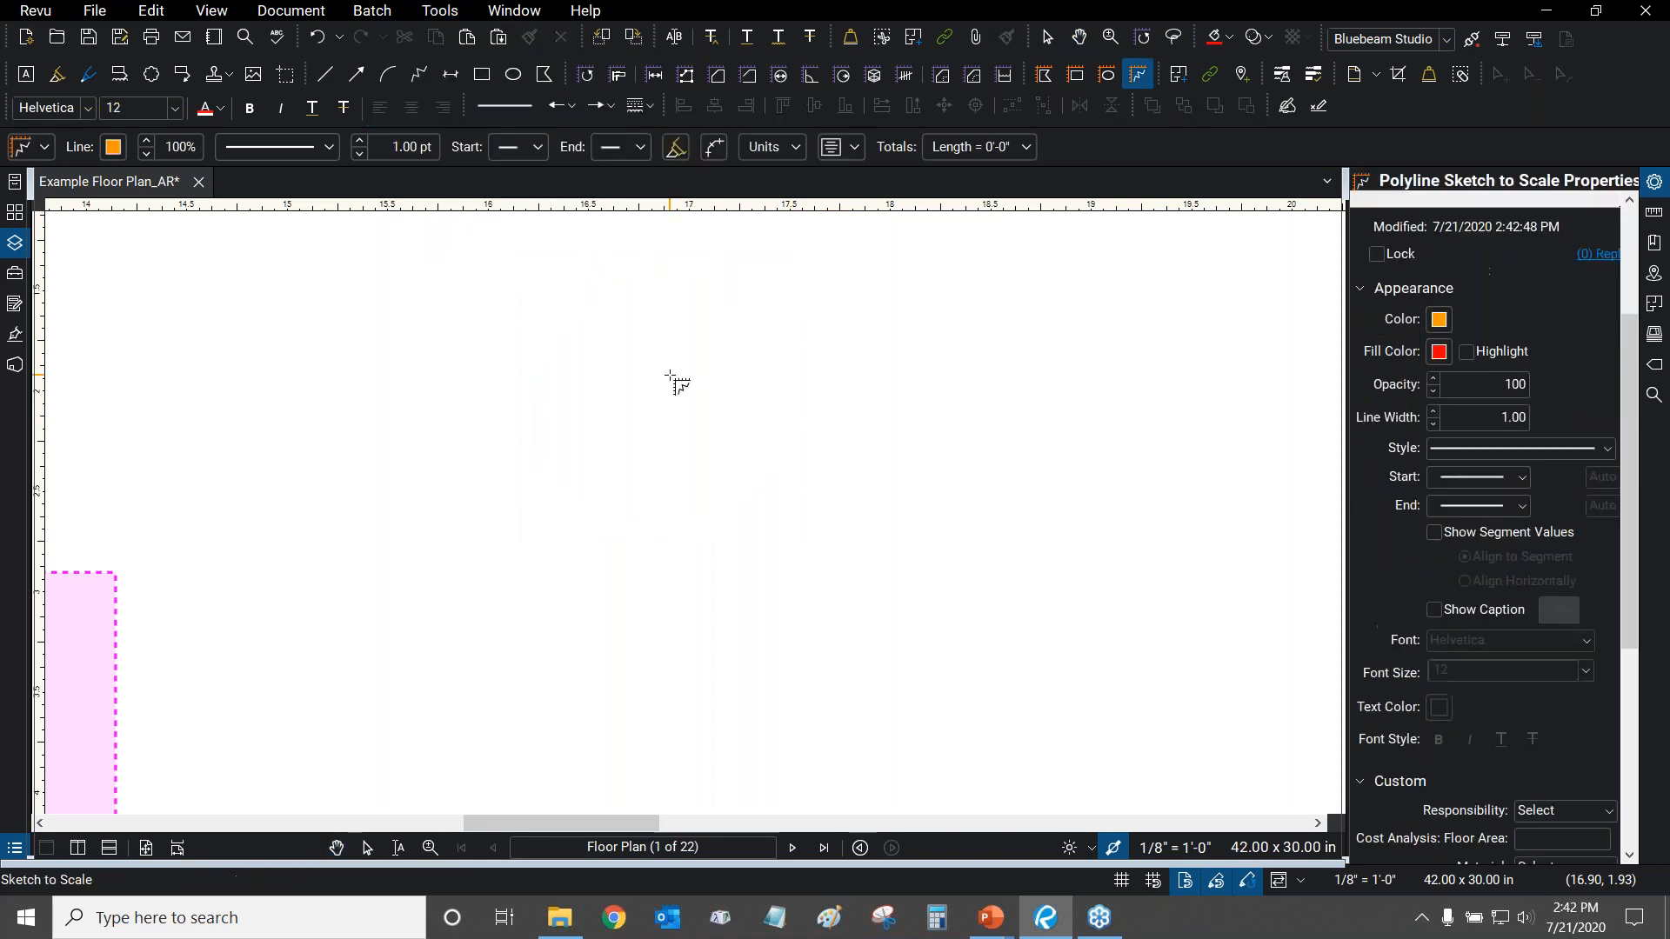
scroll(739, 339, "down", 3)
left_click_drag(842, 373, 782, 402)
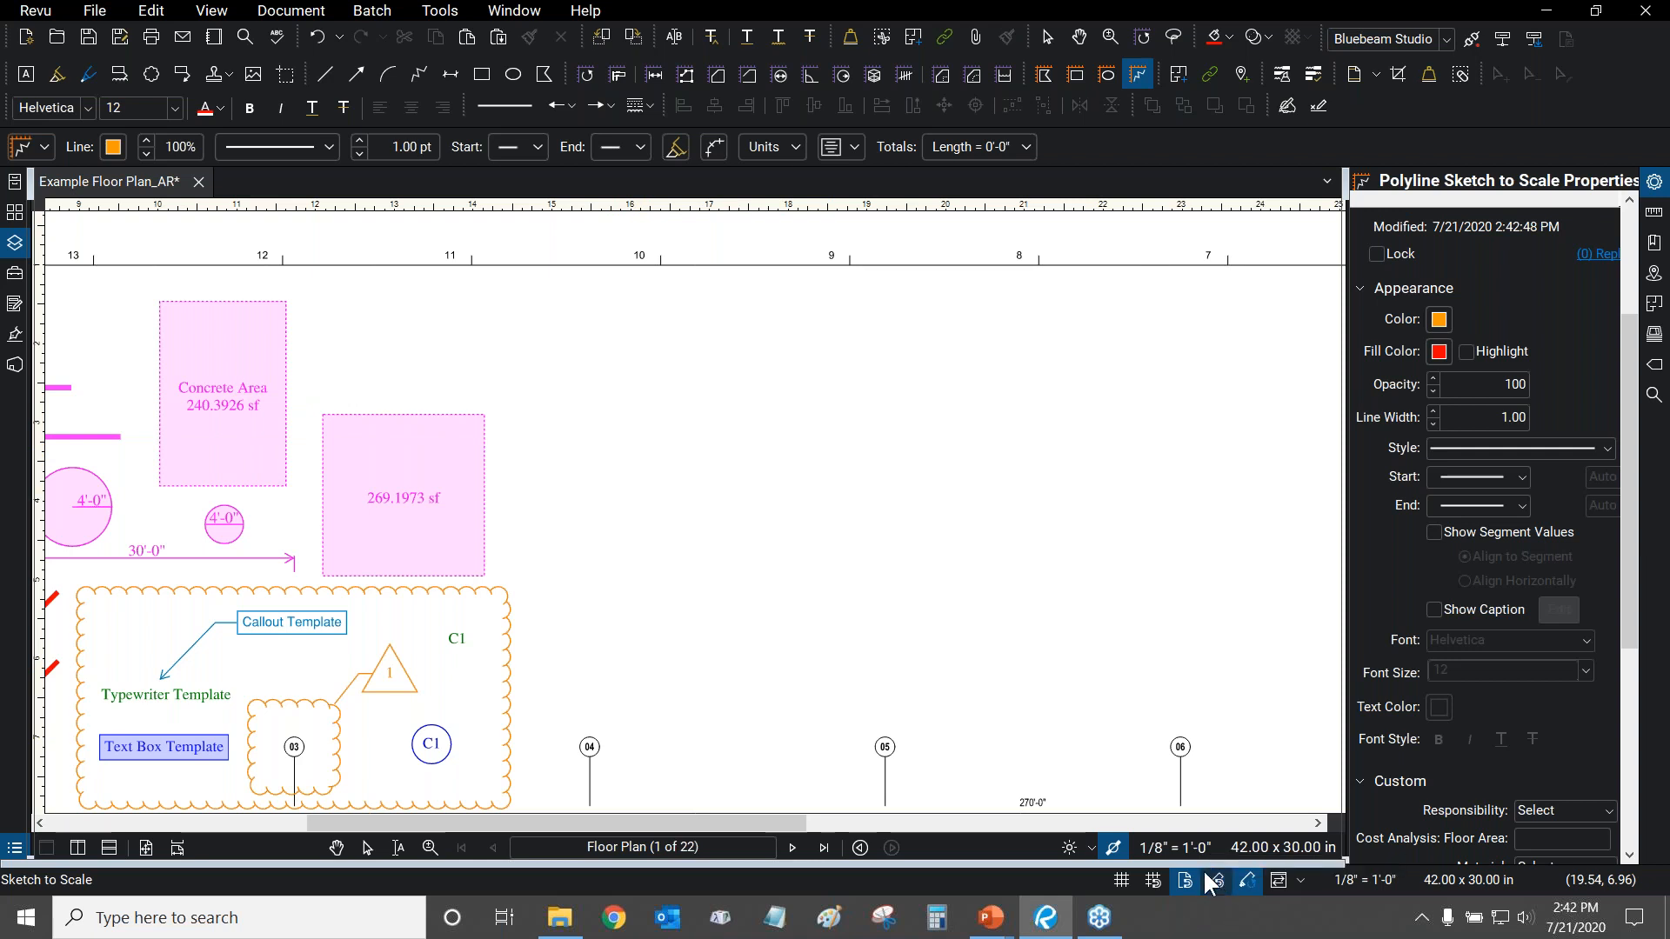
left_click(633, 416)
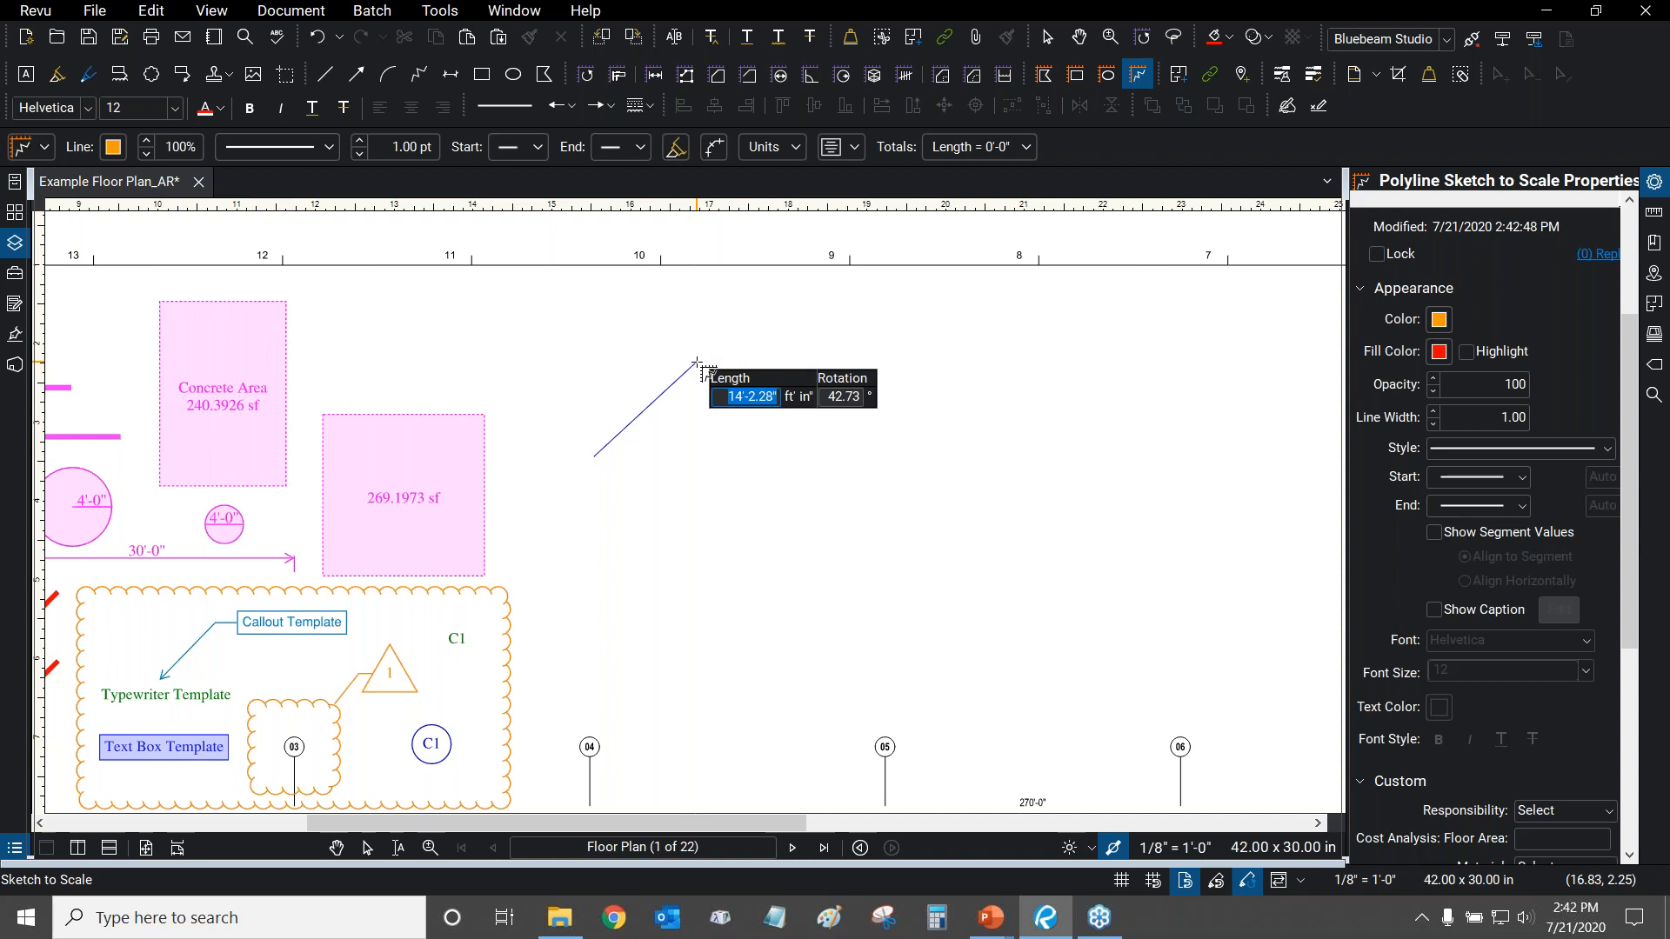
type("5")
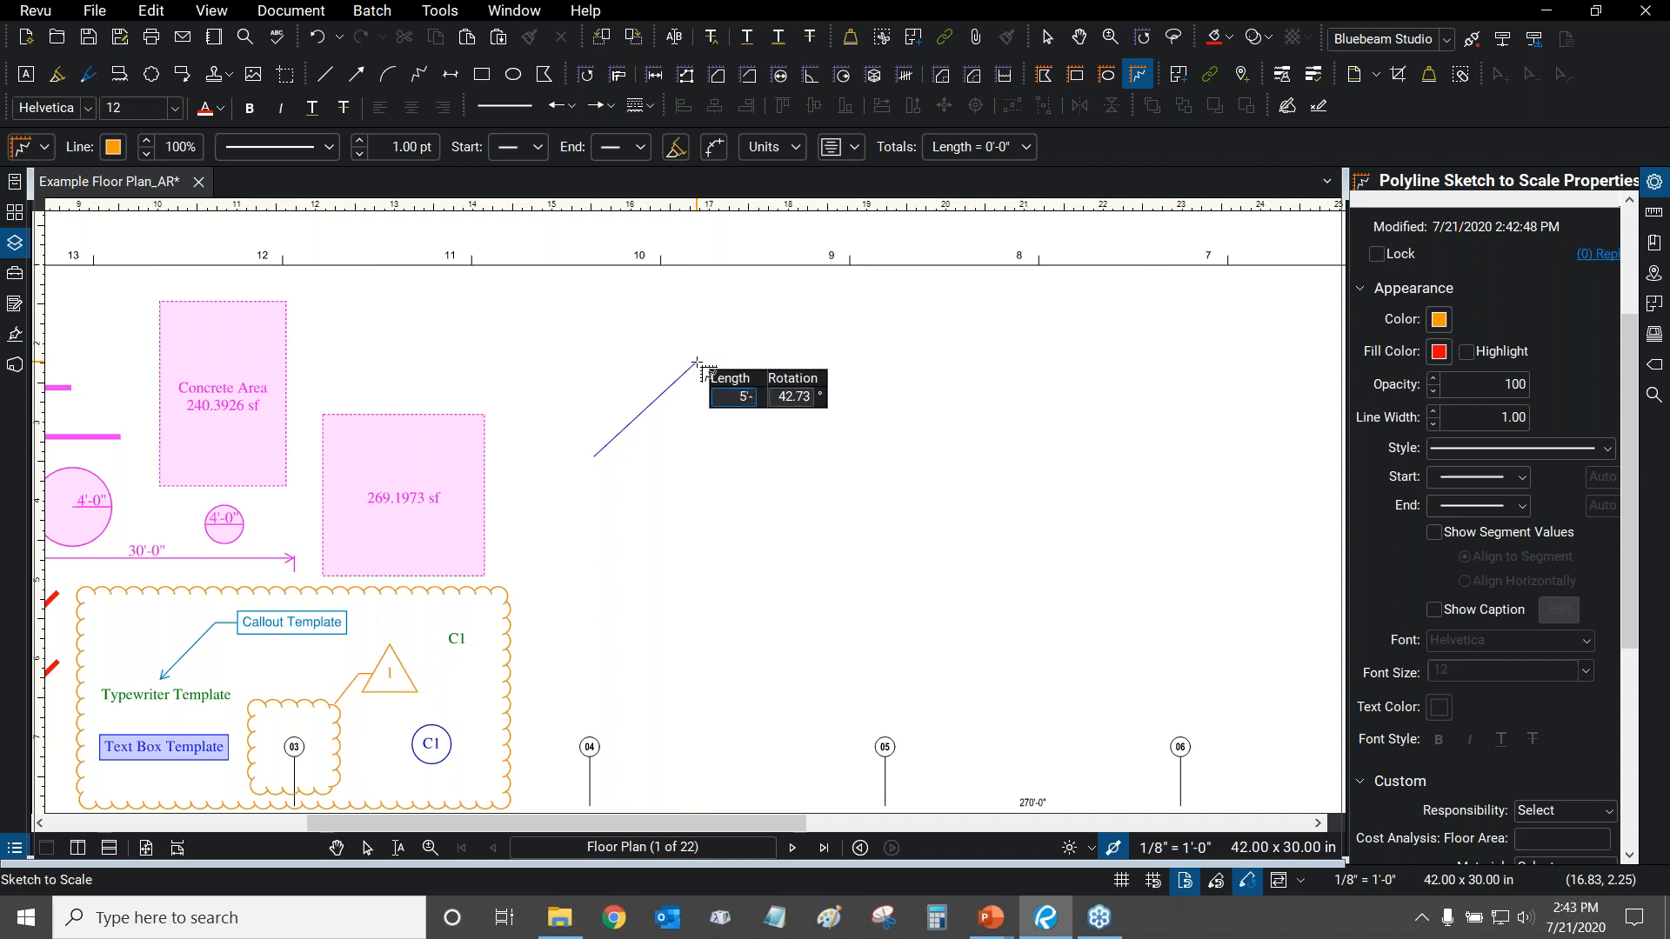
key("Tab")
type("-45")
key("Return")
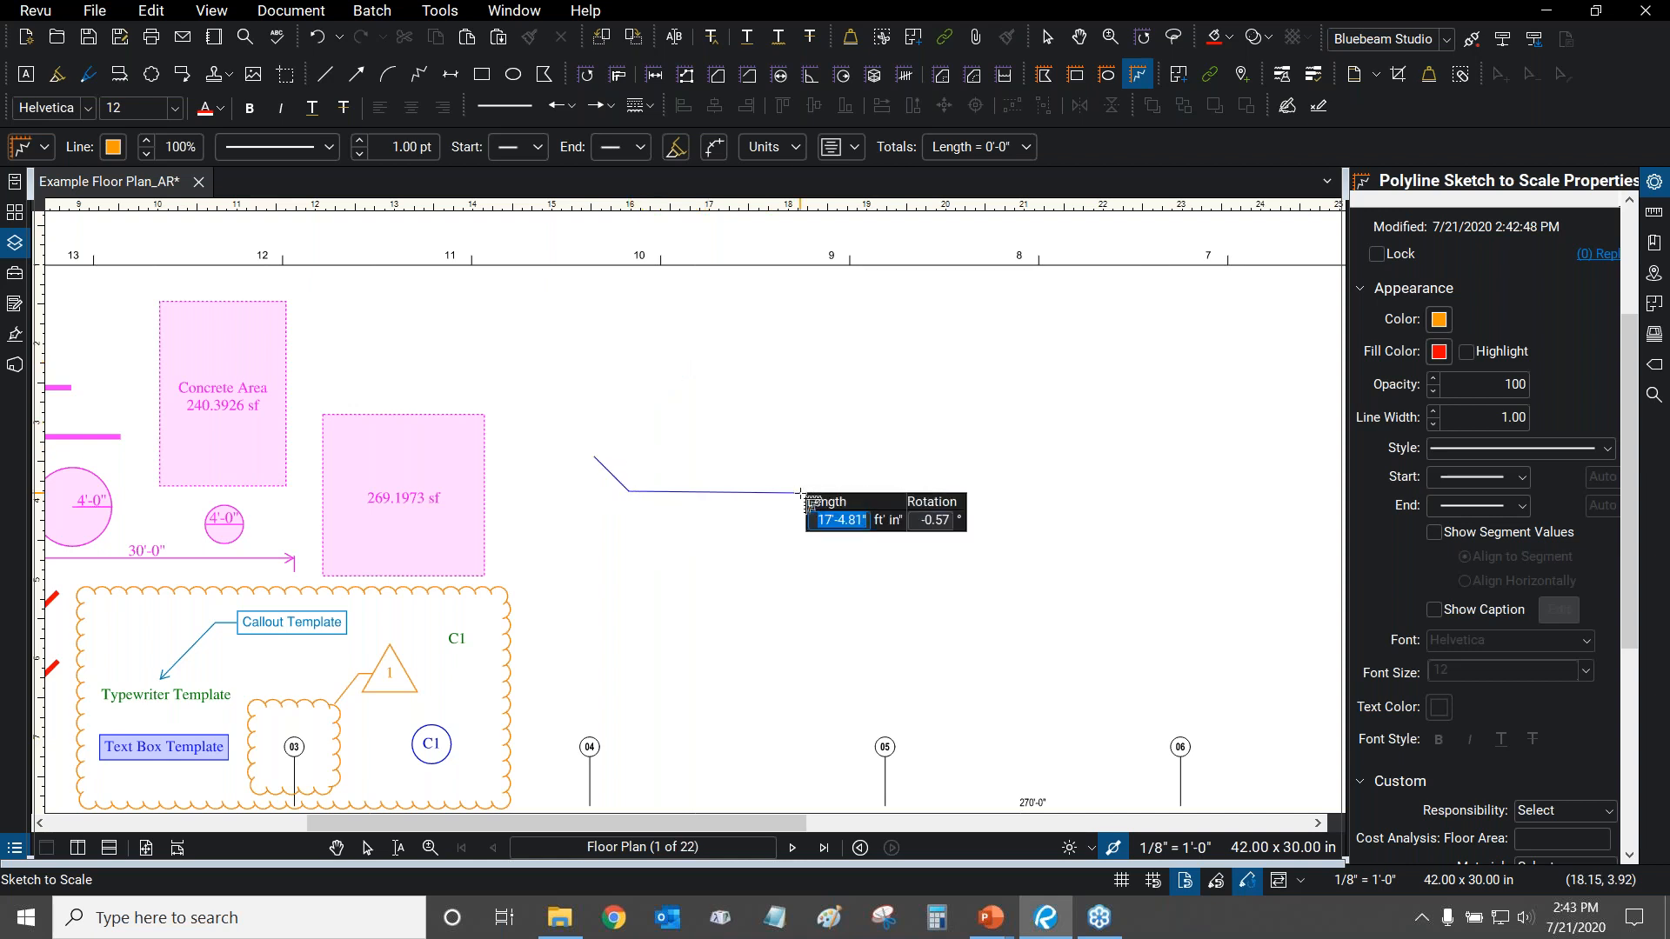
Add a 10' second segment to the polyline at 0° rotation.
type("10")
key("Tab")
type("0")
key("Return")
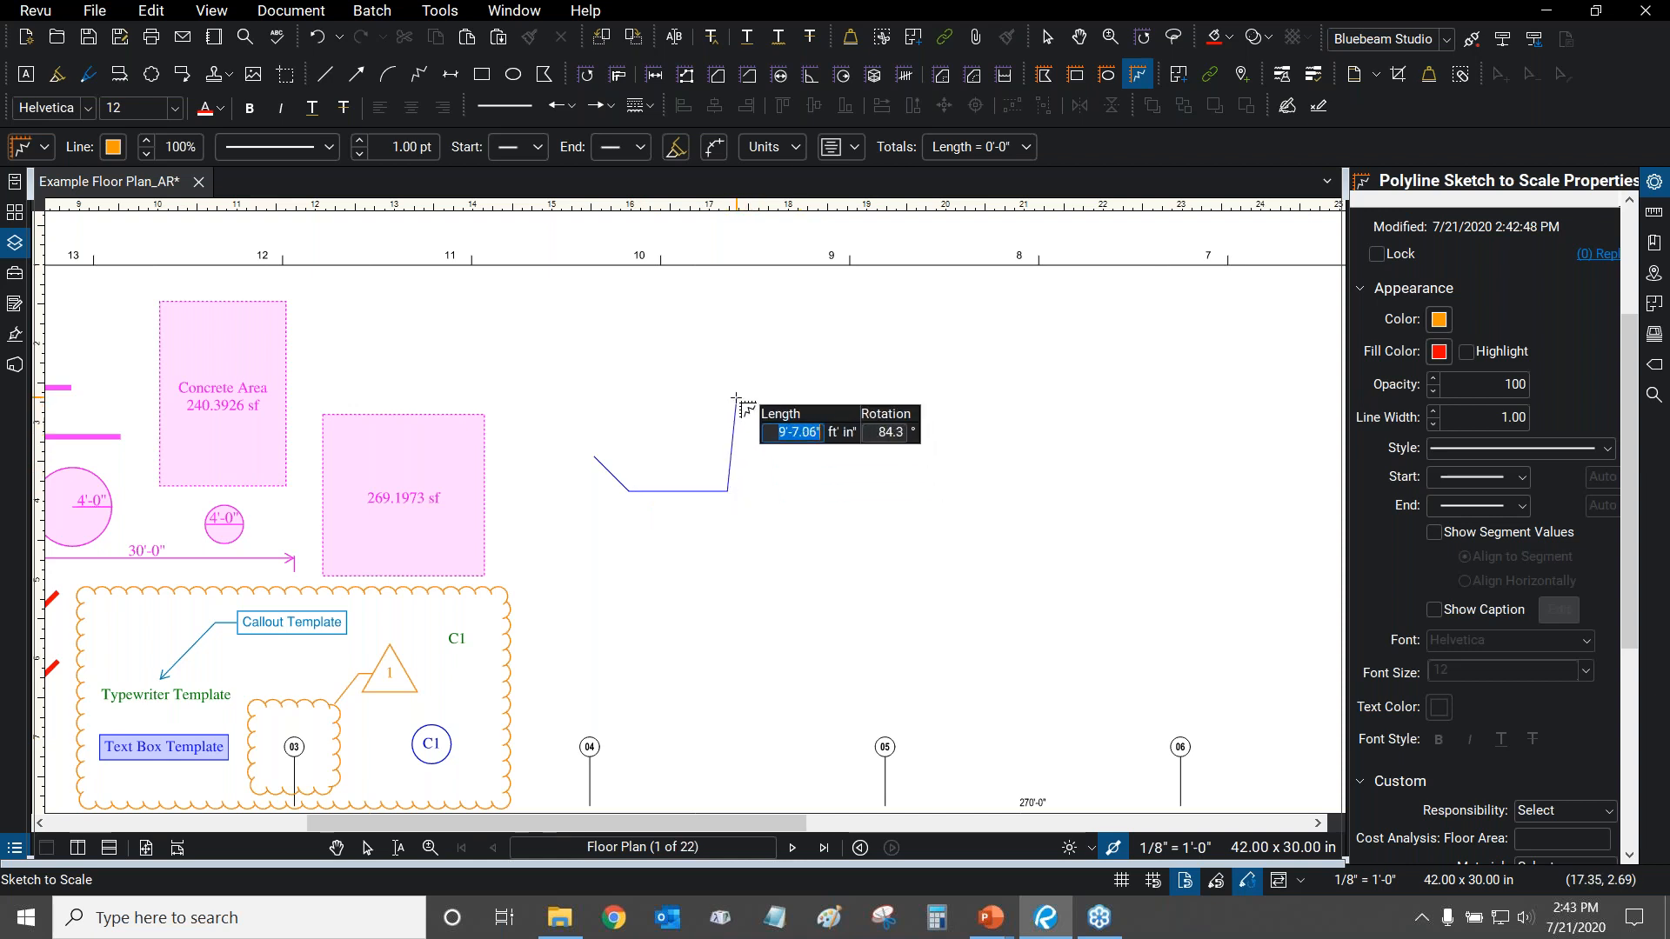
Add a 15' third segment at 90° and finish the polyline at its endpoint.
type("1")
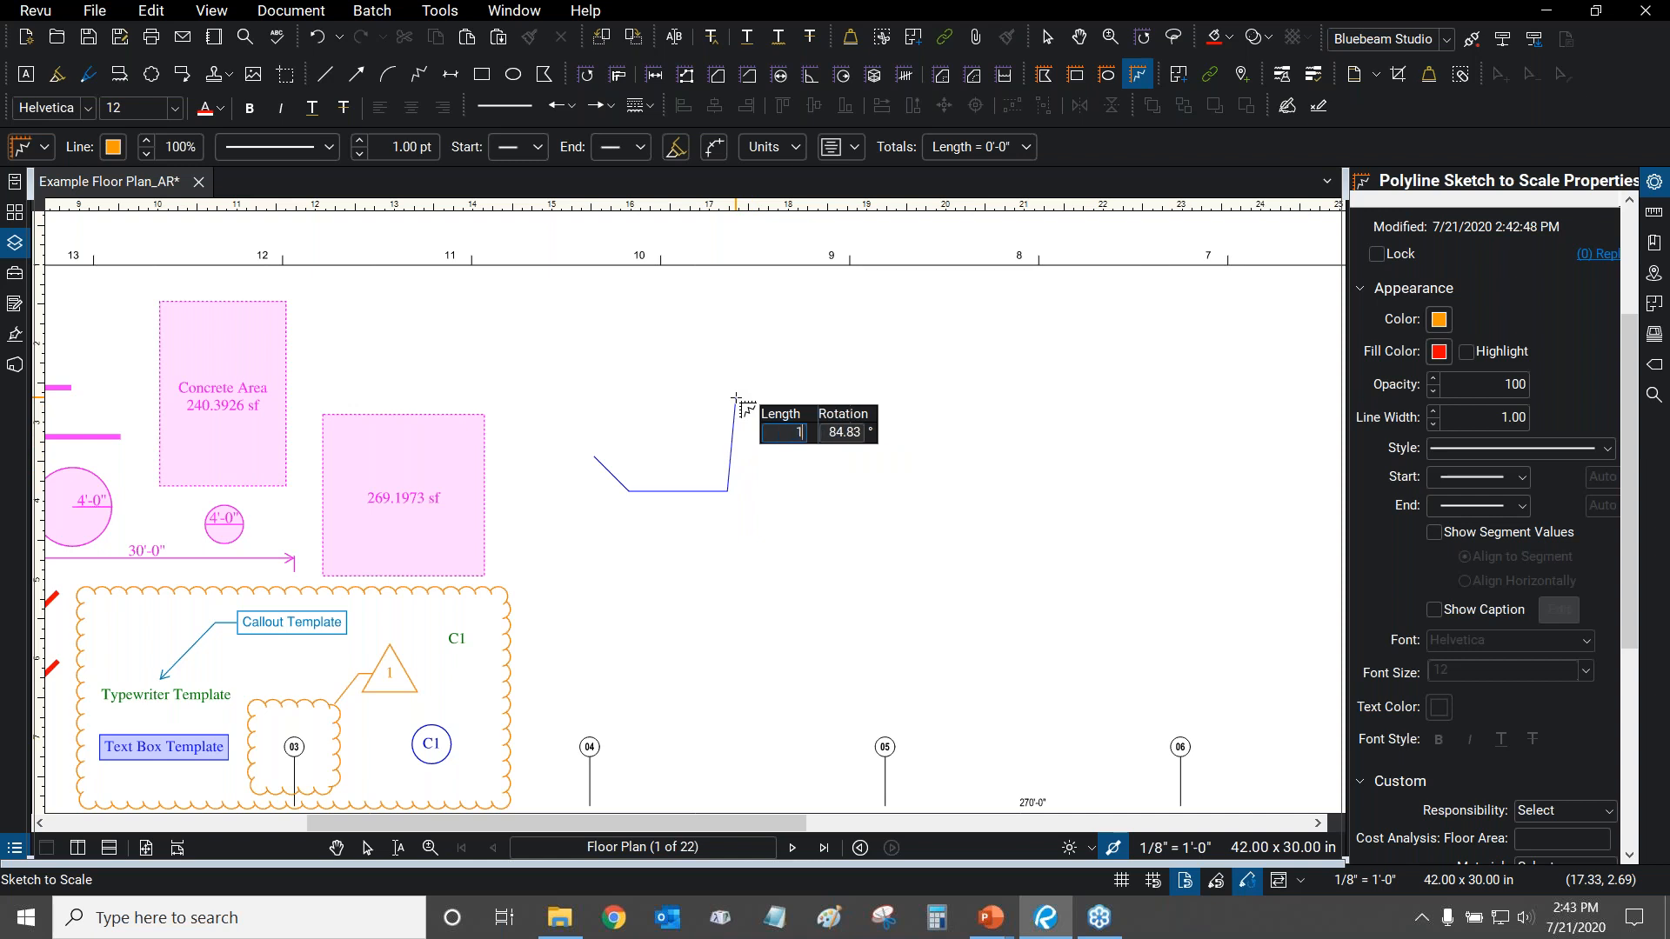
type("5")
key("Tab")
type("90")
key("Return")
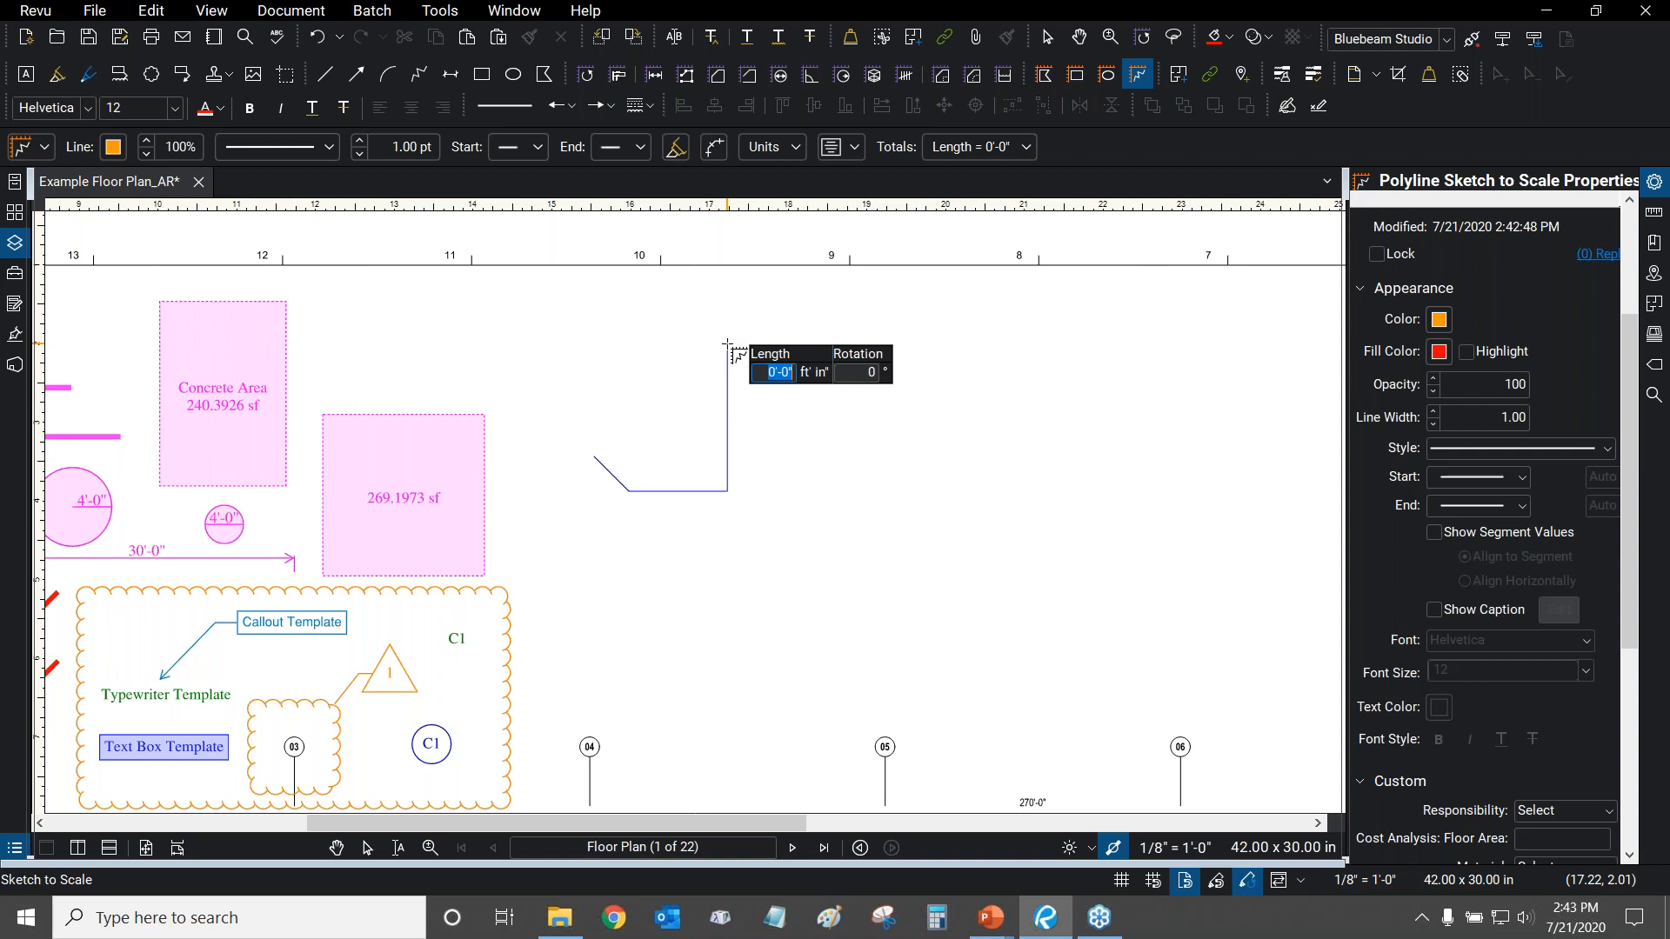
double_click(728, 345)
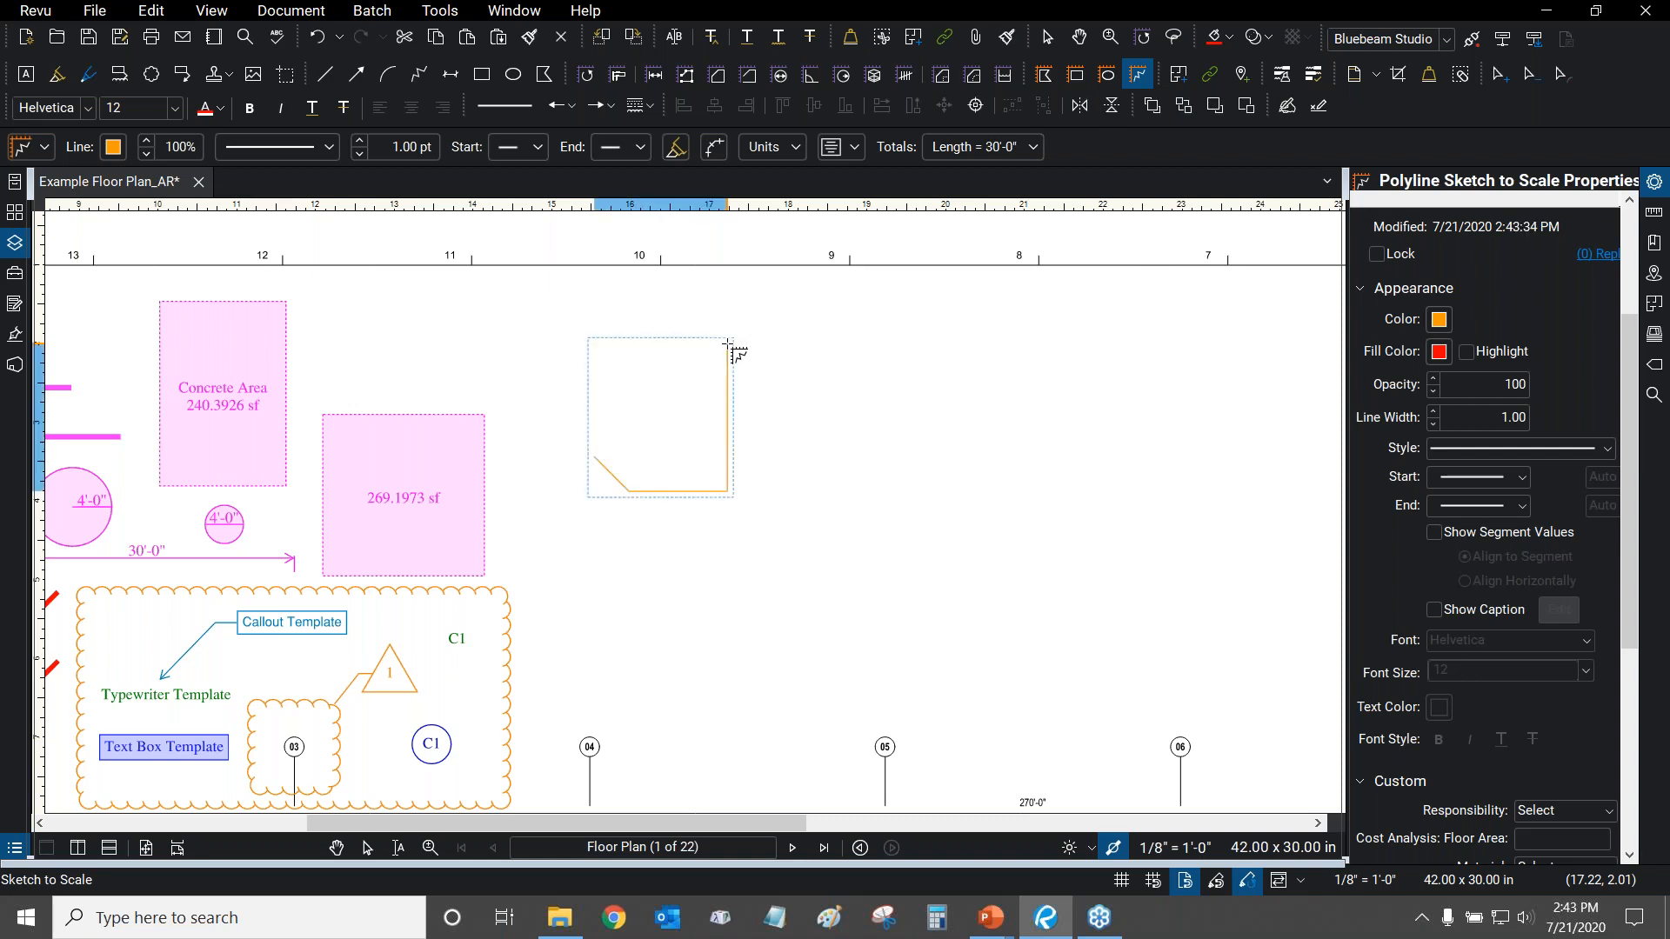
Exit the polyline sketch tool, select the polyline and show its segment values and caption.
scroll(783, 455, "up", 1)
key("Escape")
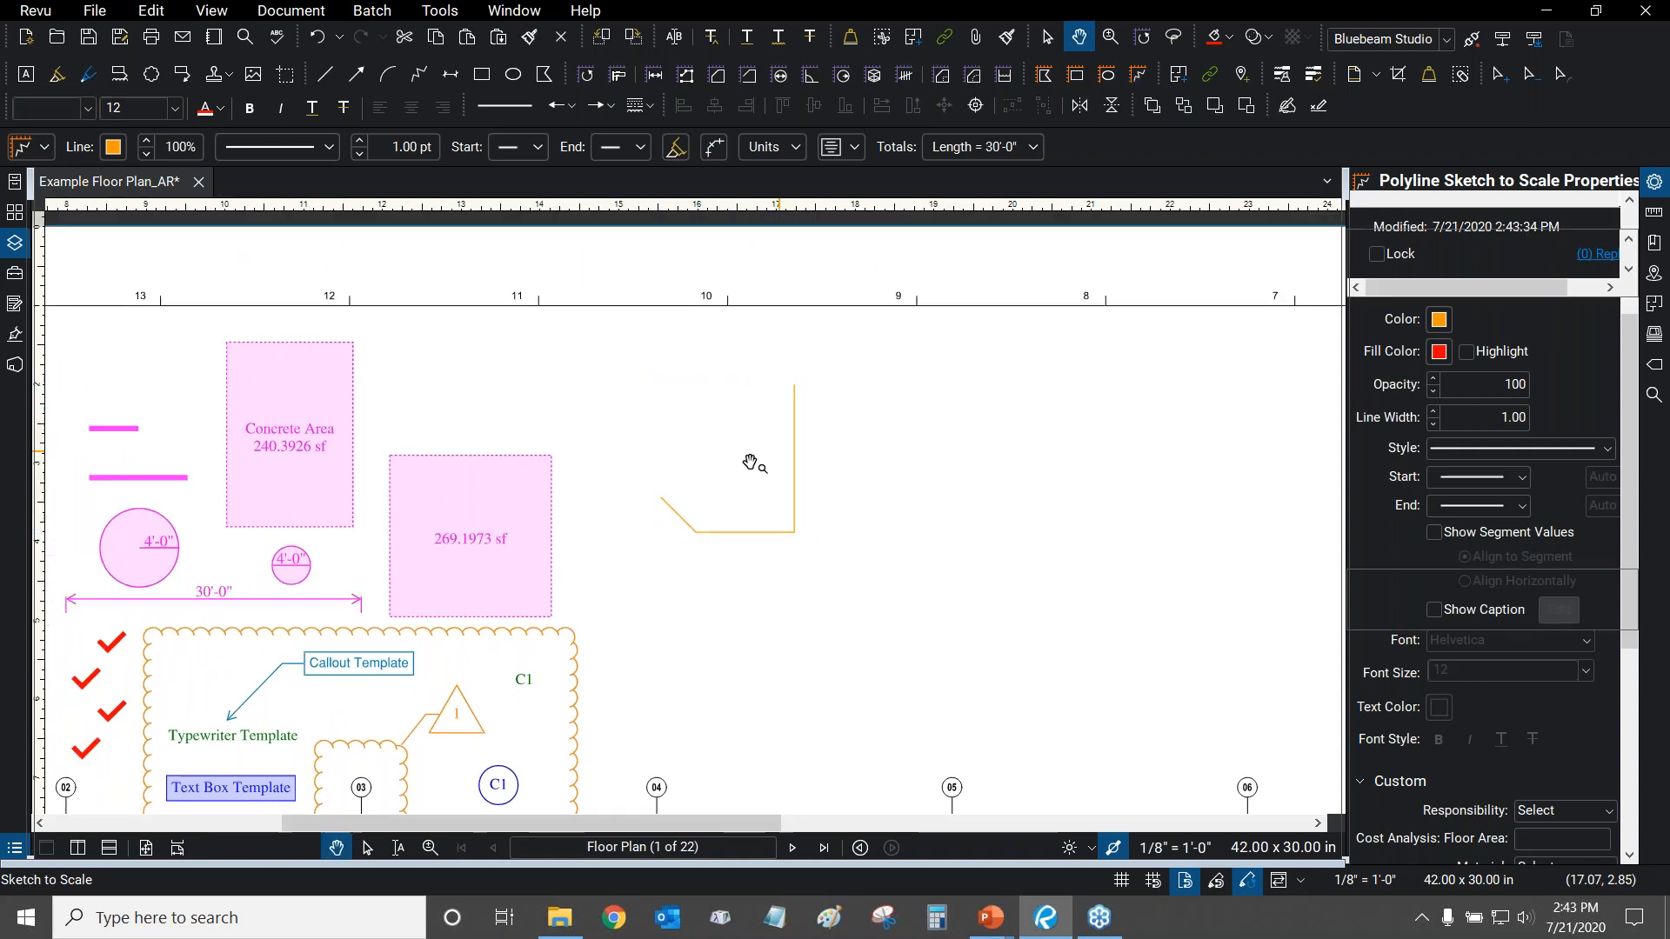
scroll(822, 449, "up", 1)
left_click(835, 461)
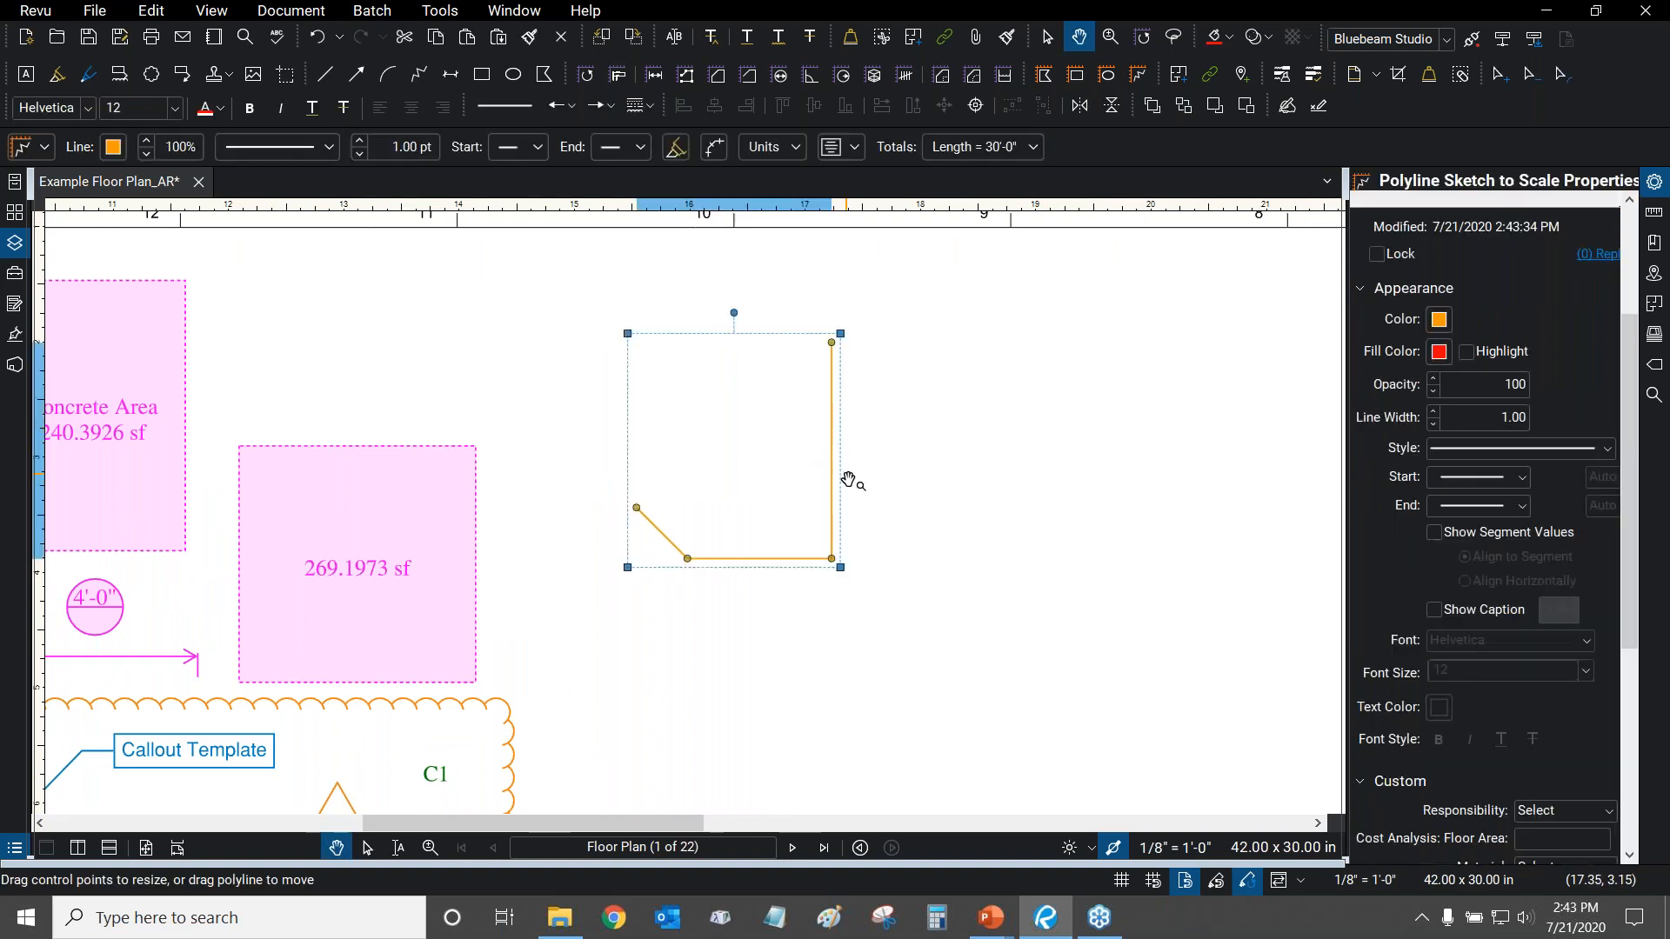
left_click_drag(853, 478, 889, 474)
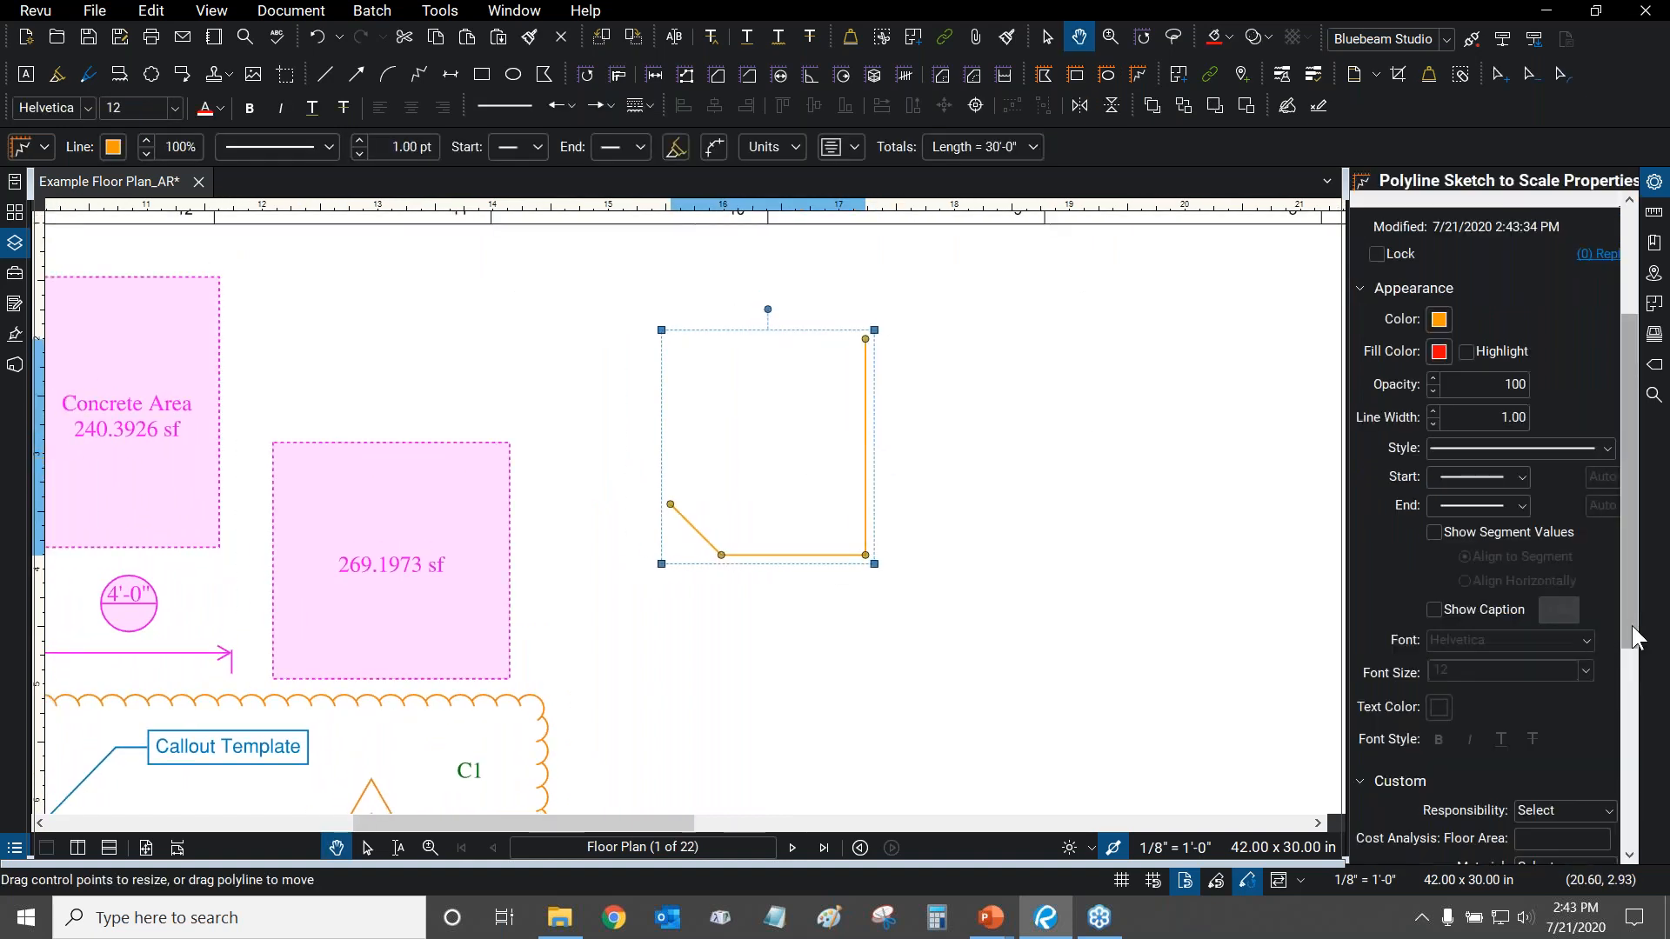
left_click_drag(1633, 639, 1639, 465)
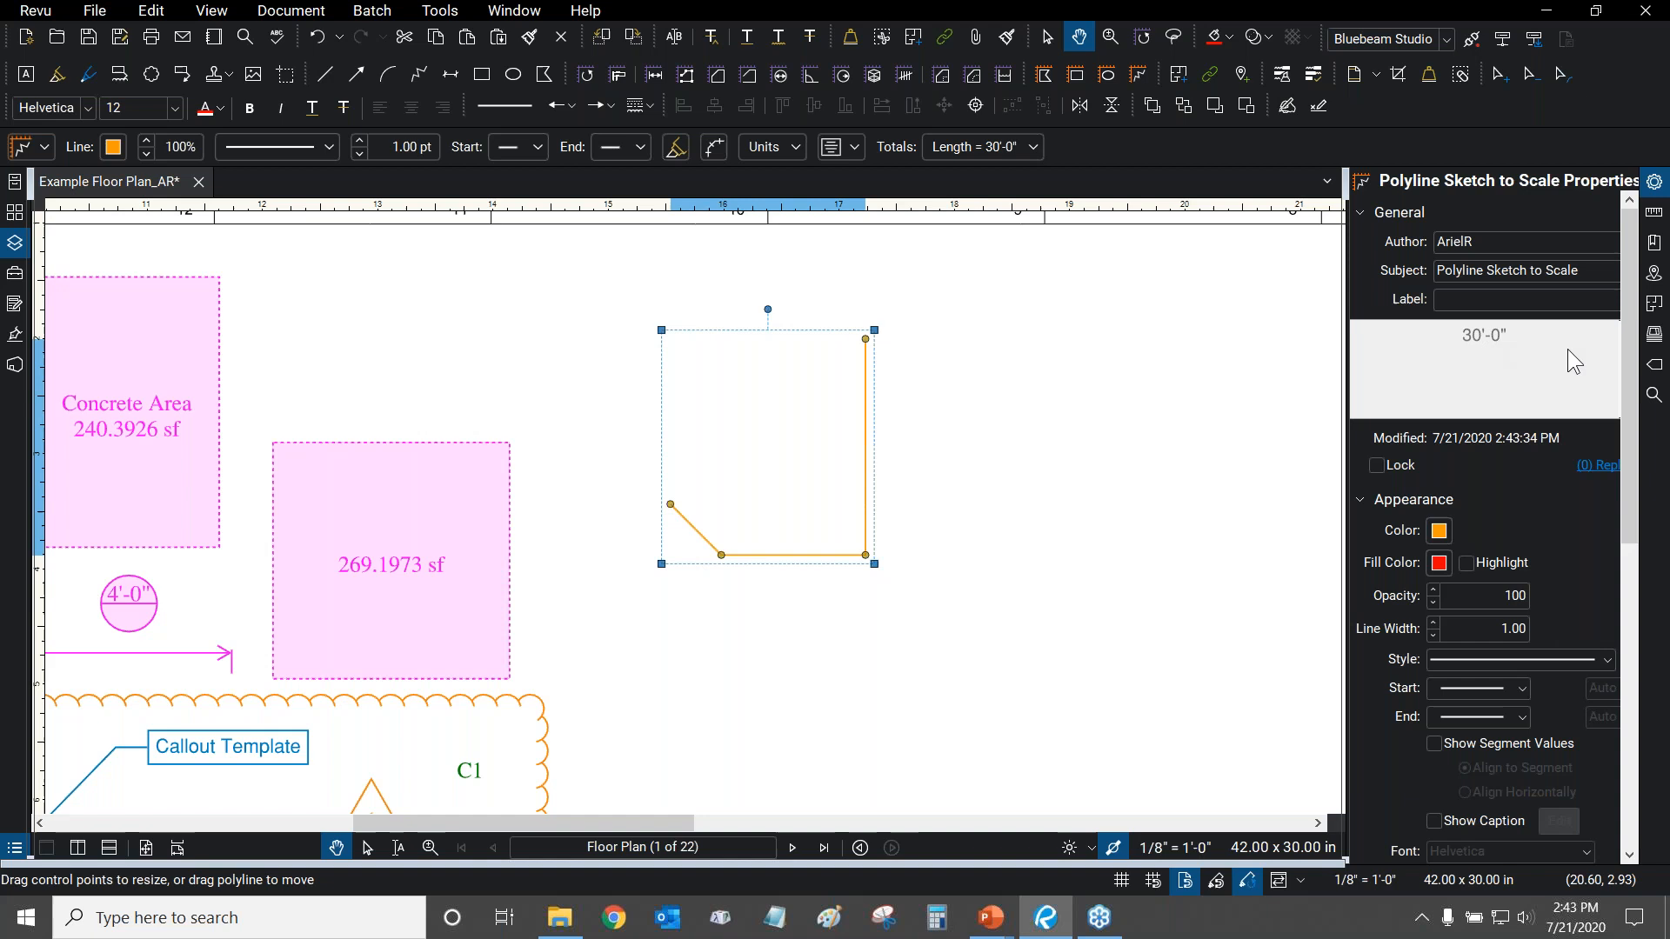
left_click(1434, 744)
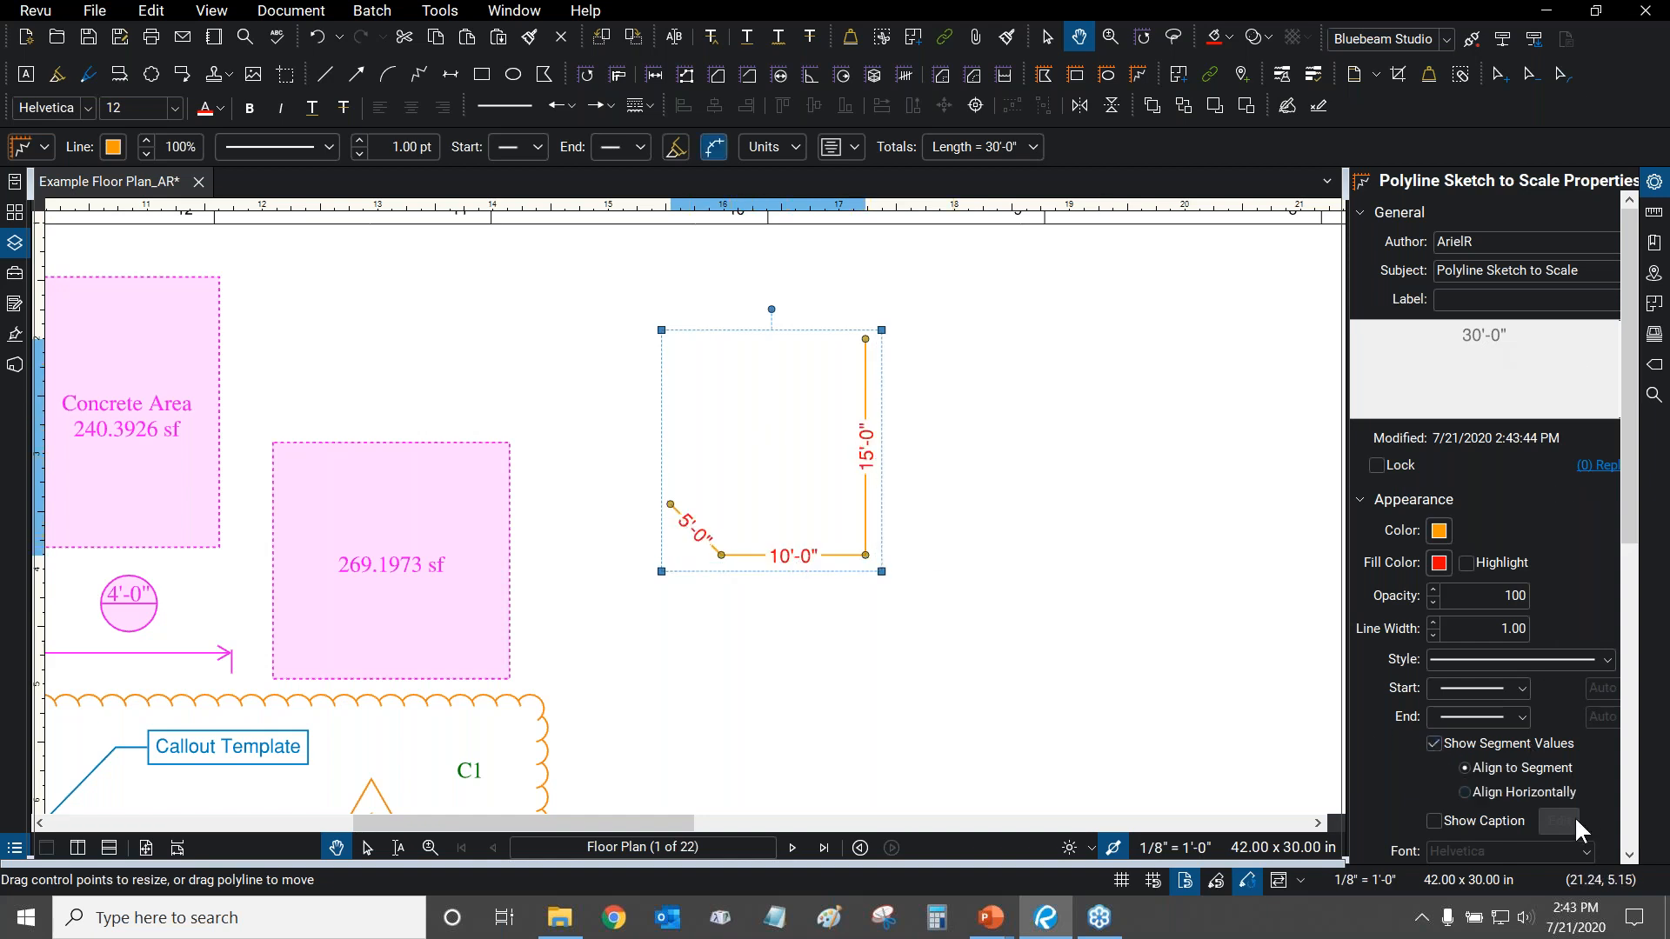
left_click(1435, 820)
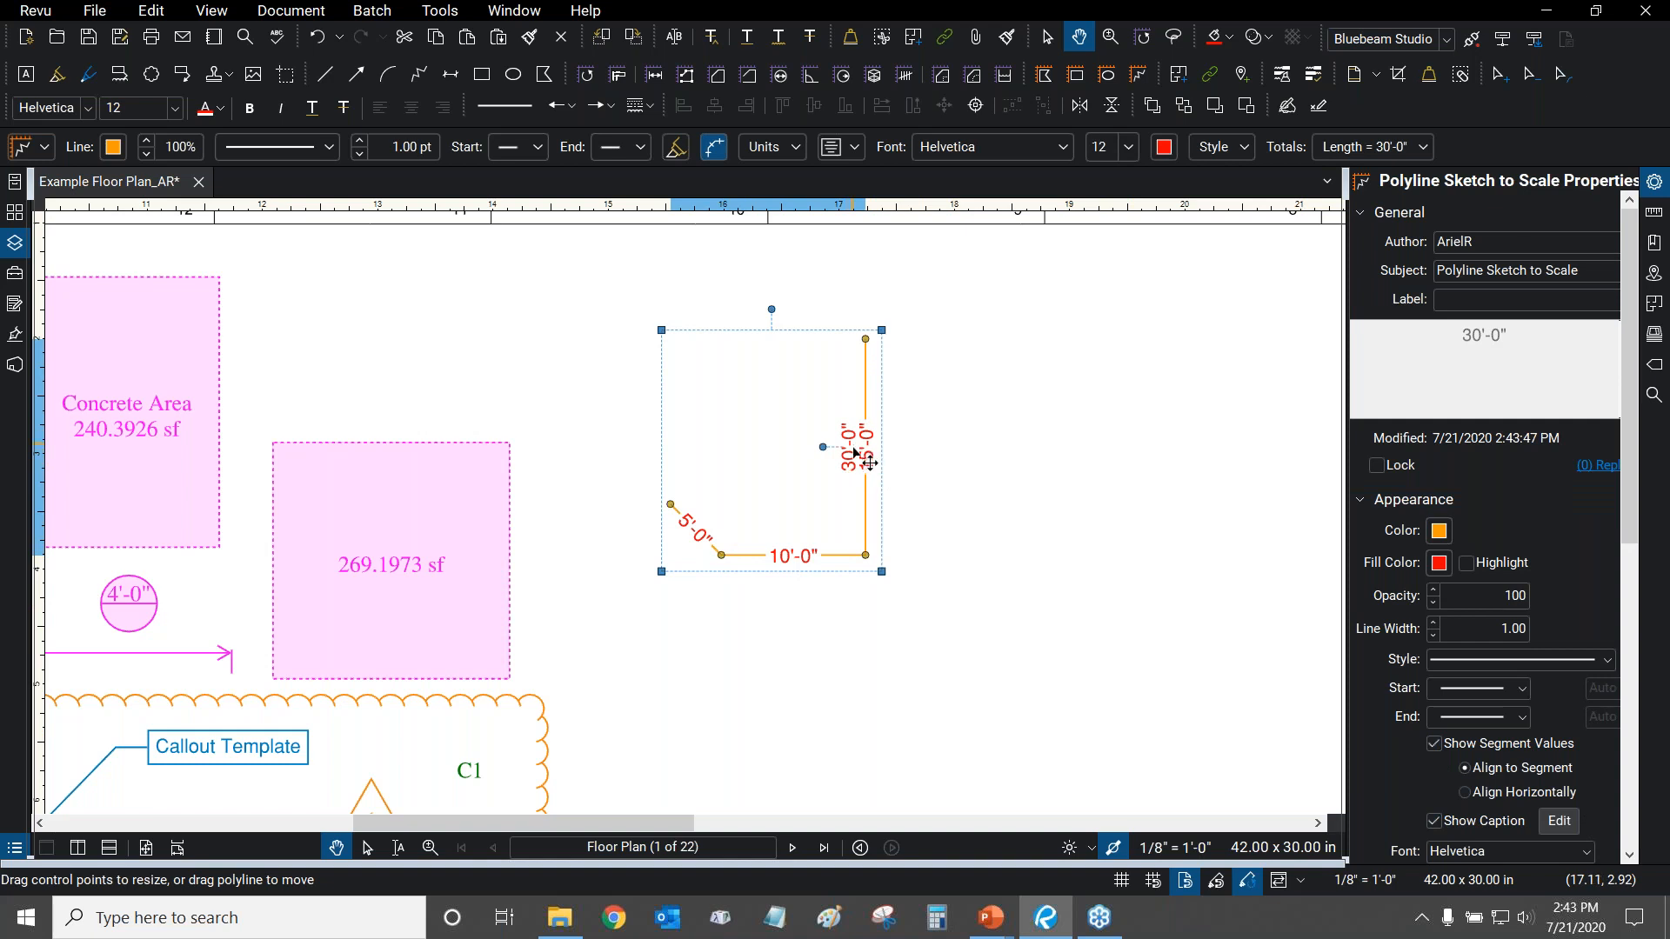
Hide the polyline's caption and segment values, then delete the polyline.
left_click(1437, 822)
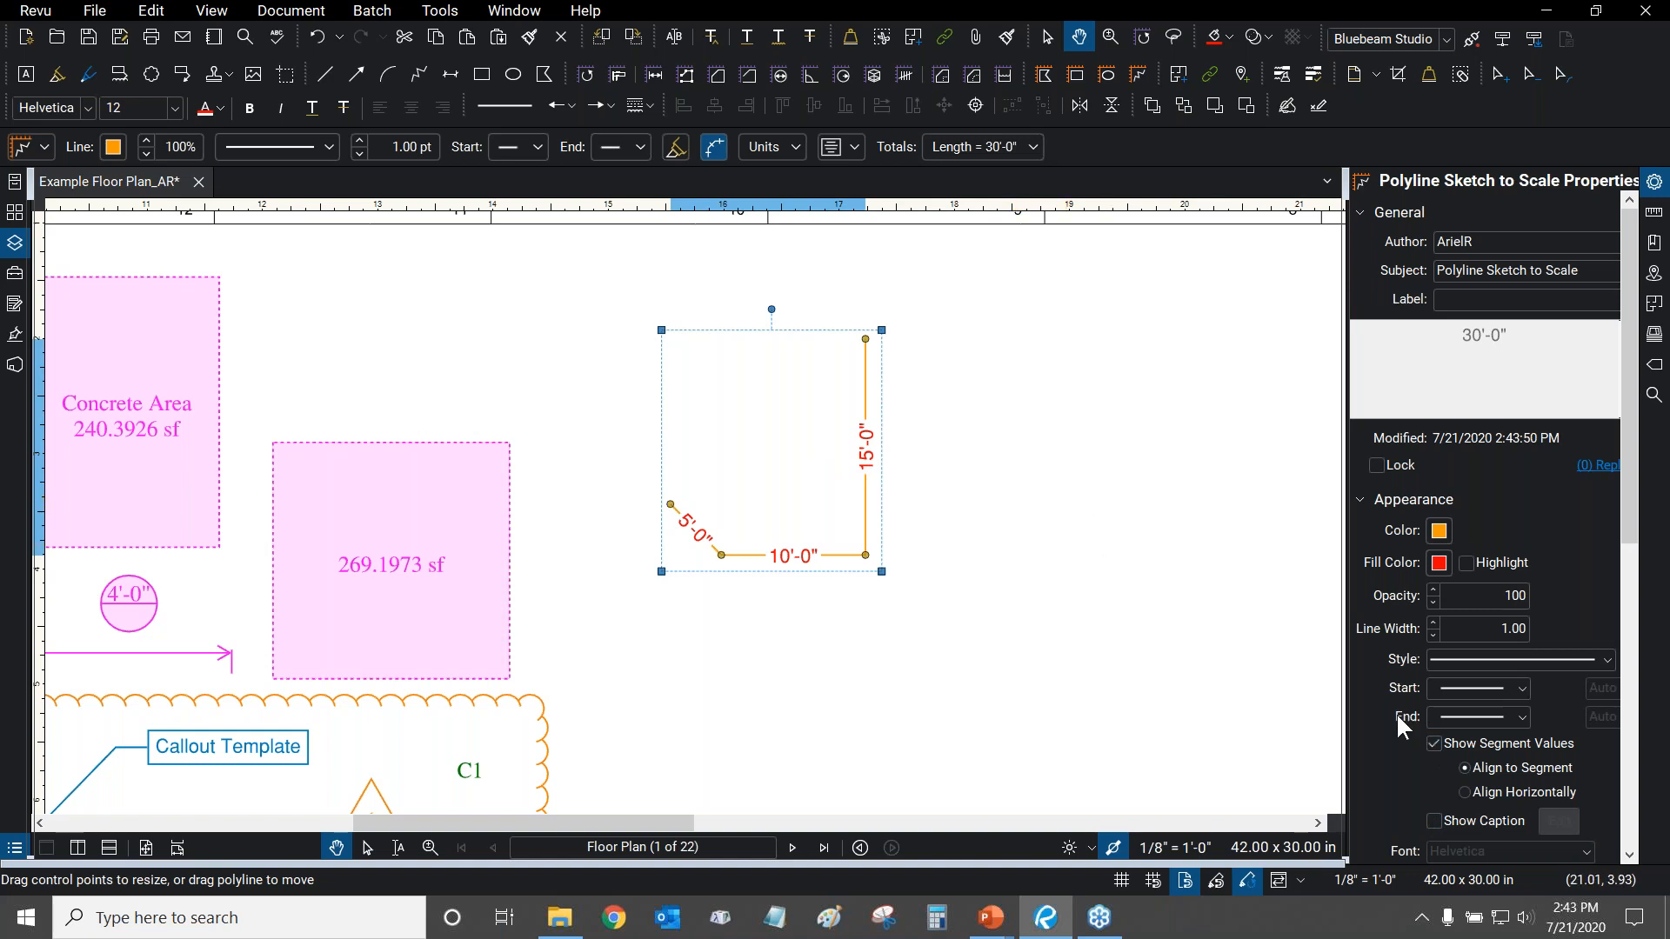
left_click(1435, 744)
left_click(988, 526)
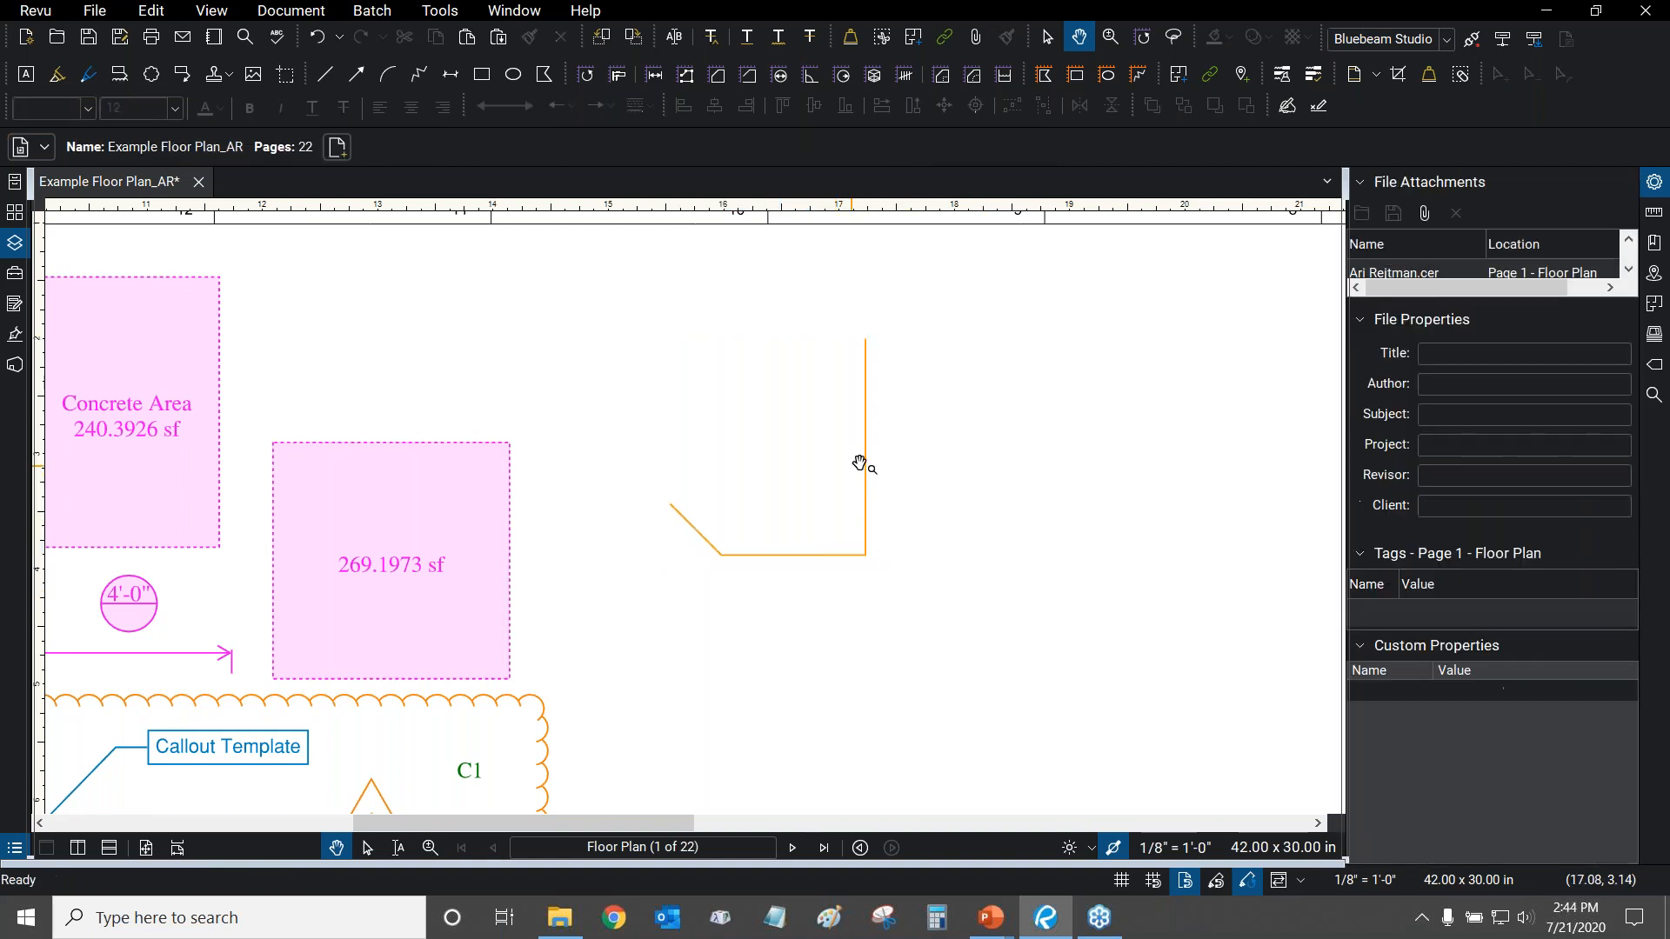
left_click(867, 474)
key("Delete")
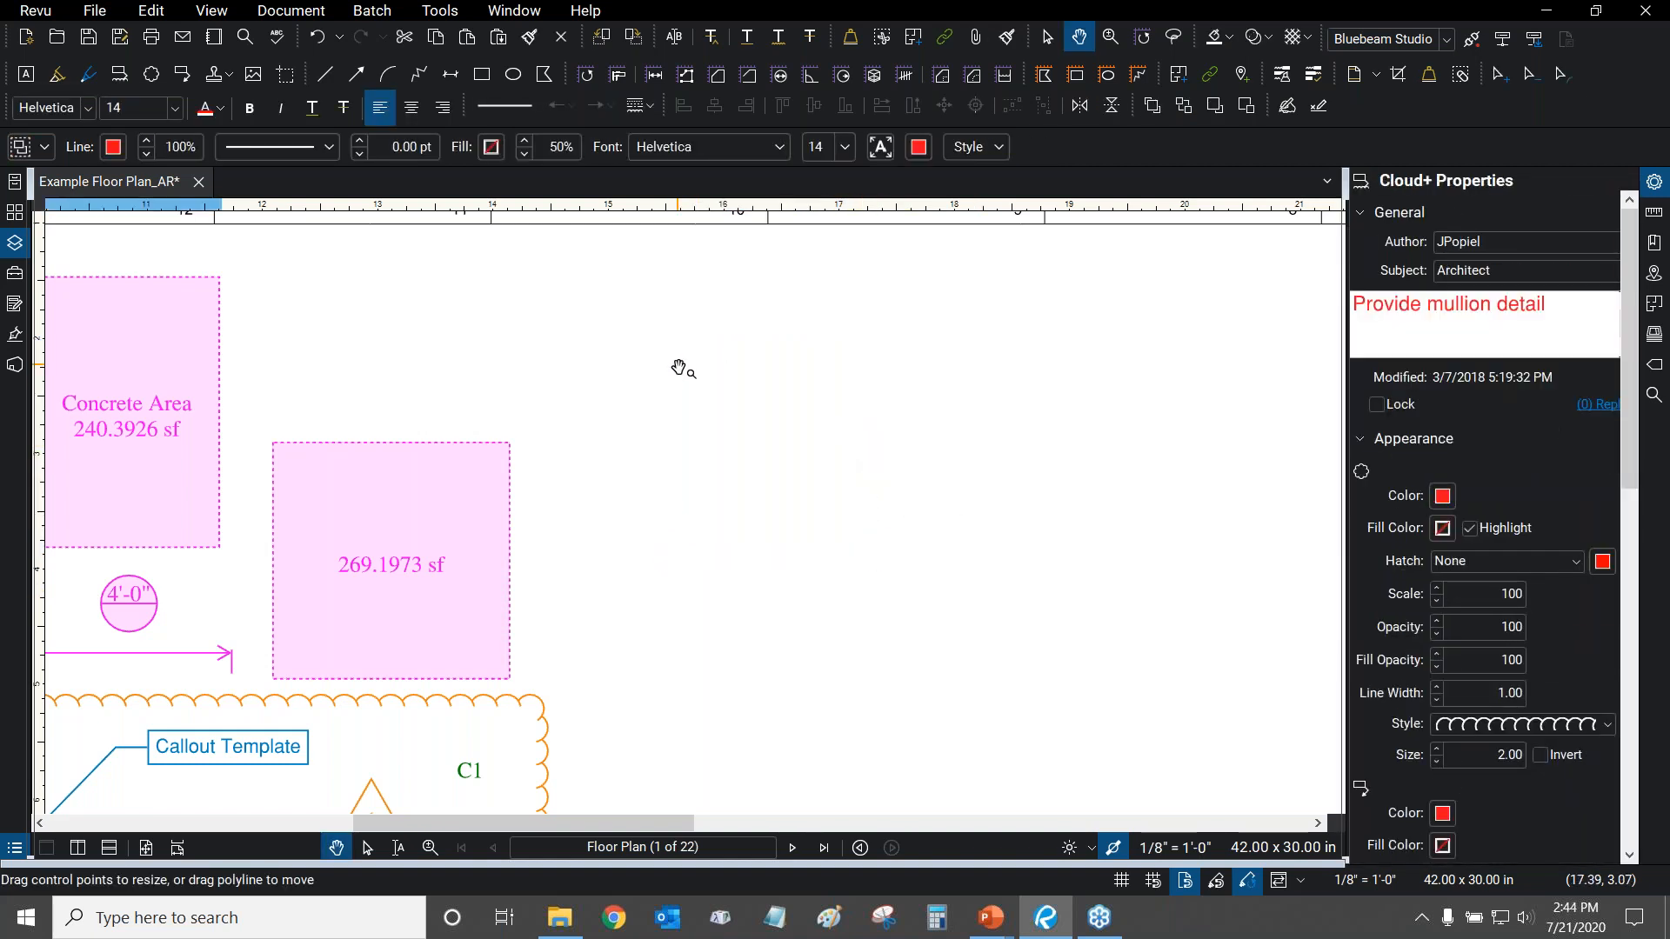
left_click(846, 433)
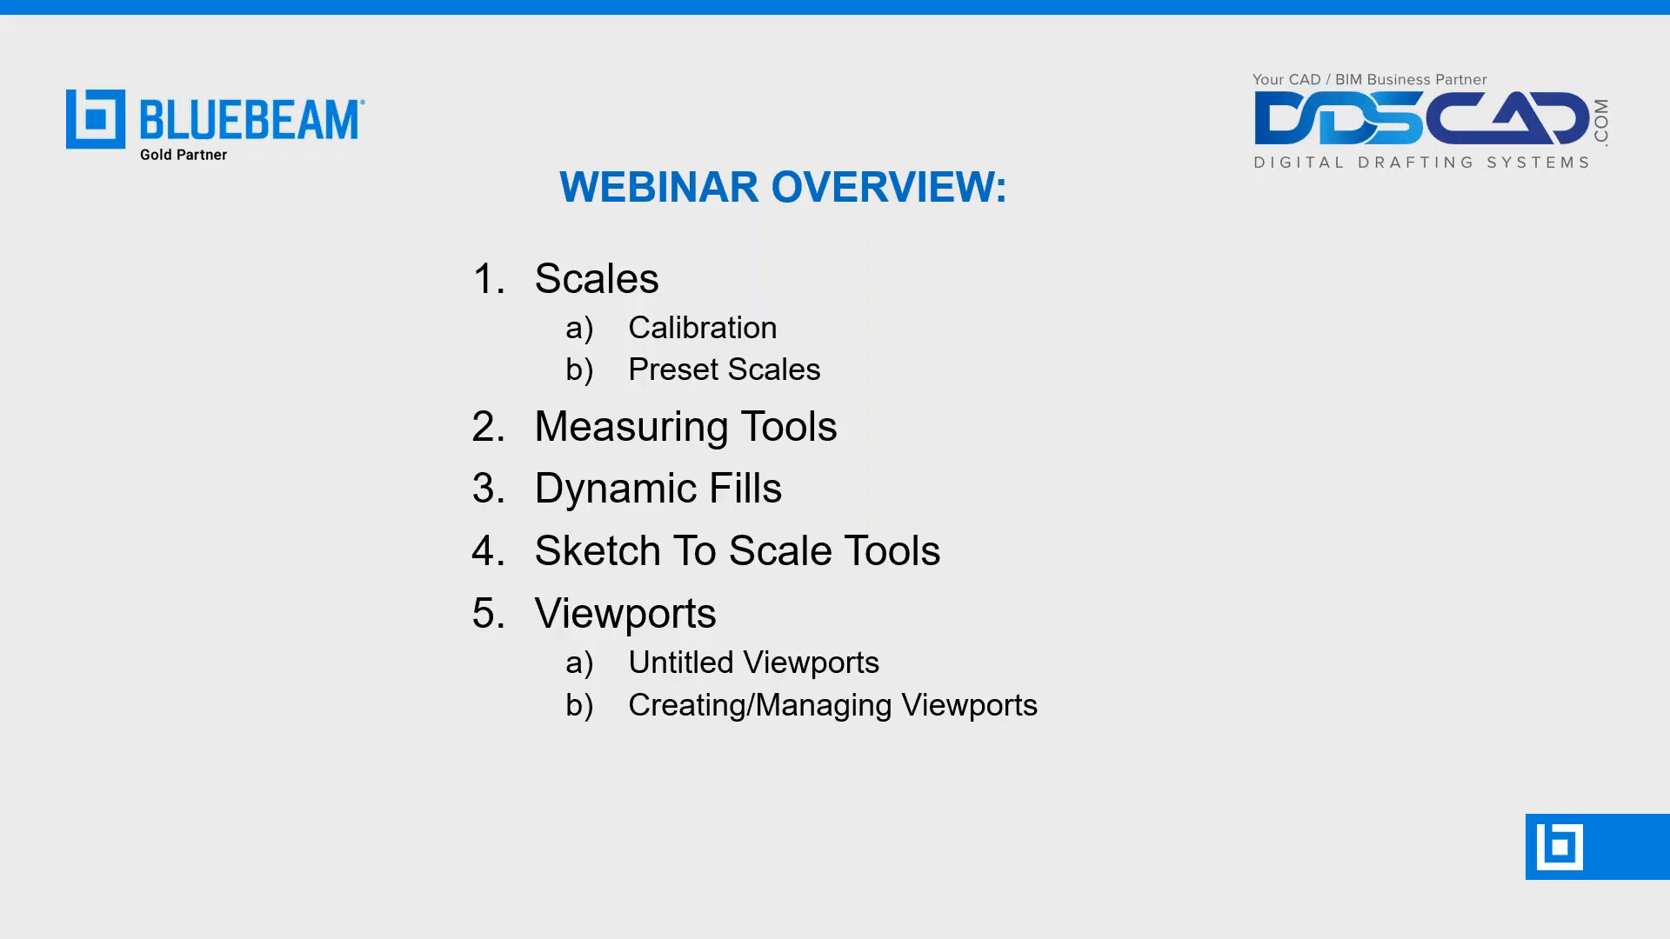
key("alt+Tab")
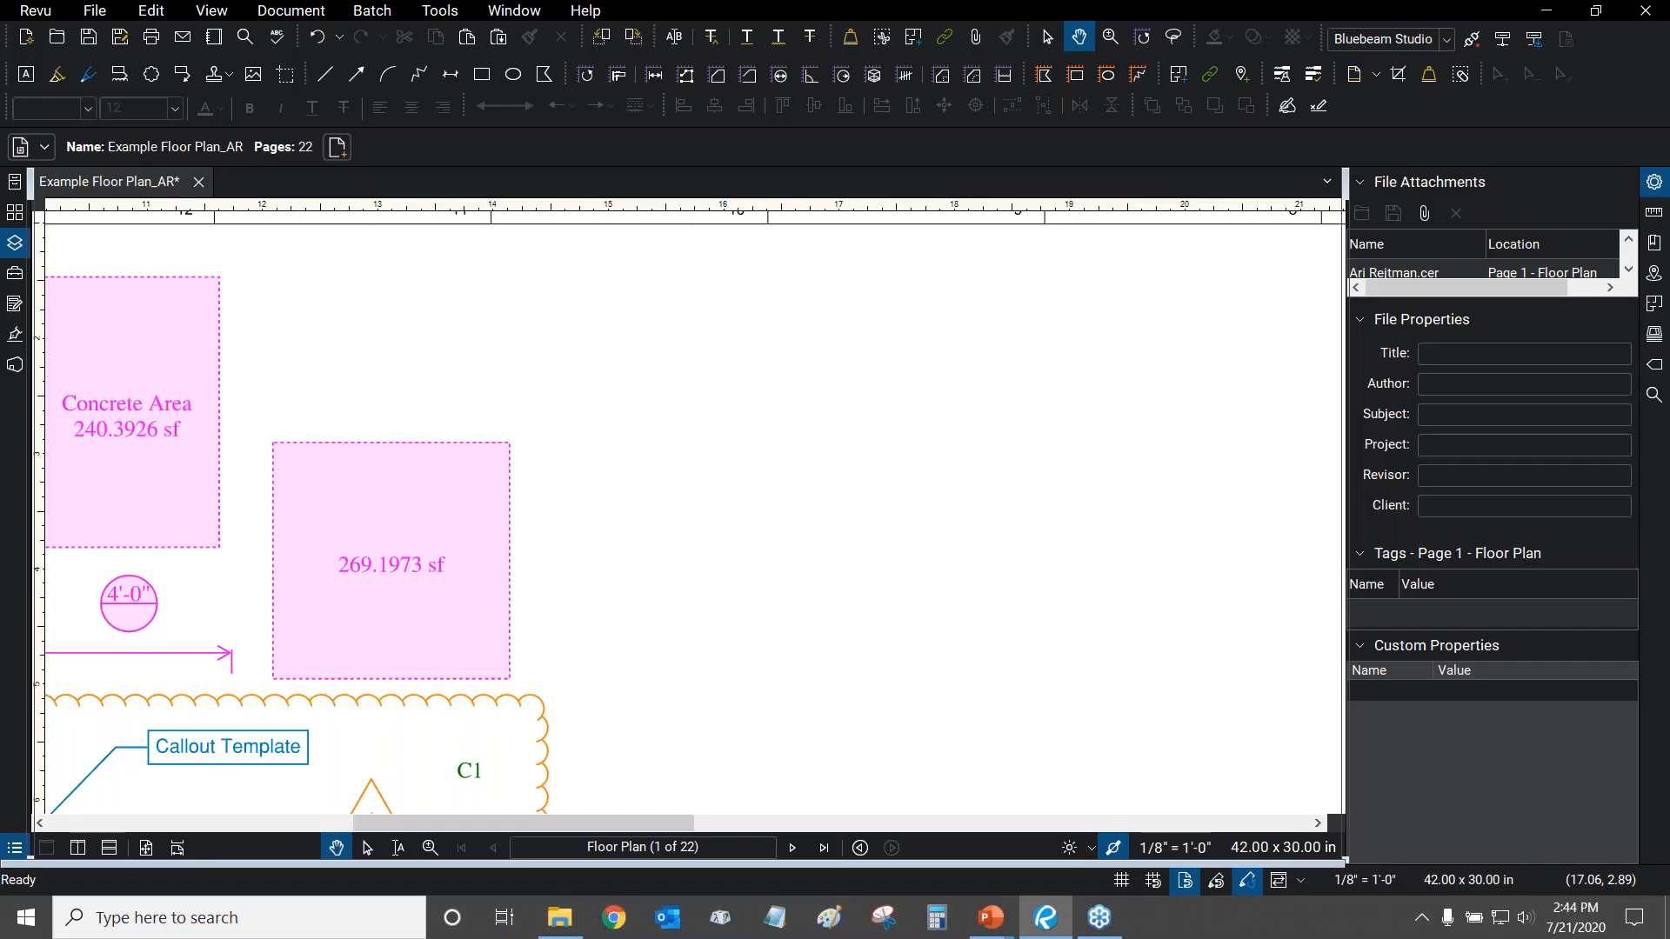
Open A-01-MAIN AND SECOND FLOOR PLAN from the Floor Plans For Presentations category and keep its untitled viewports.
left_click_drag(880, 471, 923, 427)
scroll(908, 430, "down", 6)
scroll(923, 427, "down", 5)
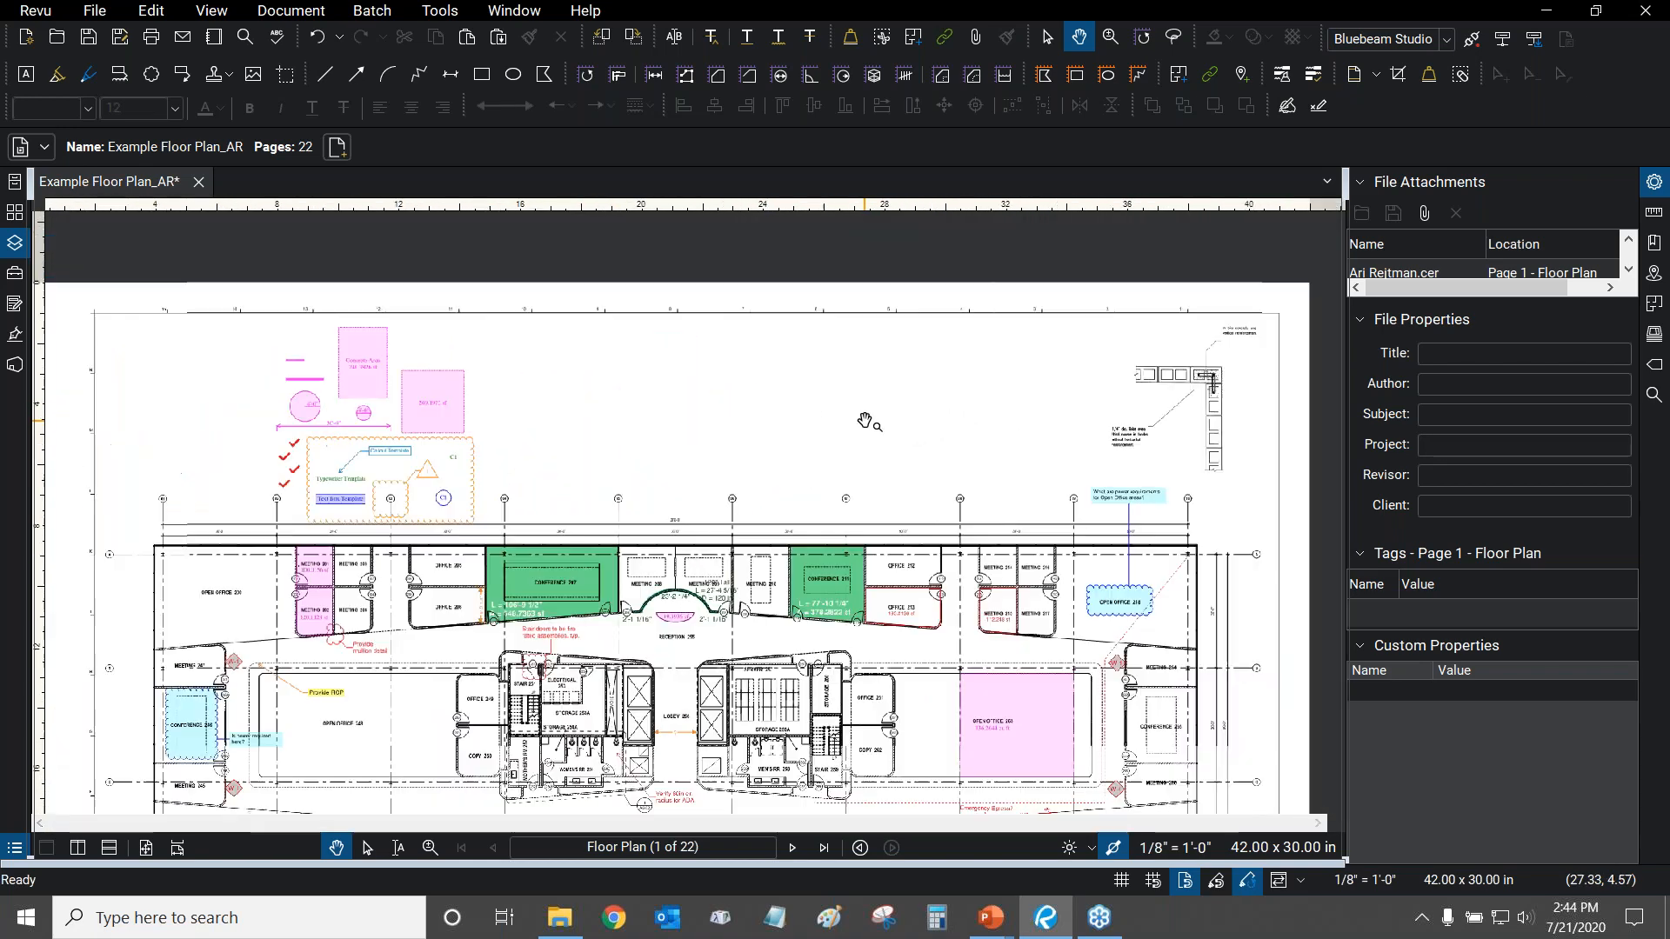
left_click(14, 181)
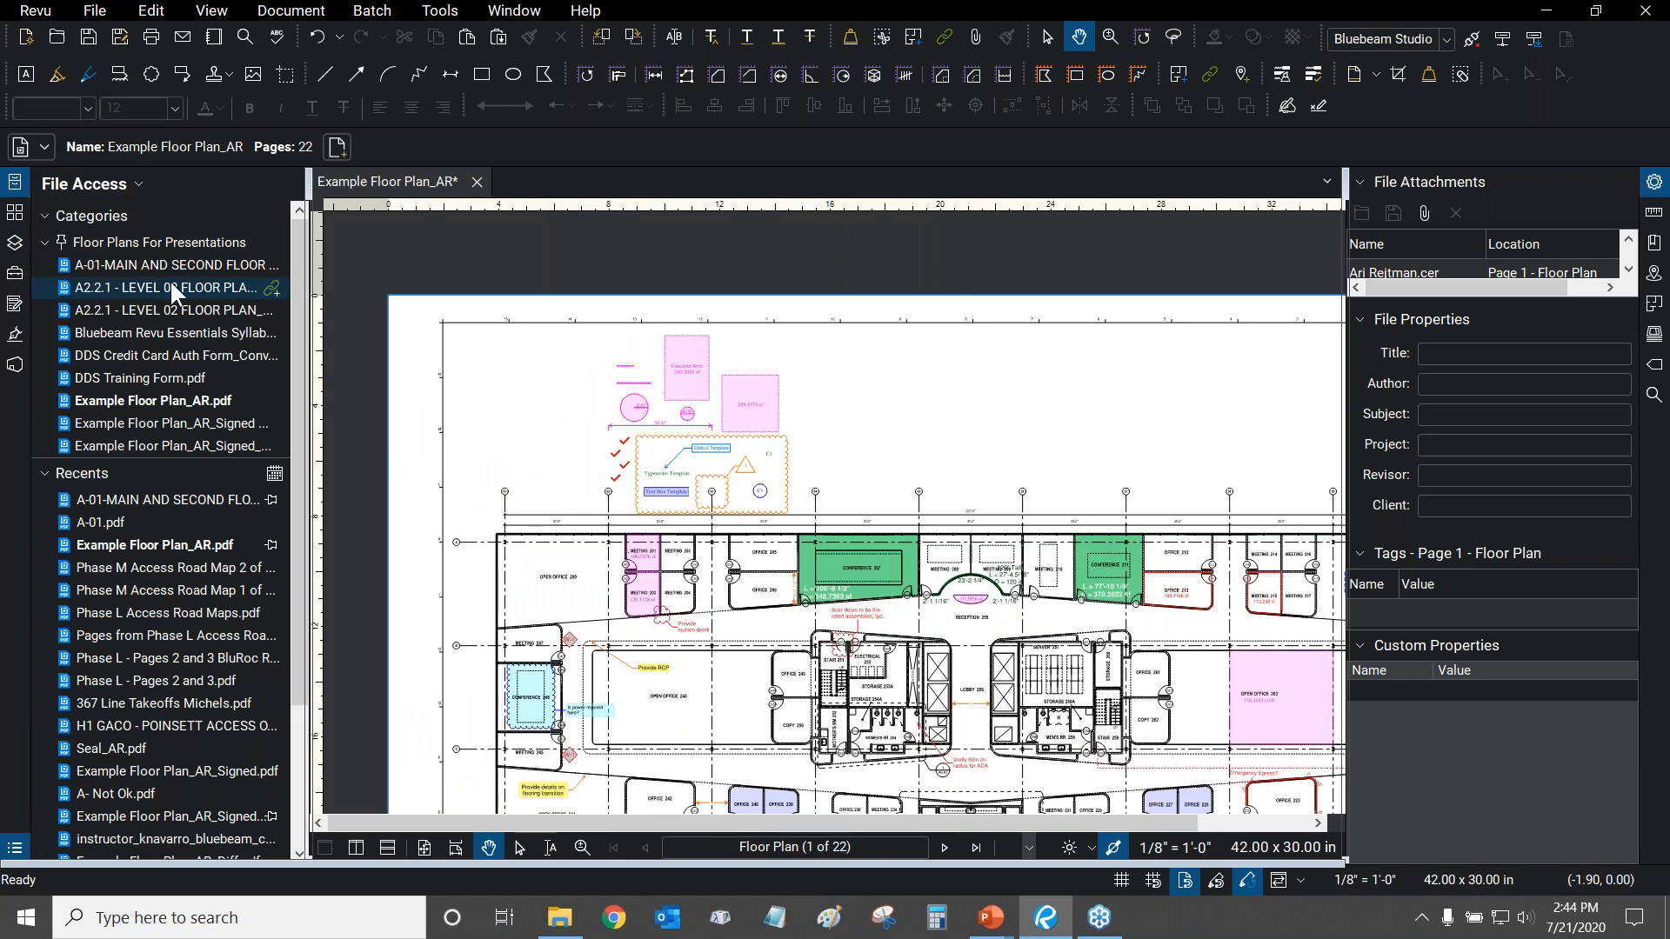
mouse_move(143, 265)
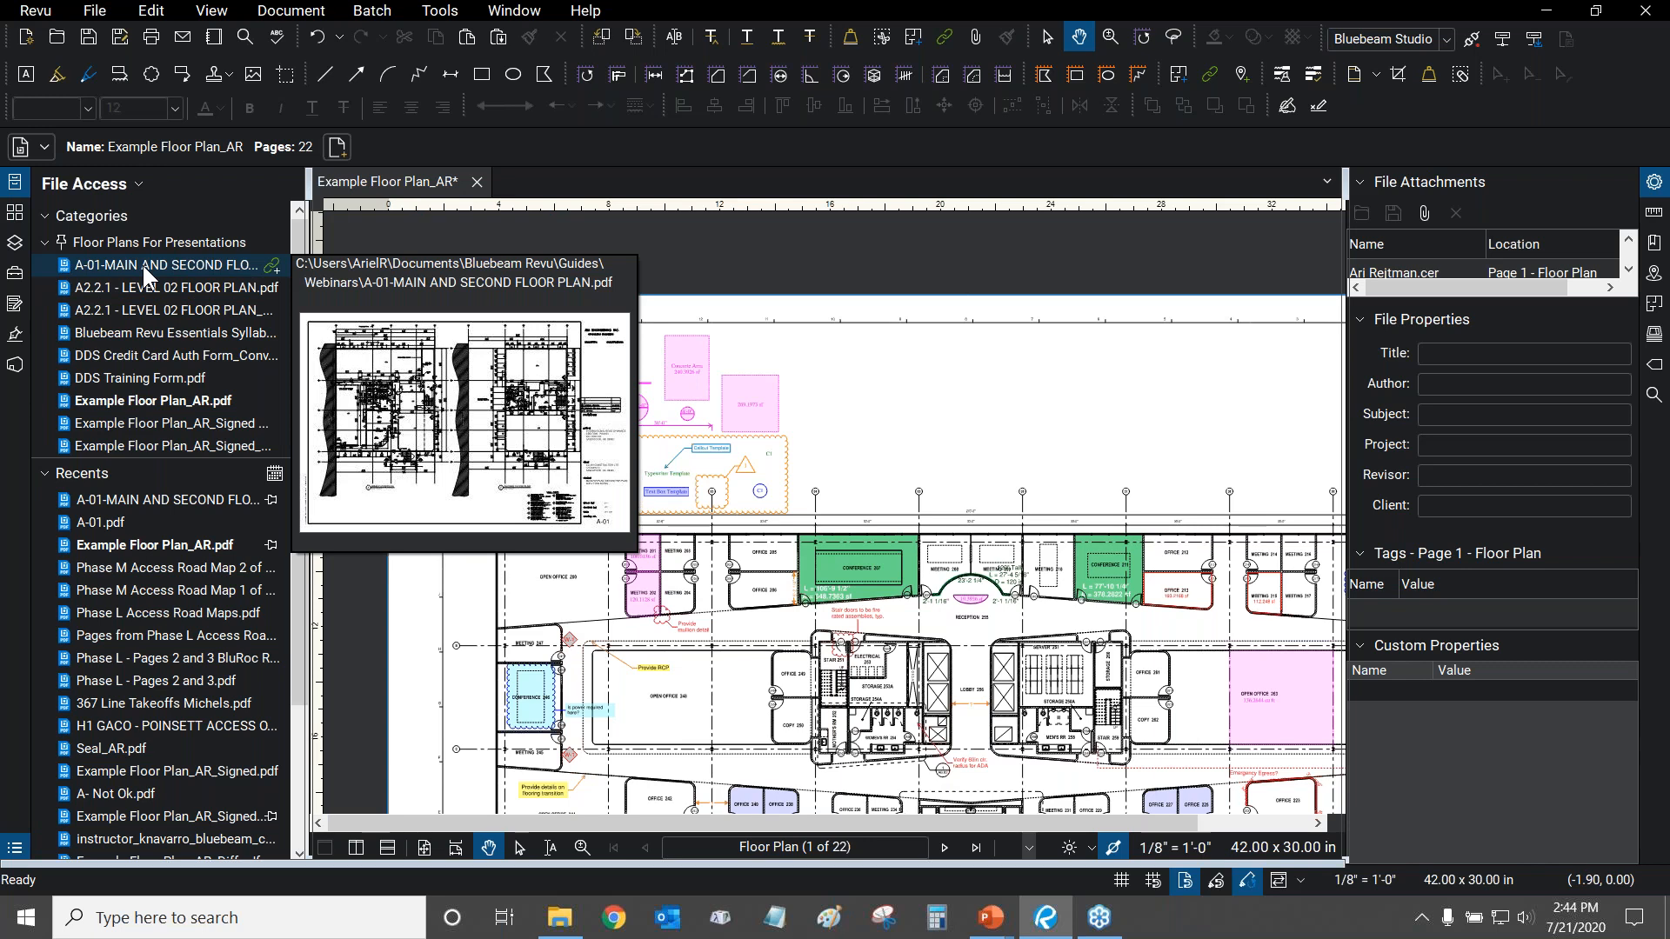
left_click(143, 263)
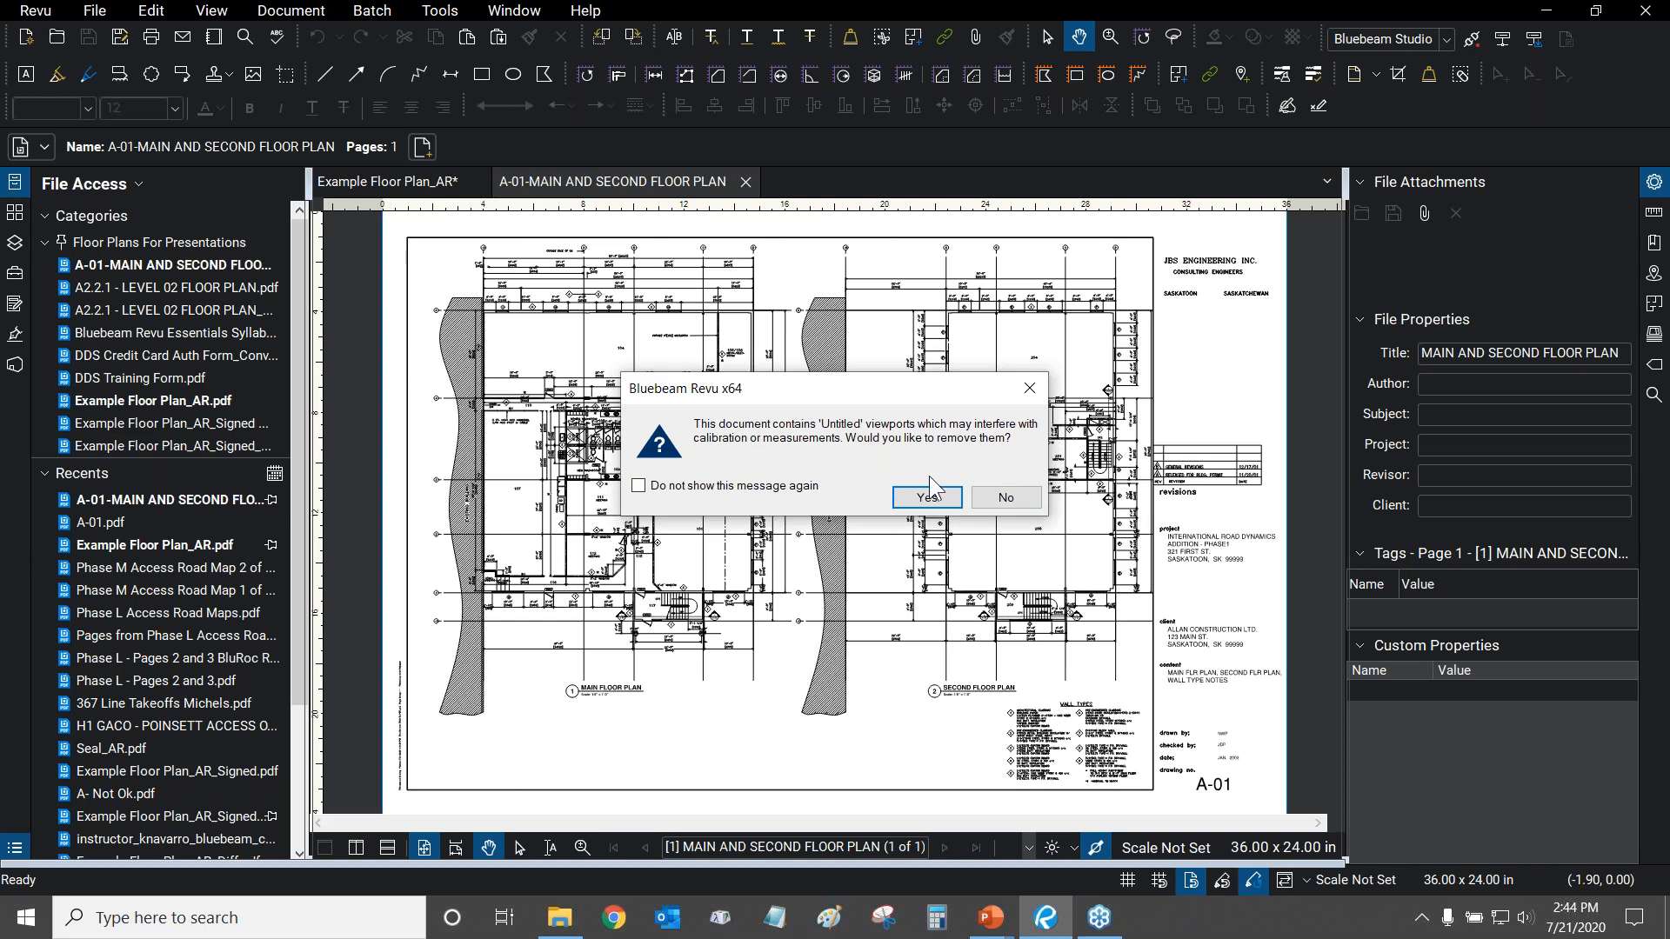
left_click(1006, 497)
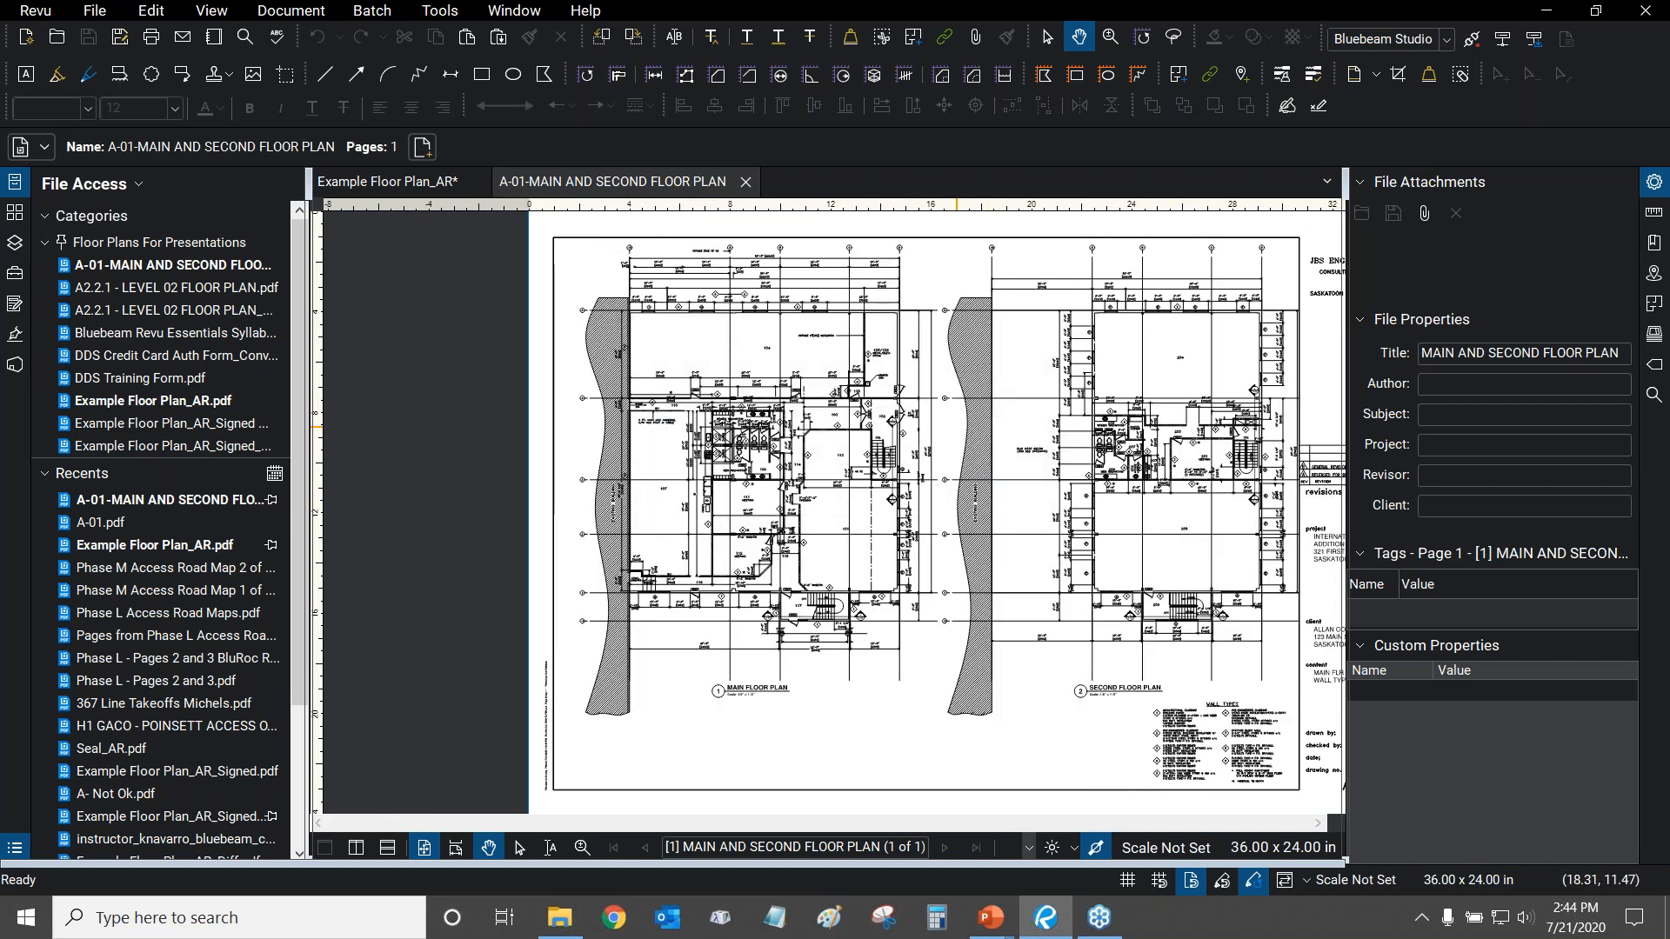
Display the page's scale and measurement settings and locate the 4'-0" dimension above marker 2 on the second floor plan.
left_click_drag(885, 394, 829, 427)
left_click(1655, 213)
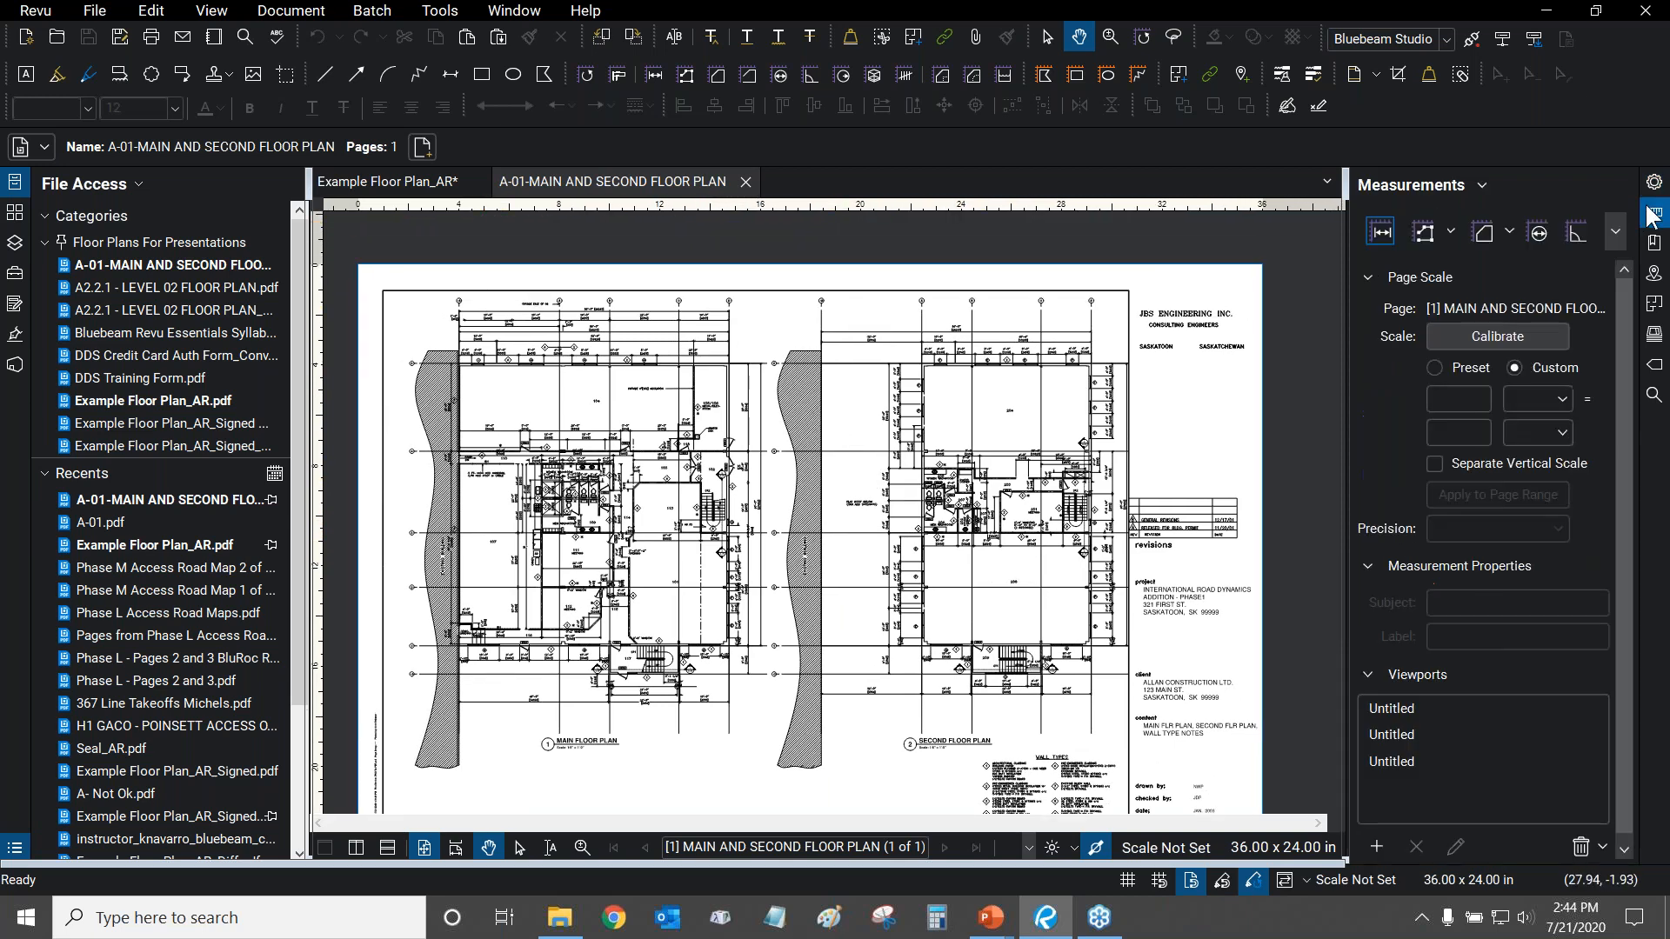
scroll(957, 328, "up", 8)
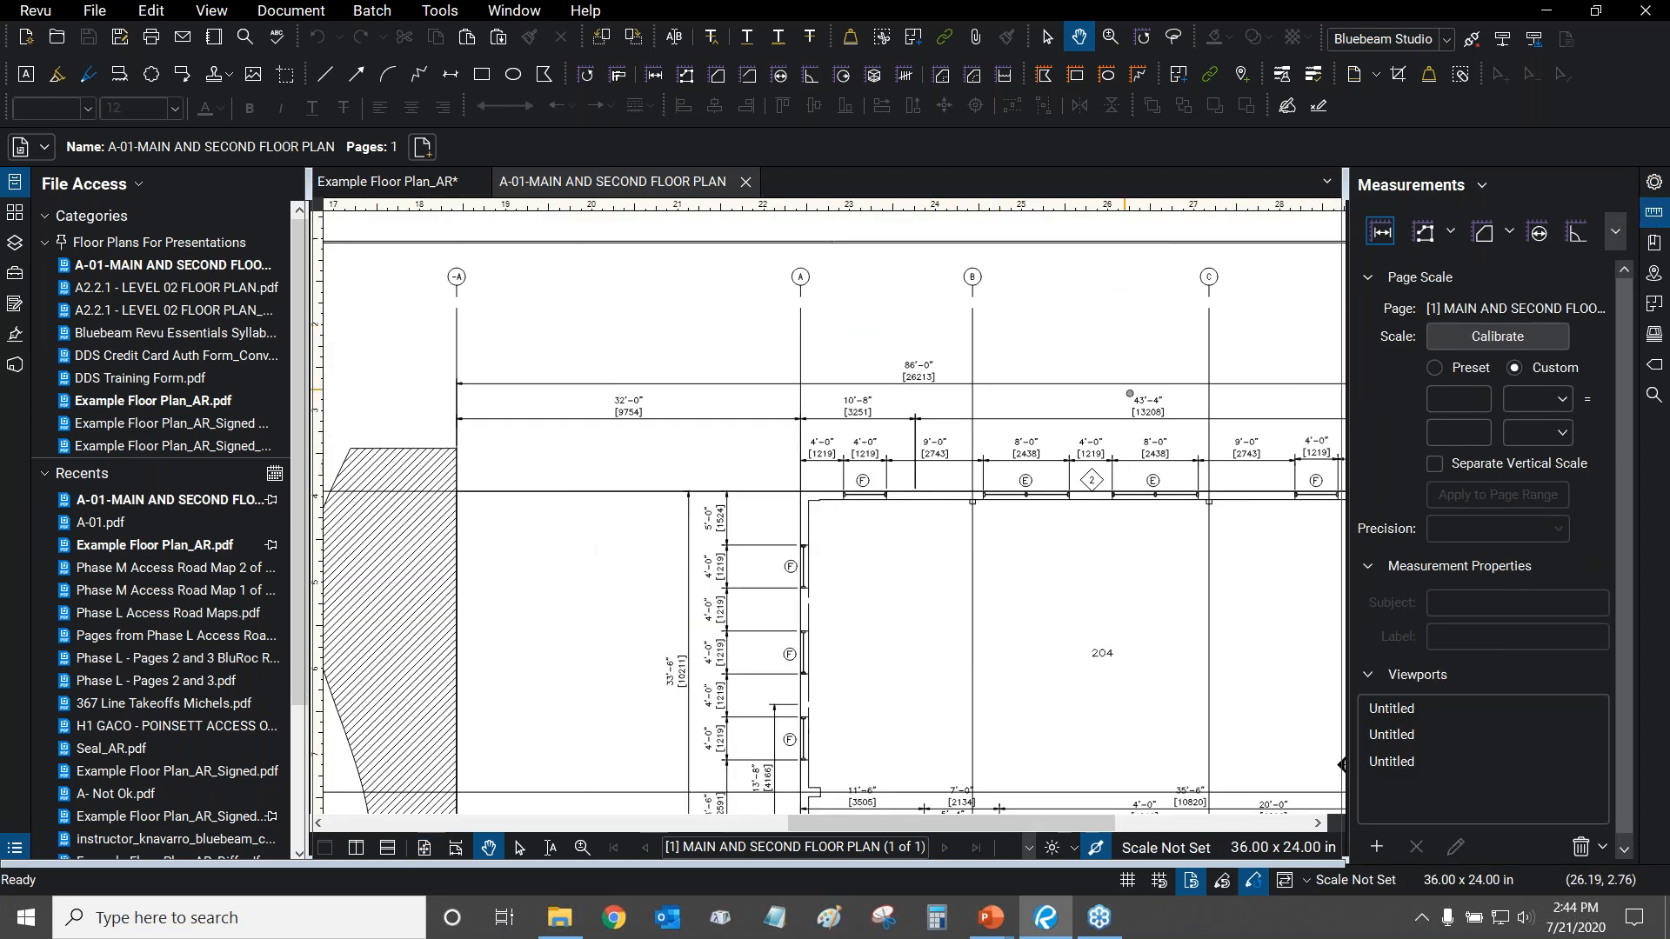
scroll(1000, 461, "up", 4)
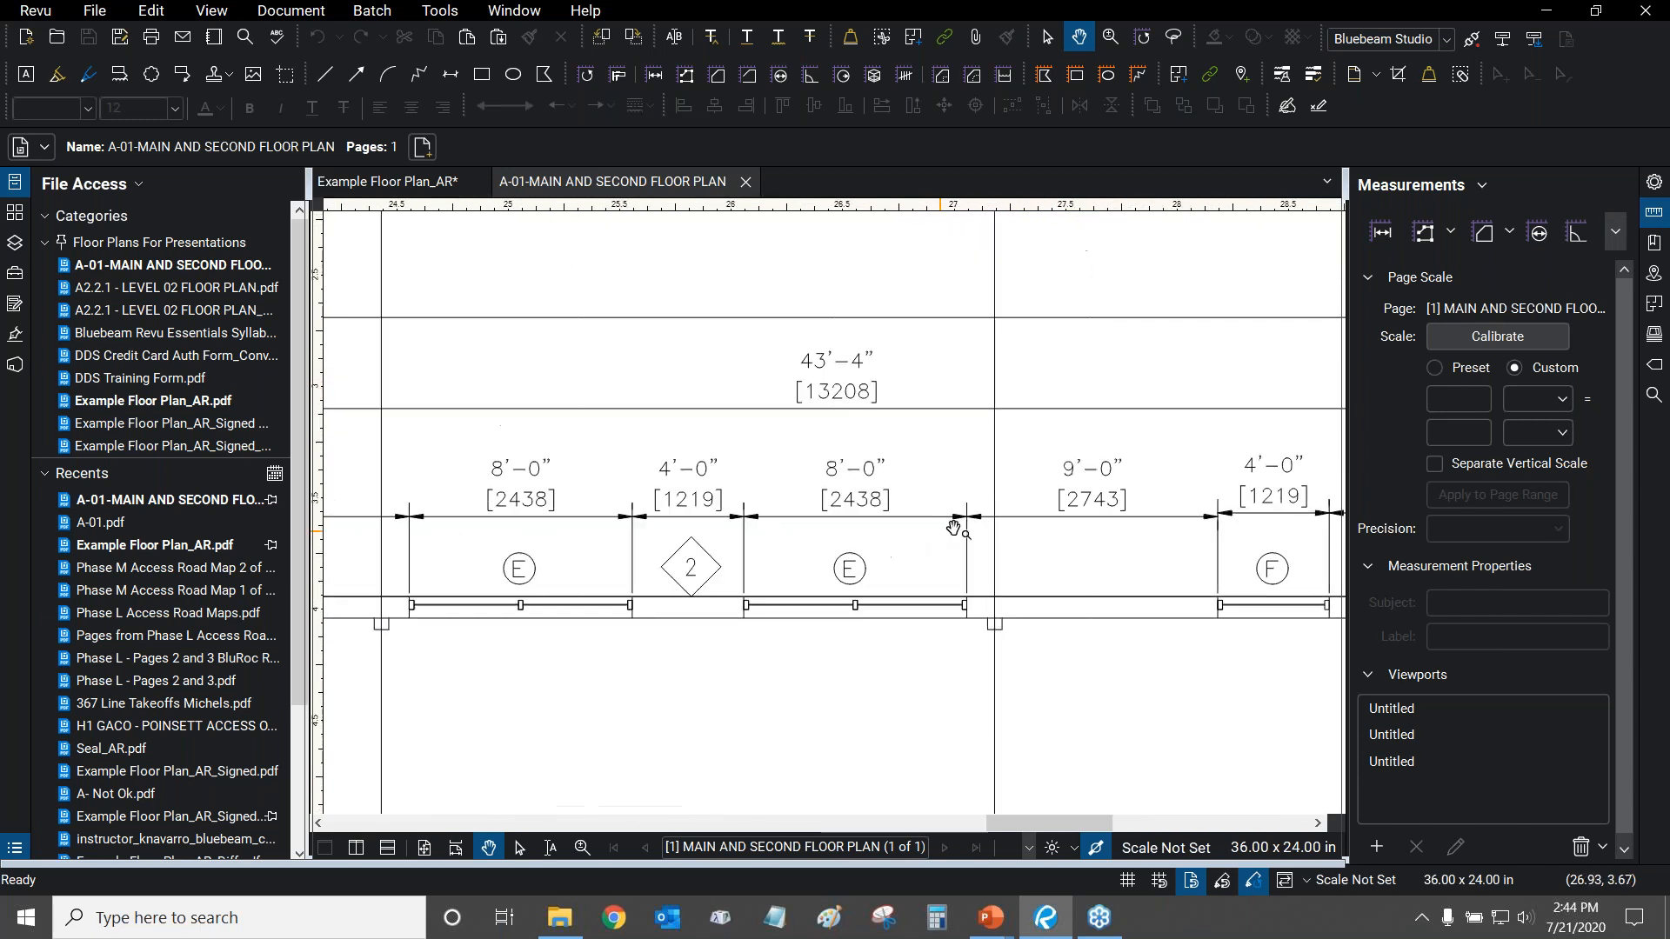
scroll(879, 490, "up", 4)
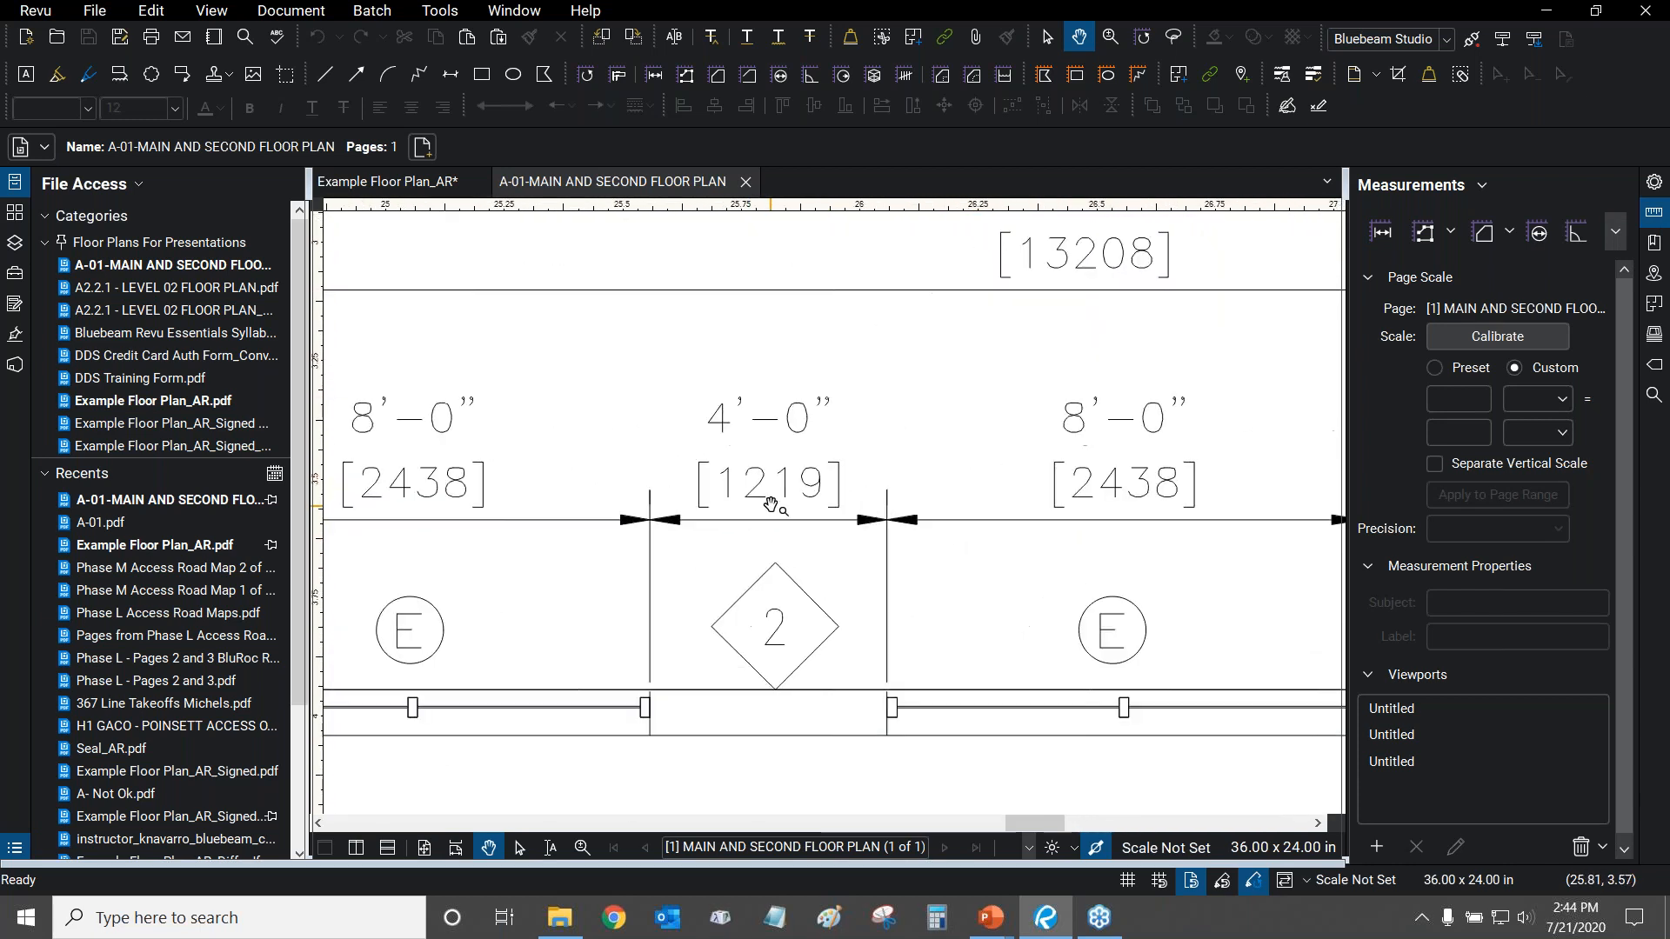
left_click(1386, 229)
left_click(1507, 337)
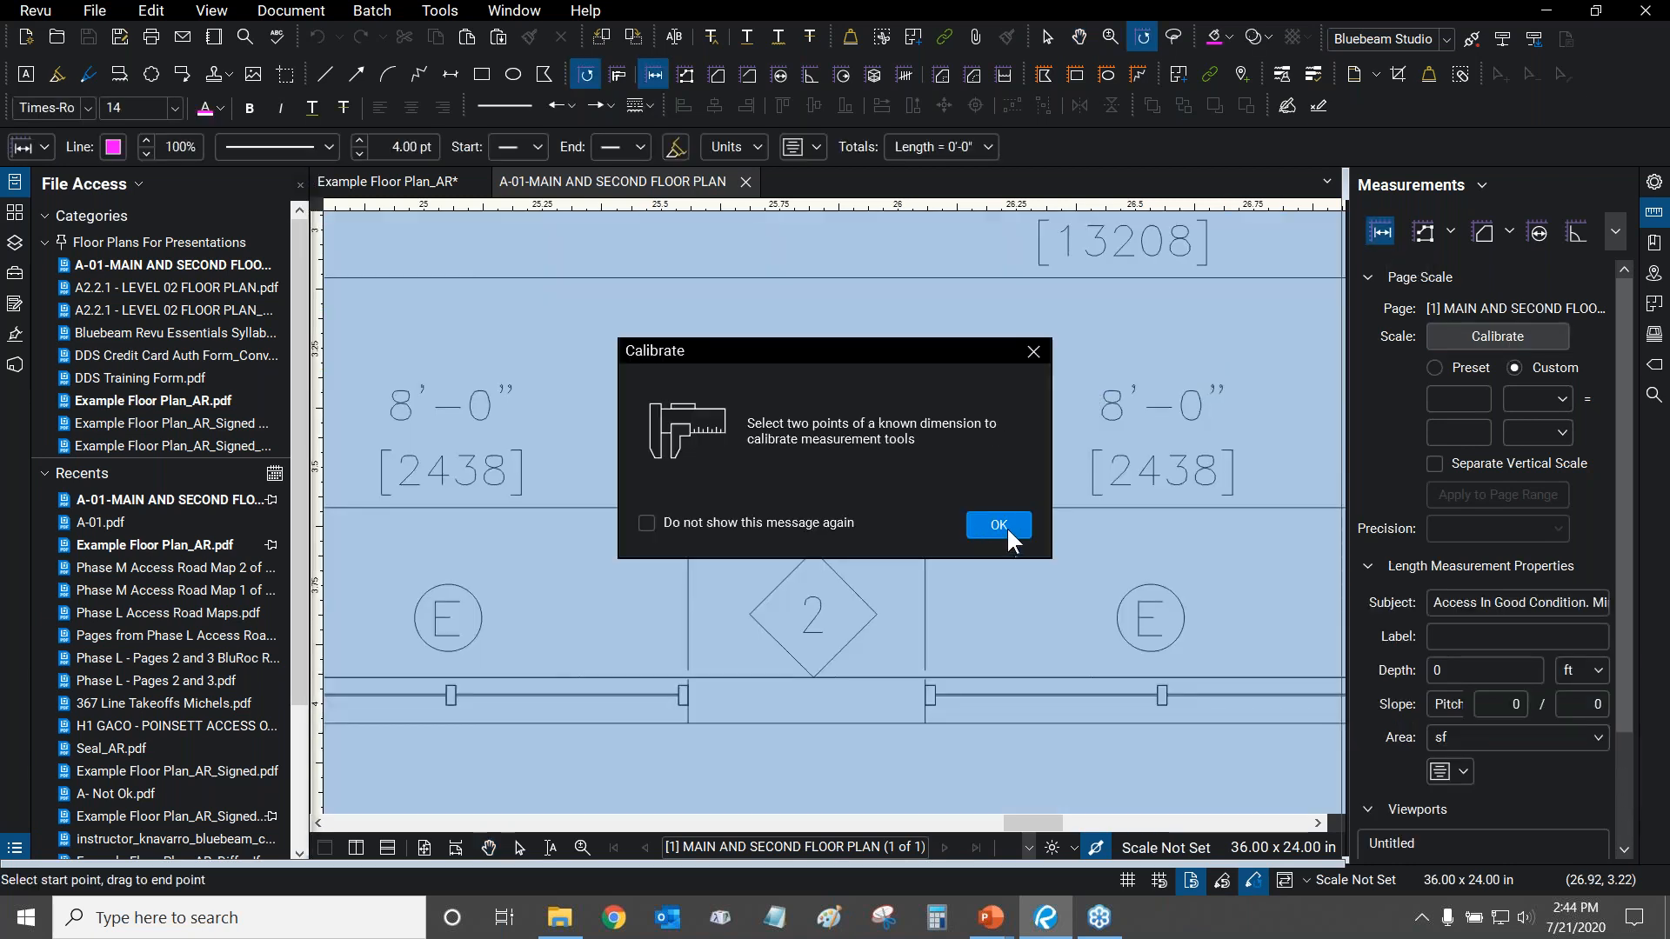
left_click(1001, 525)
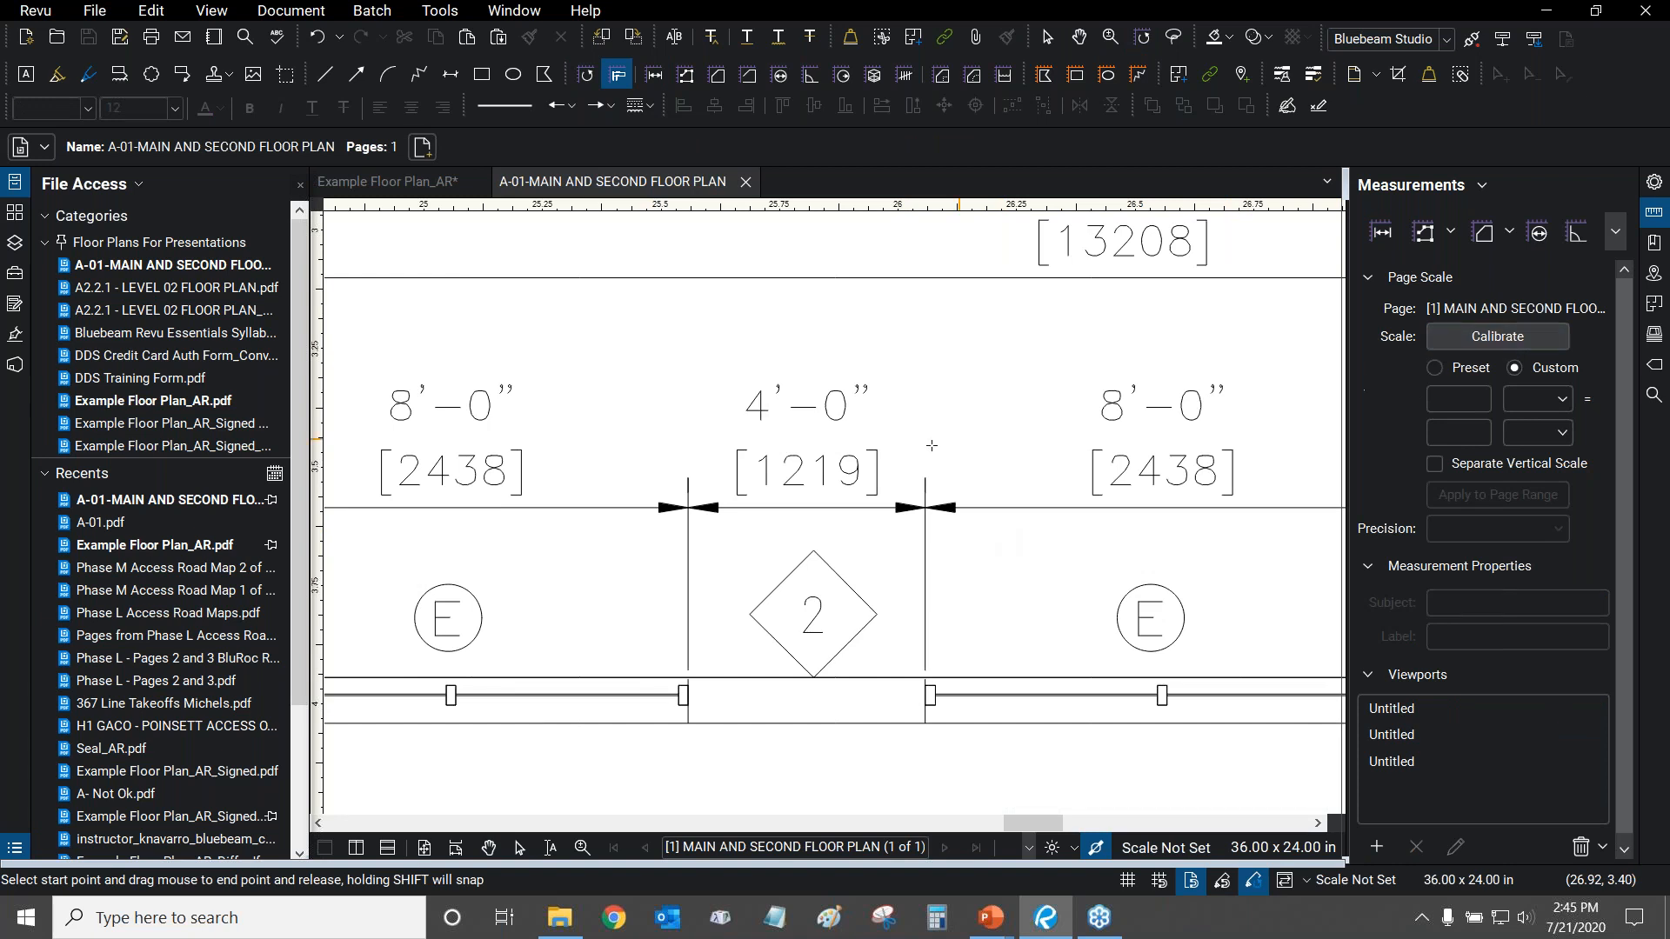
left_click(1465, 333)
left_click(1000, 526)
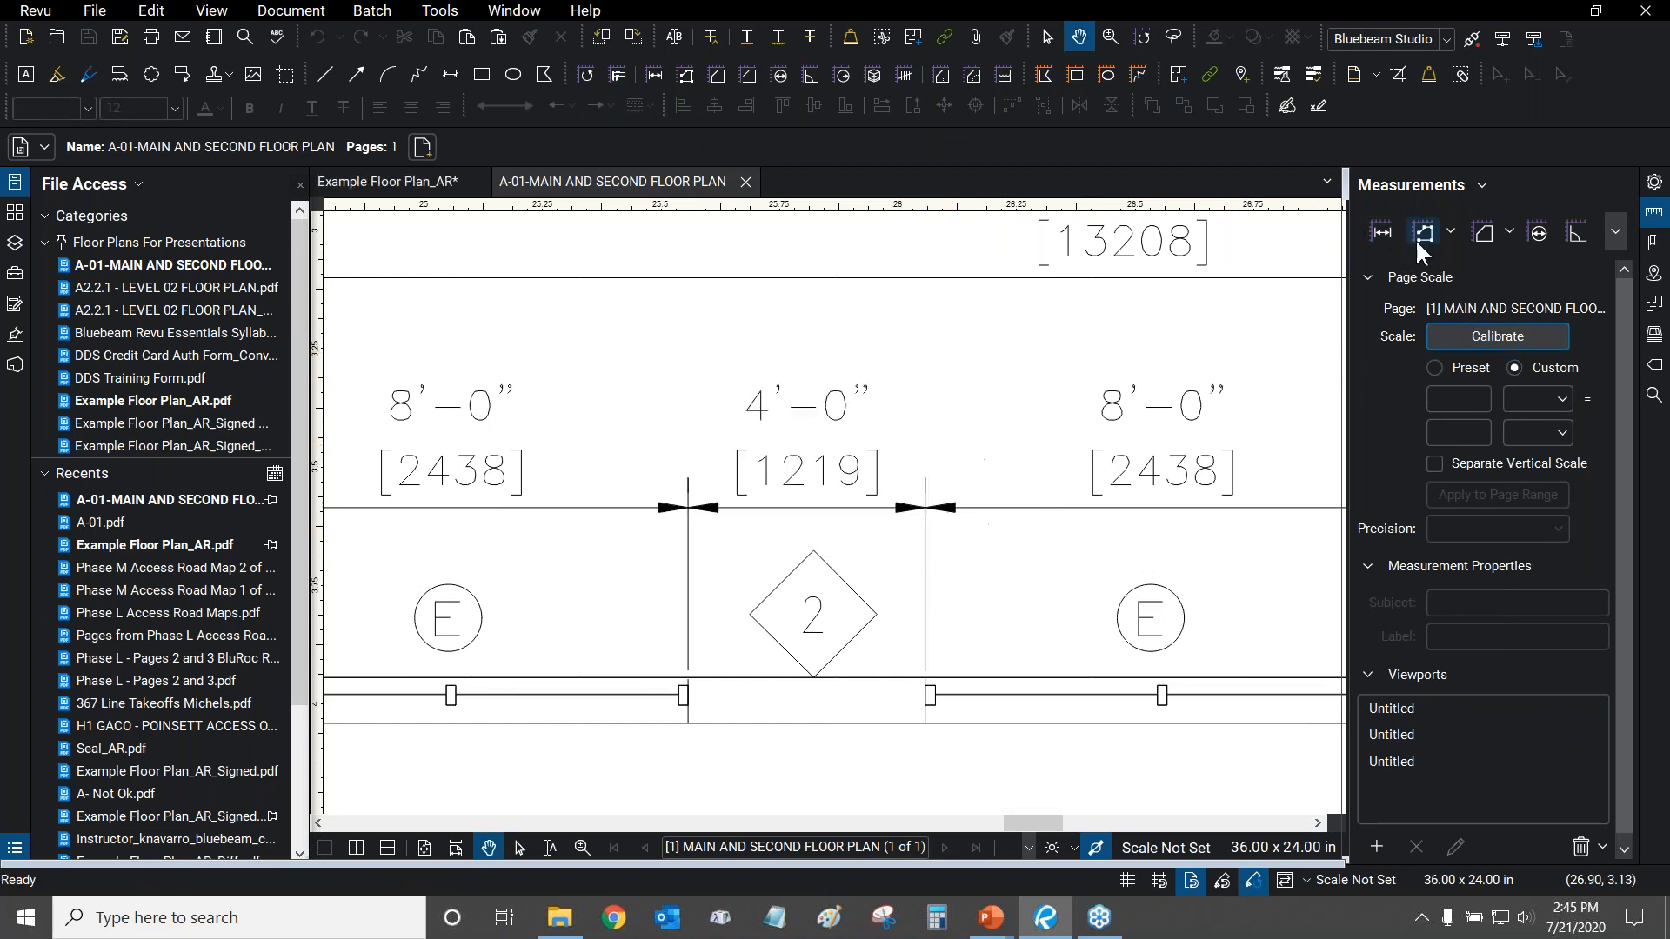
Start calibrating the page and pick both ends of the 4'-0" dimension above marker 2 as the known distance.
left_click(1379, 232)
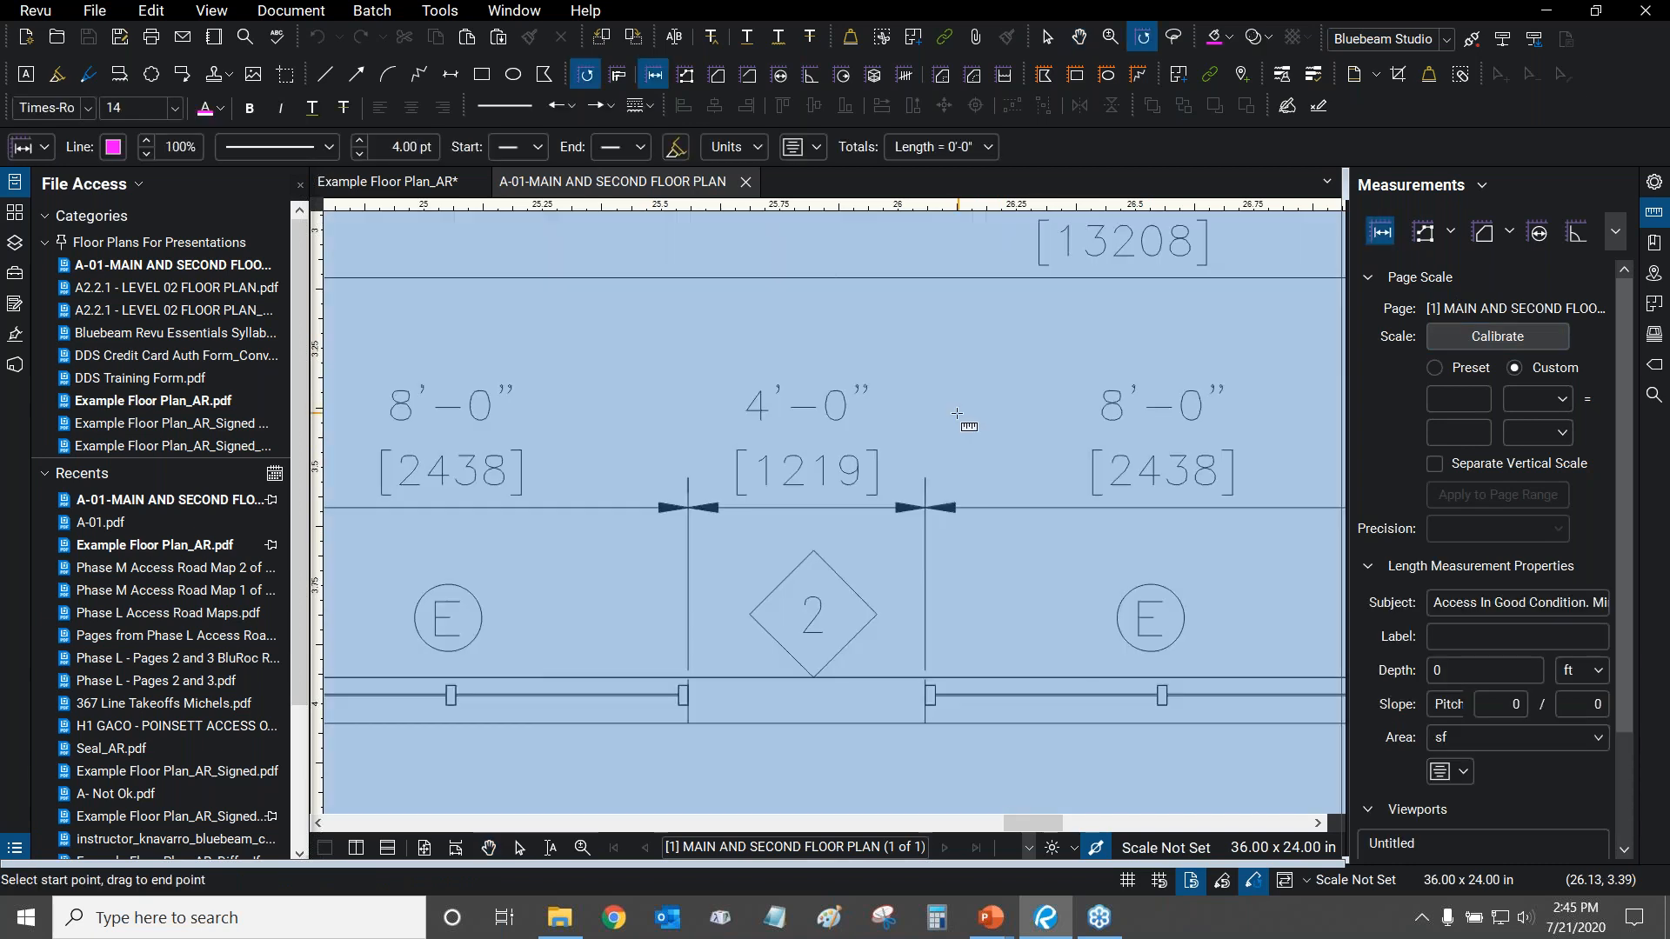
scroll(689, 470, "down", 3)
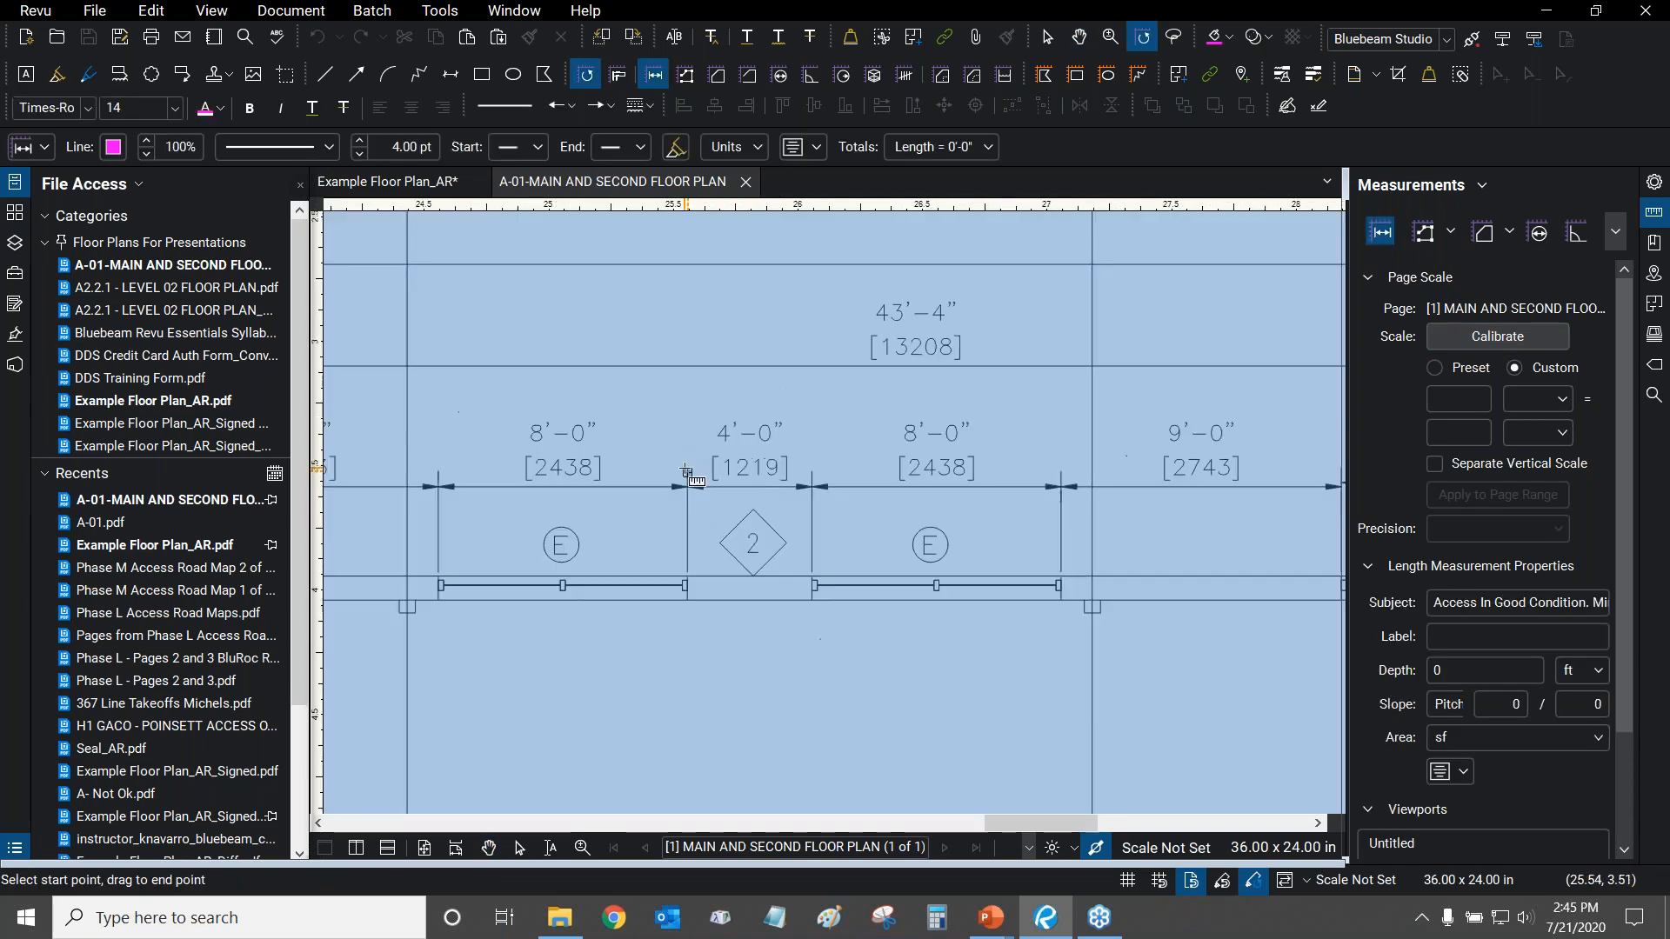
scroll(734, 470, "up", 1)
scroll(734, 470, "up", 2)
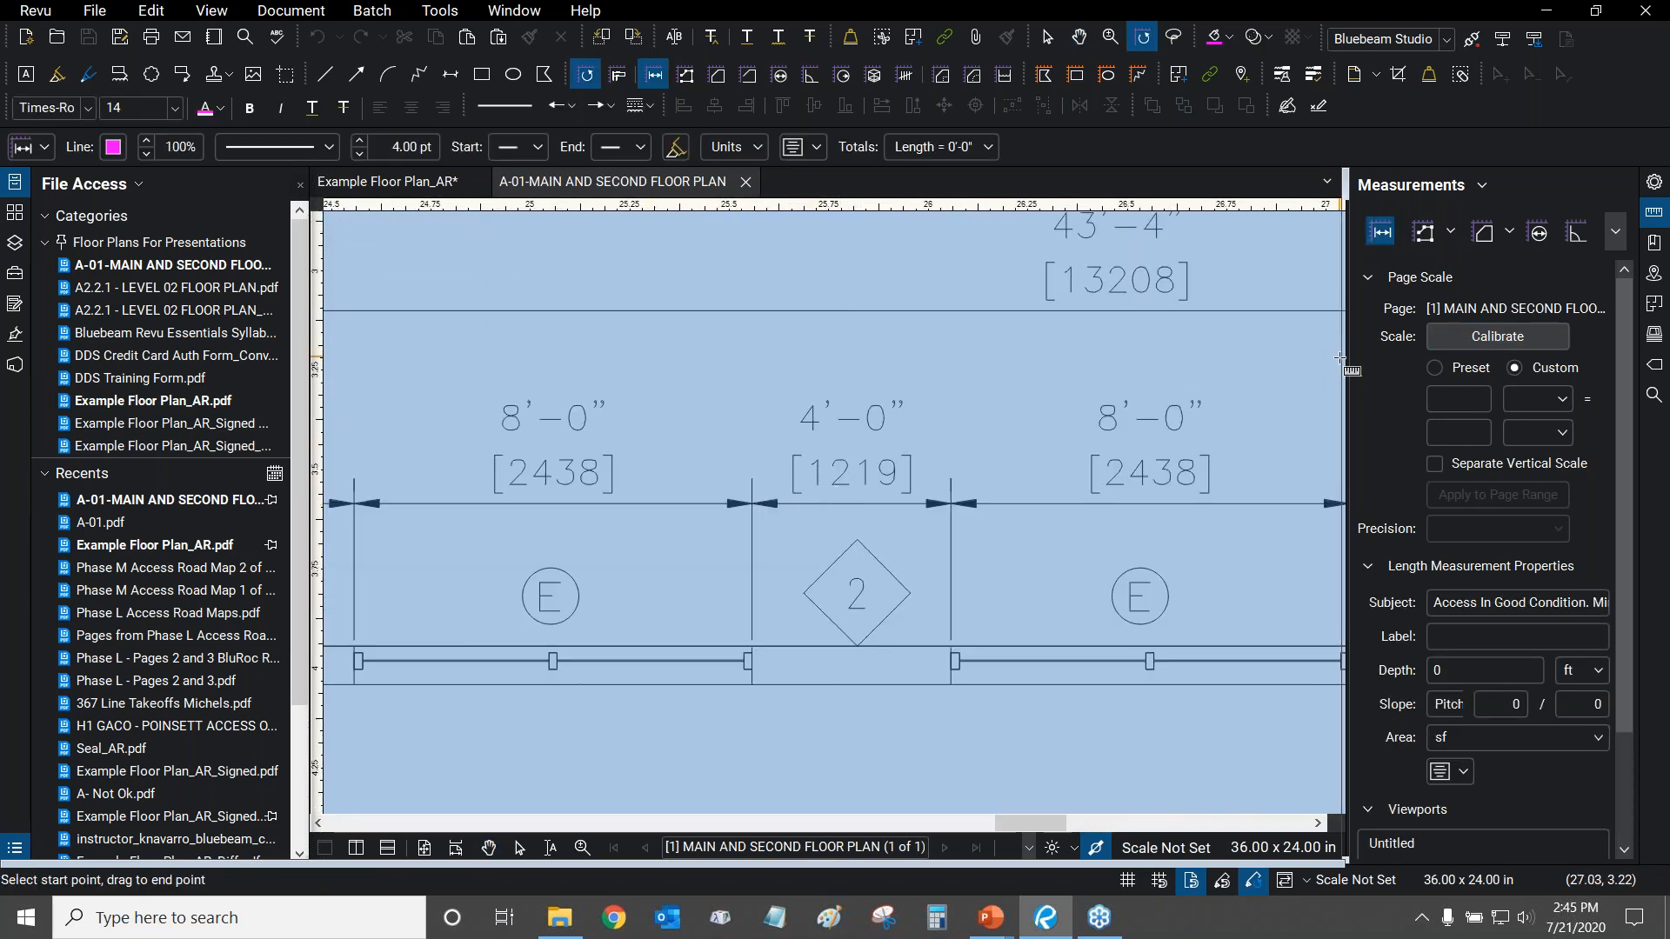
left_click(1489, 335)
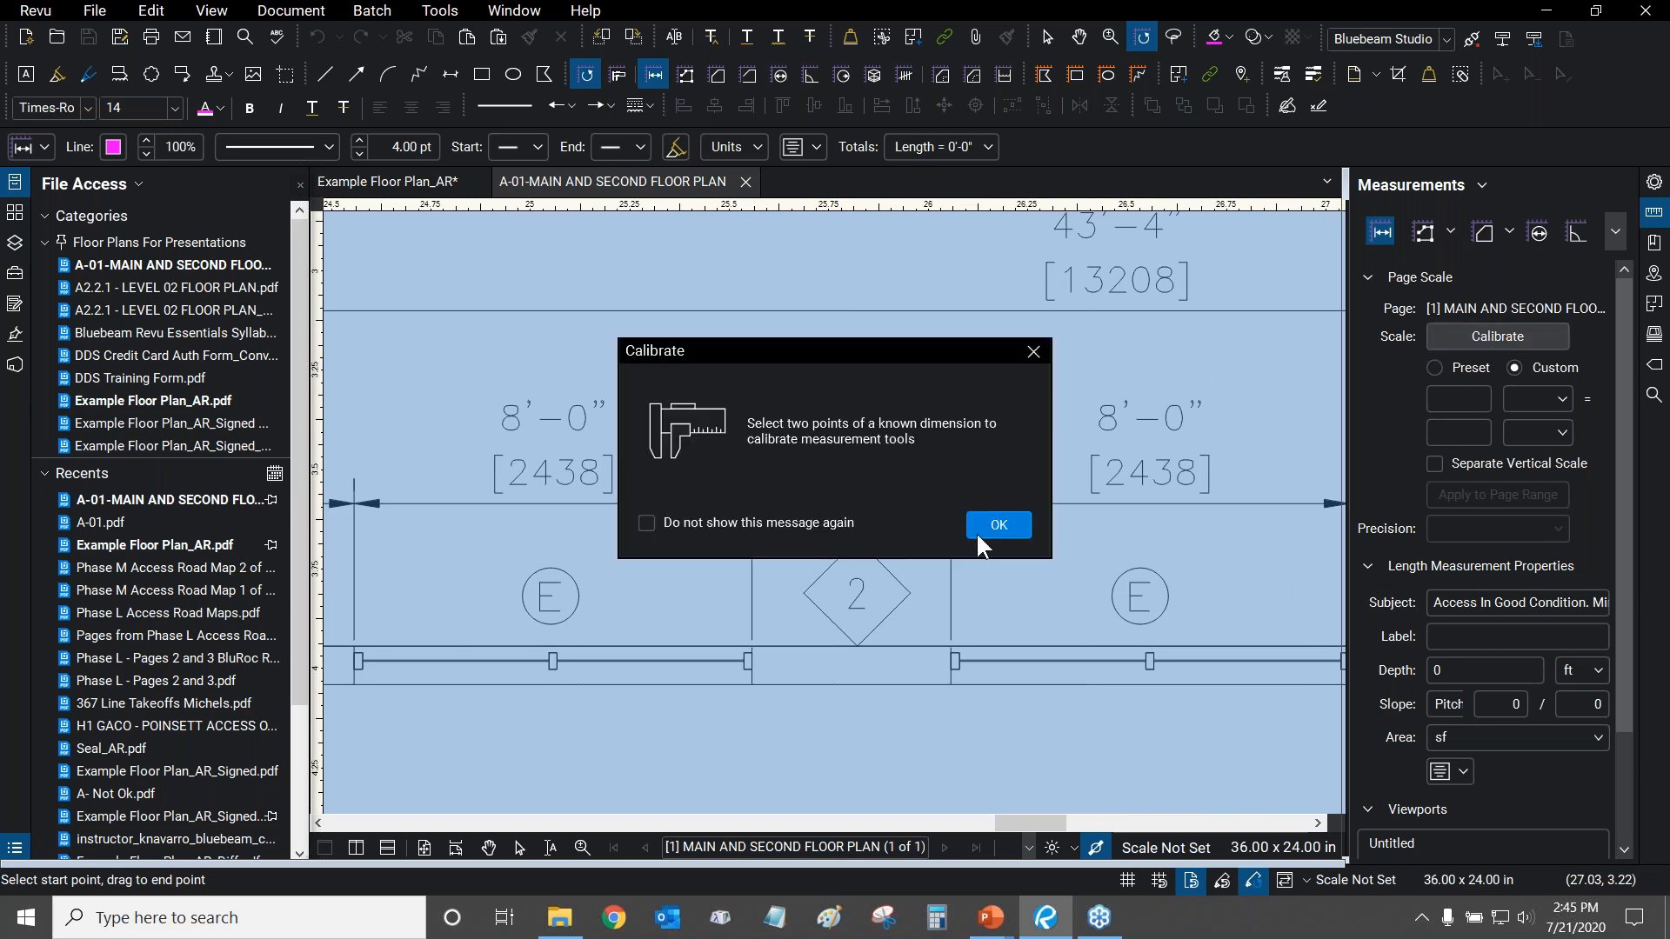
left_click(998, 525)
scroll(759, 502, "up", 2)
left_click_drag(752, 501, 1221, 502)
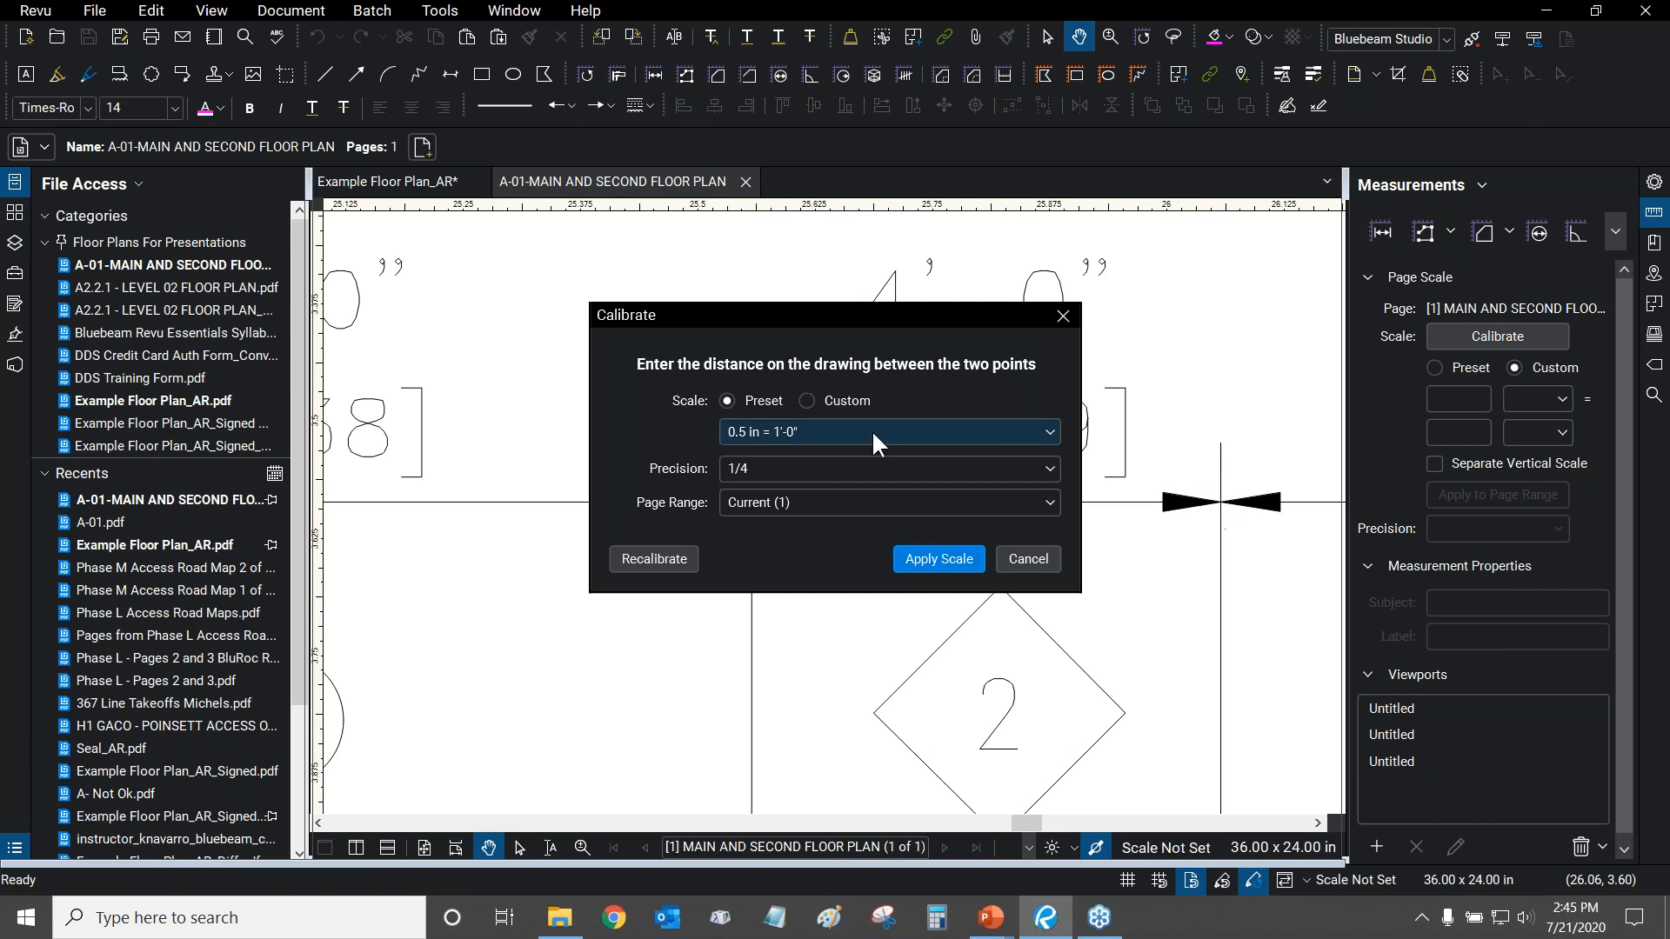
Apply a custom scale with the picked distance set to 4'-0" and precision 1/16 to the current page.
left_click(818, 400)
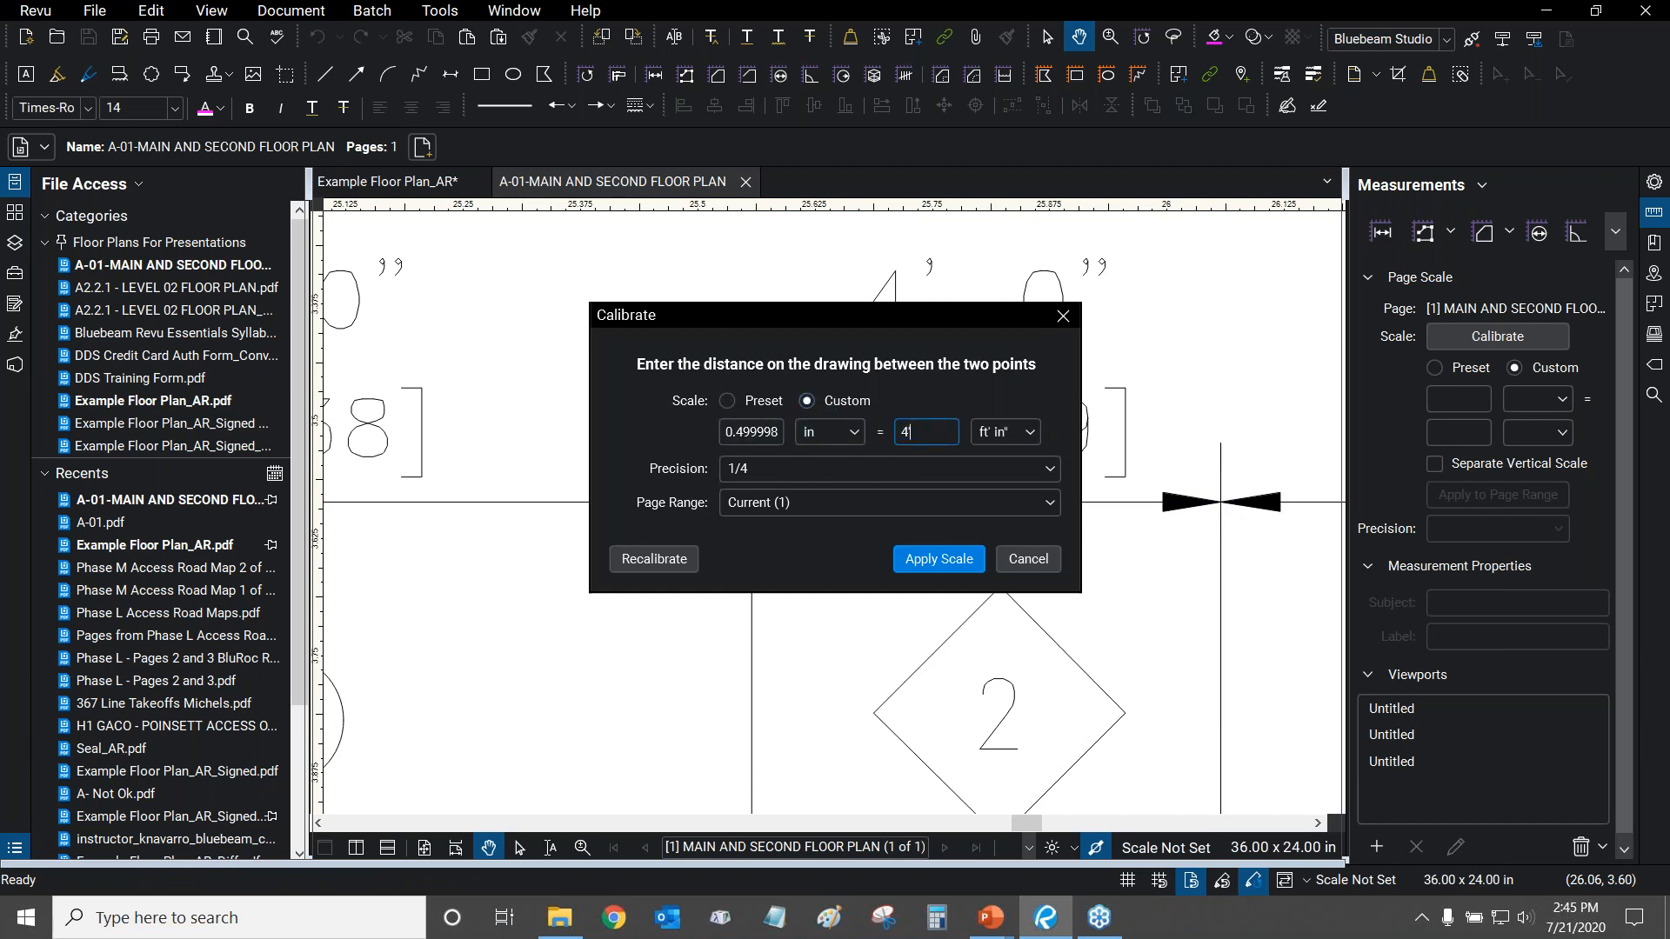
left_click(854, 468)
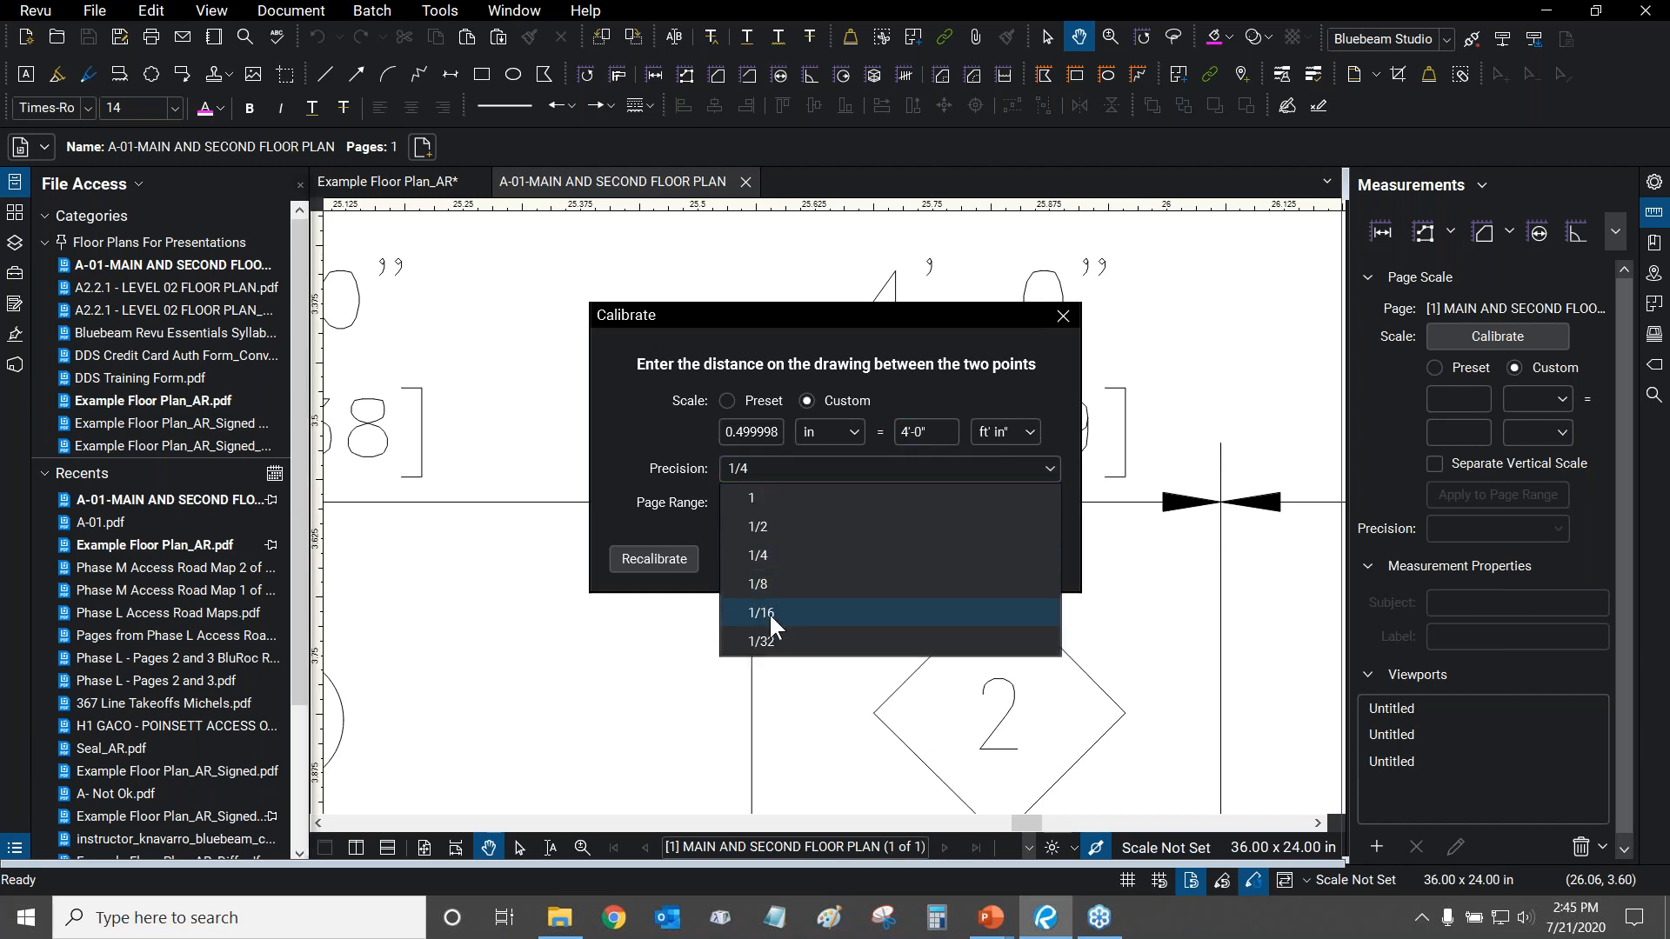
left_click(787, 612)
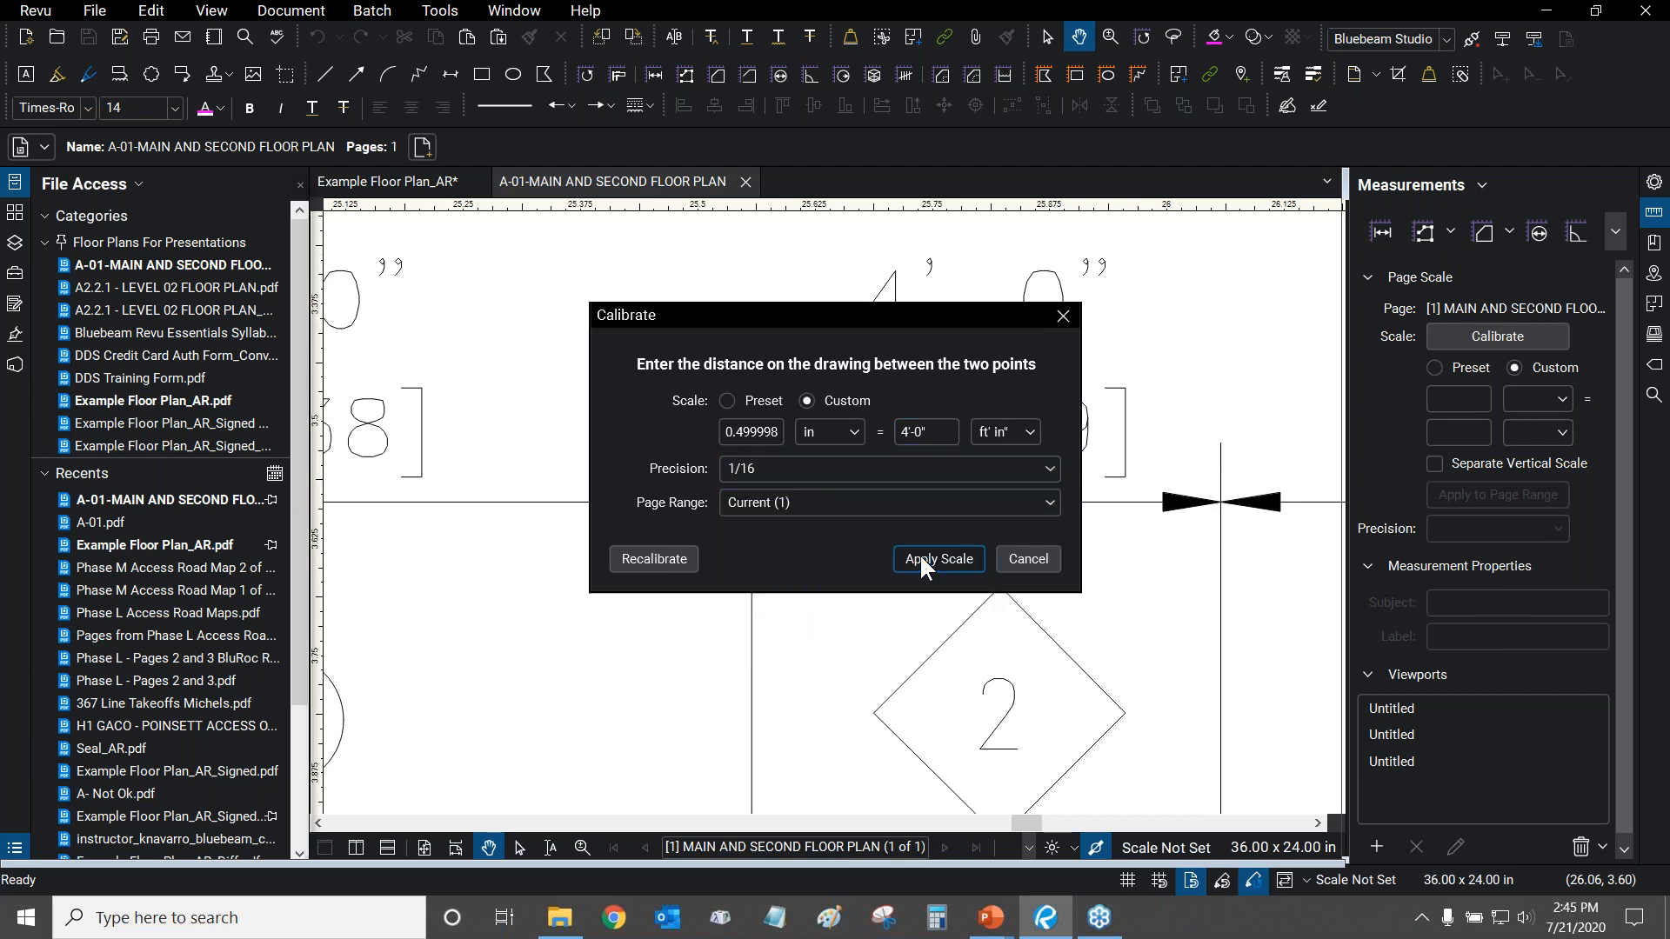
left_click(921, 557)
Measure the 4'-0" dimension above marker 2 with the Length tool and show the measurement's properties.
scroll(924, 531, "down", 3)
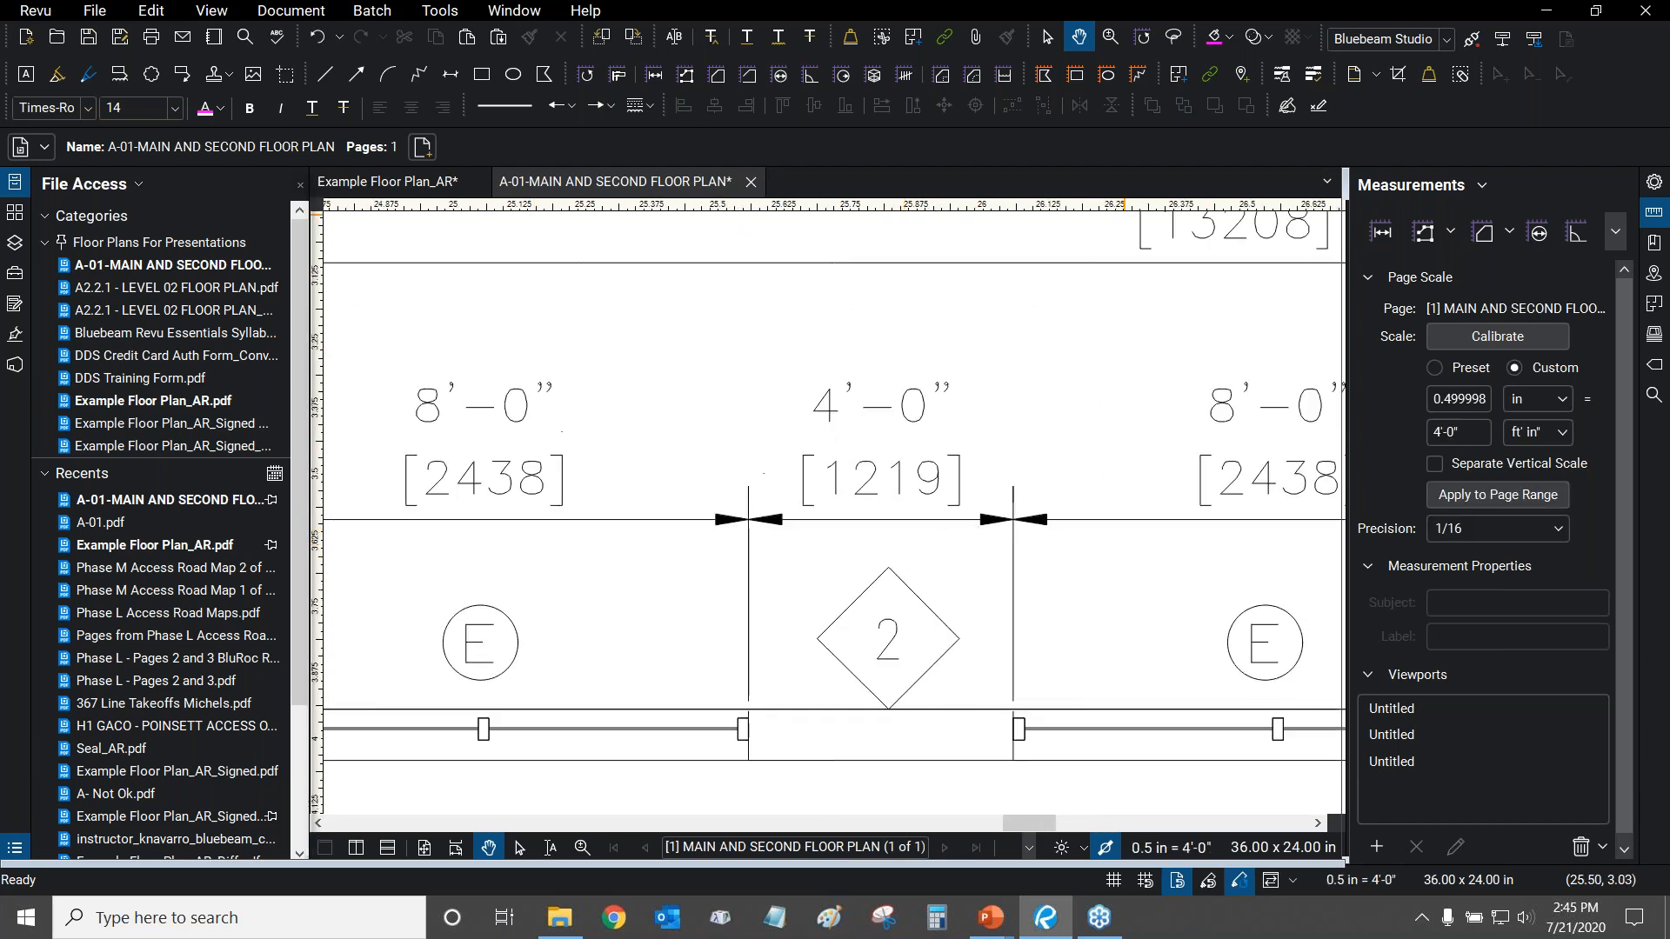
left_click(1383, 231)
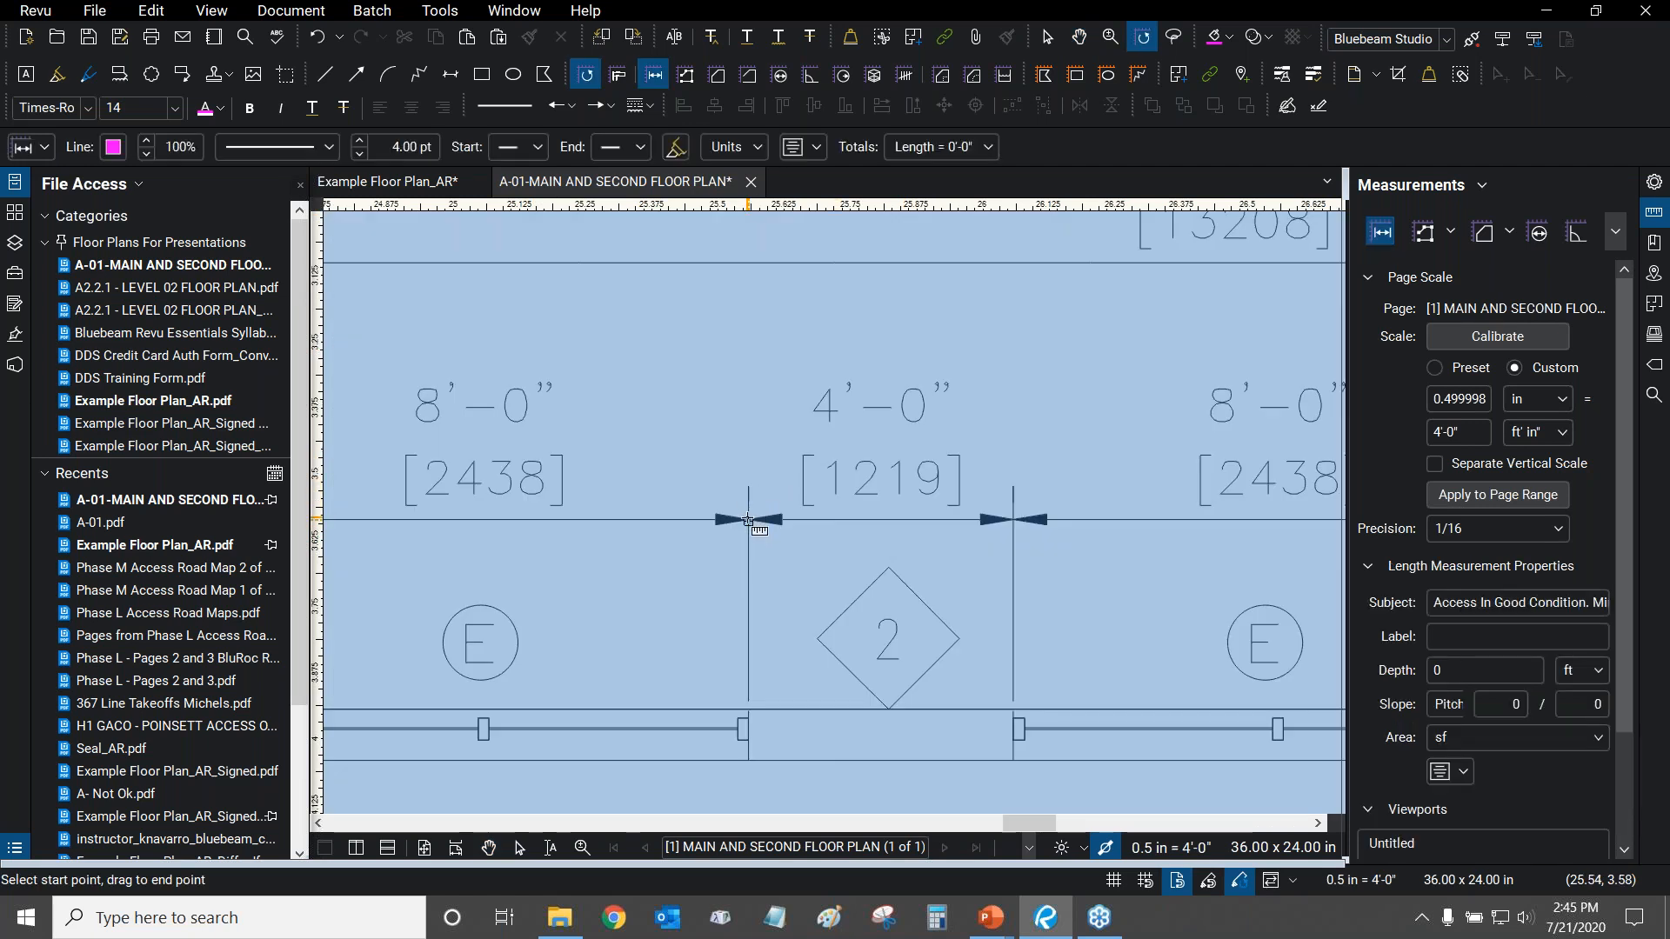
left_click(1014, 520)
left_click(1013, 520)
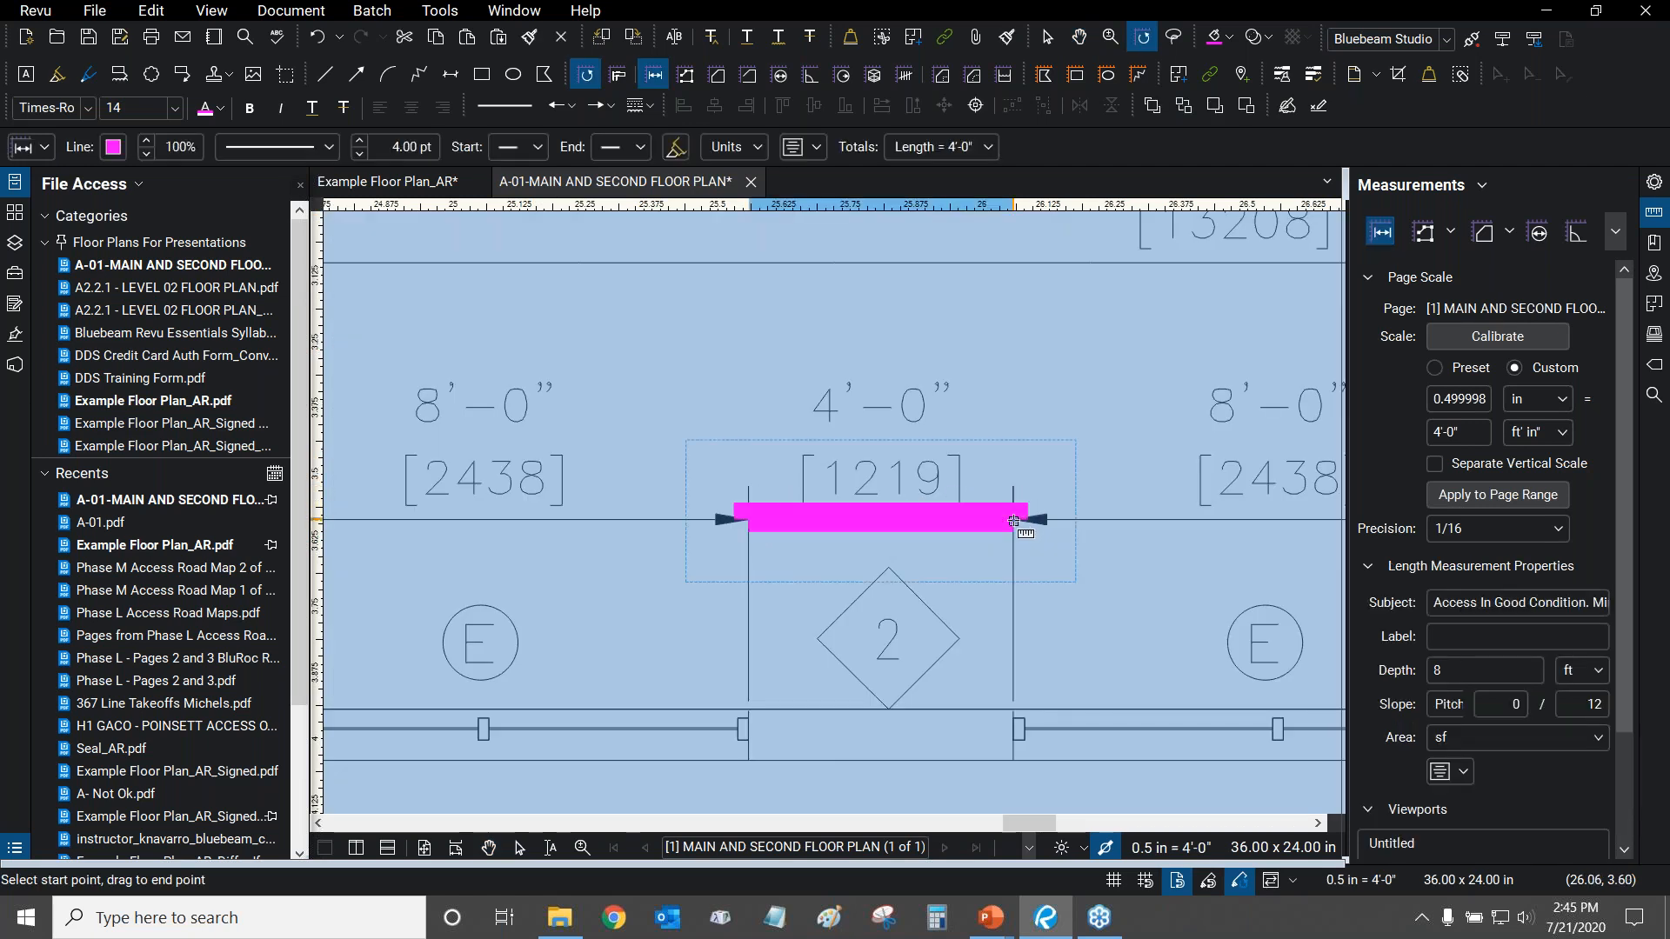
key("Escape")
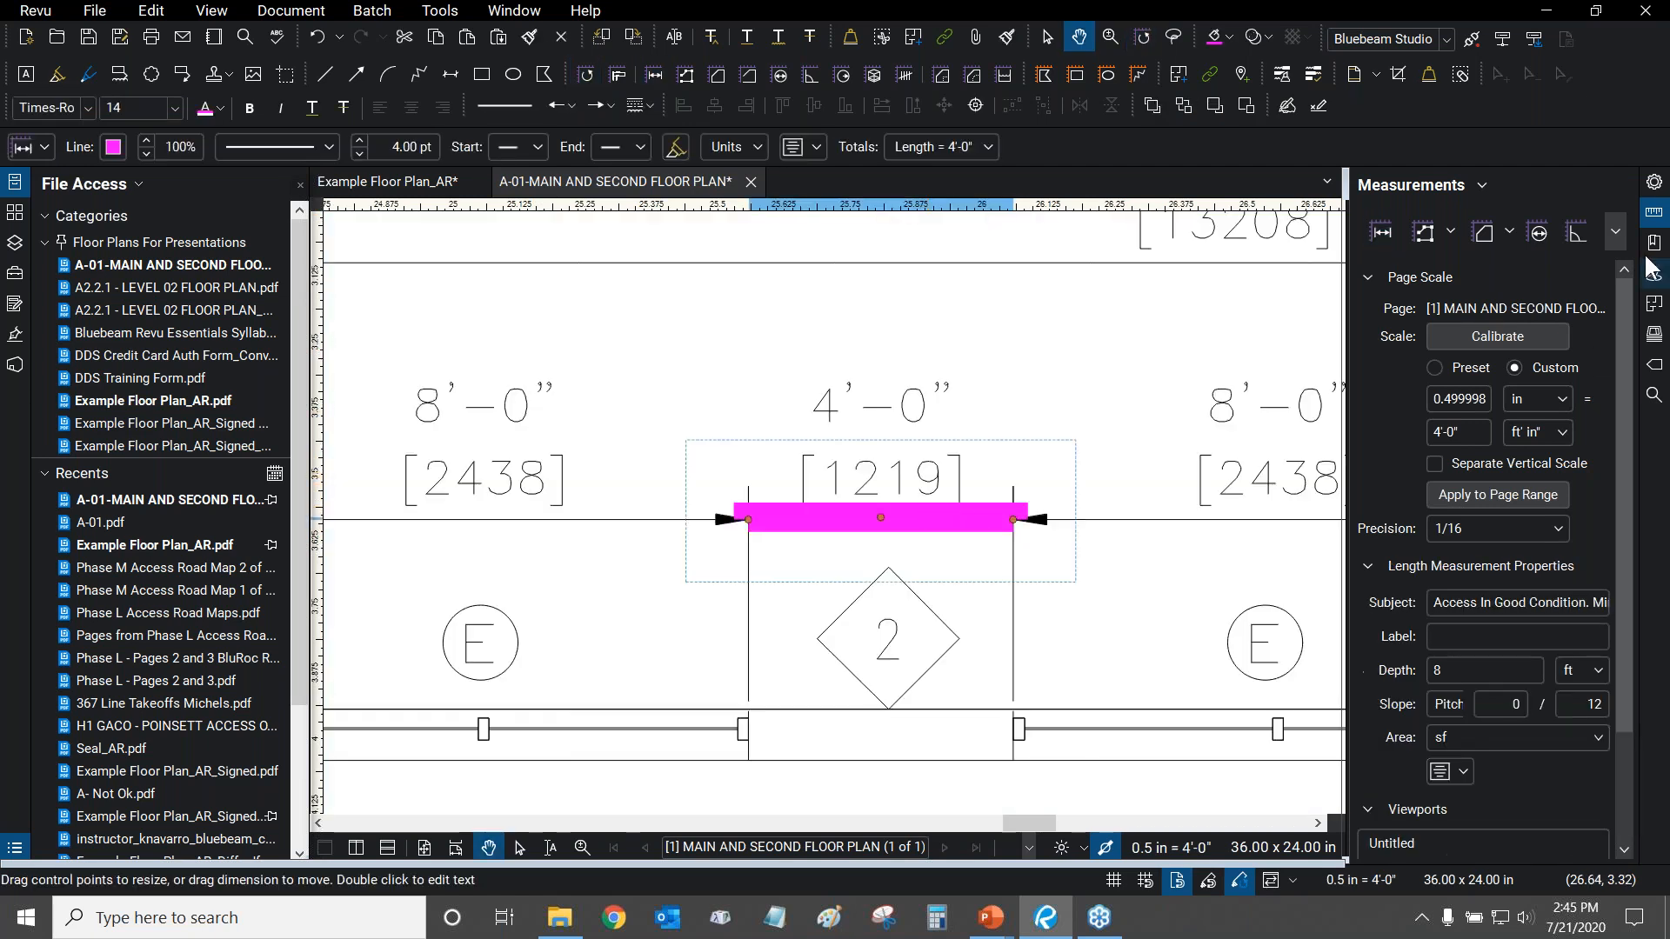
left_click(1654, 182)
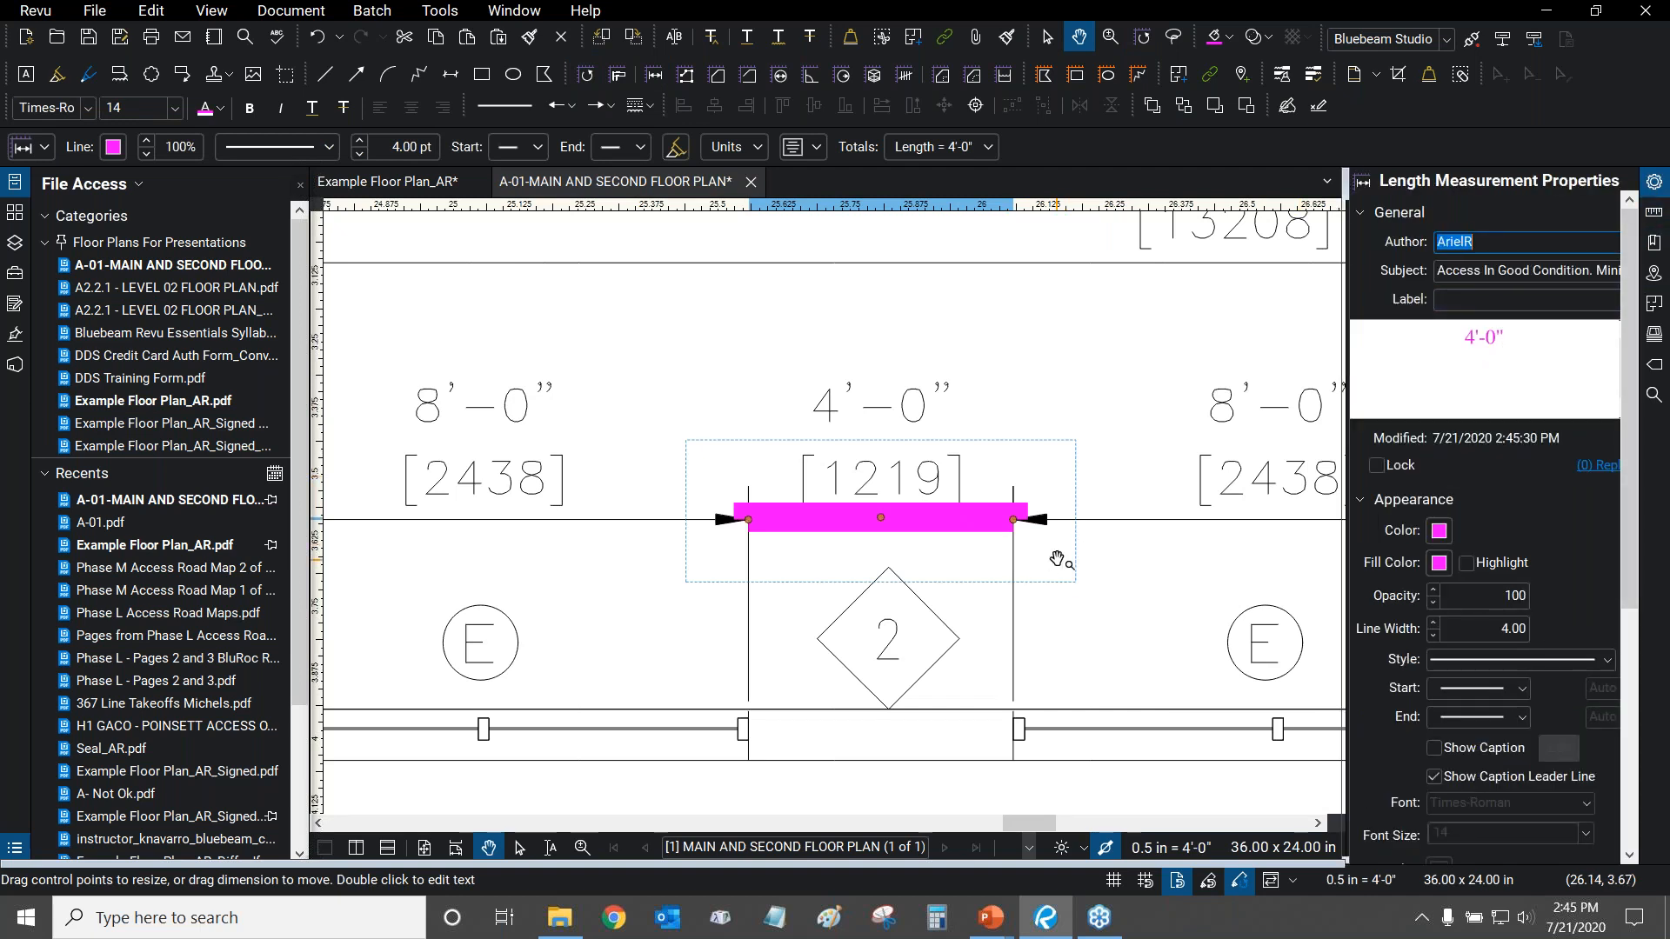
Reselect the length measurement on the 4'-0" dimension above marker 2 and delete it.
scroll(1070, 557, "down", 5)
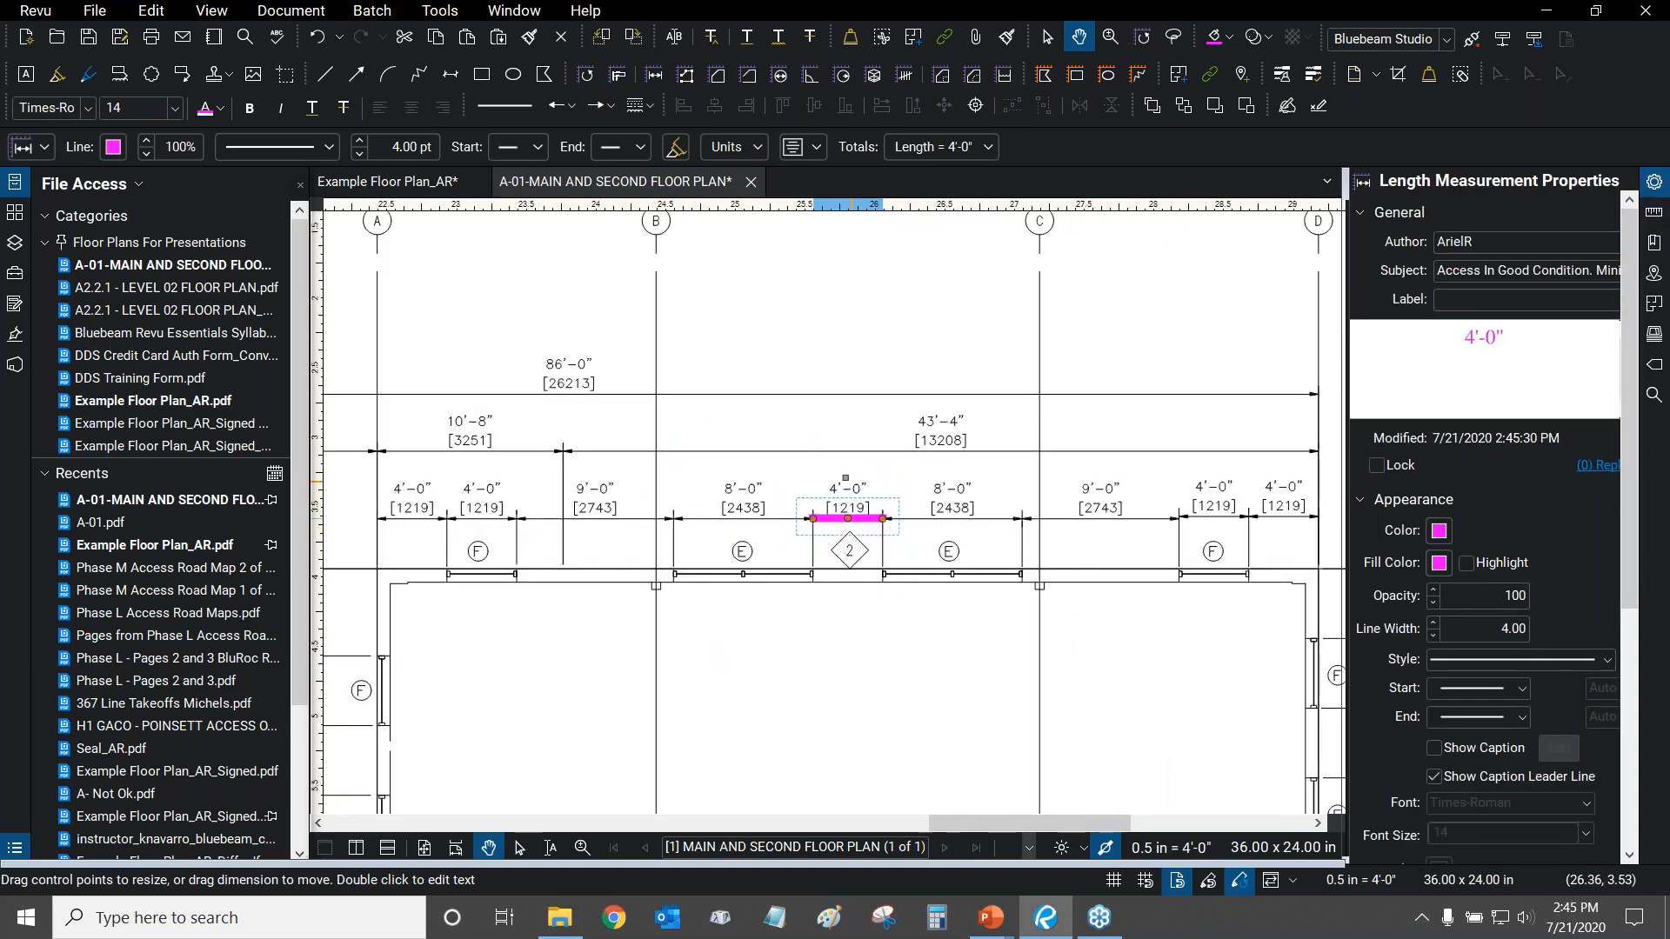
left_click_drag(896, 528, 866, 491)
scroll(866, 494, "down", 3)
left_click(870, 525)
scroll(802, 484, "up", 5)
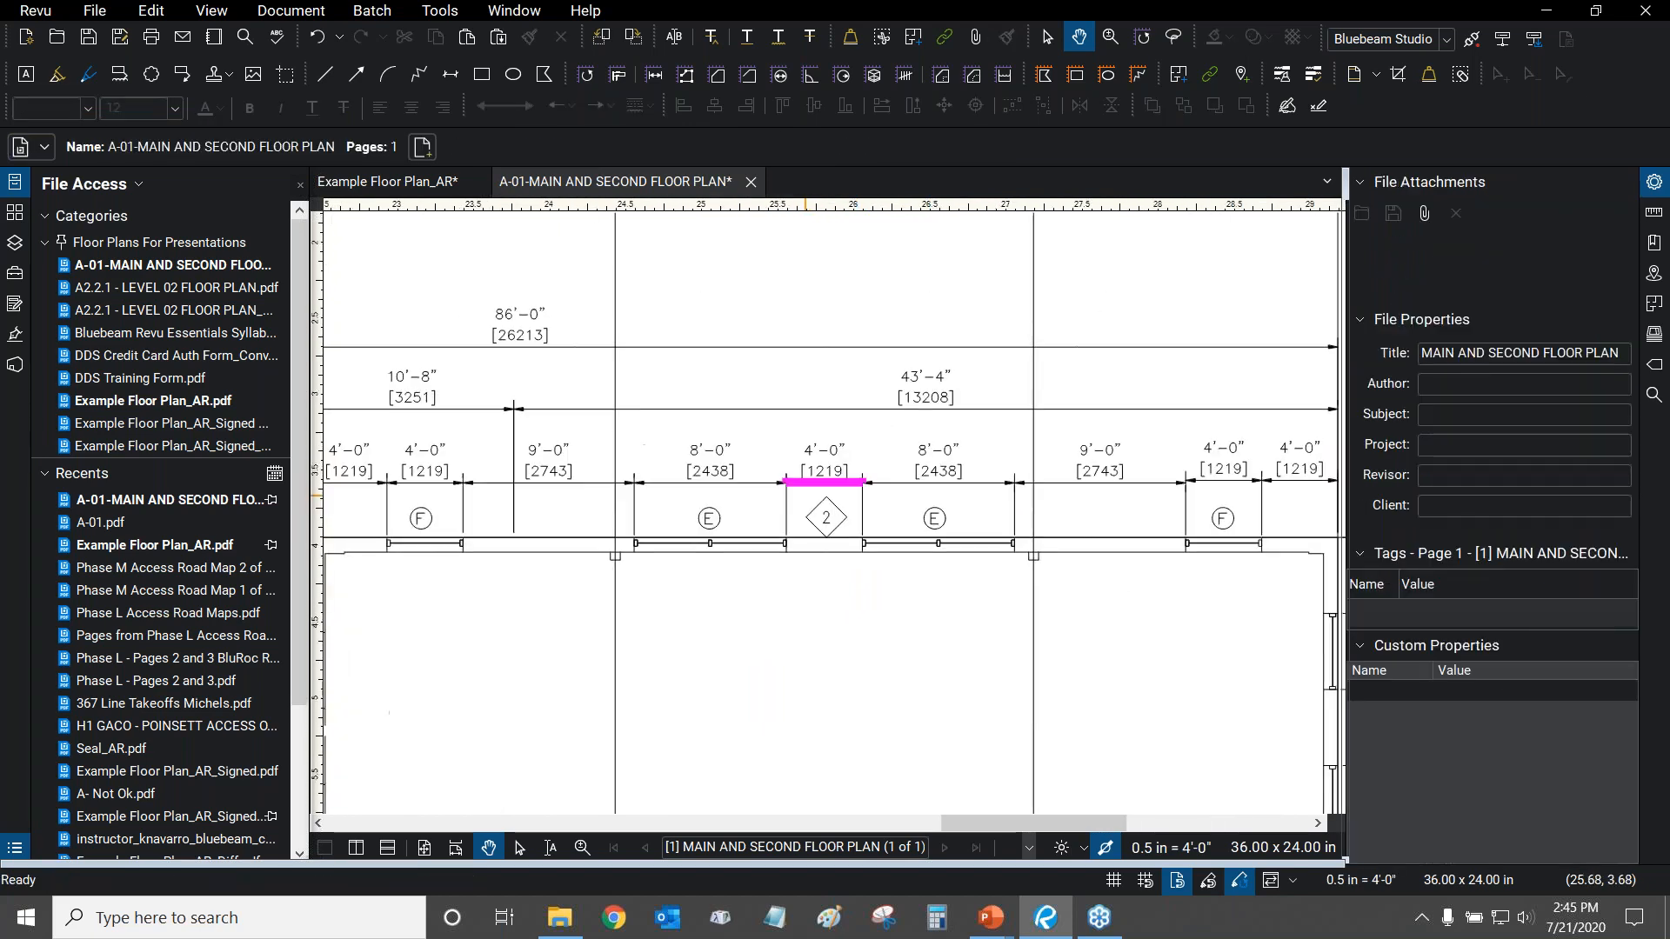
left_click(802, 477)
scroll(809, 486, "down", 3)
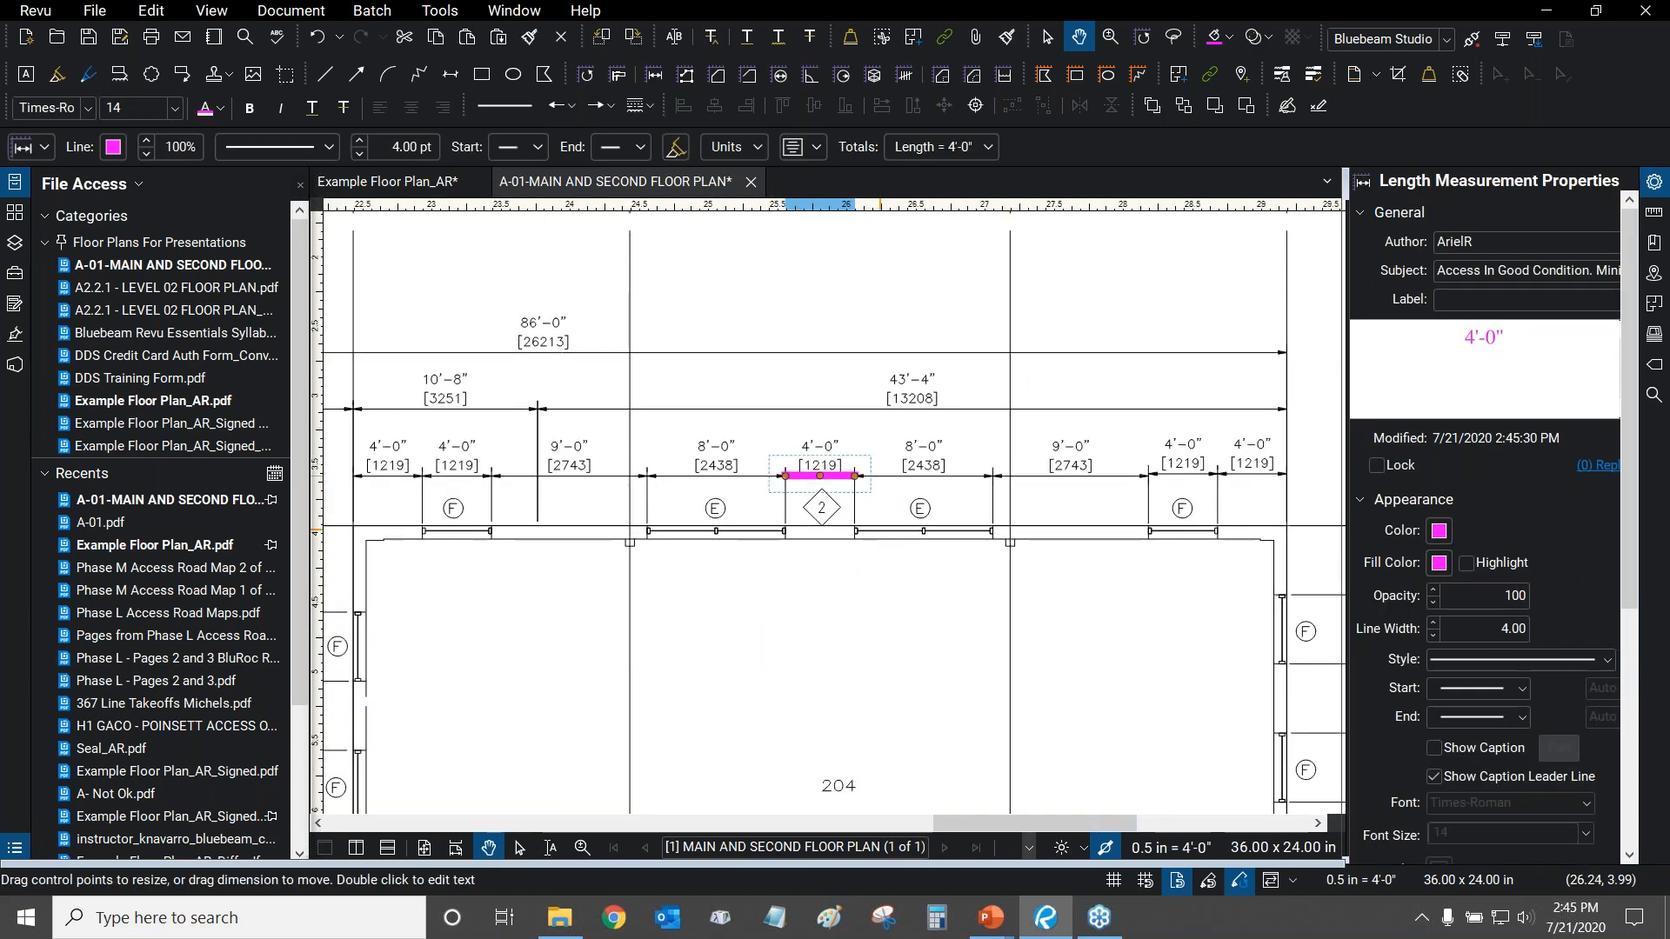
scroll(879, 492, "up", 3)
scroll(870, 482, "up", 4)
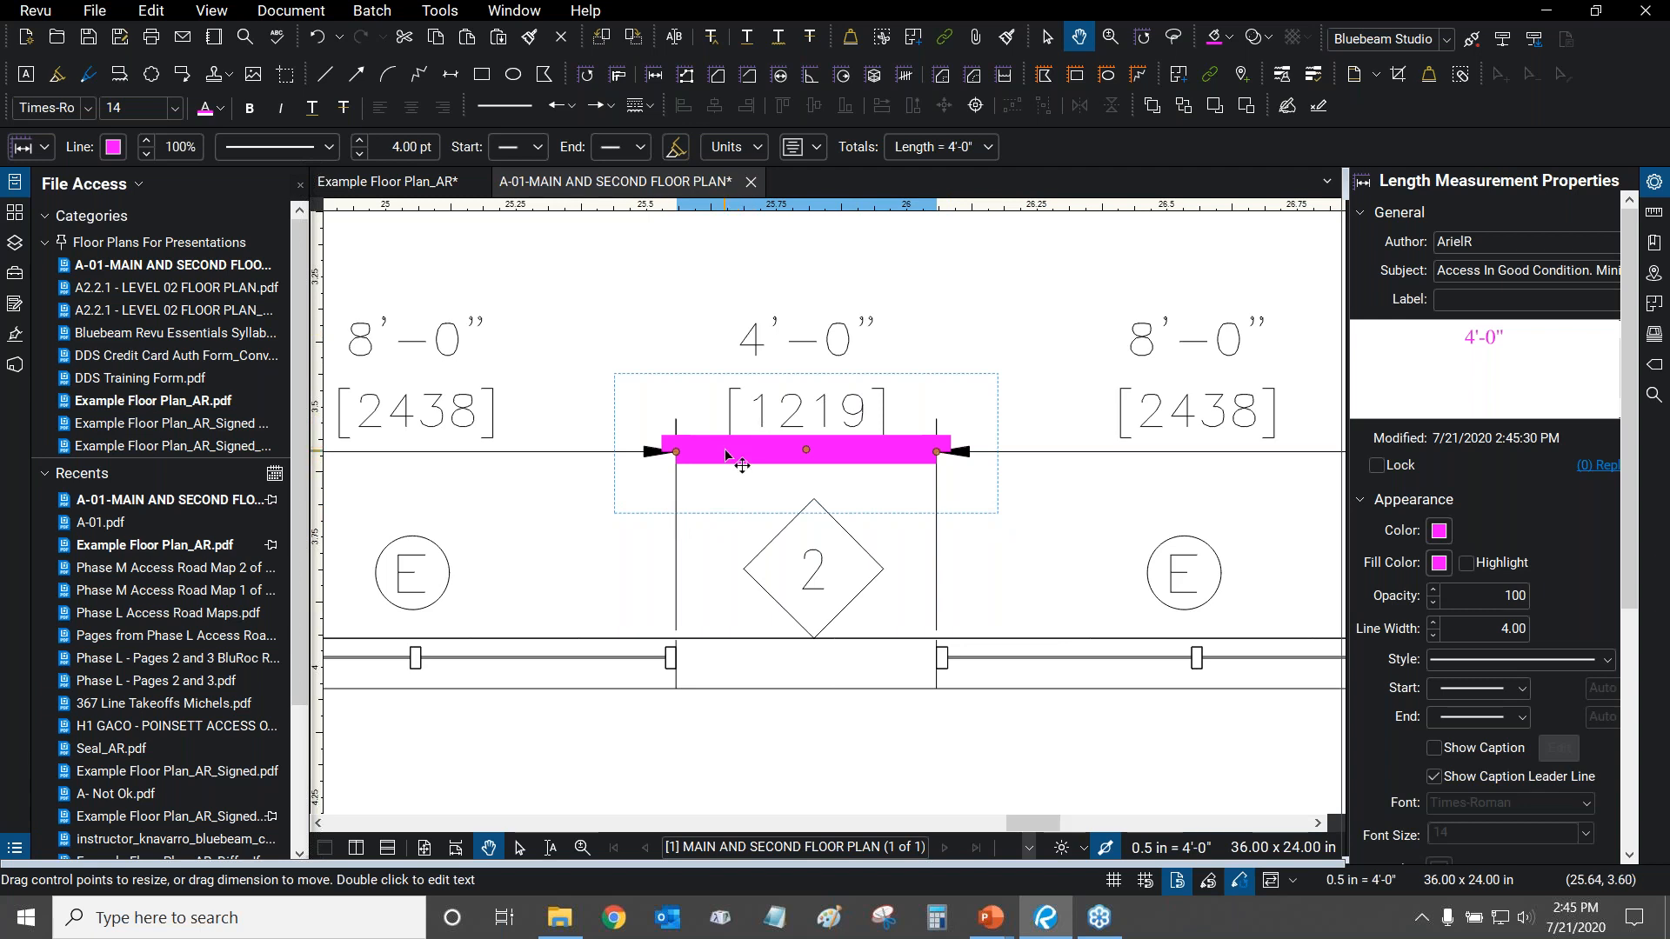
left_click_drag(742, 462, 794, 481)
key("Delete")
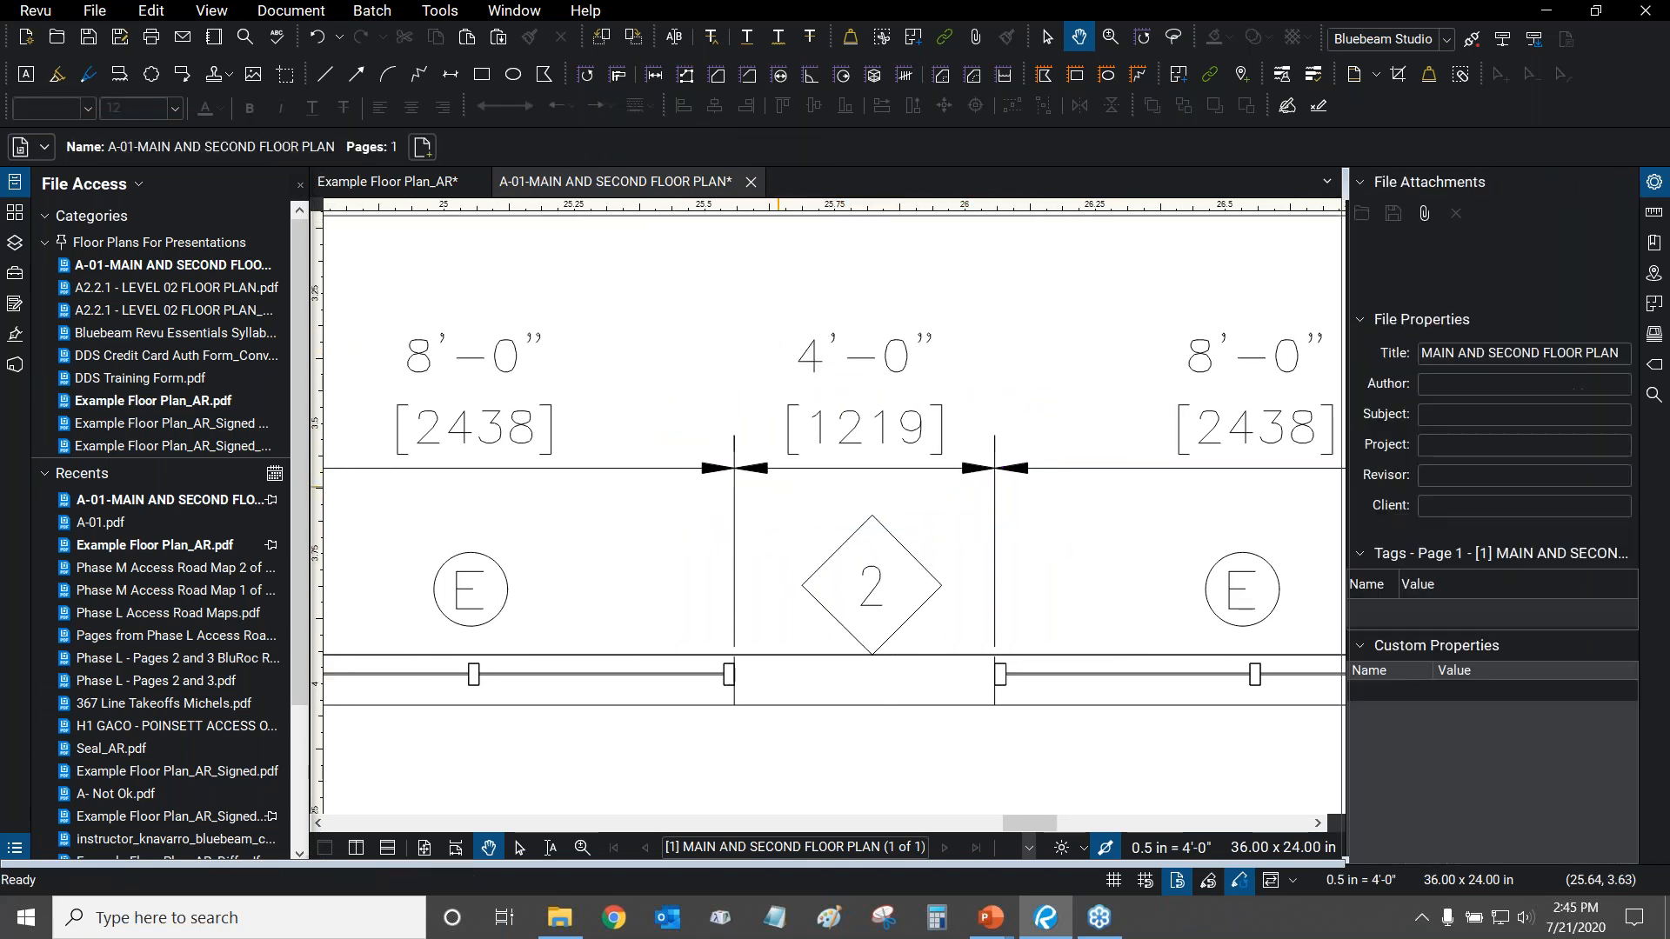
Activate the Length tool and examine the untitled viewport regions across the main and second floor plans.
scroll(827, 474, "down", 2)
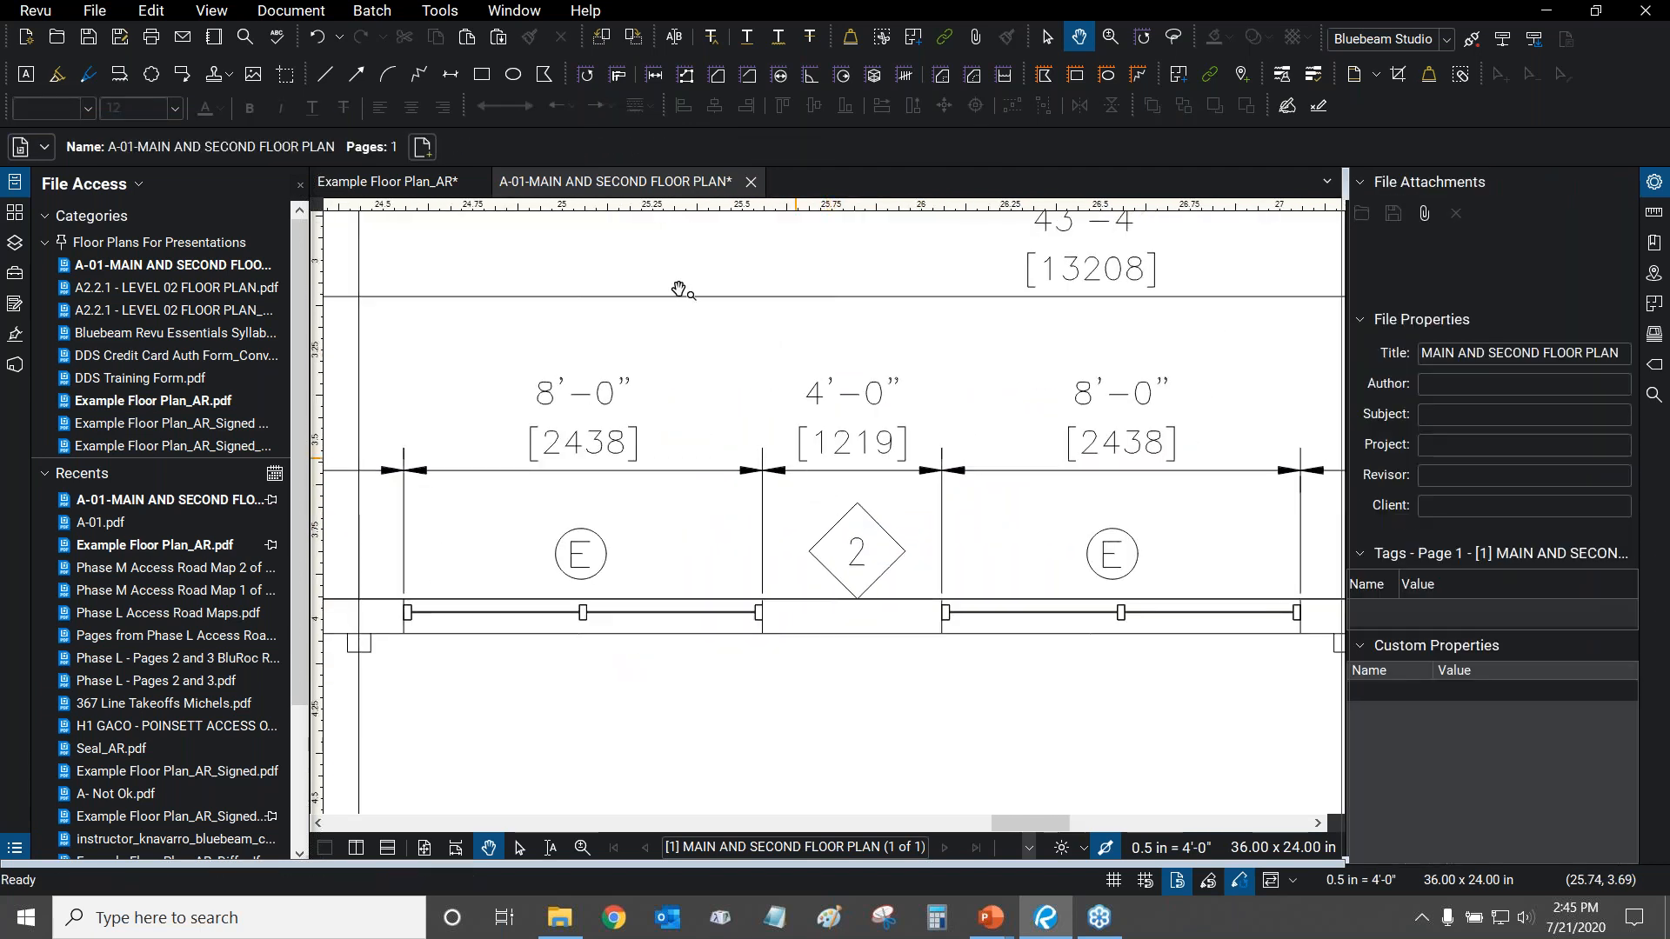
left_click(654, 75)
scroll(752, 443, "down", 3)
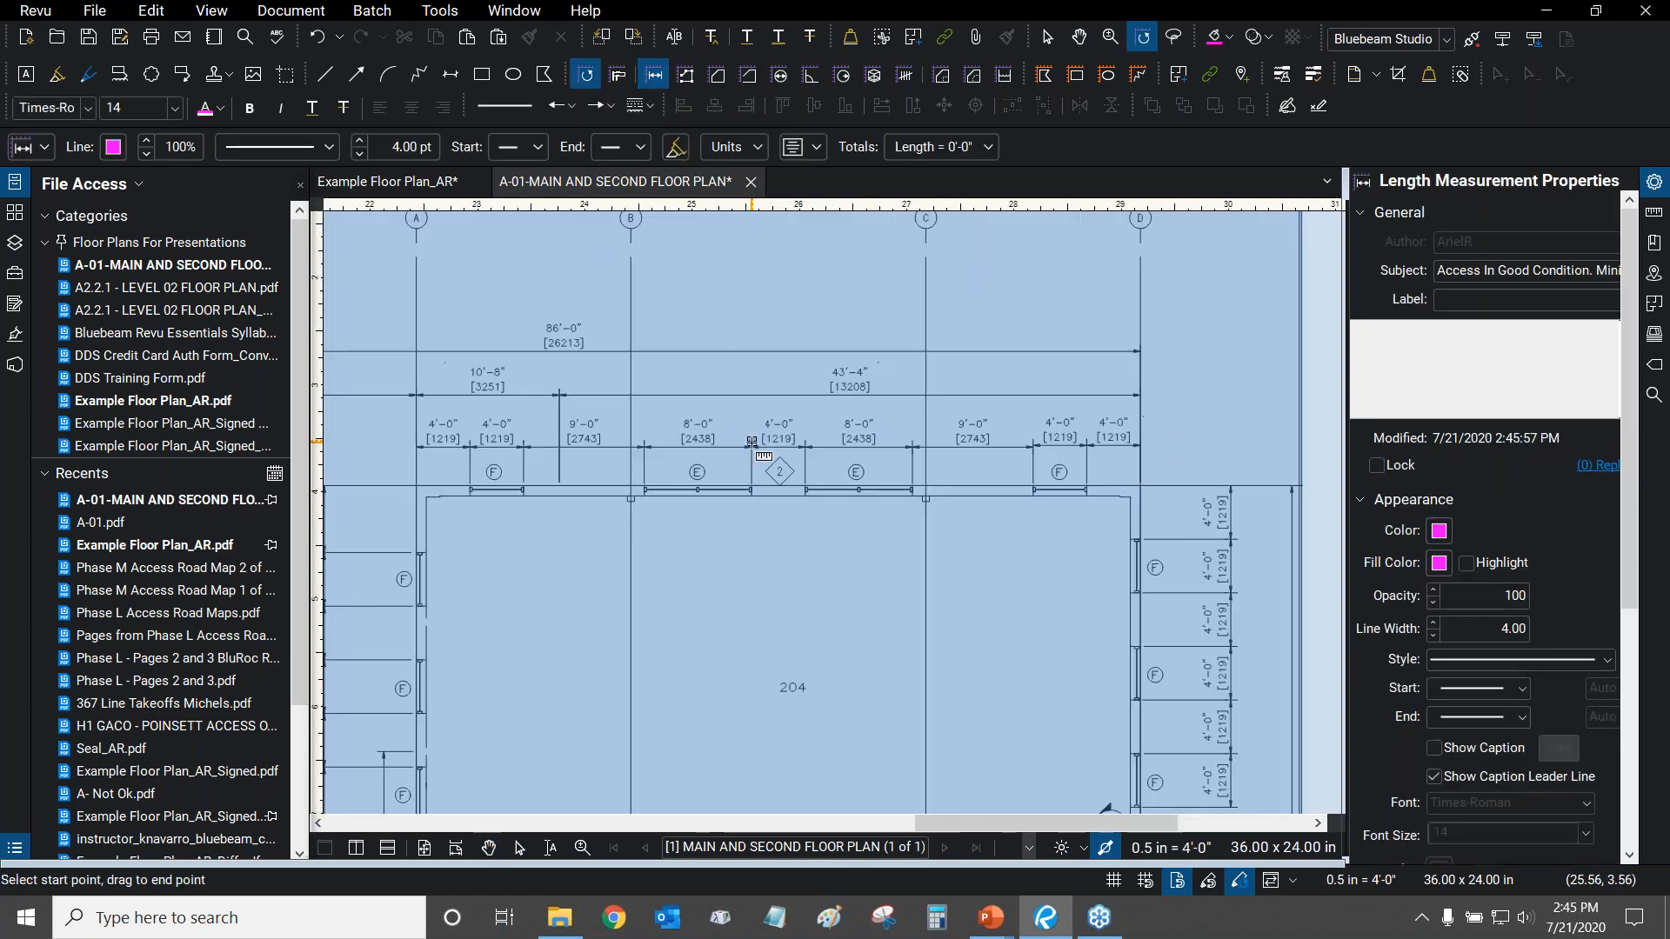
scroll(751, 443, "down", 4)
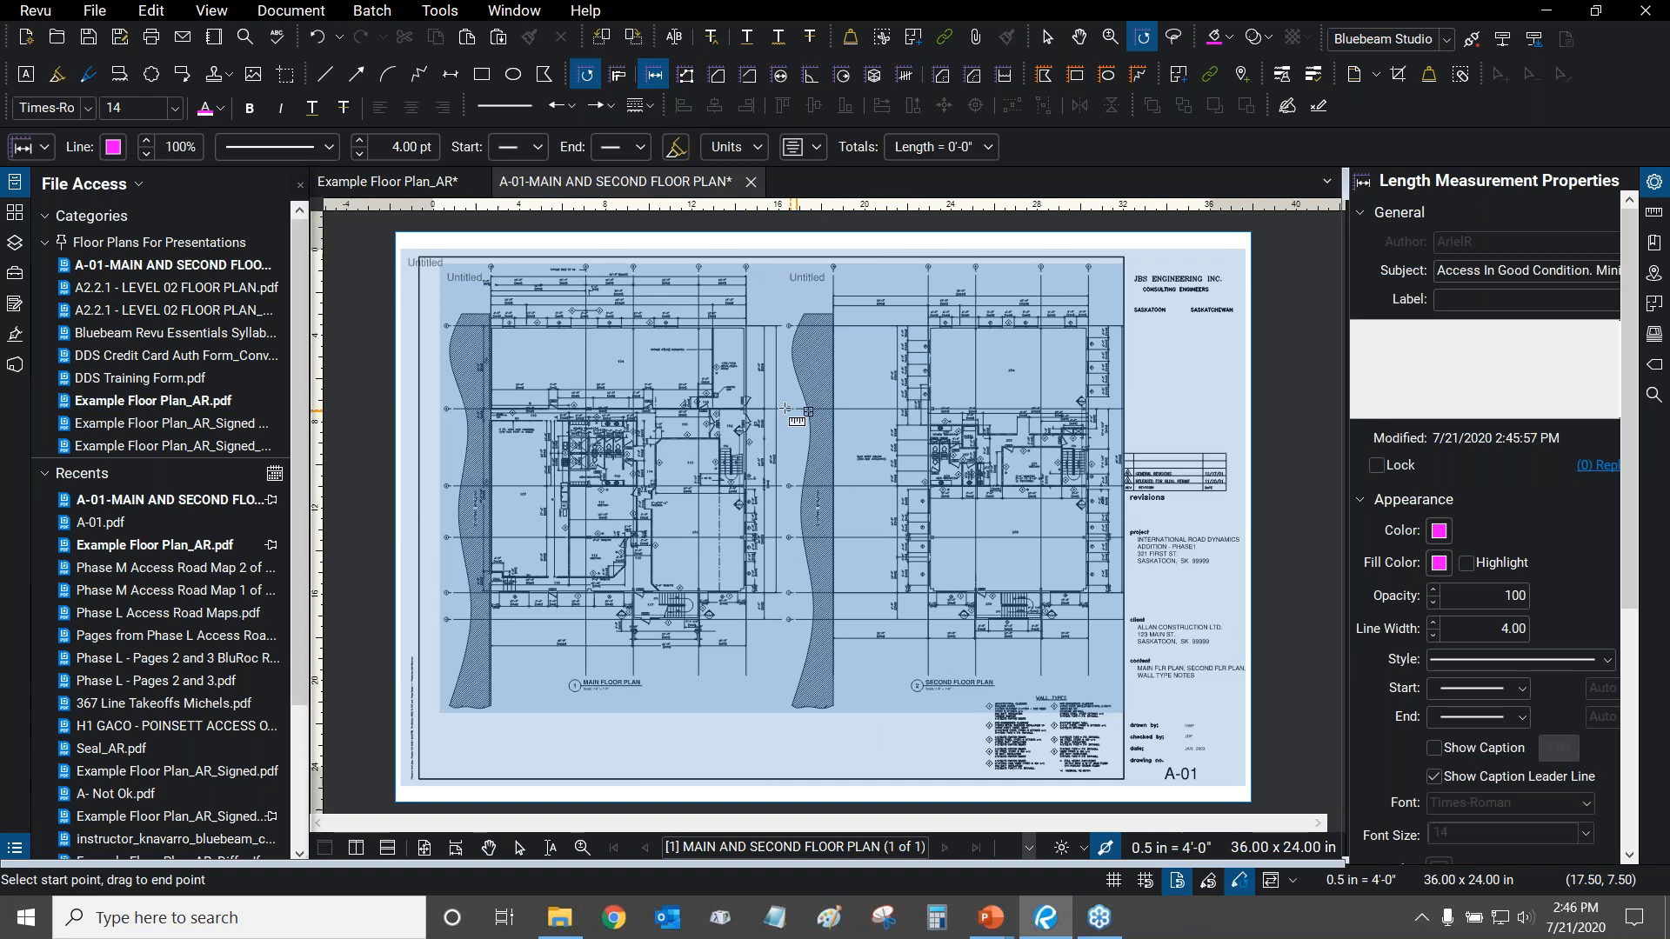
scroll(1096, 356, "down", 1)
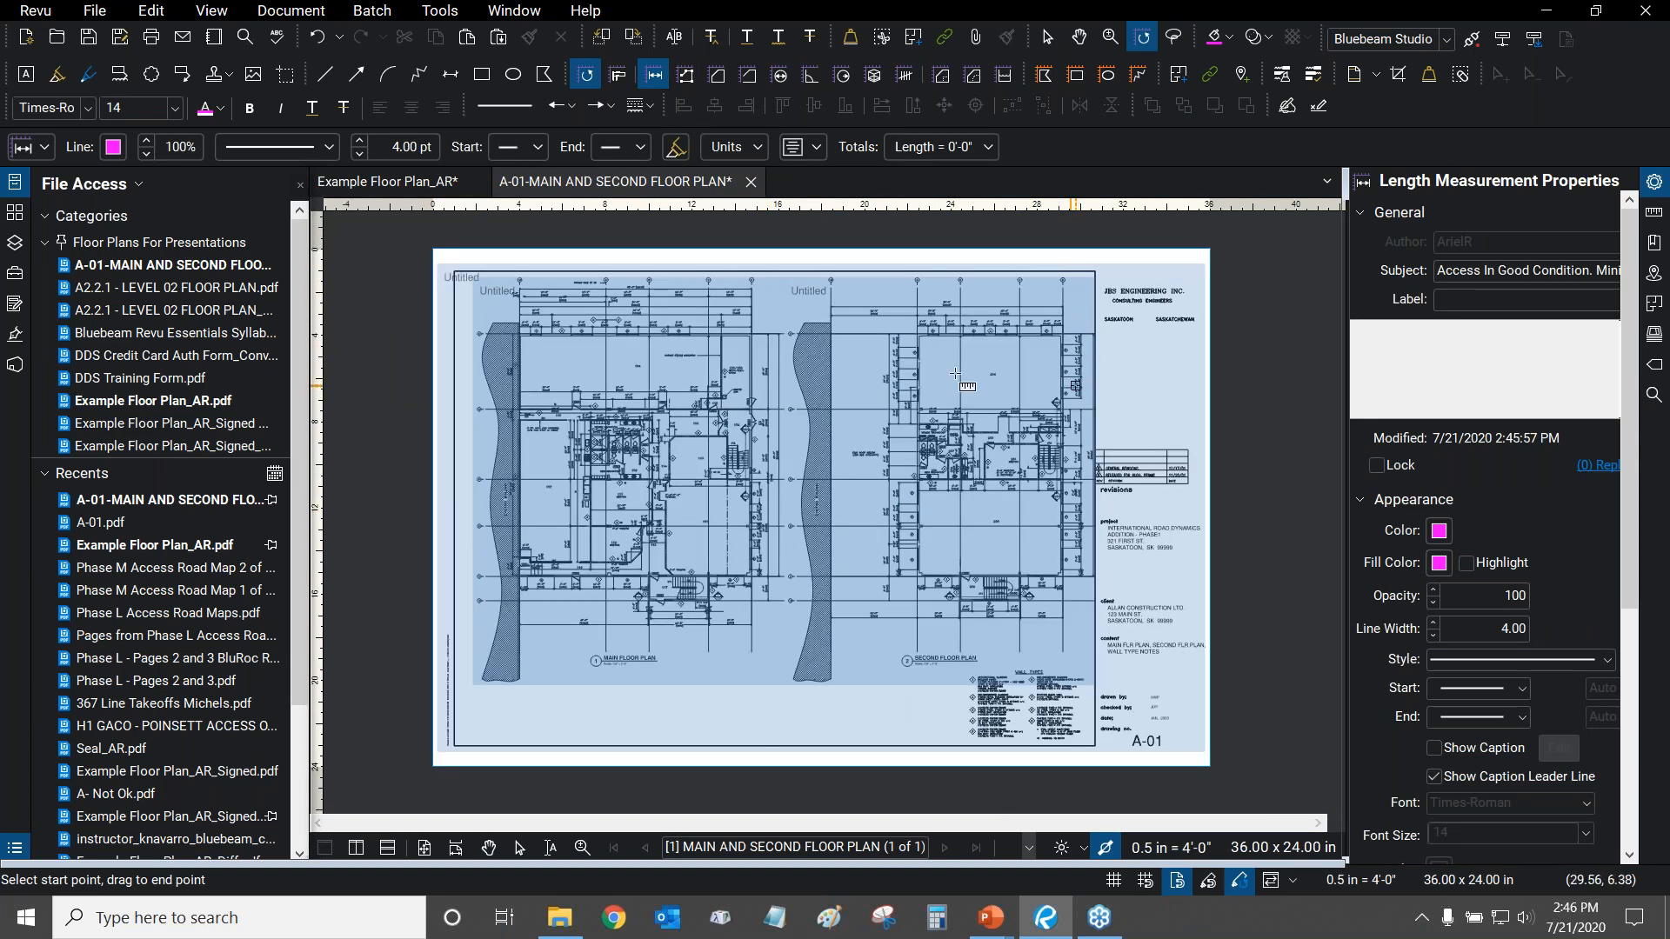
scroll(776, 365, "up", 3)
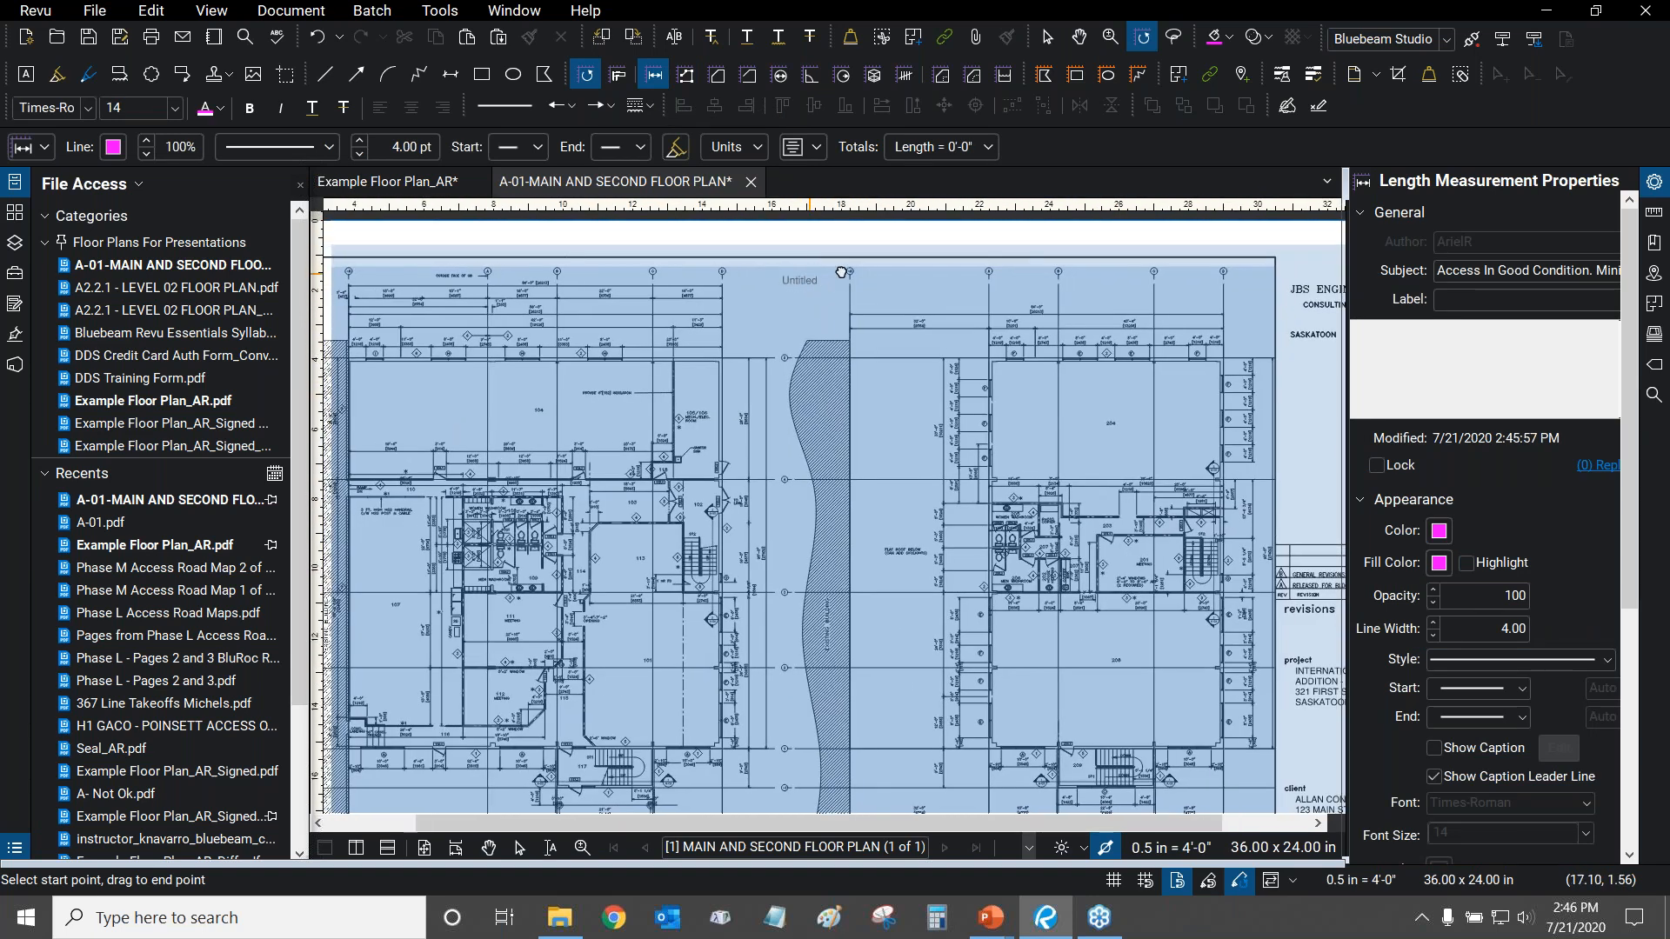
Show the measurement settings with the viewport list and highlight the untitled viewport that covers the whole sheet.
left_click_drag(842, 273, 996, 282)
scroll(461, 275, "up", 4)
scroll(487, 264, "down", 5)
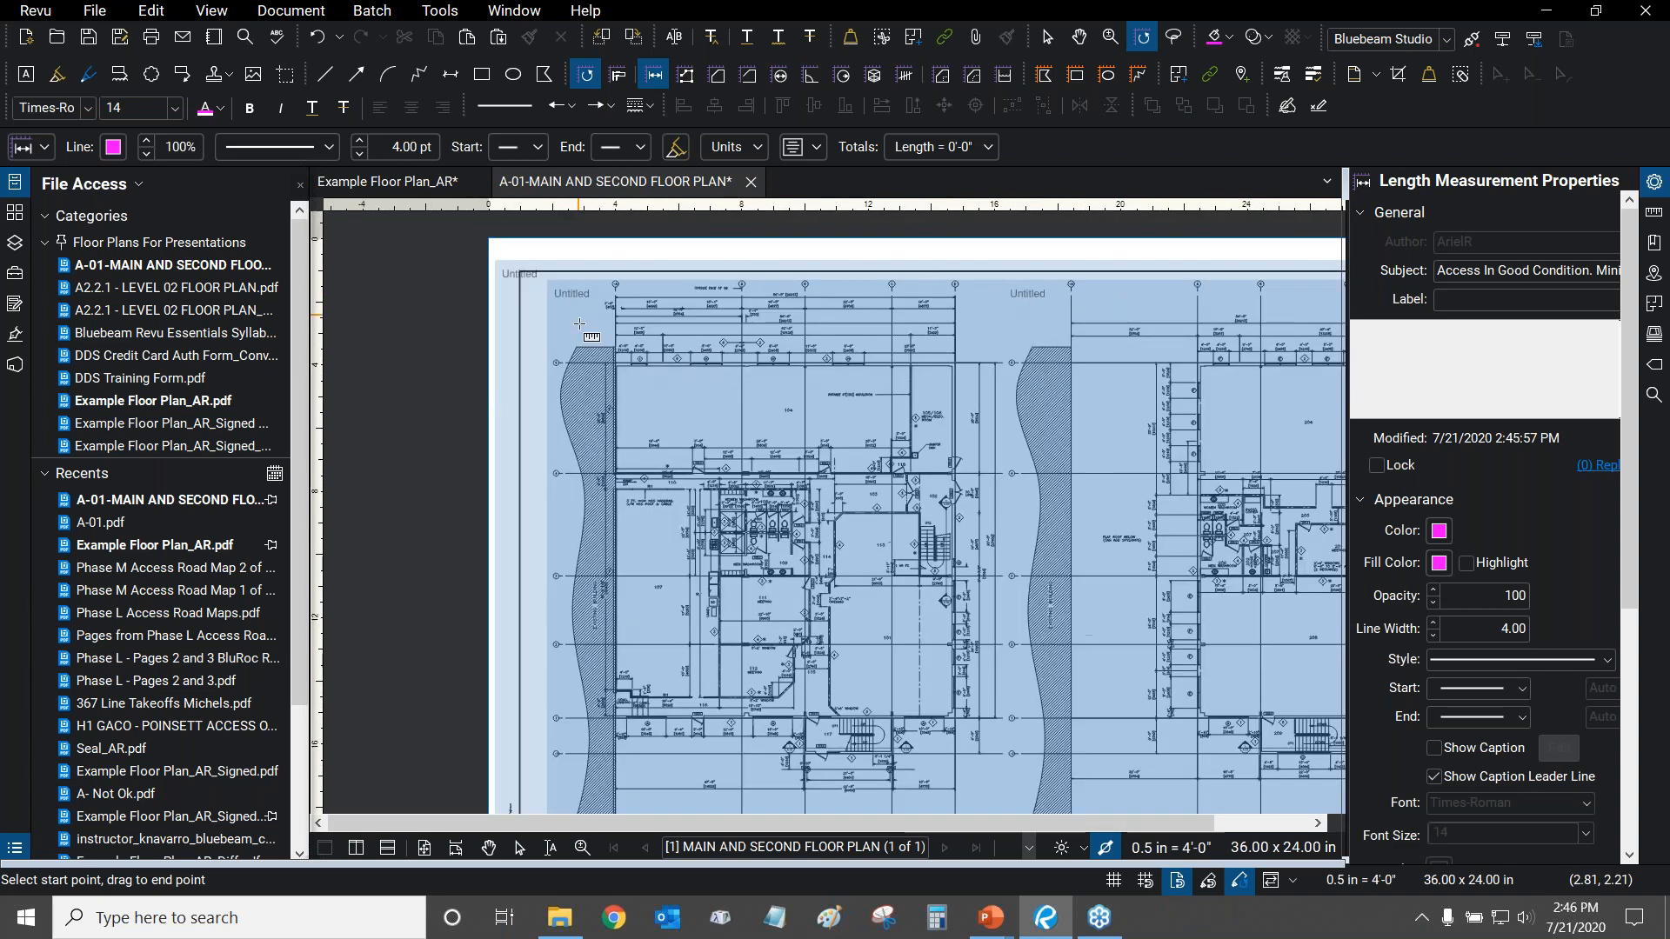
scroll(579, 324, "down", 2)
left_click_drag(978, 507, 1032, 500)
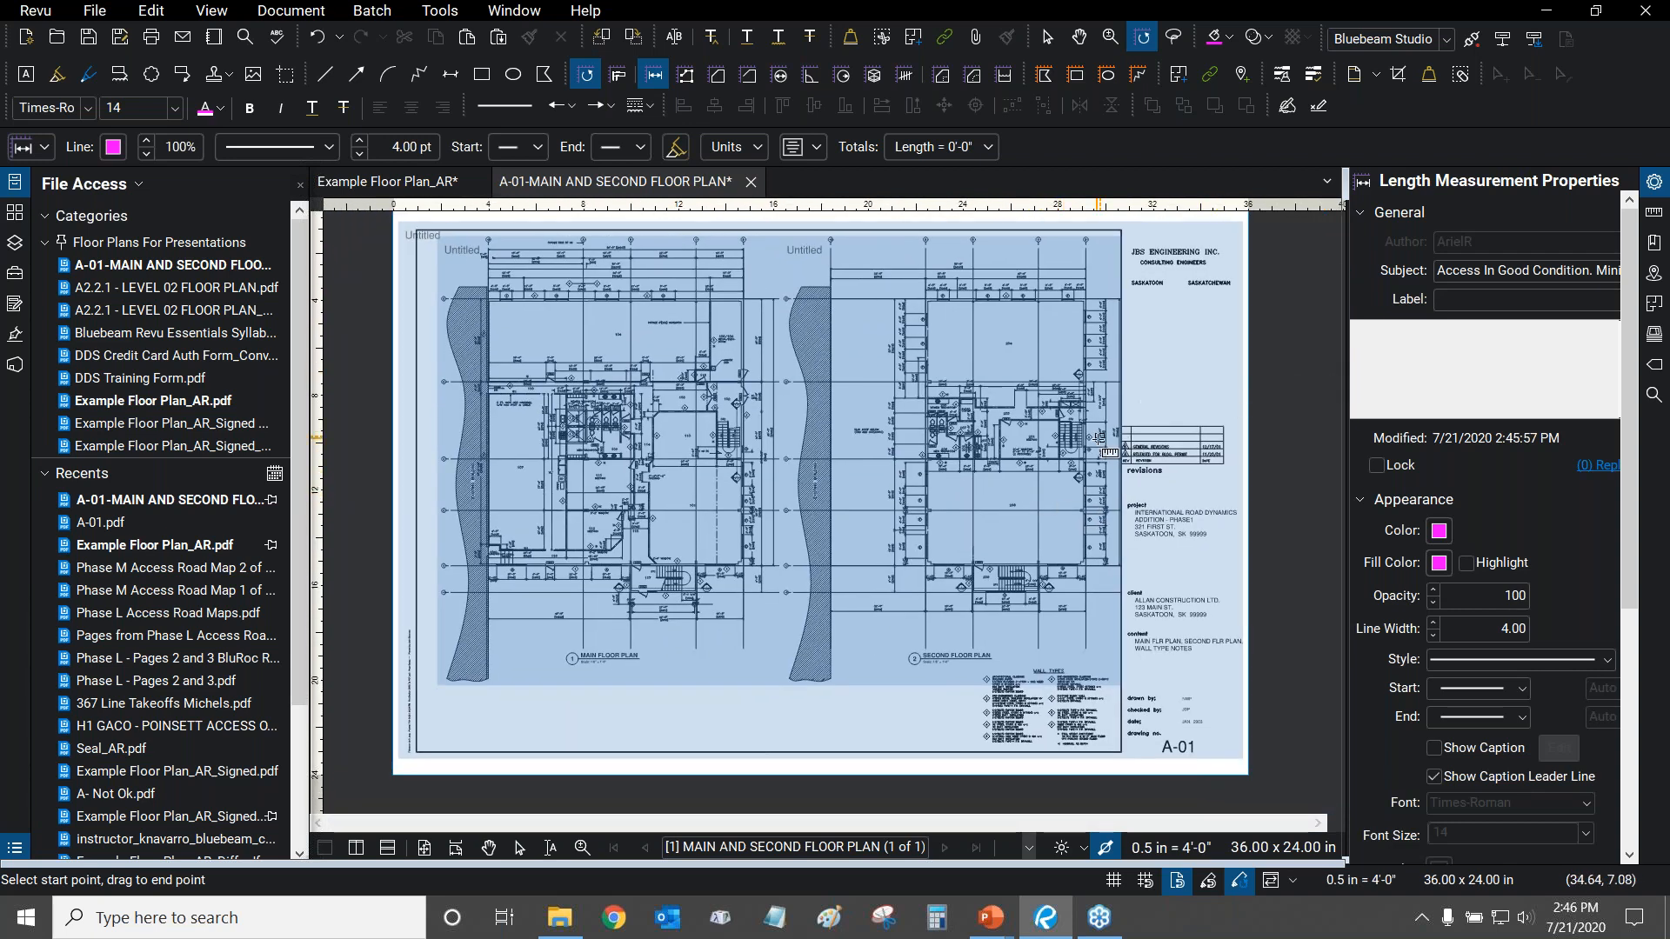
scroll(1147, 598, "down", 1)
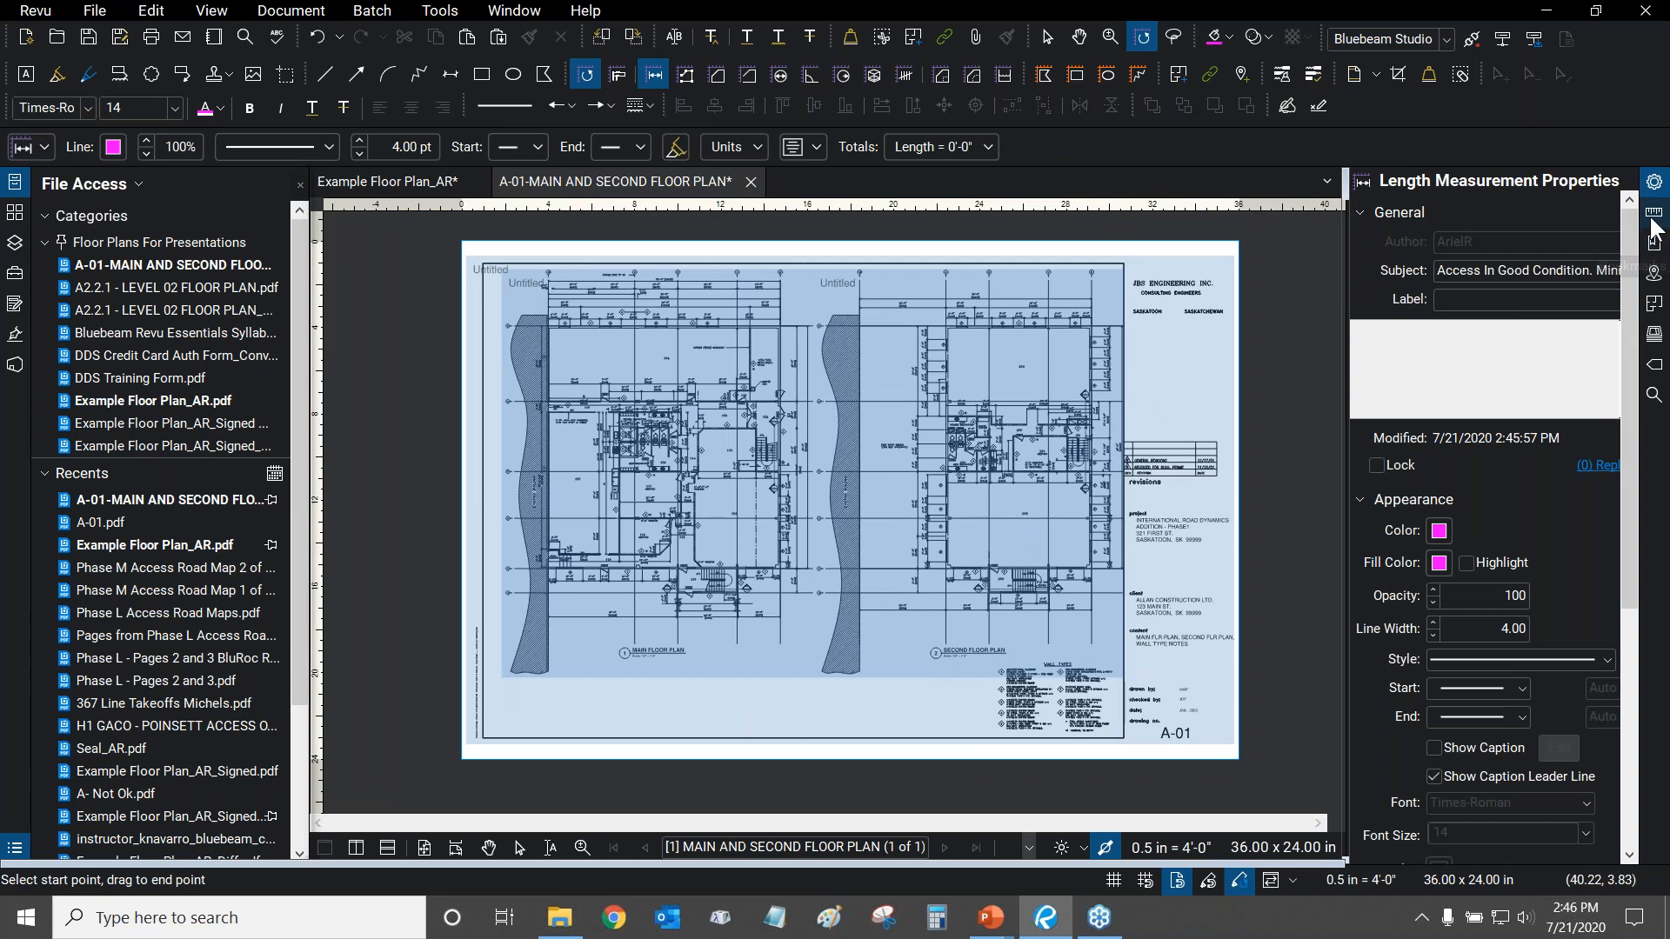
left_click(1652, 217)
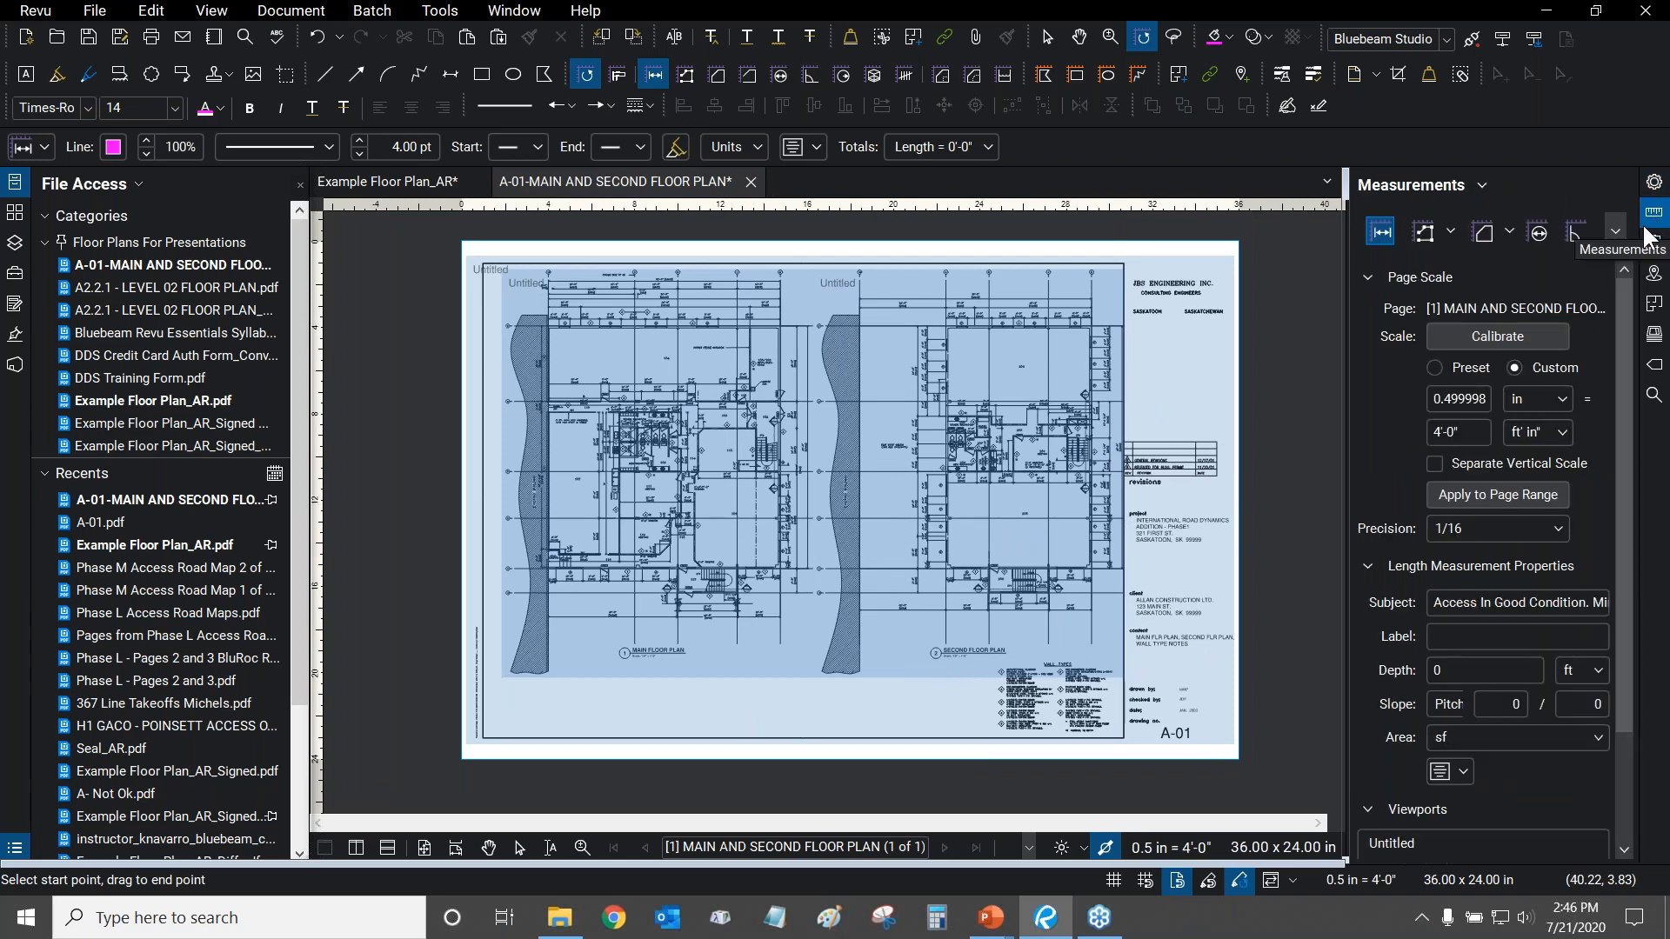
scroll(1615, 407, "down", 3)
left_click(1387, 701)
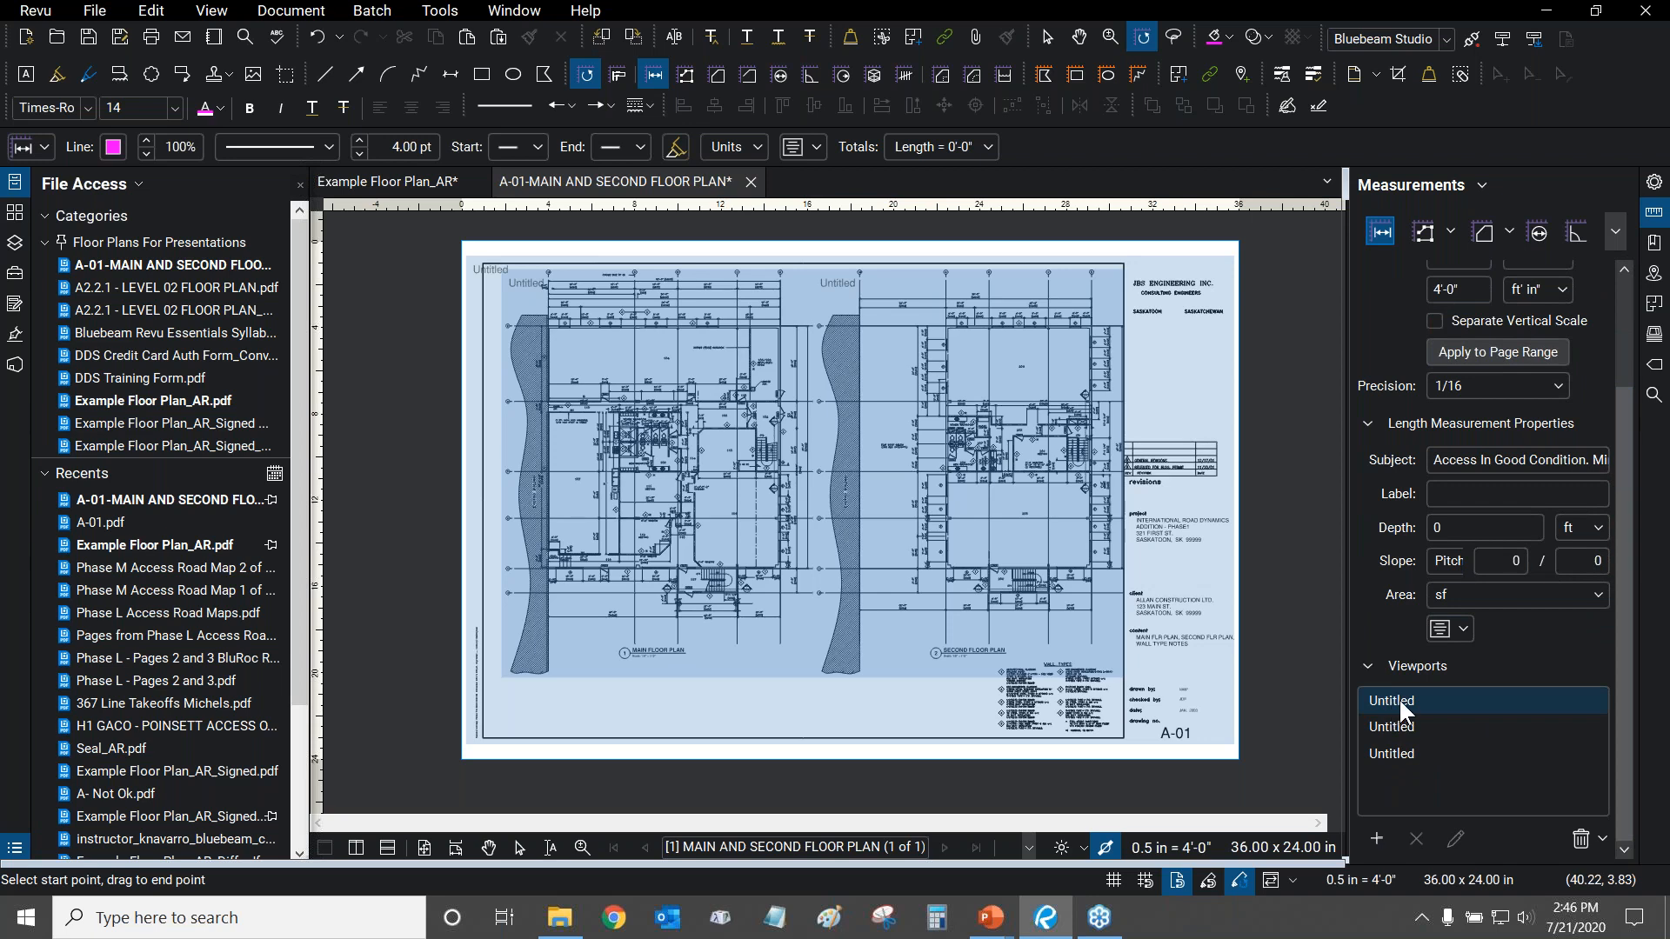
left_click(1401, 698)
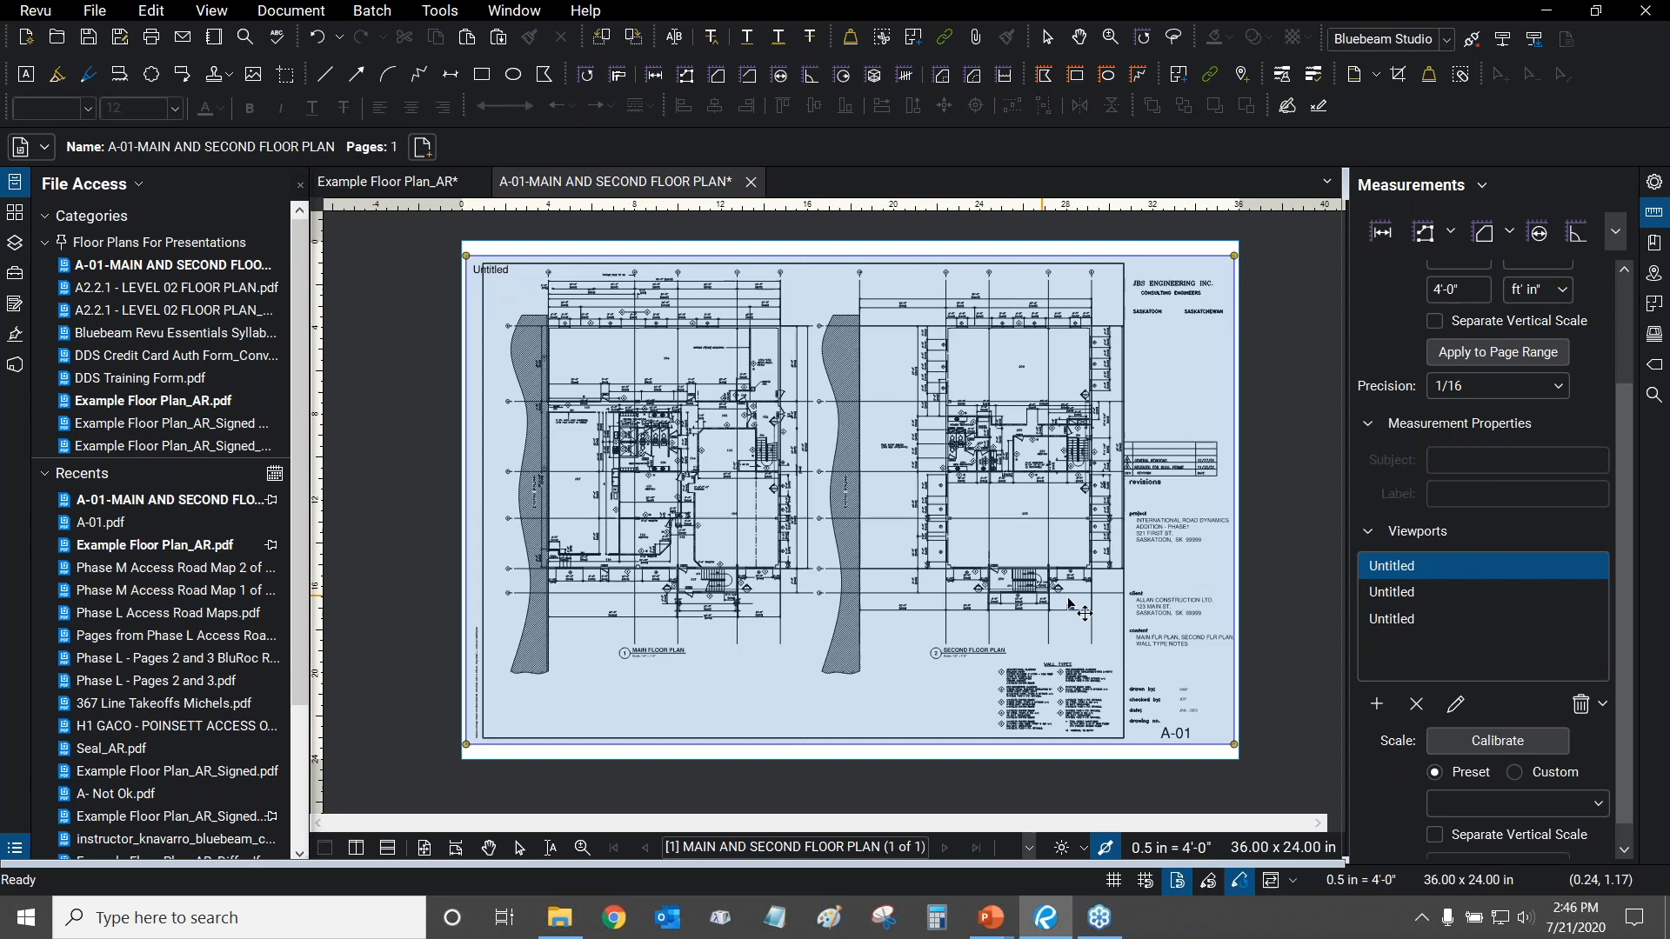
right_click(1012, 531)
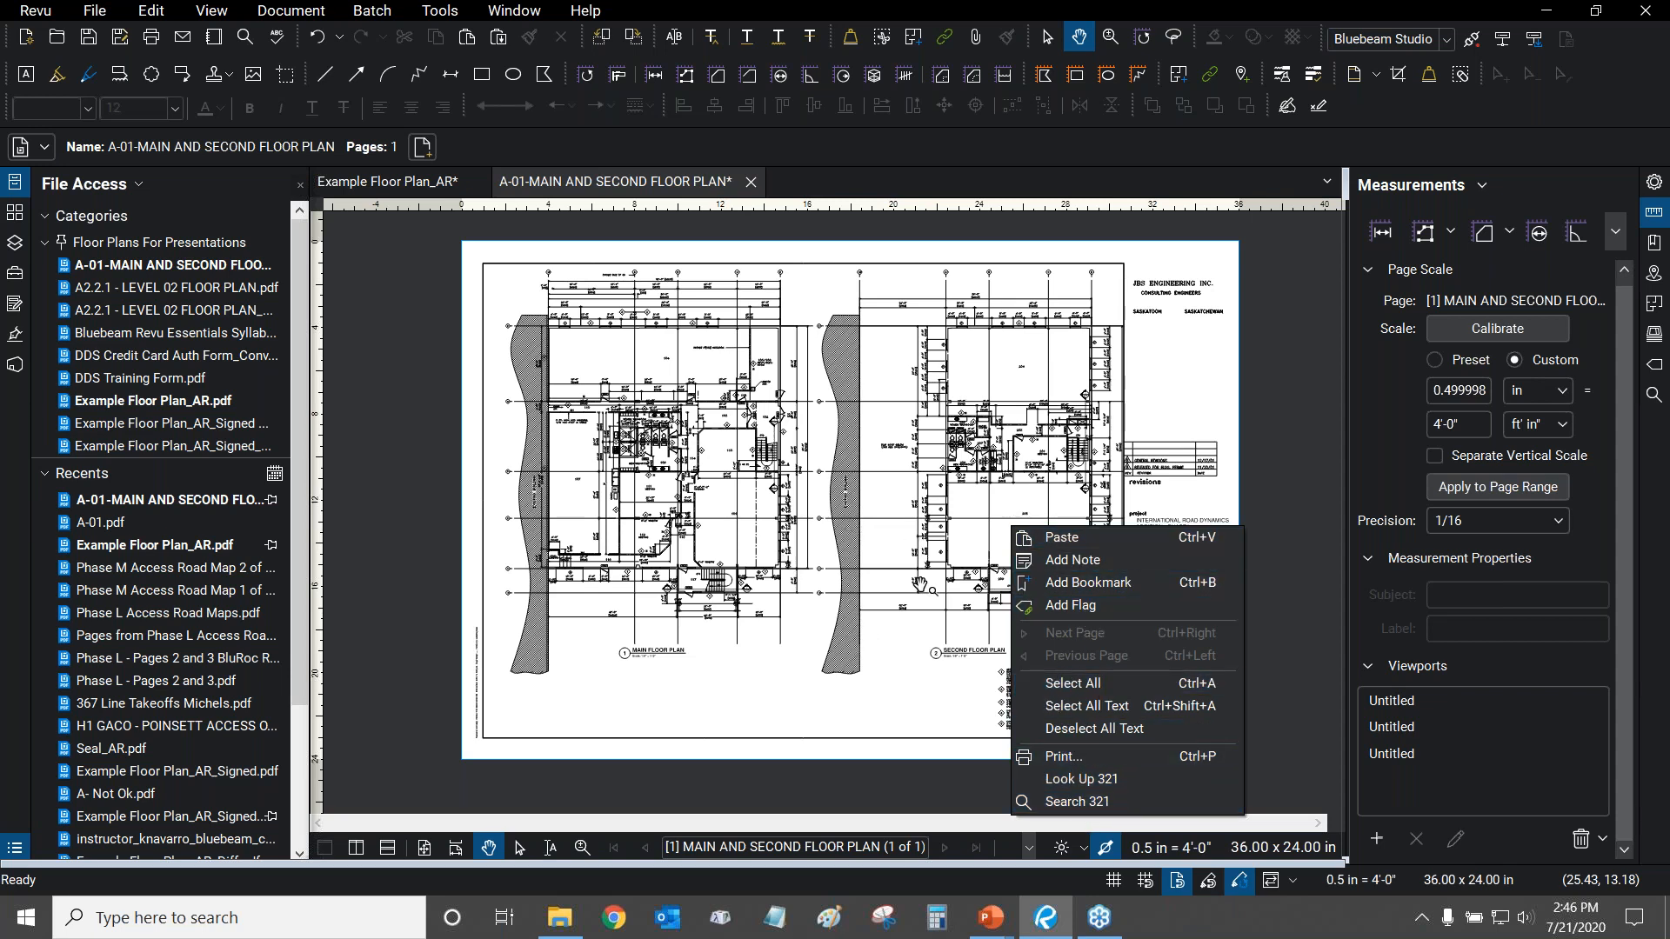
left_click(884, 503)
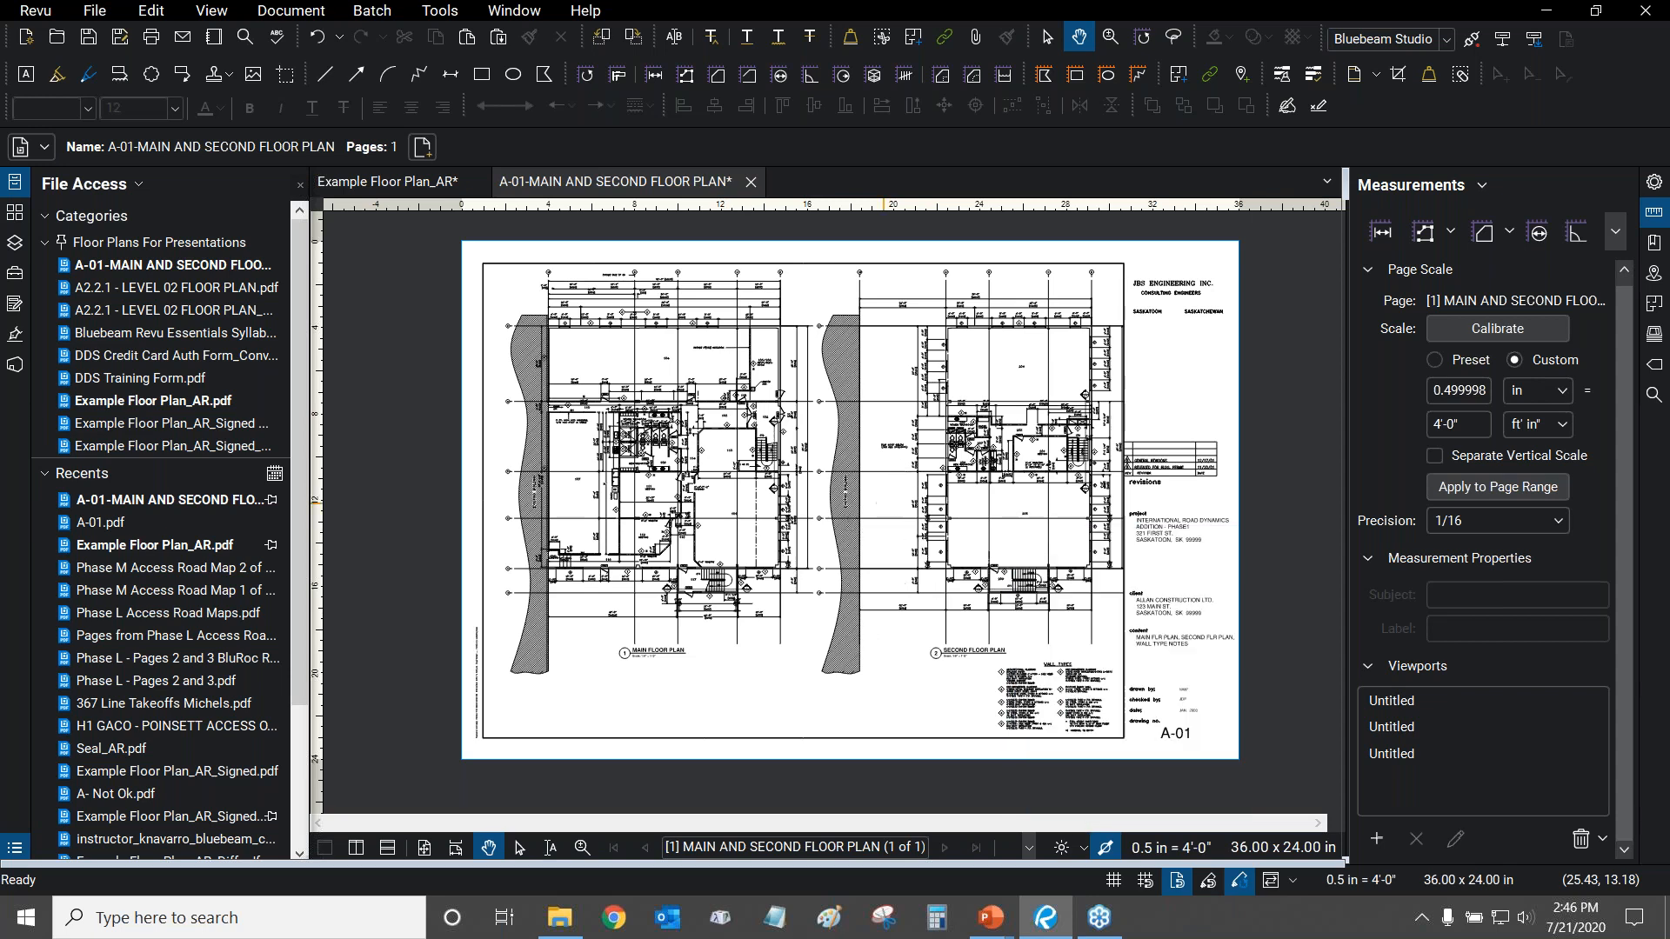
Delete the untitled viewport that covers the whole sheet.
left_click(1397, 702)
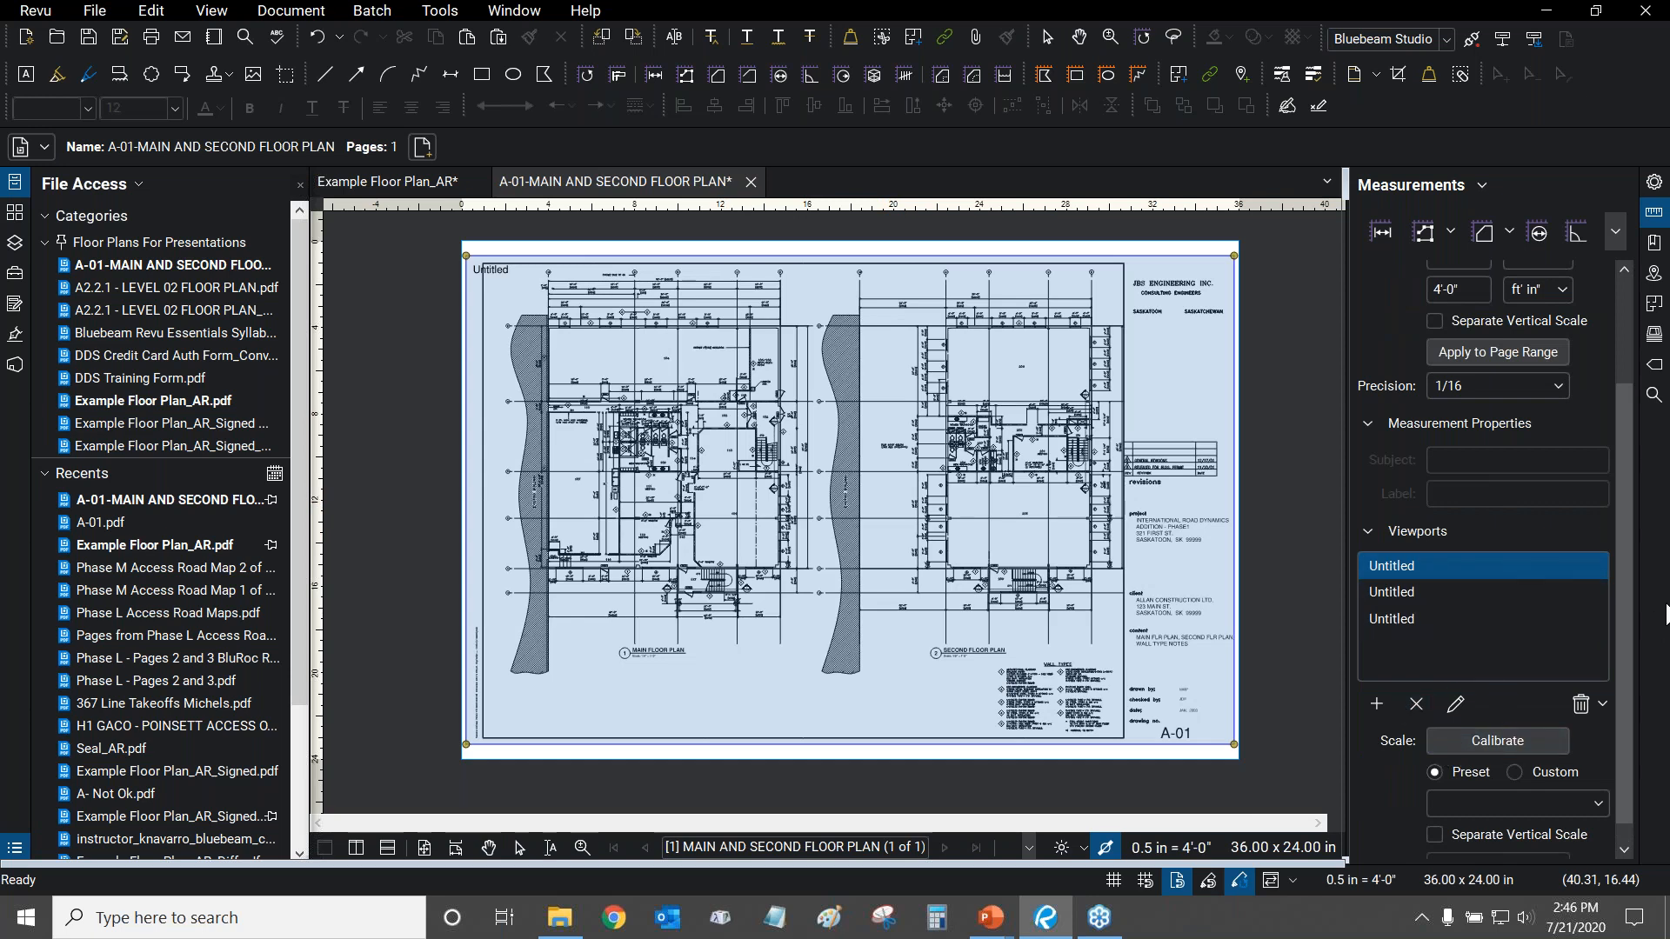
scroll(1621, 556, "down", 1)
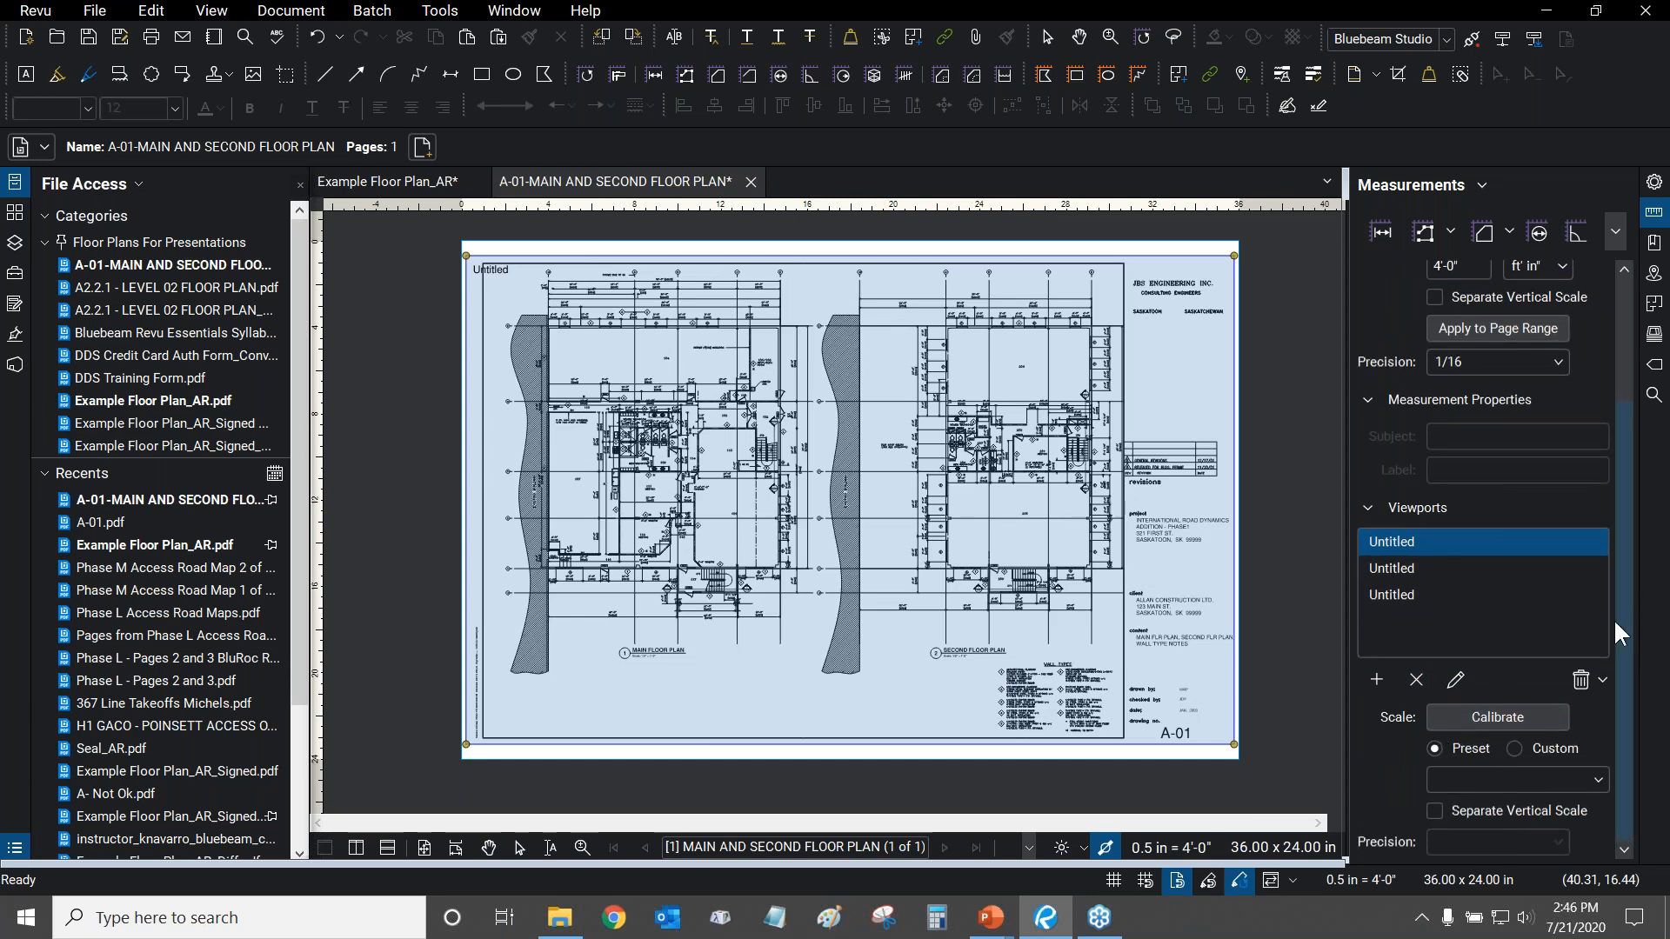
left_click(1415, 680)
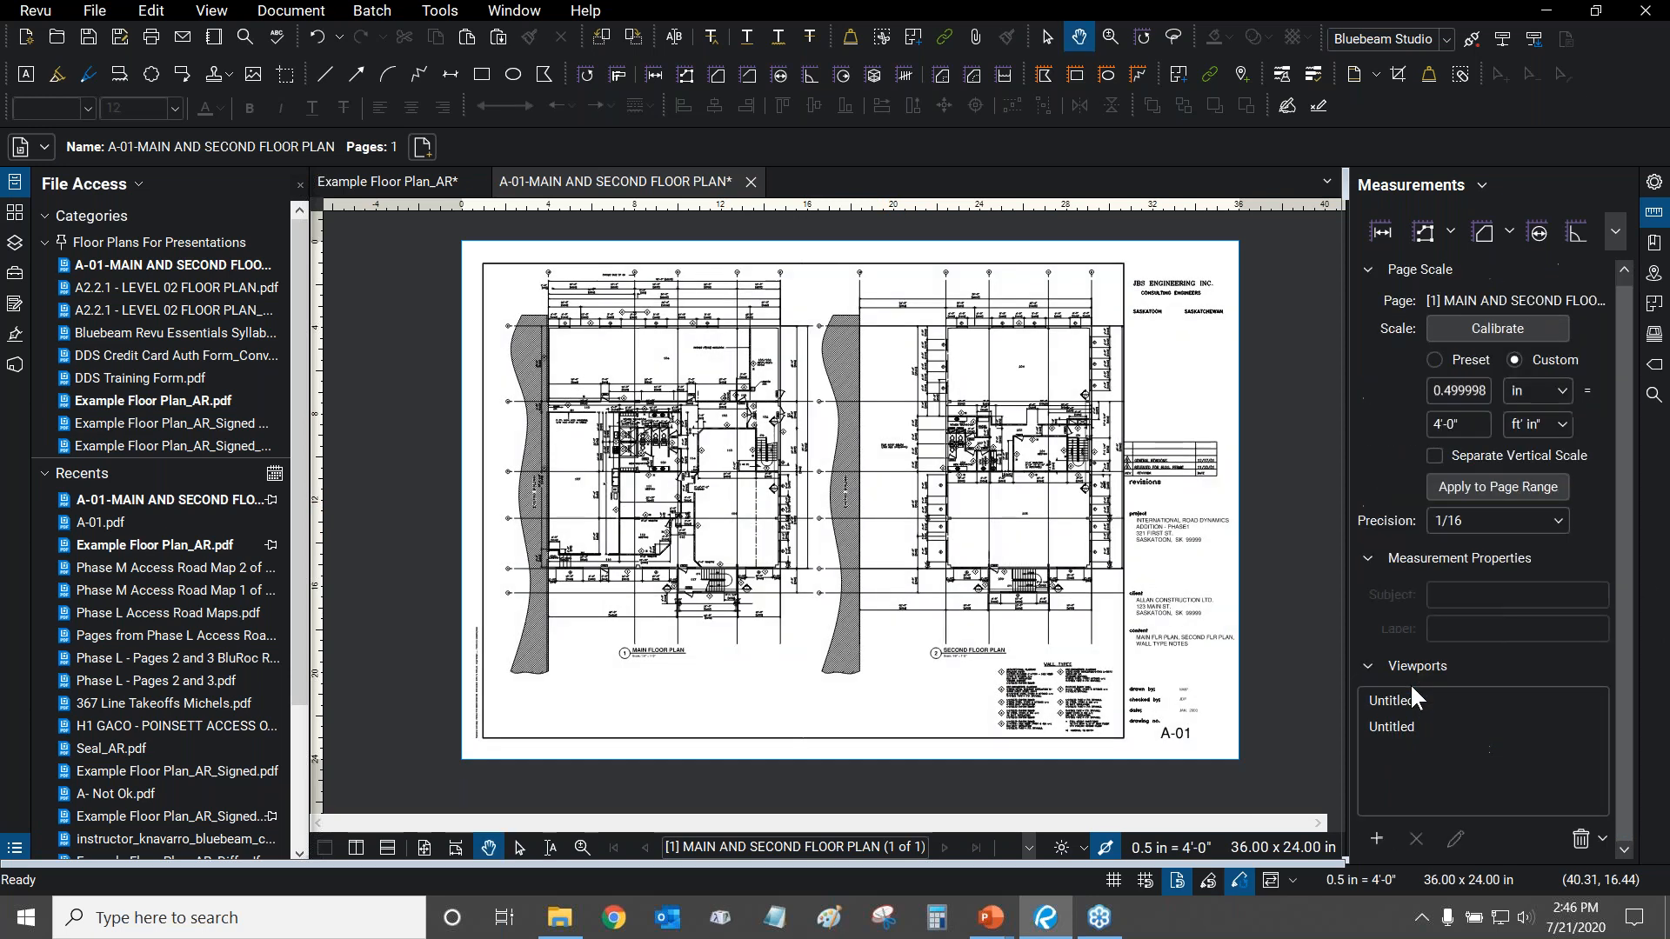
Delete the untitled viewport around the second floor plan.
left_click(1433, 701)
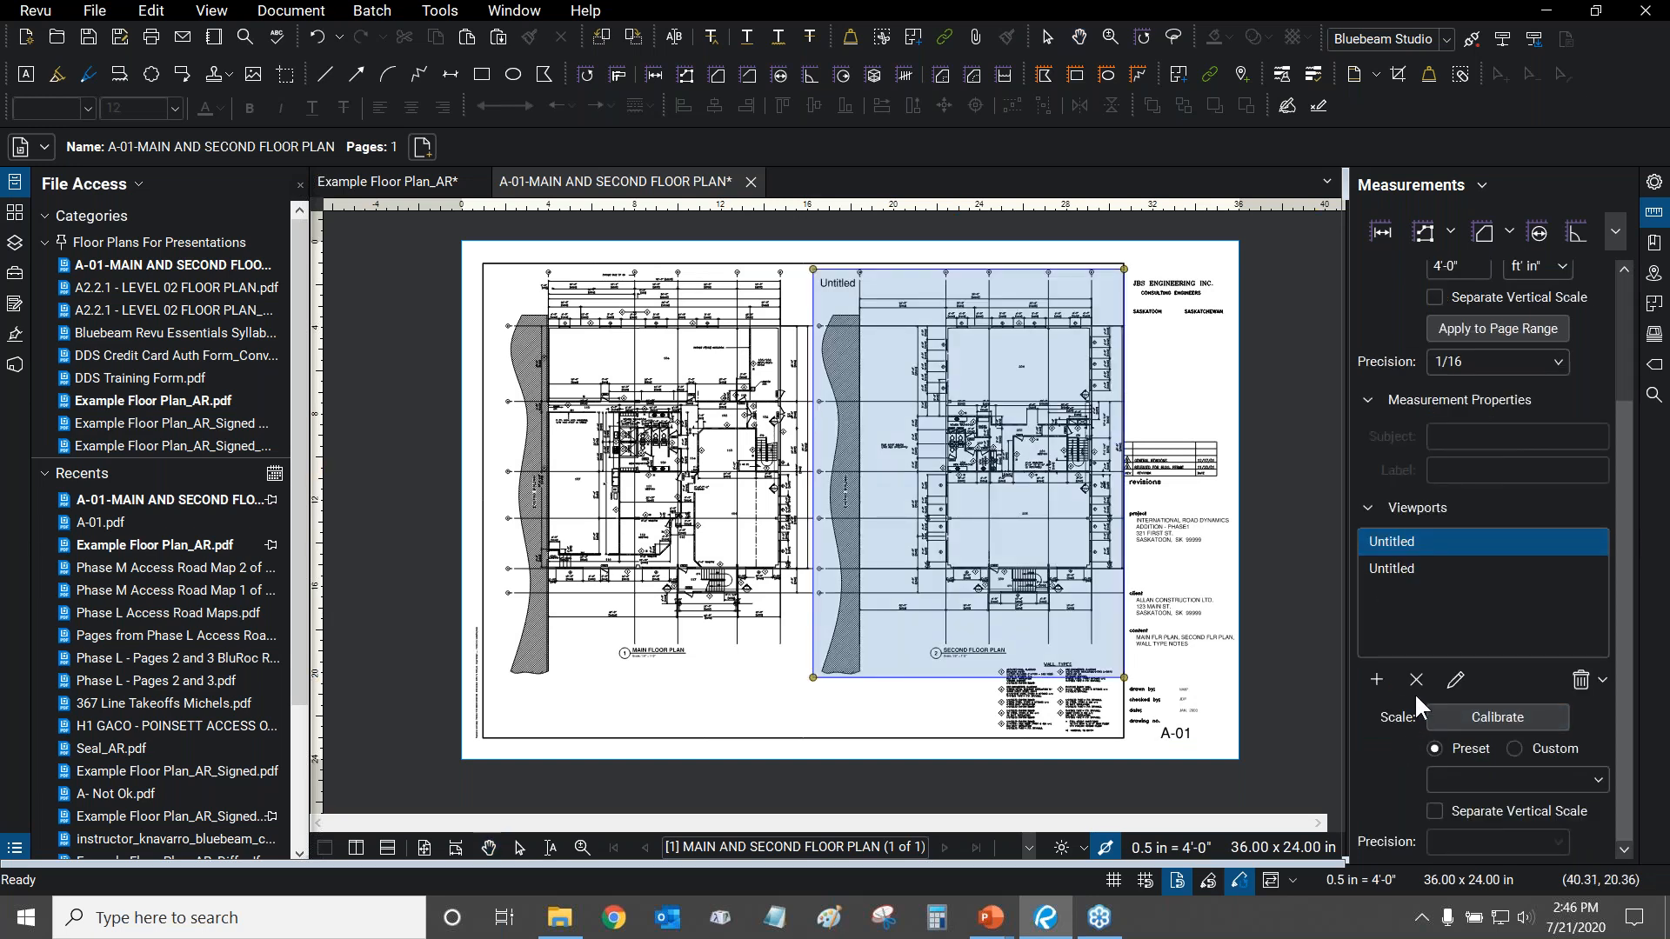
left_click(1414, 570)
left_click(1449, 541)
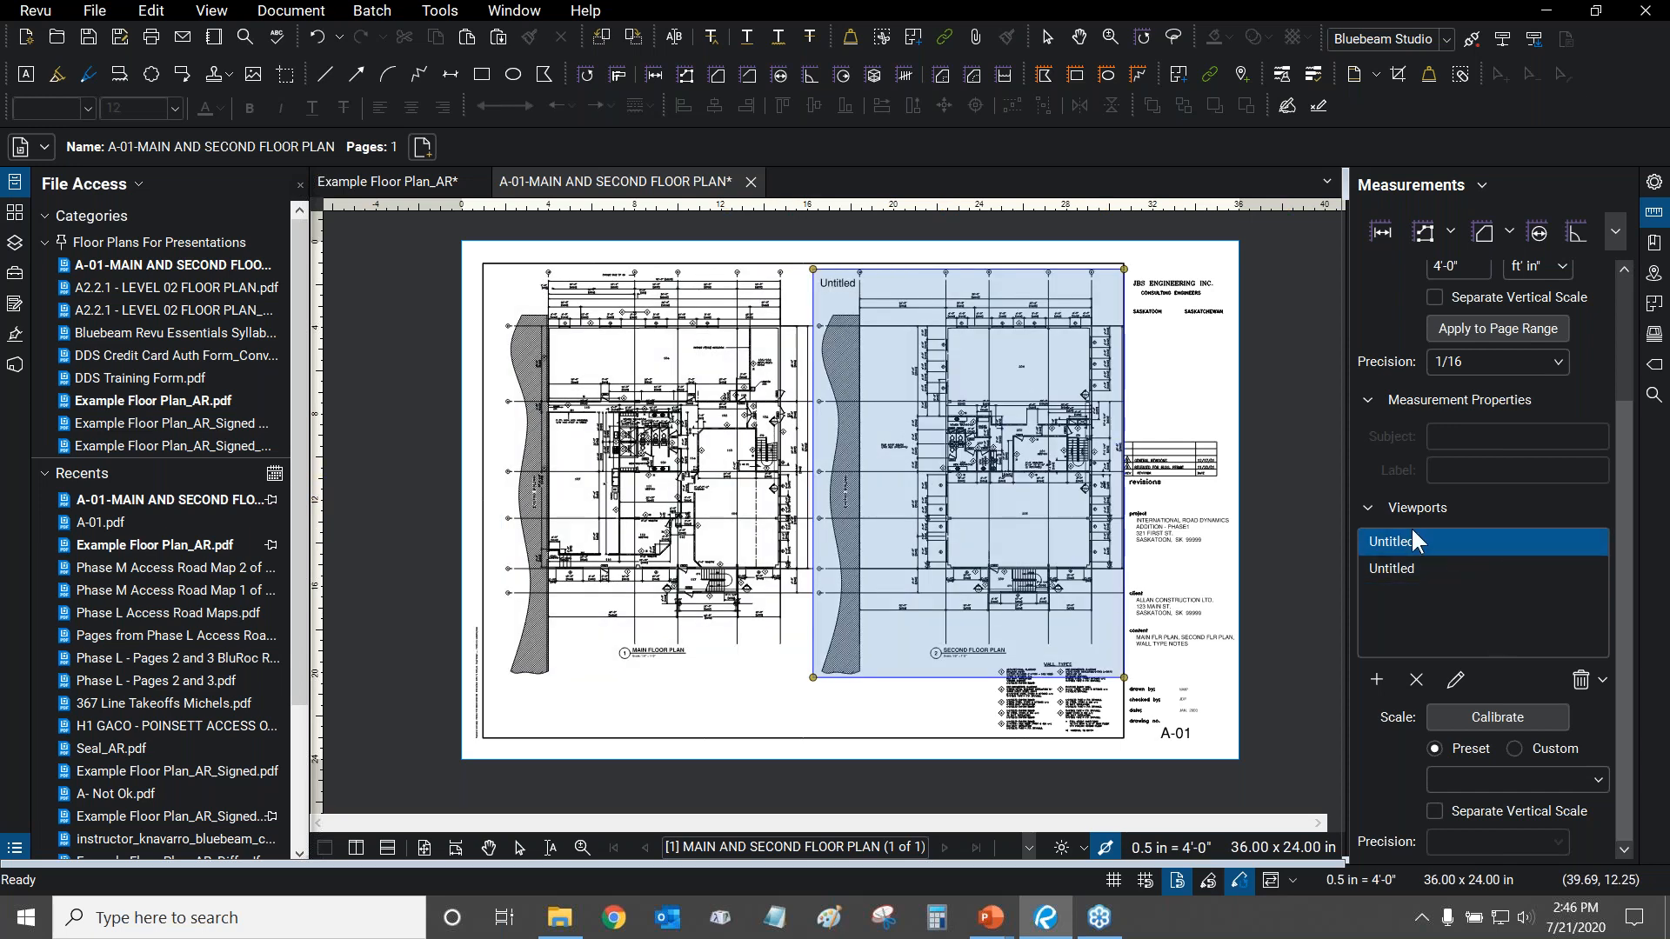
left_click(1415, 676)
Rename the remaining untitled viewport around the main floor plan to "Floor Plan 1".
left_click(1387, 696)
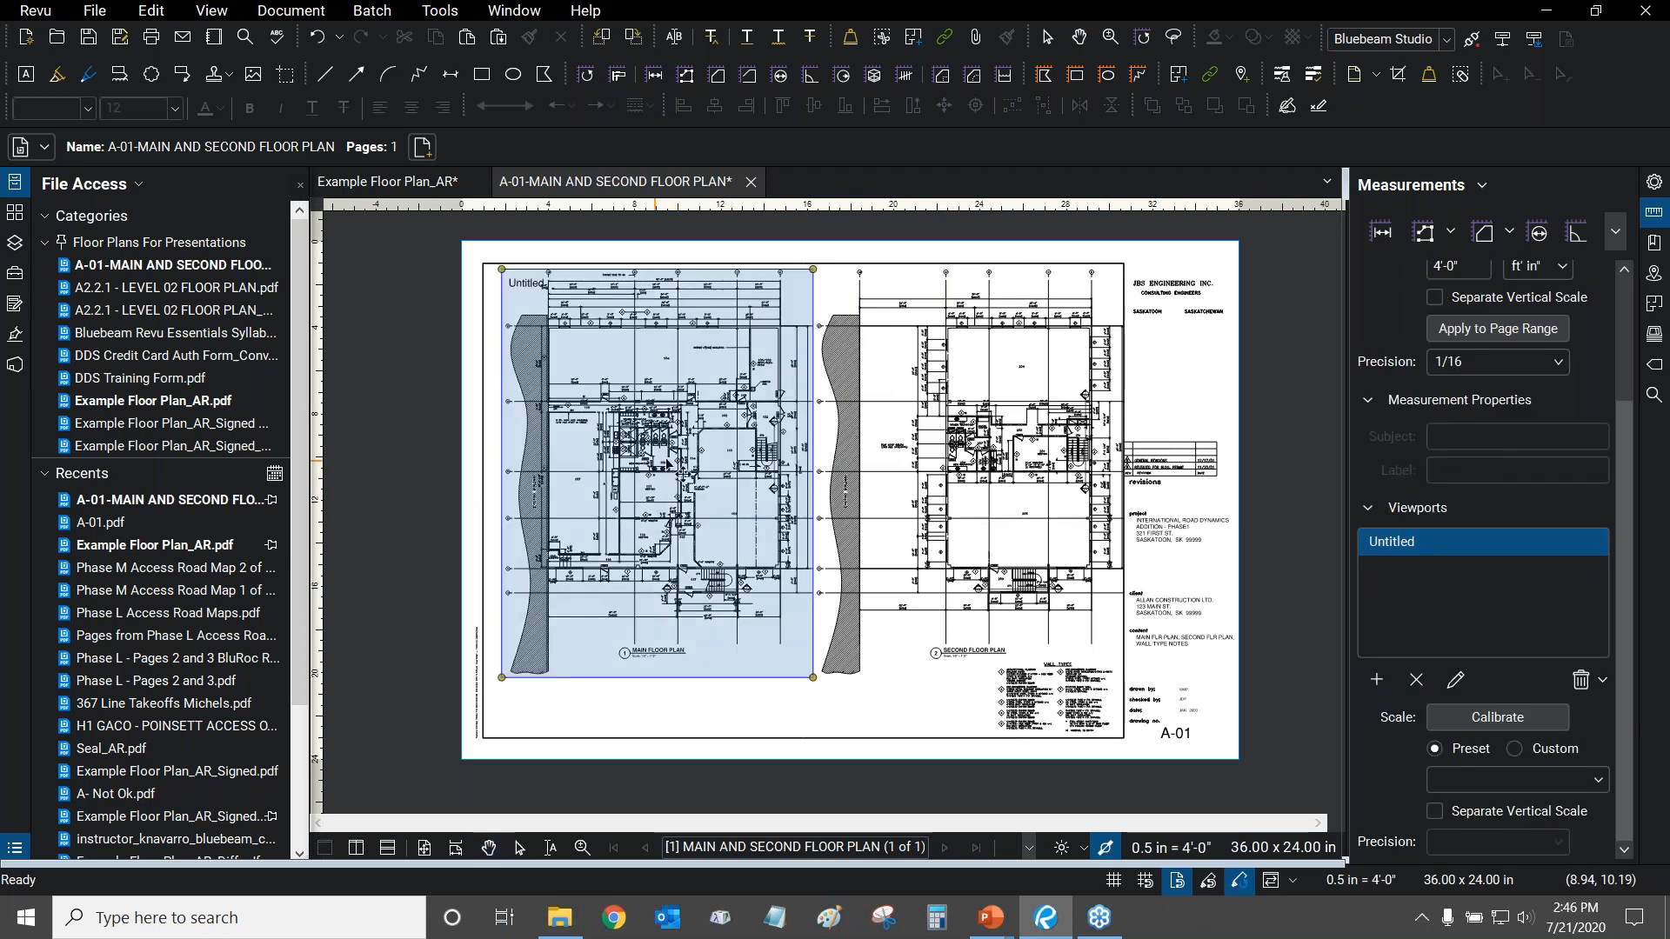
left_click(1457, 681)
left_click_drag(839, 448, 641, 460)
type("Floor Plan 1")
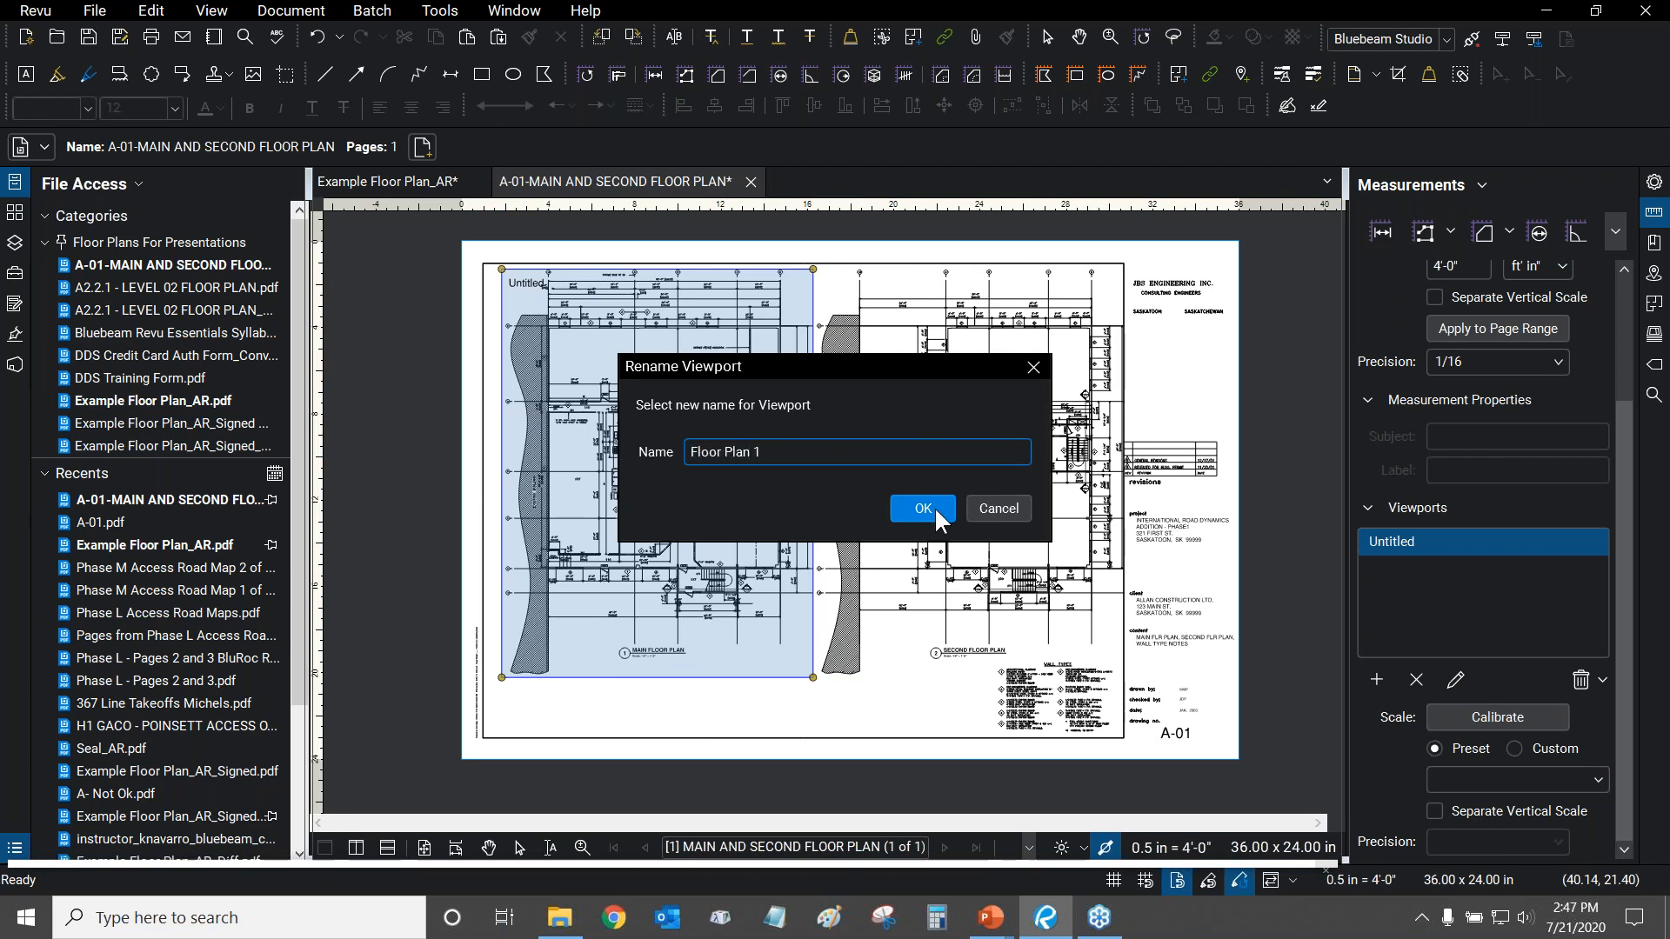
left_click(923, 508)
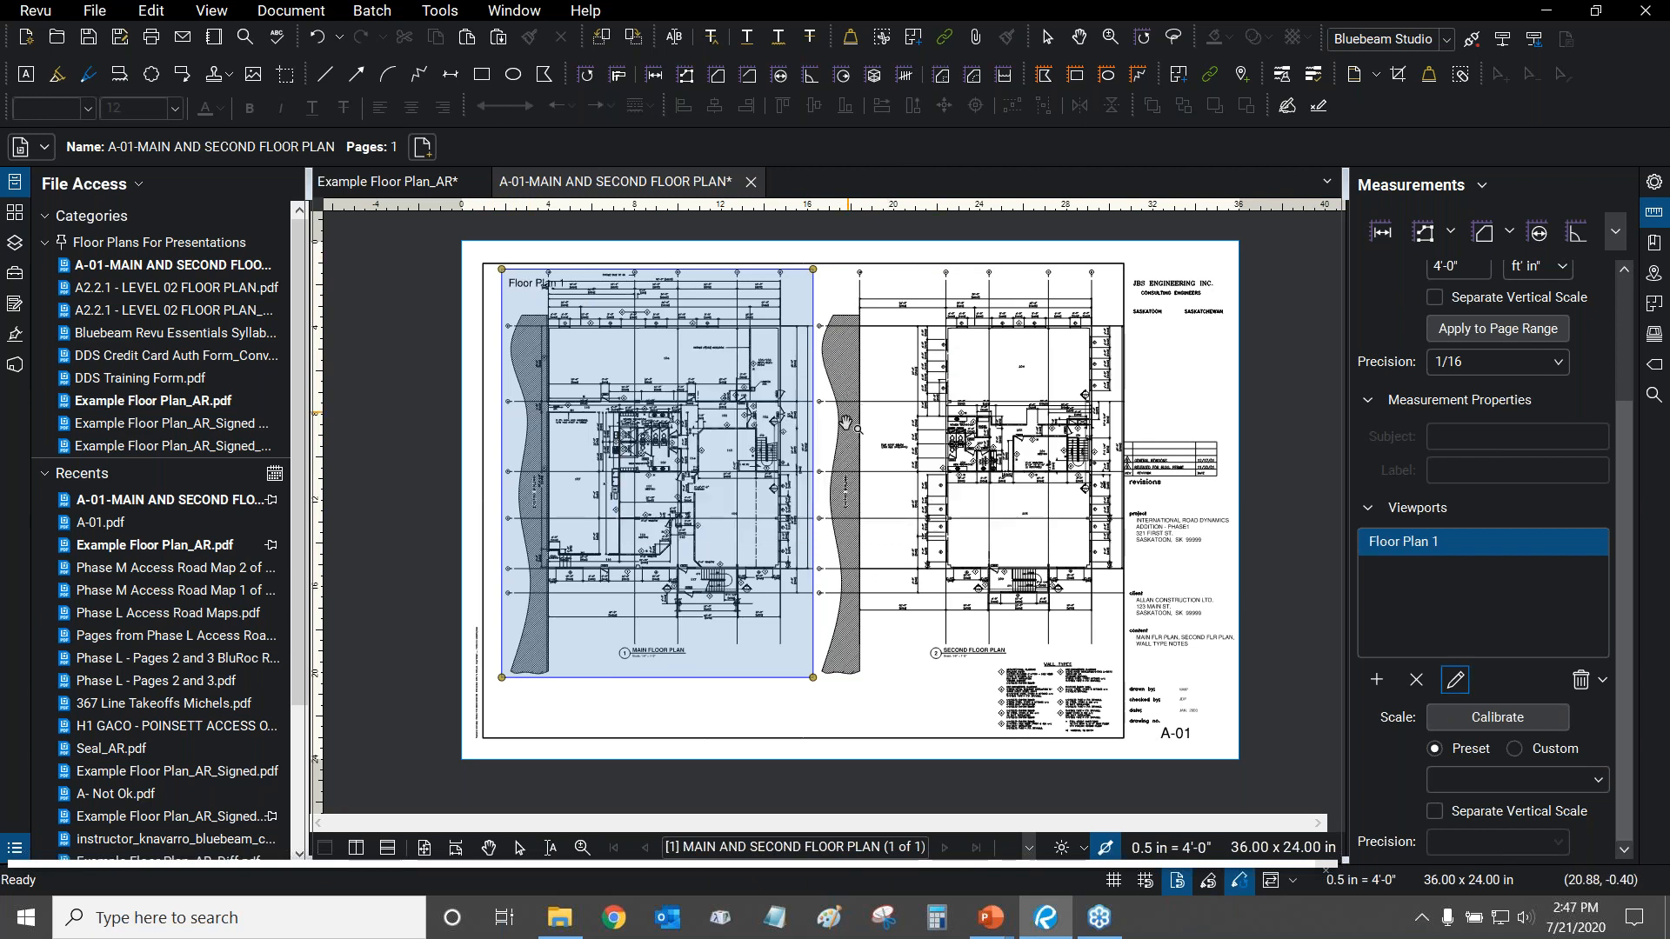
Check the name label and extent of the Floor Plan 1 viewport on the sheet, and delete the viewport.
scroll(835, 413, "up", 2)
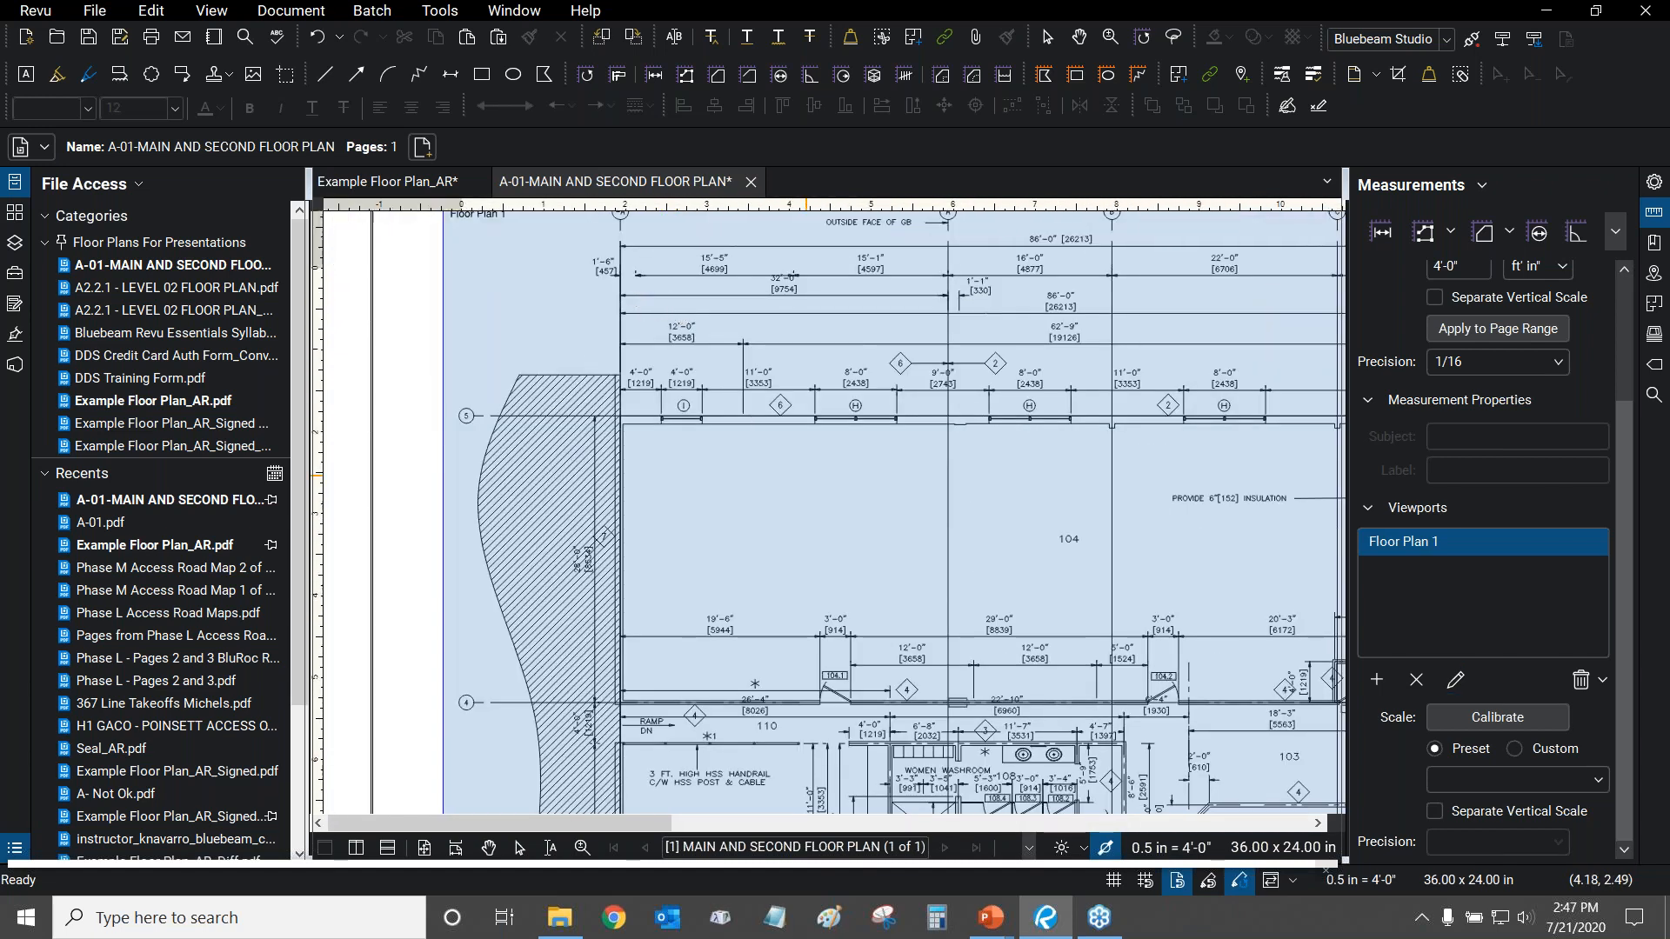
left_click_drag(487, 229, 679, 417)
scroll(677, 416, "up", 8)
scroll(598, 386, "down", 3)
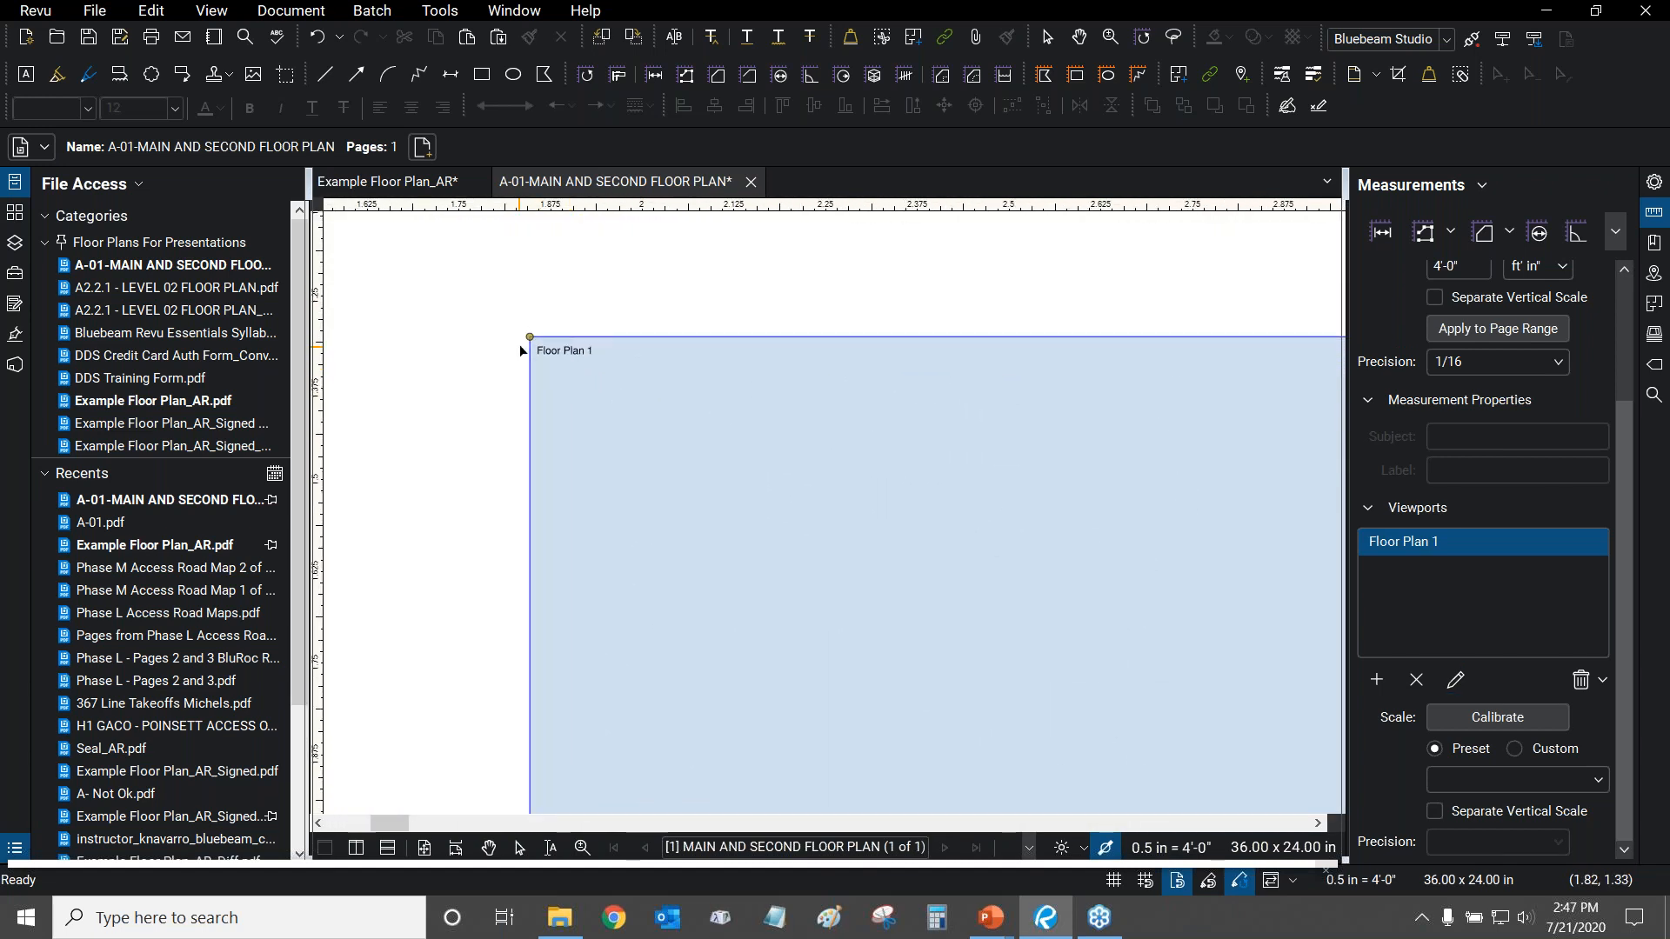
scroll(576, 387, "down", 8)
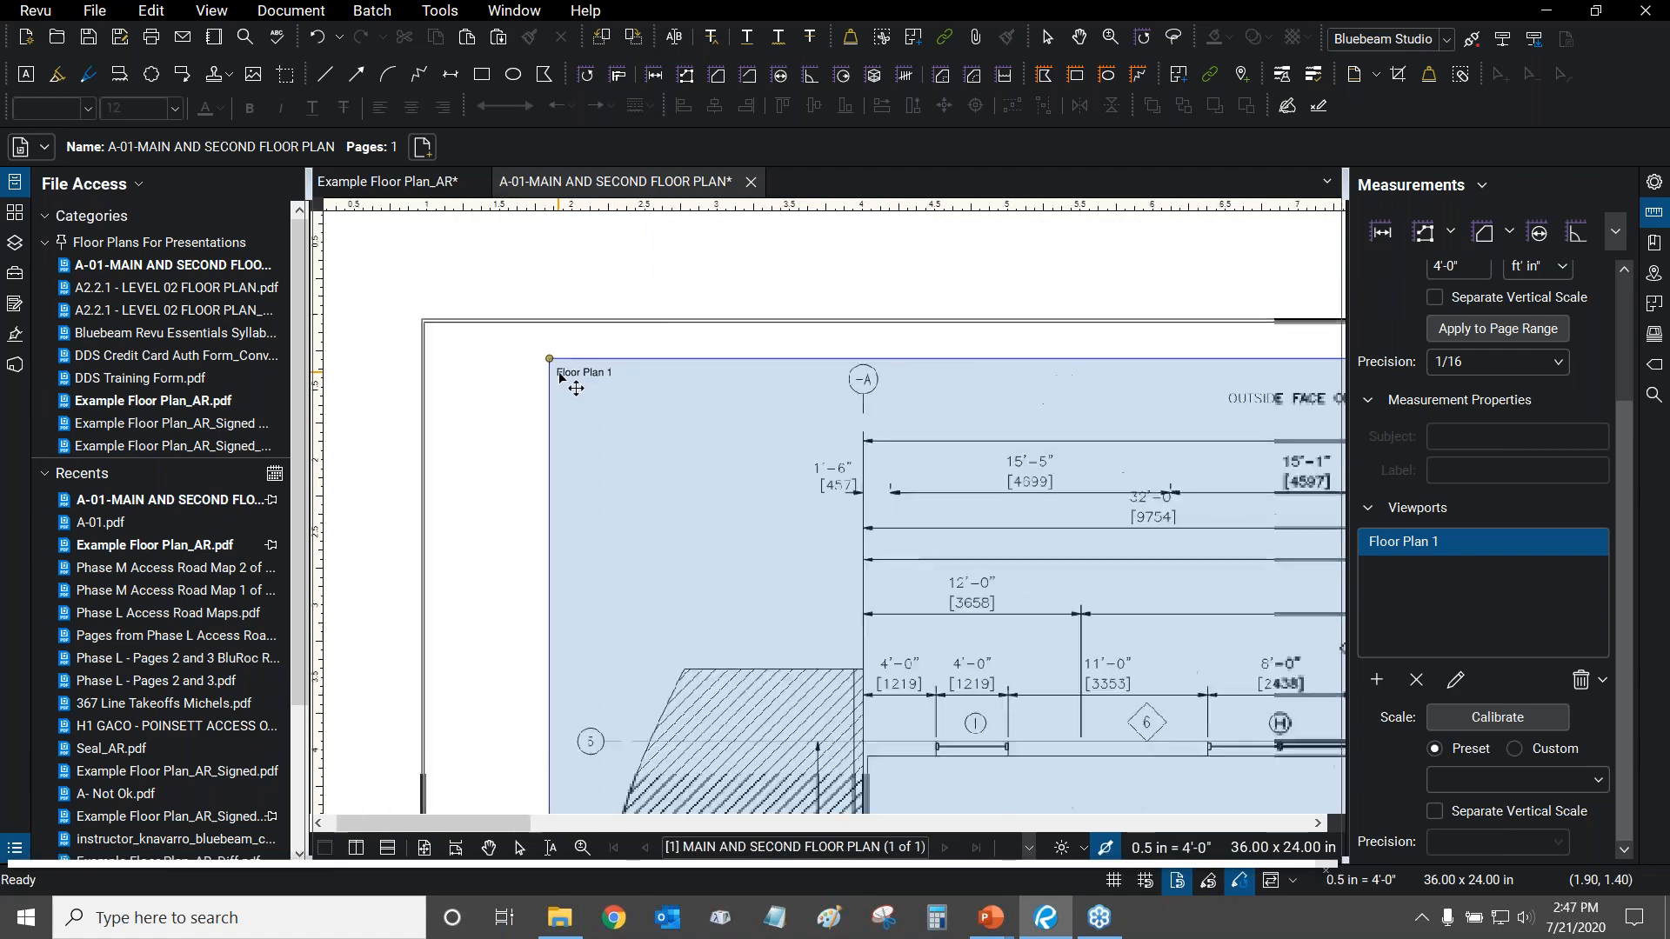
scroll(598, 425, "down", 3)
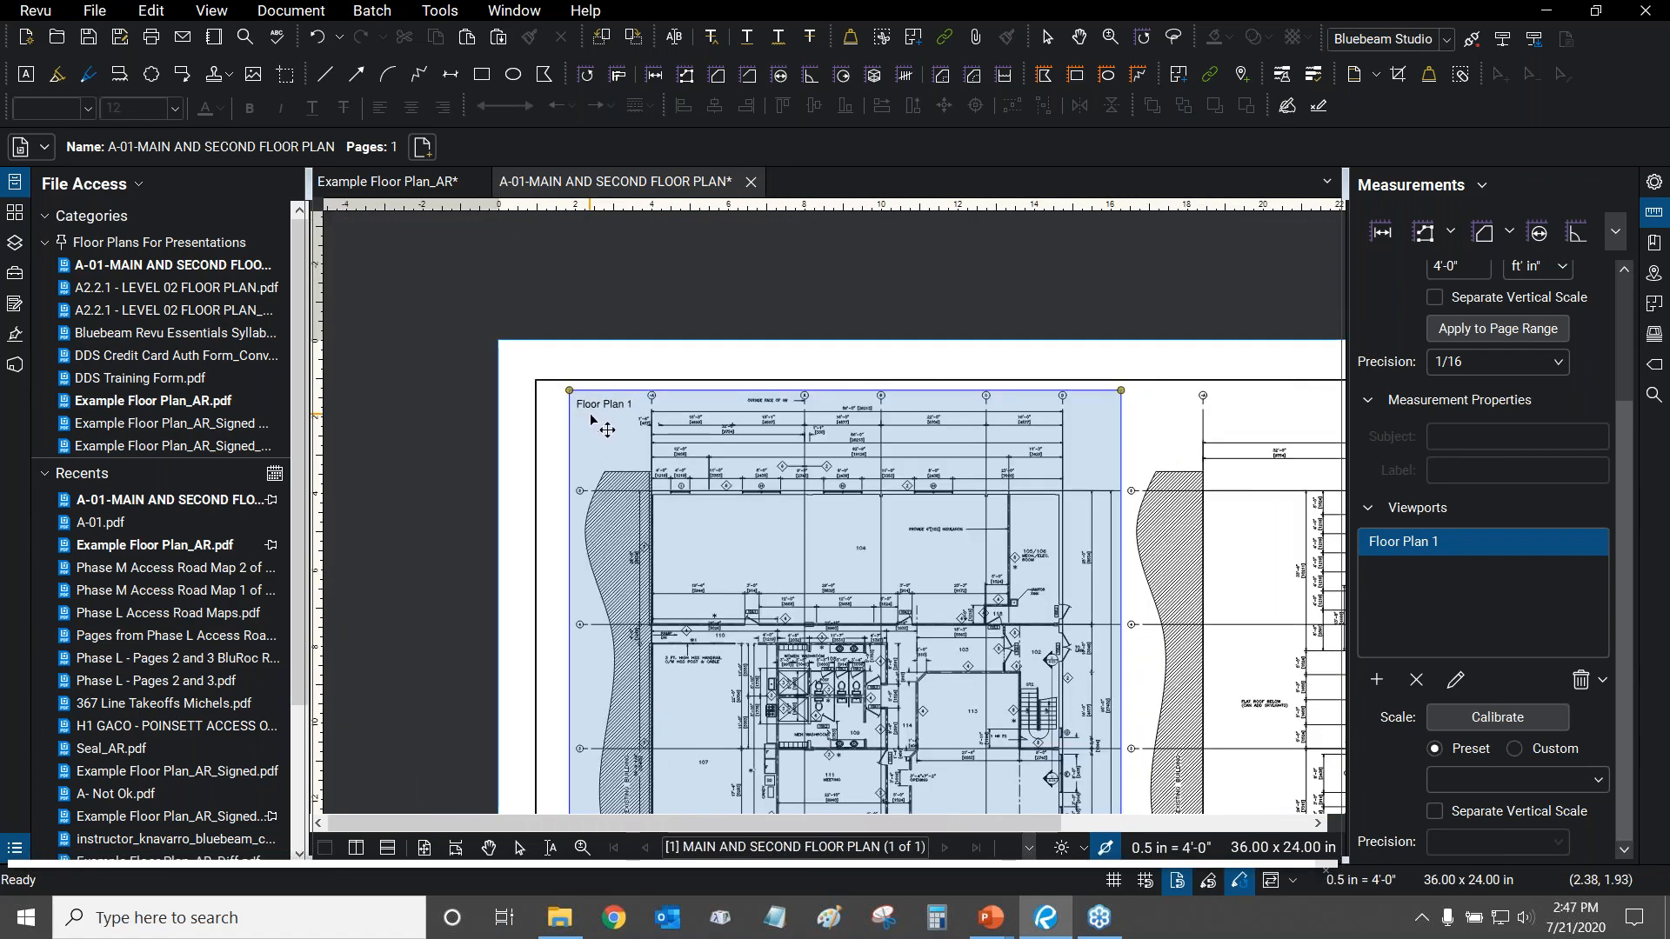
scroll(628, 420, "down", 5)
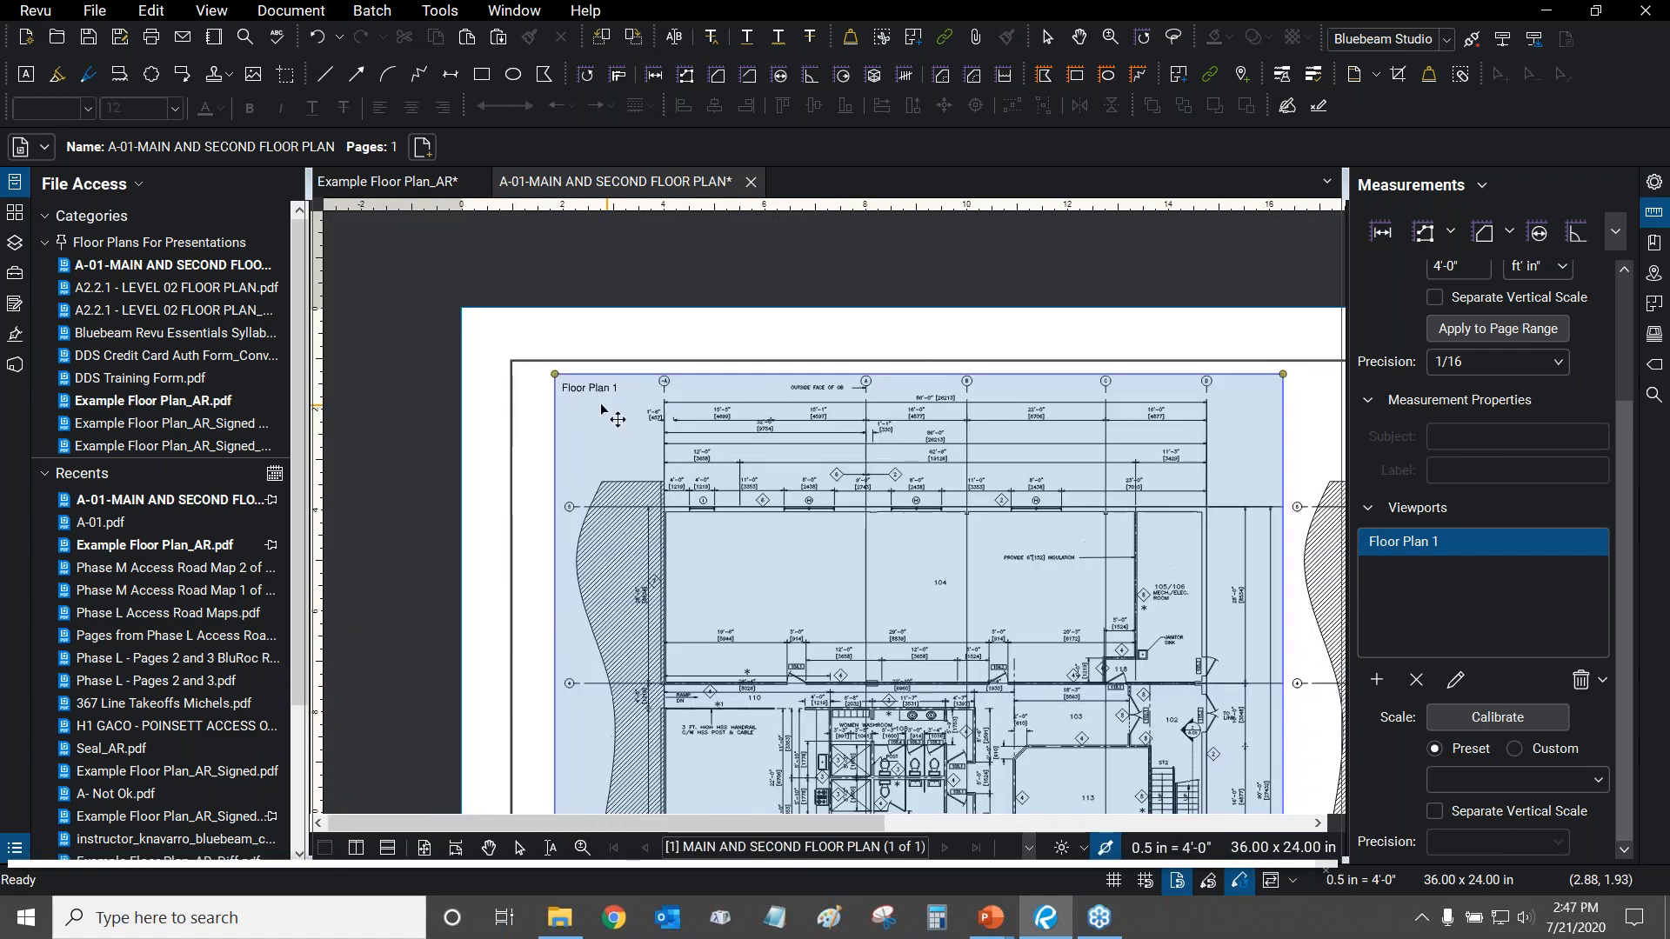
left_click_drag(881, 443, 879, 432)
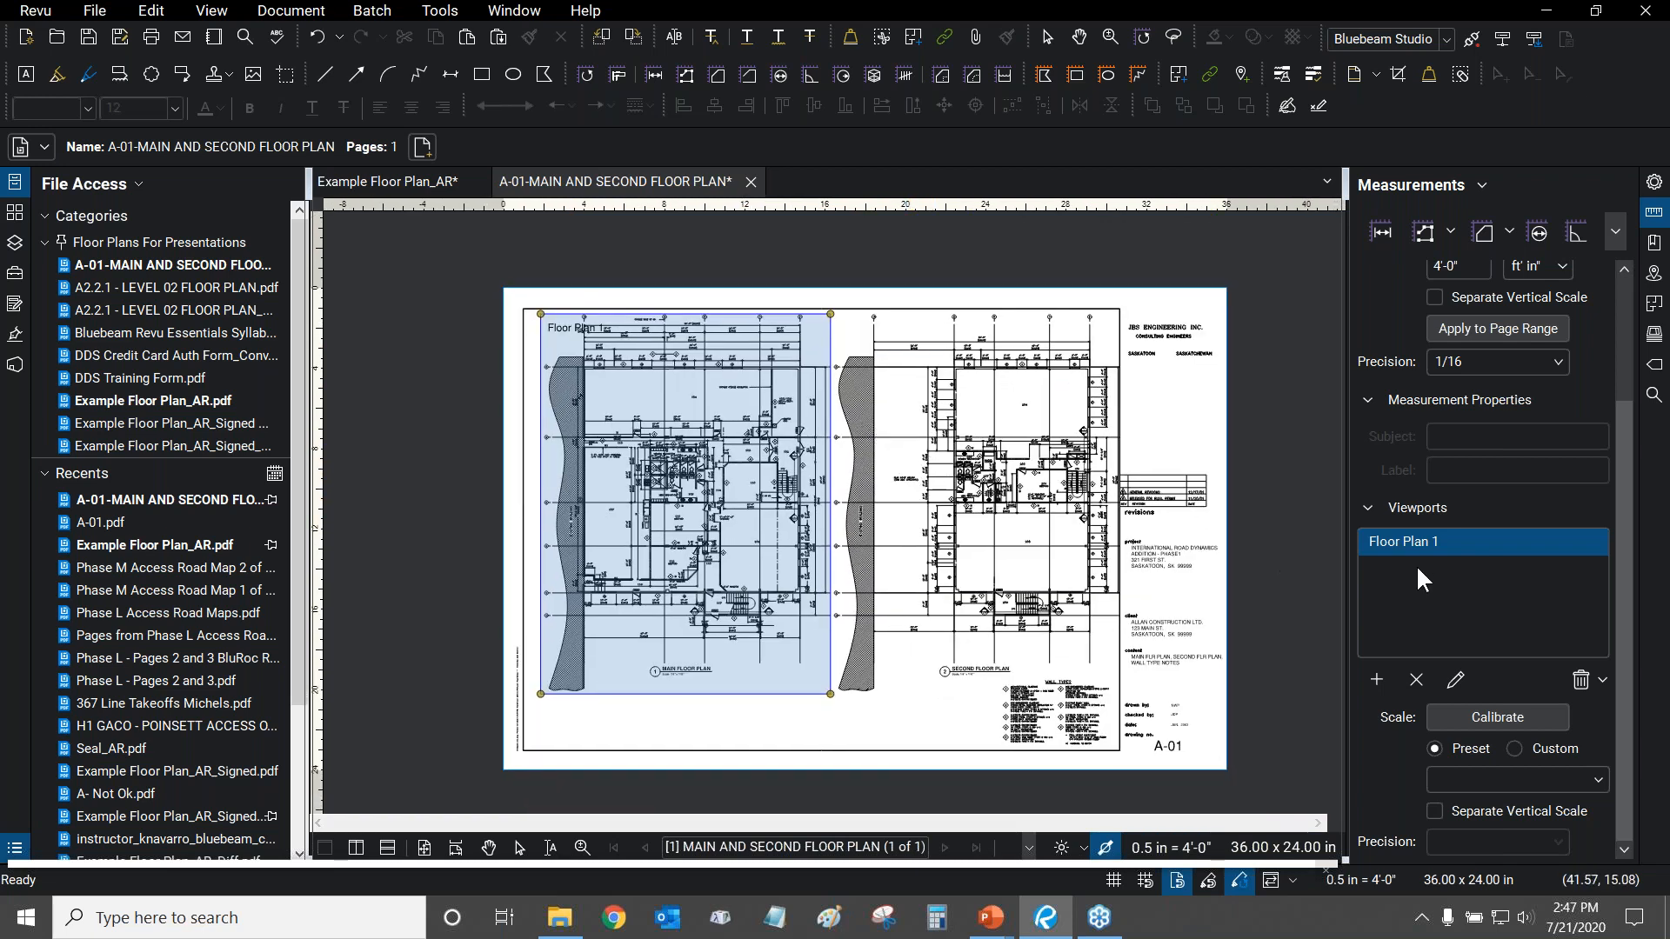
left_click(1419, 680)
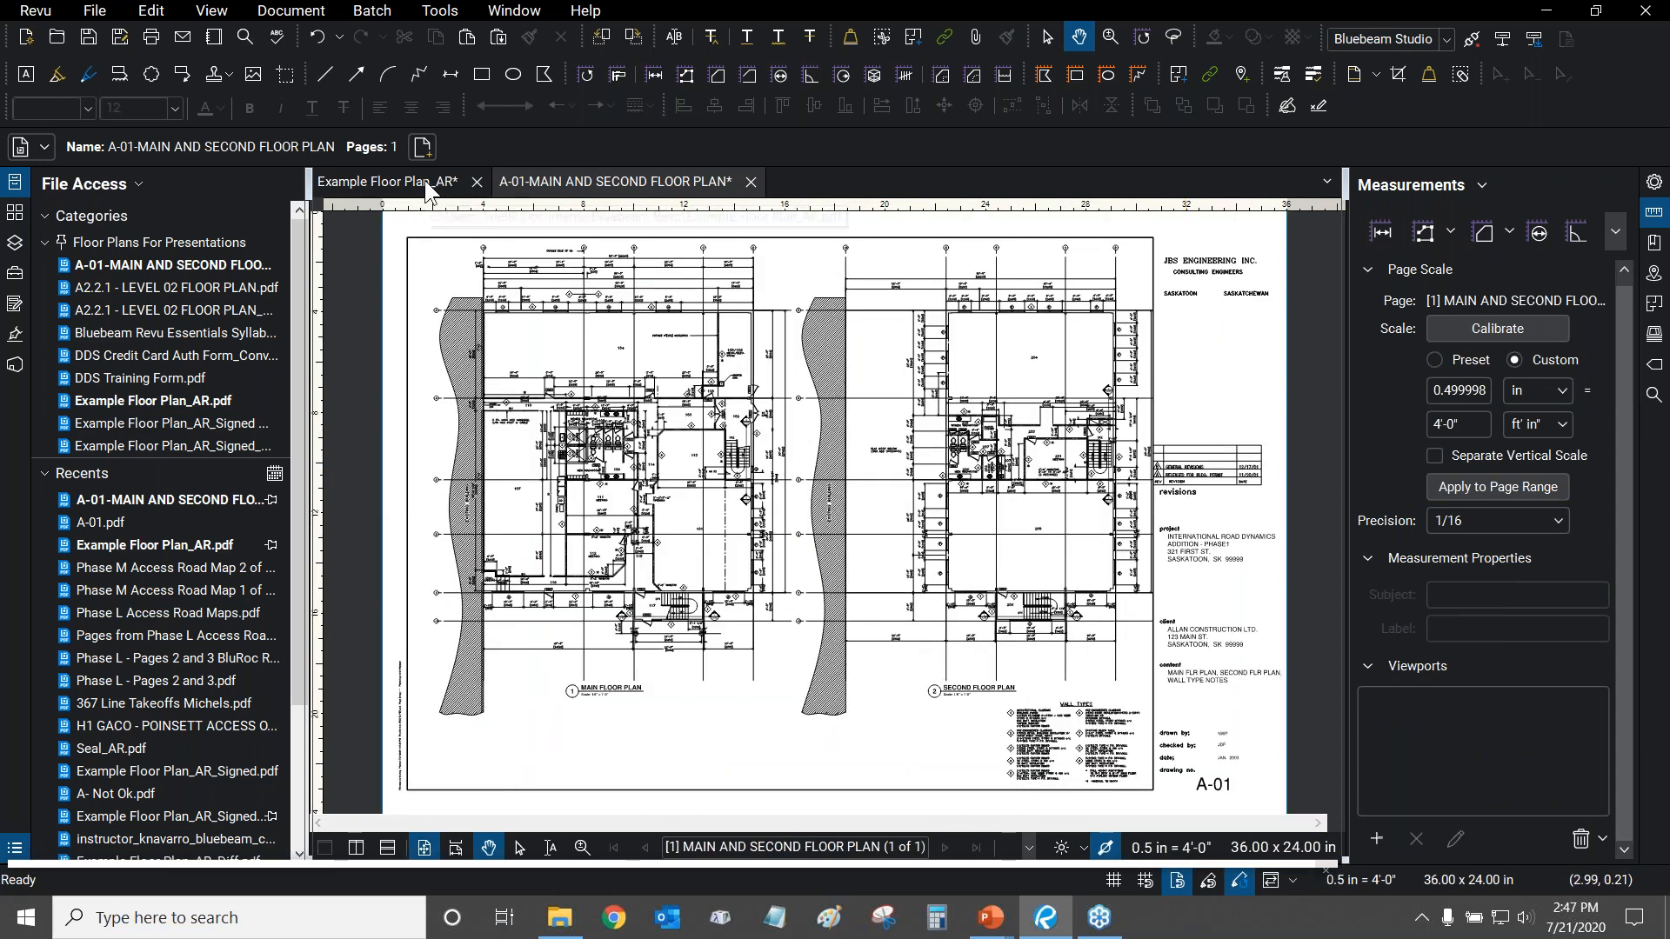
Switch to the Example Floor Plan_AR document and display the Detail 3/4" viewport around the block wall reinforcement detail.
left_click(424, 181)
left_click_drag(813, 386, 379, 370)
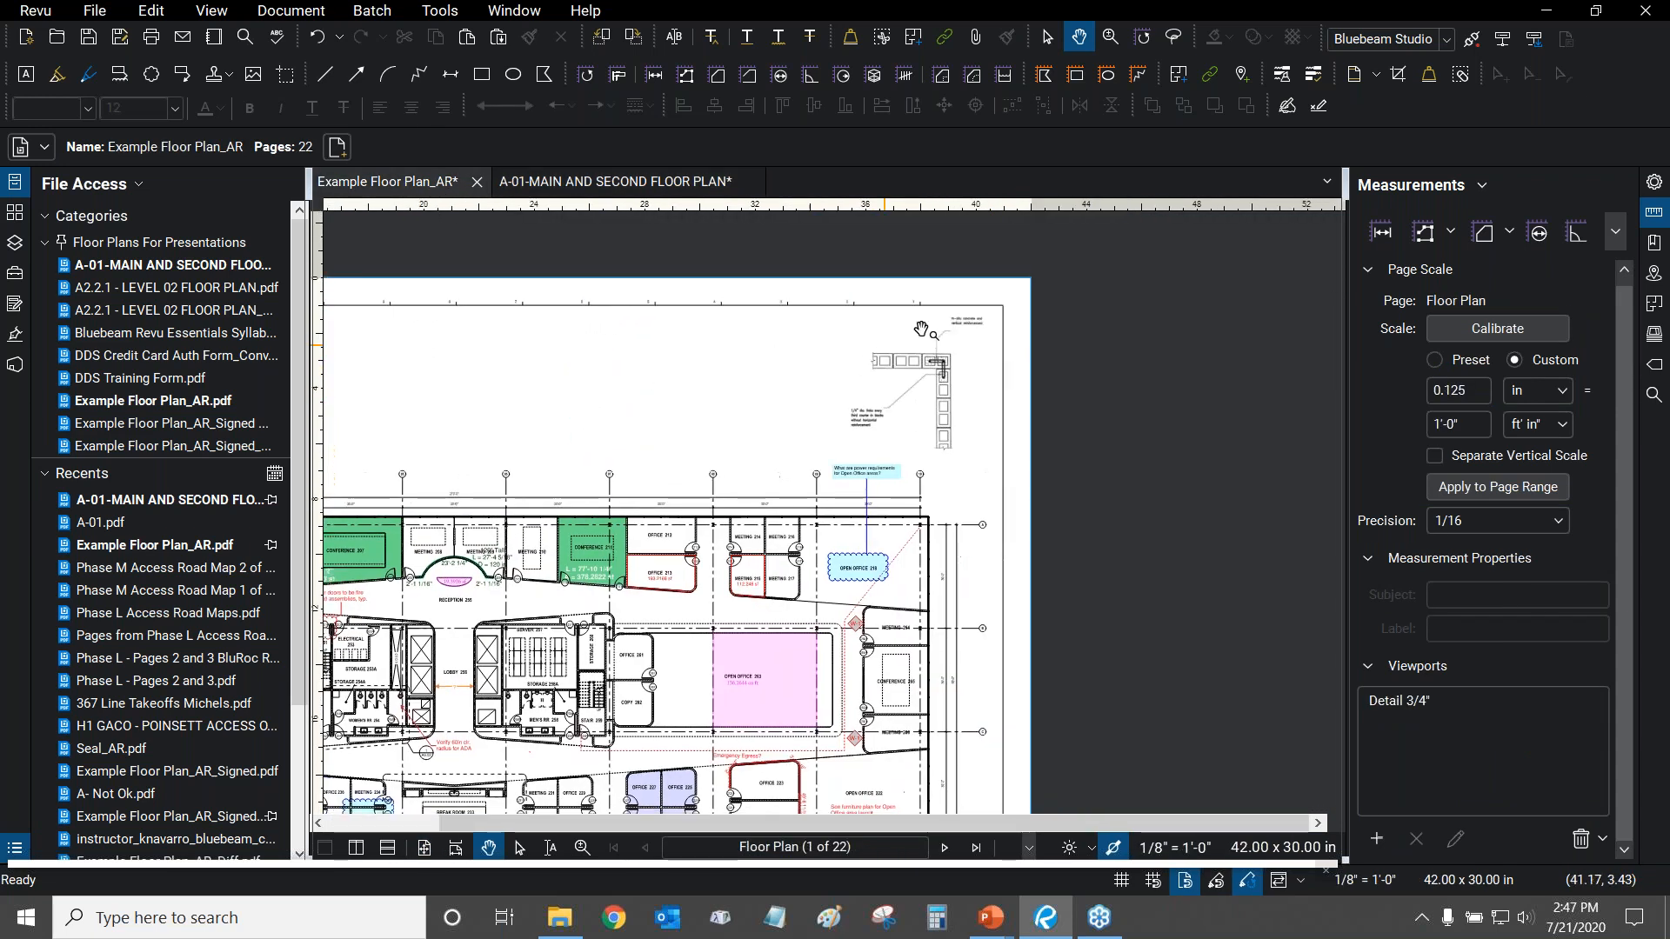
left_click(1401, 701)
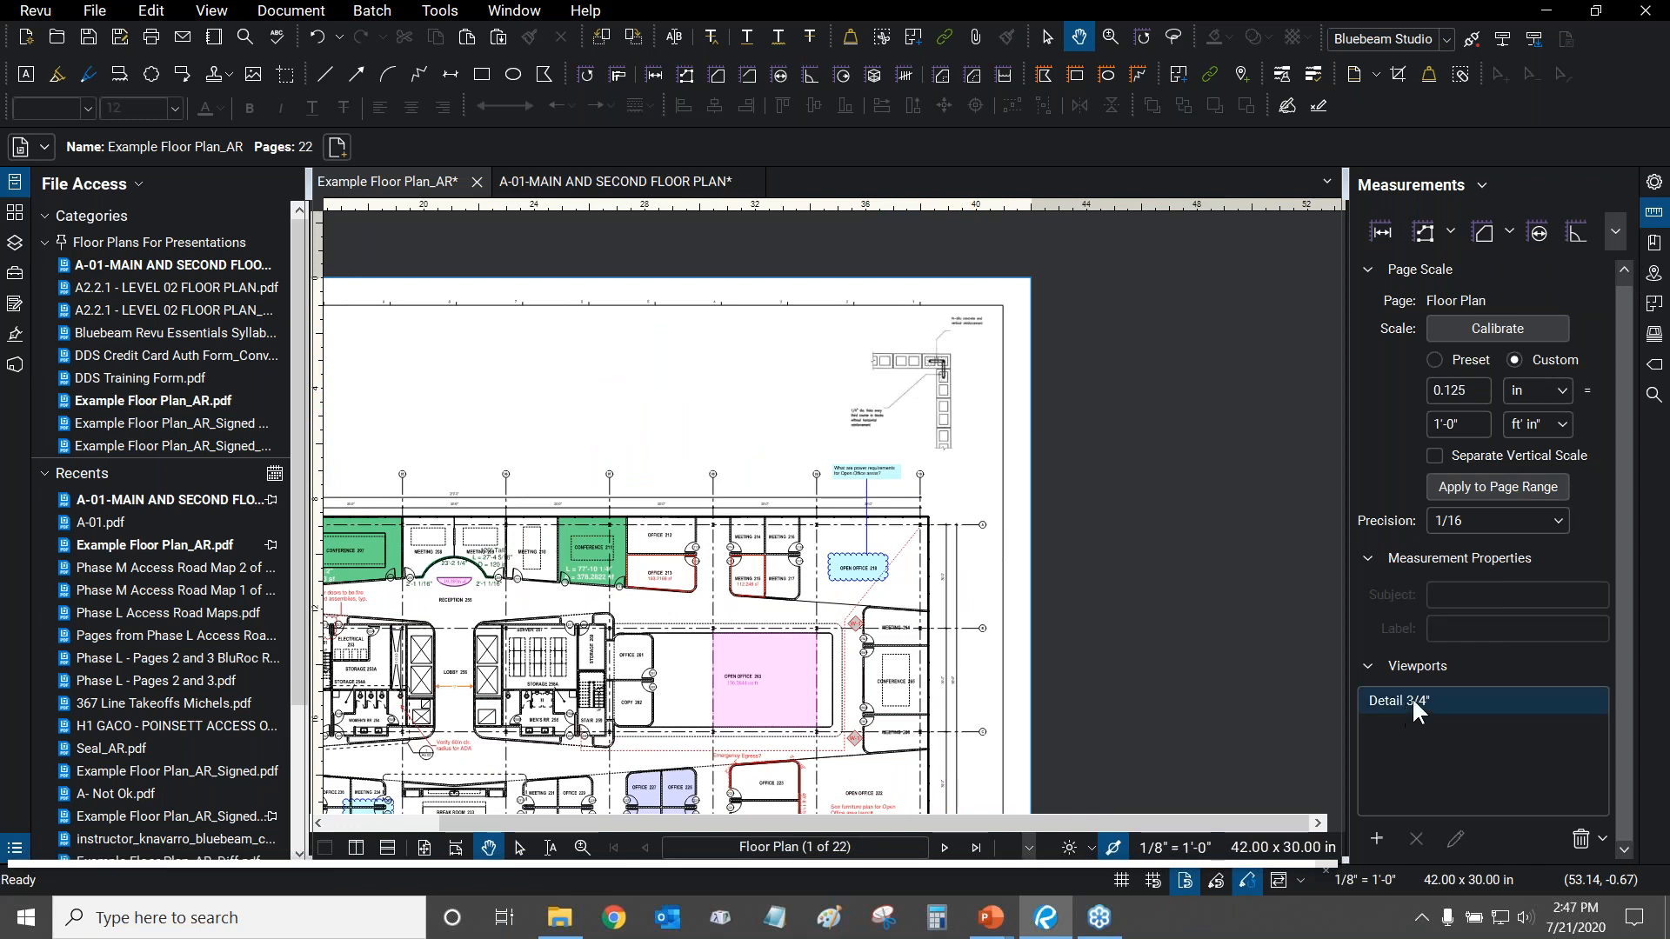
left_click(1414, 701)
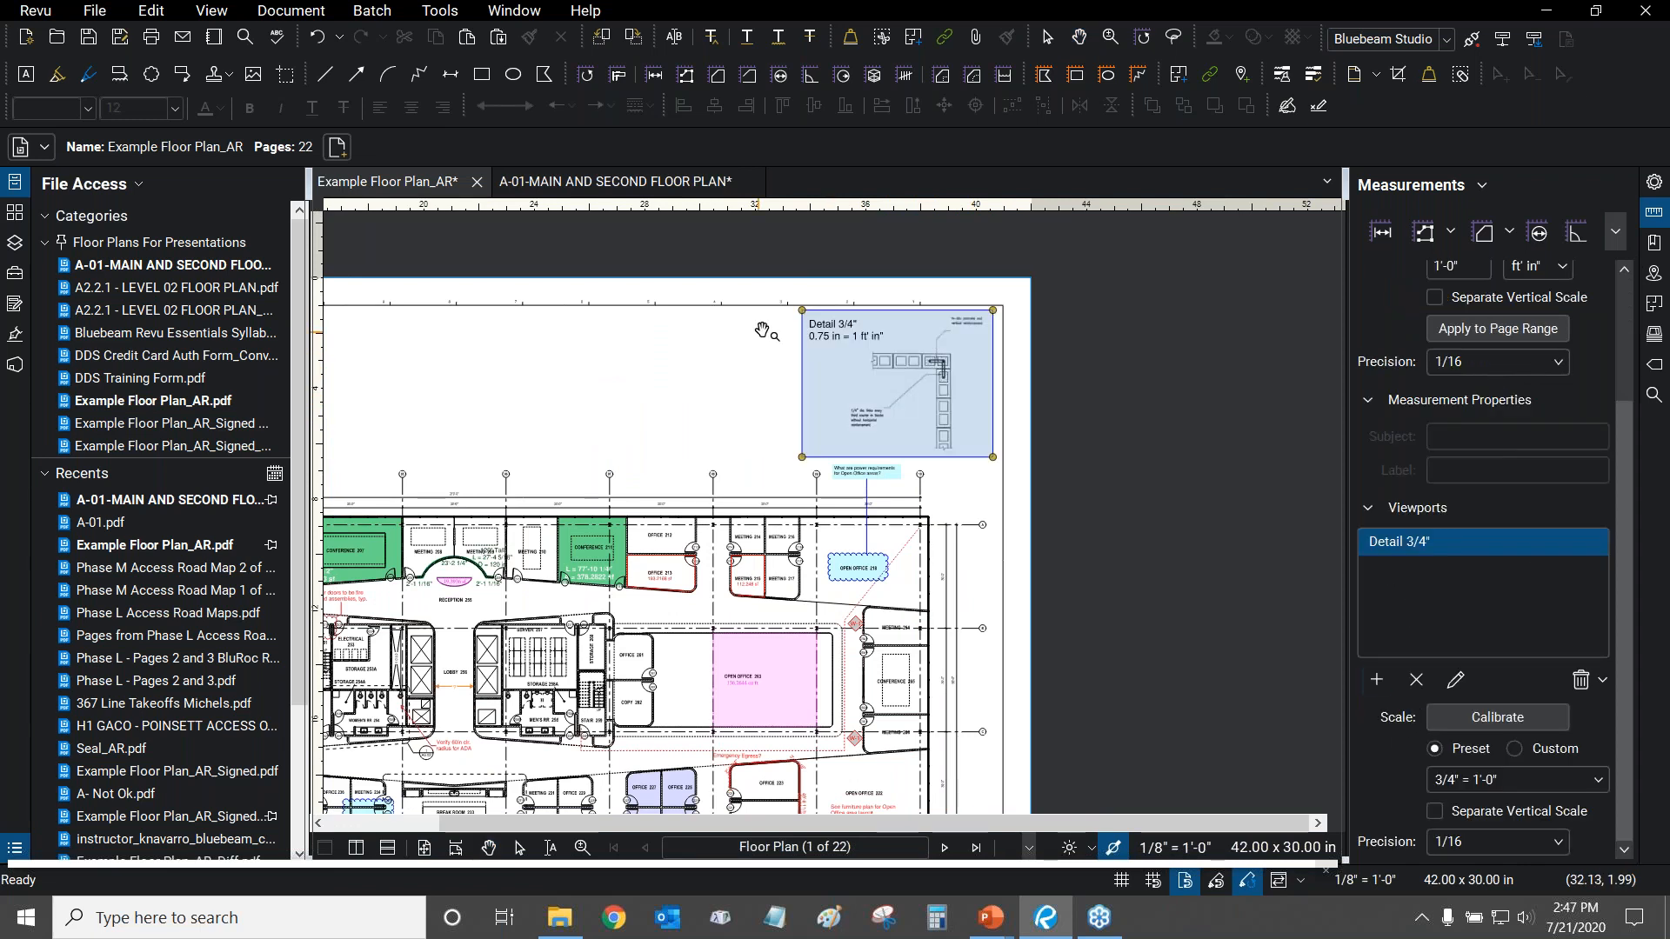
scroll(852, 390, "up", 3)
scroll(897, 402, "up", 1)
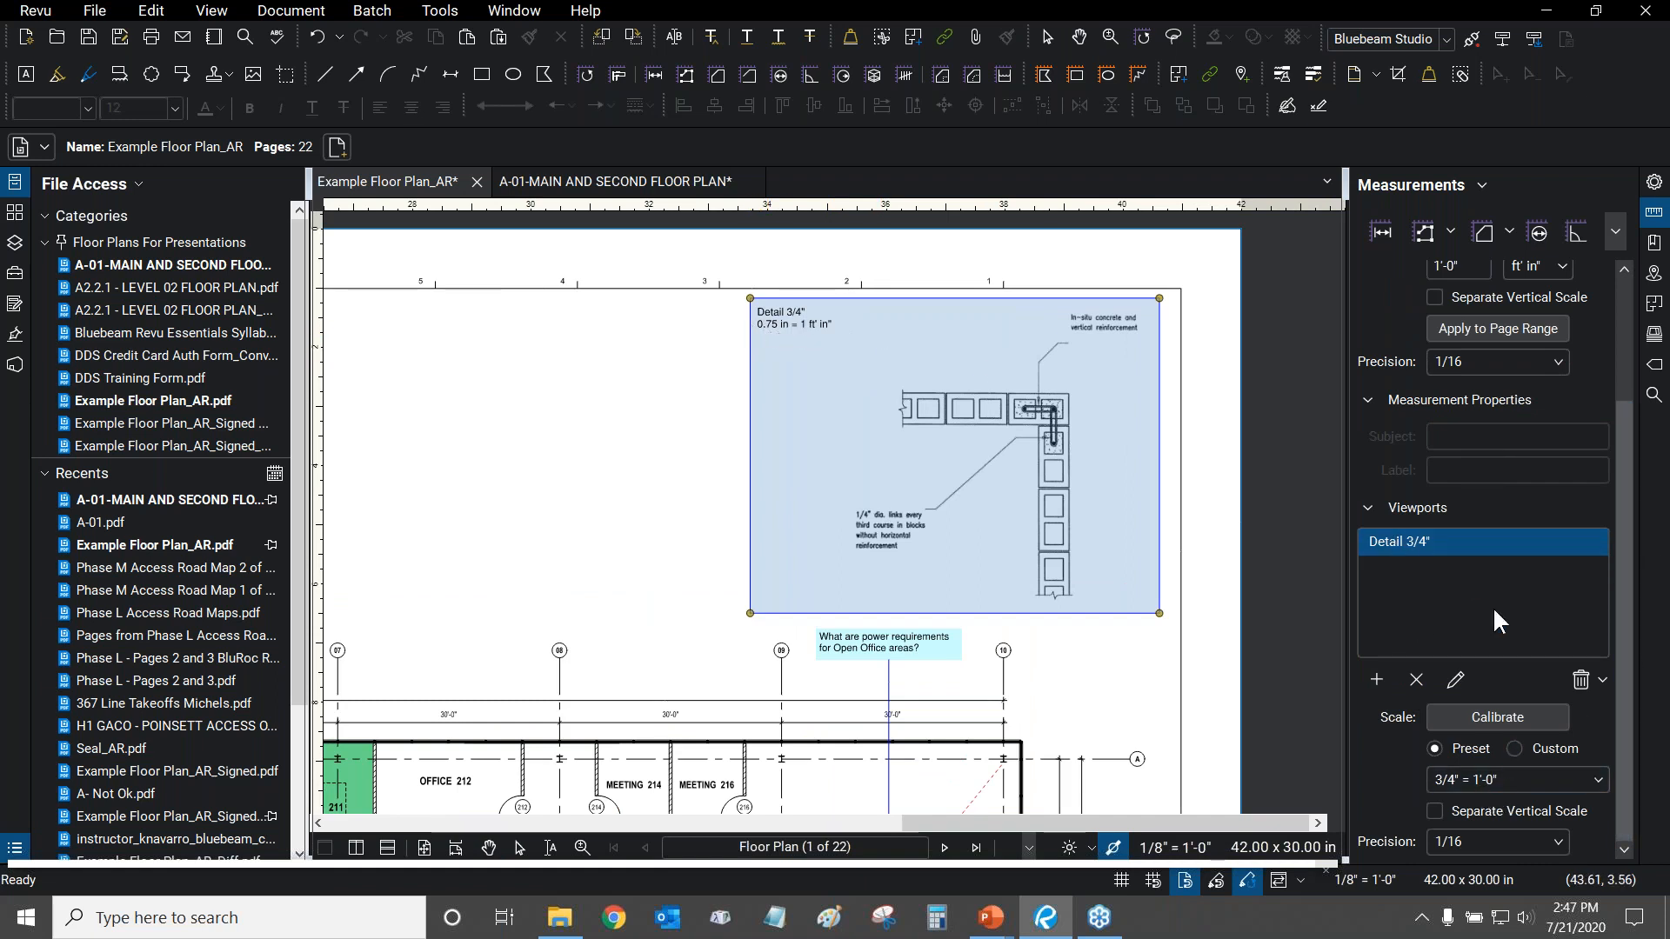
Examine the preset and custom scale options of the Detail 3/4" viewport and deselect it.
left_click(1527, 780)
left_click(1527, 779)
left_click(1529, 755)
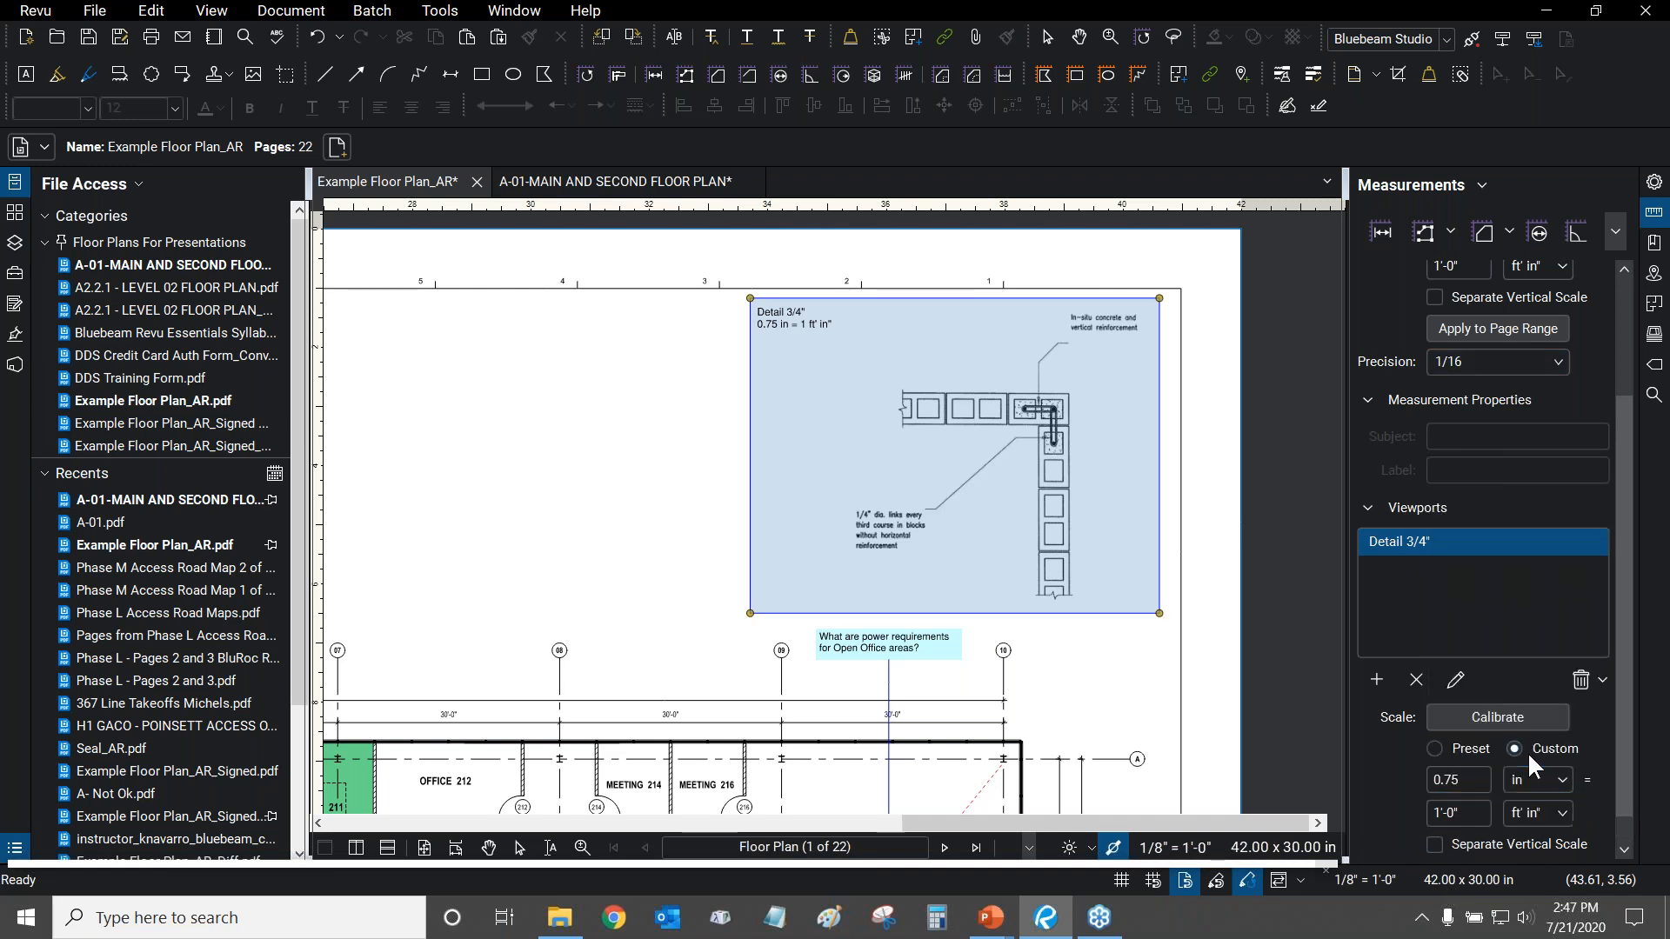
left_click(1437, 748)
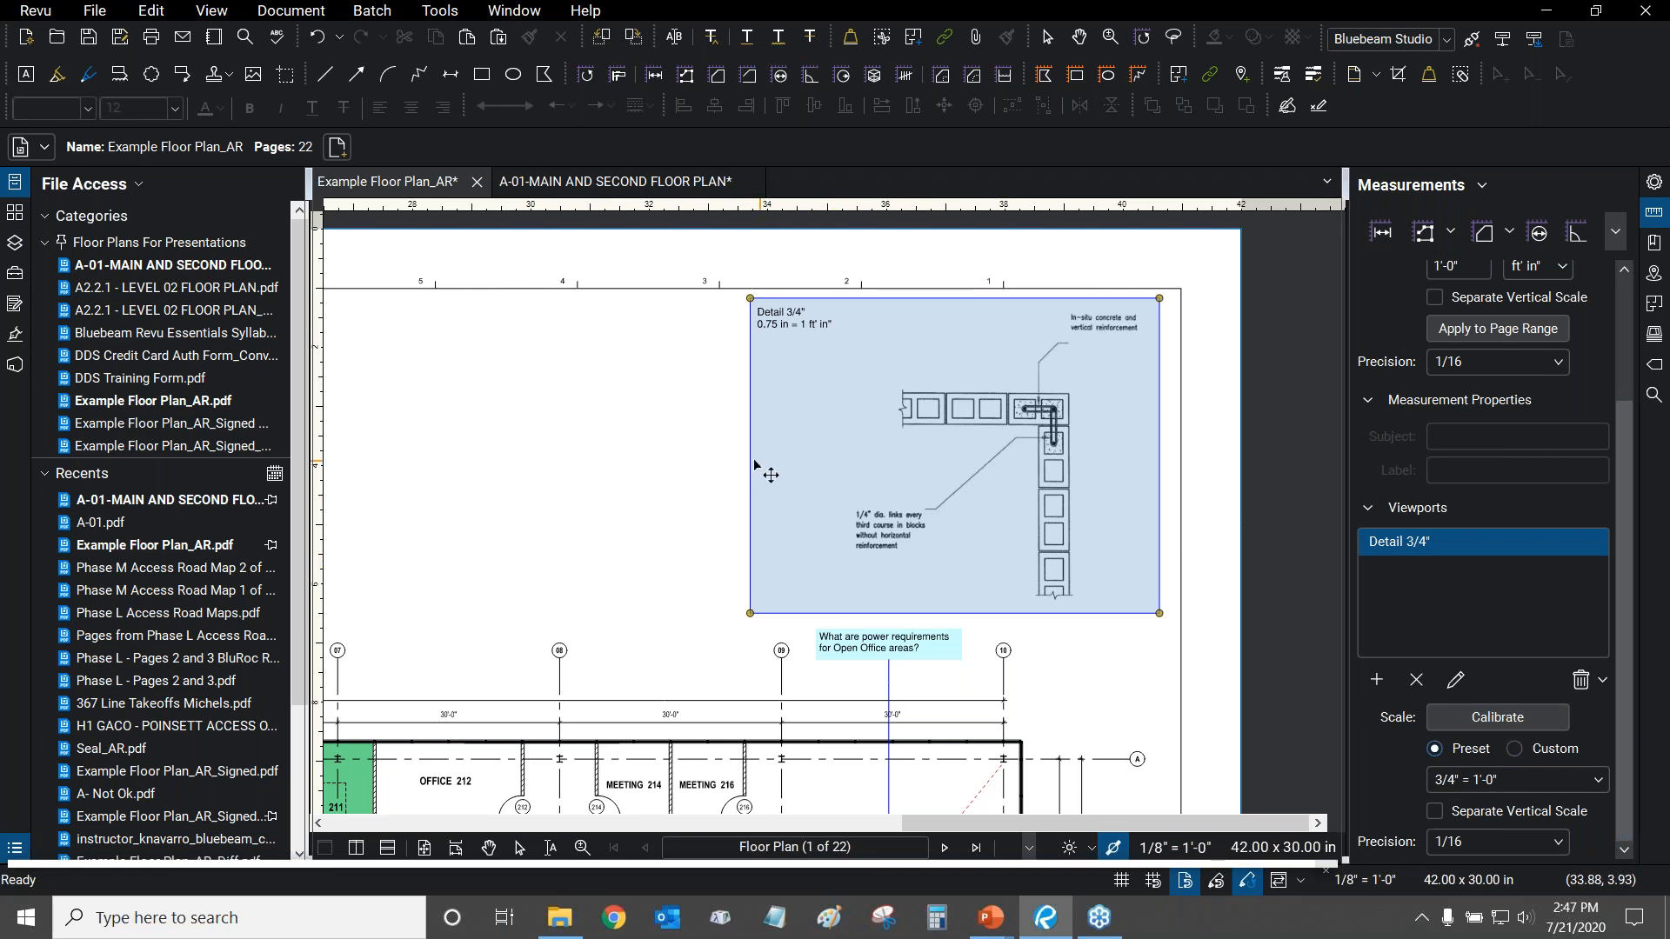
key("Escape")
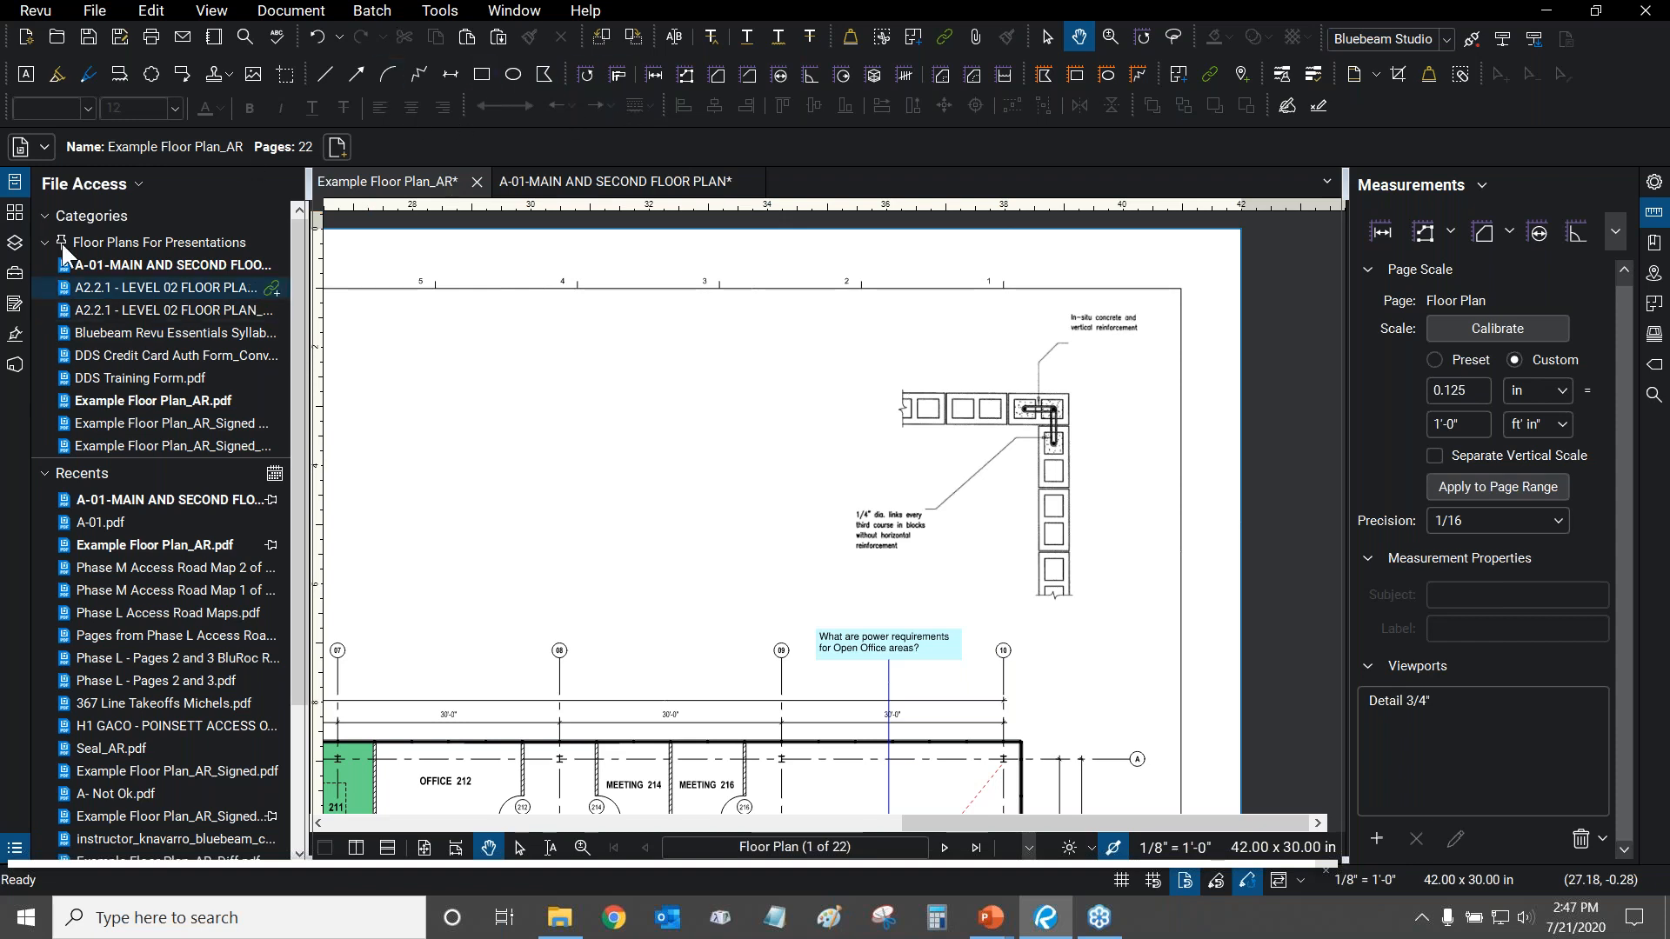
Measure the dimension between gridlines 08 and 09 with the magenta arrowed length tool from the AR Tools set.
left_click(15, 273)
left_click(128, 332)
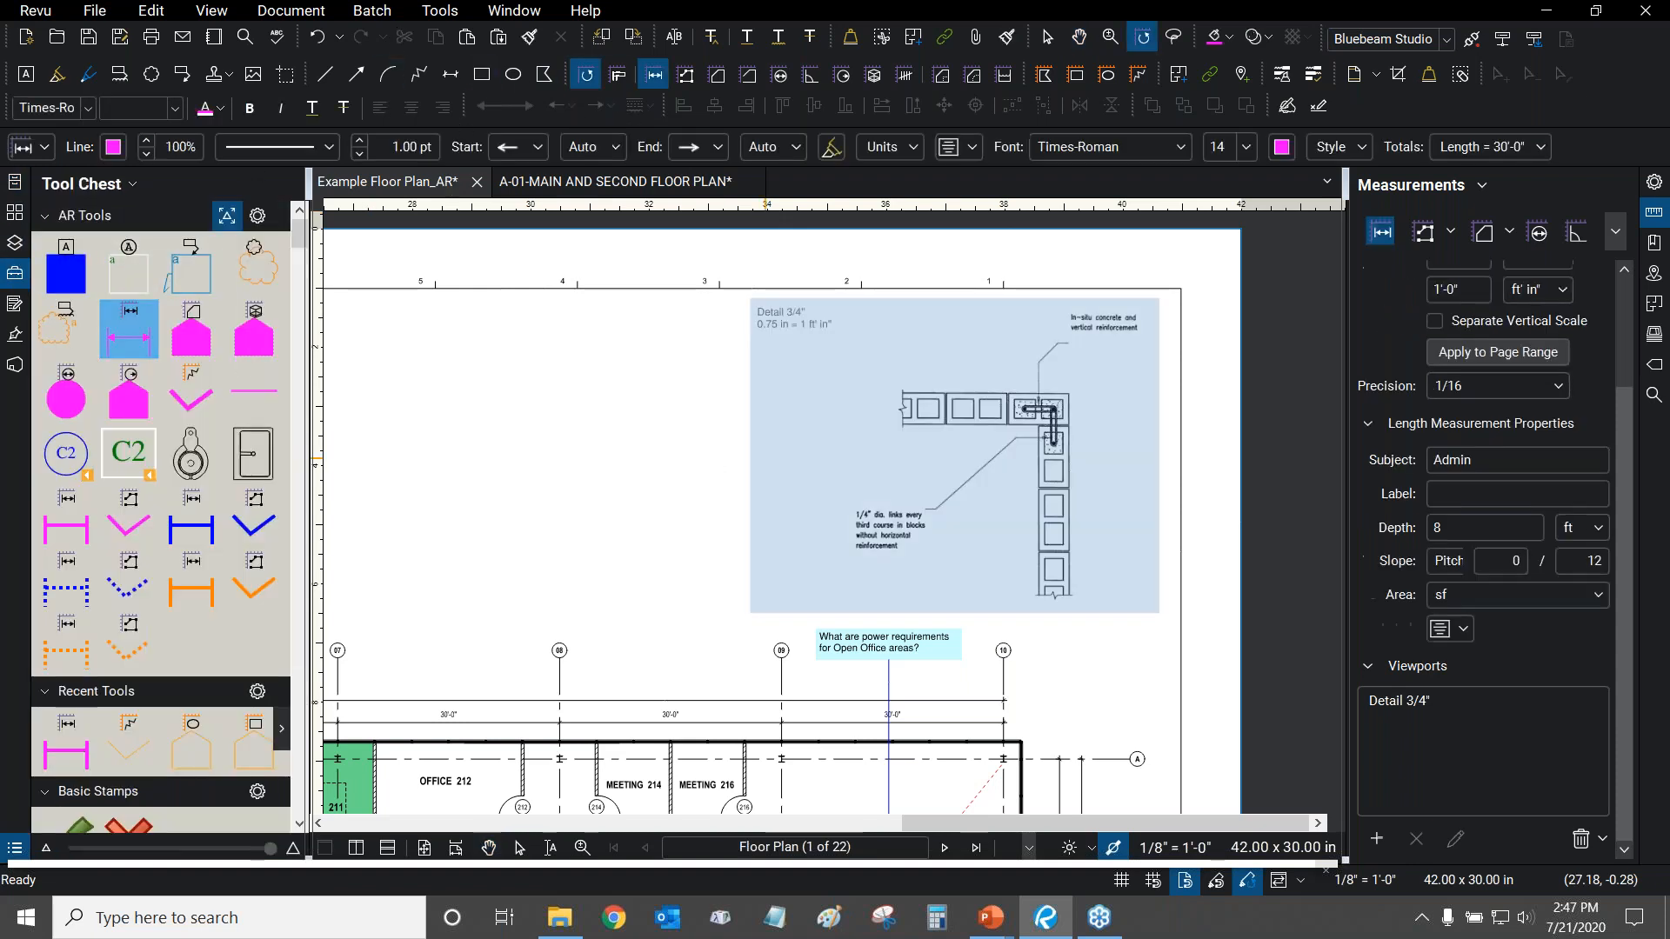
scroll(597, 588, "up", 5)
scroll(617, 586, "up", 3)
left_click(616, 587)
scroll(641, 581, "down", 2)
left_click_drag(1031, 551, 615, 573)
scroll(1222, 604, "up", 4)
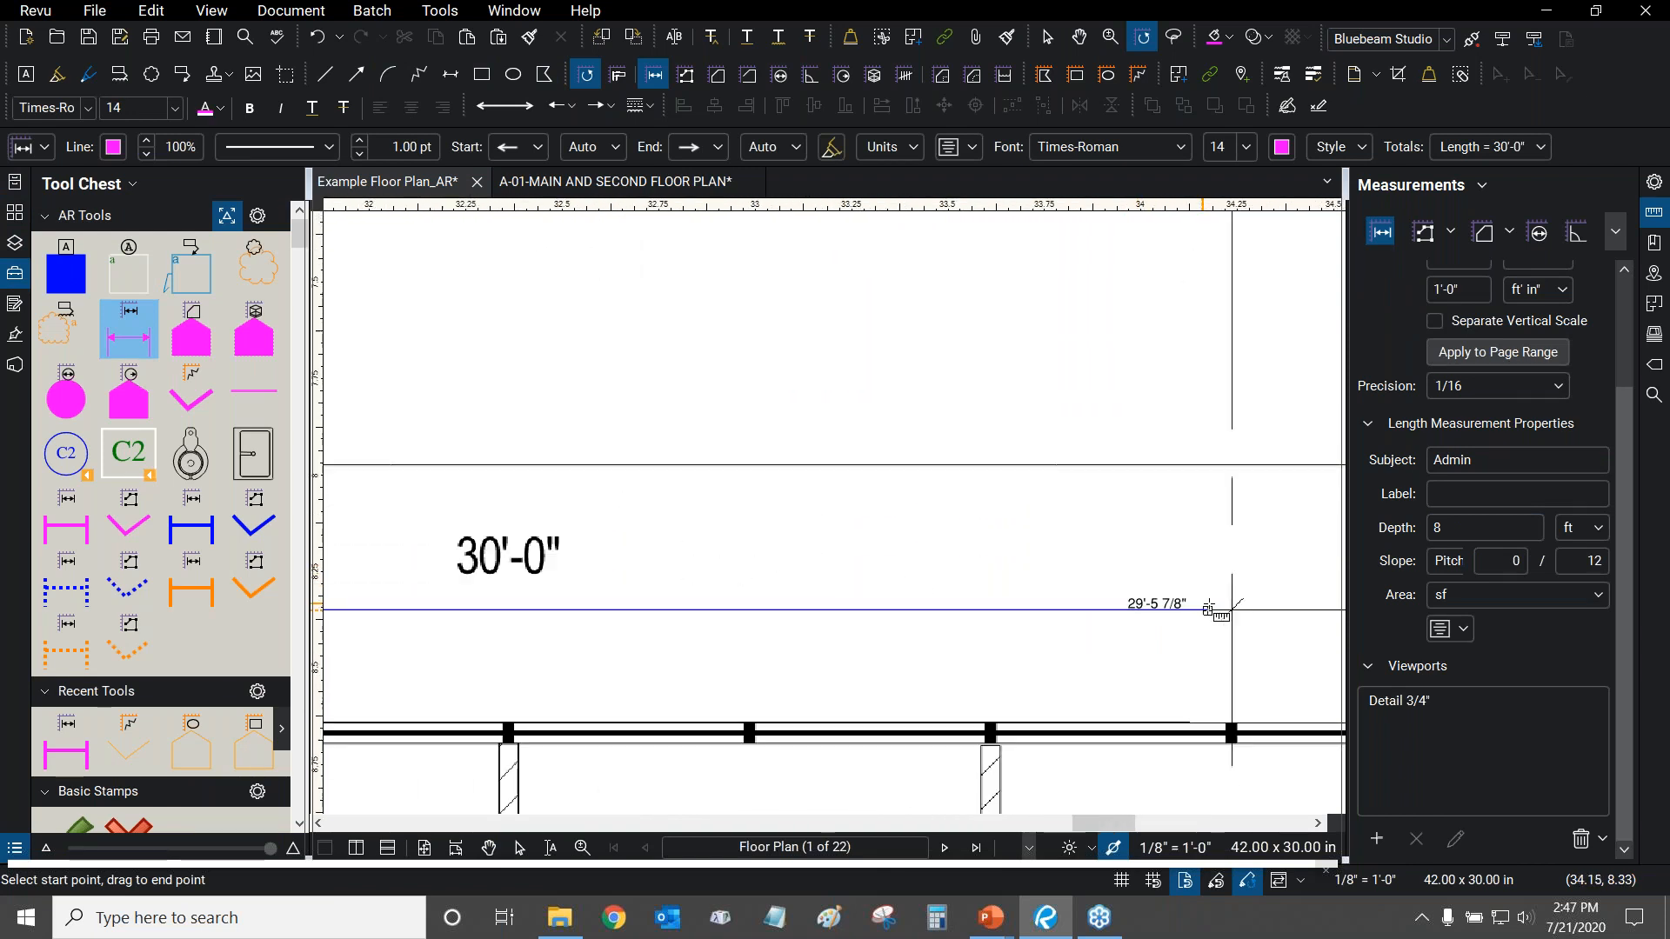
left_click(1235, 613)
scroll(1235, 613, "down", 4)
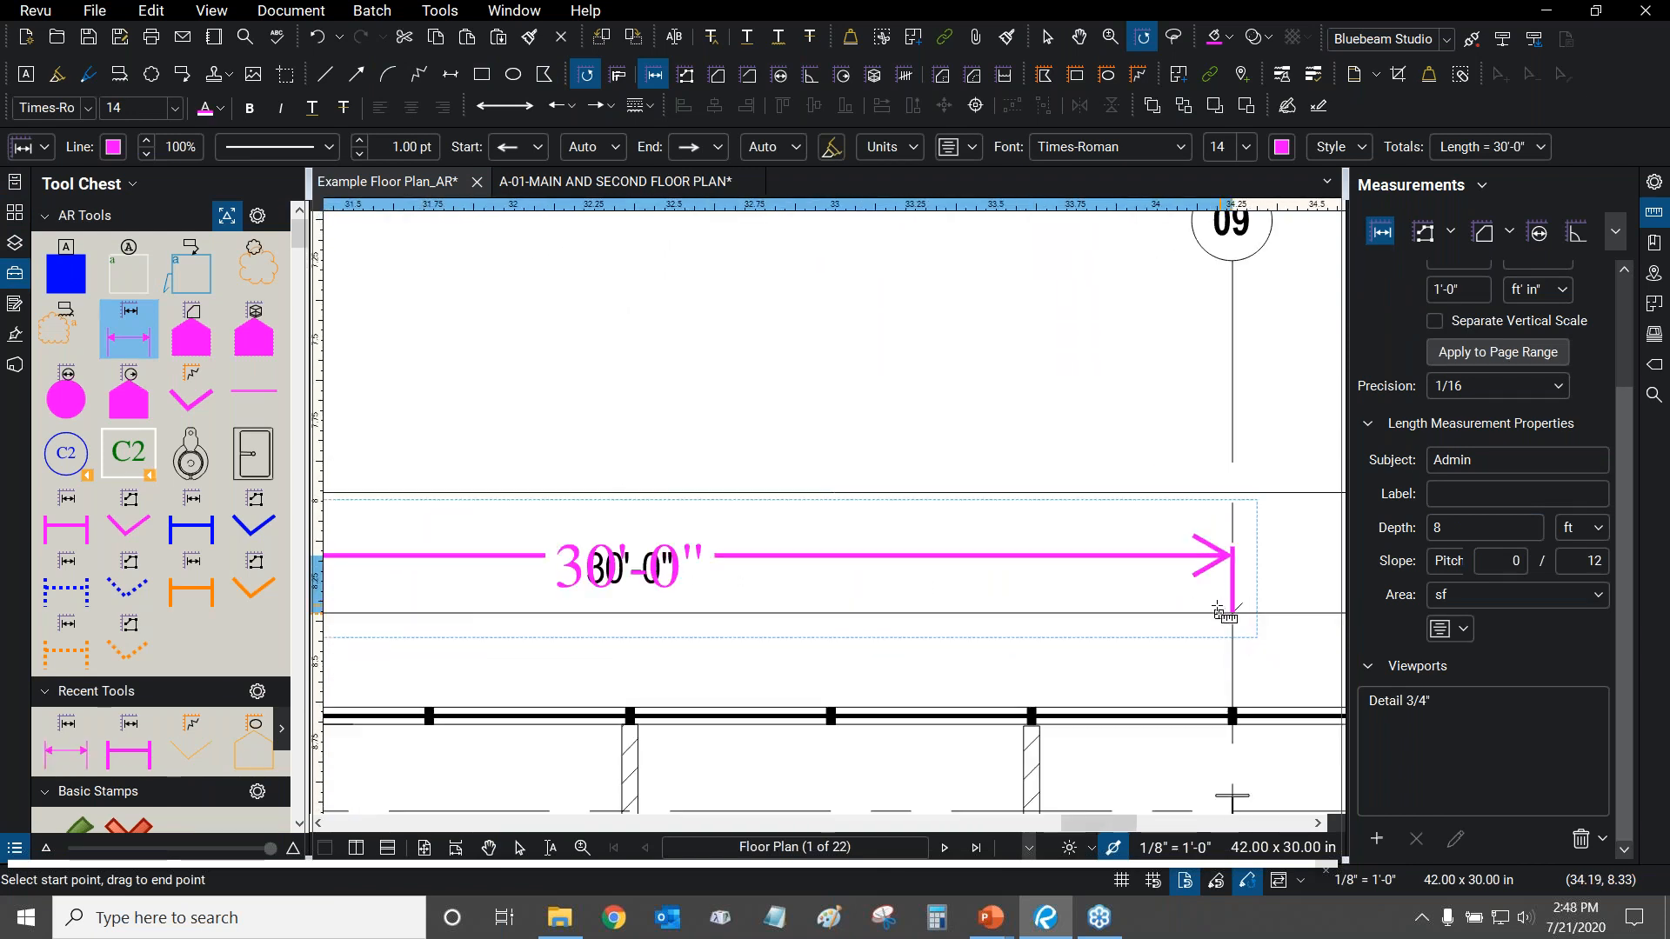
key("Escape")
Move the length measurement from gridlines 08 and 09 up into the blank area beside the reinforcement detail.
left_click(1007, 581)
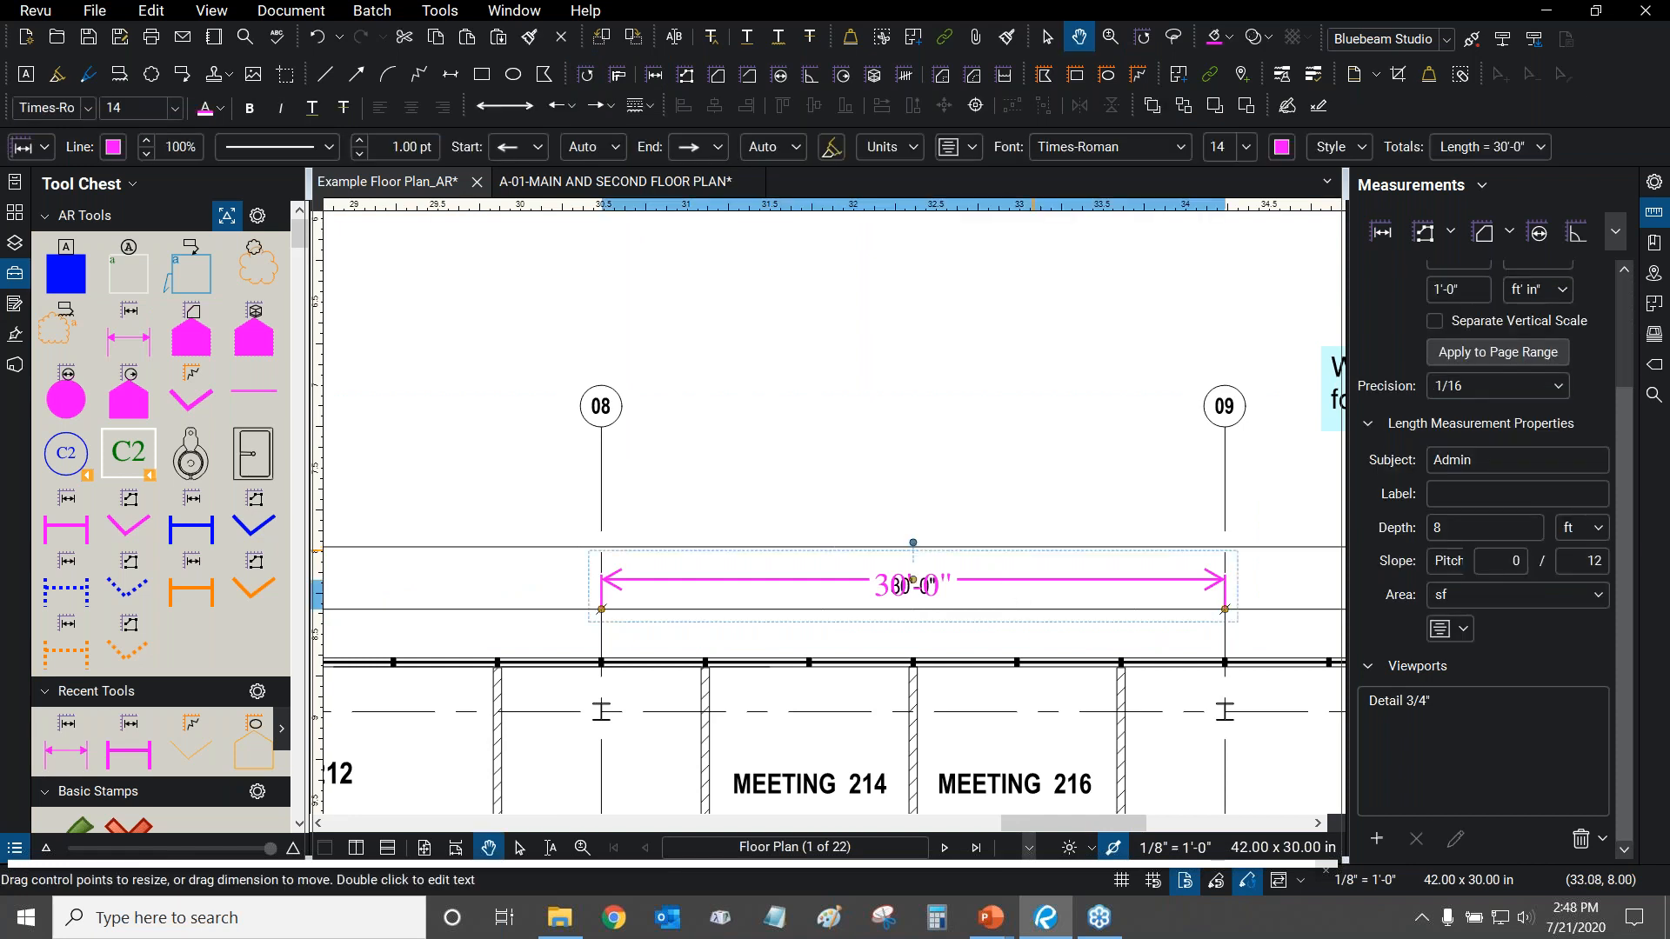
scroll(1007, 583, "down", 4)
mouse_move(758, 657)
left_mouse_down()
mouse_move(809, 452)
mouse_move(809, 484)
mouse_move(829, 459)
left_mouse_up()
scroll(809, 452, "down", 2)
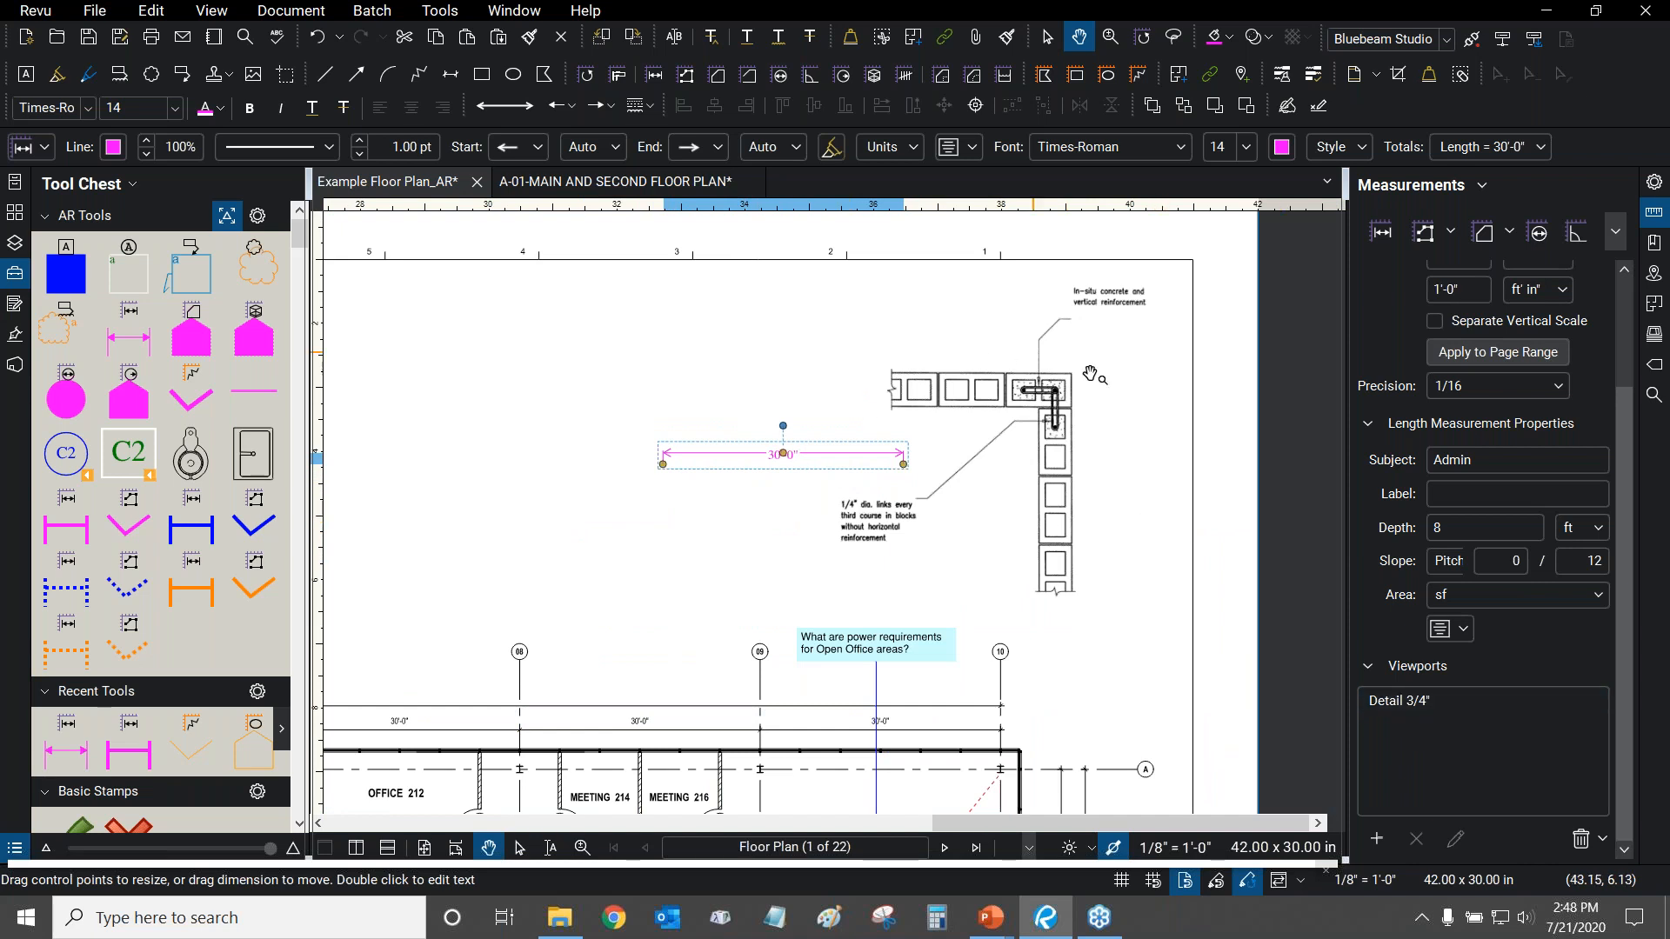
Display the Detail 3/4" viewport boundary, move the length measurement inside it, and inspect its rescaled value up close.
left_click(1413, 703)
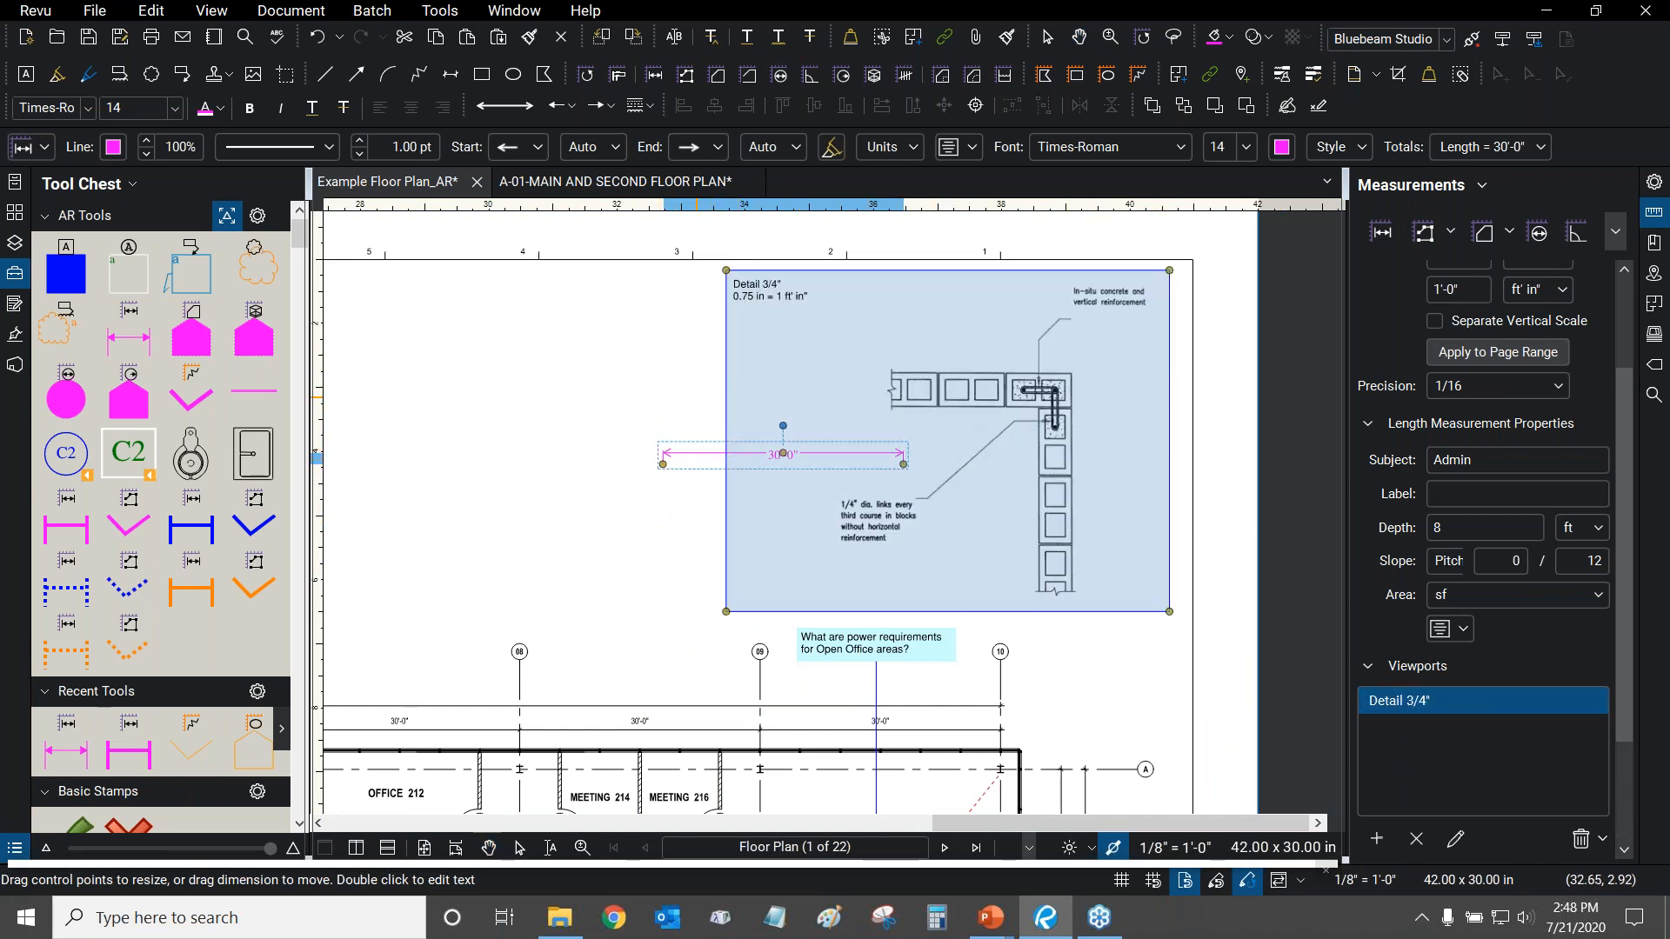
left_click(675, 405)
left_click_drag(694, 459, 840, 456)
scroll(970, 448, "up", 4)
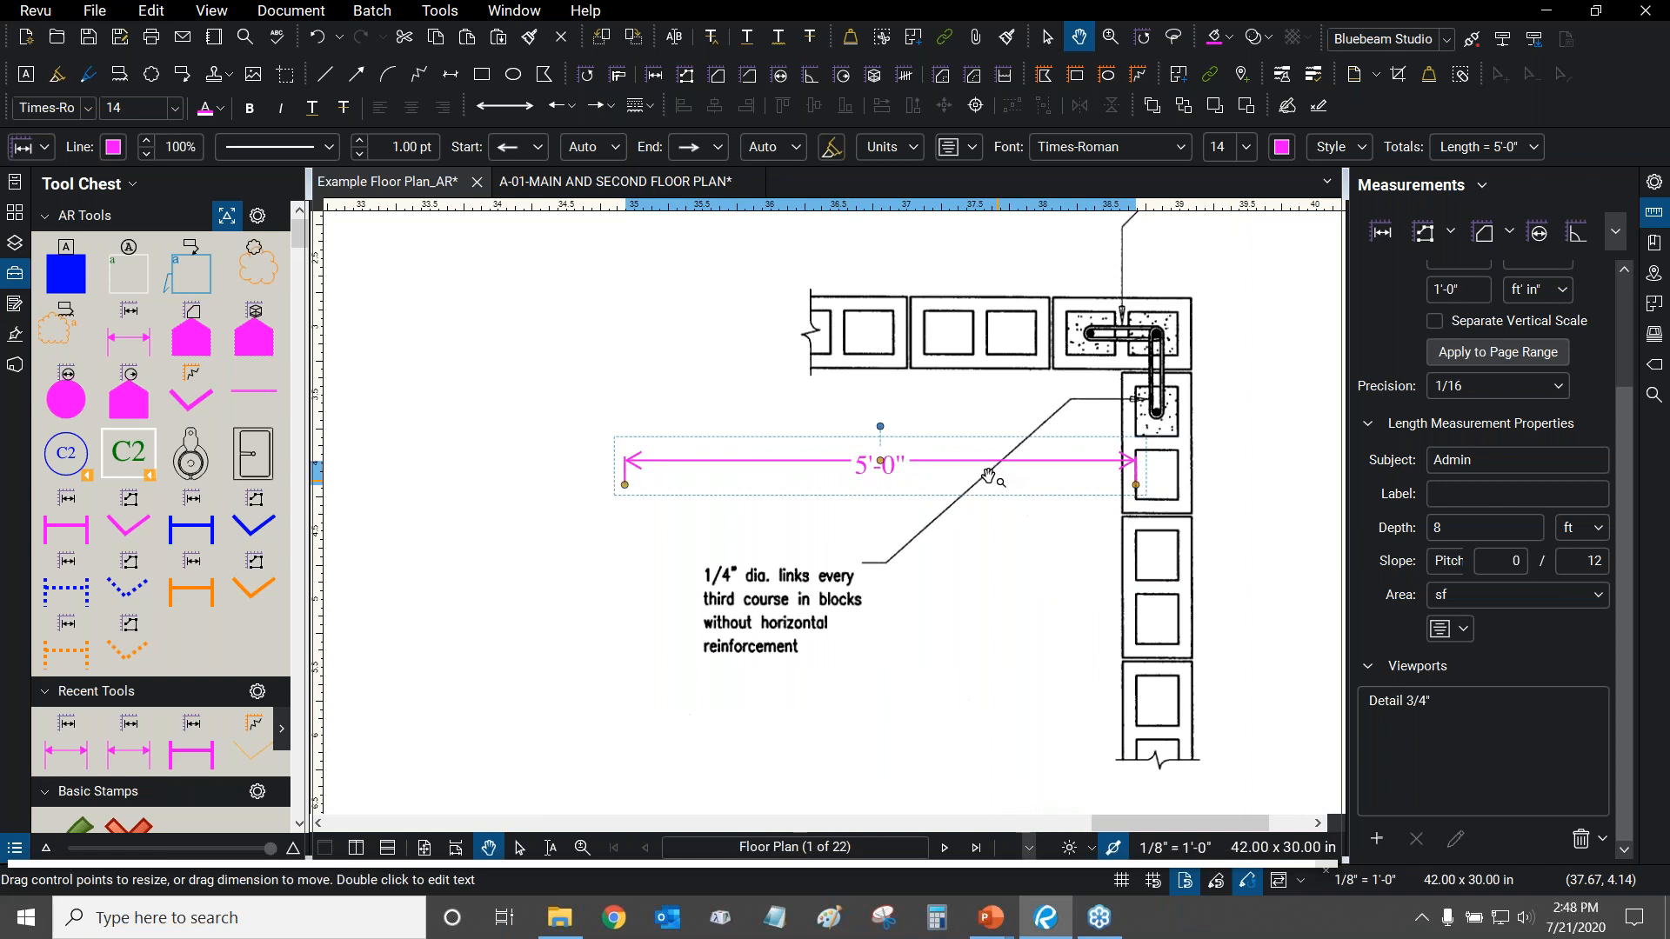
scroll(848, 441, "up", 1)
scroll(880, 493, "up", 2)
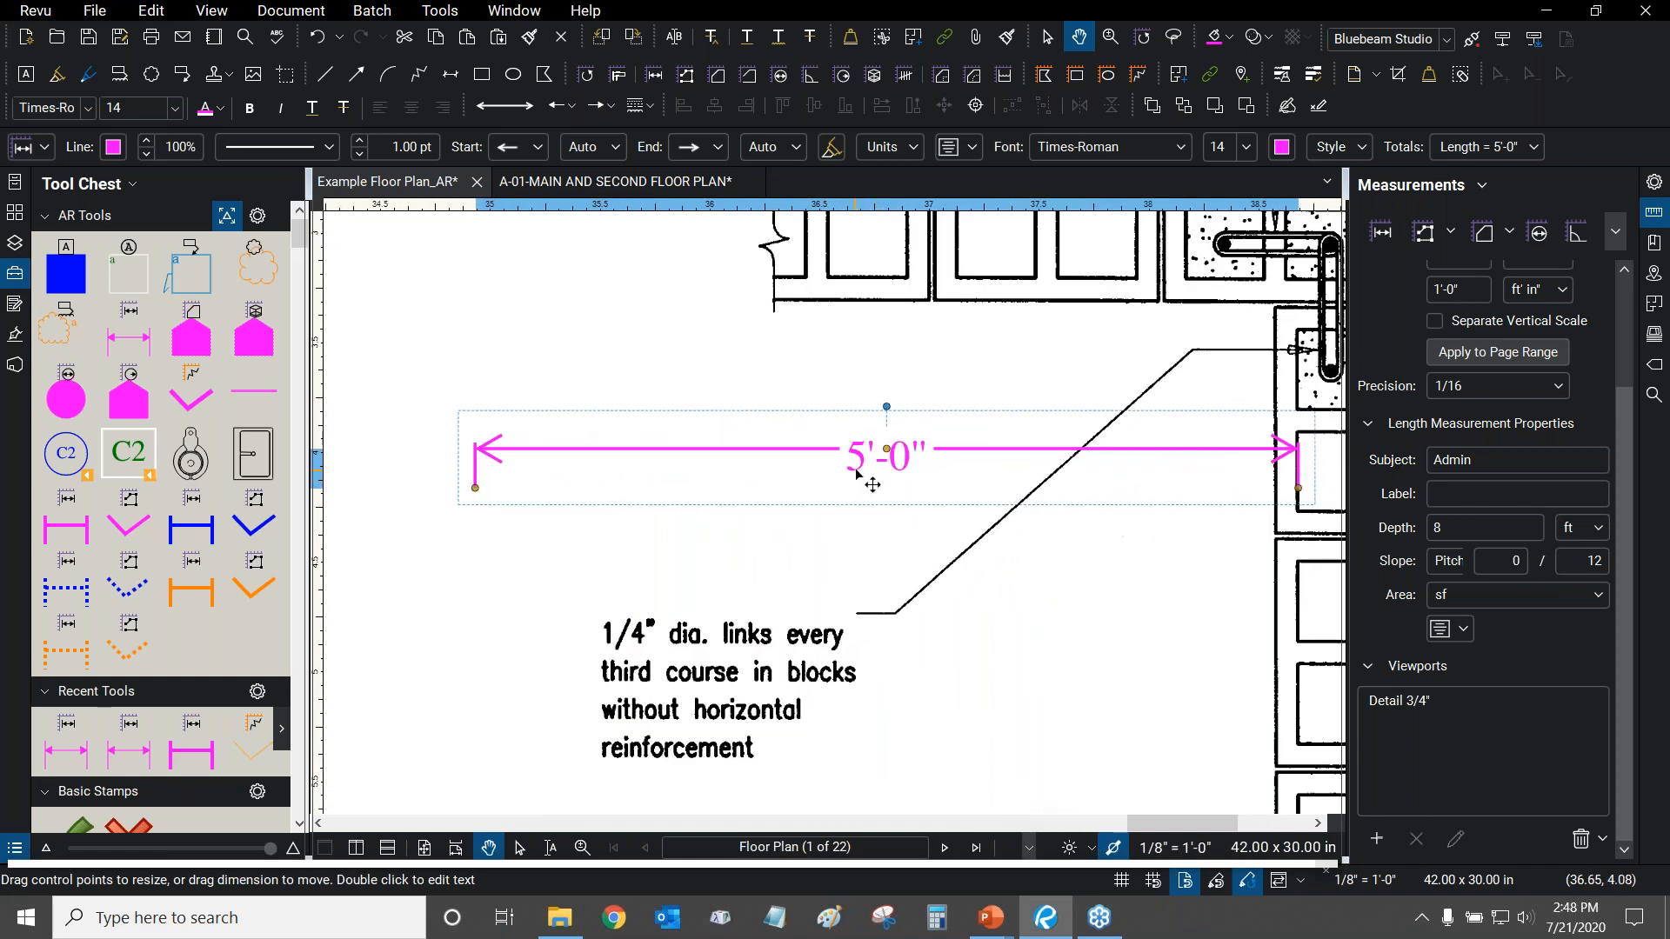
scroll(857, 474, "down", 3)
Move the length measurement out of the Detail 3/4" viewport, back in, and out again to compare the scales.
left_click_drag(855, 470, 524, 474)
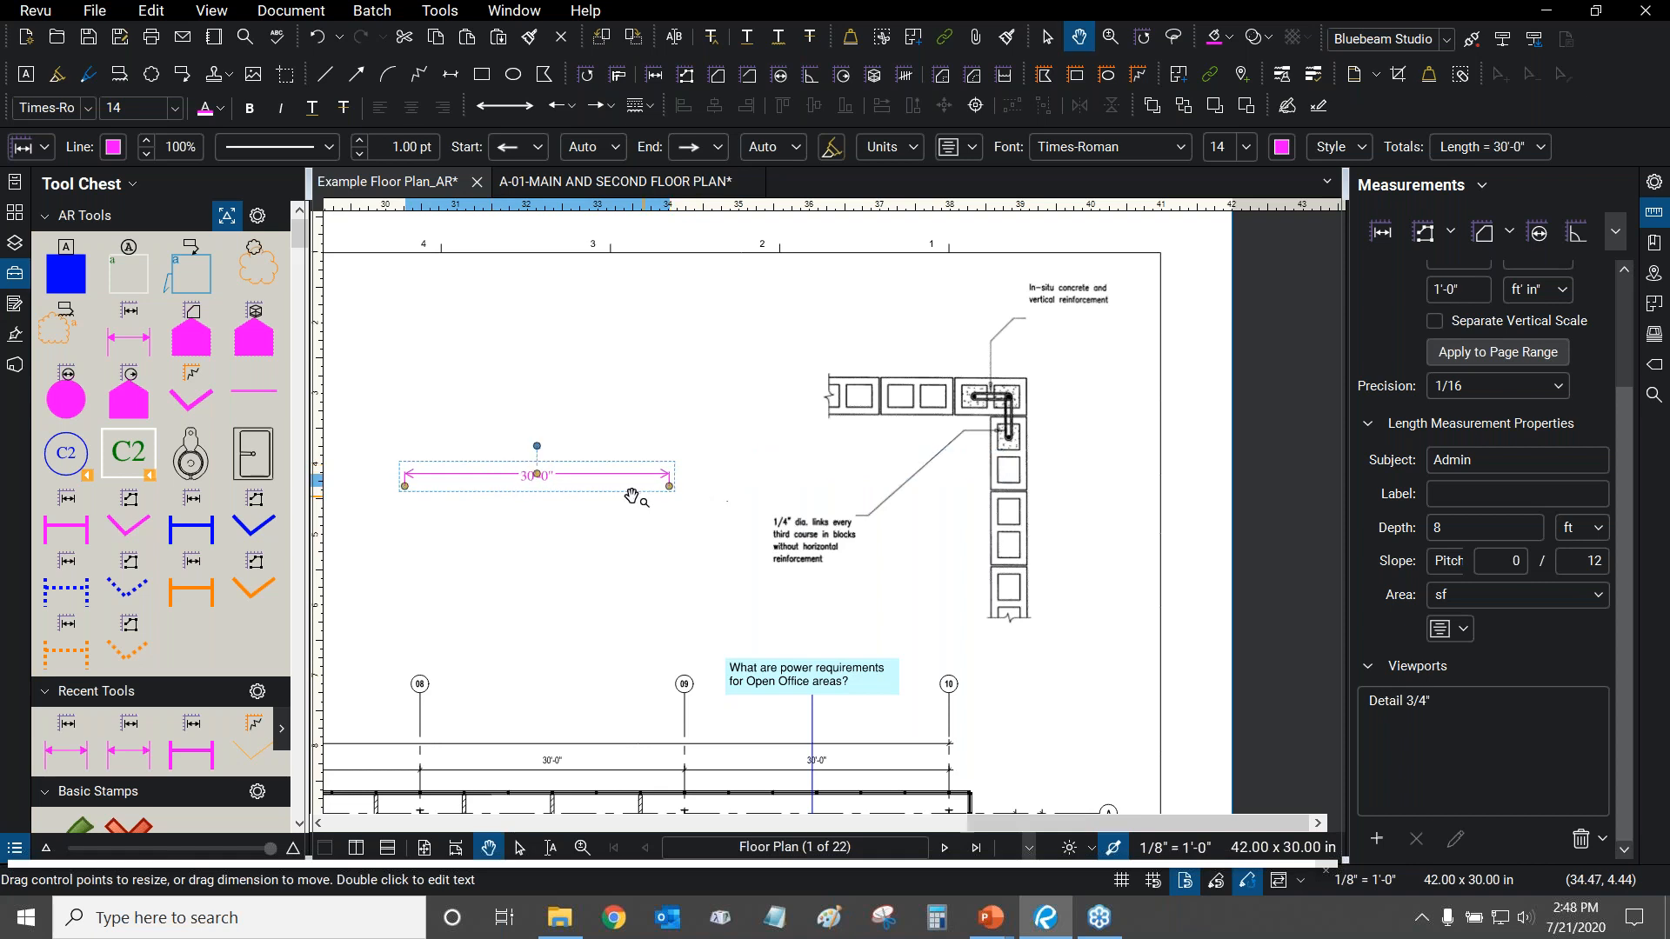
left_click_drag(647, 493, 961, 484)
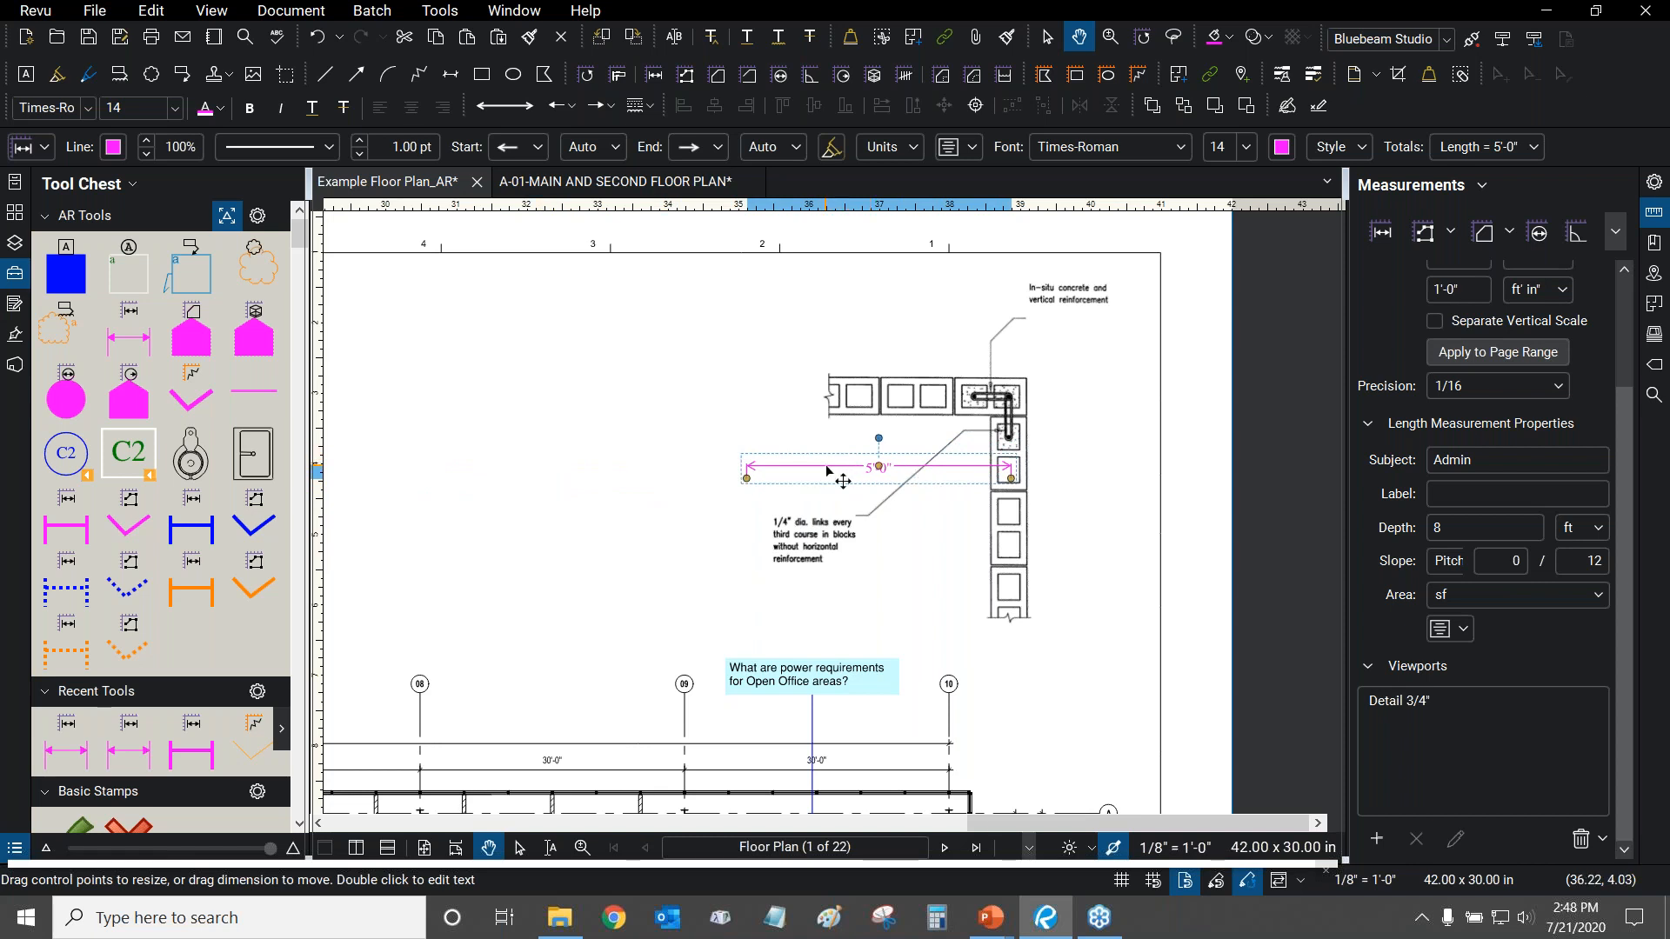
left_click_drag(790, 468, 447, 446)
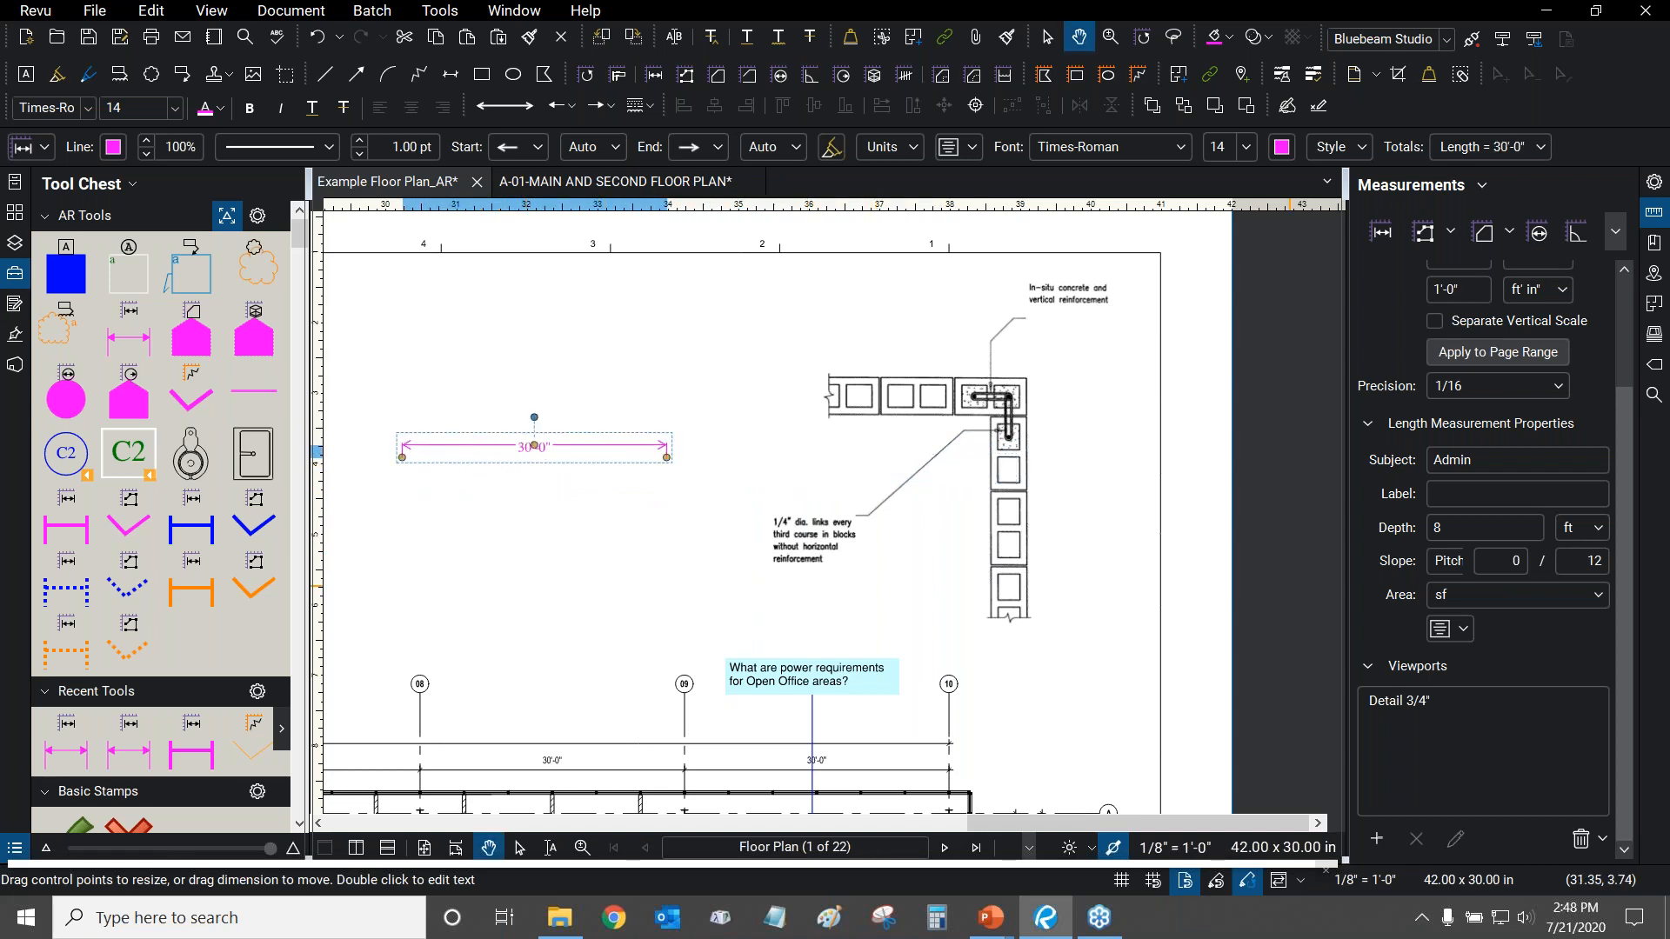
Display the Detail 3/4" viewport boundary again, deselect it, and delete the length measurement beside the reinforcement detail.
left_click(1384, 697)
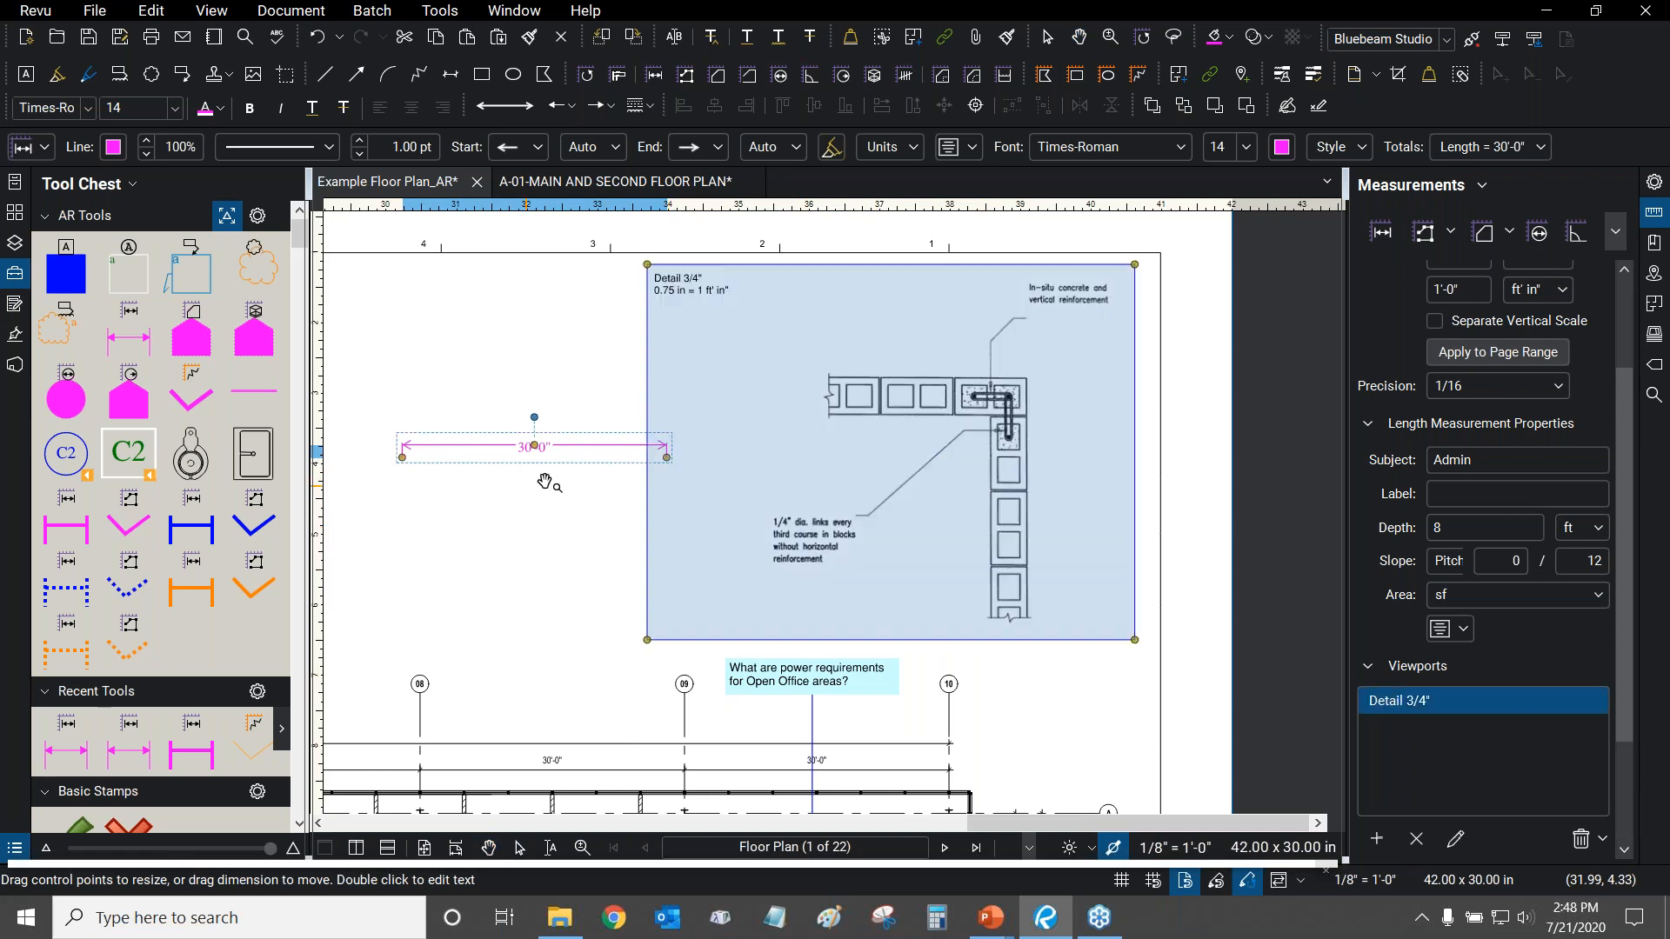
left_click_drag(563, 397, 671, 417)
scroll(753, 400, "up", 1)
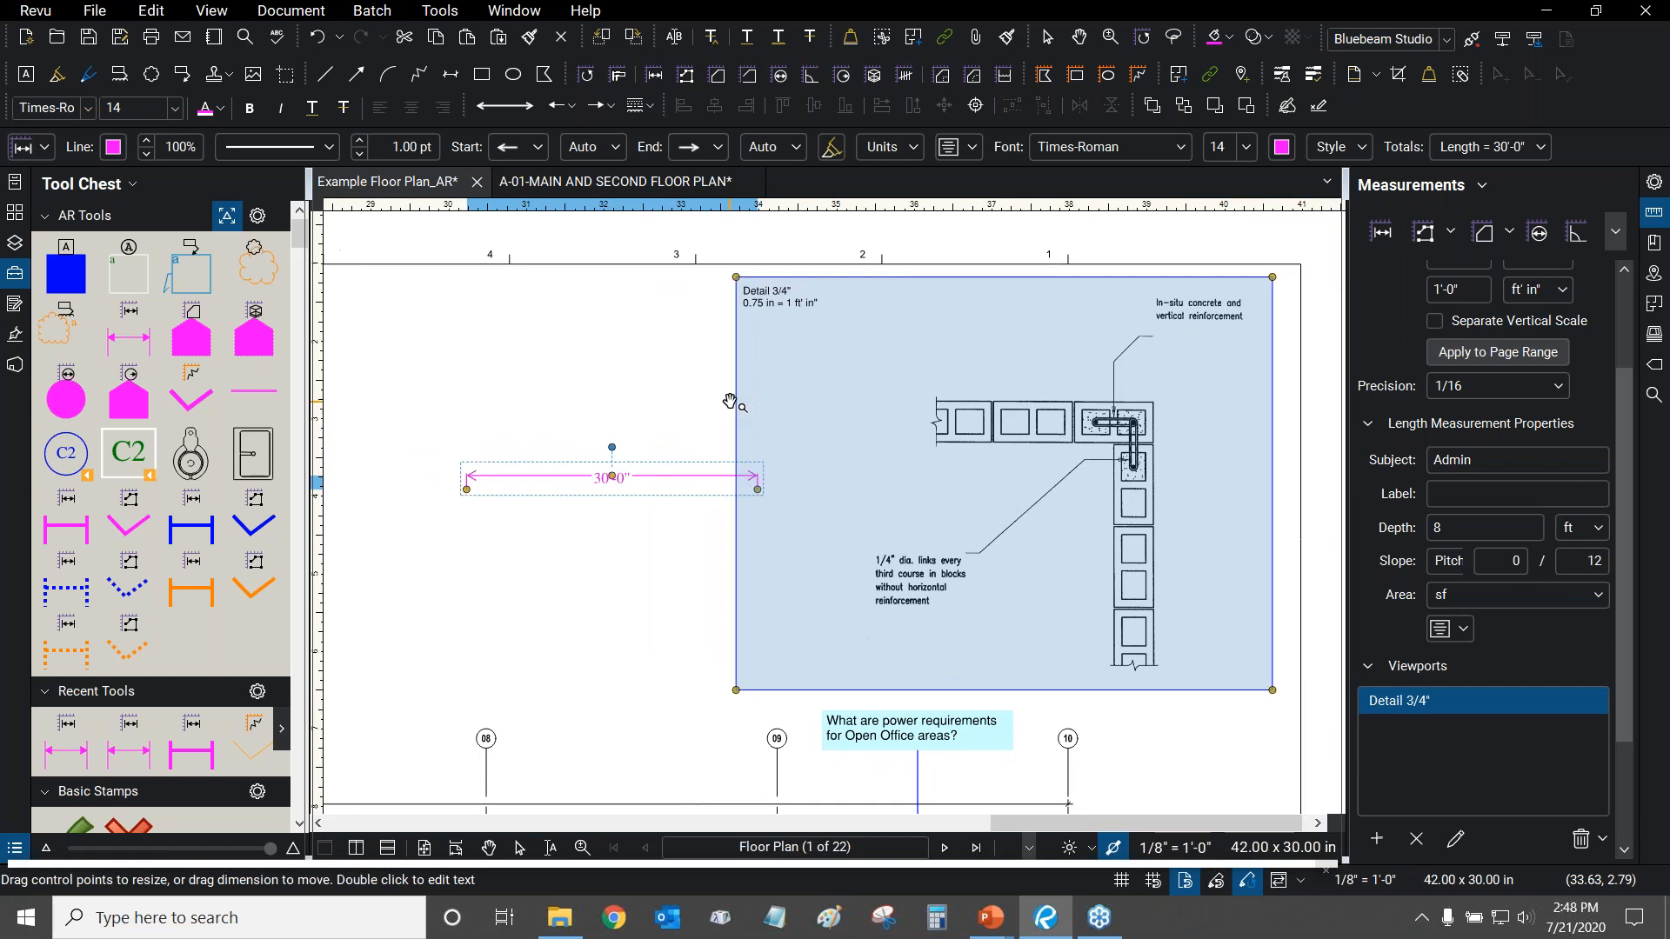
left_click(685, 452)
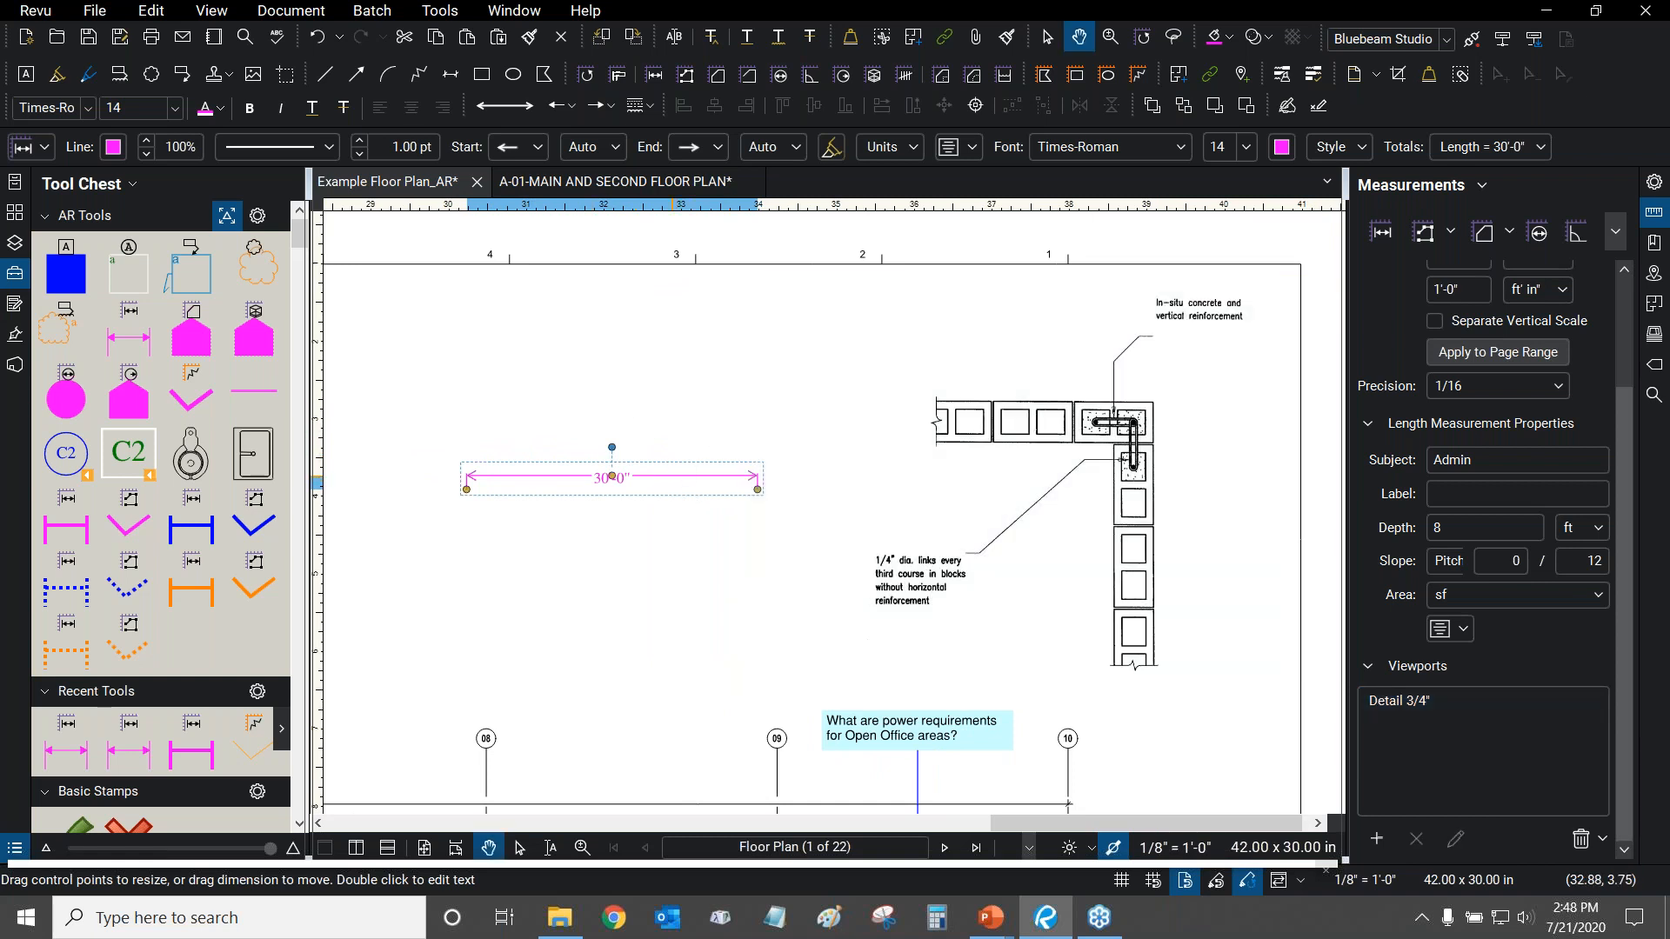
left_click(658, 558)
left_click(665, 479)
key("Delete")
scroll(581, 472, "down", 1)
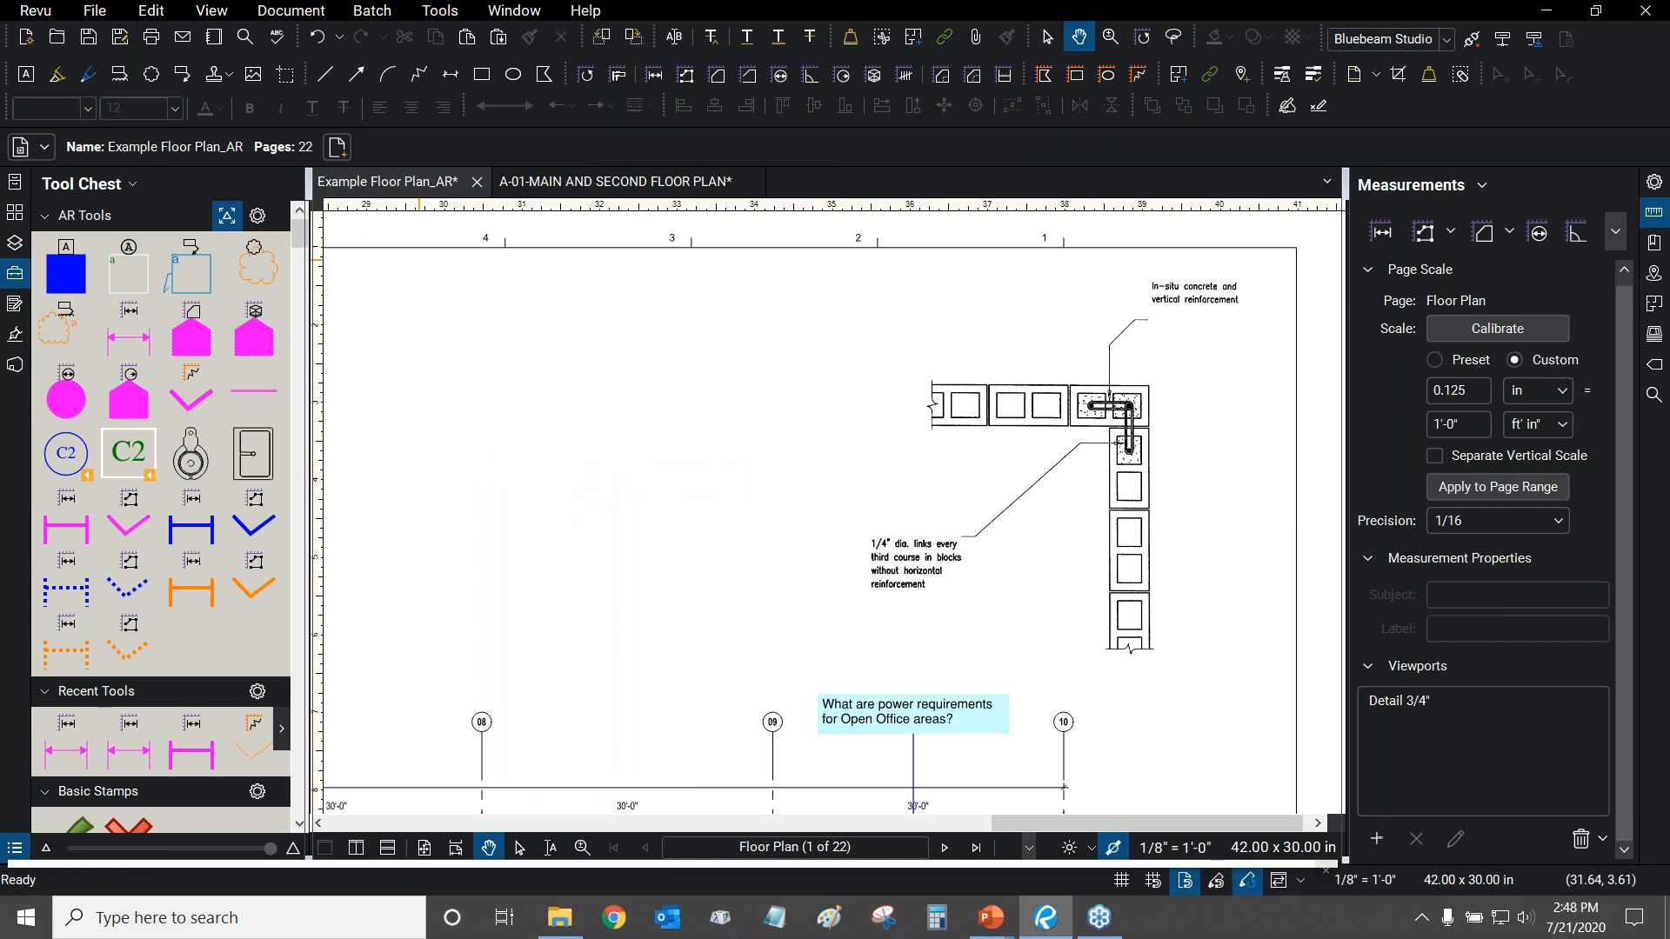
left_click(431, 11)
mouse_move(449, 87)
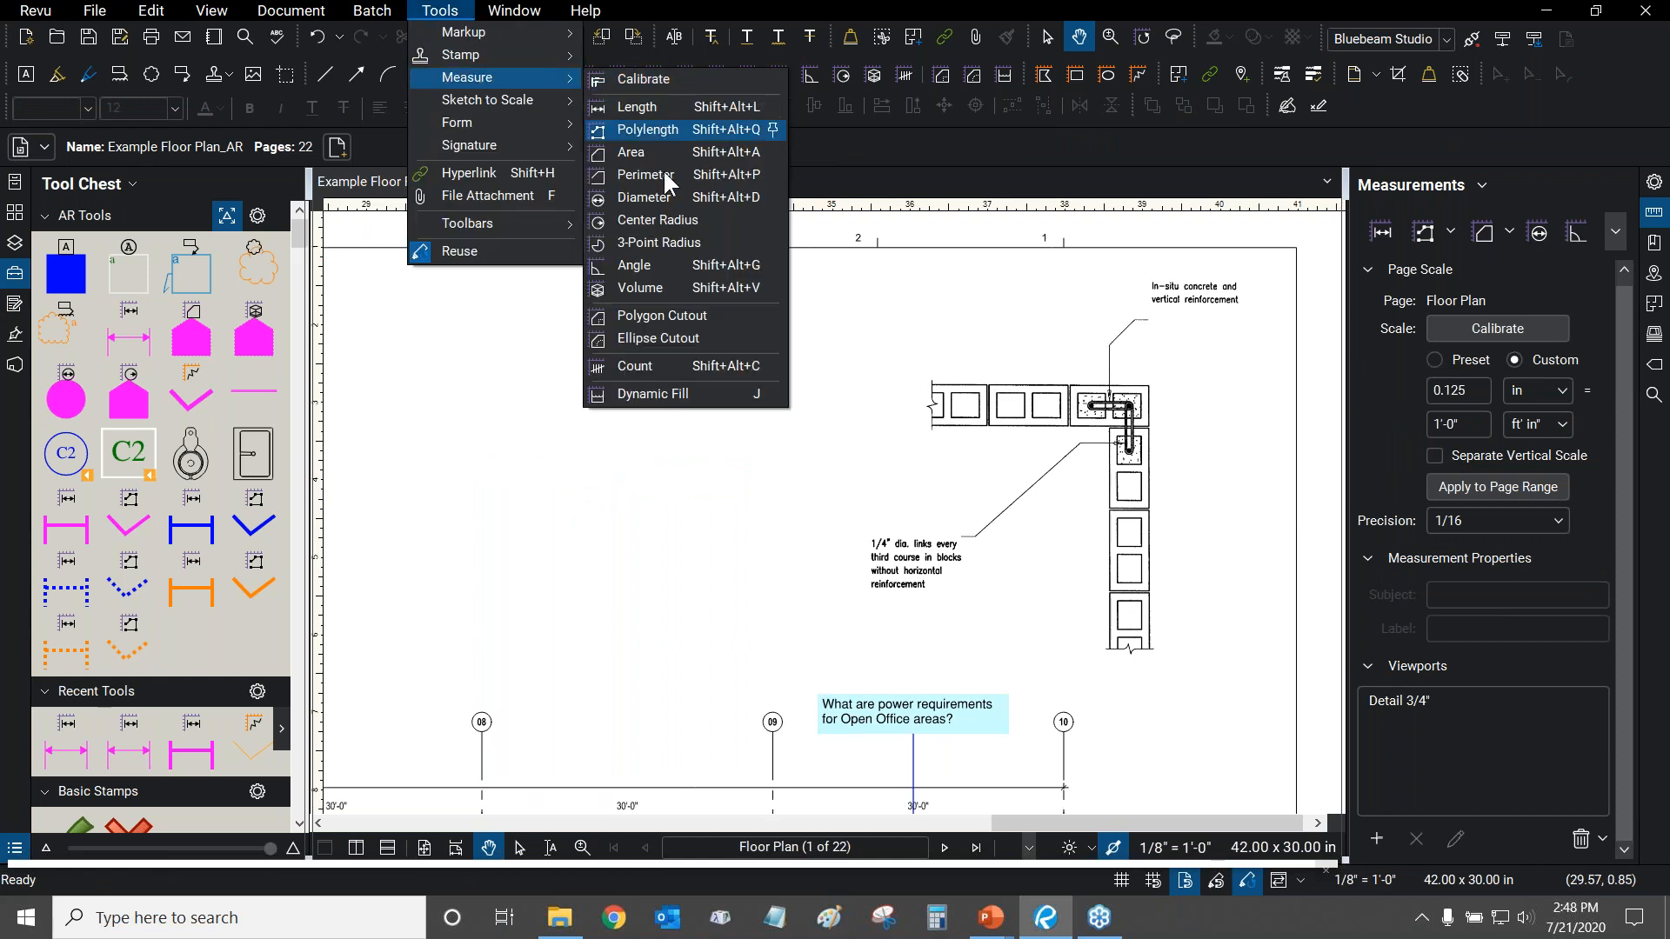
left_click(736, 2)
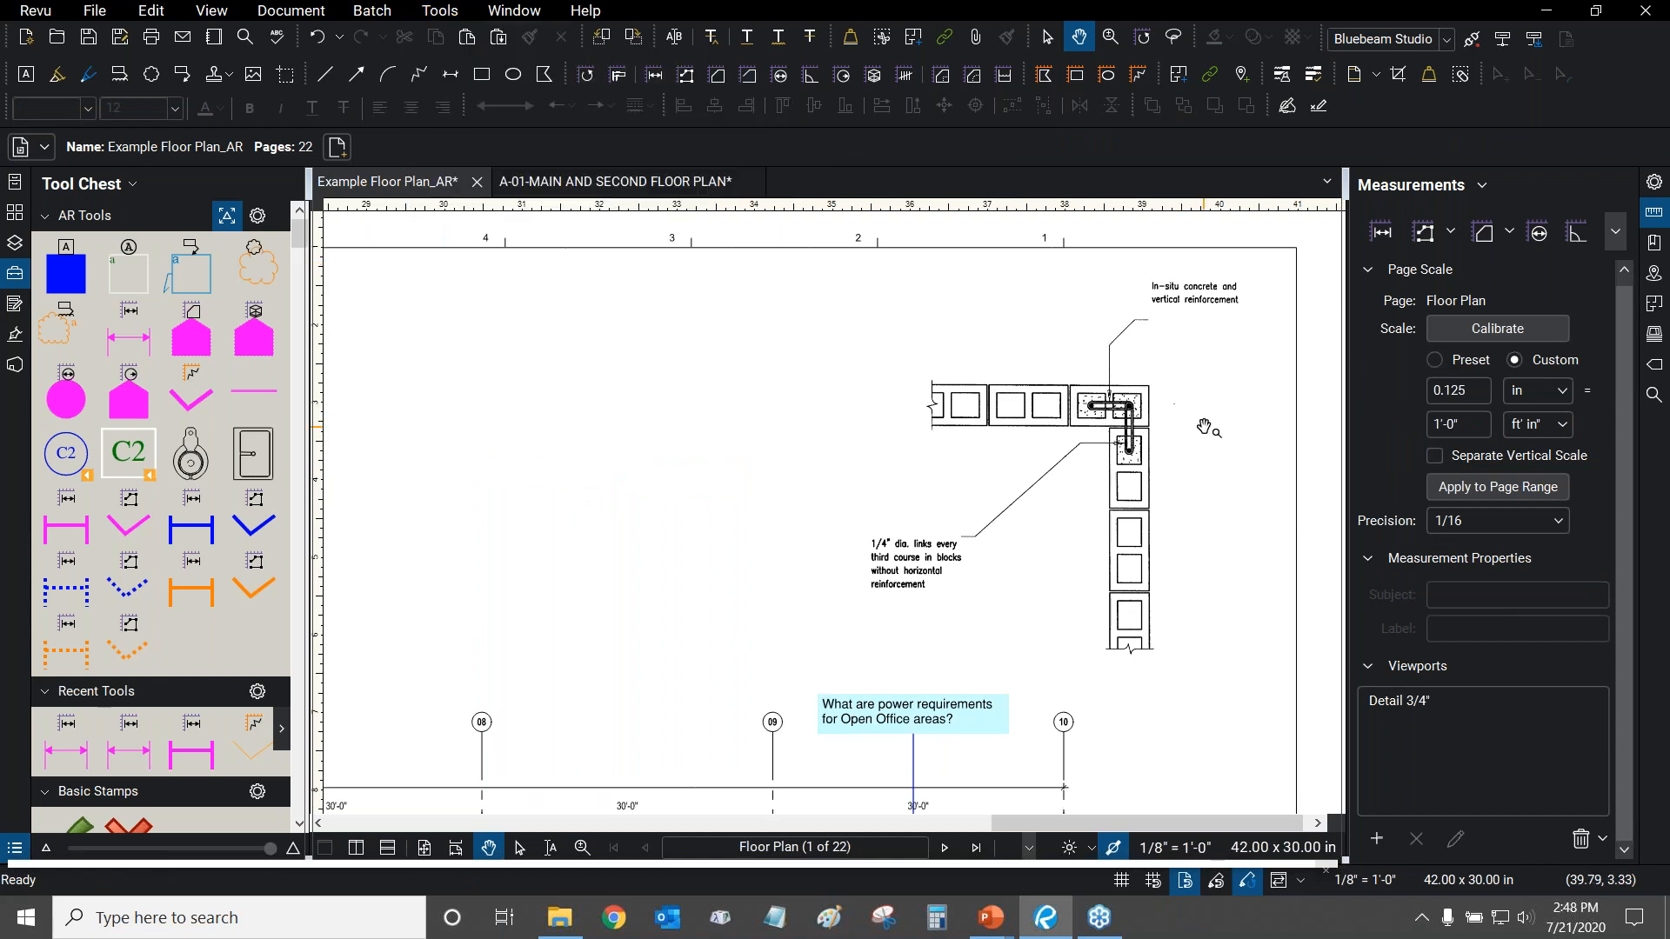
left_click_drag(1165, 434, 1087, 430)
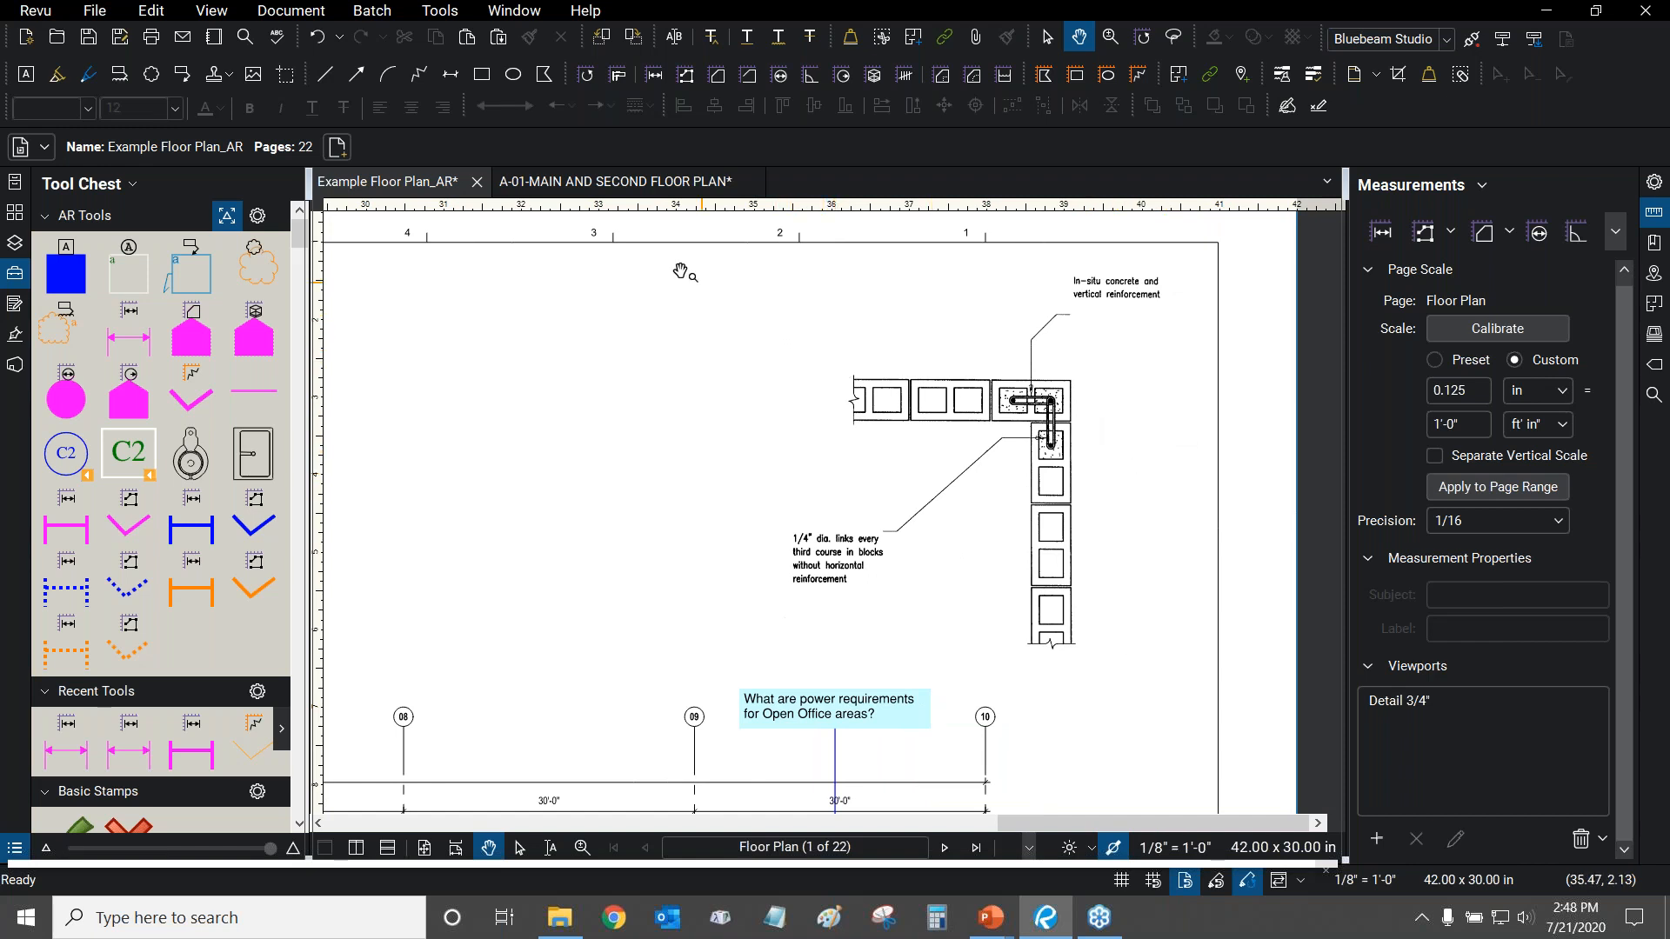
Switch to the A-01-MAIN AND SECOND FLOOR PLAN document and look over the main and second floor plans.
left_click(649, 190)
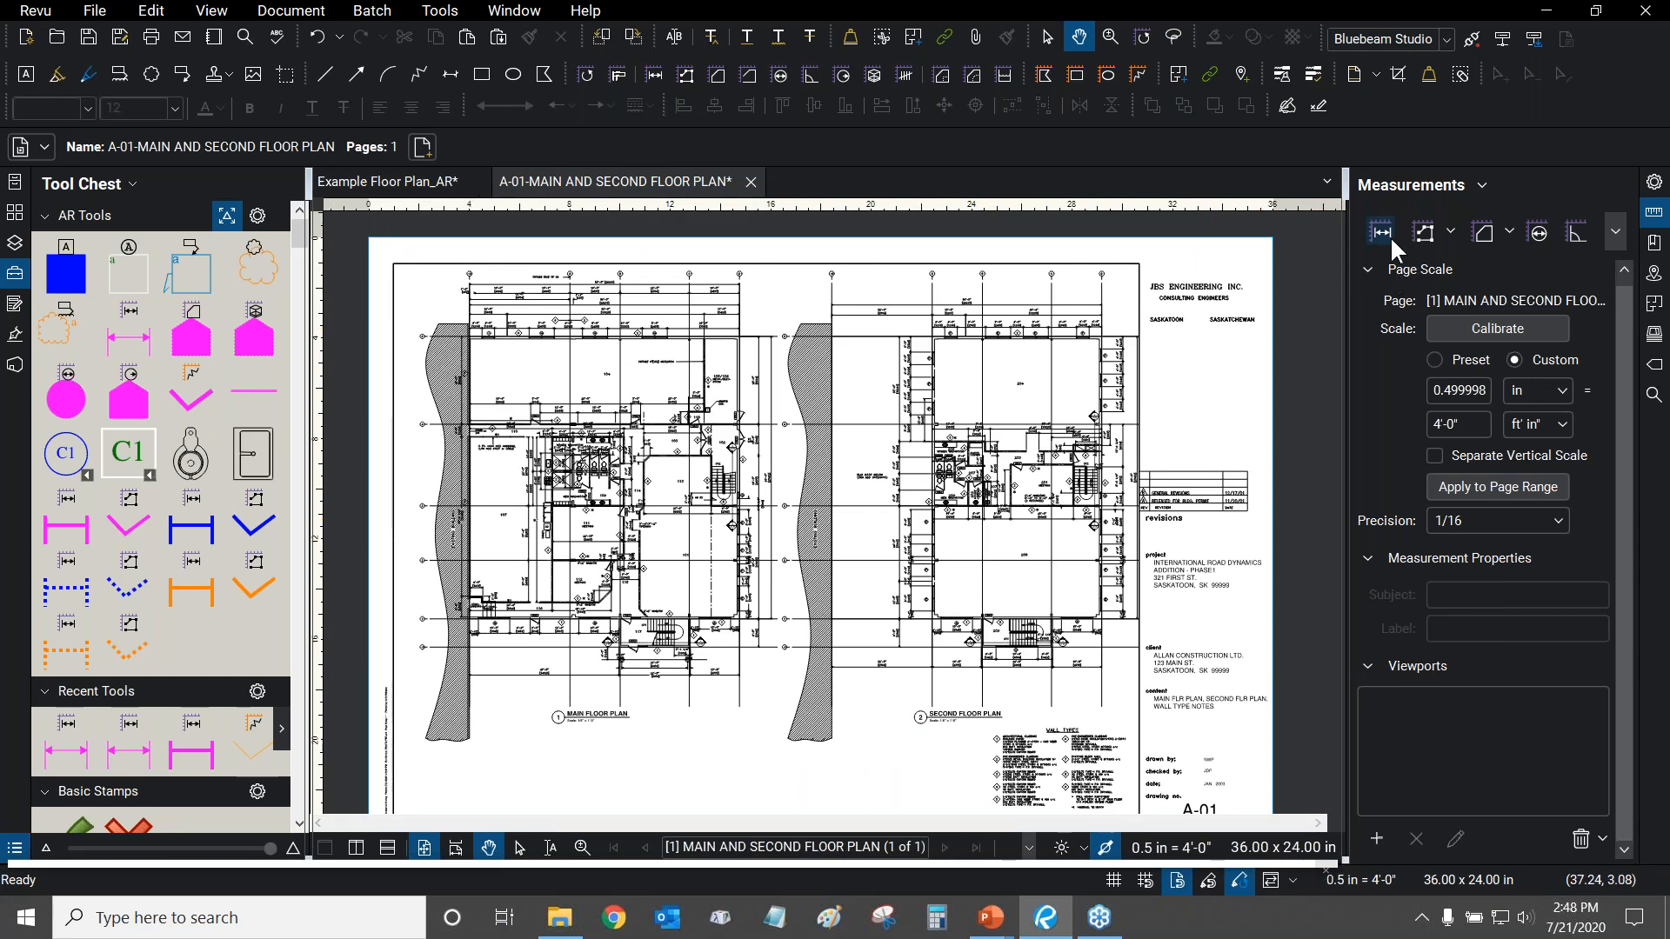
scroll(969, 316, "up", 3)
scroll(968, 317, "up", 2)
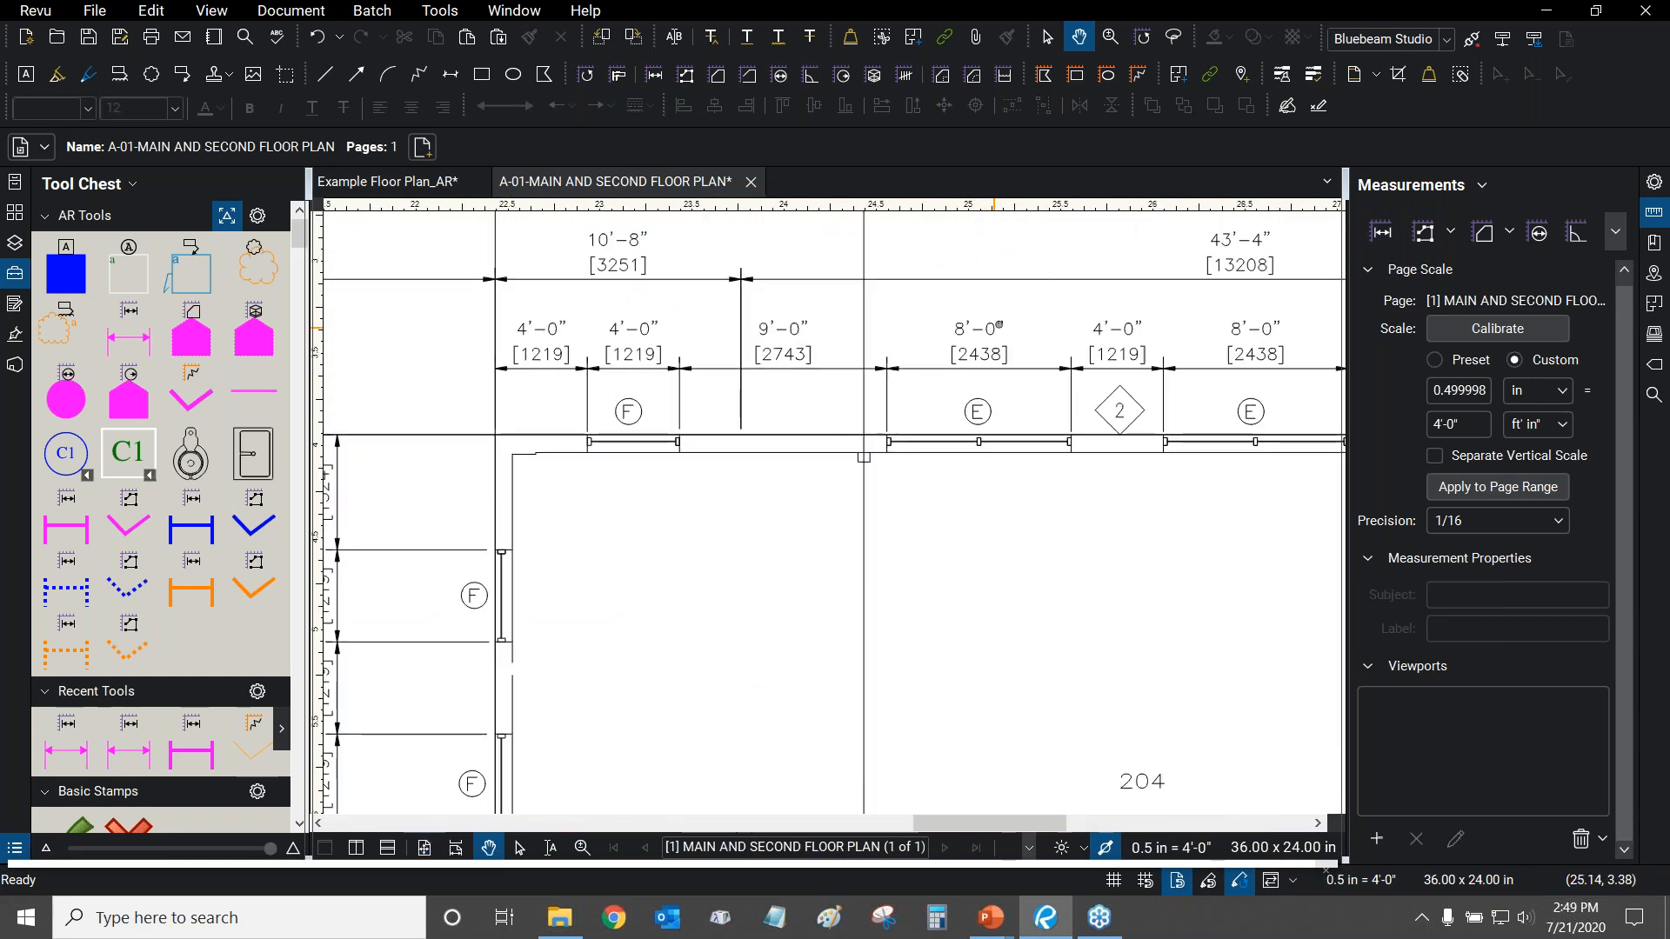
scroll(992, 326, "down", 5)
scroll(1056, 603, "up", 4)
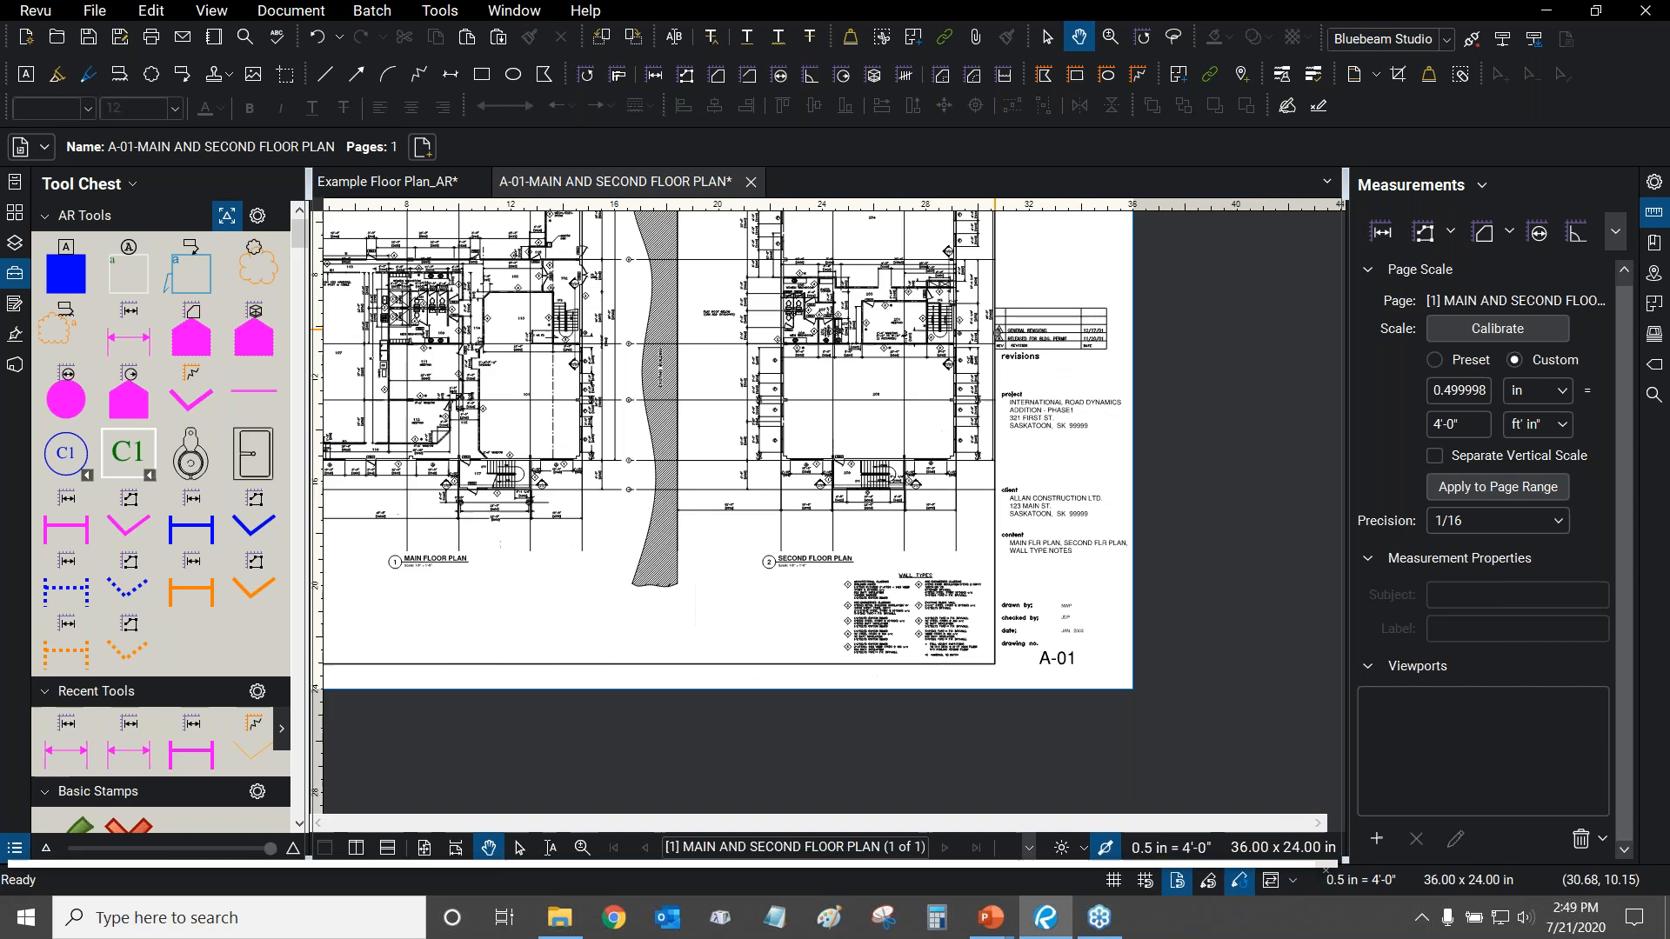
left_click_drag(661, 327, 931, 529)
scroll(930, 528, "down", 3)
scroll(977, 383, "up", 3)
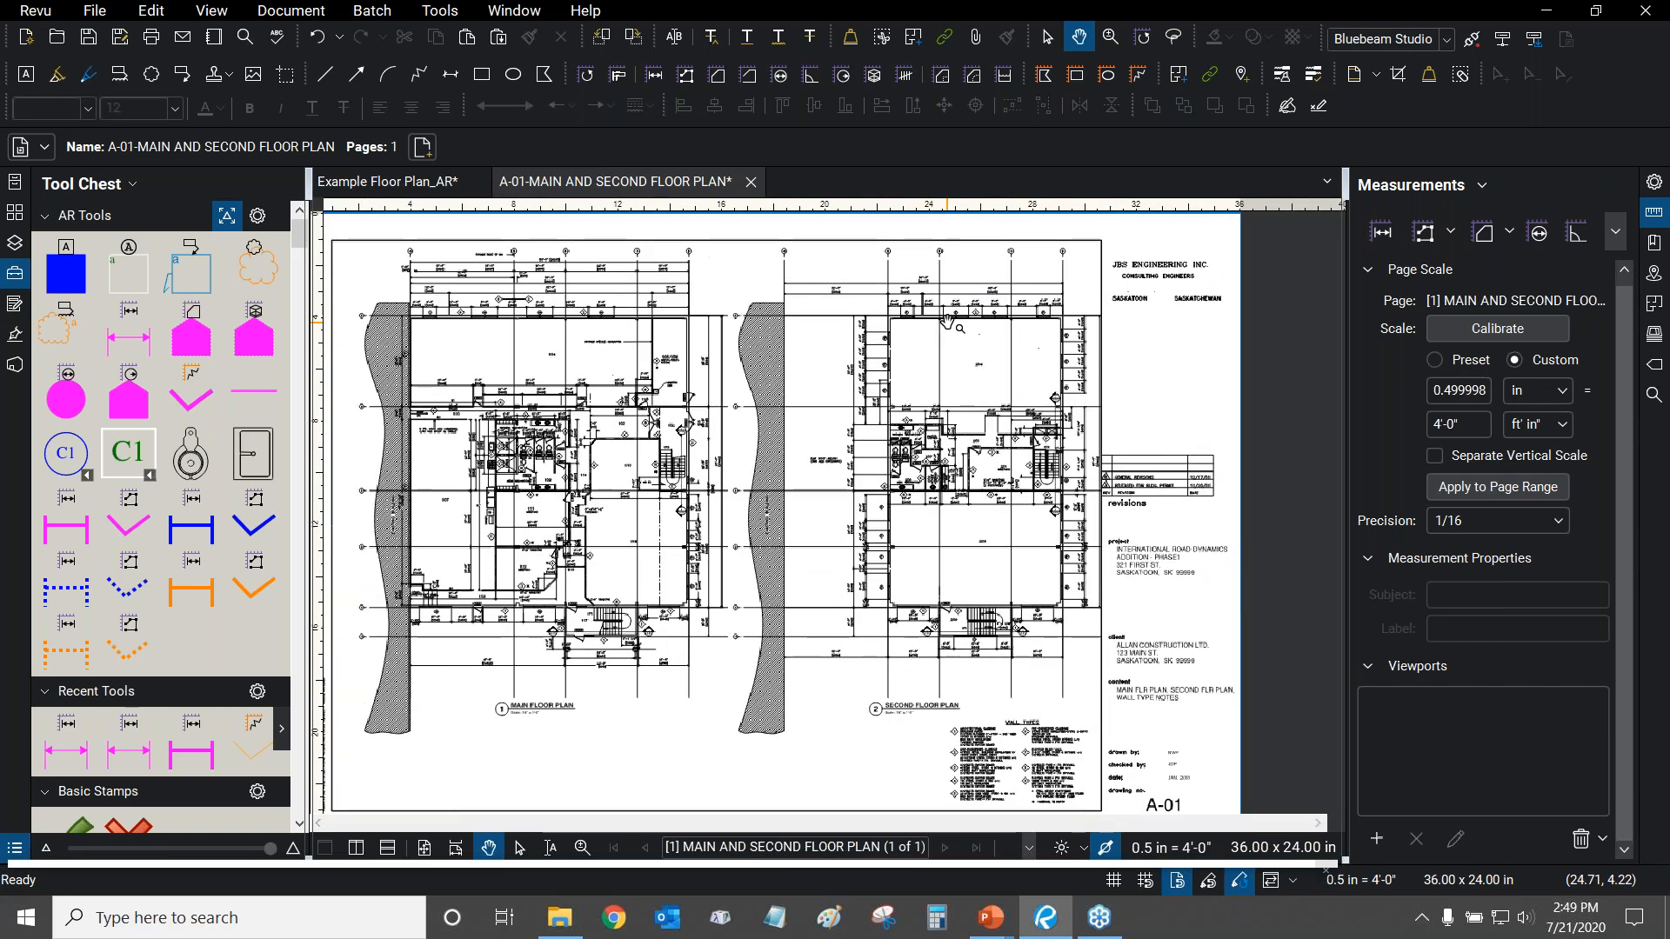
scroll(977, 383, "down", 3)
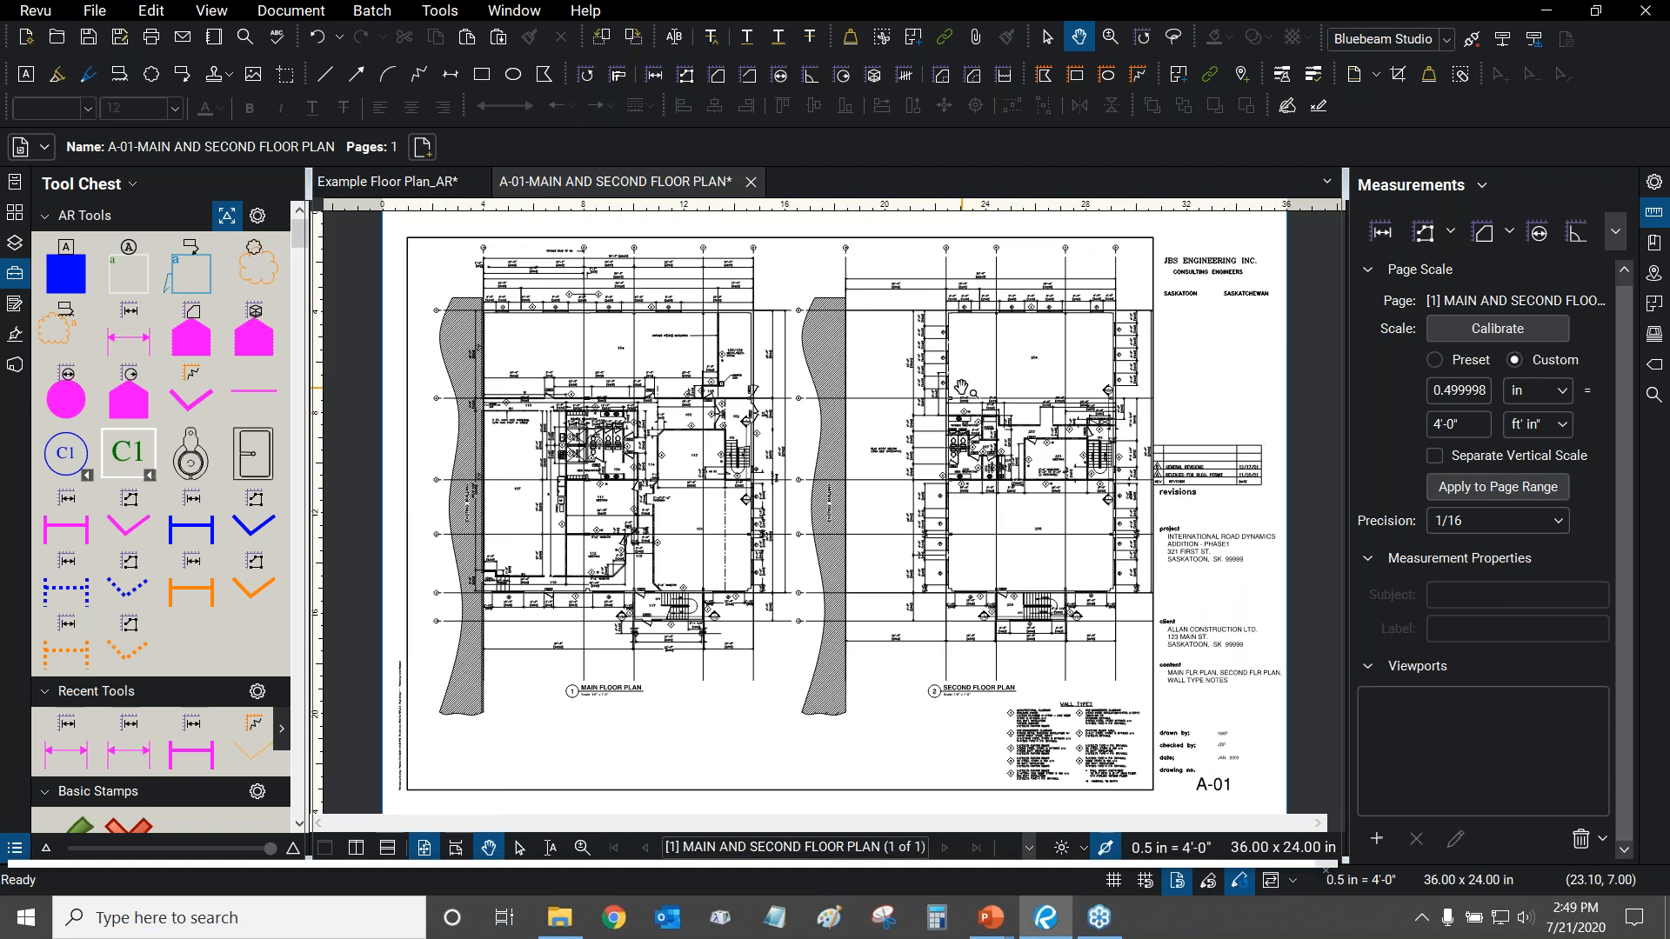
Return to the full page of Example Floor Plan_AR and switch to the Questions slide in PowerPoint.
left_click(405, 185)
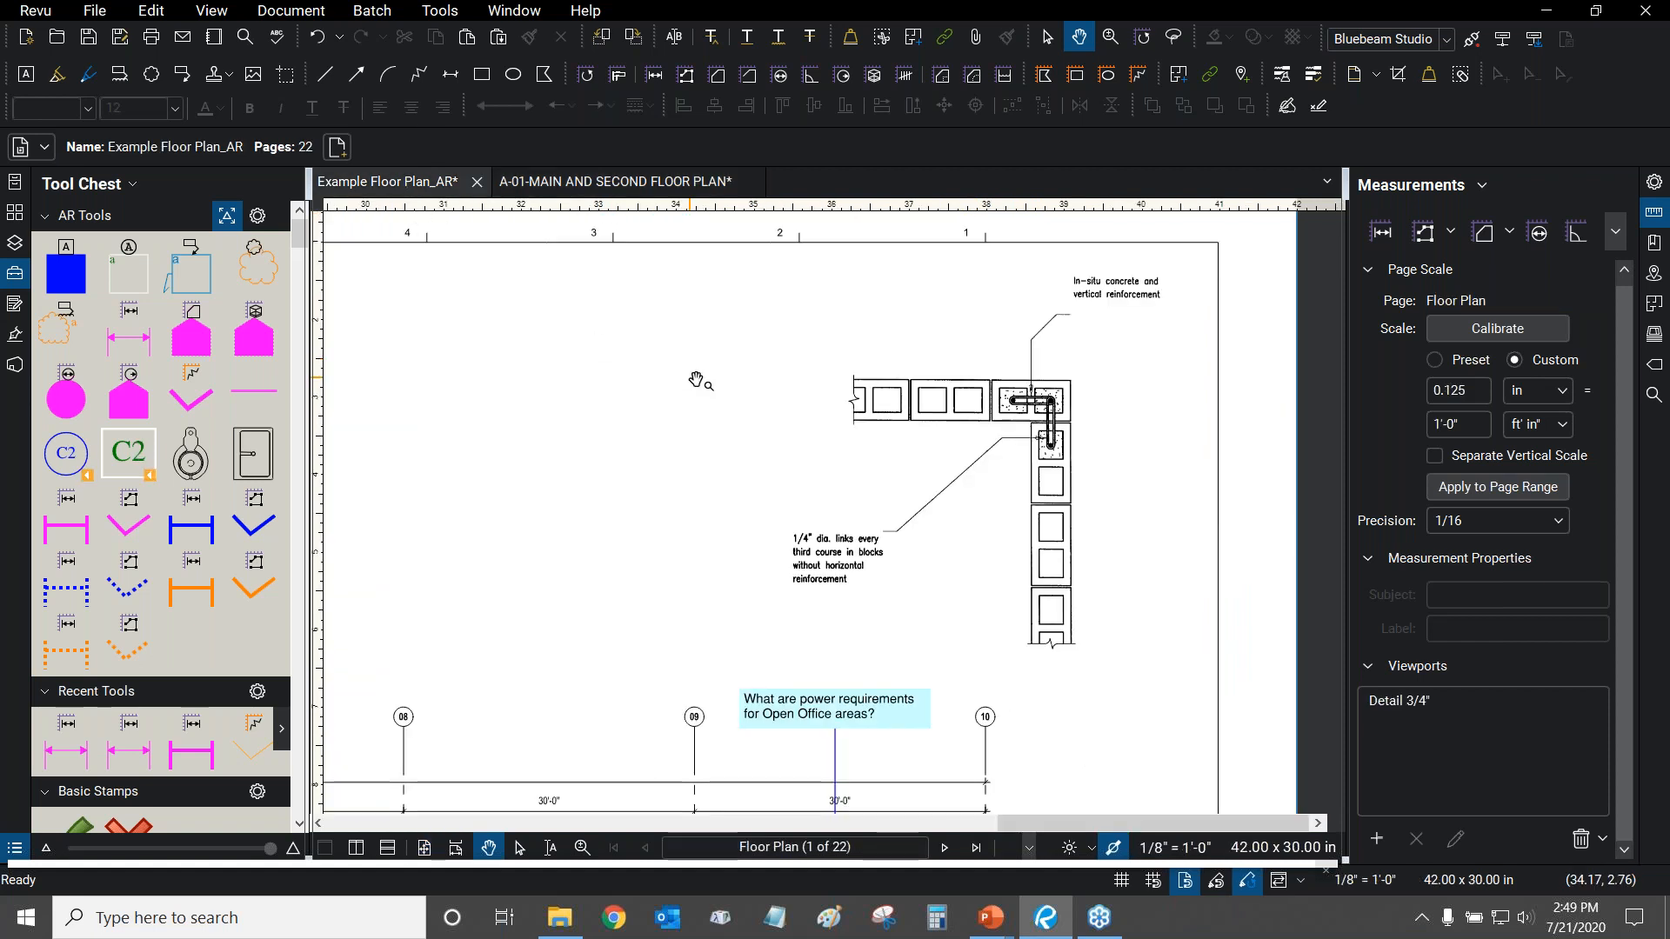
scroll(699, 388, "down", 3)
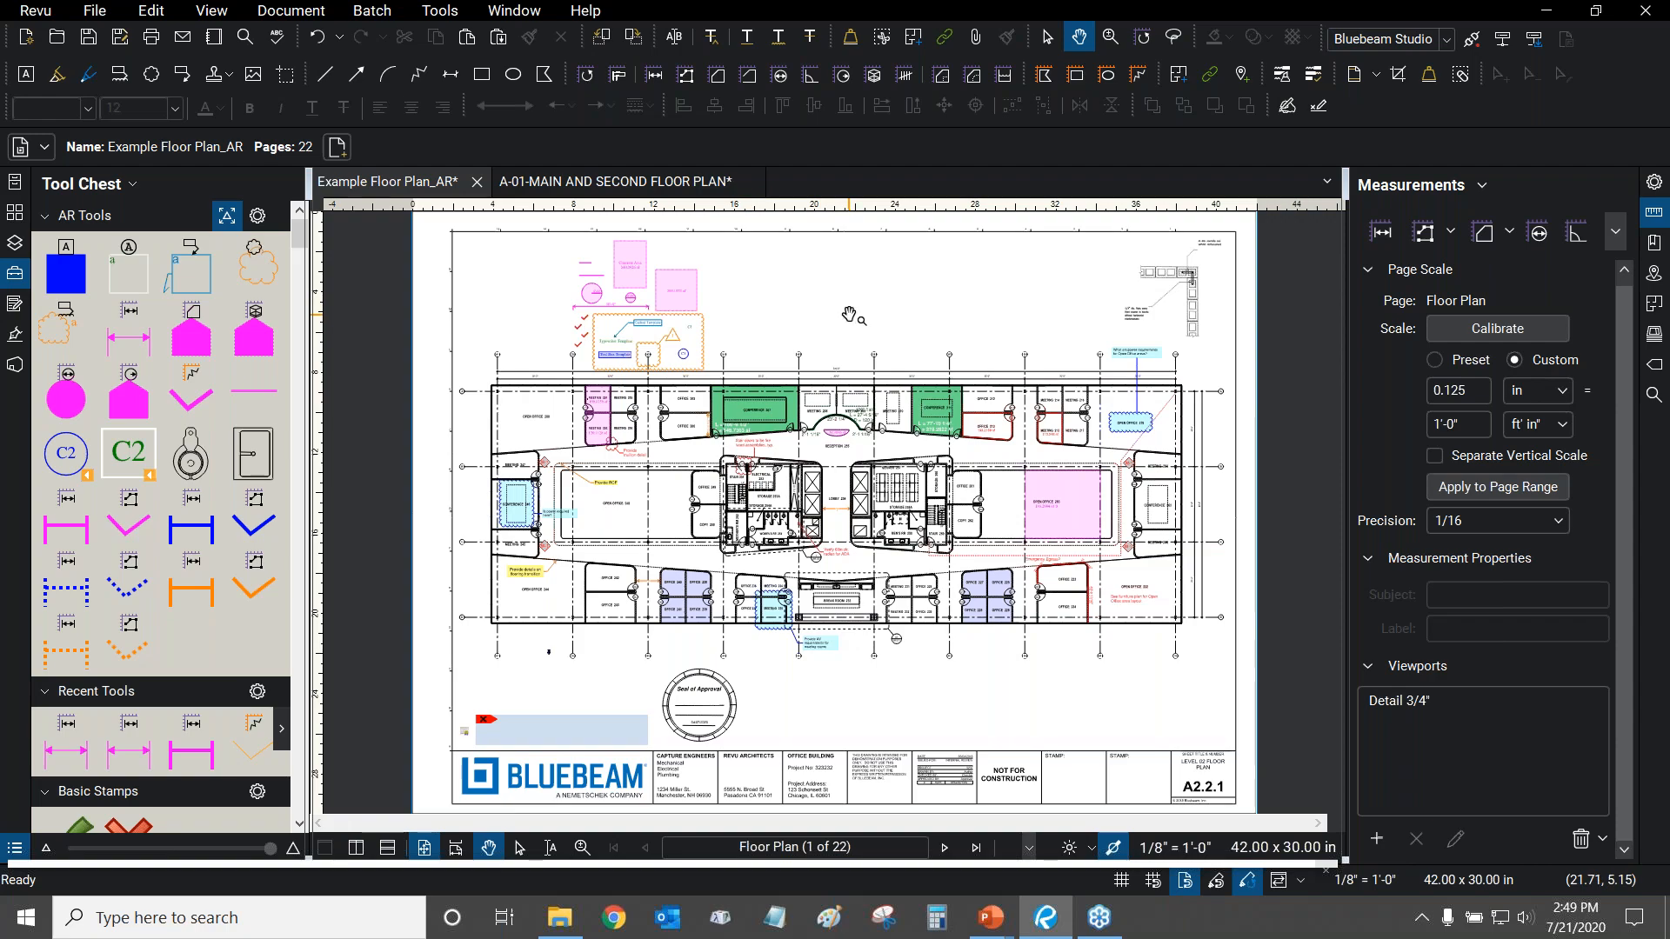
key("alt+Tab")
key("Right")
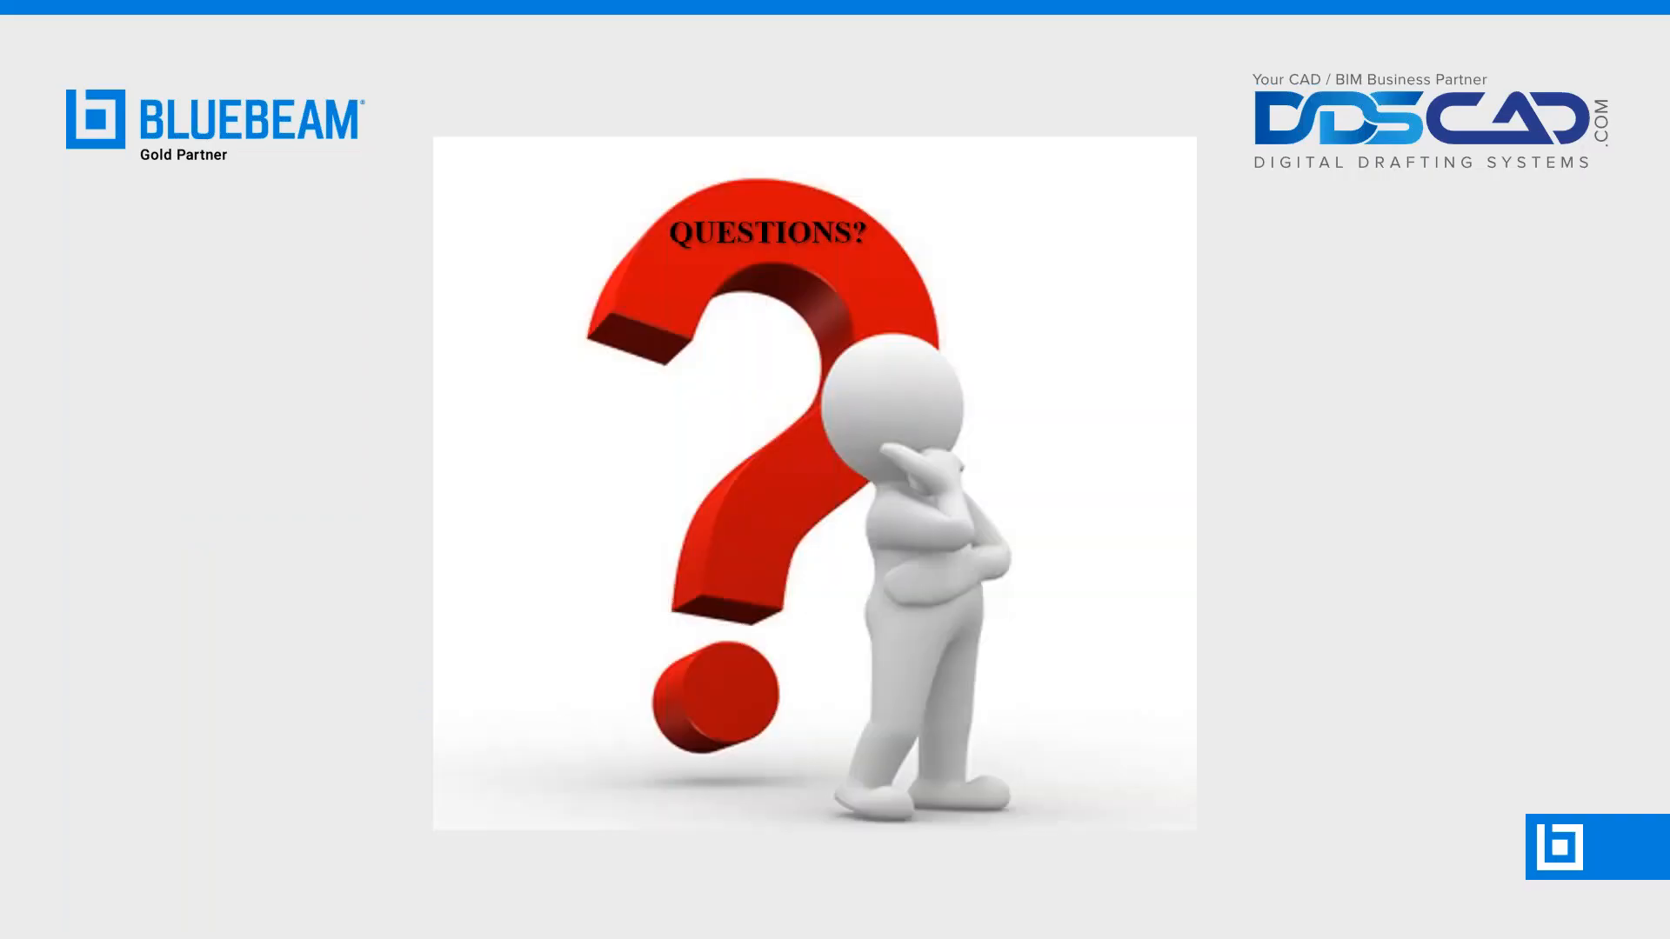
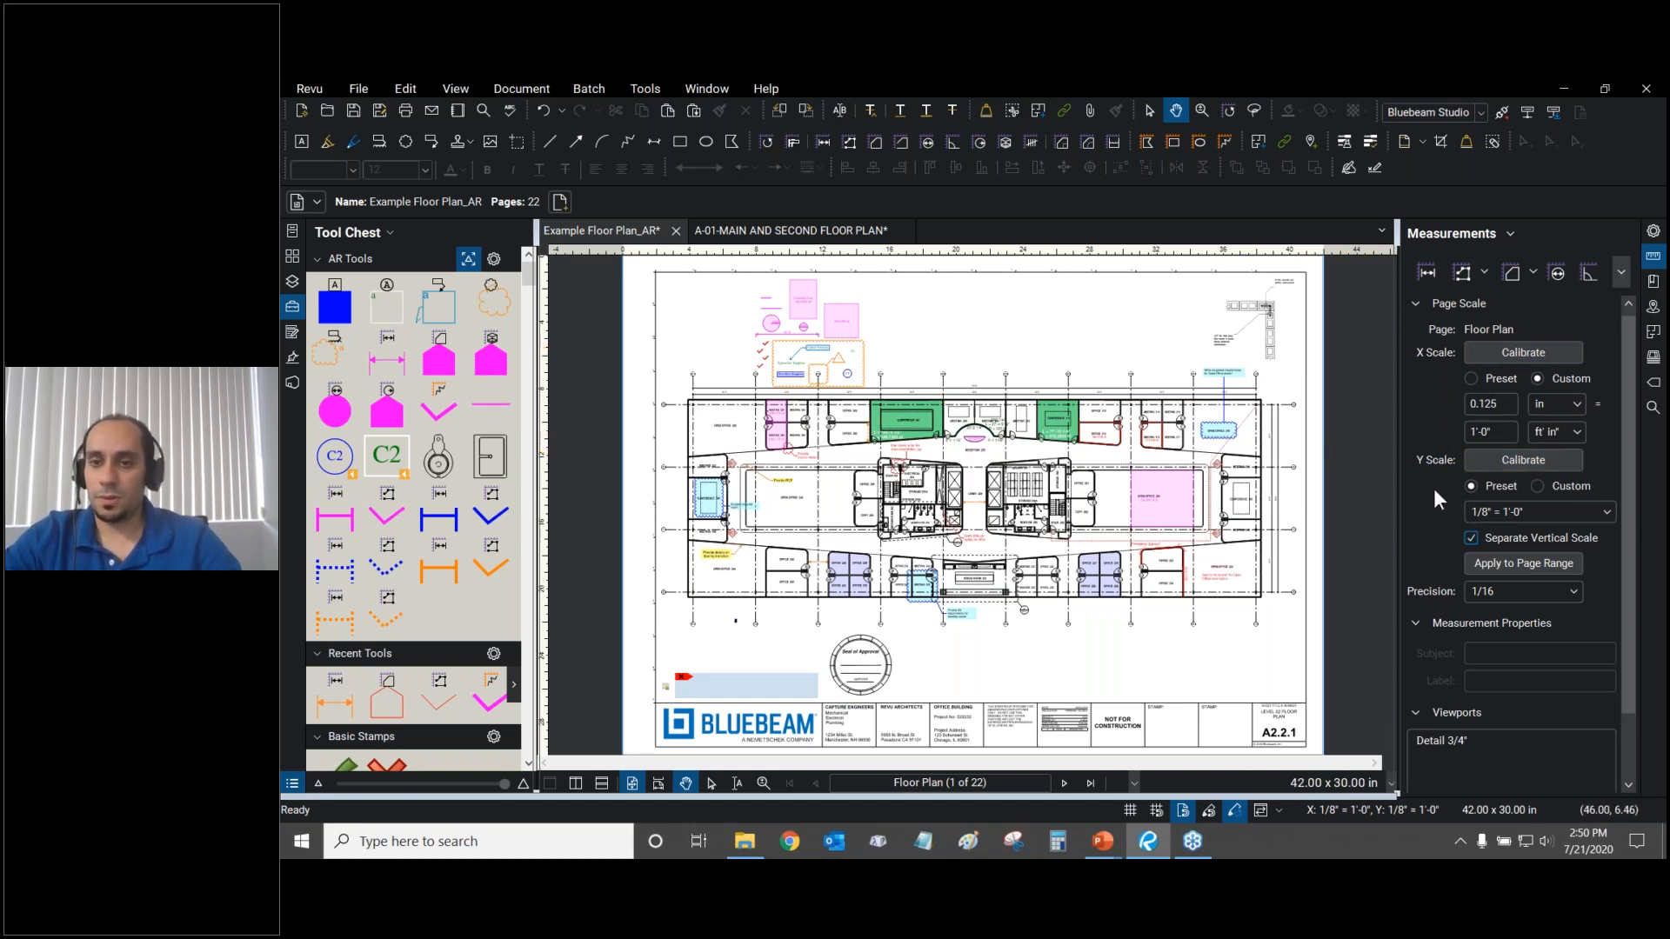
left_click_drag(1252, 381, 1146, 464)
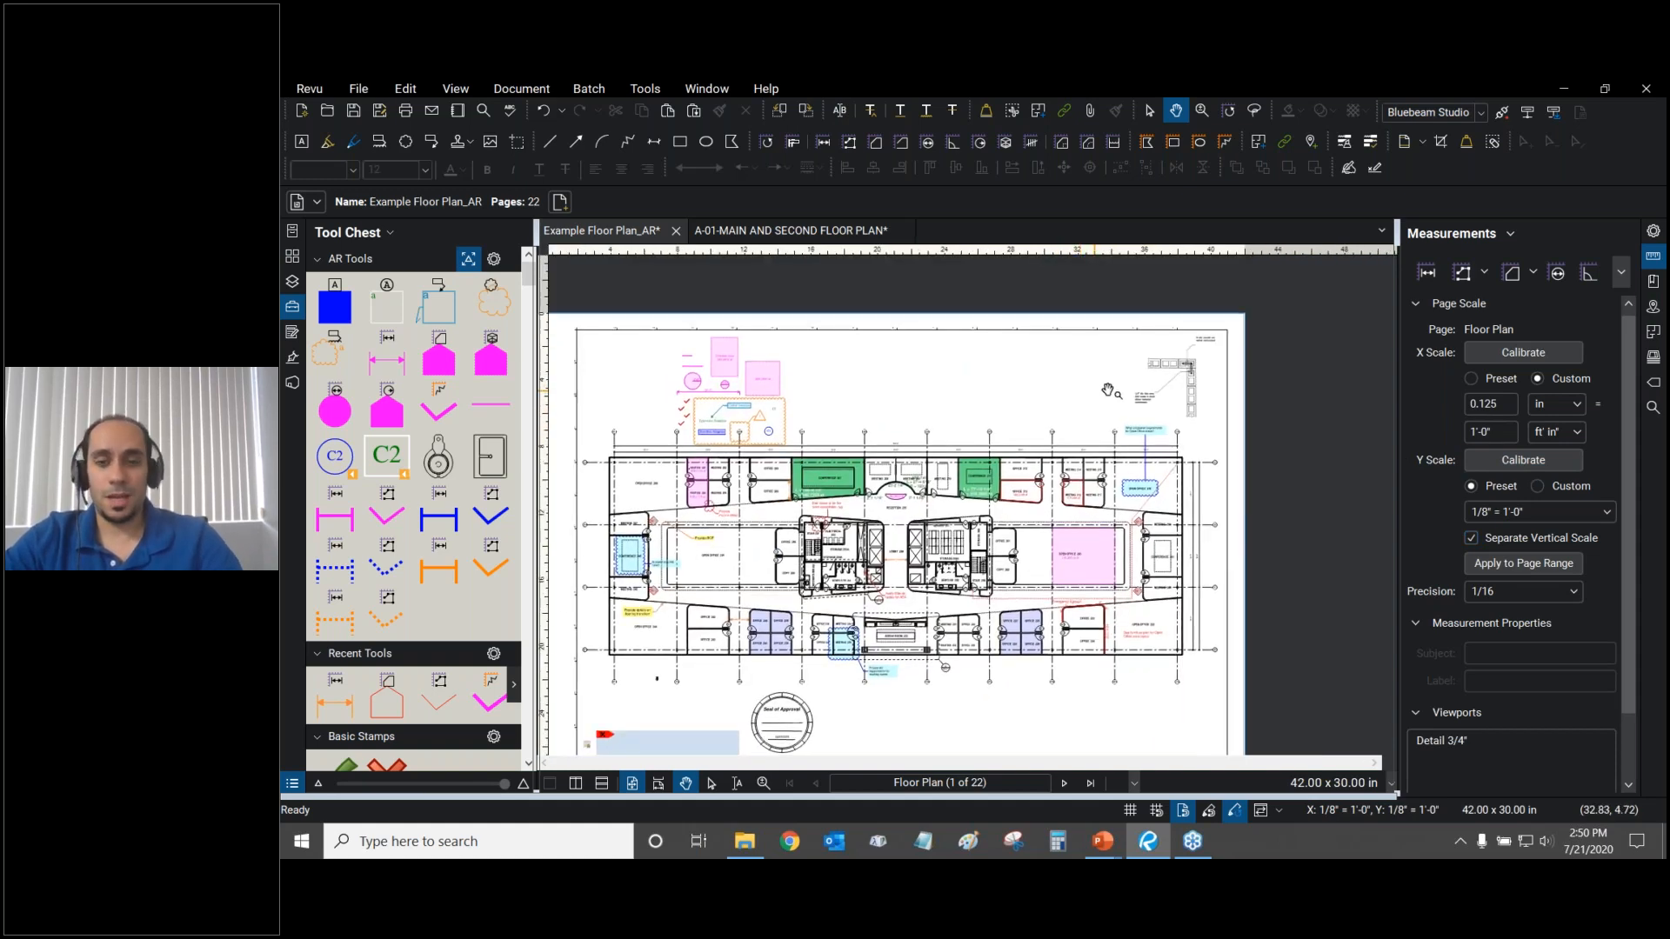
scroll(1072, 408, "up", 2)
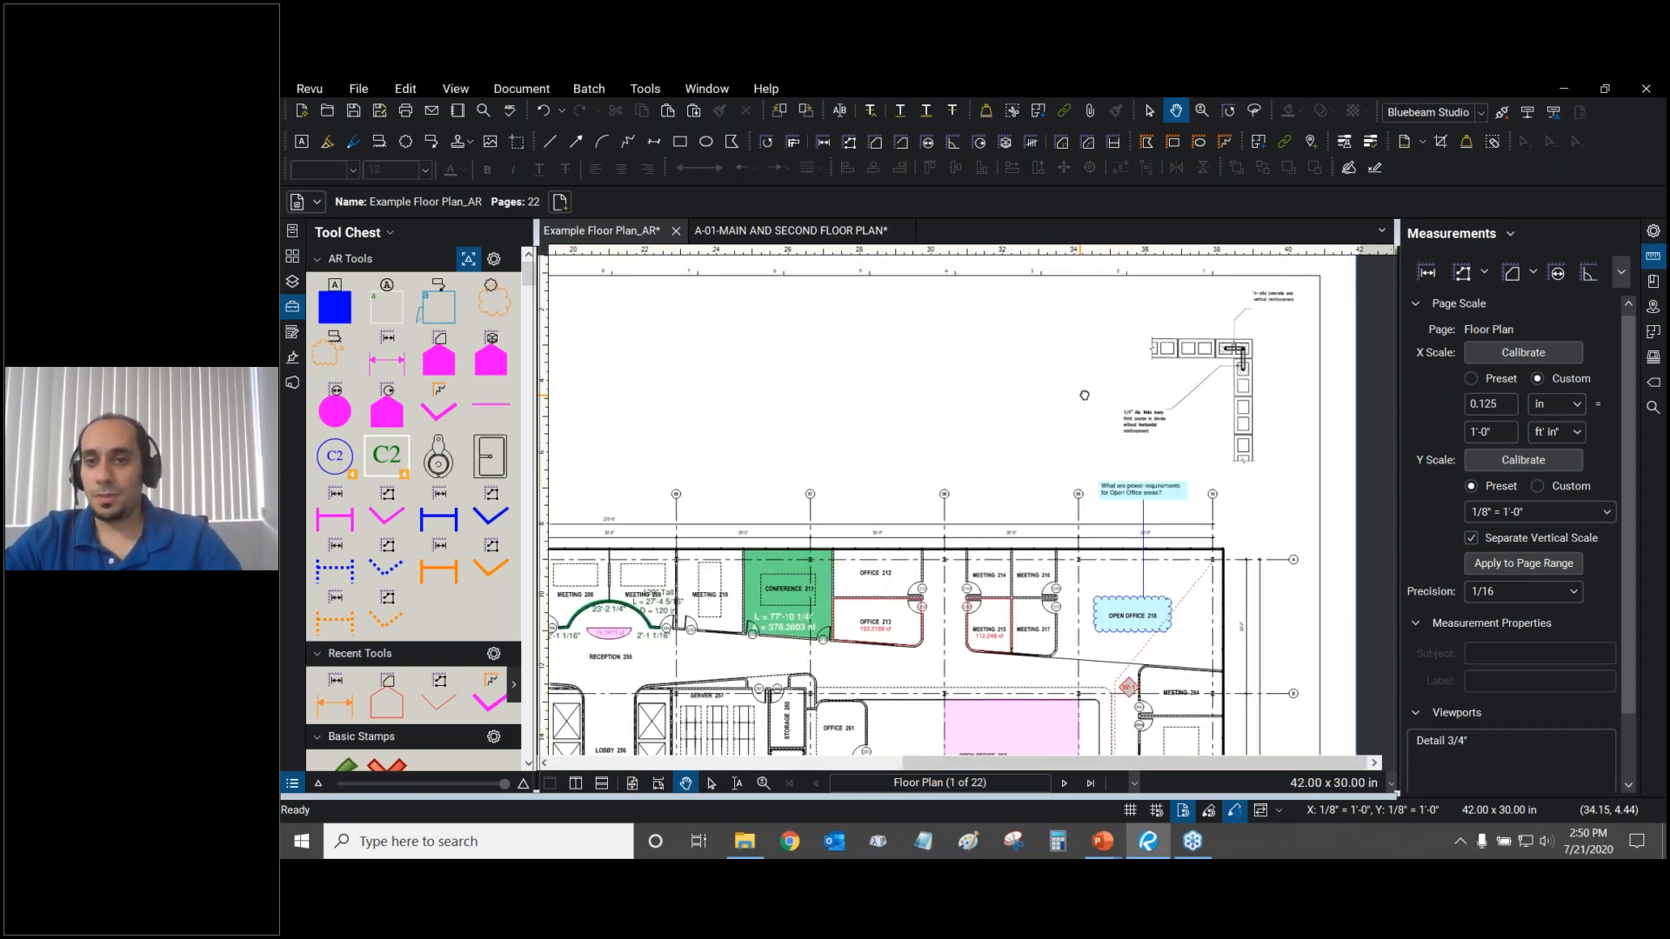
scroll(1120, 400, "up", 1)
left_click_drag(1123, 400, 1133, 402)
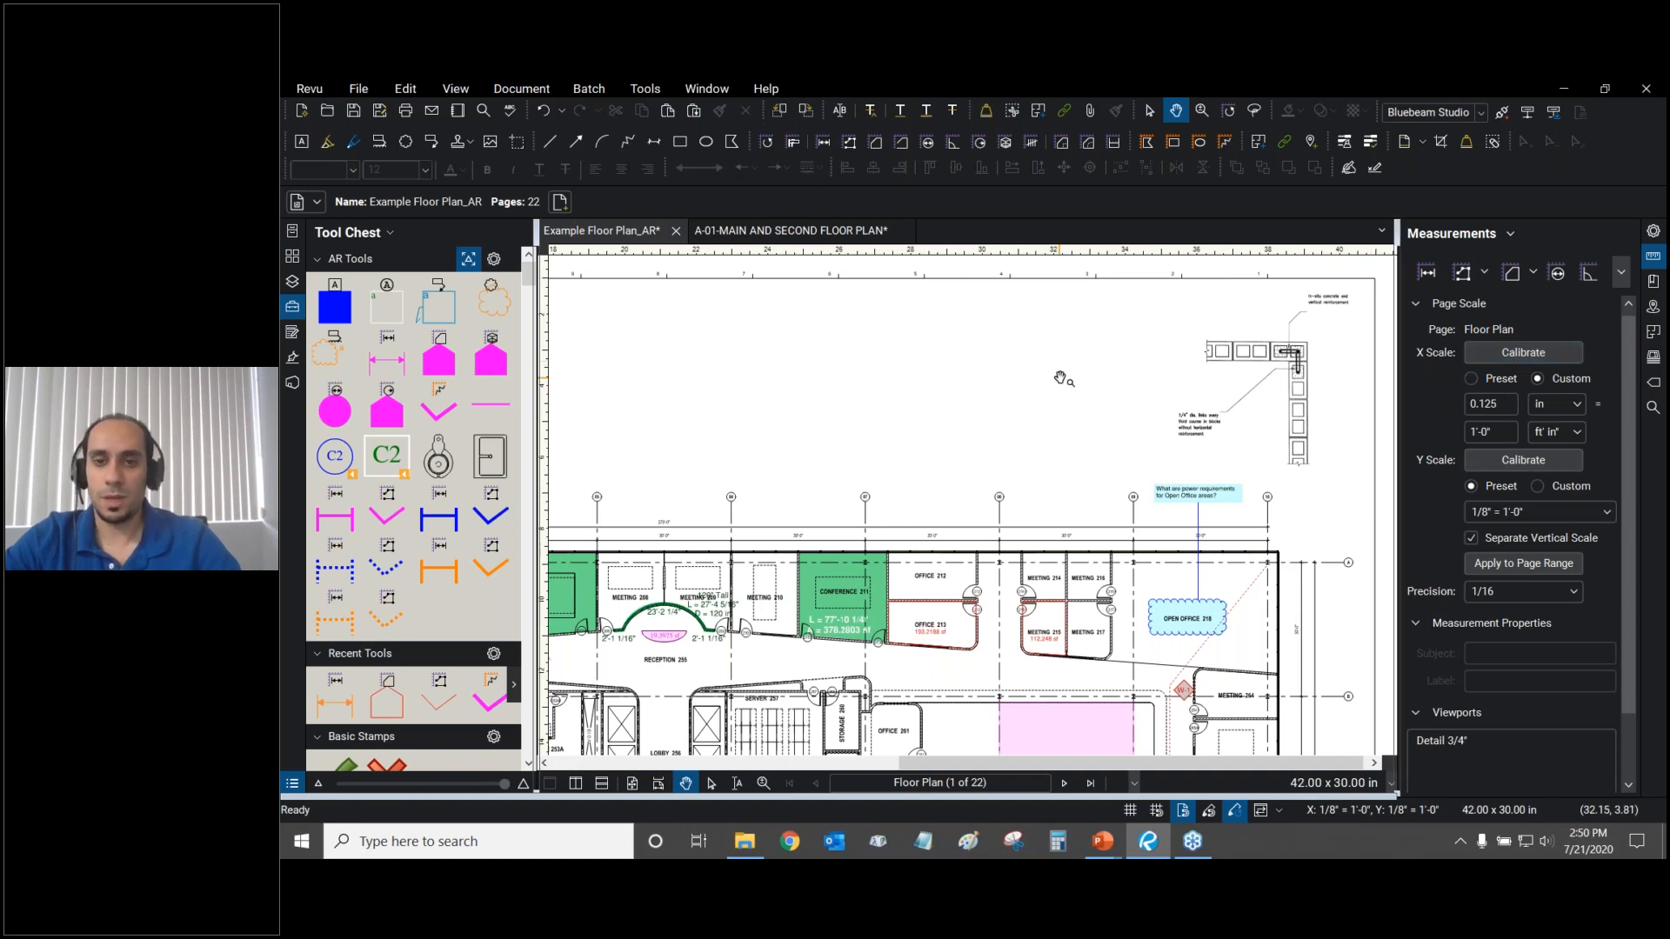
scroll(1164, 385, "down", 5)
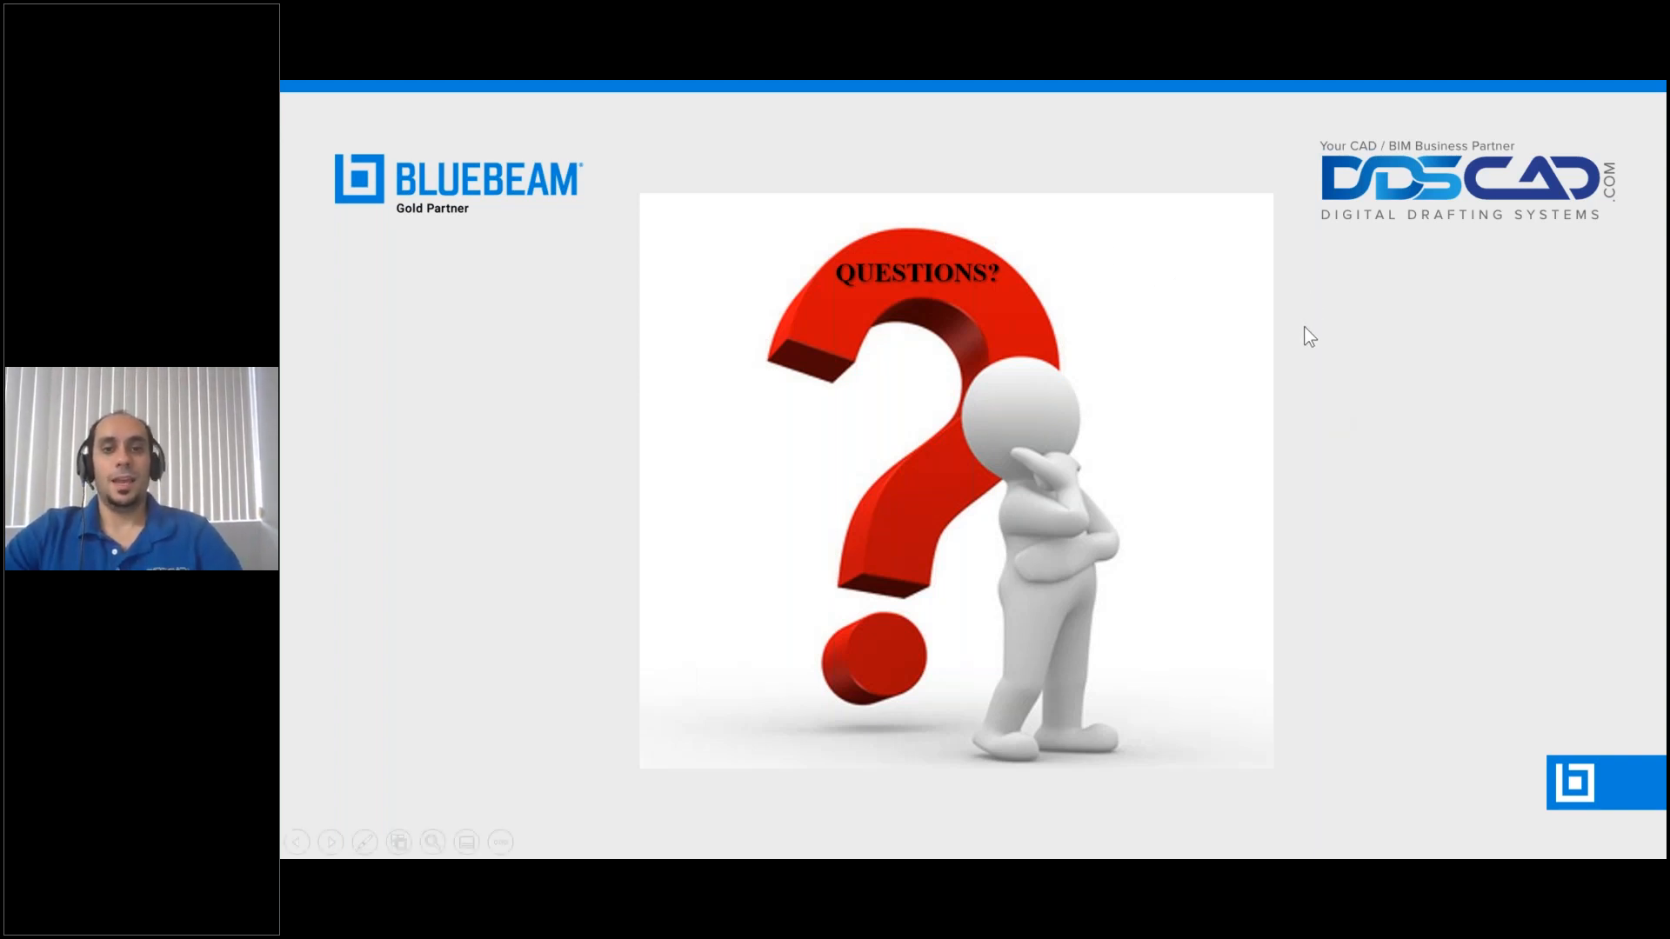
Switch back to Bluebeam Revu and select the magenta square area measurement beside the Concrete Area markup.
key("alt+Tab")
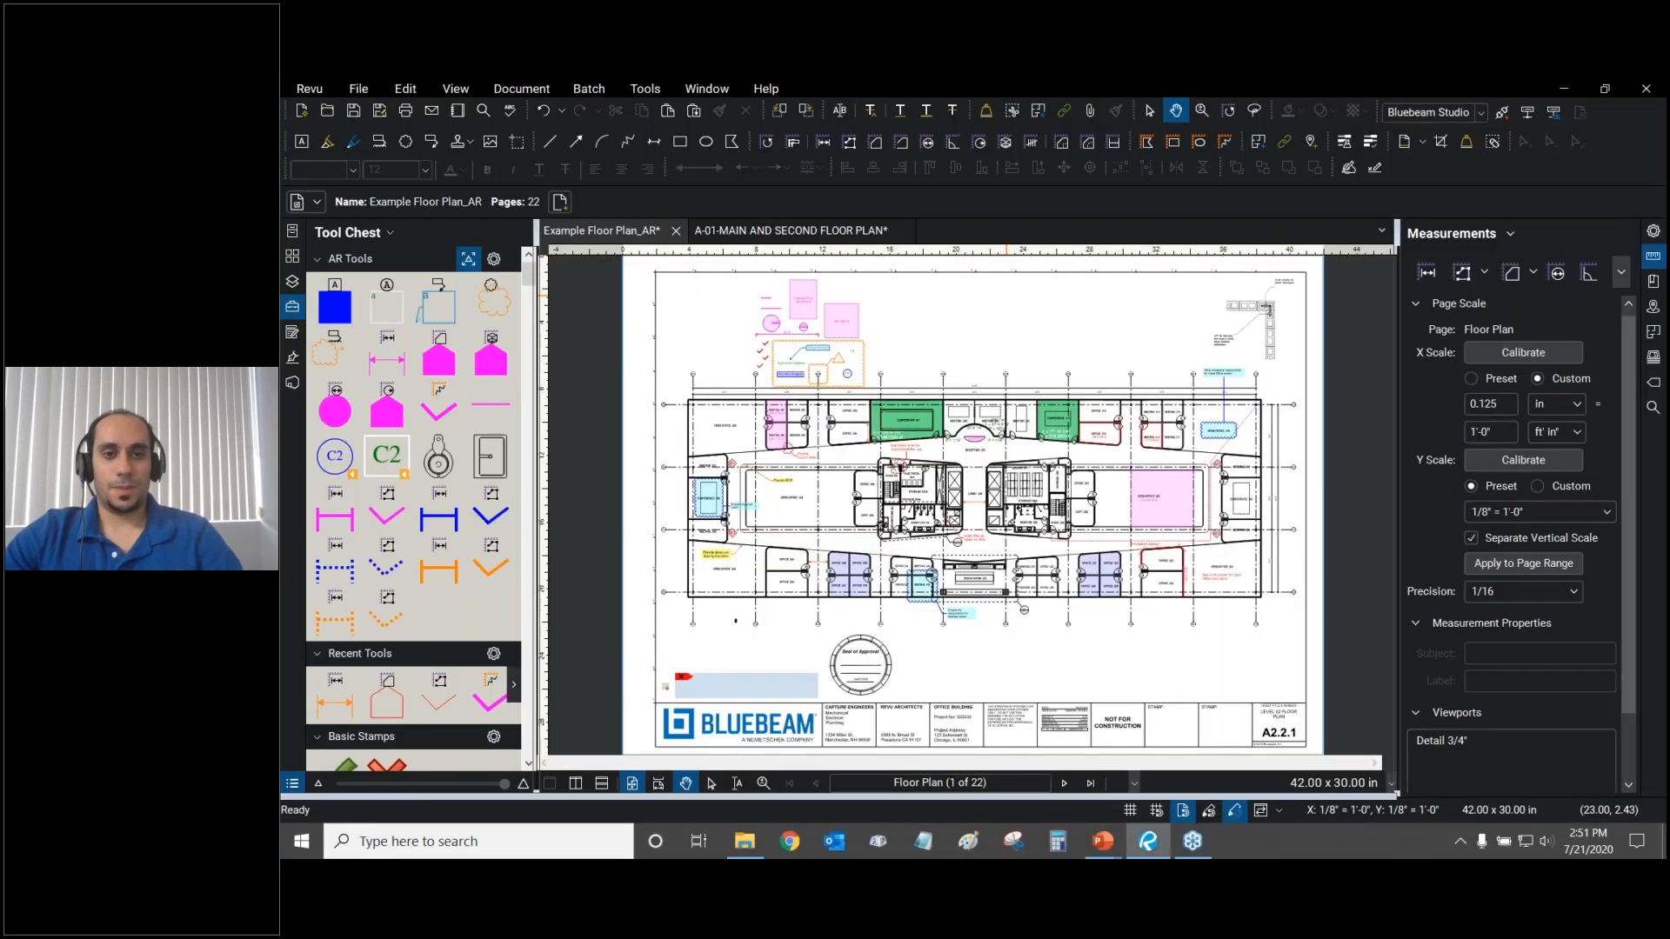
scroll(778, 287, "up", 5)
scroll(1090, 453, "up", 3)
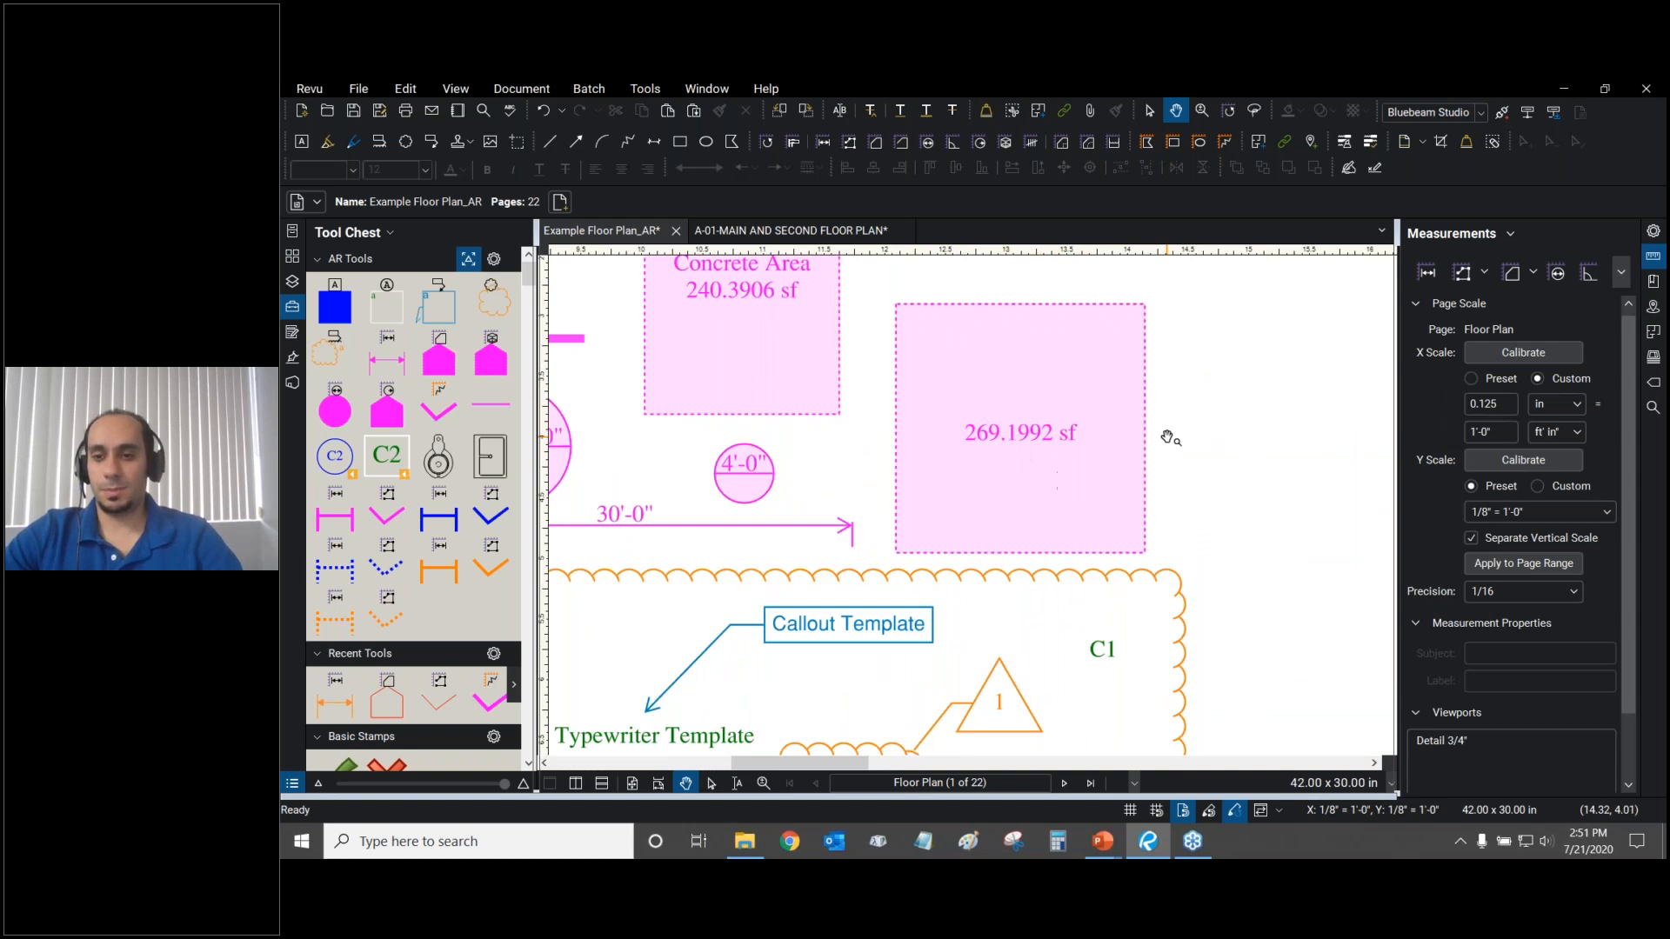
left_click(1123, 386)
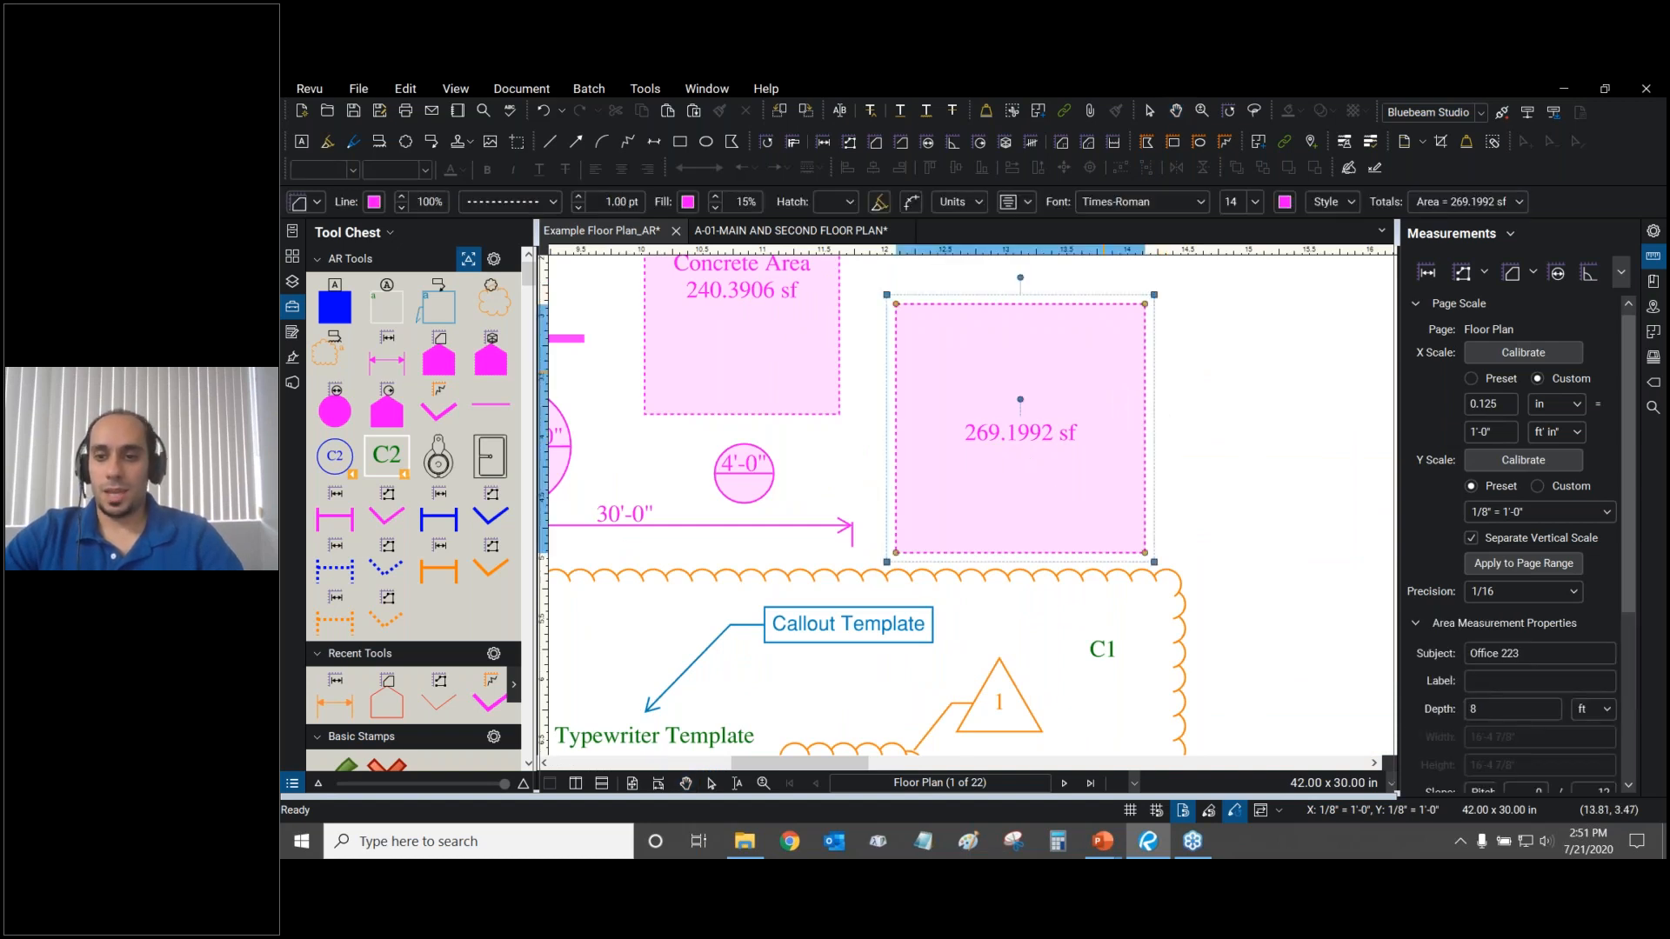
left_click_drag(1264, 388, 1165, 380)
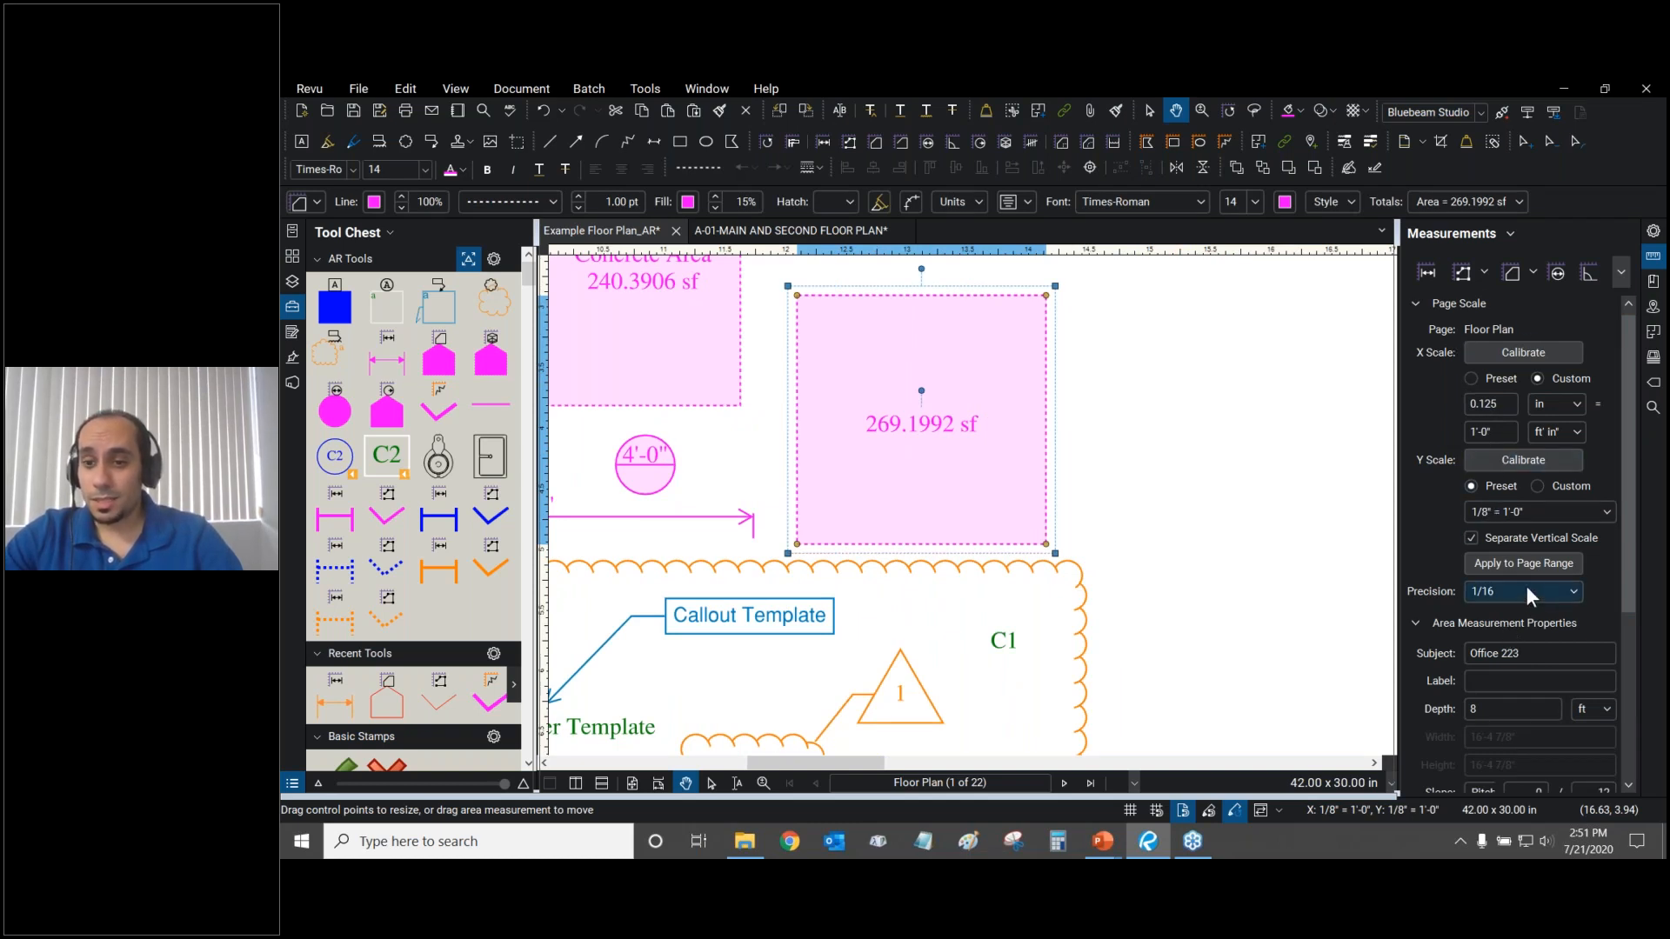
Turn off Separate Vertical Scale for the Floor Plan page and set the measurement precision to 1/2.
left_click_drag(1624, 526, 1625, 533)
left_click(1470, 530)
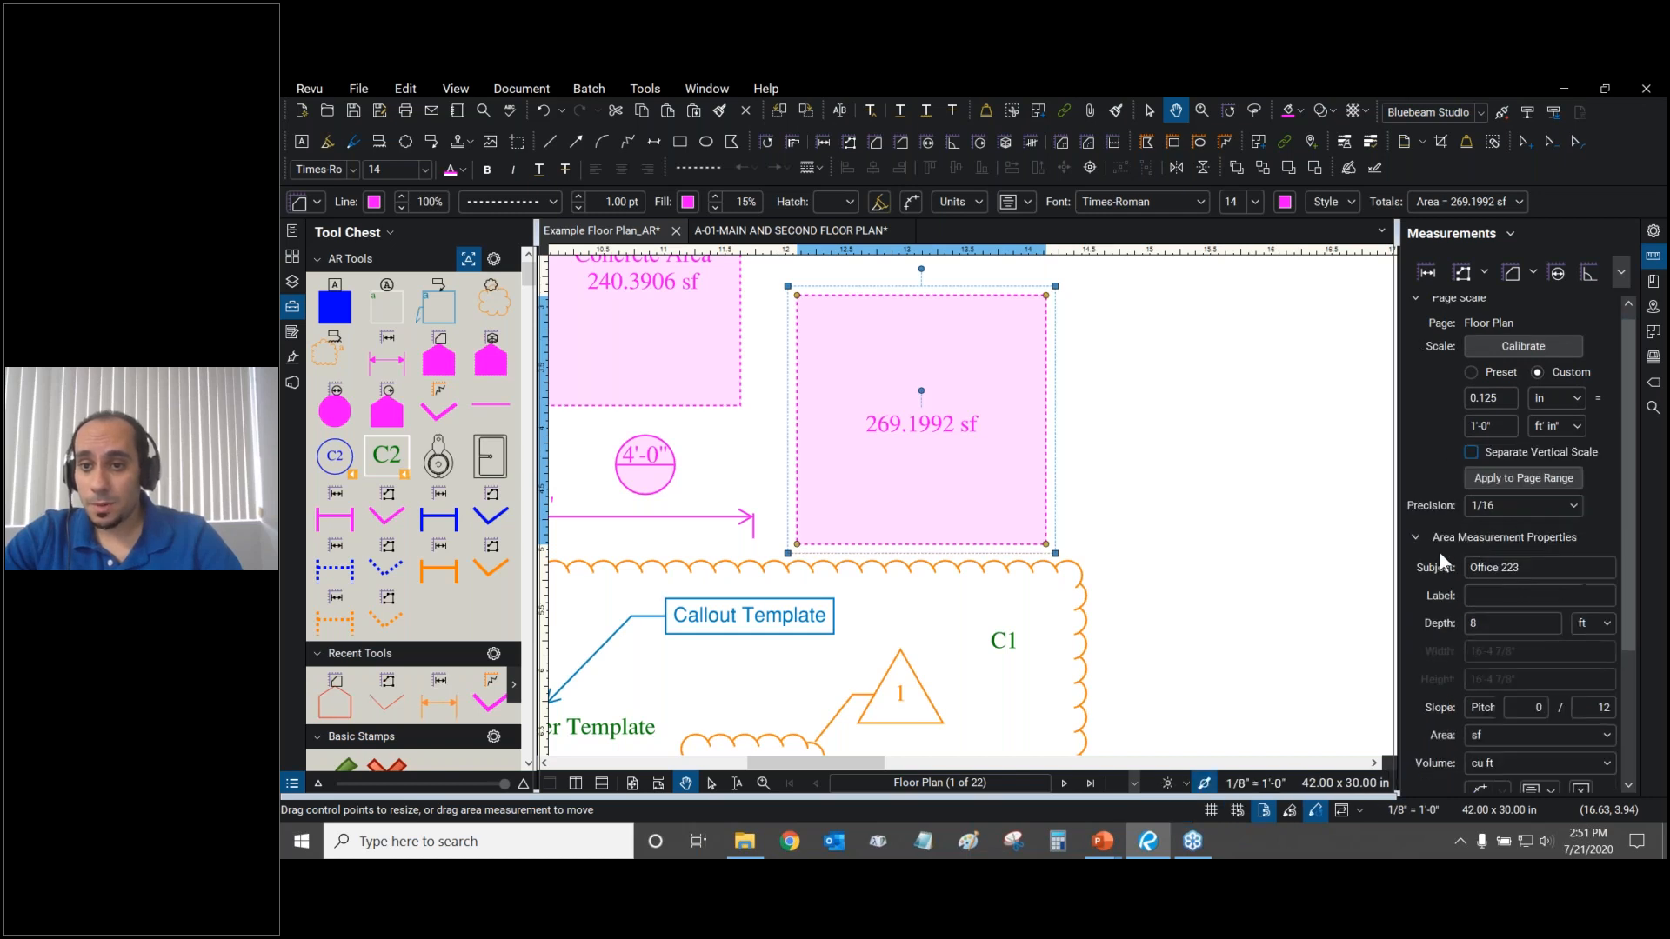
left_click_drag(1630, 468, 1621, 597)
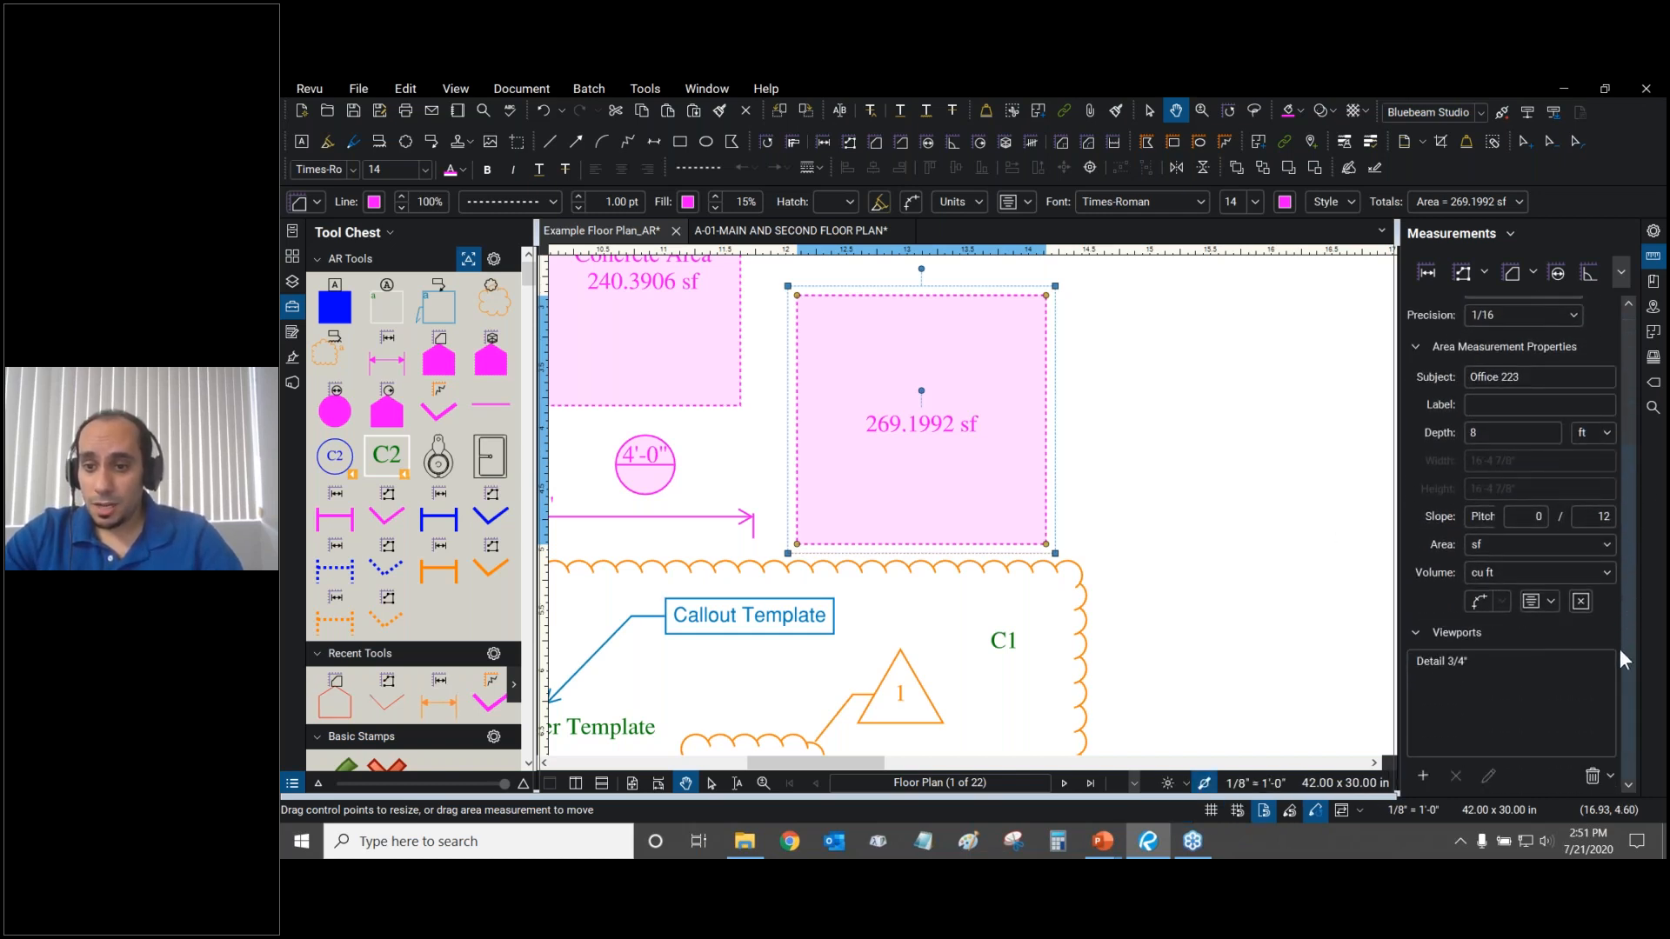
left_click_drag(1620, 649, 1628, 401)
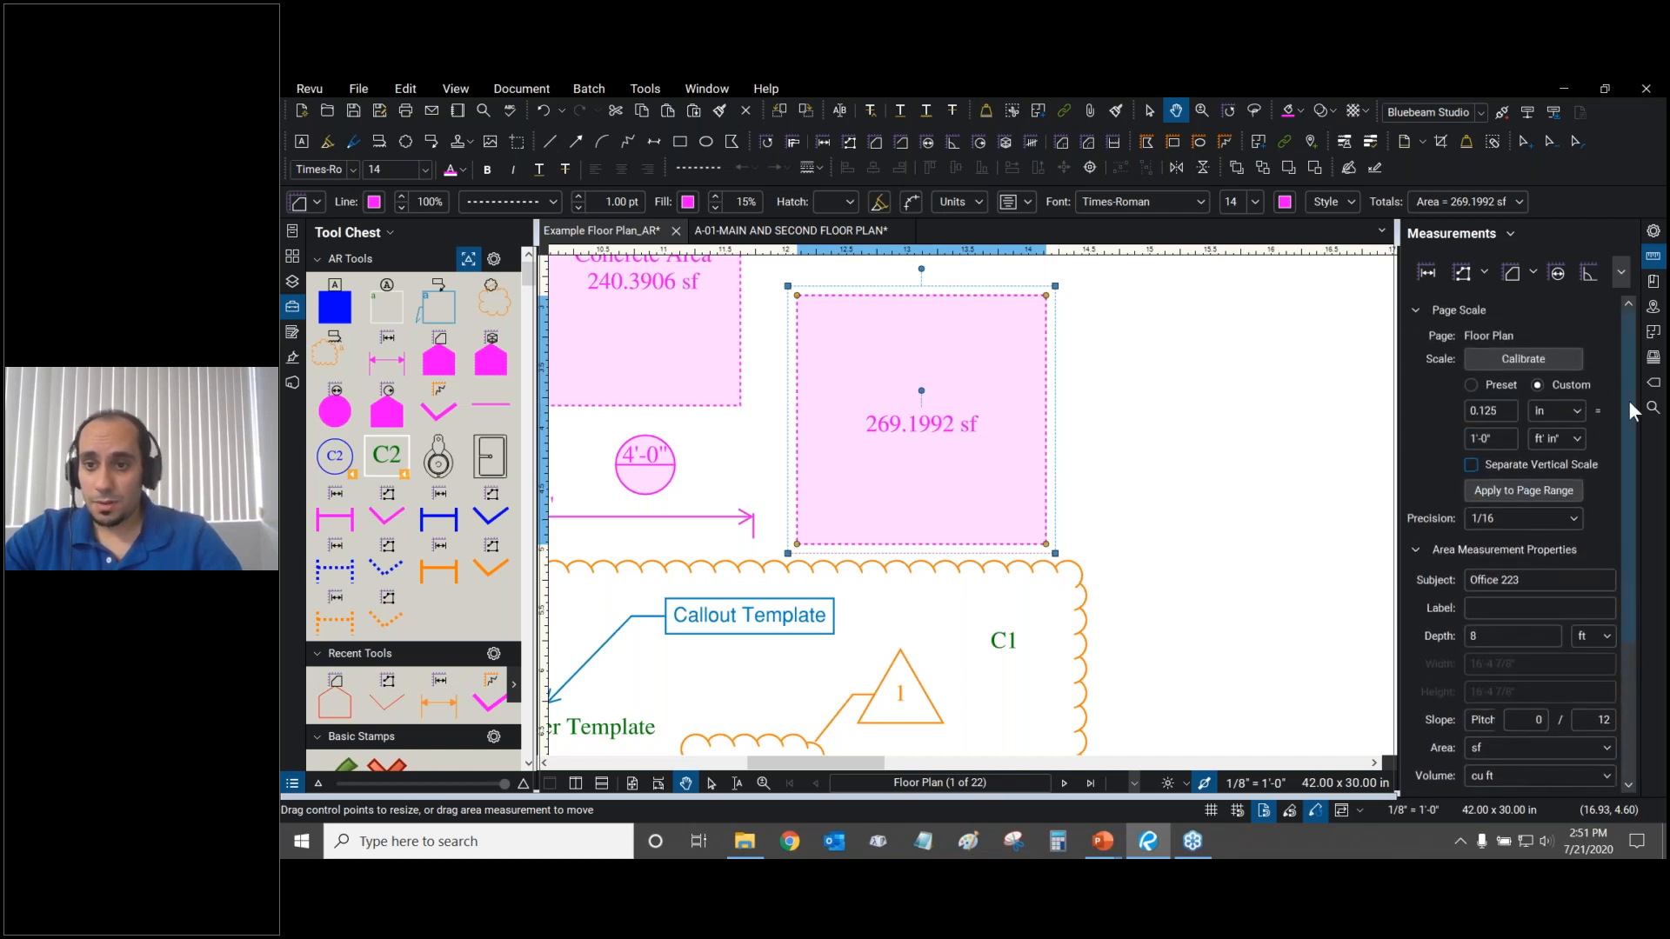
left_click(1546, 524)
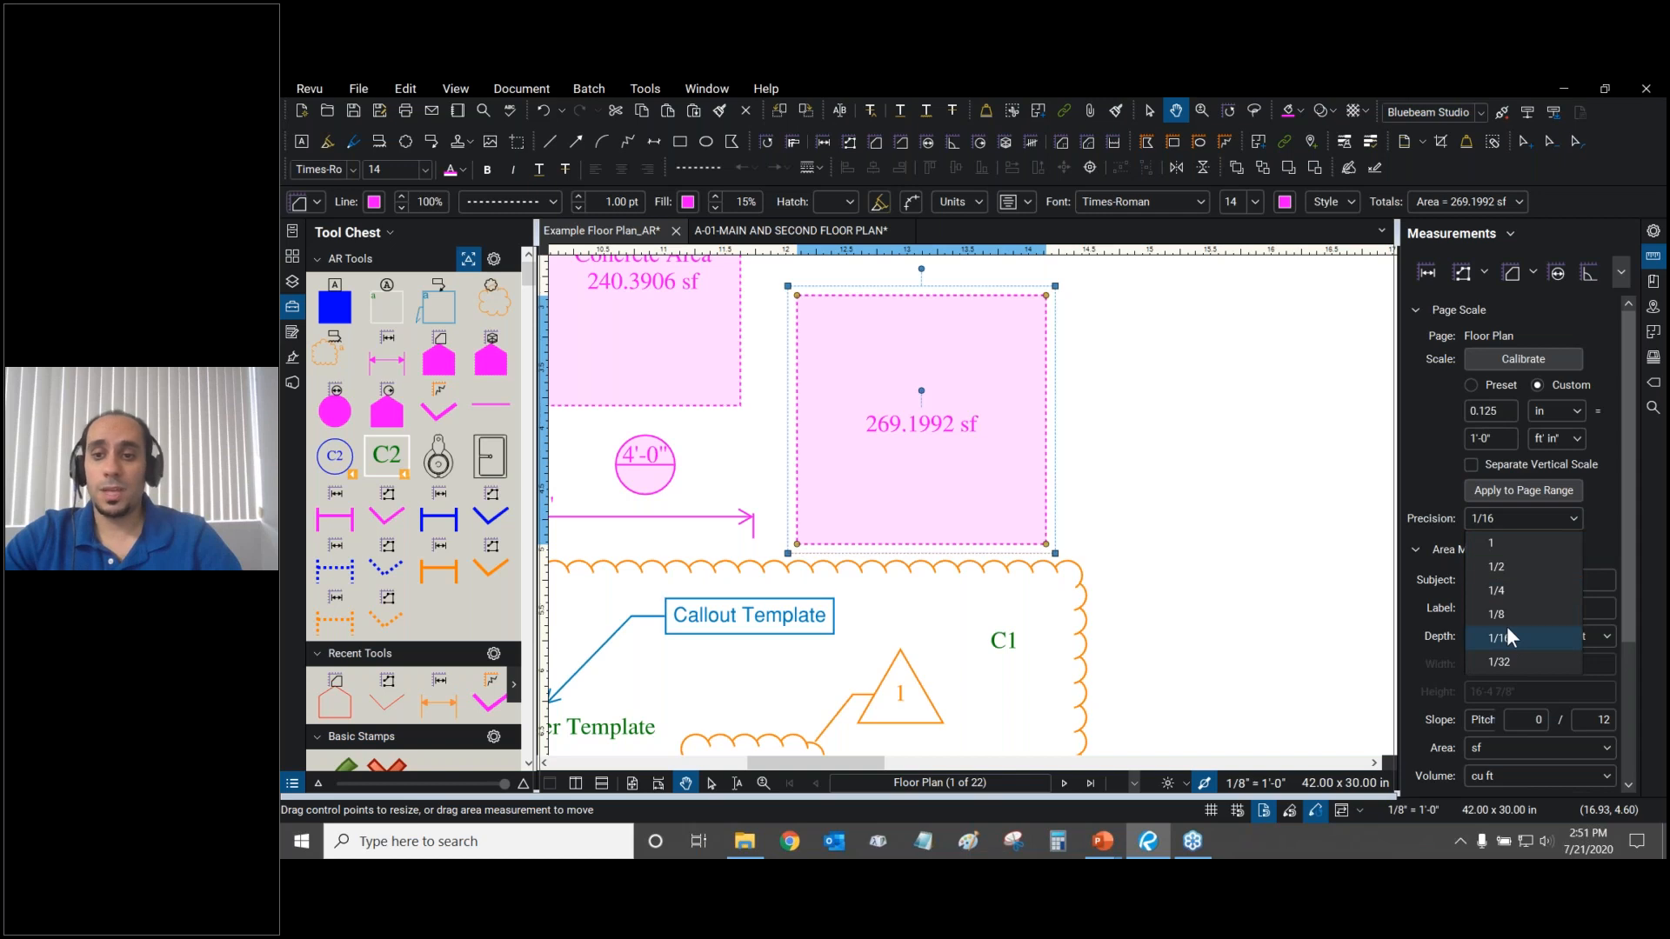
left_click(1505, 565)
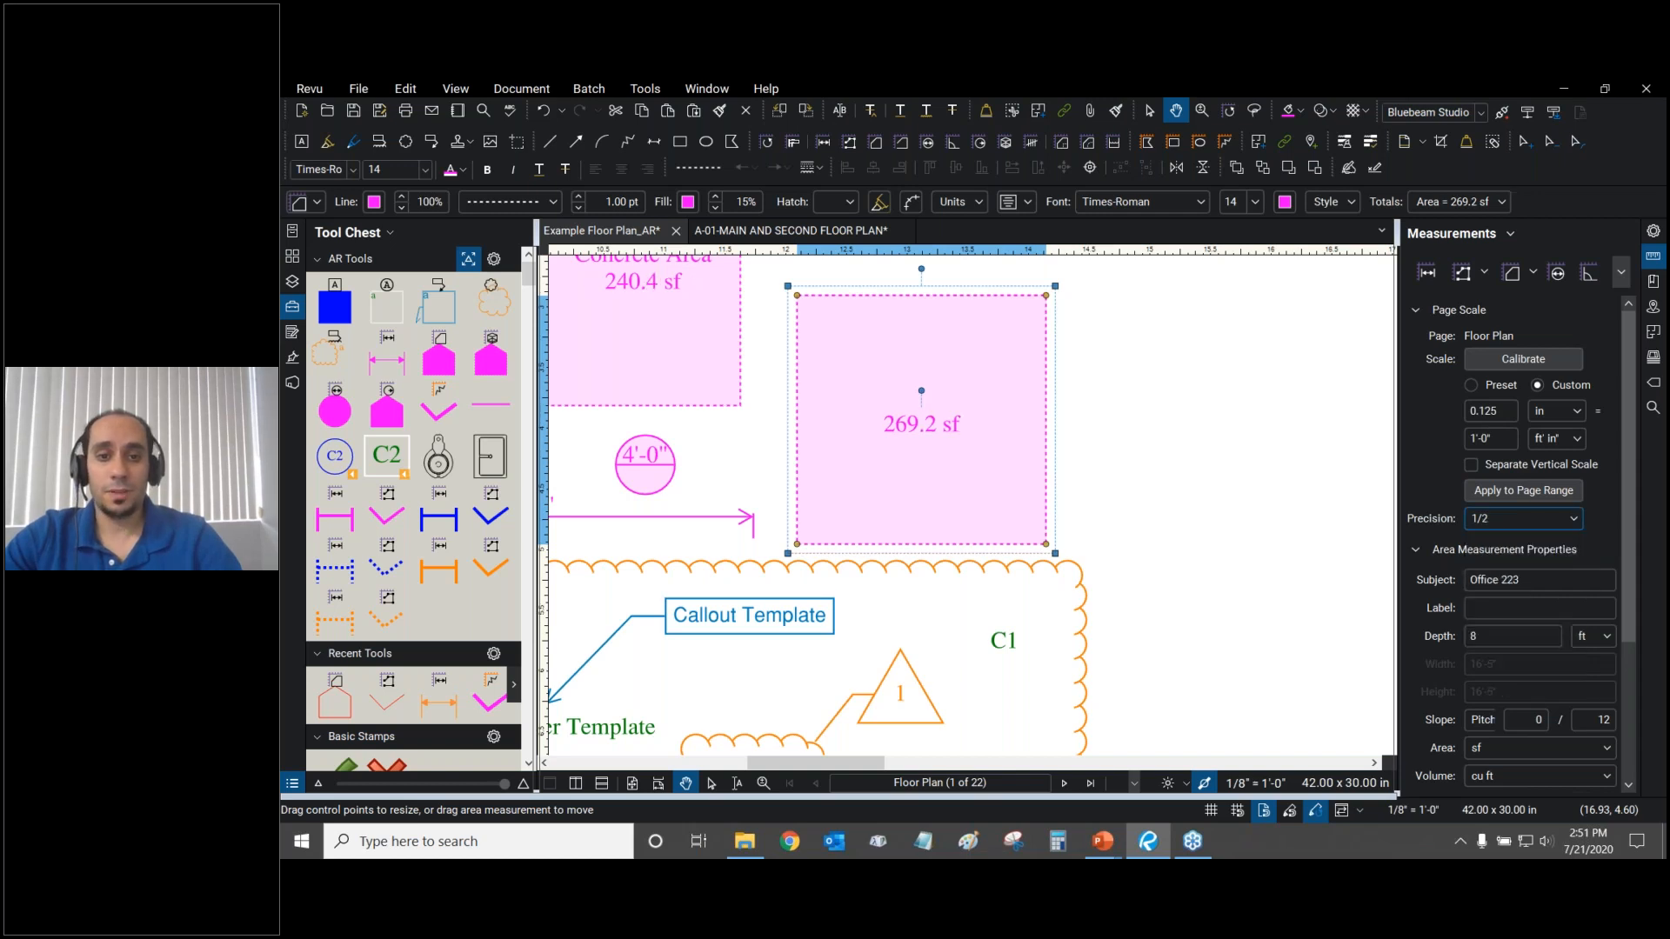
Try precisions of 1/4, 1/8, 1/32 and 1/16 for the Floor Plan page's measurements.
left_click_drag(1143, 518, 1262, 555)
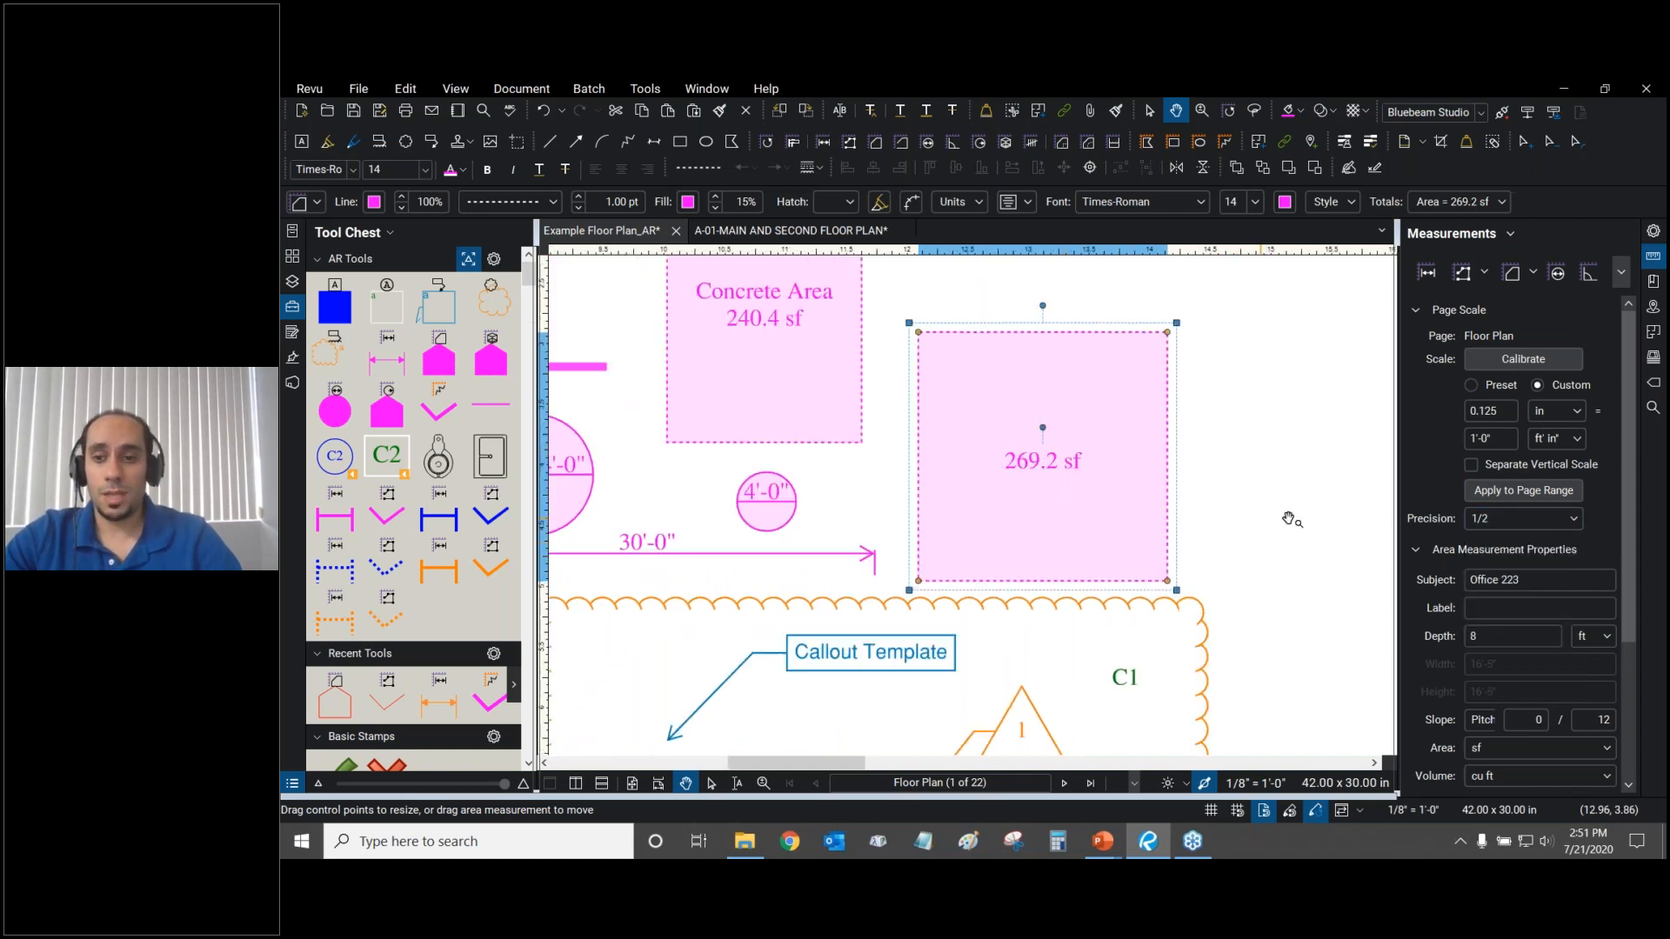
left_click(1511, 521)
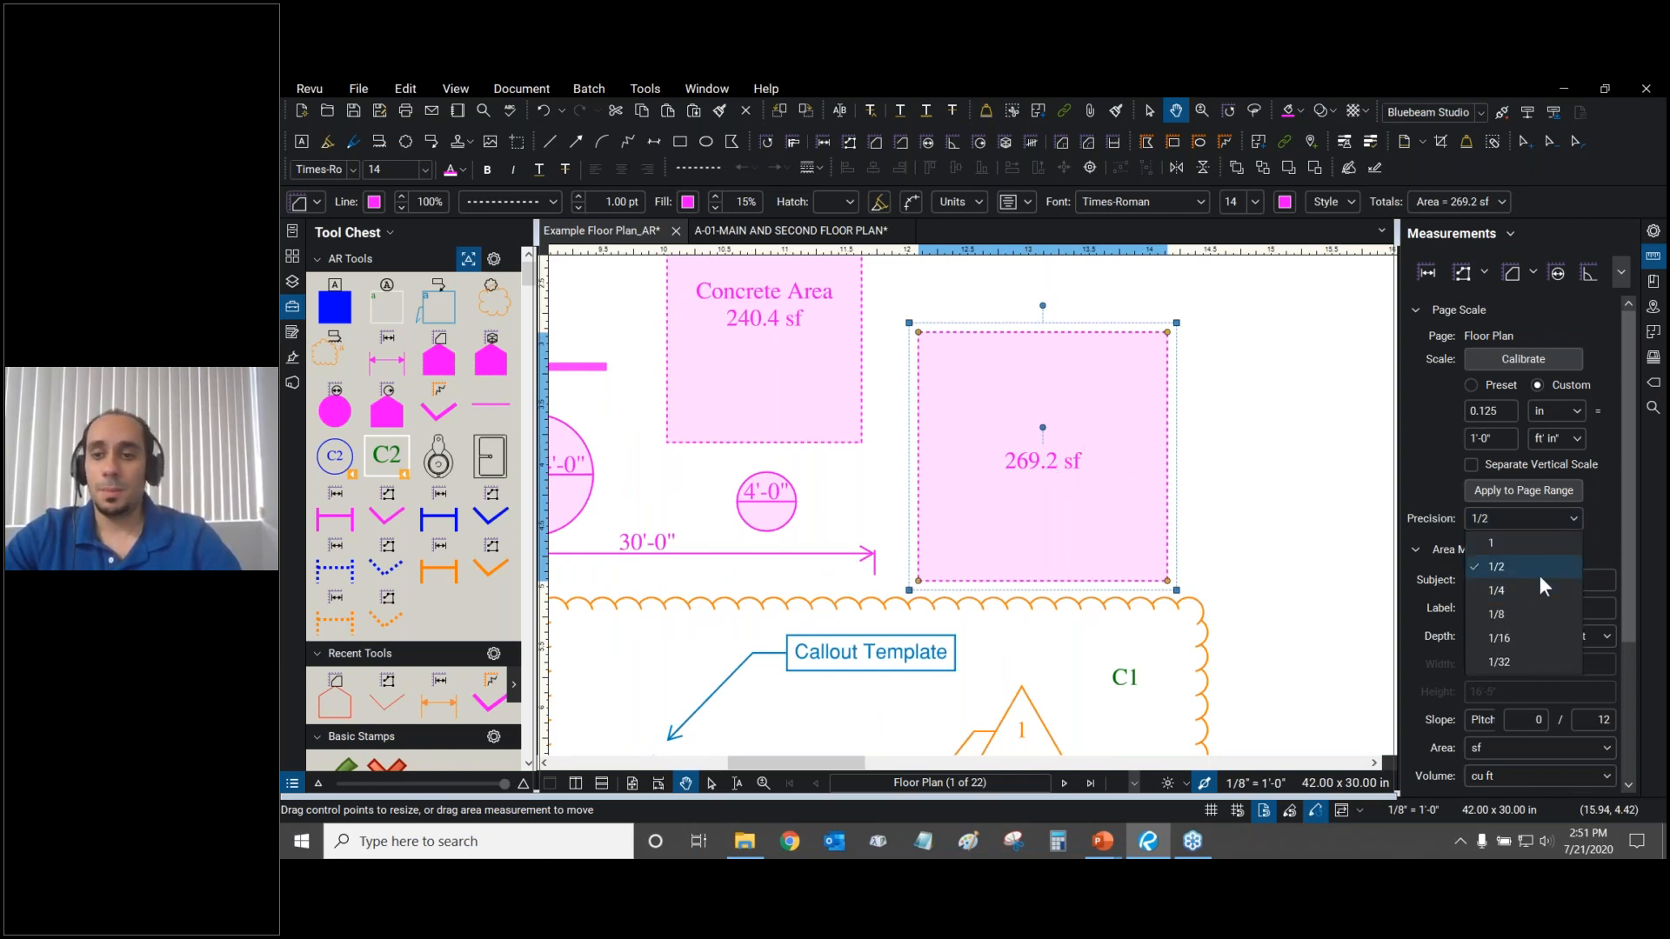
left_click(1511, 591)
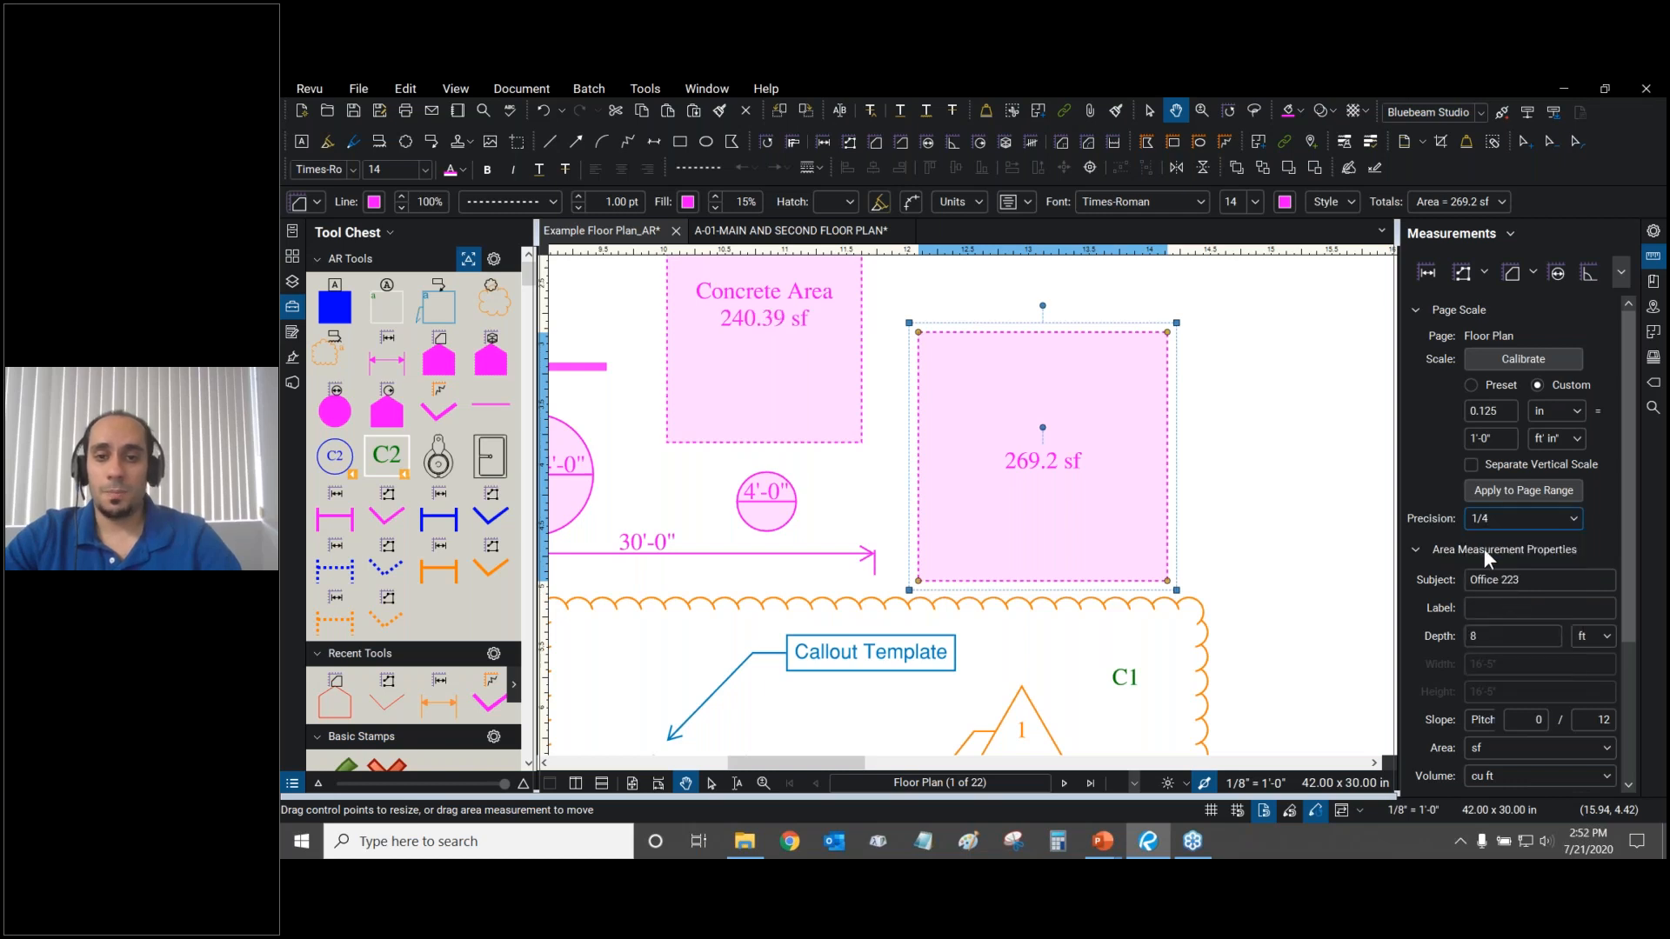
left_click(1518, 522)
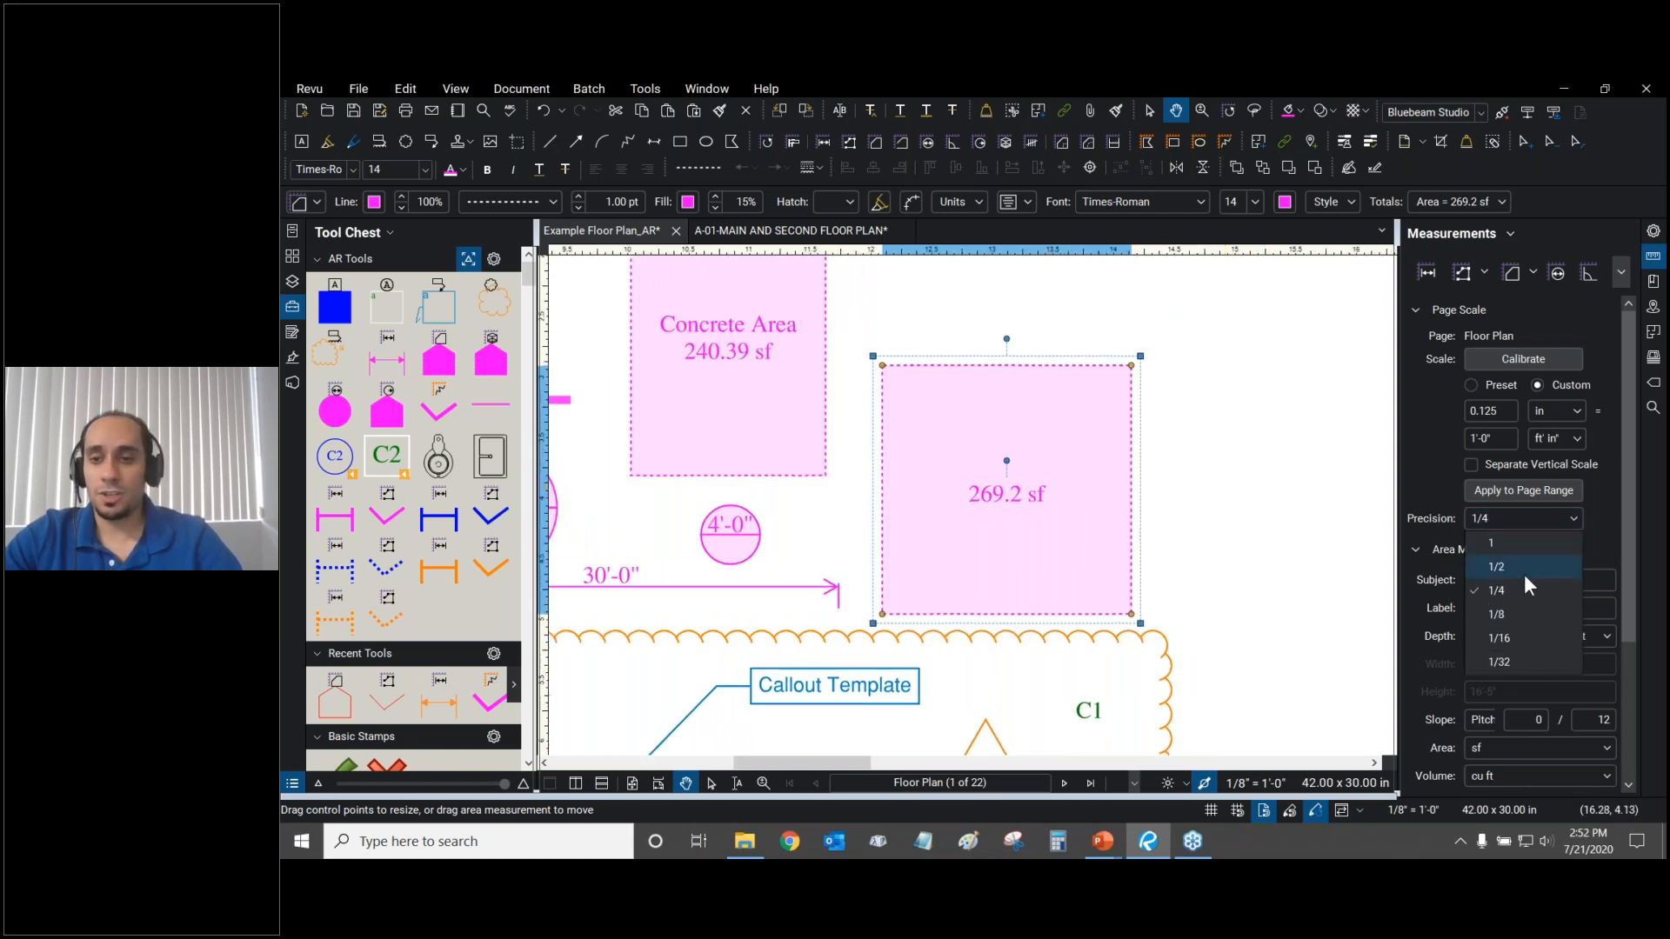
left_click(1521, 616)
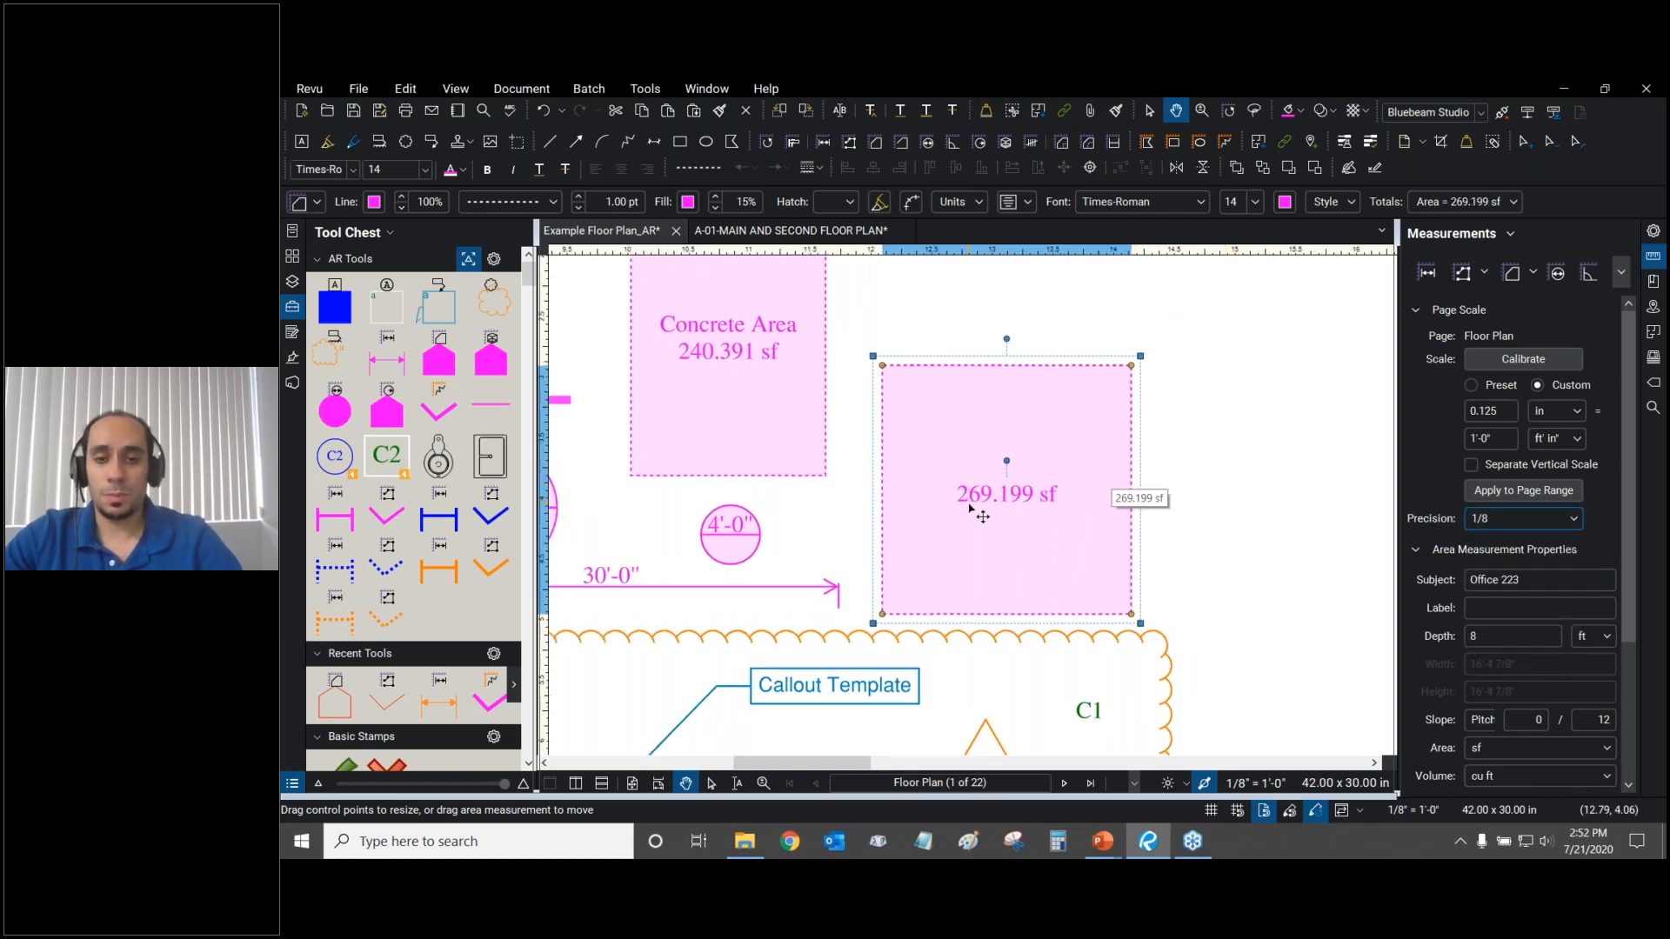
left_click(1517, 517)
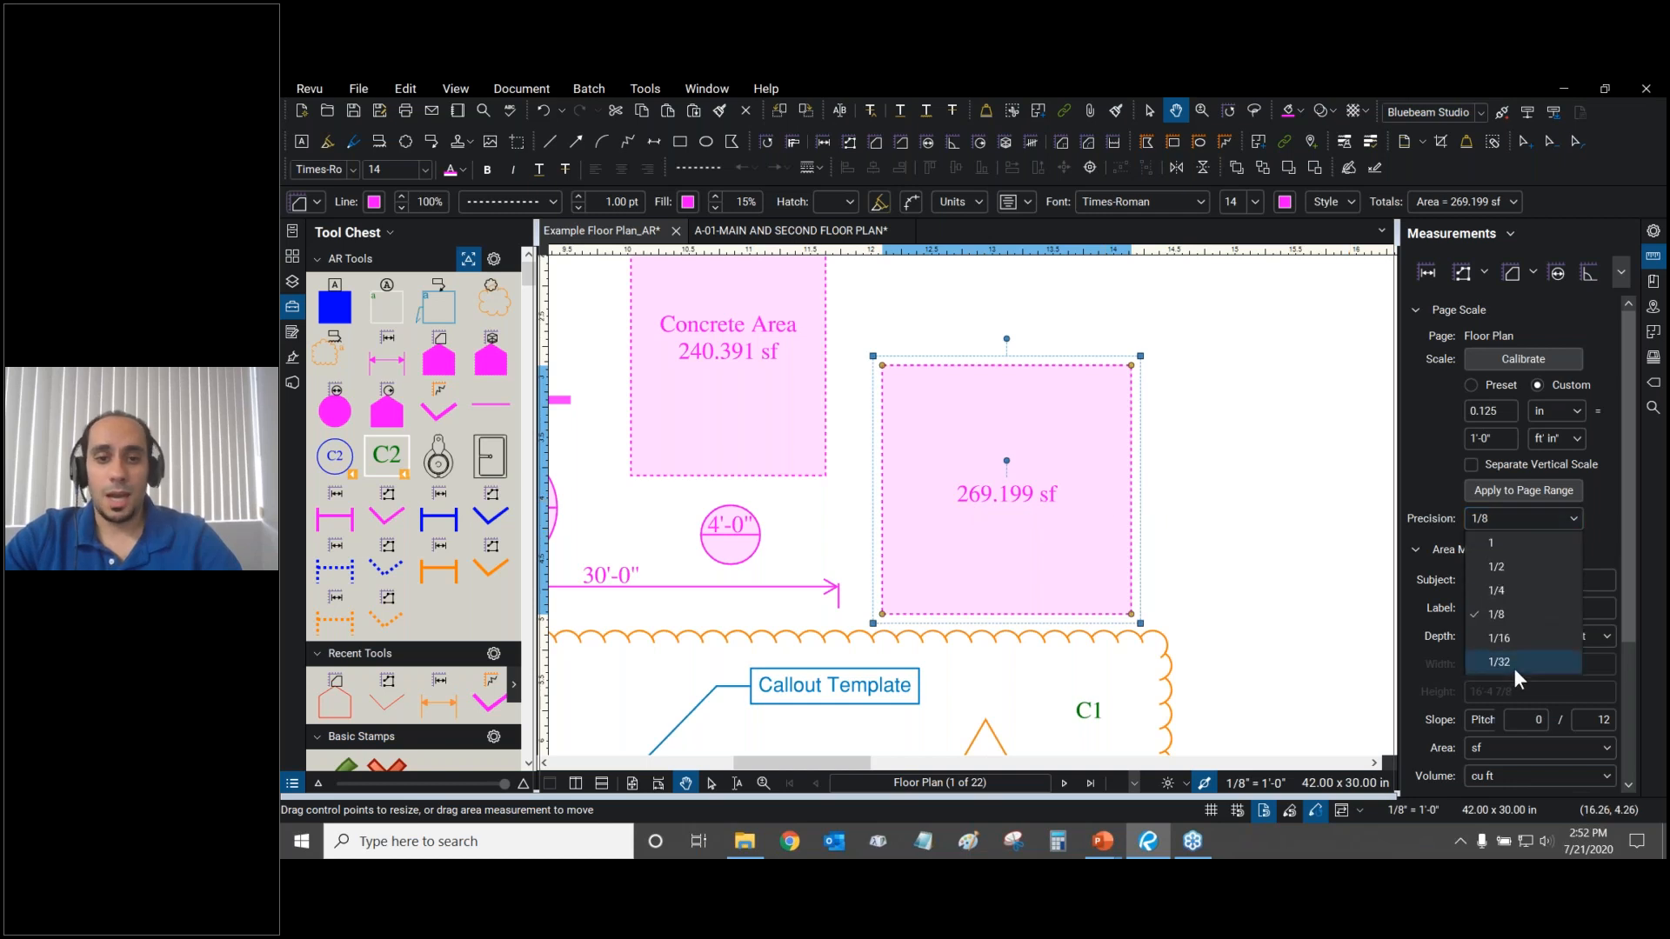
left_click(1514, 666)
left_click(1497, 519)
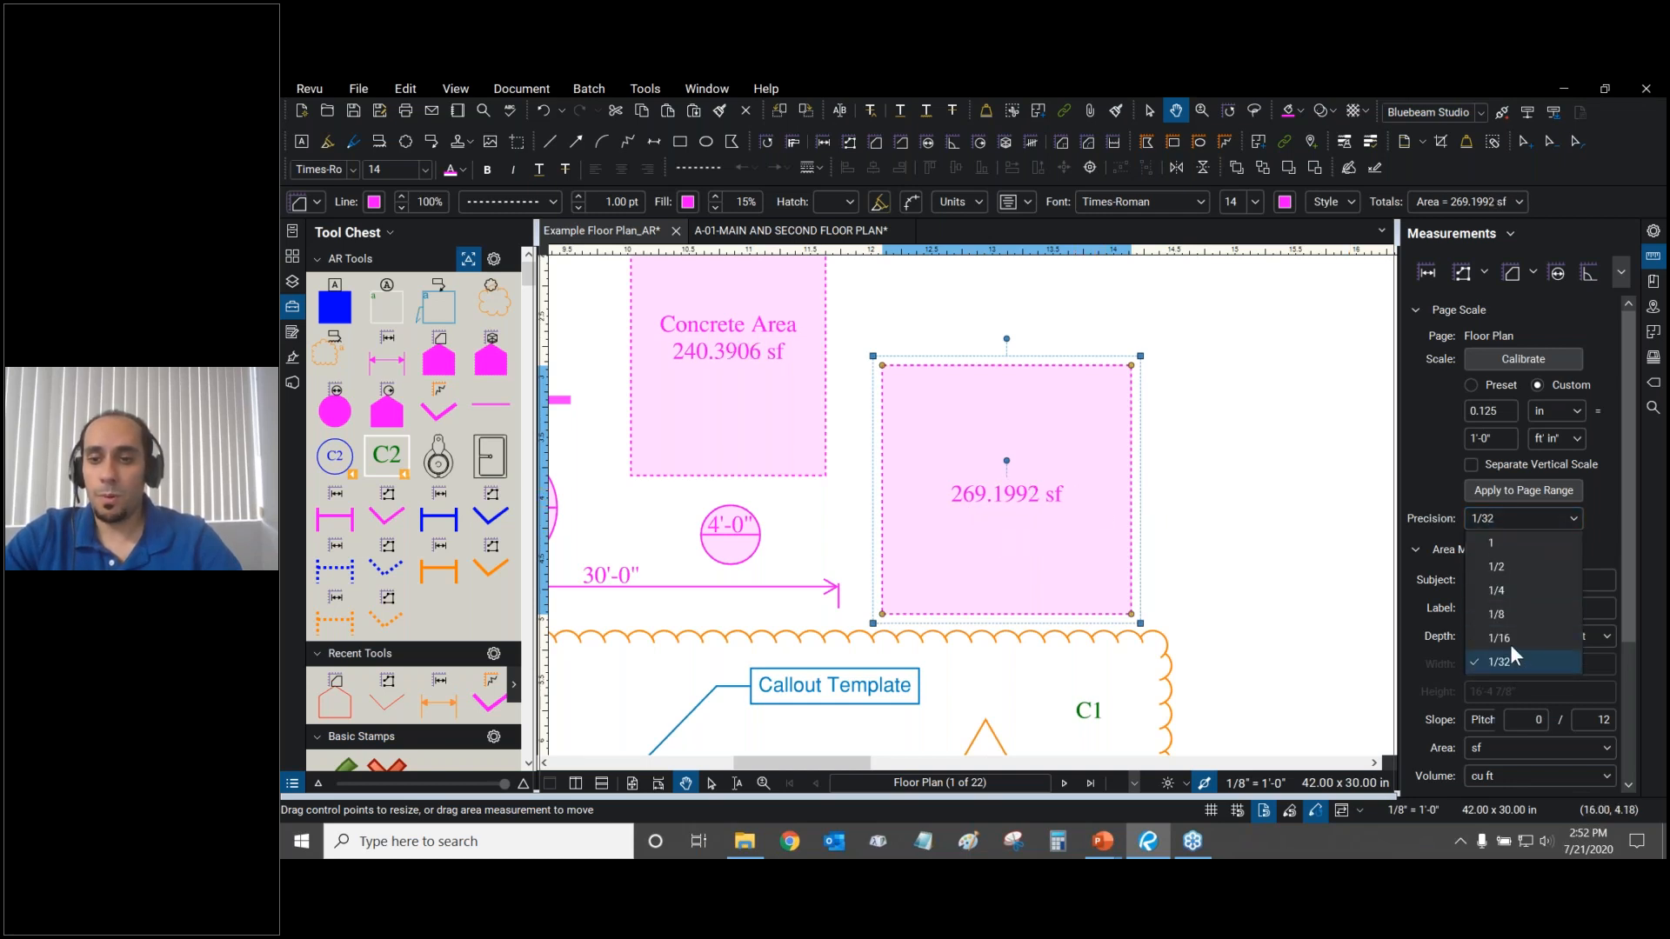
left_click(1511, 640)
left_click(1505, 520)
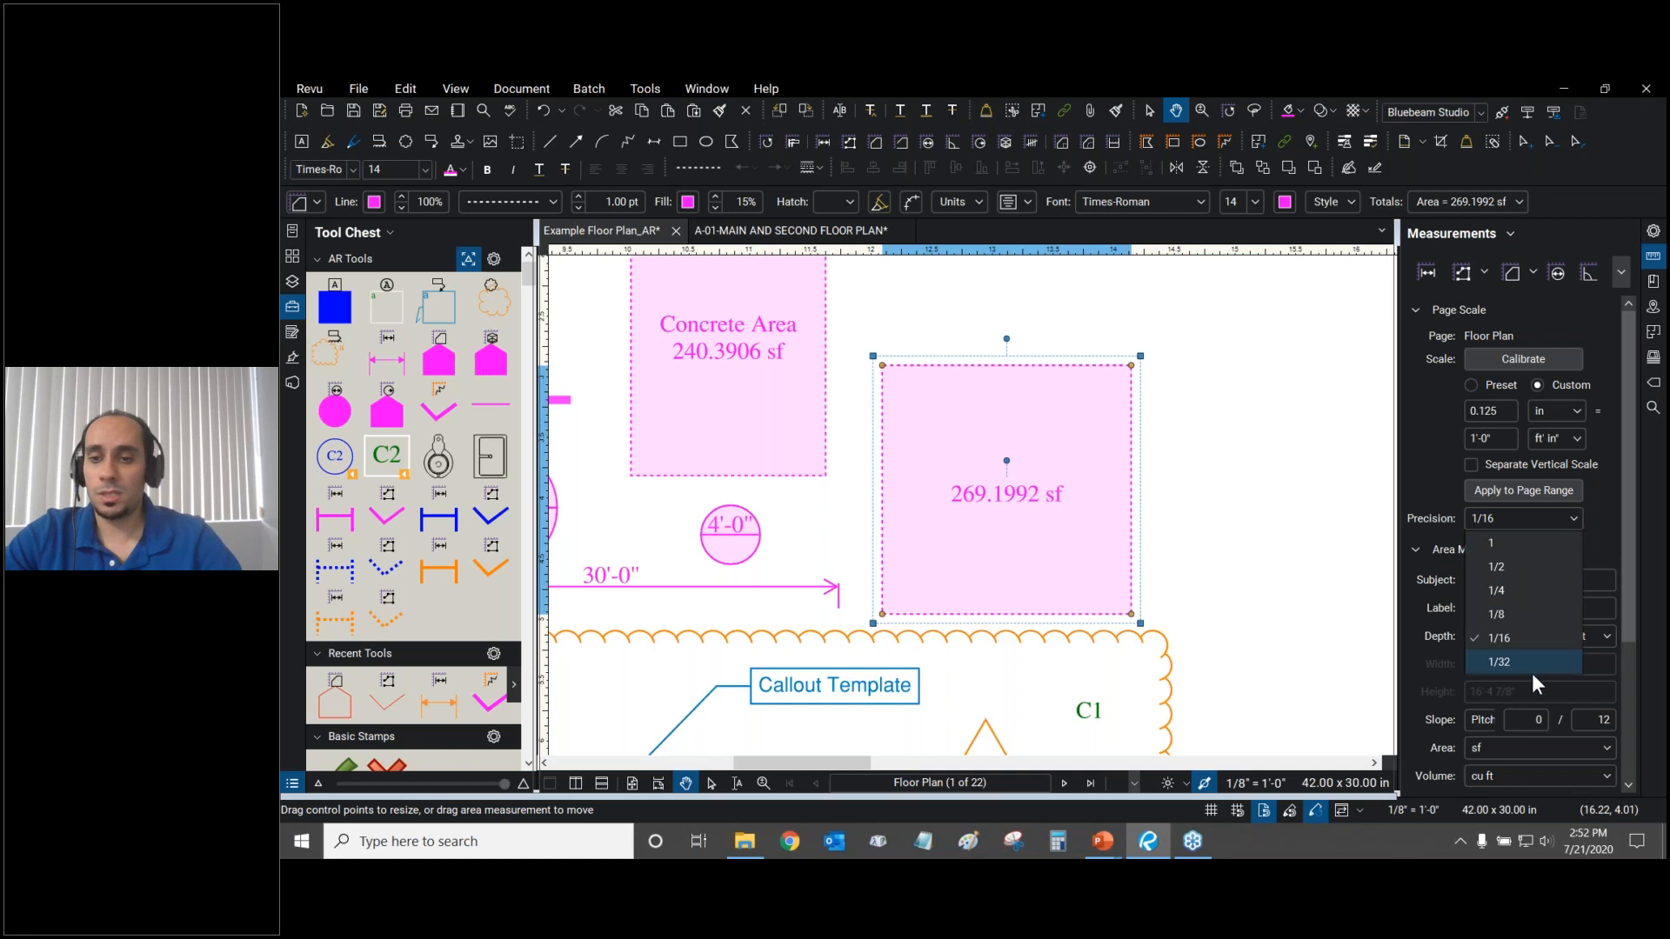
left_click(1218, 451)
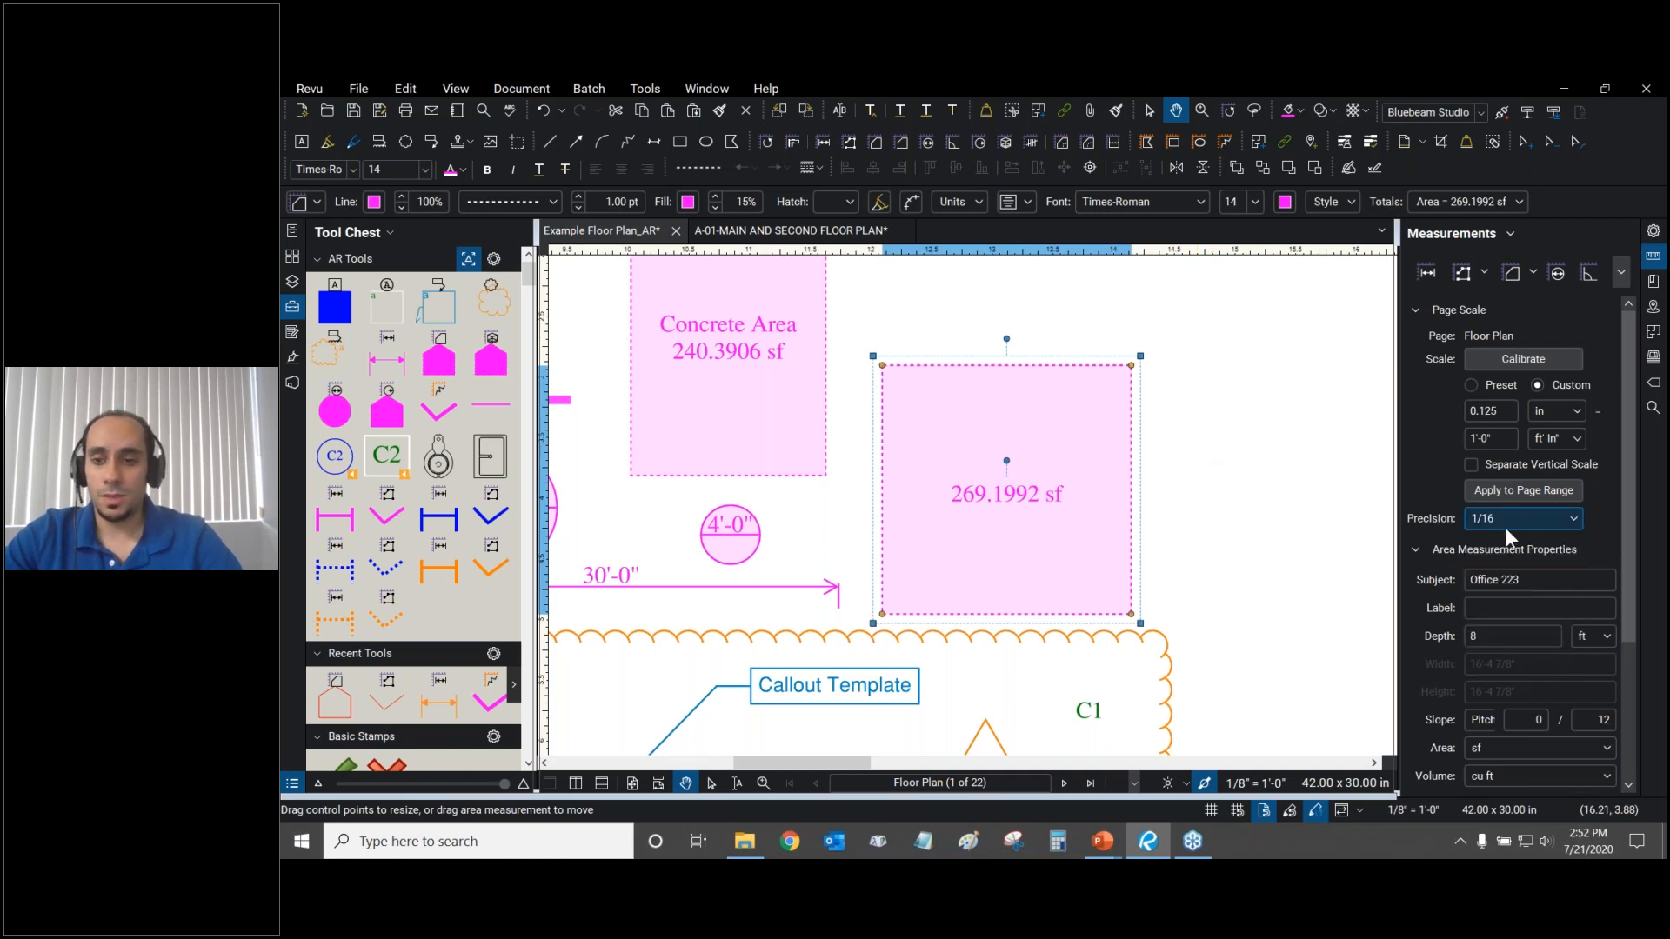
Set the Floor Plan page's measurement precision to 1/2 and finally to 1/4.
left_click(1505, 524)
left_click(1507, 571)
left_click(1517, 518)
left_click(1517, 590)
left_click(1513, 514)
left_click(1509, 519)
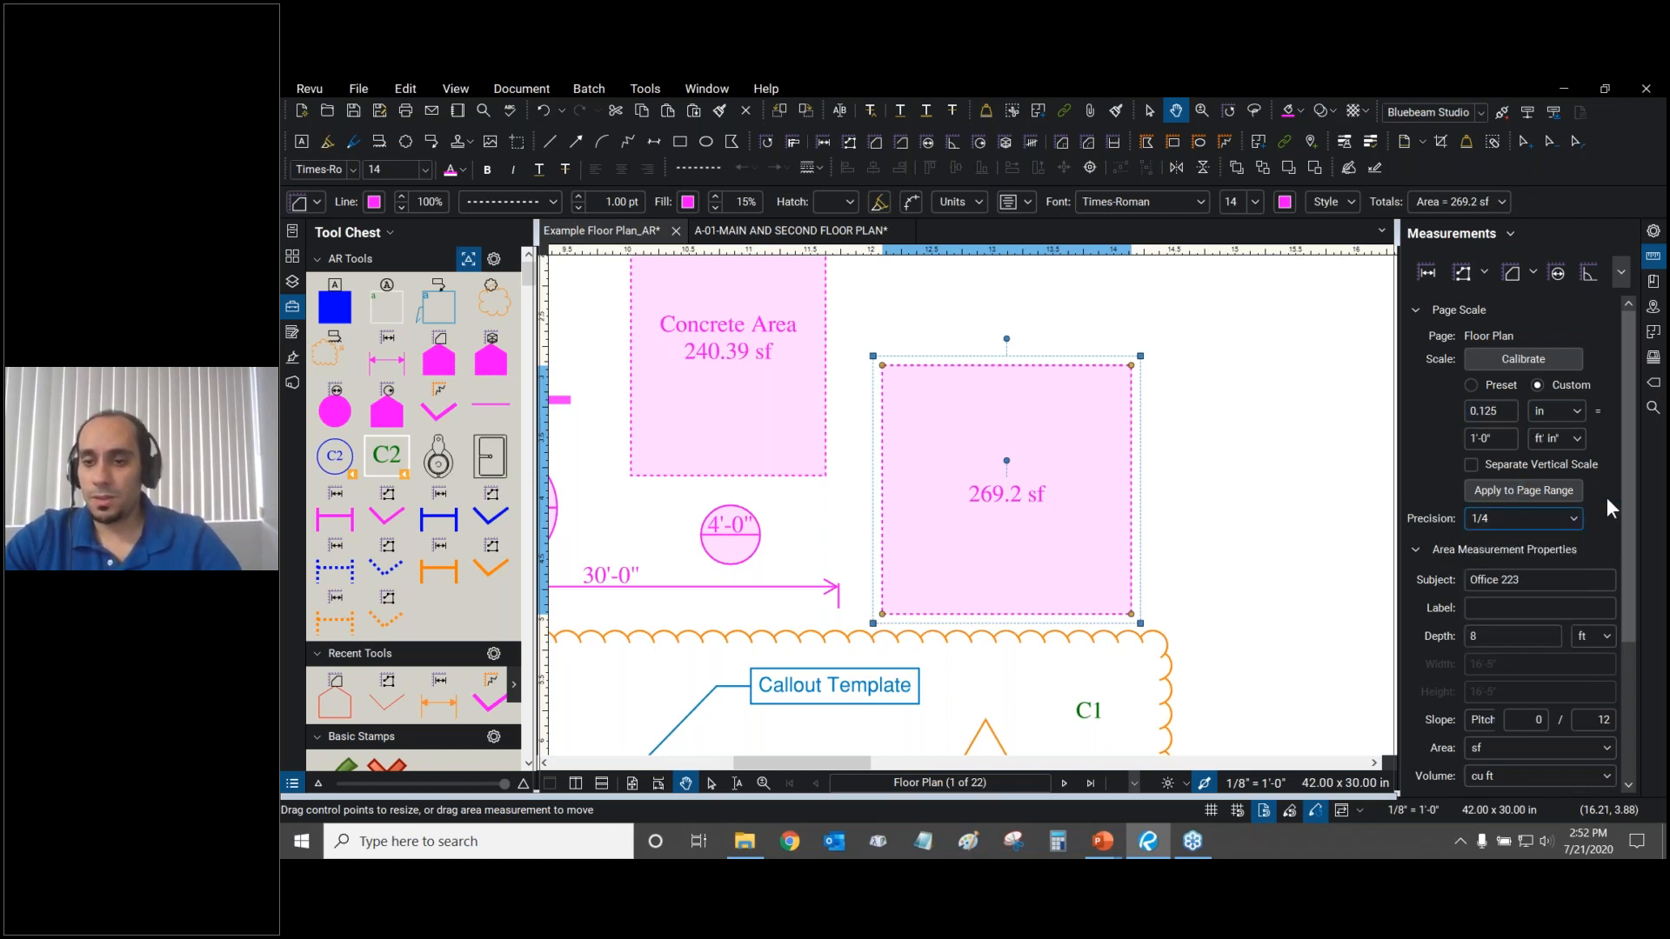
Zoom out on the magenta measurements and switch to the Questions slide in PowerPoint.
scroll(1205, 432, "down", 2)
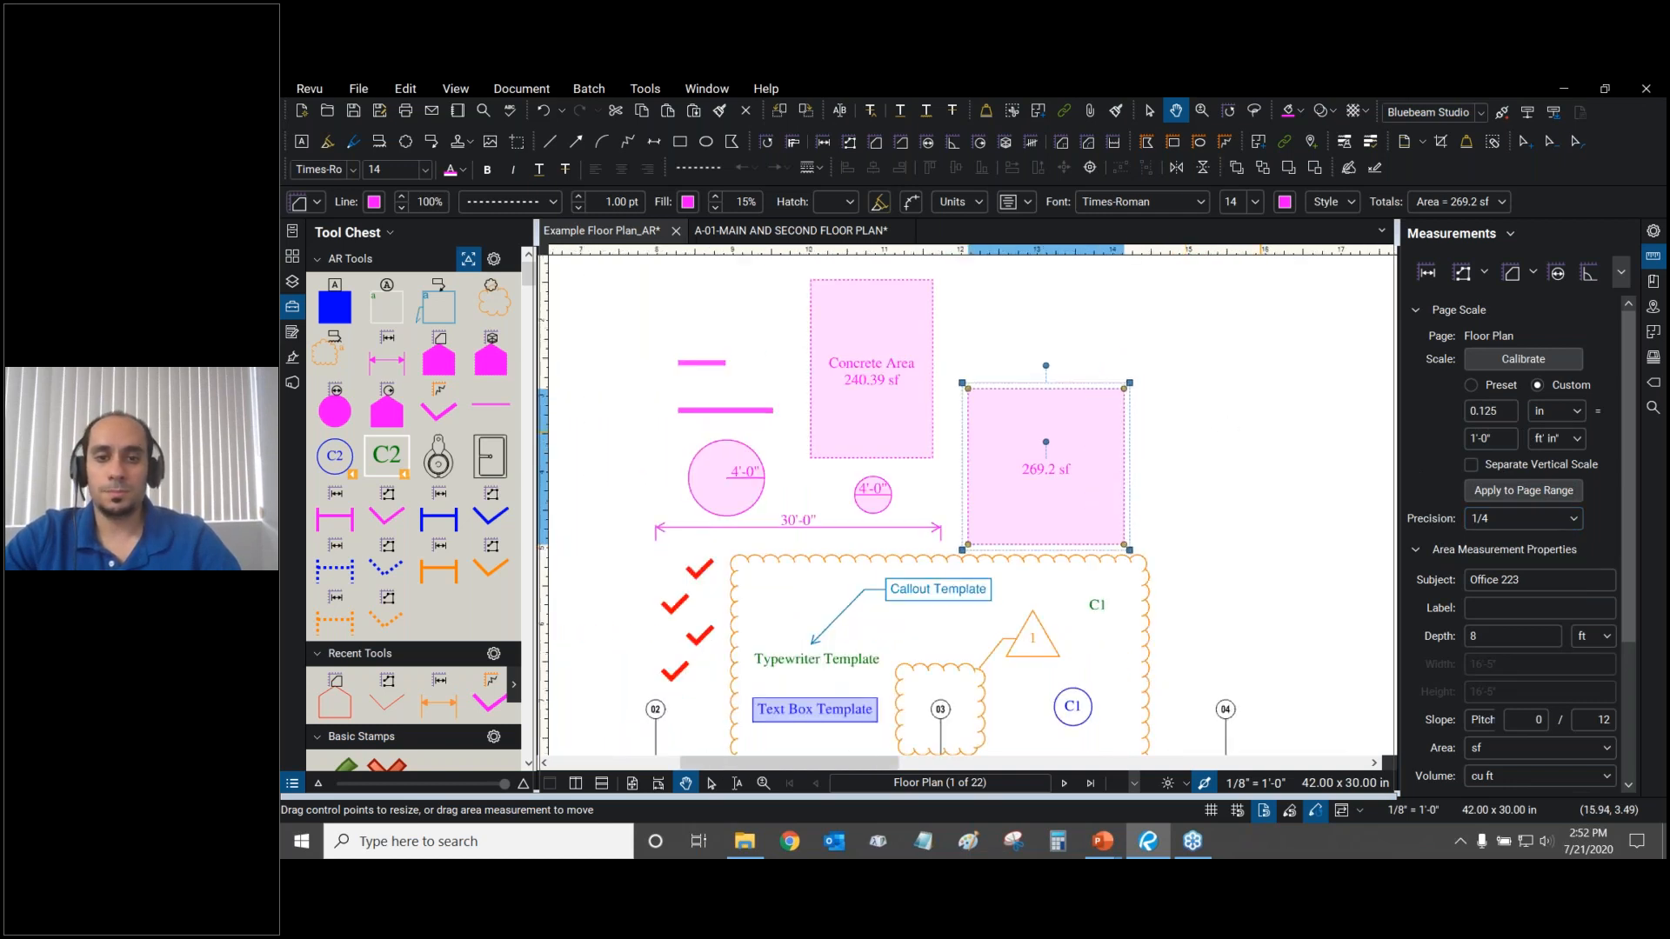
left_click_drag(1257, 435, 1208, 462)
key("alt+Tab")
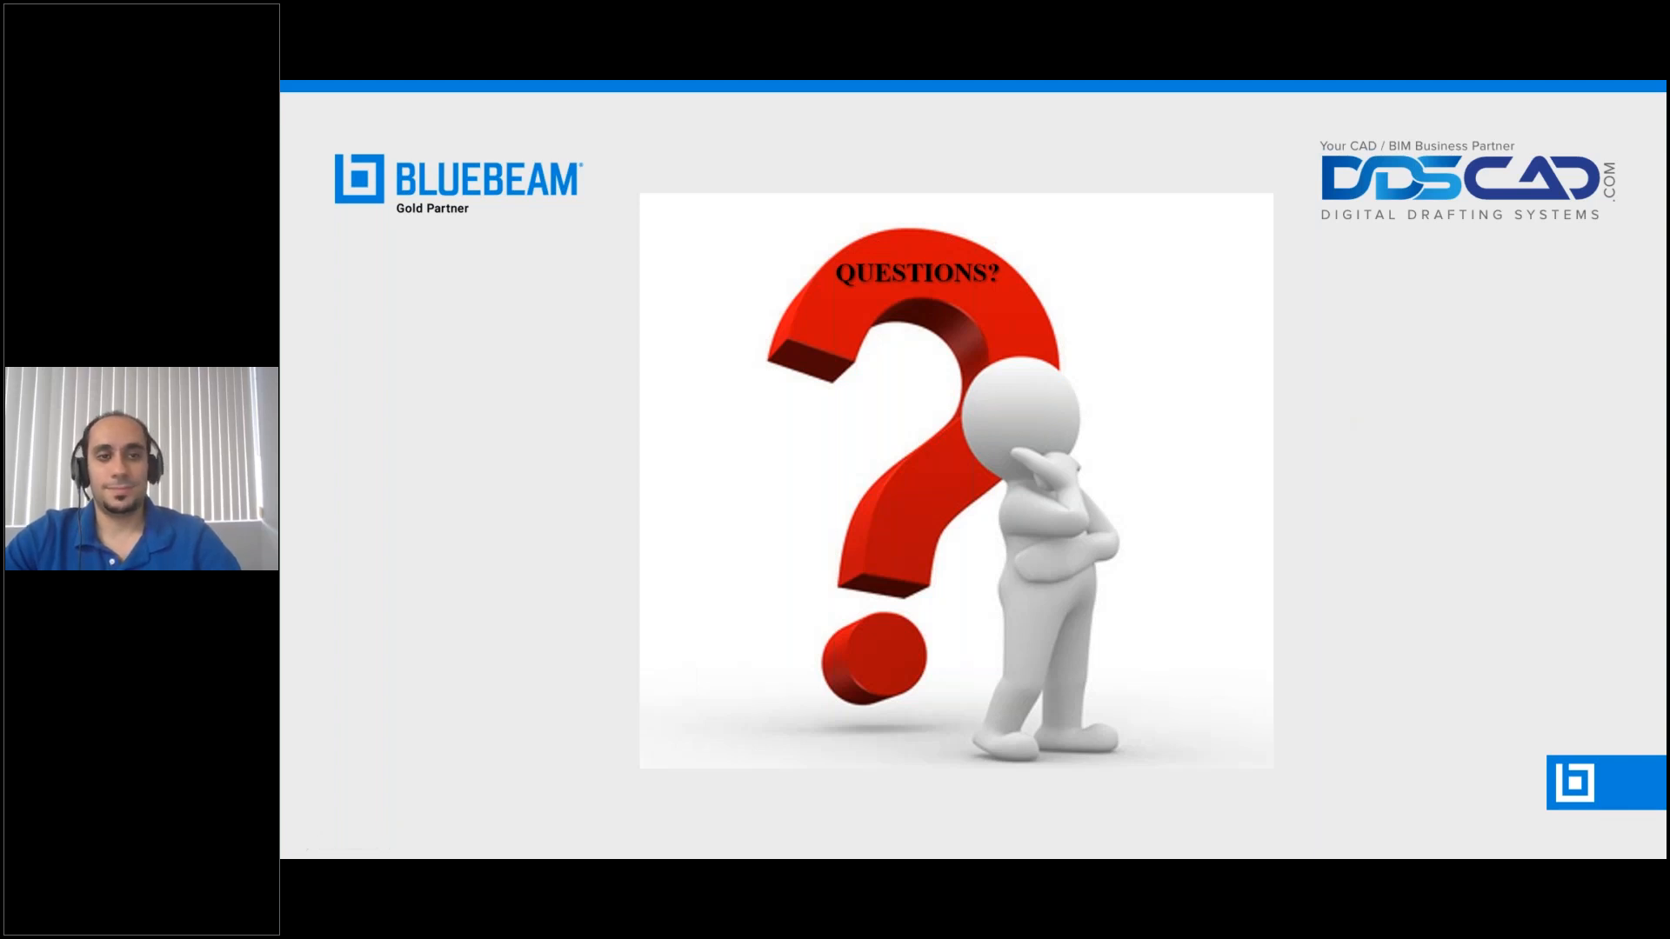
Switch back to Bluebeam Revu and turn on the Form toolbar.
key("alt+Tab")
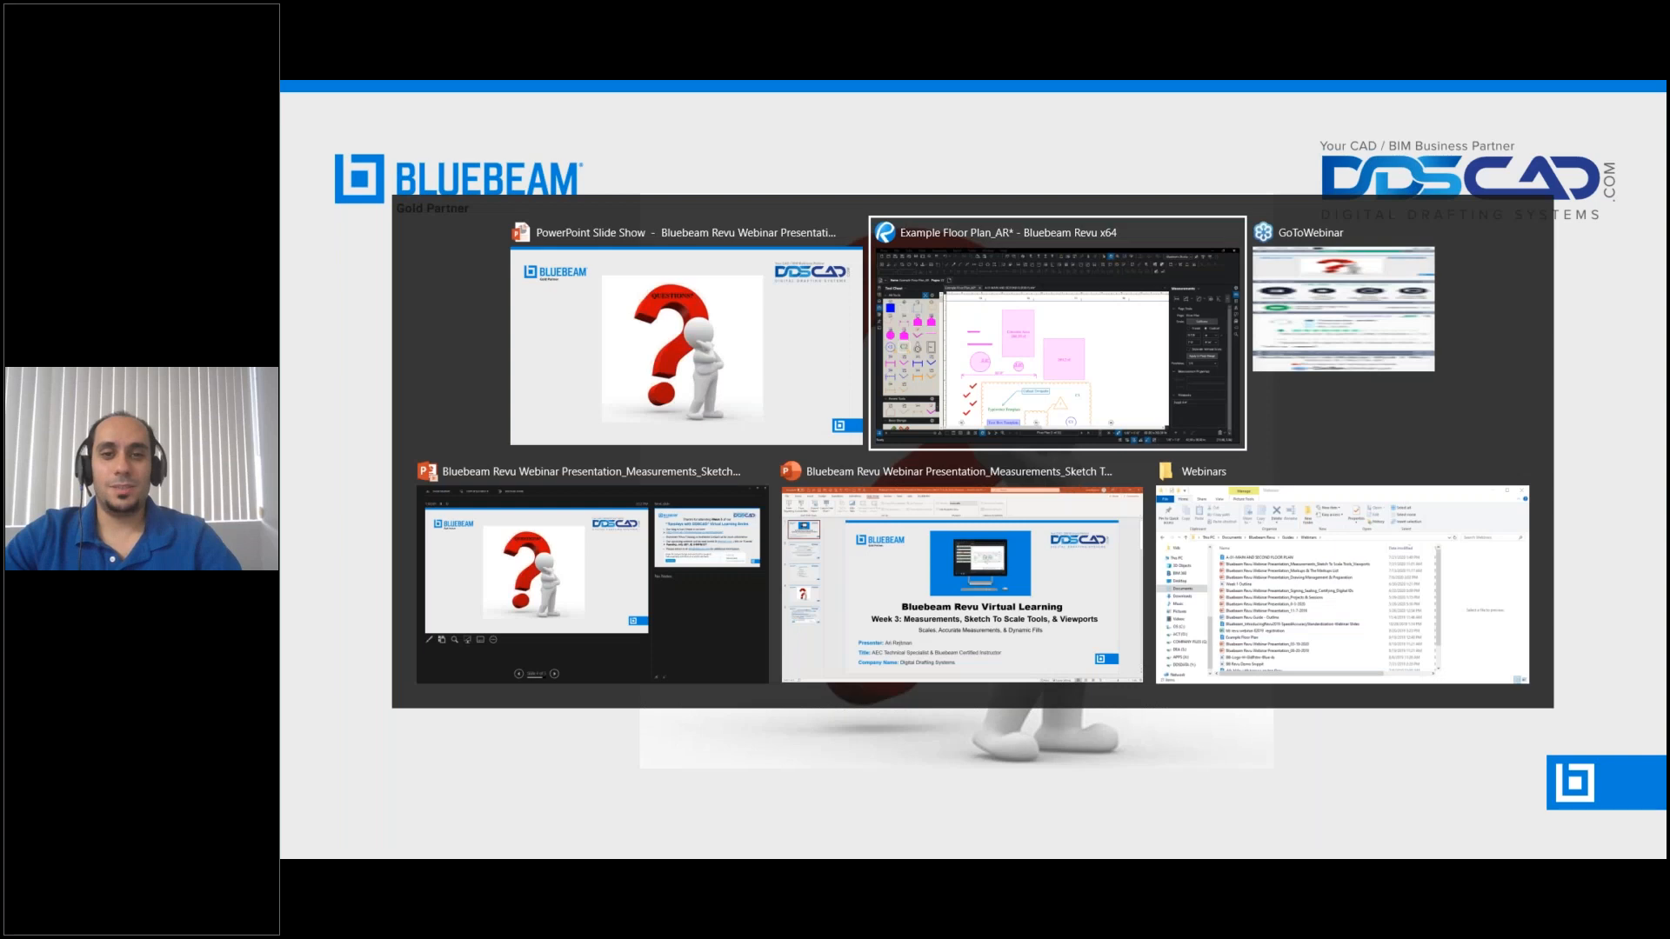
left_click_drag(1157, 368, 1067, 355)
scroll(1050, 354, "down", 4)
scroll(1048, 354, "up", 3)
scroll(1050, 354, "up", 3)
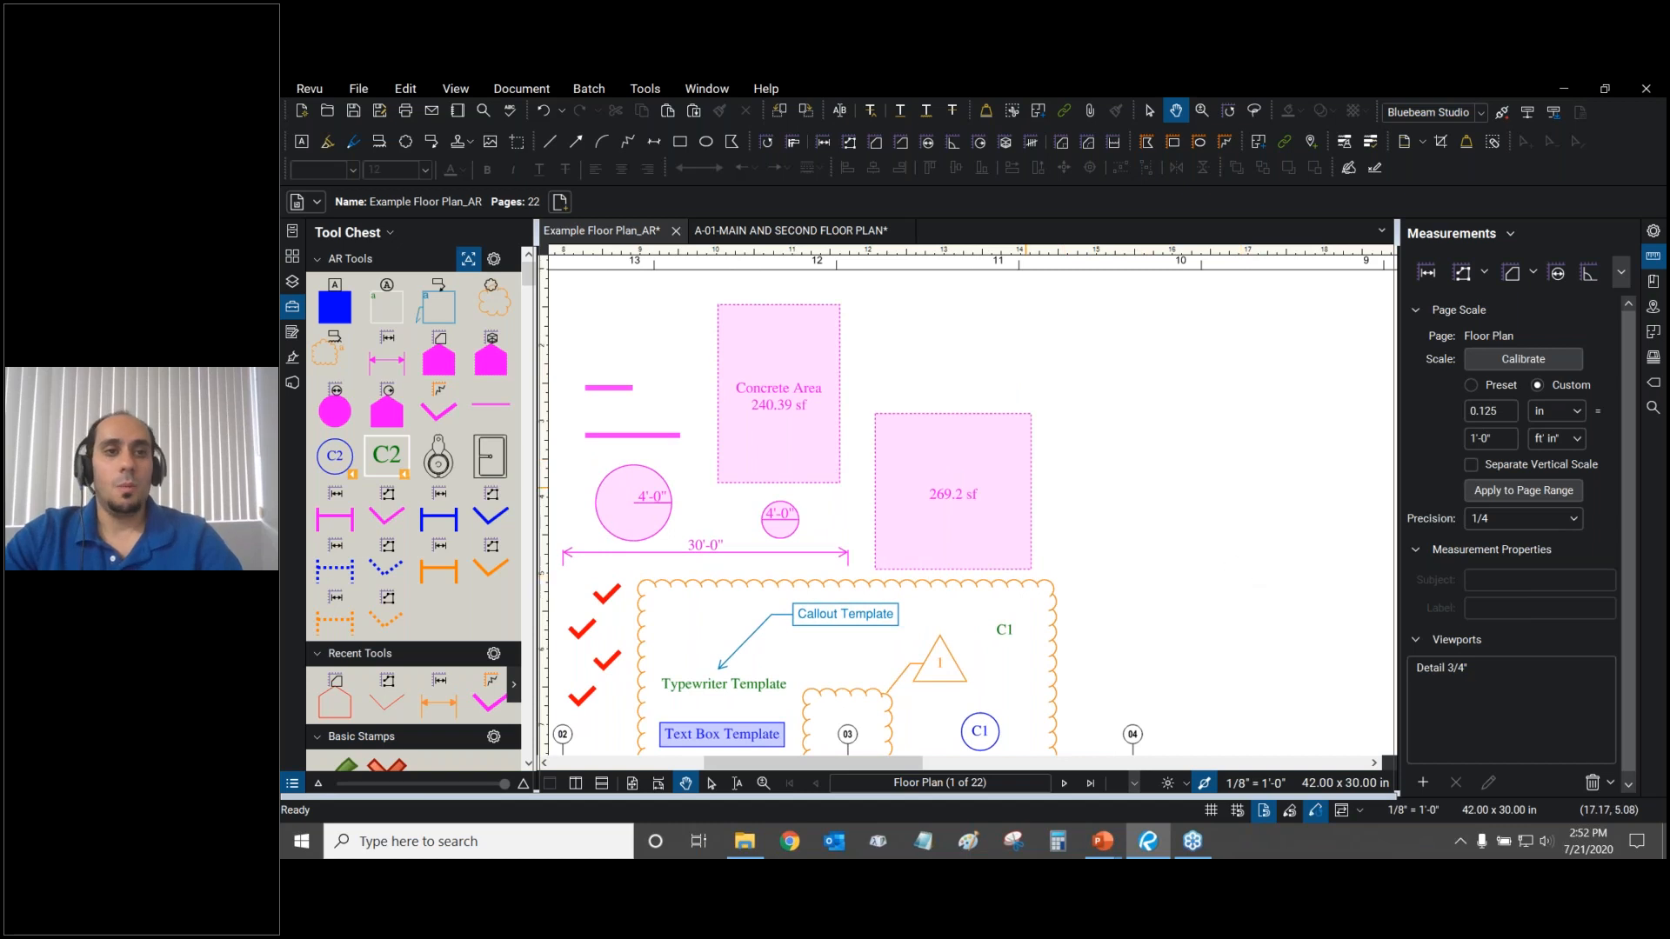
left_click(654, 91)
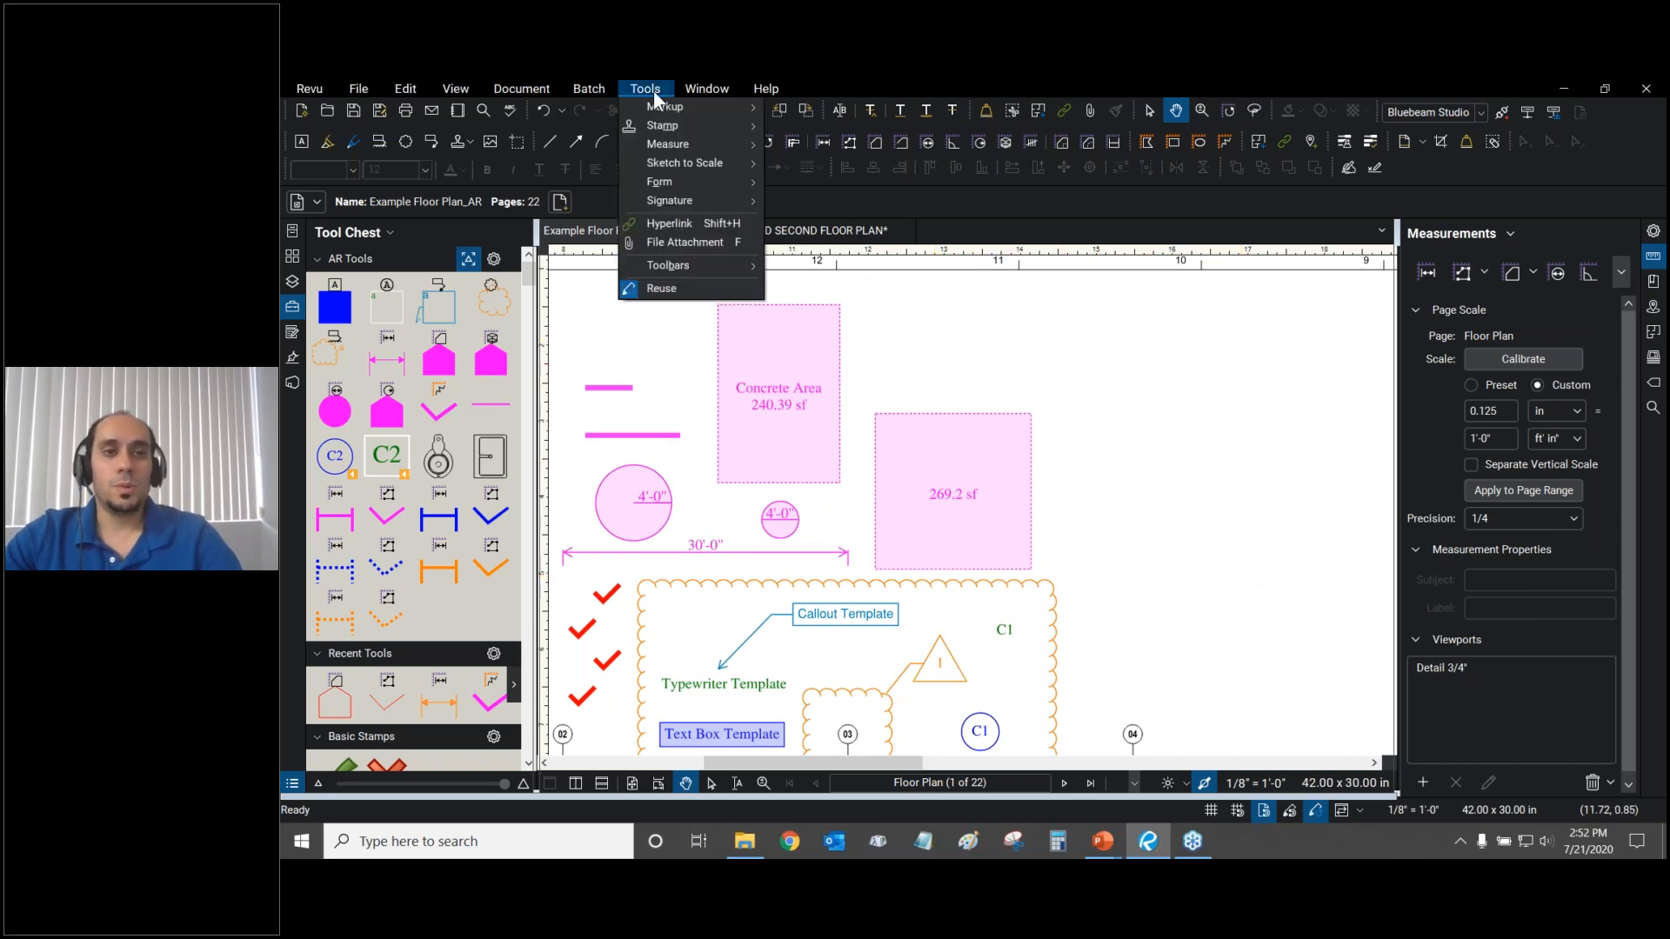
mouse_move(673, 262)
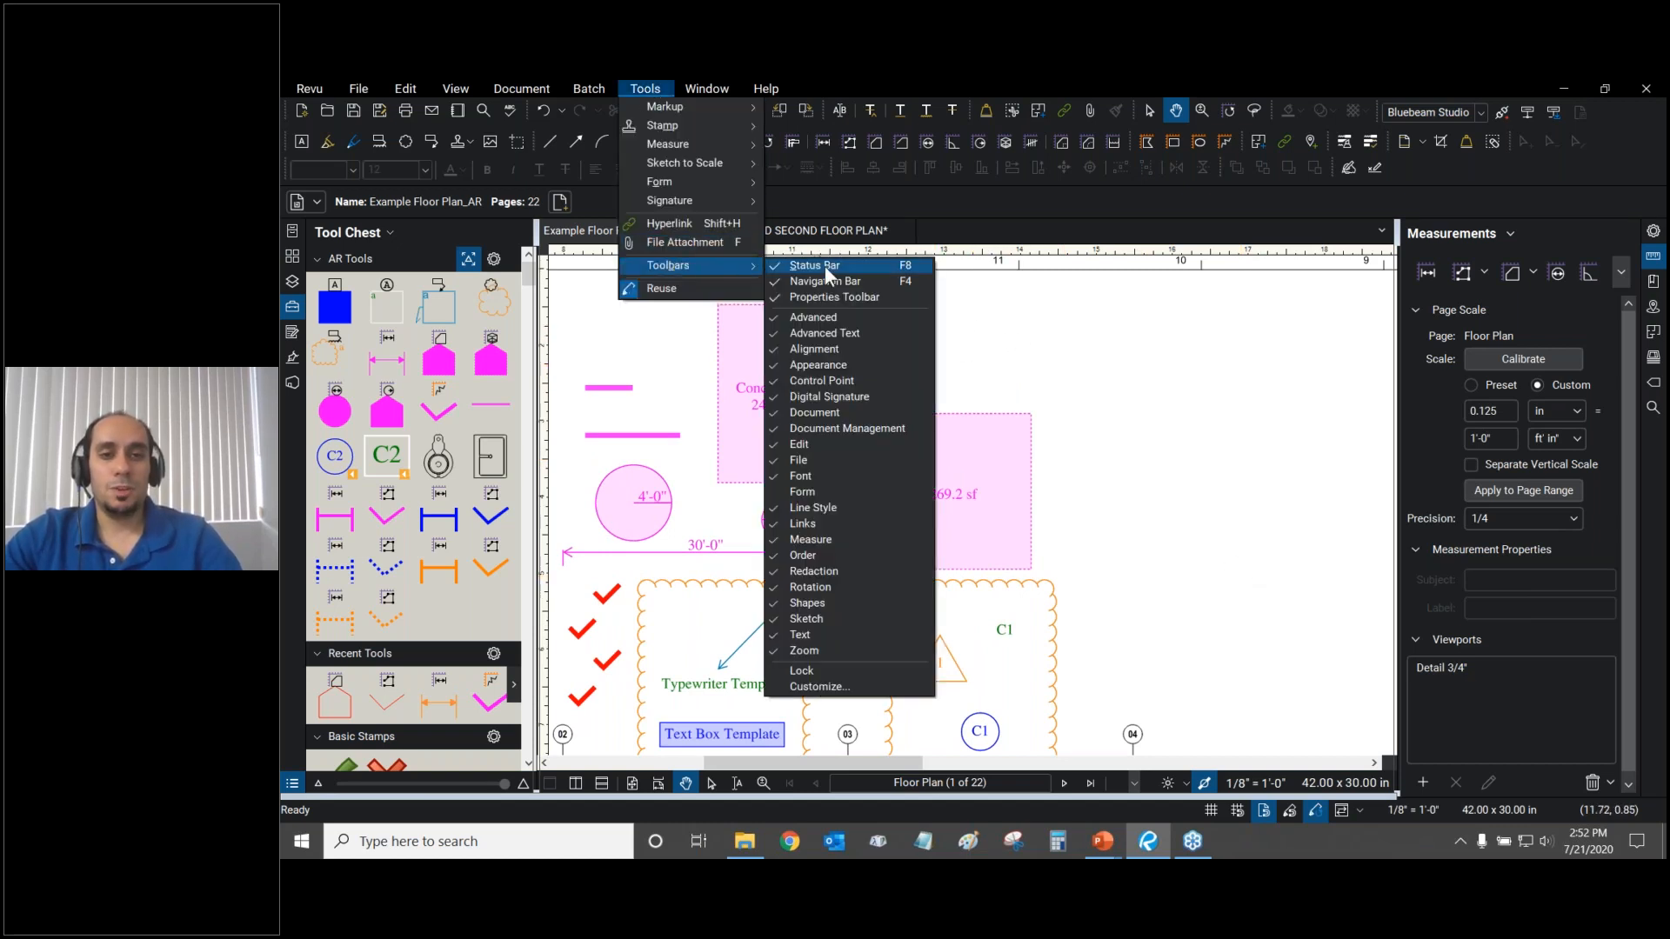
left_click(821, 493)
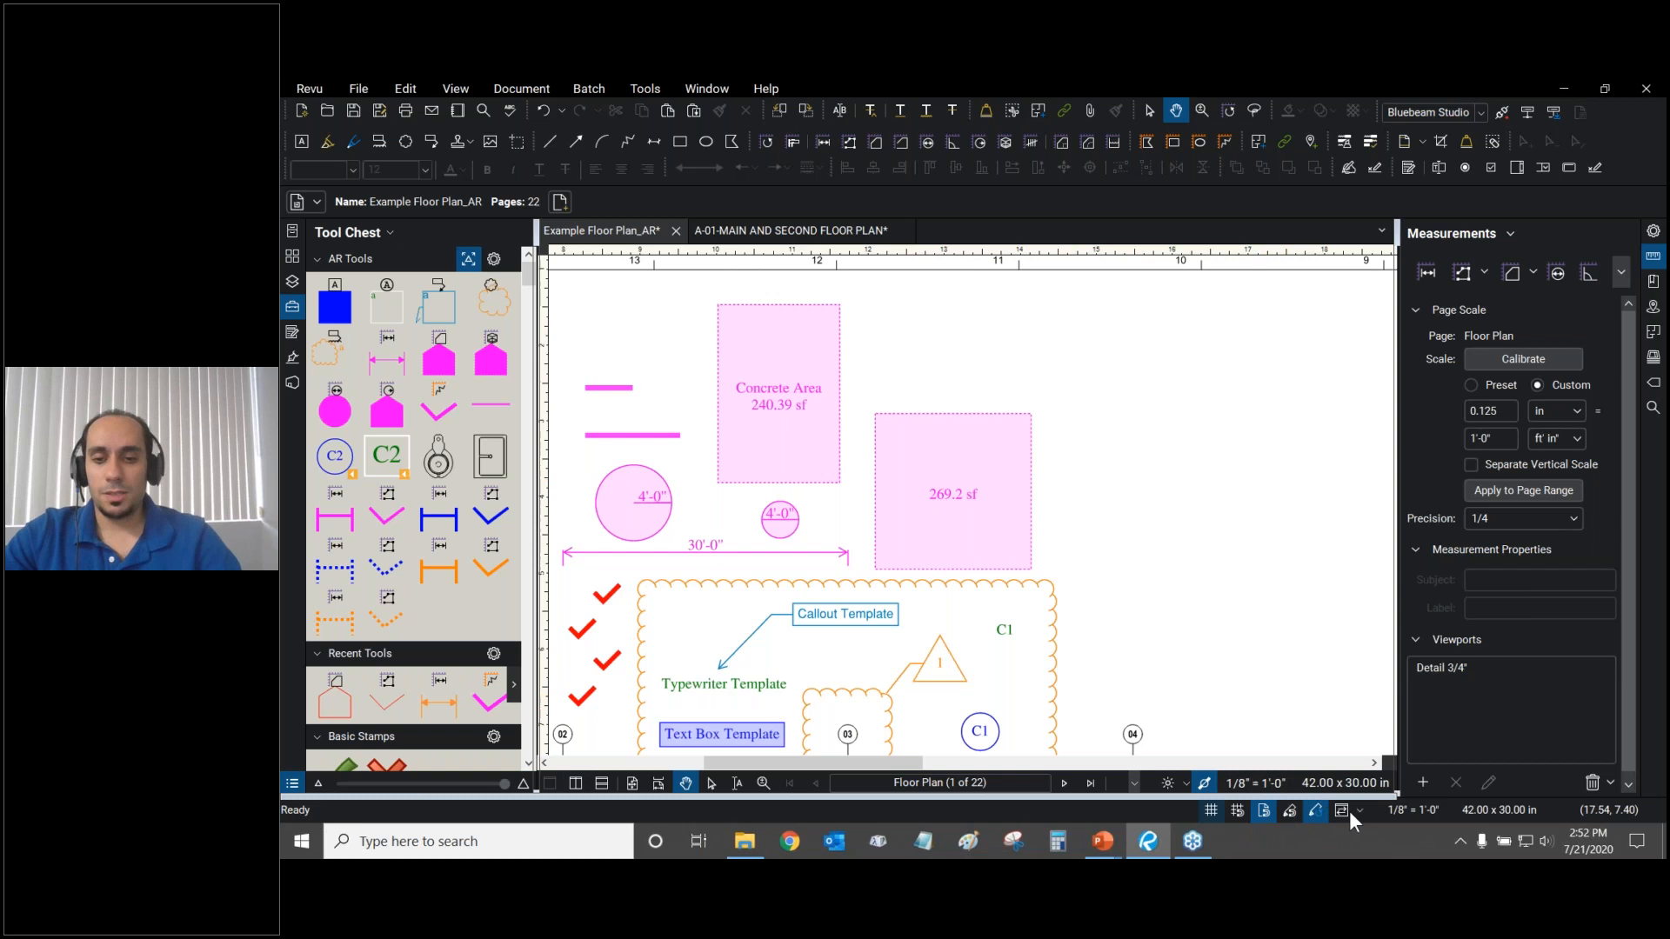
Enable Snap to Markup and draw a red line from the magenta square's upper-right corner to the Concrete Area's upper-right corner.
key("ctrl")
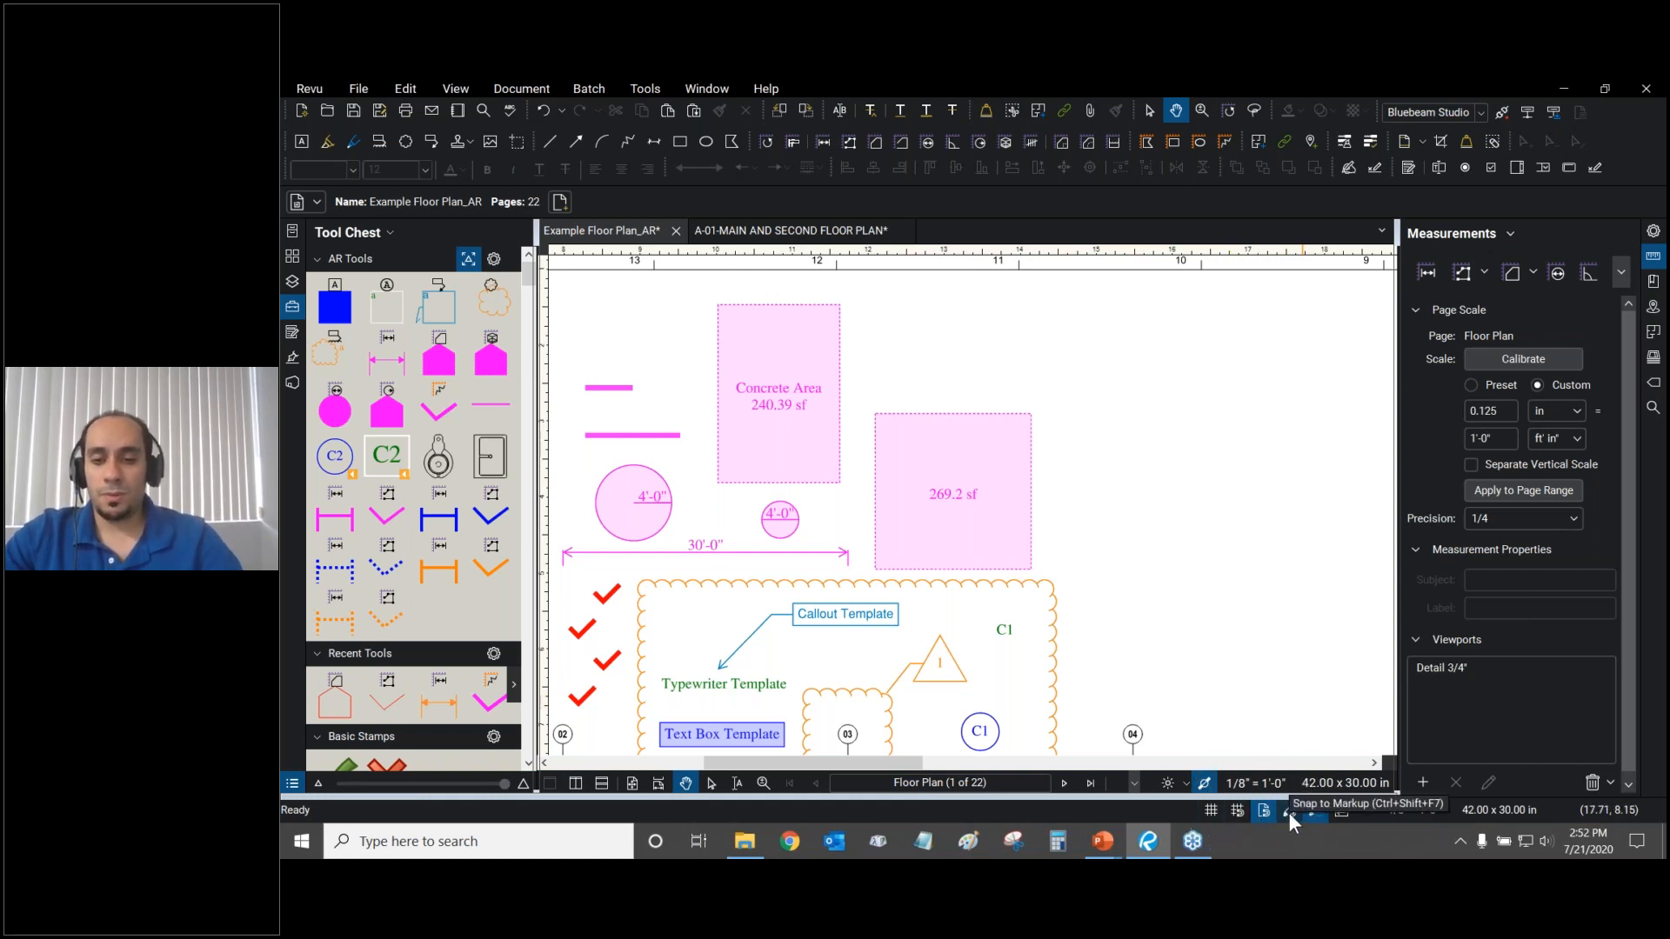
left_click(550, 143)
scroll(1040, 400, "up", 3)
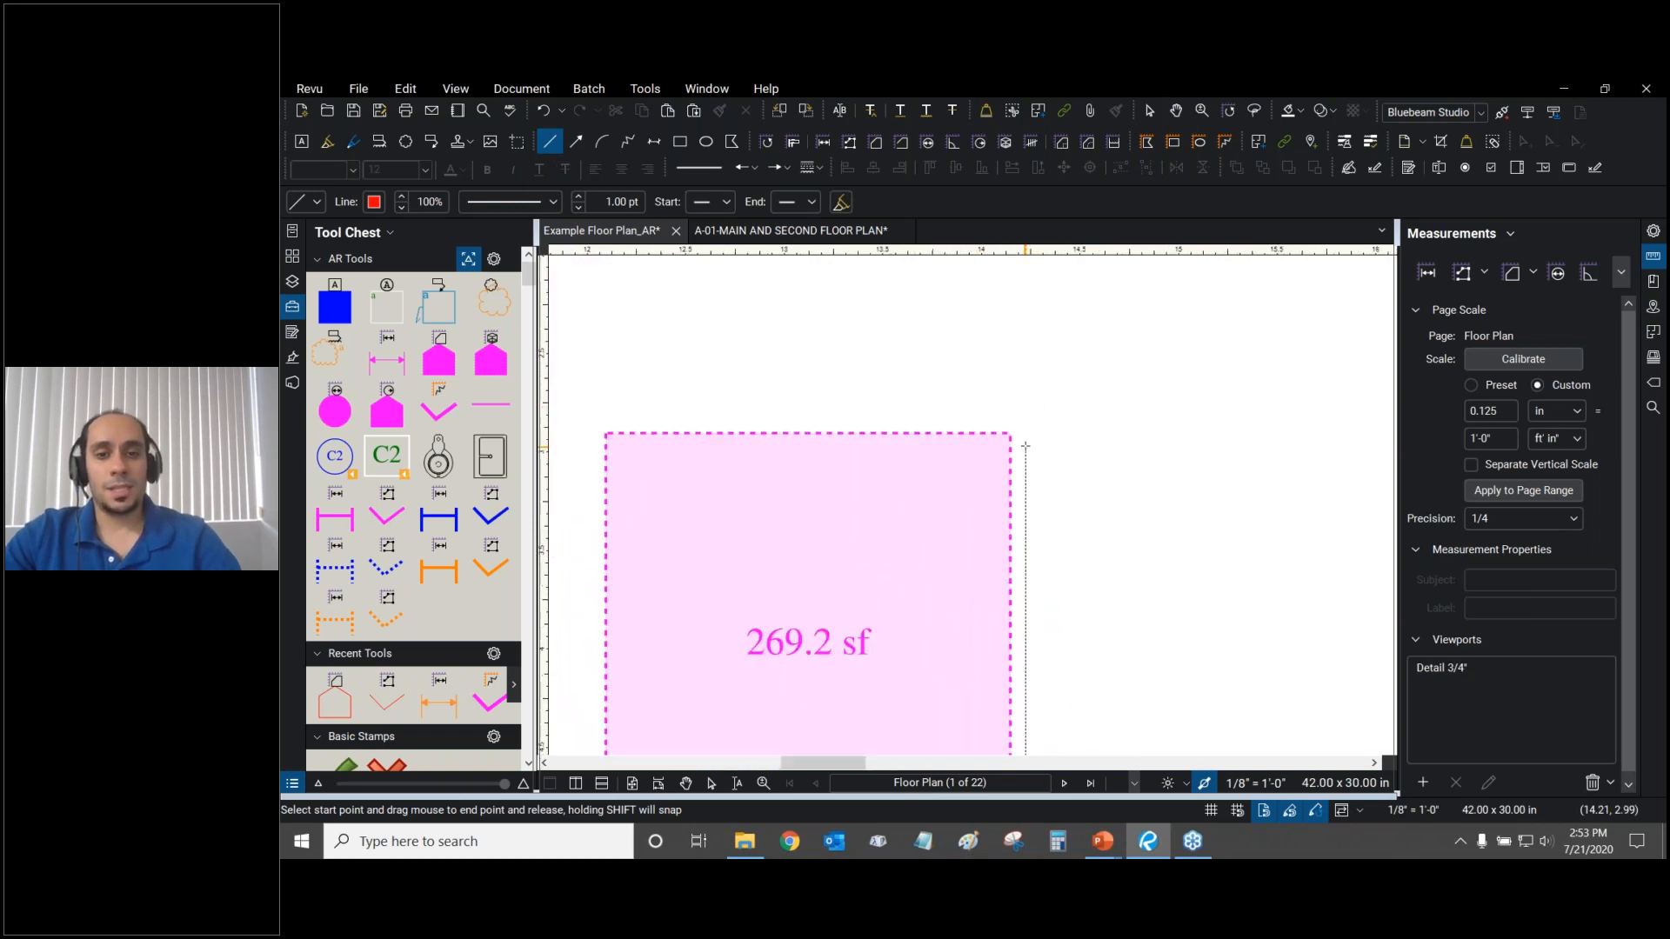
scroll(1025, 446, "up", 4)
left_click(998, 435)
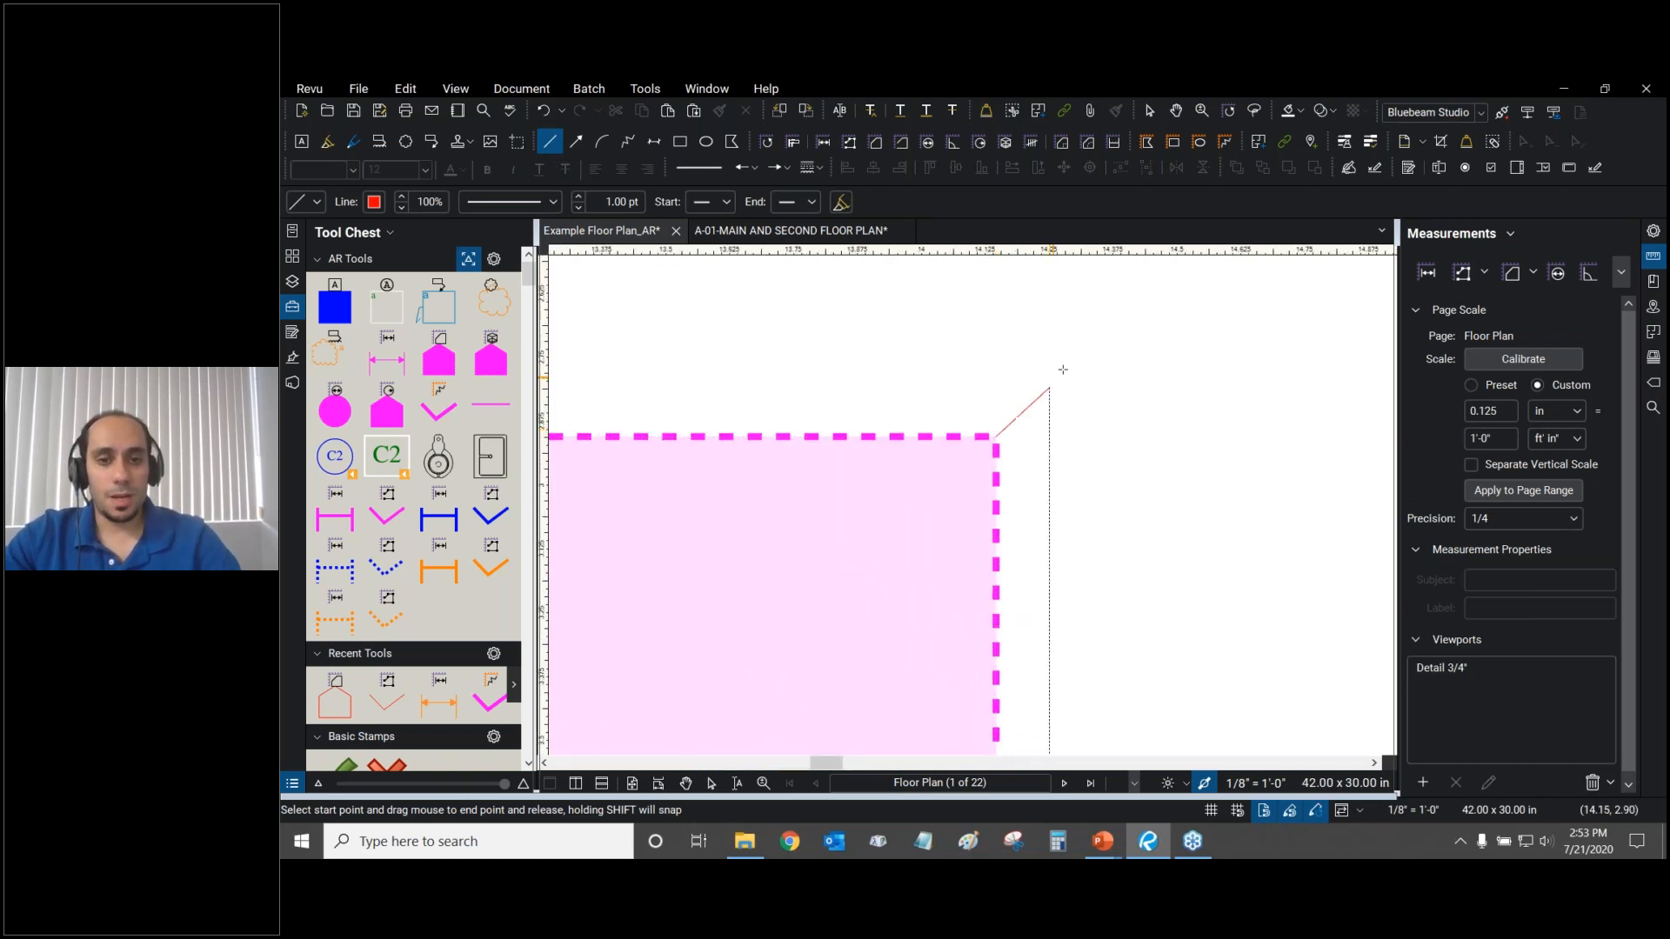
scroll(1066, 370, "down", 4)
scroll(1128, 458, "down", 2)
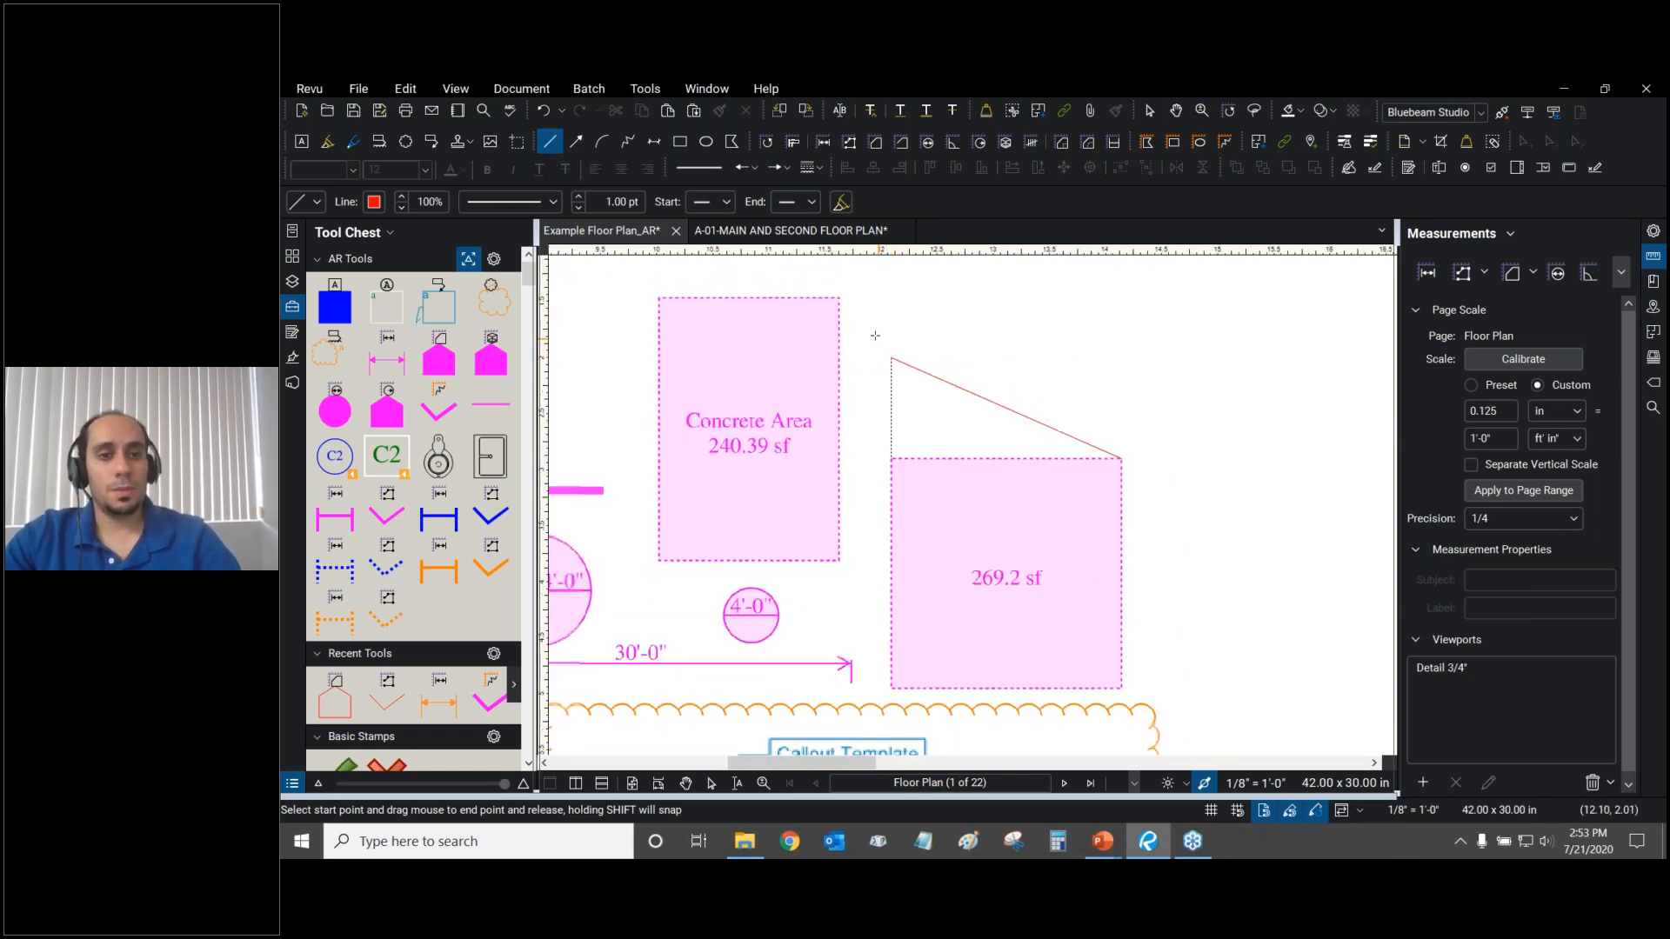
scroll(846, 298, "up", 5)
scroll(846, 298, "up", 1)
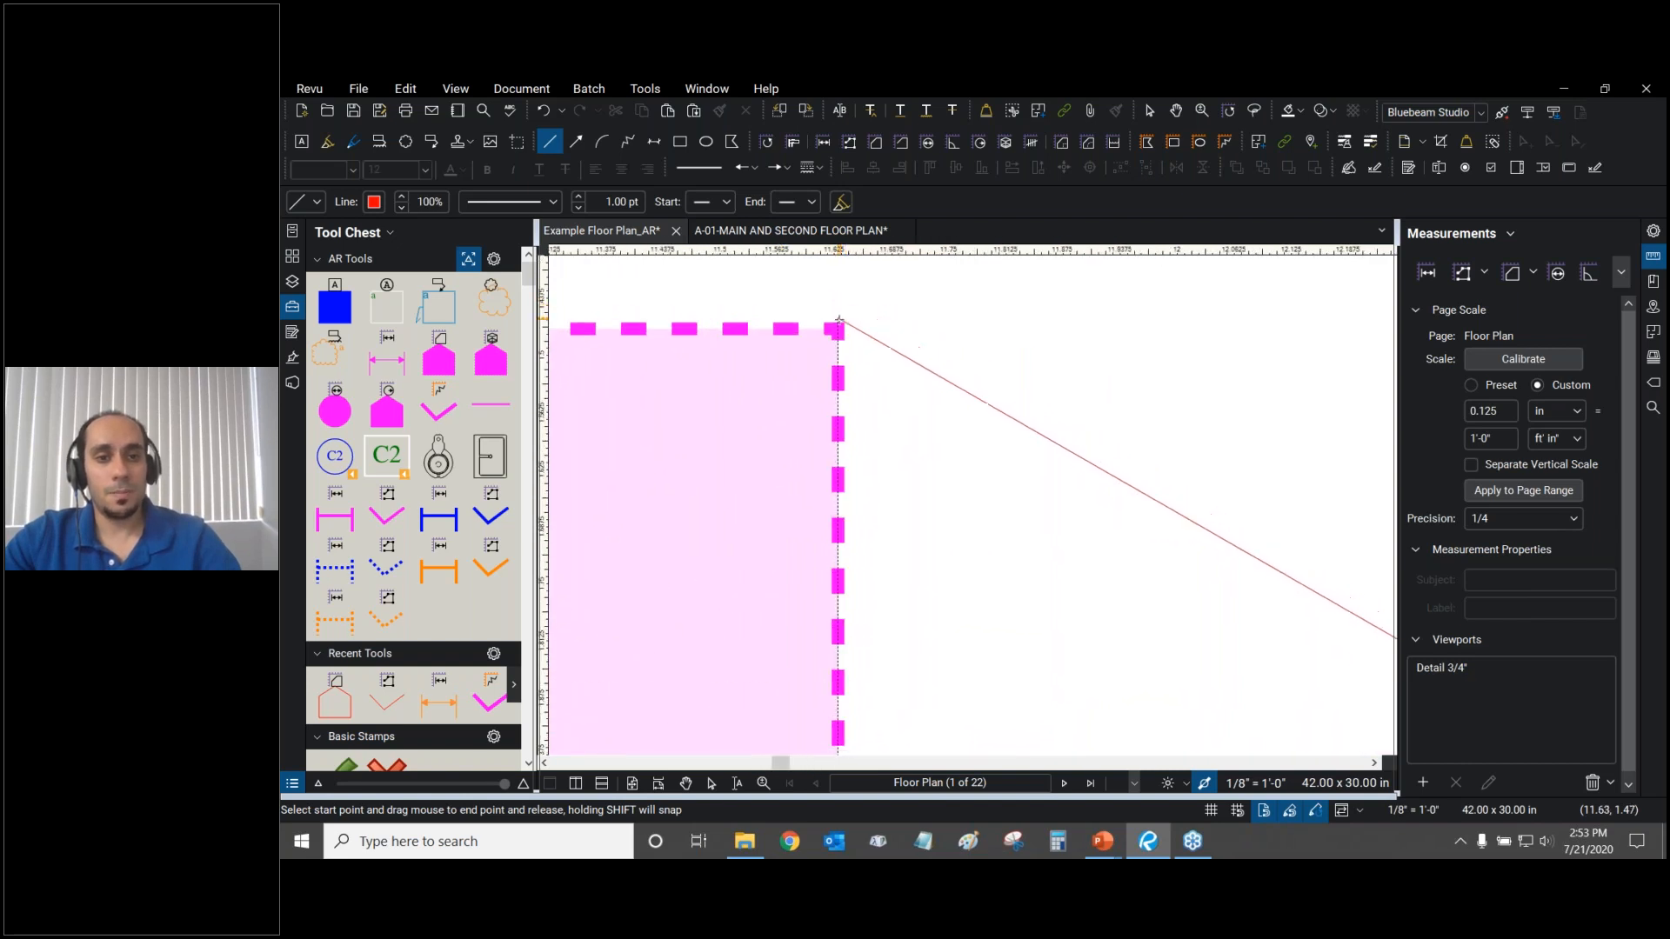
left_click(842, 311)
Draw a short red line from the Concrete Area's lower edge to the top of the small circle below it.
scroll(920, 312, "down", 3)
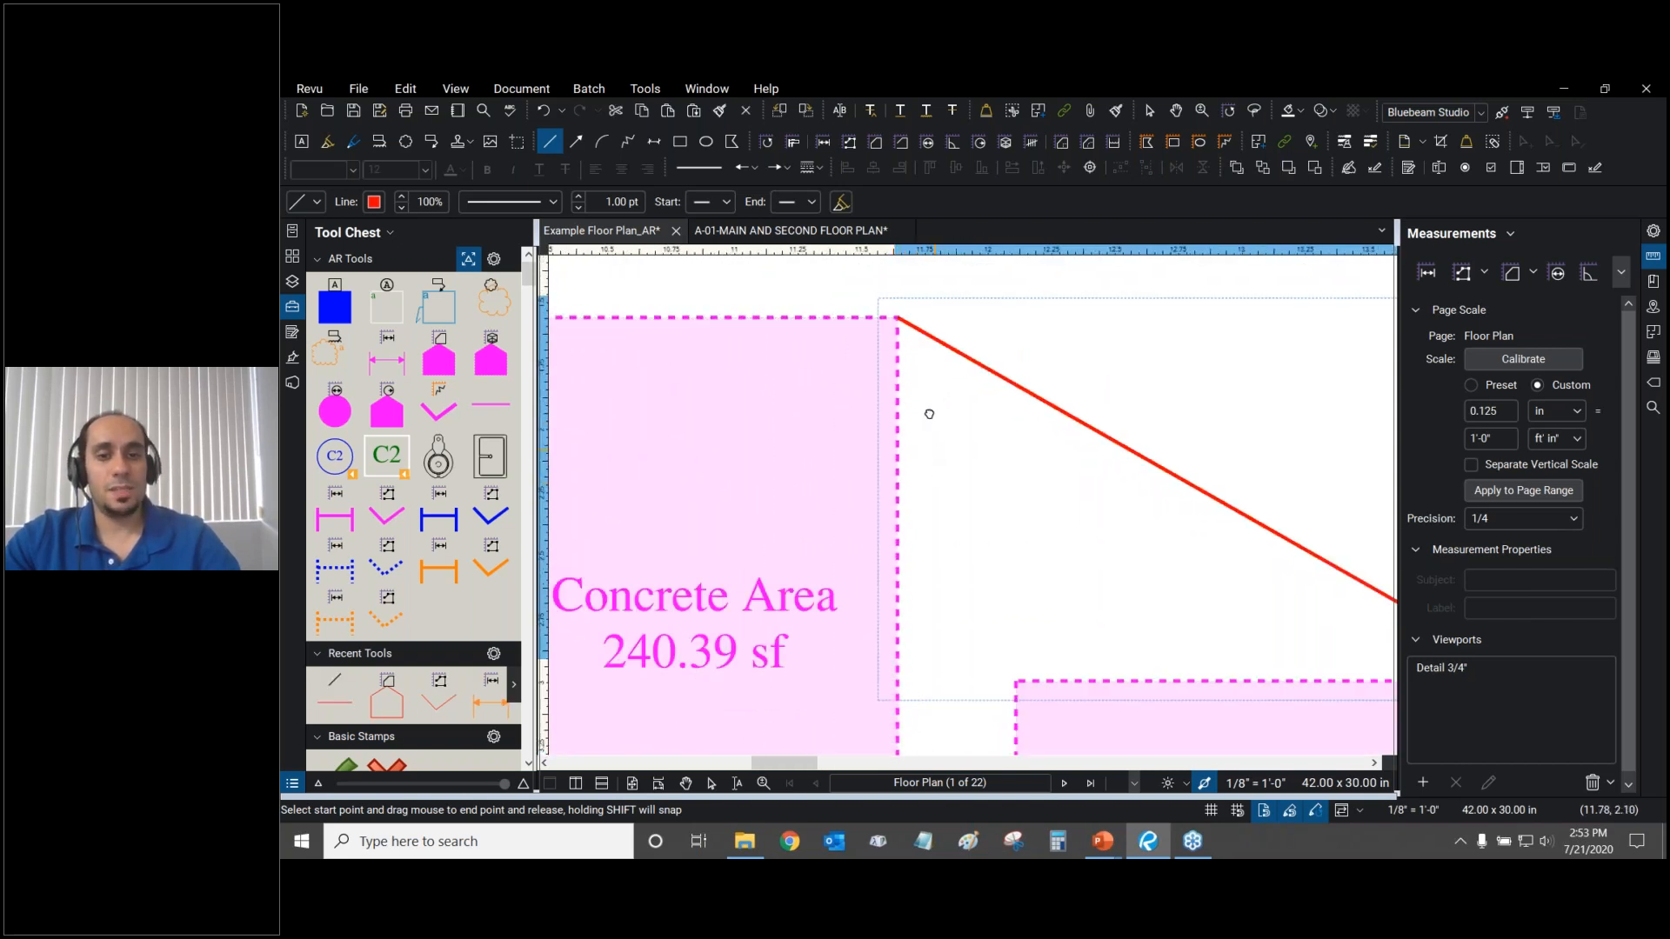
scroll(909, 425, "down", 3)
scroll(879, 615, "up", 4)
scroll(878, 616, "down", 2)
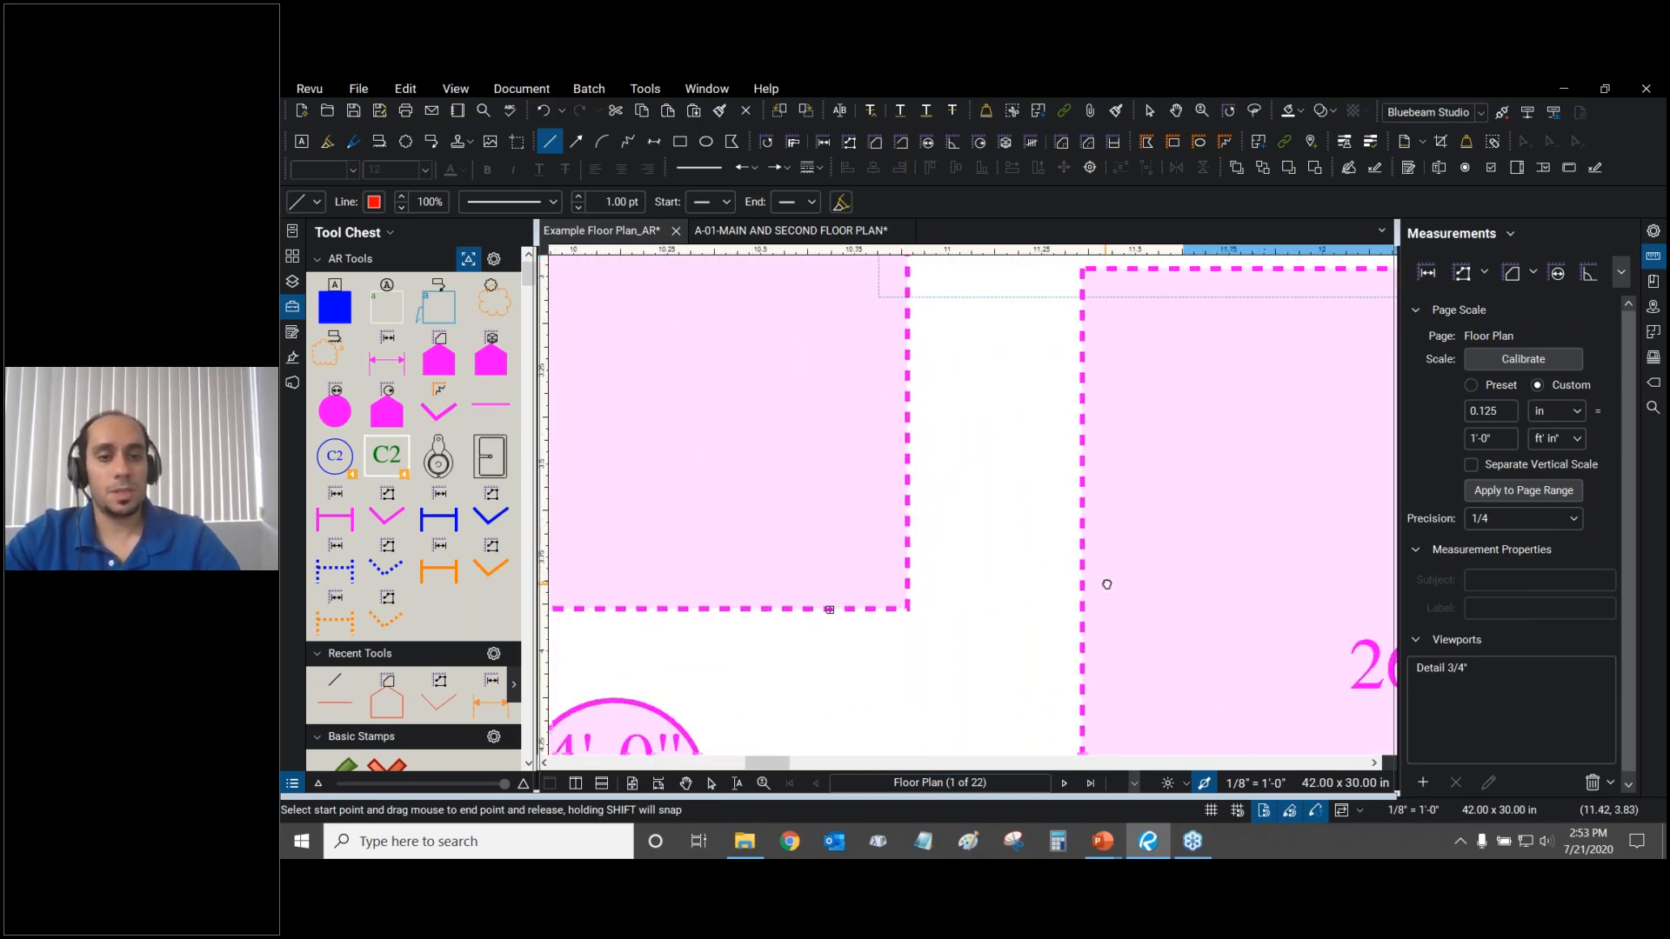
left_click_drag(932, 584, 935, 644)
left_click_drag(1027, 615, 1018, 582)
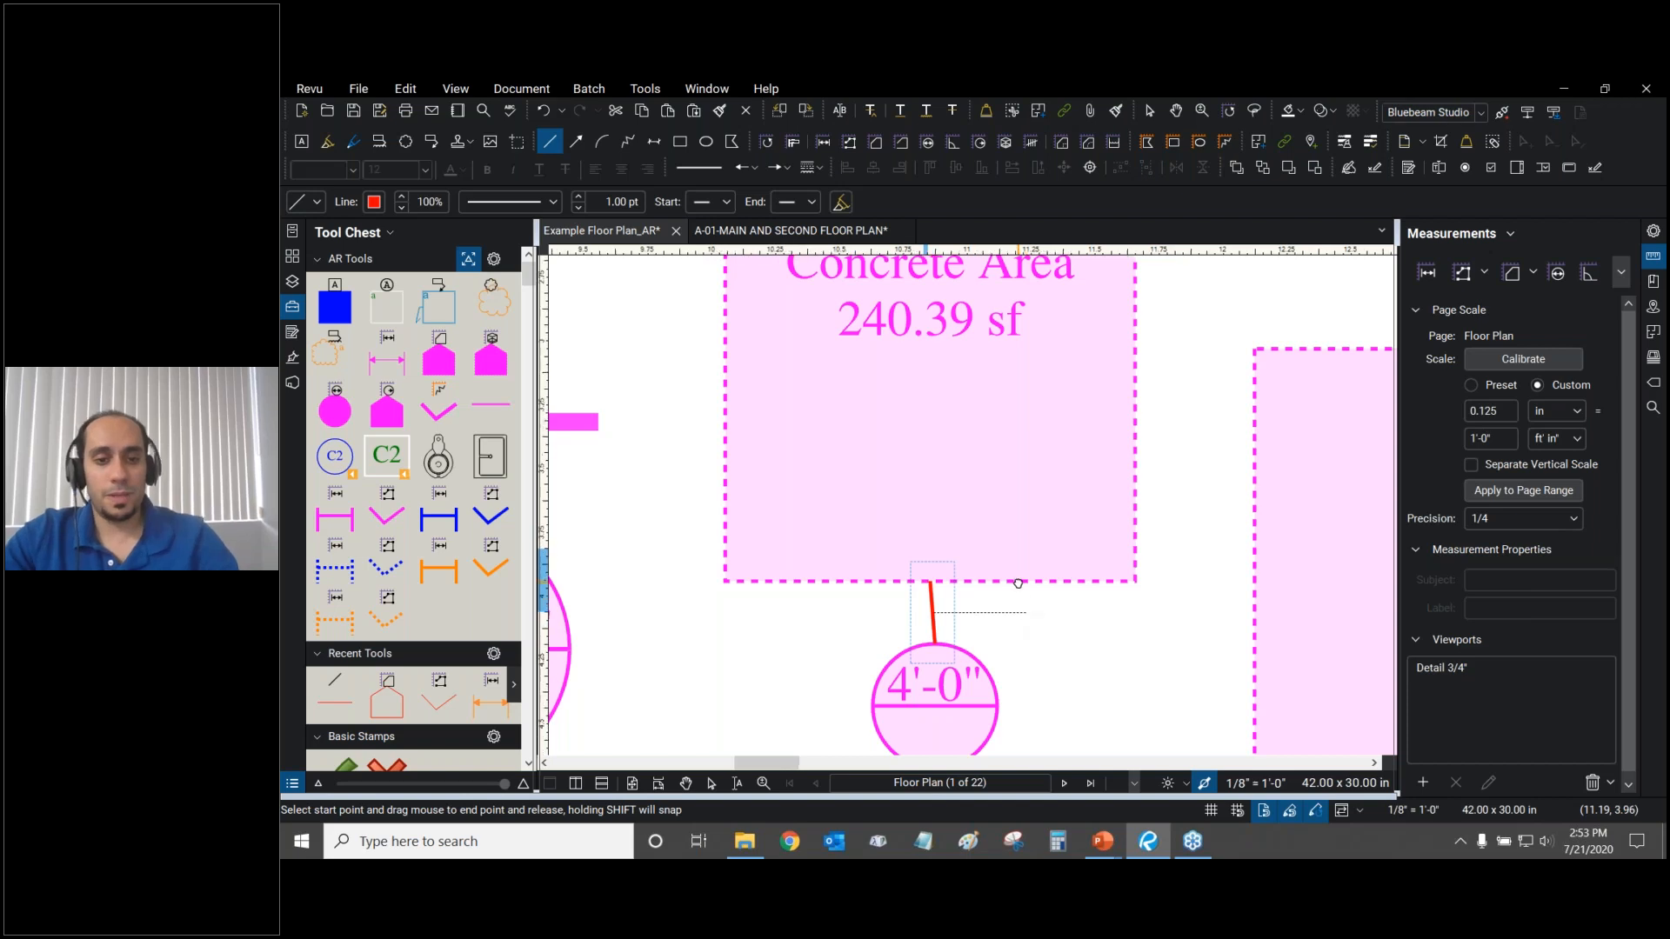
scroll(923, 561, "up", 2)
key("Escape")
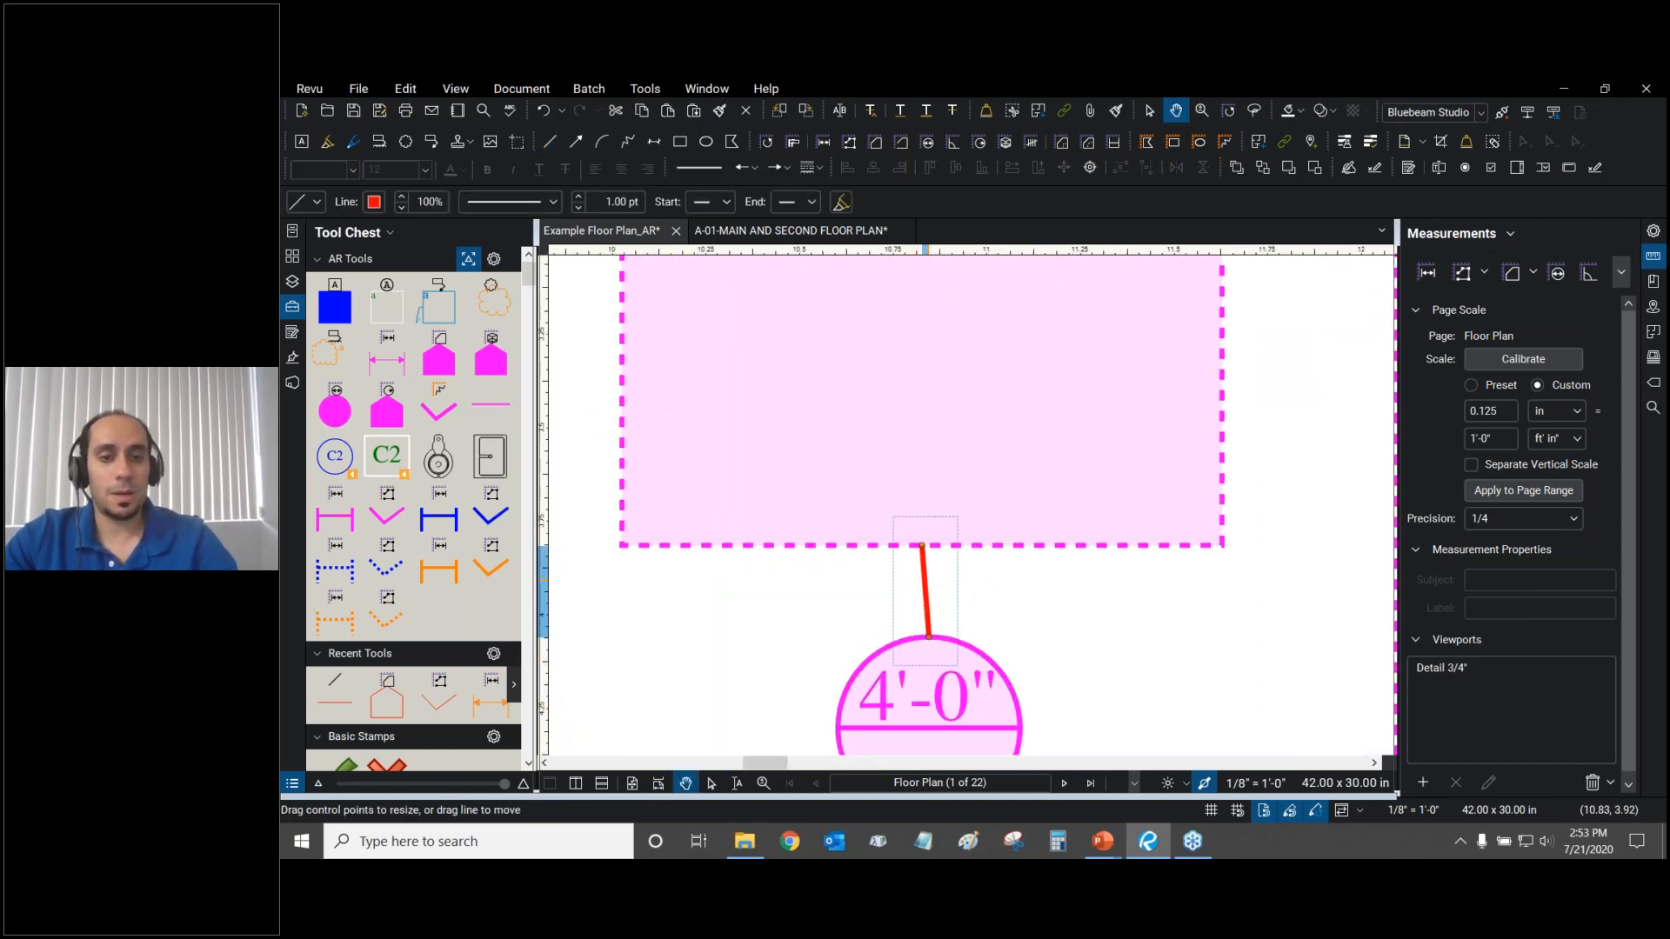
Delete the short red line and the diagonal red line between the Concrete Area and the magenta square.
scroll(1096, 560, "down", 3)
left_click_drag(1183, 537, 929, 567)
scroll(929, 568, "down", 5)
key("Delete")
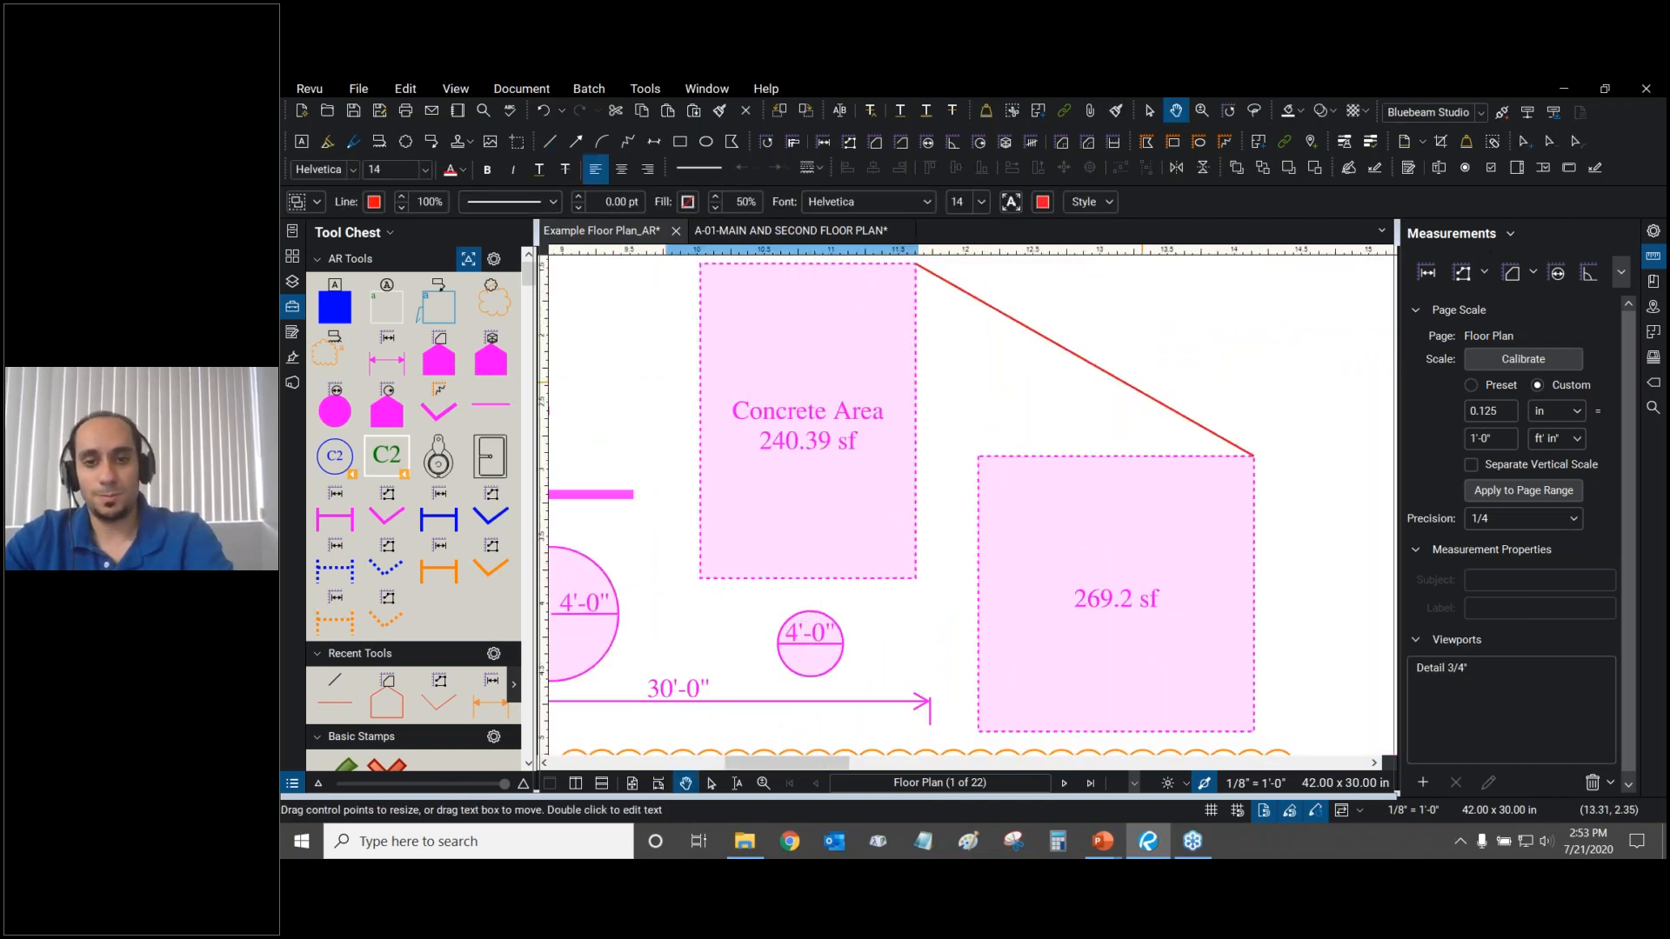
left_click(1140, 392)
scroll(1122, 433, "down", 2)
key("Delete")
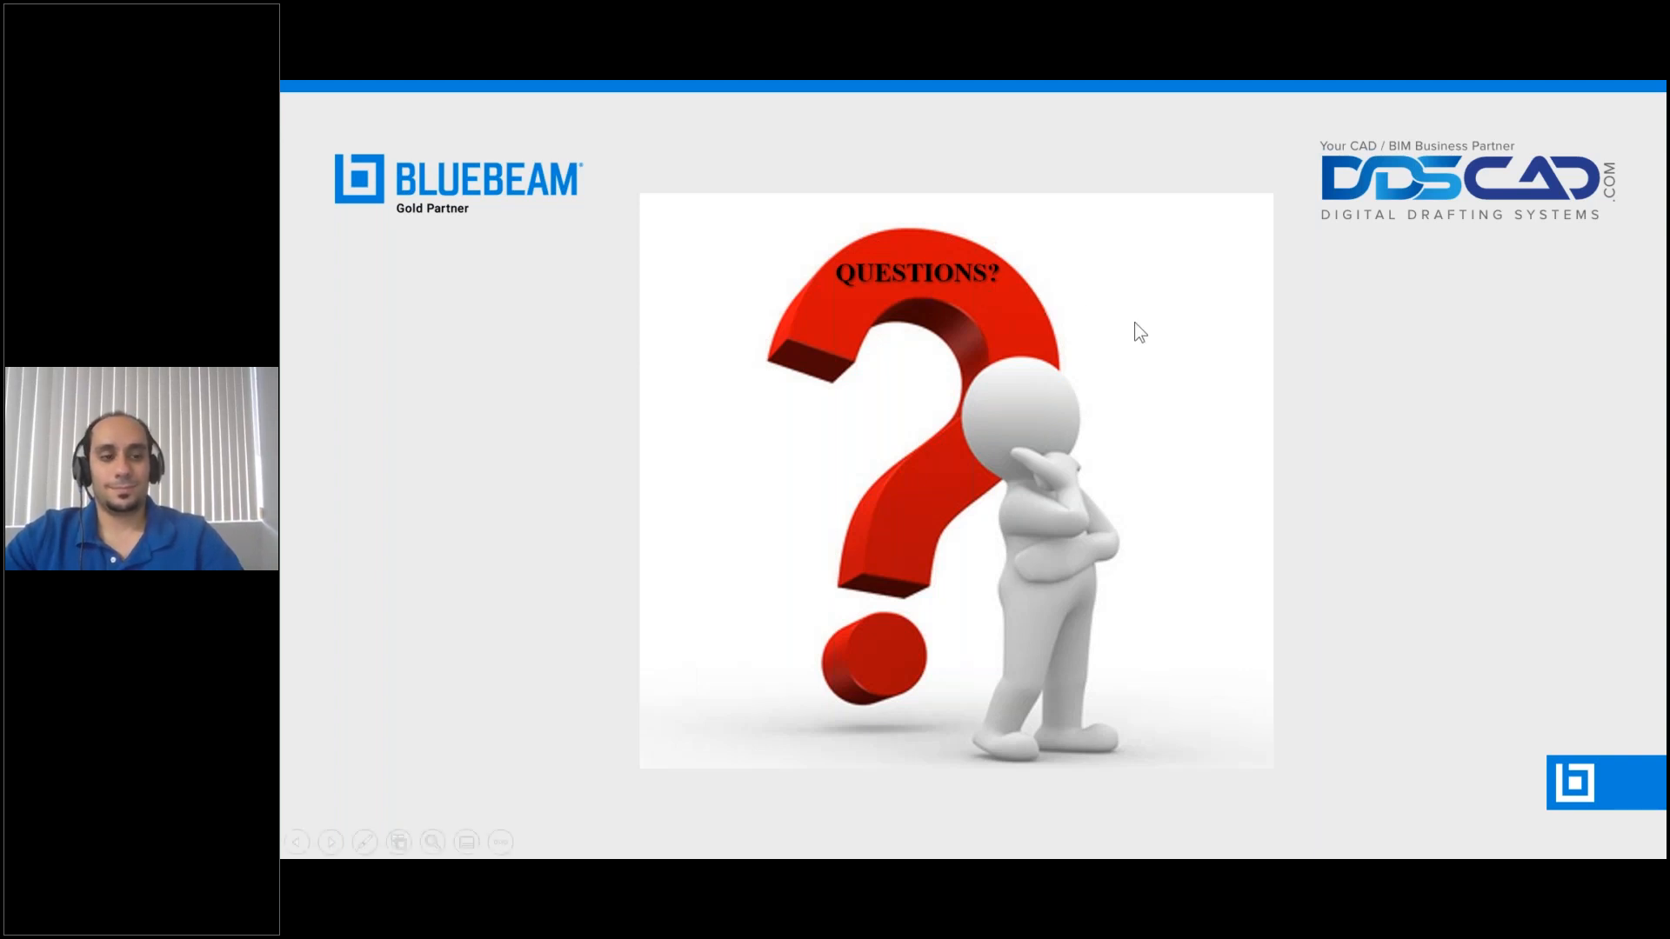
Switch back to Bluebeam Revu and group both circle measurements, the Concrete Area and the square area measurement beside it.
key("alt+Tab")
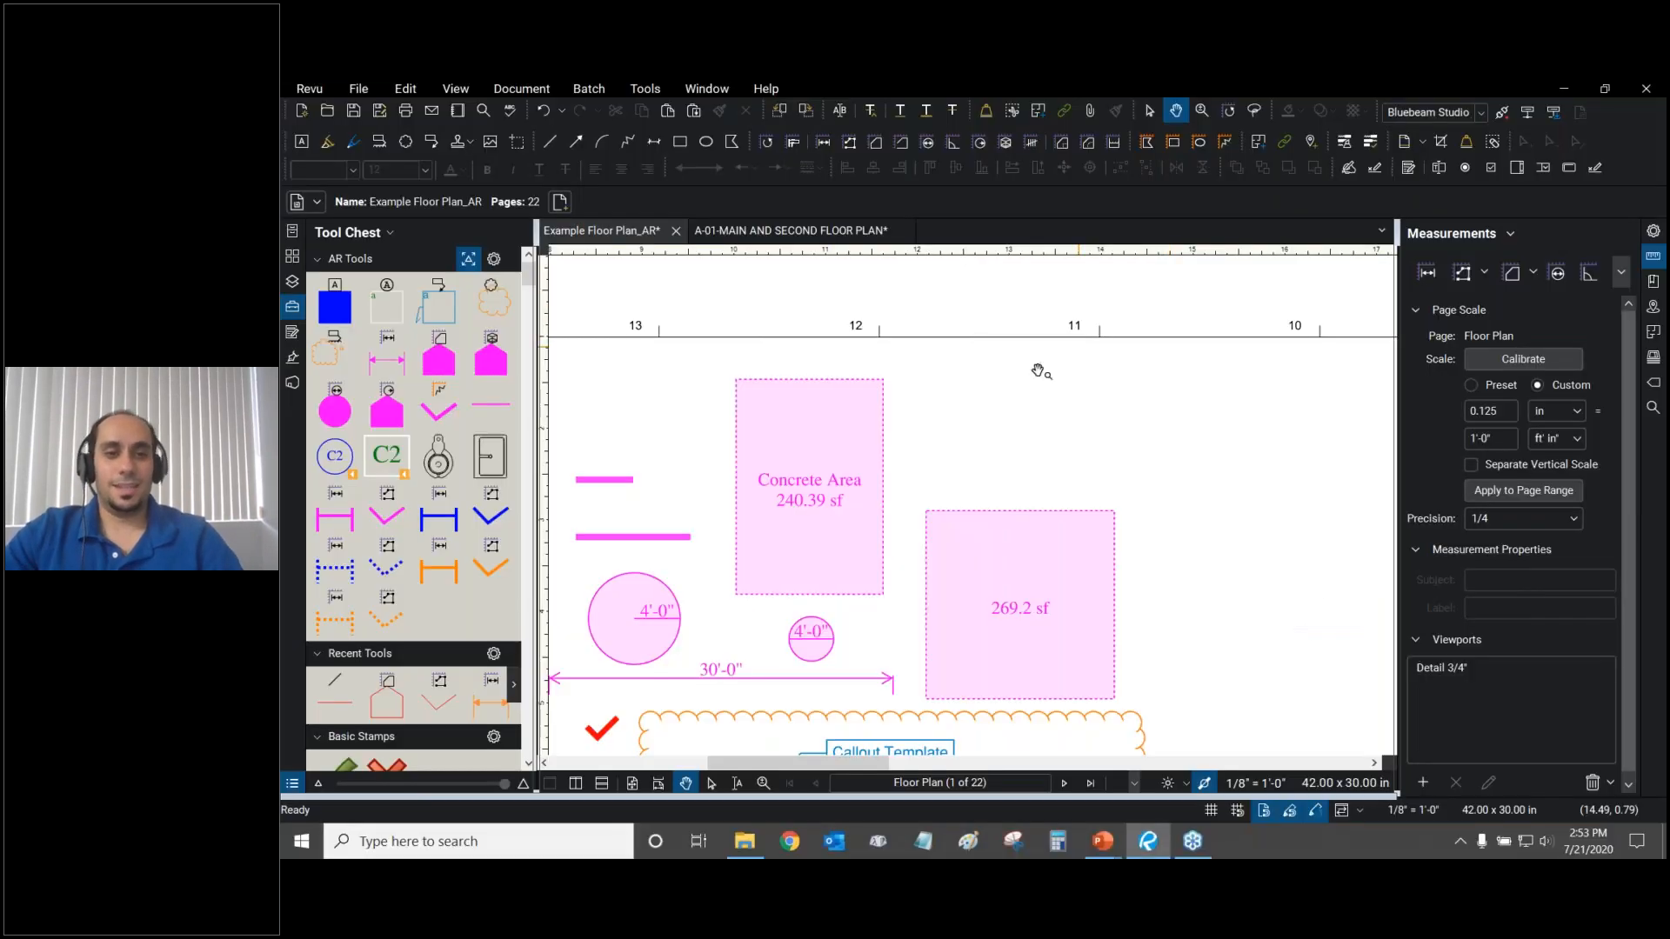
left_click_drag(1109, 354, 1140, 333)
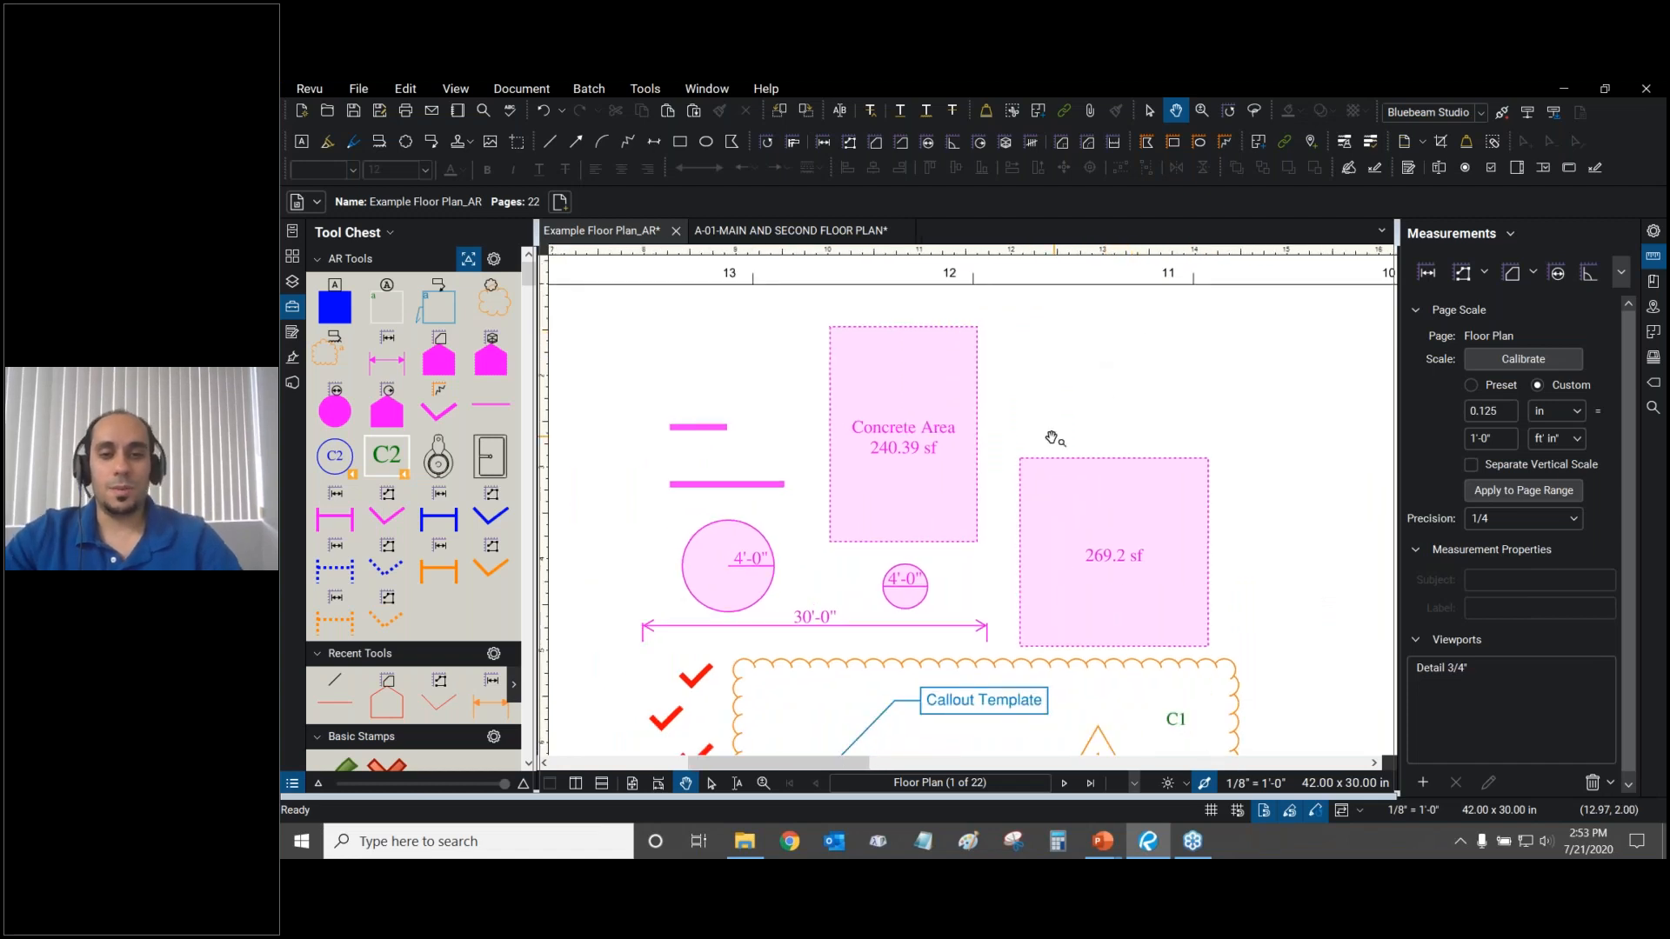
left_click_drag(1031, 437, 1062, 414)
left_click_drag(819, 472, 821, 446)
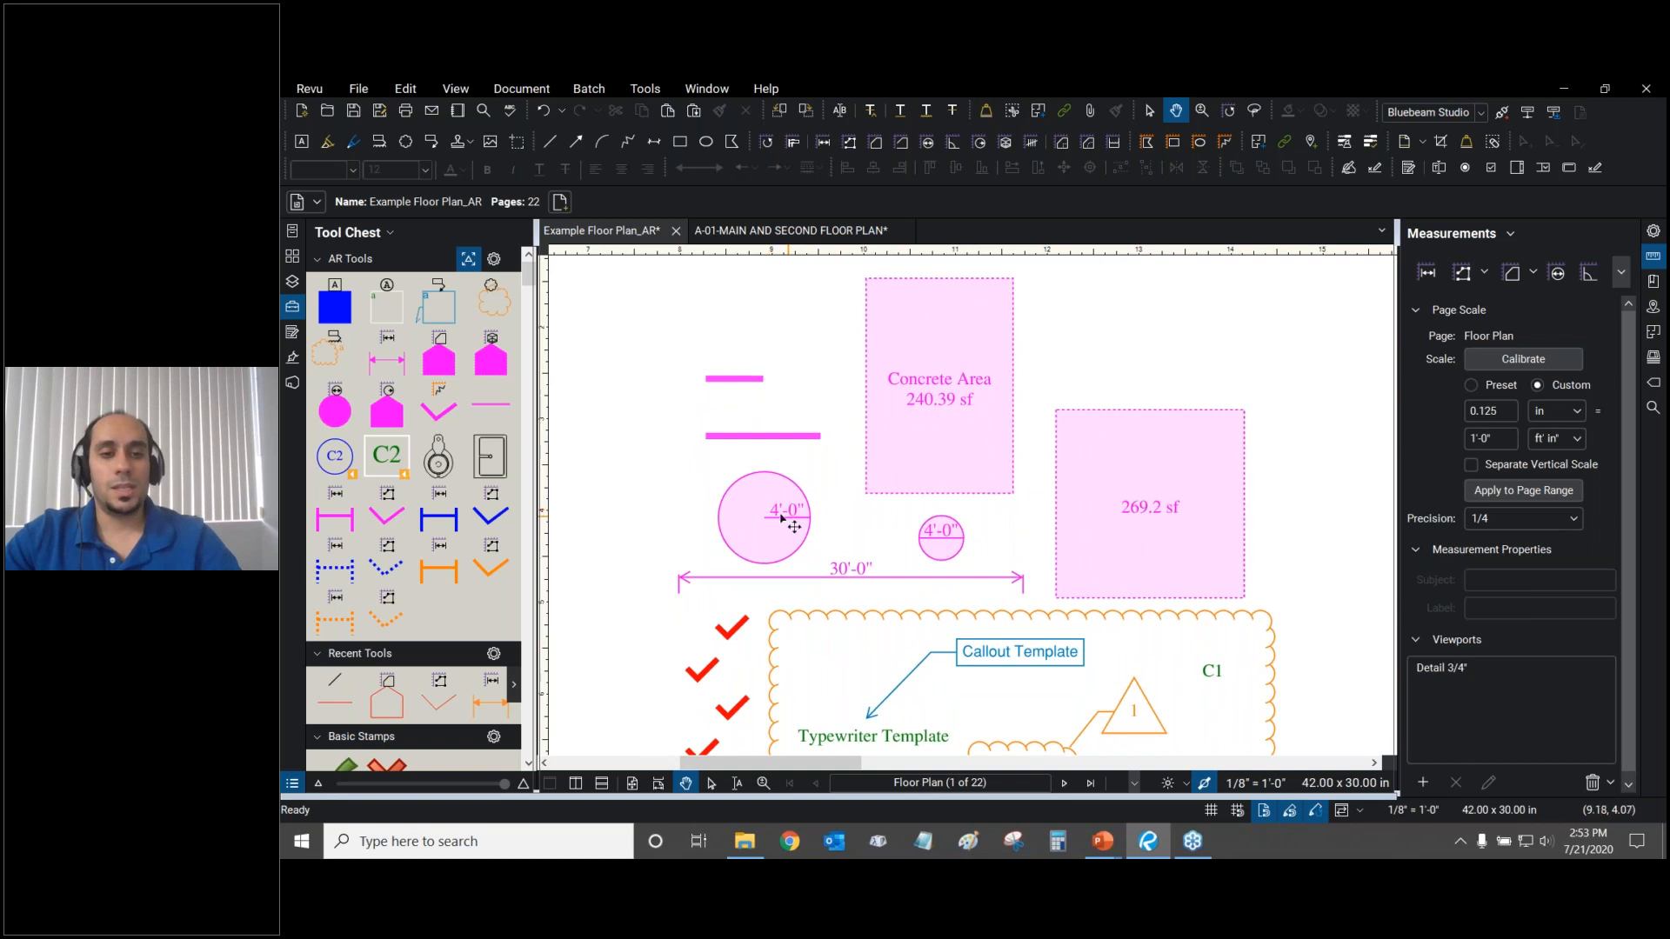
left_click(792, 544)
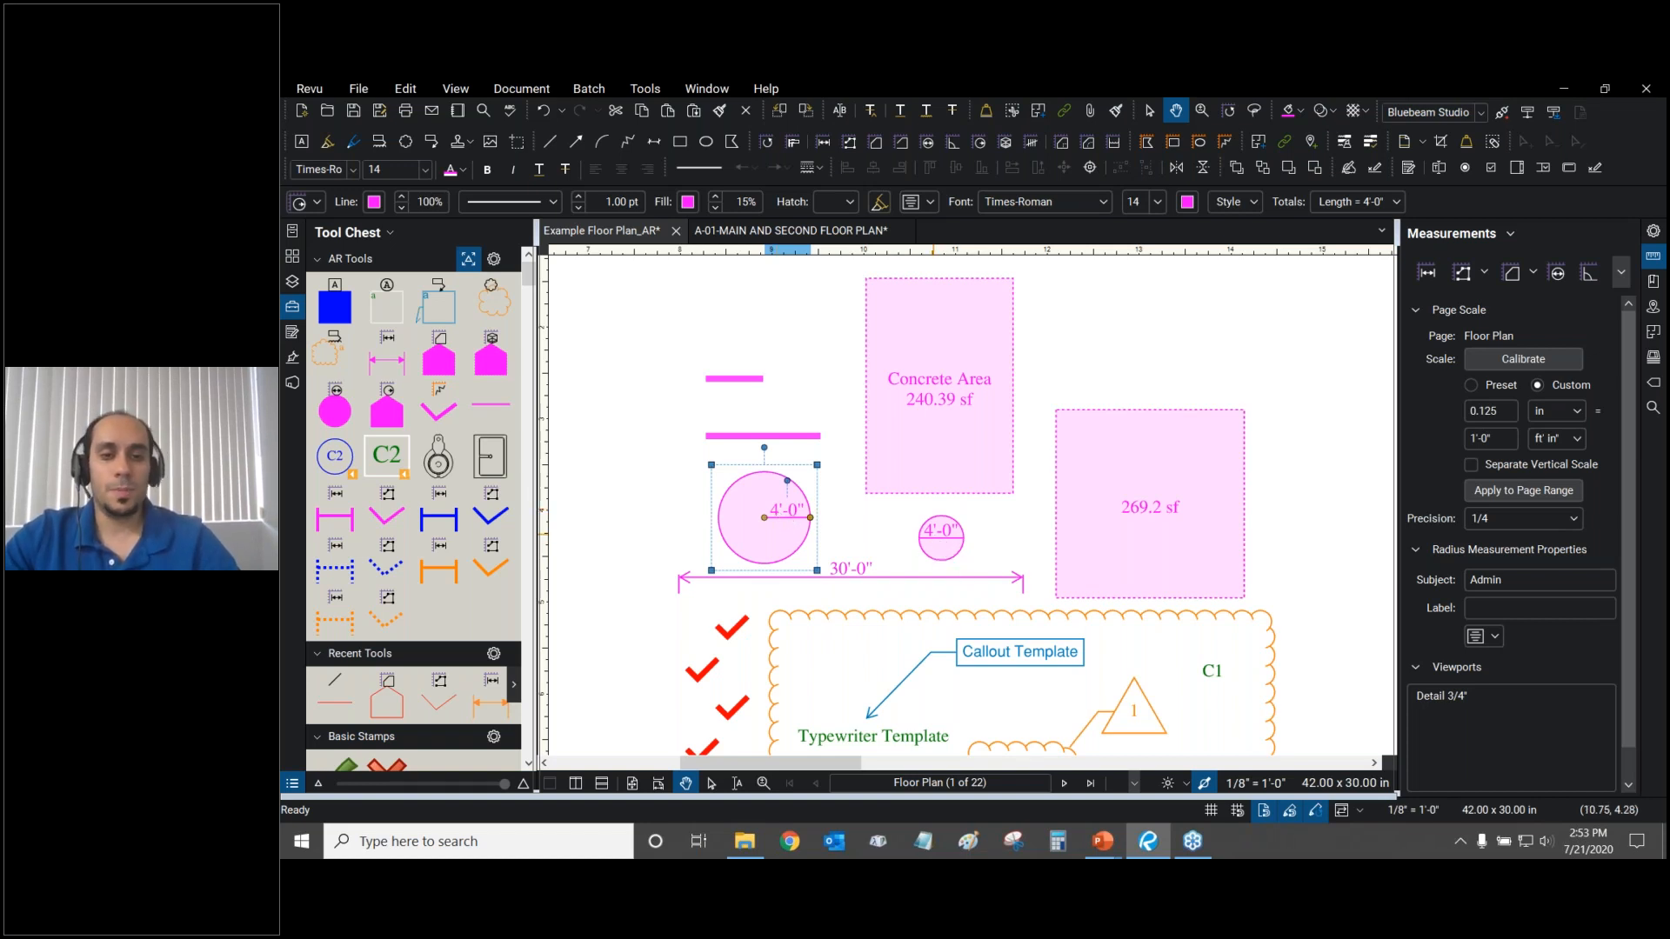
left_click(935, 535, "shift")
left_click(966, 457, "shift")
left_click(1199, 515, "shift")
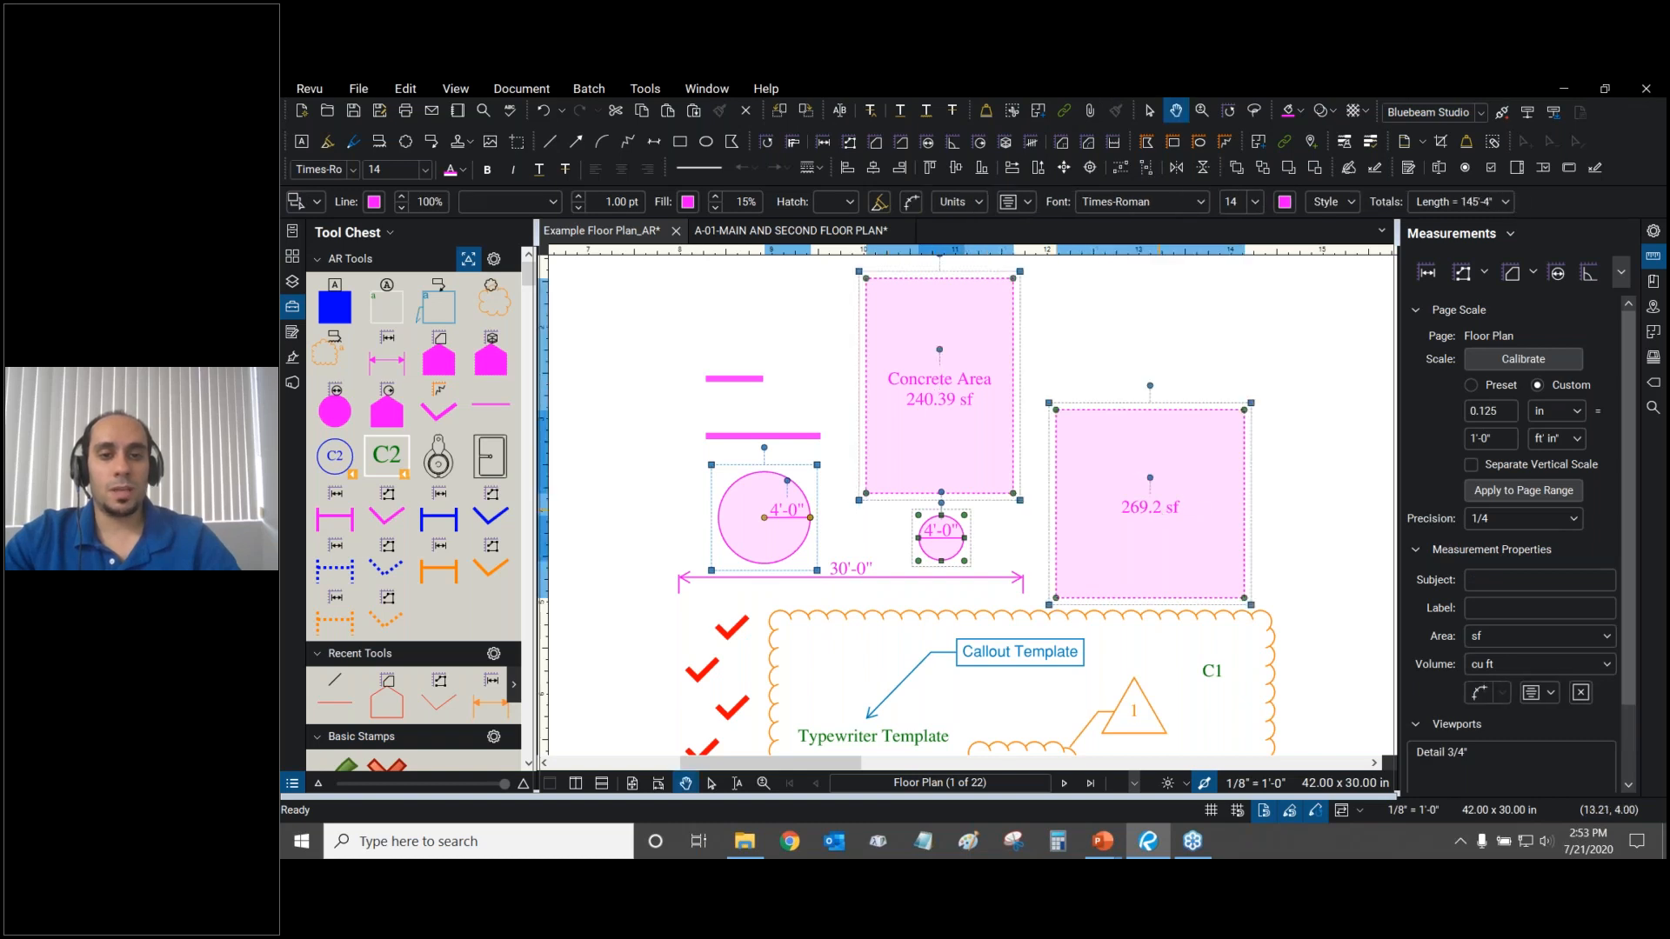
right_click(1103, 391)
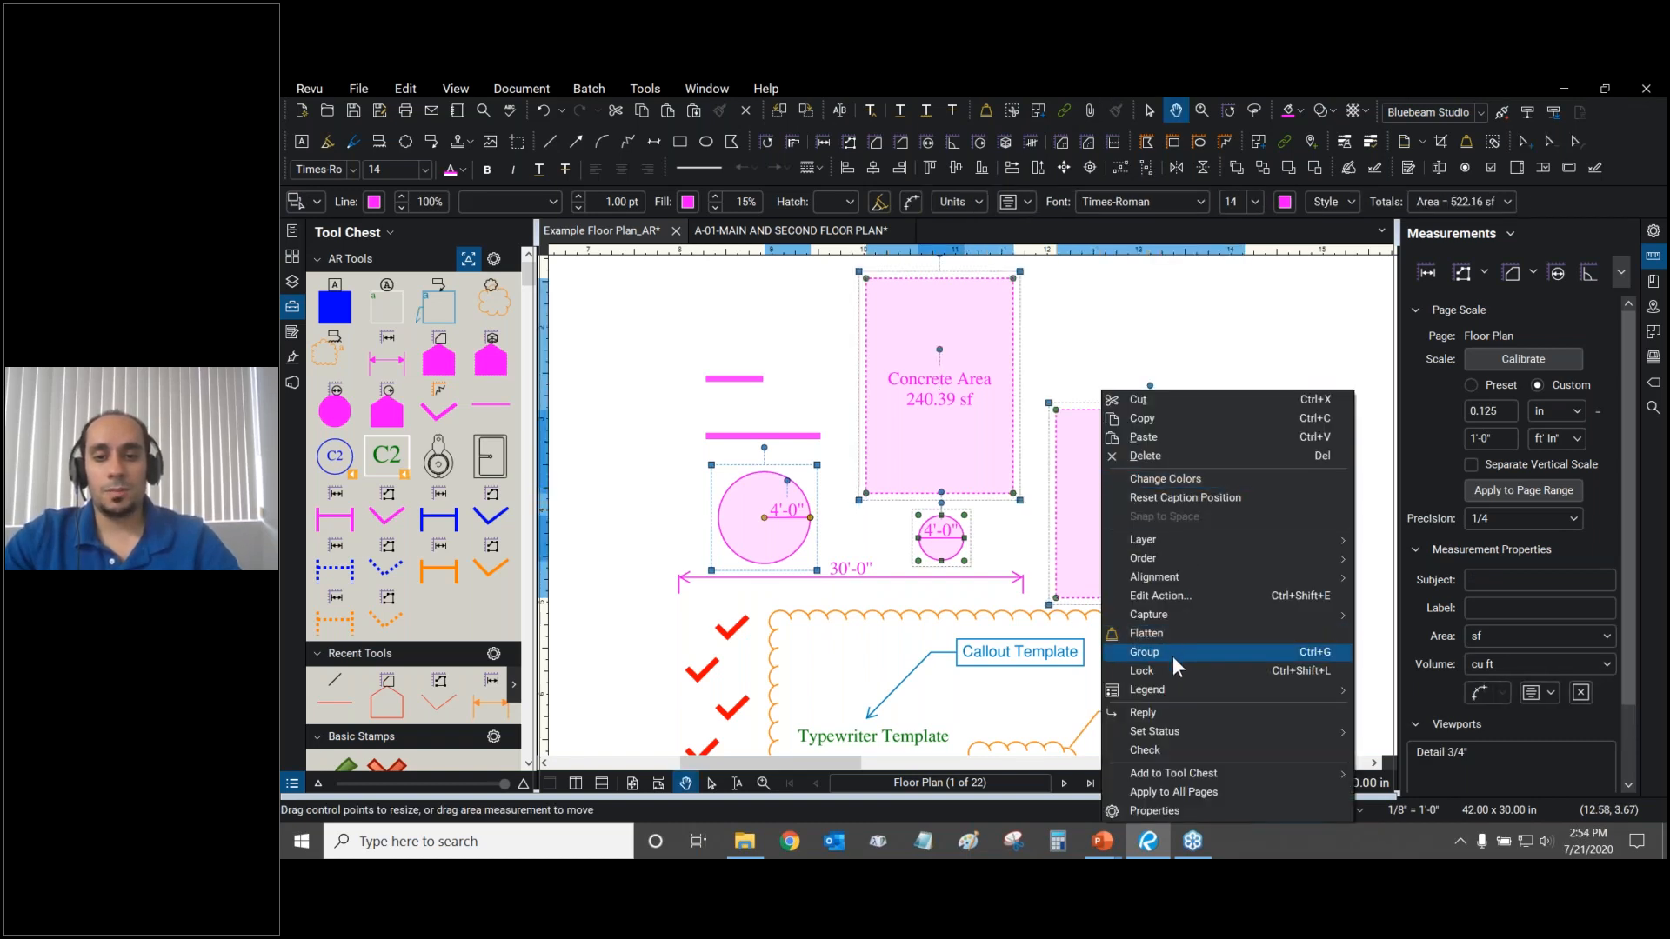
left_click(1289, 654)
scroll(957, 348, "up", 1)
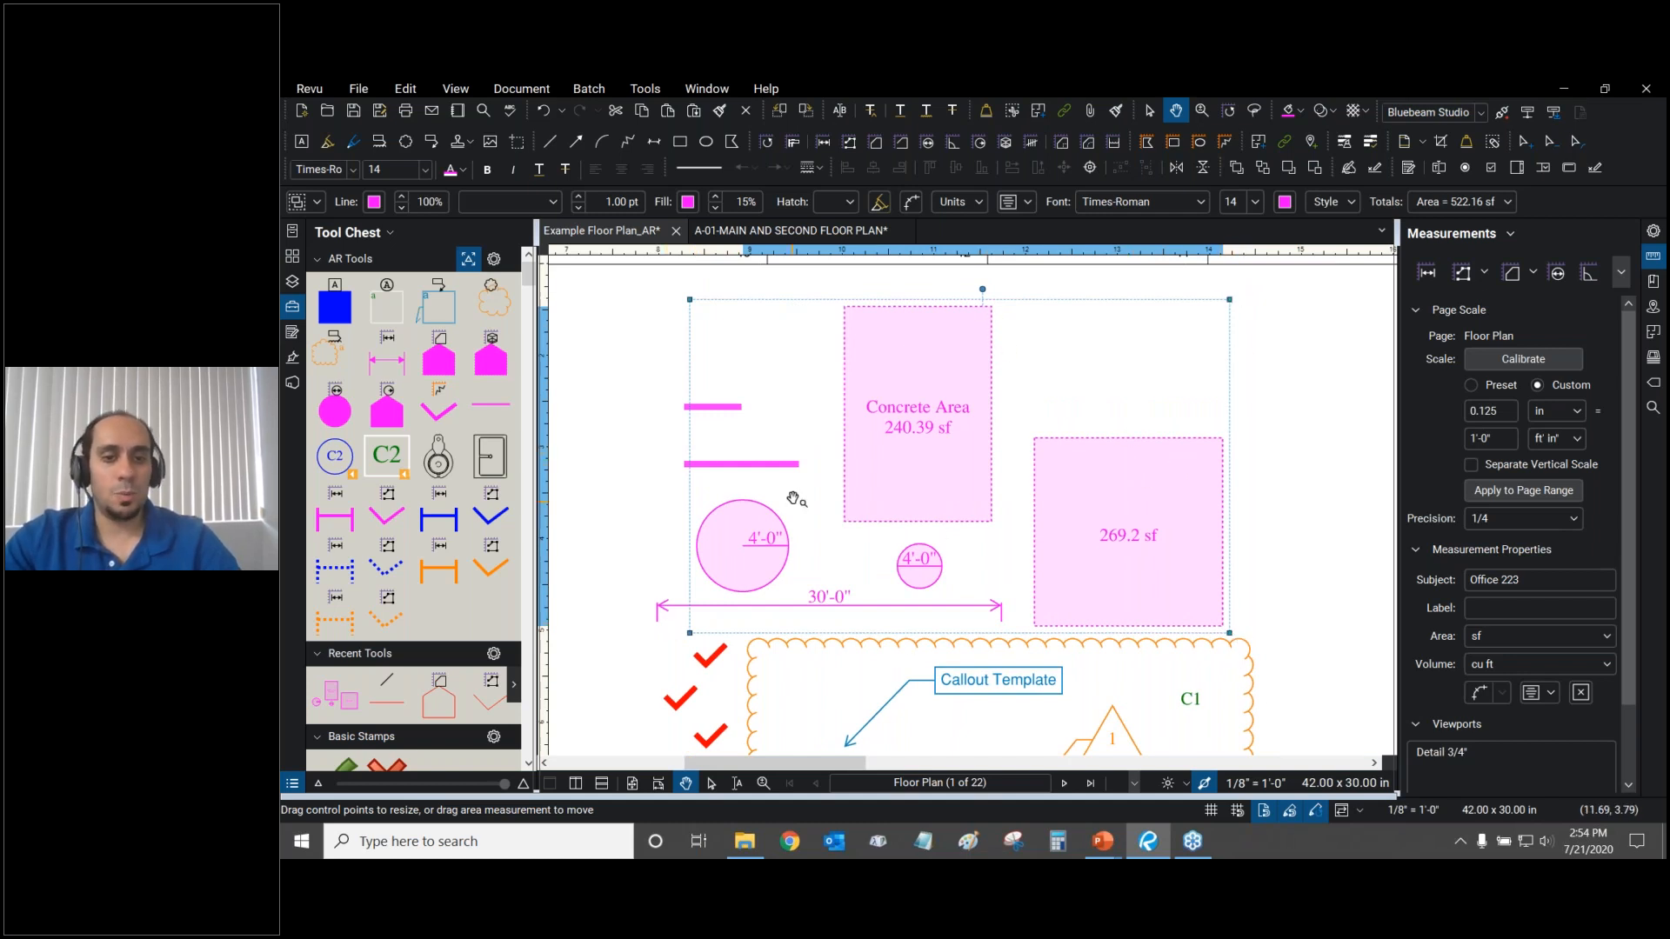
Move the grouped measurements to the blank area above grid bubbles 04 and 05, beside the orange cloud.
scroll(992, 456, "down", 2)
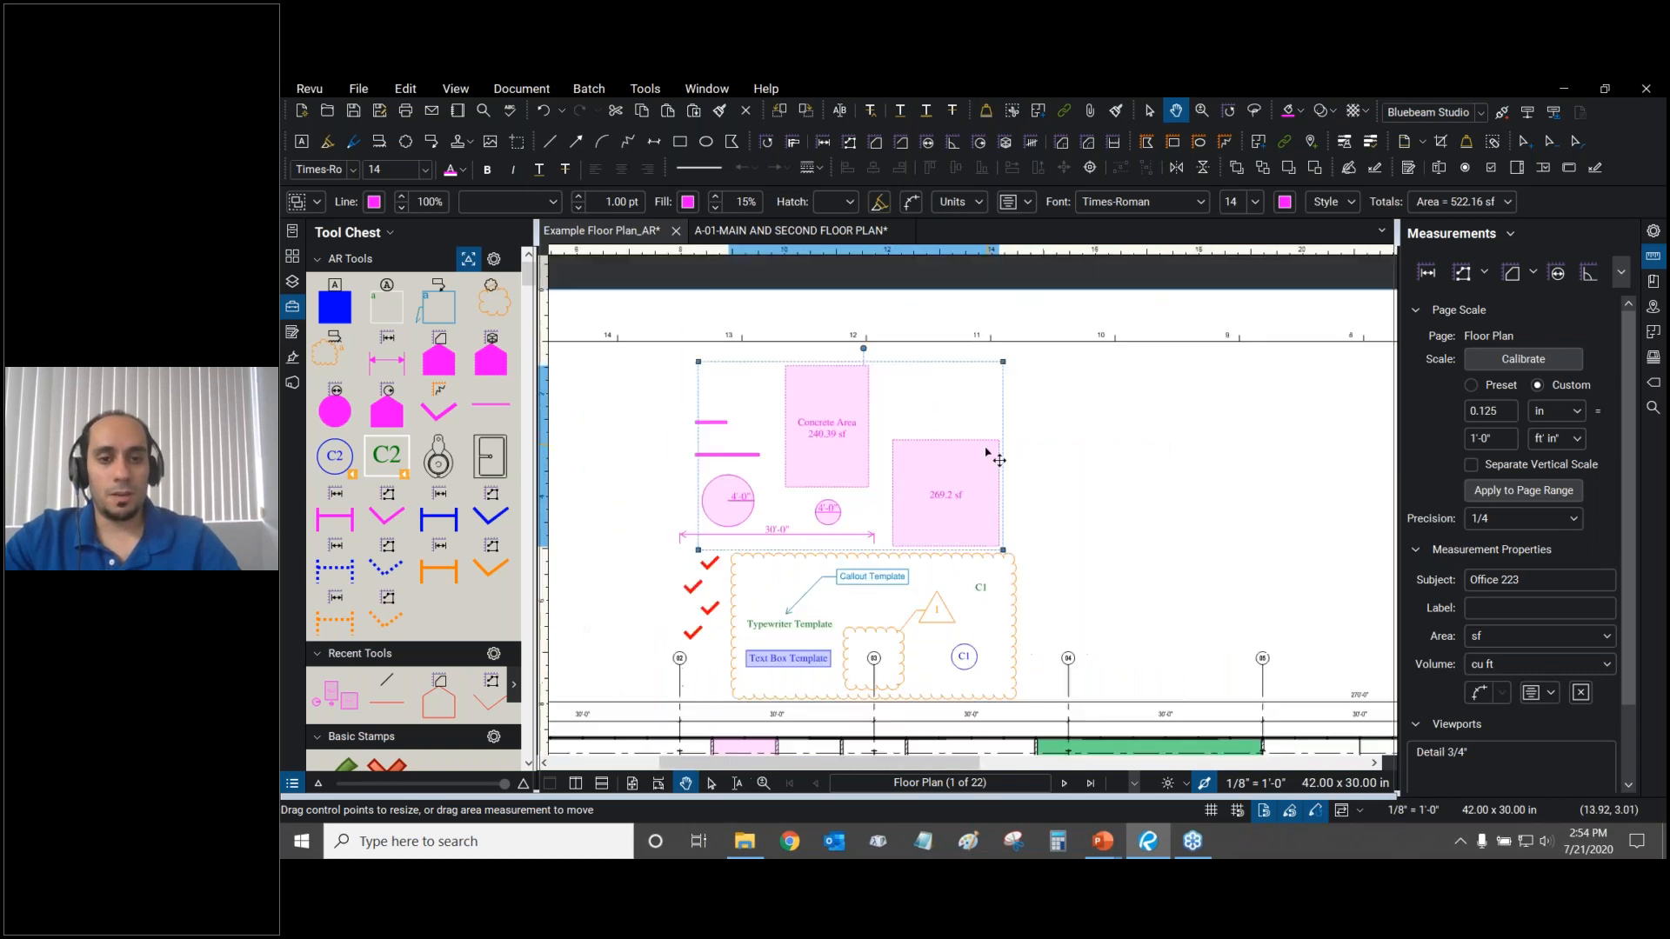
left_click_drag(962, 470, 1278, 472)
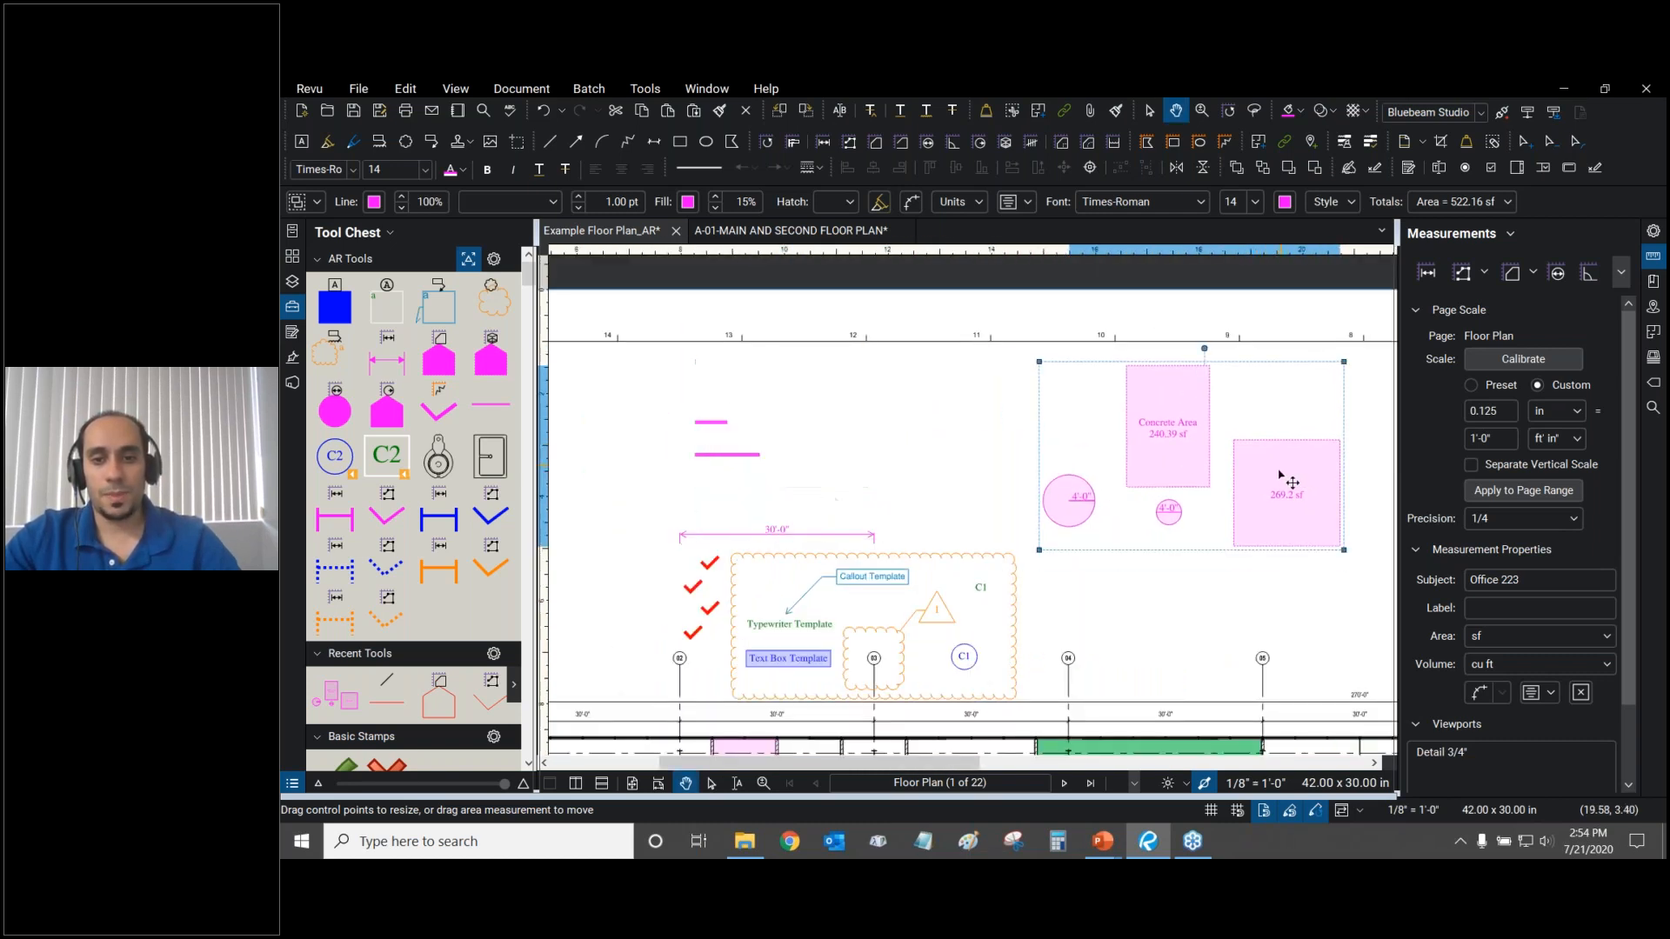
scroll(1073, 372, "up", 2)
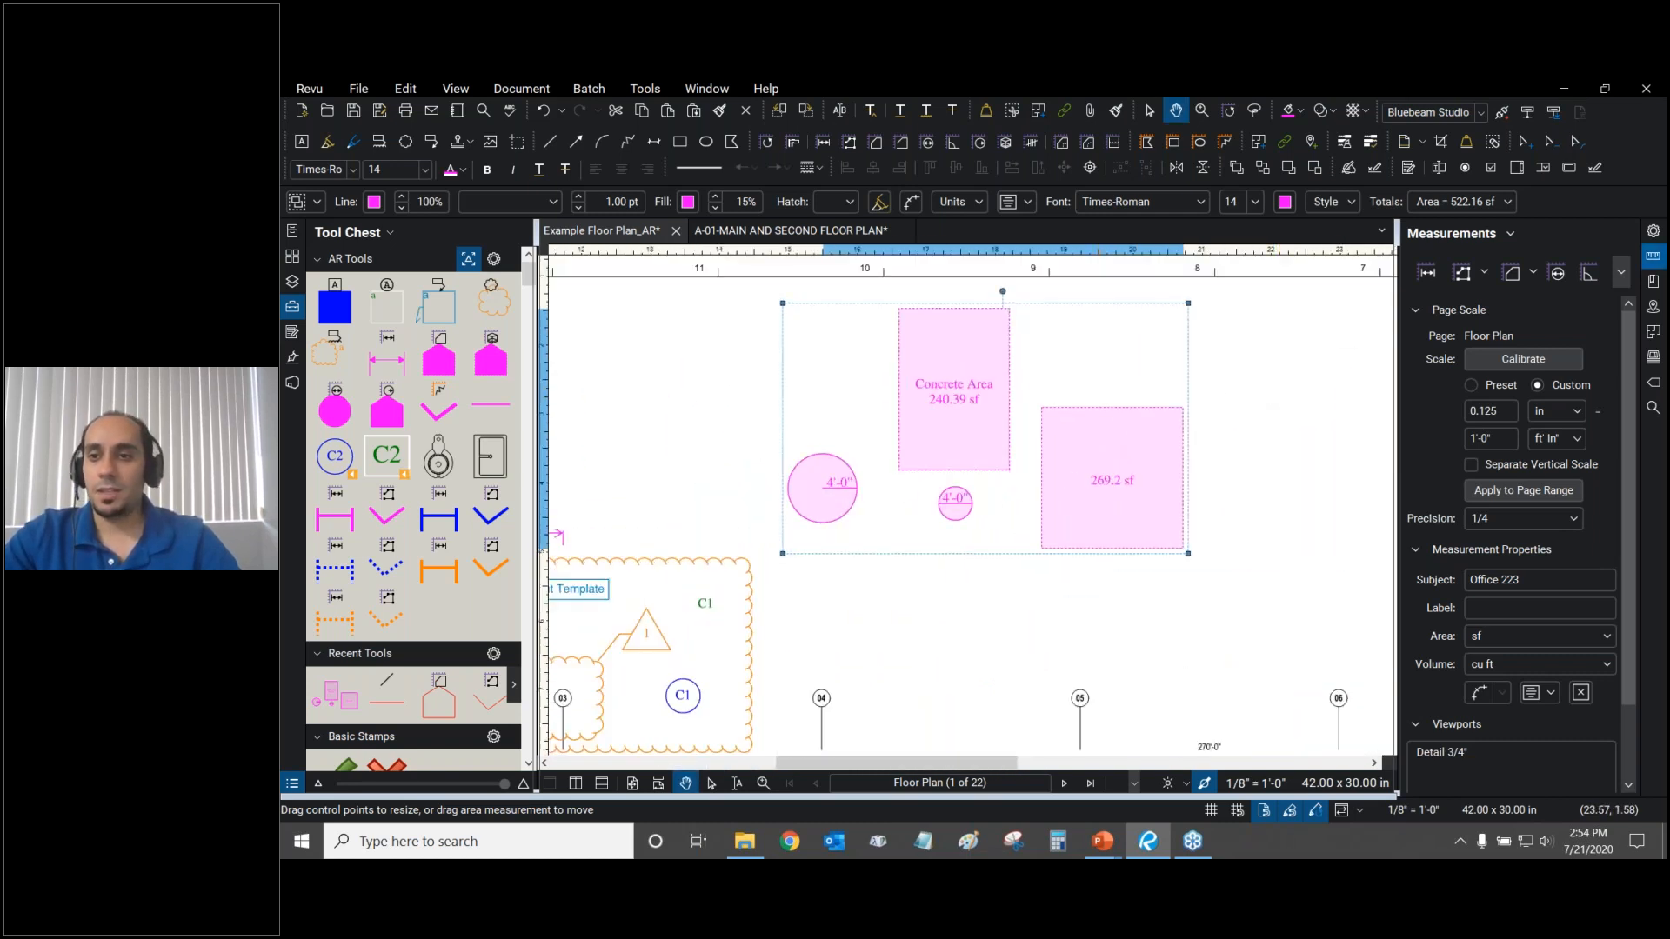
Change the caption font of the grouped measurements to AIGDT and then to Berlin Sans FB Demi.
left_click(1653, 230)
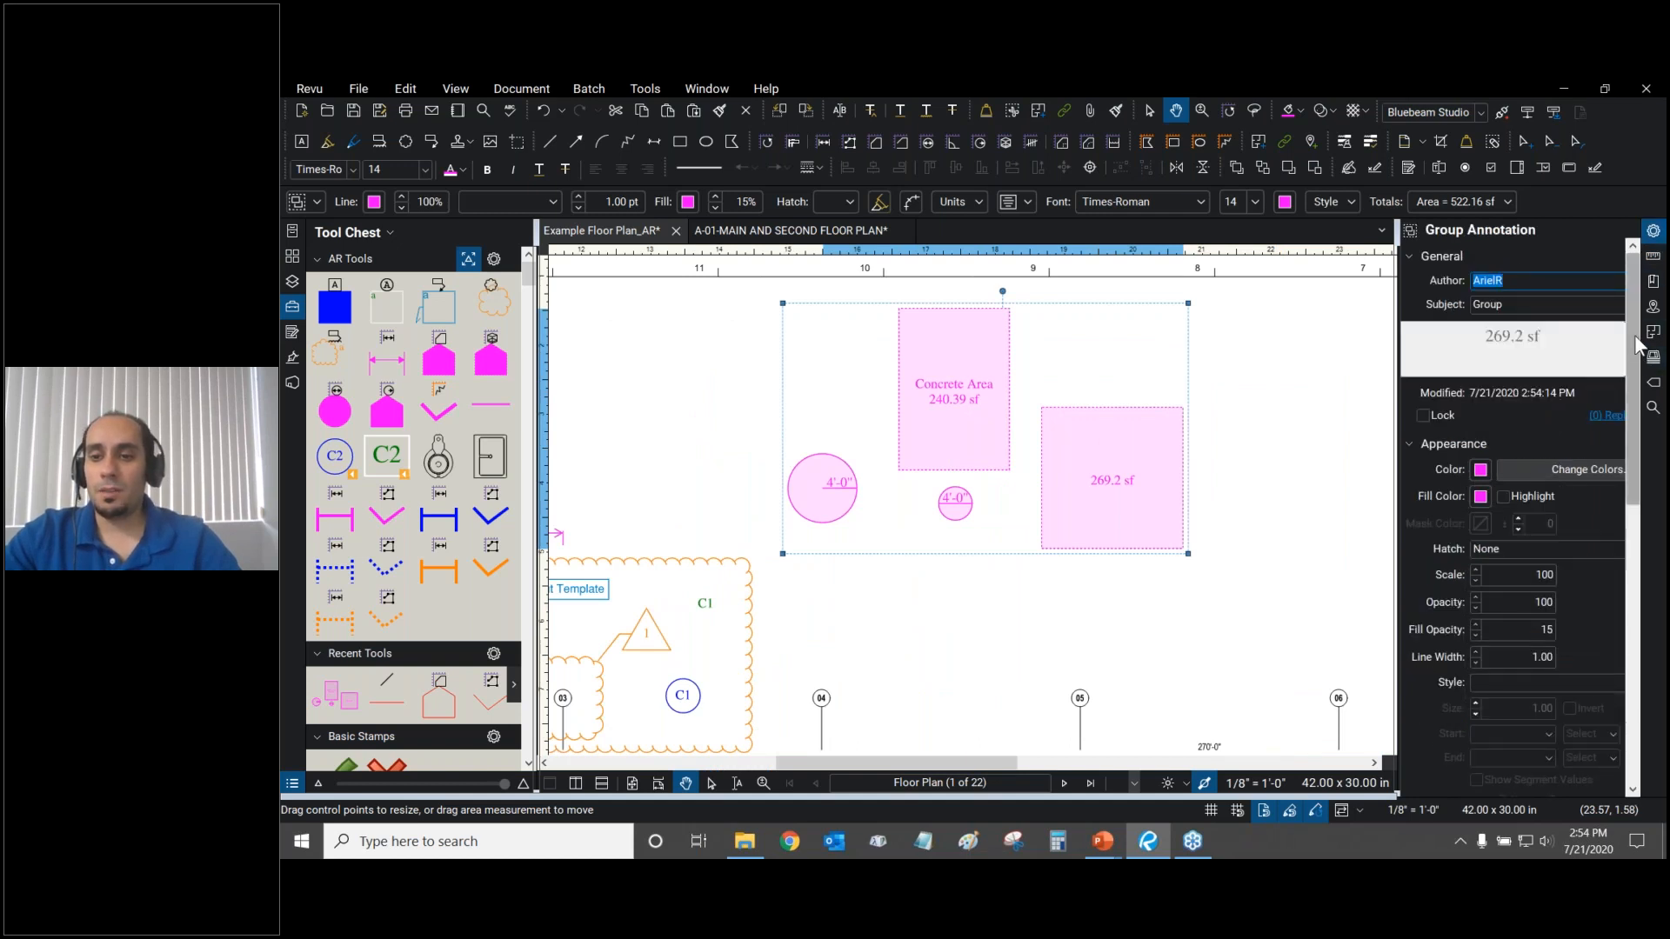
scroll(1636, 358, "down", 2)
mouse_move(1635, 357)
left_mouse_down()
mouse_move(1627, 483)
mouse_move(1631, 447)
left_mouse_up()
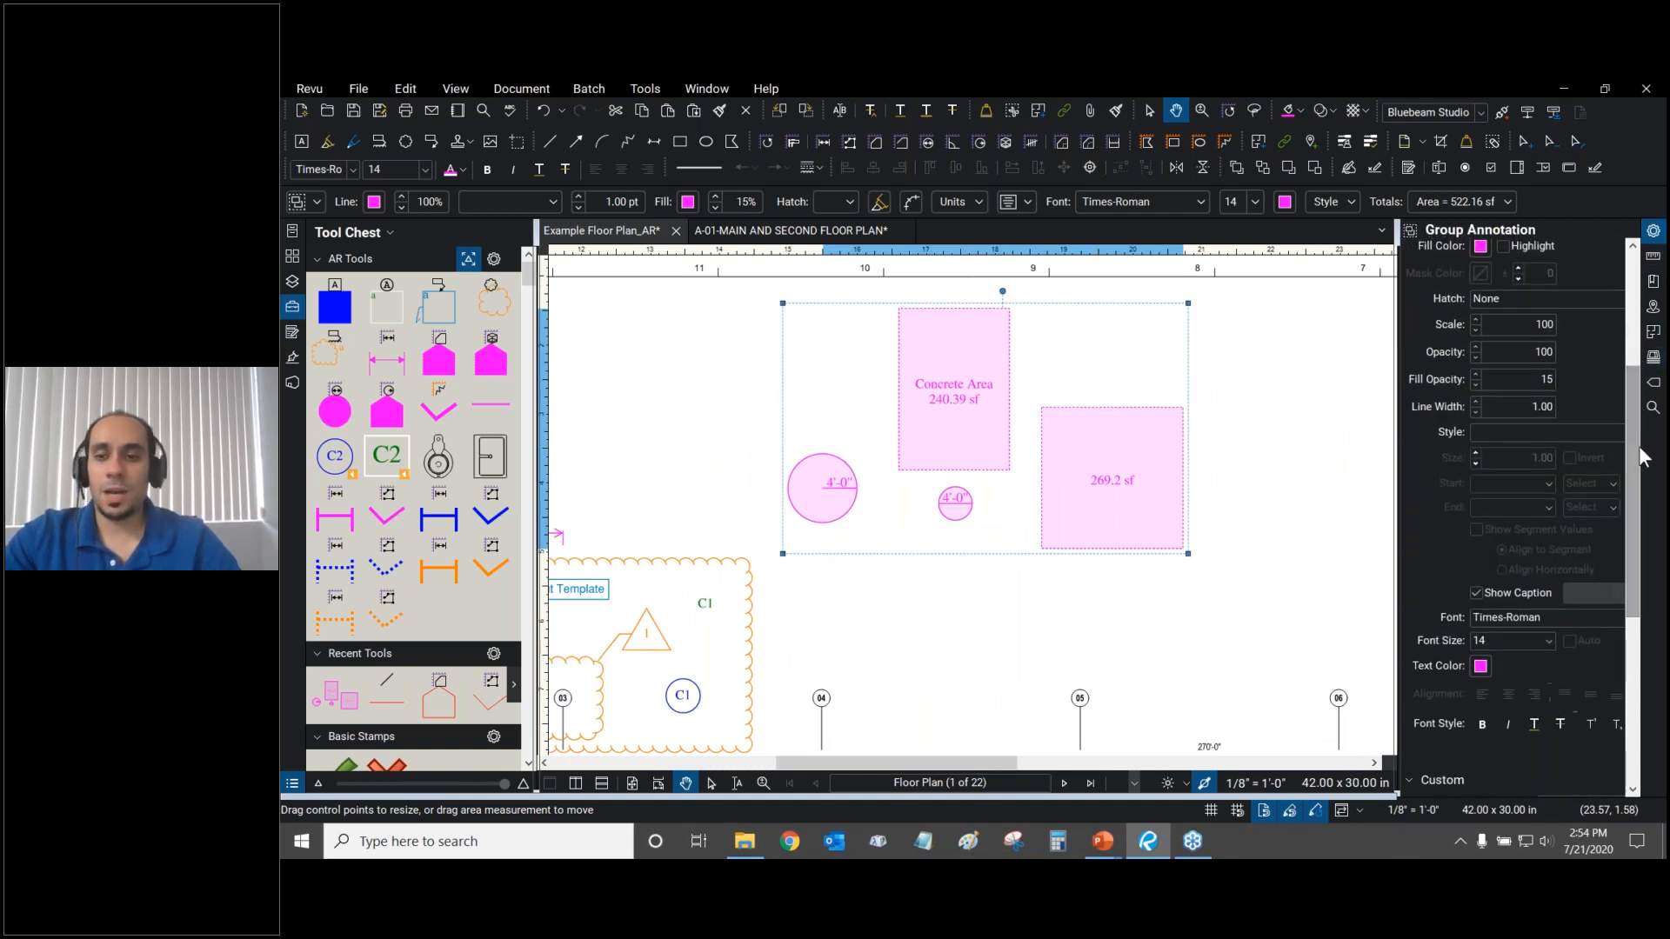
left_click(1531, 619)
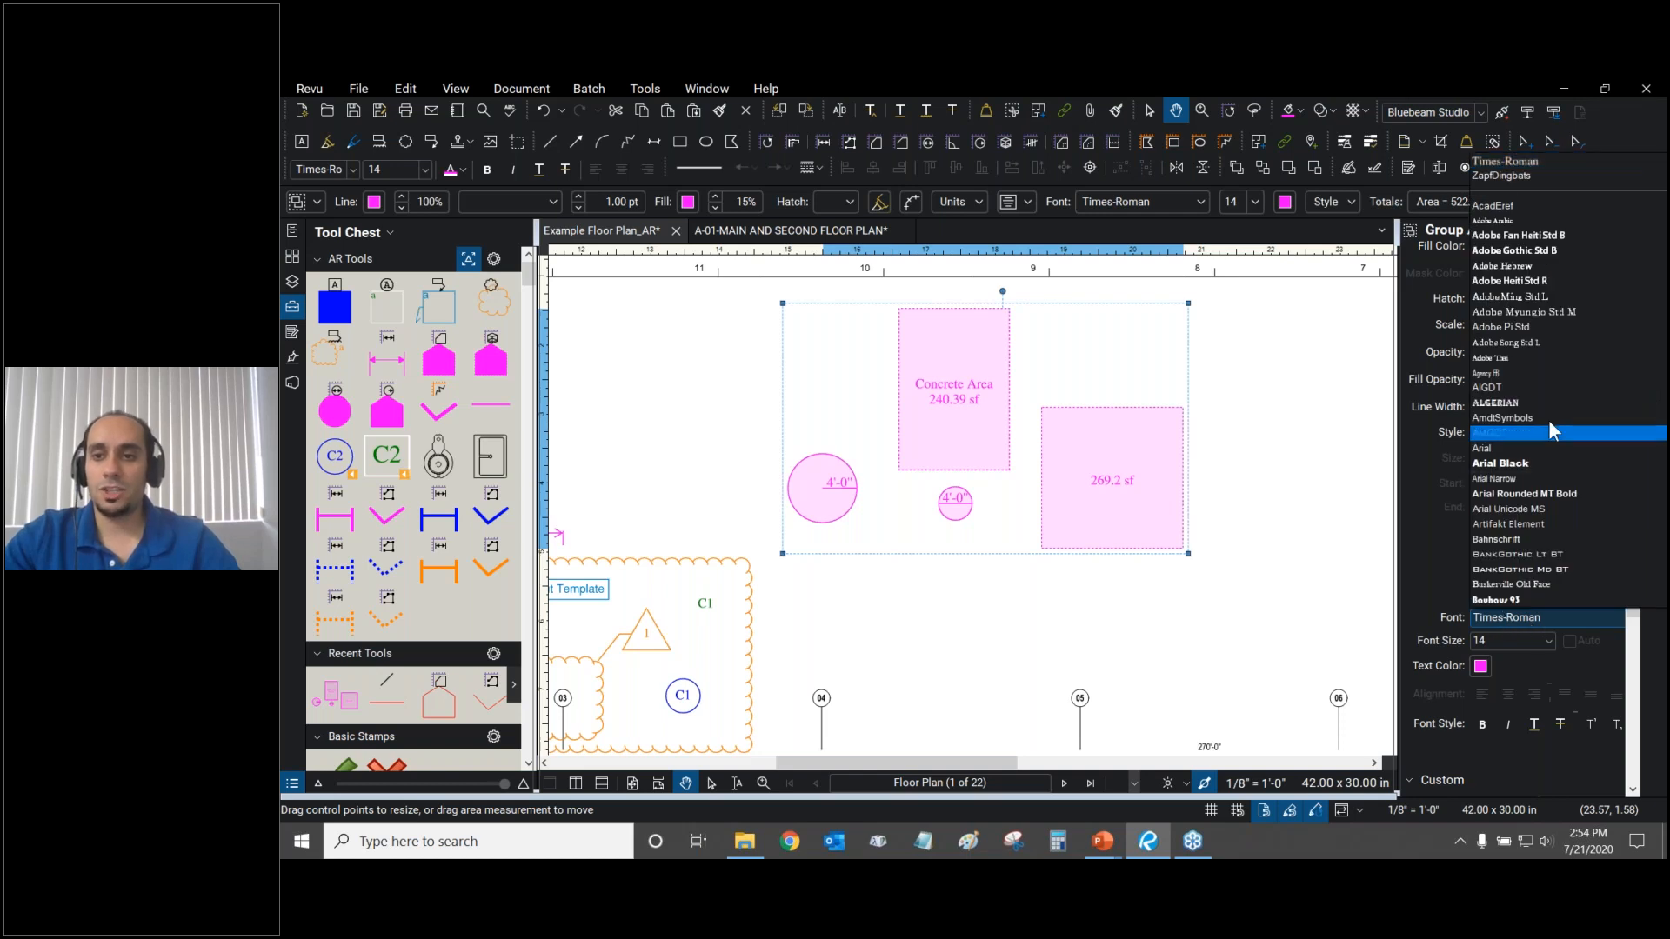
left_click(1510, 389)
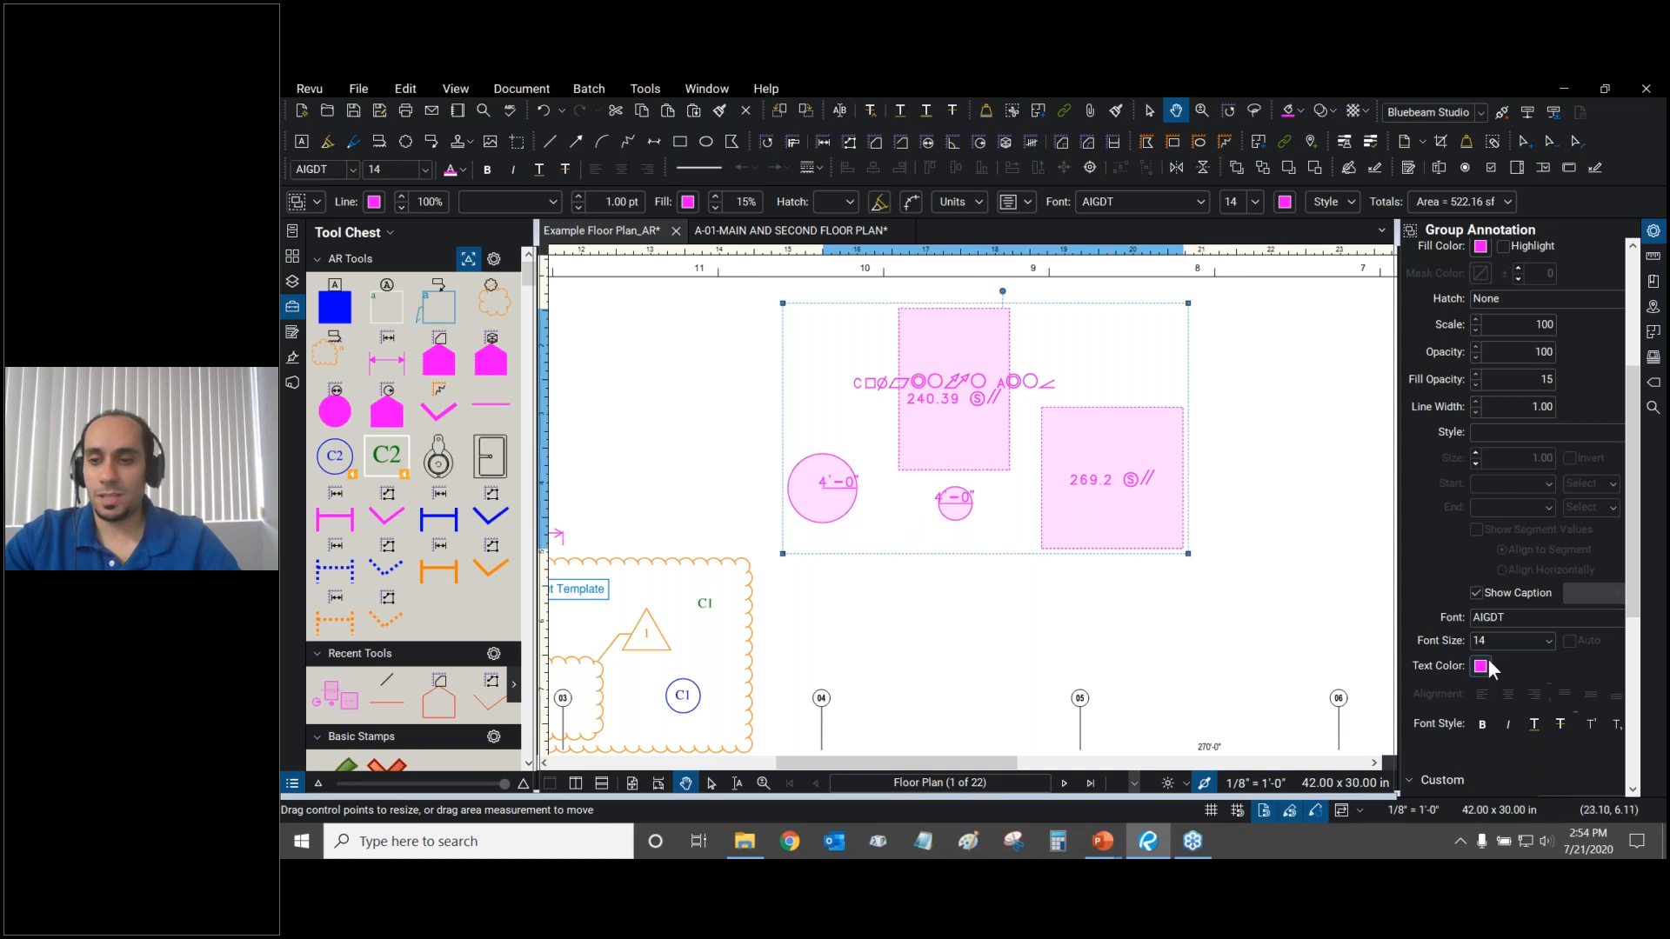
left_click(1537, 618)
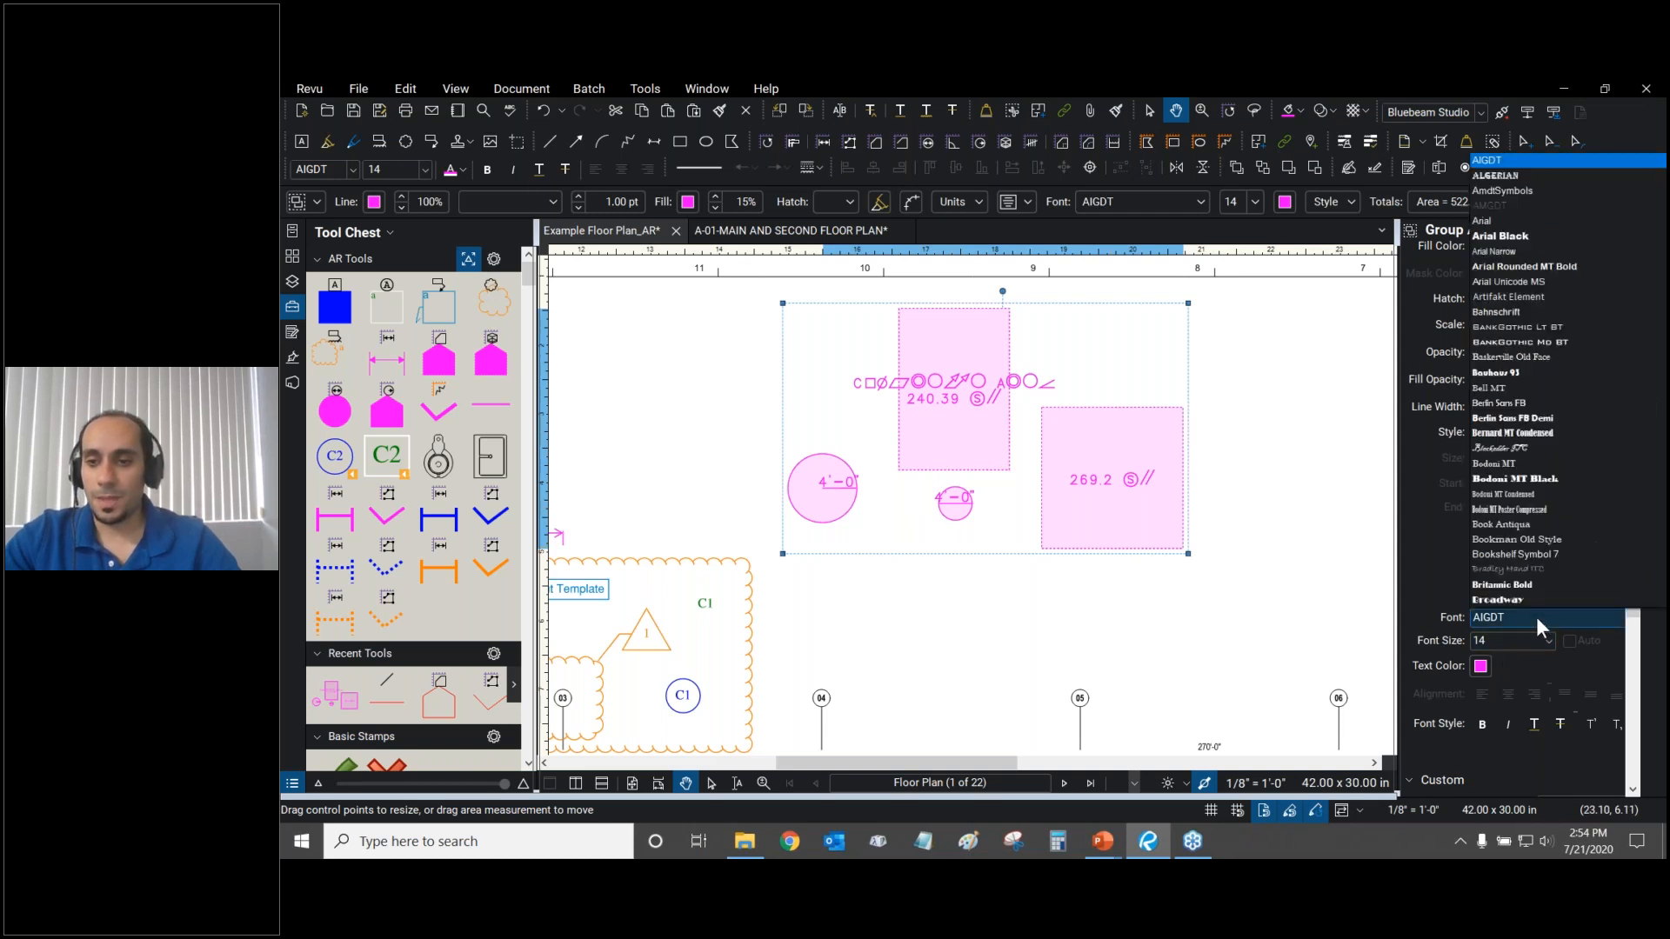
left_click(1523, 420)
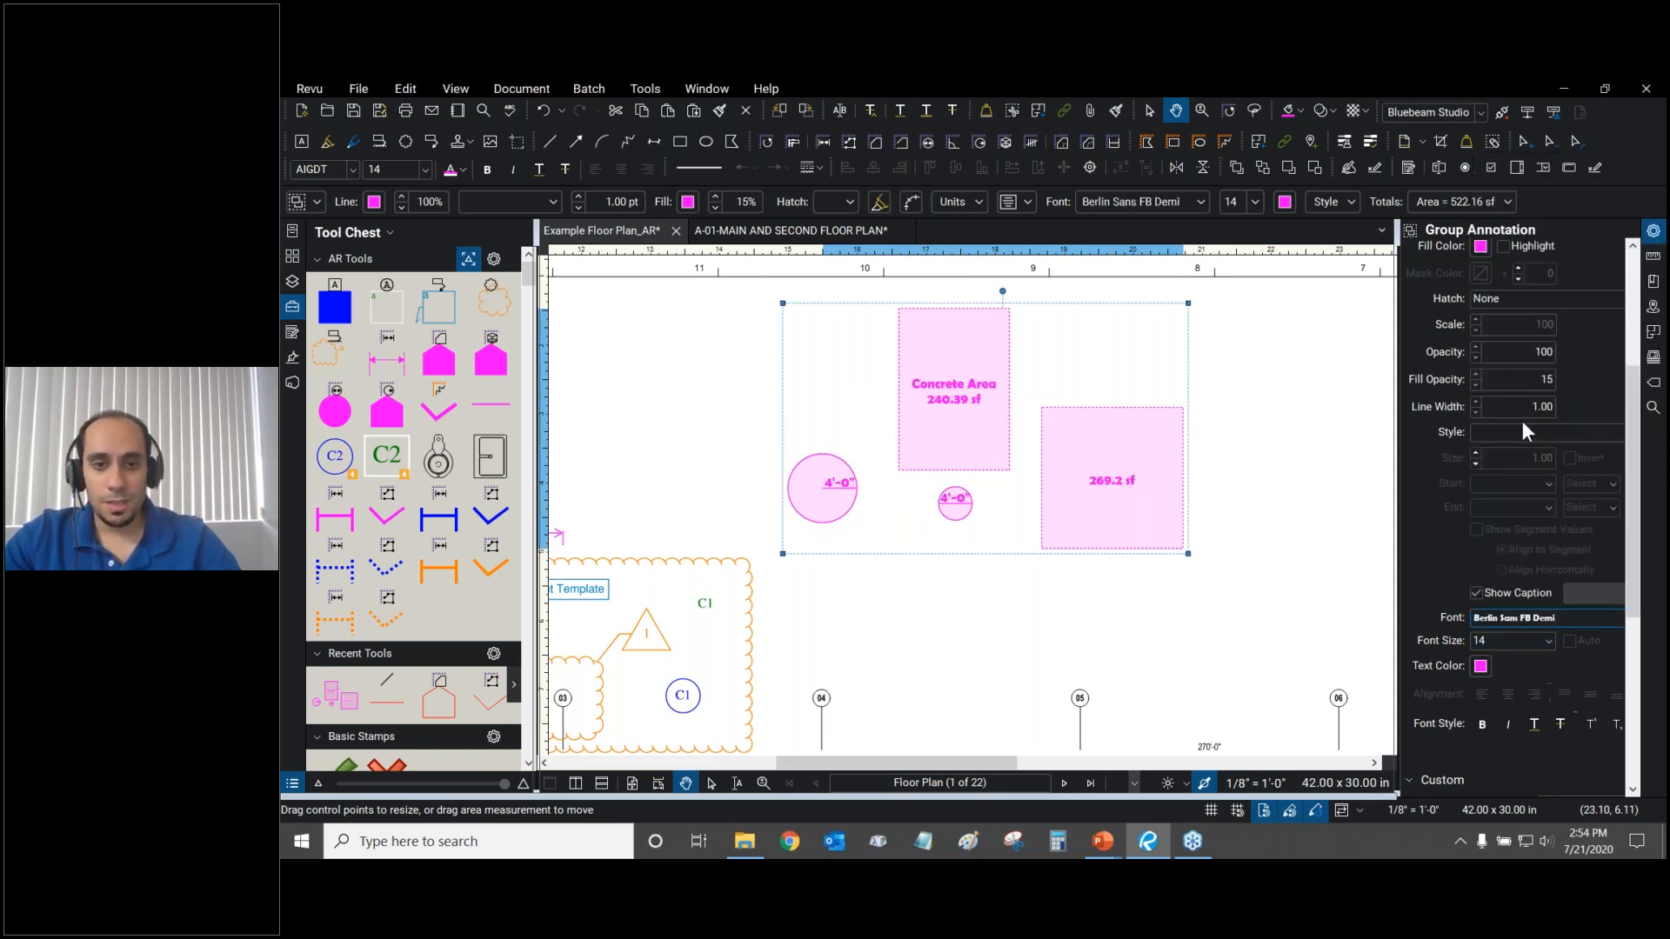
Set the caption font of the grouped measurements back to Times-Roman.
left_click(1528, 619)
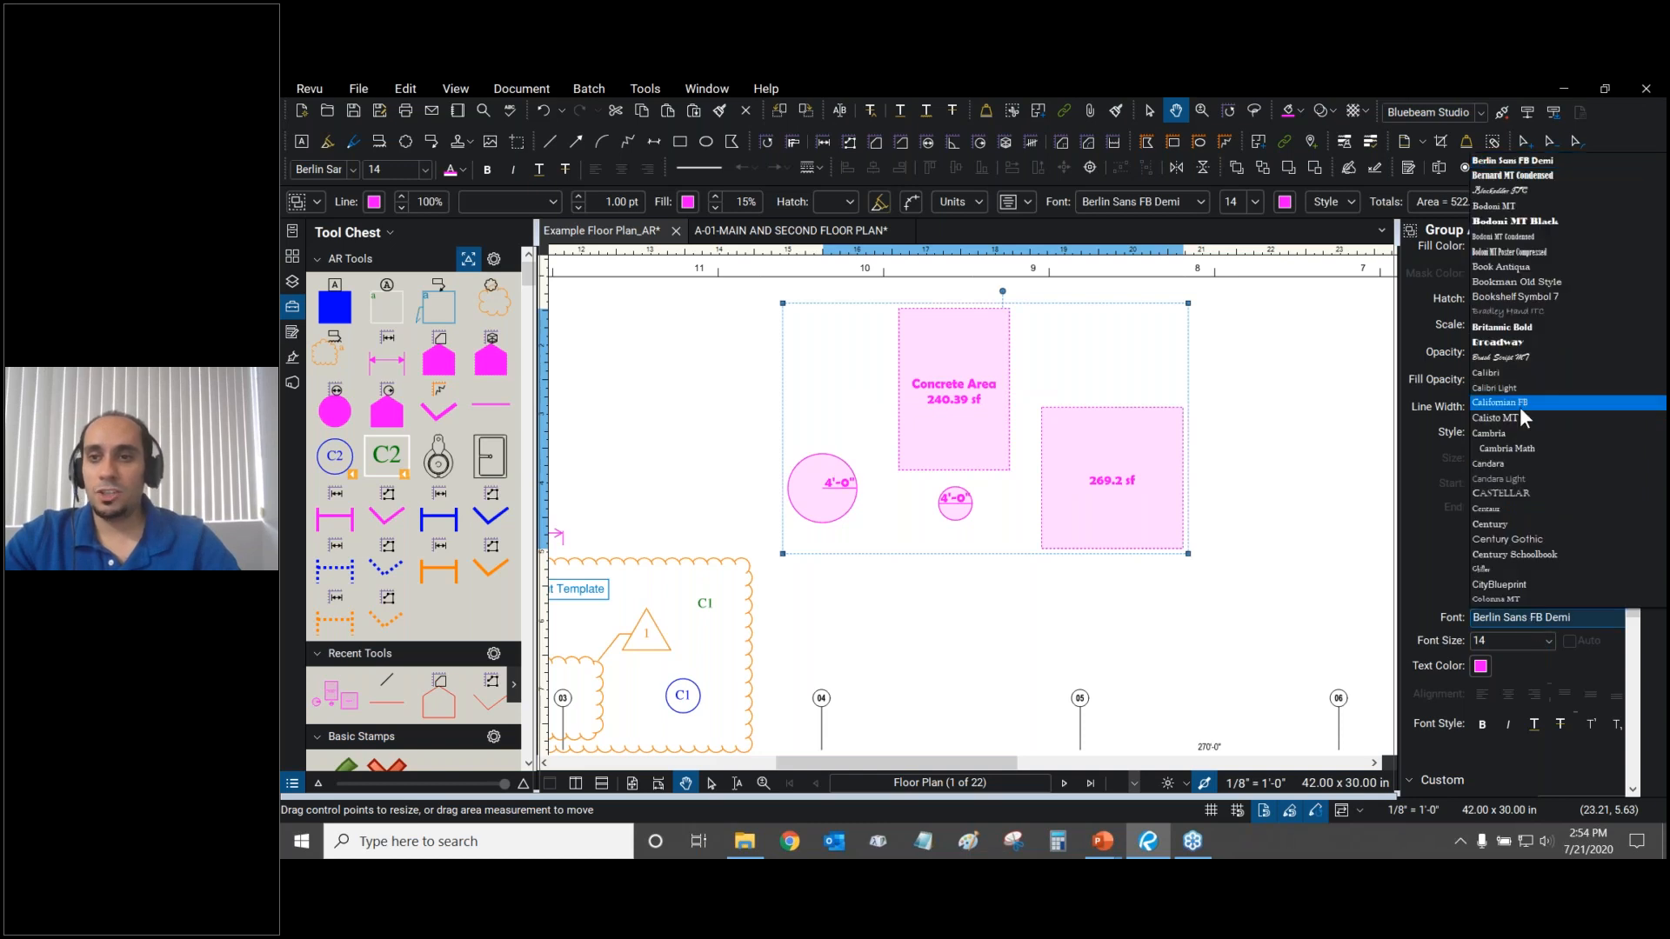
scroll(1523, 391, "up", 7)
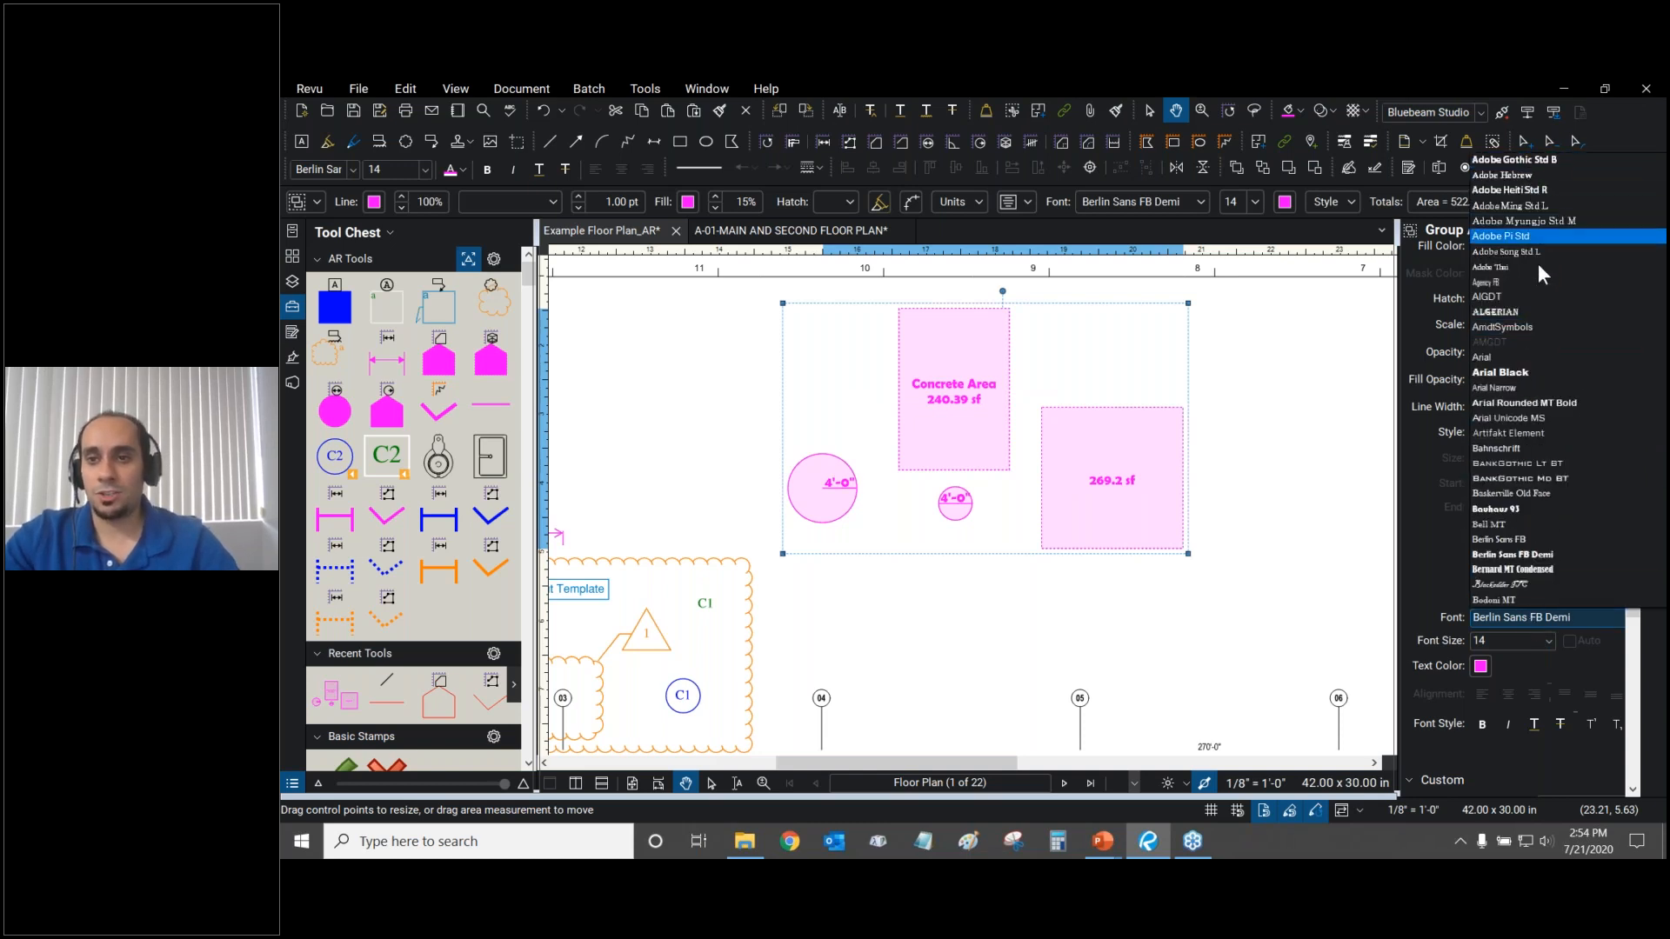
scroll(1531, 341, "up", 3)
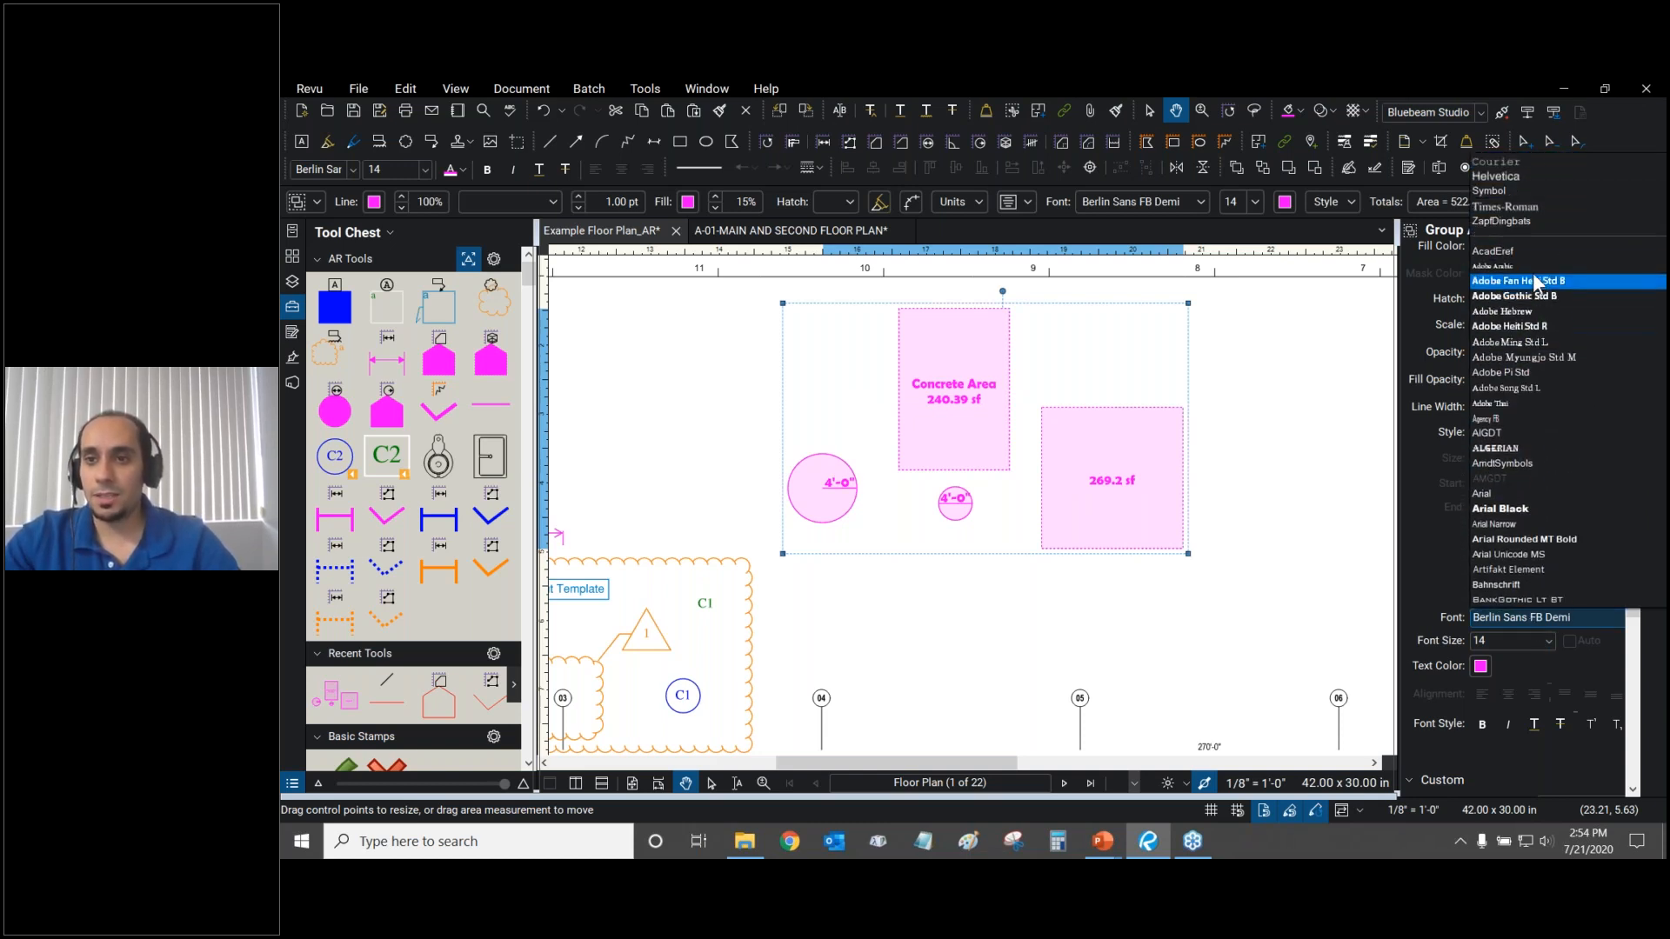
left_click(1522, 207)
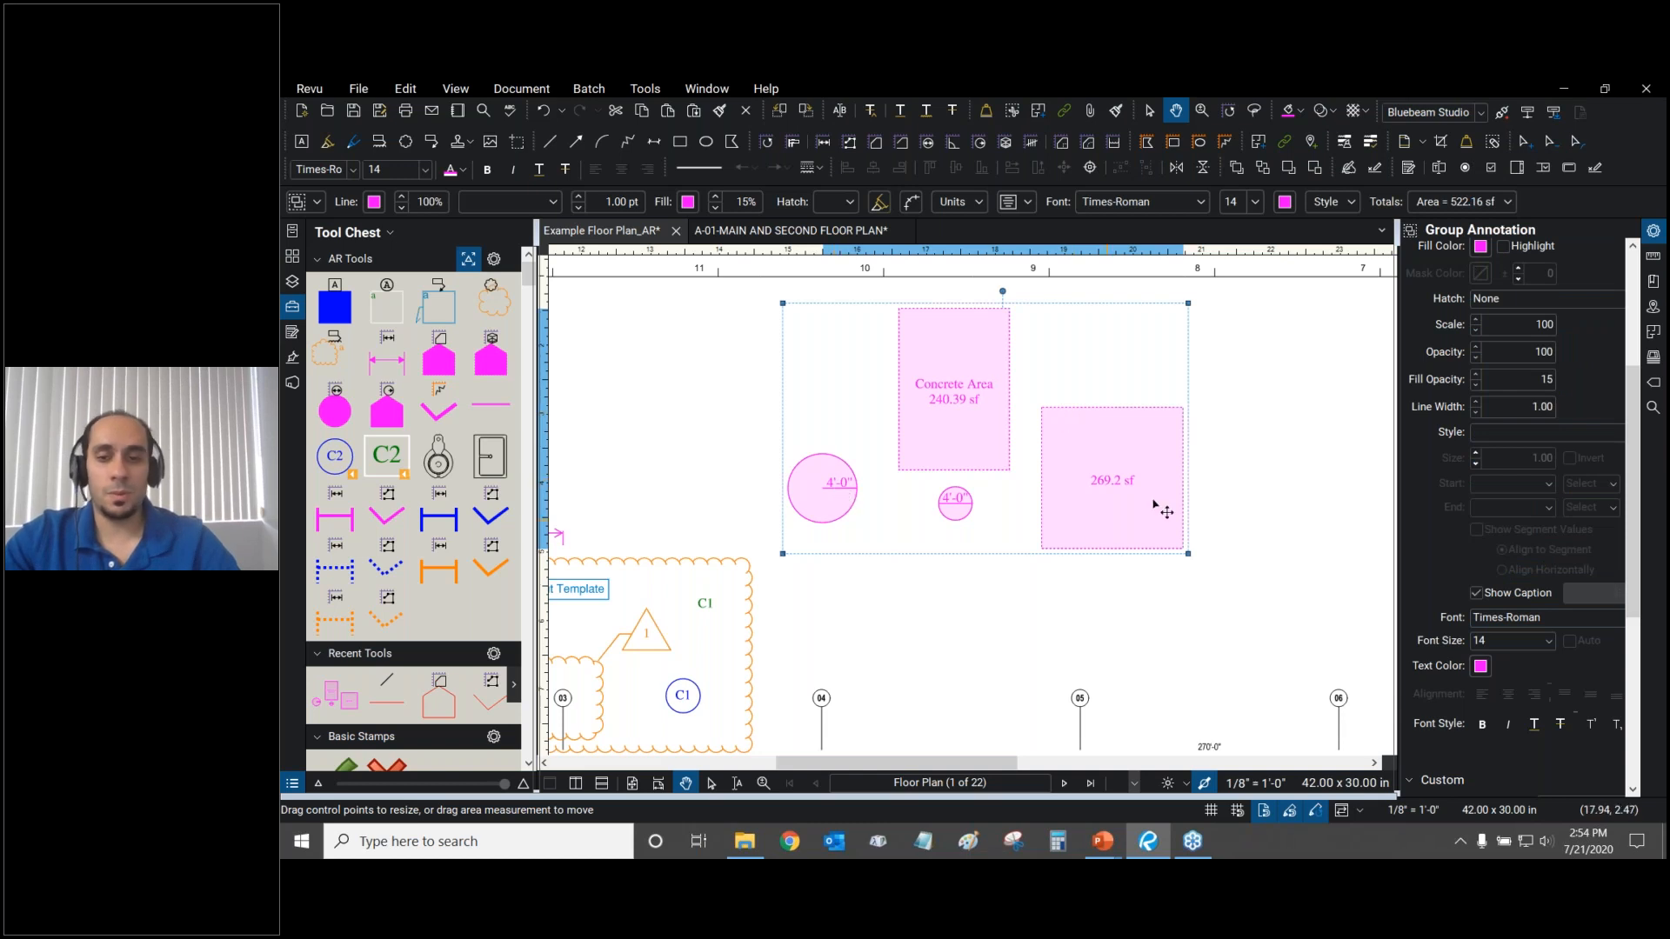
Change the grouped measurements' line color to pinkish red and their fill color to orange, then deselect the group.
left_click_drag(1637, 531, 1637, 448)
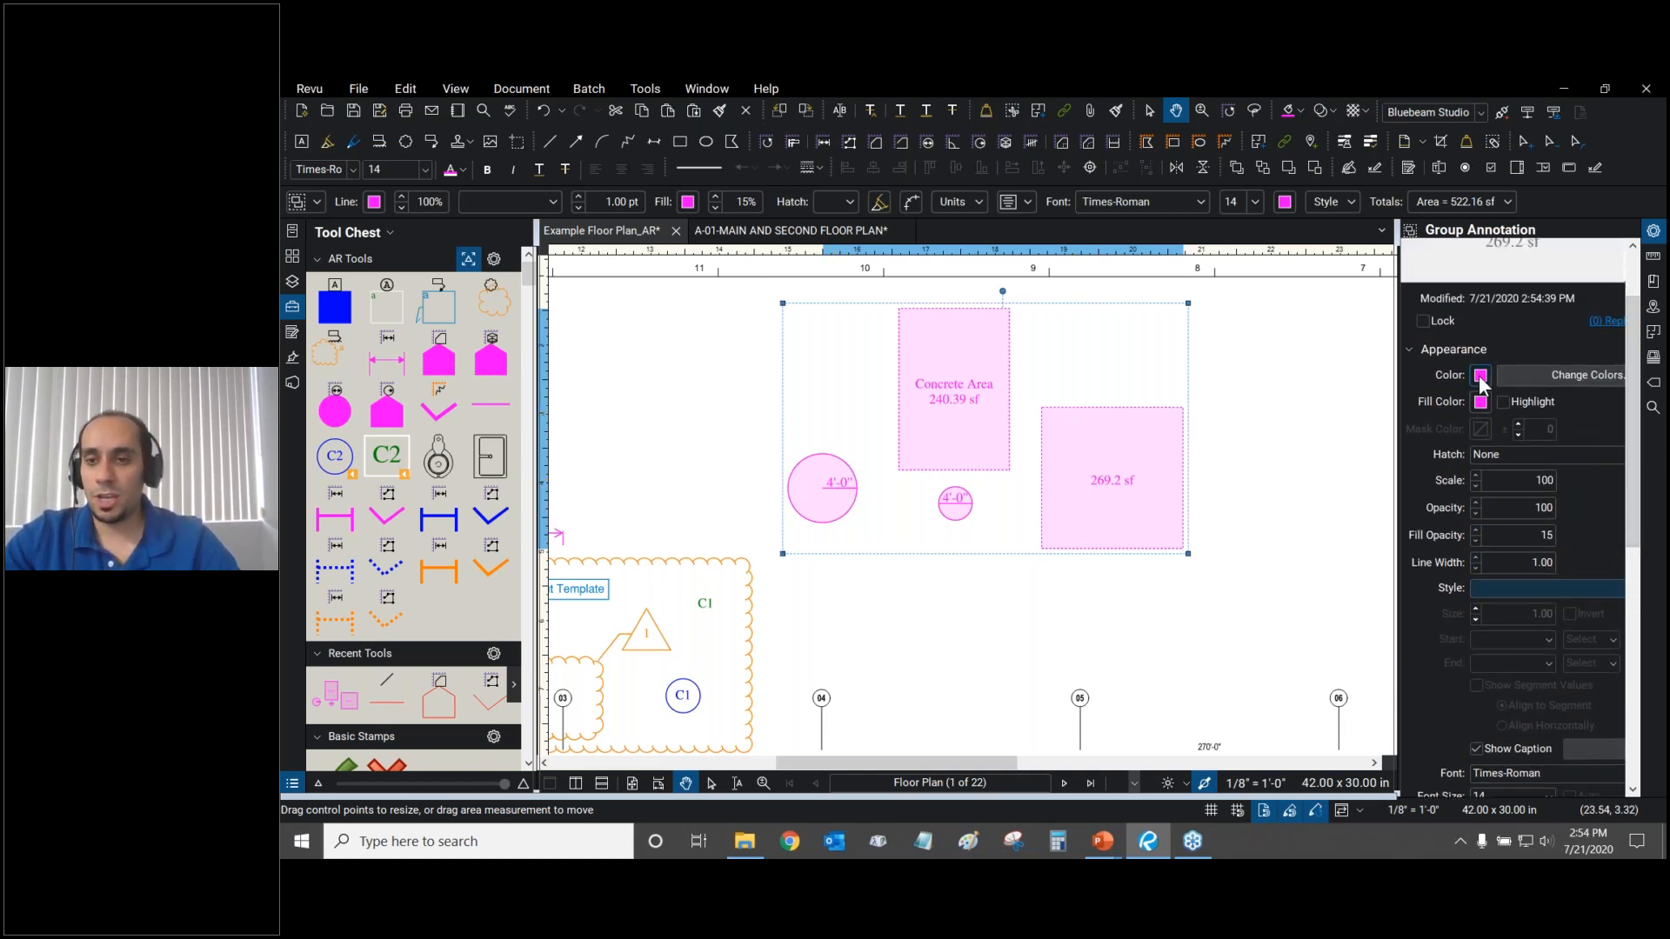
left_click(1481, 377)
left_click(1615, 444)
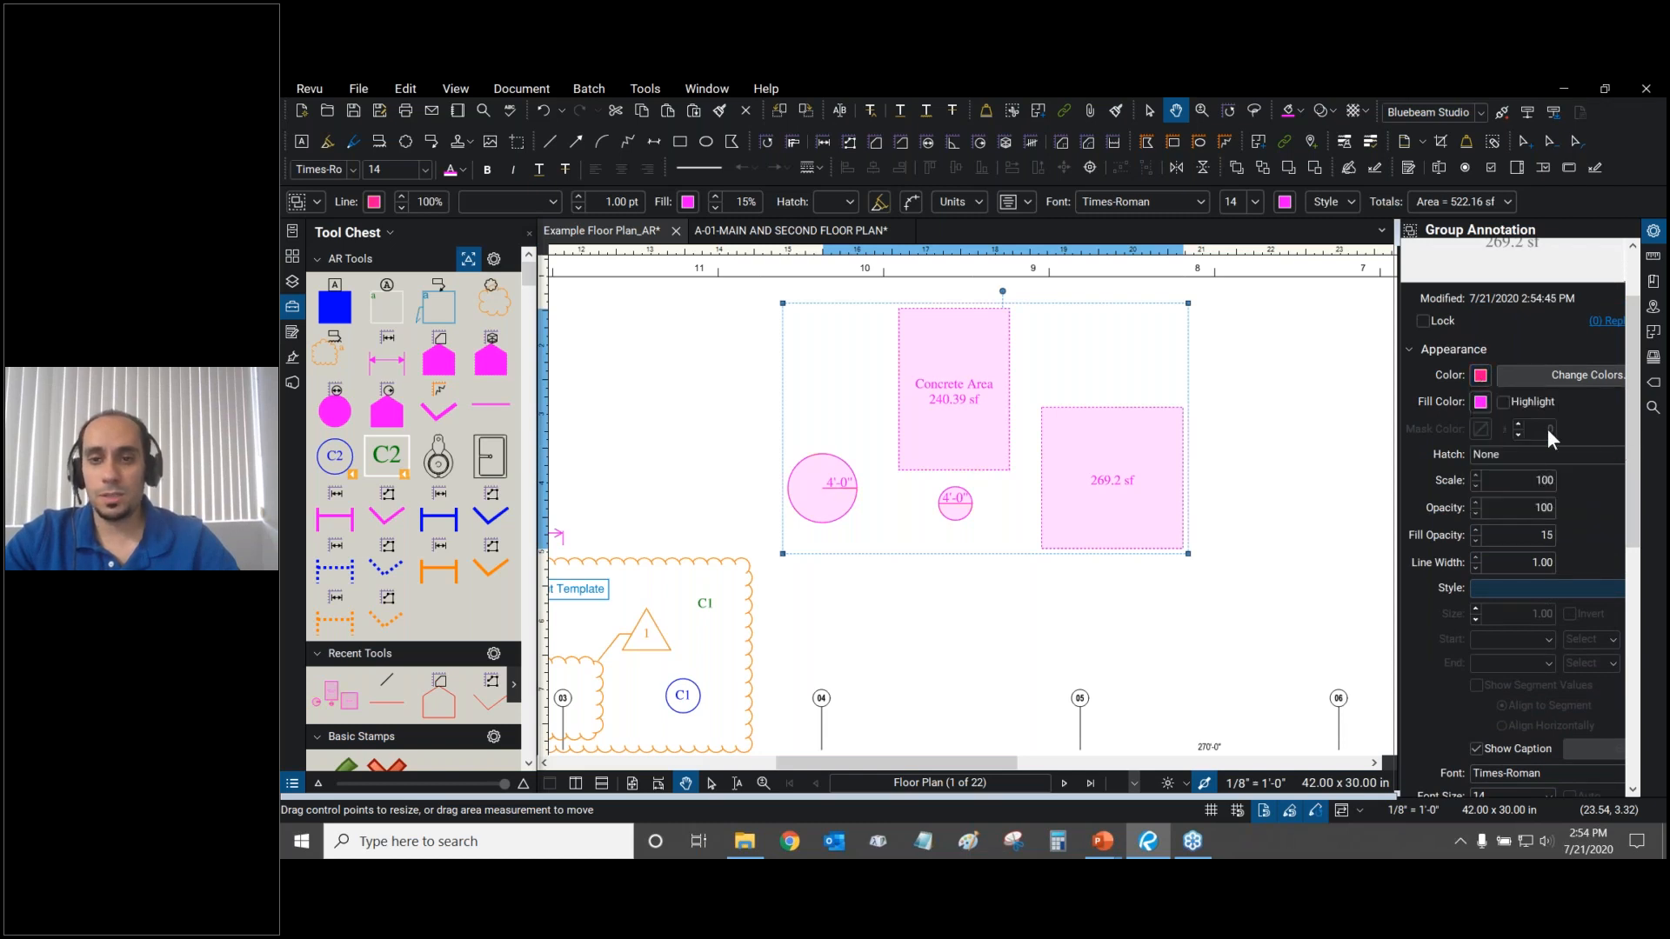
left_click(1481, 403)
left_click(1516, 475)
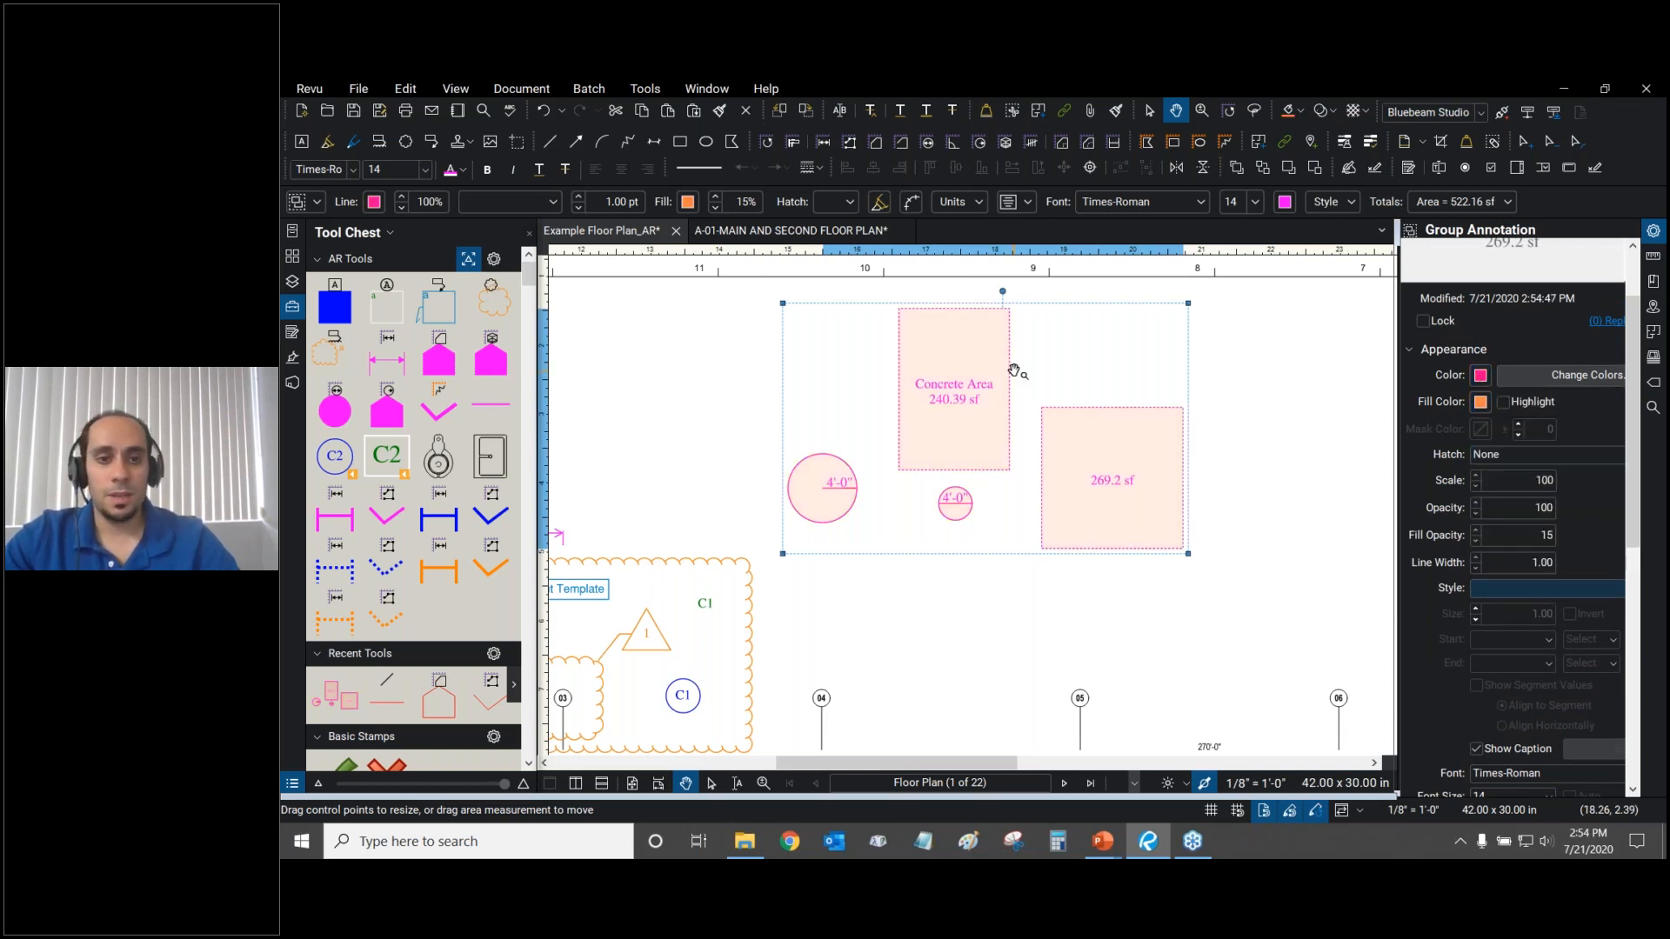
scroll(1011, 377, "up", 8)
left_click(1074, 374)
scroll(1074, 374, "down", 6)
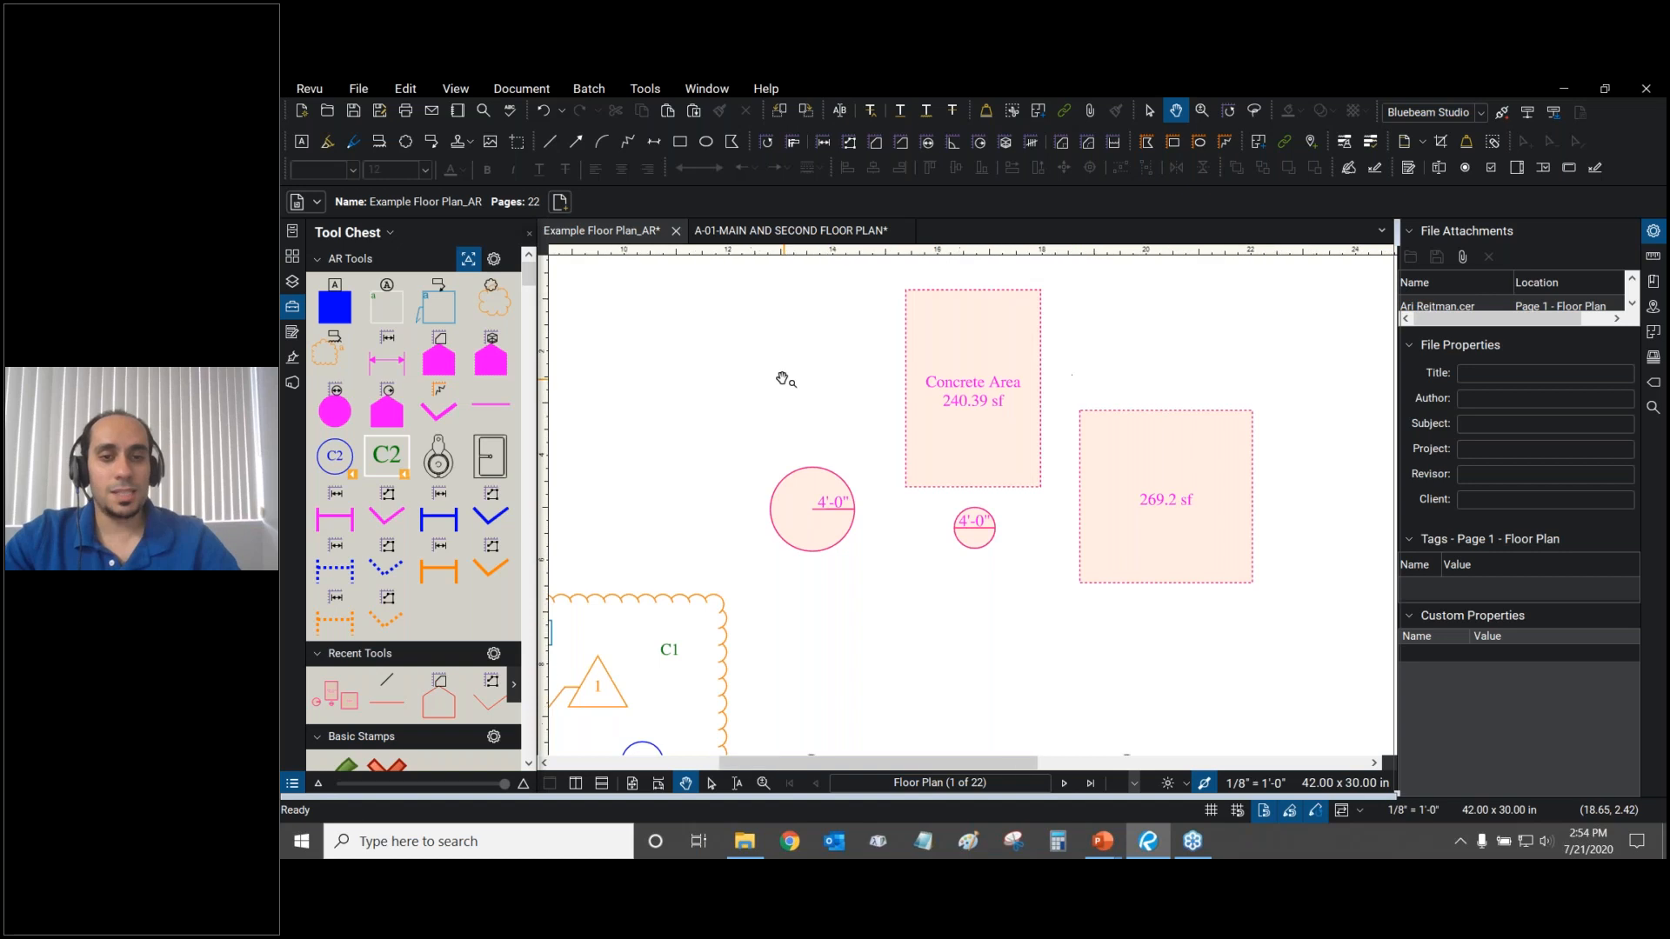
Undo the color, font and move changes to the grouped measurements, as well as the grouping itself.
scroll(782, 379, "down", 3)
left_click(406, 89)
left_click(415, 106)
left_click(415, 85)
left_click(415, 101)
left_click(413, 87)
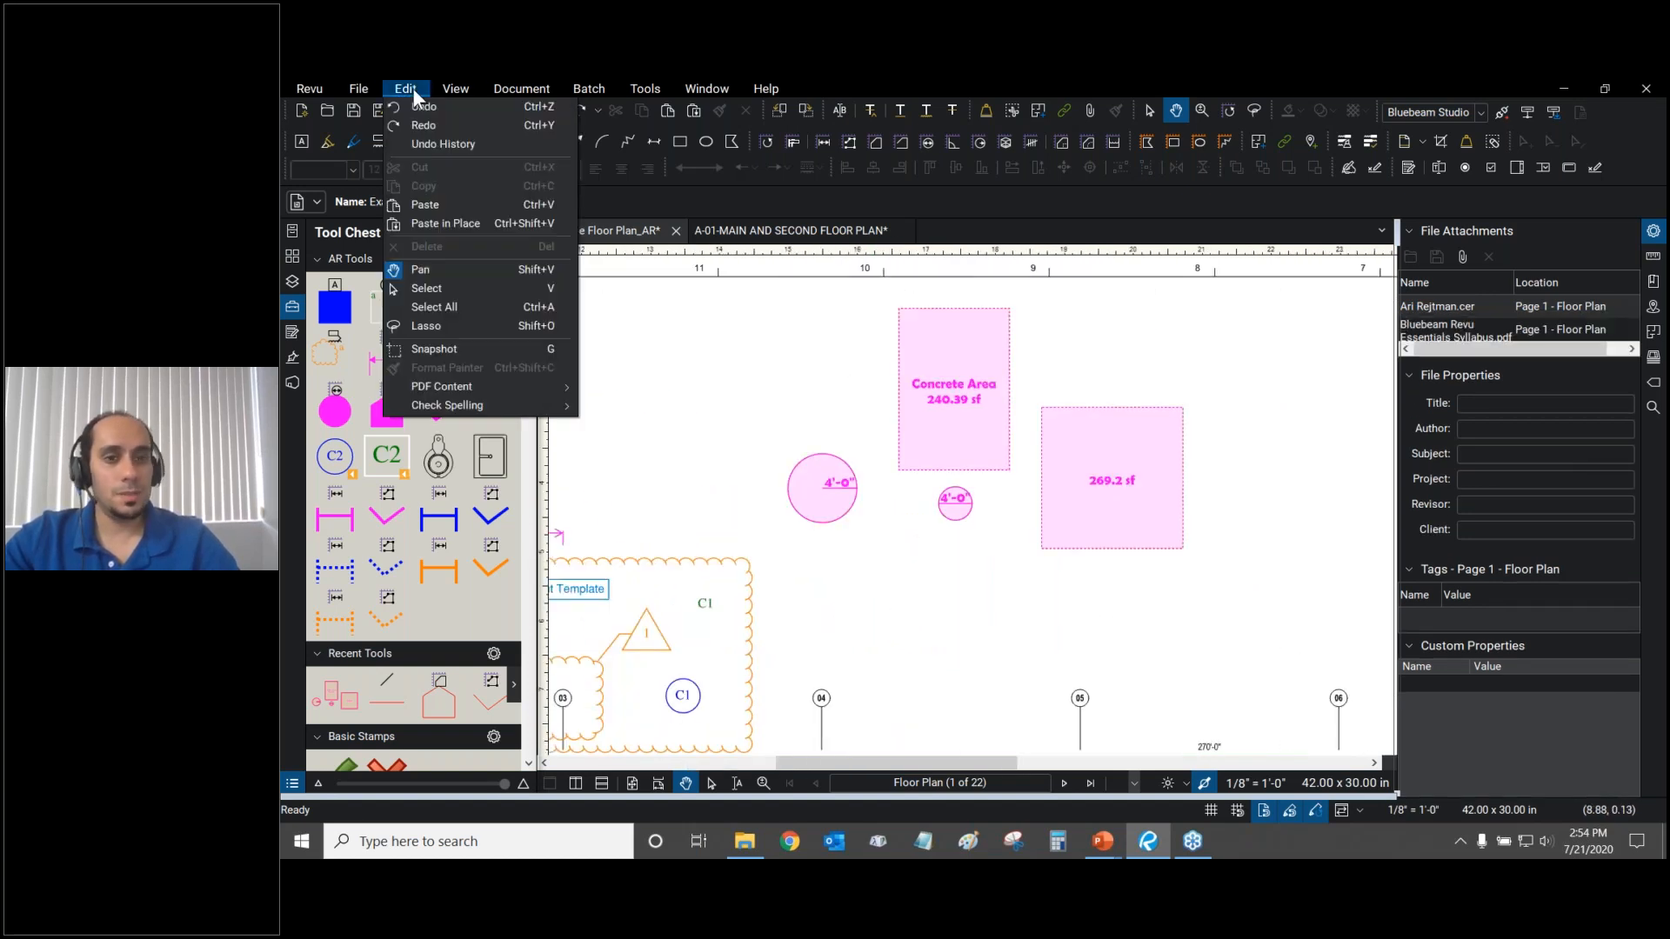
left_click(410, 108)
left_click(409, 87)
left_click(416, 102)
left_click(414, 87)
left_click(417, 102)
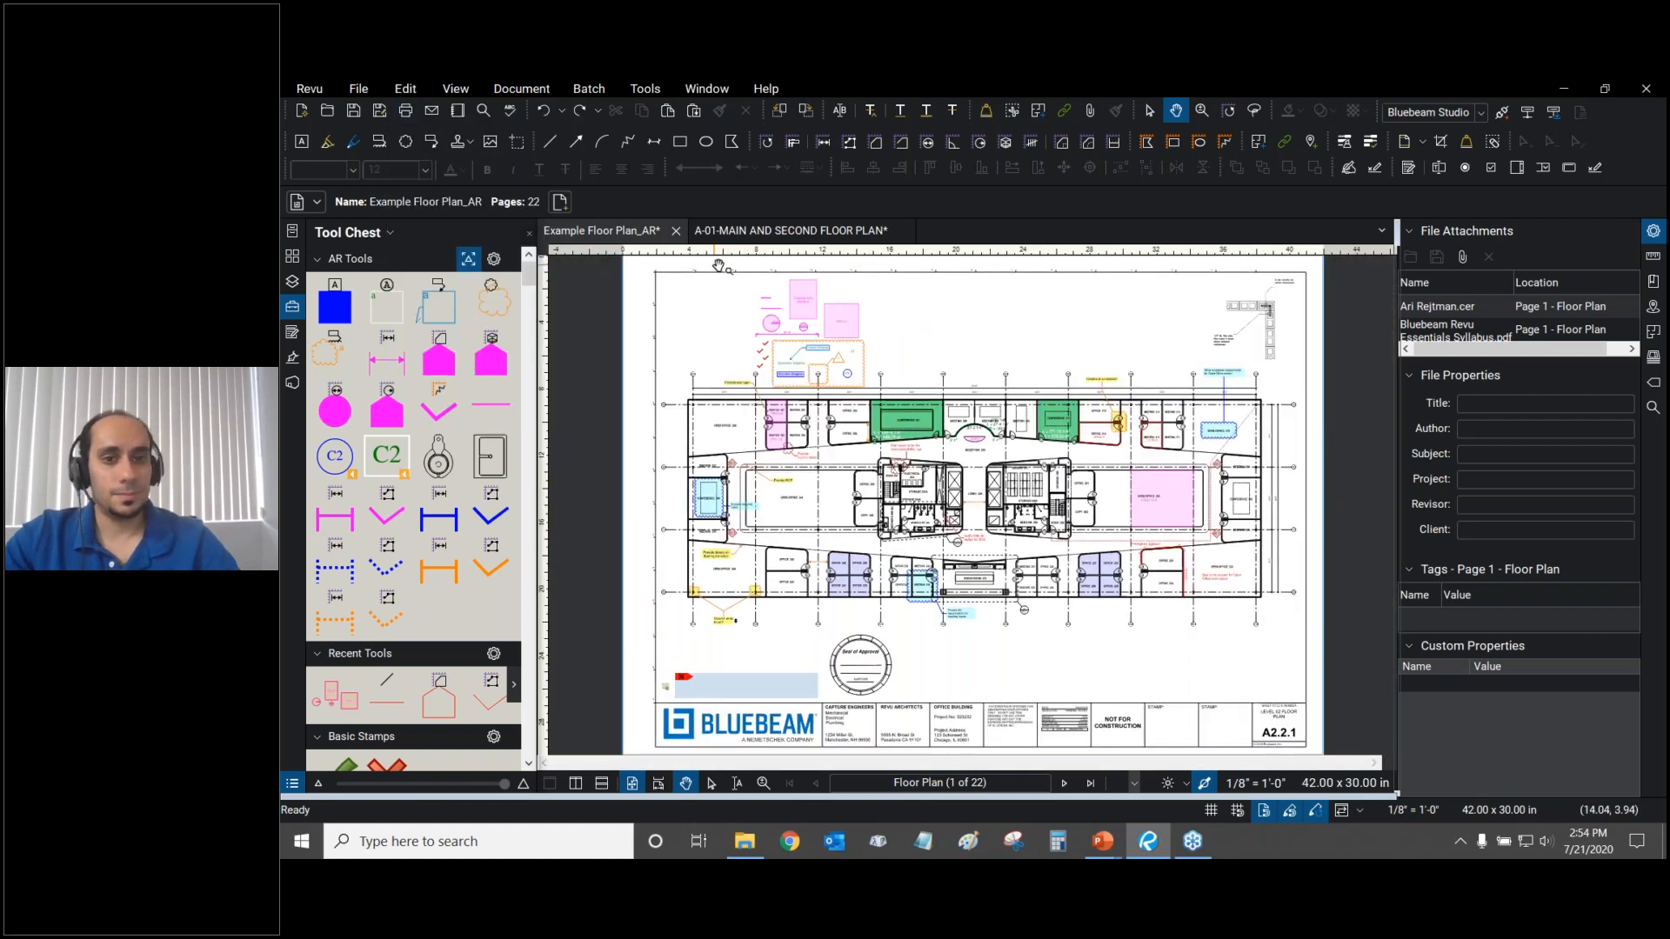
left_click(809, 300)
left_click(405, 88)
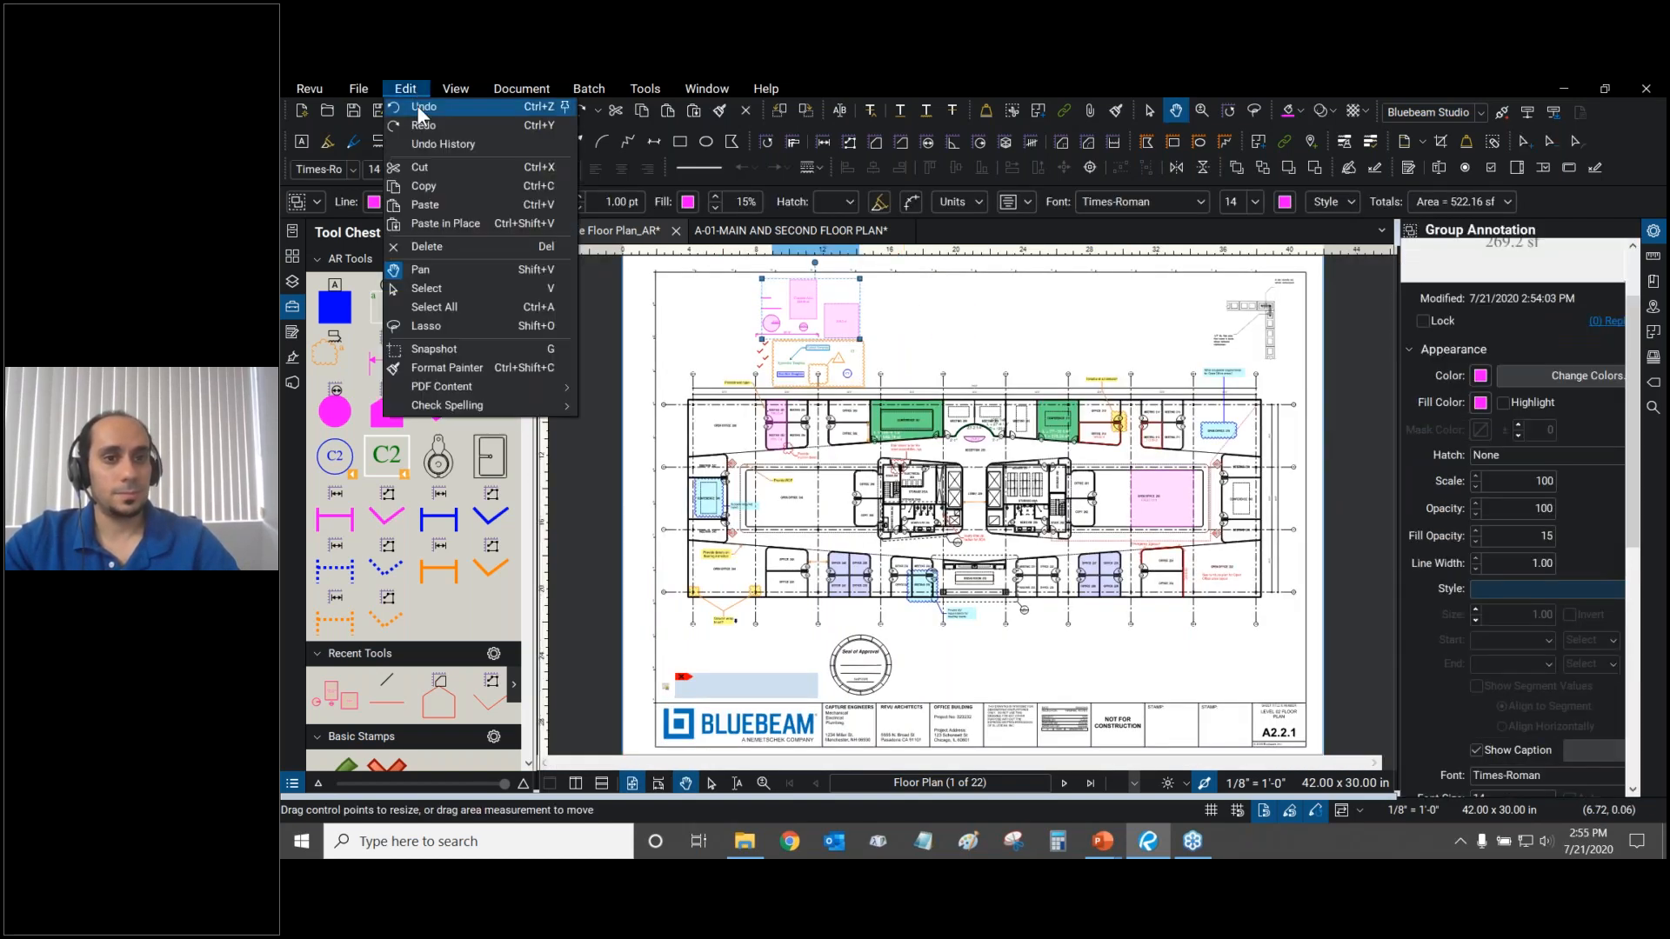
left_click(419, 108)
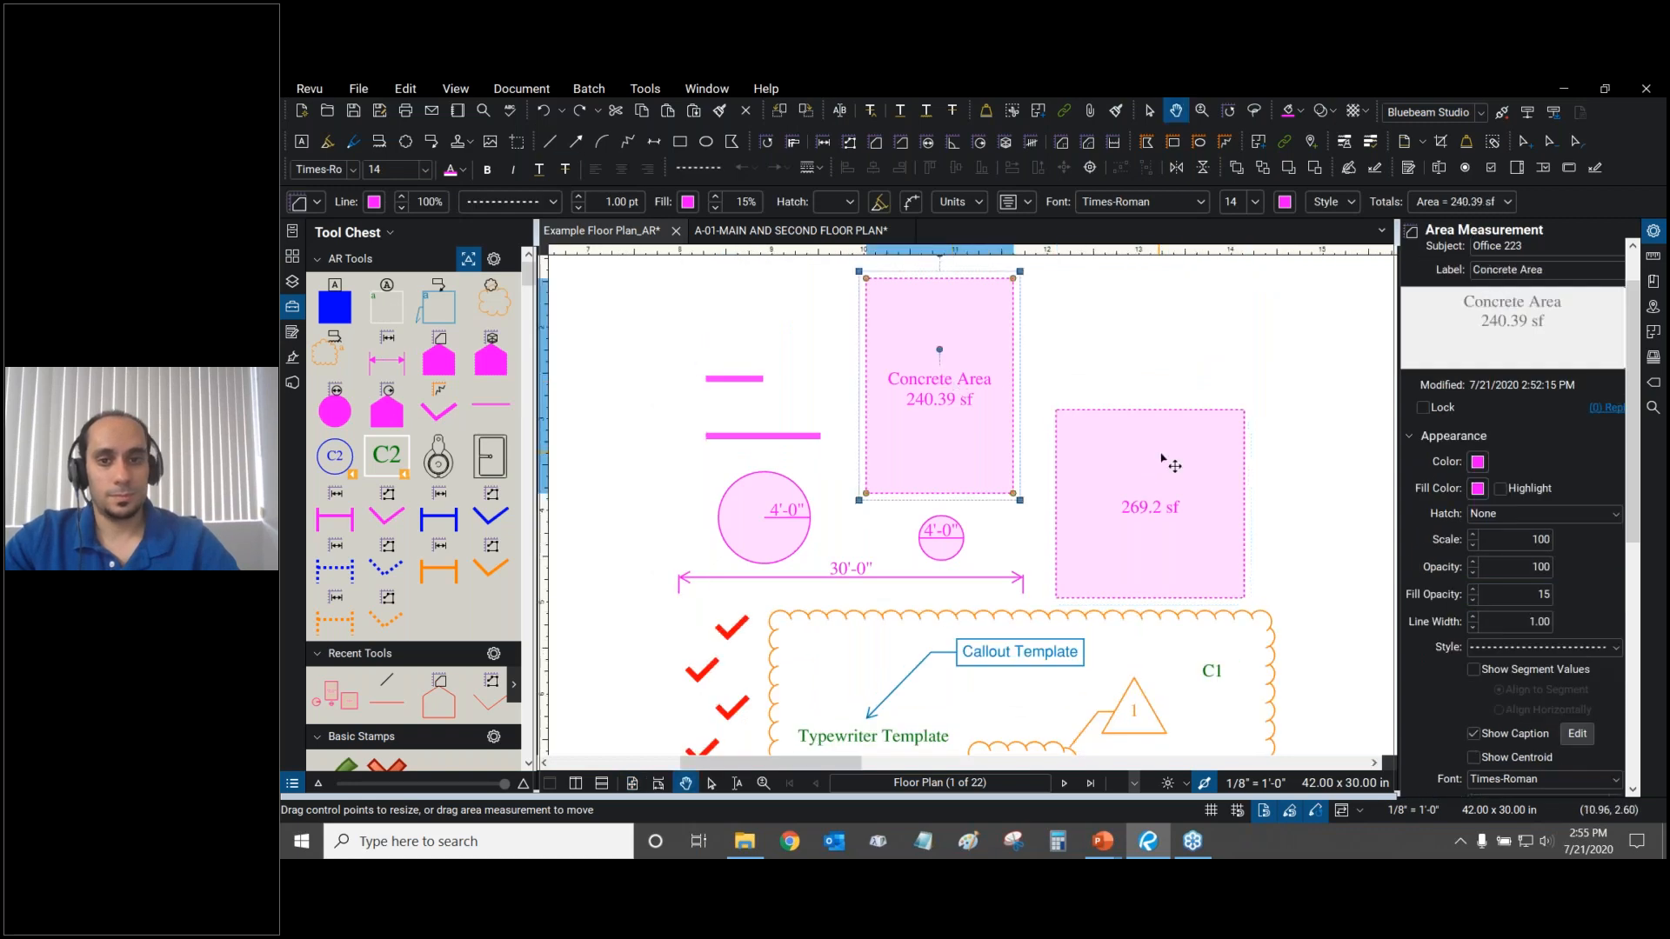
left_click_drag(1296, 328, 1018, 365)
key("alt+Tab")
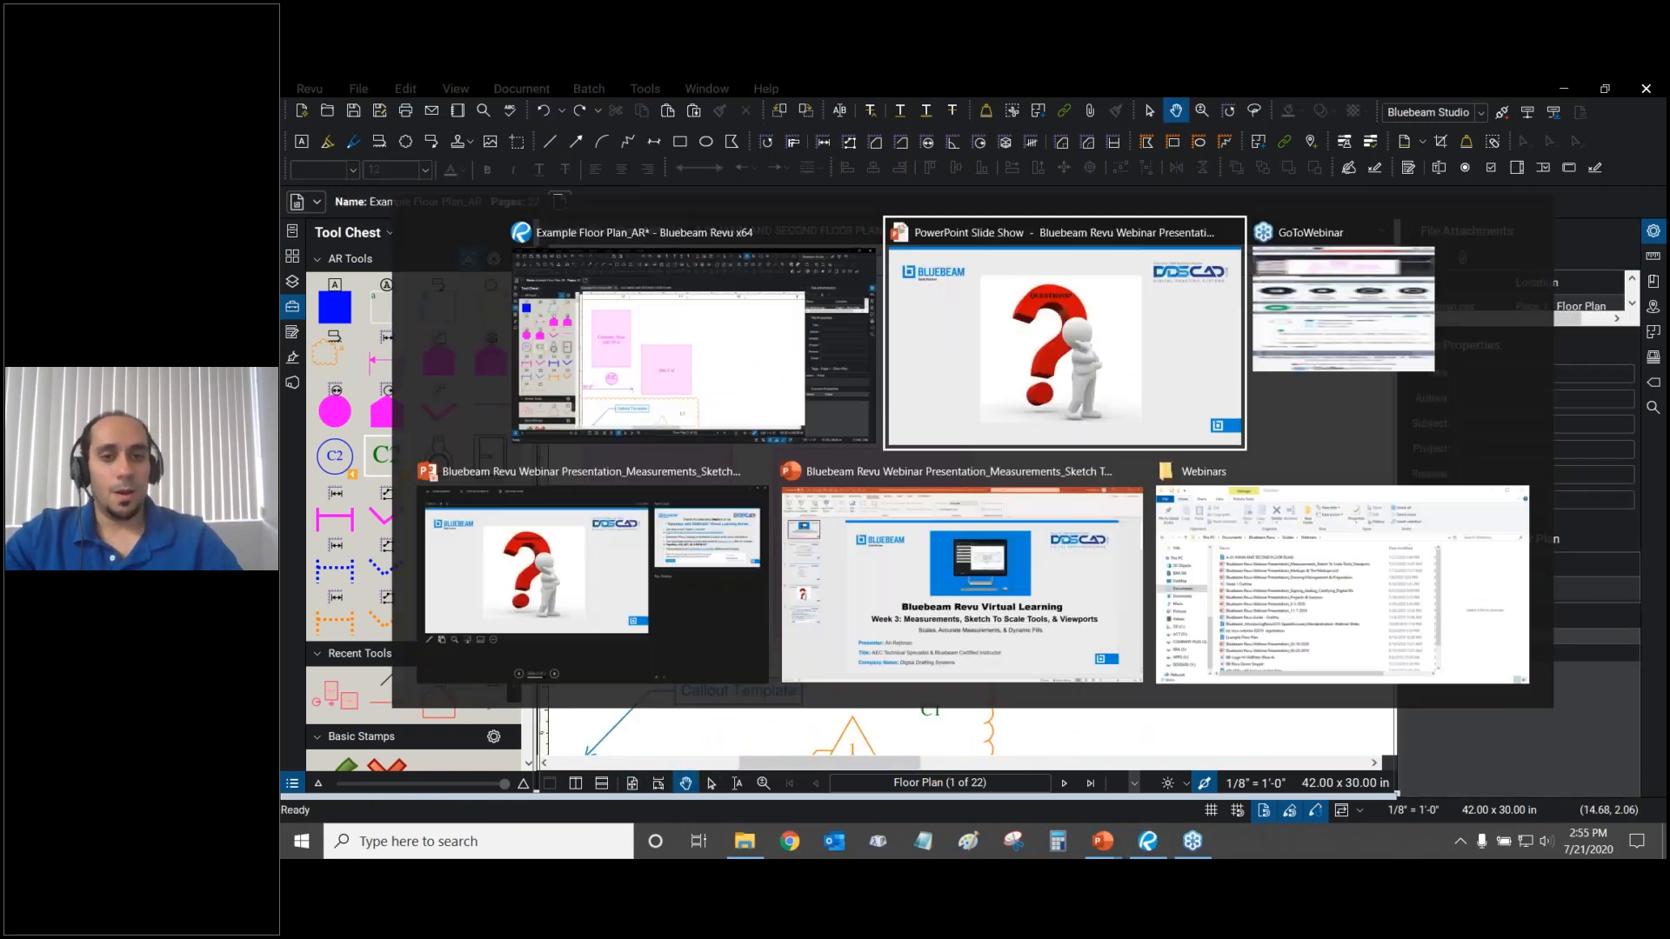
key("alt+Tab")
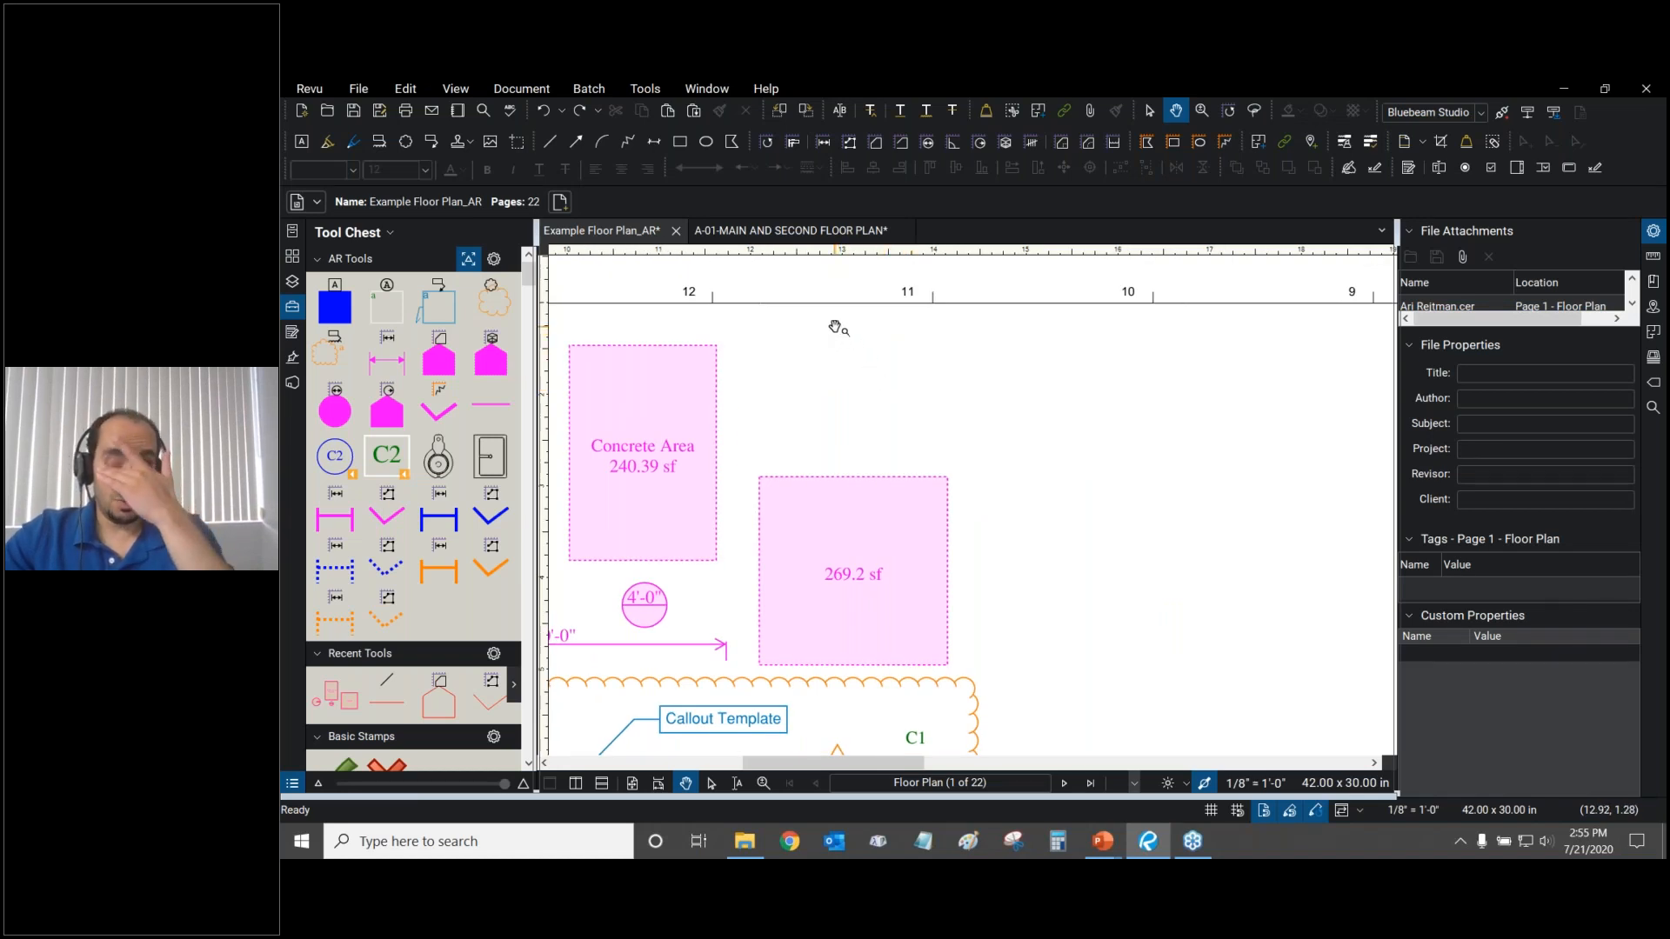
Draw a Dimension markup from grid bubble 04 to grid bubble 05 above the Conference 207 room.
left_click(645, 88)
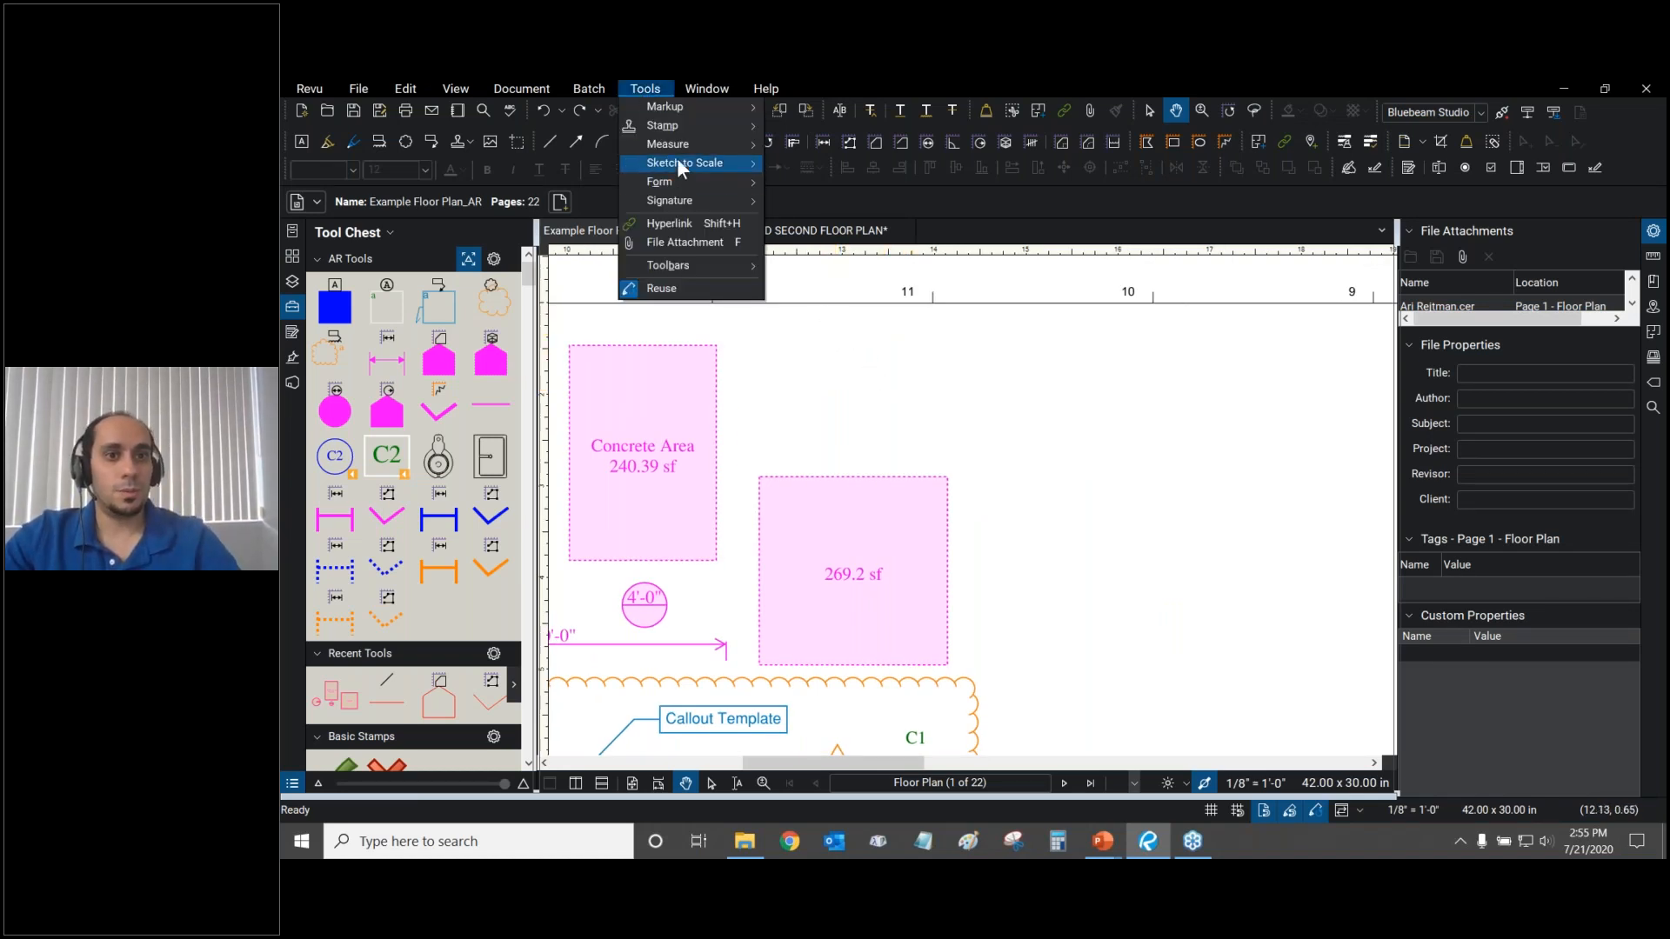
mouse_move(675, 144)
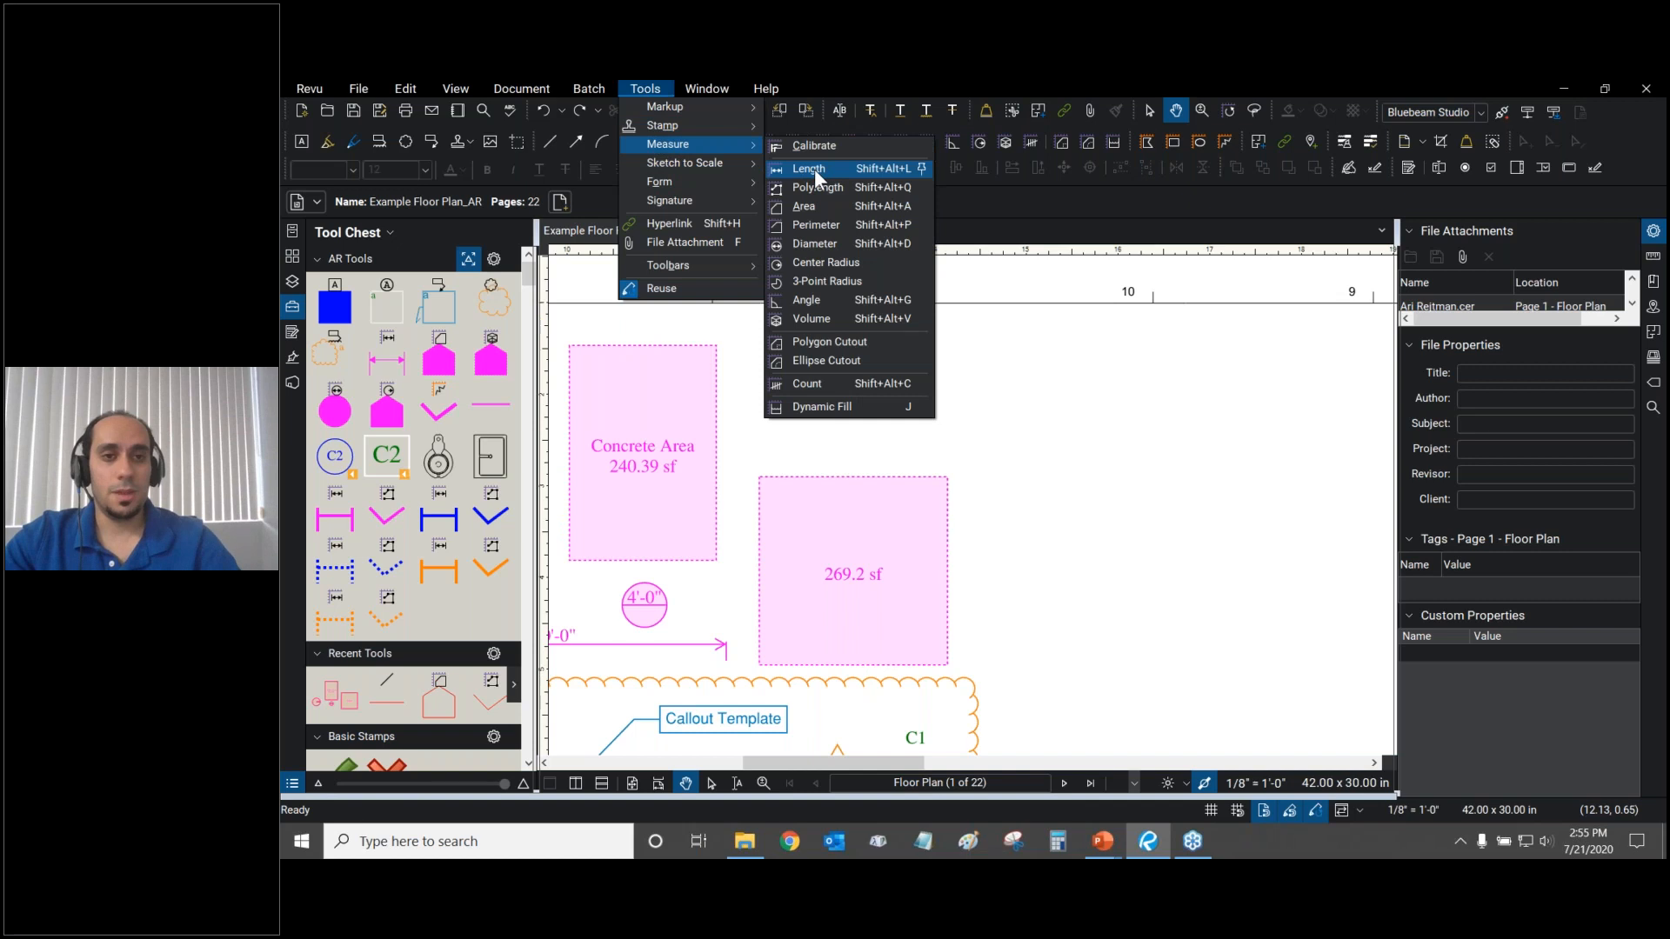
mouse_move(702, 107)
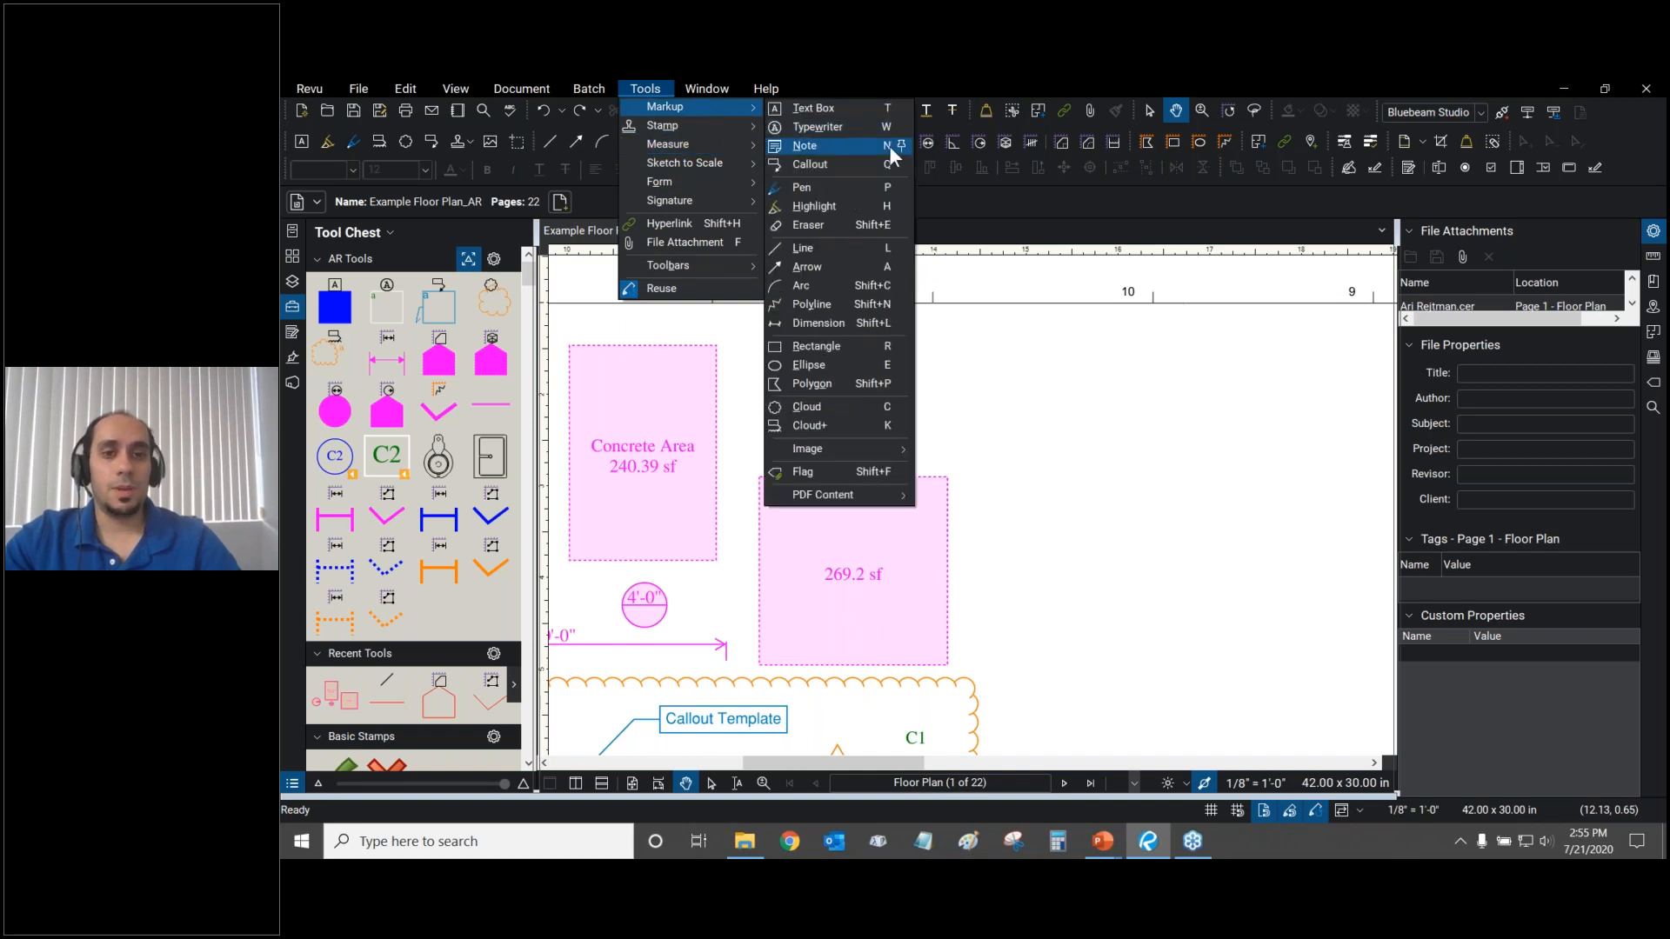
left_click(812, 325)
scroll(1036, 418, "down", 2)
scroll(1040, 440, "down", 1)
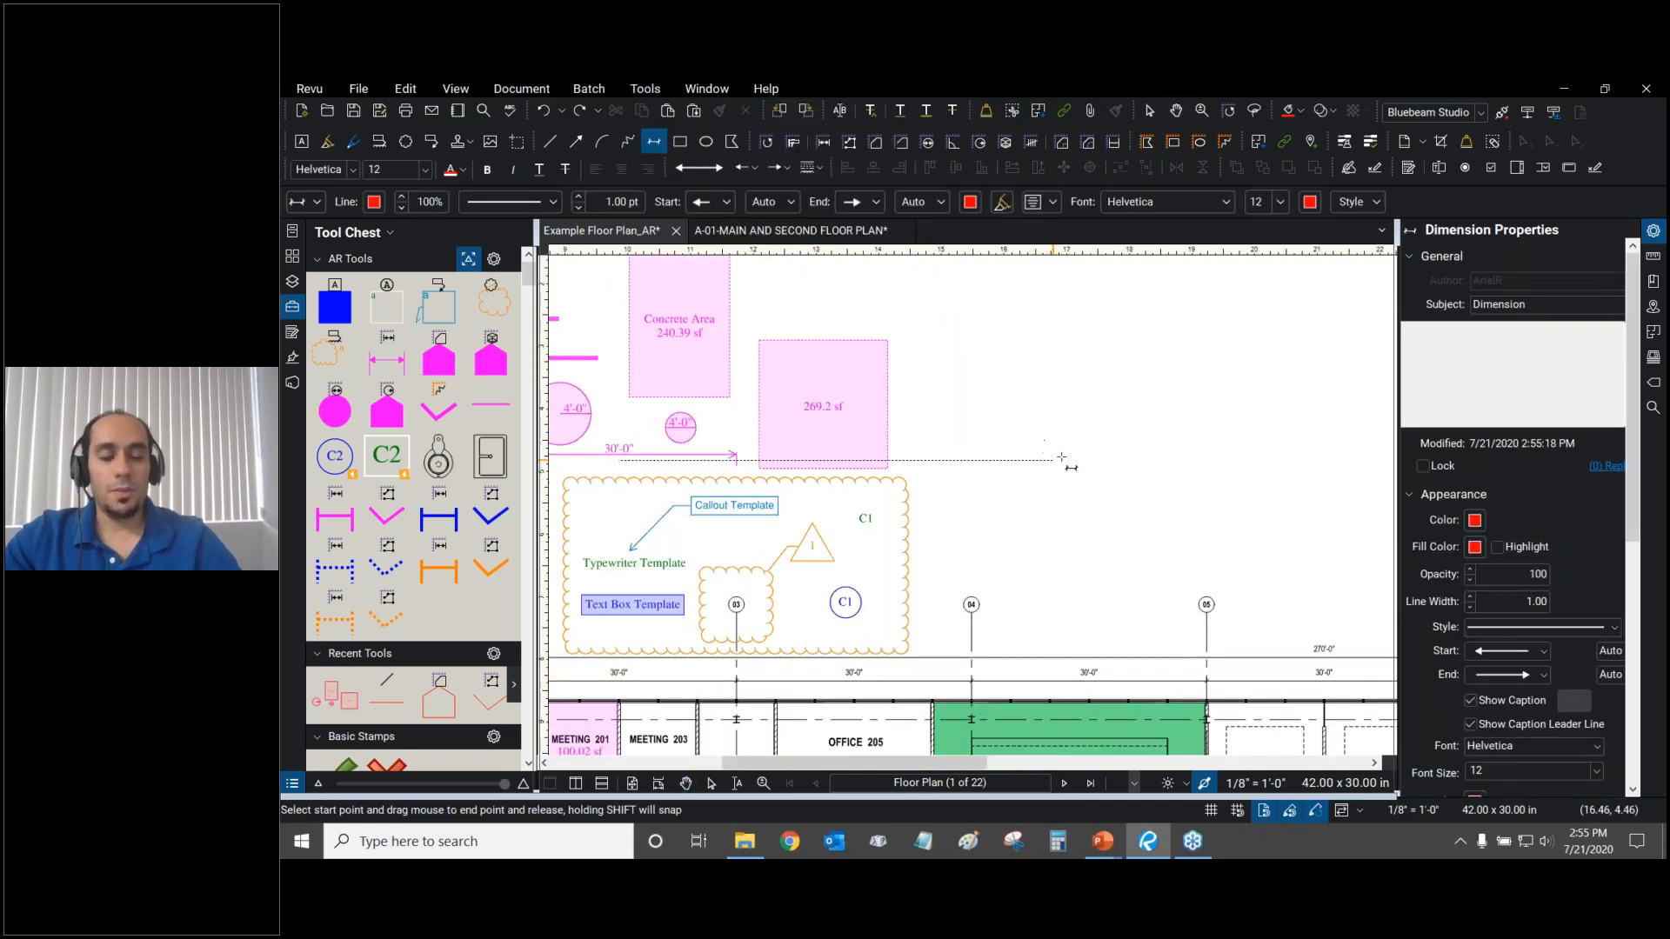
left_click_drag(1074, 570, 927, 464)
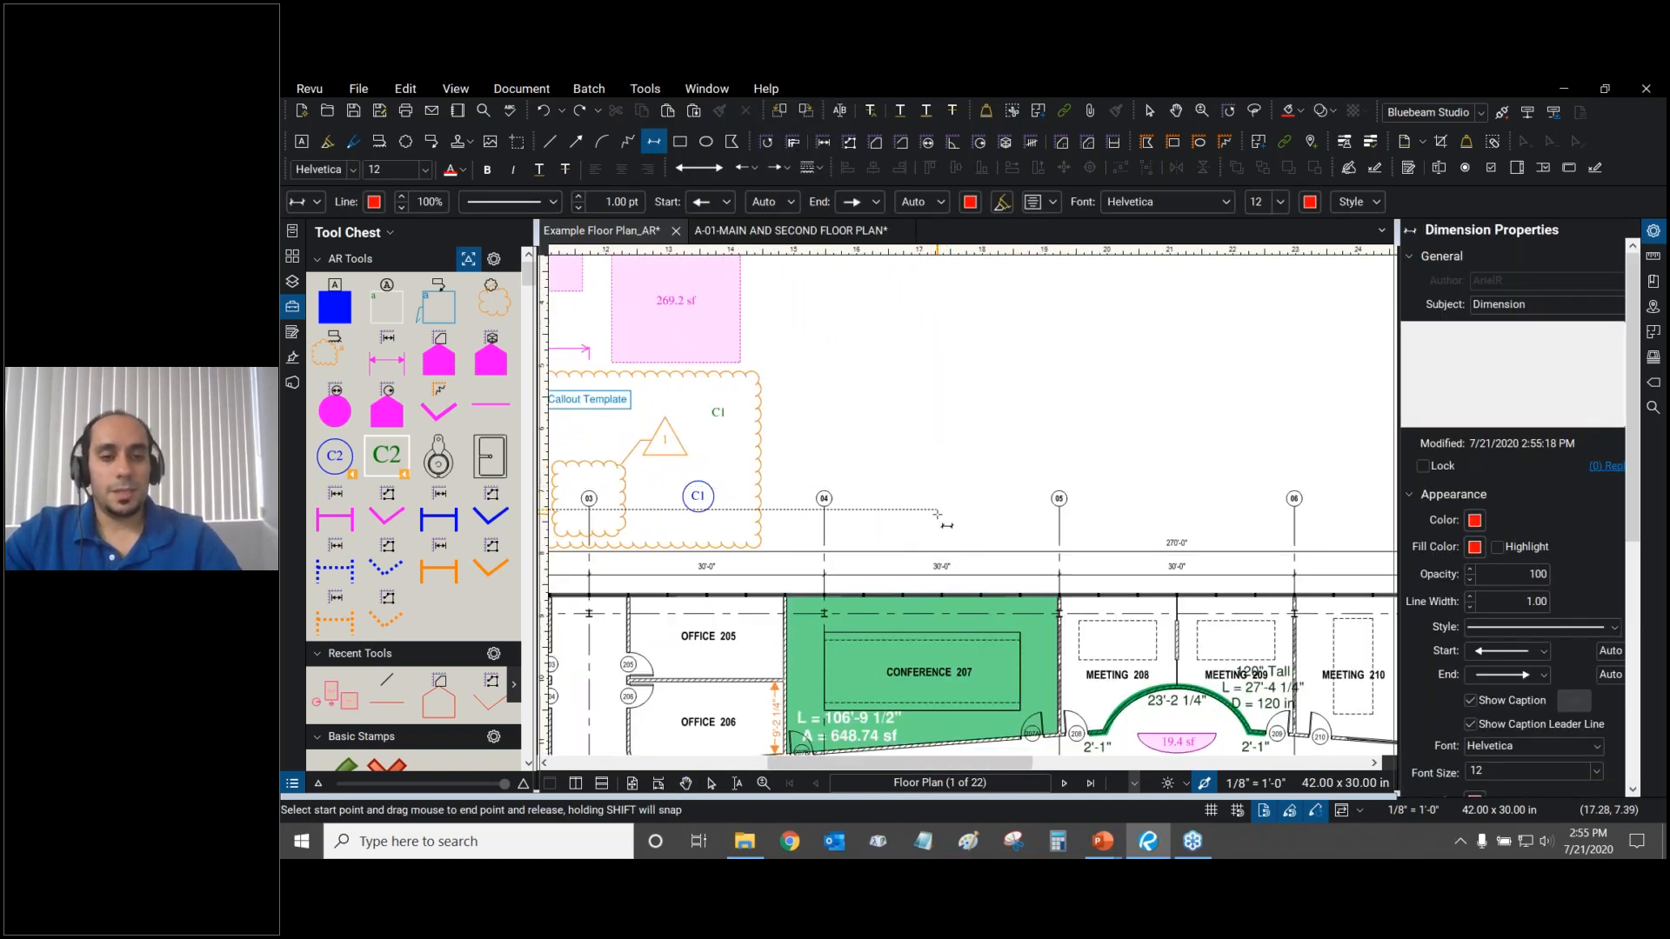
scroll(936, 514, "up", 2)
scroll(818, 522, "up", 2)
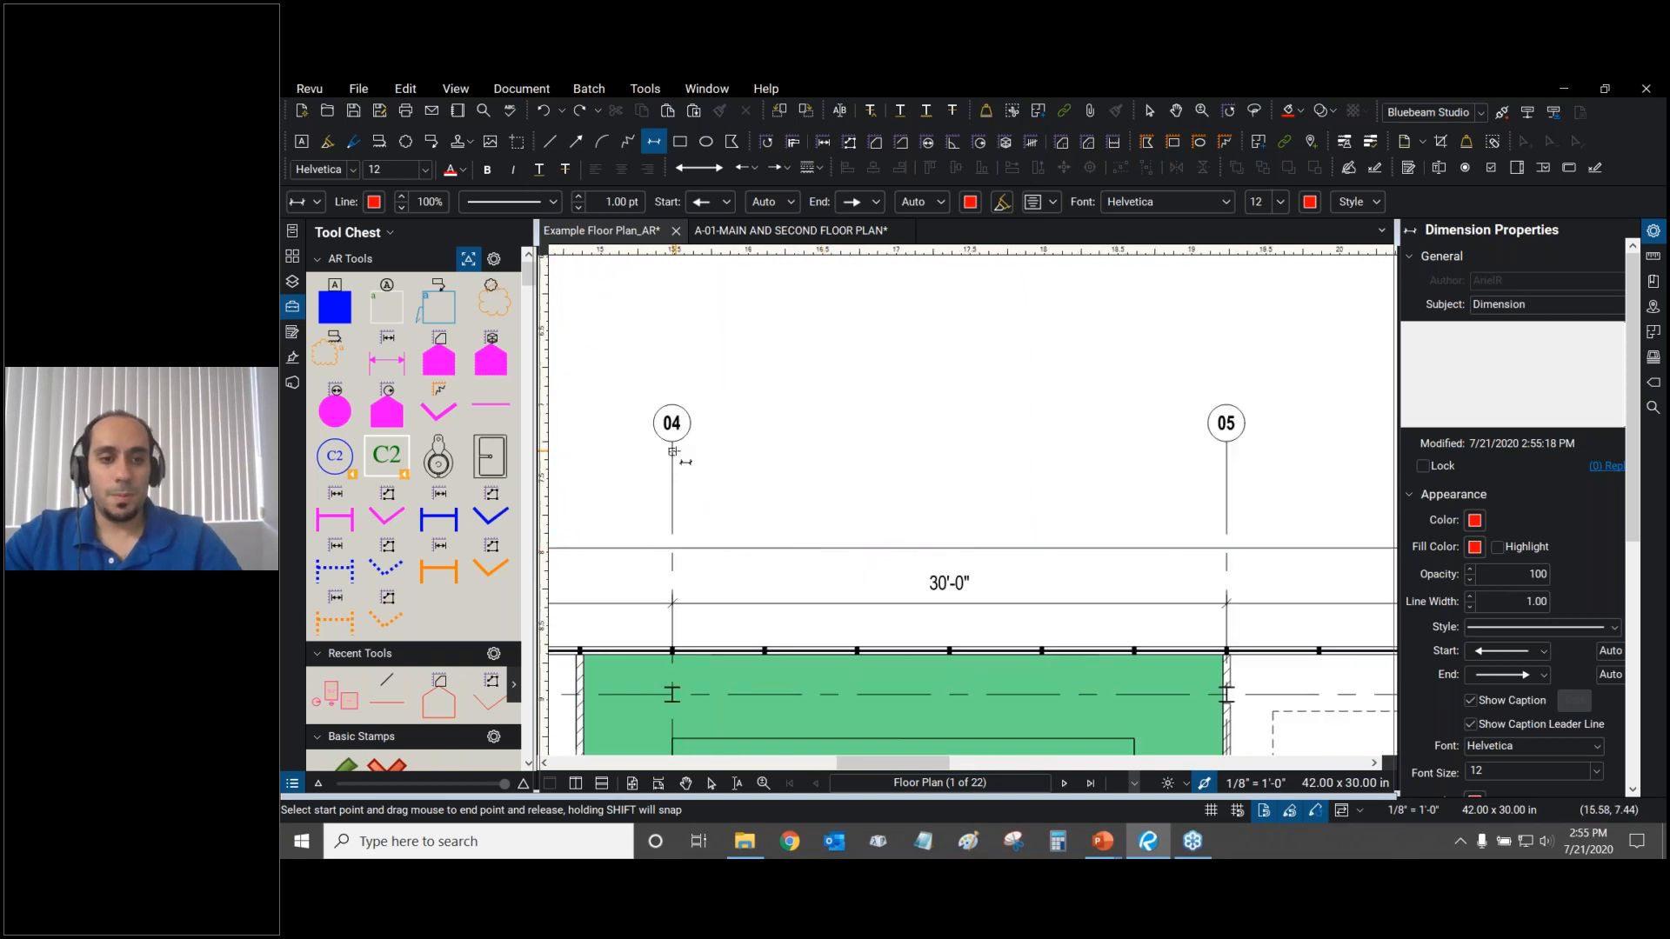
left_click_drag(672, 442, 1226, 443)
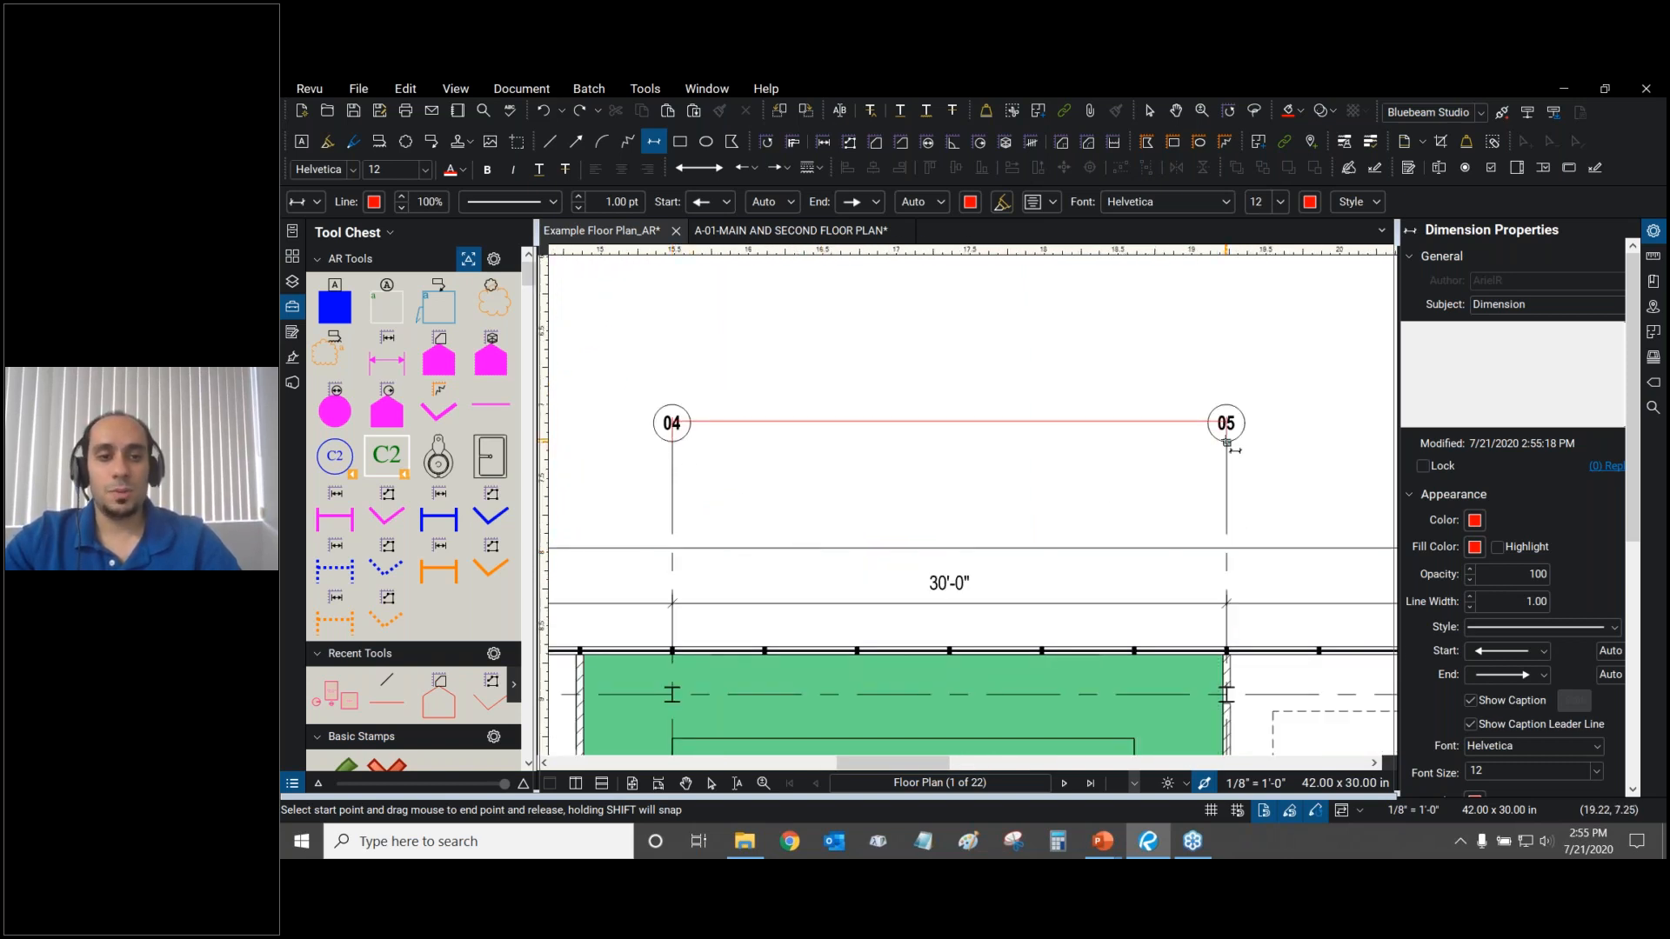
left_click_drag(1229, 444, 1229, 444)
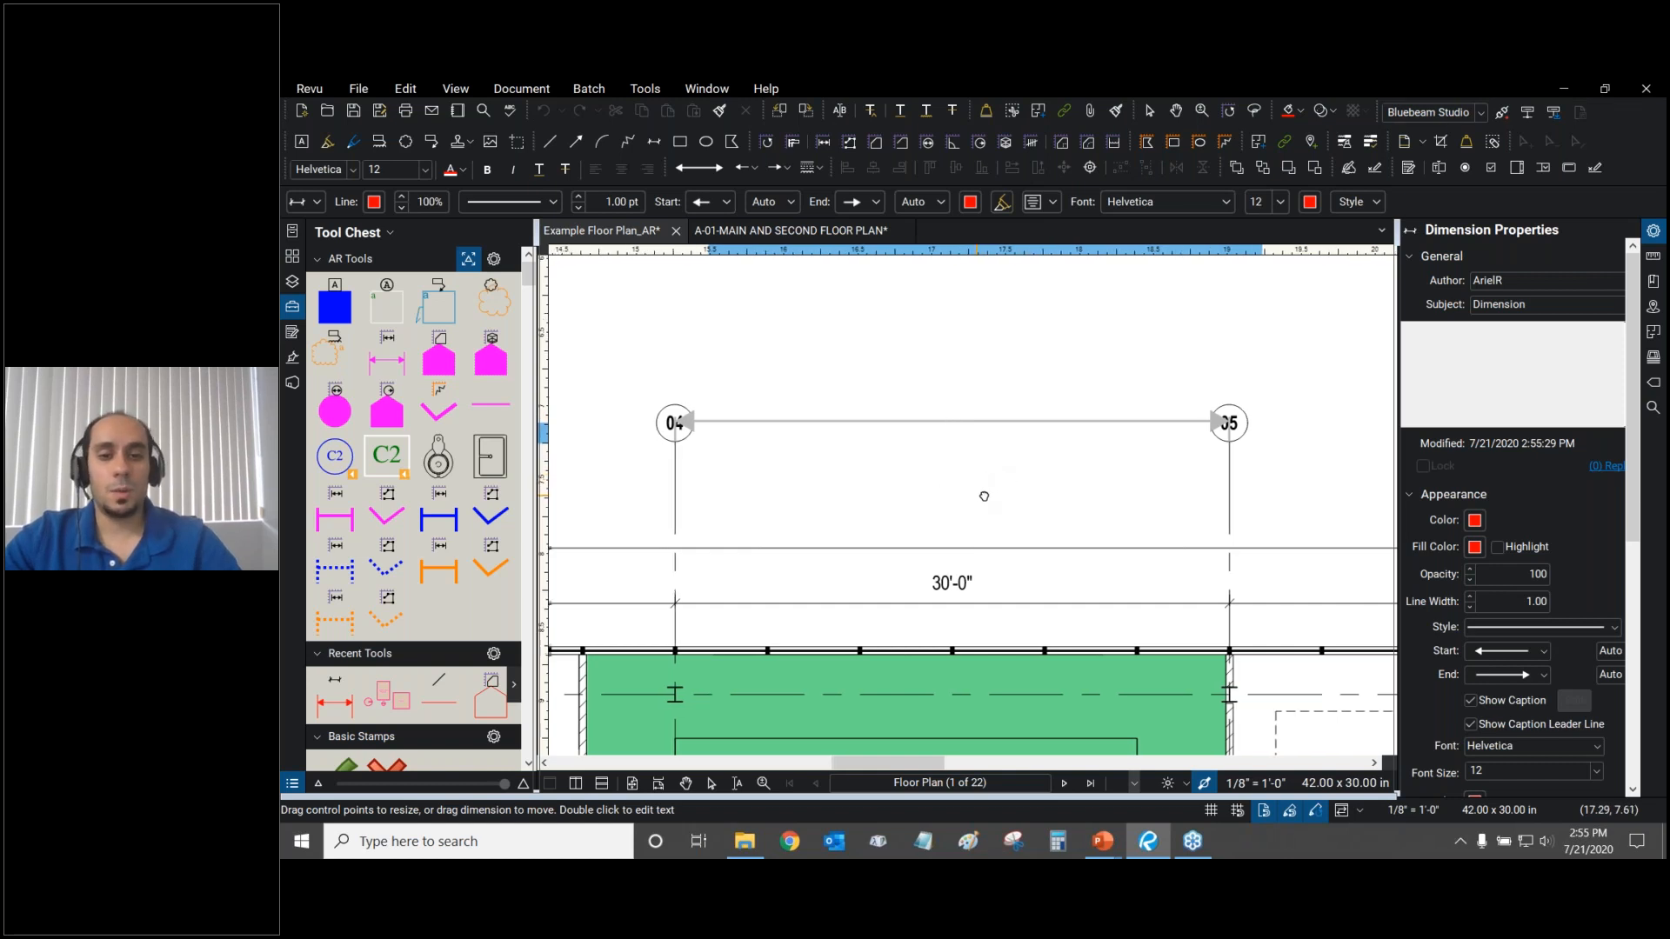
Label the dimension between grid bubbles 04 and 05 "Make This 20'" and finish the text.
scroll(996, 487, "up", 2)
left_click_drag(1012, 487, 976, 485)
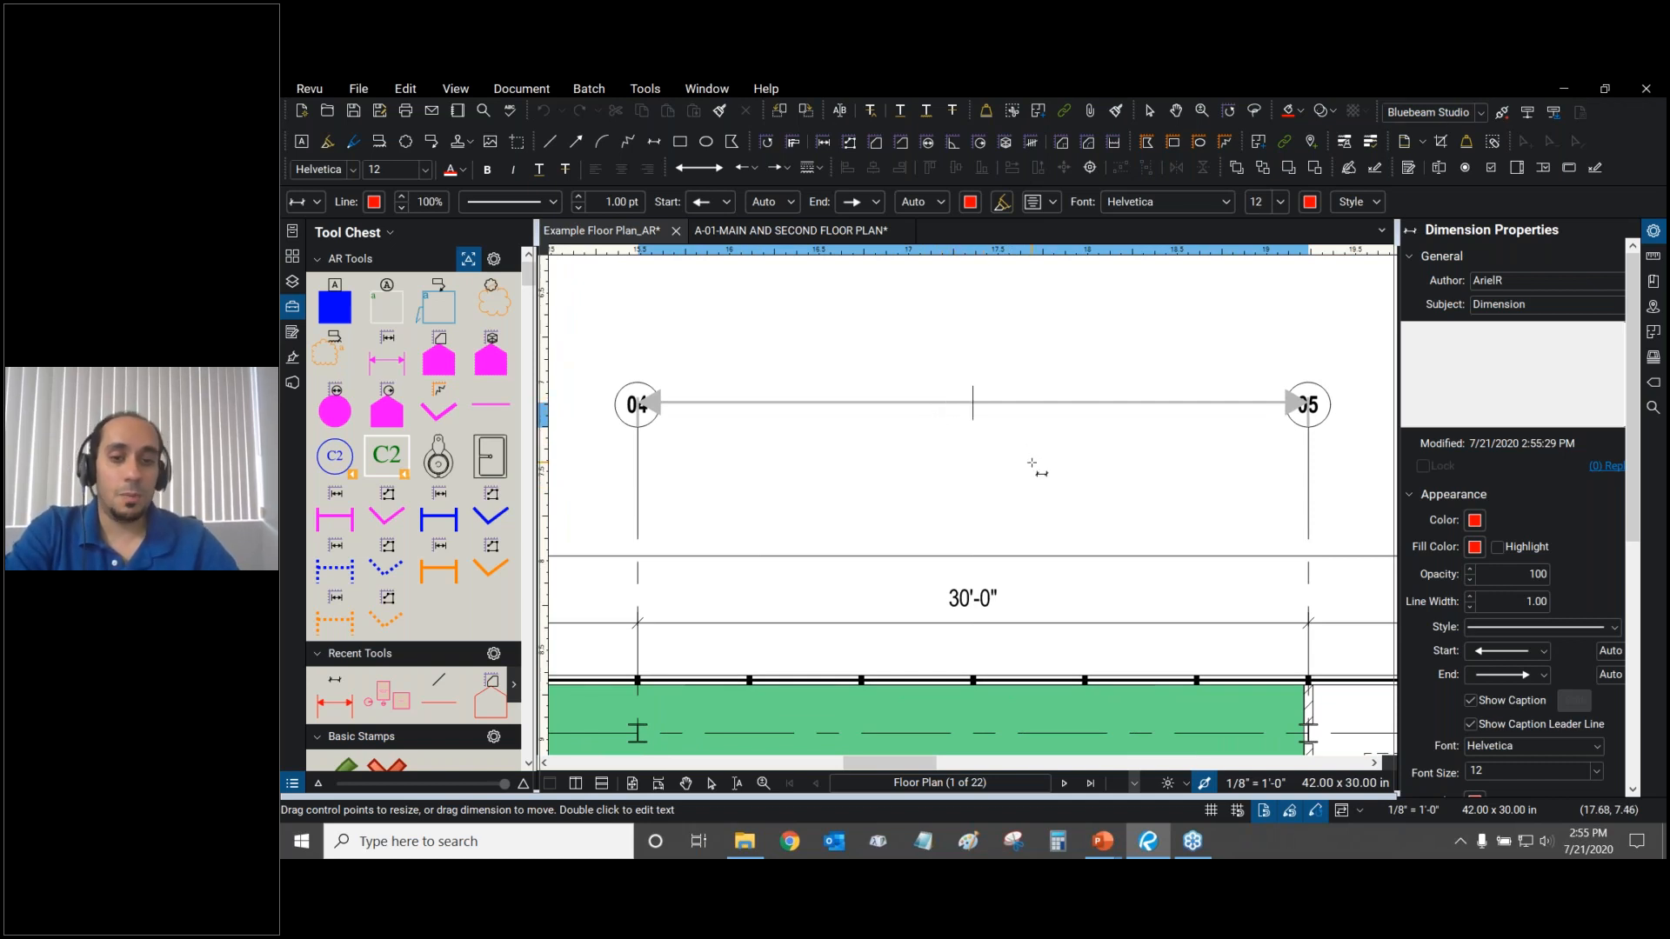
type("Make THis")
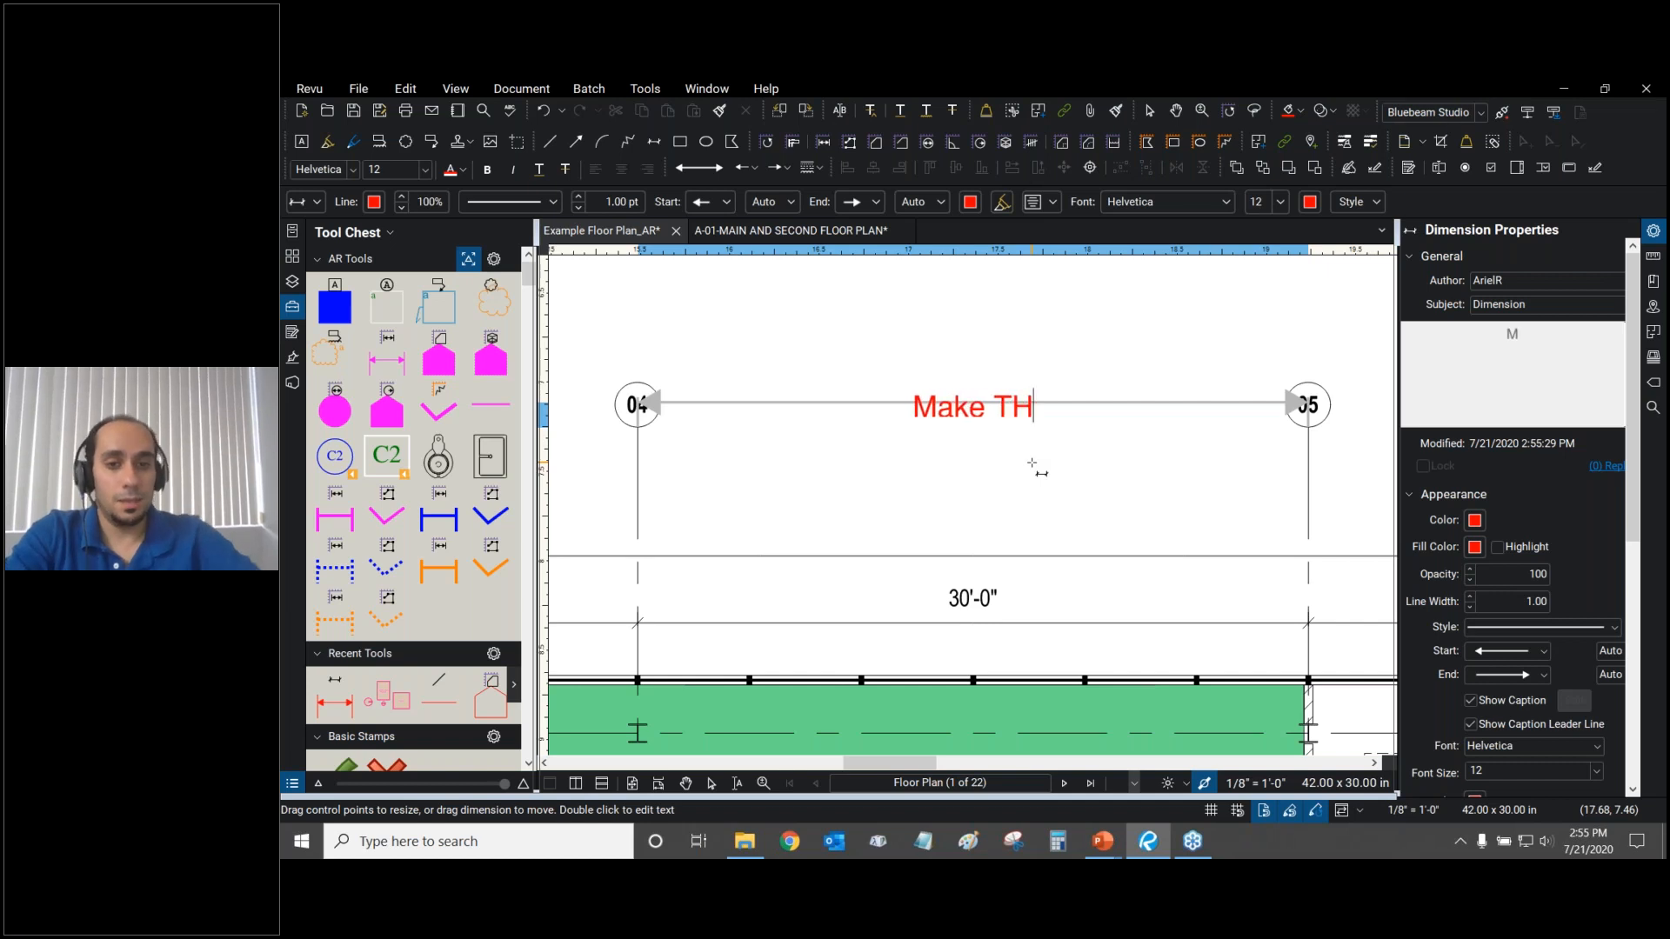
key("BackSpace")
key("BackSpace")
key("BackSpace")
type("his 20'")
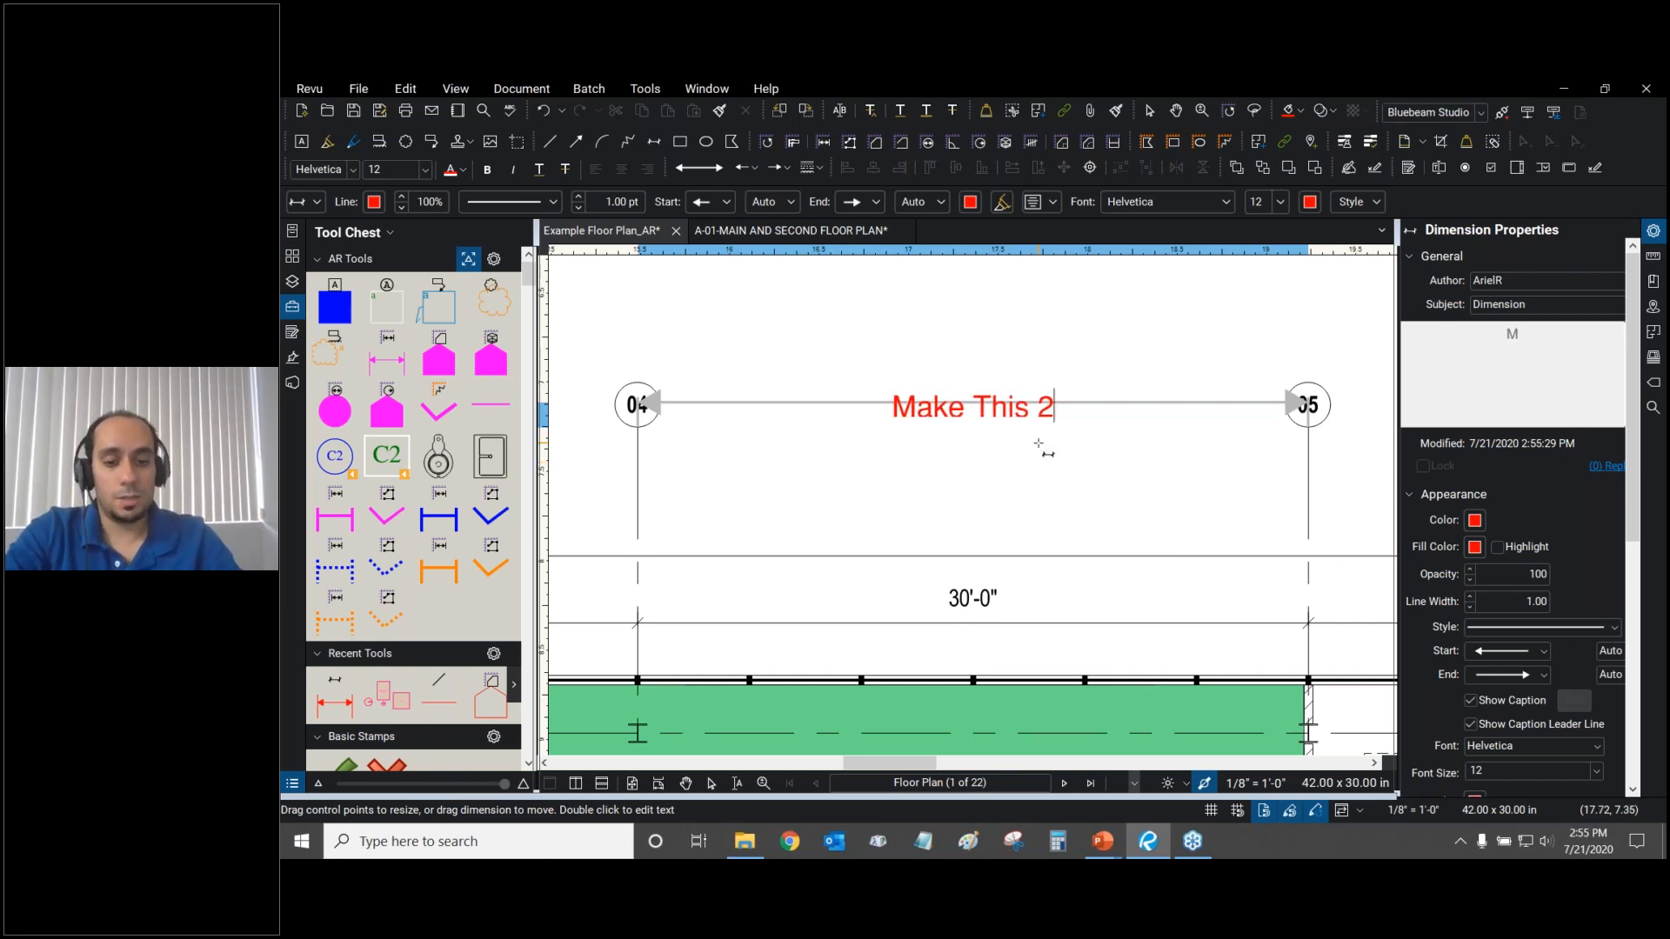
key("Escape")
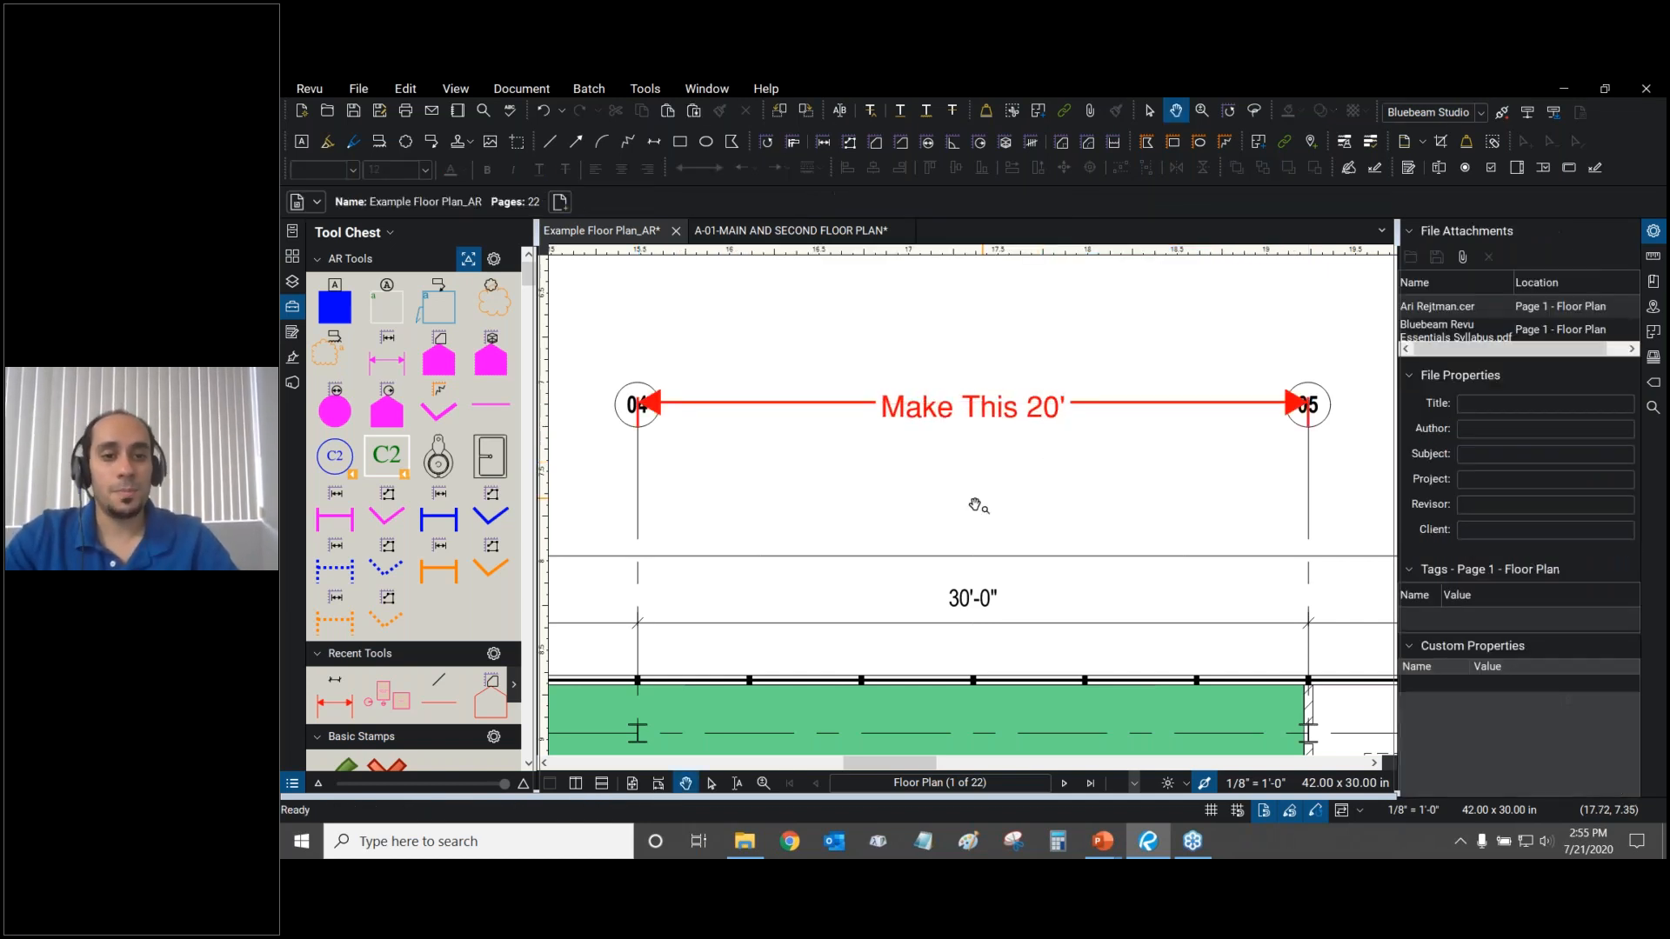
Move the "Make This 20'" caption just above its dimension line, turn off its caption leader line, and deselect the dimension.
left_click(943, 421)
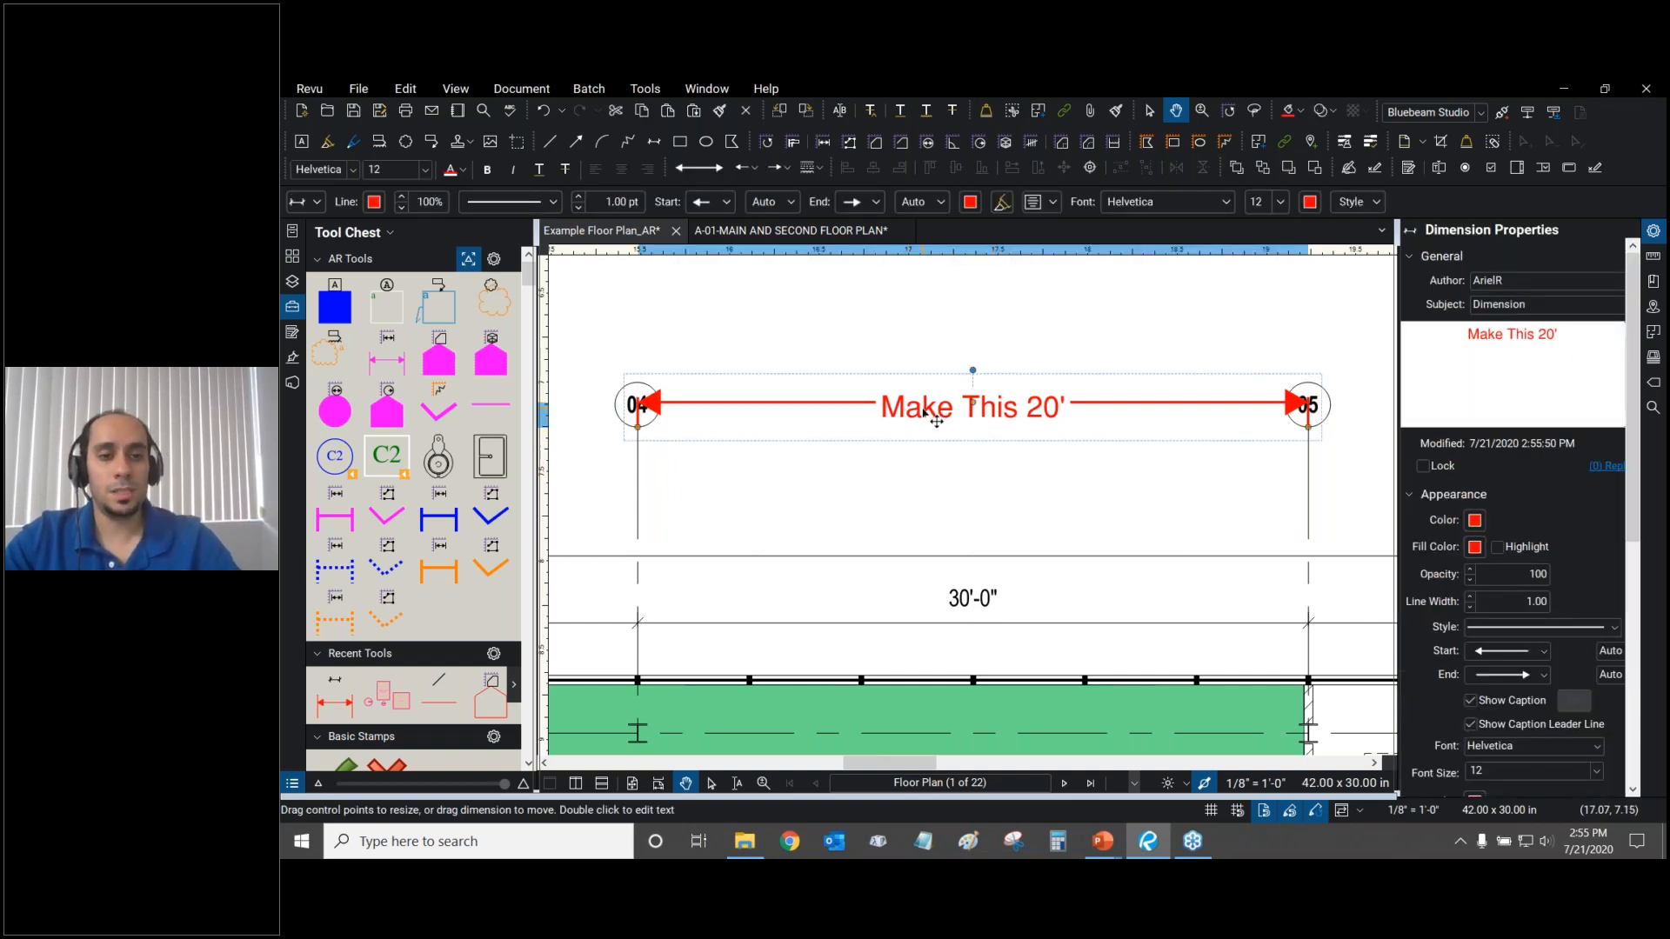
mouse_move(925, 412)
left_mouse_down()
mouse_move(925, 367)
mouse_move(925, 385)
left_mouse_up()
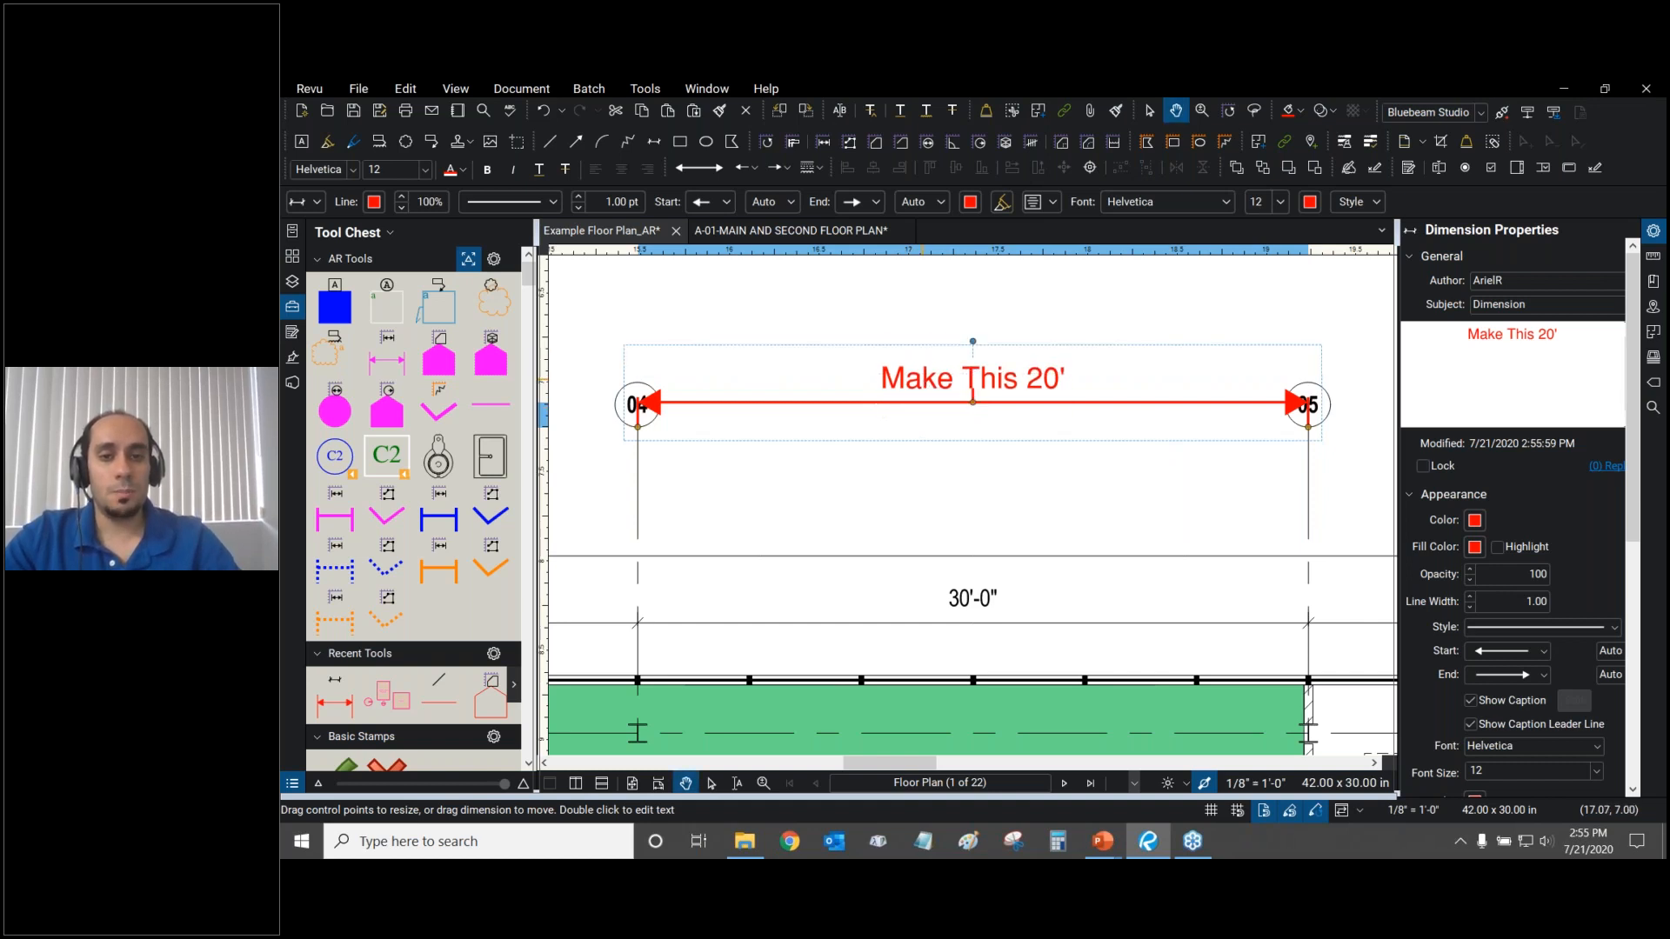
left_click(1480, 732)
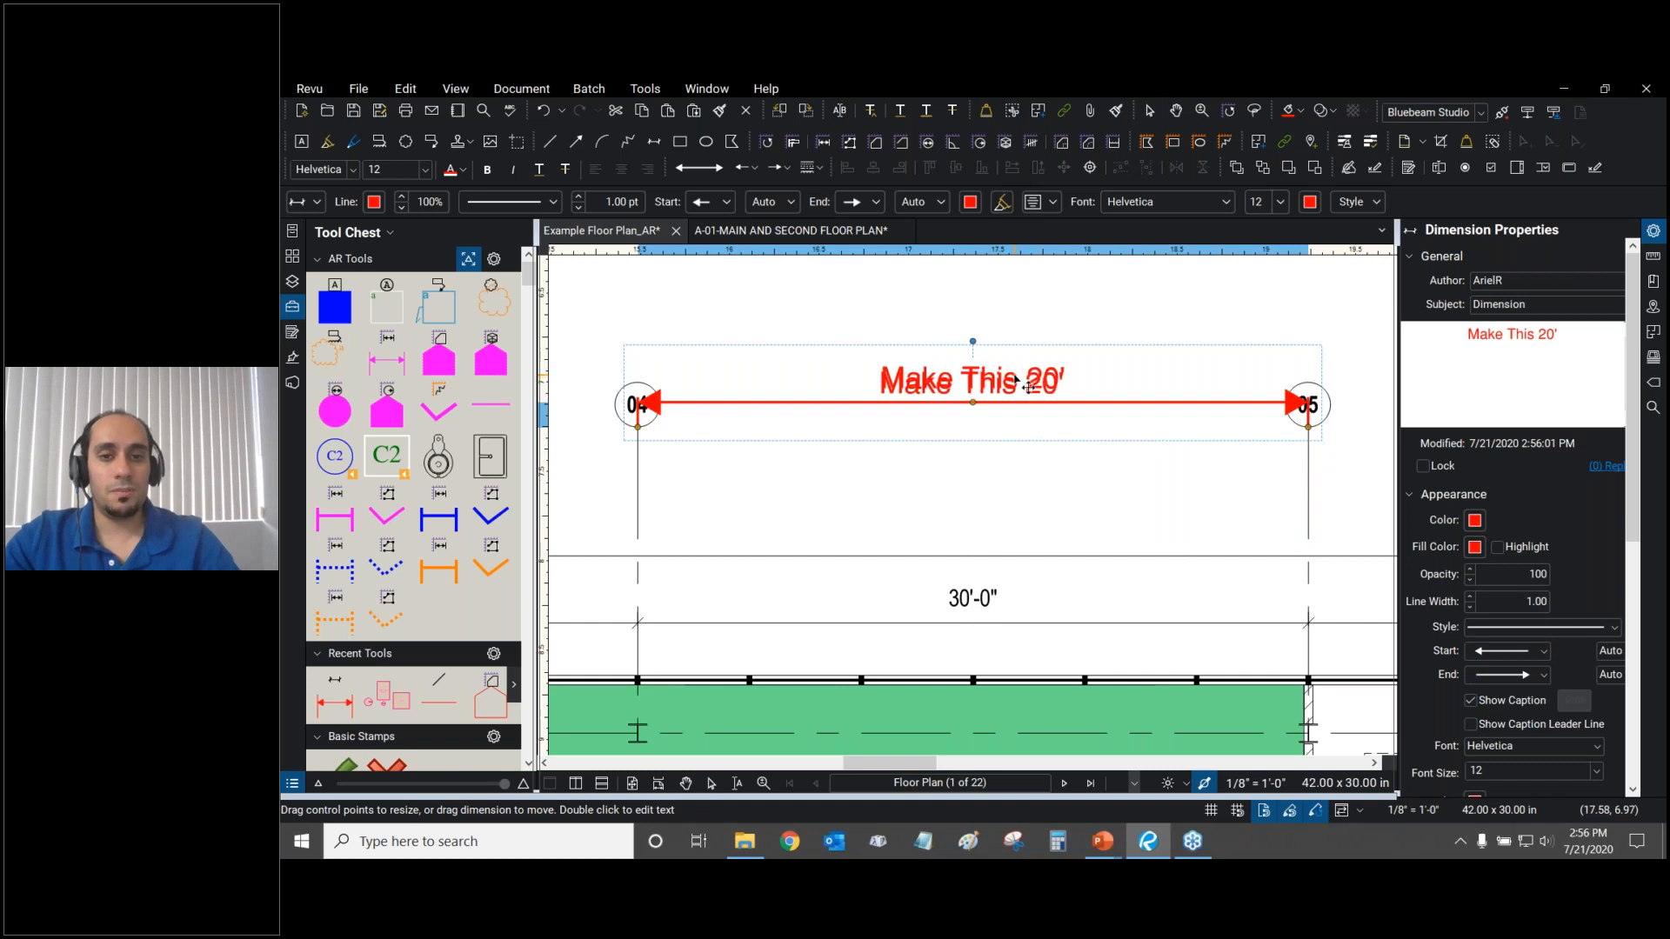
left_click_drag(1015, 377, 1013, 379)
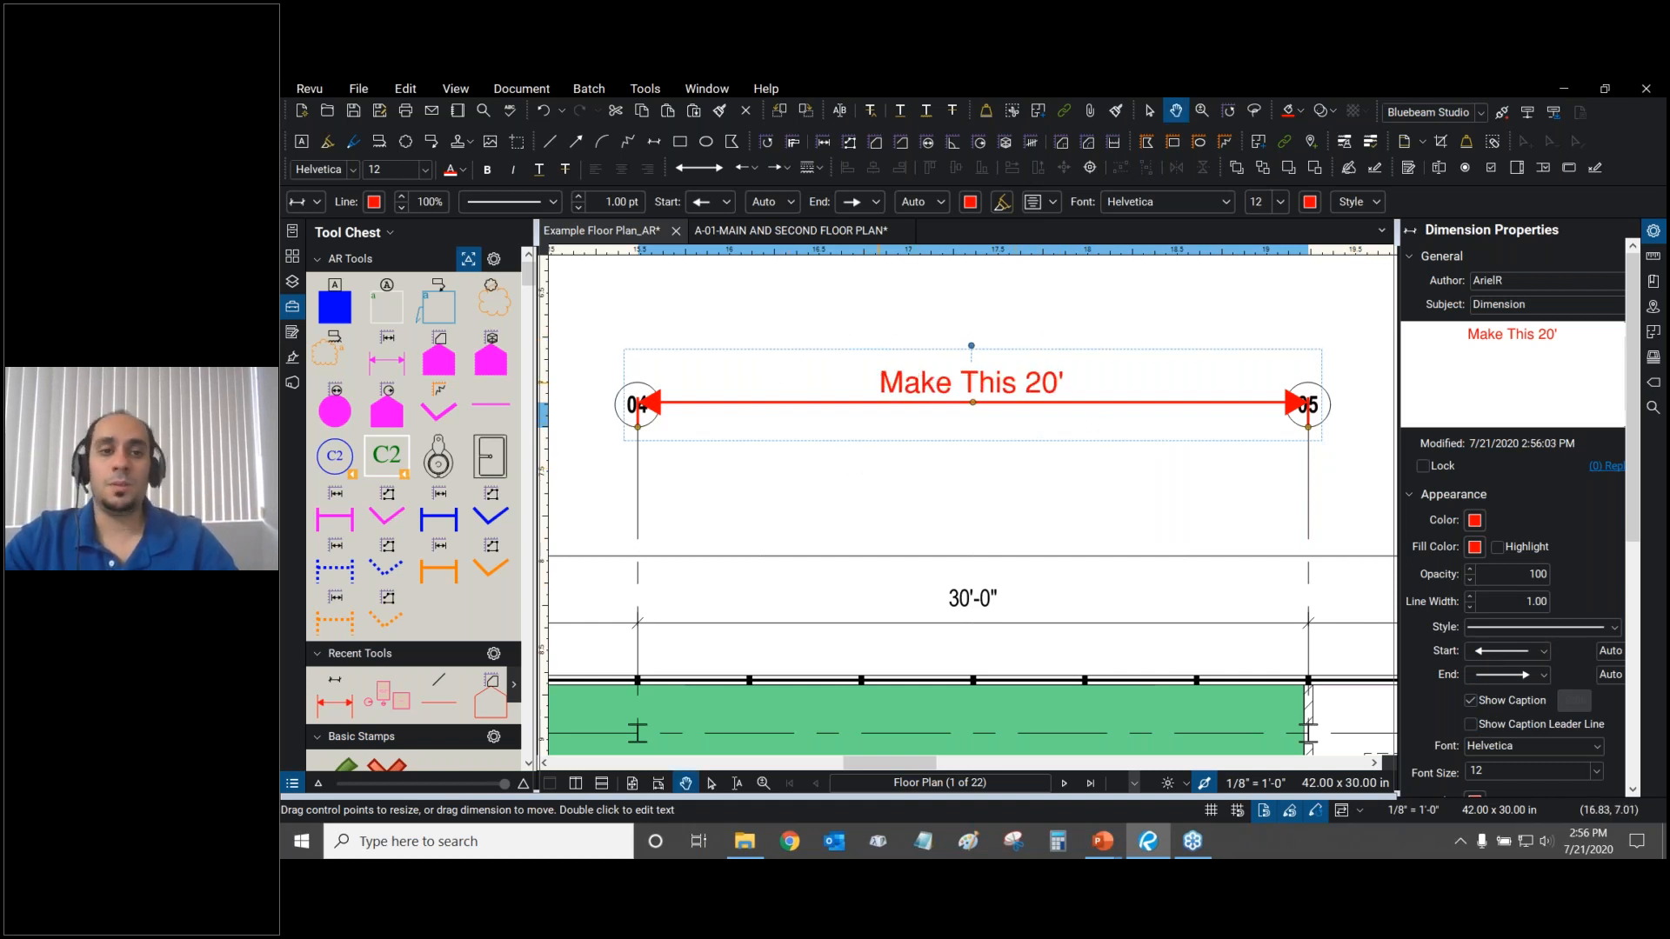
left_click(931, 494)
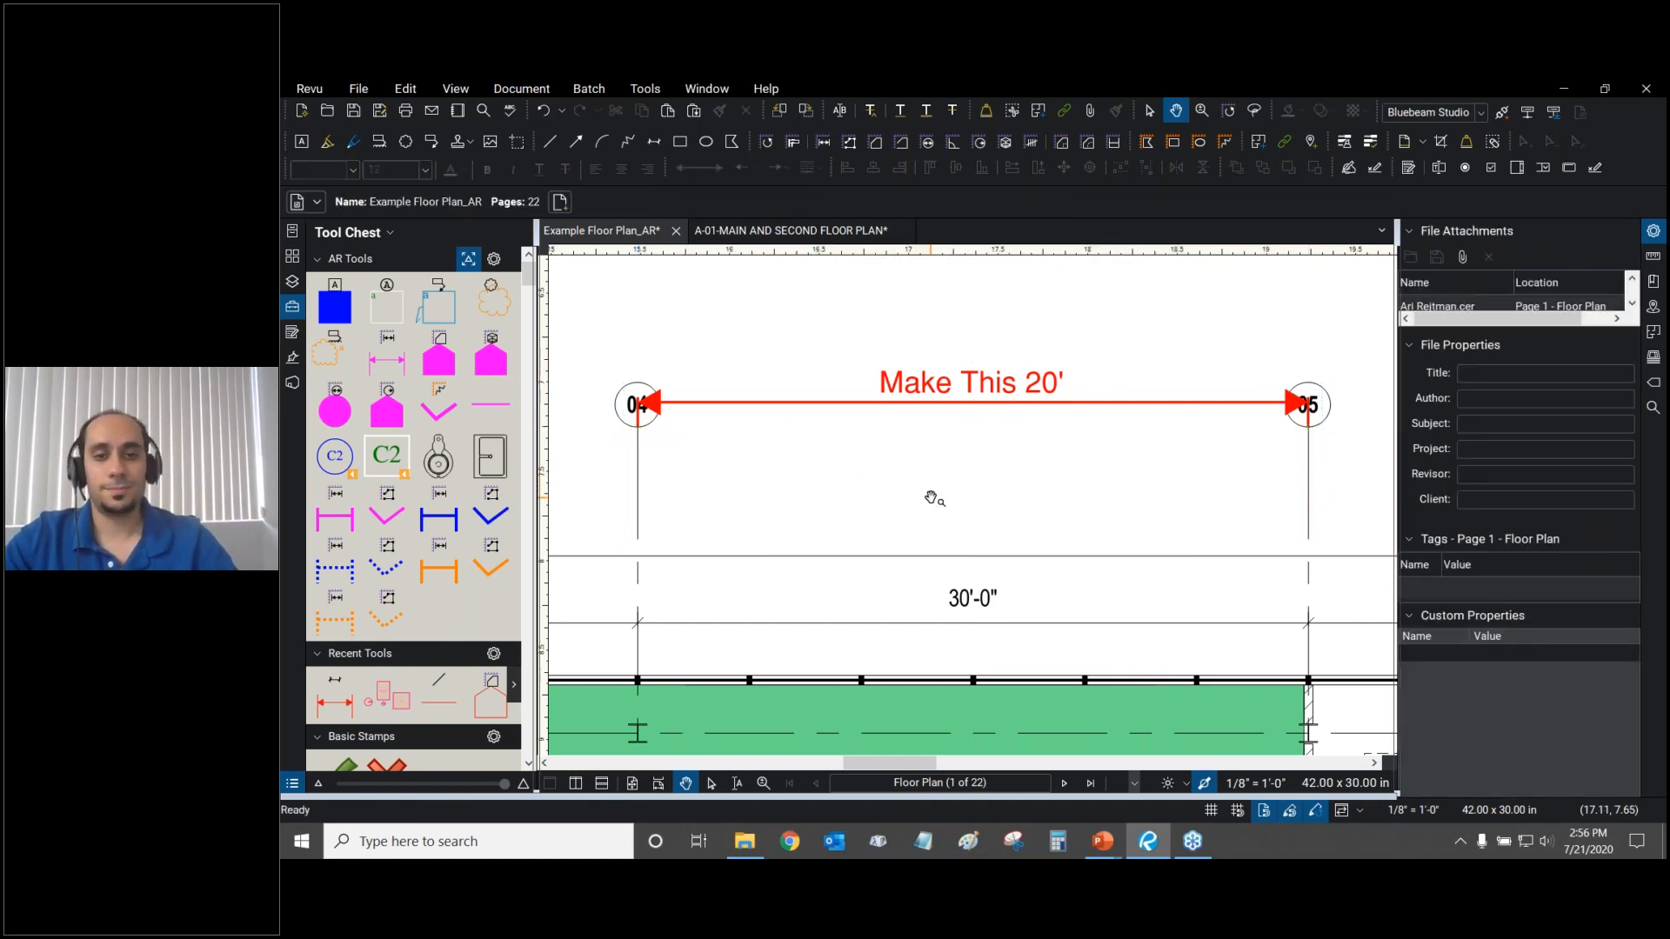
Switch to the PowerPoint slideshow showing the Questions slide.
key("alt+Tab")
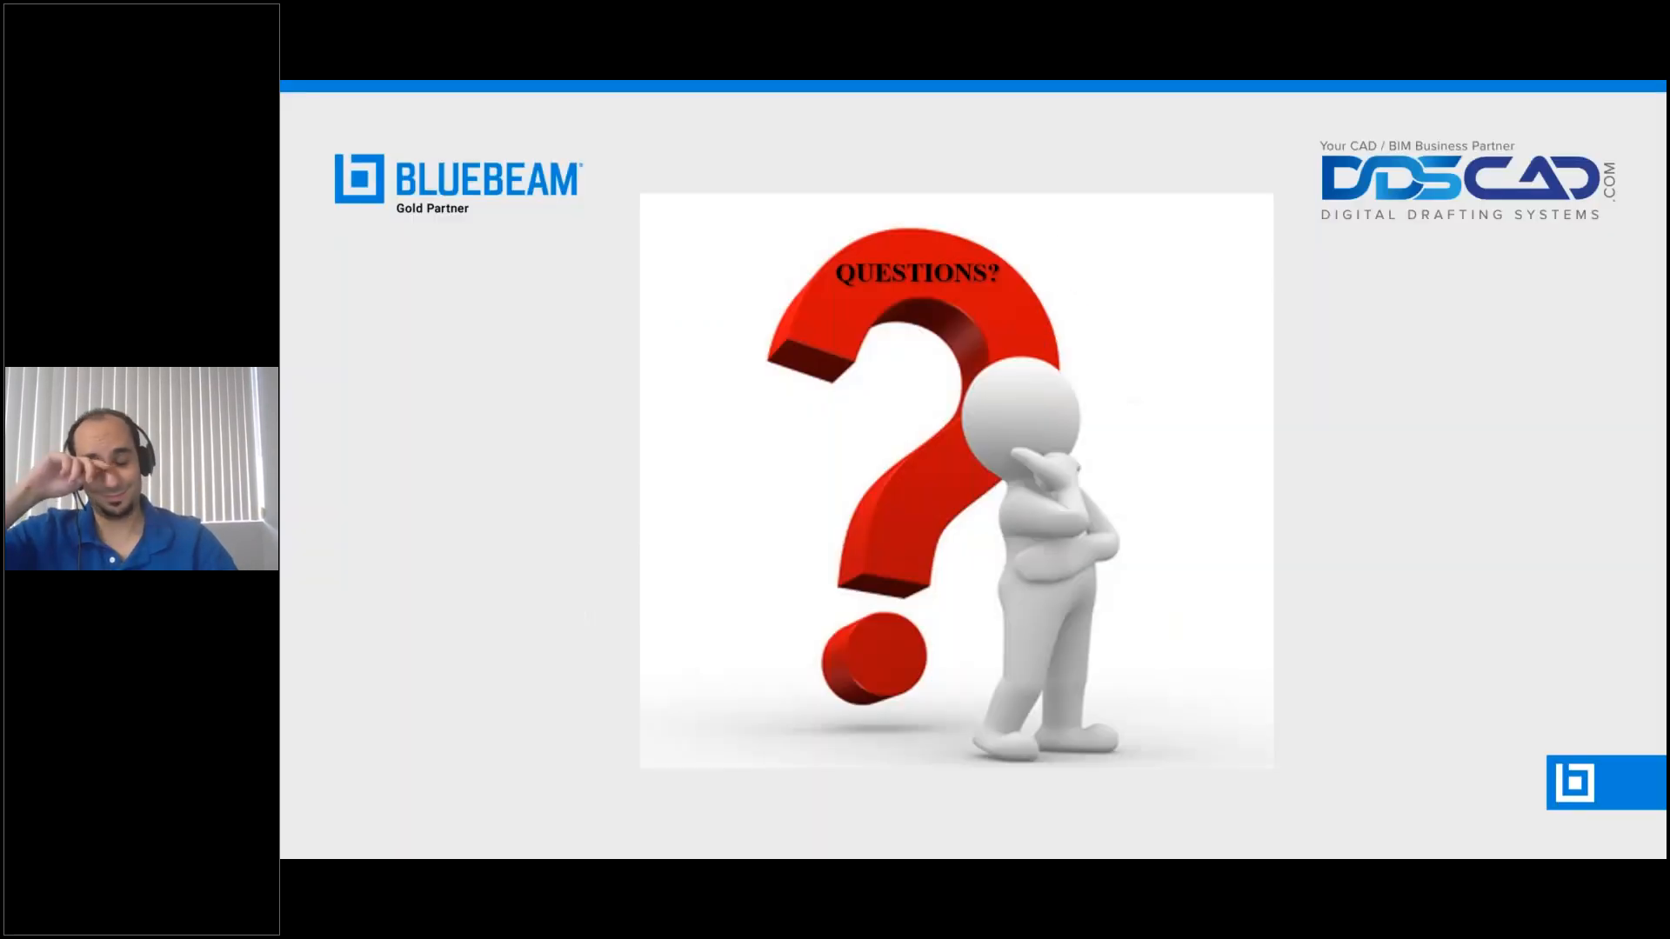